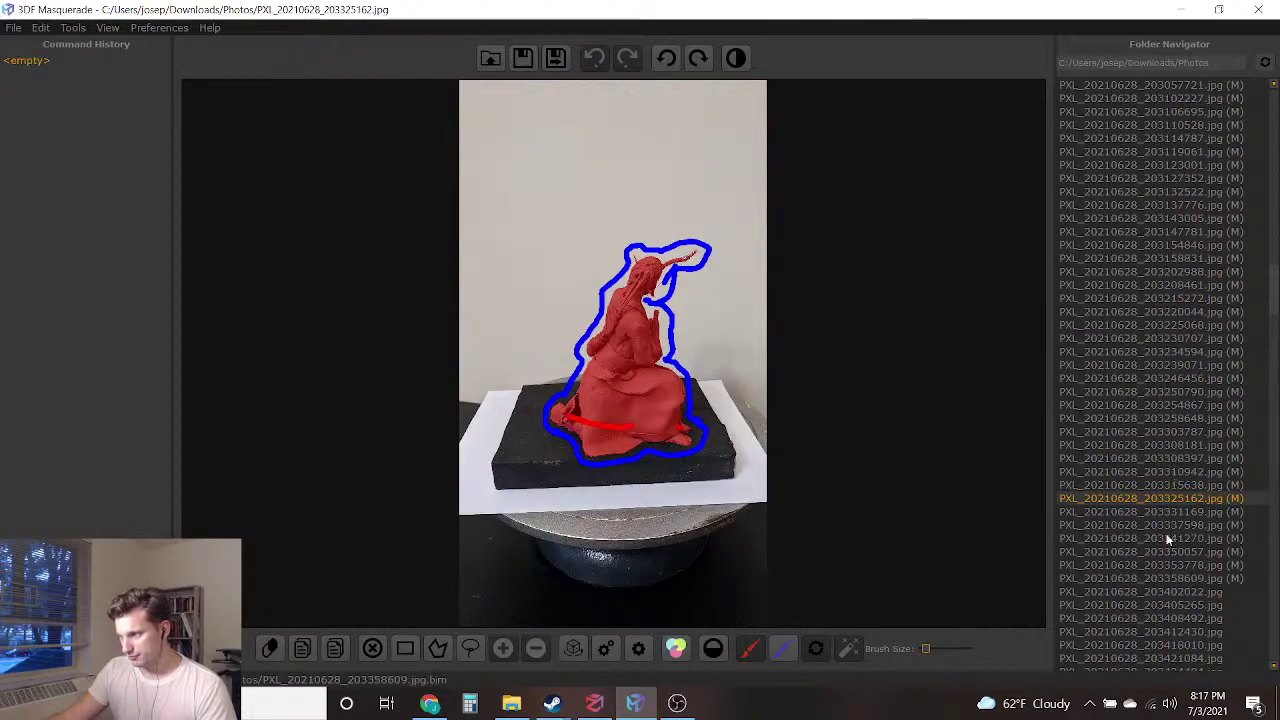
Review the masks on photos PXL_20210628_203341270.jpg and PXL_20210628_203358609.jpg, and check the live stream in YouTube Studio
{"action": "left_click", "coordinate": [1166, 539]}
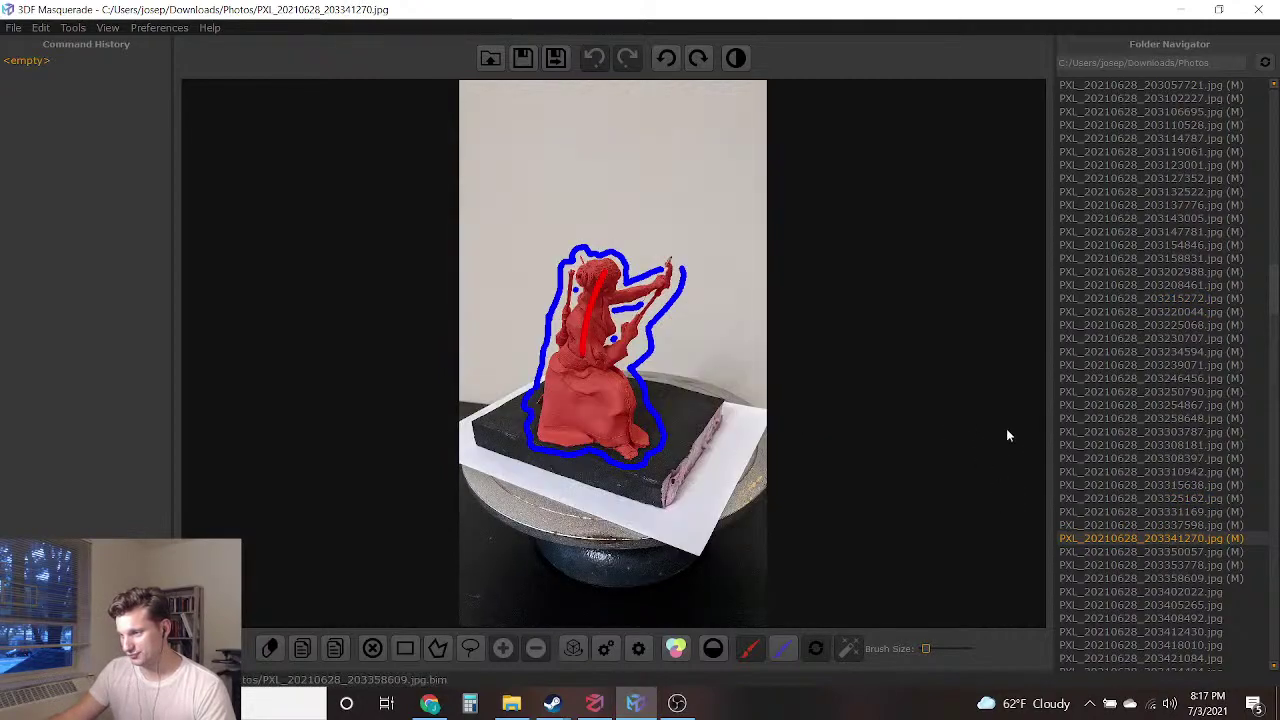
{"action": "left_click", "coordinate": [1178, 578]}
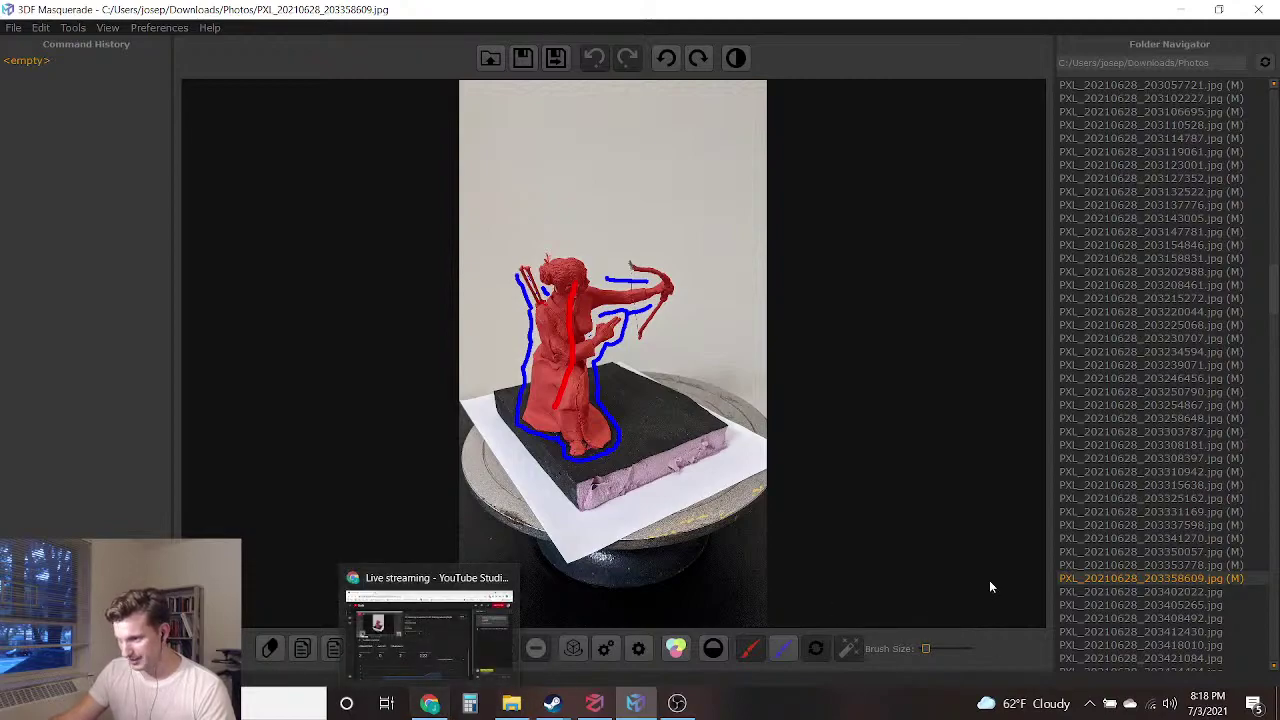
{"action": "scroll", "coordinate": [1238, 548], "scroll_direction": "down", "scroll_amount": 1}
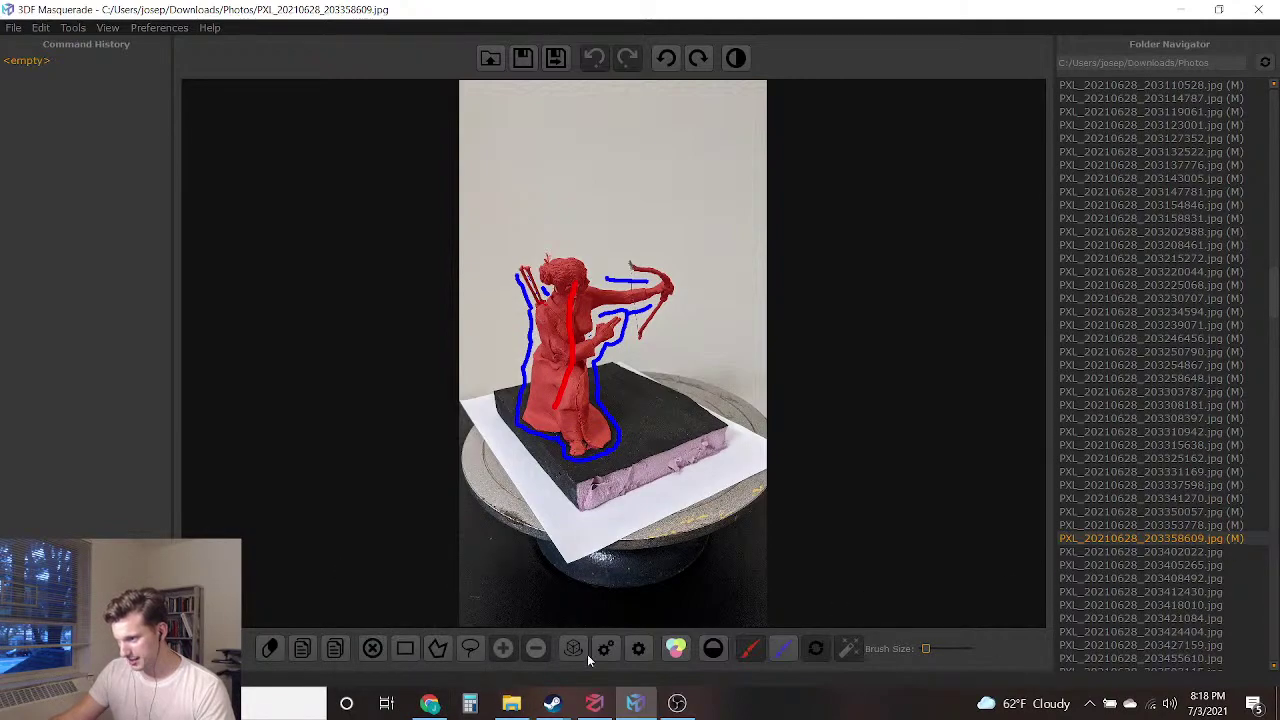
{"action": "left_click", "coordinate": [432, 704]}
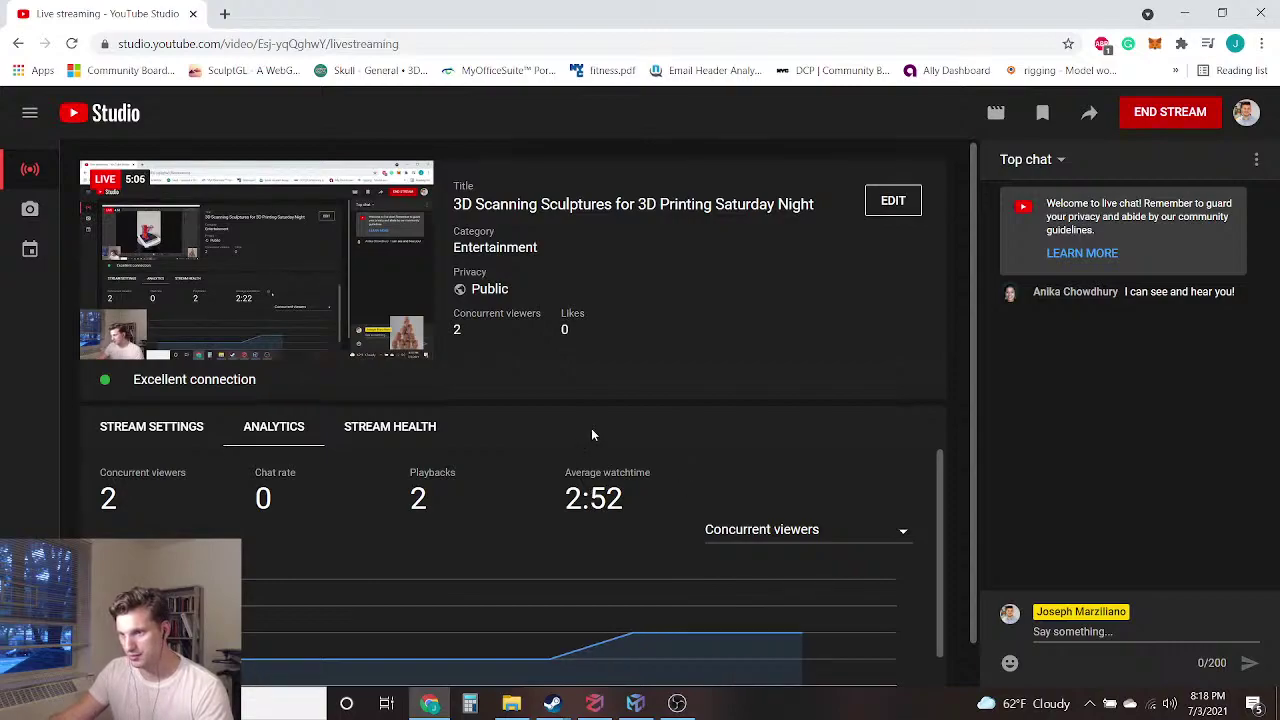
Switch to 3DF Masquerade and open the unmasked photo PXL_20210628_203402022.jpg
{"action": "mouse_move", "coordinate": [596, 710]}
{"action": "mouse_move", "coordinate": [640, 705]}
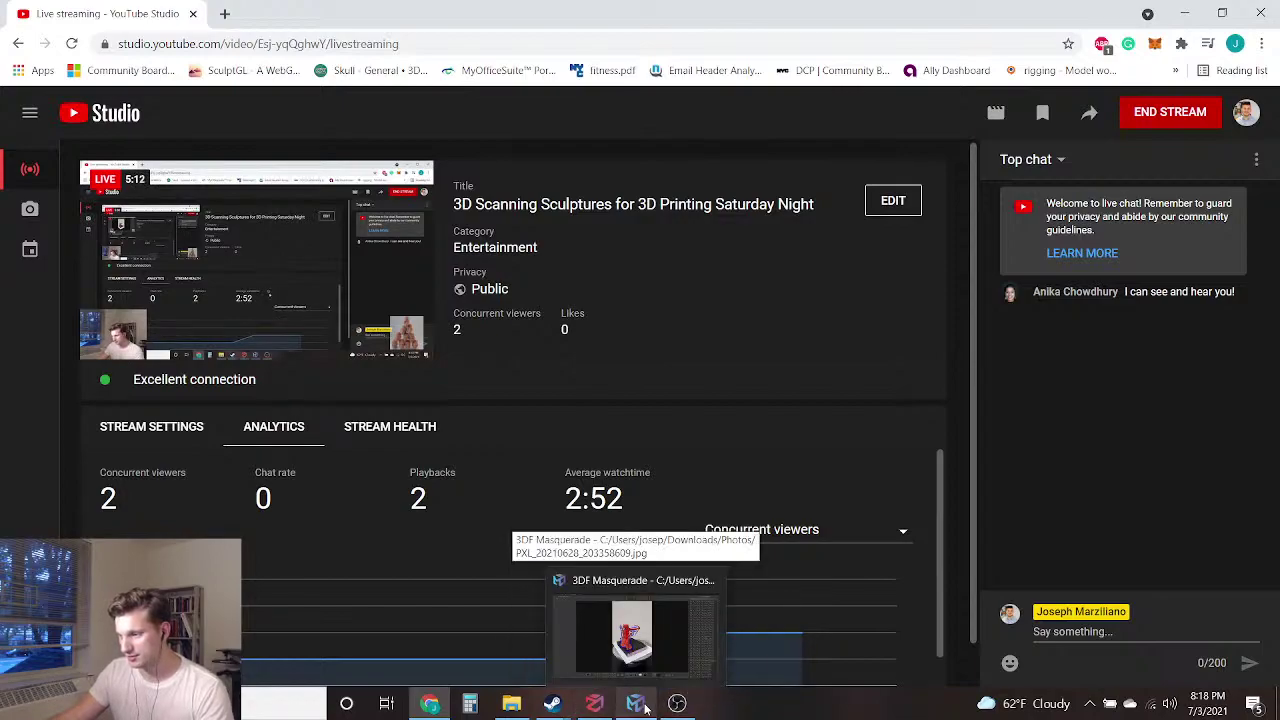
{"action": "left_click", "coordinate": [632, 630]}
{"action": "left_click", "coordinate": [1163, 551]}
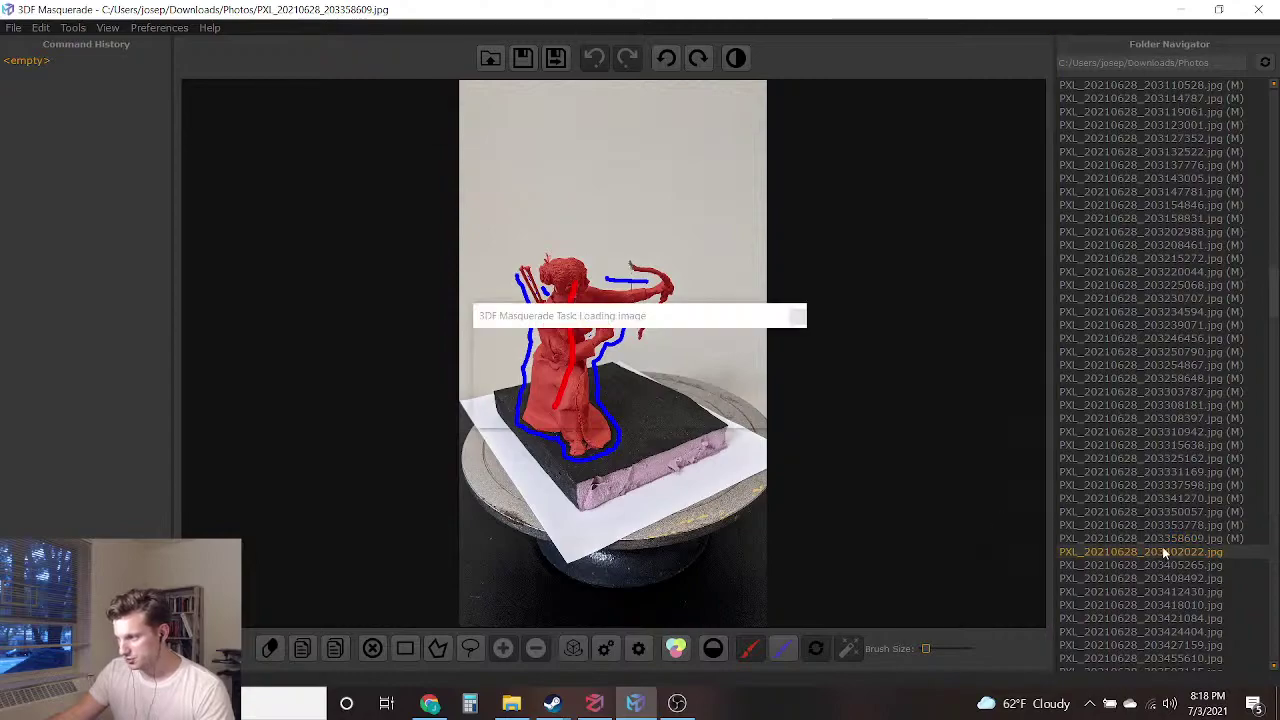
{"action": "scroll", "coordinate": [559, 290], "scroll_direction": "up", "scroll_amount": 5}
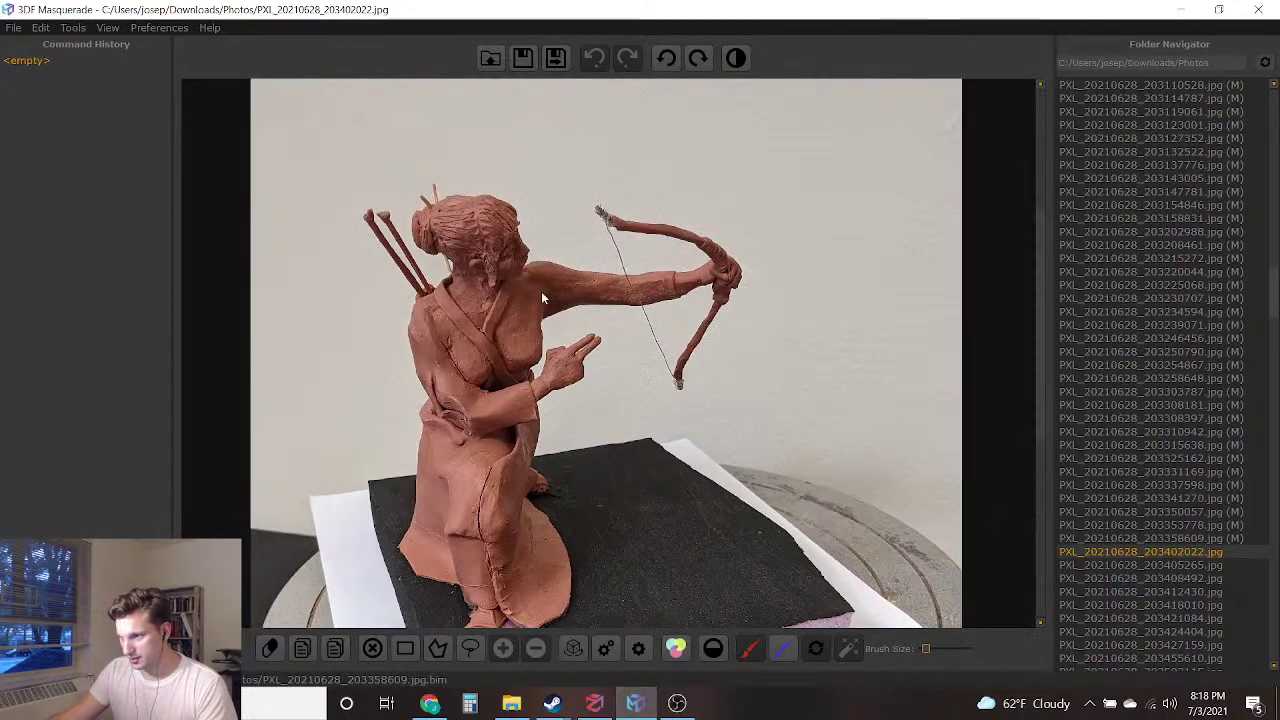
{"action": "middle_click_drag", "start_coordinate": [554, 298], "coordinate": [526, 284]}
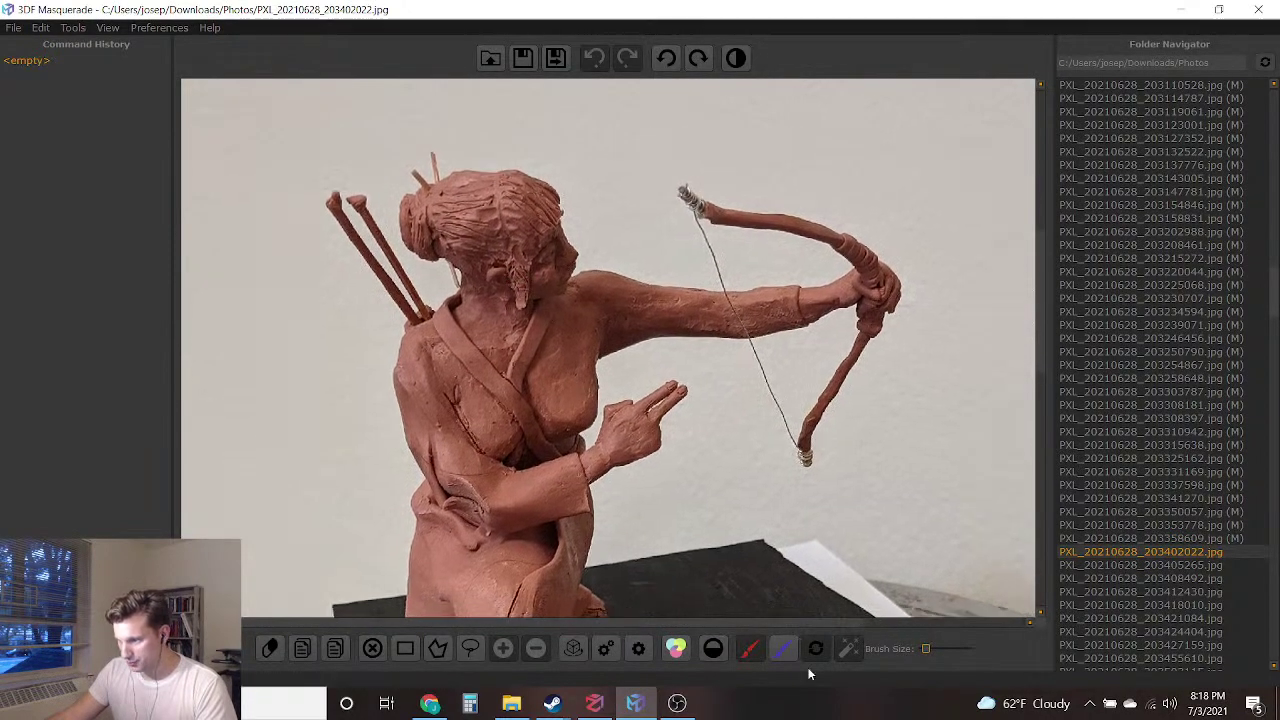
Paint blue background strokes above the outstretched arm and head, and between the hair bun and the arrows
{"action": "left_click", "coordinate": [783, 645]}
{"action": "mouse_move", "coordinate": [790, 262]}
{"action": "left_mouse_down"}
{"action": "mouse_move", "coordinate": [682, 258]}
{"action": "mouse_move", "coordinate": [603, 226]}
{"action": "mouse_move", "coordinate": [560, 162]}
{"action": "mouse_move", "coordinate": [440, 128]}
{"action": "mouse_move", "coordinate": [384, 210]}
{"action": "left_mouse_up"}
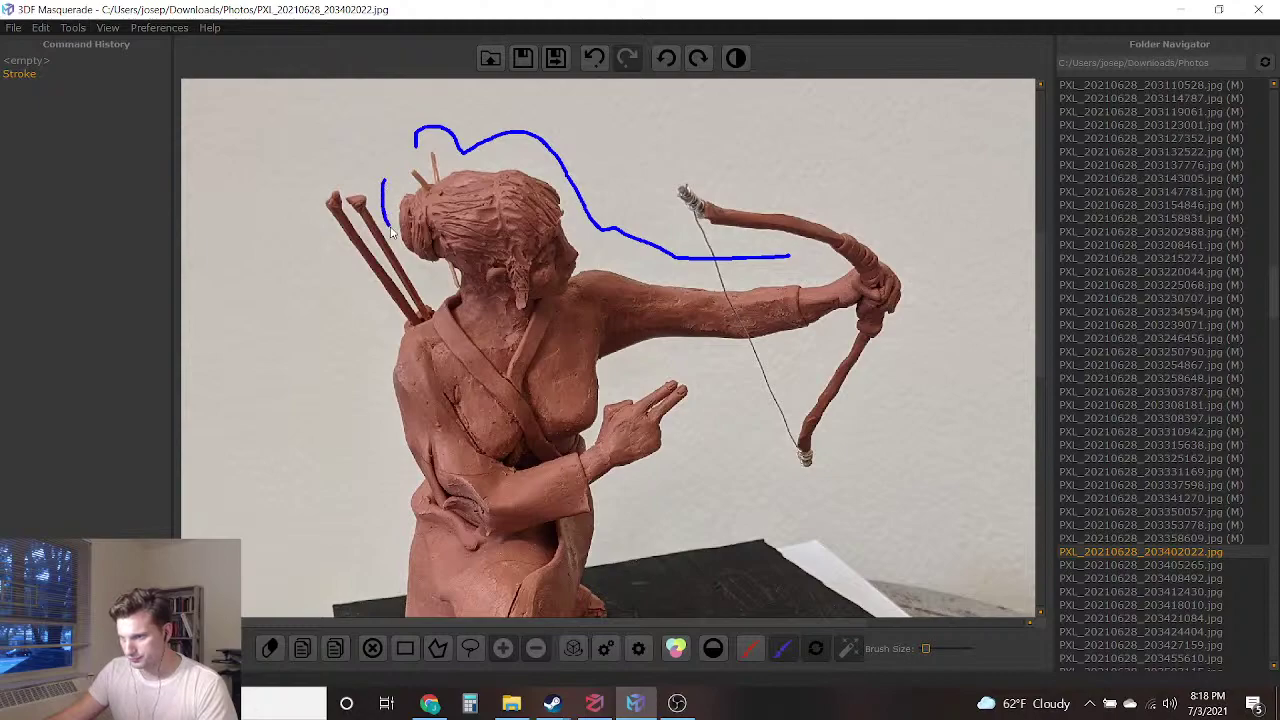
{"action": "left_click_drag", "start_coordinate": [406, 258], "coordinate": [432, 290]}
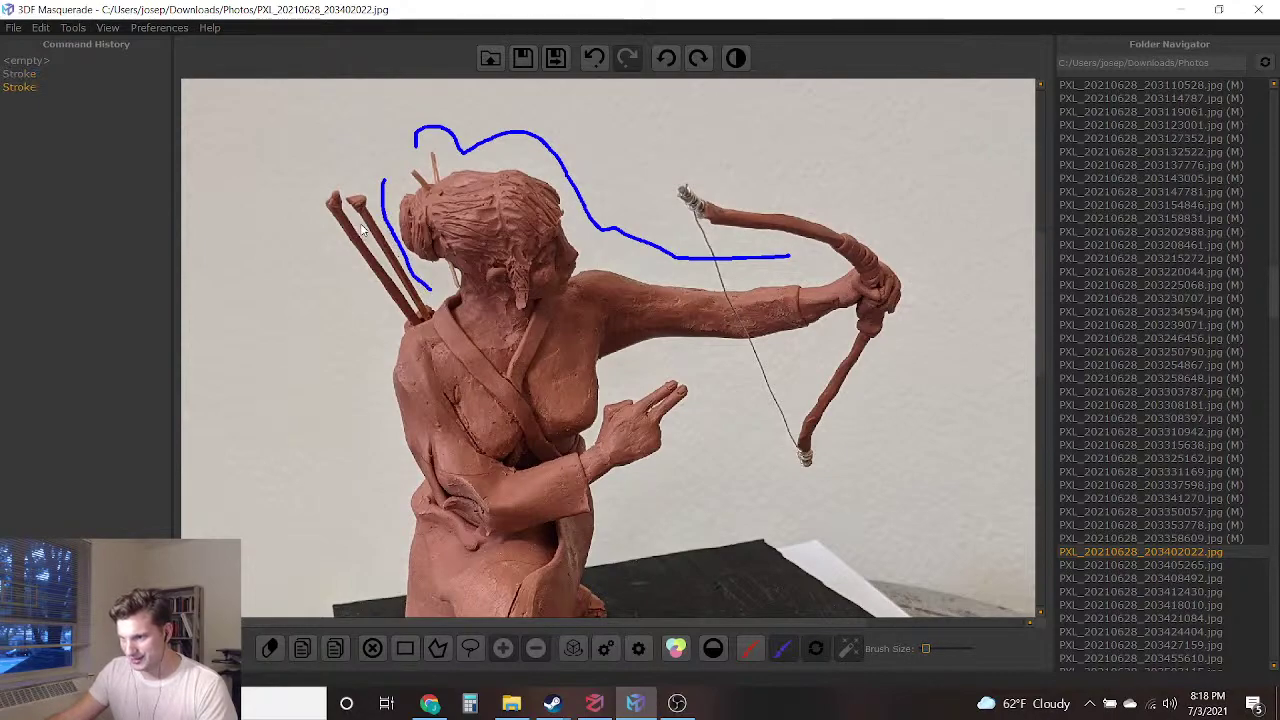
{"action": "left_click_drag", "start_coordinate": [365, 240], "coordinate": [363, 238]}
{"action": "left_click", "coordinate": [594, 57]}
{"action": "scroll", "coordinate": [365, 230], "scroll_direction": "up", "scroll_amount": 3}
{"action": "scroll", "coordinate": [367, 227], "scroll_direction": "down", "scroll_amount": 3}
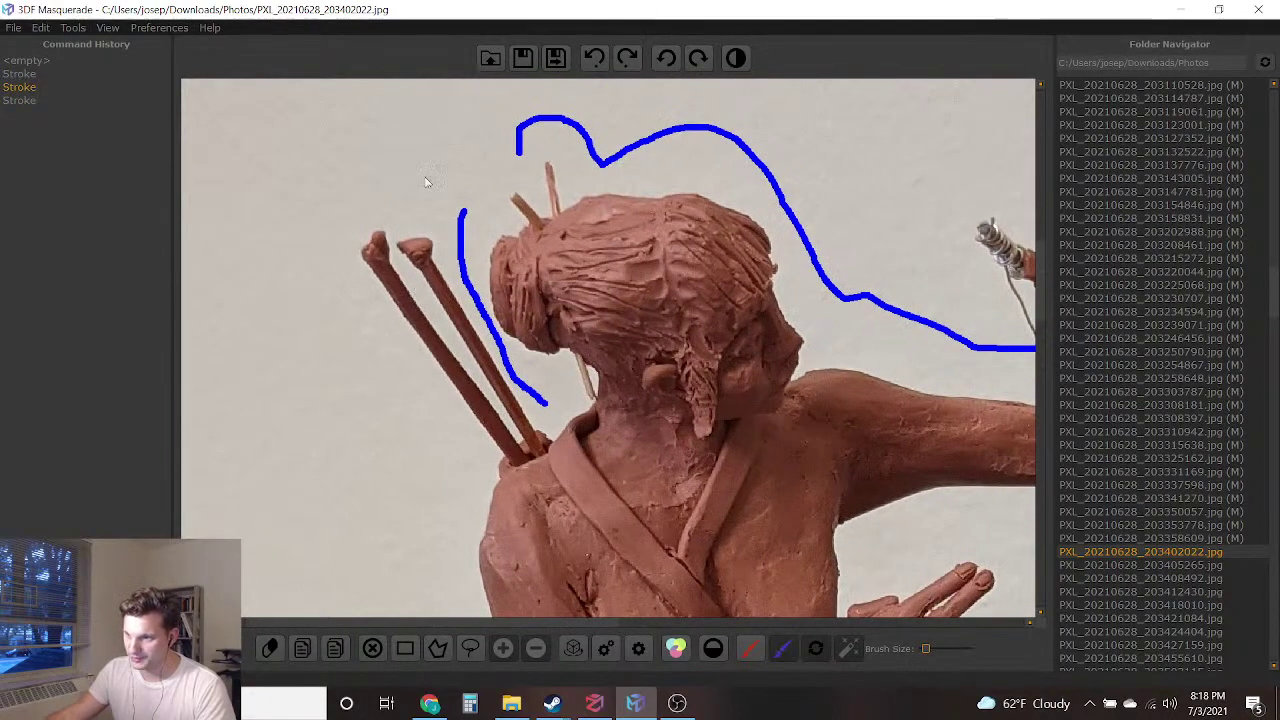
{"action": "scroll", "coordinate": [440, 278], "scroll_direction": "down", "scroll_amount": 1}
{"action": "scroll", "coordinate": [600, 270], "scroll_direction": "down", "scroll_amount": 1}
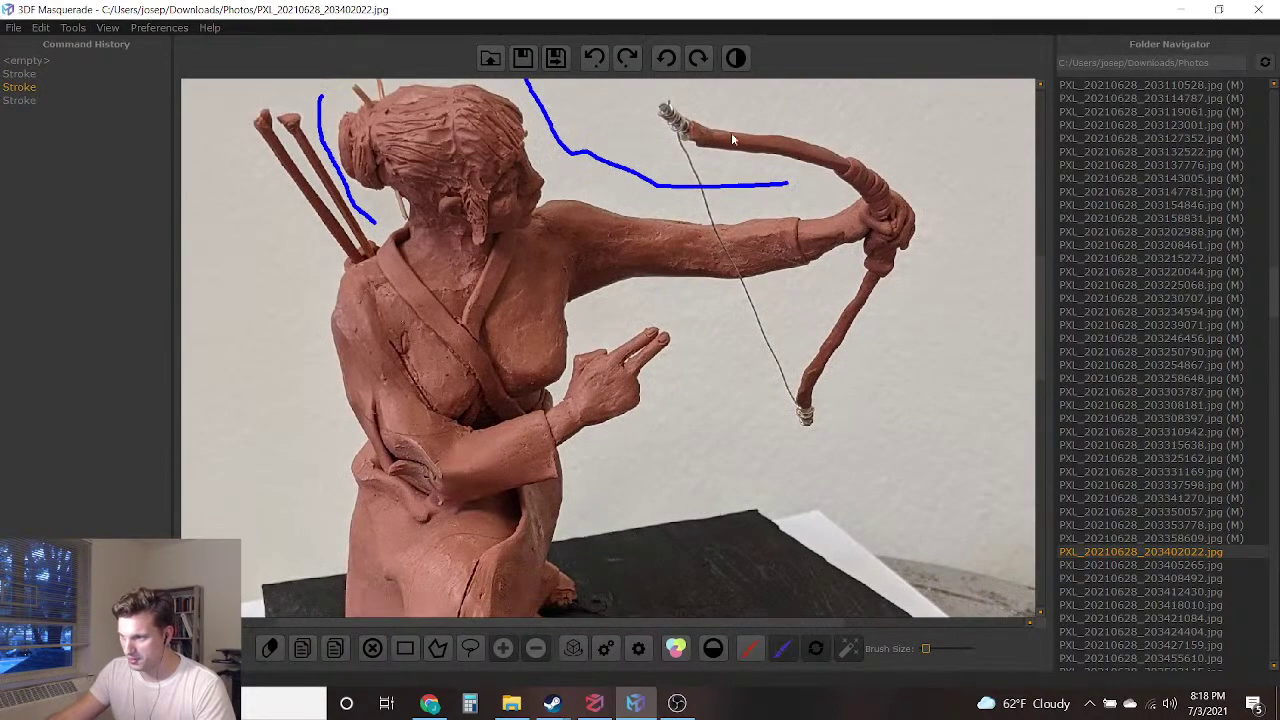
Paint a background stroke around the arrow tips and down the outer side of the arrows to the figure's back
{"action": "middle_click_drag", "start_coordinate": [641, 287], "coordinate": [723, 340]}
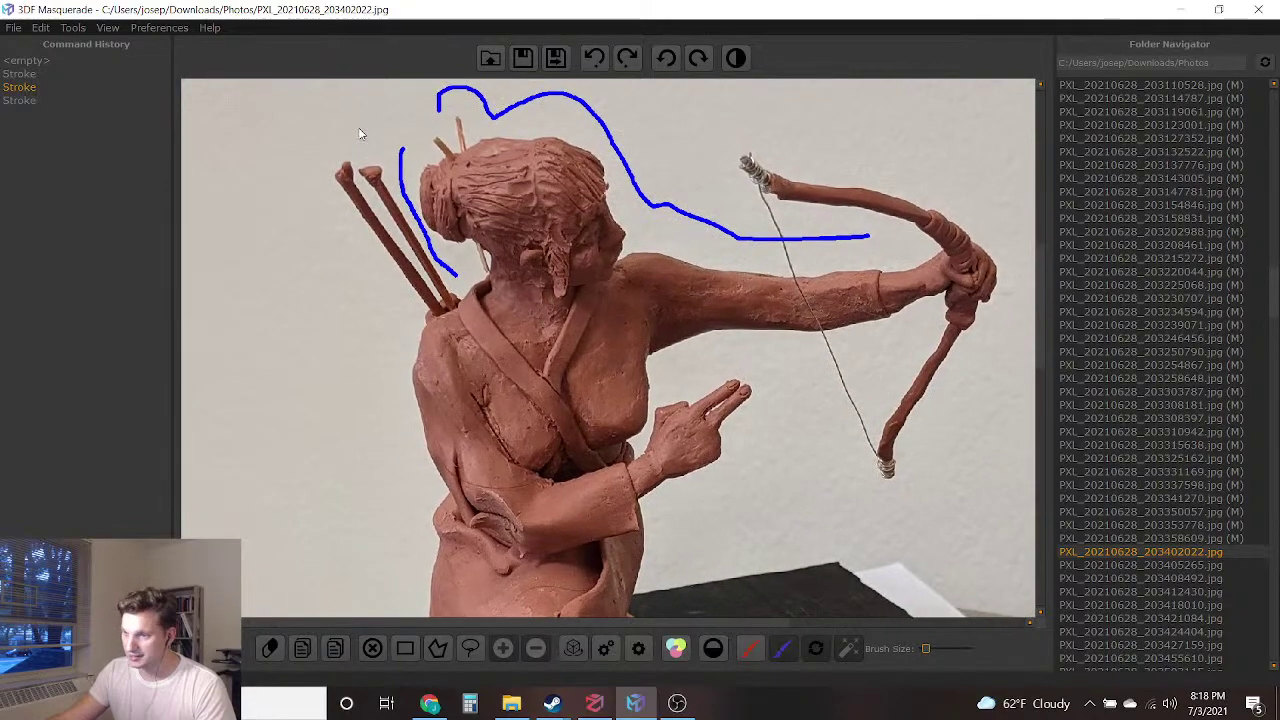
{"action": "left_click_drag", "start_coordinate": [360, 150], "coordinate": [329, 154]}
{"action": "mouse_move", "coordinate": [338, 223]}
{"action": "left_mouse_down"}
{"action": "mouse_move", "coordinate": [405, 330]}
{"action": "mouse_move", "coordinate": [390, 418]}
{"action": "left_mouse_up"}
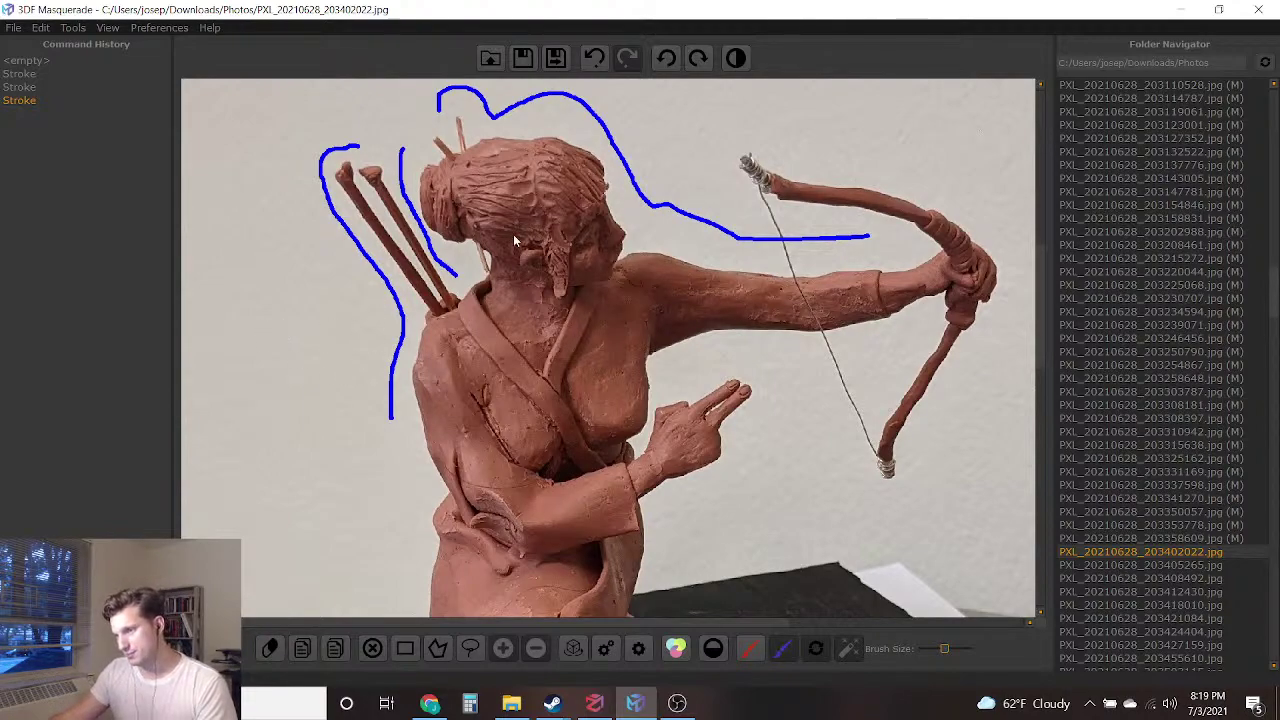
Using a larger background brush, mark below the outstretched arm and around the lower body from the back past the base to below the hand
{"action": "scroll", "coordinate": [560, 330], "scroll_direction": "up", "scroll_amount": 1}
{"action": "mouse_move", "coordinate": [926, 284]}
{"action": "left_mouse_down"}
{"action": "mouse_move", "coordinate": [843, 317]}
{"action": "mouse_move", "coordinate": [800, 300]}
{"action": "left_mouse_up"}
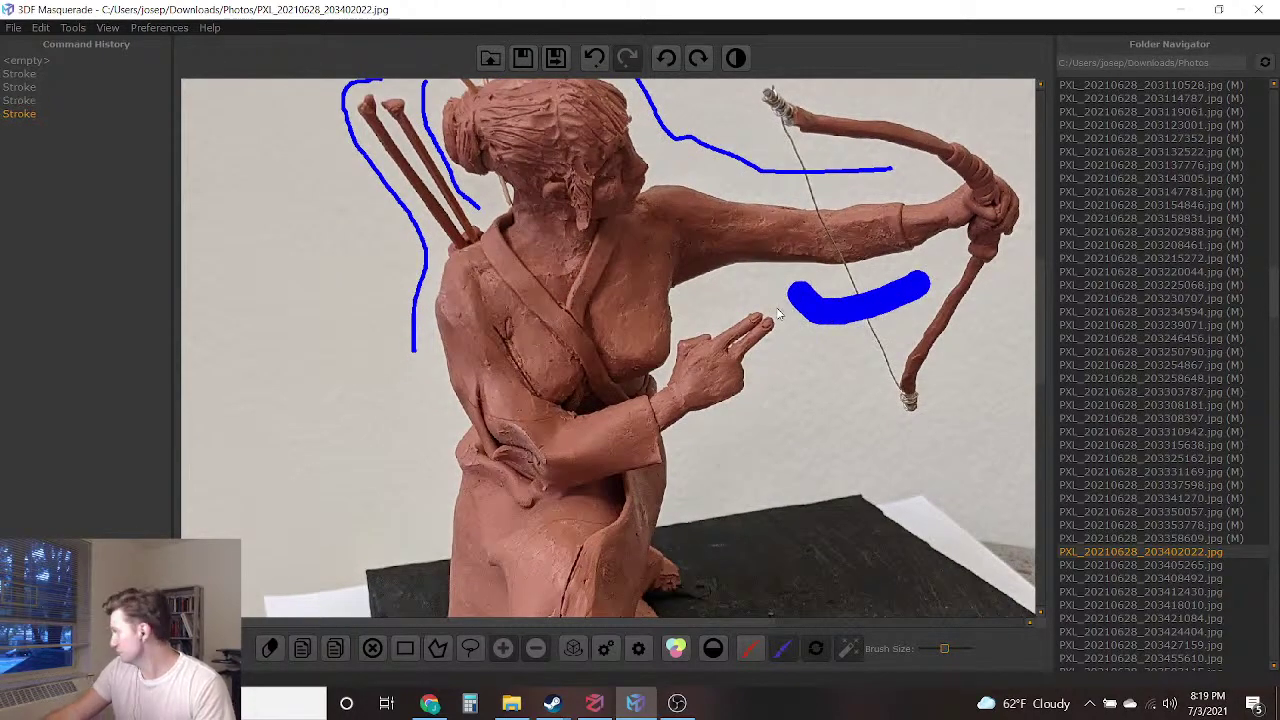
{"action": "middle_click_drag", "start_coordinate": [527, 431], "coordinate": [501, 255]}
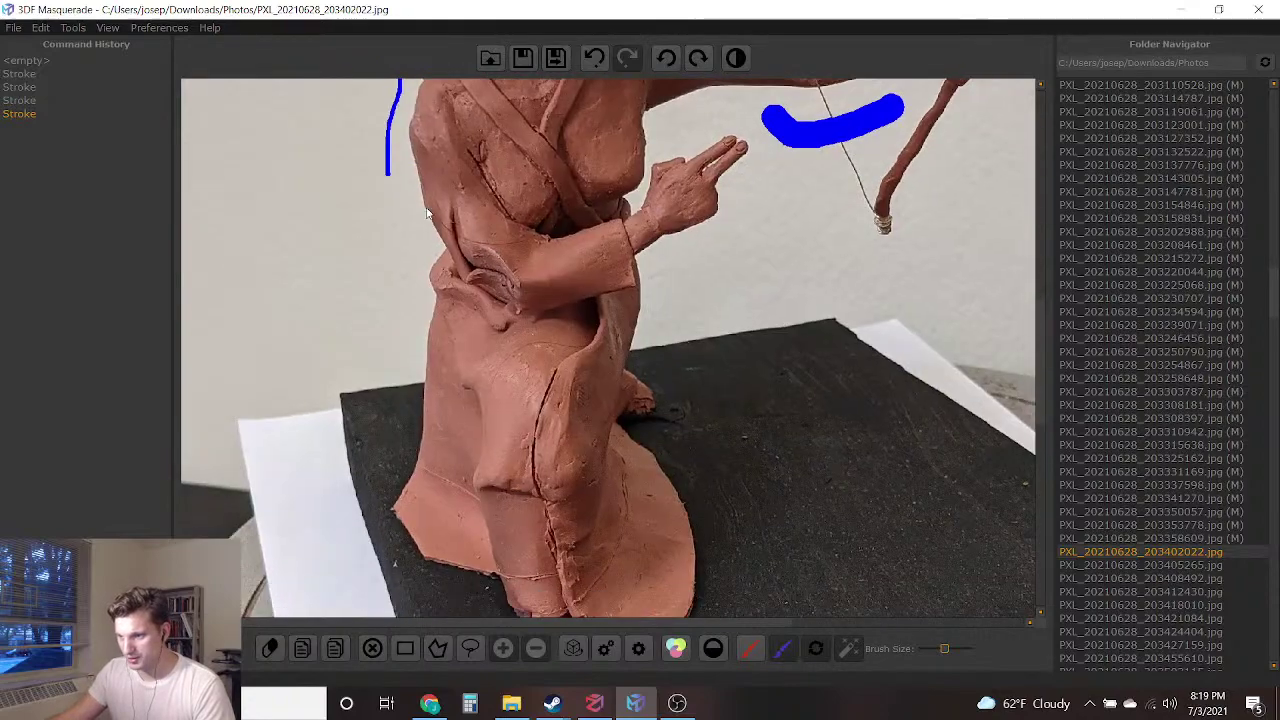
{"action": "mouse_move", "coordinate": [378, 158]}
{"action": "left_mouse_down"}
{"action": "mouse_move", "coordinate": [389, 257]}
{"action": "mouse_move", "coordinate": [351, 489]}
{"action": "left_mouse_up"}
{"action": "middle_click_drag", "start_coordinate": [351, 489], "coordinate": [336, 368]}
{"action": "left_click_drag", "start_coordinate": [332, 370], "coordinate": [382, 467]}
{"action": "mouse_move", "coordinate": [452, 540]}
{"action": "left_mouse_down"}
{"action": "mouse_move", "coordinate": [557, 604]}
{"action": "mouse_move", "coordinate": [729, 522]}
{"action": "mouse_move", "coordinate": [703, 336]}
{"action": "mouse_move", "coordinate": [670, 313]}
{"action": "mouse_move", "coordinate": [663, 189]}
{"action": "mouse_move", "coordinate": [782, 106]}
{"action": "left_mouse_up"}
Reduce the brush size and paint a short background stroke in the gap between the two arrows
{"action": "mouse_move", "coordinate": [742, 213]}
{"action": "right_mouse_down"}
{"action": "mouse_move", "coordinate": [724, 363]}
{"action": "mouse_move", "coordinate": [694, 434]}
{"action": "right_mouse_up"}
{"action": "scroll", "coordinate": [686, 310], "scroll_direction": "up", "scroll_amount": 1}
{"action": "right_click_drag", "start_coordinate": [686, 310], "coordinate": [786, 466]}
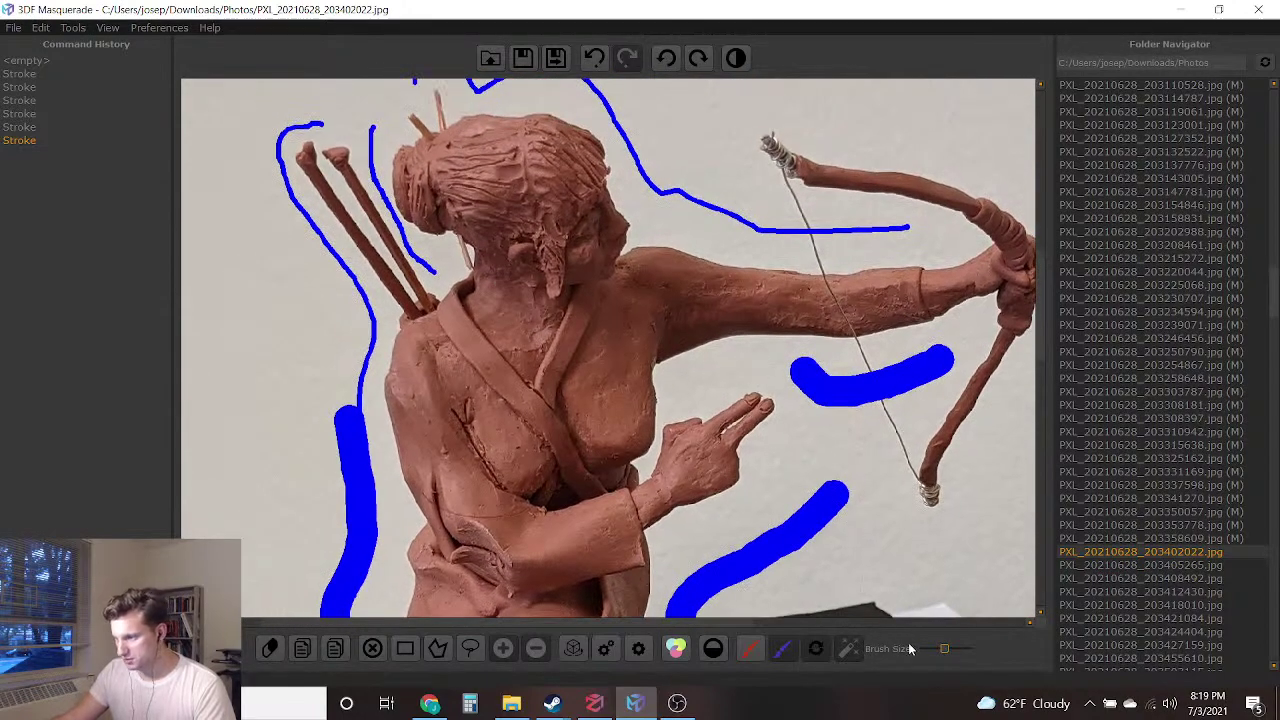
{"action": "left_click_drag", "start_coordinate": [944, 656], "coordinate": [926, 656]}
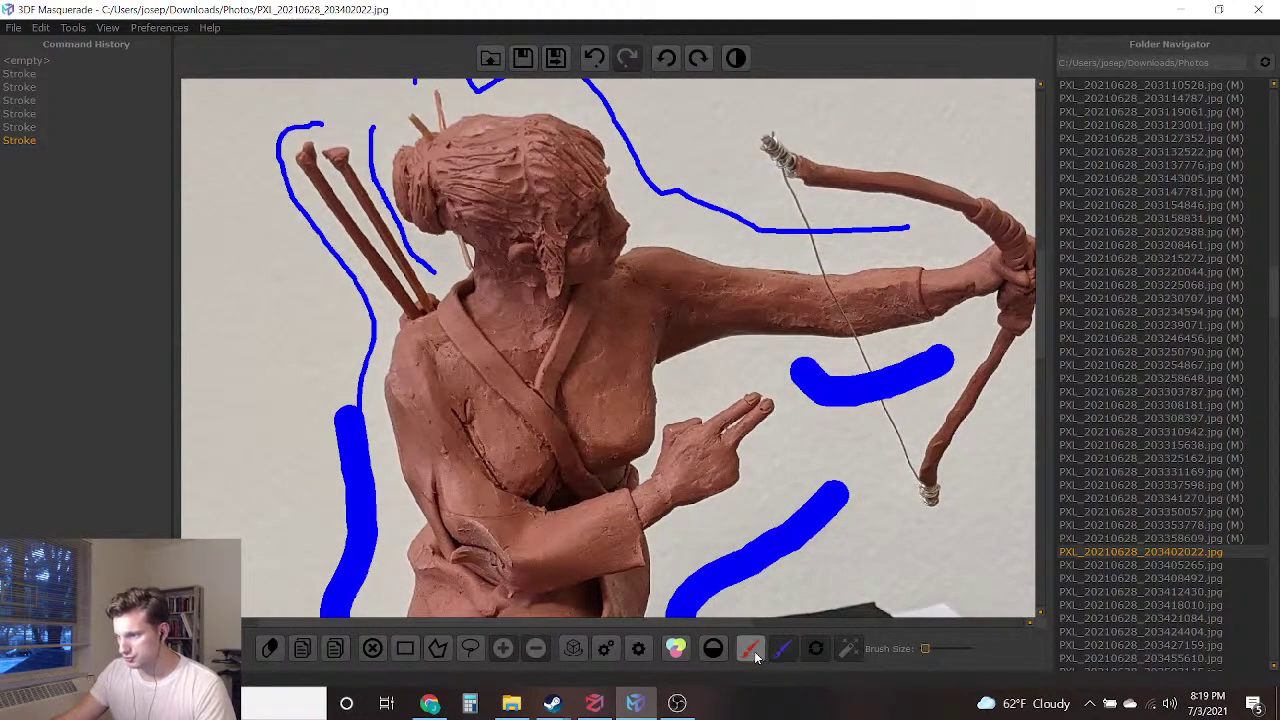
{"action": "scroll", "coordinate": [299, 255], "scroll_direction": "up", "scroll_amount": 3}
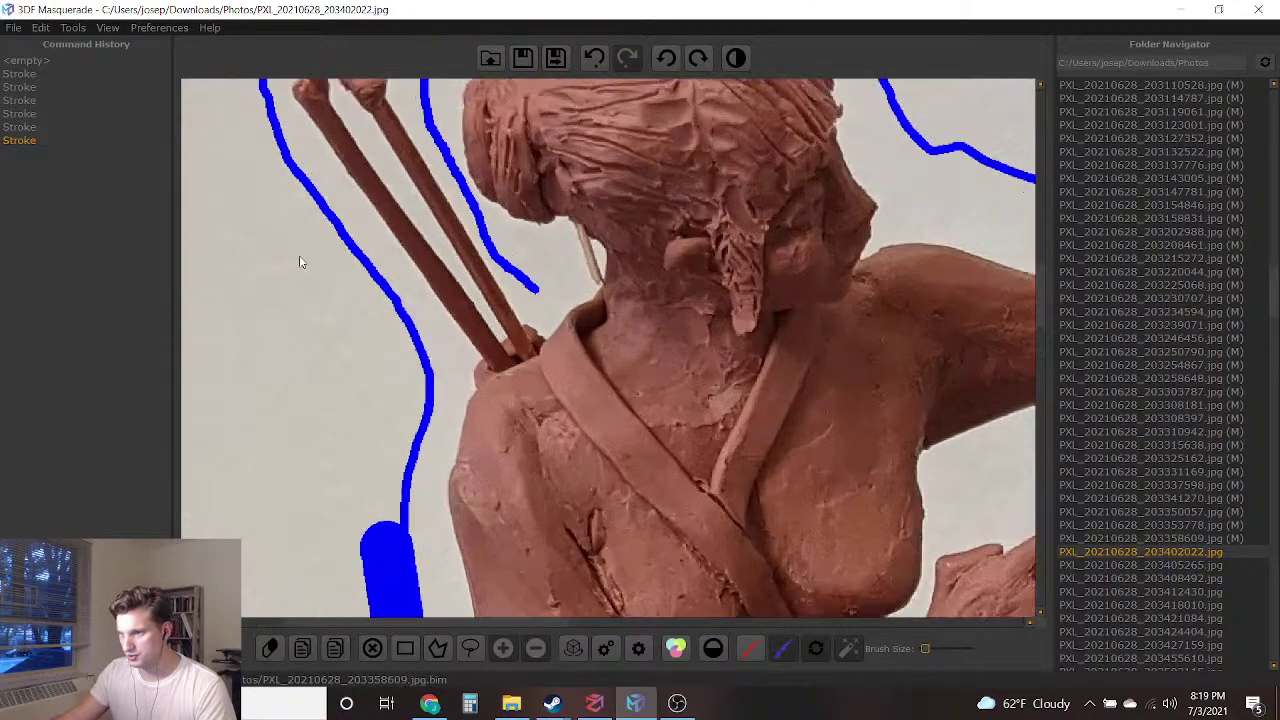
{"action": "scroll", "coordinate": [446, 250], "scroll_direction": "down", "scroll_amount": 2}
{"action": "left_click_drag", "start_coordinate": [470, 306], "coordinate": [495, 350]}
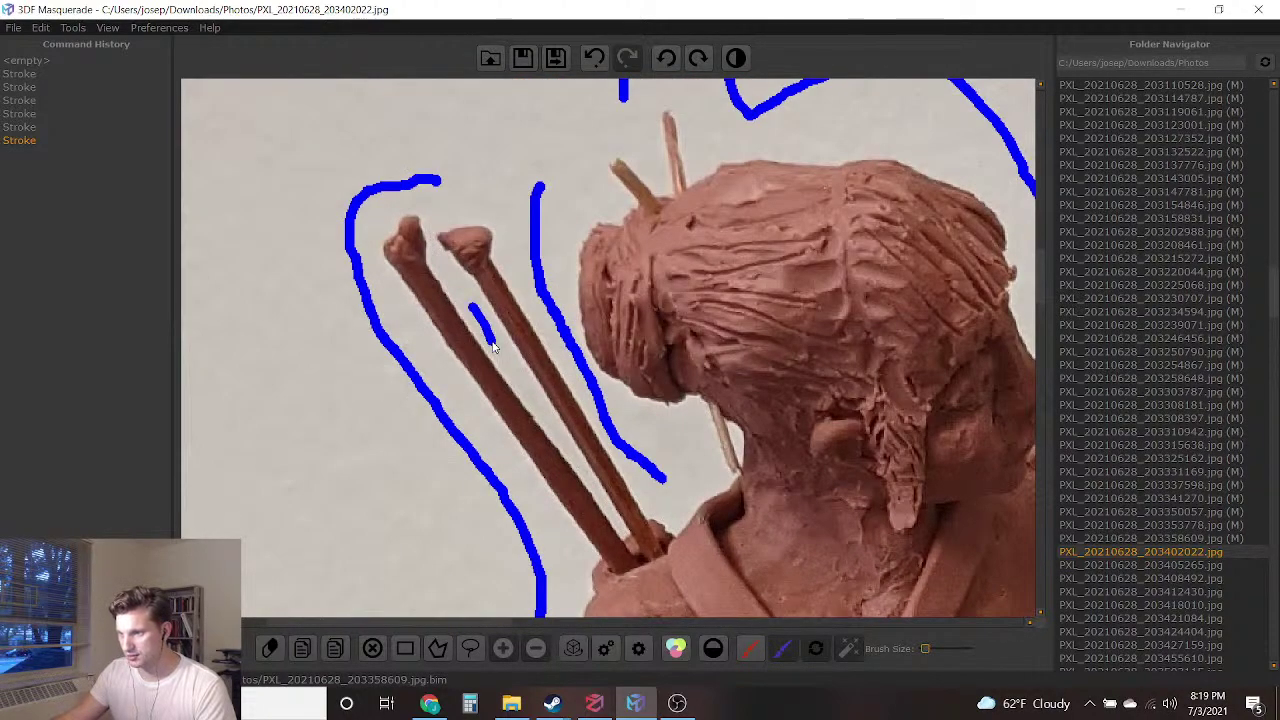
Place a tiny background mark in the gap between the hair stick and the neck, replacing the oversized first attempt with a smaller brush
{"action": "scroll", "coordinate": [472, 300], "scroll_direction": "up", "scroll_amount": 1}
{"action": "scroll", "coordinate": [472, 300], "scroll_direction": "down", "scroll_amount": 4}
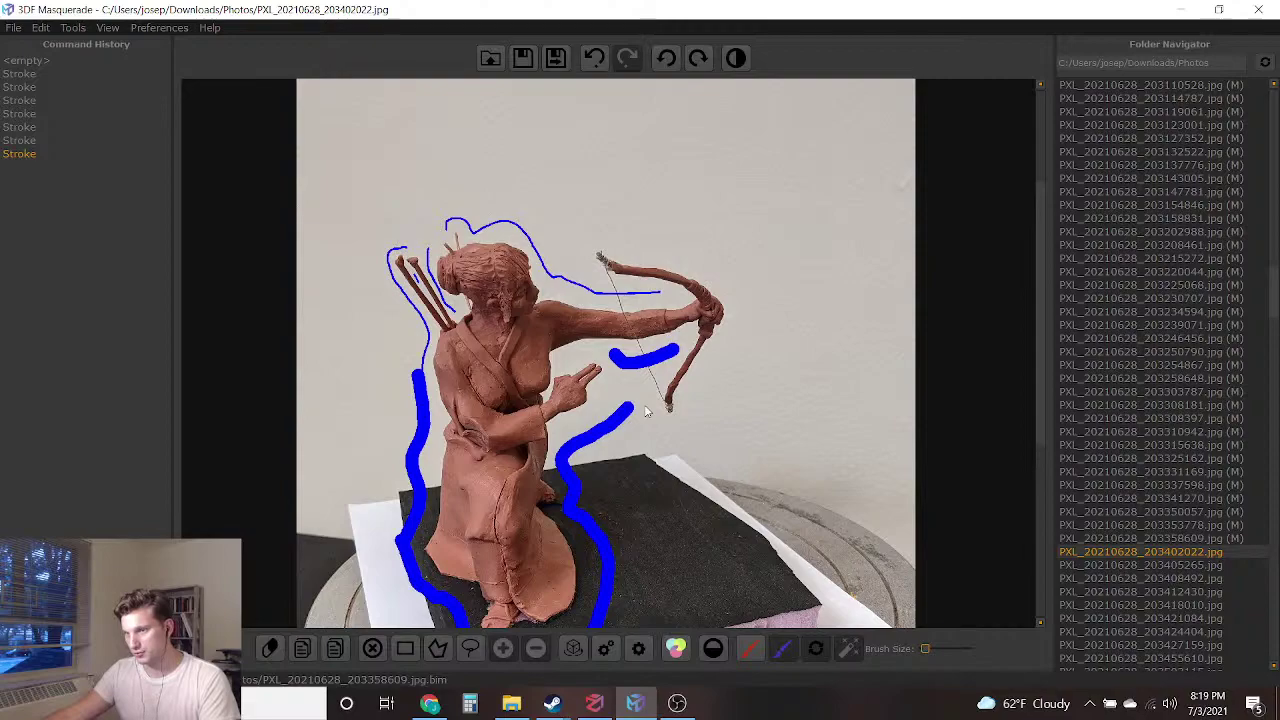
{"action": "middle_click_drag", "start_coordinate": [625, 429], "coordinate": [643, 371]}
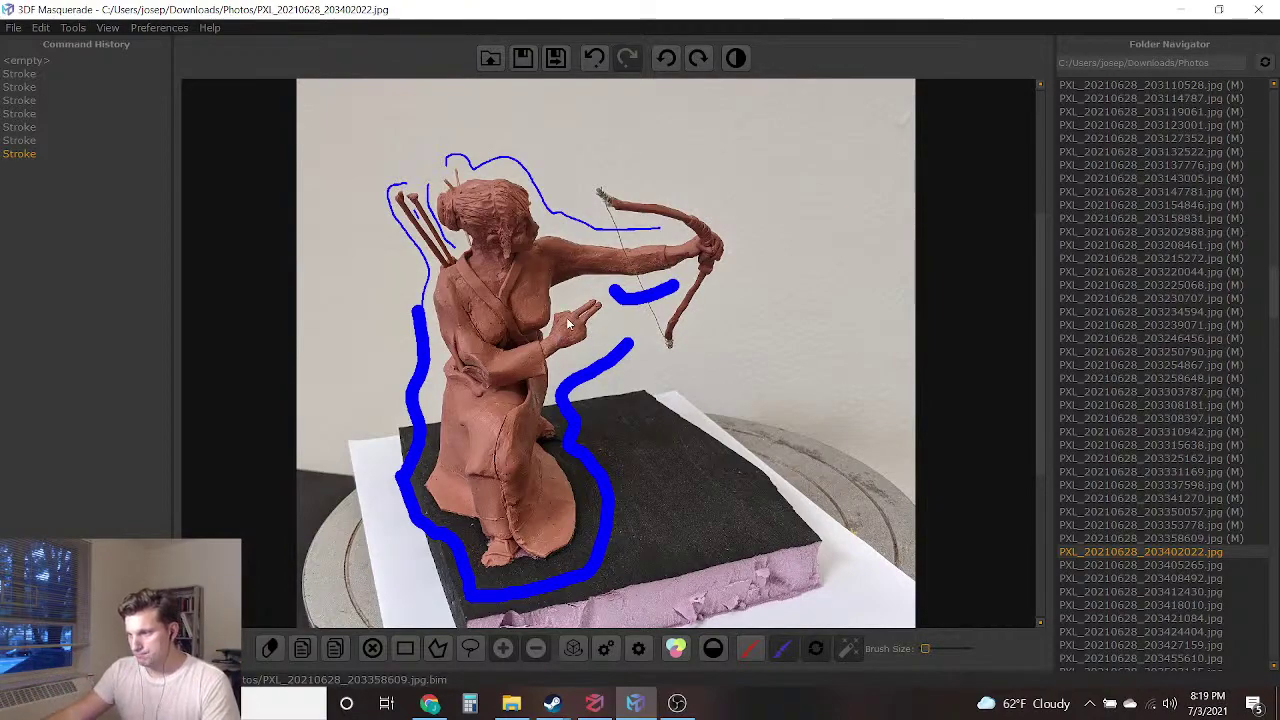
{"action": "scroll", "coordinate": [574, 321], "scroll_direction": "up", "scroll_amount": 1}
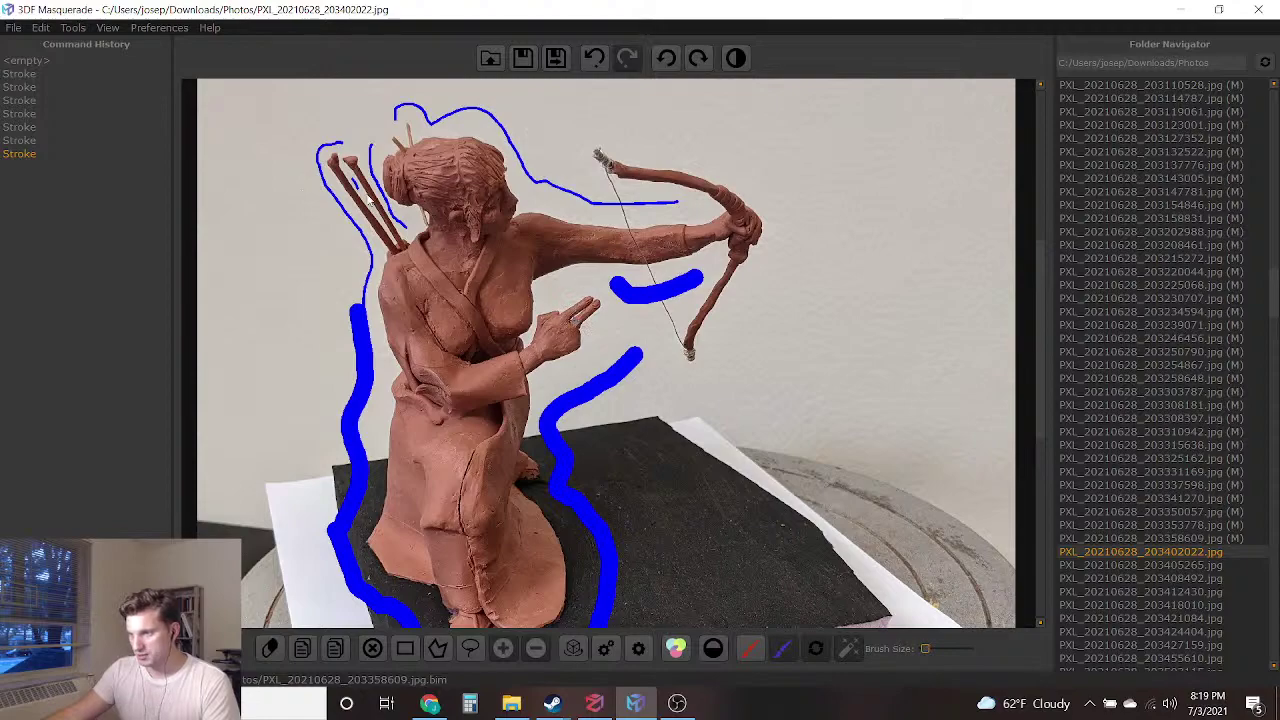
{"action": "scroll", "coordinate": [371, 200], "scroll_direction": "up", "scroll_amount": 6}
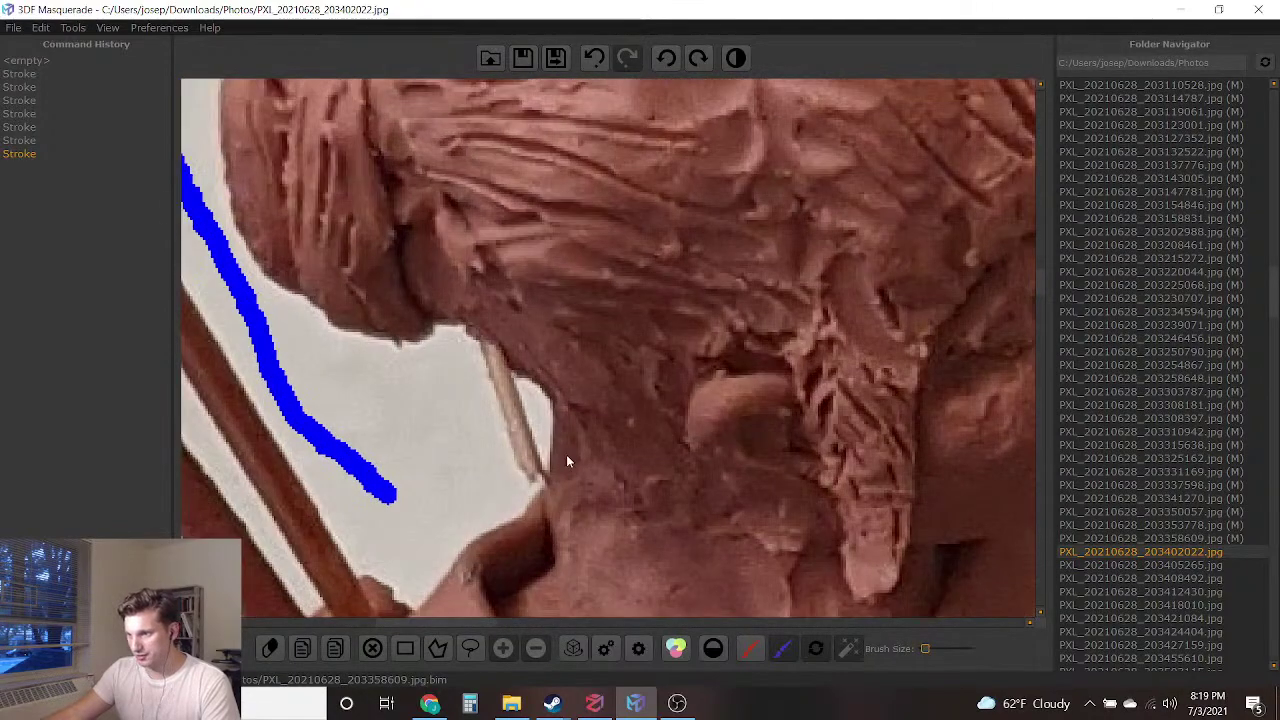
{"action": "scroll", "coordinate": [566, 461], "scroll_direction": "up", "scroll_amount": 2}
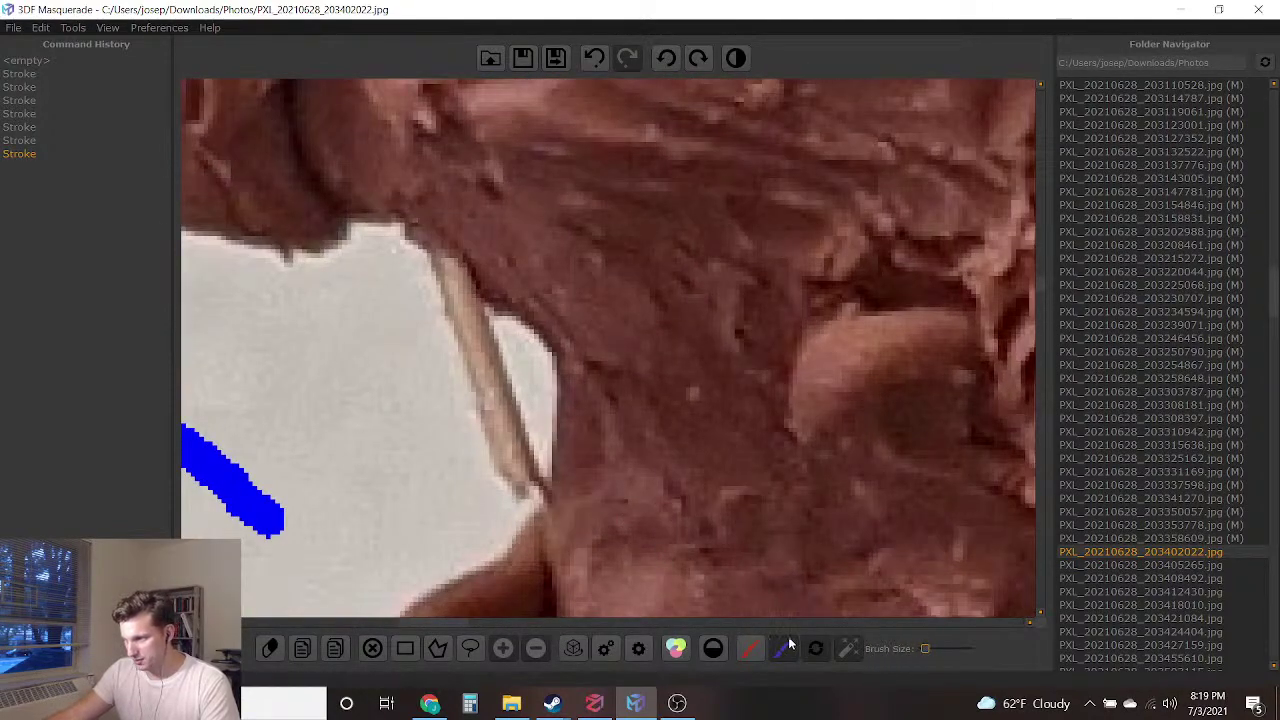
{"action": "mouse_move", "coordinate": [528, 348]}
{"action": "left_mouse_down"}
{"action": "mouse_move", "coordinate": [533, 396]}
{"action": "mouse_move", "coordinate": [520, 360]}
{"action": "left_mouse_up"}
{"action": "left_click", "coordinate": [593, 58]}
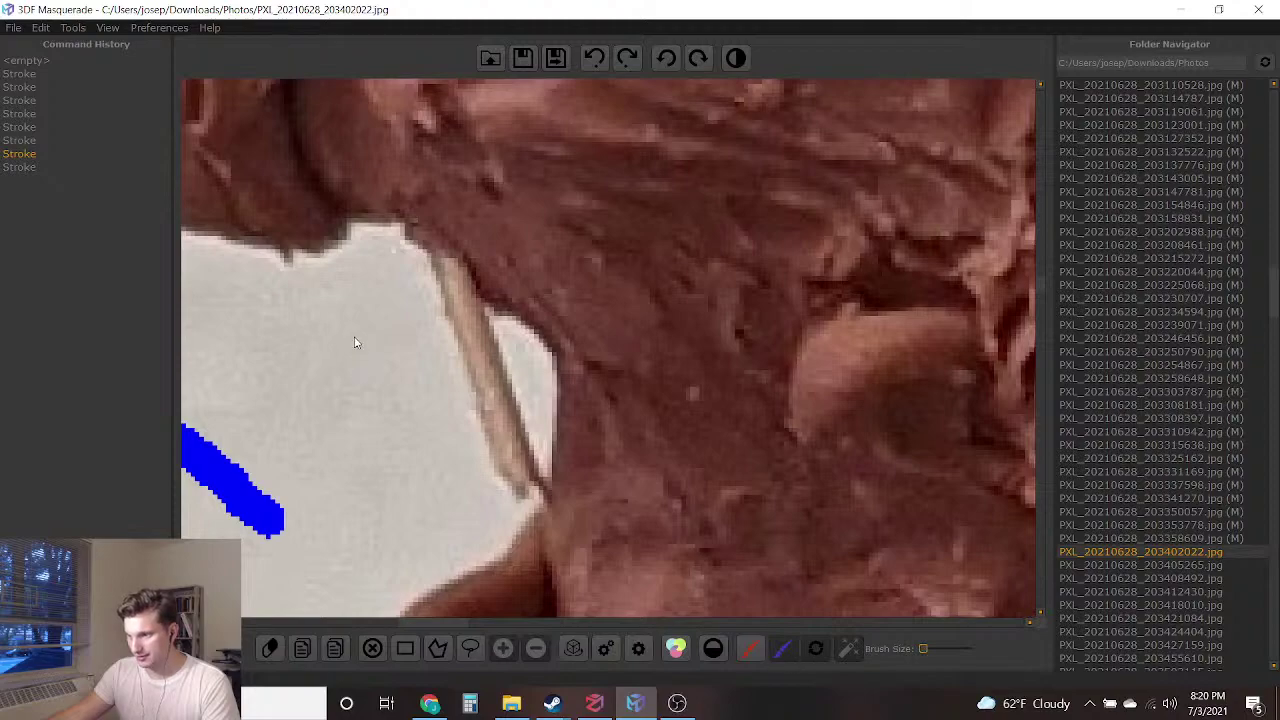
{"action": "left_click_drag", "start_coordinate": [533, 369], "coordinate": [534, 376]}
Add a small background mark in the gap between the raised hand's wrist and the torso
{"action": "scroll", "coordinate": [534, 376], "scroll_direction": "down", "scroll_amount": 5}
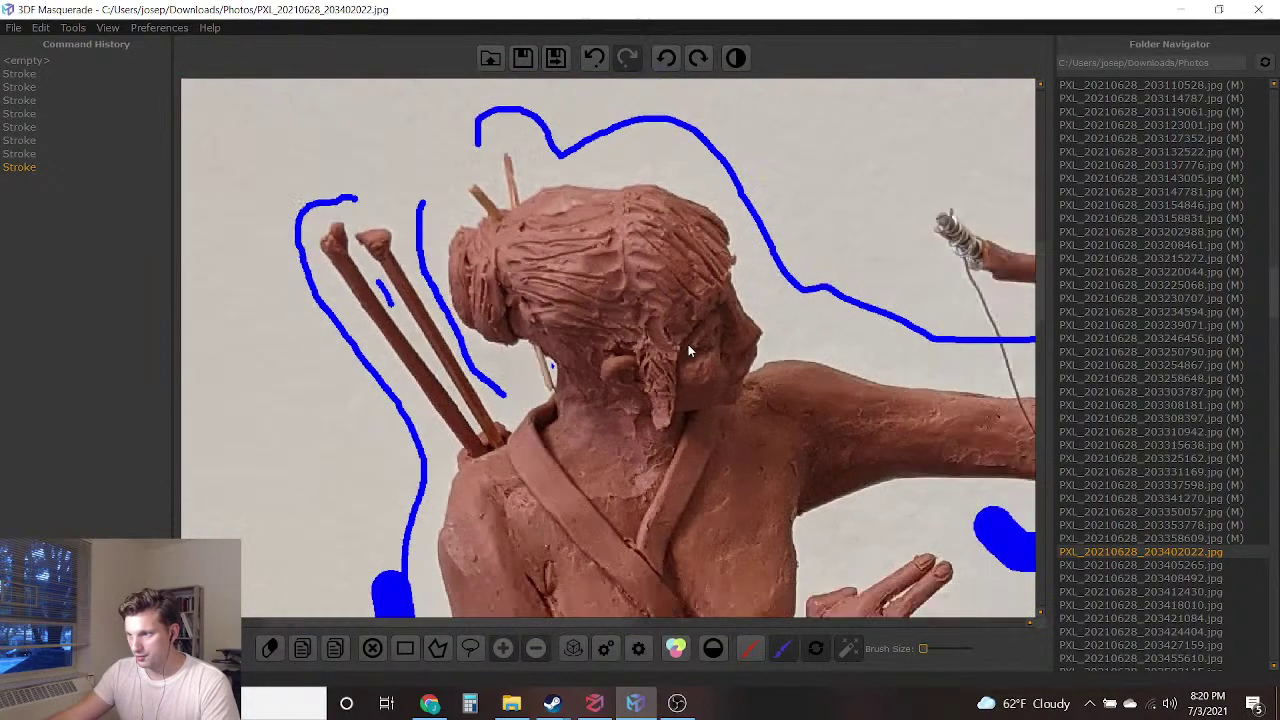
{"action": "scroll", "coordinate": [620, 250], "scroll_direction": "down", "scroll_amount": 3}
{"action": "scroll", "coordinate": [506, 376], "scroll_direction": "up", "scroll_amount": 3}
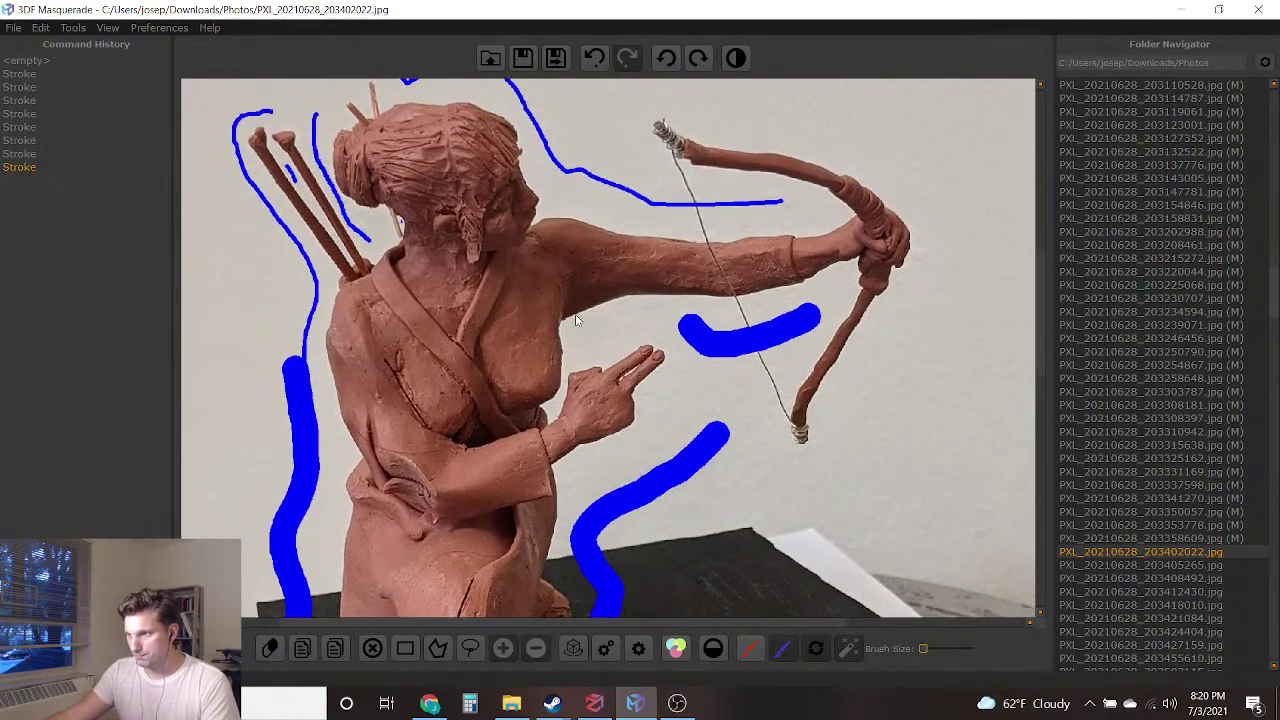
{"action": "scroll", "coordinate": [506, 376], "scroll_direction": "down", "scroll_amount": 3}
{"action": "scroll", "coordinate": [494, 346], "scroll_direction": "up", "scroll_amount": 5}
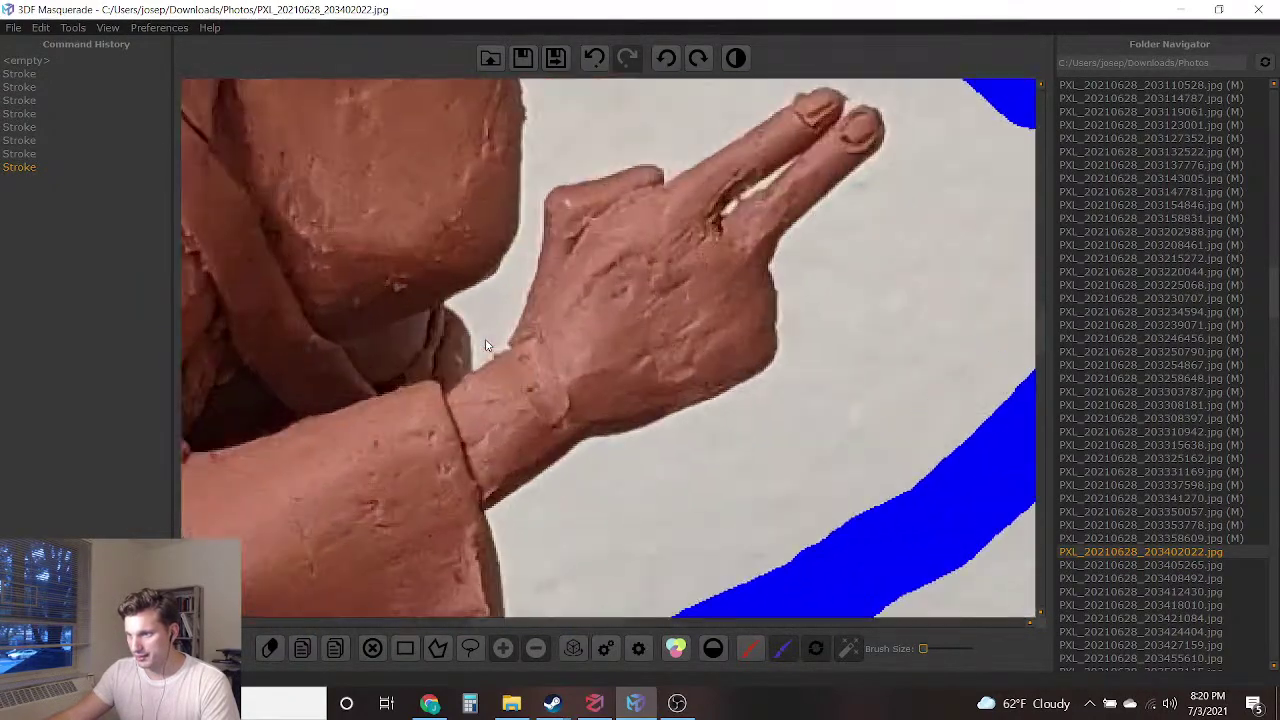
{"action": "mouse_move", "coordinate": [482, 306]}
{"action": "left_mouse_down"}
{"action": "mouse_move", "coordinate": [491, 332]}
{"action": "mouse_move", "coordinate": [494, 300]}
{"action": "left_mouse_up"}
Using a larger red foreground brush, paint from the shoulder down the torso to the knee and mark the base of the arrows
{"action": "scroll", "coordinate": [490, 330], "scroll_direction": "down", "scroll_amount": 5}
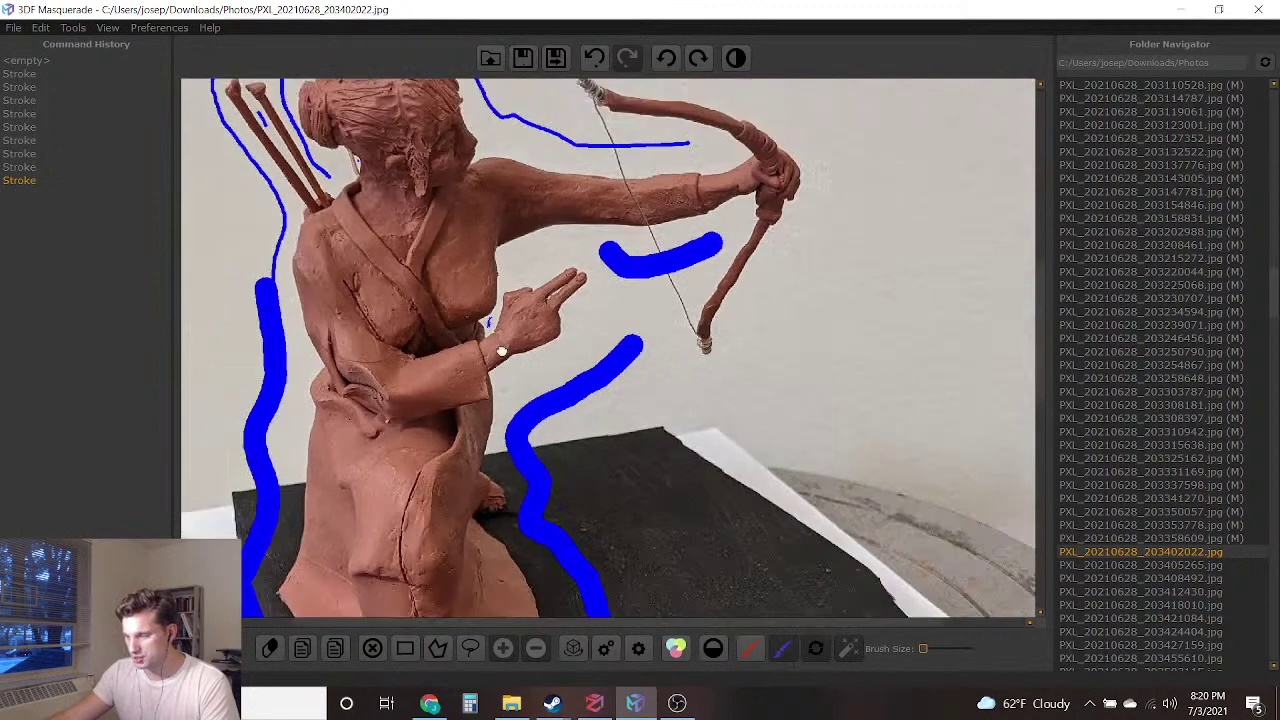
{"action": "scroll", "coordinate": [497, 383], "scroll_direction": "up", "scroll_amount": 2}
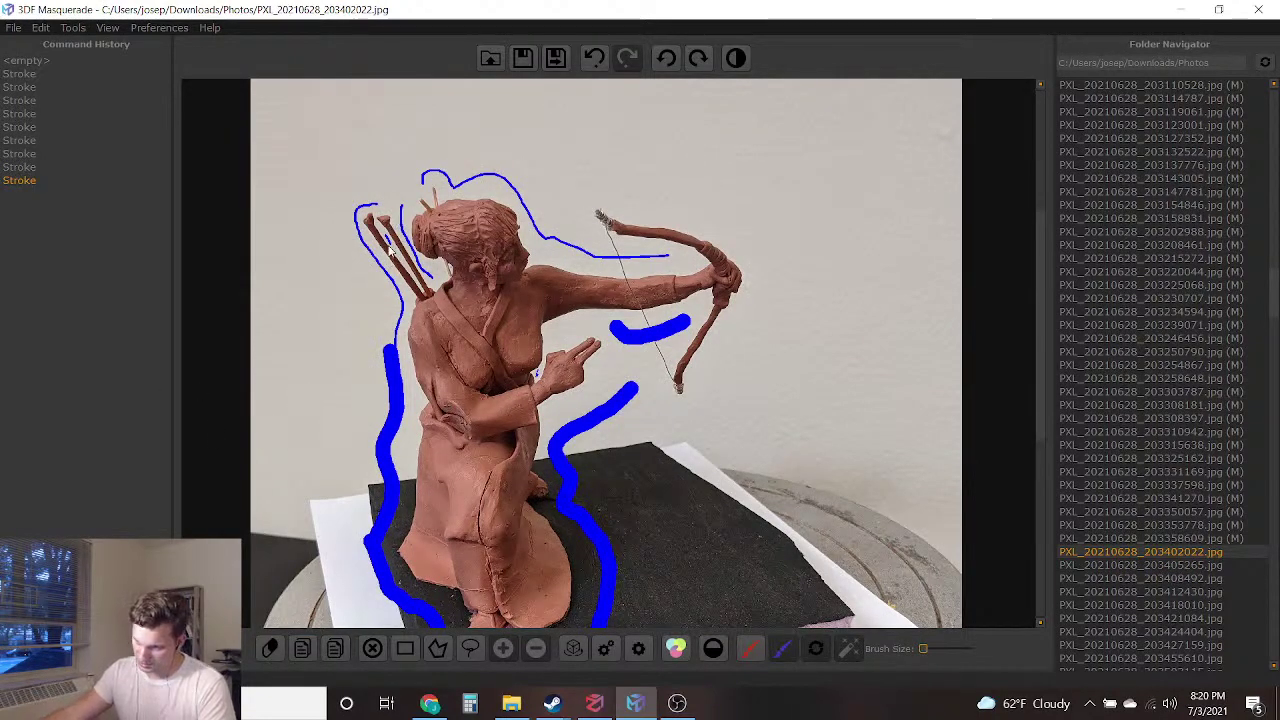
{"action": "left_click", "coordinate": [756, 660]}
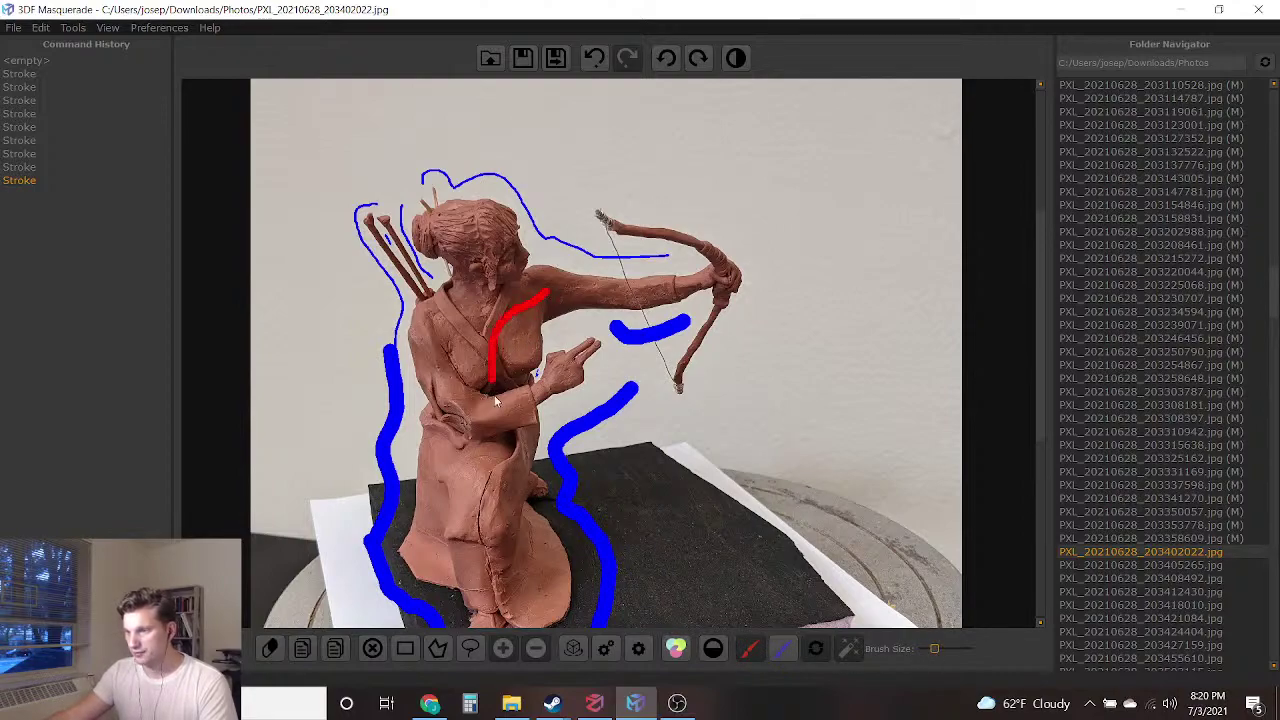
{"action": "left_click_drag", "start_coordinate": [492, 384], "coordinate": [490, 550]}
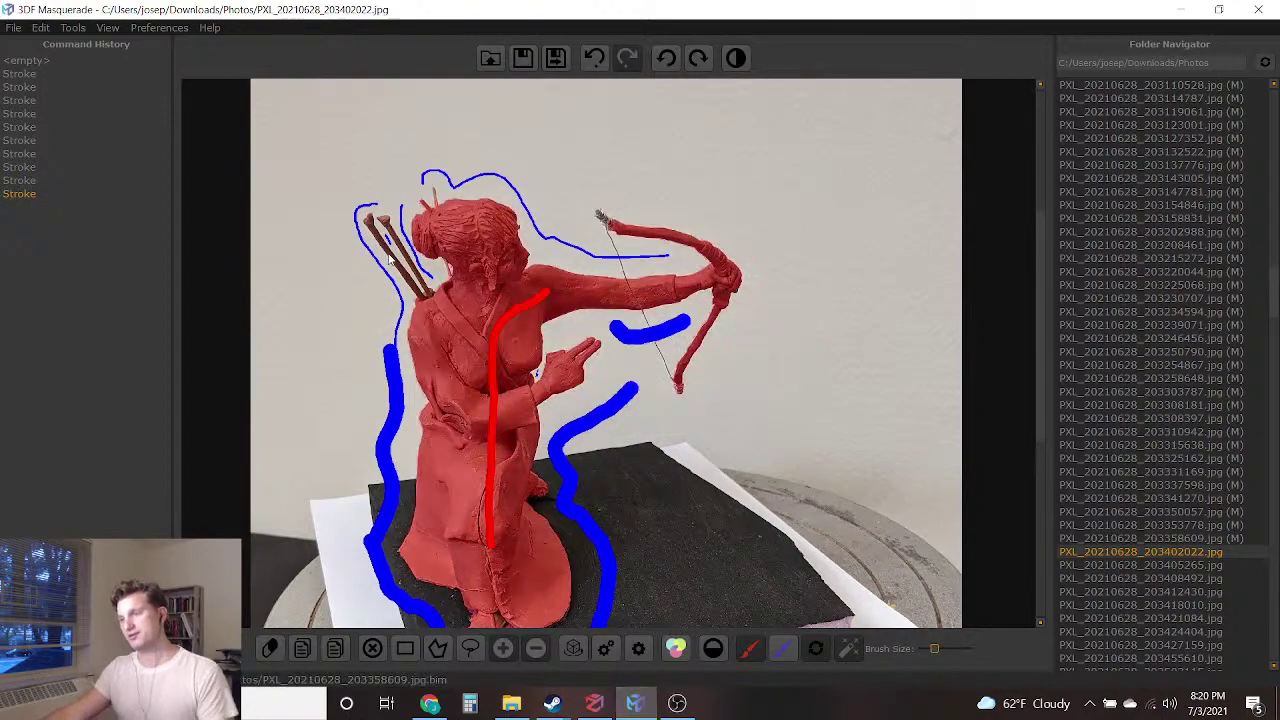
{"action": "scroll", "coordinate": [453, 276], "scroll_direction": "up", "scroll_amount": 5}
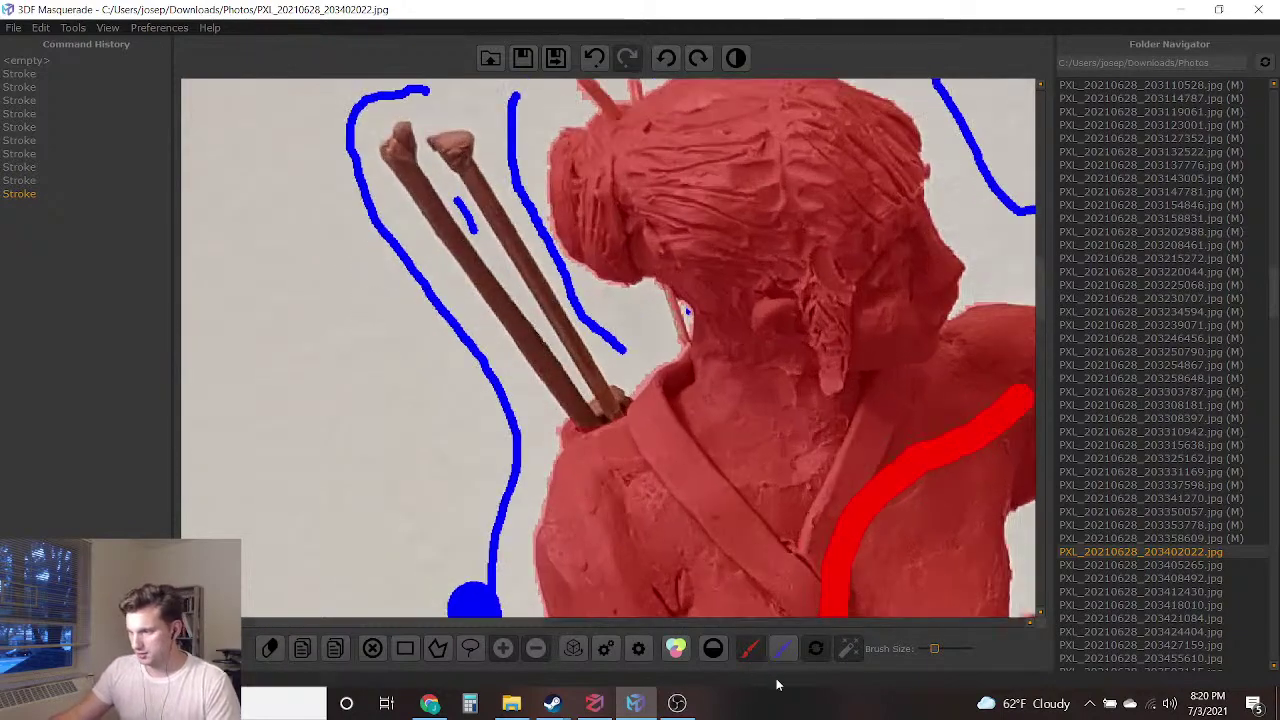
{"action": "left_click", "coordinate": [601, 415]}
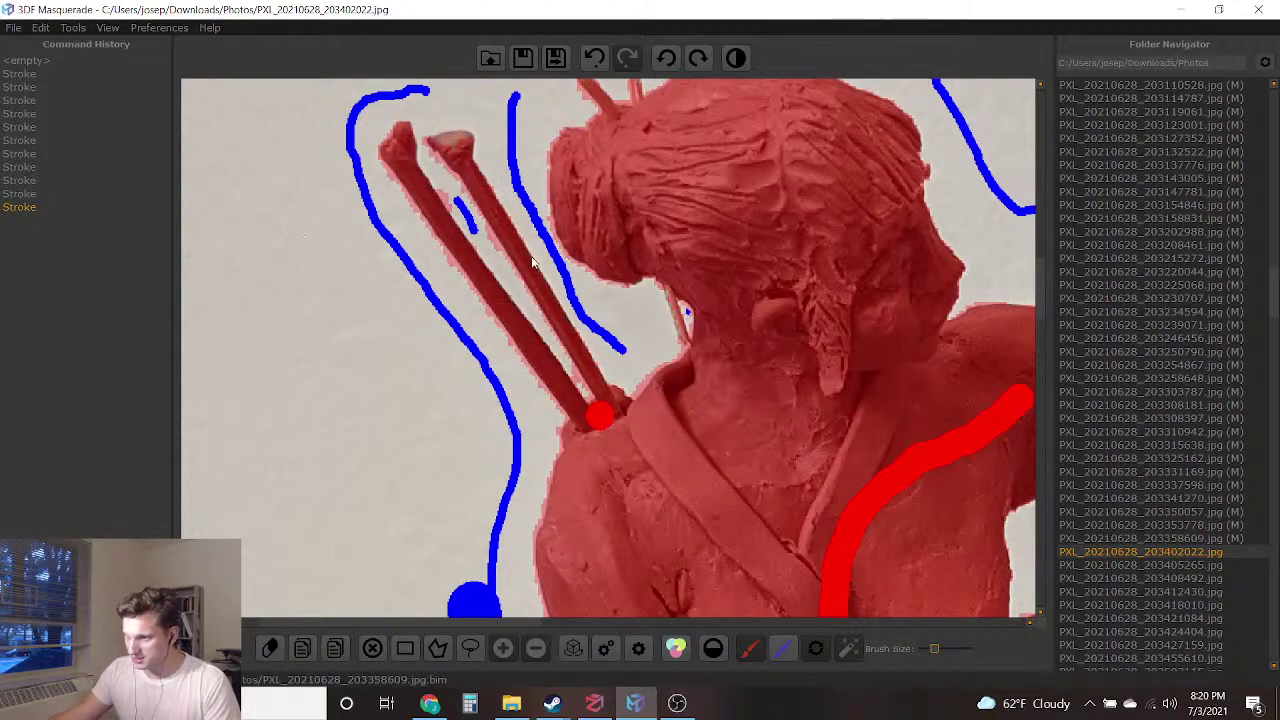
Check the whole silhouette for mistakes, save the mask, and move on to the next photo
{"action": "middle_click_drag", "start_coordinate": [697, 386], "coordinate": [646, 346]}
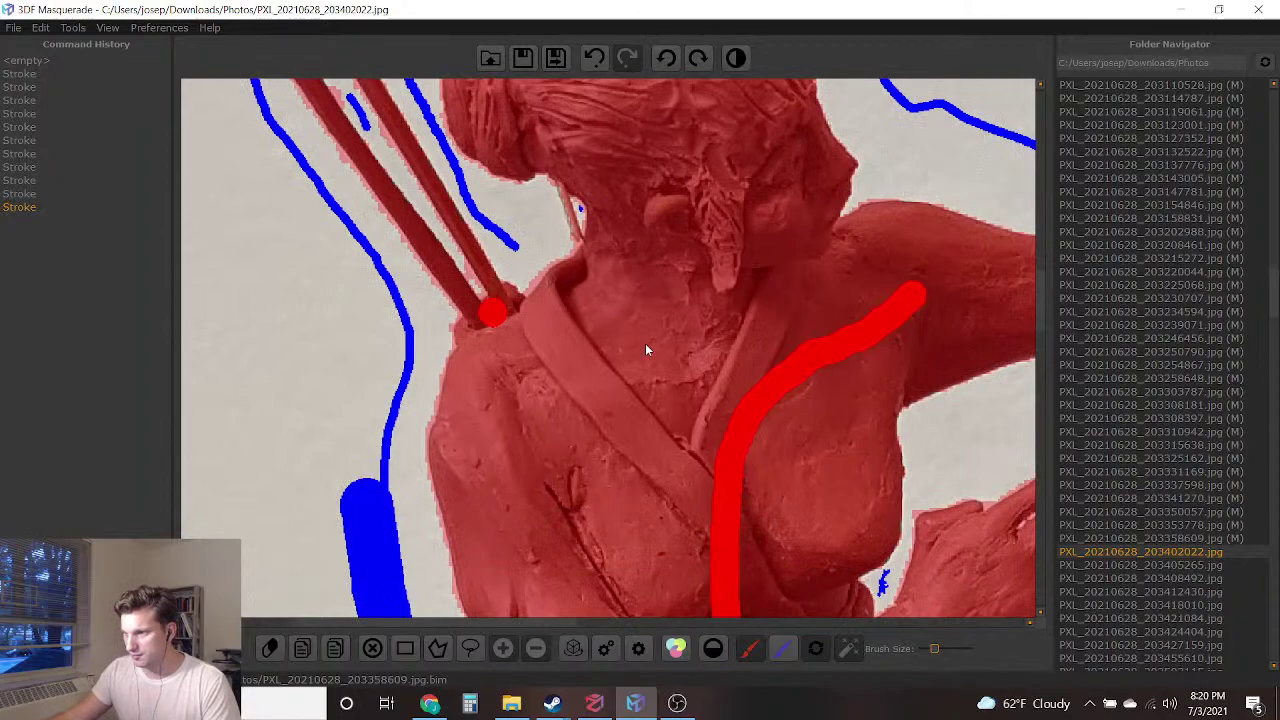
{"action": "scroll", "coordinate": [646, 346], "scroll_direction": "down", "scroll_amount": 3}
{"action": "scroll", "coordinate": [646, 346], "scroll_direction": "down", "scroll_amount": 5}
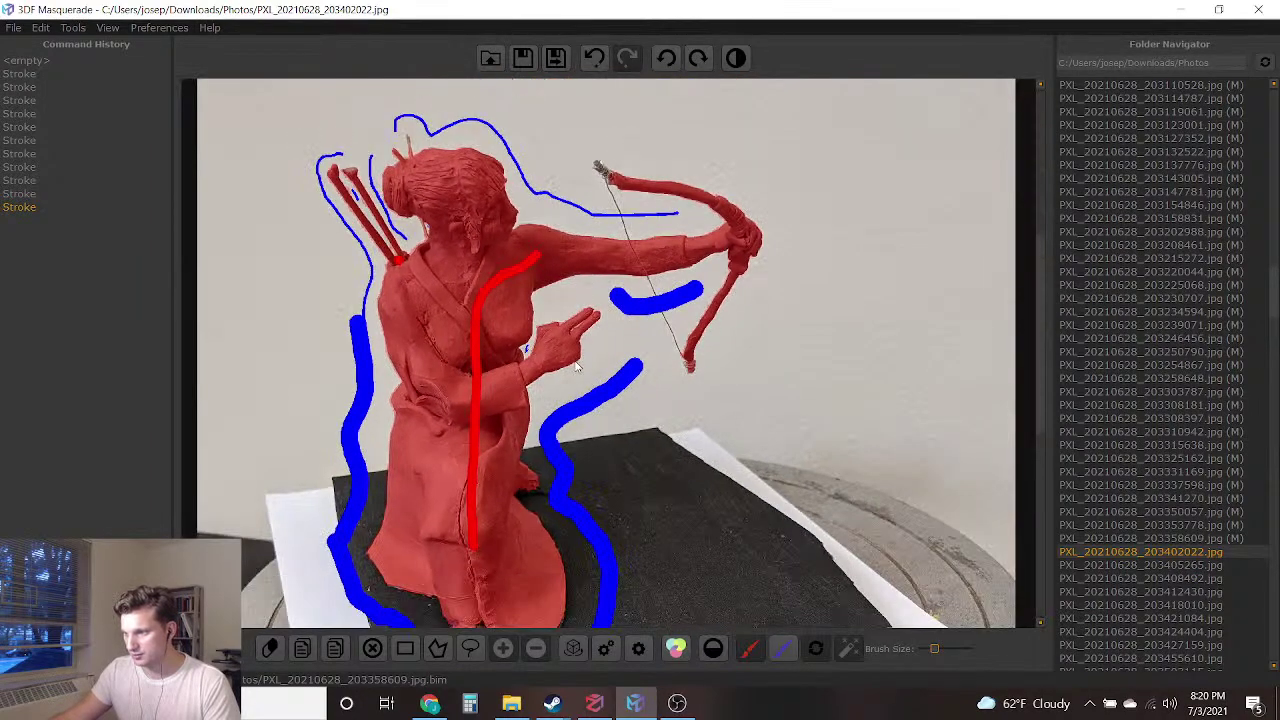
{"action": "scroll", "coordinate": [572, 139], "scroll_direction": "down", "scroll_amount": 1}
{"action": "scroll", "coordinate": [553, 269], "scroll_direction": "up", "scroll_amount": 1}
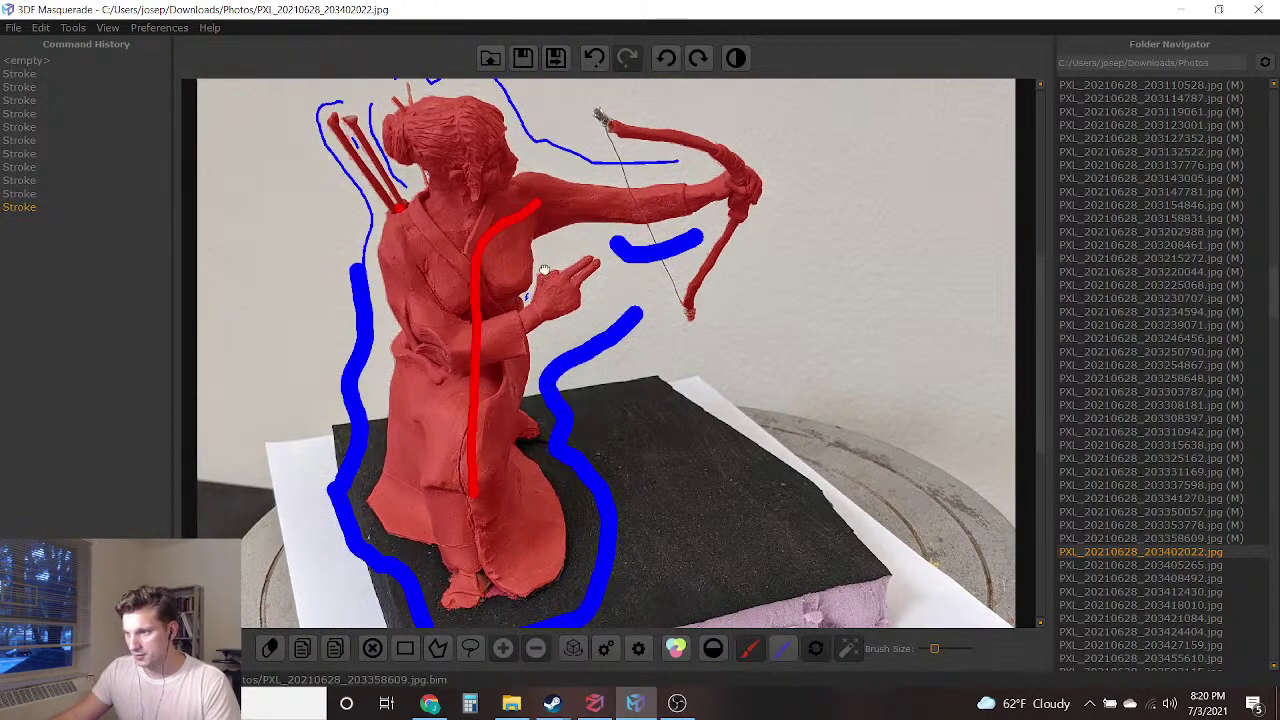
{"action": "middle_click_drag", "start_coordinate": [541, 256], "coordinate": [556, 298]}
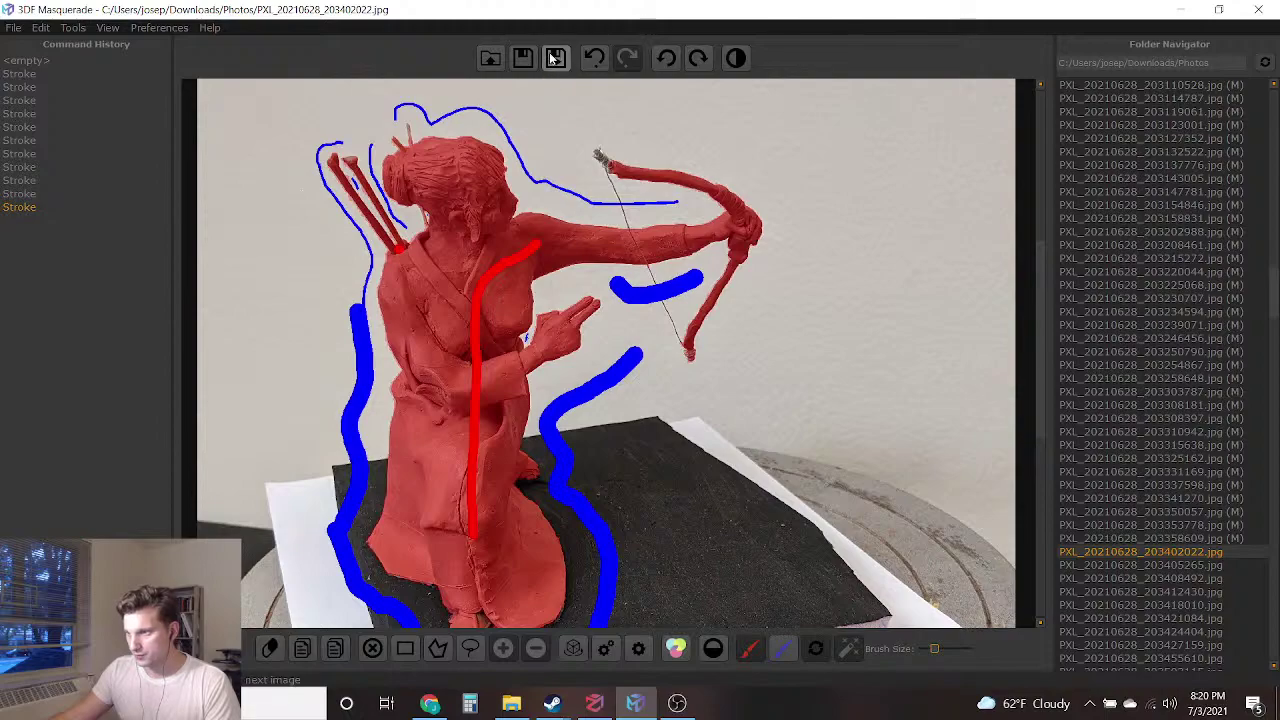
{"action": "left_click", "coordinate": [555, 59]}
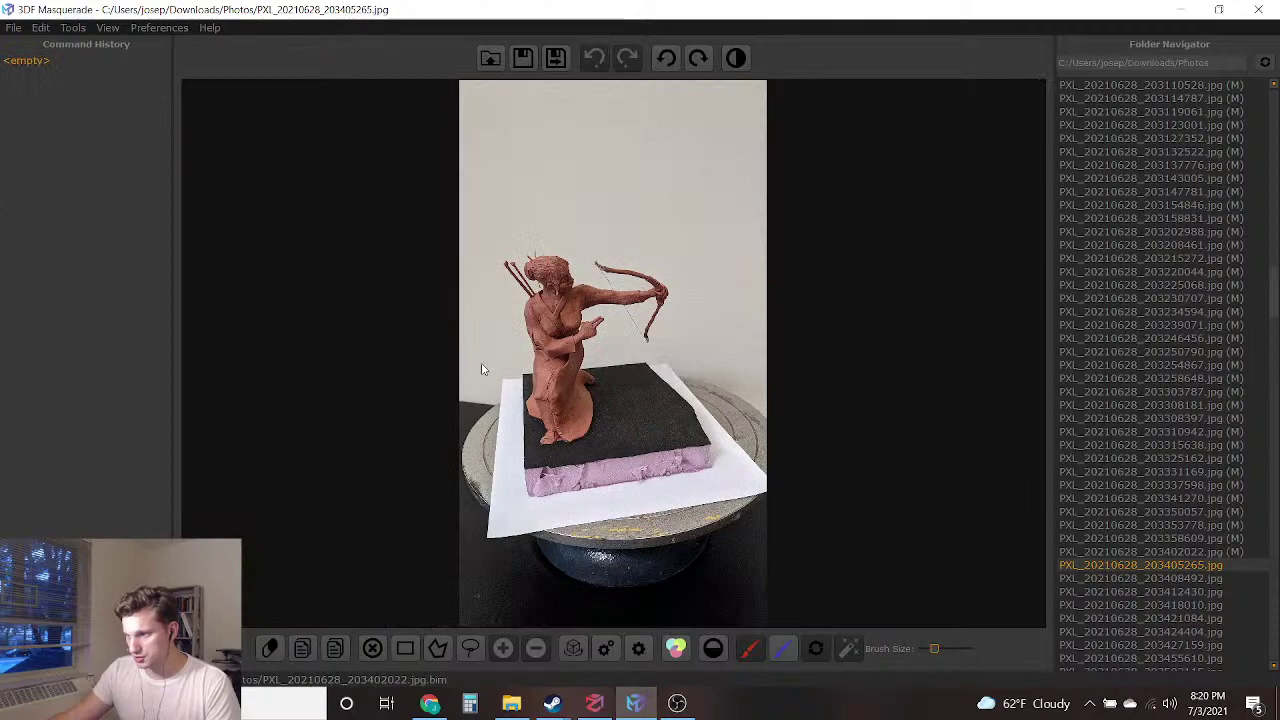
Using the blue background brush, mark the gap between arrows and neck, and outline the arrows, hair sticks and head
{"action": "scroll", "coordinate": [476, 320], "scroll_direction": "up", "scroll_amount": 3}
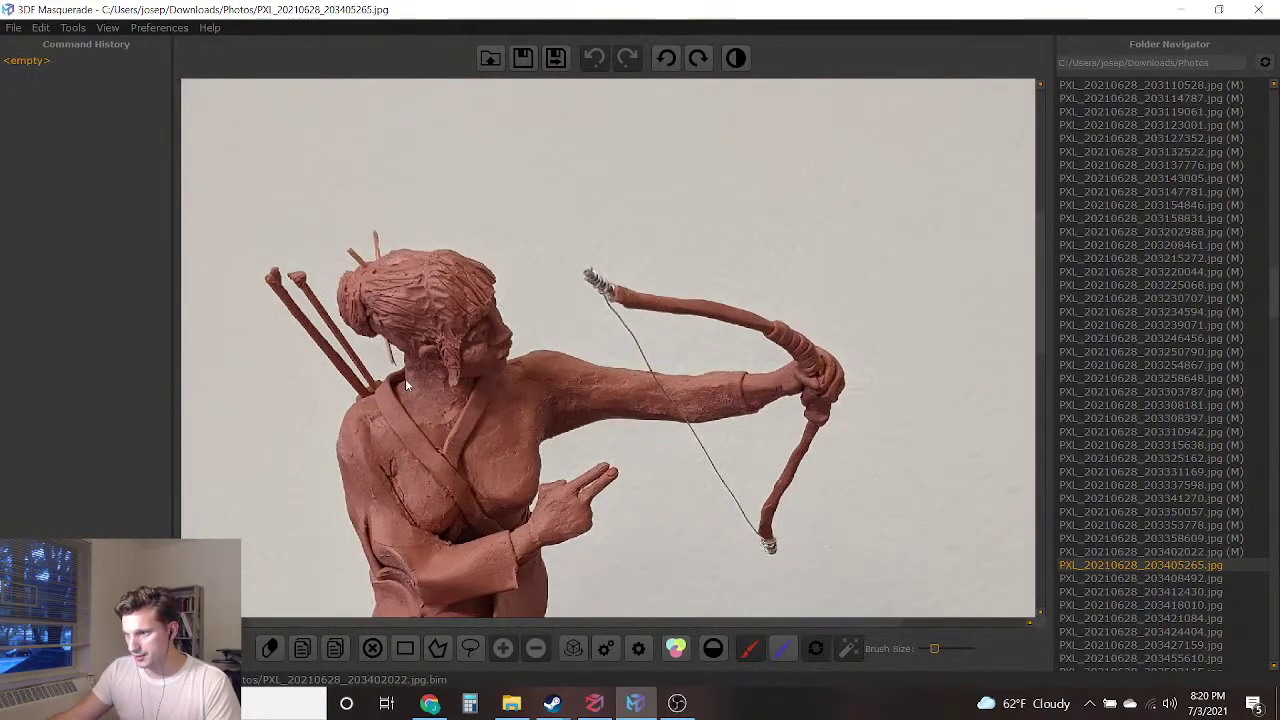
{"action": "left_click", "coordinate": [783, 648]}
{"action": "scroll", "coordinate": [408, 308], "scroll_direction": "up", "scroll_amount": 5}
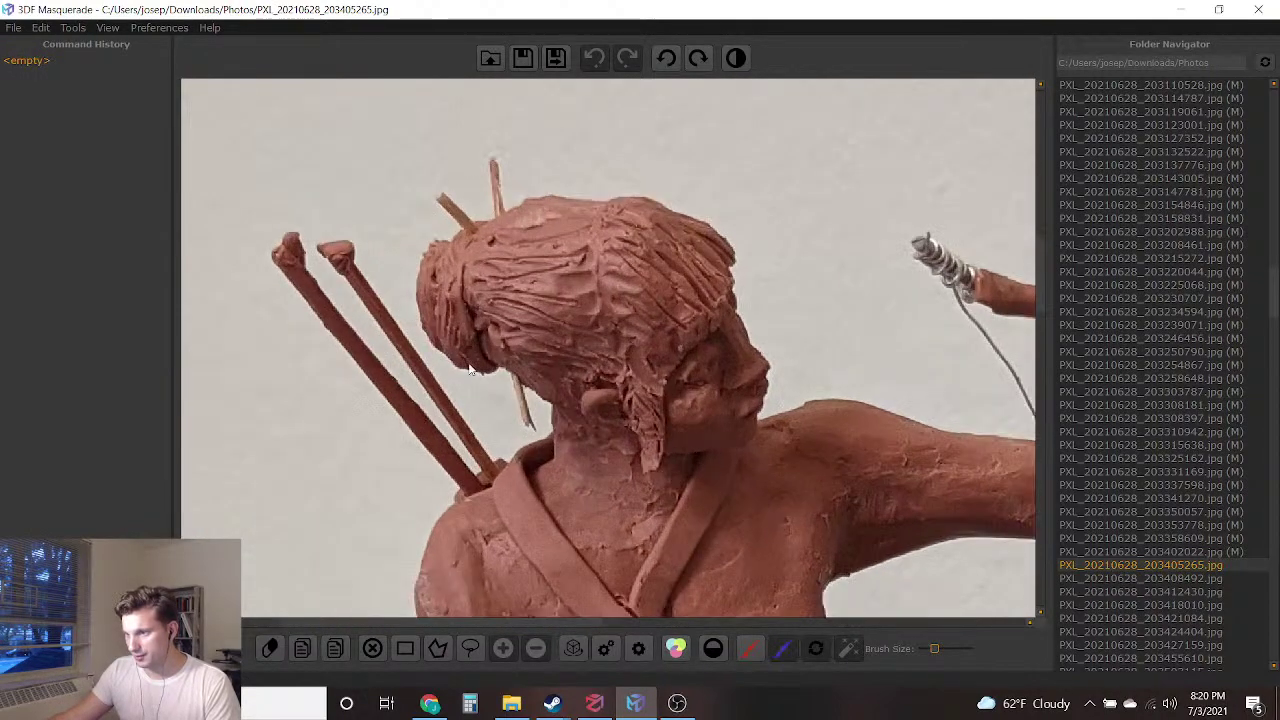
{"action": "left_click_drag", "start_coordinate": [480, 406], "coordinate": [507, 428]}
{"action": "mouse_move", "coordinate": [370, 220]}
{"action": "left_mouse_down"}
{"action": "mouse_move", "coordinate": [243, 158]}
{"action": "mouse_move", "coordinate": [280, 394]}
{"action": "mouse_move", "coordinate": [376, 522]}
{"action": "left_mouse_up"}
{"action": "mouse_move", "coordinate": [454, 137]}
{"action": "left_mouse_down"}
{"action": "mouse_move", "coordinate": [385, 125]}
{"action": "mouse_move", "coordinate": [377, 202]}
{"action": "mouse_move", "coordinate": [455, 88]}
{"action": "mouse_move", "coordinate": [800, 159]}
{"action": "mouse_move", "coordinate": [917, 342]}
{"action": "mouse_move", "coordinate": [956, 355]}
{"action": "left_mouse_up"}
Paint background strokes above and below the outstretched arm and around the lower tip of the bow
{"action": "mouse_move", "coordinate": [979, 347]}
{"action": "middle_mouse_down"}
{"action": "mouse_move", "coordinate": [806, 354]}
{"action": "mouse_move", "coordinate": [707, 330]}
{"action": "middle_mouse_up"}
{"action": "mouse_move", "coordinate": [682, 344]}
{"action": "left_mouse_down"}
{"action": "mouse_move", "coordinate": [916, 386]}
{"action": "mouse_move", "coordinate": [994, 365]}
{"action": "left_mouse_up"}
{"action": "middle_click_drag", "start_coordinate": [848, 336], "coordinate": [580, 198]}
{"action": "mouse_move", "coordinate": [852, 452]}
{"action": "left_mouse_down"}
{"action": "mouse_move", "coordinate": [647, 476]}
{"action": "mouse_move", "coordinate": [438, 468]}
{"action": "left_mouse_up"}
{"action": "right_click_drag", "start_coordinate": [492, 456], "coordinate": [542, 271]}
{"action": "mouse_move", "coordinate": [925, 262]}
{"action": "left_mouse_down"}
{"action": "mouse_move", "coordinate": [853, 338]}
{"action": "mouse_move", "coordinate": [850, 555]}
{"action": "mouse_move", "coordinate": [1025, 512]}
{"action": "left_mouse_up"}
Enclose the body with background strokes from below the raised hand, around the skirt and feet, and up the back to the shoulder
{"action": "mouse_move", "coordinate": [798, 516]}
{"action": "middle_mouse_down"}
{"action": "mouse_move", "coordinate": [609, 363]}
{"action": "mouse_move", "coordinate": [599, 340]}
{"action": "middle_mouse_up"}
{"action": "mouse_move", "coordinate": [323, 349]}
{"action": "left_mouse_down"}
{"action": "mouse_move", "coordinate": [267, 380]}
{"action": "mouse_move", "coordinate": [298, 549]}
{"action": "mouse_move", "coordinate": [376, 591]}
{"action": "left_mouse_up"}
{"action": "mouse_move", "coordinate": [338, 496]}
{"action": "middle_mouse_down"}
{"action": "mouse_move", "coordinate": [331, 474]}
{"action": "mouse_move", "coordinate": [385, 288]}
{"action": "middle_mouse_up"}
{"action": "middle_click_drag", "start_coordinate": [386, 512], "coordinate": [500, 228]}
{"action": "scroll", "coordinate": [490, 334], "scroll_direction": "down", "scroll_amount": 3}
{"action": "right_click_drag", "start_coordinate": [376, 441], "coordinate": [660, 436]}
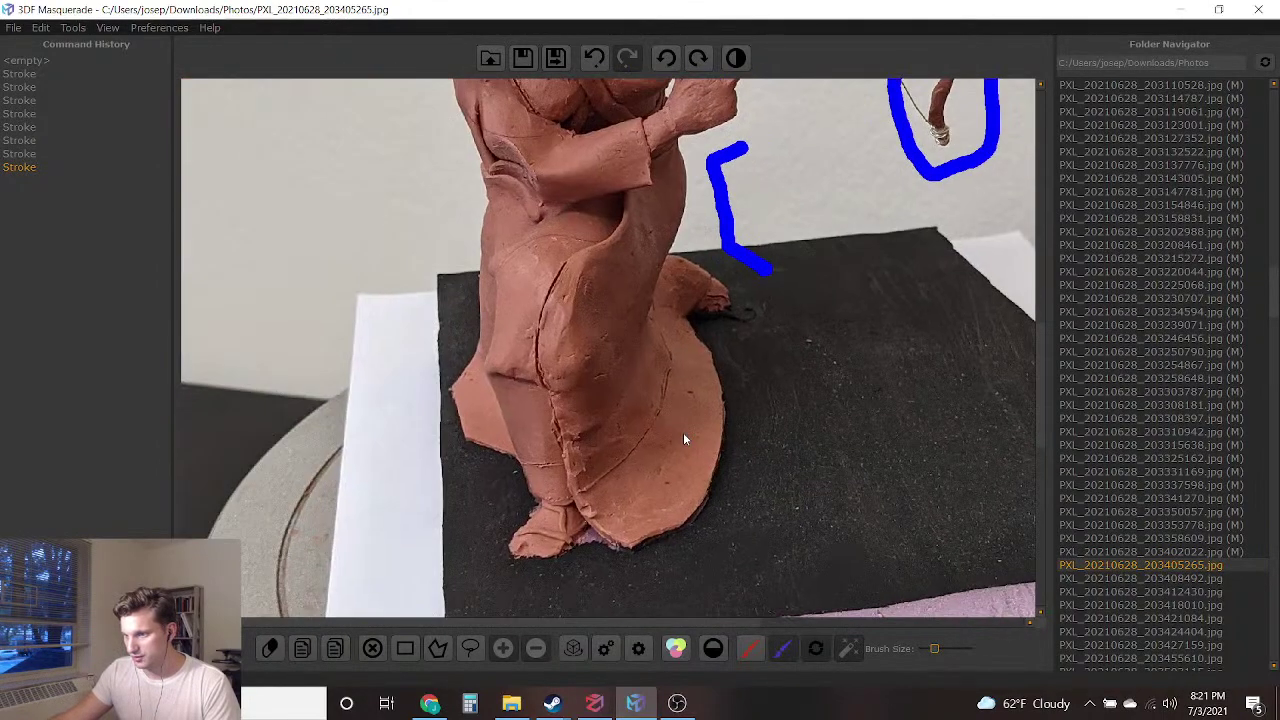
{"action": "mouse_move", "coordinate": [446, 220]}
{"action": "left_mouse_down"}
{"action": "mouse_move", "coordinate": [460, 258]}
{"action": "mouse_move", "coordinate": [436, 438]}
{"action": "left_mouse_up"}
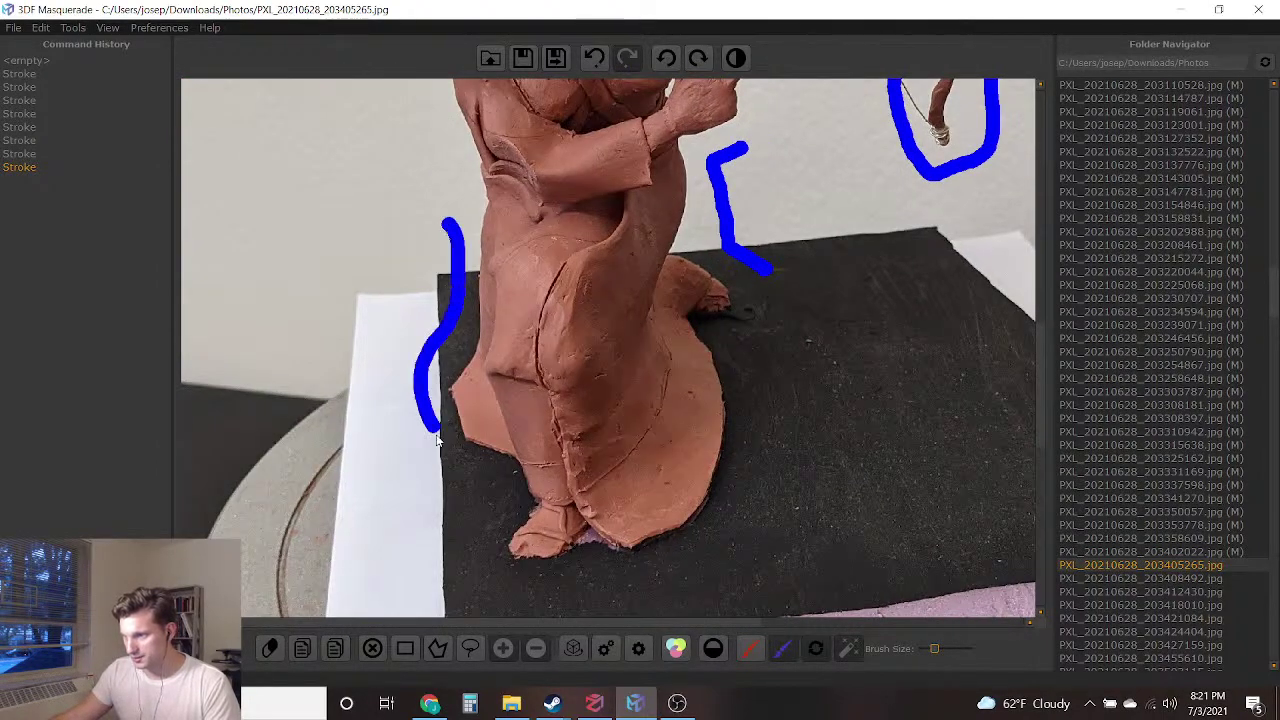
{"action": "mouse_move", "coordinate": [614, 578]}
{"action": "left_mouse_down"}
{"action": "mouse_move", "coordinate": [694, 557]}
{"action": "mouse_move", "coordinate": [774, 423]}
{"action": "mouse_move", "coordinate": [763, 276]}
{"action": "left_mouse_up"}
{"action": "right_click_drag", "start_coordinate": [763, 276], "coordinate": [735, 466]}
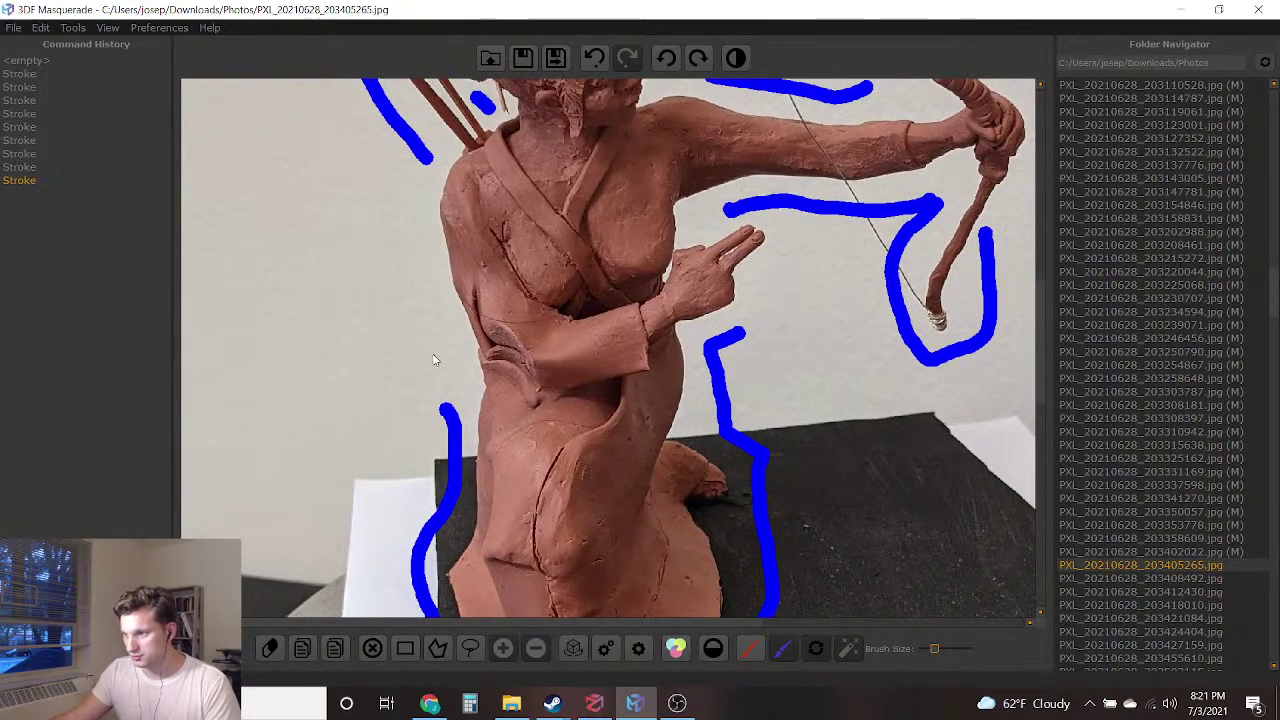
{"action": "mouse_move", "coordinate": [449, 403]}
{"action": "left_mouse_down"}
{"action": "mouse_move", "coordinate": [428, 222]}
{"action": "mouse_move", "coordinate": [440, 172]}
{"action": "left_mouse_up"}
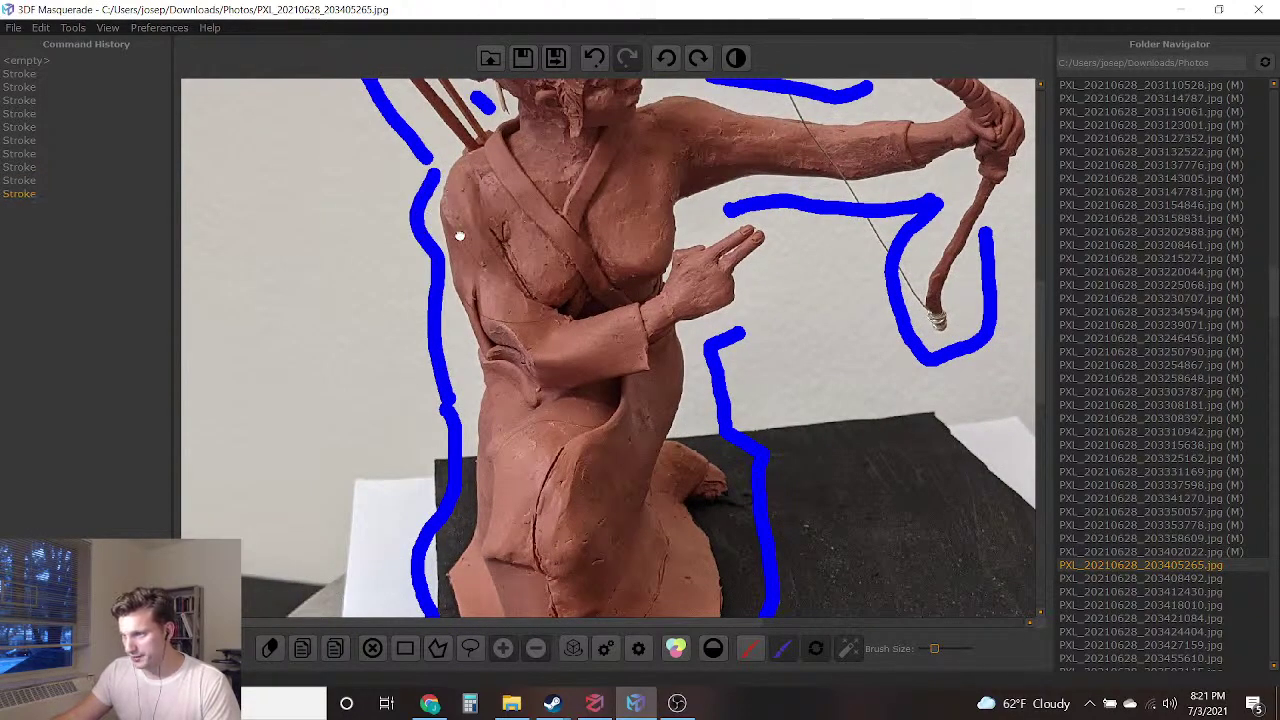
Paint one red foreground stroke from the hair bun past the face and down the torso to the lap
{"action": "right_click_drag", "start_coordinate": [533, 189], "coordinate": [538, 314]}
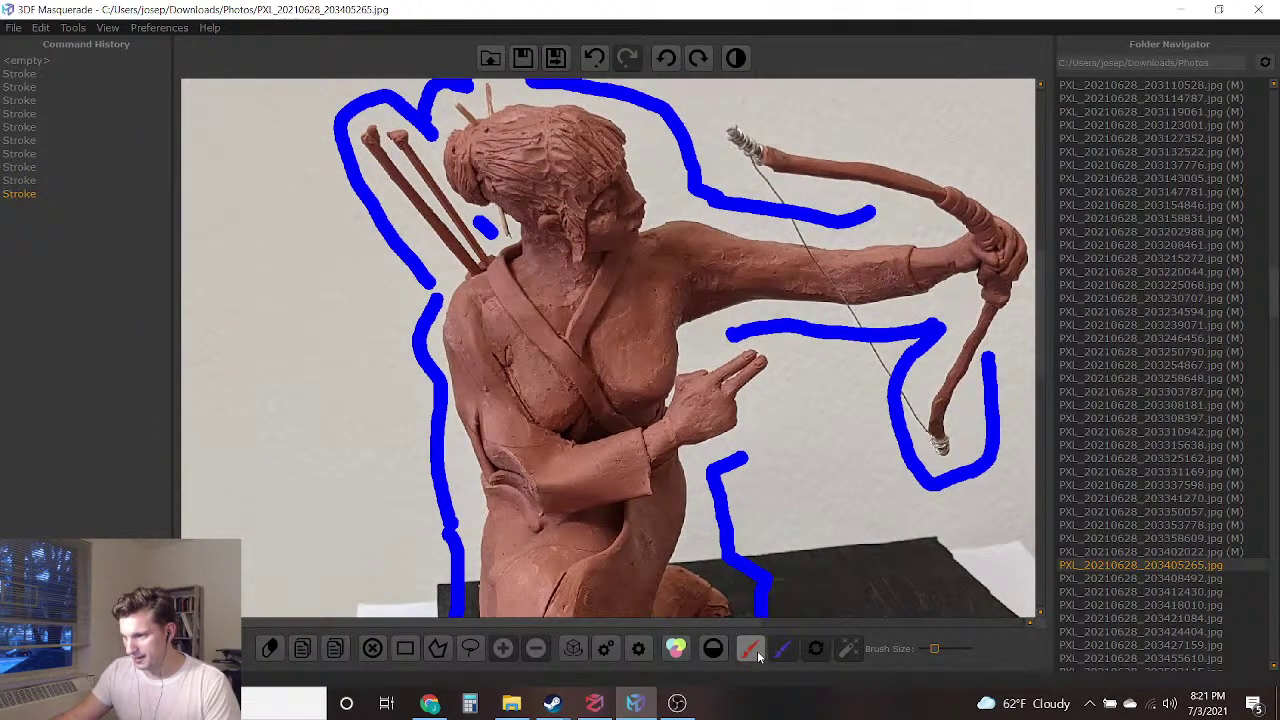
{"action": "mouse_move", "coordinate": [470, 152]}
{"action": "left_mouse_down"}
{"action": "mouse_move", "coordinate": [565, 180]}
{"action": "mouse_move", "coordinate": [592, 545]}
{"action": "left_mouse_up"}
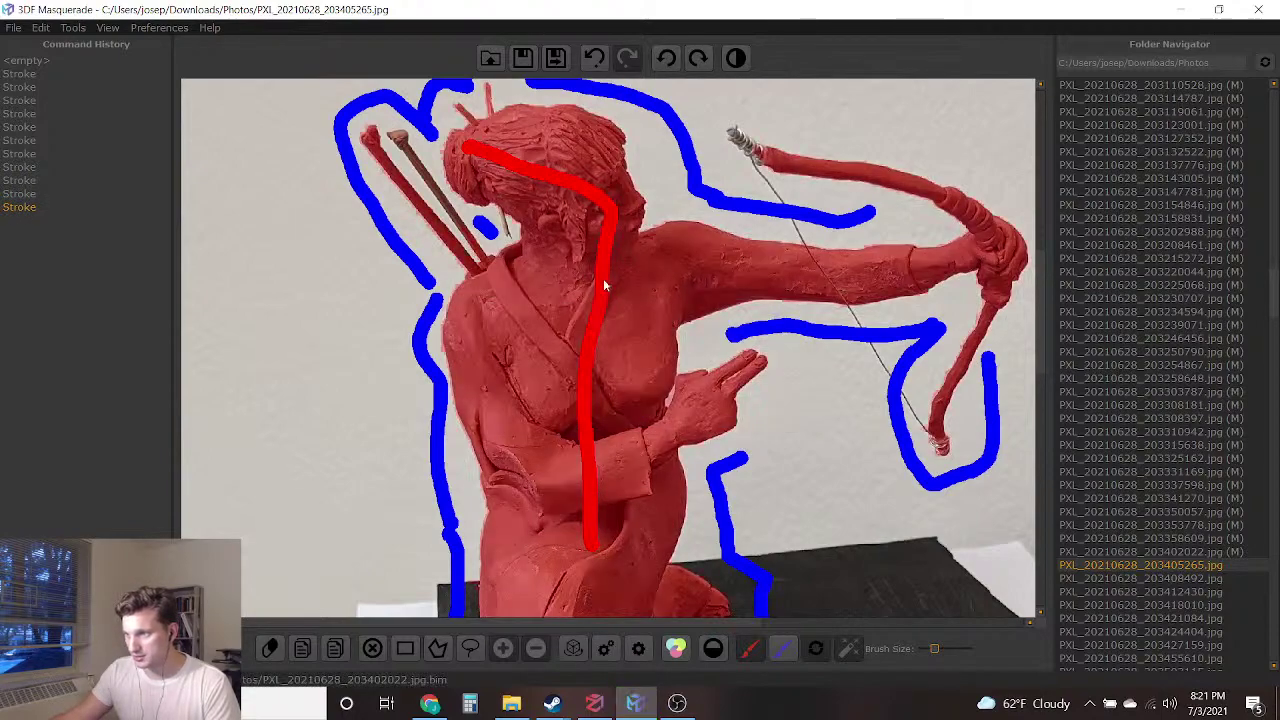
{"action": "mouse_move", "coordinate": [587, 468]}
{"action": "middle_mouse_down"}
{"action": "mouse_move", "coordinate": [566, 306]}
{"action": "mouse_move", "coordinate": [578, 273]}
{"action": "mouse_move", "coordinate": [603, 608]}
{"action": "middle_mouse_up"}
{"action": "scroll", "coordinate": [574, 286], "scroll_direction": "up", "scroll_amount": 1}
{"action": "scroll", "coordinate": [578, 273], "scroll_direction": "down", "scroll_amount": 2}
{"action": "scroll", "coordinate": [578, 270], "scroll_direction": "down", "scroll_amount": 1}
{"action": "middle_click_drag", "start_coordinate": [525, 254], "coordinate": [525, 373]}
Reduce the background brush size and mark the small gap between the raised hand's wrist and the chest
{"action": "scroll", "coordinate": [570, 412], "scroll_direction": "up", "scroll_amount": 5}
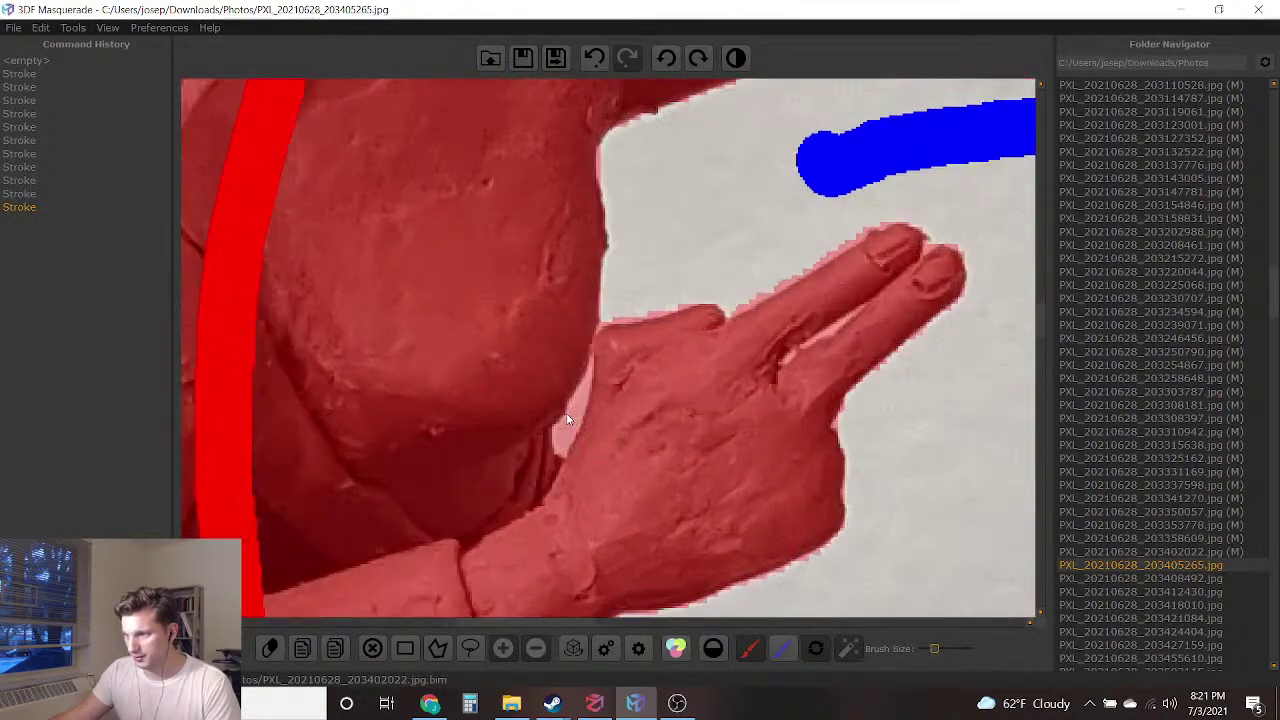
{"action": "left_click", "coordinate": [784, 648]}
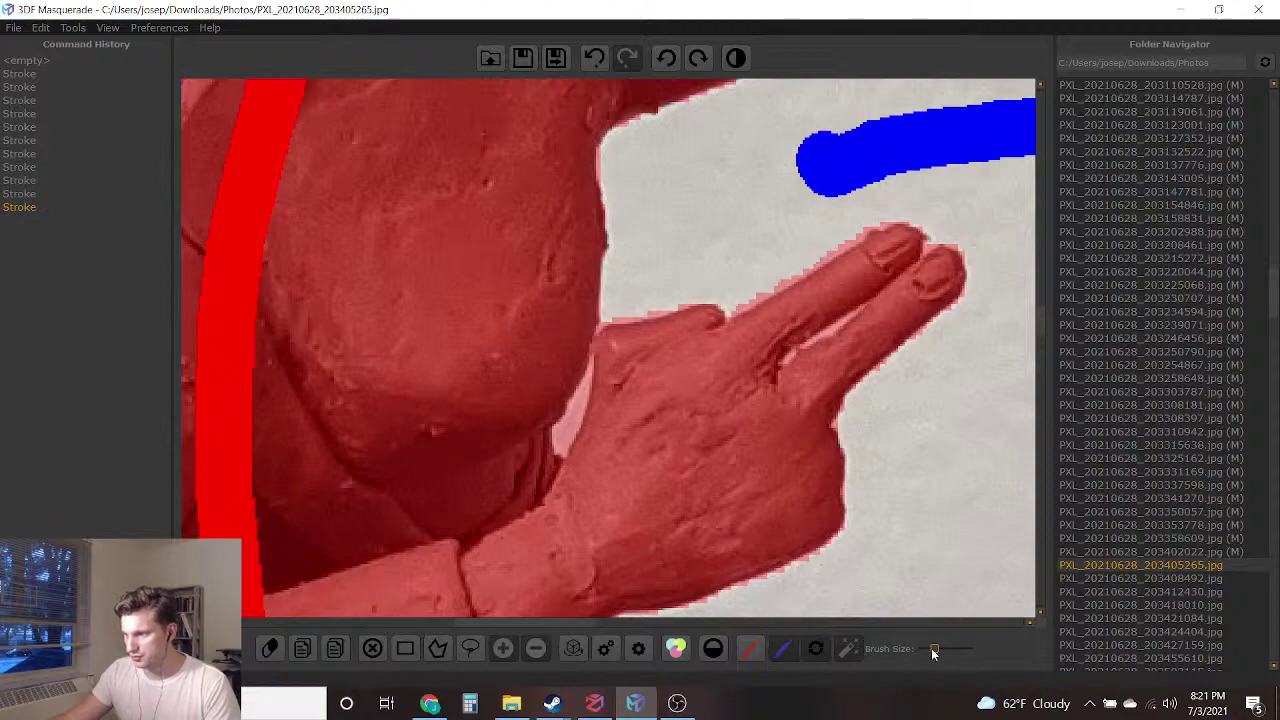
{"action": "left_click_drag", "start_coordinate": [928, 652], "coordinate": [920, 651]}
{"action": "scroll", "coordinate": [601, 420], "scroll_direction": "up", "scroll_amount": 3}
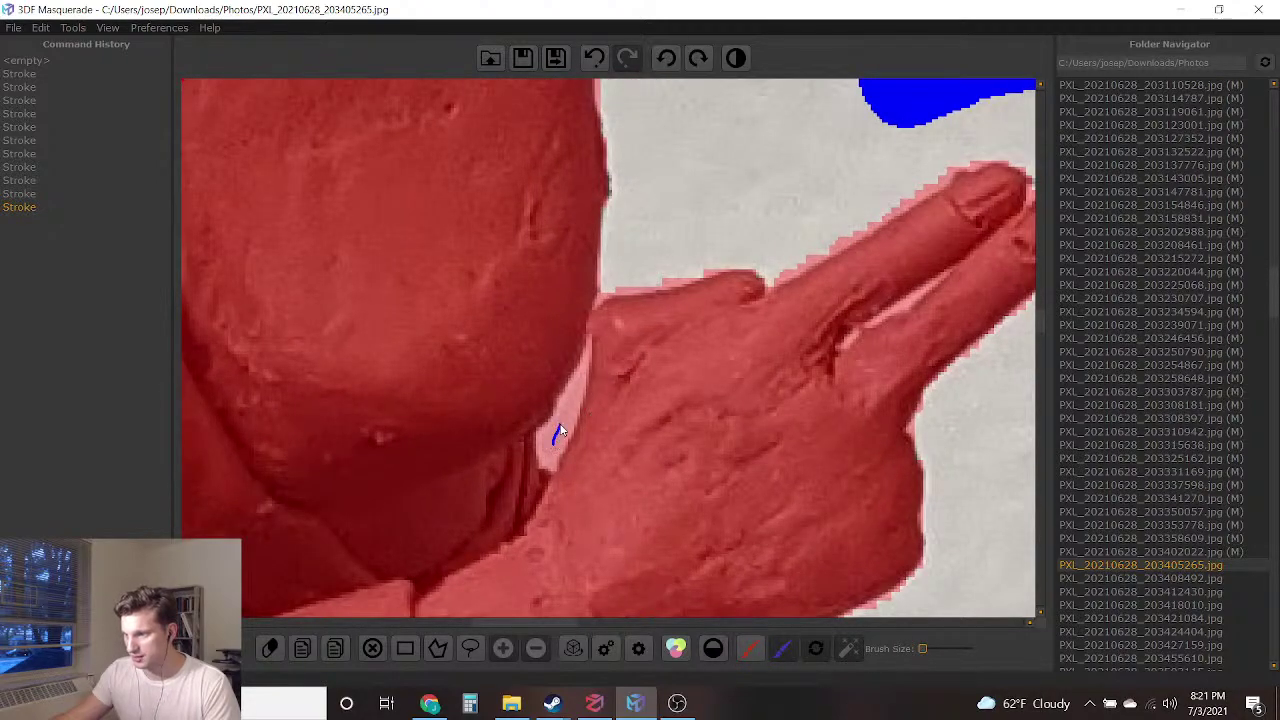
{"action": "left_click_drag", "start_coordinate": [565, 428], "coordinate": [558, 444]}
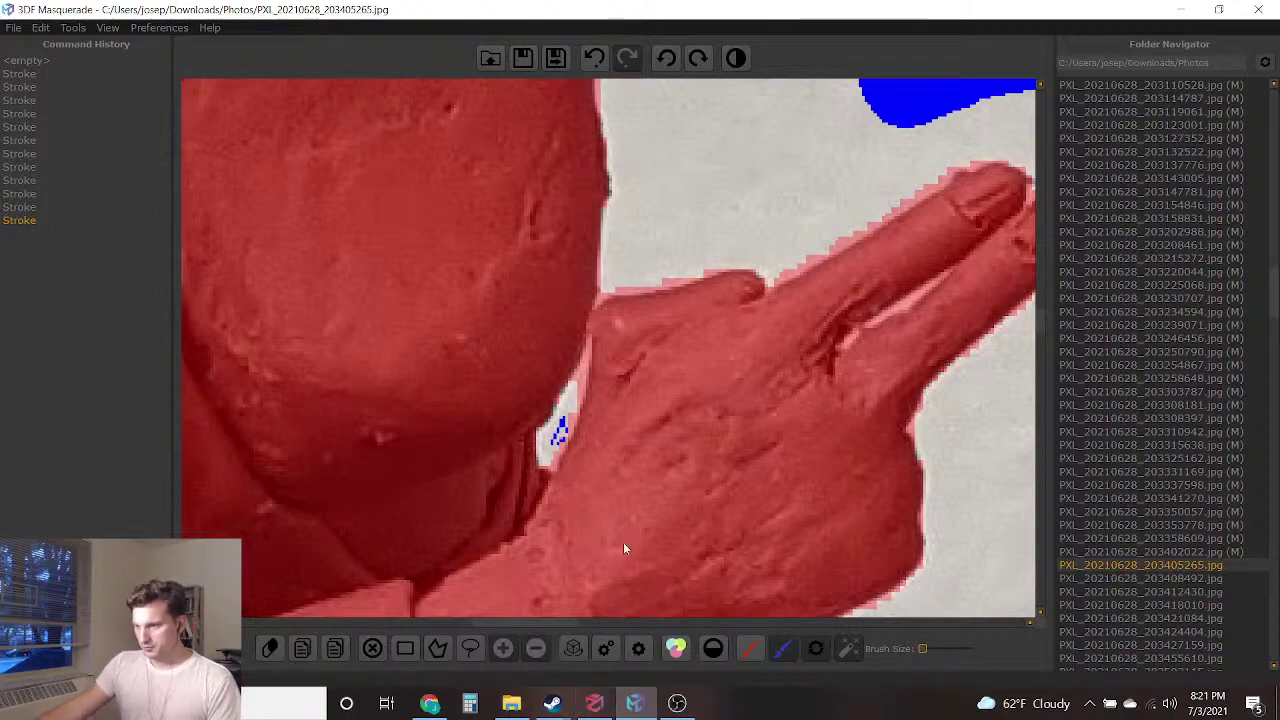
{"action": "scroll", "coordinate": [622, 490], "scroll_direction": "down", "scroll_amount": 2}
{"action": "scroll", "coordinate": [614, 487], "scroll_direction": "down", "scroll_amount": 2}
{"action": "scroll", "coordinate": [662, 437], "scroll_direction": "down", "scroll_amount": 2}
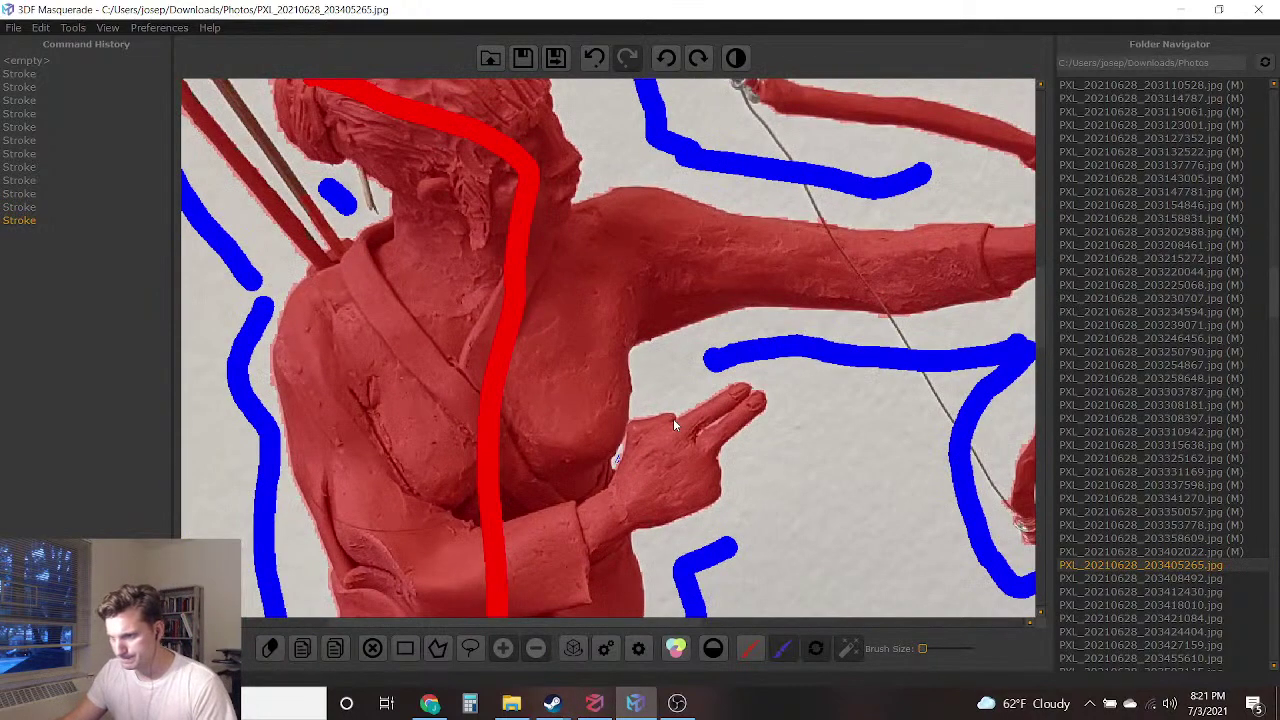
{"action": "scroll", "coordinate": [520, 395], "scroll_direction": "down", "scroll_amount": 2}
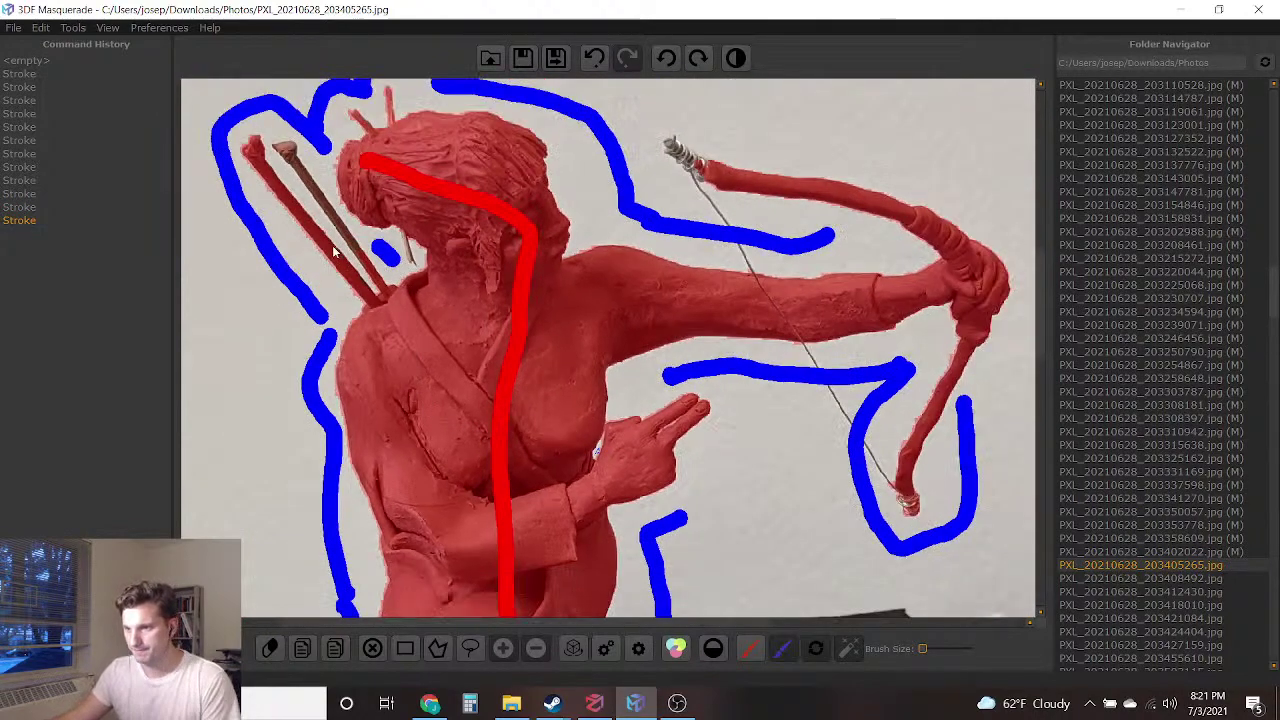
Check the live stream's dashboard in YouTube Studio in Chrome and return to 3DF Masquerade
{"action": "left_click", "coordinate": [420, 708]}
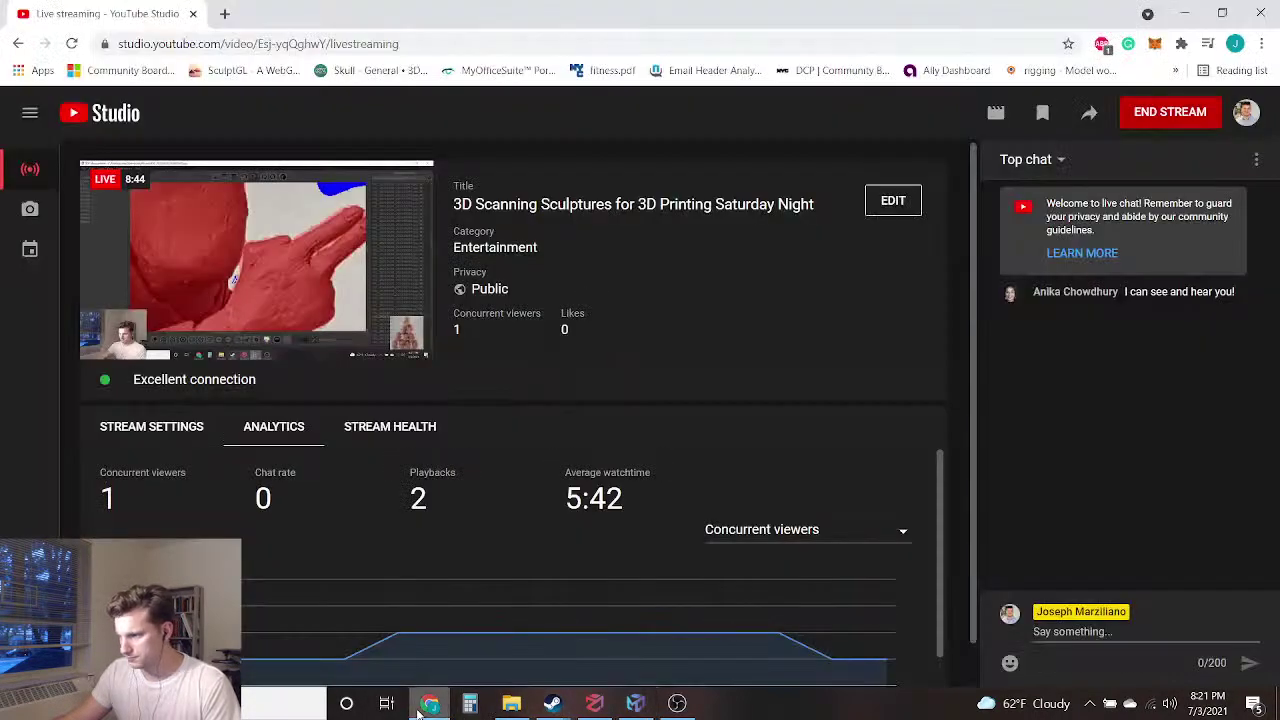
{"action": "left_click", "coordinate": [636, 705]}
Mark the head of the unmasked arrow nearest the hair as foreground using the small brush
{"action": "right_click_drag", "start_coordinate": [454, 368], "coordinate": [507, 460]}
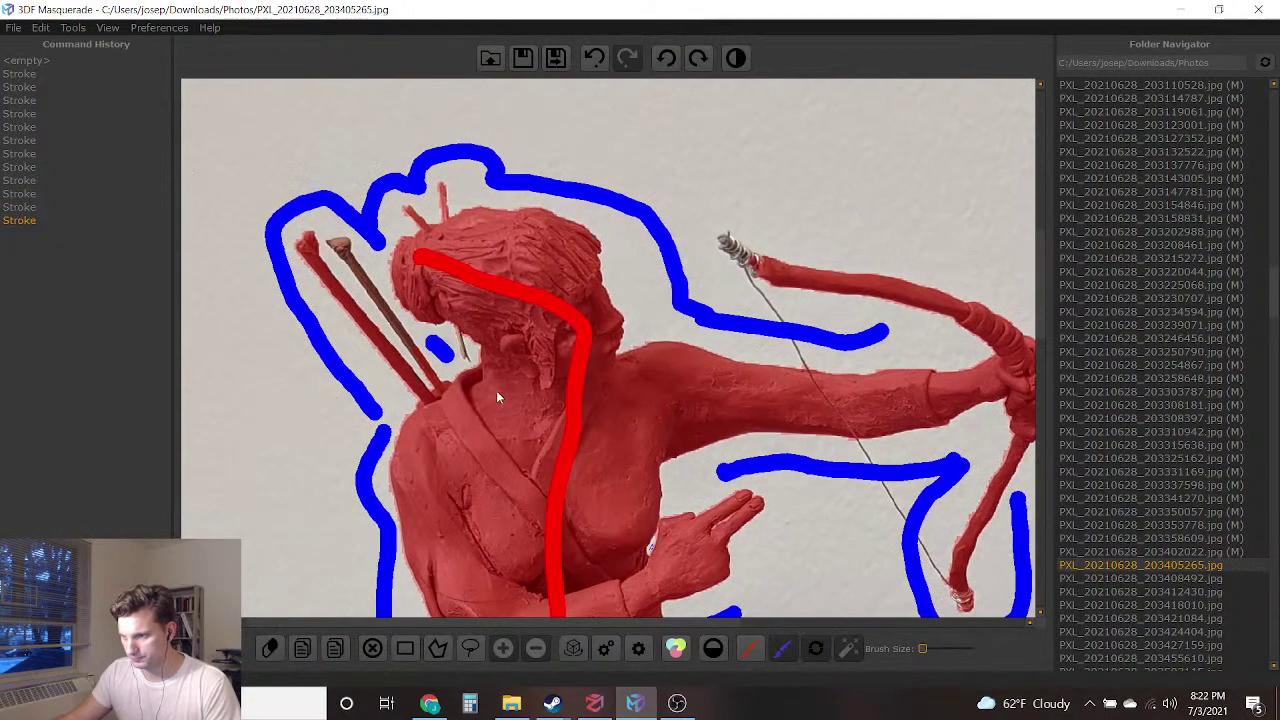
{"action": "scroll", "coordinate": [469, 381], "scroll_direction": "up", "scroll_amount": 3}
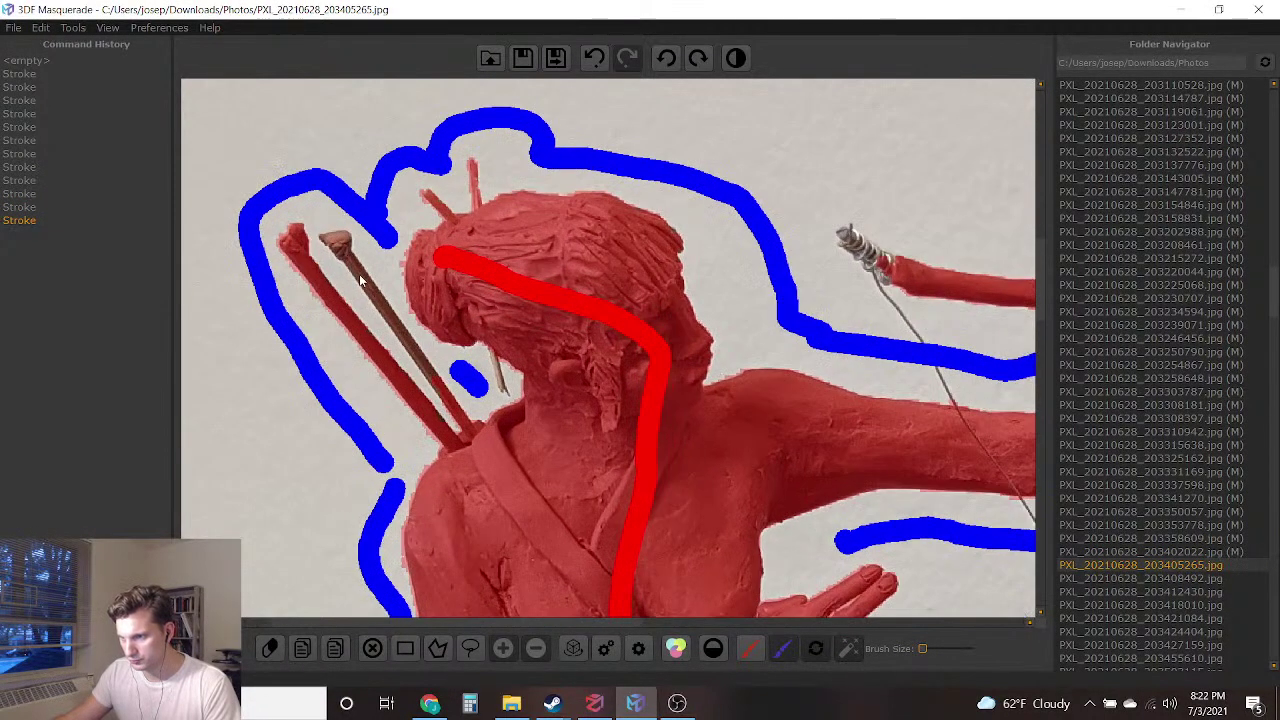
{"action": "scroll", "coordinate": [293, 290], "scroll_direction": "up", "scroll_amount": 1}
{"action": "left_click", "coordinate": [345, 228]}
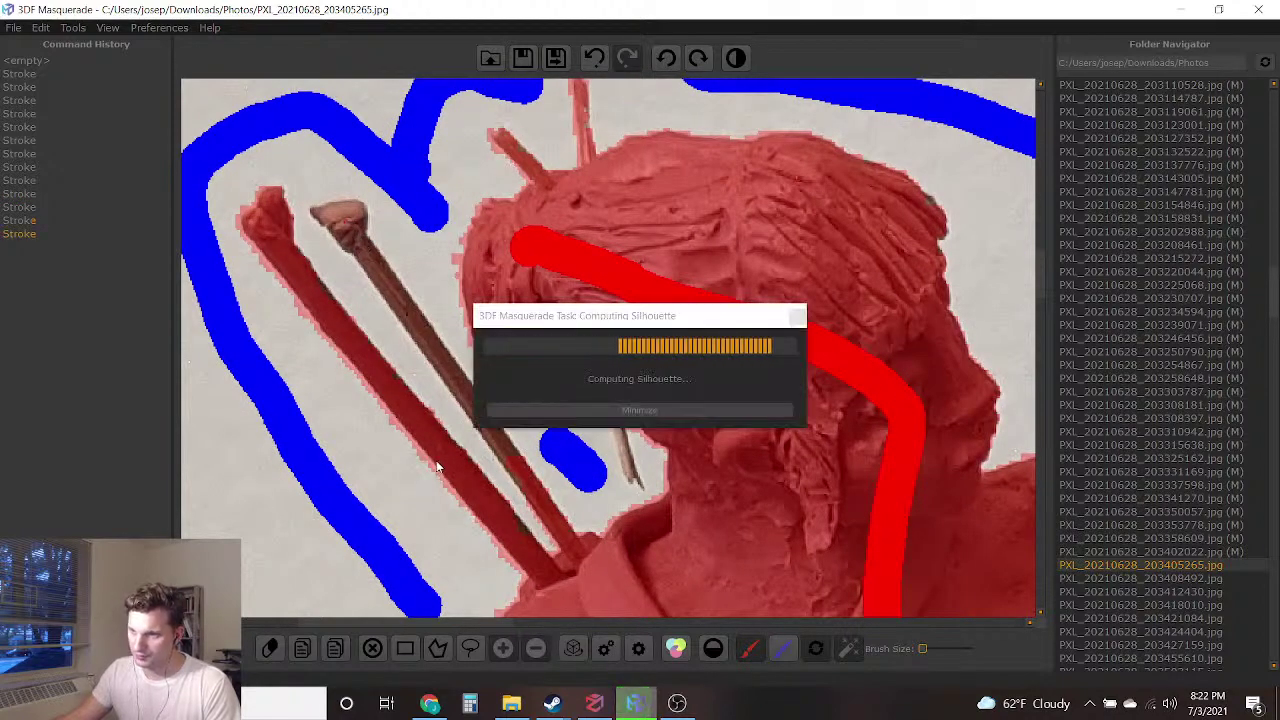
{"action": "scroll", "coordinate": [438, 458], "scroll_direction": "down", "scroll_amount": 3}
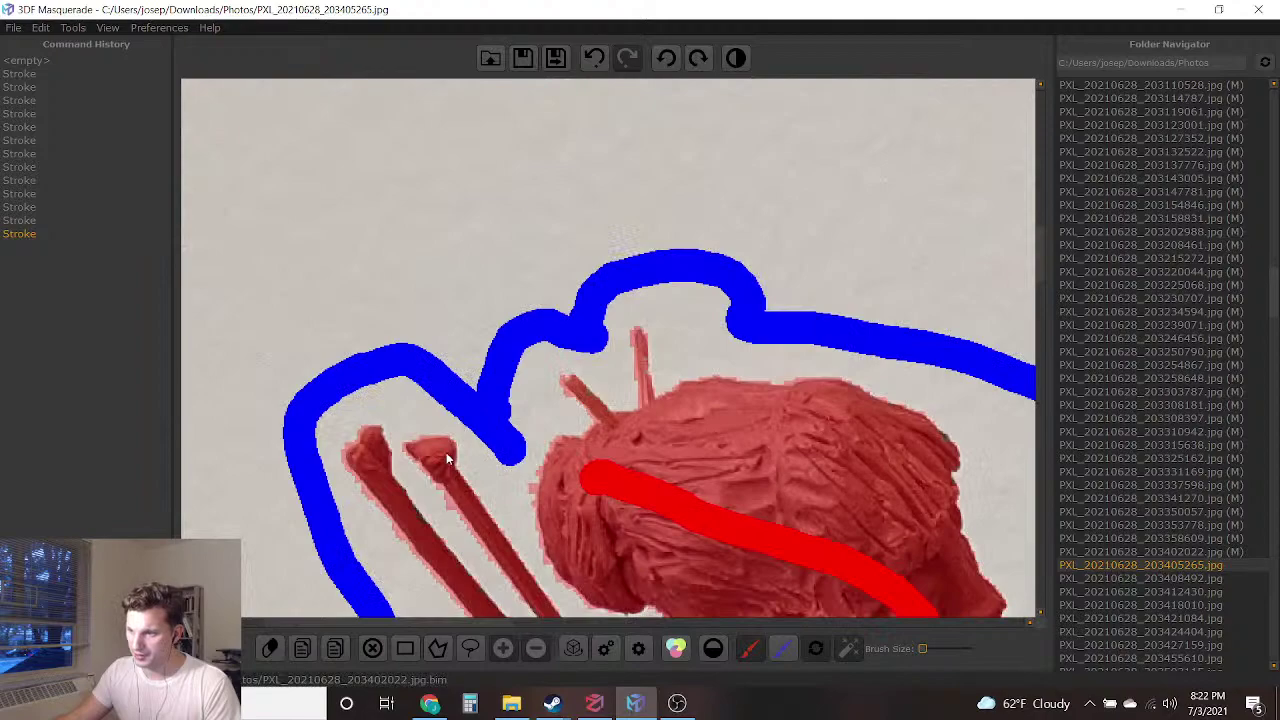
Paint a thin foreground stroke along the hair stick protruding below the bun
{"action": "scroll", "coordinate": [630, 449], "scroll_direction": "up", "scroll_amount": 3}
{"action": "scroll", "coordinate": [630, 452], "scroll_direction": "up", "scroll_amount": 1}
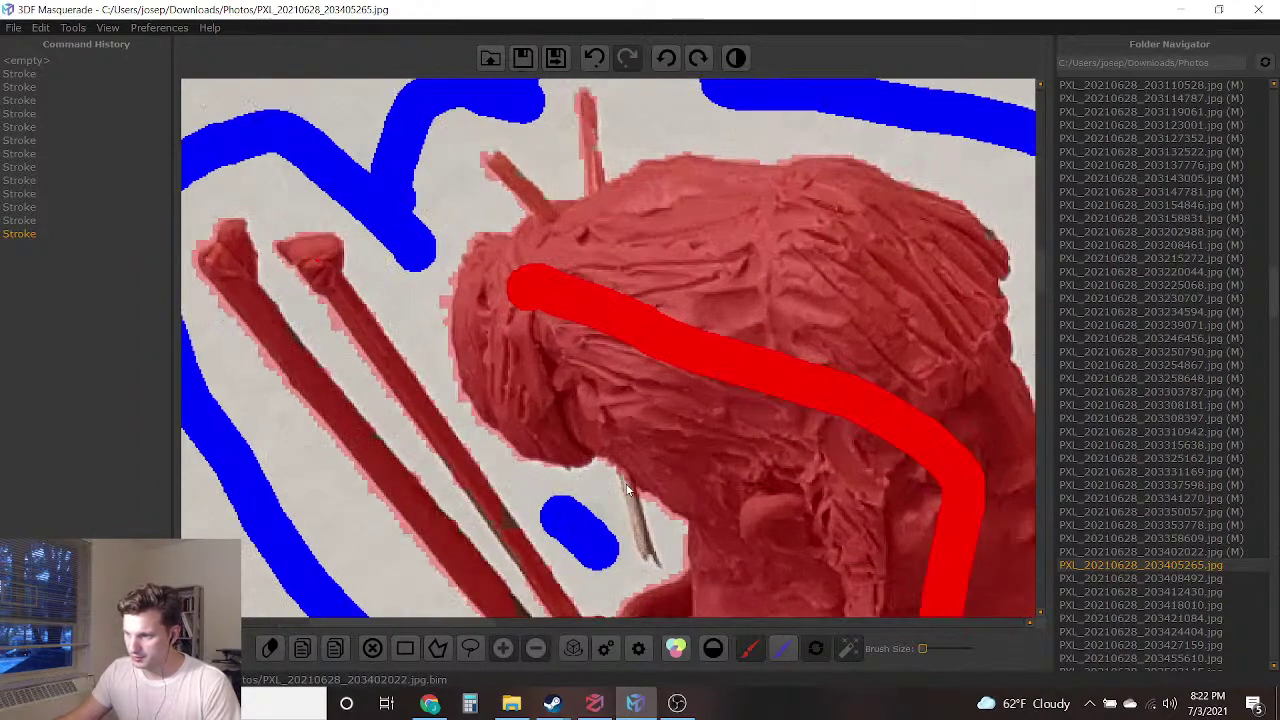
{"action": "left_click_drag", "start_coordinate": [628, 490], "coordinate": [660, 555]}
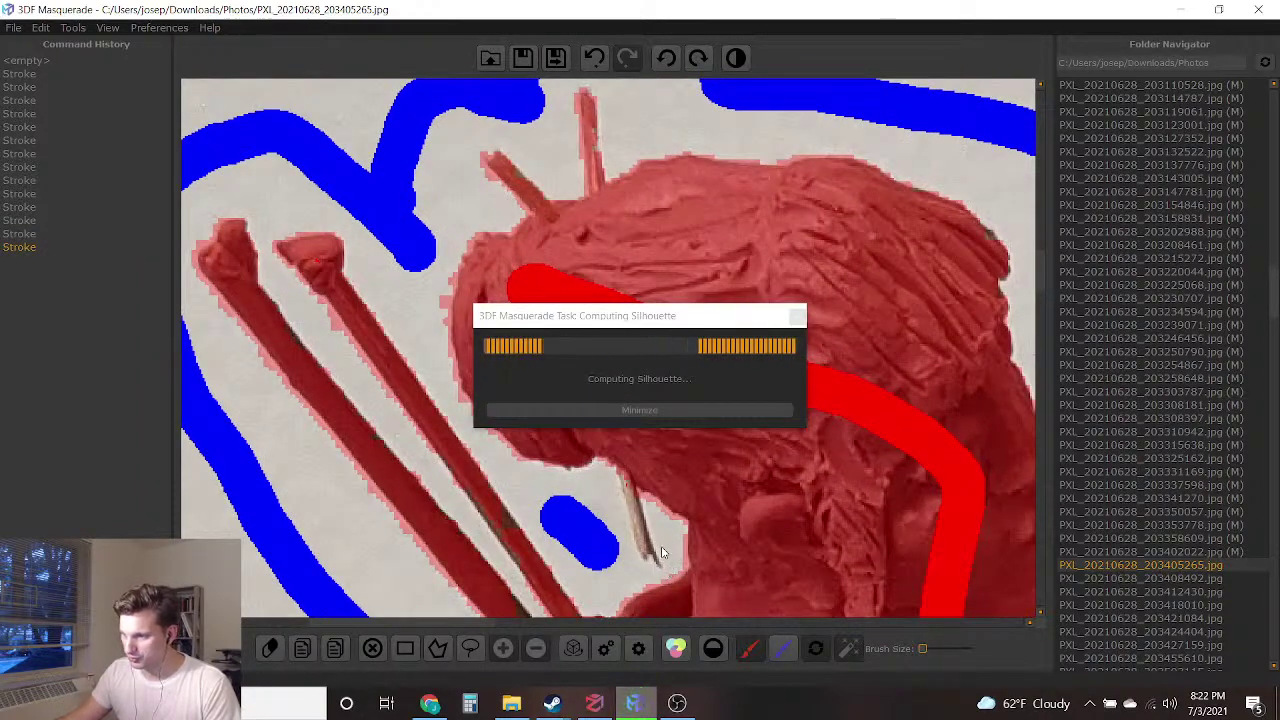
Review the full archer silhouette, save its mask, and open the following photo
{"action": "scroll", "coordinate": [668, 557], "scroll_direction": "down", "scroll_amount": 7}
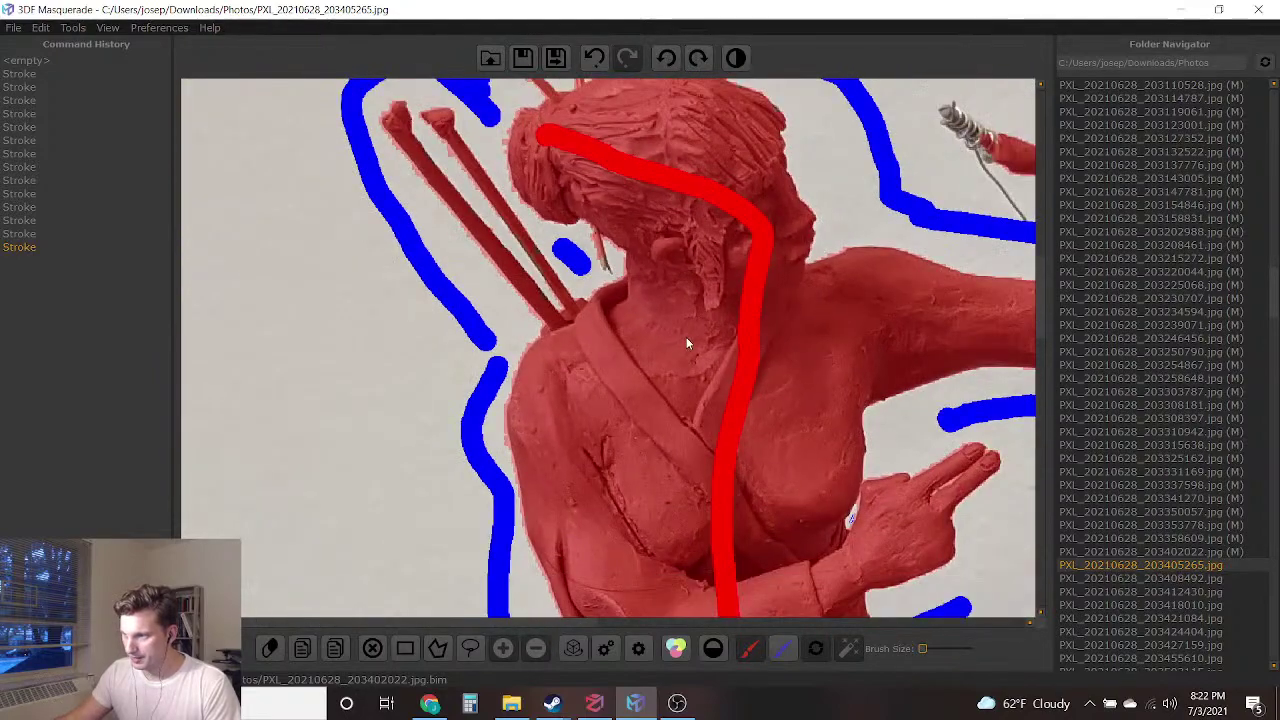
{"action": "scroll", "coordinate": [660, 418], "scroll_direction": "down", "scroll_amount": 5}
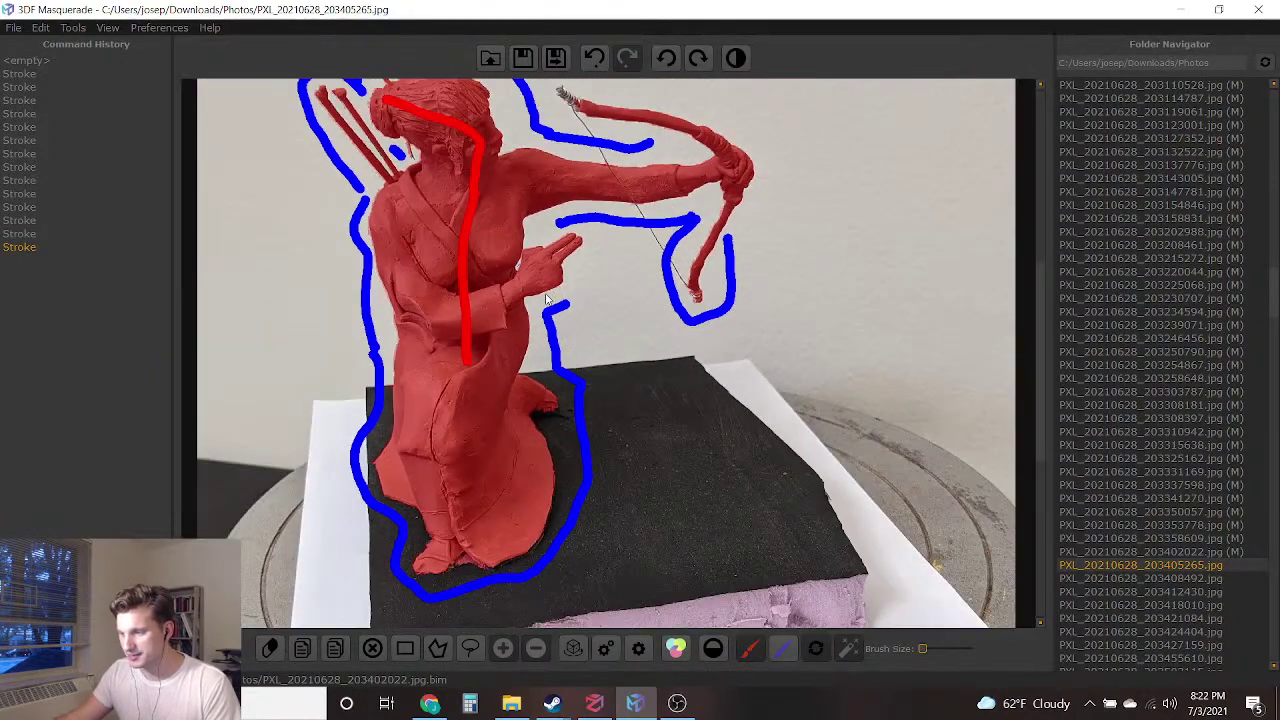
{"action": "scroll", "coordinate": [586, 289], "scroll_direction": "up", "scroll_amount": 1}
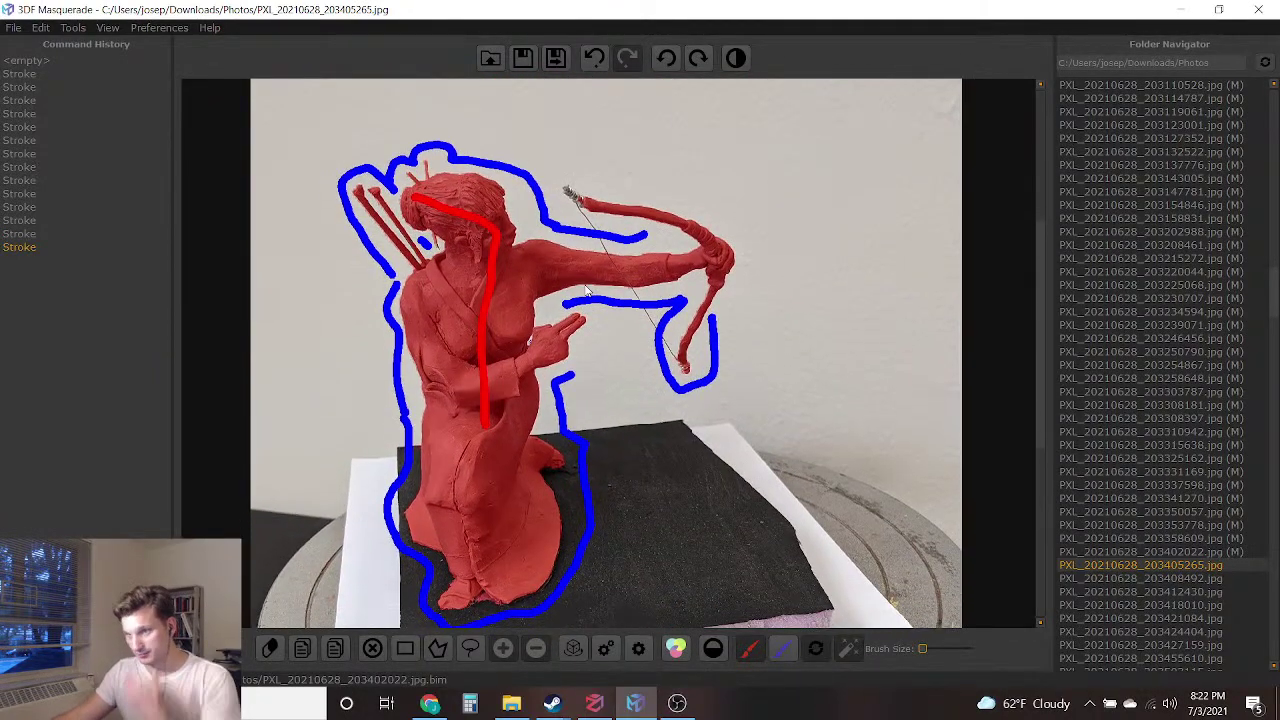
{"action": "left_click", "coordinate": [557, 59]}
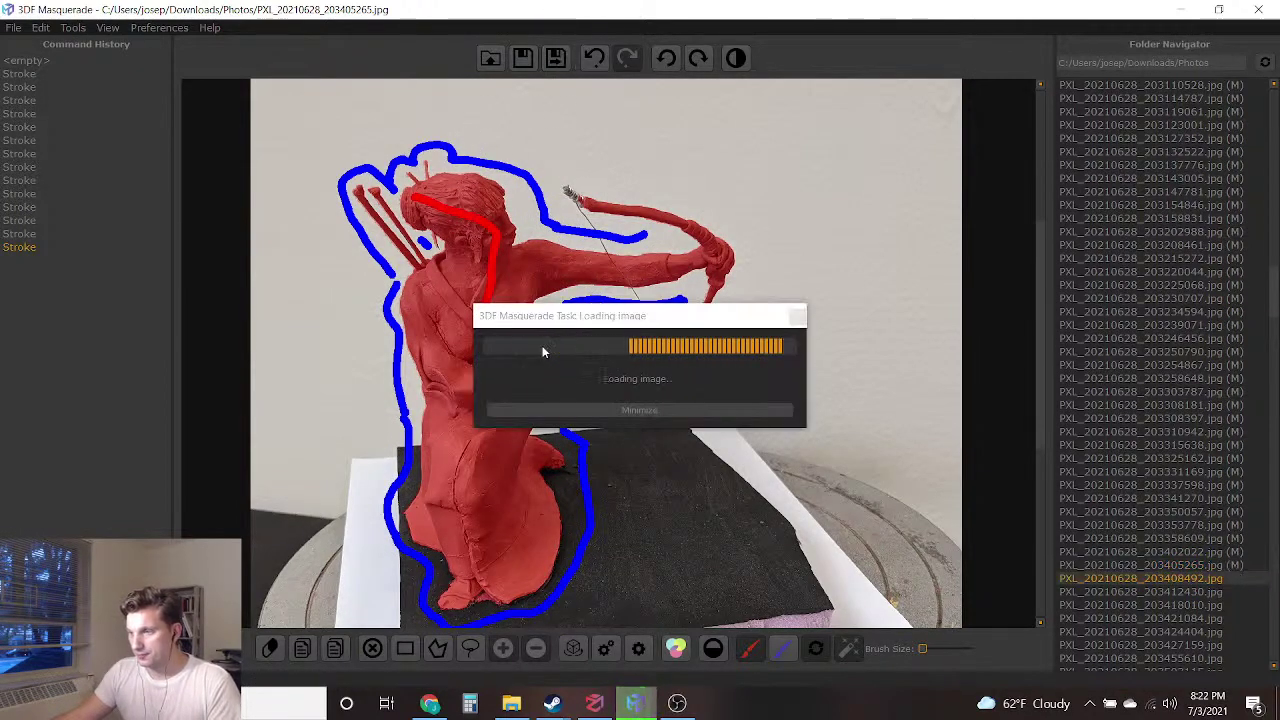
Look through the folder's photo list to see which photos still lack a mask
{"action": "scroll", "coordinate": [1165, 350], "scroll_direction": "down", "scroll_amount": 15}
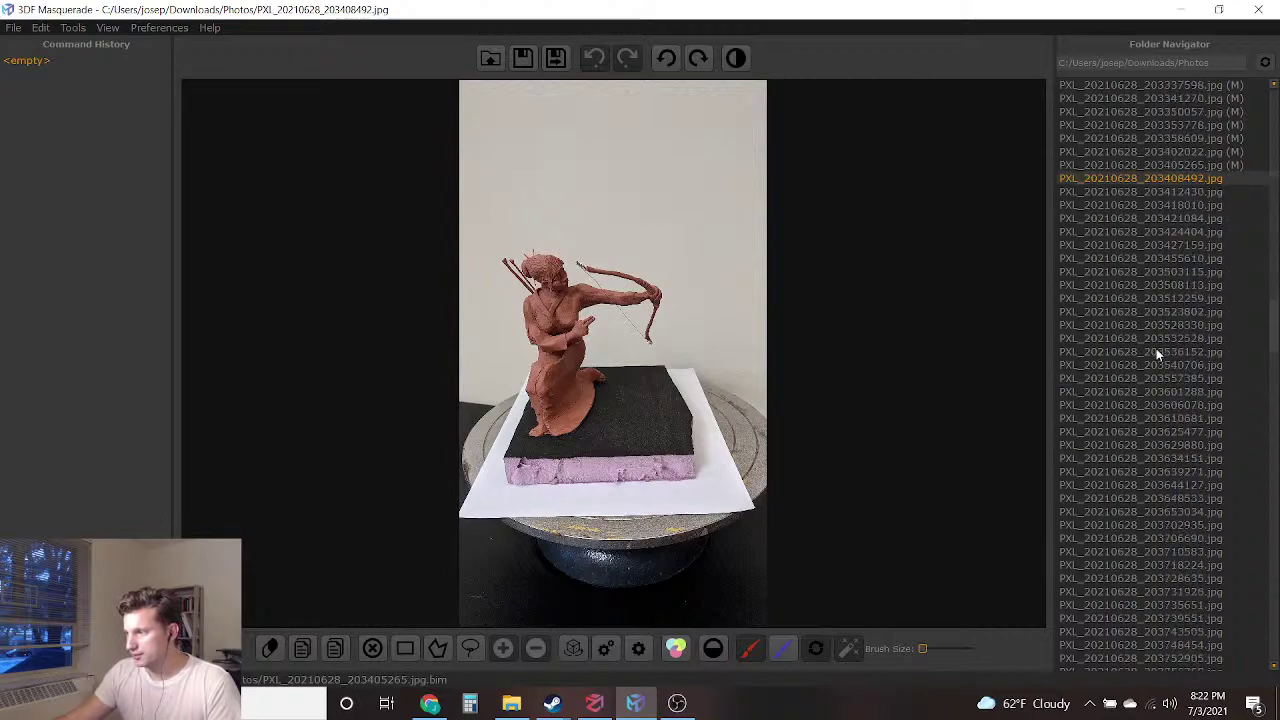
{"action": "scroll", "coordinate": [1162, 330], "scroll_direction": "up", "scroll_amount": 3}
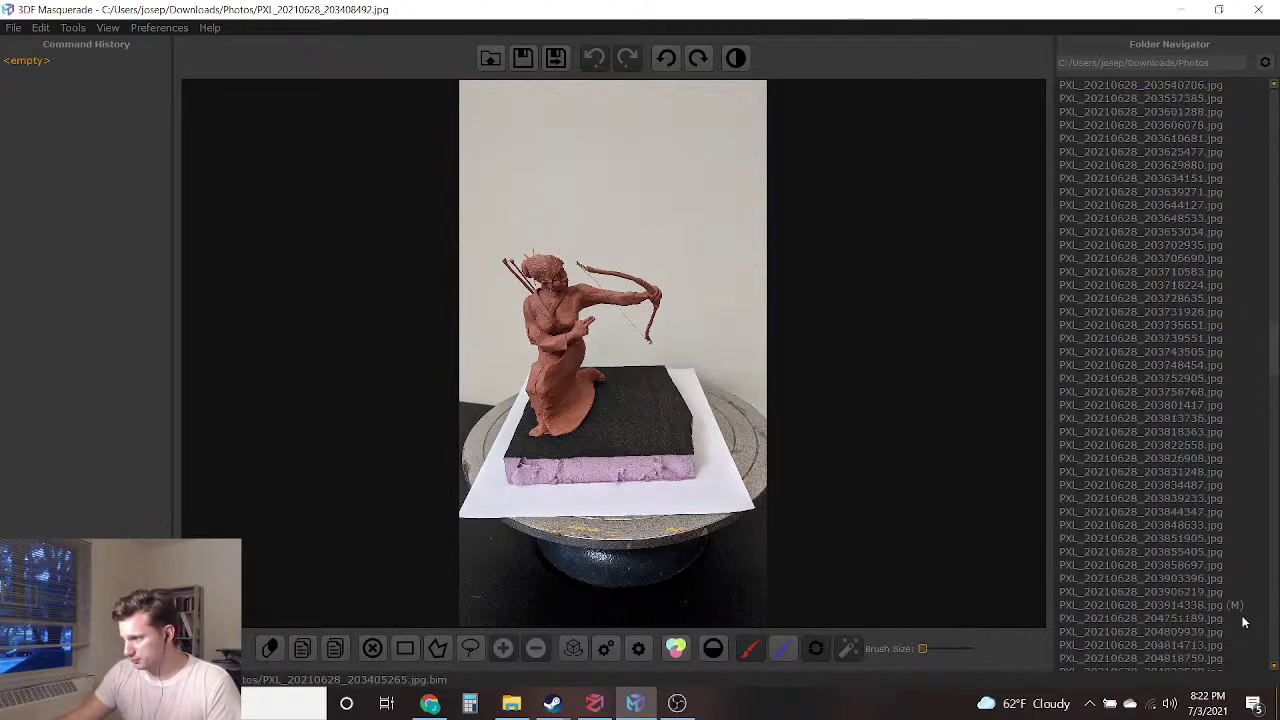
{"action": "scroll", "coordinate": [1194, 571], "scroll_direction": "up", "scroll_amount": 5}
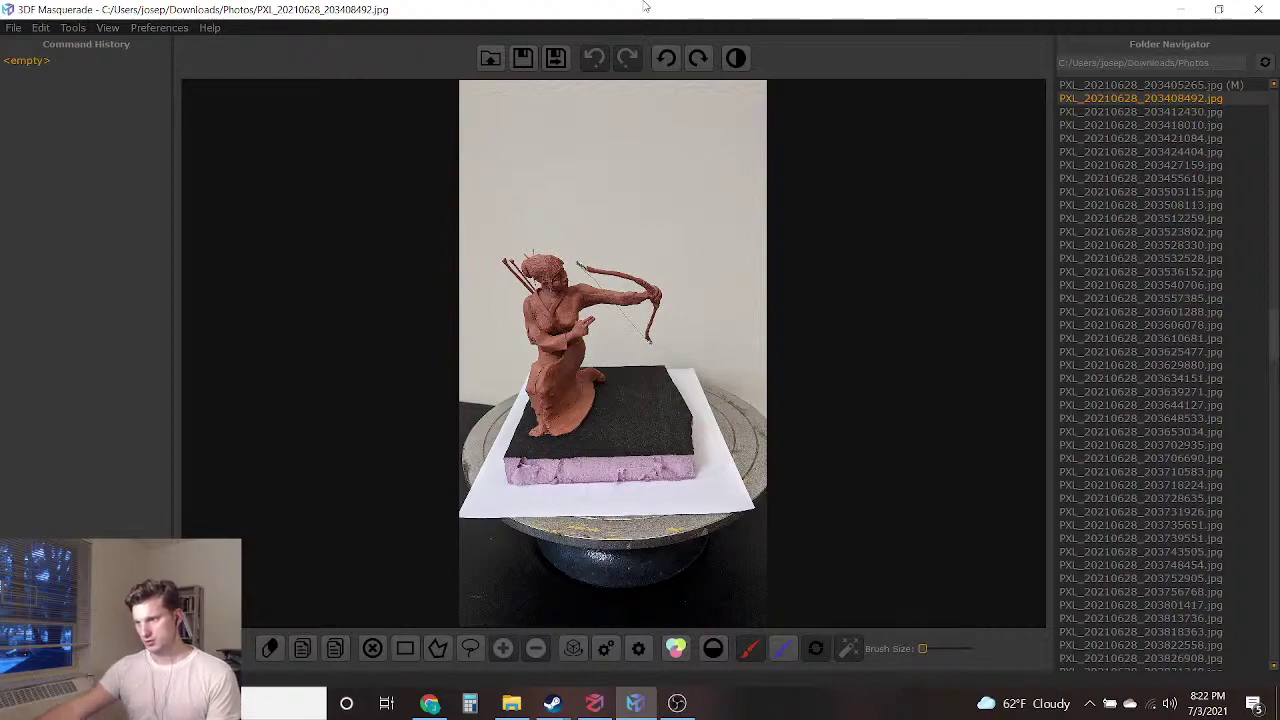
With an enlarged background brush, paint strokes beneath the outstretched arm and down the archer's front past the rear foot
{"action": "scroll", "coordinate": [600, 340], "scroll_direction": "up", "scroll_amount": 5}
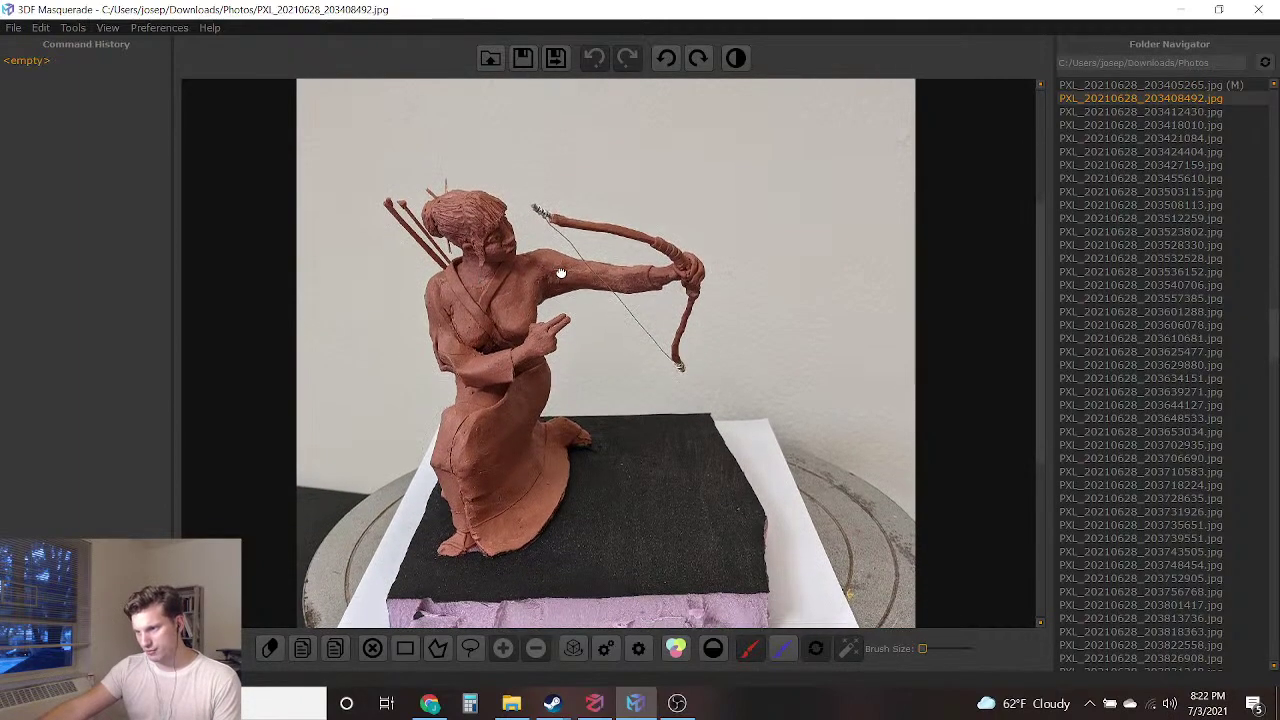
{"action": "scroll", "coordinate": [529, 265], "scroll_direction": "up", "scroll_amount": 3}
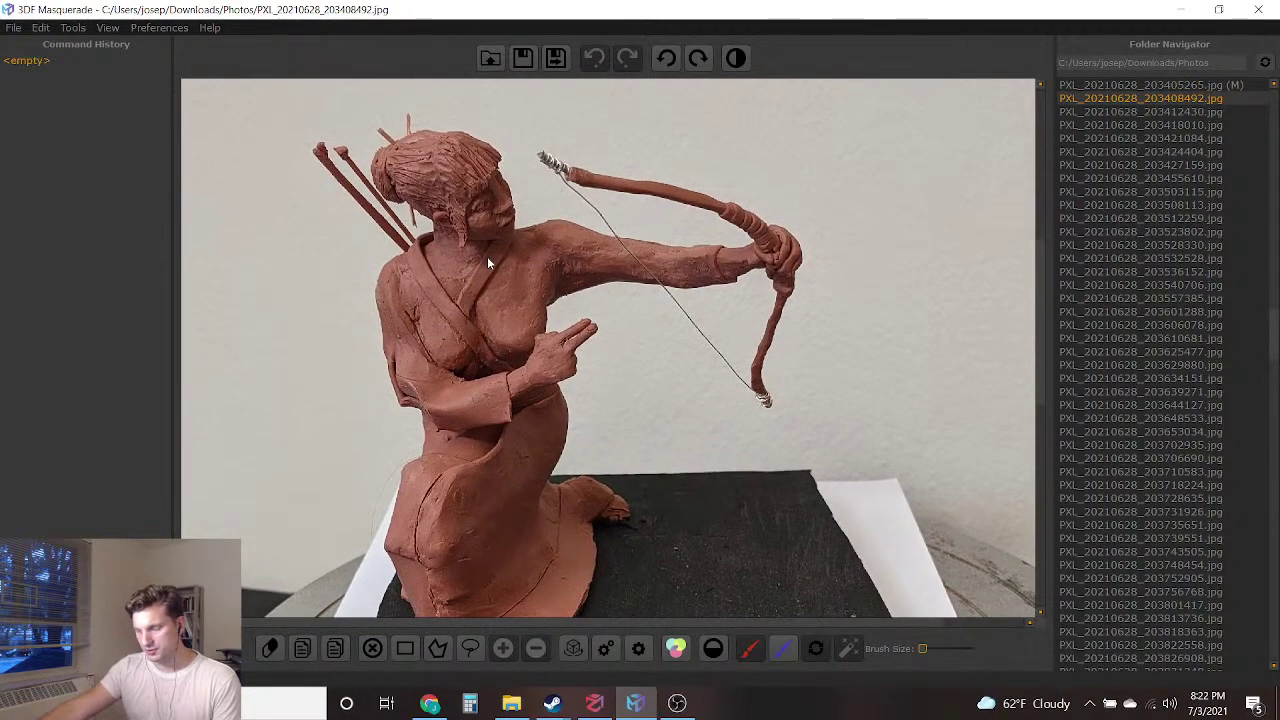
{"action": "scroll", "coordinate": [640, 349], "scroll_direction": "down", "scroll_amount": 1}
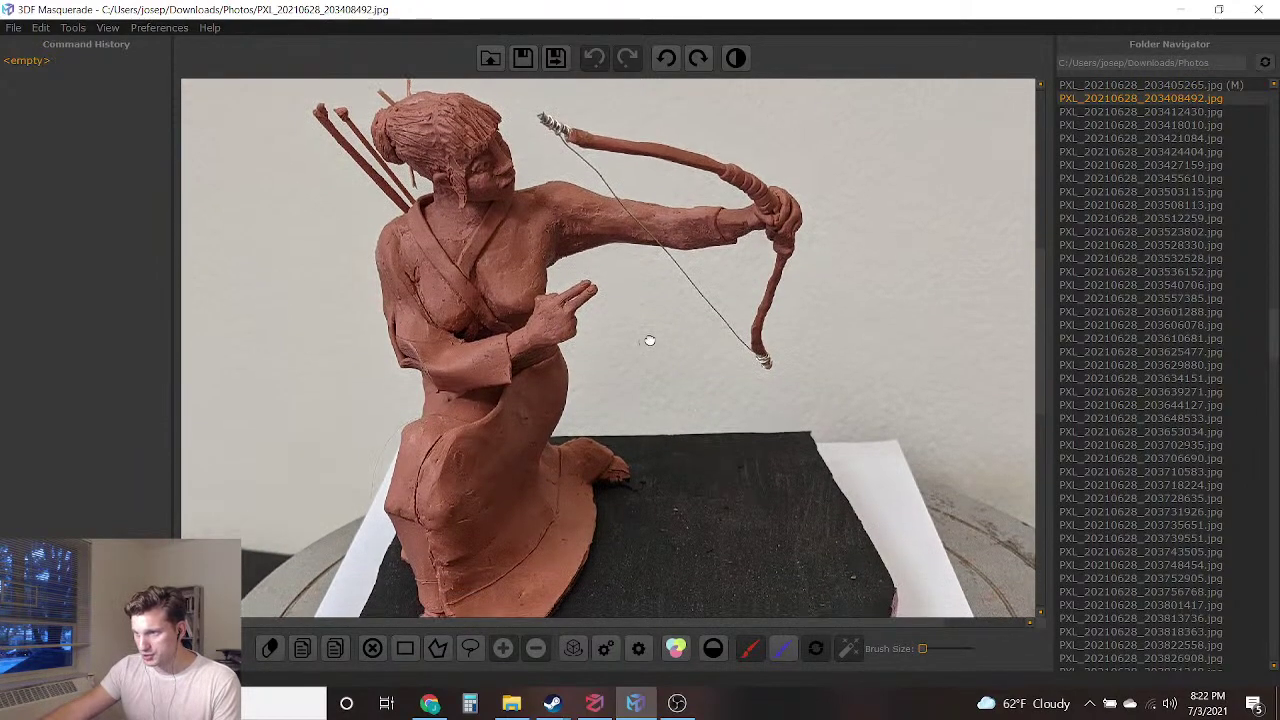
{"action": "middle_click_drag", "start_coordinate": [504, 363], "coordinate": [616, 389]}
{"action": "left_click", "coordinate": [784, 648]}
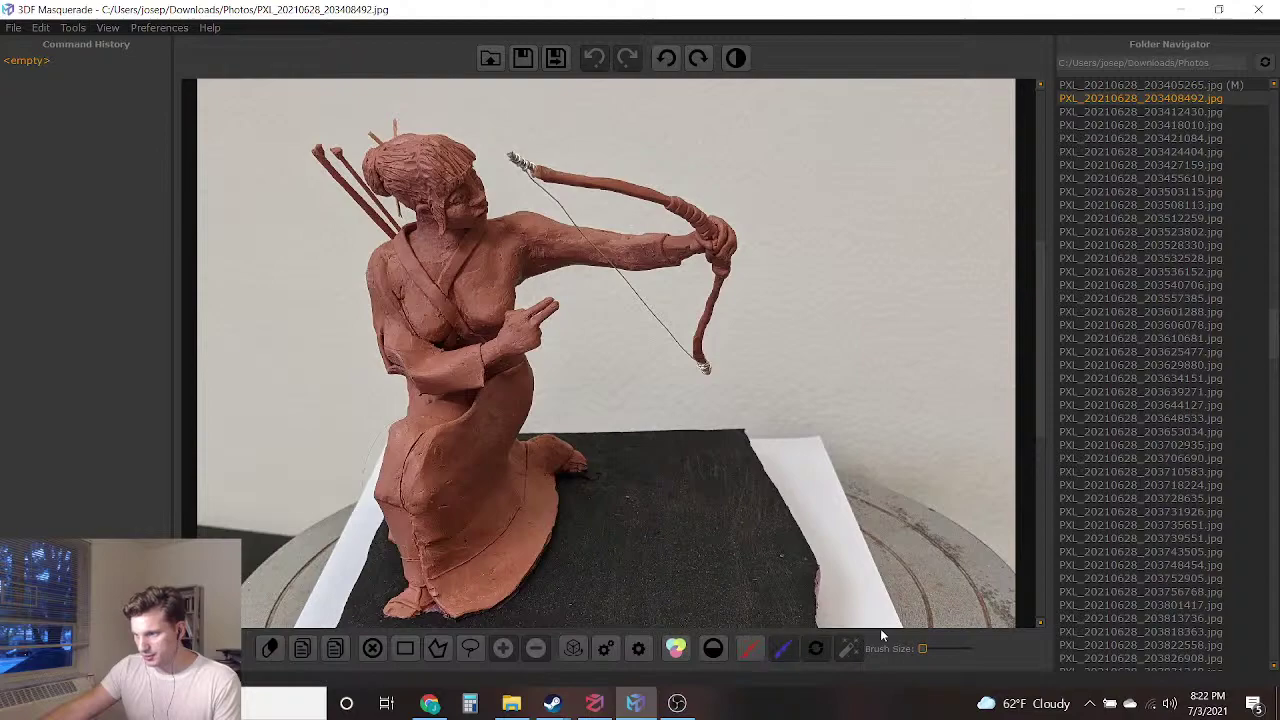
{"action": "left_click_drag", "start_coordinate": [925, 654], "coordinate": [941, 649]}
{"action": "scroll", "coordinate": [571, 328], "scroll_direction": "up", "scroll_amount": 2}
{"action": "mouse_move", "coordinate": [727, 285]}
{"action": "left_mouse_down"}
{"action": "mouse_move", "coordinate": [600, 294]}
{"action": "mouse_move", "coordinate": [562, 277]}
{"action": "mouse_move", "coordinate": [584, 298]}
{"action": "mouse_move", "coordinate": [530, 448]}
{"action": "mouse_move", "coordinate": [567, 463]}
{"action": "left_mouse_up"}
{"action": "left_click_drag", "start_coordinate": [618, 526], "coordinate": [607, 545]}
{"action": "middle_click_drag", "start_coordinate": [607, 545], "coordinate": [676, 367]}
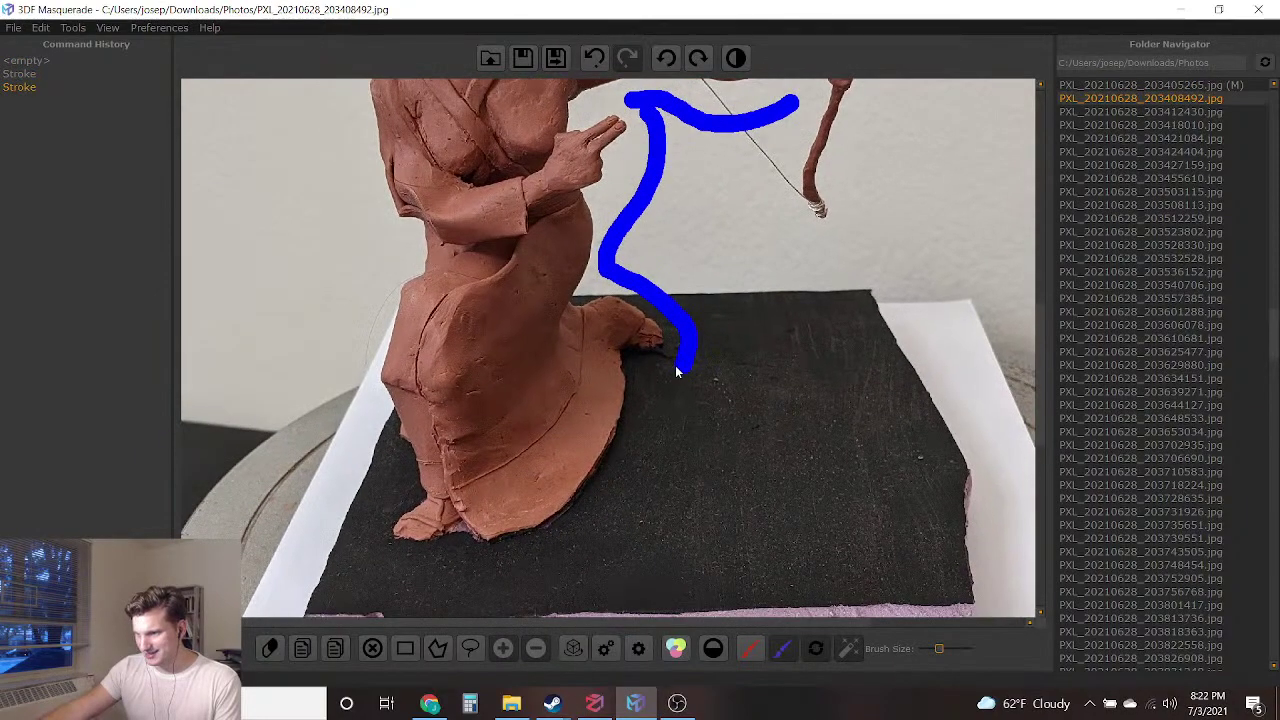
{"action": "left_click_drag", "start_coordinate": [667, 382], "coordinate": [631, 494]}
{"action": "mouse_move", "coordinate": [508, 596]}
{"action": "left_mouse_down"}
{"action": "mouse_move", "coordinate": [350, 562]}
{"action": "mouse_move", "coordinate": [379, 418]}
{"action": "mouse_move", "coordinate": [358, 347]}
{"action": "mouse_move", "coordinate": [398, 255]}
{"action": "left_mouse_up"}
{"action": "left_click", "coordinate": [594, 58]}
Paint background strokes around the skirt's base up to the rear foot and in the gap between the bow and outstretched arm
{"action": "mouse_move", "coordinate": [356, 319]}
{"action": "left_mouse_down"}
{"action": "mouse_move", "coordinate": [352, 390]}
{"action": "mouse_move", "coordinate": [378, 452]}
{"action": "mouse_move", "coordinate": [363, 518]}
{"action": "left_mouse_up"}
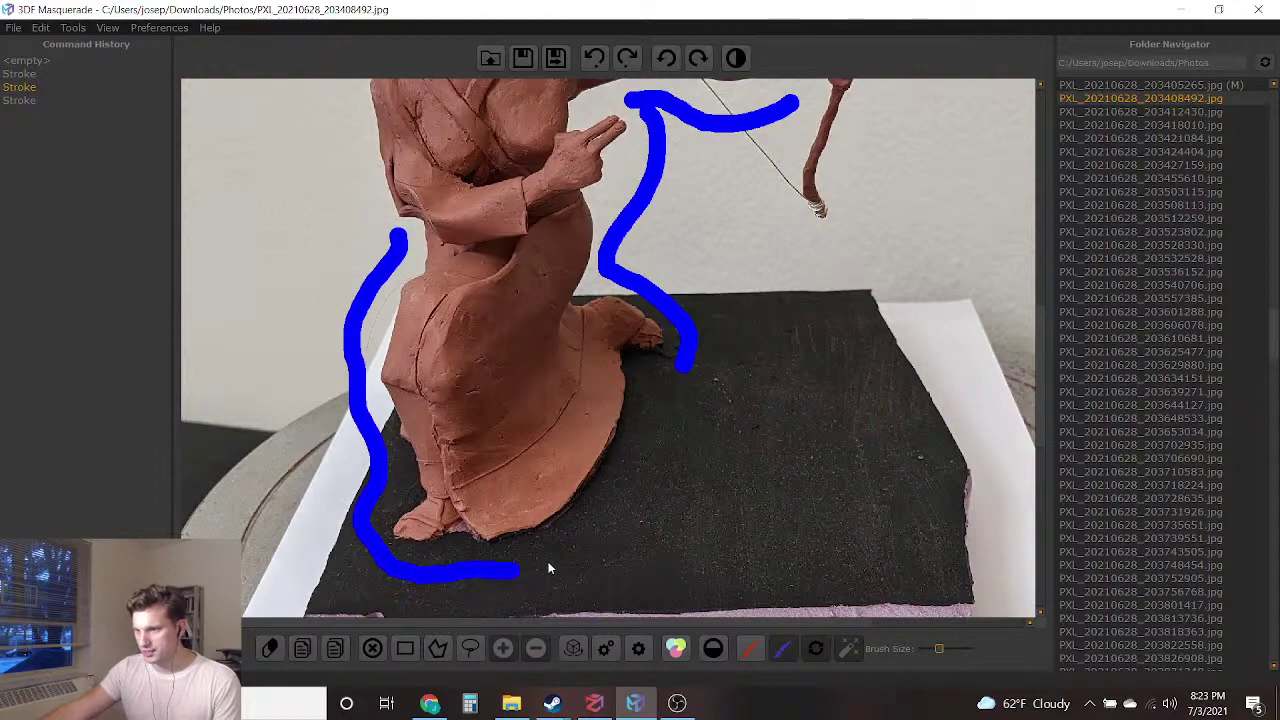
{"action": "left_click_drag", "start_coordinate": [659, 466], "coordinate": [681, 367]}
{"action": "middle_click_drag", "start_coordinate": [737, 295], "coordinate": [749, 469]}
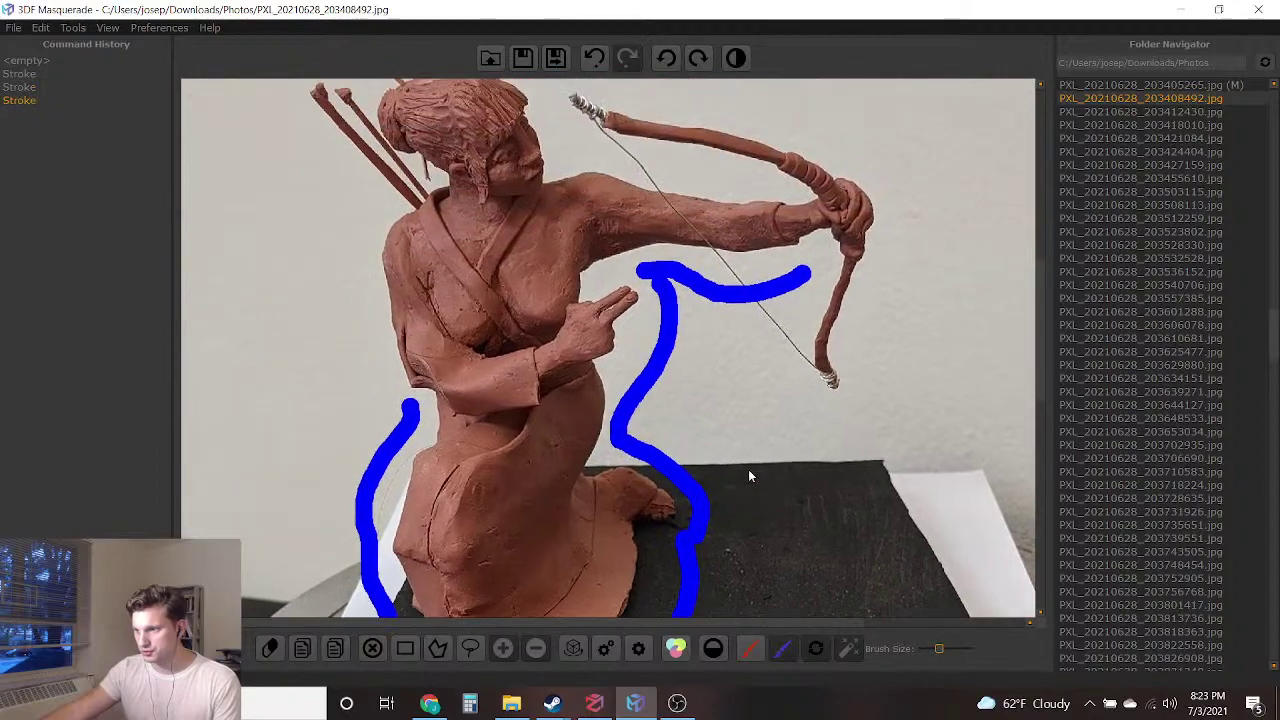
{"action": "left_click_drag", "start_coordinate": [606, 158], "coordinate": [736, 194]}
Outline the bow, the archer's back, the arrows and the head with background strokes, closing the outline around the upper body
{"action": "scroll", "coordinate": [703, 260], "scroll_direction": "up", "scroll_amount": 1}
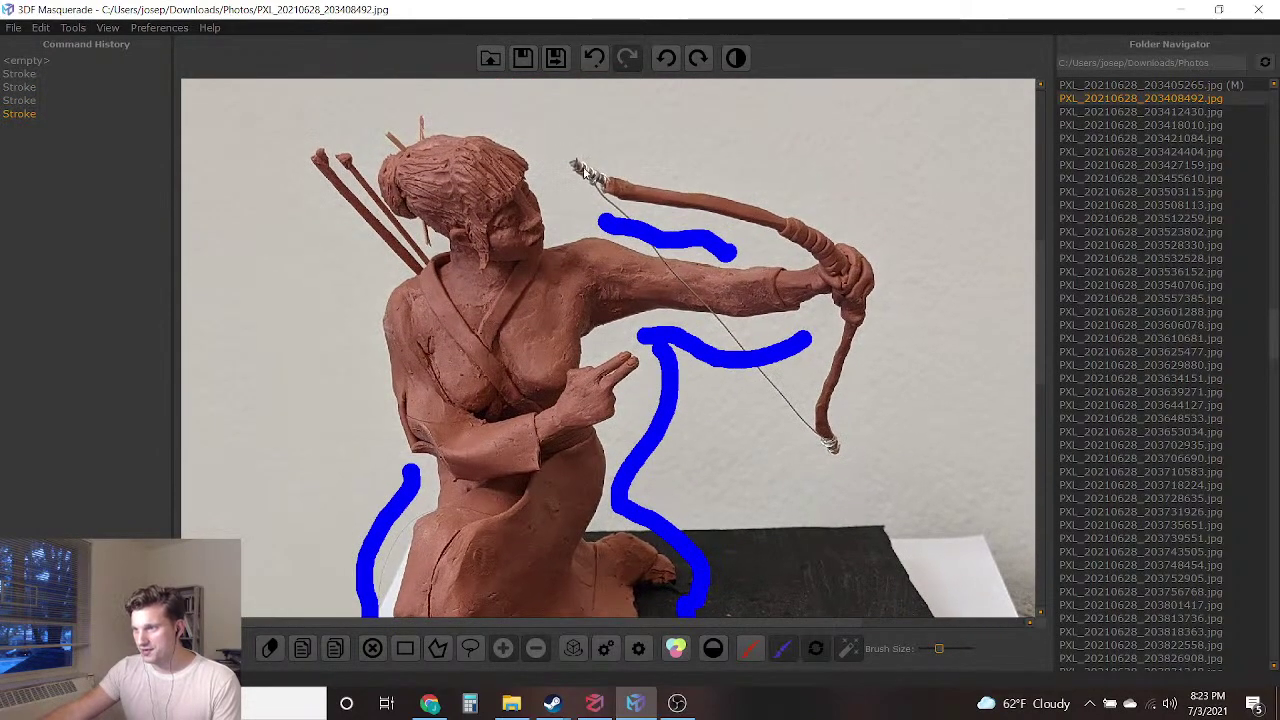
{"action": "mouse_move", "coordinate": [553, 186]}
{"action": "left_mouse_down"}
{"action": "mouse_move", "coordinate": [552, 128]}
{"action": "mouse_move", "coordinate": [820, 172]}
{"action": "mouse_move", "coordinate": [893, 275]}
{"action": "left_mouse_up"}
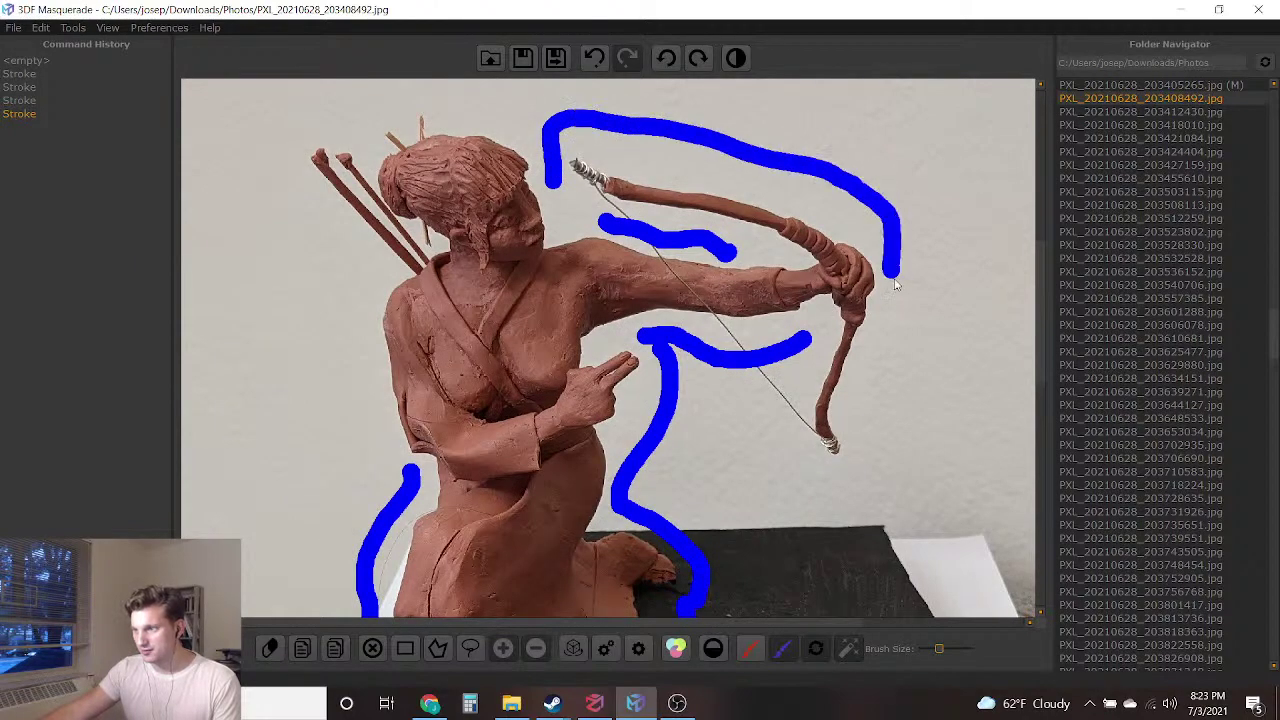
{"action": "left_click_drag", "start_coordinate": [871, 457], "coordinate": [776, 470]}
{"action": "middle_click_drag", "start_coordinate": [672, 380], "coordinate": [694, 403]}
{"action": "mouse_move", "coordinate": [434, 496]}
{"action": "left_mouse_down"}
{"action": "mouse_move", "coordinate": [386, 432]}
{"action": "mouse_move", "coordinate": [386, 328]}
{"action": "mouse_move", "coordinate": [280, 202]}
{"action": "mouse_move", "coordinate": [352, 128]}
{"action": "mouse_move", "coordinate": [405, 112]}
{"action": "mouse_move", "coordinate": [566, 162]}
{"action": "left_mouse_up"}
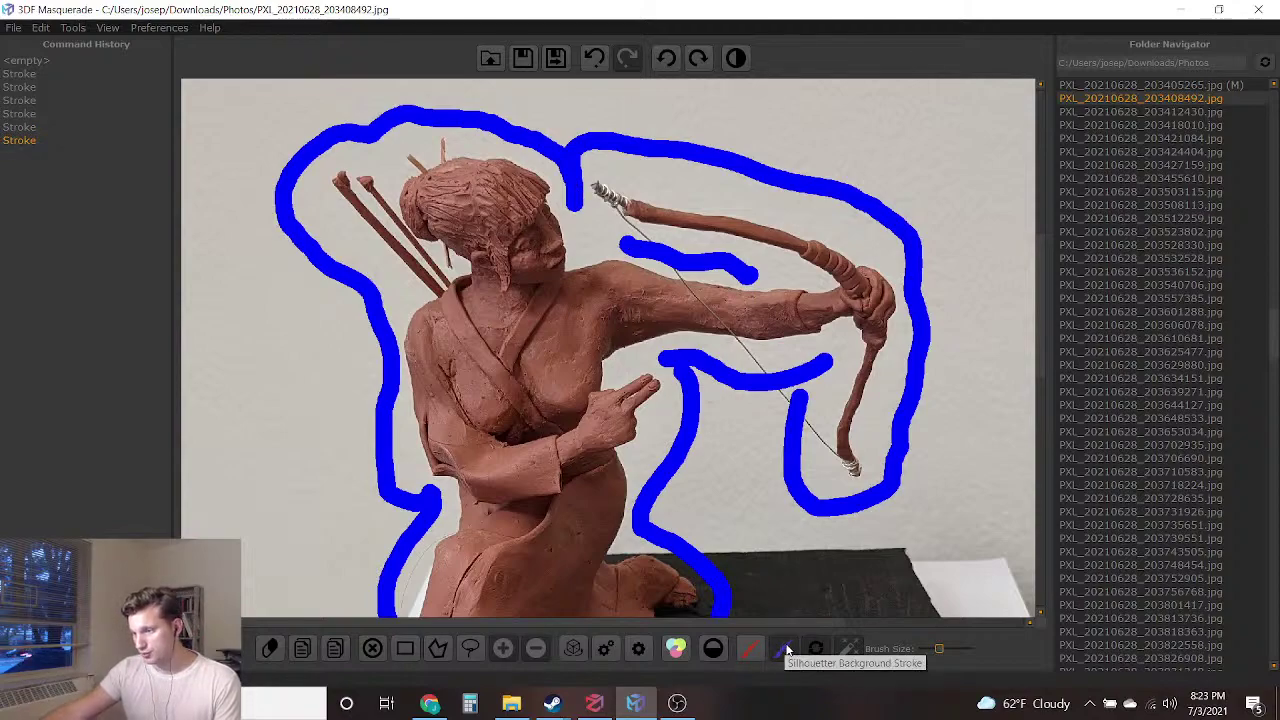
With a smaller background brush, mark the gaps beside the lower hair stick and between the two arrows
{"action": "scroll", "coordinate": [383, 180], "scroll_direction": "up", "scroll_amount": 3}
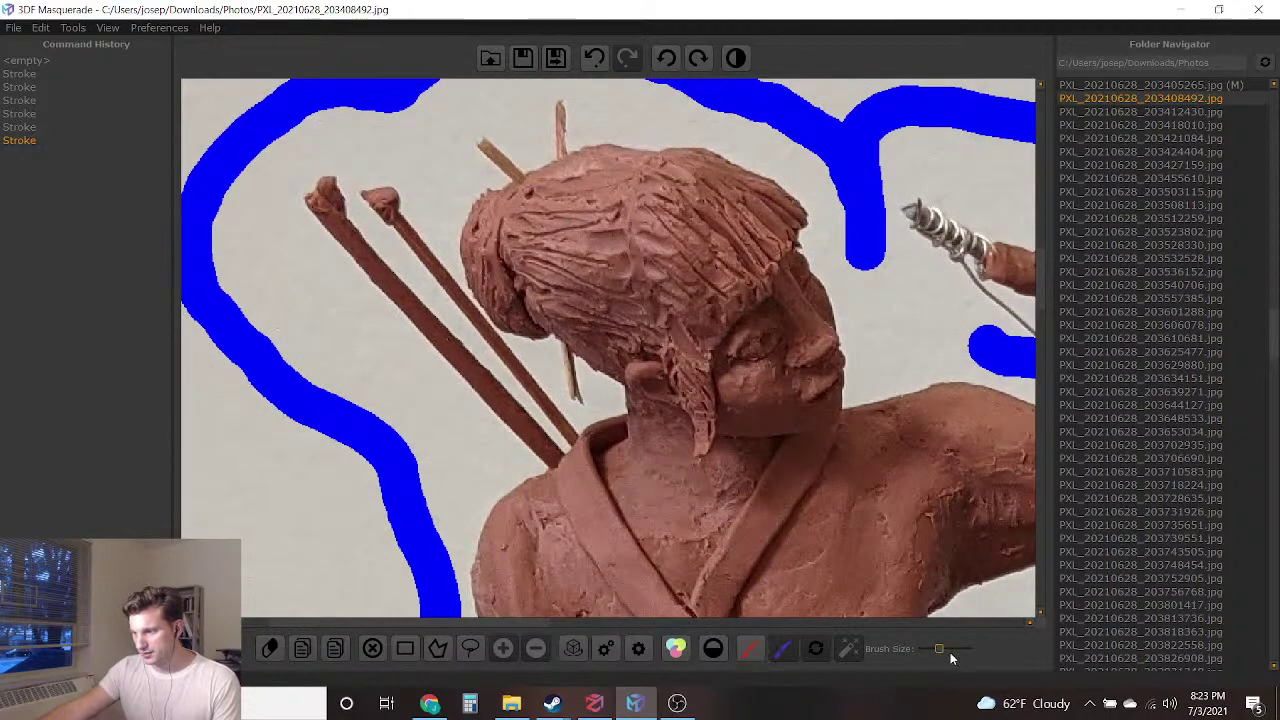
{"action": "left_click_drag", "start_coordinate": [930, 650], "coordinate": [921, 650]}
{"action": "scroll", "coordinate": [608, 400], "scroll_direction": "up", "scroll_amount": 3}
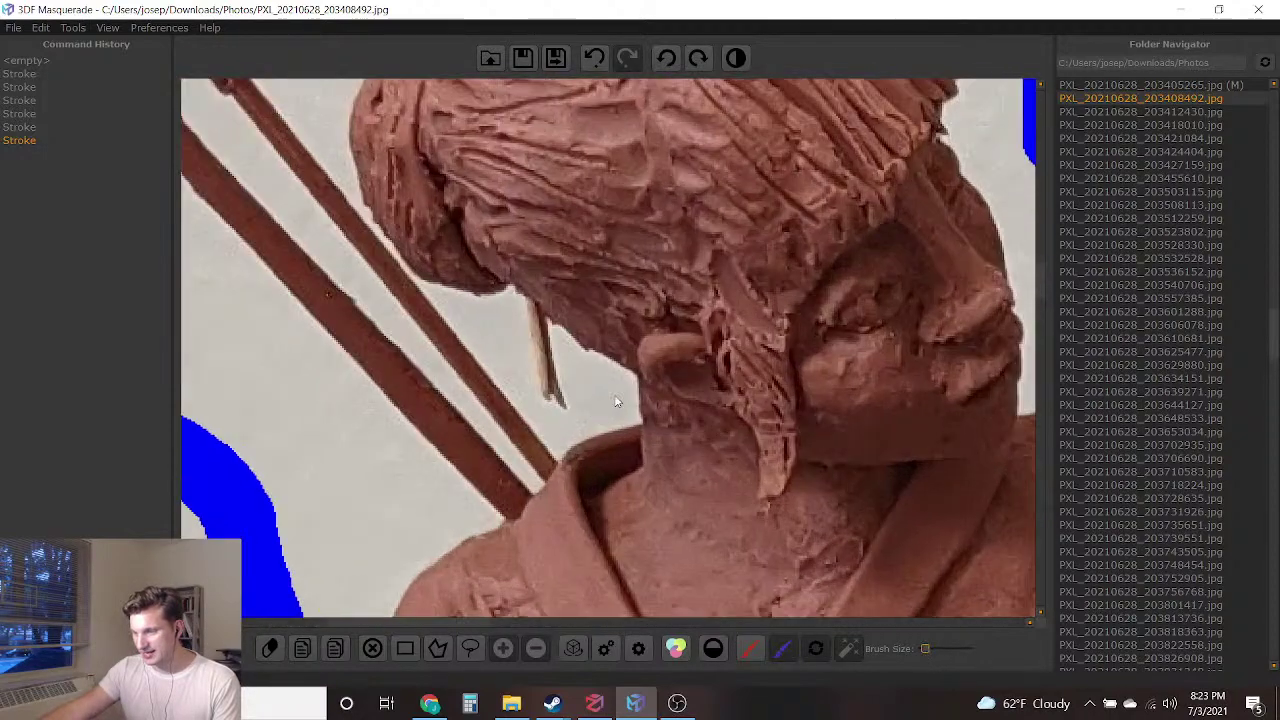
{"action": "left_click_drag", "start_coordinate": [586, 391], "coordinate": [600, 395]}
{"action": "left_click_drag", "start_coordinate": [502, 329], "coordinate": [506, 339]}
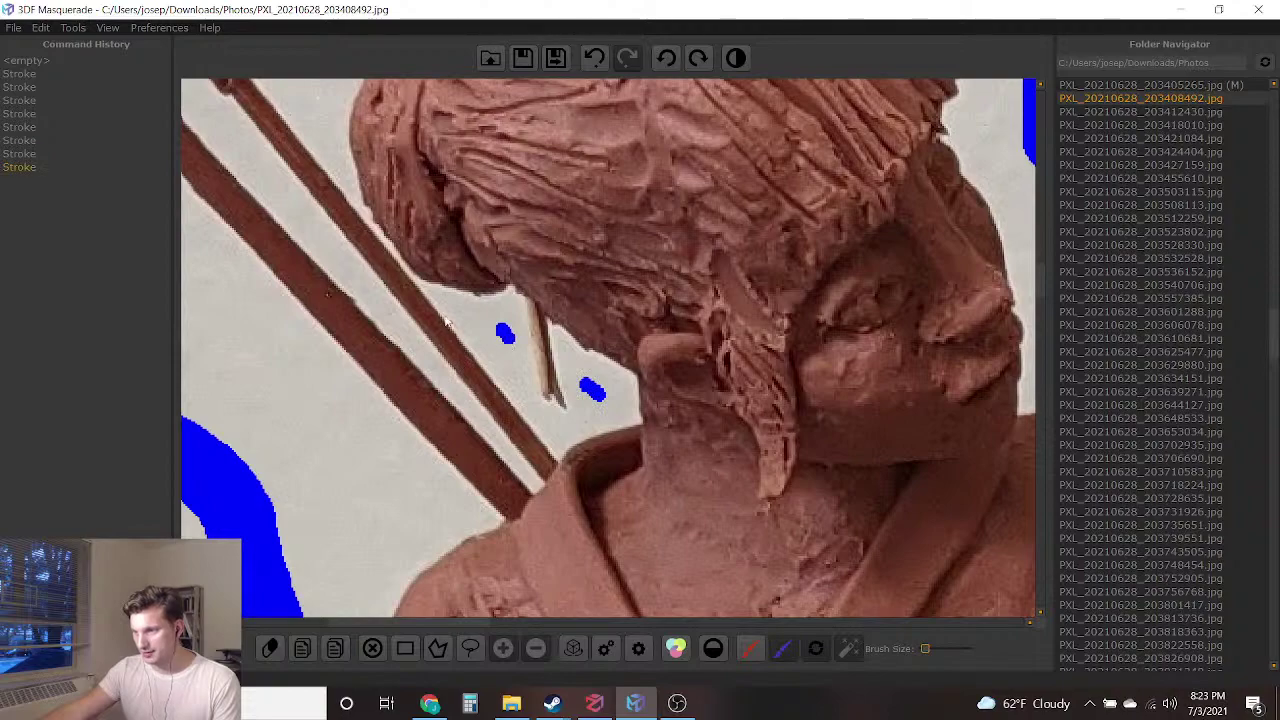
{"action": "left_click_drag", "start_coordinate": [272, 176], "coordinate": [298, 211]}
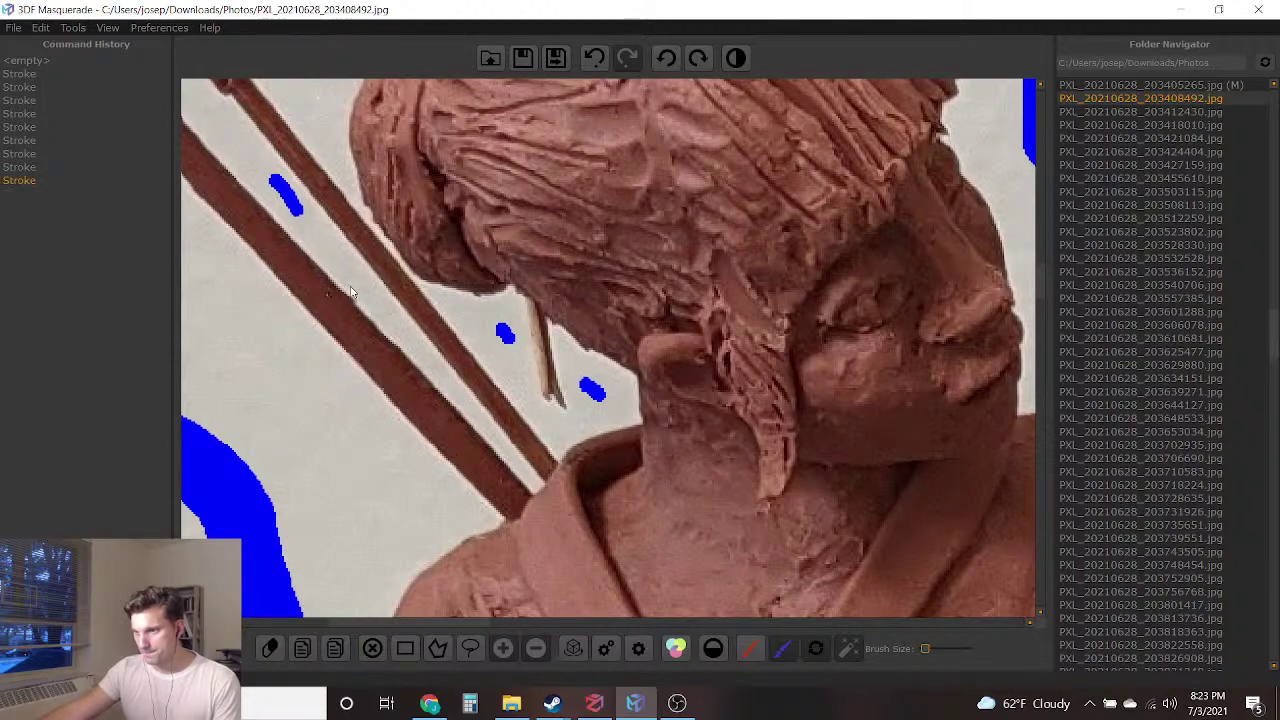
{"action": "left_click_drag", "start_coordinate": [390, 315], "coordinate": [394, 320]}
Paint a foreground stroke with a slightly larger brush from the archer's hair down through the torso to the forearm
{"action": "scroll", "coordinate": [575, 325], "scroll_direction": "down", "scroll_amount": 8}
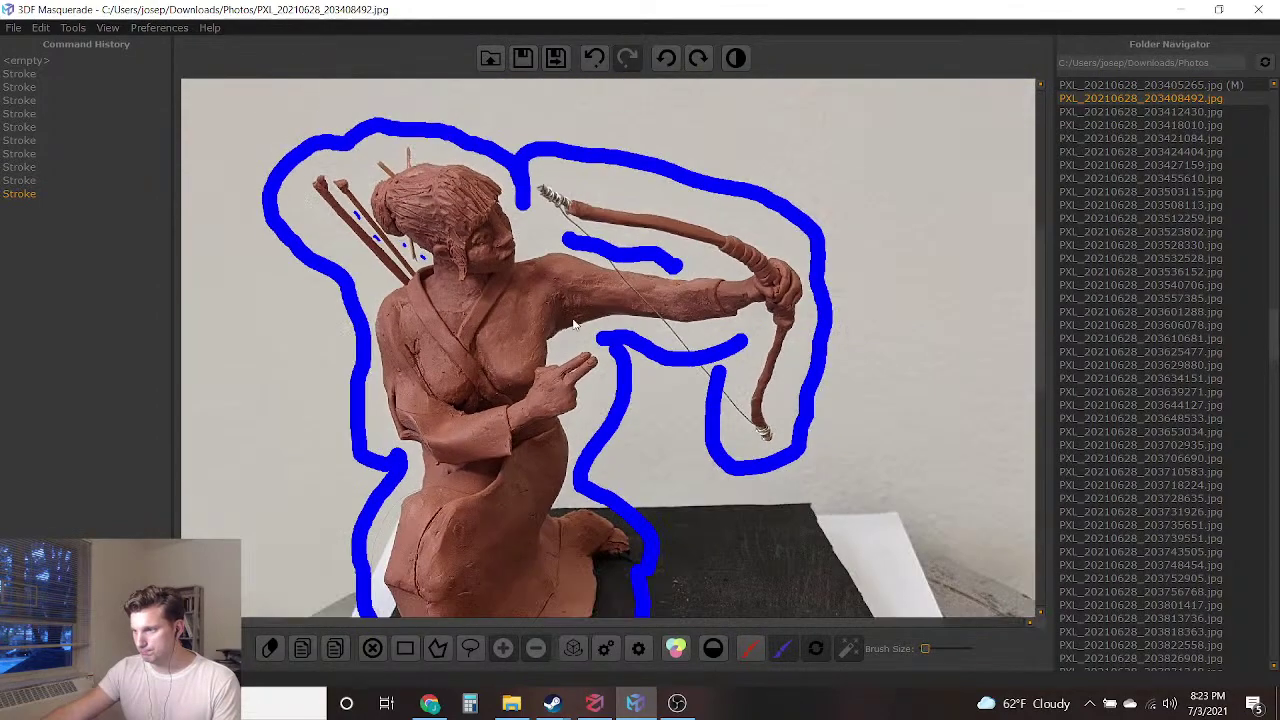
{"action": "middle_click_drag", "start_coordinate": [540, 403], "coordinate": [588, 344]}
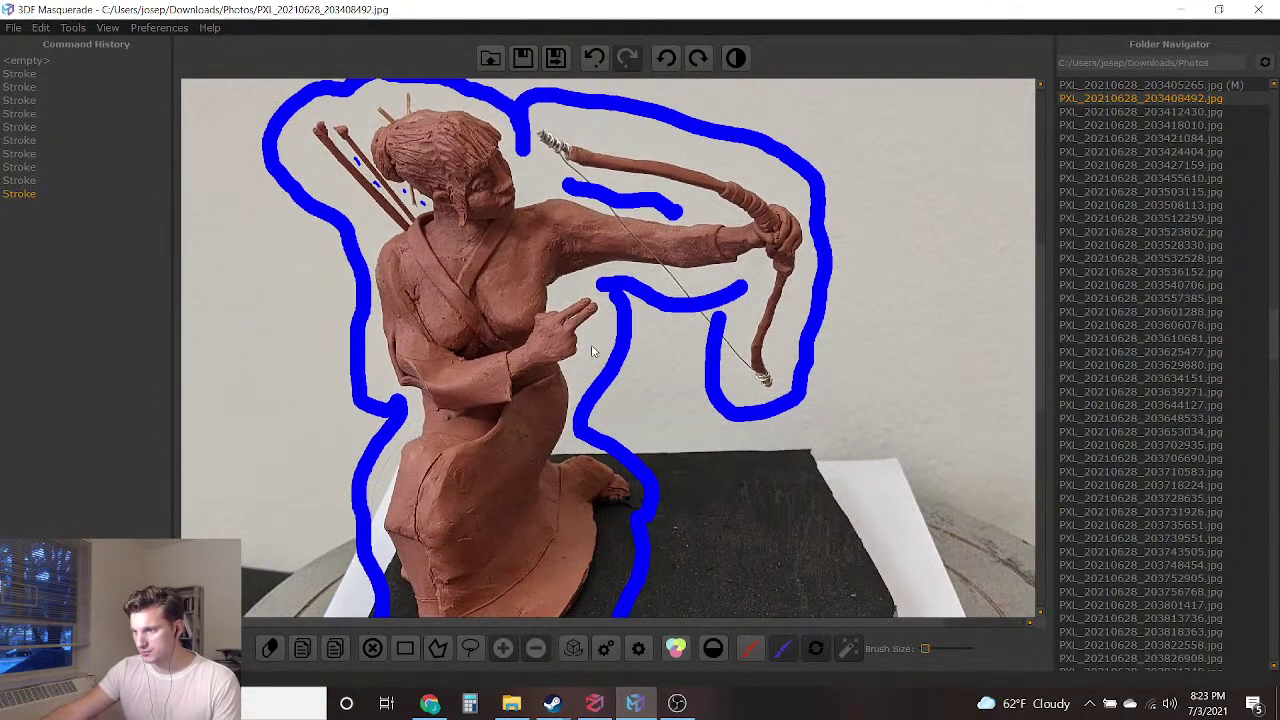
{"action": "left_click_drag", "start_coordinate": [925, 649], "coordinate": [935, 652]}
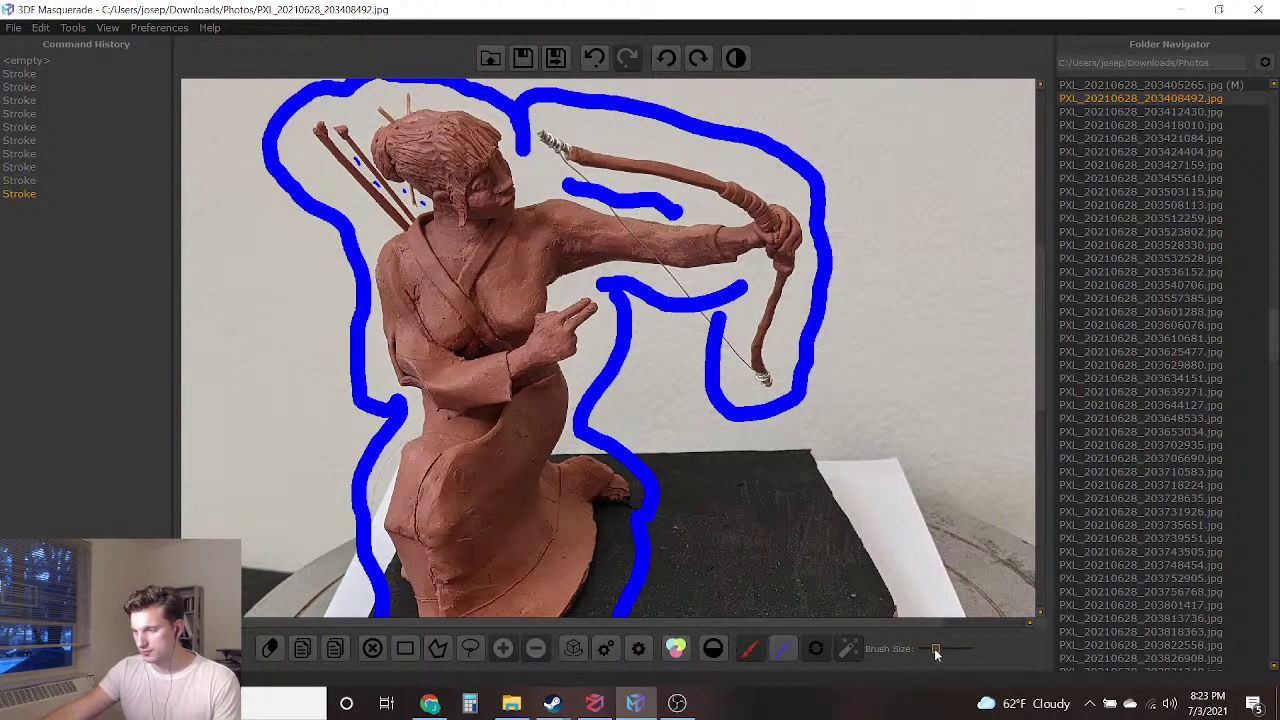
{"action": "mouse_move", "coordinate": [447, 148]}
{"action": "left_mouse_down"}
{"action": "mouse_move", "coordinate": [503, 300]}
{"action": "mouse_move", "coordinate": [506, 390]}
{"action": "left_mouse_up"}
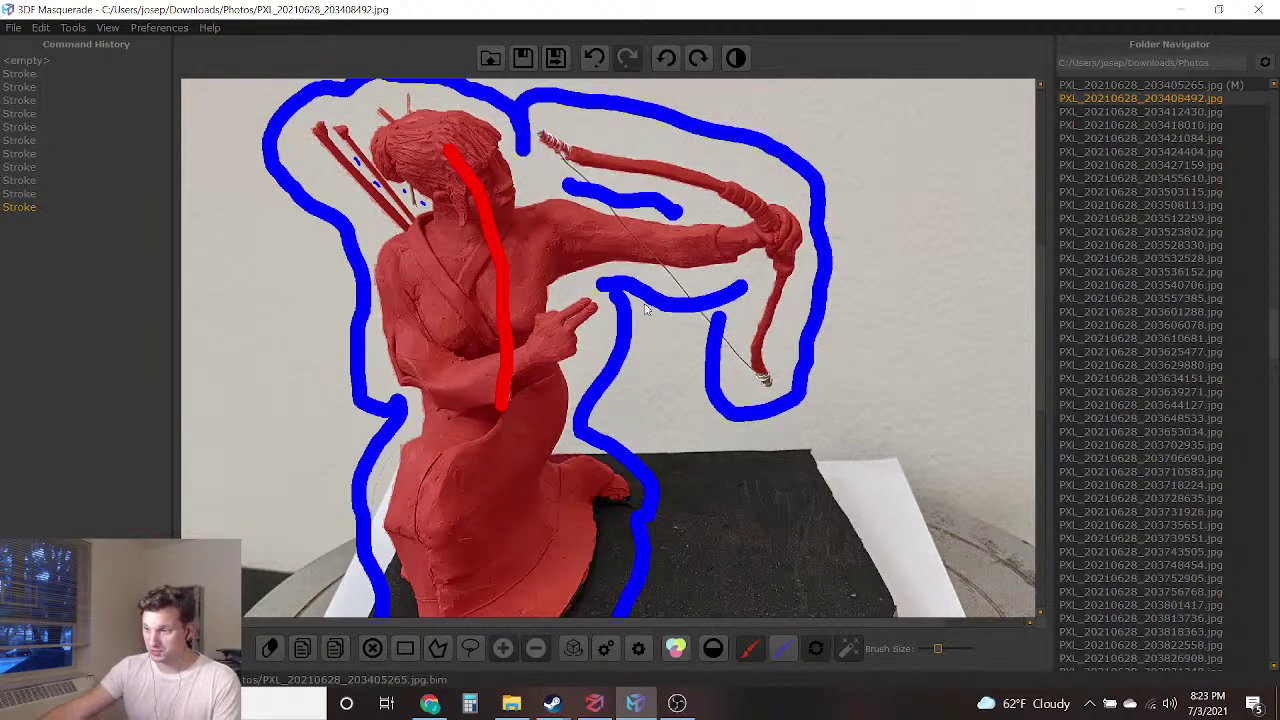
Paint a thin background stroke into the wrongly masked gap between the skirt and the rear leg
{"action": "scroll", "coordinate": [594, 348], "scroll_direction": "down", "scroll_amount": 1}
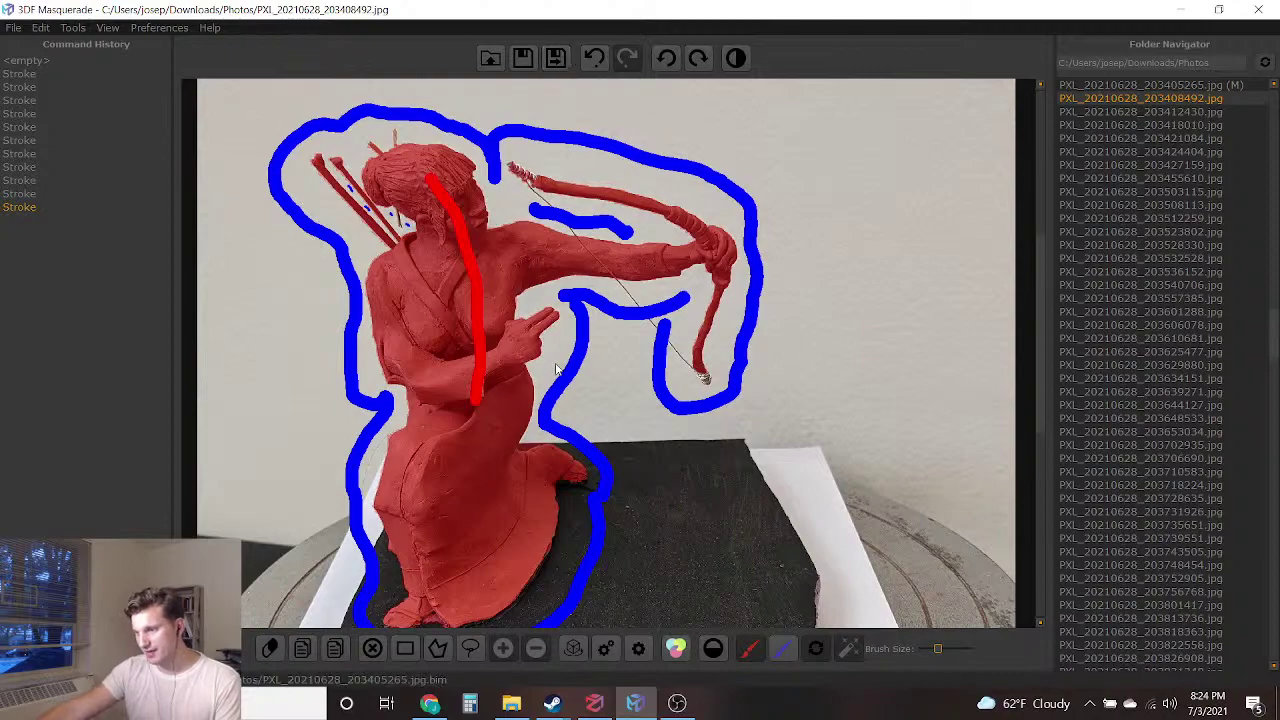
{"action": "scroll", "coordinate": [522, 477], "scroll_direction": "up", "scroll_amount": 3}
{"action": "scroll", "coordinate": [548, 460], "scroll_direction": "up", "scroll_amount": 3}
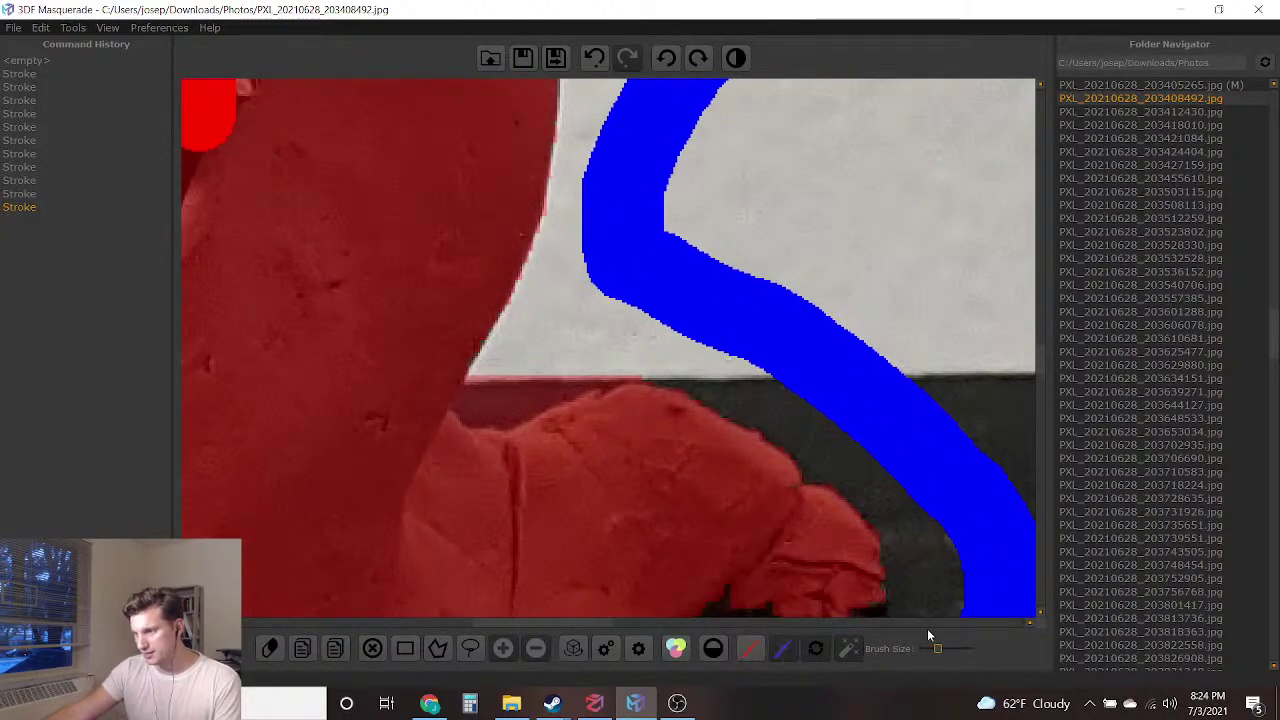
{"action": "left_click_drag", "start_coordinate": [937, 648], "coordinate": [926, 649]}
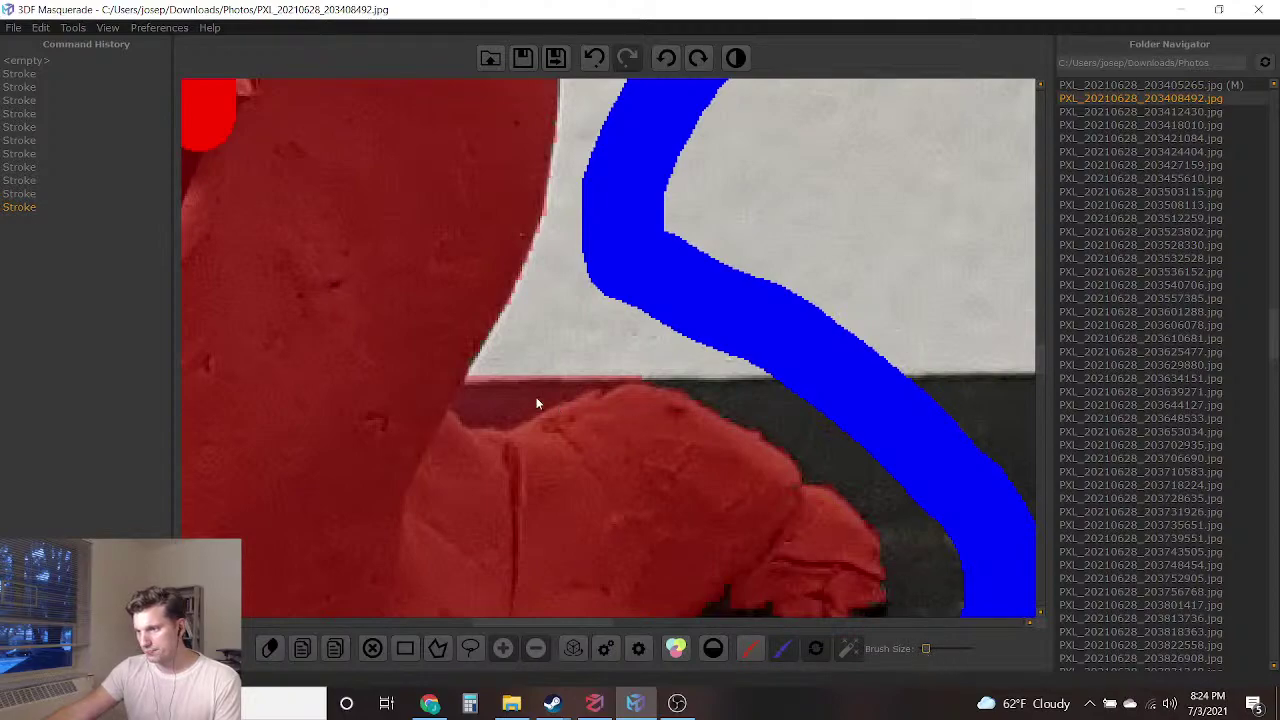
{"action": "left_click_drag", "start_coordinate": [490, 408], "coordinate": [708, 246]}
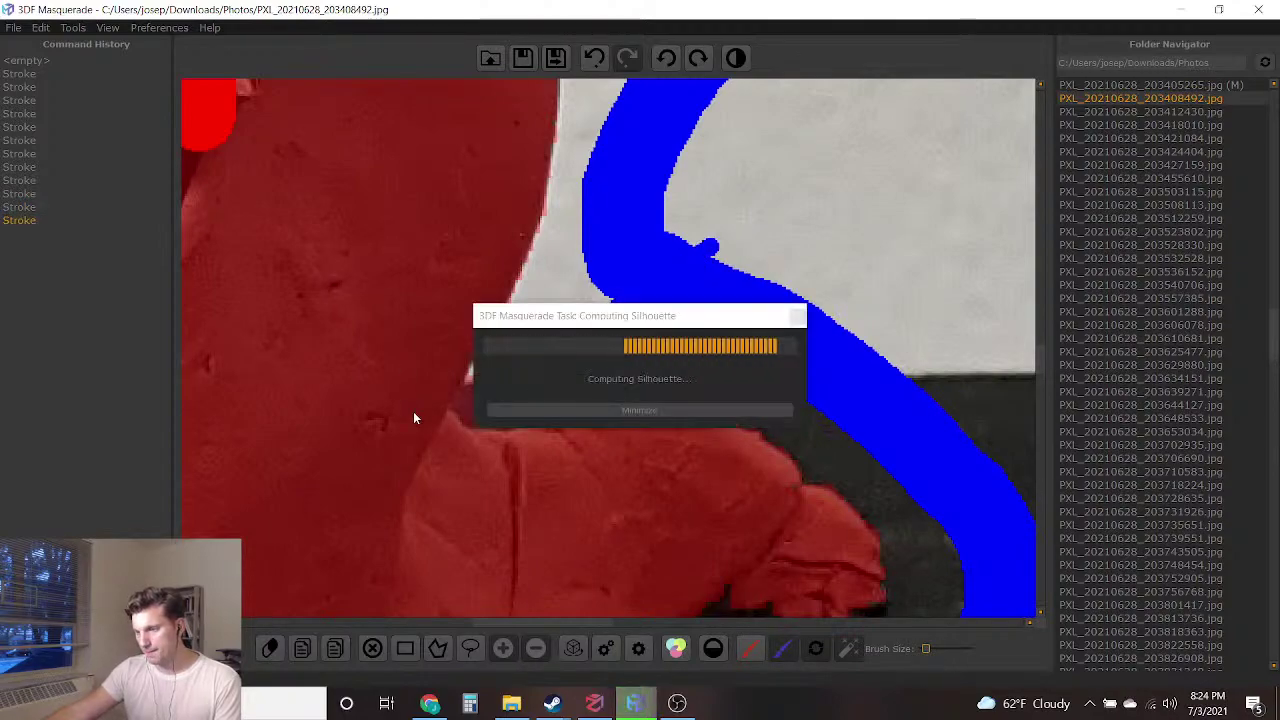
Mark the rear leg and foot as foreground with thin strokes, and dab background just above the leg's upper edge
{"action": "left_click", "coordinate": [749, 648]}
{"action": "mouse_move", "coordinate": [822, 552]}
{"action": "left_mouse_down"}
{"action": "mouse_move", "coordinate": [625, 541]}
{"action": "mouse_move", "coordinate": [248, 610]}
{"action": "left_mouse_up"}
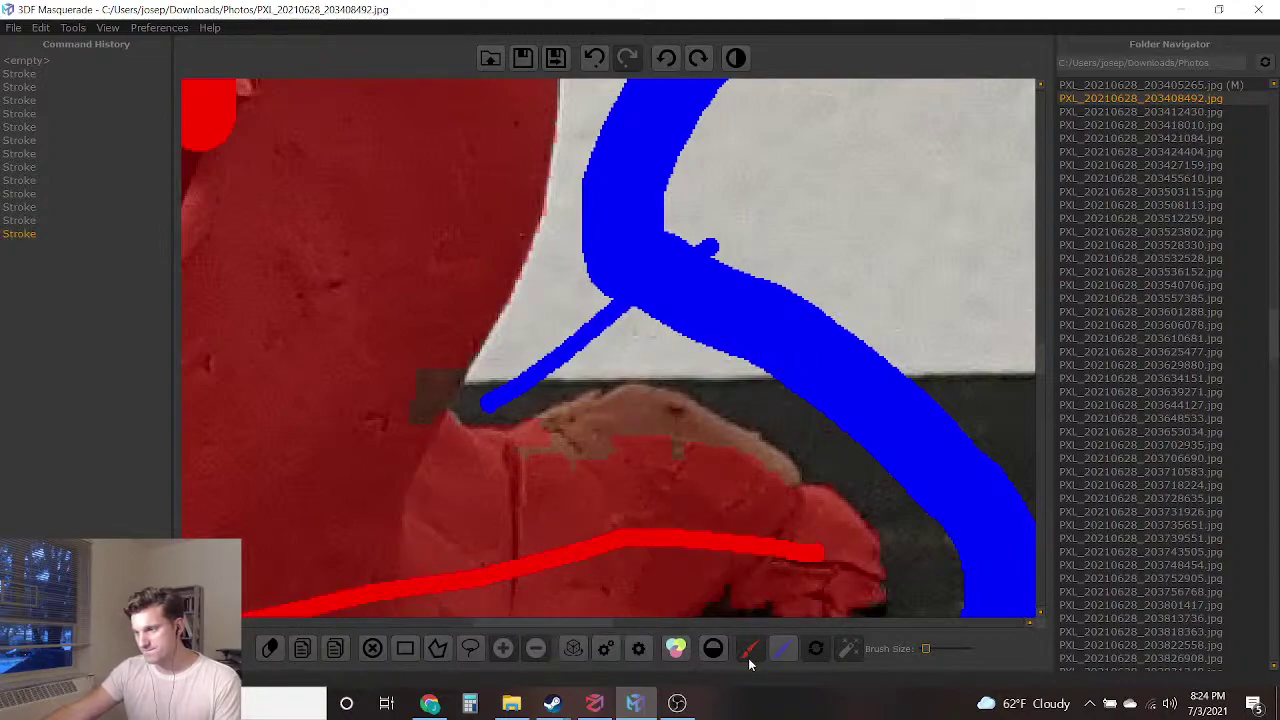
{"action": "left_click", "coordinate": [660, 433]}
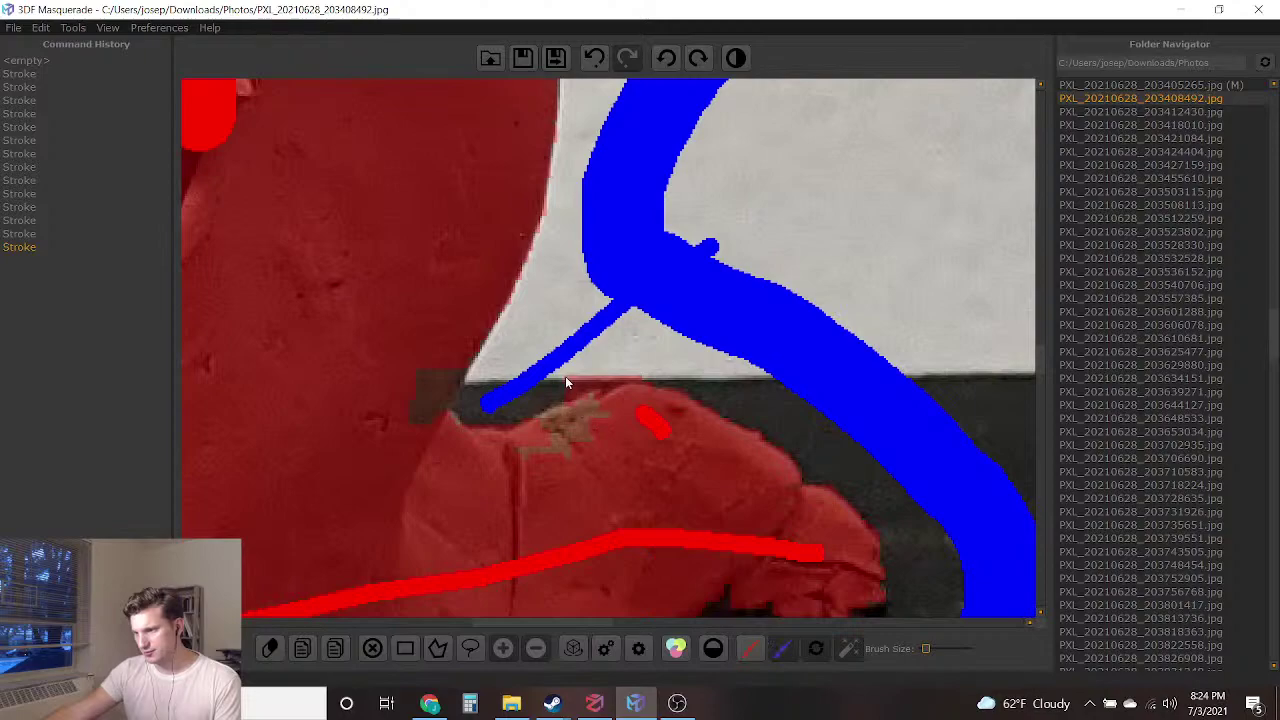
{"action": "left_click", "coordinate": [566, 377]}
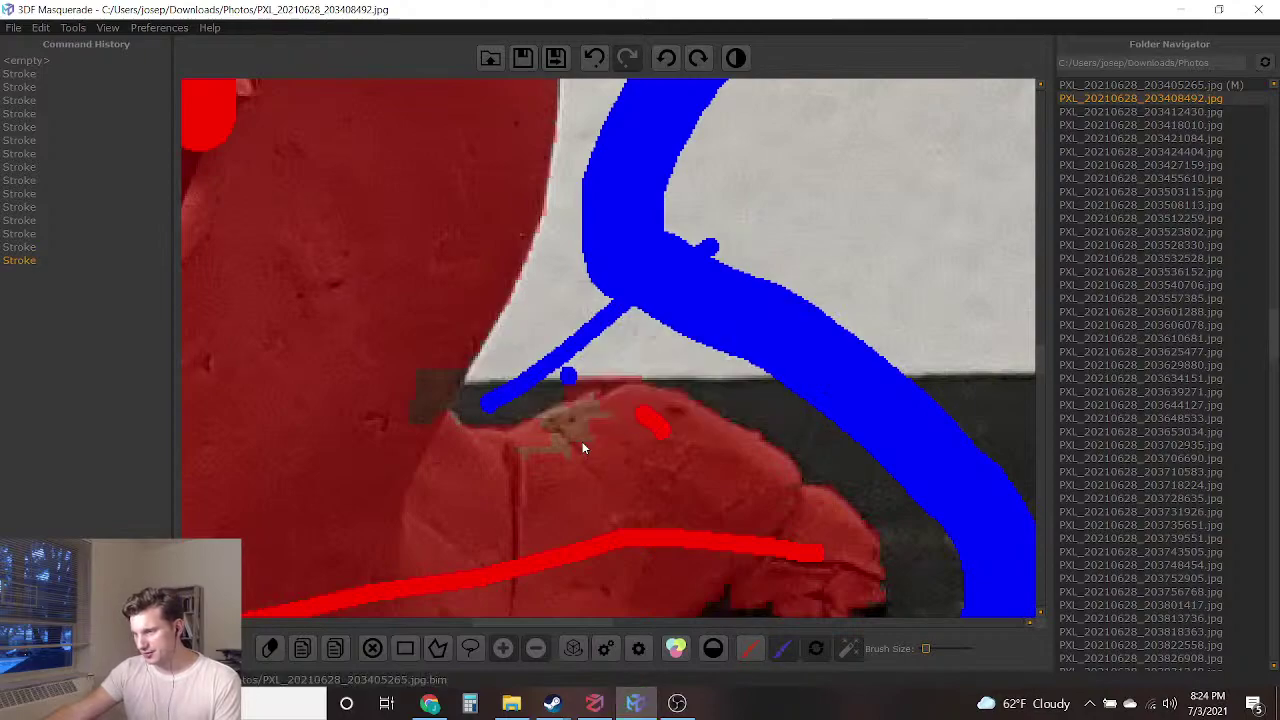
Review the whole masked figure, save this photo's mask, and open the next photo in the folder
{"action": "scroll", "coordinate": [574, 403], "scroll_direction": "down", "scroll_amount": 4}
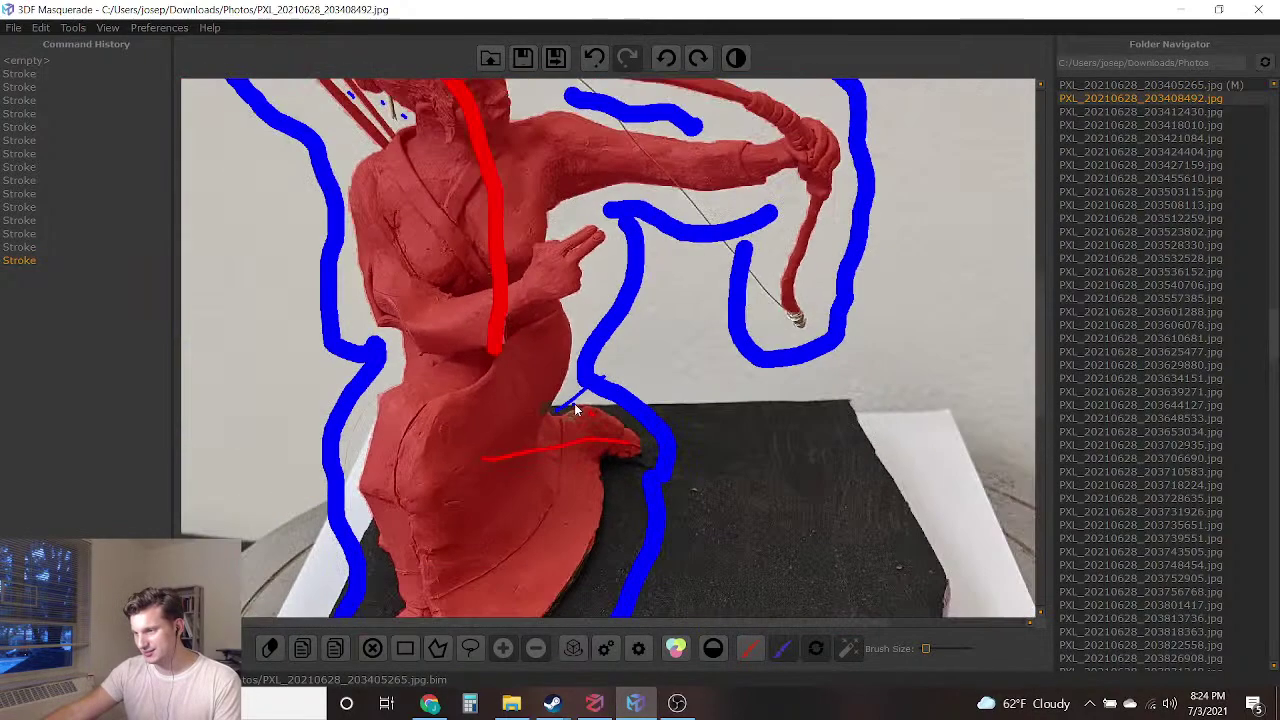
{"action": "scroll", "coordinate": [488, 364], "scroll_direction": "up", "scroll_amount": 1}
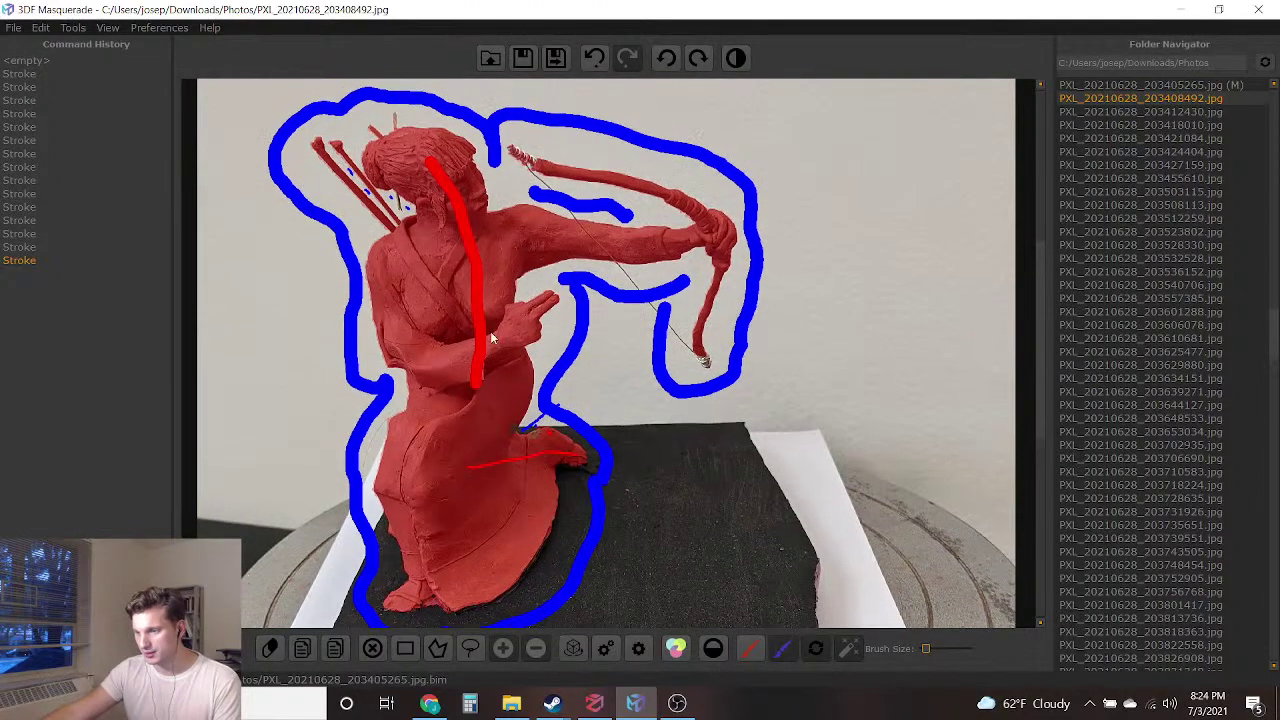
Check the livestream in YouTube Studio and OBS, and return to 3DF Masquerade
{"action": "left_click", "coordinate": [429, 703]}
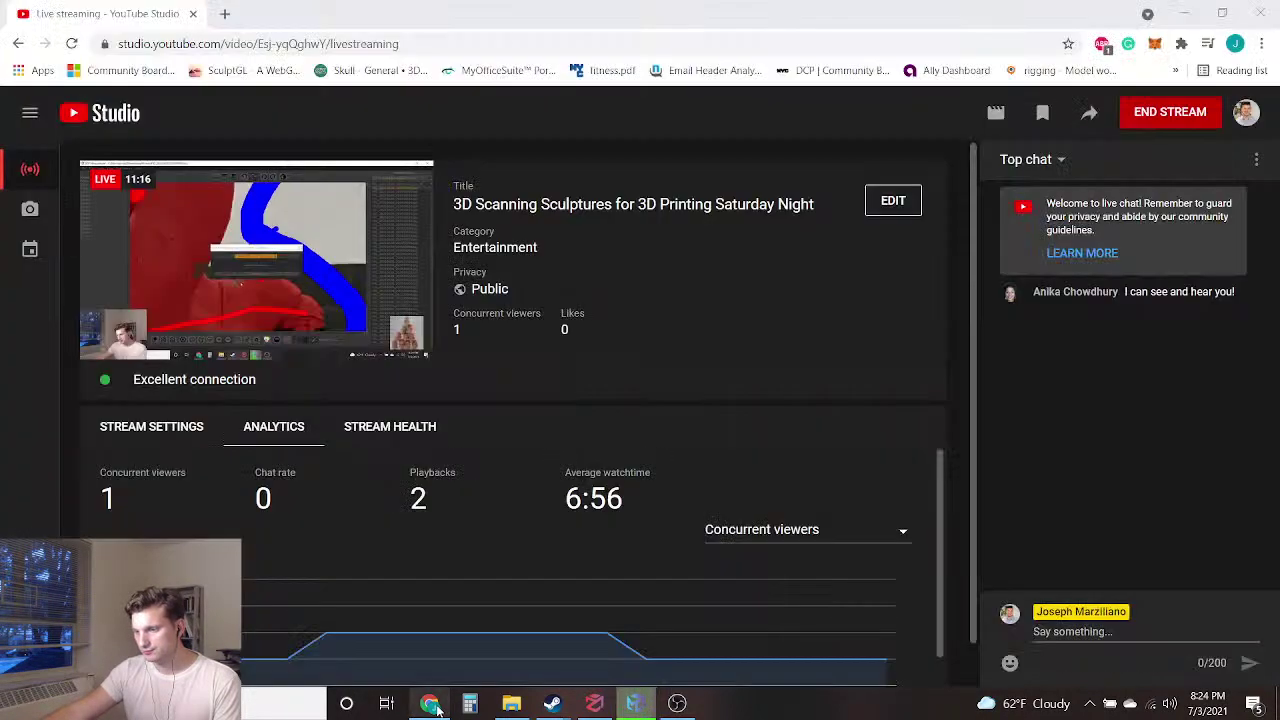
{"action": "left_click", "coordinate": [677, 705]}
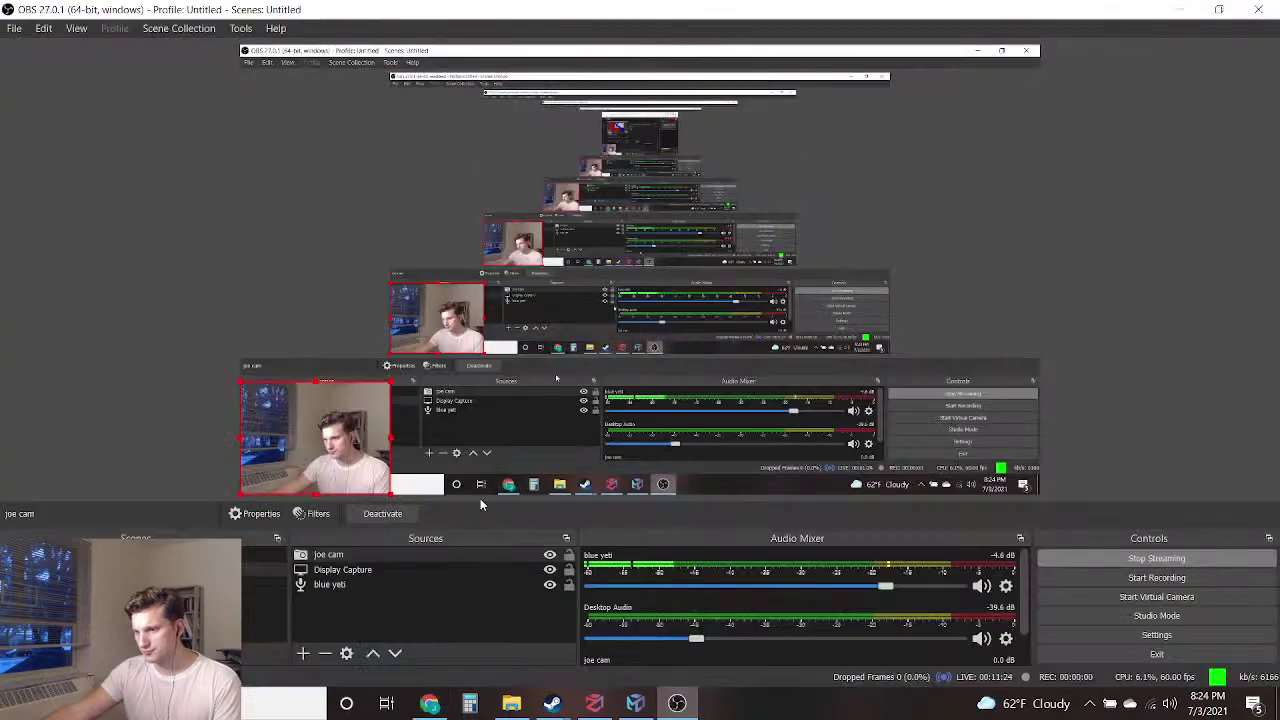
{"action": "left_click", "coordinate": [672, 705]}
{"action": "left_click", "coordinate": [635, 703]}
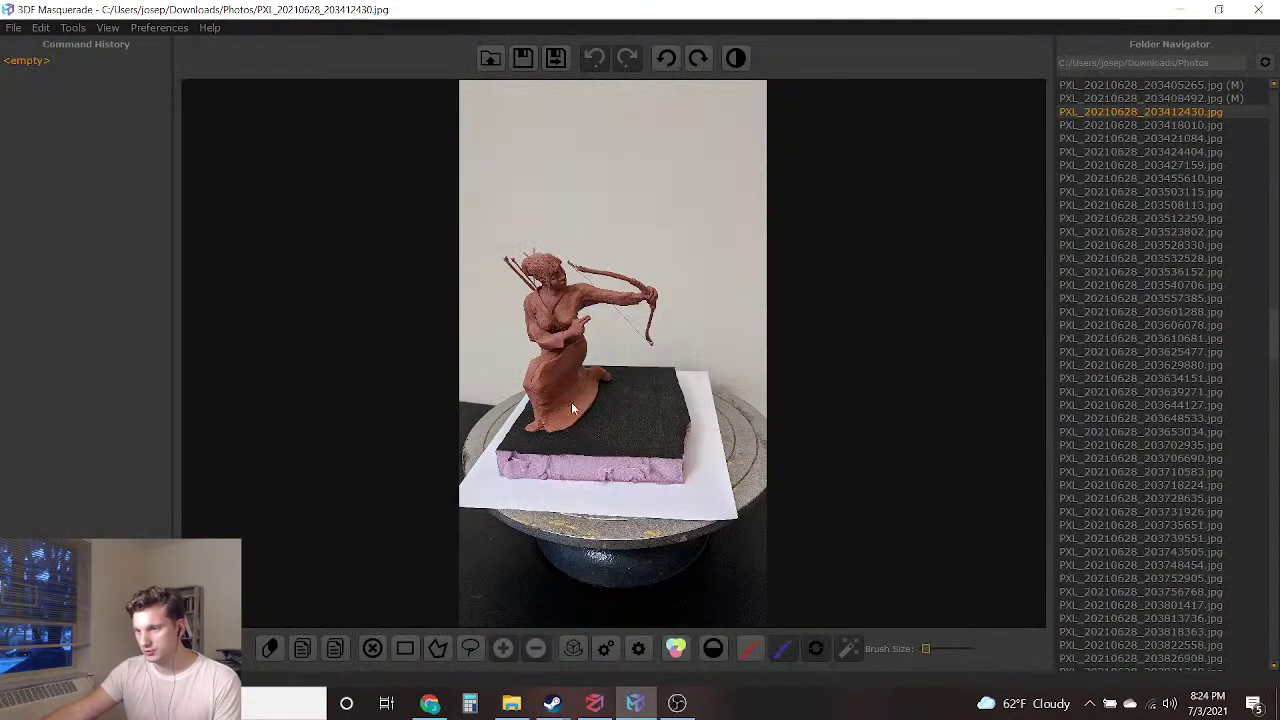
Paint thin background strokes between the bow and outstretched arm and beneath that arm in the new photo
{"action": "scroll", "coordinate": [567, 382], "scroll_direction": "up", "scroll_amount": 6}
{"action": "scroll", "coordinate": [586, 329], "scroll_direction": "up", "scroll_amount": 1}
{"action": "mouse_move", "coordinate": [505, 280]}
{"action": "middle_mouse_down"}
{"action": "mouse_move", "coordinate": [583, 369]}
{"action": "mouse_move", "coordinate": [614, 381]}
{"action": "middle_mouse_up"}
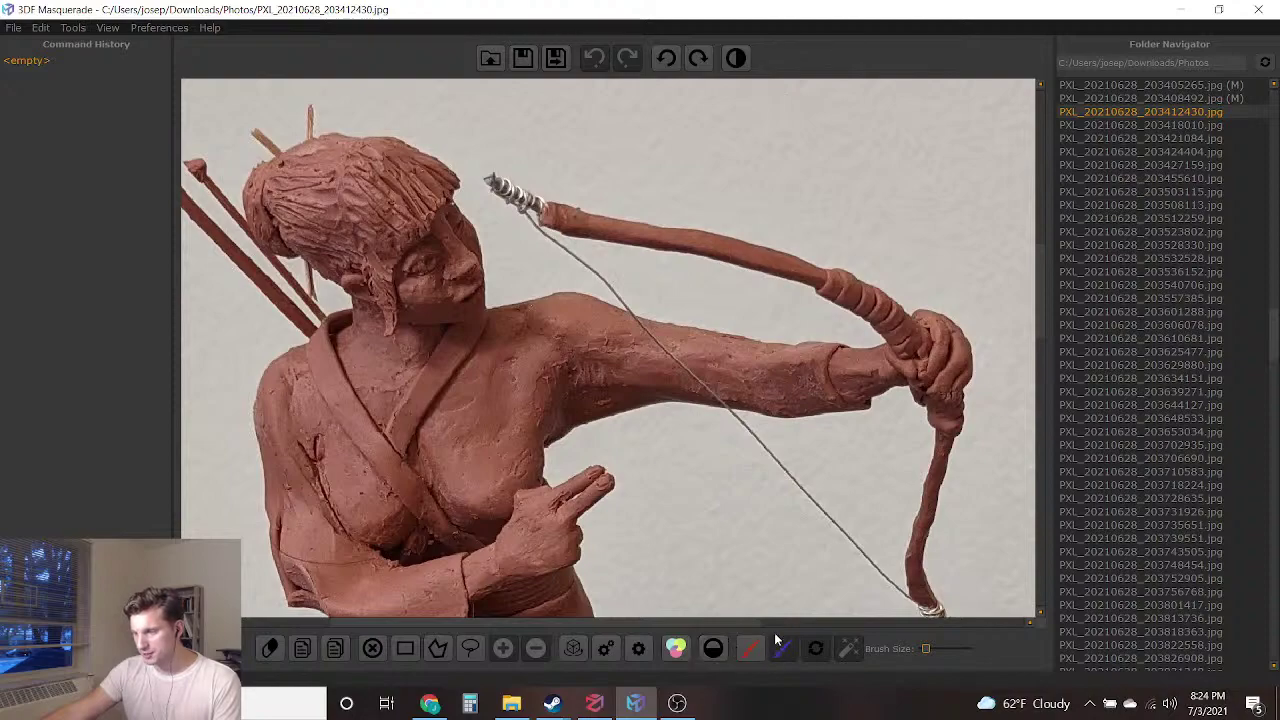
{"action": "left_click_drag", "start_coordinate": [535, 262], "coordinate": [808, 303]}
{"action": "mouse_move", "coordinate": [897, 437]}
{"action": "left_mouse_down"}
{"action": "mouse_move", "coordinate": [690, 468]}
{"action": "mouse_move", "coordinate": [606, 446]}
{"action": "left_mouse_up"}
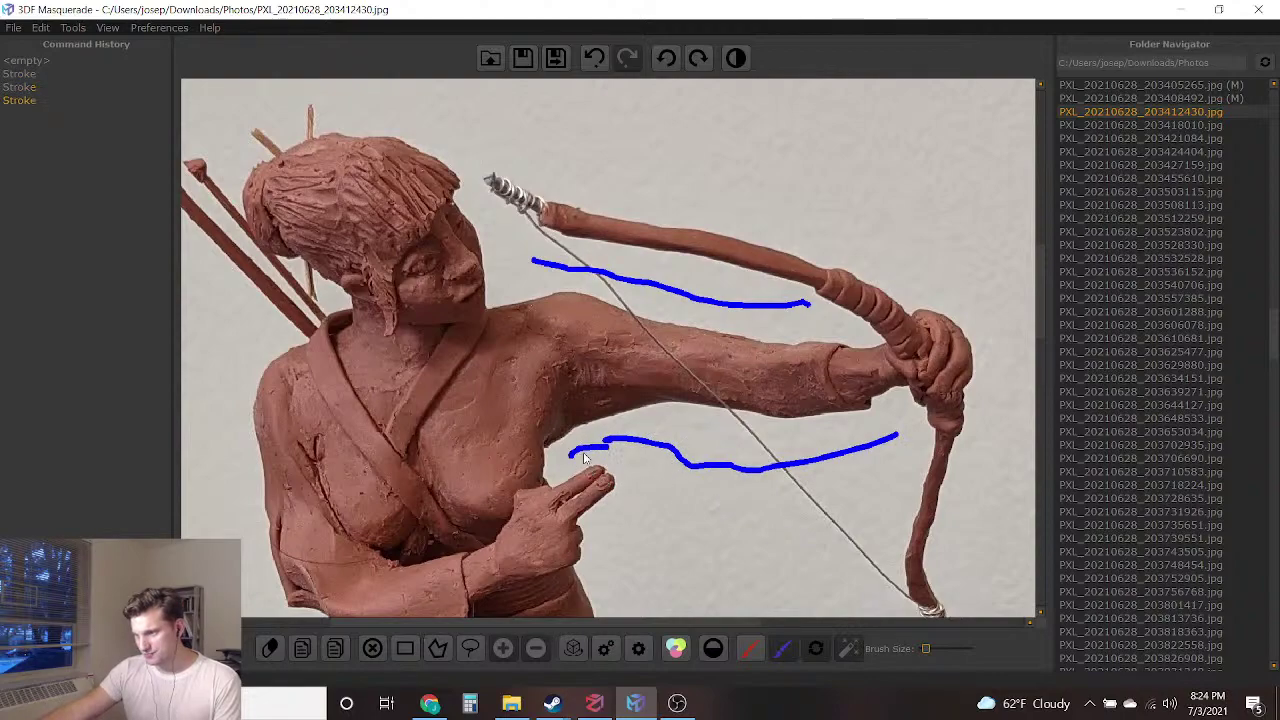
Paint background strokes around the arrows and the upper hair stick, and mark the gaps between the arrows and beside the neck
{"action": "scroll", "coordinate": [422, 352], "scroll_direction": "up", "scroll_amount": 2}
{"action": "mouse_move", "coordinate": [422, 140]}
{"action": "left_mouse_down"}
{"action": "mouse_move", "coordinate": [423, 129]}
{"action": "mouse_move", "coordinate": [247, 107]}
{"action": "mouse_move", "coordinate": [303, 348]}
{"action": "mouse_move", "coordinate": [537, 506]}
{"action": "left_mouse_up"}
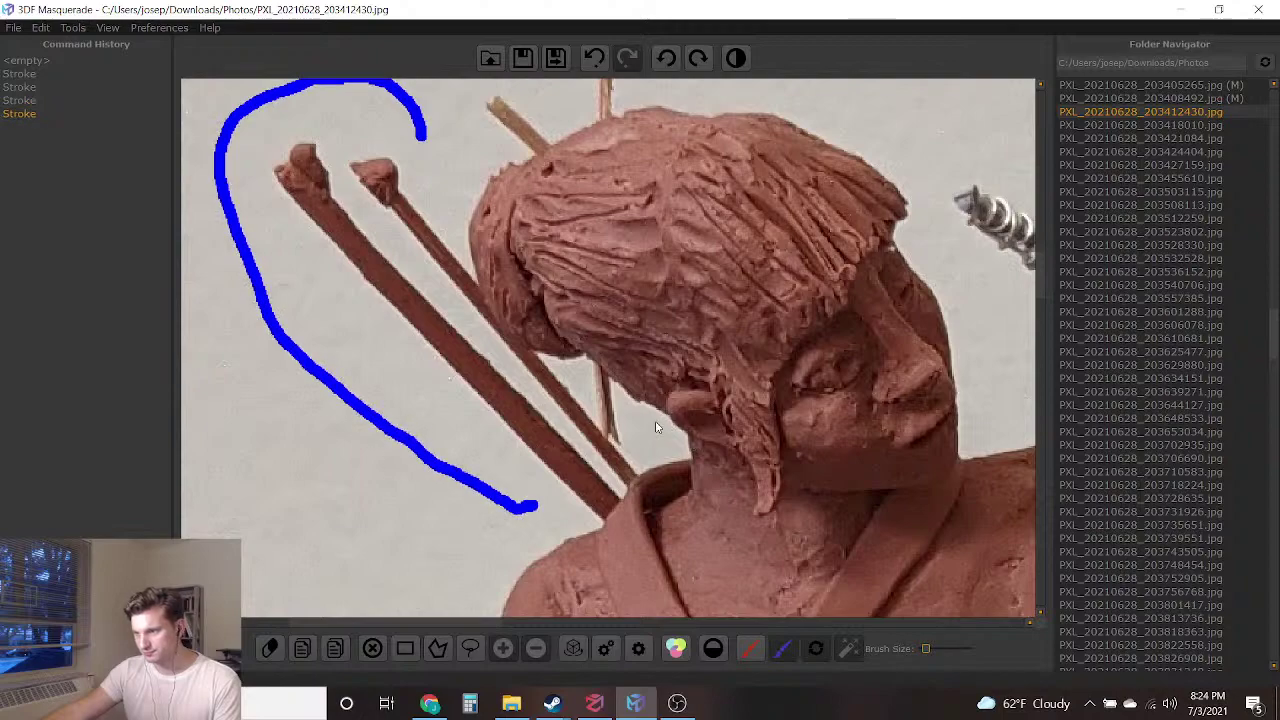
{"action": "left_click_drag", "start_coordinate": [651, 433], "coordinate": [658, 435]}
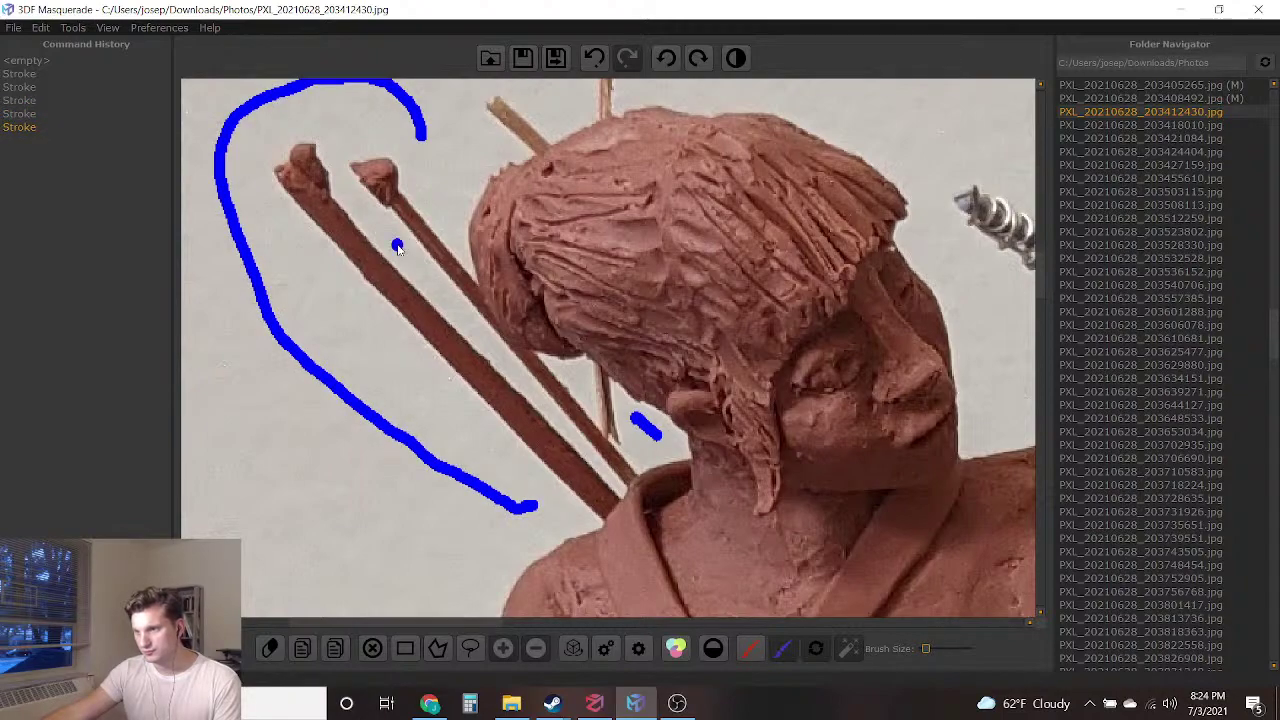
{"action": "middle_click_drag", "start_coordinate": [545, 108], "coordinate": [557, 298]}
{"action": "mouse_move", "coordinate": [555, 262]}
{"action": "left_mouse_down"}
{"action": "mouse_move", "coordinate": [466, 309]}
{"action": "mouse_move", "coordinate": [460, 330]}
{"action": "left_mouse_up"}
{"action": "scroll", "coordinate": [659, 330], "scroll_direction": "down", "scroll_amount": 3}
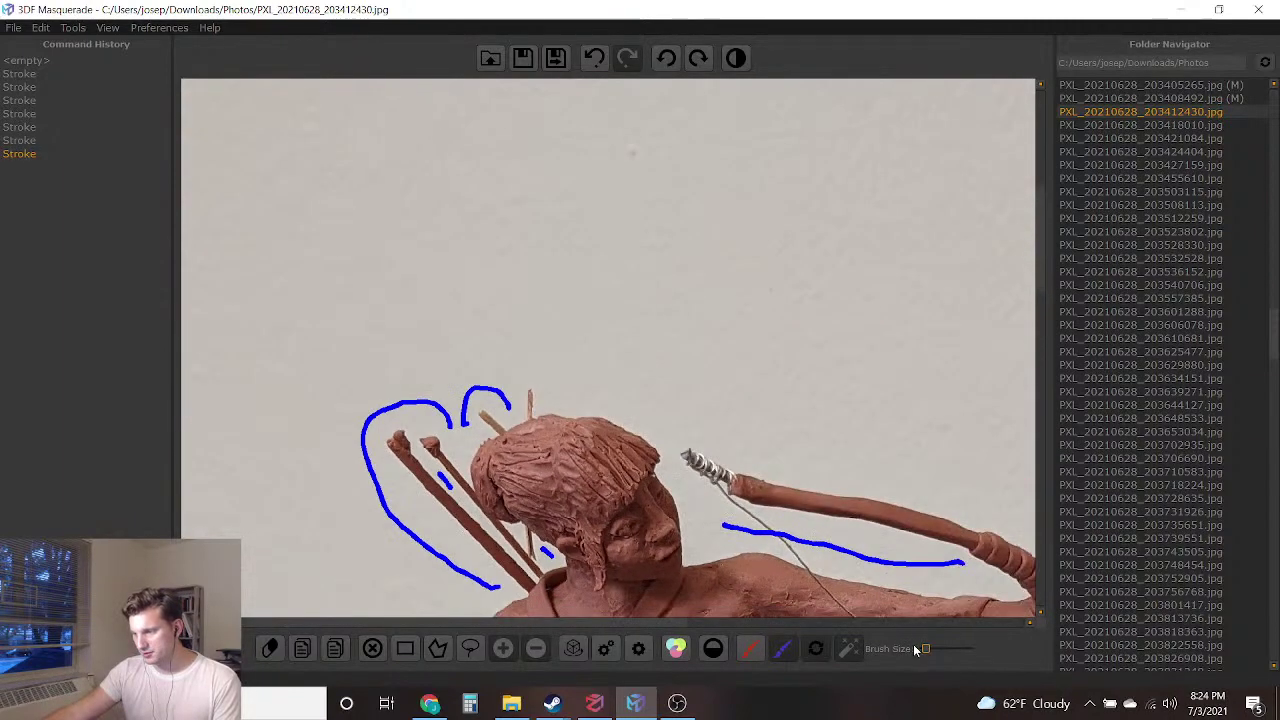
Paint thick background strokes down the figure's front and around the foot, behind the skirt, and around the outside of the bow
{"action": "middle_click_drag", "start_coordinate": [826, 476], "coordinate": [614, 200]}
{"action": "middle_click_drag", "start_coordinate": [655, 511], "coordinate": [635, 366]}
{"action": "mouse_move", "coordinate": [592, 292]}
{"action": "left_mouse_down"}
{"action": "mouse_move", "coordinate": [605, 420]}
{"action": "mouse_move", "coordinate": [572, 482]}
{"action": "left_mouse_up"}
{"action": "scroll", "coordinate": [572, 482], "scroll_direction": "down", "scroll_amount": 1}
{"action": "middle_click_drag", "start_coordinate": [483, 571], "coordinate": [500, 380]}
{"action": "mouse_move", "coordinate": [466, 258]}
{"action": "left_mouse_down"}
{"action": "mouse_move", "coordinate": [420, 388]}
{"action": "mouse_move", "coordinate": [446, 522]}
{"action": "mouse_move", "coordinate": [406, 603]}
{"action": "mouse_move", "coordinate": [442, 612]}
{"action": "left_mouse_up"}
{"action": "mouse_move", "coordinate": [772, 541]}
{"action": "left_mouse_down"}
{"action": "mouse_move", "coordinate": [825, 325]}
{"action": "mouse_move", "coordinate": [741, 270]}
{"action": "left_mouse_up"}
{"action": "scroll", "coordinate": [741, 270], "scroll_direction": "down", "scroll_amount": 1}
{"action": "middle_click_drag", "start_coordinate": [741, 270], "coordinate": [669, 616]}
{"action": "mouse_move", "coordinate": [605, 283]}
{"action": "left_mouse_down"}
{"action": "mouse_move", "coordinate": [690, 292]}
{"action": "mouse_move", "coordinate": [855, 350]}
{"action": "mouse_move", "coordinate": [915, 440]}
{"action": "mouse_move", "coordinate": [903, 480]}
{"action": "left_mouse_up"}
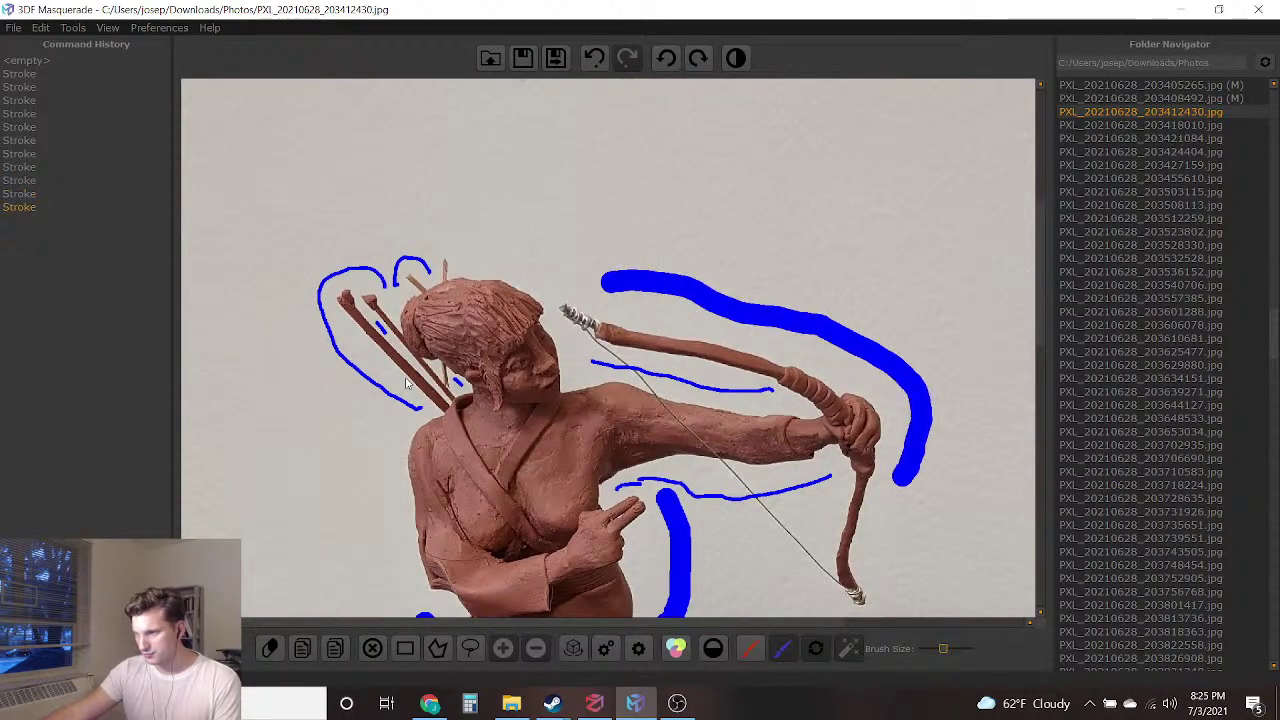
Paint a foreground stroke from the face down the torso to compute the silhouette, and check the mask around the outstretched arm
{"action": "scroll", "coordinate": [395, 379], "scroll_direction": "up", "scroll_amount": 1}
{"action": "middle_click_drag", "start_coordinate": [420, 590], "coordinate": [466, 276]}
{"action": "scroll", "coordinate": [554, 258], "scroll_direction": "down", "scroll_amount": 3}
{"action": "left_click", "coordinate": [748, 648]}
{"action": "left_click_drag", "start_coordinate": [442, 232], "coordinate": [451, 362]}
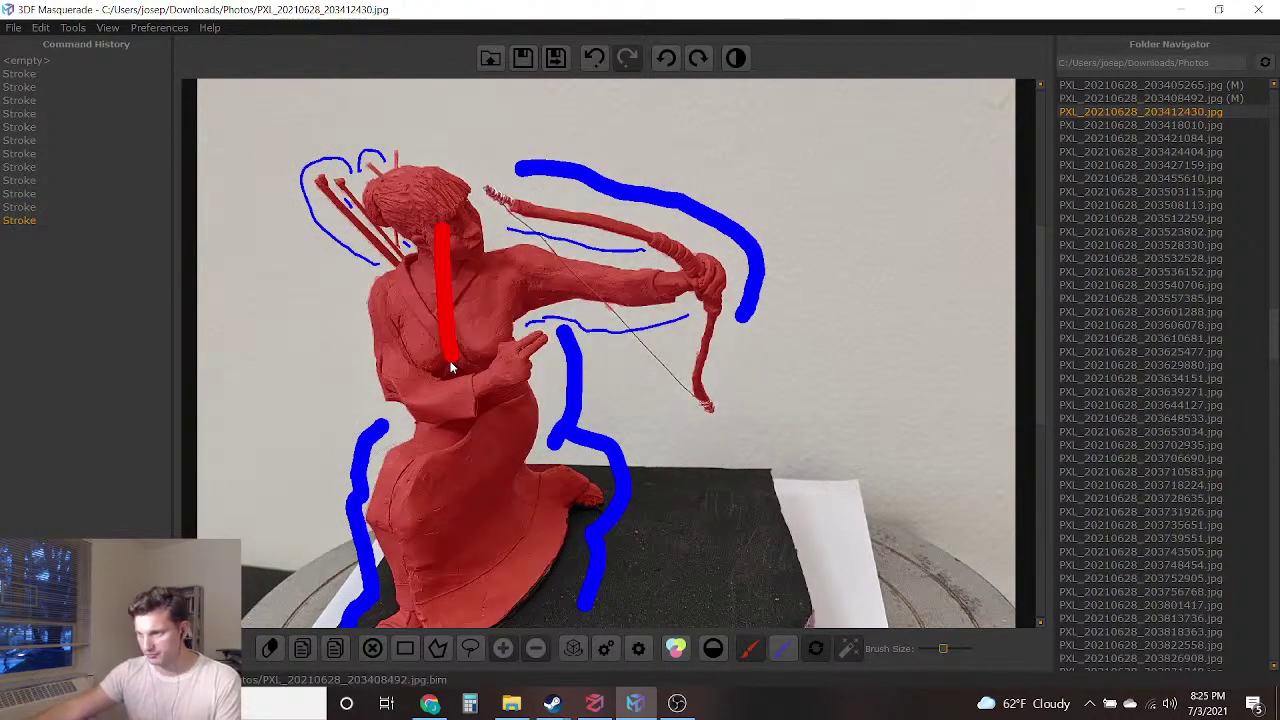
{"action": "scroll", "coordinate": [620, 320], "scroll_direction": "up", "scroll_amount": 4}
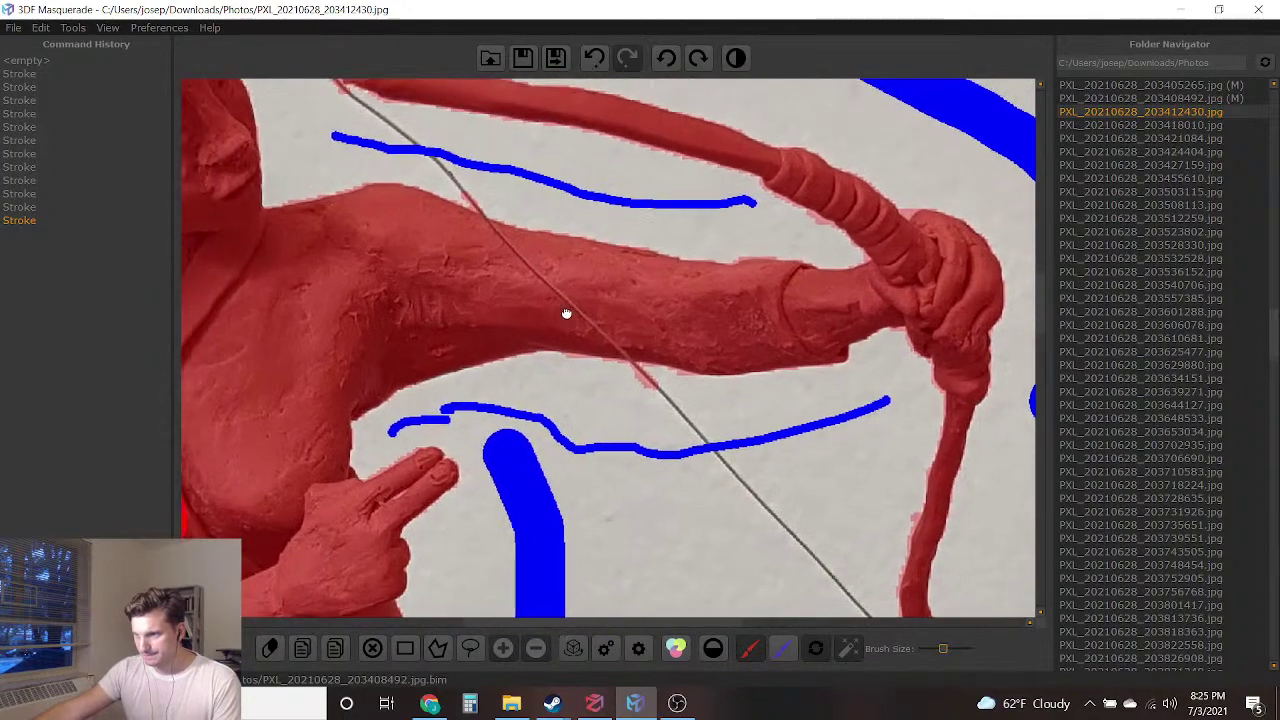
{"action": "mouse_move", "coordinate": [680, 314]}
{"action": "middle_mouse_down"}
{"action": "mouse_move", "coordinate": [660, 340]}
{"action": "mouse_move", "coordinate": [688, 340]}
{"action": "middle_mouse_up"}
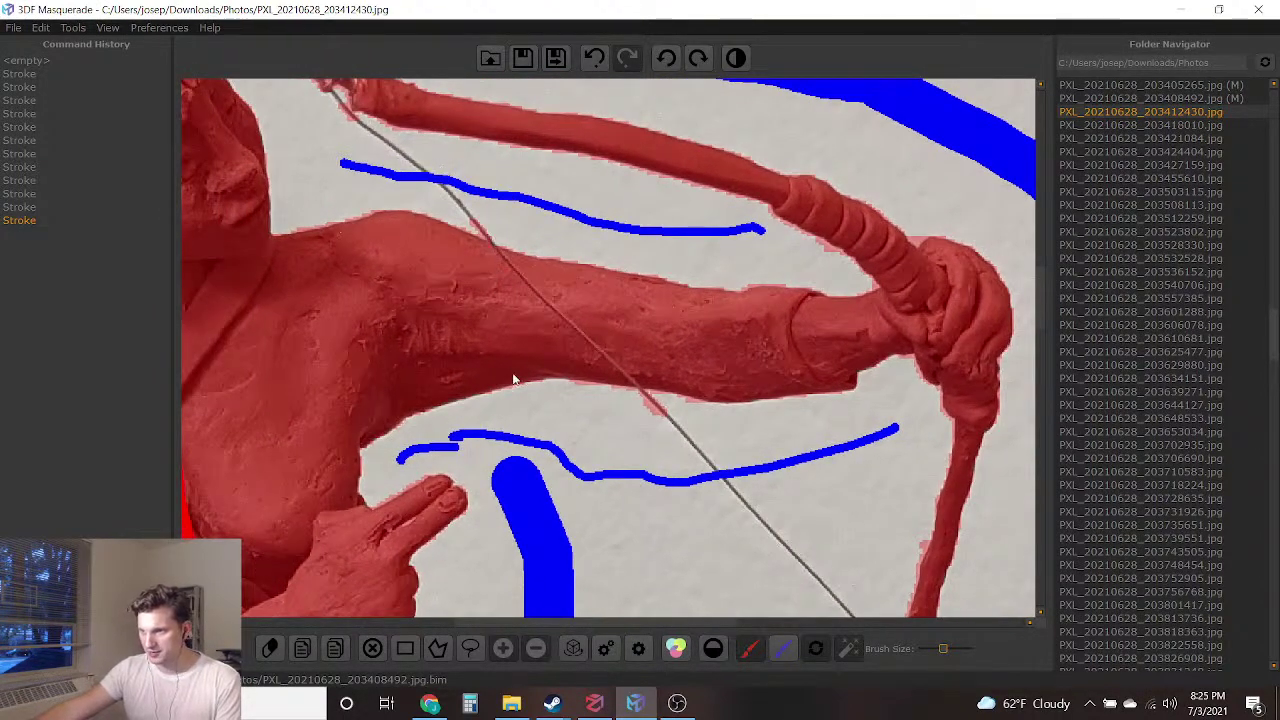
Try a background stroke over the mask spill where the bowstring leaves the underside of the arm, and undo it
{"action": "left_click", "coordinate": [782, 648]}
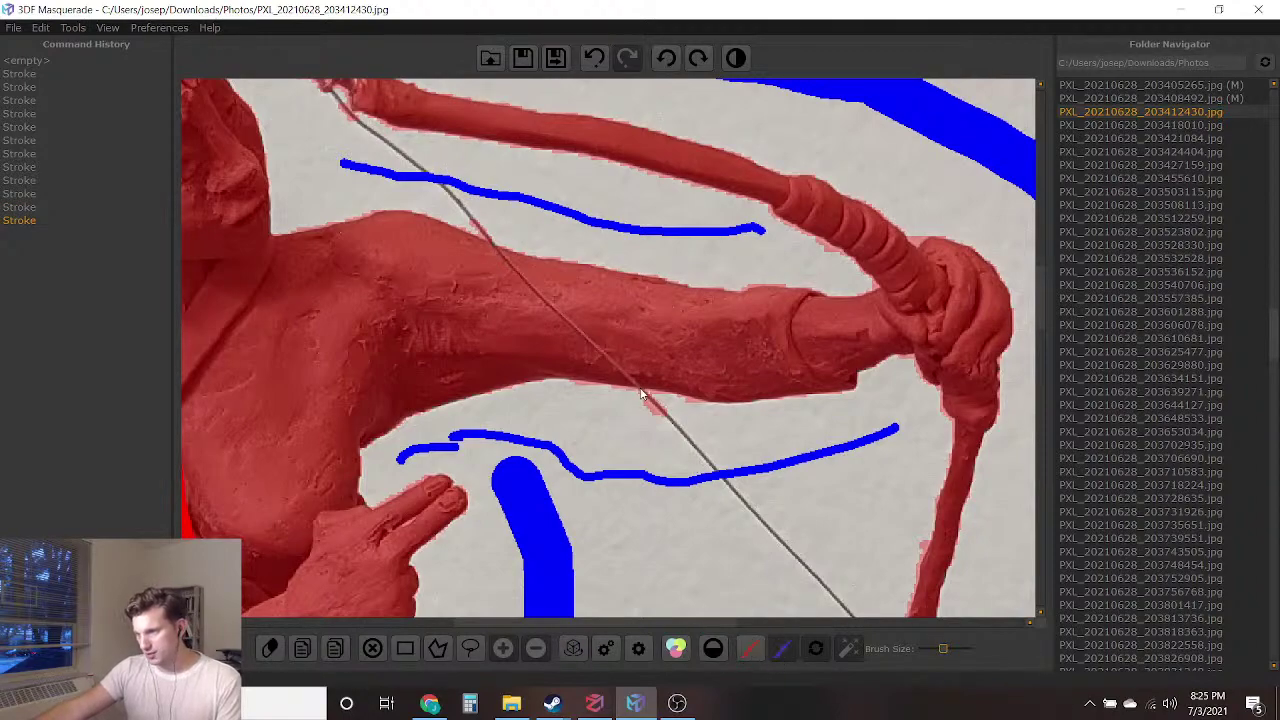
{"action": "left_click_drag", "start_coordinate": [657, 412], "coordinate": [664, 443]}
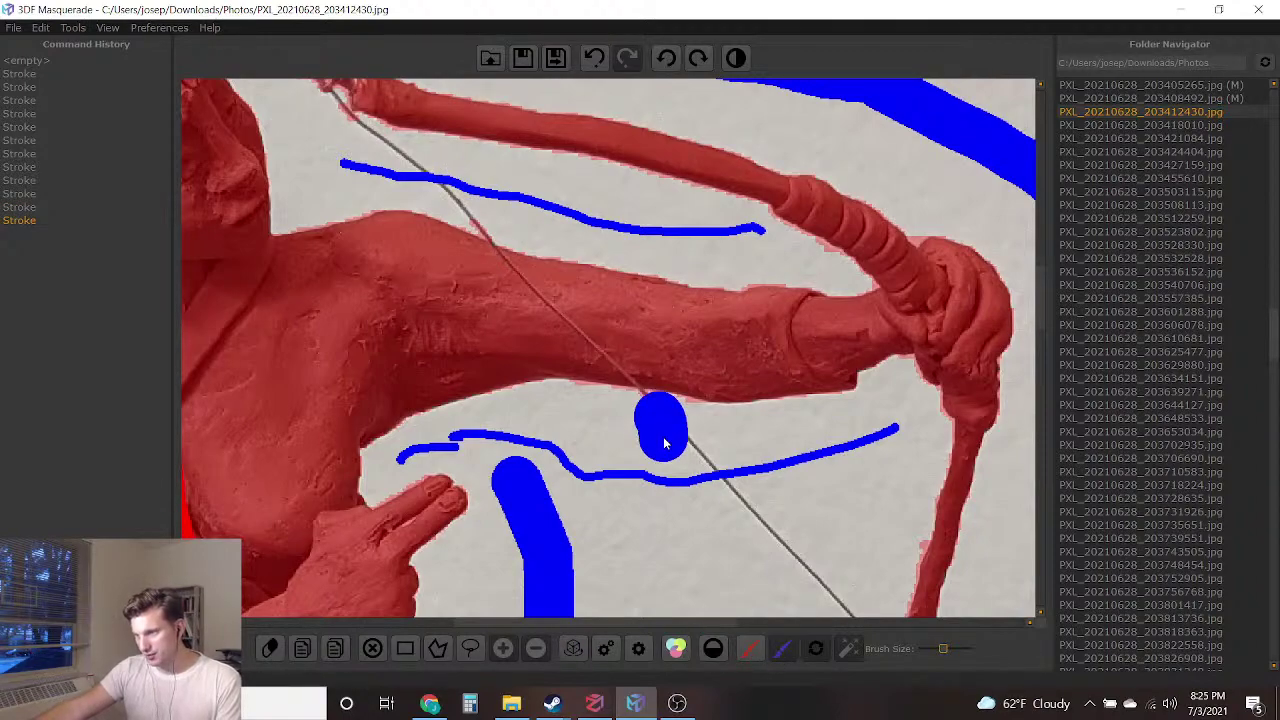
{"action": "left_click", "coordinate": [594, 57]}
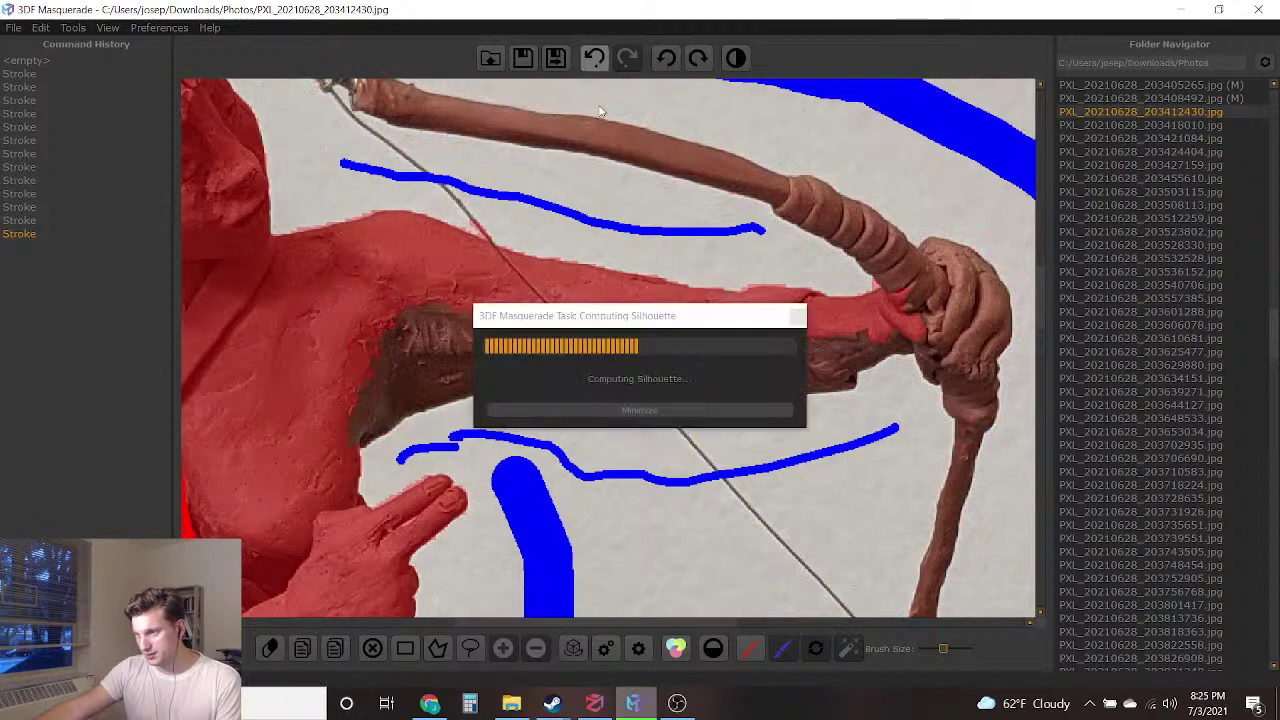
{"action": "key", "text": "ctrl+y"}
{"action": "left_click", "coordinate": [594, 57]}
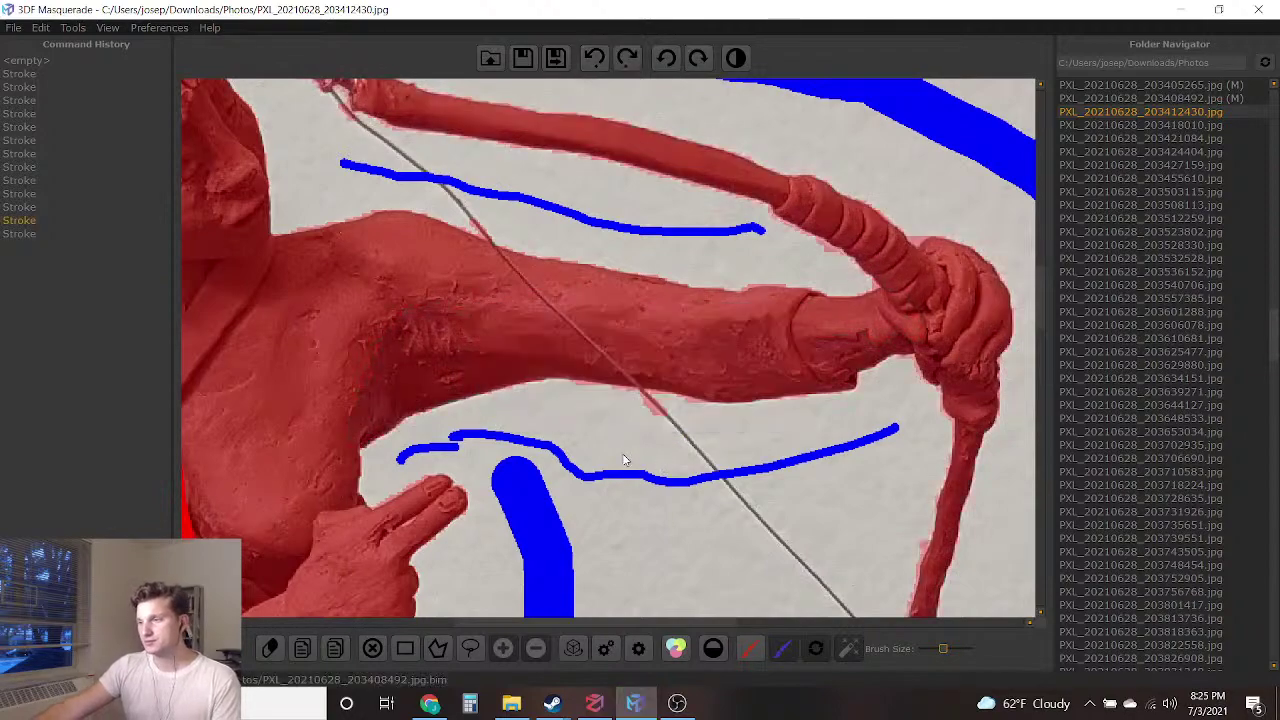
Mark the gap between the skirt and rear foot as background with a smaller brush, save the mask, and open the next photo
{"action": "scroll", "coordinate": [622, 457], "scroll_direction": "down", "scroll_amount": 5}
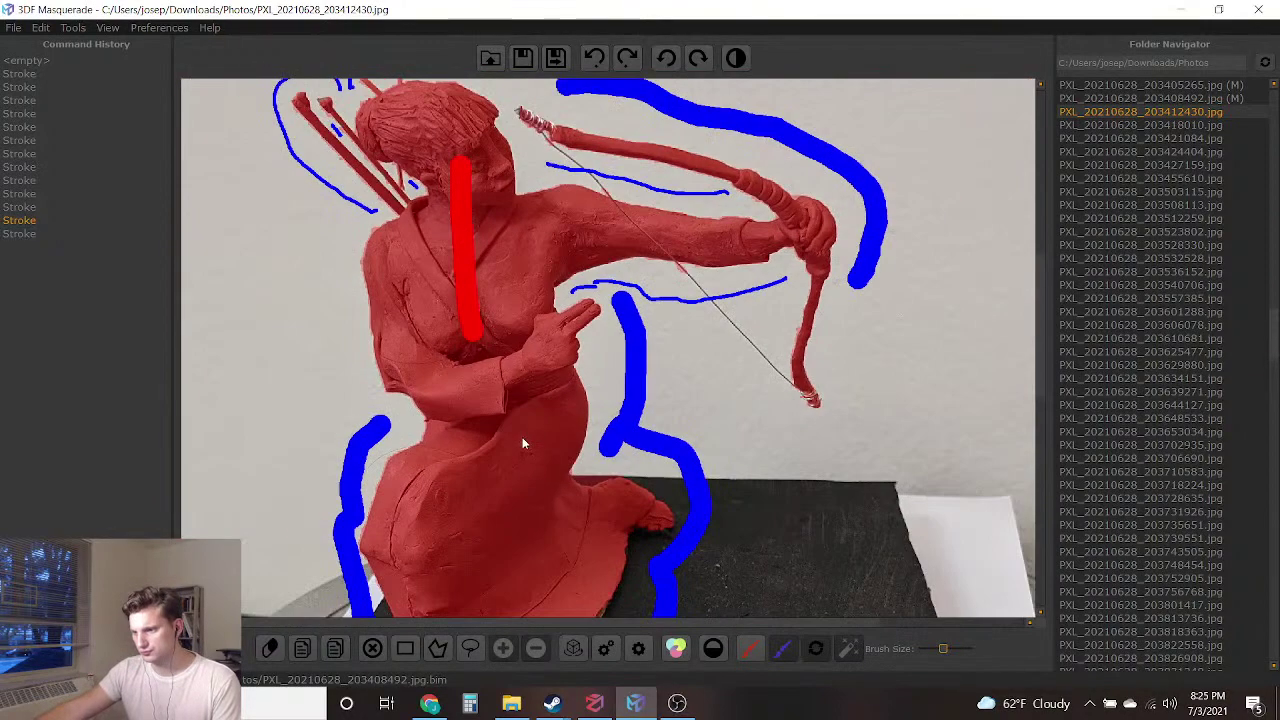
{"action": "scroll", "coordinate": [595, 470], "scroll_direction": "up", "scroll_amount": 5}
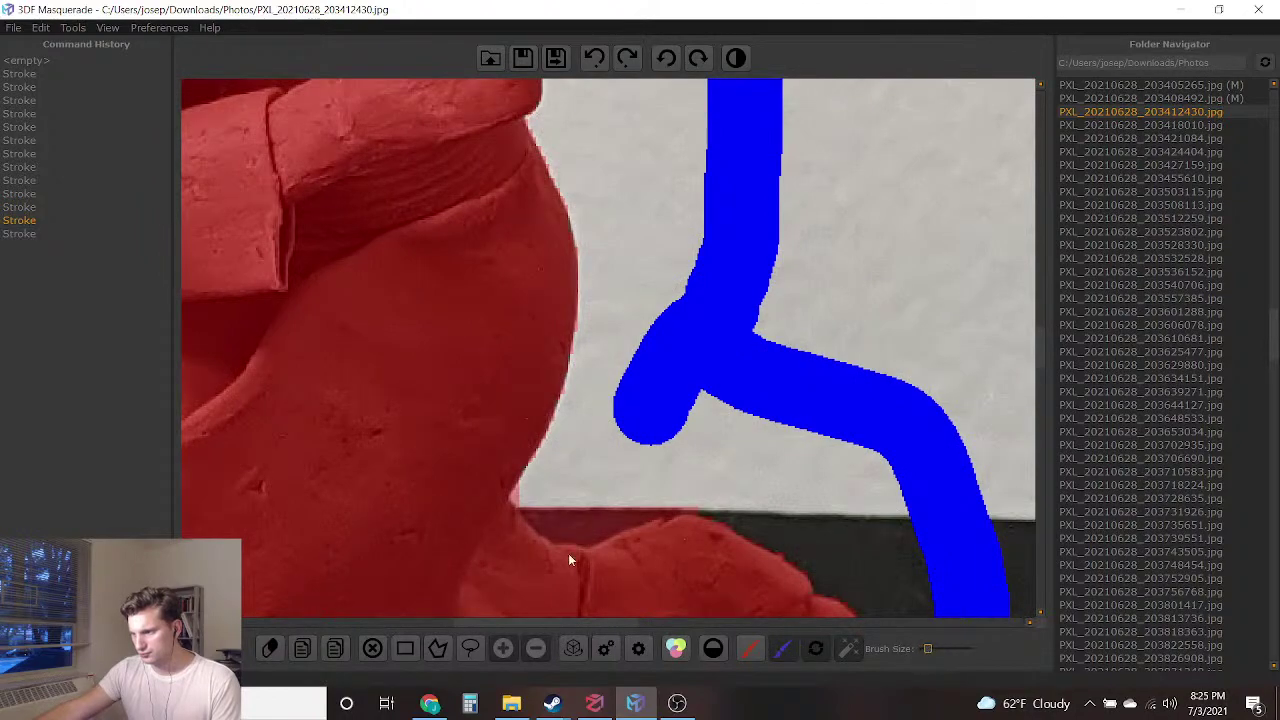
{"action": "left_click_drag", "start_coordinate": [578, 518], "coordinate": [580, 518]}
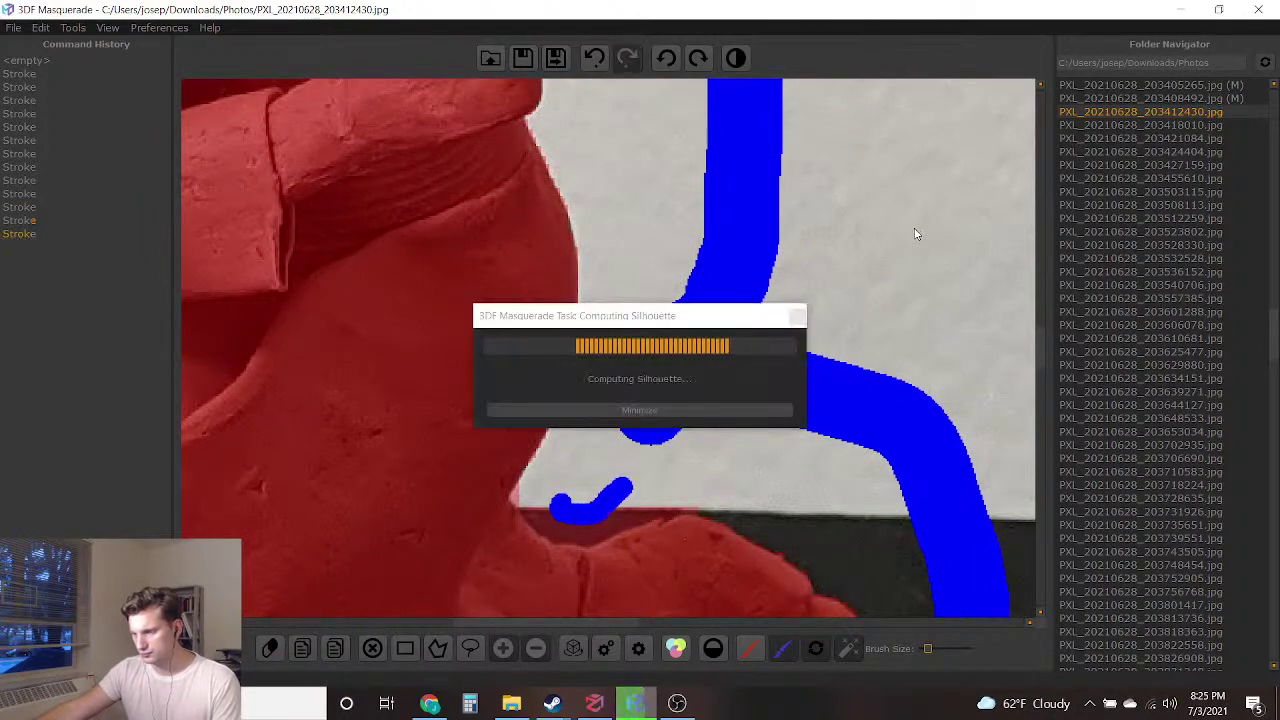
{"action": "scroll", "coordinate": [650, 362], "scroll_direction": "down", "scroll_amount": 5}
{"action": "scroll", "coordinate": [660, 306], "scroll_direction": "down", "scroll_amount": 5}
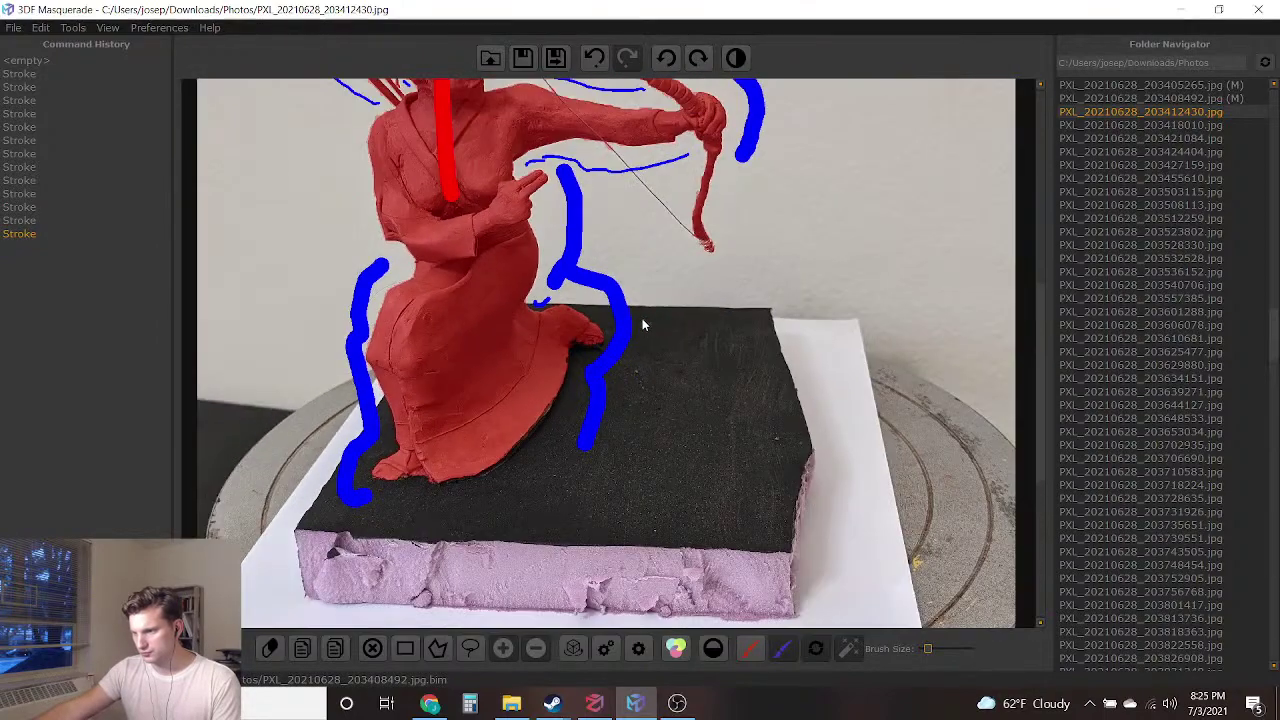
{"action": "left_click", "coordinate": [521, 62]}
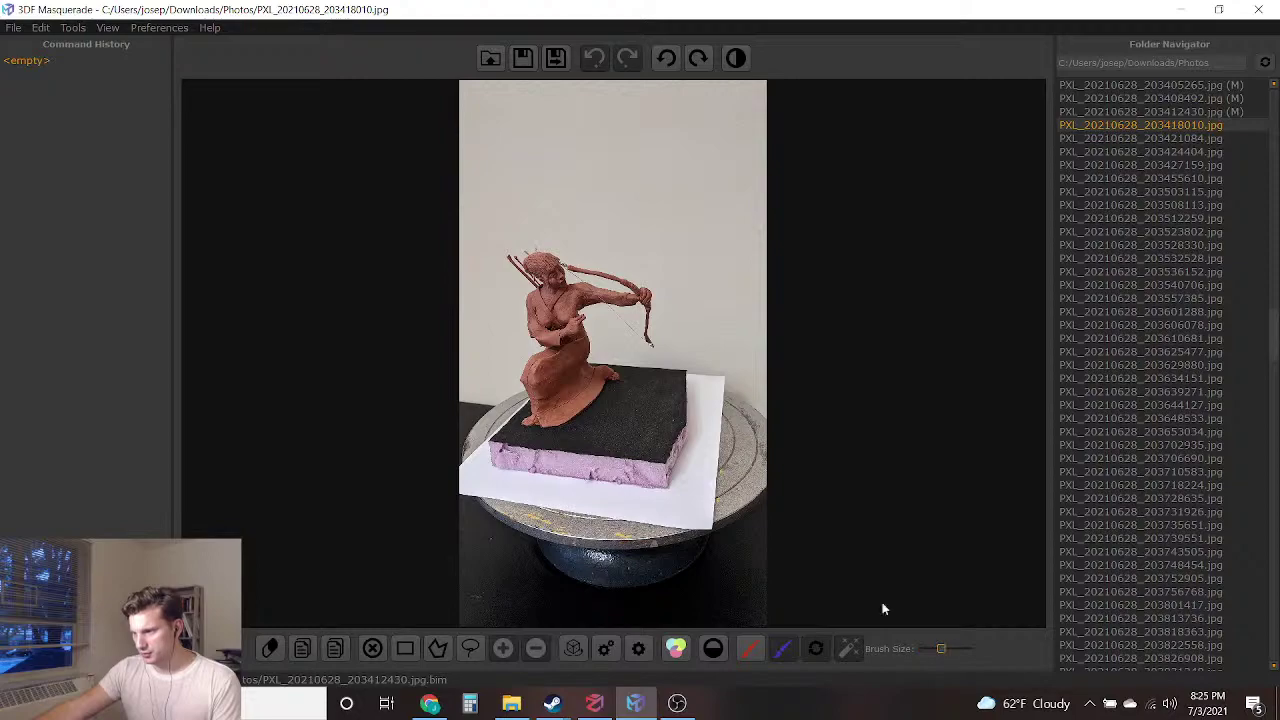
Paint background strokes behind the figure's back, between the bow and outstretched arm, and around the arrows and head in the new photo
{"action": "scroll", "coordinate": [501, 320], "scroll_direction": "up", "scroll_amount": 5}
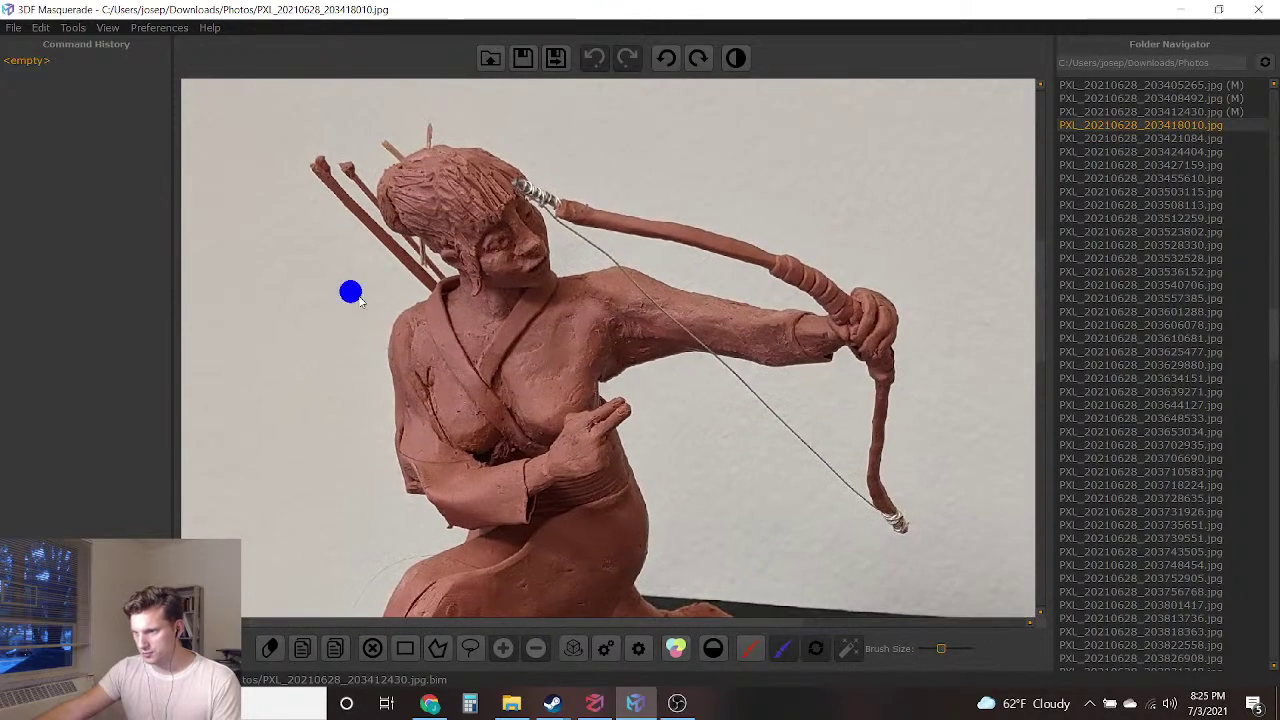
{"action": "mouse_move", "coordinate": [378, 320]}
{"action": "left_mouse_down"}
{"action": "mouse_move", "coordinate": [354, 475]}
{"action": "mouse_move", "coordinate": [410, 540]}
{"action": "mouse_move", "coordinate": [366, 598]}
{"action": "left_mouse_up"}
{"action": "scroll", "coordinate": [690, 402], "scroll_direction": "up", "scroll_amount": 4}
{"action": "left_click_drag", "start_coordinate": [820, 316], "coordinate": [737, 308]}
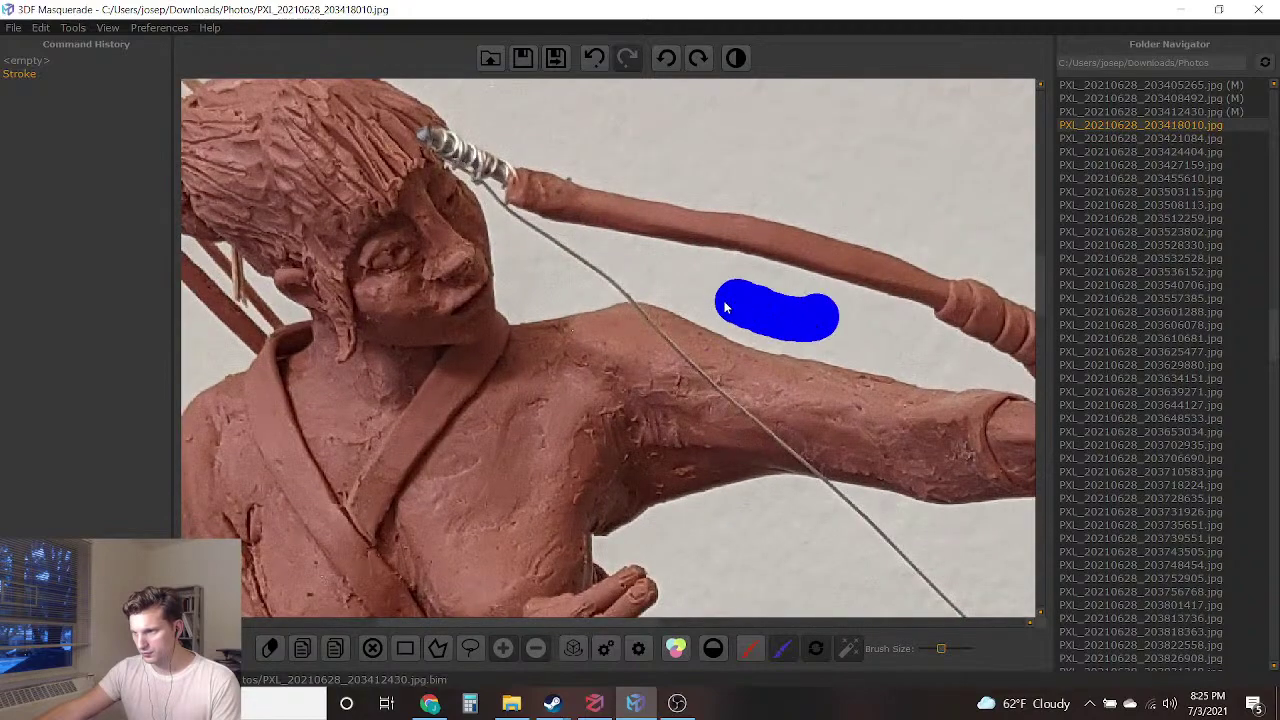
{"action": "left_click_drag", "start_coordinate": [583, 273], "coordinate": [618, 276]}
{"action": "scroll", "coordinate": [540, 313], "scroll_direction": "down", "scroll_amount": 4}
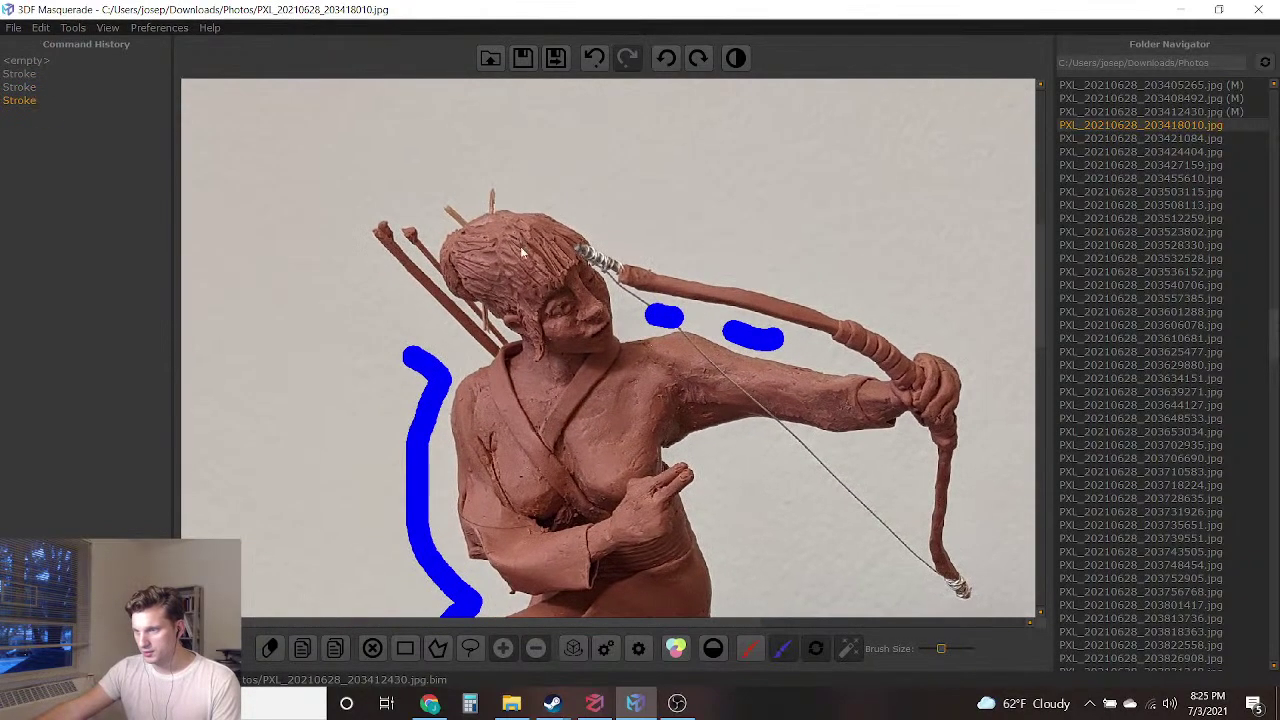
{"action": "mouse_move", "coordinate": [470, 195]}
{"action": "left_mouse_down"}
{"action": "mouse_move", "coordinate": [418, 163]}
{"action": "mouse_move", "coordinate": [337, 230]}
{"action": "mouse_move", "coordinate": [405, 355]}
{"action": "mouse_move", "coordinate": [460, 168]}
{"action": "mouse_move", "coordinate": [493, 135]}
{"action": "mouse_move", "coordinate": [586, 186]}
{"action": "mouse_move", "coordinate": [739, 235]}
{"action": "left_mouse_up"}
Paint background strokes beneath the outstretched arm, down the front past the foot, below the skirt hem, and behind the lower skirt
{"action": "middle_click_drag", "start_coordinate": [817, 425], "coordinate": [755, 258]}
{"action": "mouse_move", "coordinate": [829, 297]}
{"action": "left_mouse_down"}
{"action": "mouse_move", "coordinate": [690, 288]}
{"action": "mouse_move", "coordinate": [679, 492]}
{"action": "mouse_move", "coordinate": [788, 478]}
{"action": "mouse_move", "coordinate": [785, 589]}
{"action": "left_mouse_up"}
{"action": "middle_click_drag", "start_coordinate": [779, 540], "coordinate": [762, 372]}
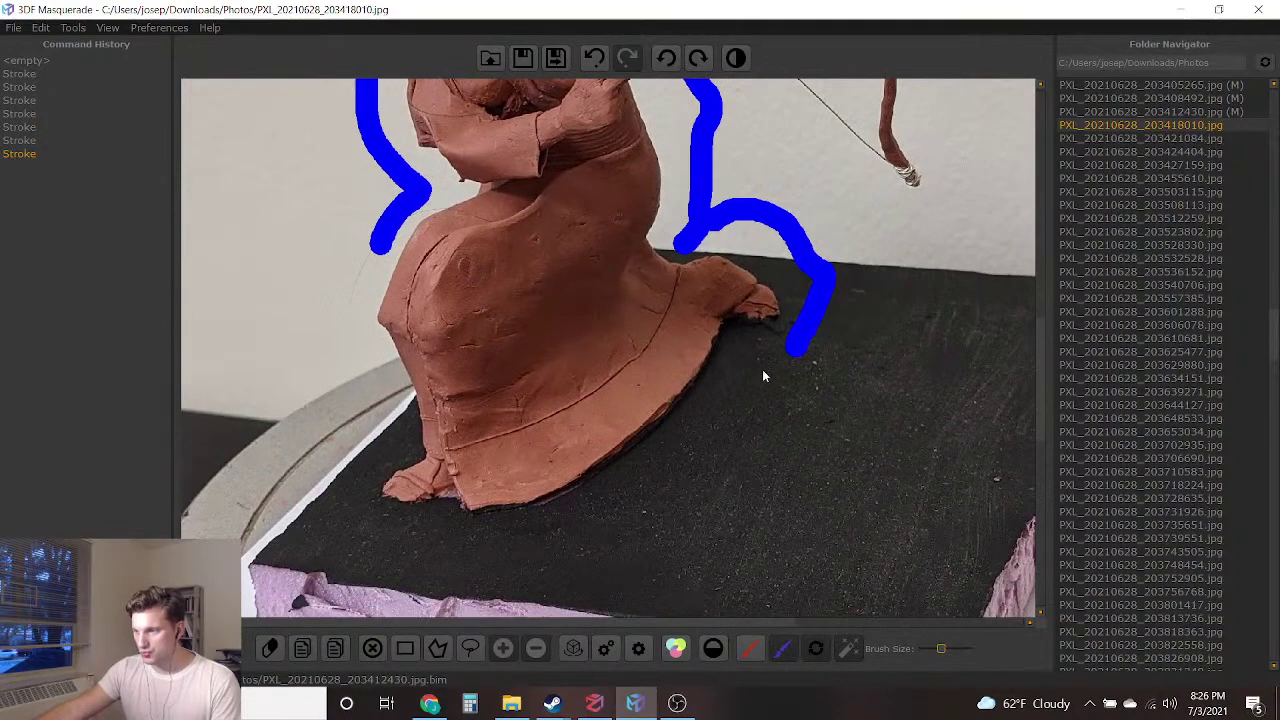
{"action": "left_click_drag", "start_coordinate": [554, 529], "coordinate": [423, 546]}
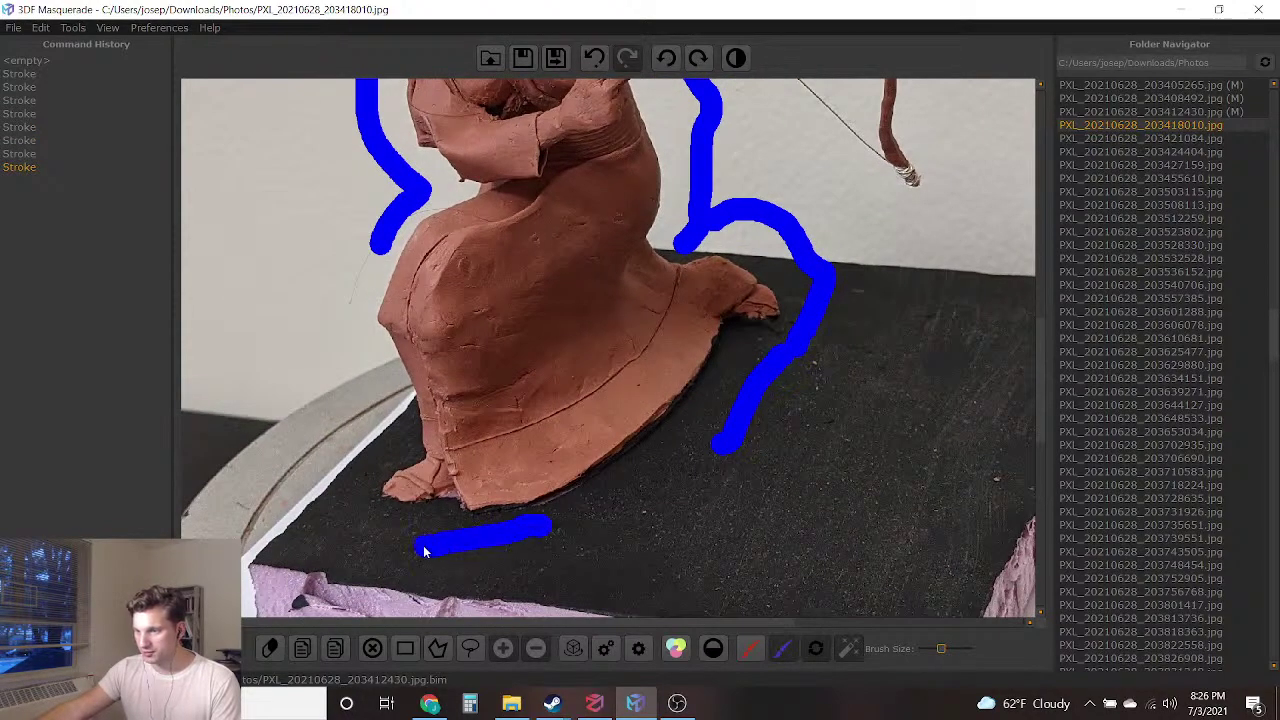
{"action": "left_click_drag", "start_coordinate": [381, 434], "coordinate": [316, 356]}
Paint a background stroke around the outside of the bow, joining it to the stroke above the head
{"action": "scroll", "coordinate": [634, 309], "scroll_direction": "down", "scroll_amount": 5}
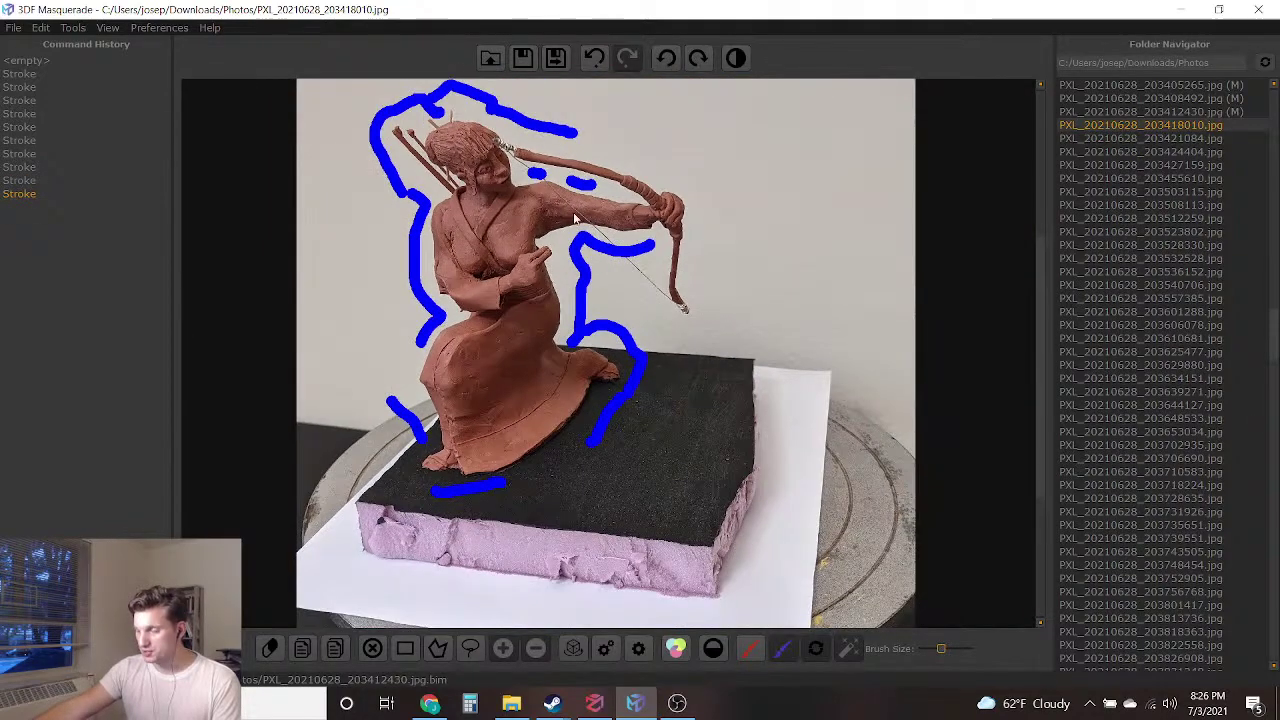
{"action": "mouse_move", "coordinate": [626, 244]}
{"action": "middle_mouse_down"}
{"action": "mouse_move", "coordinate": [686, 285]}
{"action": "mouse_move", "coordinate": [654, 297]}
{"action": "middle_mouse_up"}
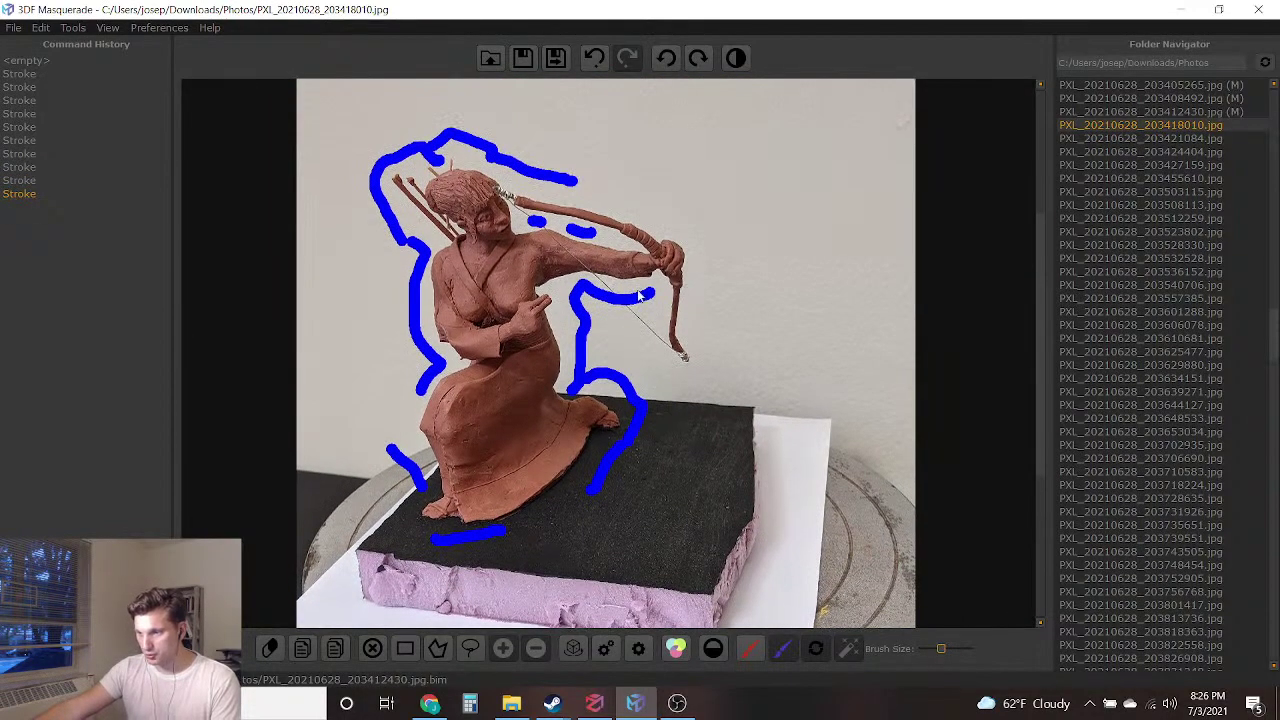
{"action": "scroll", "coordinate": [622, 232], "scroll_direction": "up", "scroll_amount": 3}
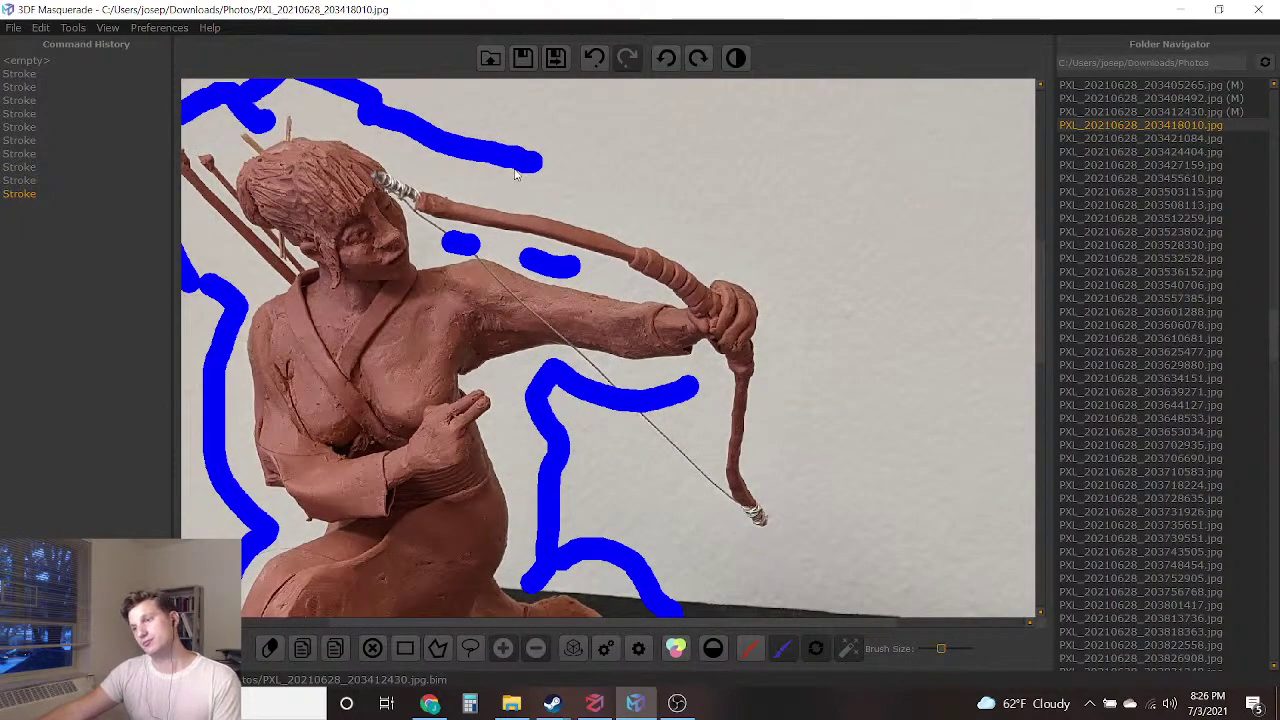
{"action": "mouse_move", "coordinate": [787, 432]}
{"action": "left_mouse_down"}
{"action": "mouse_move", "coordinate": [757, 261]}
{"action": "mouse_move", "coordinate": [532, 165]}
{"action": "left_mouse_up"}
{"action": "middle_click_drag", "start_coordinate": [516, 327], "coordinate": [652, 299]}
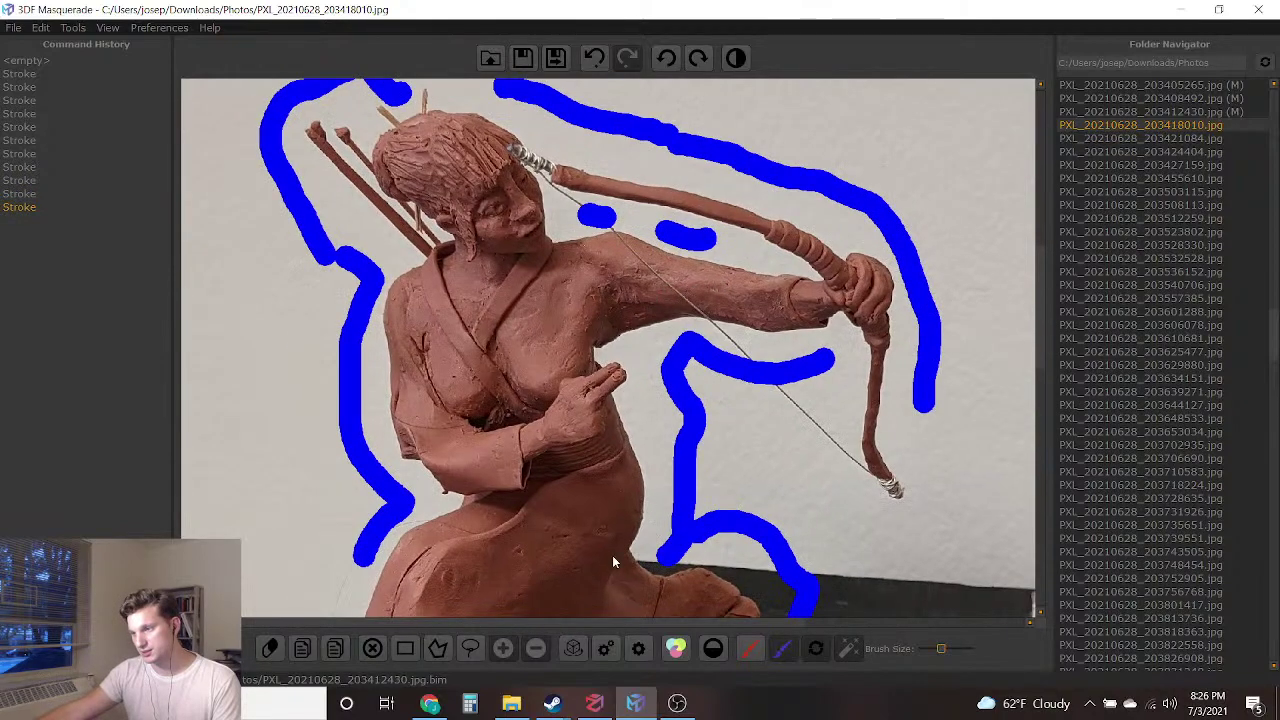
Mark the narrow gaps between the arrows, beside the hair sticks and next to the neck as background with a very thin brush
{"action": "scroll", "coordinate": [455, 343], "scroll_direction": "up", "scroll_amount": 3}
{"action": "mouse_move", "coordinate": [324, 129]}
{"action": "middle_mouse_down"}
{"action": "mouse_move", "coordinate": [340, 191]}
{"action": "mouse_move", "coordinate": [475, 422]}
{"action": "middle_mouse_up"}
{"action": "scroll", "coordinate": [475, 422], "scroll_direction": "up", "scroll_amount": 2}
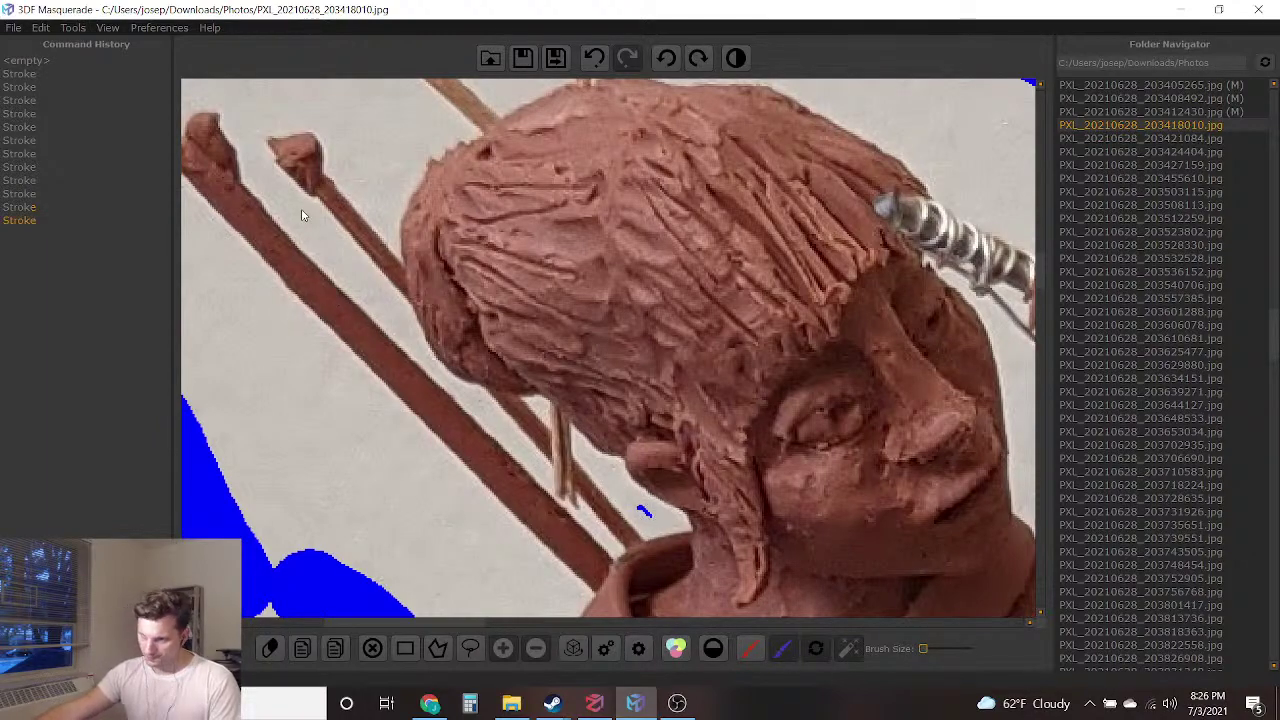
{"action": "left_click_drag", "start_coordinate": [333, 243], "coordinate": [335, 246]}
{"action": "middle_click_drag", "start_coordinate": [379, 276], "coordinate": [486, 429]}
{"action": "left_click_drag", "start_coordinate": [417, 206], "coordinate": [503, 294]}
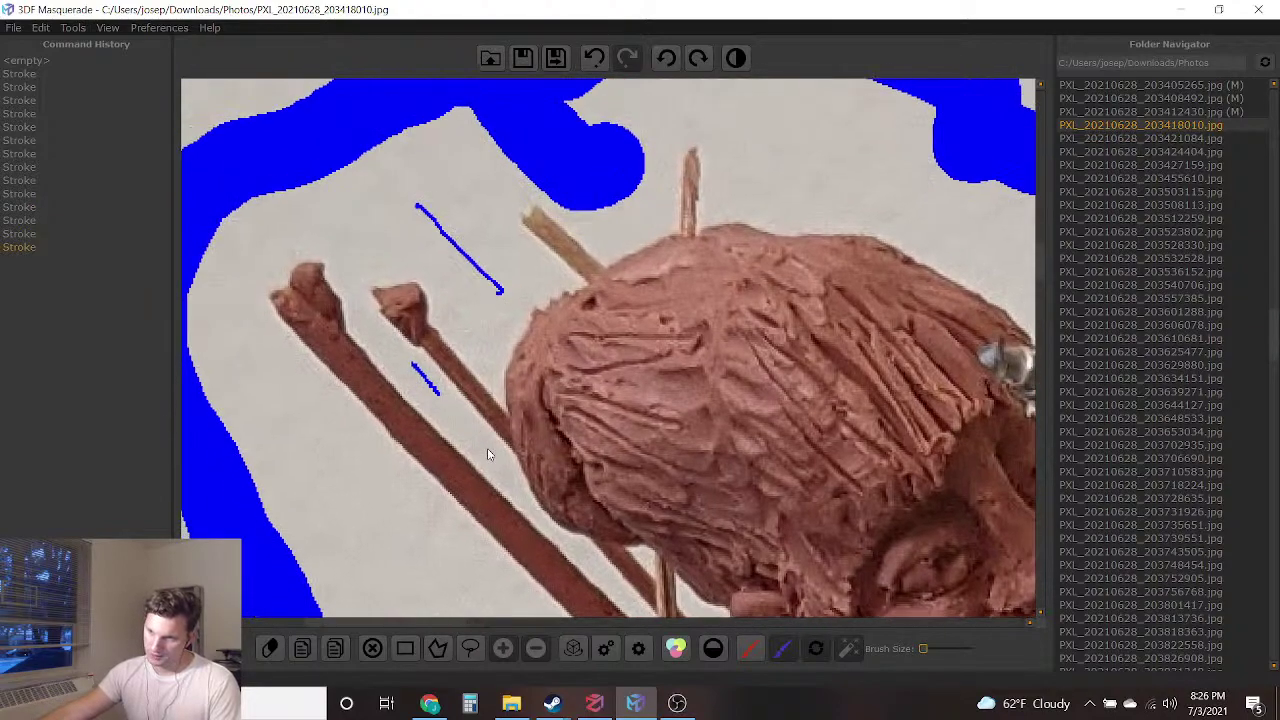
{"action": "middle_click_drag", "start_coordinate": [598, 610], "coordinate": [585, 416]}
{"action": "scroll", "coordinate": [655, 352], "scroll_direction": "up", "scroll_amount": 2}
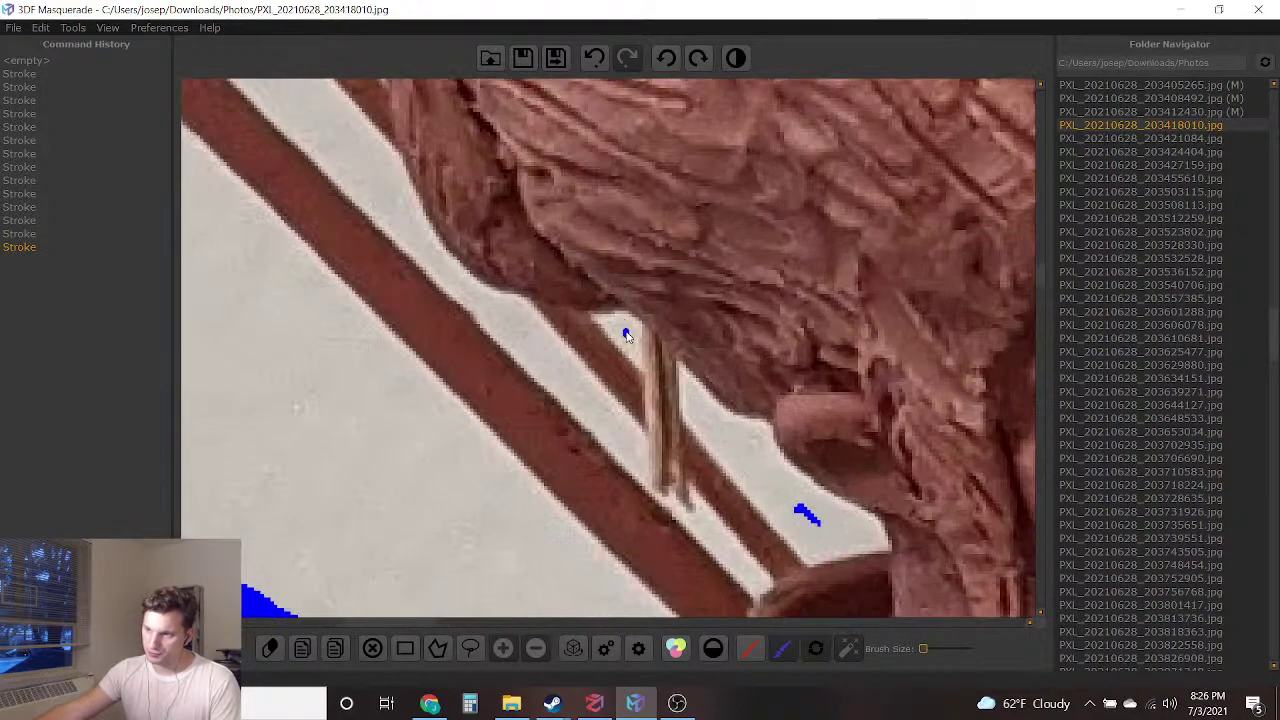
{"action": "left_click_drag", "start_coordinate": [535, 340], "coordinate": [569, 377]}
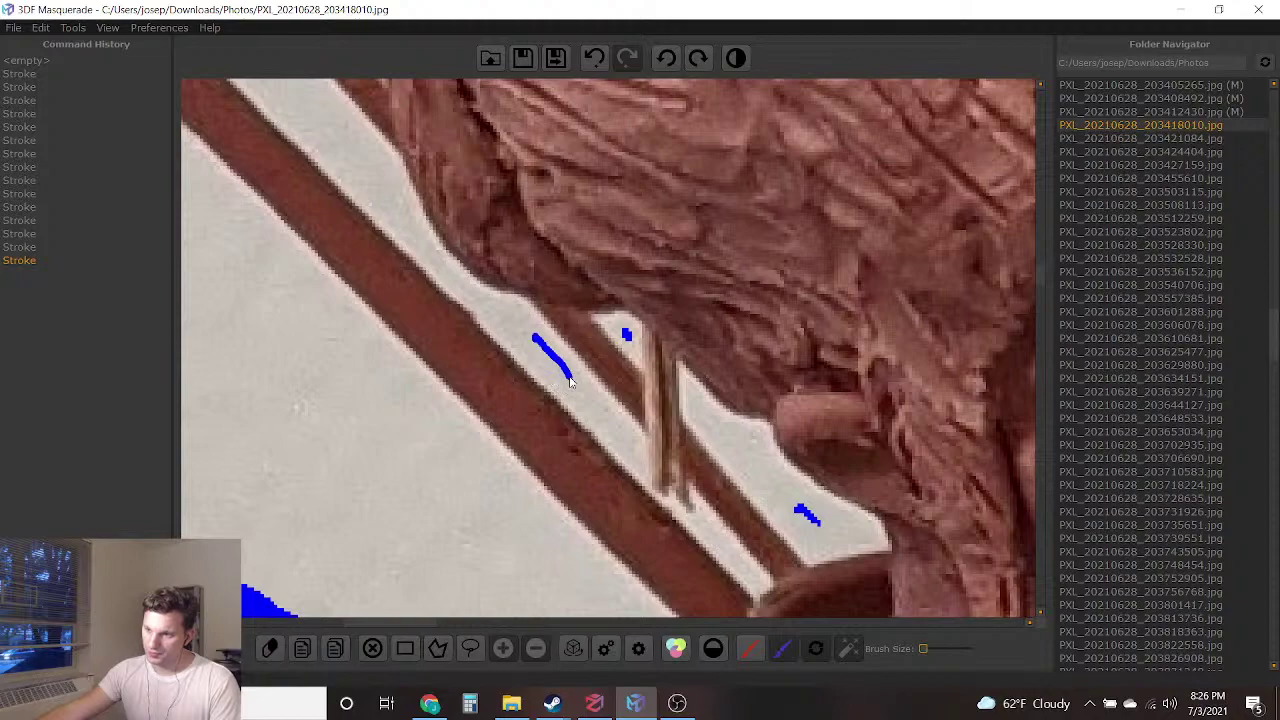
{"action": "left_click_drag", "start_coordinate": [705, 530], "coordinate": [718, 545]}
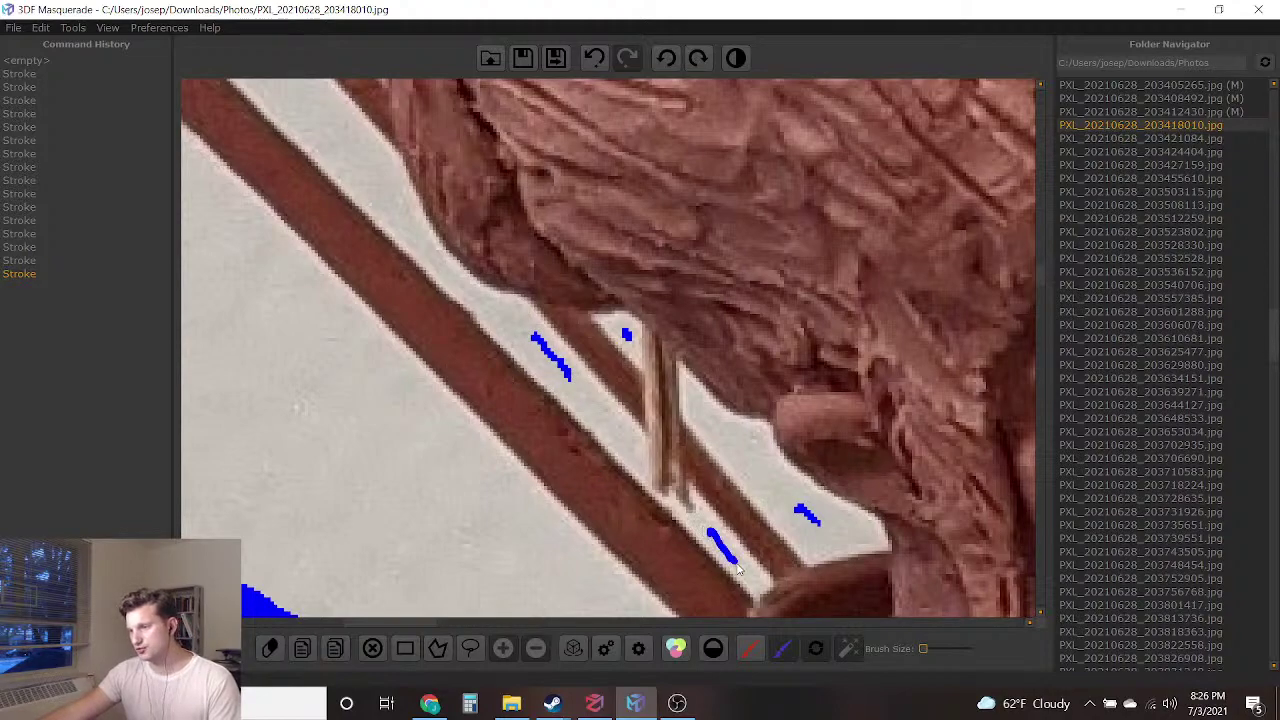
Paint a thicker foreground stroke from the head down to the skirt to compute the silhouette, and check the outstretched arm's mask
{"action": "scroll", "coordinate": [737, 567], "scroll_direction": "down", "scroll_amount": 6}
{"action": "scroll", "coordinate": [684, 305], "scroll_direction": "up", "scroll_amount": 3}
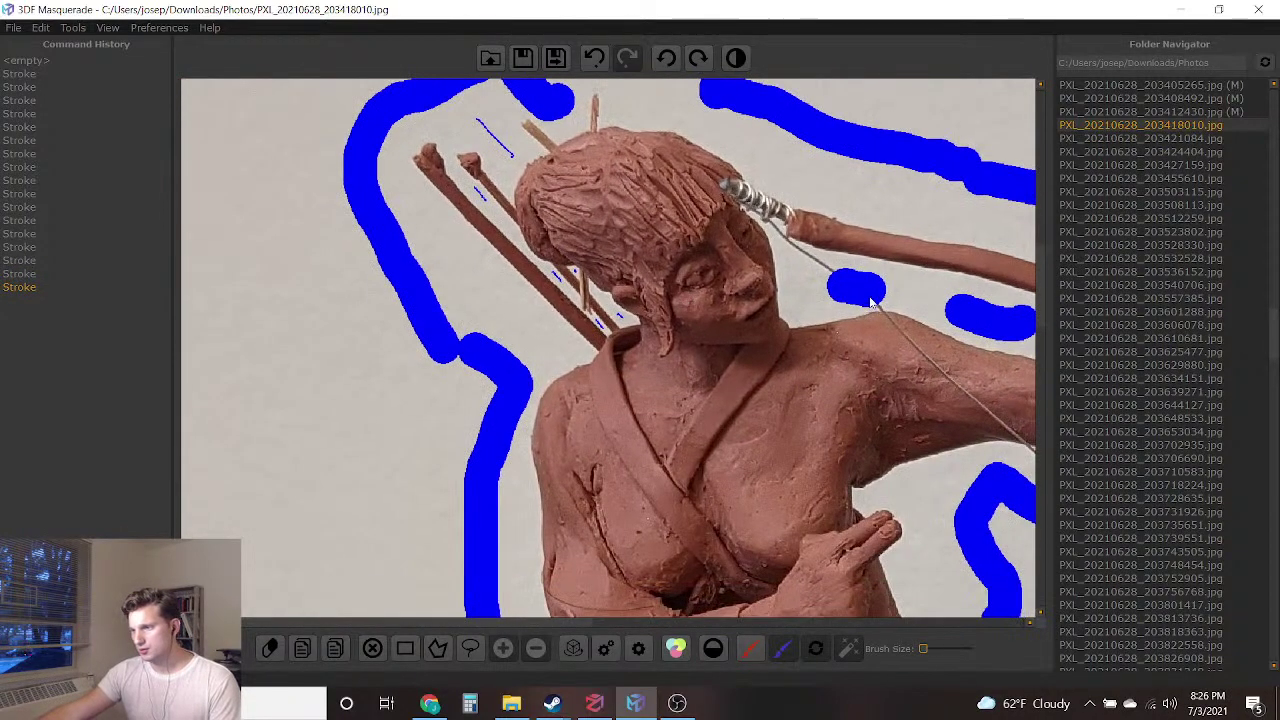
{"action": "scroll", "coordinate": [846, 343], "scroll_direction": "up", "scroll_amount": 3}
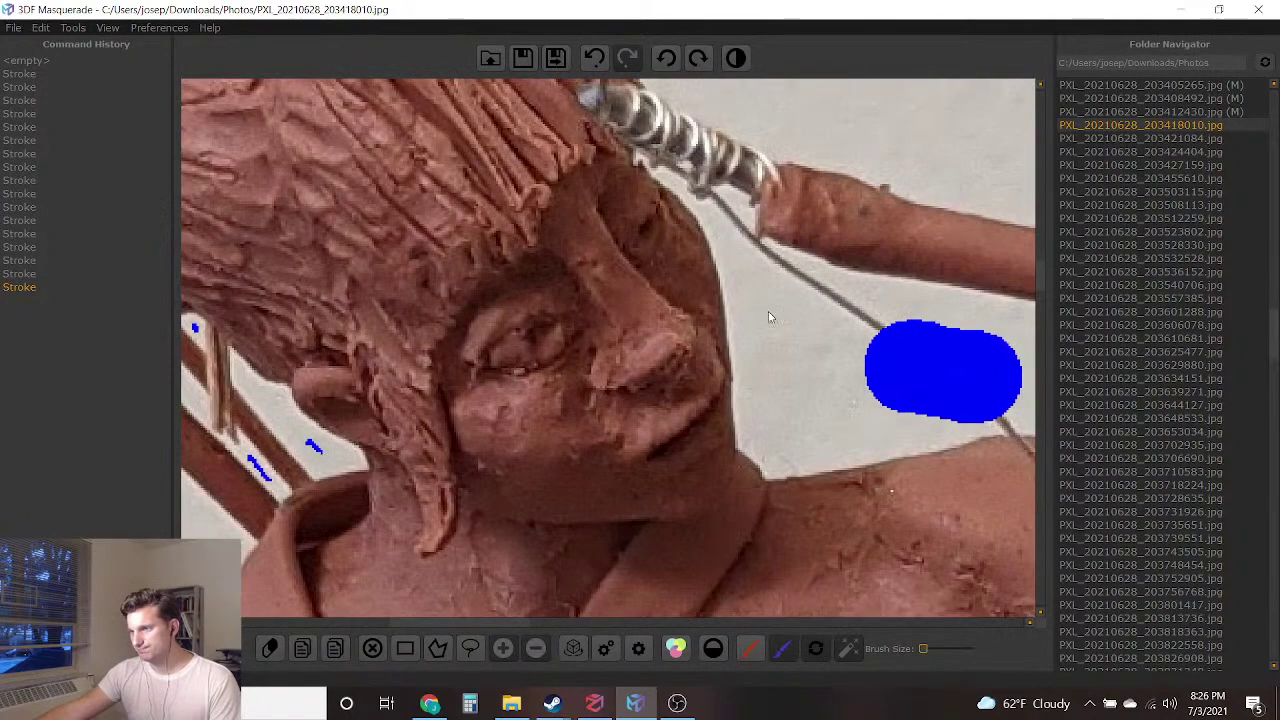
{"action": "scroll", "coordinate": [752, 262], "scroll_direction": "down", "scroll_amount": 6}
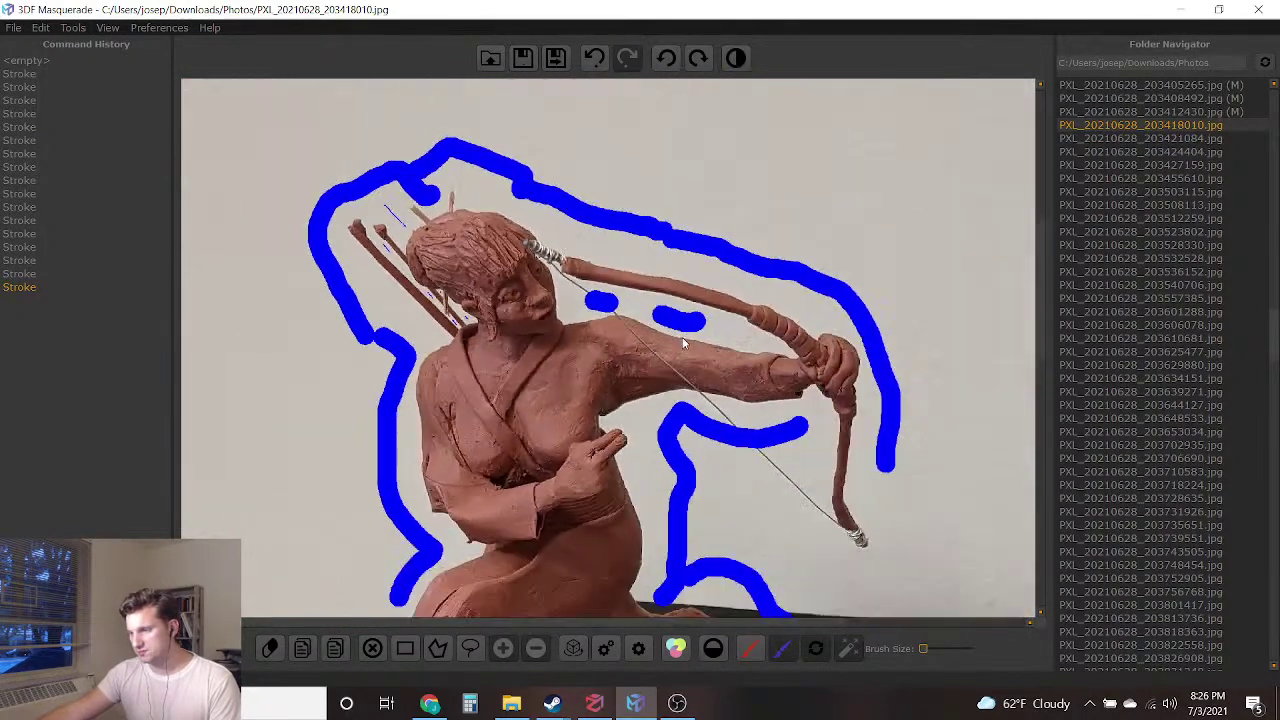
{"action": "middle_click_drag", "start_coordinate": [523, 482], "coordinate": [641, 405]}
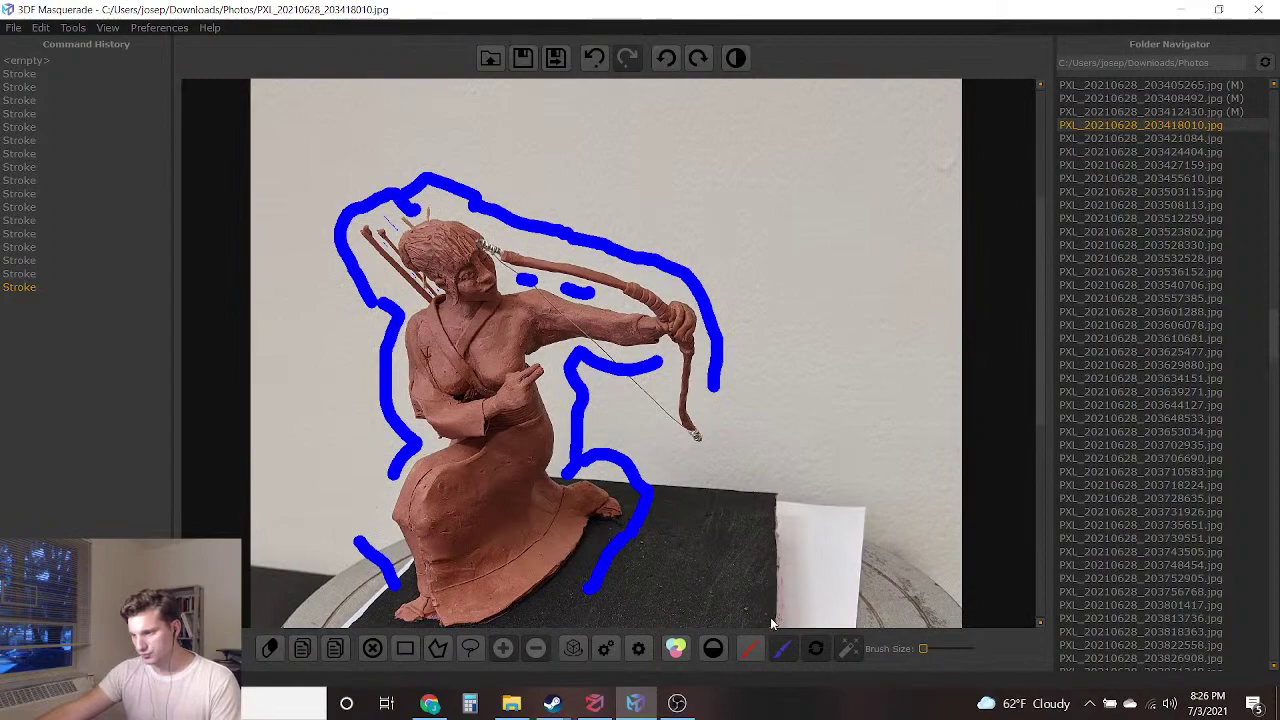
{"action": "left_click", "coordinate": [782, 648]}
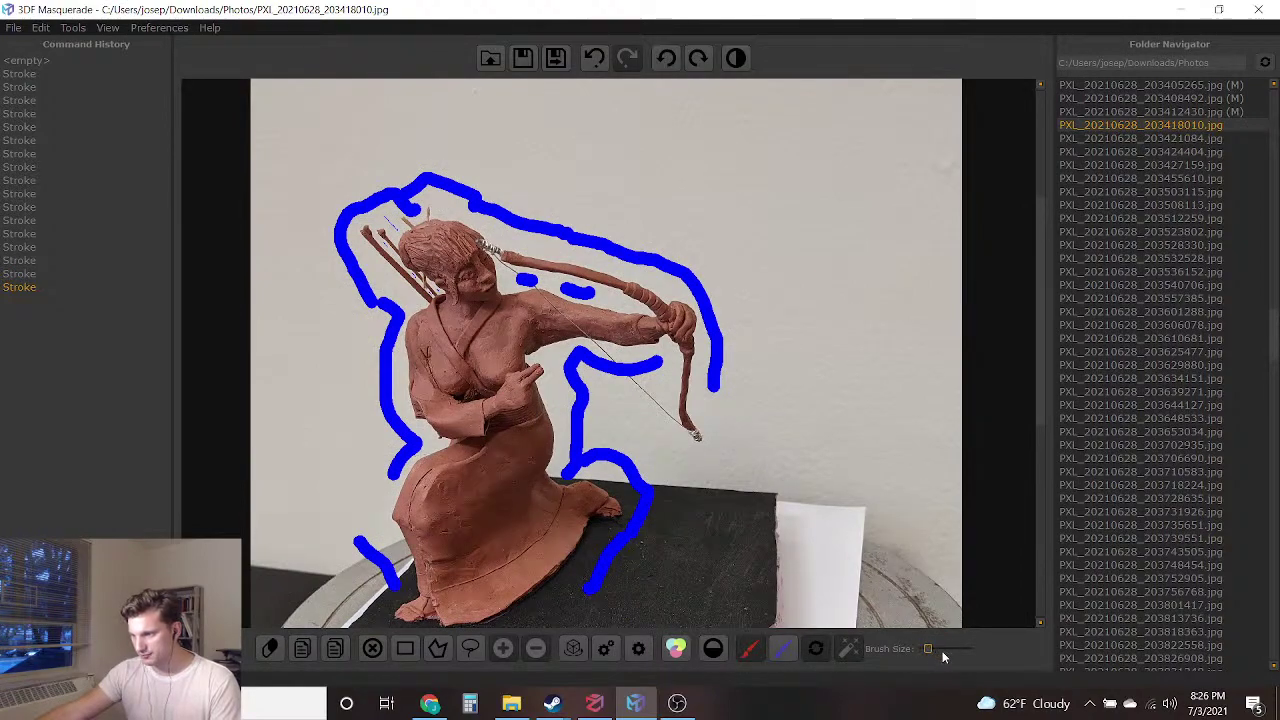
{"action": "middle_click_drag", "start_coordinate": [616, 450], "coordinate": [623, 388]}
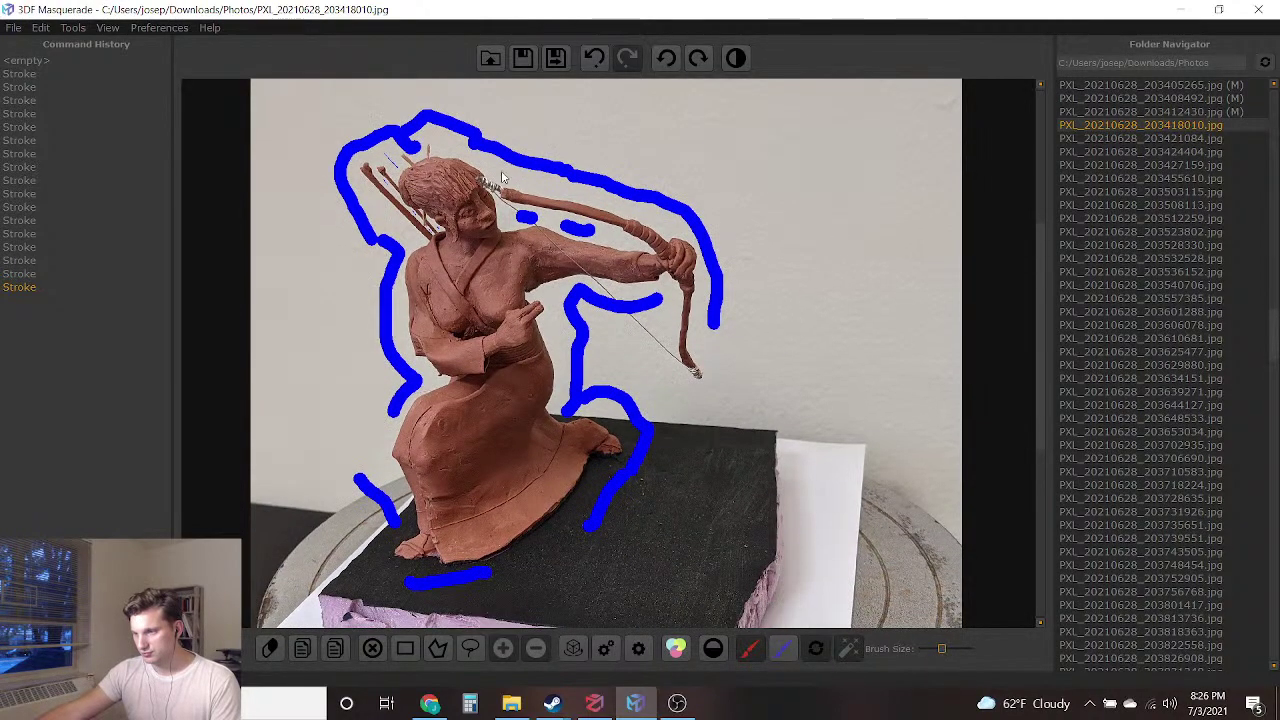
{"action": "left_click_drag", "start_coordinate": [455, 205], "coordinate": [482, 442]}
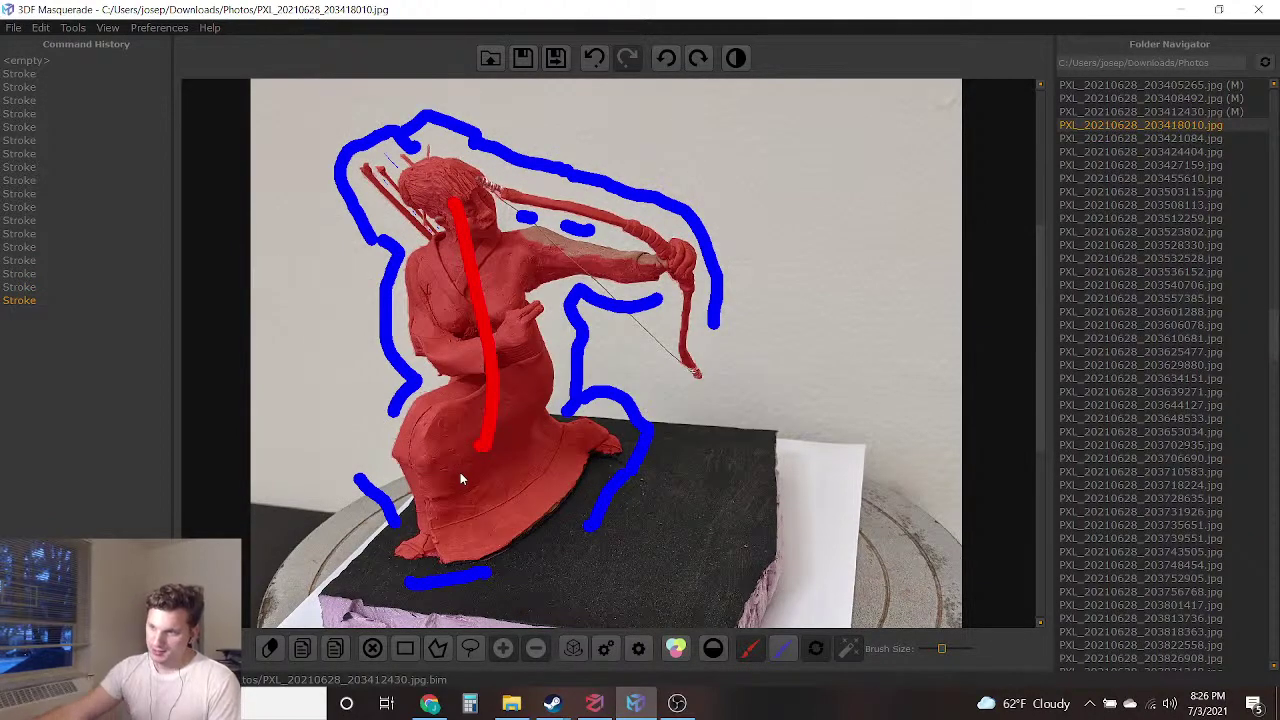
{"action": "scroll", "coordinate": [588, 292], "scroll_direction": "up", "scroll_amount": 5}
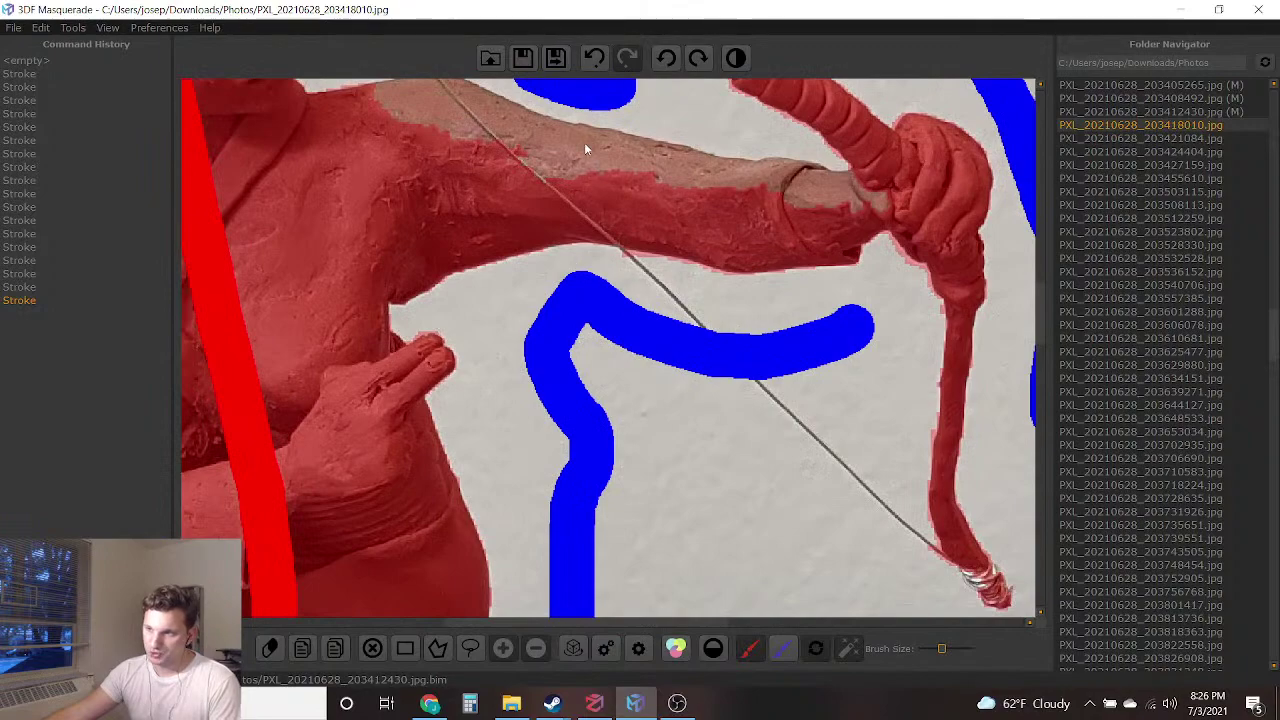
Dab foreground paint on the unmasked upper edge of the outstretched arm and on the shoulder
{"action": "left_click", "coordinate": [587, 158]}
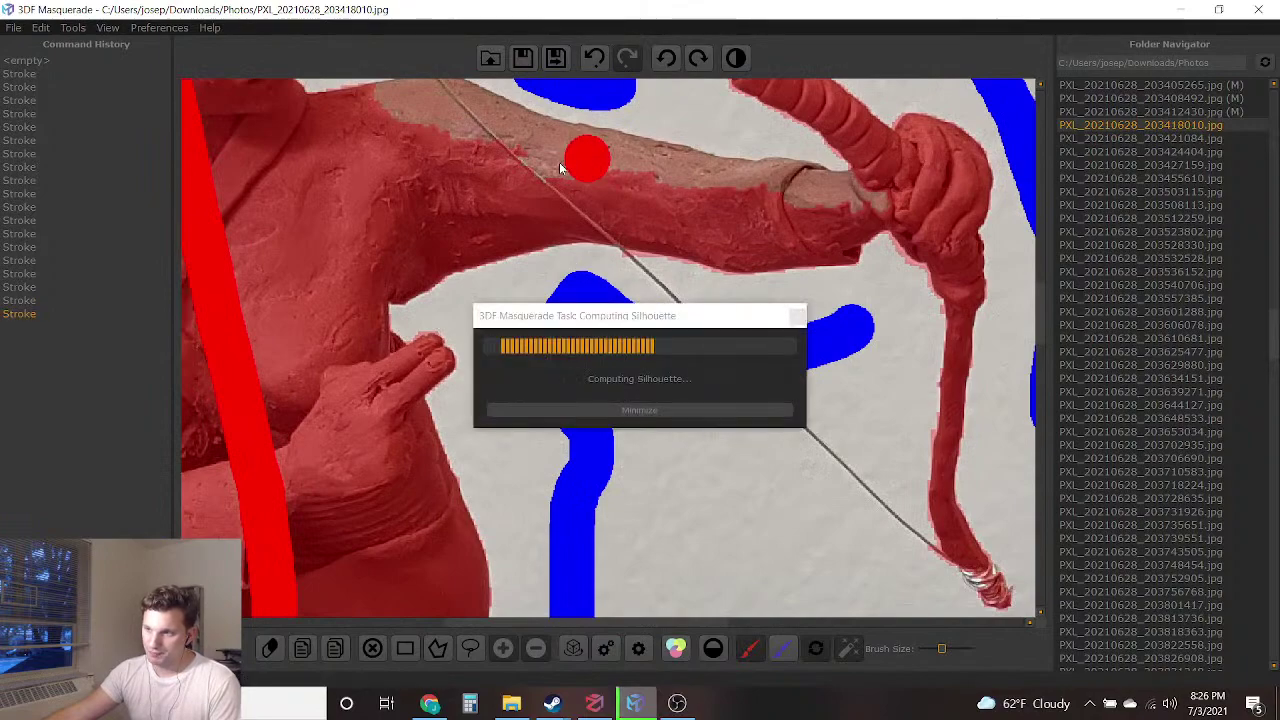
{"action": "left_click", "coordinate": [420, 130]}
{"action": "scroll", "coordinate": [435, 154], "scroll_direction": "down", "scroll_amount": 5}
{"action": "scroll", "coordinate": [460, 275], "scroll_direction": "up", "scroll_amount": 4}
{"action": "middle_click_drag", "start_coordinate": [425, 230], "coordinate": [498, 247]}
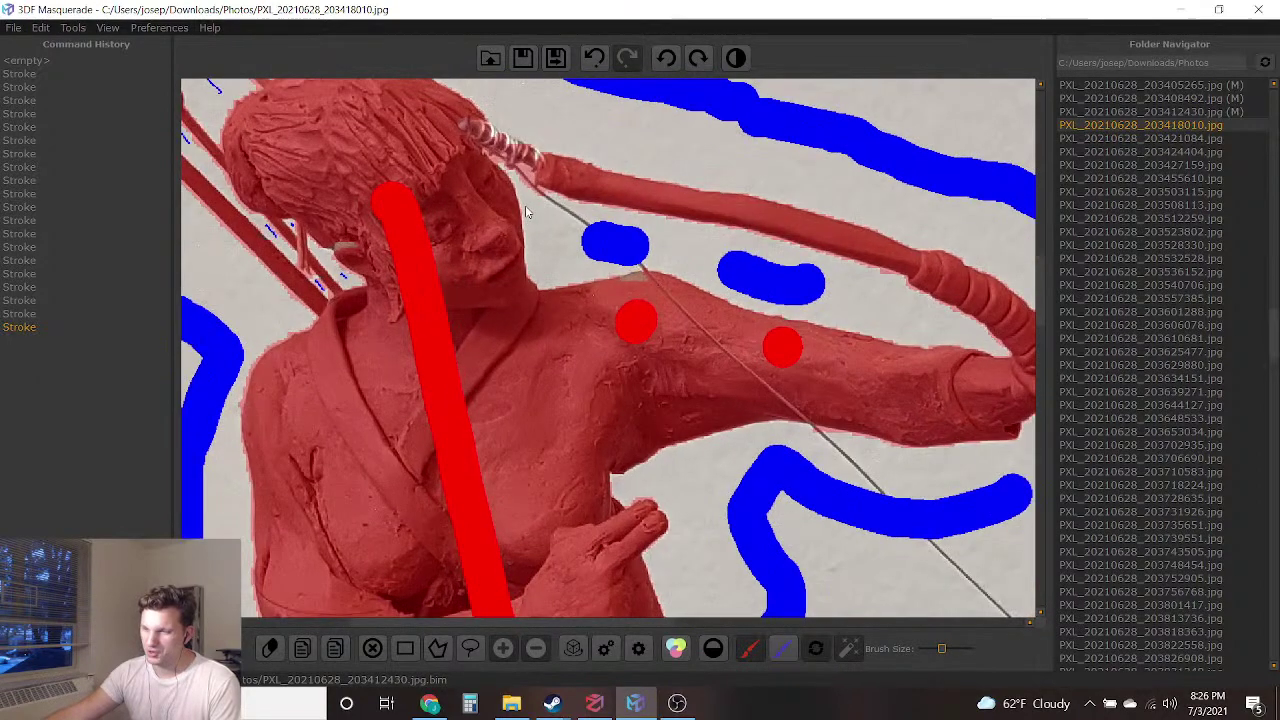
With a thin brush, dab the gap between the bowstring and upper bow tip as background, and add a short foreground stroke along the bow
{"action": "scroll", "coordinate": [525, 208], "scroll_direction": "up", "scroll_amount": 4}
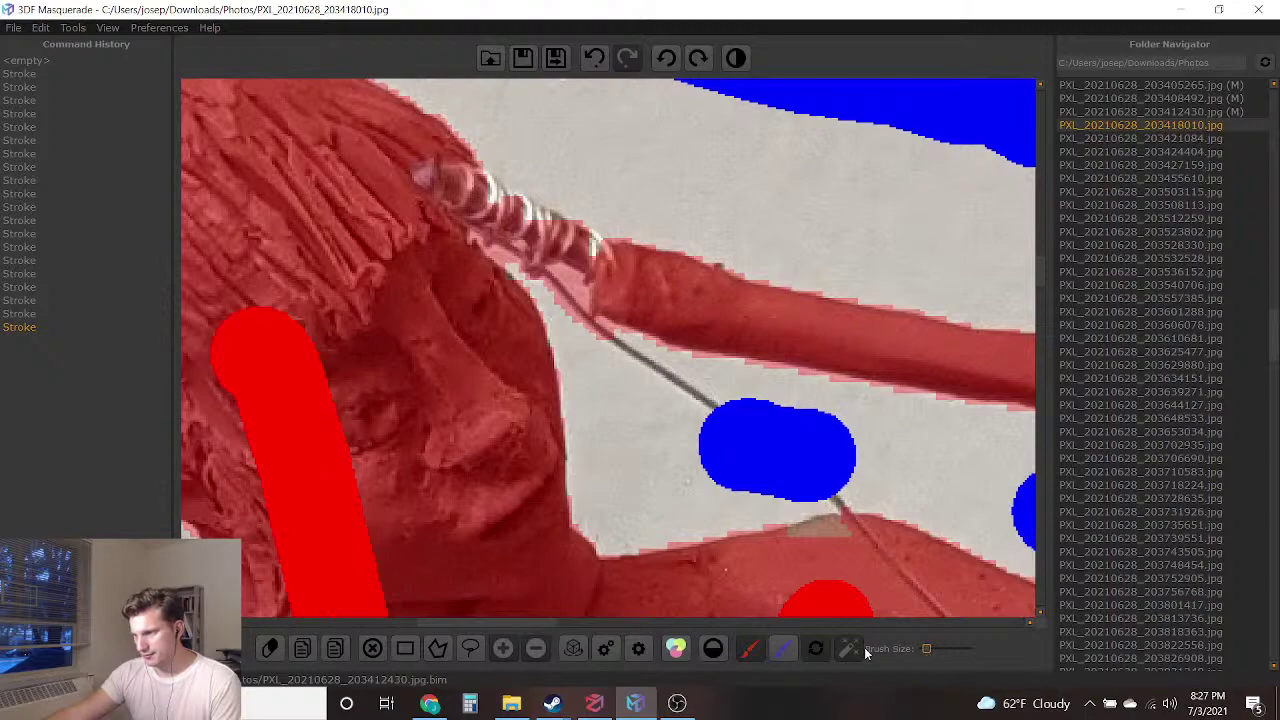
{"action": "scroll", "coordinate": [546, 284], "scroll_direction": "up", "scroll_amount": 2}
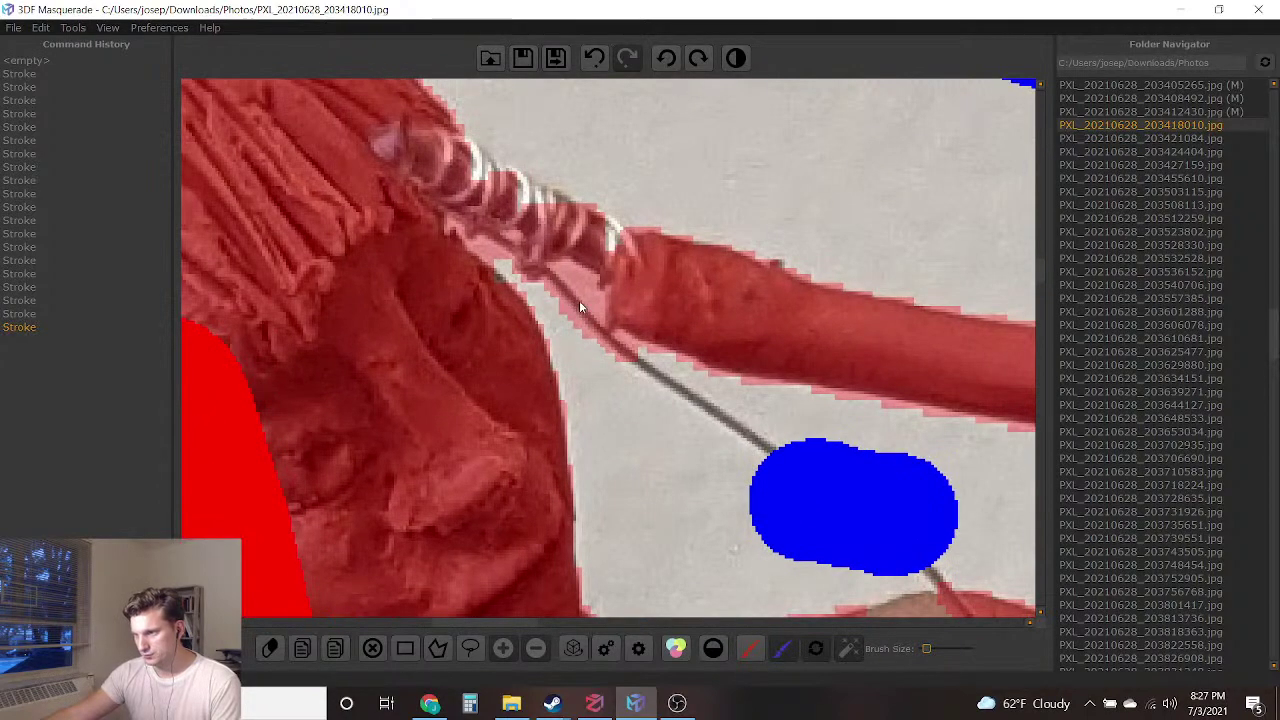
{"action": "left_click", "coordinate": [577, 305]}
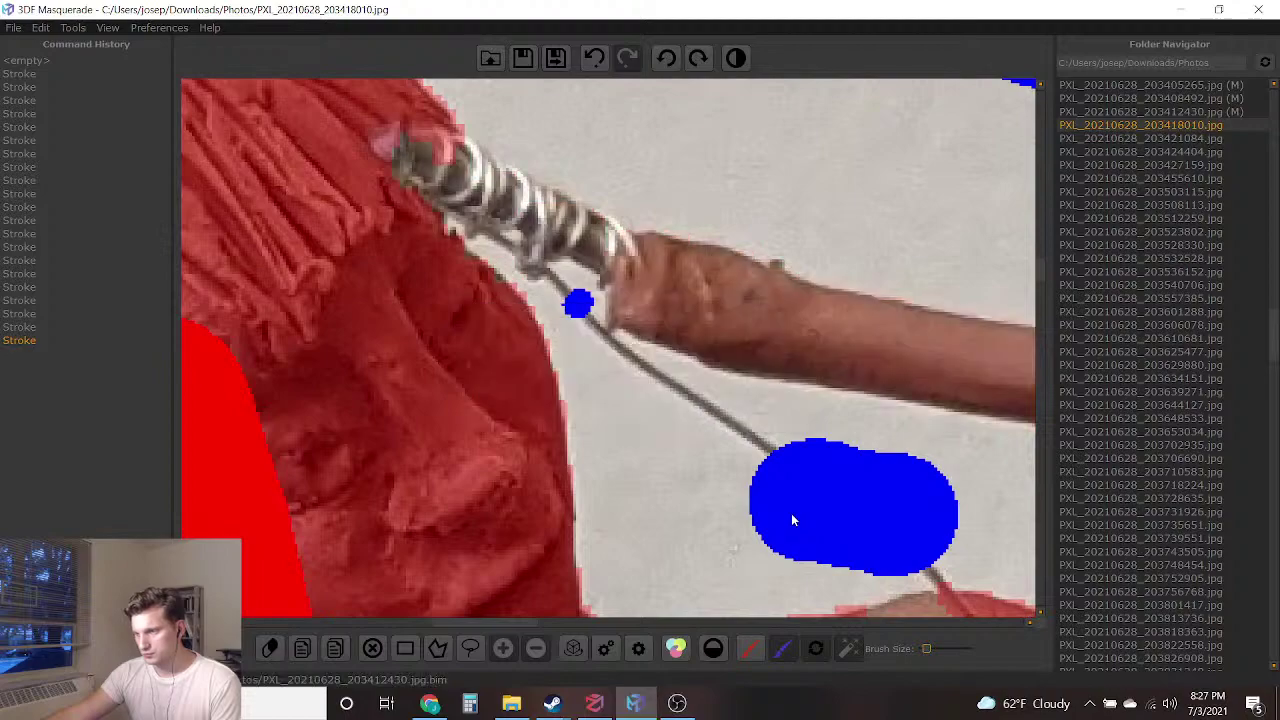
{"action": "left_click", "coordinate": [781, 648]}
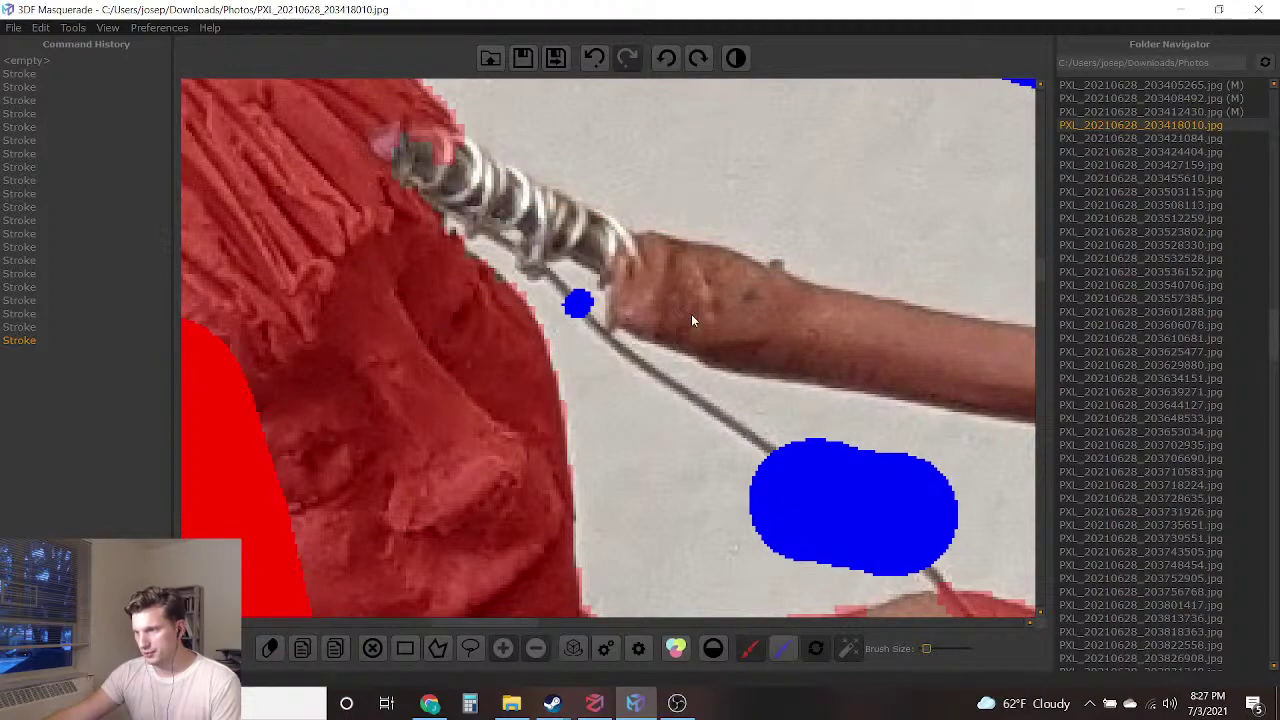
{"action": "left_click_drag", "start_coordinate": [691, 318], "coordinate": [858, 345]}
{"action": "scroll", "coordinate": [800, 421], "scroll_direction": "down", "scroll_amount": 3}
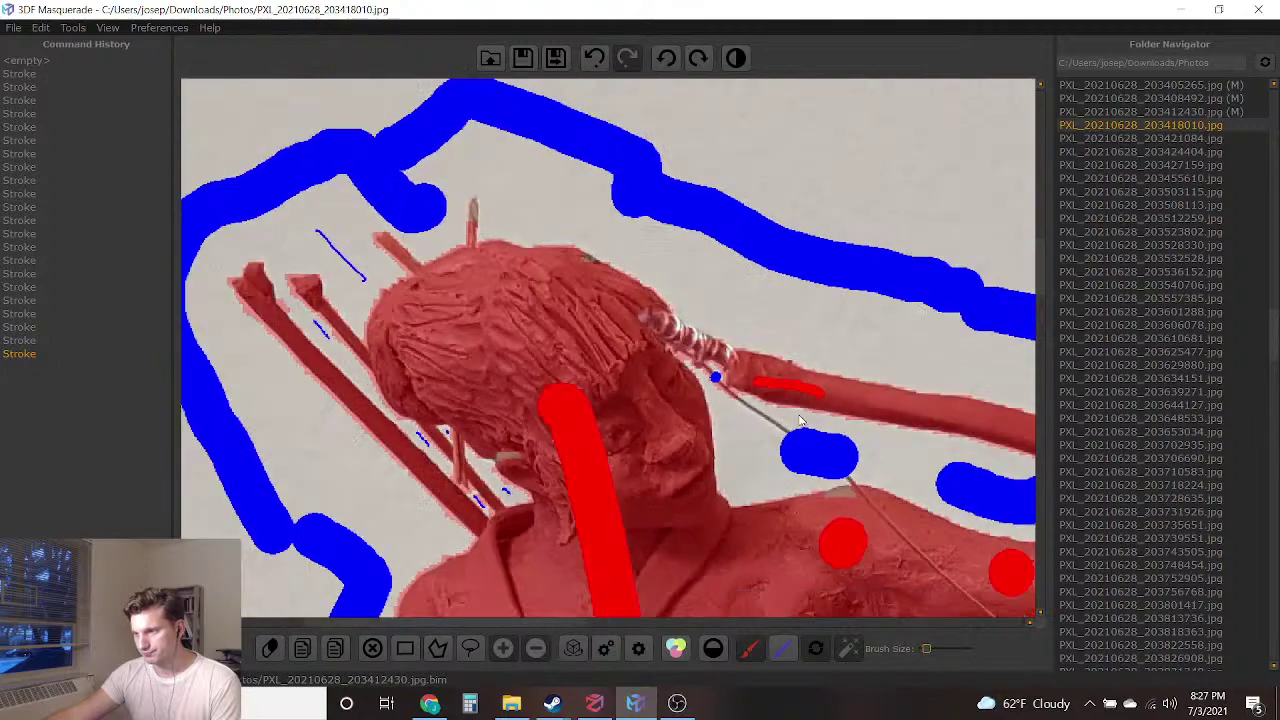
{"action": "scroll", "coordinate": [776, 432], "scroll_direction": "up", "scroll_amount": 3}
{"action": "middle_click_drag", "start_coordinate": [563, 189], "coordinate": [540, 240]}
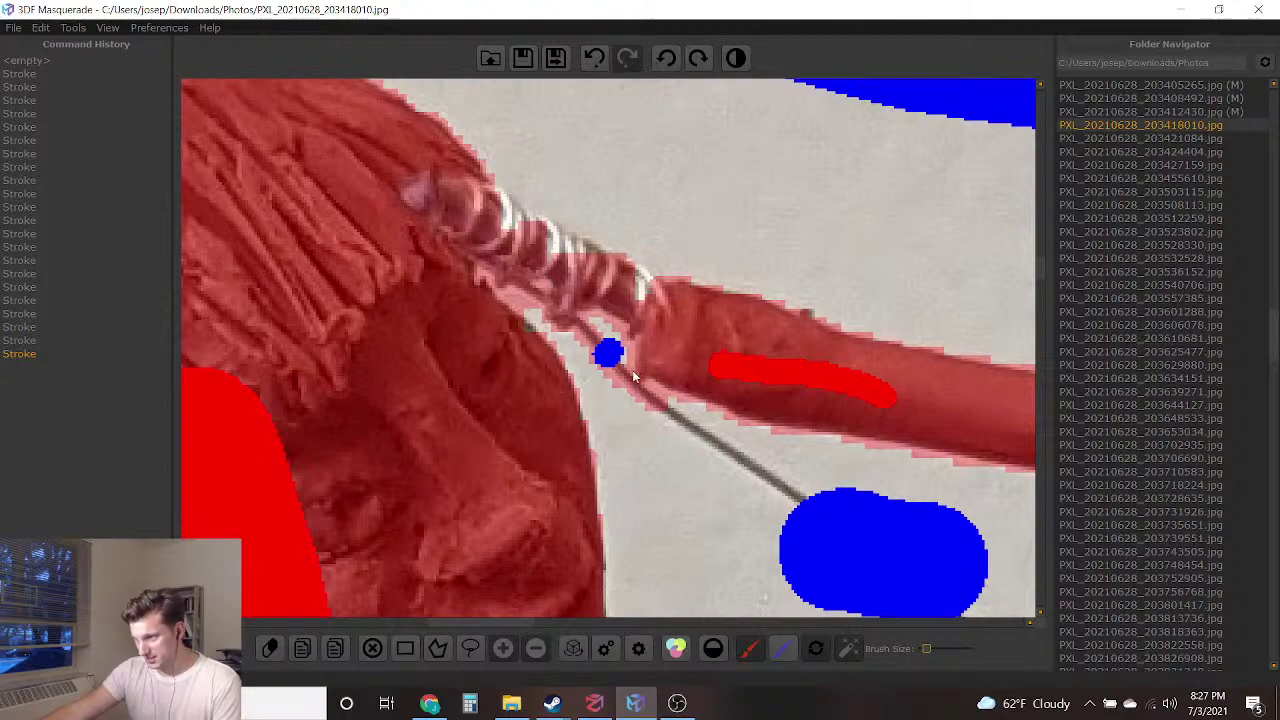
Undo and redo the last two strokes to compare the mask at the upper bow tip with and without them
{"action": "left_click", "coordinate": [597, 57]}
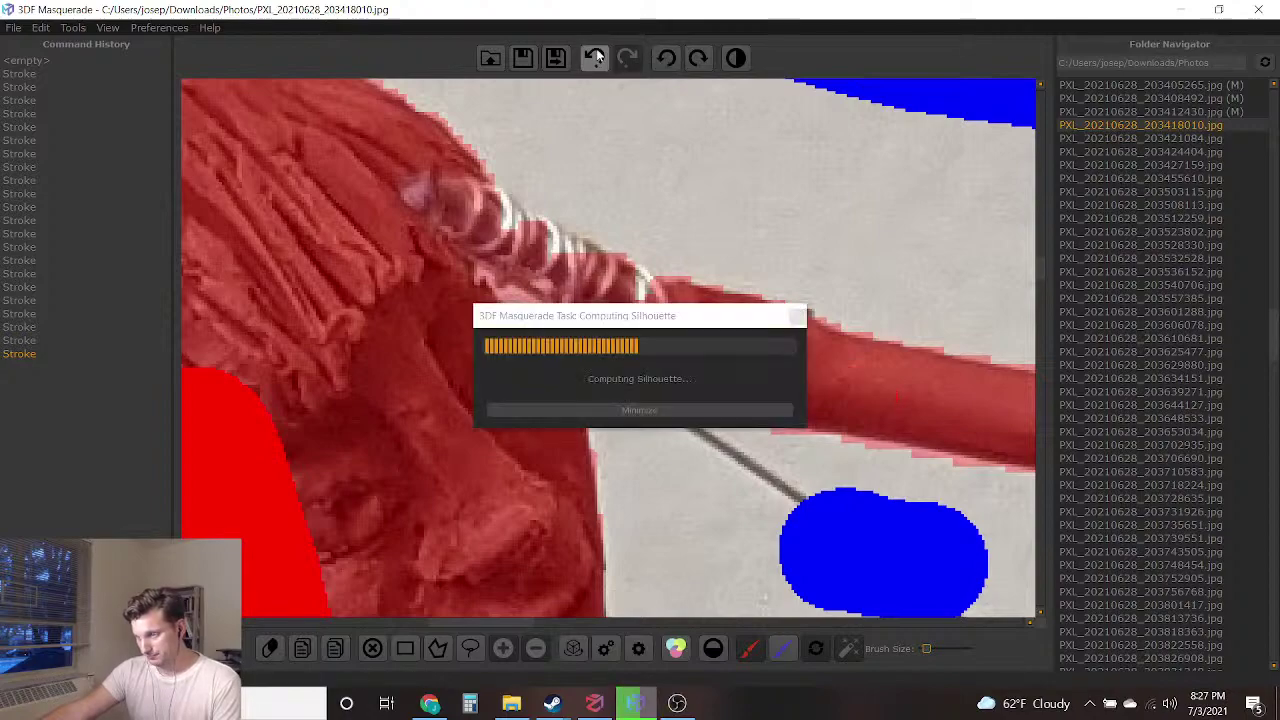
{"action": "left_click", "coordinate": [597, 57]}
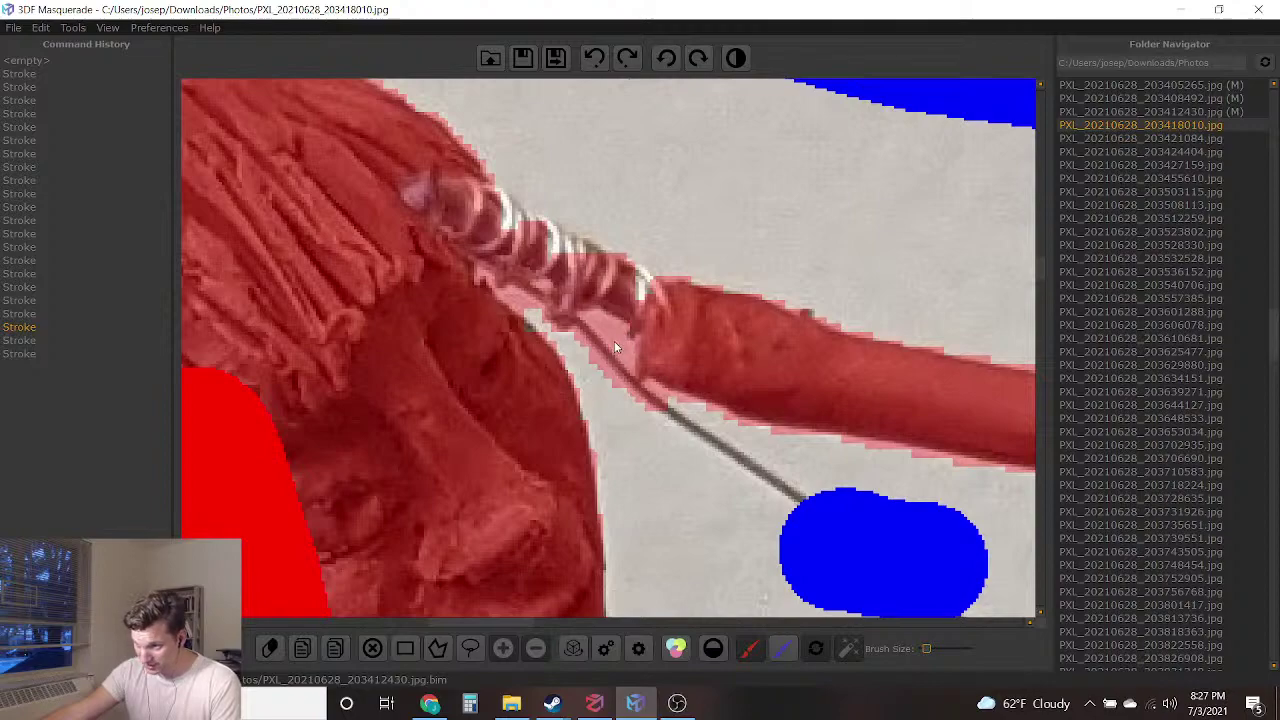
{"action": "left_click", "coordinate": [628, 60]}
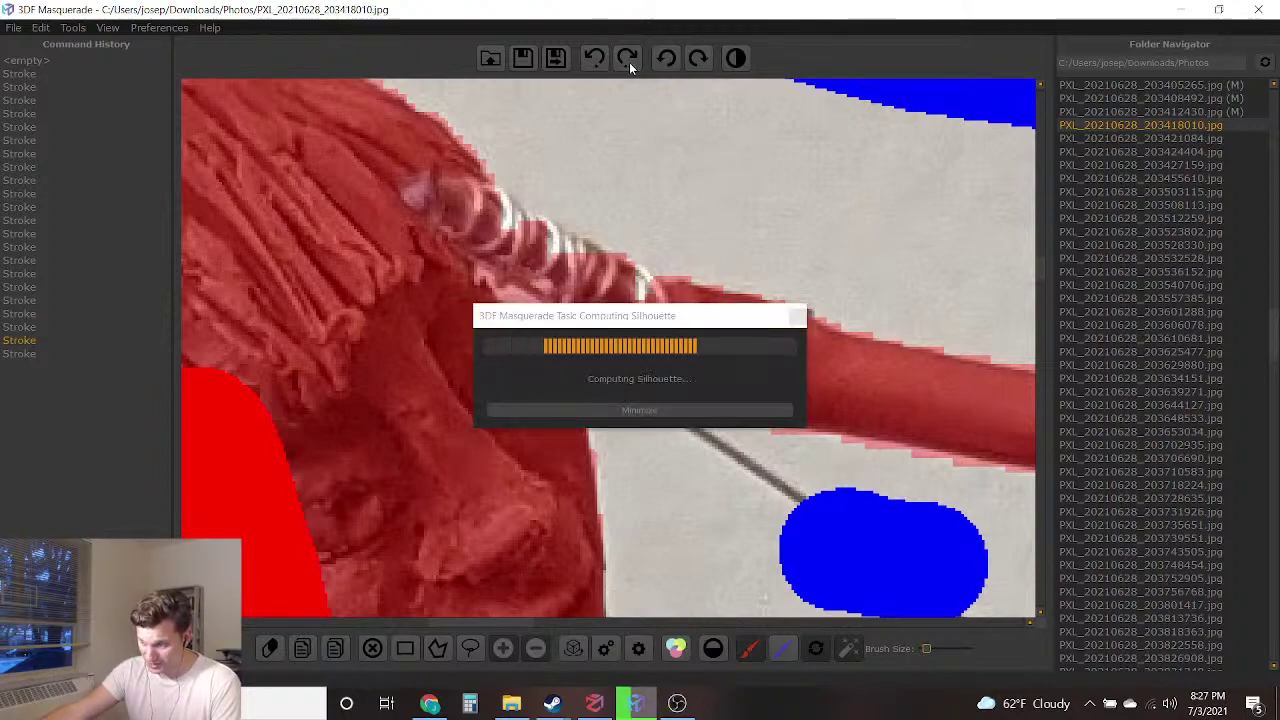
{"action": "left_click", "coordinate": [629, 62]}
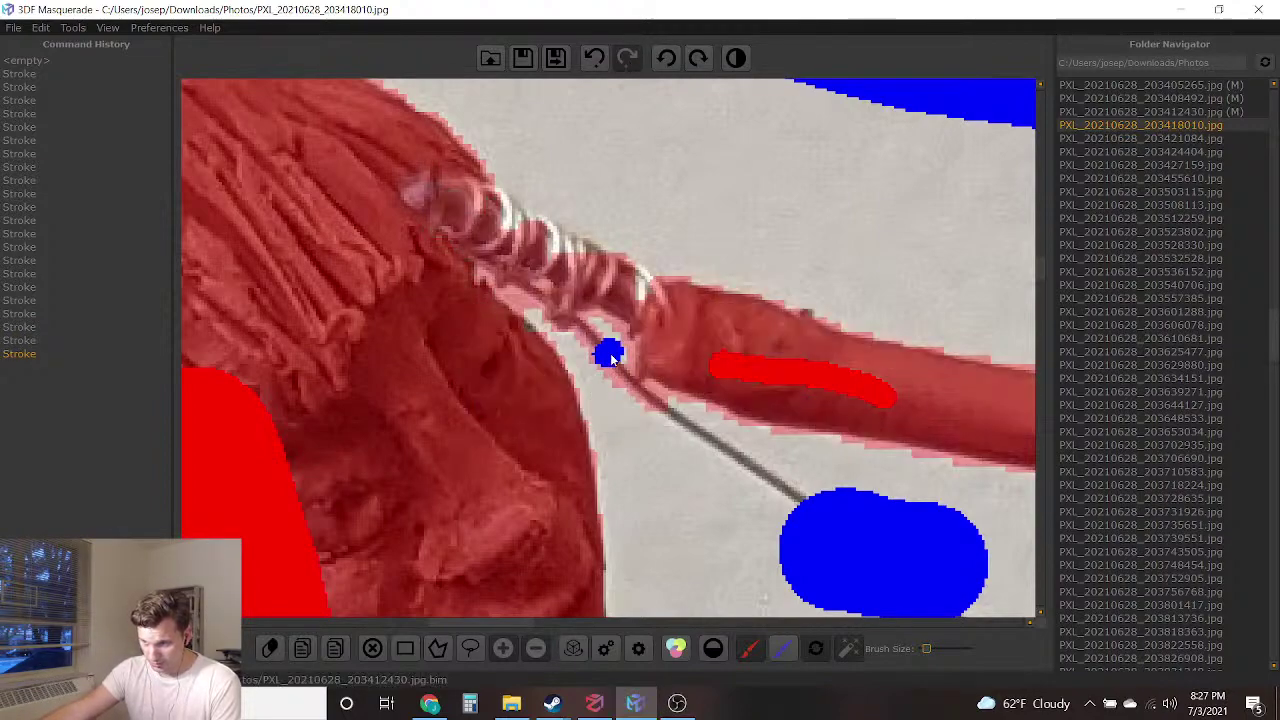
Check the mask across the whole figure, and save it to advance to the next photo, PXL_20210628_203421084.jpg
{"action": "scroll", "coordinate": [630, 335], "scroll_direction": "down", "scroll_amount": 3}
{"action": "scroll", "coordinate": [630, 335], "scroll_direction": "down", "scroll_amount": 3}
{"action": "scroll", "coordinate": [630, 195], "scroll_direction": "up", "scroll_amount": 3}
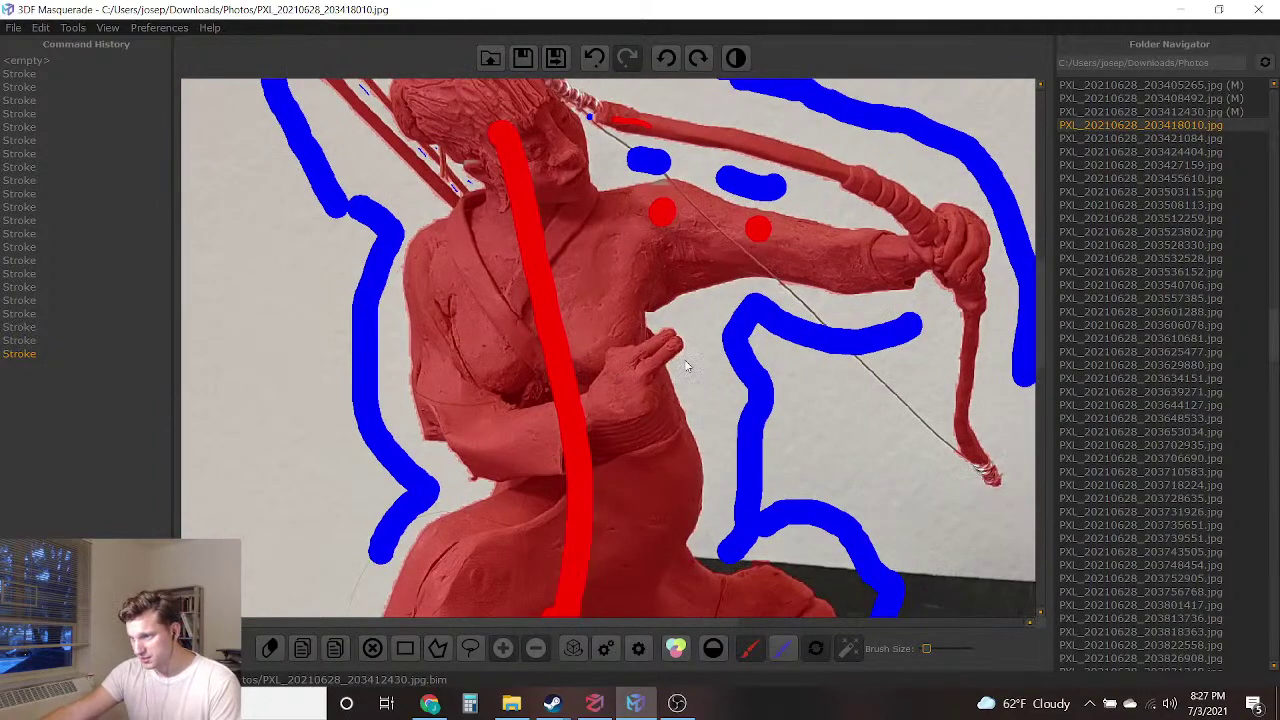
{"action": "scroll", "coordinate": [603, 490], "scroll_direction": "down", "scroll_amount": 4}
{"action": "scroll", "coordinate": [514, 327], "scroll_direction": "up", "scroll_amount": 4}
{"action": "middle_click_drag", "start_coordinate": [514, 315], "coordinate": [550, 500]}
{"action": "middle_click_drag", "start_coordinate": [560, 217], "coordinate": [582, 289]}
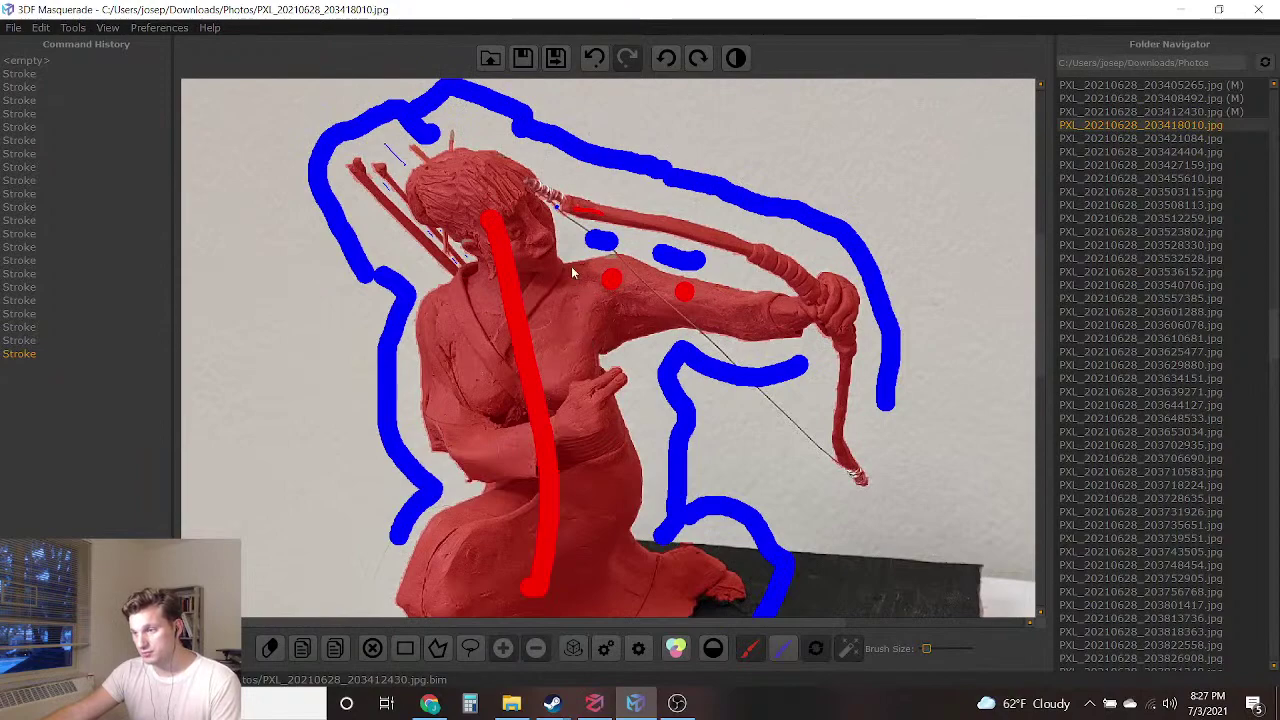
{"action": "left_click", "coordinate": [564, 64]}
Enlarge the background brush and paint two short strokes in the gap between the bow and the outstretched arm
{"action": "scroll", "coordinate": [568, 268], "scroll_direction": "up", "scroll_amount": 5}
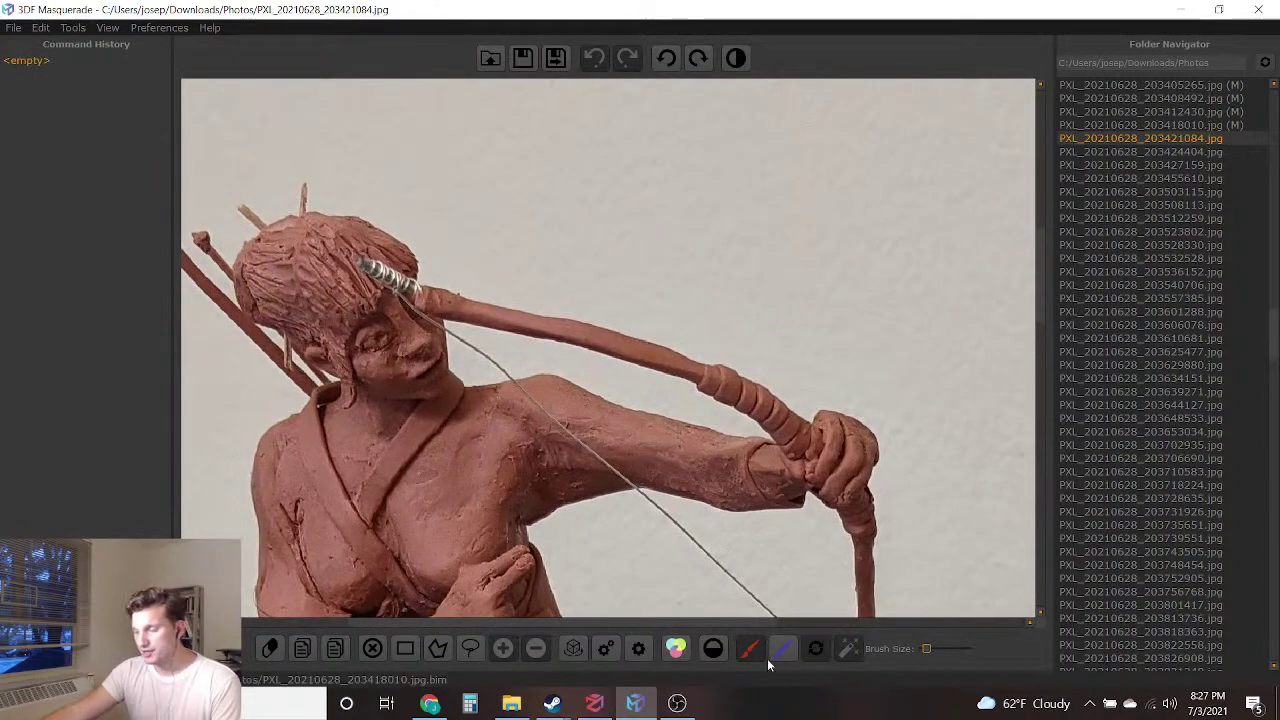
{"action": "left_click", "coordinate": [784, 649]}
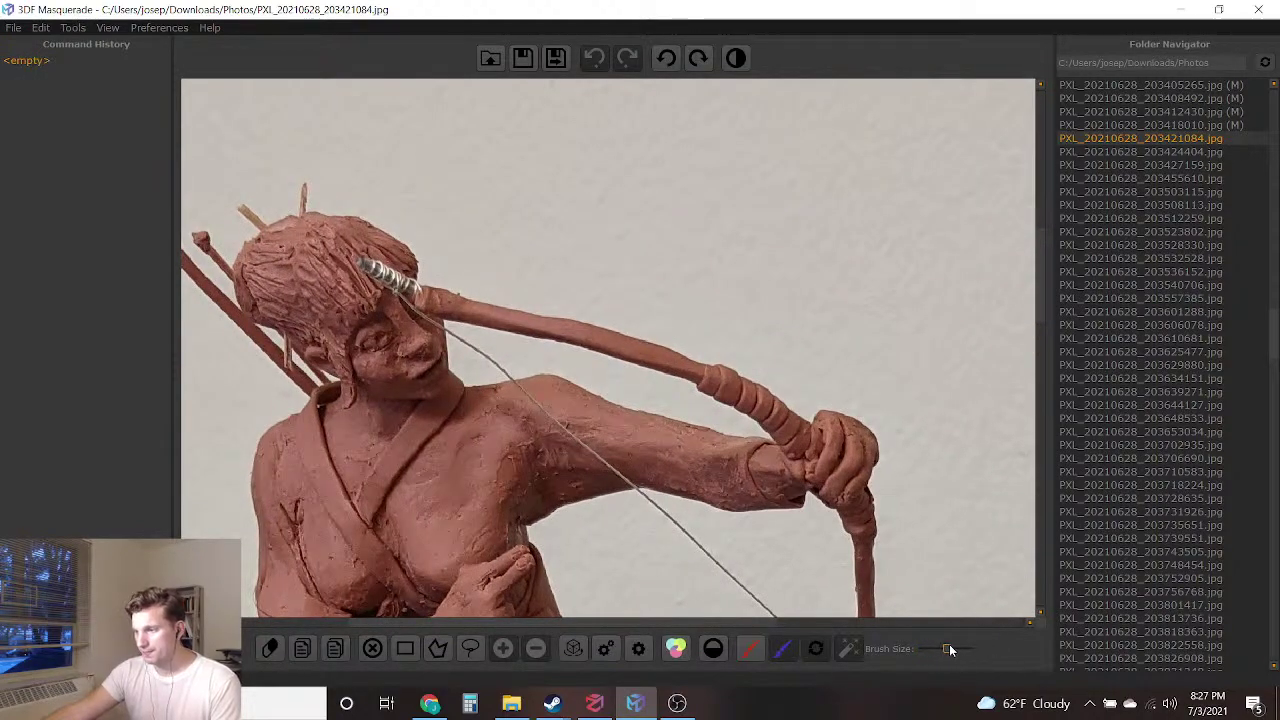
{"action": "scroll", "coordinate": [445, 332], "scroll_direction": "up", "scroll_amount": 3}
{"action": "left_click_drag", "start_coordinate": [528, 374], "coordinate": [510, 374]}
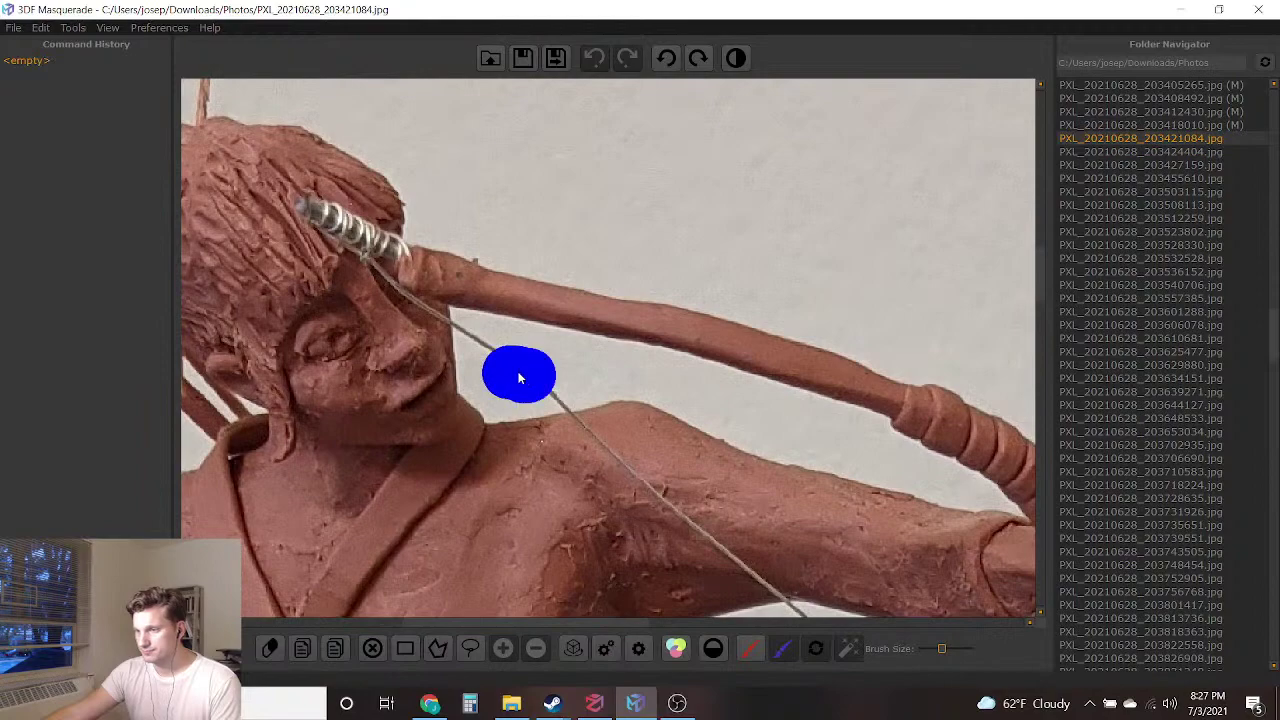
{"action": "left_click_drag", "start_coordinate": [775, 416], "coordinate": [817, 445]}
{"action": "scroll", "coordinate": [815, 450], "scroll_direction": "down", "scroll_amount": 2}
Paint background strokes beneath the outstretched arm, down the figure's front and around the foot
{"action": "middle_click_drag", "start_coordinate": [800, 437], "coordinate": [811, 266]}
{"action": "mouse_move", "coordinate": [751, 431]}
{"action": "middle_mouse_down"}
{"action": "mouse_move", "coordinate": [538, 323]}
{"action": "mouse_move", "coordinate": [450, 254]}
{"action": "middle_mouse_up"}
{"action": "mouse_move", "coordinate": [744, 290]}
{"action": "left_mouse_down"}
{"action": "mouse_move", "coordinate": [497, 294]}
{"action": "mouse_move", "coordinate": [541, 477]}
{"action": "left_mouse_up"}
{"action": "middle_click_drag", "start_coordinate": [541, 477], "coordinate": [556, 252]}
{"action": "mouse_move", "coordinate": [556, 252]}
{"action": "left_mouse_down"}
{"action": "mouse_move", "coordinate": [523, 388]}
{"action": "mouse_move", "coordinate": [700, 428]}
{"action": "mouse_move", "coordinate": [749, 571]}
{"action": "left_mouse_up"}
{"action": "middle_click_drag", "start_coordinate": [749, 571], "coordinate": [794, 280]}
Paint background strokes behind the lower skirt and below its hem, joining the stroke around the foot
{"action": "scroll", "coordinate": [818, 287], "scroll_direction": "up", "scroll_amount": 1}
{"action": "scroll", "coordinate": [412, 393], "scroll_direction": "down", "scroll_amount": 3}
{"action": "left_click_drag", "start_coordinate": [340, 450], "coordinate": [288, 320]}
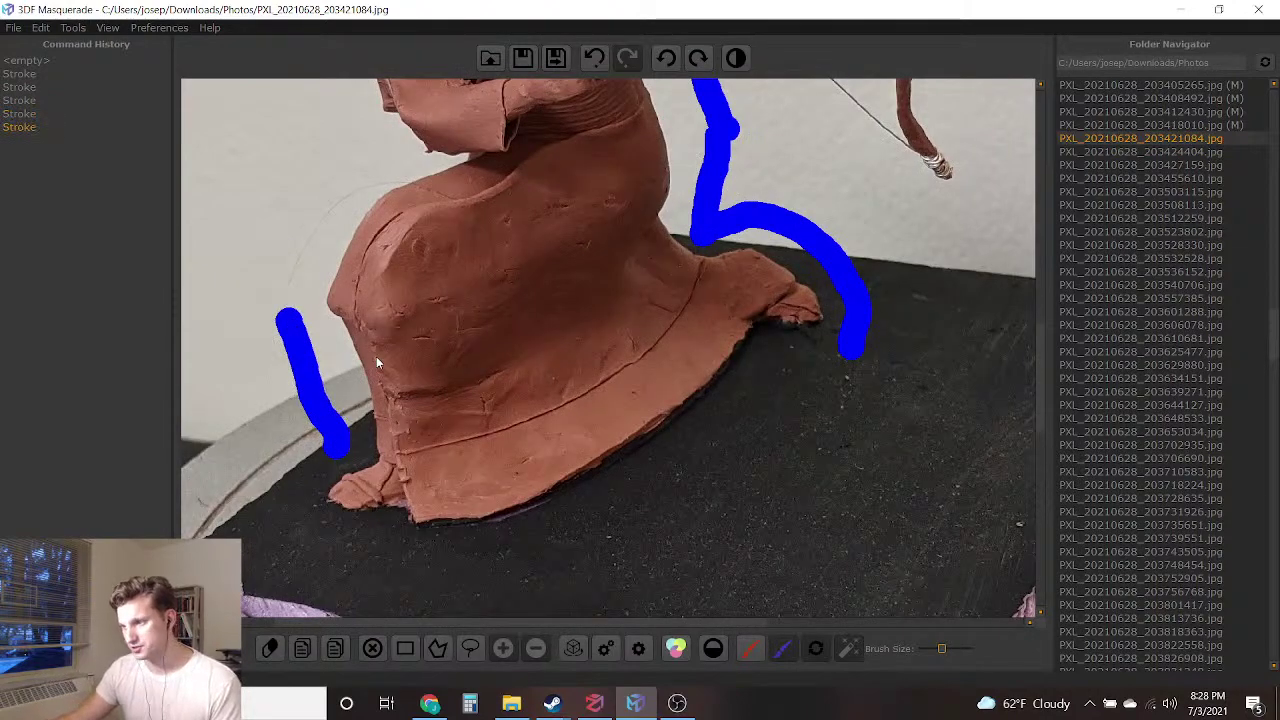
{"action": "mouse_move", "coordinate": [338, 452]}
{"action": "left_mouse_down"}
{"action": "mouse_move", "coordinate": [309, 465]}
{"action": "mouse_move", "coordinate": [323, 537]}
{"action": "mouse_move", "coordinate": [451, 566]}
{"action": "mouse_move", "coordinate": [680, 523]}
{"action": "mouse_move", "coordinate": [848, 352]}
{"action": "left_mouse_up"}
{"action": "middle_click_drag", "start_coordinate": [788, 342], "coordinate": [801, 531]}
{"action": "scroll", "coordinate": [785, 256], "scroll_direction": "down", "scroll_amount": 2}
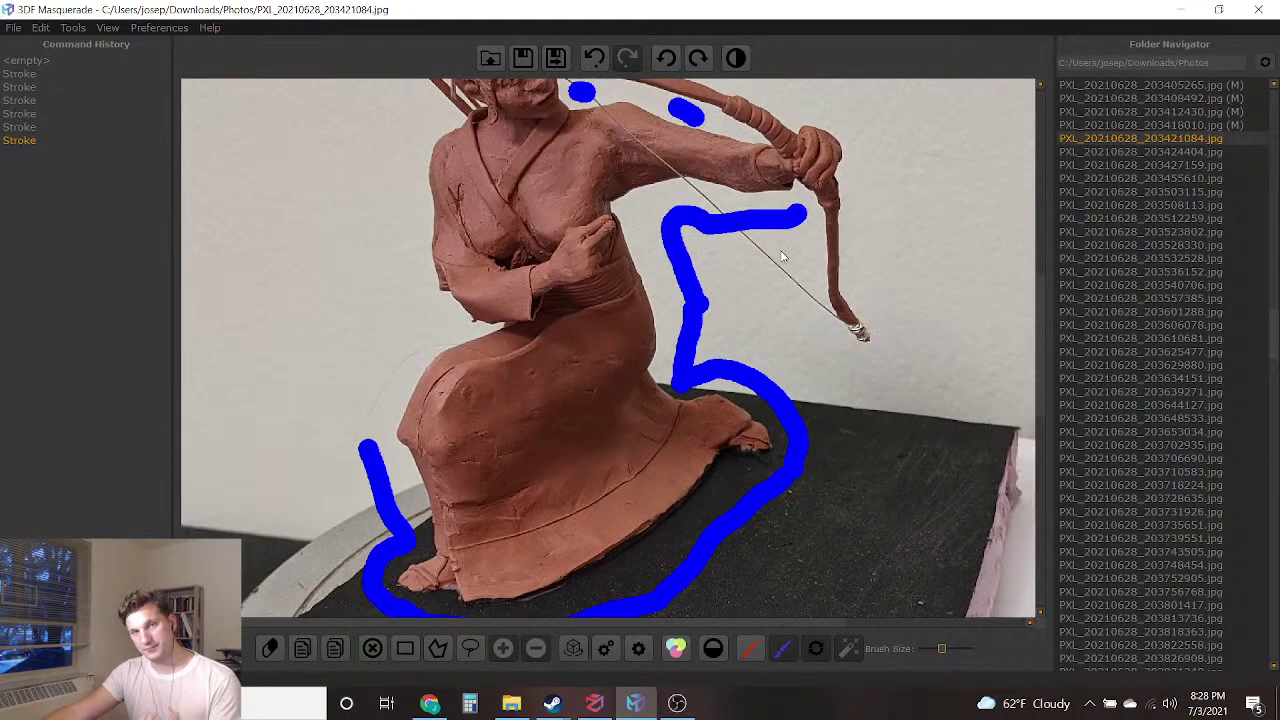
Paint a background stroke from above the arrows down behind the back to the skirt, undoing and repainting it for better placement
{"action": "scroll", "coordinate": [586, 165], "scroll_direction": "down", "scroll_amount": 1}
{"action": "middle_click_drag", "start_coordinate": [586, 165], "coordinate": [431, 304]}
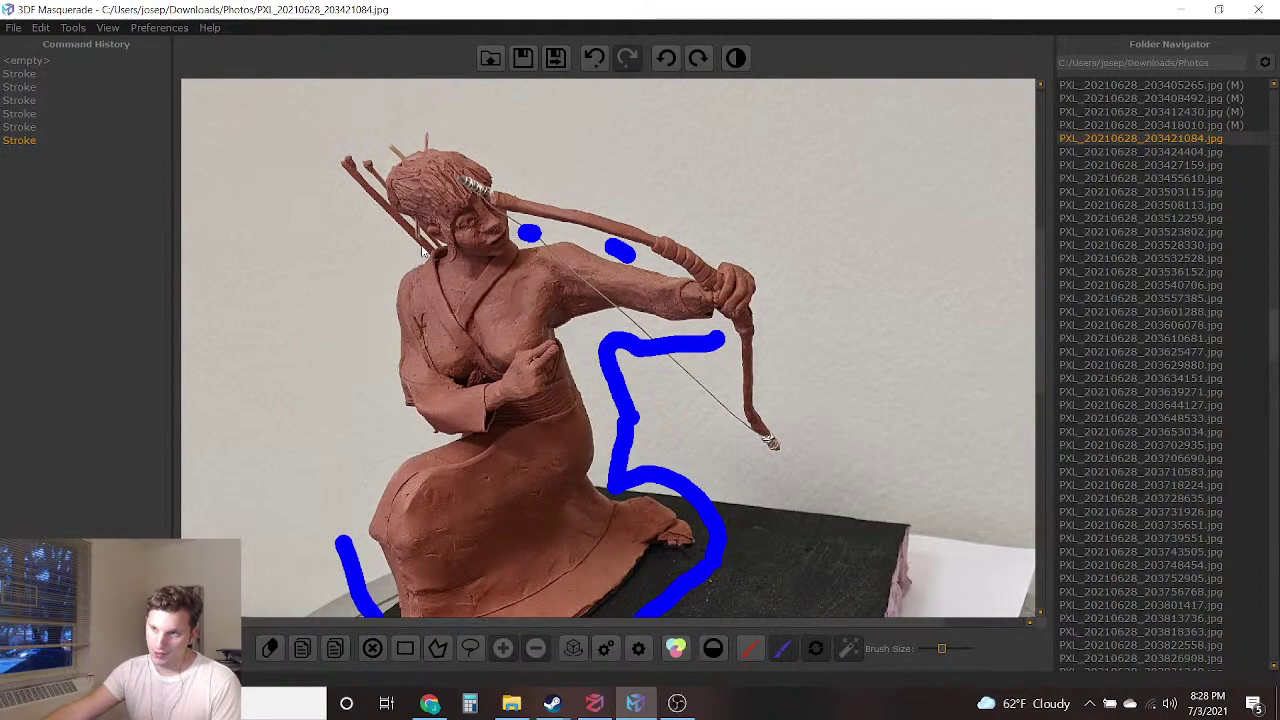
{"action": "mouse_move", "coordinate": [369, 125]}
{"action": "left_mouse_down"}
{"action": "mouse_move", "coordinate": [327, 126]}
{"action": "mouse_move", "coordinate": [322, 265]}
{"action": "mouse_move", "coordinate": [375, 356]}
{"action": "mouse_move", "coordinate": [374, 459]}
{"action": "mouse_move", "coordinate": [350, 512]}
{"action": "mouse_move", "coordinate": [381, 504]}
{"action": "left_mouse_up"}
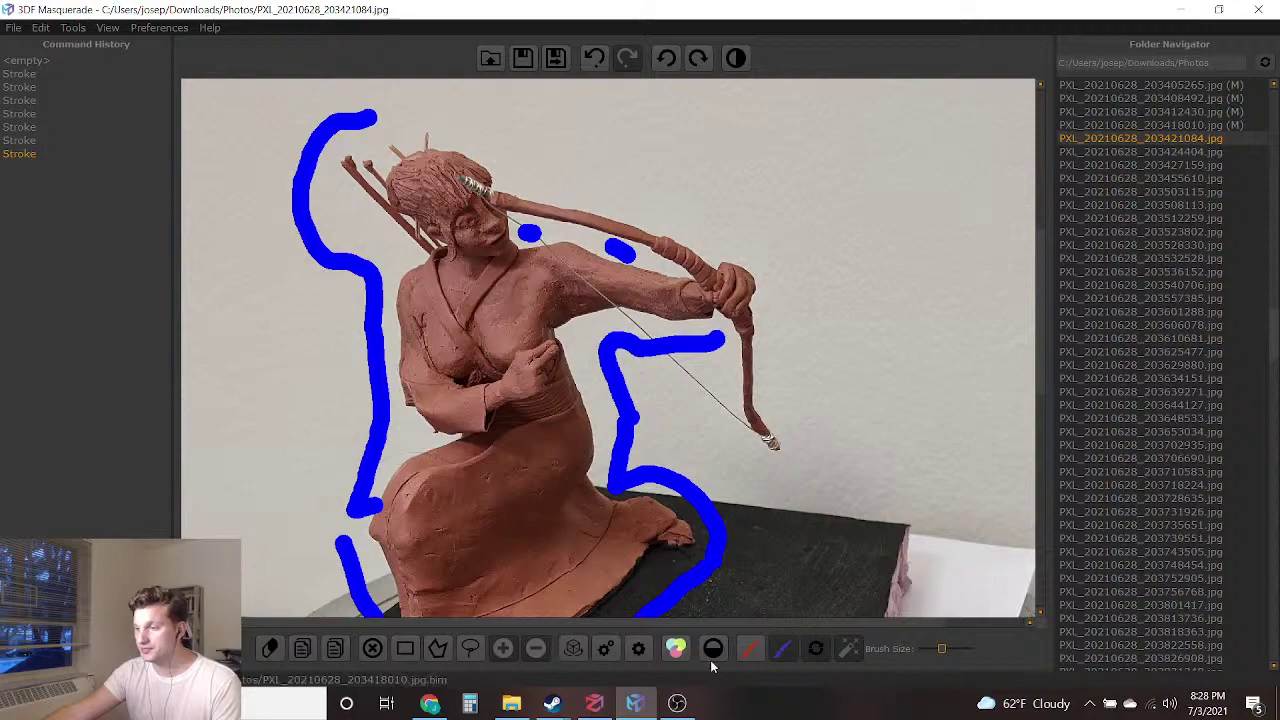
{"action": "left_click", "coordinate": [594, 58]}
{"action": "mouse_move", "coordinate": [384, 108]}
{"action": "left_mouse_down"}
{"action": "mouse_move", "coordinate": [305, 160]}
{"action": "mouse_move", "coordinate": [370, 340]}
{"action": "mouse_move", "coordinate": [358, 528]}
{"action": "left_mouse_up"}
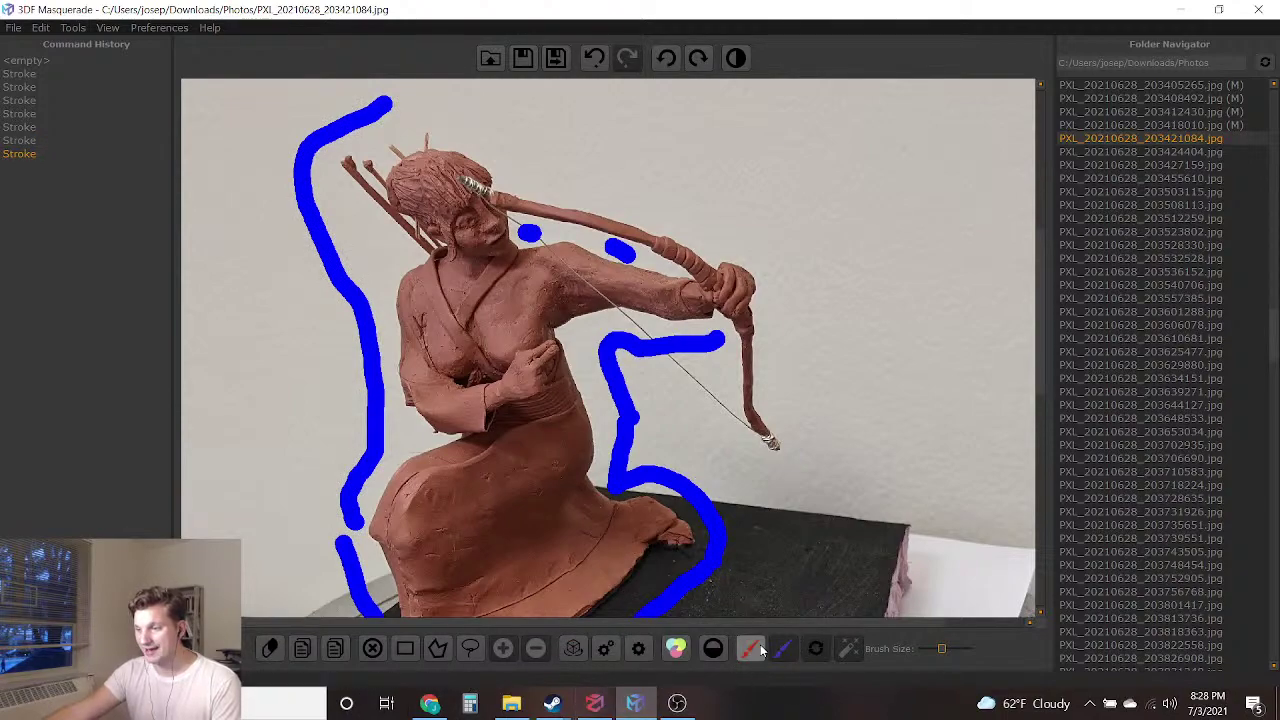
{"action": "scroll", "coordinate": [402, 206], "scroll_direction": "up", "scroll_amount": 5}
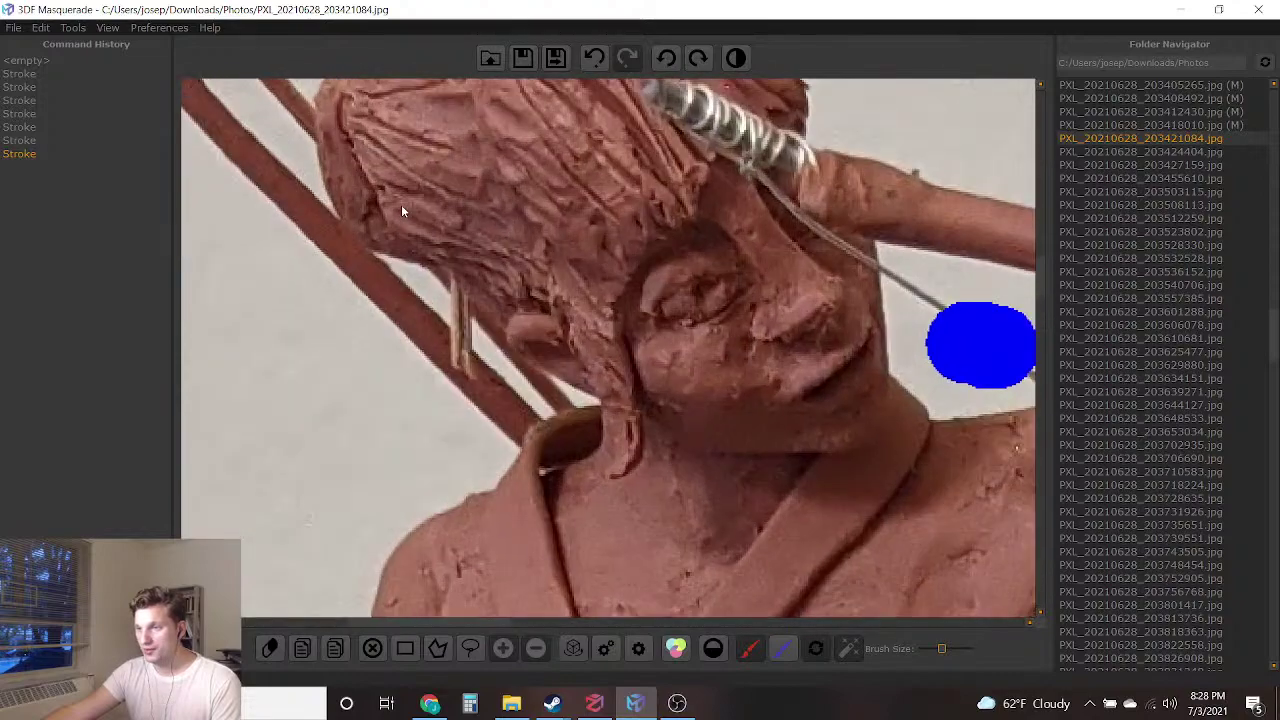
{"action": "middle_click_drag", "start_coordinate": [401, 205], "coordinate": [430, 450]}
{"action": "scroll", "coordinate": [458, 460], "scroll_direction": "down", "scroll_amount": 3}
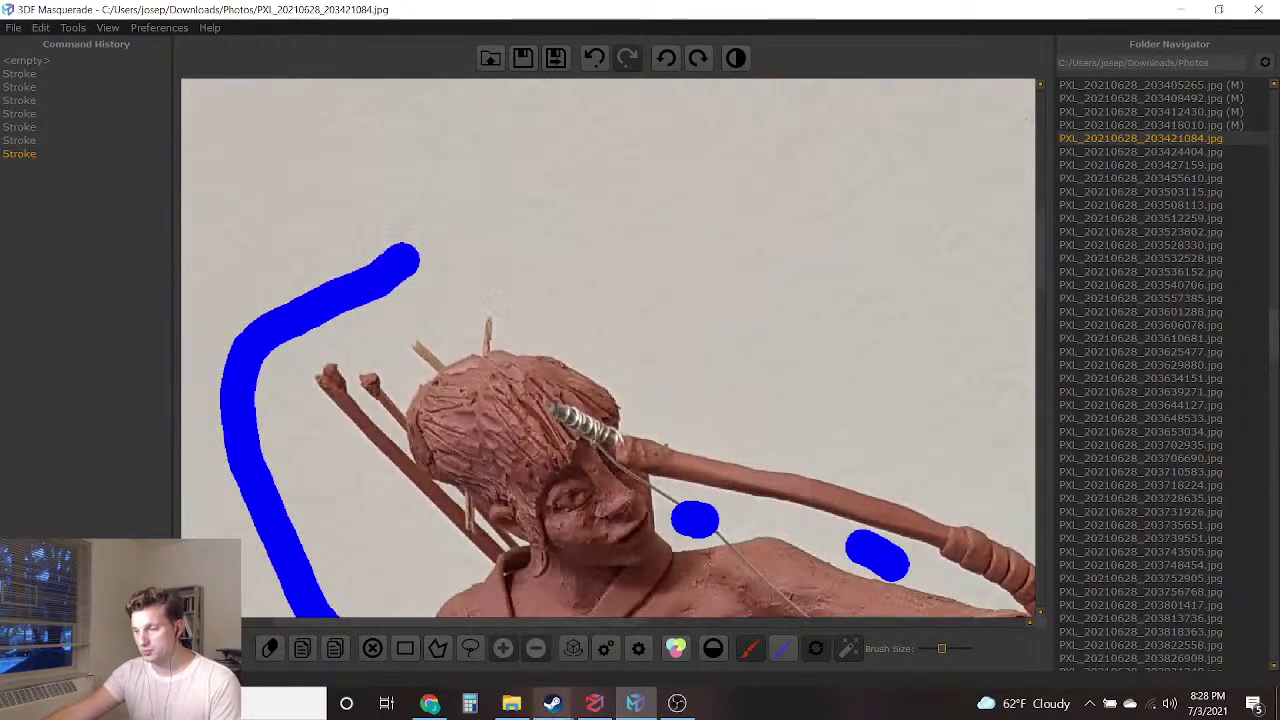
Switch to File Explorer and open the lionknight3 model from the 3D Objects > 3d models > lion knight folder in 3D Viewer
{"action": "left_click", "coordinate": [511, 703]}
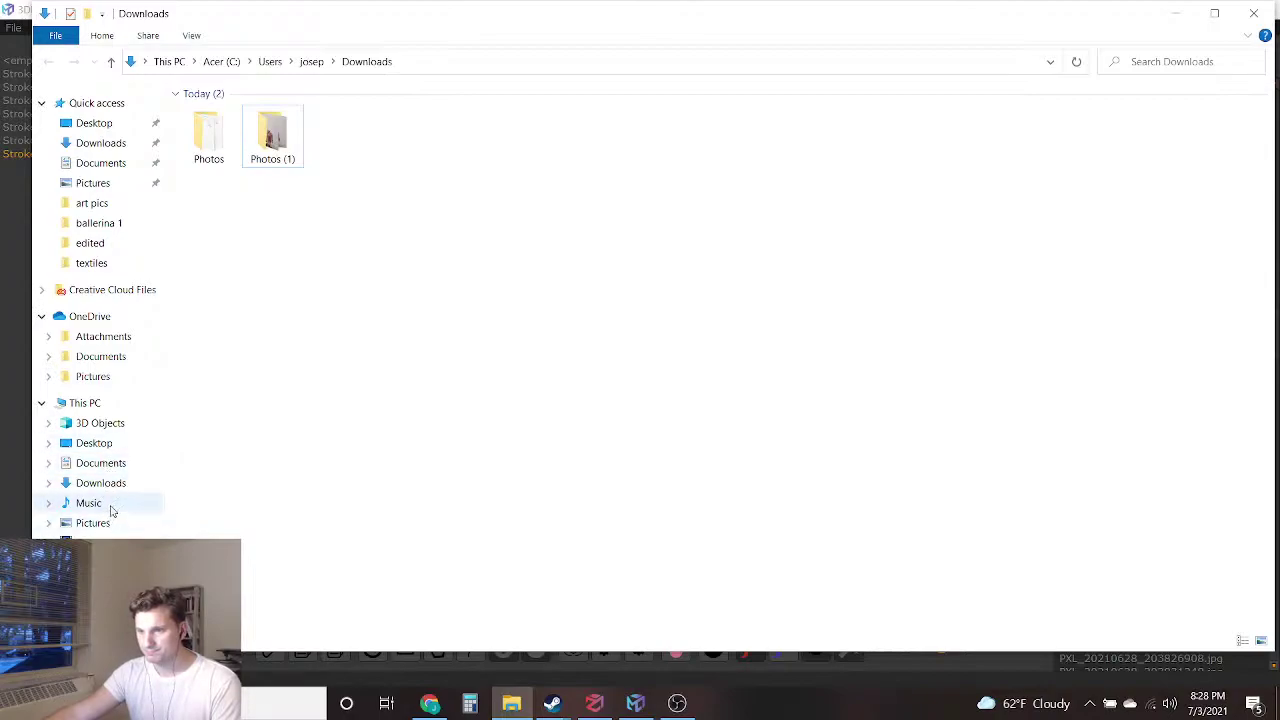
{"action": "left_click", "coordinate": [103, 423]}
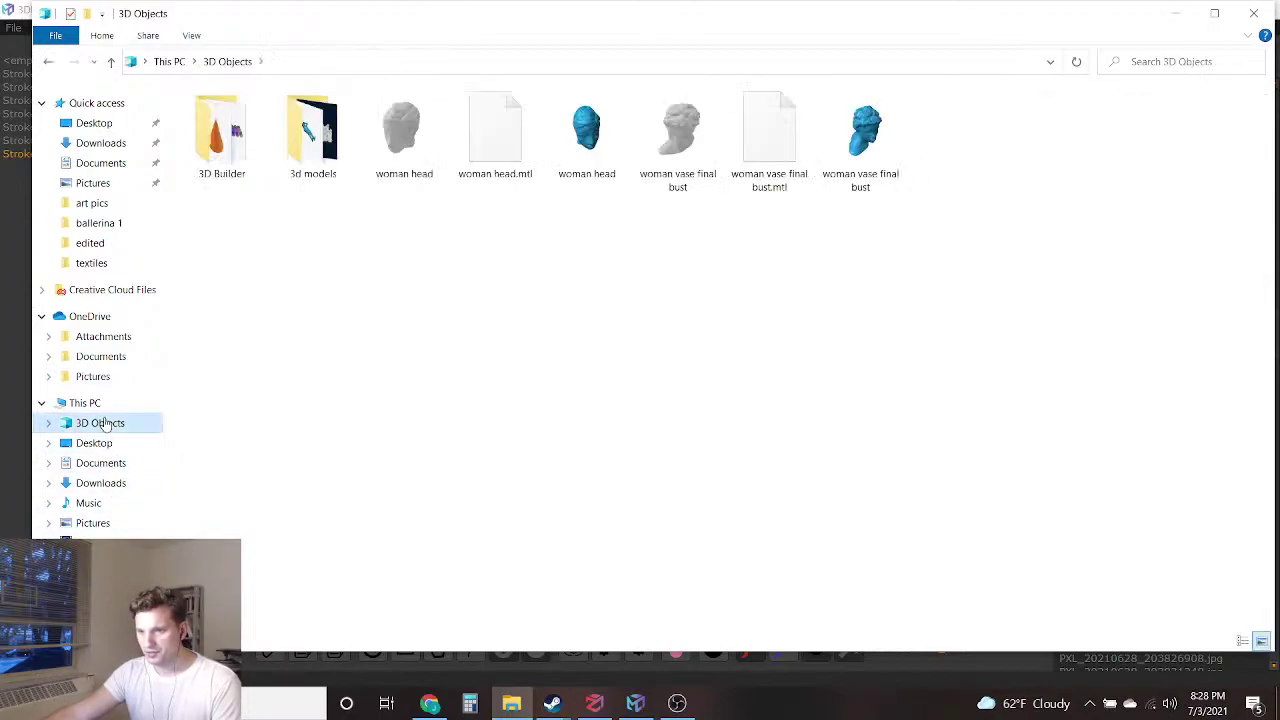
{"action": "double_click", "coordinate": [313, 140]}
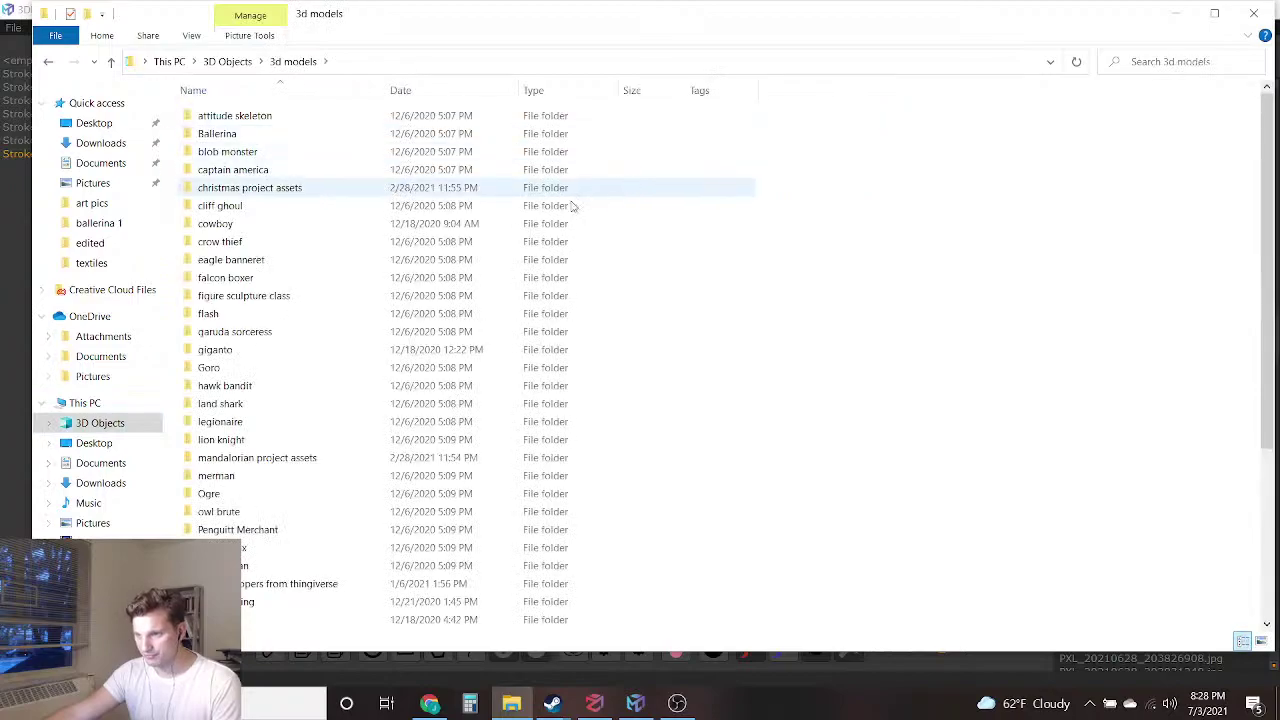
{"action": "scroll", "coordinate": [258, 466], "scroll_direction": "down", "scroll_amount": 1}
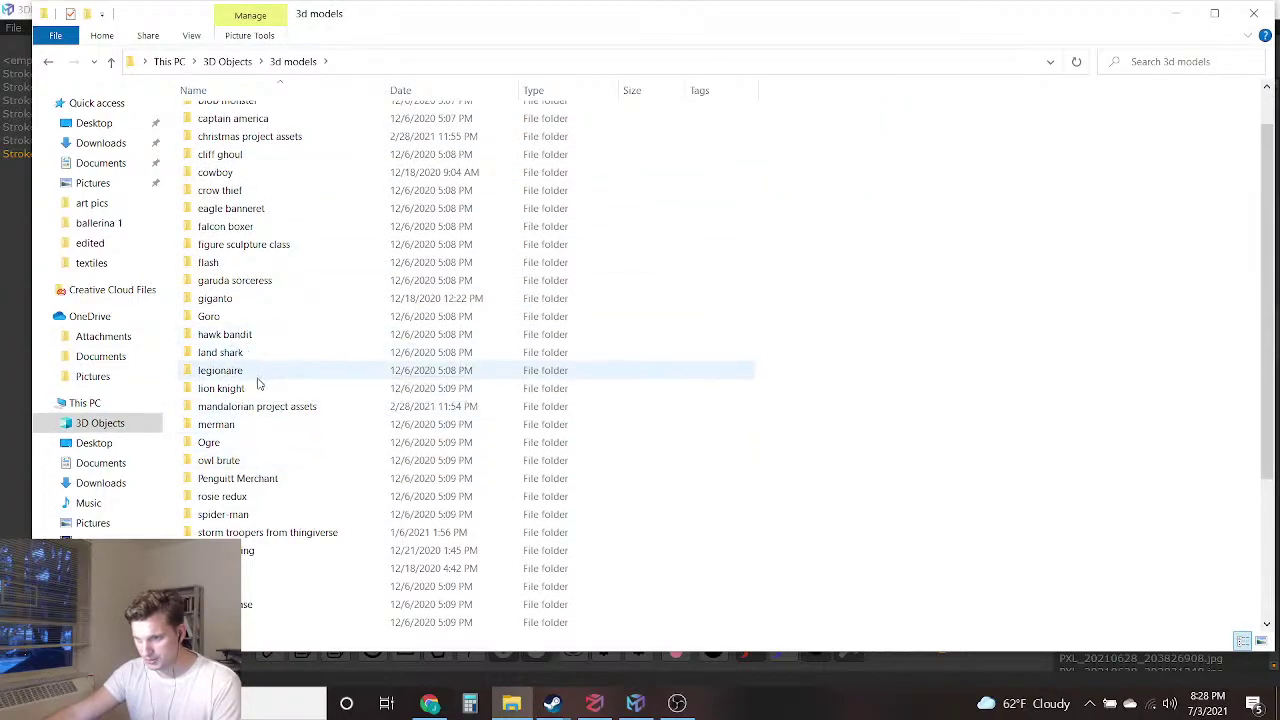
{"action": "double_click", "coordinate": [251, 390]}
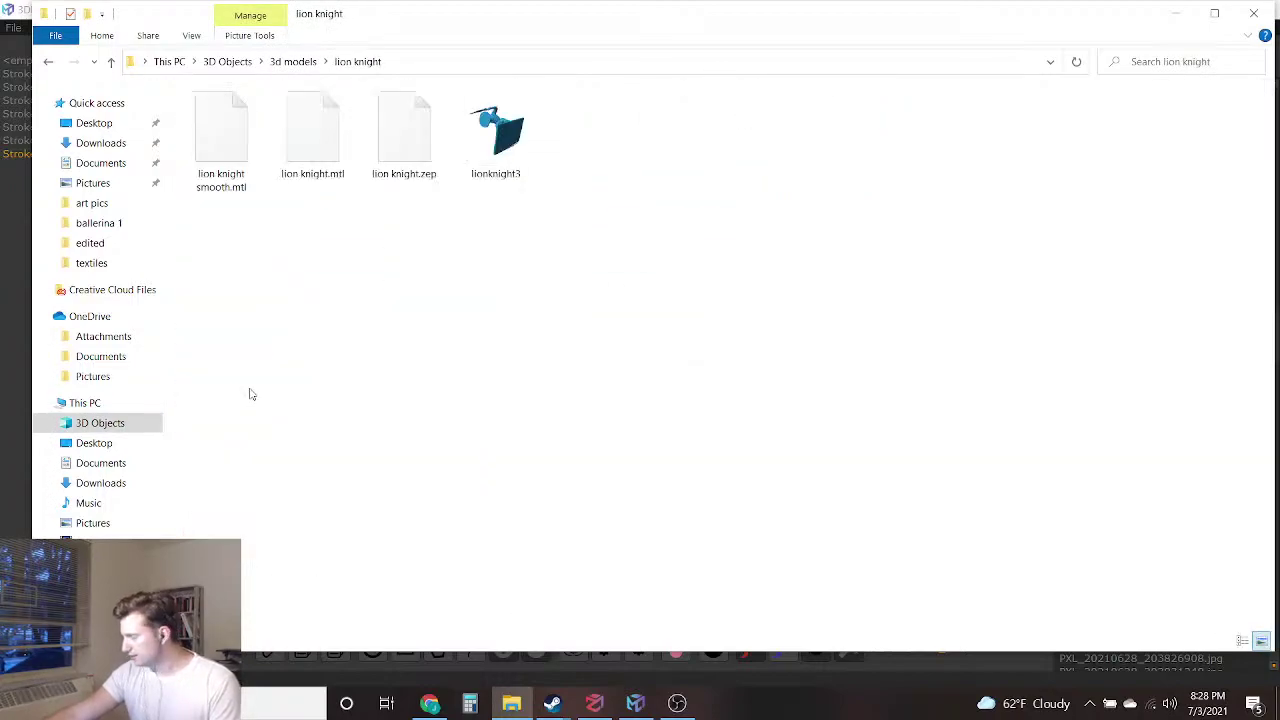
{"action": "left_click", "coordinate": [495, 145]}
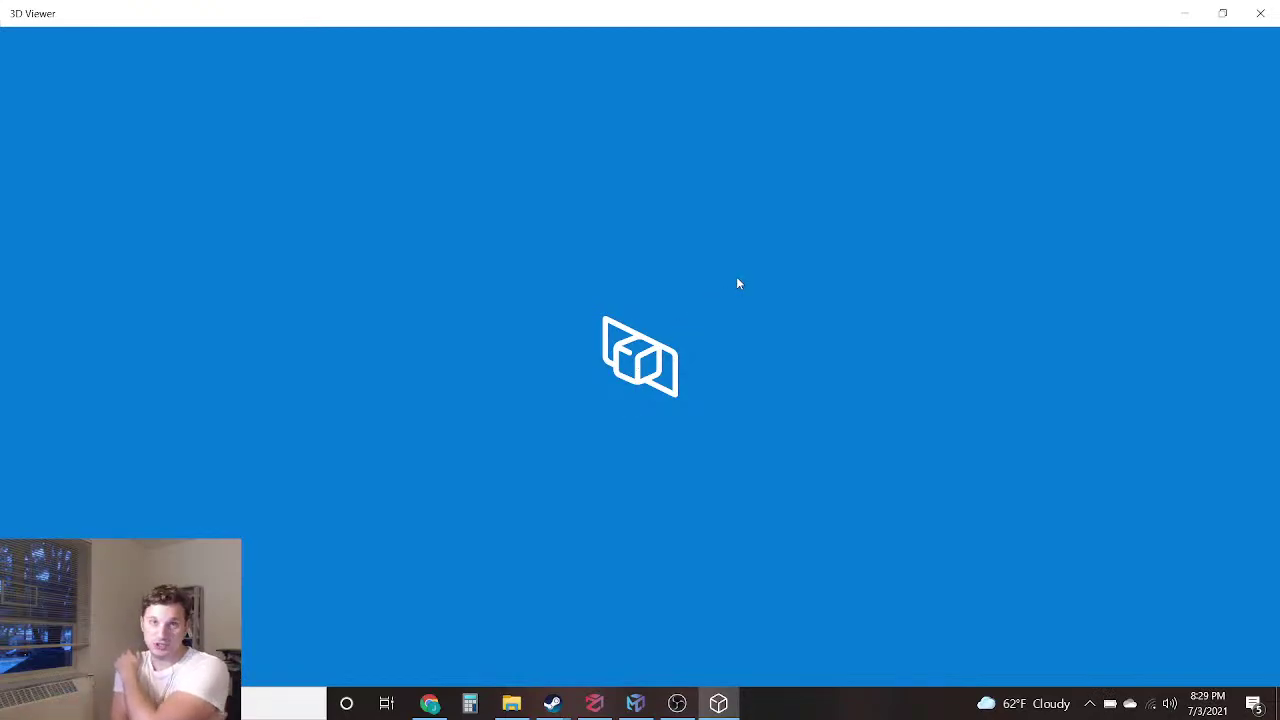
Rotate the scene light around the lion knight model to light its shield from another side
{"action": "scroll", "coordinate": [487, 308], "scroll_direction": "up", "scroll_amount": 5}
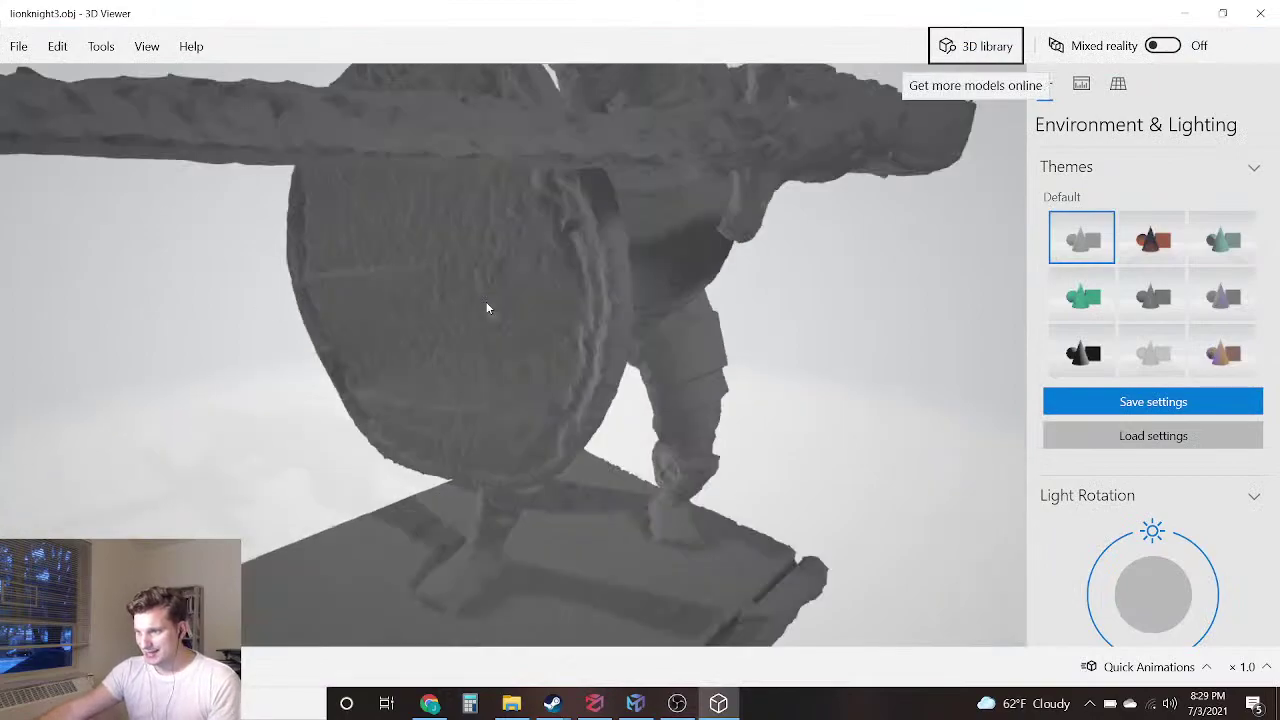
{"action": "scroll", "coordinate": [581, 295], "scroll_direction": "down", "scroll_amount": 5}
{"action": "left_click_drag", "start_coordinate": [1150, 565], "coordinate": [1128, 593]}
{"action": "scroll", "coordinate": [546, 298], "scroll_direction": "up", "scroll_amount": 5}
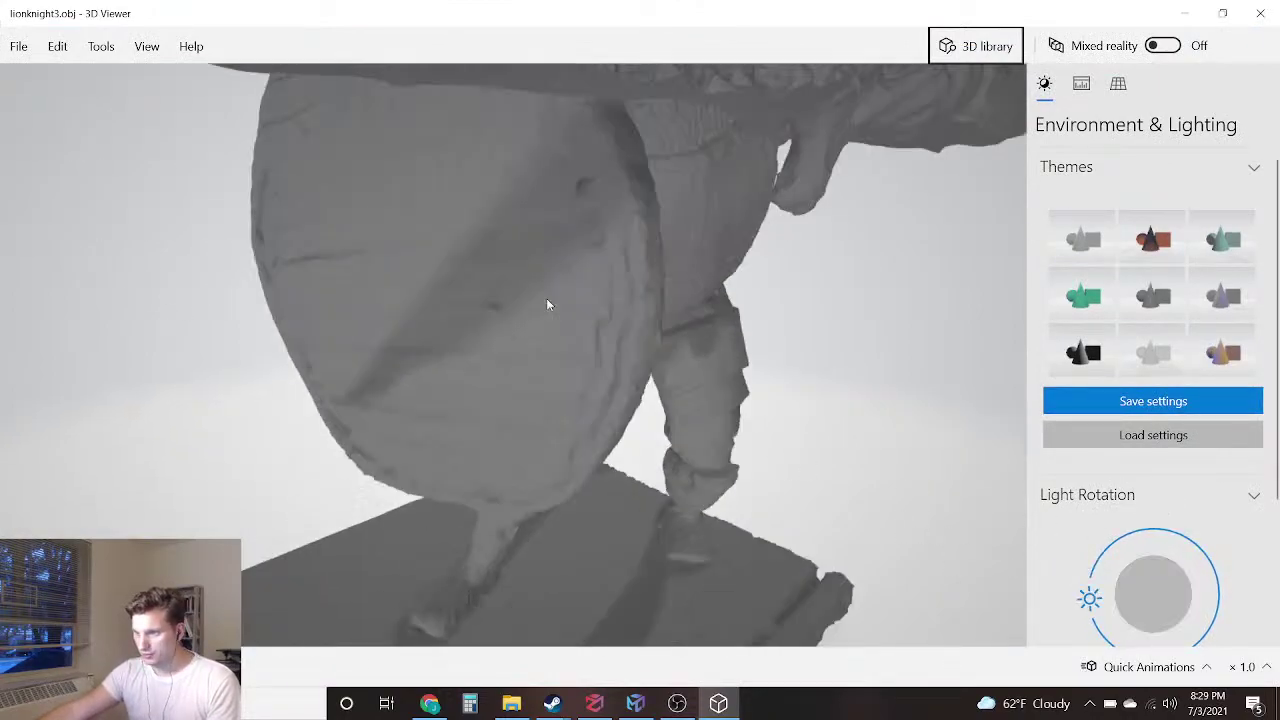
Examine the surface of the lion knight's sword and shield from the front and the side
{"action": "mouse_move", "coordinate": [568, 262]}
{"action": "left_mouse_down"}
{"action": "mouse_move", "coordinate": [546, 273]}
{"action": "mouse_move", "coordinate": [583, 277]}
{"action": "mouse_move", "coordinate": [544, 271]}
{"action": "mouse_move", "coordinate": [600, 264]}
{"action": "mouse_move", "coordinate": [583, 278]}
{"action": "left_mouse_up"}
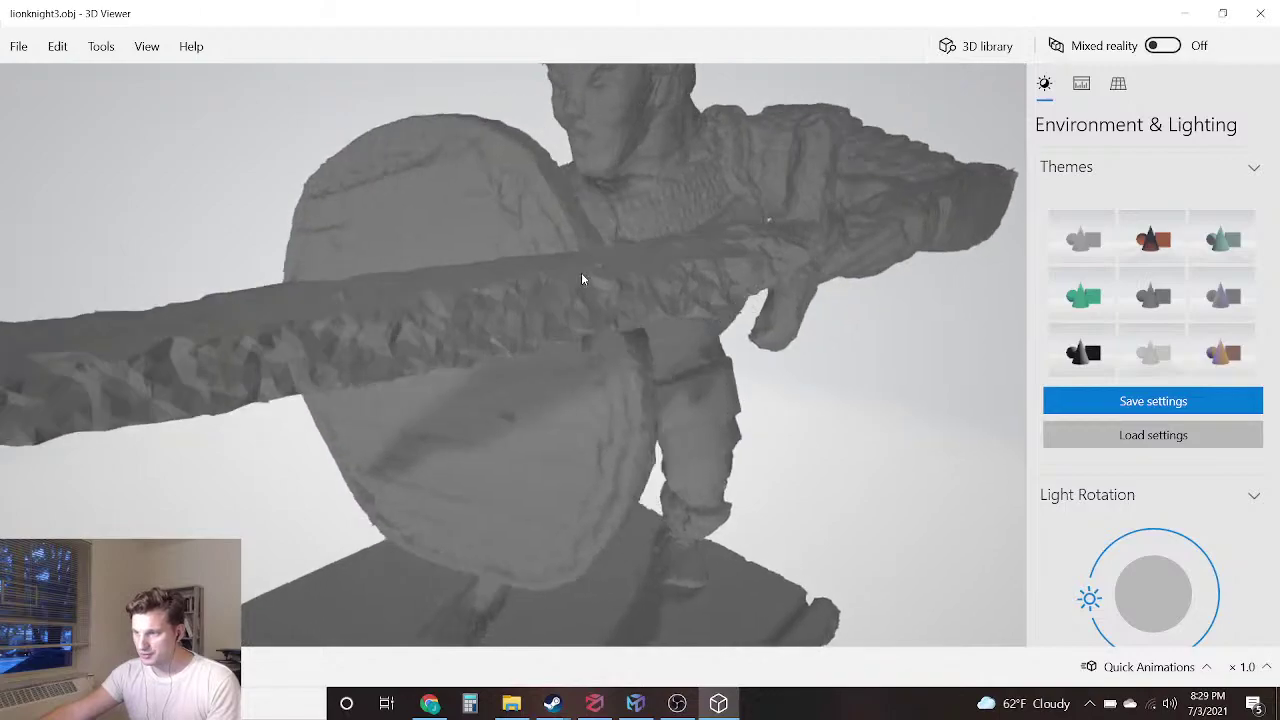
{"action": "scroll", "coordinate": [569, 291], "scroll_direction": "down", "scroll_amount": 3}
{"action": "left_click_drag", "start_coordinate": [558, 324], "coordinate": [501, 302]}
{"action": "scroll", "coordinate": [501, 302], "scroll_direction": "up", "scroll_amount": 2}
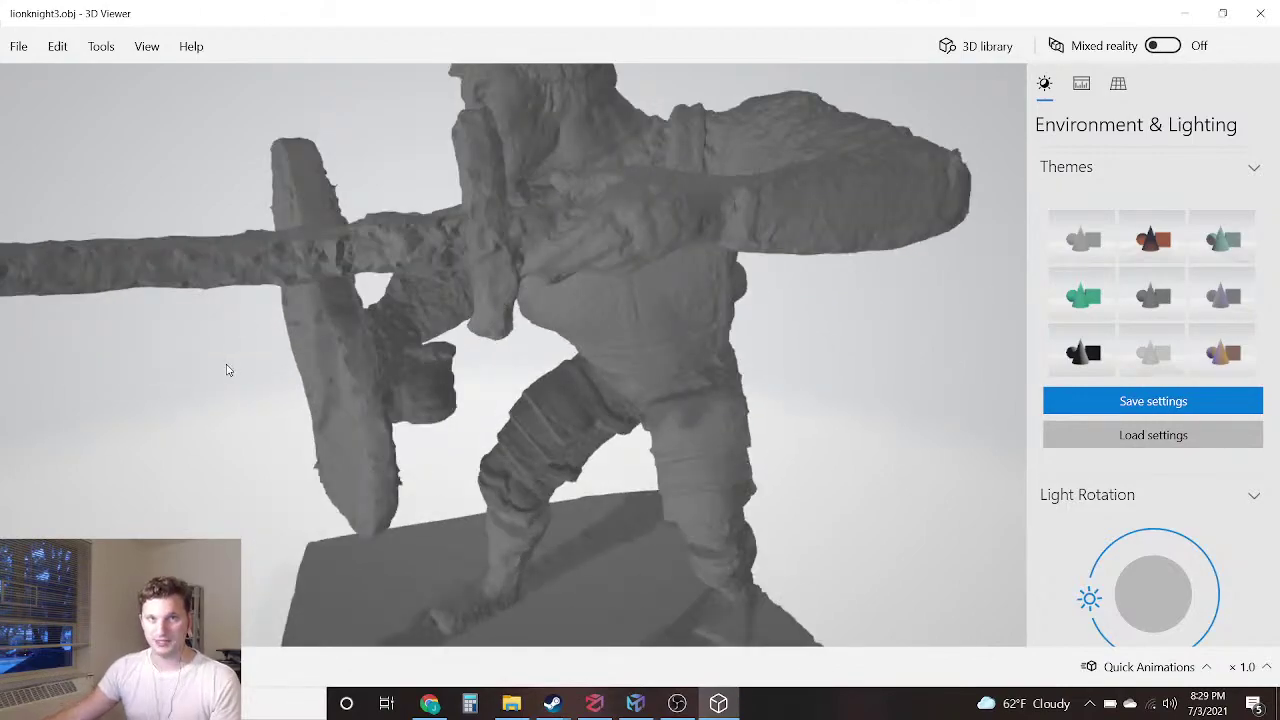
{"action": "left_click_drag", "start_coordinate": [260, 324], "coordinate": [484, 322]}
{"action": "scroll", "coordinate": [443, 323], "scroll_direction": "down", "scroll_amount": 2}
{"action": "scroll", "coordinate": [487, 300], "scroll_direction": "up", "scroll_amount": 2}
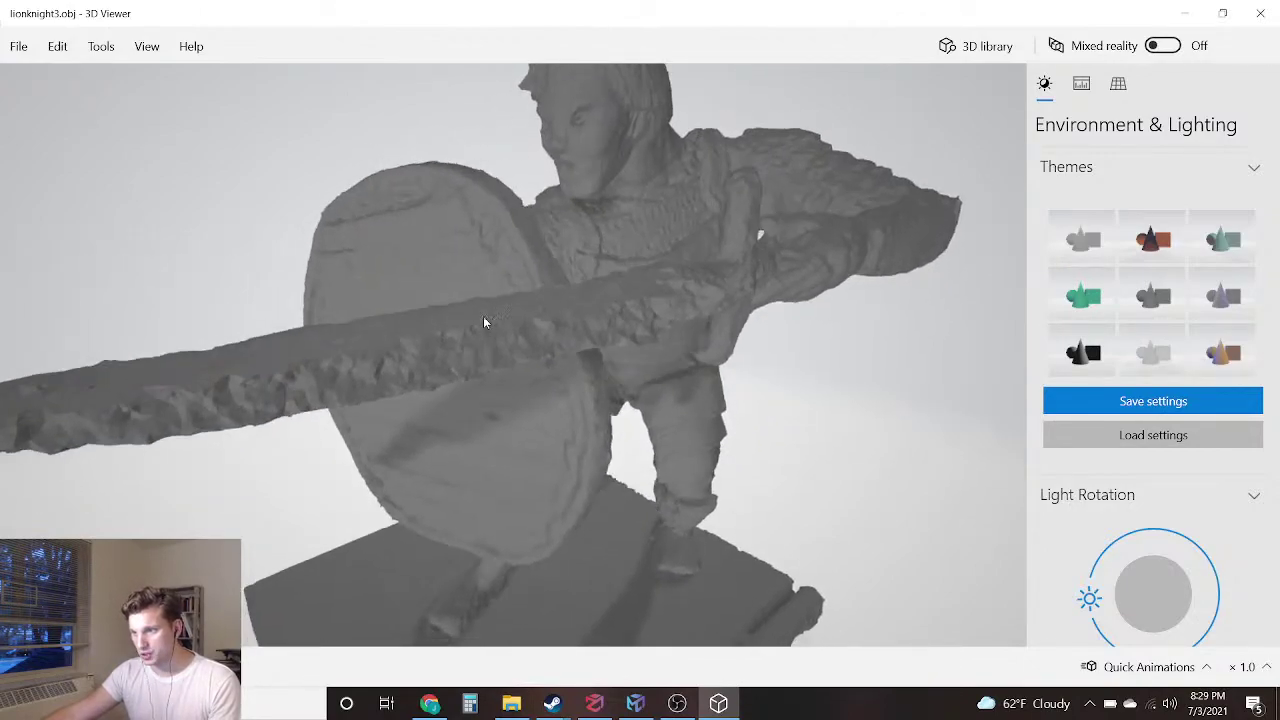
Examine the lion knight model from the back, the shield side and the front of the body
{"action": "left_click_drag", "start_coordinate": [305, 402], "coordinate": [463, 392]}
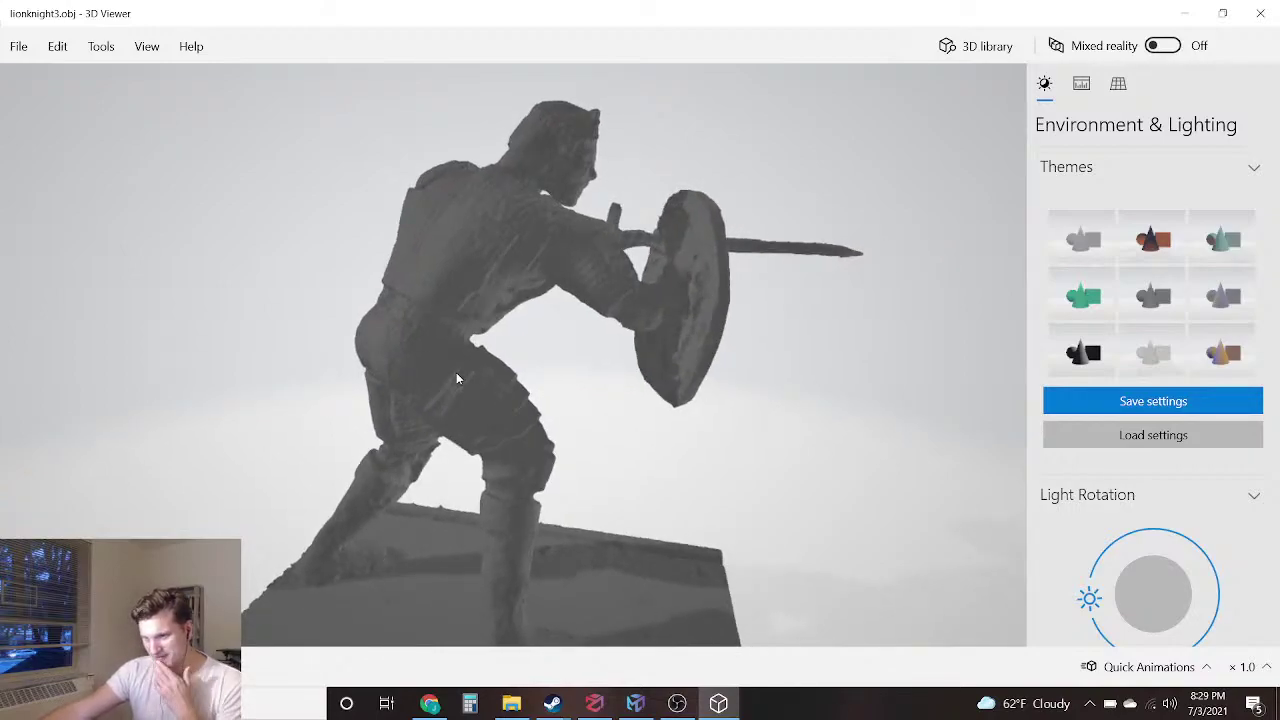
{"action": "scroll", "coordinate": [562, 332], "scroll_direction": "up", "scroll_amount": 4}
{"action": "scroll", "coordinate": [563, 331], "scroll_direction": "down", "scroll_amount": 2}
{"action": "left_click_drag", "start_coordinate": [563, 331], "coordinate": [493, 295]}
{"action": "scroll", "coordinate": [563, 307], "scroll_direction": "down", "scroll_amount": 2}
{"action": "scroll", "coordinate": [391, 276], "scroll_direction": "down", "scroll_amount": 2}
{"action": "scroll", "coordinate": [406, 272], "scroll_direction": "up", "scroll_amount": 3}
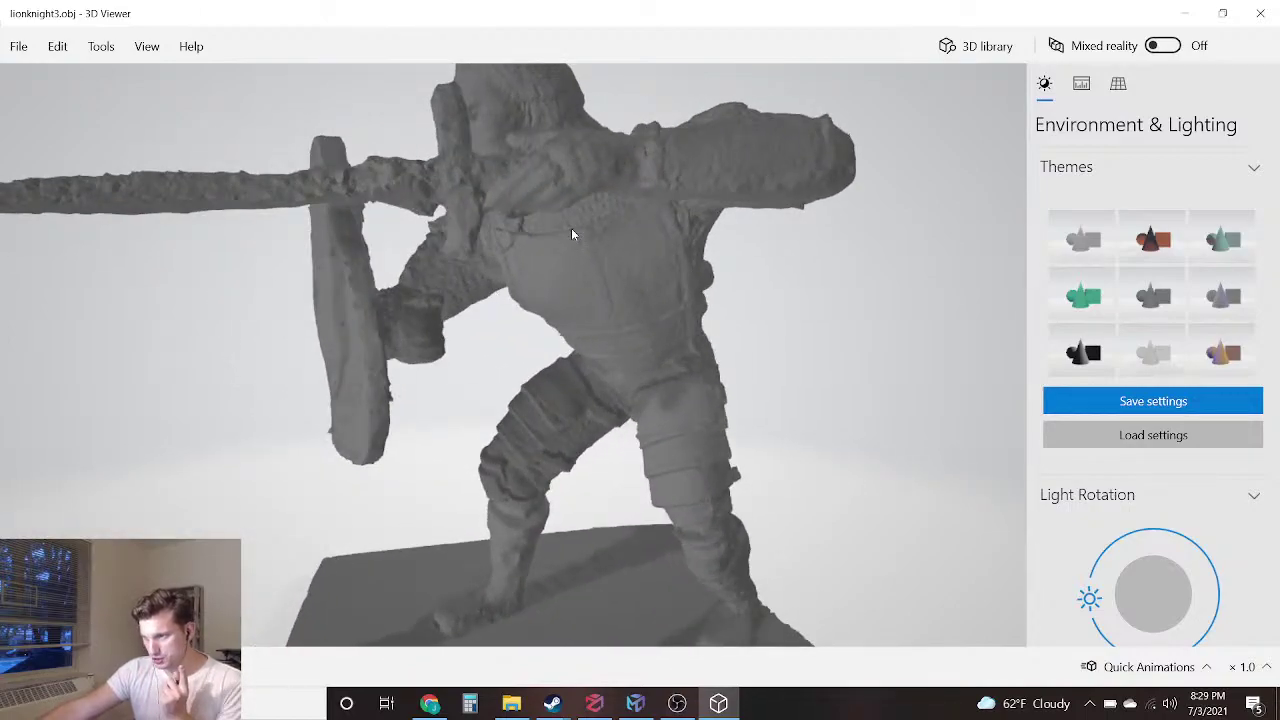
{"action": "left_click_drag", "start_coordinate": [647, 379], "coordinate": [372, 402]}
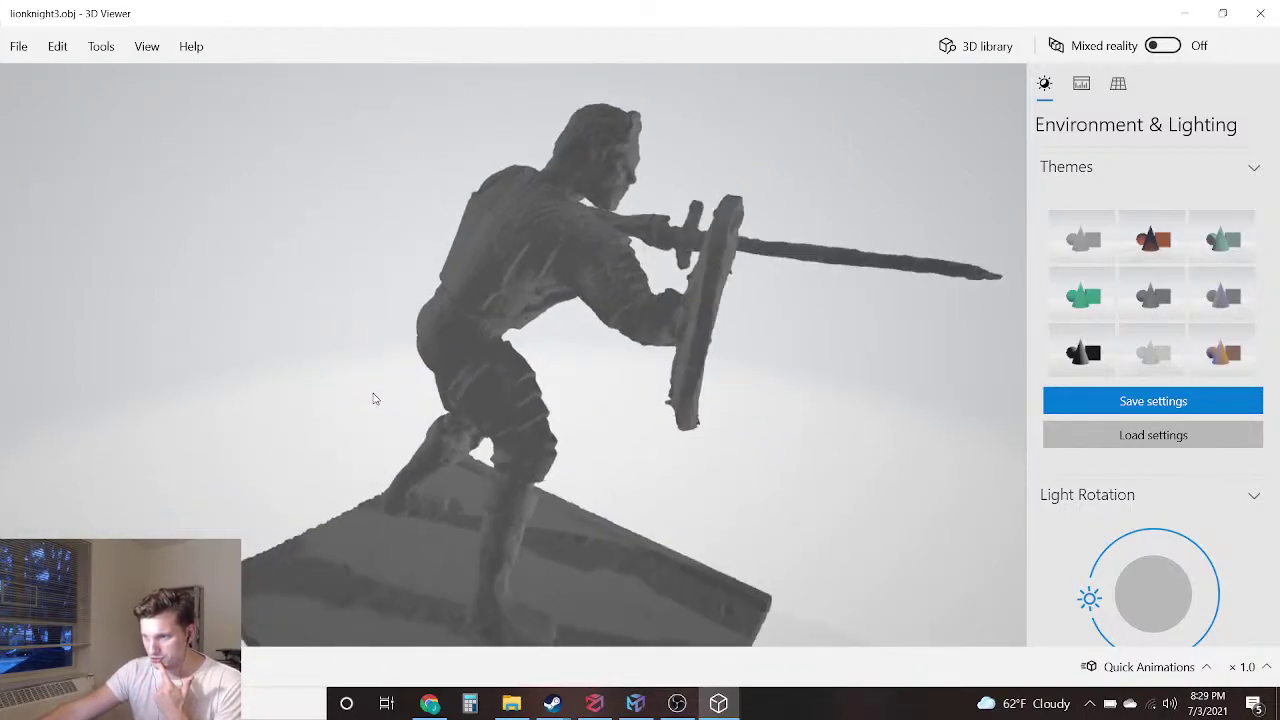
Examine the lion knight's chest armour, raised arm and chainmail details up close from below and from the front
{"action": "scroll", "coordinate": [550, 301], "scroll_direction": "up", "scroll_amount": 3}
{"action": "left_click_drag", "start_coordinate": [590, 280], "coordinate": [551, 308]}
{"action": "scroll", "coordinate": [551, 309], "scroll_direction": "down", "scroll_amount": 2}
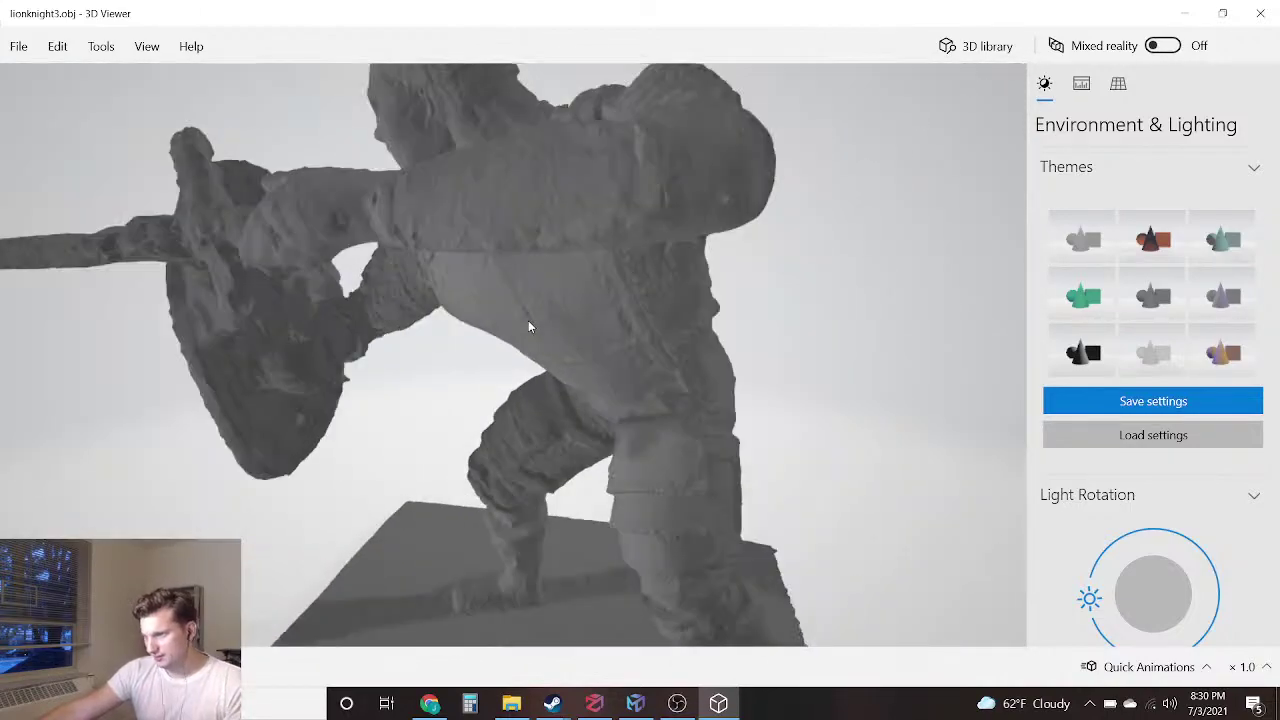
{"action": "scroll", "coordinate": [540, 312], "scroll_direction": "up", "scroll_amount": 3}
{"action": "left_click_drag", "start_coordinate": [575, 260], "coordinate": [629, 227]}
{"action": "scroll", "coordinate": [644, 331], "scroll_direction": "down", "scroll_amount": 3}
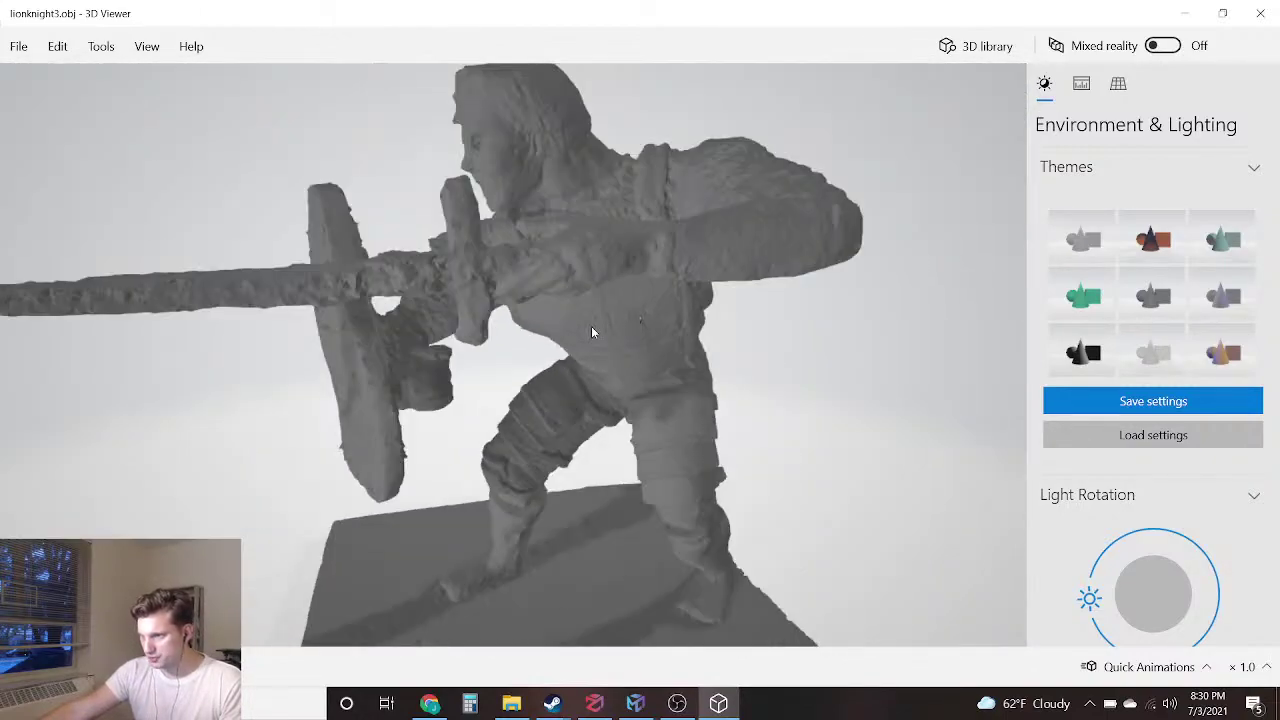
{"action": "scroll", "coordinate": [592, 332], "scroll_direction": "up", "scroll_amount": 3}
{"action": "left_click_drag", "start_coordinate": [594, 329], "coordinate": [473, 234]}
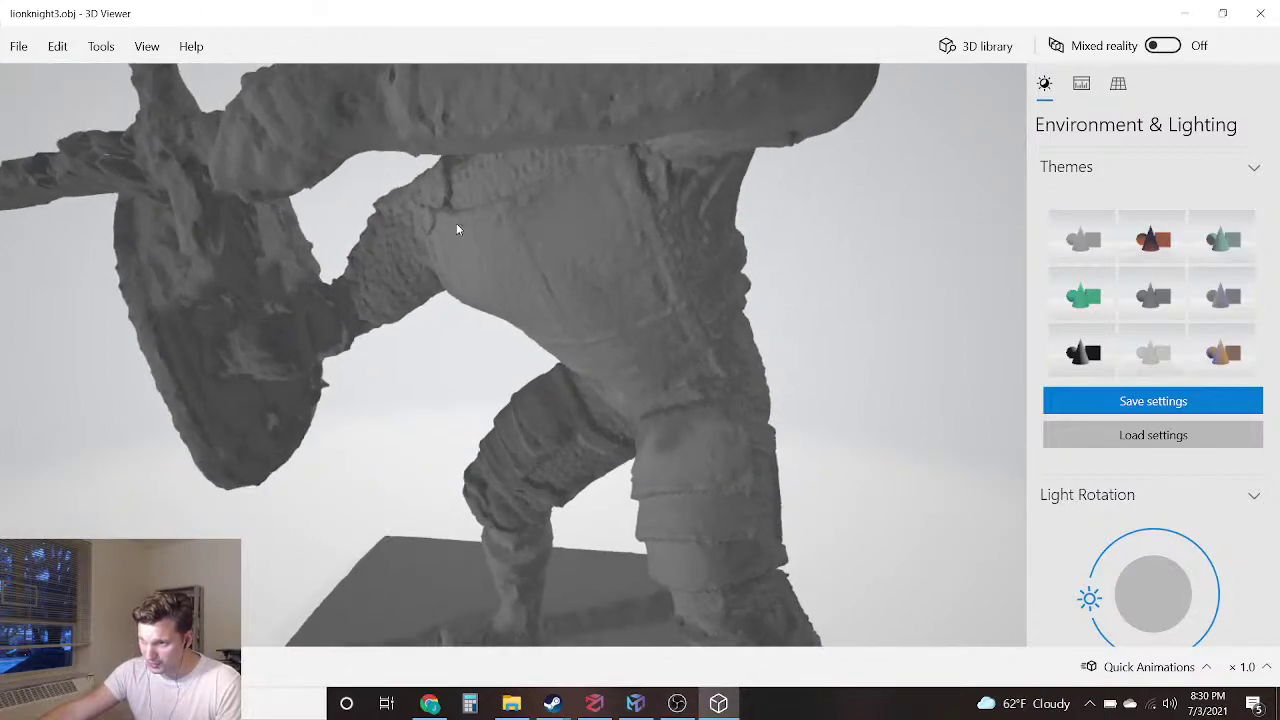
{"action": "scroll", "coordinate": [264, 164], "scroll_direction": "up", "scroll_amount": 2}
{"action": "left_click_drag", "start_coordinate": [289, 156], "coordinate": [306, 163]}
{"action": "scroll", "coordinate": [364, 433], "scroll_direction": "down", "scroll_amount": 4}
{"action": "mouse_move", "coordinate": [378, 423]}
{"action": "left_mouse_down"}
{"action": "mouse_move", "coordinate": [471, 400]}
{"action": "mouse_move", "coordinate": [409, 423]}
{"action": "mouse_move", "coordinate": [380, 418]}
{"action": "left_mouse_up"}
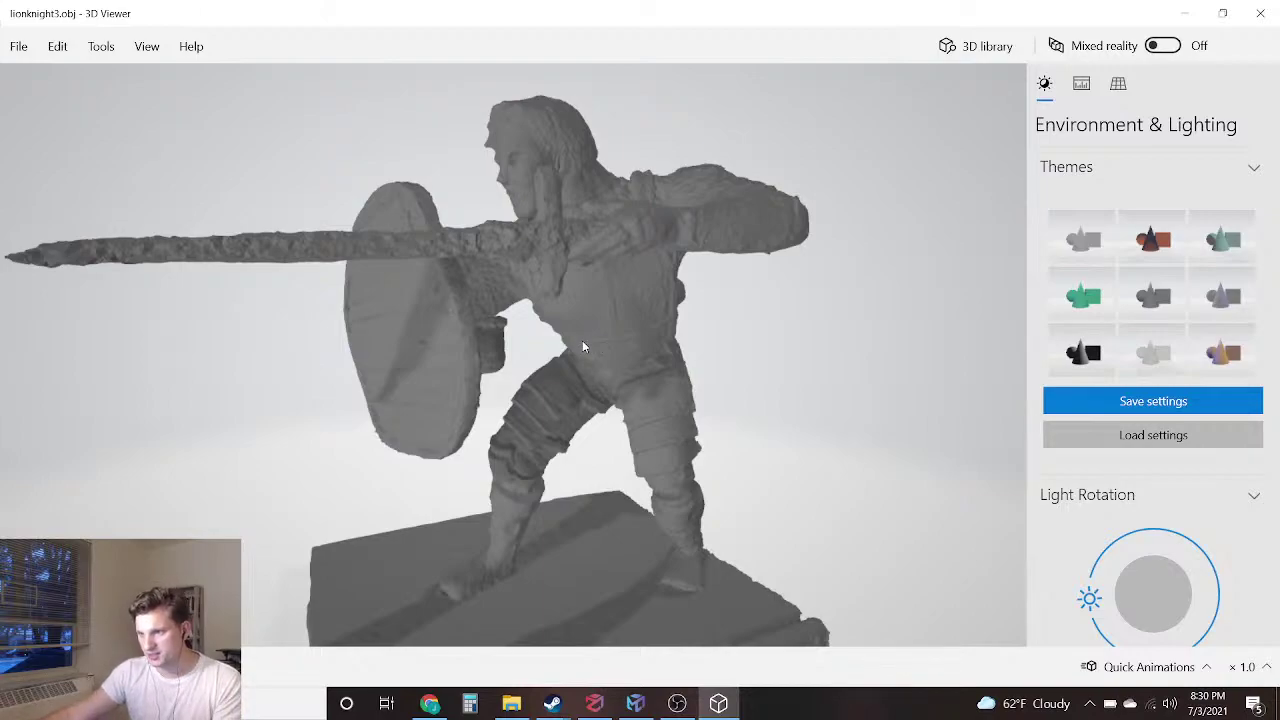
Examine the lion knight's breastplate, the face of its shield and the roughness of the sword blade
{"action": "scroll", "coordinate": [657, 255], "scroll_direction": "up", "scroll_amount": 5}
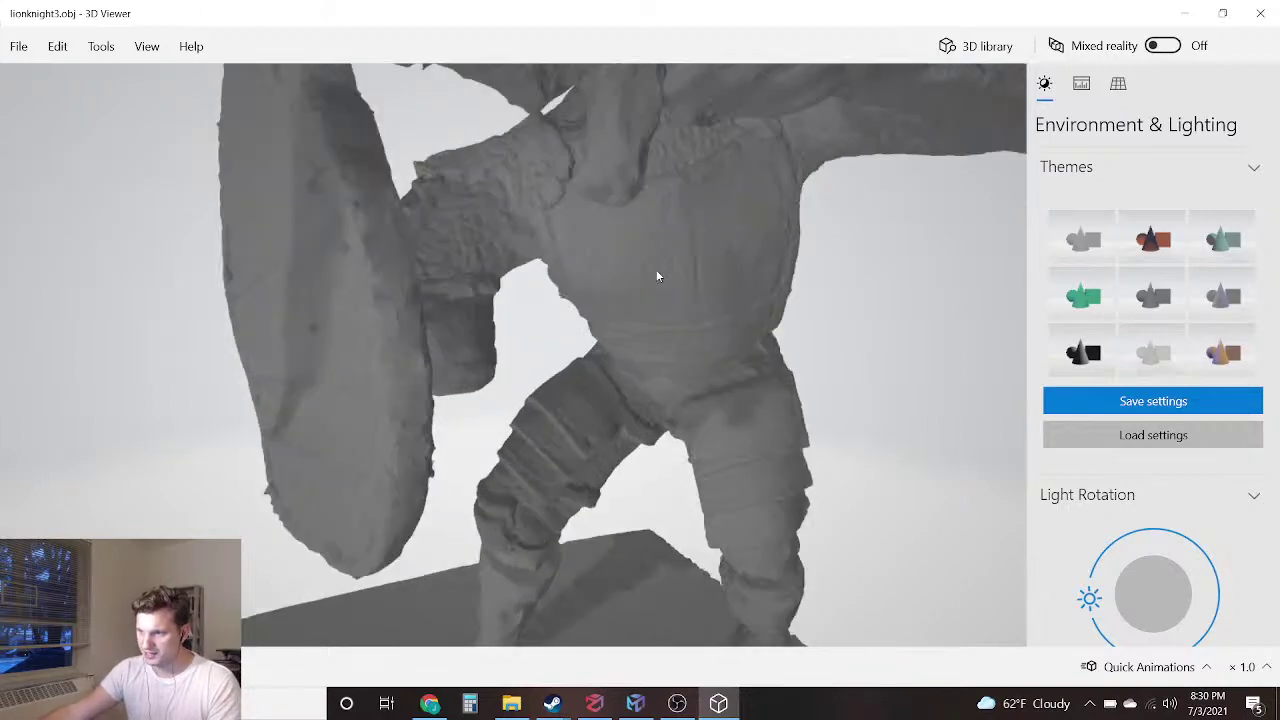
{"action": "left_click_drag", "start_coordinate": [724, 287], "coordinate": [694, 283]}
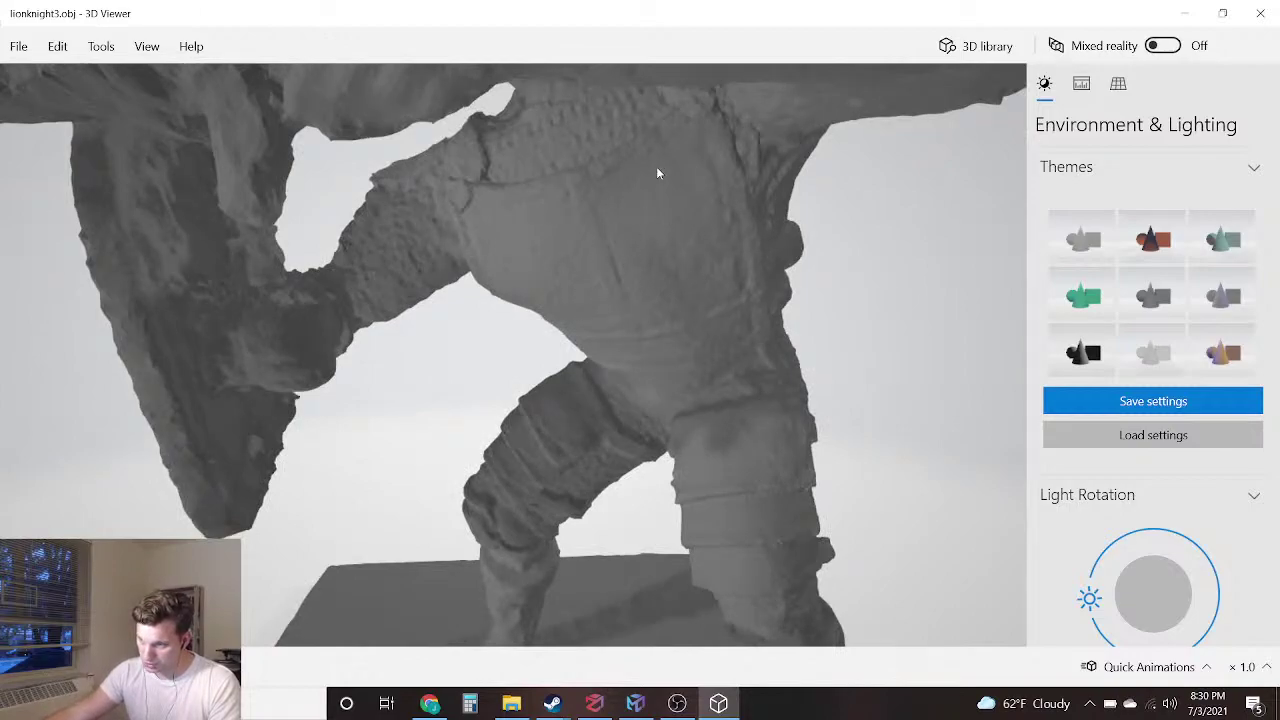
{"action": "left_click_drag", "start_coordinate": [617, 265], "coordinate": [470, 341]}
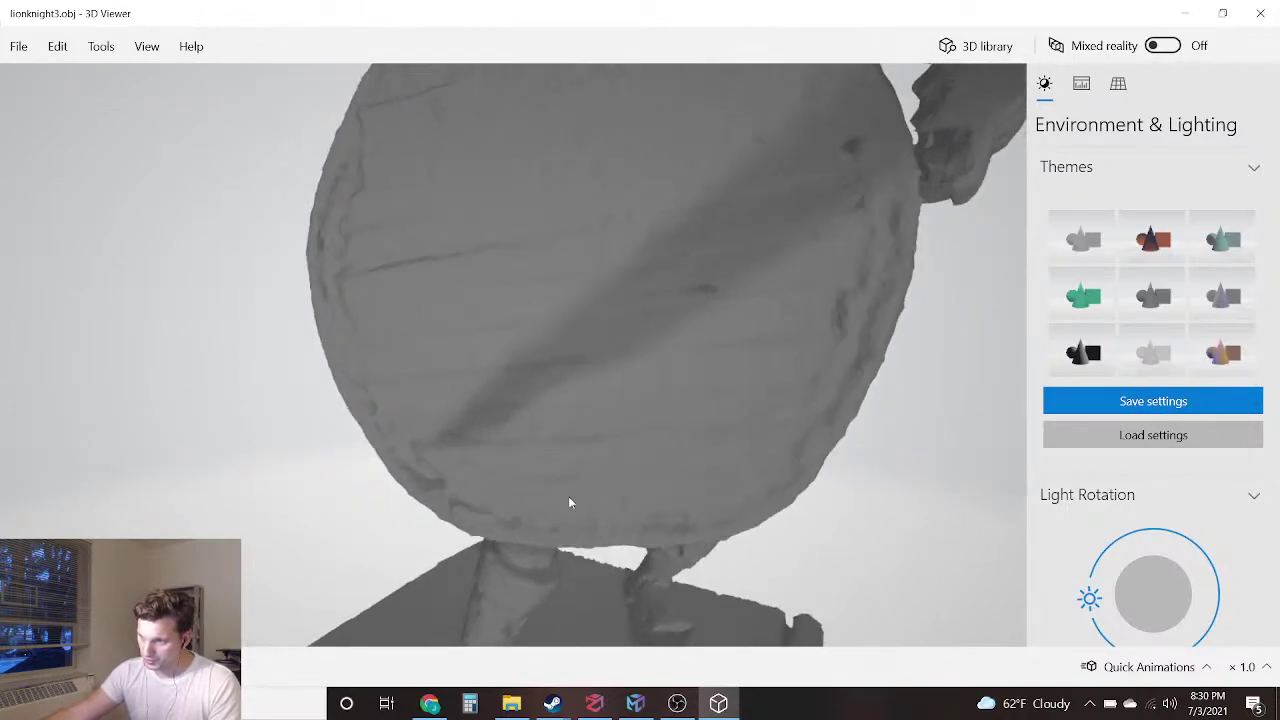
{"action": "left_click_drag", "start_coordinate": [530, 307], "coordinate": [342, 260]}
{"action": "scroll", "coordinate": [566, 253], "scroll_direction": "down", "scroll_amount": 5}
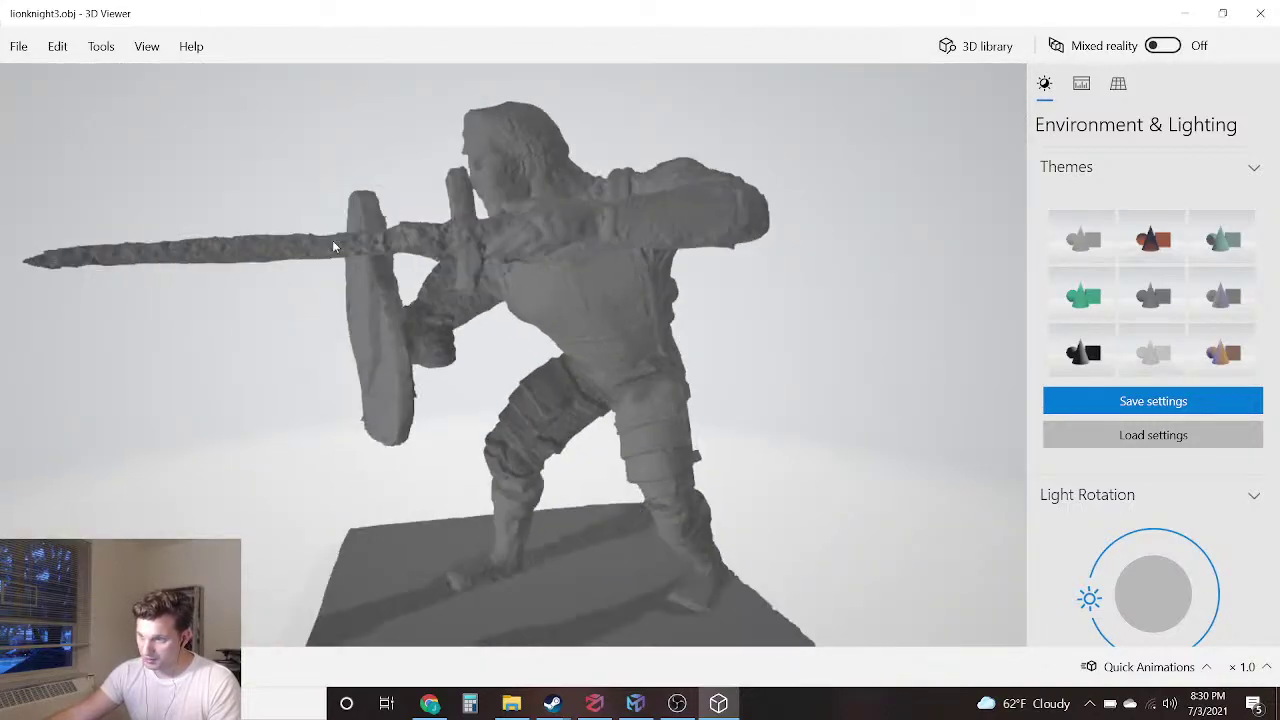
{"action": "left_click_drag", "start_coordinate": [156, 277], "coordinate": [192, 310]}
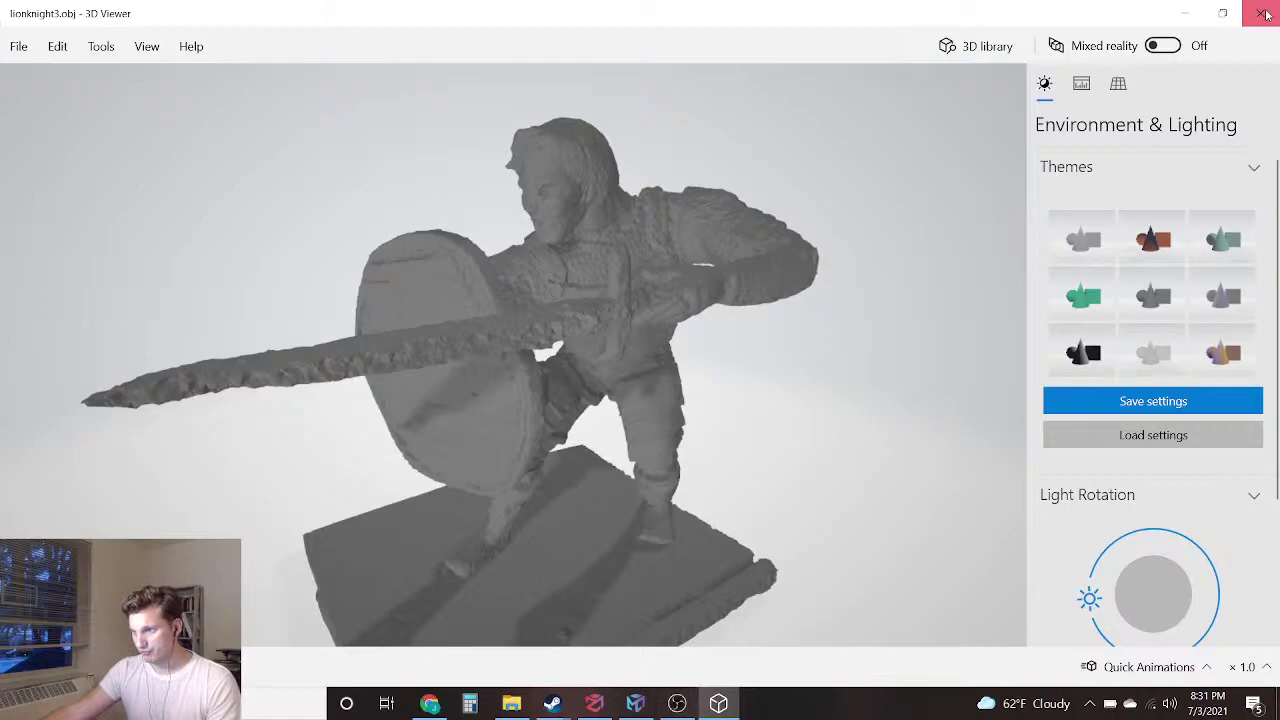
Close the lion knight model in 3D Viewer and switch back to the archer photo in 3DF Masquerade
{"action": "left_click", "coordinate": [1266, 14]}
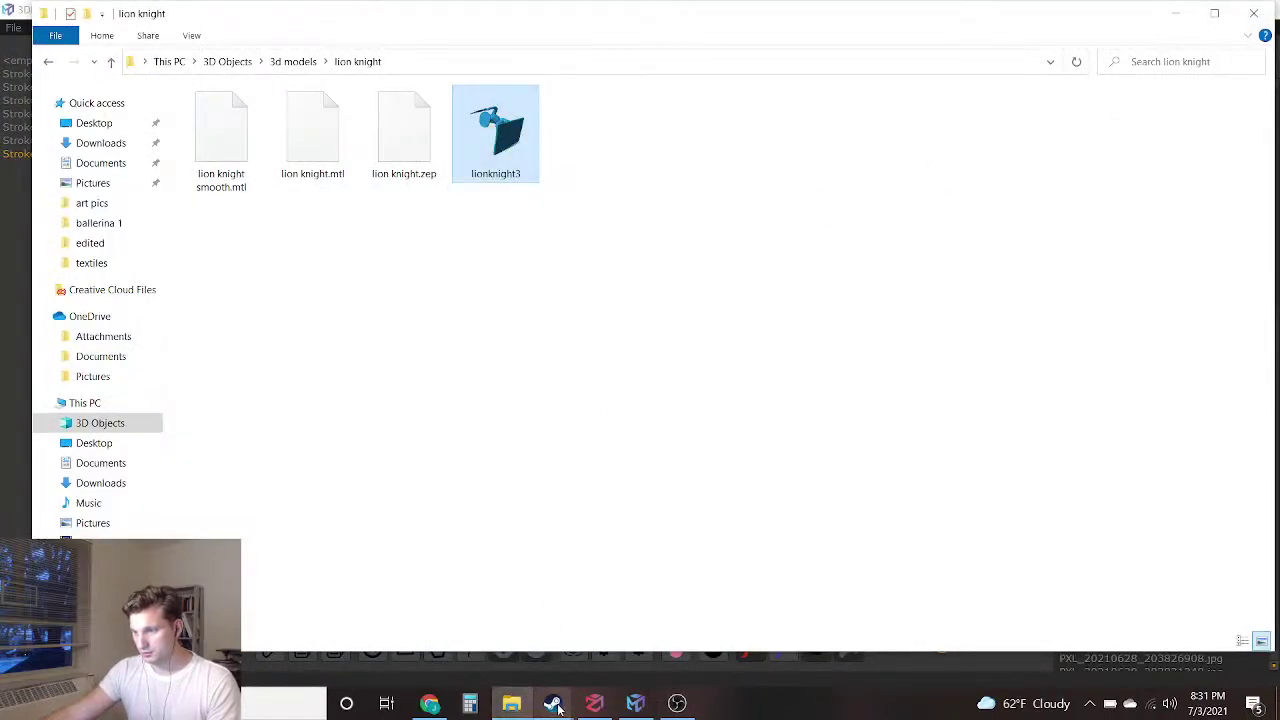
{"action": "left_click", "coordinate": [635, 703]}
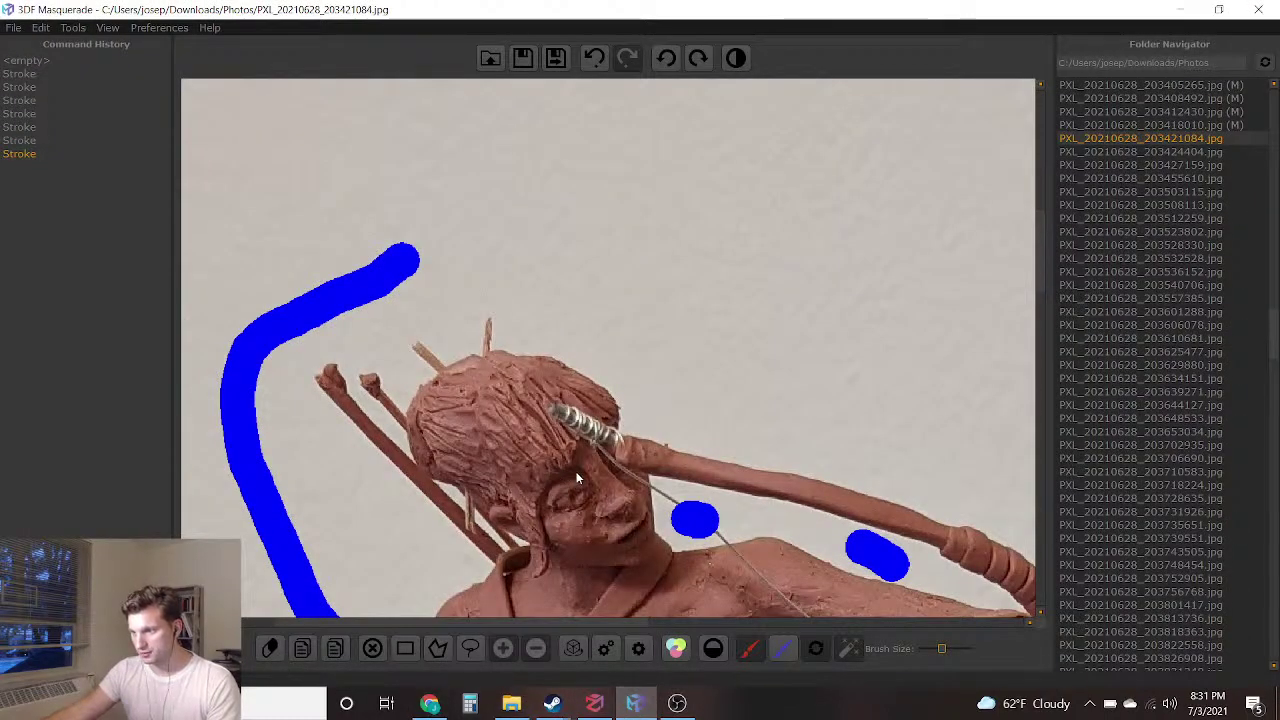
{"action": "scroll", "coordinate": [576, 478], "scroll_direction": "up", "scroll_amount": 1}
{"action": "middle_click_drag", "start_coordinate": [576, 478], "coordinate": [411, 194]}
{"action": "middle_click_drag", "start_coordinate": [224, 174], "coordinate": [399, 363]}
{"action": "scroll", "coordinate": [308, 285], "scroll_direction": "up", "scroll_amount": 4}
Paint background strokes with a smaller brush around the hair sticks and between and behind the arrows
{"action": "left_click", "coordinate": [784, 649]}
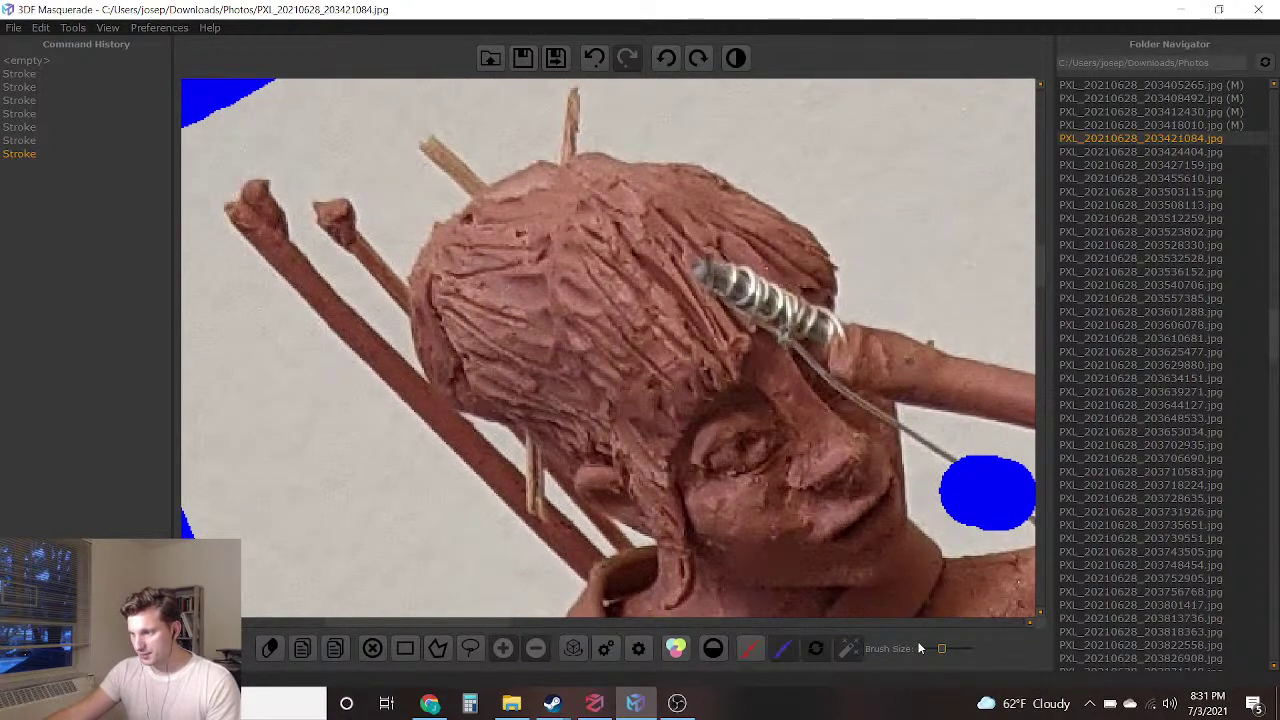
{"action": "middle_click_drag", "start_coordinate": [488, 148], "coordinate": [533, 238]}
{"action": "left_click_drag", "start_coordinate": [550, 215], "coordinate": [357, 100]}
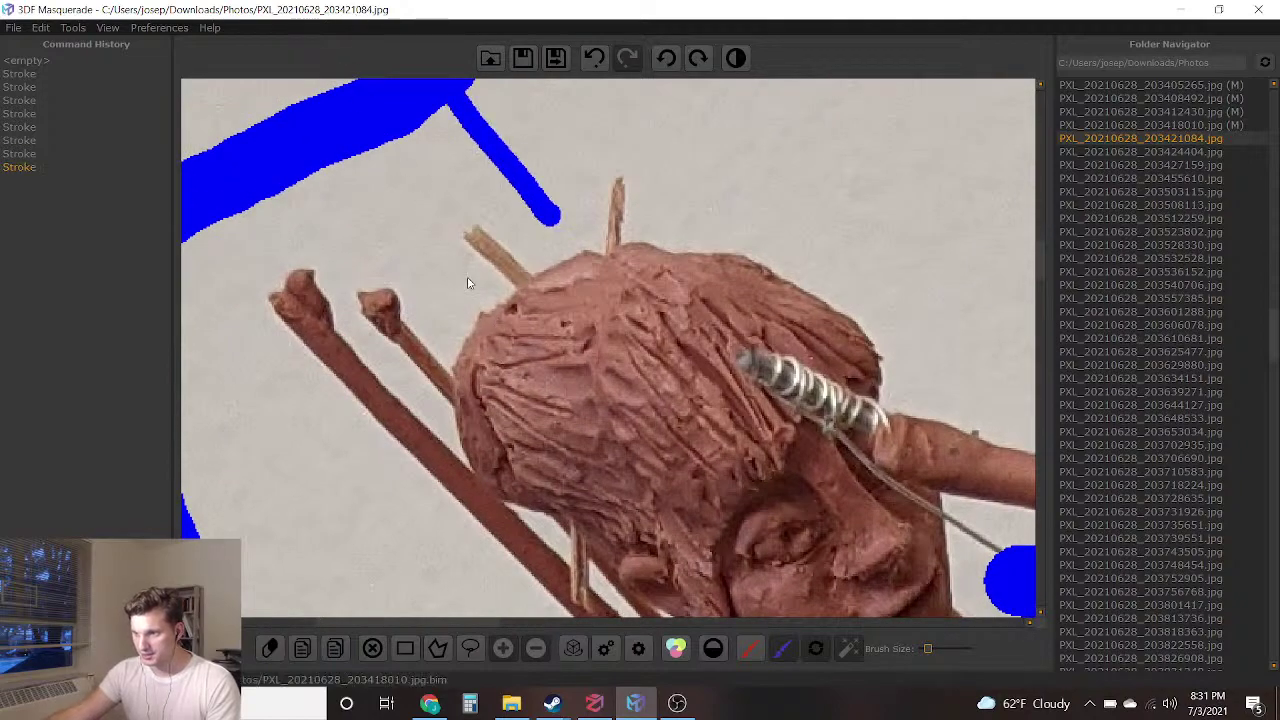
{"action": "left_click_drag", "start_coordinate": [467, 283], "coordinate": [357, 155]}
{"action": "left_click_drag", "start_coordinate": [392, 365], "coordinate": [405, 377]}
{"action": "middle_click_drag", "start_coordinate": [420, 408], "coordinate": [331, 190]}
{"action": "left_click_drag", "start_coordinate": [432, 437], "coordinate": [308, 330]}
{"action": "scroll", "coordinate": [480, 406], "scroll_direction": "up", "scroll_amount": 3}
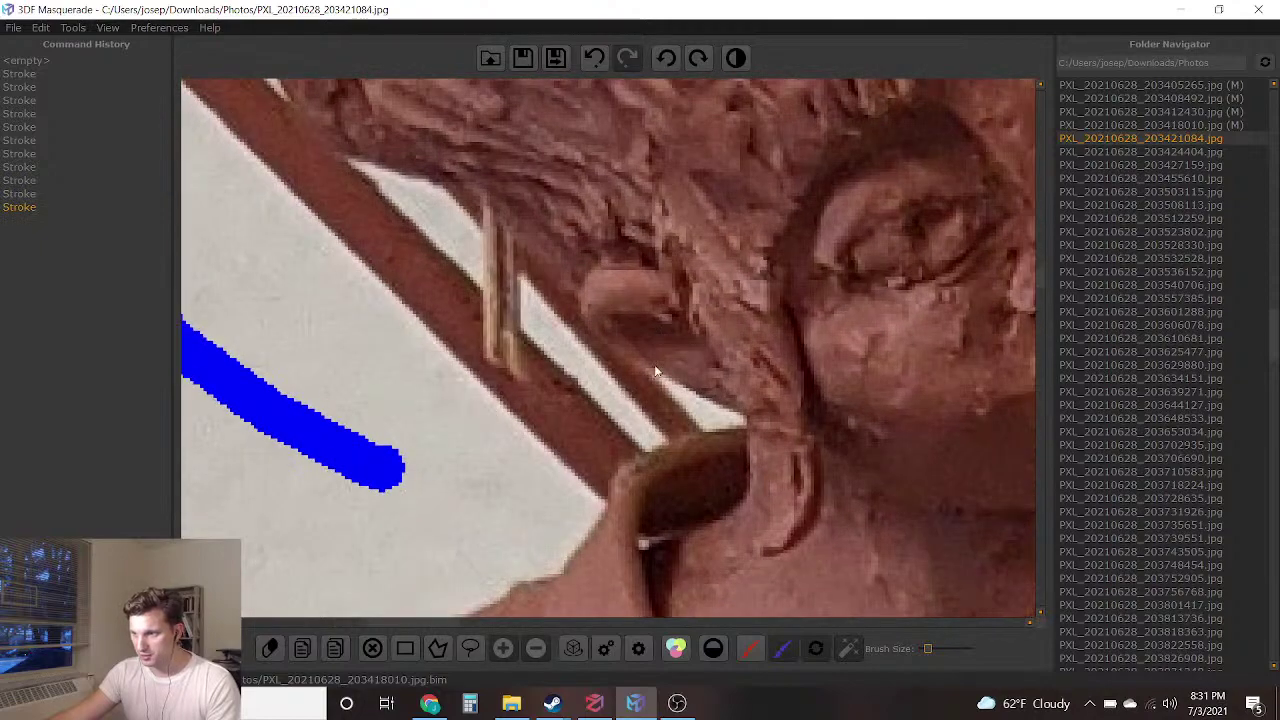
Reduce the brush size further and mark the small gaps between the arrows, hair and collar as background
{"action": "left_click_drag", "start_coordinate": [930, 649], "coordinate": [925, 648]}
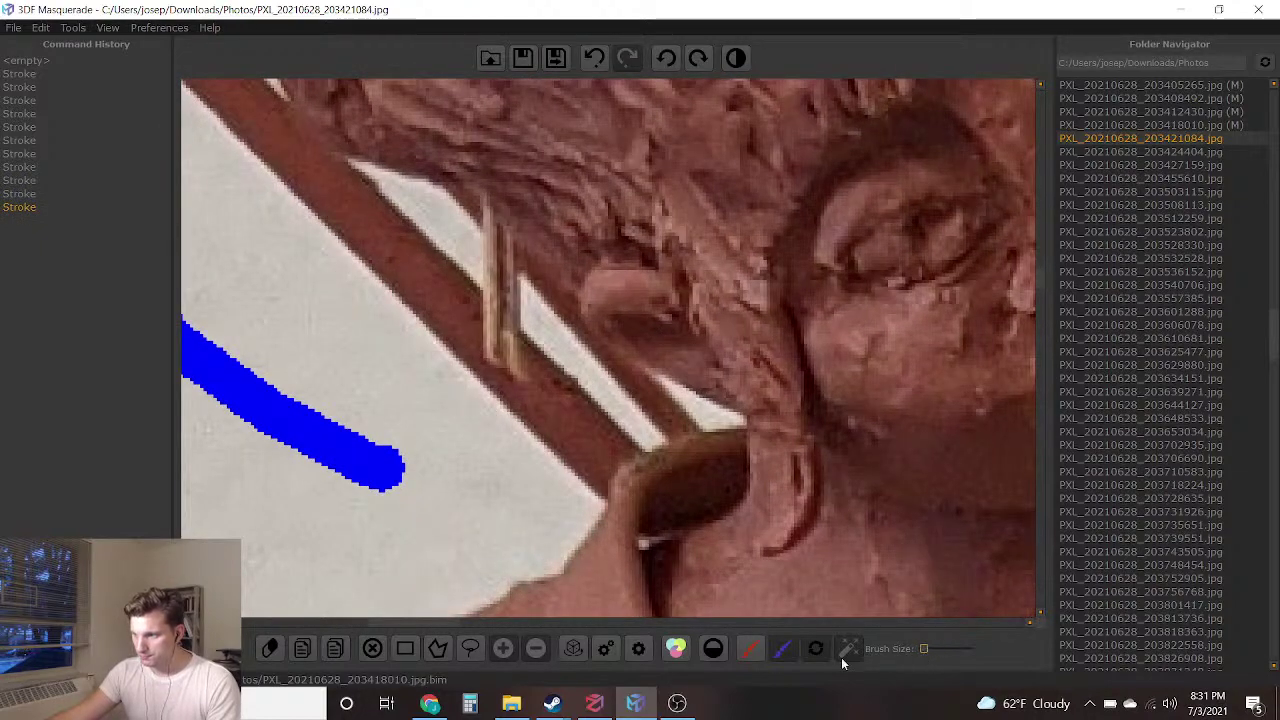
{"action": "scroll", "coordinate": [432, 260], "scroll_direction": "up", "scroll_amount": 1}
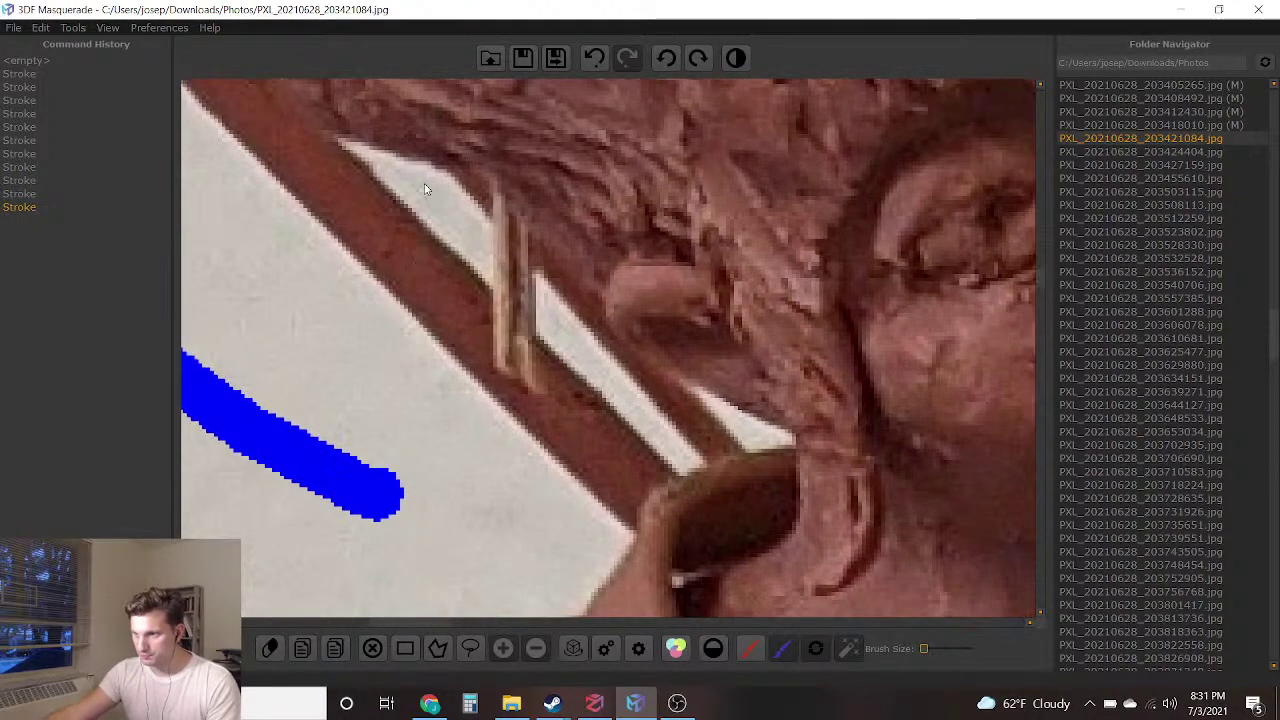
{"action": "left_click_drag", "start_coordinate": [437, 197], "coordinate": [477, 228]}
{"action": "left_click", "coordinate": [578, 346]}
{"action": "left_click", "coordinate": [615, 389]}
{"action": "left_click_drag", "start_coordinate": [753, 440], "coordinate": [761, 437]}
Paint a thin background stroke from the gap between the sleeve and the thigh outward past the back outline
{"action": "scroll", "coordinate": [754, 438], "scroll_direction": "down", "scroll_amount": 4}
{"action": "middle_click_drag", "start_coordinate": [750, 420], "coordinate": [400, 290]}
{"action": "scroll", "coordinate": [700, 315], "scroll_direction": "down", "scroll_amount": 3}
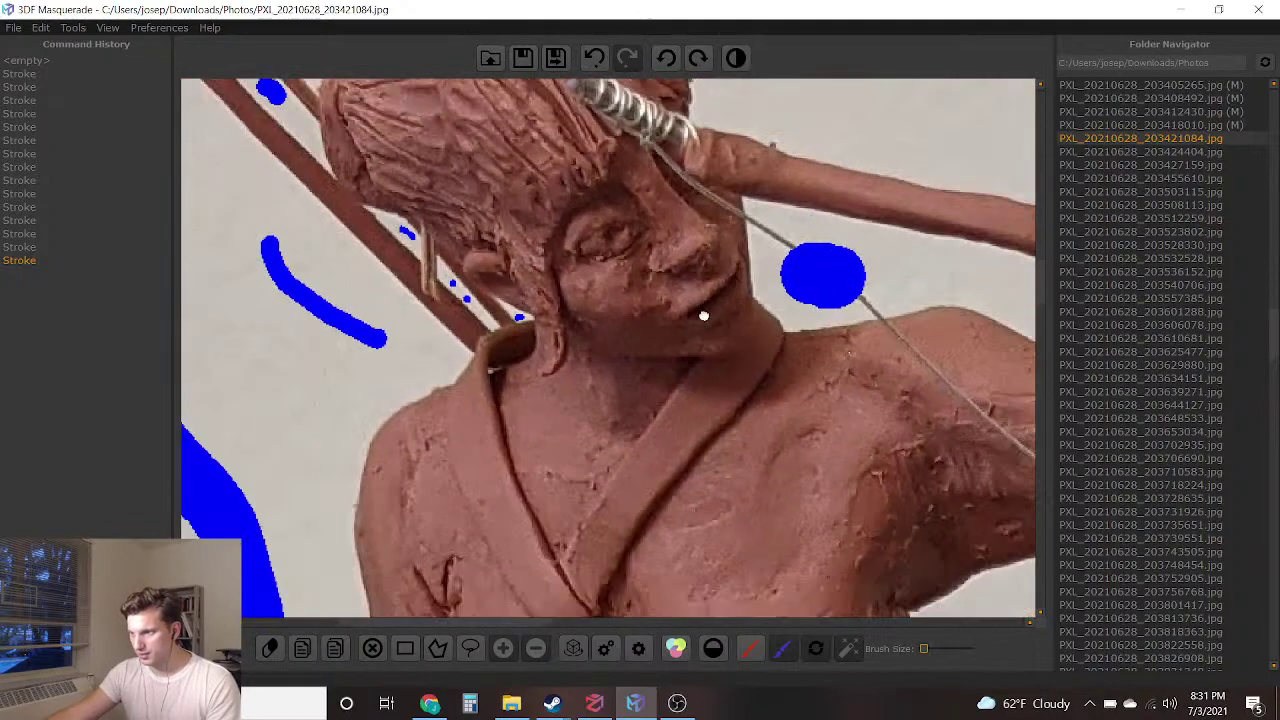
{"action": "middle_click_drag", "start_coordinate": [704, 316], "coordinate": [484, 255]}
{"action": "scroll", "coordinate": [625, 352], "scroll_direction": "down", "scroll_amount": 3}
{"action": "scroll", "coordinate": [517, 373], "scroll_direction": "down", "scroll_amount": 2}
{"action": "middle_click_drag", "start_coordinate": [511, 363], "coordinate": [518, 202]}
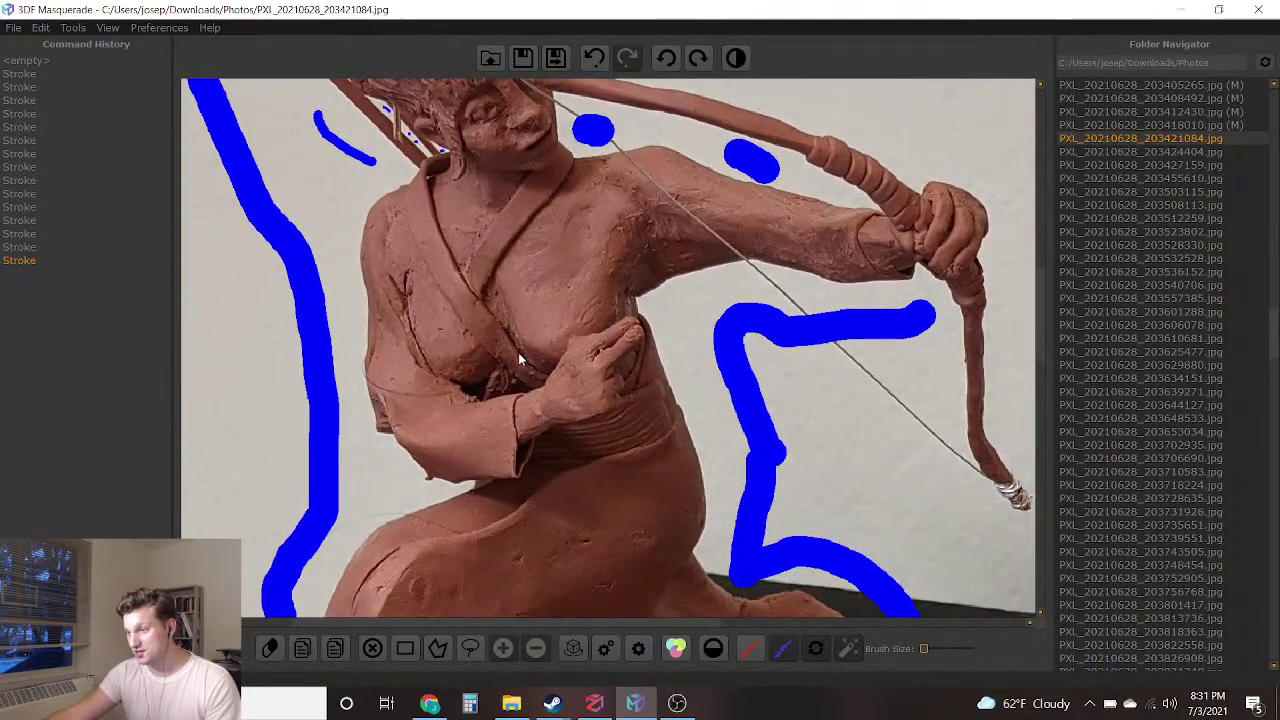
{"action": "scroll", "coordinate": [518, 352], "scroll_direction": "down", "scroll_amount": 2}
{"action": "scroll", "coordinate": [549, 435], "scroll_direction": "up", "scroll_amount": 5}
{"action": "mouse_move", "coordinate": [549, 435]}
{"action": "left_mouse_down"}
{"action": "mouse_move", "coordinate": [520, 447]}
{"action": "mouse_move", "coordinate": [224, 420]}
{"action": "left_mouse_up"}
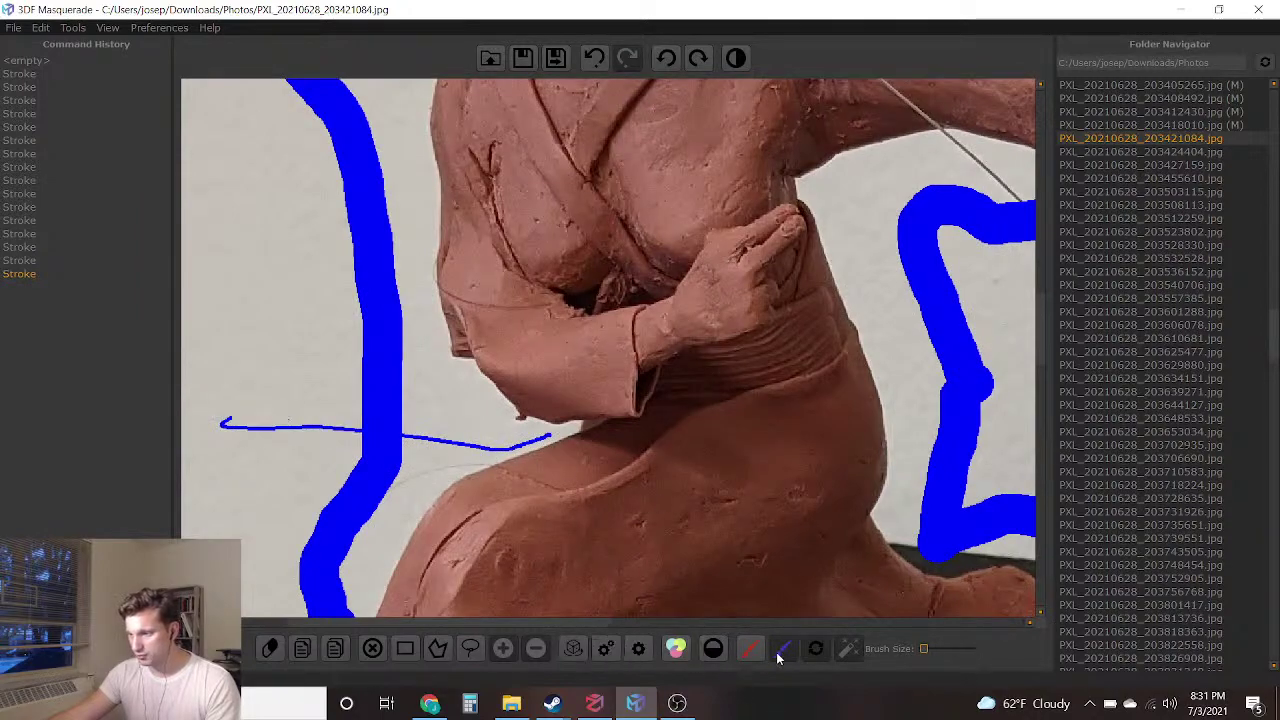
Enlarge the brush and paint a foreground stroke from the archer's head down through the torso to the skirt to compute the silhouette
{"action": "left_click", "coordinate": [956, 651]}
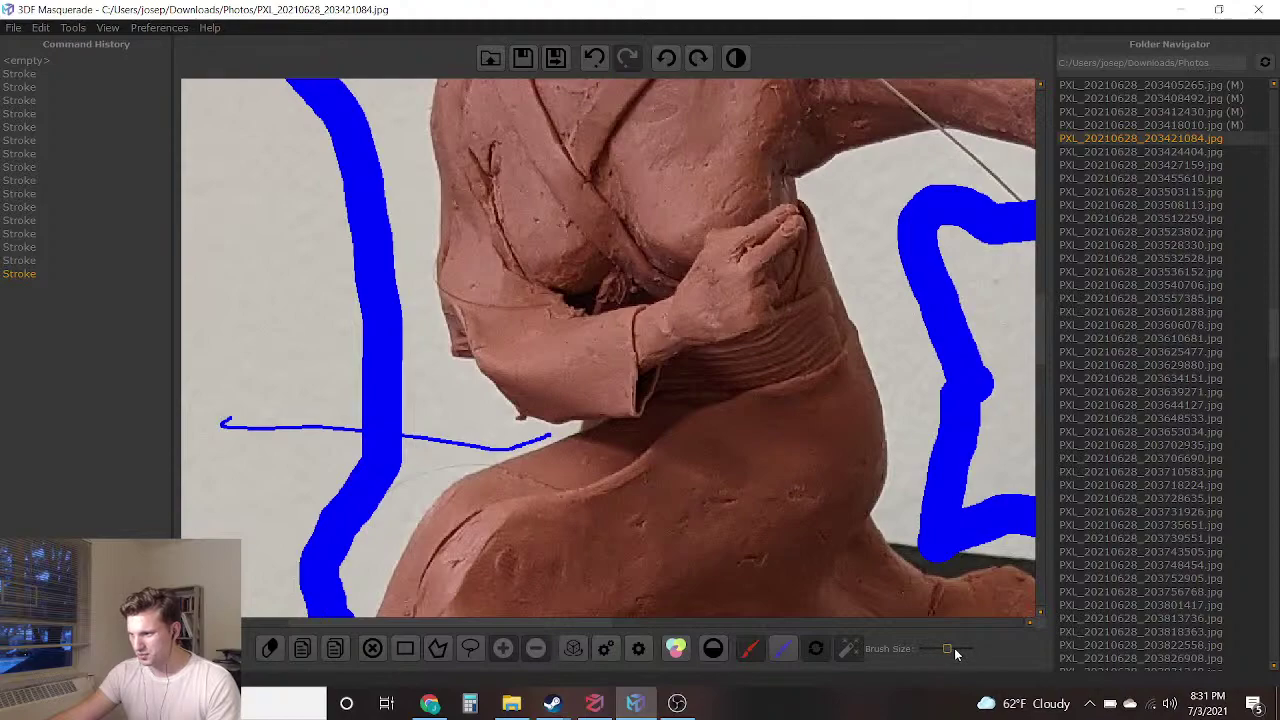
{"action": "scroll", "coordinate": [657, 449], "scroll_direction": "down", "scroll_amount": 5}
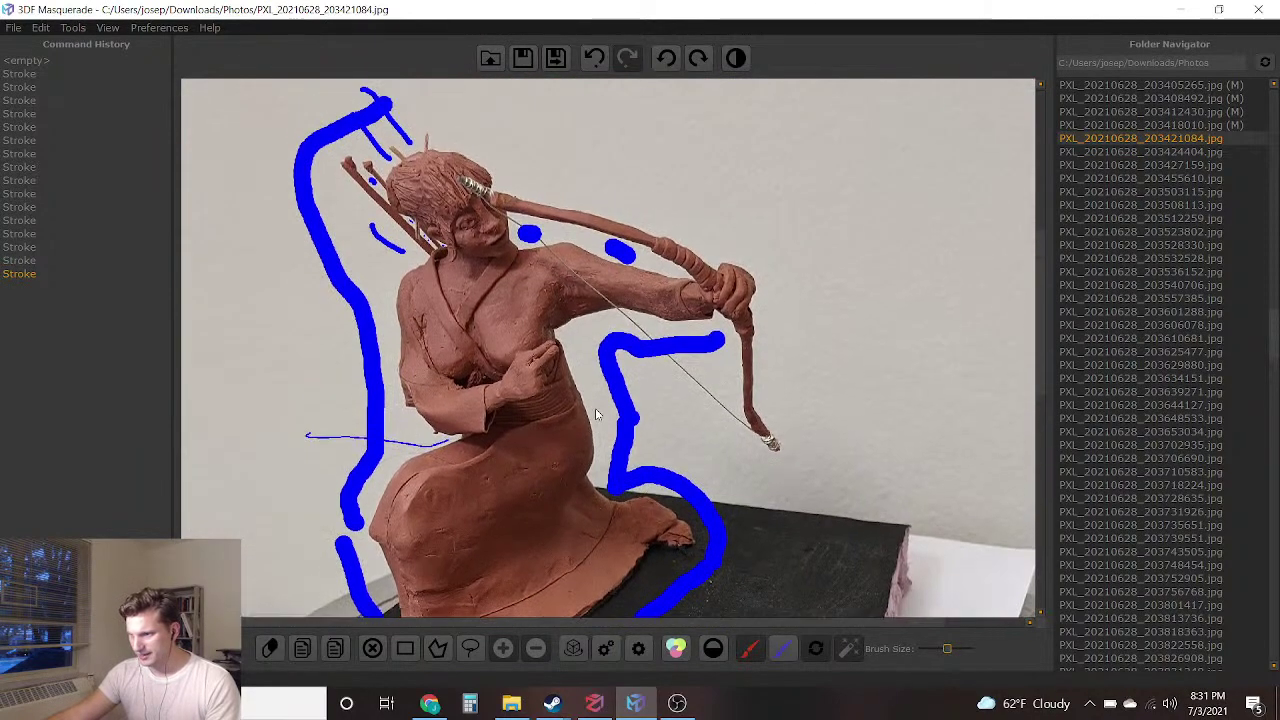
{"action": "mouse_move", "coordinate": [458, 188]}
{"action": "left_mouse_down"}
{"action": "mouse_move", "coordinate": [504, 538]}
{"action": "mouse_move", "coordinate": [472, 584]}
{"action": "left_mouse_up"}
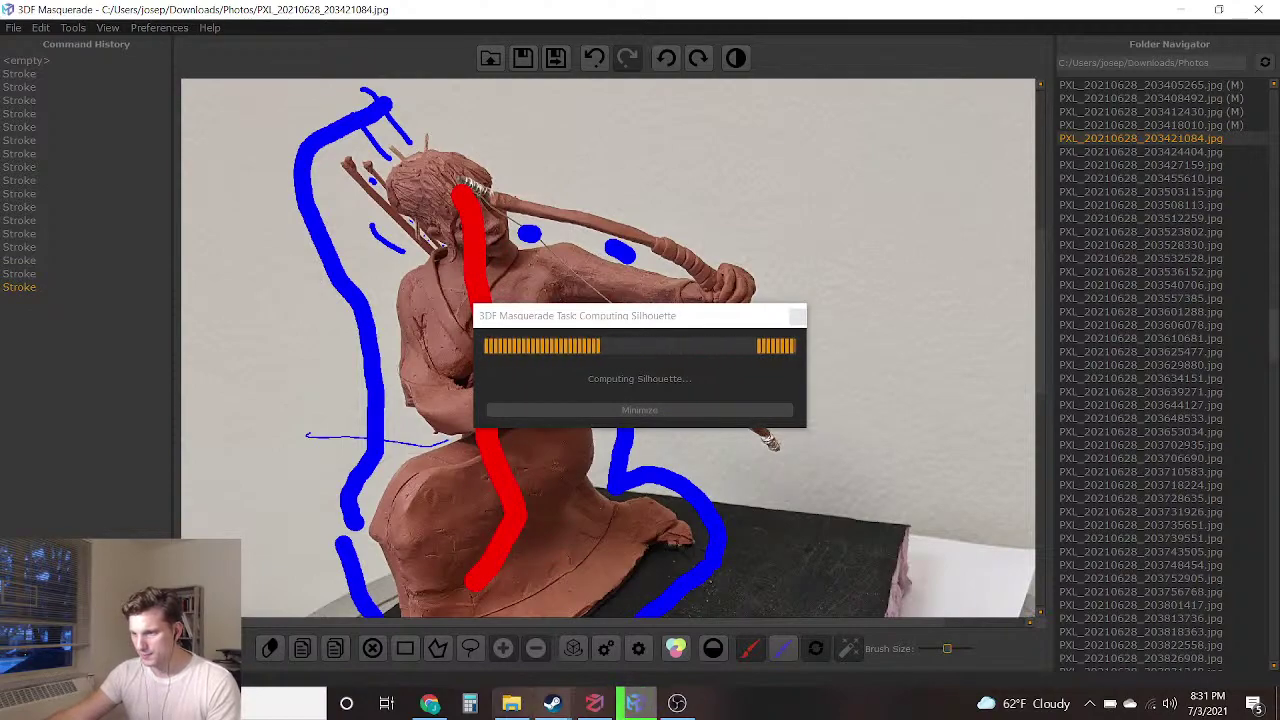
Check the YouTube Studio livestream dashboard in Chrome and return to 3DF Masquerade
{"action": "left_click", "coordinate": [440, 705]}
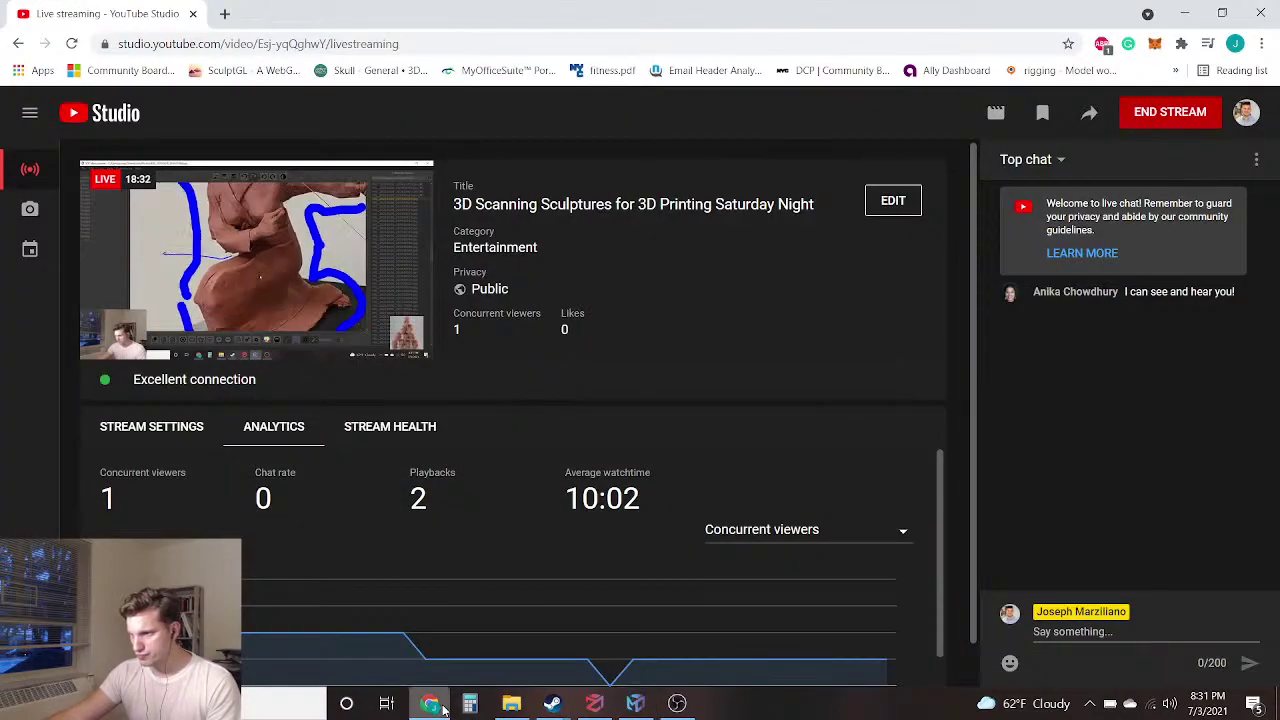
{"action": "left_click", "coordinate": [635, 705]}
Check the computed silhouette around the head and arrows, save the mask and advance to photo PXL_20210628_203424404.jpg
{"action": "middle_click_drag", "start_coordinate": [570, 500], "coordinate": [610, 428]}
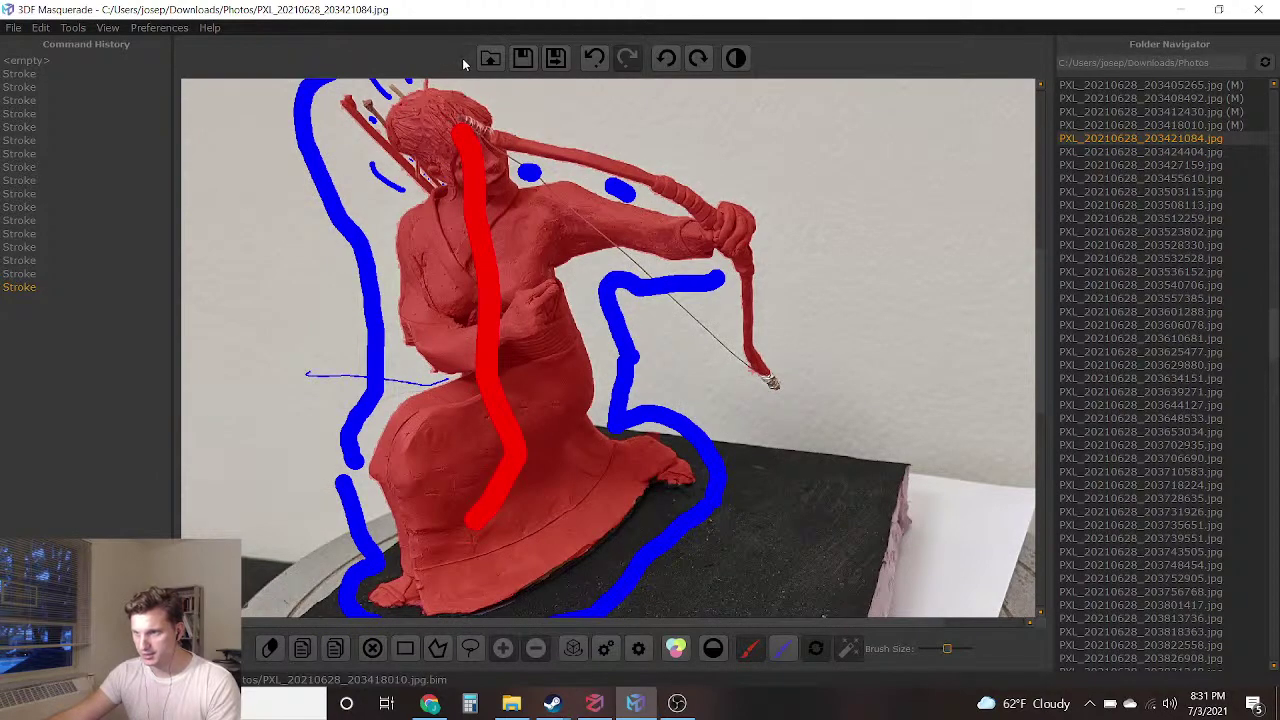
{"action": "scroll", "coordinate": [430, 140], "scroll_direction": "up", "scroll_amount": 5}
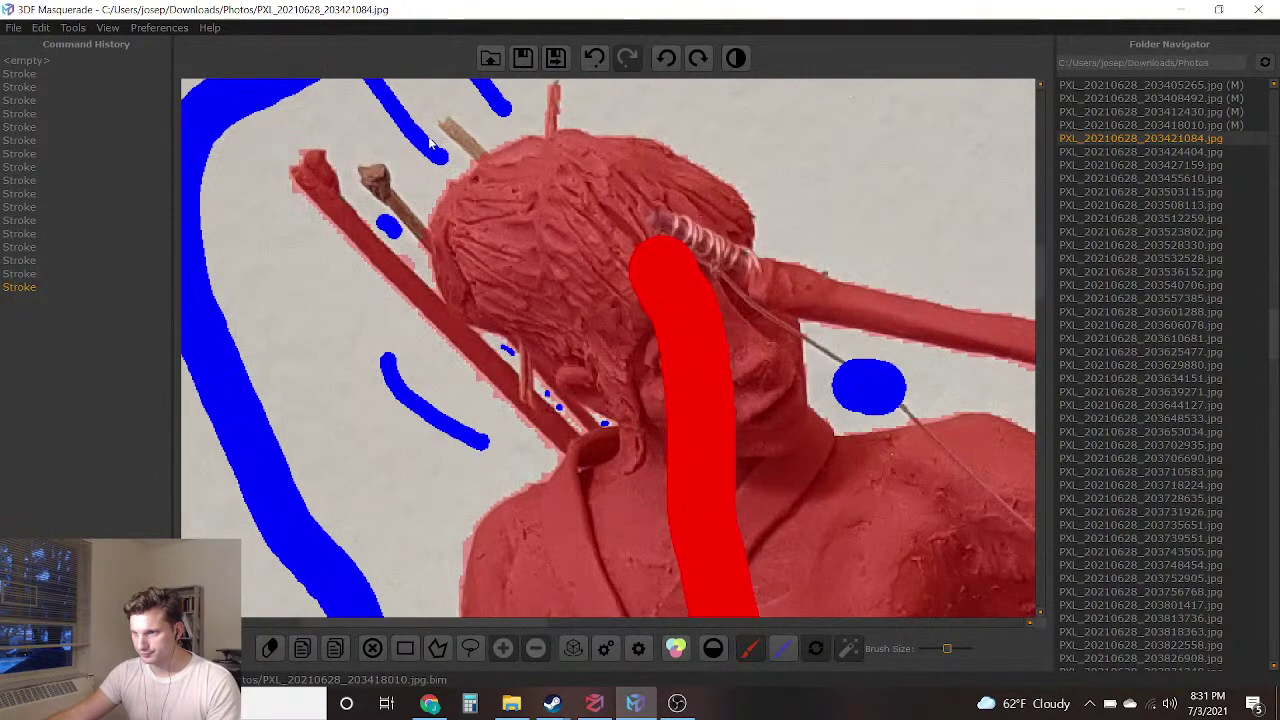
{"action": "middle_click_drag", "start_coordinate": [430, 140], "coordinate": [445, 178]}
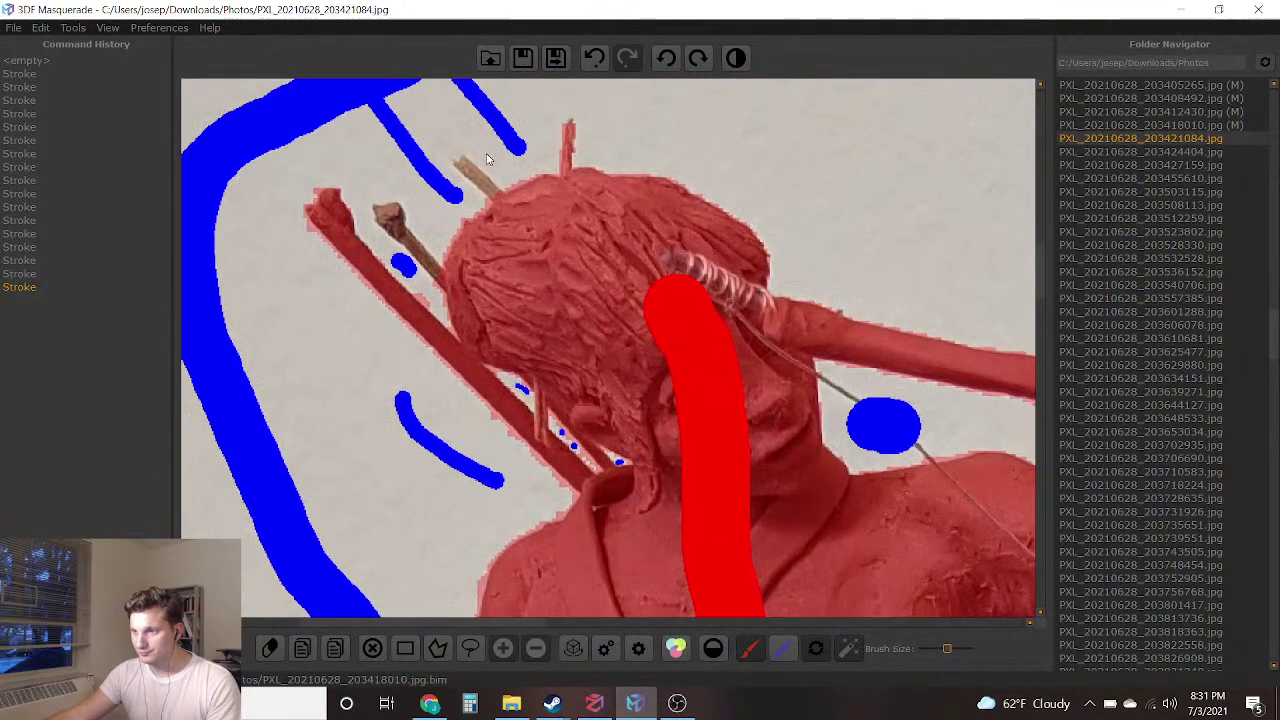
{"action": "left_click", "coordinate": [556, 58]}
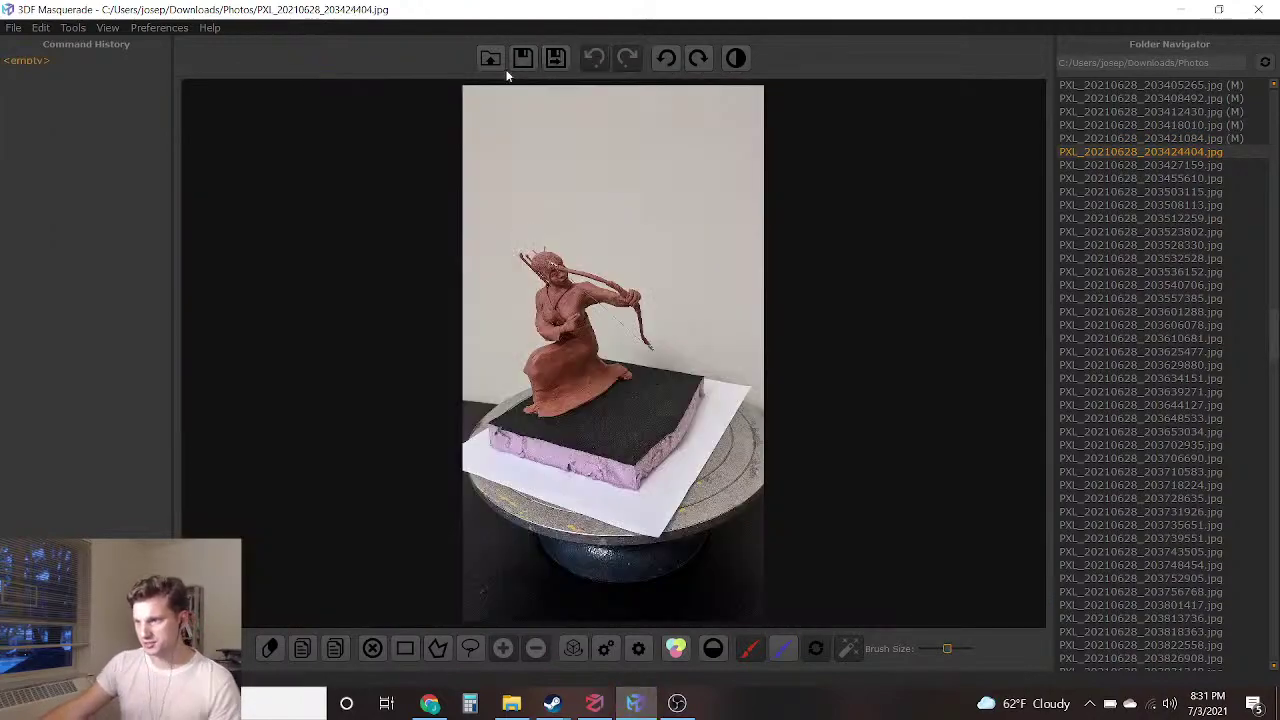
Mark the gap between the archer's face, bow and shoulder as background, undoing and repainting the dab
{"action": "scroll", "coordinate": [571, 294], "scroll_direction": "up", "scroll_amount": 4}
{"action": "scroll", "coordinate": [537, 267], "scroll_direction": "up", "scroll_amount": 5}
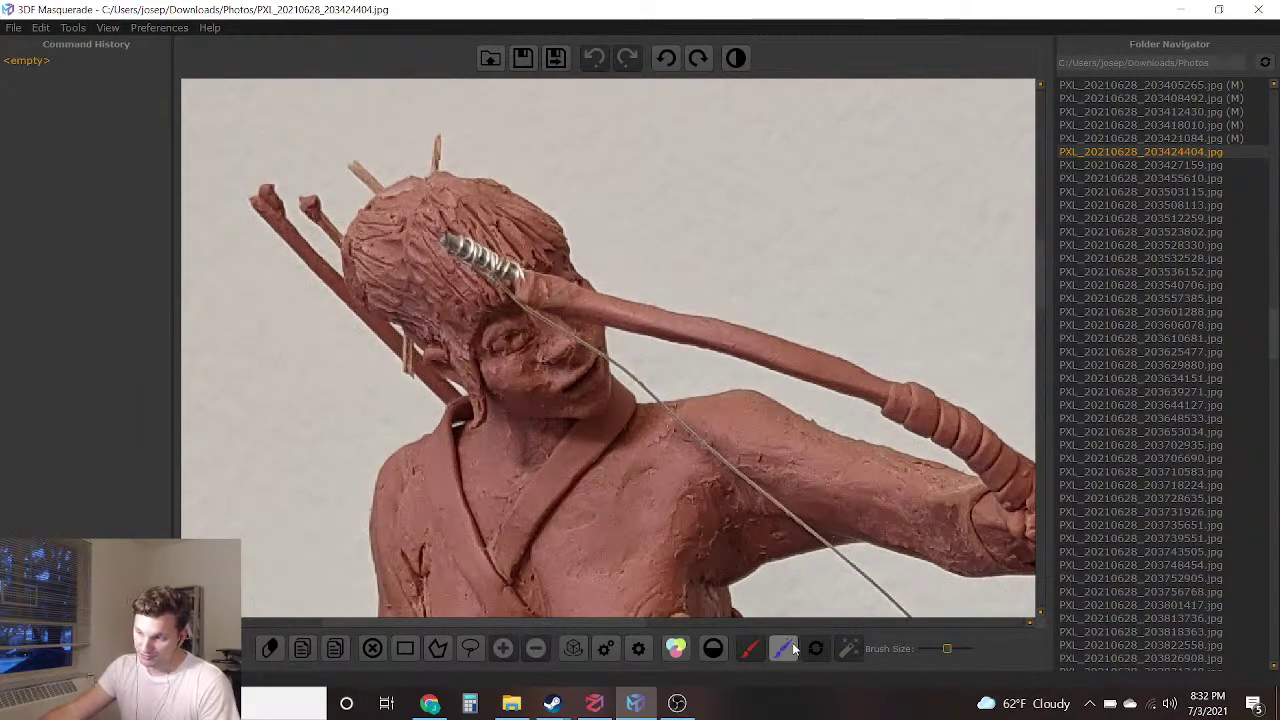
{"action": "left_click", "coordinate": [749, 648]}
{"action": "left_click", "coordinate": [645, 372]}
{"action": "left_click", "coordinate": [595, 57]}
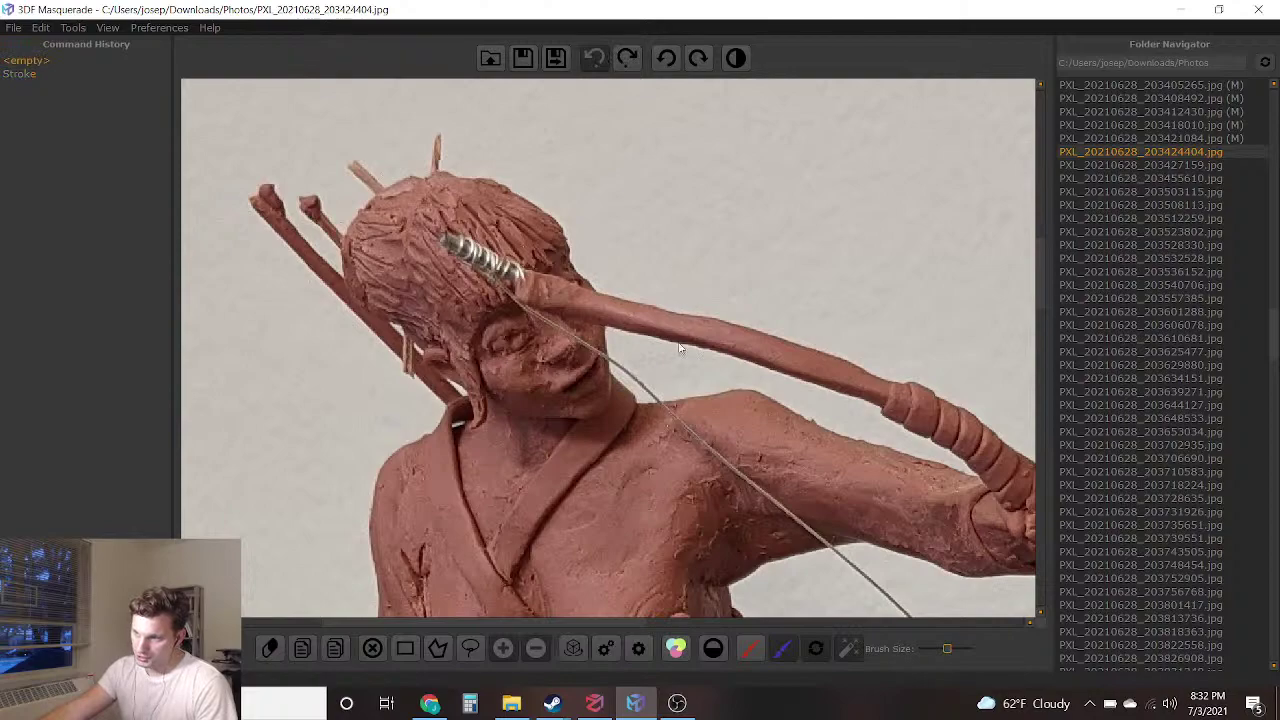
{"action": "left_click", "coordinate": [657, 370]}
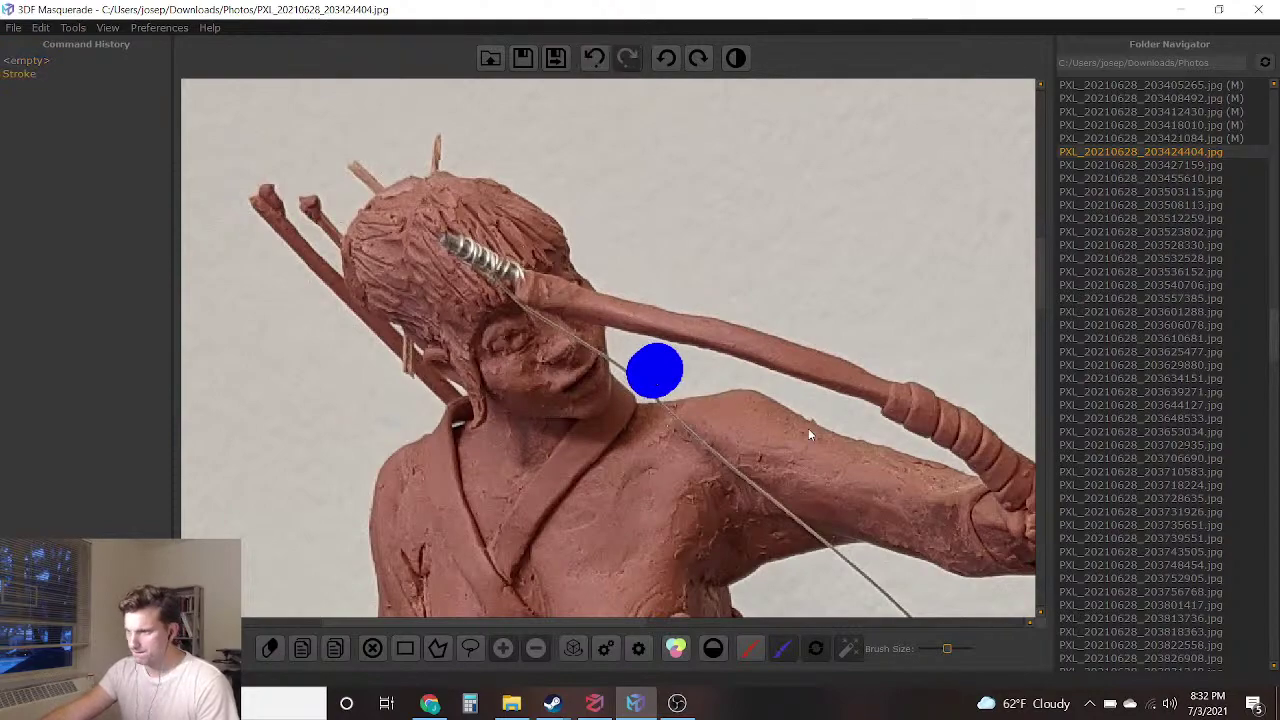
Paint background strokes around the arrows and head, and below the bow arm down beside the waist to the base
{"action": "mouse_move", "coordinate": [343, 402]}
{"action": "left_mouse_down"}
{"action": "mouse_move", "coordinate": [188, 210]}
{"action": "mouse_move", "coordinate": [205, 140]}
{"action": "mouse_move", "coordinate": [366, 90]}
{"action": "mouse_move", "coordinate": [500, 94]}
{"action": "mouse_move", "coordinate": [737, 229]}
{"action": "mouse_move", "coordinate": [745, 258]}
{"action": "left_mouse_up"}
{"action": "scroll", "coordinate": [289, 380], "scroll_direction": "down", "scroll_amount": 2}
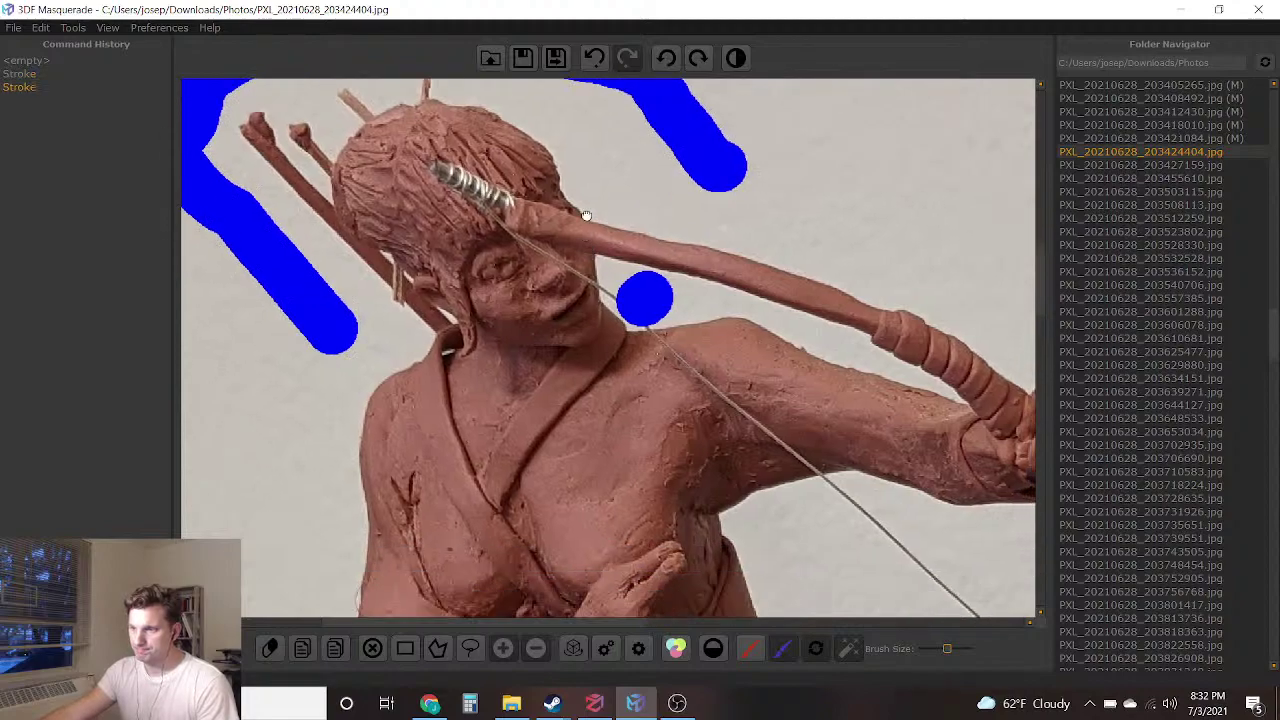
{"action": "middle_click_drag", "start_coordinate": [640, 458], "coordinate": [505, 246]}
{"action": "mouse_move", "coordinate": [905, 249]}
{"action": "left_mouse_down"}
{"action": "mouse_move", "coordinate": [729, 214]}
{"action": "mouse_move", "coordinate": [771, 443]}
{"action": "mouse_move", "coordinate": [729, 520]}
{"action": "mouse_move", "coordinate": [745, 545]}
{"action": "mouse_move", "coordinate": [841, 540]}
{"action": "mouse_move", "coordinate": [894, 557]}
{"action": "left_mouse_up"}
{"action": "scroll", "coordinate": [703, 349], "scroll_direction": "down", "scroll_amount": 3}
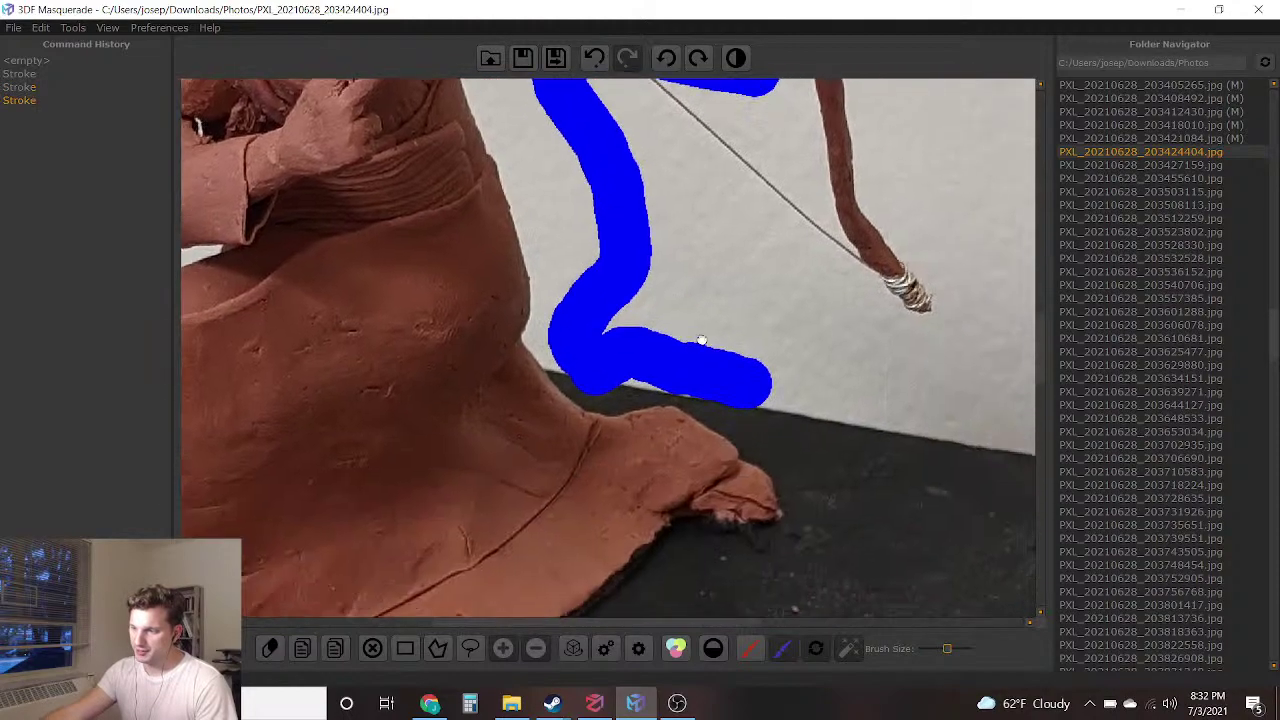
Paint background strokes around the skirt's base and up behind the archer's back to the arrows at the head
{"action": "mouse_move", "coordinate": [639, 210]}
{"action": "left_mouse_down"}
{"action": "mouse_move", "coordinate": [674, 257]}
{"action": "mouse_move", "coordinate": [669, 391]}
{"action": "mouse_move", "coordinate": [490, 500]}
{"action": "left_mouse_up"}
{"action": "middle_click_drag", "start_coordinate": [490, 500], "coordinate": [717, 443]}
{"action": "middle_click_drag", "start_coordinate": [331, 487], "coordinate": [601, 525]}
{"action": "mouse_move", "coordinate": [432, 439]}
{"action": "left_mouse_down"}
{"action": "mouse_move", "coordinate": [408, 401]}
{"action": "mouse_move", "coordinate": [357, 200]}
{"action": "mouse_move", "coordinate": [362, 168]}
{"action": "left_mouse_up"}
{"action": "right_click_drag", "start_coordinate": [362, 168], "coordinate": [434, 353]}
{"action": "mouse_move", "coordinate": [445, 352]}
{"action": "left_mouse_down"}
{"action": "mouse_move", "coordinate": [440, 318]}
{"action": "mouse_move", "coordinate": [563, 229]}
{"action": "left_mouse_up"}
{"action": "middle_click_drag", "start_coordinate": [563, 229], "coordinate": [603, 304]}
{"action": "left_click_drag", "start_coordinate": [604, 306], "coordinate": [525, 172]}
{"action": "middle_click_drag", "start_coordinate": [527, 174], "coordinate": [597, 371]}
{"action": "mouse_move", "coordinate": [571, 336]}
{"action": "left_mouse_down"}
{"action": "mouse_move", "coordinate": [573, 222]}
{"action": "mouse_move", "coordinate": [609, 153]}
{"action": "left_mouse_up"}
{"action": "middle_click_drag", "start_coordinate": [609, 153], "coordinate": [528, 277]}
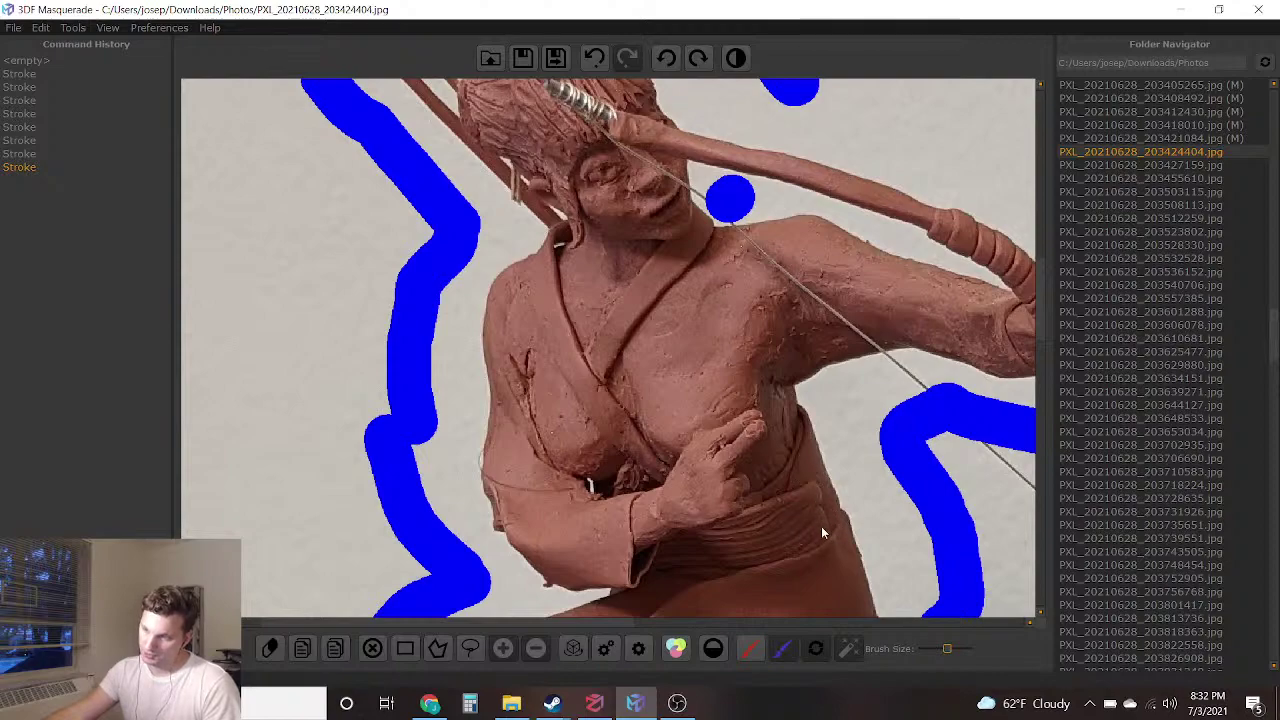
Paint a background stroke above the bow to past the hand, and a foreground stroke from the head down to the skirt
{"action": "mouse_move", "coordinate": [905, 400]}
{"action": "right_mouse_down"}
{"action": "mouse_move", "coordinate": [846, 429]}
{"action": "mouse_move", "coordinate": [581, 370]}
{"action": "right_mouse_up"}
{"action": "mouse_move", "coordinate": [474, 103]}
{"action": "left_mouse_down"}
{"action": "mouse_move", "coordinate": [655, 128]}
{"action": "mouse_move", "coordinate": [843, 250]}
{"action": "mouse_move", "coordinate": [905, 410]}
{"action": "left_mouse_up"}
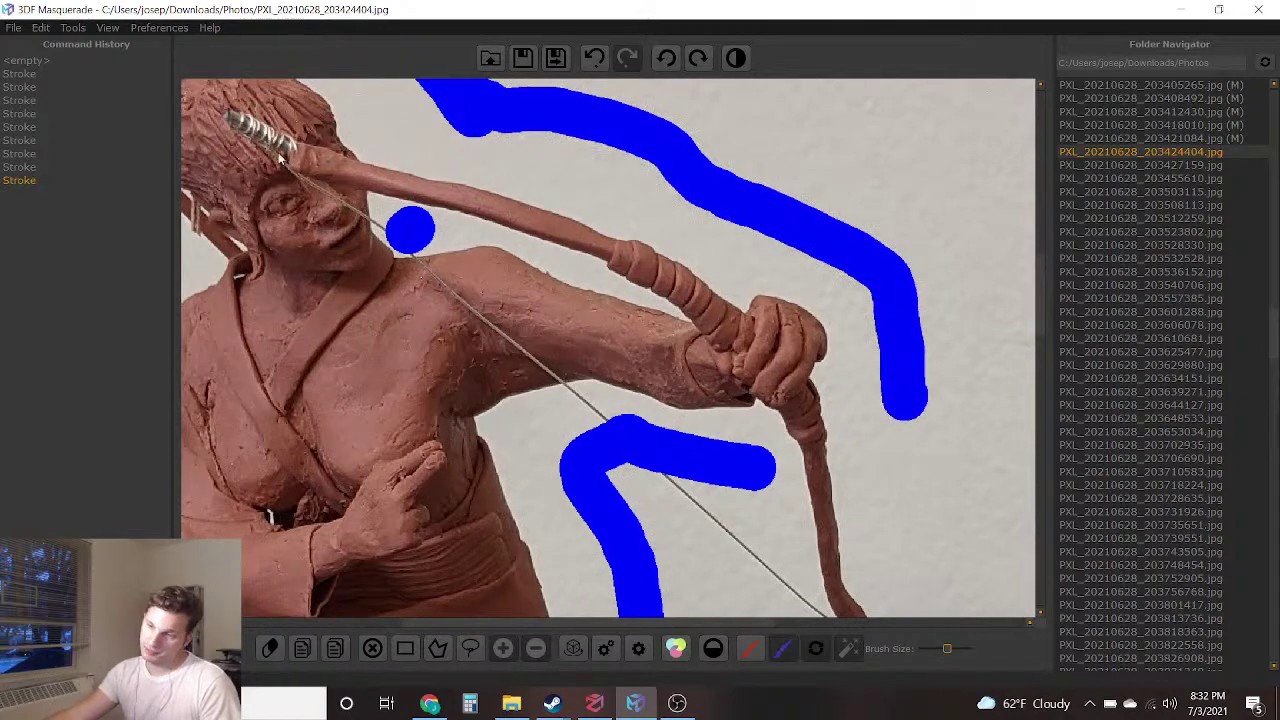
{"action": "right_click_drag", "start_coordinate": [330, 437], "coordinate": [376, 441]}
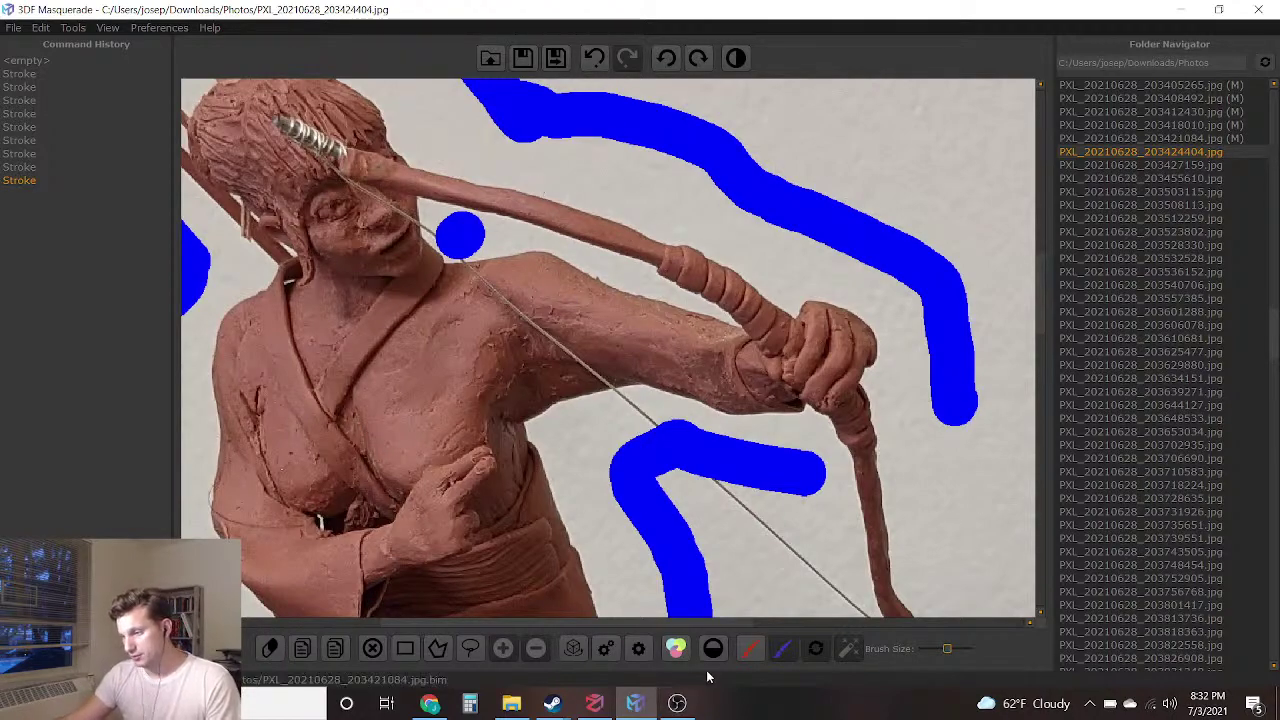
{"action": "scroll", "coordinate": [231, 497], "scroll_direction": "down", "scroll_amount": 5}
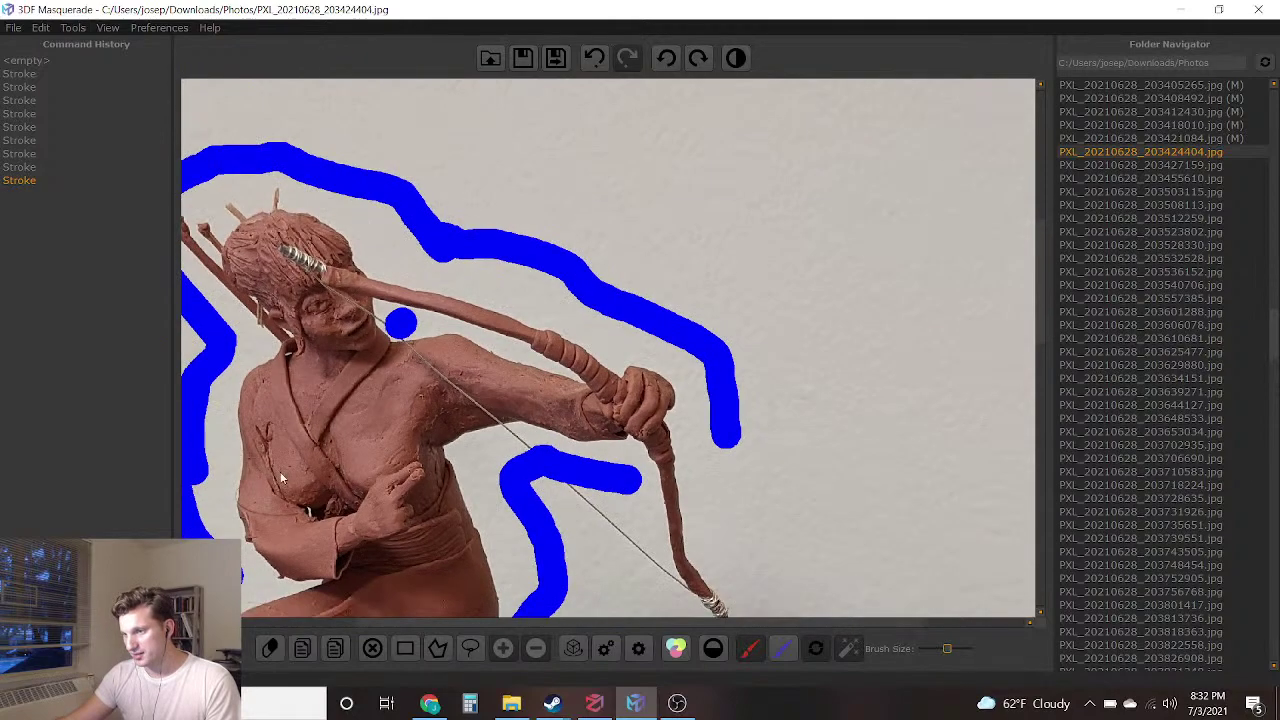
{"action": "mouse_move", "coordinate": [414, 112]}
{"action": "left_mouse_down"}
{"action": "mouse_move", "coordinate": [510, 350]}
{"action": "mouse_move", "coordinate": [488, 580]}
{"action": "left_mouse_up"}
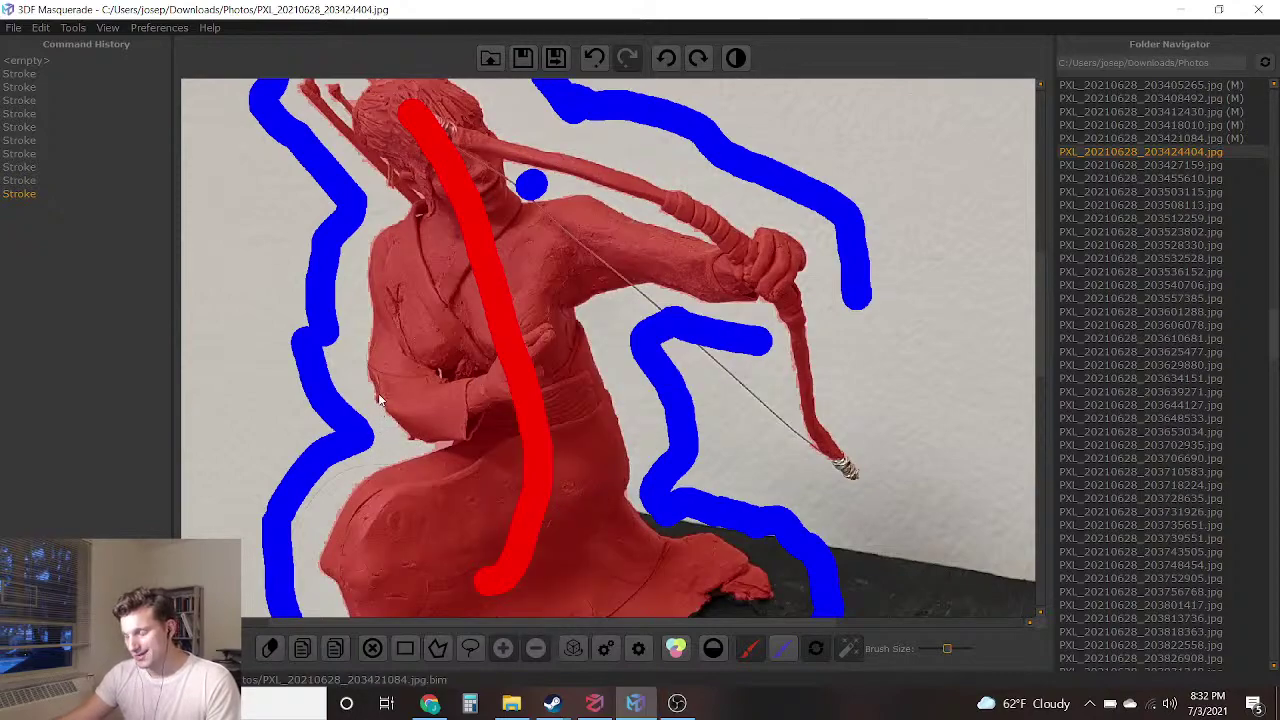
{"action": "scroll", "coordinate": [466, 449], "scroll_direction": "down", "scroll_amount": 4}
{"action": "scroll", "coordinate": [490, 423], "scroll_direction": "up", "scroll_amount": 2}
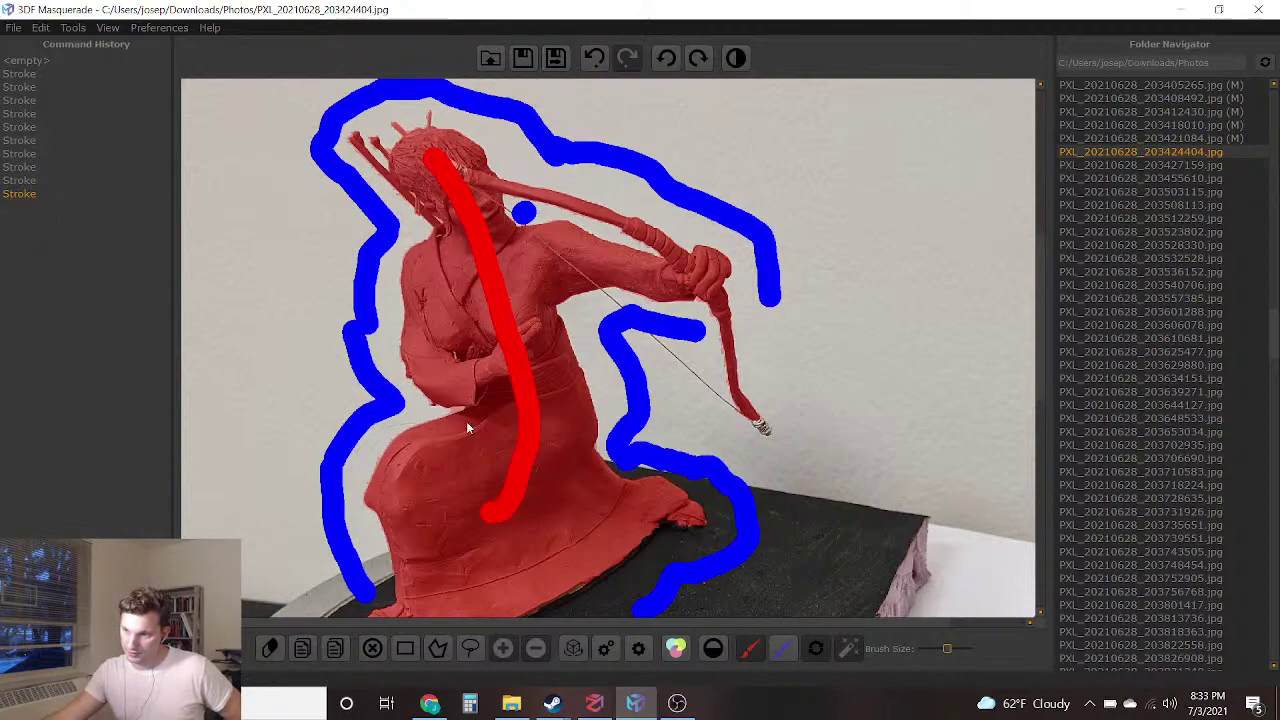
With a smaller brush, mark the narrow gap between the sleeve and the thigh as background
{"action": "scroll", "coordinate": [472, 431], "scroll_direction": "up", "scroll_amount": 2}
{"action": "scroll", "coordinate": [472, 431], "scroll_direction": "up", "scroll_amount": 5}
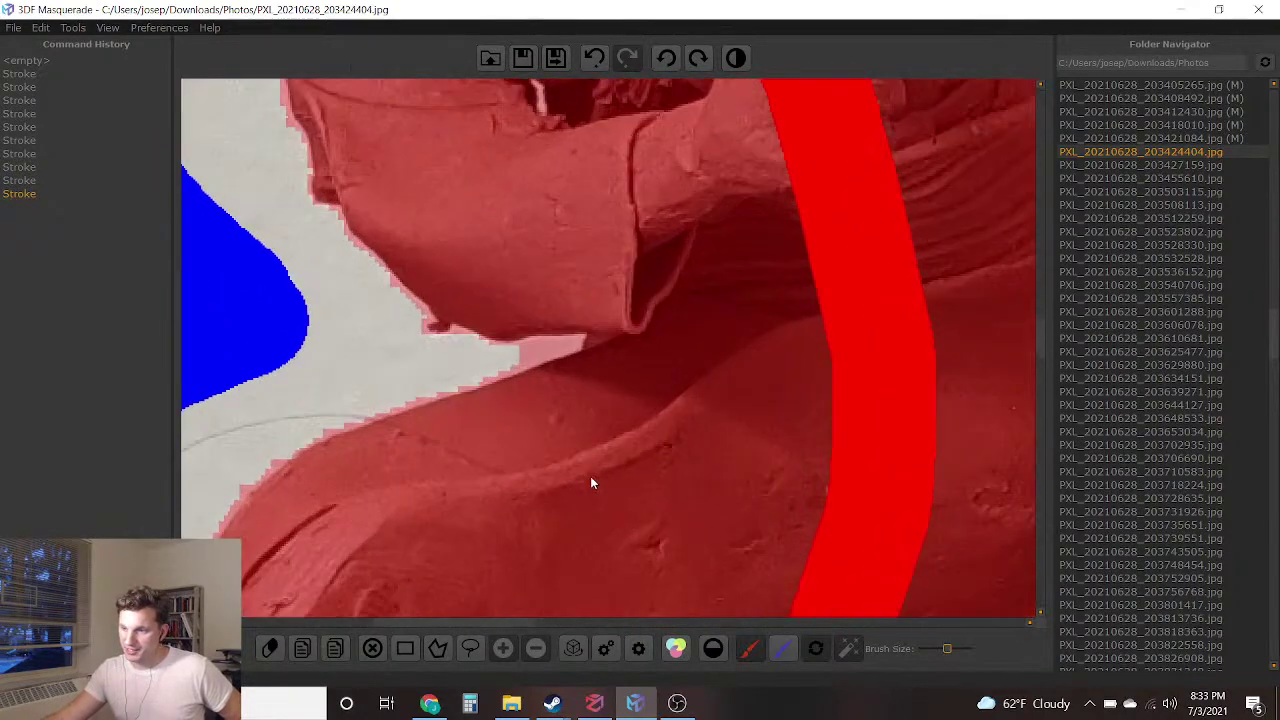
{"action": "middle_click_drag", "start_coordinate": [463, 386], "coordinate": [518, 454]}
{"action": "left_click", "coordinate": [783, 649]}
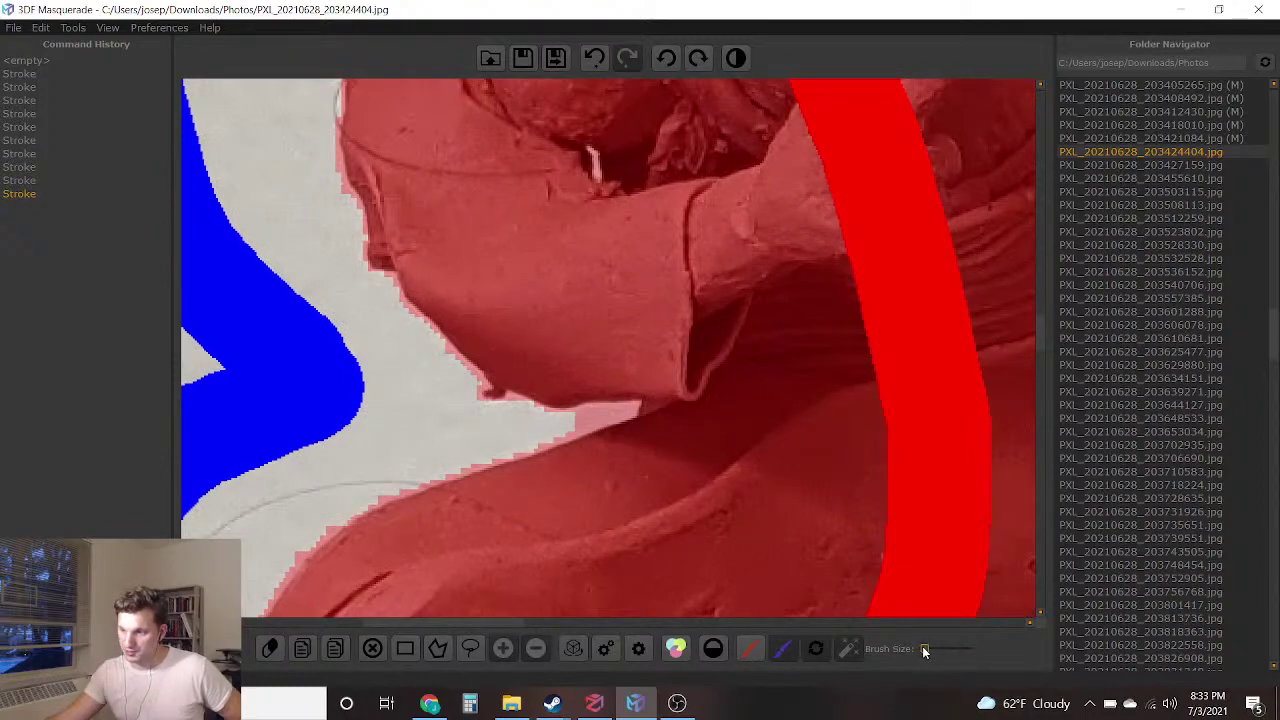
{"action": "scroll", "coordinate": [644, 428], "scroll_direction": "up", "scroll_amount": 2}
{"action": "mouse_move", "coordinate": [693, 430]}
{"action": "left_mouse_down"}
{"action": "mouse_move", "coordinate": [614, 429]}
{"action": "mouse_move", "coordinate": [538, 462]}
{"action": "left_mouse_up"}
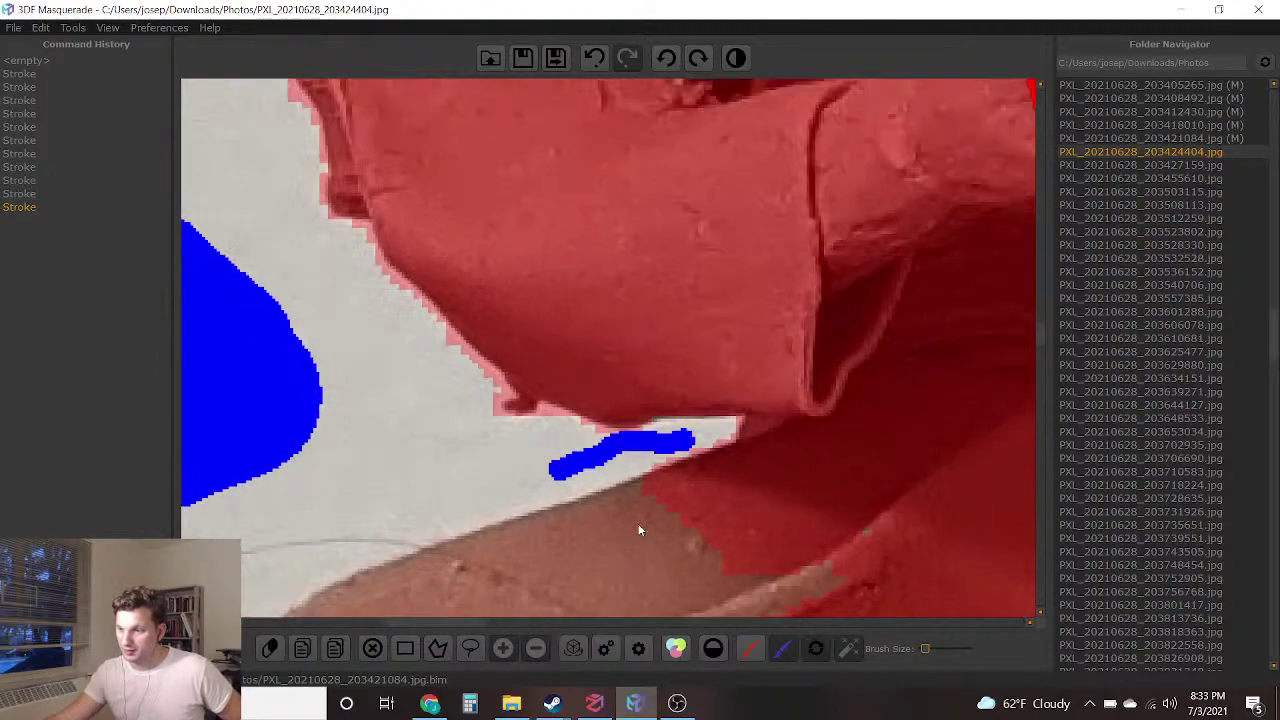
Paint a foreground stroke across the thigh below the sleeve to add the skirt back to the mask
{"action": "middle_click_drag", "start_coordinate": [638, 524], "coordinate": [656, 441]}
{"action": "mouse_move", "coordinate": [770, 443]}
{"action": "left_mouse_down"}
{"action": "mouse_move", "coordinate": [491, 569]}
{"action": "mouse_move", "coordinate": [768, 598]}
{"action": "left_mouse_up"}
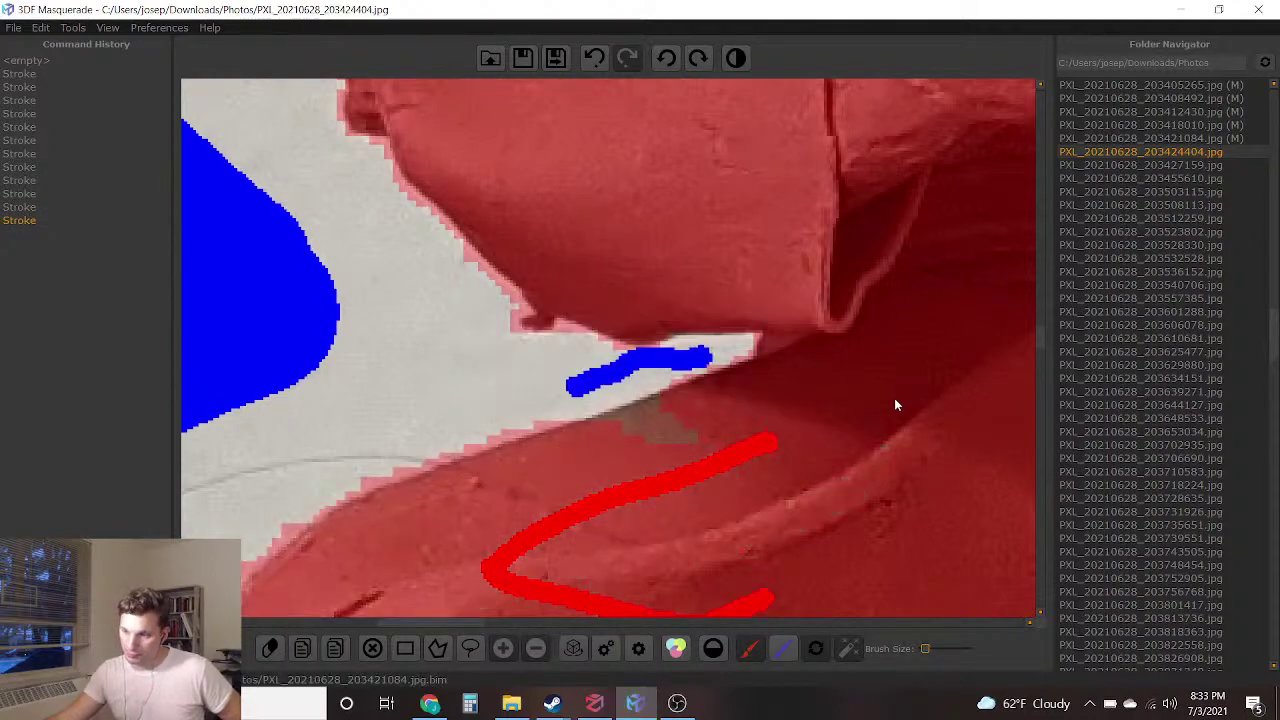
{"action": "scroll", "coordinate": [749, 426], "scroll_direction": "down", "scroll_amount": 3}
{"action": "middle_click_drag", "start_coordinate": [744, 373], "coordinate": [614, 459]}
{"action": "scroll", "coordinate": [675, 390], "scroll_direction": "down", "scroll_amount": 5}
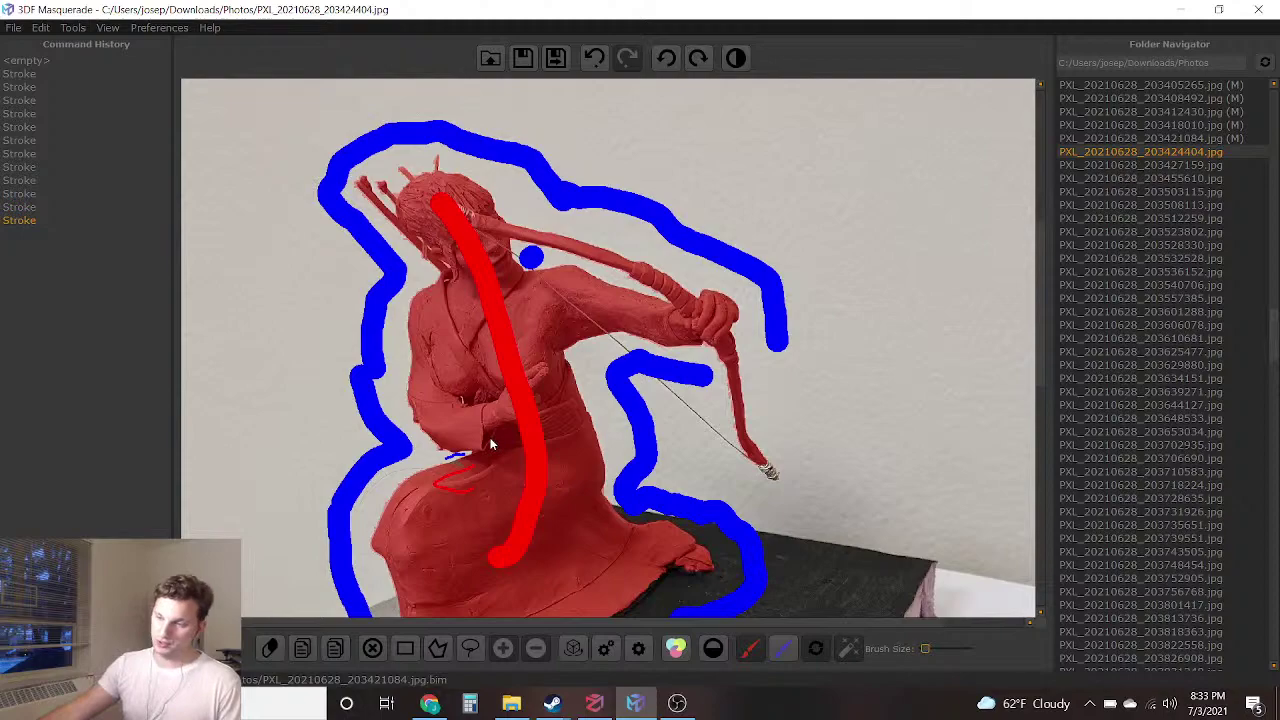
Check the whole silhouette, save the mask and advance to photo PXL_20210628_203427159.jpg
{"action": "middle_click_drag", "start_coordinate": [526, 416], "coordinate": [560, 90]}
{"action": "scroll", "coordinate": [577, 306], "scroll_direction": "down", "scroll_amount": 1}
{"action": "middle_click_drag", "start_coordinate": [577, 306], "coordinate": [555, 493]}
{"action": "middle_click_drag", "start_coordinate": [528, 229], "coordinate": [556, 364]}
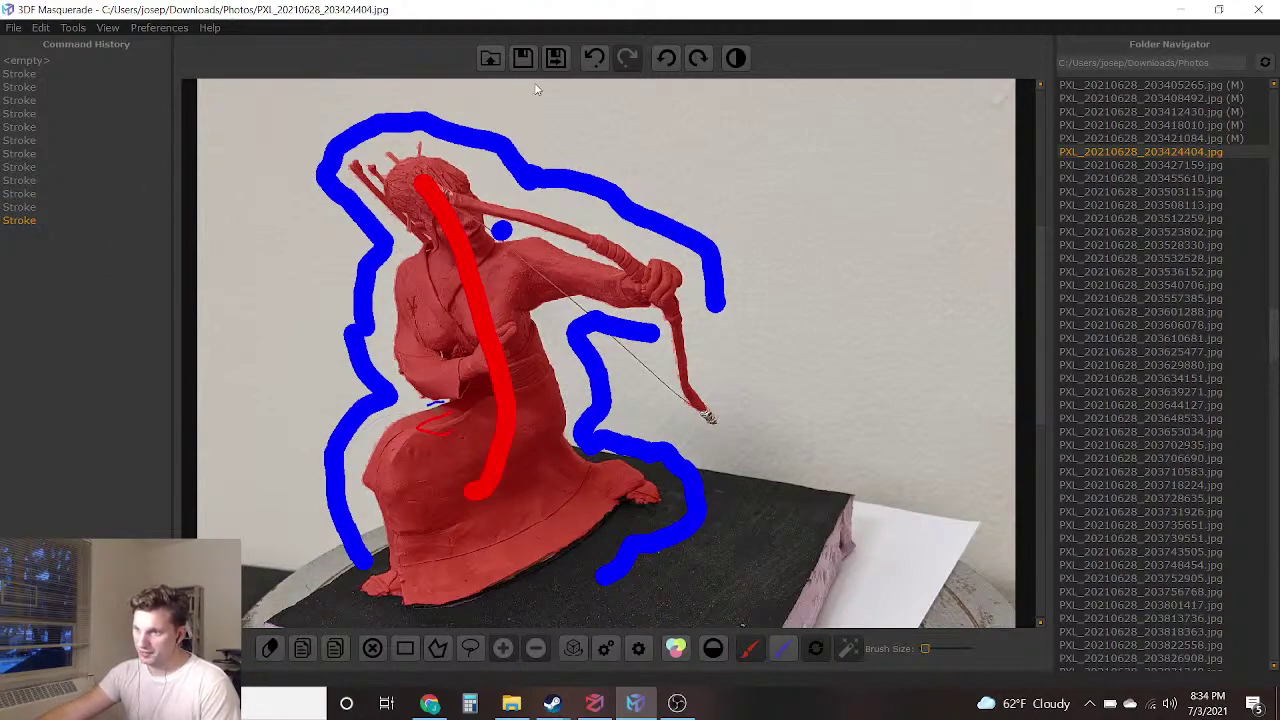
{"action": "left_click", "coordinate": [558, 60]}
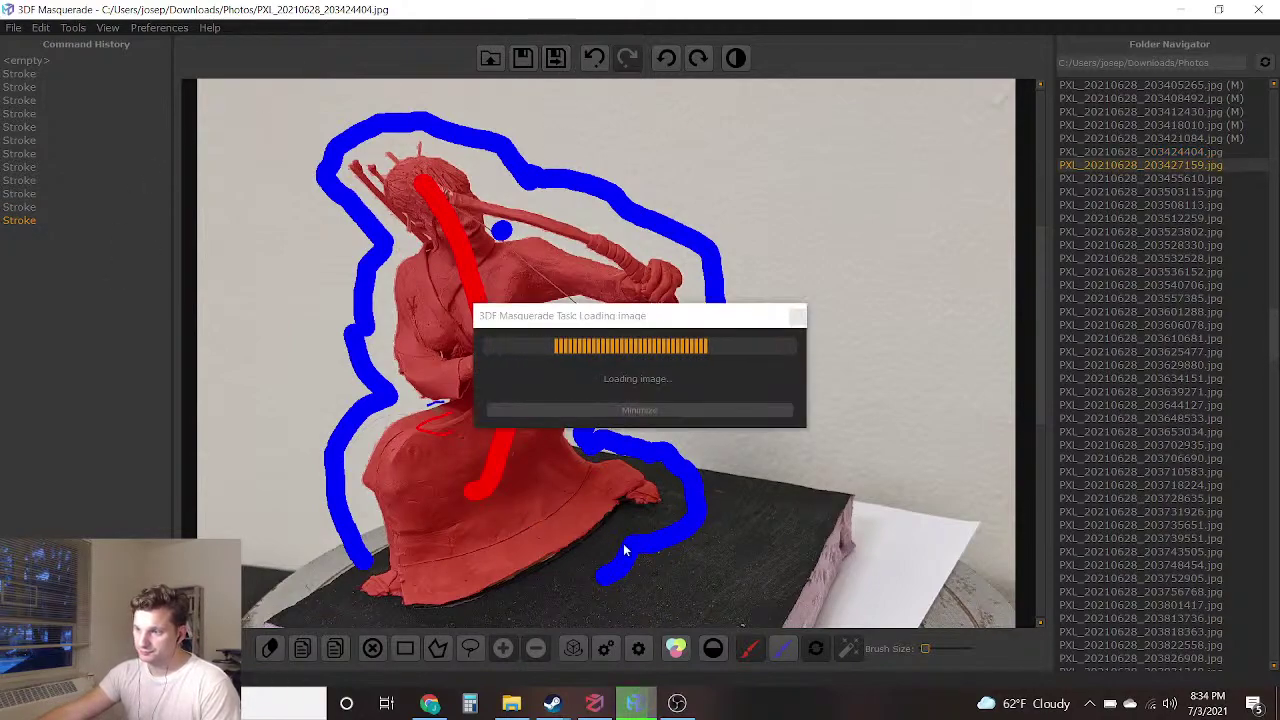
Mark the gap between face, bow and shoulder and the small gaps between the arrows and hair sticks as background
{"action": "scroll", "coordinate": [541, 281], "scroll_direction": "up", "scroll_amount": 6}
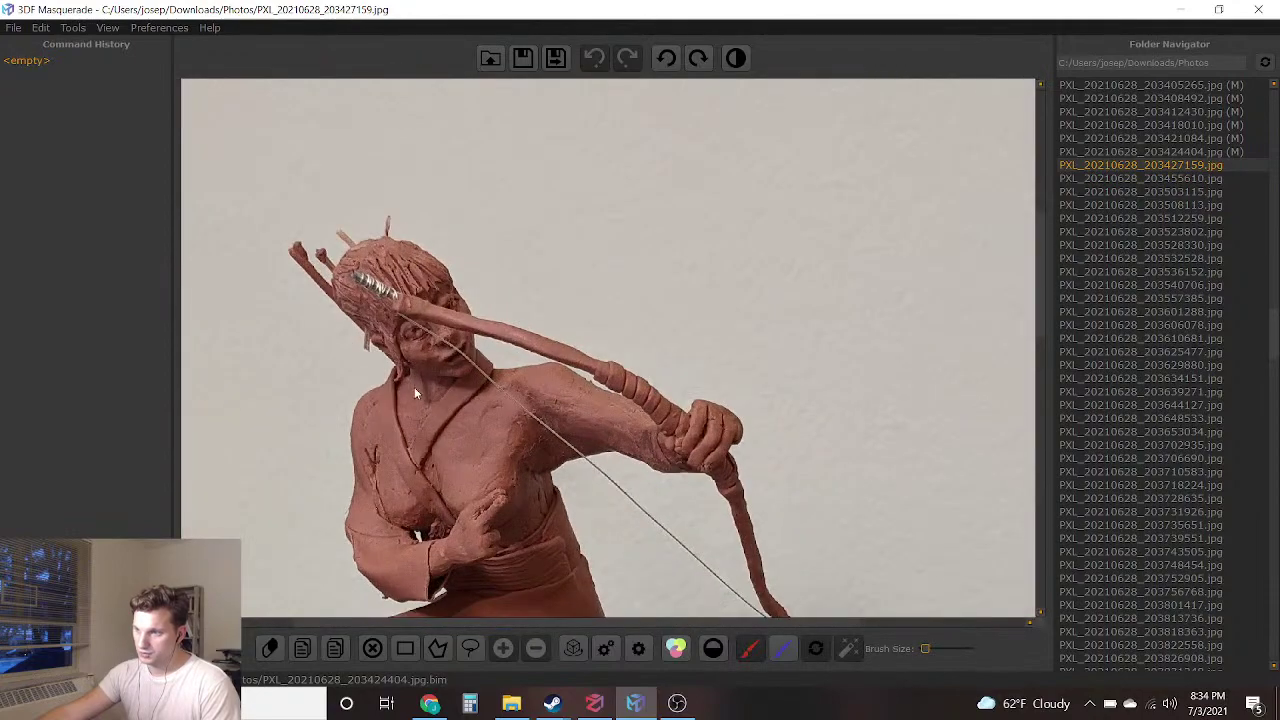
{"action": "left_click", "coordinate": [748, 648]}
{"action": "left_click_drag", "start_coordinate": [662, 267], "coordinate": [700, 280]}
{"action": "scroll", "coordinate": [571, 375], "scroll_direction": "down", "scroll_amount": 3}
{"action": "scroll", "coordinate": [430, 238], "scroll_direction": "up", "scroll_amount": 4}
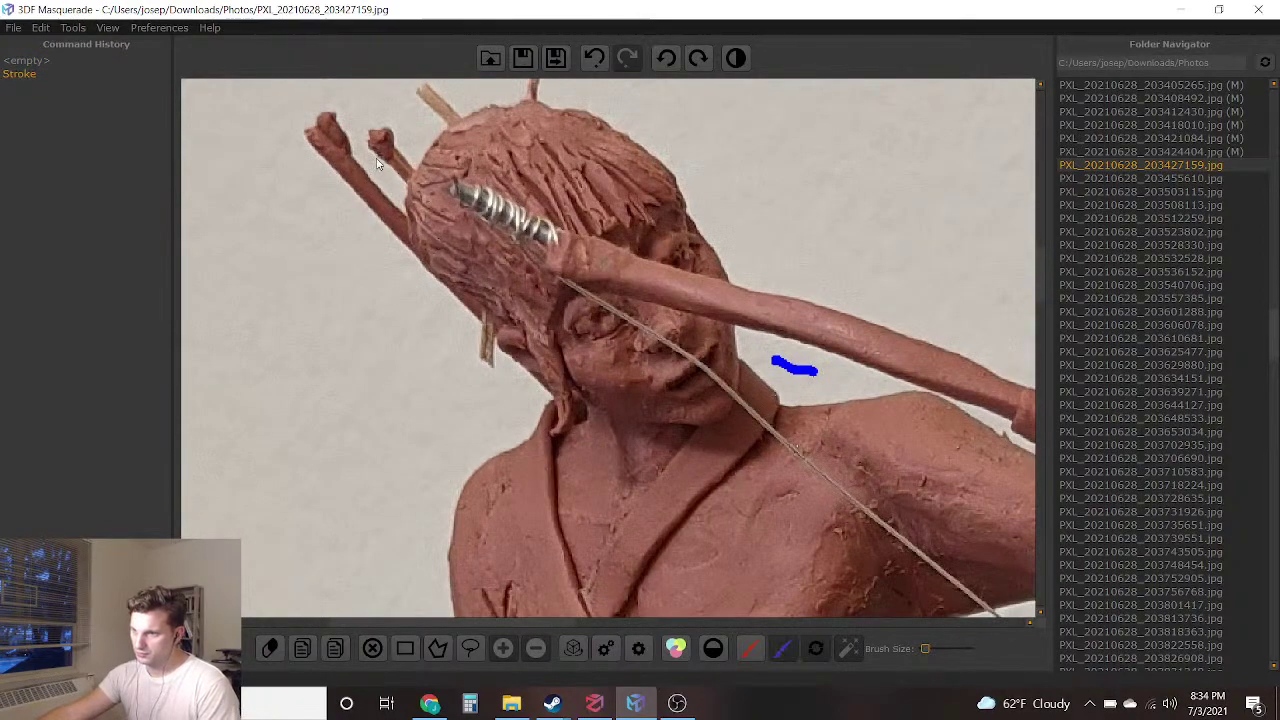
{"action": "left_click_drag", "start_coordinate": [385, 177], "coordinate": [392, 185]}
{"action": "left_click_drag", "start_coordinate": [418, 120], "coordinate": [496, 92]}
{"action": "scroll", "coordinate": [688, 364], "scroll_direction": "down", "scroll_amount": 1}
Dab background into the narrow gap between the bow grip and the extended arm
{"action": "middle_click_drag", "start_coordinate": [805, 424], "coordinate": [442, 189]}
{"action": "scroll", "coordinate": [563, 138], "scroll_direction": "up", "scroll_amount": 5}
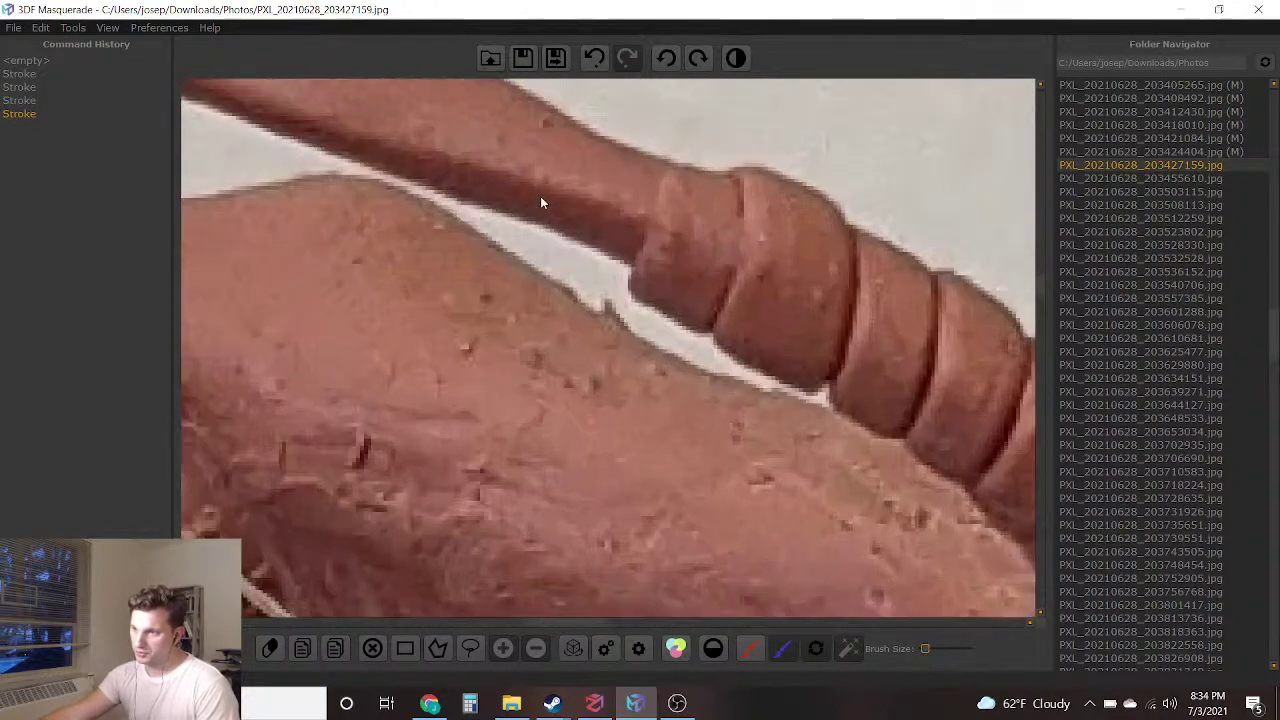
{"action": "scroll", "coordinate": [586, 180], "scroll_direction": "up", "scroll_amount": 3}
{"action": "scroll", "coordinate": [628, 346], "scroll_direction": "down", "scroll_amount": 4}
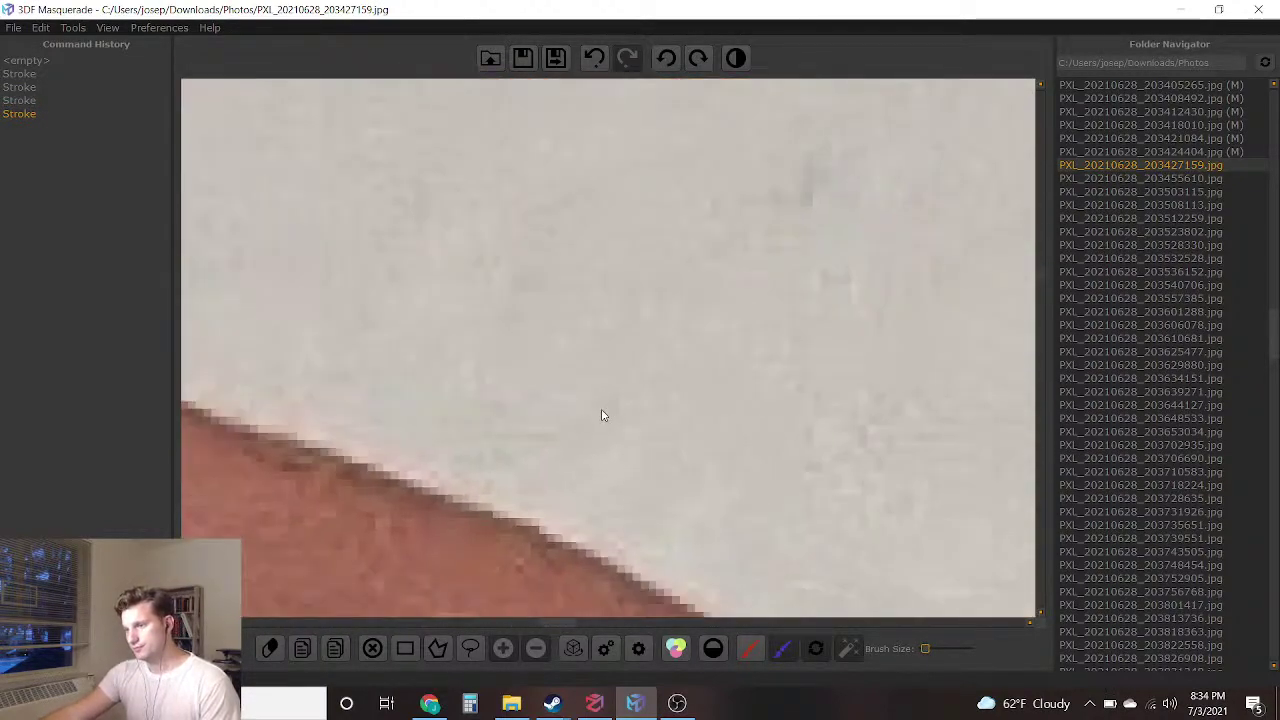
{"action": "scroll", "coordinate": [815, 424], "scroll_direction": "up", "scroll_amount": 3}
{"action": "scroll", "coordinate": [822, 412], "scroll_direction": "up", "scroll_amount": 2}
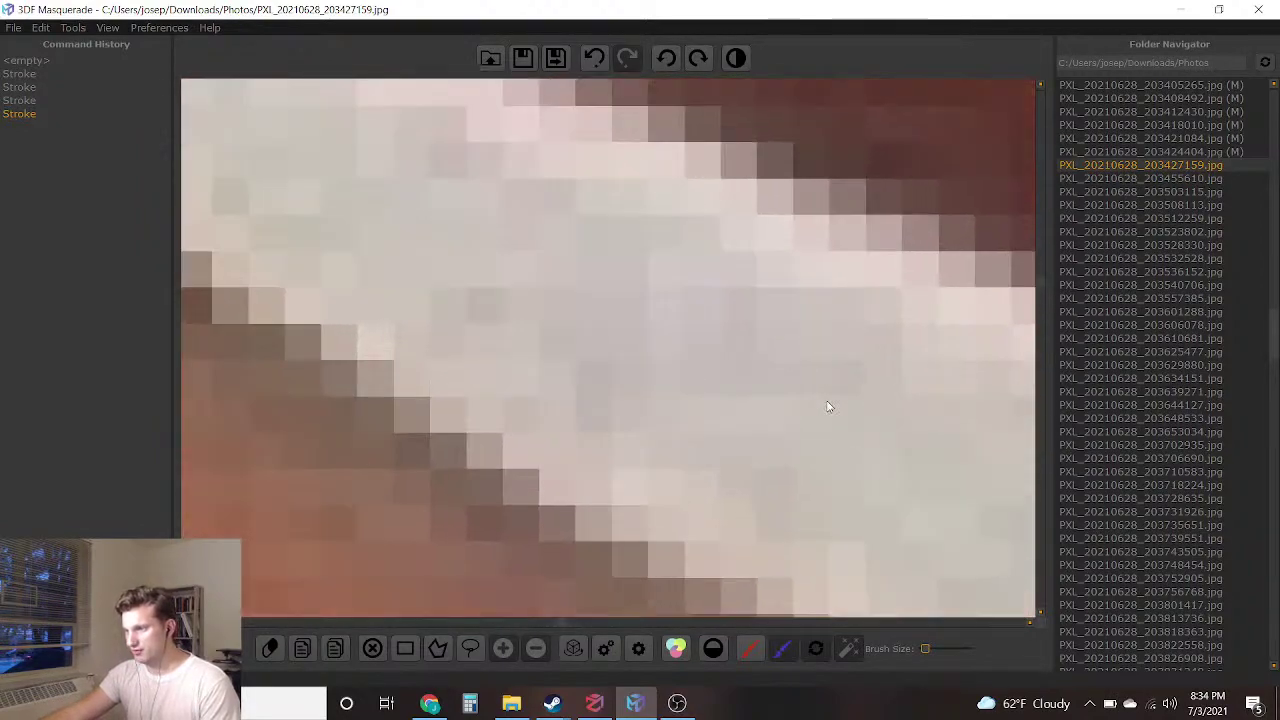
{"action": "scroll", "coordinate": [674, 334], "scroll_direction": "up", "scroll_amount": 2}
{"action": "middle_click_drag", "start_coordinate": [483, 343], "coordinate": [562, 368]}
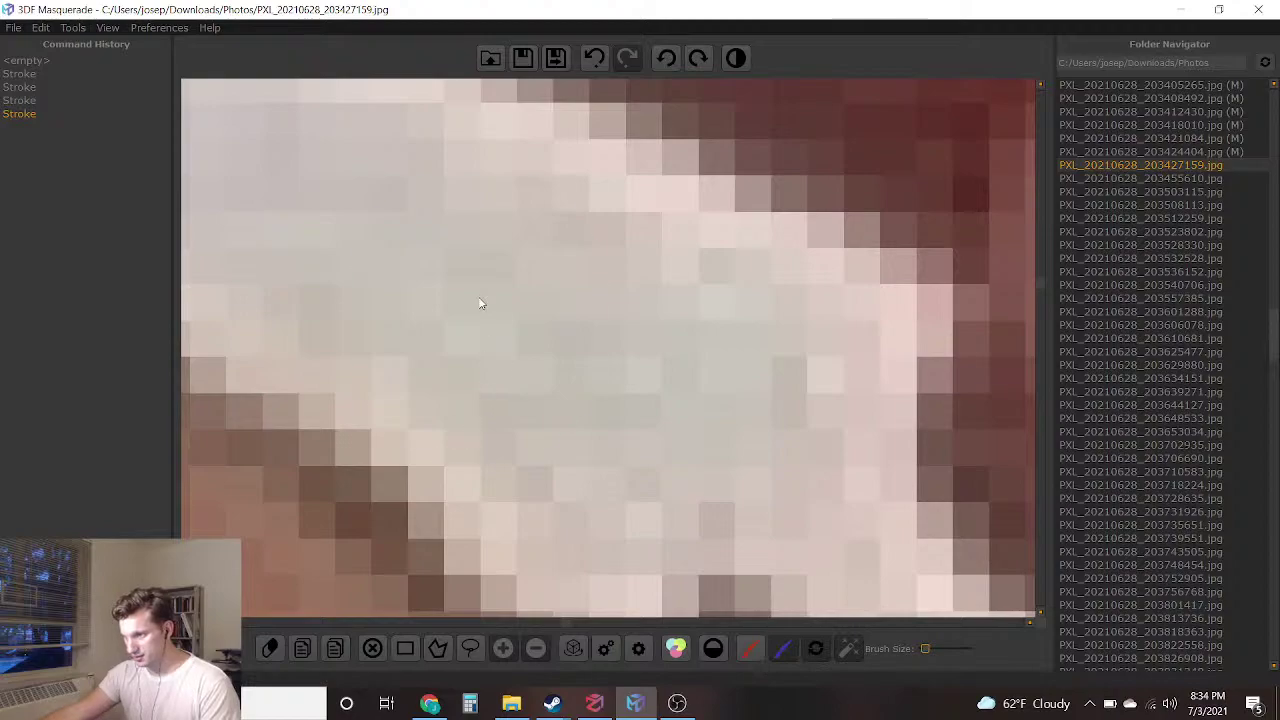
{"action": "left_click_drag", "start_coordinate": [480, 303], "coordinate": [523, 326]}
{"action": "scroll", "coordinate": [485, 406], "scroll_direction": "down", "scroll_amount": 6}
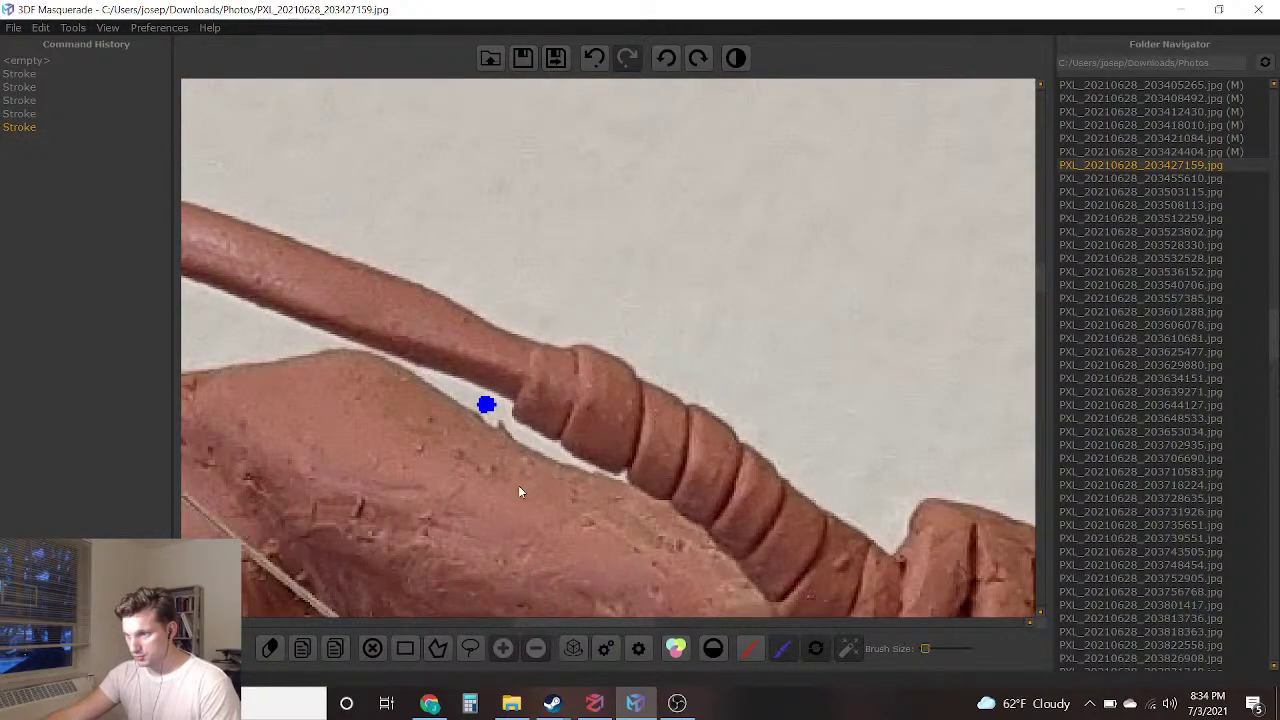
{"action": "scroll", "coordinate": [518, 485], "scroll_direction": "down", "scroll_amount": 1}
With a larger brush, paint background from under the bow arm down the waist, around the base and up behind the skirt
{"action": "middle_click_drag", "start_coordinate": [518, 485], "coordinate": [556, 186]}
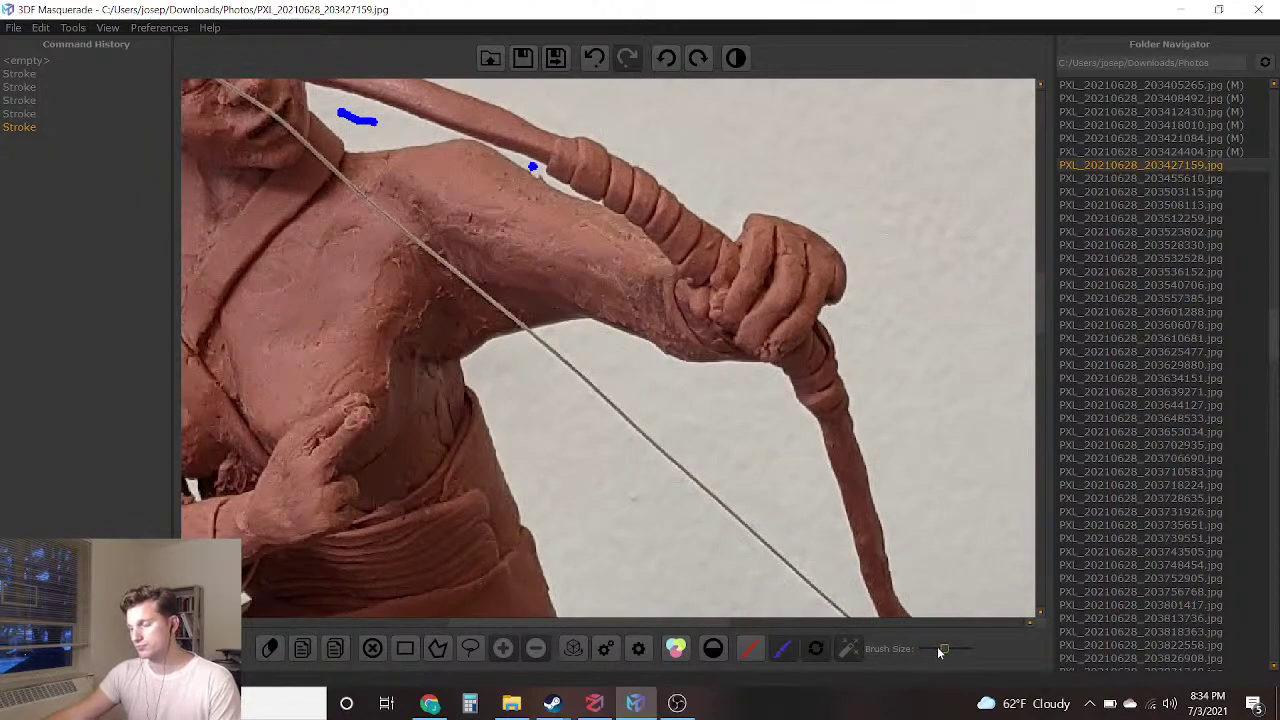
{"action": "scroll", "coordinate": [686, 500], "scroll_direction": "down", "scroll_amount": 2}
{"action": "middle_click_drag", "start_coordinate": [634, 494], "coordinate": [657, 327]}
{"action": "mouse_move", "coordinate": [742, 330]}
{"action": "left_mouse_down"}
{"action": "mouse_move", "coordinate": [652, 312]}
{"action": "mouse_move", "coordinate": [650, 330]}
{"action": "left_mouse_up"}
{"action": "left_click", "coordinate": [595, 58]}
{"action": "mouse_move", "coordinate": [742, 355]}
{"action": "left_mouse_down"}
{"action": "mouse_move", "coordinate": [666, 271]}
{"action": "mouse_move", "coordinate": [686, 488]}
{"action": "mouse_move", "coordinate": [755, 465]}
{"action": "mouse_move", "coordinate": [845, 550]}
{"action": "left_mouse_up"}
{"action": "middle_click_drag", "start_coordinate": [836, 504], "coordinate": [836, 382]}
{"action": "mouse_move", "coordinate": [848, 382]}
{"action": "left_mouse_down"}
{"action": "mouse_move", "coordinate": [743, 523]}
{"action": "mouse_move", "coordinate": [507, 618]}
{"action": "left_mouse_up"}
{"action": "mouse_move", "coordinate": [275, 615]}
{"action": "left_mouse_down"}
{"action": "mouse_move", "coordinate": [245, 575]}
{"action": "mouse_move", "coordinate": [265, 487]}
{"action": "mouse_move", "coordinate": [290, 480]}
{"action": "mouse_move", "coordinate": [270, 285]}
{"action": "mouse_move", "coordinate": [319, 223]}
{"action": "left_mouse_up"}
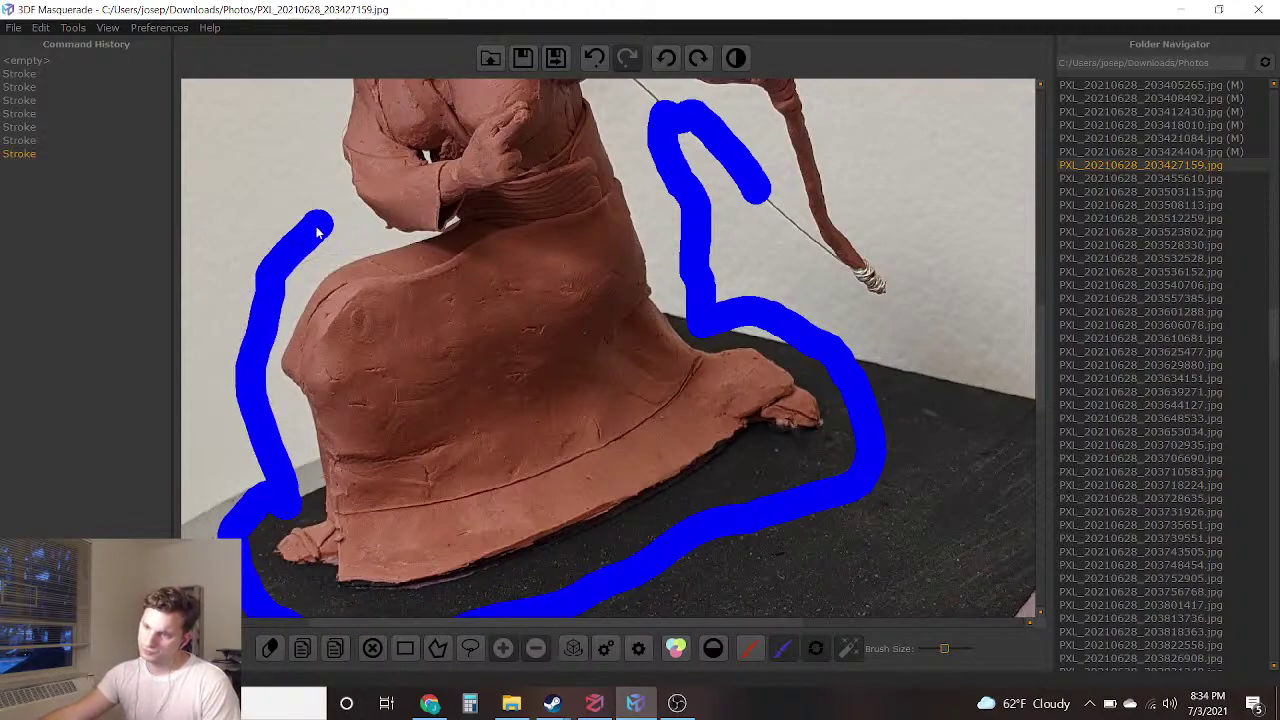
Paint background strokes up along the archer's back to the head, and above the bow down past the hand
{"action": "middle_click_drag", "start_coordinate": [320, 256], "coordinate": [414, 407]}
{"action": "middle_click_drag", "start_coordinate": [431, 194], "coordinate": [455, 275]}
{"action": "mouse_move", "coordinate": [381, 96]}
{"action": "left_mouse_down"}
{"action": "mouse_move", "coordinate": [430, 172]}
{"action": "mouse_move", "coordinate": [414, 442]}
{"action": "left_mouse_up"}
{"action": "middle_click_drag", "start_coordinate": [511, 352], "coordinate": [557, 406]}
{"action": "mouse_move", "coordinate": [632, 110]}
{"action": "left_mouse_down"}
{"action": "mouse_move", "coordinate": [720, 182]}
{"action": "mouse_move", "coordinate": [894, 230]}
{"action": "mouse_move", "coordinate": [996, 354]}
{"action": "left_mouse_up"}
{"action": "middle_click_drag", "start_coordinate": [969, 417], "coordinate": [888, 347]}
Paint a foreground stroke from the archer's head down to the waist and check the computed silhouette
{"action": "left_click", "coordinate": [748, 648]}
{"action": "left_click_drag", "start_coordinate": [496, 100], "coordinate": [558, 403]}
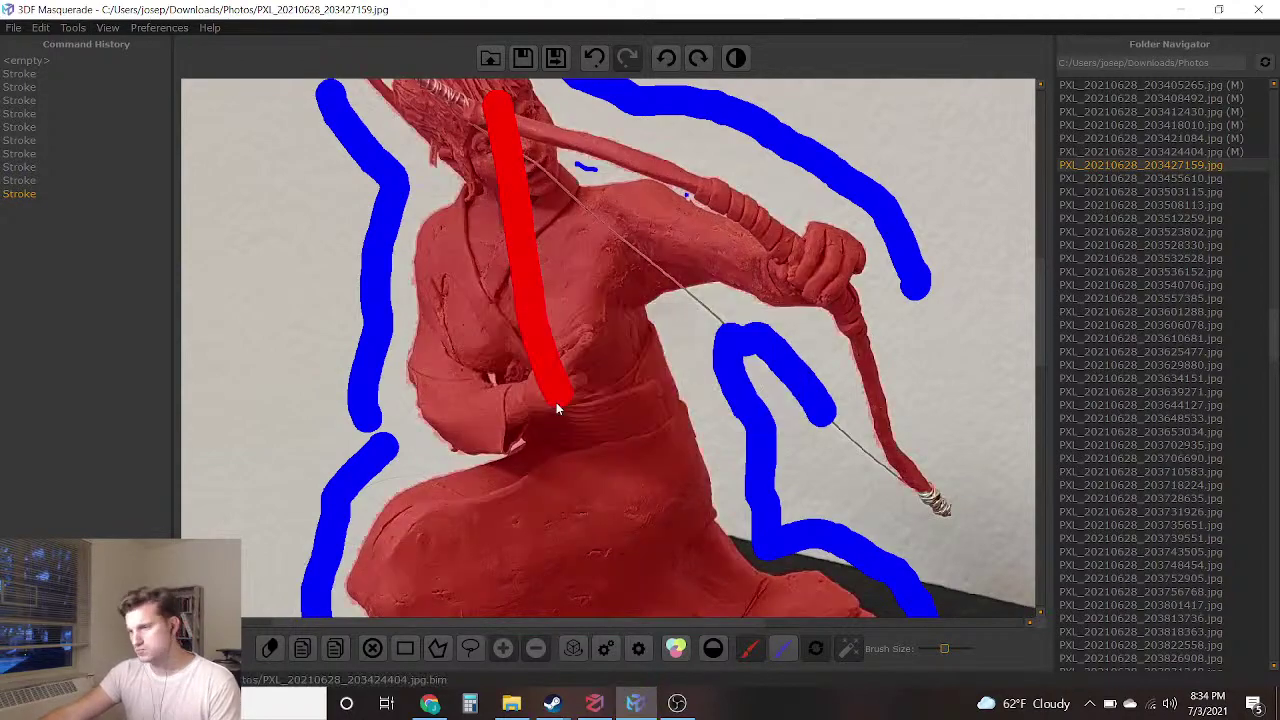
{"action": "scroll", "coordinate": [448, 356], "scroll_direction": "down", "scroll_amount": 3}
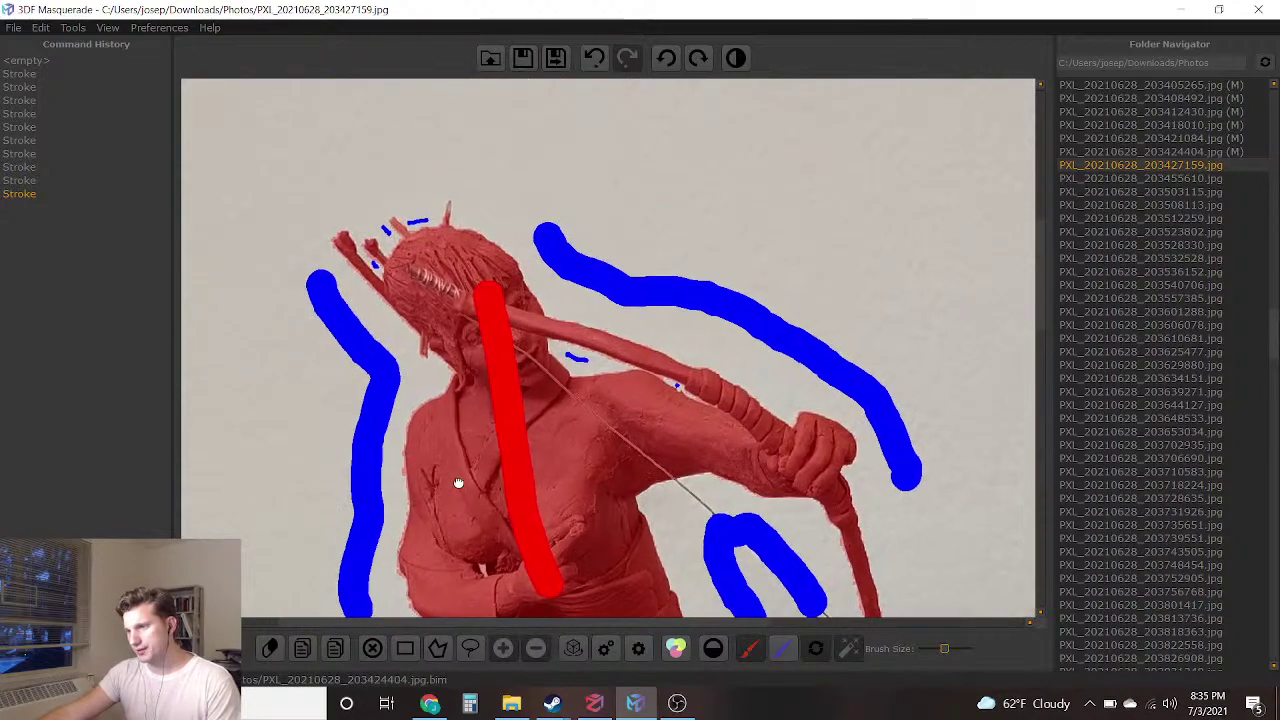
{"action": "scroll", "coordinate": [457, 466], "scroll_direction": "up", "scroll_amount": 3}
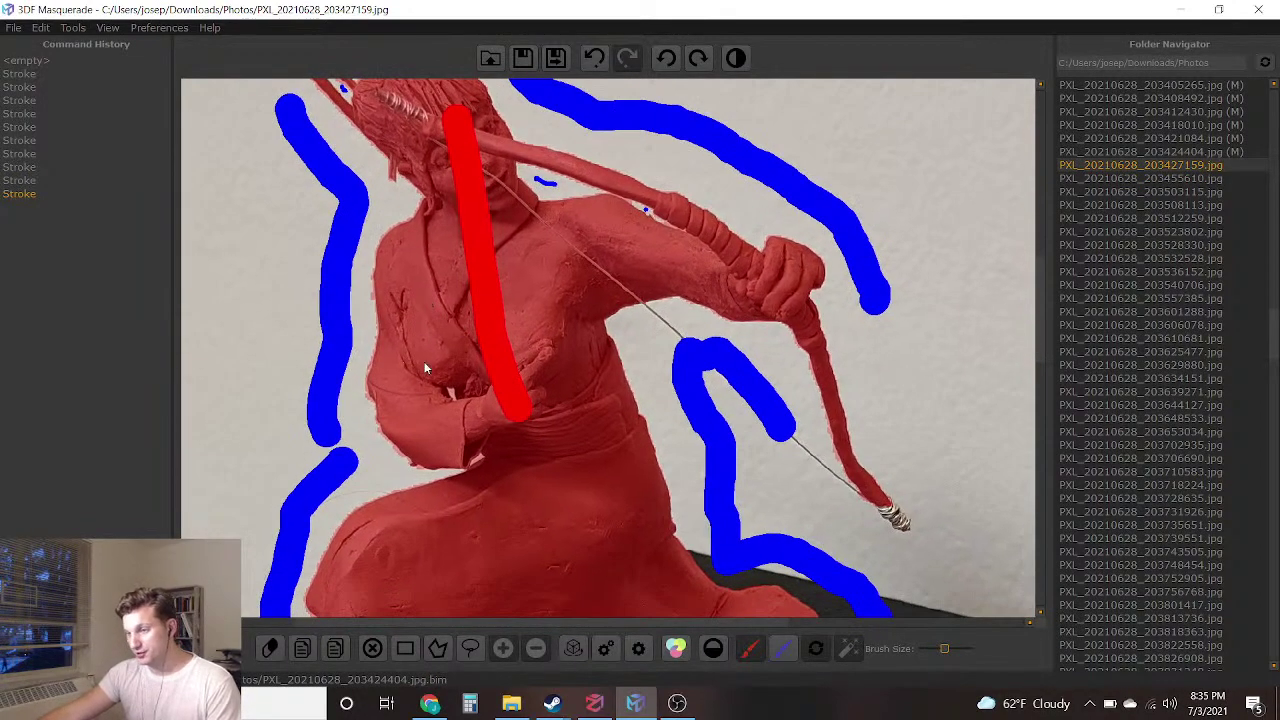
With a reduced brush, mark the small hole between the chest and the bent forearm as background
{"action": "scroll", "coordinate": [433, 421], "scroll_direction": "up", "scroll_amount": 5}
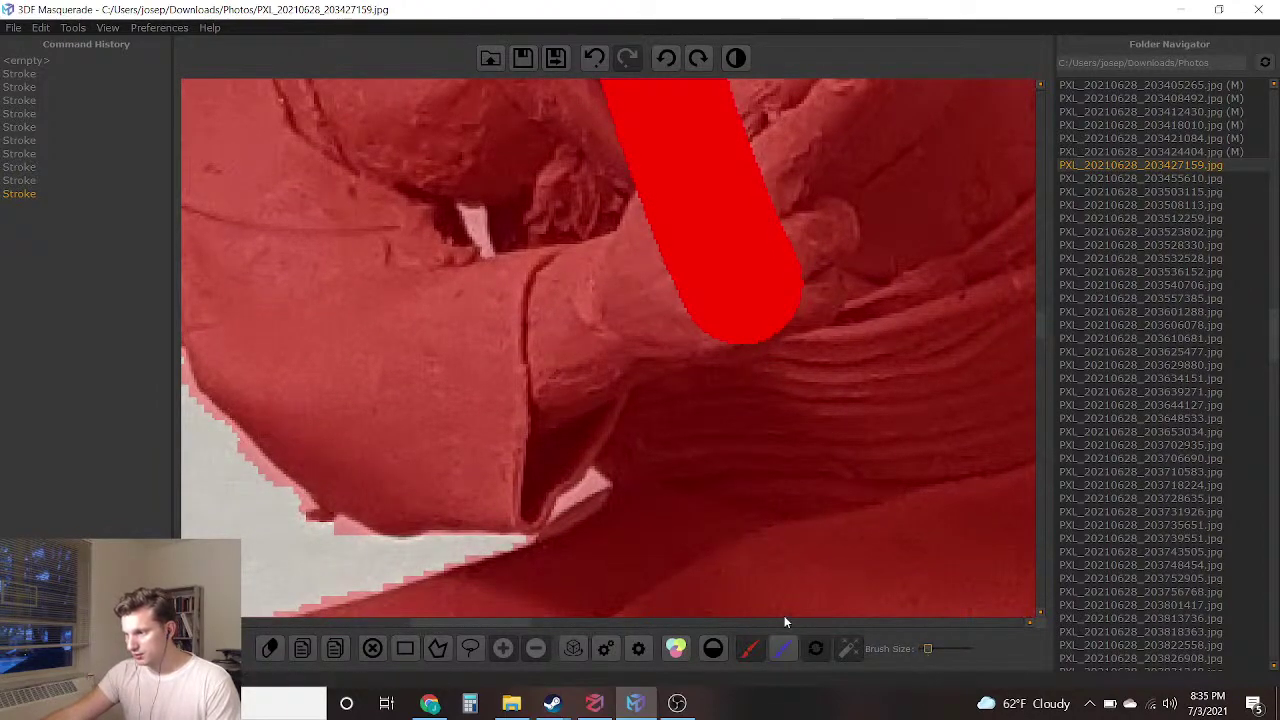
{"action": "left_click", "coordinate": [783, 649]}
{"action": "scroll", "coordinate": [659, 358], "scroll_direction": "up", "scroll_amount": 5}
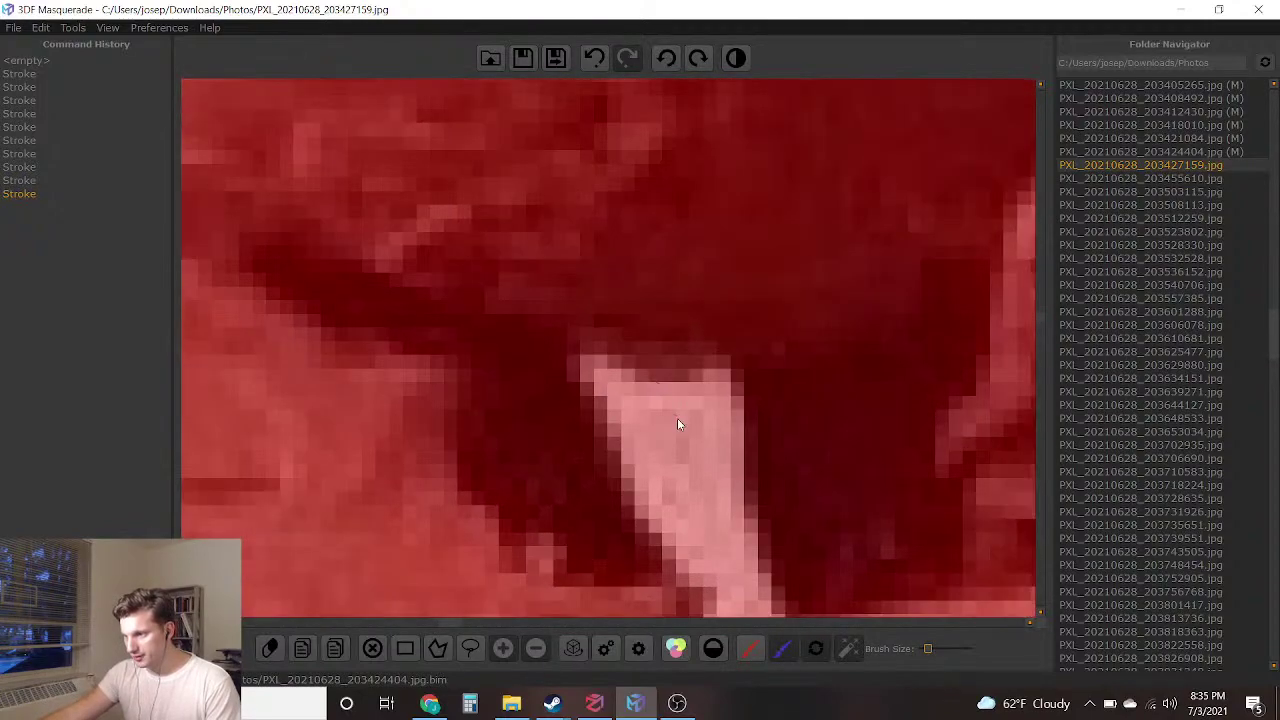
{"action": "left_click", "coordinate": [683, 443]}
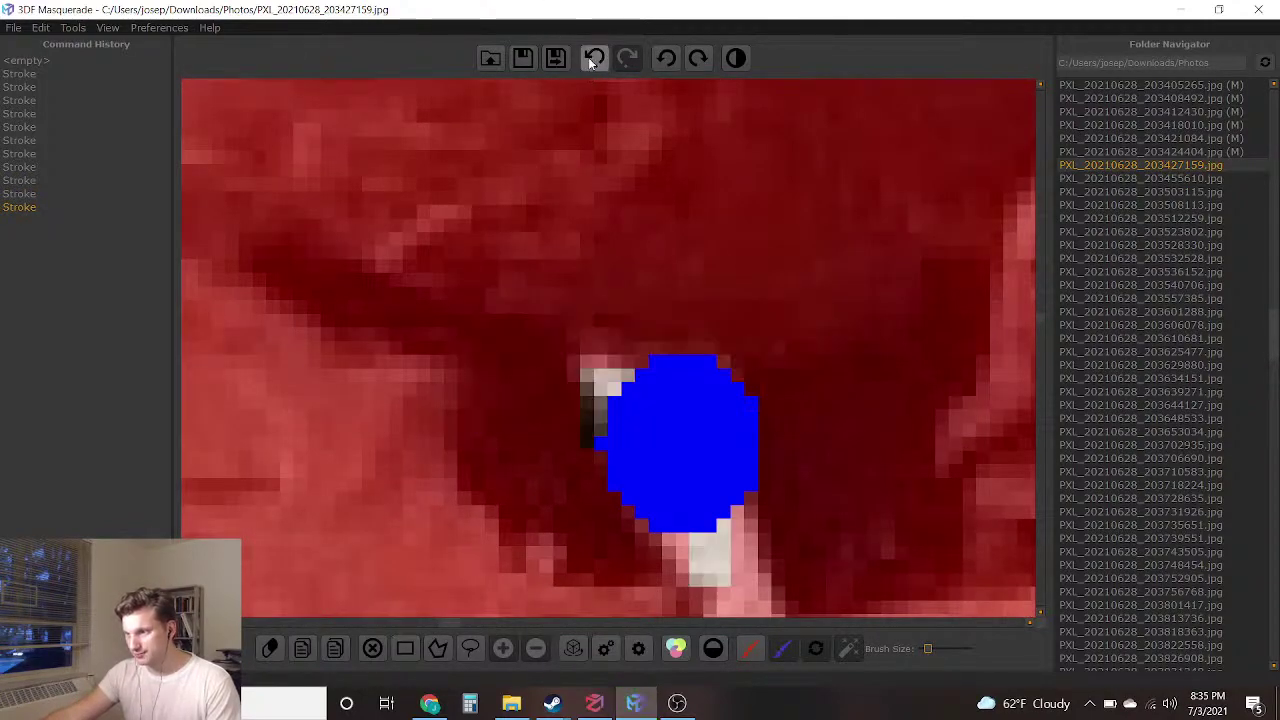
{"action": "middle_click_drag", "start_coordinate": [753, 540], "coordinate": [674, 391]}
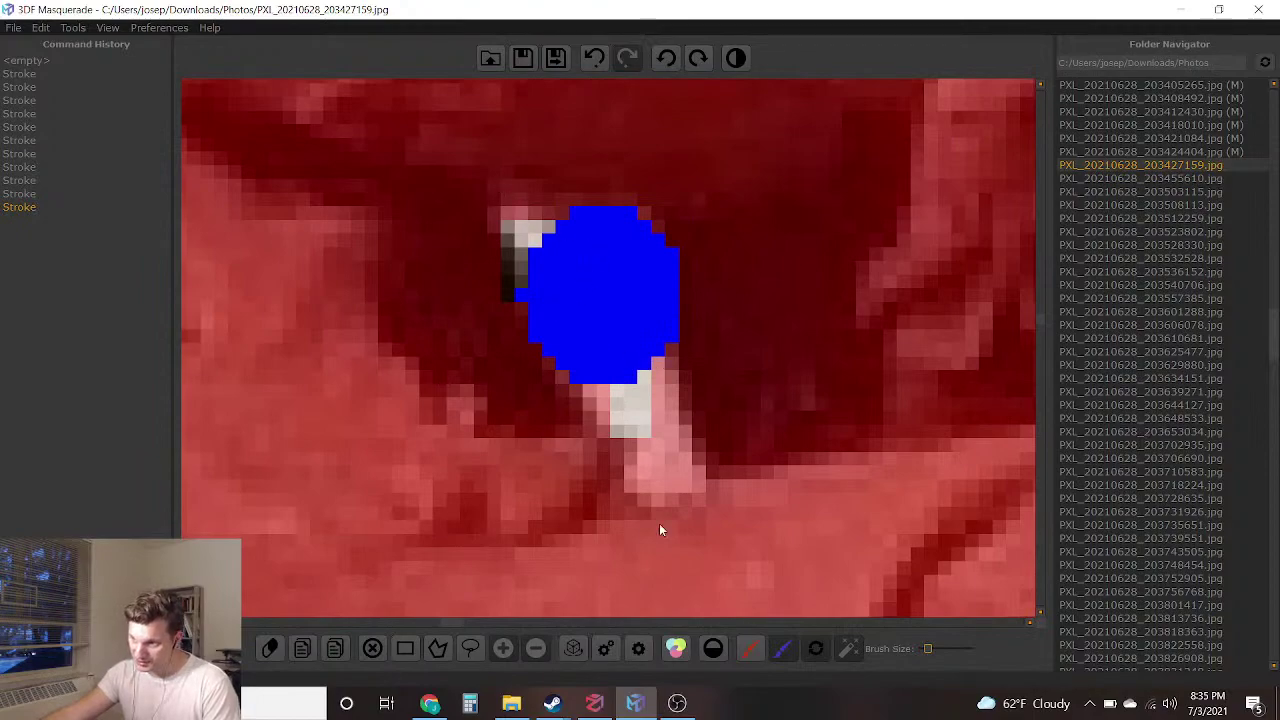
{"action": "middle_click_drag", "start_coordinate": [659, 584], "coordinate": [642, 262]}
{"action": "middle_click_drag", "start_coordinate": [672, 502], "coordinate": [691, 309]}
With a finer brush, mark the small opening between the sleeve cuff and the lap as background
{"action": "scroll", "coordinate": [682, 308], "scroll_direction": "down", "scroll_amount": 4}
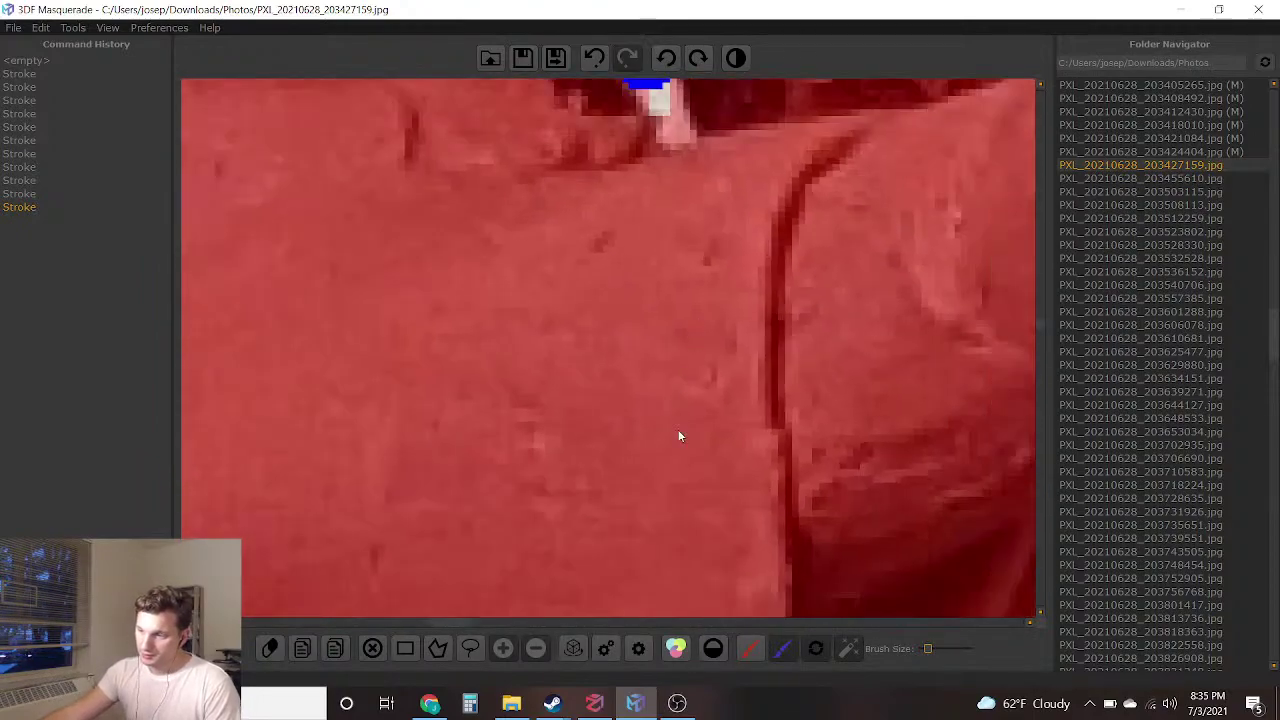
{"action": "middle_click_drag", "start_coordinate": [666, 483], "coordinate": [689, 309]}
{"action": "scroll", "coordinate": [859, 278], "scroll_direction": "up", "scroll_amount": 3}
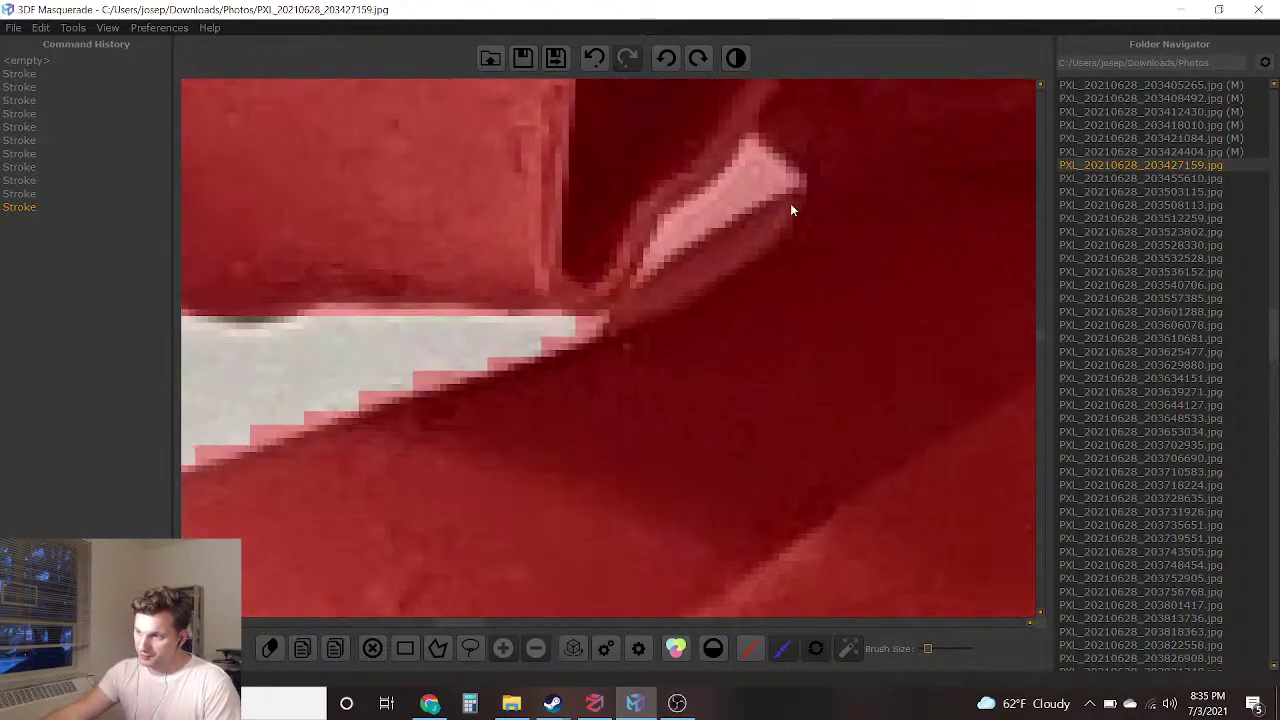
{"action": "middle_click_drag", "start_coordinate": [791, 198], "coordinate": [776, 312]}
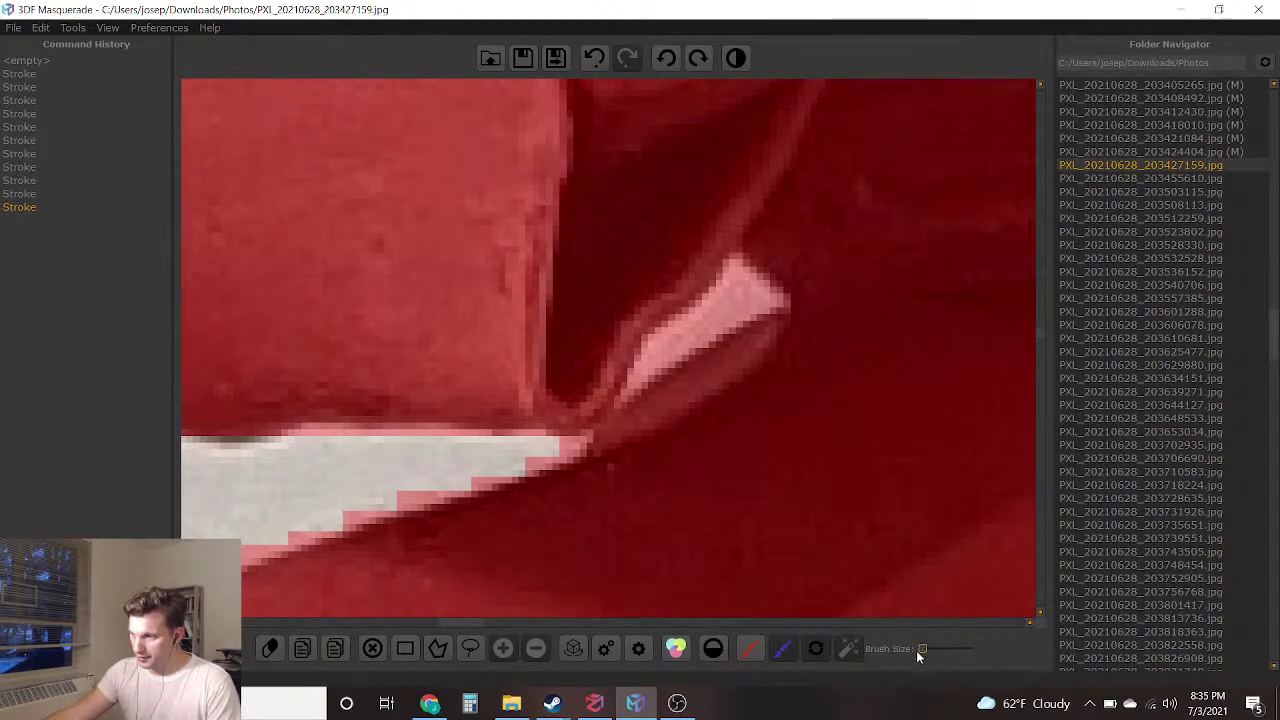
{"action": "scroll", "coordinate": [715, 285], "scroll_direction": "up", "scroll_amount": 3}
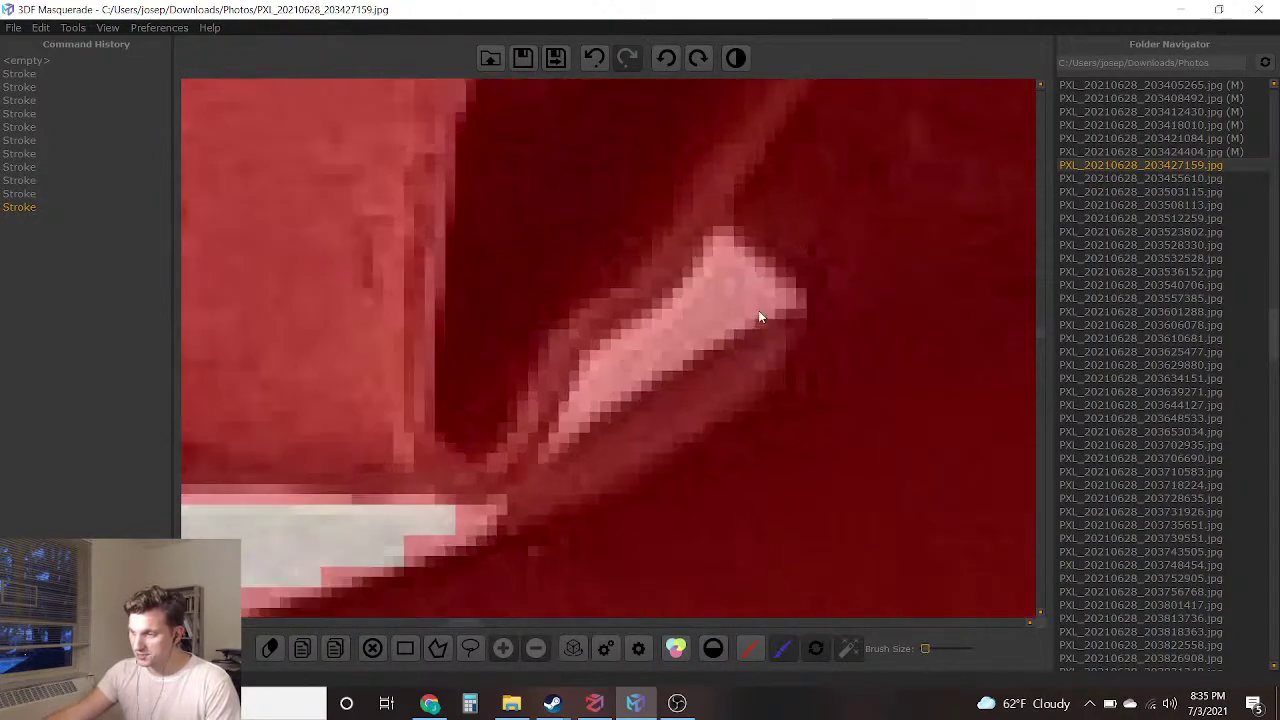
{"action": "left_click", "coordinate": [721, 288]}
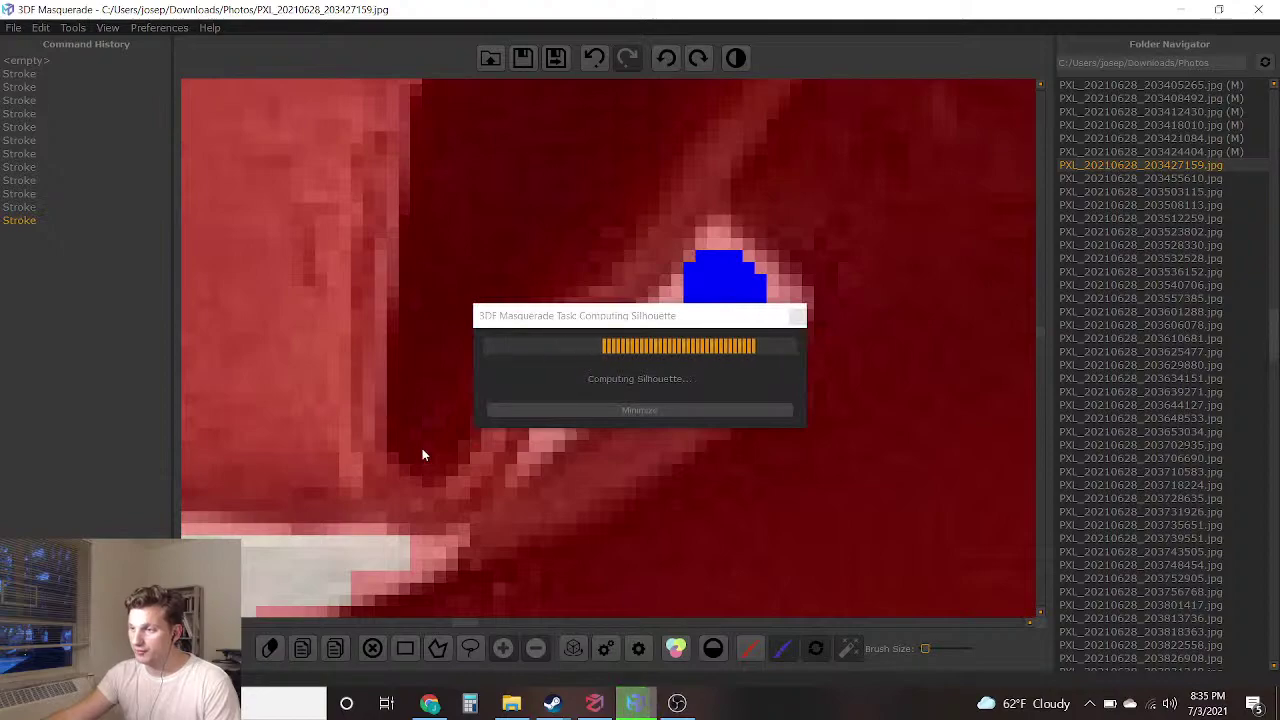
{"action": "scroll", "coordinate": [433, 452], "scroll_direction": "down", "scroll_amount": 5}
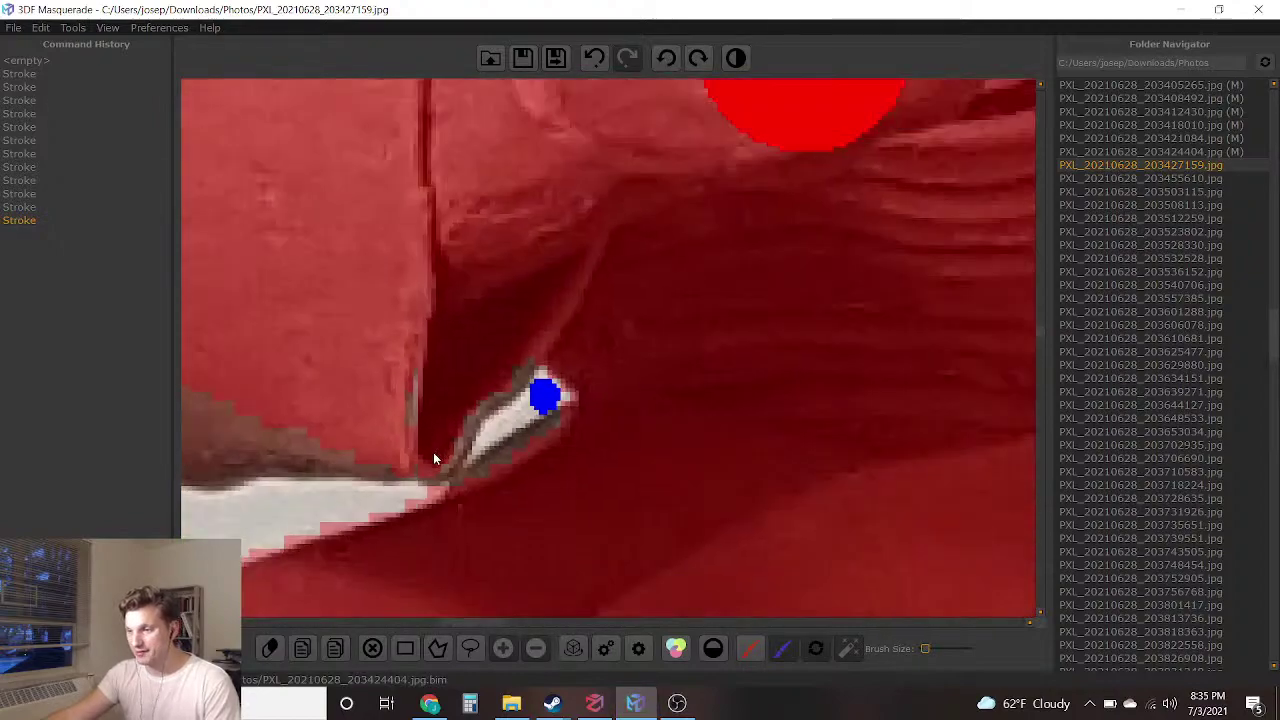
Paint a short foreground stroke on the bent arm's sleeve near its lower edge and check the recomputed mask around the cuff
{"action": "left_click", "coordinate": [749, 648]}
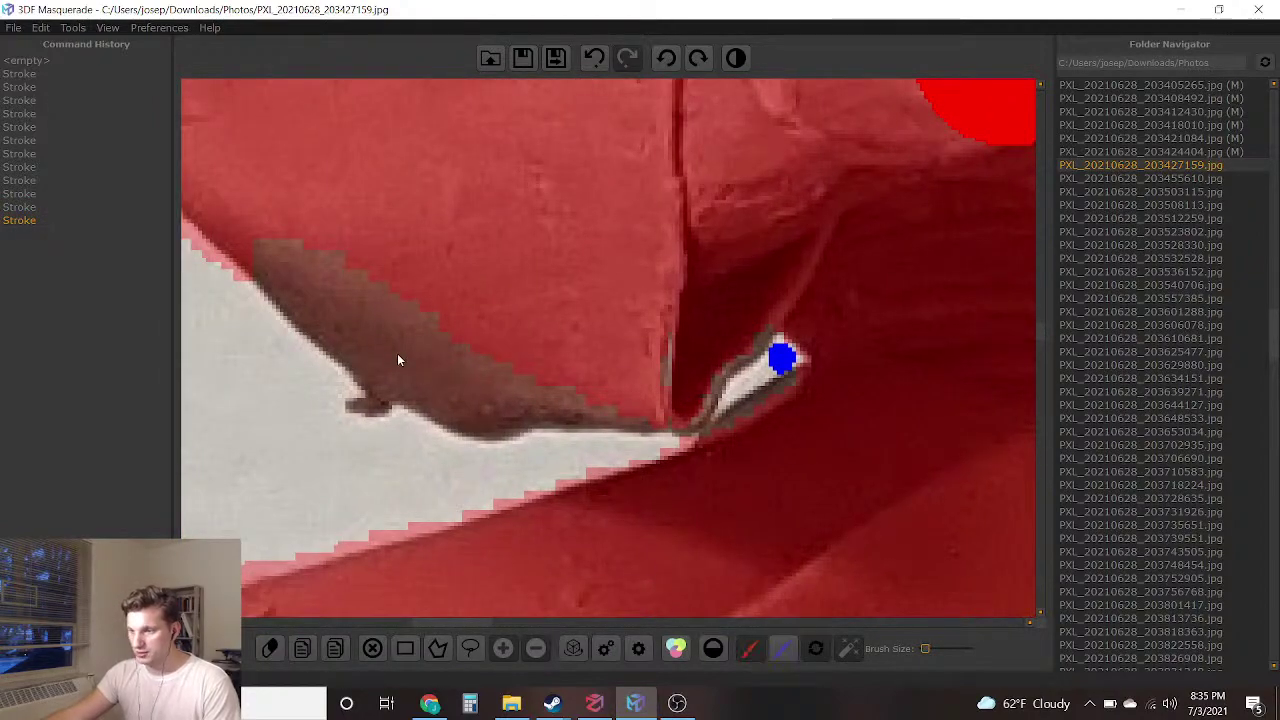
{"action": "left_click_drag", "start_coordinate": [412, 370], "coordinate": [452, 290]}
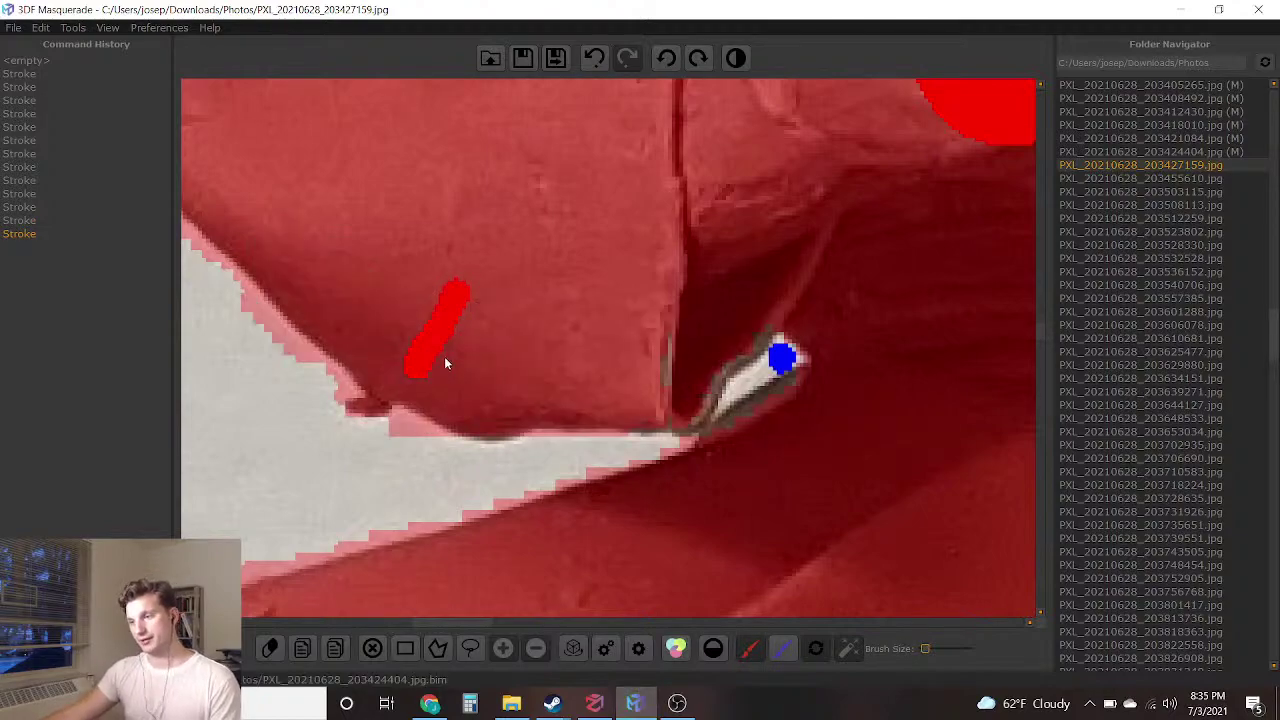
{"action": "scroll", "coordinate": [527, 325], "scroll_direction": "down", "scroll_amount": 5}
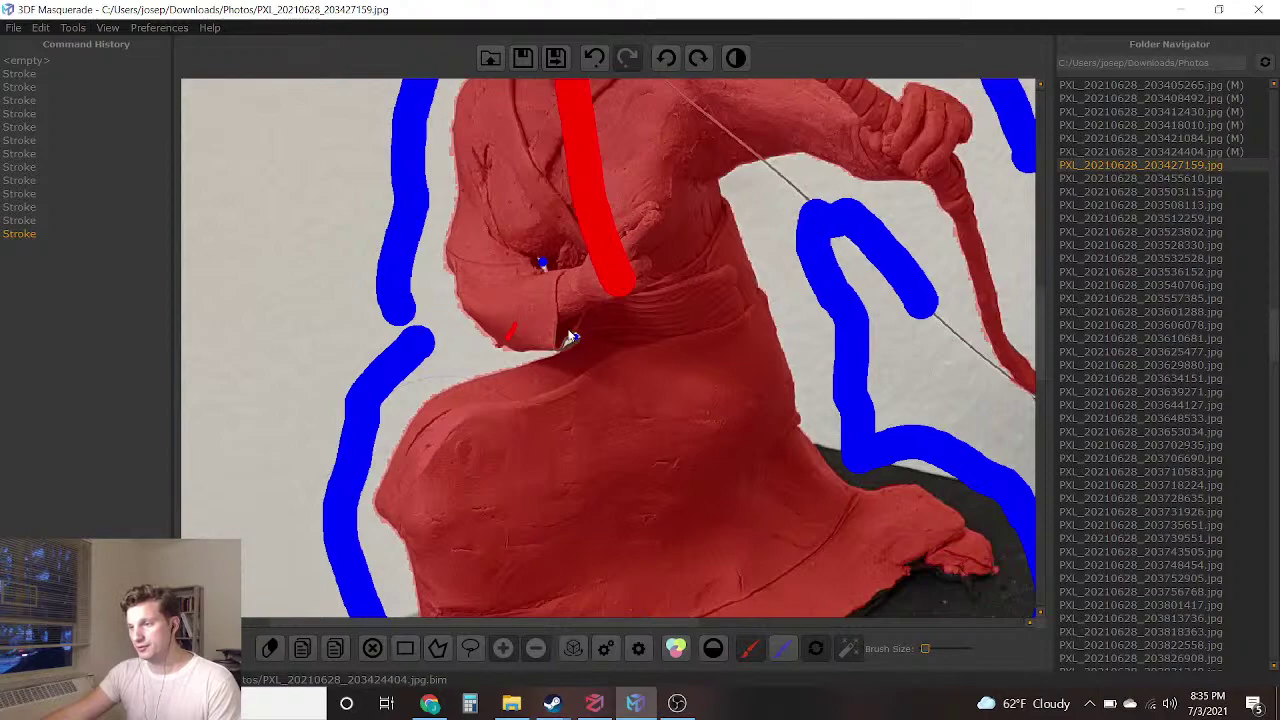
{"action": "scroll", "coordinate": [565, 333], "scroll_direction": "up", "scroll_amount": 5}
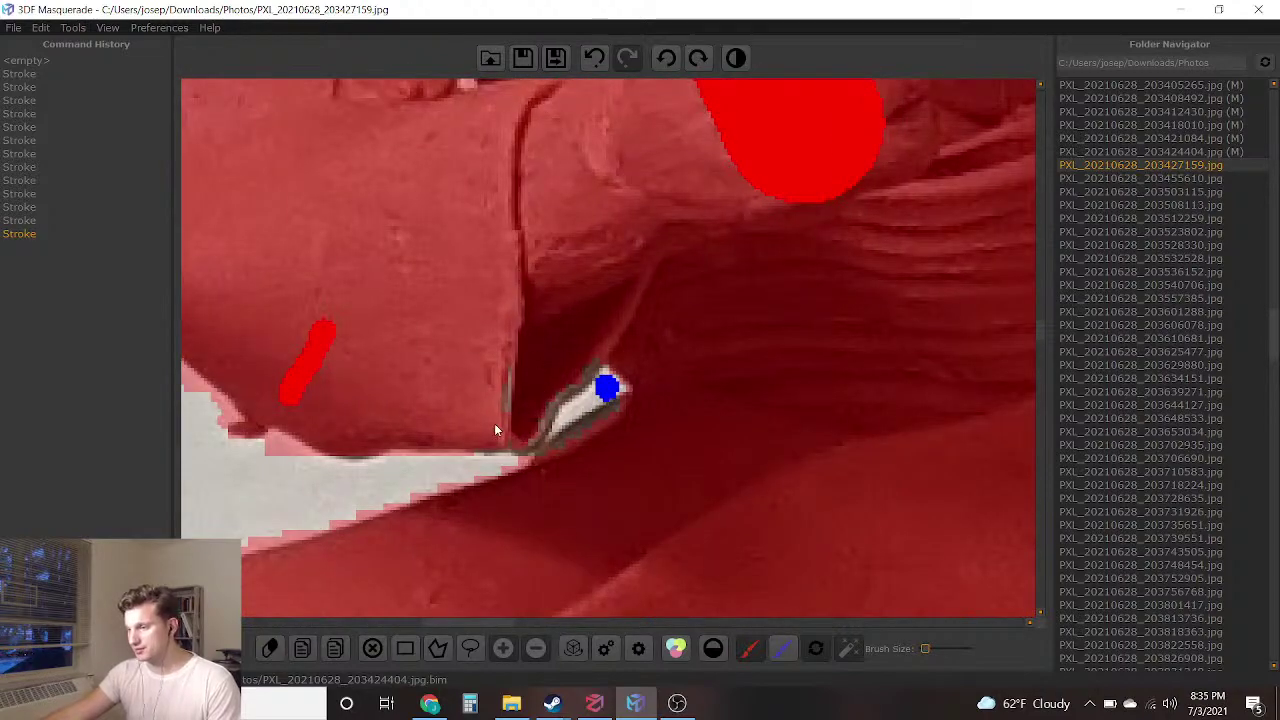
Check the archer's whole silhouette, save the mask and advance to the next photo
{"action": "scroll", "coordinate": [551, 350], "scroll_direction": "down", "scroll_amount": 5}
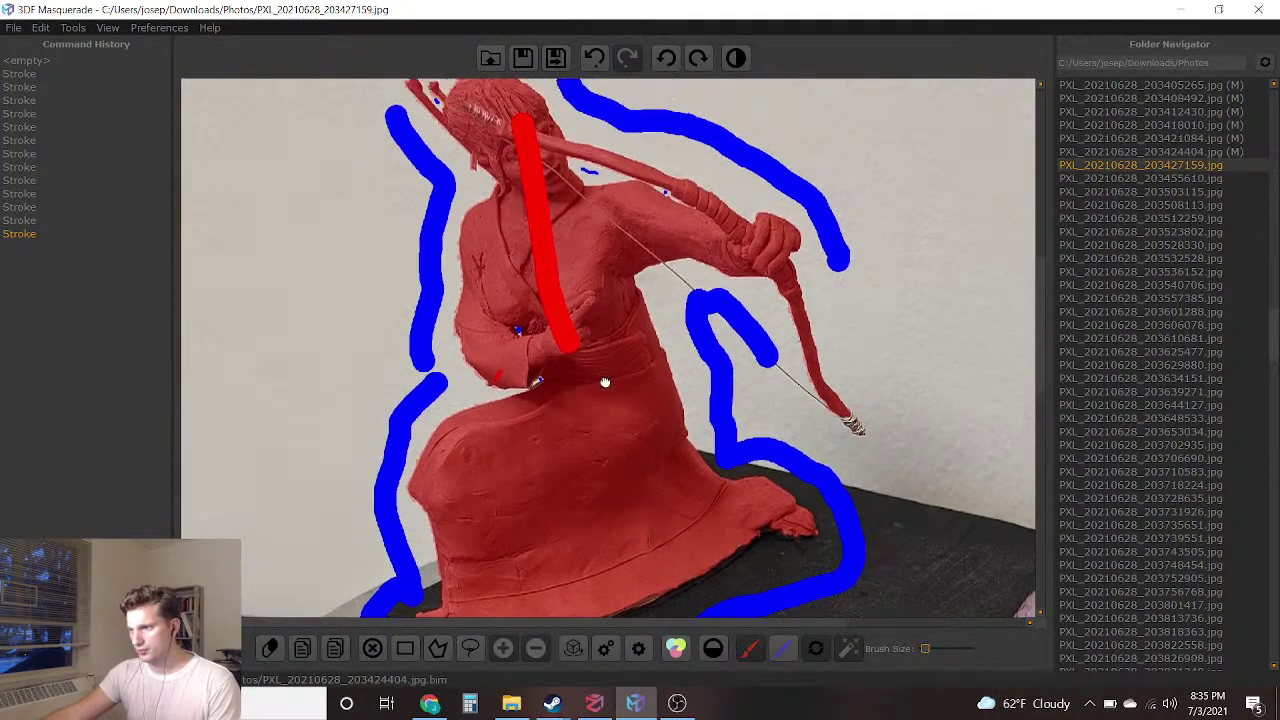
{"action": "middle_click_drag", "start_coordinate": [605, 374], "coordinate": [605, 431]}
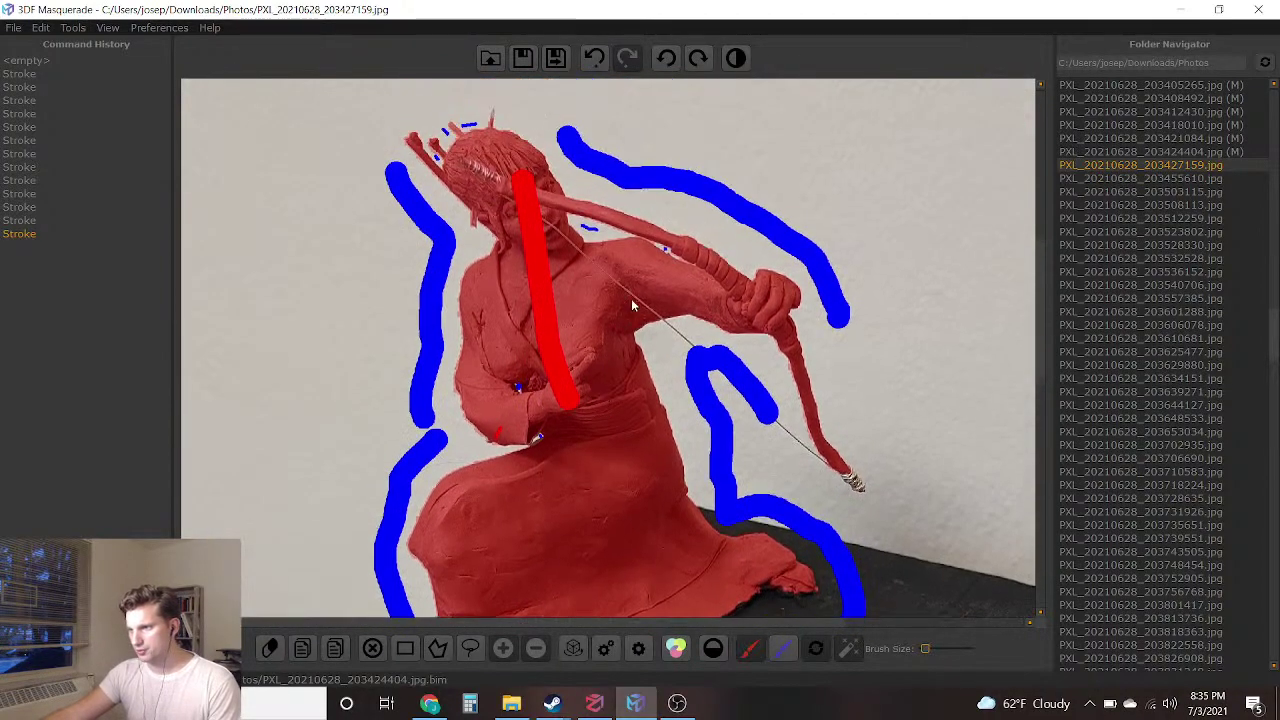
{"action": "left_click", "coordinate": [556, 57]}
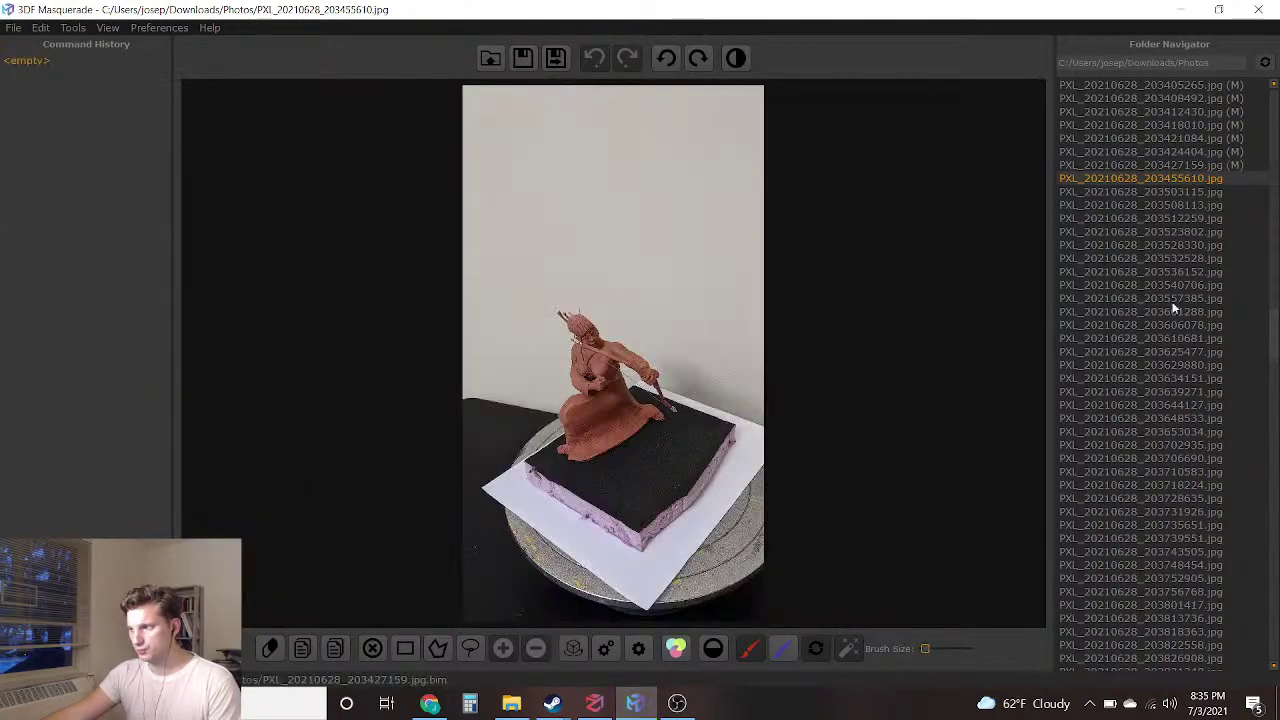
Look through the photo list to see which photos already have masks and which remain
{"action": "scroll", "coordinate": [1164, 171], "scroll_direction": "up", "scroll_amount": 8}
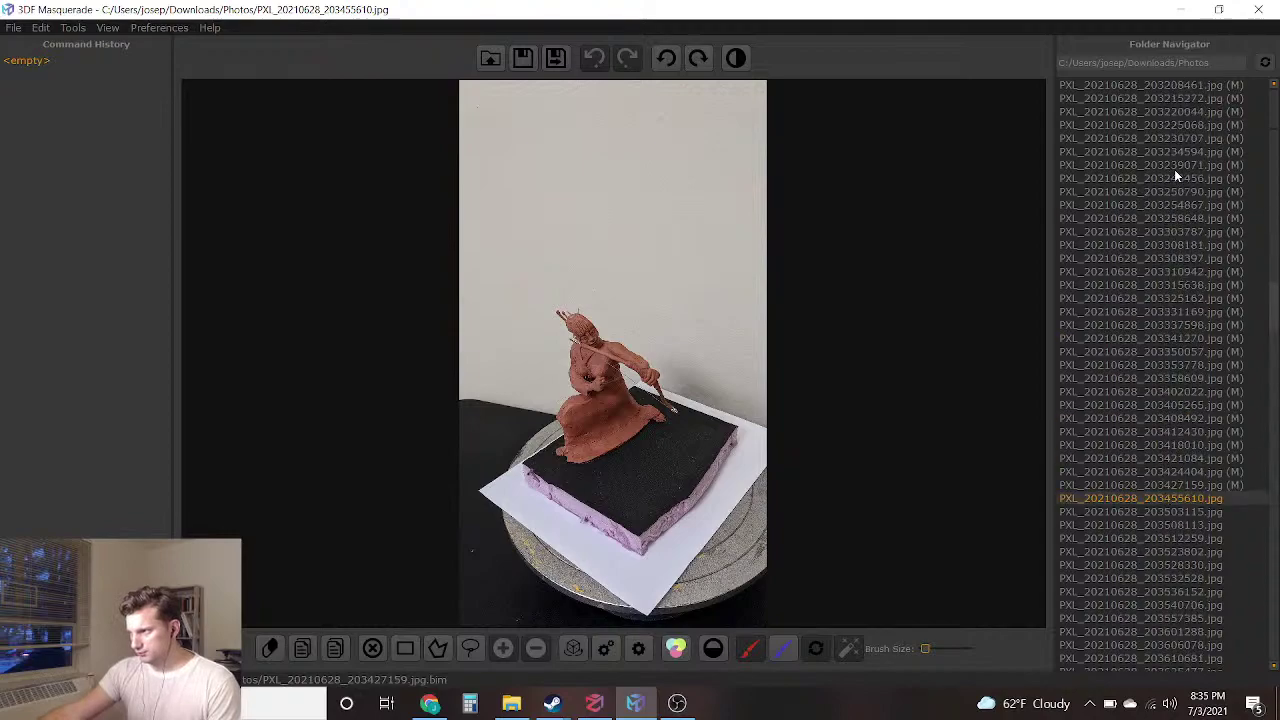
{"action": "scroll", "coordinate": [1176, 176], "scroll_direction": "up", "scroll_amount": 4}
{"action": "scroll", "coordinate": [1220, 230], "scroll_direction": "up", "scroll_amount": 20}
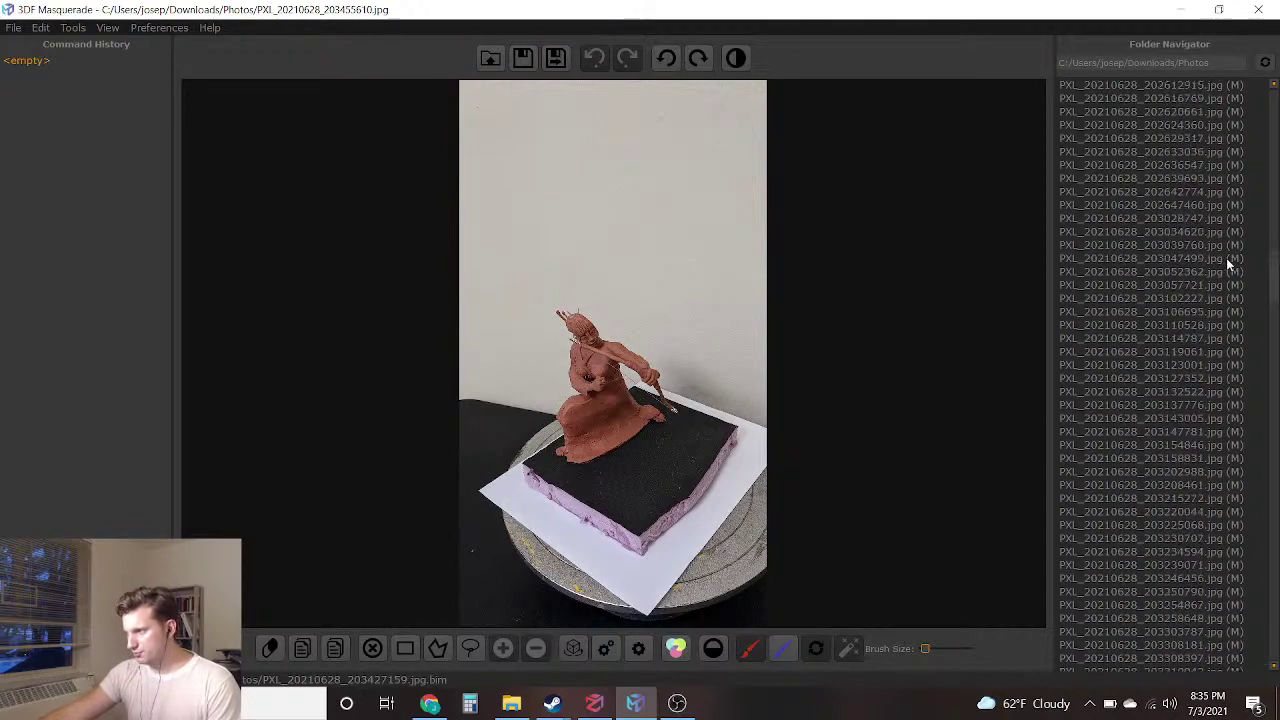
{"action": "scroll", "coordinate": [1230, 264], "scroll_direction": "down", "scroll_amount": 3}
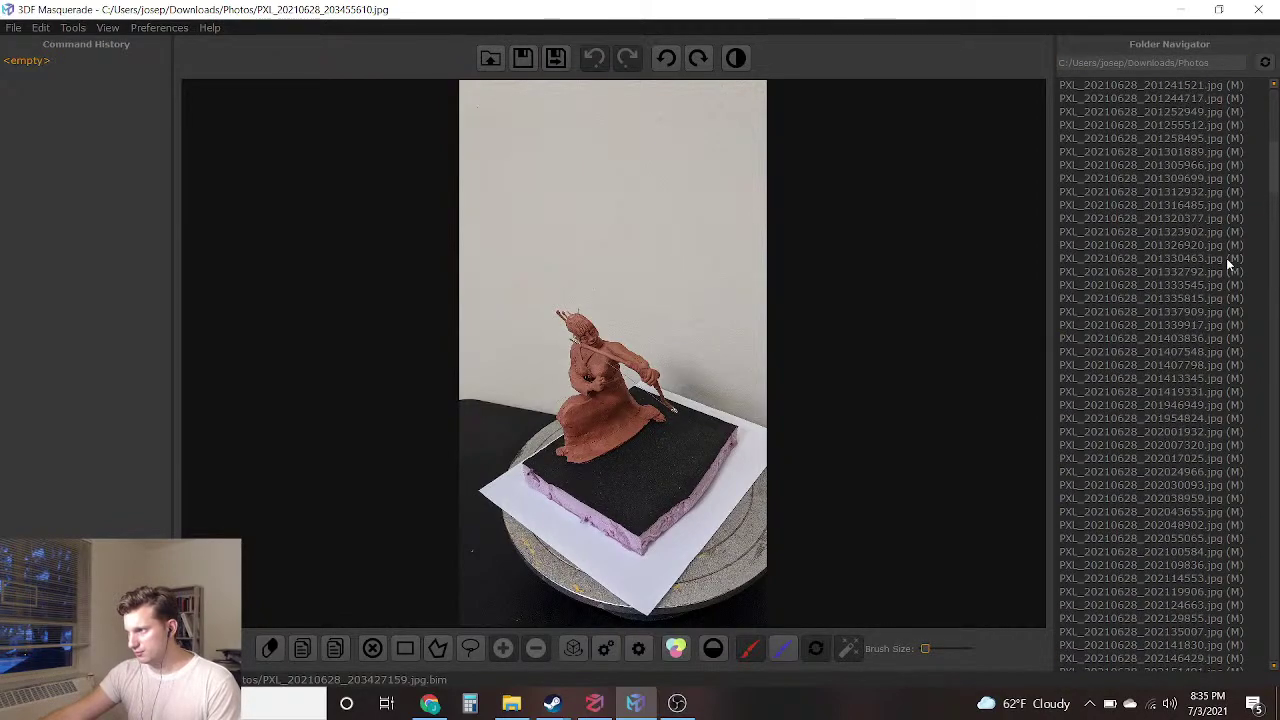
{"action": "scroll", "coordinate": [1229, 264], "scroll_direction": "down", "scroll_amount": 15}
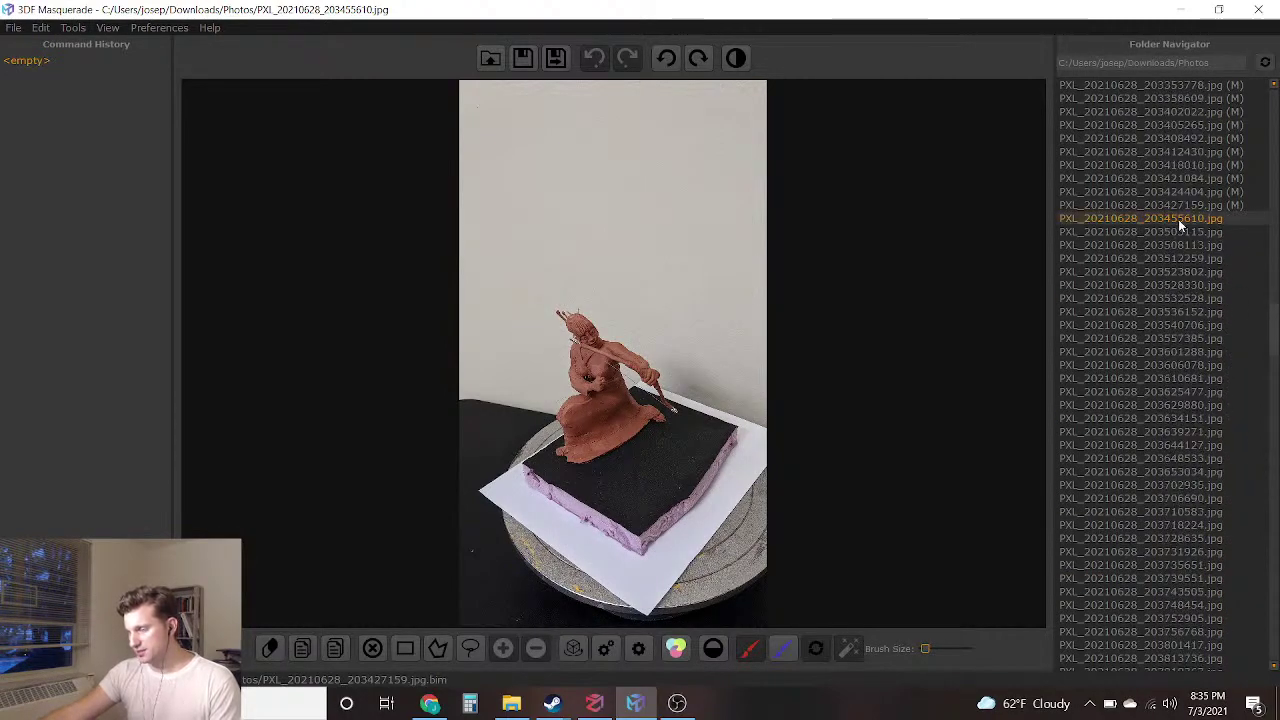
{"action": "scroll", "coordinate": [1177, 232], "scroll_direction": "down", "scroll_amount": 2}
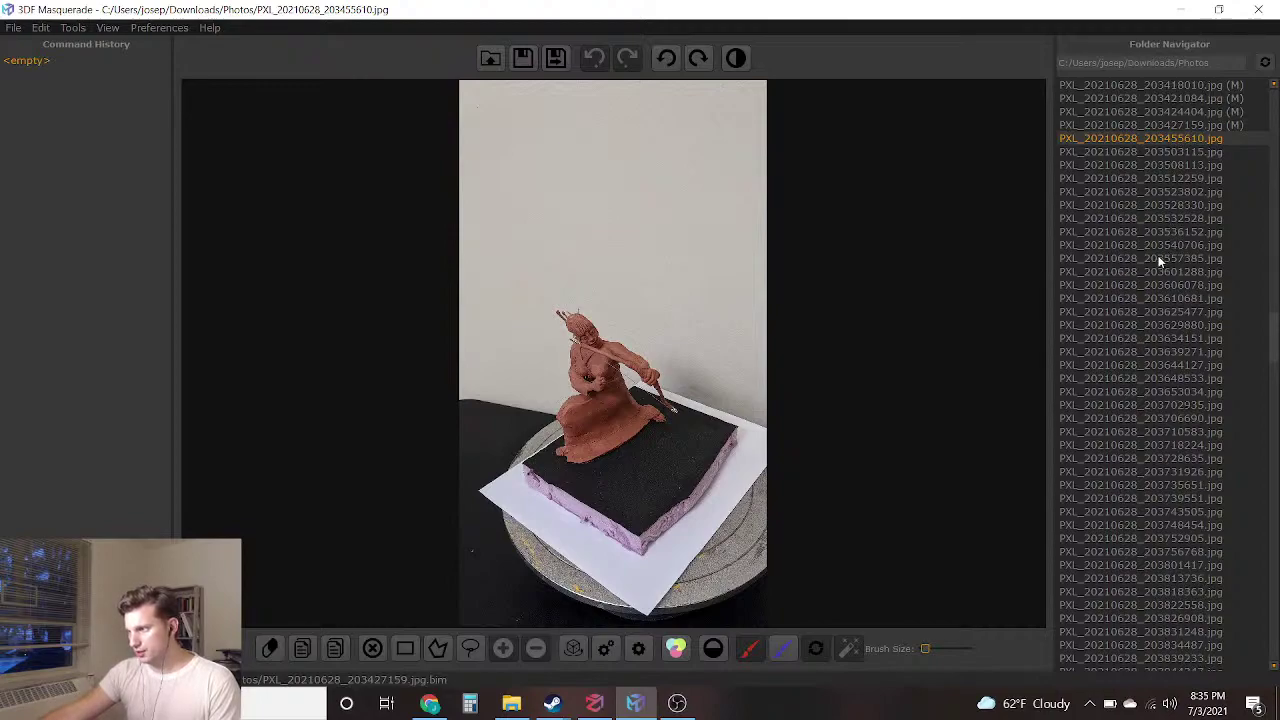
{"action": "scroll", "coordinate": [1160, 262], "scroll_direction": "down", "scroll_amount": 1}
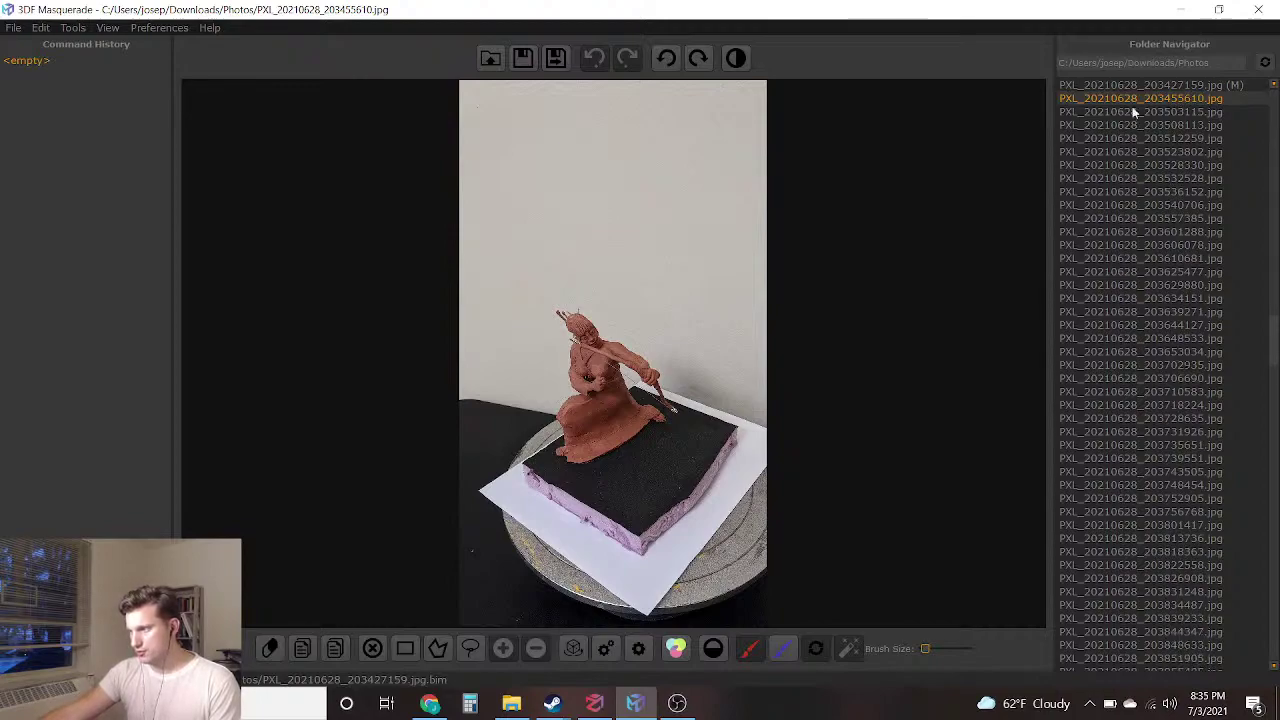
{"action": "scroll", "coordinate": [1182, 240], "scroll_direction": "down", "scroll_amount": 4}
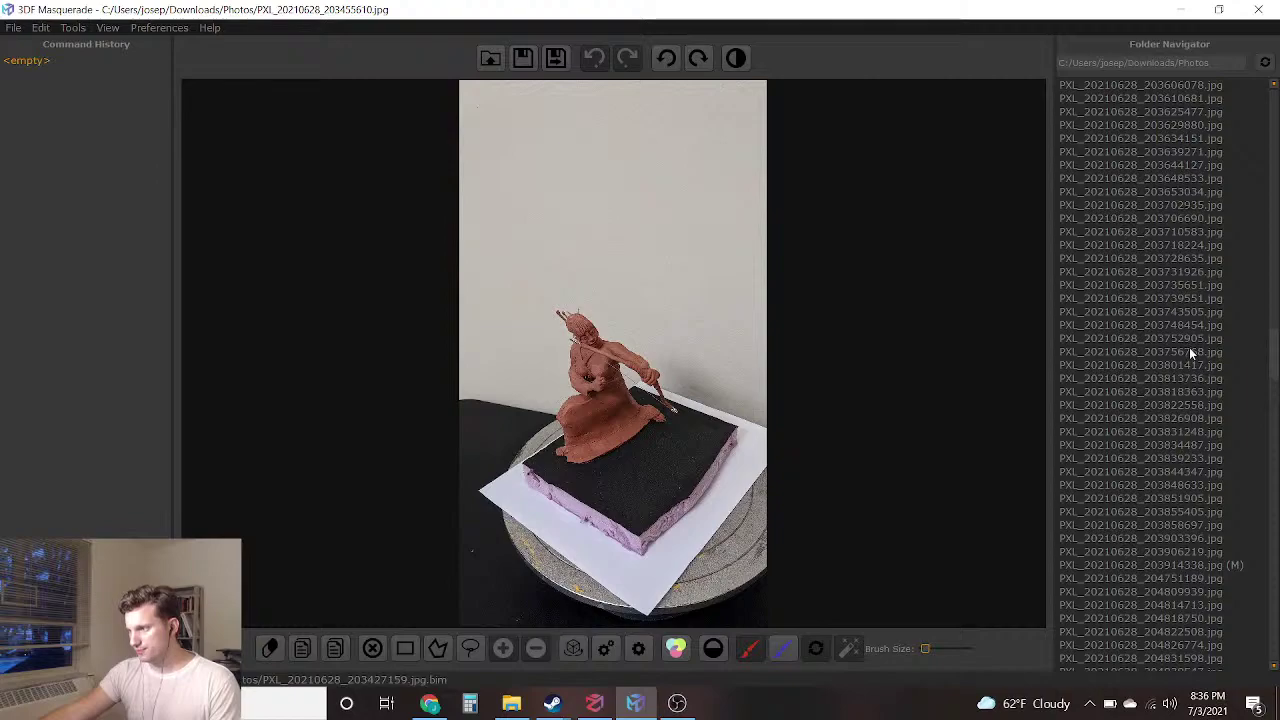
Preview PXL_20210628_204751189.jpg, the first photo of the next sculpture, and reopen the unmasked archer photo PXL_20210628_203455610.jpg
{"action": "left_click", "coordinate": [1199, 577]}
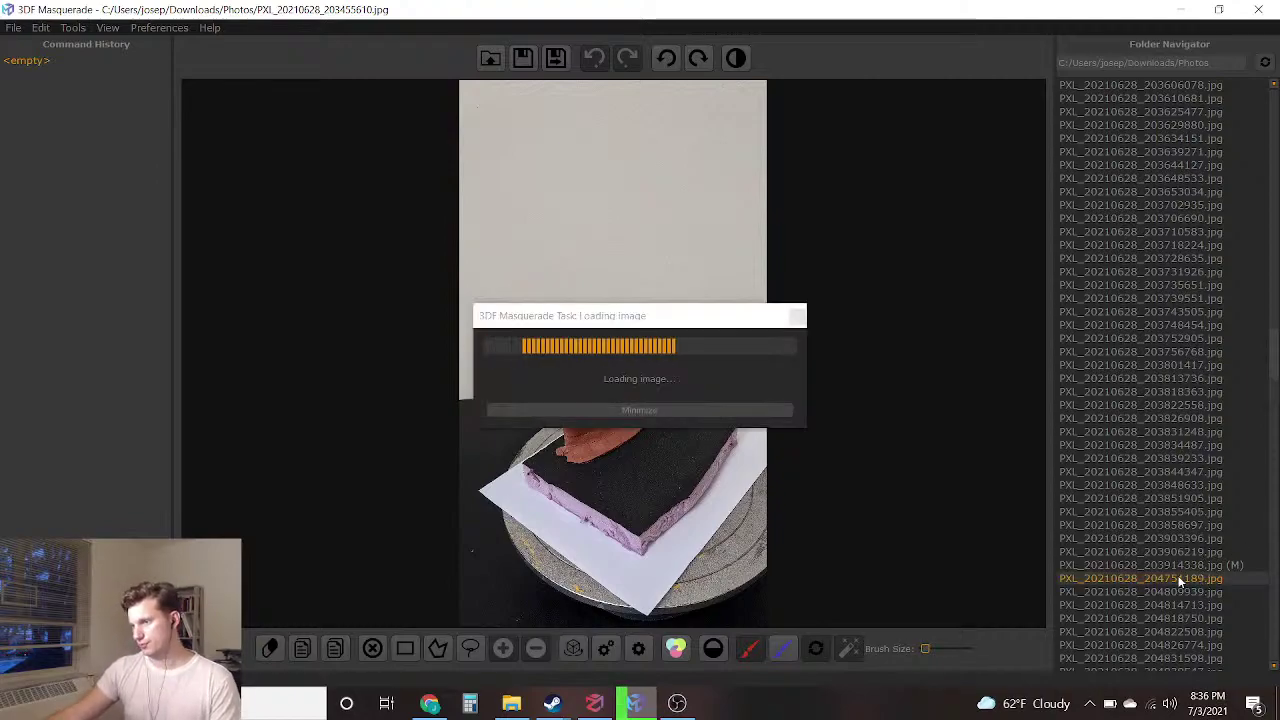
{"action": "scroll", "coordinate": [582, 380], "scroll_direction": "up", "scroll_amount": 4}
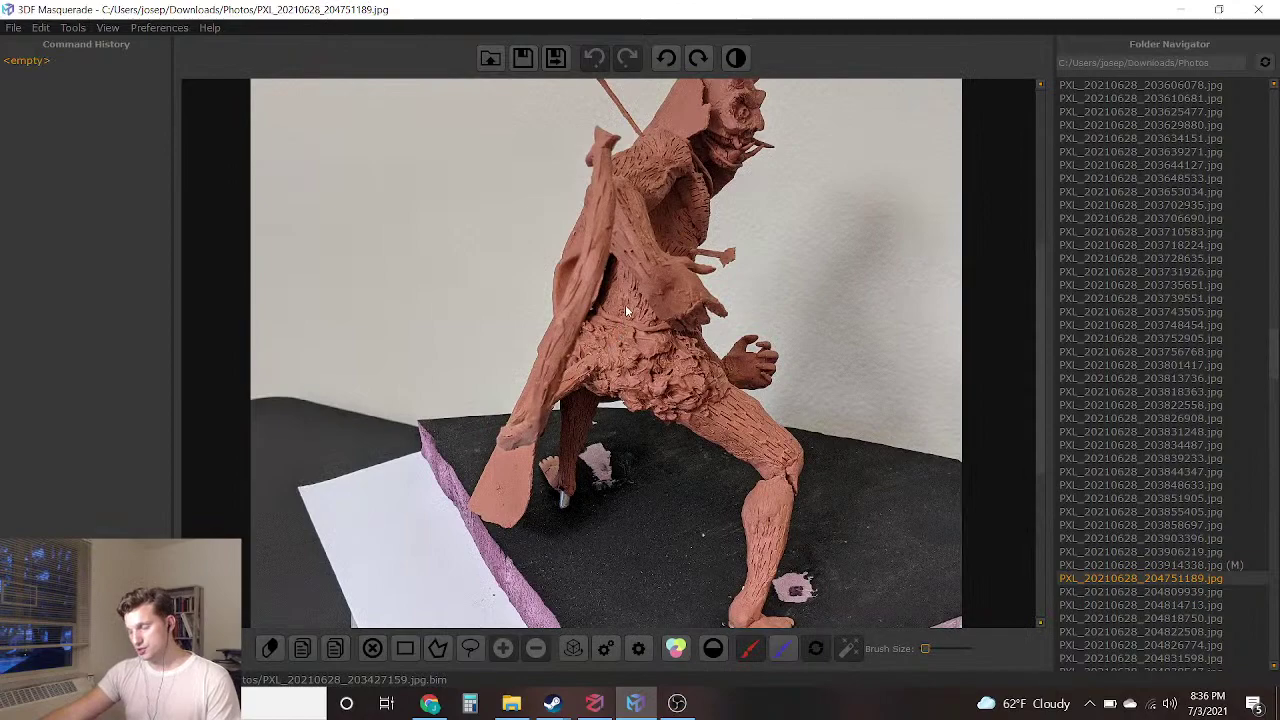
{"action": "scroll", "coordinate": [1232, 369], "scroll_direction": "up", "scroll_amount": 10}
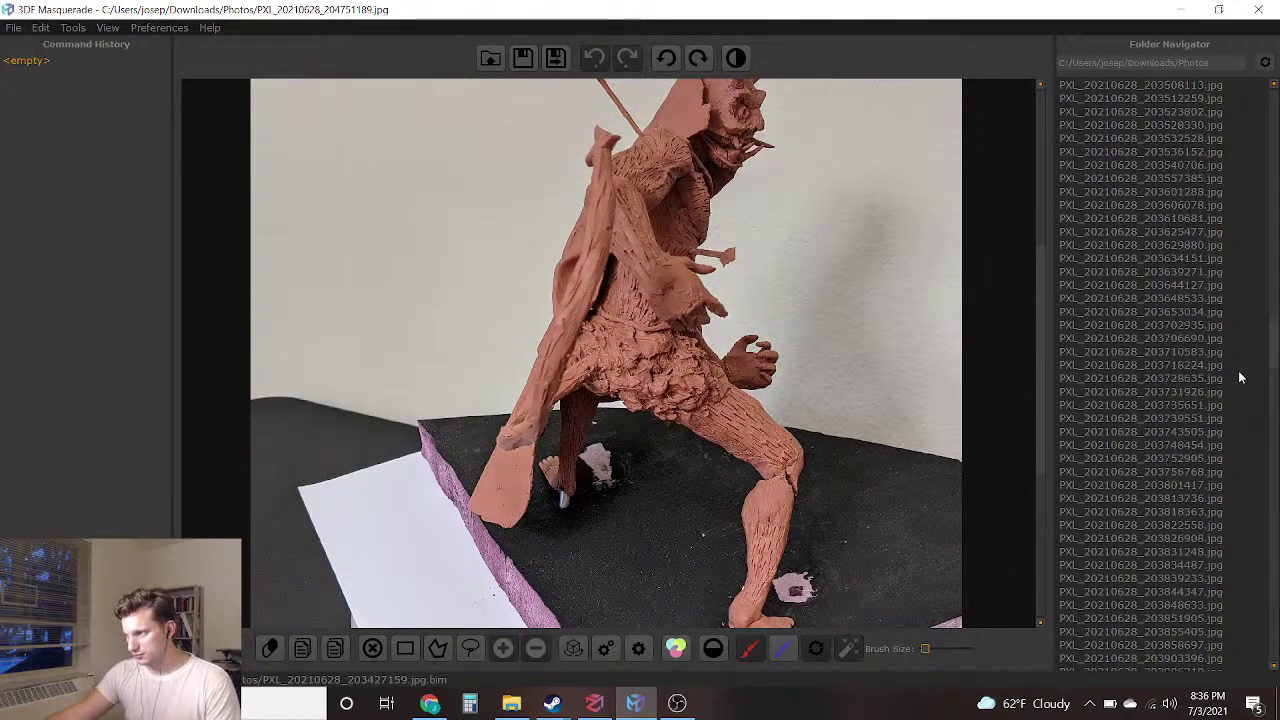
{"action": "double_click", "coordinate": [1228, 368]}
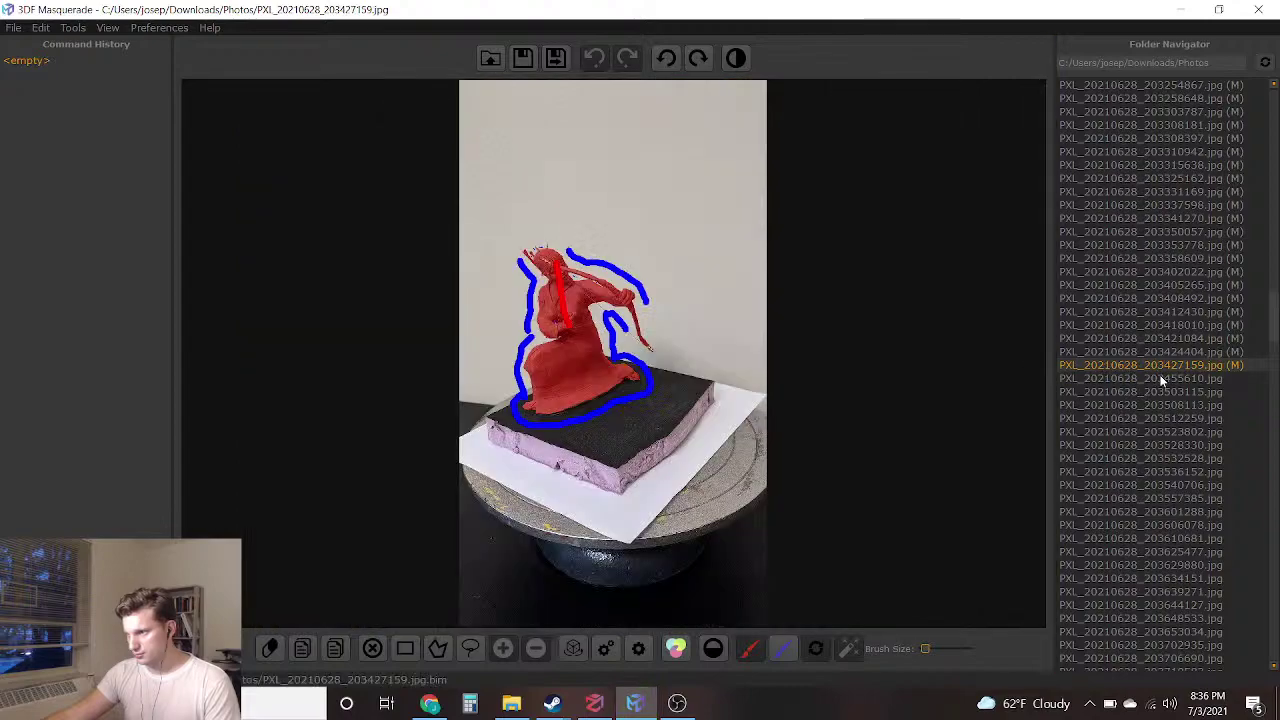
{"action": "double_click", "coordinate": [1237, 380]}
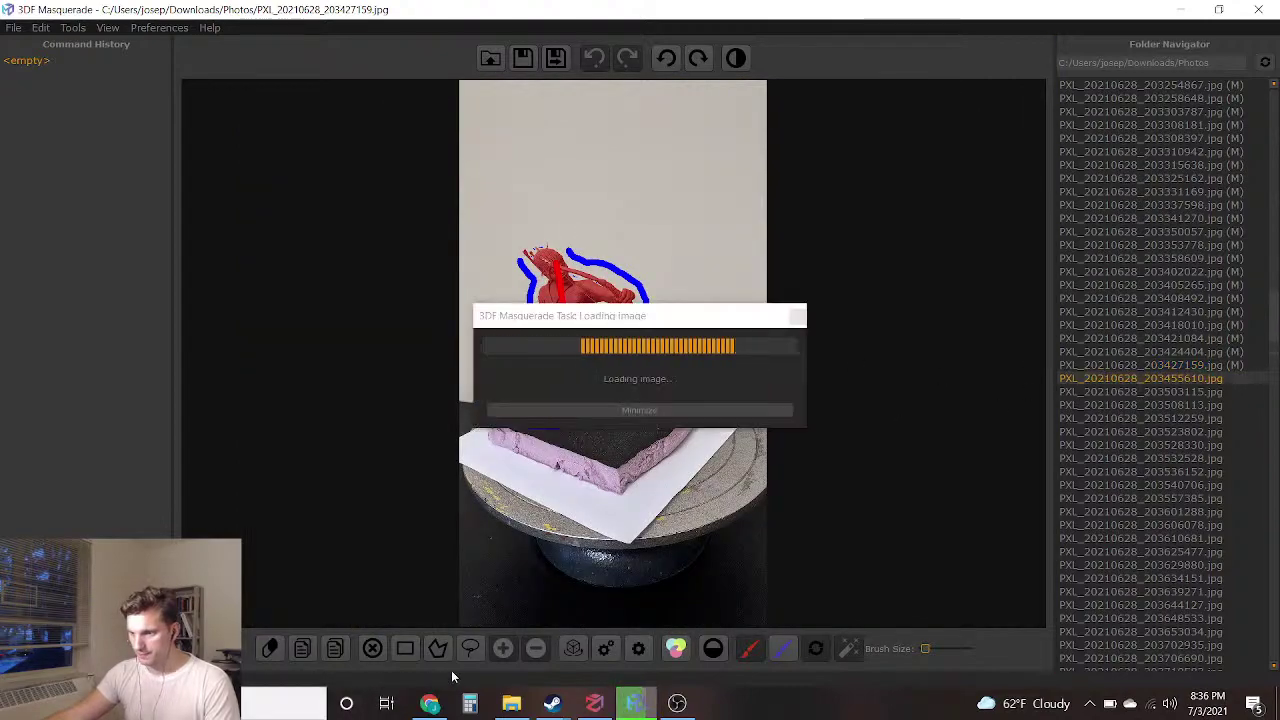
Check the live stream's analytics and chat in YouTube Studio in Chrome and return to 3DF Masquerade
{"action": "left_click", "coordinate": [430, 704]}
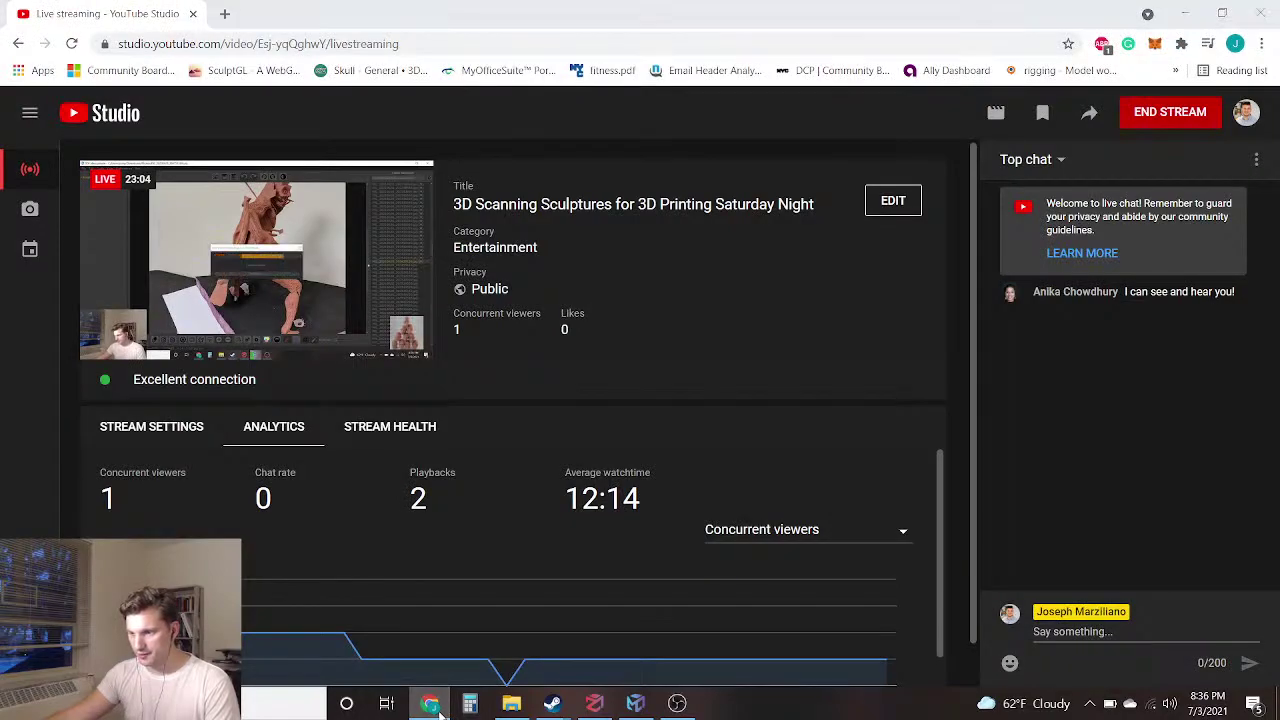
{"action": "left_click", "coordinate": [635, 704]}
Paint a looping background stroke in the gap between the archer's torso, outstretched arm and bow, around the bowstring
{"action": "scroll", "coordinate": [613, 456], "scroll_direction": "up", "scroll_amount": 8}
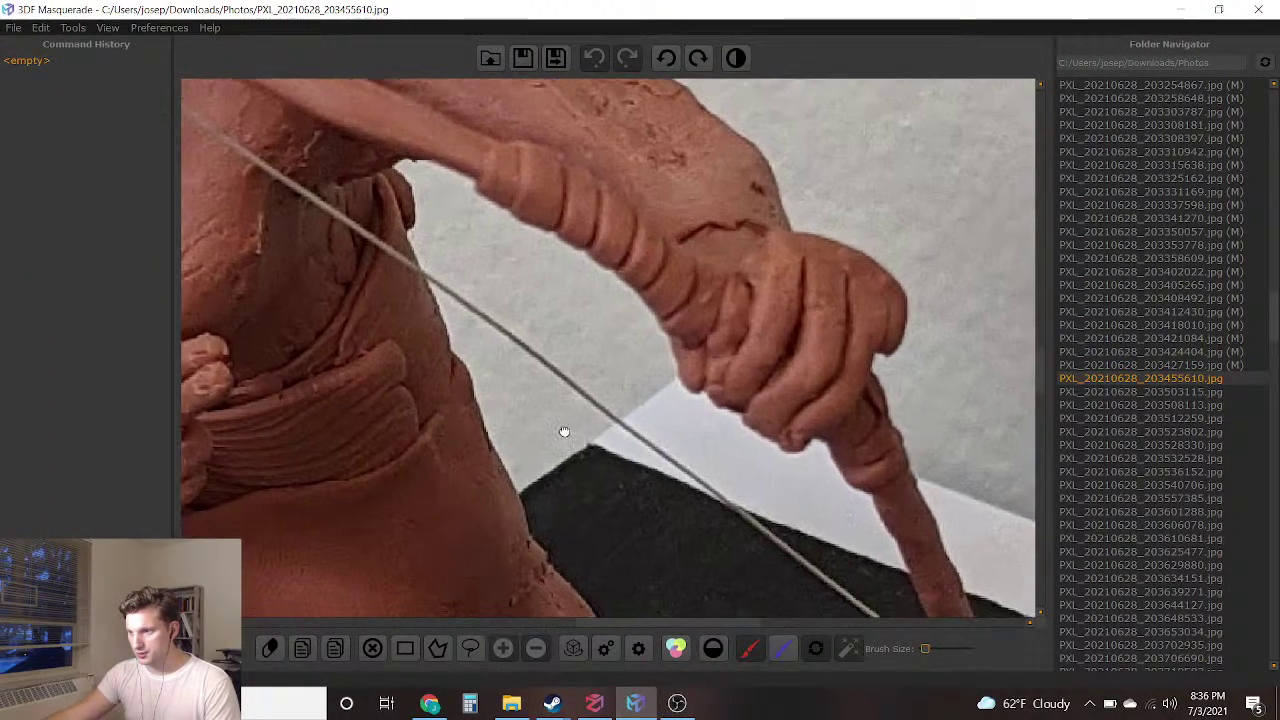
{"action": "left_click_drag", "start_coordinate": [564, 432], "coordinate": [509, 356]}
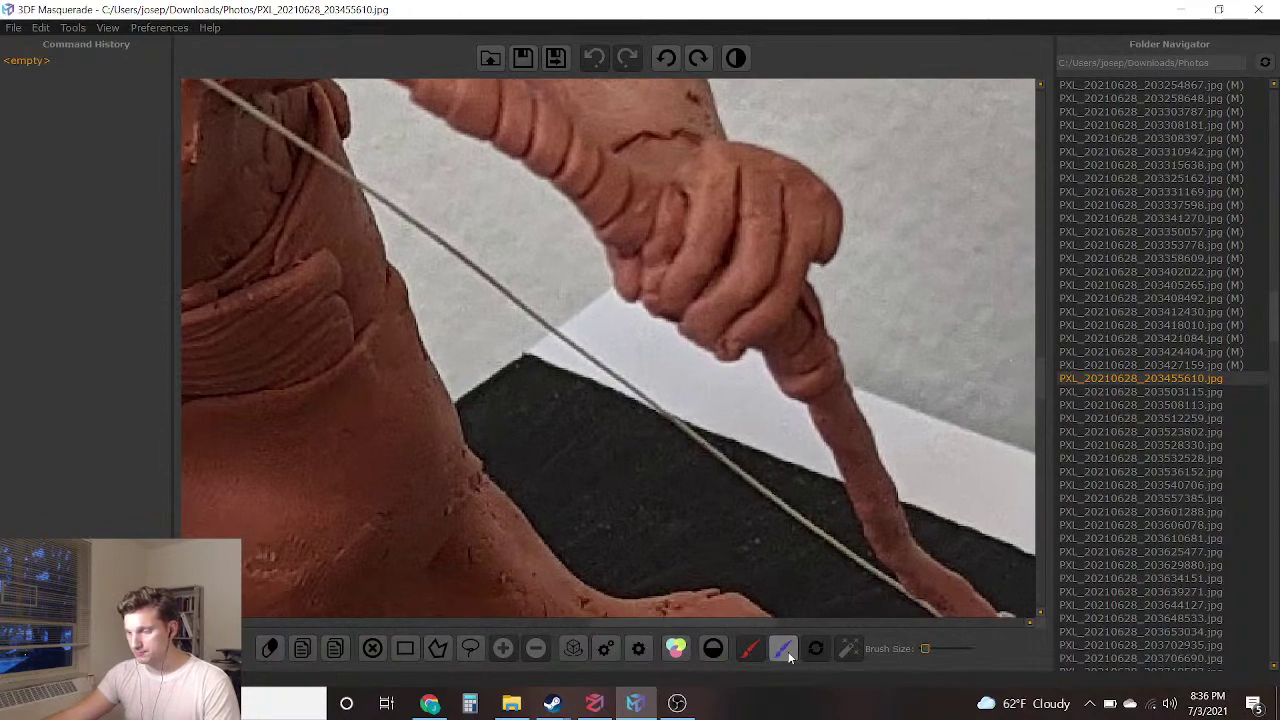
{"action": "mouse_move", "coordinate": [500, 343]}
{"action": "left_mouse_down"}
{"action": "mouse_move", "coordinate": [418, 218]}
{"action": "mouse_move", "coordinate": [378, 124]}
{"action": "mouse_move", "coordinate": [782, 468]}
{"action": "mouse_move", "coordinate": [776, 530]}
{"action": "left_mouse_up"}
{"action": "scroll", "coordinate": [696, 556], "scroll_direction": "down", "scroll_amount": 4}
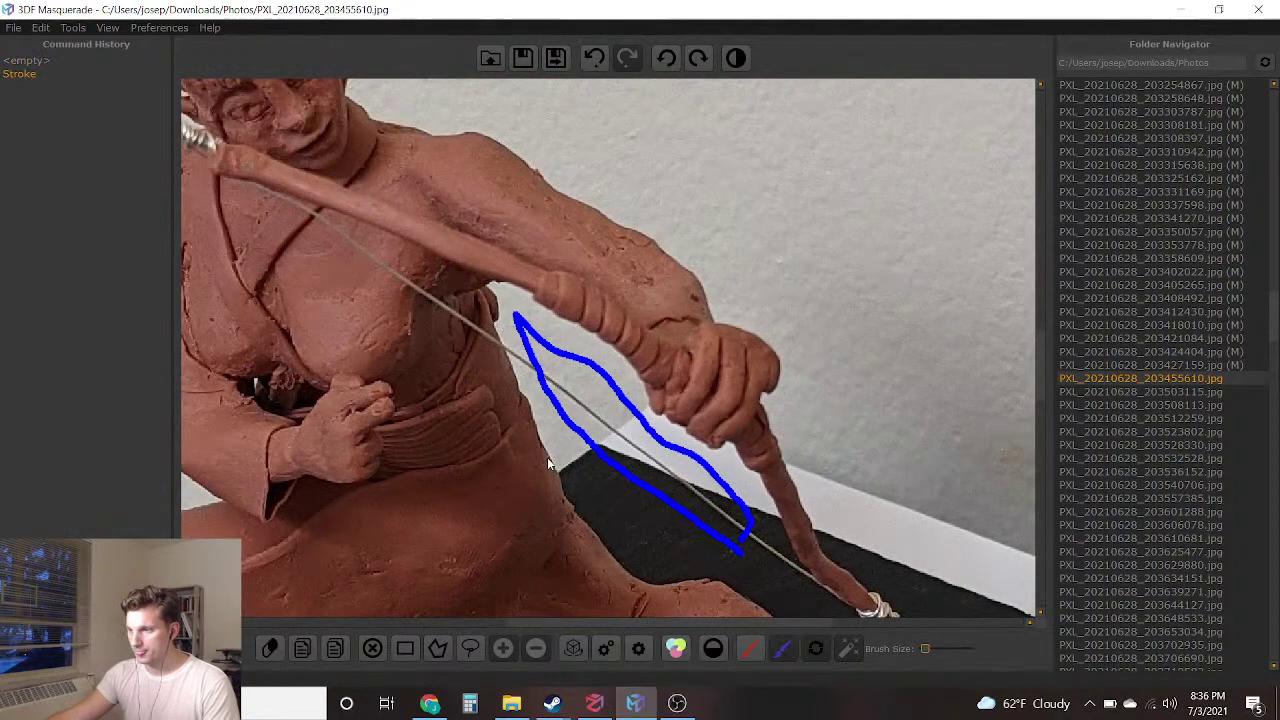
Paint thin background strokes between the sticks protruding from the archer's hair and outward above them
{"action": "left_click_drag", "start_coordinate": [548, 463], "coordinate": [629, 335]}
{"action": "left_click_drag", "start_coordinate": [404, 208], "coordinate": [632, 420]}
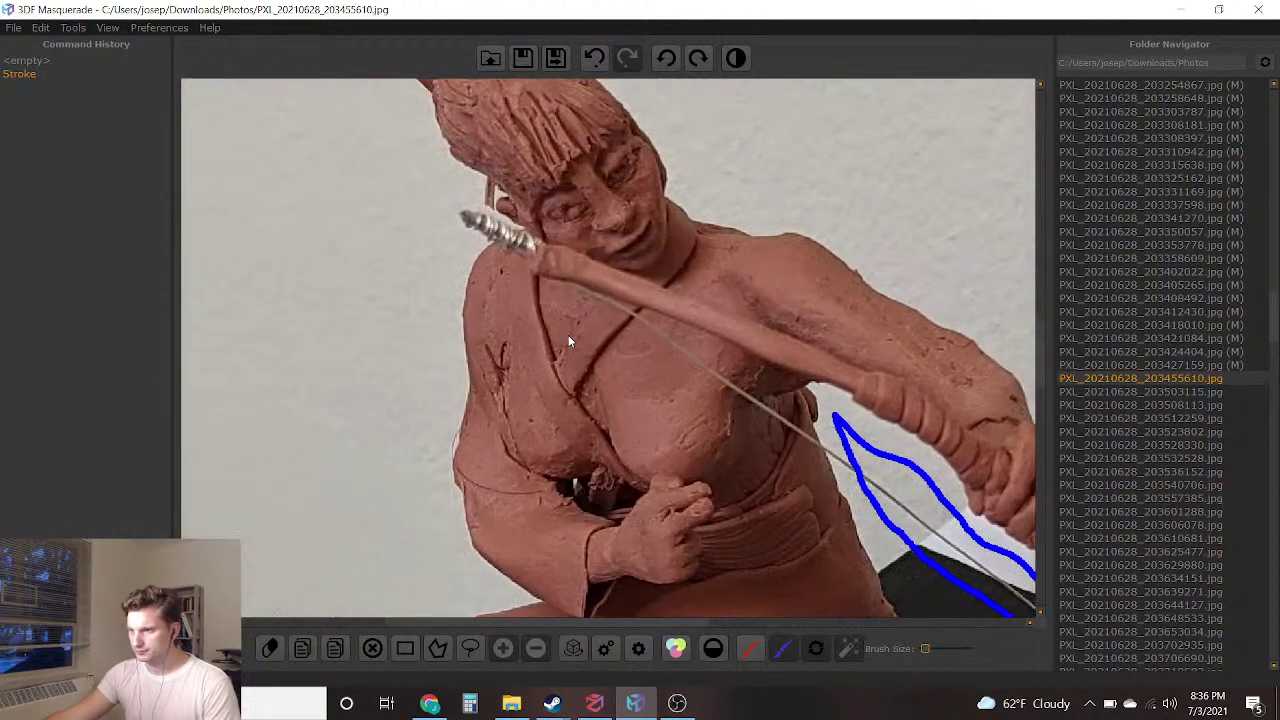
{"action": "middle_click_drag", "start_coordinate": [552, 279], "coordinate": [587, 411]}
{"action": "middle_click_drag", "start_coordinate": [636, 548], "coordinate": [500, 140]}
{"action": "middle_click_drag", "start_coordinate": [560, 510], "coordinate": [443, 230]}
{"action": "mouse_move", "coordinate": [382, 300]}
{"action": "middle_mouse_down"}
{"action": "mouse_move", "coordinate": [466, 481]}
{"action": "mouse_move", "coordinate": [591, 621]}
{"action": "middle_mouse_up"}
{"action": "scroll", "coordinate": [574, 262], "scroll_direction": "up", "scroll_amount": 4}
{"action": "scroll", "coordinate": [580, 282], "scroll_direction": "down", "scroll_amount": 6}
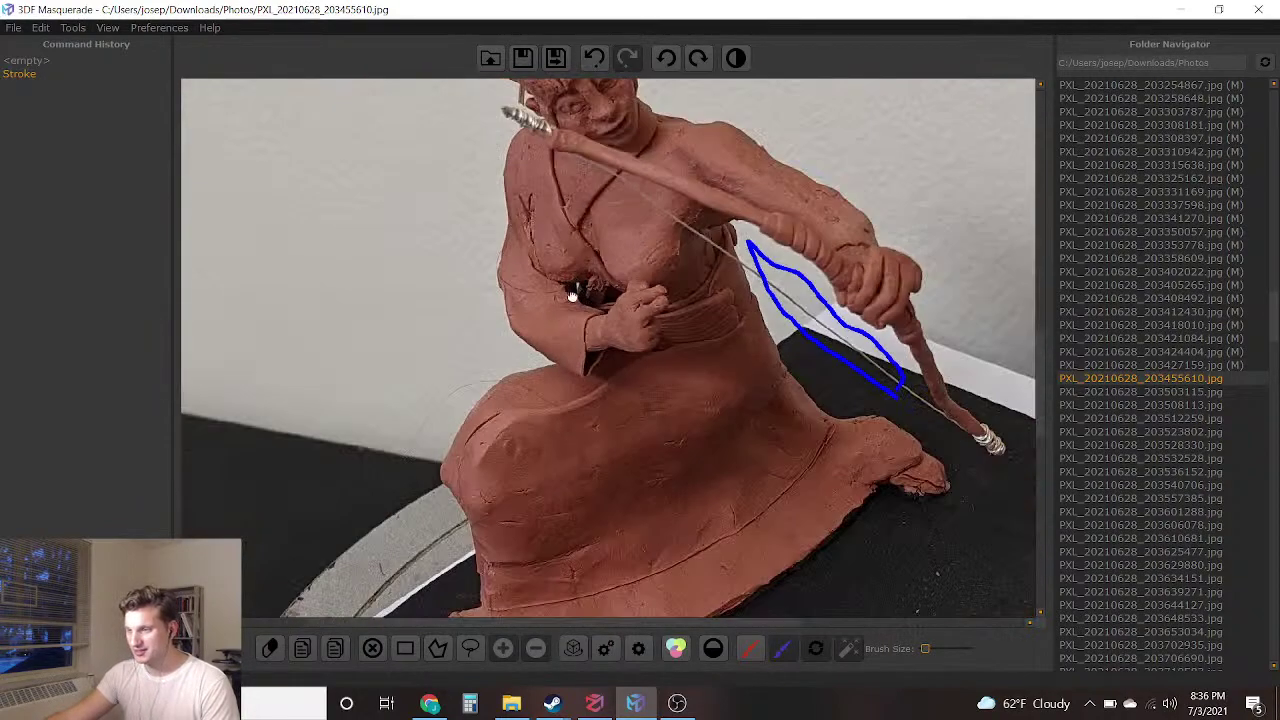
{"action": "scroll", "coordinate": [423, 149], "scroll_direction": "down", "scroll_amount": 3}
{"action": "scroll", "coordinate": [517, 243], "scroll_direction": "up", "scroll_amount": 8}
{"action": "mouse_move", "coordinate": [537, 370]}
{"action": "left_mouse_down"}
{"action": "mouse_move", "coordinate": [547, 285]}
{"action": "mouse_move", "coordinate": [487, 150]}
{"action": "left_mouse_up"}
{"action": "left_click_drag", "start_coordinate": [652, 225], "coordinate": [447, 80]}
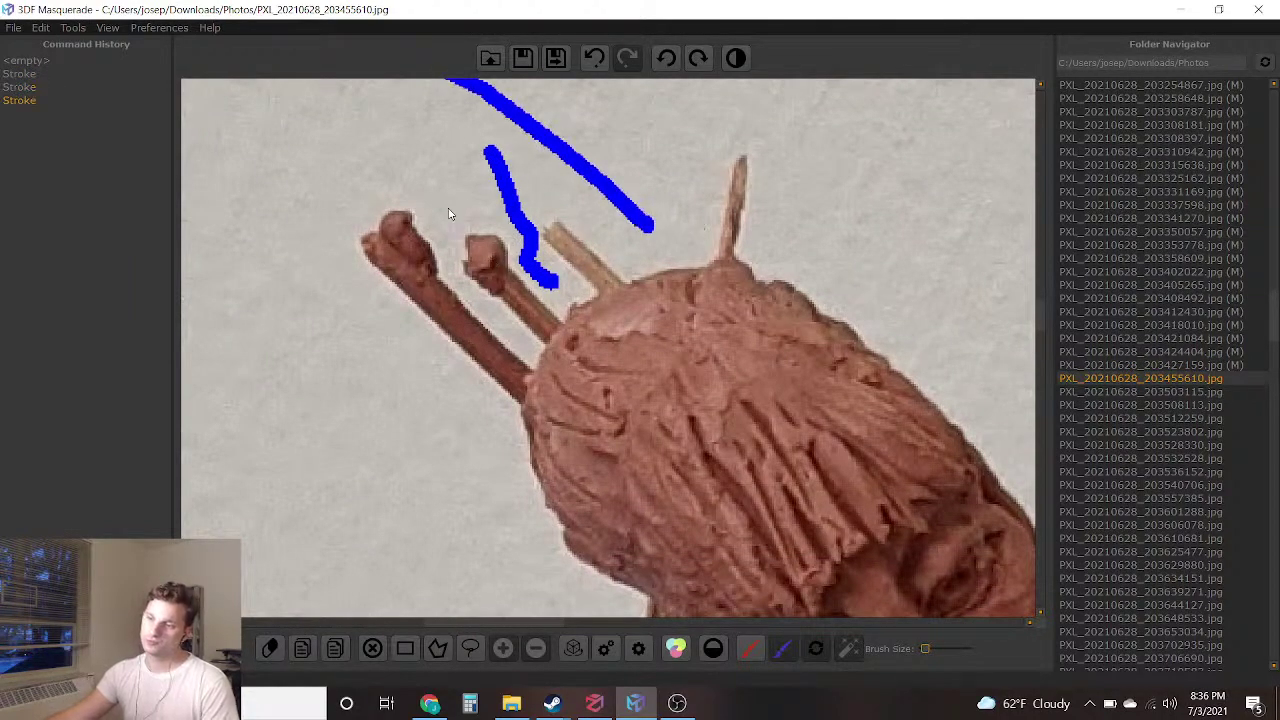
{"action": "left_click_drag", "start_coordinate": [452, 231], "coordinate": [306, 79]}
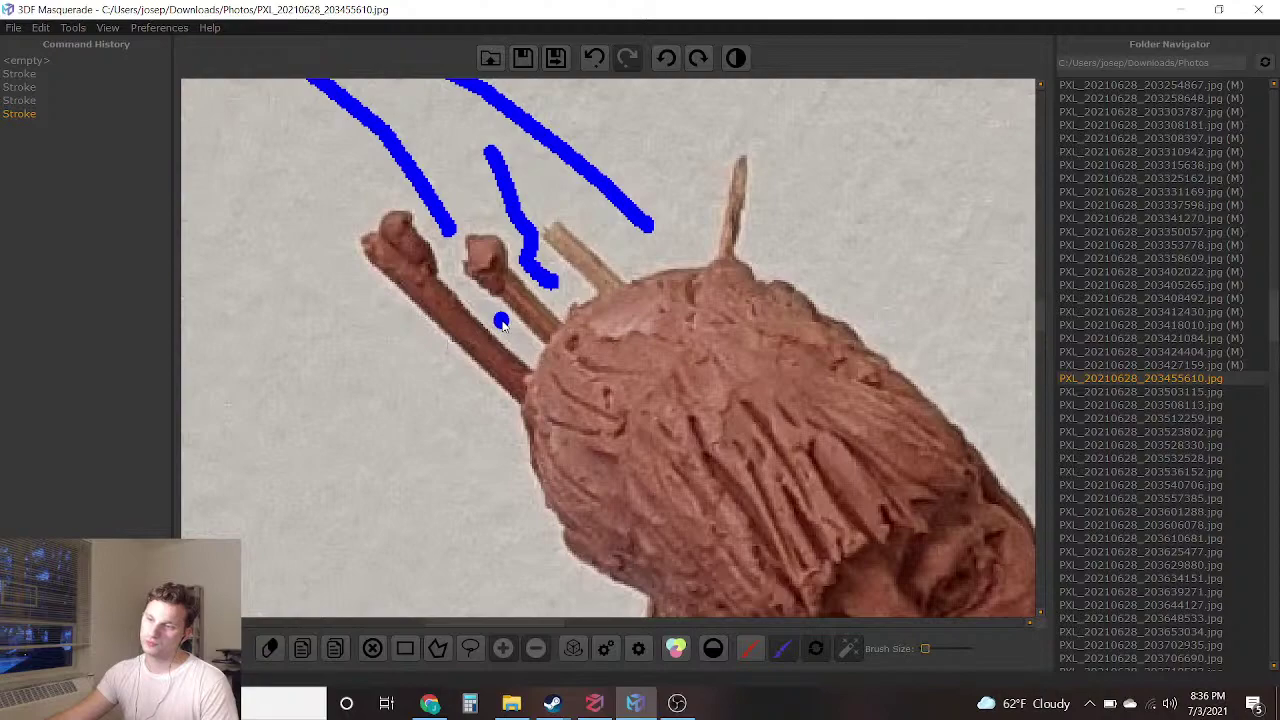
Mark the remaining gap between the hair sticks as background and continue strokes past the head and bow tip to the shoulder
{"action": "mouse_move", "coordinate": [405, 147]}
{"action": "left_mouse_down"}
{"action": "mouse_move", "coordinate": [294, 314]}
{"action": "mouse_move", "coordinate": [443, 500]}
{"action": "mouse_move", "coordinate": [451, 329]}
{"action": "mouse_move", "coordinate": [497, 283]}
{"action": "left_mouse_up"}
{"action": "scroll", "coordinate": [497, 283], "scroll_direction": "down", "scroll_amount": 1}
{"action": "mouse_move", "coordinate": [416, 130]}
{"action": "left_mouse_down"}
{"action": "mouse_move", "coordinate": [497, 214]}
{"action": "mouse_move", "coordinate": [437, 427]}
{"action": "left_mouse_up"}
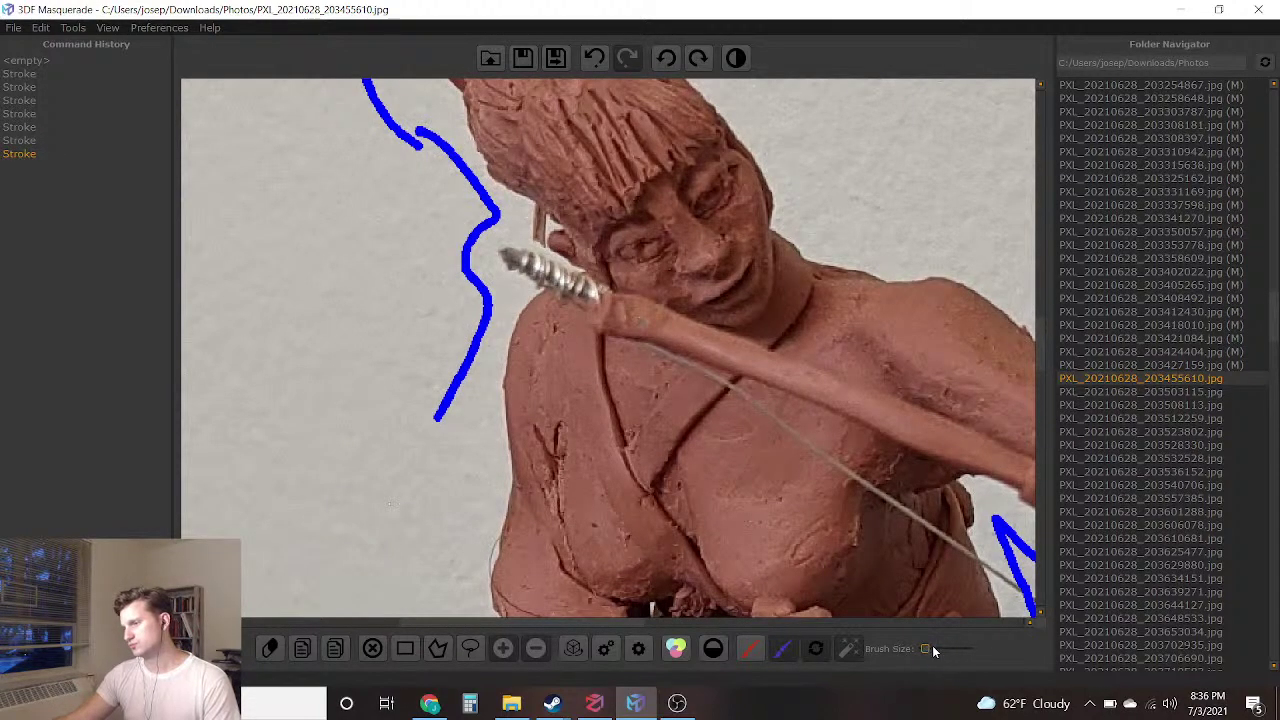
With a larger brush, paint background from the shoulder down past the elbow and bent knee to the small foot
{"action": "middle_click_drag", "start_coordinate": [640, 543], "coordinate": [611, 281]}
{"action": "scroll", "coordinate": [526, 346], "scroll_direction": "down", "scroll_amount": 2}
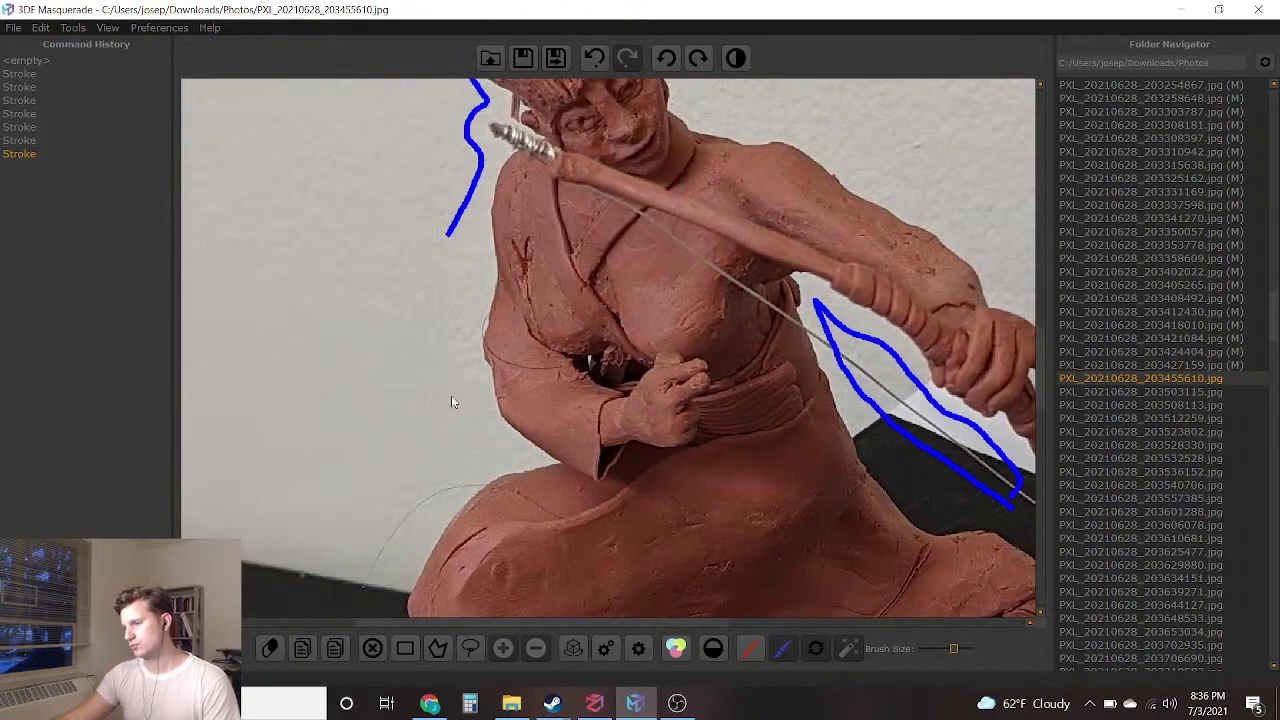
{"action": "mouse_move", "coordinate": [455, 215]}
{"action": "left_mouse_down"}
{"action": "mouse_move", "coordinate": [453, 370]}
{"action": "mouse_move", "coordinate": [468, 436]}
{"action": "mouse_move", "coordinate": [397, 526]}
{"action": "left_mouse_up"}
{"action": "scroll", "coordinate": [433, 360], "scroll_direction": "down", "scroll_amount": 3}
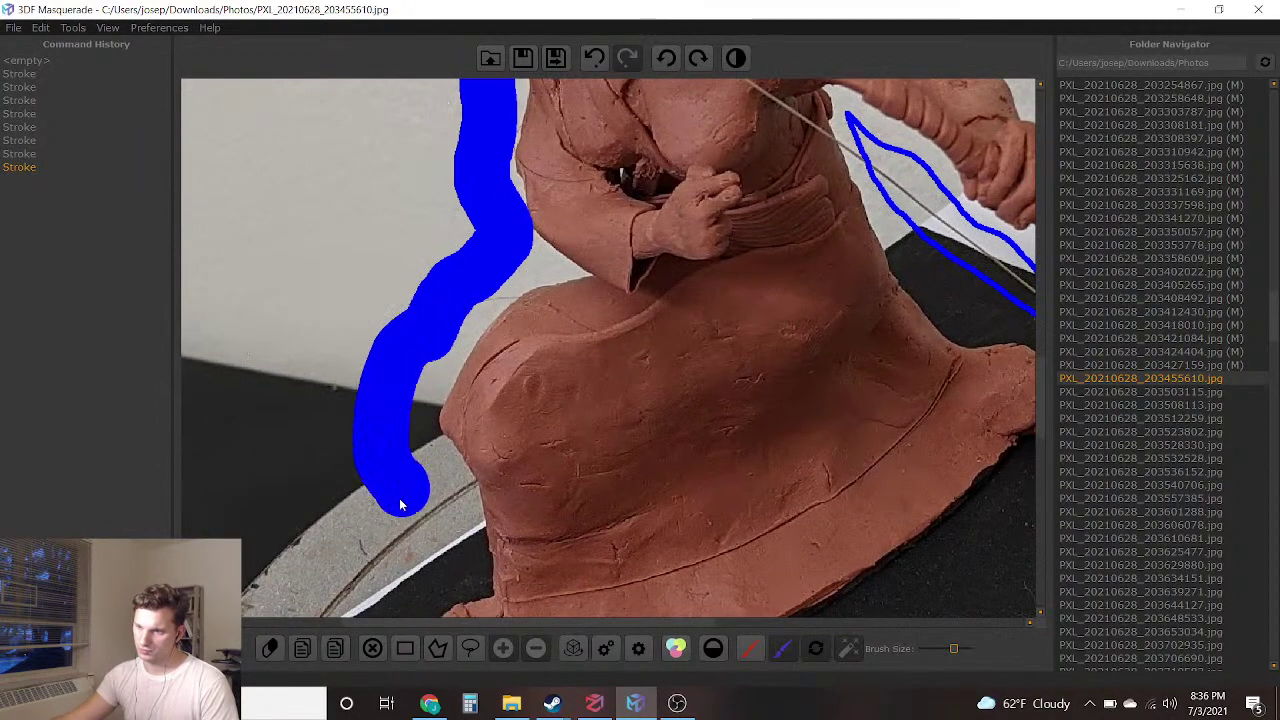
{"action": "scroll", "coordinate": [400, 502], "scroll_direction": "down", "scroll_amount": 3}
{"action": "mouse_move", "coordinate": [434, 286]}
{"action": "left_mouse_down"}
{"action": "mouse_move", "coordinate": [480, 337]}
{"action": "mouse_move", "coordinate": [423, 401]}
{"action": "left_mouse_up"}
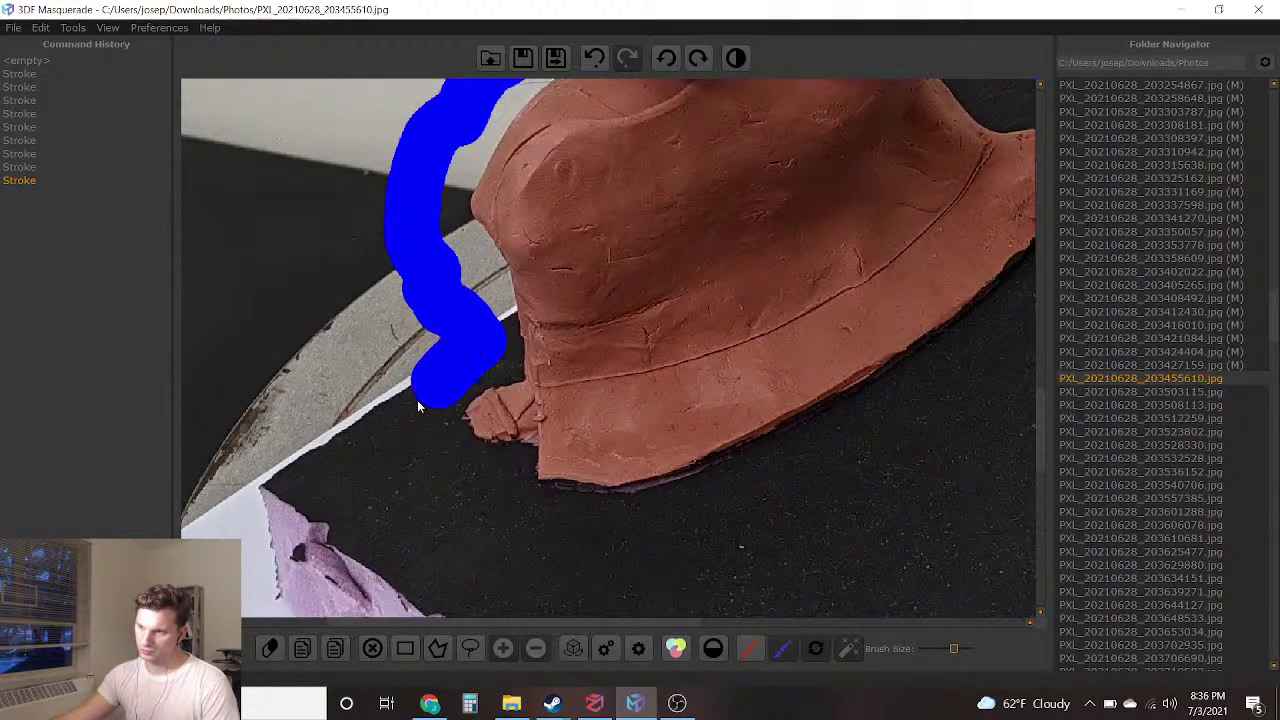
Extend the background marking beside the small foot and paint a stroke across the black base in front of the skirt hem
{"action": "left_click_drag", "start_coordinate": [432, 458], "coordinate": [432, 458]}
{"action": "scroll", "coordinate": [470, 425], "scroll_direction": "down", "scroll_amount": 3}
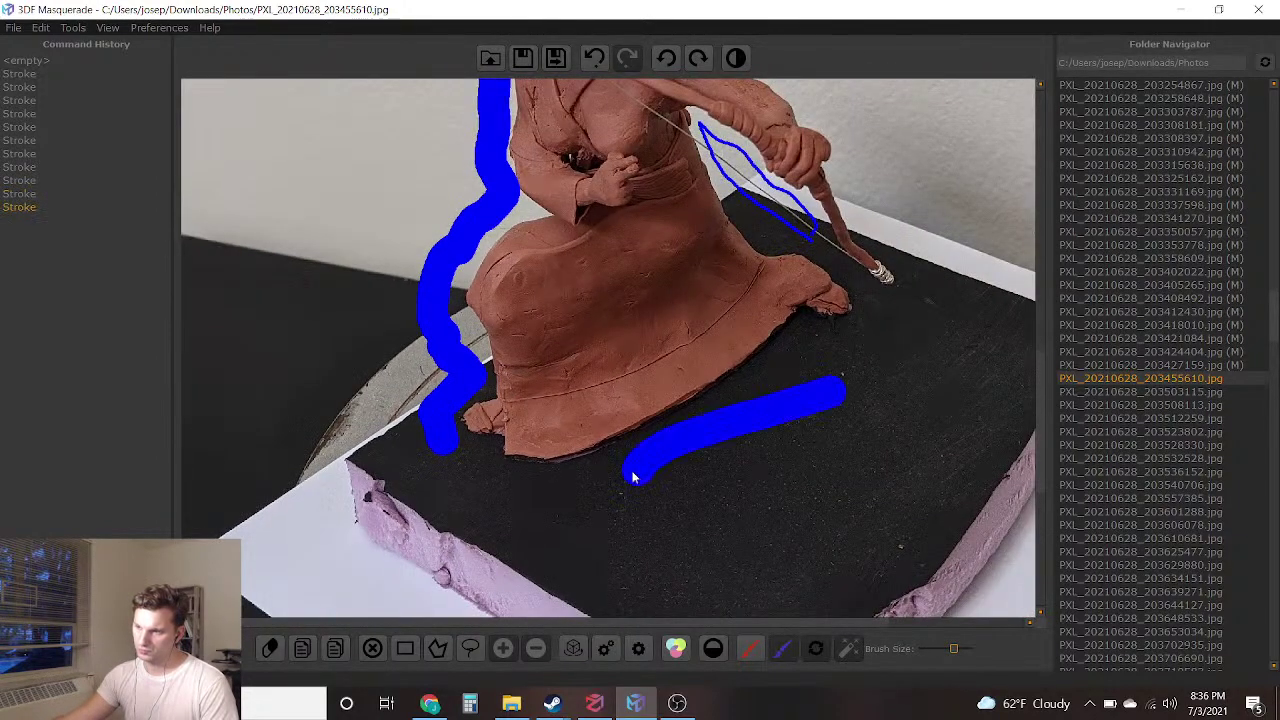
{"action": "scroll", "coordinate": [728, 211], "scroll_direction": "down", "scroll_amount": 1}
{"action": "middle_click_drag", "start_coordinate": [880, 216], "coordinate": [803, 337]}
{"action": "scroll", "coordinate": [803, 337], "scroll_direction": "up", "scroll_amount": 1}
{"action": "scroll", "coordinate": [803, 334], "scroll_direction": "up", "scroll_amount": 3}
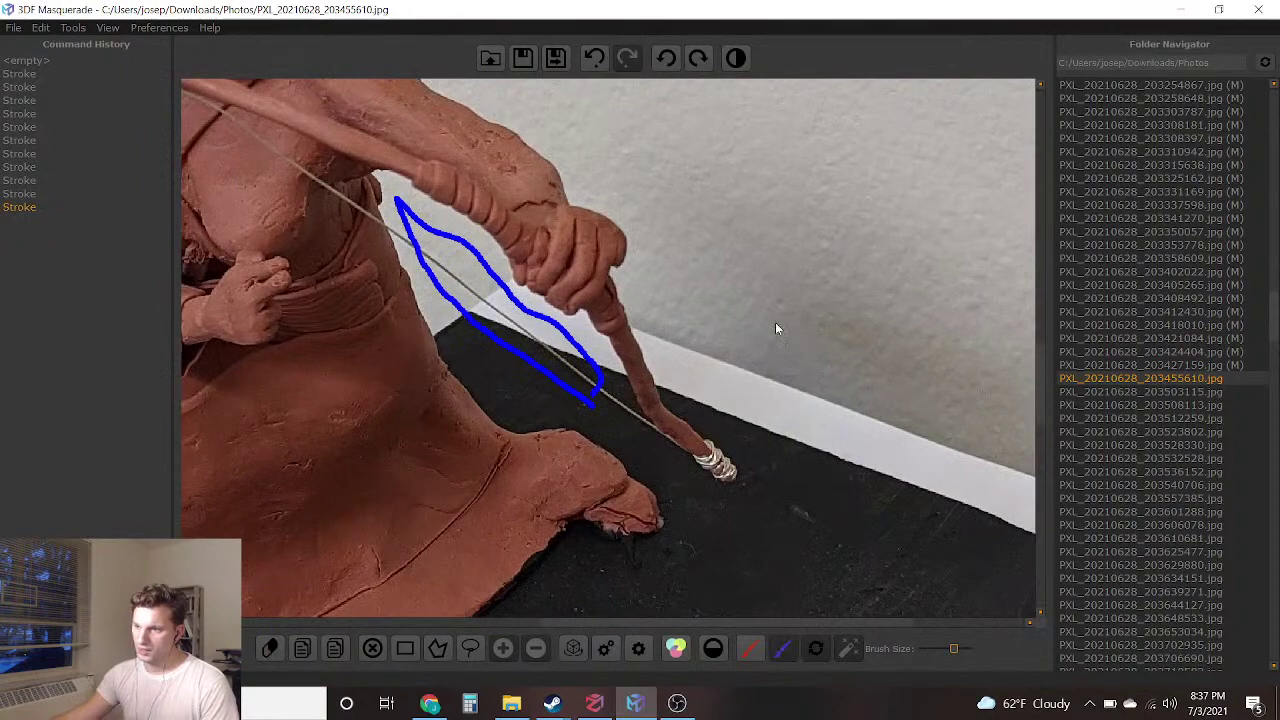
{"action": "scroll", "coordinate": [720, 346], "scroll_direction": "down", "scroll_amount": 2}
{"action": "scroll", "coordinate": [707, 348], "scroll_direction": "down", "scroll_amount": 1}
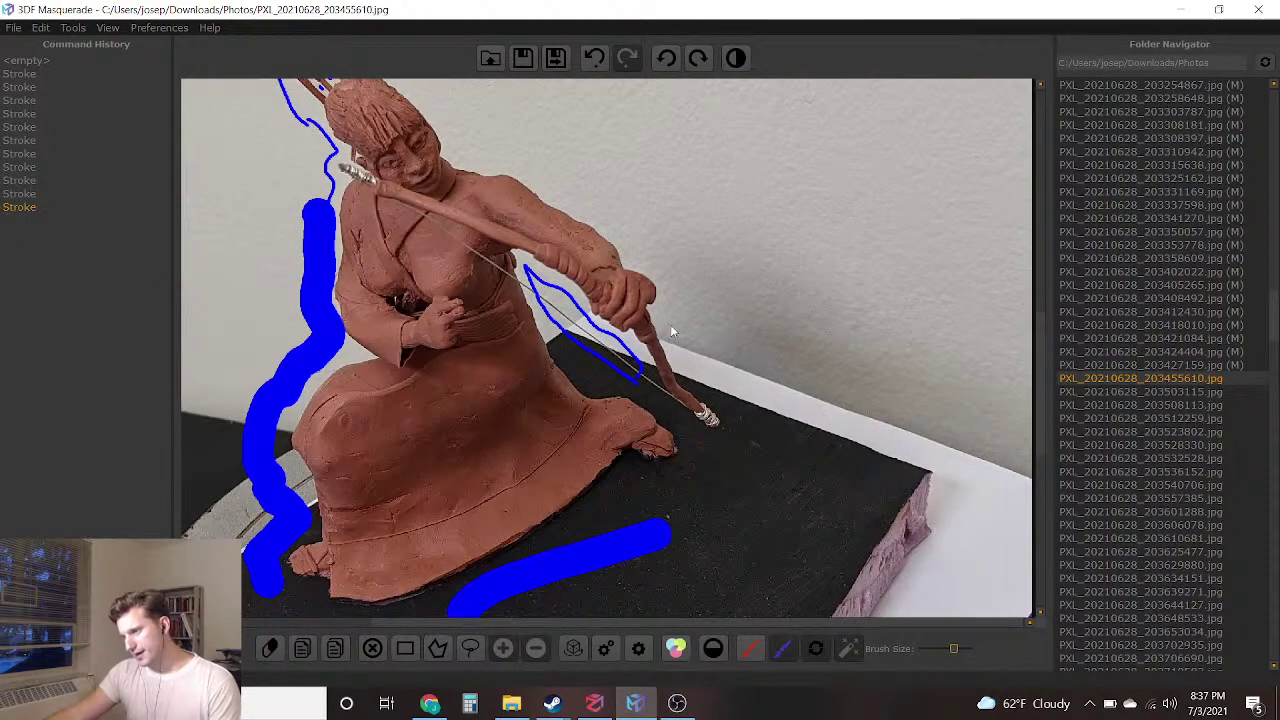
{"action": "scroll", "coordinate": [670, 324], "scroll_direction": "up", "scroll_amount": 1}
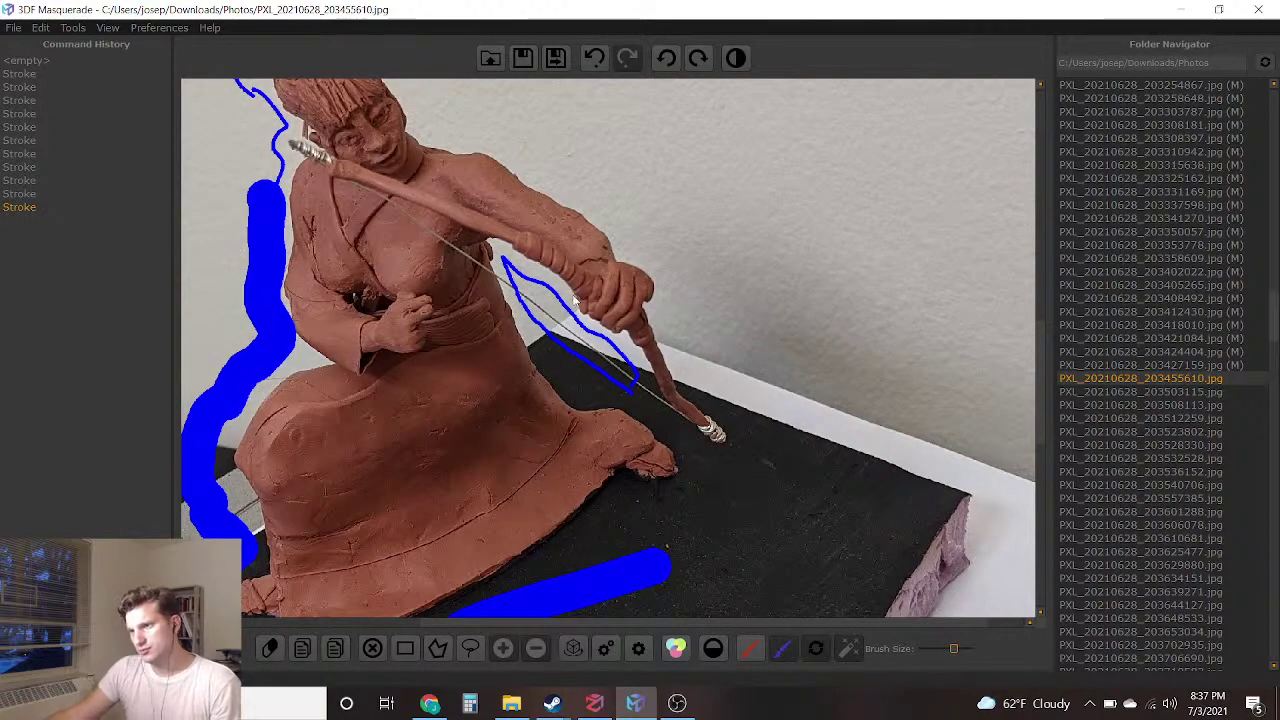
Paint a background stroke from beside the bow hand around the lower bow tip and back to the marking on the black base
{"action": "middle_click_drag", "start_coordinate": [586, 342], "coordinate": [592, 433]}
{"action": "middle_click_drag", "start_coordinate": [627, 346], "coordinate": [566, 243]}
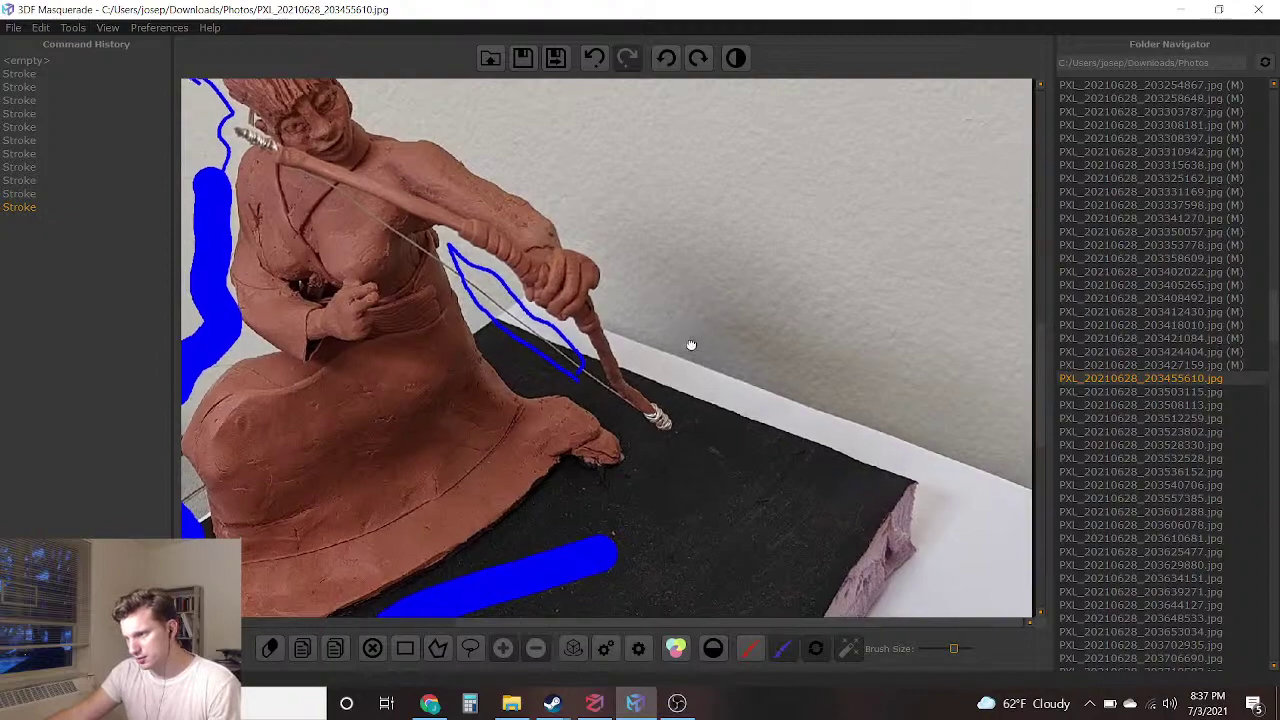
{"action": "scroll", "coordinate": [670, 340], "scroll_direction": "down", "scroll_amount": 1}
{"action": "scroll", "coordinate": [659, 300], "scroll_direction": "up", "scroll_amount": 1}
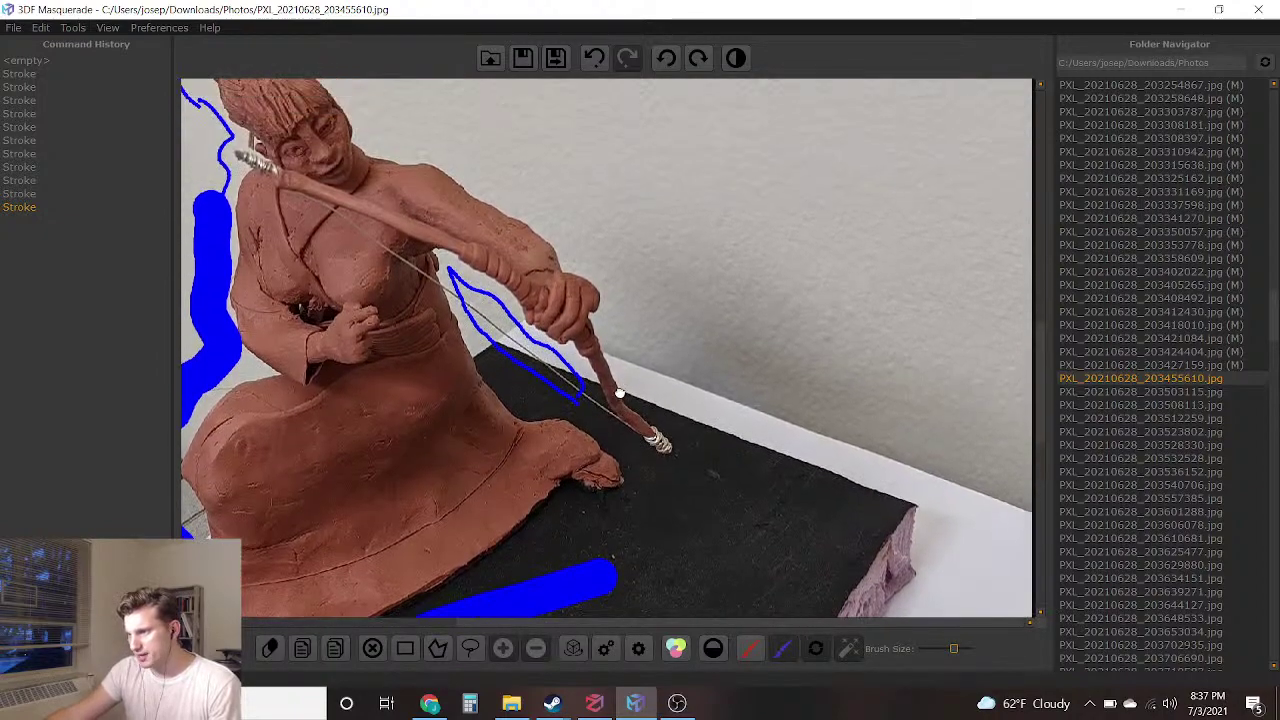
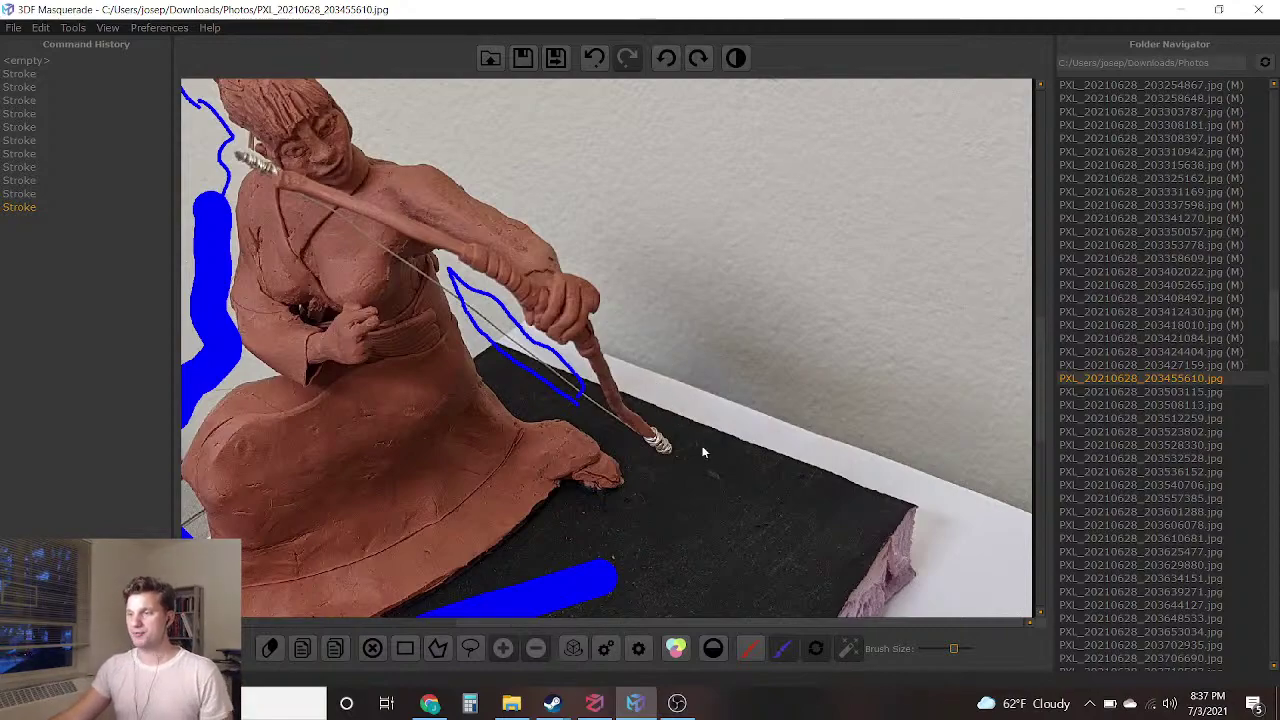
{"action": "scroll", "coordinate": [695, 467], "scroll_direction": "up", "scroll_amount": 1}
{"action": "middle_click_drag", "start_coordinate": [706, 470], "coordinate": [669, 258]}
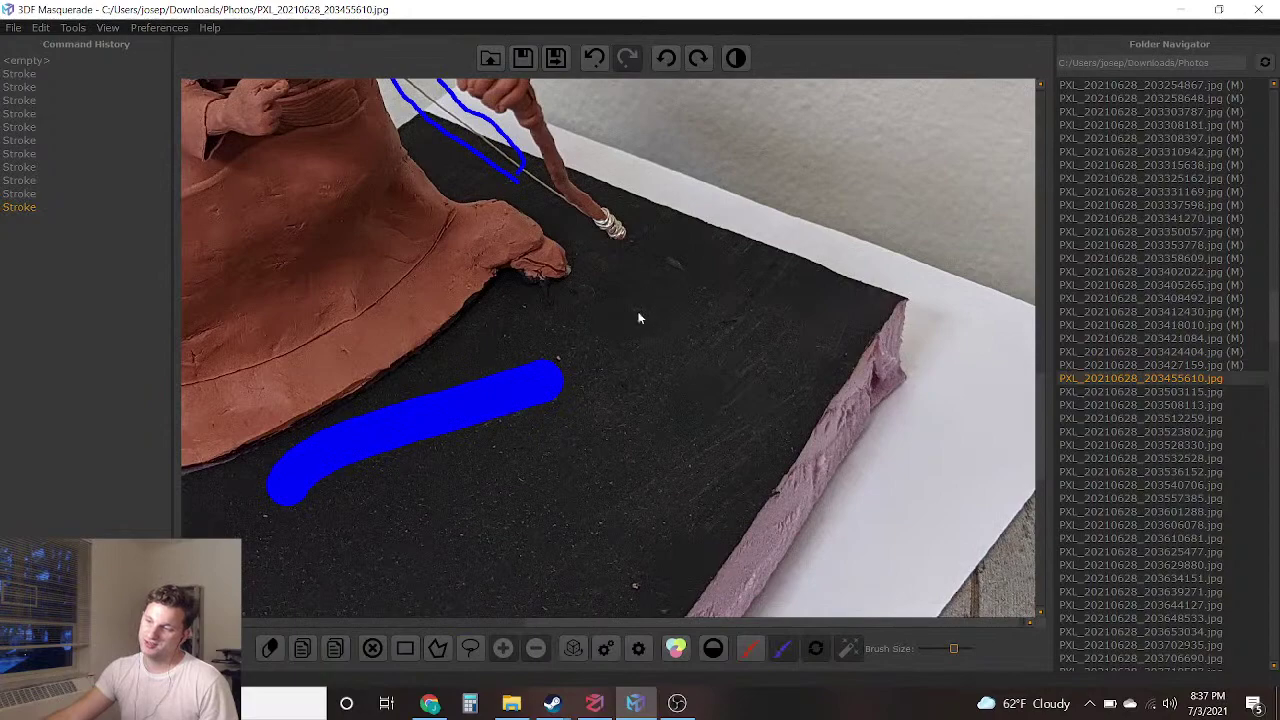
{"action": "middle_click_drag", "start_coordinate": [648, 216], "coordinate": [683, 331]}
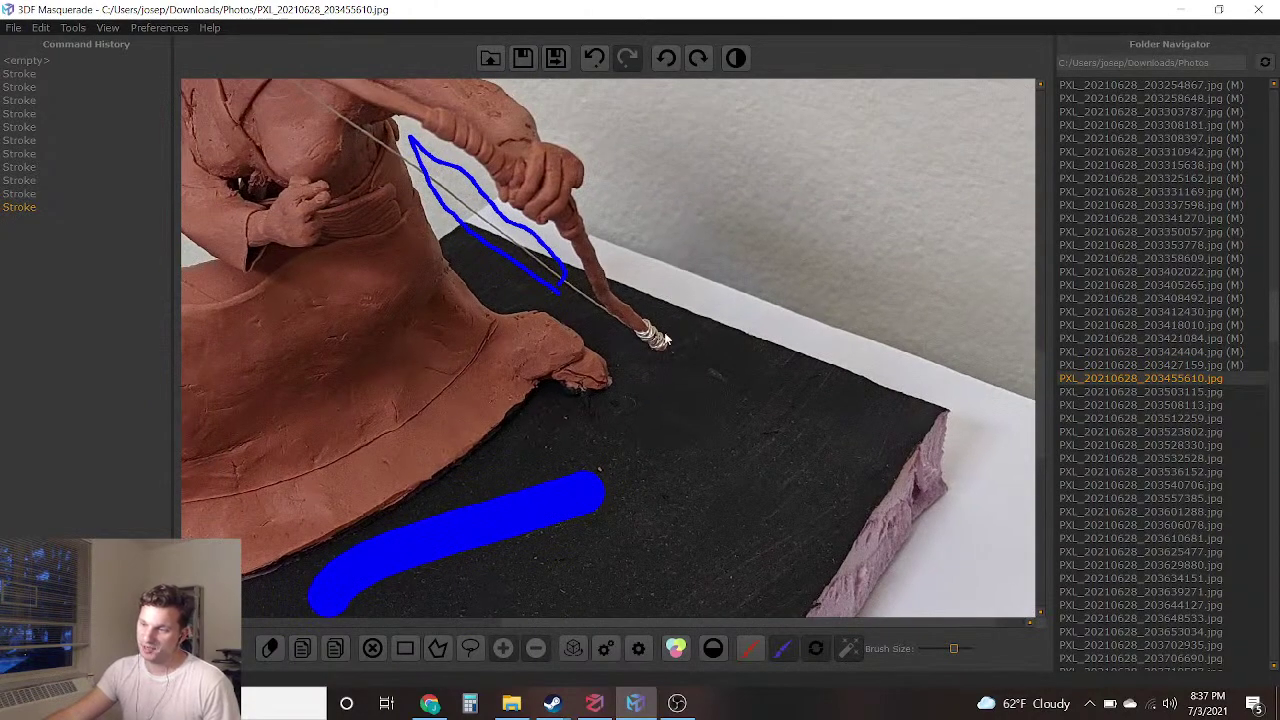
{"action": "left_click_drag", "start_coordinate": [610, 214], "coordinate": [705, 341]}
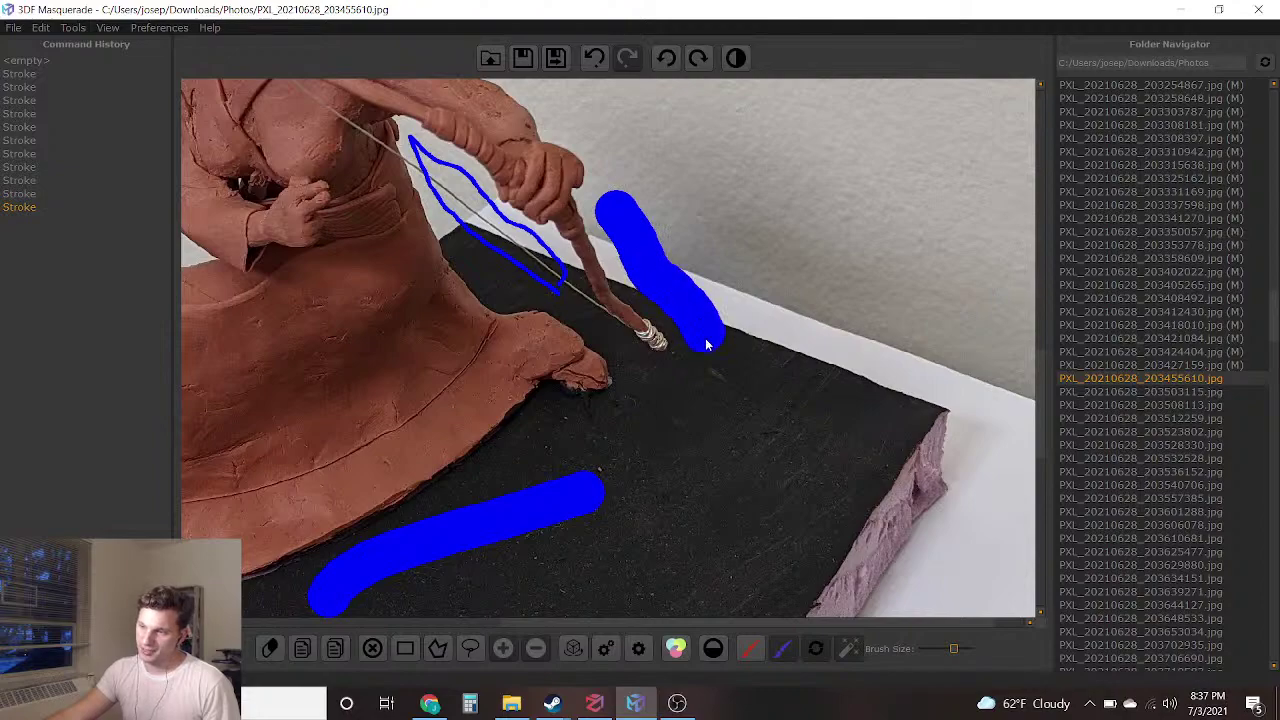
{"action": "left_click_drag", "start_coordinate": [538, 492], "coordinate": [536, 494]}
{"action": "mouse_move", "coordinate": [543, 399]}
{"action": "middle_mouse_down"}
{"action": "mouse_move", "coordinate": [677, 405]}
{"action": "mouse_move", "coordinate": [842, 483]}
{"action": "middle_mouse_up"}
{"action": "mouse_move", "coordinate": [636, 310]}
{"action": "middle_mouse_down"}
{"action": "mouse_move", "coordinate": [657, 399]}
{"action": "mouse_move", "coordinate": [609, 298]}
{"action": "middle_mouse_up"}
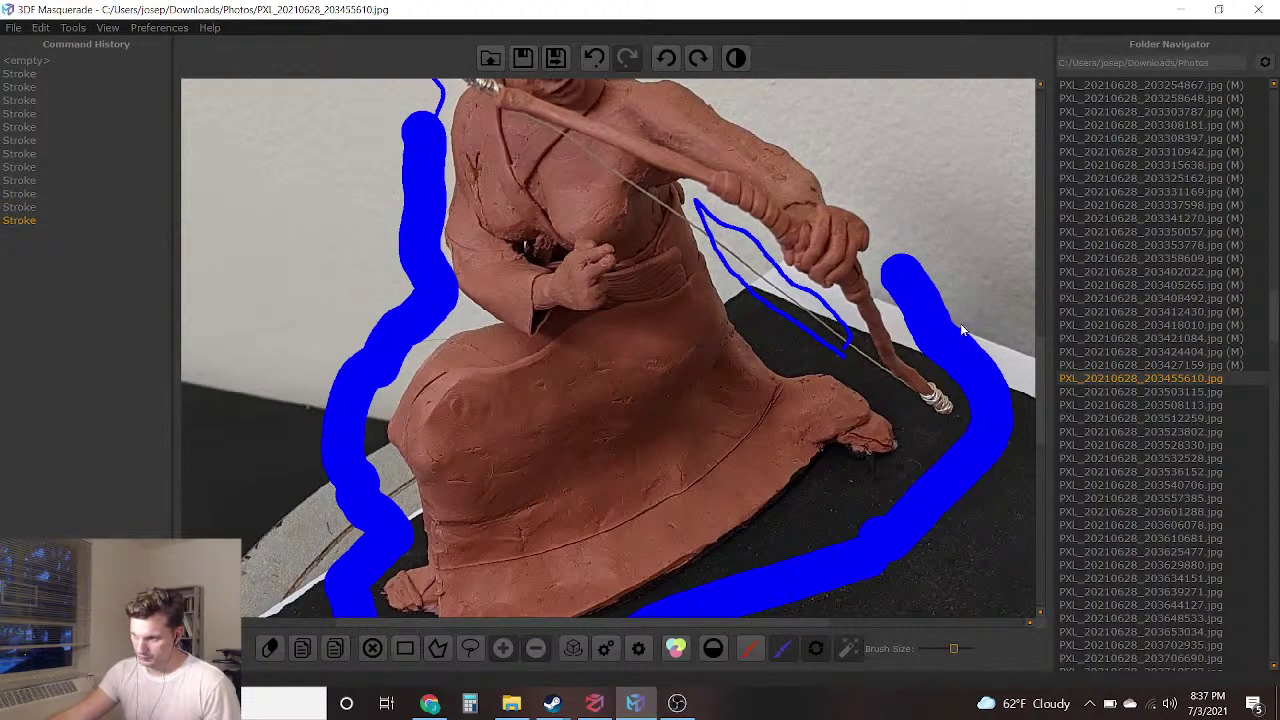
Paint a foreground stroke from the archer's upper chest down past the fist to the top of the skirt
{"action": "left_click", "coordinate": [742, 654]}
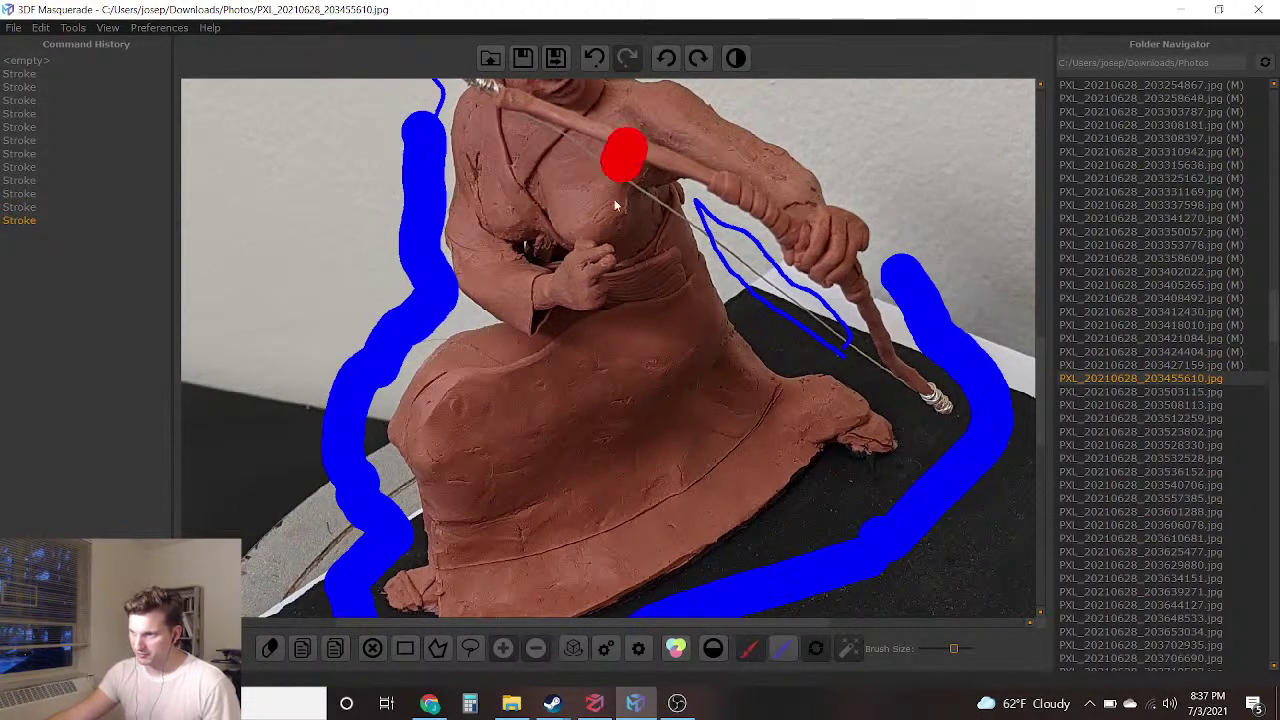
{"action": "left_click_drag", "start_coordinate": [625, 135], "coordinate": [405, 492]}
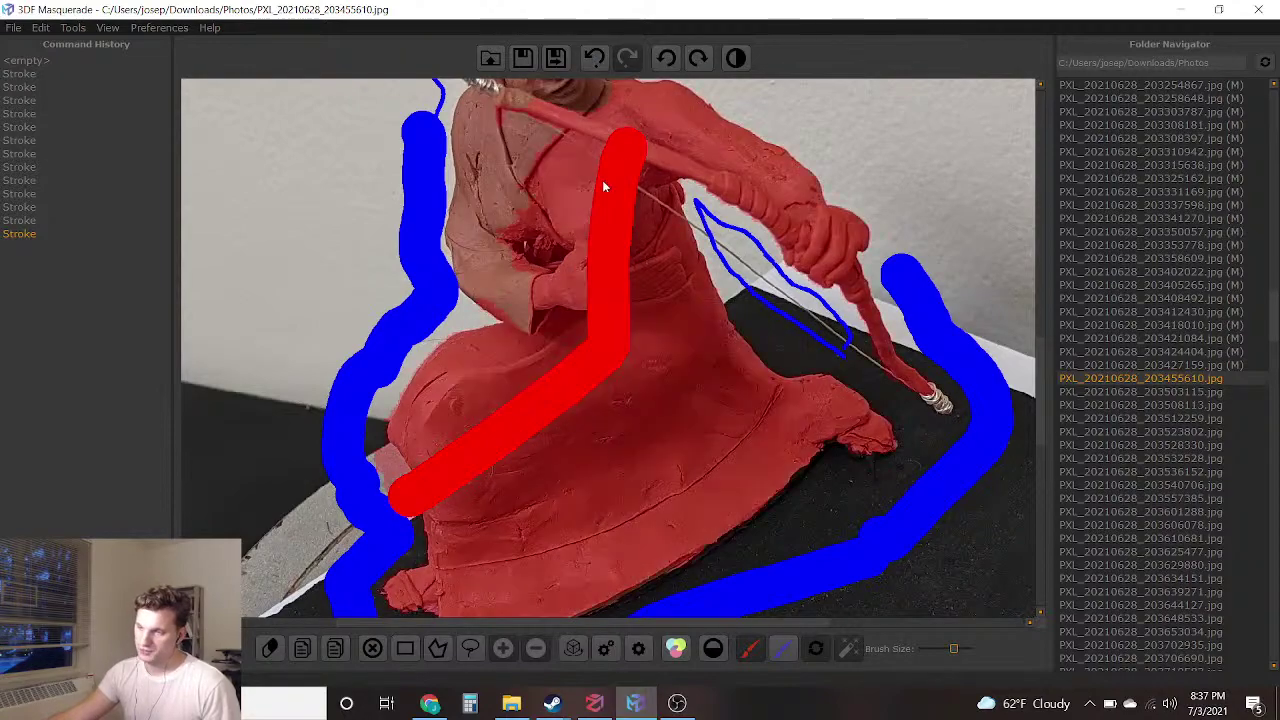
{"action": "left_click", "coordinate": [593, 58]}
{"action": "left_click_drag", "start_coordinate": [547, 125], "coordinate": [590, 290]}
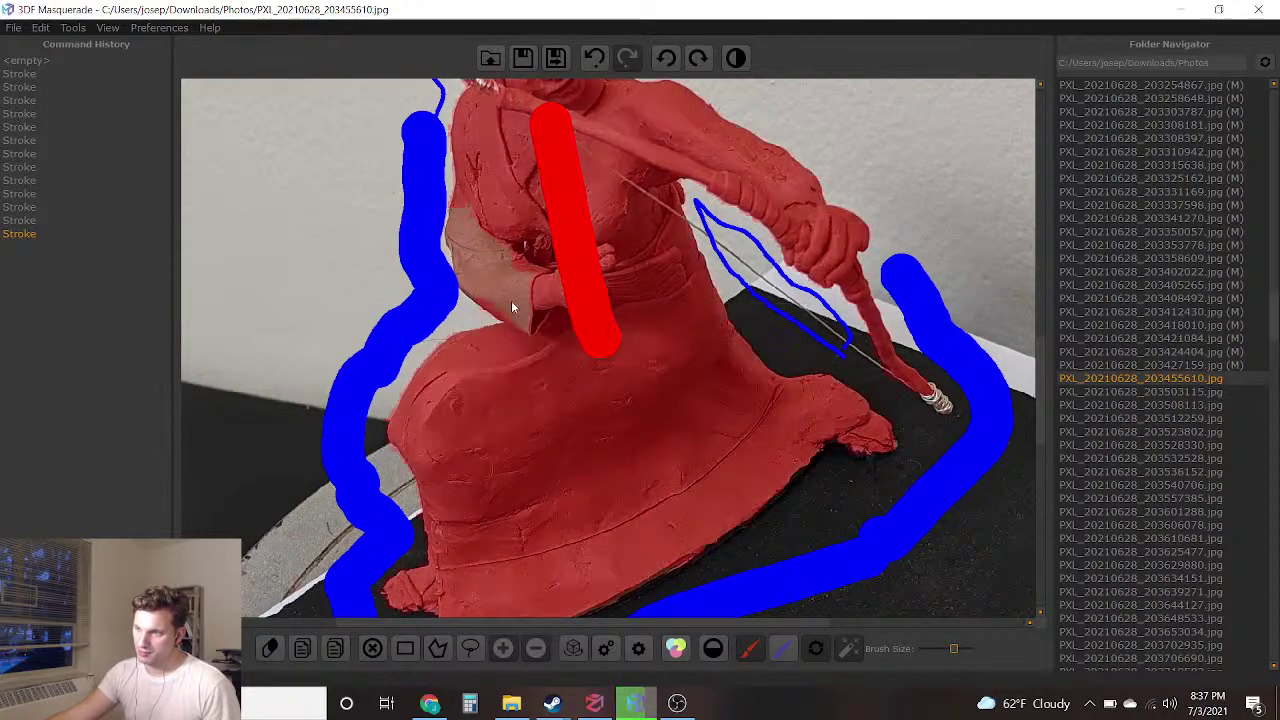
Add foreground dabs on the sleeve of the bent arm, then save the mask and go on to photo PXL_20210628_203503115.jpg
{"action": "mouse_move", "coordinate": [515, 258]}
{"action": "middle_mouse_down"}
{"action": "mouse_move", "coordinate": [534, 440]}
{"action": "mouse_move", "coordinate": [550, 397]}
{"action": "middle_mouse_up"}
{"action": "left_click", "coordinate": [535, 424]}
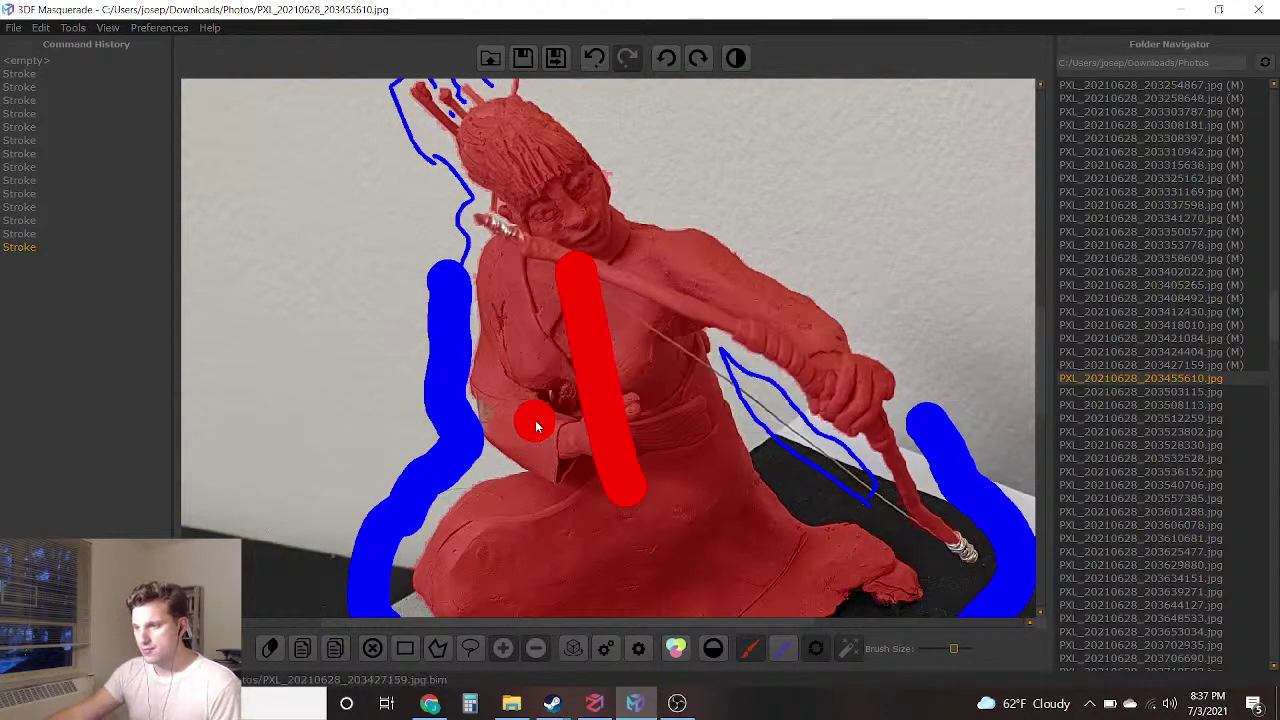
{"action": "scroll", "coordinate": [510, 415], "scroll_direction": "up", "scroll_amount": 4}
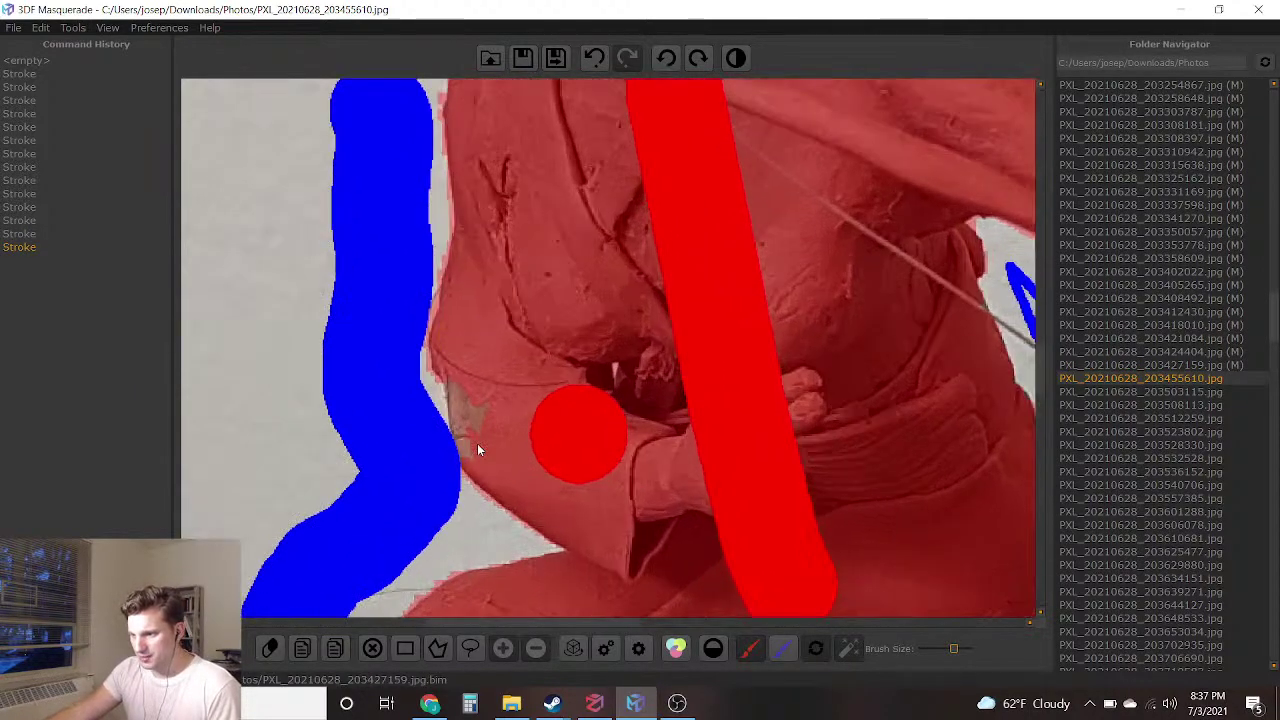
{"action": "left_click", "coordinate": [505, 414]}
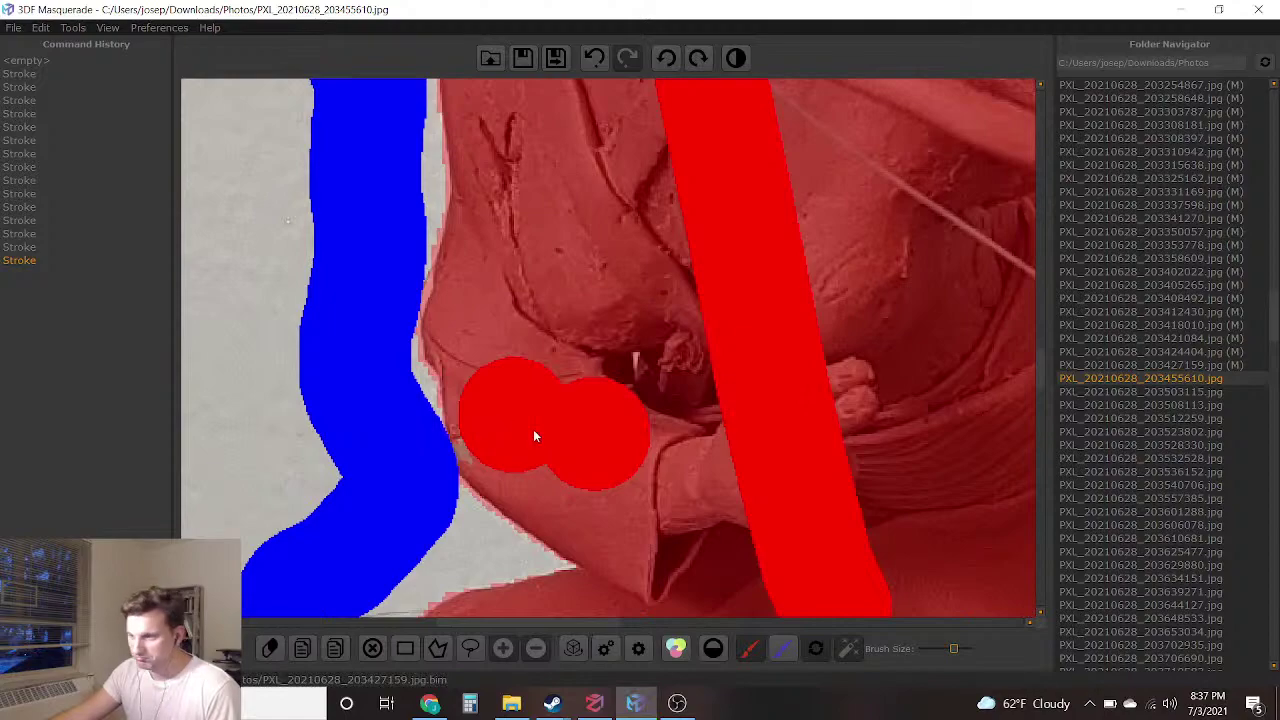
{"action": "left_click", "coordinate": [555, 58]}
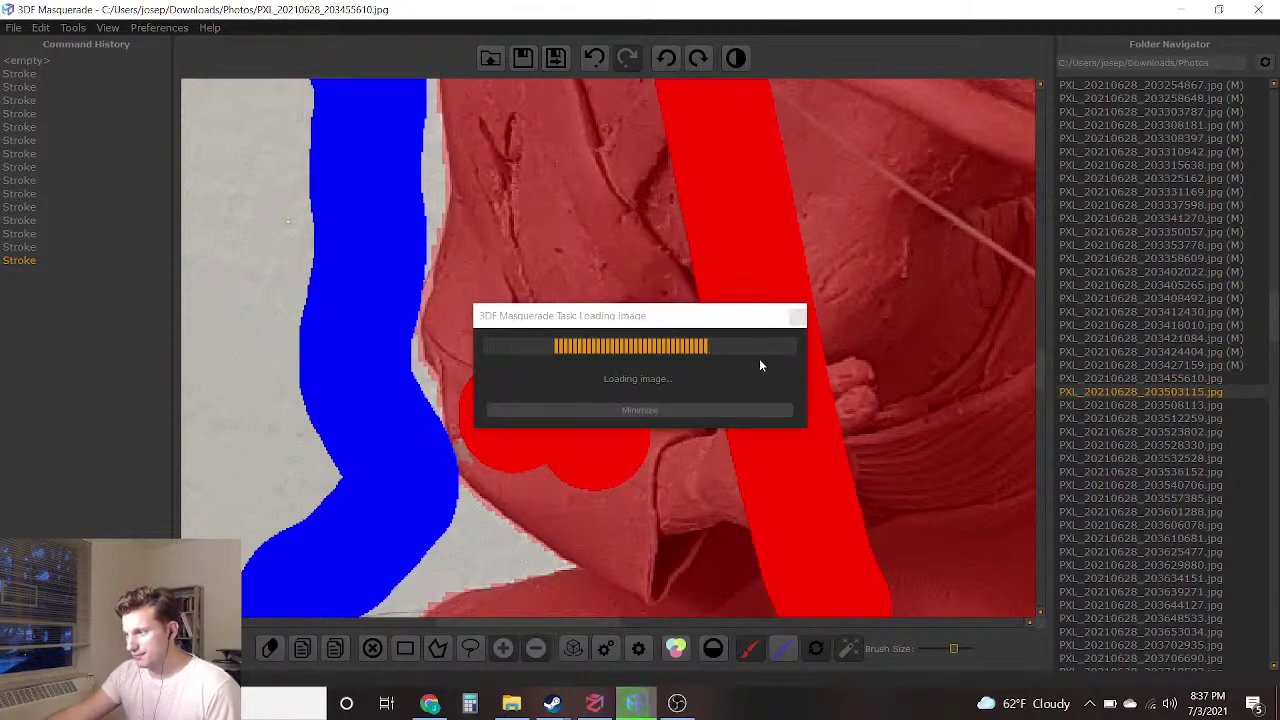
{"action": "scroll", "coordinate": [1245, 290], "scroll_direction": "down", "scroll_amount": 7}
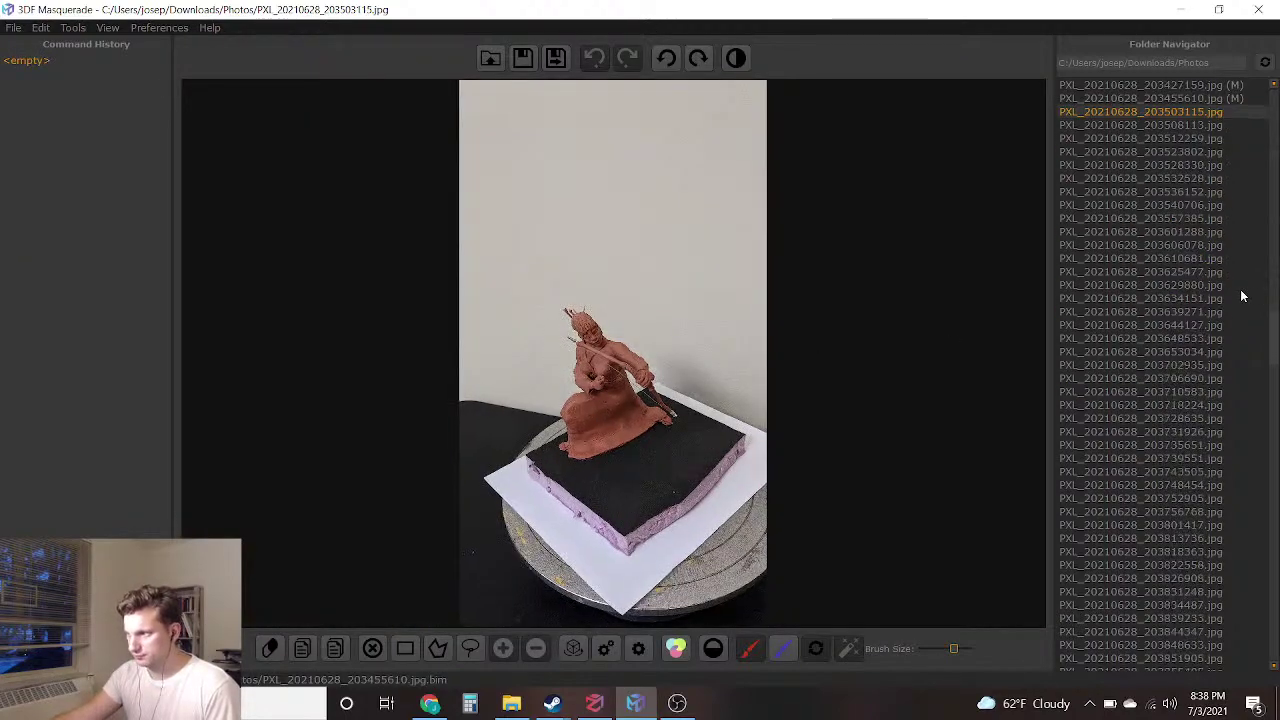
{"action": "scroll", "coordinate": [707, 373], "scroll_direction": "up", "scroll_amount": 5}
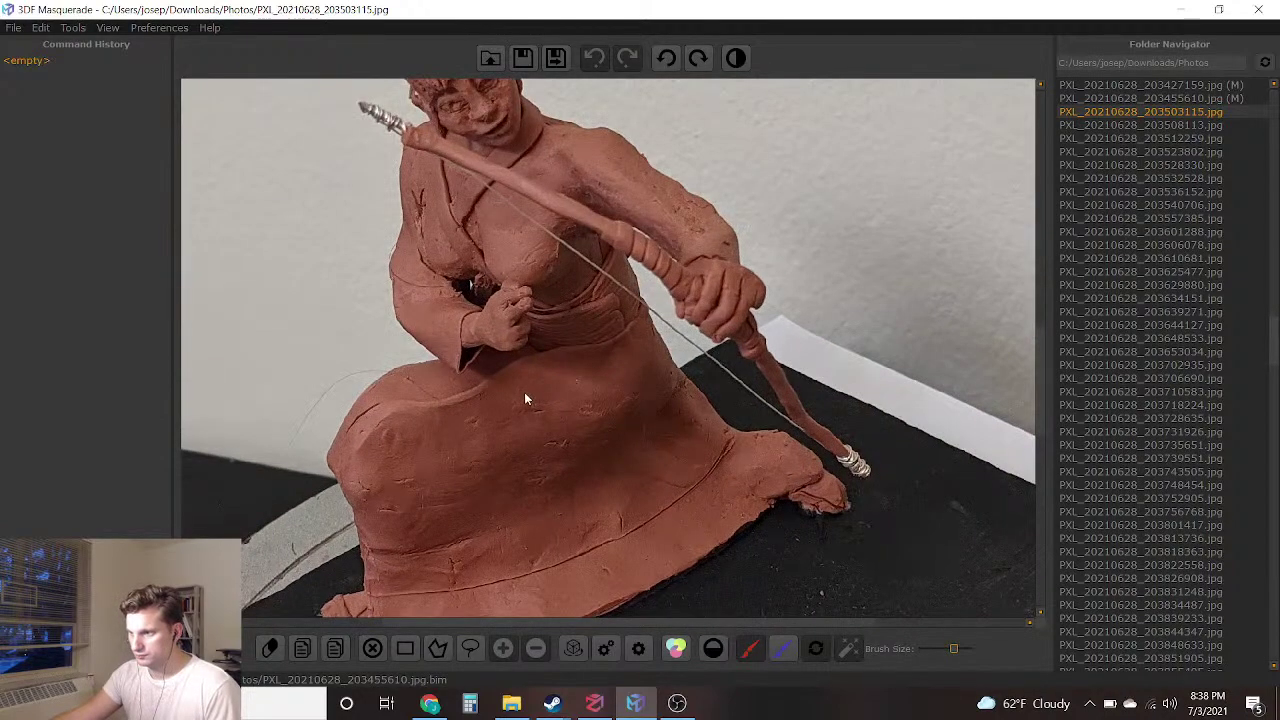
{"action": "middle_click_drag", "start_coordinate": [525, 398], "coordinate": [557, 238]}
{"action": "scroll", "coordinate": [576, 288], "scroll_direction": "down", "scroll_amount": 2}
{"action": "scroll", "coordinate": [443, 320], "scroll_direction": "down", "scroll_amount": 1}
{"action": "middle_click_drag", "start_coordinate": [457, 376], "coordinate": [466, 440]}
{"action": "left_click_drag", "start_coordinate": [403, 316], "coordinate": [401, 349]}
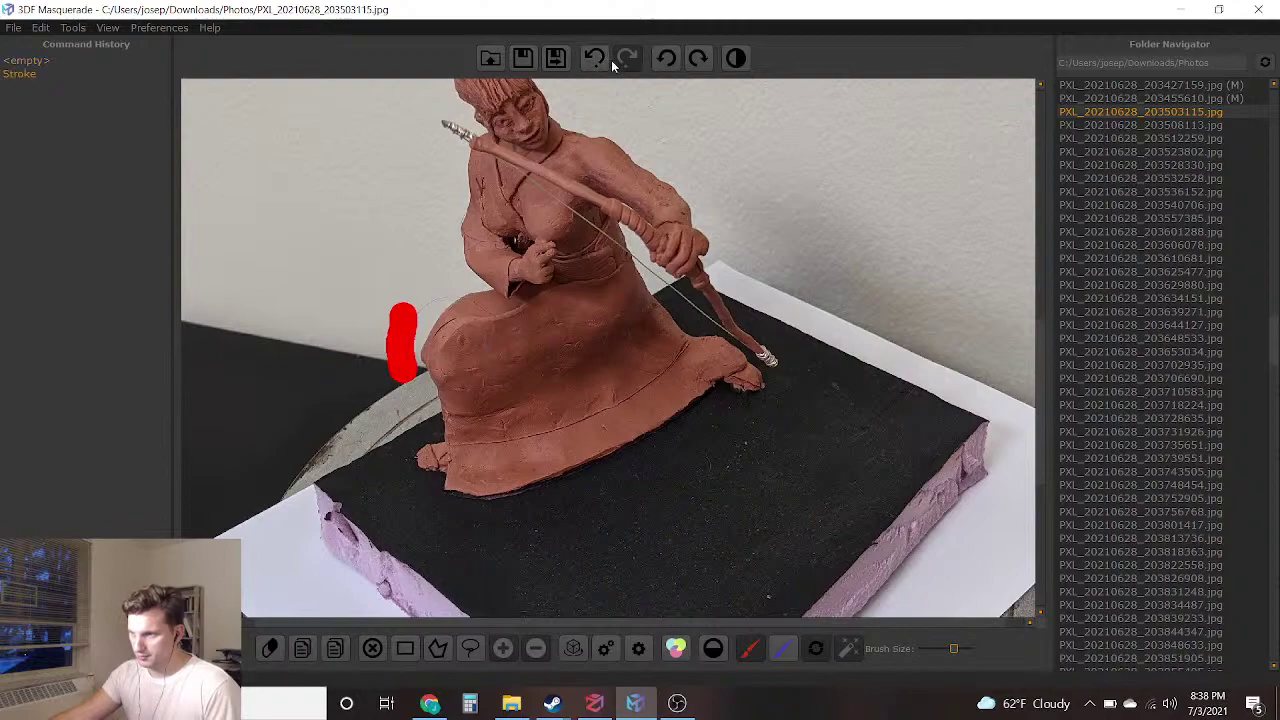
{"action": "left_click", "coordinate": [594, 58]}
Paint background from beside the bent knee around the small foot, across the base in front of the hem and up past the lower bow tip
{"action": "left_click", "coordinate": [784, 648]}
{"action": "left_click_drag", "start_coordinate": [425, 297], "coordinate": [414, 378]}
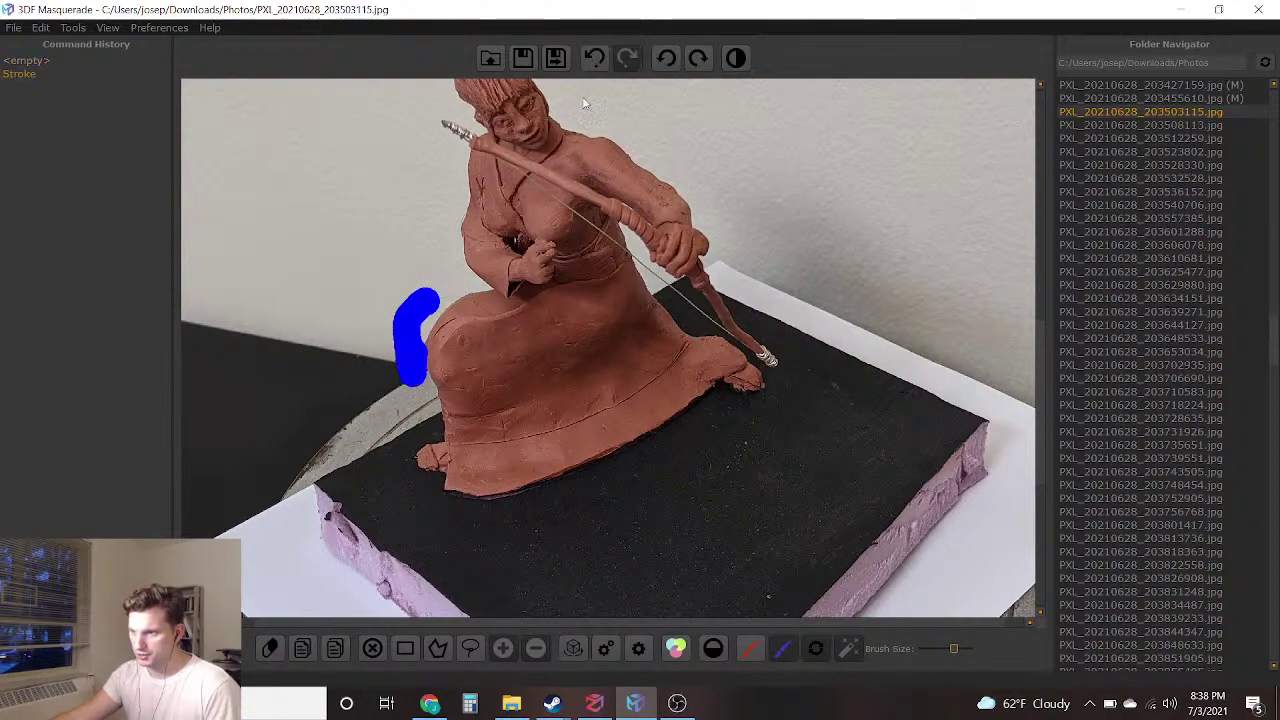
{"action": "left_click", "coordinate": [594, 58]}
{"action": "scroll", "coordinate": [404, 381], "scroll_direction": "up", "scroll_amount": 3}
{"action": "left_click_drag", "start_coordinate": [406, 190], "coordinate": [377, 310]}
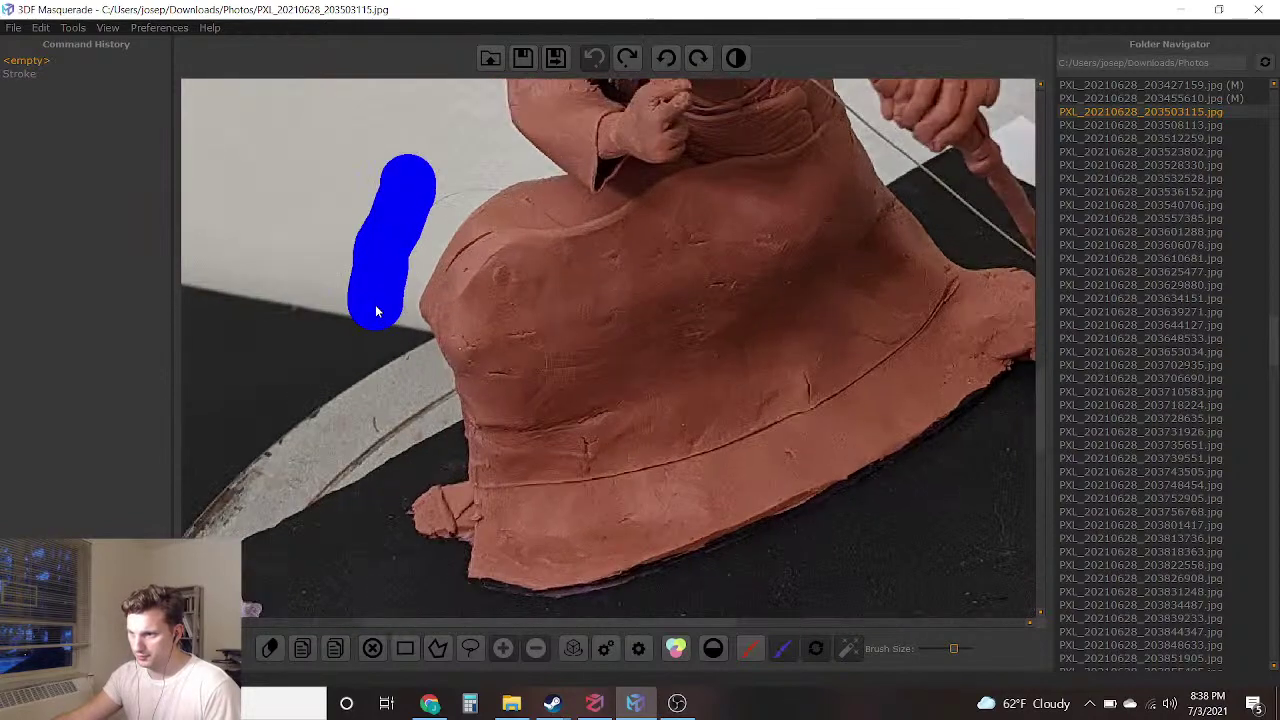
{"action": "mouse_move", "coordinate": [406, 372]}
{"action": "left_mouse_down"}
{"action": "mouse_move", "coordinate": [420, 429]}
{"action": "mouse_move", "coordinate": [374, 480]}
{"action": "mouse_move", "coordinate": [366, 578]}
{"action": "left_mouse_up"}
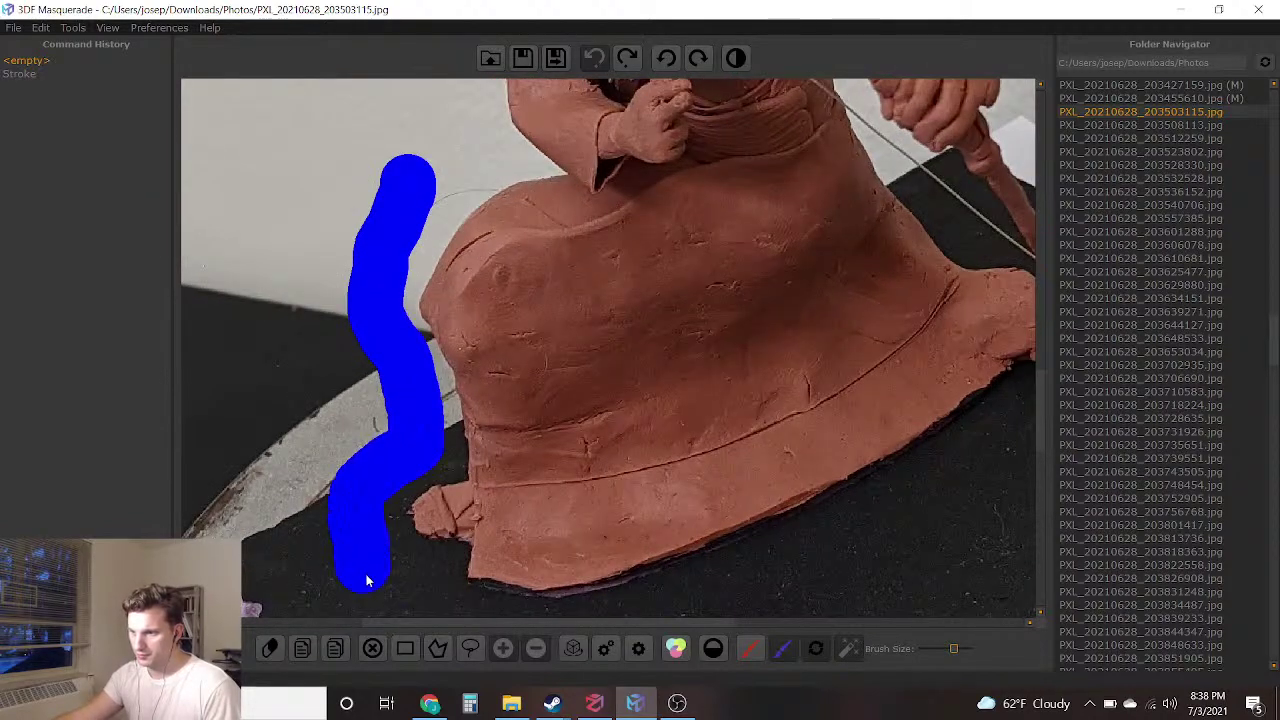
{"action": "mouse_move", "coordinate": [458, 638]}
{"action": "left_mouse_down"}
{"action": "mouse_move", "coordinate": [634, 618]}
{"action": "mouse_move", "coordinate": [904, 513]}
{"action": "left_mouse_up"}
{"action": "middle_click_drag", "start_coordinate": [954, 447], "coordinate": [378, 556]}
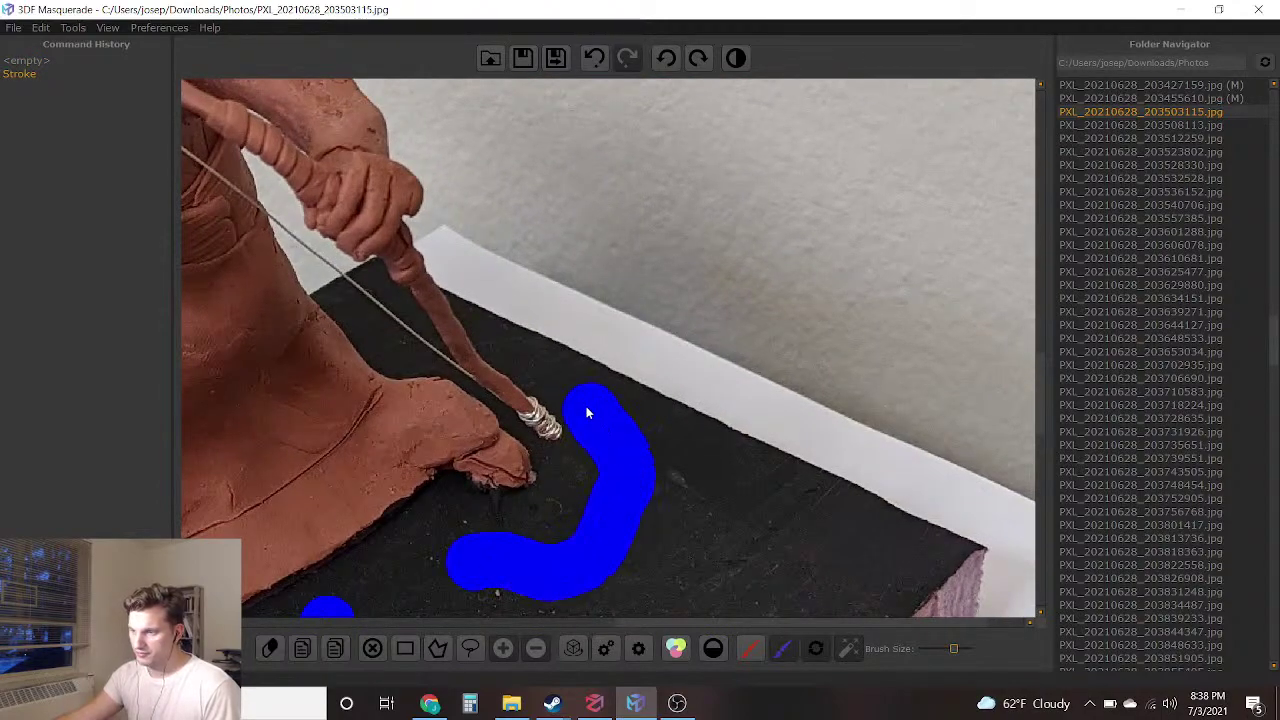
{"action": "mouse_move", "coordinate": [584, 395]}
{"action": "left_mouse_down"}
{"action": "mouse_move", "coordinate": [471, 255]}
{"action": "mouse_move", "coordinate": [484, 184]}
{"action": "left_mouse_up"}
Paint background strokes from above the outstretched arm over the head and hair sticks and down beside the bent elbow
{"action": "mouse_move", "coordinate": [484, 184]}
{"action": "middle_mouse_down"}
{"action": "mouse_move", "coordinate": [728, 502]}
{"action": "mouse_move", "coordinate": [611, 437]}
{"action": "mouse_move", "coordinate": [691, 249]}
{"action": "middle_mouse_up"}
{"action": "mouse_move", "coordinate": [716, 310]}
{"action": "left_mouse_down"}
{"action": "mouse_move", "coordinate": [561, 251]}
{"action": "mouse_move", "coordinate": [484, 126]}
{"action": "mouse_move", "coordinate": [434, 81]}
{"action": "left_mouse_up"}
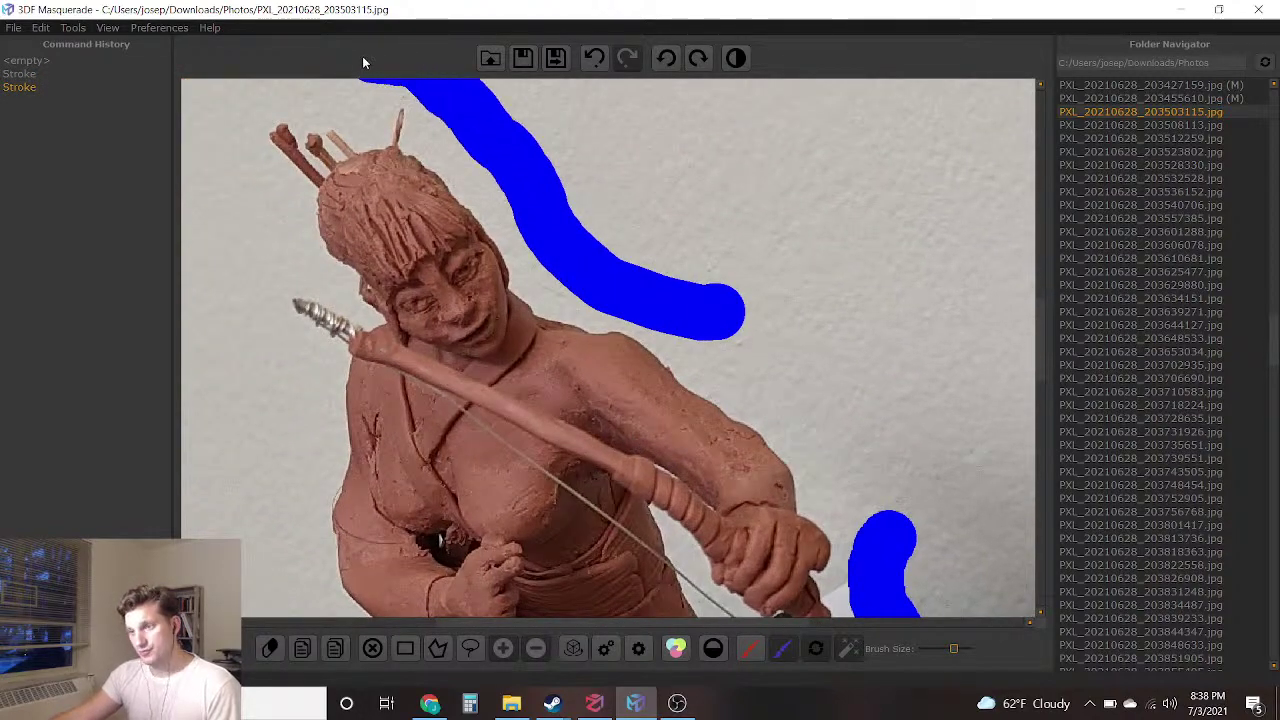
{"action": "mouse_move", "coordinate": [301, 73]}
{"action": "left_mouse_down"}
{"action": "mouse_move", "coordinate": [202, 112]}
{"action": "mouse_move", "coordinate": [265, 285]}
{"action": "mouse_move", "coordinate": [282, 450]}
{"action": "left_mouse_up"}
{"action": "middle_click_drag", "start_coordinate": [297, 421], "coordinate": [339, 176]}
{"action": "left_click_drag", "start_coordinate": [316, 233], "coordinate": [315, 332]}
With a smaller brush, paint a short background stroke in the gap between the bowstring and the gripping hand
{"action": "middle_click_drag", "start_coordinate": [487, 318], "coordinate": [465, 370]}
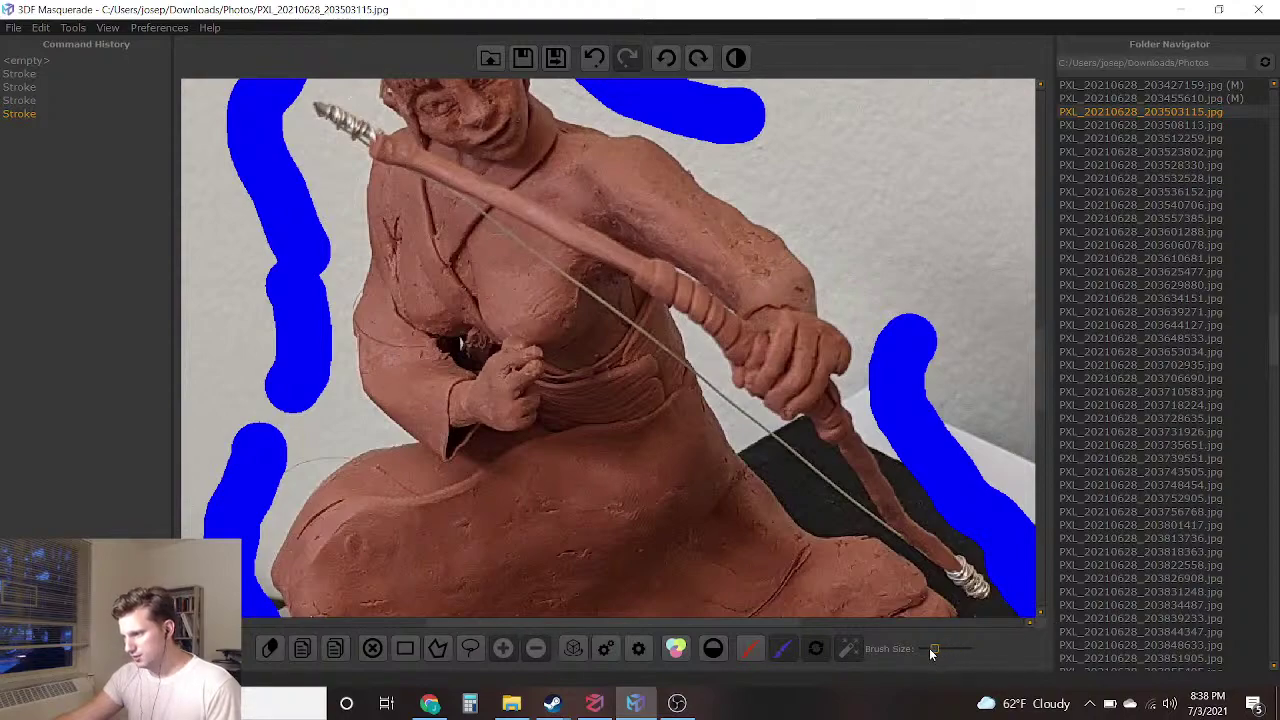
{"action": "scroll", "coordinate": [690, 425], "scroll_direction": "up", "scroll_amount": 5}
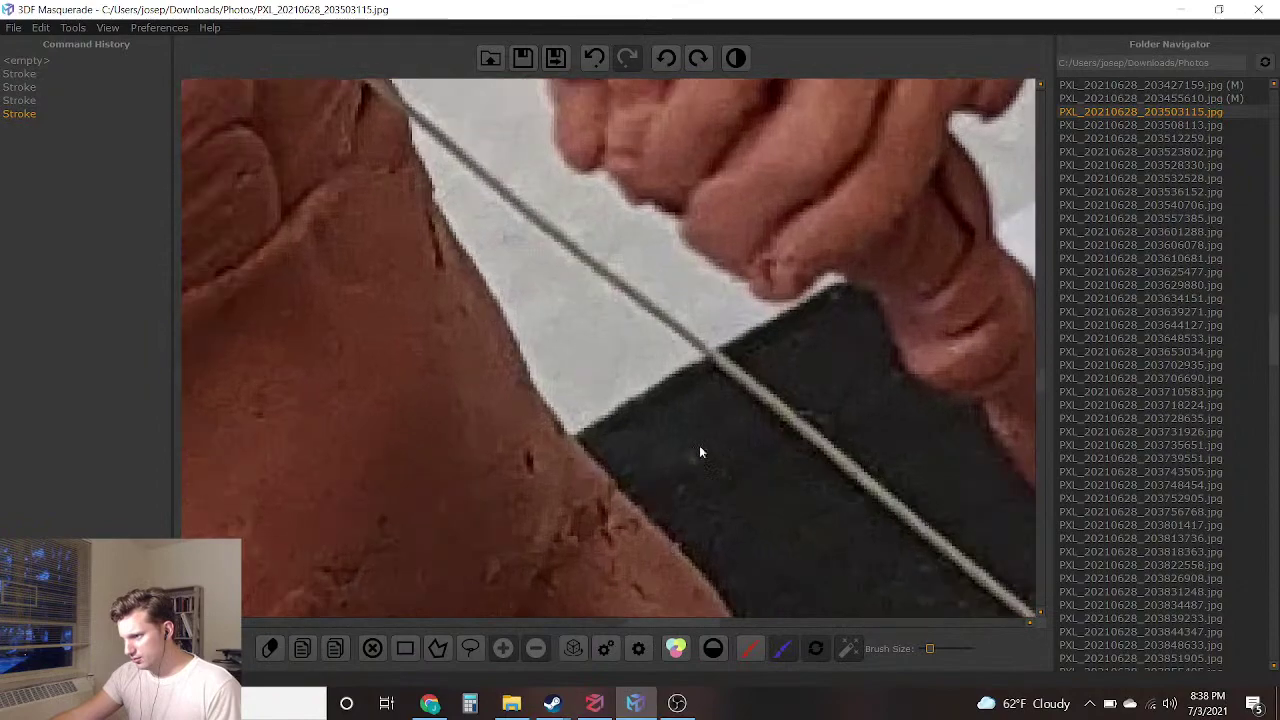
{"action": "left_click", "coordinate": [934, 649]}
{"action": "middle_click_drag", "start_coordinate": [580, 331], "coordinate": [621, 498]}
{"action": "middle_click_drag", "start_coordinate": [417, 150], "coordinate": [592, 372]}
{"action": "left_click_drag", "start_coordinate": [592, 340], "coordinate": [639, 430]}
Paint background strokes through the rest of the gap between the skirt and the bow, down toward the lower bow tip
{"action": "middle_click_drag", "start_coordinate": [666, 516], "coordinate": [554, 286]}
{"action": "mouse_move", "coordinate": [560, 285]}
{"action": "left_mouse_down"}
{"action": "mouse_move", "coordinate": [707, 456]}
{"action": "mouse_move", "coordinate": [737, 466]}
{"action": "left_mouse_up"}
{"action": "middle_click_drag", "start_coordinate": [737, 466], "coordinate": [680, 306]}
{"action": "mouse_move", "coordinate": [680, 313]}
{"action": "left_mouse_down"}
{"action": "mouse_move", "coordinate": [767, 384]}
{"action": "mouse_move", "coordinate": [851, 421]}
{"action": "mouse_move", "coordinate": [673, 243]}
{"action": "mouse_move", "coordinate": [591, 294]}
{"action": "left_mouse_up"}
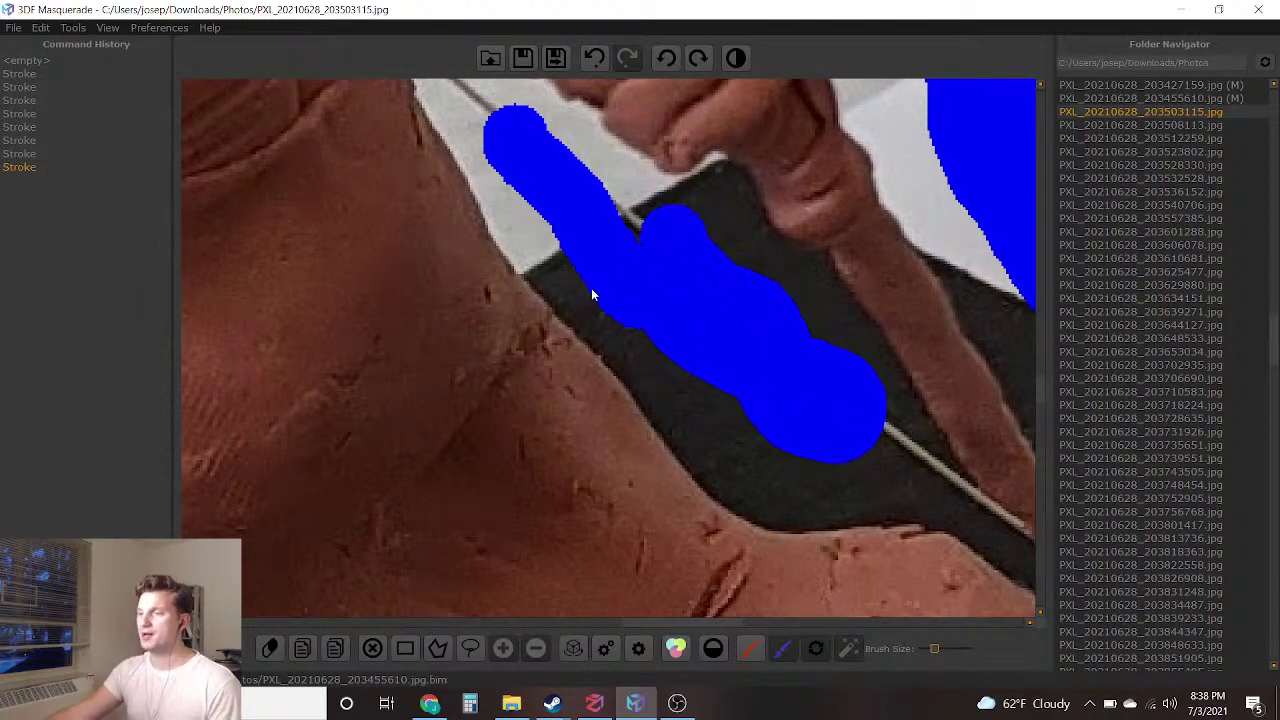
{"action": "scroll", "coordinate": [660, 277], "scroll_direction": "down", "scroll_amount": 2}
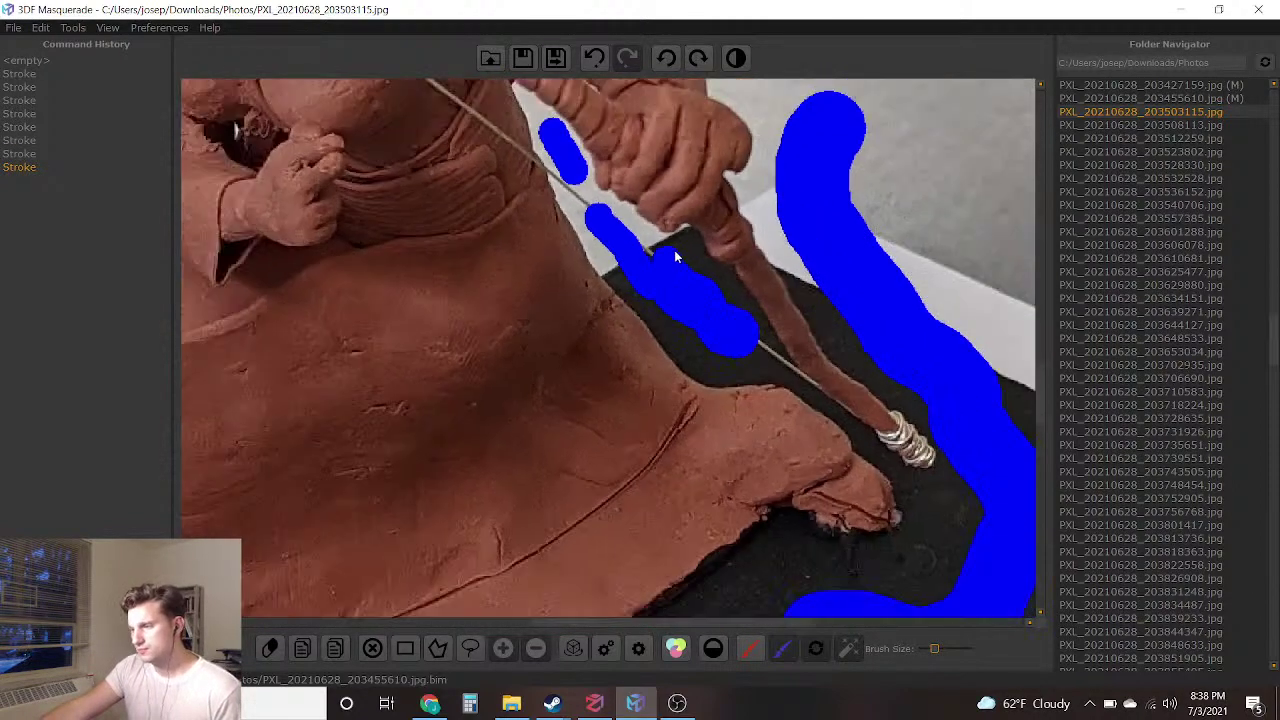
{"action": "scroll", "coordinate": [640, 299], "scroll_direction": "down", "scroll_amount": 1}
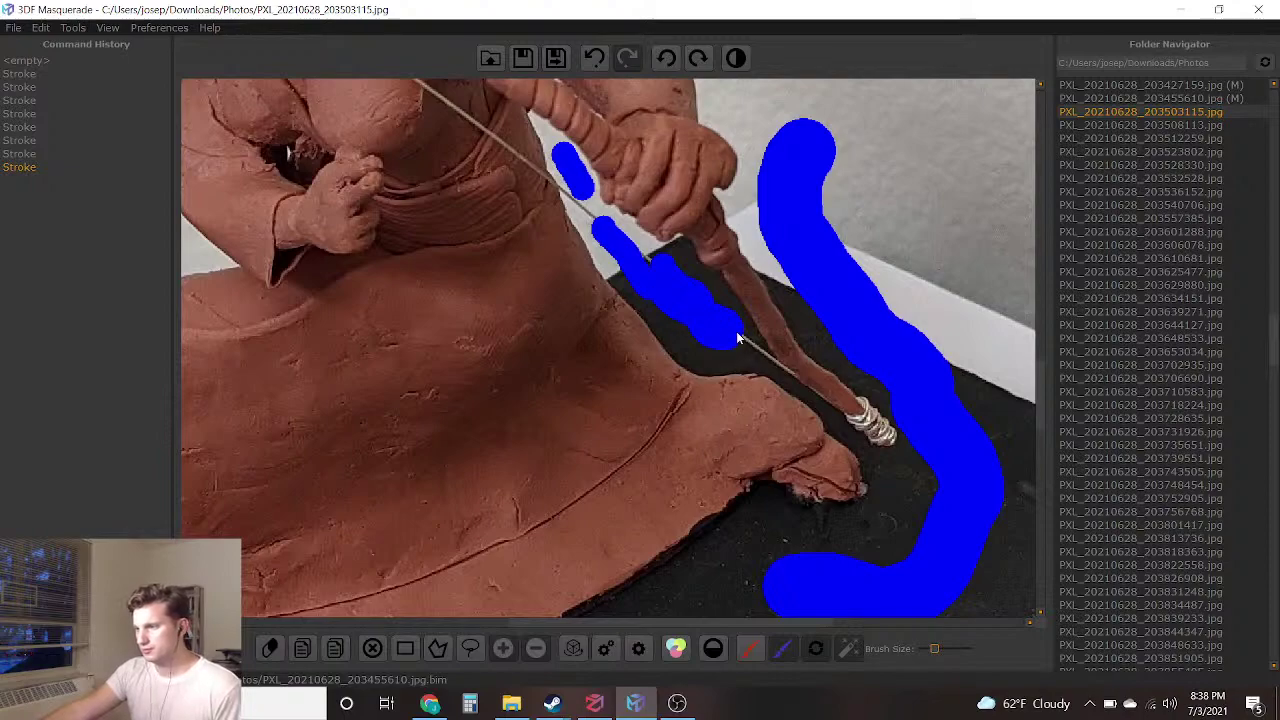
{"action": "scroll", "coordinate": [738, 338], "scroll_direction": "up", "scroll_amount": 2}
{"action": "left_click_drag", "start_coordinate": [719, 358], "coordinate": [786, 409]}
Paint a foreground stroke from the archer's hair through the face and torso down into the skirt
{"action": "scroll", "coordinate": [760, 390], "scroll_direction": "down", "scroll_amount": 3}
{"action": "scroll", "coordinate": [540, 346], "scroll_direction": "down", "scroll_amount": 2}
{"action": "mouse_move", "coordinate": [544, 350]}
{"action": "middle_mouse_down"}
{"action": "mouse_move", "coordinate": [586, 398]}
{"action": "mouse_move", "coordinate": [672, 445]}
{"action": "middle_mouse_up"}
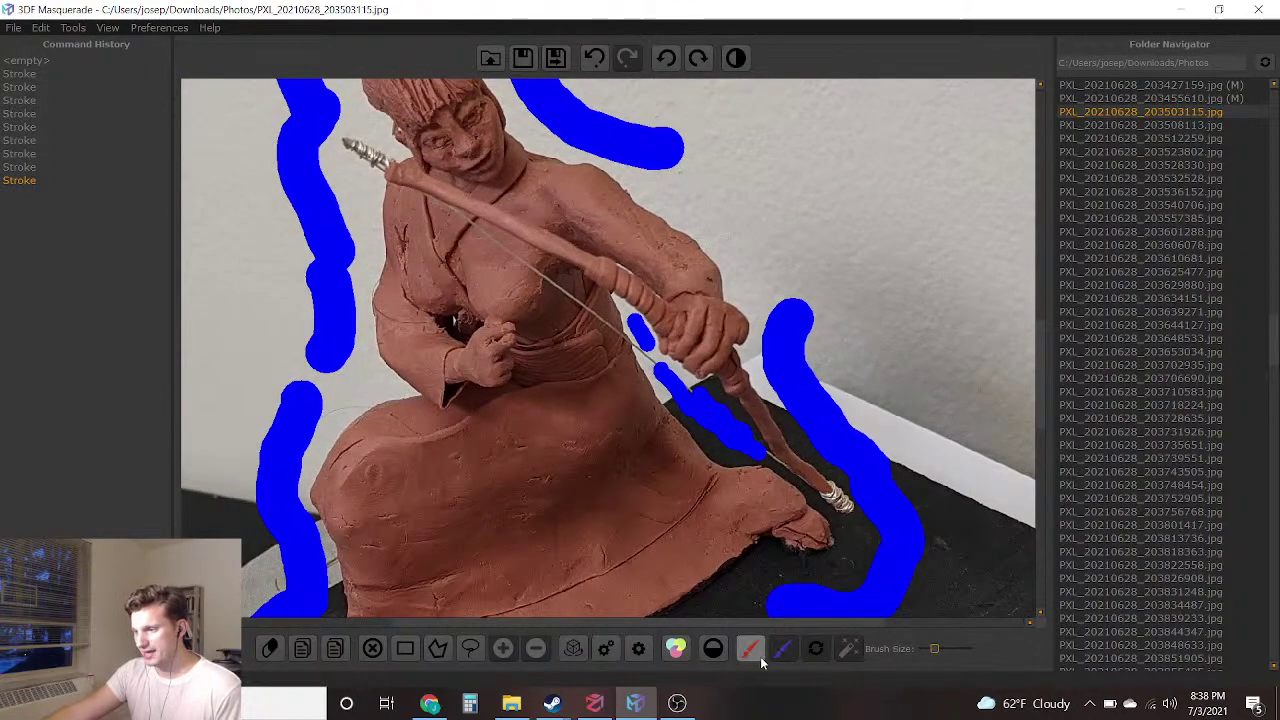
{"action": "middle_click_drag", "start_coordinate": [575, 416], "coordinate": [640, 461]}
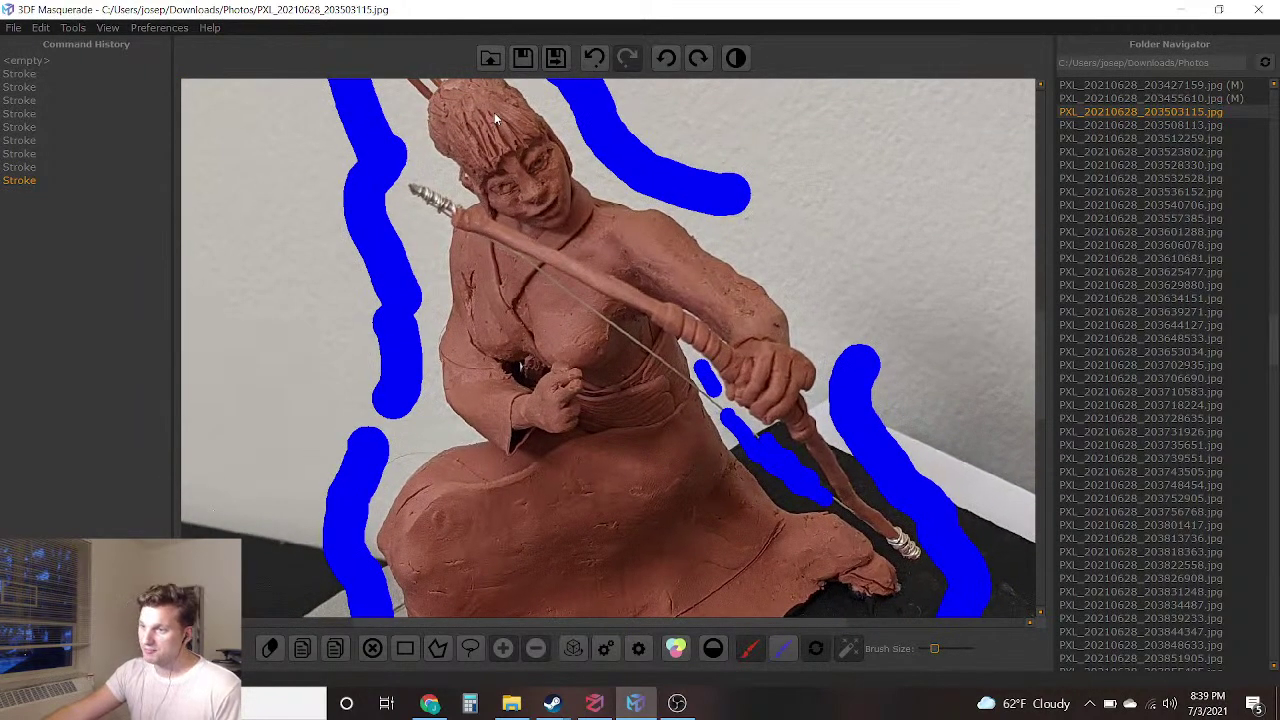
{"action": "mouse_move", "coordinate": [497, 143]}
{"action": "left_mouse_down"}
{"action": "mouse_move", "coordinate": [581, 426]}
{"action": "mouse_move", "coordinate": [566, 571]}
{"action": "left_mouse_up"}
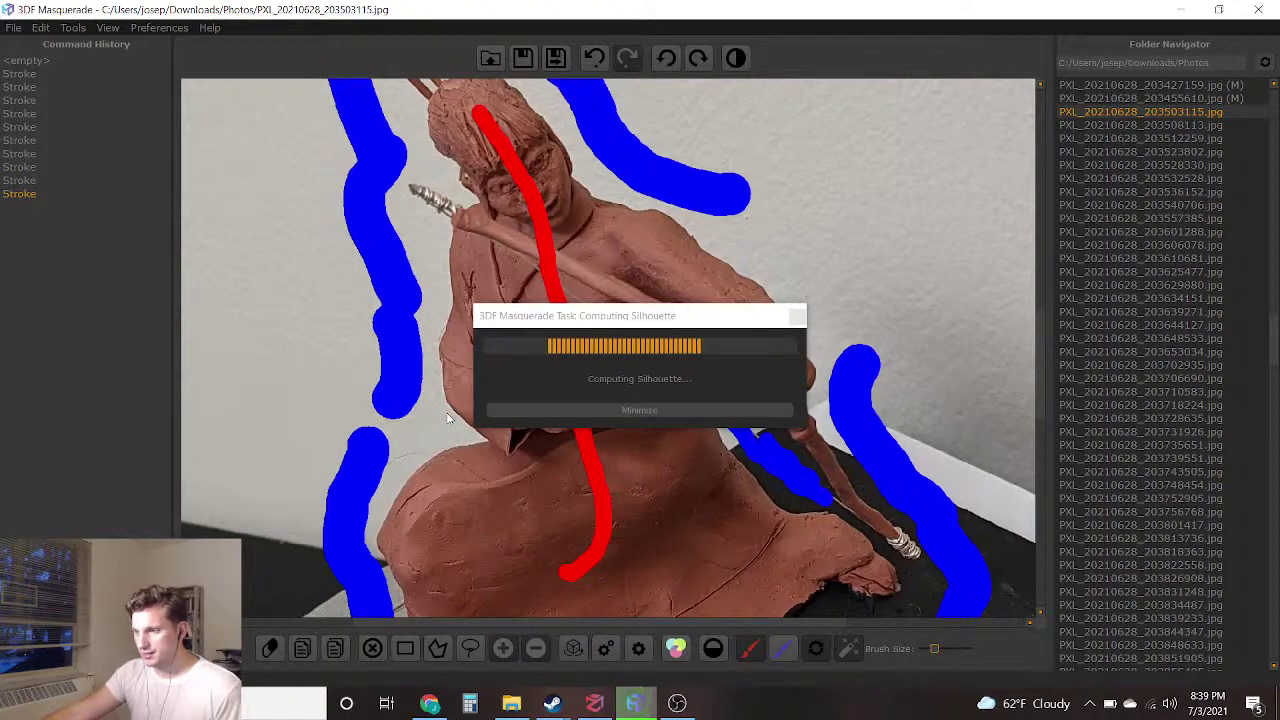
Add a foreground dab where the bow emerges below the gripping hand
{"action": "mouse_move", "coordinate": [577, 489]}
{"action": "middle_mouse_down"}
{"action": "mouse_move", "coordinate": [634, 306]}
{"action": "mouse_move", "coordinate": [637, 360]}
{"action": "mouse_move", "coordinate": [708, 387]}
{"action": "mouse_move", "coordinate": [563, 485]}
{"action": "middle_mouse_up"}
{"action": "scroll", "coordinate": [783, 436], "scroll_direction": "up", "scroll_amount": 3}
{"action": "left_click", "coordinate": [594, 354]}
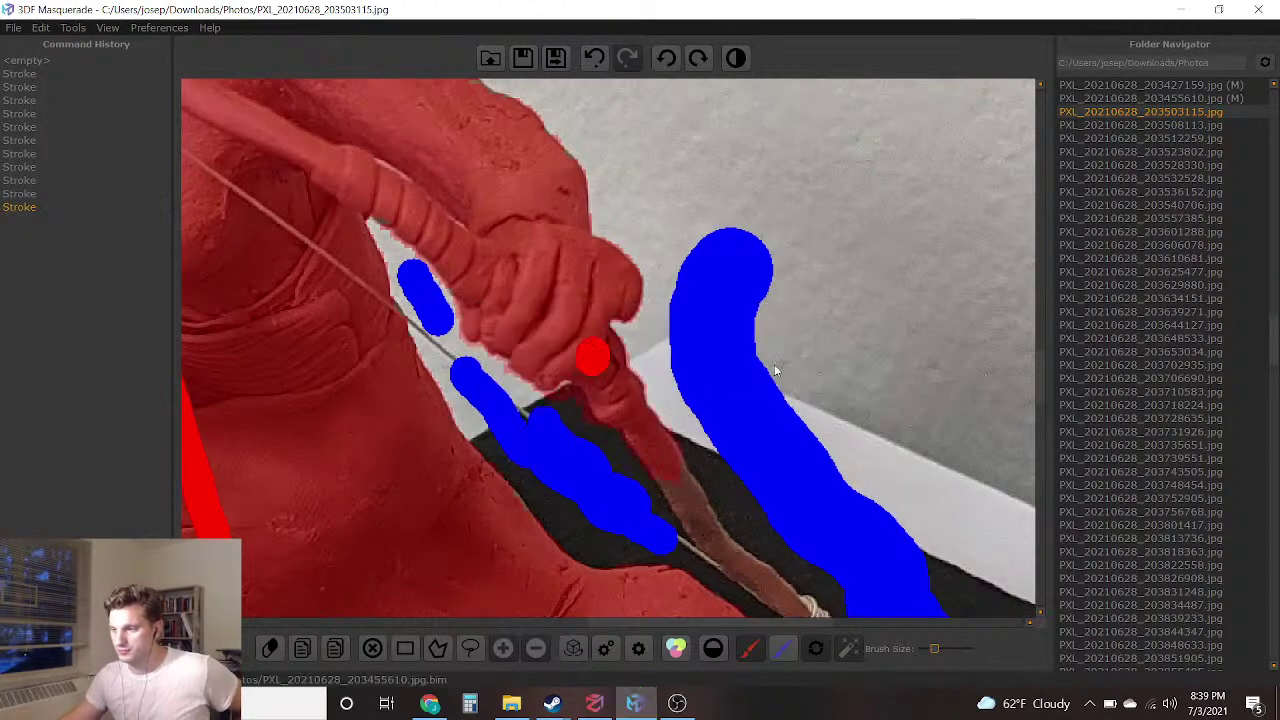
With a smaller brush, place two foreground dots along the lower limb of the bow above its wire-wrapped tip
{"action": "scroll", "coordinate": [696, 390], "scroll_direction": "down", "scroll_amount": 1}
{"action": "middle_click_drag", "start_coordinate": [718, 492], "coordinate": [678, 344]}
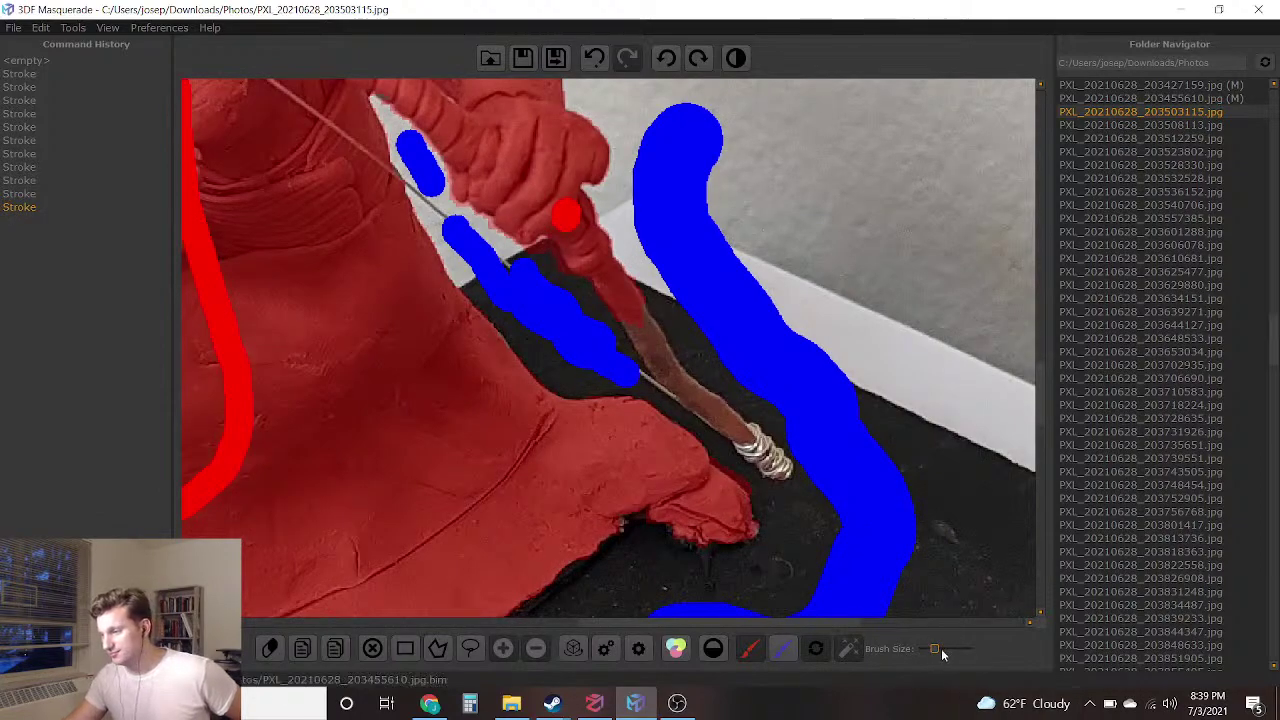
{"action": "left_click_drag", "start_coordinate": [932, 651], "coordinate": [926, 650]}
{"action": "scroll", "coordinate": [699, 381], "scroll_direction": "up", "scroll_amount": 2}
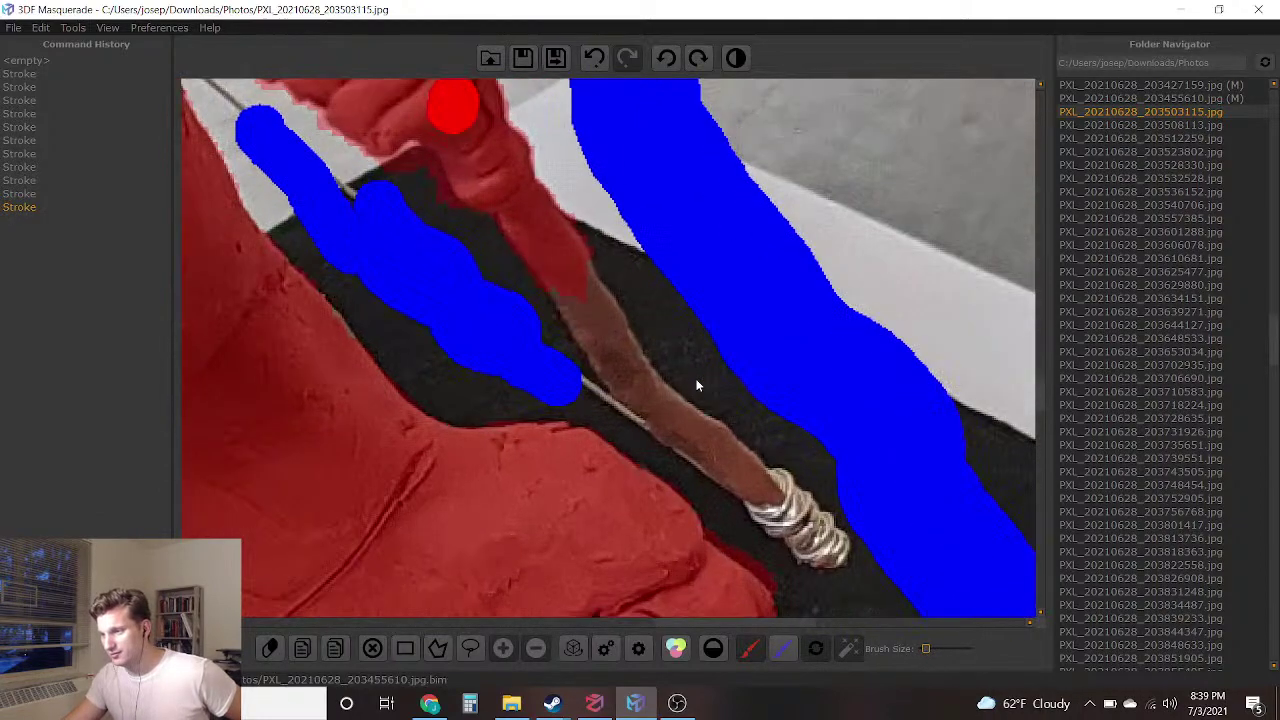
{"action": "left_click", "coordinate": [596, 325]}
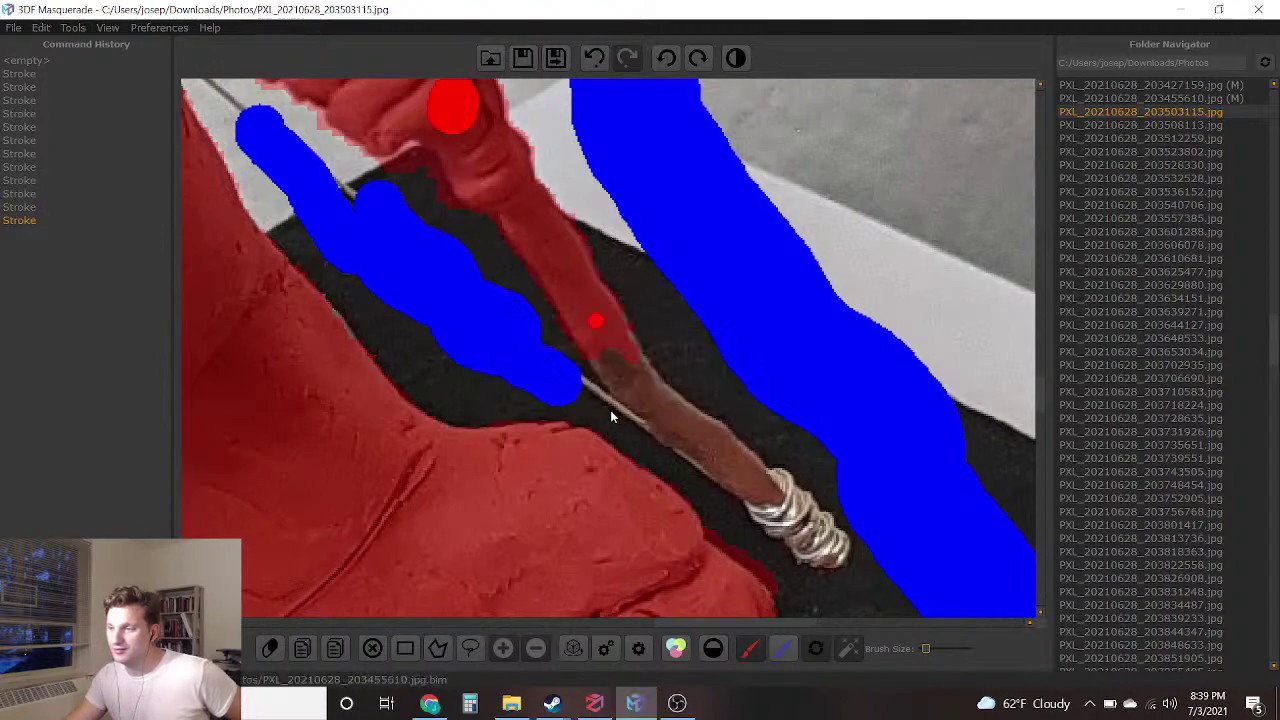
{"action": "left_click", "coordinate": [660, 409]}
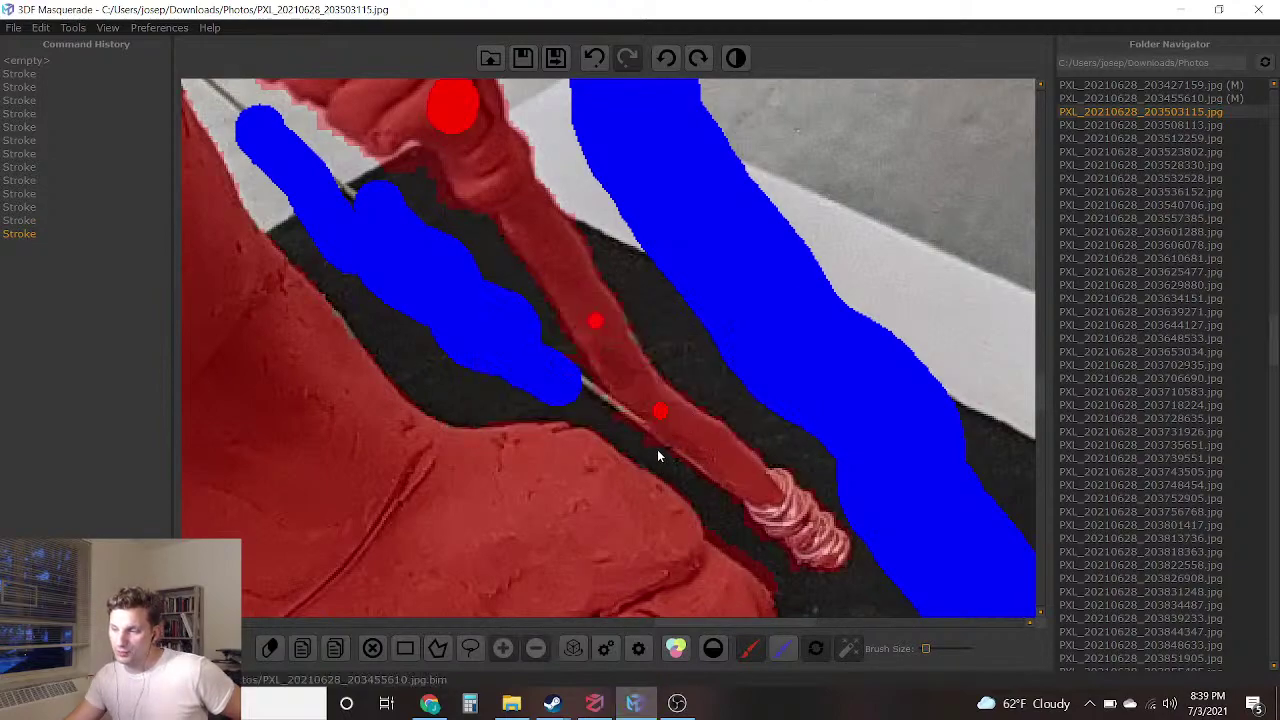
Save the mask for PXL_20210628_203503115.jpg after looking it over, and advance to the following photo
{"action": "scroll", "coordinate": [638, 369], "scroll_direction": "down", "scroll_amount": 4}
{"action": "scroll", "coordinate": [346, 350], "scroll_direction": "down", "scroll_amount": 1}
{"action": "middle_click_drag", "start_coordinate": [326, 318], "coordinate": [555, 399]}
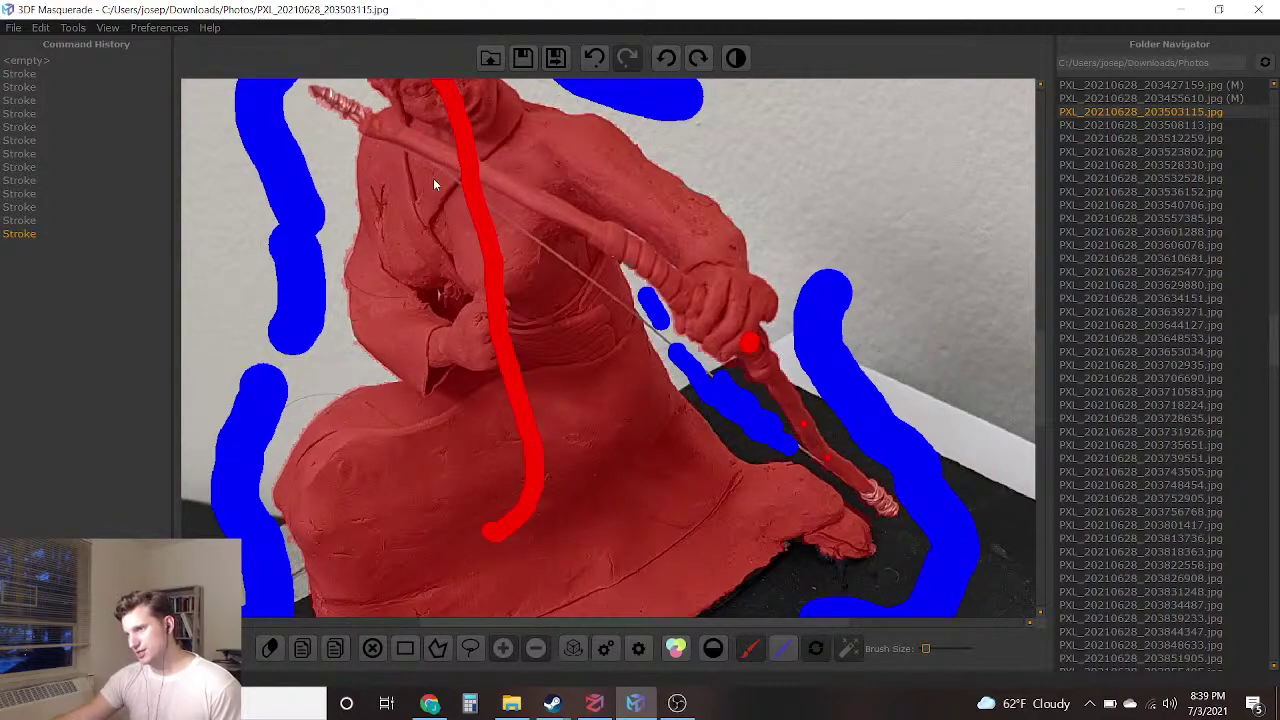
{"action": "scroll", "coordinate": [518, 294], "scroll_direction": "down", "scroll_amount": 1}
{"action": "middle_click_drag", "start_coordinate": [492, 398], "coordinate": [513, 346]}
{"action": "middle_click_drag", "start_coordinate": [576, 280], "coordinate": [636, 473]}
{"action": "left_click", "coordinate": [560, 56]}
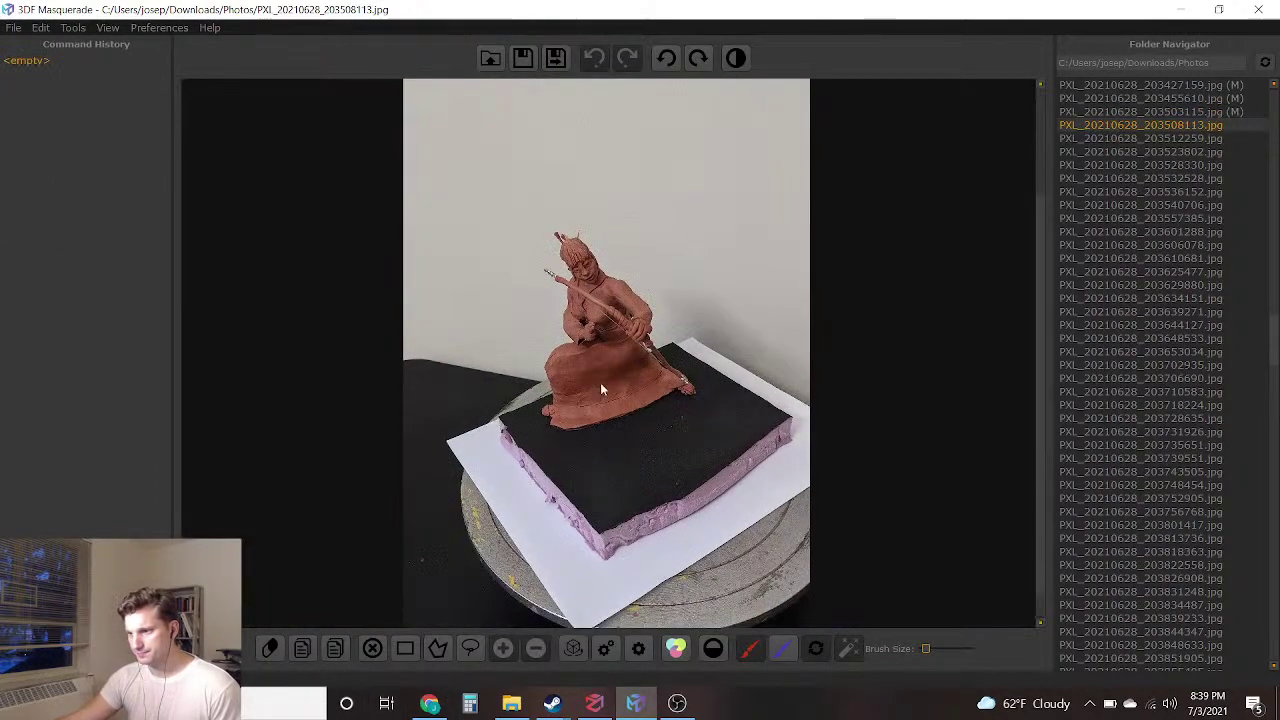
With a very small brush, paint a background stroke in the white gap between the bow arm's wrist and the torso
{"action": "scroll", "coordinate": [589, 350], "scroll_direction": "up", "scroll_amount": 3}
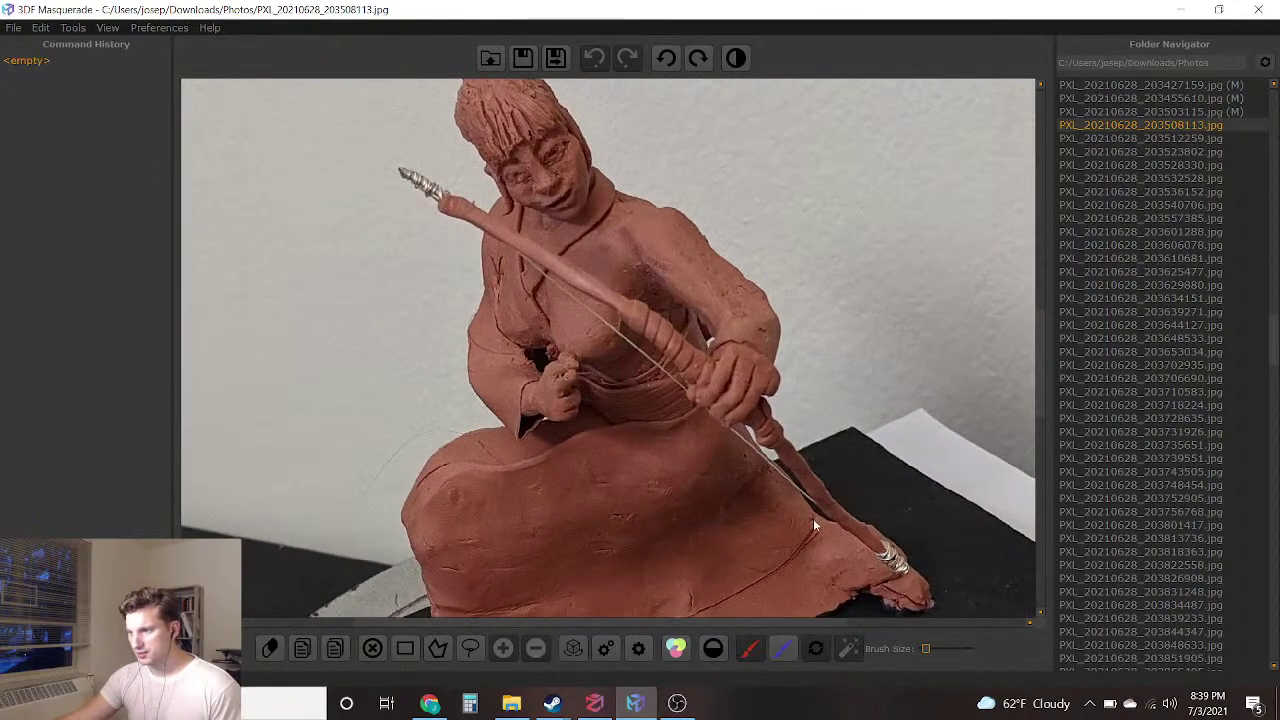
{"action": "scroll", "coordinate": [809, 436], "scroll_direction": "up", "scroll_amount": 8}
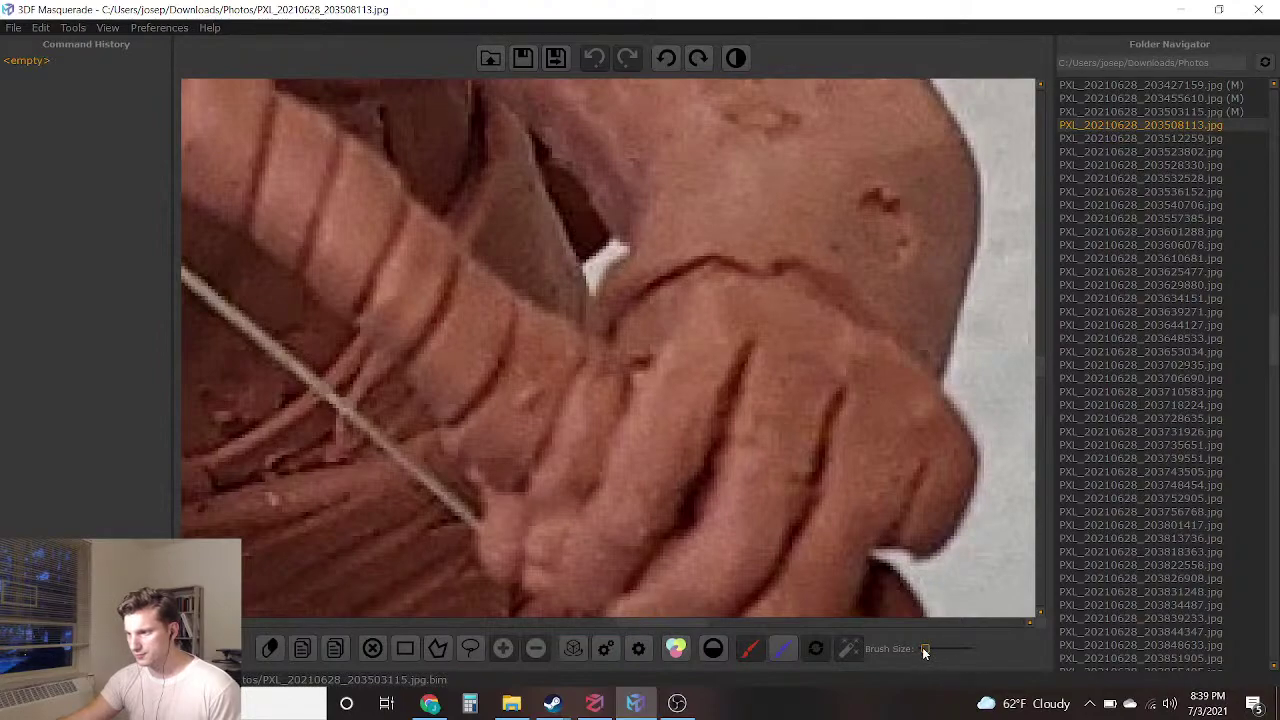
{"action": "scroll", "coordinate": [628, 278], "scroll_direction": "up", "scroll_amount": 3}
{"action": "left_click_drag", "start_coordinate": [590, 229], "coordinate": [560, 250]}
{"action": "left_click", "coordinate": [594, 57]}
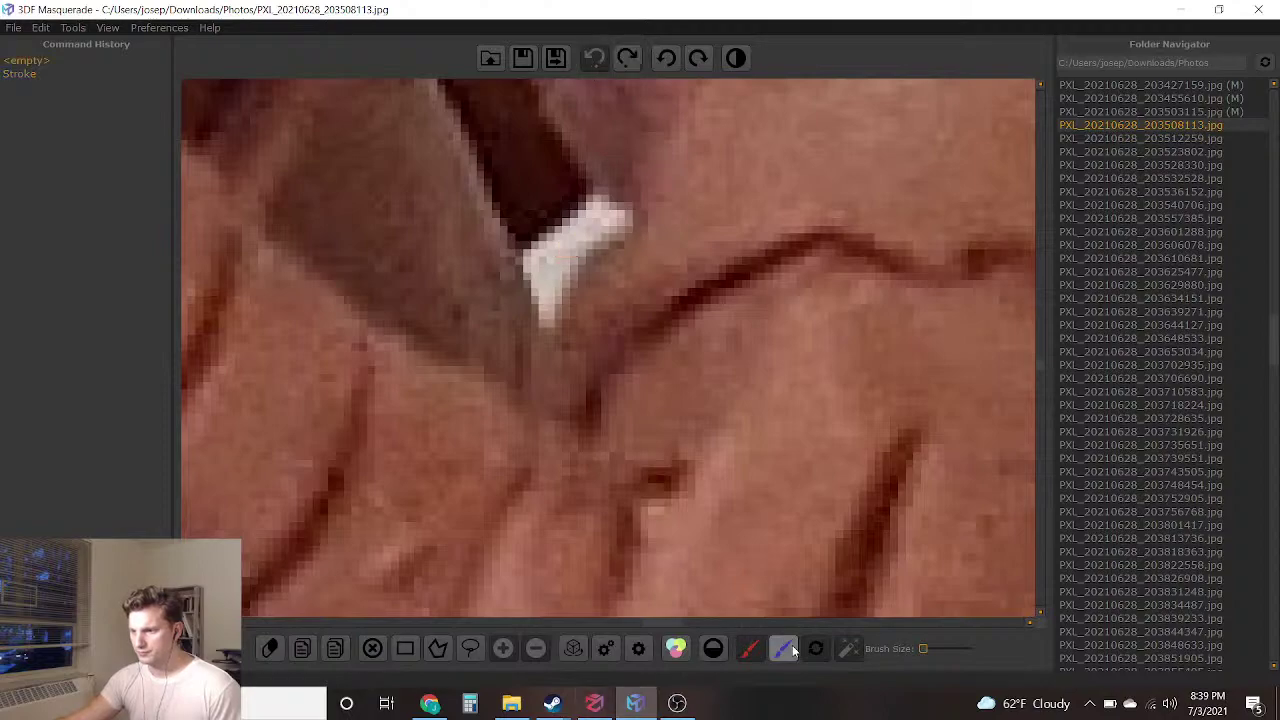
{"action": "scroll", "coordinate": [597, 233], "scroll_direction": "up", "scroll_amount": 2}
{"action": "left_click_drag", "start_coordinate": [585, 221], "coordinate": [523, 286]}
Paint two small background strokes in the narrow gap between the bow and the skirt, just below the gripping hand
{"action": "scroll", "coordinate": [523, 286], "scroll_direction": "down", "scroll_amount": 5}
{"action": "scroll", "coordinate": [642, 520], "scroll_direction": "up", "scroll_amount": 6}
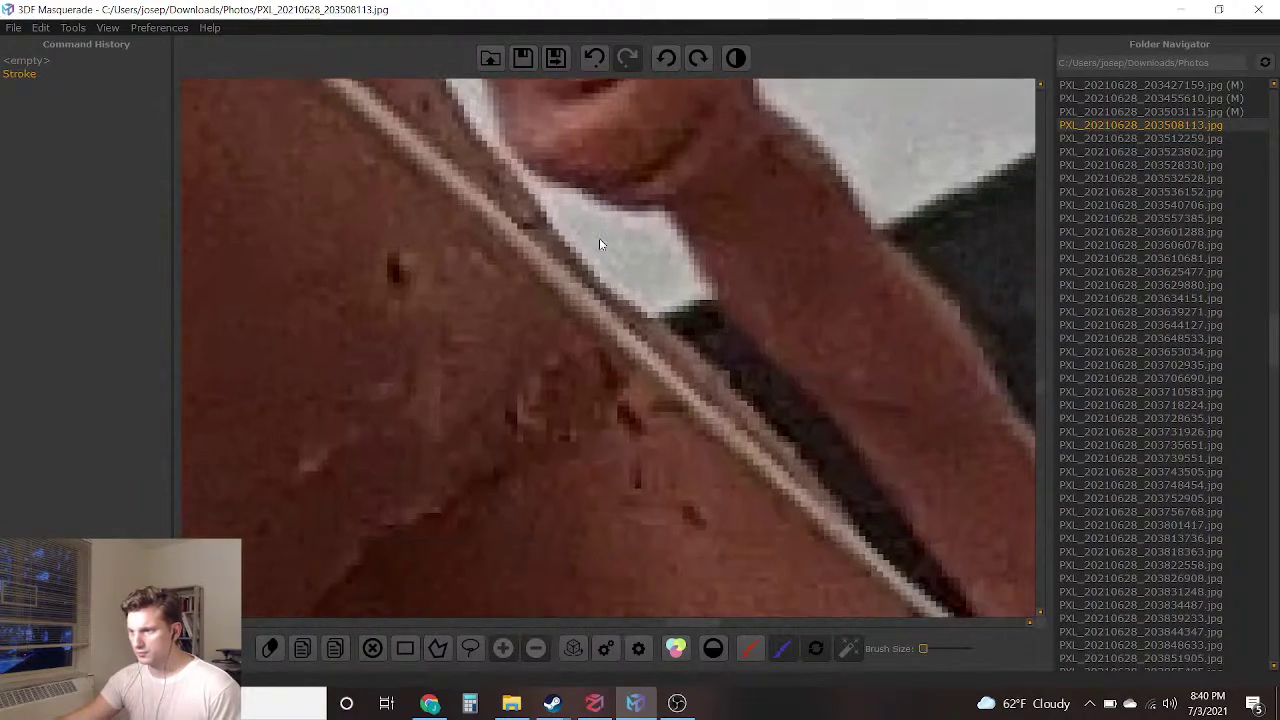
{"action": "mouse_move", "coordinate": [599, 243]}
{"action": "left_mouse_down"}
{"action": "mouse_move", "coordinate": [646, 257]}
{"action": "mouse_move", "coordinate": [686, 300]}
{"action": "left_mouse_up"}
{"action": "scroll", "coordinate": [660, 280], "scroll_direction": "down", "scroll_amount": 2}
{"action": "scroll", "coordinate": [632, 360], "scroll_direction": "up", "scroll_amount": 2}
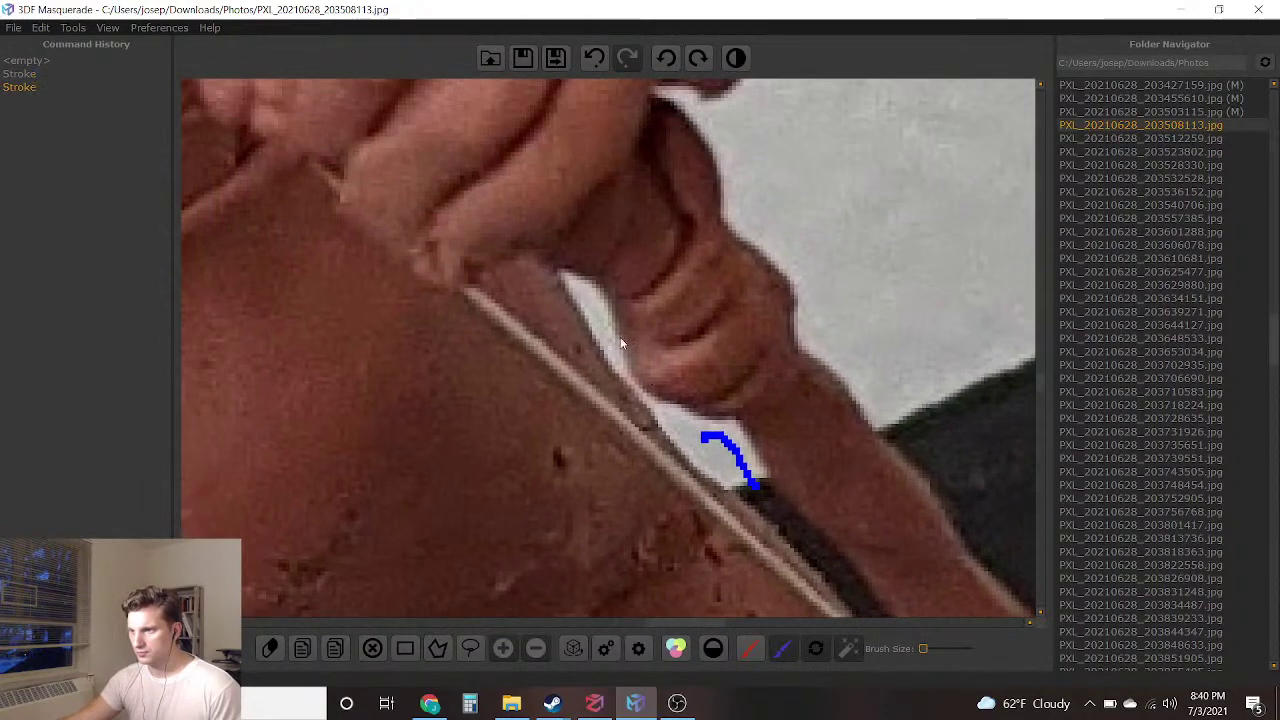
{"action": "scroll", "coordinate": [632, 360], "scroll_direction": "up", "scroll_amount": 3}
{"action": "left_click_drag", "start_coordinate": [555, 316], "coordinate": [615, 383]}
With a larger brush, paint background strokes outside the lower bow limb, beneath the skirt hem and around its far corner
{"action": "scroll", "coordinate": [620, 376], "scroll_direction": "down", "scroll_amount": 6}
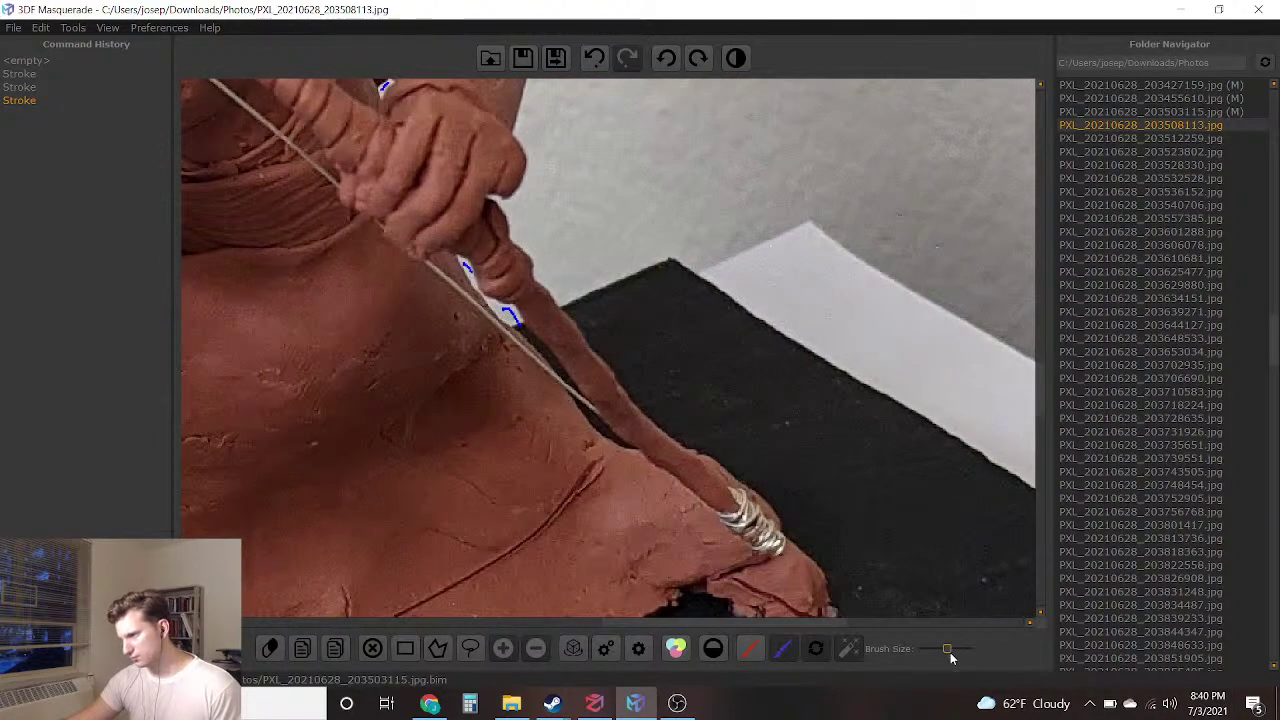
{"action": "mouse_move", "coordinate": [547, 195]}
{"action": "left_mouse_down"}
{"action": "mouse_move", "coordinate": [650, 342]}
{"action": "mouse_move", "coordinate": [720, 367]}
{"action": "left_mouse_up"}
{"action": "mouse_move", "coordinate": [759, 355]}
{"action": "middle_mouse_down"}
{"action": "mouse_move", "coordinate": [729, 233]}
{"action": "mouse_move", "coordinate": [744, 121]}
{"action": "middle_mouse_up"}
{"action": "scroll", "coordinate": [676, 257], "scroll_direction": "down", "scroll_amount": 2}
{"action": "middle_click_drag", "start_coordinate": [705, 442], "coordinate": [890, 392]}
{"action": "left_click_drag", "start_coordinate": [438, 560], "coordinate": [264, 556]}
{"action": "middle_click_drag", "start_coordinate": [430, 472], "coordinate": [820, 454]}
{"action": "left_click_drag", "start_coordinate": [624, 513], "coordinate": [517, 488]}
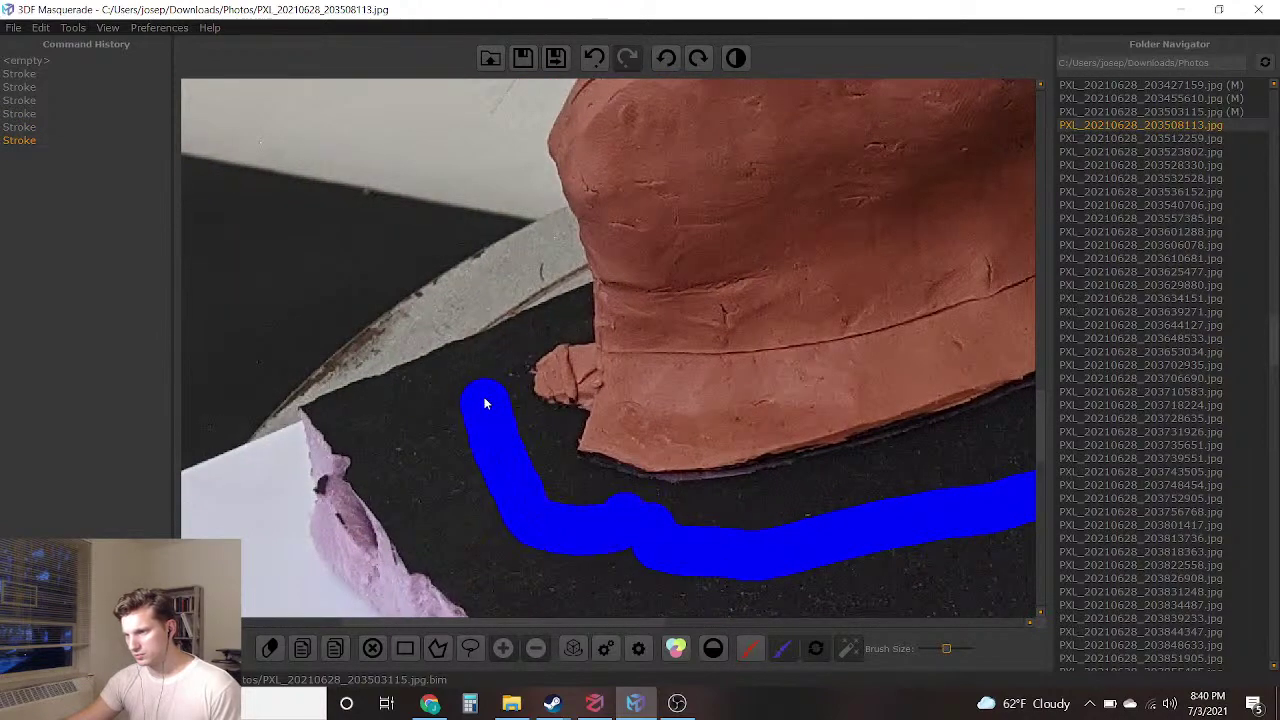
Continue the background outline up the skirt and back, around the upper bow tip, over the hair and down past the bow-arm shoulder
{"action": "left_click_drag", "start_coordinate": [531, 266], "coordinate": [533, 262]}
{"action": "right_click_drag", "start_coordinate": [533, 262], "coordinate": [562, 550]}
{"action": "mouse_move", "coordinate": [562, 545]}
{"action": "left_mouse_down"}
{"action": "mouse_move", "coordinate": [557, 463]}
{"action": "mouse_move", "coordinate": [668, 350]}
{"action": "mouse_move", "coordinate": [657, 162]}
{"action": "left_mouse_up"}
{"action": "right_click_drag", "start_coordinate": [657, 162], "coordinate": [626, 340]}
{"action": "mouse_move", "coordinate": [626, 340]}
{"action": "left_mouse_down"}
{"action": "mouse_move", "coordinate": [557, 263]}
{"action": "mouse_move", "coordinate": [556, 140]}
{"action": "mouse_move", "coordinate": [625, 149]}
{"action": "mouse_move", "coordinate": [450, 160]}
{"action": "mouse_move", "coordinate": [606, 310]}
{"action": "left_mouse_up"}
{"action": "left_click", "coordinate": [594, 58]}
{"action": "right_click_drag", "start_coordinate": [606, 310], "coordinate": [390, 459]}
{"action": "mouse_move", "coordinate": [392, 287]}
{"action": "left_mouse_down"}
{"action": "mouse_move", "coordinate": [340, 122]}
{"action": "mouse_move", "coordinate": [480, 92]}
{"action": "mouse_move", "coordinate": [695, 212]}
{"action": "mouse_move", "coordinate": [931, 445]}
{"action": "left_mouse_up"}
Add a background dab reaching from the outline down toward the sticks in the archer's hair
{"action": "right_click_drag", "start_coordinate": [821, 414], "coordinate": [533, 199]}
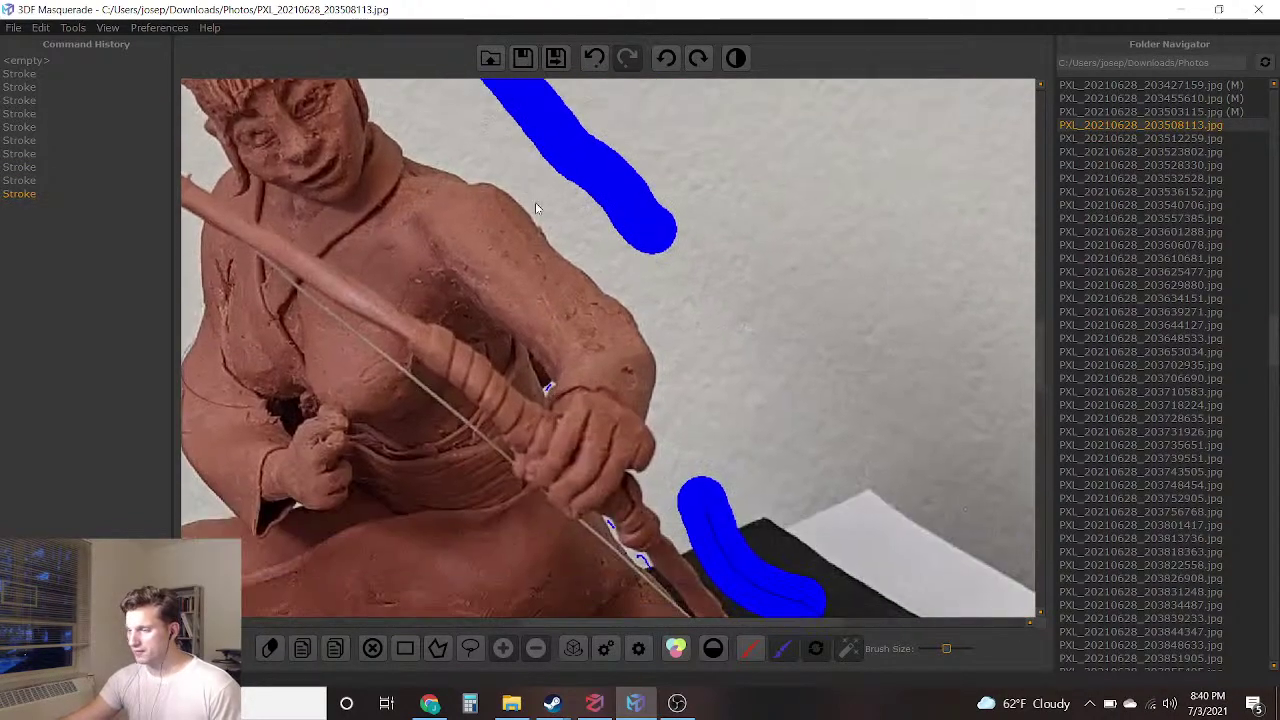
{"action": "scroll", "coordinate": [366, 426], "scroll_direction": "down", "scroll_amount": 3}
{"action": "scroll", "coordinate": [365, 418], "scroll_direction": "down", "scroll_amount": 3}
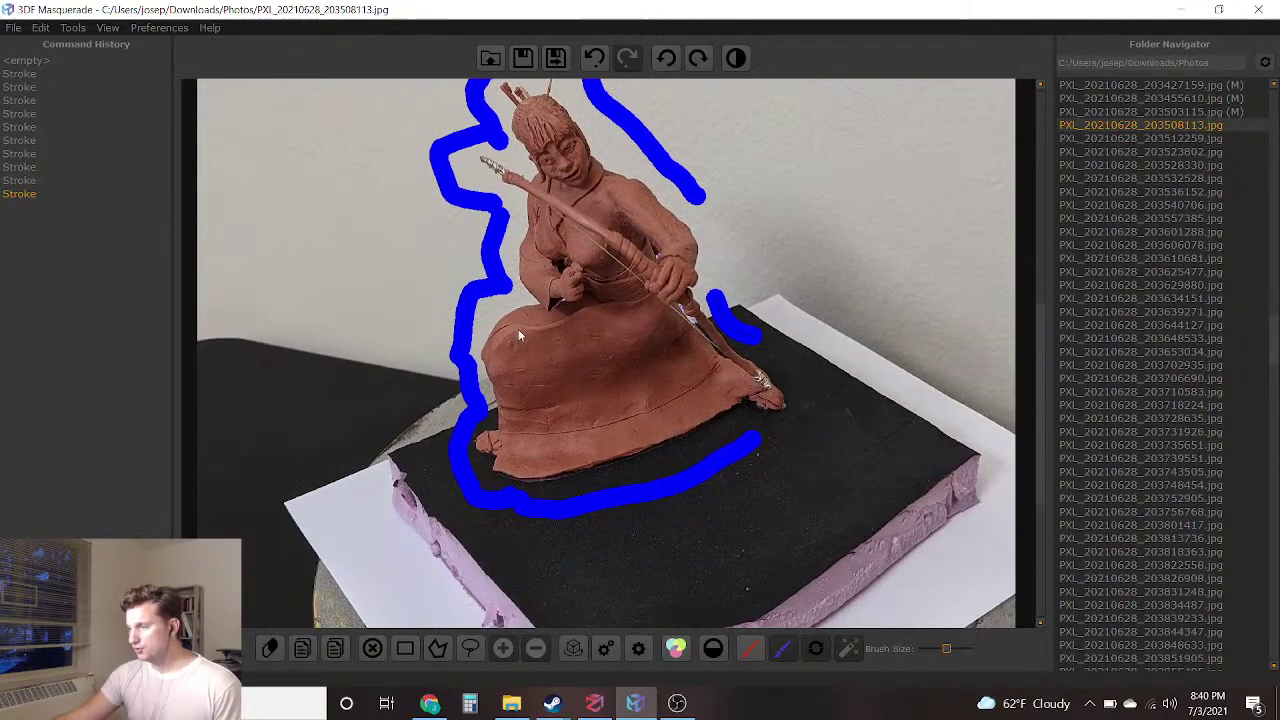
{"action": "scroll", "coordinate": [546, 291], "scroll_direction": "down", "scroll_amount": 1}
{"action": "right_click_drag", "start_coordinate": [516, 355], "coordinate": [516, 400]}
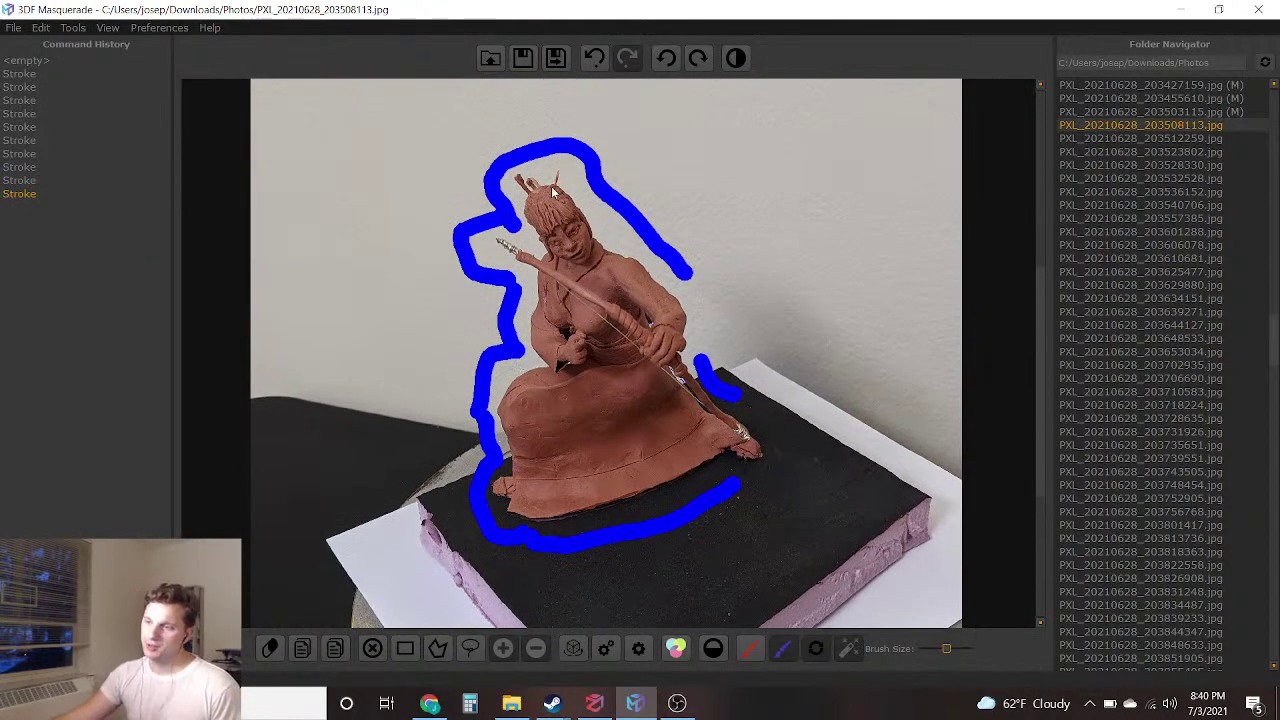
{"action": "scroll", "coordinate": [553, 192], "scroll_direction": "up", "scroll_amount": 3}
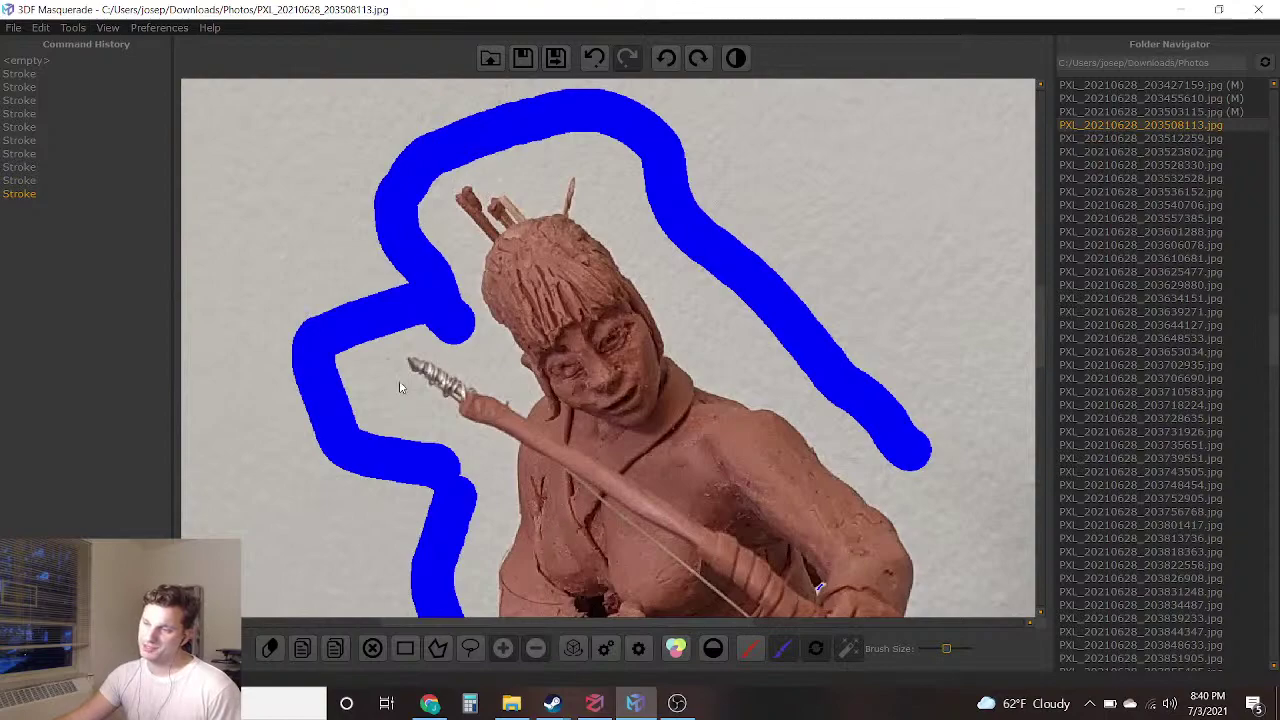
{"action": "left_click_drag", "start_coordinate": [524, 140], "coordinate": [531, 168]}
Paint a foreground stroke from the archer's collar down across the chest to the bow
{"action": "right_click_drag", "start_coordinate": [603, 431], "coordinate": [573, 357]}
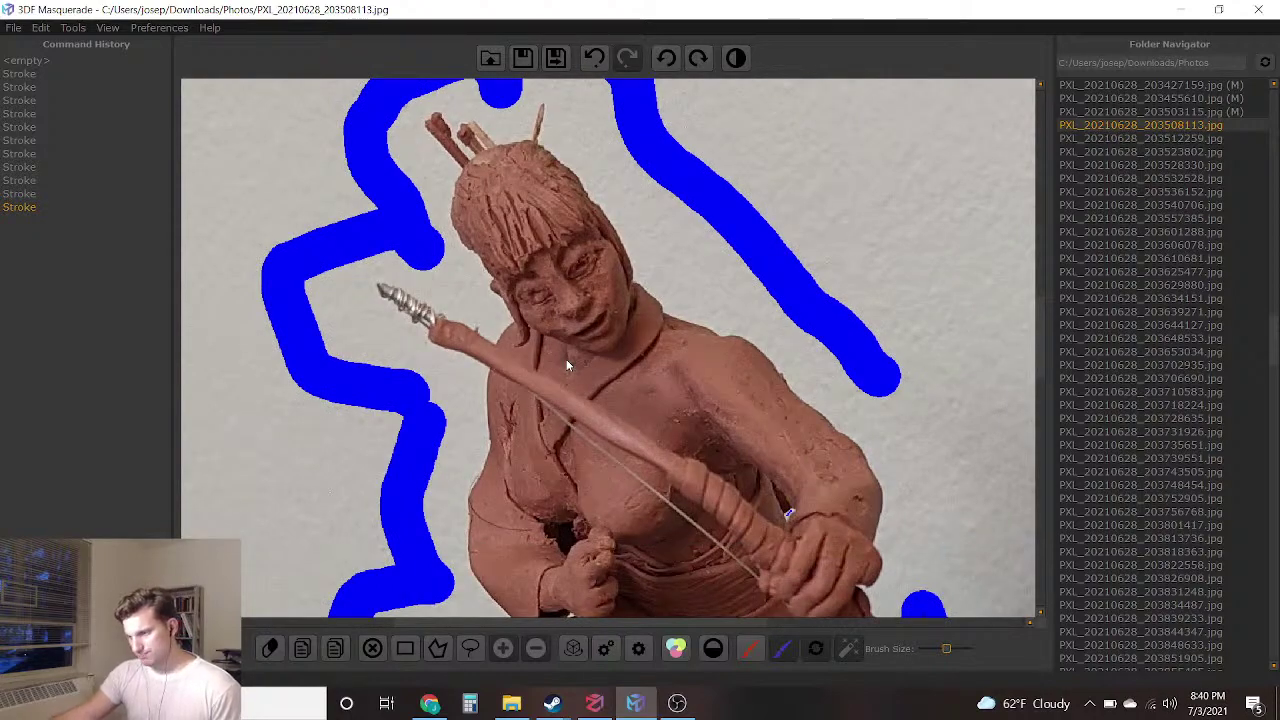
{"action": "left_click", "coordinate": [749, 648]}
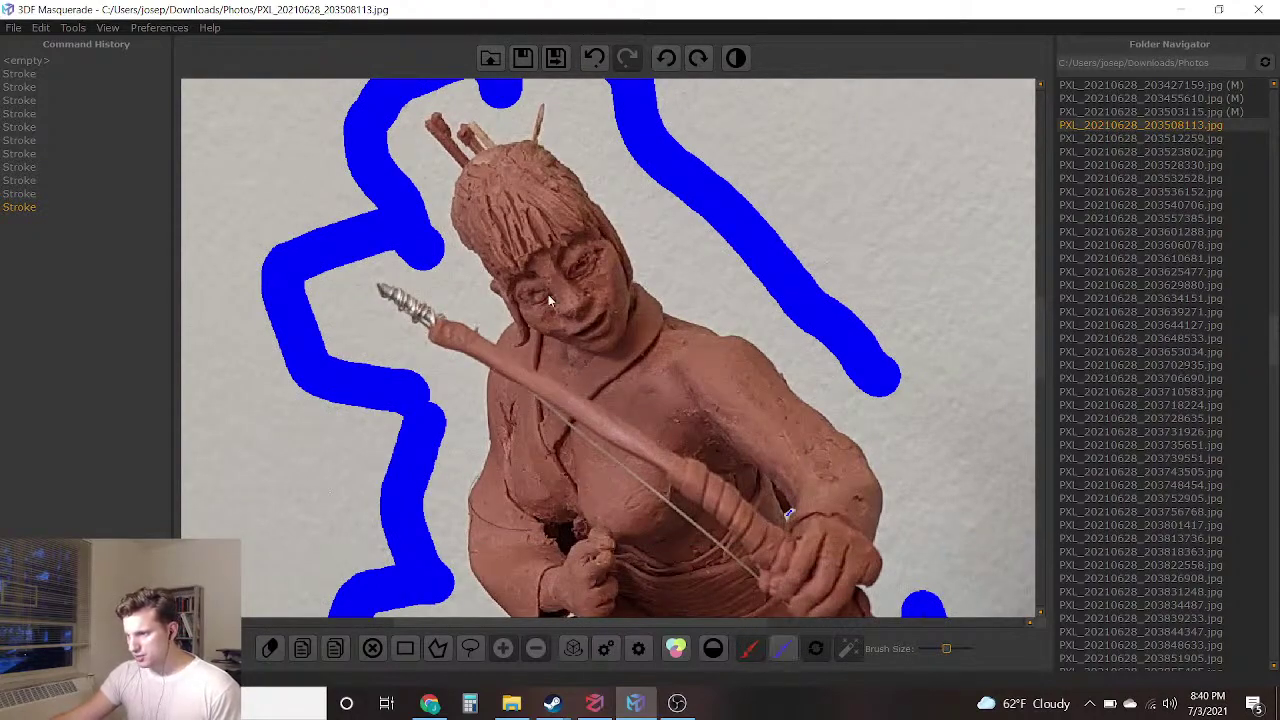
{"action": "left_click_drag", "start_coordinate": [603, 378], "coordinate": [677, 520]}
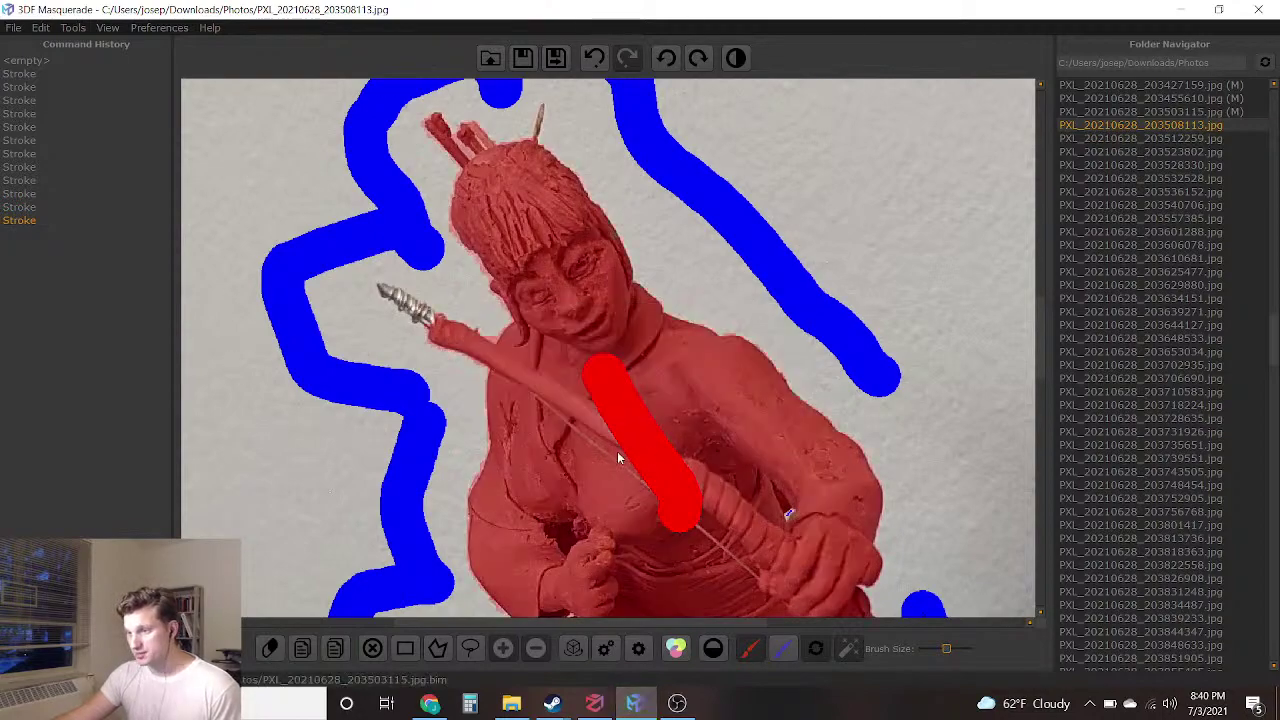
Check the mask around the bow and skirt, save it for PXL_20210628_203508113.jpg, and advance to the following photo
{"action": "scroll", "coordinate": [598, 432], "scroll_direction": "down", "scroll_amount": 3}
{"action": "middle_click_drag", "start_coordinate": [598, 432], "coordinate": [658, 186]}
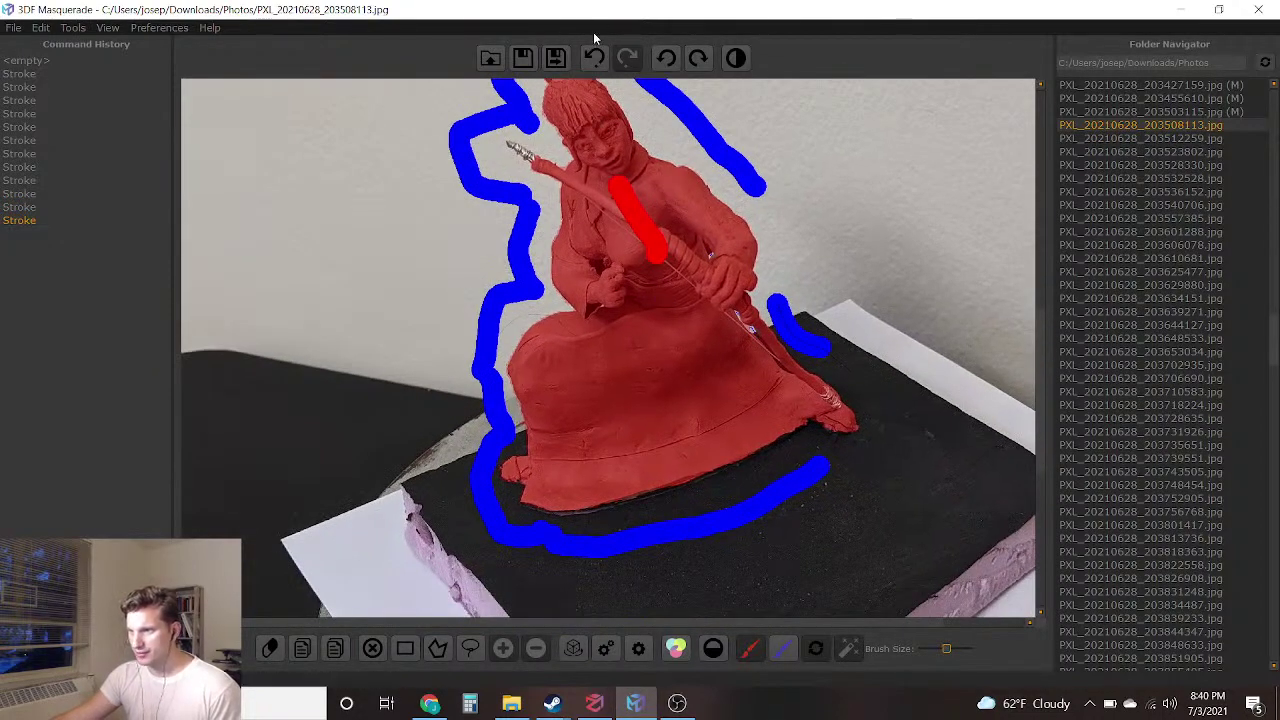
{"action": "middle_click_drag", "start_coordinate": [704, 414], "coordinate": [711, 458]}
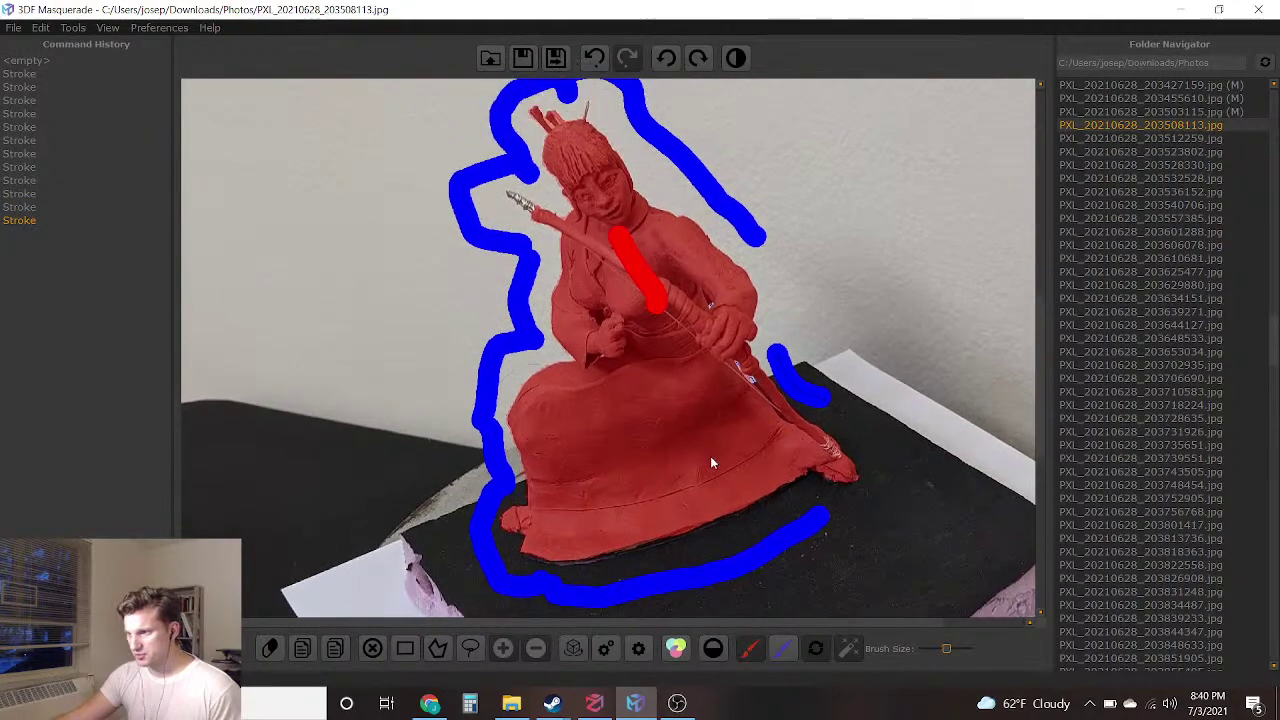
{"action": "scroll", "coordinate": [684, 388], "scroll_direction": "up", "scroll_amount": 5}
{"action": "scroll", "coordinate": [765, 412], "scroll_direction": "down", "scroll_amount": 4}
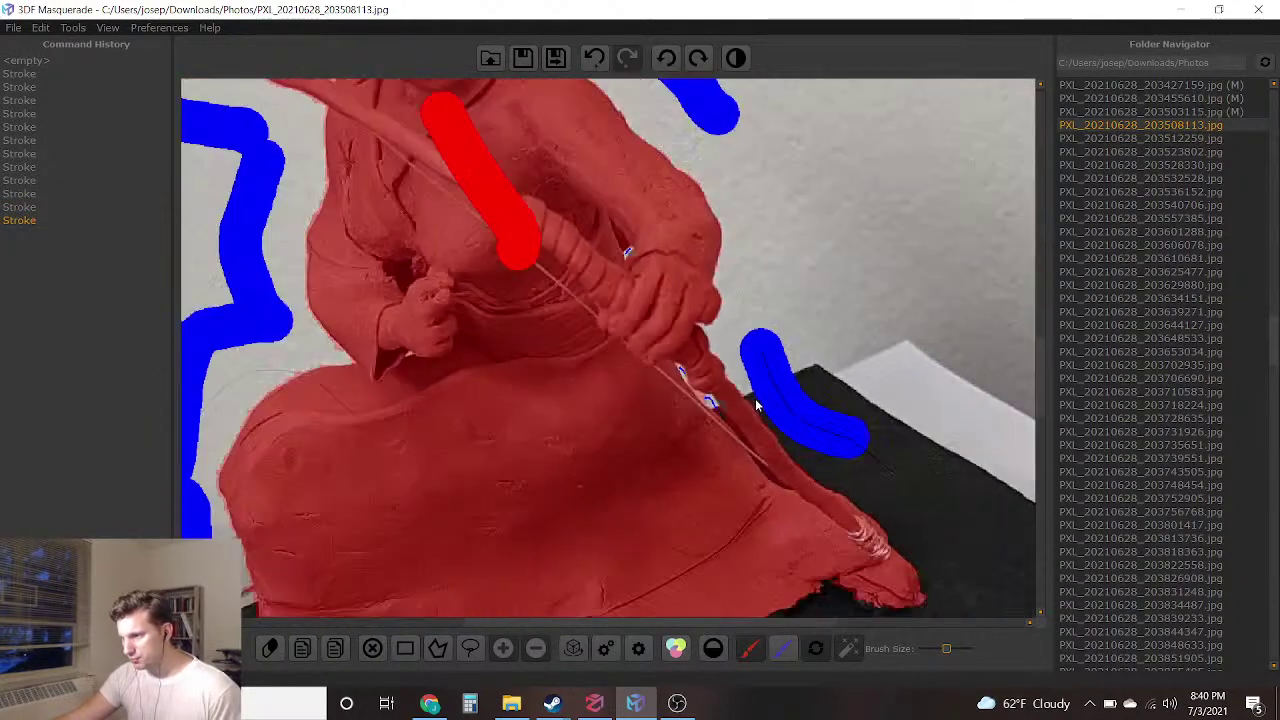
{"action": "scroll", "coordinate": [662, 396], "scroll_direction": "down", "scroll_amount": 2}
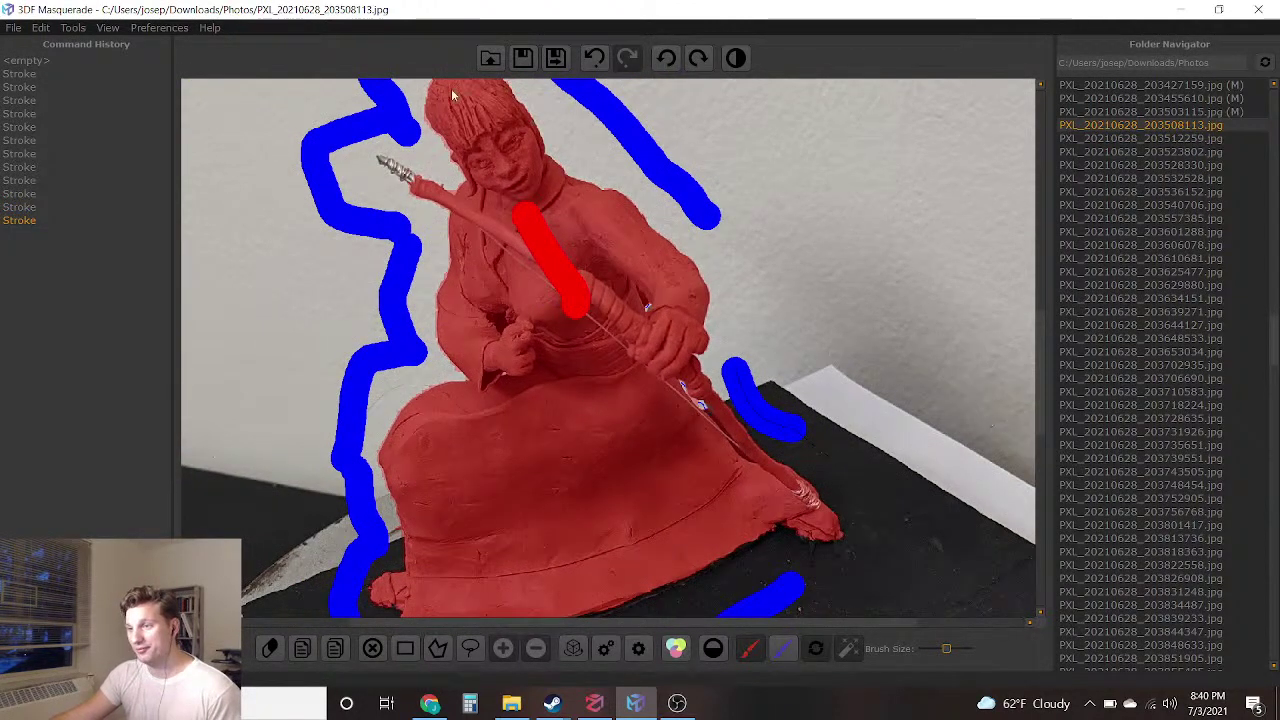
{"action": "left_click", "coordinate": [556, 60]}
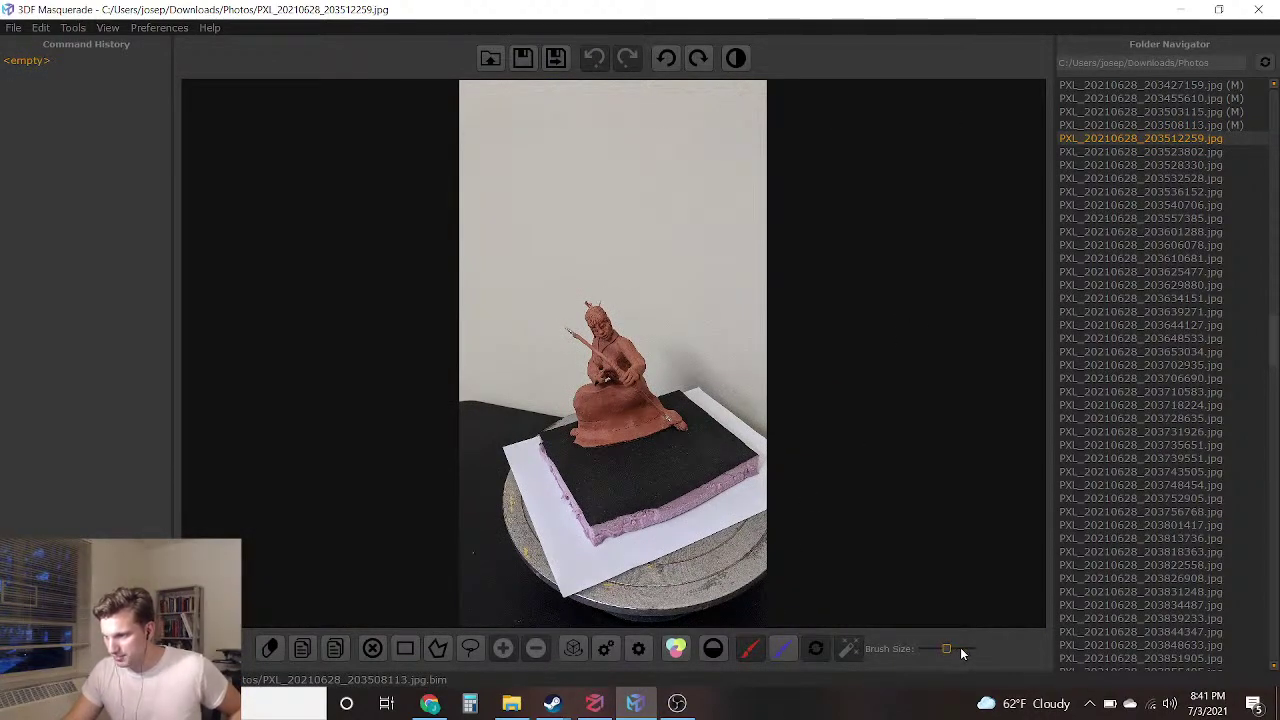
With a larger brush, paint one background stroke from beside the hair down the bow-arm side, under the skirt and up its other side
{"action": "left_click_drag", "start_coordinate": [952, 649], "coordinate": [962, 649]}
{"action": "scroll", "coordinate": [616, 446], "scroll_direction": "up", "scroll_amount": 6}
{"action": "scroll", "coordinate": [616, 446], "scroll_direction": "down", "scroll_amount": 1}
{"action": "middle_click_drag", "start_coordinate": [616, 446], "coordinate": [636, 509]}
{"action": "left_click_drag", "start_coordinate": [614, 226], "coordinate": [678, 303]}
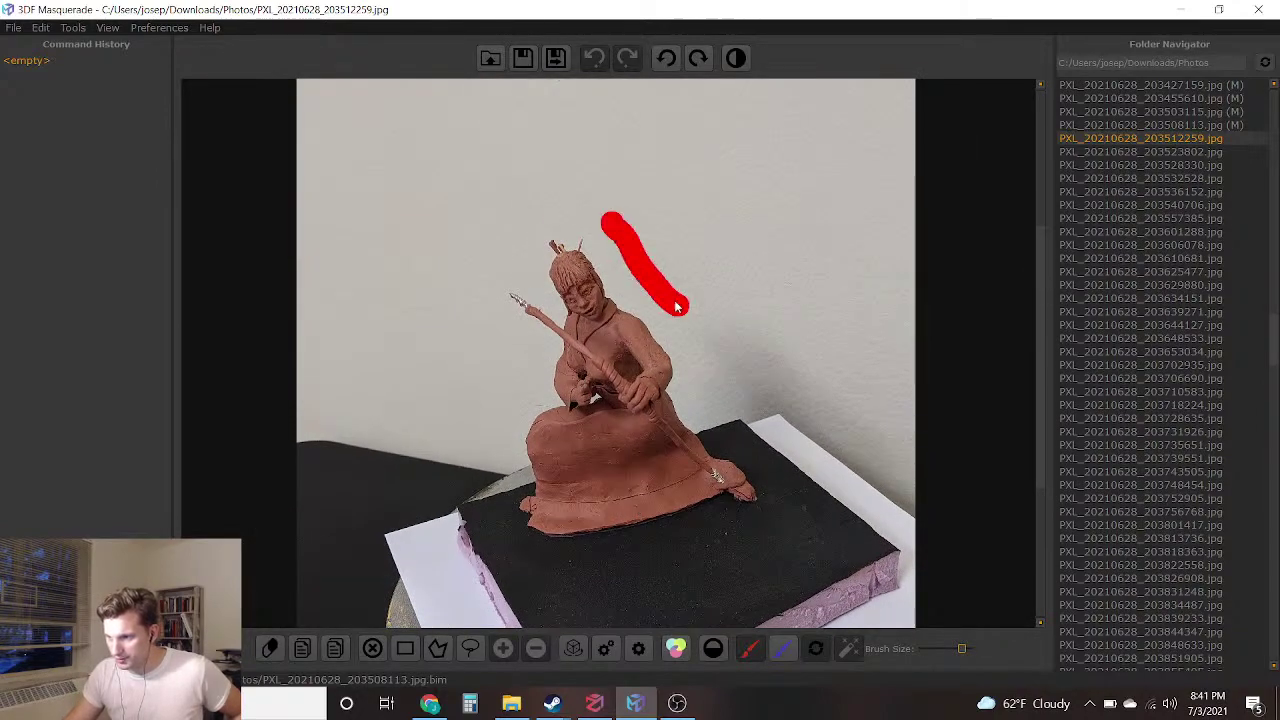
{"action": "left_click", "coordinate": [596, 67]}
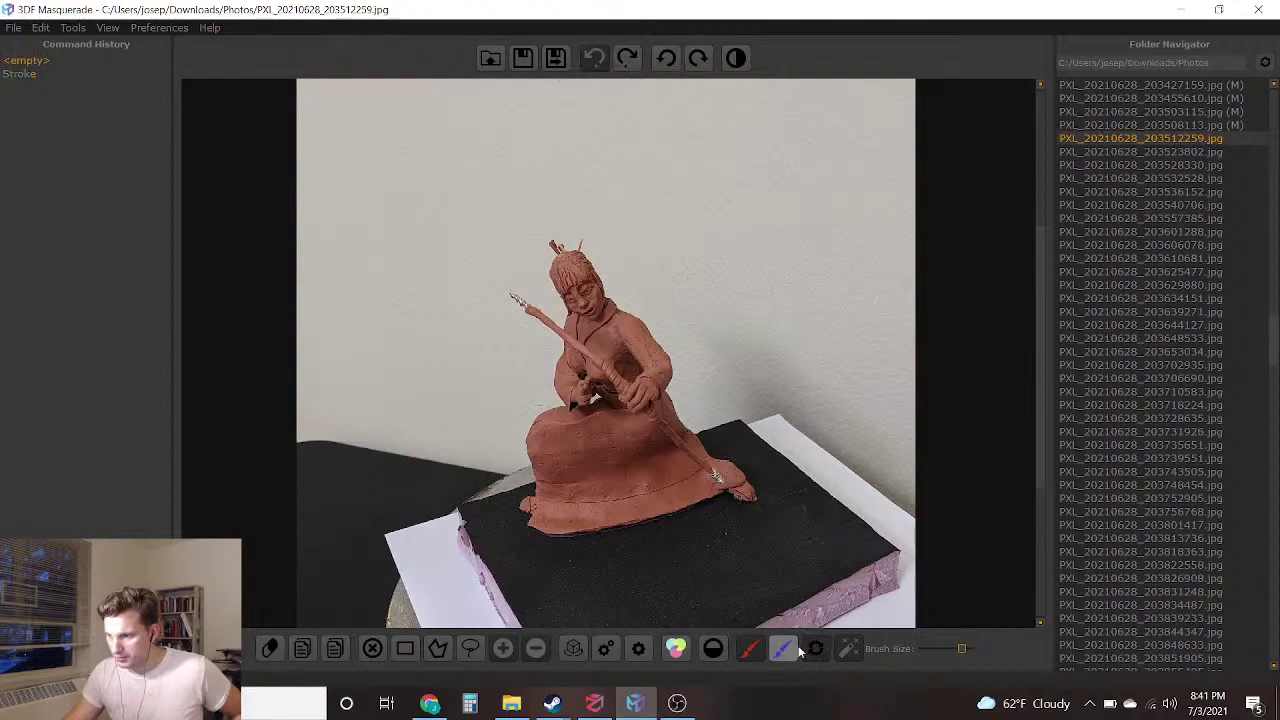
{"action": "mouse_move", "coordinate": [600, 240]}
{"action": "left_mouse_down"}
{"action": "mouse_move", "coordinate": [722, 372]}
{"action": "mouse_move", "coordinate": [716, 426]}
{"action": "left_mouse_up"}
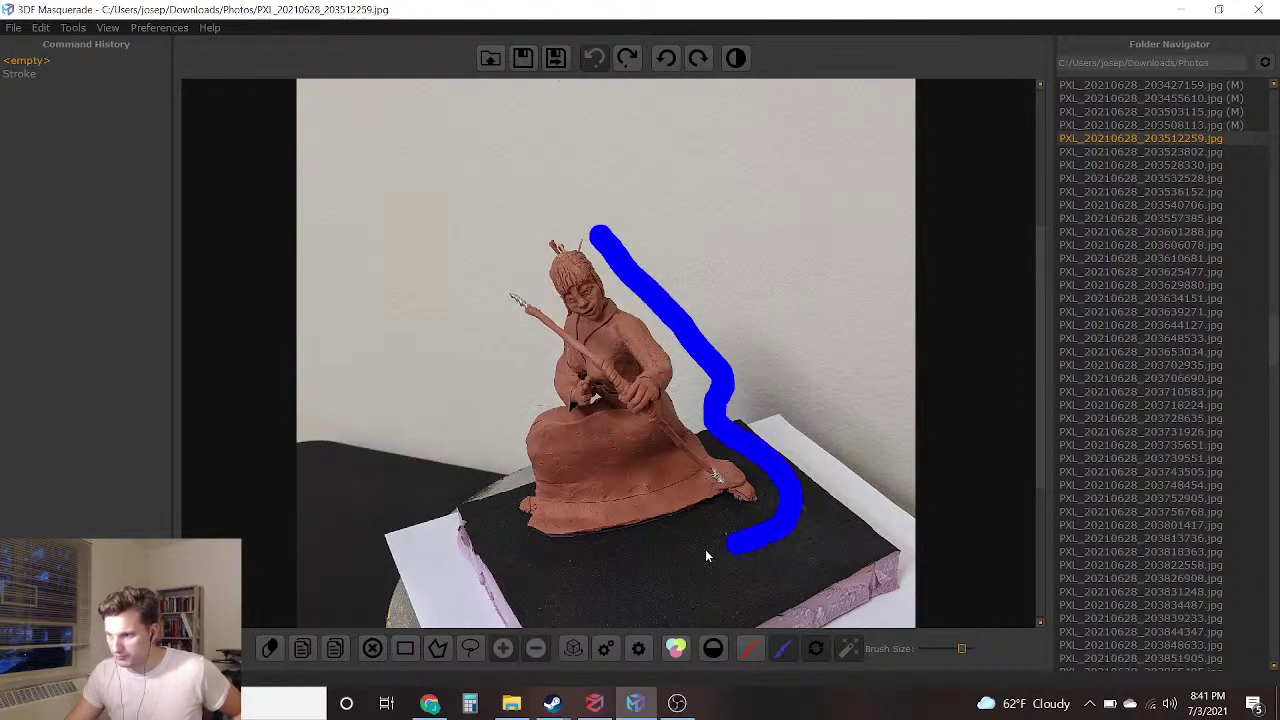
{"action": "left_click_drag", "start_coordinate": [512, 472], "coordinate": [496, 398]}
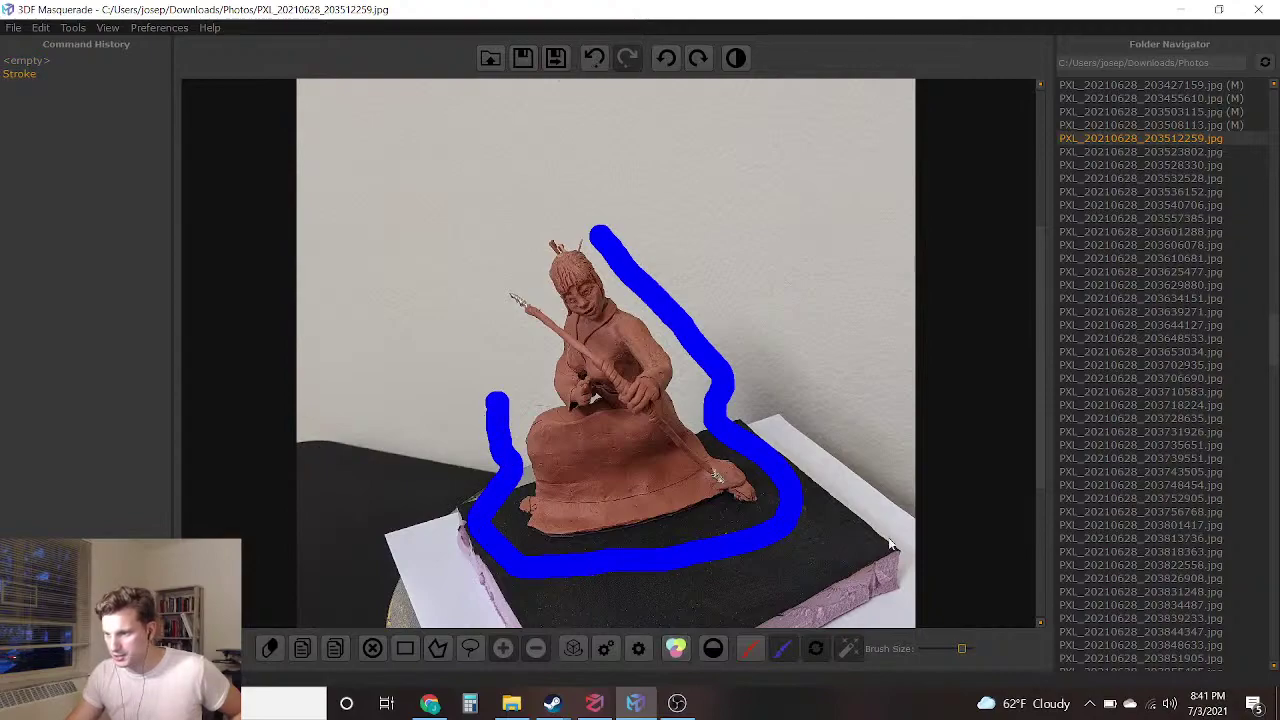
Paint a foreground stroke on the skirt below the gripping hand, and with a smaller brush dot the white gap under the other hand as background
{"action": "left_click", "coordinate": [751, 650]}
{"action": "left_click_drag", "start_coordinate": [634, 462], "coordinate": [632, 402]}
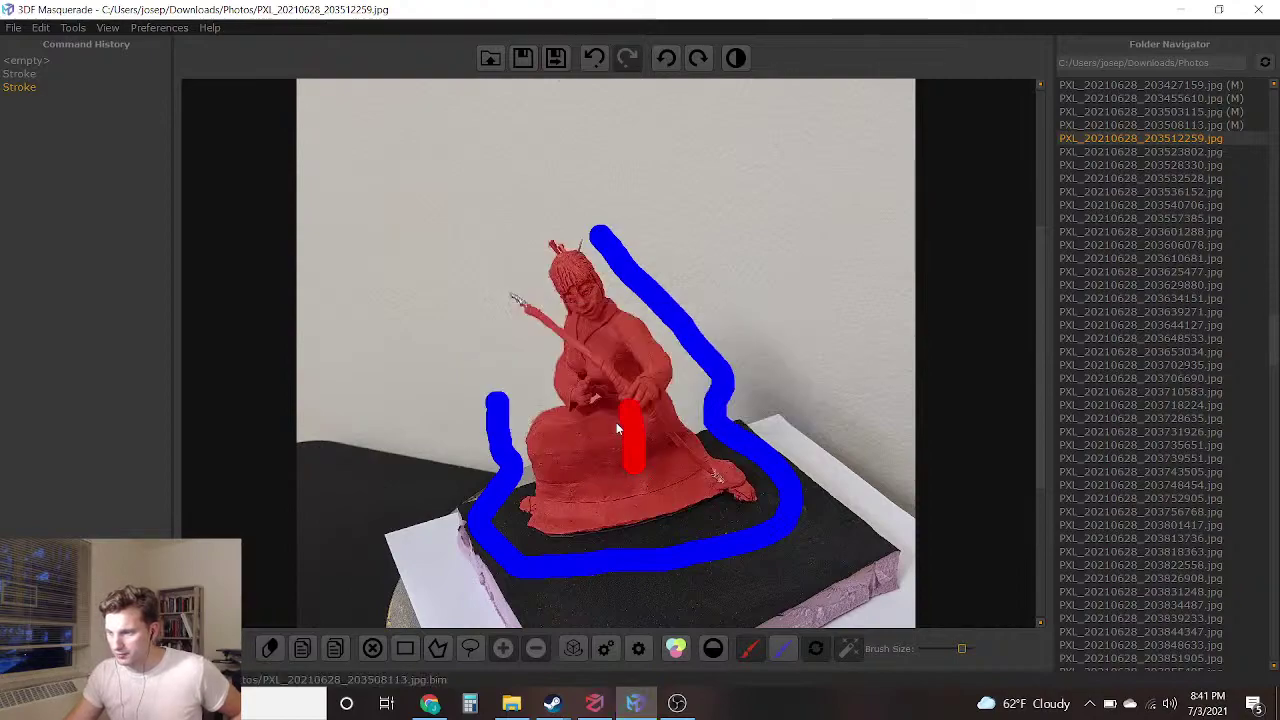
{"action": "scroll", "coordinate": [612, 430], "scroll_direction": "up", "scroll_amount": 3}
{"action": "scroll", "coordinate": [628, 418], "scroll_direction": "down", "scroll_amount": 1}
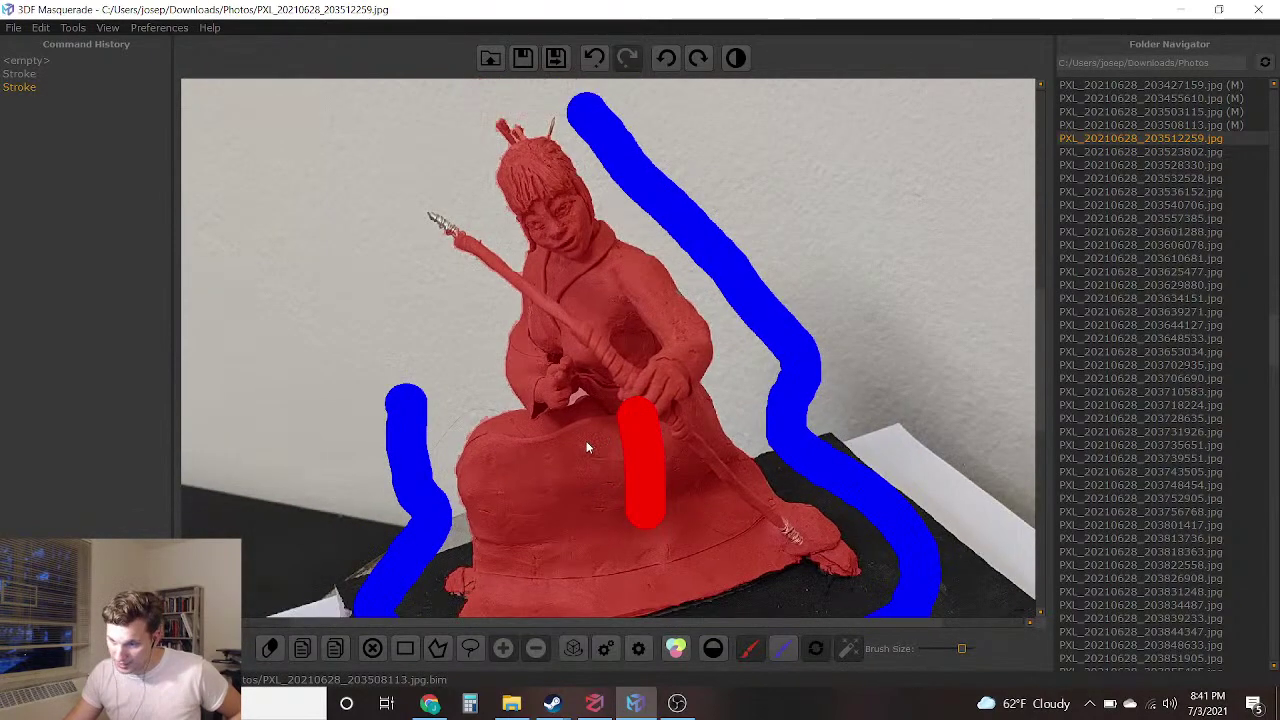
{"action": "scroll", "coordinate": [587, 447], "scroll_direction": "up", "scroll_amount": 8}
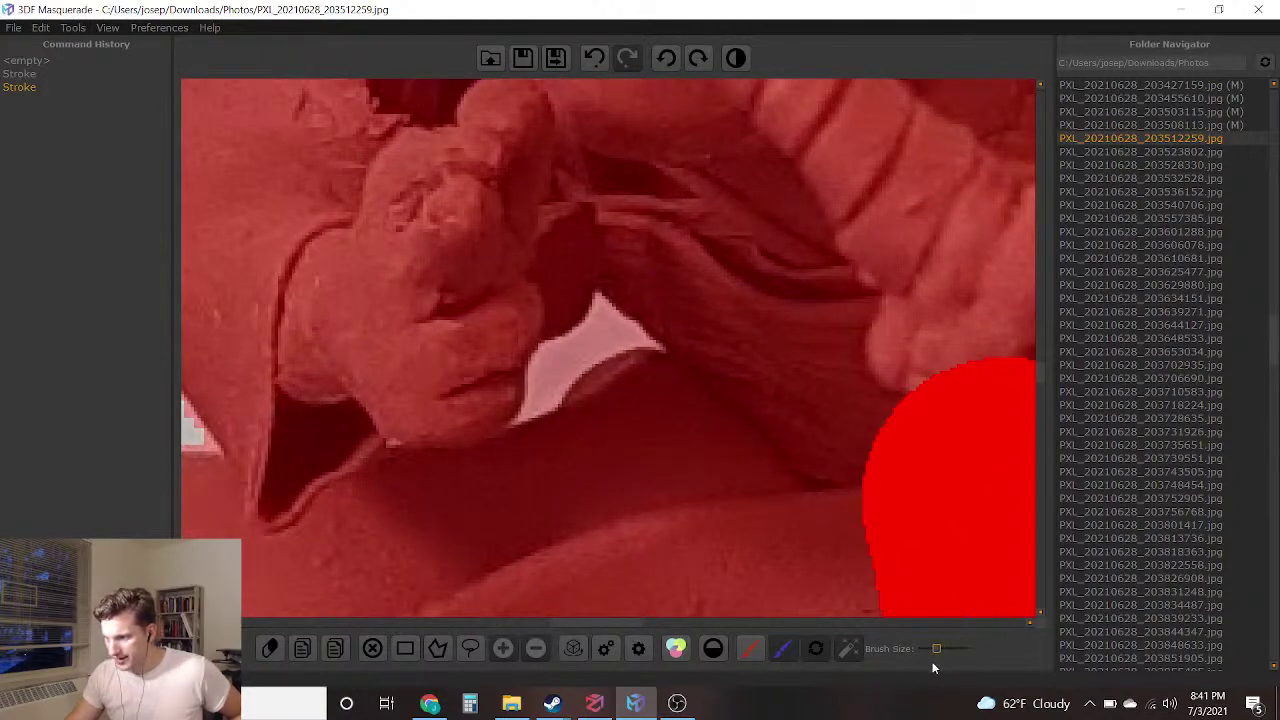
{"action": "scroll", "coordinate": [506, 384], "scroll_direction": "up", "scroll_amount": 3}
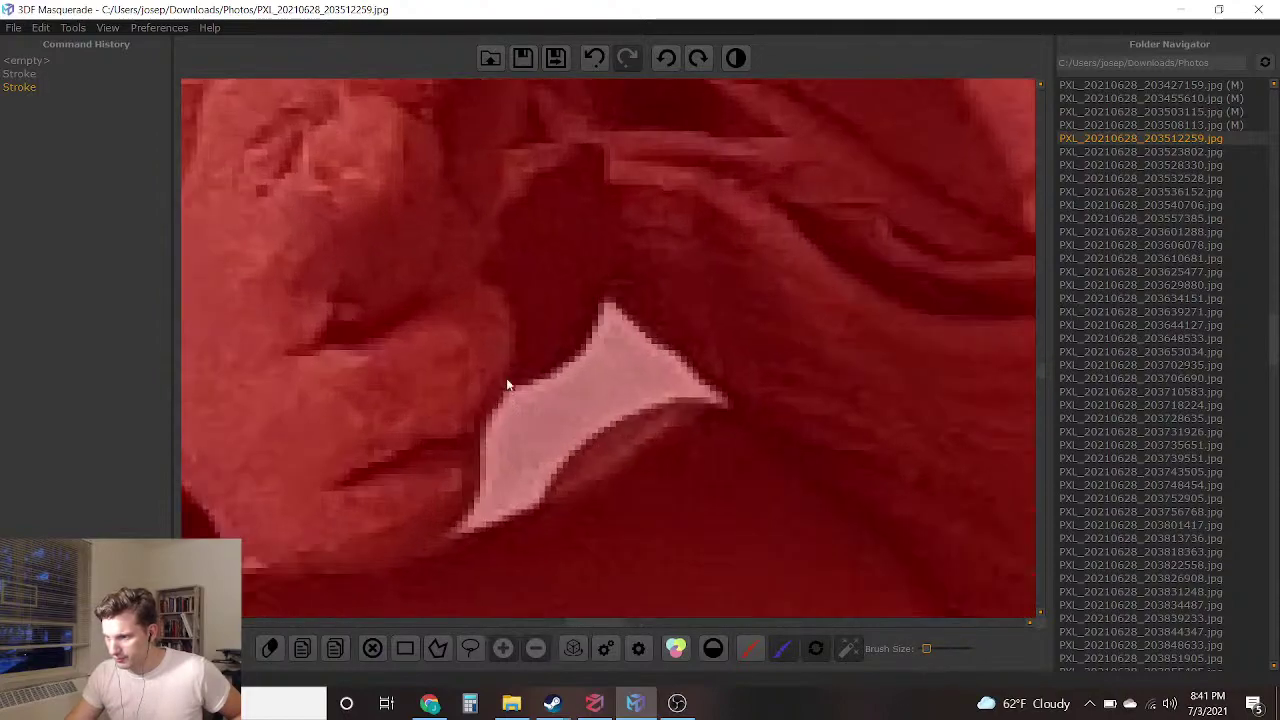
{"action": "left_click", "coordinate": [538, 444]}
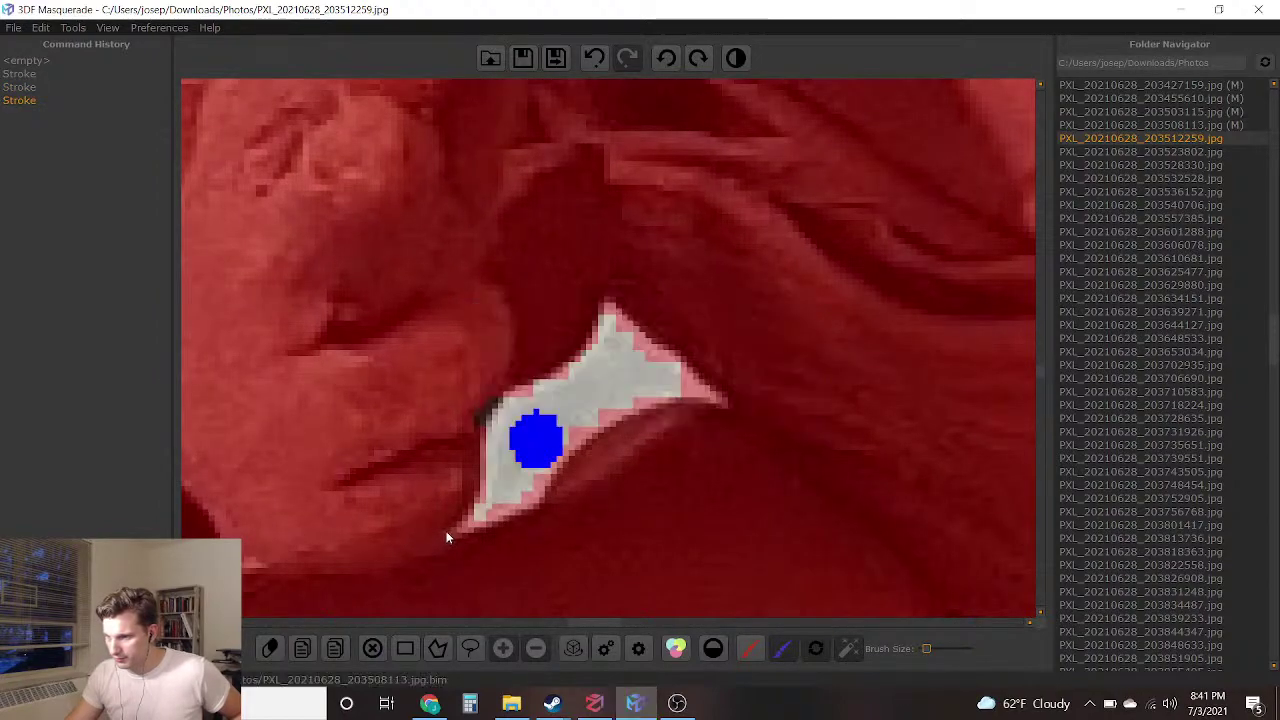
Look over the sculpture's mask, save it for PXL_20210628_203512259.jpg, and advance to the following photo
{"action": "scroll", "coordinate": [446, 531], "scroll_direction": "down", "scroll_amount": 6}
{"action": "middle_click_drag", "start_coordinate": [618, 178], "coordinate": [610, 113]}
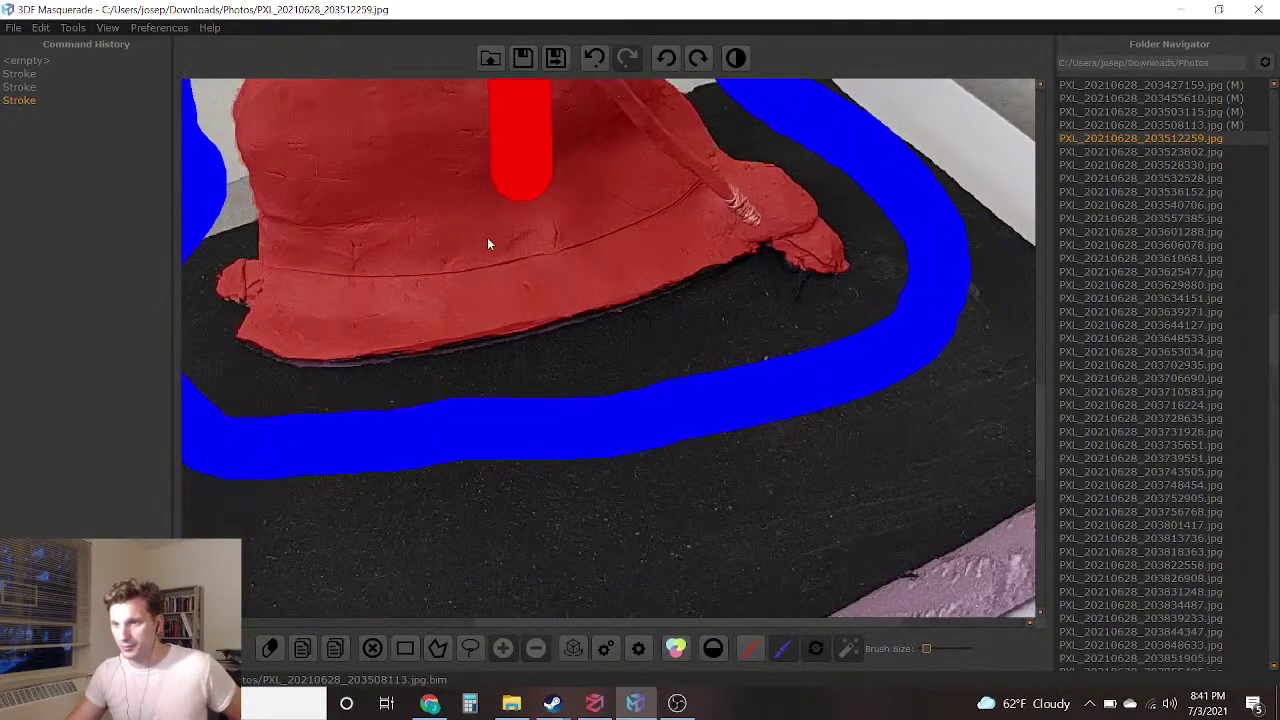
{"action": "middle_click_drag", "start_coordinate": [489, 248], "coordinate": [514, 485]}
{"action": "middle_click_drag", "start_coordinate": [514, 371], "coordinate": [563, 457]}
{"action": "scroll", "coordinate": [563, 457], "scroll_direction": "down", "scroll_amount": 2}
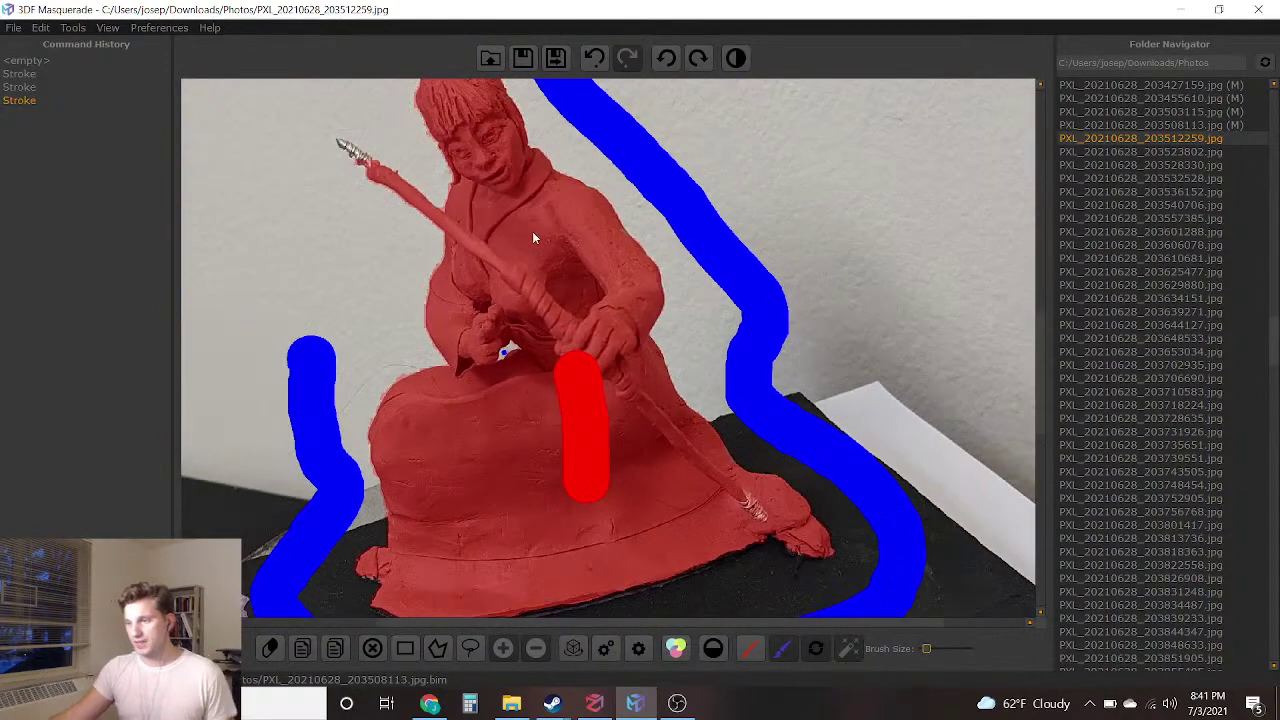
{"action": "scroll", "coordinate": [536, 249], "scroll_direction": "down", "scroll_amount": 1}
{"action": "left_click", "coordinate": [555, 59]}
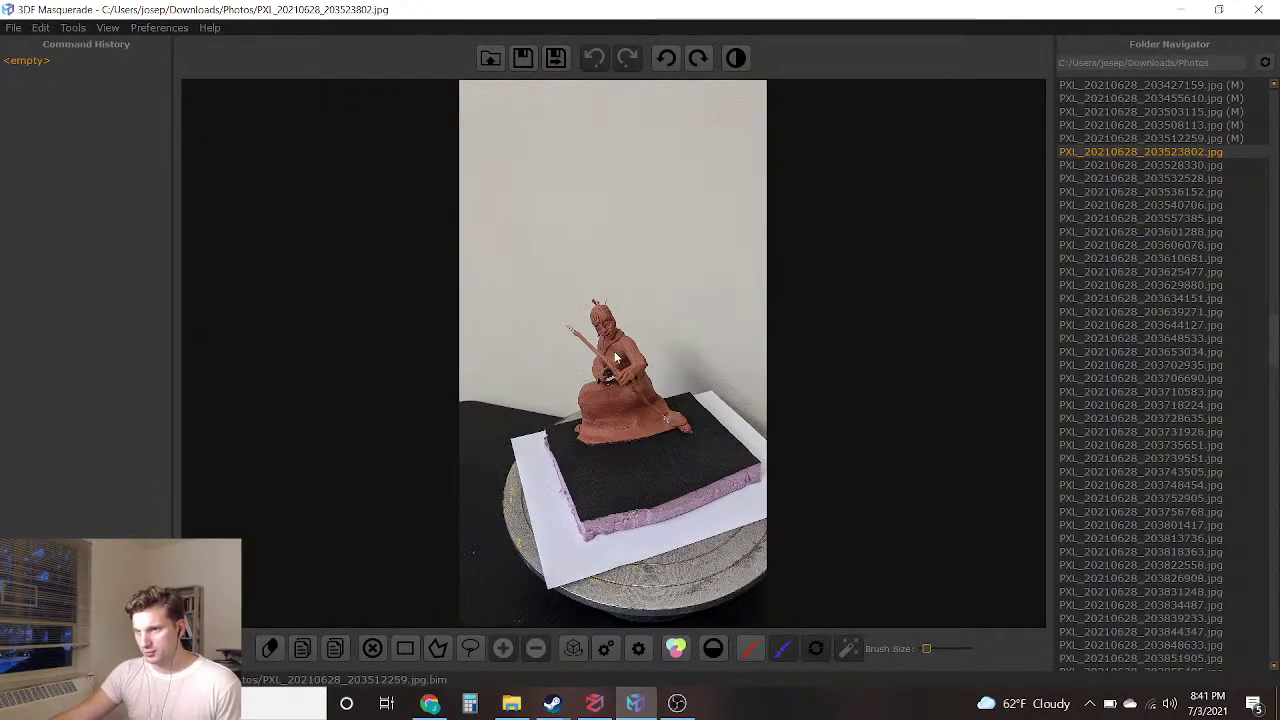
Paint a short background stroke in the white gap between the hands and the skirt
{"action": "scroll", "coordinate": [620, 345], "scroll_direction": "up", "scroll_amount": 2}
{"action": "scroll", "coordinate": [600, 345], "scroll_direction": "up", "scroll_amount": 3}
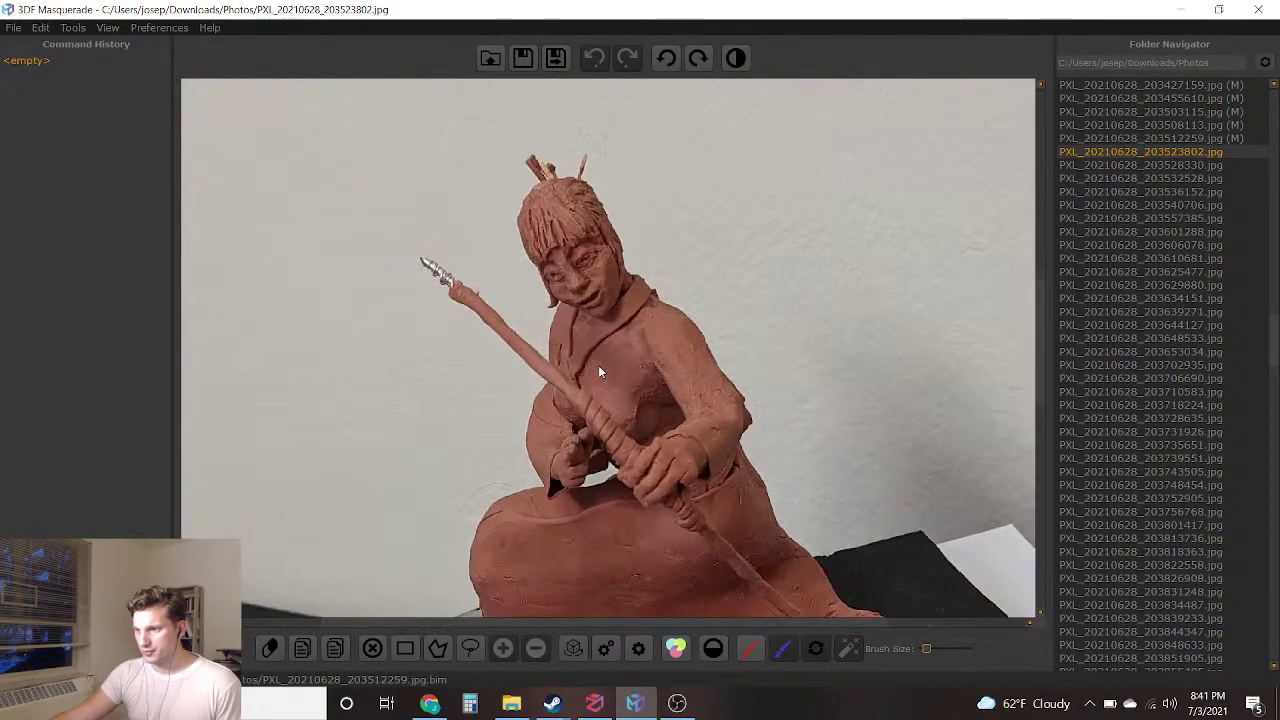
{"action": "scroll", "coordinate": [585, 320], "scroll_direction": "down", "scroll_amount": 2}
{"action": "scroll", "coordinate": [590, 333], "scroll_direction": "down", "scroll_amount": 2}
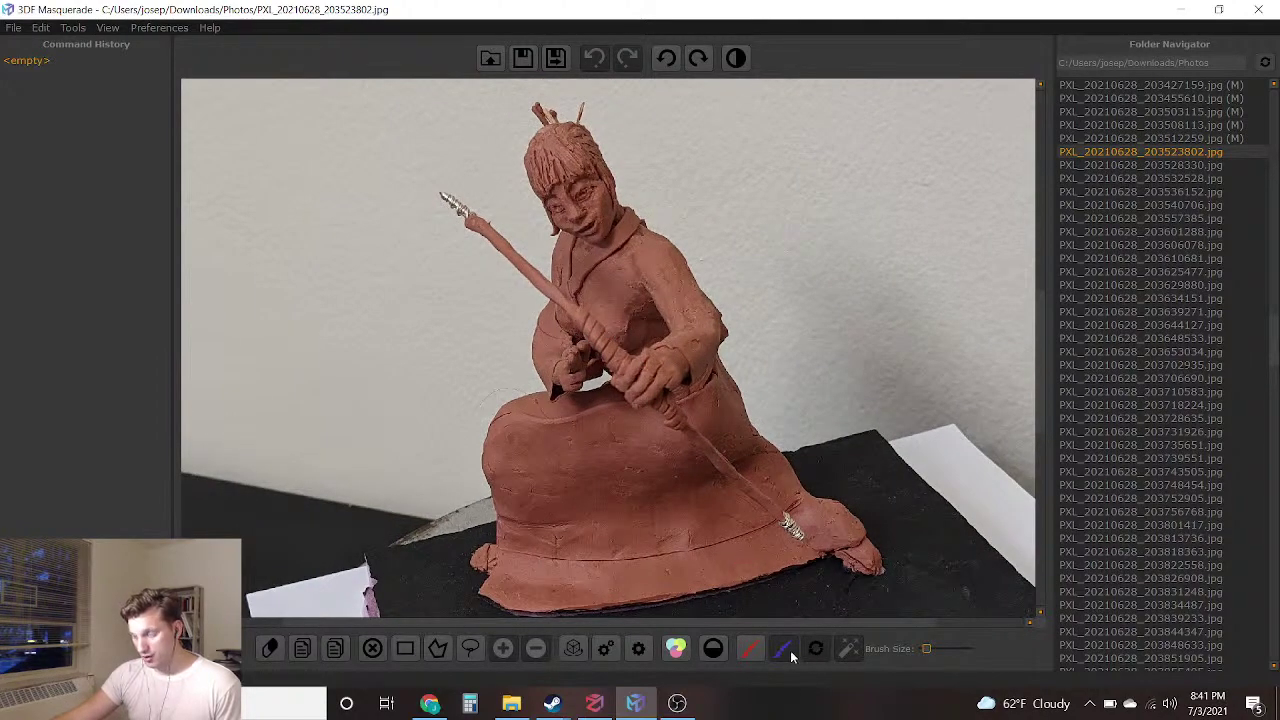
{"action": "scroll", "coordinate": [540, 382], "scroll_direction": "up", "scroll_amount": 8}
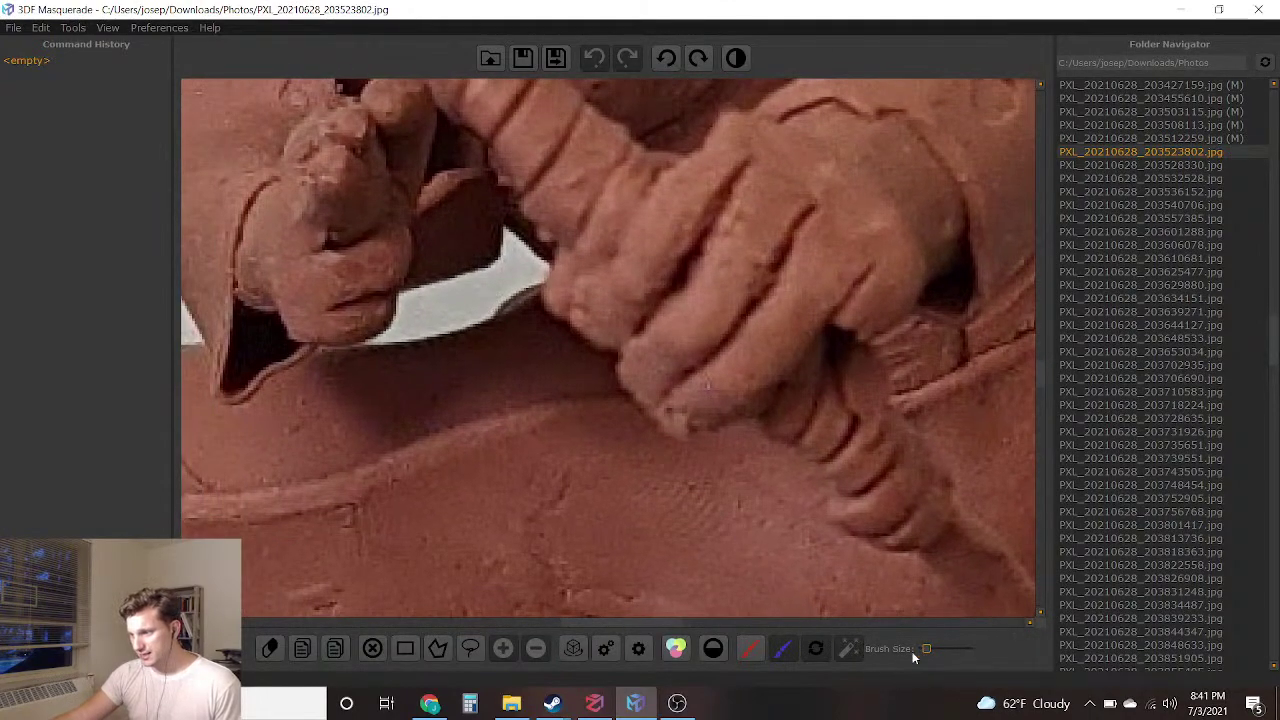
{"action": "scroll", "coordinate": [380, 293], "scroll_direction": "up", "scroll_amount": 2}
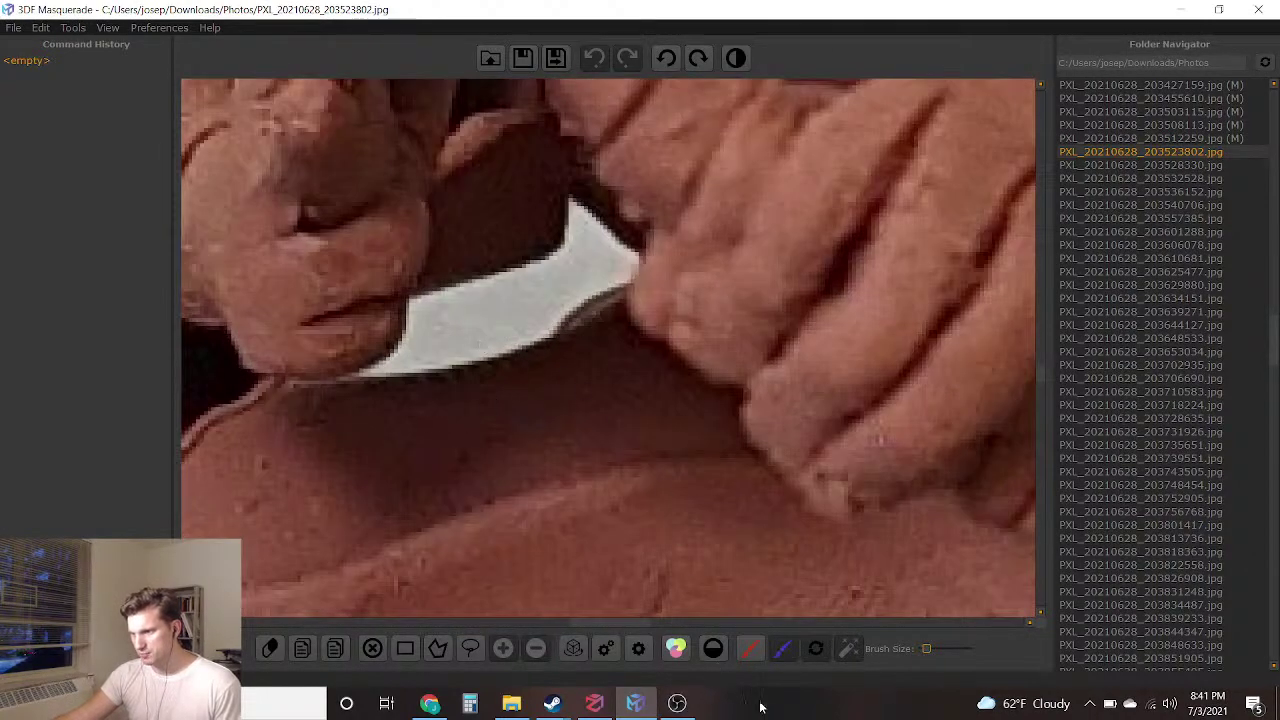
{"action": "left_click_drag", "start_coordinate": [440, 340], "coordinate": [505, 325]}
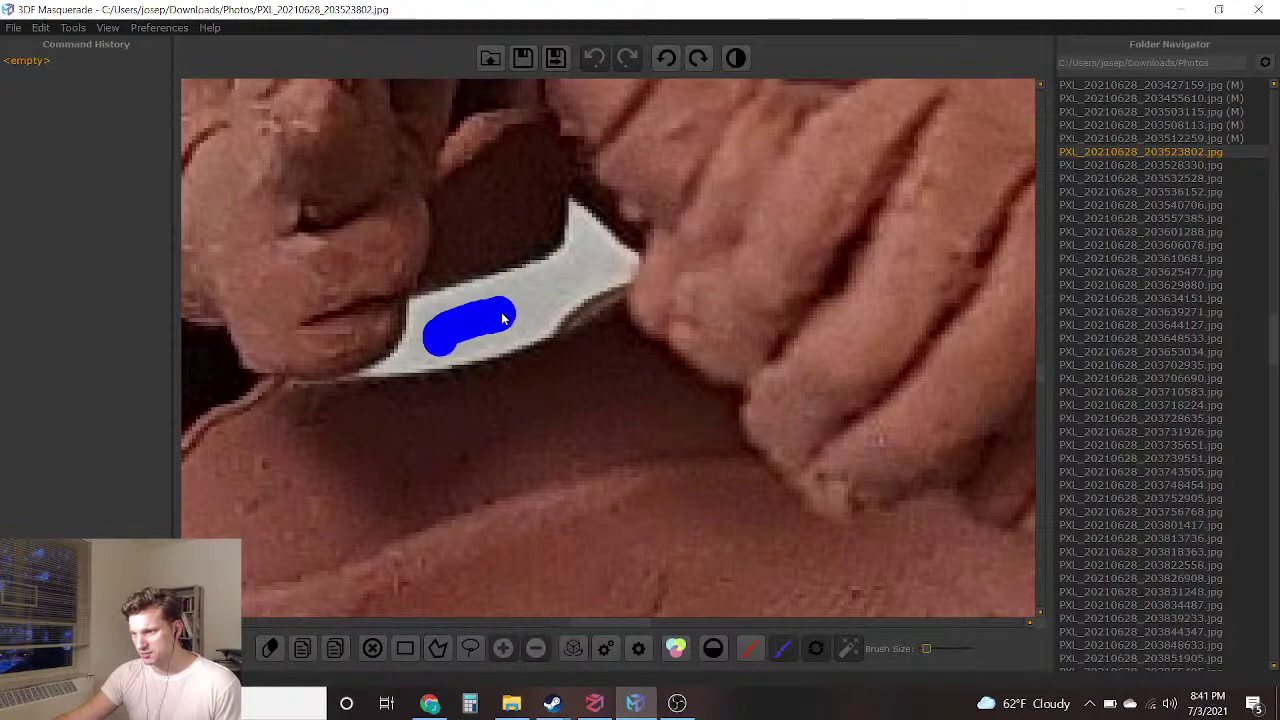
Paint background strokes down beside the sleeve and skirt, and from the sleeve up along the bow, around its tip and back toward the face
{"action": "scroll", "coordinate": [480, 320], "scroll_direction": "down", "scroll_amount": 5}
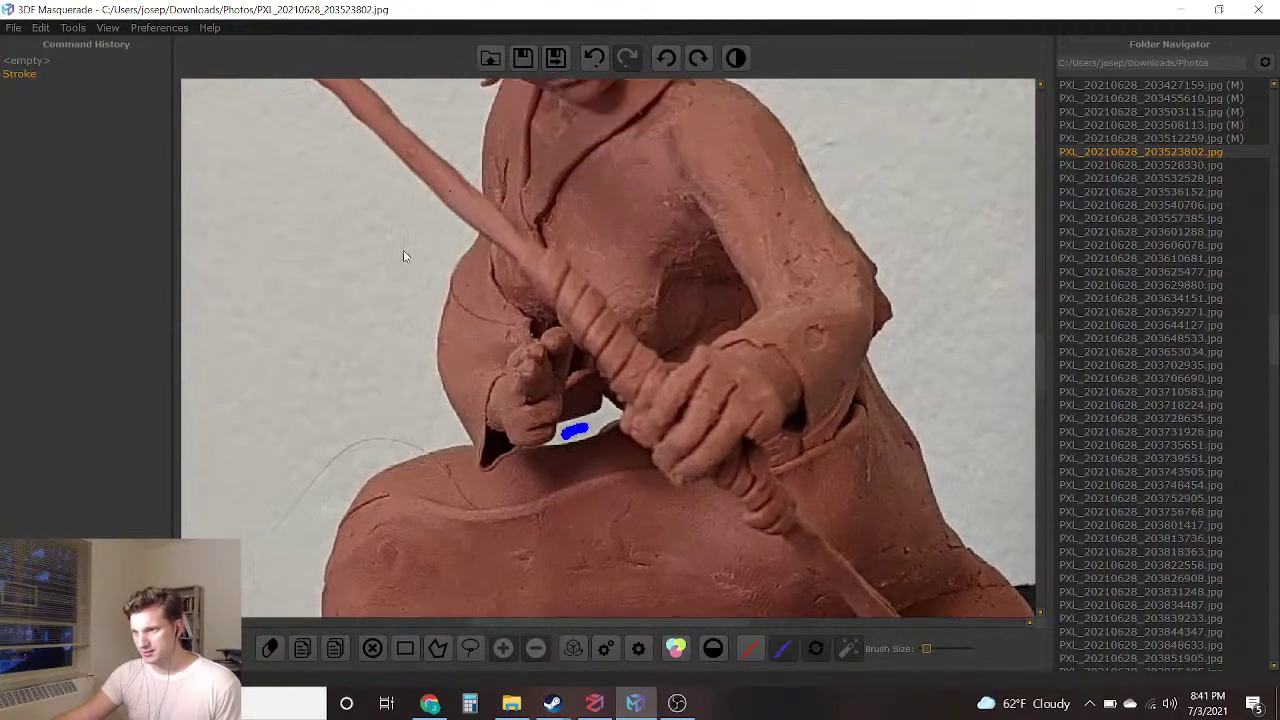
{"action": "left_click_drag", "start_coordinate": [420, 240], "coordinate": [393, 447]}
{"action": "left_click_drag", "start_coordinate": [296, 526], "coordinate": [276, 628]}
{"action": "middle_click_drag", "start_coordinate": [396, 250], "coordinate": [480, 368]}
{"action": "mouse_move", "coordinate": [505, 356]}
{"action": "left_mouse_down"}
{"action": "mouse_move", "coordinate": [354, 234]}
{"action": "mouse_move", "coordinate": [270, 97]}
{"action": "left_mouse_up"}
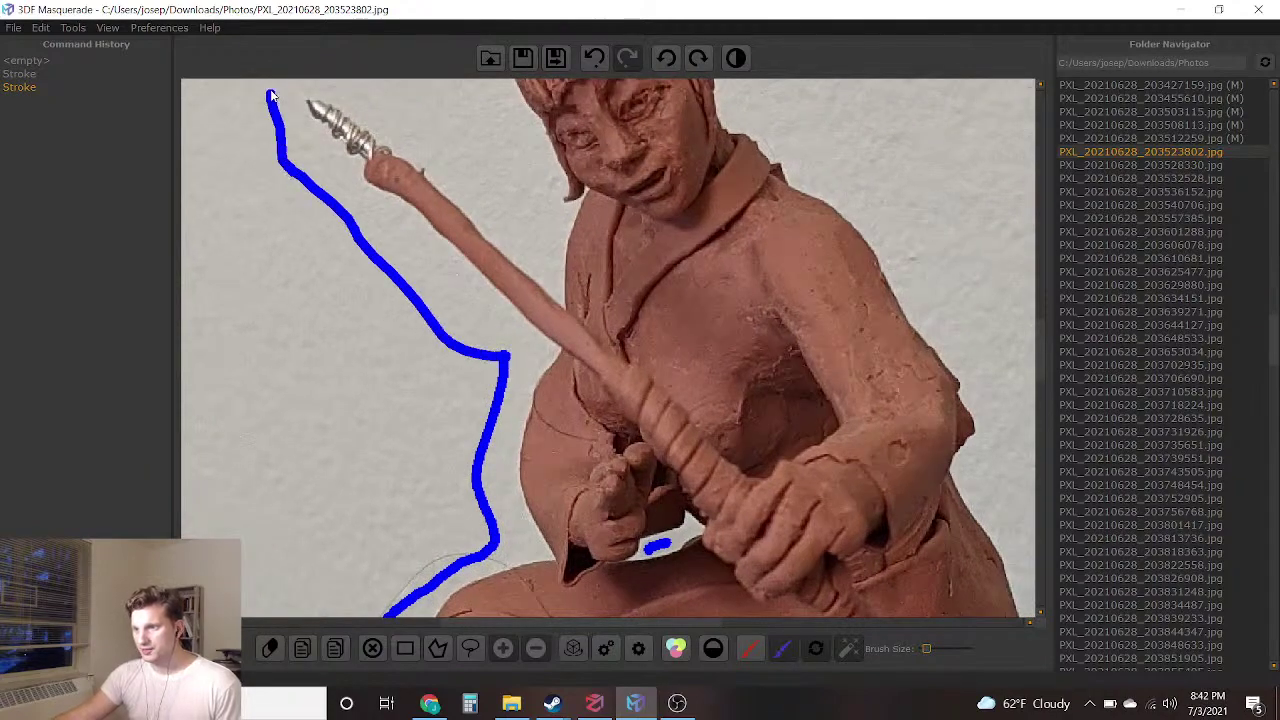
{"action": "left_click_drag", "start_coordinate": [405, 101], "coordinate": [530, 208]}
Paint background strokes over the hair sticks and down behind the head to the shoulder, plus one beside the outer arm
{"action": "mouse_move", "coordinate": [568, 119]}
{"action": "right_mouse_down"}
{"action": "mouse_move", "coordinate": [481, 246]}
{"action": "mouse_move", "coordinate": [451, 356]}
{"action": "right_mouse_up"}
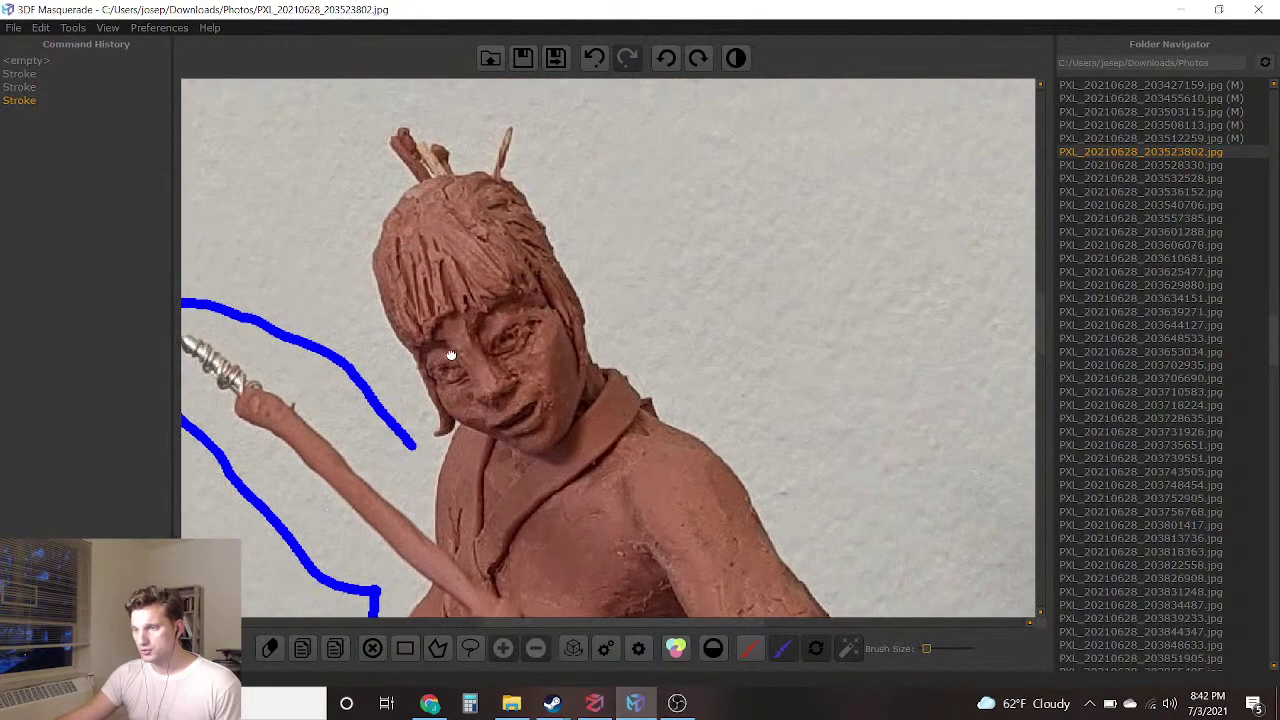
{"action": "mouse_move", "coordinate": [472, 152]}
{"action": "left_mouse_down"}
{"action": "mouse_move", "coordinate": [452, 82]}
{"action": "mouse_move", "coordinate": [548, 178]}
{"action": "left_mouse_up"}
{"action": "left_click_drag", "start_coordinate": [628, 315], "coordinate": [714, 386]}
{"action": "right_click_drag", "start_coordinate": [714, 386], "coordinate": [657, 187]}
{"action": "left_click_drag", "start_coordinate": [590, 188], "coordinate": [658, 410]}
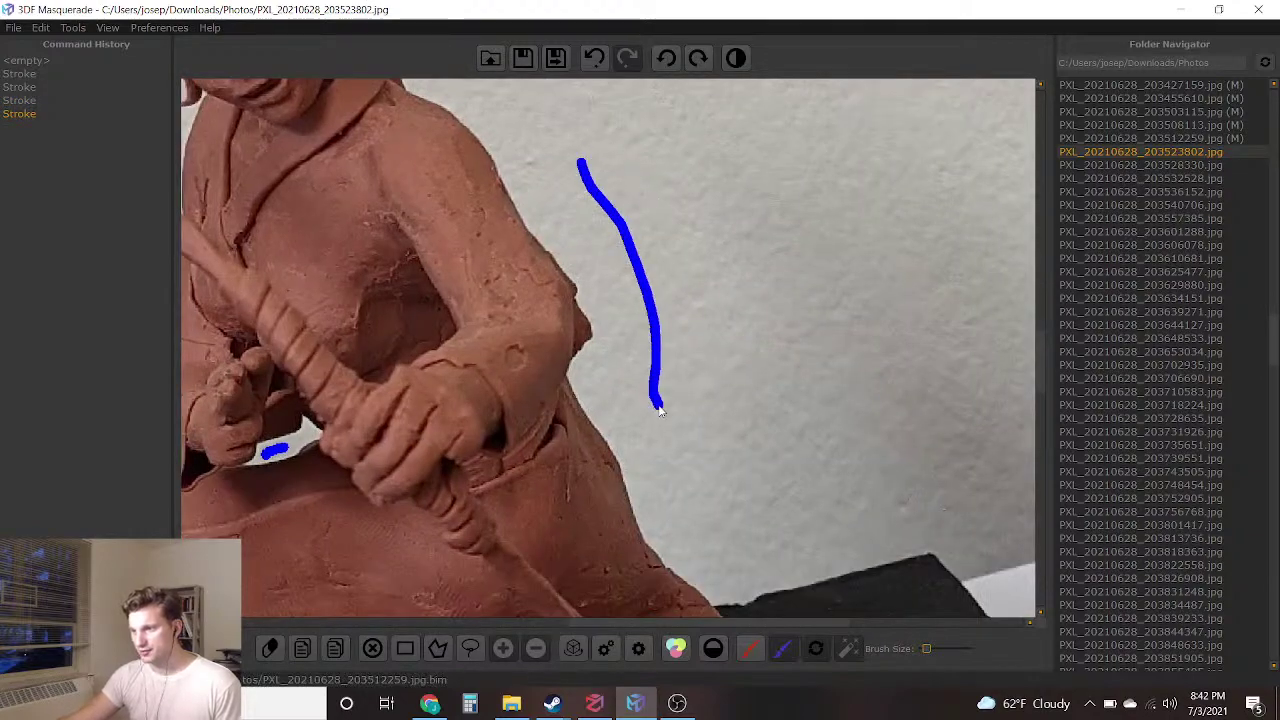
Paint background strokes down the skirt's back edge, around the foot and under the adjoining hem
{"action": "right_click_drag", "start_coordinate": [658, 410], "coordinate": [600, 130]}
{"action": "left_click_drag", "start_coordinate": [620, 115], "coordinate": [730, 240]}
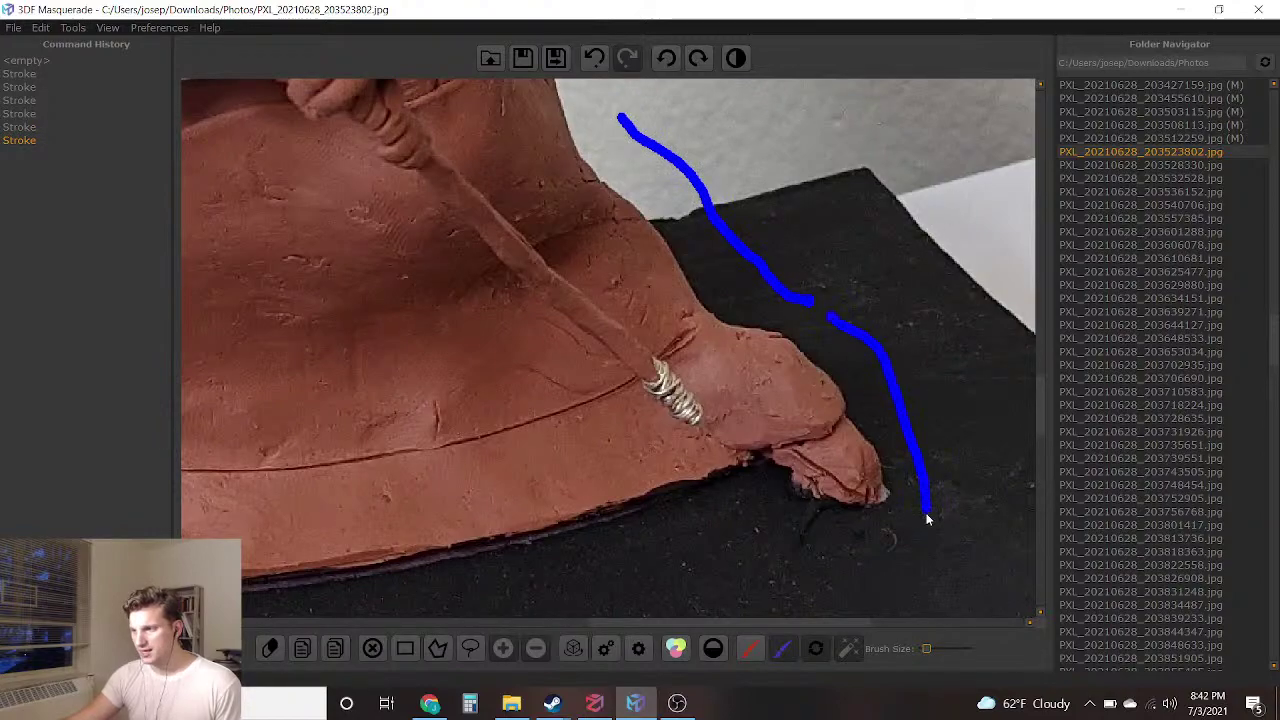
{"action": "left_click_drag", "start_coordinate": [755, 548], "coordinate": [672, 592]}
{"action": "right_click_drag", "start_coordinate": [672, 592], "coordinate": [245, 490]}
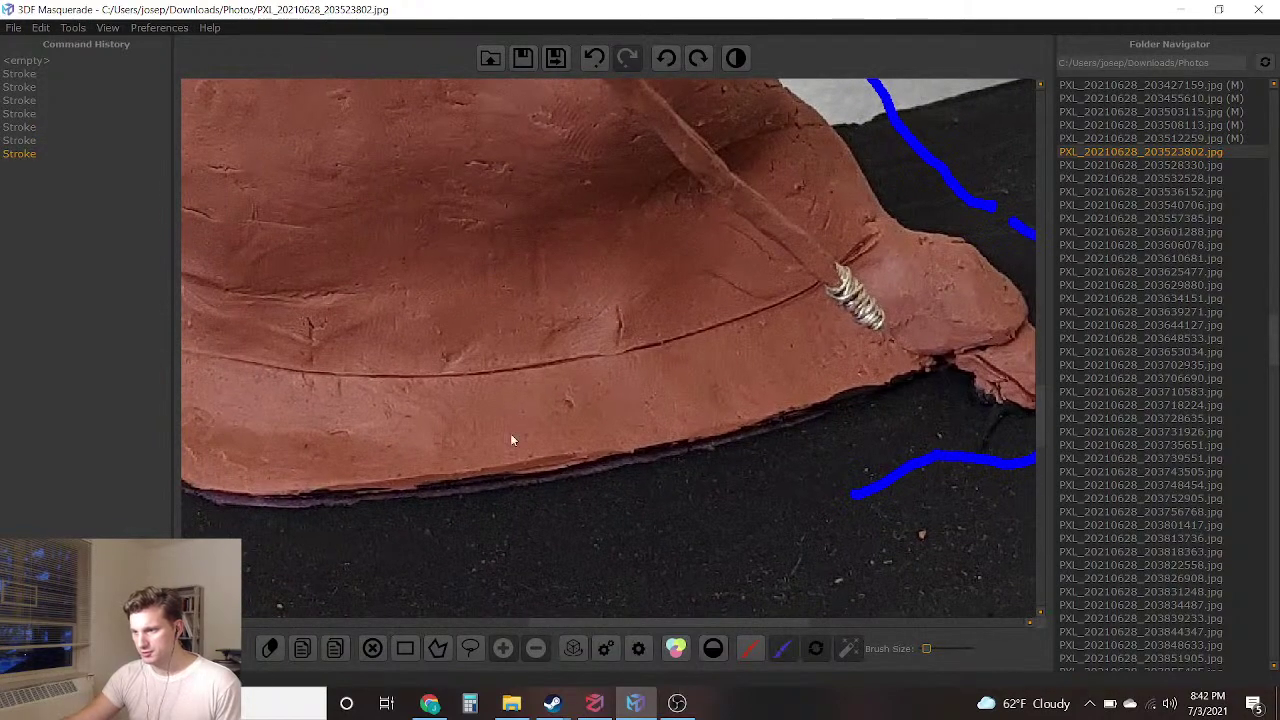
With a larger foreground brush, paint a stroke down the middle of the skirt to compute the silhouette
{"action": "scroll", "coordinate": [578, 482], "scroll_direction": "down", "scroll_amount": 3}
{"action": "scroll", "coordinate": [508, 302], "scroll_direction": "up", "scroll_amount": 1}
{"action": "right_click_drag", "start_coordinate": [508, 300], "coordinate": [571, 498]}
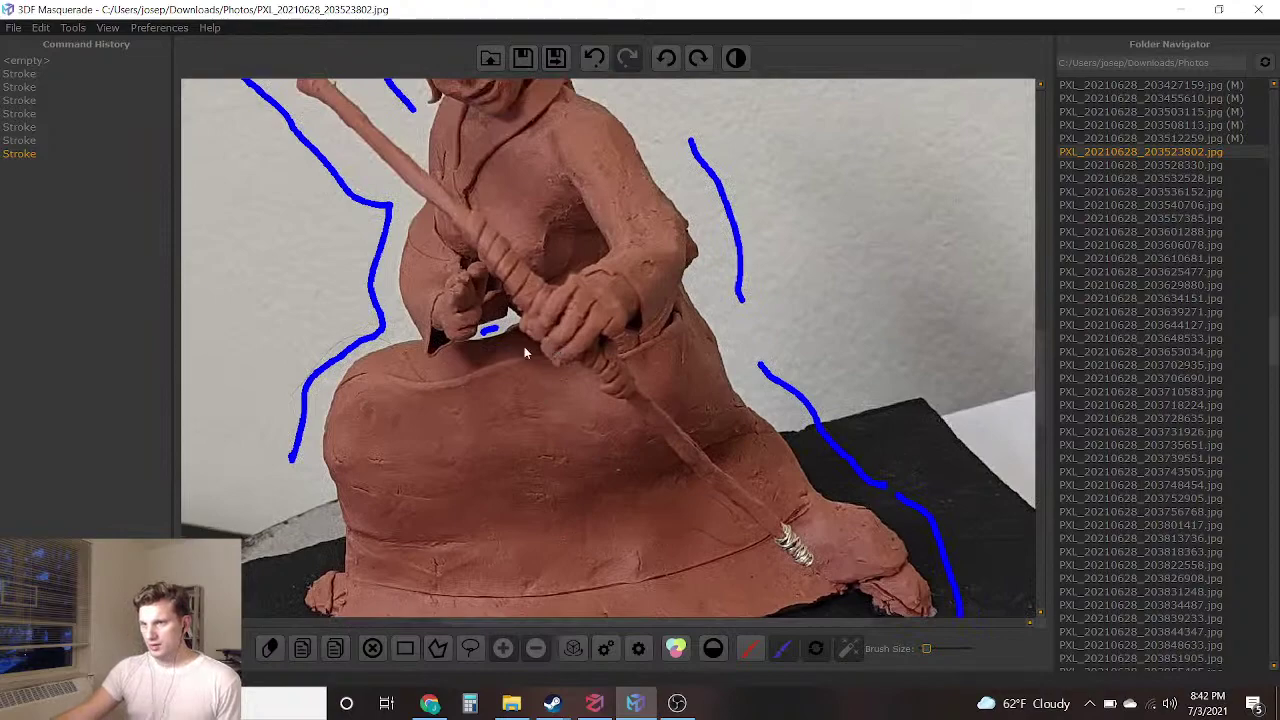
{"action": "scroll", "coordinate": [522, 352], "scroll_direction": "down", "scroll_amount": 3}
{"action": "scroll", "coordinate": [494, 266], "scroll_direction": "up", "scroll_amount": 2}
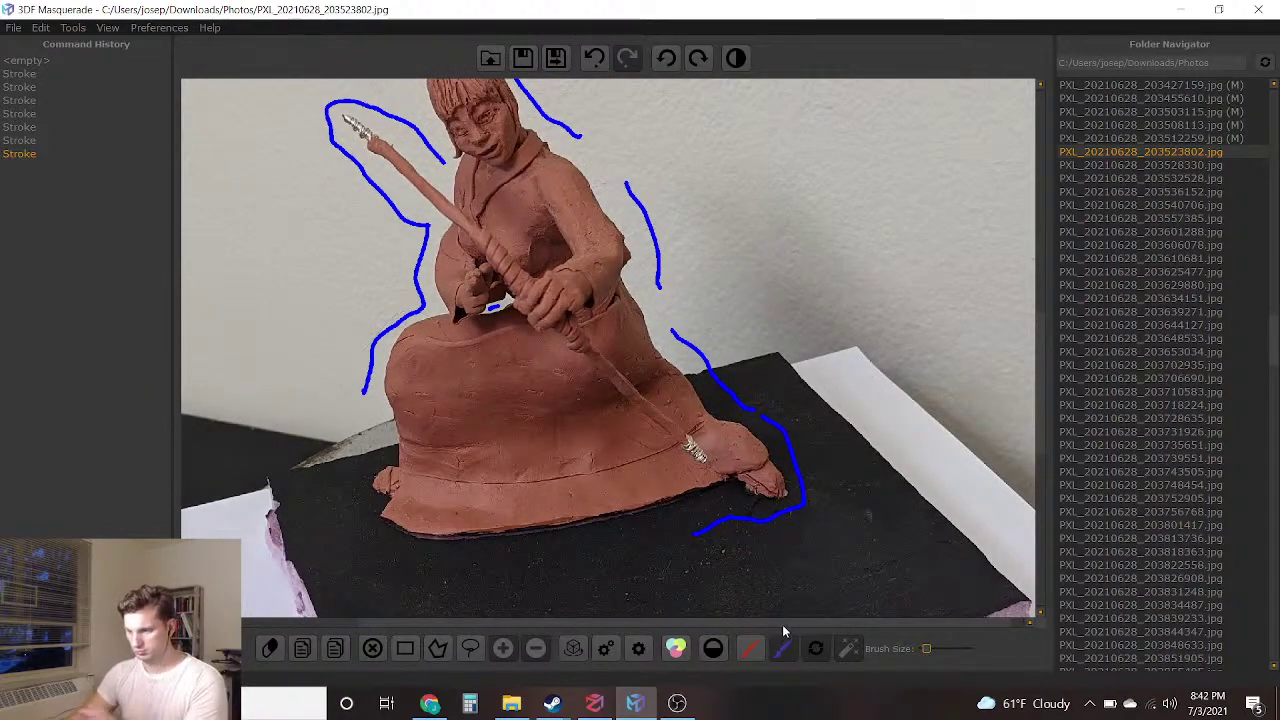
{"action": "left_click", "coordinate": [753, 651]}
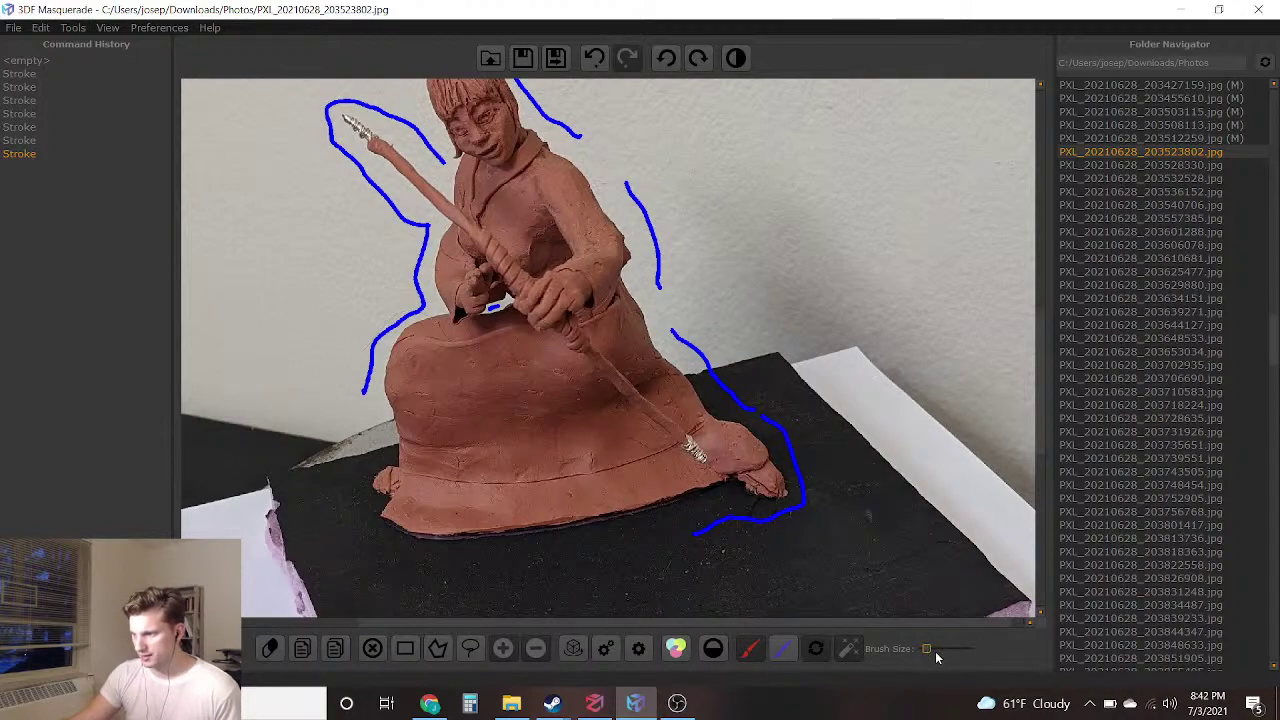
{"action": "left_click", "coordinate": [527, 440]}
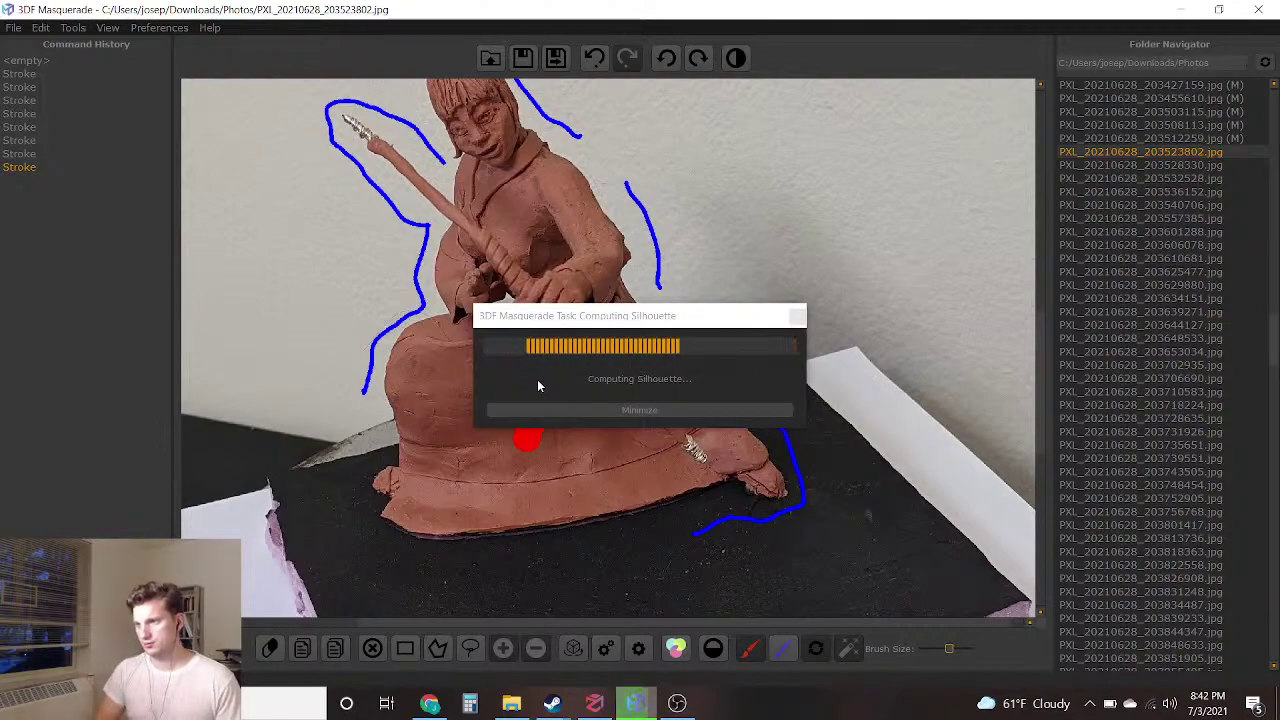
Look over the sculpture's mask, save it for PXL_20210628_203523802.jpg, and advance to the following photo
{"action": "middle_click_drag", "start_coordinate": [474, 273], "coordinate": [492, 396]}
{"action": "middle_click_drag", "start_coordinate": [500, 302], "coordinate": [502, 254]}
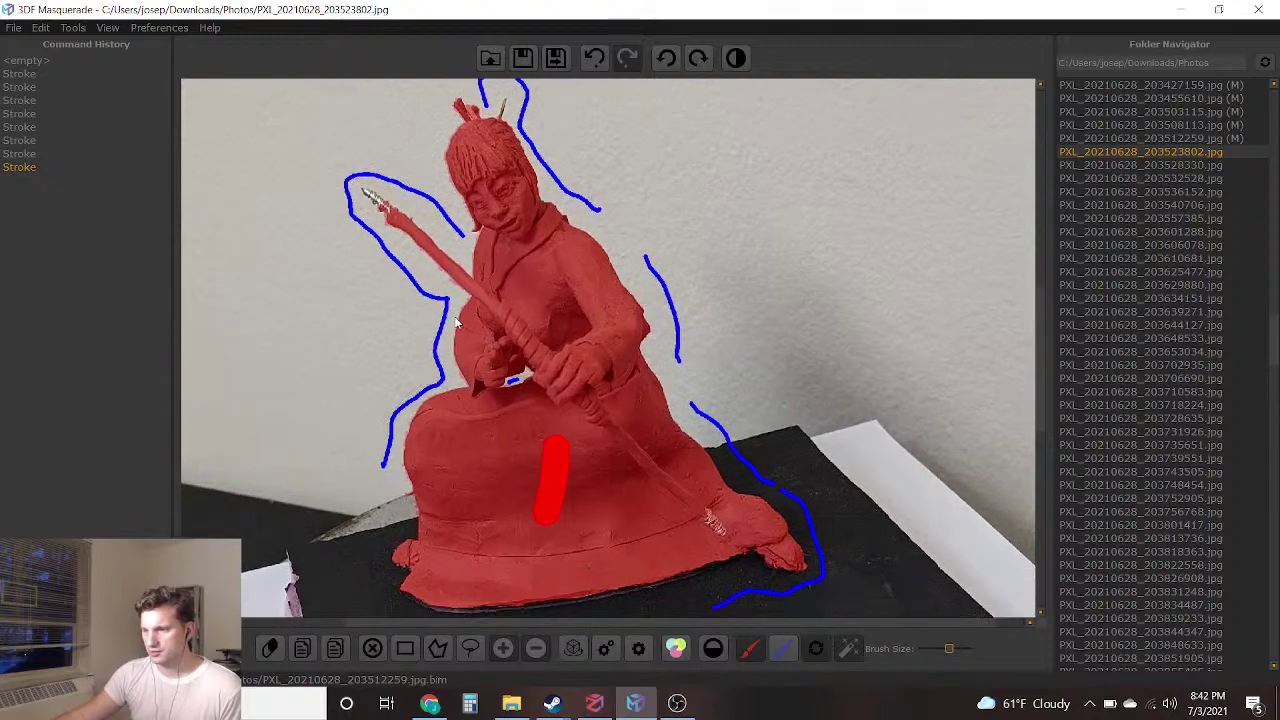
{"action": "left_click", "coordinate": [551, 63]}
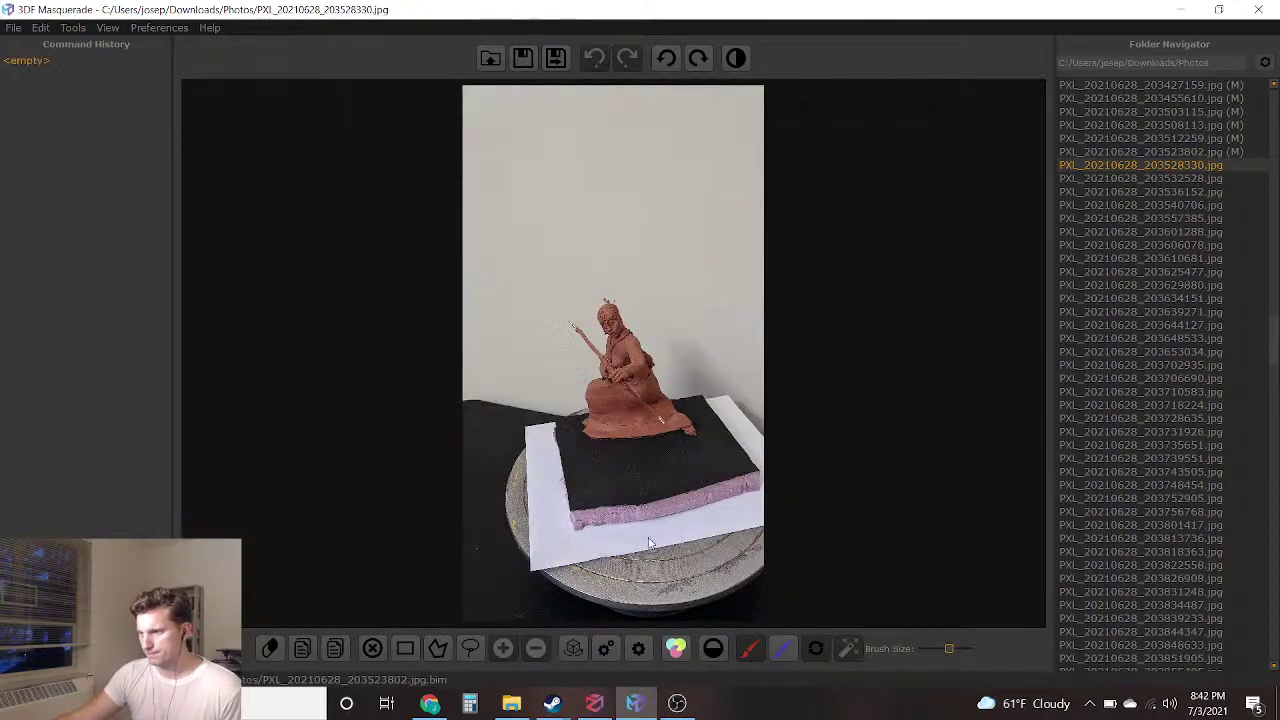
Paint thick background strokes around the skirt, up past the bow and between its tip and the face, and a foreground stroke from forearm to skirt
{"action": "scroll", "coordinate": [613, 374], "scroll_direction": "up", "scroll_amount": 3}
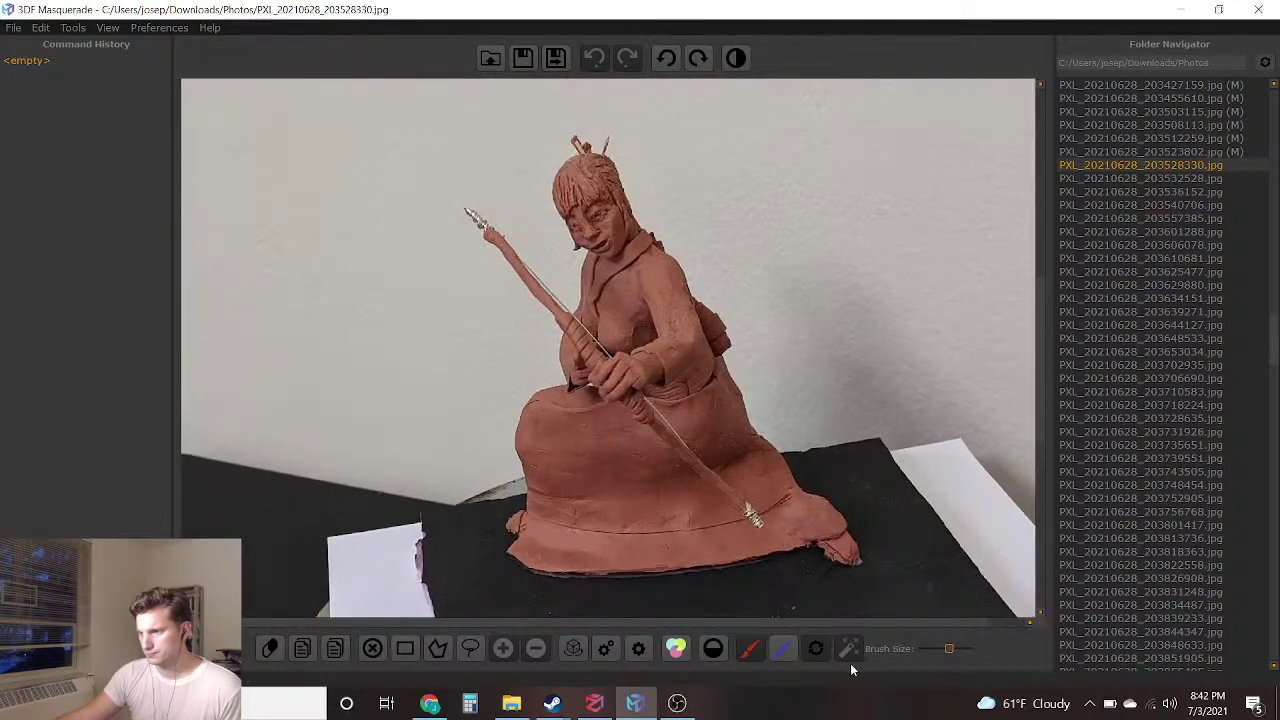
{"action": "left_click", "coordinate": [781, 650]}
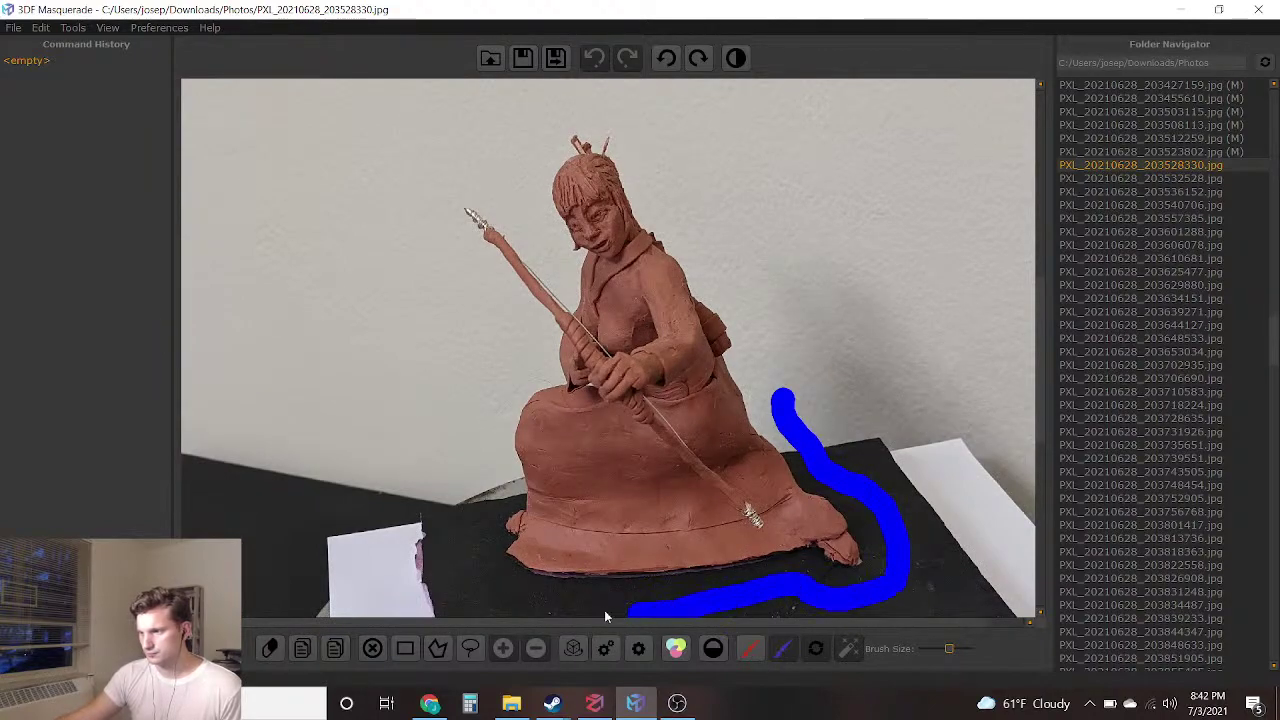
{"action": "mouse_move", "coordinate": [457, 510]}
{"action": "left_mouse_down"}
{"action": "mouse_move", "coordinate": [478, 318]}
{"action": "mouse_move", "coordinate": [435, 222]}
{"action": "left_mouse_up"}
{"action": "mouse_move", "coordinate": [538, 240]}
{"action": "left_mouse_down"}
{"action": "mouse_move", "coordinate": [480, 186]}
{"action": "mouse_move", "coordinate": [466, 195]}
{"action": "left_mouse_up"}
{"action": "left_click", "coordinate": [748, 650]}
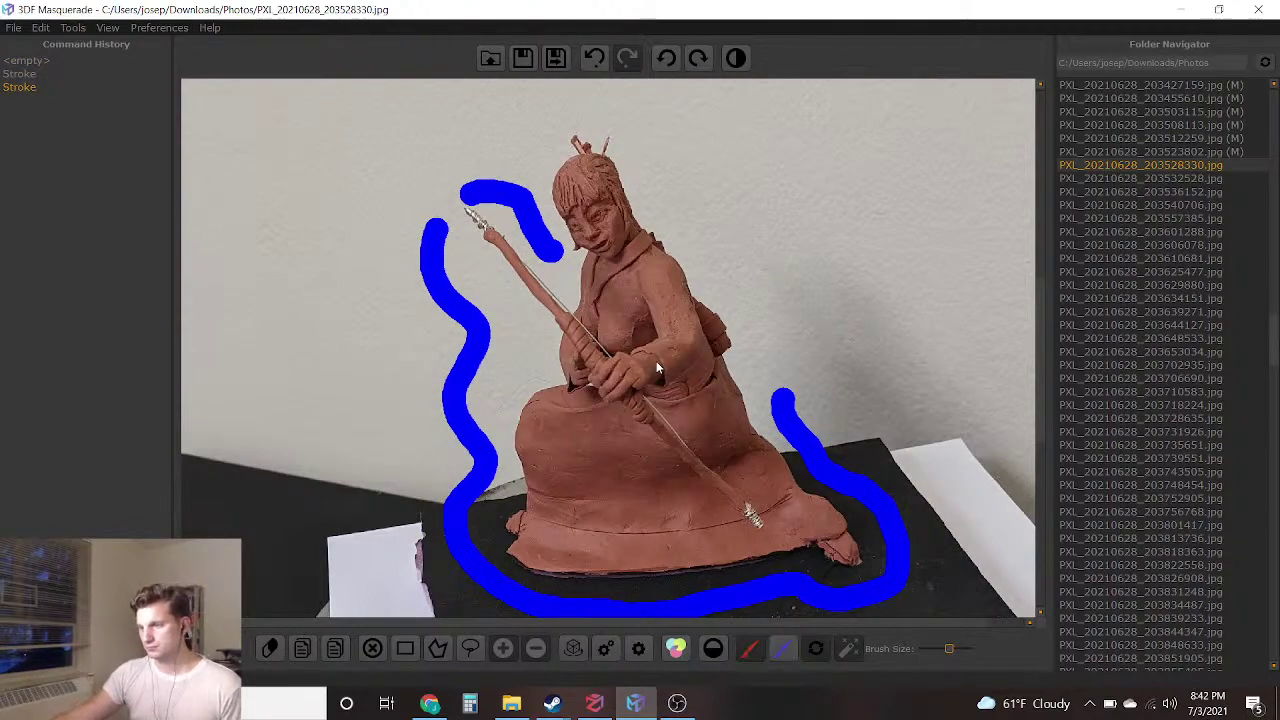
{"action": "left_click_drag", "start_coordinate": [670, 437], "coordinate": [634, 473]}
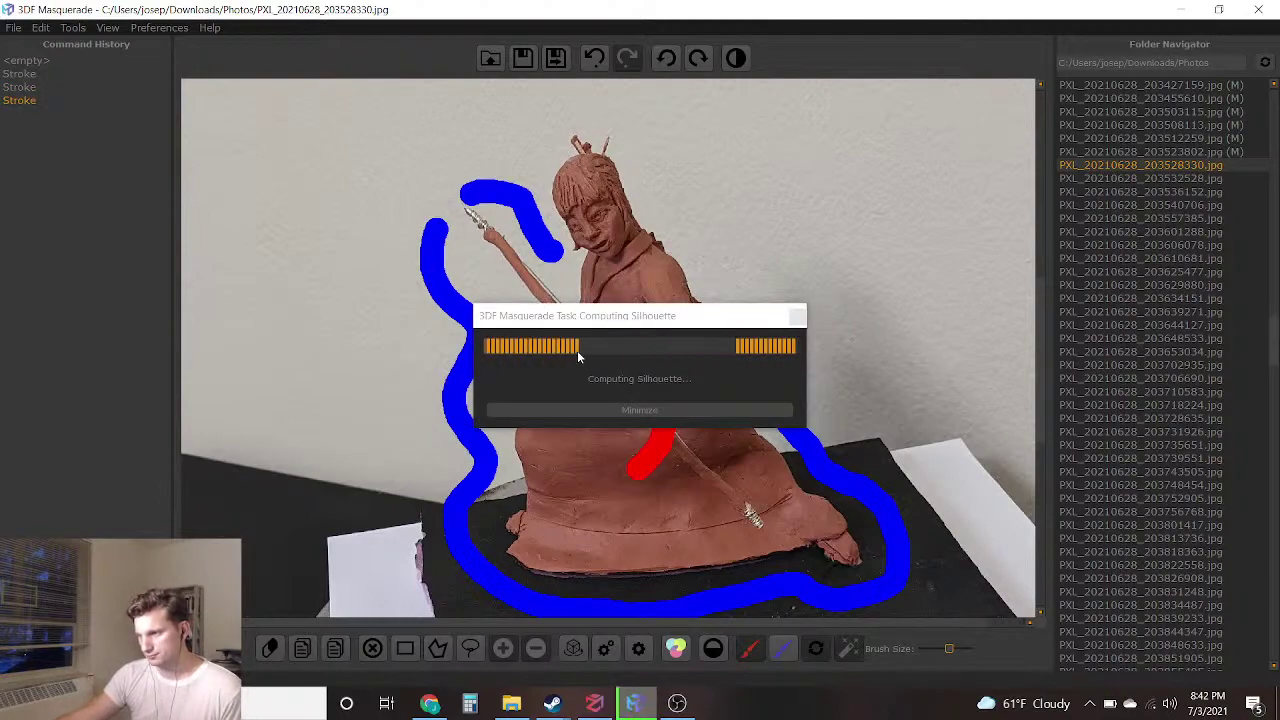
With the brush at its smallest size, mark the tiny white gap between the hands and the skirt as background
{"action": "scroll", "coordinate": [603, 364], "scroll_direction": "up", "scroll_amount": 10}
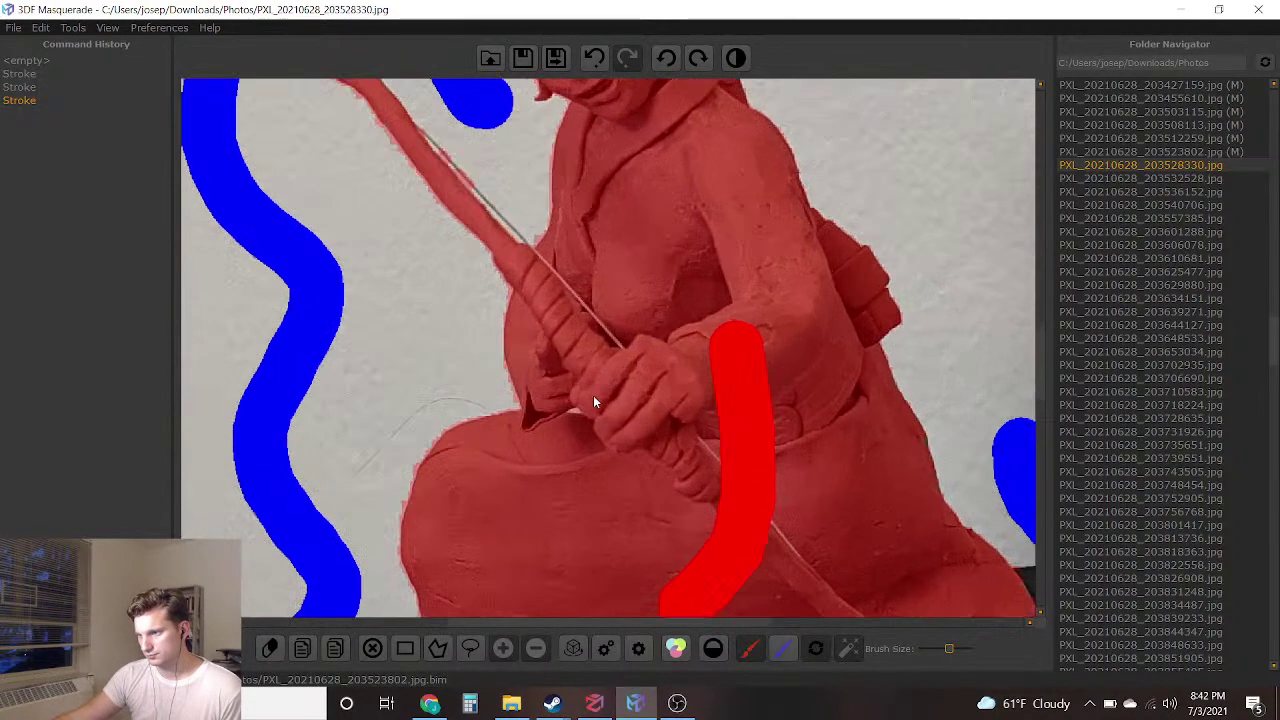
{"action": "scroll", "coordinate": [580, 360], "scroll_direction": "up", "scroll_amount": 5}
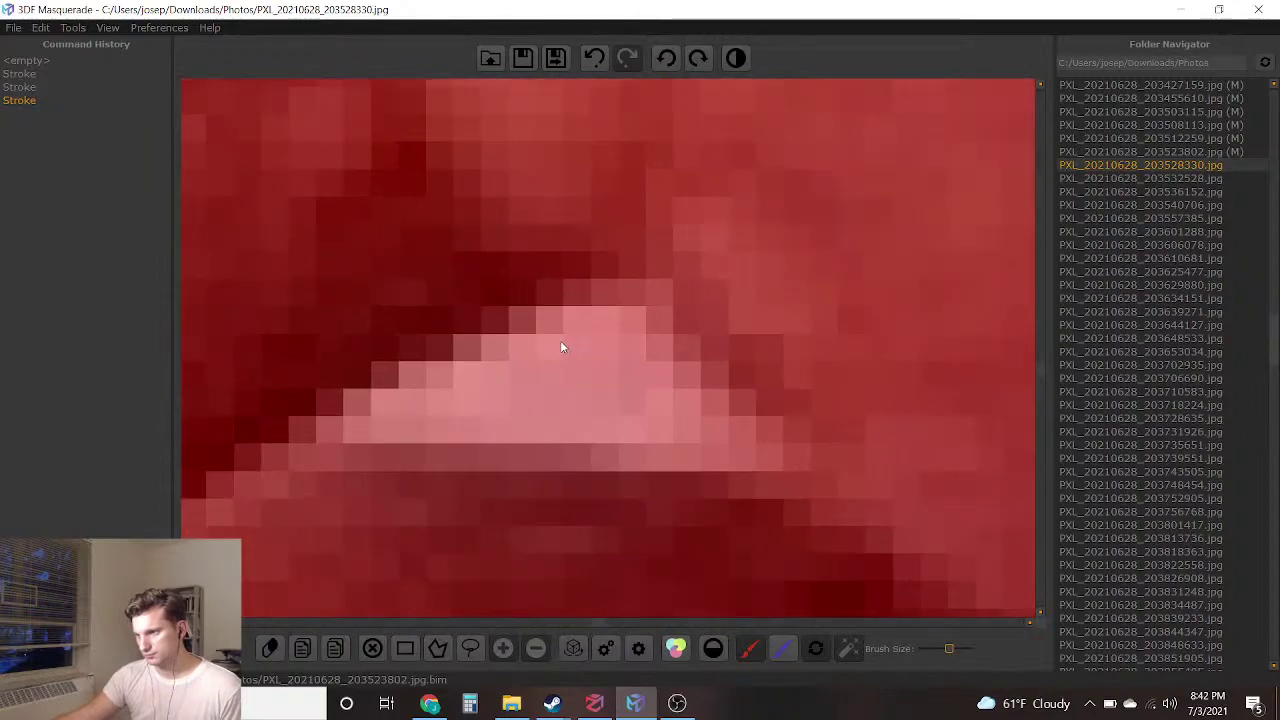
{"action": "left_click_drag", "start_coordinate": [947, 648], "coordinate": [922, 648]}
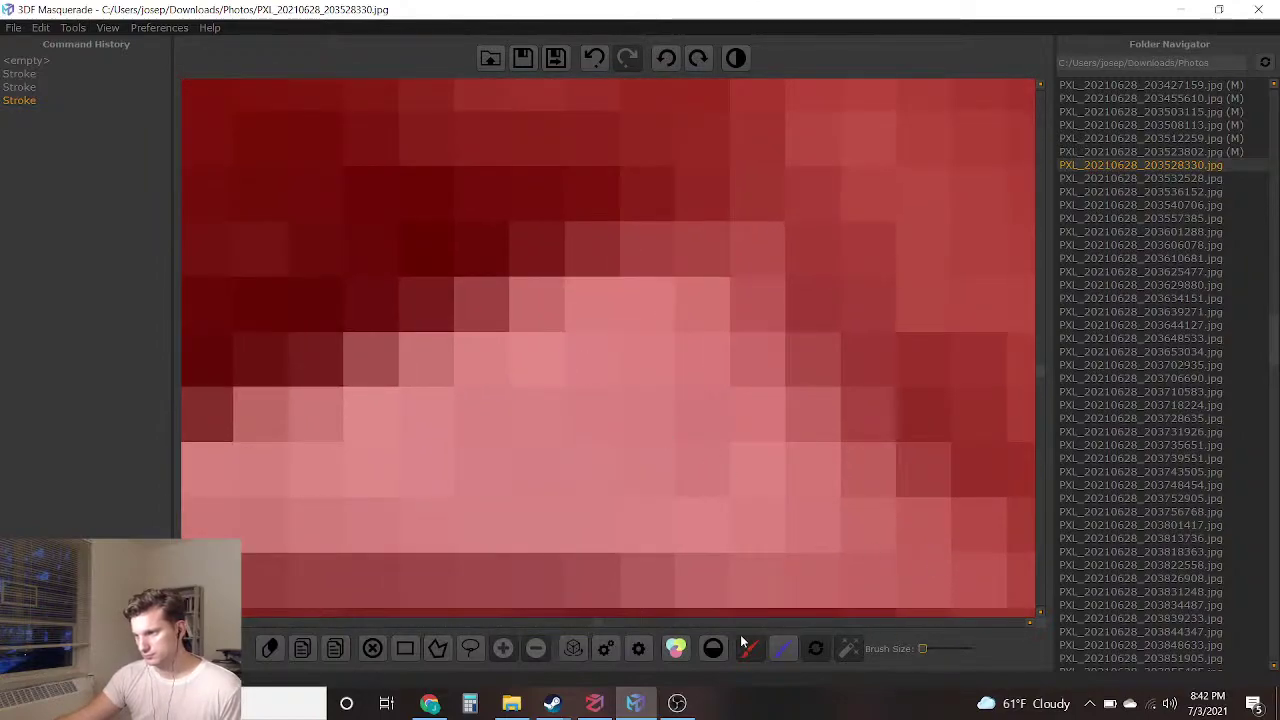
{"action": "left_click_drag", "start_coordinate": [503, 425], "coordinate": [560, 440]}
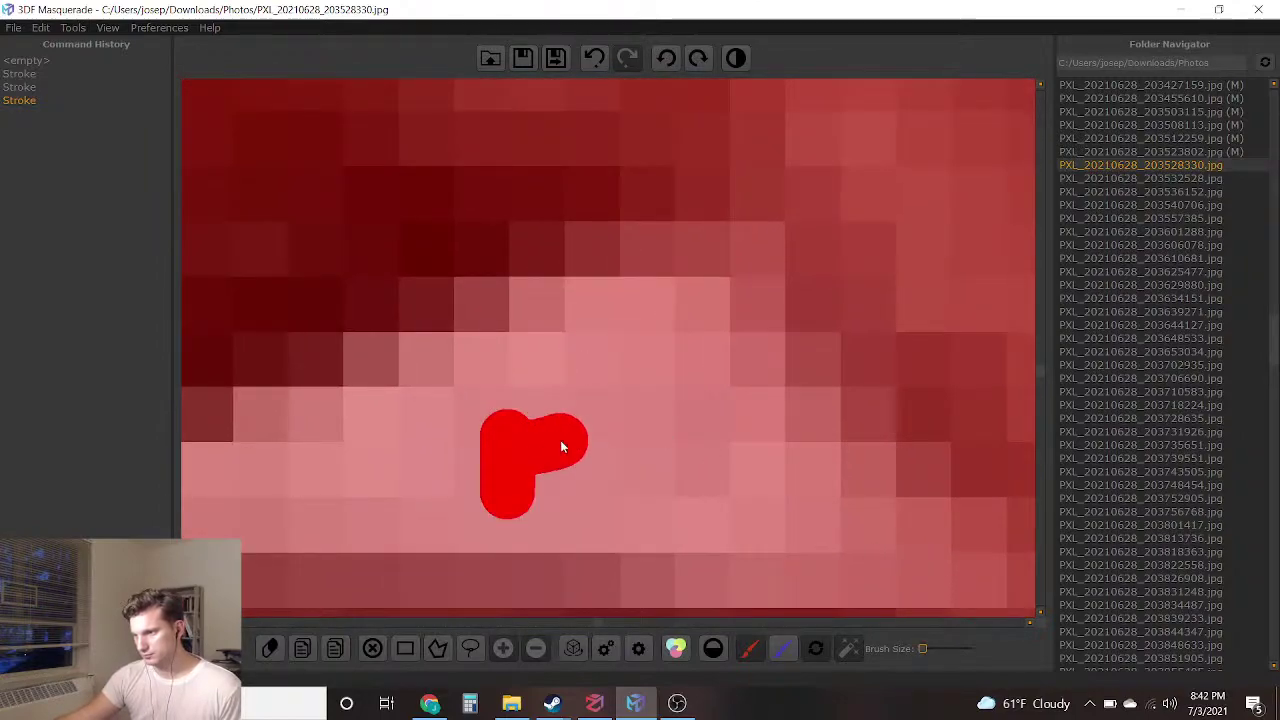
{"action": "left_click", "coordinate": [595, 58]}
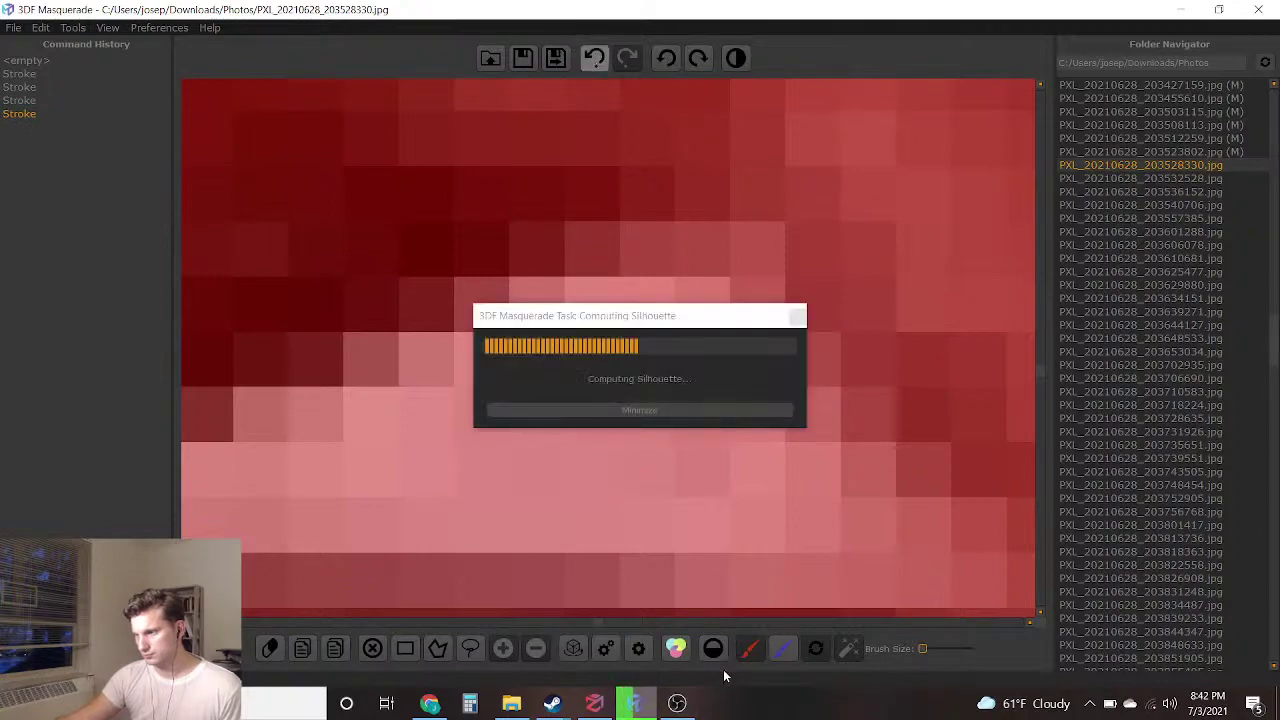
{"action": "left_click", "coordinate": [785, 648]}
{"action": "mouse_move", "coordinate": [482, 522]}
{"action": "left_mouse_down"}
{"action": "mouse_move", "coordinate": [482, 472]}
{"action": "mouse_move", "coordinate": [659, 441]}
{"action": "left_mouse_up"}
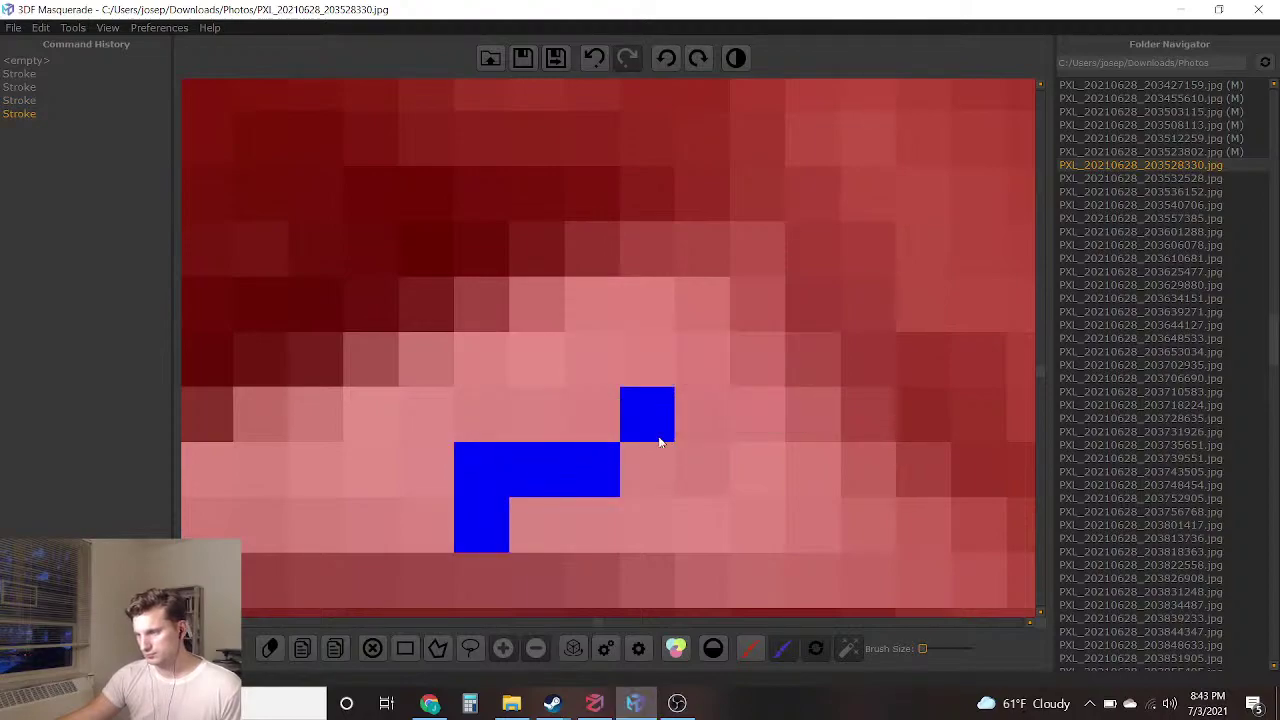
{"action": "scroll", "coordinate": [660, 441], "scroll_direction": "down", "scroll_amount": 5}
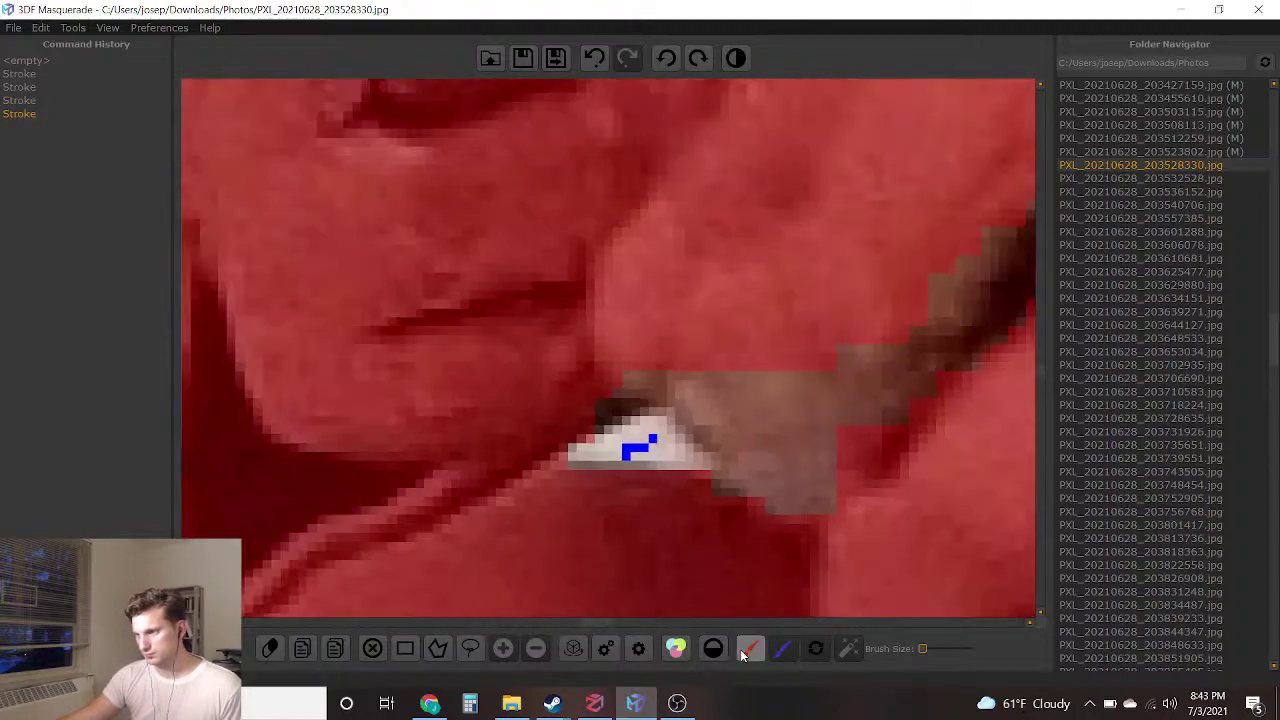
Try a red foreground stroke across the unmasked patch beside the hands, and undo that stroke
{"action": "left_click_drag", "start_coordinate": [796, 276], "coordinate": [1062, 482]}
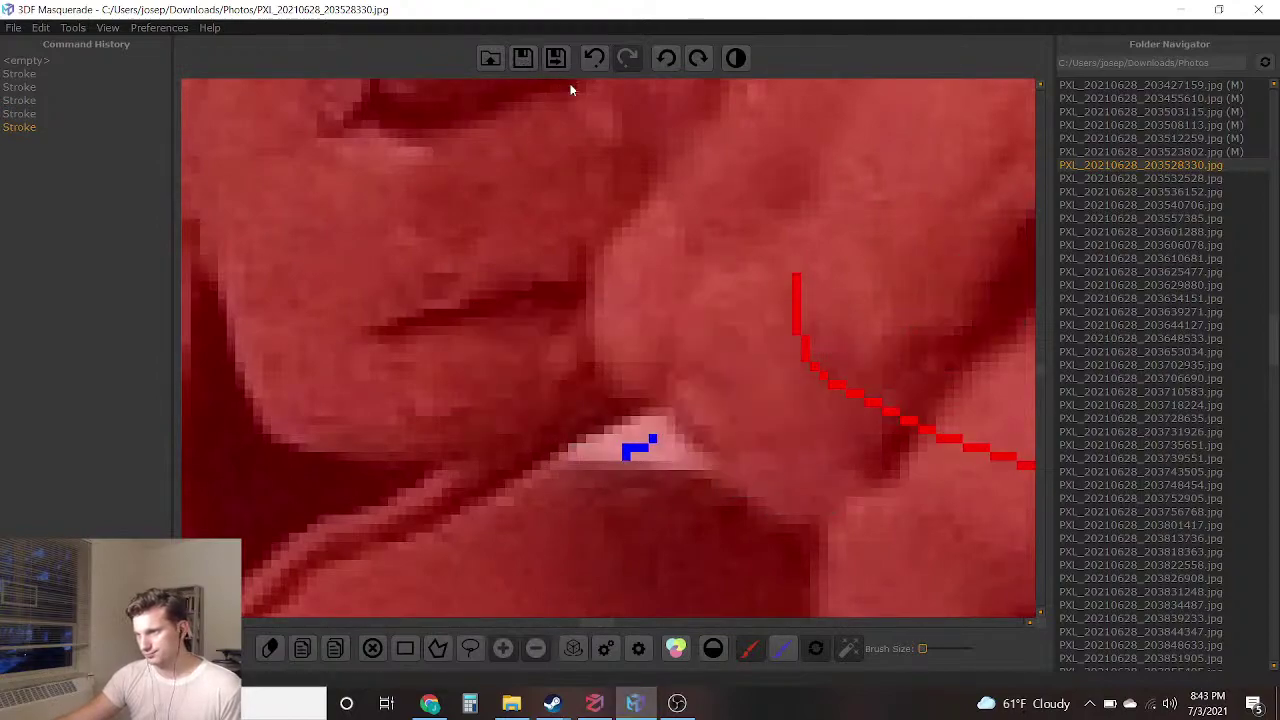
{"action": "left_click", "coordinate": [594, 57]}
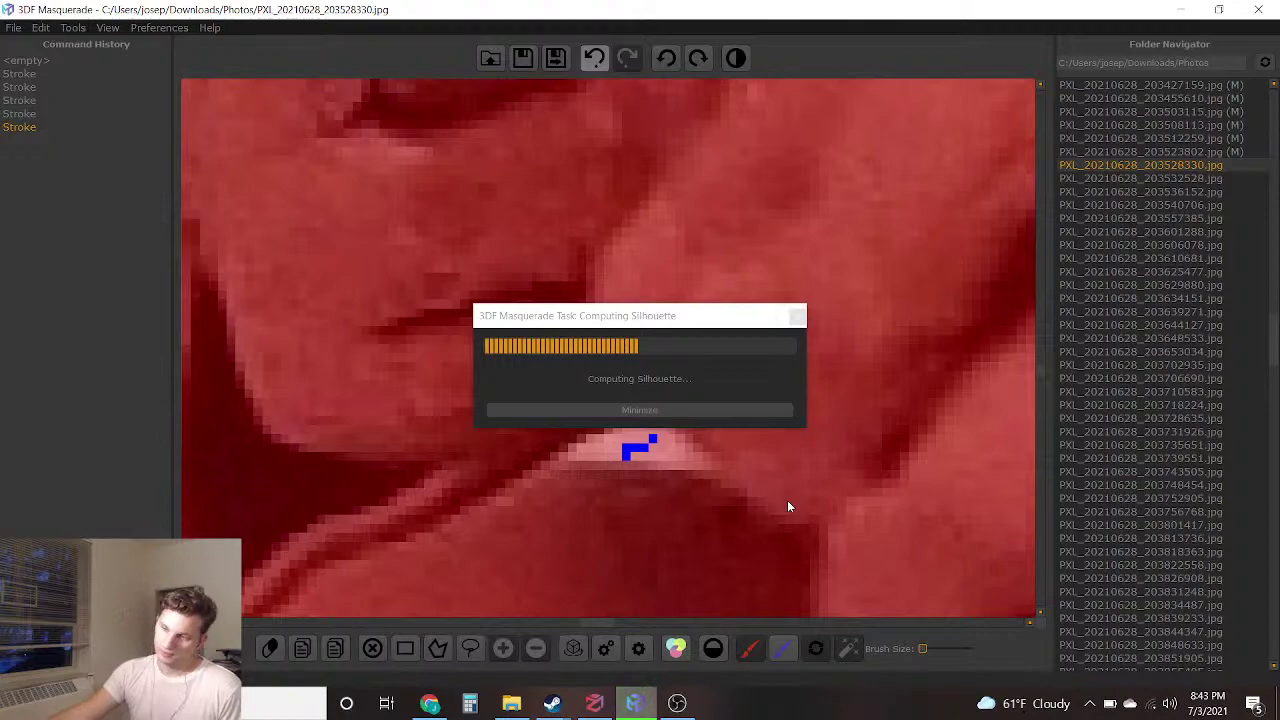
Save the mask of photo PXL_20210628_203528330.jpg and load the next photo in the folder
{"action": "scroll", "coordinate": [827, 455], "scroll_direction": "down", "scroll_amount": 5}
{"action": "scroll", "coordinate": [827, 466], "scroll_direction": "down", "scroll_amount": 5}
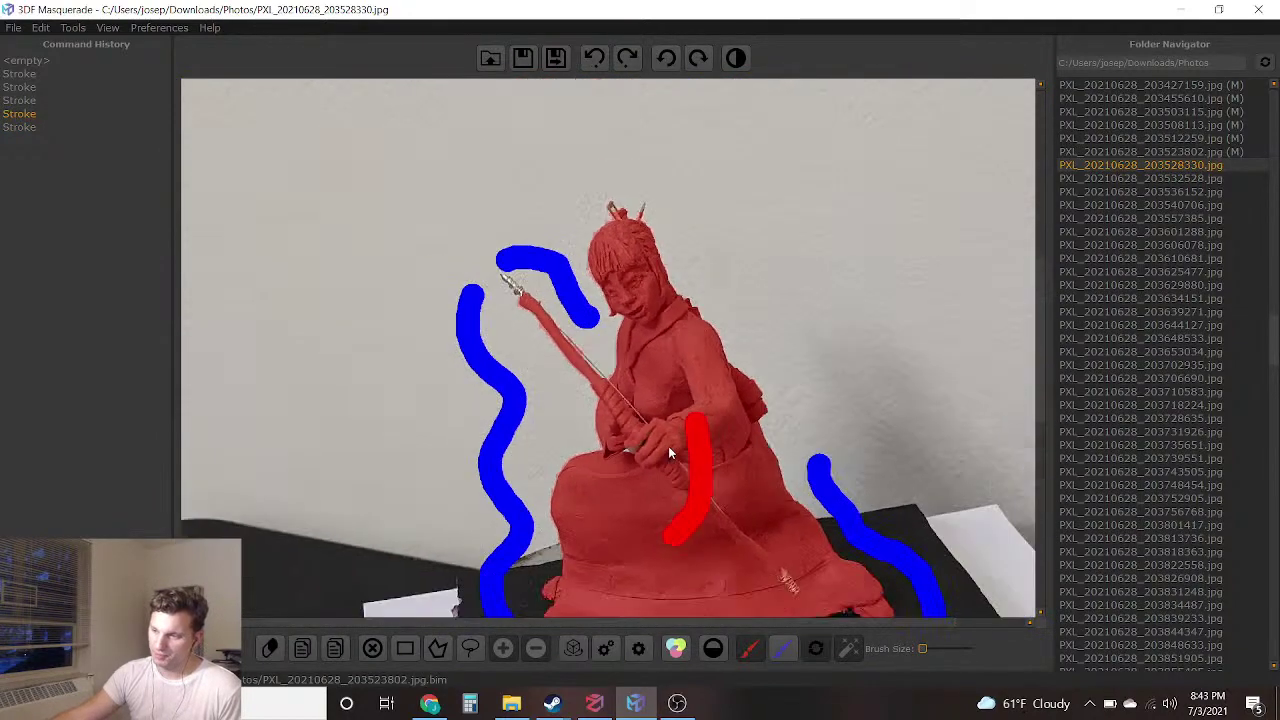
{"action": "scroll", "coordinate": [668, 445], "scroll_direction": "down", "scroll_amount": 3}
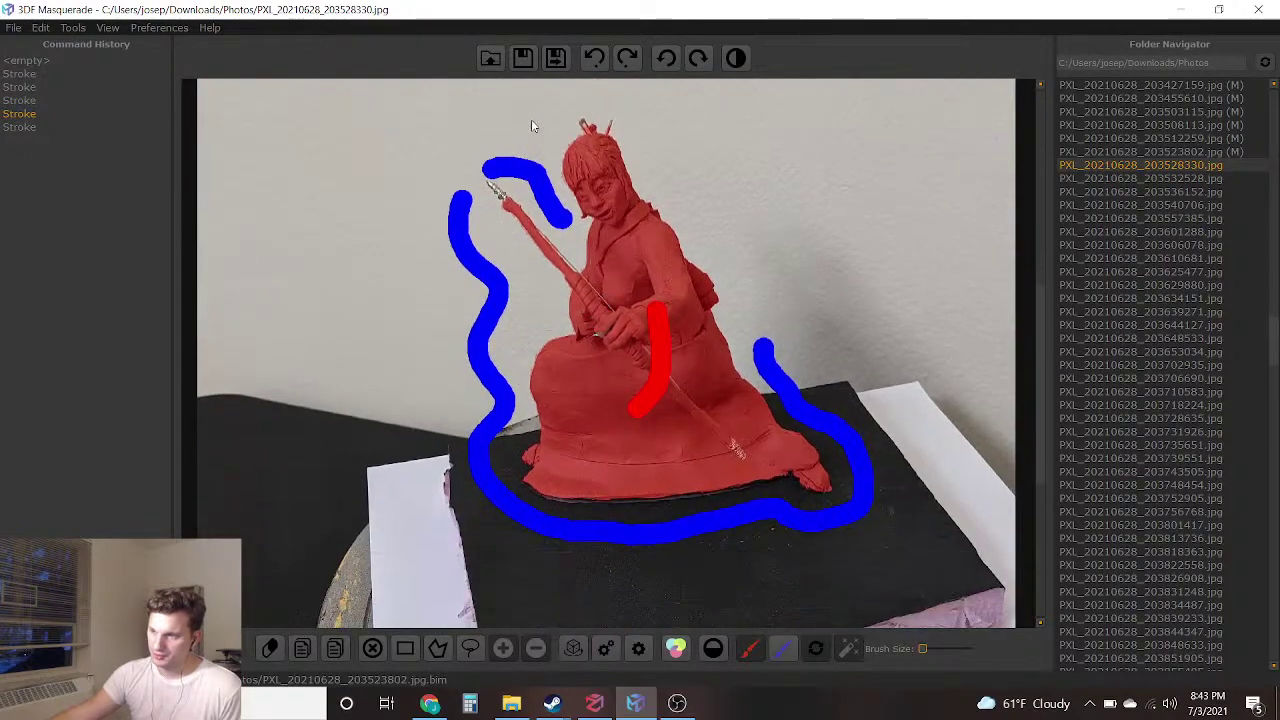
{"action": "left_click", "coordinate": [555, 58]}
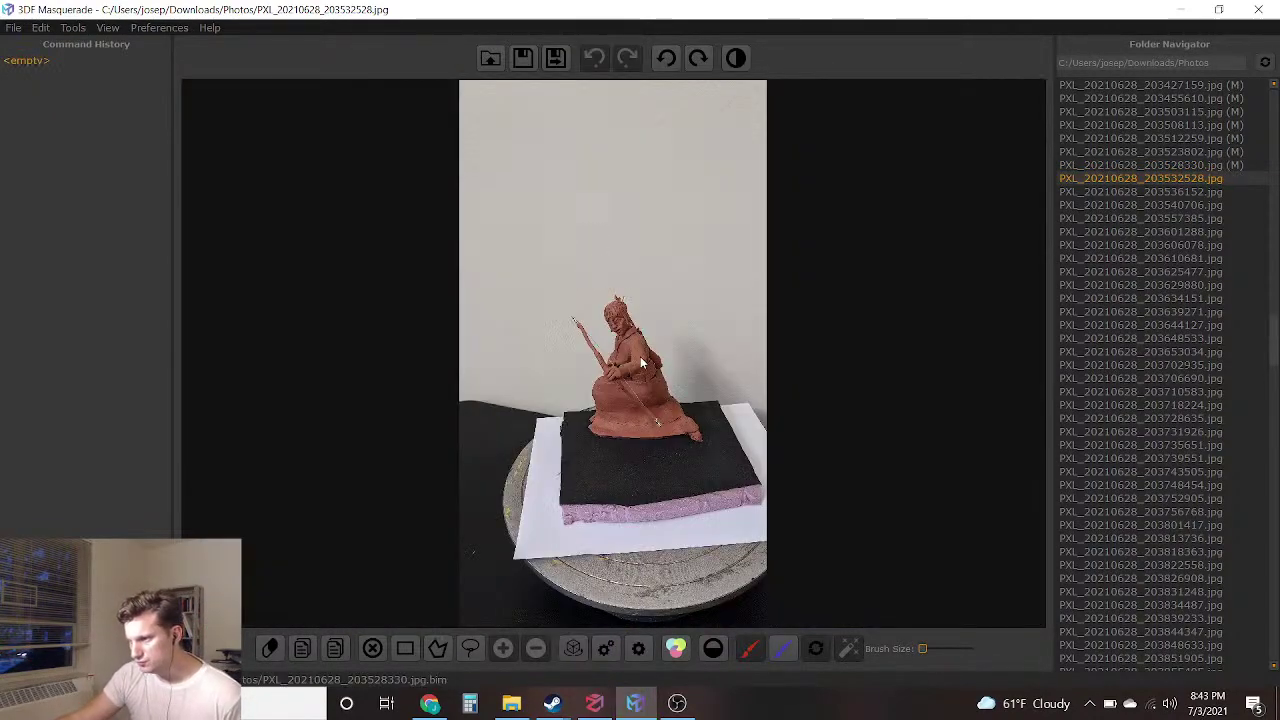
Increase the brush size for masking the figure in PXL_20210628_203532528.jpg
{"action": "scroll", "coordinate": [642, 363], "scroll_direction": "up", "scroll_amount": 5}
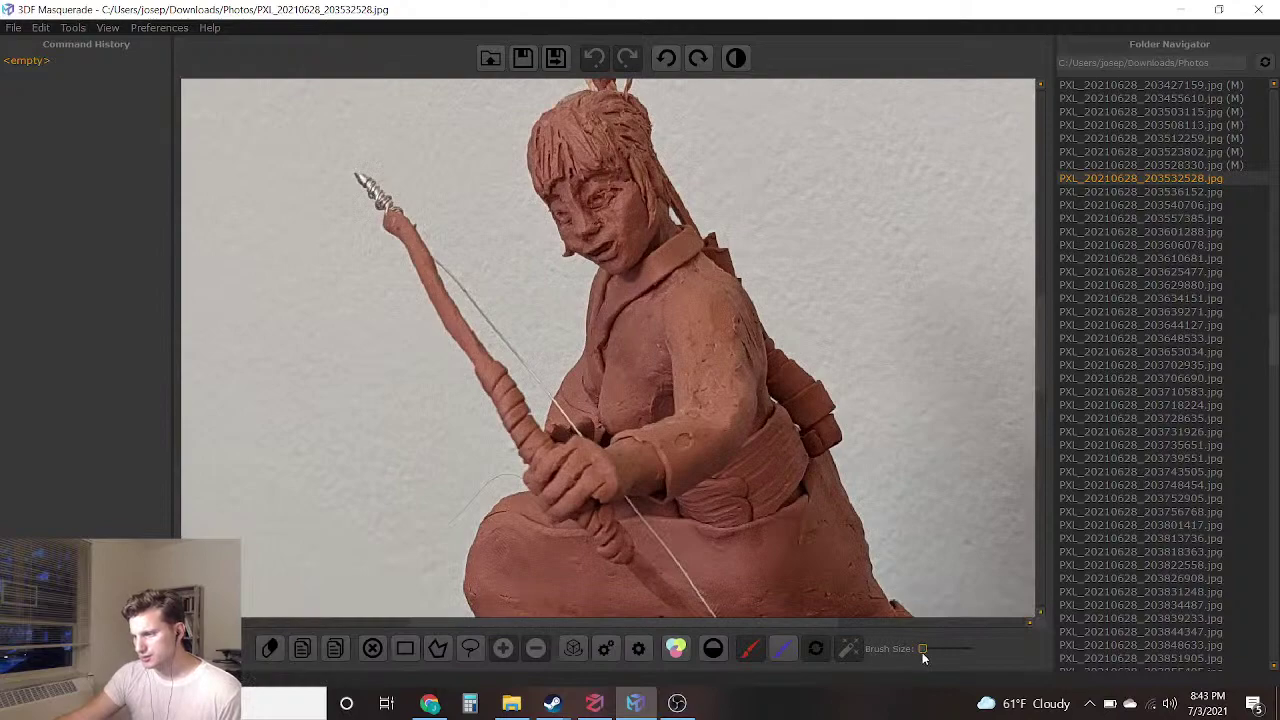
{"action": "left_click_drag", "start_coordinate": [925, 647], "coordinate": [944, 647]}
{"action": "left_click", "coordinate": [535, 371]}
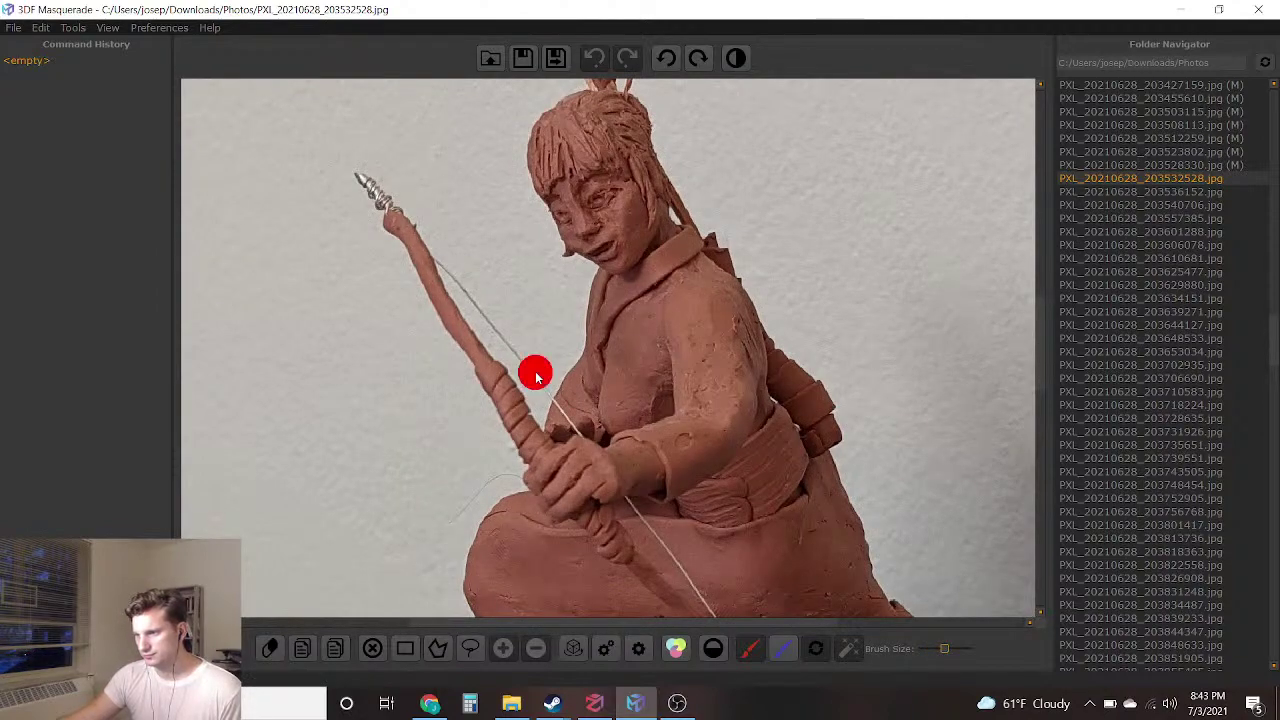
{"action": "left_click", "coordinate": [598, 60]}
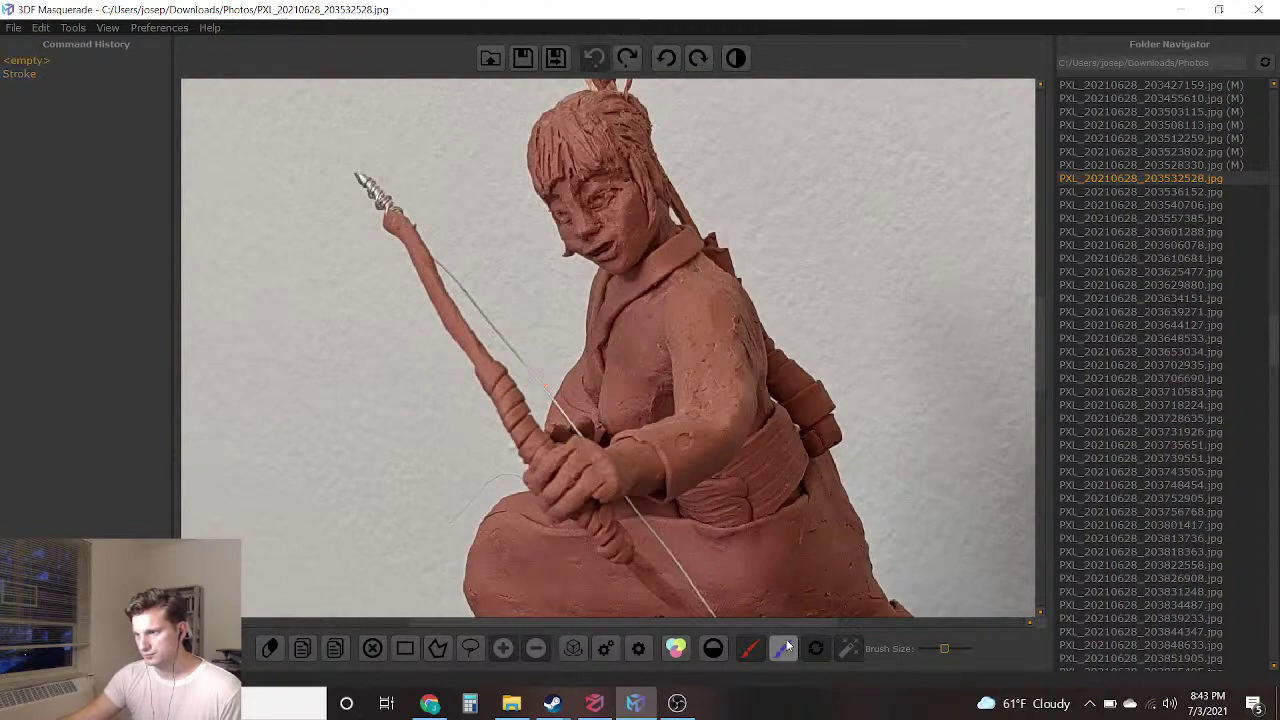
{"action": "left_click", "coordinate": [532, 379]}
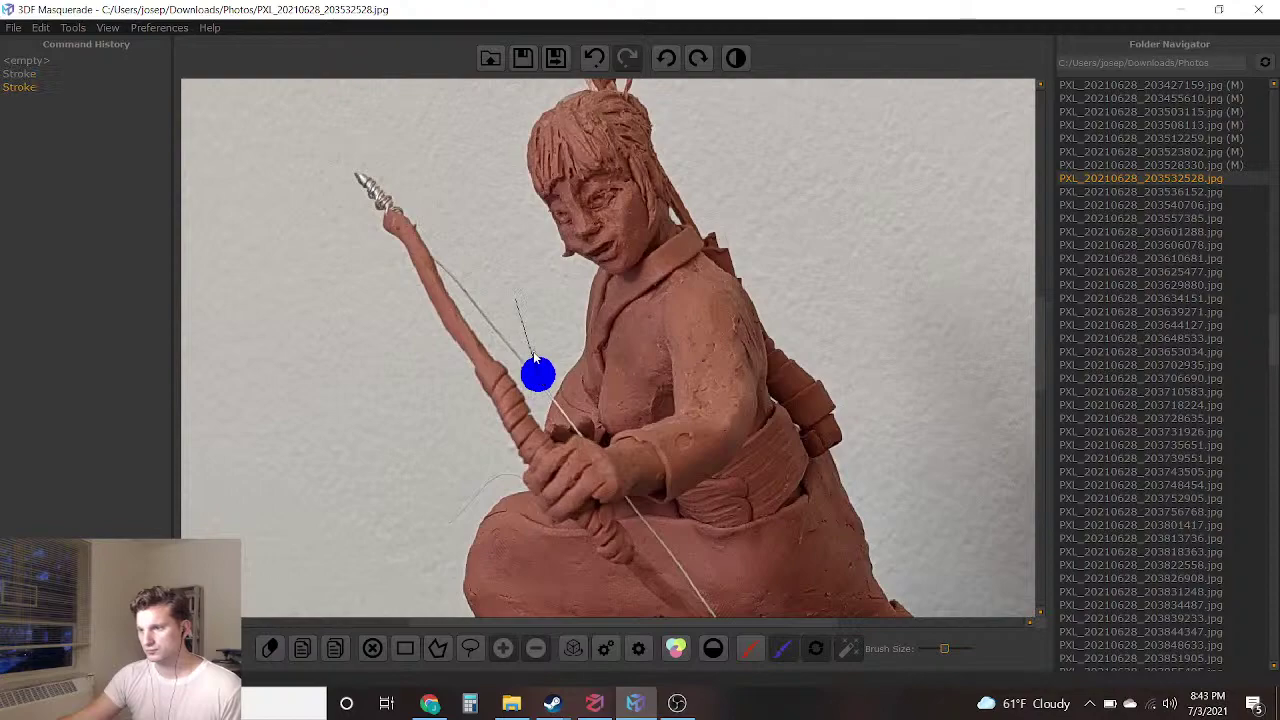
{"action": "left_click", "coordinate": [595, 59]}
Paint blue background strokes around the bow, along the front and base of the figure, and up behind its back
{"action": "mouse_move", "coordinate": [537, 370]}
{"action": "left_mouse_down"}
{"action": "mouse_move", "coordinate": [470, 200]}
{"action": "mouse_move", "coordinate": [366, 128]}
{"action": "mouse_move", "coordinate": [316, 165]}
{"action": "mouse_move", "coordinate": [405, 378]}
{"action": "mouse_move", "coordinate": [466, 457]}
{"action": "mouse_move", "coordinate": [429, 529]}
{"action": "mouse_move", "coordinate": [436, 552]}
{"action": "left_mouse_up"}
{"action": "mouse_move", "coordinate": [505, 85]}
{"action": "left_mouse_down"}
{"action": "mouse_move", "coordinate": [491, 186]}
{"action": "mouse_move", "coordinate": [466, 229]}
{"action": "mouse_move", "coordinate": [500, 265]}
{"action": "mouse_move", "coordinate": [445, 342]}
{"action": "mouse_move", "coordinate": [571, 473]}
{"action": "left_mouse_up"}
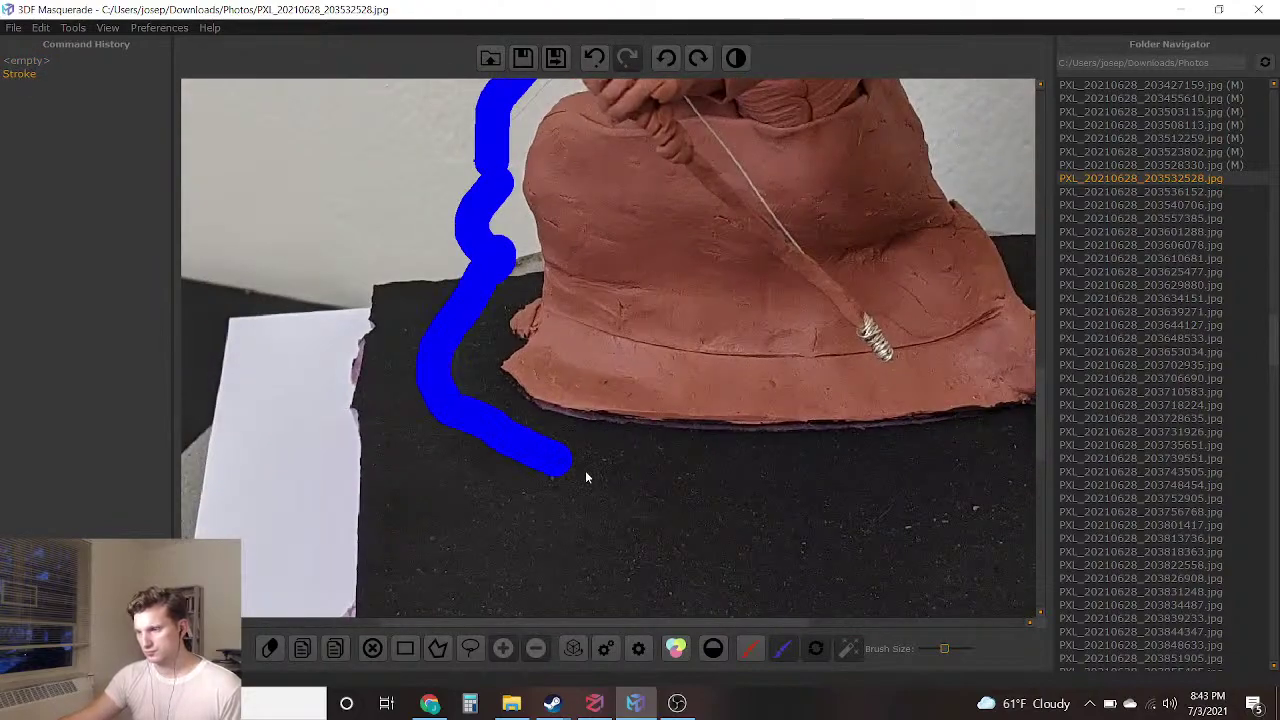
{"action": "left_click_drag", "start_coordinate": [928, 464], "coordinate": [937, 459]}
{"action": "middle_click_drag", "start_coordinate": [937, 456], "coordinate": [515, 470]}
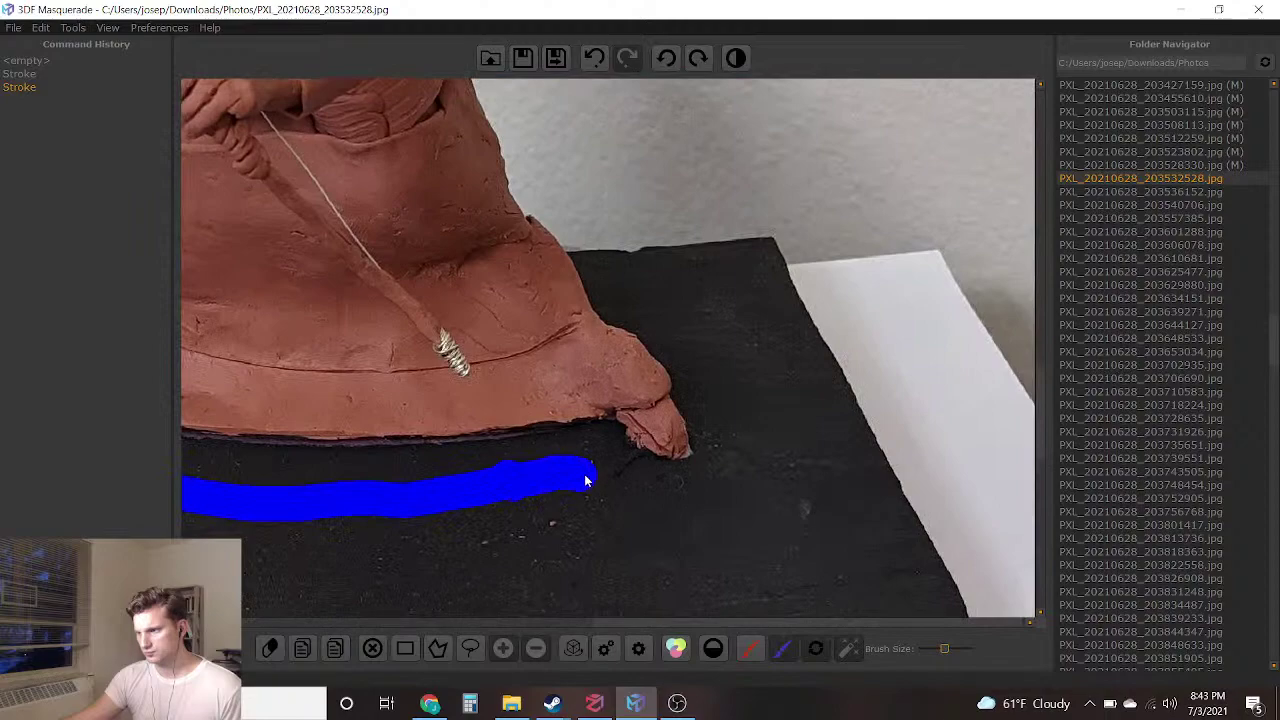
{"action": "mouse_move", "coordinate": [725, 490]}
{"action": "left_mouse_down"}
{"action": "mouse_move", "coordinate": [711, 338]}
{"action": "mouse_move", "coordinate": [631, 194]}
{"action": "left_mouse_up"}
{"action": "mouse_move", "coordinate": [631, 194]}
{"action": "middle_mouse_down"}
{"action": "mouse_move", "coordinate": [677, 326]}
{"action": "mouse_move", "coordinate": [647, 288]}
{"action": "middle_mouse_up"}
{"action": "left_click_drag", "start_coordinate": [647, 288], "coordinate": [598, 138]}
{"action": "middle_click_drag", "start_coordinate": [598, 138], "coordinate": [671, 302]}
{"action": "left_click_drag", "start_coordinate": [671, 302], "coordinate": [528, 140]}
Mark the figure as foreground with a red stroke from head to skirt, and save the mask while advancing to the next photo
{"action": "left_click", "coordinate": [749, 648]}
{"action": "left_click_drag", "start_coordinate": [402, 120], "coordinate": [485, 500]}
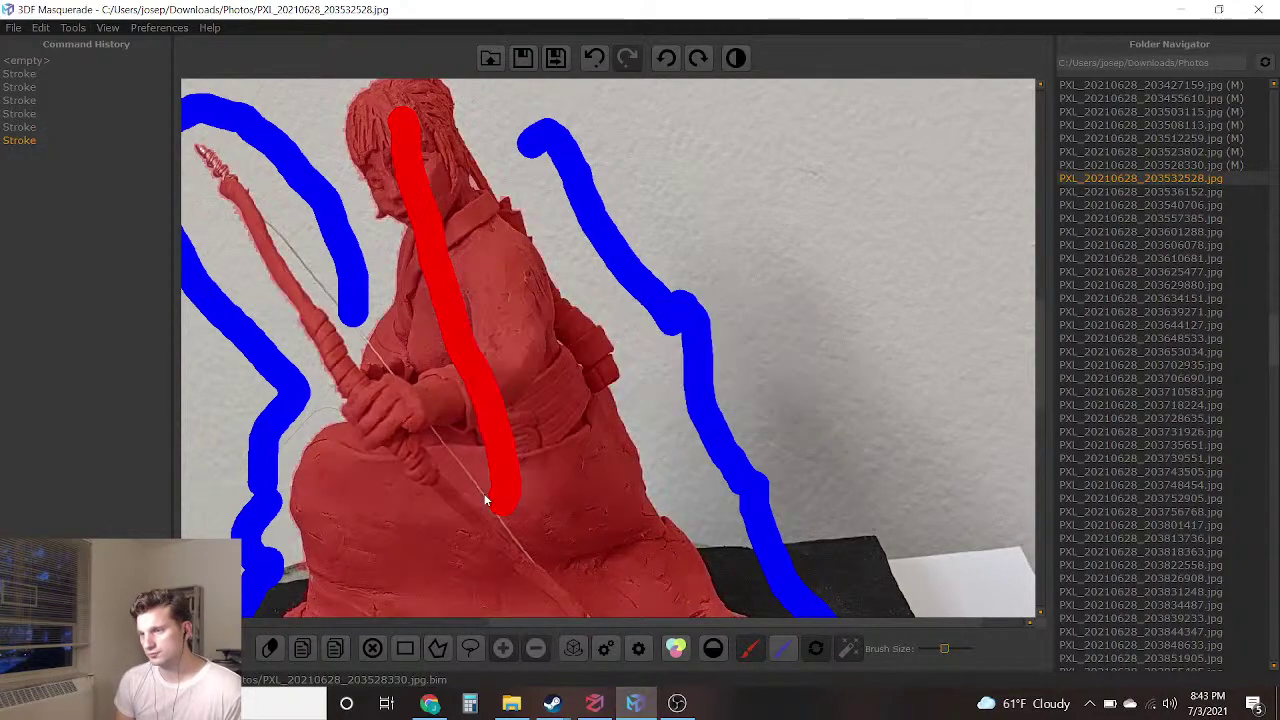
{"action": "scroll", "coordinate": [575, 457], "scroll_direction": "down", "scroll_amount": 3}
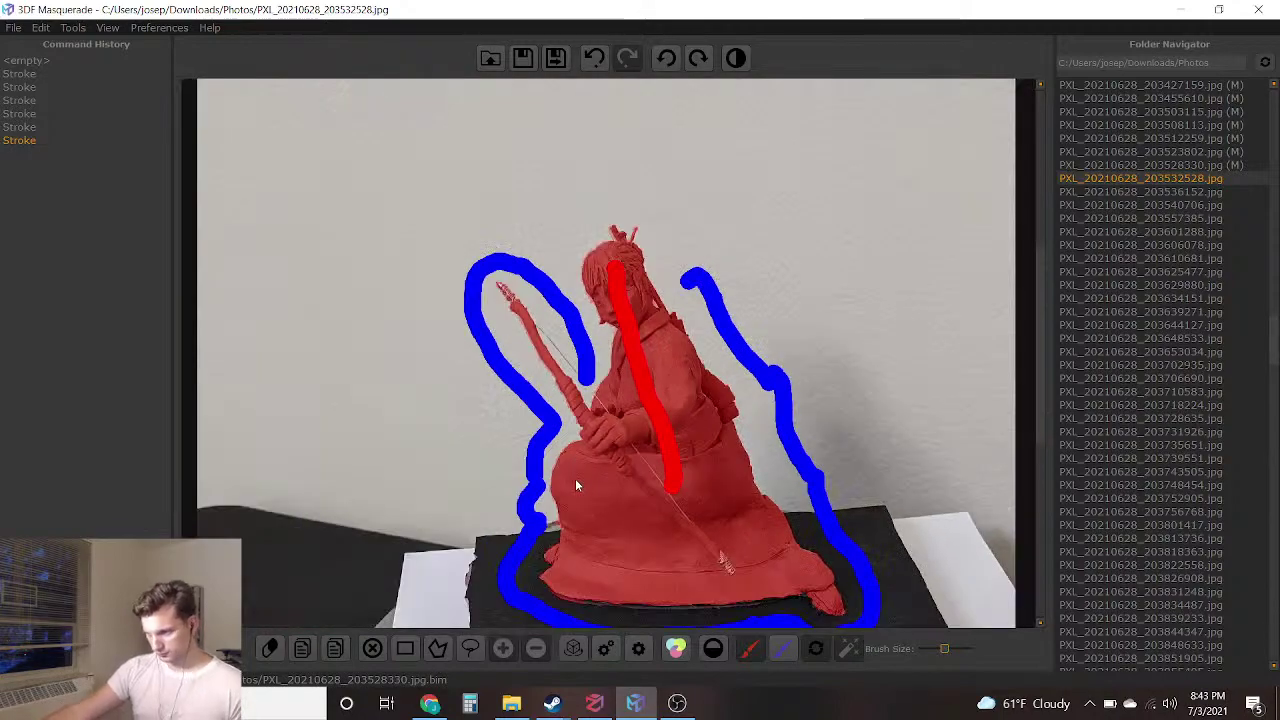
{"action": "left_click", "coordinate": [552, 60]}
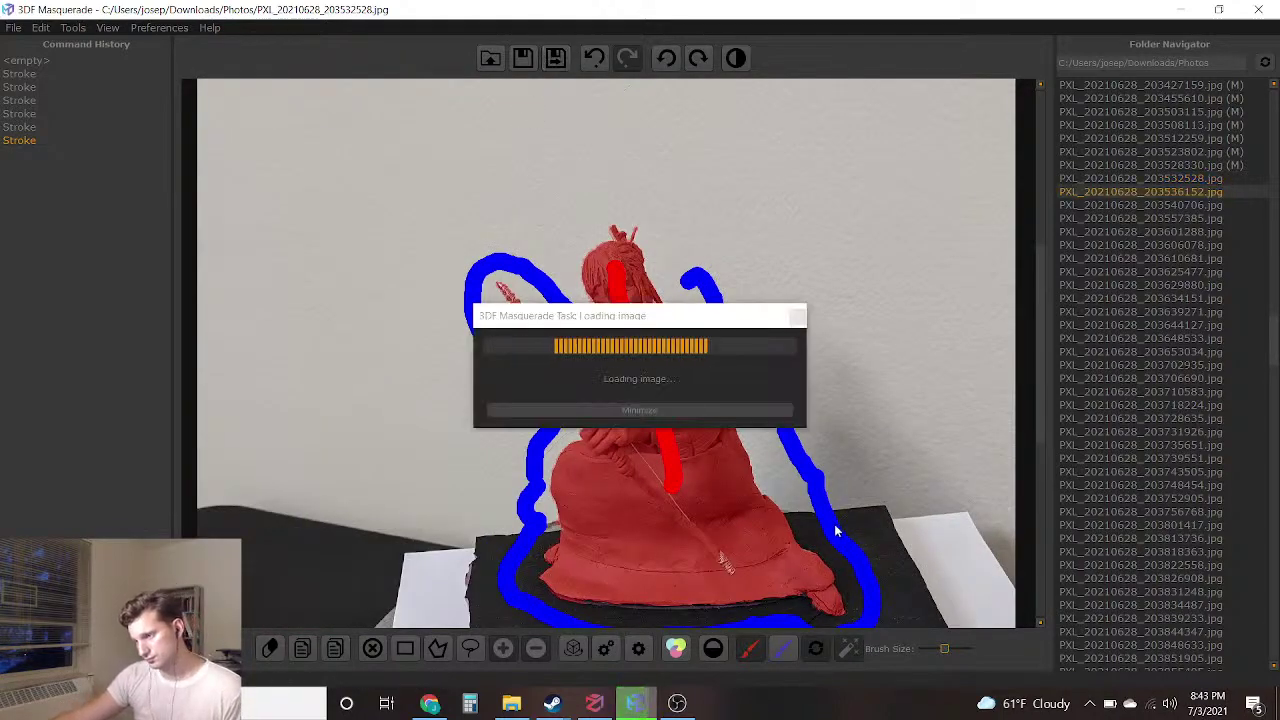
Paint blue background strokes around the bow and front of the figure and down behind its back in PXL_20210628_203536152.jpg
{"action": "scroll", "coordinate": [655, 365], "scroll_direction": "up", "scroll_amount": 5}
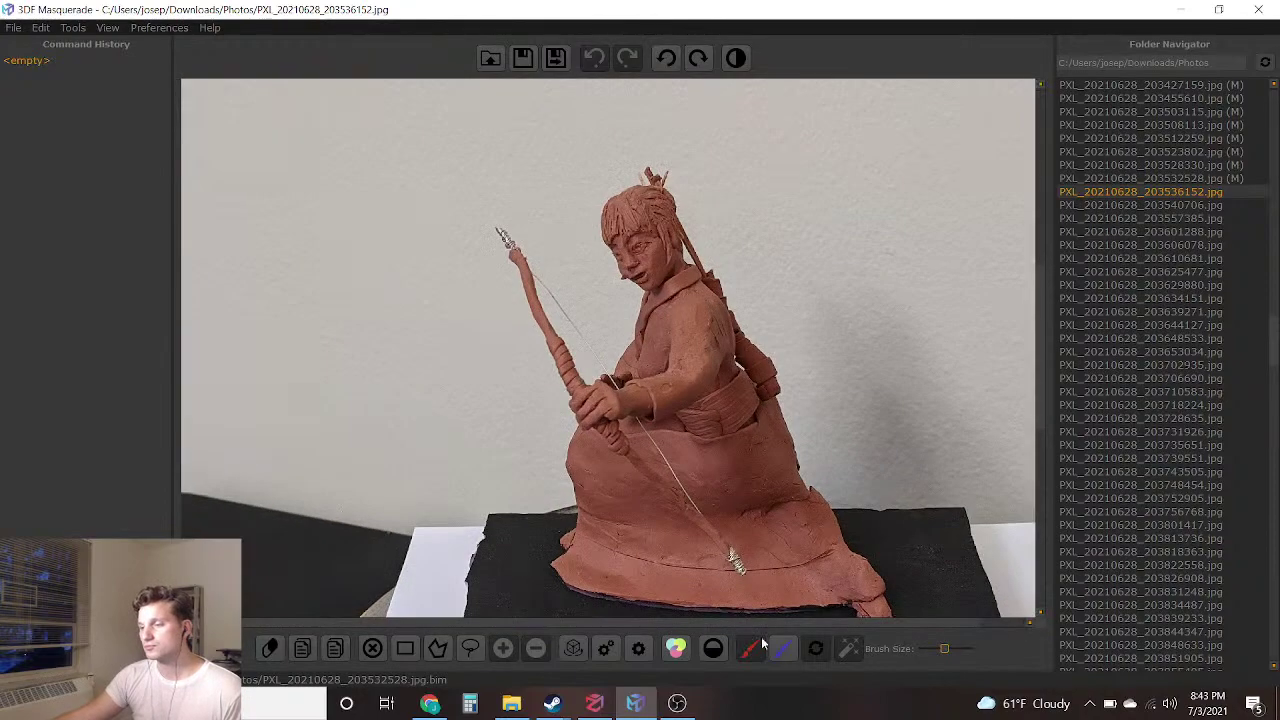
{"action": "mouse_move", "coordinate": [597, 357]}
{"action": "left_mouse_down"}
{"action": "mouse_move", "coordinate": [562, 292]}
{"action": "mouse_move", "coordinate": [550, 228]}
{"action": "mouse_move", "coordinate": [470, 200]}
{"action": "mouse_move", "coordinate": [533, 366]}
{"action": "left_mouse_up"}
{"action": "left_click_drag", "start_coordinate": [545, 421], "coordinate": [552, 488]}
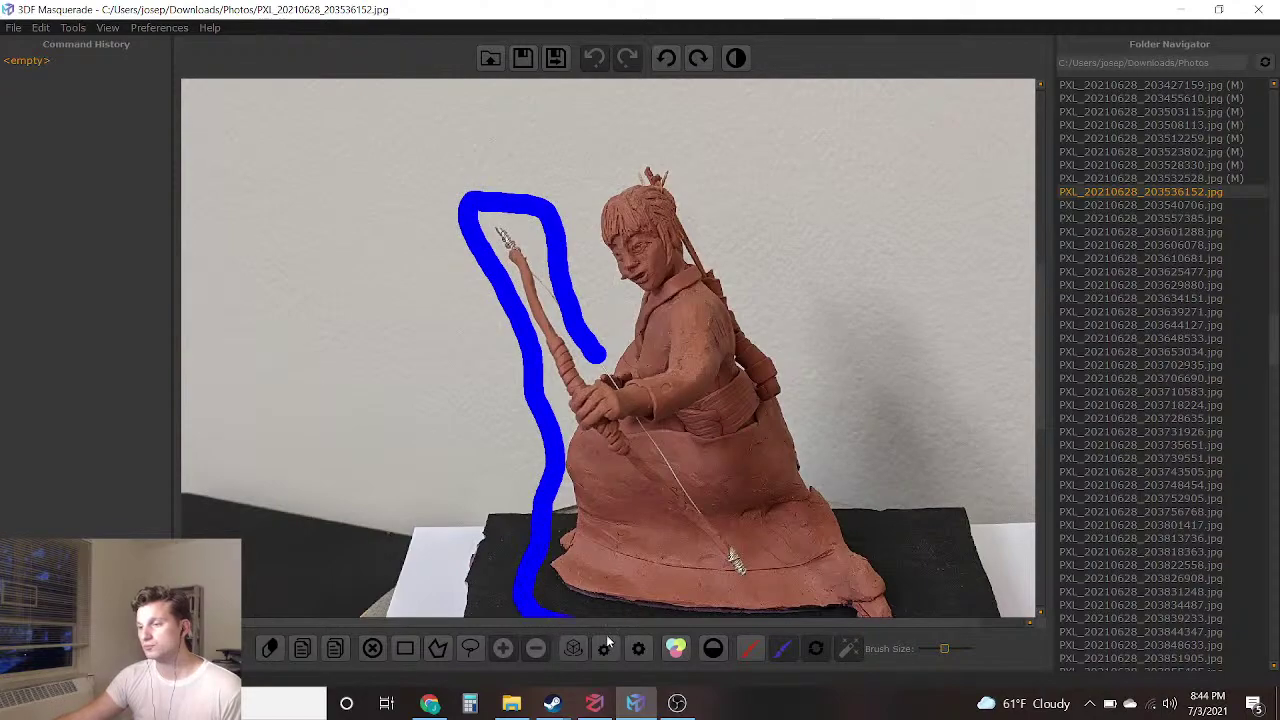
{"action": "left_click_drag", "start_coordinate": [742, 218], "coordinate": [786, 330]}
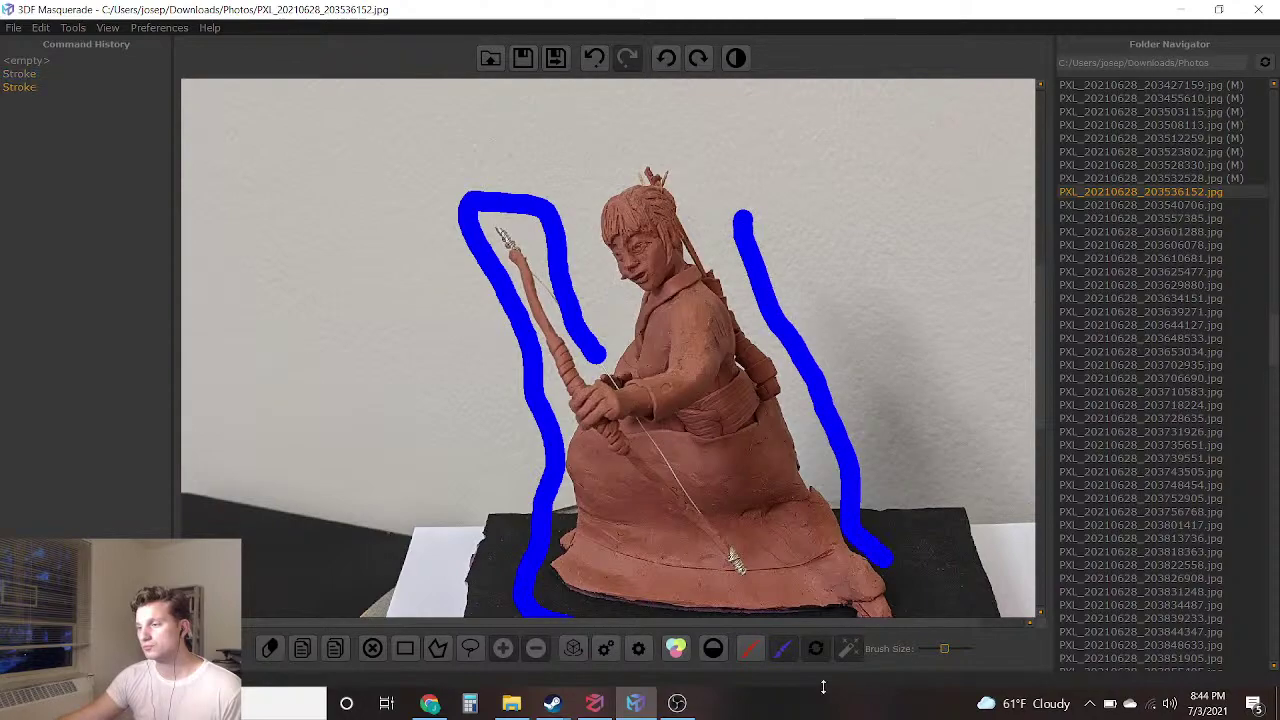
Mark the figure as foreground with a long red stroke running between its head and the hem of the skirt
{"action": "left_click", "coordinate": [750, 648]}
{"action": "left_click_drag", "start_coordinate": [762, 553], "coordinate": [670, 297]}
{"action": "left_click_drag", "start_coordinate": [648, 240], "coordinate": [641, 210]}
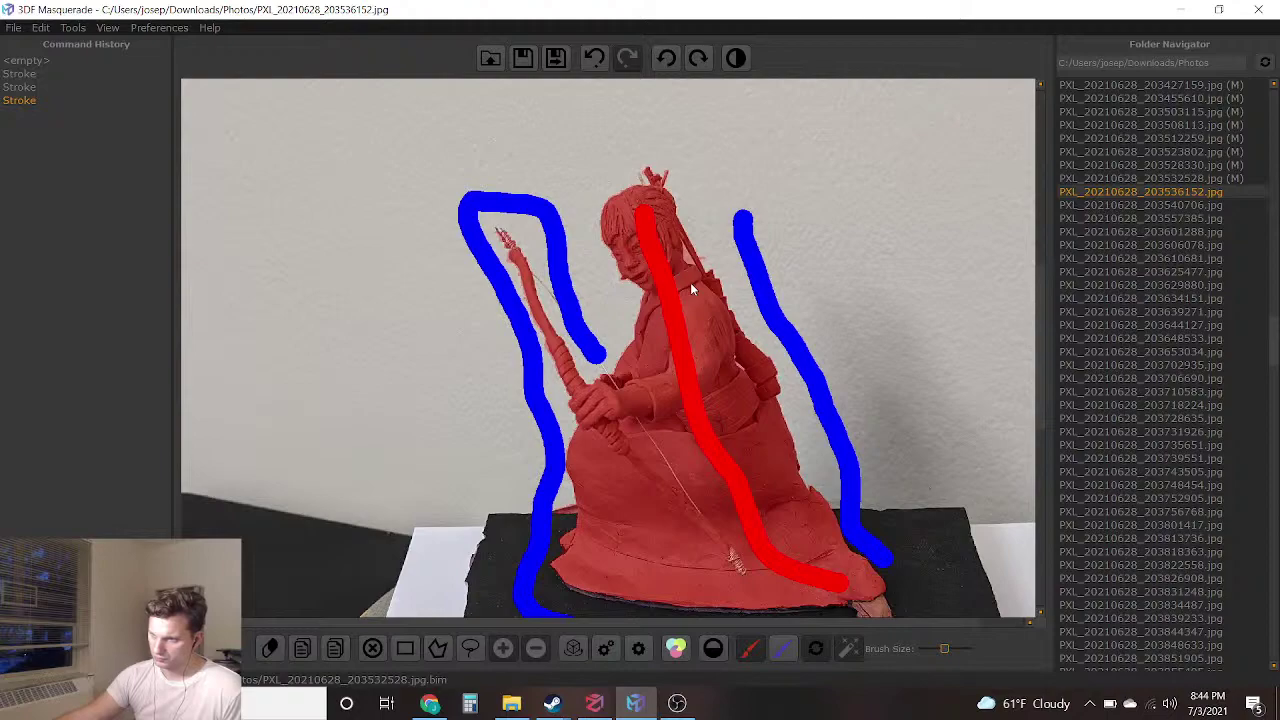
Add the unmasked foot at the corner of the skirt to the foreground with a small red stroke
{"action": "scroll", "coordinate": [888, 477], "scroll_direction": "up", "scroll_amount": 5}
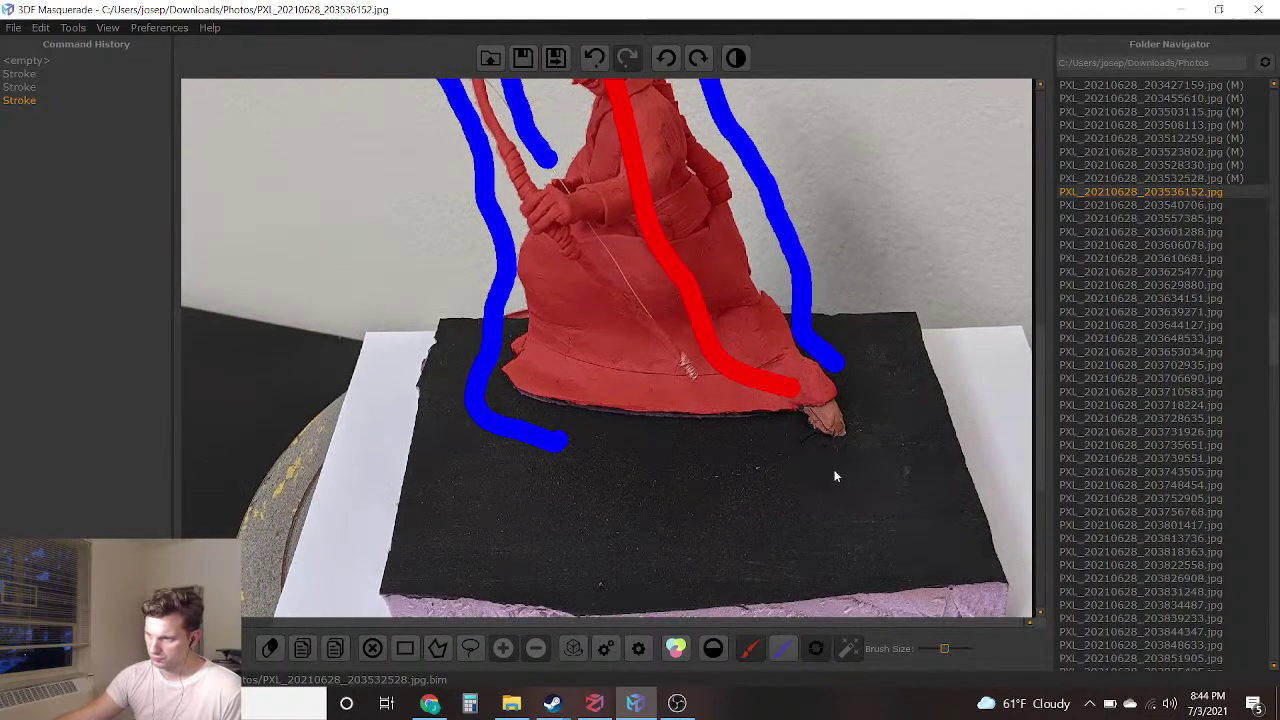
{"action": "scroll", "coordinate": [851, 281], "scroll_direction": "up", "scroll_amount": 2}
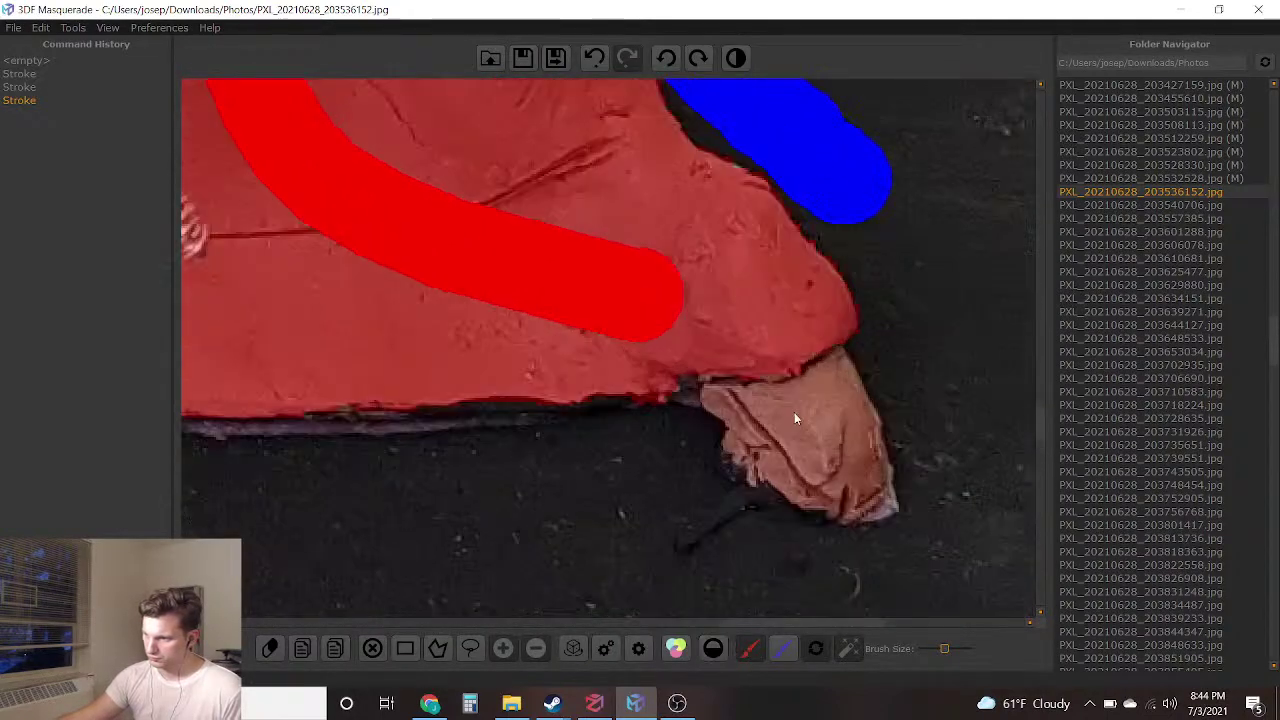
{"action": "left_click", "coordinate": [777, 366]}
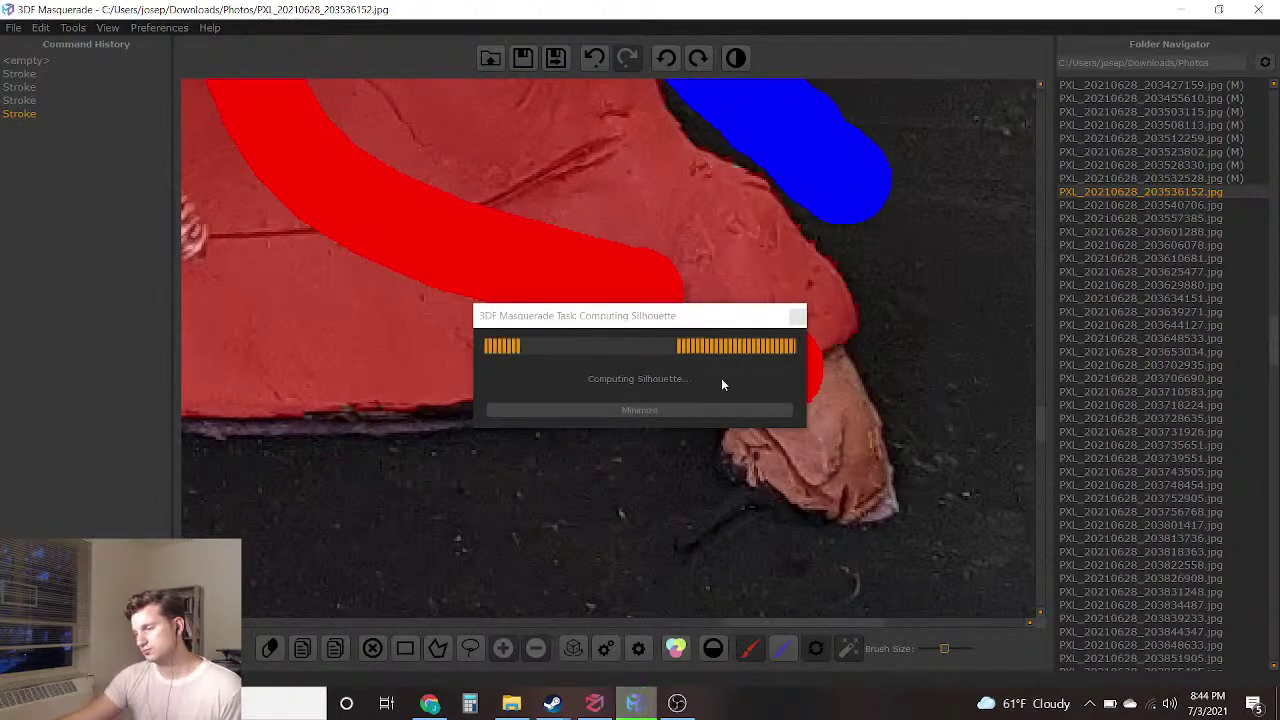
Reduce the brush size and mark the small gap between the neck and the thin rod behind the head as background
{"action": "scroll", "coordinate": [736, 369], "scroll_direction": "down", "scroll_amount": 3}
{"action": "middle_click_drag", "start_coordinate": [528, 297], "coordinate": [914, 676]}
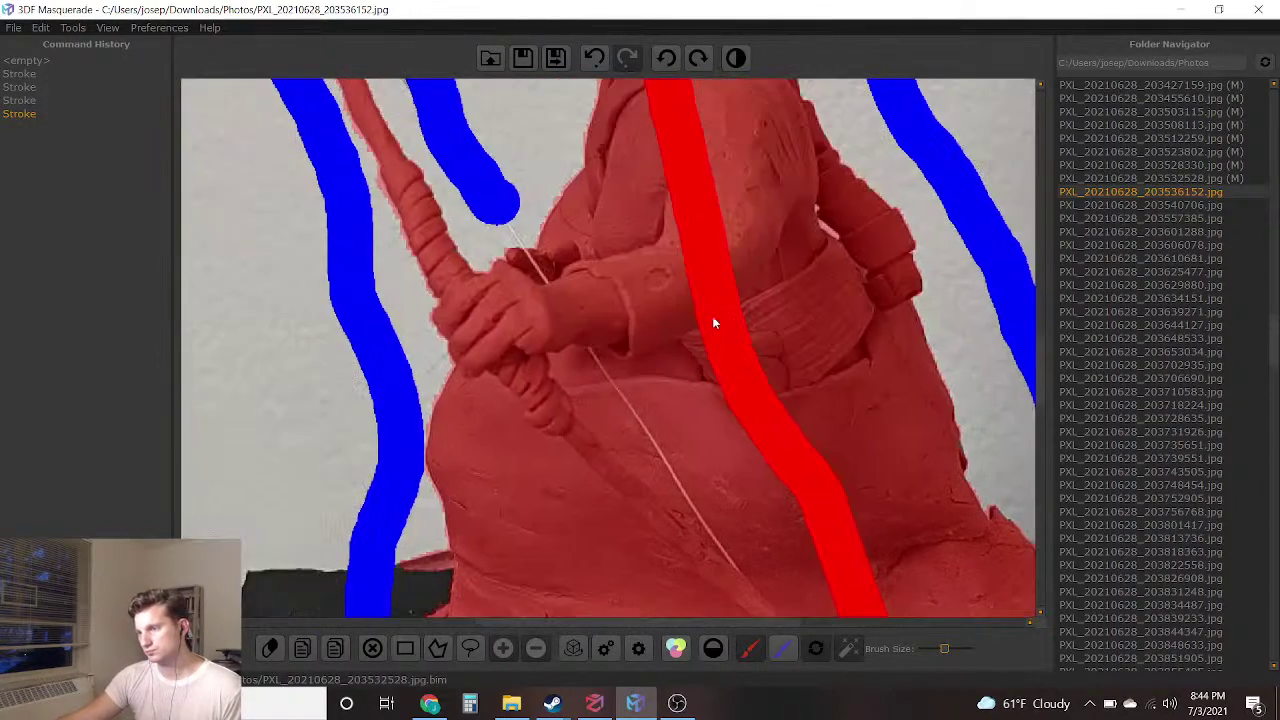
{"action": "scroll", "coordinate": [828, 228], "scroll_direction": "up", "scroll_amount": 5}
{"action": "scroll", "coordinate": [831, 260], "scroll_direction": "down", "scroll_amount": 2}
{"action": "middle_click_drag", "start_coordinate": [831, 260], "coordinate": [730, 413]}
{"action": "scroll", "coordinate": [697, 352], "scroll_direction": "down", "scroll_amount": 5}
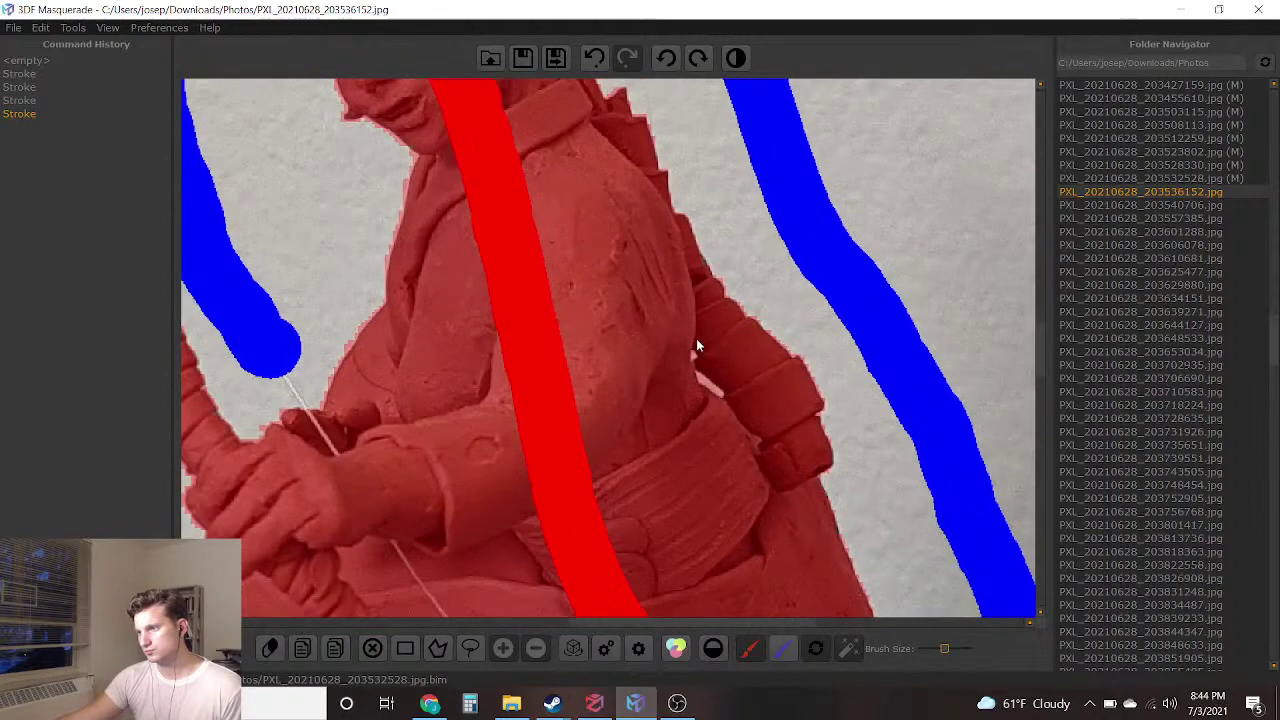
{"action": "scroll", "coordinate": [576, 212], "scroll_direction": "up", "scroll_amount": 5}
{"action": "scroll", "coordinate": [576, 213], "scroll_direction": "up", "scroll_amount": 2}
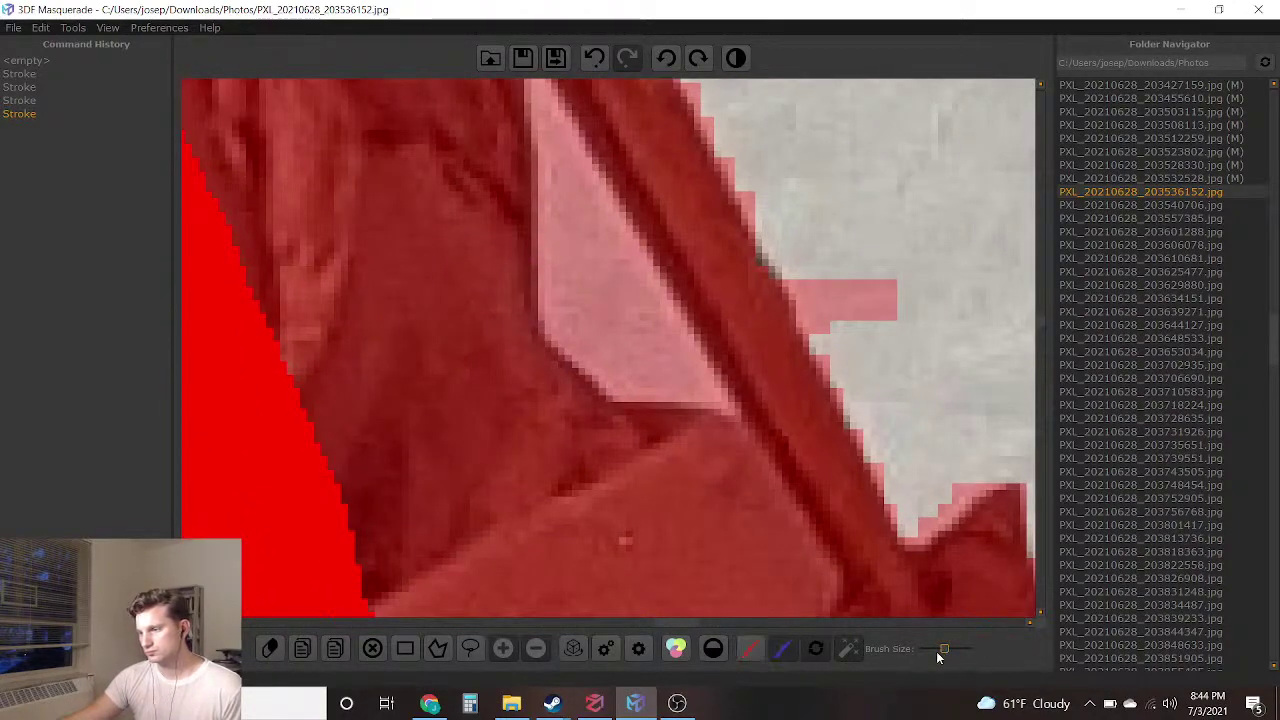
{"action": "left_click_drag", "start_coordinate": [943, 649], "coordinate": [936, 650]}
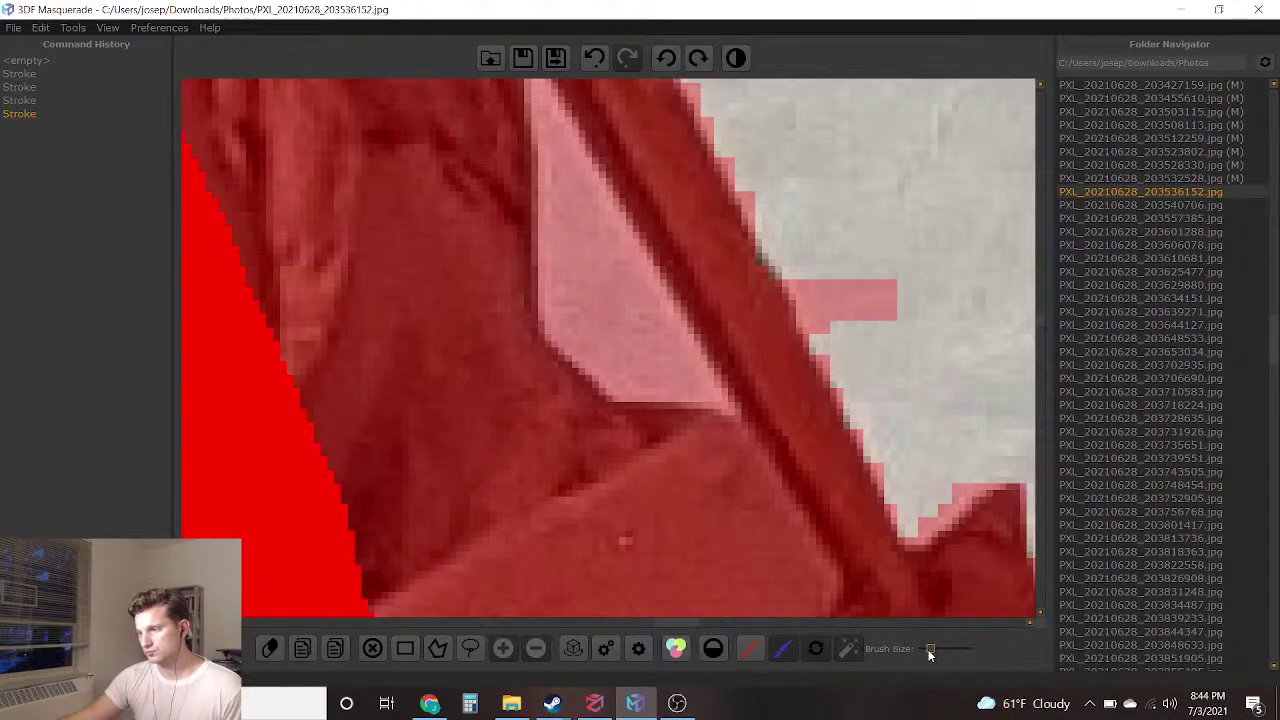
{"action": "left_click", "coordinate": [600, 268]}
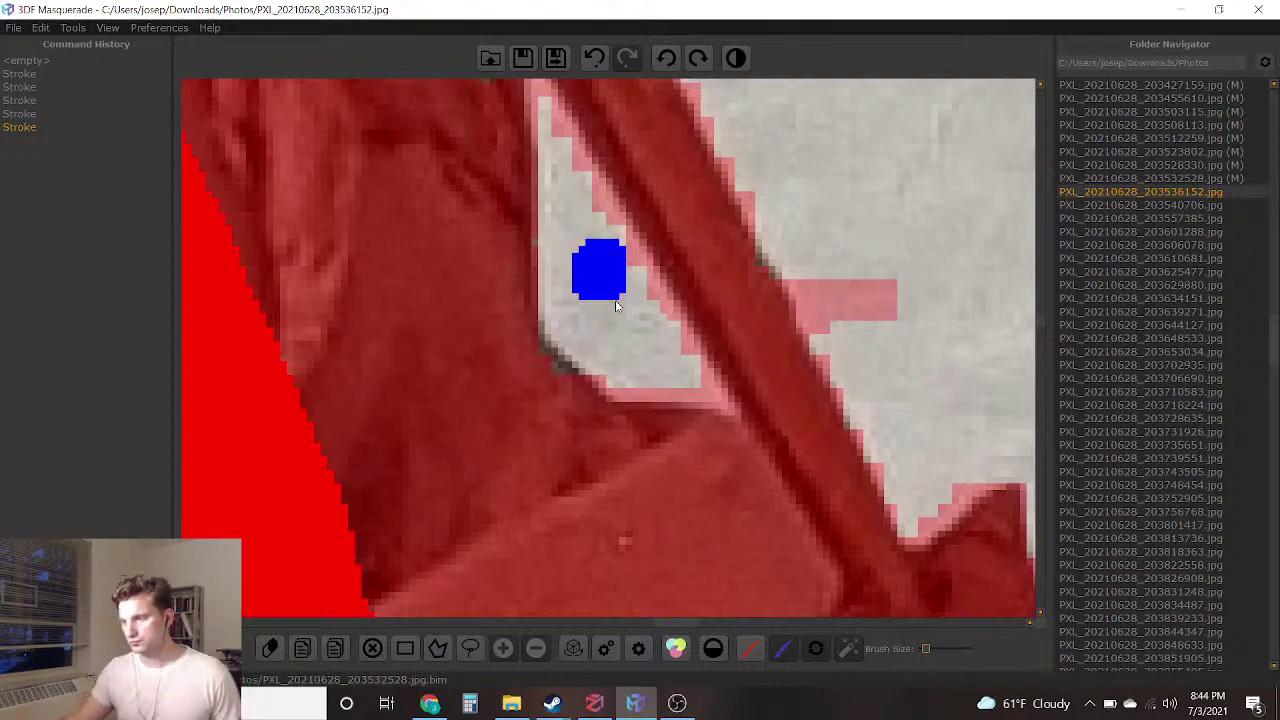
Check the mask over the whole figure, and save it while advancing to PXL_20210628_203540706.jpg
{"action": "scroll", "coordinate": [593, 280], "scroll_direction": "down", "scroll_amount": 8}
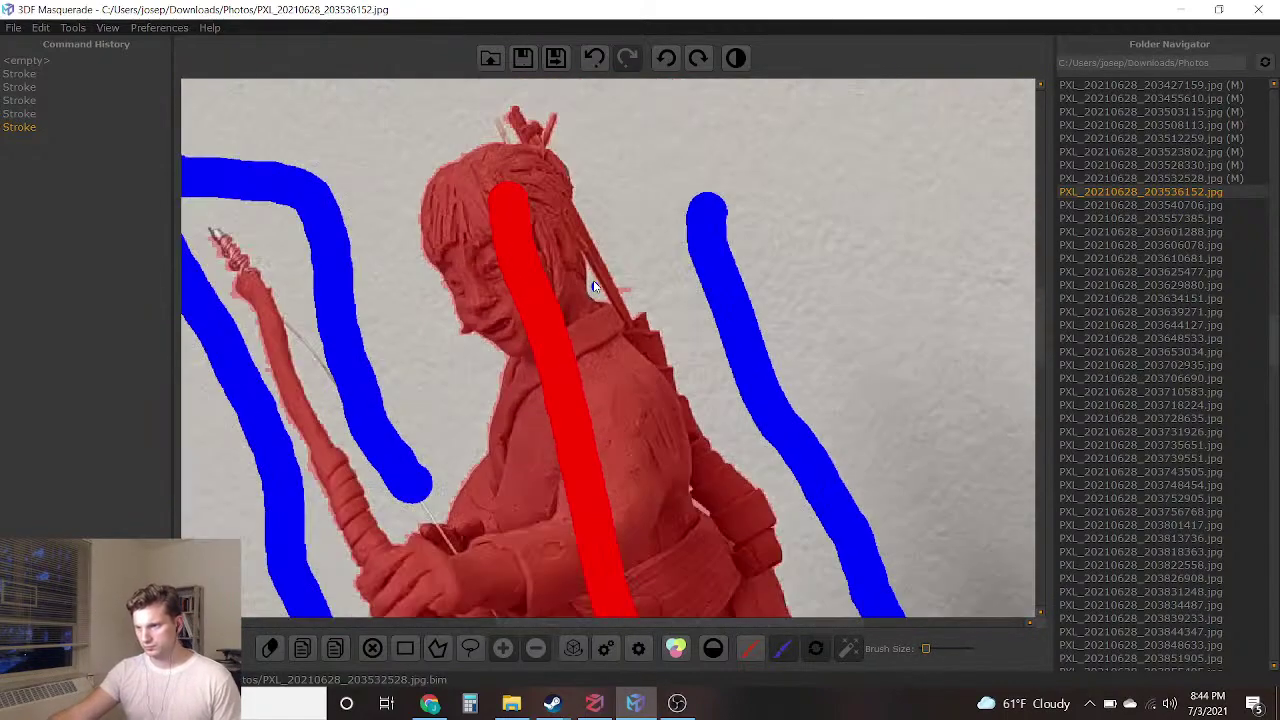
{"action": "middle_click_drag", "start_coordinate": [552, 208], "coordinate": [509, 57]}
{"action": "scroll", "coordinate": [556, 164], "scroll_direction": "down", "scroll_amount": 1}
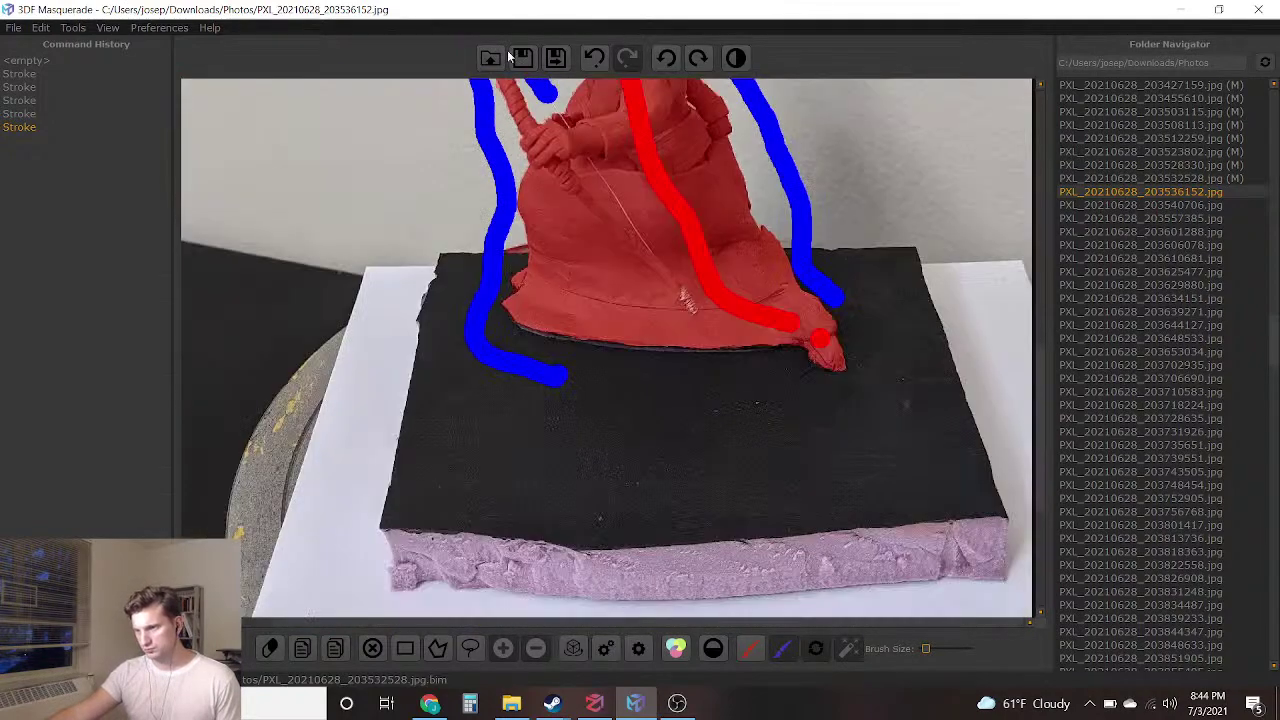
{"action": "middle_click_drag", "start_coordinate": [611, 203], "coordinate": [640, 500]}
{"action": "left_click", "coordinate": [555, 57]}
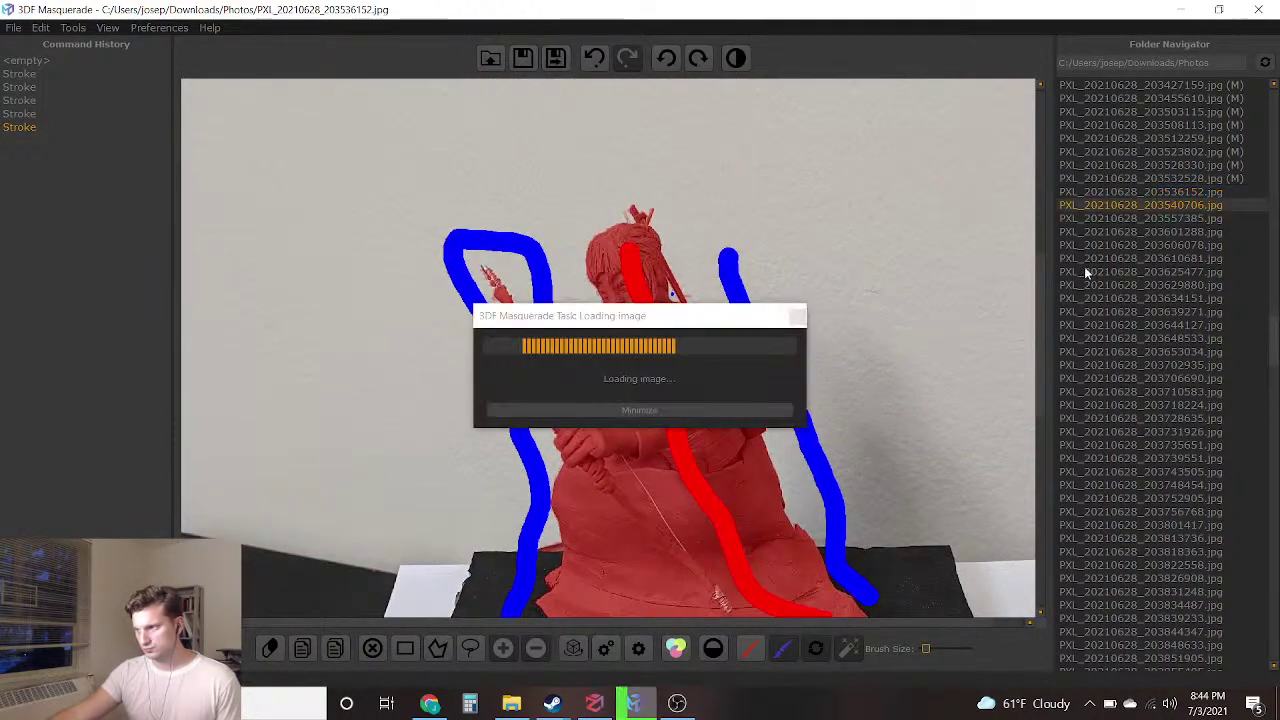
Mark the background around the figure with thick blue strokes past the bow, below the skirt hem and up behind the back
{"action": "scroll", "coordinate": [1164, 302], "scroll_direction": "down", "scroll_amount": 2}
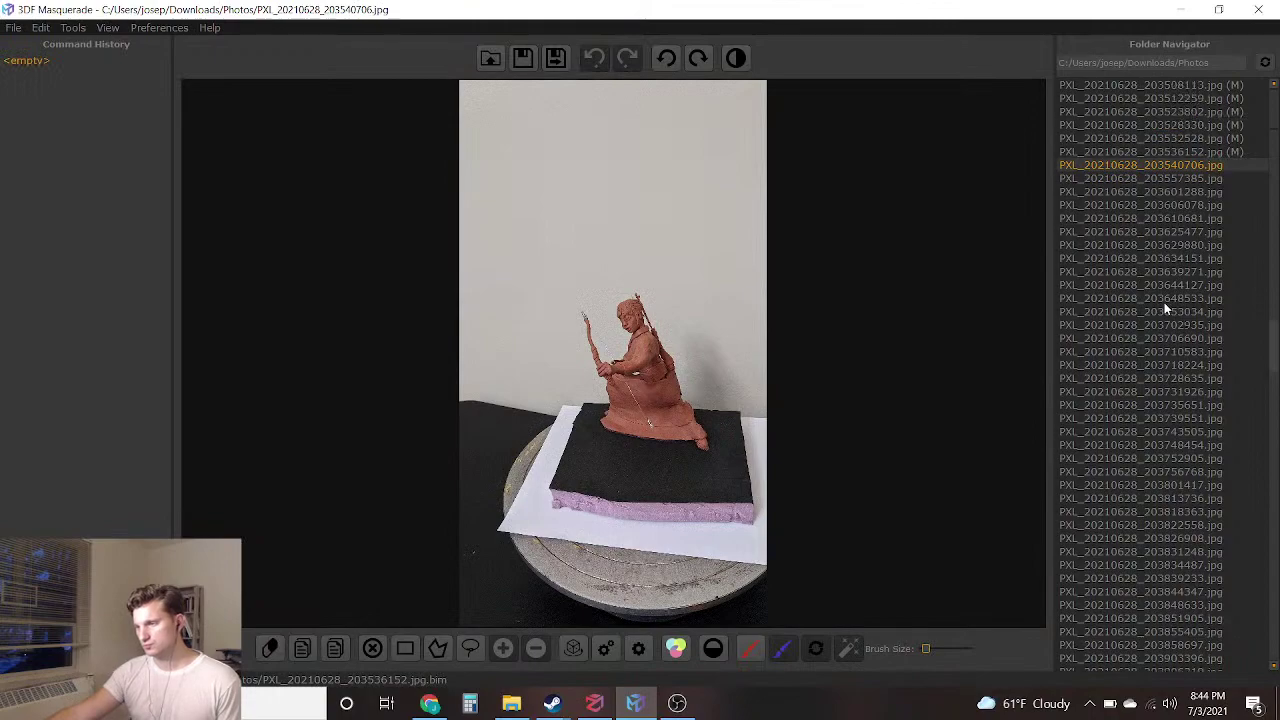
{"action": "scroll", "coordinate": [613, 350], "scroll_direction": "up", "scroll_amount": 3}
{"action": "scroll", "coordinate": [613, 350], "scroll_direction": "up", "scroll_amount": 5}
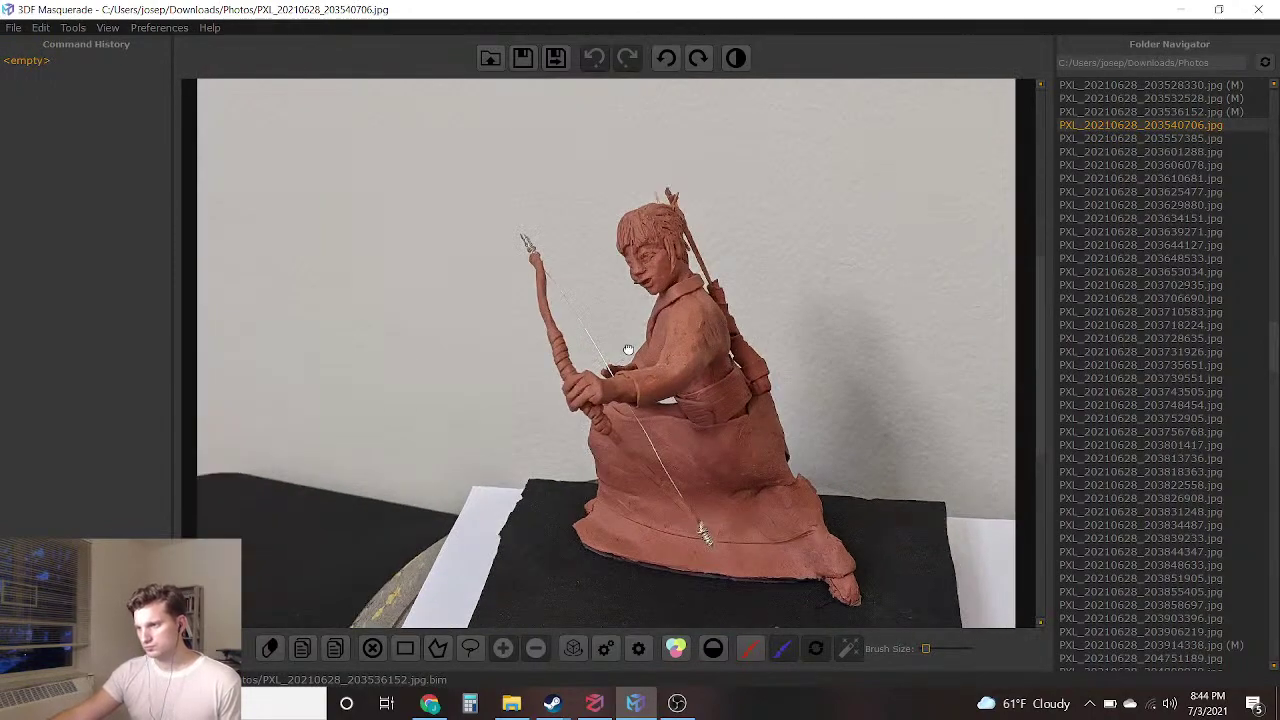
{"action": "scroll", "coordinate": [576, 295], "scroll_direction": "down", "scroll_amount": 3}
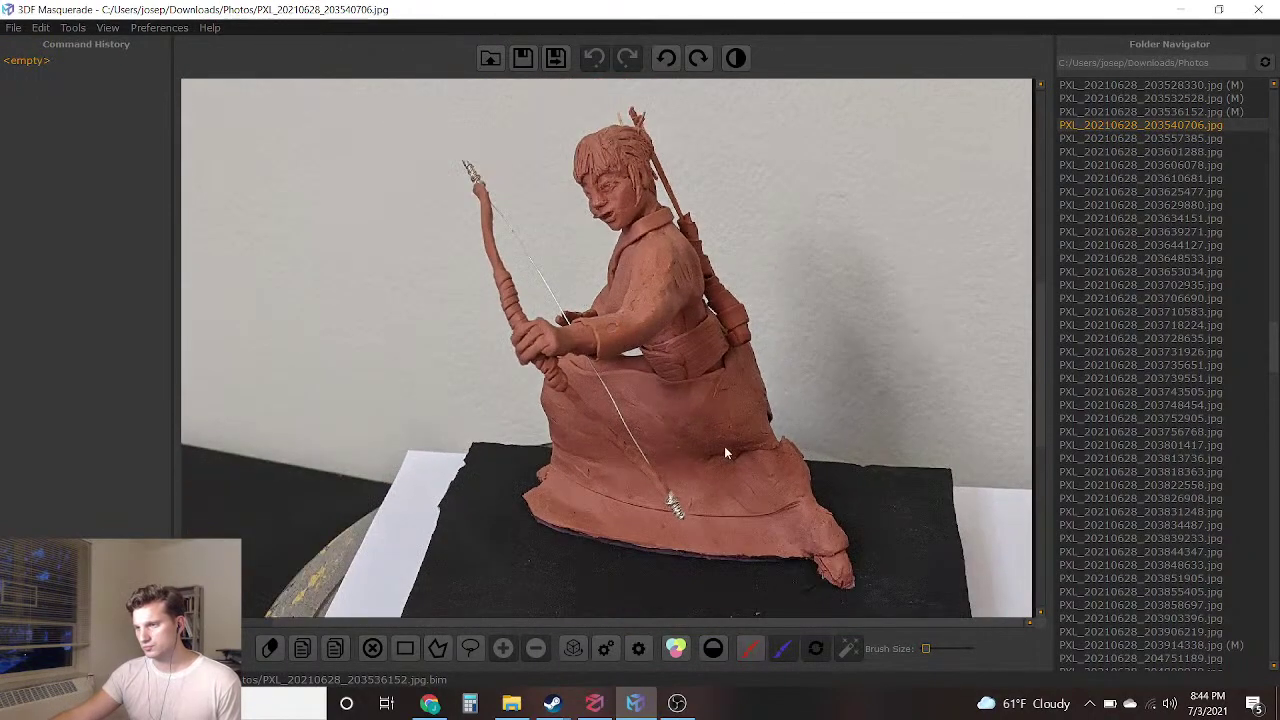
{"action": "scroll", "coordinate": [628, 325], "scroll_direction": "up", "scroll_amount": 1}
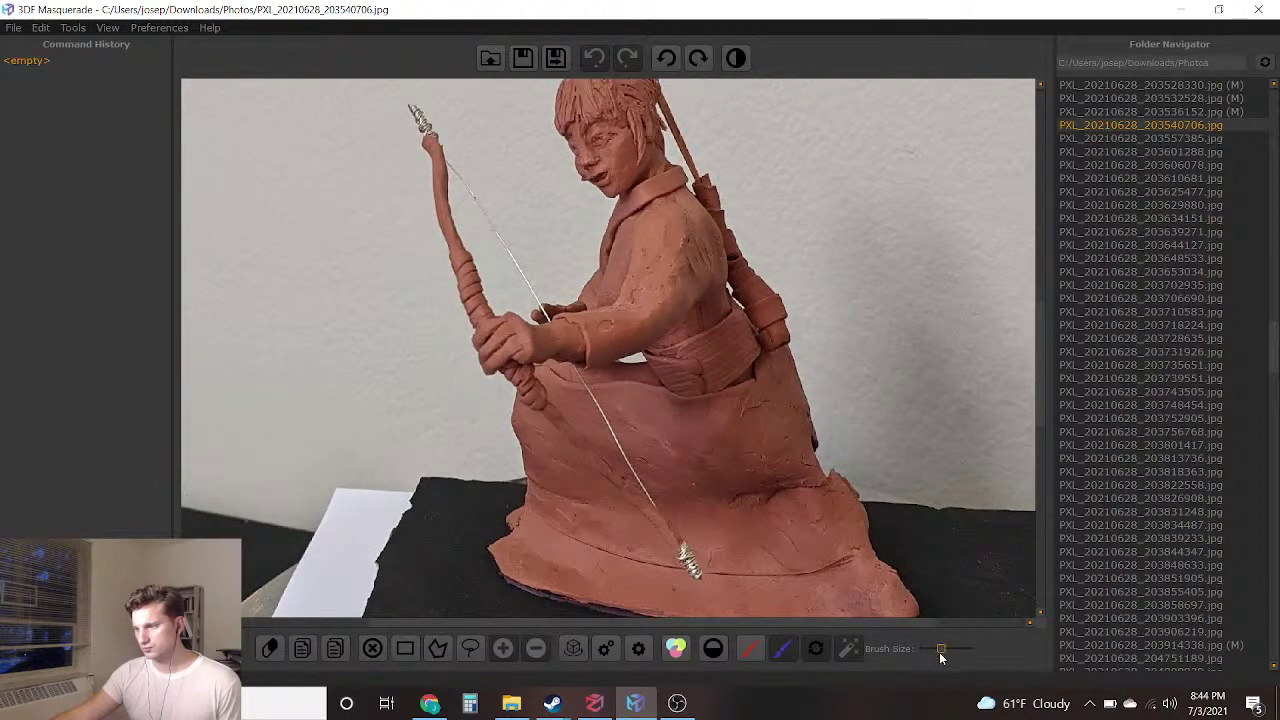
{"action": "mouse_move", "coordinate": [551, 208]}
{"action": "left_mouse_down"}
{"action": "mouse_move", "coordinate": [528, 270]}
{"action": "mouse_move", "coordinate": [498, 243]}
{"action": "mouse_move", "coordinate": [492, 175]}
{"action": "mouse_move", "coordinate": [442, 96]}
{"action": "mouse_move", "coordinate": [374, 100]}
{"action": "mouse_move", "coordinate": [398, 298]}
{"action": "mouse_move", "coordinate": [472, 390]}
{"action": "mouse_move", "coordinate": [484, 450]}
{"action": "left_mouse_up"}
{"action": "left_click_drag", "start_coordinate": [441, 517], "coordinate": [436, 553]}
{"action": "mouse_move", "coordinate": [443, 543]}
{"action": "middle_mouse_down"}
{"action": "mouse_move", "coordinate": [429, 354]}
{"action": "mouse_move", "coordinate": [413, 378]}
{"action": "middle_mouse_up"}
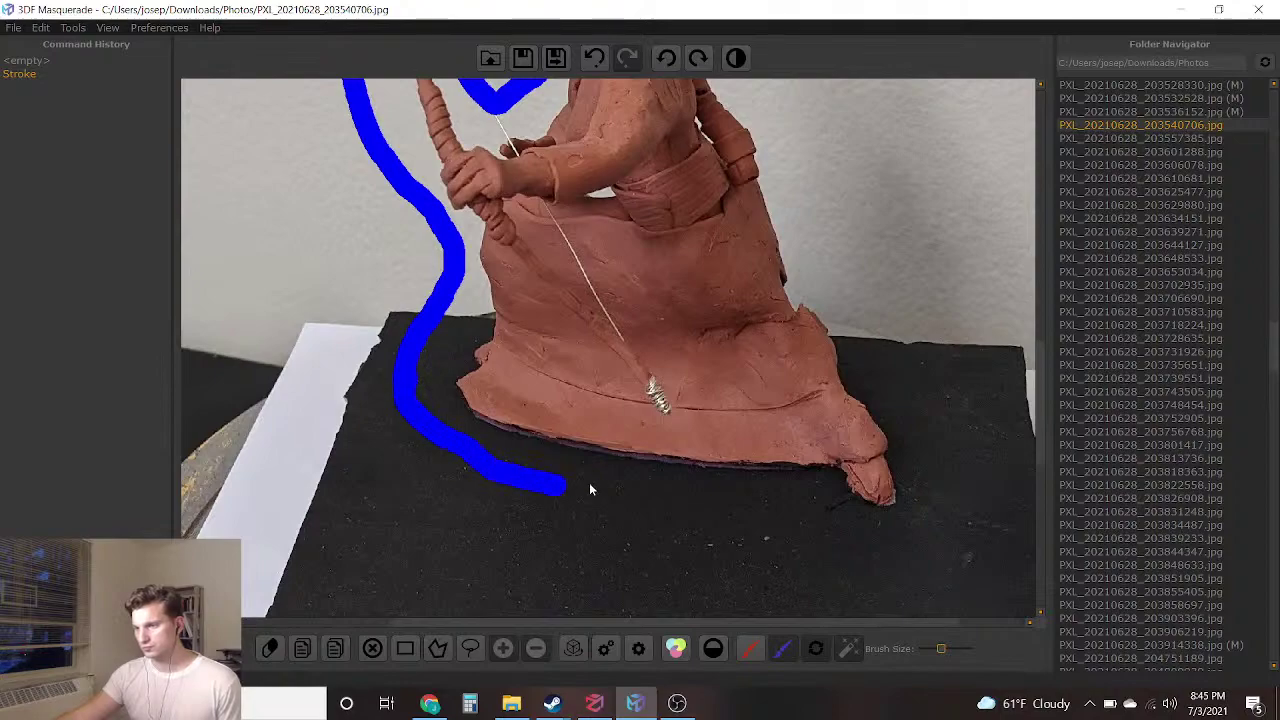
{"action": "mouse_move", "coordinate": [903, 388]}
{"action": "left_mouse_down"}
{"action": "mouse_move", "coordinate": [830, 256]}
{"action": "mouse_move", "coordinate": [790, 140]}
{"action": "left_mouse_up"}
Reduce the brush size and mark the small gap between the forearm and the belt as background
{"action": "middle_click_drag", "start_coordinate": [663, 158], "coordinate": [686, 280]}
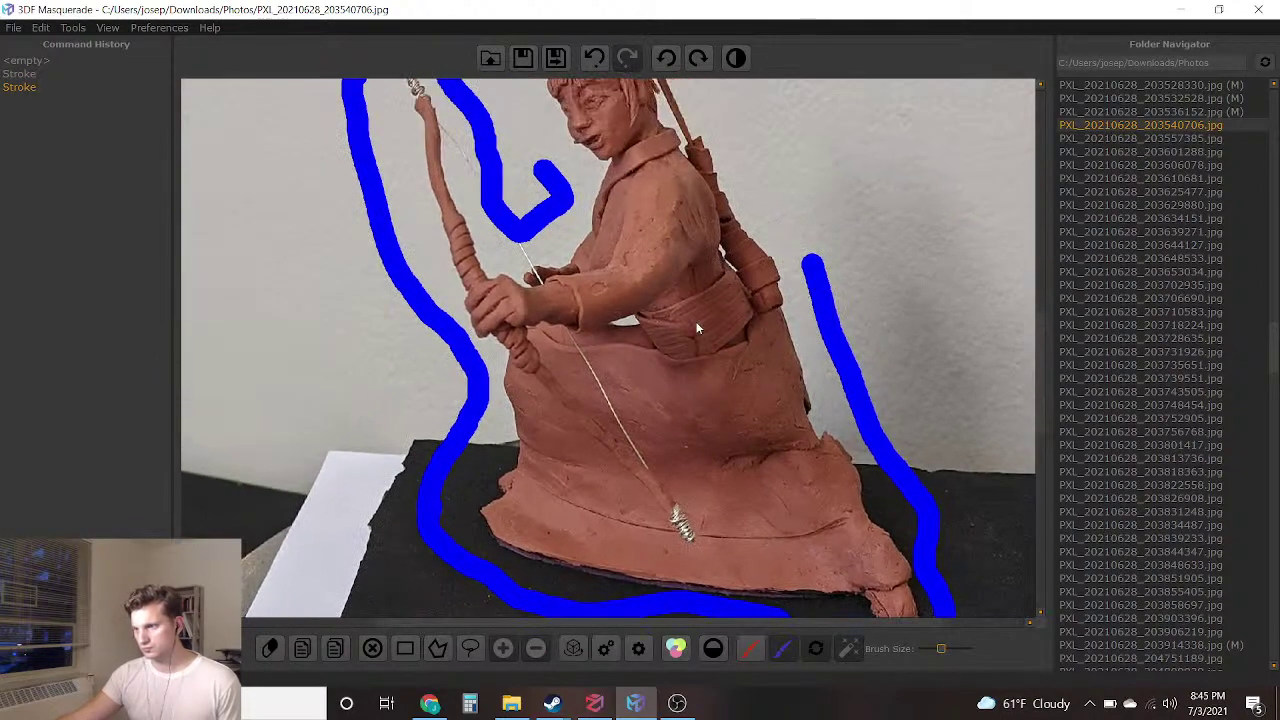
{"action": "scroll", "coordinate": [698, 328], "scroll_direction": "up", "scroll_amount": 5}
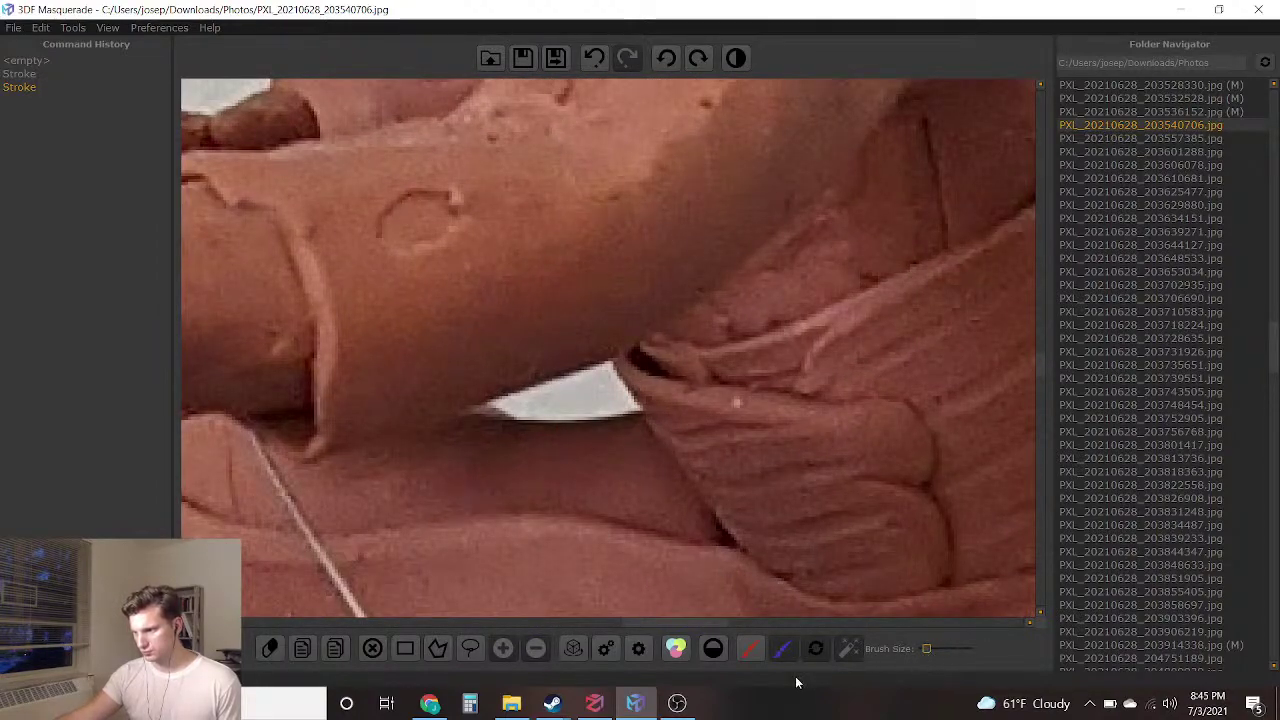
{"action": "scroll", "coordinate": [532, 337], "scroll_direction": "up", "scroll_amount": 3}
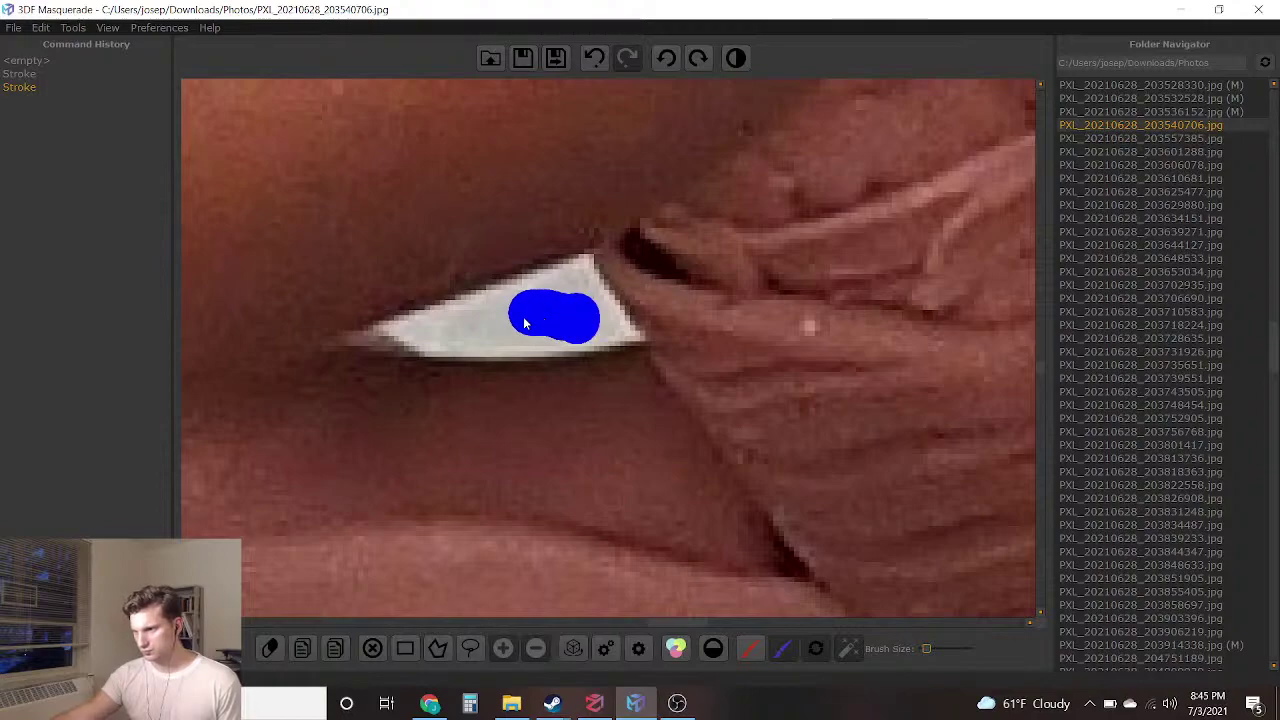
{"action": "left_click_drag", "start_coordinate": [528, 322], "coordinate": [528, 322]}
{"action": "scroll", "coordinate": [528, 322], "scroll_direction": "down", "scroll_amount": 6}
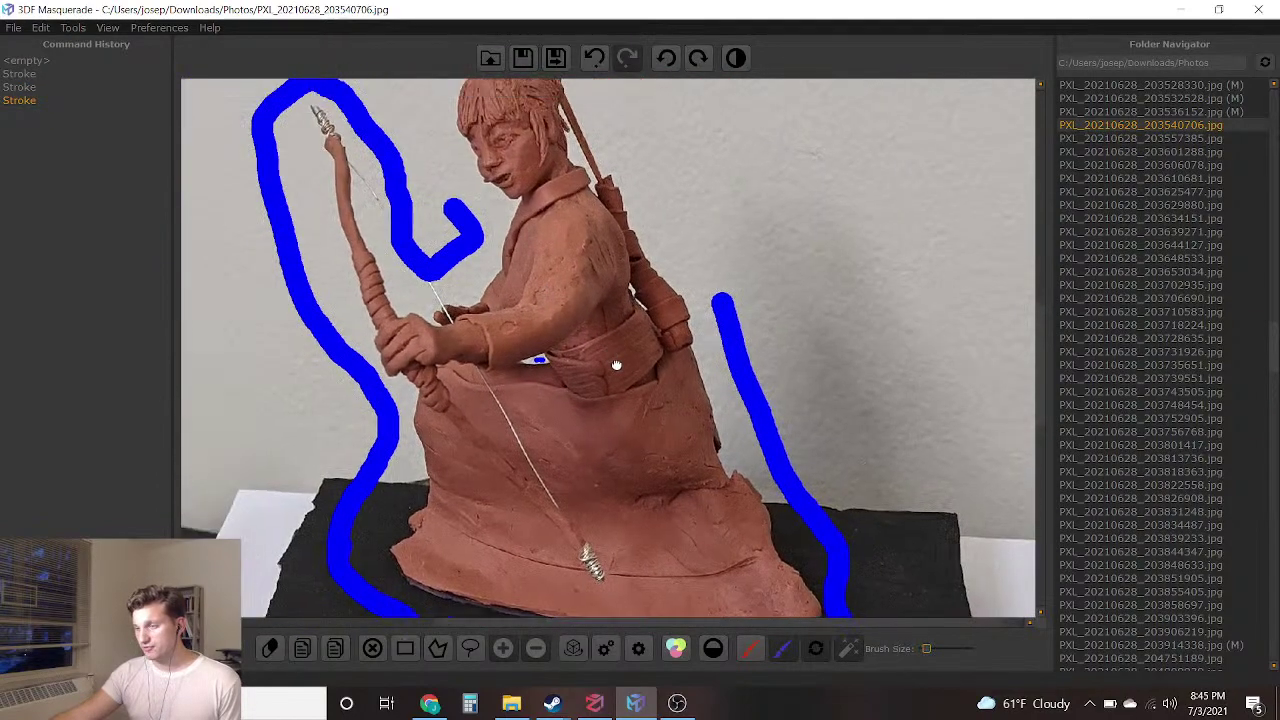
Mark the gap between the neck and the thin rod behind the head as background with a short blue stroke
{"action": "scroll", "coordinate": [612, 237], "scroll_direction": "up", "scroll_amount": 5}
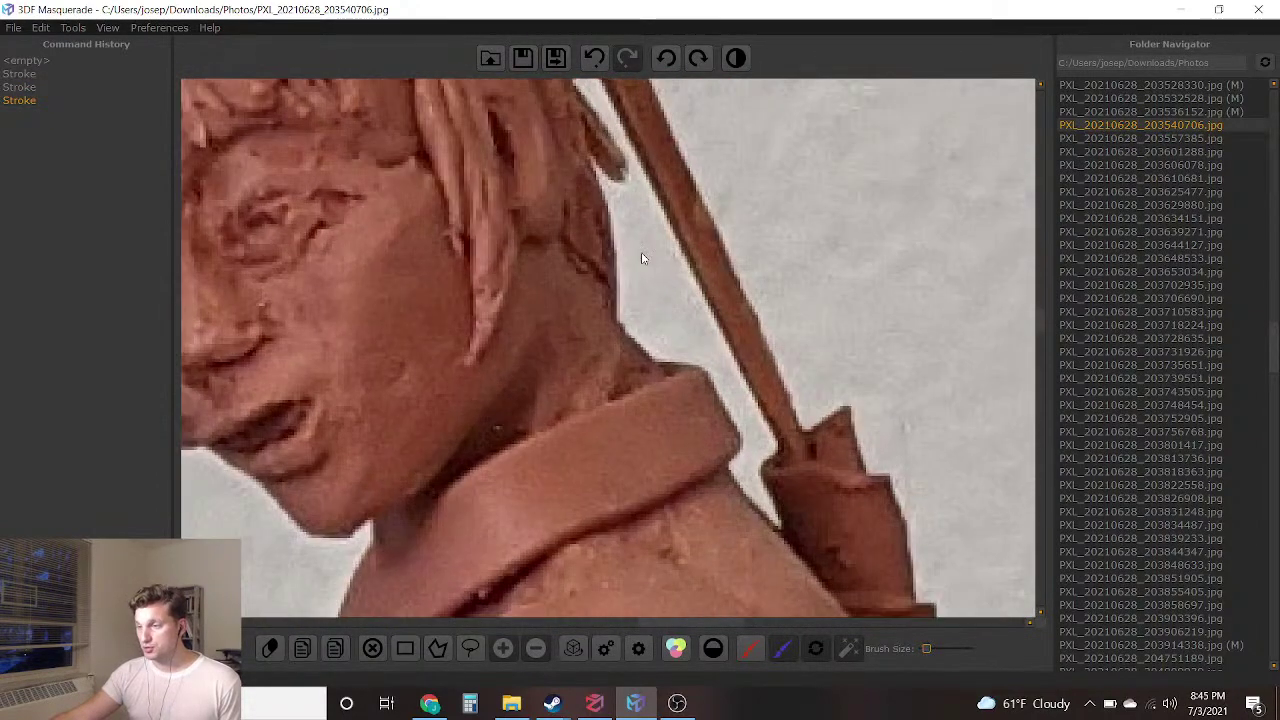
{"action": "left_click_drag", "start_coordinate": [644, 258], "coordinate": [652, 305]}
{"action": "scroll", "coordinate": [640, 290], "scroll_direction": "down", "scroll_amount": 4}
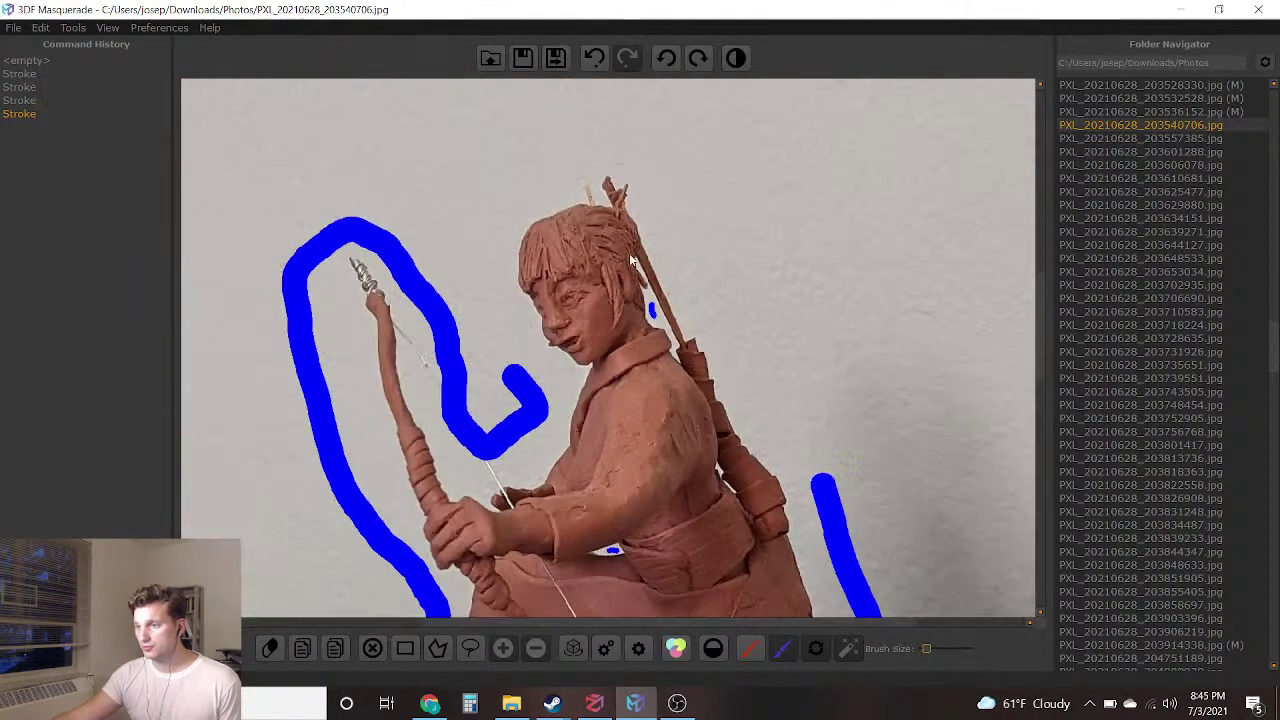
Try to mark the narrow sliver between the hair and the rod as background, undoing each oversized blue dab
{"action": "scroll", "coordinate": [631, 262], "scroll_direction": "up", "scroll_amount": 8}
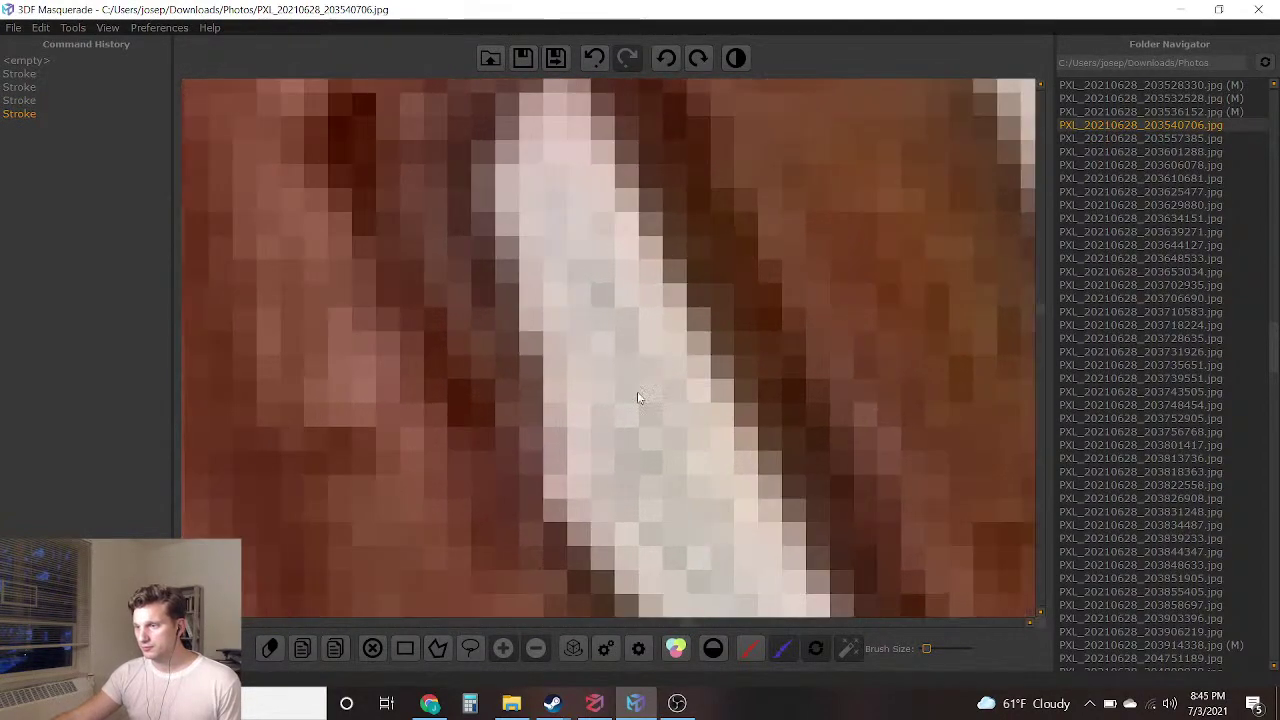
{"action": "left_click", "coordinate": [638, 401]}
{"action": "left_click", "coordinate": [593, 57]}
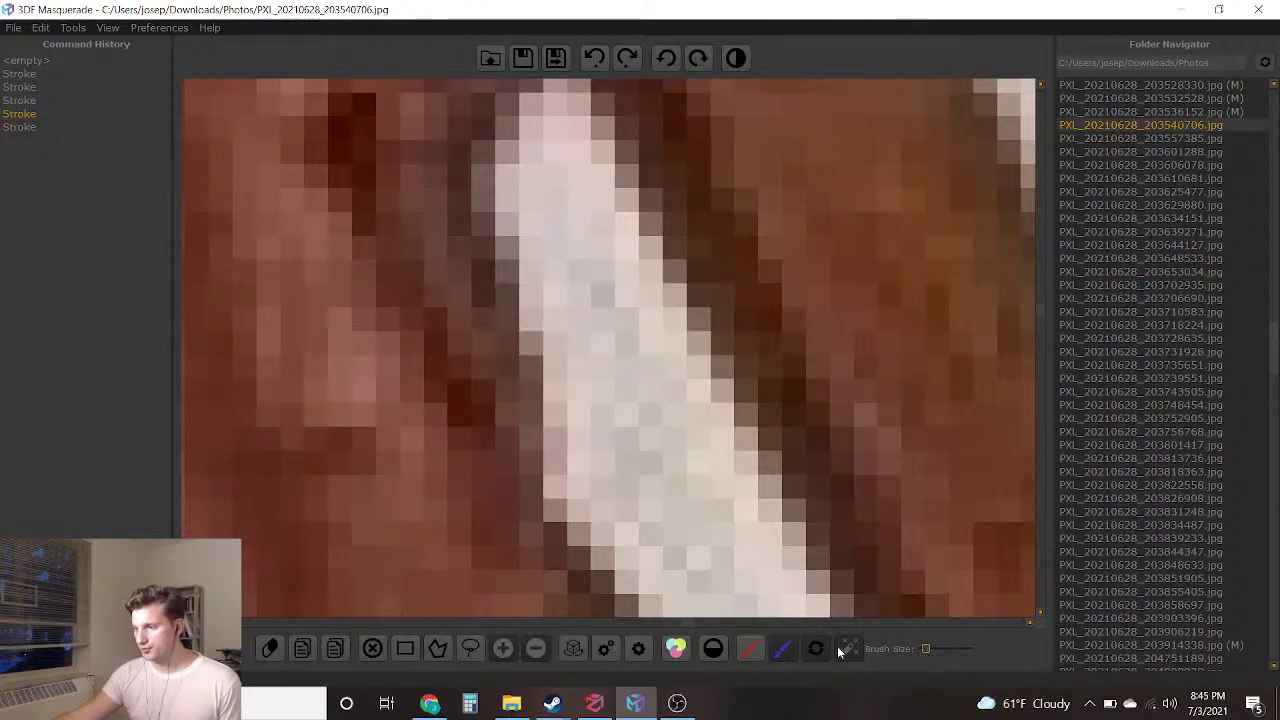
{"action": "left_click", "coordinate": [631, 428]}
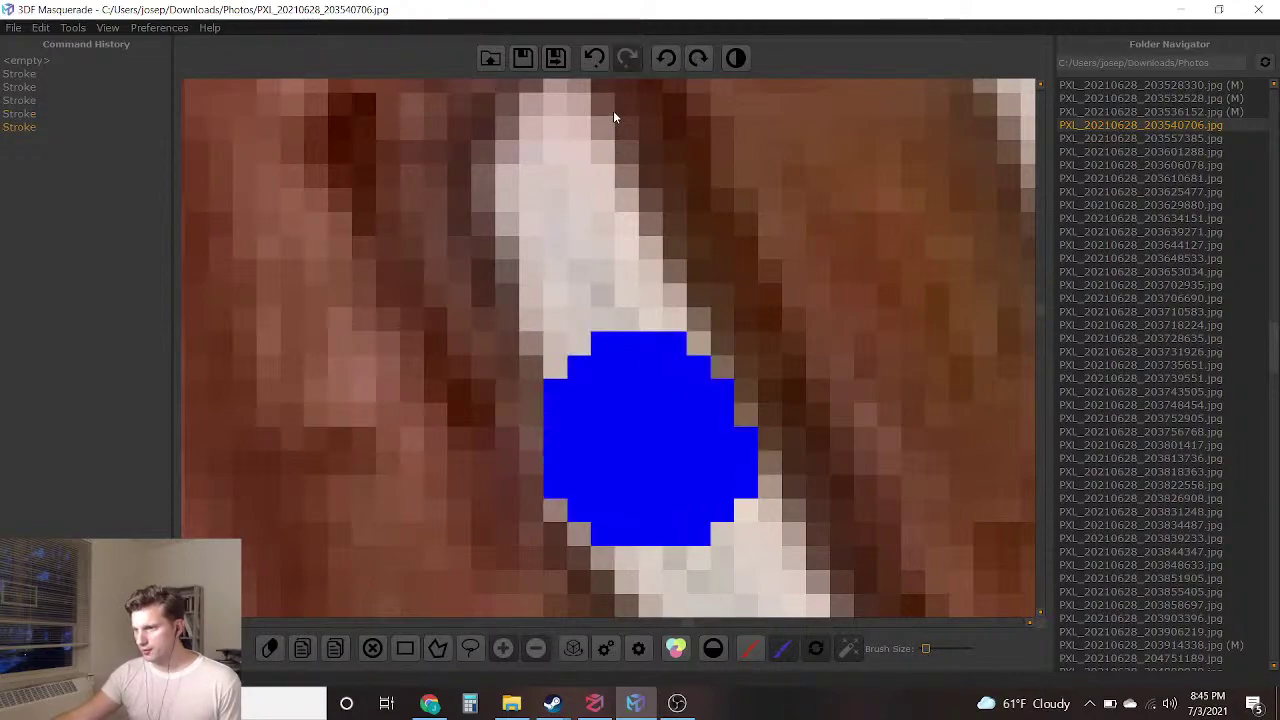
{"action": "left_click", "coordinate": [593, 57]}
Mark the space between the pale twig and the arrow ends above the head as background with a blue stroke
{"action": "scroll", "coordinate": [651, 534], "scroll_direction": "down", "scroll_amount": 8}
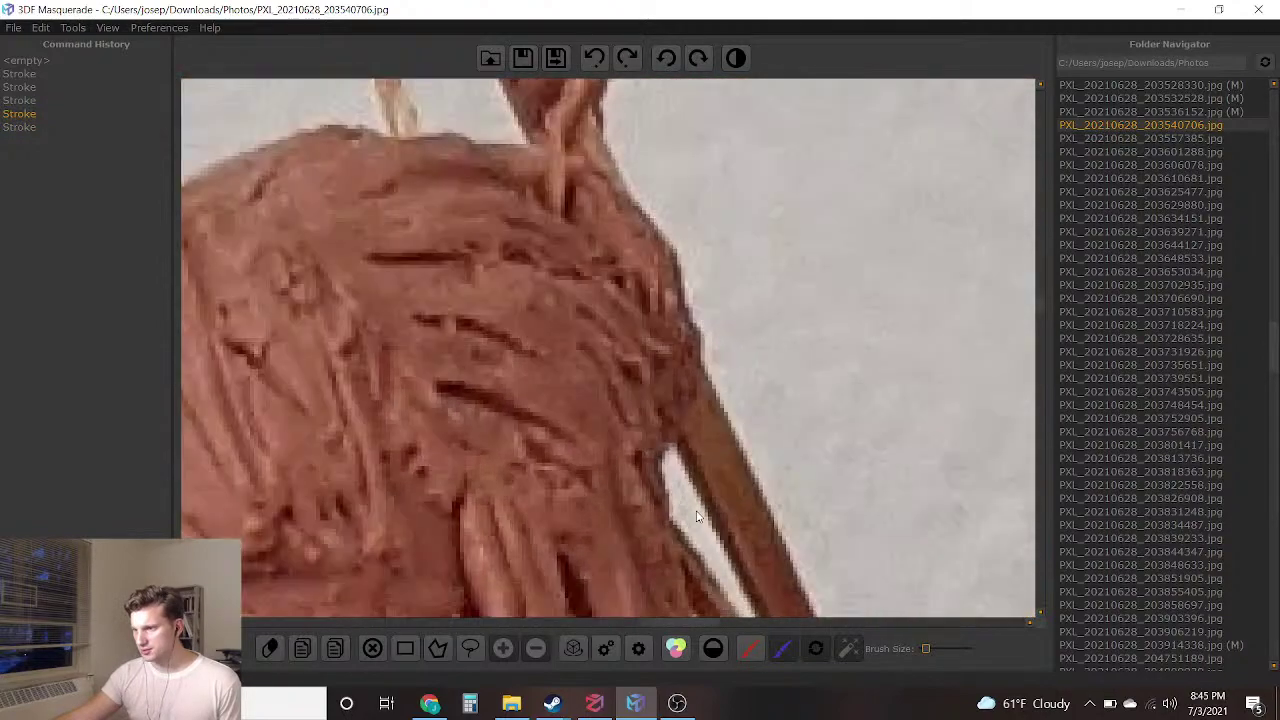
{"action": "scroll", "coordinate": [616, 374], "scroll_direction": "up", "scroll_amount": 5}
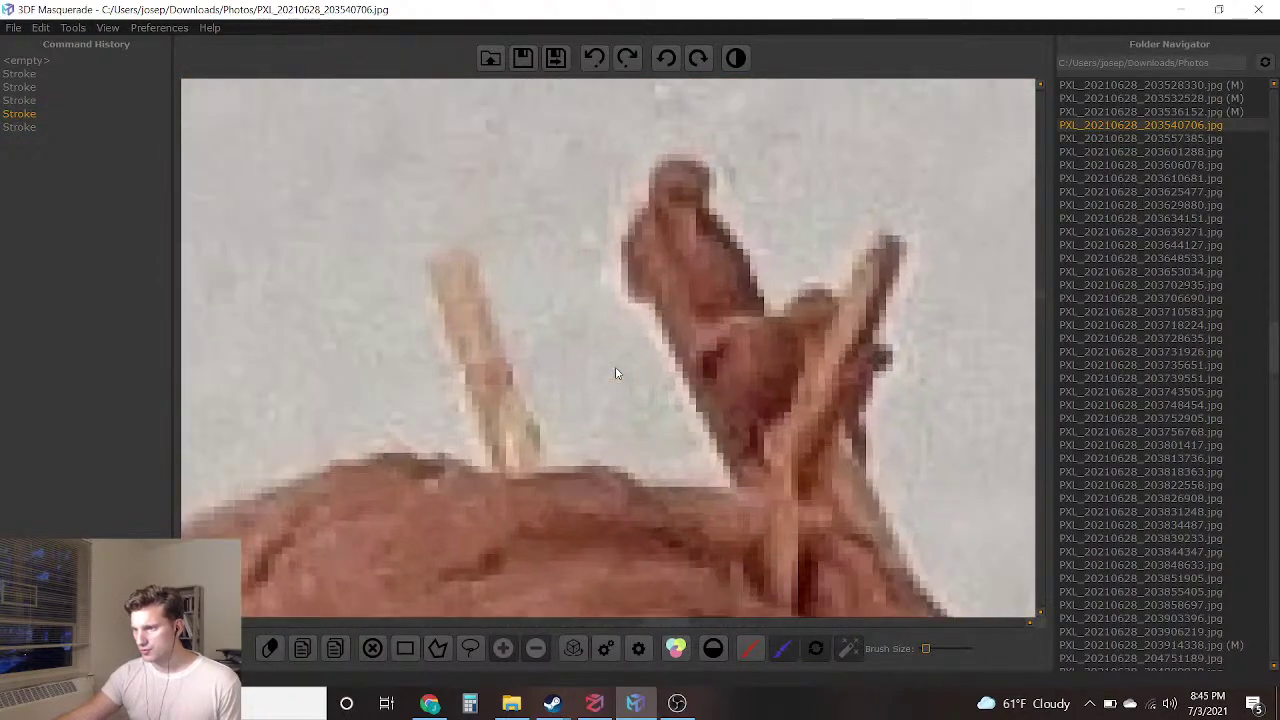
{"action": "mouse_move", "coordinate": [628, 405]}
{"action": "left_mouse_down"}
{"action": "mouse_move", "coordinate": [535, 255]}
{"action": "mouse_move", "coordinate": [500, 100]}
{"action": "left_mouse_up"}
{"action": "scroll", "coordinate": [429, 434], "scroll_direction": "down", "scroll_amount": 3}
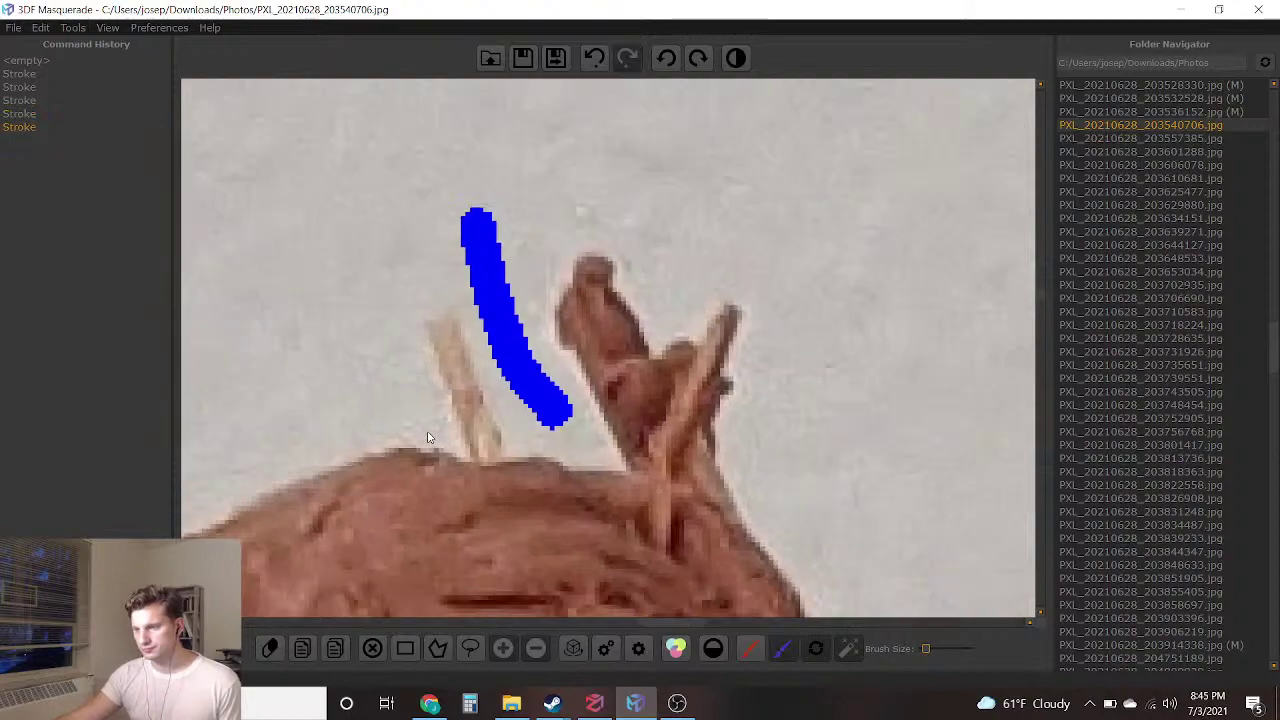
{"action": "scroll", "coordinate": [402, 495], "scroll_direction": "down", "scroll_amount": 6}
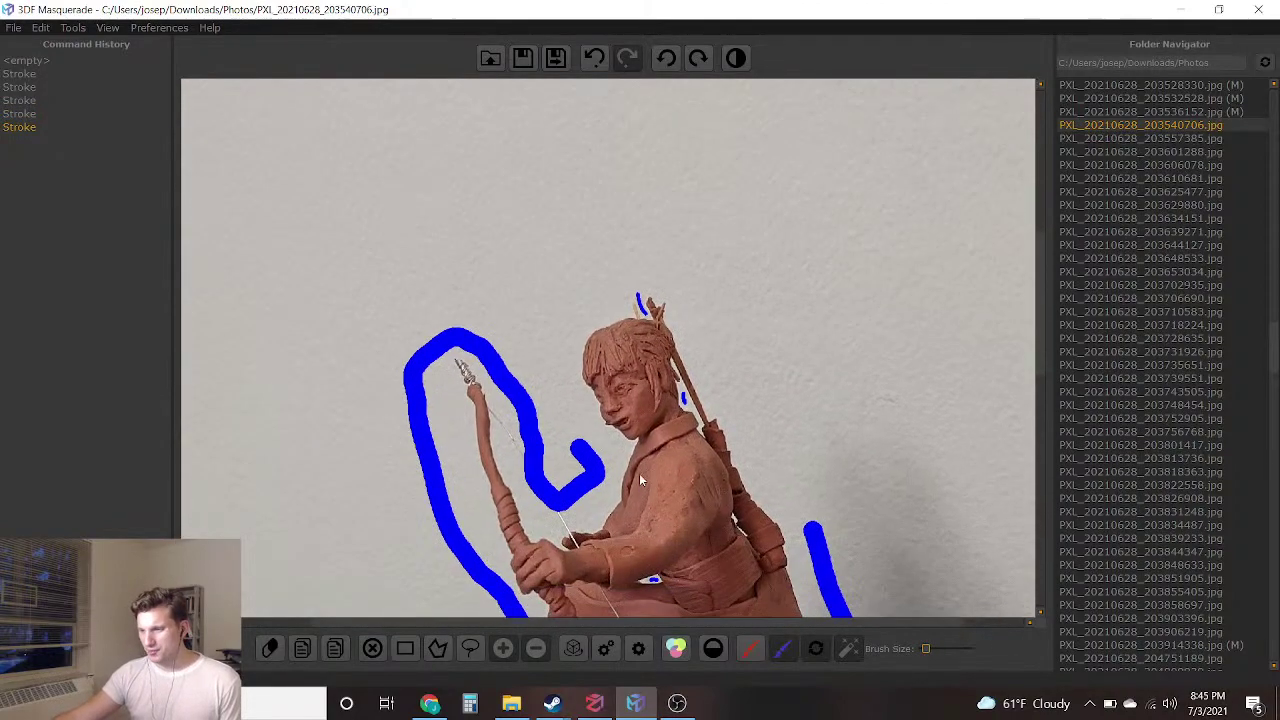
Enlarge the brush and mark the figure as foreground with a thick red stroke running from the head to the skirt
{"action": "scroll", "coordinate": [645, 440], "scroll_direction": "up", "scroll_amount": 2}
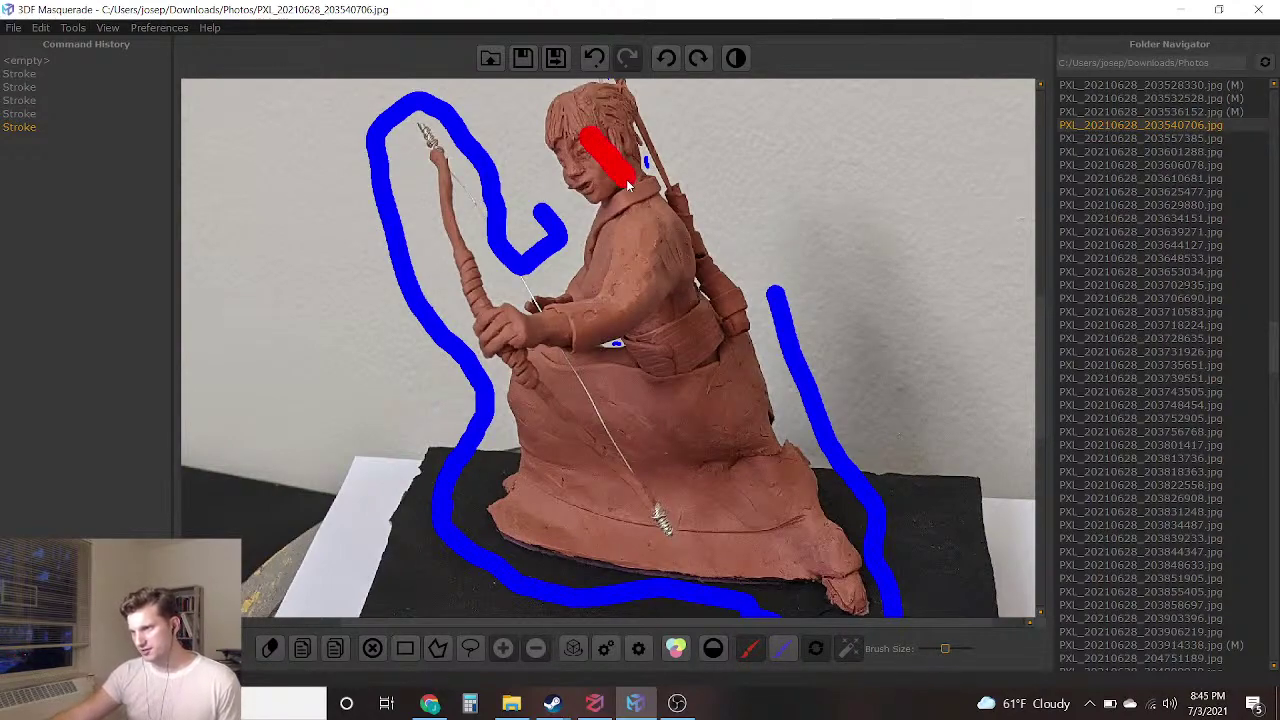
{"action": "left_click_drag", "start_coordinate": [625, 177], "coordinate": [651, 238]}
{"action": "left_click_drag", "start_coordinate": [737, 492], "coordinate": [739, 497]}
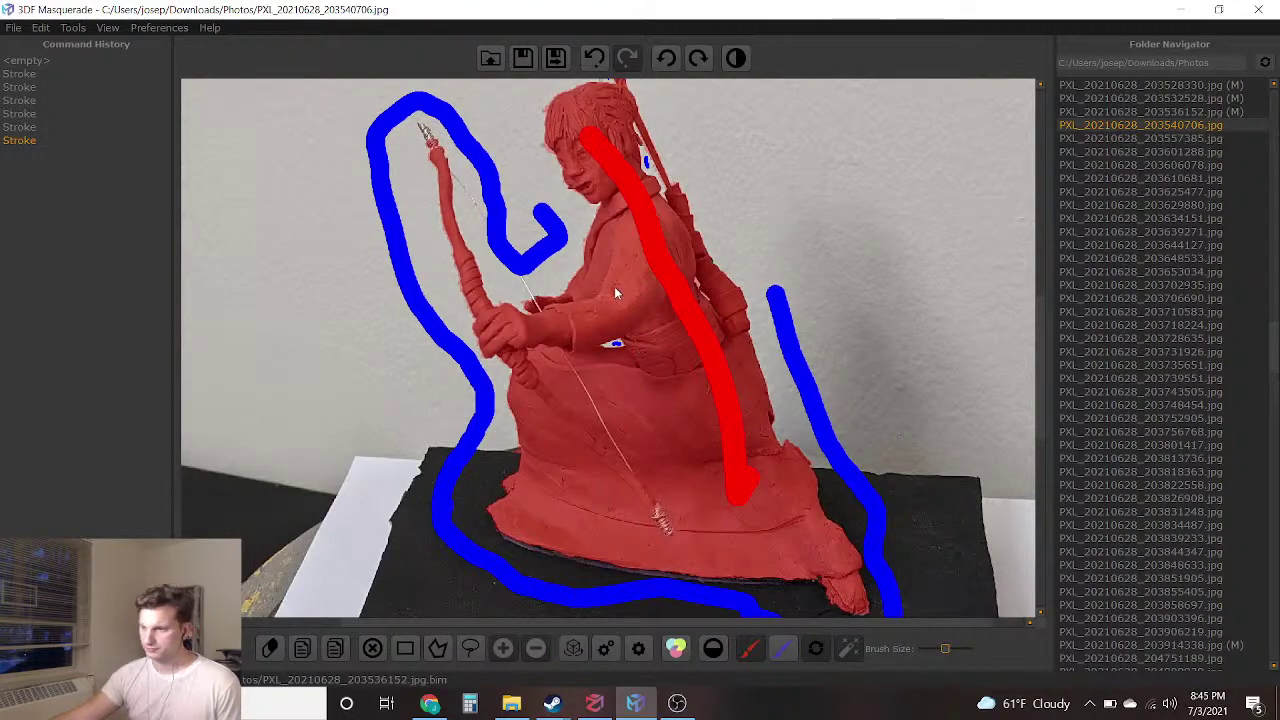
Check the mask over the whole figure, and save it while advancing to PXL_20210628_203557385.jpg
{"action": "mouse_move", "coordinate": [755, 314]}
{"action": "middle_mouse_down"}
{"action": "mouse_move", "coordinate": [640, 290]}
{"action": "mouse_move", "coordinate": [650, 301]}
{"action": "middle_mouse_up"}
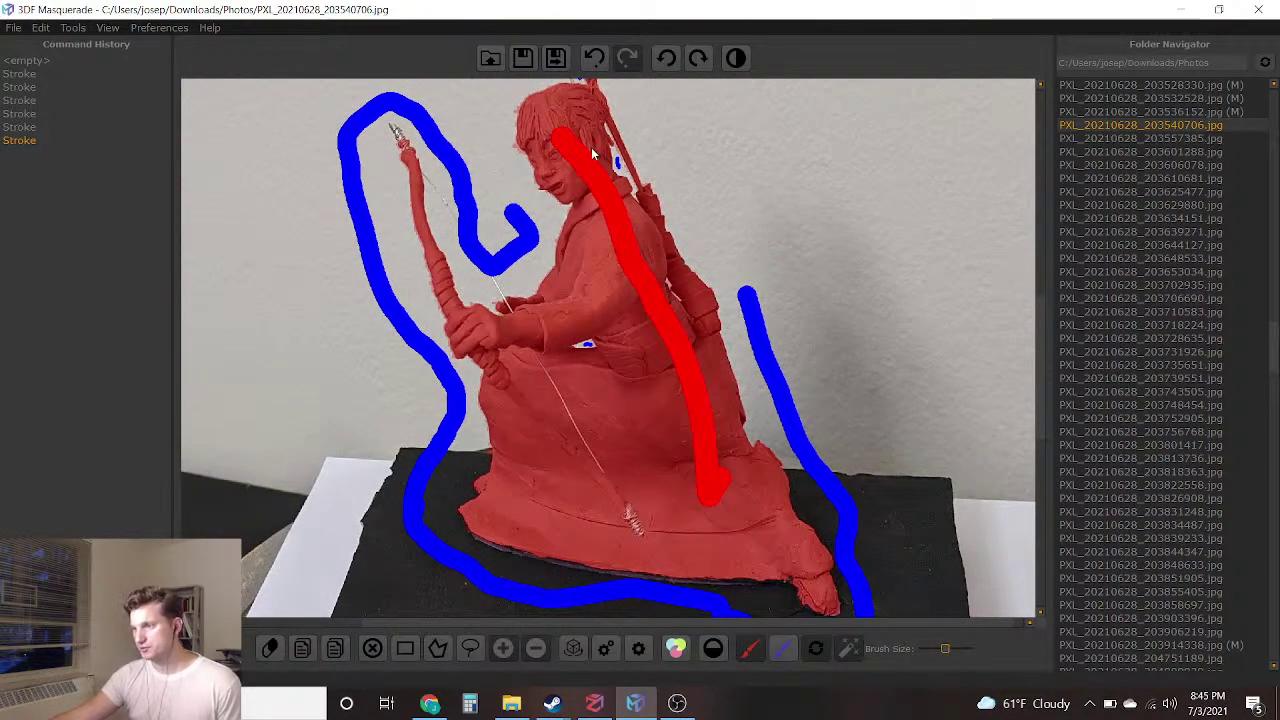
{"action": "middle_click_drag", "start_coordinate": [603, 247], "coordinate": [591, 230]}
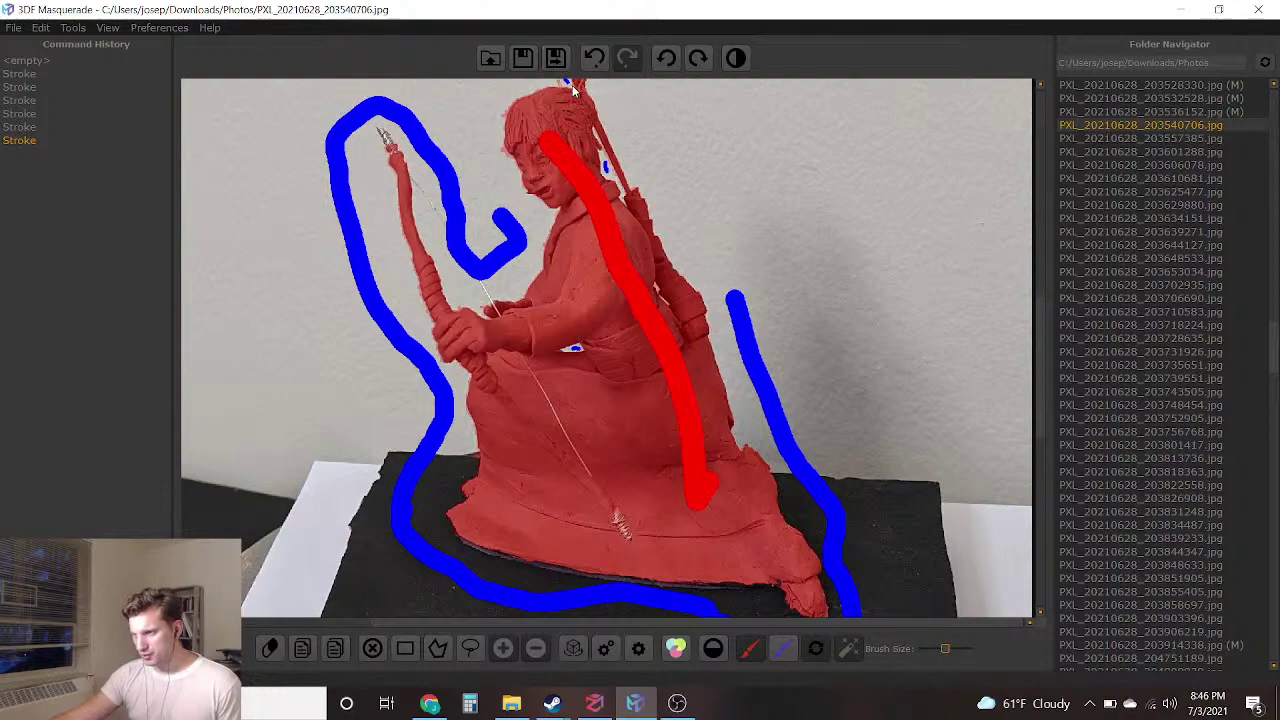
{"action": "left_click", "coordinate": [556, 58]}
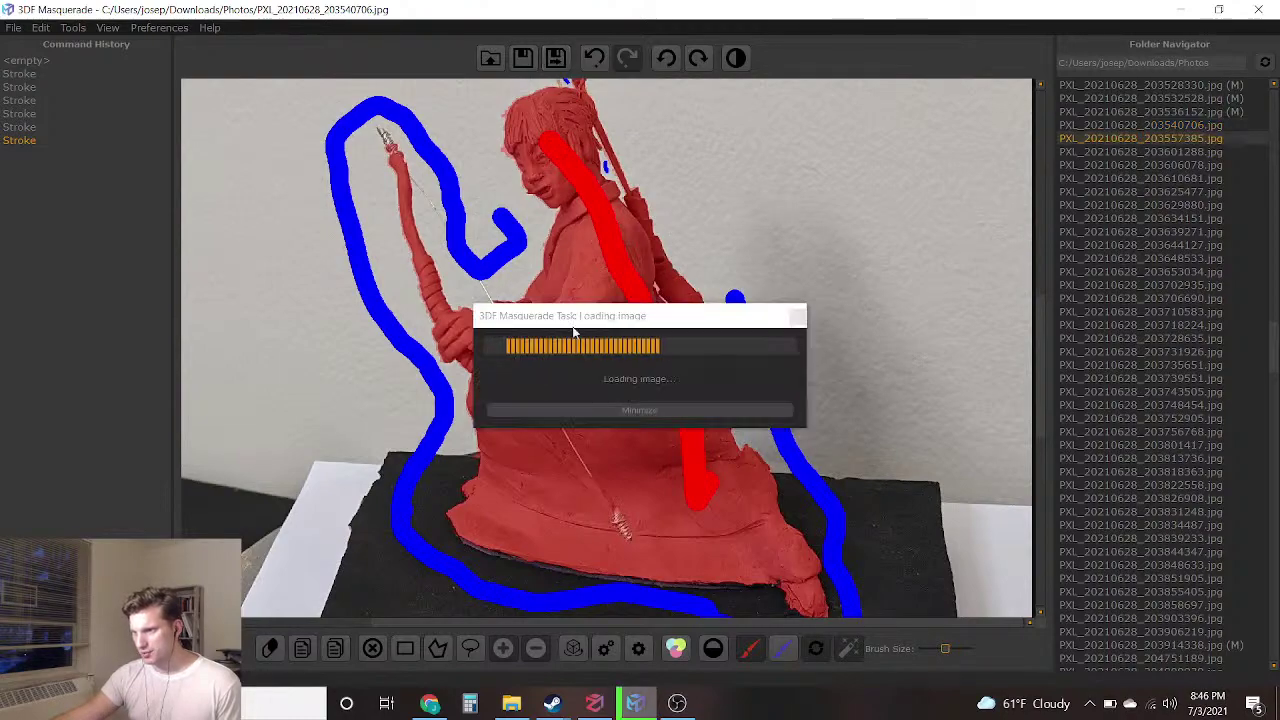
Switch to Chrome to check the live stream's dashboard and chat, and return to 3DF Masquerade
{"action": "left_click", "coordinate": [428, 704]}
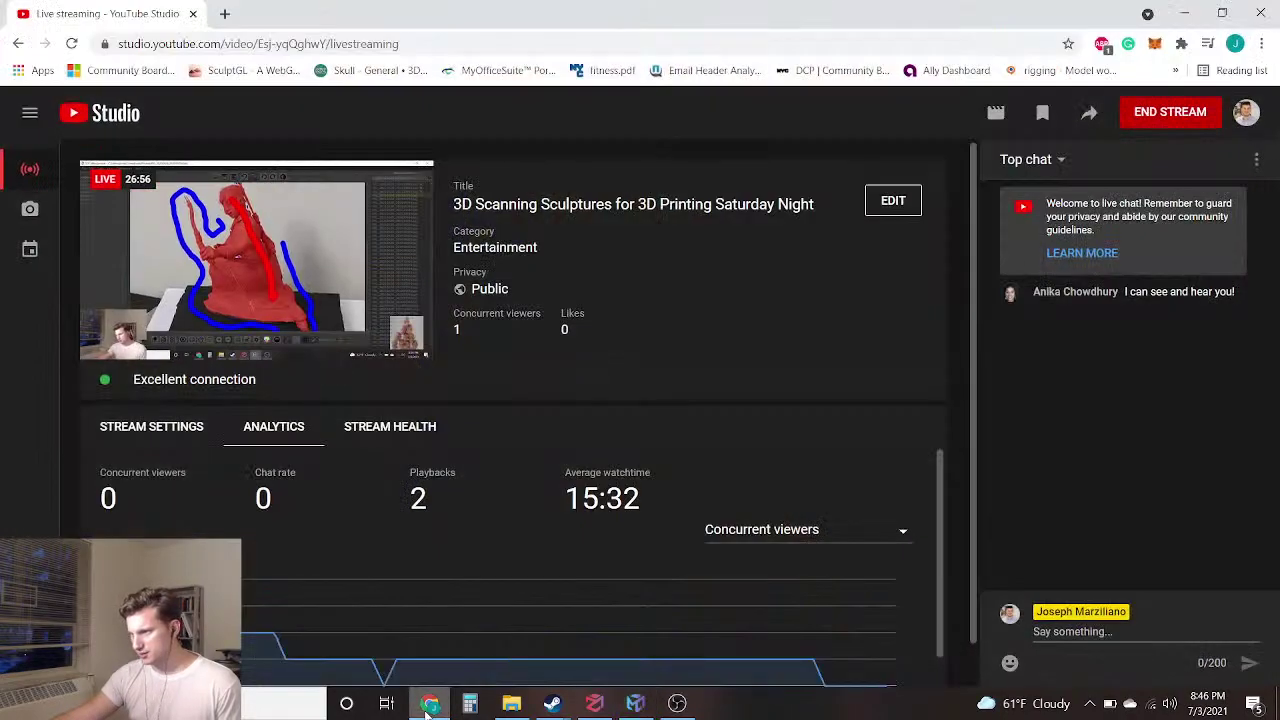
{"action": "left_click", "coordinate": [636, 704]}
Mark the background with thick blue strokes around the bow, over the head, and down both sides of the skirt
{"action": "scroll", "coordinate": [661, 337], "scroll_direction": "up", "scroll_amount": 5}
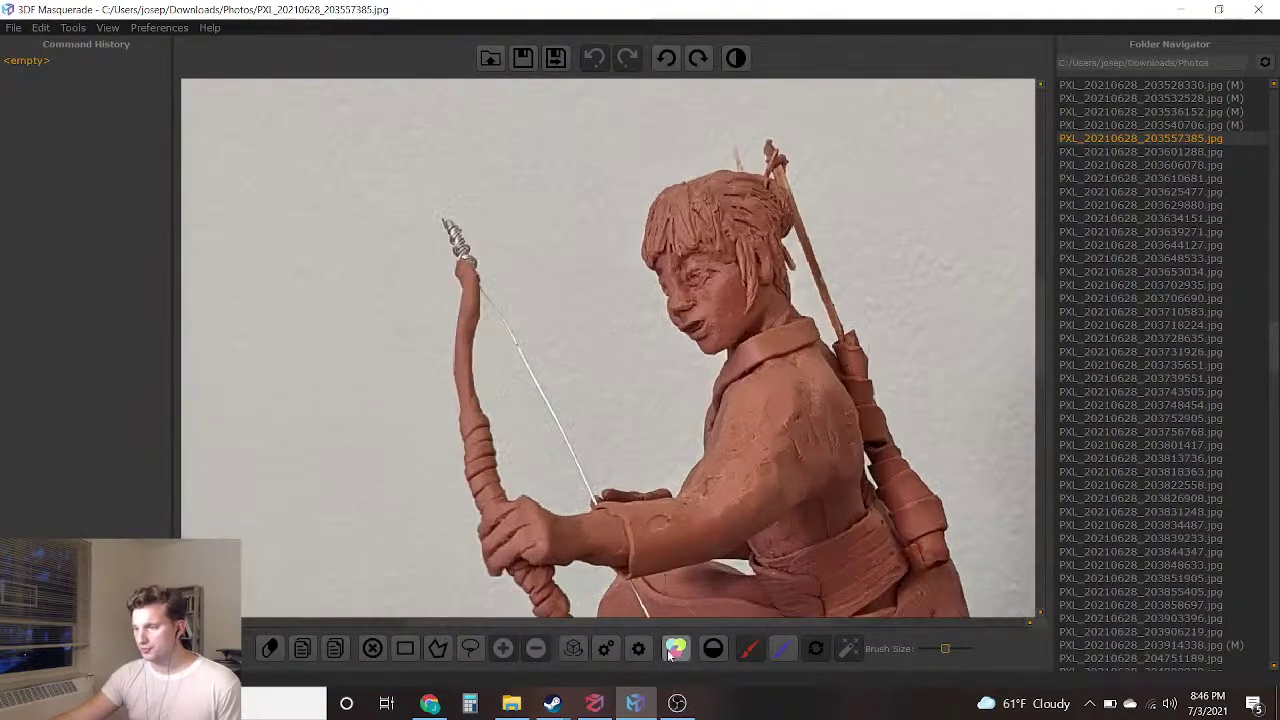
{"action": "mouse_move", "coordinate": [526, 255]}
{"action": "left_mouse_down"}
{"action": "mouse_move", "coordinate": [528, 395]}
{"action": "mouse_move", "coordinate": [563, 449]}
{"action": "mouse_move", "coordinate": [655, 427]}
{"action": "mouse_move", "coordinate": [664, 396]}
{"action": "mouse_move", "coordinate": [610, 238]}
{"action": "mouse_move", "coordinate": [610, 176]}
{"action": "mouse_move", "coordinate": [777, 100]}
{"action": "mouse_move", "coordinate": [868, 205]}
{"action": "mouse_move", "coordinate": [471, 188]}
{"action": "mouse_move", "coordinate": [385, 244]}
{"action": "mouse_move", "coordinate": [430, 535]}
{"action": "left_mouse_up"}
{"action": "right_click_drag", "start_coordinate": [430, 535], "coordinate": [477, 195]}
{"action": "mouse_move", "coordinate": [500, 210]}
{"action": "left_mouse_down"}
{"action": "mouse_move", "coordinate": [528, 300]}
{"action": "mouse_move", "coordinate": [591, 366]}
{"action": "mouse_move", "coordinate": [551, 512]}
{"action": "left_mouse_up"}
{"action": "mouse_move", "coordinate": [803, 595]}
{"action": "right_mouse_down"}
{"action": "mouse_move", "coordinate": [718, 305]}
{"action": "mouse_move", "coordinate": [480, 366]}
{"action": "right_mouse_up"}
{"action": "mouse_move", "coordinate": [550, 388]}
{"action": "left_mouse_down"}
{"action": "mouse_move", "coordinate": [641, 398]}
{"action": "mouse_move", "coordinate": [697, 465]}
{"action": "left_mouse_up"}
{"action": "left_click_drag", "start_coordinate": [768, 277], "coordinate": [699, 118]}
{"action": "right_click_drag", "start_coordinate": [700, 166], "coordinate": [755, 373]}
{"action": "left_click_drag", "start_coordinate": [768, 319], "coordinate": [710, 128]}
{"action": "mouse_move", "coordinate": [711, 133]}
{"action": "right_mouse_down"}
{"action": "mouse_move", "coordinate": [734, 329]}
{"action": "mouse_move", "coordinate": [673, 293]}
{"action": "right_mouse_up"}
Reduce the brush size and mark the gaps between the bow hand and skirt and between the forearm and belt as background
{"action": "scroll", "coordinate": [308, 270], "scroll_direction": "down", "scroll_amount": 3}
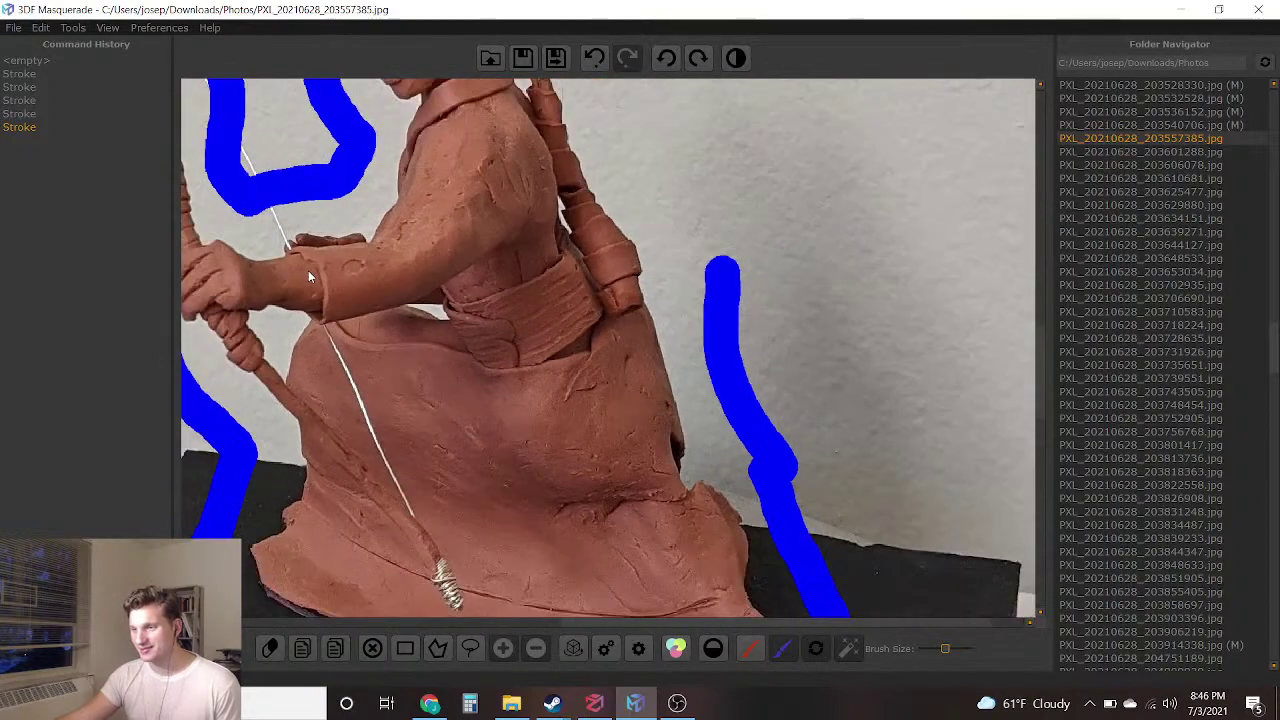
{"action": "scroll", "coordinate": [466, 378], "scroll_direction": "up", "scroll_amount": 5}
{"action": "right_click_drag", "start_coordinate": [394, 400], "coordinate": [504, 397]}
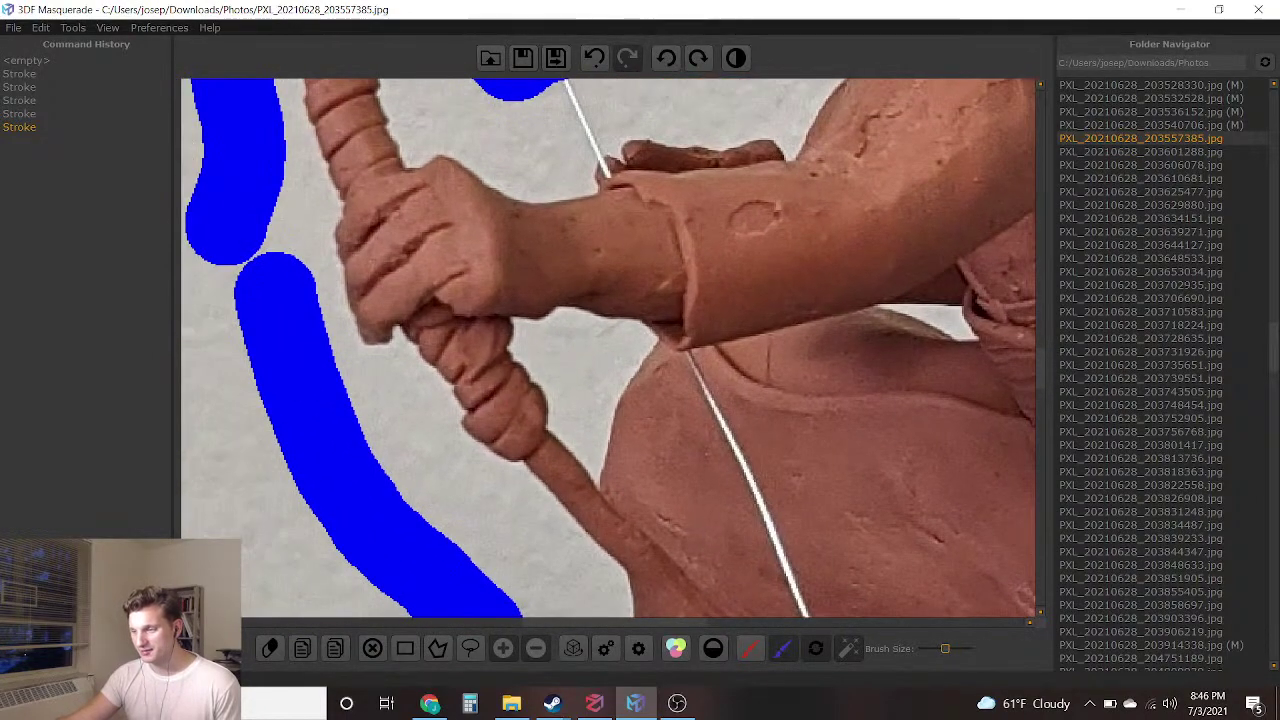
{"action": "left_click_drag", "start_coordinate": [930, 652], "coordinate": [925, 649]}
{"action": "scroll", "coordinate": [544, 373], "scroll_direction": "up", "scroll_amount": 2}
{"action": "mouse_move", "coordinate": [616, 318]}
{"action": "left_mouse_down"}
{"action": "mouse_move", "coordinate": [623, 358]}
{"action": "mouse_move", "coordinate": [540, 290]}
{"action": "mouse_move", "coordinate": [617, 371]}
{"action": "mouse_move", "coordinate": [563, 295]}
{"action": "mouse_move", "coordinate": [604, 308]}
{"action": "left_mouse_up"}
{"action": "mouse_move", "coordinate": [599, 321]}
{"action": "right_mouse_down"}
{"action": "mouse_move", "coordinate": [294, 388]}
{"action": "mouse_move", "coordinate": [310, 384]}
{"action": "right_mouse_up"}
{"action": "left_click", "coordinate": [888, 318]}
Add a short blue background stroke in the gap between the neck and the rod behind the head
{"action": "scroll", "coordinate": [840, 305], "scroll_direction": "down", "scroll_amount": 5}
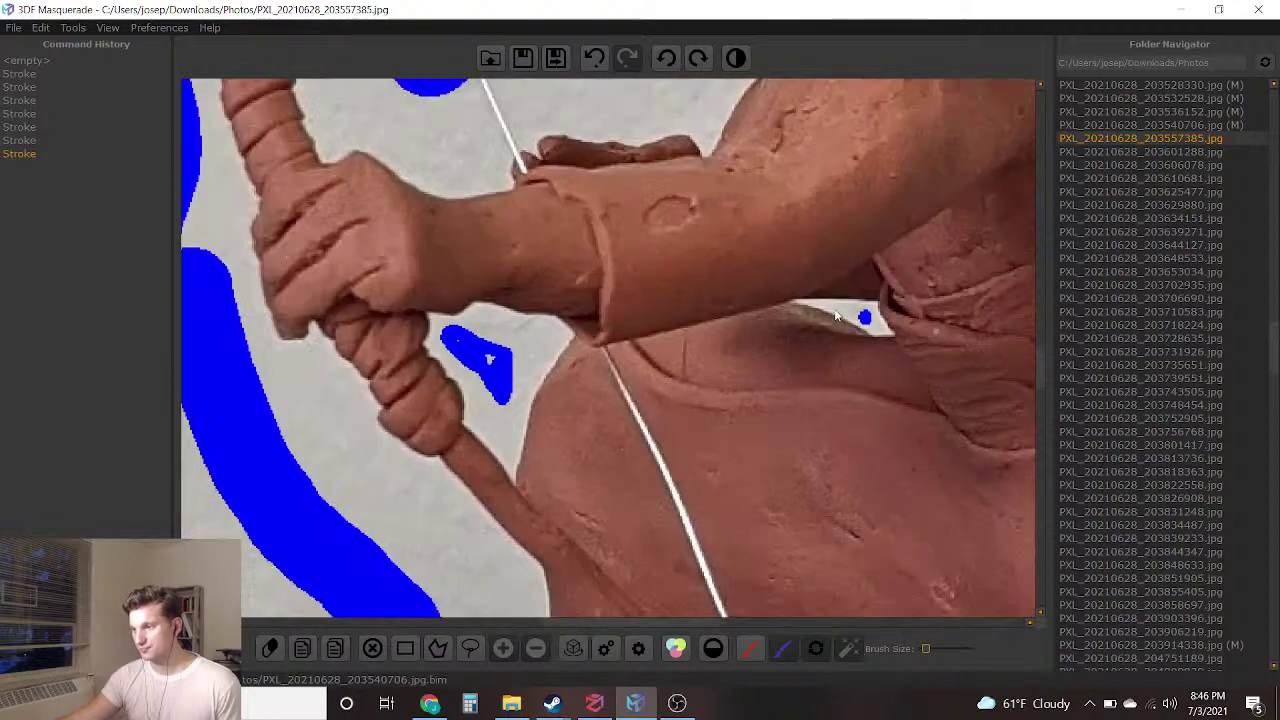
{"action": "scroll", "coordinate": [665, 160], "scroll_direction": "up", "scroll_amount": 5}
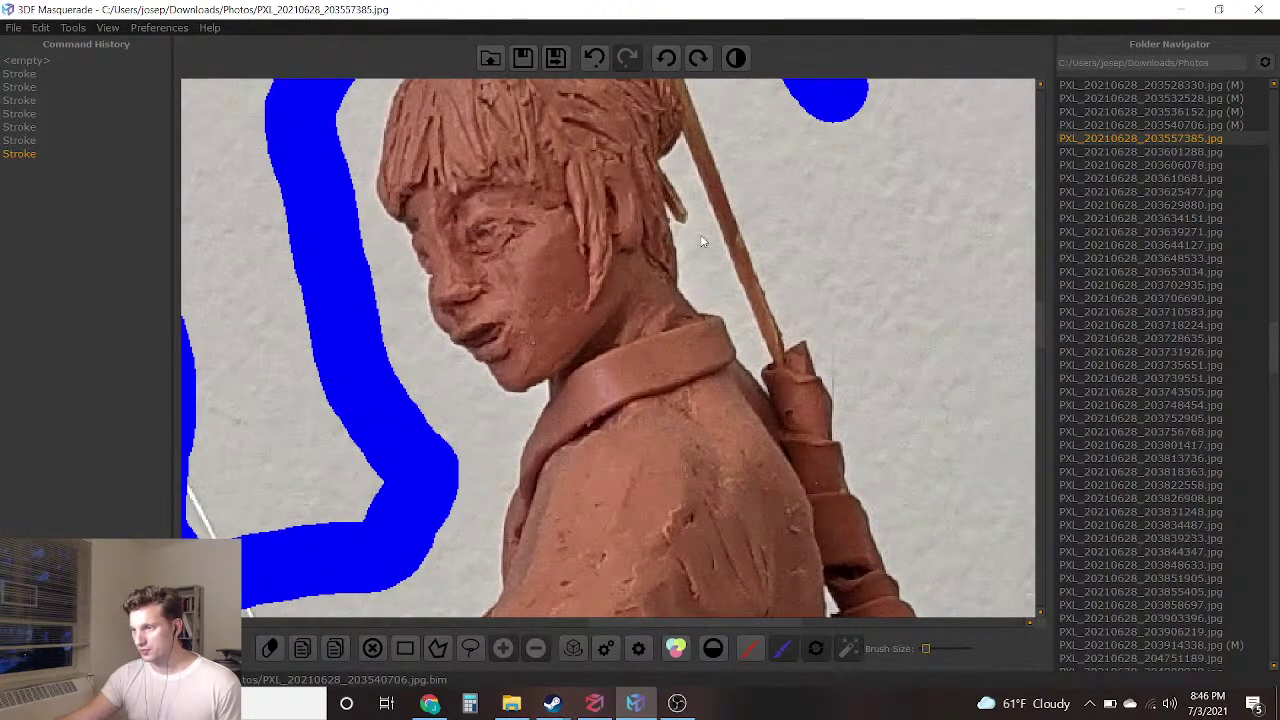
{"action": "left_click_drag", "start_coordinate": [702, 241], "coordinate": [720, 292]}
Mark the figure as foreground with a thin red stroke running from the head through the torso to the skirt
{"action": "scroll", "coordinate": [720, 292], "scroll_direction": "down", "scroll_amount": 5}
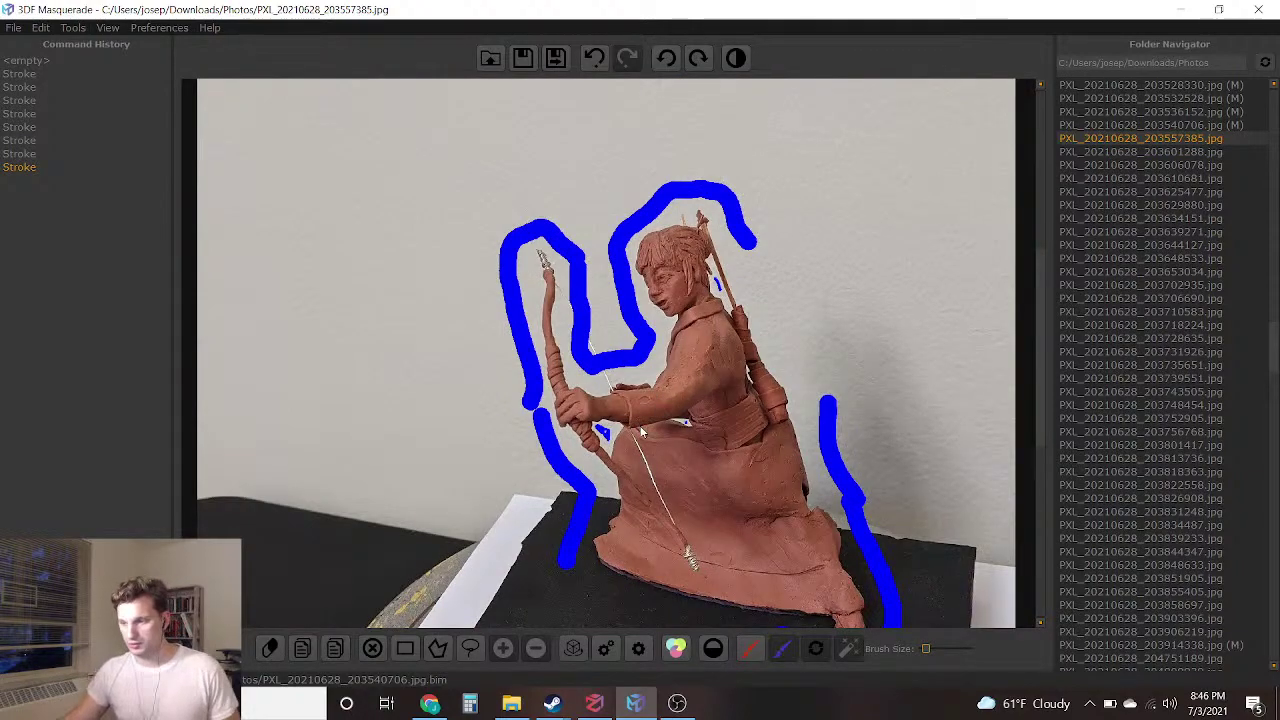
{"action": "left_click", "coordinate": [750, 649]}
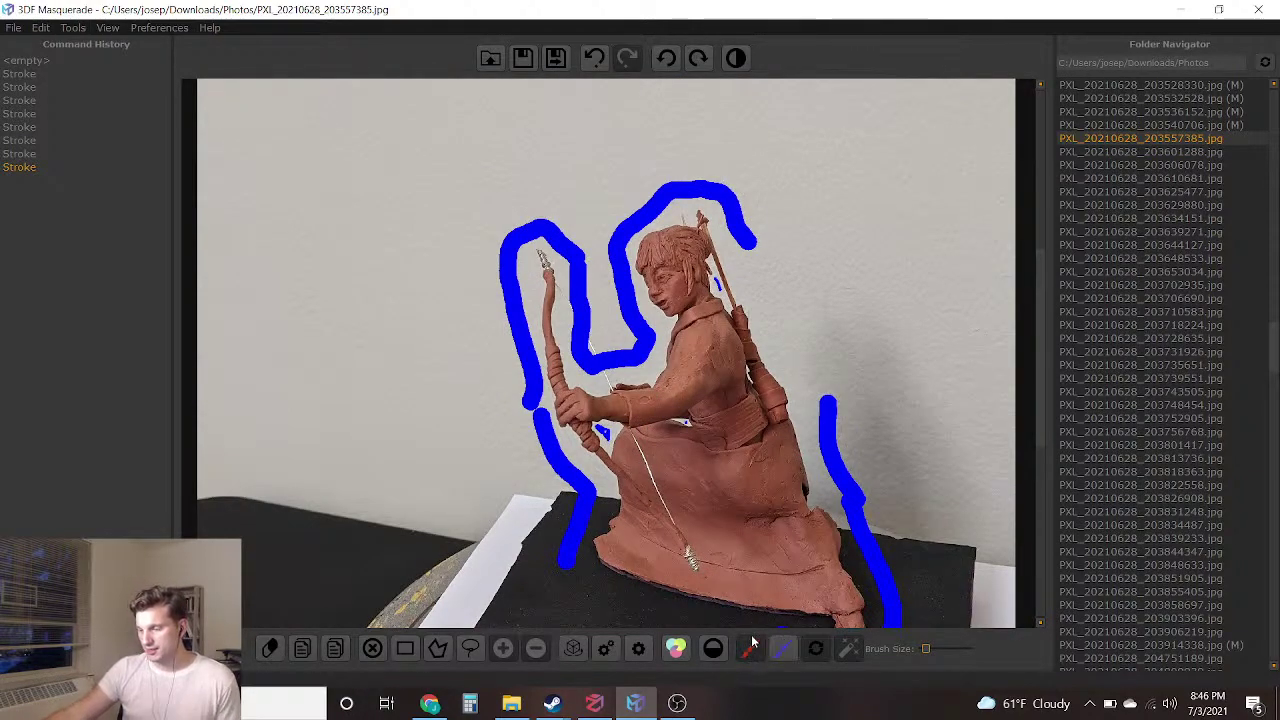
{"action": "left_click_drag", "start_coordinate": [708, 358], "coordinate": [698, 490]}
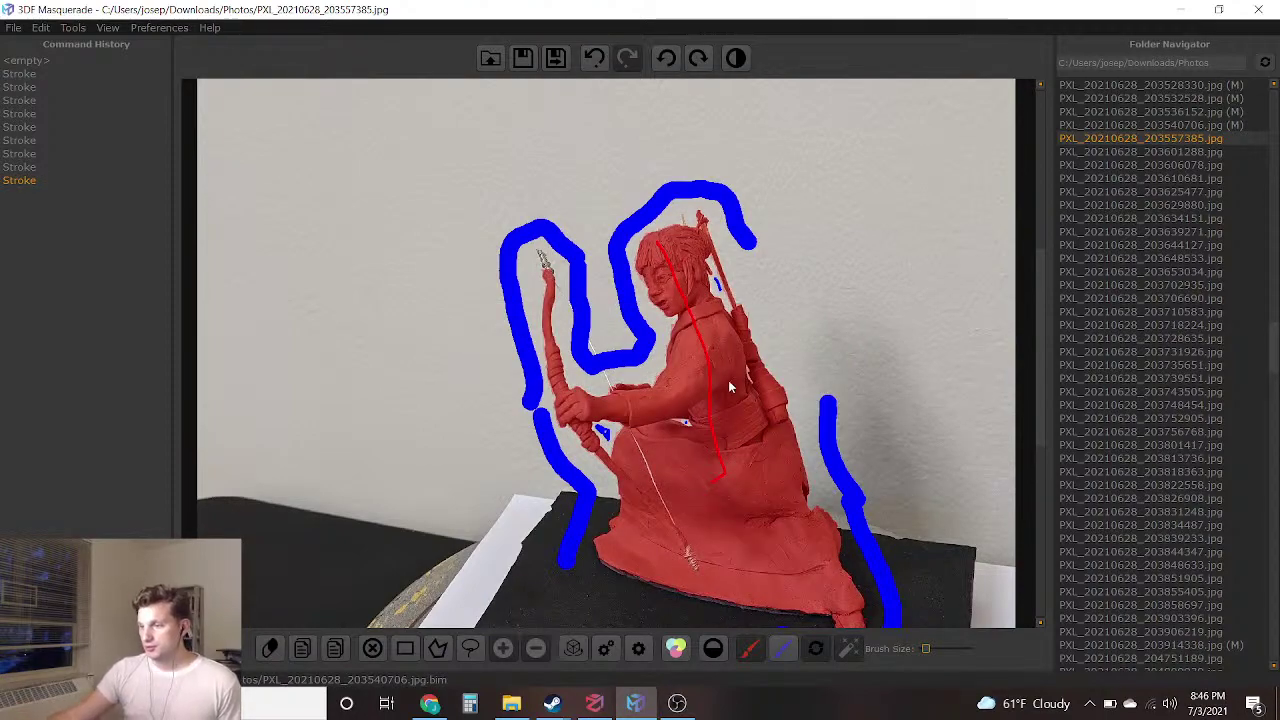
Check the mask along the quiver and skirt, save it, and advance to photo PXL_20210628_203601288.jpg
{"action": "scroll", "coordinate": [728, 380], "scroll_direction": "up", "scroll_amount": 5}
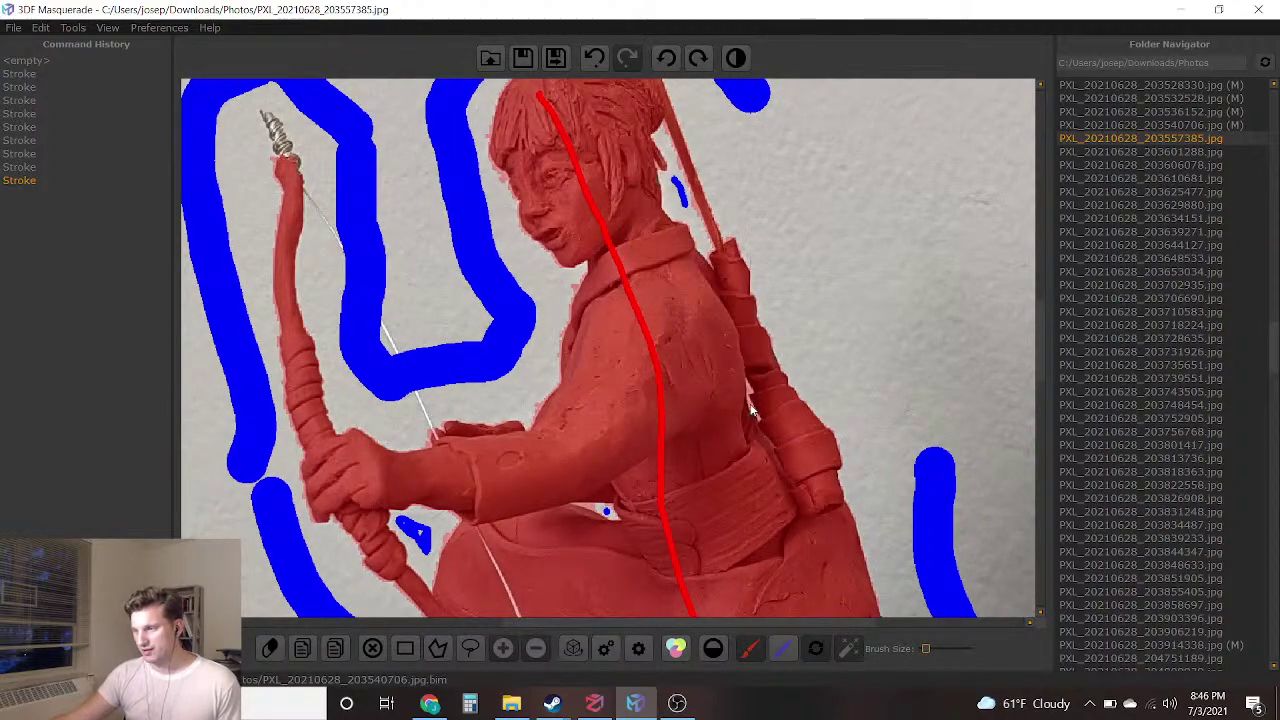
{"action": "scroll", "coordinate": [752, 408], "scroll_direction": "down", "scroll_amount": 3}
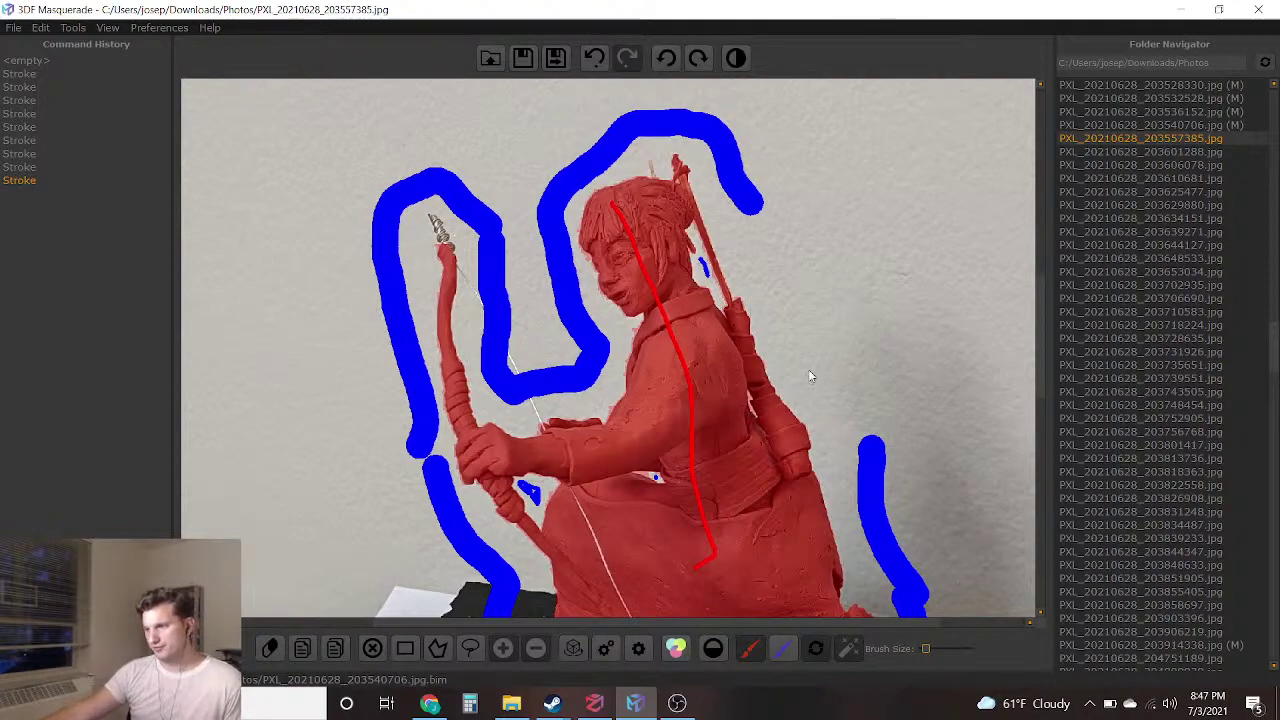
{"action": "left_click_drag", "start_coordinate": [785, 397], "coordinate": [674, 296]}
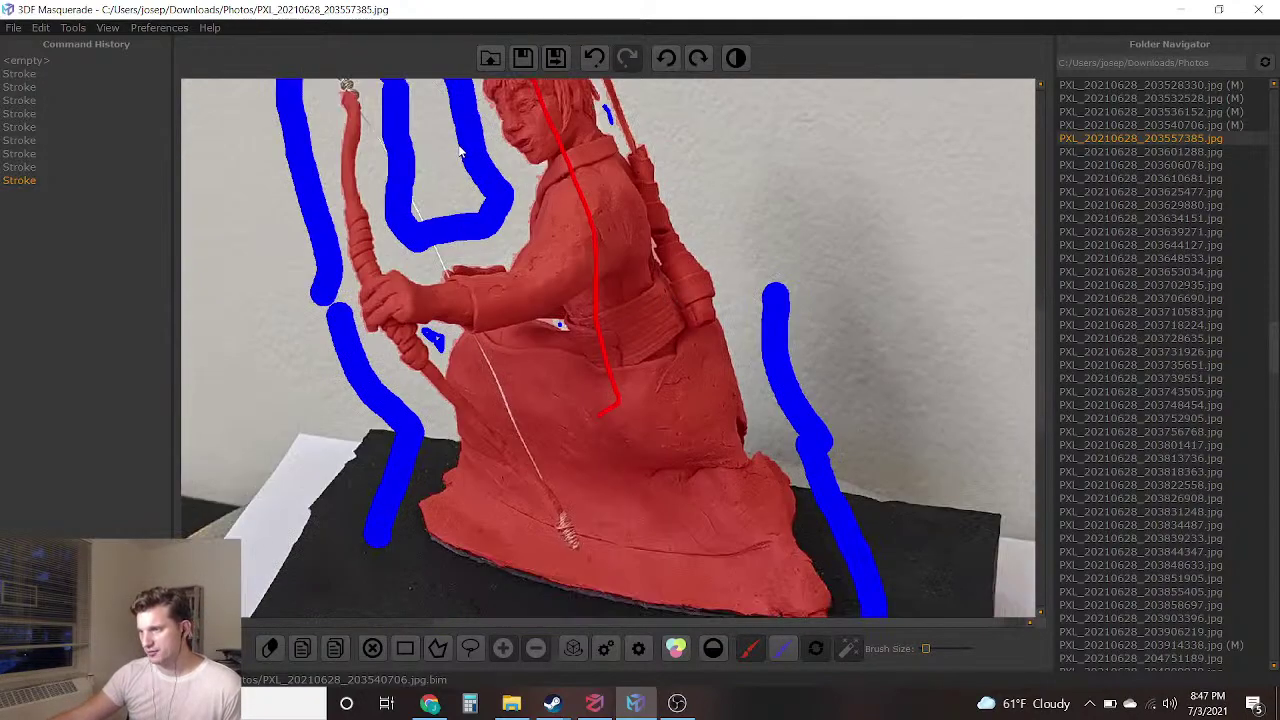
{"action": "left_click", "coordinate": [555, 58]}
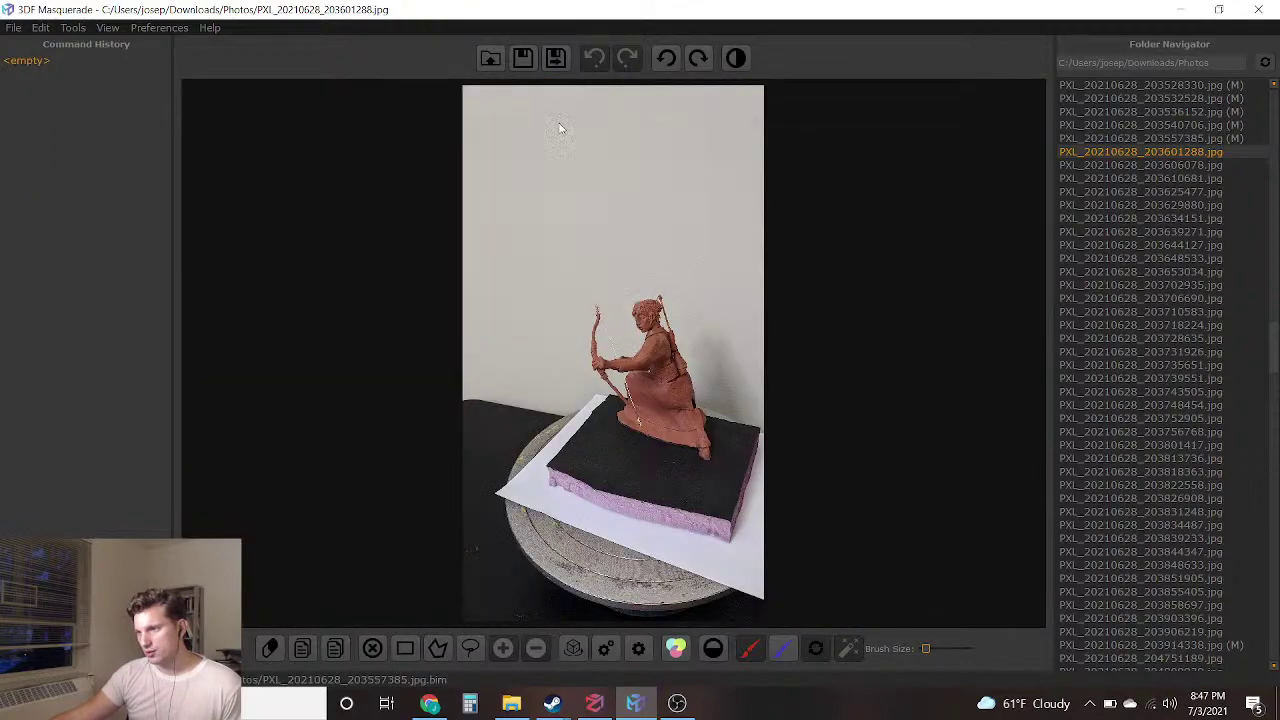
Enlarge the background brush and mark the gap enclosed by the lower bow, forearm and skirt as background
{"action": "scroll", "coordinate": [656, 339], "scroll_direction": "up", "scroll_amount": 5}
{"action": "left_click_drag", "start_coordinate": [688, 380], "coordinate": [704, 459]}
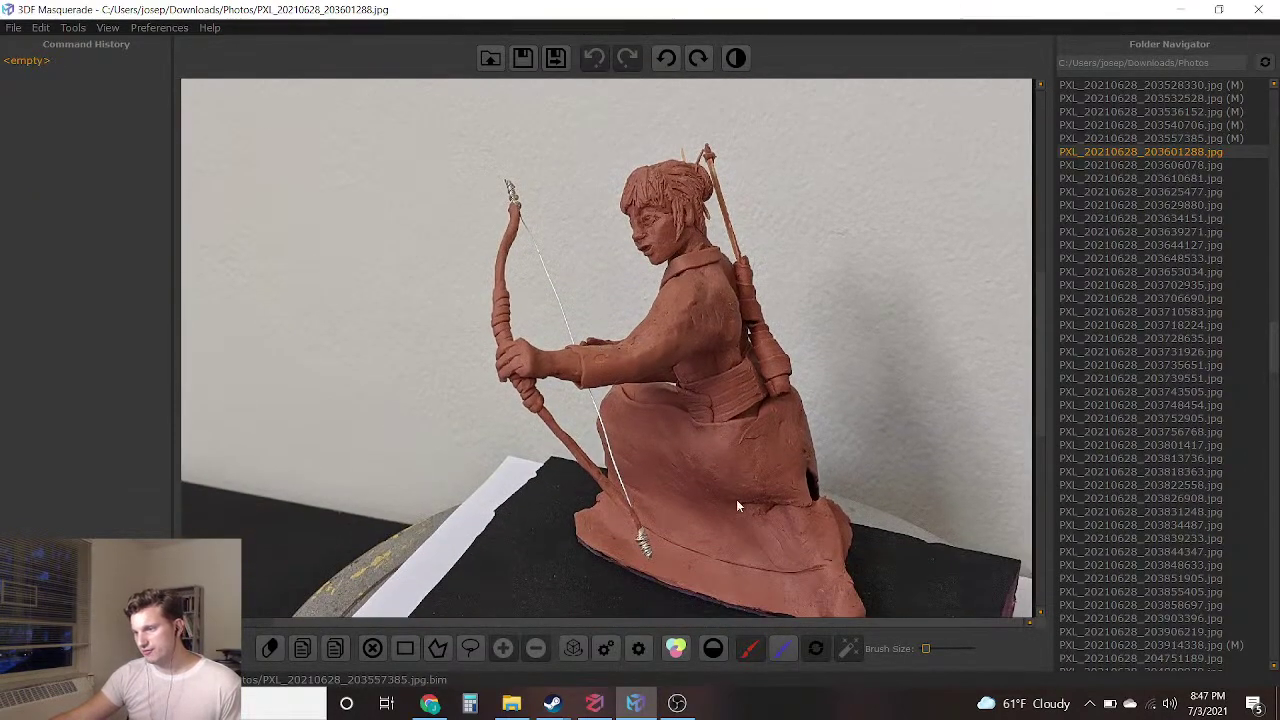
{"action": "left_click", "coordinate": [782, 648]}
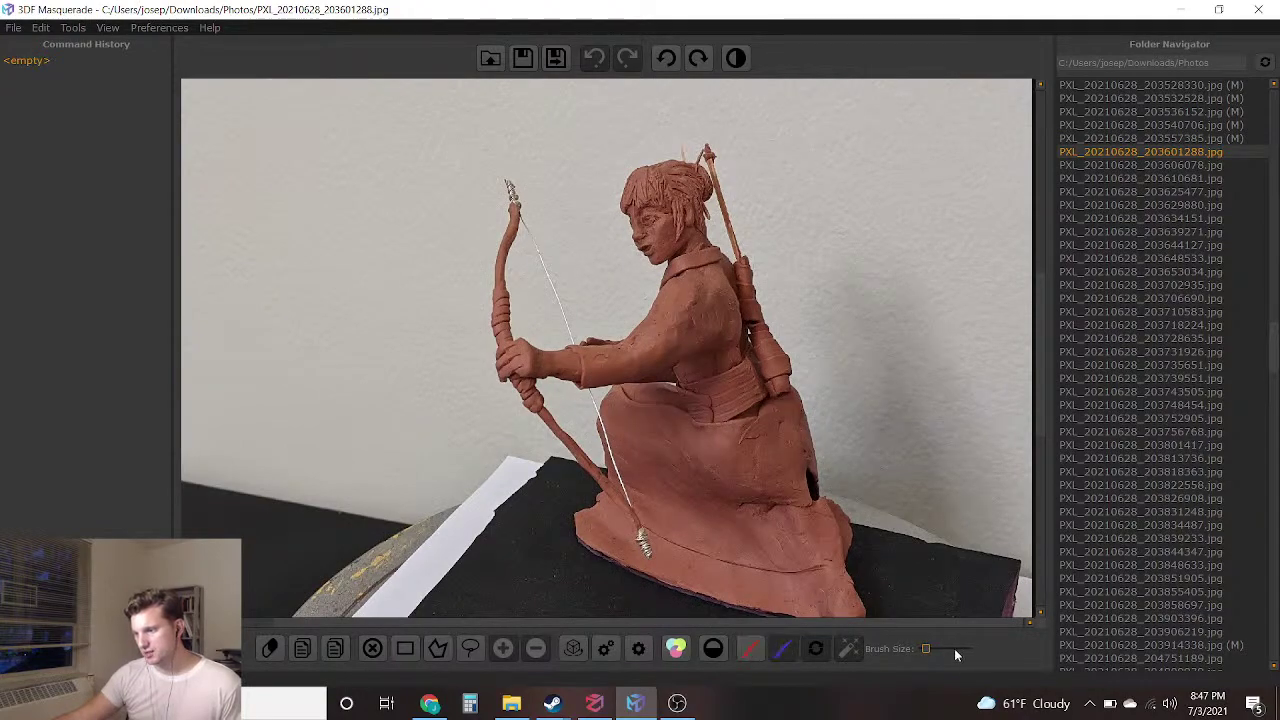
{"action": "scroll", "coordinate": [612, 600], "scroll_direction": "up", "scroll_amount": 3}
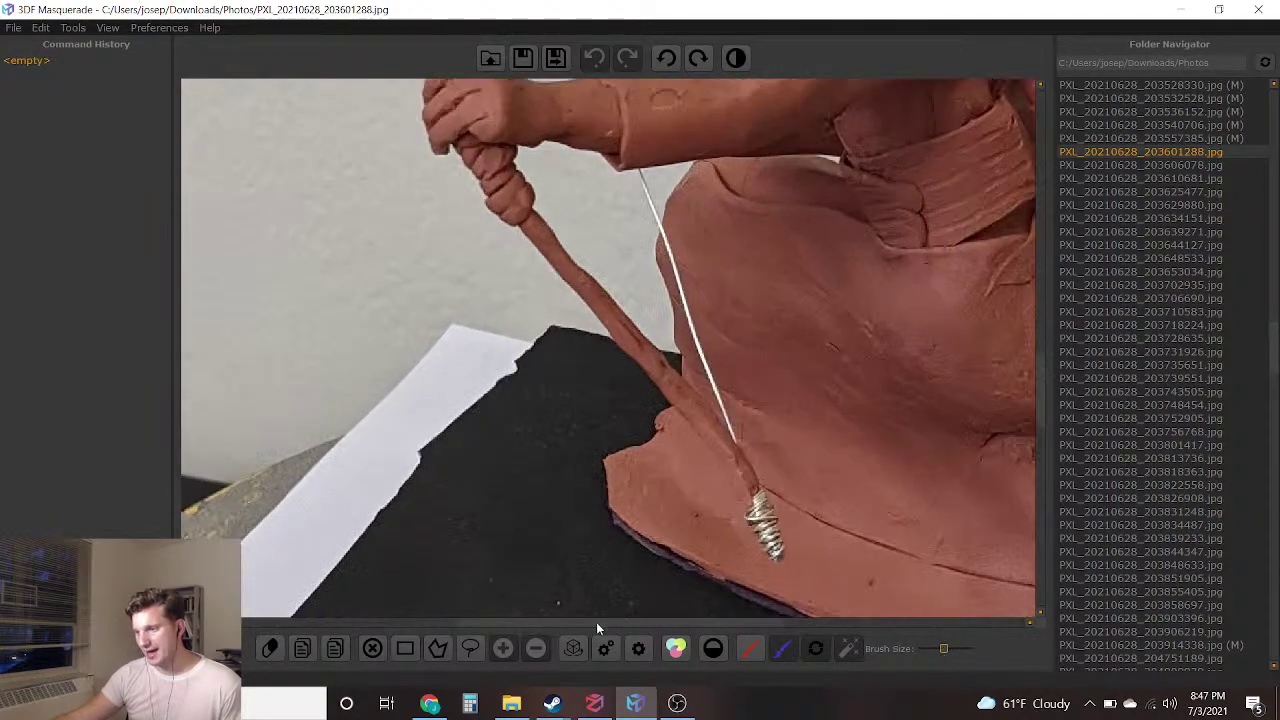
{"action": "left_click_drag", "start_coordinate": [570, 183], "coordinate": [621, 251]}
{"action": "left_click", "coordinate": [598, 55]}
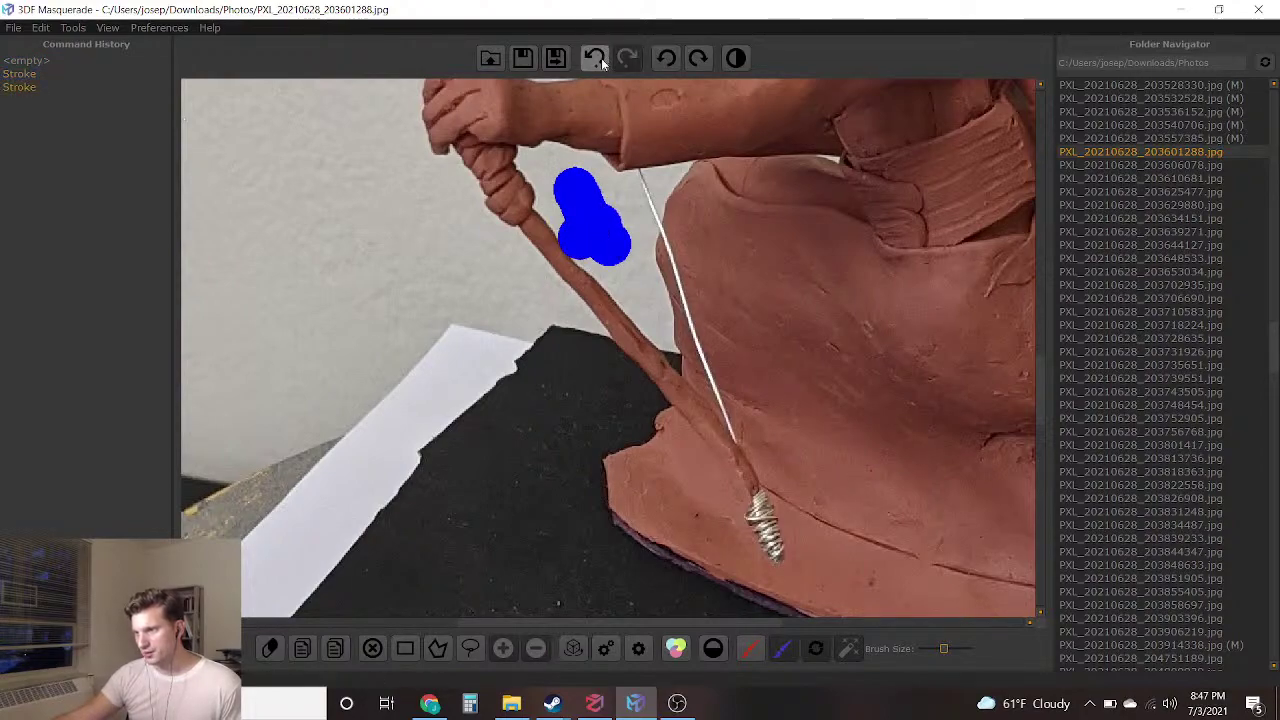
{"action": "left_click", "coordinate": [598, 56]}
{"action": "left_click_drag", "start_coordinate": [597, 223], "coordinate": [637, 209]}
{"action": "left_click", "coordinate": [594, 57]}
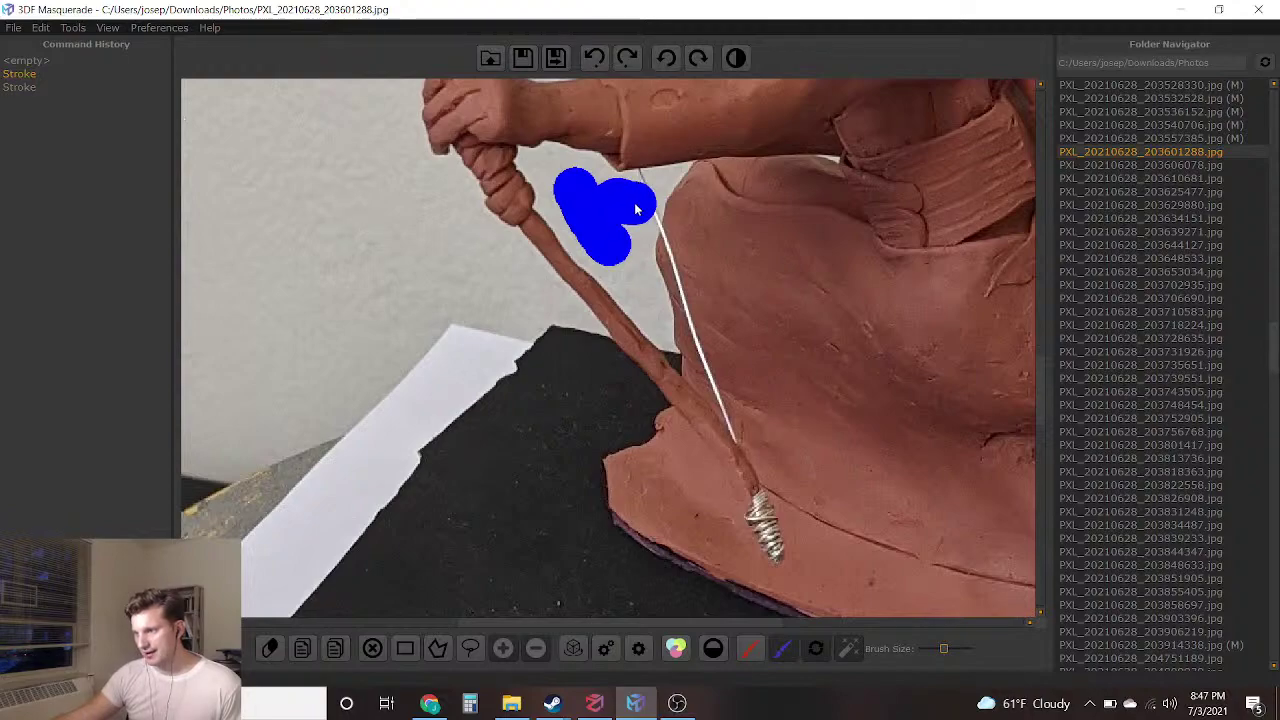
Mark the background with an arch around the upper bow tip and a stroke alongside the lower bow onto the black base
{"action": "scroll", "coordinate": [637, 209], "scroll_direction": "down", "scroll_amount": 3}
{"action": "middle_click_drag", "start_coordinate": [636, 251], "coordinate": [641, 270]}
{"action": "mouse_move", "coordinate": [600, 266]}
{"action": "left_mouse_down"}
{"action": "mouse_move", "coordinate": [628, 118]}
{"action": "mouse_move", "coordinate": [549, 95]}
{"action": "mouse_move", "coordinate": [516, 262]}
{"action": "left_mouse_up"}
{"action": "left_click_drag", "start_coordinate": [592, 422], "coordinate": [624, 470]}
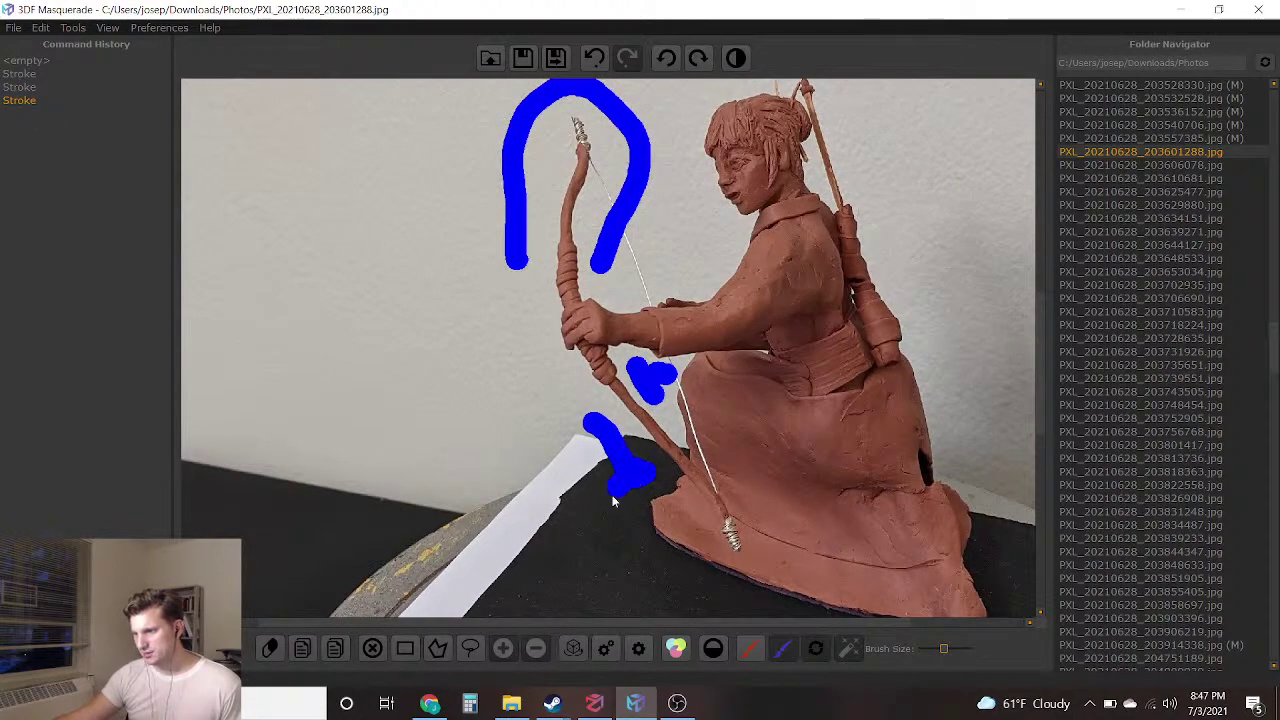
{"action": "left_click_drag", "start_coordinate": [636, 555], "coordinate": [636, 555]}
Mark the background with thick strokes below the skirt's hem and up behind the figure's back to head height
{"action": "scroll", "coordinate": [640, 530], "scroll_direction": "up", "scroll_amount": 1}
{"action": "middle_click_drag", "start_coordinate": [716, 480], "coordinate": [352, 400]}
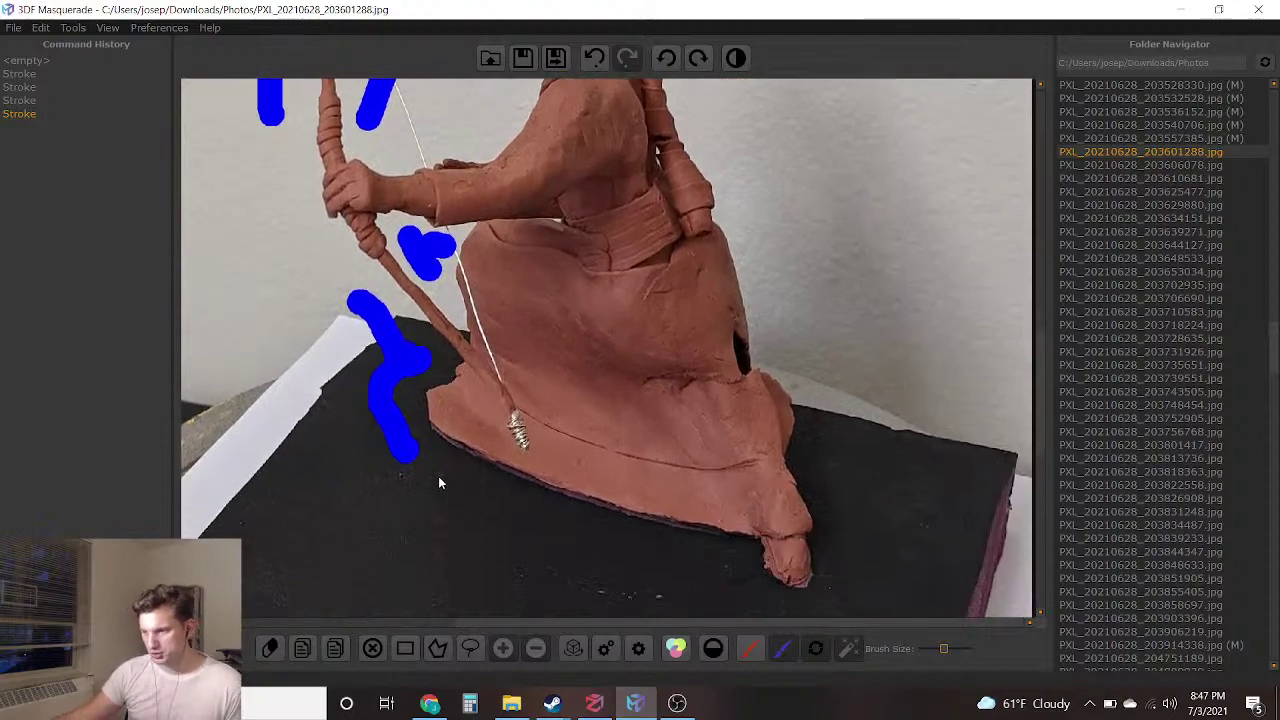
{"action": "left_click_drag", "start_coordinate": [455, 510], "coordinate": [601, 576]}
{"action": "left_click_drag", "start_coordinate": [697, 583], "coordinate": [820, 621]}
{"action": "mouse_move", "coordinate": [853, 445]}
{"action": "left_mouse_down"}
{"action": "mouse_move", "coordinate": [798, 288]}
{"action": "mouse_move", "coordinate": [778, 146]}
{"action": "left_mouse_up"}
{"action": "middle_click_drag", "start_coordinate": [788, 140], "coordinate": [827, 297]}
{"action": "left_click_drag", "start_coordinate": [806, 312], "coordinate": [730, 140]}
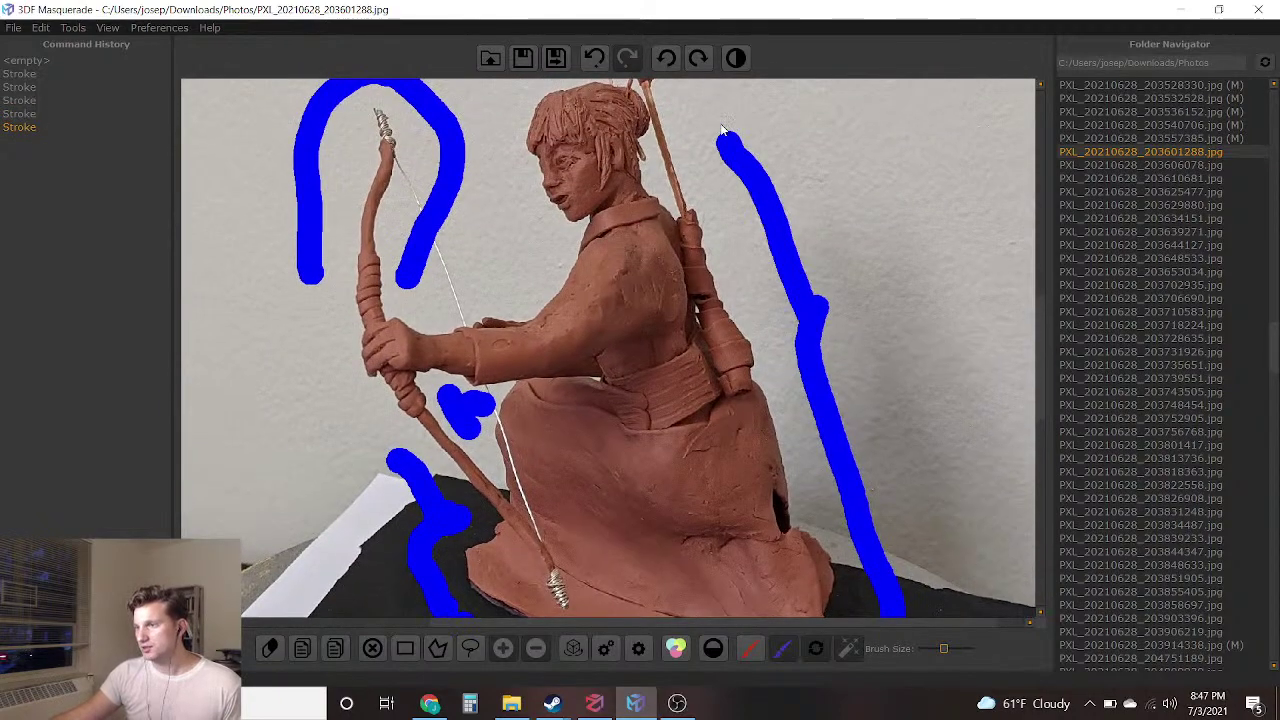
{"action": "middle_click_drag", "start_coordinate": [730, 140], "coordinate": [762, 264]}
{"action": "mouse_move", "coordinate": [512, 382]}
{"action": "left_mouse_down"}
{"action": "mouse_move", "coordinate": [597, 402]}
{"action": "mouse_move", "coordinate": [562, 322]}
{"action": "mouse_move", "coordinate": [556, 250]}
{"action": "left_mouse_up"}
{"action": "left_click", "coordinate": [593, 58]}
{"action": "mouse_move", "coordinate": [625, 190]}
{"action": "left_mouse_down"}
{"action": "mouse_move", "coordinate": [572, 212]}
{"action": "mouse_move", "coordinate": [582, 352]}
{"action": "left_mouse_up"}
{"action": "left_click", "coordinate": [593, 58]}
{"action": "left_click_drag", "start_coordinate": [565, 172], "coordinate": [566, 300]}
{"action": "left_click", "coordinate": [593, 58]}
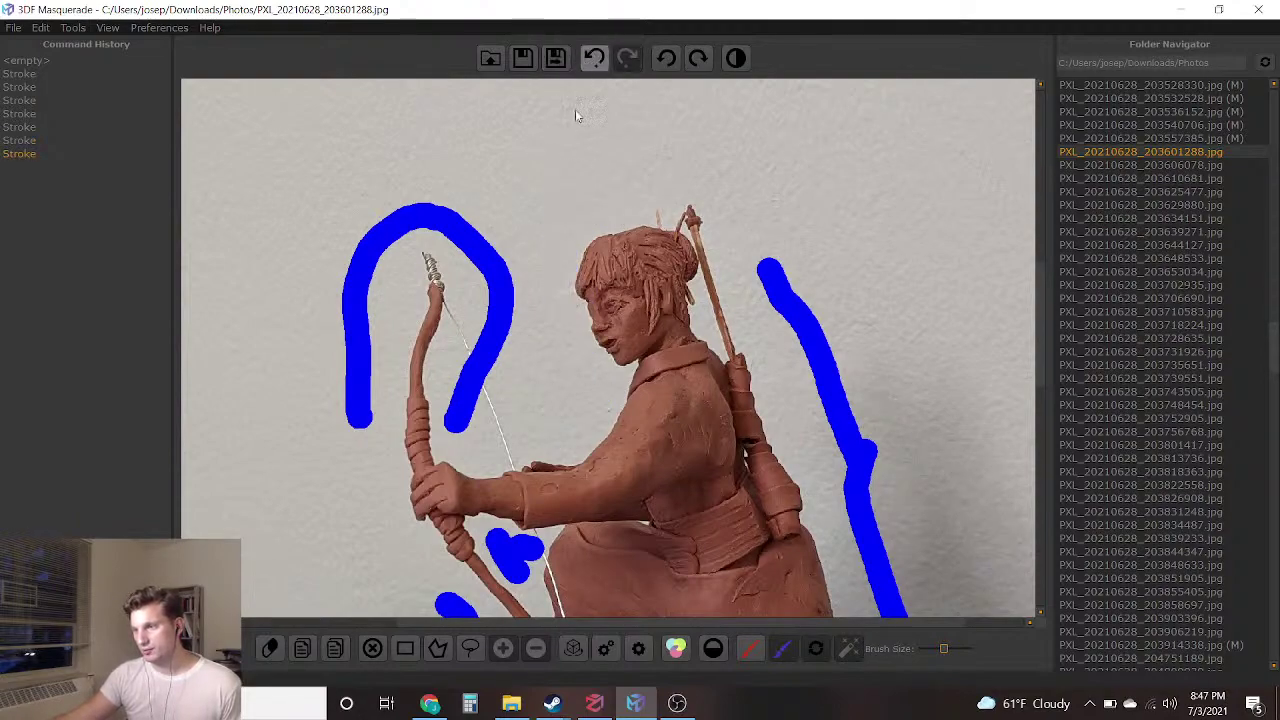
Mark the background from above the head down past the face to the arm, and the neck-to-rod gap with a smaller brush
{"action": "left_click_drag", "start_coordinate": [625, 210], "coordinate": [568, 218]}
{"action": "mouse_move", "coordinate": [548, 308]}
{"action": "left_mouse_down"}
{"action": "mouse_move", "coordinate": [582, 394]}
{"action": "mouse_move", "coordinate": [472, 440]}
{"action": "left_mouse_up"}
{"action": "scroll", "coordinate": [714, 352], "scroll_direction": "up", "scroll_amount": 5}
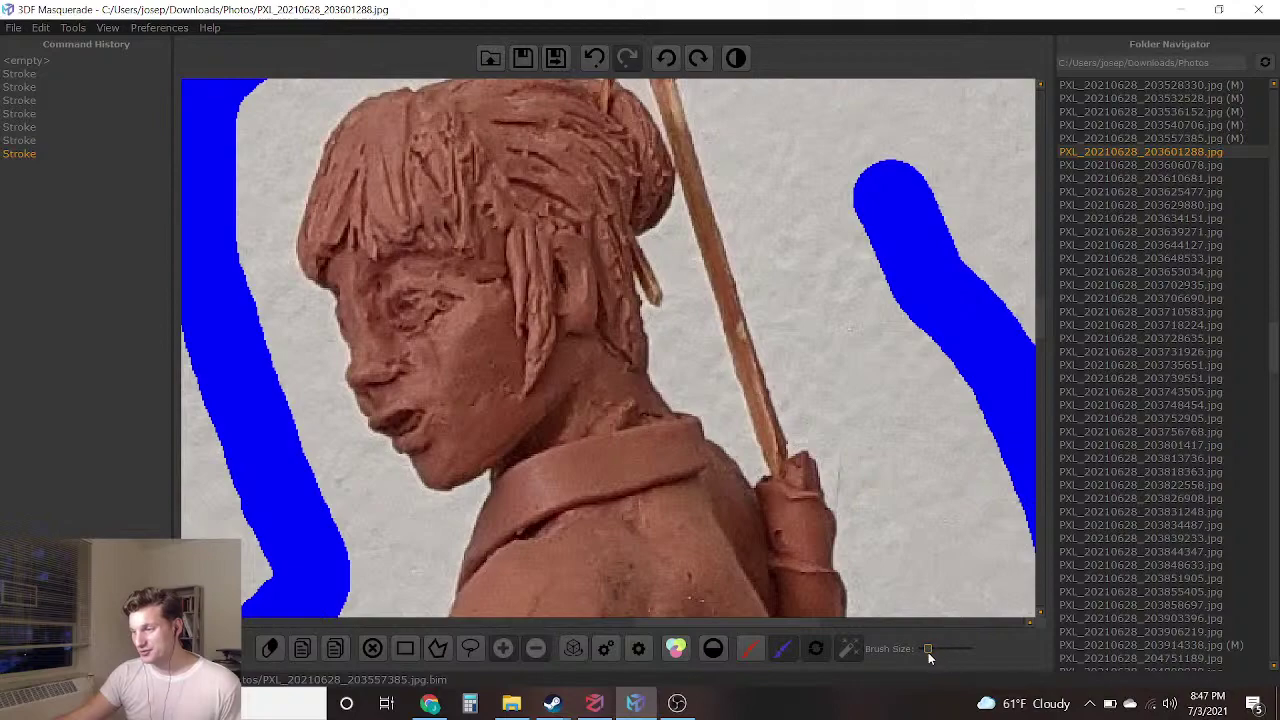
{"action": "left_click_drag", "start_coordinate": [688, 325], "coordinate": [690, 372]}
Mark the figure as foreground with a red stroke running between the skirt's trailing edge and the head, through the torso
{"action": "scroll", "coordinate": [680, 385], "scroll_direction": "down", "scroll_amount": 5}
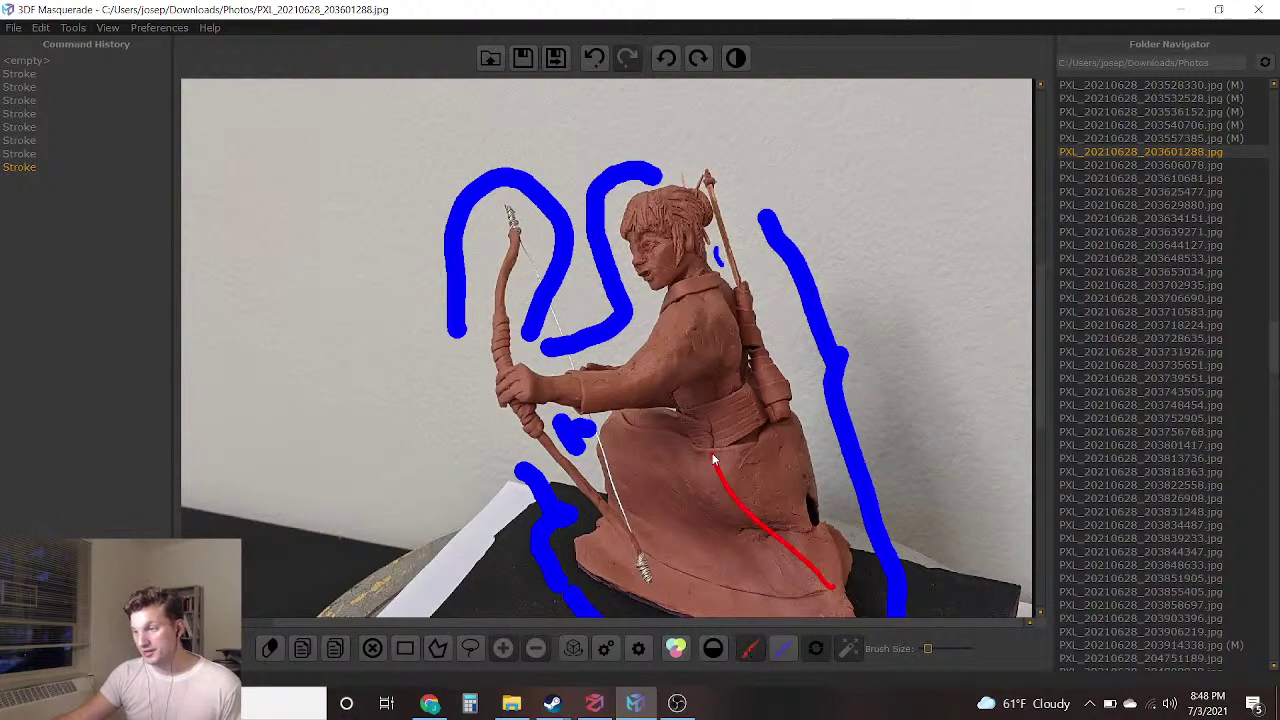
{"action": "left_click_drag", "start_coordinate": [670, 245], "coordinate": [666, 227]}
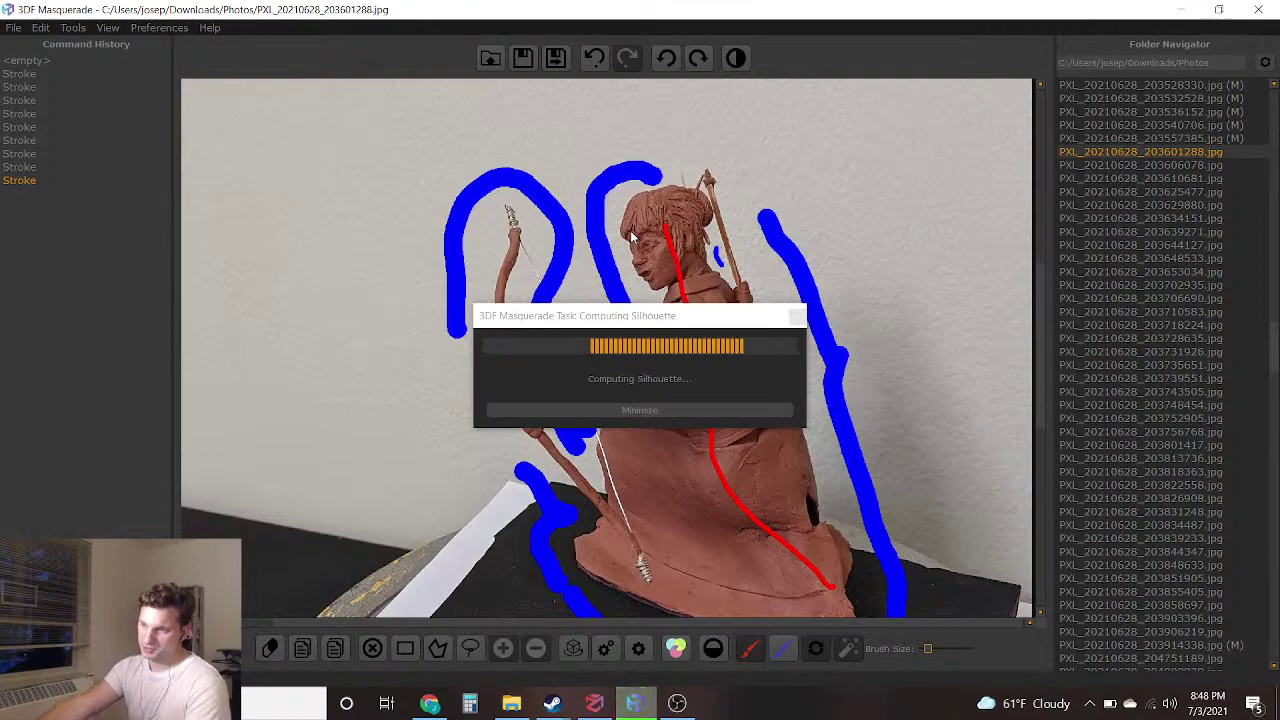
Refine the mask around the rod with small background strokes on its outer side, at the shoulder gap and beside the neck
{"action": "scroll", "coordinate": [709, 220], "scroll_direction": "up", "scroll_amount": 4}
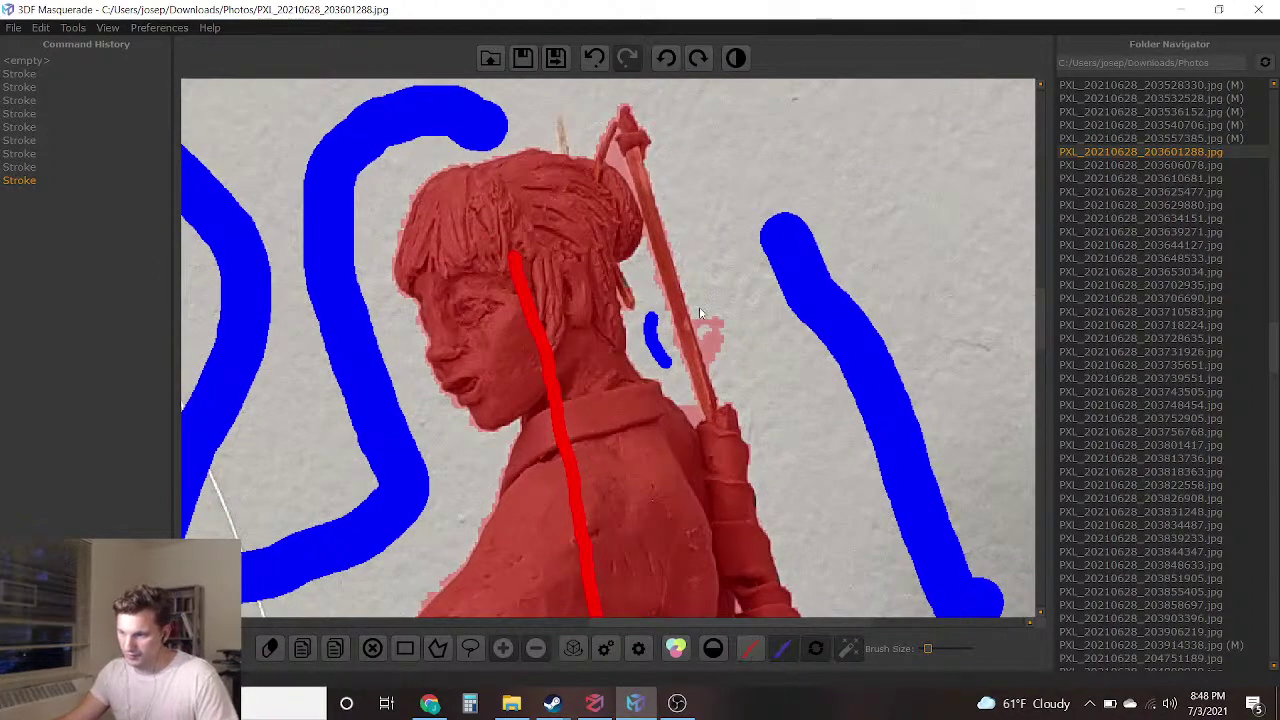
{"action": "scroll", "coordinate": [702, 338], "scroll_direction": "up", "scroll_amount": 2}
{"action": "left_click_drag", "start_coordinate": [736, 380], "coordinate": [737, 382]}
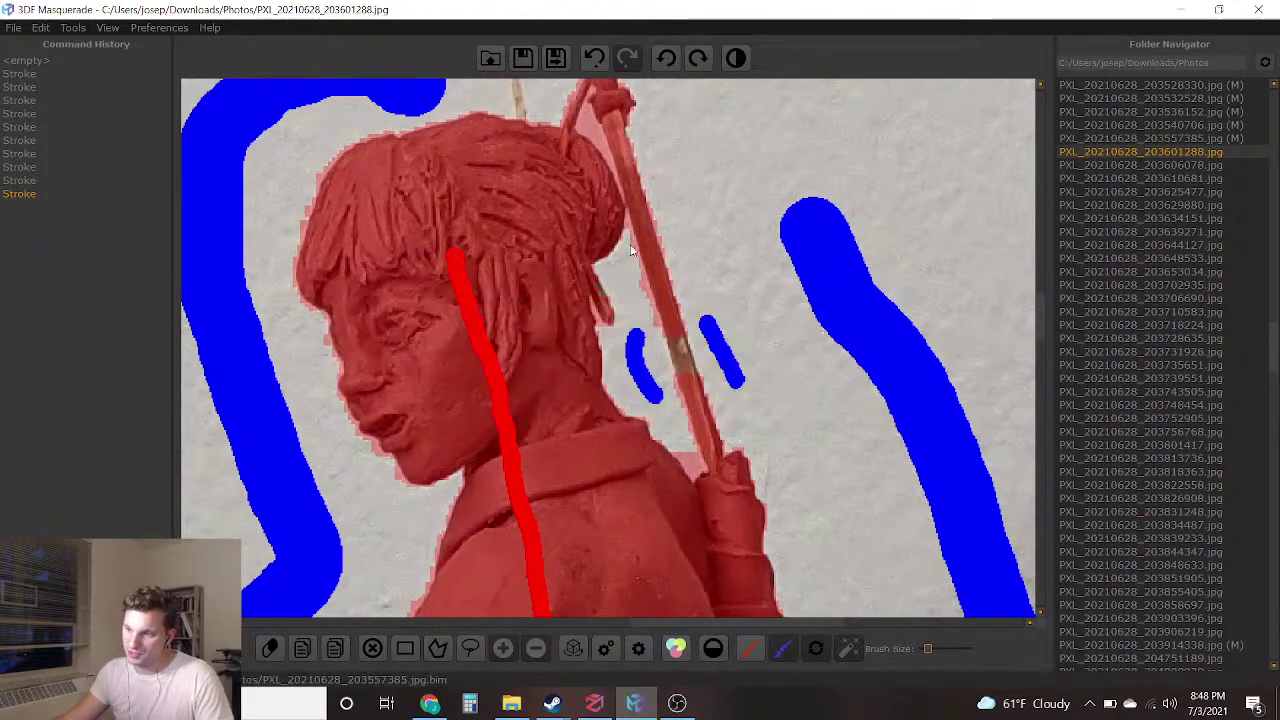
{"action": "scroll", "coordinate": [698, 462], "scroll_direction": "up", "scroll_amount": 5}
{"action": "mouse_move", "coordinate": [698, 462]}
{"action": "left_mouse_down"}
{"action": "mouse_move", "coordinate": [686, 451]}
{"action": "mouse_move", "coordinate": [693, 462]}
{"action": "left_mouse_up"}
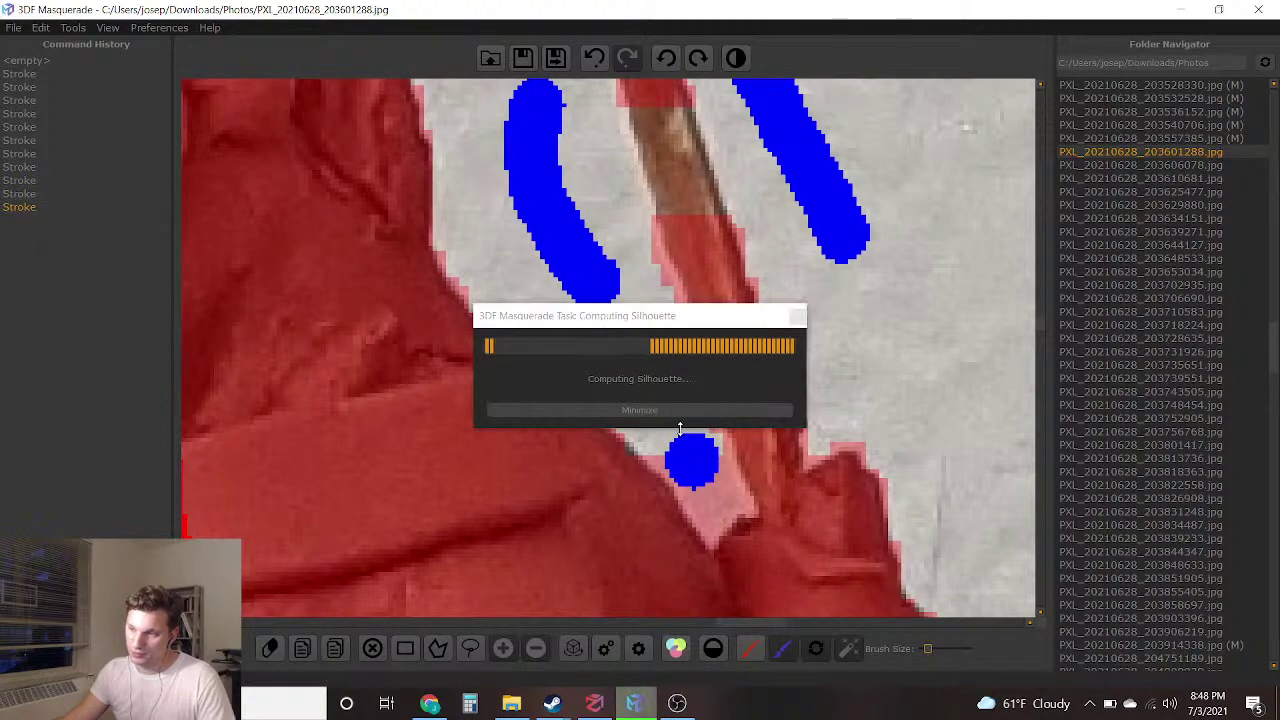
{"action": "middle_click_drag", "start_coordinate": [533, 335], "coordinate": [618, 602]}
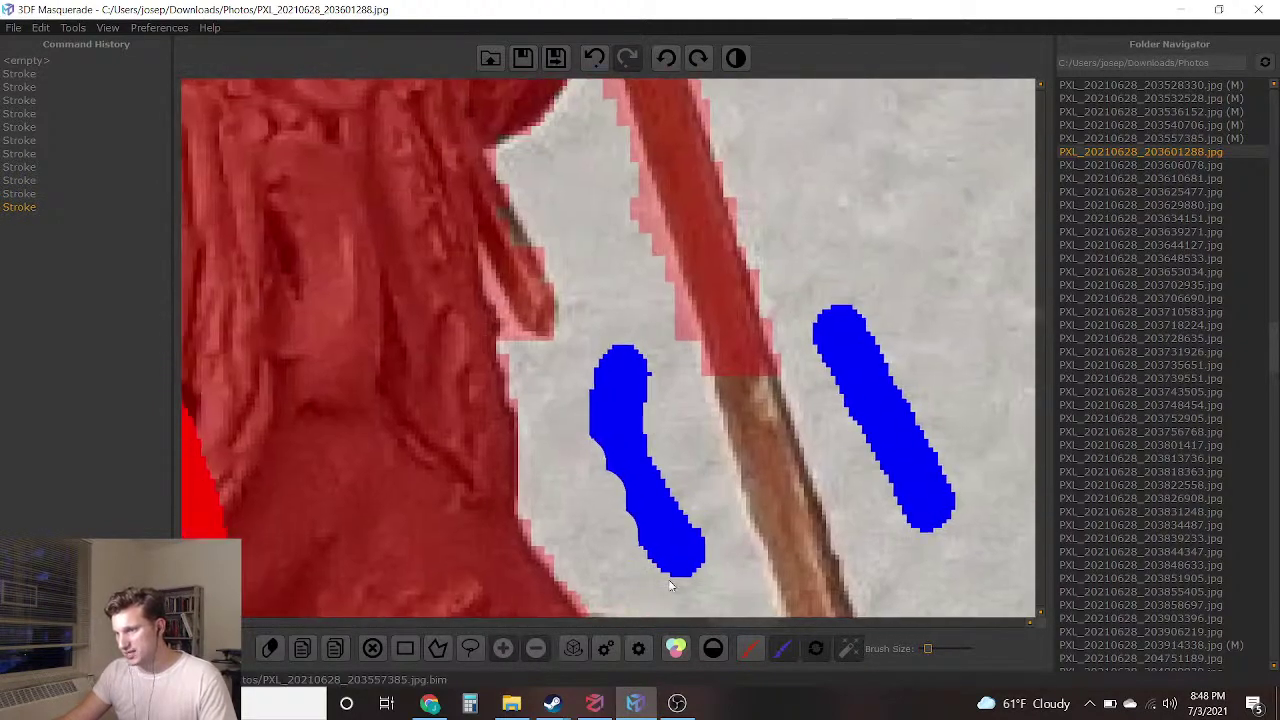
{"action": "left_click", "coordinate": [671, 400]}
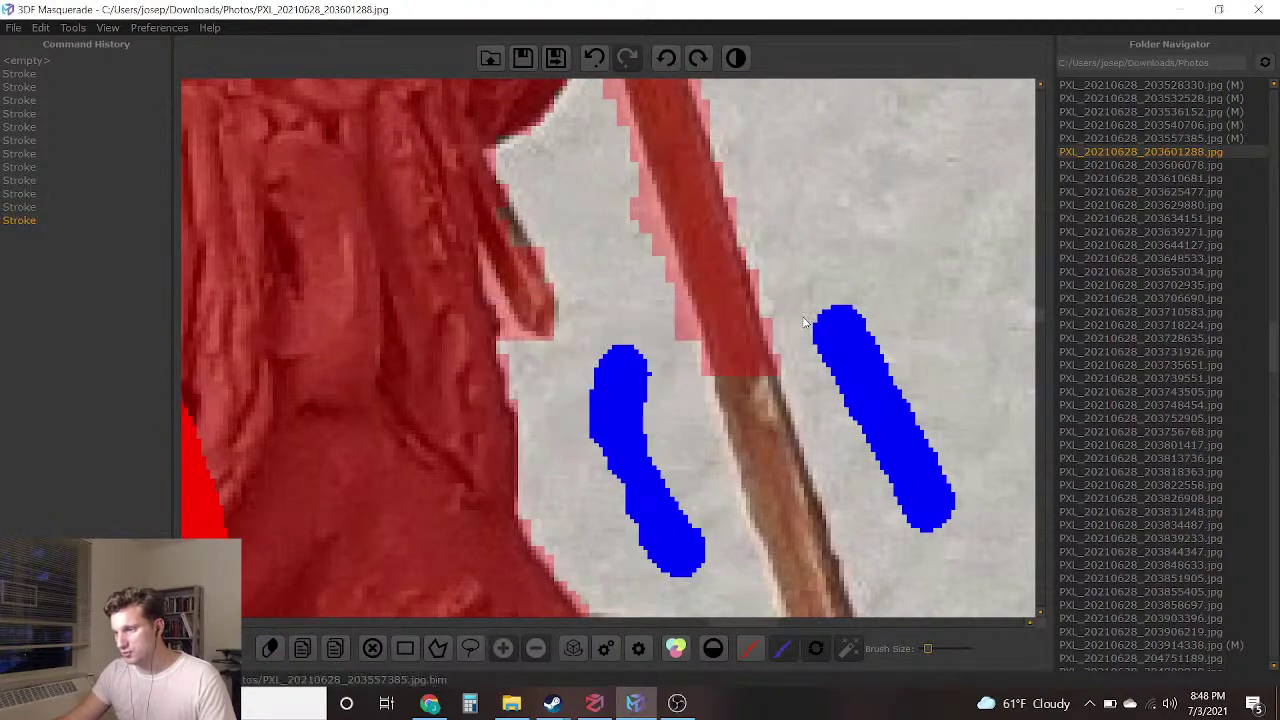
Add background dots in the gap between the hair bun and the rod, on the upper rod, and just outside the quiver
{"action": "scroll", "coordinate": [770, 412], "scroll_direction": "down", "scroll_amount": 5}
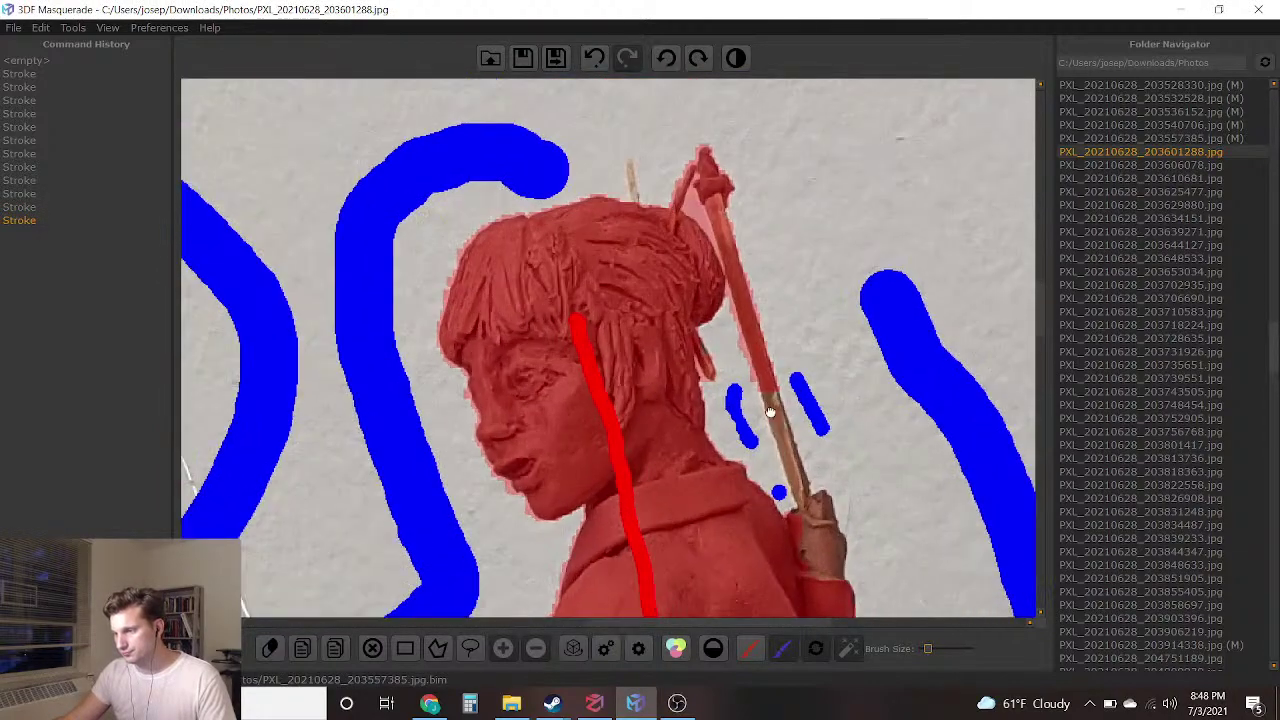
{"action": "middle_click_drag", "start_coordinate": [770, 412], "coordinate": [662, 176]}
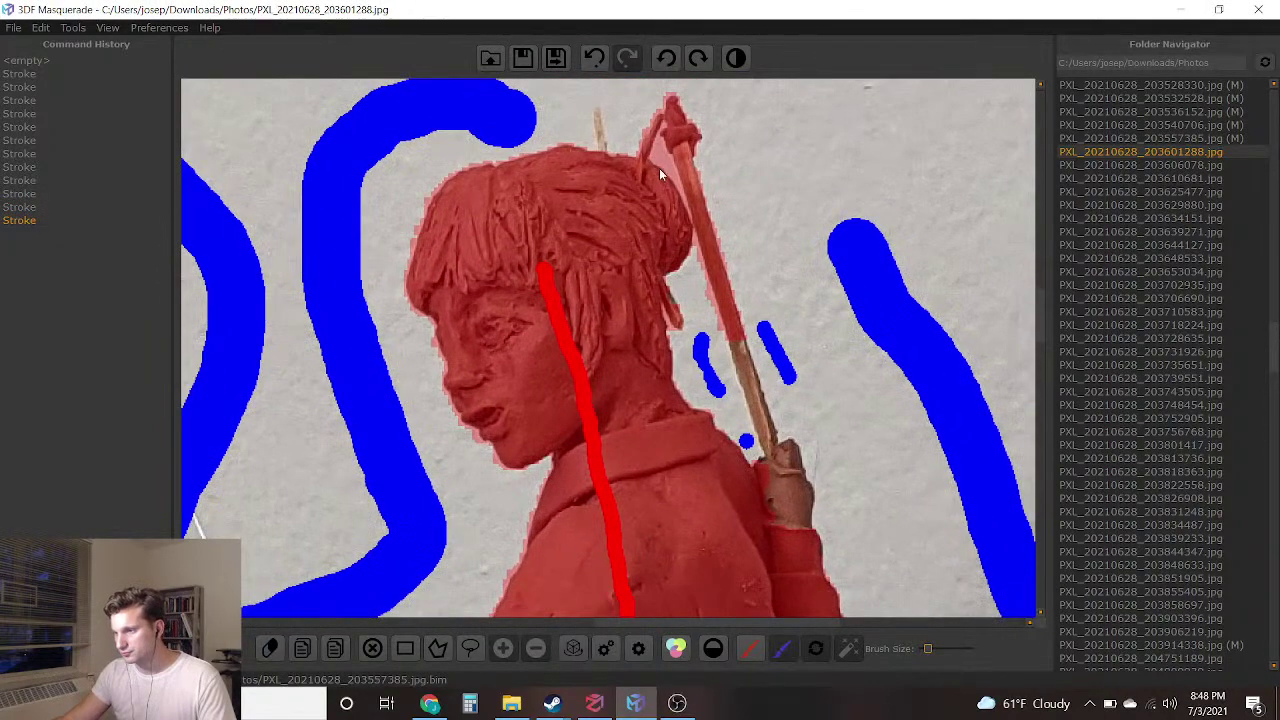
{"action": "left_click", "coordinate": [657, 155]}
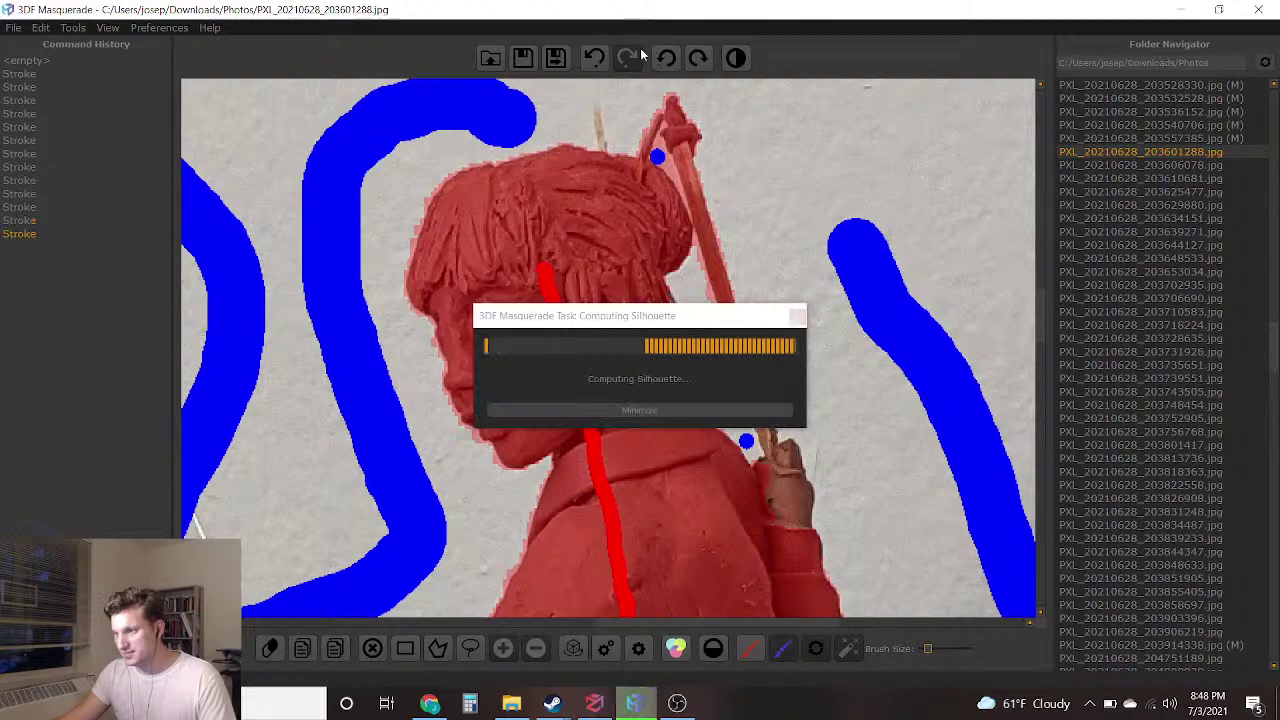
{"action": "left_click", "coordinate": [683, 172]}
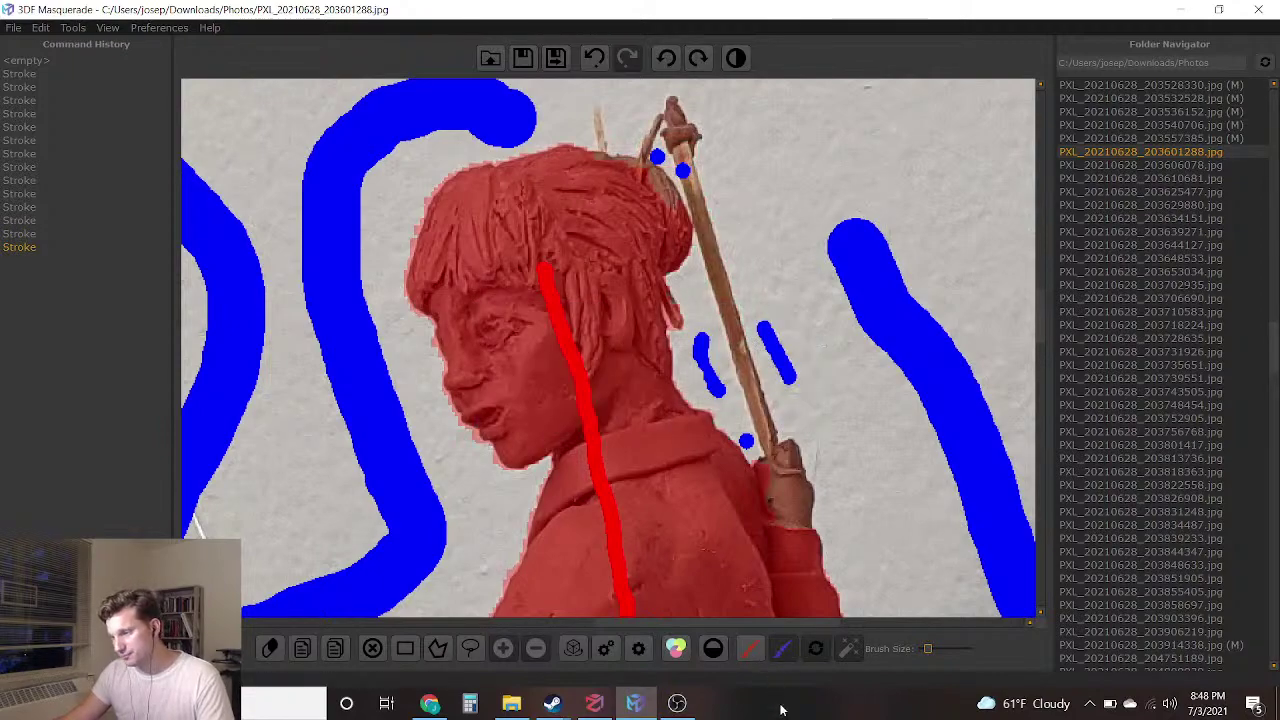
{"action": "mouse_move", "coordinate": [792, 460]}
{"action": "left_mouse_down"}
{"action": "mouse_move", "coordinate": [786, 563]}
{"action": "mouse_move", "coordinate": [766, 445]}
{"action": "mouse_move", "coordinate": [837, 421]}
{"action": "left_mouse_up"}
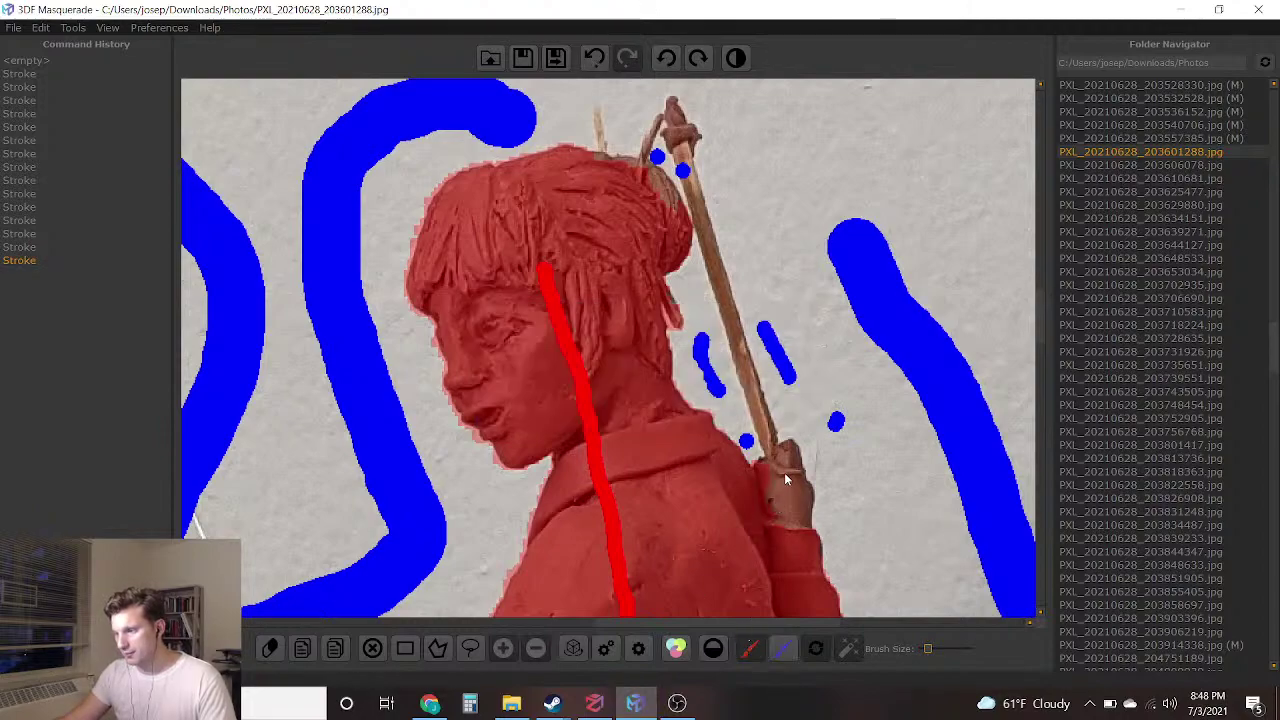
Mark the quiver's upper end and the hair bun as foreground with a short red stroke and a dot
{"action": "left_click_drag", "start_coordinate": [790, 455], "coordinate": [787, 540]}
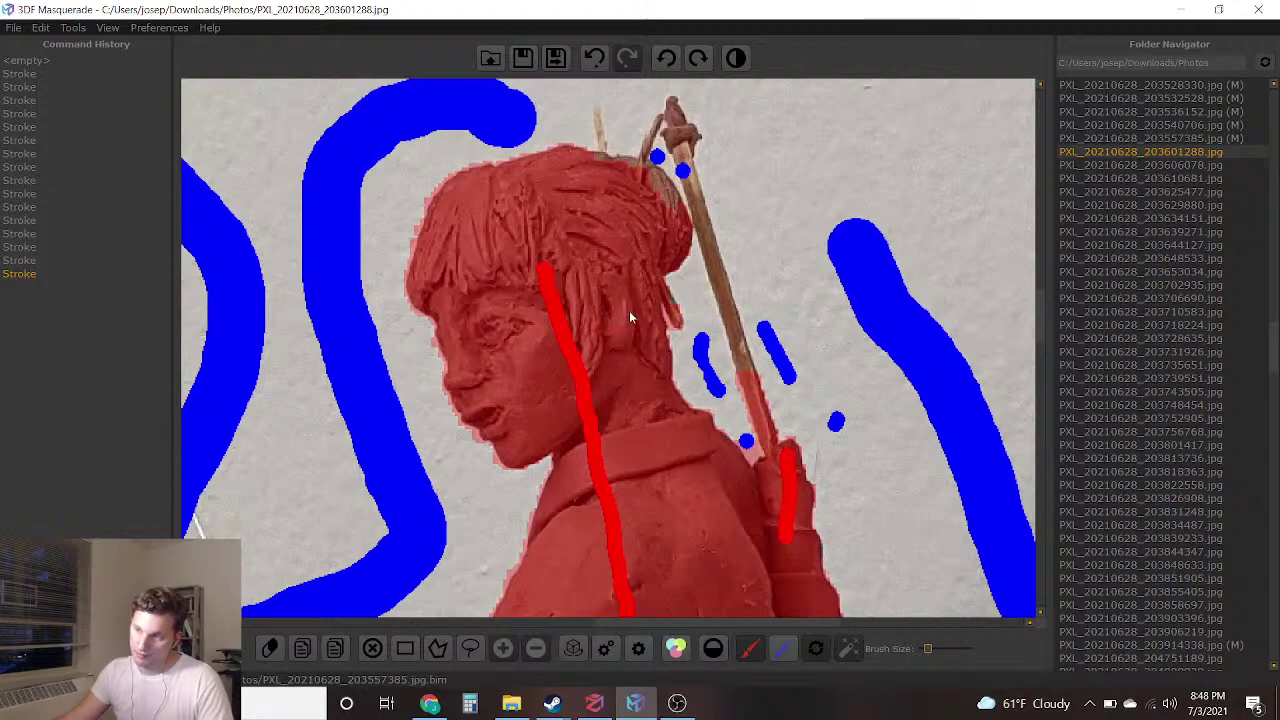
{"action": "left_click", "coordinate": [646, 182]}
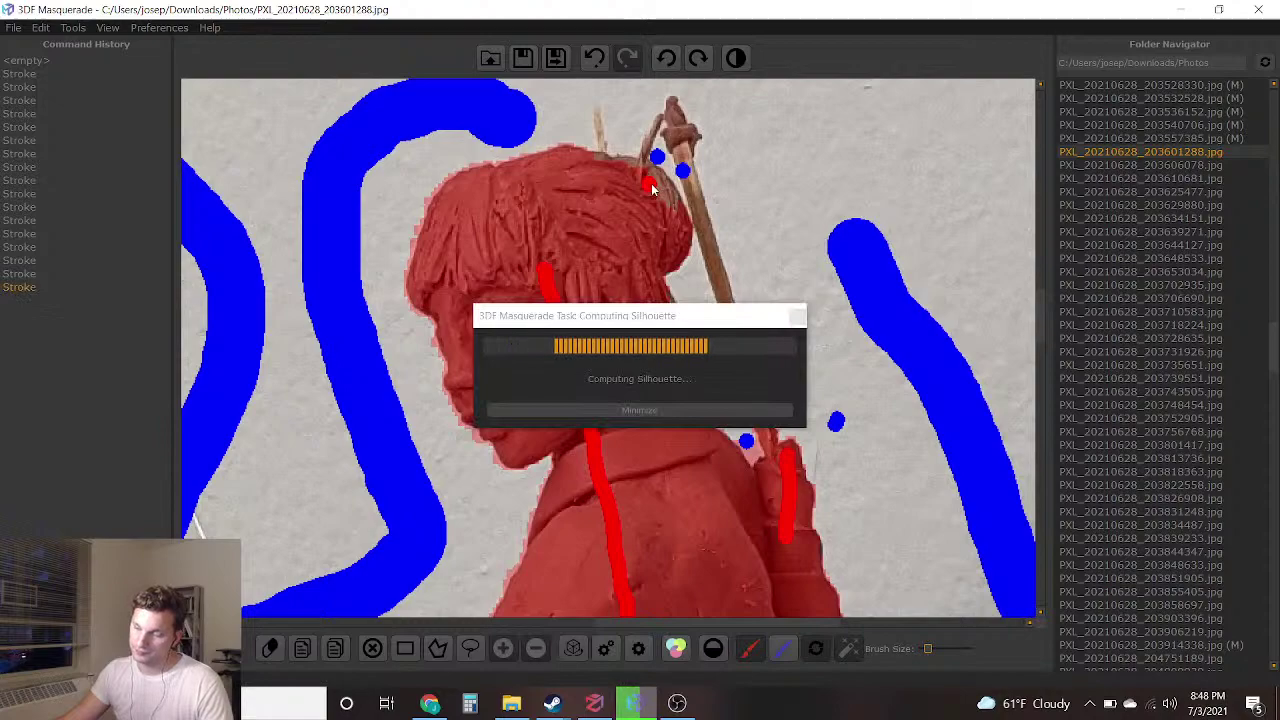
{"action": "left_click", "coordinate": [511, 703]}
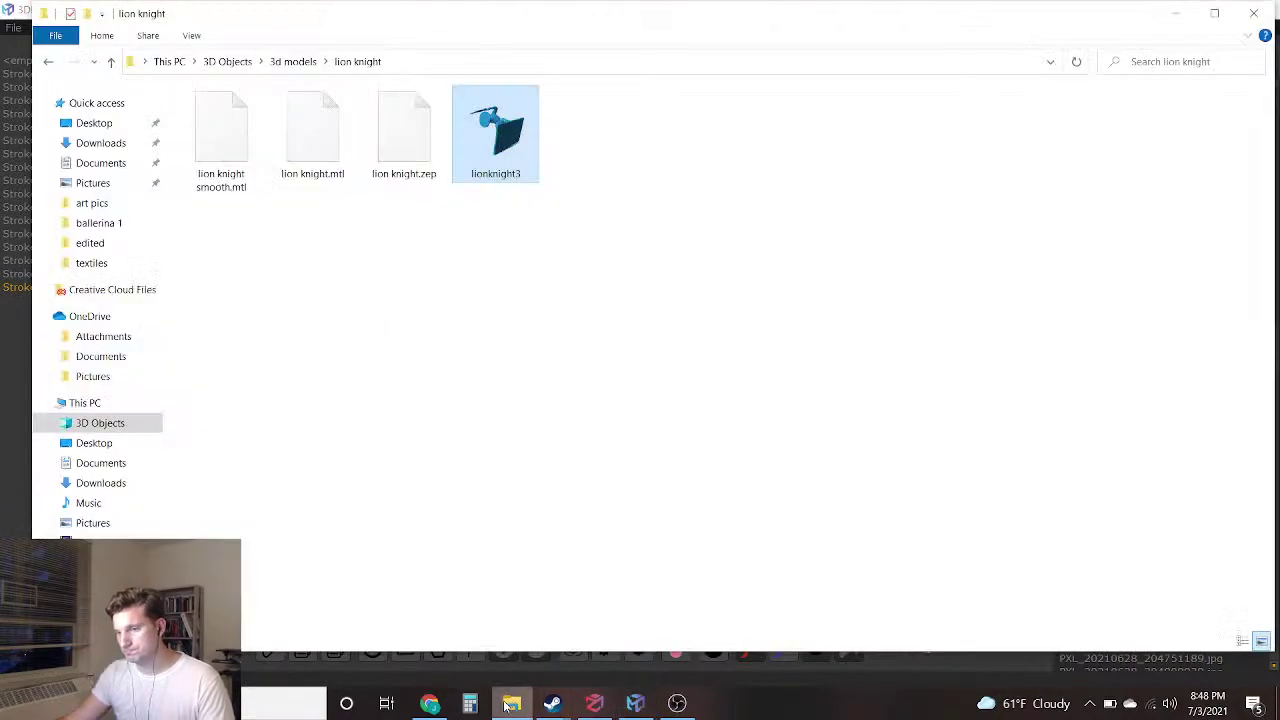
{"action": "left_click", "coordinate": [521, 712]}
{"action": "scroll", "coordinate": [652, 447], "scroll_direction": "down", "scroll_amount": 5}
{"action": "middle_click_drag", "start_coordinate": [652, 447], "coordinate": [638, 289]}
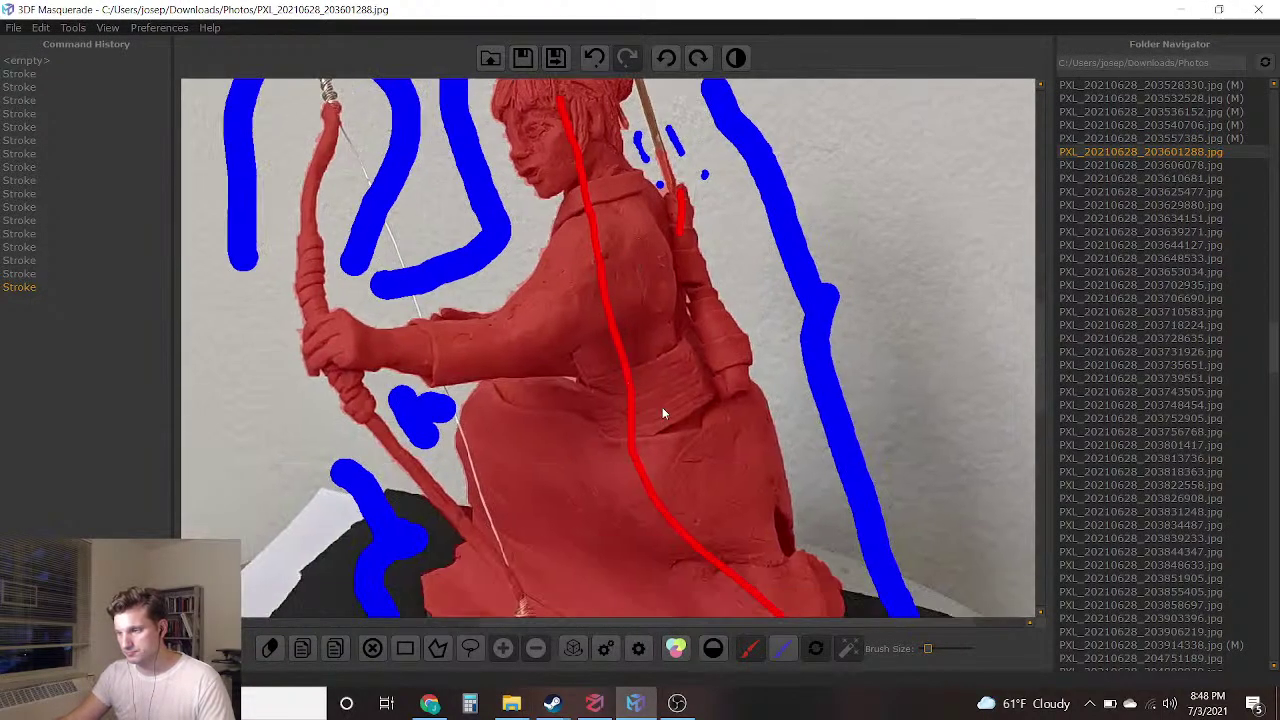
{"action": "scroll", "coordinate": [1154, 486], "scroll_direction": "down", "scroll_amount": 4}
{"action": "left_click", "coordinate": [1182, 617]}
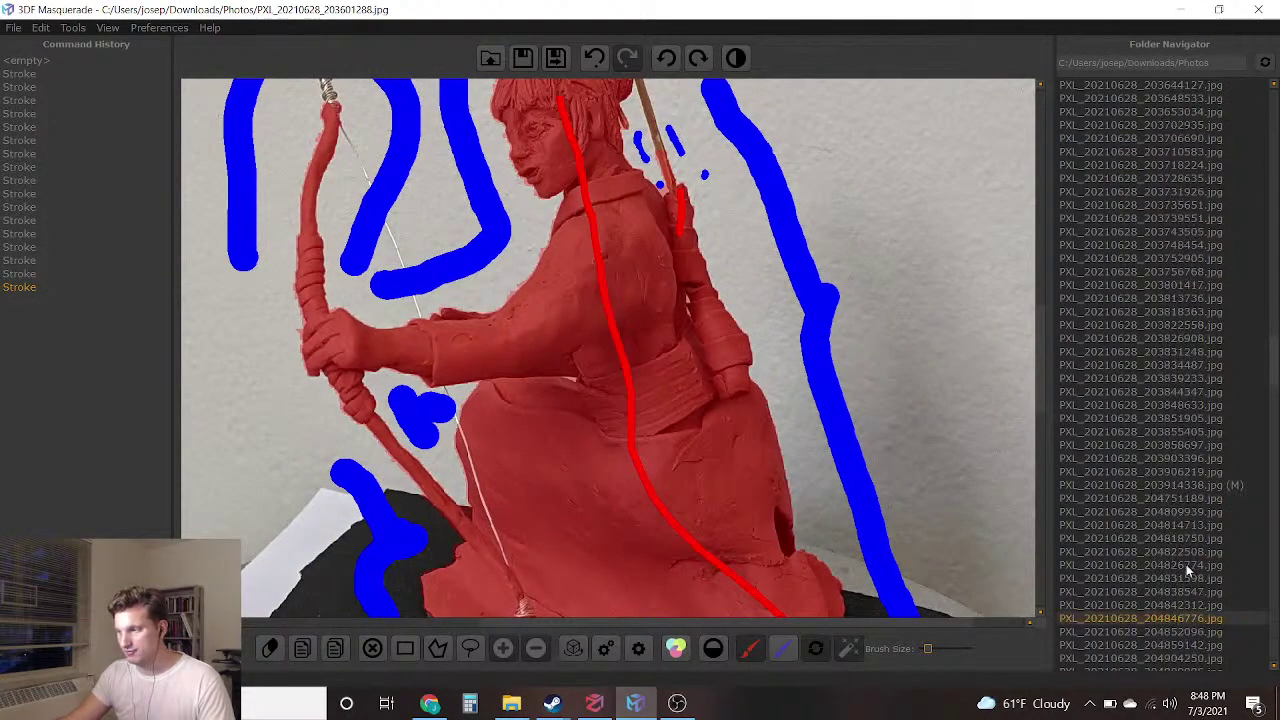
{"action": "left_click", "coordinate": [1181, 513]}
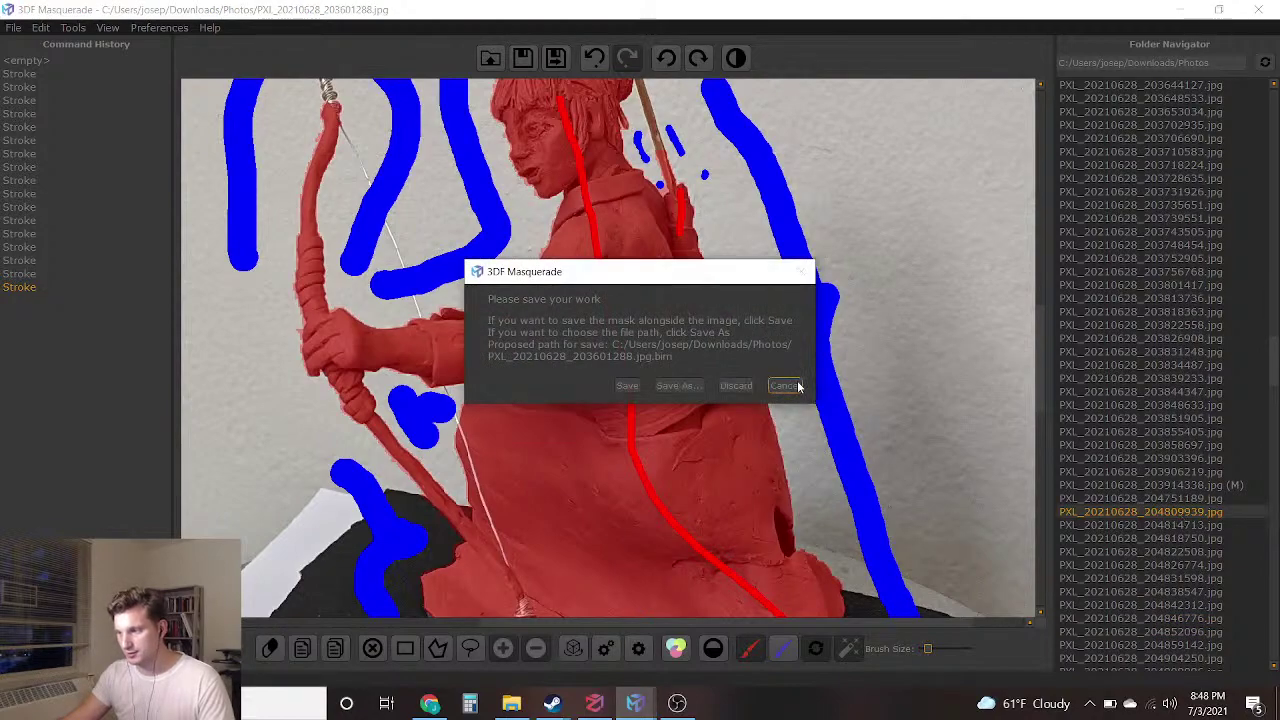
{"action": "left_click", "coordinate": [797, 386]}
Mark the small gap between the archer's shoulder and the rod's base as background with a short blue stroke
{"action": "scroll", "coordinate": [594, 294], "scroll_direction": "up", "scroll_amount": 2}
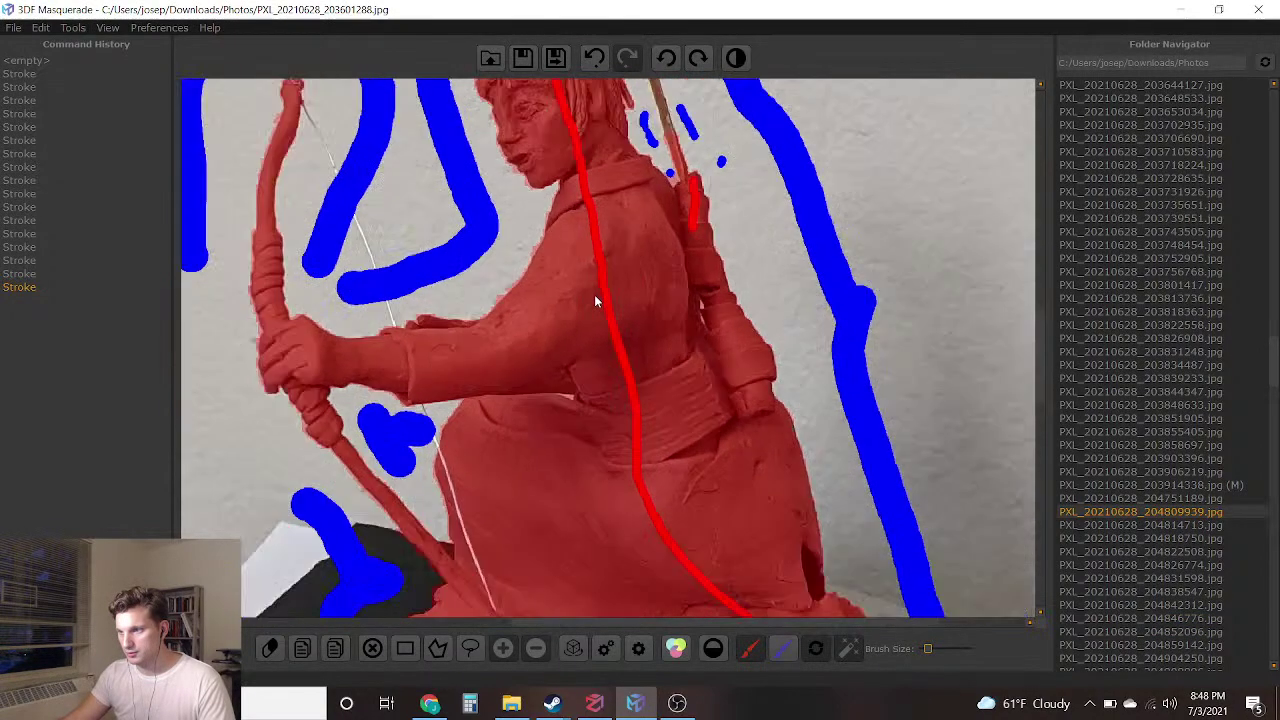
{"action": "scroll", "coordinate": [594, 294], "scroll_direction": "down", "scroll_amount": 3}
{"action": "scroll", "coordinate": [660, 469], "scroll_direction": "up", "scroll_amount": 5}
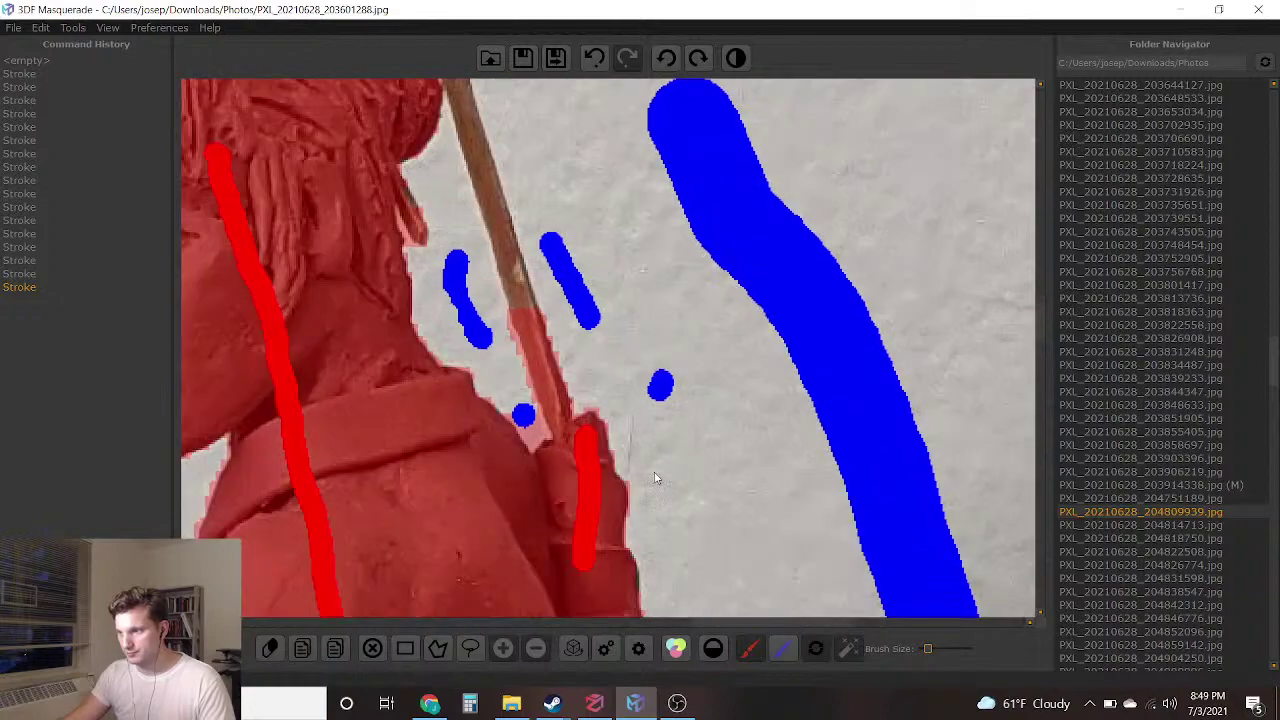
{"action": "key", "text": "f"}
{"action": "scroll", "coordinate": [534, 346], "scroll_direction": "up", "scroll_amount": 3}
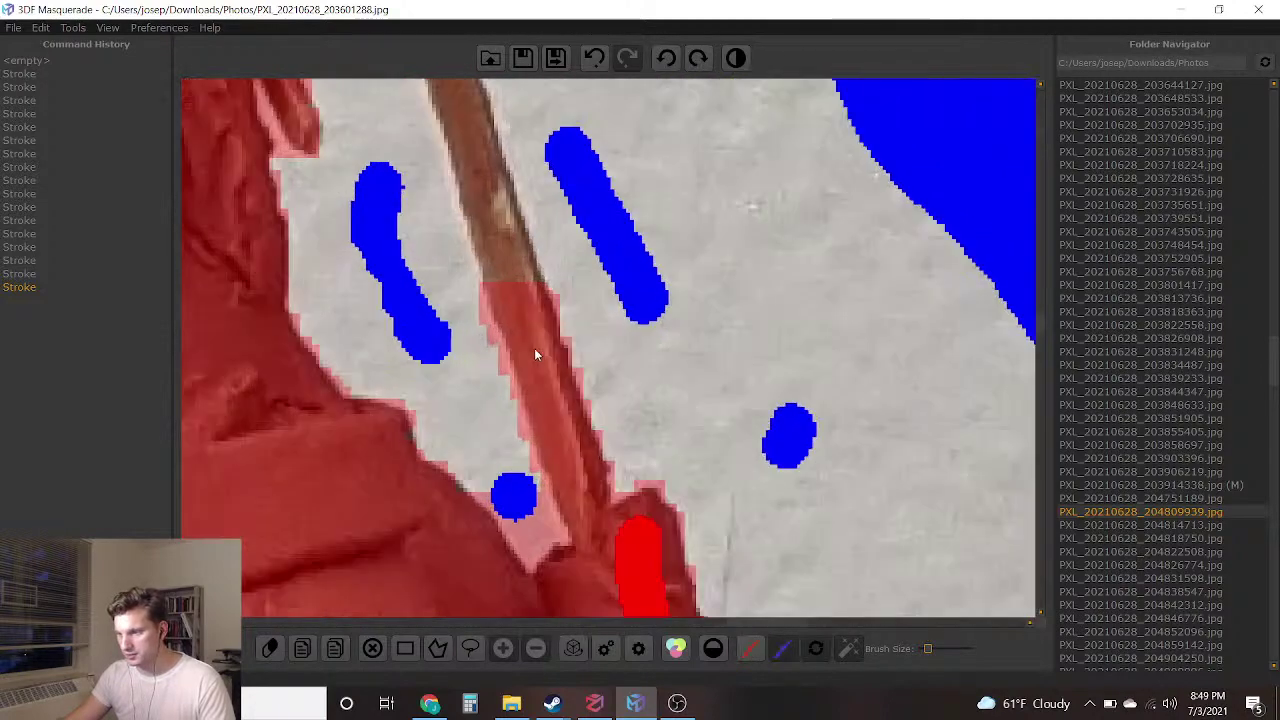
{"action": "scroll", "coordinate": [515, 375], "scroll_direction": "down", "scroll_amount": 1}
{"action": "mouse_move", "coordinate": [531, 499]}
{"action": "left_mouse_down"}
{"action": "mouse_move", "coordinate": [537, 532]}
{"action": "mouse_move", "coordinate": [521, 518]}
{"action": "left_mouse_up"}
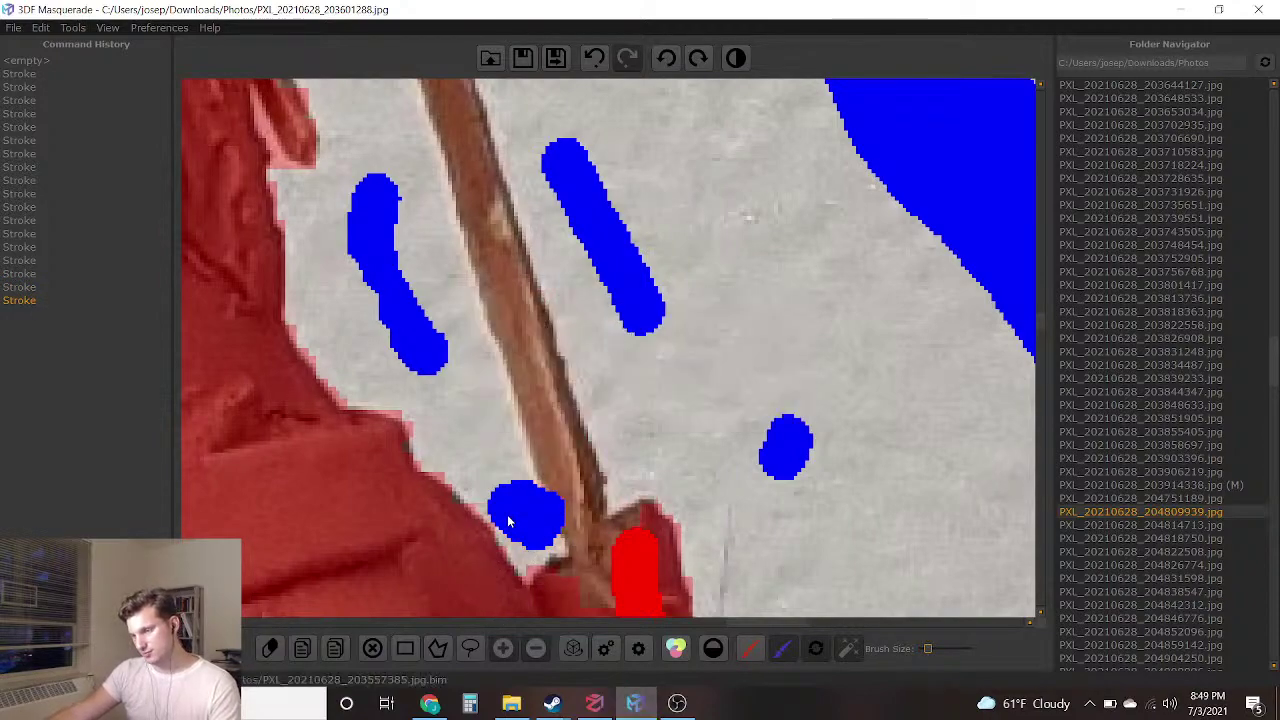
Save the mask alongside PXL_20210628_203601288.jpg, switch to another photo, and reopen the masked photo to check it
{"action": "scroll", "coordinate": [518, 546], "scroll_direction": "down", "scroll_amount": 8}
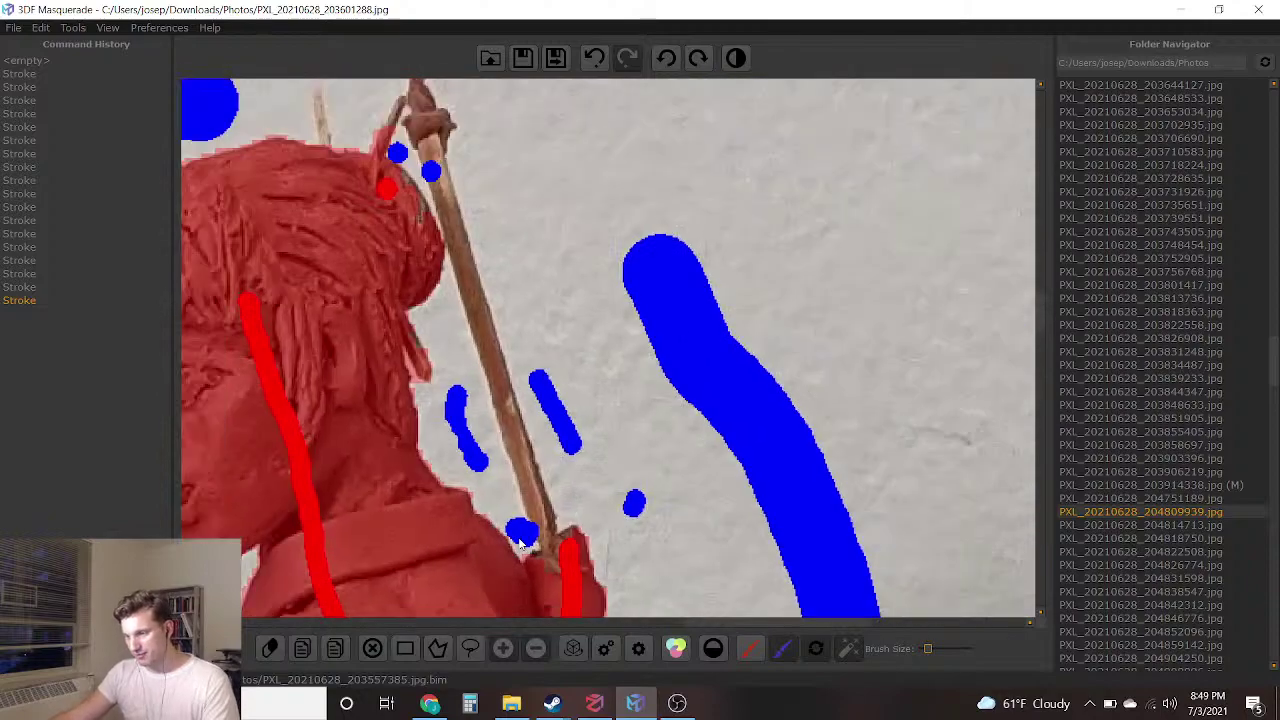
{"action": "middle_click_drag", "start_coordinate": [510, 553], "coordinate": [539, 410]}
{"action": "scroll", "coordinate": [530, 436], "scroll_direction": "down", "scroll_amount": 4}
{"action": "scroll", "coordinate": [526, 450], "scroll_direction": "down", "scroll_amount": 3}
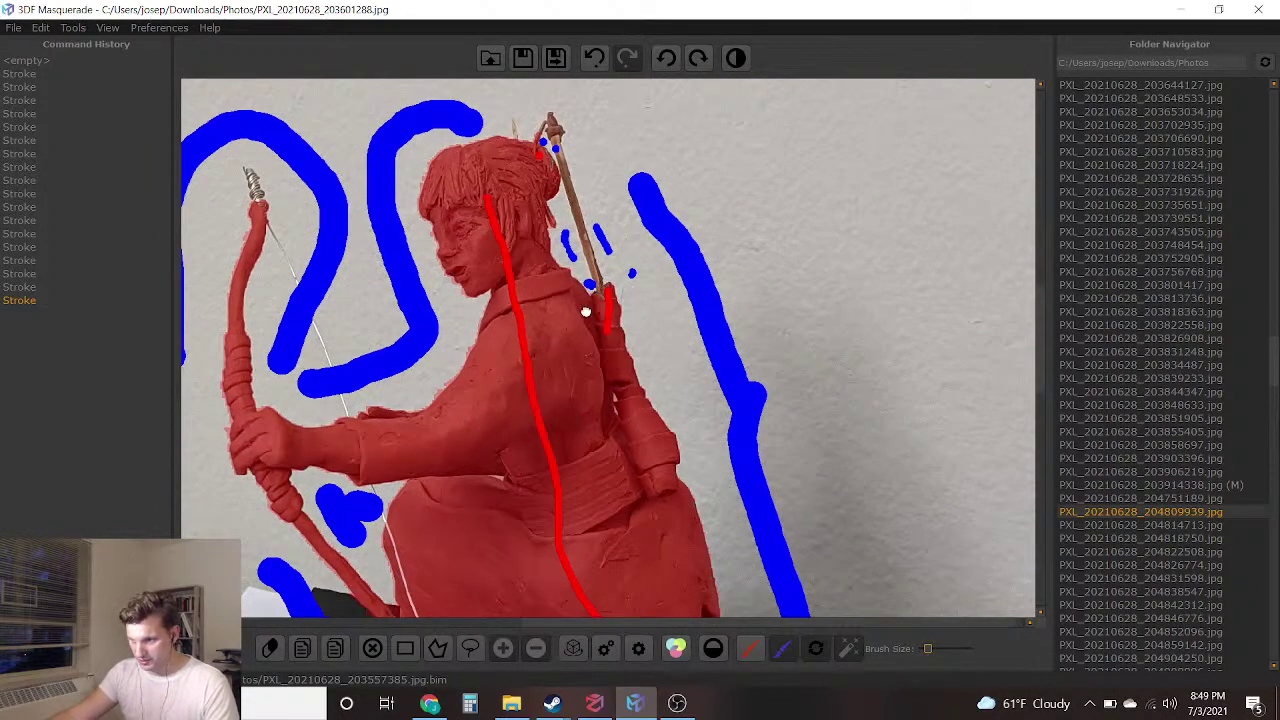
{"action": "scroll", "coordinate": [585, 312], "scroll_direction": "down", "scroll_amount": 4}
{"action": "key", "text": "Down"}
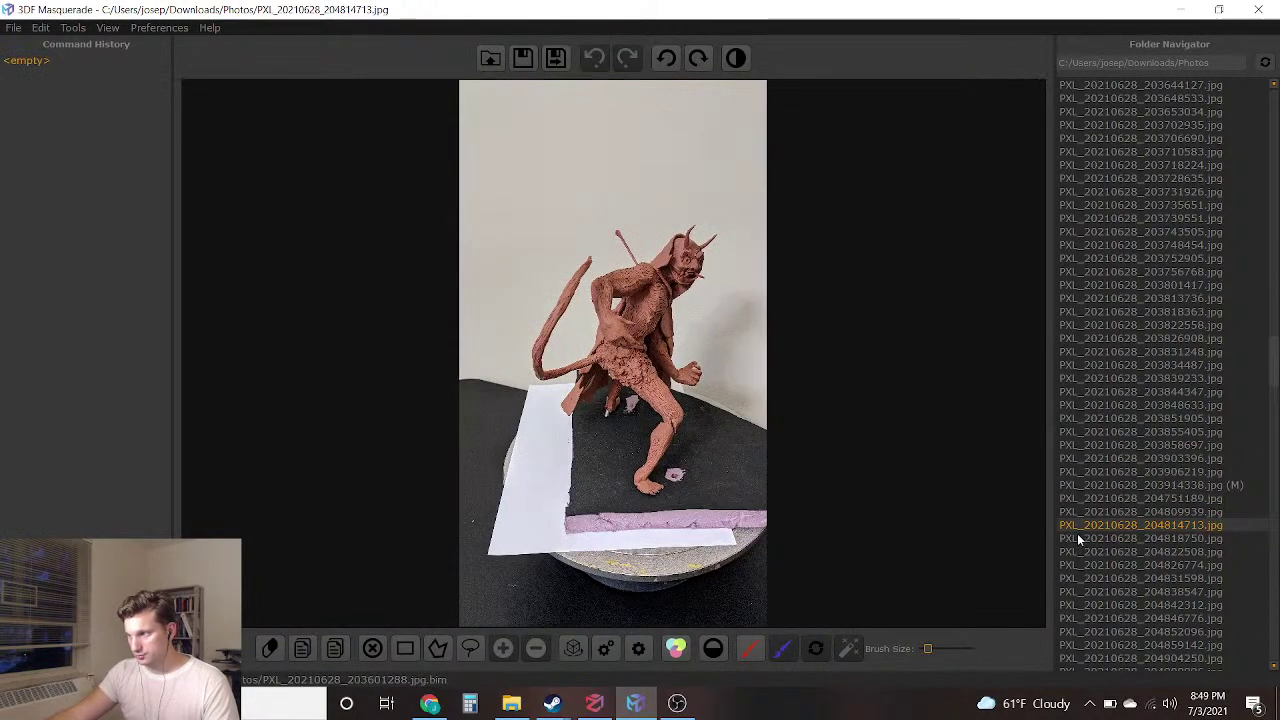
{"action": "scroll", "coordinate": [1155, 466], "scroll_direction": "up", "scroll_amount": 7}
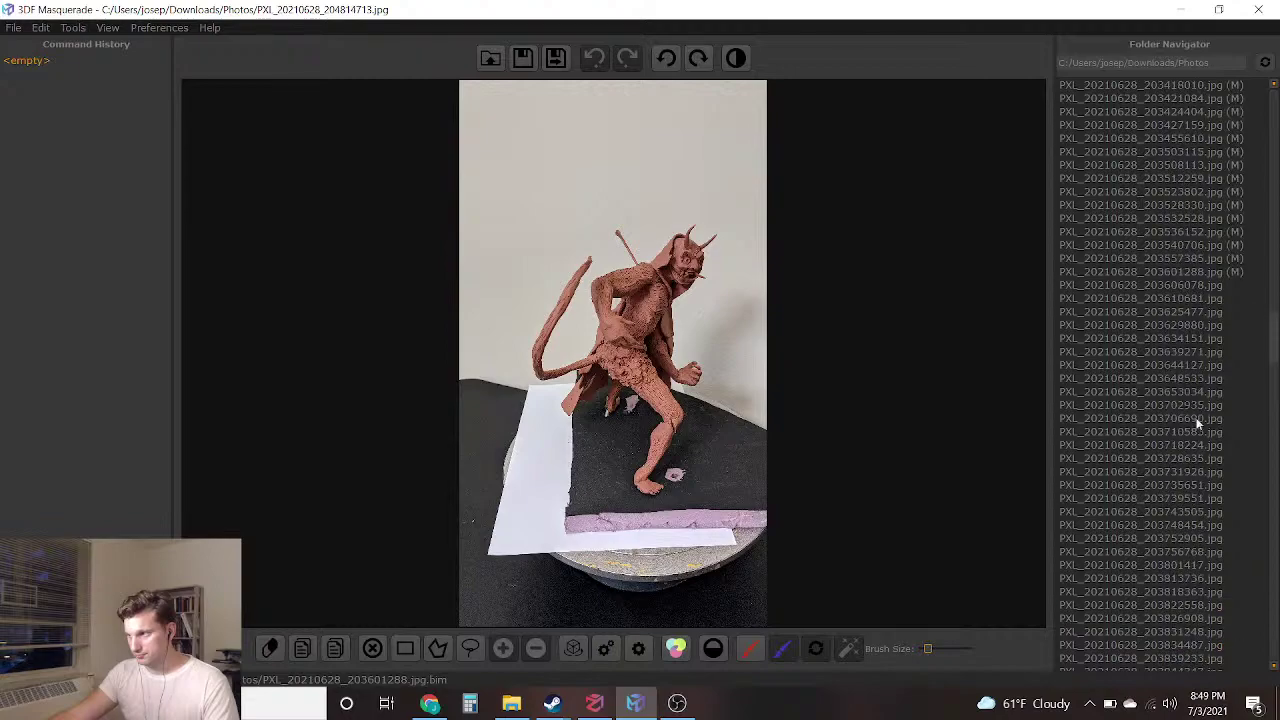
{"action": "left_click", "coordinate": [1210, 274]}
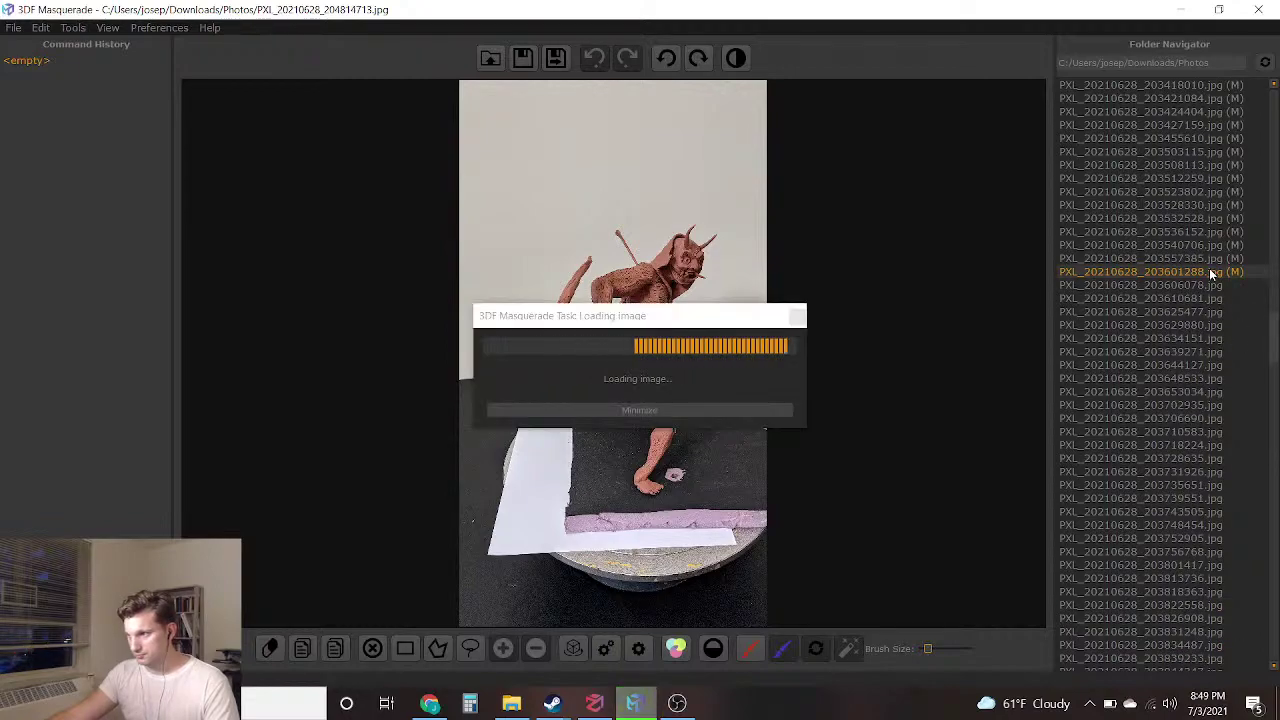
Look through the horned figure's photos PXL_20210628_204818750.jpg, PXL_20210628_204809939.jpg and PXL_20210628_204859142.jpg
{"action": "scroll", "coordinate": [1198, 340], "scroll_direction": "down", "scroll_amount": 7}
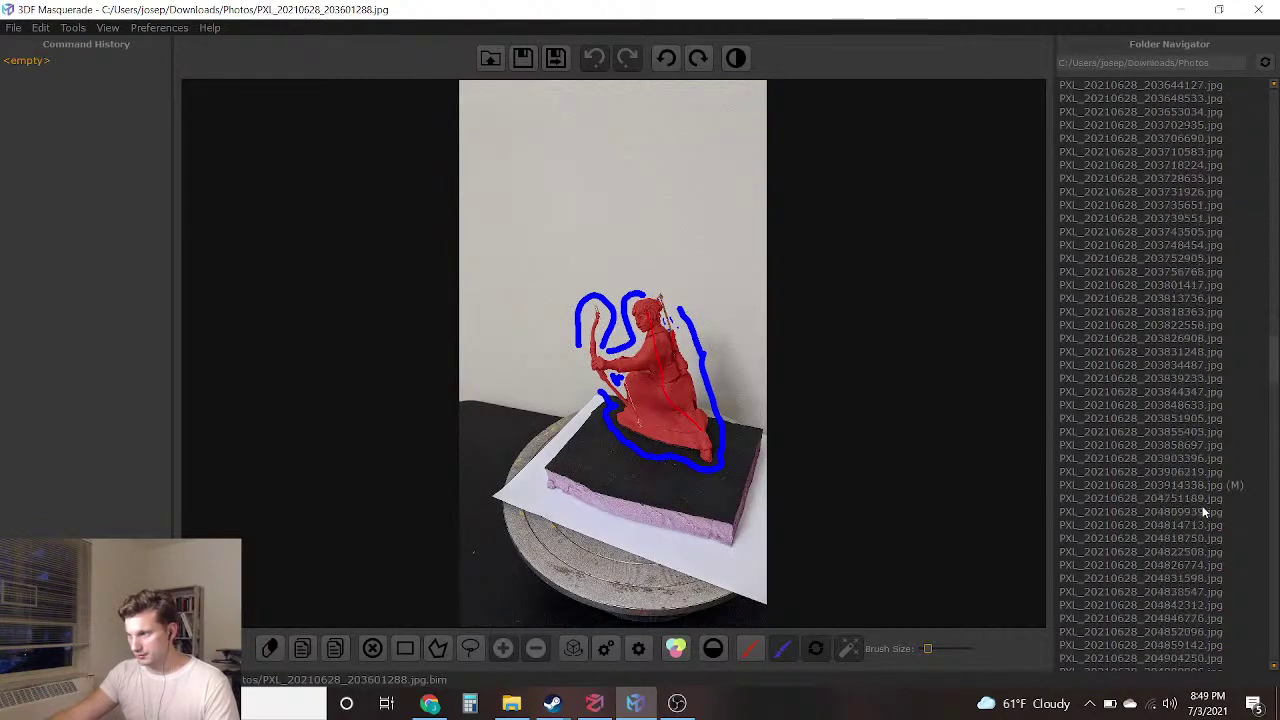
{"action": "left_click", "coordinate": [1202, 537]}
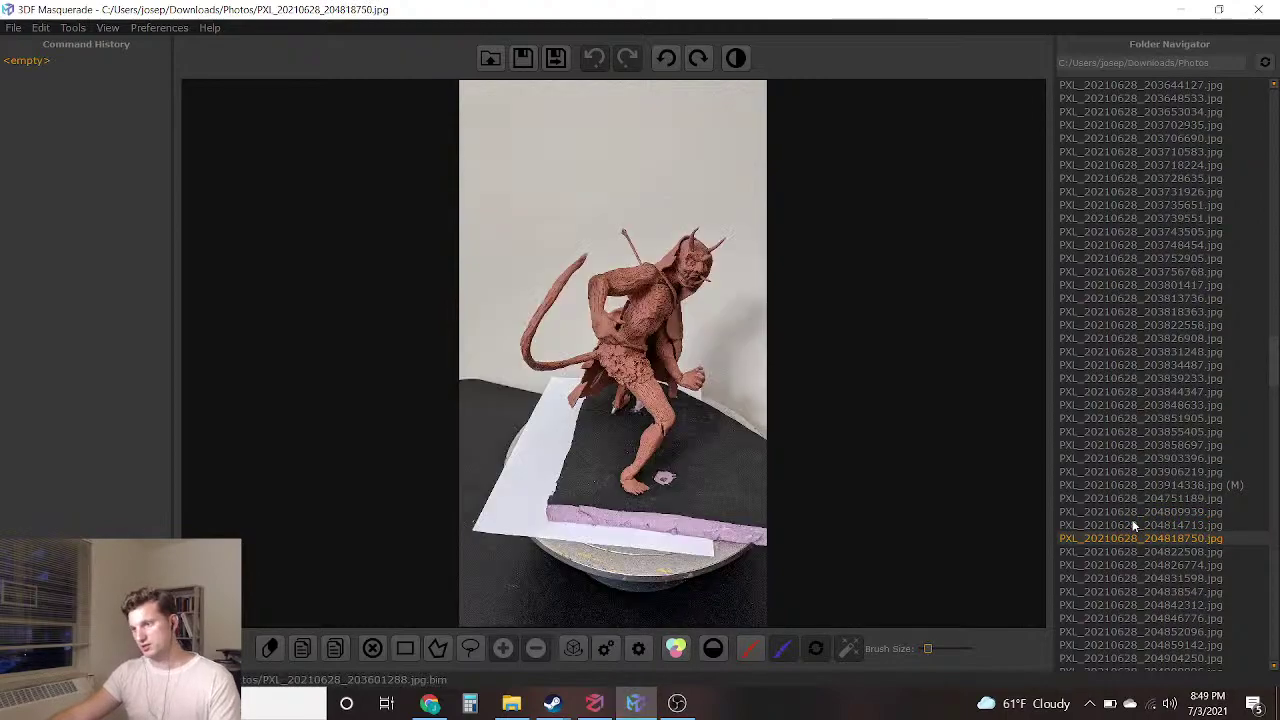
{"action": "left_click", "coordinate": [1208, 512]}
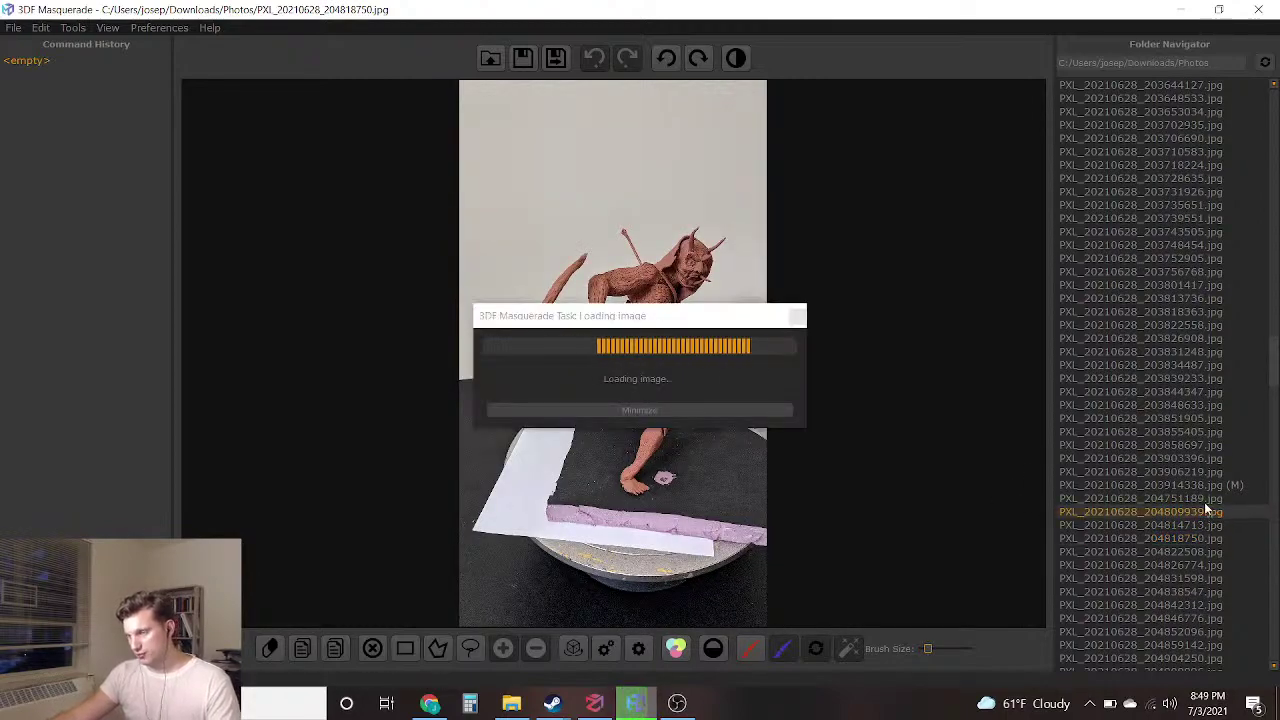
{"action": "left_click", "coordinate": [1200, 645]}
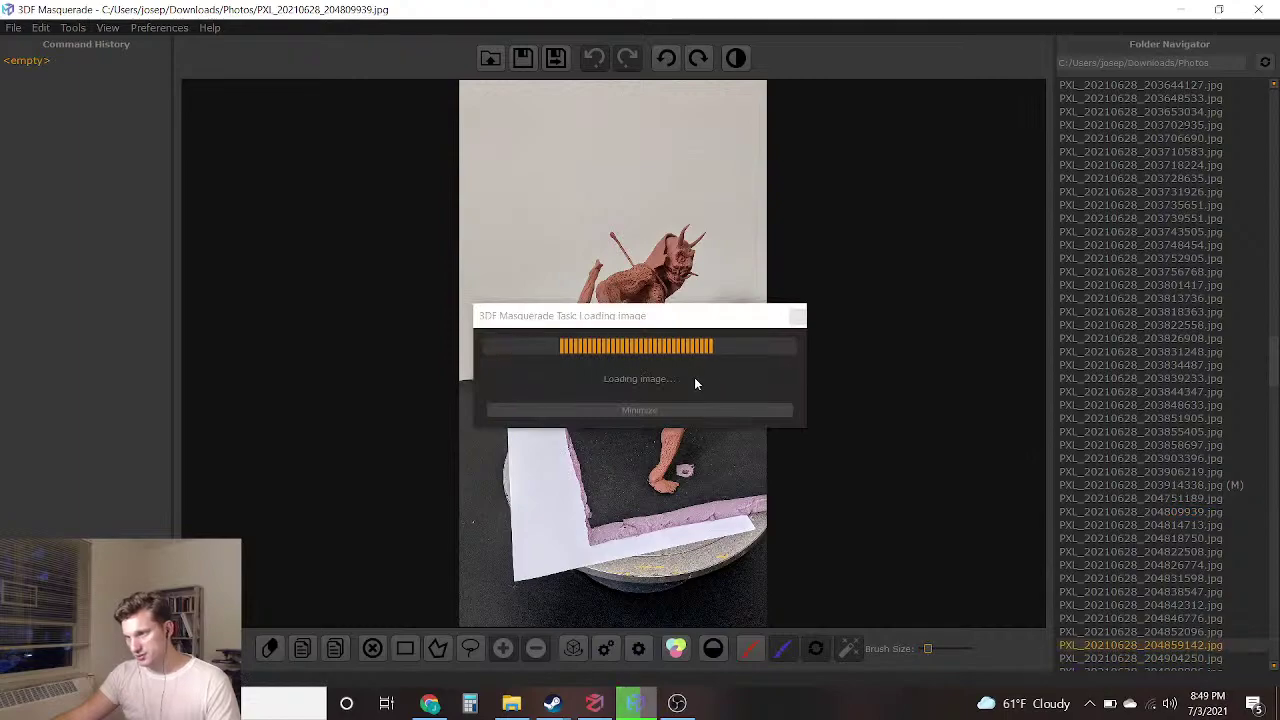
{"action": "scroll", "coordinate": [630, 365], "scroll_direction": "up", "scroll_amount": 3}
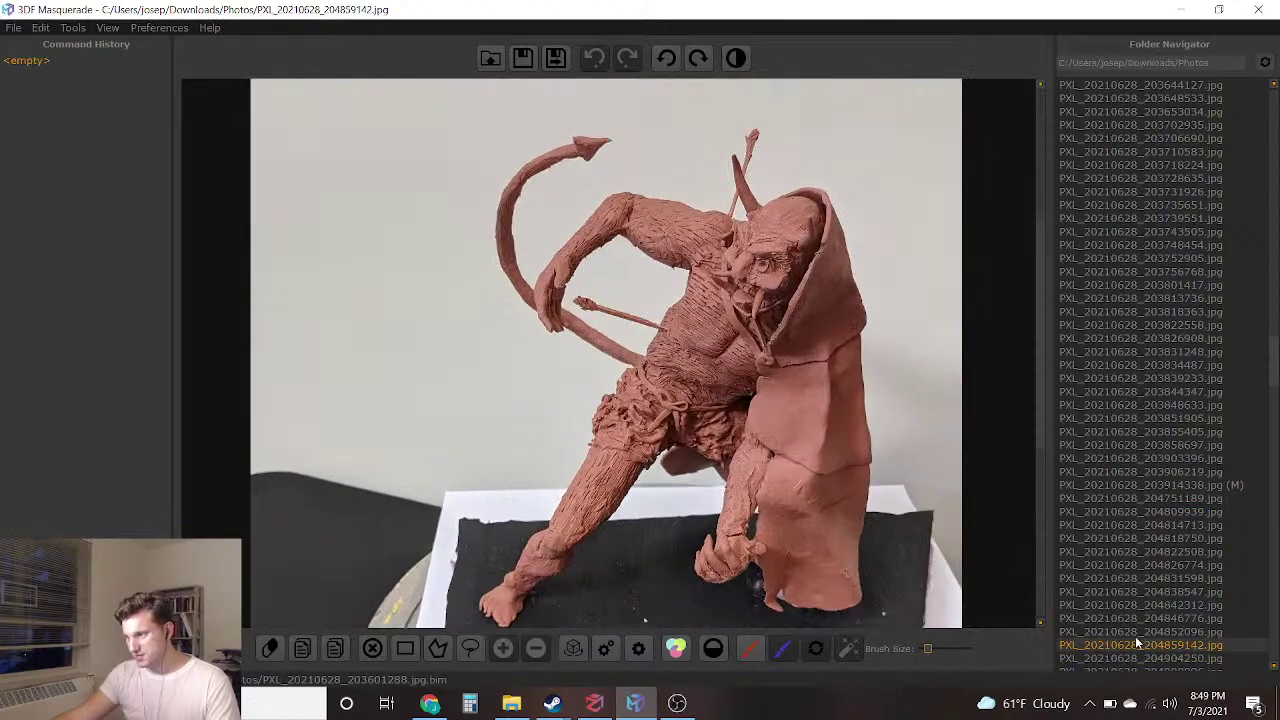
Open PXL_20210628_204842312.jpg and examine the horned figure's tail, arrows, cloak, legs and base
{"action": "left_click", "coordinate": [1160, 605]}
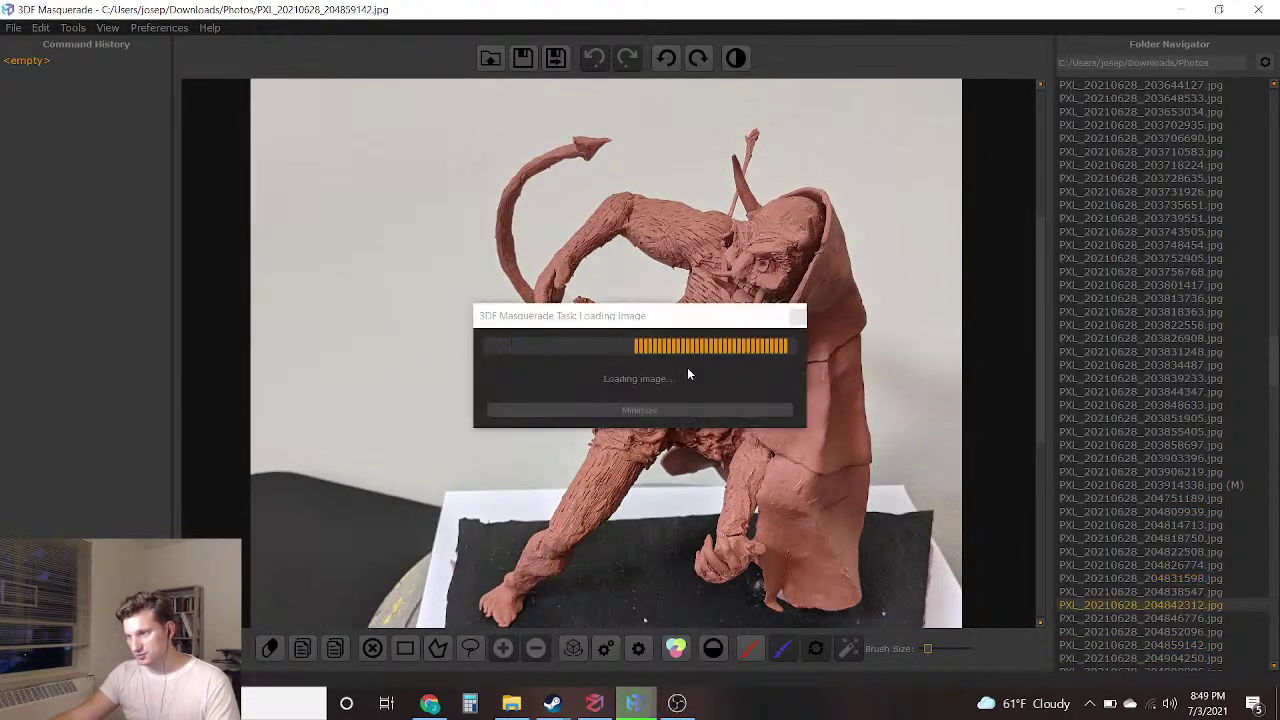
{"action": "scroll", "coordinate": [680, 372], "scroll_direction": "up", "scroll_amount": 3}
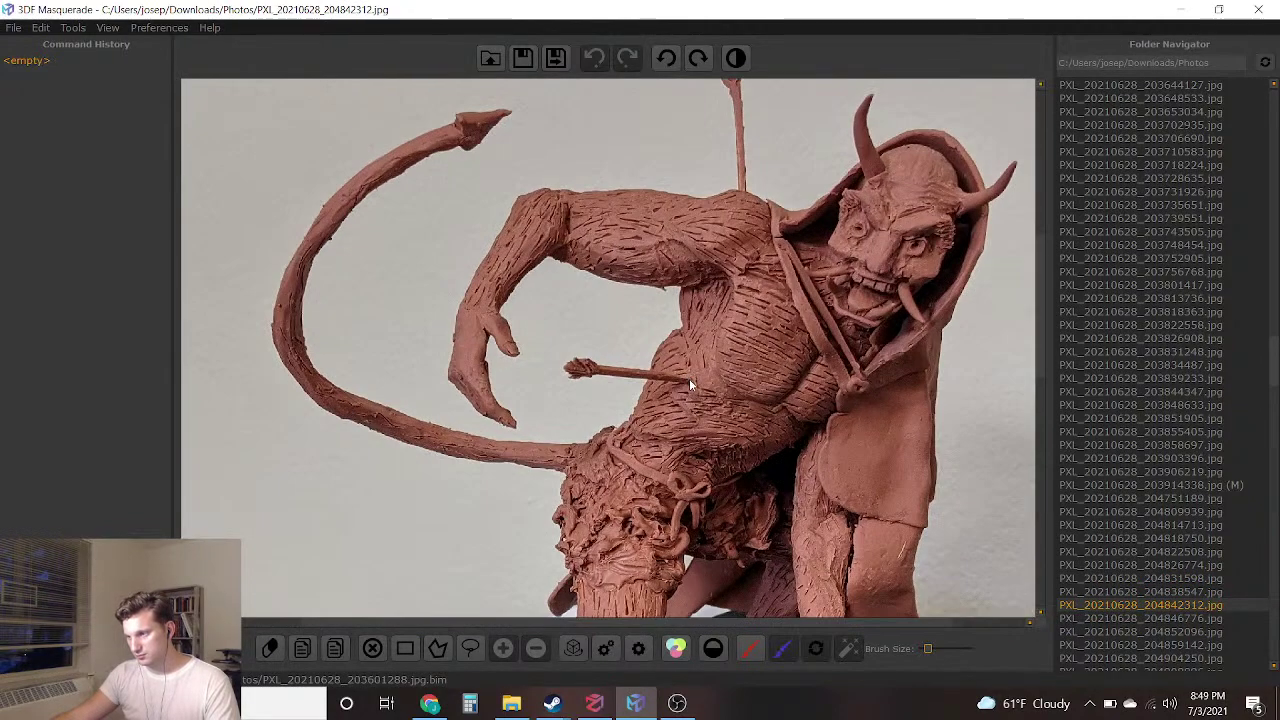
{"action": "scroll", "coordinate": [640, 390], "scroll_direction": "down", "scroll_amount": 1}
{"action": "scroll", "coordinate": [670, 284], "scroll_direction": "down", "scroll_amount": 3}
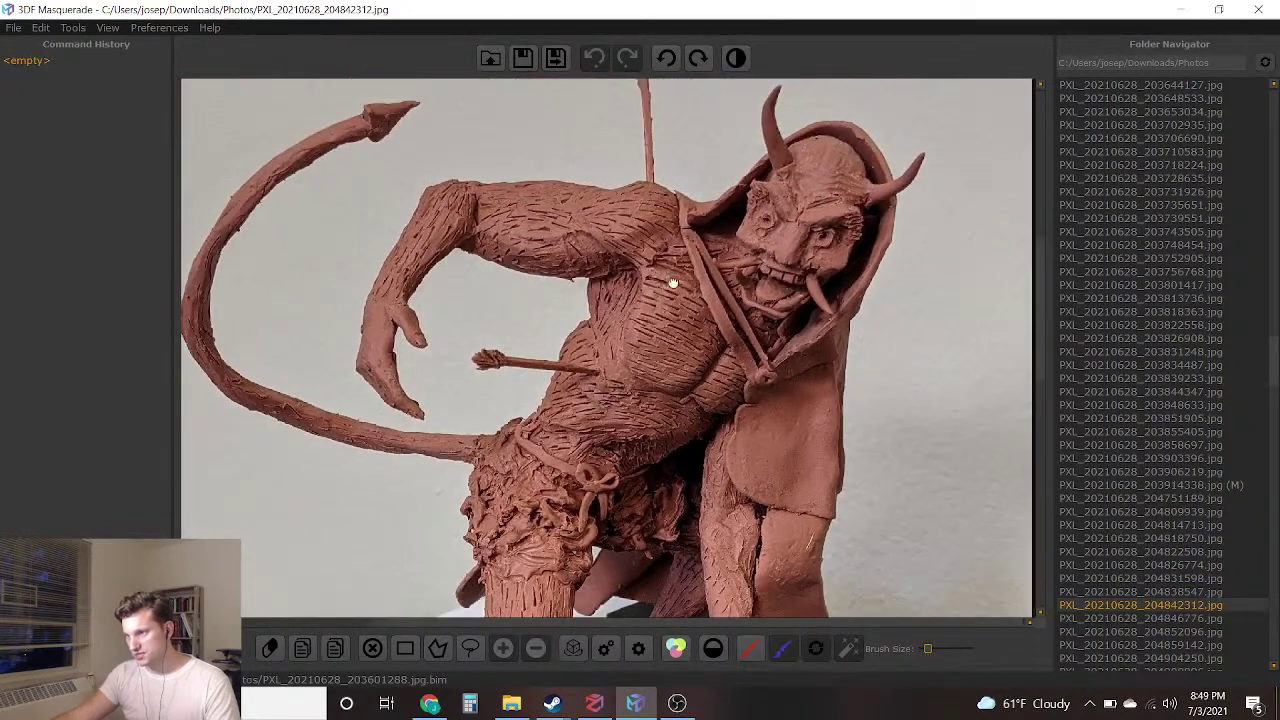
{"action": "scroll", "coordinate": [675, 290], "scroll_direction": "up", "scroll_amount": 2}
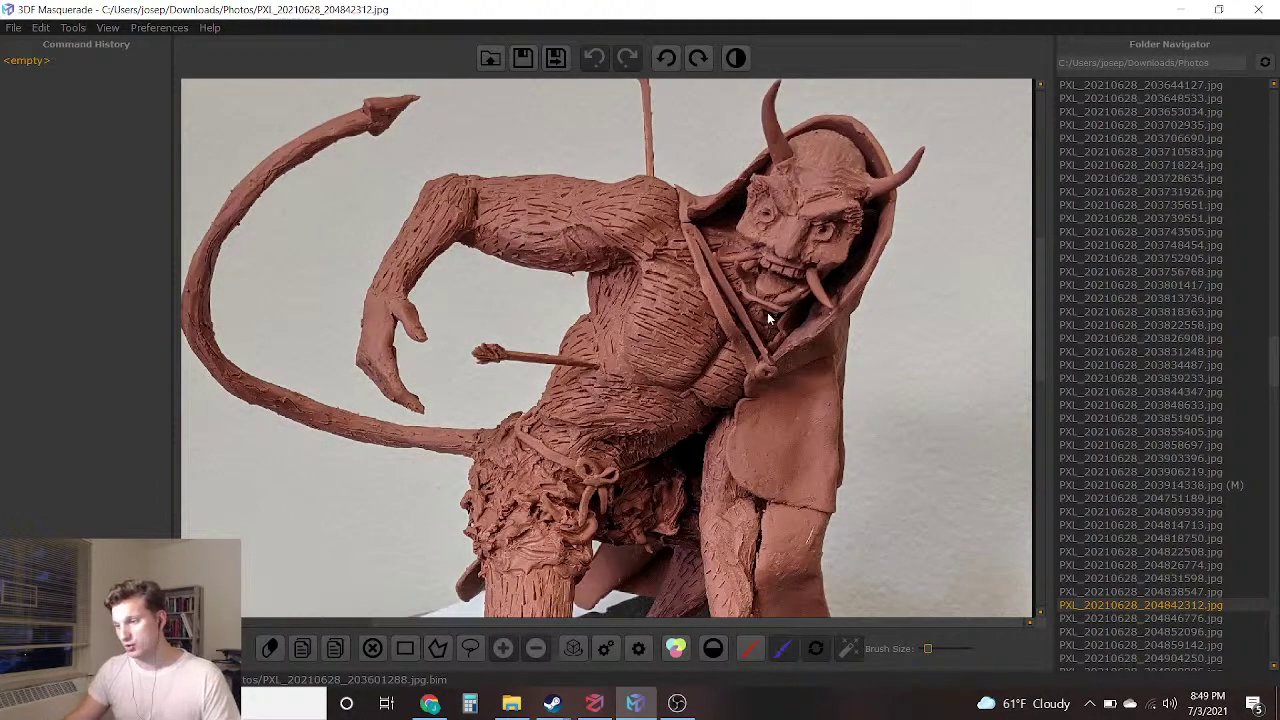
{"action": "scroll", "coordinate": [768, 317], "scroll_direction": "down", "scroll_amount": 3}
{"action": "scroll", "coordinate": [702, 357], "scroll_direction": "up", "scroll_amount": 1}
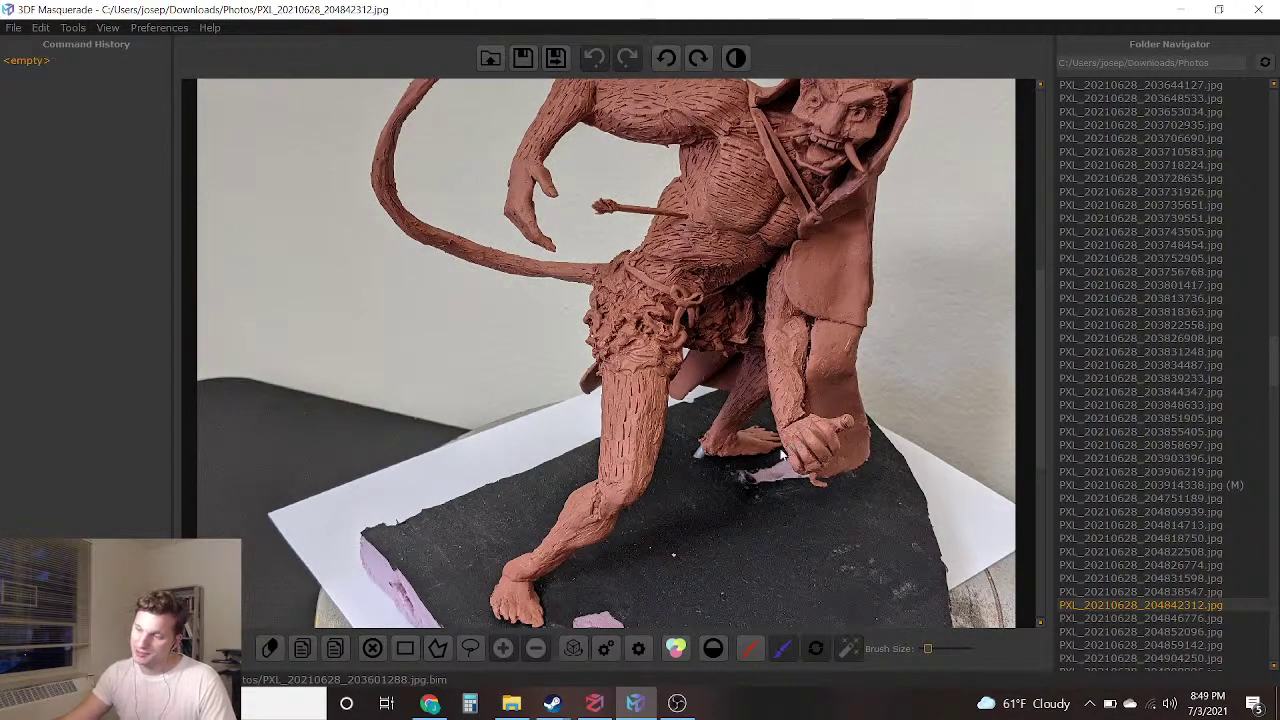
{"action": "middle_click_drag", "start_coordinate": [754, 477], "coordinate": [719, 253]}
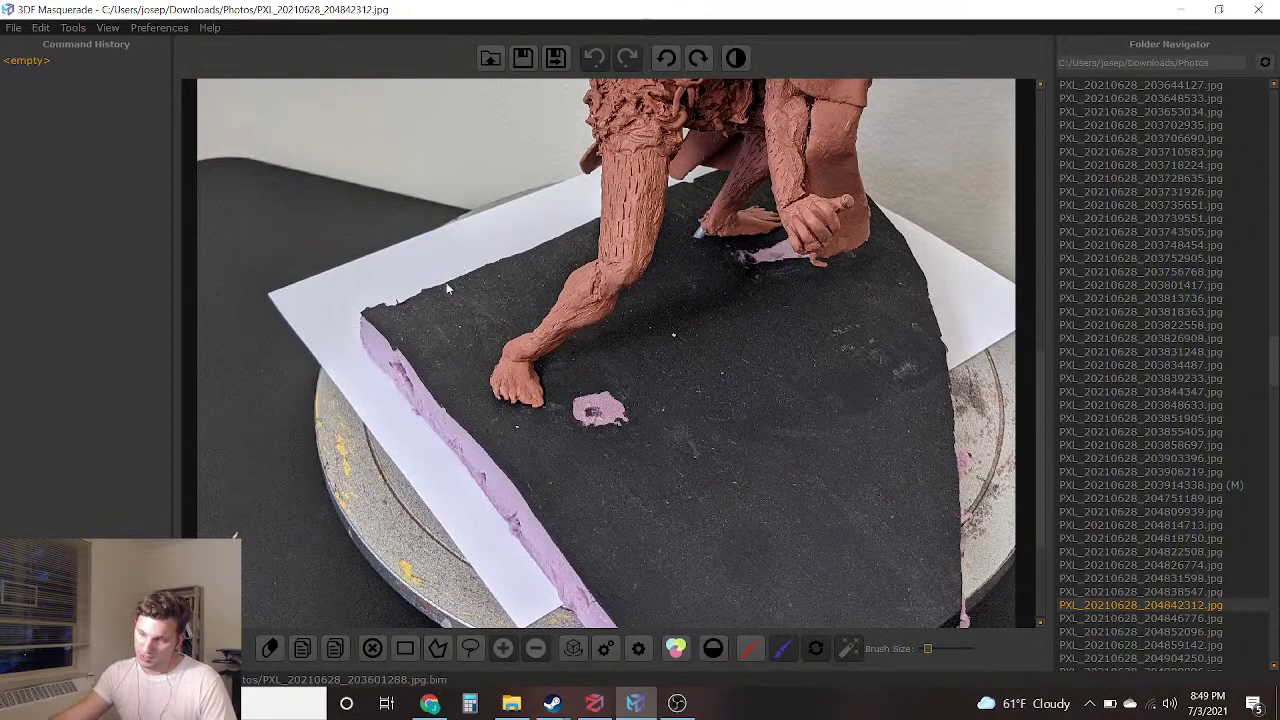
{"action": "middle_click_drag", "start_coordinate": [709, 311], "coordinate": [714, 557]}
{"action": "middle_click_drag", "start_coordinate": [736, 400], "coordinate": [739, 507]}
{"action": "scroll", "coordinate": [842, 214], "scroll_direction": "up", "scroll_amount": 1}
{"action": "scroll", "coordinate": [842, 219], "scroll_direction": "up", "scroll_amount": 6}
{"action": "scroll", "coordinate": [713, 411], "scroll_direction": "down", "scroll_amount": 8}
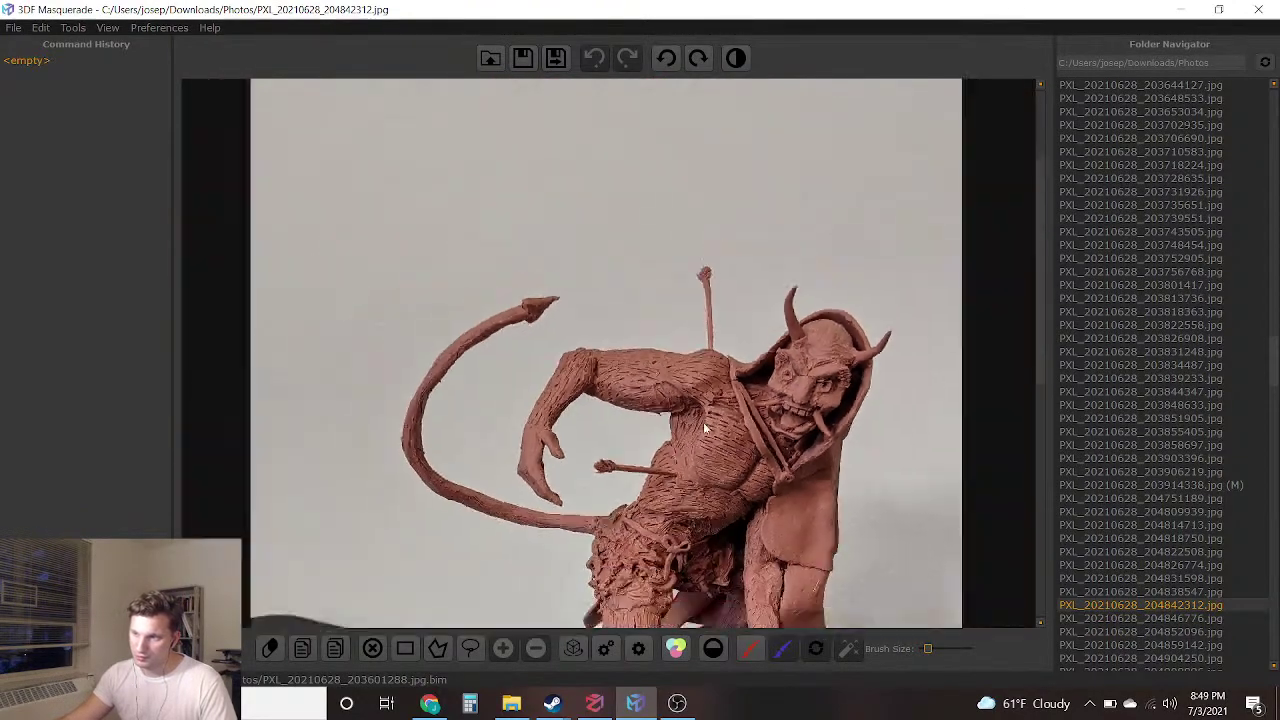
{"action": "middle_click_drag", "start_coordinate": [713, 455], "coordinate": [710, 236]}
{"action": "scroll", "coordinate": [710, 236], "scroll_direction": "up", "scroll_amount": 1}
{"action": "scroll", "coordinate": [686, 286], "scroll_direction": "down", "scroll_amount": 2}
{"action": "scroll", "coordinate": [684, 310], "scroll_direction": "up", "scroll_amount": 1}
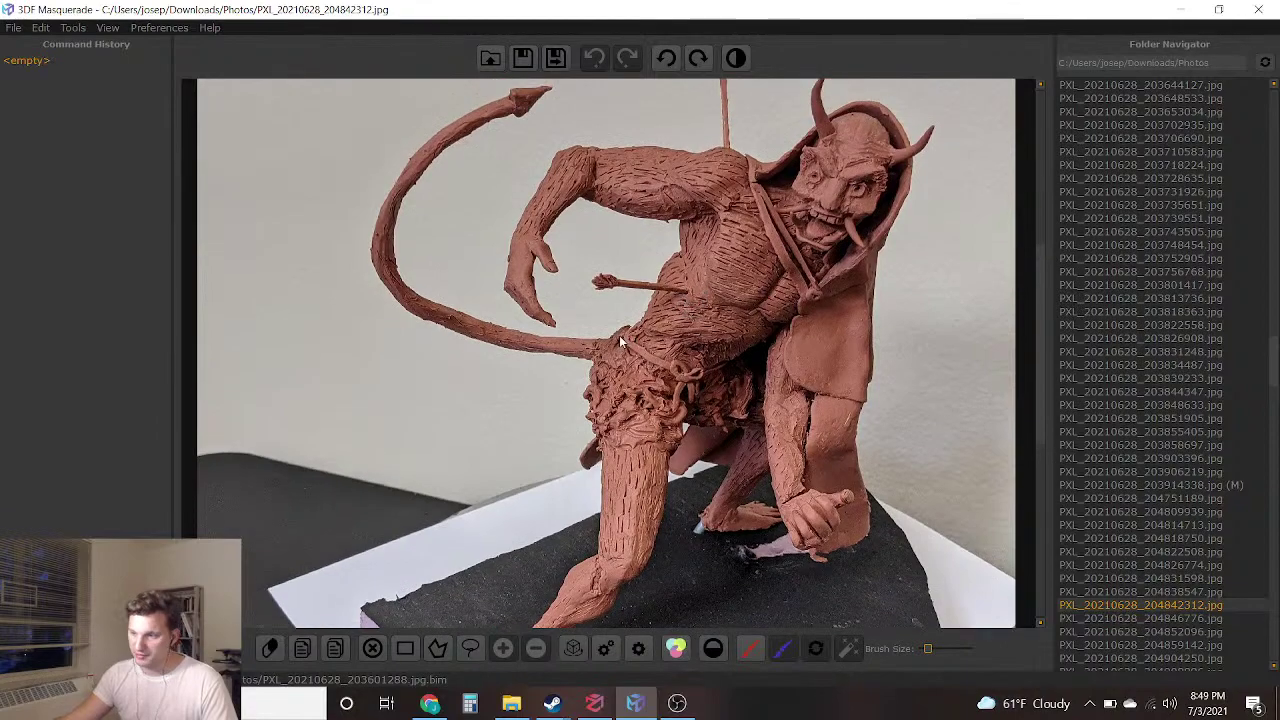
Open archer photo PXL_20210628_203606078.jpg, check the live stream dashboard in Chrome, and return to 3DF Masquerade
{"action": "scroll", "coordinate": [1229, 400], "scroll_direction": "up", "scroll_amount": 7}
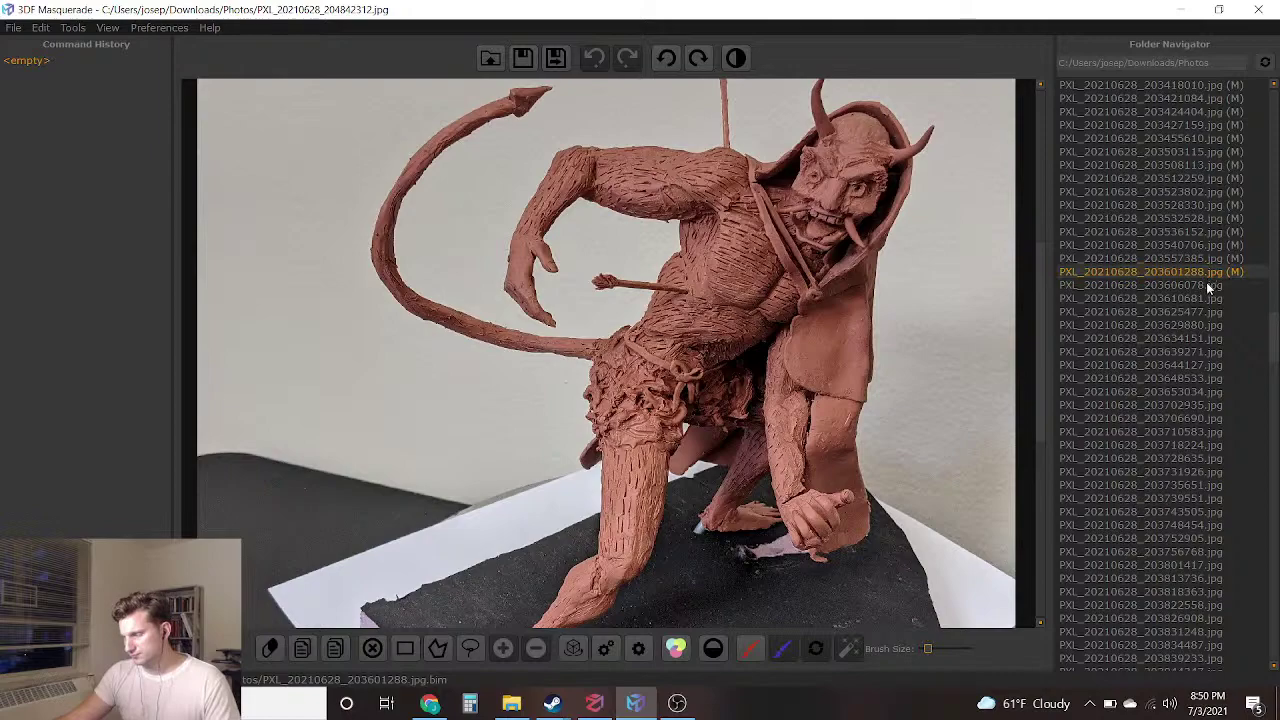
{"action": "left_click", "coordinate": [1204, 286]}
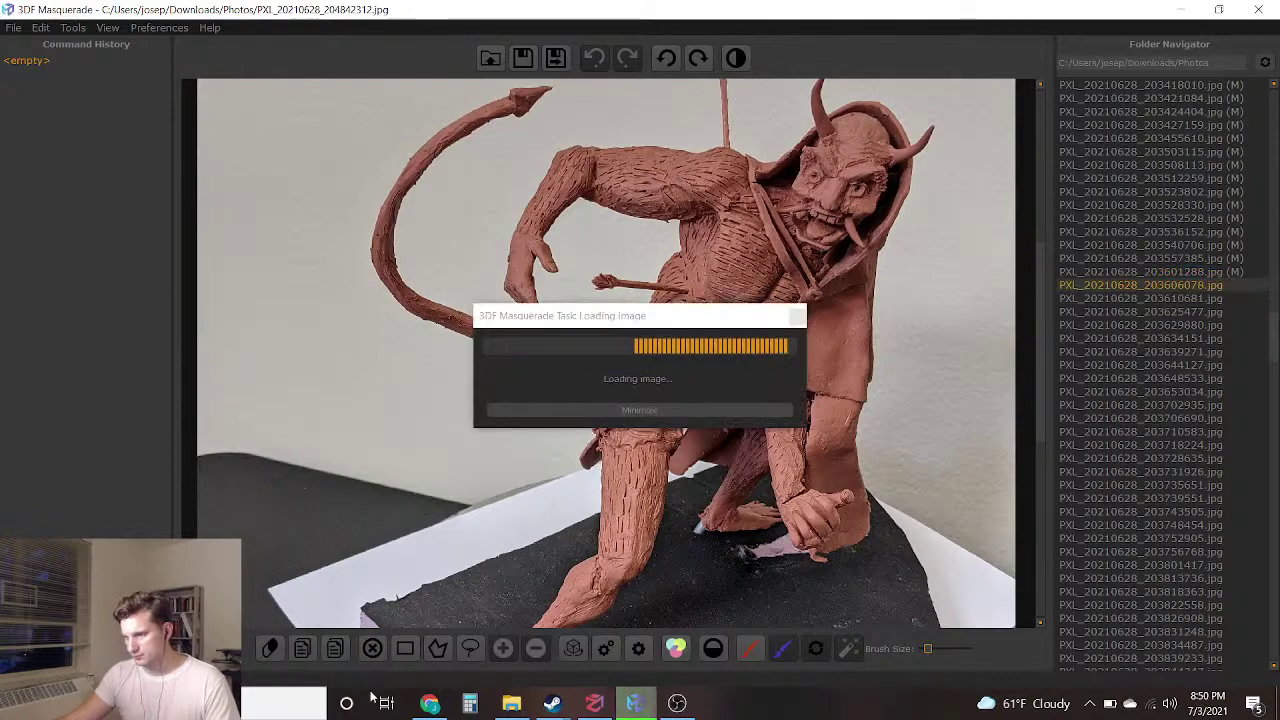
{"action": "left_click", "coordinate": [432, 705]}
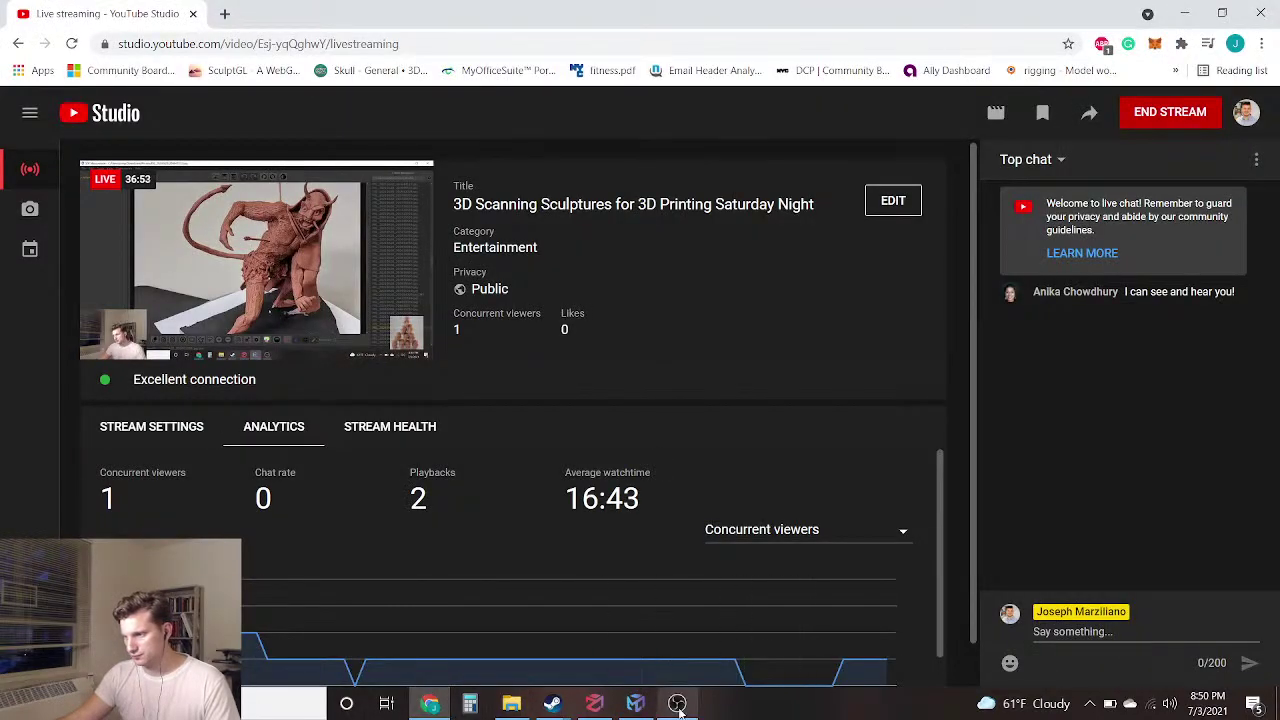
{"action": "left_click", "coordinate": [635, 704]}
Enlarge the brush and mark the area below the forearm, between bow and skirt, as background with two strokes
{"action": "scroll", "coordinate": [606, 393], "scroll_direction": "up", "scroll_amount": 4}
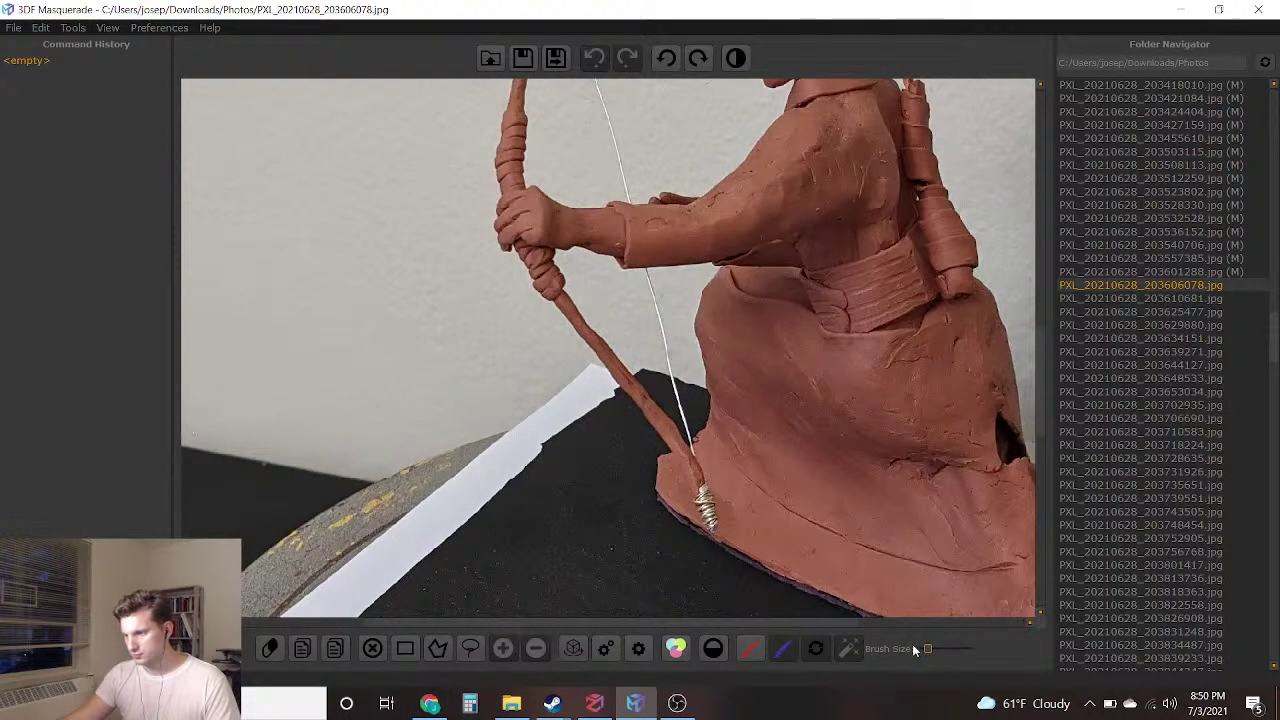
{"action": "left_click", "coordinate": [940, 649]}
{"action": "scroll", "coordinate": [677, 355], "scroll_direction": "up", "scroll_amount": 3}
{"action": "left_click_drag", "start_coordinate": [736, 378], "coordinate": [626, 350]}
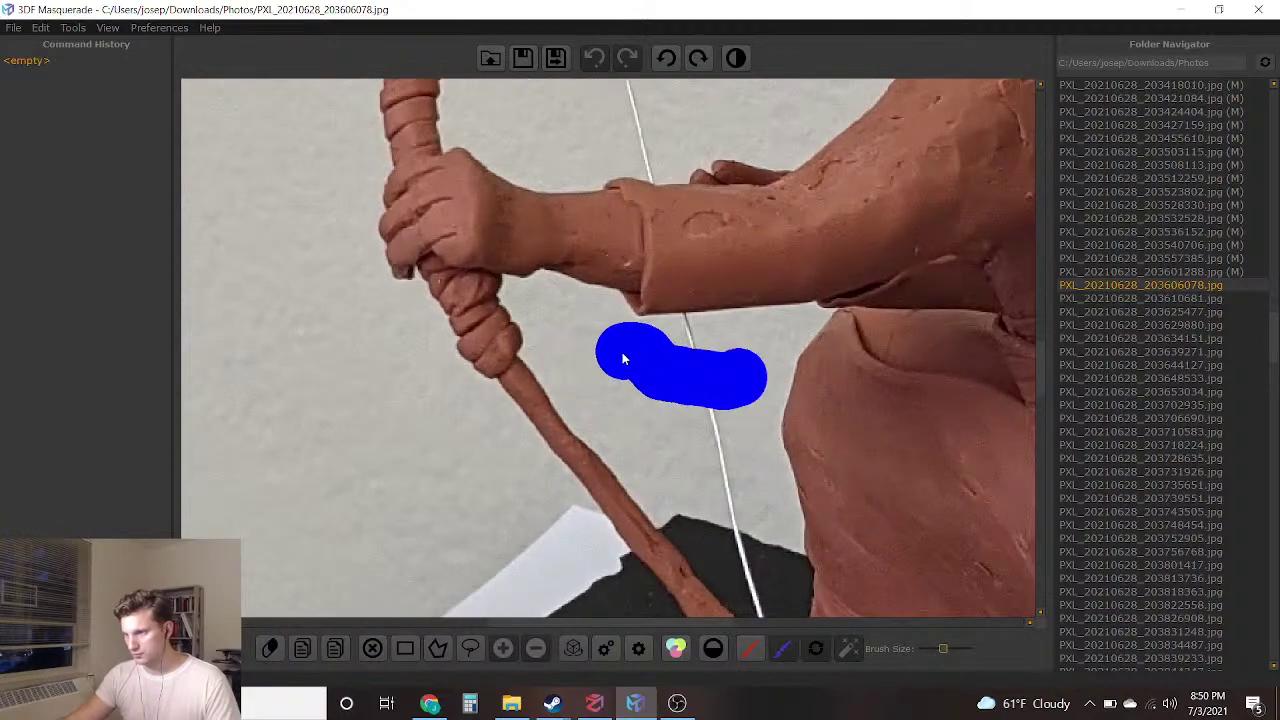
{"action": "left_click_drag", "start_coordinate": [708, 505], "coordinate": [736, 543]}
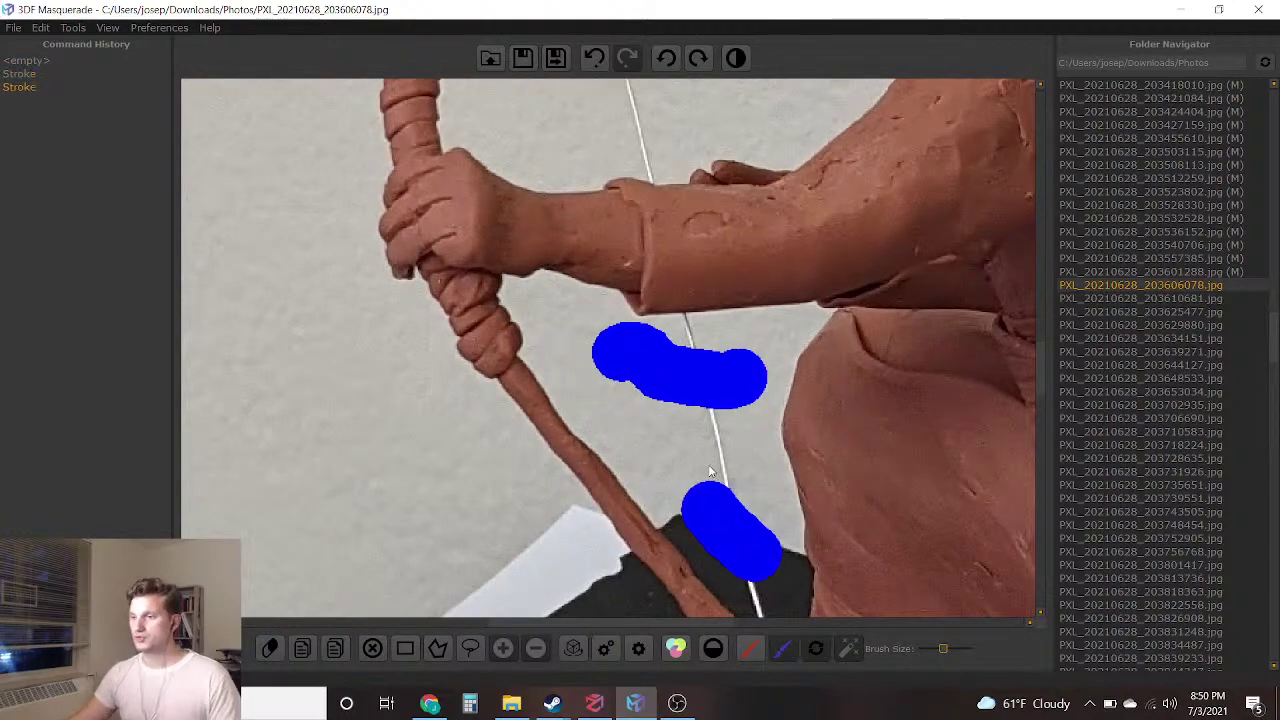
Mark the area above the arm as background with a closed blue outline between the upper bow and the face
{"action": "scroll", "coordinate": [624, 472], "scroll_direction": "down", "scroll_amount": 3}
{"action": "scroll", "coordinate": [629, 283], "scroll_direction": "up", "scroll_amount": 2}
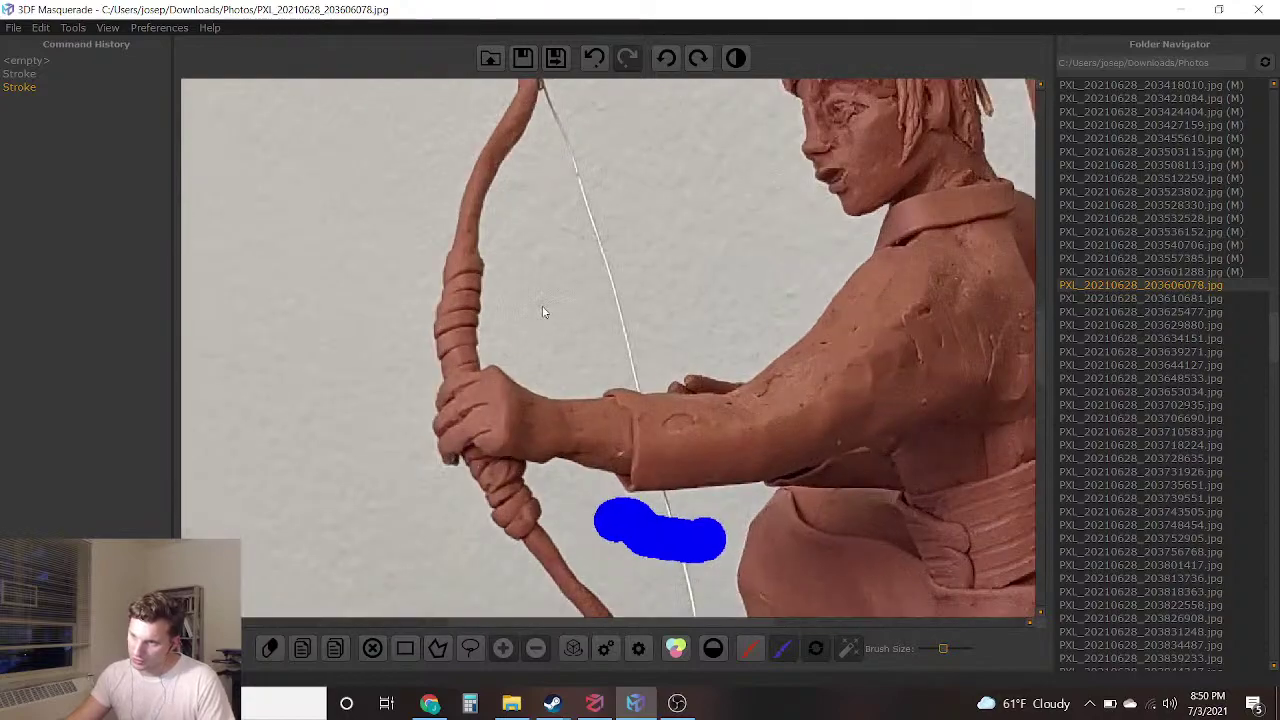
{"action": "mouse_move", "coordinate": [530, 308]}
{"action": "left_mouse_down"}
{"action": "mouse_move", "coordinate": [591, 129]}
{"action": "mouse_move", "coordinate": [548, 280]}
{"action": "mouse_move", "coordinate": [651, 322]}
{"action": "mouse_move", "coordinate": [771, 268]}
{"action": "mouse_move", "coordinate": [714, 114]}
{"action": "mouse_move", "coordinate": [642, 82]}
{"action": "left_mouse_up"}
{"action": "scroll", "coordinate": [666, 186], "scroll_direction": "down", "scroll_amount": 3}
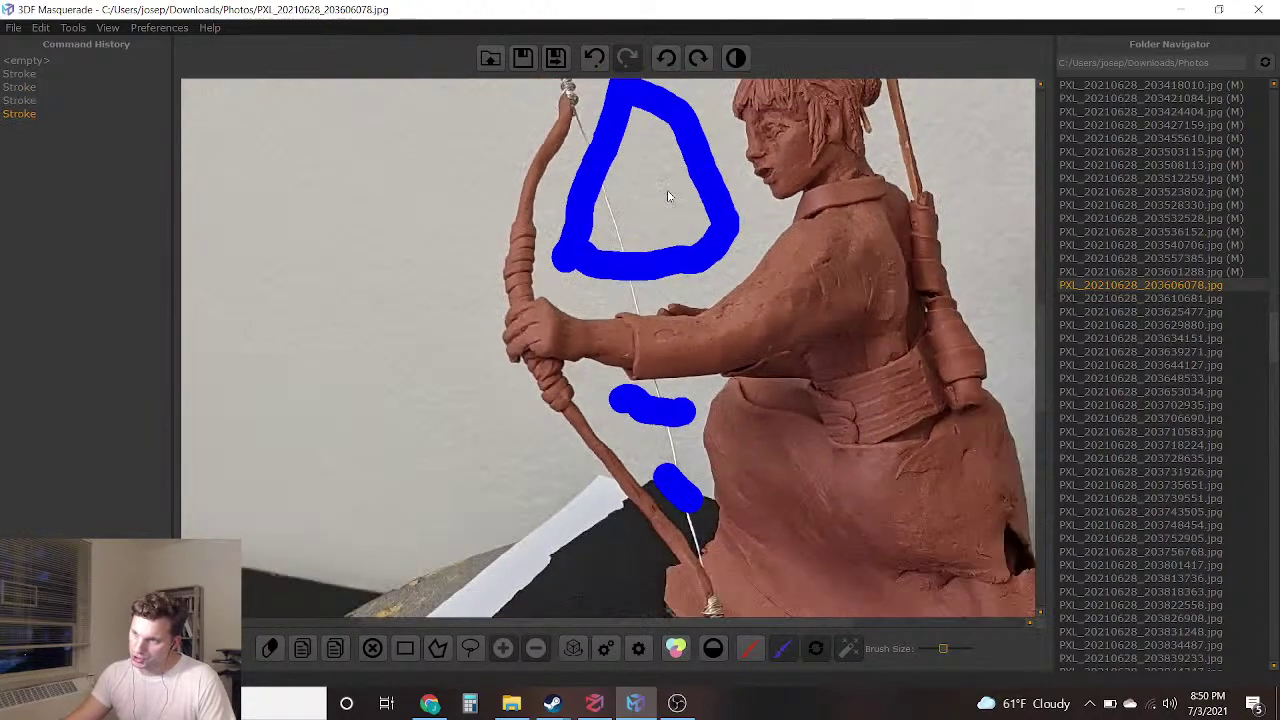
Mark the background around the lower bow, along the skirt's front edge, and around the foot up behind the skirt
{"action": "middle_click_drag", "start_coordinate": [749, 339], "coordinate": [631, 277]}
{"action": "scroll", "coordinate": [531, 354], "scroll_direction": "down", "scroll_amount": 3}
{"action": "scroll", "coordinate": [599, 359], "scroll_direction": "up", "scroll_amount": 6}
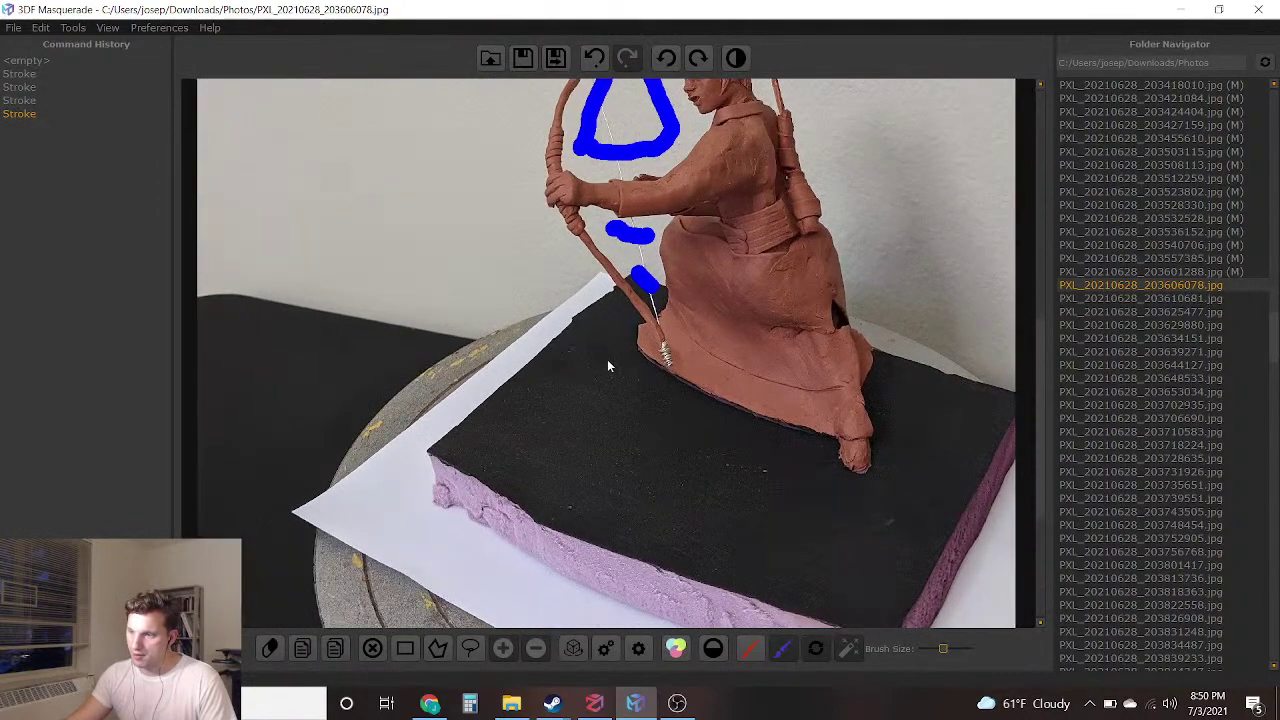
{"action": "mouse_move", "coordinate": [517, 157]}
{"action": "left_mouse_down"}
{"action": "mouse_move", "coordinate": [586, 271]}
{"action": "mouse_move", "coordinate": [612, 395]}
{"action": "mouse_move", "coordinate": [833, 532]}
{"action": "left_mouse_up"}
{"action": "middle_click_drag", "start_coordinate": [832, 532], "coordinate": [532, 372]}
{"action": "scroll", "coordinate": [506, 403], "scroll_direction": "down", "scroll_amount": 1}
{"action": "mouse_move", "coordinate": [698, 386]}
{"action": "left_mouse_down"}
{"action": "mouse_move", "coordinate": [846, 457]}
{"action": "mouse_move", "coordinate": [830, 290]}
{"action": "left_mouse_up"}
{"action": "left_click_drag", "start_coordinate": [818, 213], "coordinate": [791, 86]}
Shrink the brush and mark the background between the head and the arrow shaft and above the hair sticks
{"action": "scroll", "coordinate": [750, 206], "scroll_direction": "down", "scroll_amount": 3}
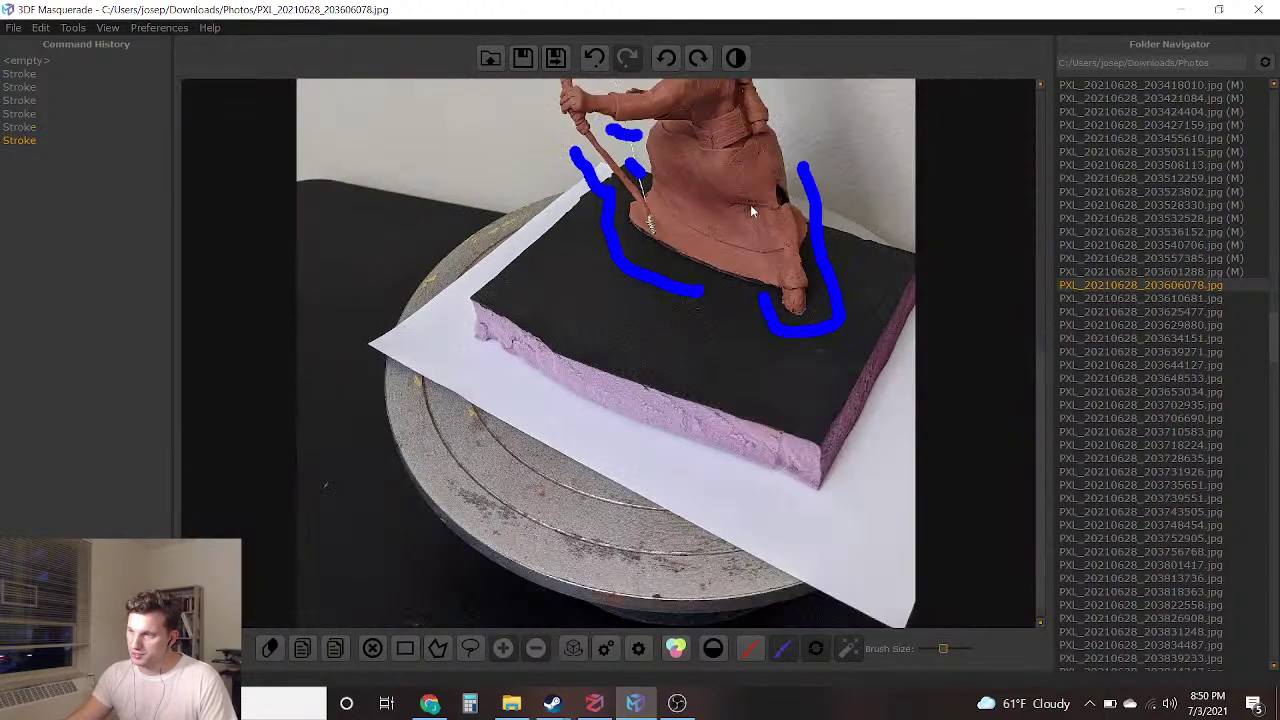
{"action": "scroll", "coordinate": [719, 172], "scroll_direction": "up", "scroll_amount": 2}
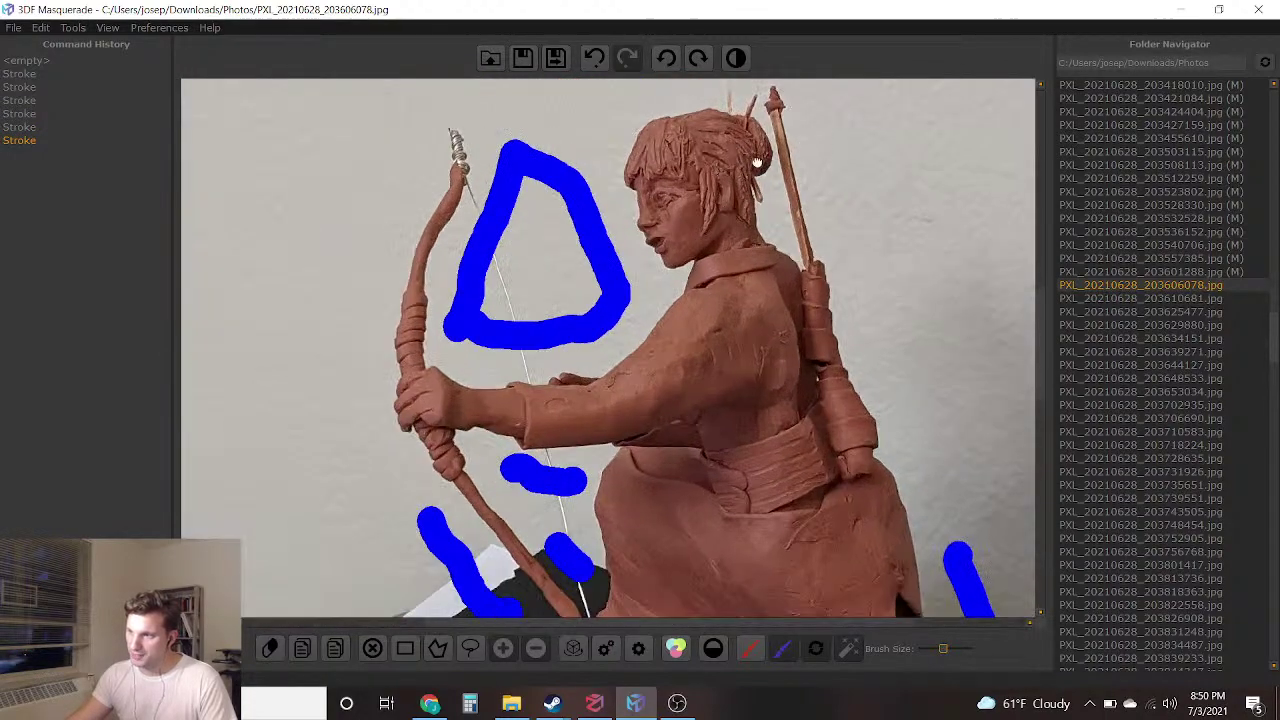
{"action": "scroll", "coordinate": [781, 163], "scroll_direction": "up", "scroll_amount": 5}
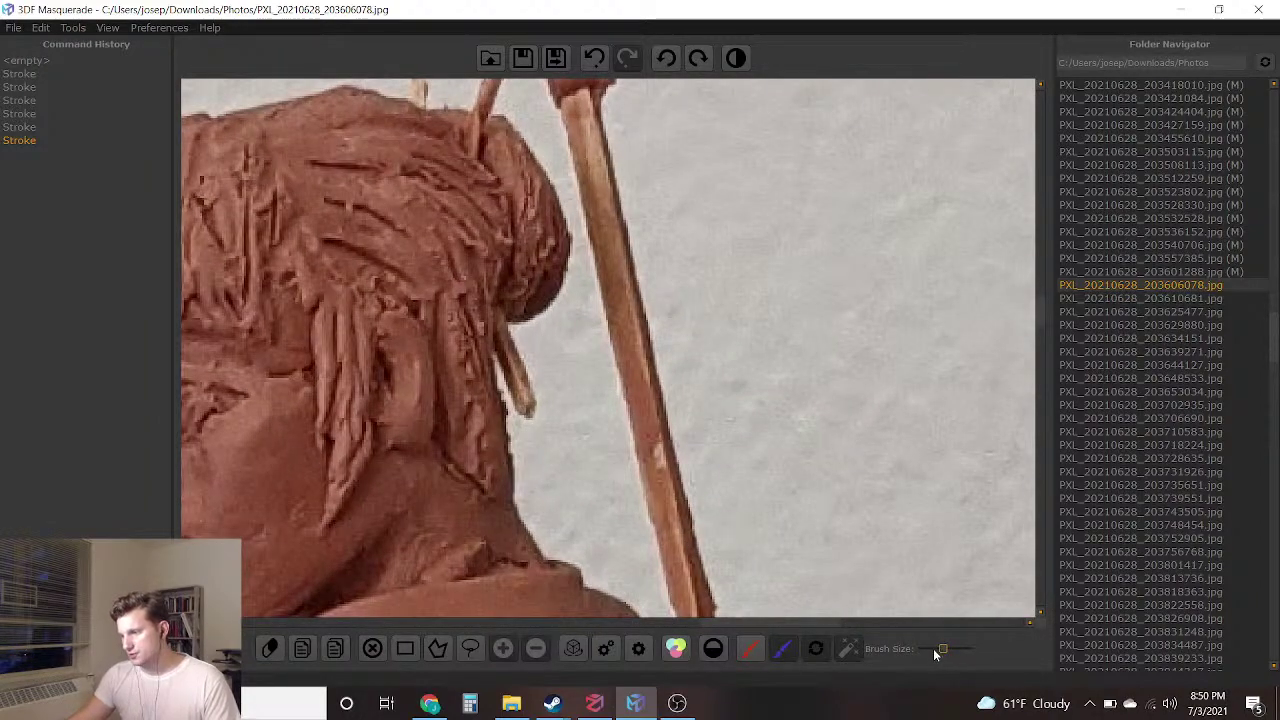
{"action": "left_click_drag", "start_coordinate": [931, 655], "coordinate": [923, 648]}
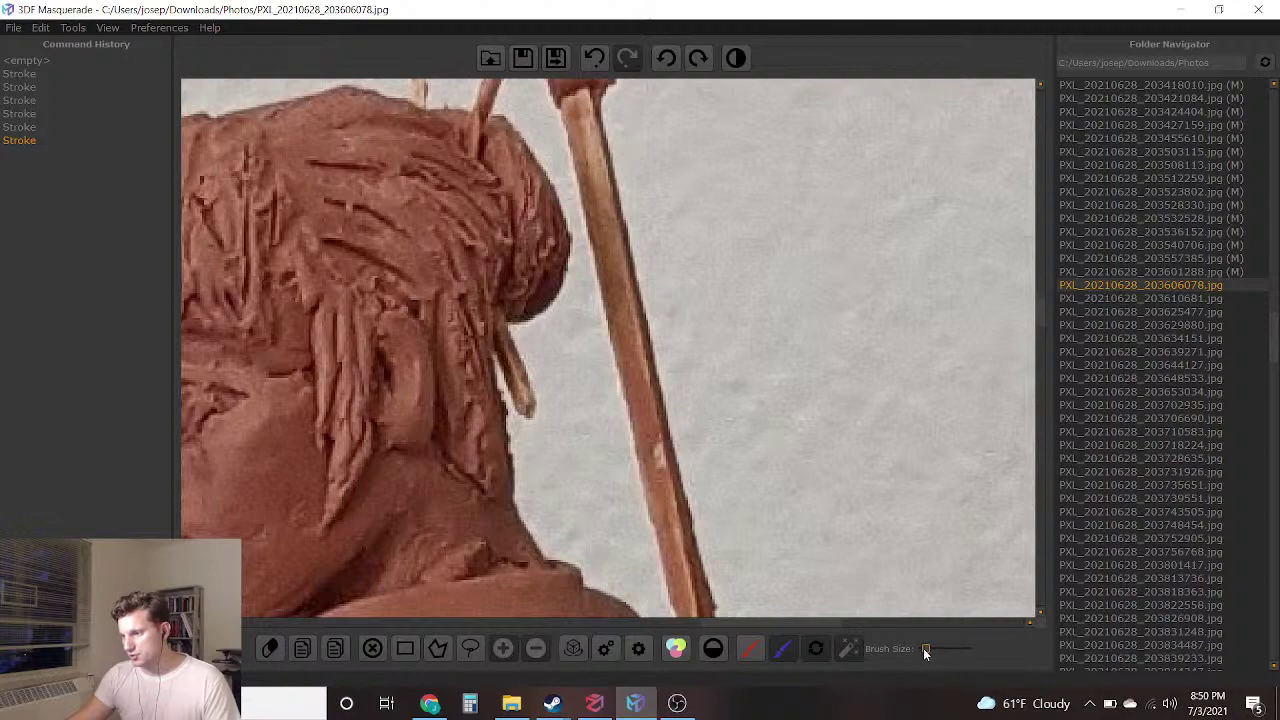
{"action": "left_click_drag", "start_coordinate": [599, 436], "coordinate": [601, 510]}
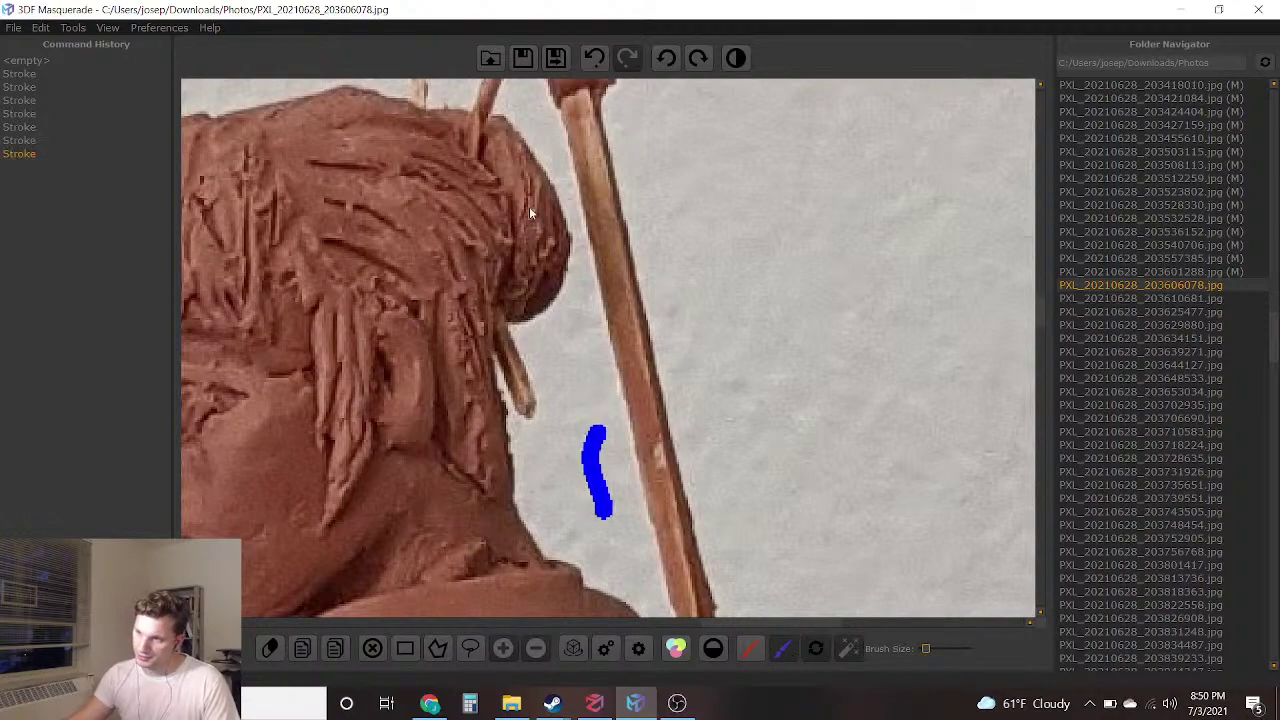
{"action": "left_click_drag", "start_coordinate": [522, 102], "coordinate": [550, 130]}
{"action": "scroll", "coordinate": [478, 156], "scroll_direction": "up", "scroll_amount": 2}
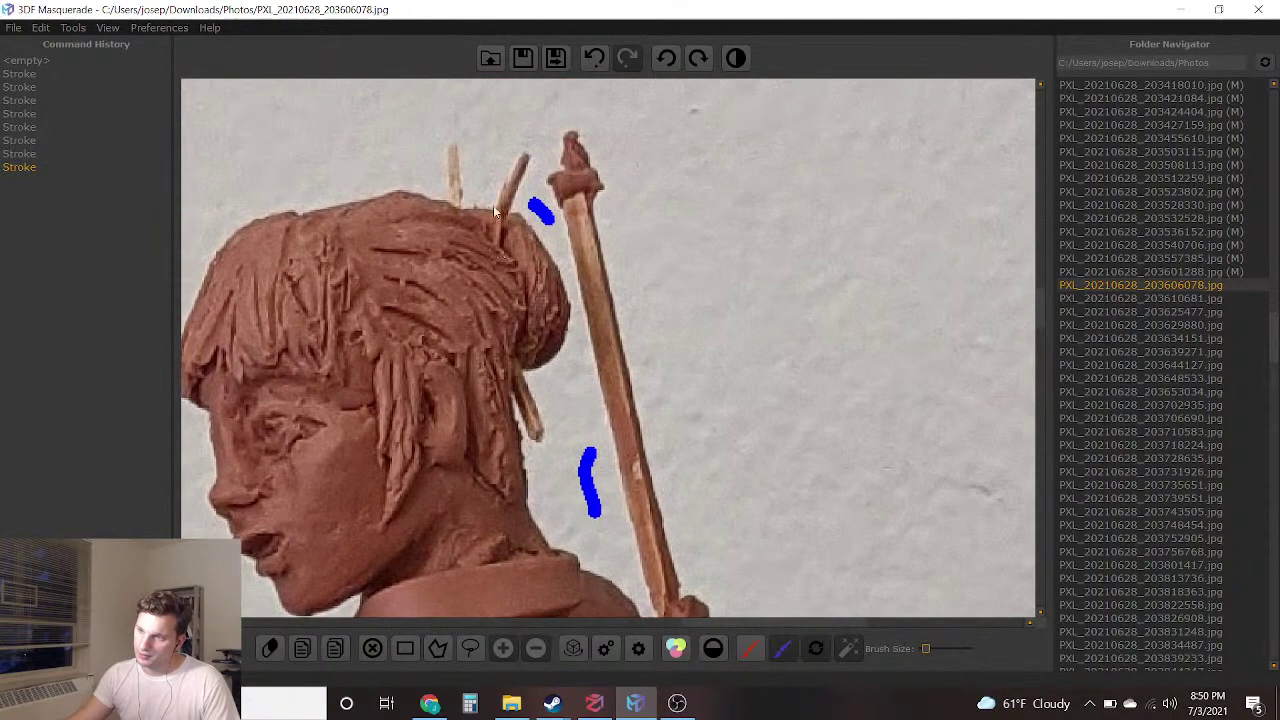
{"action": "mouse_move", "coordinate": [482, 181]}
{"action": "left_mouse_down"}
{"action": "mouse_move", "coordinate": [495, 90]}
{"action": "mouse_move", "coordinate": [340, 111]}
{"action": "left_mouse_up"}
{"action": "scroll", "coordinate": [385, 322], "scroll_direction": "down", "scroll_amount": 4}
Mark the archer's back as foreground with one stroke, save the mask, and advance to photo PXL_20210628_203610681.jpg
{"action": "scroll", "coordinate": [478, 459], "scroll_direction": "up", "scroll_amount": 1}
{"action": "middle_click_drag", "start_coordinate": [478, 459], "coordinate": [585, 286]}
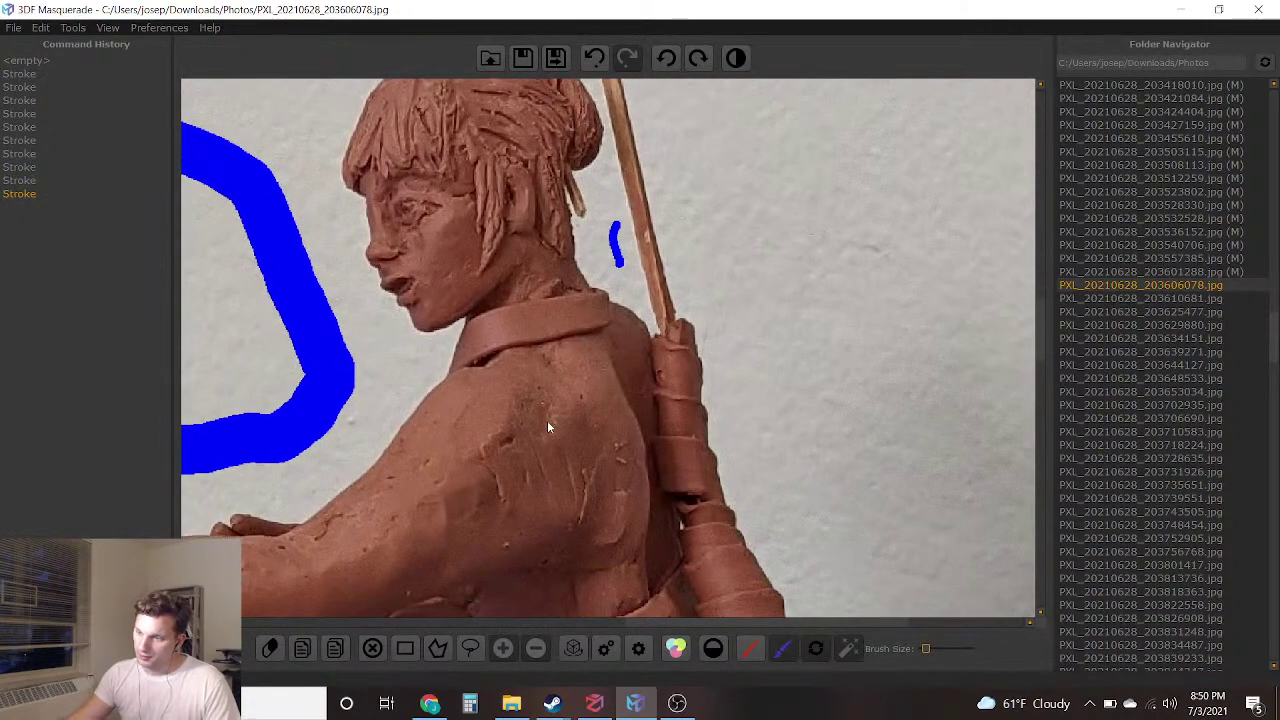
{"action": "left_click", "coordinate": [750, 652]}
{"action": "scroll", "coordinate": [600, 400], "scroll_direction": "up", "scroll_amount": 3}
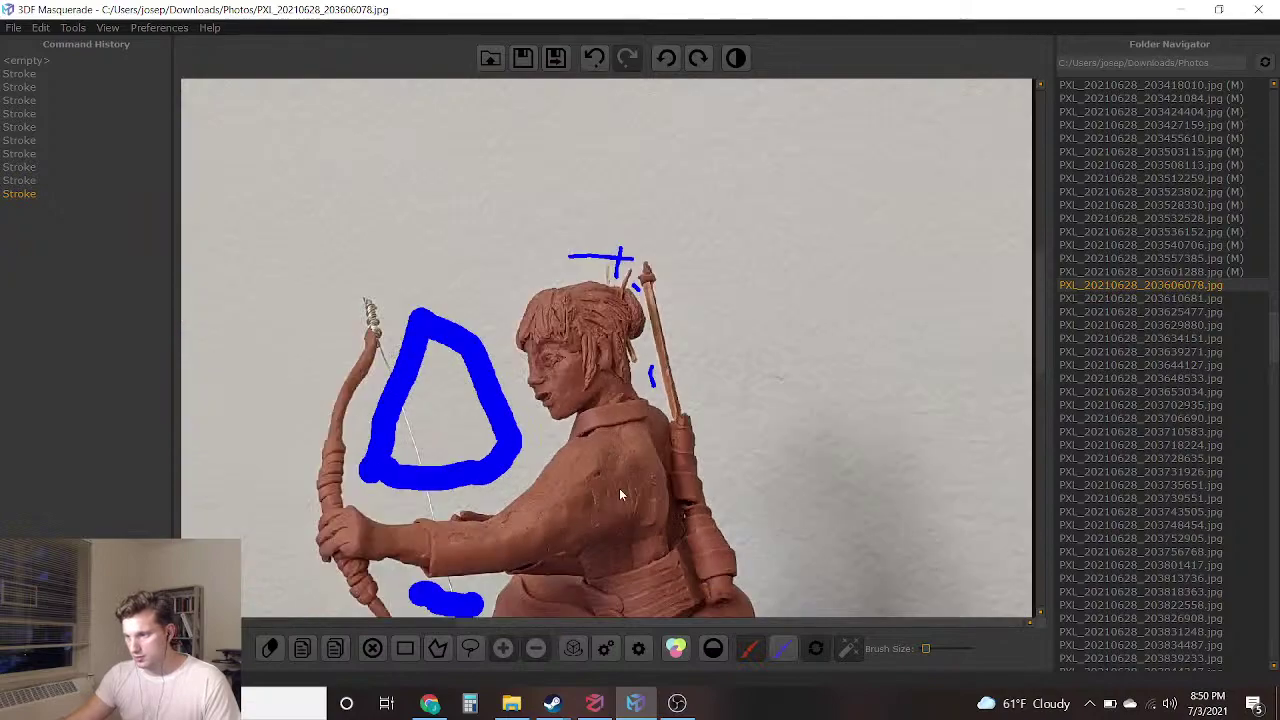
{"action": "left_click_drag", "start_coordinate": [616, 457], "coordinate": [638, 543]}
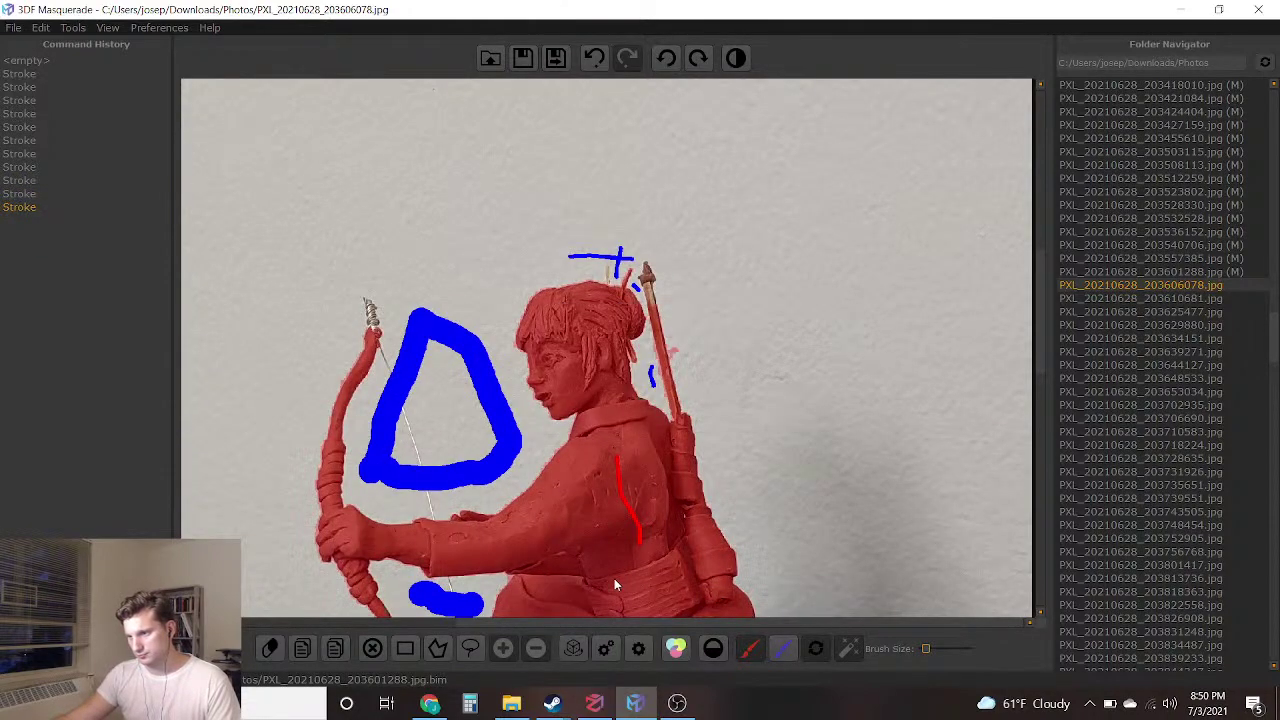
{"action": "scroll", "coordinate": [600, 497], "scroll_direction": "down", "scroll_amount": 2}
{"action": "middle_click_drag", "start_coordinate": [591, 397], "coordinate": [576, 325]}
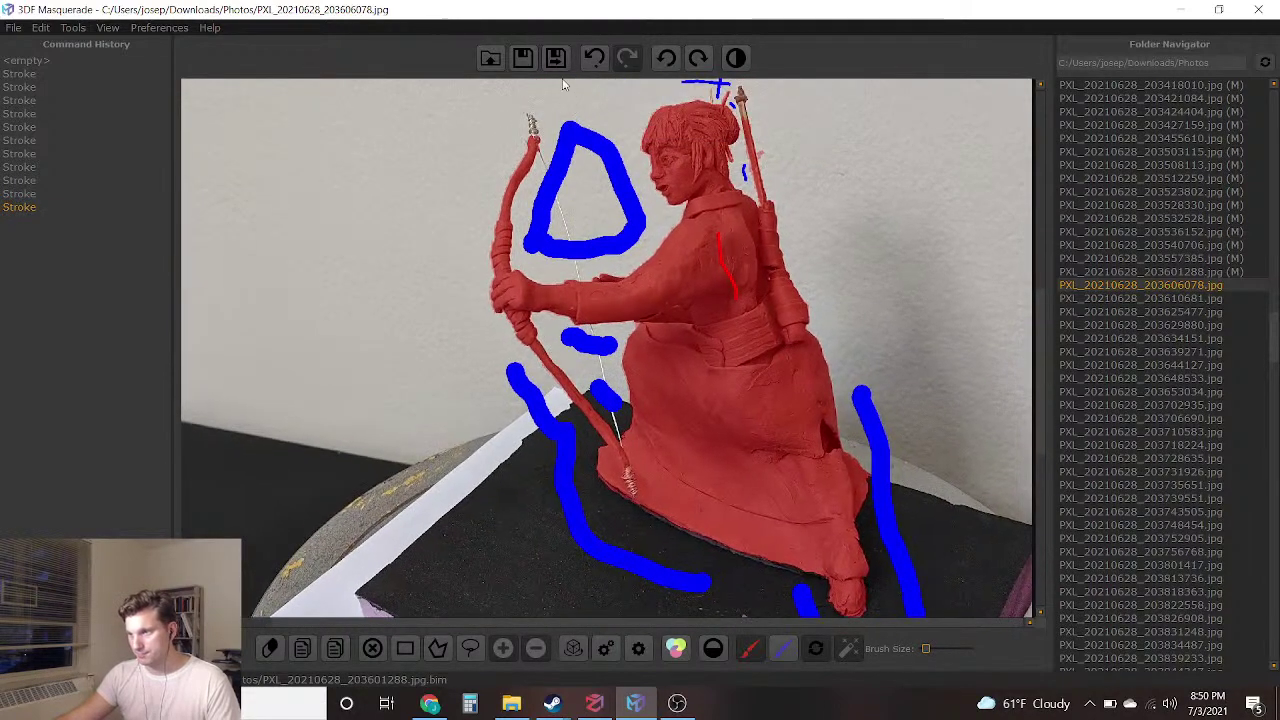
{"action": "left_click", "coordinate": [550, 58]}
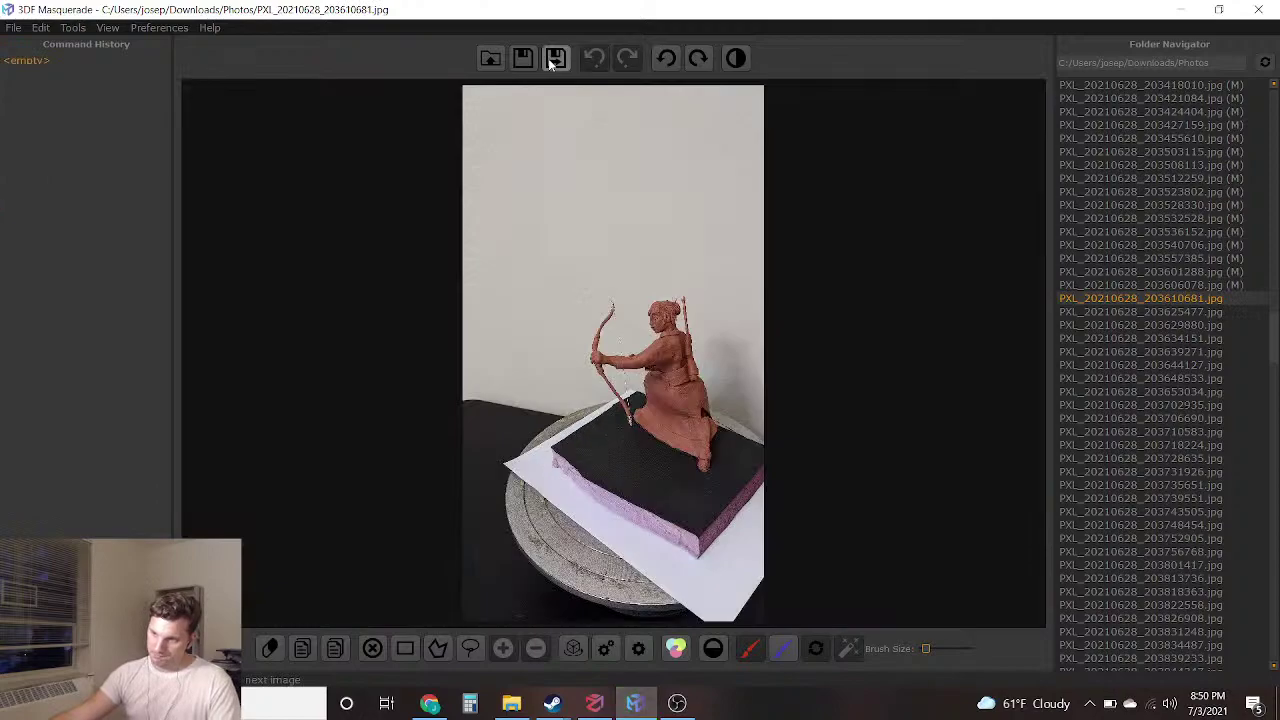
{"action": "scroll", "coordinate": [660, 380], "scroll_direction": "up", "scroll_amount": 6}
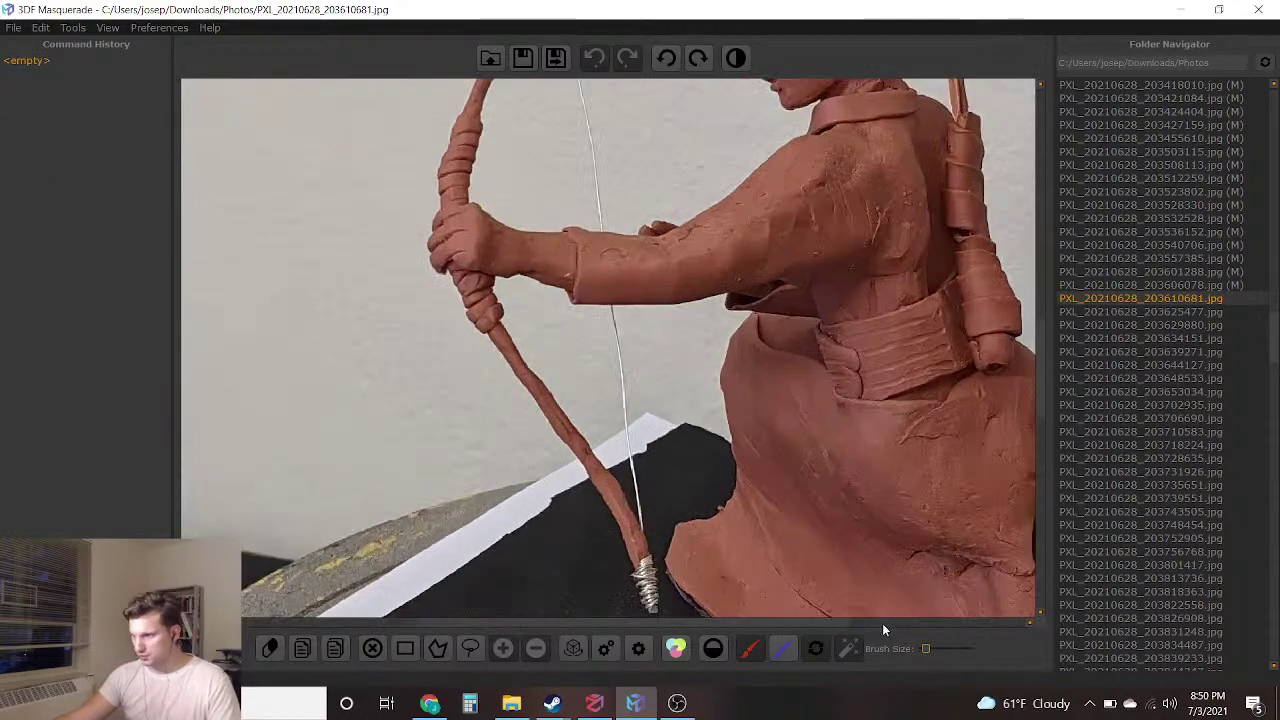
{"action": "left_click_drag", "start_coordinate": [724, 533], "coordinate": [810, 178]}
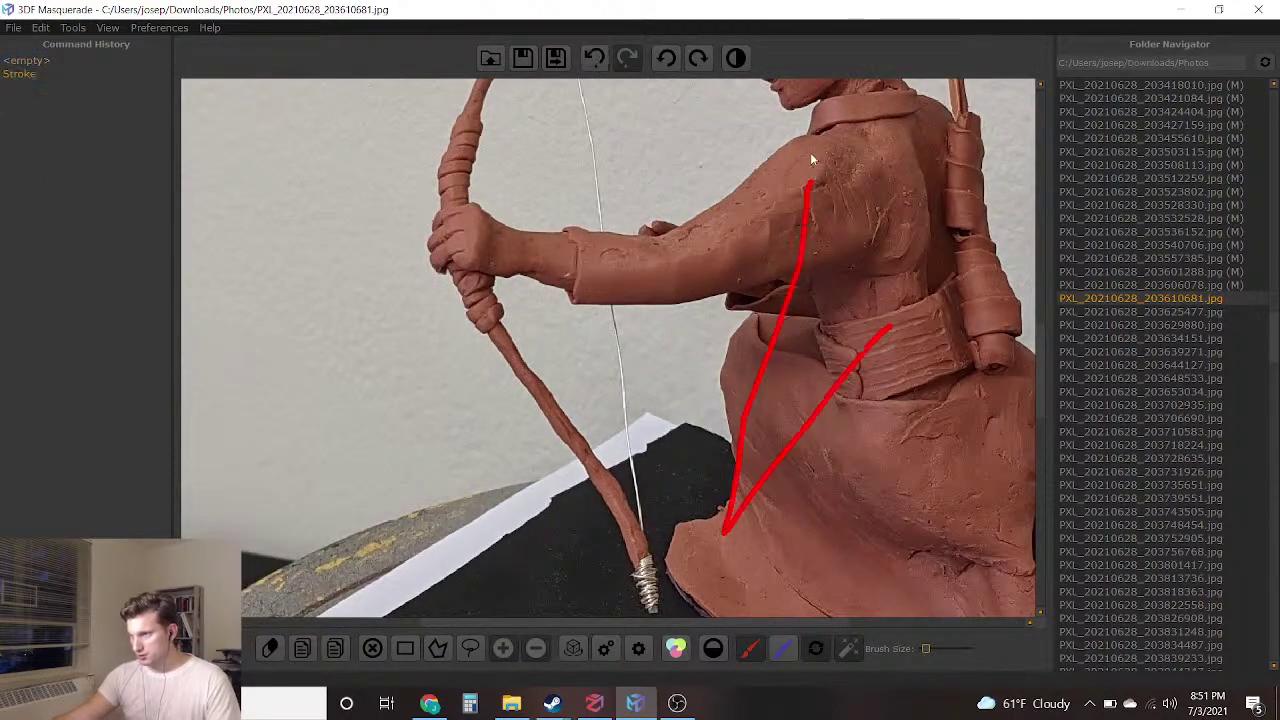
{"action": "left_click", "coordinate": [592, 60]}
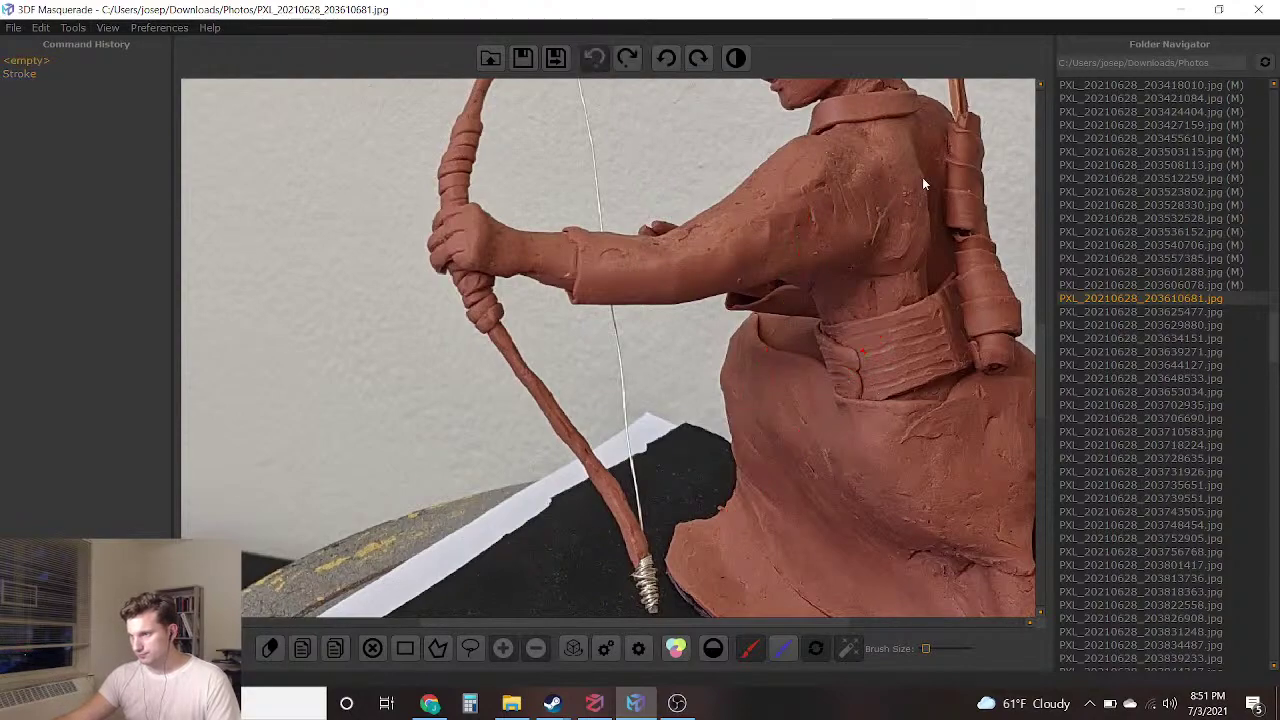
Mark the background between the back of the head and the arrow shaft with short strokes
{"action": "middle_click_drag", "start_coordinate": [922, 185], "coordinate": [540, 486]}
{"action": "middle_click_drag", "start_coordinate": [500, 543], "coordinate": [700, 212]}
{"action": "scroll", "coordinate": [725, 235], "scroll_direction": "up", "scroll_amount": 3}
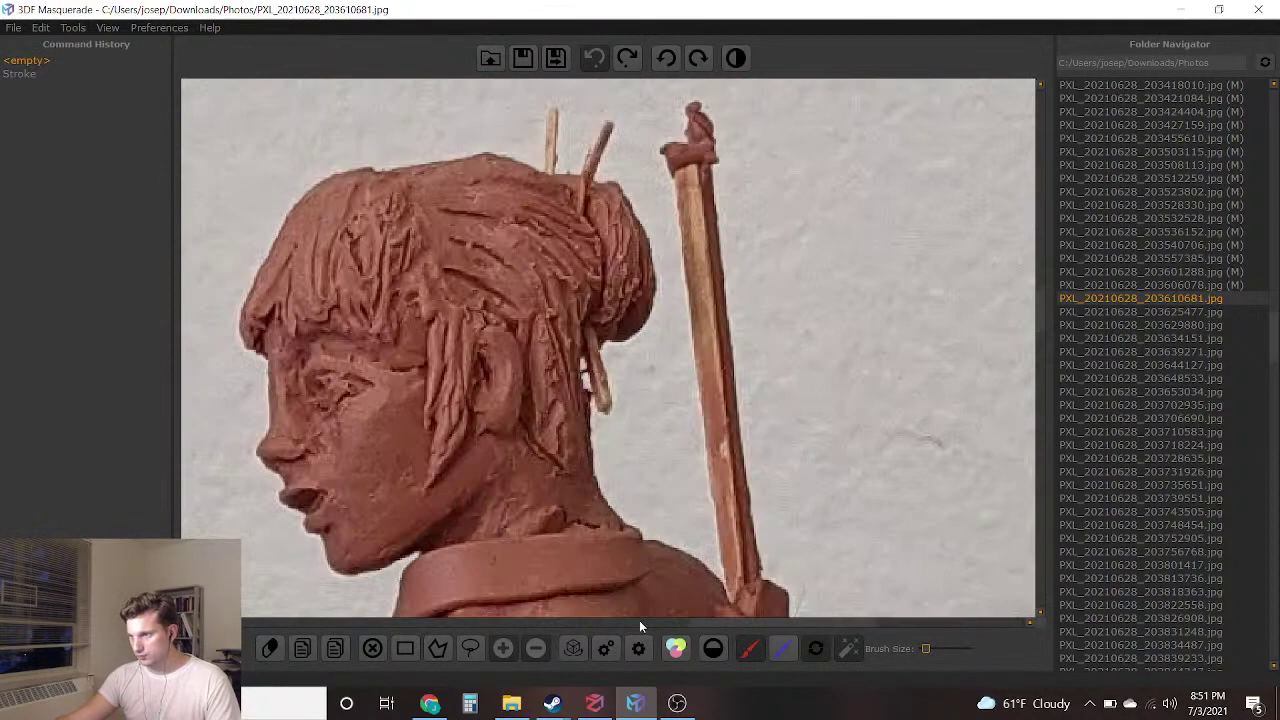
{"action": "left_click", "coordinate": [782, 650]}
{"action": "left_click_drag", "start_coordinate": [659, 409], "coordinate": [667, 476]}
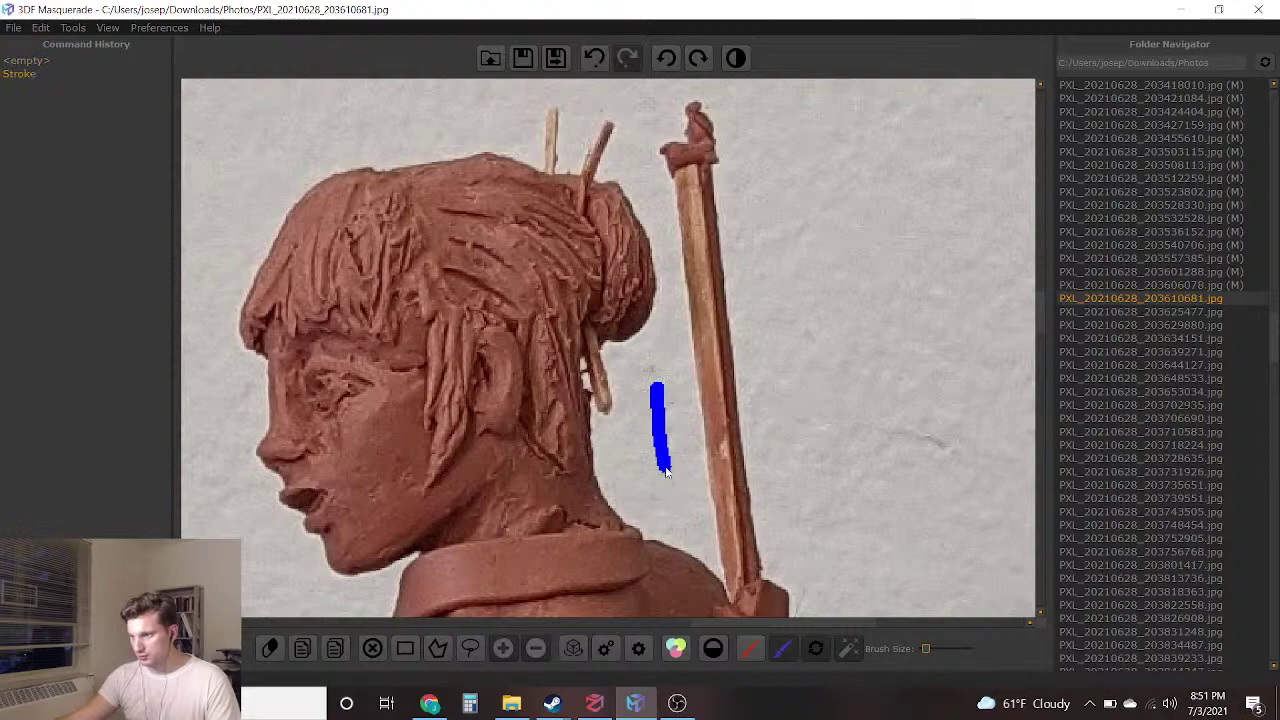
{"action": "scroll", "coordinate": [612, 264], "scroll_direction": "down", "scroll_amount": 3}
Enlarge the brush and mark the background behind the skirt down past the foot with one long stroke
{"action": "middle_click_drag", "start_coordinate": [412, 438], "coordinate": [501, 341]}
{"action": "middle_click_drag", "start_coordinate": [445, 434], "coordinate": [645, 245]}
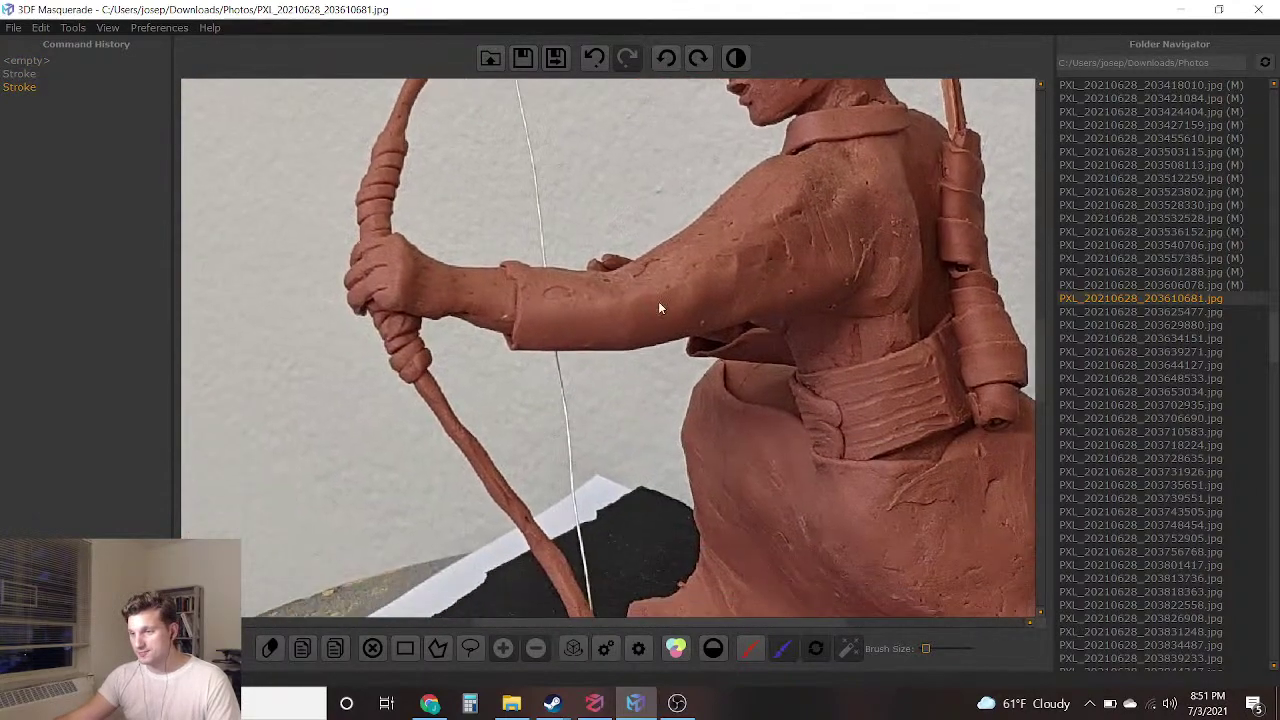
{"action": "middle_click_drag", "start_coordinate": [697, 360], "coordinate": [514, 206]}
{"action": "mouse_move", "coordinate": [706, 350]}
{"action": "middle_mouse_down"}
{"action": "mouse_move", "coordinate": [563, 216]}
{"action": "mouse_move", "coordinate": [635, 318]}
{"action": "middle_mouse_up"}
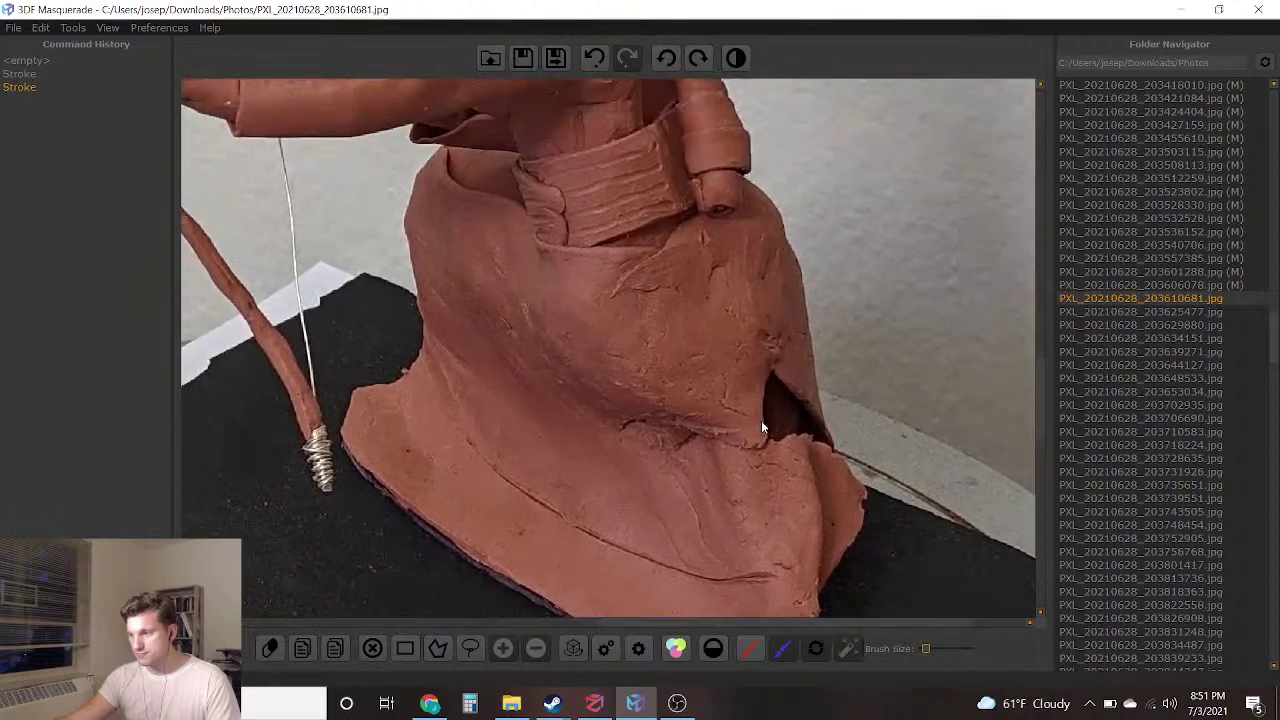
{"action": "middle_click_drag", "start_coordinate": [761, 431], "coordinate": [634, 287]}
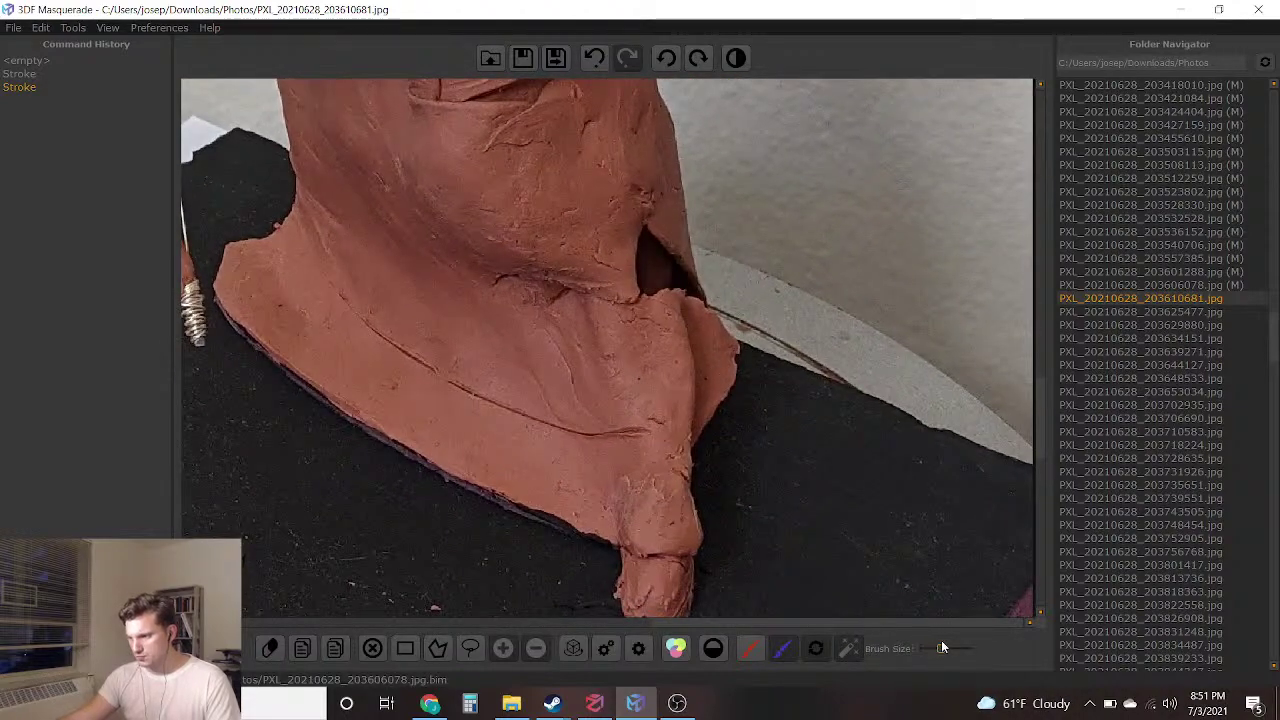
{"action": "mouse_move", "coordinate": [735, 208]}
{"action": "left_mouse_down"}
{"action": "mouse_move", "coordinate": [777, 334]}
{"action": "mouse_move", "coordinate": [744, 526]}
{"action": "mouse_move", "coordinate": [770, 598]}
{"action": "left_mouse_up"}
Mark the gaps below and above the outstretched arm as background with a closed outline in each
{"action": "middle_click_drag", "start_coordinate": [290, 478], "coordinate": [467, 490]}
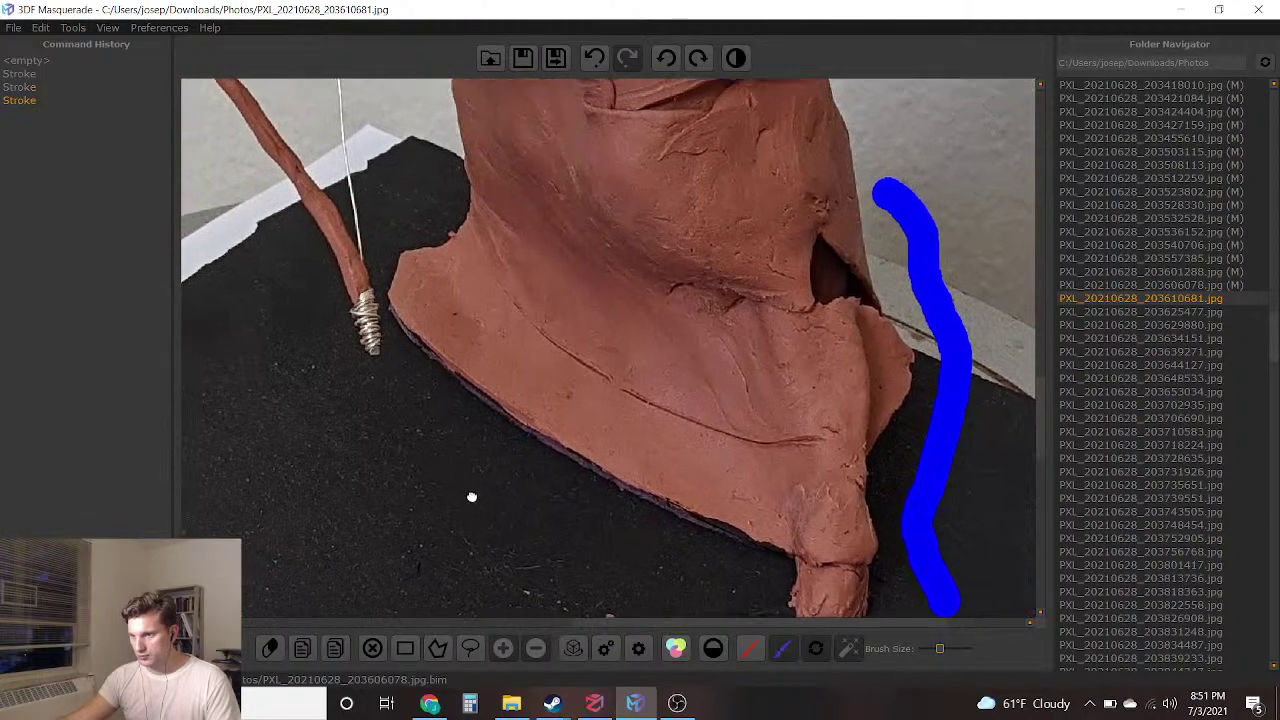
{"action": "scroll", "coordinate": [467, 490], "scroll_direction": "down", "scroll_amount": 1}
{"action": "middle_click_drag", "start_coordinate": [426, 225], "coordinate": [447, 336]}
{"action": "mouse_move", "coordinate": [418, 358]}
{"action": "left_mouse_down"}
{"action": "mouse_move", "coordinate": [352, 256]}
{"action": "mouse_move", "coordinate": [428, 300]}
{"action": "left_mouse_up"}
{"action": "middle_click_drag", "start_coordinate": [426, 258], "coordinate": [463, 428]}
{"action": "mouse_move", "coordinate": [475, 96]}
{"action": "left_mouse_down"}
{"action": "mouse_move", "coordinate": [430, 122]}
{"action": "mouse_move", "coordinate": [367, 229]}
{"action": "mouse_move", "coordinate": [505, 190]}
{"action": "mouse_move", "coordinate": [470, 104]}
{"action": "left_mouse_up"}
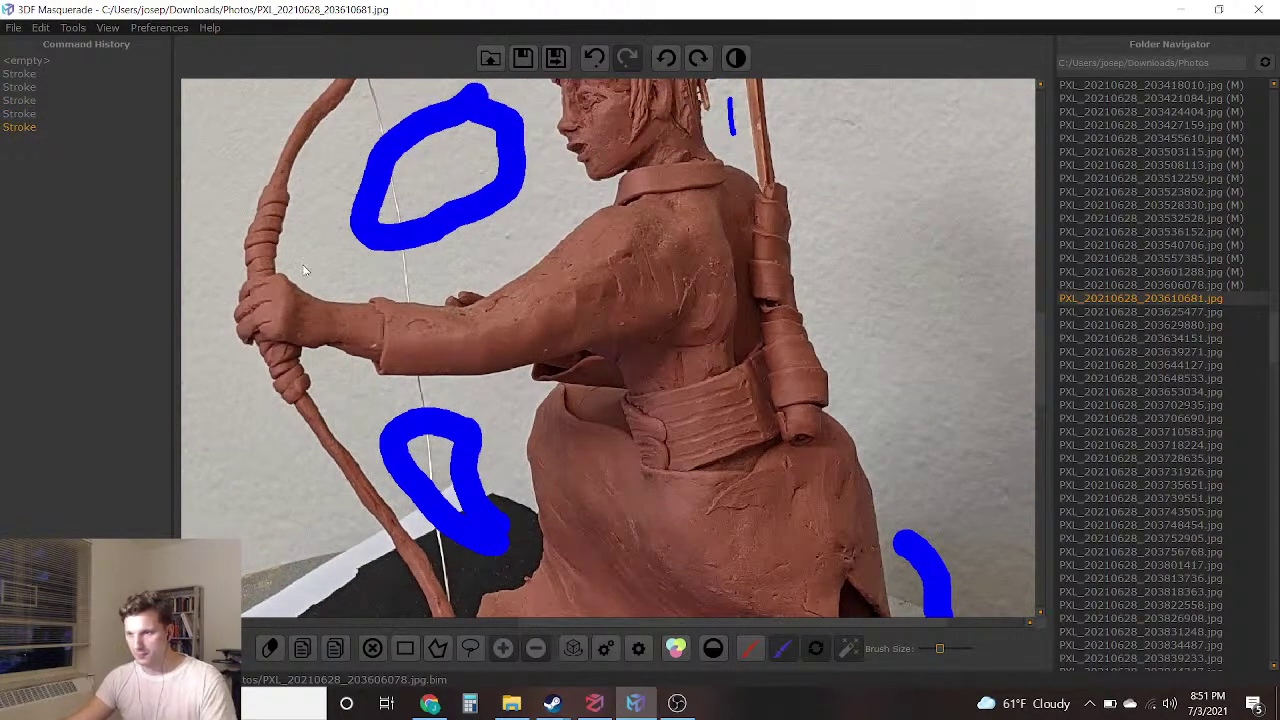
Mark the figure as foreground with a long stroke from the head down the back into the skirt
{"action": "middle_click_drag", "start_coordinate": [300, 262], "coordinate": [461, 392]}
{"action": "middle_click_drag", "start_coordinate": [652, 376], "coordinate": [633, 224]}
{"action": "left_click", "coordinate": [746, 650]}
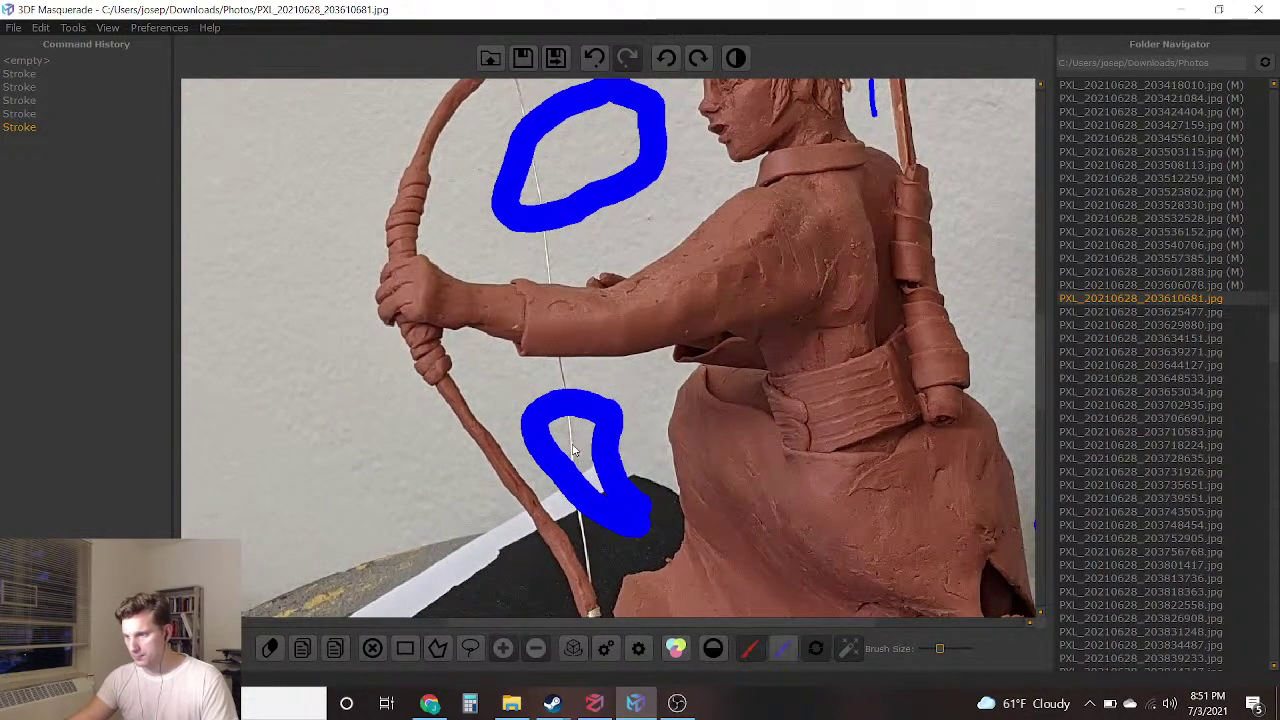
{"action": "scroll", "coordinate": [573, 450], "scroll_direction": "down", "scroll_amount": 2}
{"action": "left_click_drag", "start_coordinate": [728, 215], "coordinate": [792, 507]}
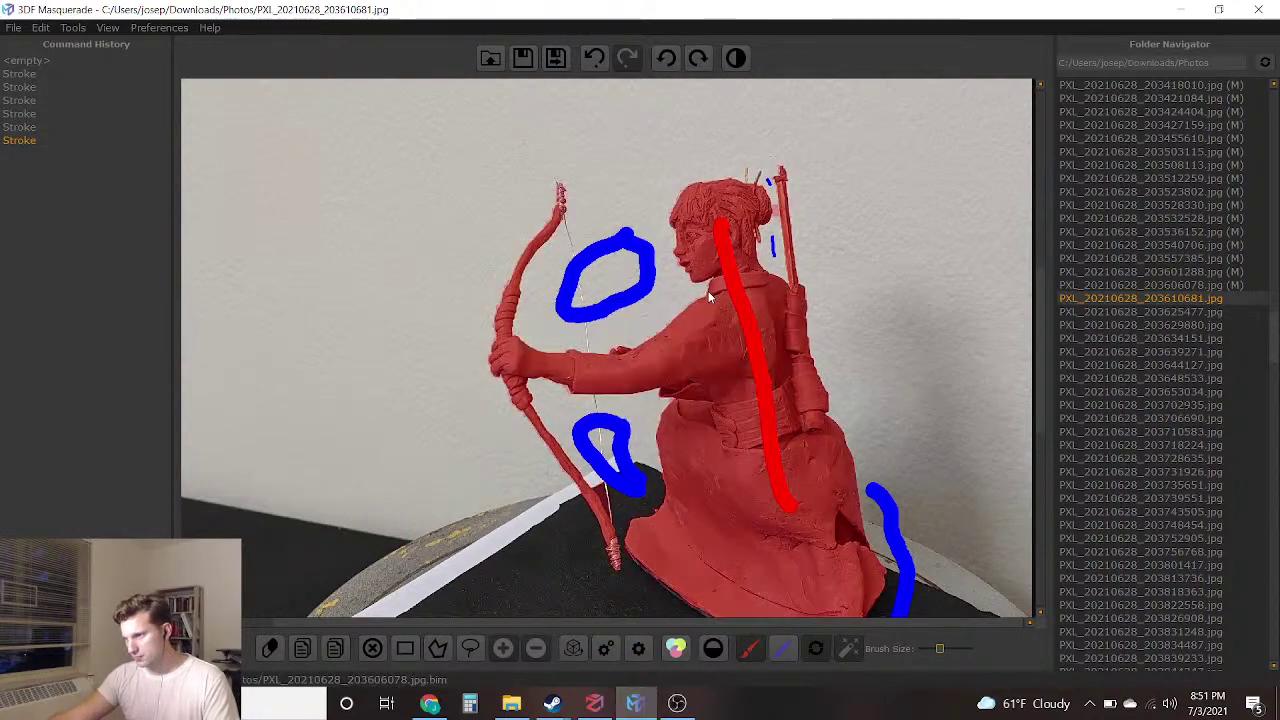
{"action": "middle_click_drag", "start_coordinate": [752, 382], "coordinate": [656, 292]}
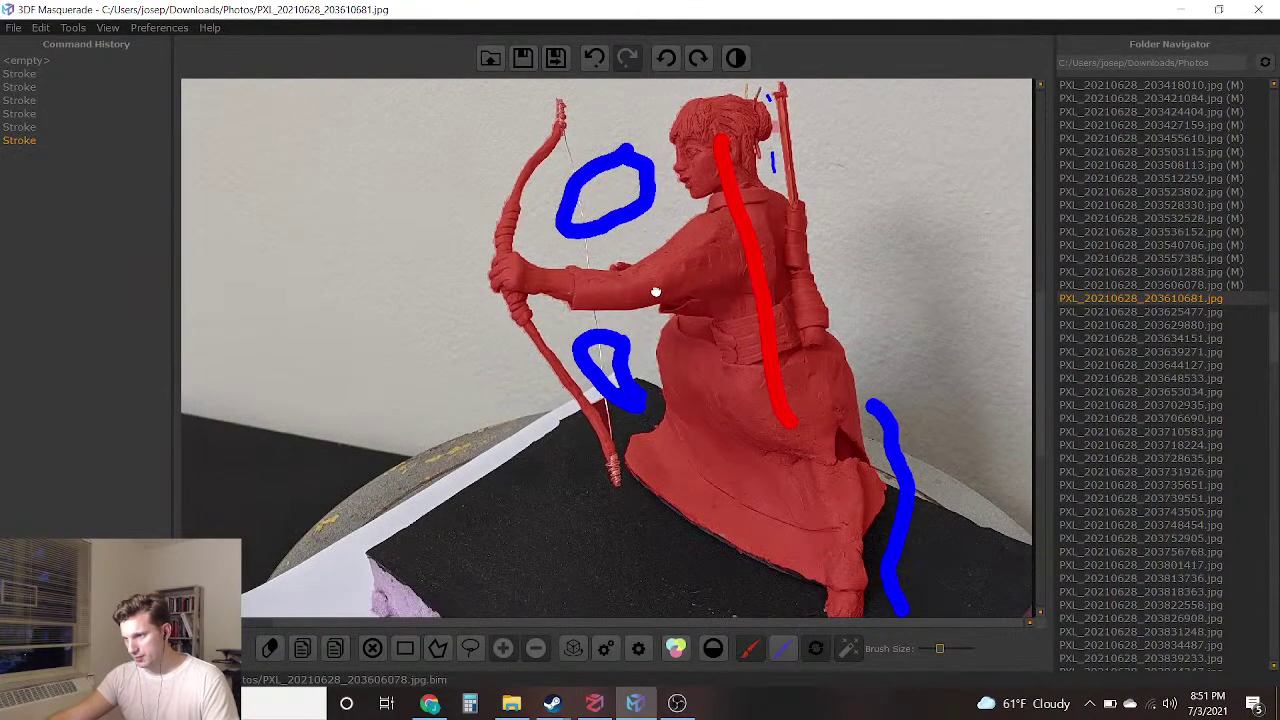
Extend the background marking across the bowstring at the lower end of the outline below the forearm
{"action": "scroll", "coordinate": [572, 438], "scroll_direction": "up", "scroll_amount": 5}
{"action": "left_click", "coordinate": [783, 648]}
{"action": "mouse_move", "coordinate": [646, 263]}
{"action": "left_mouse_down"}
{"action": "mouse_move", "coordinate": [634, 306]}
{"action": "mouse_move", "coordinate": [652, 328]}
{"action": "left_mouse_up"}
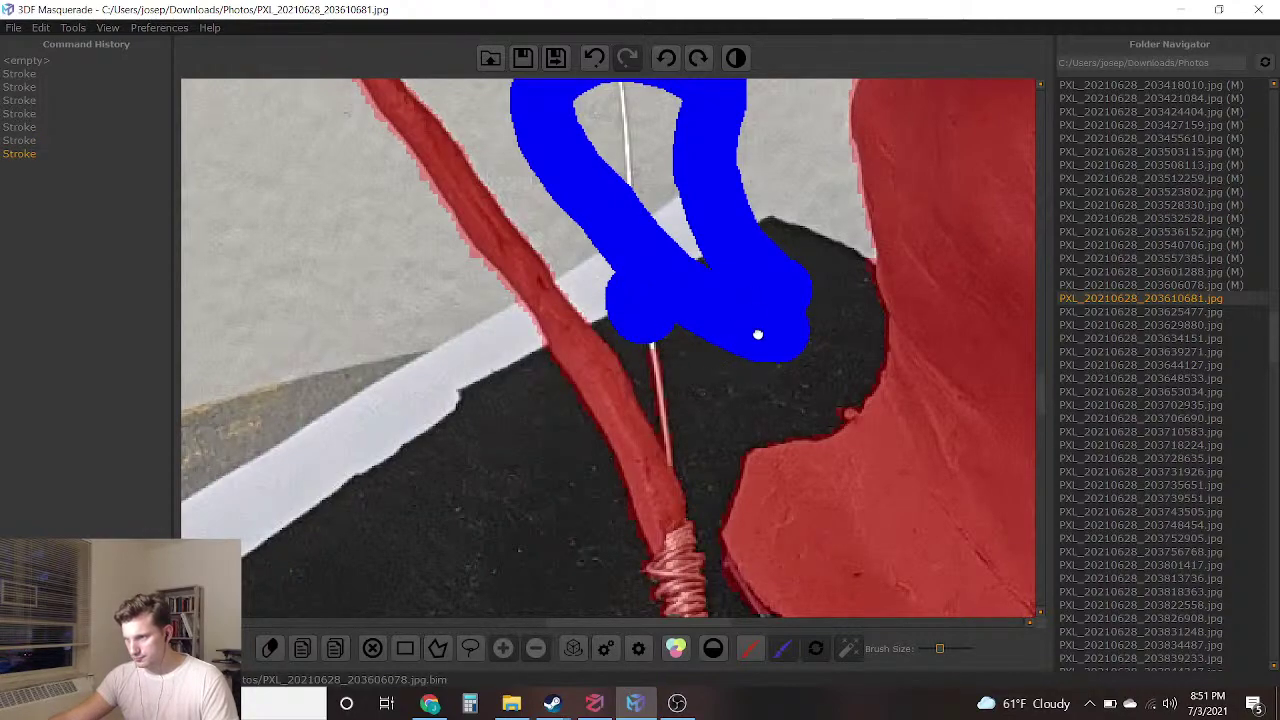
{"action": "scroll", "coordinate": [755, 313], "scroll_direction": "down", "scroll_amount": 5}
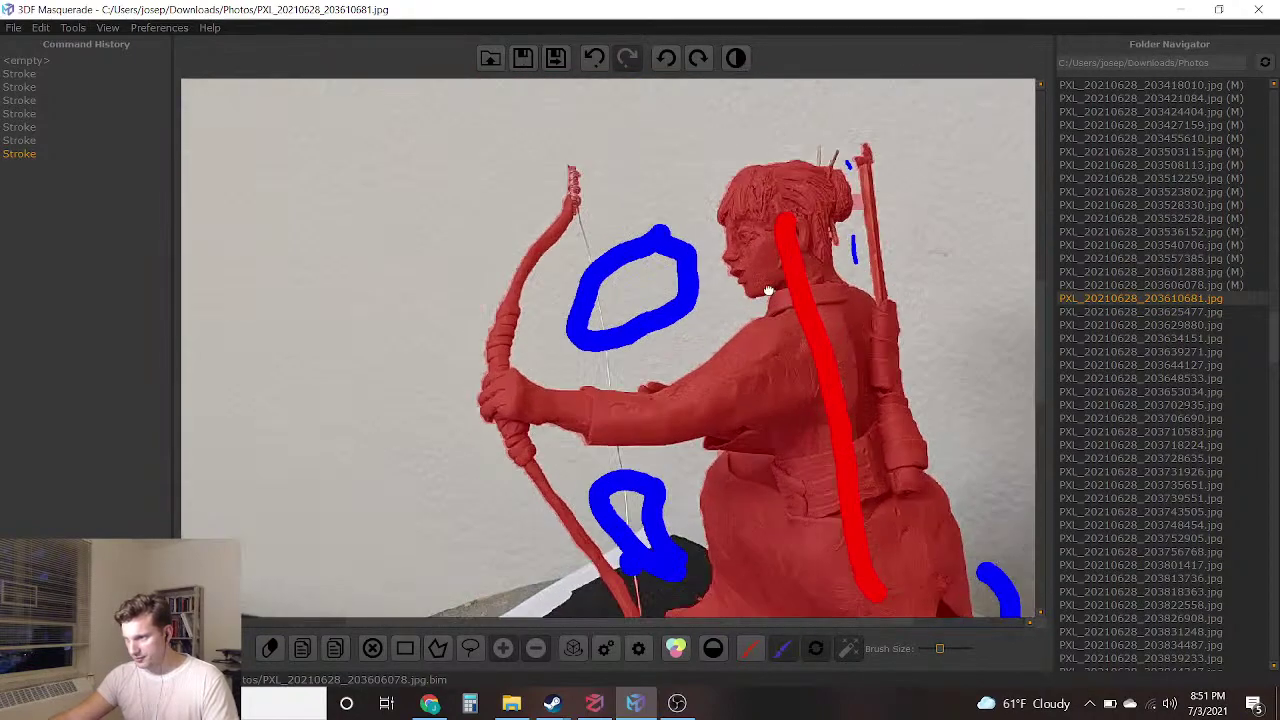
Remove the wrongly masked patch between the hair bun and arrow shaft with a background dab, using a smaller brush
{"action": "scroll", "coordinate": [769, 289], "scroll_direction": "up", "scroll_amount": 6}
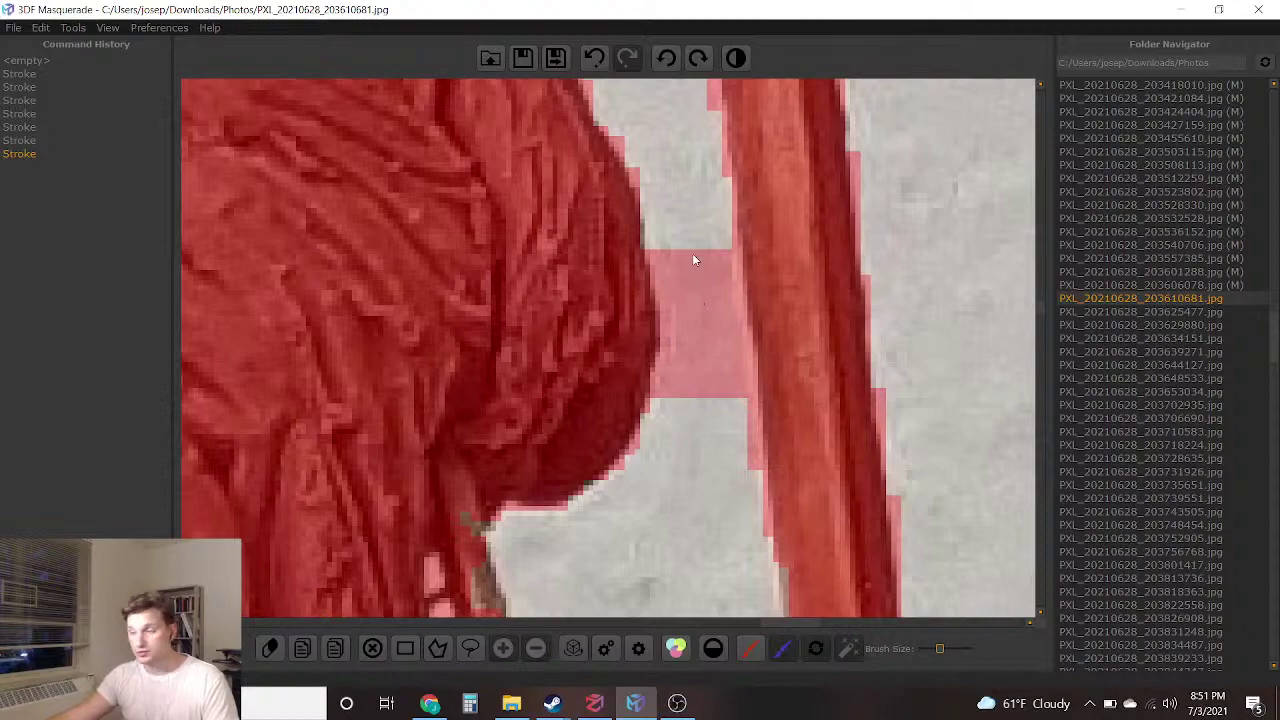
{"action": "left_click", "coordinate": [693, 346]}
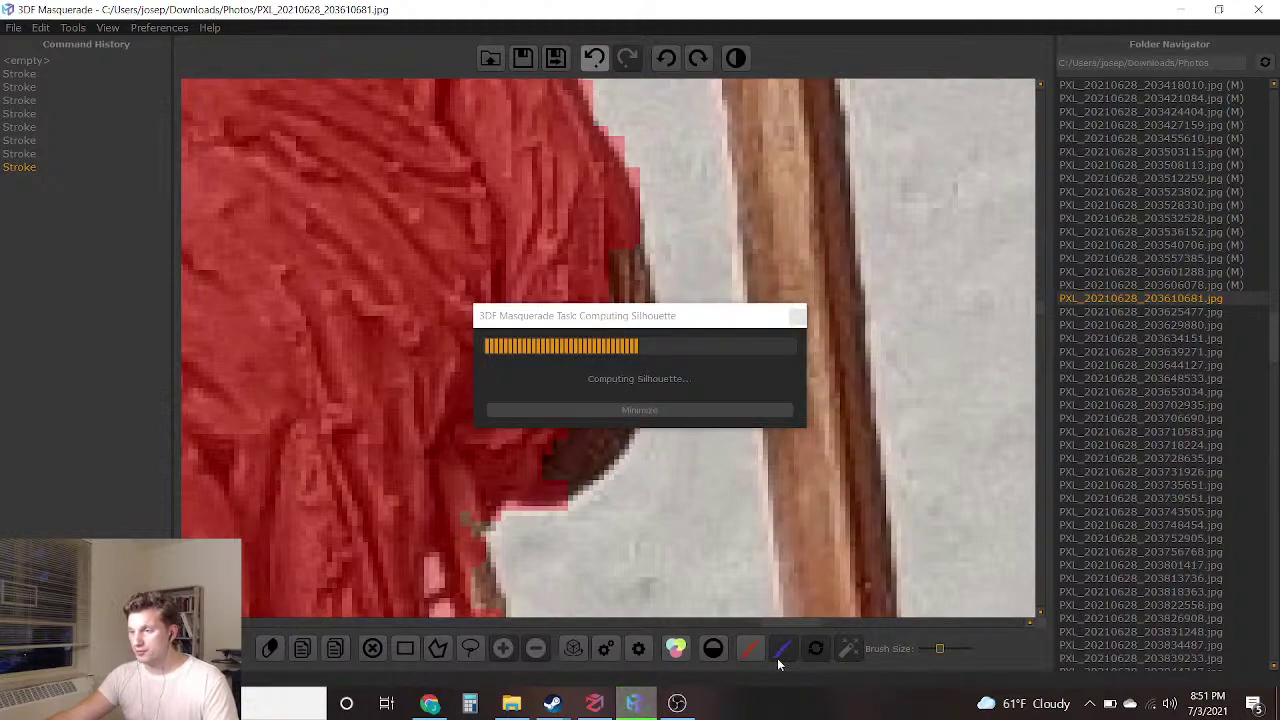
{"action": "key", "text": "ctrl+z"}
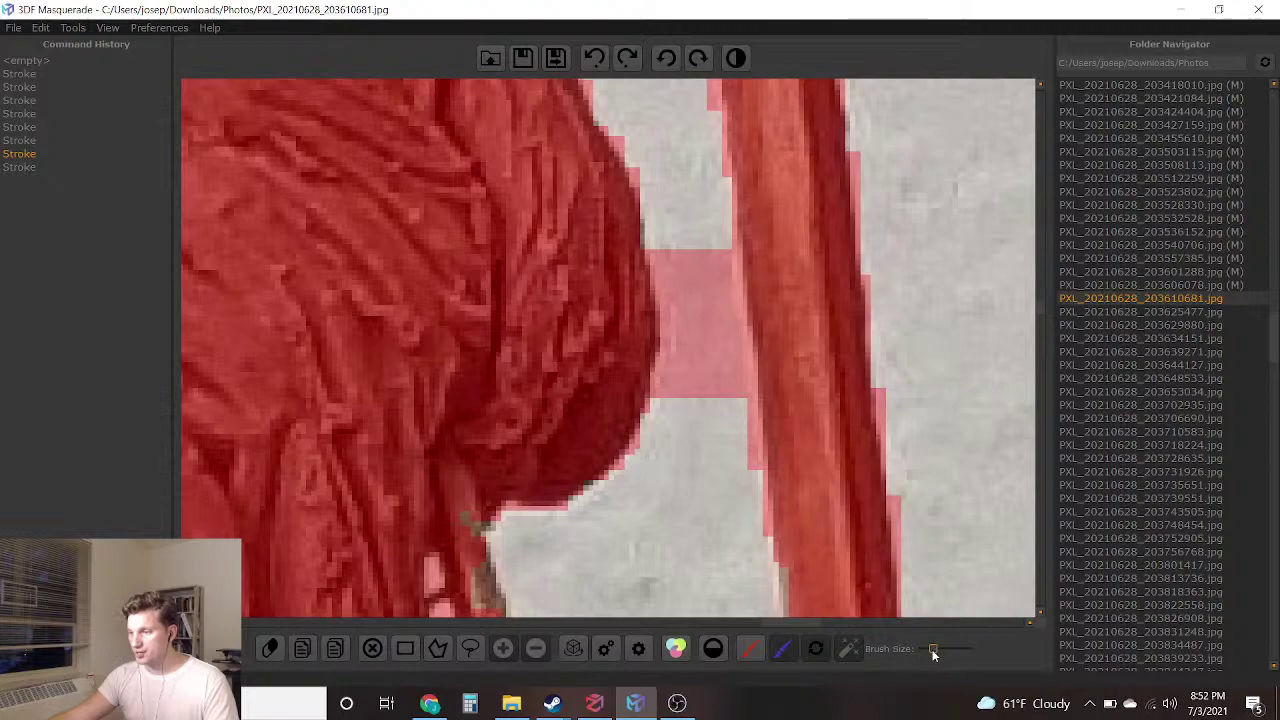
{"action": "left_click", "coordinate": [700, 386]}
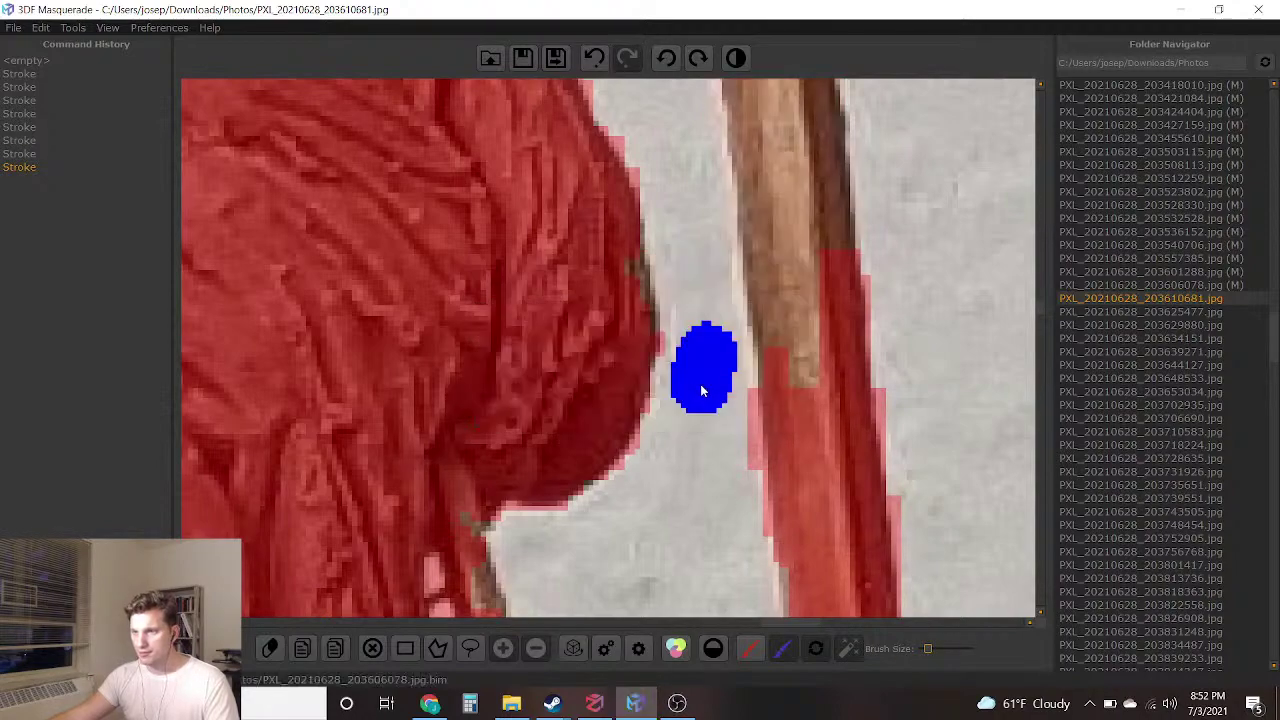
{"action": "scroll", "coordinate": [705, 388], "scroll_direction": "down", "scroll_amount": 3}
{"action": "scroll", "coordinate": [705, 388], "scroll_direction": "down", "scroll_amount": 1}
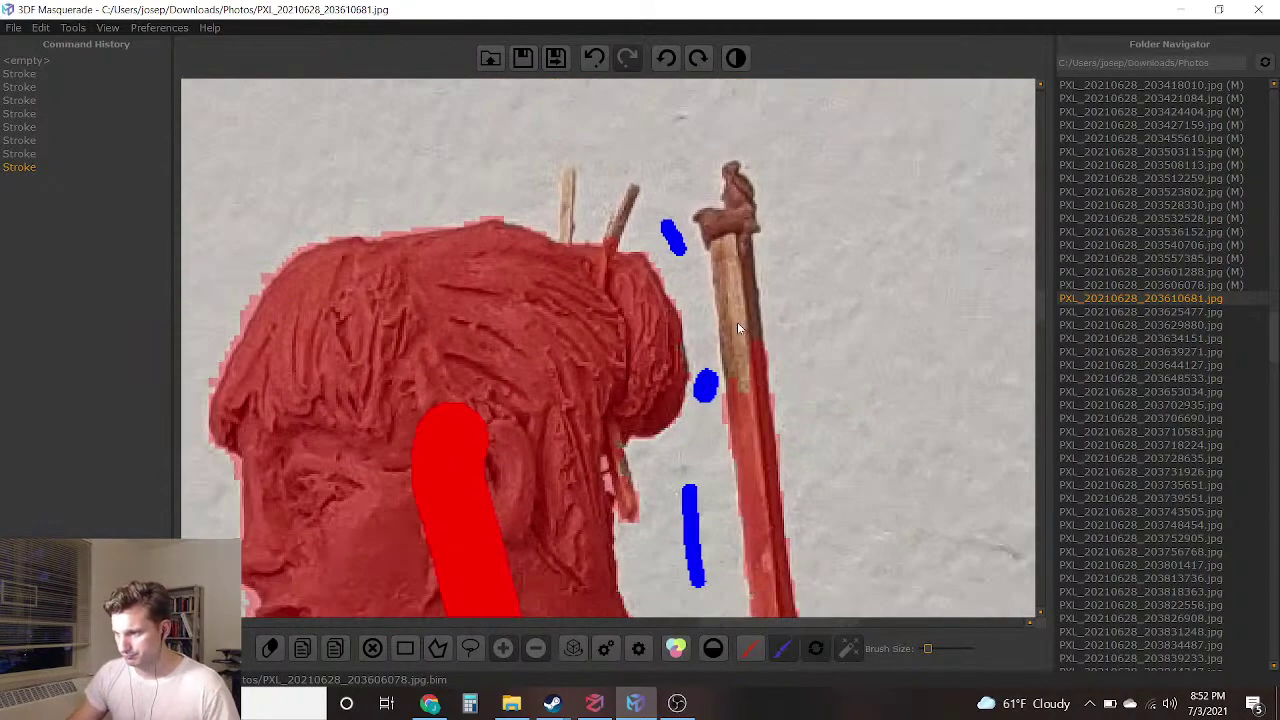
Save the mask for PXL_20210628_203610681.jpg and advance to photo PXL_20210628_203625477.jpg
{"action": "scroll", "coordinate": [704, 385], "scroll_direction": "down", "scroll_amount": 3}
{"action": "scroll", "coordinate": [604, 294], "scroll_direction": "up", "scroll_amount": 5}
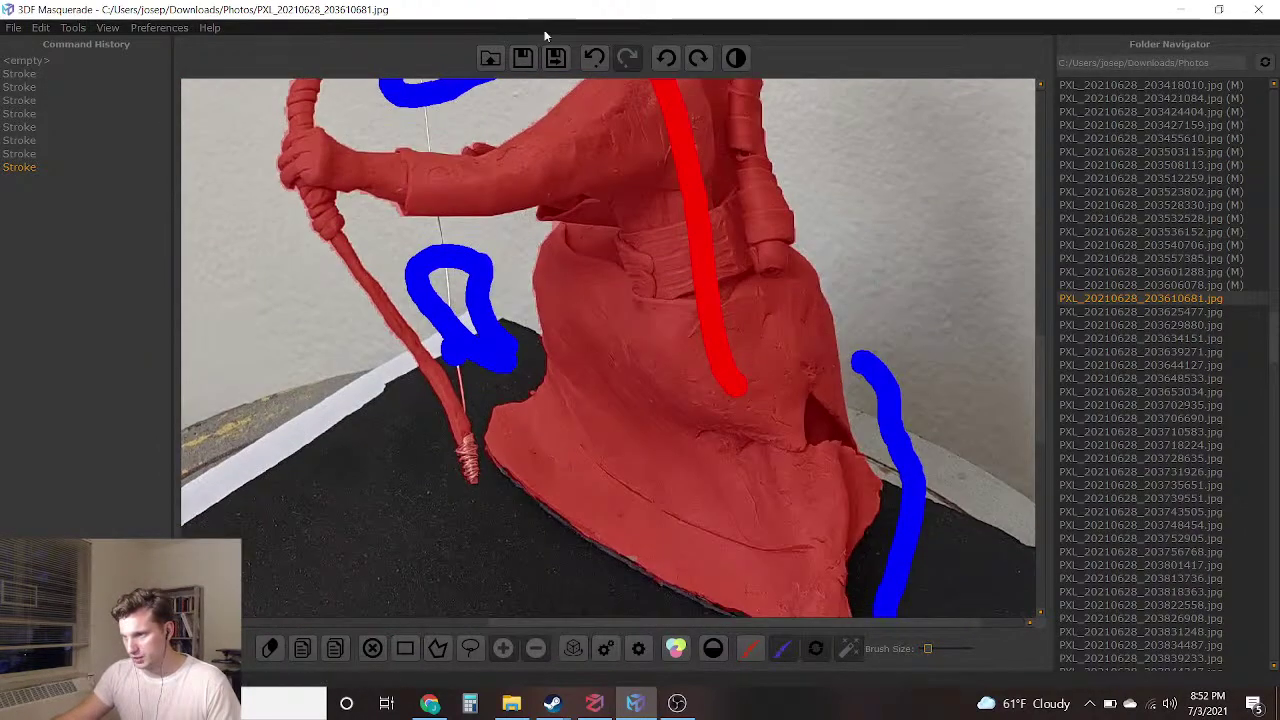
{"action": "left_click", "coordinate": [556, 58]}
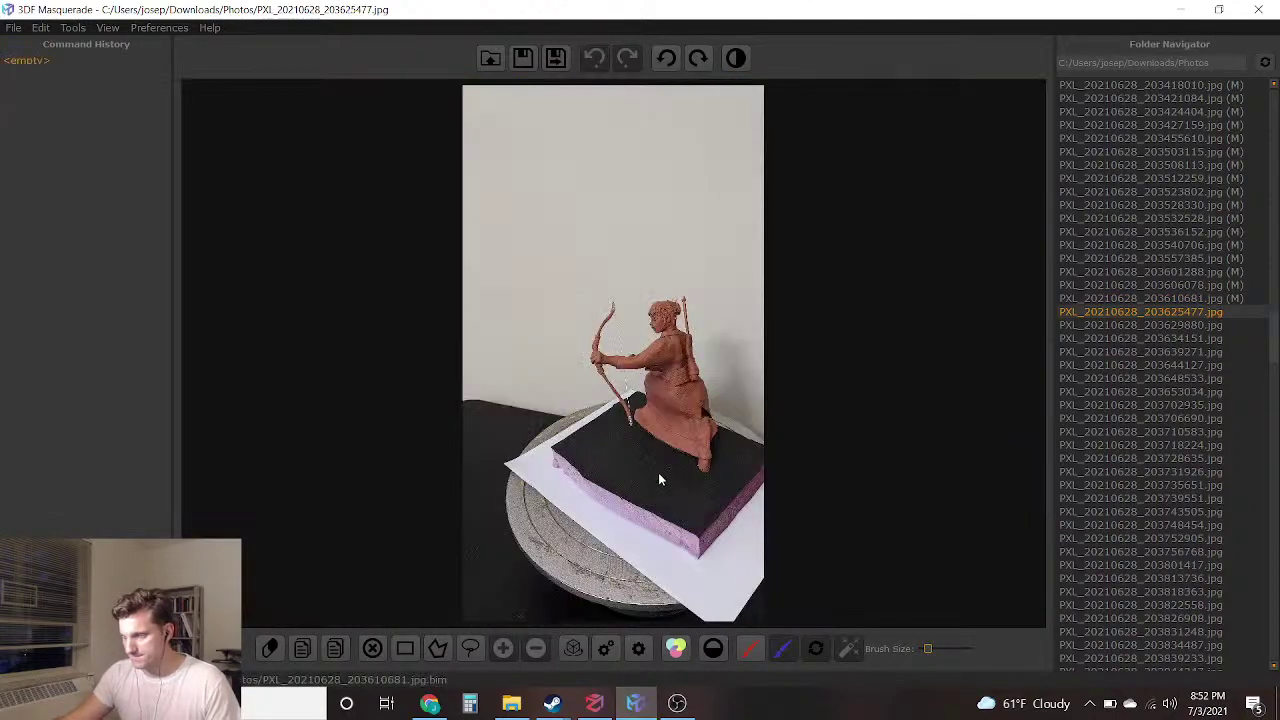
Enlarge the brush and outline the gap below the forearm, between lower bow and skirt, as background
{"action": "scroll", "coordinate": [675, 440], "scroll_direction": "up", "scroll_amount": 5}
{"action": "scroll", "coordinate": [716, 360], "scroll_direction": "up", "scroll_amount": 3}
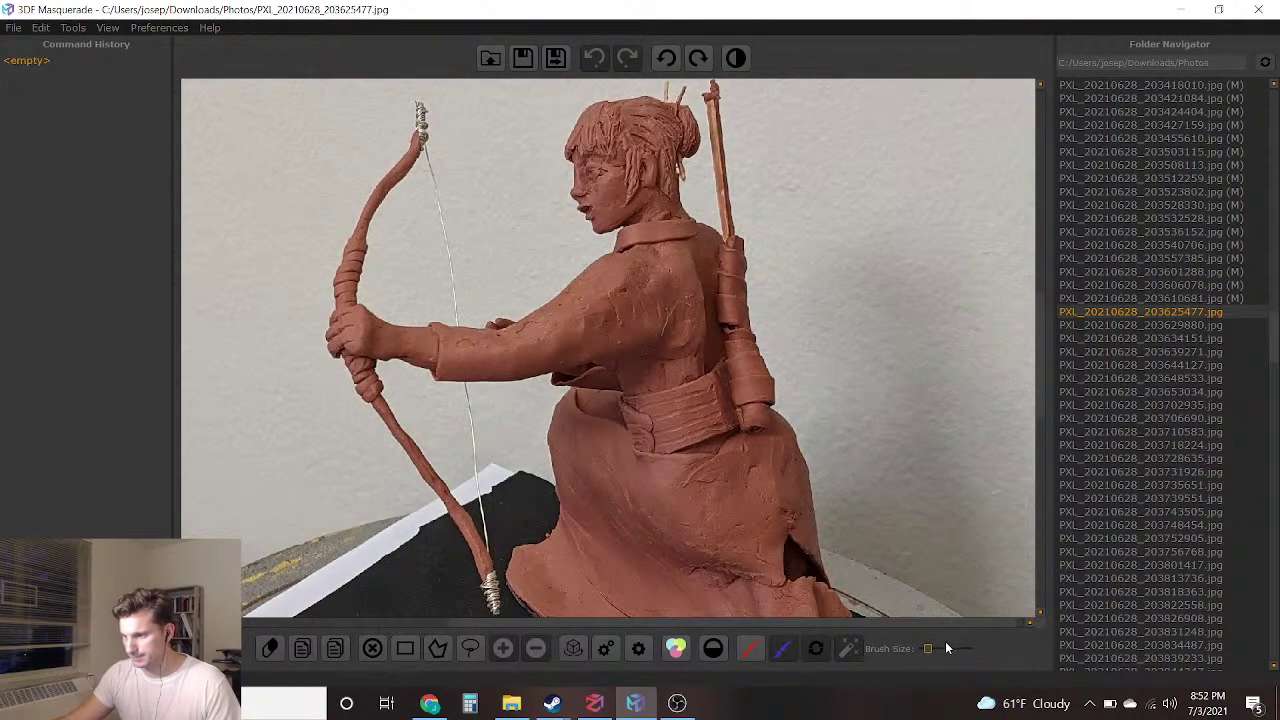
{"action": "left_click_drag", "start_coordinate": [935, 655], "coordinate": [951, 652]}
{"action": "mouse_move", "coordinate": [570, 455]}
{"action": "left_mouse_down"}
{"action": "mouse_move", "coordinate": [500, 395]}
{"action": "mouse_move", "coordinate": [545, 380]}
{"action": "mouse_move", "coordinate": [579, 430]}
{"action": "left_mouse_up"}
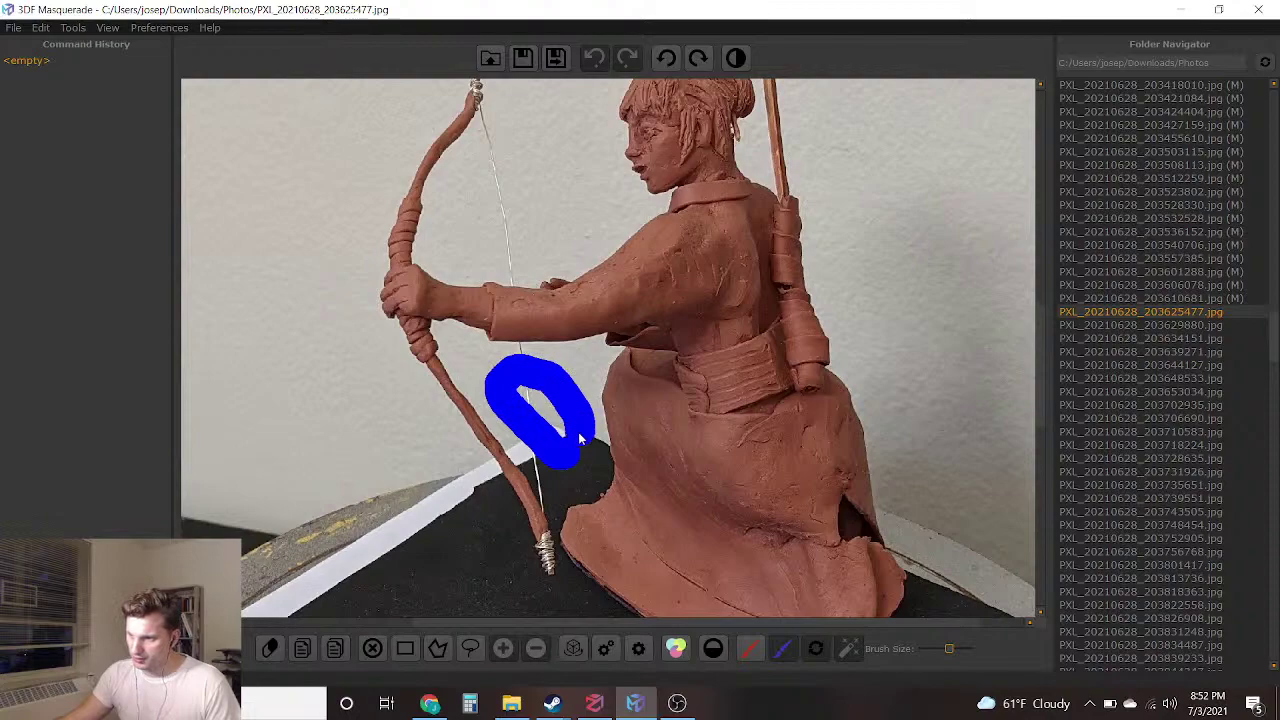
Outline the gap above the forearm as background and mark the background behind the figure's back and skirt
{"action": "mouse_move", "coordinate": [517, 146]}
{"action": "left_mouse_down"}
{"action": "mouse_move", "coordinate": [474, 230]}
{"action": "mouse_move", "coordinate": [554, 242]}
{"action": "mouse_move", "coordinate": [570, 160]}
{"action": "mouse_move", "coordinate": [549, 127]}
{"action": "left_mouse_up"}
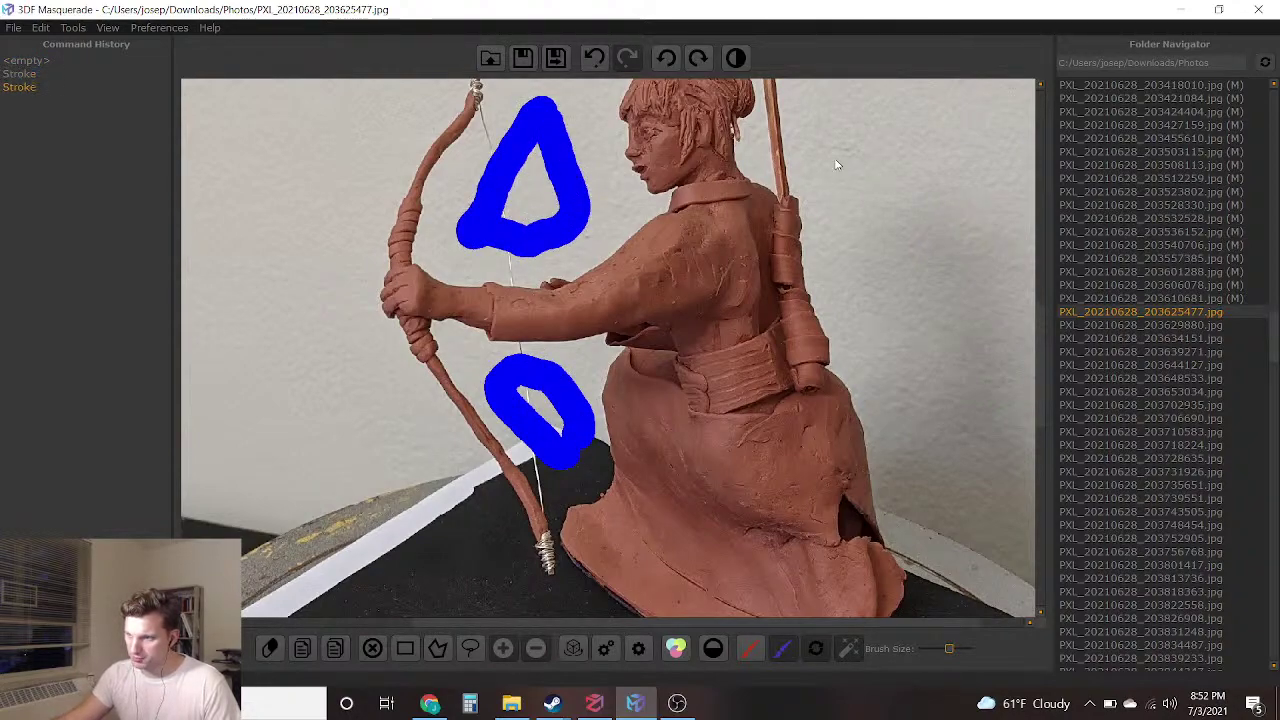
{"action": "middle_click_drag", "start_coordinate": [834, 160], "coordinate": [727, 100]}
{"action": "mouse_move", "coordinate": [790, 192]}
{"action": "left_mouse_down"}
{"action": "mouse_move", "coordinate": [814, 238]}
{"action": "mouse_move", "coordinate": [846, 392]}
{"action": "mouse_move", "coordinate": [838, 465]}
{"action": "left_mouse_up"}
{"action": "left_click_drag", "start_coordinate": [867, 535], "coordinate": [849, 590]}
Extend the background marking around the foot, along the skirt hem and outside the lower bow limb
{"action": "middle_click_drag", "start_coordinate": [830, 603], "coordinate": [885, 400]}
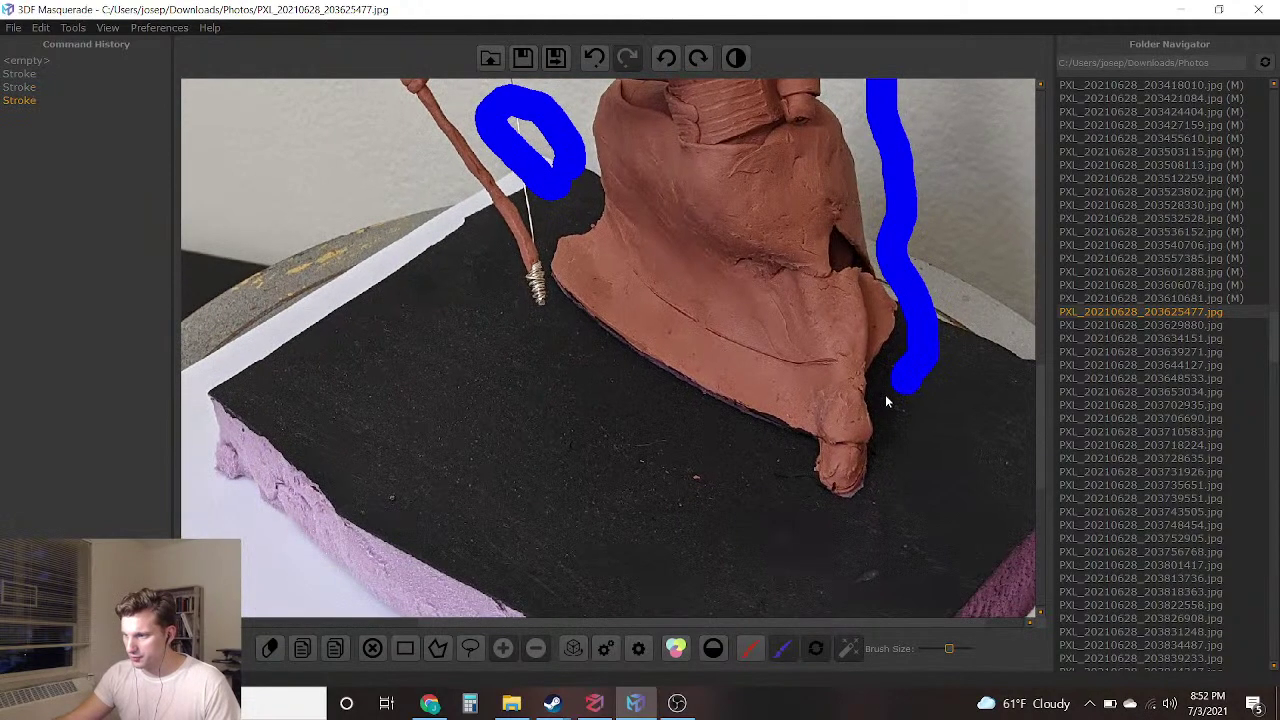
{"action": "mouse_move", "coordinate": [903, 409]}
{"action": "left_mouse_down"}
{"action": "mouse_move", "coordinate": [884, 528]}
{"action": "mouse_move", "coordinate": [786, 500]}
{"action": "mouse_move", "coordinate": [655, 403]}
{"action": "left_mouse_up"}
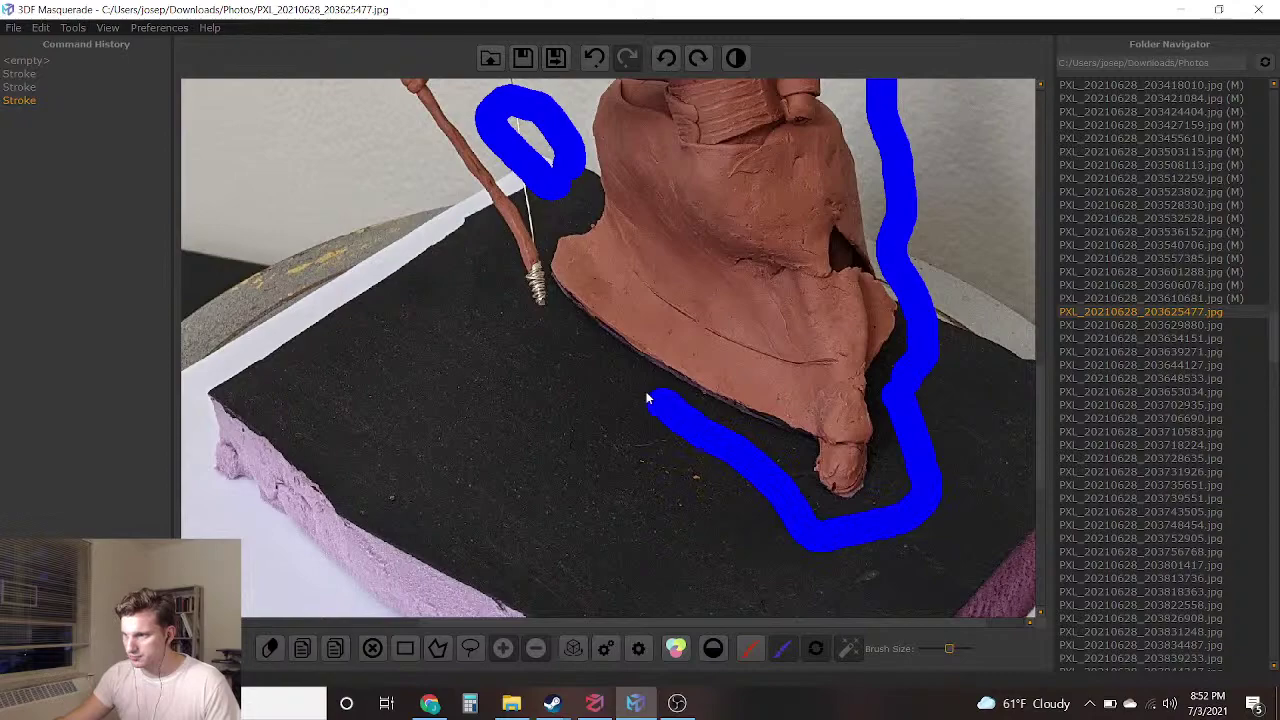
{"action": "mouse_move", "coordinate": [537, 350]}
{"action": "left_mouse_down"}
{"action": "mouse_move", "coordinate": [412, 250]}
{"action": "mouse_move", "coordinate": [380, 194]}
{"action": "left_mouse_up"}
{"action": "middle_click_drag", "start_coordinate": [448, 228], "coordinate": [593, 448]}
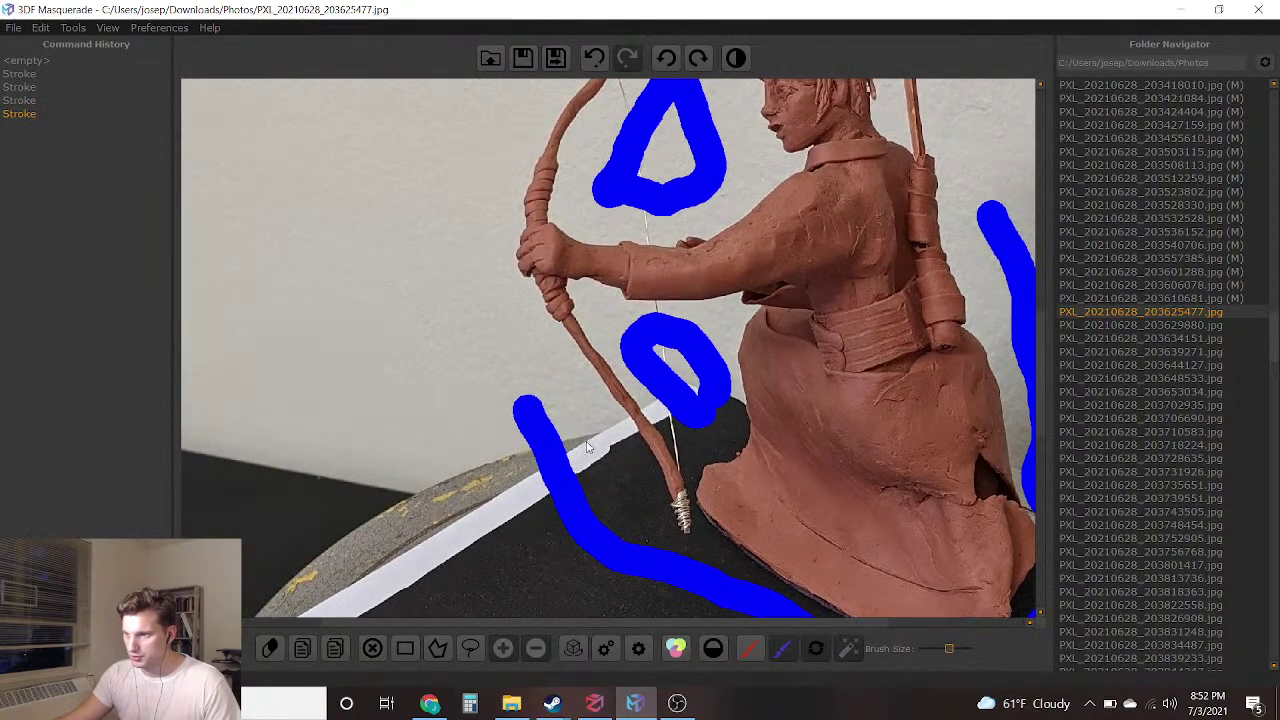
{"action": "left_click_drag", "start_coordinate": [628, 469], "coordinate": [510, 345]}
Reduce the brush size and mark the narrow gap between the neck and the arrow shaft as background
{"action": "scroll", "coordinate": [510, 398], "scroll_direction": "down", "scroll_amount": 3}
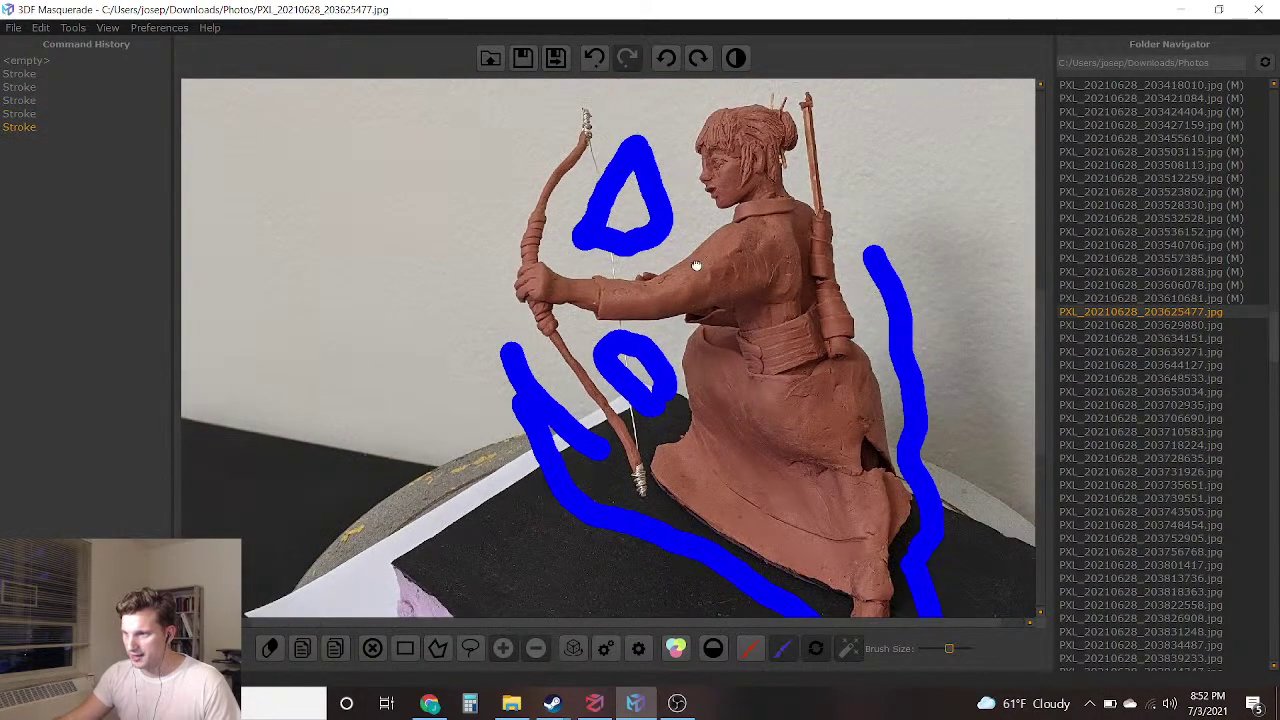
{"action": "middle_click_drag", "start_coordinate": [692, 243], "coordinate": [669, 454]}
{"action": "scroll", "coordinate": [770, 453], "scroll_direction": "up", "scroll_amount": 3}
{"action": "scroll", "coordinate": [866, 600], "scroll_direction": "up", "scroll_amount": 1}
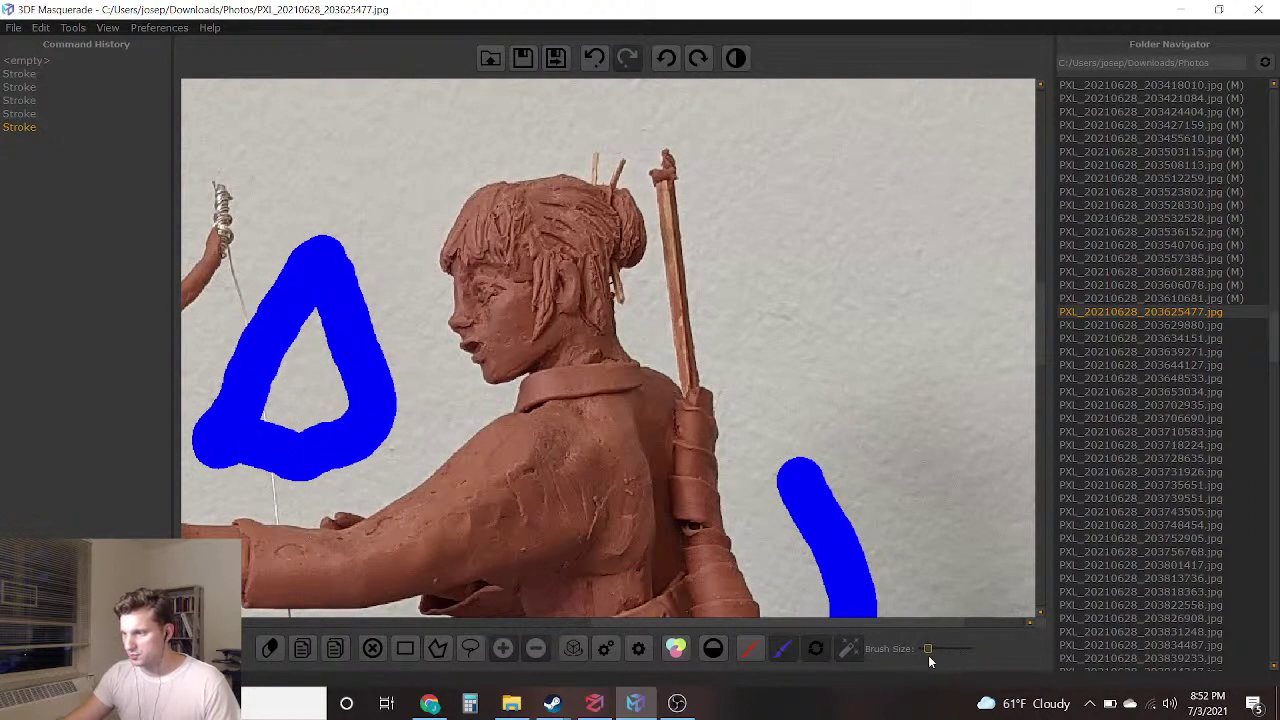
{"action": "scroll", "coordinate": [709, 560], "scroll_direction": "up", "scroll_amount": 2}
{"action": "middle_click_drag", "start_coordinate": [592, 279], "coordinate": [603, 486]}
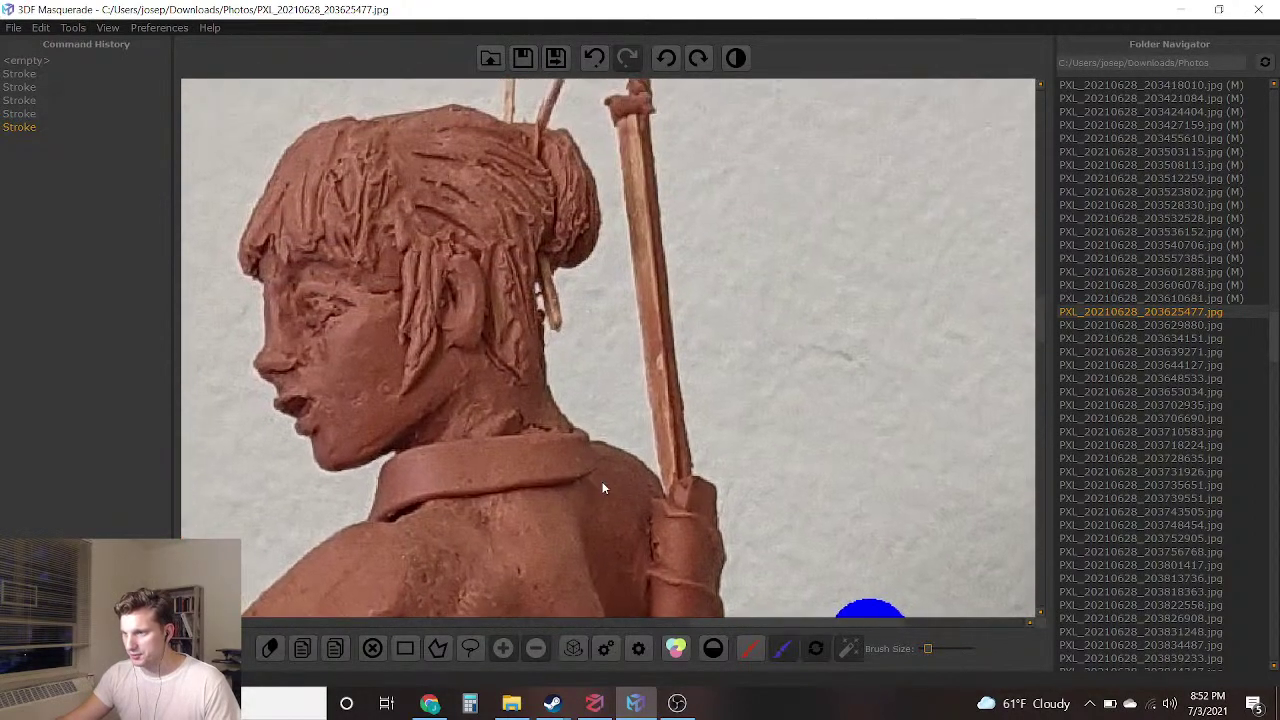
{"action": "left_click", "coordinate": [788, 652]}
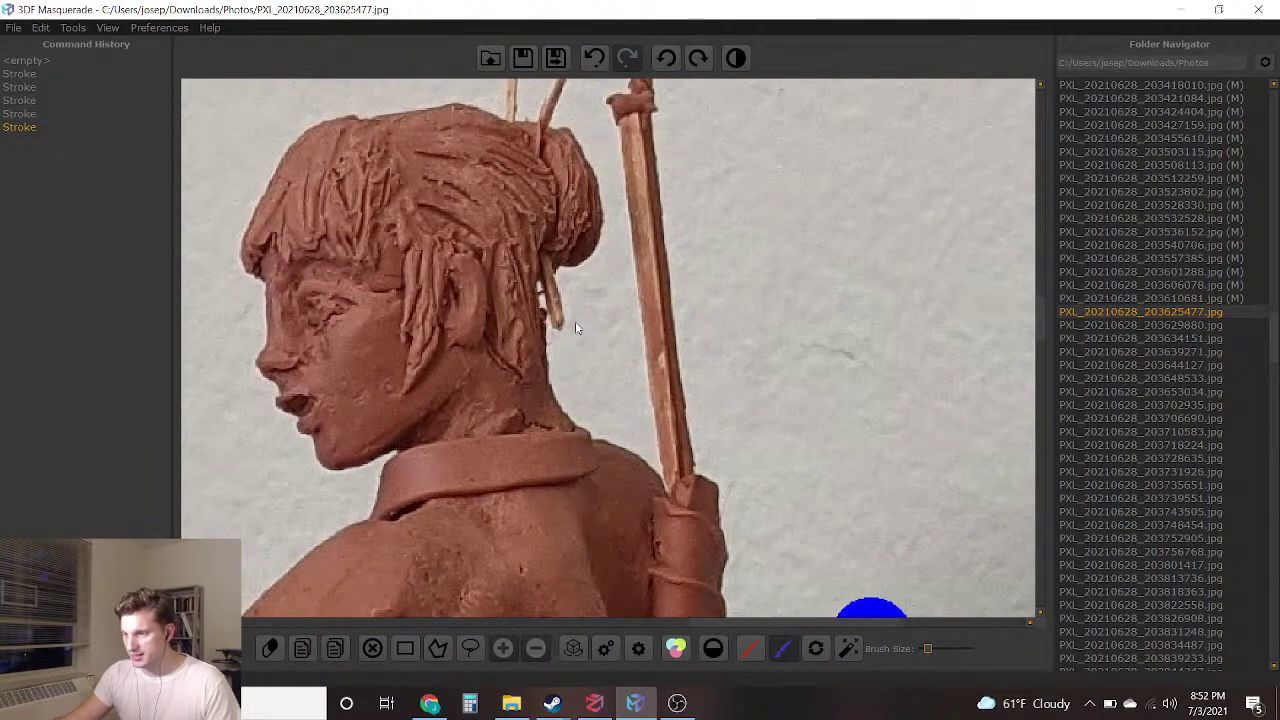
{"action": "left_click_drag", "start_coordinate": [596, 312], "coordinate": [616, 404]}
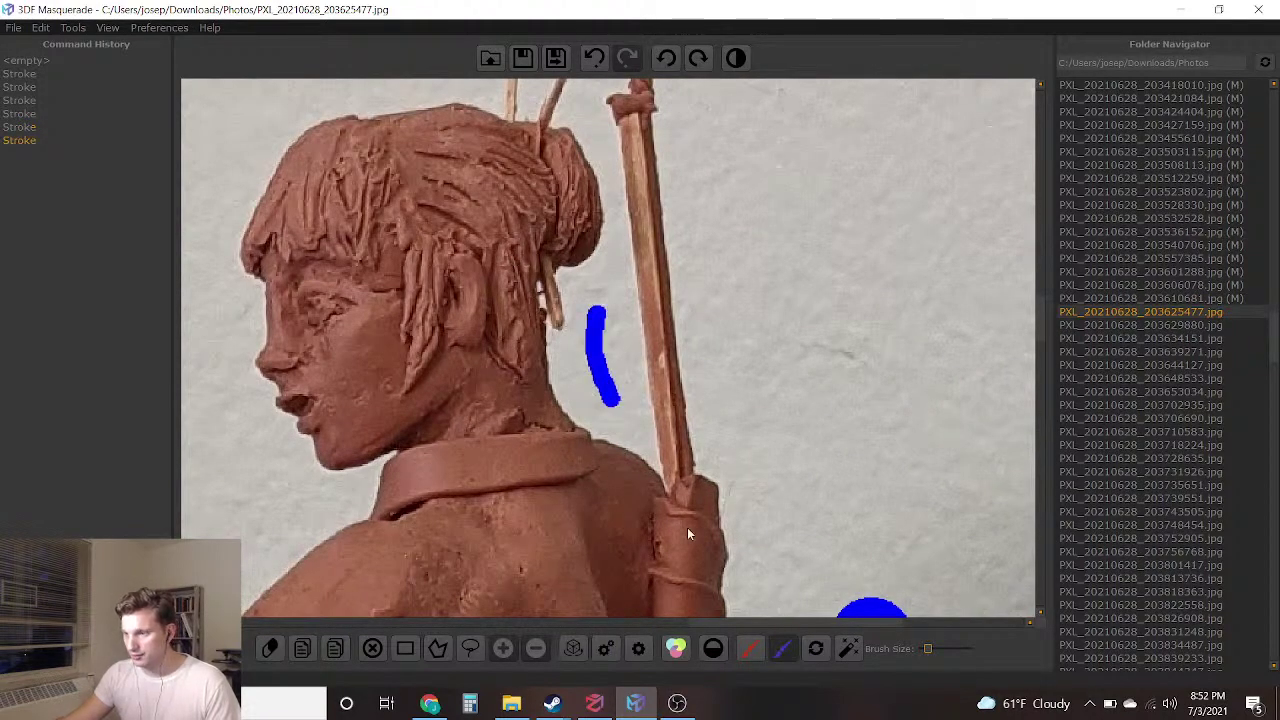
Compute the silhouette with a foreground stroke from the hair down the back to the skirt
{"action": "left_click", "coordinate": [816, 650]}
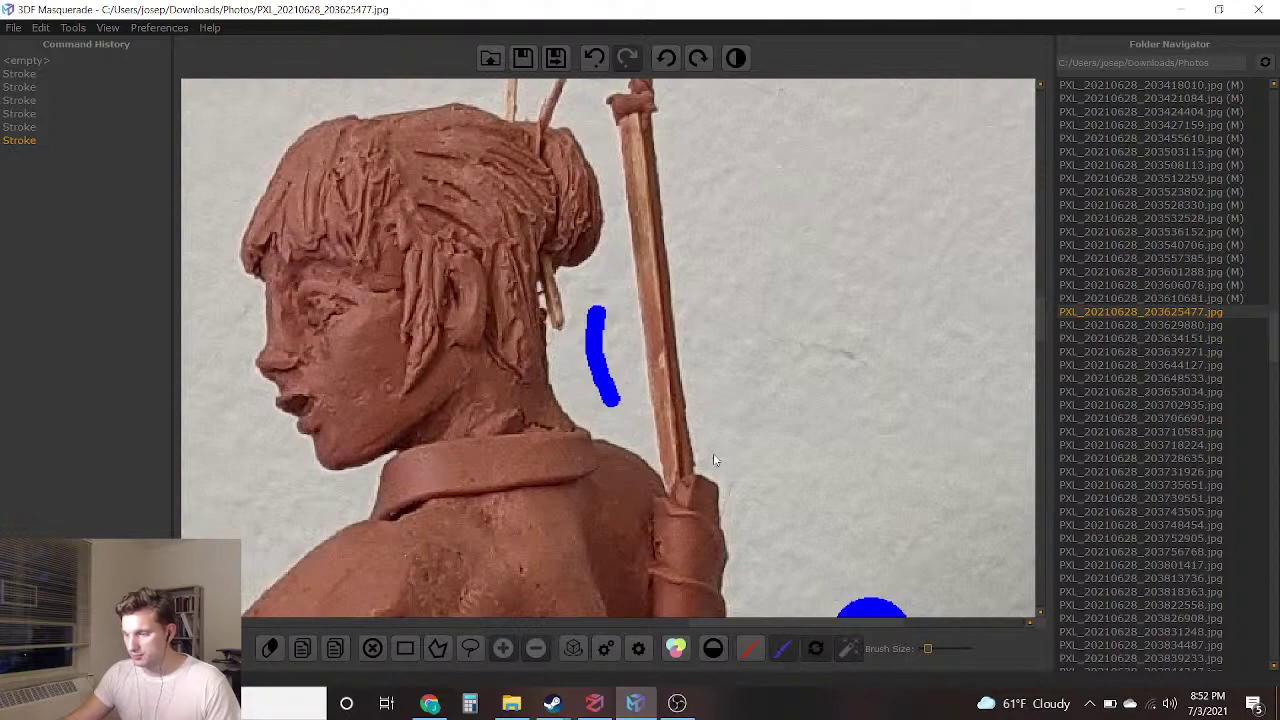
{"action": "scroll", "coordinate": [550, 434], "scroll_direction": "down", "scroll_amount": 5}
{"action": "middle_click_drag", "start_coordinate": [480, 280], "coordinate": [600, 238]}
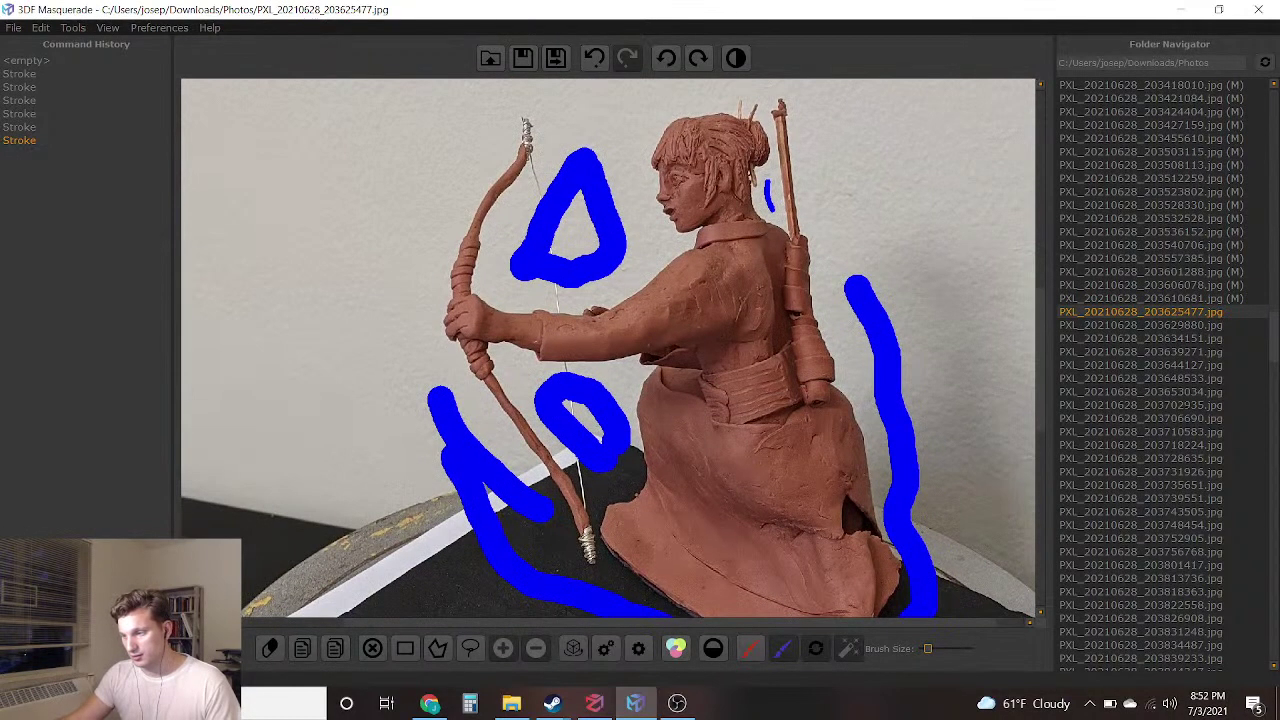
{"action": "left_click", "coordinate": [764, 650]}
{"action": "mouse_move", "coordinate": [695, 145]}
{"action": "left_mouse_down"}
{"action": "mouse_move", "coordinate": [722, 205]}
{"action": "mouse_move", "coordinate": [778, 466]}
{"action": "mouse_move", "coordinate": [815, 485]}
{"action": "left_mouse_up"}
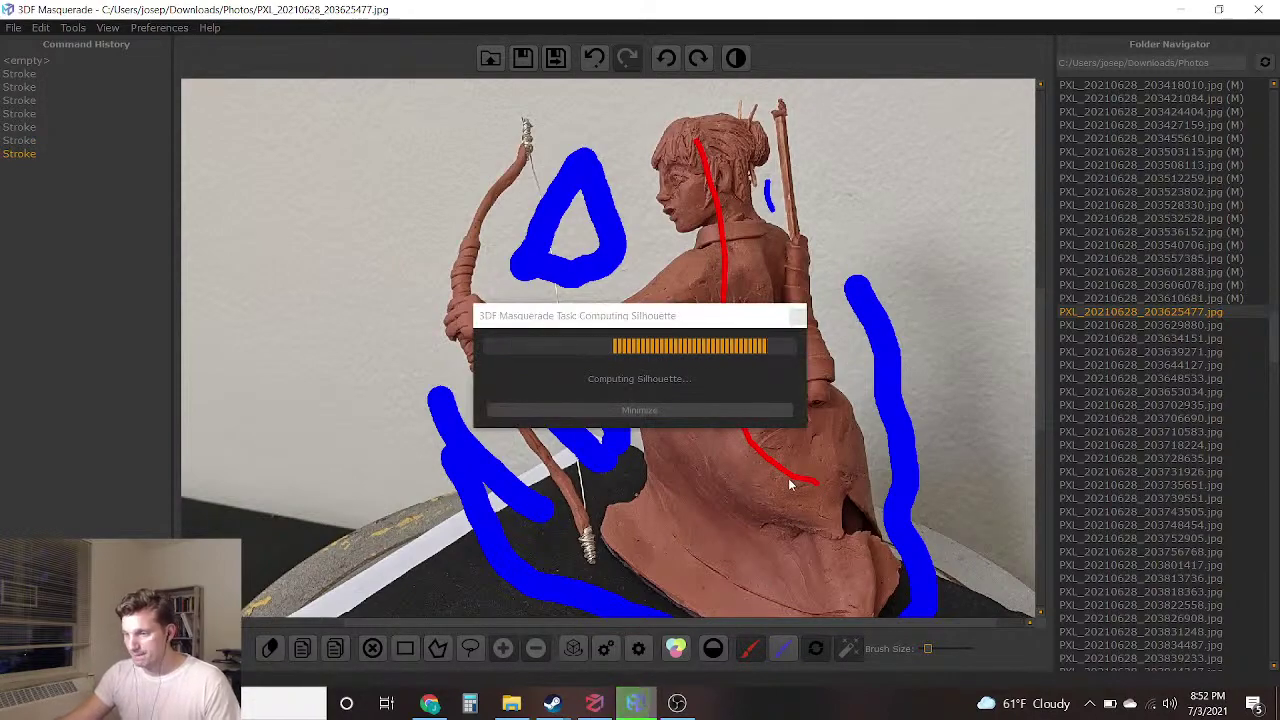
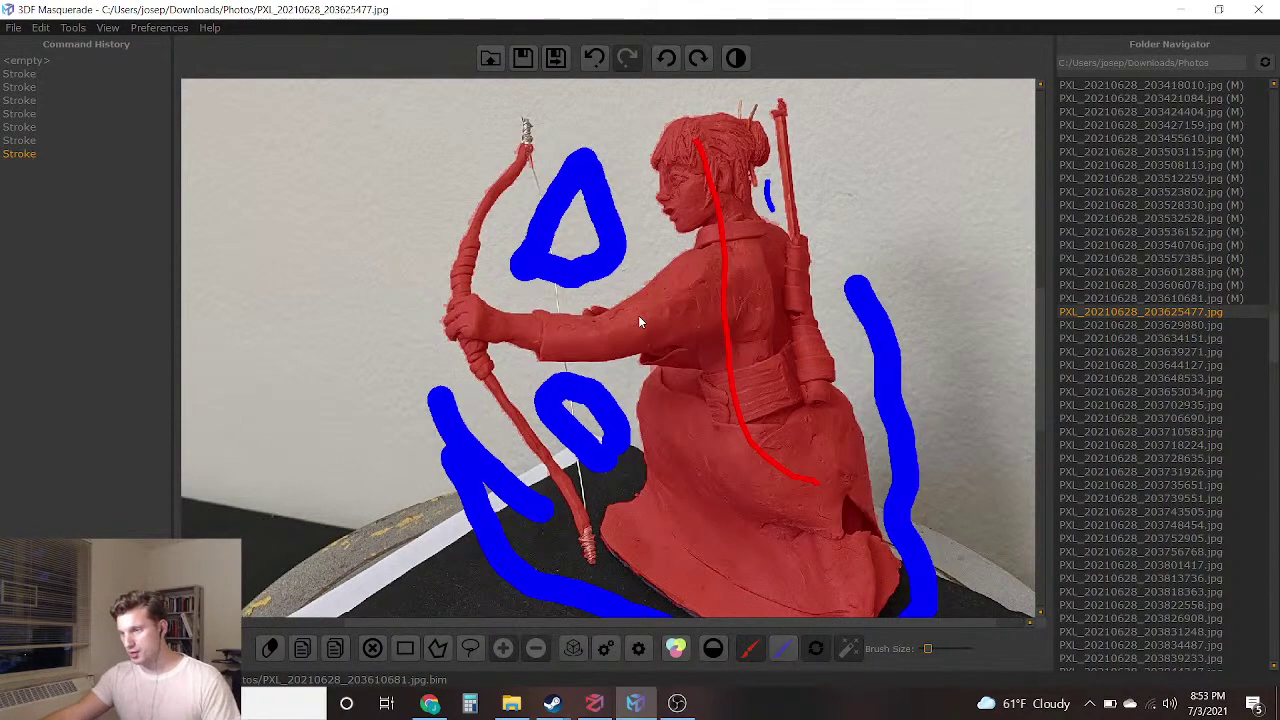
Add foreground strokes along the unmasked edge of the foot to include it in the mask
{"action": "middle_click_drag", "start_coordinate": [719, 396], "coordinate": [668, 379]}
{"action": "scroll", "coordinate": [586, 363], "scroll_direction": "up", "scroll_amount": 1}
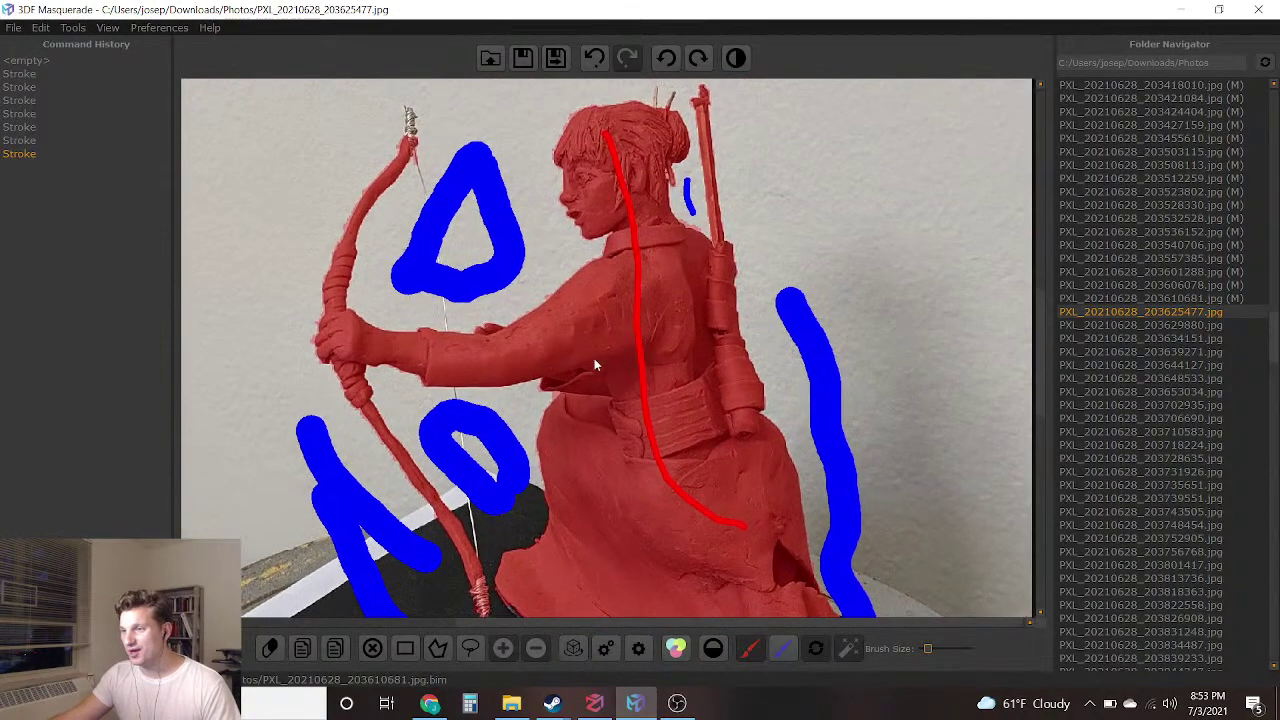
{"action": "scroll", "coordinate": [601, 348], "scroll_direction": "down", "scroll_amount": 2}
{"action": "scroll", "coordinate": [737, 311], "scroll_direction": "up", "scroll_amount": 1}
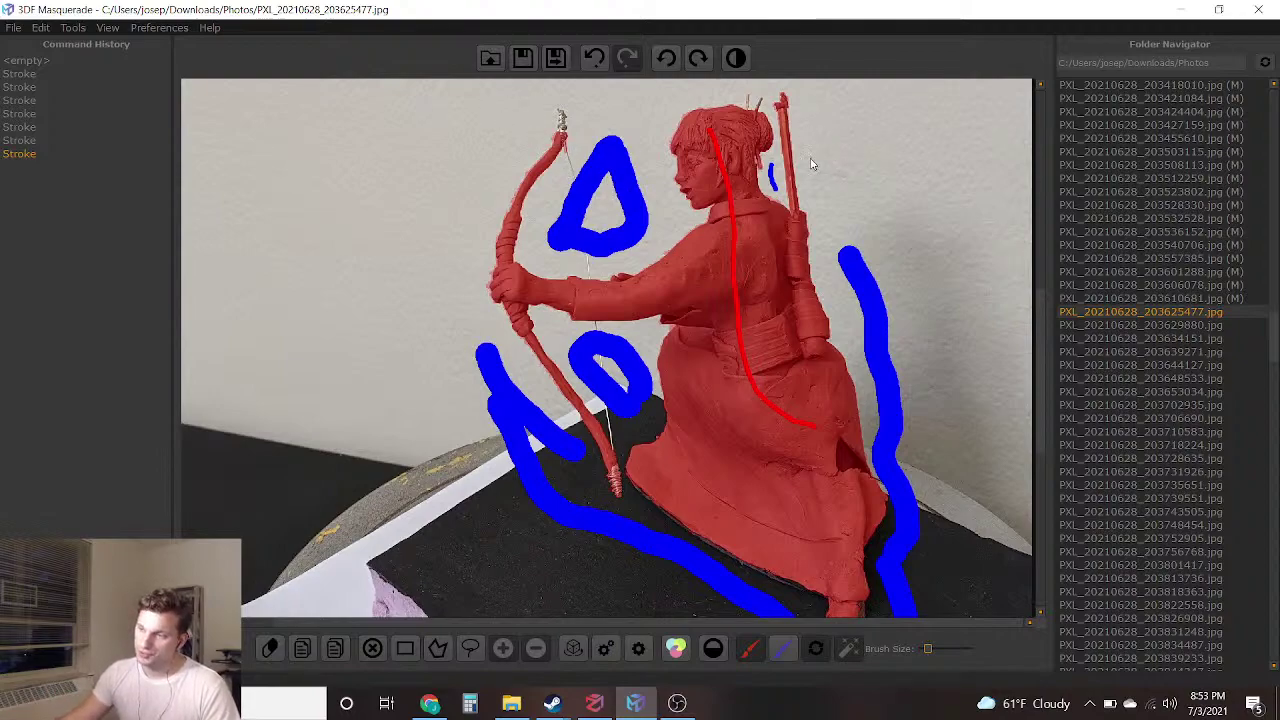
{"action": "scroll", "coordinate": [777, 234], "scroll_direction": "down", "scroll_amount": 1}
{"action": "middle_click_drag", "start_coordinate": [760, 250], "coordinate": [697, 199]}
{"action": "scroll", "coordinate": [905, 365], "scroll_direction": "up", "scroll_amount": 8}
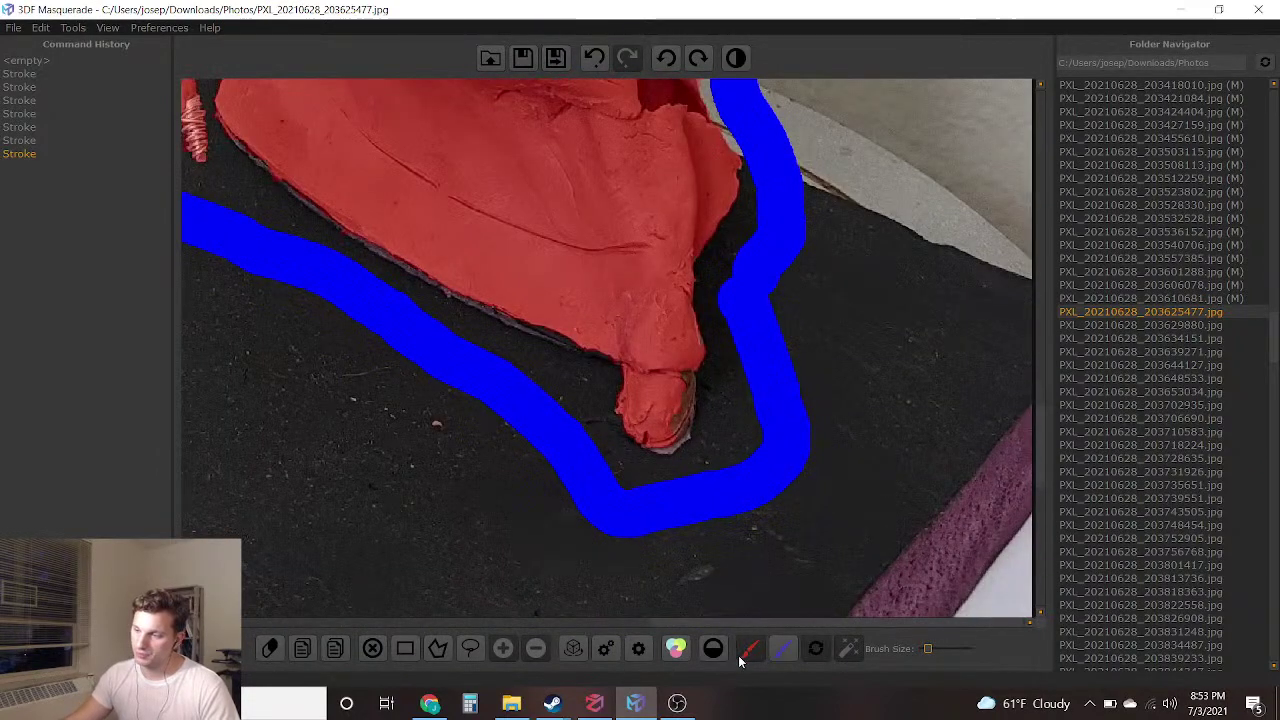
{"action": "scroll", "coordinate": [651, 355], "scroll_direction": "up", "scroll_amount": 2}
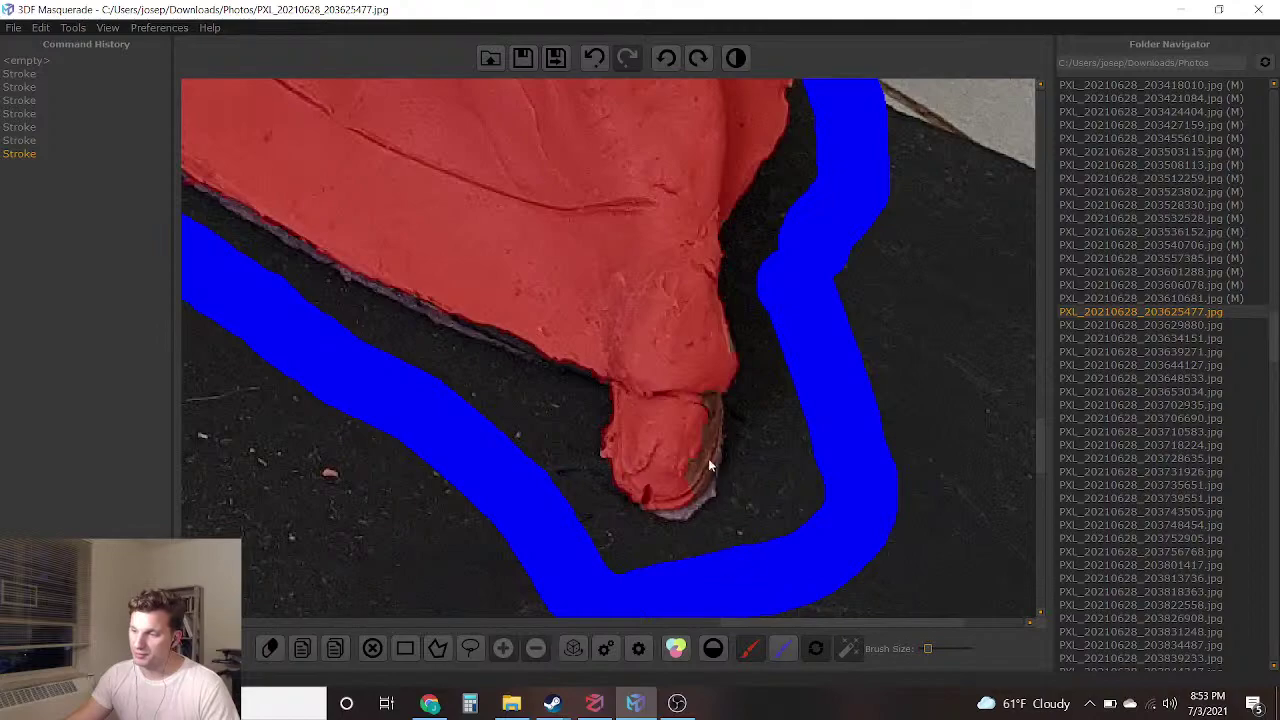
{"action": "left_click_drag", "start_coordinate": [695, 470], "coordinate": [695, 424]}
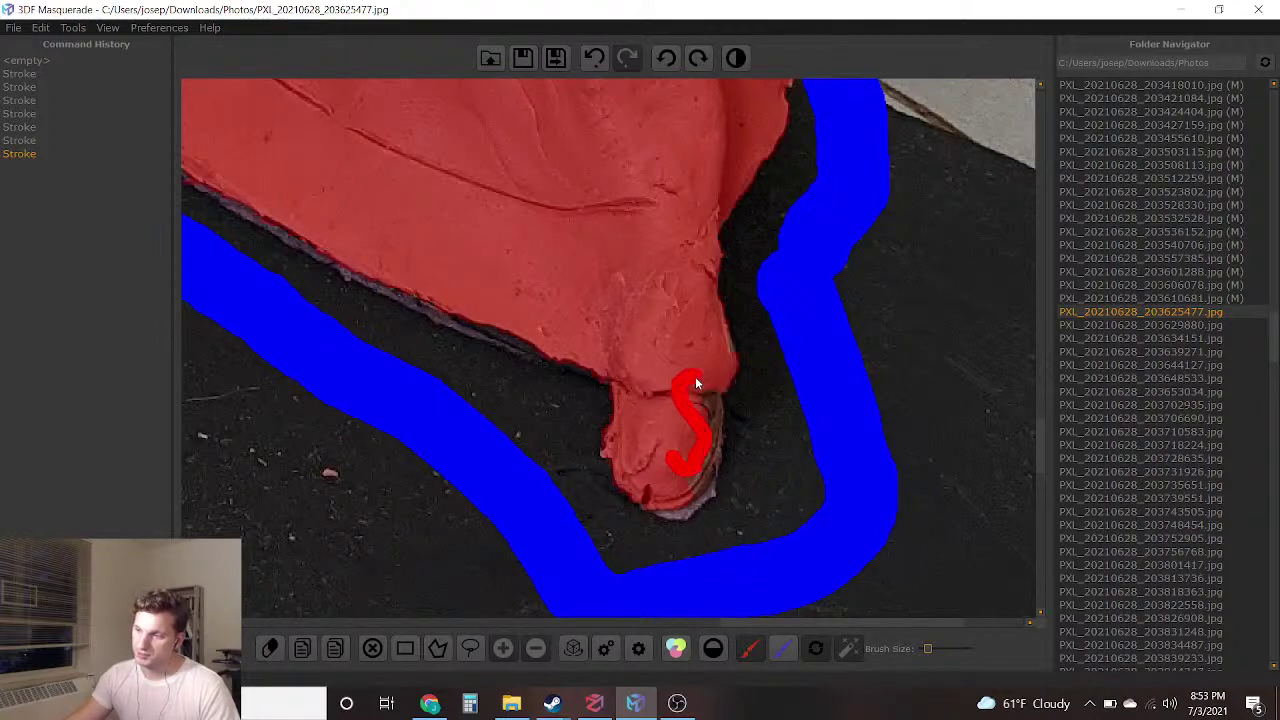
{"action": "left_click_drag", "start_coordinate": [694, 376], "coordinate": [698, 402]}
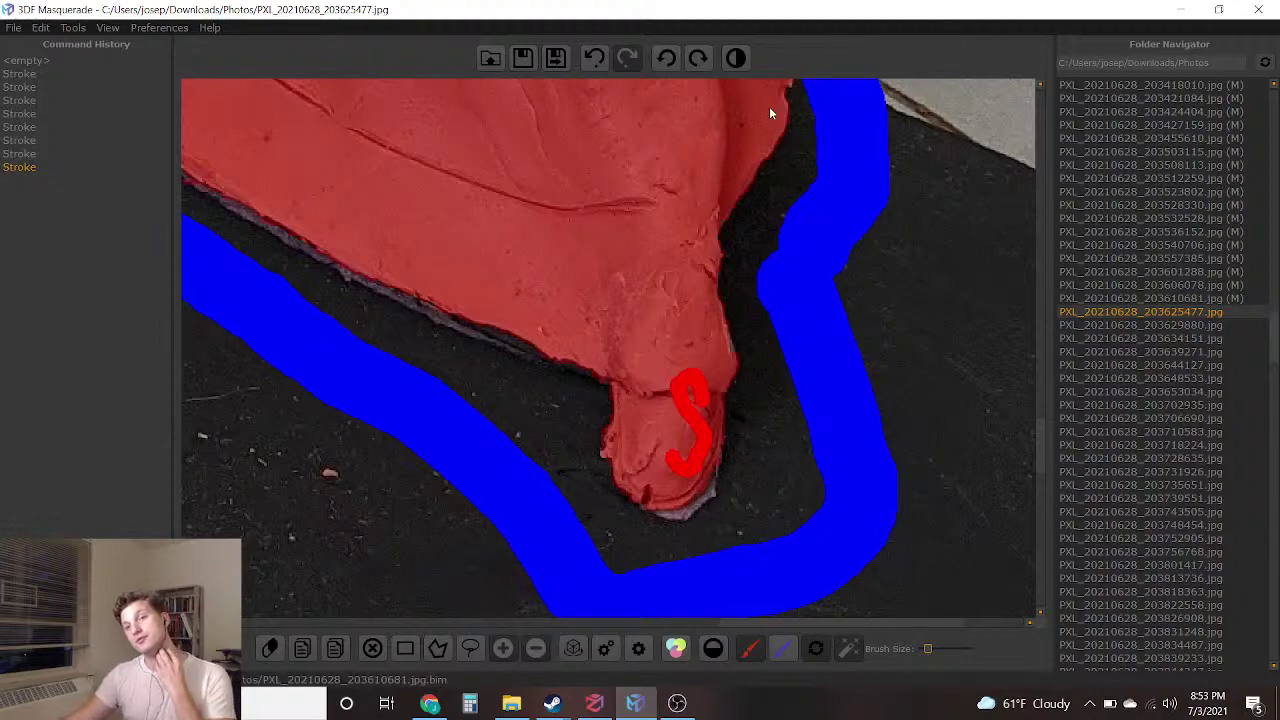
Save the mask for PXL_20210628_203625477.jpg and advance to photo PXL_20210628_203629880.jpg
{"action": "scroll", "coordinate": [690, 185], "scroll_direction": "down", "scroll_amount": 5}
{"action": "scroll", "coordinate": [623, 289], "scroll_direction": "down", "scroll_amount": 6}
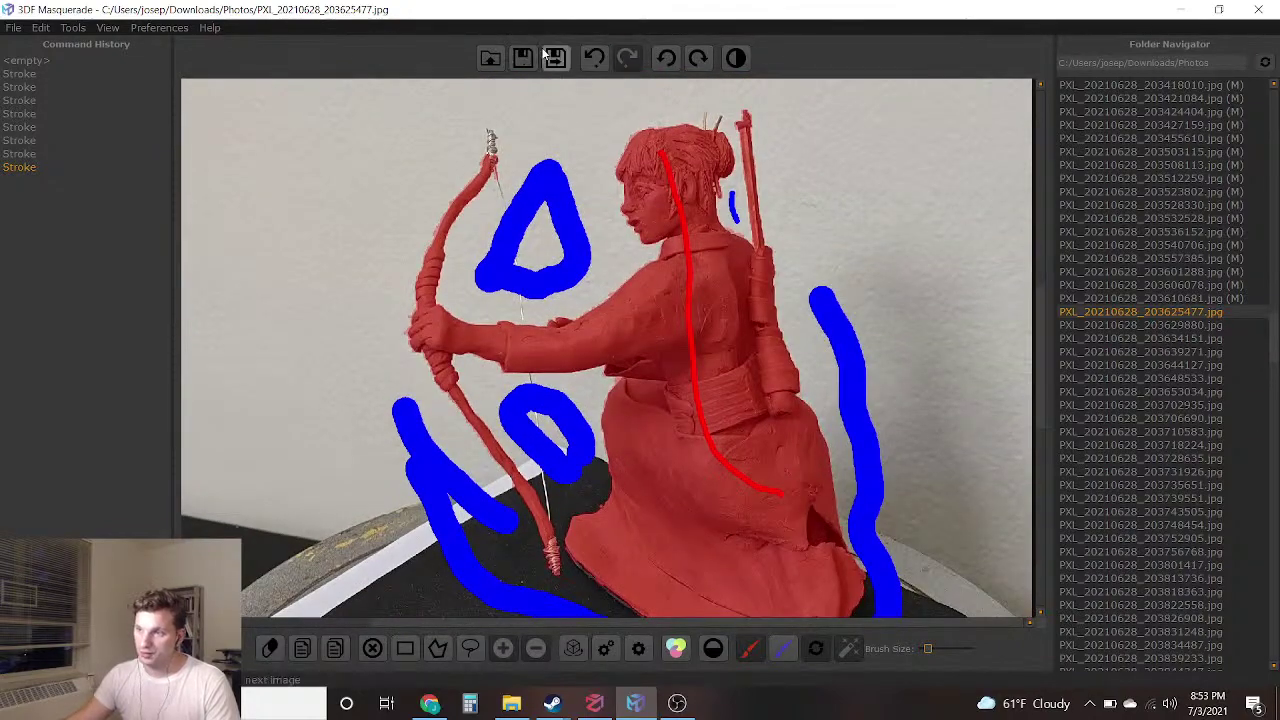
{"action": "left_click", "coordinate": [546, 56]}
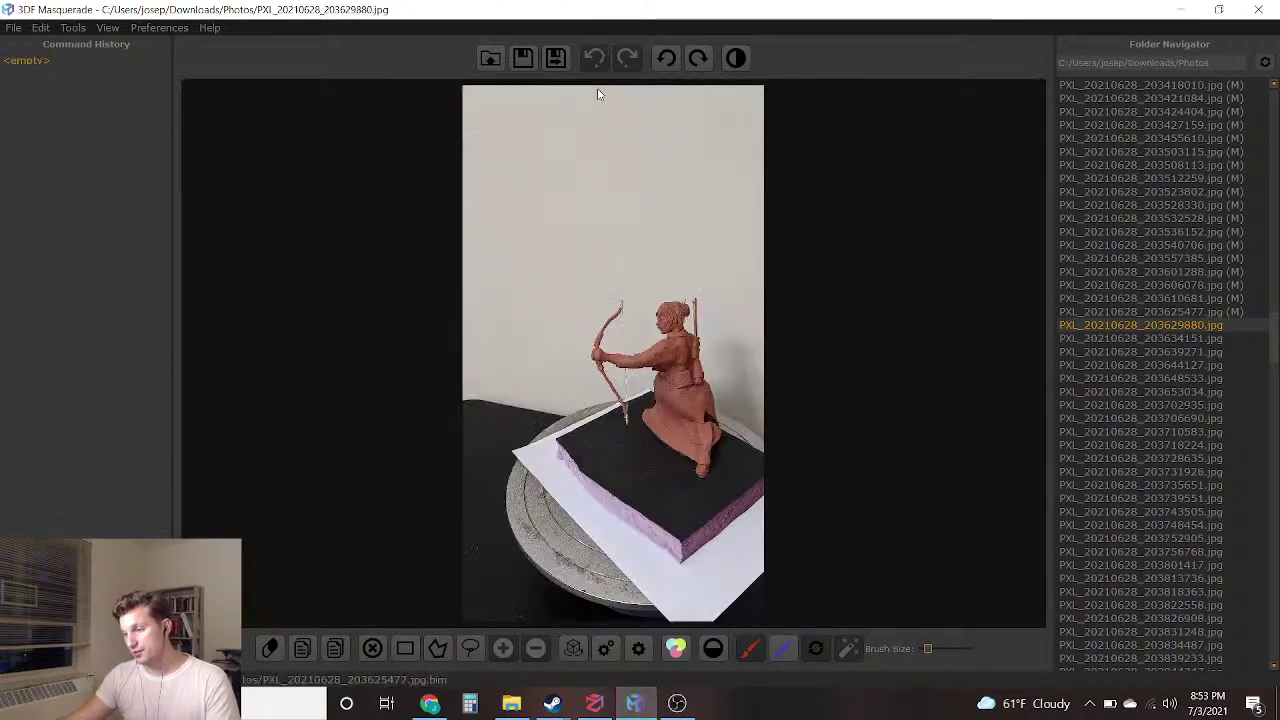
With an enlarged brush, outline the gap below the forearm as background and mark the base from the lower bow along the skirt hem
{"action": "scroll", "coordinate": [704, 452], "scroll_direction": "up", "scroll_amount": 8}
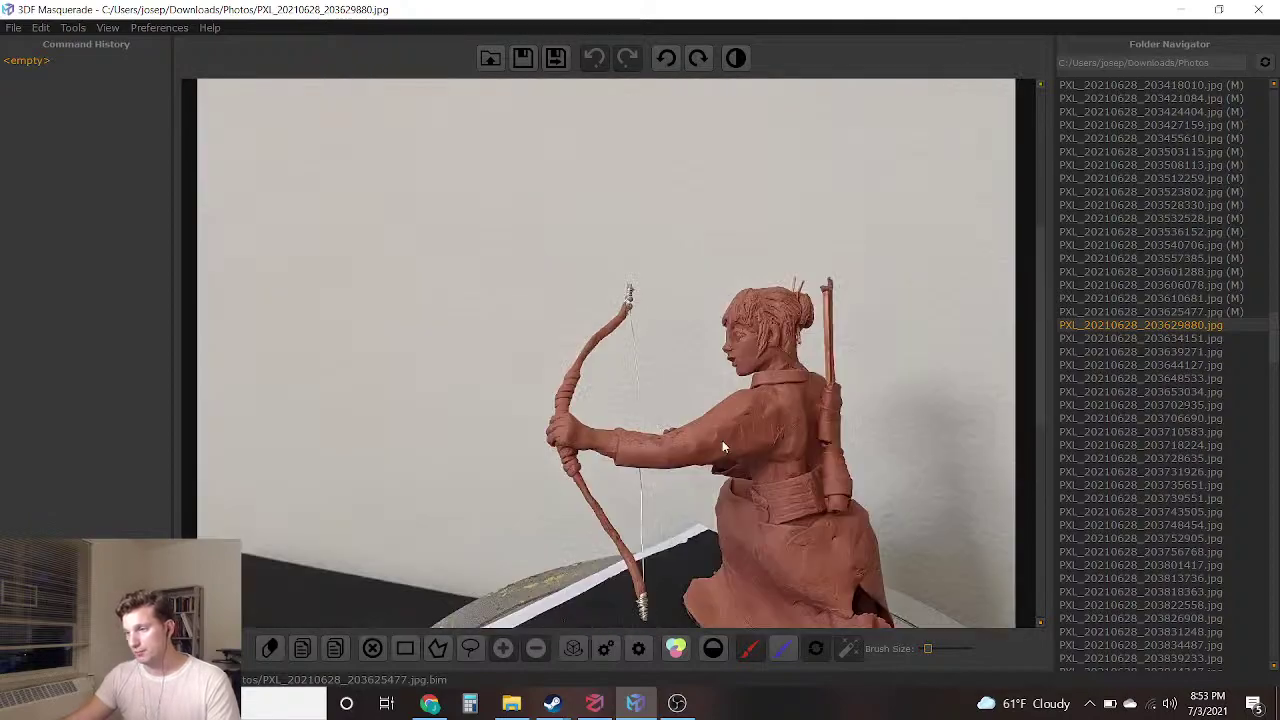
{"action": "middle_click_drag", "start_coordinate": [712, 524], "coordinate": [706, 350]}
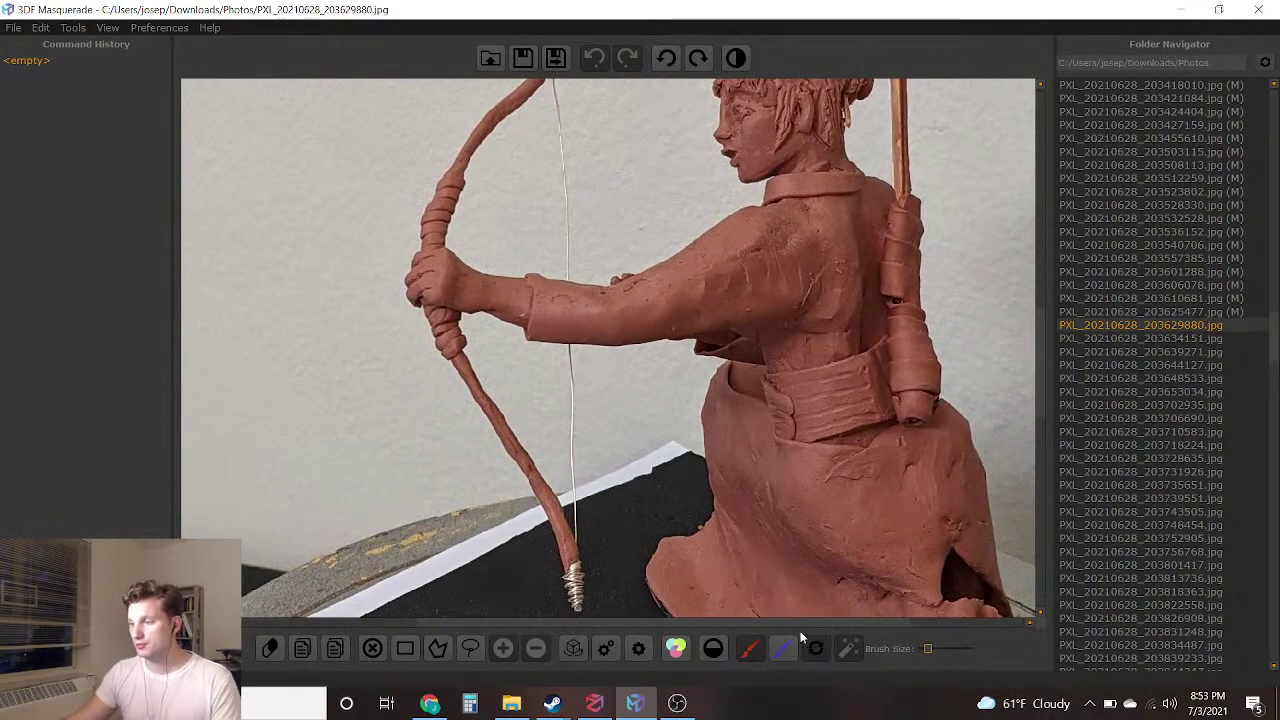
{"action": "left_click", "coordinate": [783, 651]}
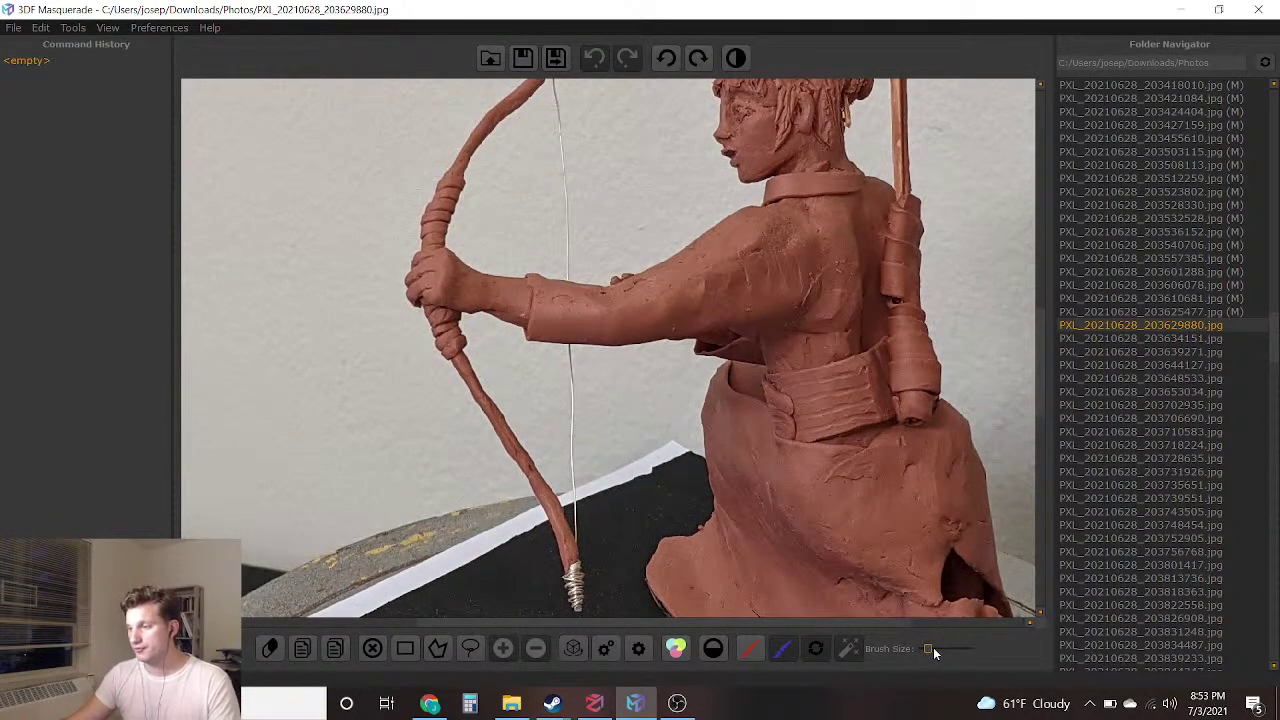
{"action": "mouse_move", "coordinate": [600, 524]}
{"action": "left_mouse_down"}
{"action": "mouse_move", "coordinate": [525, 374]}
{"action": "mouse_move", "coordinate": [596, 368]}
{"action": "mouse_move", "coordinate": [668, 425]}
{"action": "mouse_move", "coordinate": [620, 532]}
{"action": "left_mouse_up"}
{"action": "right_click_drag", "start_coordinate": [620, 532], "coordinate": [634, 250]}
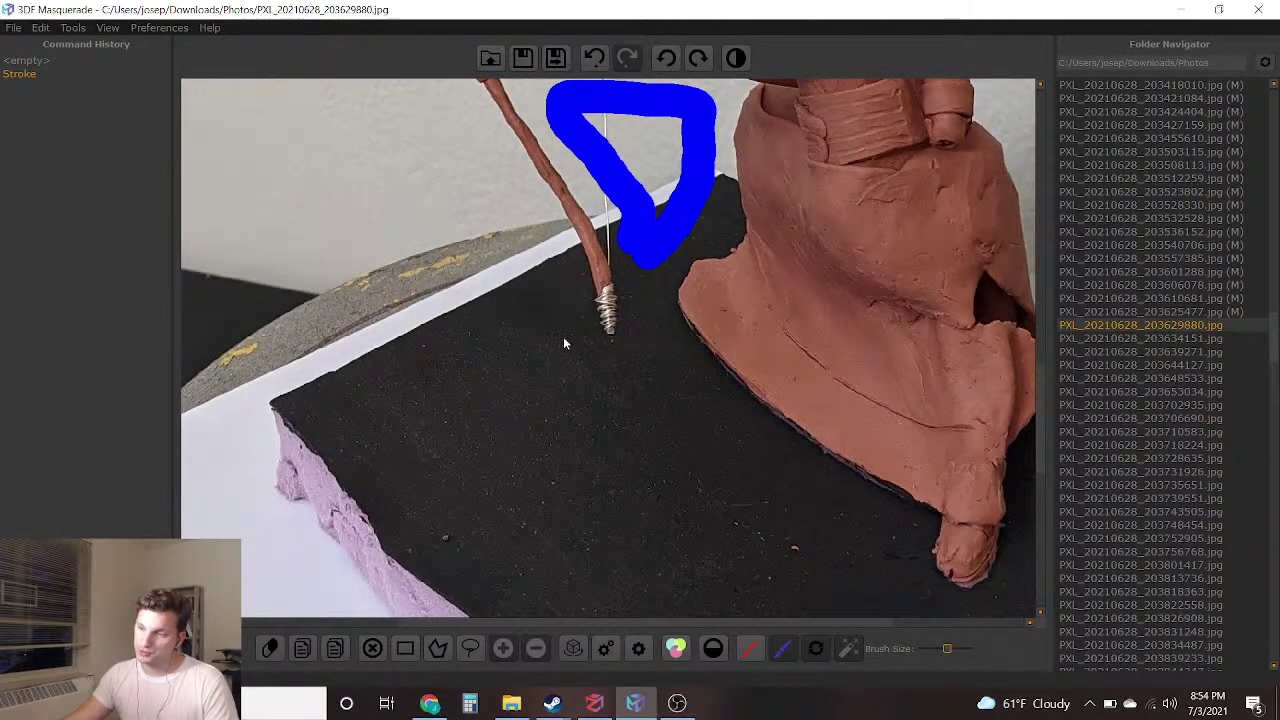
{"action": "mouse_move", "coordinate": [488, 182]}
{"action": "left_mouse_down"}
{"action": "mouse_move", "coordinate": [600, 402]}
{"action": "mouse_move", "coordinate": [708, 438]}
{"action": "left_mouse_up"}
Mark the background in the gap above the forearm, in front of the face, around the bow tip and down the bow's outer side
{"action": "right_click_drag", "start_coordinate": [436, 114], "coordinate": [580, 522]}
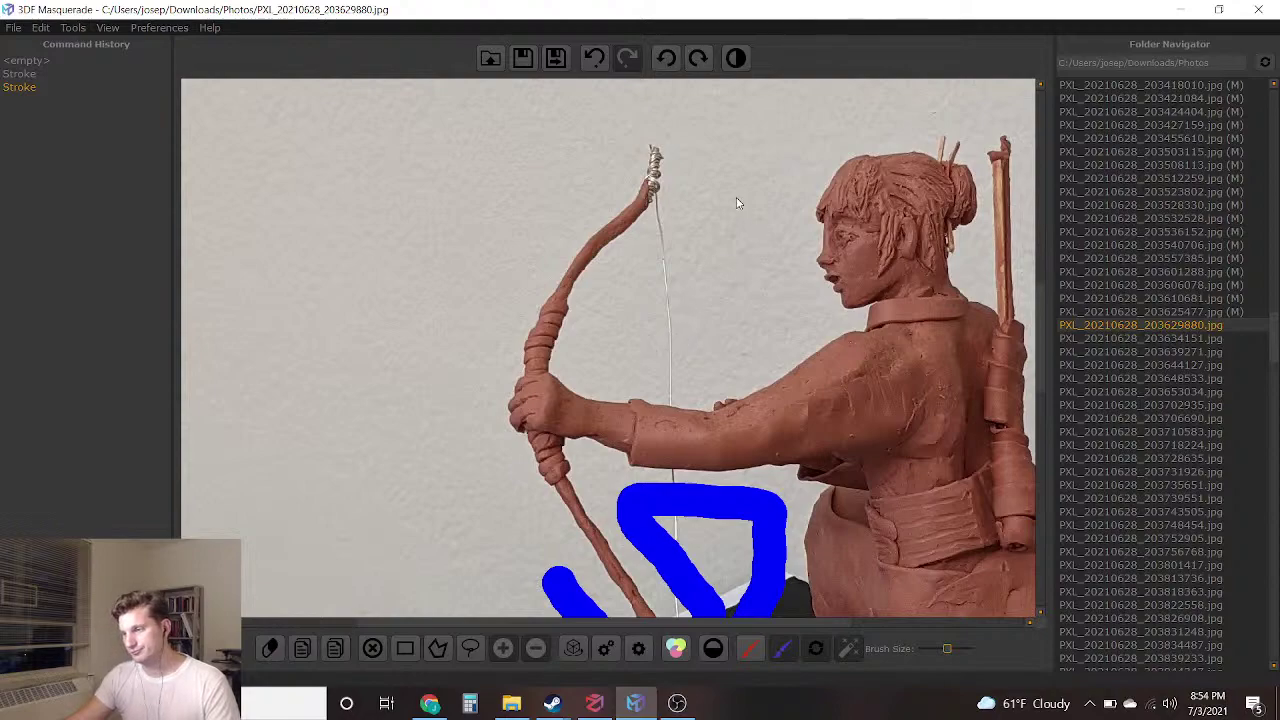
{"action": "mouse_move", "coordinate": [709, 158]}
{"action": "left_mouse_down"}
{"action": "mouse_move", "coordinate": [651, 323]}
{"action": "mouse_move", "coordinate": [684, 344]}
{"action": "mouse_move", "coordinate": [765, 318]}
{"action": "mouse_move", "coordinate": [762, 205]}
{"action": "mouse_move", "coordinate": [814, 132]}
{"action": "mouse_move", "coordinate": [916, 82]}
{"action": "mouse_move", "coordinate": [955, 90]}
{"action": "left_mouse_up"}
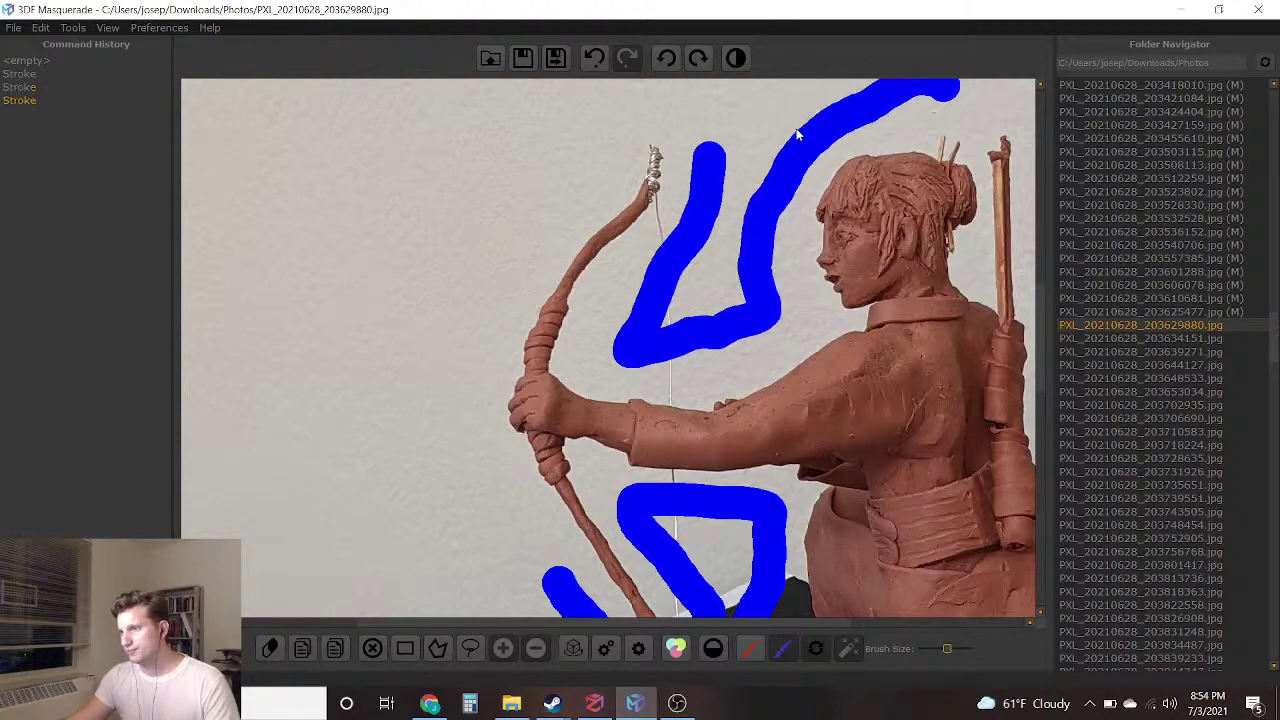
{"action": "mouse_move", "coordinate": [700, 152]}
{"action": "left_mouse_down"}
{"action": "mouse_move", "coordinate": [645, 95]}
{"action": "mouse_move", "coordinate": [513, 236]}
{"action": "left_mouse_up"}
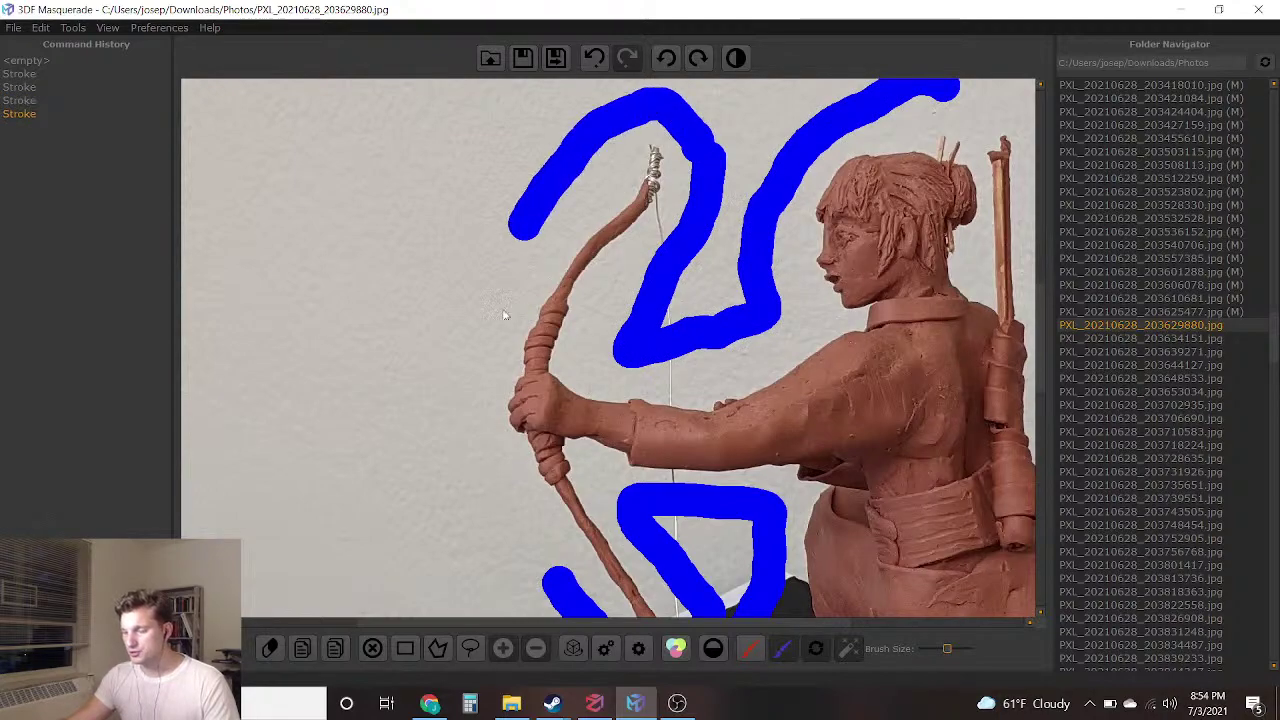
{"action": "middle_click_drag", "start_coordinate": [506, 265], "coordinate": [518, 160]}
{"action": "mouse_move", "coordinate": [540, 112]}
{"action": "left_mouse_down"}
{"action": "mouse_move", "coordinate": [460, 258]}
{"action": "mouse_move", "coordinate": [510, 418]}
{"action": "mouse_move", "coordinate": [548, 464]}
{"action": "left_mouse_up"}
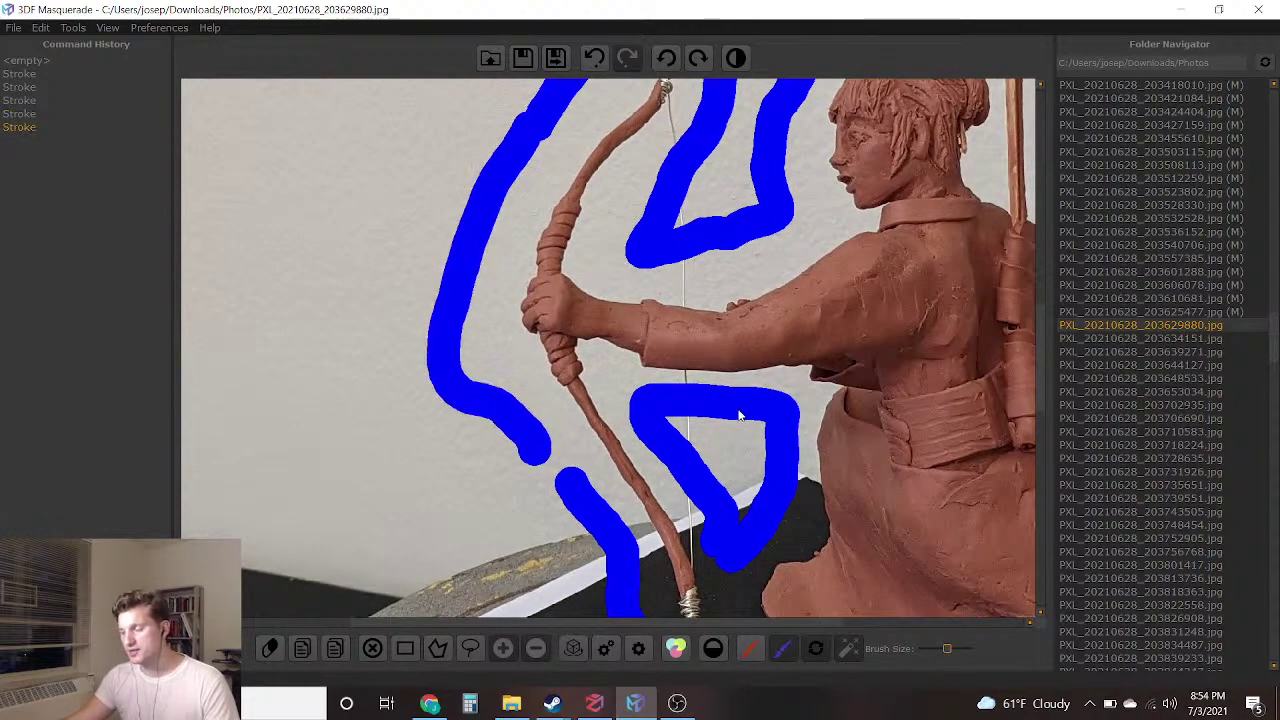
Continue the background outline over the head and arrow, down behind the back and skirt, and around the foot
{"action": "middle_click_drag", "start_coordinate": [732, 430], "coordinate": [470, 445]}
{"action": "middle_click_drag", "start_coordinate": [676, 248], "coordinate": [614, 320]}
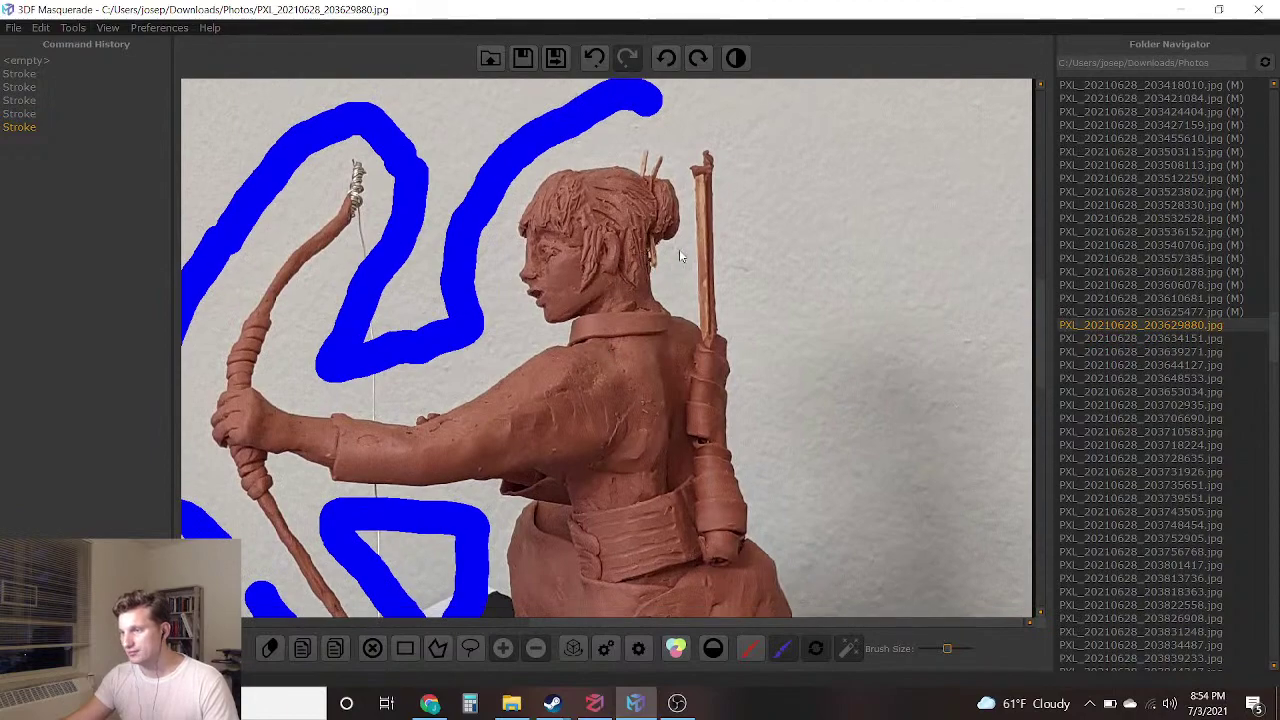
{"action": "mouse_move", "coordinate": [668, 115]}
{"action": "left_mouse_down"}
{"action": "mouse_move", "coordinate": [720, 105]}
{"action": "mouse_move", "coordinate": [784, 200]}
{"action": "mouse_move", "coordinate": [805, 402]}
{"action": "left_mouse_up"}
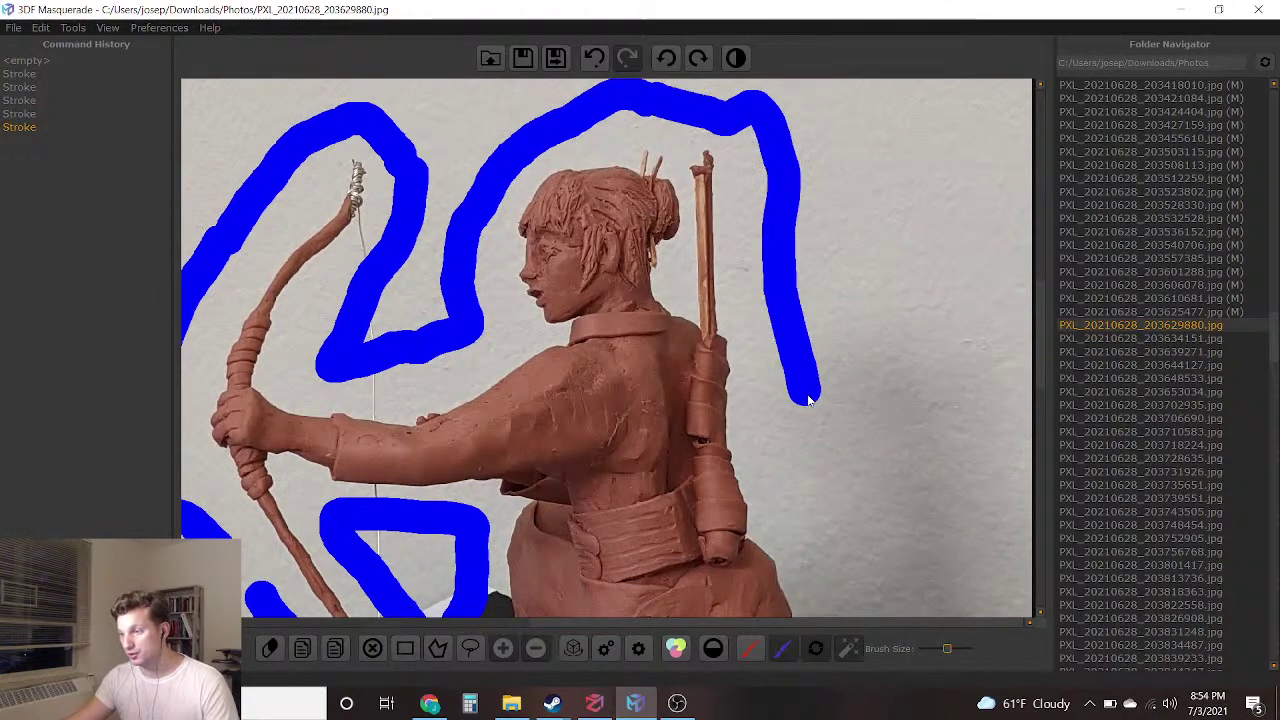
{"action": "middle_click_drag", "start_coordinate": [744, 285], "coordinate": [744, 147]}
{"action": "left_click_drag", "start_coordinate": [812, 248], "coordinate": [860, 458]}
{"action": "middle_click_drag", "start_coordinate": [860, 458], "coordinate": [853, 305]}
{"action": "left_click_drag", "start_coordinate": [853, 305], "coordinate": [880, 455]}
{"action": "middle_click_drag", "start_coordinate": [887, 514], "coordinate": [921, 366]}
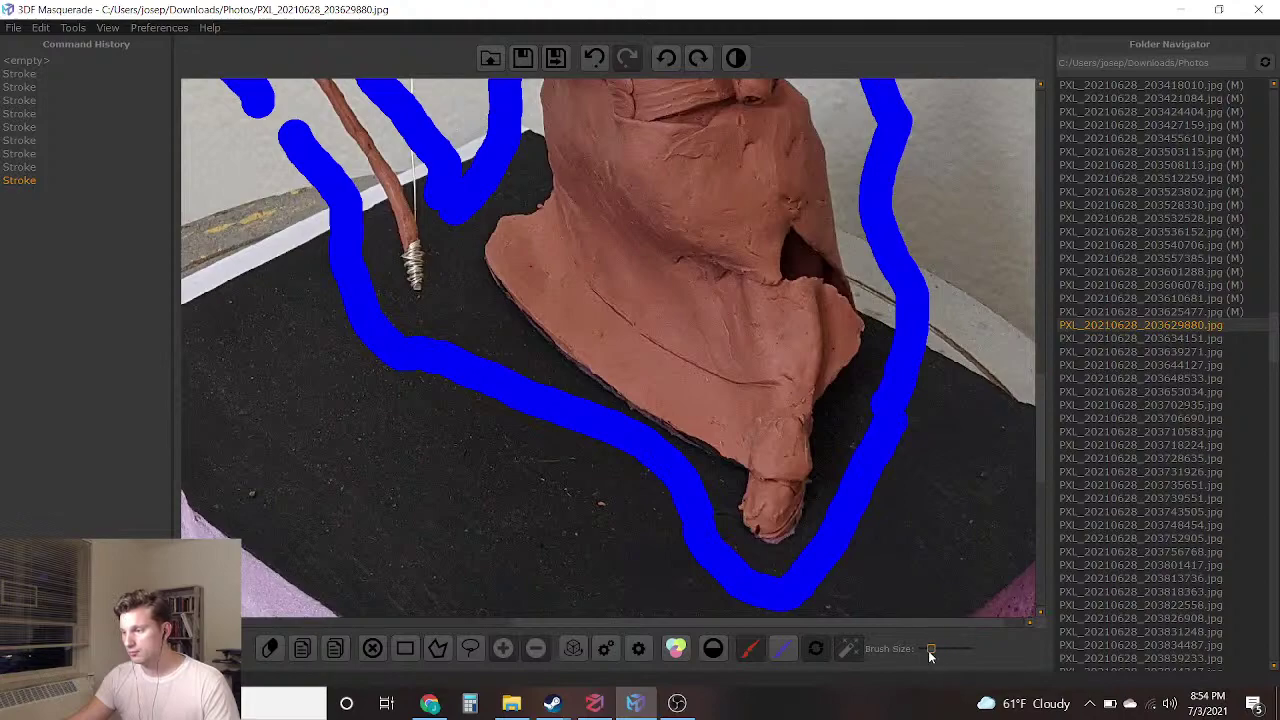
Reduce the brush size and add foreground strokes on the lower skirt and on the bow grip below the hand
{"action": "left_click_drag", "start_coordinate": [769, 444], "coordinate": [715, 293]}
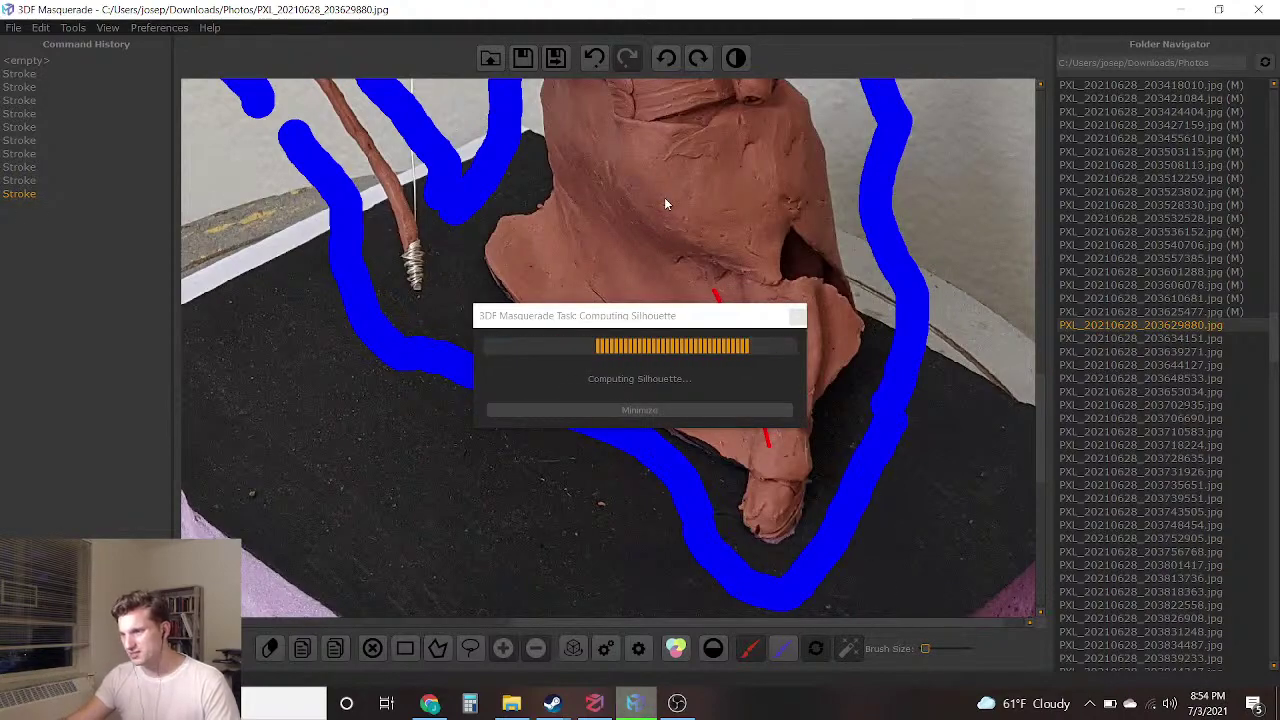
{"action": "middle_click_drag", "start_coordinate": [671, 196], "coordinate": [758, 460]}
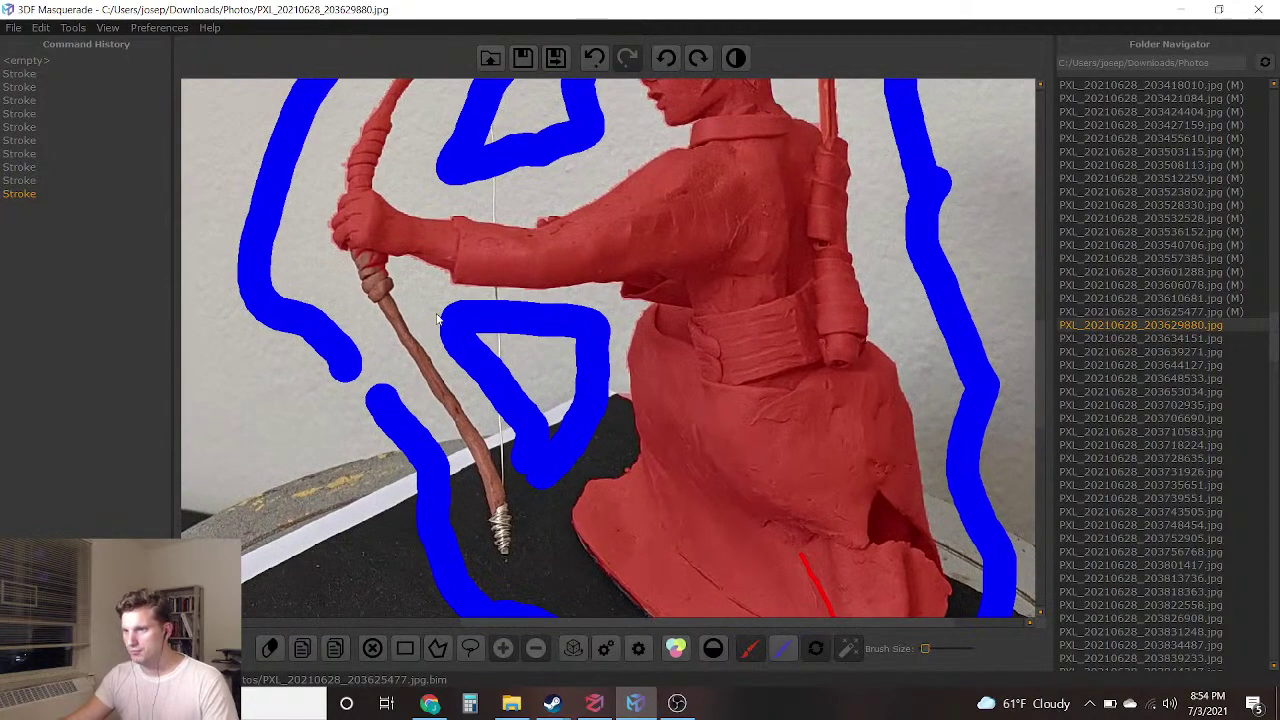
{"action": "left_click_drag", "start_coordinate": [380, 278], "coordinate": [380, 282]}
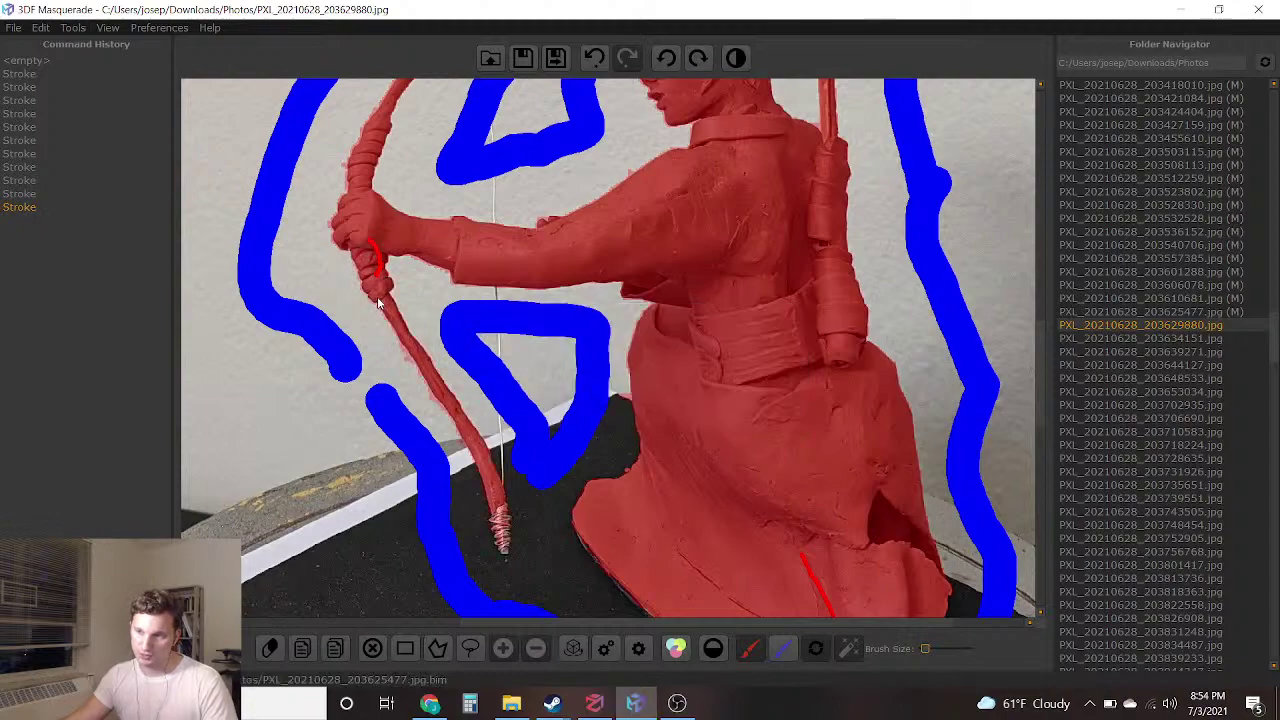
Examine the mask along the bow, head and skirt, and check the livestream dashboard in YouTube Studio before returning to 3DF Masquerade
{"action": "middle_click_drag", "start_coordinate": [593, 305], "coordinate": [543, 582]}
{"action": "scroll", "coordinate": [551, 376], "scroll_direction": "down", "scroll_amount": 1}
{"action": "middle_click_drag", "start_coordinate": [586, 354], "coordinate": [584, 213]}
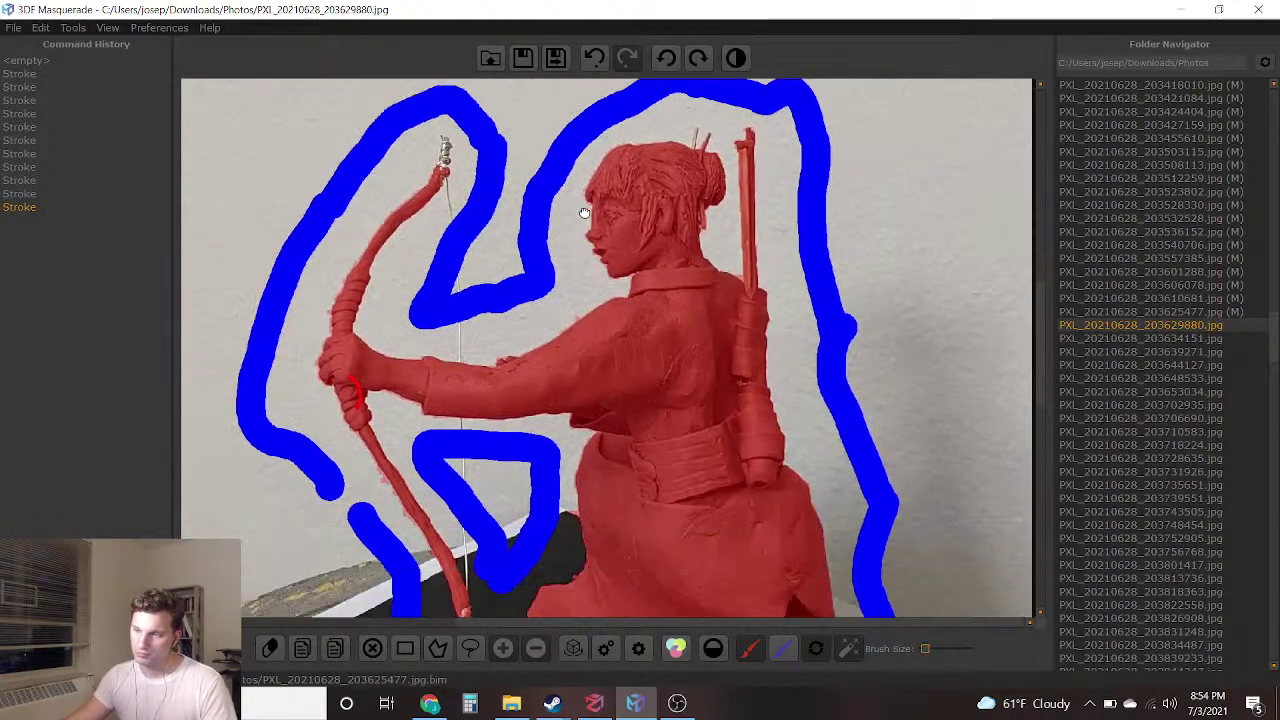
{"action": "right_click_drag", "start_coordinate": [584, 212], "coordinate": [584, 204]}
{"action": "scroll", "coordinate": [665, 487], "scroll_direction": "down", "scroll_amount": 1}
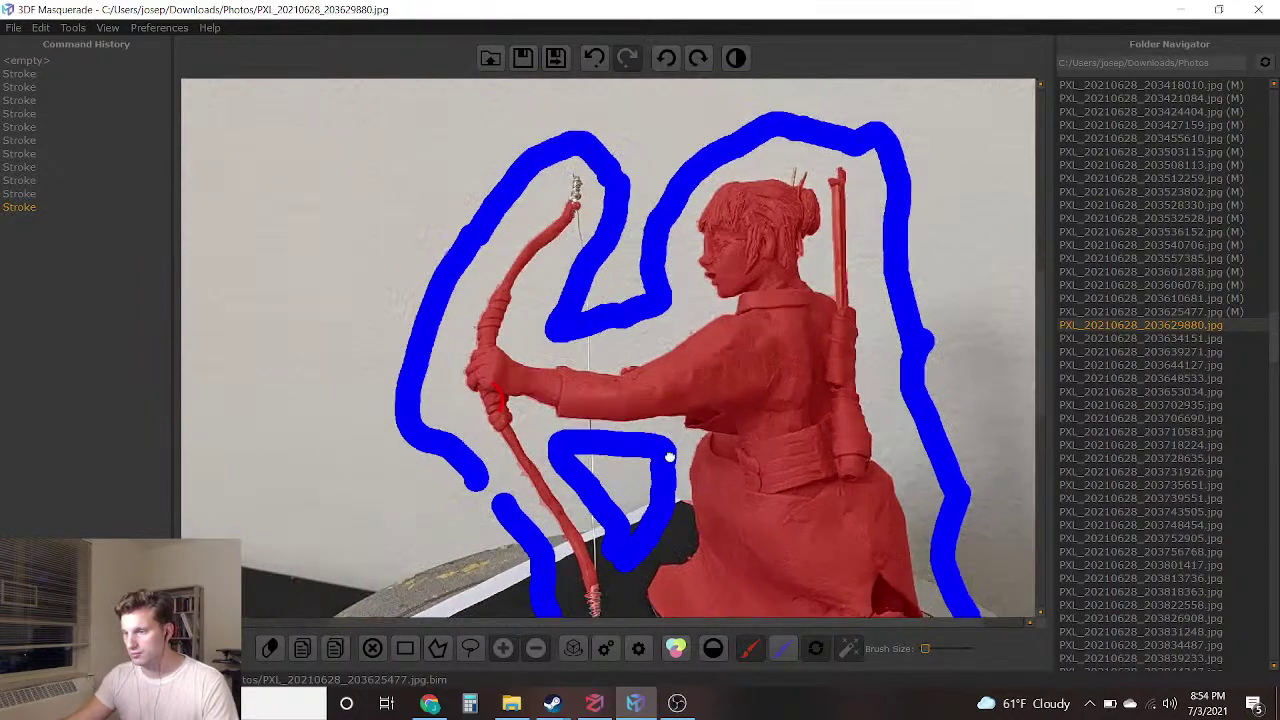
{"action": "middle_click_drag", "start_coordinate": [669, 478], "coordinate": [642, 326]}
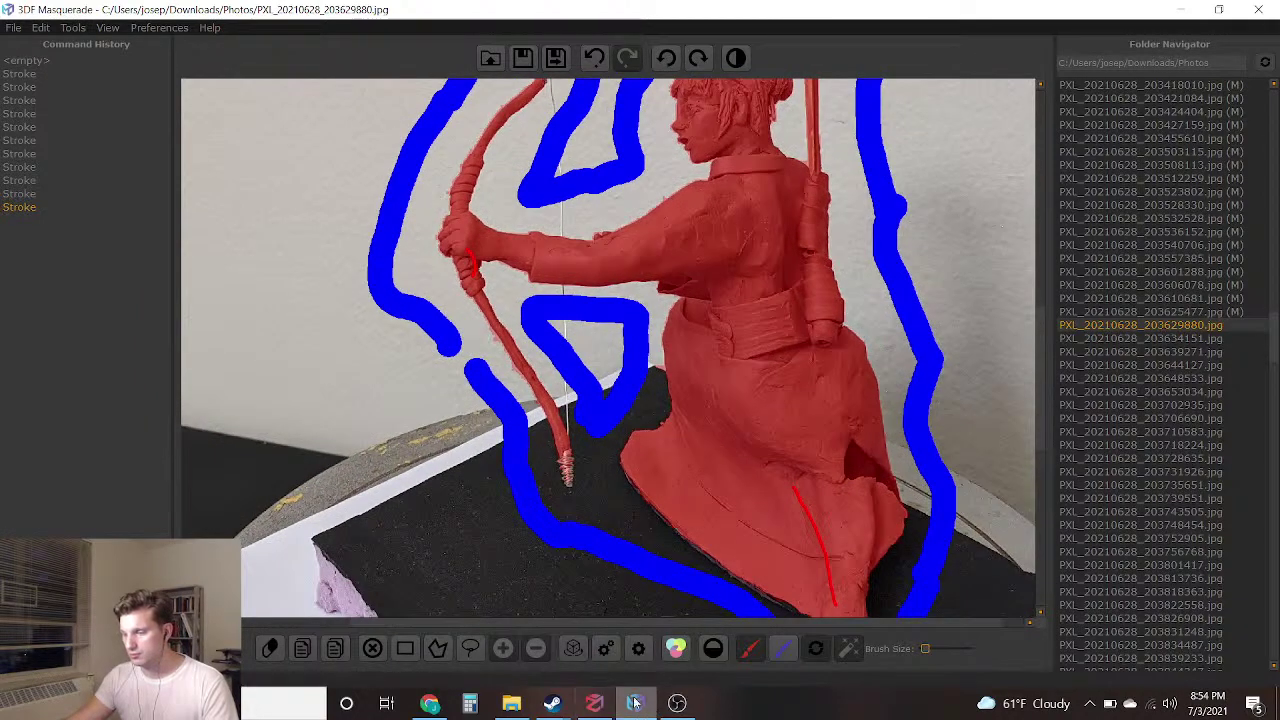
{"action": "left_click", "coordinate": [428, 705]}
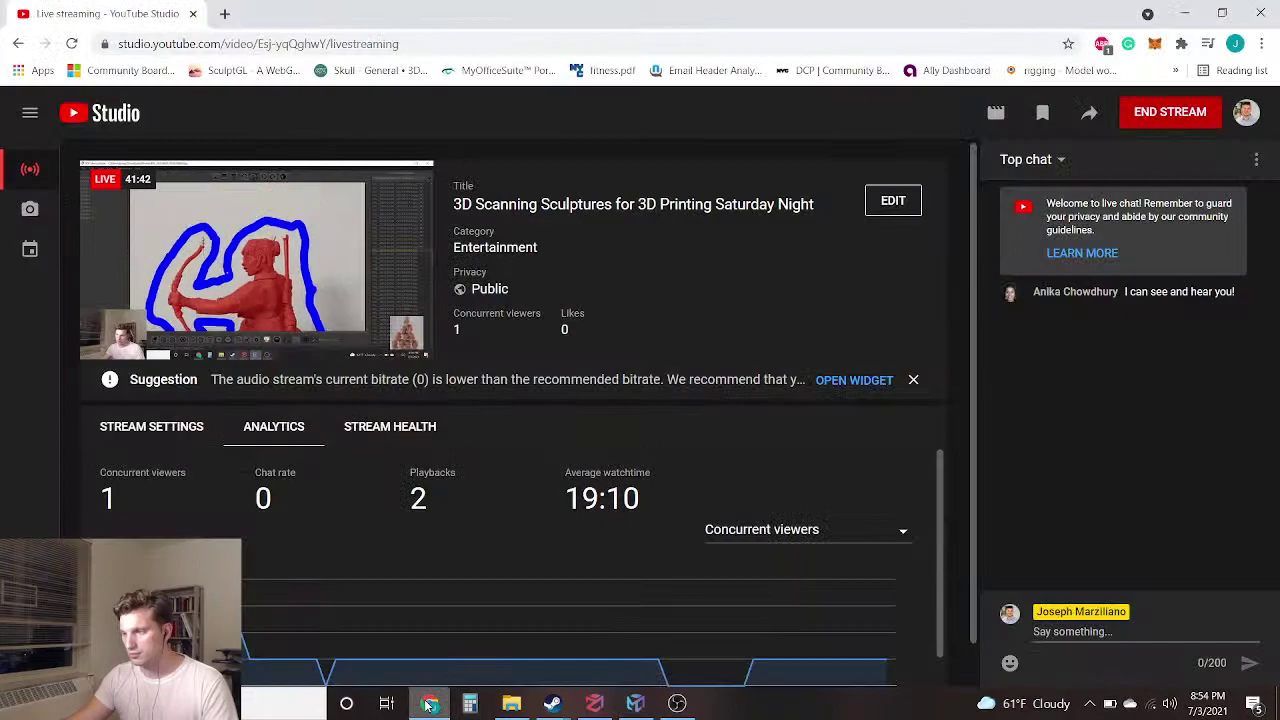
{"action": "left_click", "coordinate": [636, 704]}
Save the mask of PXL_20210628_203629880.jpg and advance to the next photo
{"action": "scroll", "coordinate": [677, 417], "scroll_direction": "up", "scroll_amount": 3}
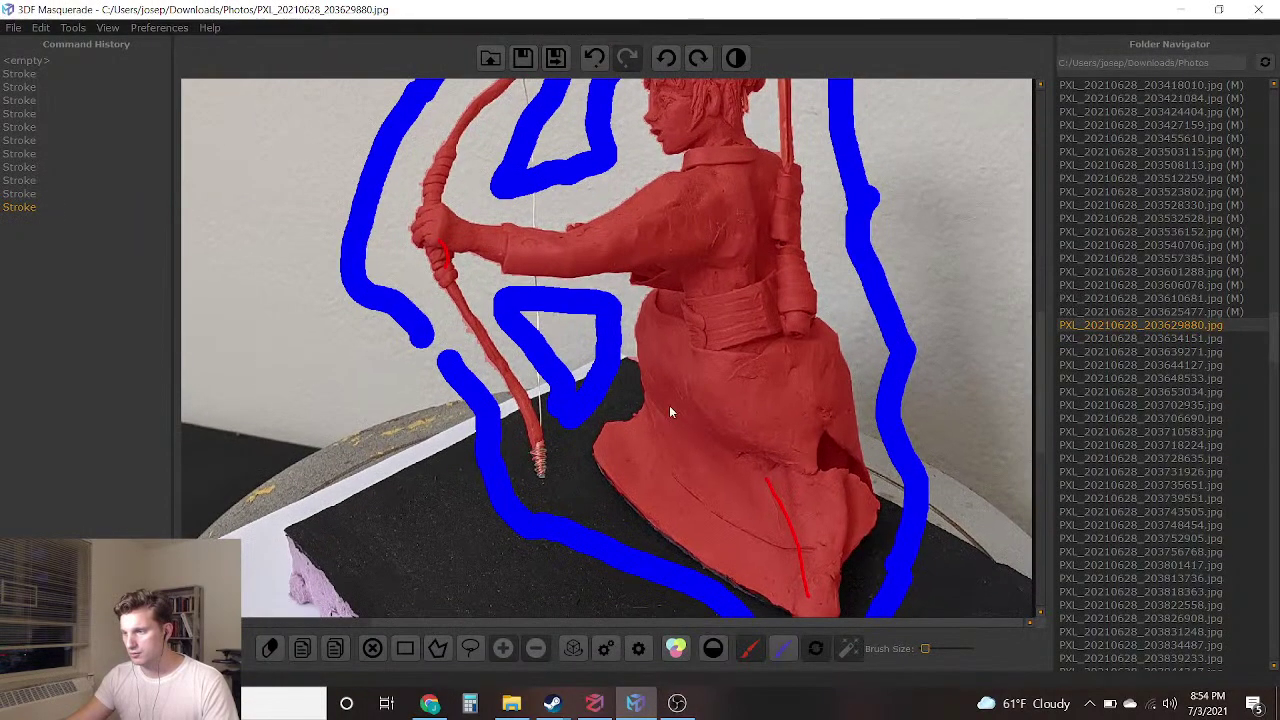
{"action": "mouse_move", "coordinate": [734, 295]}
{"action": "middle_mouse_down"}
{"action": "mouse_move", "coordinate": [720, 417]}
{"action": "mouse_move", "coordinate": [726, 289]}
{"action": "middle_mouse_up"}
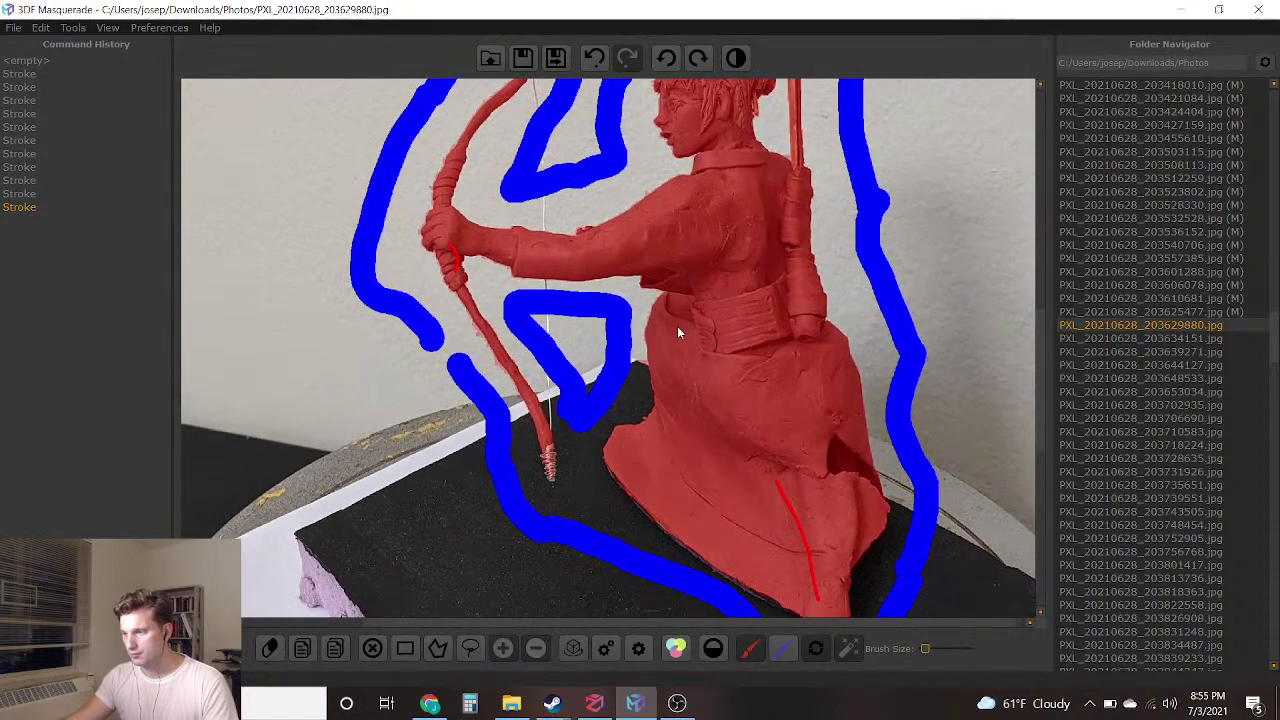
{"action": "middle_click_drag", "start_coordinate": [680, 329], "coordinate": [694, 188]}
{"action": "scroll", "coordinate": [660, 350], "scroll_direction": "down", "scroll_amount": 2}
{"action": "scroll", "coordinate": [588, 158], "scroll_direction": "up", "scroll_amount": 2}
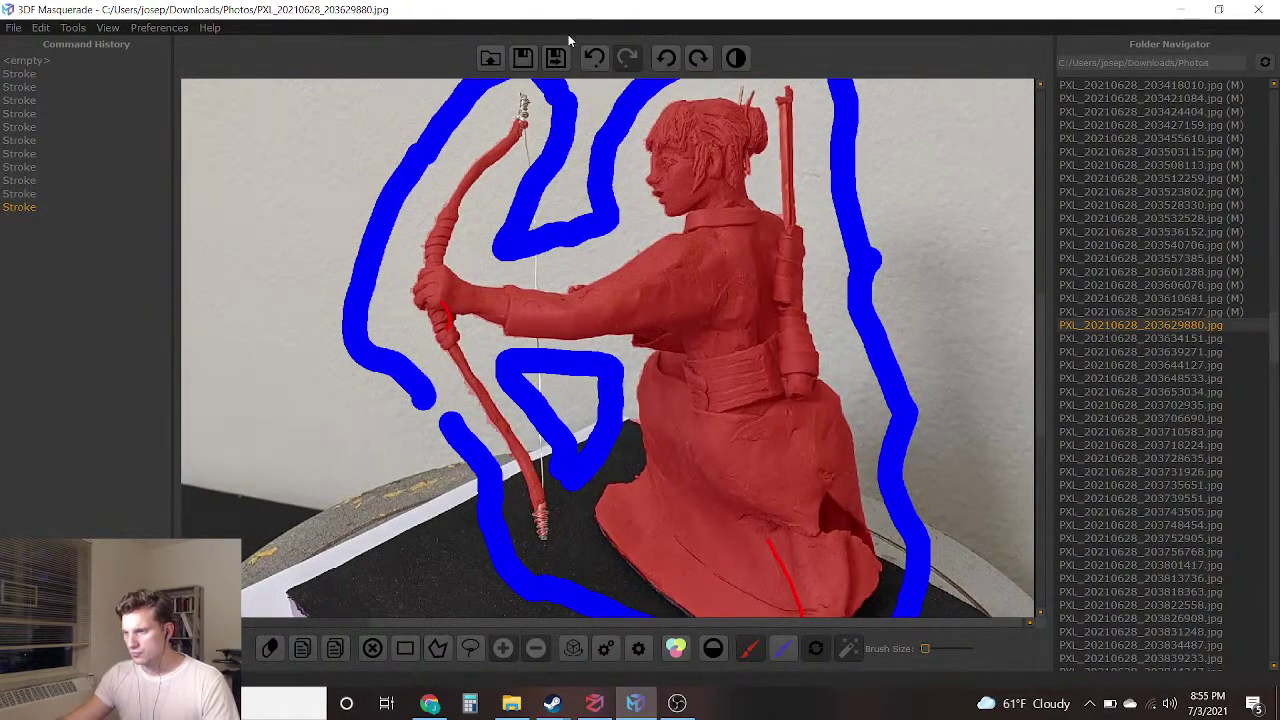
{"action": "left_click", "coordinate": [555, 58]}
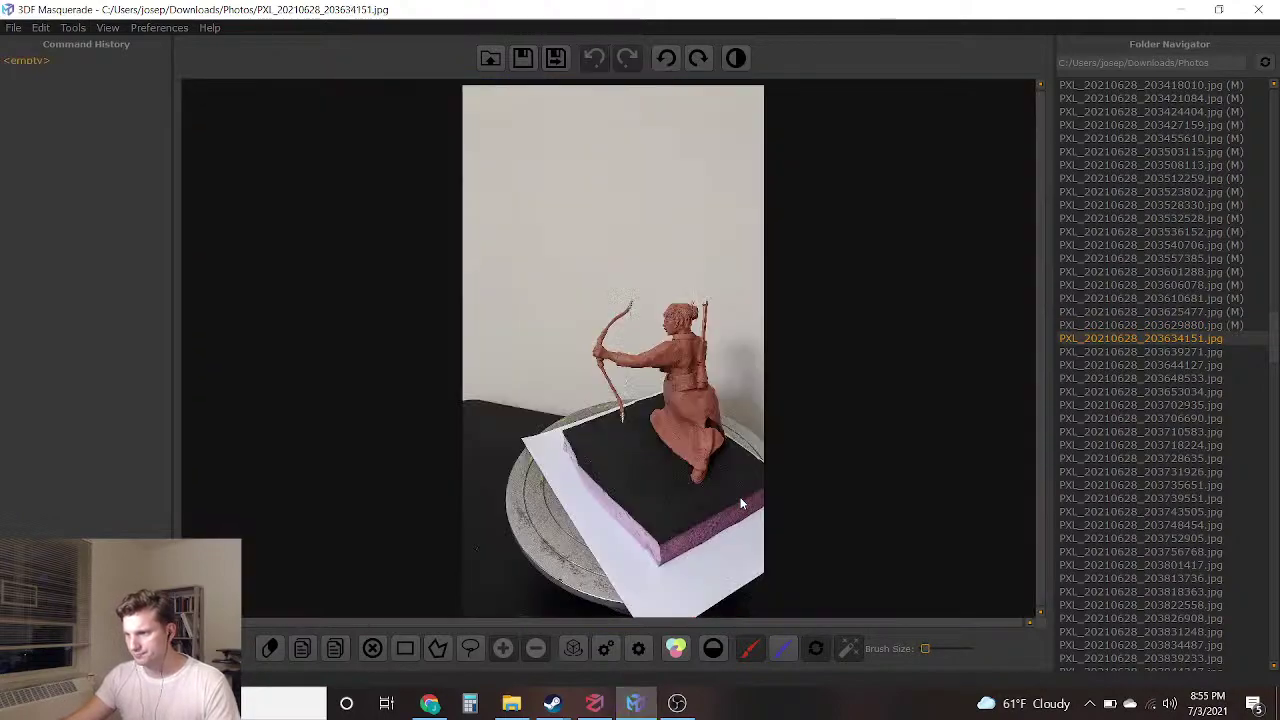
With an enlarged brush, outline the gap below the forearm between the lower bow and the skirt as background
{"action": "scroll", "coordinate": [680, 430], "scroll_direction": "up", "scroll_amount": 2}
{"action": "scroll", "coordinate": [622, 320], "scroll_direction": "up", "scroll_amount": 3}
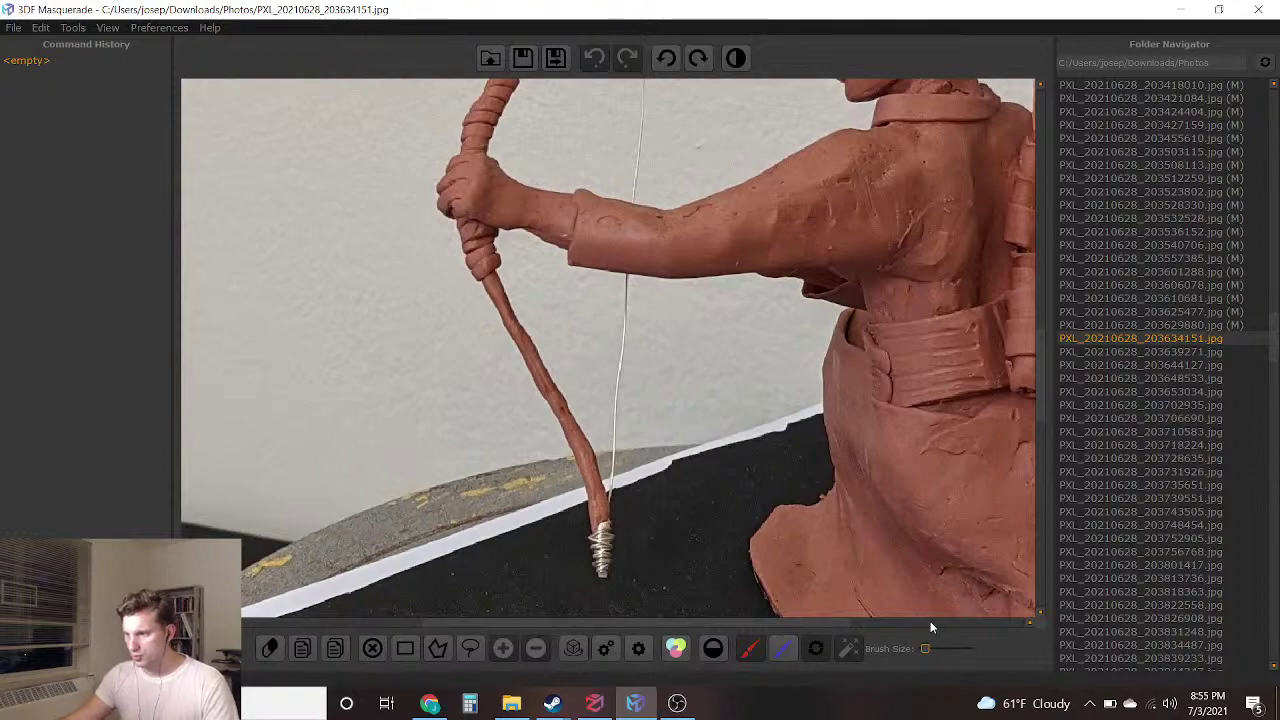
{"action": "left_click", "coordinate": [783, 648]}
{"action": "mouse_move", "coordinate": [765, 395]}
{"action": "left_mouse_down"}
{"action": "mouse_move", "coordinate": [748, 345]}
{"action": "mouse_move", "coordinate": [598, 320]}
{"action": "mouse_move", "coordinate": [545, 282]}
{"action": "mouse_move", "coordinate": [655, 492]}
{"action": "left_mouse_up"}
{"action": "left_click_drag", "start_coordinate": [656, 585], "coordinate": [657, 587]}
{"action": "mouse_move", "coordinate": [658, 580]}
{"action": "left_mouse_down"}
{"action": "mouse_move", "coordinate": [673, 530]}
{"action": "mouse_move", "coordinate": [718, 490]}
{"action": "left_mouse_up"}
{"action": "left_click_drag", "start_coordinate": [785, 435], "coordinate": [773, 376]}
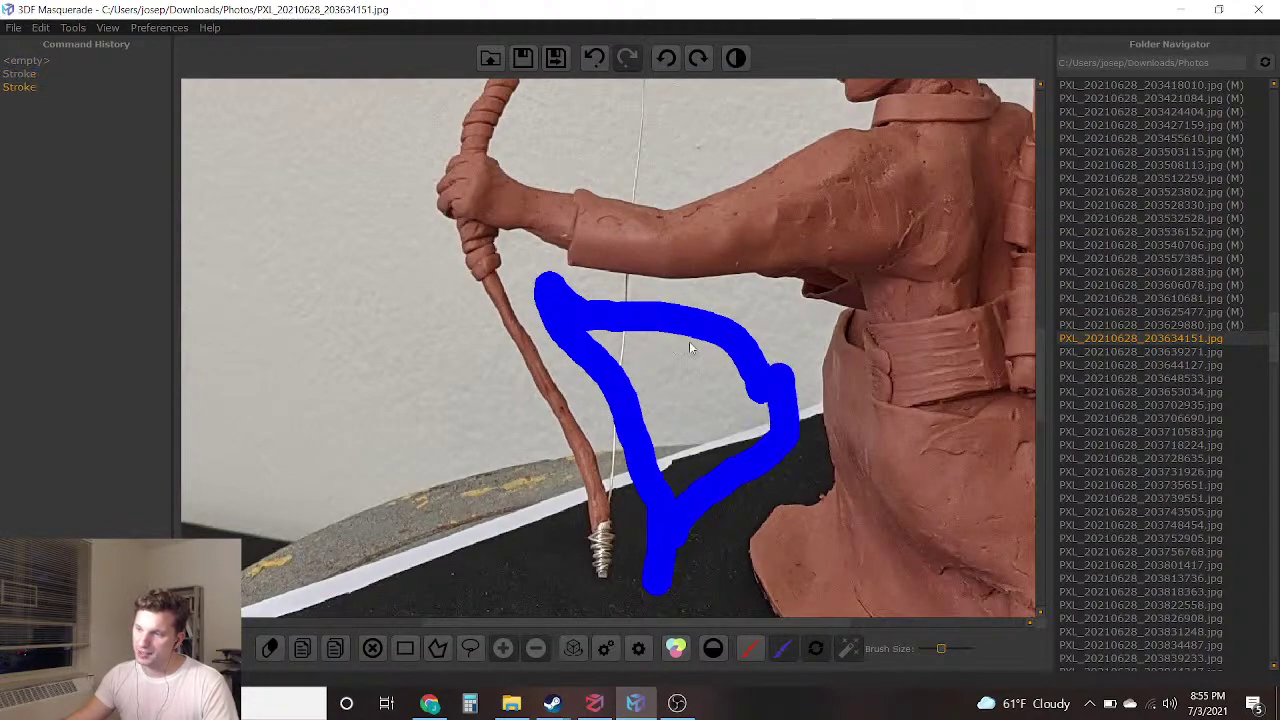
Mark the background in the gap above the forearm in front of the face and between the hair bun and the arrows
{"action": "middle_click_drag", "start_coordinate": [642, 317], "coordinate": [614, 563]}
{"action": "mouse_move", "coordinate": [703, 169]}
{"action": "left_mouse_down"}
{"action": "mouse_move", "coordinate": [530, 380]}
{"action": "mouse_move", "coordinate": [765, 350]}
{"action": "mouse_move", "coordinate": [748, 265]}
{"action": "mouse_move", "coordinate": [704, 172]}
{"action": "left_mouse_up"}
{"action": "mouse_move", "coordinate": [606, 310]}
{"action": "middle_mouse_down"}
{"action": "mouse_move", "coordinate": [506, 294]}
{"action": "mouse_move", "coordinate": [317, 321]}
{"action": "middle_mouse_up"}
{"action": "left_click_drag", "start_coordinate": [687, 300], "coordinate": [704, 316]}
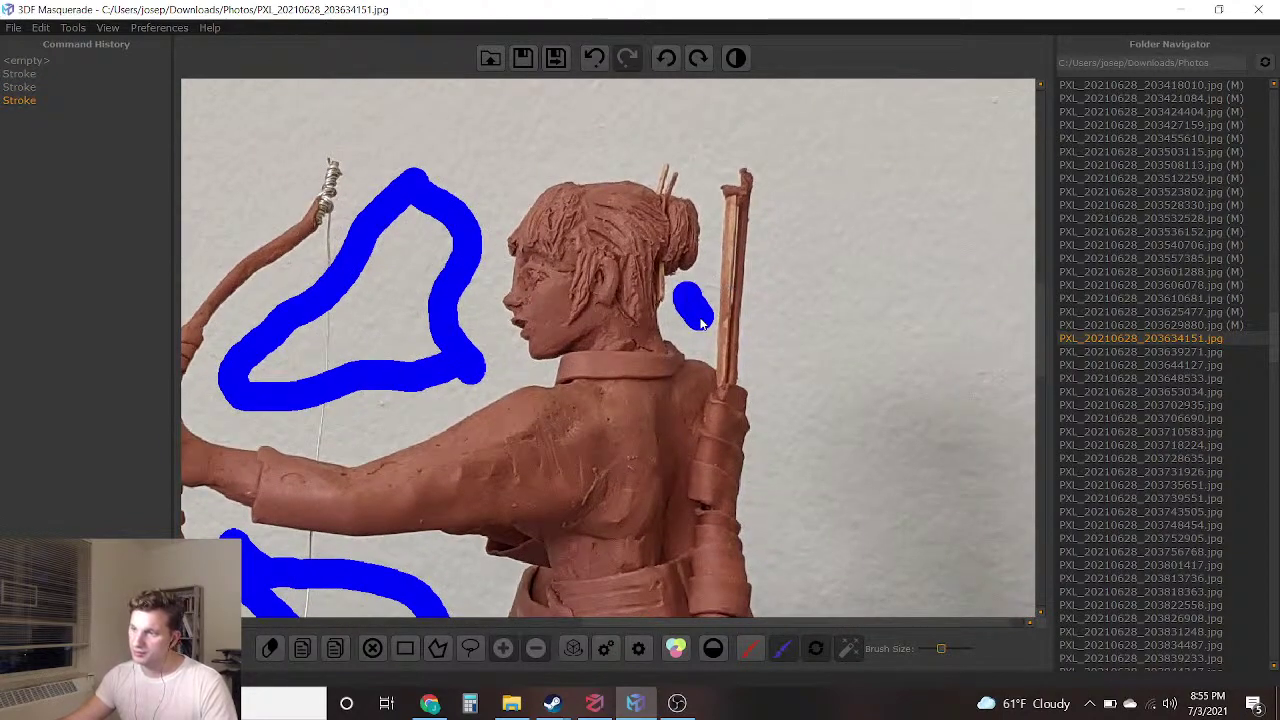
Draw the background outline from above the arrows down behind the back and skirt and around the foot
{"action": "mouse_move", "coordinate": [705, 157]}
{"action": "left_mouse_down"}
{"action": "mouse_move", "coordinate": [735, 118]}
{"action": "mouse_move", "coordinate": [827, 370]}
{"action": "mouse_move", "coordinate": [814, 520]}
{"action": "left_mouse_up"}
{"action": "right_click_drag", "start_coordinate": [814, 520], "coordinate": [823, 140]}
{"action": "left_click_drag", "start_coordinate": [824, 141], "coordinate": [877, 492]}
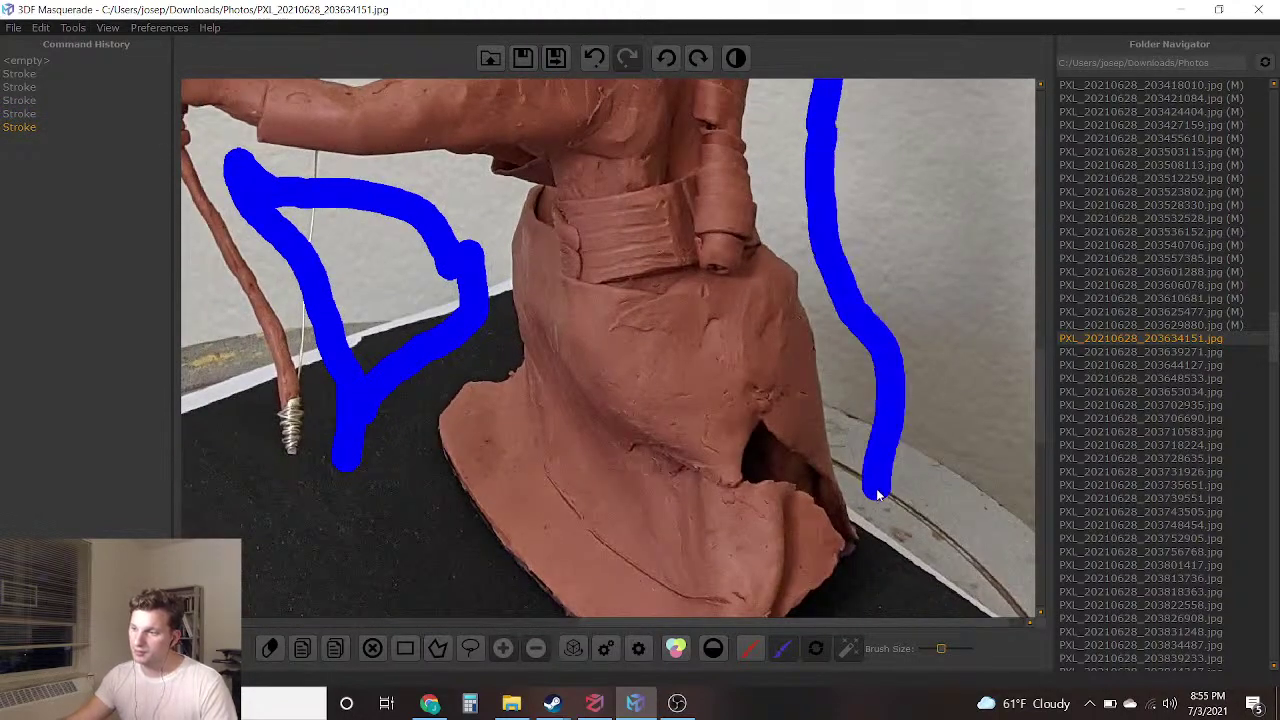
{"action": "left_click_drag", "start_coordinate": [898, 560], "coordinate": [888, 572]}
{"action": "mouse_move", "coordinate": [900, 584]}
{"action": "right_mouse_down"}
{"action": "mouse_move", "coordinate": [897, 488]}
{"action": "mouse_move", "coordinate": [940, 386]}
{"action": "right_mouse_up"}
{"action": "left_click_drag", "start_coordinate": [940, 390], "coordinate": [882, 474]}
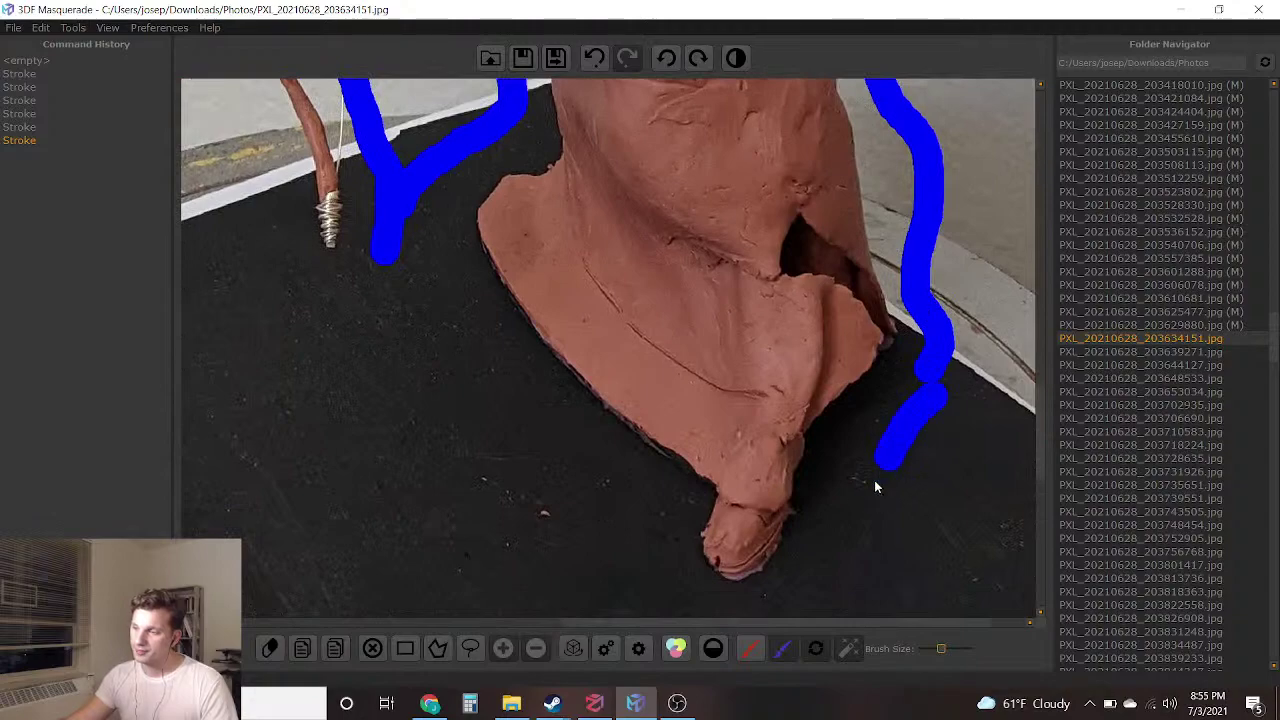
Mark the background down the bow's outer side and around its lower tip to the outline below the forearm
{"action": "scroll", "coordinate": [321, 274], "scroll_direction": "down", "scroll_amount": 2}
{"action": "mouse_move", "coordinate": [321, 274]}
{"action": "right_mouse_down"}
{"action": "mouse_move", "coordinate": [469, 356]}
{"action": "mouse_move", "coordinate": [600, 606]}
{"action": "right_mouse_up"}
{"action": "mouse_move", "coordinate": [695, 170]}
{"action": "left_mouse_down"}
{"action": "mouse_move", "coordinate": [603, 311]}
{"action": "mouse_move", "coordinate": [606, 457]}
{"action": "left_mouse_up"}
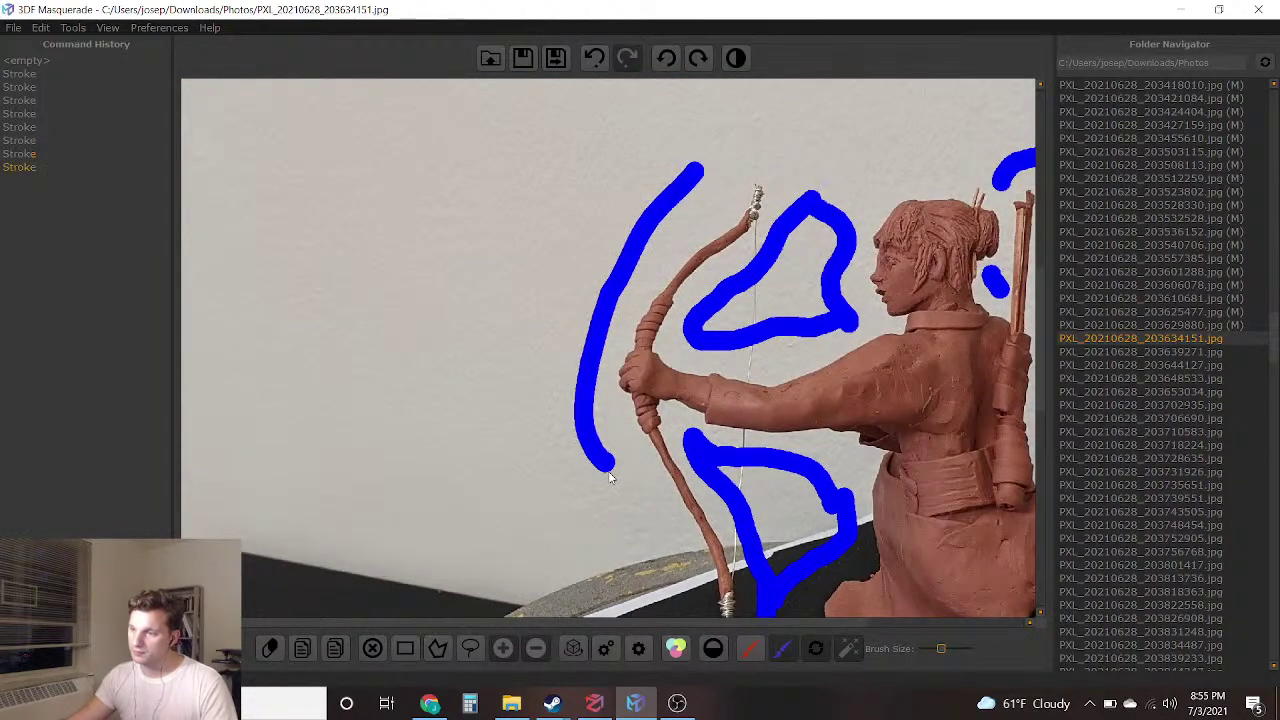
{"action": "right_click_drag", "start_coordinate": [664, 542], "coordinate": [687, 348]}
{"action": "scroll", "coordinate": [687, 348], "scroll_direction": "up", "scroll_amount": 3}
{"action": "mouse_move", "coordinate": [620, 253]}
{"action": "left_mouse_down"}
{"action": "mouse_move", "coordinate": [720, 320]}
{"action": "mouse_move", "coordinate": [740, 390]}
{"action": "mouse_move", "coordinate": [745, 600]}
{"action": "mouse_move", "coordinate": [905, 560]}
{"action": "left_mouse_up"}
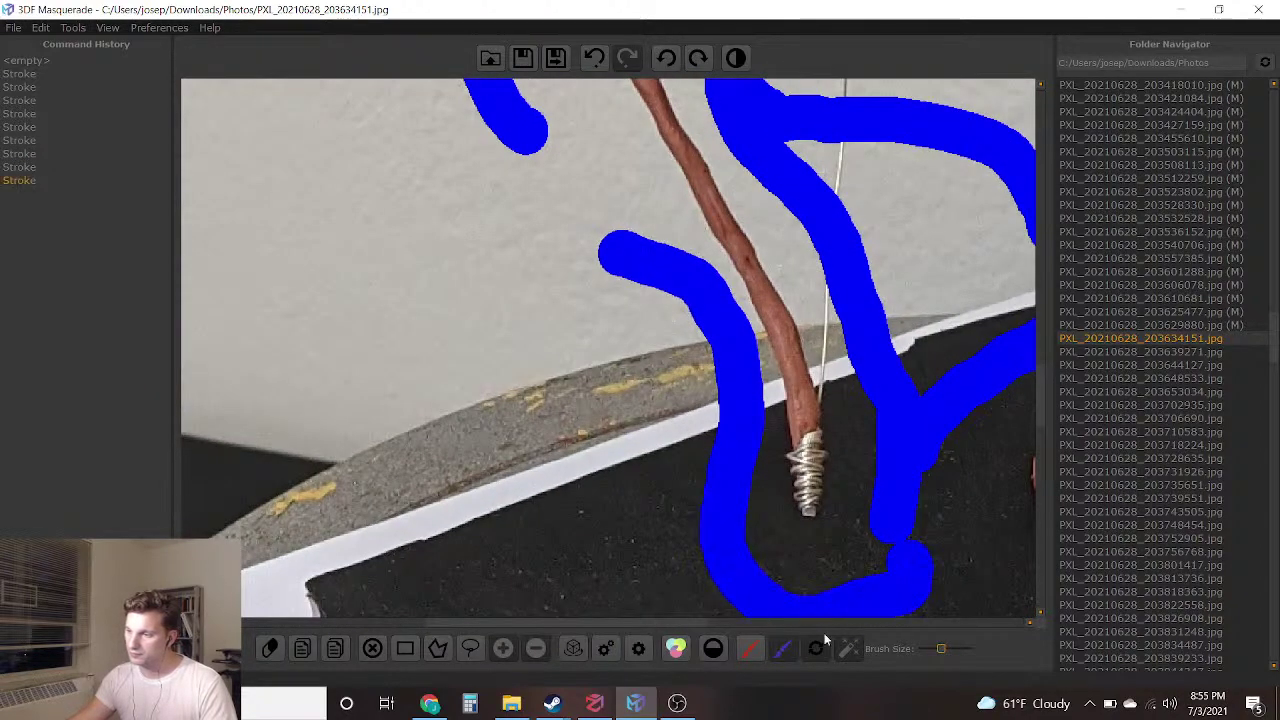
Switch to the foreground brush and draw one stroke through the figure from the lower skirt up to the head
{"action": "left_click", "coordinate": [754, 650]}
{"action": "right_click_drag", "start_coordinate": [981, 332], "coordinate": [486, 377]}
{"action": "scroll", "coordinate": [486, 377], "scroll_direction": "down", "scroll_amount": 2}
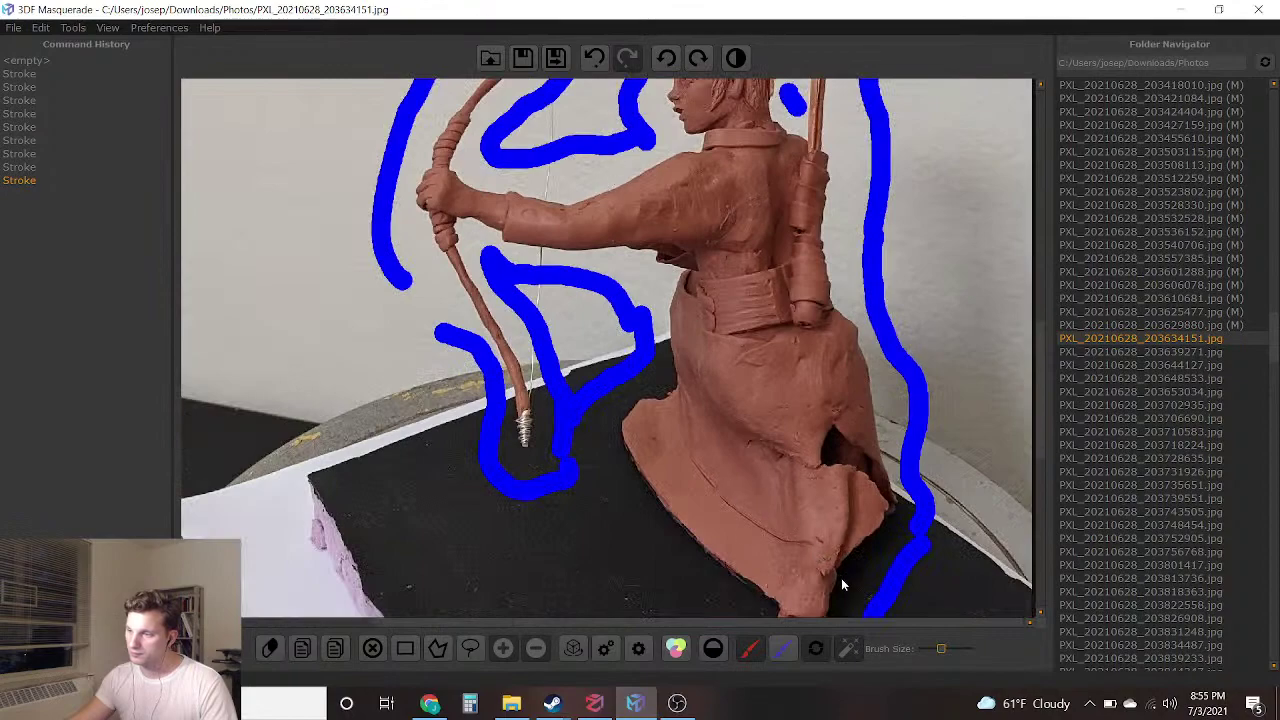
{"action": "left_click_drag", "start_coordinate": [804, 590], "coordinate": [740, 82]}
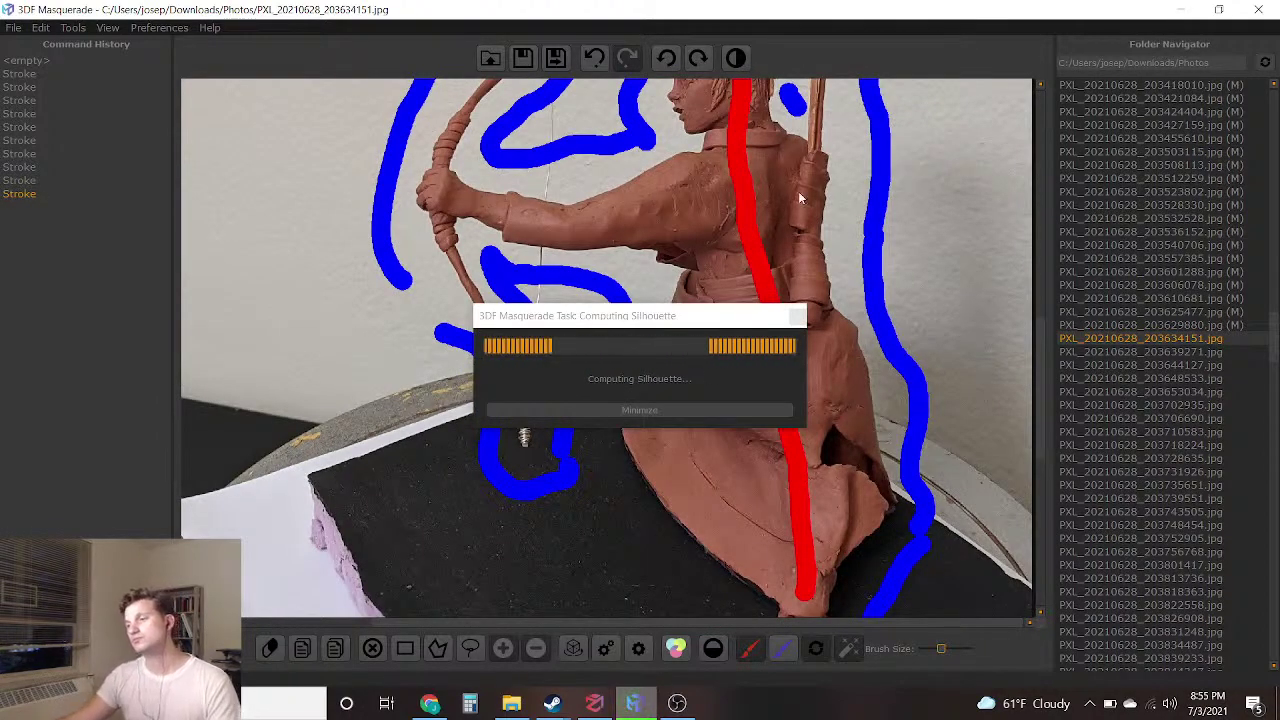
{"action": "scroll", "coordinate": [757, 238], "scroll_direction": "down", "scroll_amount": 4}
{"action": "middle_click_drag", "start_coordinate": [763, 280], "coordinate": [672, 363]}
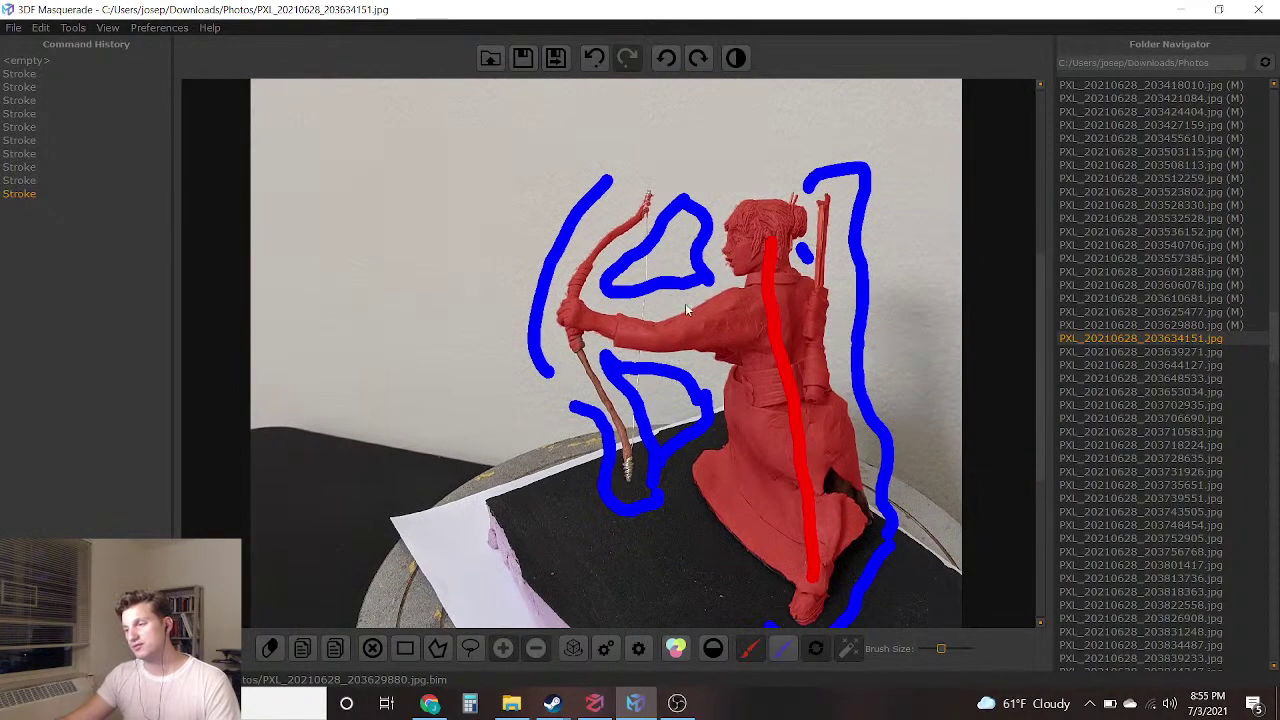
{"action": "middle_click_drag", "start_coordinate": [685, 305], "coordinate": [677, 236]}
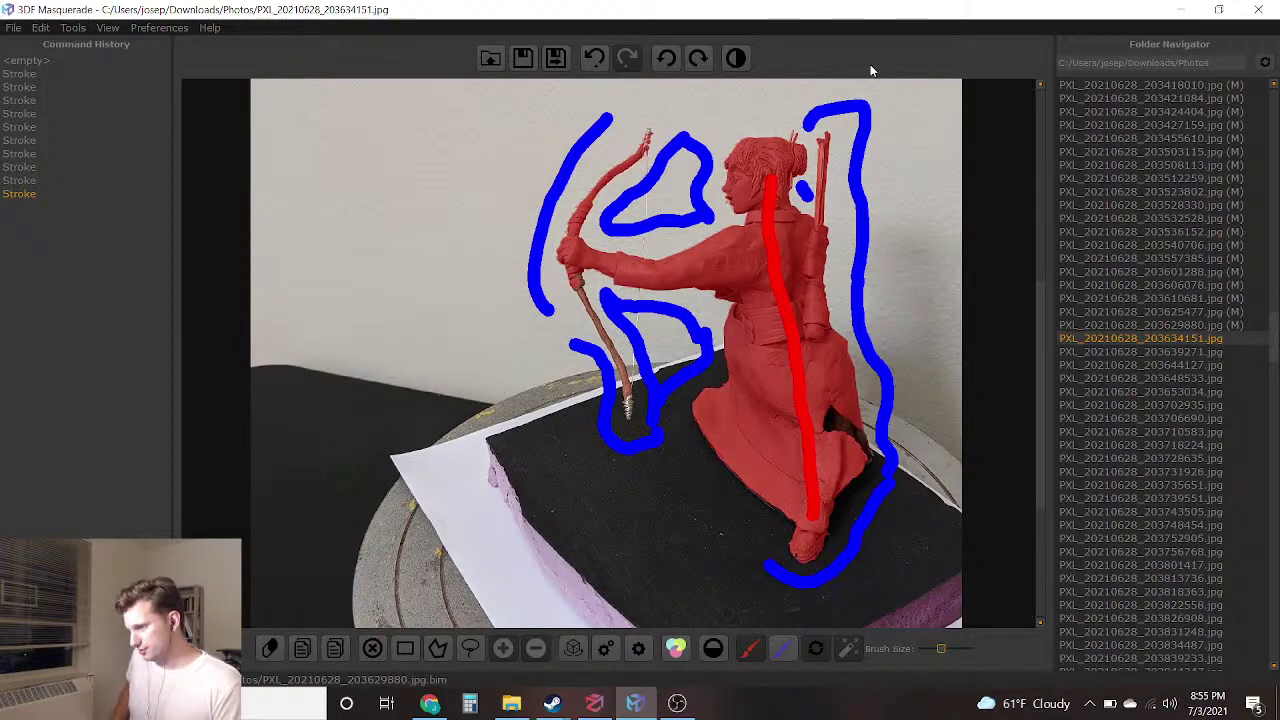
Add foreground strokes over the dark opening at the back of the skirt and the fold beside it
{"action": "scroll", "coordinate": [926, 523], "scroll_direction": "up", "scroll_amount": 2}
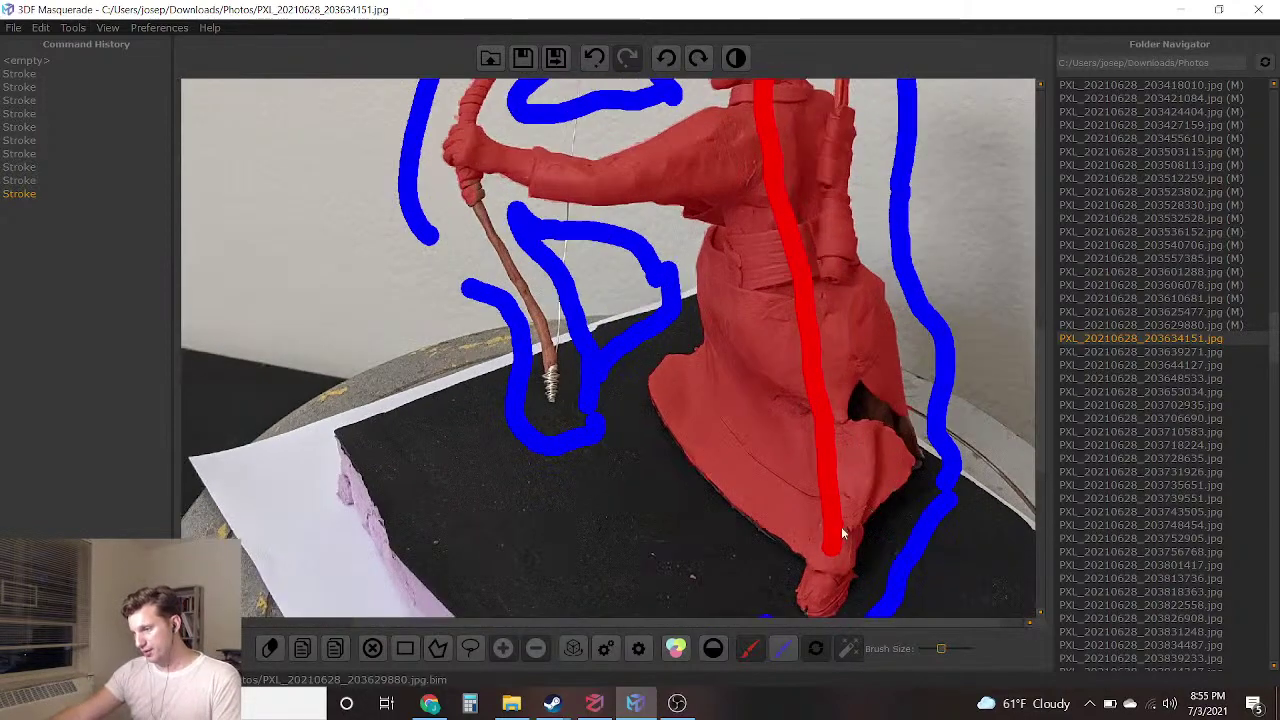
{"action": "left_click_drag", "start_coordinate": [874, 397], "coordinate": [872, 380]}
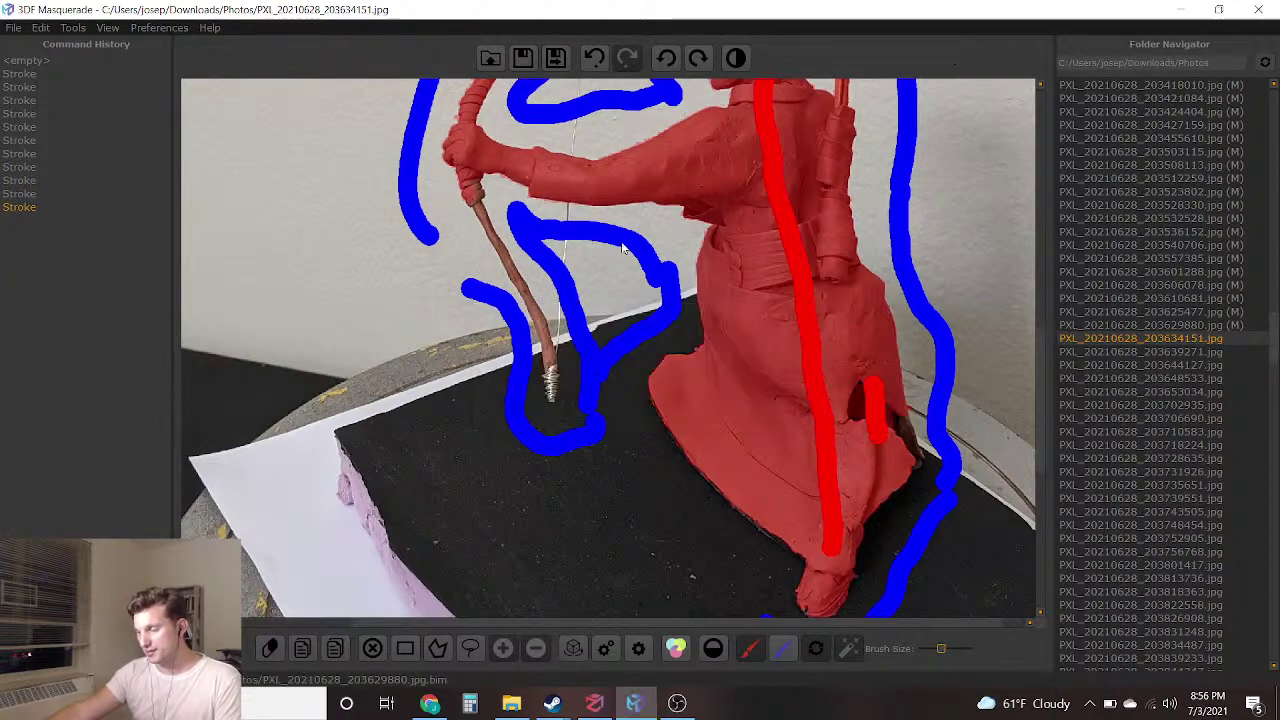
{"action": "scroll", "coordinate": [746, 272], "scroll_direction": "up", "scroll_amount": 4}
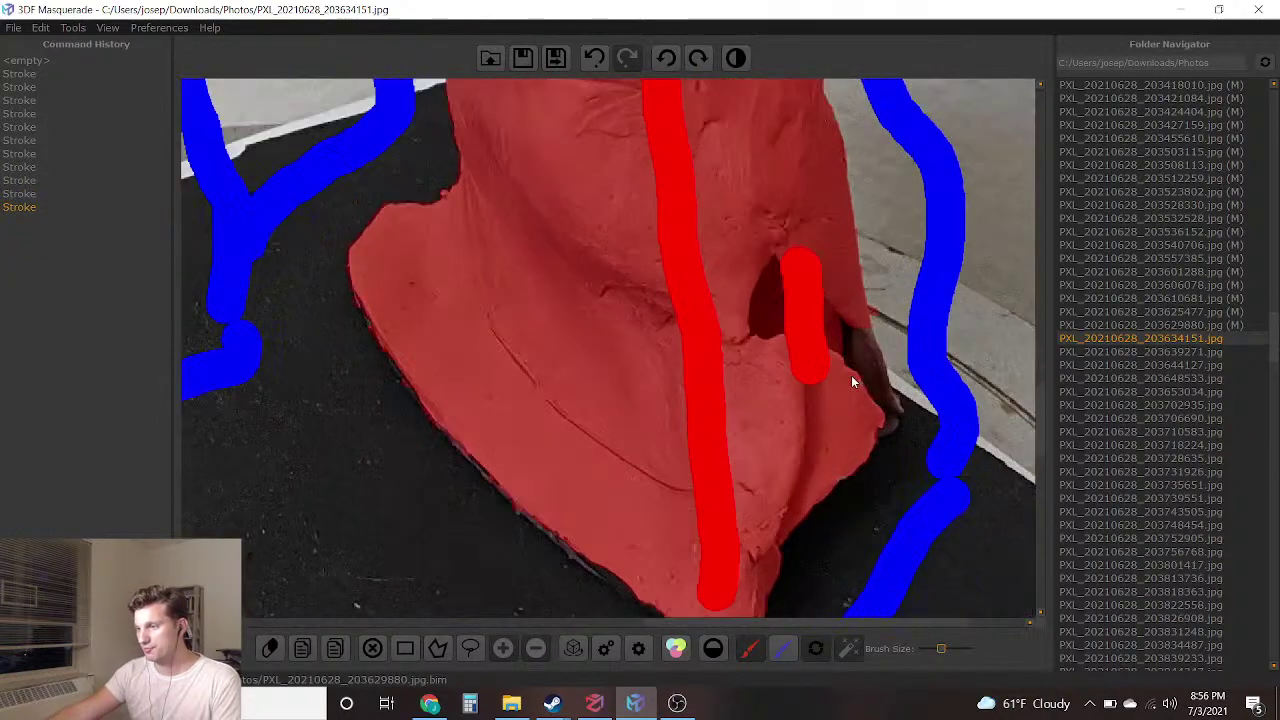
{"action": "left_click", "coordinate": [851, 375]}
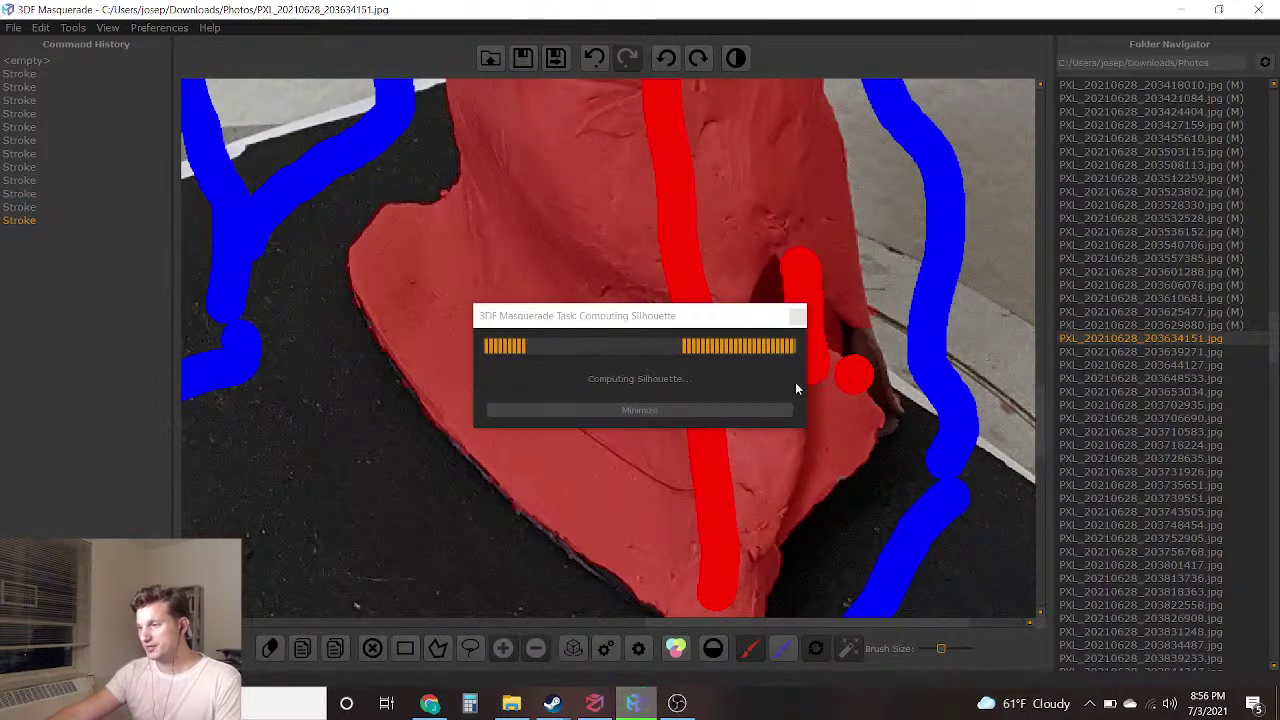
{"action": "scroll", "coordinate": [787, 392], "scroll_direction": "down", "scroll_amount": 4}
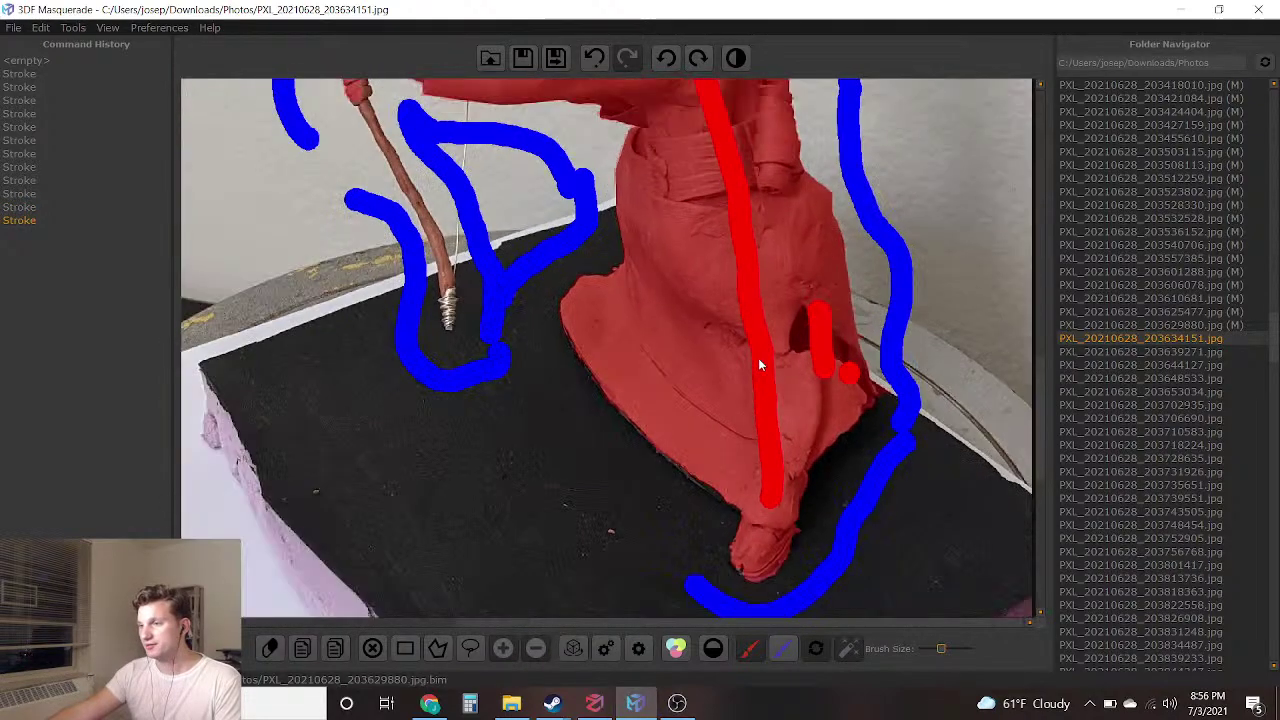
With a reduced brush, add a foreground stroke on the bow grip below the hand, and save the mask, advancing to the next photo
{"action": "scroll", "coordinate": [660, 307], "scroll_direction": "up", "scroll_amount": 4}
{"action": "scroll", "coordinate": [660, 307], "scroll_direction": "up", "scroll_amount": 3}
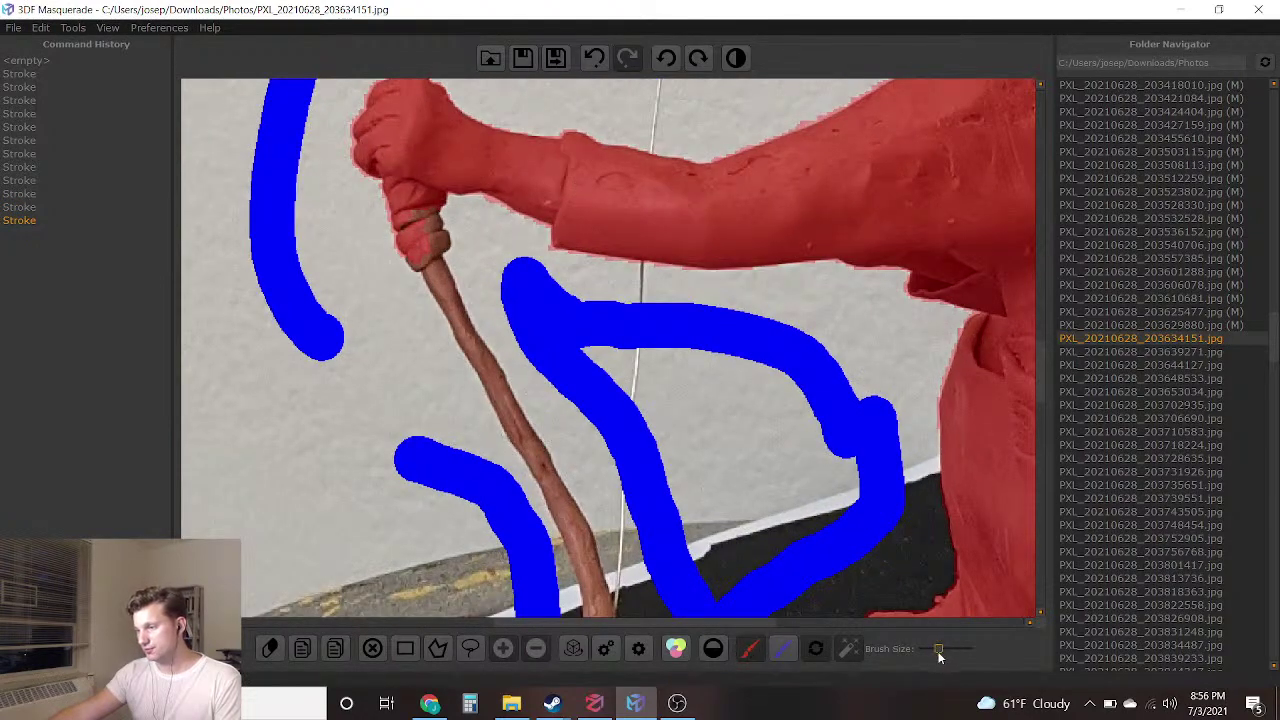
{"action": "left_click_drag", "start_coordinate": [928, 654], "coordinate": [923, 655]}
{"action": "left_click_drag", "start_coordinate": [435, 232], "coordinate": [441, 262]}
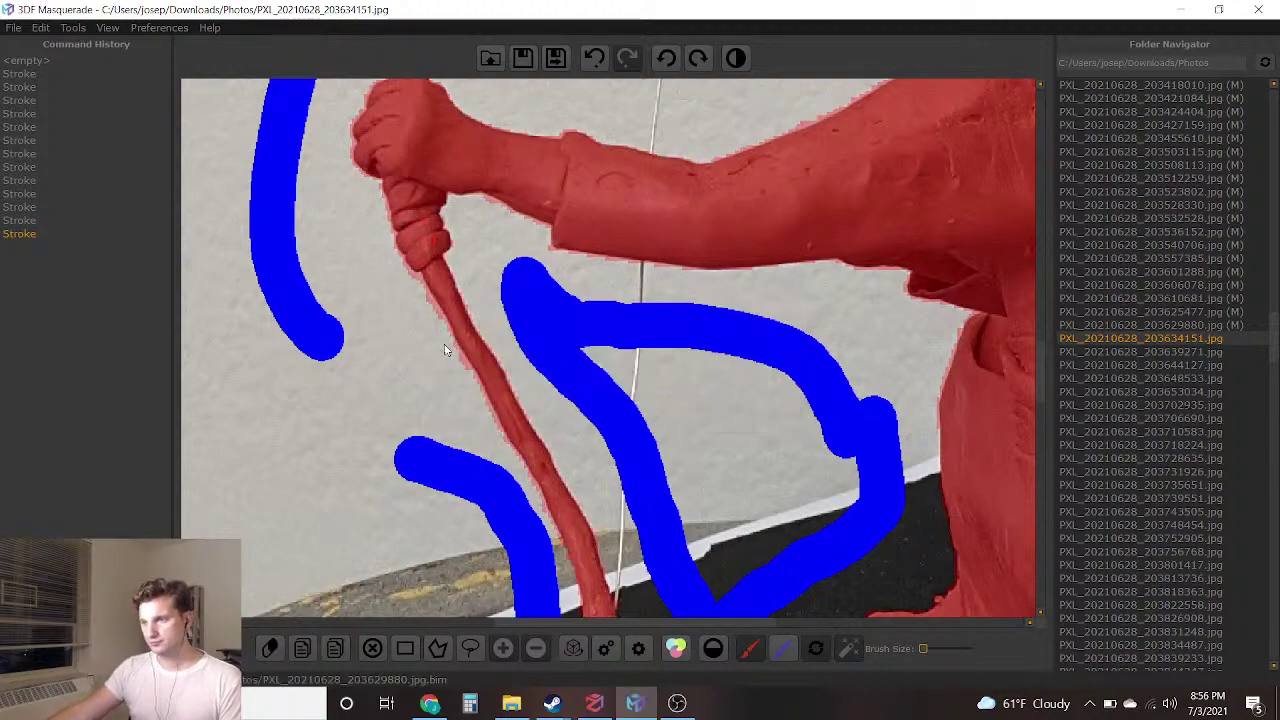
{"action": "scroll", "coordinate": [440, 346], "scroll_direction": "down", "scroll_amount": 5}
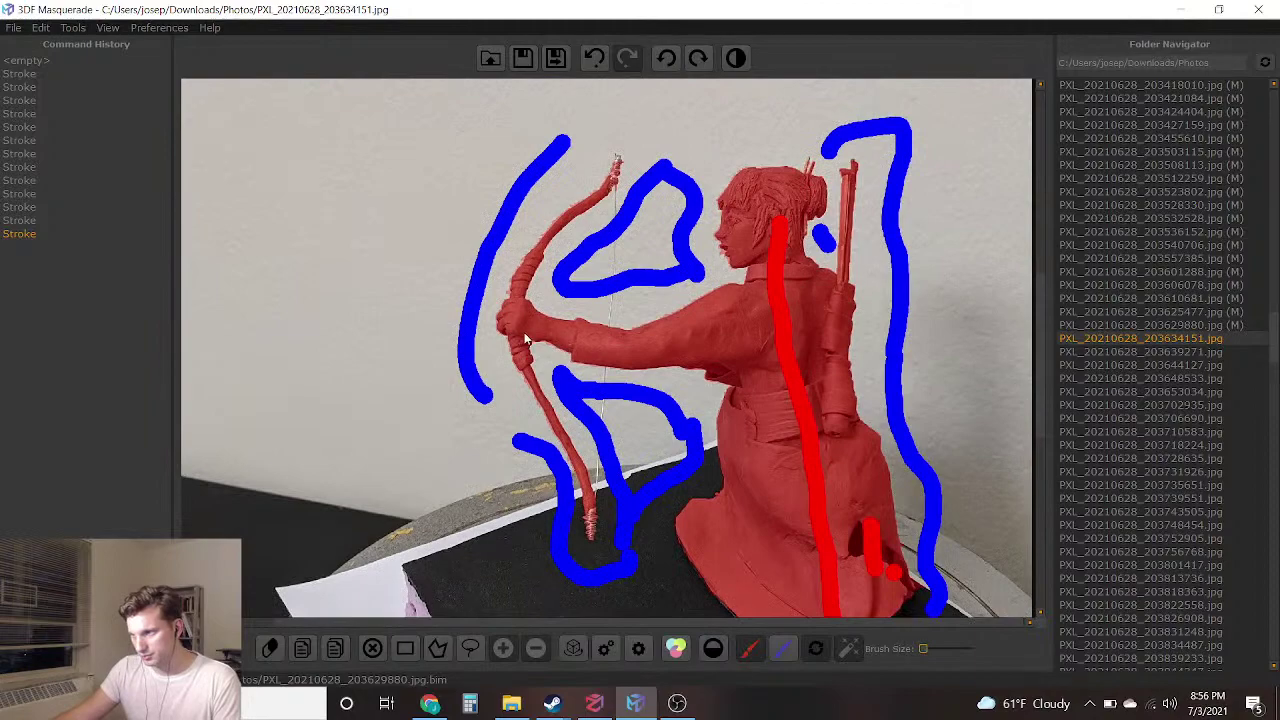
{"action": "left_click", "coordinate": [553, 58]}
Enlarge the brush and mark background in the gap below the forearm, inside the upper bow, and between the hair bun and arrows
{"action": "scroll", "coordinate": [744, 360], "scroll_direction": "up", "scroll_amount": 6}
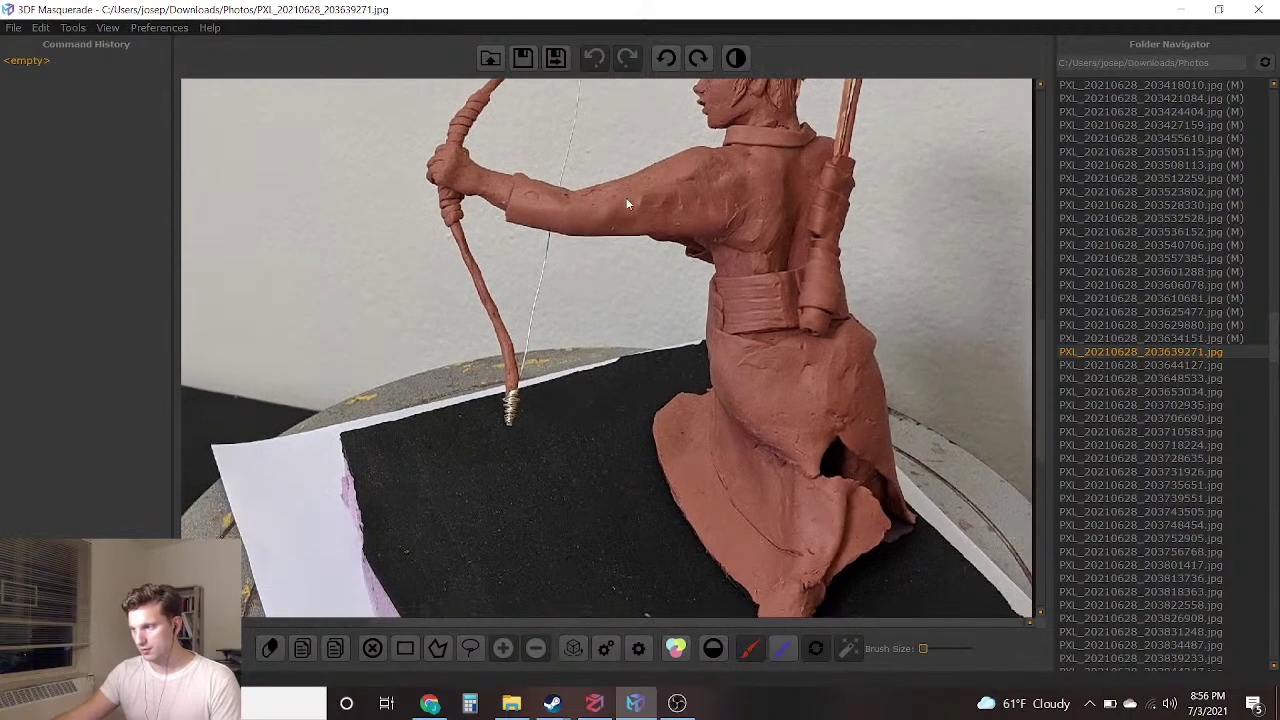
{"action": "scroll", "coordinate": [1219, 406], "scroll_direction": "down", "scroll_amount": 3}
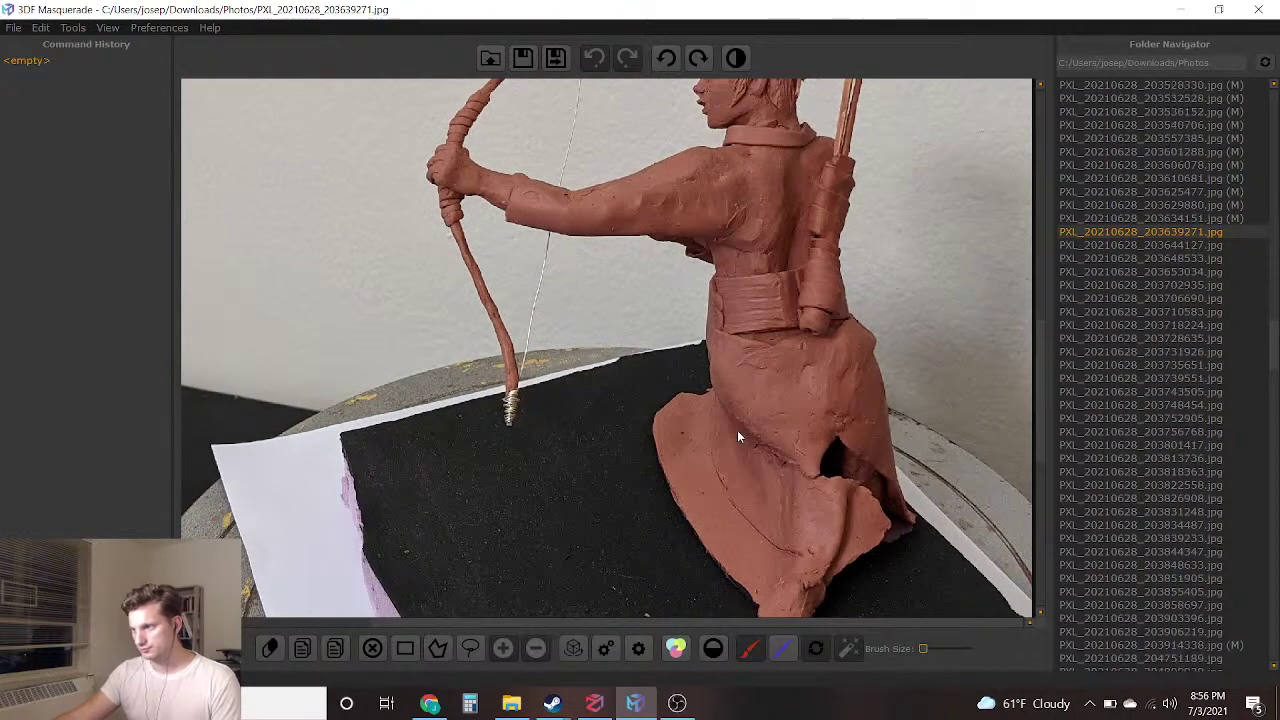
{"action": "scroll", "coordinate": [740, 440], "scroll_direction": "down", "scroll_amount": 2}
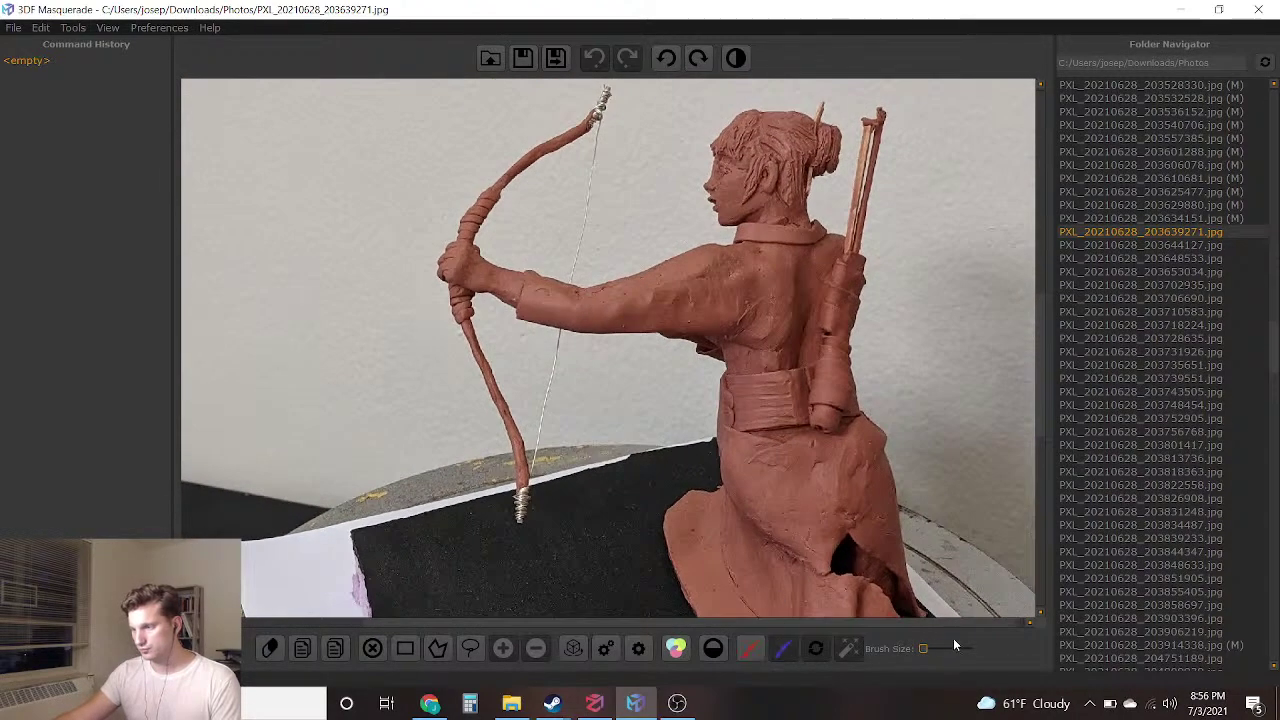
{"action": "left_click_drag", "start_coordinate": [924, 648], "coordinate": [952, 653]}
{"action": "mouse_move", "coordinate": [573, 467]}
{"action": "left_mouse_down"}
{"action": "mouse_move", "coordinate": [510, 347]}
{"action": "mouse_move", "coordinate": [686, 426]}
{"action": "left_mouse_up"}
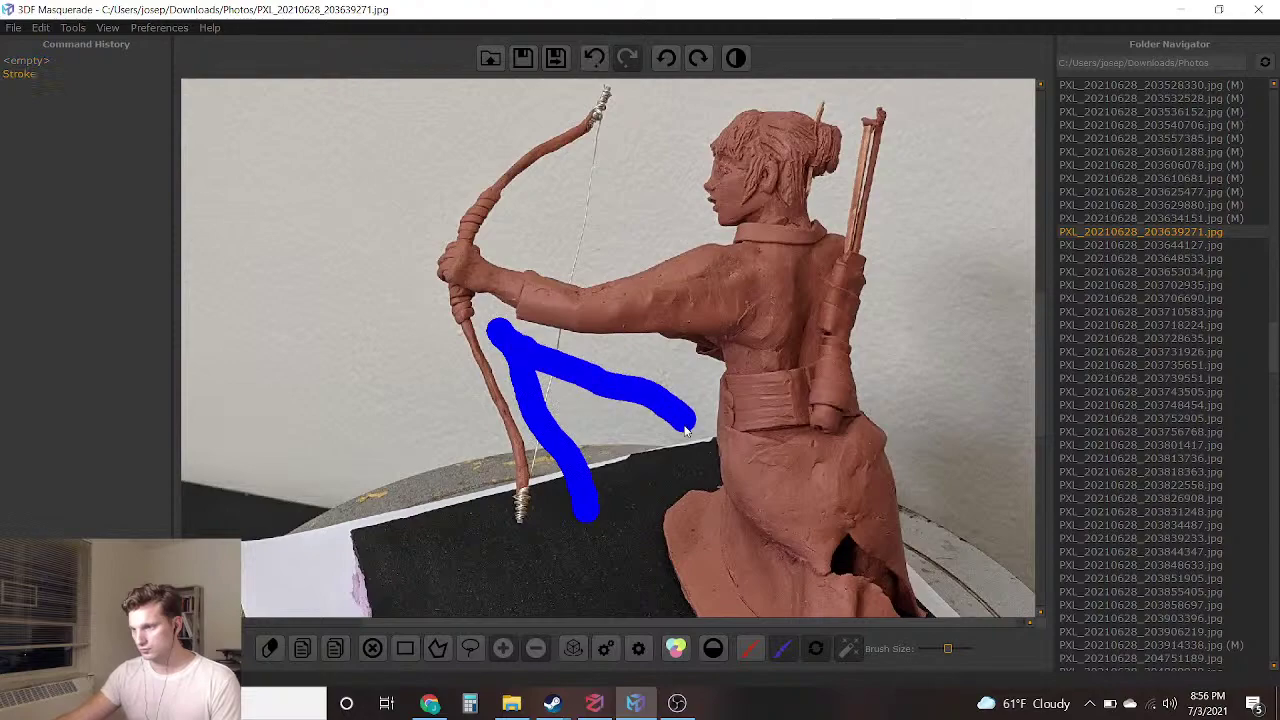
{"action": "left_click_drag", "start_coordinate": [626, 162], "coordinate": [519, 234]}
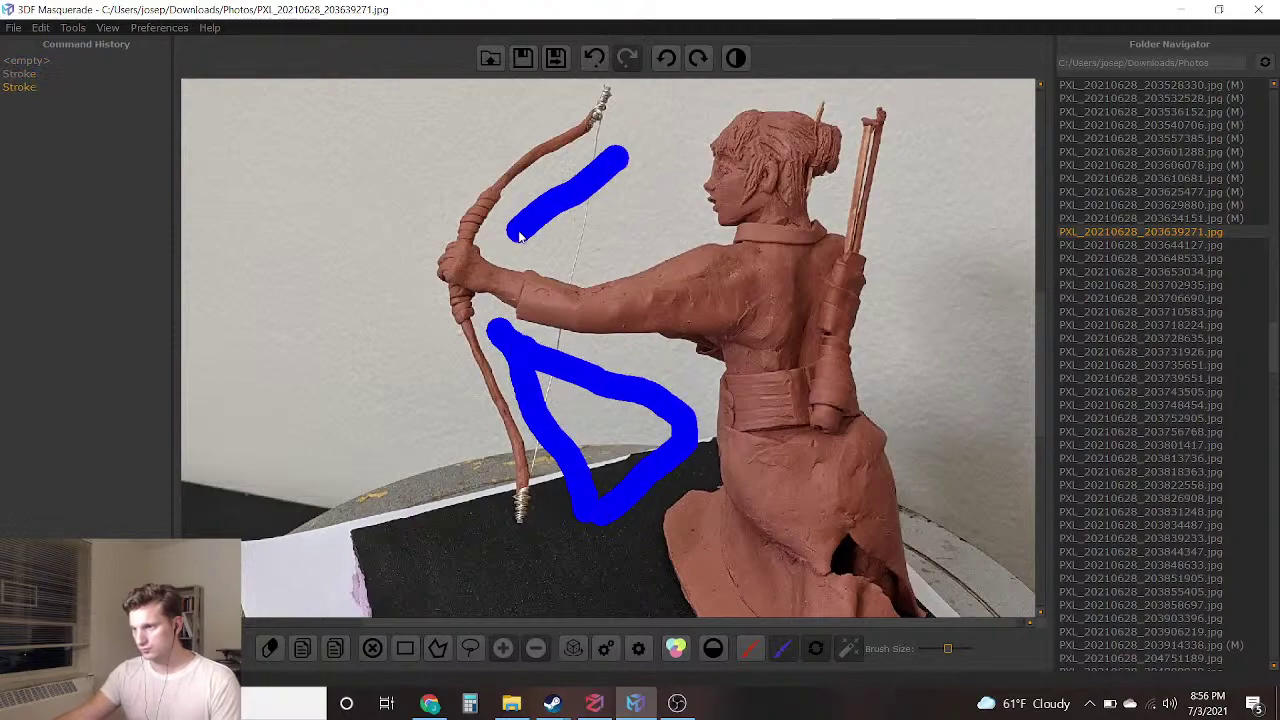
{"action": "left_click", "coordinate": [829, 200]}
Outline the background from behind the skirt around the foot, along the hem, and around the lower bow tip up its outer side
{"action": "scroll", "coordinate": [926, 370], "scroll_direction": "down", "scroll_amount": 3}
{"action": "mouse_move", "coordinate": [913, 287]}
{"action": "left_mouse_down"}
{"action": "mouse_move", "coordinate": [912, 372]}
{"action": "mouse_move", "coordinate": [940, 470]}
{"action": "left_mouse_up"}
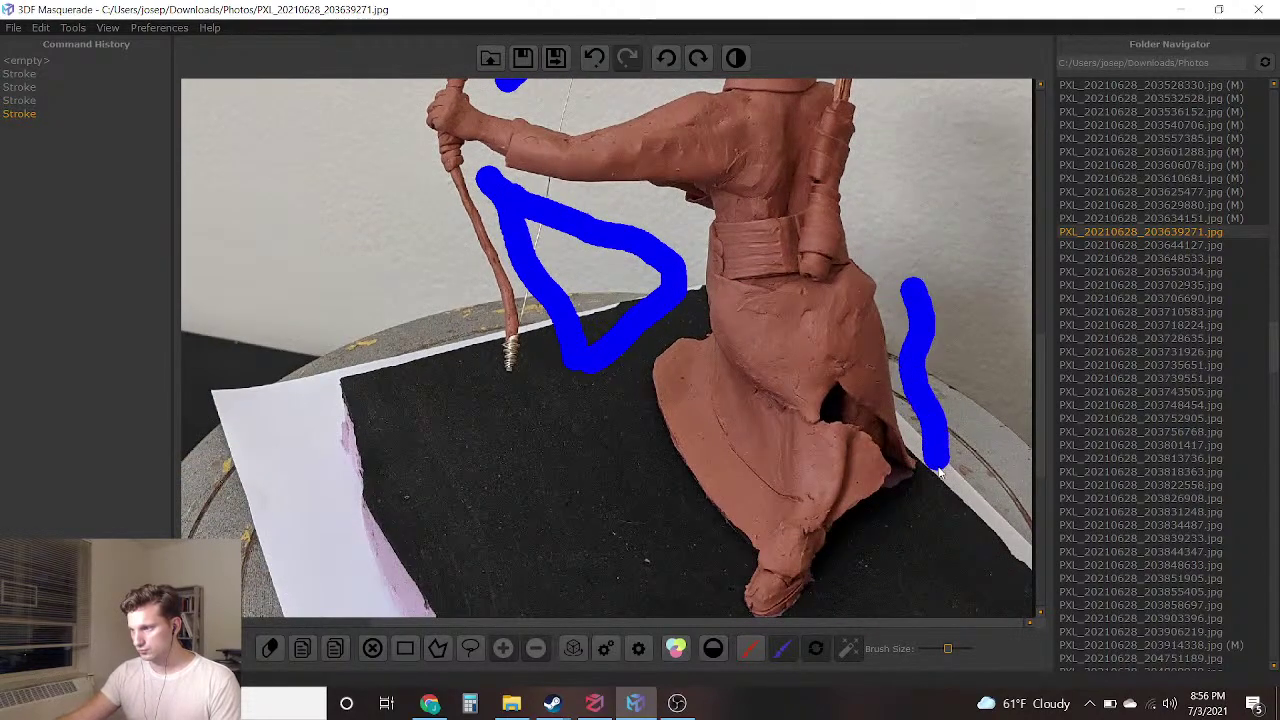
{"action": "left_click_drag", "start_coordinate": [667, 610], "coordinate": [685, 582]}
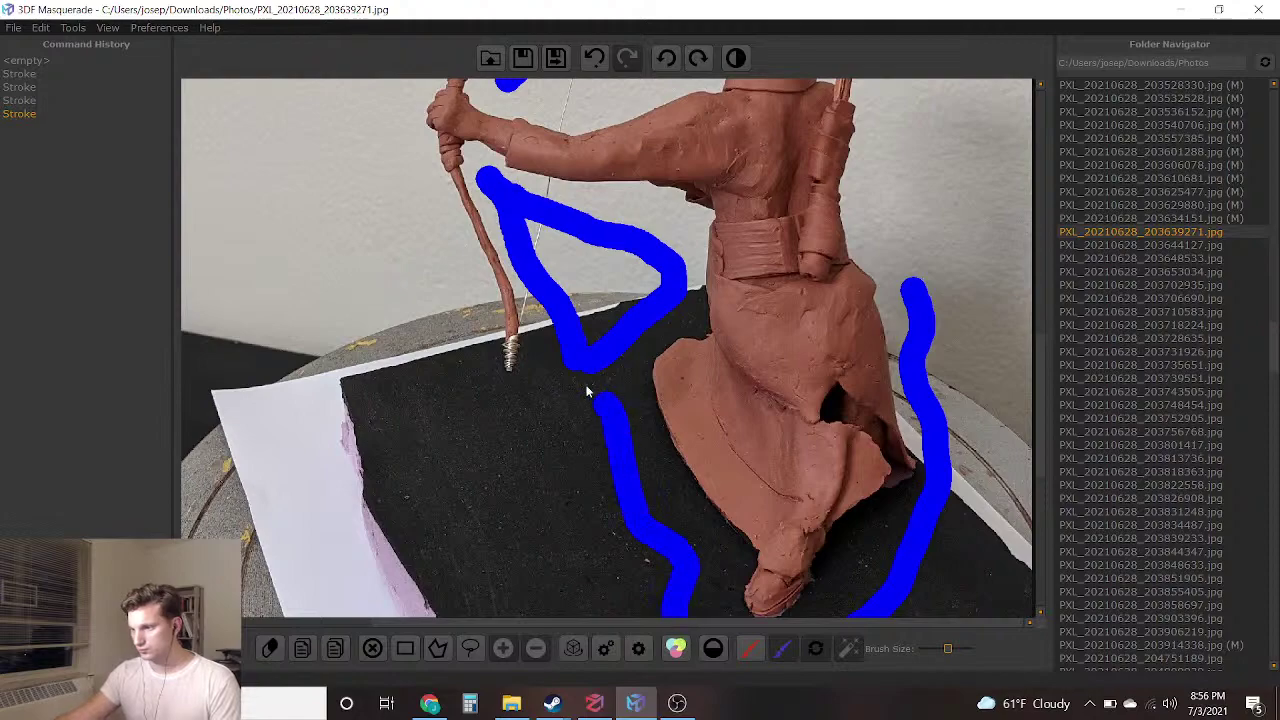
{"action": "mouse_move", "coordinate": [518, 415]}
{"action": "left_mouse_down"}
{"action": "mouse_move", "coordinate": [466, 366]}
{"action": "mouse_move", "coordinate": [432, 292]}
{"action": "mouse_move", "coordinate": [375, 92]}
{"action": "left_mouse_up"}
{"action": "scroll", "coordinate": [590, 300], "scroll_direction": "down", "scroll_amount": 2}
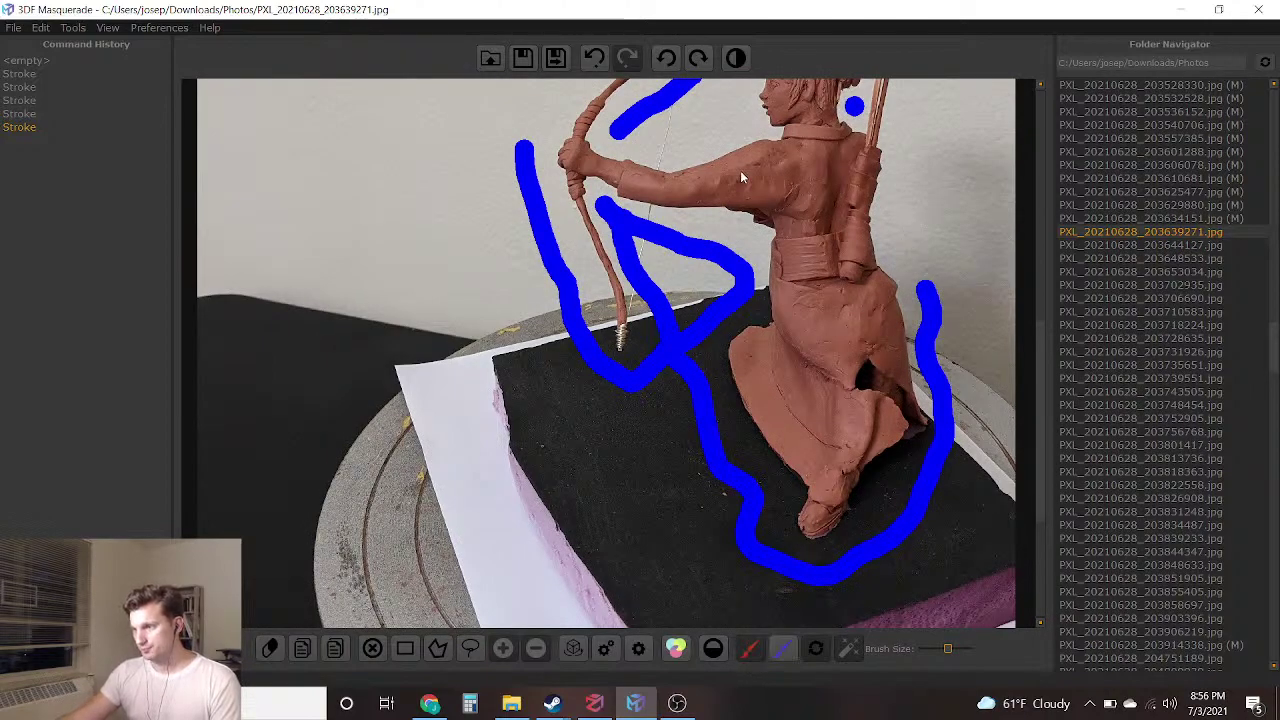
Add a foreground stroke down the figure from the neck through the torso into the skirt
{"action": "mouse_move", "coordinate": [788, 178]}
{"action": "left_mouse_down"}
{"action": "mouse_move", "coordinate": [827, 395]}
{"action": "mouse_move", "coordinate": [795, 463]}
{"action": "mouse_move", "coordinate": [815, 258]}
{"action": "mouse_move", "coordinate": [808, 99]}
{"action": "left_mouse_up"}
{"action": "key", "text": "ctrl+z"}
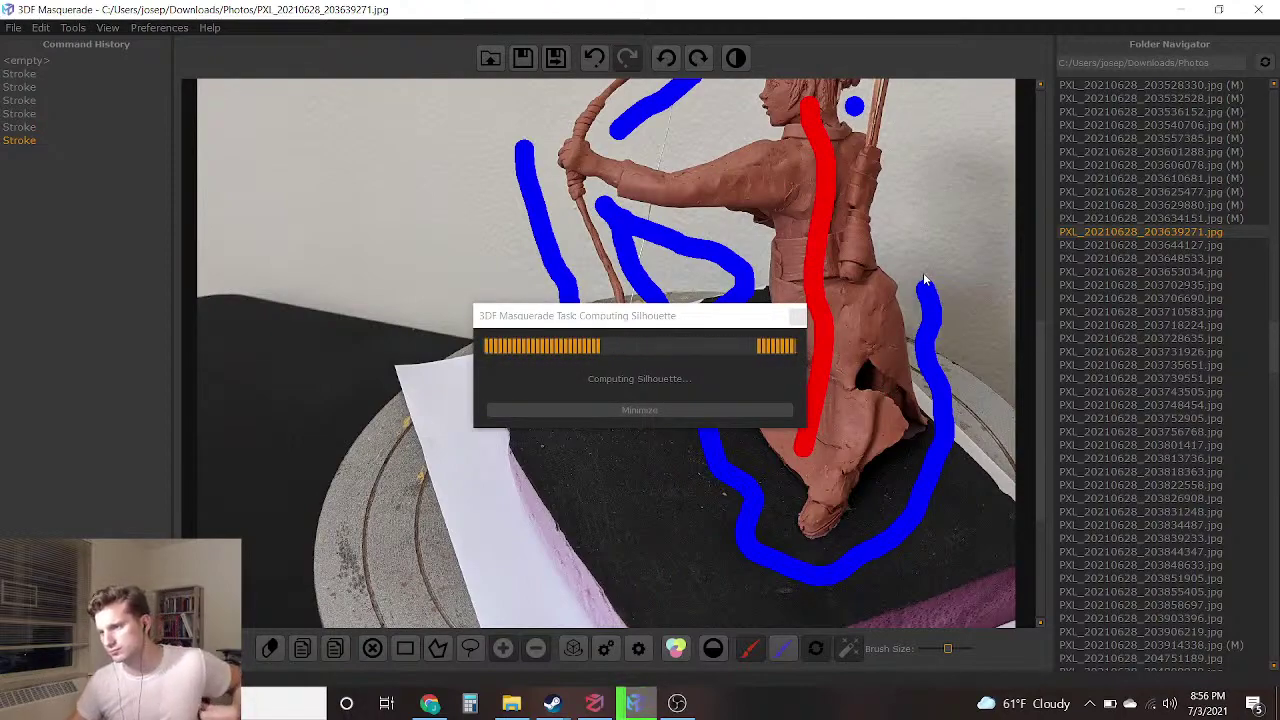
{"action": "middle_click_drag", "start_coordinate": [714, 206], "coordinate": [668, 262]}
{"action": "scroll", "coordinate": [784, 211], "scroll_direction": "up", "scroll_amount": 1}
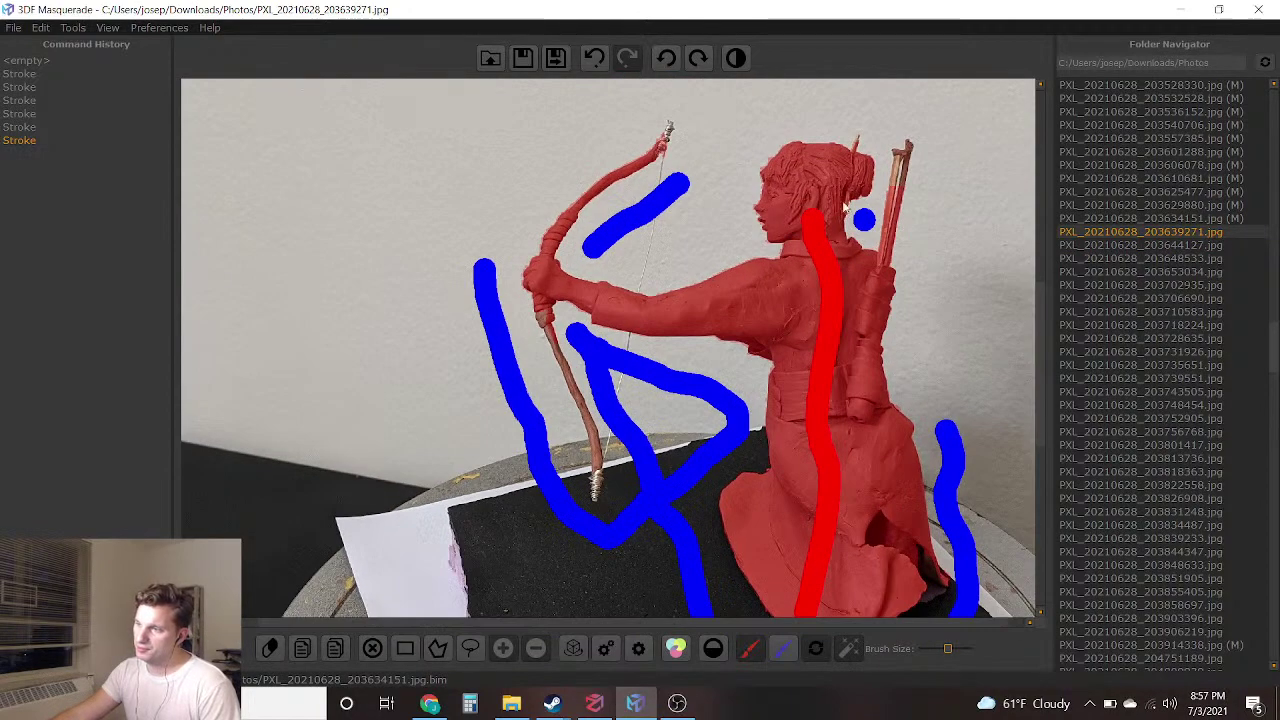
Reduce the brush size and add a short foreground stroke on the bow grip below the hand
{"action": "scroll", "coordinate": [901, 179], "scroll_direction": "up", "scroll_amount": 7}
{"action": "scroll", "coordinate": [901, 179], "scroll_direction": "down", "scroll_amount": 4}
{"action": "middle_click_drag", "start_coordinate": [805, 300], "coordinate": [732, 256]}
{"action": "left_click_drag", "start_coordinate": [420, 368], "coordinate": [620, 328]}
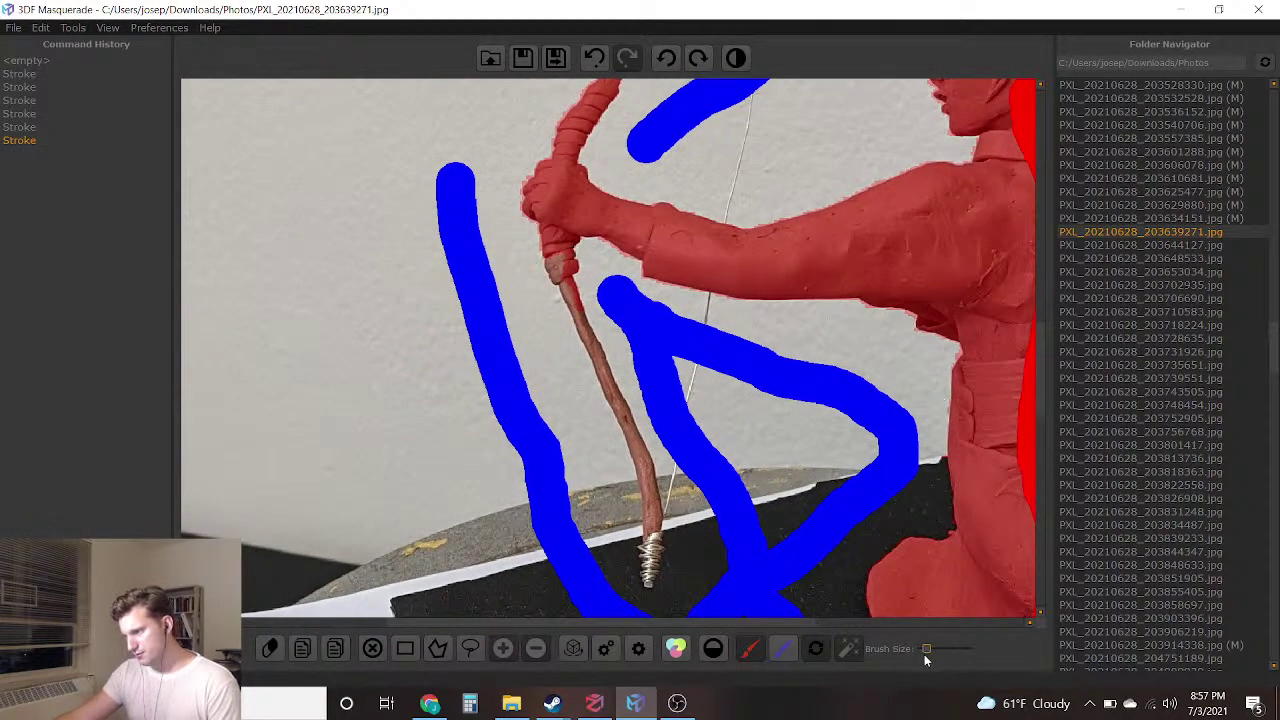
{"action": "scroll", "coordinate": [480, 300], "scroll_direction": "up", "scroll_amount": 2}
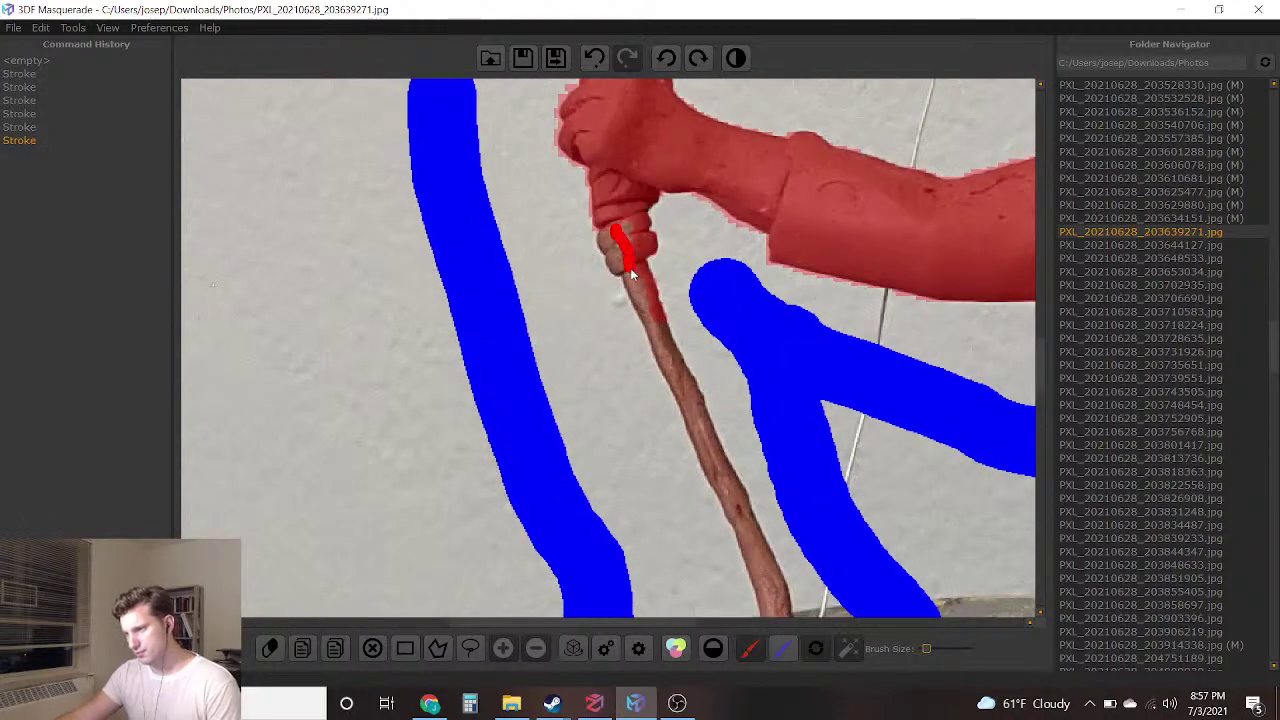
{"action": "left_click_drag", "start_coordinate": [631, 269], "coordinate": [632, 271]}
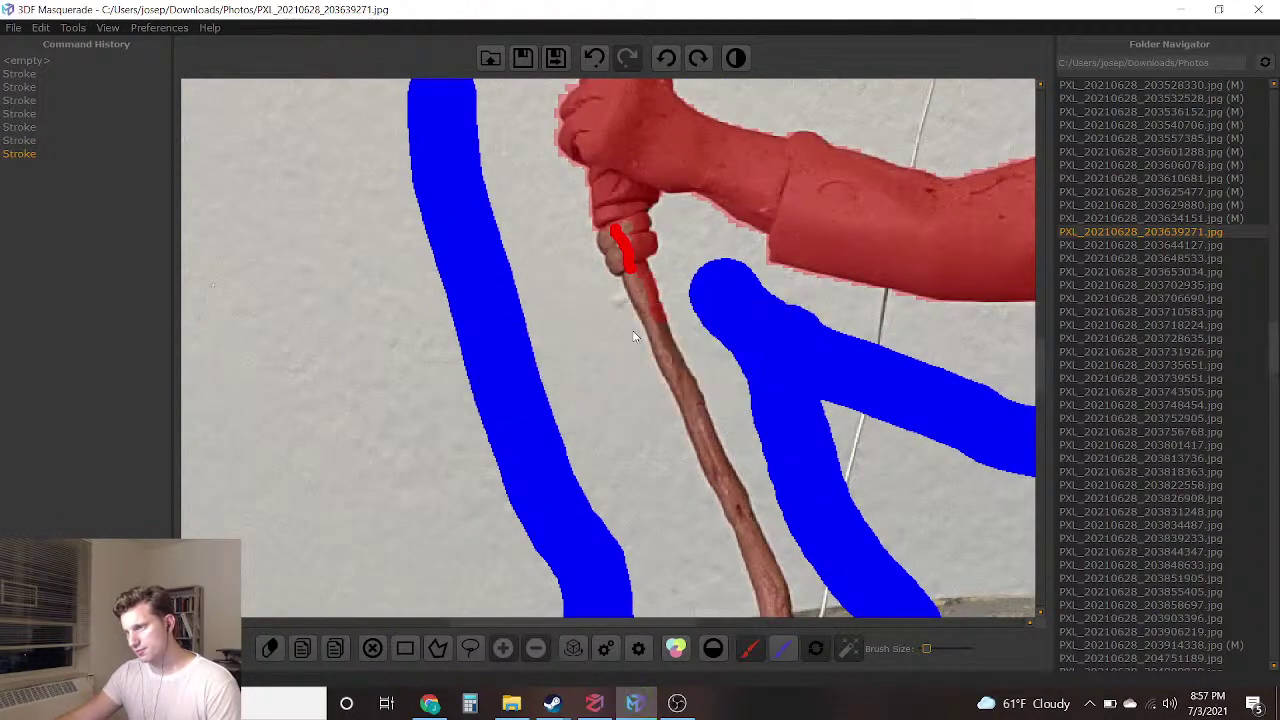
Mark background on the bowstring beside the lower bow limb, and add a short foreground stroke on the limb itself
{"action": "scroll", "coordinate": [744, 338], "scroll_direction": "down", "scroll_amount": 2}
{"action": "scroll", "coordinate": [743, 472], "scroll_direction": "up", "scroll_amount": 3}
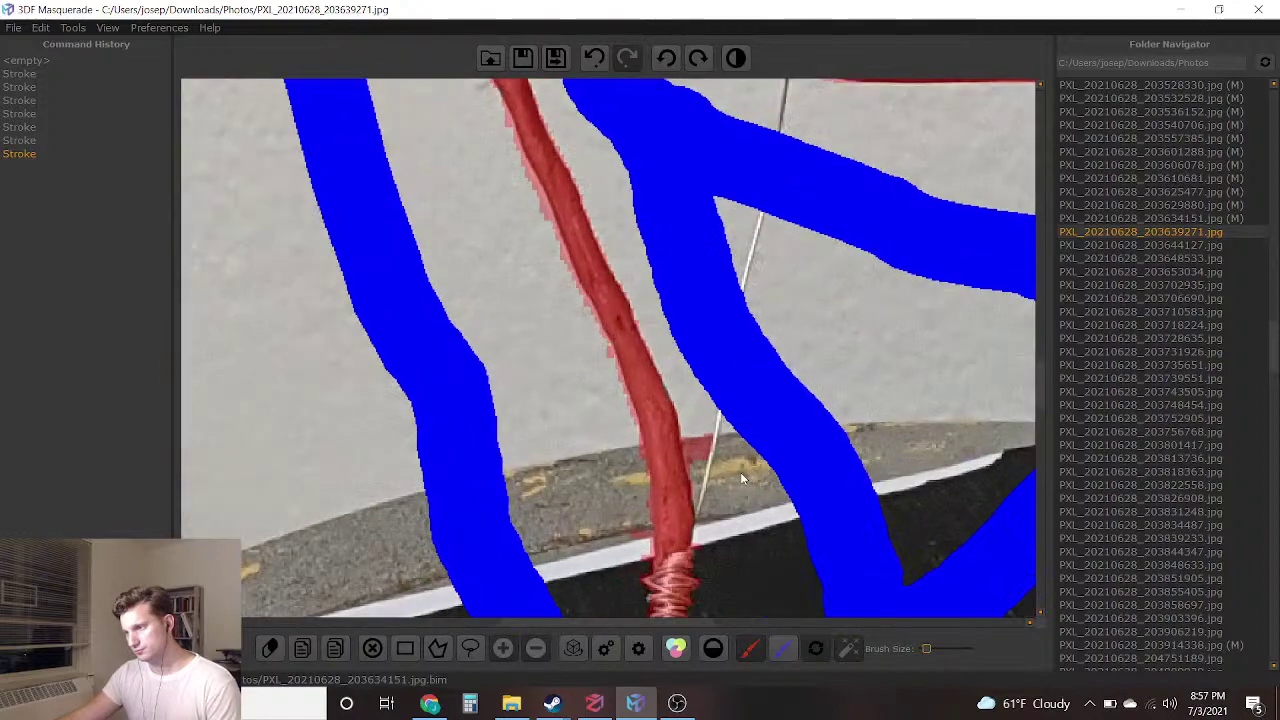
{"action": "scroll", "coordinate": [743, 472], "scroll_direction": "up", "scroll_amount": 2}
{"action": "scroll", "coordinate": [780, 455], "scroll_direction": "up", "scroll_amount": 2}
{"action": "mouse_move", "coordinate": [618, 392]}
{"action": "left_mouse_down"}
{"action": "mouse_move", "coordinate": [622, 450]}
{"action": "mouse_move", "coordinate": [650, 465]}
{"action": "left_mouse_up"}
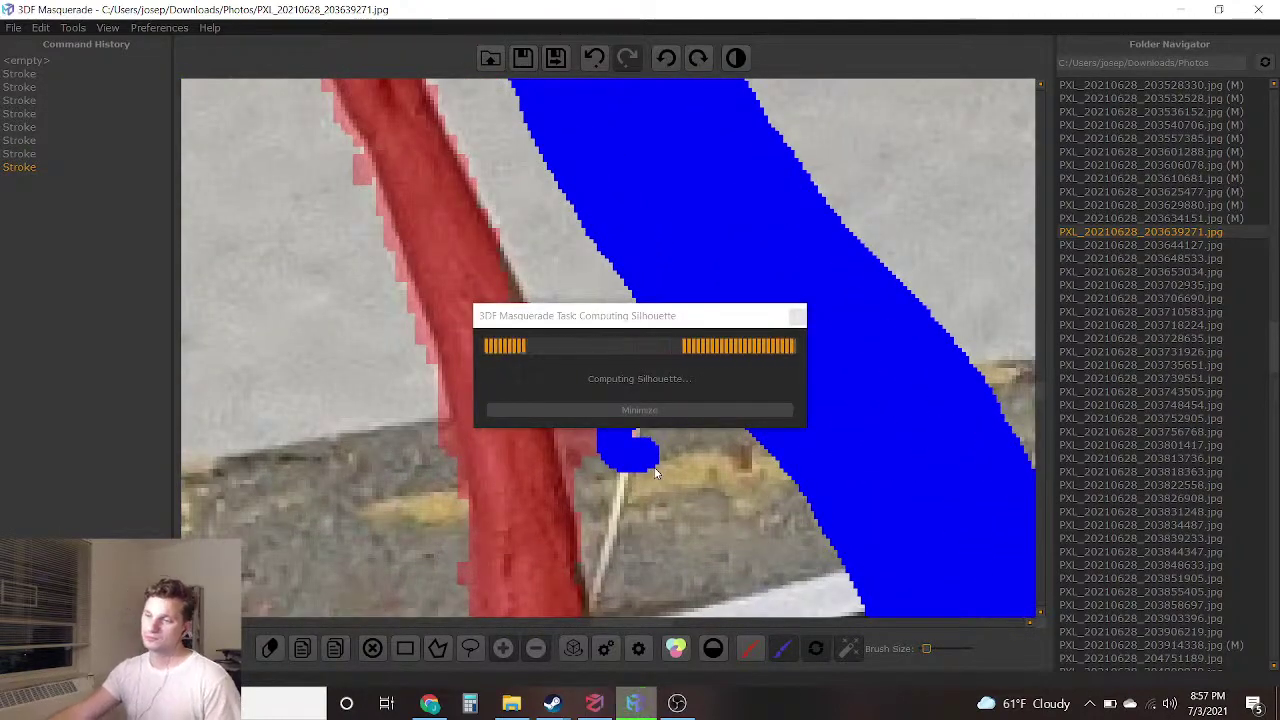
{"action": "left_click", "coordinate": [752, 650]}
{"action": "left_click_drag", "start_coordinate": [491, 396], "coordinate": [488, 447]}
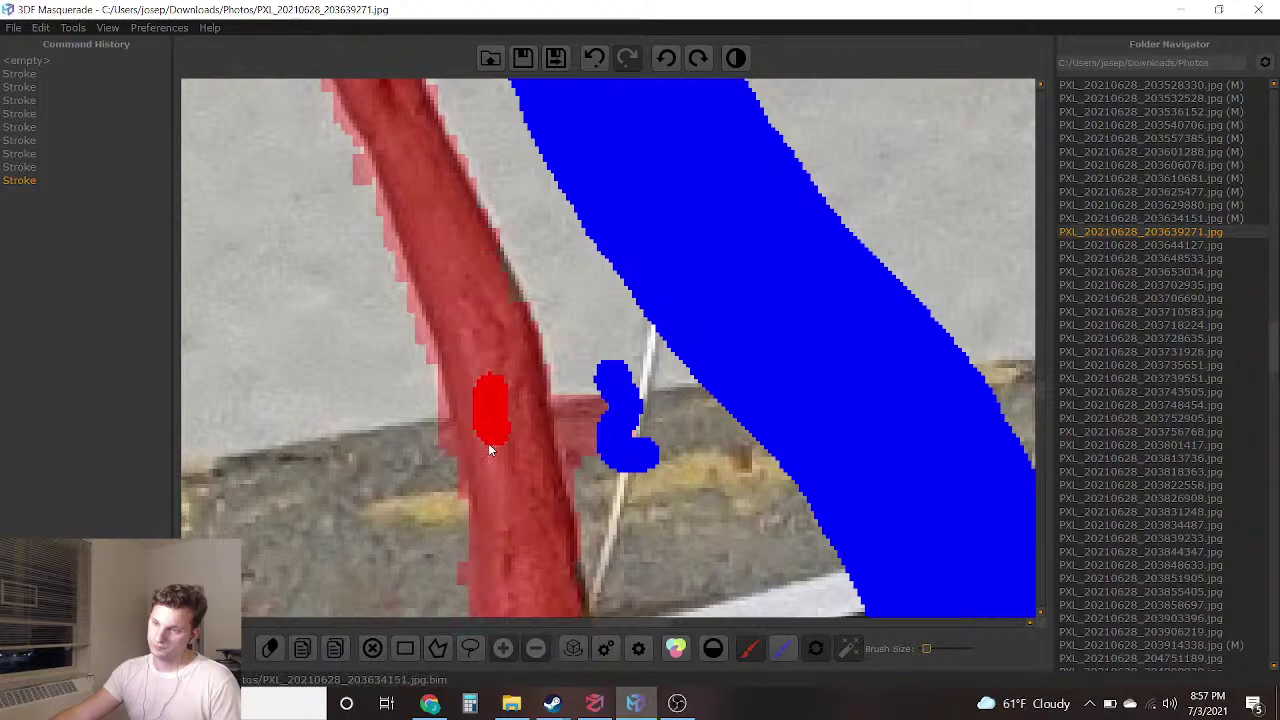
Extend the background mark between the lower bow limb and the bowstring, and save the mask, advancing to the next photo
{"action": "scroll", "coordinate": [489, 447], "scroll_direction": "down", "scroll_amount": 3}
{"action": "scroll", "coordinate": [578, 483], "scroll_direction": "up", "scroll_amount": 4}
{"action": "scroll", "coordinate": [476, 450], "scroll_direction": "up", "scroll_amount": 2}
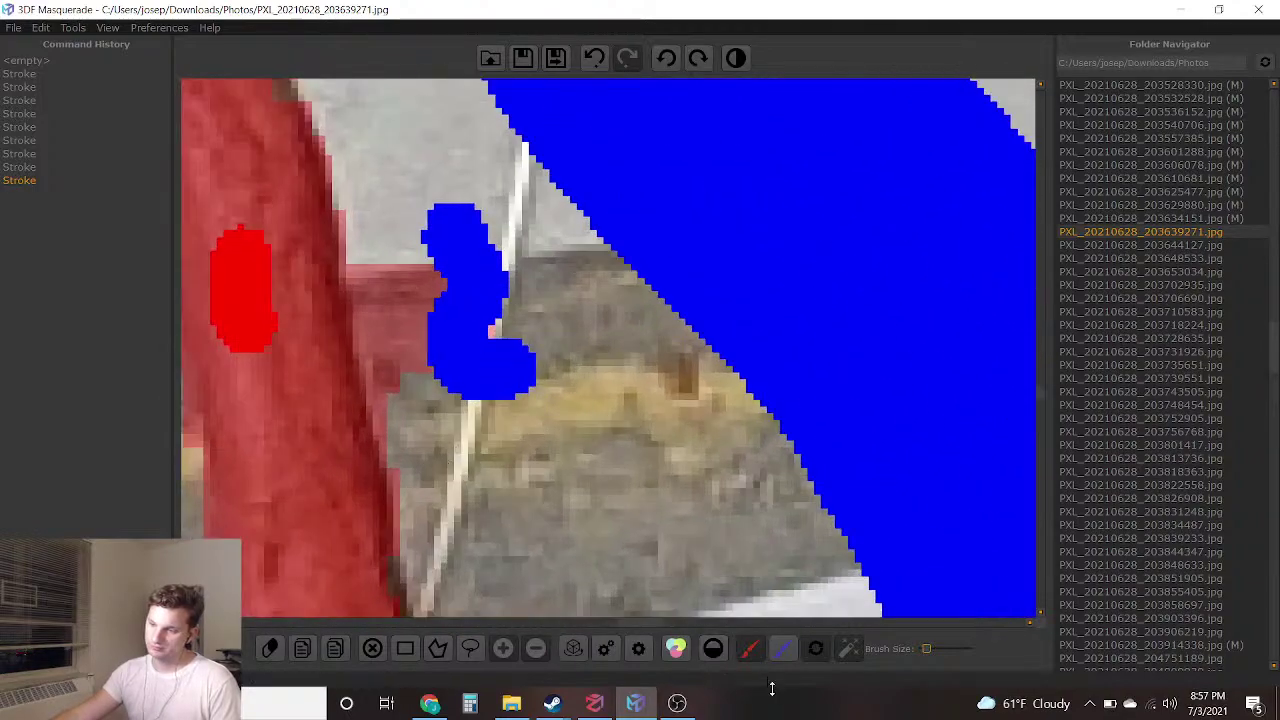
{"action": "left_click", "coordinate": [782, 648]}
{"action": "left_click_drag", "start_coordinate": [421, 158], "coordinate": [415, 372]}
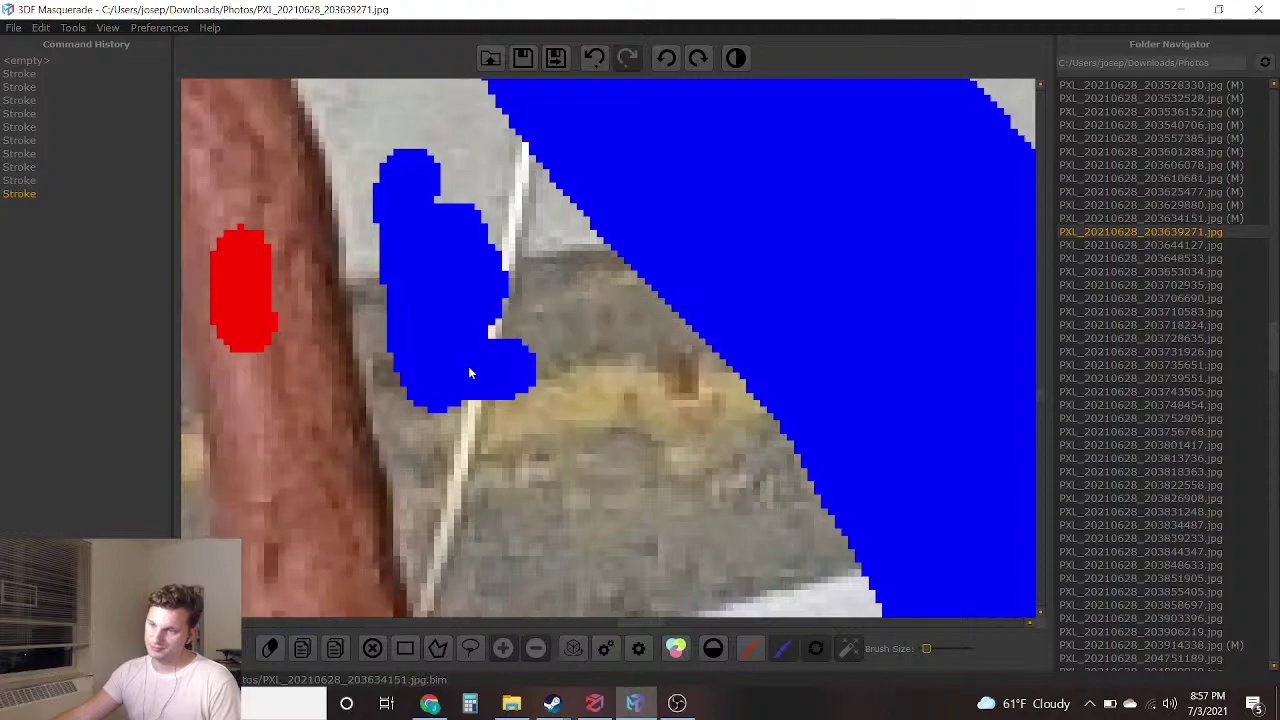
{"action": "scroll", "coordinate": [450, 346], "scroll_direction": "down", "scroll_amount": 3}
{"action": "scroll", "coordinate": [450, 346], "scroll_direction": "down", "scroll_amount": 2}
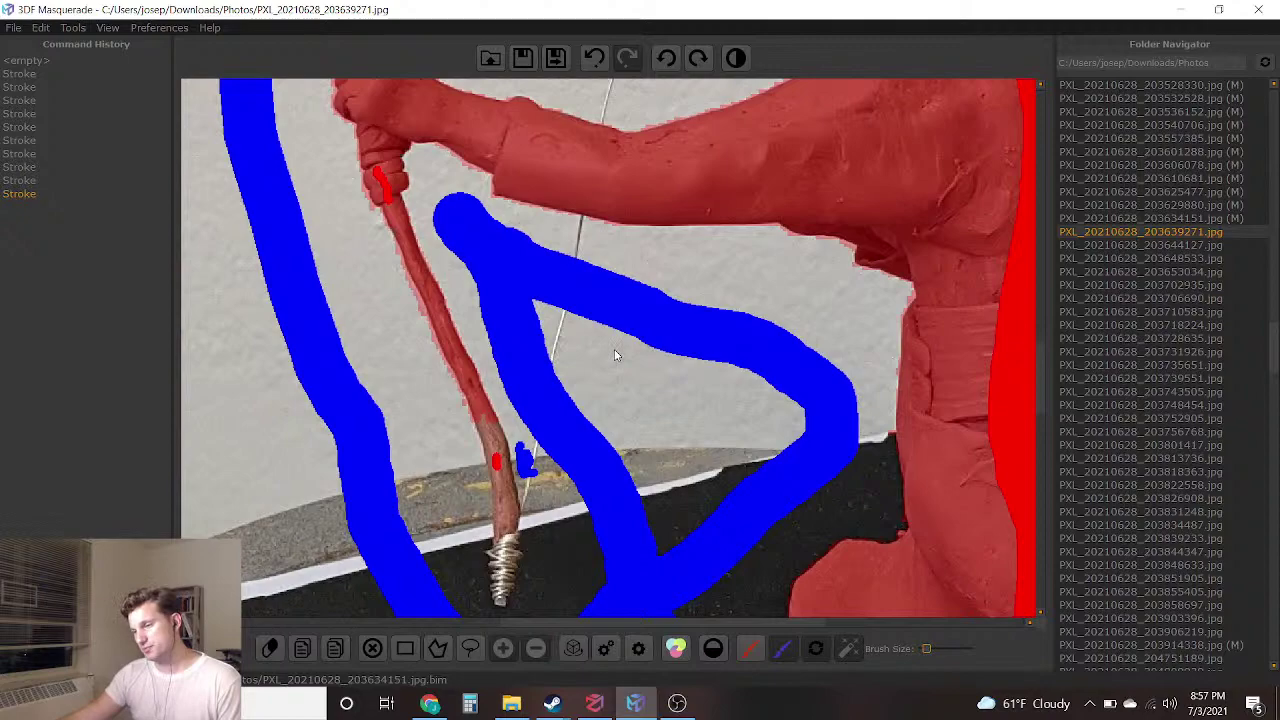
{"action": "scroll", "coordinate": [630, 345], "scroll_direction": "down", "scroll_amount": 3}
{"action": "scroll", "coordinate": [667, 332], "scroll_direction": "down", "scroll_amount": 2}
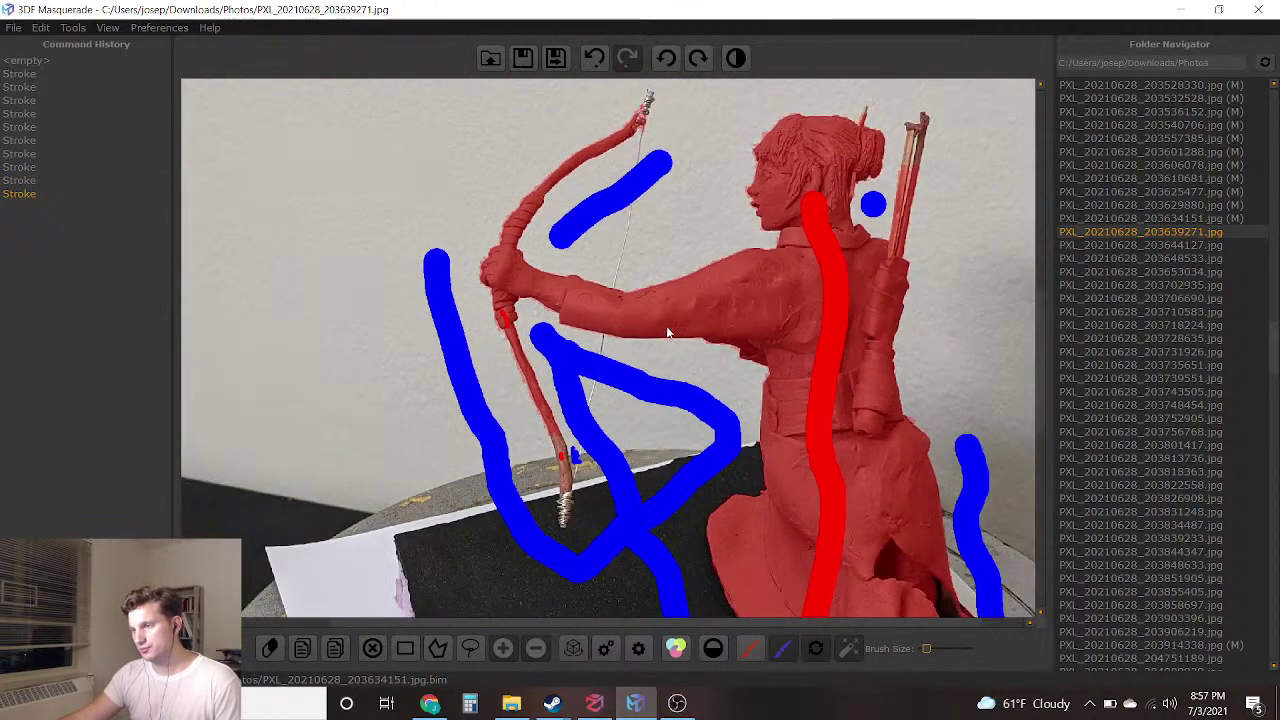
{"action": "left_click", "coordinate": [555, 58]}
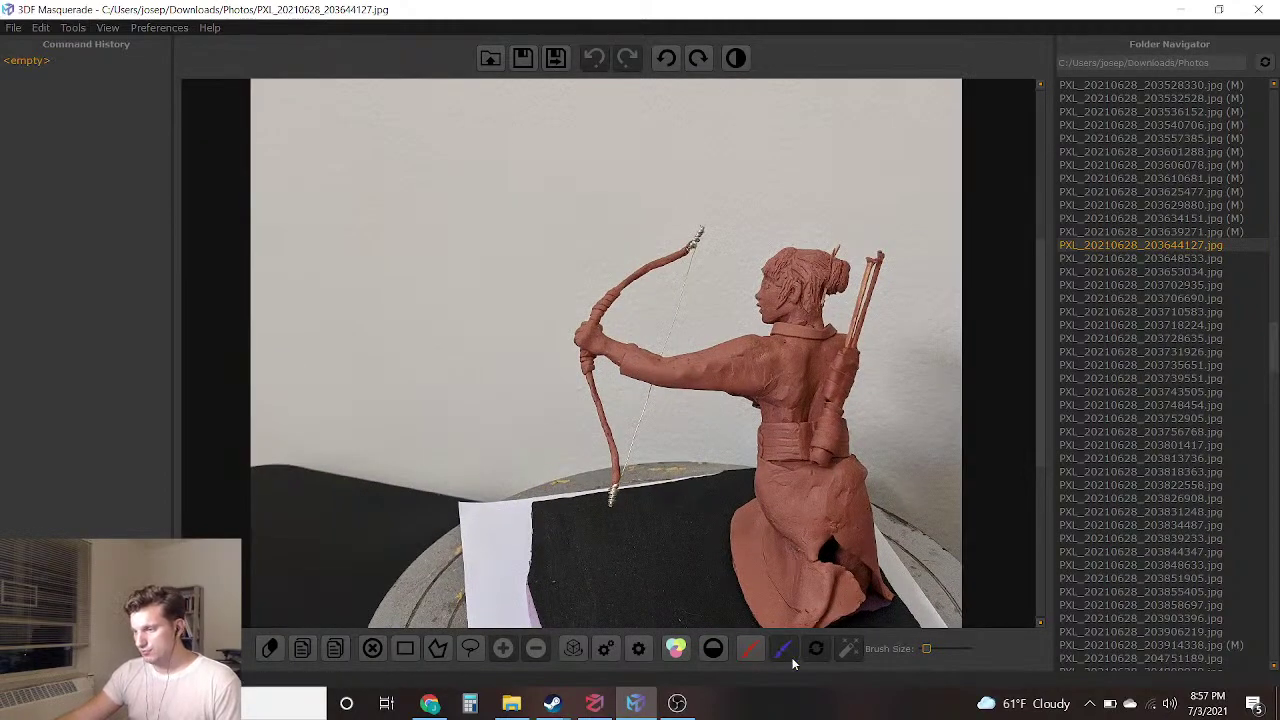
{"action": "scroll", "coordinate": [658, 509], "scroll_direction": "up", "scroll_amount": 4}
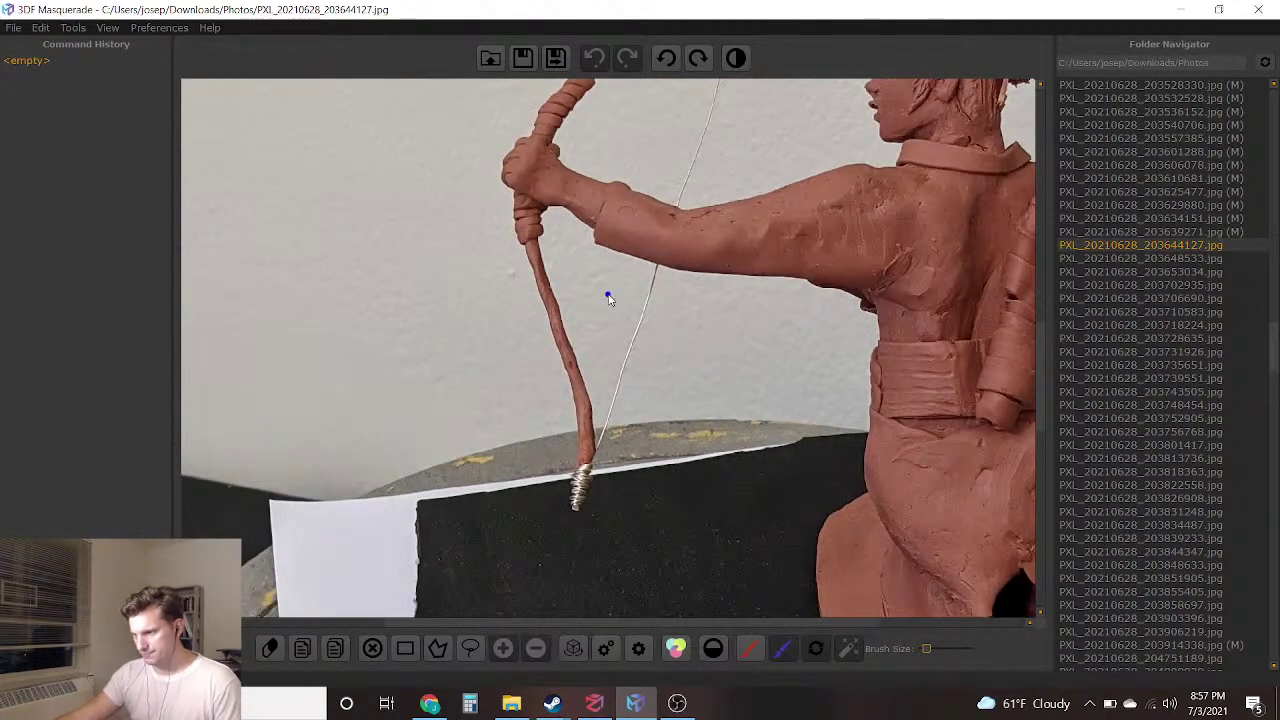
{"action": "left_click", "coordinate": [608, 297]}
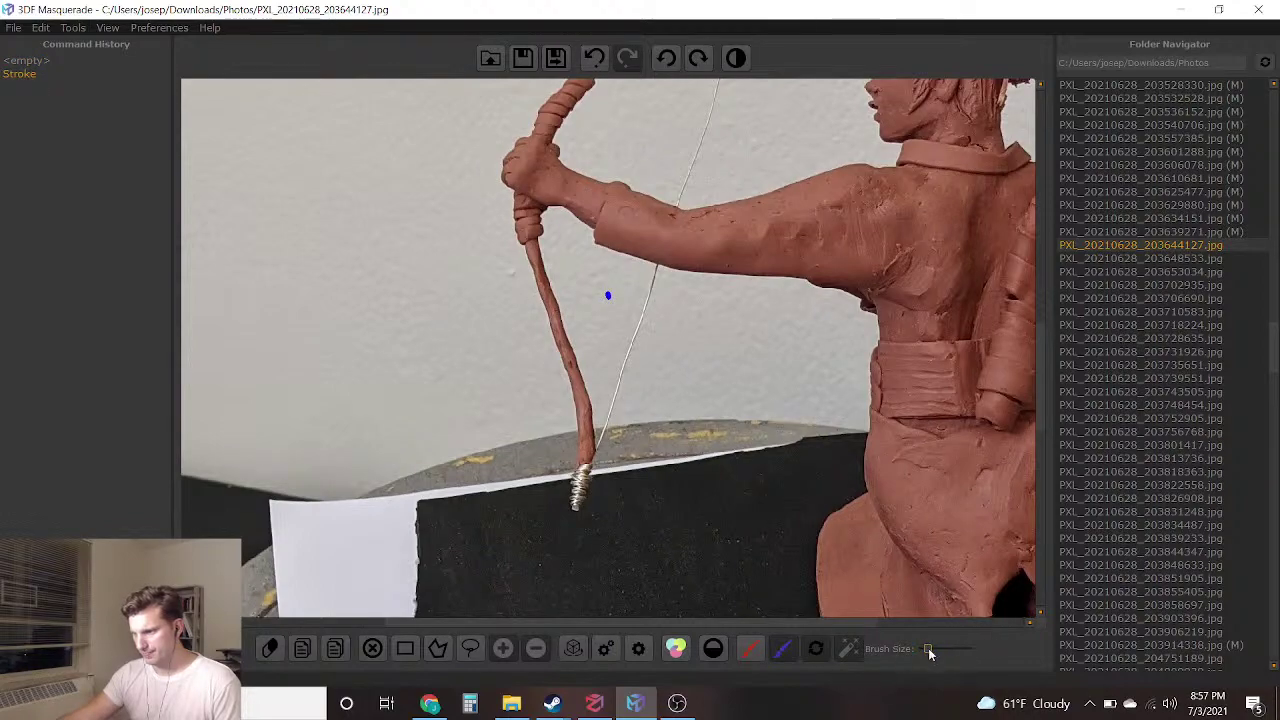
{"action": "left_click", "coordinate": [606, 62]}
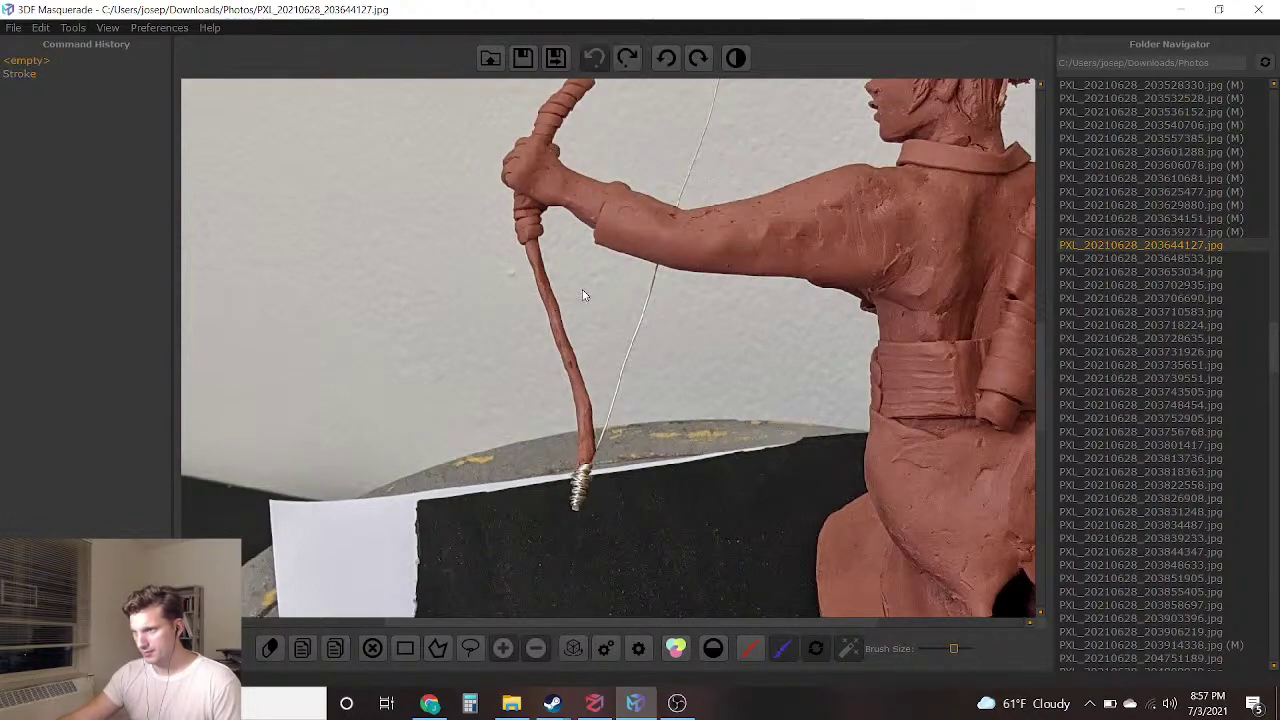
With an enlarged brush, mark background around the lower bow limb, in front of the waist and skirt, and inside the upper bow
{"action": "mouse_move", "coordinate": [588, 282]}
{"action": "left_mouse_down"}
{"action": "mouse_move", "coordinate": [635, 312]}
{"action": "mouse_move", "coordinate": [613, 546]}
{"action": "mouse_move", "coordinate": [525, 522]}
{"action": "mouse_move", "coordinate": [450, 215]}
{"action": "left_mouse_up"}
{"action": "mouse_move", "coordinate": [792, 352]}
{"action": "left_mouse_down"}
{"action": "mouse_move", "coordinate": [825, 425]}
{"action": "mouse_move", "coordinate": [763, 493]}
{"action": "mouse_move", "coordinate": [740, 616]}
{"action": "left_mouse_up"}
{"action": "middle_click_drag", "start_coordinate": [678, 216], "coordinate": [646, 481]}
{"action": "mouse_move", "coordinate": [773, 258]}
{"action": "left_mouse_down"}
{"action": "mouse_move", "coordinate": [626, 391]}
{"action": "mouse_move", "coordinate": [770, 385]}
{"action": "left_mouse_up"}
Mark background between the hair bun and the arrows, and along the outer side of the arrows
{"action": "mouse_move", "coordinate": [634, 363]}
{"action": "middle_mouse_down"}
{"action": "mouse_move", "coordinate": [434, 297]}
{"action": "mouse_move", "coordinate": [417, 263]}
{"action": "middle_mouse_up"}
{"action": "scroll", "coordinate": [780, 280], "scroll_direction": "up", "scroll_amount": 3}
{"action": "left_click", "coordinate": [790, 287]}
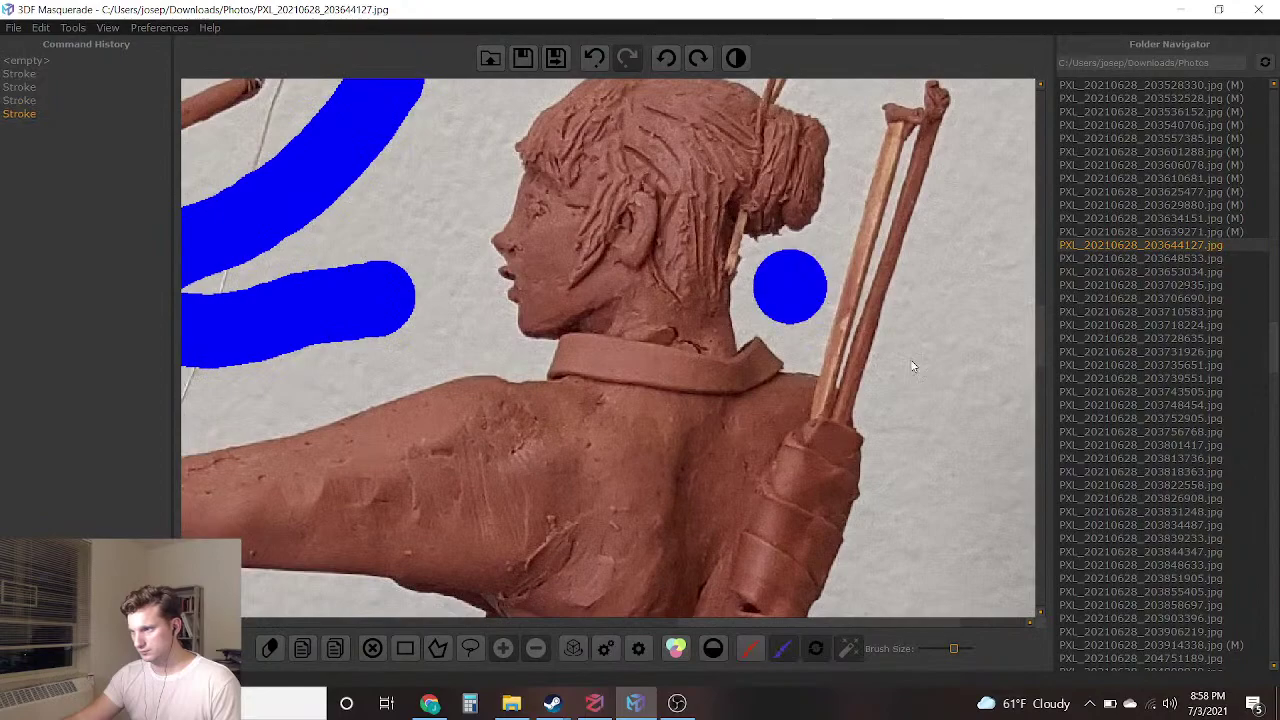
{"action": "left_click_drag", "start_coordinate": [928, 383], "coordinate": [964, 186]}
Mark background behind the skirt, curving in below its rear hem
{"action": "scroll", "coordinate": [963, 243], "scroll_direction": "down", "scroll_amount": 2}
{"action": "middle_click_drag", "start_coordinate": [924, 451], "coordinate": [885, 165]}
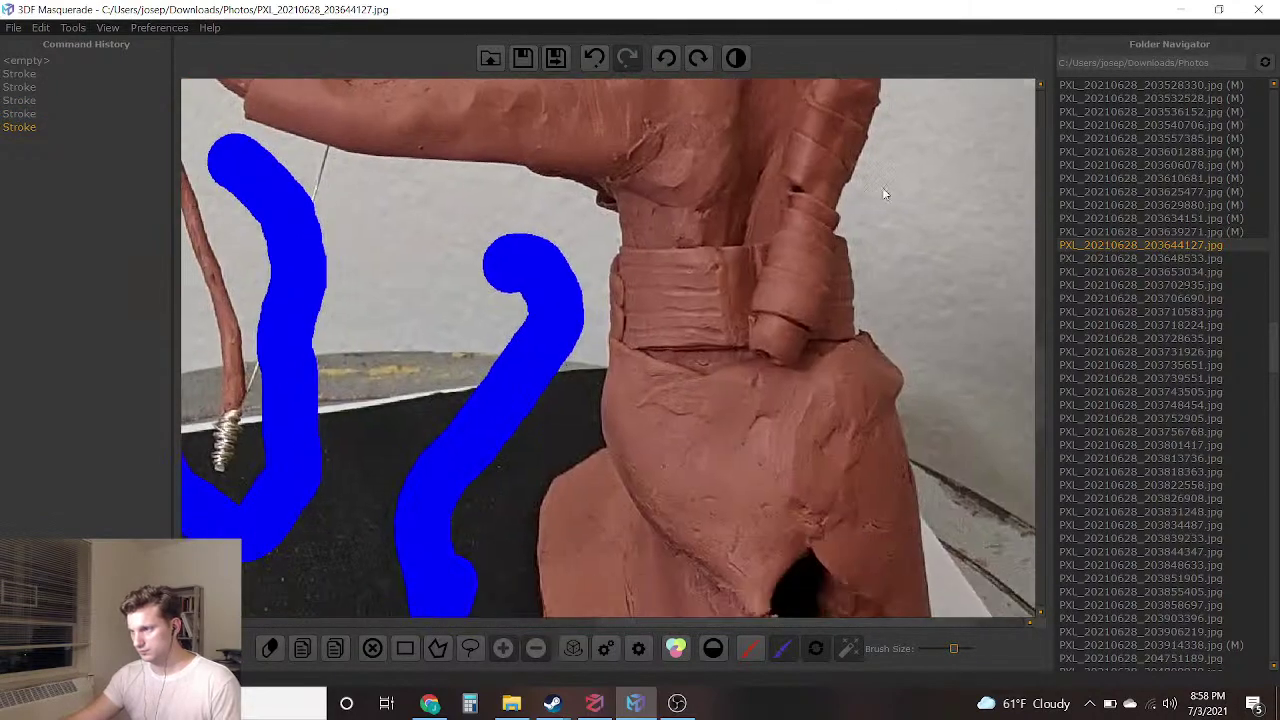
{"action": "scroll", "coordinate": [890, 200], "scroll_direction": "down", "scroll_amount": 3}
{"action": "right_click_drag", "start_coordinate": [927, 487], "coordinate": [864, 366]}
{"action": "scroll", "coordinate": [944, 262], "scroll_direction": "up", "scroll_amount": 5}
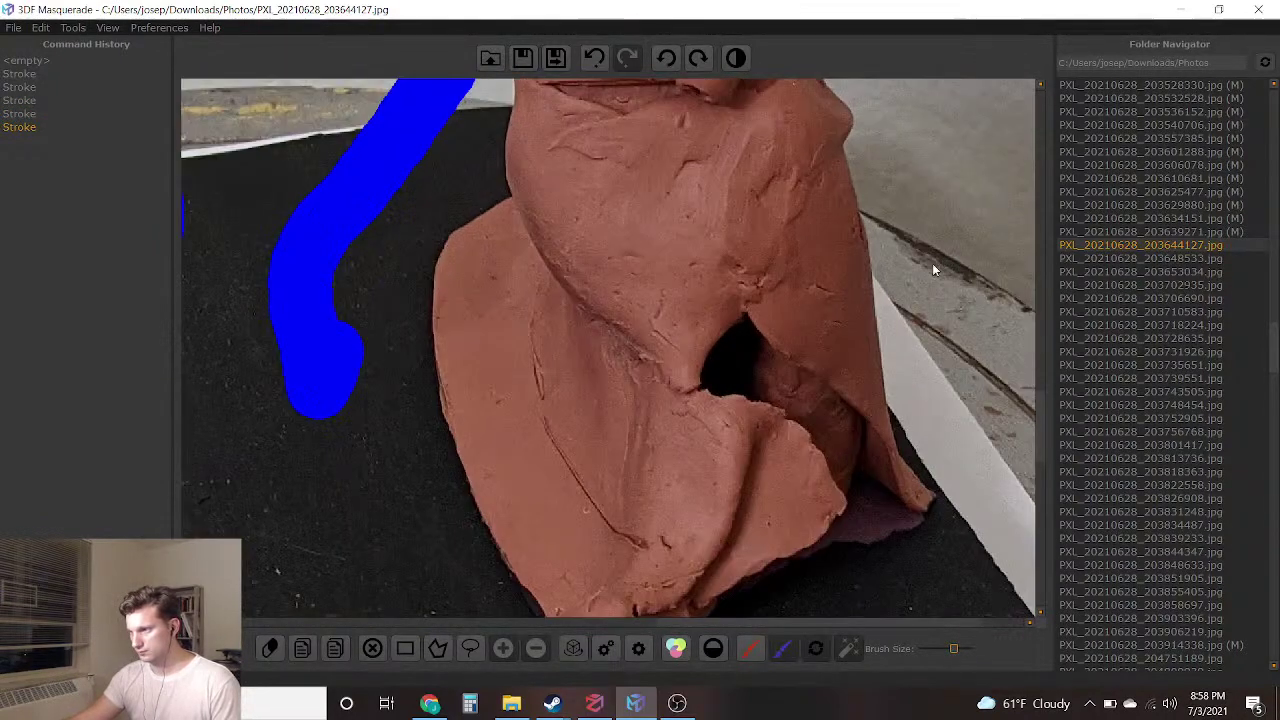
{"action": "mouse_move", "coordinate": [836, 237]}
{"action": "left_mouse_down"}
{"action": "mouse_move", "coordinate": [883, 334]}
{"action": "mouse_move", "coordinate": [922, 523]}
{"action": "mouse_move", "coordinate": [886, 605]}
{"action": "mouse_move", "coordinate": [822, 605]}
{"action": "left_mouse_up"}
{"action": "scroll", "coordinate": [794, 364], "scroll_direction": "down", "scroll_amount": 3}
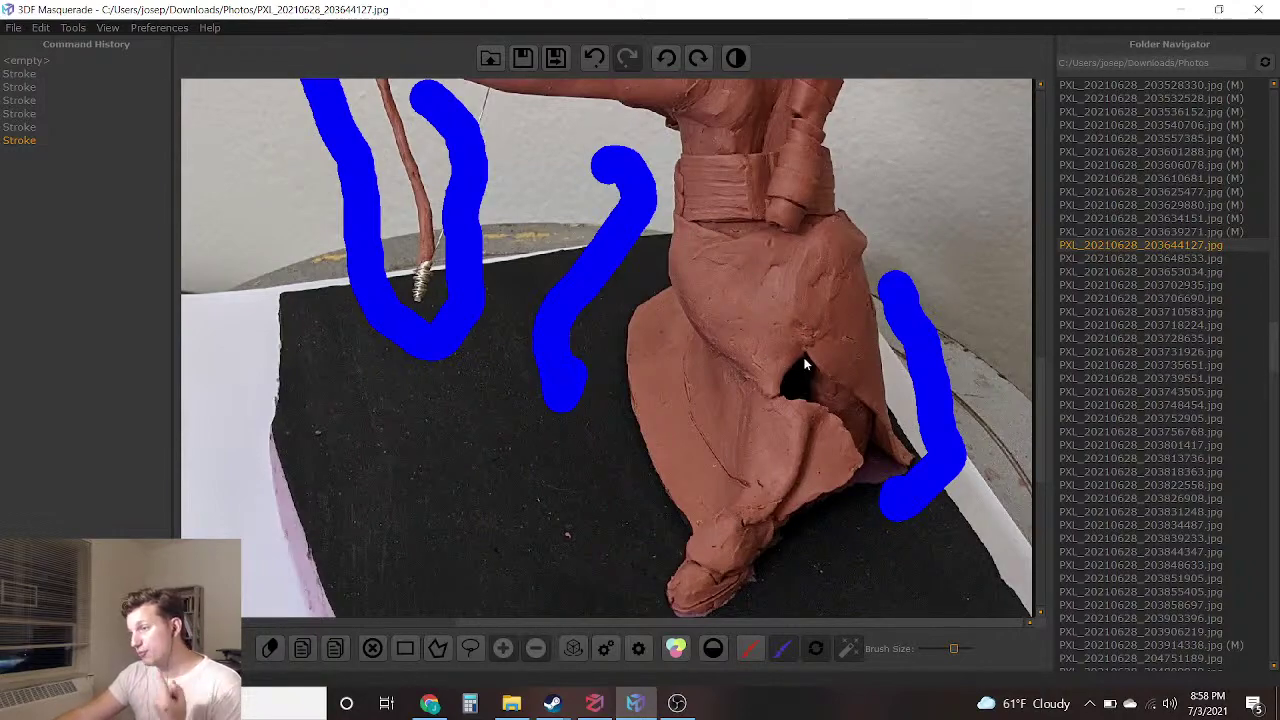
Add a foreground stroke from the neck down the back to the belt
{"action": "scroll", "coordinate": [806, 365], "scroll_direction": "down", "scroll_amount": 3}
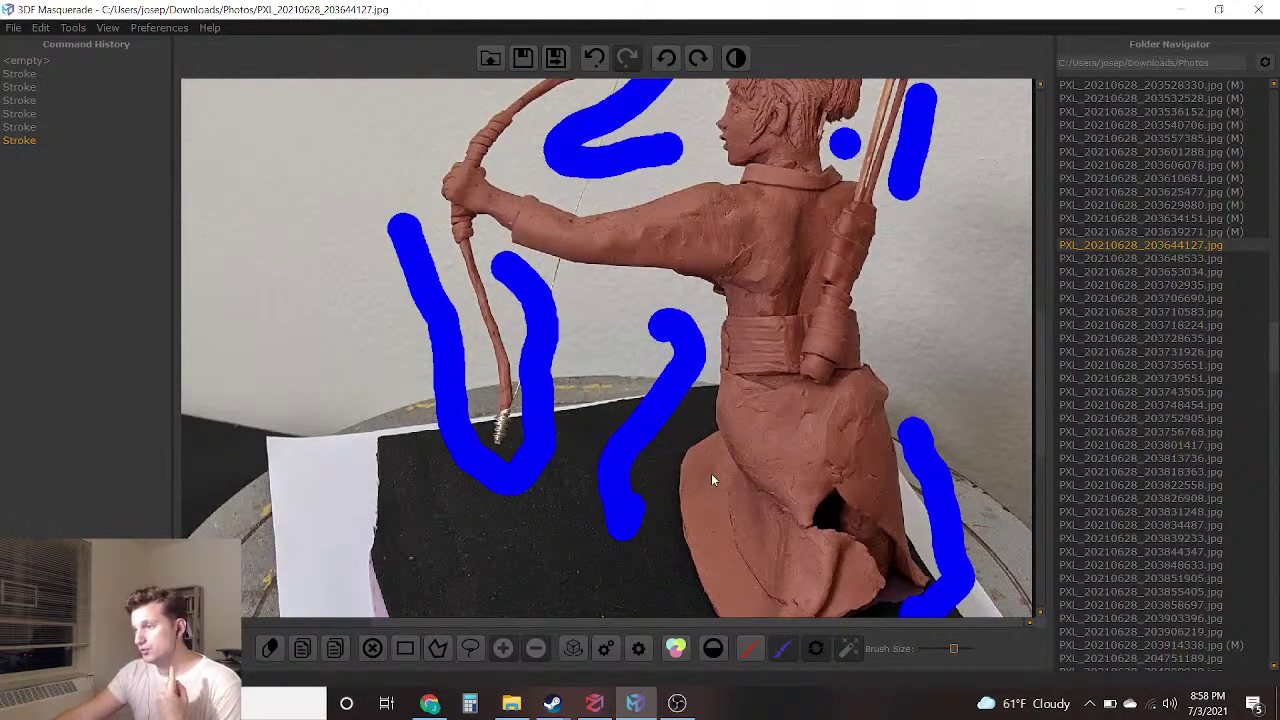
{"action": "middle_click_drag", "start_coordinate": [711, 480], "coordinate": [705, 372]}
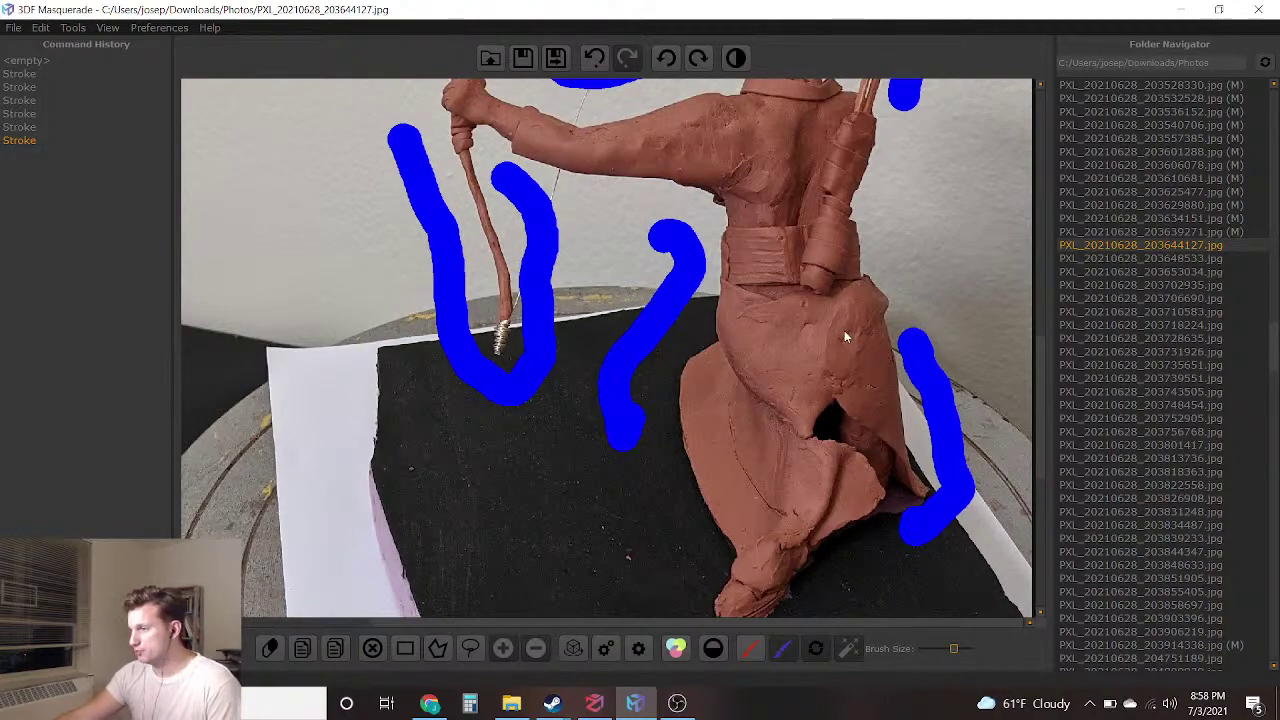
{"action": "scroll", "coordinate": [862, 312], "scroll_direction": "up", "scroll_amount": 2}
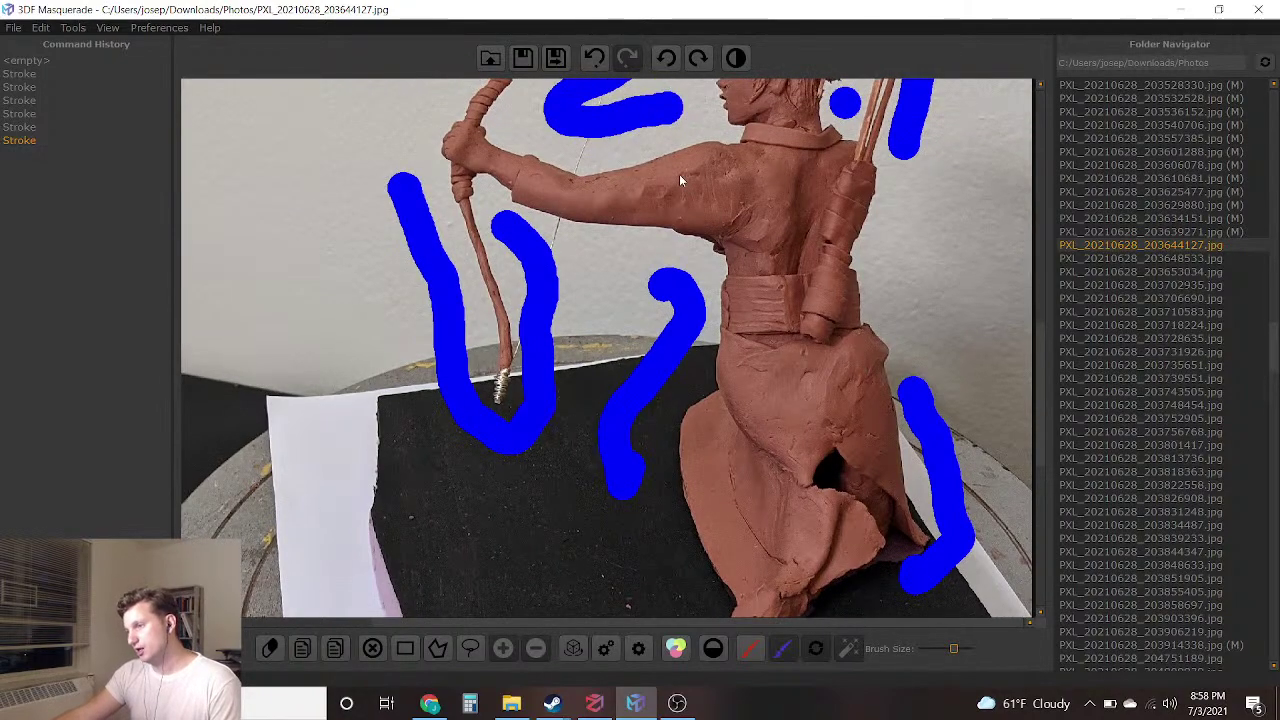
{"action": "scroll", "coordinate": [719, 258], "scroll_direction": "down", "scroll_amount": 1, "text": "ctrl"}
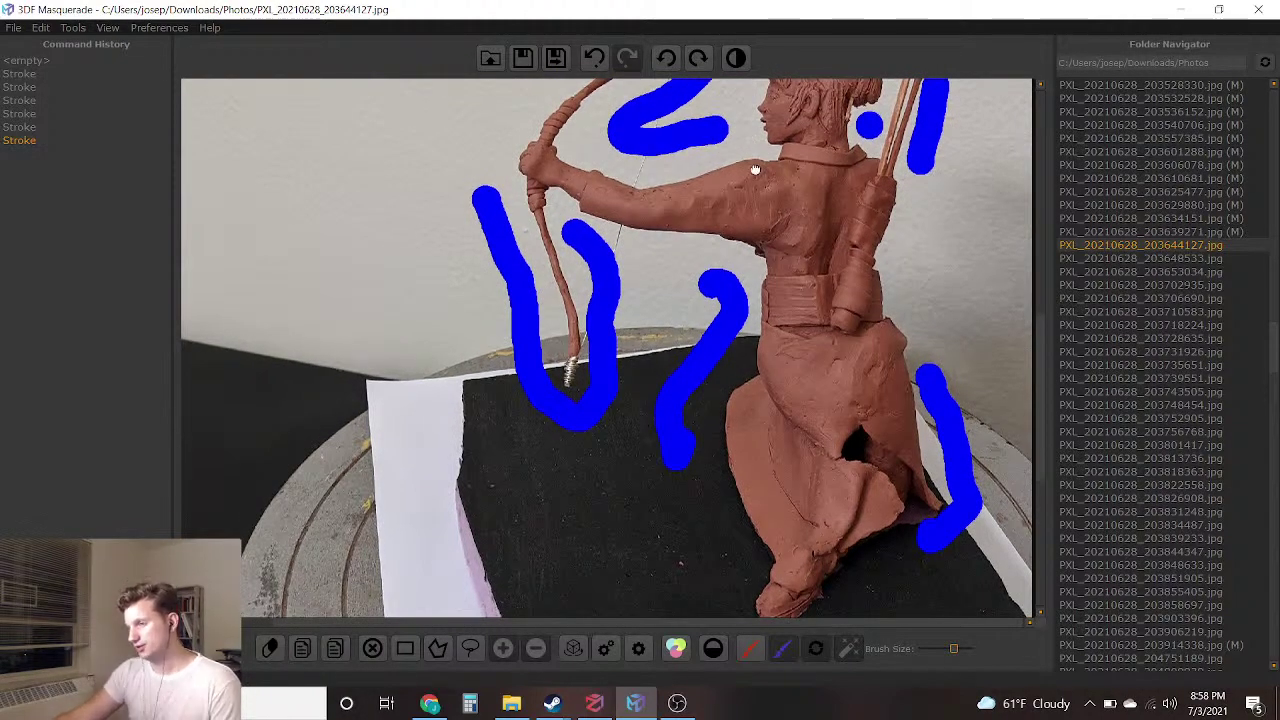
{"action": "scroll", "coordinate": [754, 169], "scroll_direction": "up", "scroll_amount": 4}
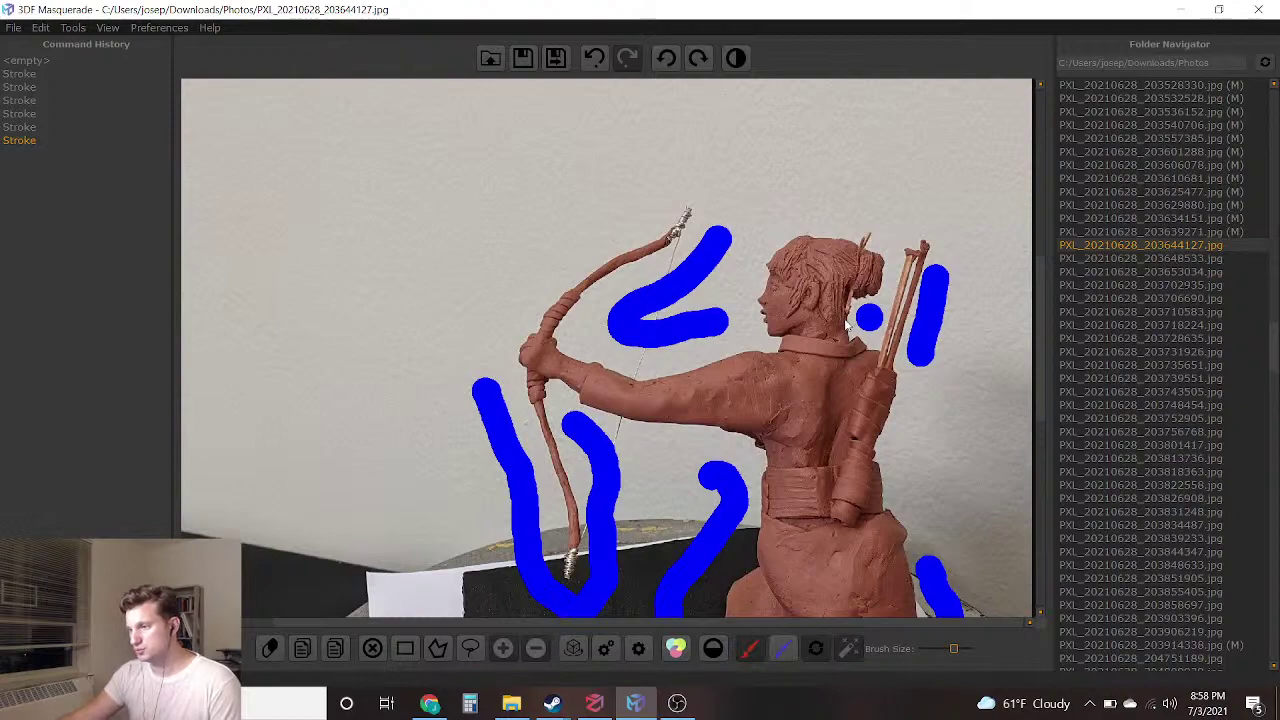
{"action": "left_click_drag", "start_coordinate": [815, 340], "coordinate": [822, 505]}
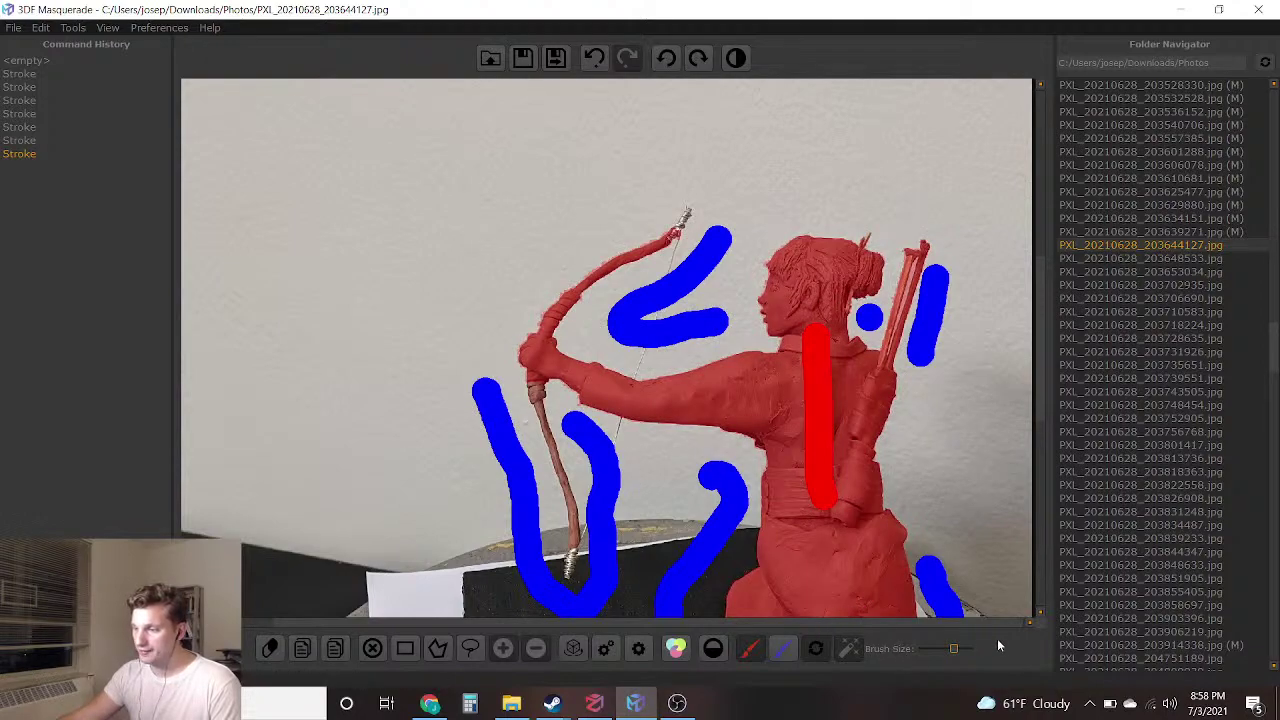
With a reduced brush, add foreground strokes on the bow grip and lower limb, and save the mask, advancing to the next photo
{"action": "left_click_drag", "start_coordinate": [946, 650], "coordinate": [925, 650]}
{"action": "scroll", "coordinate": [620, 460], "scroll_direction": "up", "scroll_amount": 4}
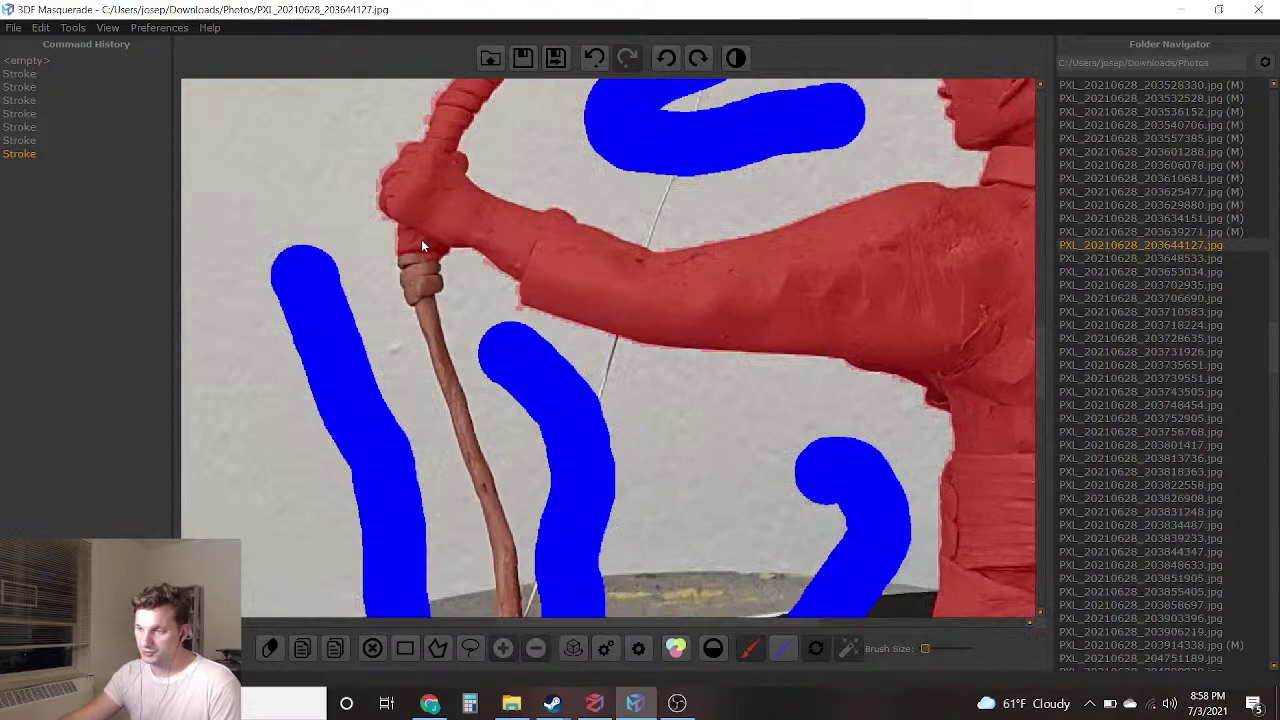
{"action": "left_click_drag", "start_coordinate": [416, 263], "coordinate": [421, 285]}
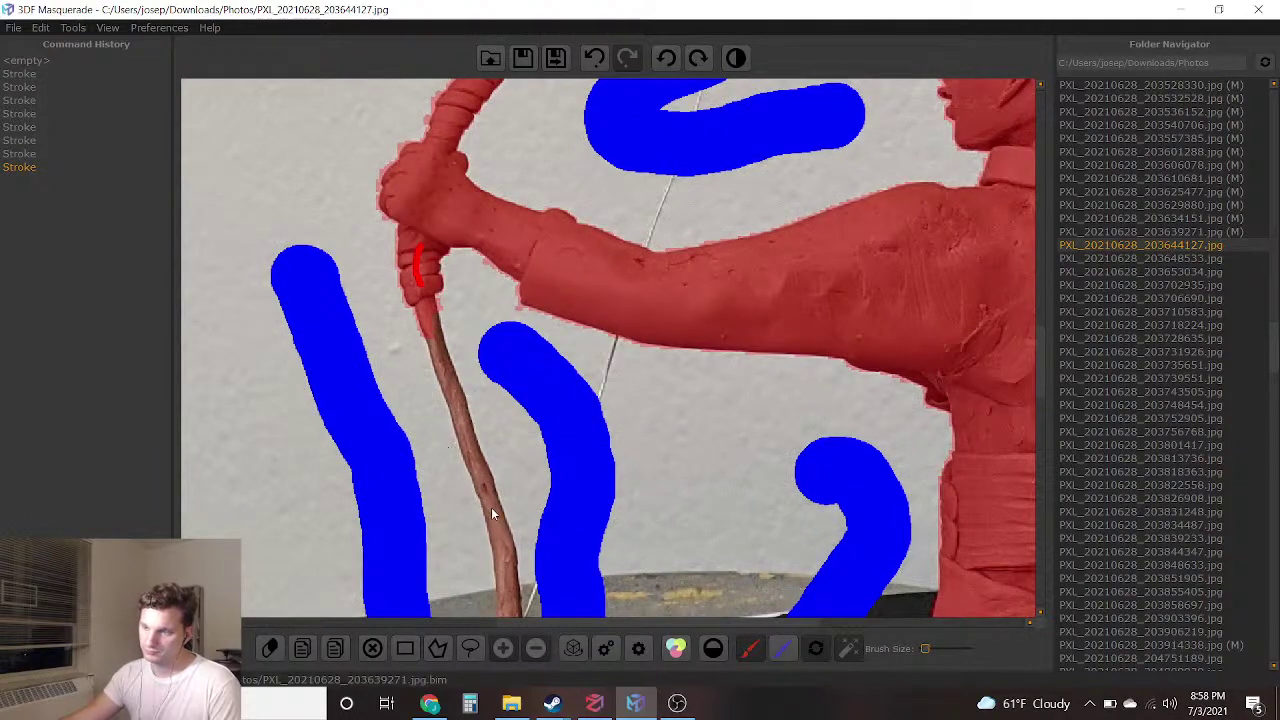
{"action": "left_click_drag", "start_coordinate": [491, 508], "coordinate": [492, 520]}
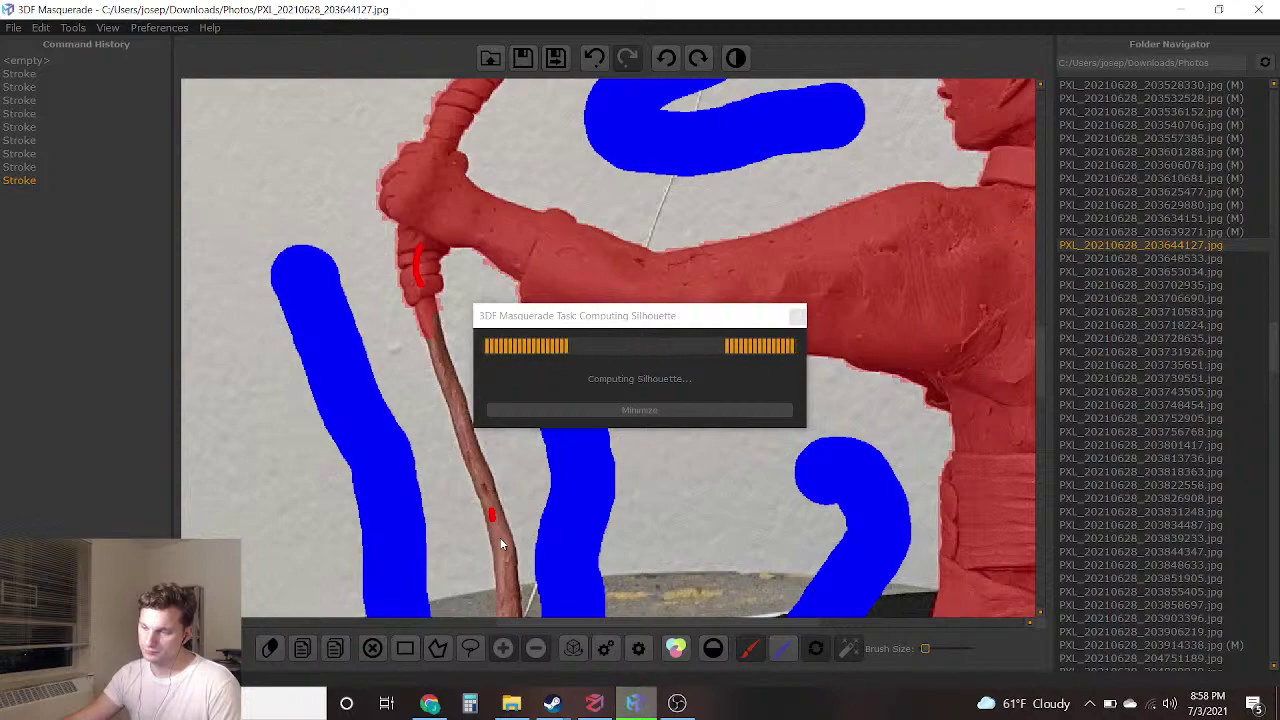
{"action": "scroll", "coordinate": [502, 542], "scroll_direction": "down", "scroll_amount": 4}
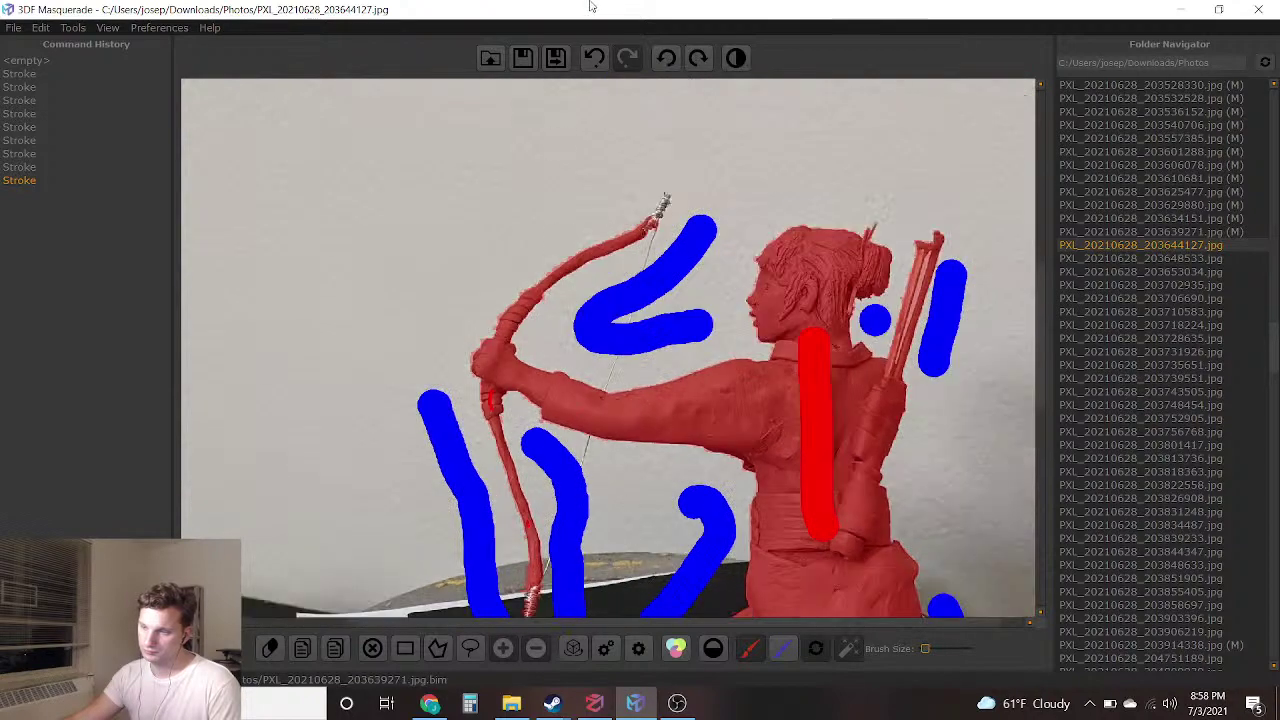
{"action": "left_click", "coordinate": [555, 57]}
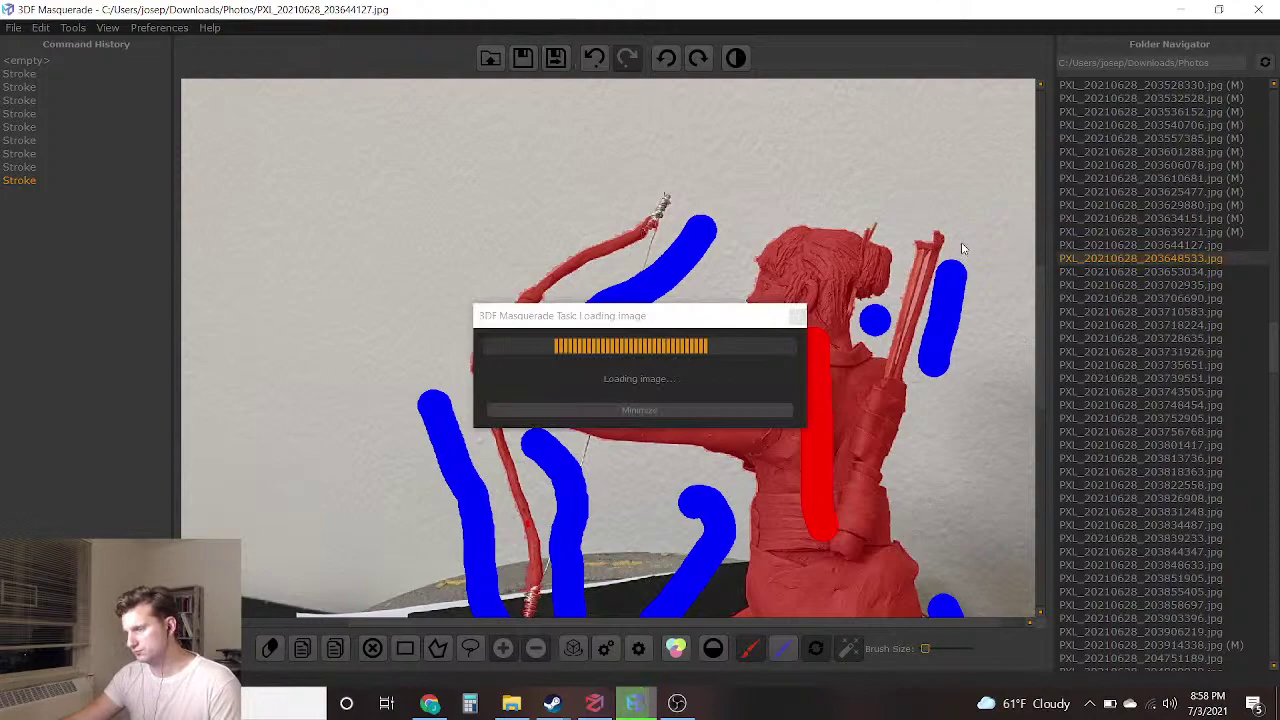
{"action": "scroll", "coordinate": [694, 404], "scroll_direction": "up", "scroll_amount": 5}
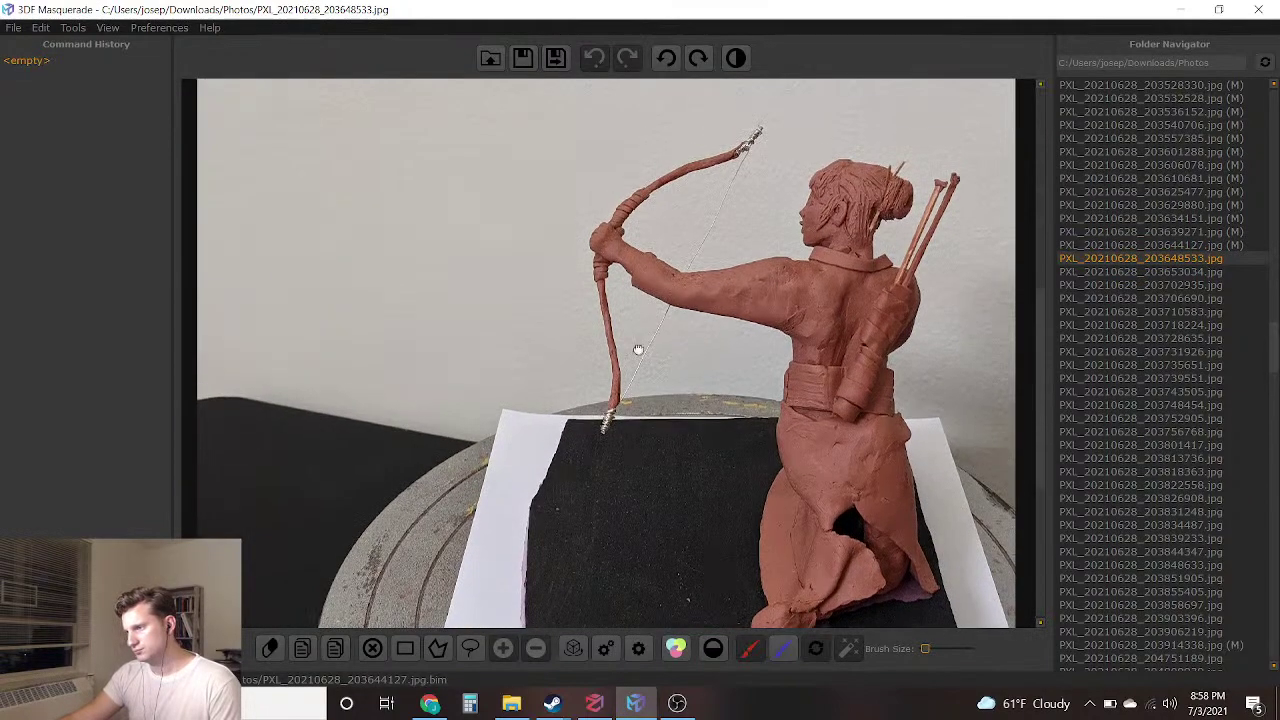
{"action": "scroll", "coordinate": [634, 391], "scroll_direction": "up", "scroll_amount": 2}
{"action": "scroll", "coordinate": [643, 372], "scroll_direction": "down", "scroll_amount": 3}
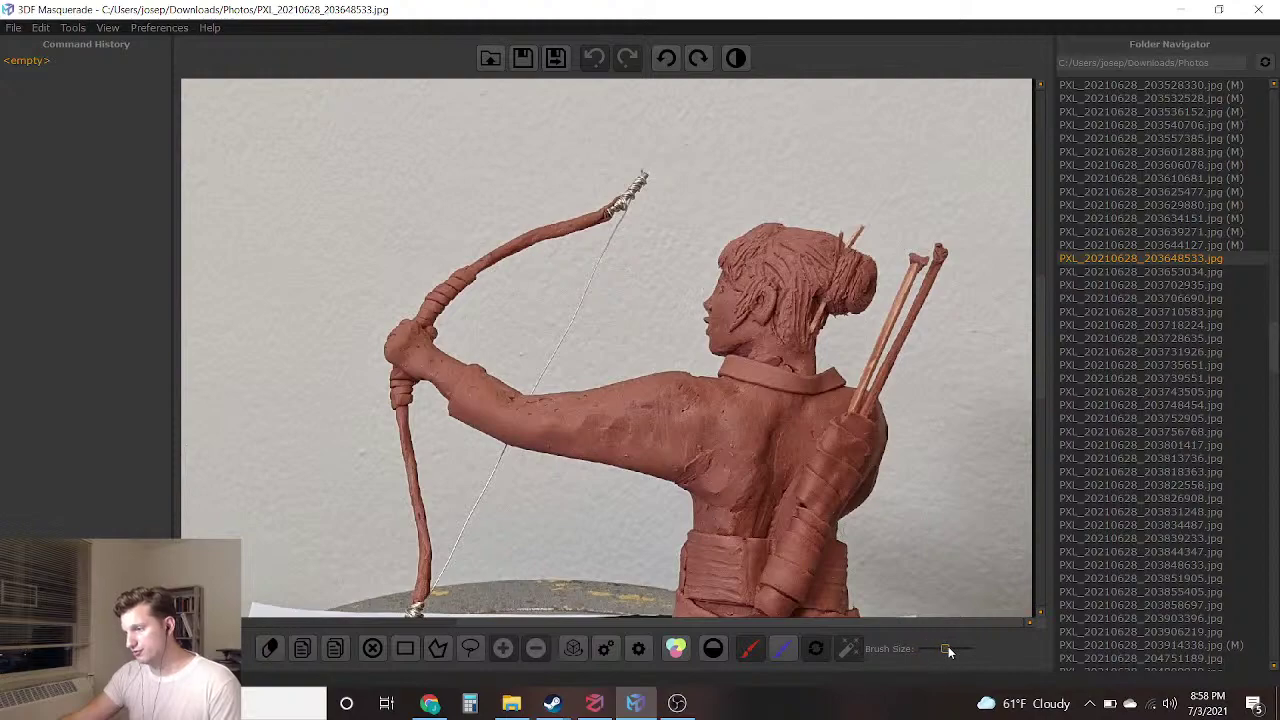
{"action": "left_click_drag", "start_coordinate": [475, 206], "coordinate": [593, 157]}
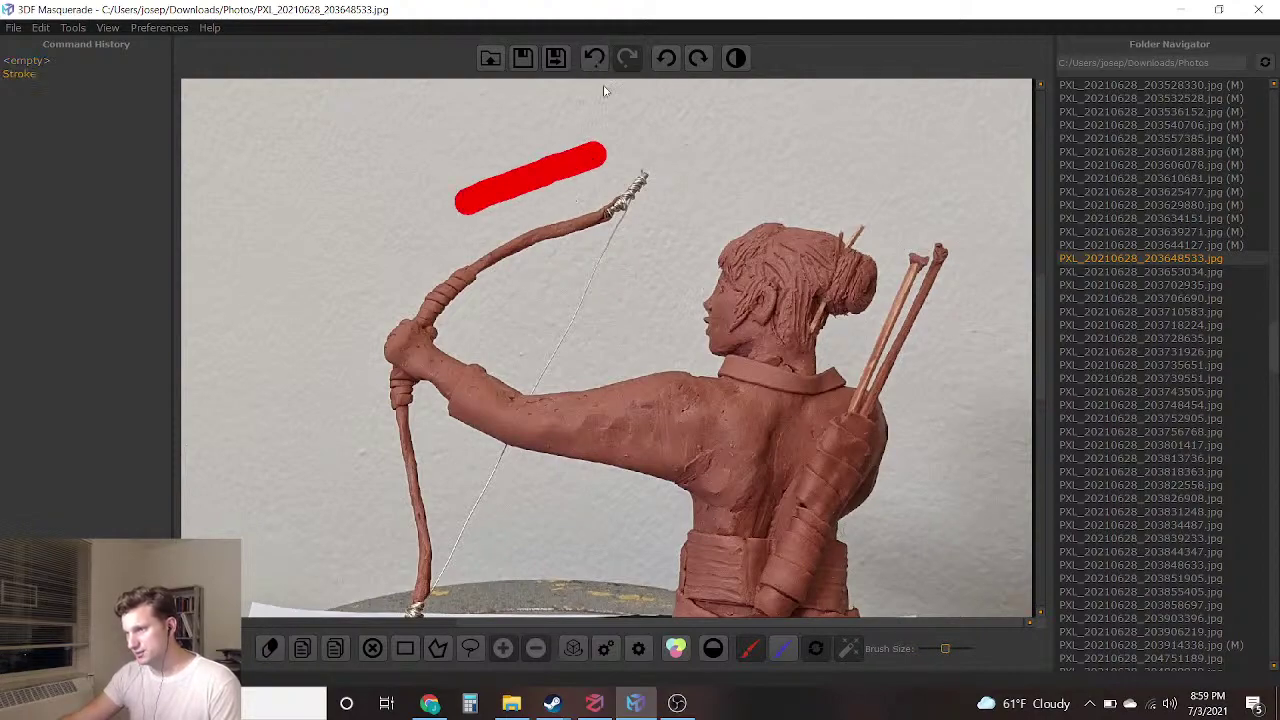
{"action": "left_click", "coordinate": [667, 58]}
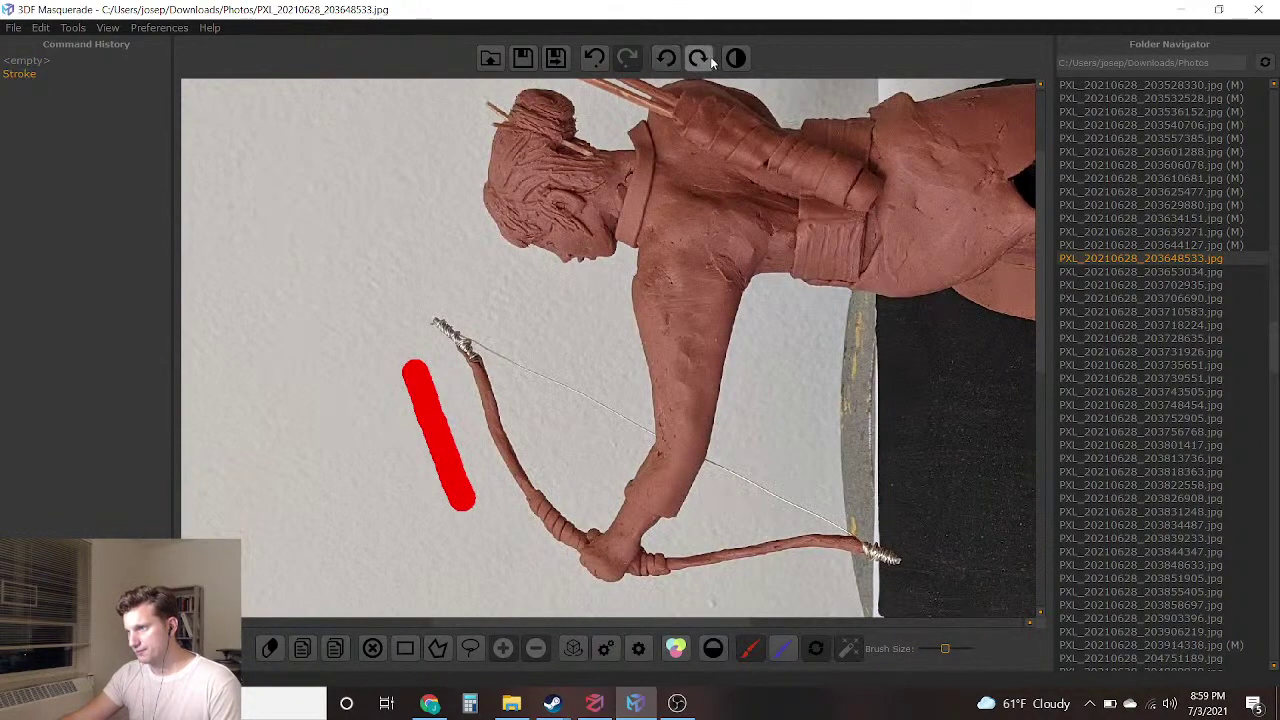
{"action": "left_click", "coordinate": [698, 58]}
{"action": "left_click", "coordinate": [593, 58]}
Mark background around the bow's upper limb and tip, beneath the extended arm, and around the lower bow tip
{"action": "left_click", "coordinate": [784, 647]}
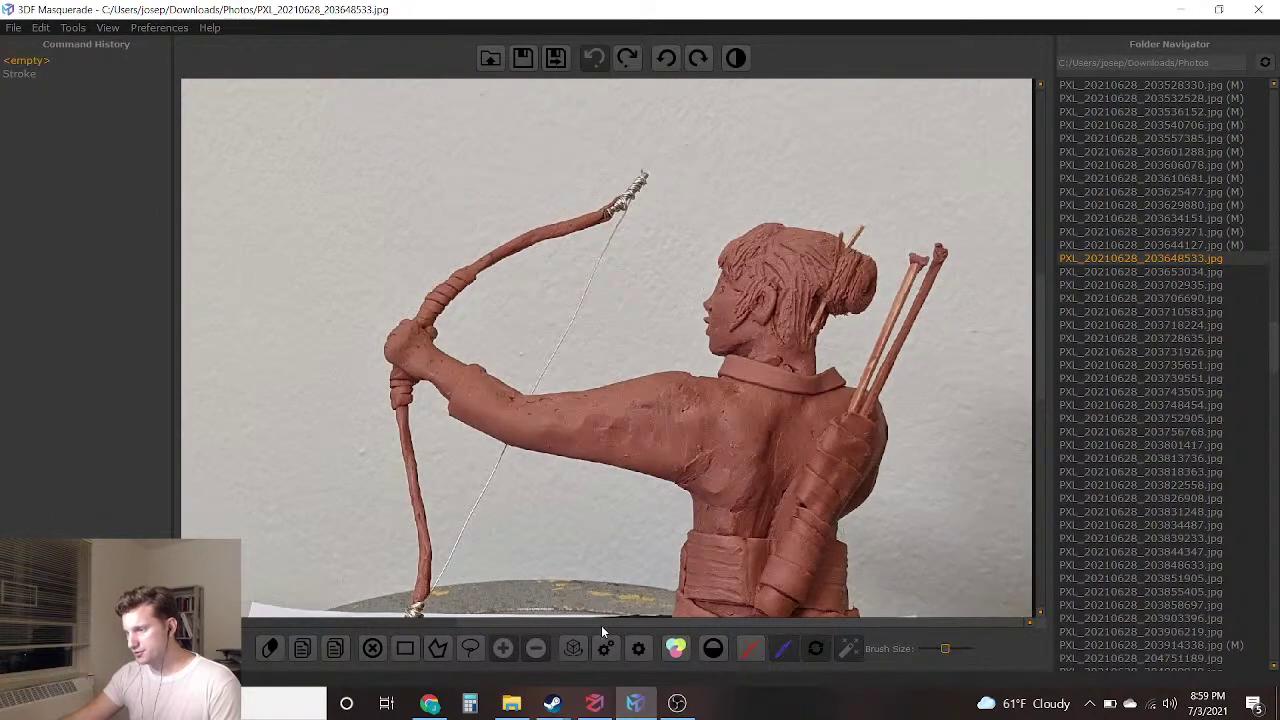
{"action": "mouse_move", "coordinate": [419, 232]}
{"action": "left_mouse_down"}
{"action": "mouse_move", "coordinate": [588, 150]}
{"action": "mouse_move", "coordinate": [678, 145]}
{"action": "mouse_move", "coordinate": [658, 253]}
{"action": "mouse_move", "coordinate": [502, 345]}
{"action": "mouse_move", "coordinate": [650, 345]}
{"action": "left_mouse_up"}
{"action": "mouse_move", "coordinate": [638, 524]}
{"action": "left_mouse_down"}
{"action": "mouse_move", "coordinate": [553, 505]}
{"action": "mouse_move", "coordinate": [497, 463]}
{"action": "mouse_move", "coordinate": [465, 462]}
{"action": "mouse_move", "coordinate": [467, 558]}
{"action": "left_mouse_up"}
{"action": "middle_click_drag", "start_coordinate": [492, 501], "coordinate": [563, 321]}
{"action": "mouse_move", "coordinate": [528, 374]}
{"action": "left_mouse_down"}
{"action": "mouse_move", "coordinate": [538, 450]}
{"action": "mouse_move", "coordinate": [474, 501]}
{"action": "left_mouse_up"}
{"action": "left_click_drag", "start_coordinate": [441, 453], "coordinate": [400, 290]}
Mark background around the lower body, down the front of the skirt, beneath the feet and up behind the skirt
{"action": "left_click_drag", "start_coordinate": [697, 340], "coordinate": [670, 506]}
{"action": "middle_click_drag", "start_coordinate": [670, 506], "coordinate": [704, 324]}
{"action": "mouse_move", "coordinate": [704, 324]}
{"action": "left_mouse_down"}
{"action": "mouse_move", "coordinate": [692, 356]}
{"action": "mouse_move", "coordinate": [711, 497]}
{"action": "left_mouse_up"}
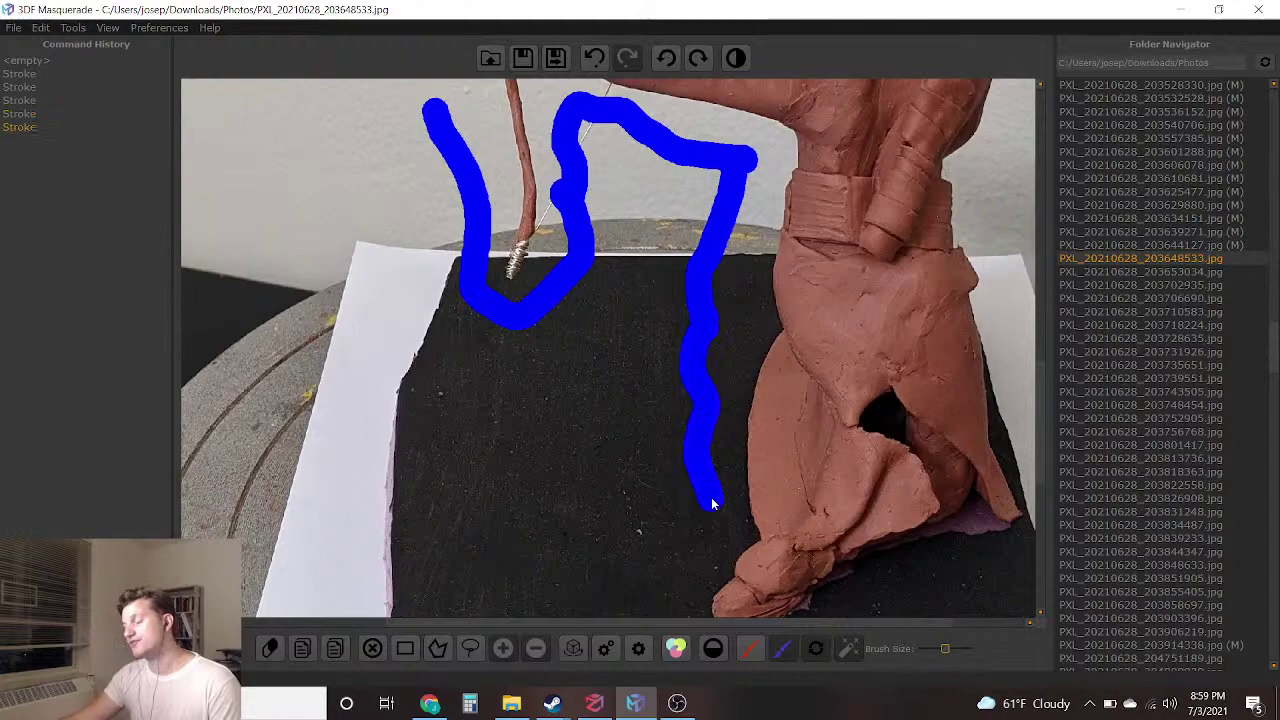
{"action": "middle_click_drag", "start_coordinate": [711, 497], "coordinate": [725, 369]}
{"action": "mouse_move", "coordinate": [680, 427]}
{"action": "left_mouse_down"}
{"action": "mouse_move", "coordinate": [714, 520]}
{"action": "mouse_move", "coordinate": [909, 452]}
{"action": "mouse_move", "coordinate": [968, 398]}
{"action": "left_mouse_up"}
{"action": "middle_click_drag", "start_coordinate": [969, 398], "coordinate": [840, 440]}
{"action": "mouse_move", "coordinate": [840, 440]}
{"action": "left_mouse_down"}
{"action": "mouse_move", "coordinate": [958, 452]}
{"action": "mouse_move", "coordinate": [947, 340]}
{"action": "mouse_move", "coordinate": [911, 285]}
{"action": "mouse_move", "coordinate": [889, 120]}
{"action": "left_mouse_up"}
Add a background dot in the gap between the hair bun and the arrows
{"action": "middle_click_drag", "start_coordinate": [834, 180], "coordinate": [857, 498]}
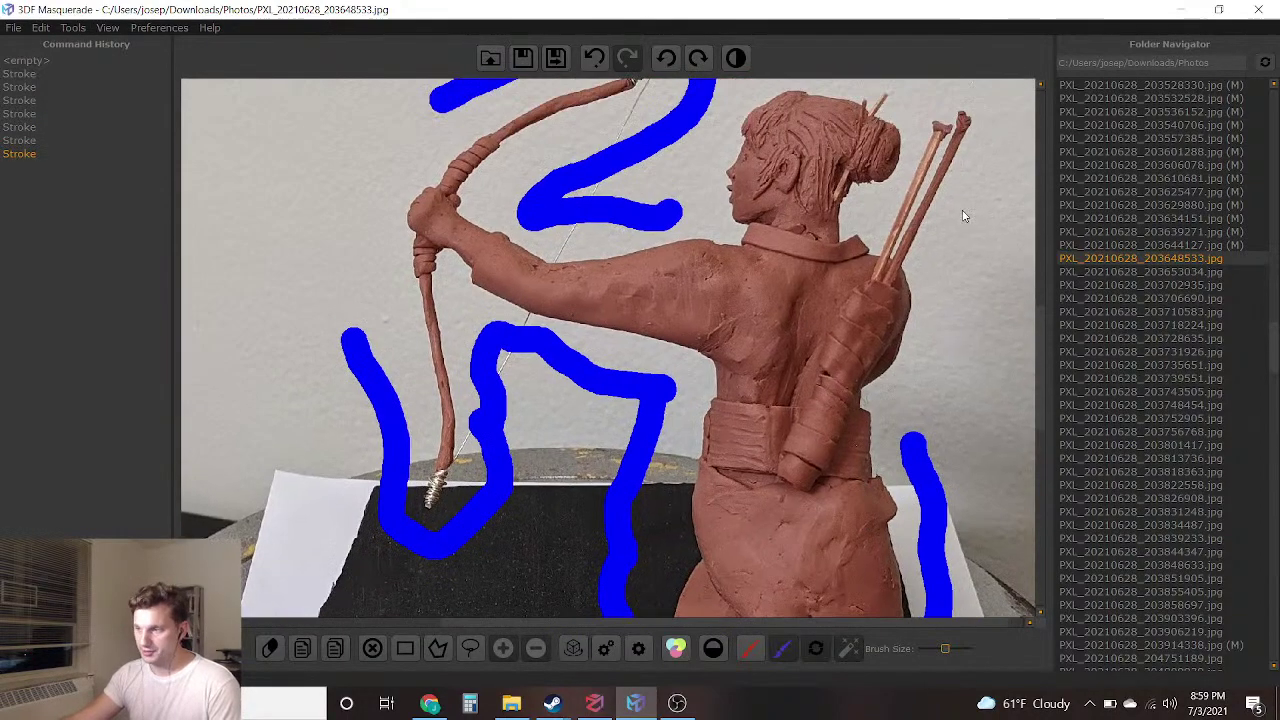
{"action": "left_click", "coordinate": [872, 207]}
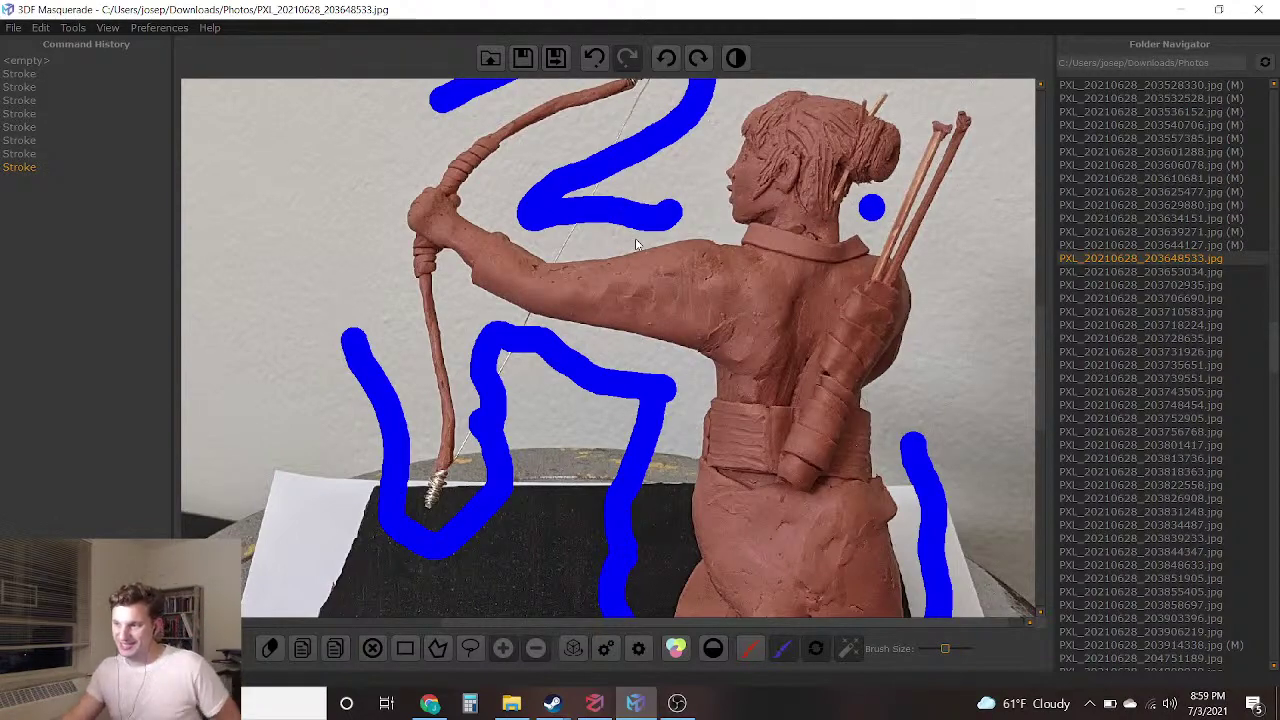
{"action": "middle_click_drag", "start_coordinate": [662, 147], "coordinate": [656, 271]}
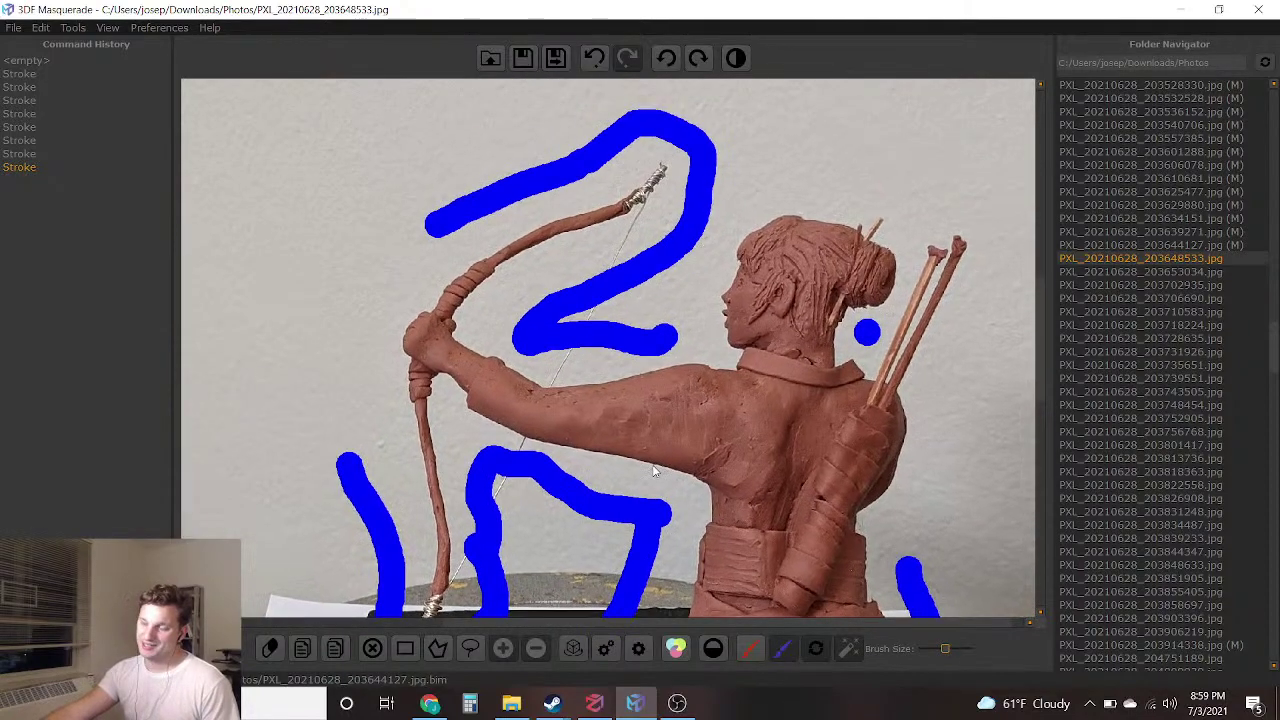
{"action": "middle_click_drag", "start_coordinate": [408, 375], "coordinate": [402, 318]}
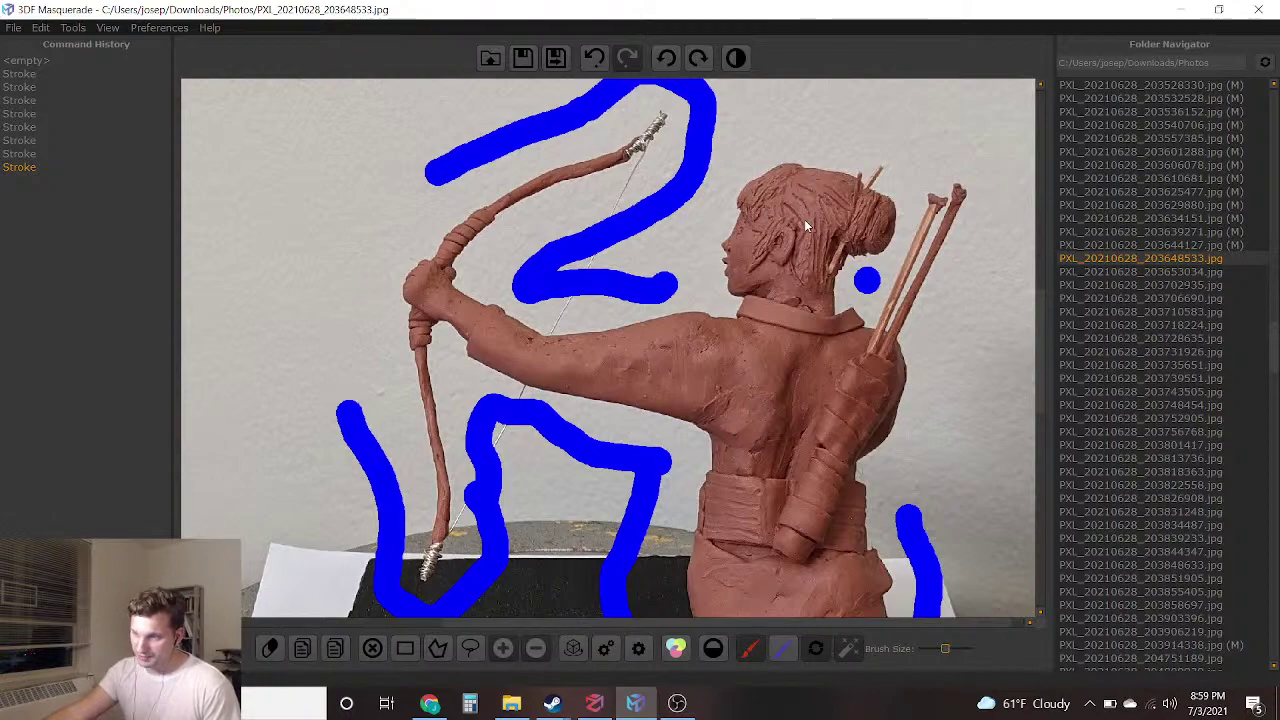
Add a foreground stroke from the head down the back to the skirt, and a short one across the skirt's lower folds
{"action": "scroll", "coordinate": [824, 337], "scroll_direction": "down", "scroll_amount": 2}
{"action": "left_click_drag", "start_coordinate": [840, 240], "coordinate": [842, 272]}
{"action": "right_click_drag", "start_coordinate": [843, 278], "coordinate": [833, 497]}
{"action": "right_click_drag", "start_coordinate": [839, 584], "coordinate": [839, 584]}
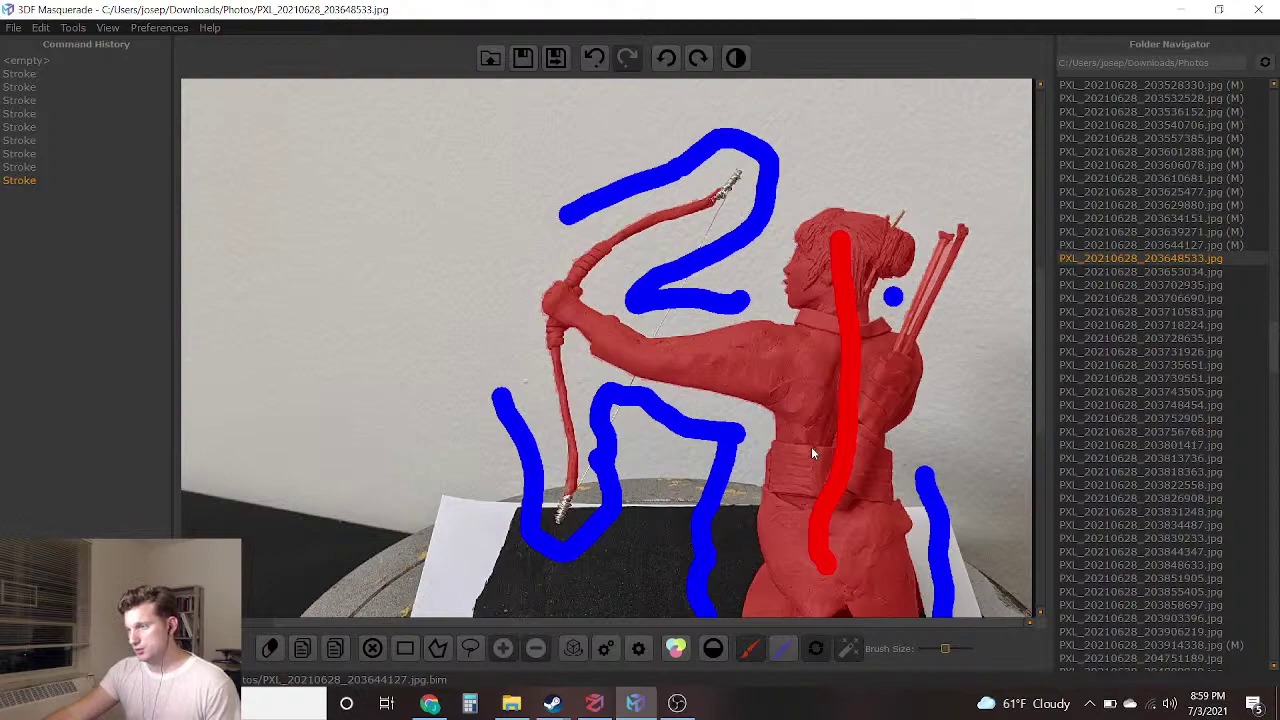
{"action": "middle_click_drag", "start_coordinate": [838, 483], "coordinate": [846, 306]}
{"action": "left_click_drag", "start_coordinate": [892, 505], "coordinate": [826, 492]}
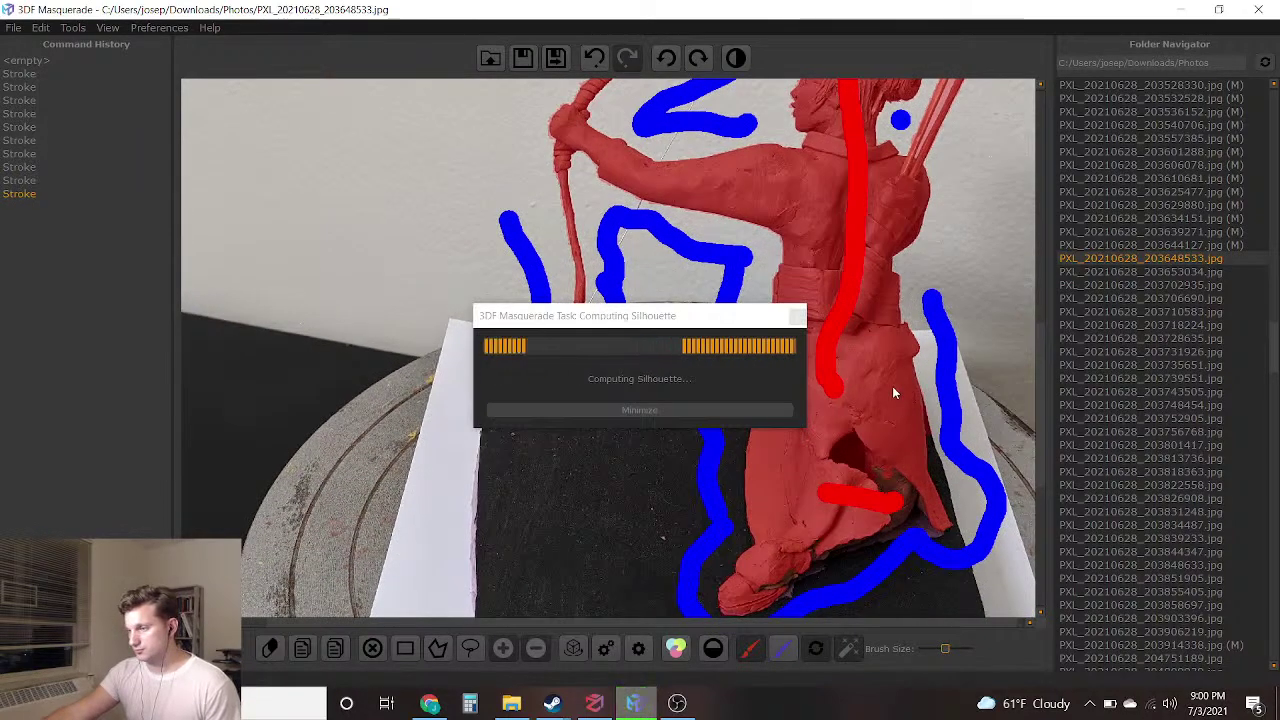
Try to mark background between the two arrow shafts with a reduced brush
{"action": "scroll", "coordinate": [905, 168], "scroll_direction": "up", "scroll_amount": 8}
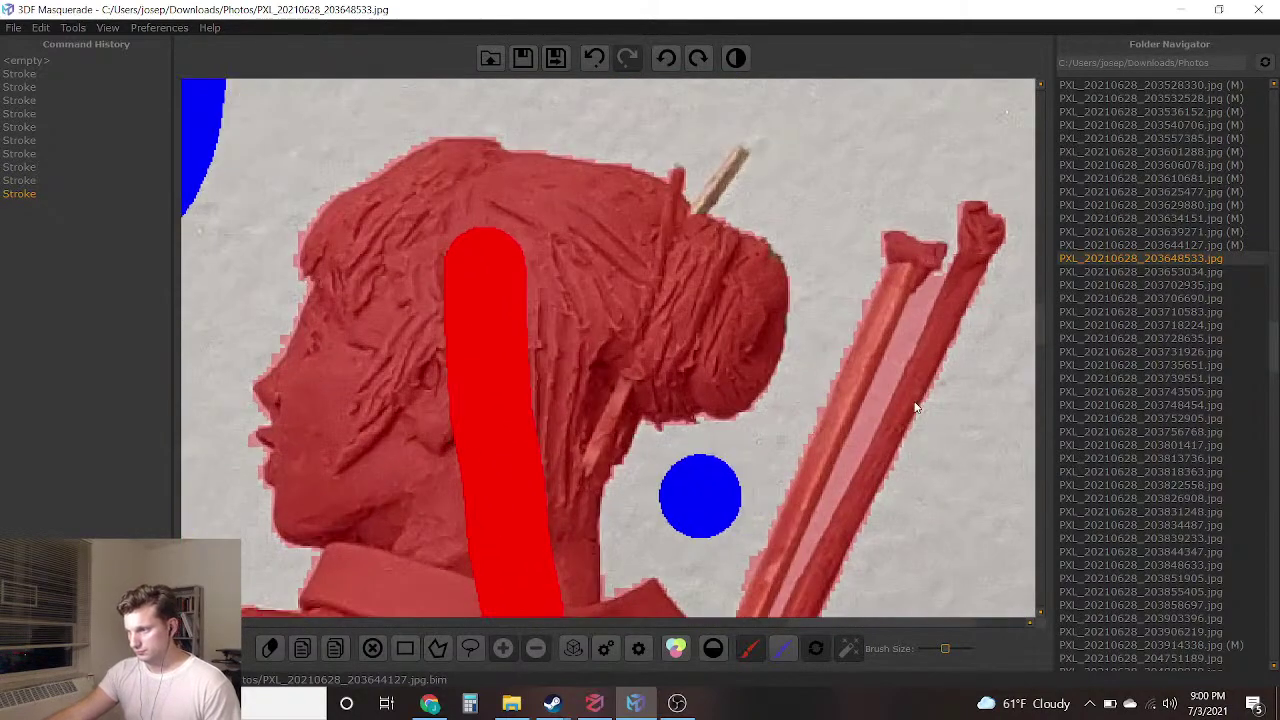
{"action": "middle_click_drag", "start_coordinate": [964, 586], "coordinate": [834, 588]}
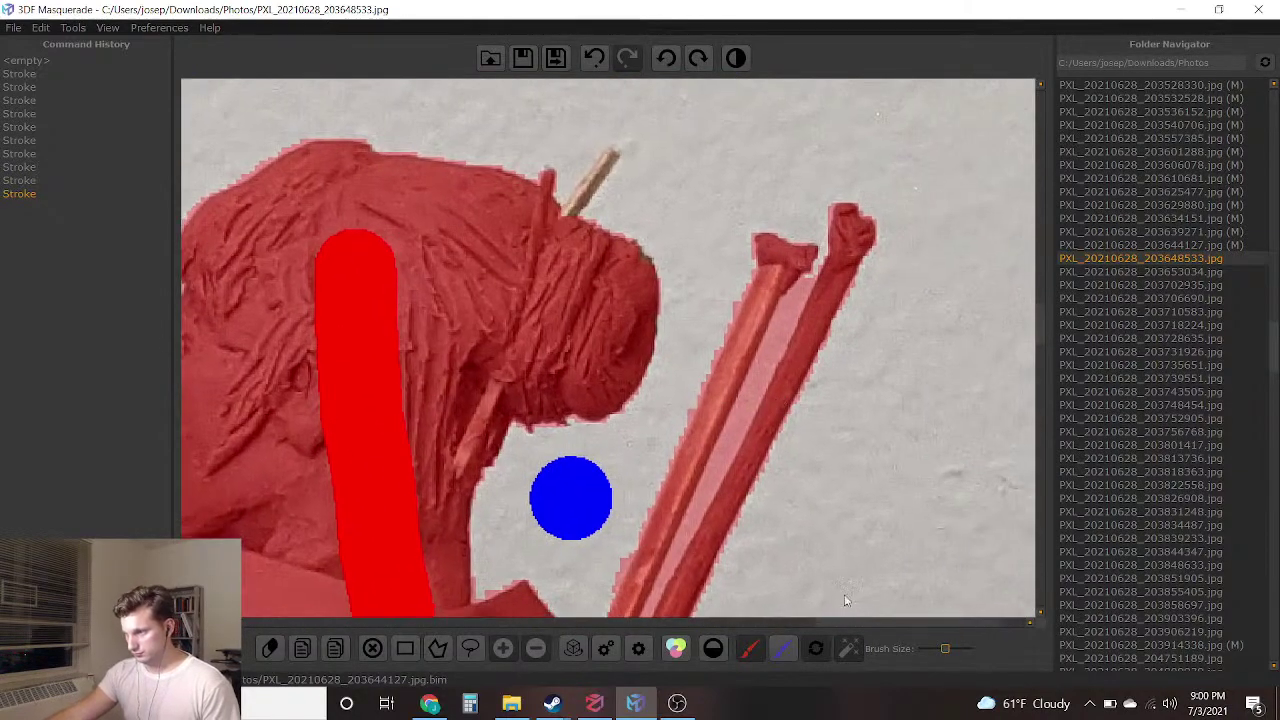
{"action": "left_click_drag", "start_coordinate": [950, 646], "coordinate": [921, 653]}
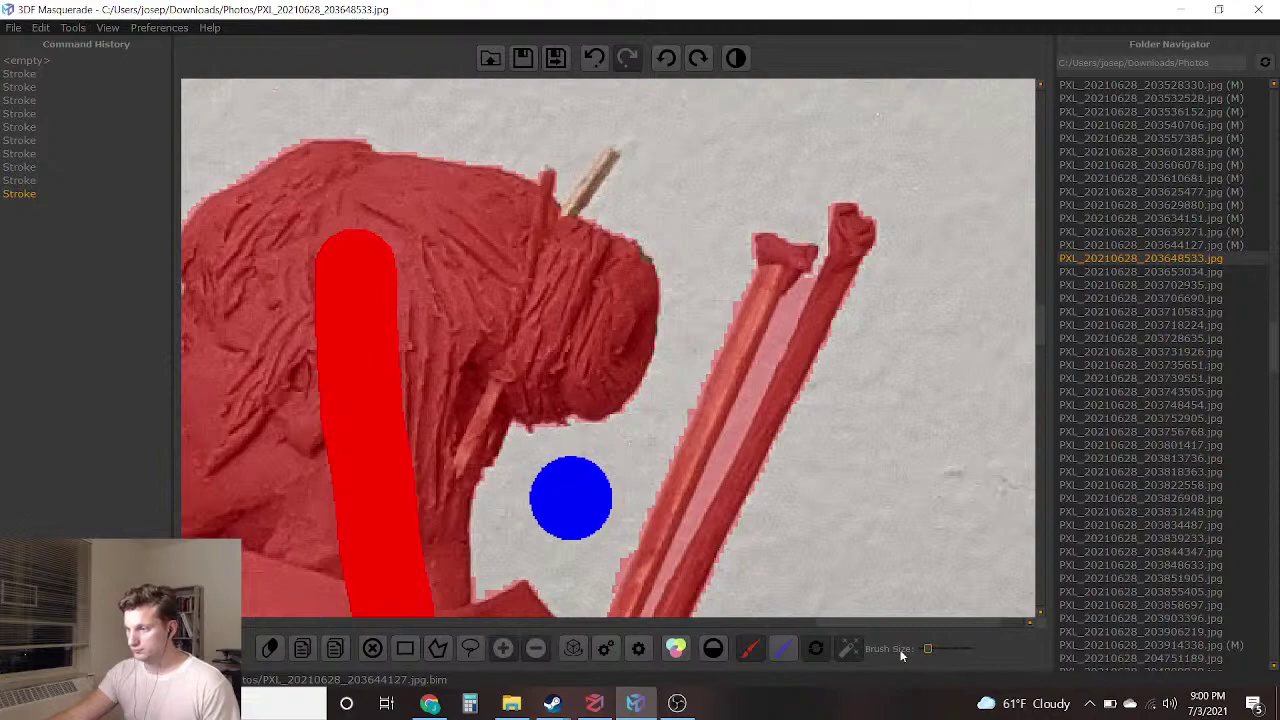
{"action": "left_click", "coordinate": [781, 650]}
{"action": "scroll", "coordinate": [790, 457], "scroll_direction": "up", "scroll_amount": 4}
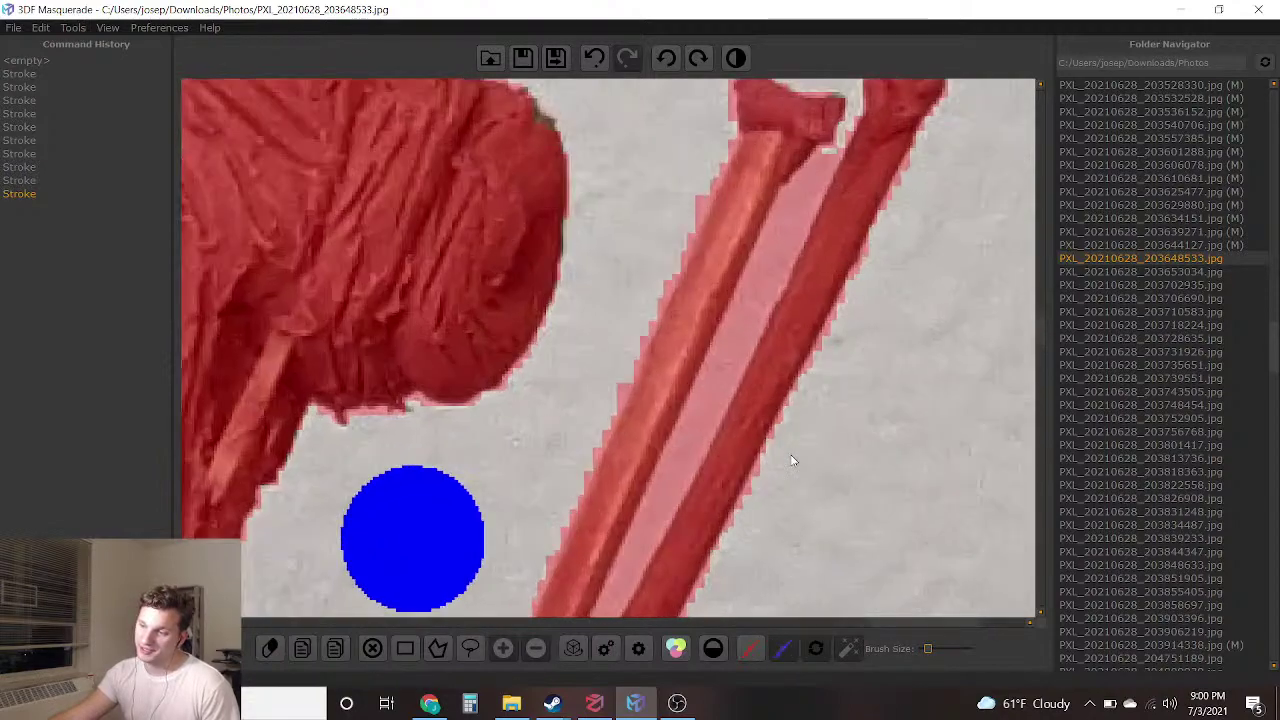
{"action": "left_click", "coordinate": [752, 286]}
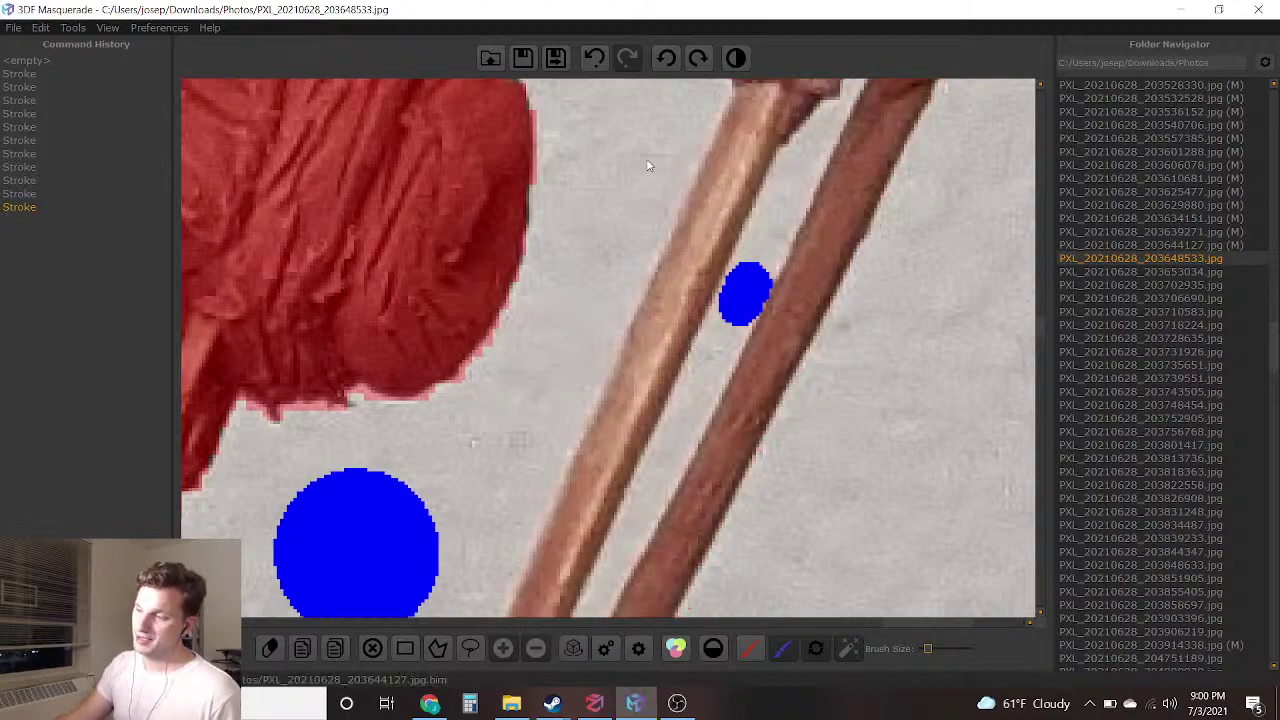
{"action": "left_click", "coordinate": [596, 58]}
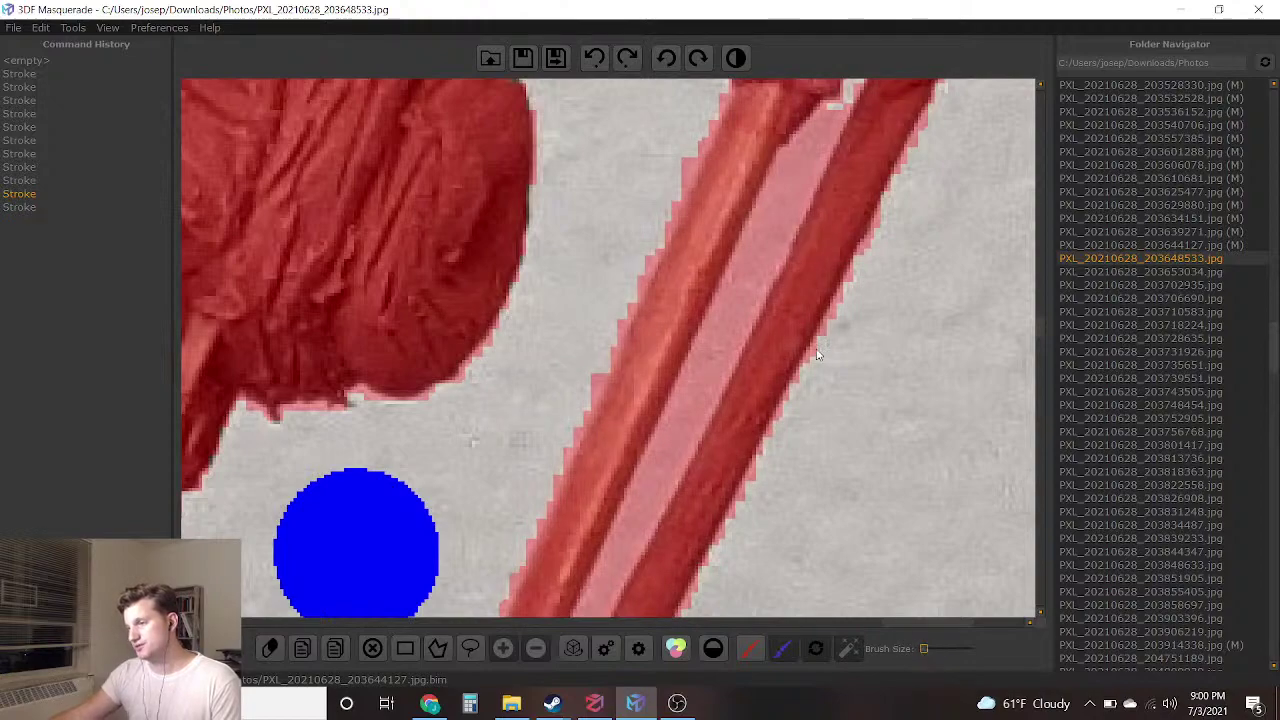
Mark background between the two arrow shafts with a thin stroke that stays inside the gap
{"action": "left_click_drag", "start_coordinate": [701, 384], "coordinate": [698, 406]}
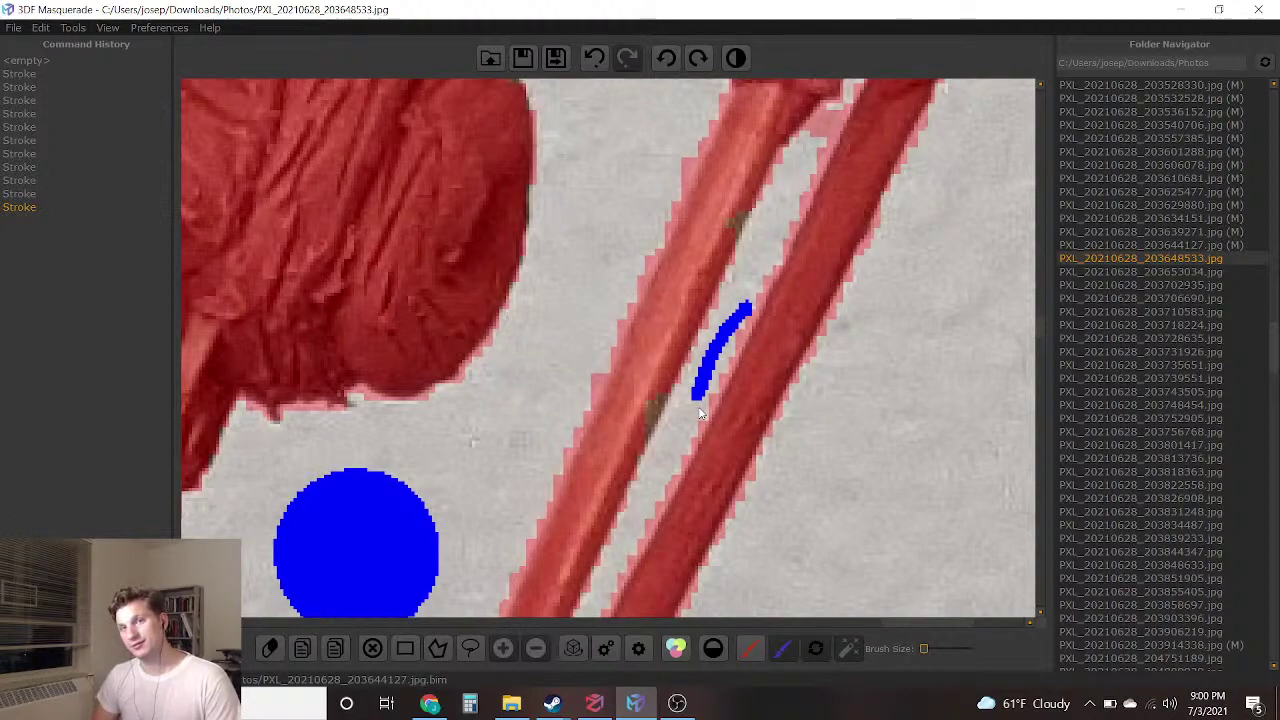
{"action": "scroll", "coordinate": [700, 413], "scroll_direction": "down", "scroll_amount": 5}
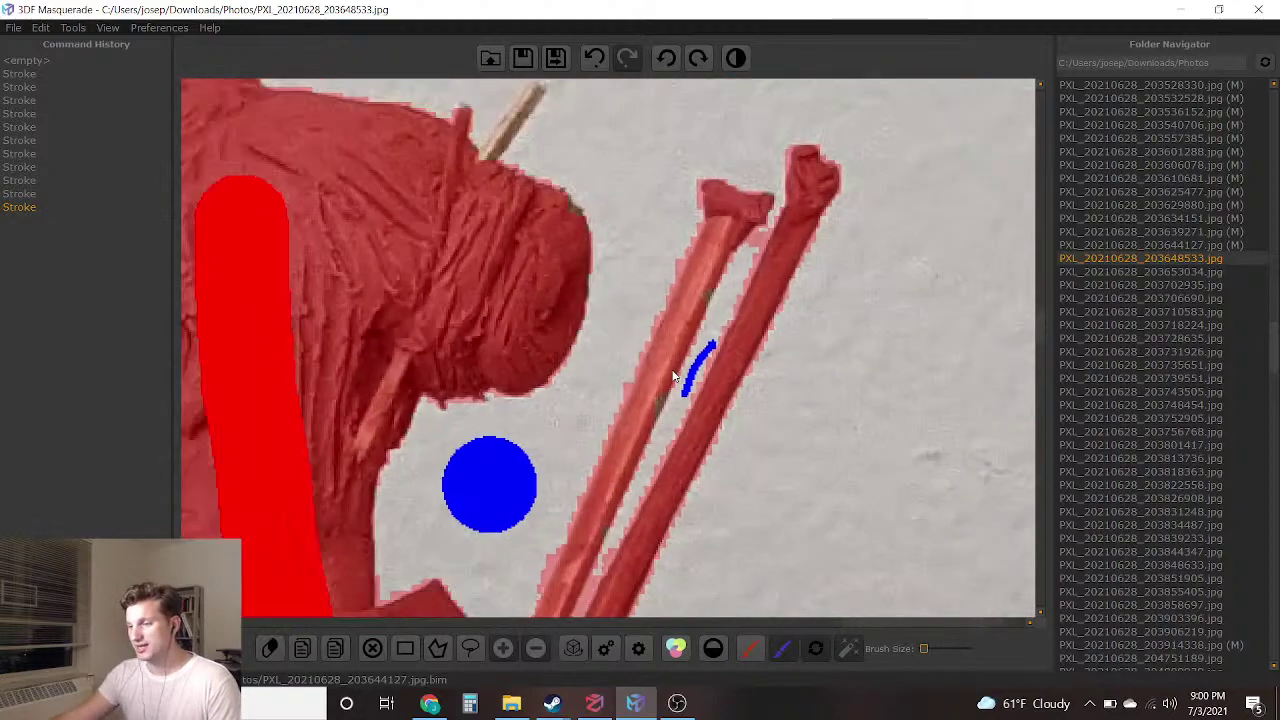
{"action": "scroll", "coordinate": [606, 404], "scroll_direction": "down", "scroll_amount": 1}
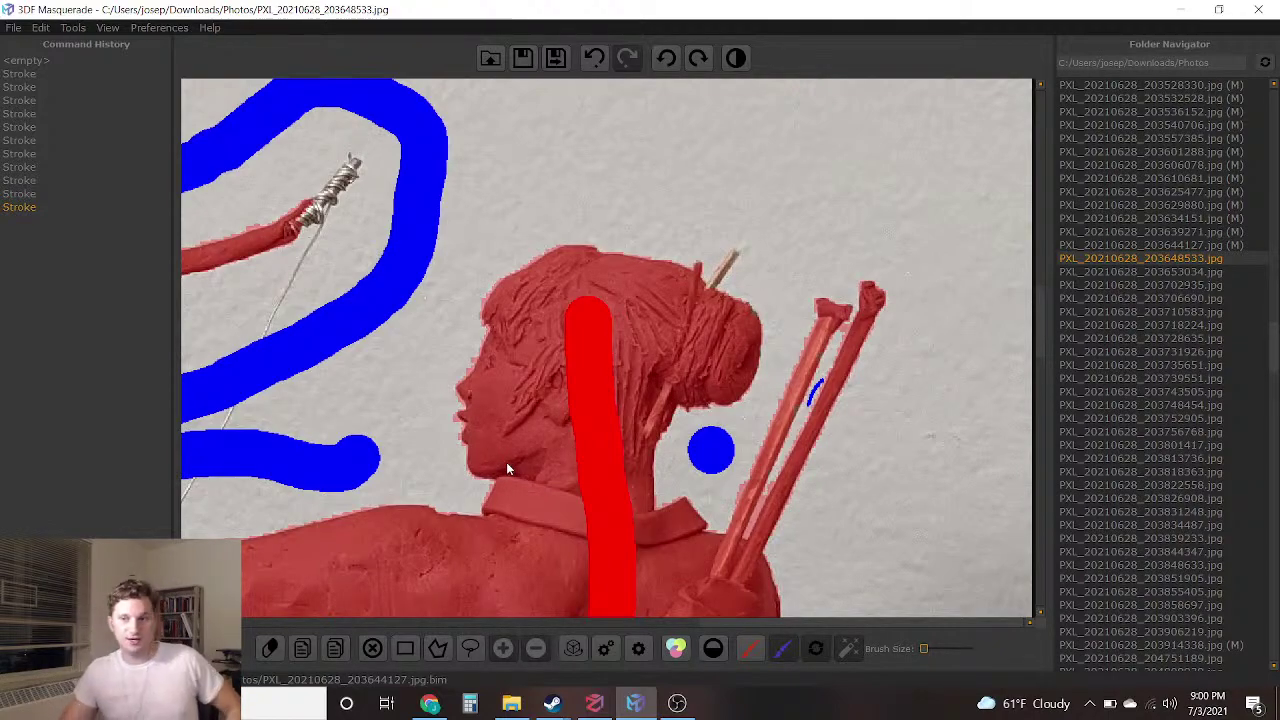
{"action": "scroll", "coordinate": [546, 451], "scroll_direction": "down", "scroll_amount": 2}
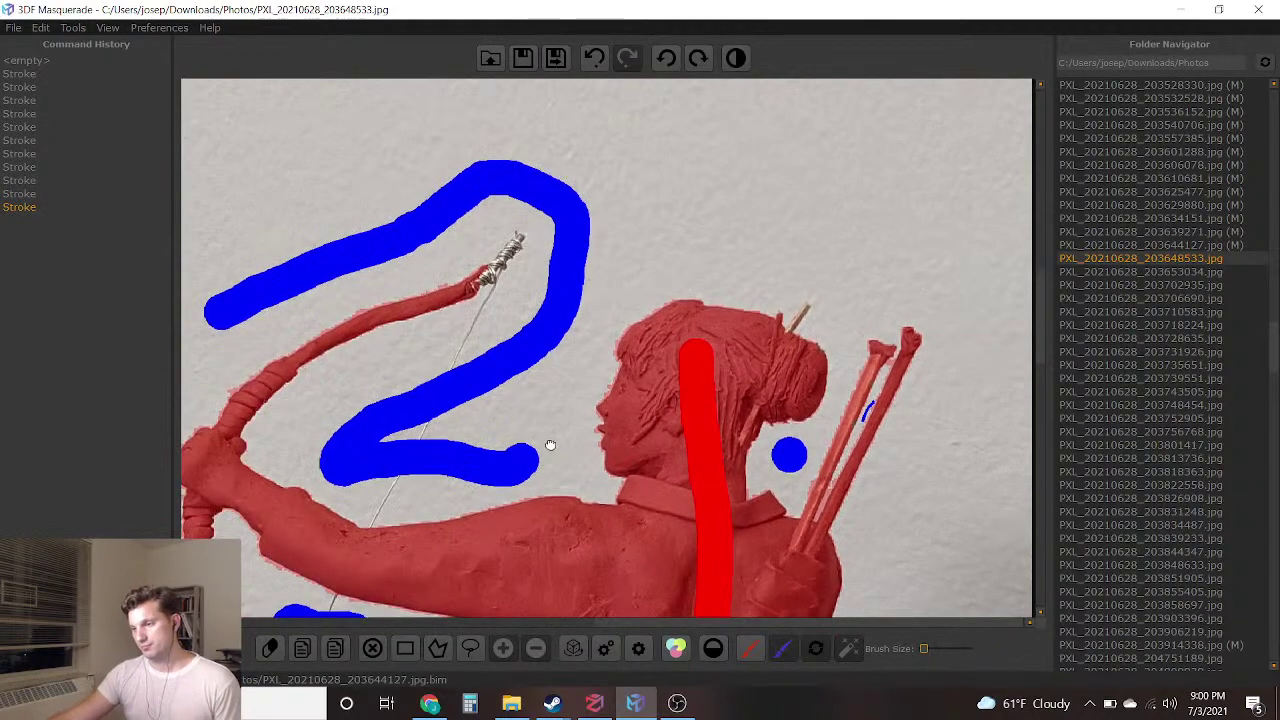
Review the mask over the bow, body and skirt, and save it, advancing to the next photo
{"action": "middle_click_drag", "start_coordinate": [551, 458], "coordinate": [551, 137]}
{"action": "middle_click_drag", "start_coordinate": [590, 337], "coordinate": [546, 255]}
{"action": "mouse_move", "coordinate": [827, 410]}
{"action": "middle_mouse_down"}
{"action": "mouse_move", "coordinate": [720, 257]}
{"action": "mouse_move", "coordinate": [720, 94]}
{"action": "middle_mouse_up"}
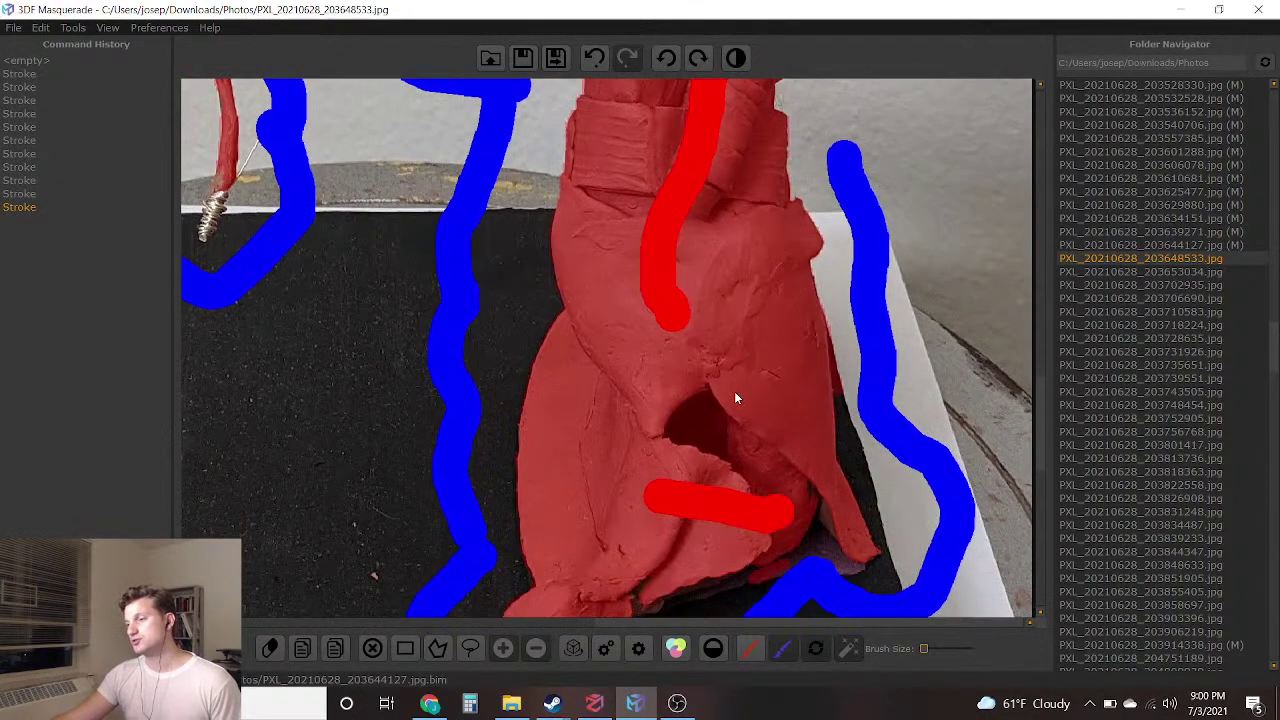
{"action": "scroll", "coordinate": [676, 468], "scroll_direction": "up", "scroll_amount": 10}
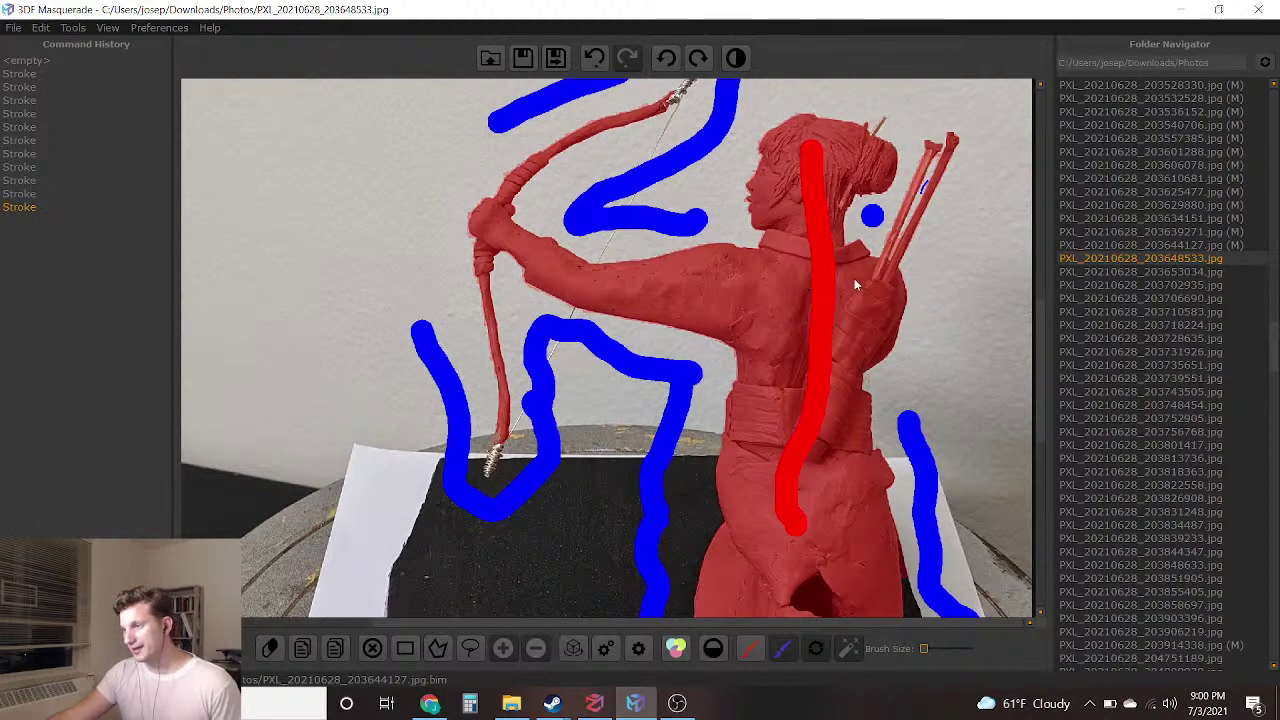
{"action": "scroll", "coordinate": [860, 288], "scroll_direction": "down", "scroll_amount": 1}
{"action": "middle_click_drag", "start_coordinate": [849, 343], "coordinate": [768, 344]}
{"action": "scroll", "coordinate": [767, 343], "scroll_direction": "up", "scroll_amount": 2}
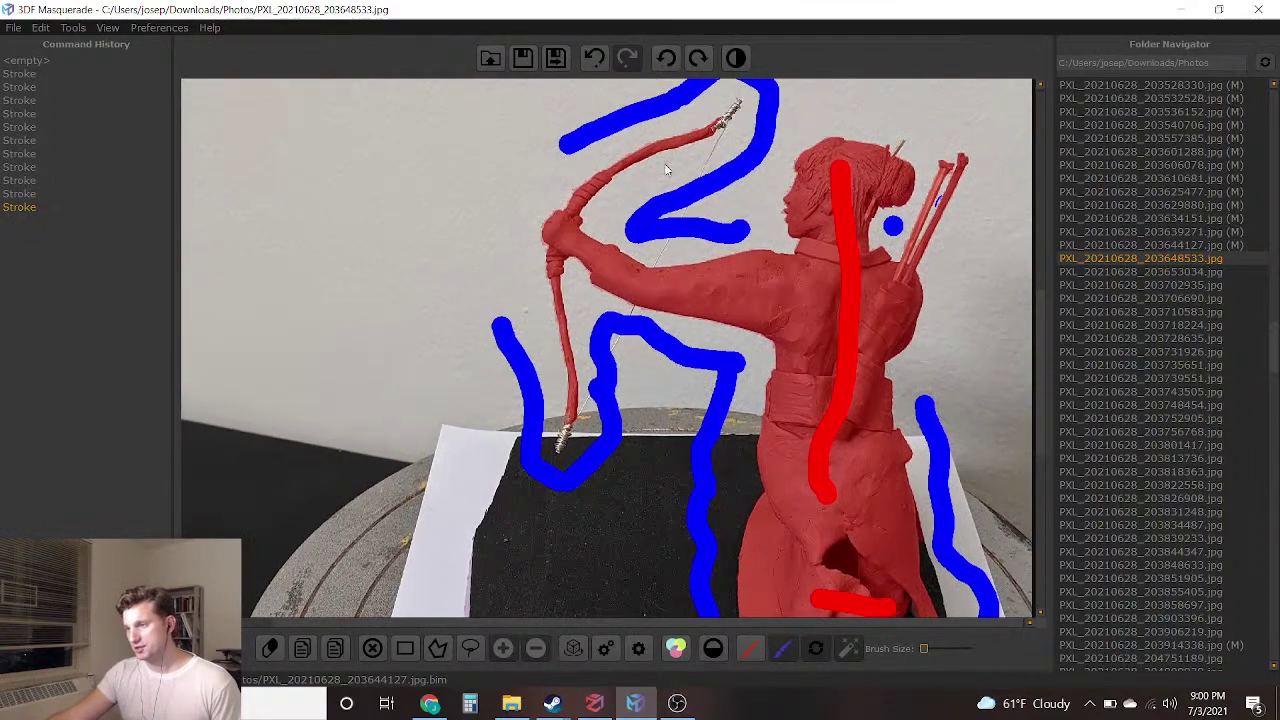
{"action": "left_click", "coordinate": [556, 59]}
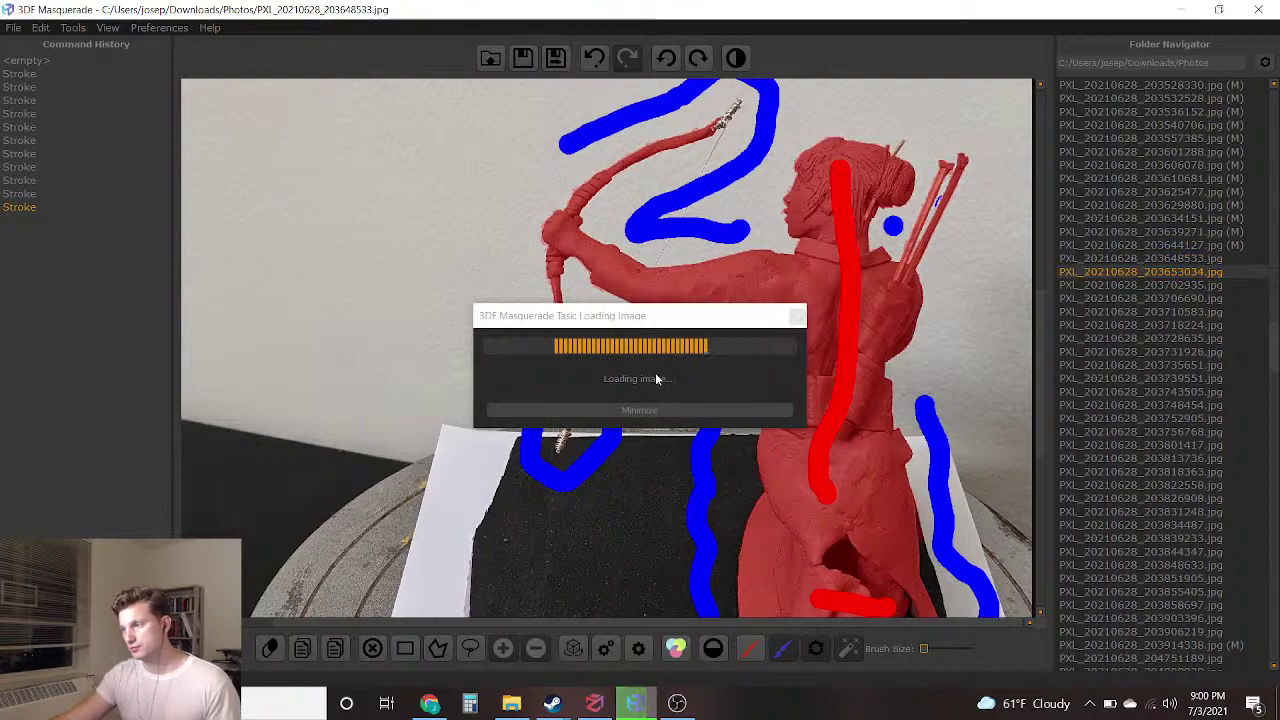
Enlarge the brush, switch to background marking, and undo the stray foreground stroke around the upper bow
{"action": "scroll", "coordinate": [709, 348], "scroll_direction": "up", "scroll_amount": 5}
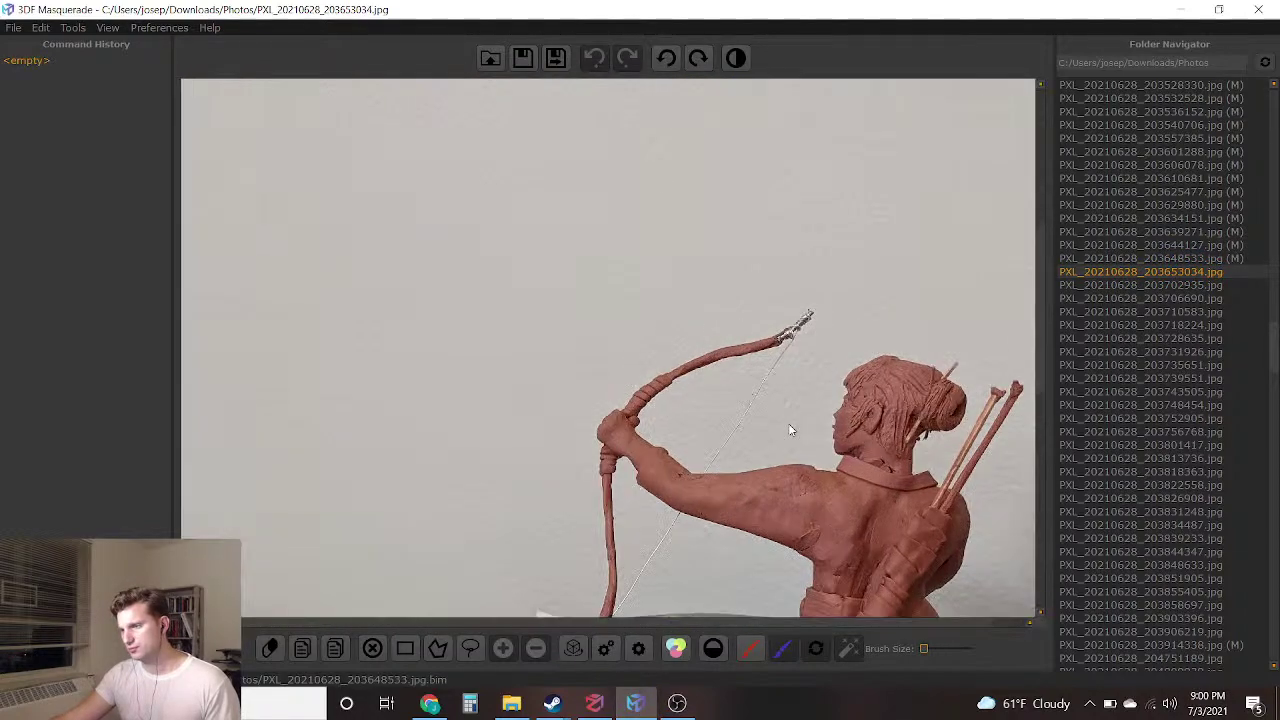
{"action": "scroll", "coordinate": [708, 296], "scroll_direction": "up", "scroll_amount": 2}
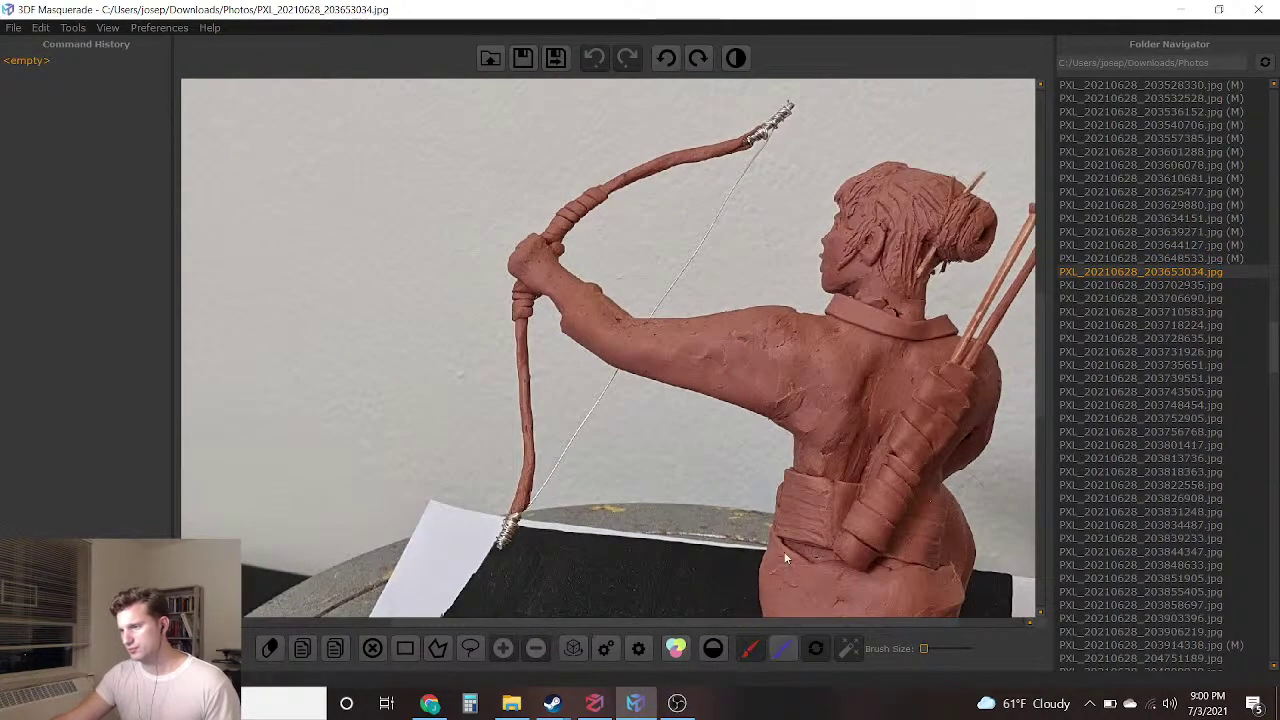
{"action": "mouse_move", "coordinate": [571, 135]}
{"action": "left_mouse_down"}
{"action": "mouse_move", "coordinate": [805, 95]}
{"action": "mouse_move", "coordinate": [793, 180]}
{"action": "mouse_move", "coordinate": [640, 246]}
{"action": "mouse_move", "coordinate": [770, 270]}
{"action": "left_mouse_up"}
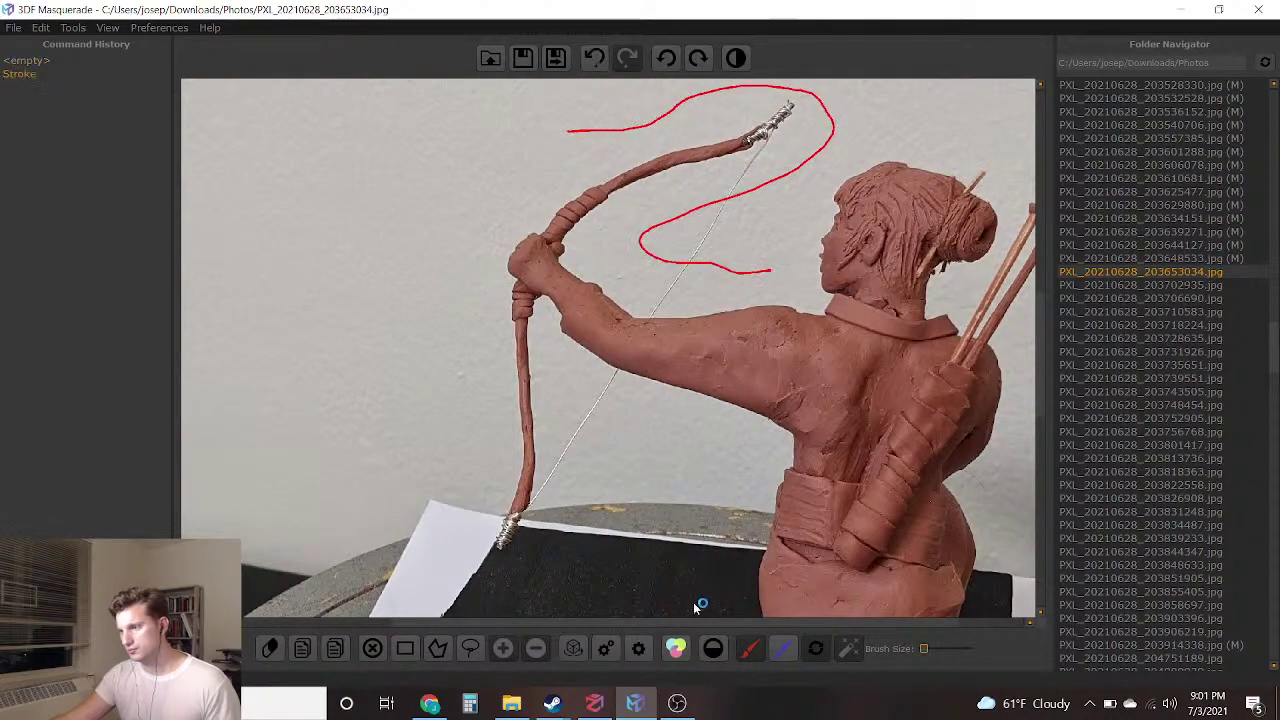
{"action": "left_click_drag", "start_coordinate": [923, 649], "coordinate": [955, 649]}
{"action": "left_click", "coordinate": [783, 650]}
{"action": "left_click", "coordinate": [592, 56]}
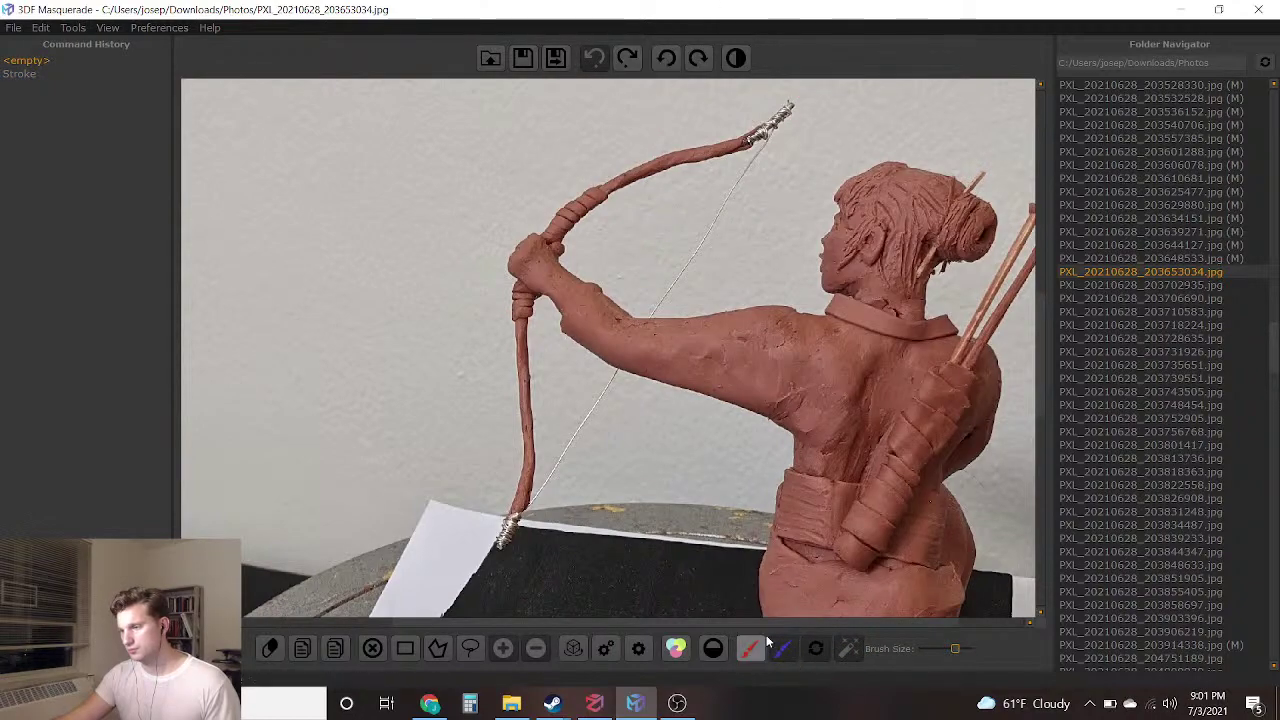
Mark background inside the bow across the bowstring, around the lower bow tip, and beneath the outstretched arm beside the waist
{"action": "left_click_drag", "start_coordinate": [668, 258], "coordinate": [655, 266]}
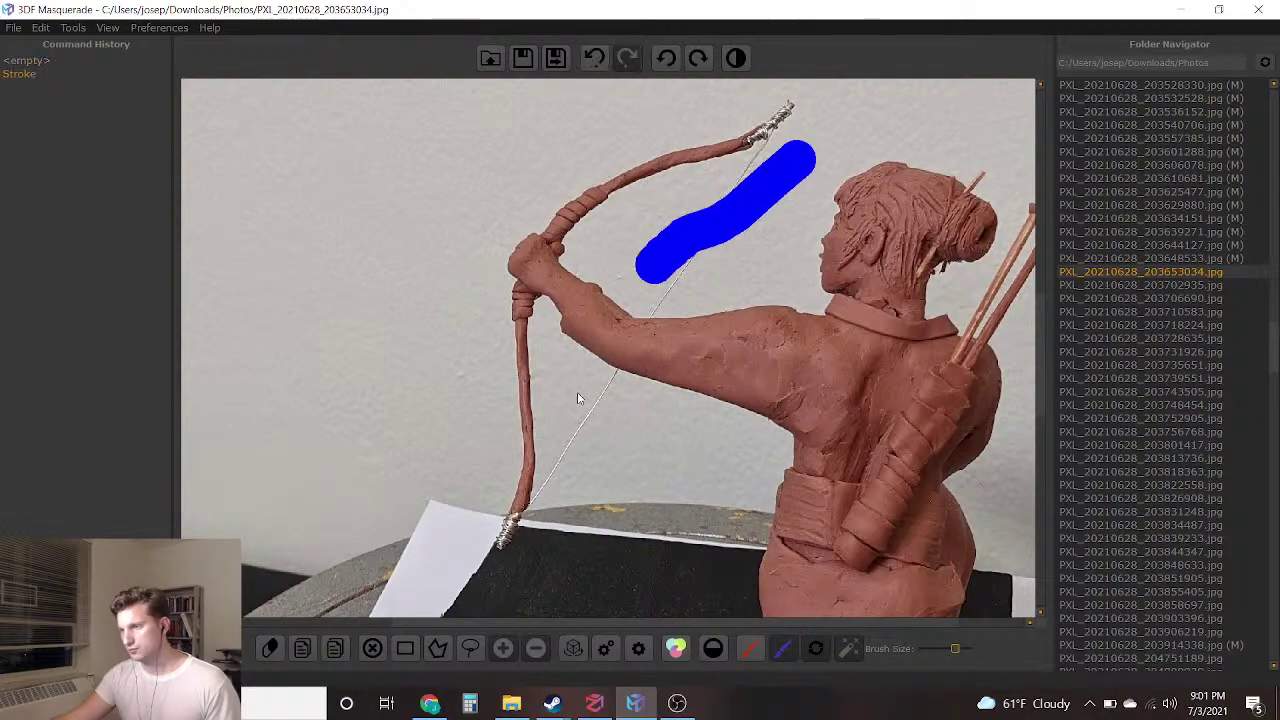
{"action": "mouse_move", "coordinate": [571, 397]}
{"action": "left_mouse_down"}
{"action": "mouse_move", "coordinate": [562, 565]}
{"action": "mouse_move", "coordinate": [450, 590]}
{"action": "mouse_move", "coordinate": [492, 493]}
{"action": "left_mouse_up"}
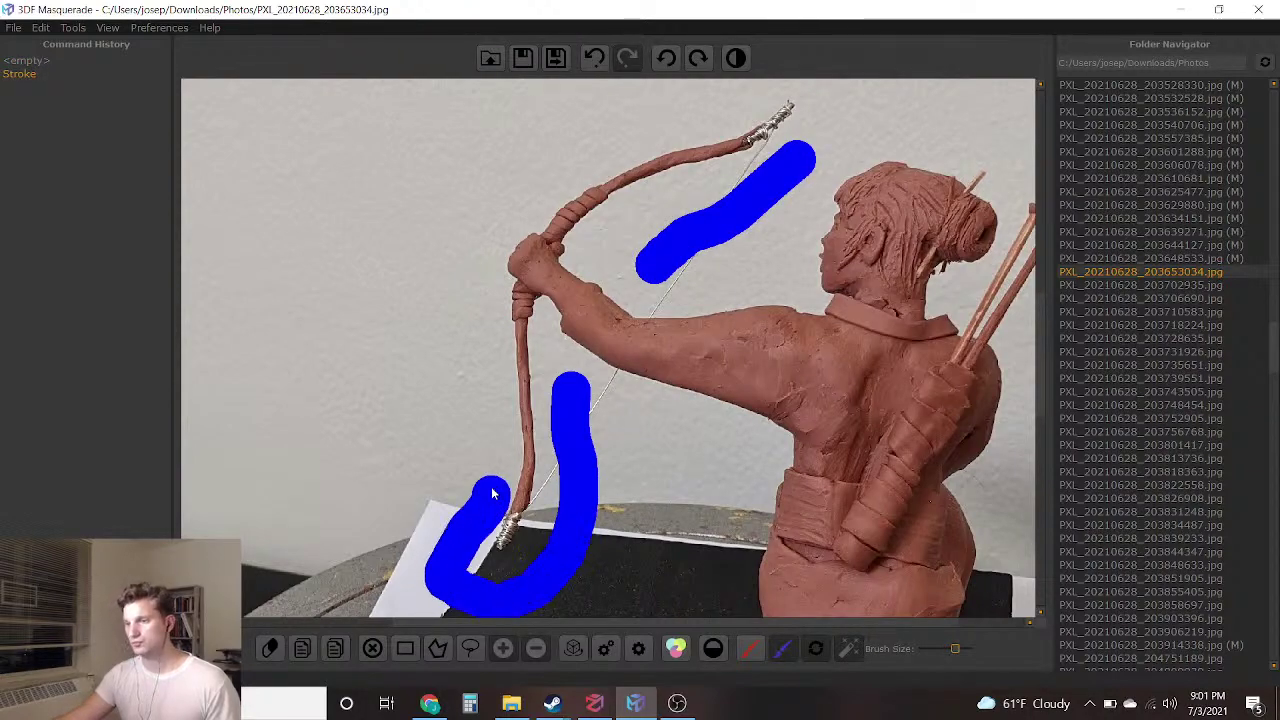
{"action": "mouse_move", "coordinate": [597, 537]}
{"action": "left_mouse_down"}
{"action": "mouse_move", "coordinate": [714, 494]}
{"action": "mouse_move", "coordinate": [697, 568]}
{"action": "left_mouse_up"}
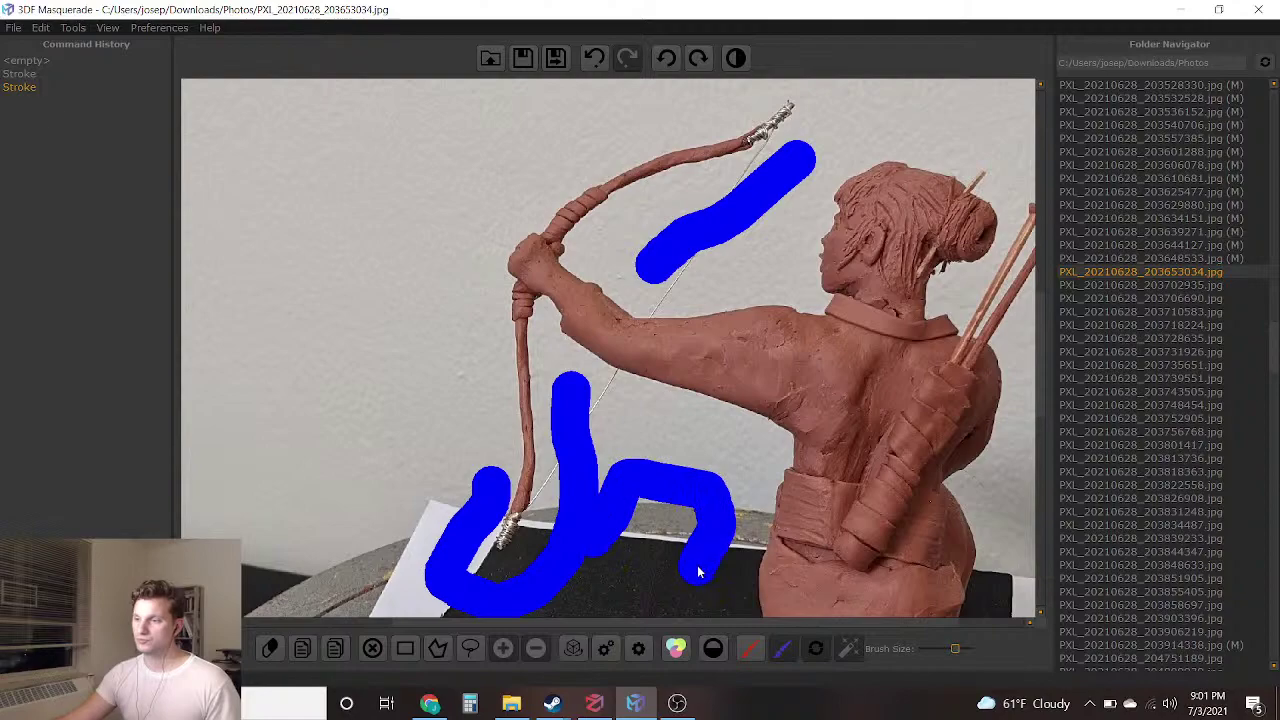
Mark background along the board below the foot and skirt hem, continuing up the far side of the figure
{"action": "middle_click_drag", "start_coordinate": [798, 436], "coordinate": [733, 378]}
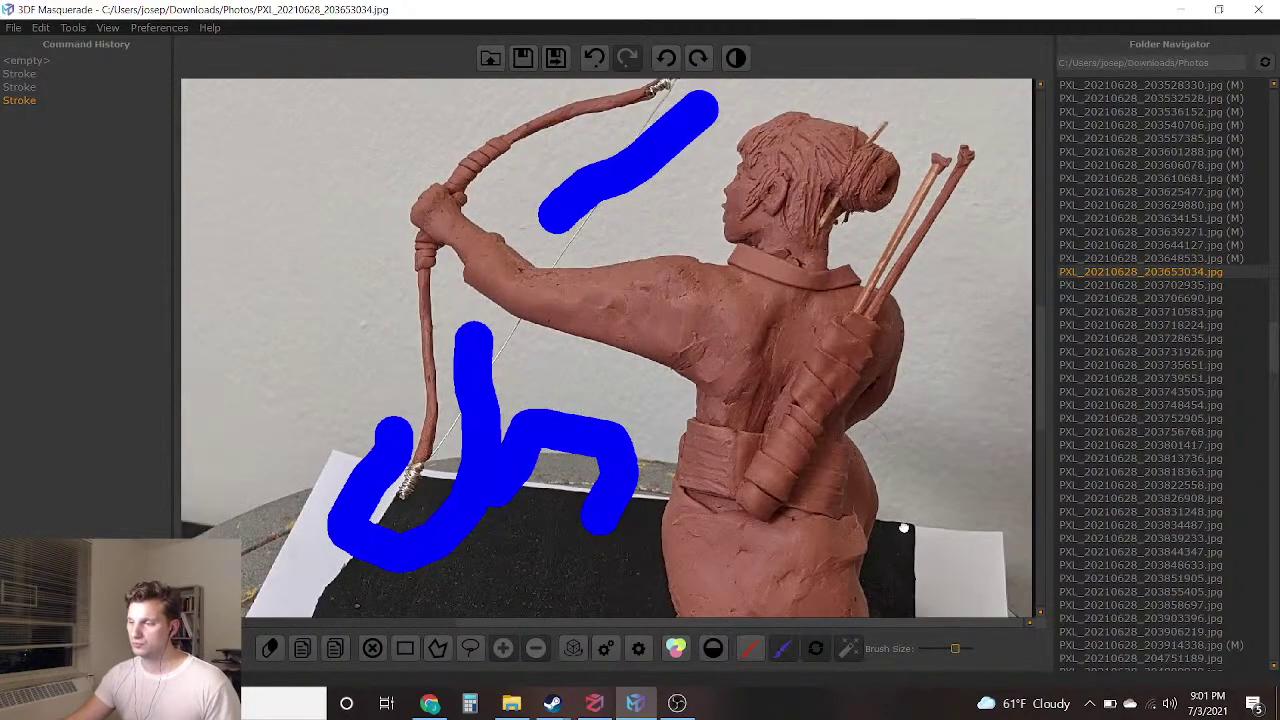
{"action": "scroll", "coordinate": [906, 531], "scroll_direction": "up", "scroll_amount": 1}
{"action": "middle_click_drag", "start_coordinate": [906, 531], "coordinate": [816, 206]}
{"action": "middle_click_drag", "start_coordinate": [846, 146], "coordinate": [836, 462]}
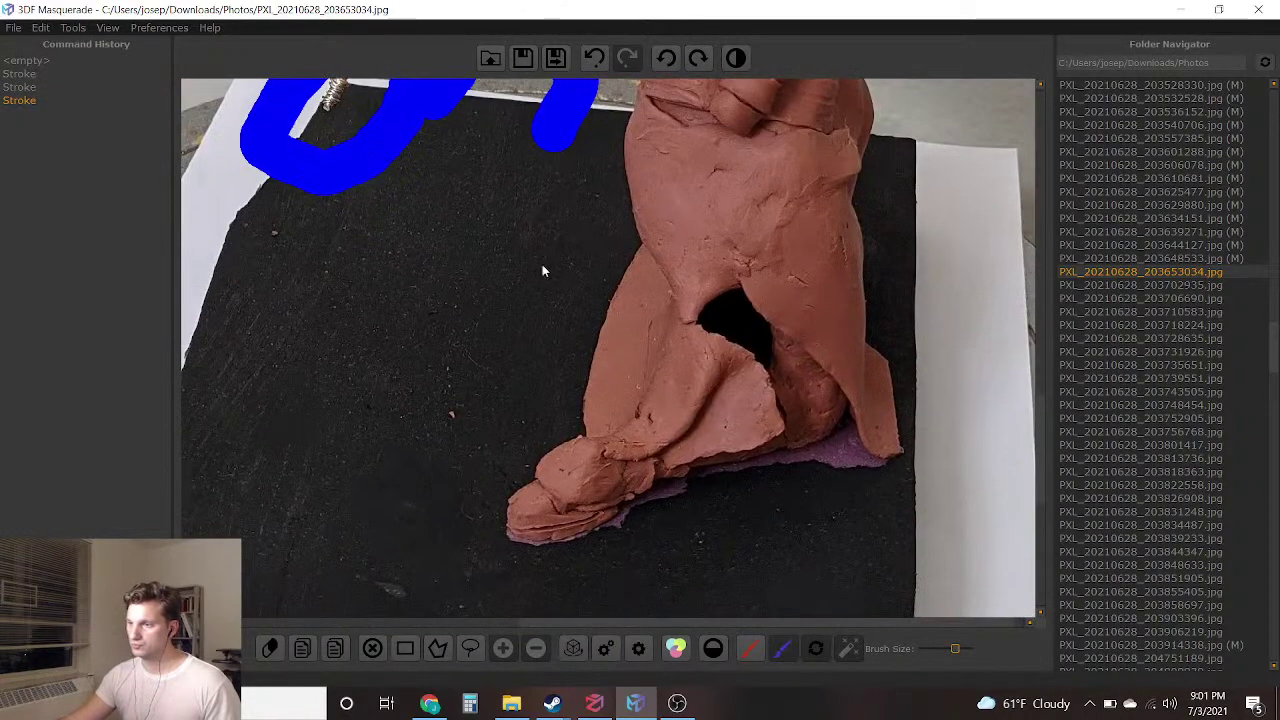
{"action": "left_click_drag", "start_coordinate": [557, 593], "coordinate": [786, 514]}
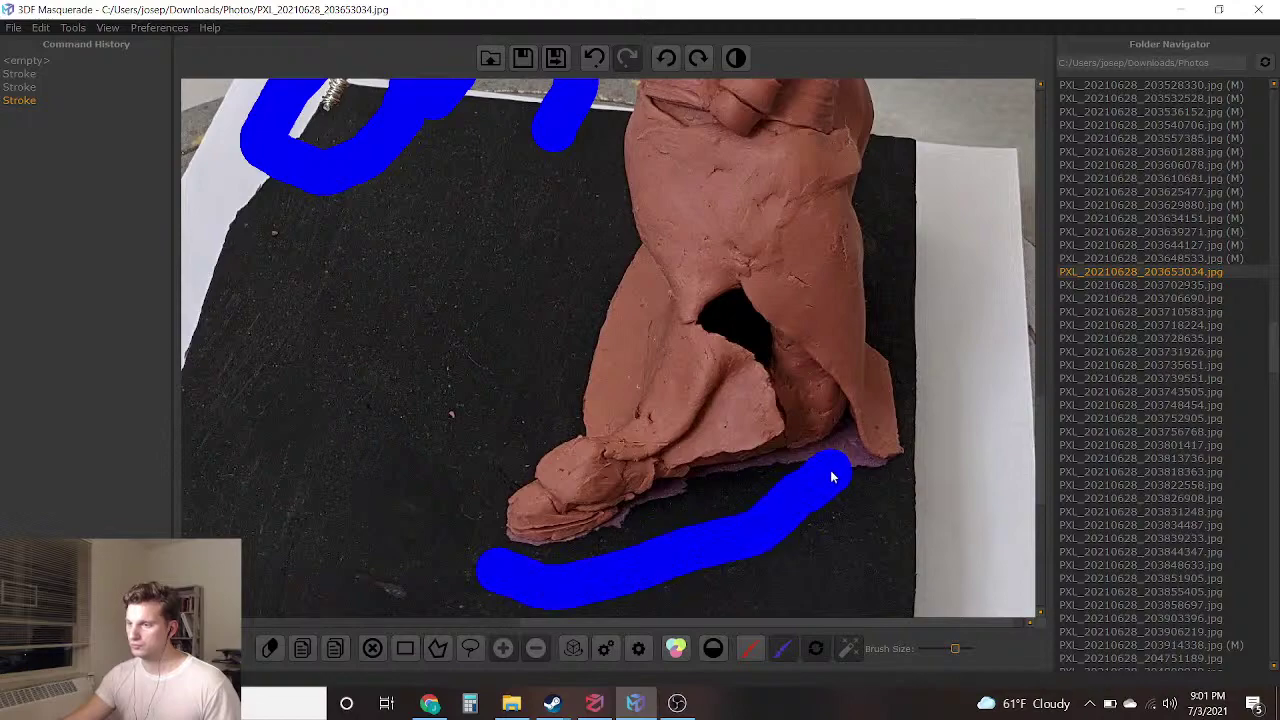
{"action": "mouse_move", "coordinate": [912, 510]}
{"action": "left_mouse_down"}
{"action": "mouse_move", "coordinate": [941, 438]}
{"action": "mouse_move", "coordinate": [934, 366]}
{"action": "mouse_move", "coordinate": [903, 303]}
{"action": "mouse_move", "coordinate": [916, 232]}
{"action": "left_mouse_up"}
{"action": "left_click_drag", "start_coordinate": [910, 160], "coordinate": [918, 126]}
{"action": "mouse_move", "coordinate": [918, 128]}
{"action": "middle_mouse_down"}
{"action": "mouse_move", "coordinate": [869, 543]}
{"action": "mouse_move", "coordinate": [921, 612]}
{"action": "middle_mouse_up"}
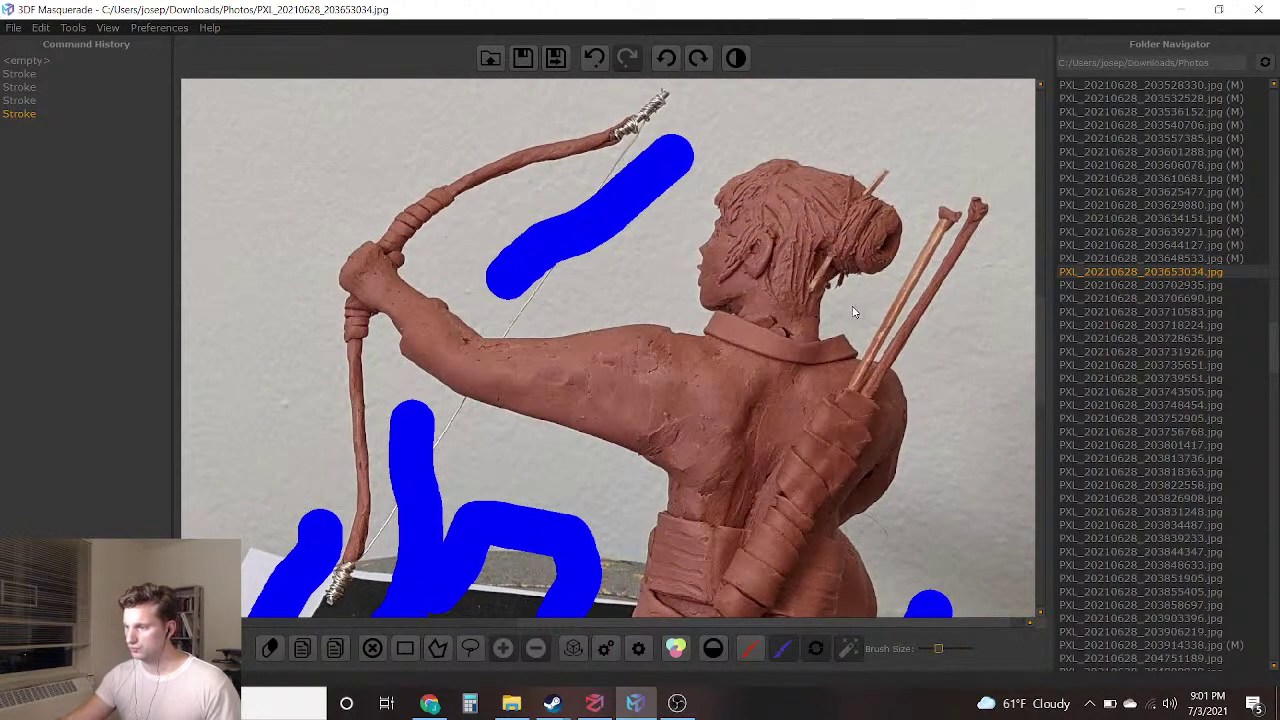
Mark background beside the back, below the hair bun, and between the two arrow shafts, reducing the brush for the narrow gaps
{"action": "left_click_drag", "start_coordinate": [956, 405], "coordinate": [900, 550]}
{"action": "scroll", "coordinate": [890, 500], "scroll_direction": "up", "scroll_amount": 2}
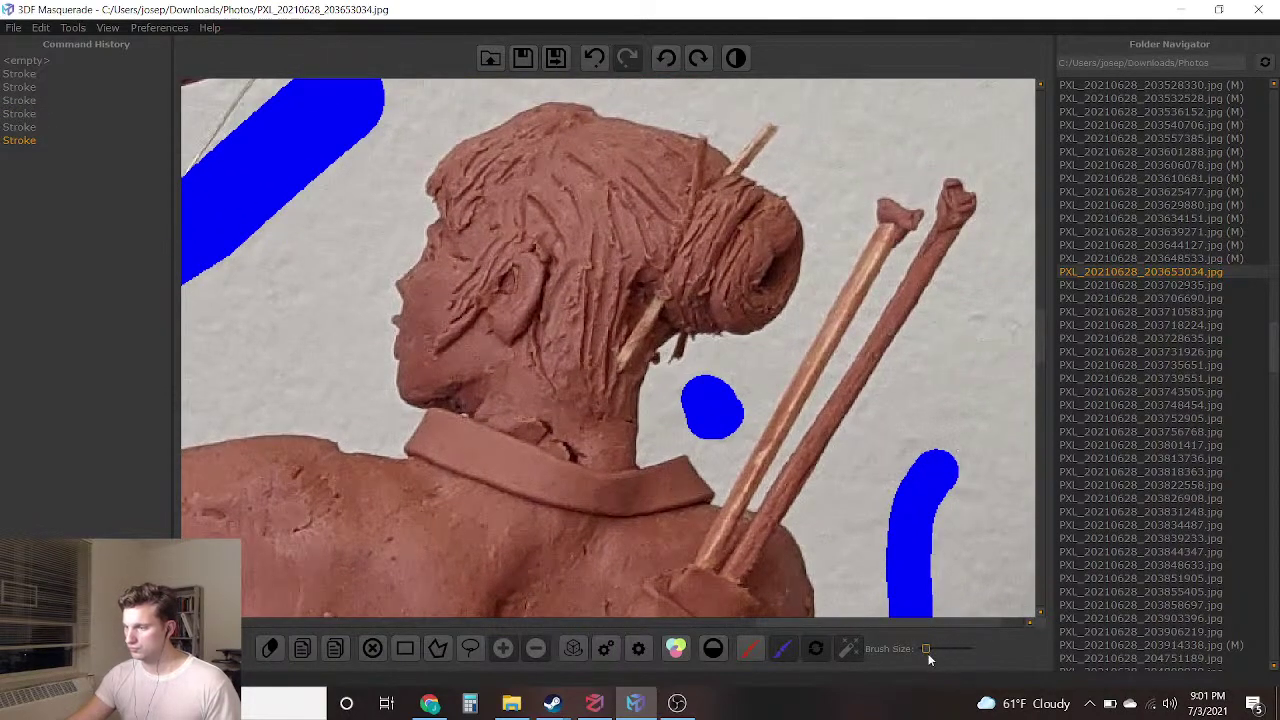
{"action": "left_click_drag", "start_coordinate": [886, 282], "coordinate": [881, 305]}
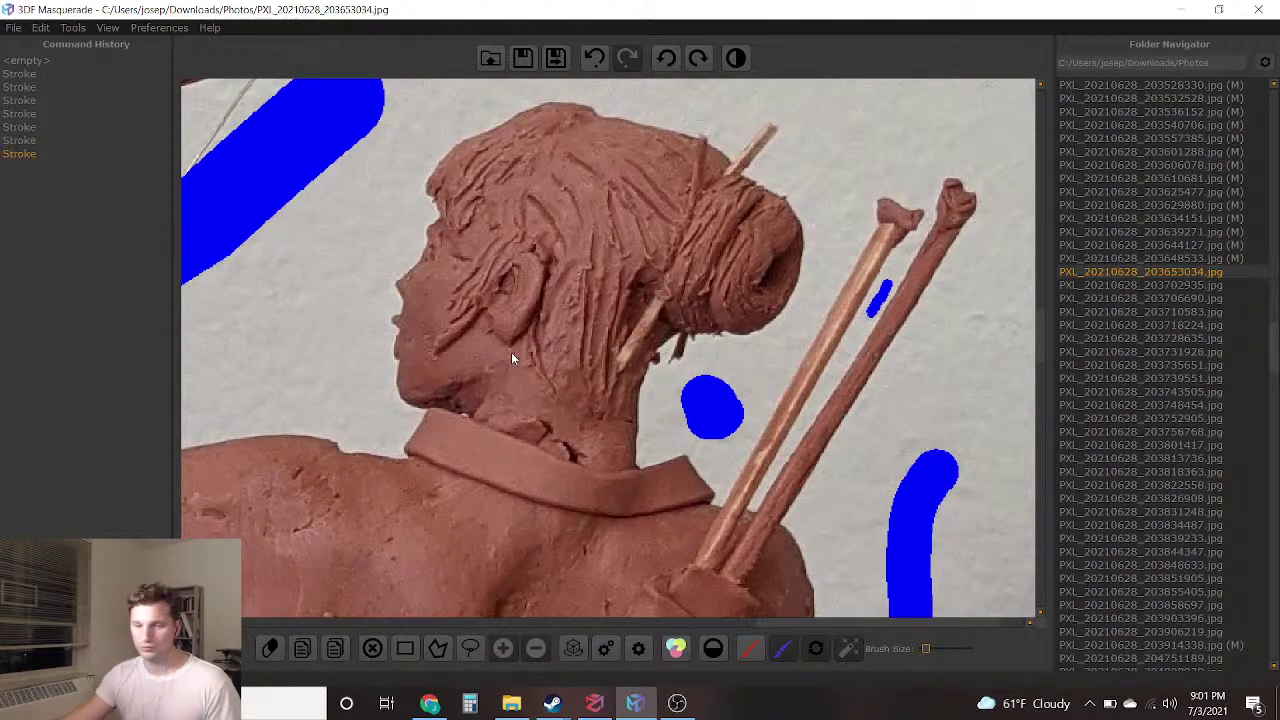
Mark the figure as foreground with an enlarged brush, from the forearm across the shoulder and up into the head
{"action": "scroll", "coordinate": [548, 188], "scroll_direction": "down", "scroll_amount": 2}
{"action": "scroll", "coordinate": [386, 418], "scroll_direction": "down", "scroll_amount": 1}
{"action": "left_click", "coordinate": [756, 660]}
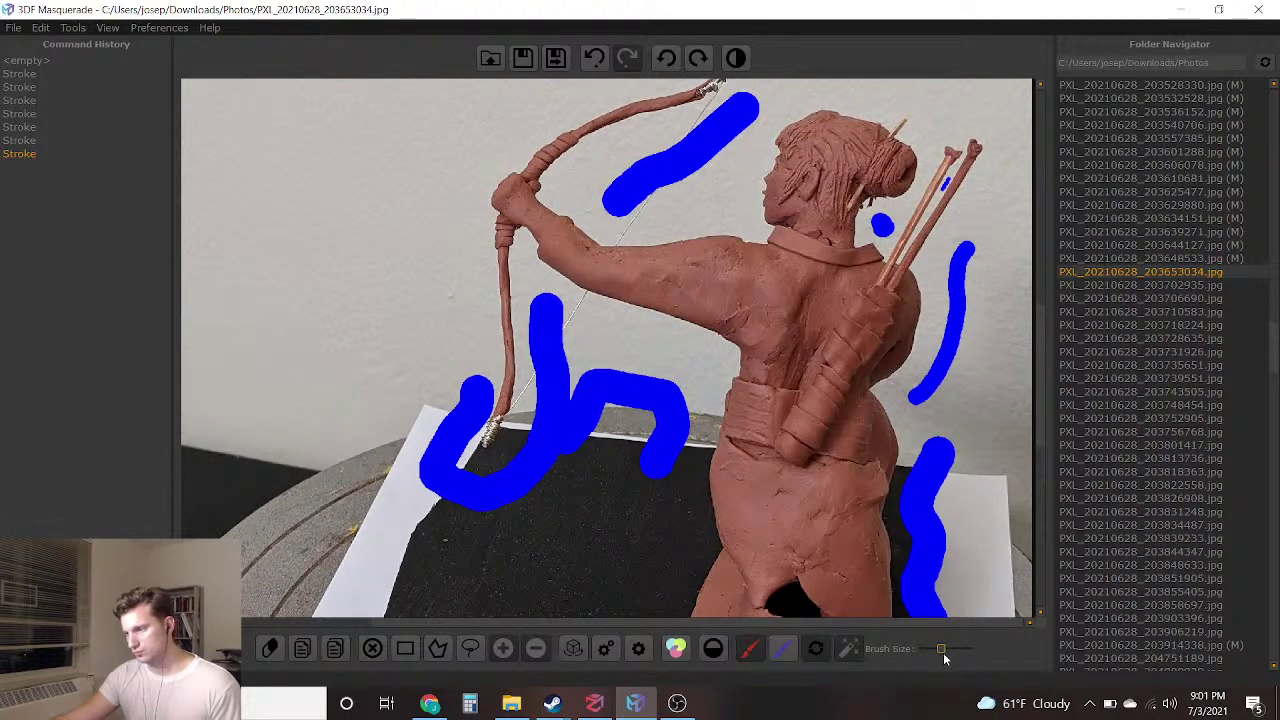
{"action": "mouse_move", "coordinate": [586, 272]}
{"action": "left_mouse_down"}
{"action": "mouse_move", "coordinate": [716, 304]}
{"action": "mouse_move", "coordinate": [812, 309]}
{"action": "left_mouse_up"}
{"action": "left_click_drag", "start_coordinate": [822, 244], "coordinate": [822, 157]}
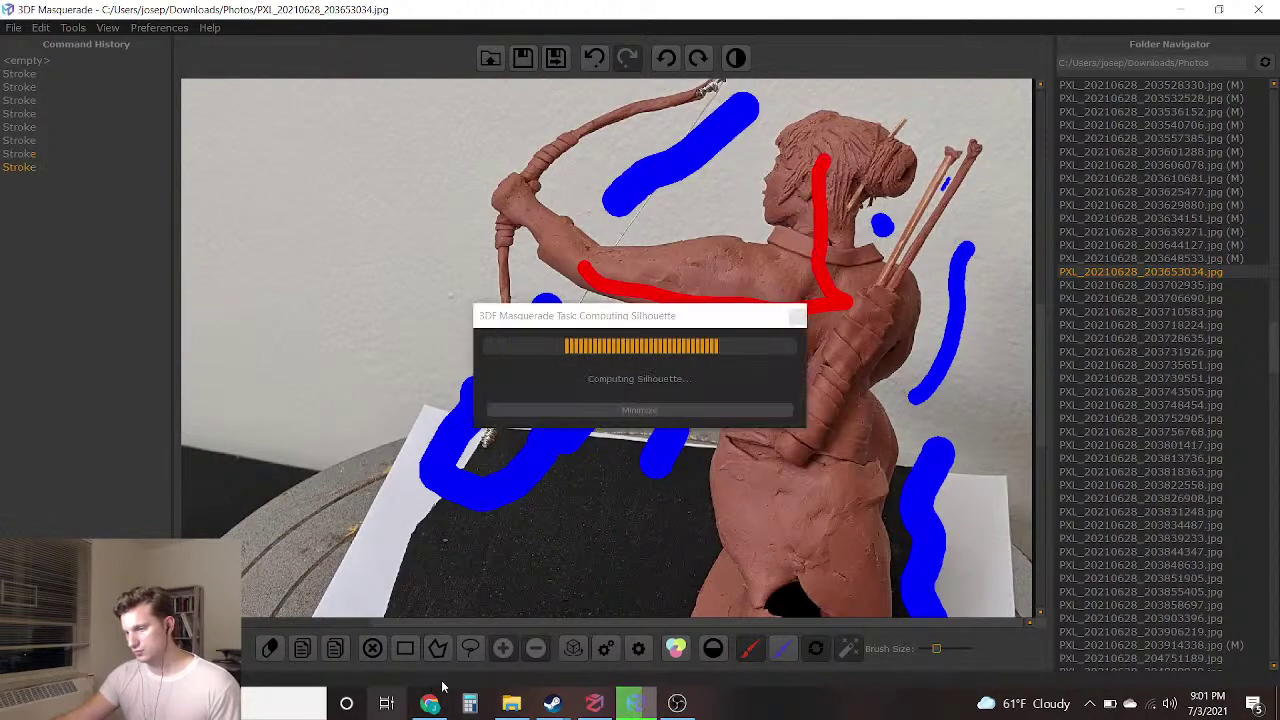
{"action": "mouse_move", "coordinate": [432, 703]}
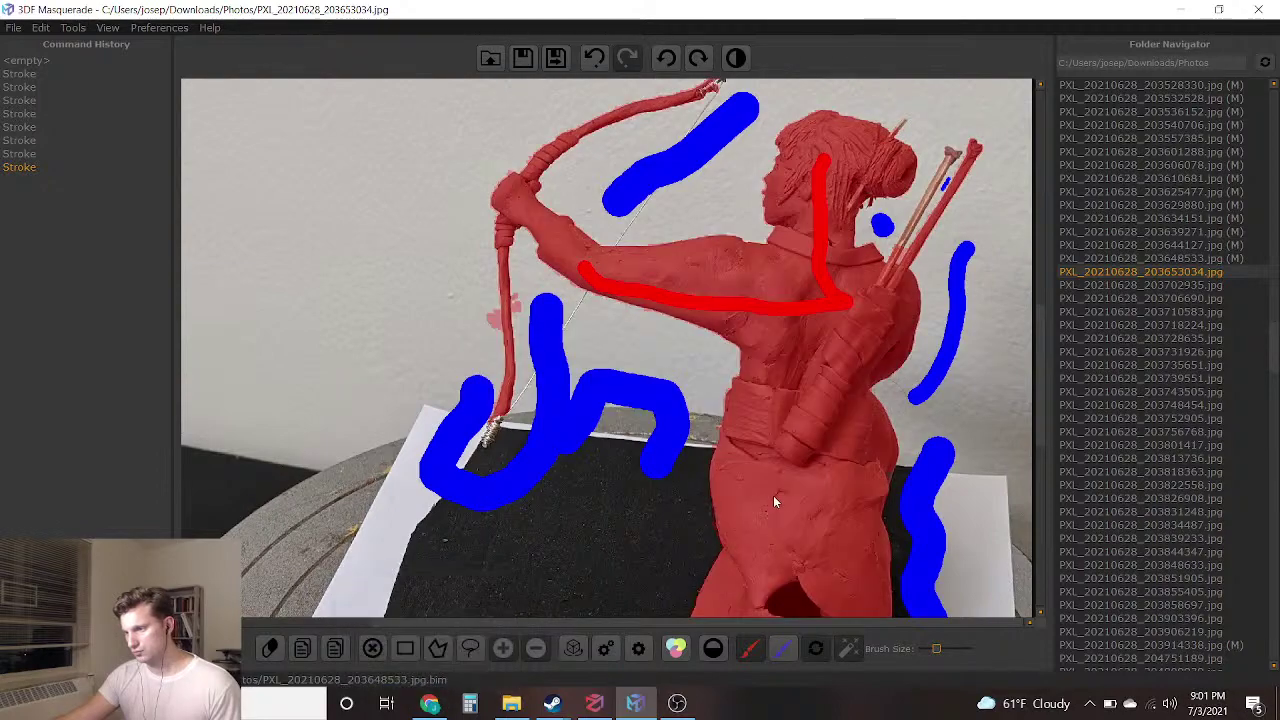
Mark background beside the lower bow limb to remove the mask spill on the wall
{"action": "scroll", "coordinate": [520, 316], "scroll_direction": "up", "scroll_amount": 1}
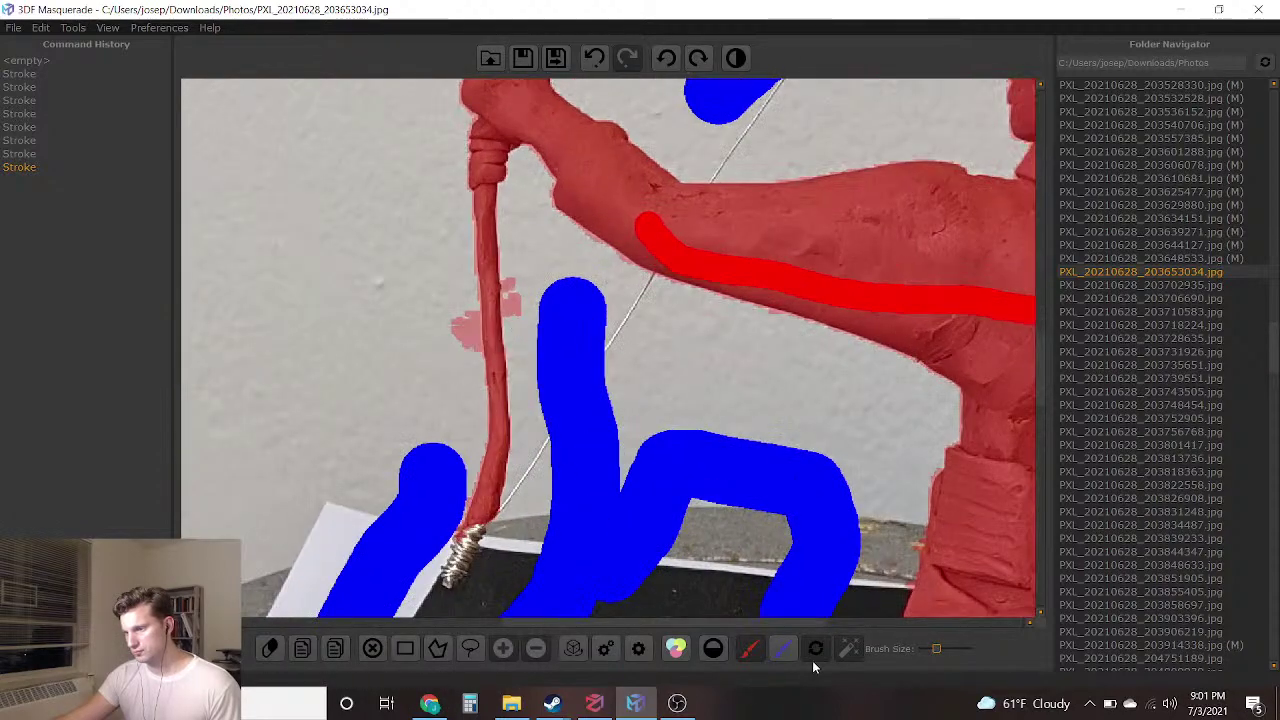
{"action": "left_click", "coordinate": [783, 649]}
{"action": "scroll", "coordinate": [415, 466], "scroll_direction": "up", "scroll_amount": 1}
{"action": "left_click_drag", "start_coordinate": [512, 135], "coordinate": [514, 200]}
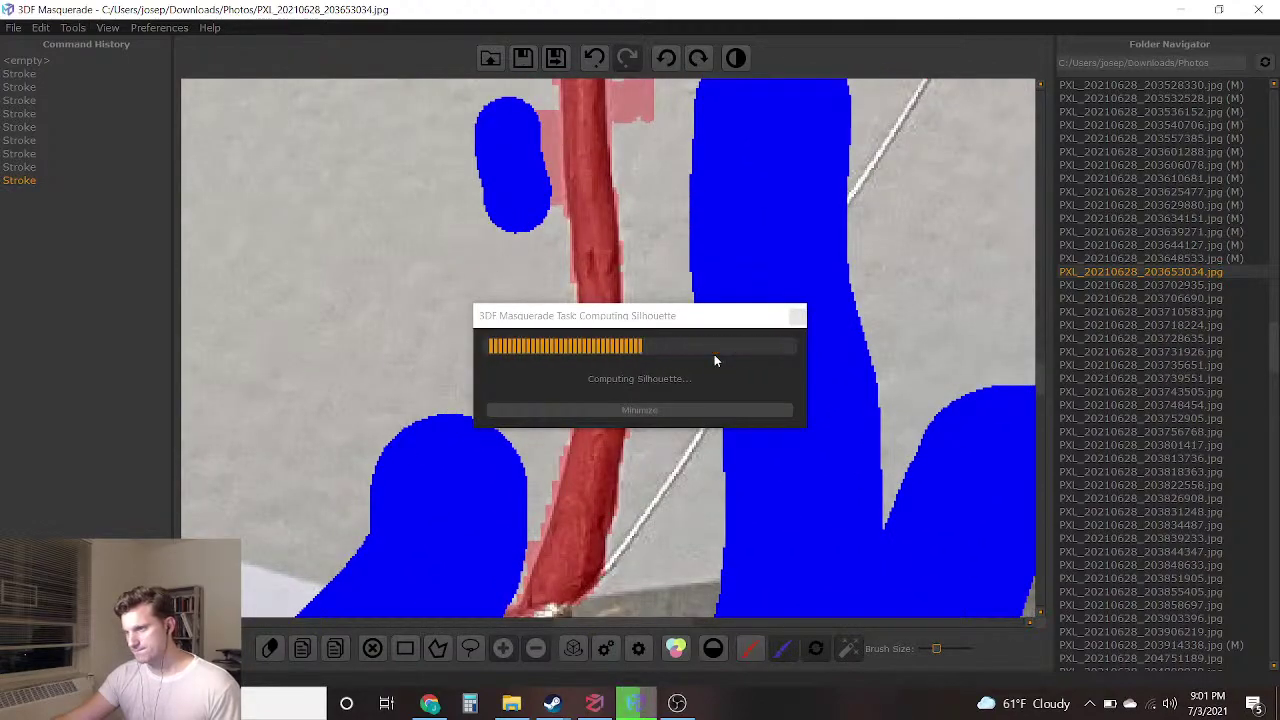
{"action": "scroll", "coordinate": [669, 311], "scroll_direction": "down", "scroll_amount": 3}
{"action": "middle_click_drag", "start_coordinate": [663, 302], "coordinate": [673, 416]}
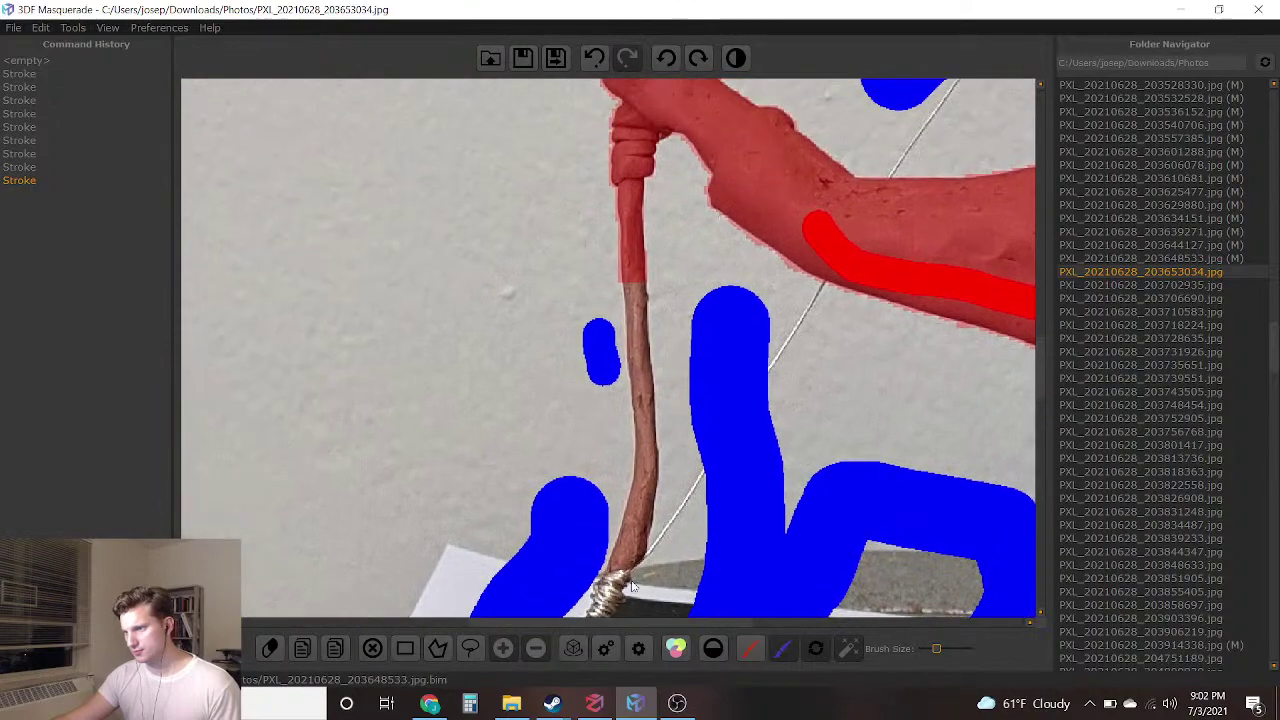
Mark the unmasked lower bow limb as foreground with a short stroke from a smaller brush
{"action": "left_click_drag", "start_coordinate": [939, 650], "coordinate": [930, 650]}
{"action": "scroll", "coordinate": [652, 366], "scroll_direction": "up", "scroll_amount": 3}
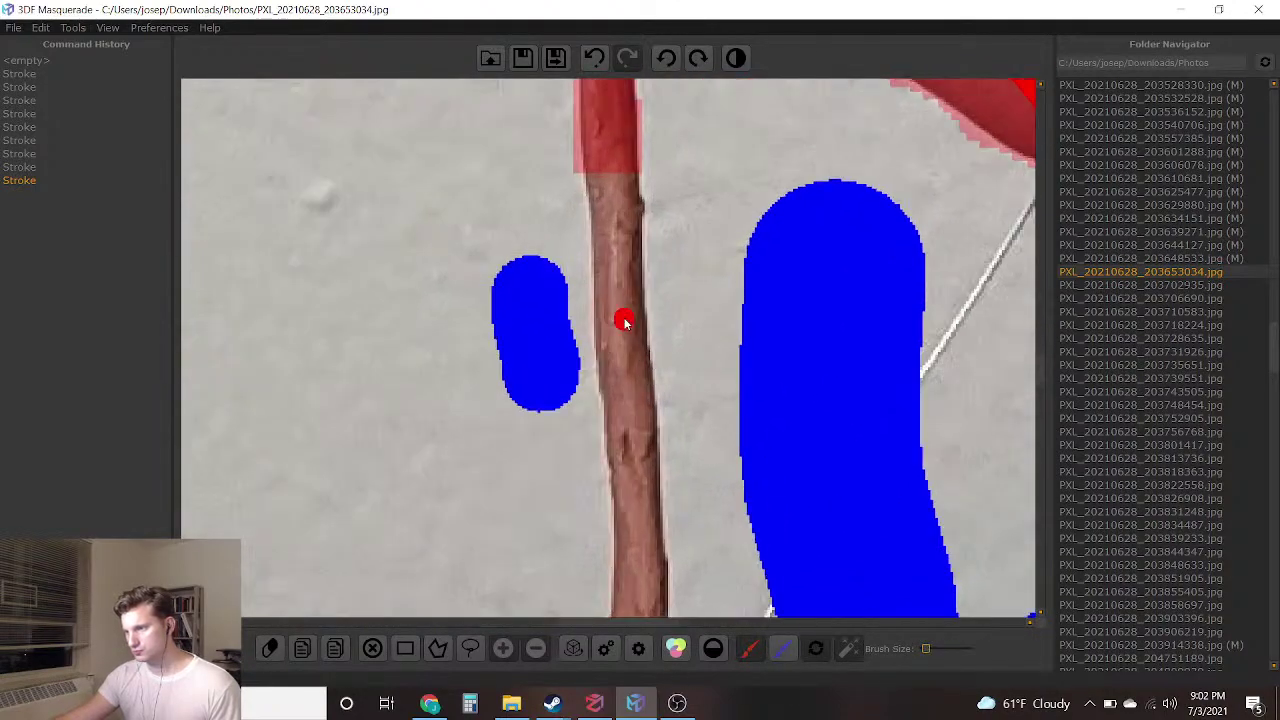
{"action": "left_click_drag", "start_coordinate": [623, 320], "coordinate": [621, 350]}
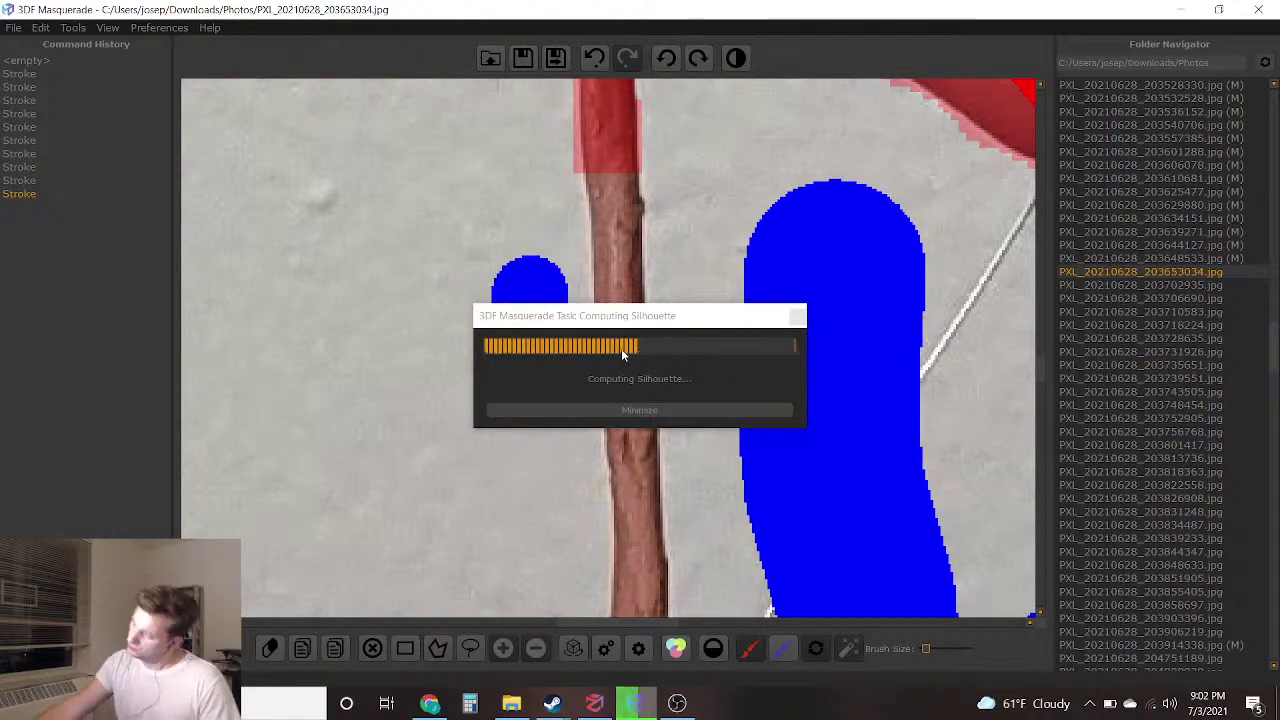
Try to mask the remaining gap in the lower bow limb with a foreground dab, and undo the dab
{"action": "left_click", "coordinate": [613, 210]}
{"action": "left_click", "coordinate": [612, 211]}
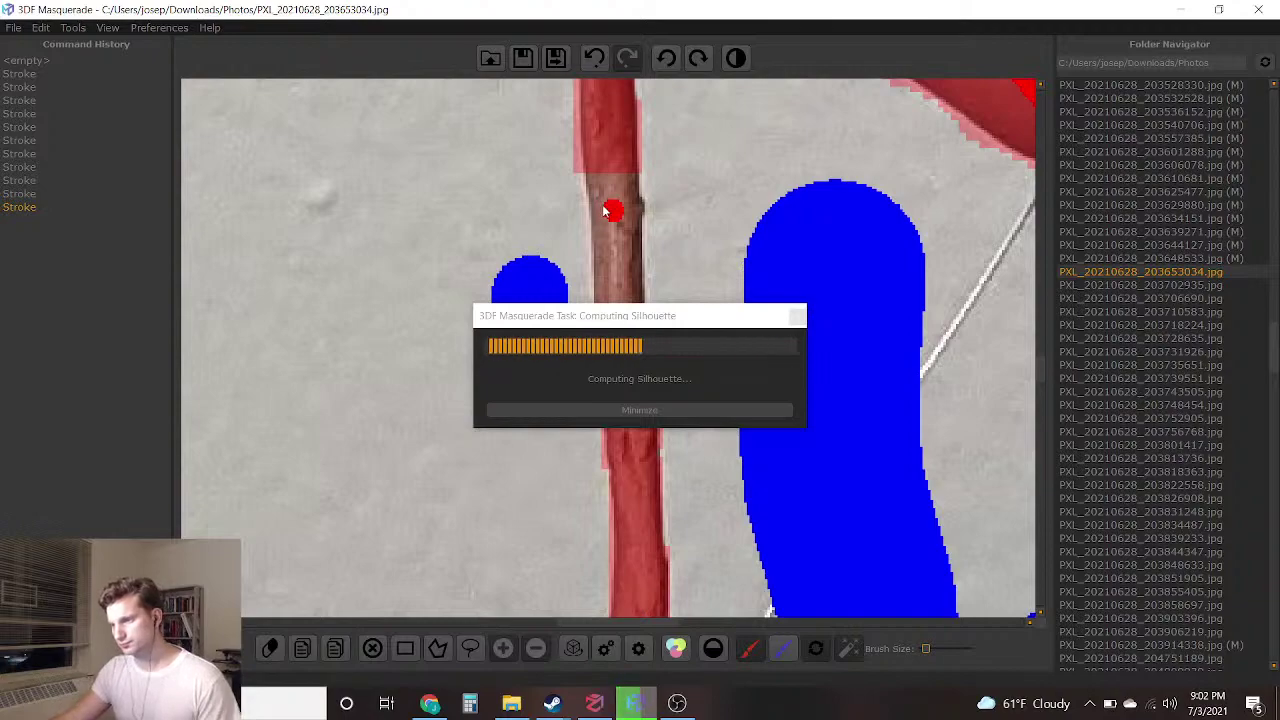
{"action": "left_click", "coordinate": [594, 57]}
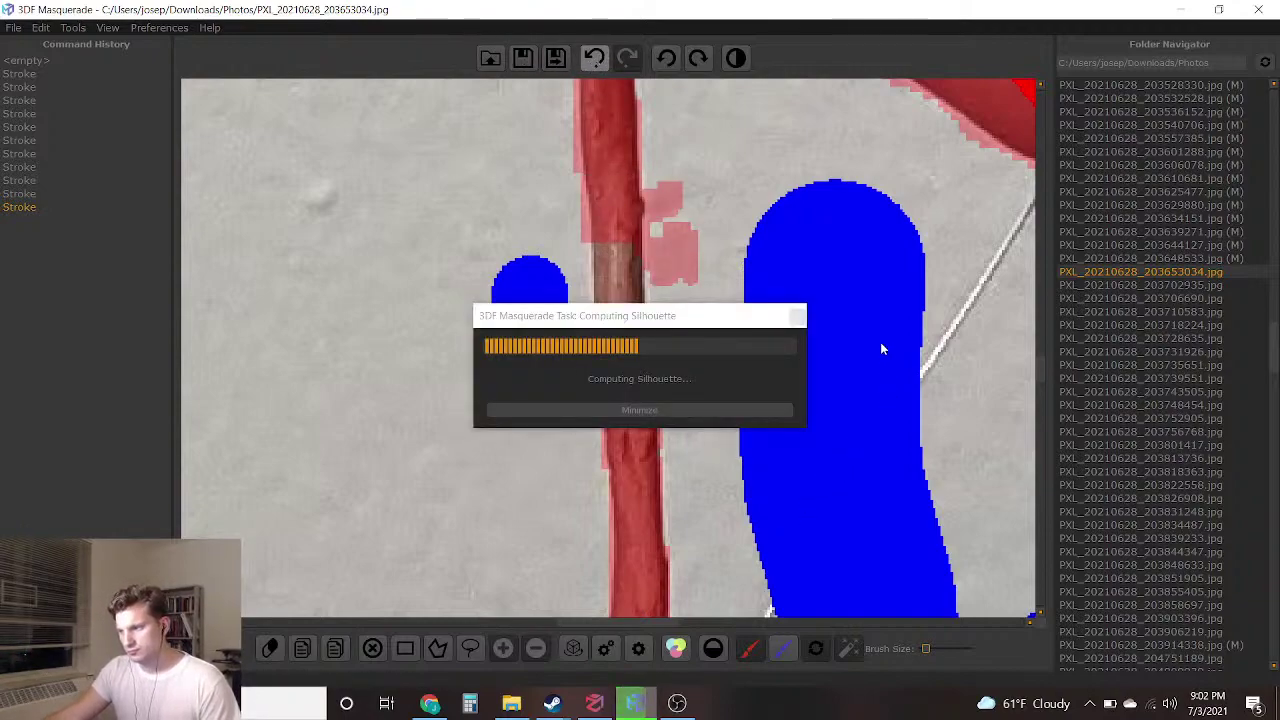
Save the mask for the current photo and advance to the next photo
{"action": "scroll", "coordinate": [882, 345], "scroll_direction": "down", "scroll_amount": 6}
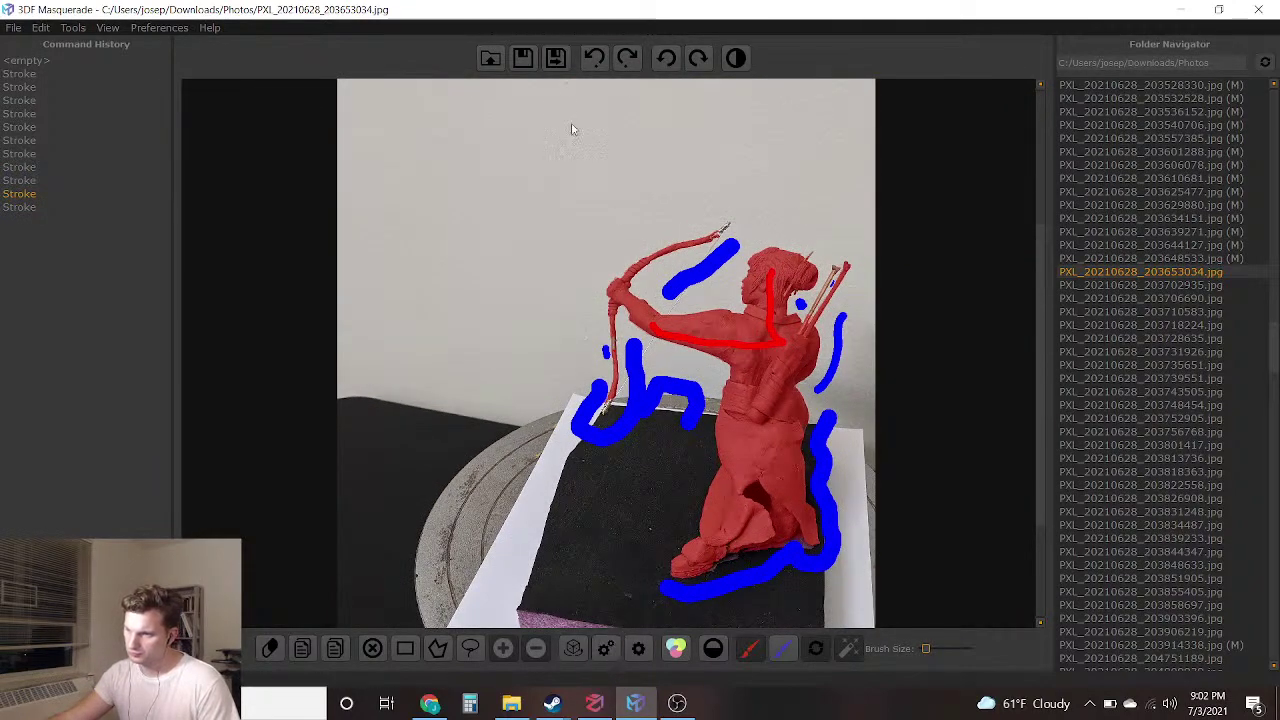
{"action": "left_click", "coordinate": [555, 57]}
Check the live stream dashboard in YouTube Studio in Chrome, and return to 3DF Masquerade
{"action": "left_click", "coordinate": [430, 703]}
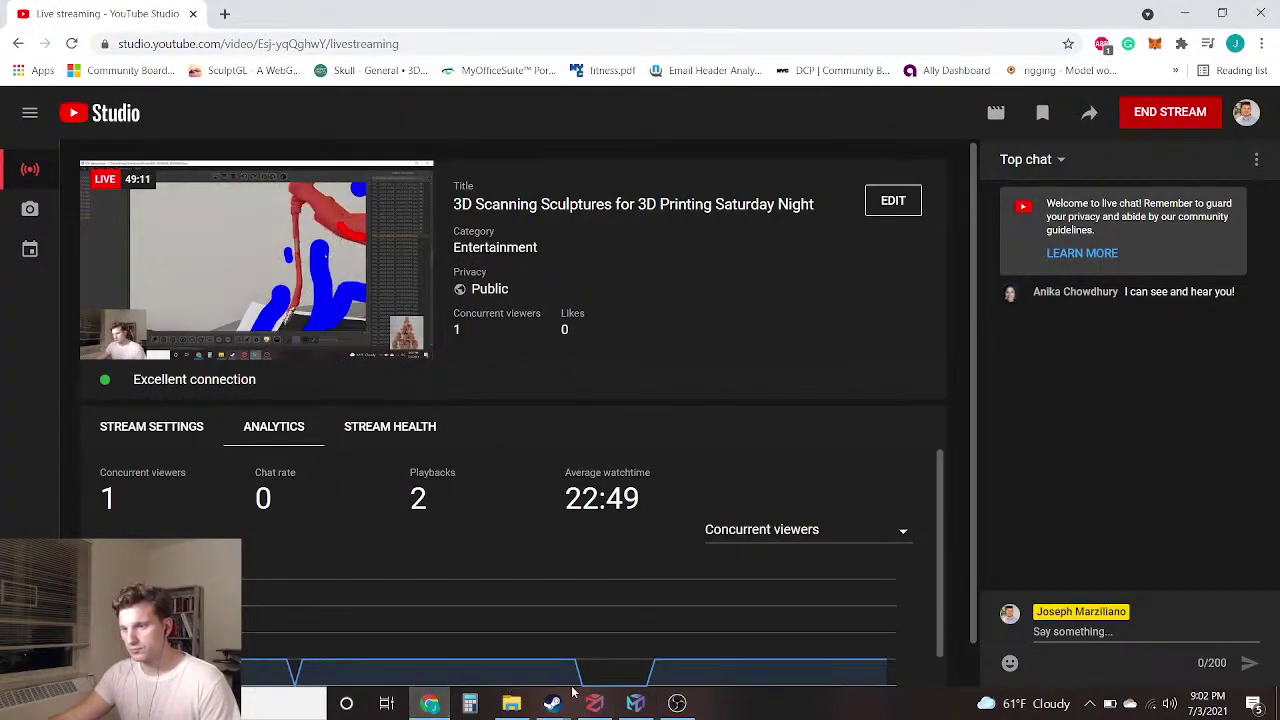
{"action": "left_click", "coordinate": [636, 704]}
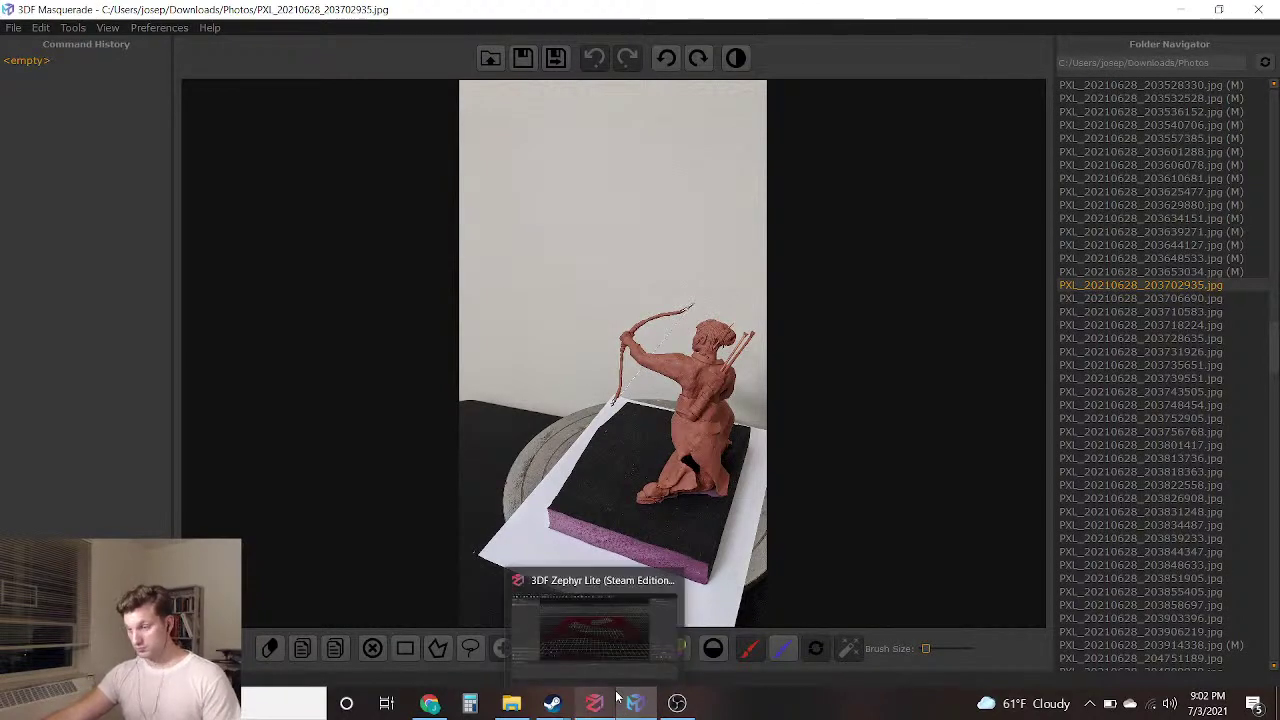
Mark background with a thin brush below the hair bun, between the arrow shafts, and around the outside of the arrows
{"action": "scroll", "coordinate": [700, 340], "scroll_direction": "up", "scroll_amount": 5}
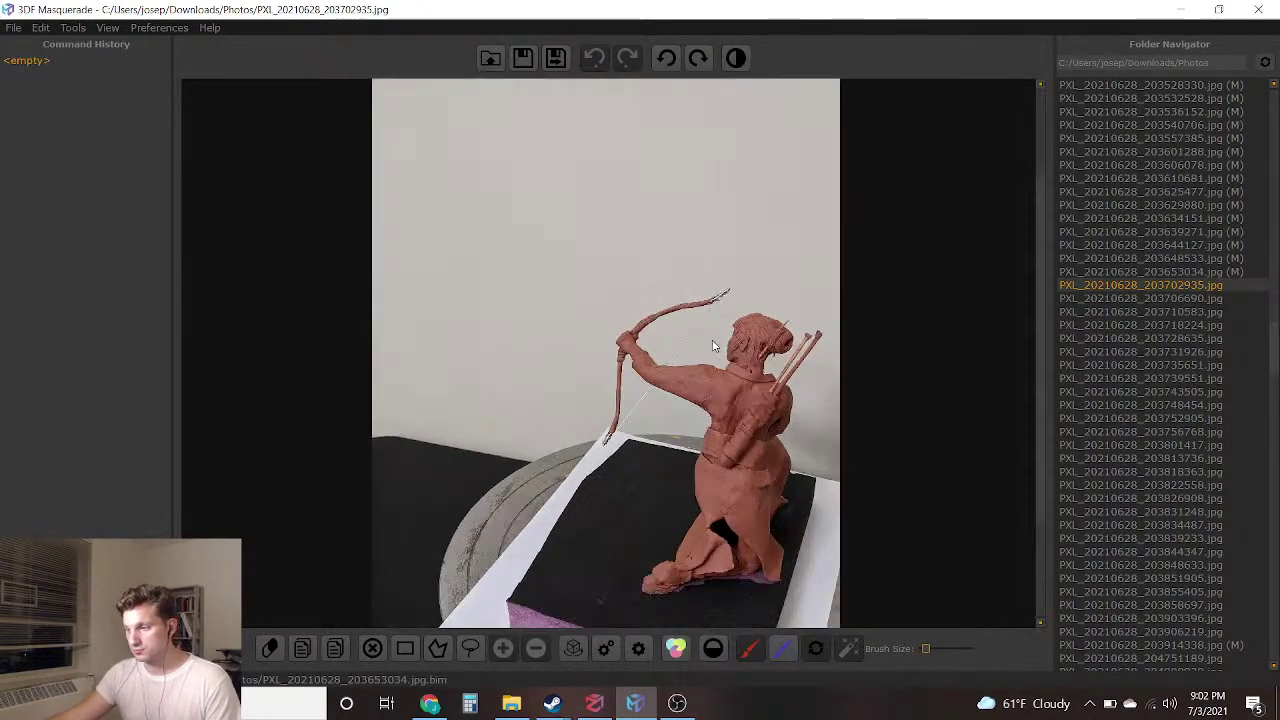
{"action": "scroll", "coordinate": [563, 306], "scroll_direction": "up", "scroll_amount": 6}
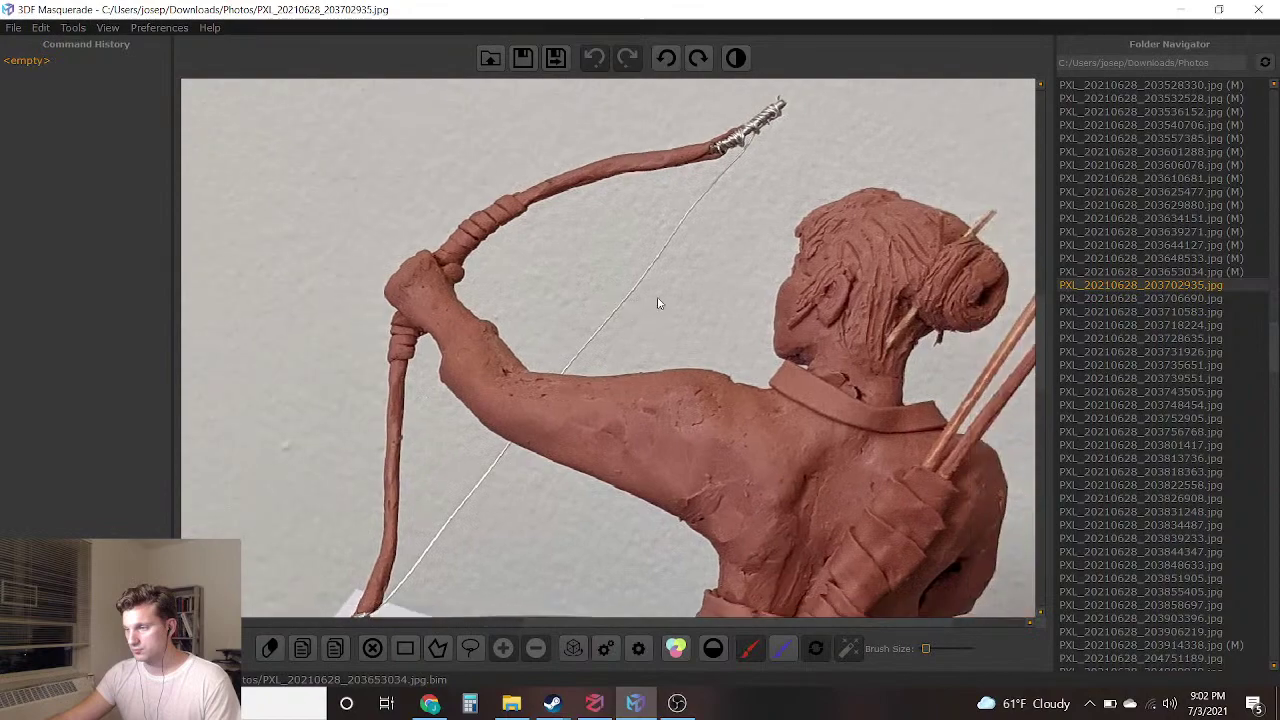
{"action": "scroll", "coordinate": [720, 398], "scroll_direction": "down", "scroll_amount": 2}
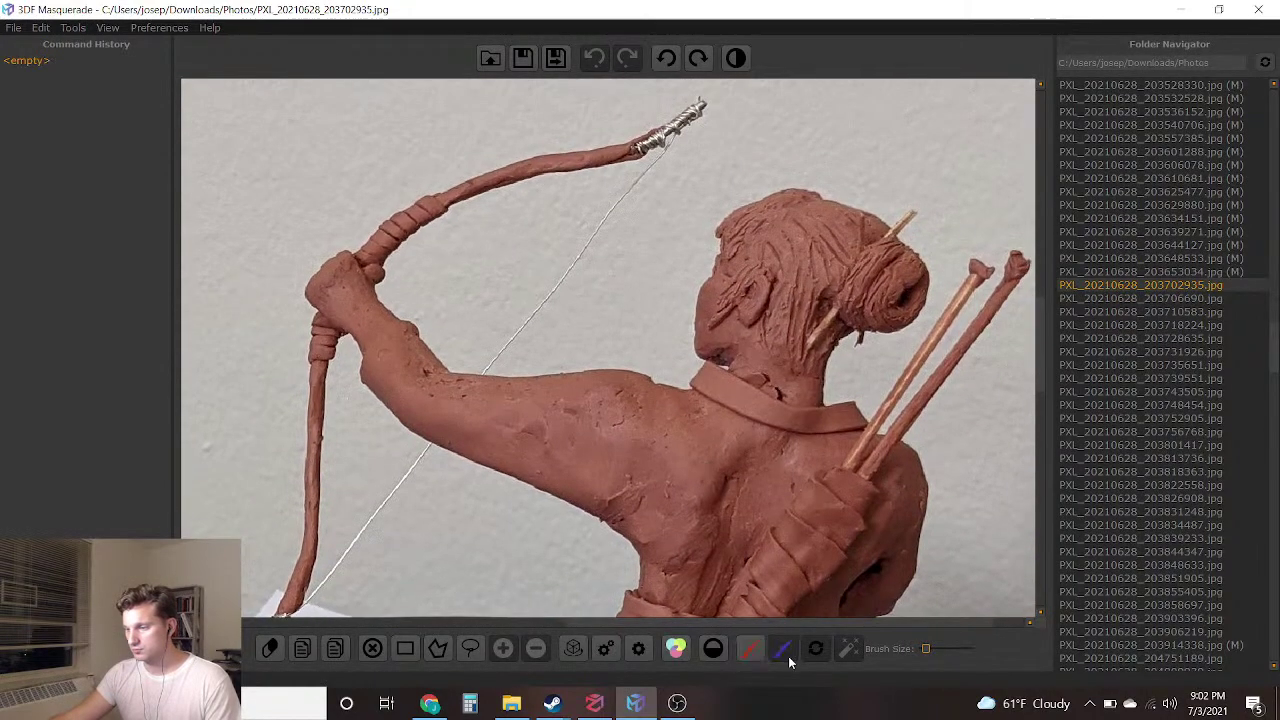
{"action": "scroll", "coordinate": [889, 452], "scroll_direction": "up", "scroll_amount": 3}
{"action": "left_click_drag", "start_coordinate": [862, 239], "coordinate": [791, 305]}
{"action": "middle_click_drag", "start_coordinate": [743, 317], "coordinate": [479, 462]}
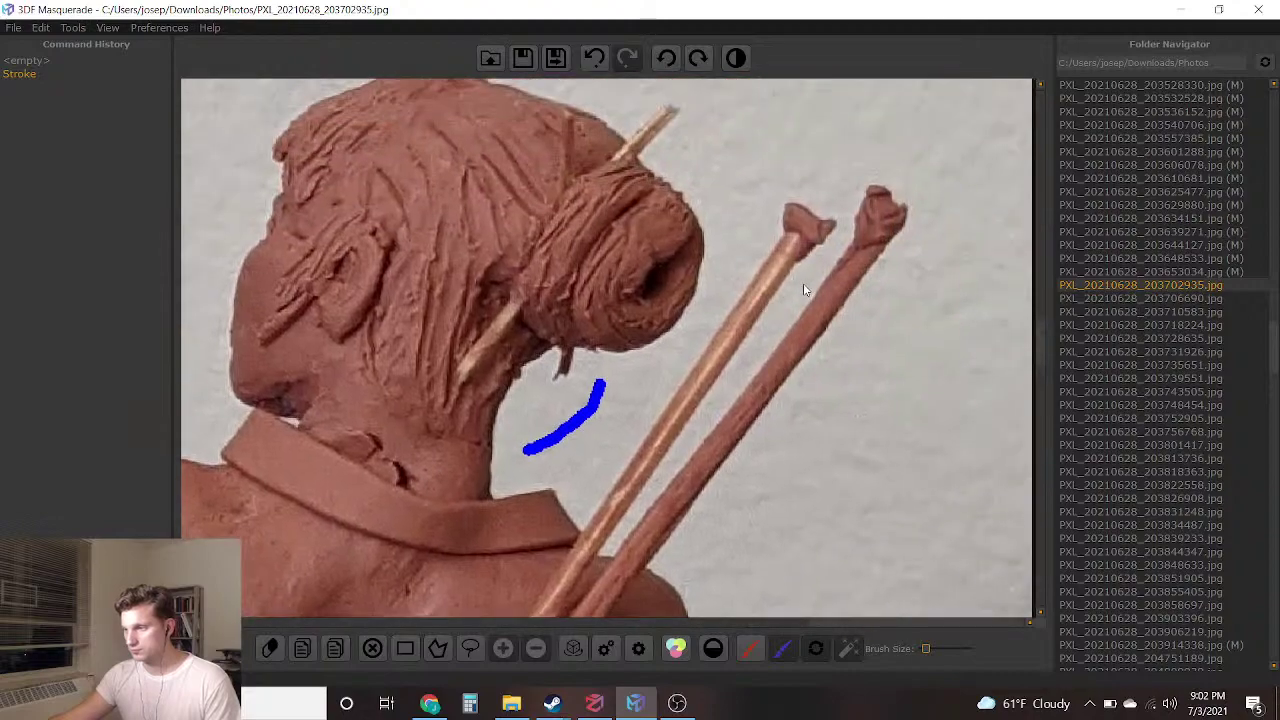
{"action": "mouse_move", "coordinate": [830, 145]}
{"action": "left_mouse_down"}
{"action": "mouse_move", "coordinate": [918, 390]}
{"action": "mouse_move", "coordinate": [740, 552]}
{"action": "left_mouse_up"}
Outline the background area enclosed by the upper bow limb, the arm and the face with thin background strokes
{"action": "scroll", "coordinate": [558, 450], "scroll_direction": "down", "scroll_amount": 2}
{"action": "mouse_move", "coordinate": [644, 263]}
{"action": "left_mouse_down"}
{"action": "mouse_move", "coordinate": [486, 335]}
{"action": "mouse_move", "coordinate": [390, 424]}
{"action": "mouse_move", "coordinate": [594, 426]}
{"action": "mouse_move", "coordinate": [630, 370]}
{"action": "left_mouse_up"}
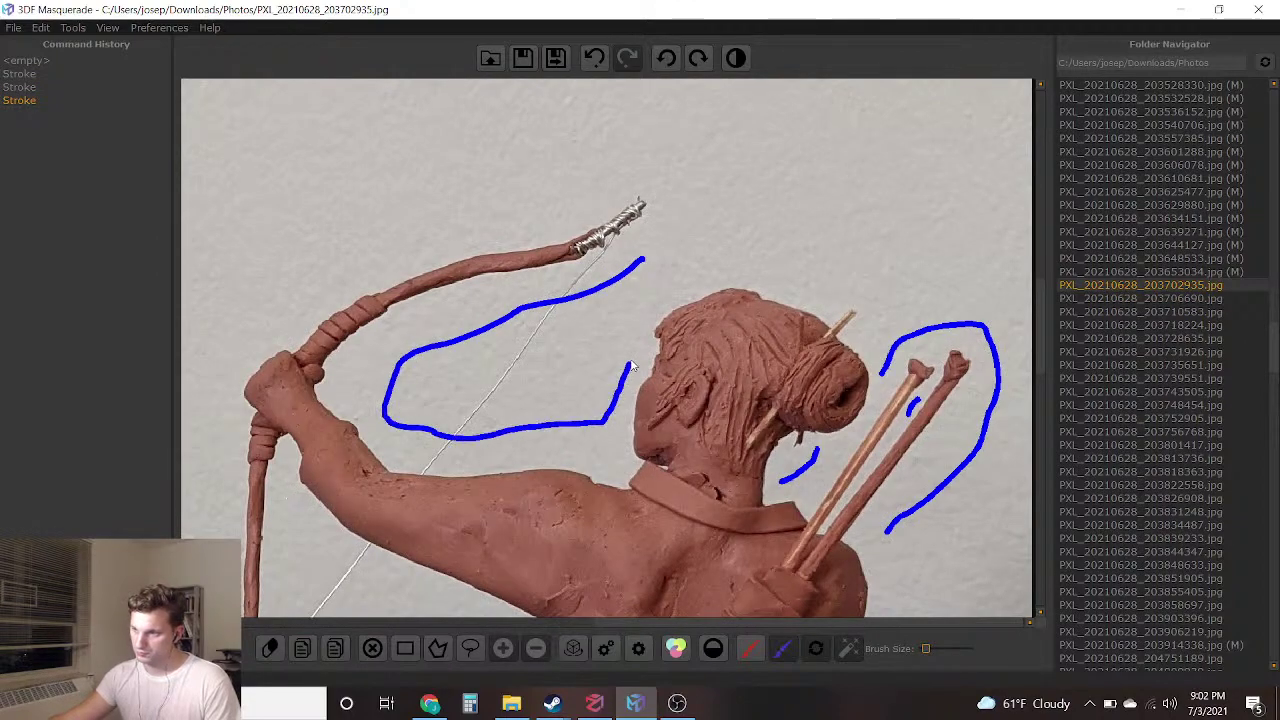
{"action": "left_click_drag", "start_coordinate": [637, 263], "coordinate": [639, 261]}
Mark background around both sides of the lower bow limb and its tip, and beneath the arm down past the waist
{"action": "scroll", "coordinate": [523, 294], "scroll_direction": "down", "scroll_amount": 2}
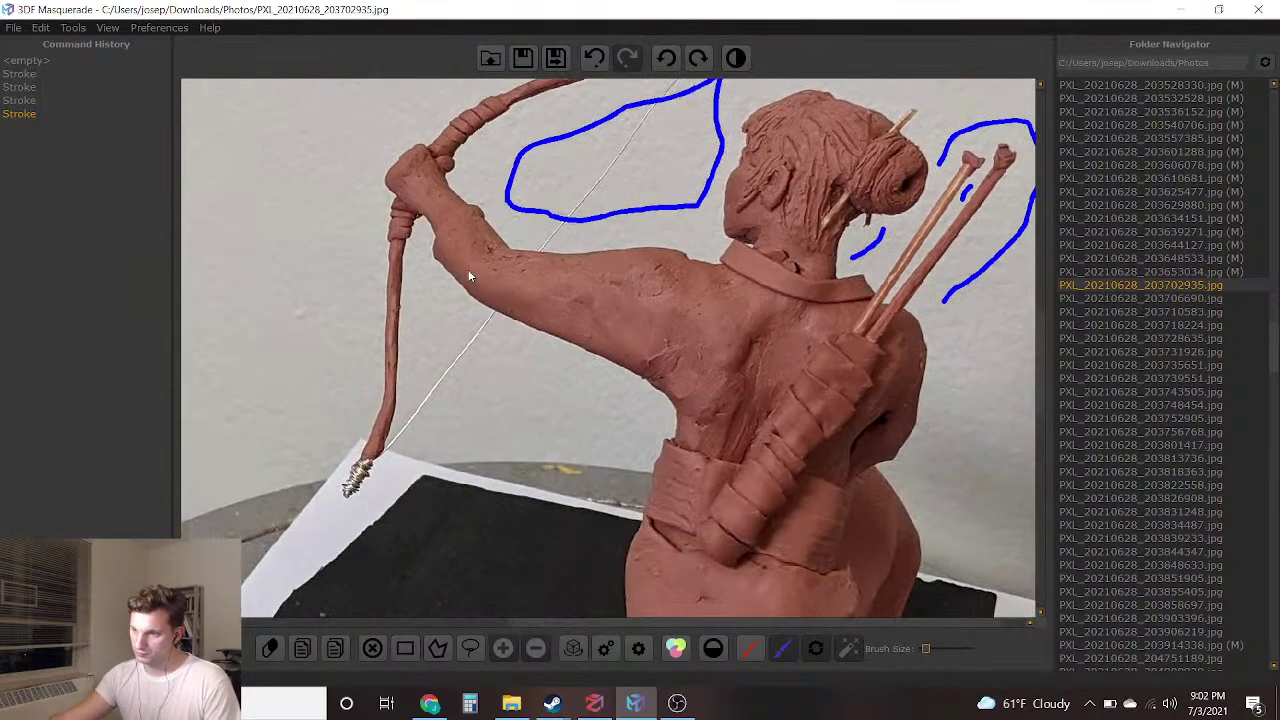
{"action": "left_click_drag", "start_coordinate": [419, 304], "coordinate": [447, 370]}
{"action": "mouse_move", "coordinate": [374, 509]}
{"action": "left_mouse_down"}
{"action": "mouse_move", "coordinate": [305, 445]}
{"action": "mouse_move", "coordinate": [350, 133]}
{"action": "left_mouse_up"}
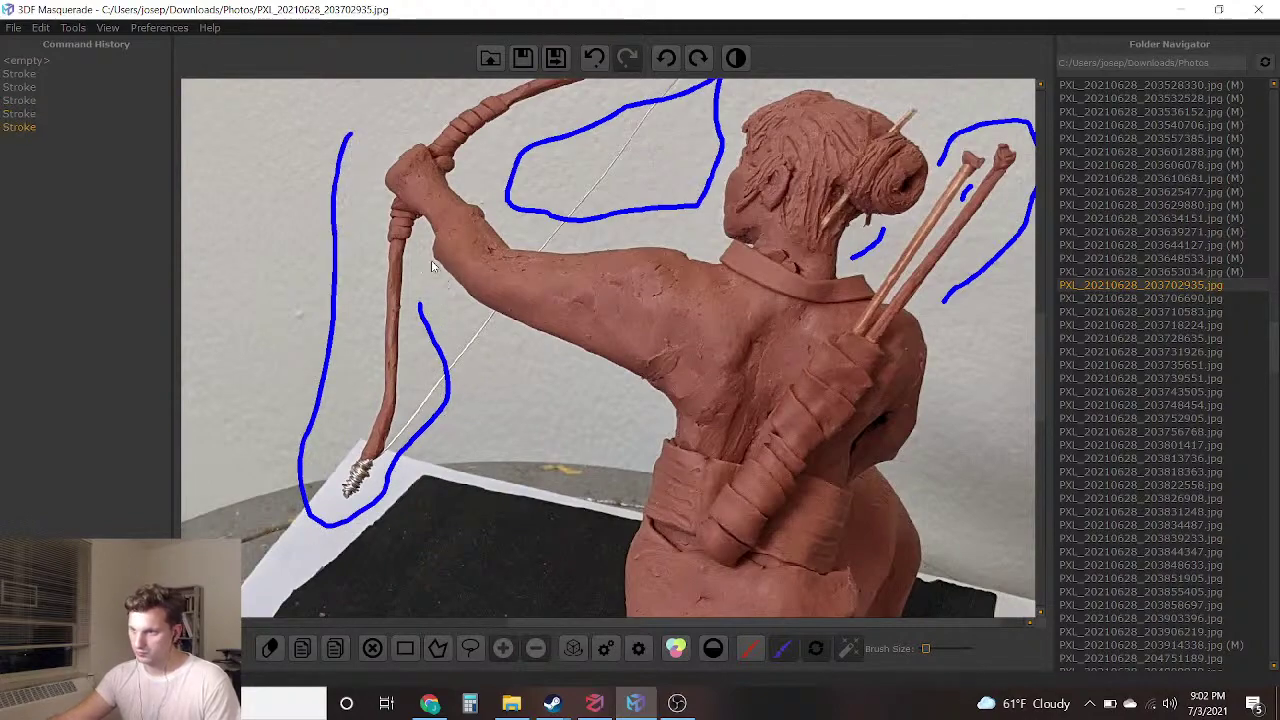
{"action": "mouse_move", "coordinate": [419, 275]}
{"action": "left_mouse_down"}
{"action": "mouse_move", "coordinate": [526, 371]}
{"action": "mouse_move", "coordinate": [596, 569]}
{"action": "left_mouse_up"}
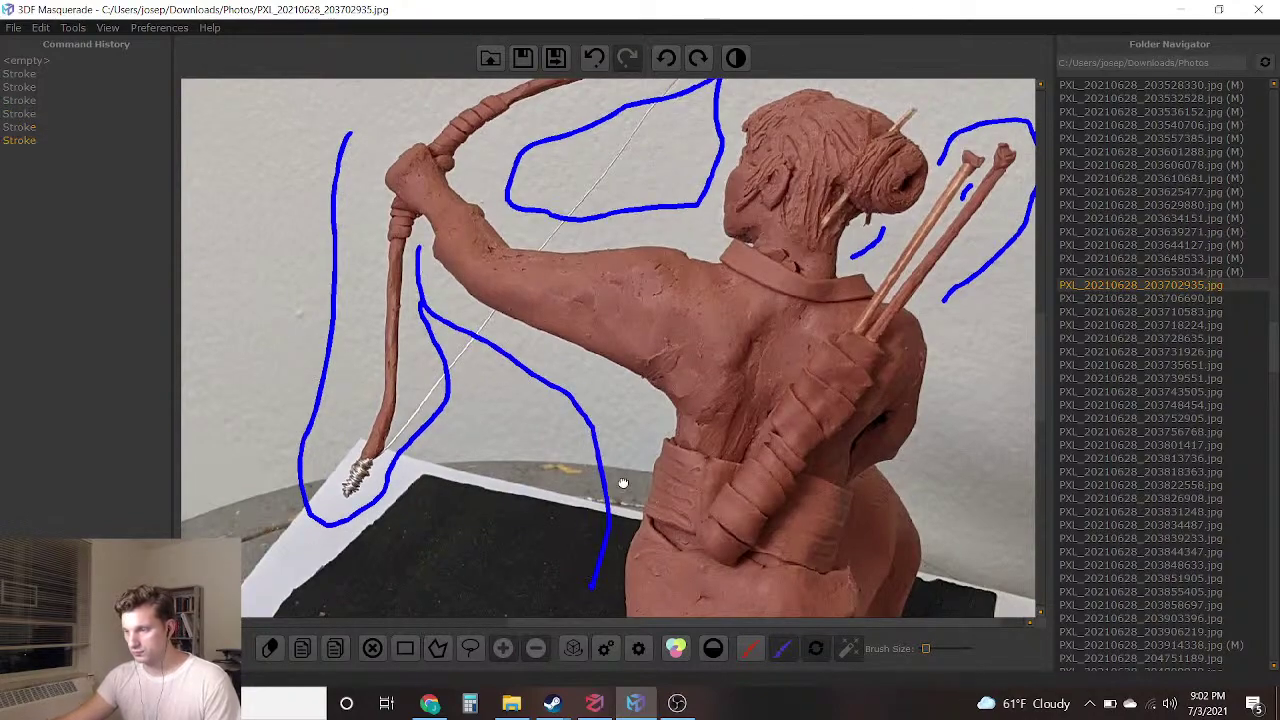
Continue the background outline down past the skirt, around the foot and hem, and up the far side of the board
{"action": "right_click_drag", "start_coordinate": [591, 571], "coordinate": [704, 271]}
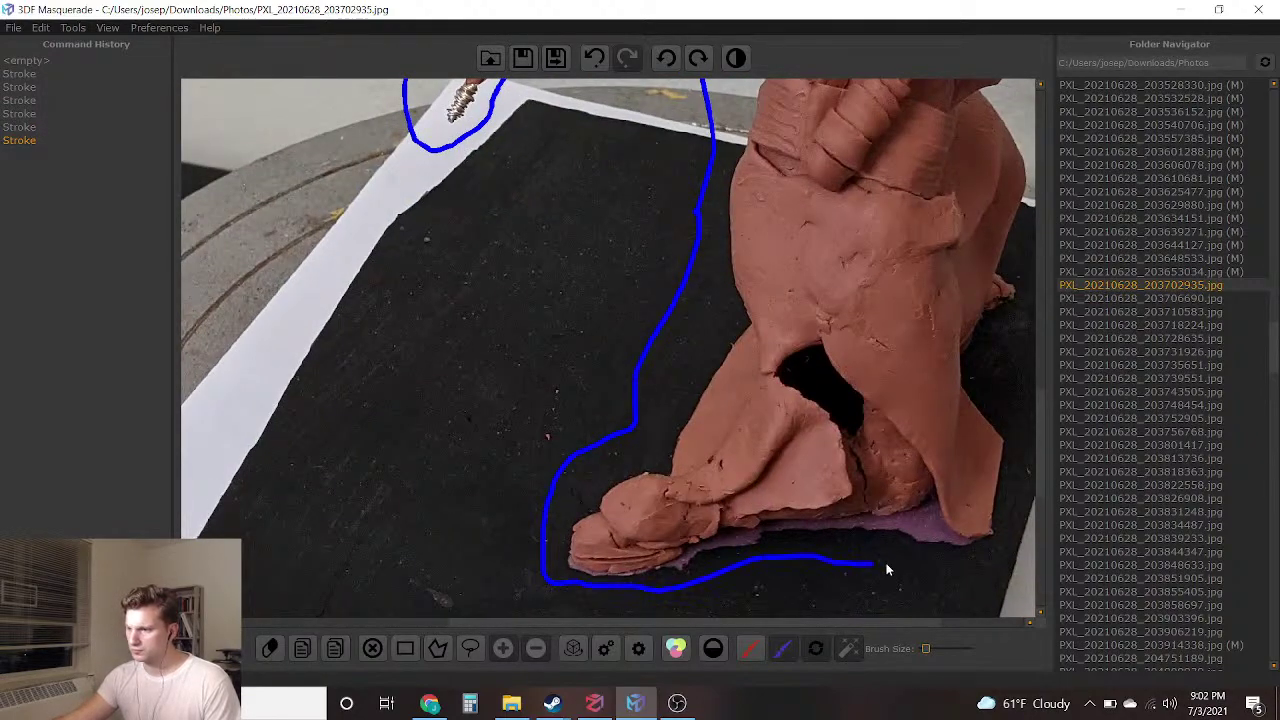
{"action": "left_click_drag", "start_coordinate": [988, 560], "coordinate": [995, 540]}
{"action": "right_click_drag", "start_coordinate": [995, 540], "coordinate": [904, 566]}
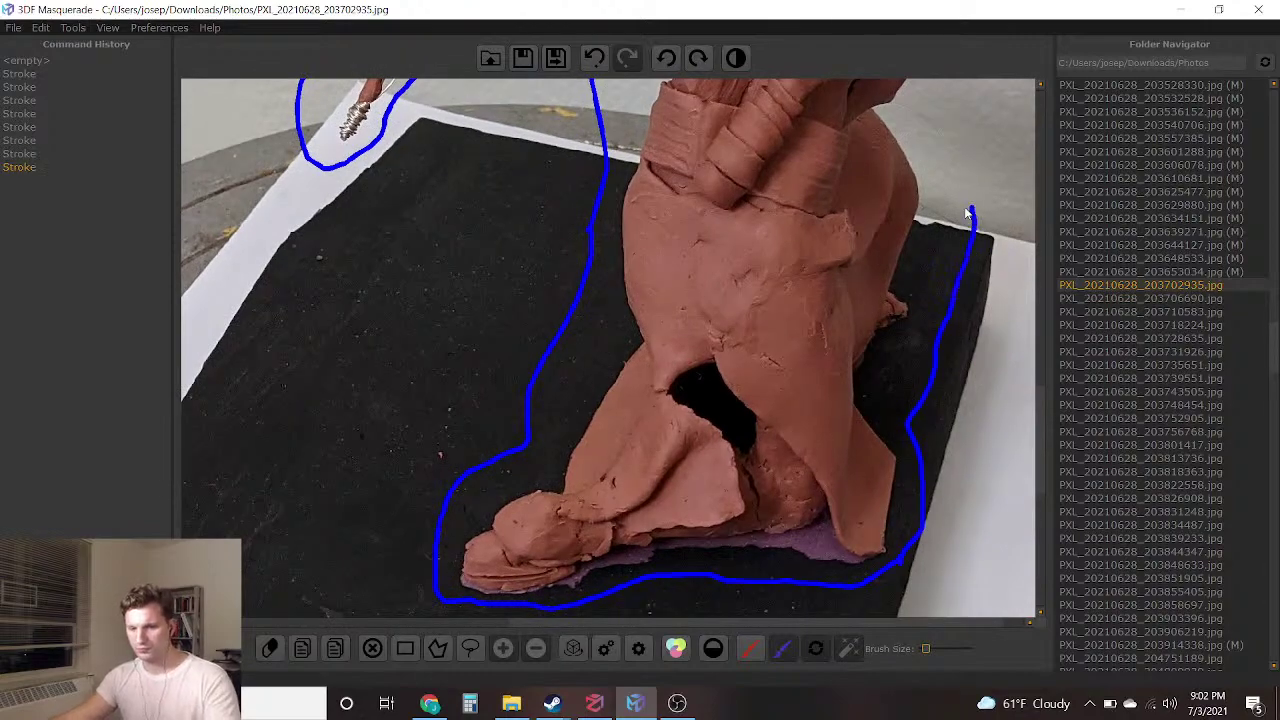
Mark the figure as foreground with an enlarged brush, from the upper arm across the back and down to the skirt
{"action": "scroll", "coordinate": [791, 294], "scroll_direction": "down", "scroll_amount": 3}
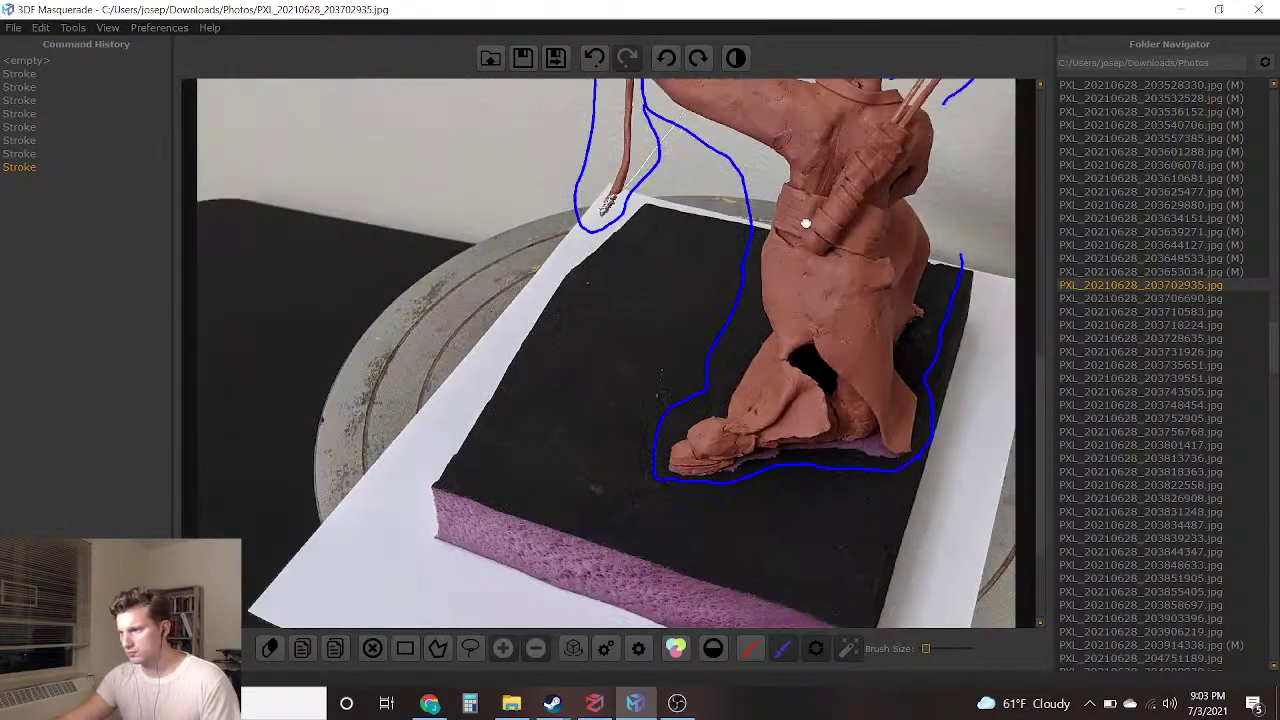
{"action": "scroll", "coordinate": [814, 200], "scroll_direction": "up", "scroll_amount": 3}
{"action": "scroll", "coordinate": [796, 472], "scroll_direction": "up", "scroll_amount": 2}
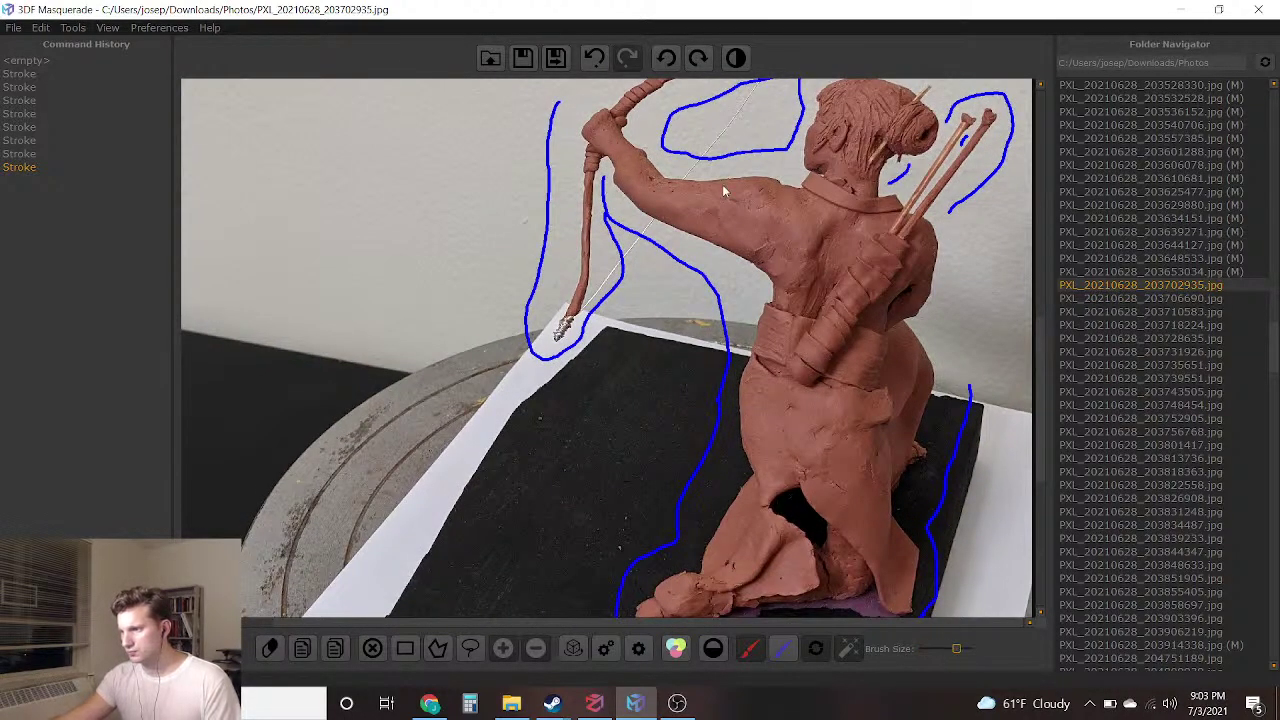
{"action": "mouse_move", "coordinate": [784, 232]}
{"action": "left_mouse_down"}
{"action": "mouse_move", "coordinate": [830, 385]}
{"action": "mouse_move", "coordinate": [805, 470]}
{"action": "left_mouse_up"}
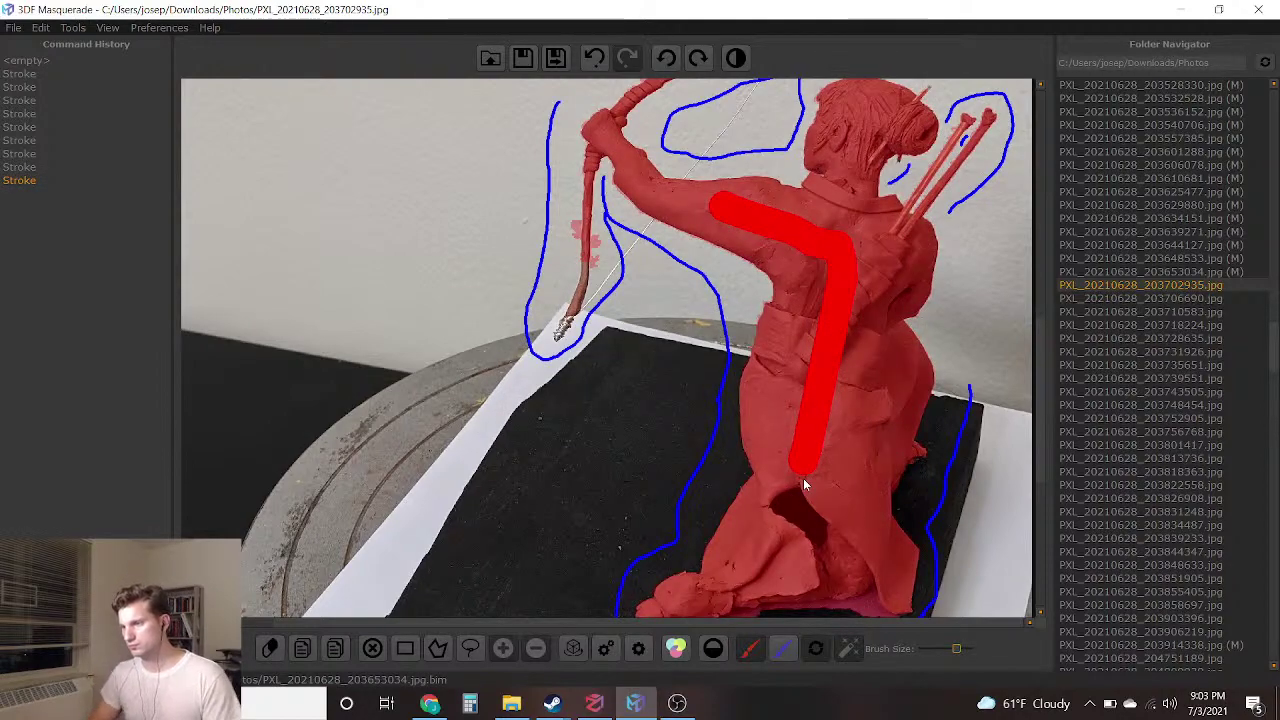
Mark the lower bow limb near its wire tip as foreground and the mask spill beside the limb as background
{"action": "scroll", "coordinate": [620, 250], "scroll_direction": "up", "scroll_amount": 5}
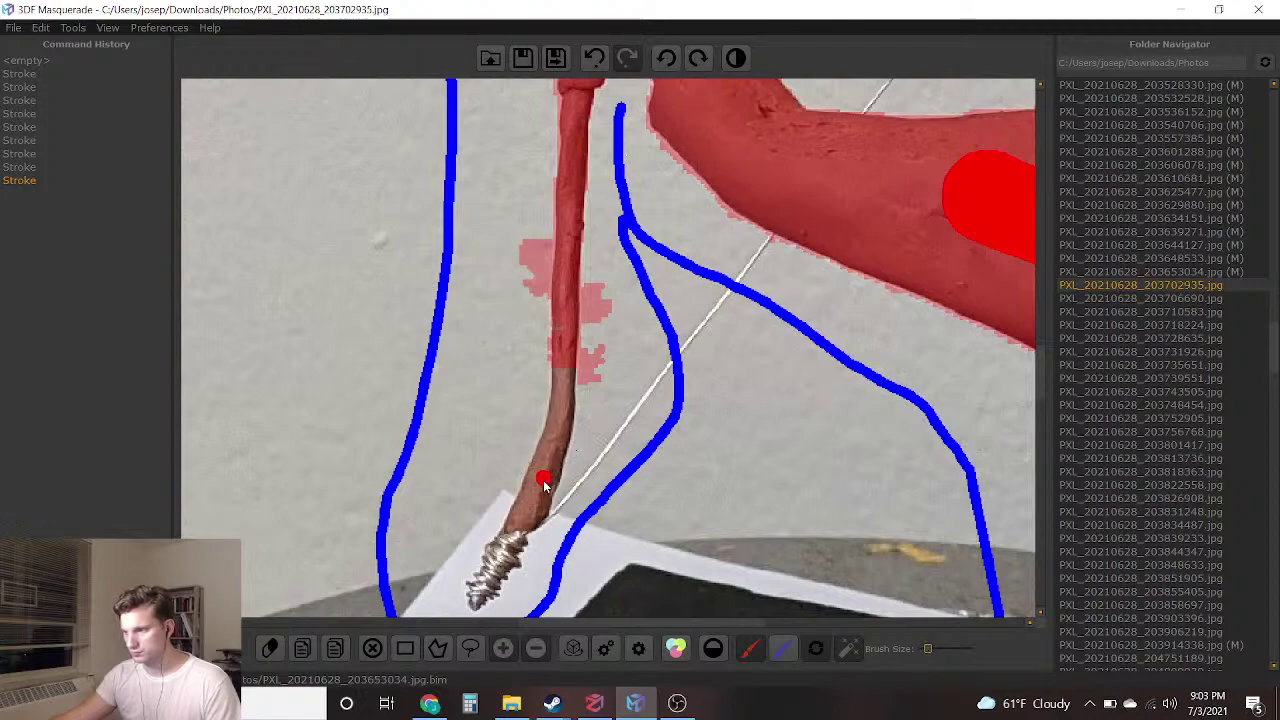
{"action": "left_click_drag", "start_coordinate": [532, 517], "coordinate": [532, 519]}
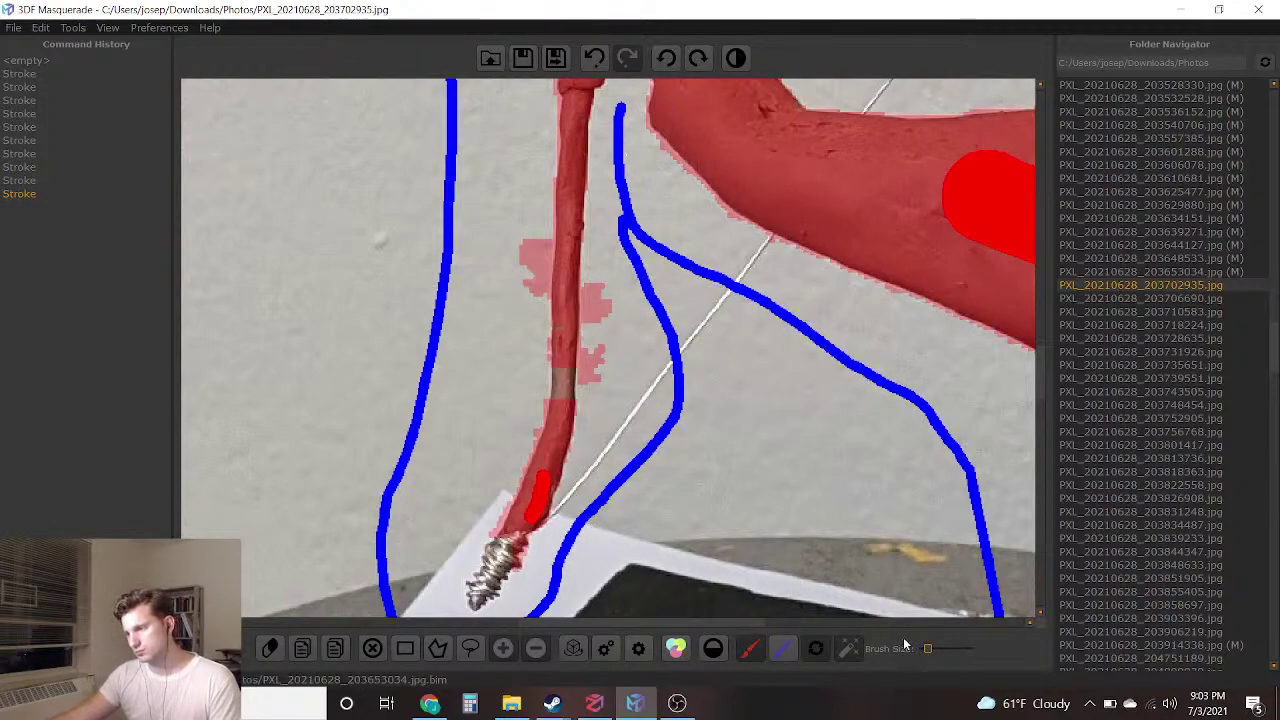
{"action": "left_click", "coordinate": [749, 648]}
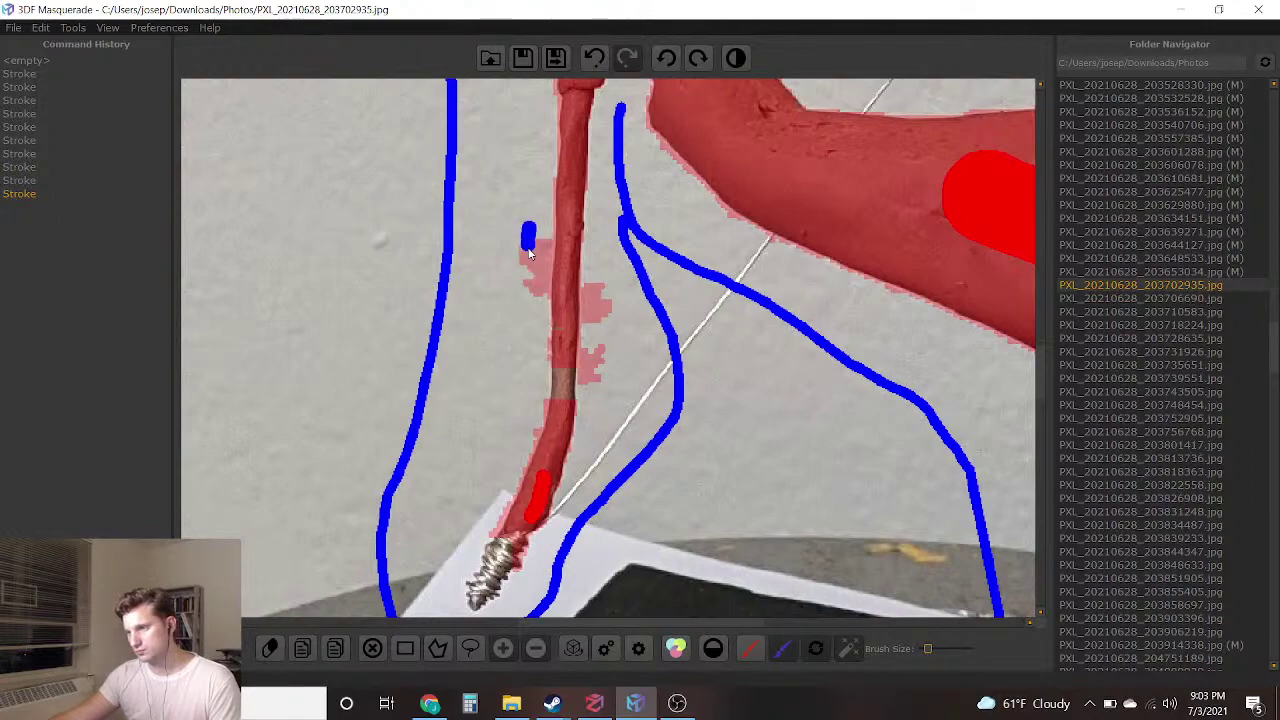
{"action": "left_click_drag", "start_coordinate": [530, 252], "coordinate": [520, 296]}
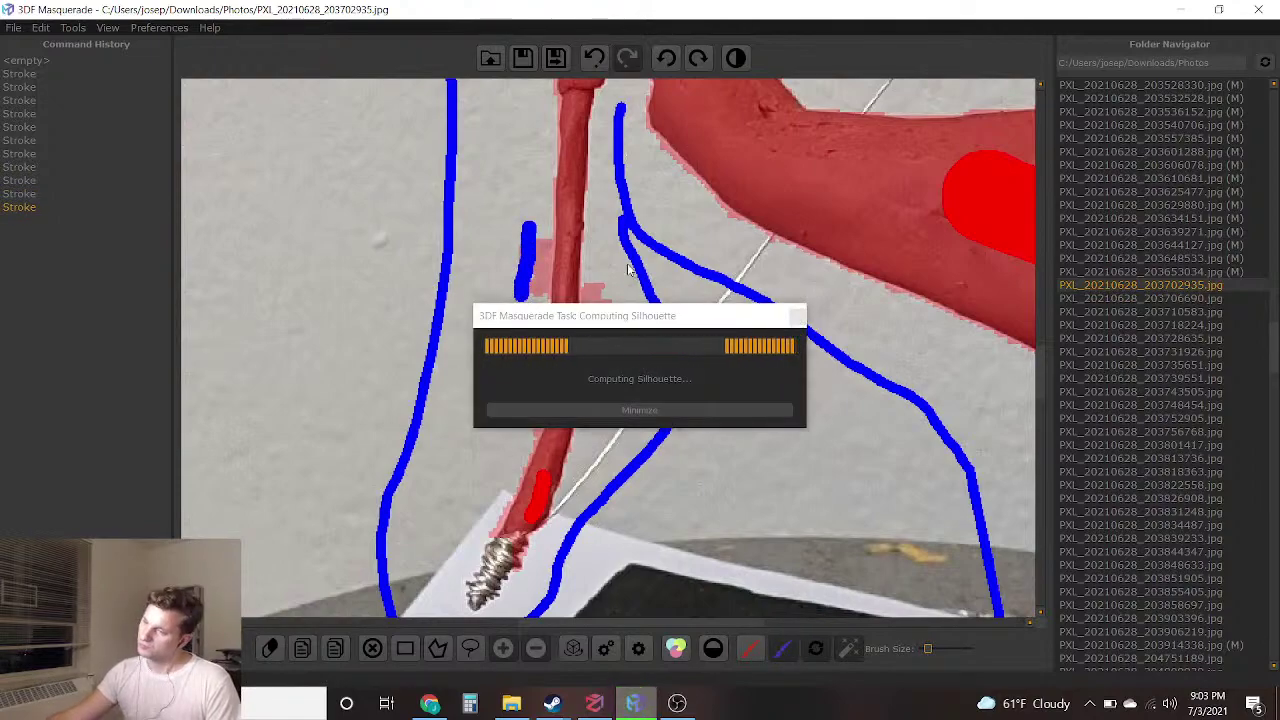
Mark the wrapped bow grip below the hand as foreground, then save the mask and load the following photo
{"action": "scroll", "coordinate": [597, 312], "scroll_direction": "down", "scroll_amount": 3}
{"action": "middle_click_drag", "start_coordinate": [620, 210], "coordinate": [658, 428]}
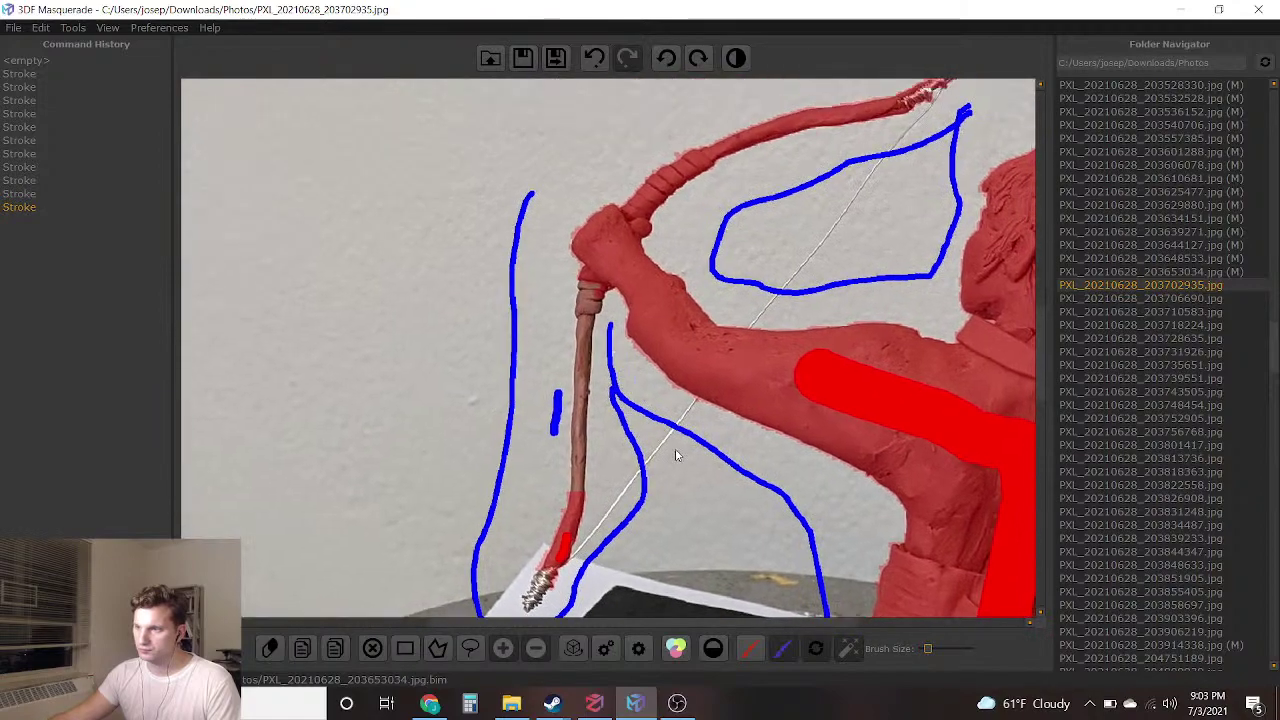
{"action": "scroll", "coordinate": [634, 277], "scroll_direction": "up", "scroll_amount": 3}
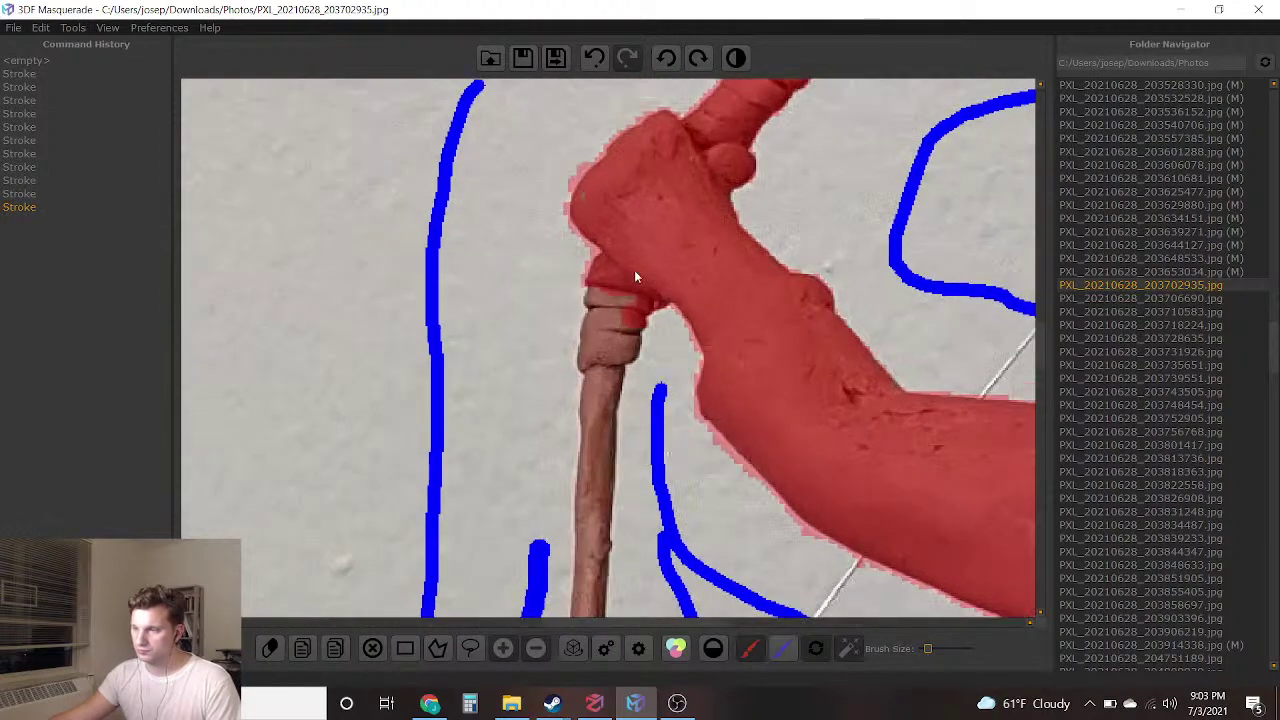
{"action": "left_click", "coordinate": [619, 320]}
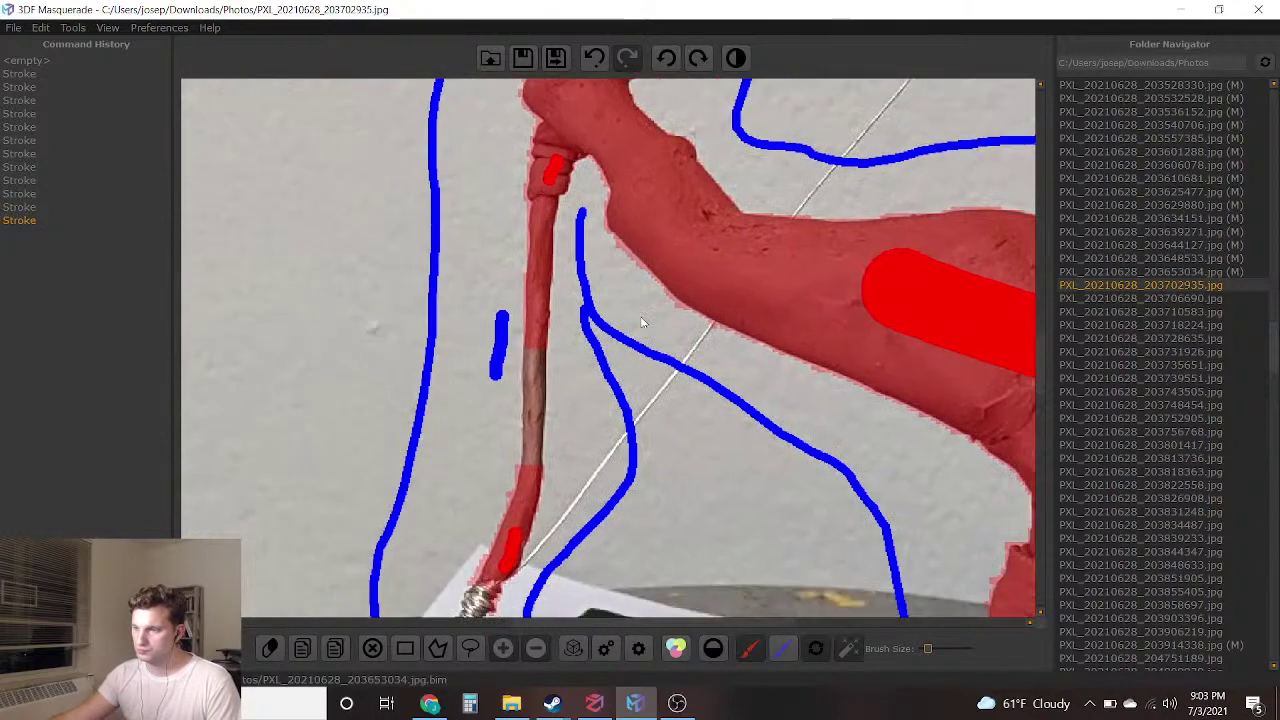
{"action": "scroll", "coordinate": [640, 318], "scroll_direction": "down", "scroll_amount": 3}
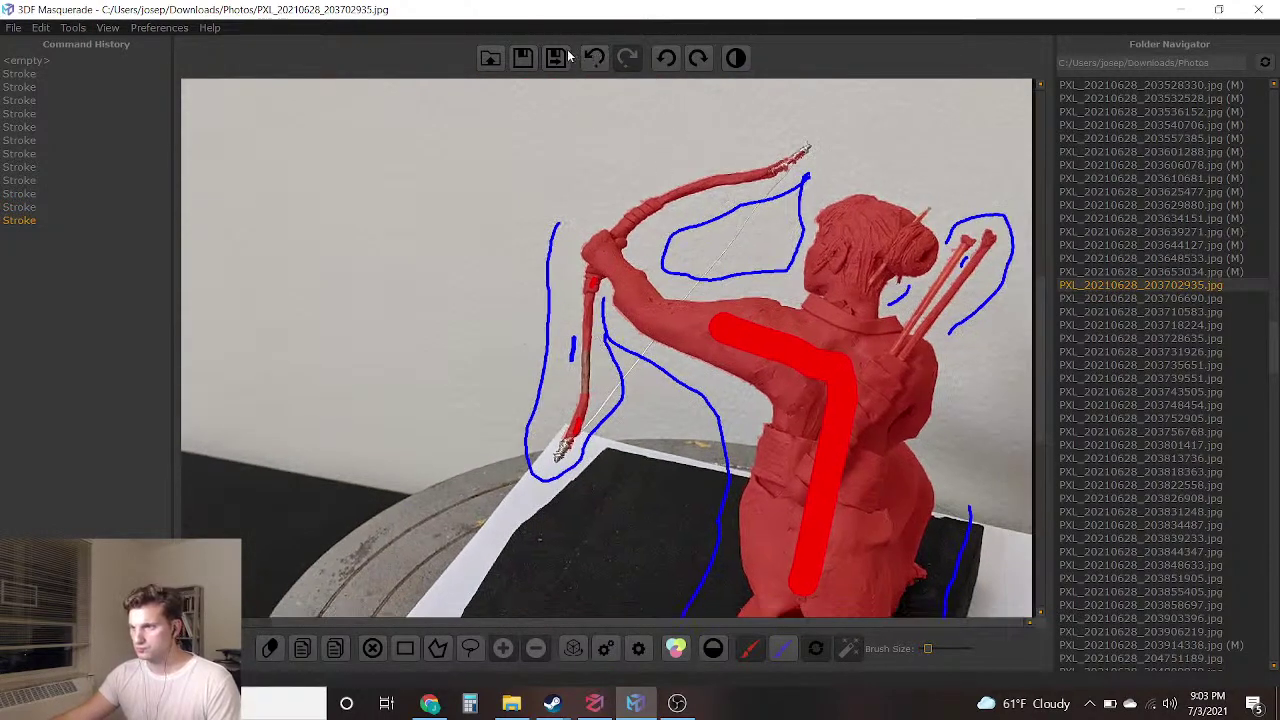
{"action": "left_click", "coordinate": [571, 57]}
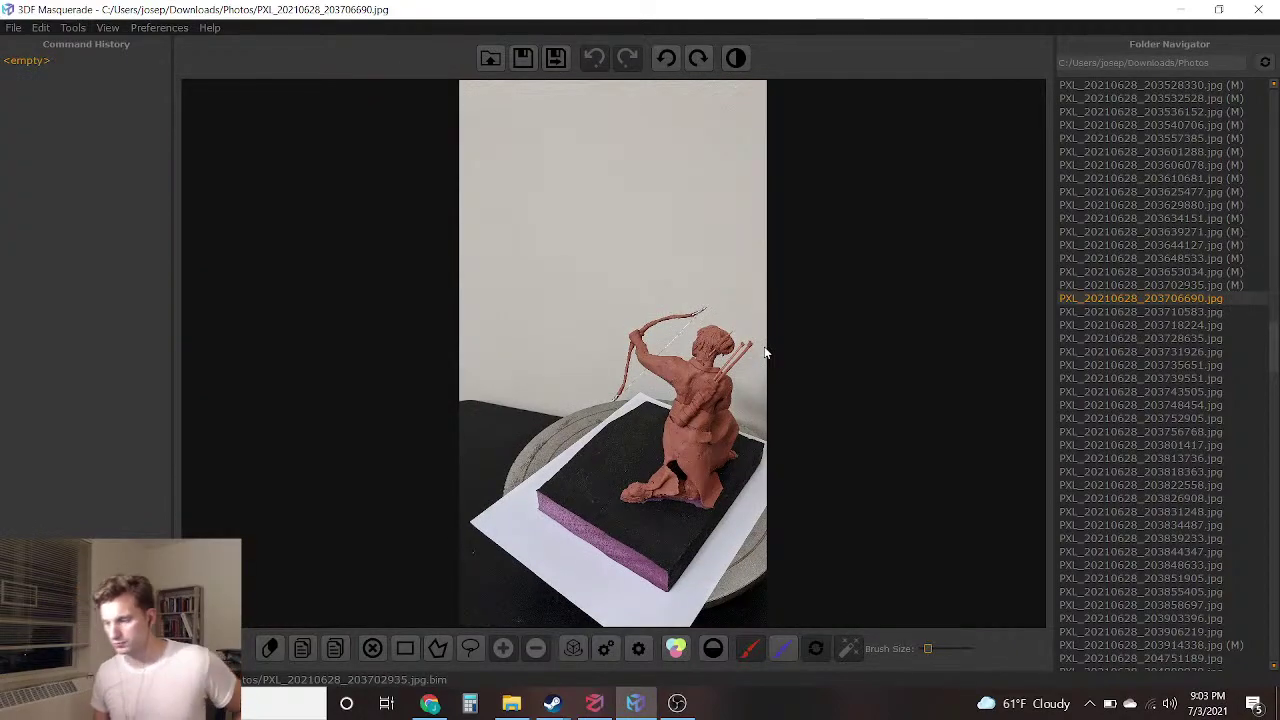
With an enlarged background brush, mark the area inside the bowstring and outline the bow from its lower limb over the upper tip
{"action": "scroll", "coordinate": [649, 345], "scroll_direction": "up", "scroll_amount": 3}
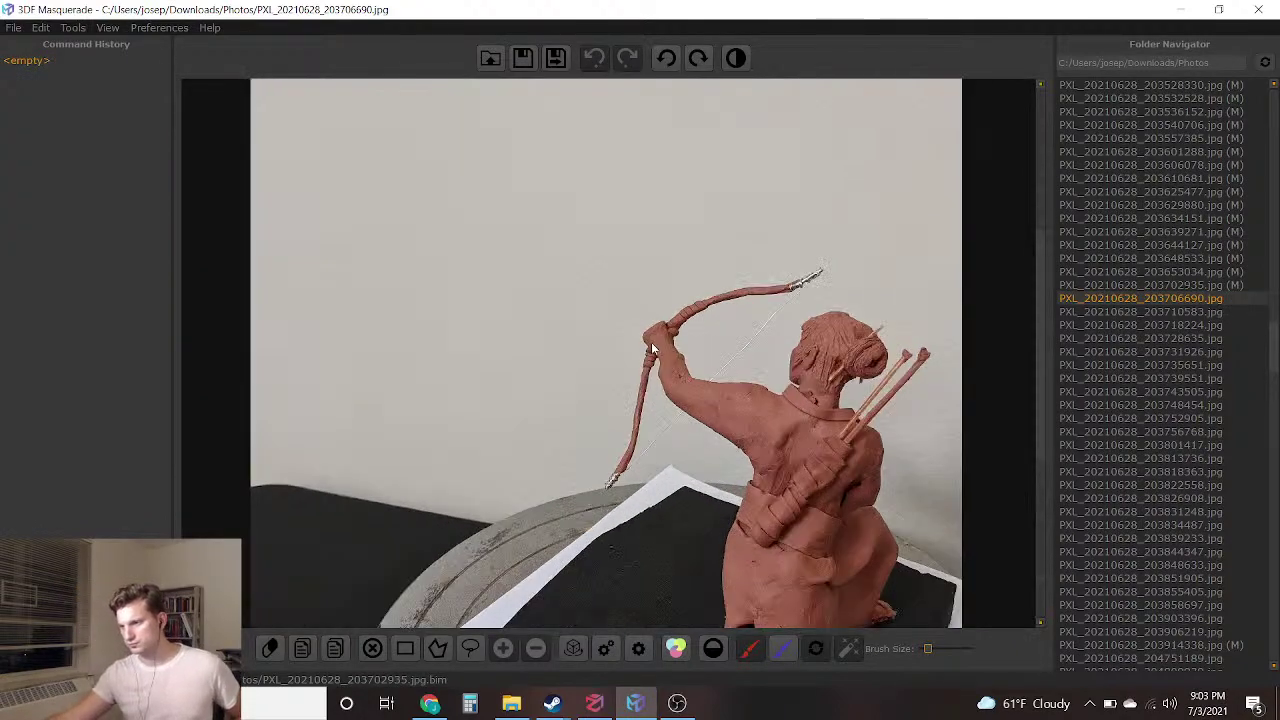
{"action": "middle_click_drag", "start_coordinate": [708, 385], "coordinate": [708, 289]}
{"action": "scroll", "coordinate": [804, 300], "scroll_direction": "up", "scroll_amount": 1}
{"action": "middle_click_drag", "start_coordinate": [804, 300], "coordinate": [804, 289]}
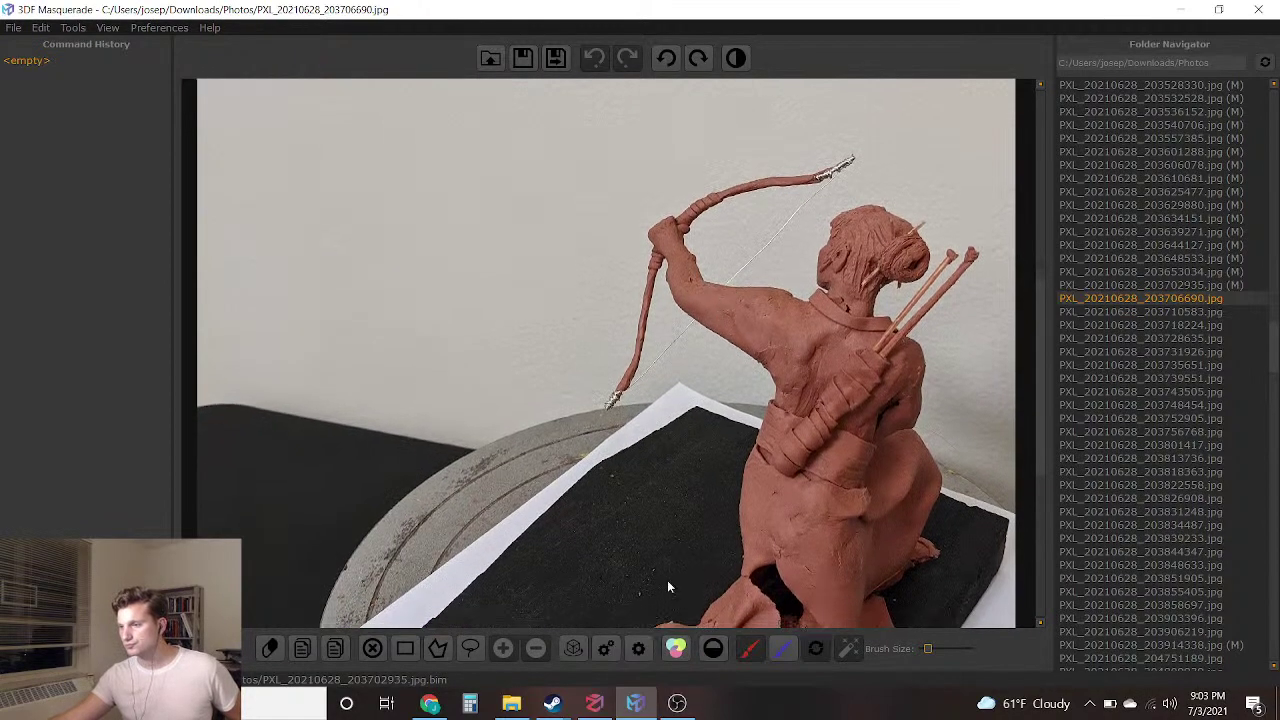
{"action": "left_click", "coordinate": [783, 648]}
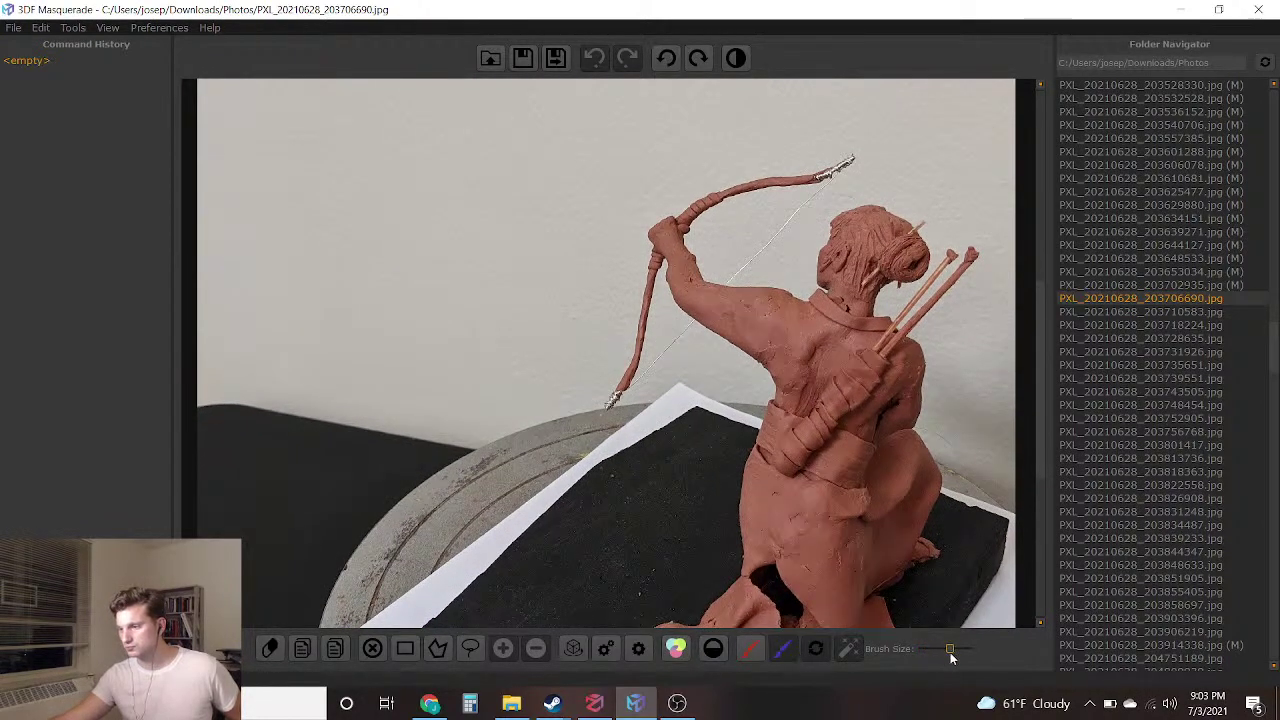
{"action": "scroll", "coordinate": [848, 312], "scroll_direction": "up", "scroll_amount": 2}
{"action": "mouse_move", "coordinate": [772, 164]}
{"action": "left_mouse_down"}
{"action": "mouse_move", "coordinate": [676, 190]}
{"action": "mouse_move", "coordinate": [727, 243]}
{"action": "mouse_move", "coordinate": [795, 190]}
{"action": "mouse_move", "coordinate": [778, 163]}
{"action": "left_mouse_up"}
{"action": "mouse_move", "coordinate": [569, 338]}
{"action": "left_mouse_down"}
{"action": "mouse_move", "coordinate": [542, 462]}
{"action": "mouse_move", "coordinate": [468, 512]}
{"action": "mouse_move", "coordinate": [428, 425]}
{"action": "mouse_move", "coordinate": [507, 252]}
{"action": "mouse_move", "coordinate": [505, 160]}
{"action": "mouse_move", "coordinate": [625, 85]}
{"action": "mouse_move", "coordinate": [772, 44]}
{"action": "left_mouse_up"}
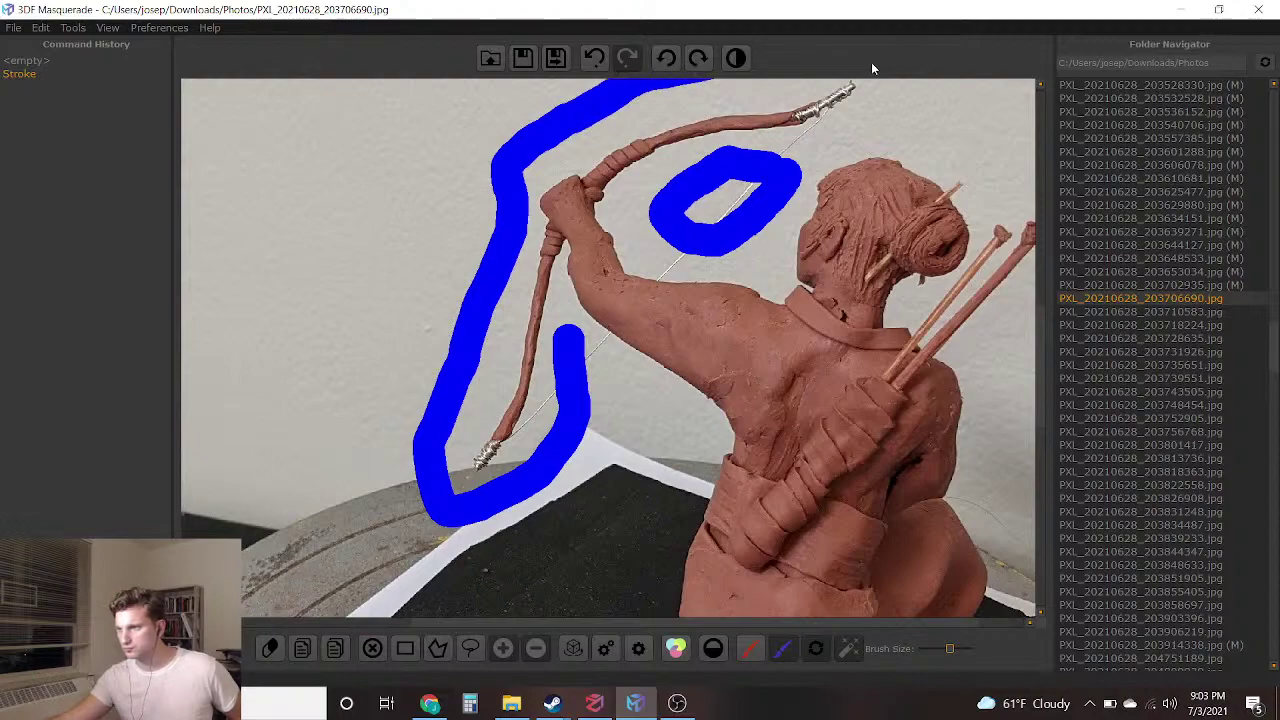
{"action": "left_click_drag", "start_coordinate": [868, 66], "coordinate": [900, 118]}
Mark background beneath the arm, down the board beside the skirt, and along the underside of the foot and hem
{"action": "mouse_move", "coordinate": [573, 365]}
{"action": "left_mouse_down"}
{"action": "mouse_move", "coordinate": [637, 428]}
{"action": "mouse_move", "coordinate": [623, 530]}
{"action": "left_mouse_up"}
{"action": "middle_click_drag", "start_coordinate": [624, 536], "coordinate": [704, 264]}
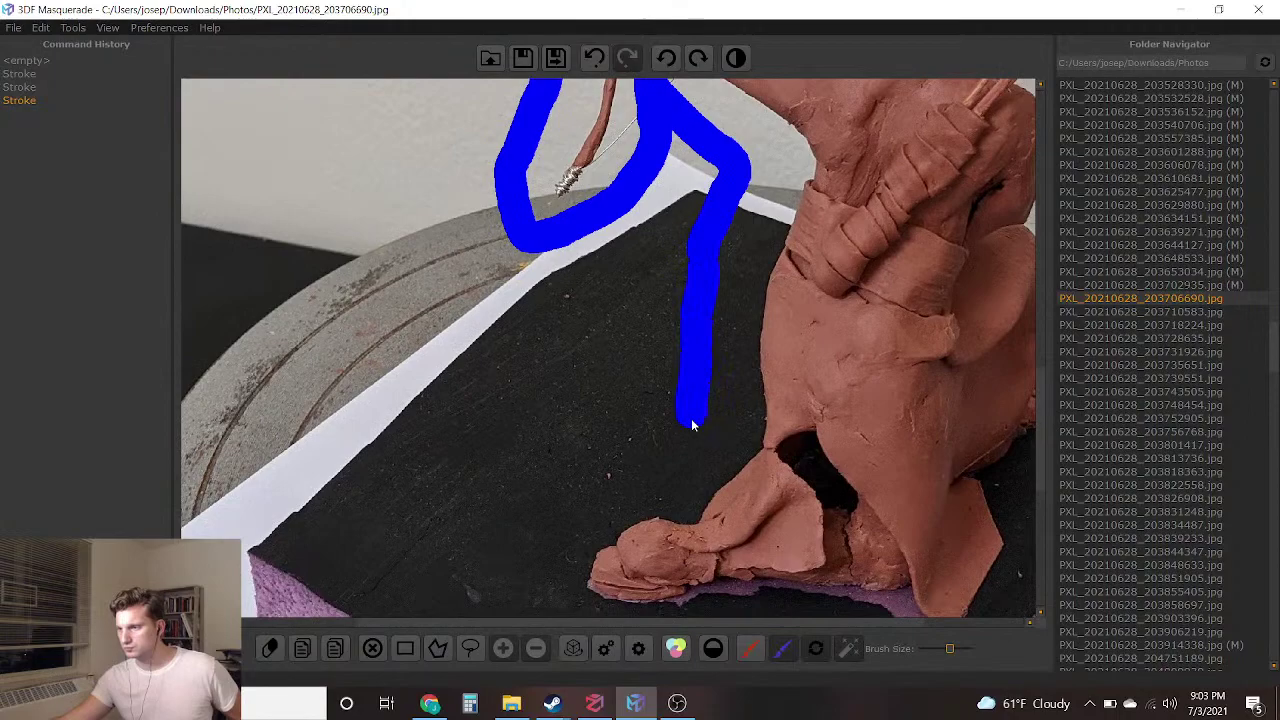
{"action": "left_click_drag", "start_coordinate": [577, 520], "coordinate": [578, 520]}
{"action": "right_click_drag", "start_coordinate": [578, 520], "coordinate": [626, 294]}
{"action": "left_click_drag", "start_coordinate": [595, 390], "coordinate": [955, 440]}
Continue the background outline up the far side of the figure, around the arrows and over the head
{"action": "right_click_drag", "start_coordinate": [843, 428], "coordinate": [808, 466]}
{"action": "mouse_move", "coordinate": [808, 466]}
{"action": "left_mouse_down"}
{"action": "mouse_move", "coordinate": [903, 363]}
{"action": "mouse_move", "coordinate": [925, 289]}
{"action": "left_mouse_up"}
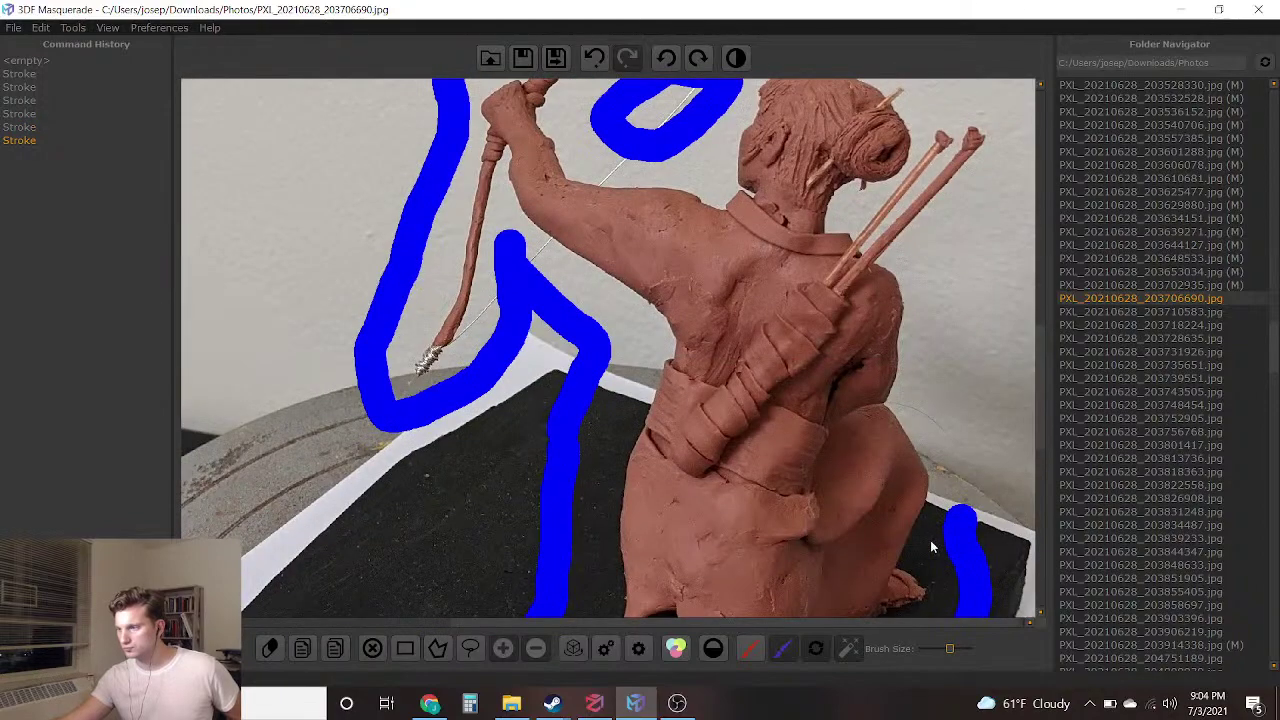
{"action": "mouse_move", "coordinate": [965, 525]}
{"action": "left_mouse_down"}
{"action": "mouse_move", "coordinate": [972, 345]}
{"action": "mouse_move", "coordinate": [1022, 182]}
{"action": "left_mouse_up"}
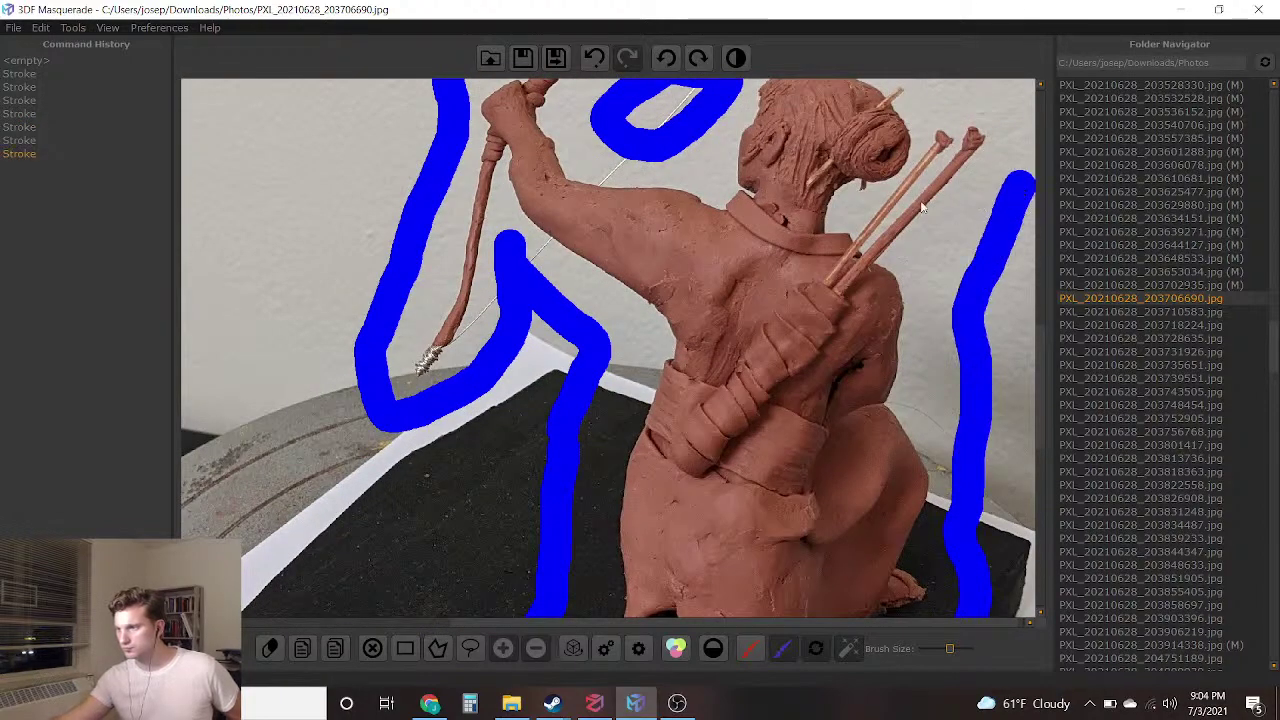
{"action": "right_click_drag", "start_coordinate": [887, 187], "coordinate": [886, 350]}
{"action": "left_click_drag", "start_coordinate": [924, 193], "coordinate": [856, 170]}
{"action": "mouse_move", "coordinate": [951, 231]}
{"action": "left_mouse_down"}
{"action": "mouse_move", "coordinate": [1030, 300]}
{"action": "mouse_move", "coordinate": [1028, 322]}
{"action": "left_mouse_up"}
With a thin brush, mark the background gaps between the neck and arrows, between the two arrows, and around the arrow ends
{"action": "scroll", "coordinate": [899, 394], "scroll_direction": "up", "scroll_amount": 2}
{"action": "right_click_drag", "start_coordinate": [899, 394], "coordinate": [765, 422]}
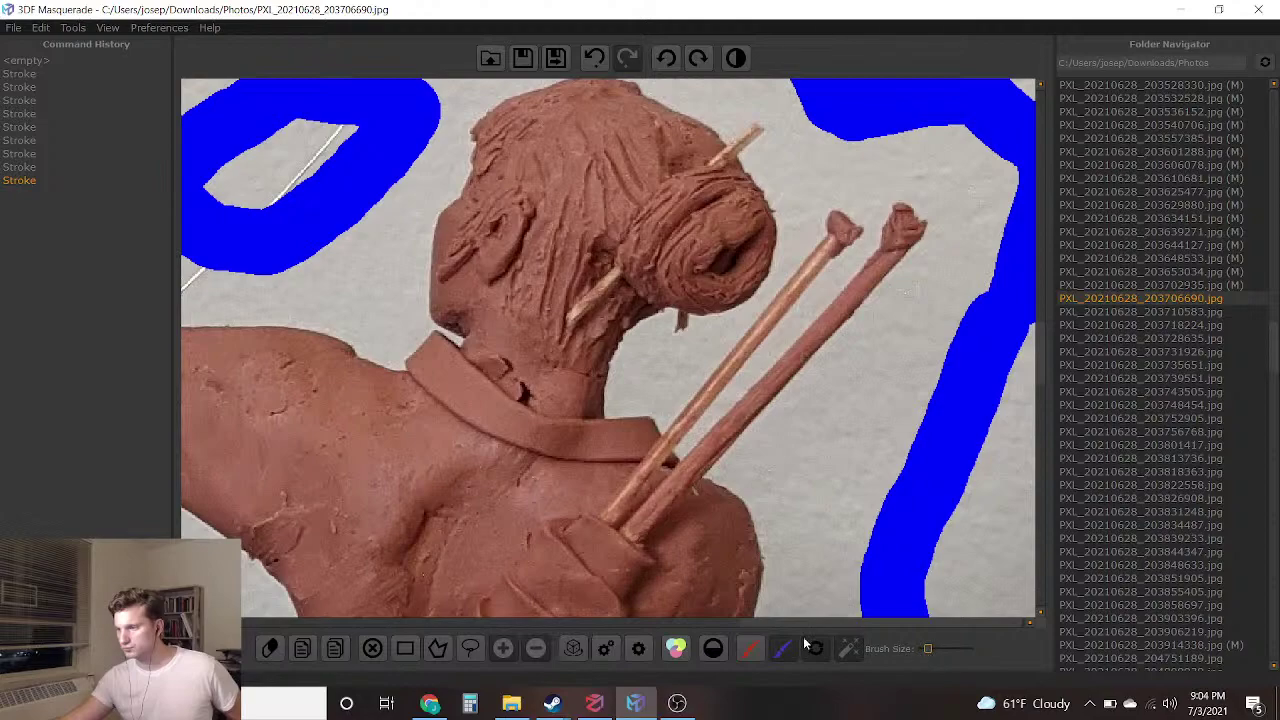
{"action": "scroll", "coordinate": [685, 435], "scroll_direction": "up", "scroll_amount": 2}
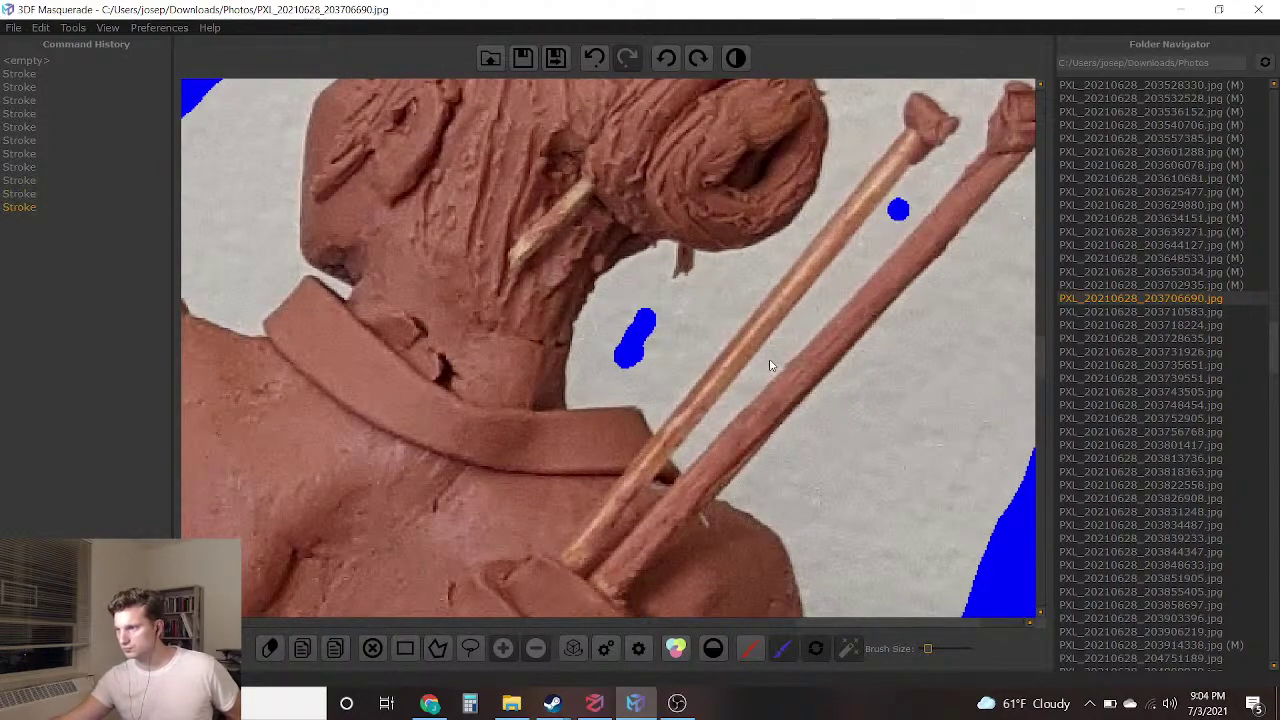
{"action": "scroll", "coordinate": [770, 363], "scroll_direction": "down", "scroll_amount": 2}
{"action": "left_click_drag", "start_coordinate": [803, 272], "coordinate": [842, 130]}
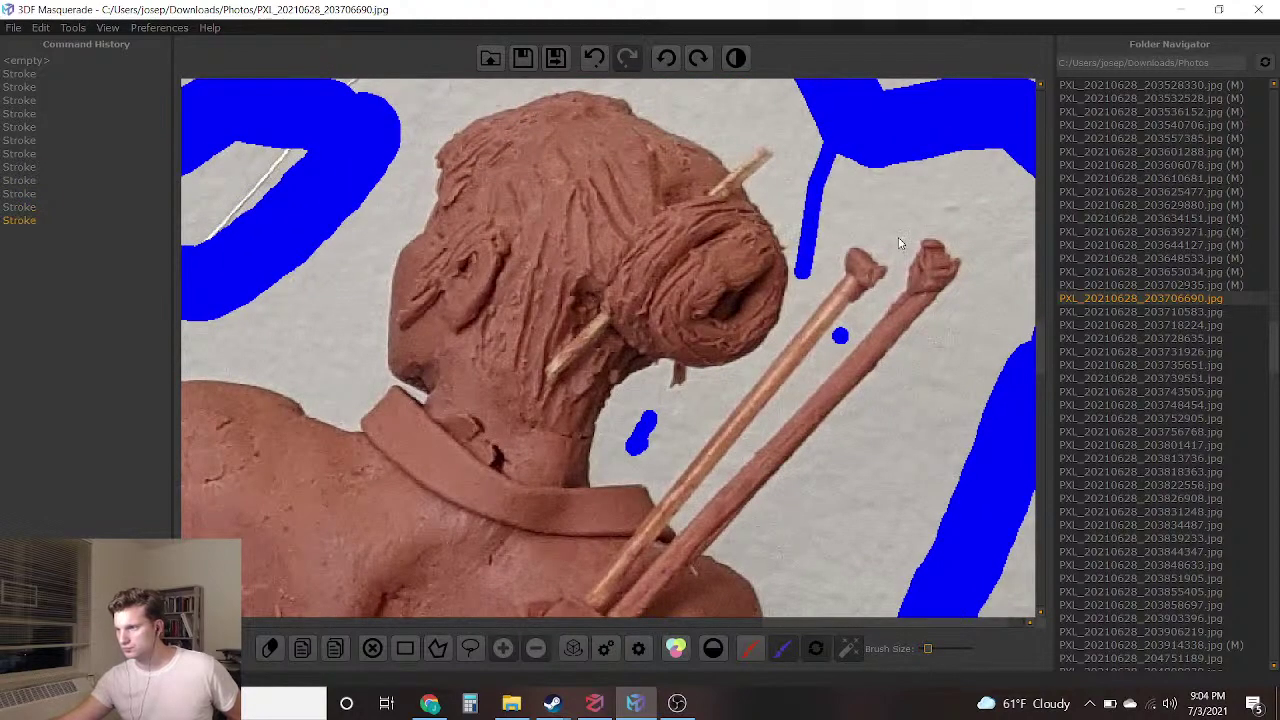
{"action": "left_click_drag", "start_coordinate": [893, 210], "coordinate": [896, 90]}
{"action": "left_click_drag", "start_coordinate": [961, 350], "coordinate": [856, 527]}
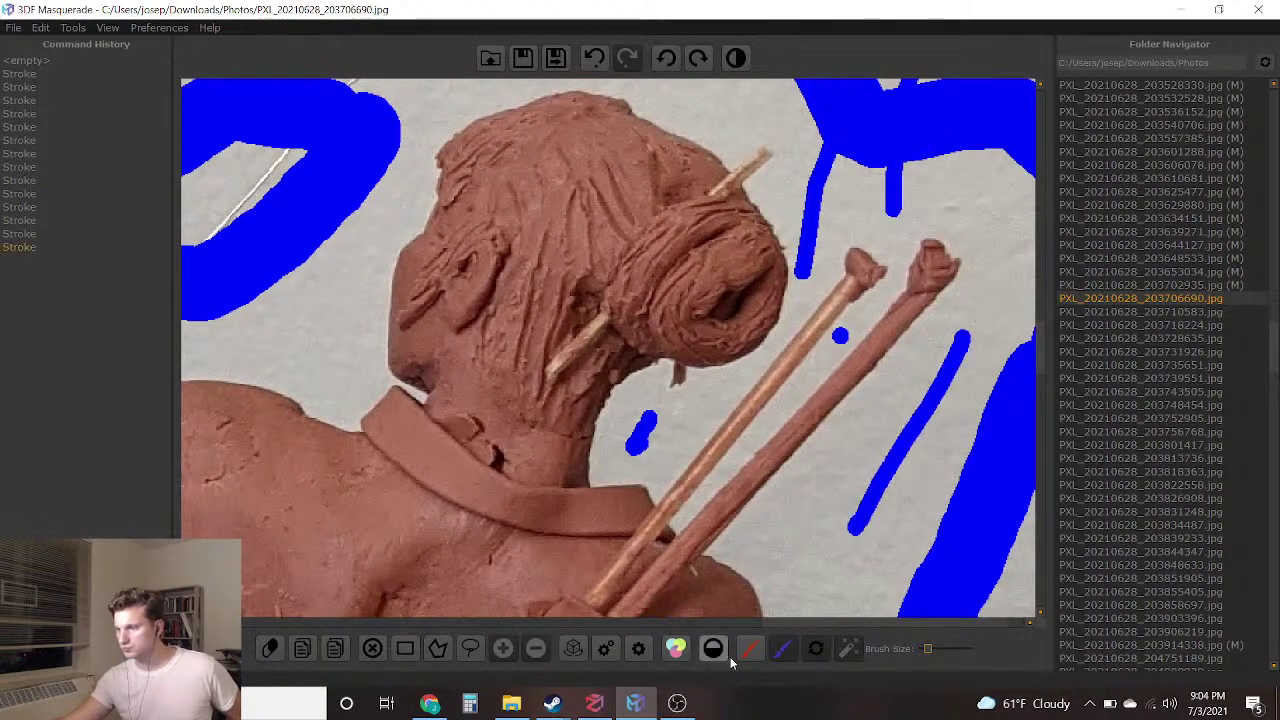
Mark the figure as foreground with one stroke from the head down the back to the waist
{"action": "left_click", "coordinate": [749, 648]}
{"action": "scroll", "coordinate": [780, 400], "scroll_direction": "down", "scroll_amount": 3}
{"action": "left_click_drag", "start_coordinate": [821, 314], "coordinate": [718, 580]}
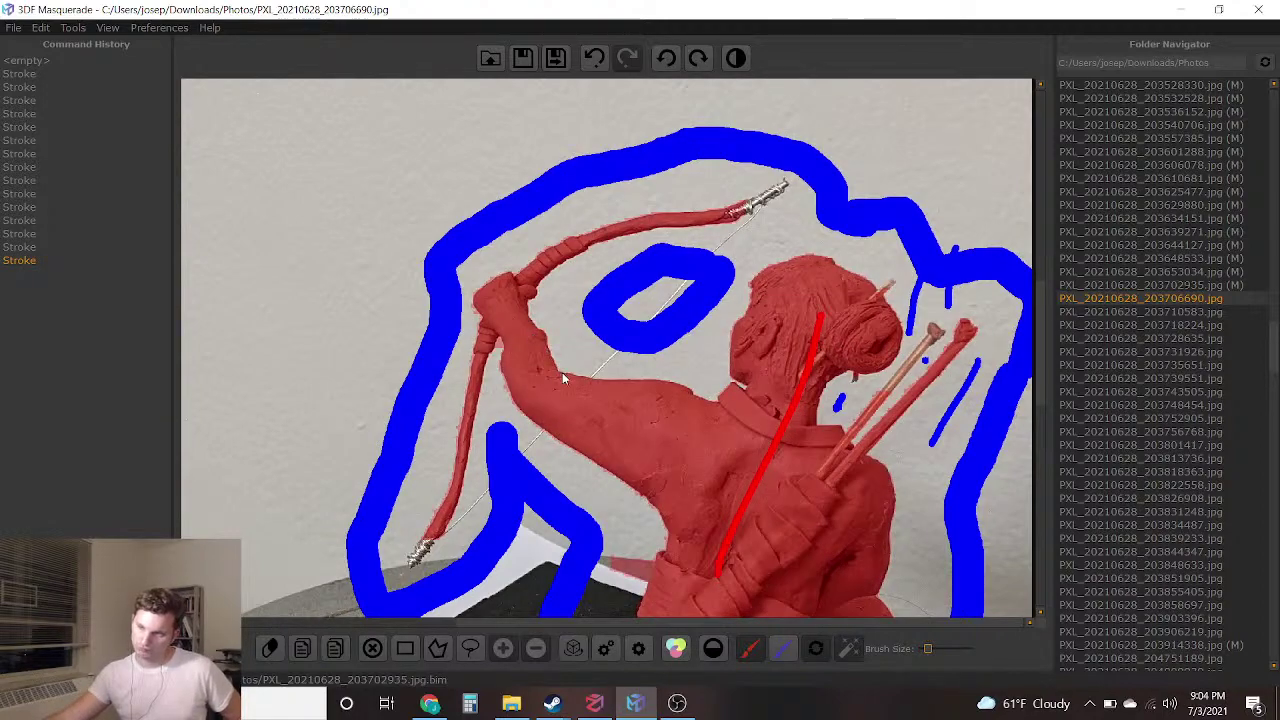
Mark the mask spill beside the waist as background with a wider brush, then save the mask and load the following photo
{"action": "scroll", "coordinate": [563, 373], "scroll_direction": "down", "scroll_amount": 1}
{"action": "middle_click_drag", "start_coordinate": [711, 483], "coordinate": [735, 306]}
{"action": "scroll", "coordinate": [779, 407], "scroll_direction": "up", "scroll_amount": 5}
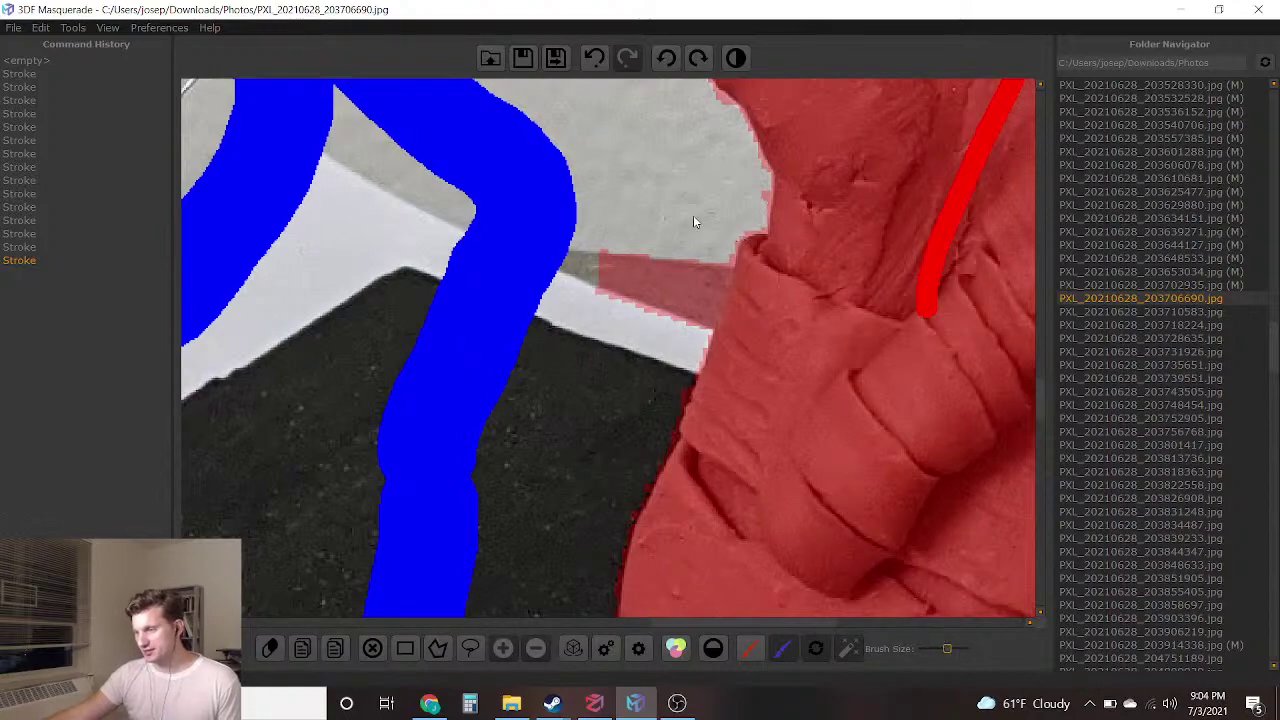
{"action": "mouse_move", "coordinate": [698, 224]}
{"action": "left_mouse_down"}
{"action": "mouse_move", "coordinate": [670, 318]}
{"action": "mouse_move", "coordinate": [660, 243]}
{"action": "left_mouse_up"}
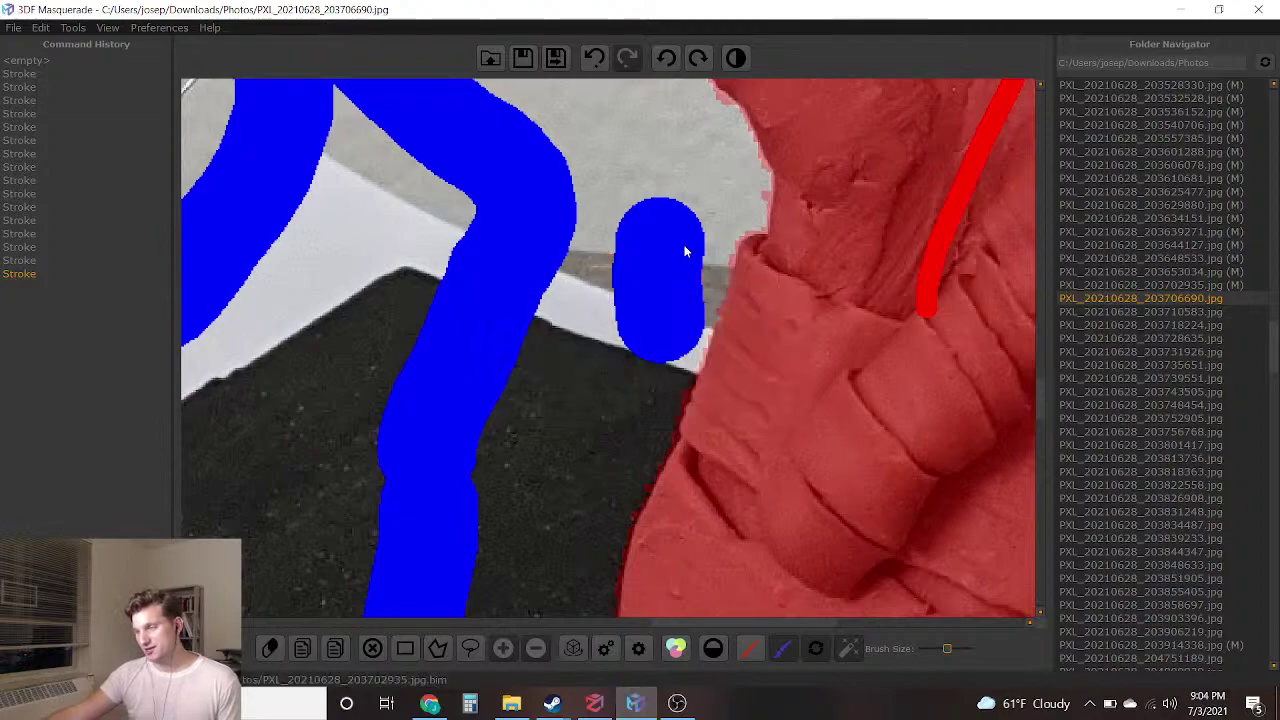
{"action": "scroll", "coordinate": [715, 330], "scroll_direction": "down", "scroll_amount": 6}
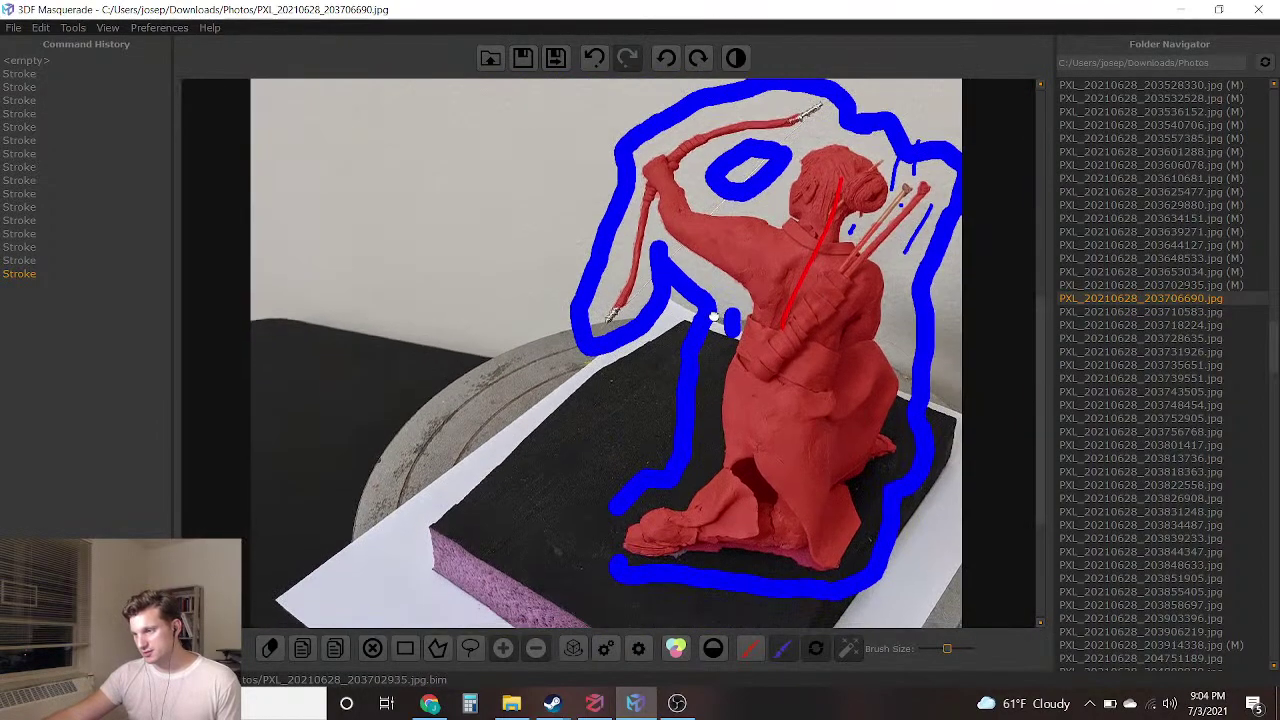
{"action": "left_click", "coordinate": [557, 58]}
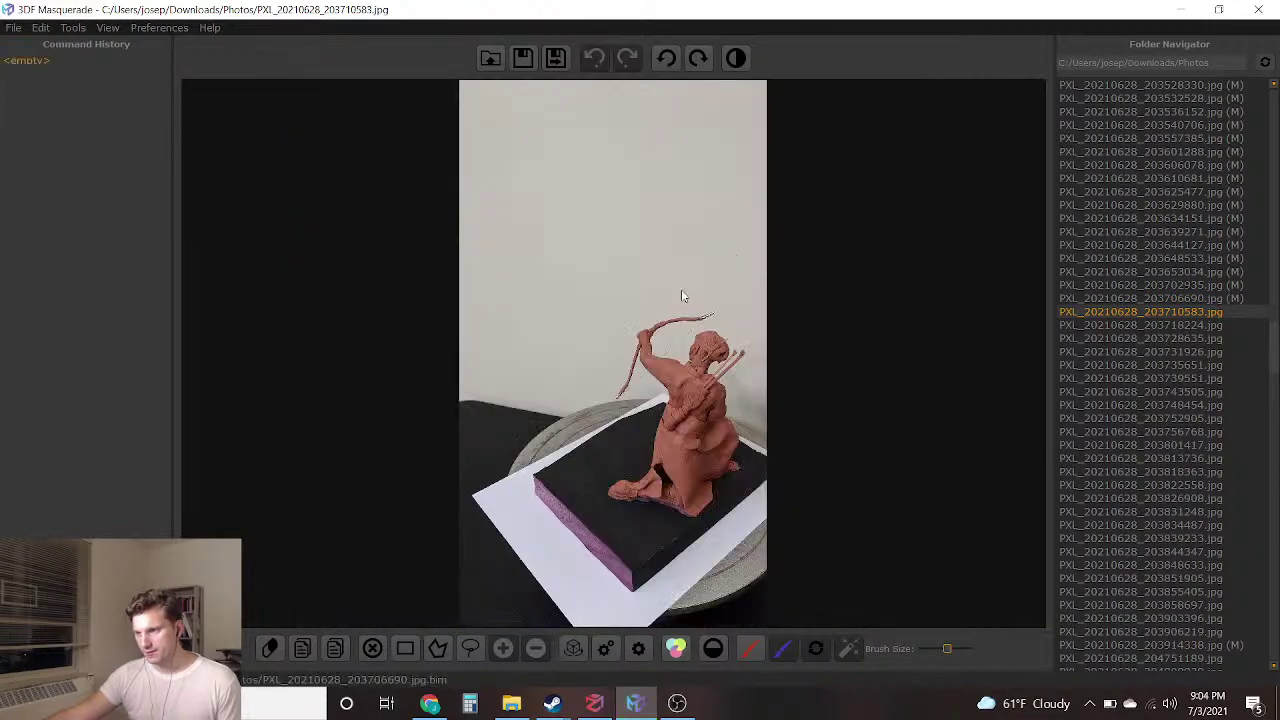
Mark the background enclosed by the bow and face with a thick loop, and outline both sides of the lower bow limb
{"action": "scroll", "coordinate": [751, 400], "scroll_direction": "up", "scroll_amount": 5}
{"action": "middle_click_drag", "start_coordinate": [791, 346], "coordinate": [586, 368]}
{"action": "middle_click_drag", "start_coordinate": [634, 500], "coordinate": [691, 388]}
{"action": "mouse_move", "coordinate": [712, 292]}
{"action": "left_mouse_down"}
{"action": "mouse_move", "coordinate": [632, 205]}
{"action": "mouse_move", "coordinate": [737, 177]}
{"action": "mouse_move", "coordinate": [685, 245]}
{"action": "left_mouse_up"}
{"action": "mouse_move", "coordinate": [470, 425]}
{"action": "left_mouse_down"}
{"action": "mouse_move", "coordinate": [428, 518]}
{"action": "mouse_move", "coordinate": [285, 598]}
{"action": "mouse_move", "coordinate": [270, 490]}
{"action": "mouse_move", "coordinate": [367, 203]}
{"action": "left_mouse_up"}
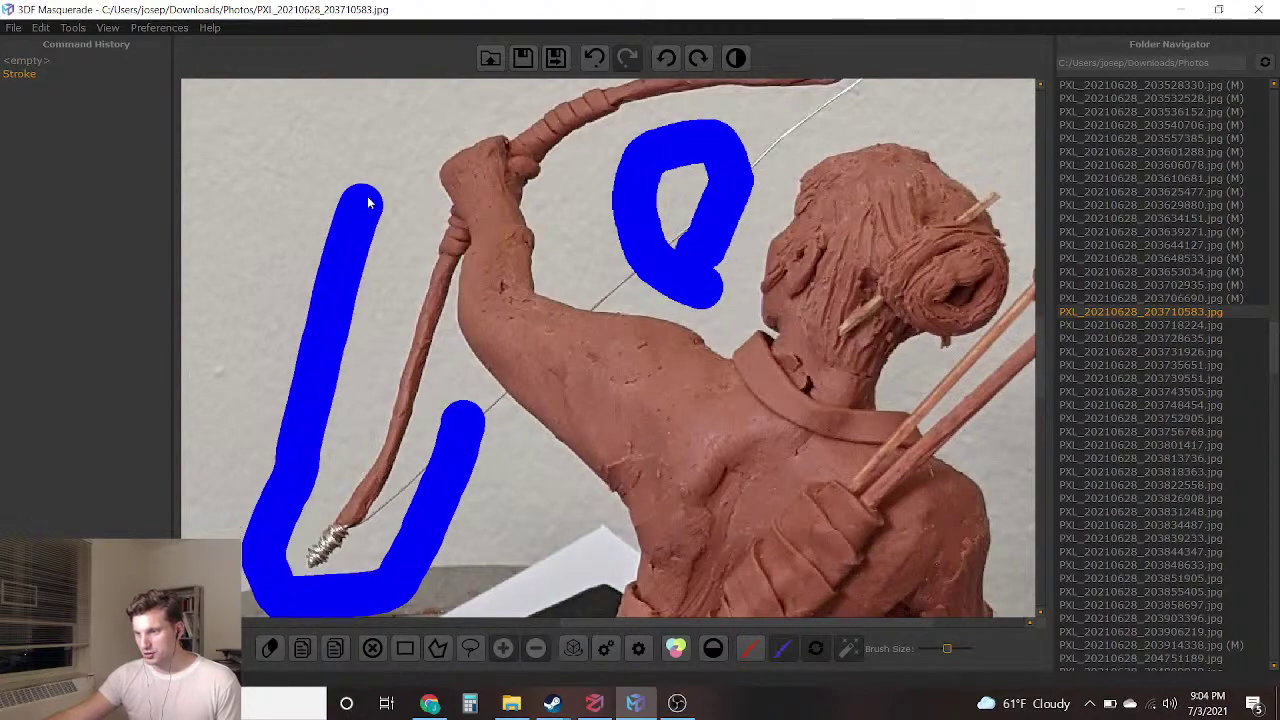
Mark background beneath the arm, down the board beside the skirt, and around the foot
{"action": "left_click_drag", "start_coordinate": [478, 432], "coordinate": [580, 538]}
{"action": "right_click_drag", "start_coordinate": [580, 538], "coordinate": [677, 196]}
{"action": "mouse_move", "coordinate": [677, 196]}
{"action": "left_mouse_down"}
{"action": "mouse_move", "coordinate": [622, 363]}
{"action": "mouse_move", "coordinate": [549, 486]}
{"action": "left_mouse_up"}
{"action": "right_click_drag", "start_coordinate": [606, 416], "coordinate": [641, 86]}
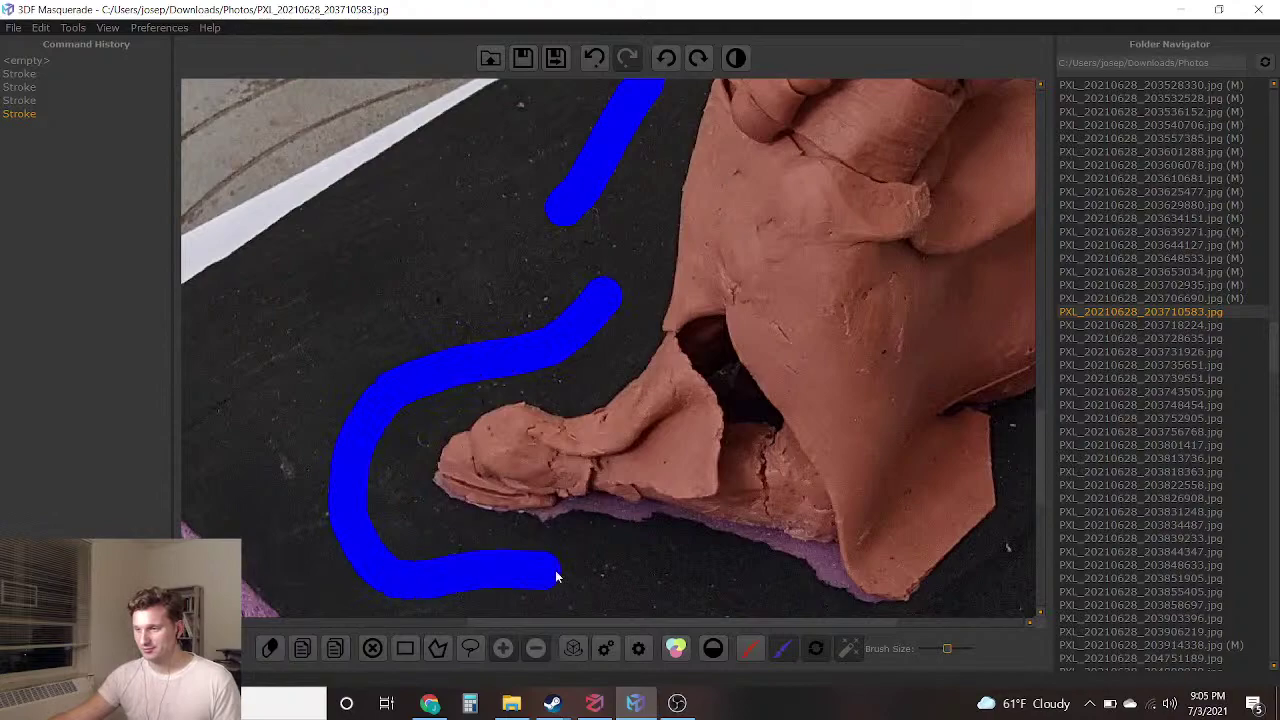
Continue the background outline beneath the hem and up the far side of the figure past the knee
{"action": "right_click_drag", "start_coordinate": [717, 547], "coordinate": [604, 439]}
{"action": "mouse_move", "coordinate": [769, 276]}
{"action": "right_mouse_down"}
{"action": "mouse_move", "coordinate": [645, 569]}
{"action": "mouse_move", "coordinate": [650, 554]}
{"action": "right_mouse_up"}
{"action": "mouse_move", "coordinate": [909, 409]}
{"action": "left_mouse_down"}
{"action": "mouse_move", "coordinate": [931, 263]}
{"action": "mouse_move", "coordinate": [872, 179]}
{"action": "left_mouse_up"}
{"action": "scroll", "coordinate": [891, 294], "scroll_direction": "down", "scroll_amount": 4}
{"action": "scroll", "coordinate": [891, 294], "scroll_direction": "up", "scroll_amount": 1}
{"action": "right_click_drag", "start_coordinate": [846, 236], "coordinate": [815, 528]}
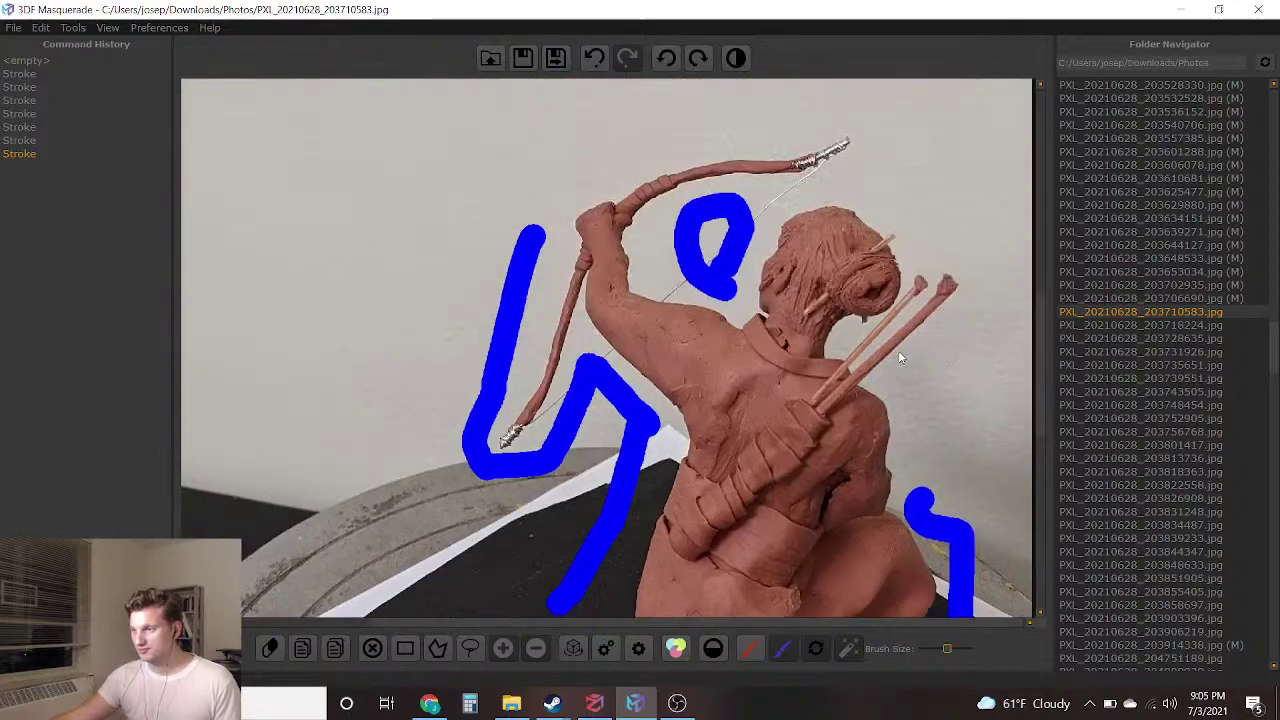
With a thin brush, mark background between the neck and arrows, between the two arrows, and outside the arrows above the shoulder
{"action": "scroll", "coordinate": [896, 352], "scroll_direction": "up", "scroll_amount": 4}
{"action": "right_click_drag", "start_coordinate": [904, 317], "coordinate": [804, 433]}
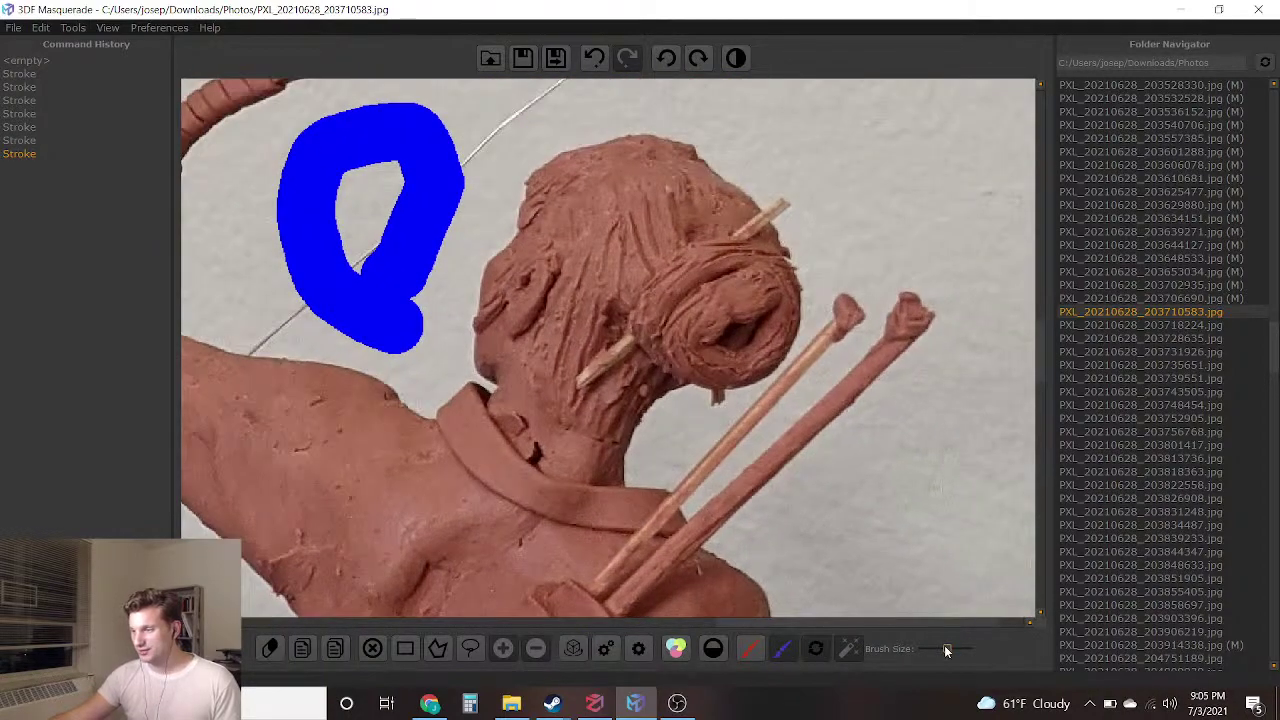
{"action": "scroll", "coordinate": [716, 441], "scroll_direction": "up", "scroll_amount": 3}
{"action": "left_click_drag", "start_coordinate": [612, 460], "coordinate": [660, 405]}
{"action": "left_click", "coordinate": [938, 310]}
{"action": "right_click_drag", "start_coordinate": [909, 388], "coordinate": [909, 344]}
{"action": "scroll", "coordinate": [909, 344], "scroll_direction": "down", "scroll_amount": 2}
{"action": "left_click_drag", "start_coordinate": [984, 352], "coordinate": [906, 410]}
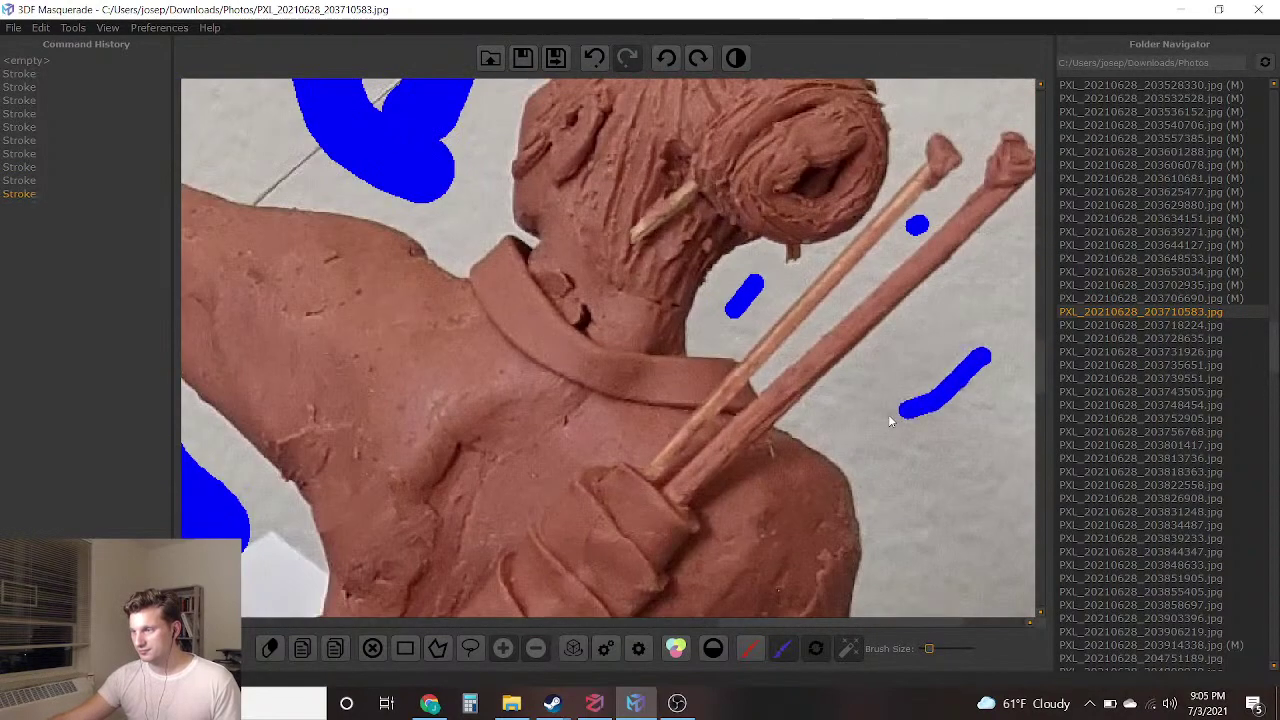
Mark the figure as foreground from the upper back down the skirt with a larger brush, then save the mask and load the following photo
{"action": "scroll", "coordinate": [890, 422], "scroll_direction": "down", "scroll_amount": 3}
{"action": "scroll", "coordinate": [713, 385], "scroll_direction": "down", "scroll_amount": 2}
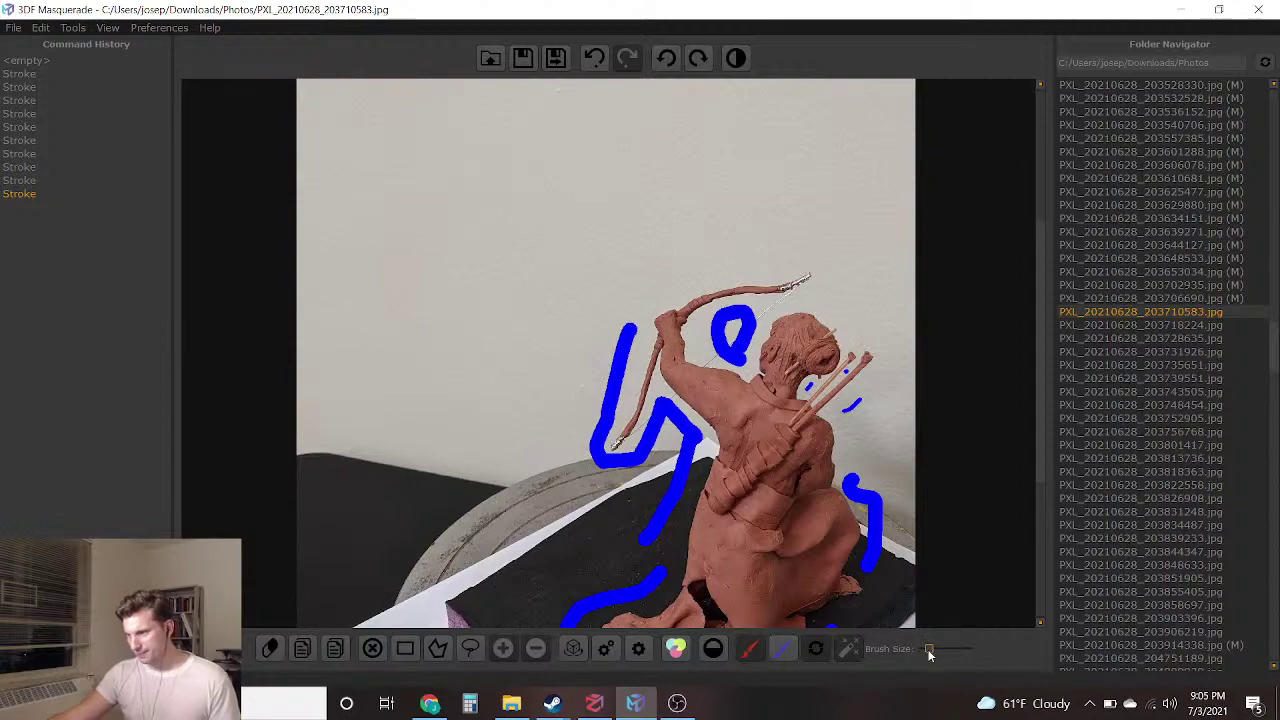
{"action": "middle_click_drag", "start_coordinate": [838, 392], "coordinate": [772, 229]}
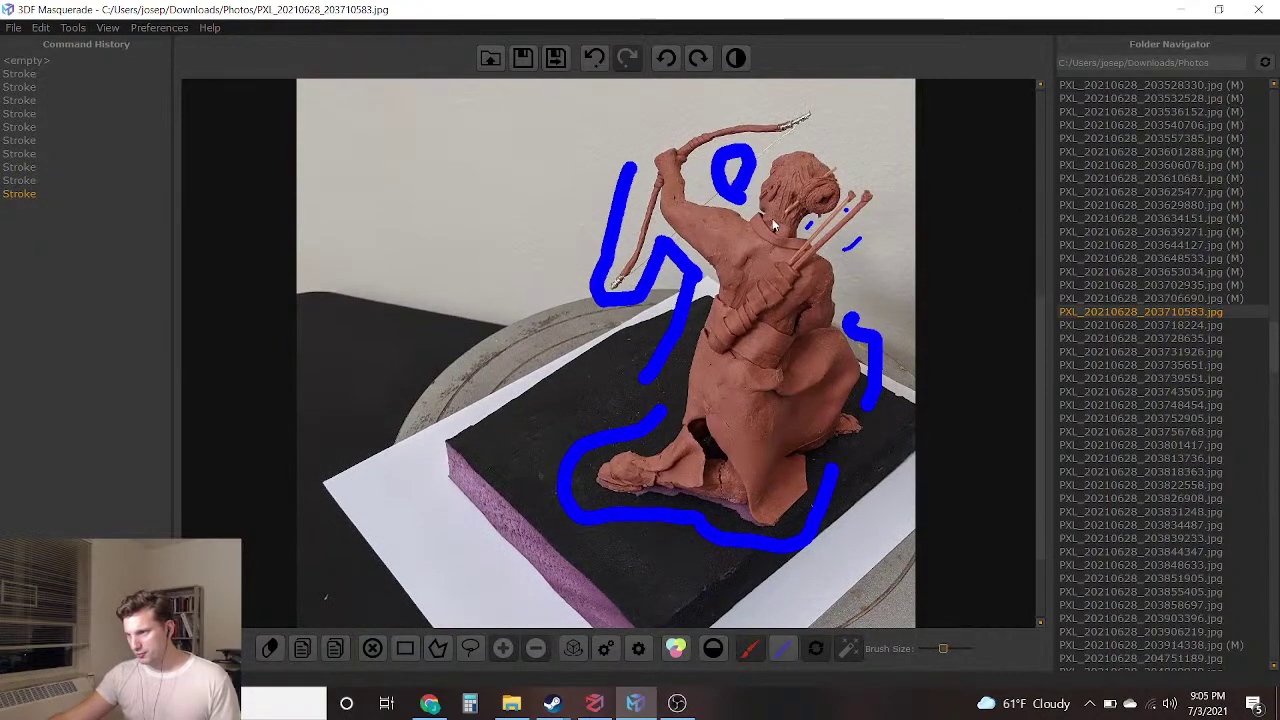
{"action": "left_click_drag", "start_coordinate": [768, 290], "coordinate": [745, 455]}
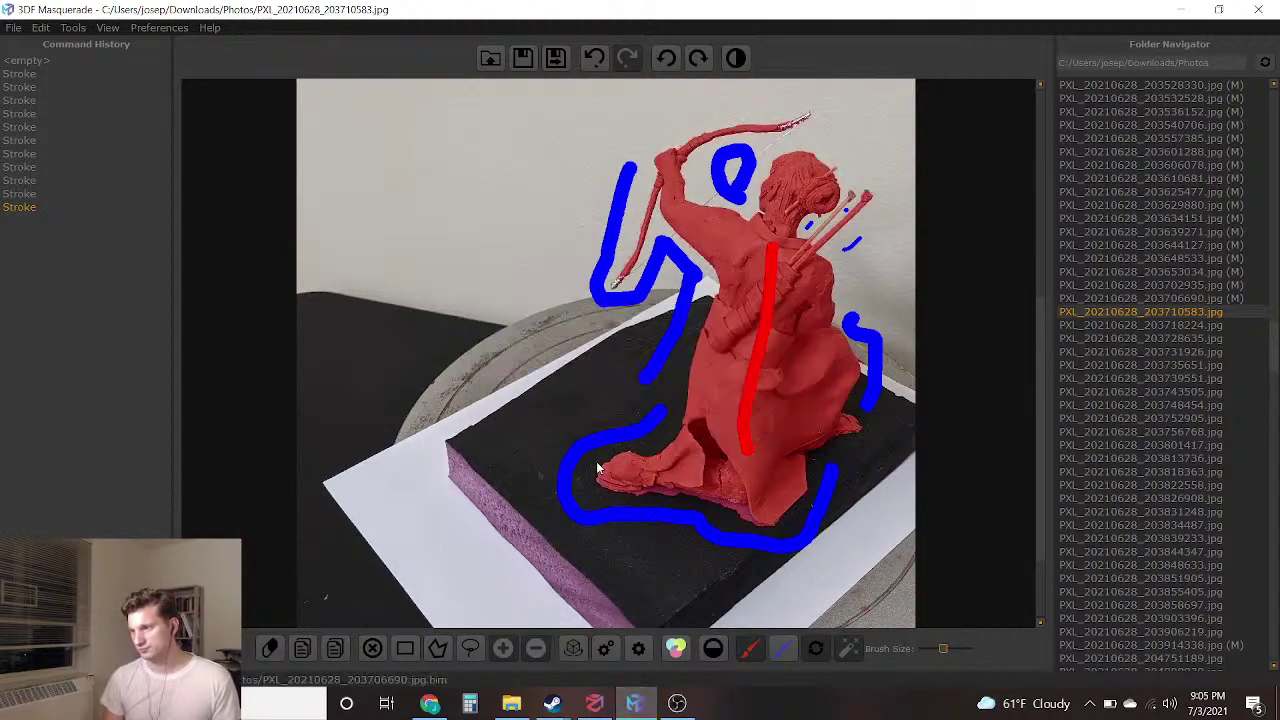
{"action": "left_click", "coordinate": [559, 54]}
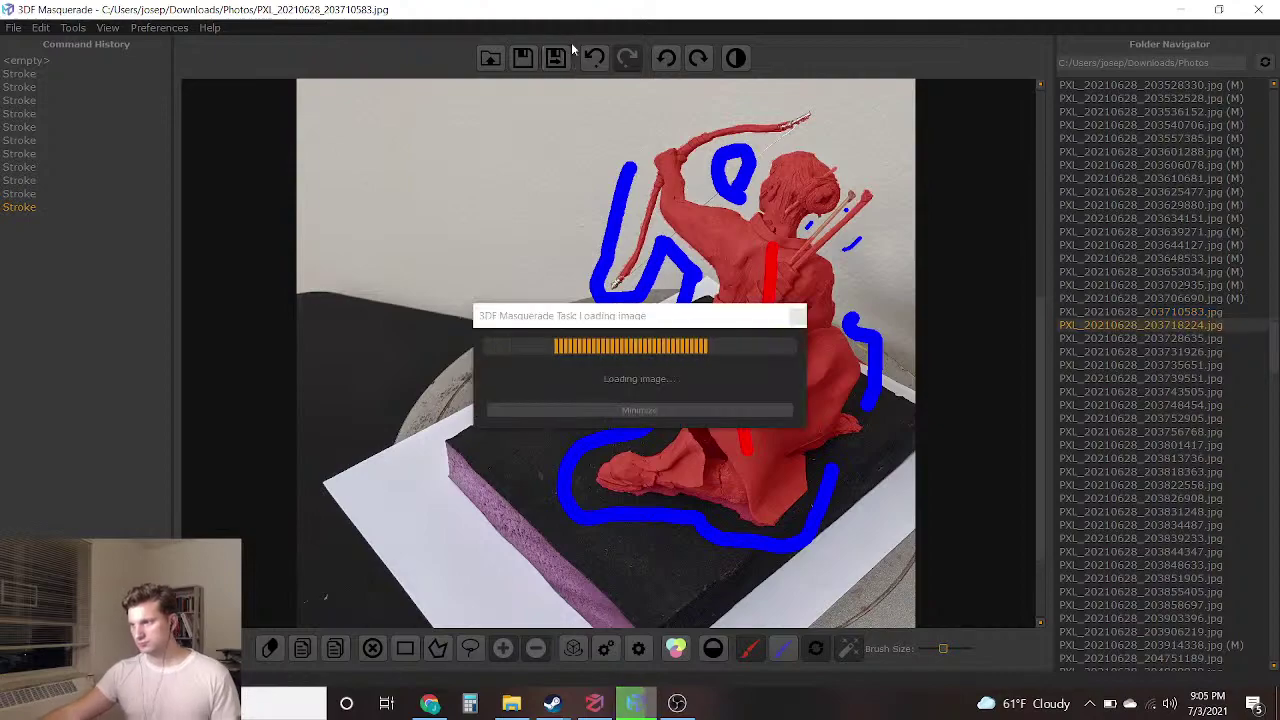
{"action": "scroll", "coordinate": [689, 324], "scroll_direction": "up", "scroll_amount": 5}
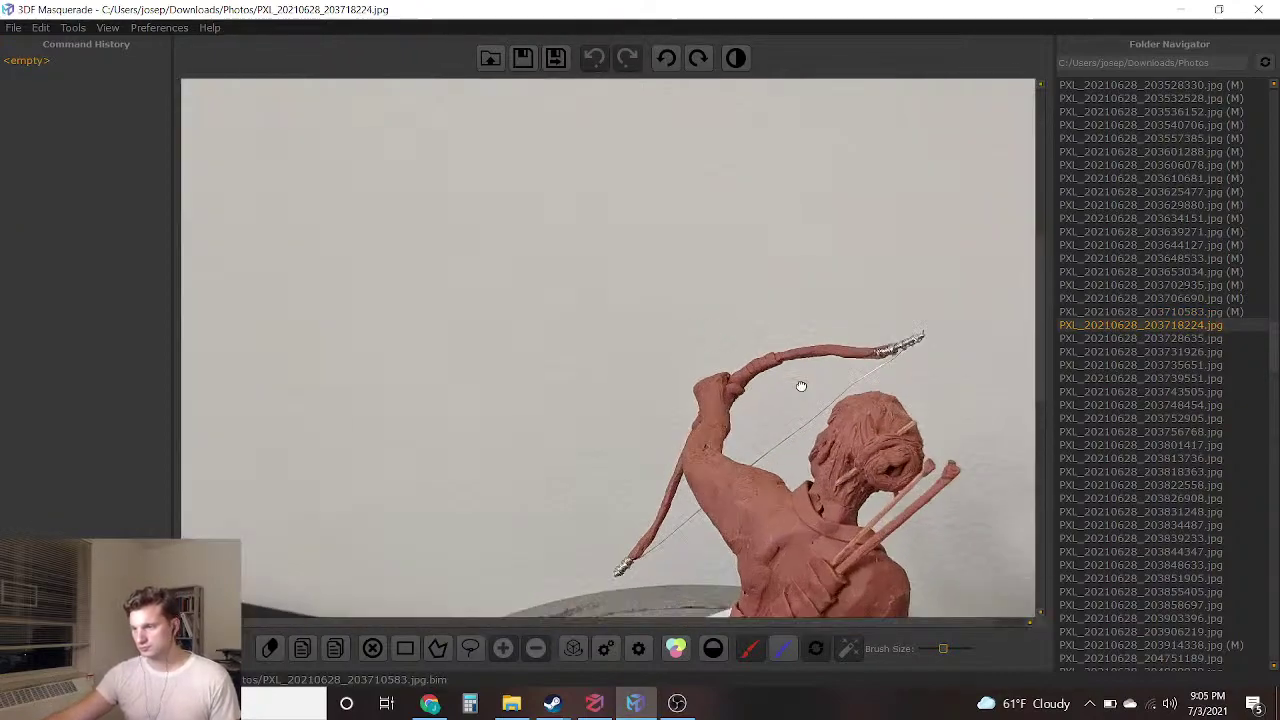
Mark background inside the bow, around its lower limb and tip, and down beside the torso onto the board
{"action": "middle_click_drag", "start_coordinate": [798, 508], "coordinate": [762, 225]}
{"action": "scroll", "coordinate": [762, 228], "scroll_direction": "up", "scroll_amount": 5}
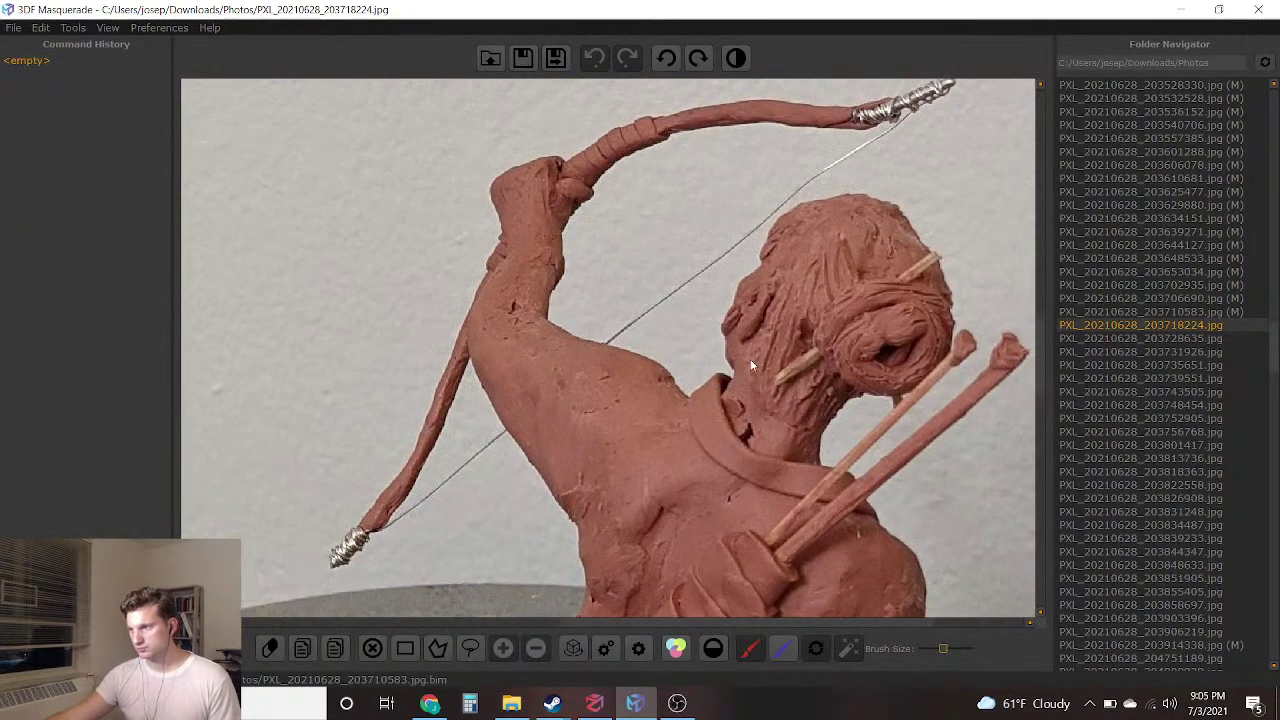
{"action": "mouse_move", "coordinate": [738, 190]}
{"action": "left_mouse_down"}
{"action": "mouse_move", "coordinate": [640, 210]}
{"action": "mouse_move", "coordinate": [672, 308]}
{"action": "mouse_move", "coordinate": [746, 188]}
{"action": "left_mouse_up"}
{"action": "mouse_move", "coordinate": [477, 435]}
{"action": "left_mouse_down"}
{"action": "mouse_move", "coordinate": [405, 578]}
{"action": "mouse_move", "coordinate": [250, 585]}
{"action": "mouse_move", "coordinate": [430, 190]}
{"action": "left_mouse_up"}
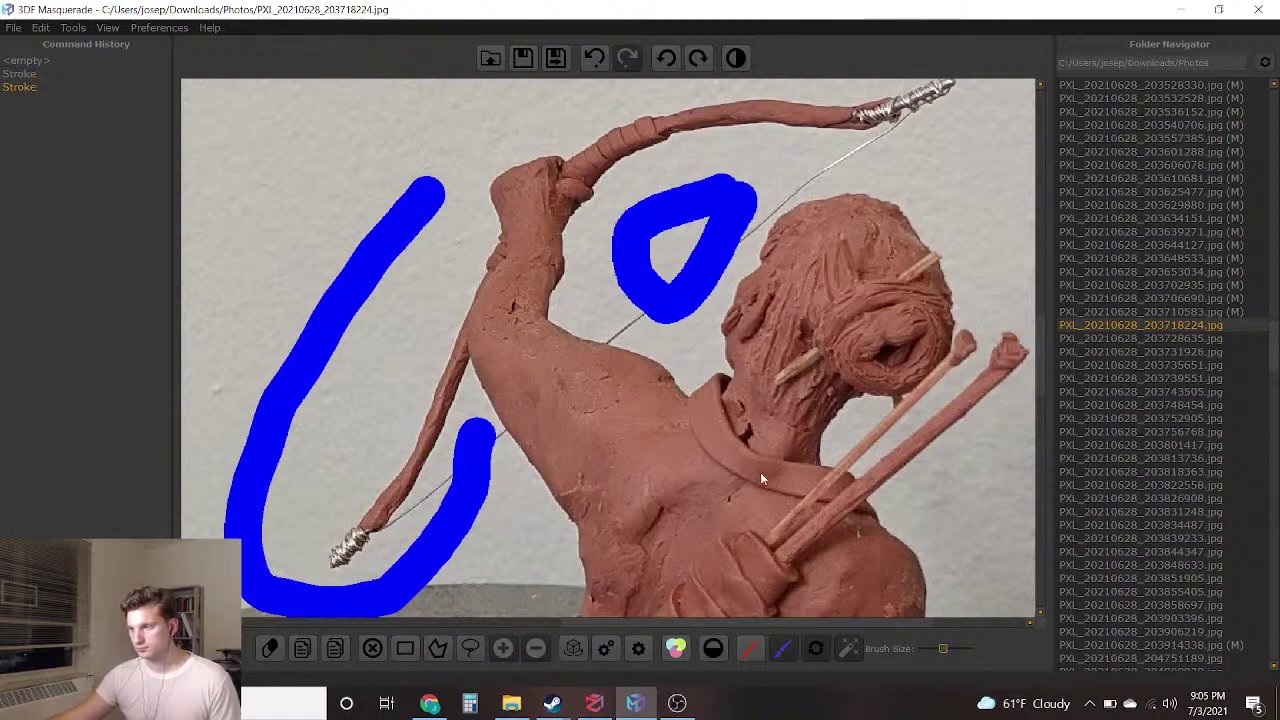
{"action": "middle_click_drag", "start_coordinate": [627, 590], "coordinate": [606, 305]}
{"action": "left_click_drag", "start_coordinate": [512, 268], "coordinate": [465, 452]}
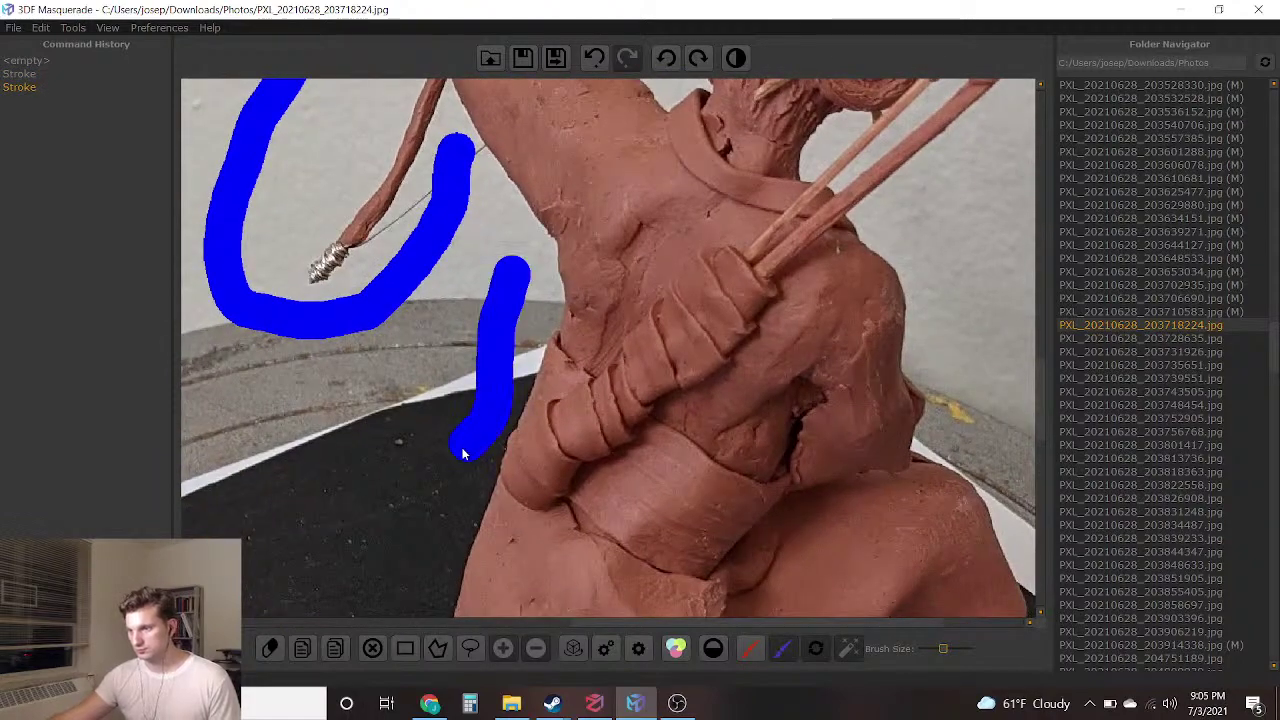
Mark background from beside the skirt's hem around the rear foot and up past the knee
{"action": "middle_click_drag", "start_coordinate": [443, 504], "coordinate": [611, 91]}
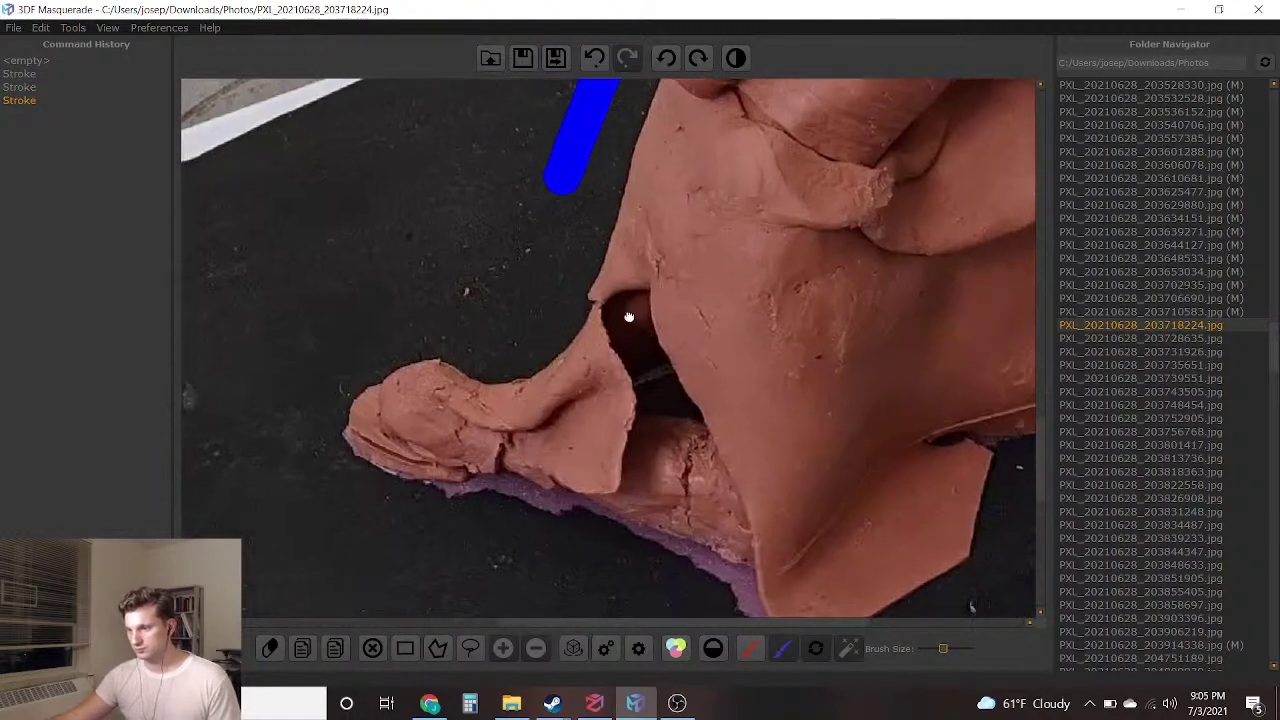
{"action": "scroll", "coordinate": [628, 317], "scroll_direction": "down", "scroll_amount": 3}
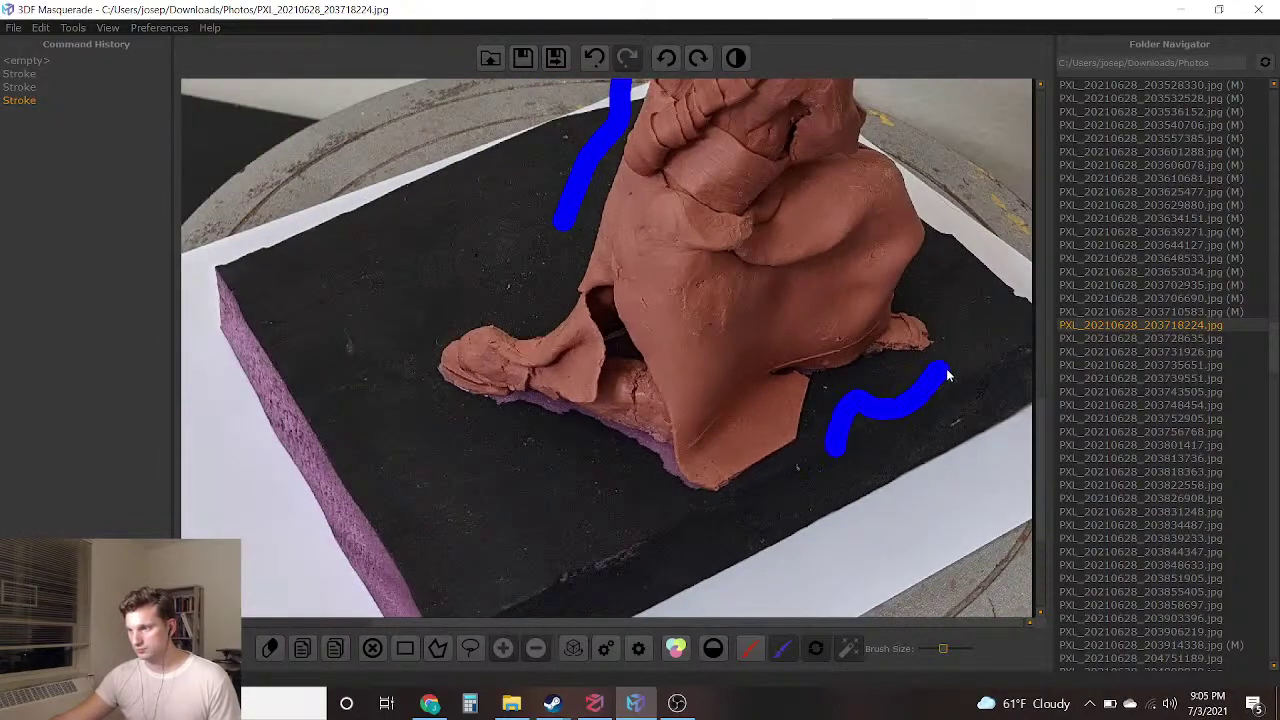
{"action": "mouse_move", "coordinate": [945, 307]}
{"action": "left_mouse_down"}
{"action": "mouse_move", "coordinate": [958, 226]}
{"action": "mouse_move", "coordinate": [938, 176]}
{"action": "mouse_move", "coordinate": [880, 135]}
{"action": "mouse_move", "coordinate": [895, 92]}
{"action": "left_mouse_up"}
With a thin brush, mark background in the gap between the neck and arrows and in the gap between the two arrows
{"action": "scroll", "coordinate": [895, 92], "scroll_direction": "down", "scroll_amount": 3}
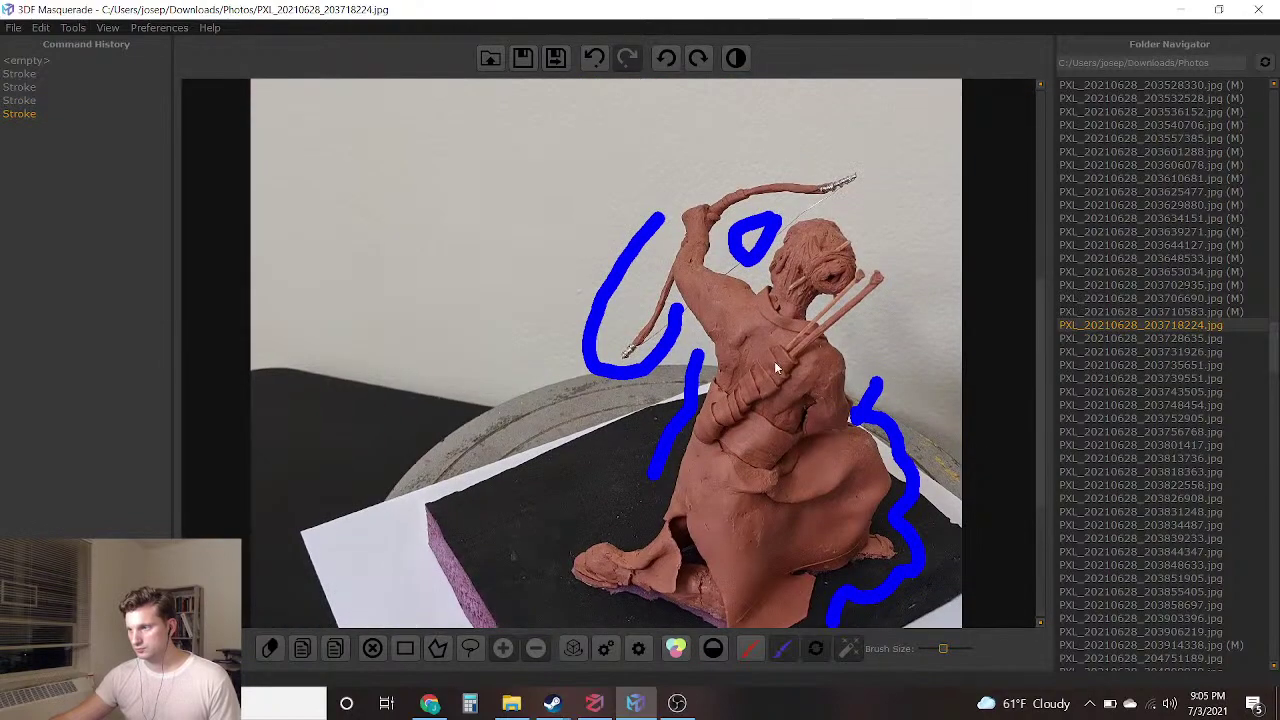
{"action": "scroll", "coordinate": [774, 361], "scroll_direction": "up", "scroll_amount": 3}
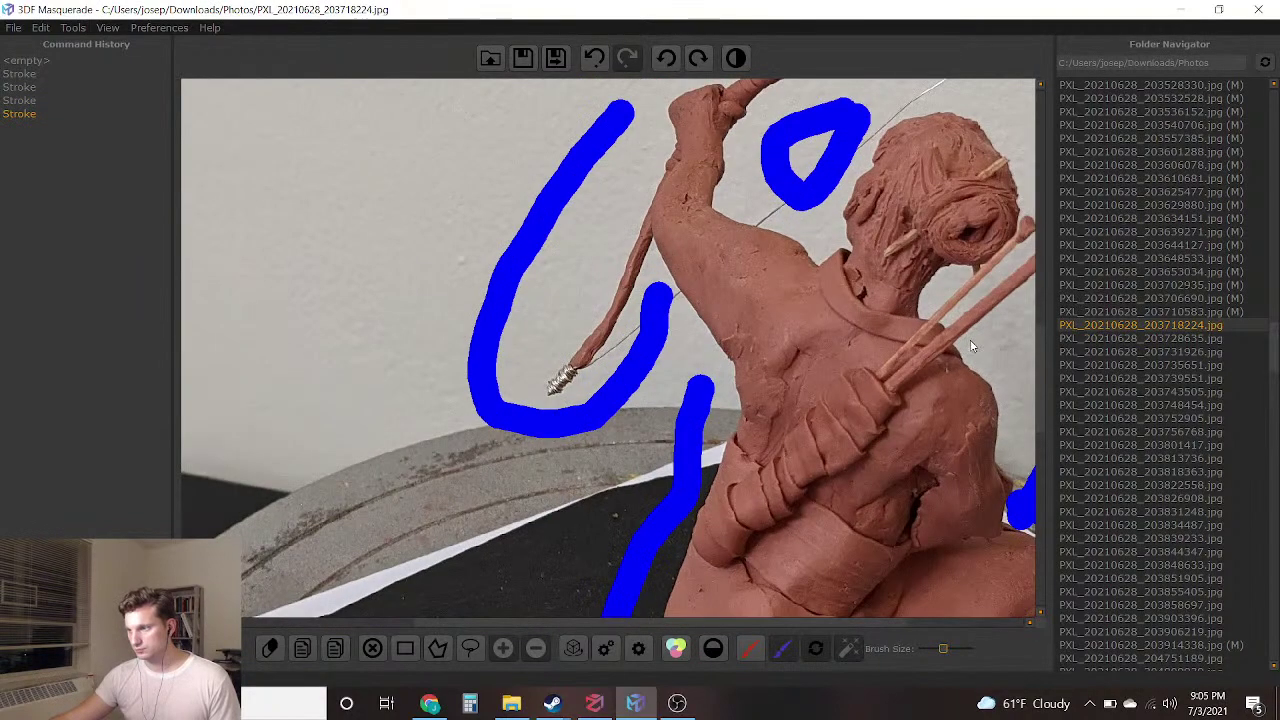
{"action": "scroll", "coordinate": [711, 325], "scroll_direction": "down", "scroll_amount": 2}
{"action": "scroll", "coordinate": [873, 279], "scroll_direction": "up", "scroll_amount": 6}
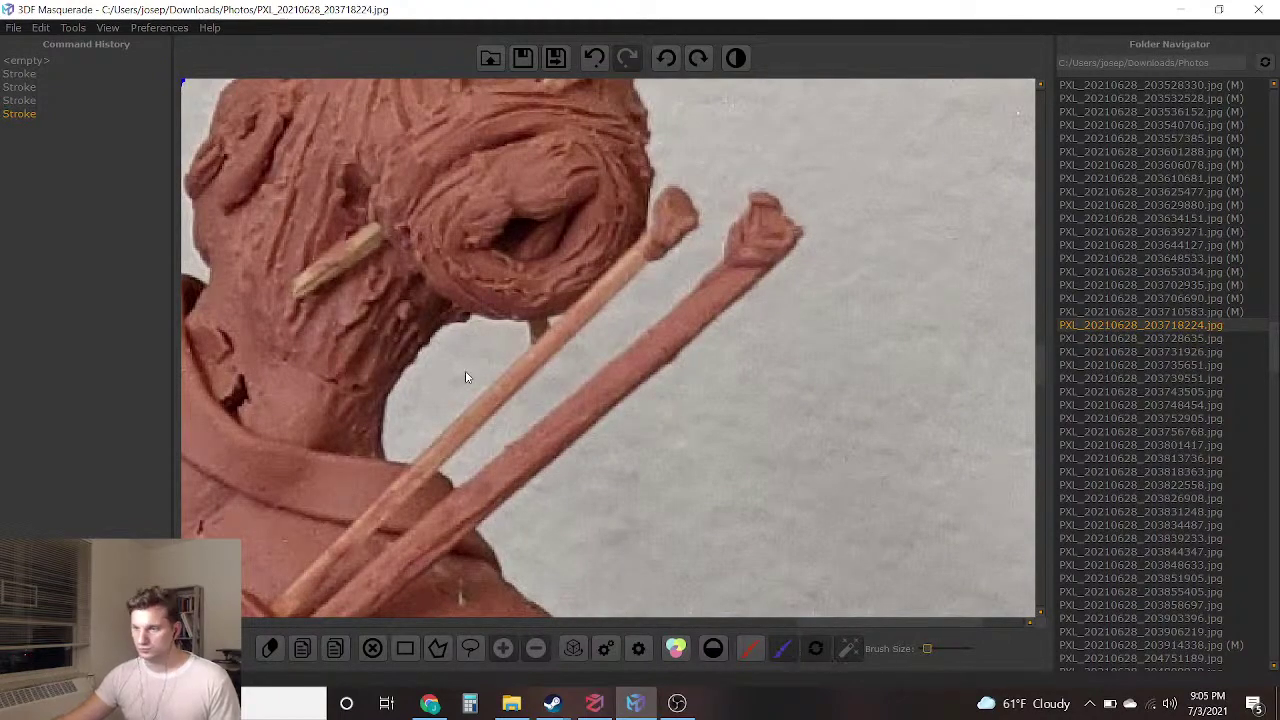
{"action": "left_click_drag", "start_coordinate": [466, 374], "coordinate": [418, 404]}
{"action": "left_click_drag", "start_coordinate": [637, 305], "coordinate": [580, 376]}
Mark the figure as foreground from the raised forearm along the shoulder and upper back to the wrapped forearm
{"action": "scroll", "coordinate": [595, 355], "scroll_direction": "down", "scroll_amount": 3}
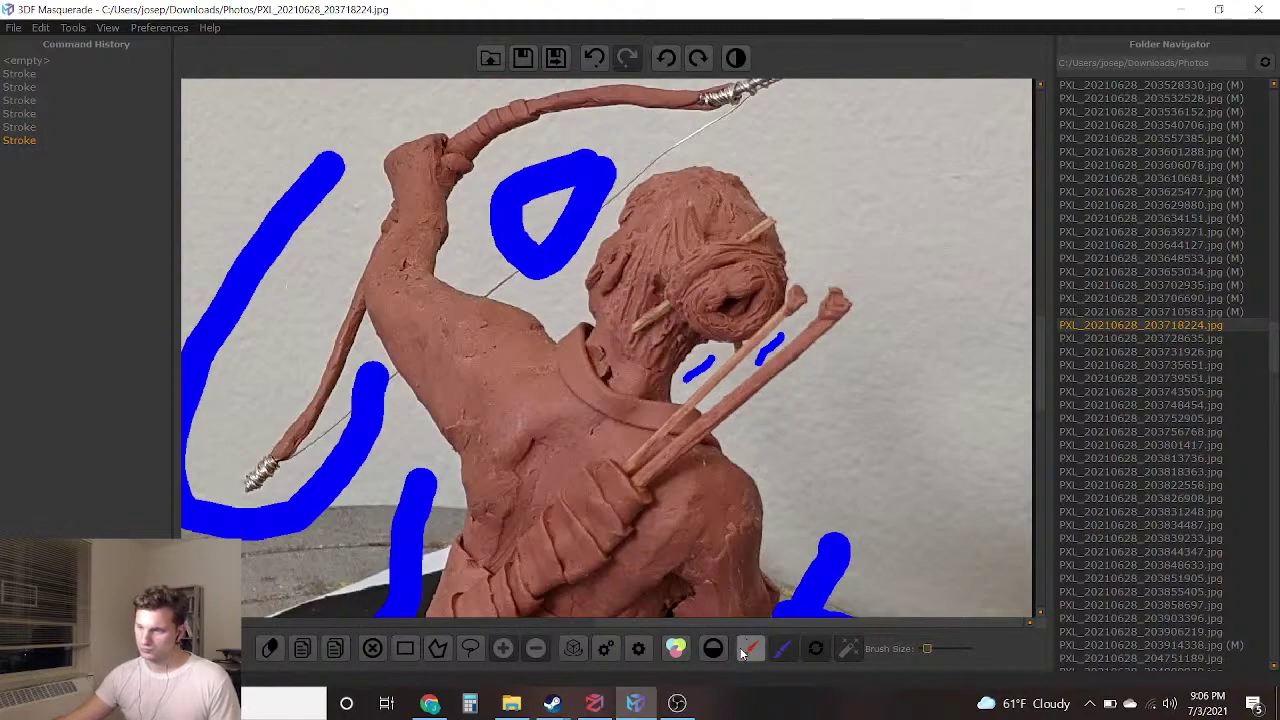
{"action": "left_click", "coordinate": [750, 648]}
{"action": "mouse_move", "coordinate": [400, 290]}
{"action": "left_mouse_down"}
{"action": "mouse_move", "coordinate": [621, 500]}
{"action": "mouse_move", "coordinate": [598, 543]}
{"action": "left_mouse_up"}
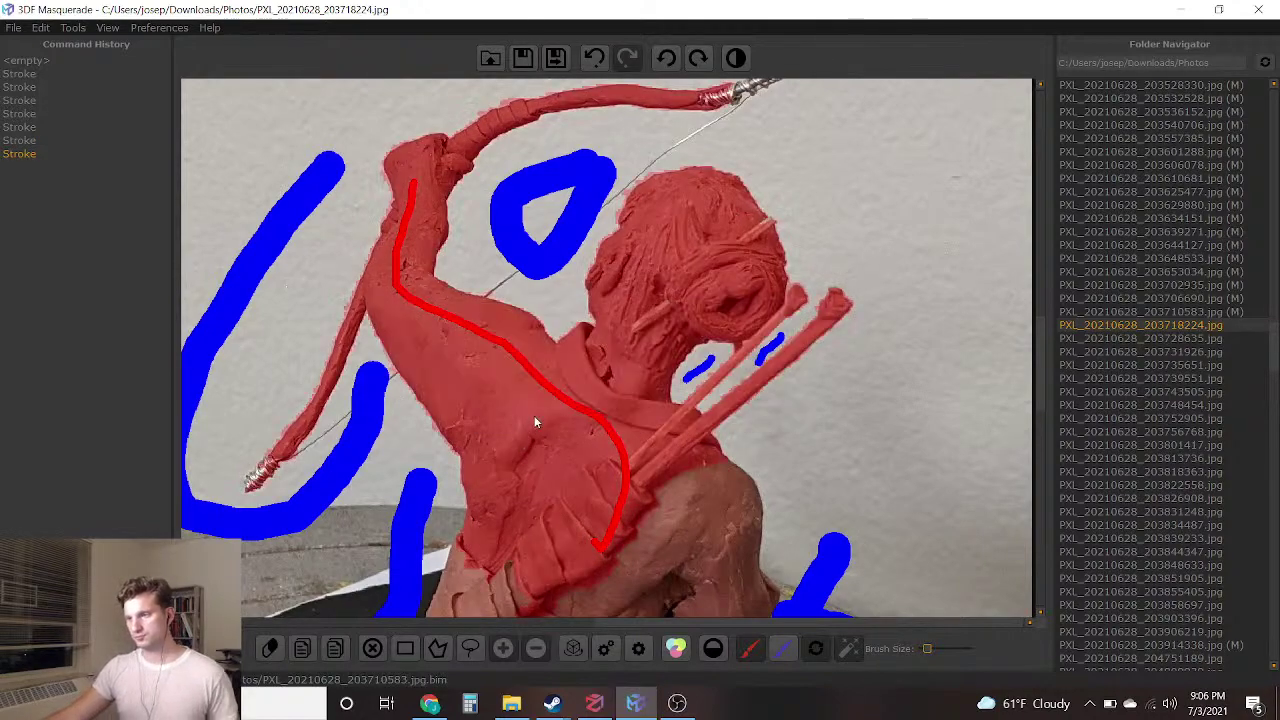
Extend the foreground marking down the skirt to the extended foot, and add a stroke from the arrow-holding hand across the elbow toward the knee
{"action": "scroll", "coordinate": [636, 515], "scroll_direction": "down", "scroll_amount": 3}
{"action": "middle_click_drag", "start_coordinate": [638, 512], "coordinate": [724, 312]}
{"action": "middle_click_drag", "start_coordinate": [700, 440], "coordinate": [605, 350]}
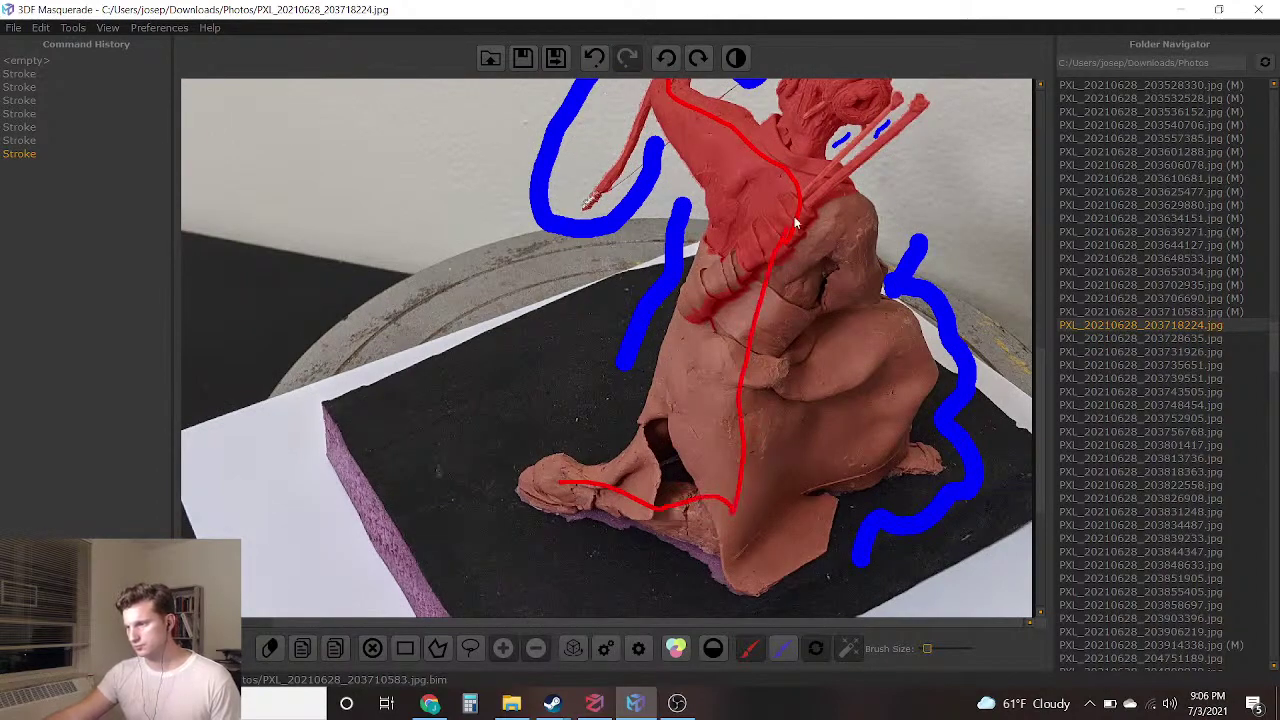
{"action": "left_click_drag", "start_coordinate": [791, 224], "coordinate": [791, 224]}
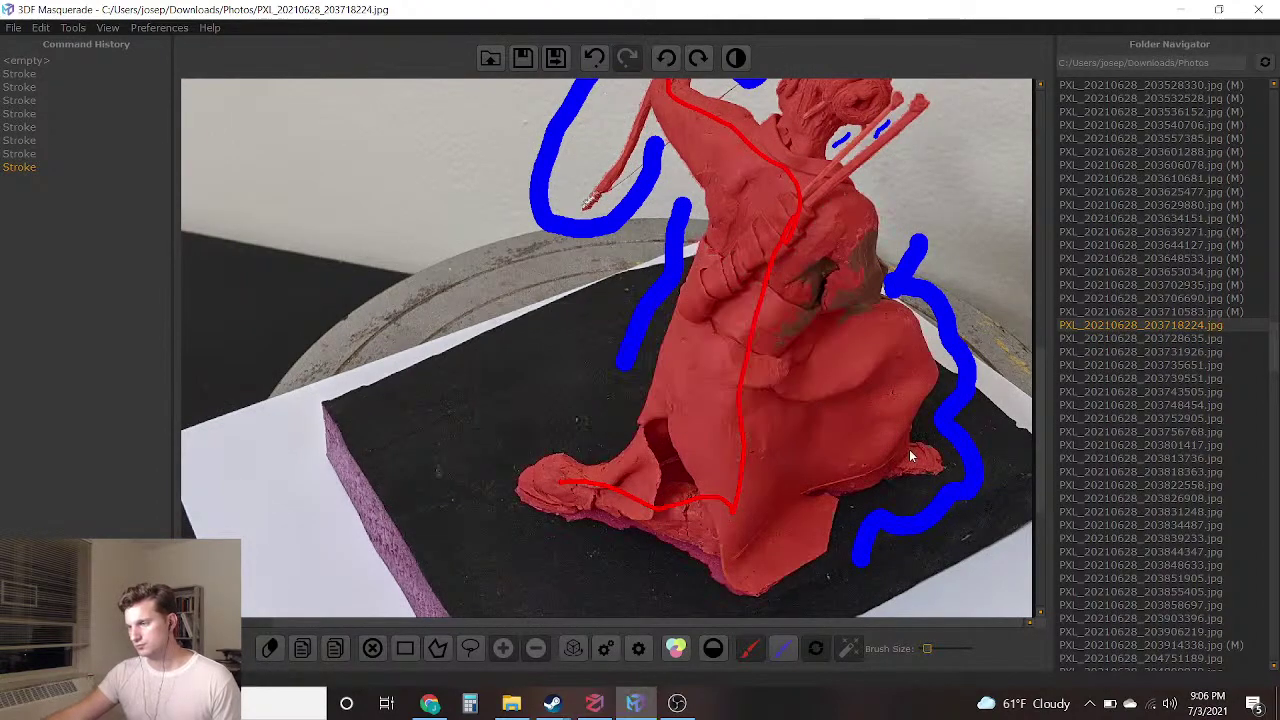
{"action": "left_click_drag", "start_coordinate": [864, 319], "coordinate": [792, 226]}
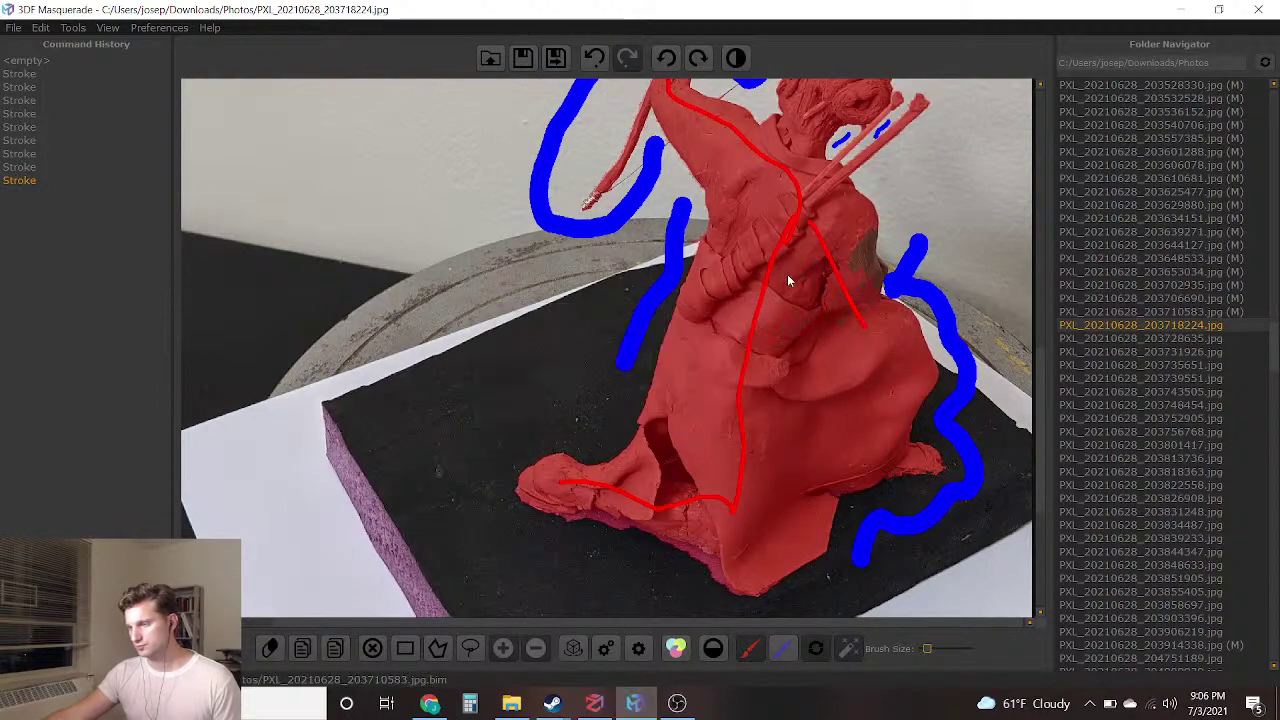
Add two foreground strokes over the unmasked patches on the figure's shoulder and arm, save the mask, and advance to the next photo
{"action": "left_click_drag", "start_coordinate": [832, 209], "coordinate": [800, 245]}
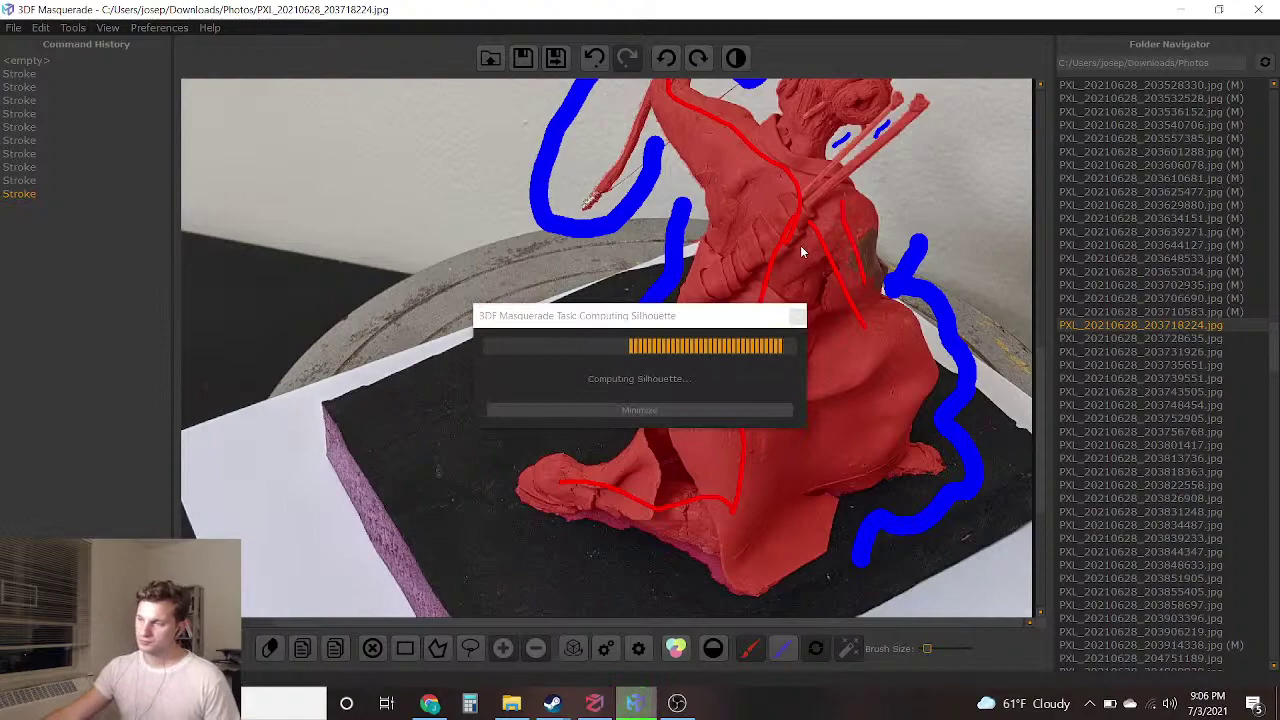
{"action": "scroll", "coordinate": [780, 260], "scroll_direction": "up", "scroll_amount": 5}
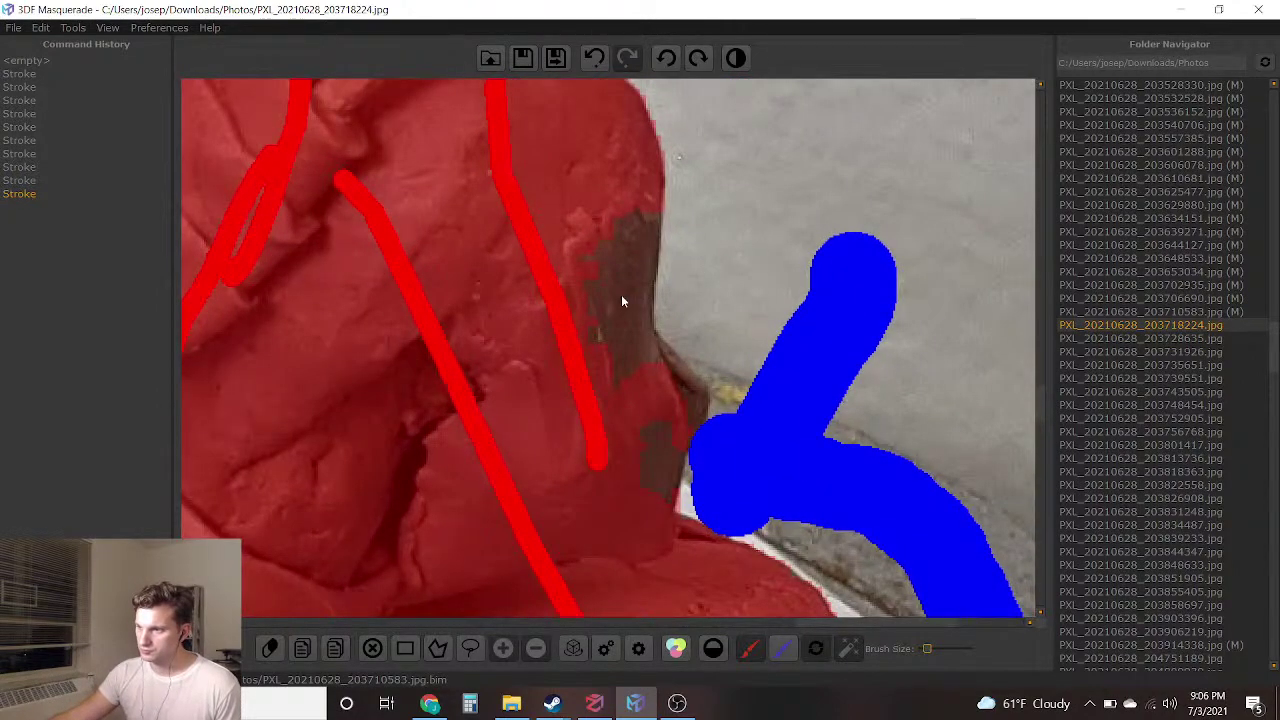
{"action": "left_click_drag", "start_coordinate": [618, 300], "coordinate": [580, 245]}
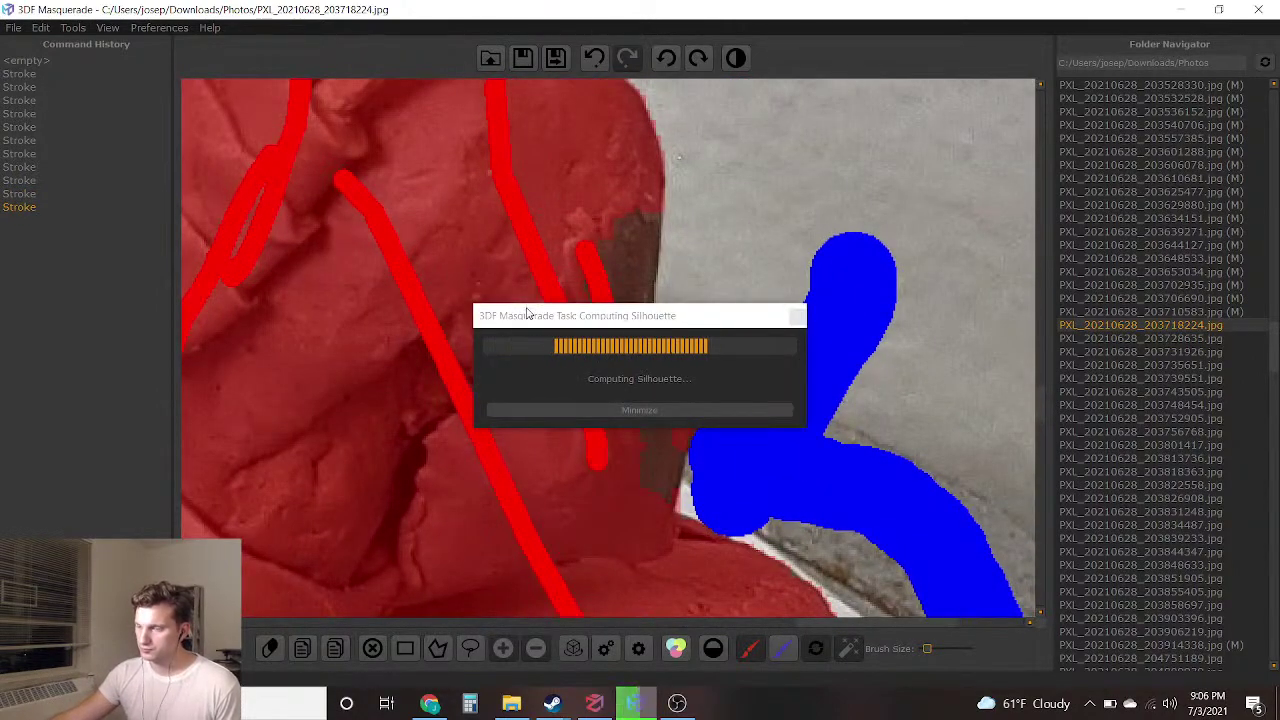
{"action": "scroll", "coordinate": [513, 280], "scroll_direction": "down", "scroll_amount": 5}
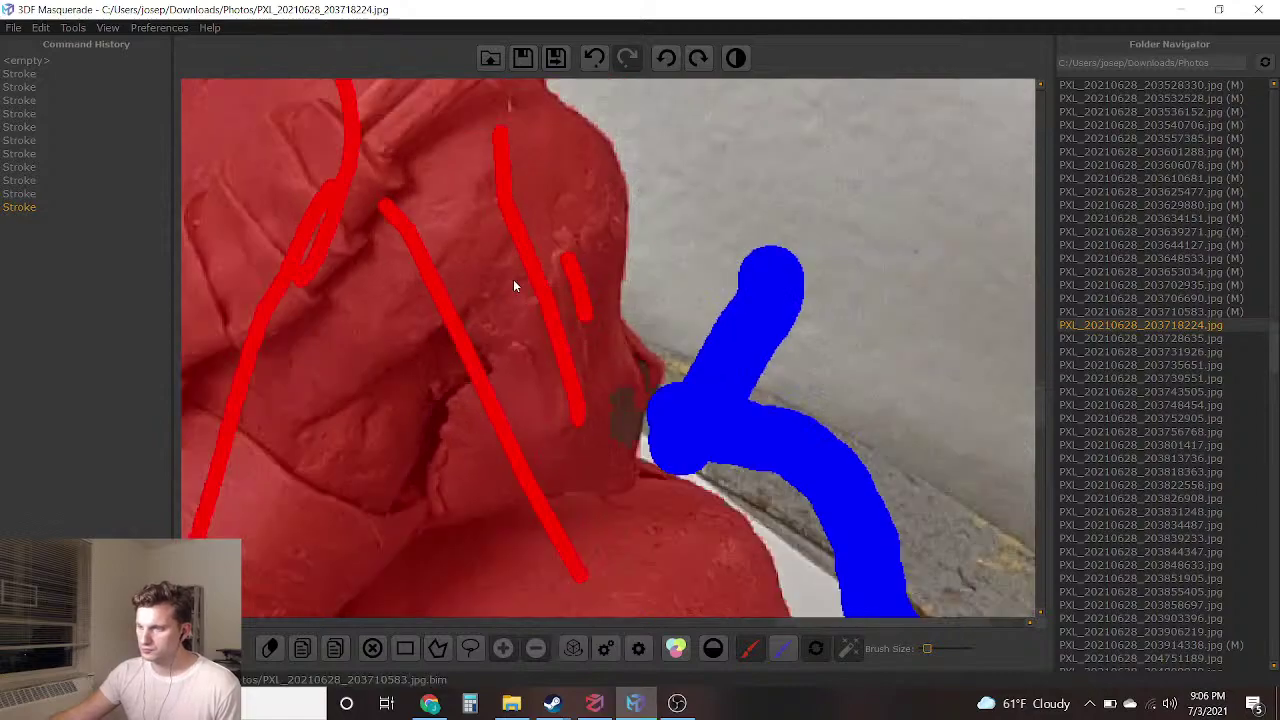
{"action": "scroll", "coordinate": [548, 318], "scroll_direction": "down", "scroll_amount": 3}
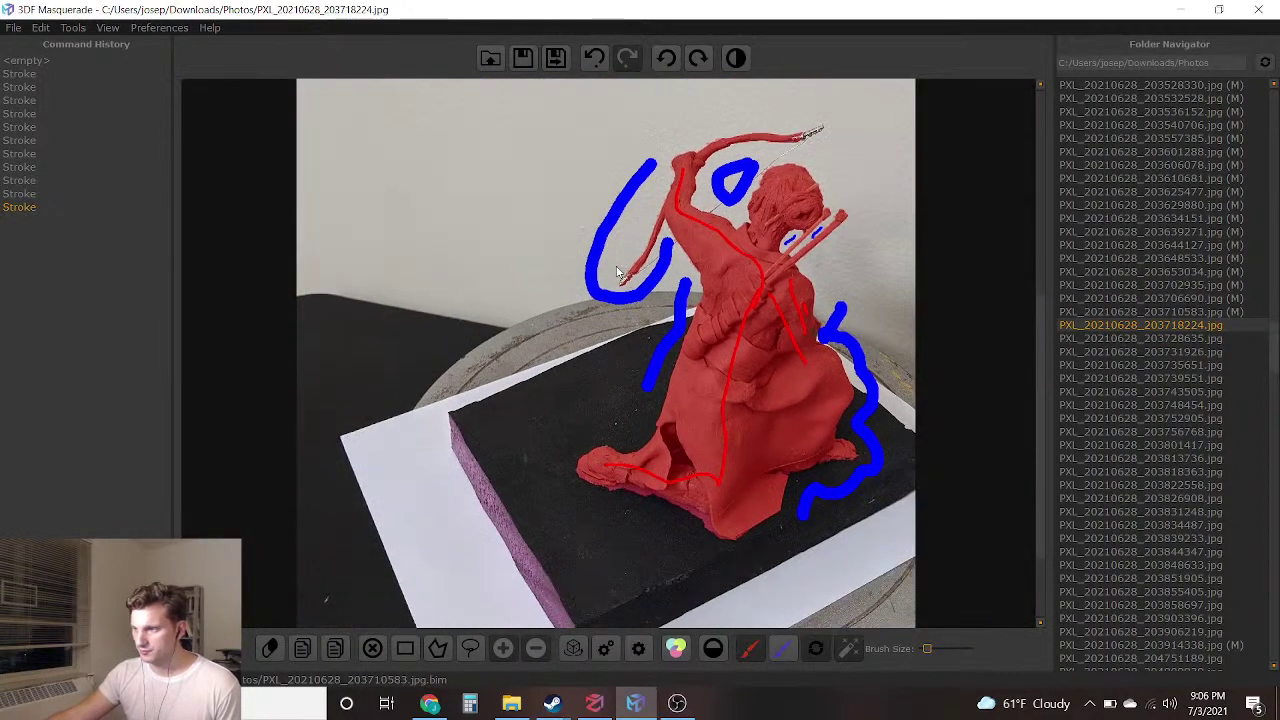
{"action": "left_click", "coordinate": [555, 62]}
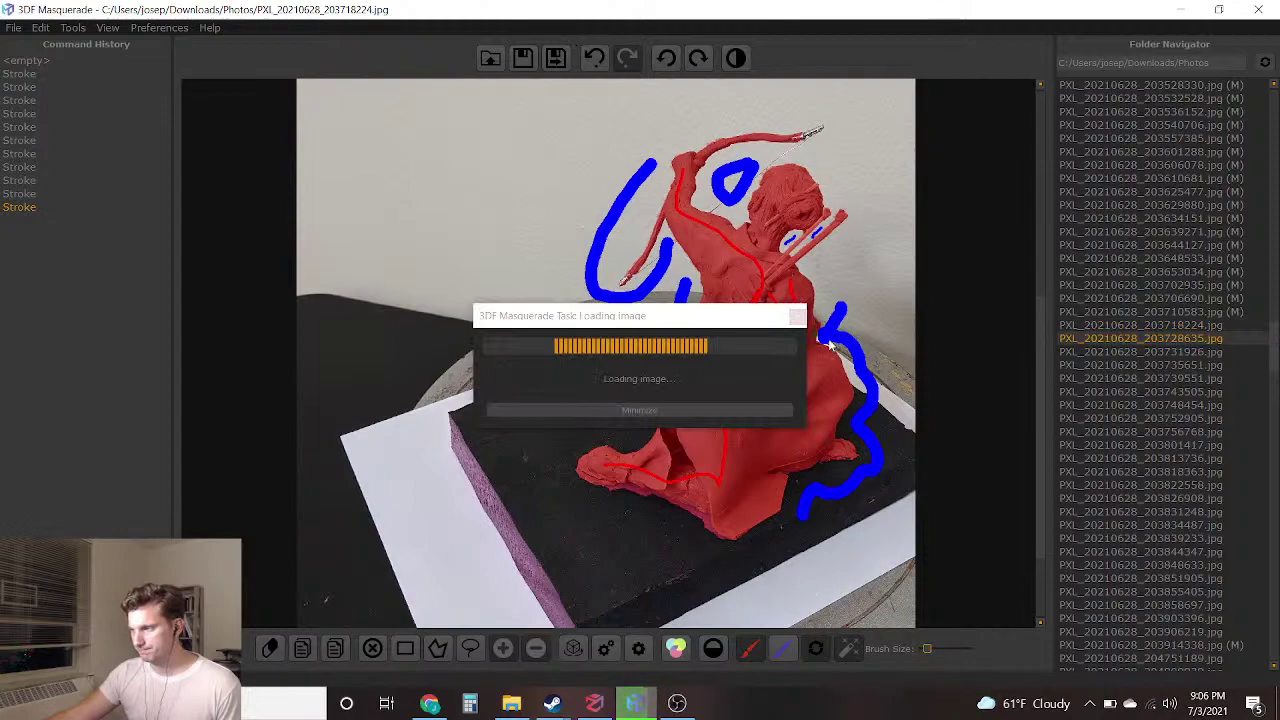
Mark the background with thin strokes under the upper bow limb, around the lower bow tip, and down beside the back to the foot
{"action": "scroll", "coordinate": [829, 317], "scroll_direction": "up", "scroll_amount": 6}
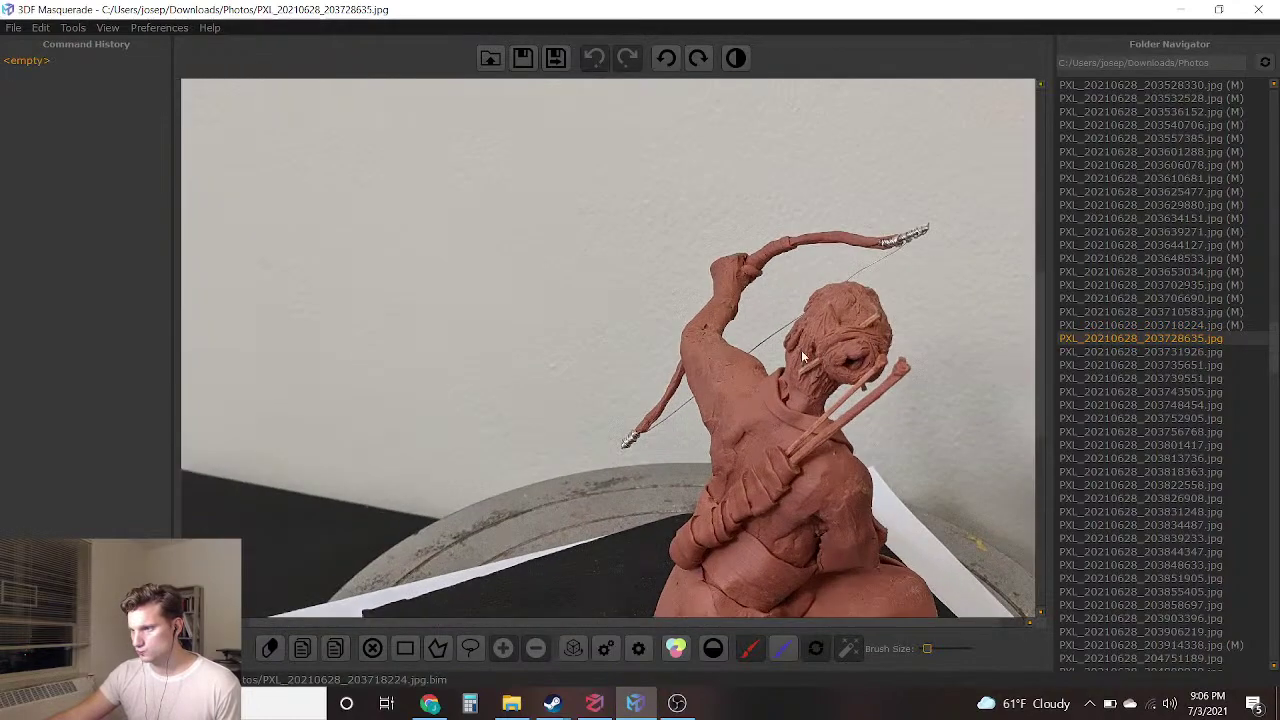
{"action": "scroll", "coordinate": [790, 362], "scroll_direction": "up", "scroll_amount": 4}
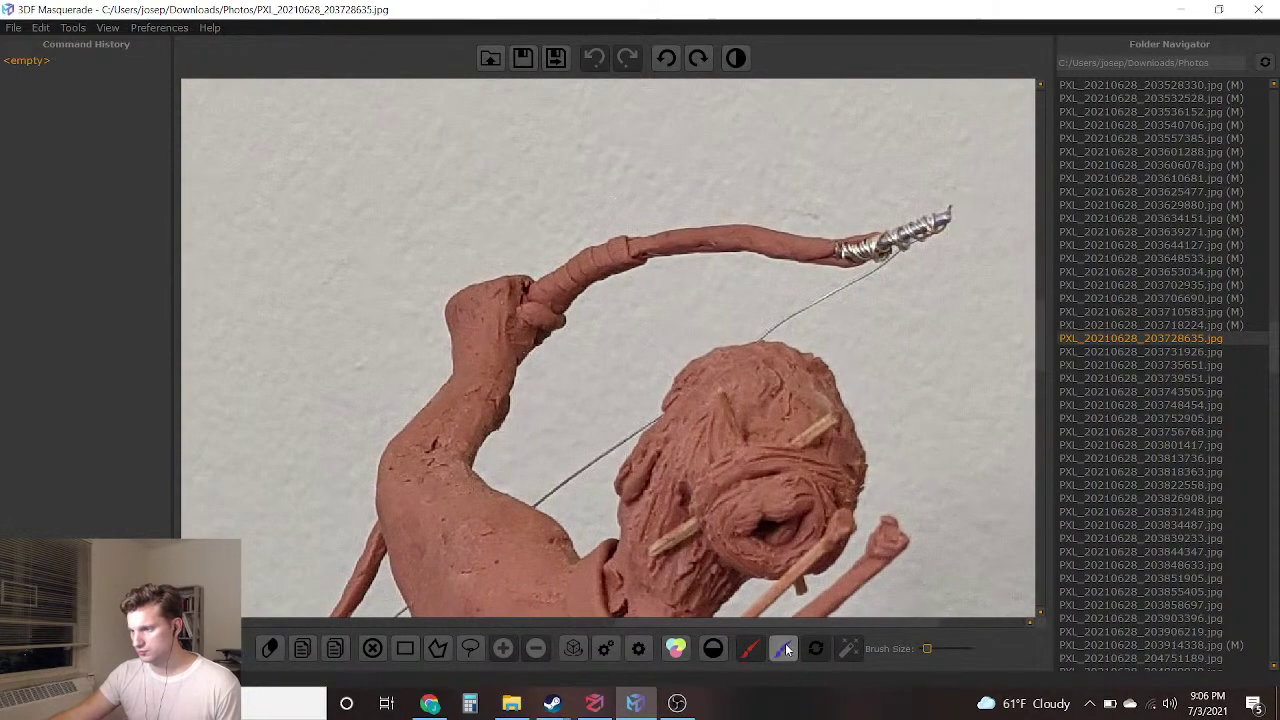
{"action": "mouse_move", "coordinate": [585, 493]}
{"action": "left_mouse_down"}
{"action": "mouse_move", "coordinate": [624, 346]}
{"action": "mouse_move", "coordinate": [955, 300]}
{"action": "left_mouse_up"}
{"action": "middle_click_drag", "start_coordinate": [334, 571], "coordinate": [447, 256]}
{"action": "mouse_move", "coordinate": [503, 293]}
{"action": "left_mouse_down"}
{"action": "mouse_move", "coordinate": [400, 457]}
{"action": "mouse_move", "coordinate": [400, 182]}
{"action": "left_mouse_up"}
{"action": "middle_click_drag", "start_coordinate": [489, 500], "coordinate": [522, 126]}
{"action": "left_click_drag", "start_coordinate": [536, 82], "coordinate": [548, 128]}
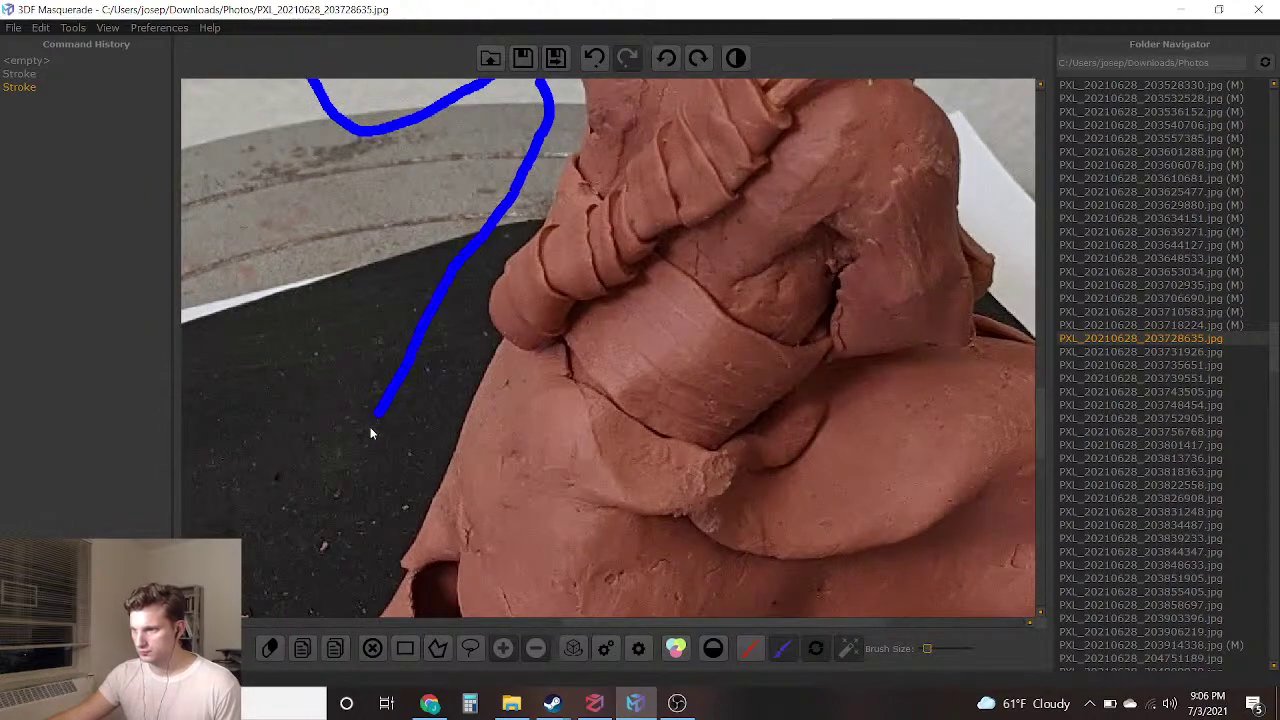
{"action": "left_click_drag", "start_coordinate": [332, 590], "coordinate": [332, 590]}
{"action": "middle_click_drag", "start_coordinate": [344, 524], "coordinate": [465, 14]}
Enlarge the brush and paint background strokes along the figure's arm and robe side and around the lower edge of the robe
{"action": "scroll", "coordinate": [722, 408], "scroll_direction": "down", "scroll_amount": 3}
{"action": "mouse_move", "coordinate": [695, 273]}
{"action": "middle_mouse_down"}
{"action": "mouse_move", "coordinate": [613, 434]}
{"action": "mouse_move", "coordinate": [613, 494]}
{"action": "middle_mouse_up"}
{"action": "left_click_drag", "start_coordinate": [928, 650], "coordinate": [942, 649]}
{"action": "middle_click_drag", "start_coordinate": [832, 355], "coordinate": [830, 455]}
{"action": "mouse_move", "coordinate": [842, 186]}
{"action": "left_mouse_down"}
{"action": "mouse_move", "coordinate": [816, 266]}
{"action": "mouse_move", "coordinate": [935, 440]}
{"action": "mouse_move", "coordinate": [925, 522]}
{"action": "left_mouse_up"}
{"action": "middle_click_drag", "start_coordinate": [873, 428], "coordinate": [777, 143]}
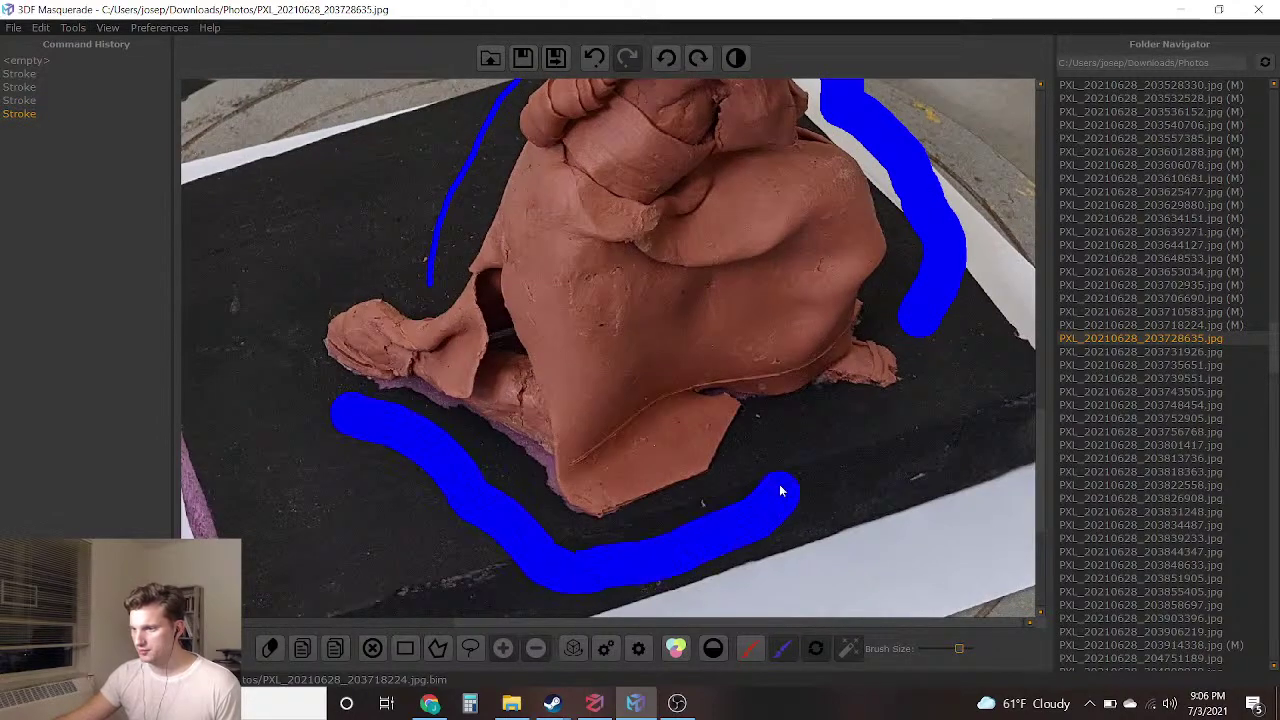
{"action": "left_click_drag", "start_coordinate": [911, 436], "coordinate": [943, 366]}
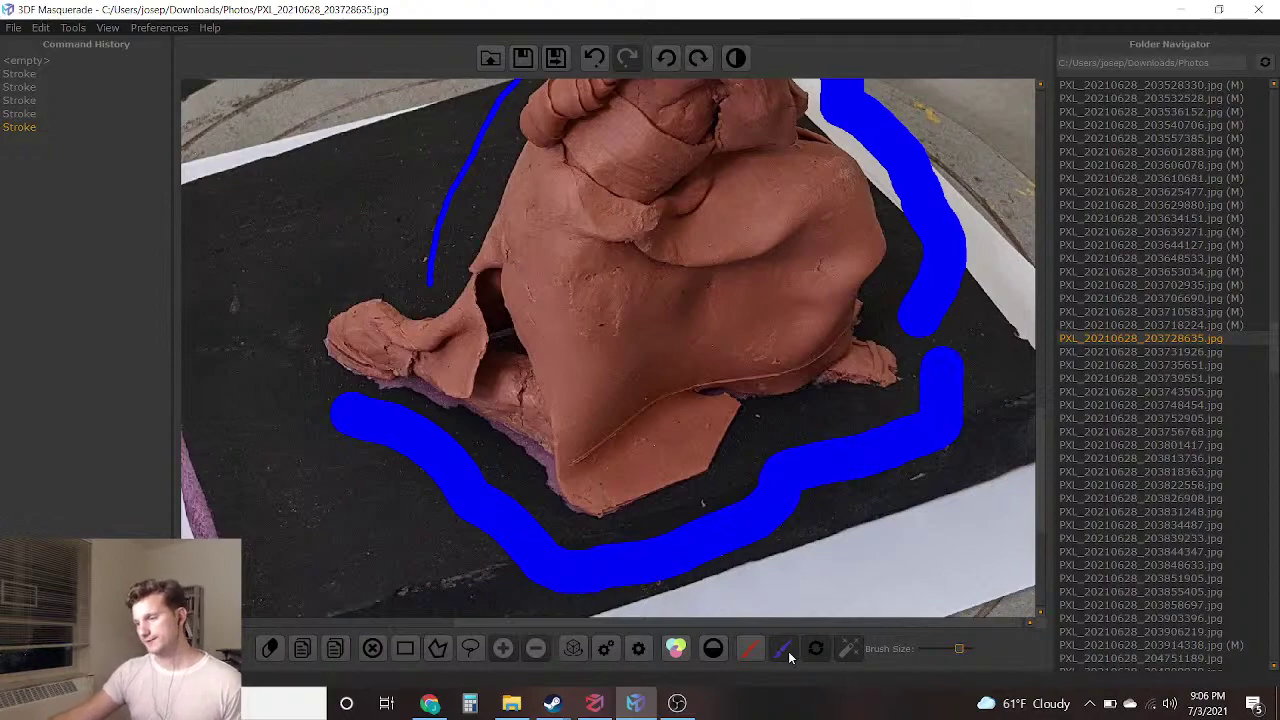
Reduce the brush size and mark the small gaps between the neck and the two arrows as background
{"action": "left_click_drag", "start_coordinate": [955, 650], "coordinate": [932, 652]}
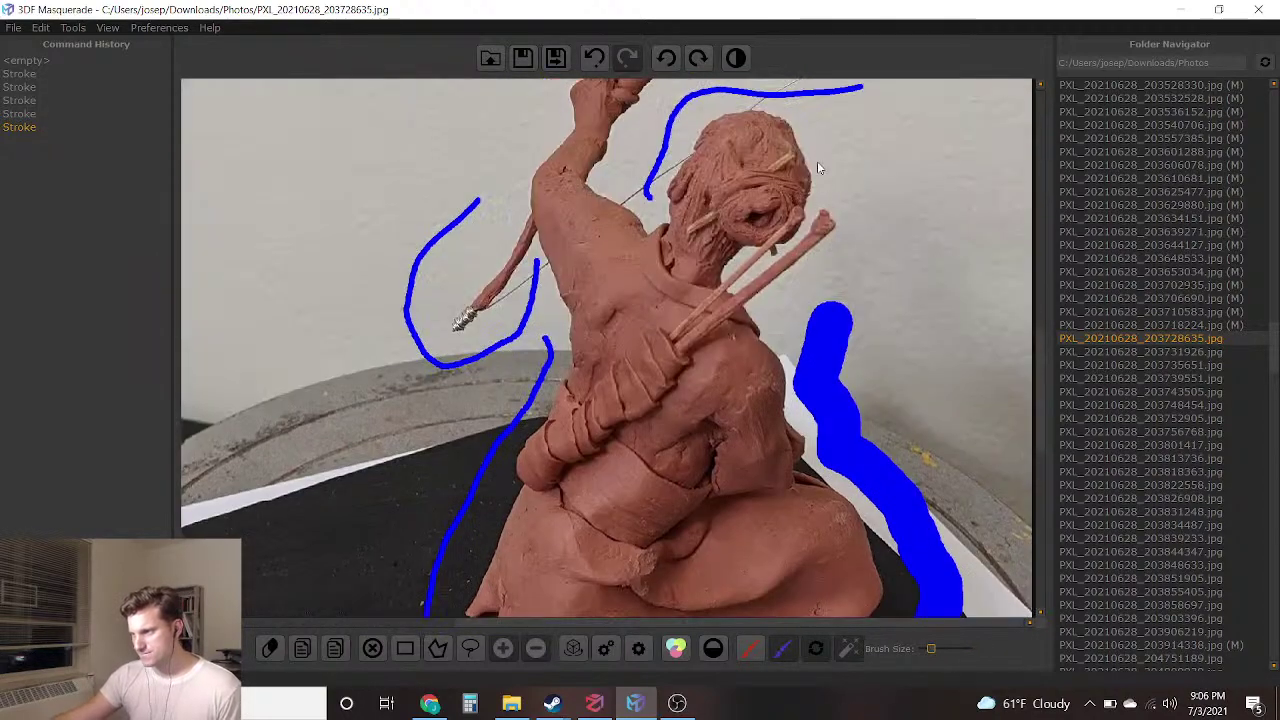
{"action": "scroll", "coordinate": [751, 260], "scroll_direction": "up", "scroll_amount": 5}
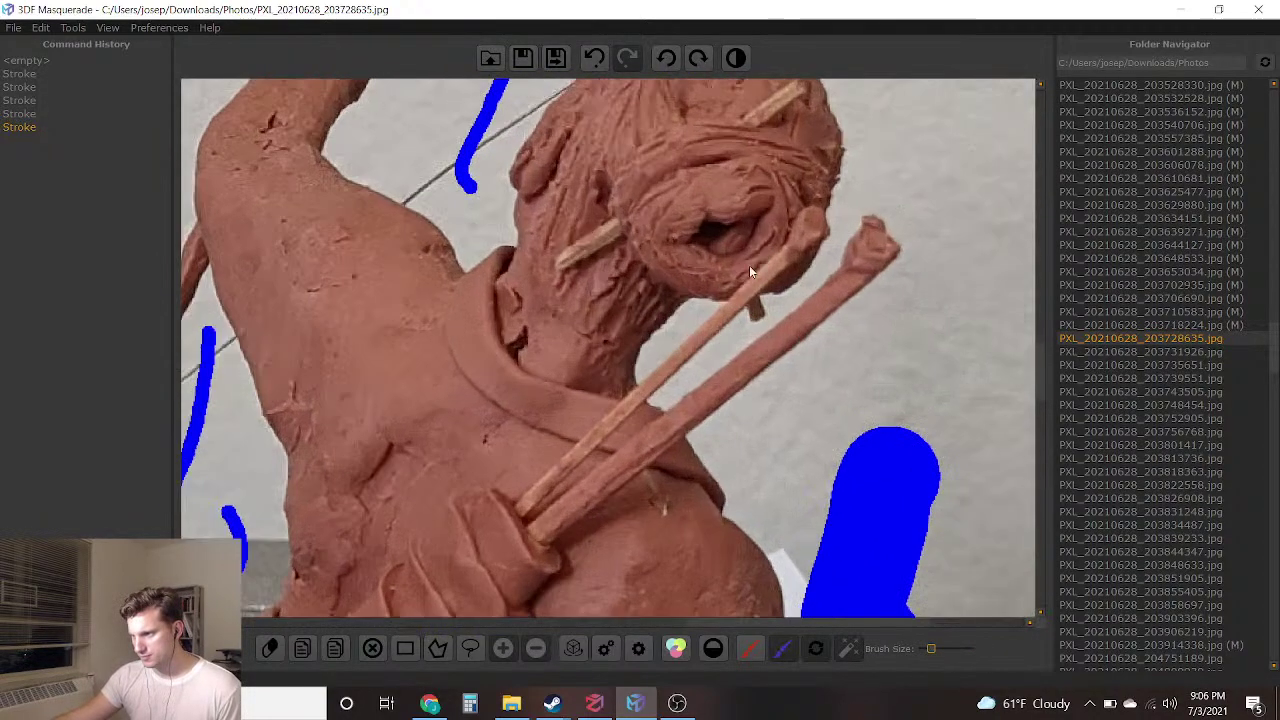
{"action": "left_click_drag", "start_coordinate": [655, 346], "coordinate": [643, 354]}
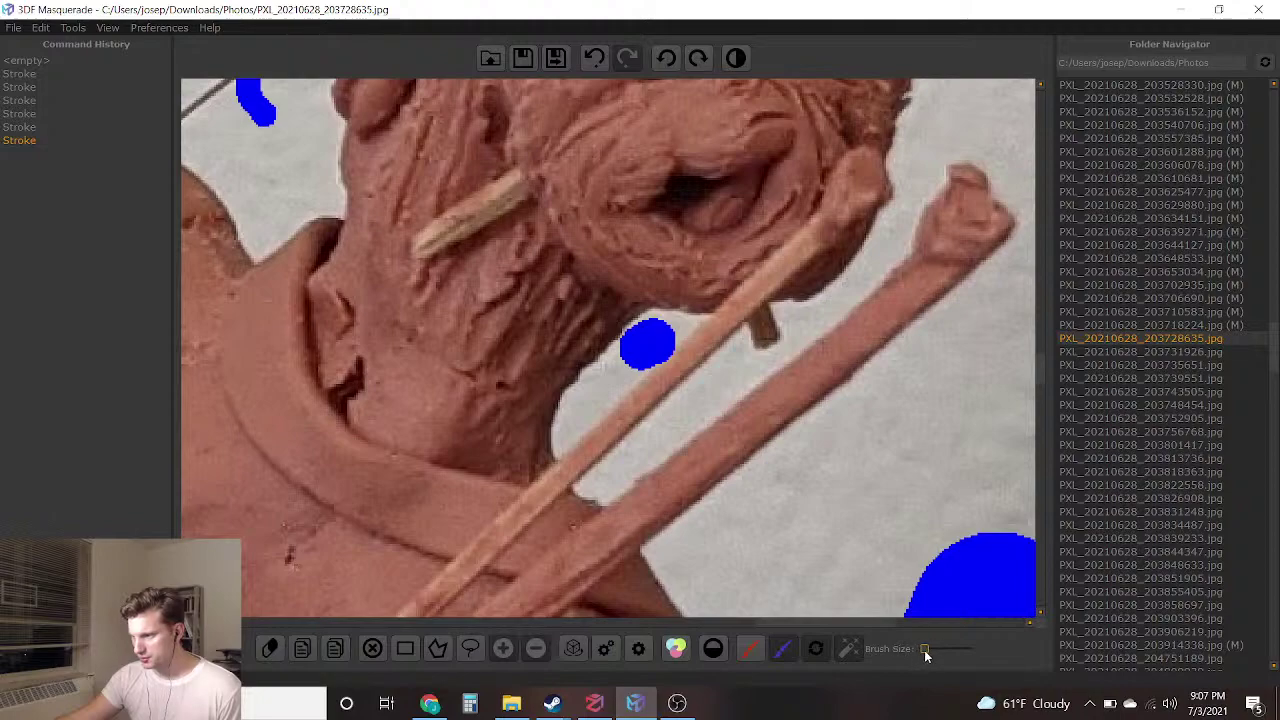
{"action": "scroll", "coordinate": [745, 375], "scroll_direction": "up", "scroll_amount": 3}
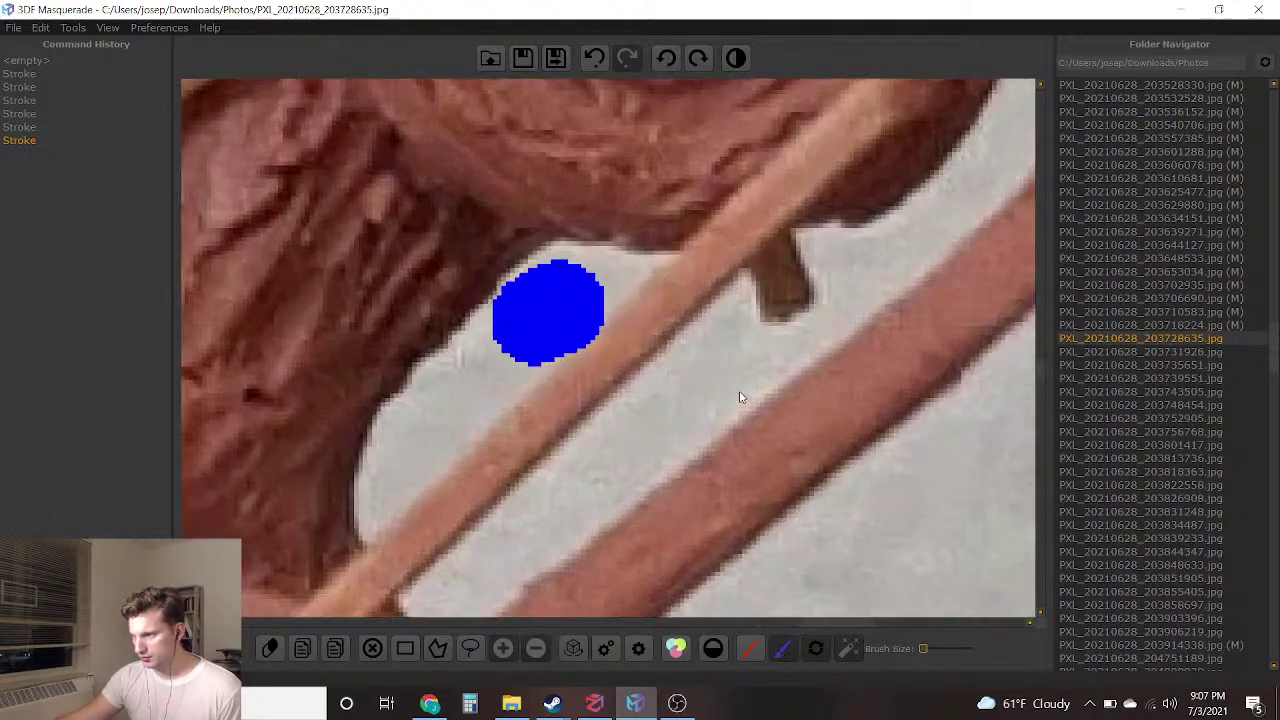
{"action": "left_click_drag", "start_coordinate": [724, 381], "coordinate": [571, 500]}
{"action": "scroll", "coordinate": [556, 461], "scroll_direction": "down", "scroll_amount": 6}
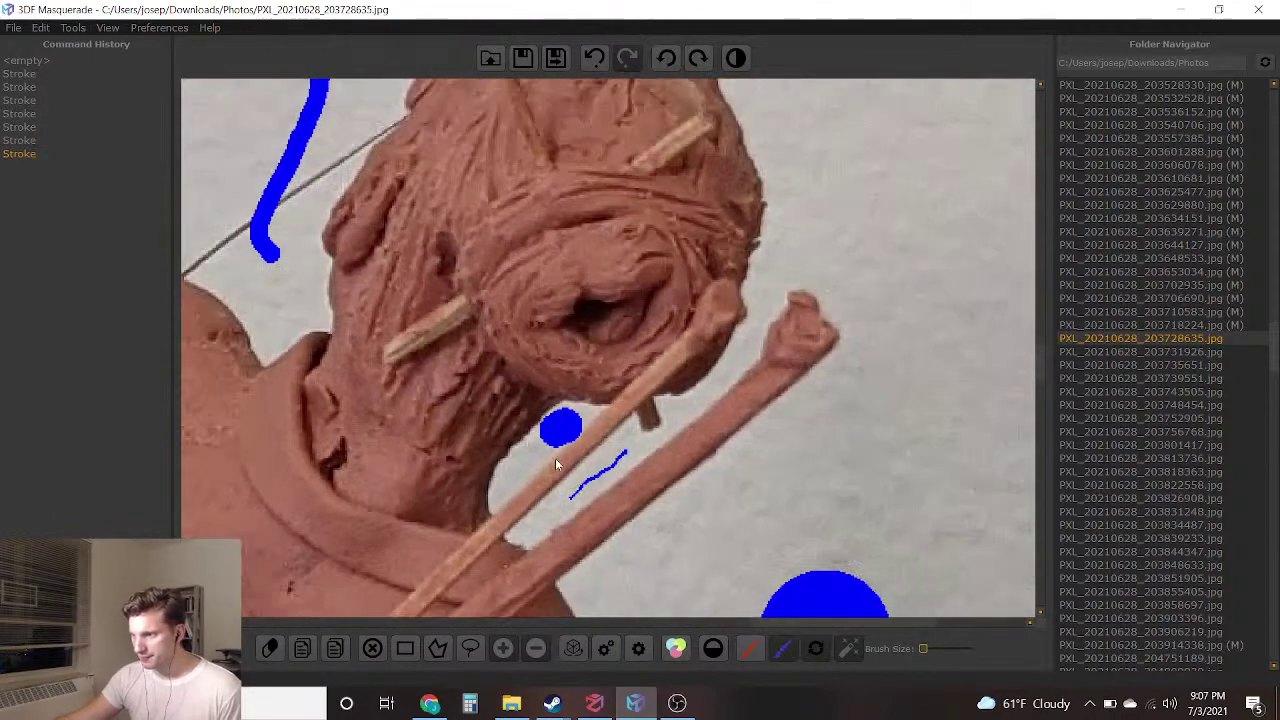
Paint a thick foreground stroke from the foot across the robe and up the back to compute the silhouette
{"action": "middle_click_drag", "start_coordinate": [536, 399], "coordinate": [558, 254]}
{"action": "scroll", "coordinate": [558, 254], "scroll_direction": "up", "scroll_amount": 1}
{"action": "scroll", "coordinate": [530, 290], "scroll_direction": "down", "scroll_amount": 3}
{"action": "scroll", "coordinate": [511, 308], "scroll_direction": "up", "scroll_amount": 1}
{"action": "mouse_move", "coordinate": [511, 308]}
{"action": "middle_mouse_down"}
{"action": "mouse_move", "coordinate": [606, 320]}
{"action": "mouse_move", "coordinate": [428, 258]}
{"action": "mouse_move", "coordinate": [687, 457]}
{"action": "mouse_move", "coordinate": [464, 283]}
{"action": "mouse_move", "coordinate": [429, 414]}
{"action": "mouse_move", "coordinate": [755, 373]}
{"action": "middle_mouse_up"}
{"action": "scroll", "coordinate": [752, 375], "scroll_direction": "up", "scroll_amount": 1}
{"action": "scroll", "coordinate": [749, 377], "scroll_direction": "up", "scroll_amount": 1}
{"action": "middle_click_drag", "start_coordinate": [812, 620], "coordinate": [737, 392]}
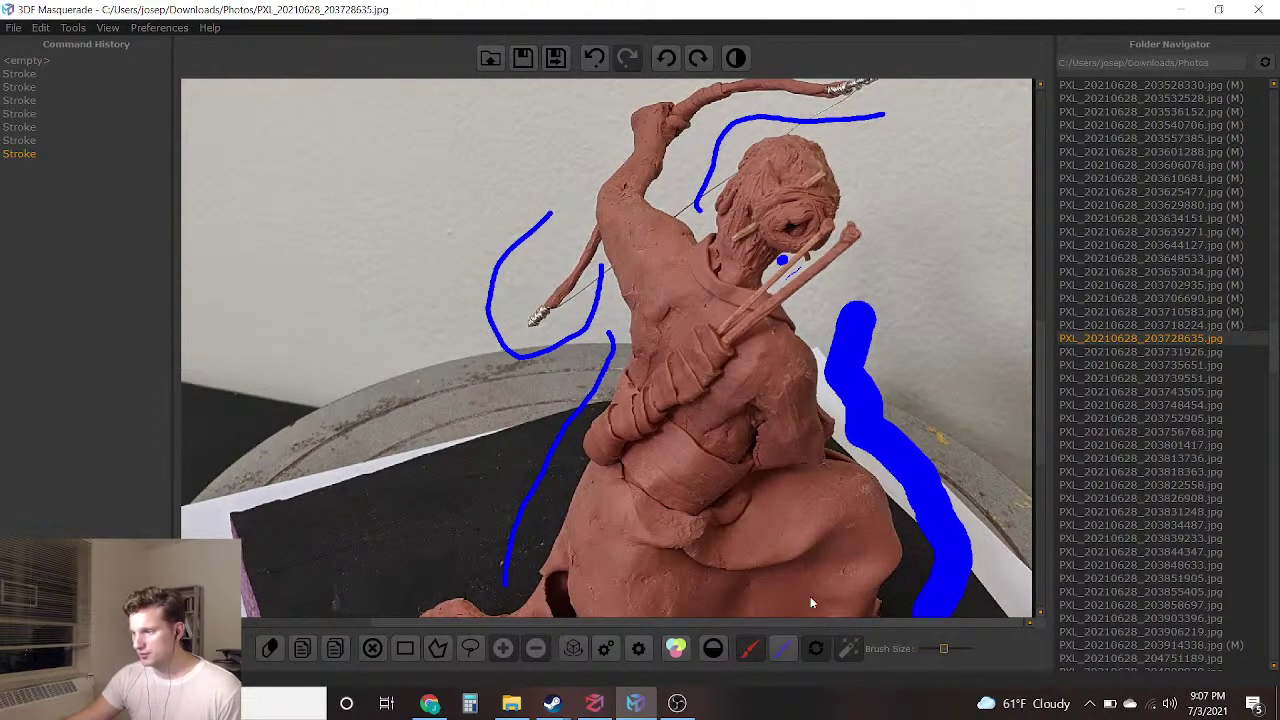
{"action": "middle_click_drag", "start_coordinate": [691, 511], "coordinate": [706, 371]}
{"action": "mouse_move", "coordinate": [493, 502]}
{"action": "left_mouse_down"}
{"action": "mouse_move", "coordinate": [628, 521]}
{"action": "mouse_move", "coordinate": [683, 380]}
{"action": "mouse_move", "coordinate": [672, 104]}
{"action": "left_mouse_up"}
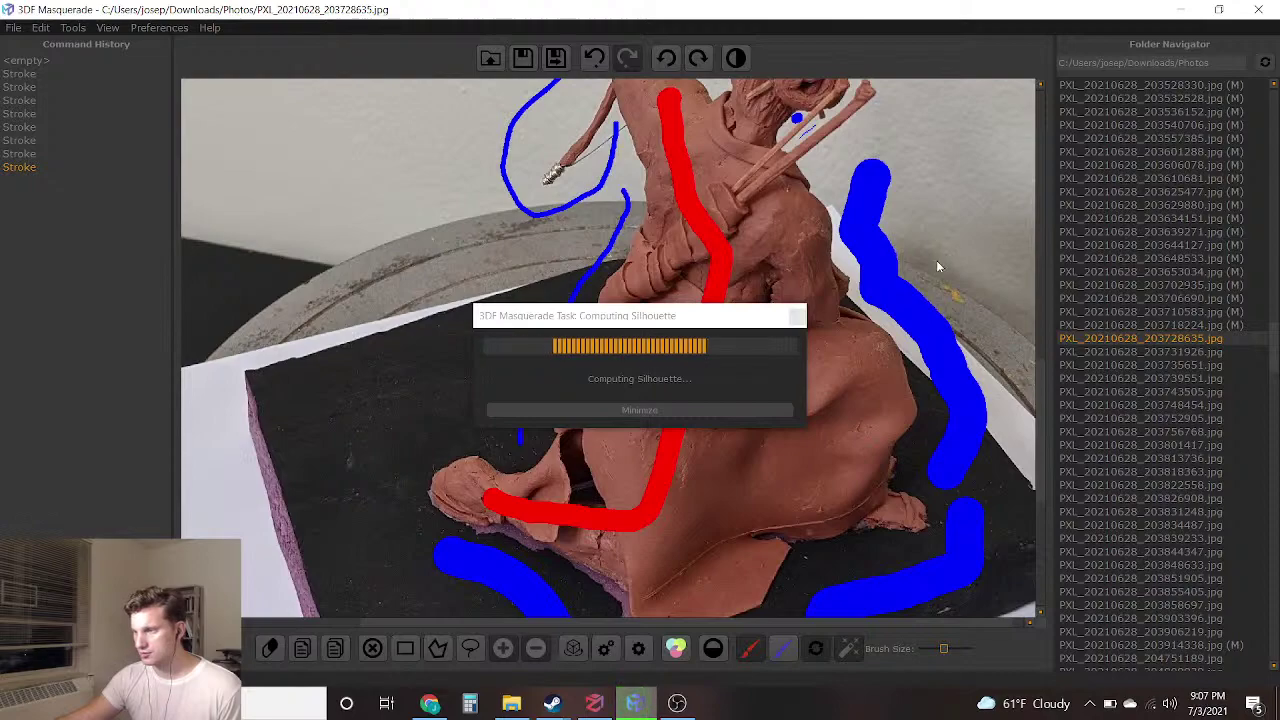
Shrink the brush and mark the wrongly masked dark gap between the elbow and the robe as background
{"action": "scroll", "coordinate": [887, 287], "scroll_direction": "up", "scroll_amount": 6}
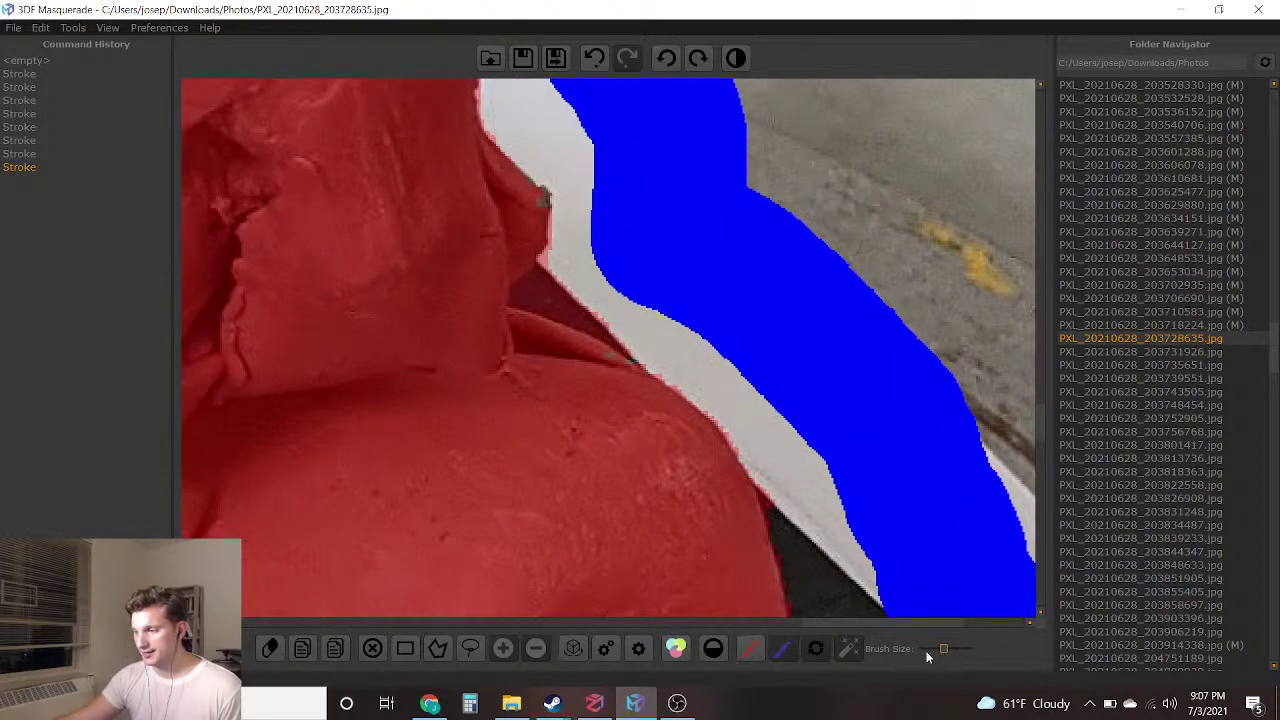
{"action": "left_click_drag", "start_coordinate": [944, 650], "coordinate": [926, 648]}
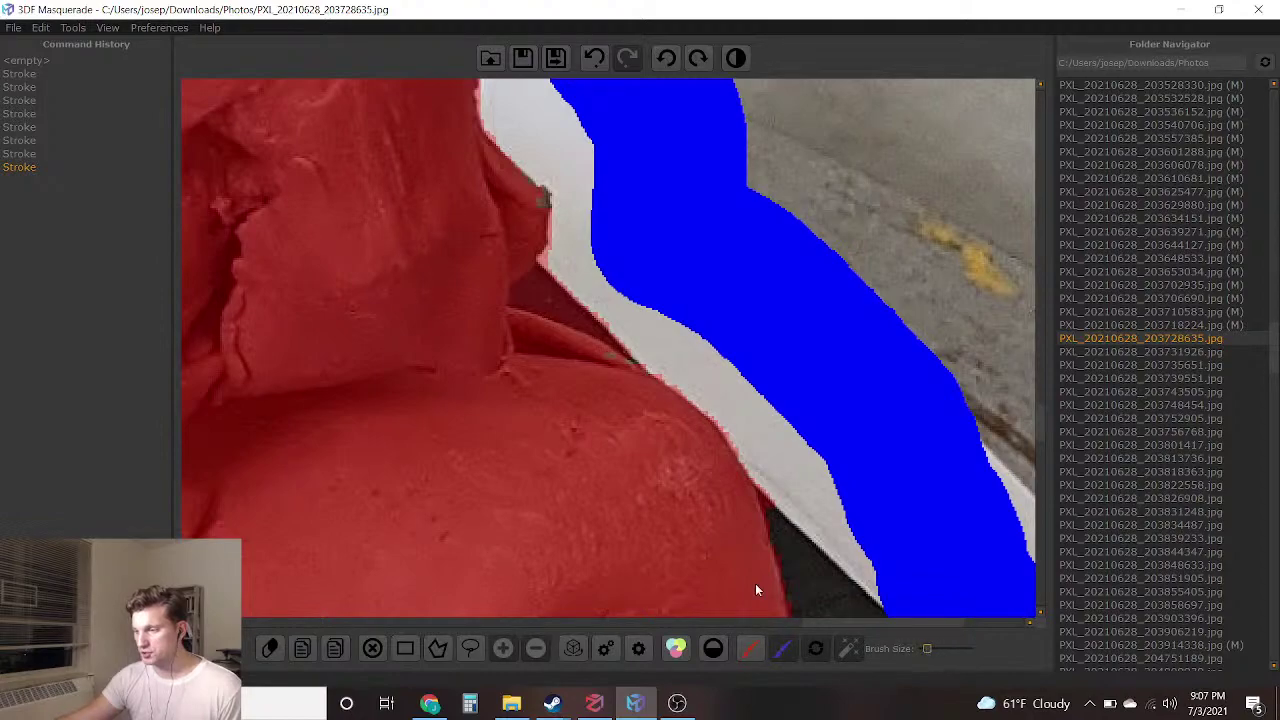
{"action": "scroll", "coordinate": [564, 316], "scroll_direction": "up", "scroll_amount": 2}
{"action": "left_click_drag", "start_coordinate": [679, 280], "coordinate": [672, 282]}
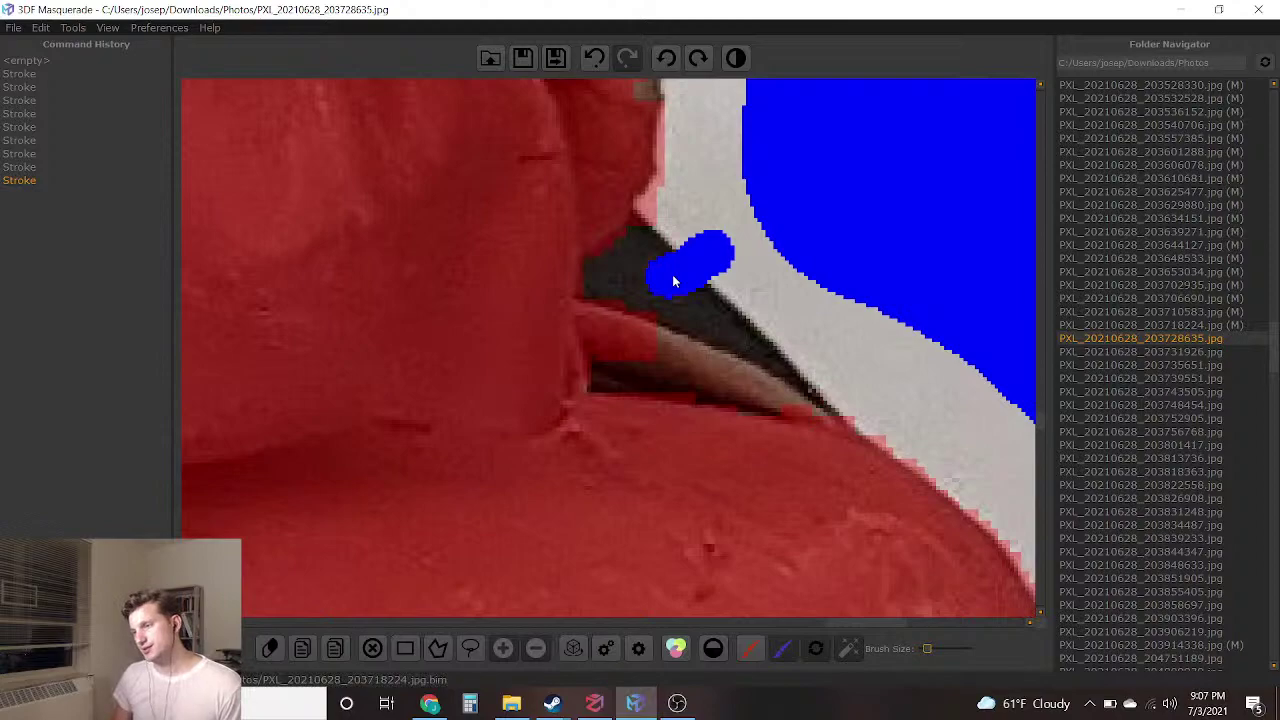
Check the whole silhouette, save the mask of PXL_20210628_203728635.jpg, and advance to the next photo
{"action": "scroll", "coordinate": [654, 280], "scroll_direction": "down", "scroll_amount": 5}
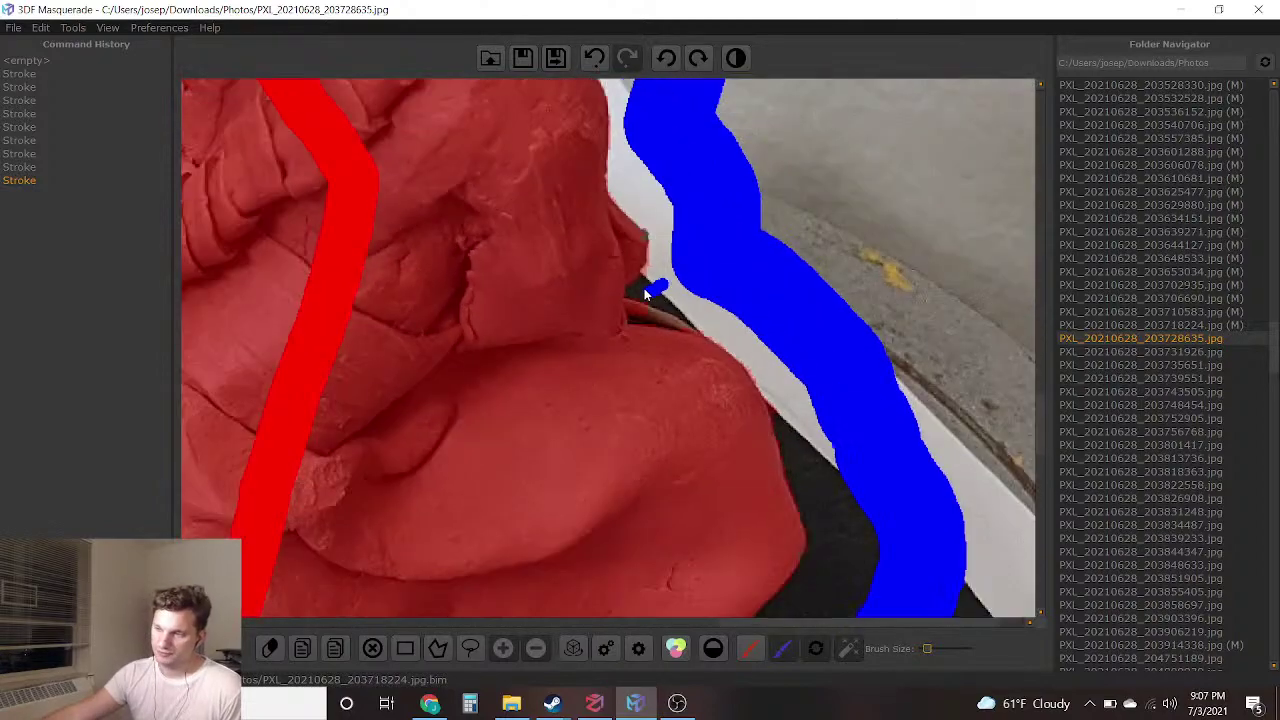
{"action": "scroll", "coordinate": [646, 287], "scroll_direction": "down", "scroll_amount": 3}
{"action": "middle_click_drag", "start_coordinate": [700, 228], "coordinate": [677, 321]}
{"action": "middle_click_drag", "start_coordinate": [714, 250], "coordinate": [714, 310]}
{"action": "scroll", "coordinate": [714, 310], "scroll_direction": "up", "scroll_amount": 1}
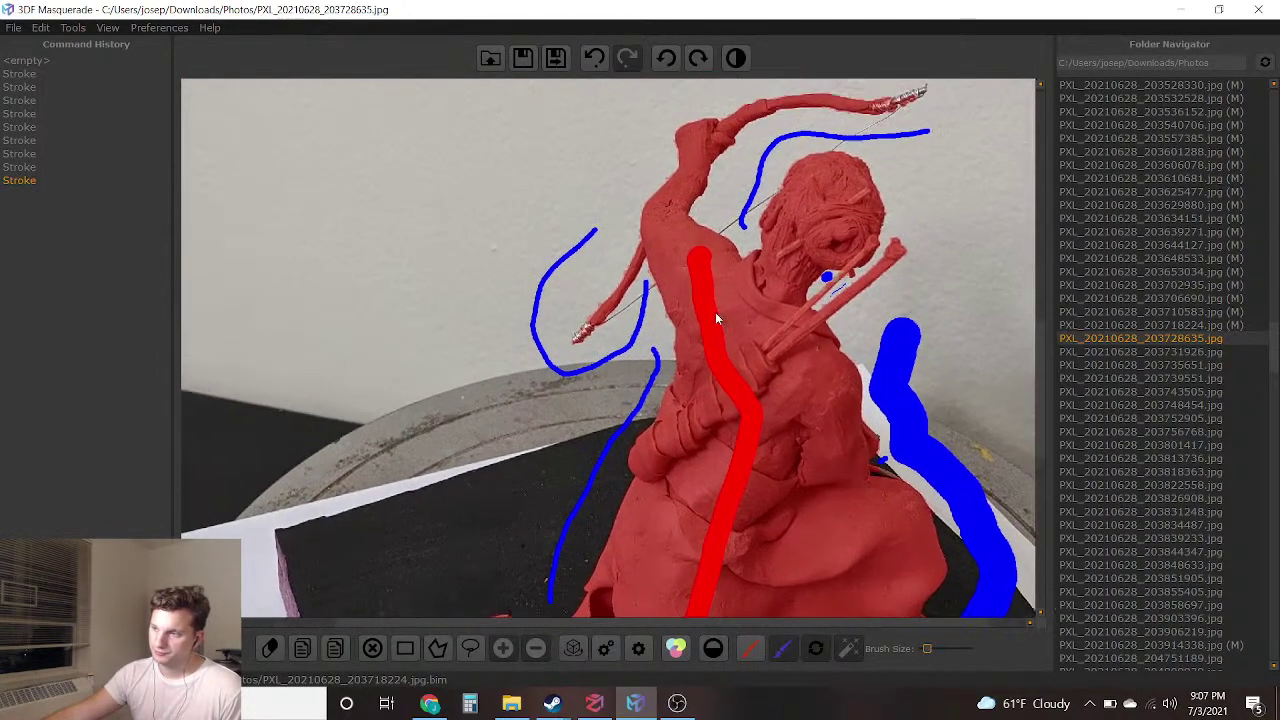
{"action": "scroll", "coordinate": [717, 308], "scroll_direction": "down", "scroll_amount": 1}
{"action": "scroll", "coordinate": [717, 307], "scroll_direction": "down", "scroll_amount": 2}
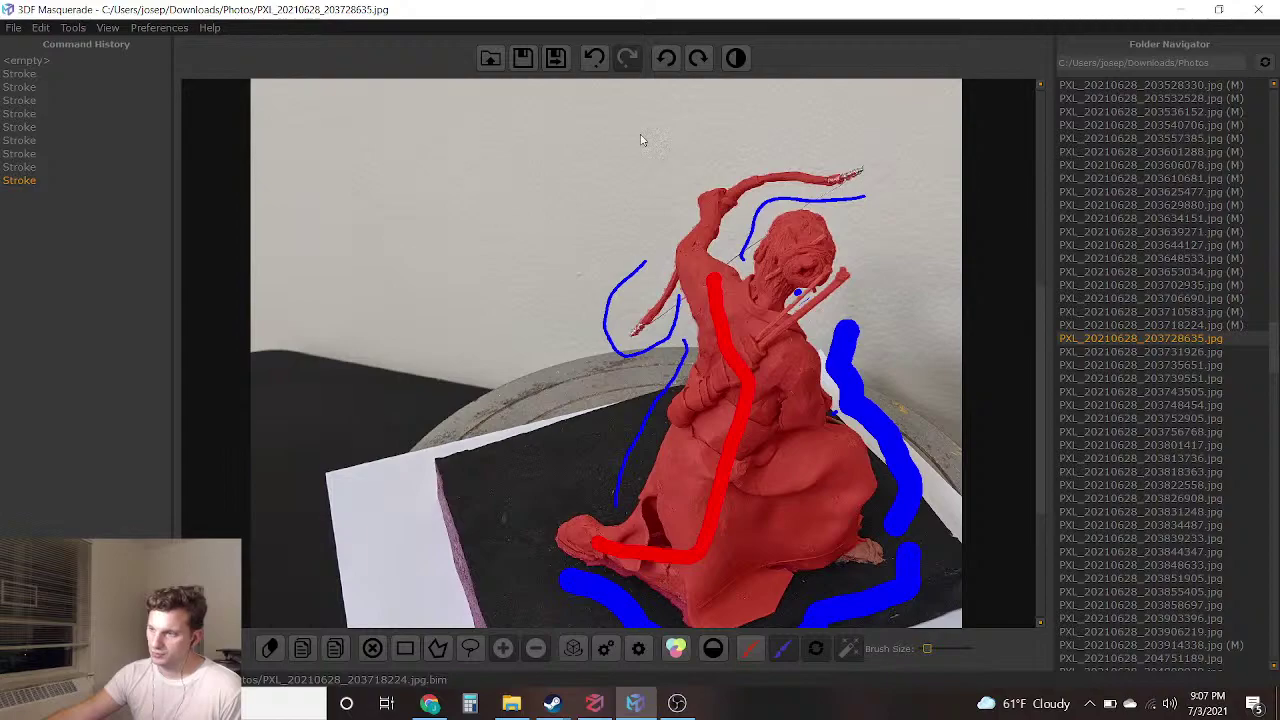
{"action": "left_click", "coordinate": [555, 55]}
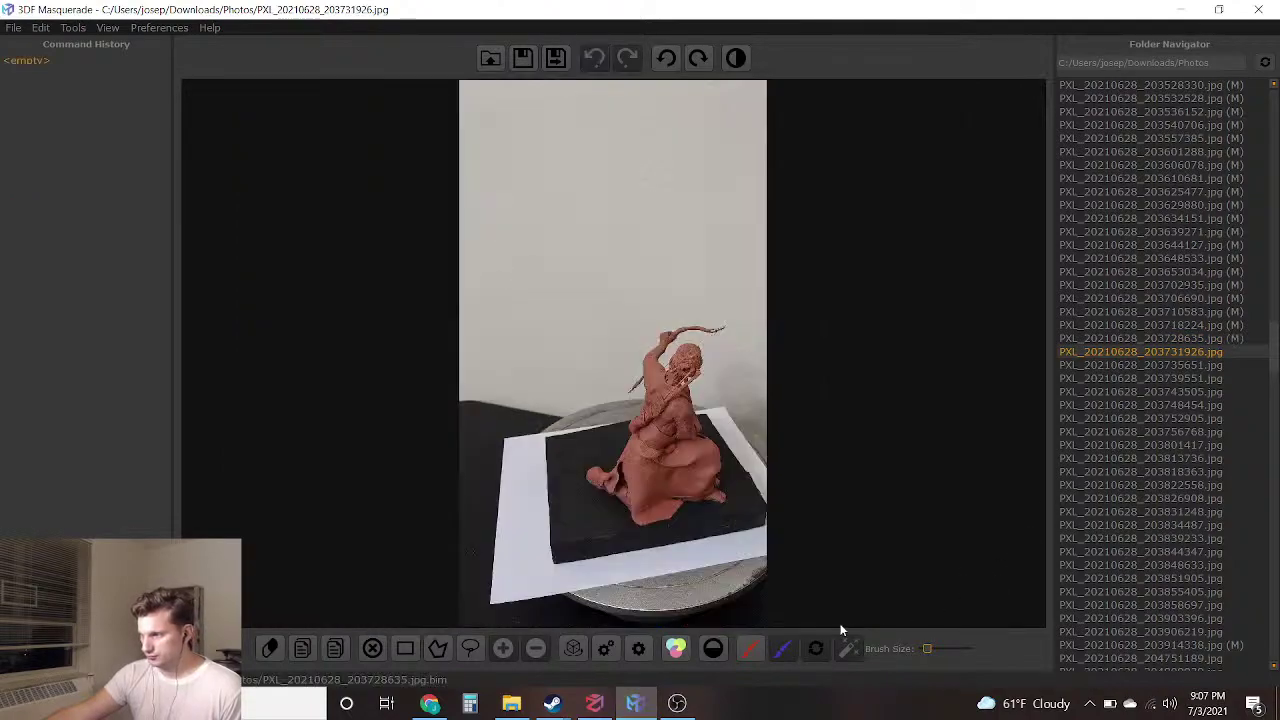
Paint background strokes in PXL_20210628_203731926.jpg around the bow and down beside the back toward the foot
{"action": "scroll", "coordinate": [746, 482], "scroll_direction": "up", "scroll_amount": 5}
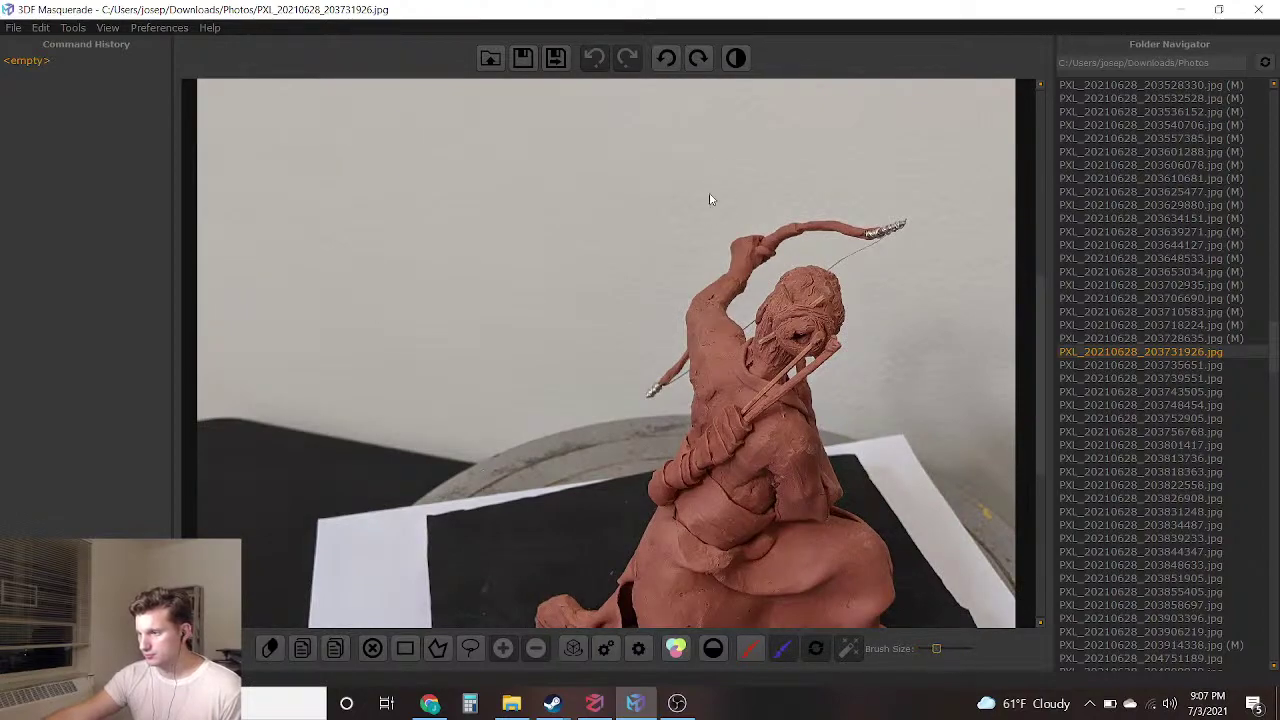
{"action": "scroll", "coordinate": [857, 314], "scroll_direction": "up", "scroll_amount": 4}
{"action": "left_click_drag", "start_coordinate": [598, 432], "coordinate": [592, 395]}
{"action": "mouse_move", "coordinate": [620, 355]}
{"action": "left_mouse_down"}
{"action": "mouse_move", "coordinate": [682, 291]}
{"action": "mouse_move", "coordinate": [993, 252]}
{"action": "mouse_move", "coordinate": [870, 173]}
{"action": "mouse_move", "coordinate": [714, 186]}
{"action": "mouse_move", "coordinate": [543, 233]}
{"action": "mouse_move", "coordinate": [485, 315]}
{"action": "mouse_move", "coordinate": [417, 462]}
{"action": "left_mouse_up"}
{"action": "middle_click_drag", "start_coordinate": [417, 462], "coordinate": [526, 167]}
{"action": "scroll", "coordinate": [489, 160], "scroll_direction": "up", "scroll_amount": 1}
{"action": "mouse_move", "coordinate": [518, 172]}
{"action": "left_mouse_down"}
{"action": "mouse_move", "coordinate": [453, 300]}
{"action": "mouse_move", "coordinate": [570, 322]}
{"action": "mouse_move", "coordinate": [574, 410]}
{"action": "mouse_move", "coordinate": [510, 462]}
{"action": "mouse_move", "coordinate": [457, 534]}
{"action": "mouse_move", "coordinate": [460, 556]}
{"action": "left_mouse_up"}
{"action": "mouse_move", "coordinate": [460, 556]}
{"action": "right_mouse_down"}
{"action": "mouse_move", "coordinate": [503, 409]}
{"action": "mouse_move", "coordinate": [526, 243]}
{"action": "right_mouse_up"}
{"action": "left_click_drag", "start_coordinate": [524, 228], "coordinate": [463, 379]}
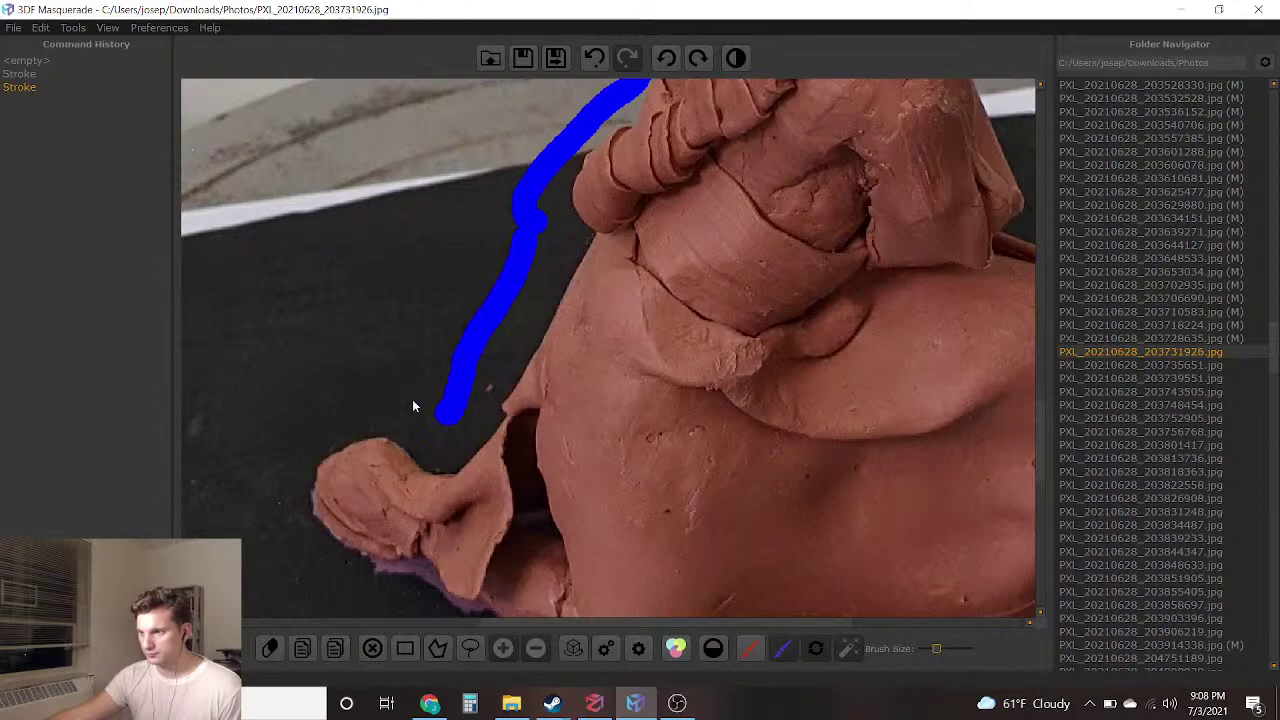
Continue the background outline around the foot and along the lower edge of the robe
{"action": "left_click_drag", "start_coordinate": [279, 457], "coordinate": [272, 522]}
{"action": "right_click_drag", "start_coordinate": [272, 522], "coordinate": [367, 232]}
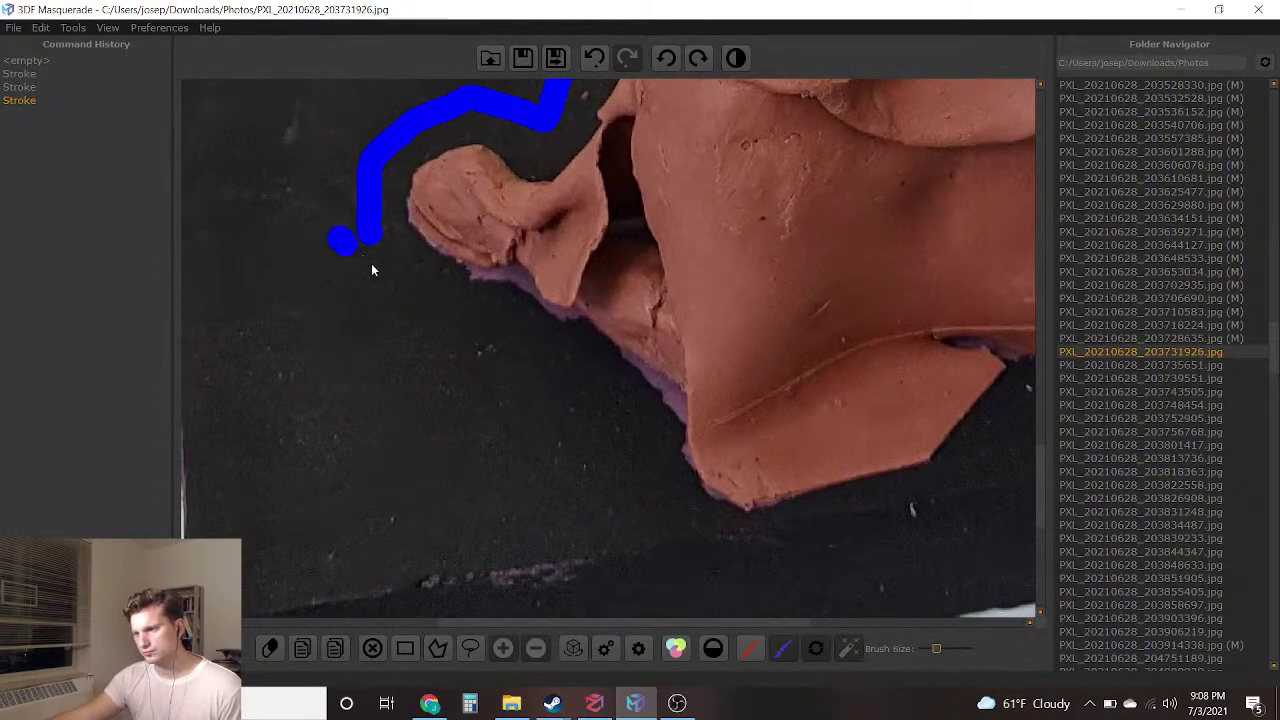
{"action": "right_click_drag", "start_coordinate": [903, 507], "coordinate": [683, 466]}
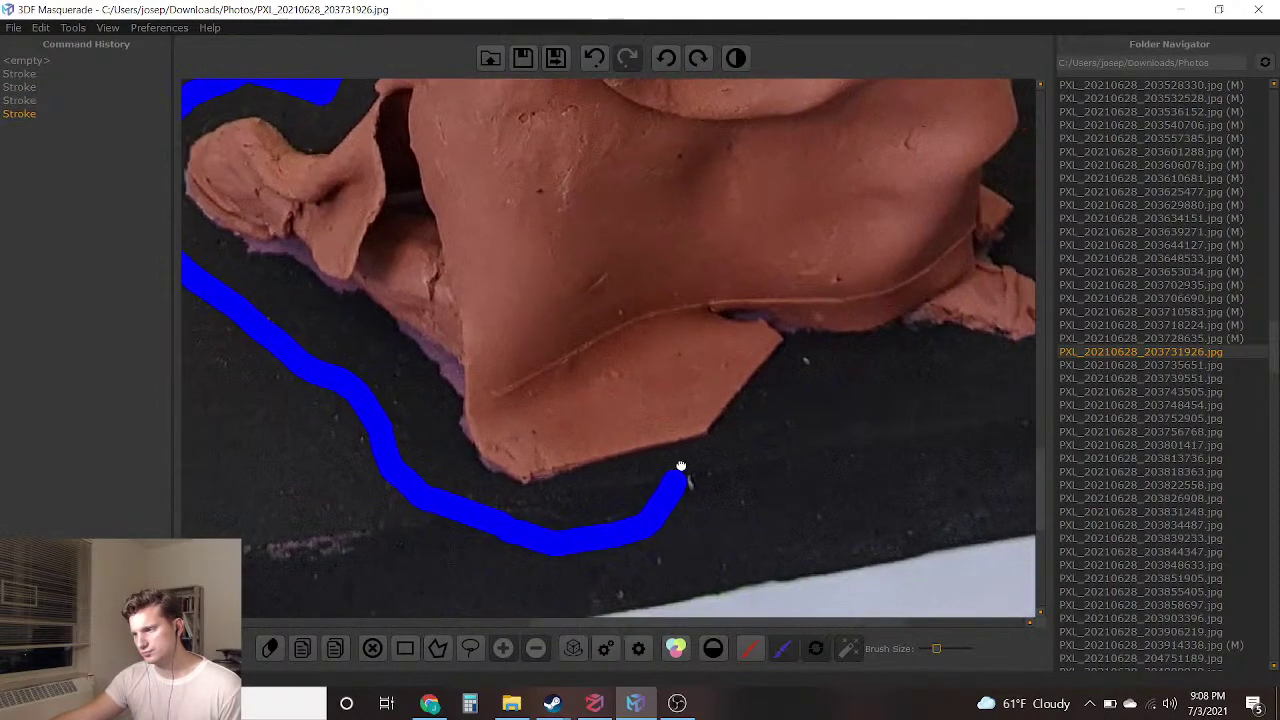
{"action": "mouse_move", "coordinate": [689, 489]}
{"action": "left_mouse_down"}
{"action": "mouse_move", "coordinate": [829, 437]}
{"action": "mouse_move", "coordinate": [884, 390]}
{"action": "left_mouse_up"}
{"action": "right_click_drag", "start_coordinate": [884, 390], "coordinate": [620, 445]}
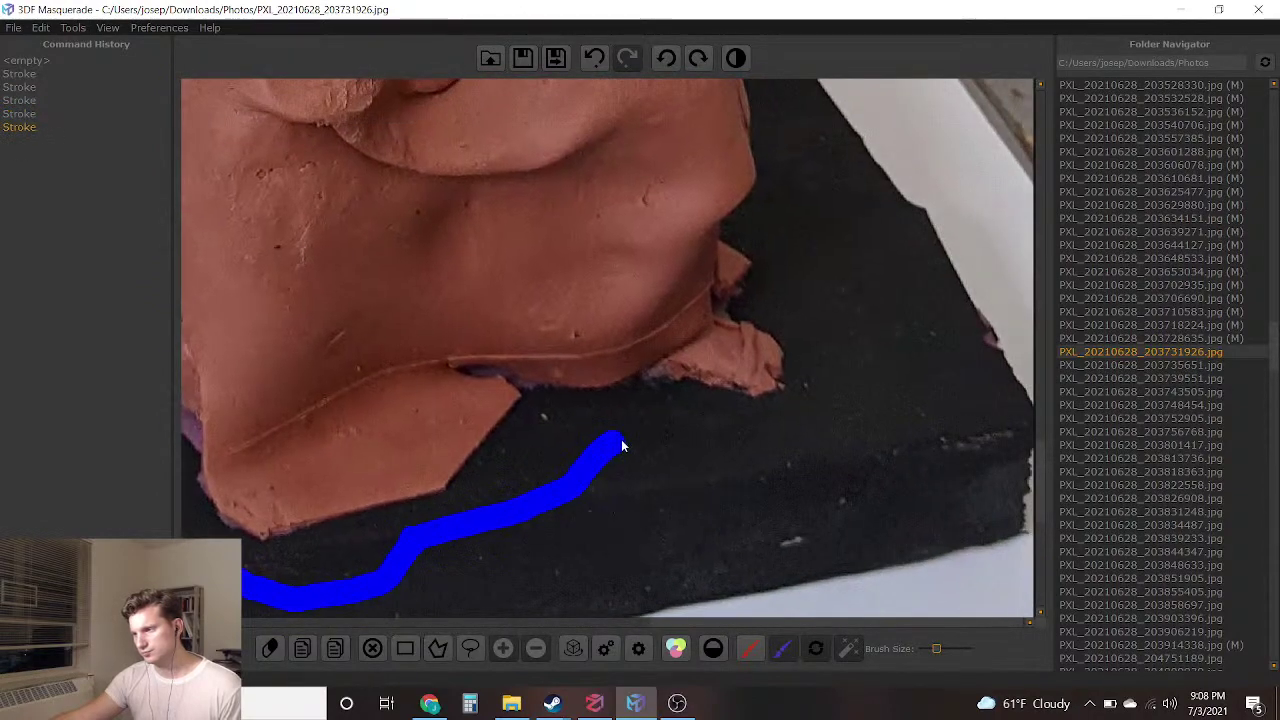
Extend the background outline up the far side of the robe, past the arm and arrows, to above the head
{"action": "mouse_move", "coordinate": [847, 281]}
{"action": "right_mouse_down"}
{"action": "mouse_move", "coordinate": [820, 306]}
{"action": "mouse_move", "coordinate": [826, 286]}
{"action": "right_mouse_up"}
{"action": "left_click_drag", "start_coordinate": [826, 286], "coordinate": [829, 171]}
{"action": "right_click_drag", "start_coordinate": [829, 171], "coordinate": [813, 332]}
{"action": "mouse_move", "coordinate": [813, 332]}
{"action": "left_mouse_down"}
{"action": "mouse_move", "coordinate": [700, 217]}
{"action": "mouse_move", "coordinate": [638, 115]}
{"action": "left_mouse_up"}
{"action": "right_click_drag", "start_coordinate": [638, 115], "coordinate": [739, 401]}
{"action": "mouse_move", "coordinate": [731, 352]}
{"action": "left_mouse_down"}
{"action": "mouse_move", "coordinate": [714, 313]}
{"action": "mouse_move", "coordinate": [708, 204]}
{"action": "left_mouse_up"}
{"action": "right_click_drag", "start_coordinate": [708, 204], "coordinate": [717, 369]}
{"action": "mouse_move", "coordinate": [733, 367]}
{"action": "left_mouse_down"}
{"action": "mouse_move", "coordinate": [713, 363]}
{"action": "mouse_move", "coordinate": [790, 160]}
{"action": "mouse_move", "coordinate": [780, 102]}
{"action": "left_mouse_up"}
Reduce the brush size and mark the two small gaps between the arrows below the hair bun as background
{"action": "scroll", "coordinate": [684, 325], "scroll_direction": "up", "scroll_amount": 2}
{"action": "scroll", "coordinate": [684, 325], "scroll_direction": "up", "scroll_amount": 2}
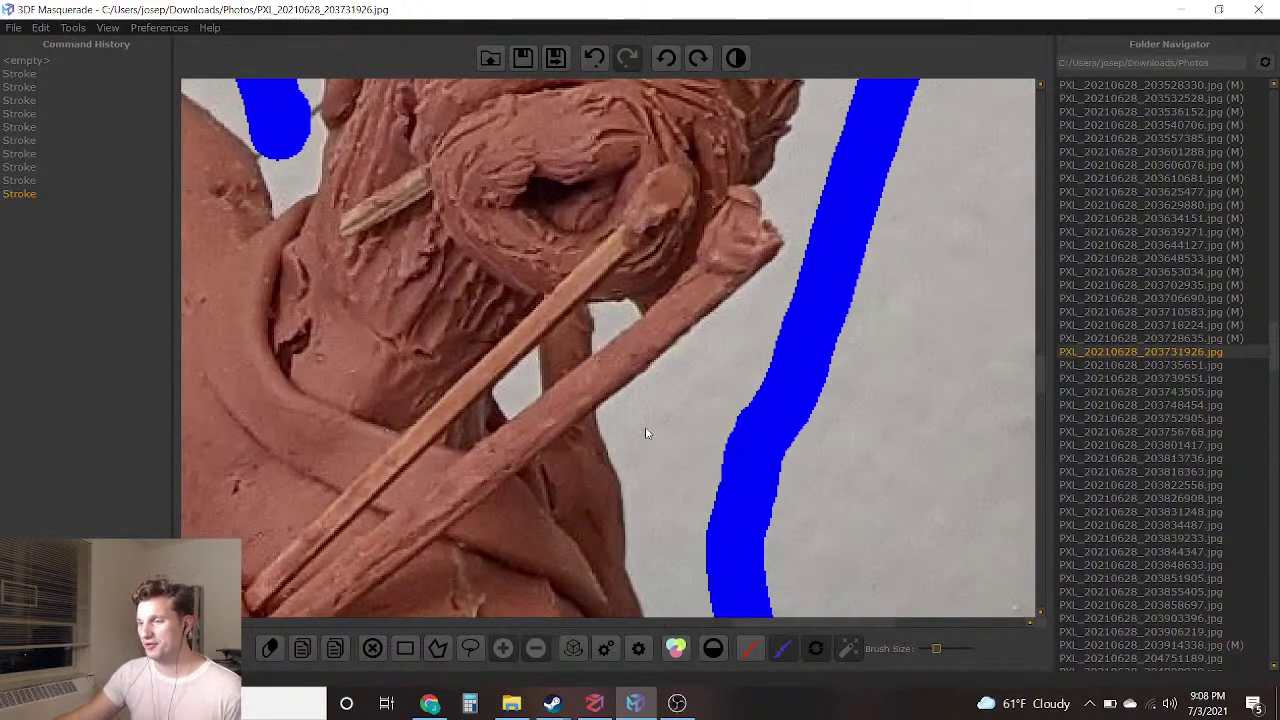
{"action": "scroll", "coordinate": [552, 339], "scroll_direction": "up", "scroll_amount": 1}
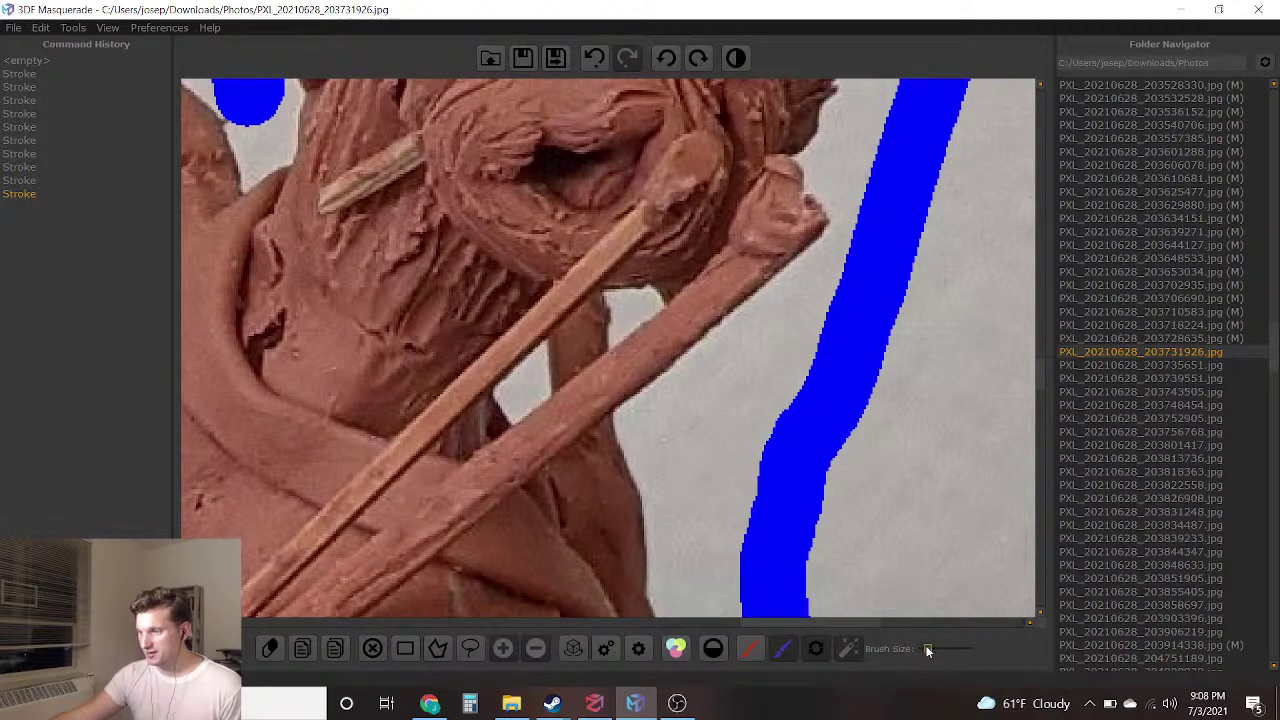
{"action": "scroll", "coordinate": [486, 366], "scroll_direction": "up", "scroll_amount": 2}
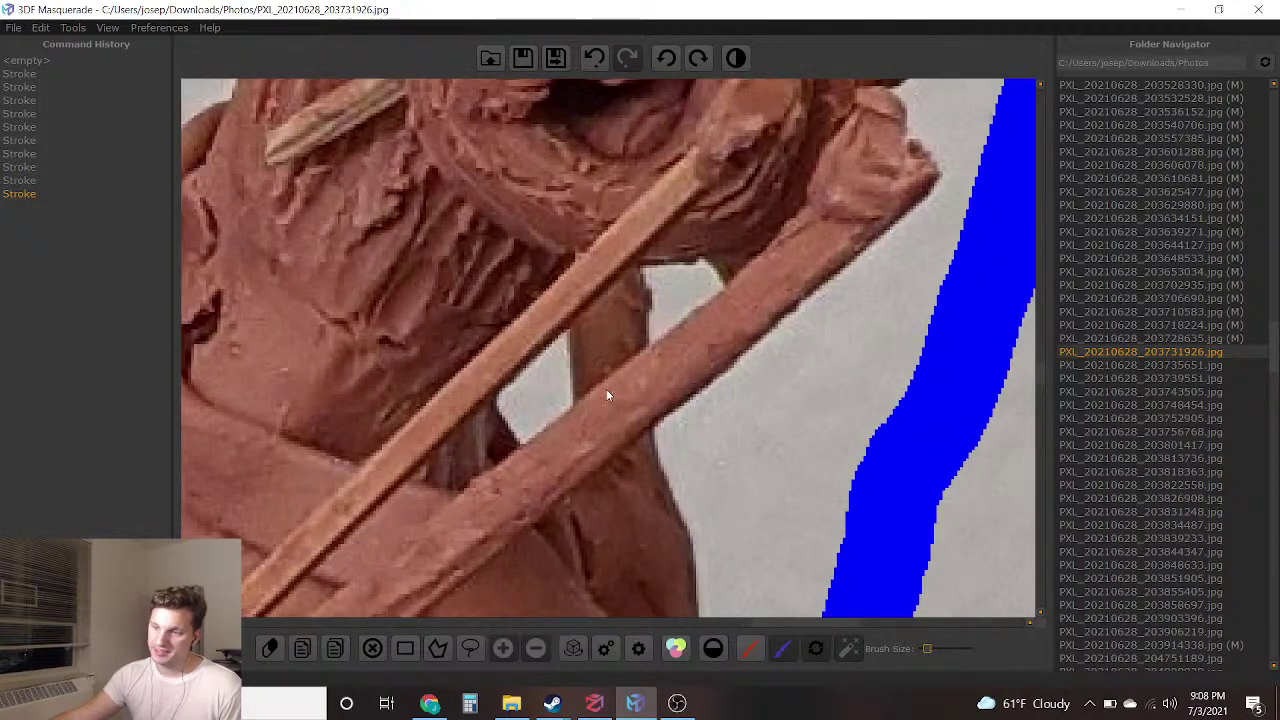
{"action": "left_click", "coordinate": [541, 388]}
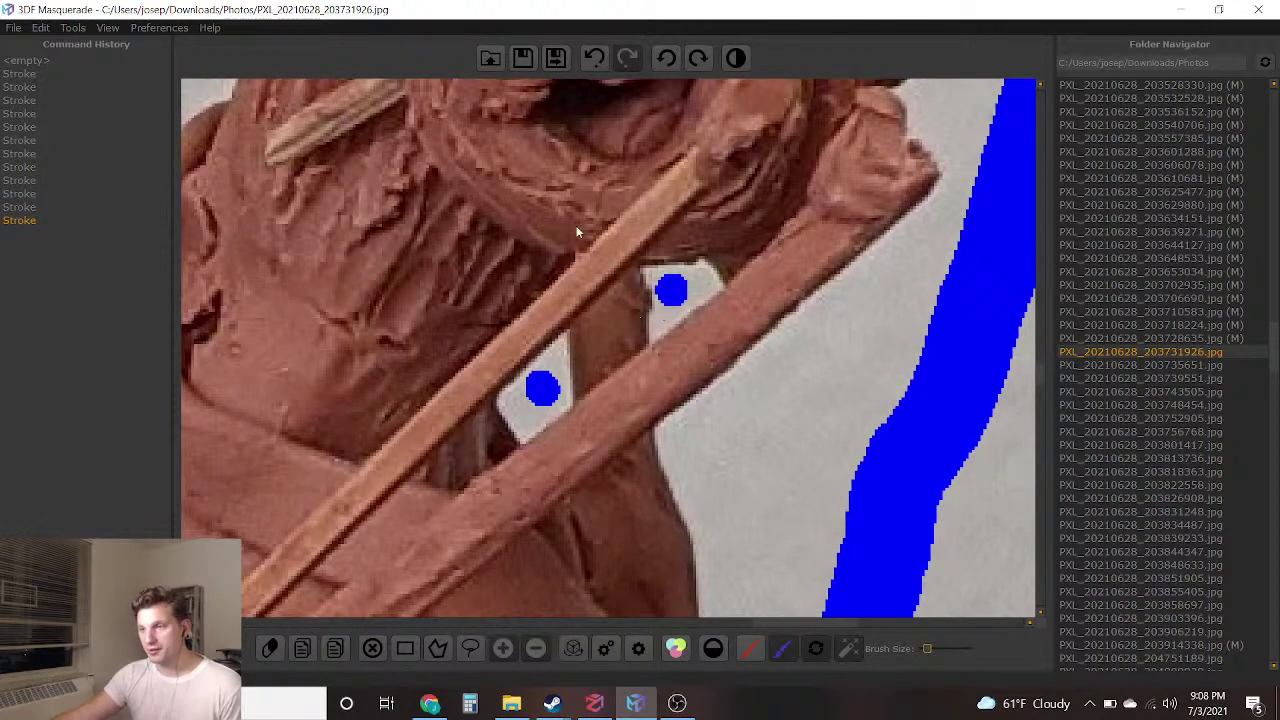
{"action": "scroll", "coordinate": [698, 485], "scroll_direction": "down", "scroll_amount": 6}
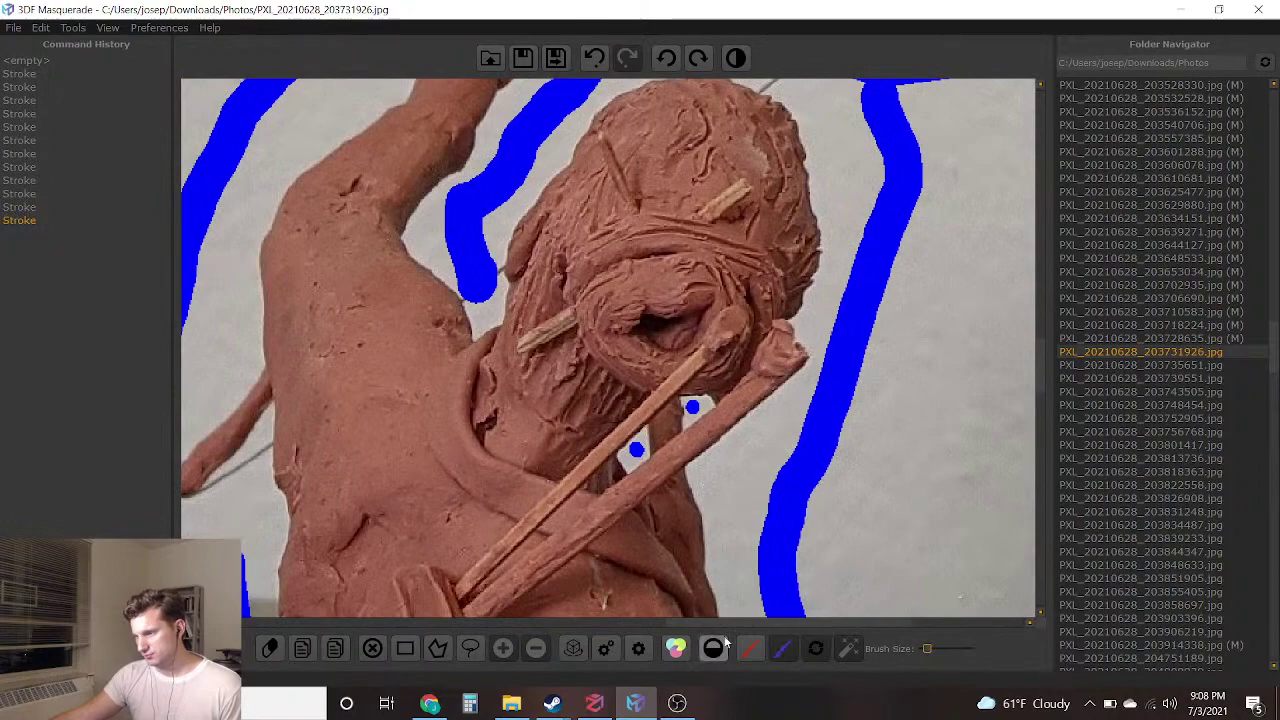
Paint foreground strokes across the back, head and arrow ends in PXL_20210628_203731926.jpg, and save the mask, advancing to the next photo
{"action": "mouse_move", "coordinate": [352, 272]}
{"action": "left_mouse_down"}
{"action": "mouse_move", "coordinate": [439, 464]}
{"action": "mouse_move", "coordinate": [628, 265]}
{"action": "mouse_move", "coordinate": [669, 194]}
{"action": "left_mouse_up"}
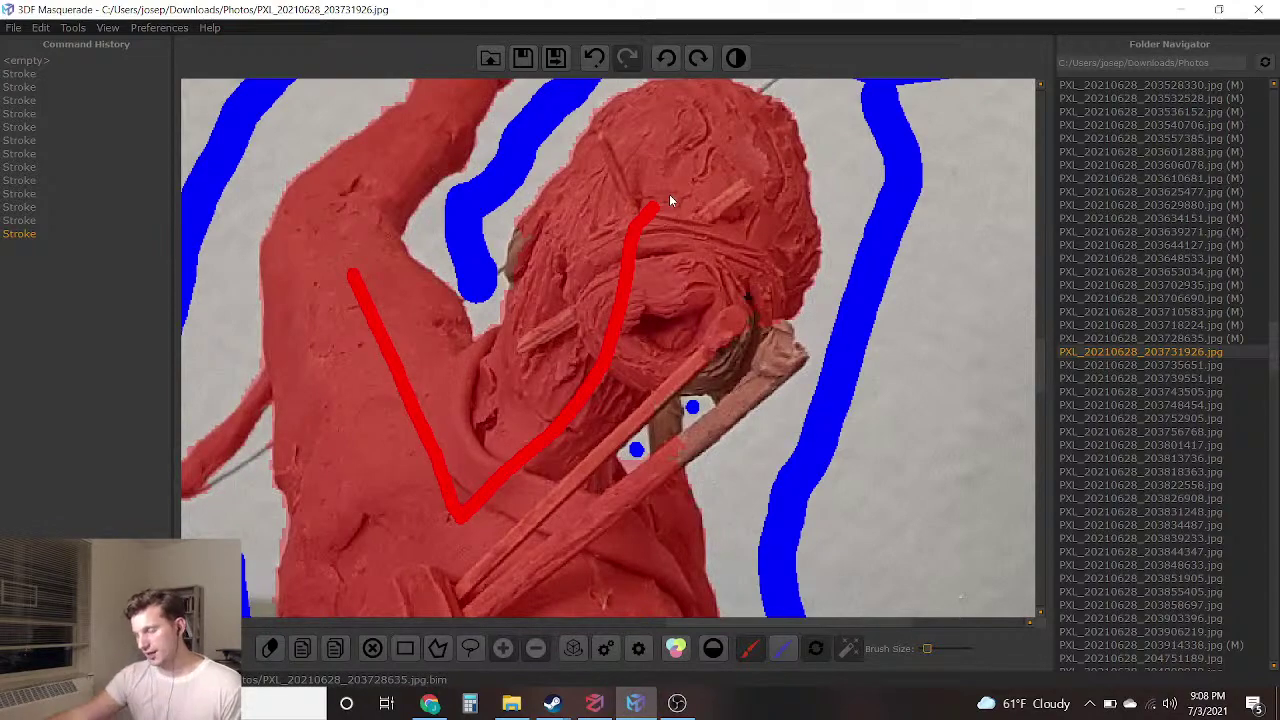
{"action": "left_click_drag", "start_coordinate": [748, 390], "coordinate": [718, 360]}
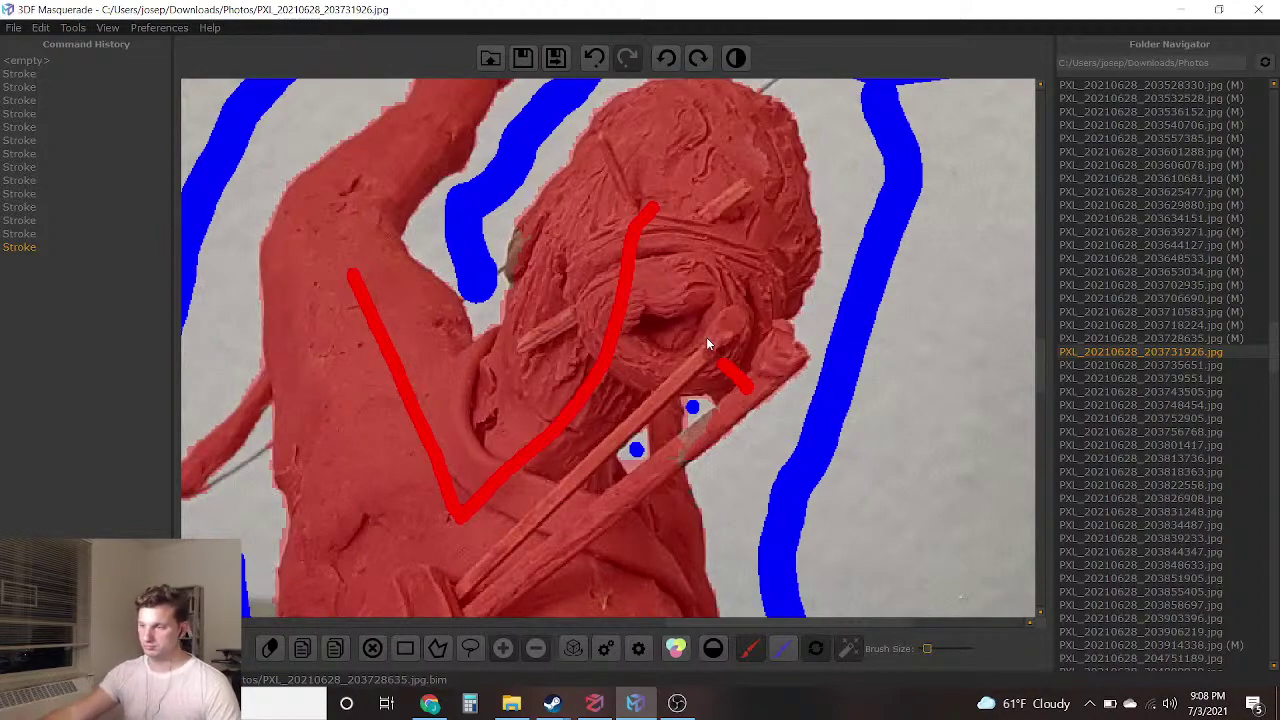
{"action": "scroll", "coordinate": [697, 344], "scroll_direction": "down", "scroll_amount": 4}
{"action": "scroll", "coordinate": [668, 388], "scroll_direction": "up", "scroll_amount": 4}
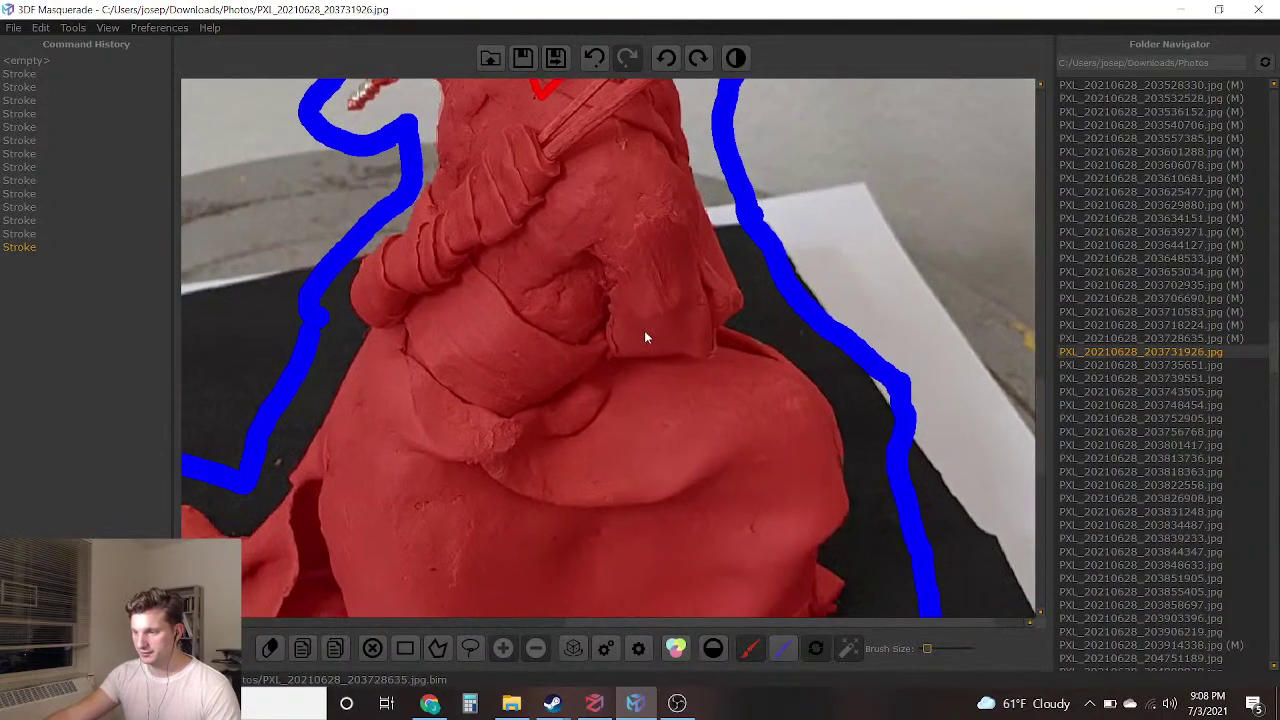
{"action": "middle_click_drag", "start_coordinate": [563, 466], "coordinate": [648, 246]}
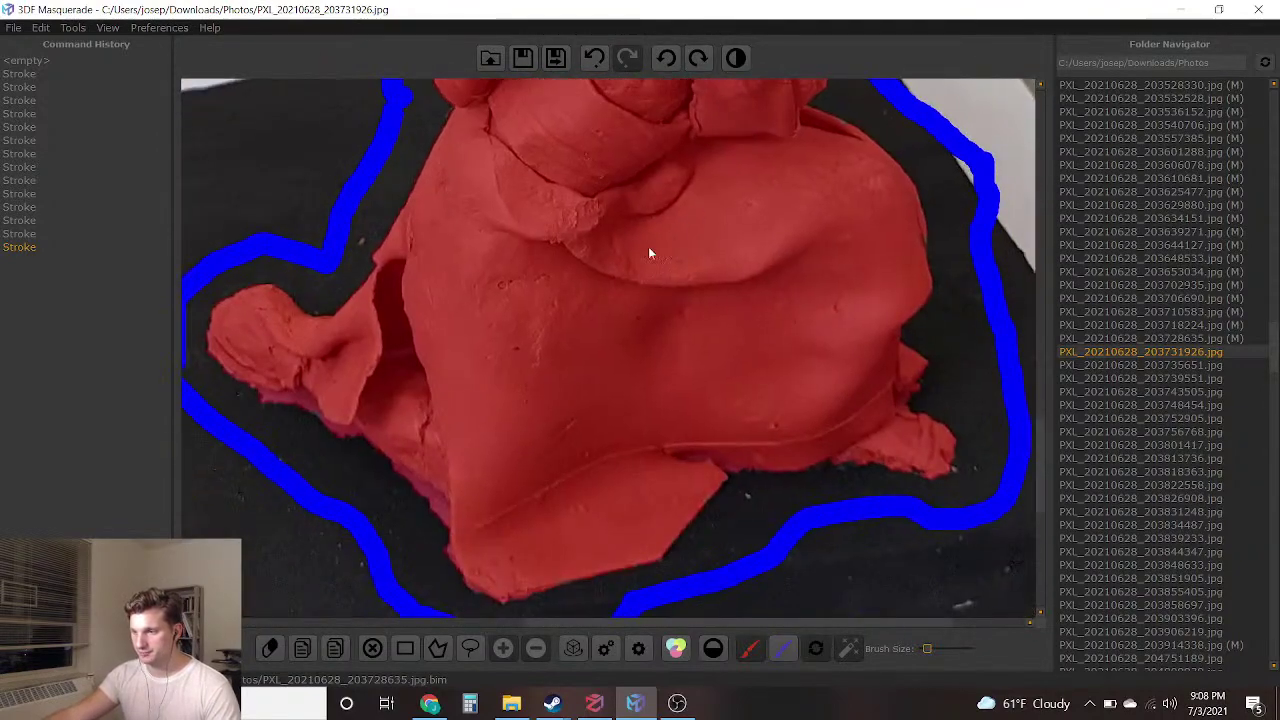
{"action": "left_click", "coordinate": [553, 60]}
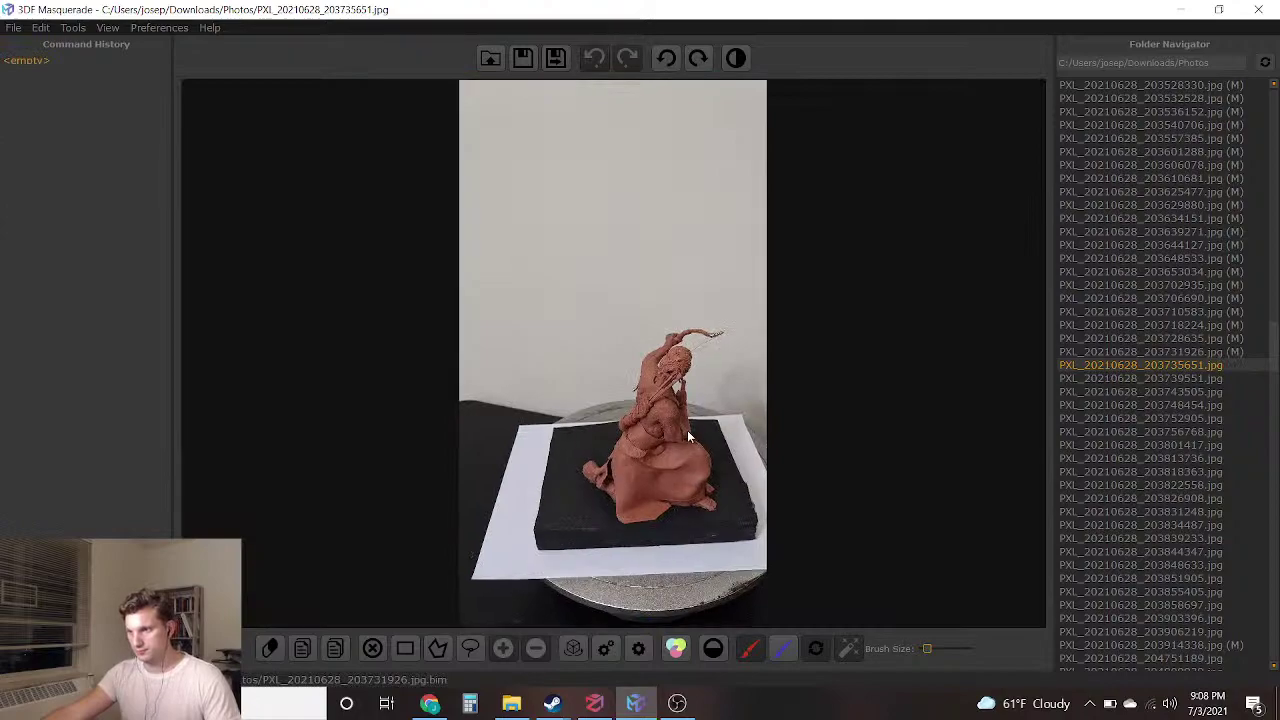
Enlarge the brush and paint a background stroke in PXL_20210628_203735651.jpg from beside the back down to above the foot
{"action": "scroll", "coordinate": [603, 332], "scroll_direction": "up", "scroll_amount": 4}
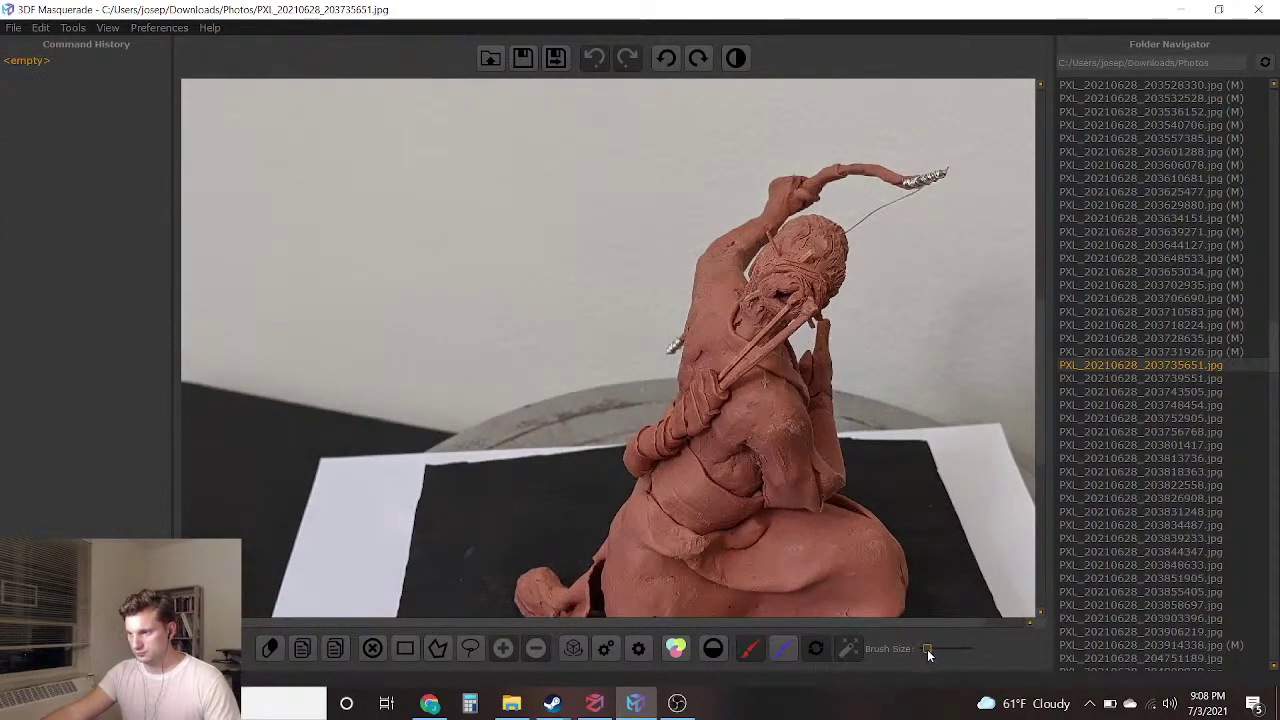
{"action": "scroll", "coordinate": [723, 484], "scroll_direction": "up", "scroll_amount": 5}
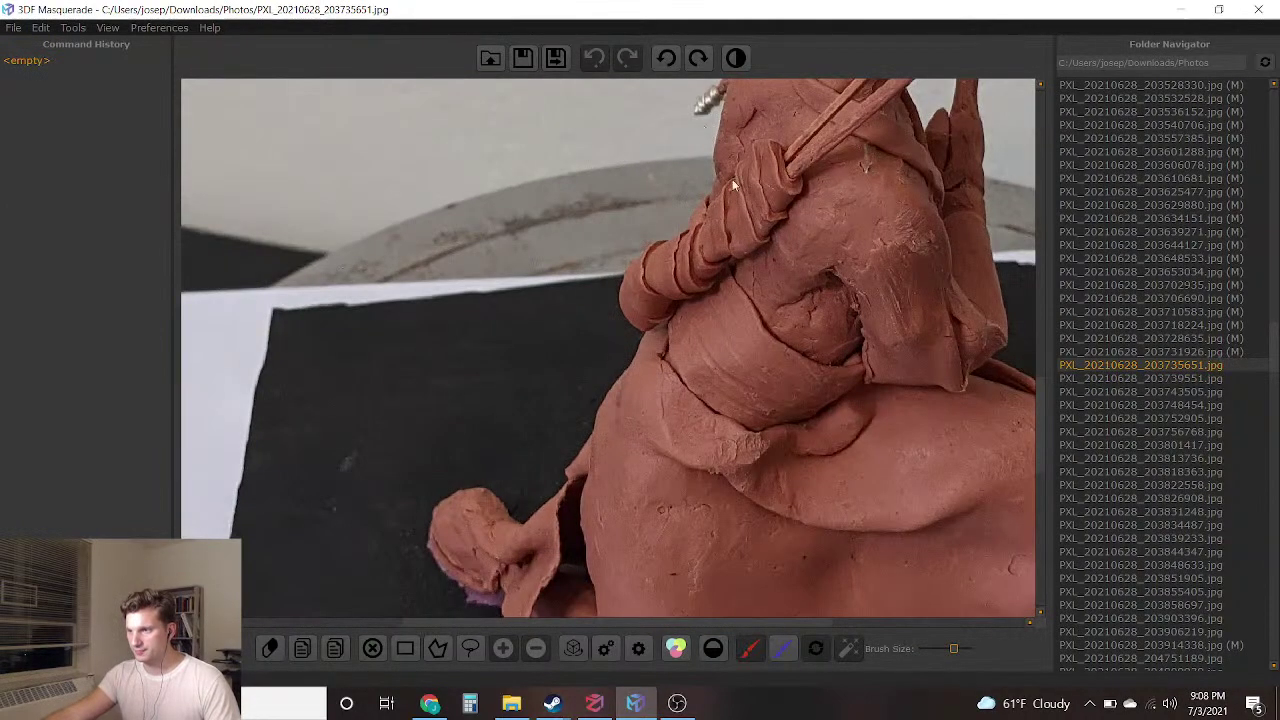
{"action": "left_click_drag", "start_coordinate": [652, 102], "coordinate": [640, 172]}
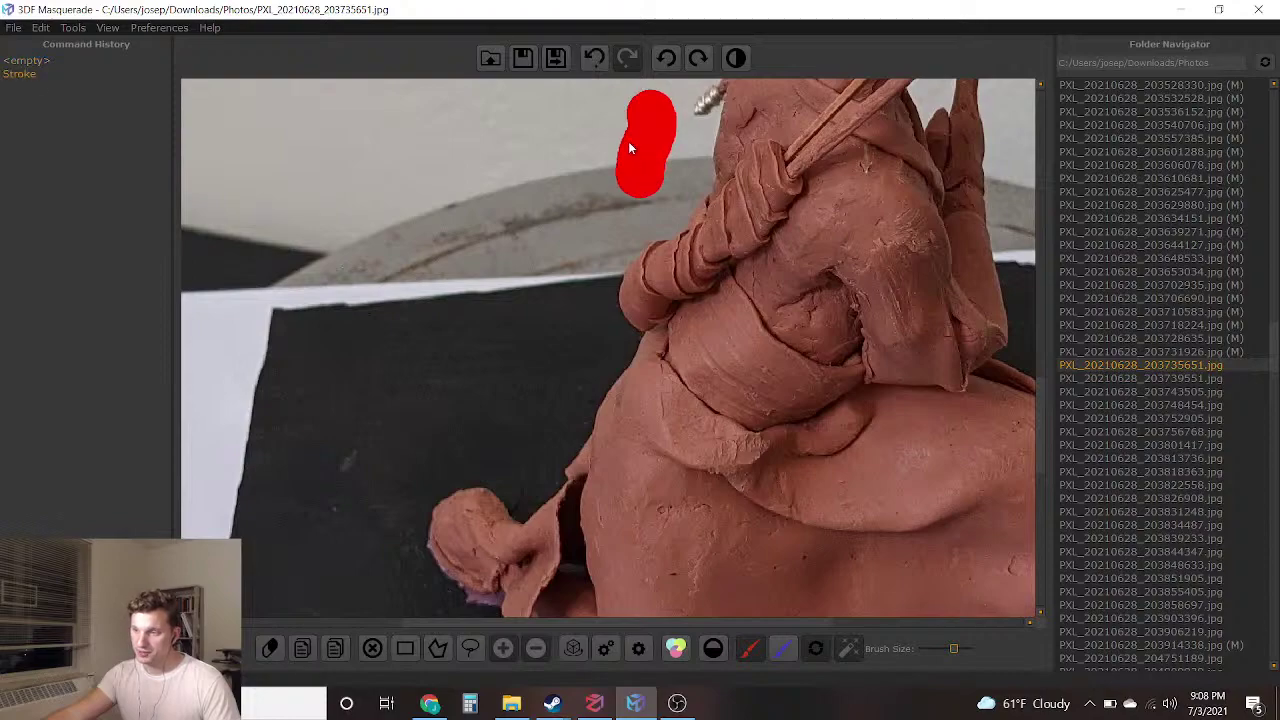
{"action": "left_click", "coordinate": [593, 57]}
{"action": "left_click", "coordinate": [783, 649]}
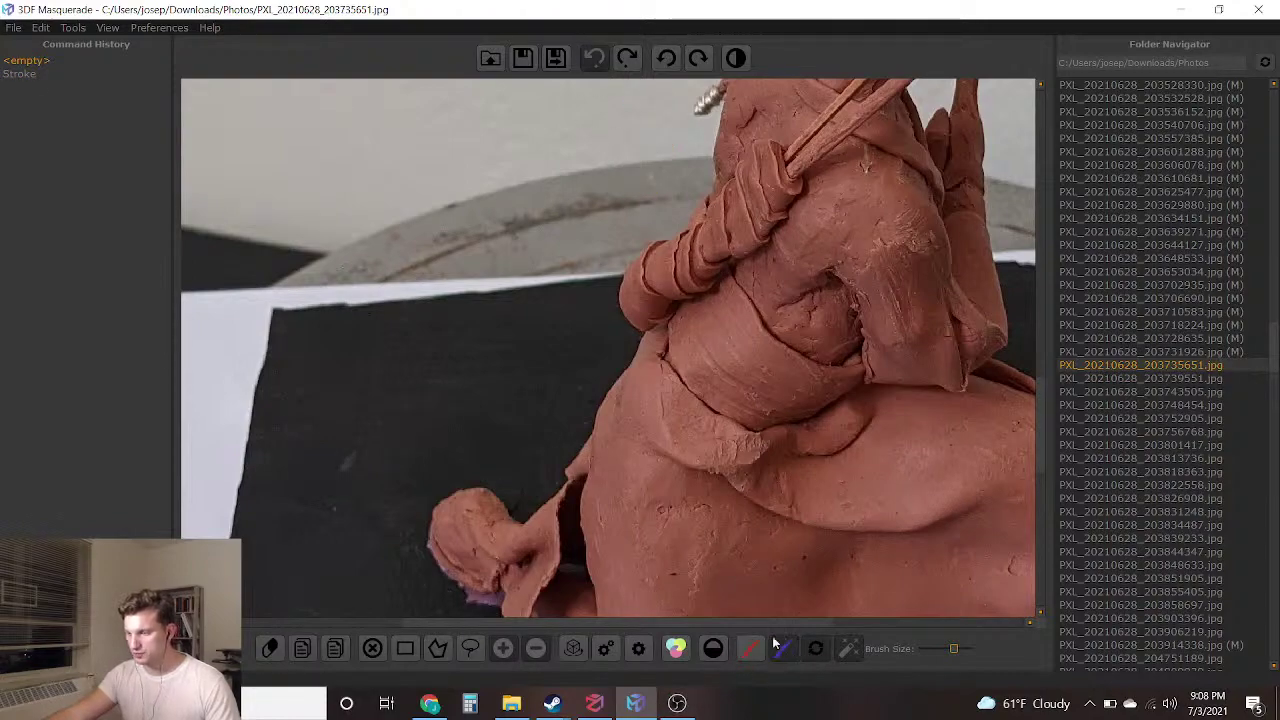
{"action": "mouse_move", "coordinate": [650, 122]}
{"action": "left_mouse_down"}
{"action": "mouse_move", "coordinate": [629, 217]}
{"action": "mouse_move", "coordinate": [582, 257]}
{"action": "mouse_move", "coordinate": [556, 372]}
{"action": "left_mouse_up"}
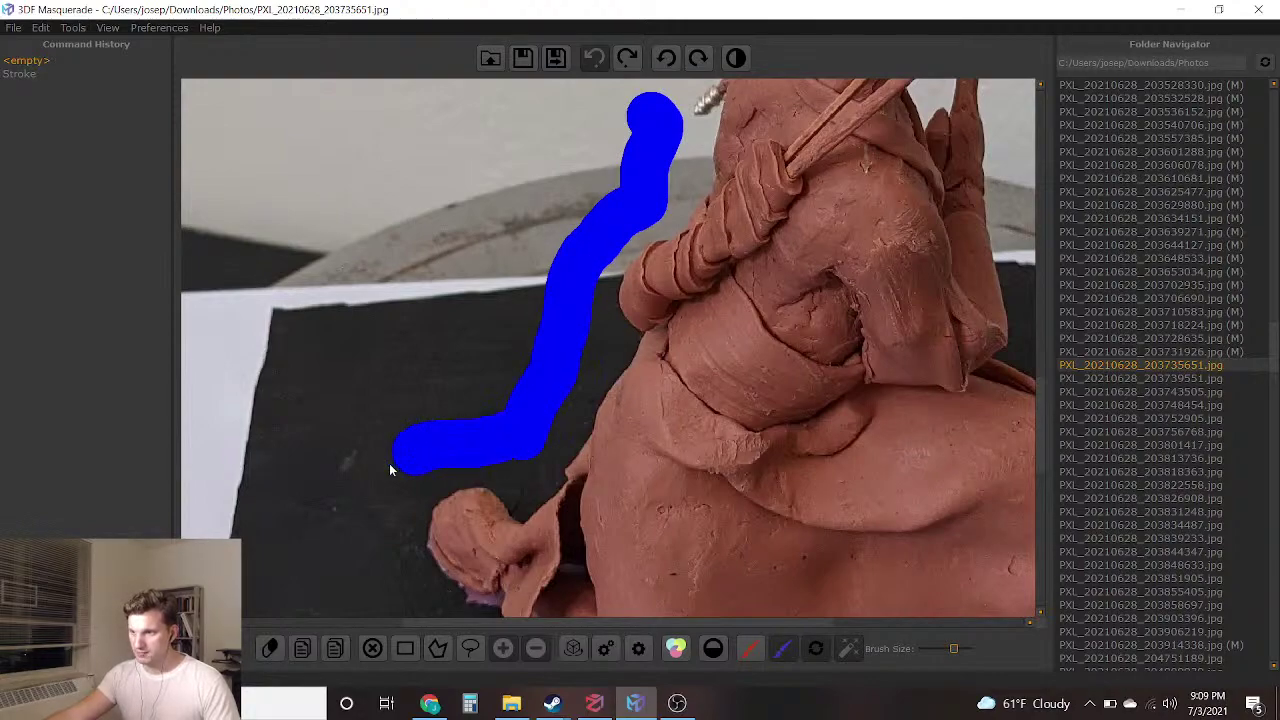
Continue the background outline around the foot and beneath the lower edge of the robe
{"action": "left_click_drag", "start_coordinate": [397, 460], "coordinate": [382, 586]}
{"action": "middle_click_drag", "start_coordinate": [382, 586], "coordinate": [391, 274]}
{"action": "left_click_drag", "start_coordinate": [391, 274], "coordinate": [448, 370]}
{"action": "left_click_drag", "start_coordinate": [544, 473], "coordinate": [568, 492]}
{"action": "middle_click_drag", "start_coordinate": [568, 492], "coordinate": [527, 384]}
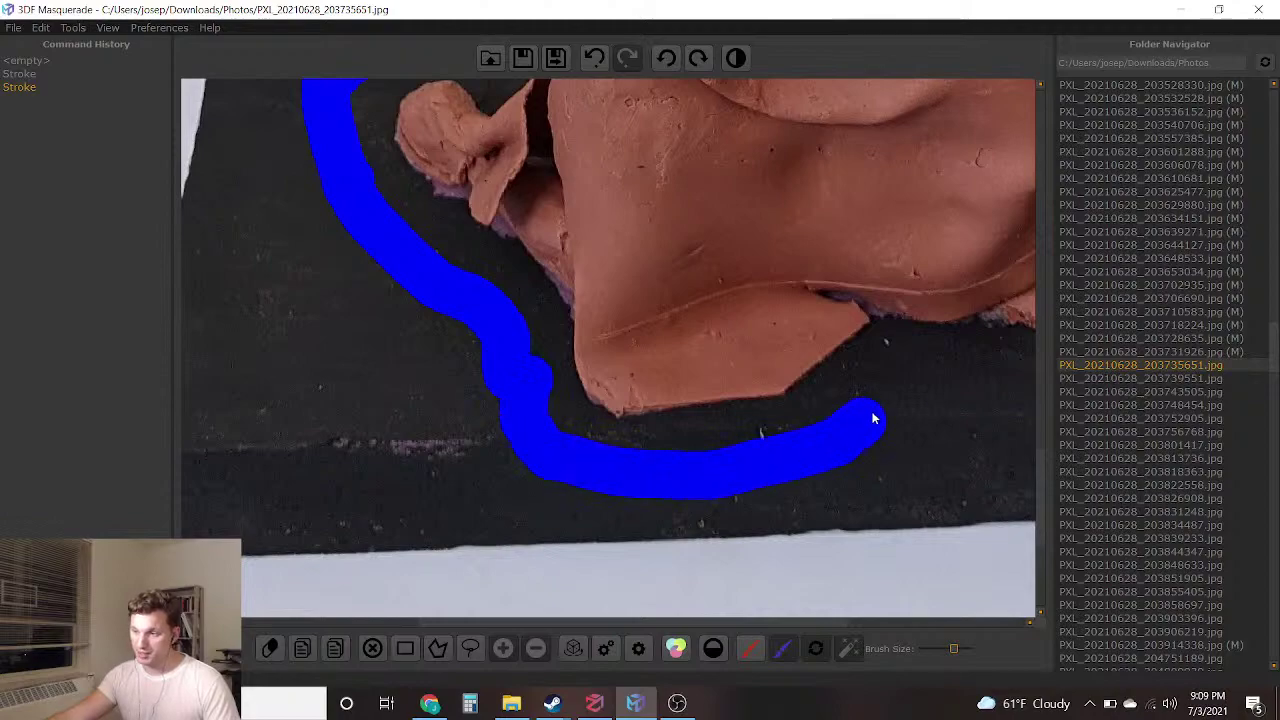
{"action": "right_click_drag", "start_coordinate": [921, 391], "coordinate": [786, 452]}
{"action": "left_click_drag", "start_coordinate": [895, 482], "coordinate": [950, 445]}
{"action": "middle_click_drag", "start_coordinate": [950, 445], "coordinate": [844, 482]}
Extend the background outline up the far side of the robe, past the arm, to beside the head below the bowstring
{"action": "mouse_move", "coordinate": [844, 482]}
{"action": "left_mouse_down"}
{"action": "mouse_move", "coordinate": [940, 404]}
{"action": "mouse_move", "coordinate": [926, 268]}
{"action": "left_mouse_up"}
{"action": "right_click_drag", "start_coordinate": [925, 267], "coordinate": [908, 410]}
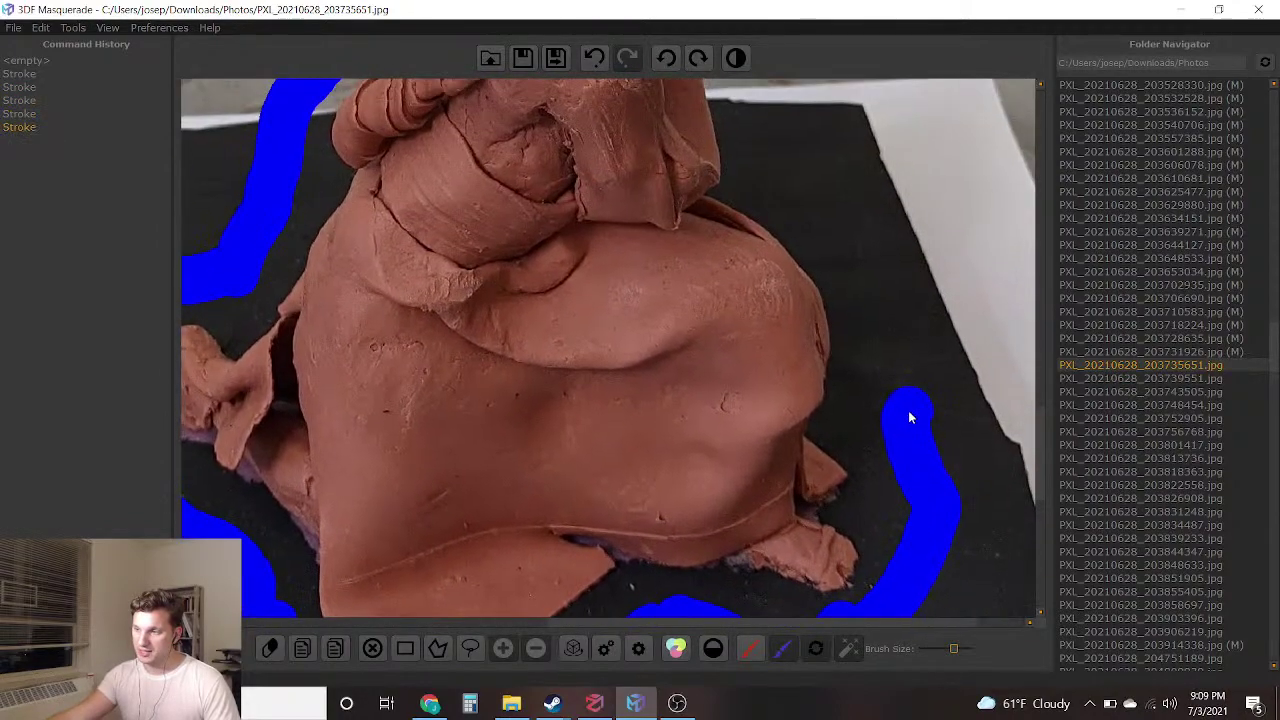
{"action": "right_click_drag", "start_coordinate": [810, 150], "coordinate": [833, 390]}
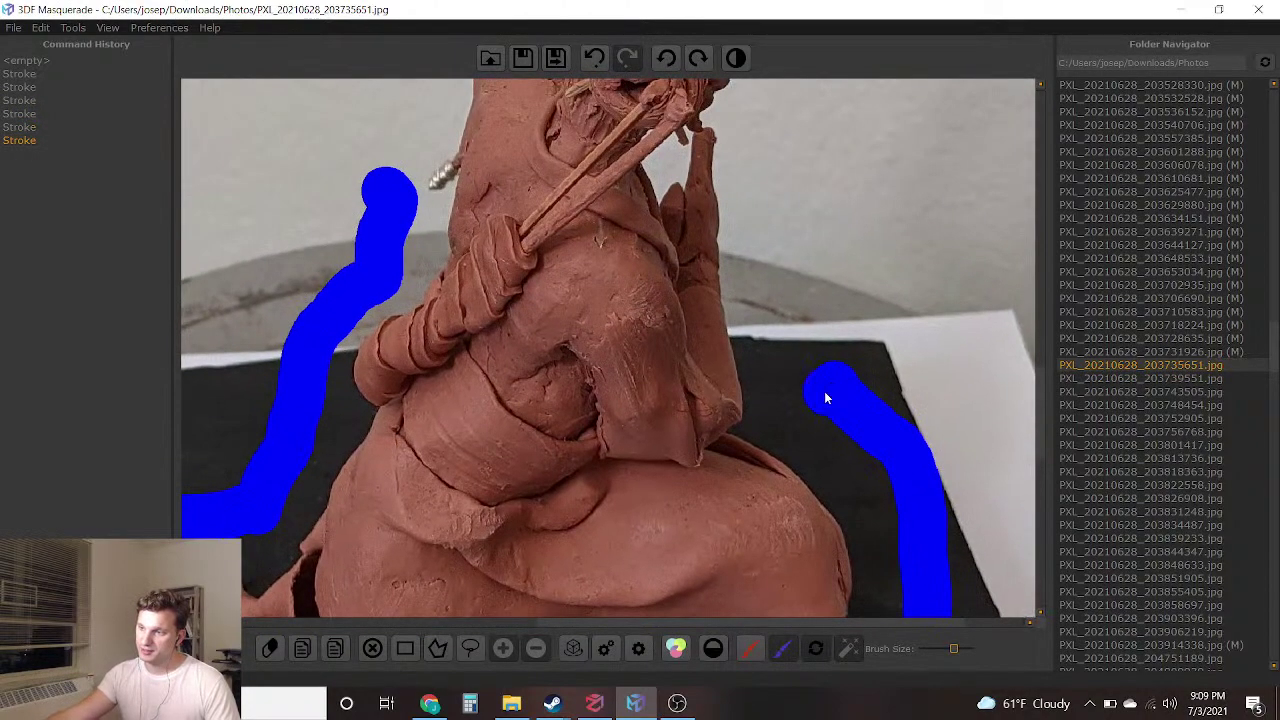
{"action": "left_click_drag", "start_coordinate": [786, 284], "coordinate": [777, 214]}
{"action": "right_click_drag", "start_coordinate": [777, 214], "coordinate": [763, 429]}
{"action": "mouse_move", "coordinate": [763, 429]}
{"action": "left_mouse_down"}
{"action": "mouse_move", "coordinate": [786, 257]}
{"action": "mouse_move", "coordinate": [751, 169]}
{"action": "mouse_move", "coordinate": [757, 151]}
{"action": "mouse_move", "coordinate": [774, 159]}
{"action": "left_mouse_up"}
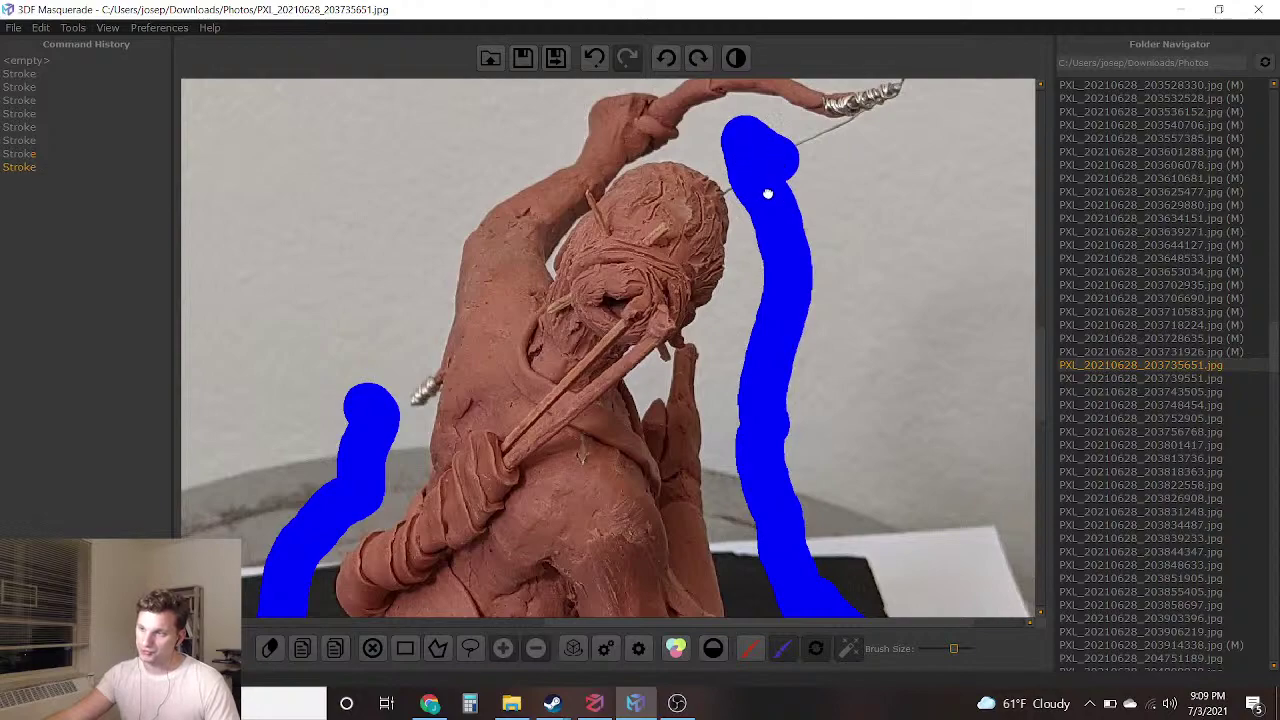
Paint the background outline from above the bow tip over the raised arm and down to the stroke beside the back
{"action": "right_click_drag", "start_coordinate": [766, 177], "coordinate": [796, 344]}
{"action": "mouse_move", "coordinate": [584, 200]}
{"action": "left_mouse_down"}
{"action": "mouse_move", "coordinate": [525, 238]}
{"action": "mouse_move", "coordinate": [528, 360]}
{"action": "mouse_move", "coordinate": [508, 325]}
{"action": "left_mouse_up"}
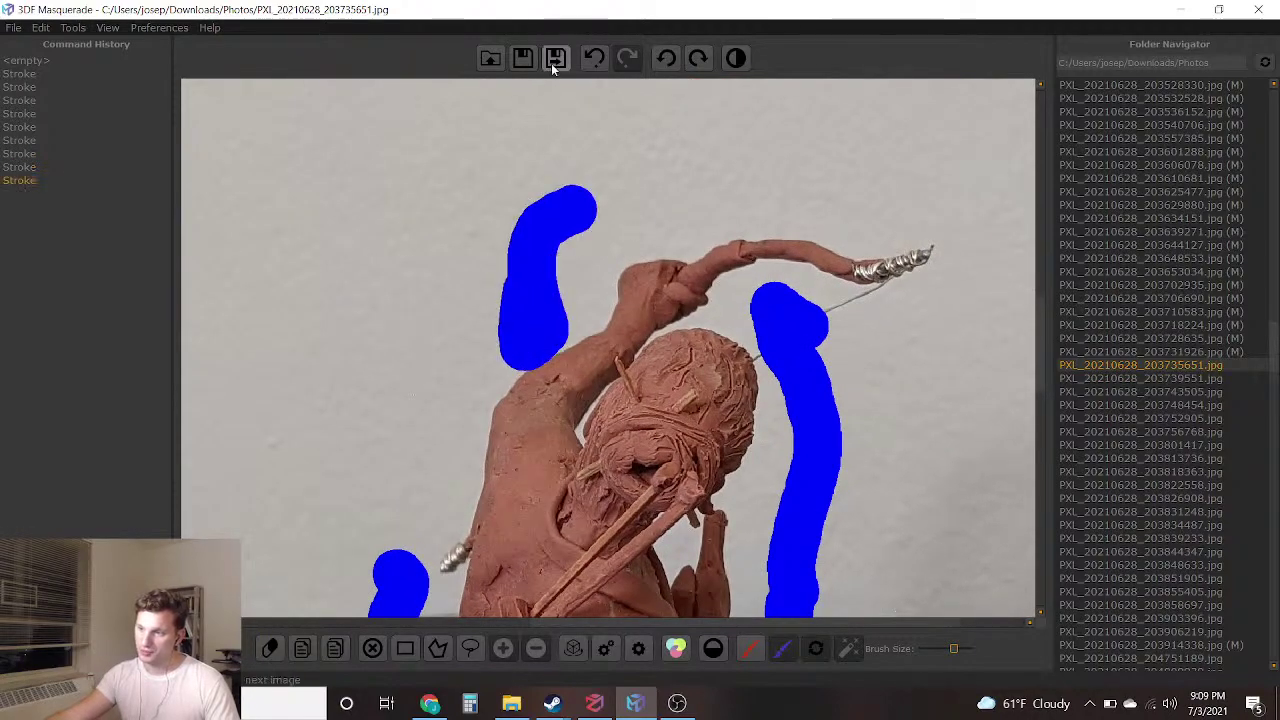
{"action": "left_click", "coordinate": [593, 58]}
{"action": "mouse_move", "coordinate": [855, 193]}
{"action": "left_mouse_down"}
{"action": "mouse_move", "coordinate": [581, 200]}
{"action": "mouse_move", "coordinate": [412, 440]}
{"action": "mouse_move", "coordinate": [397, 542]}
{"action": "left_mouse_up"}
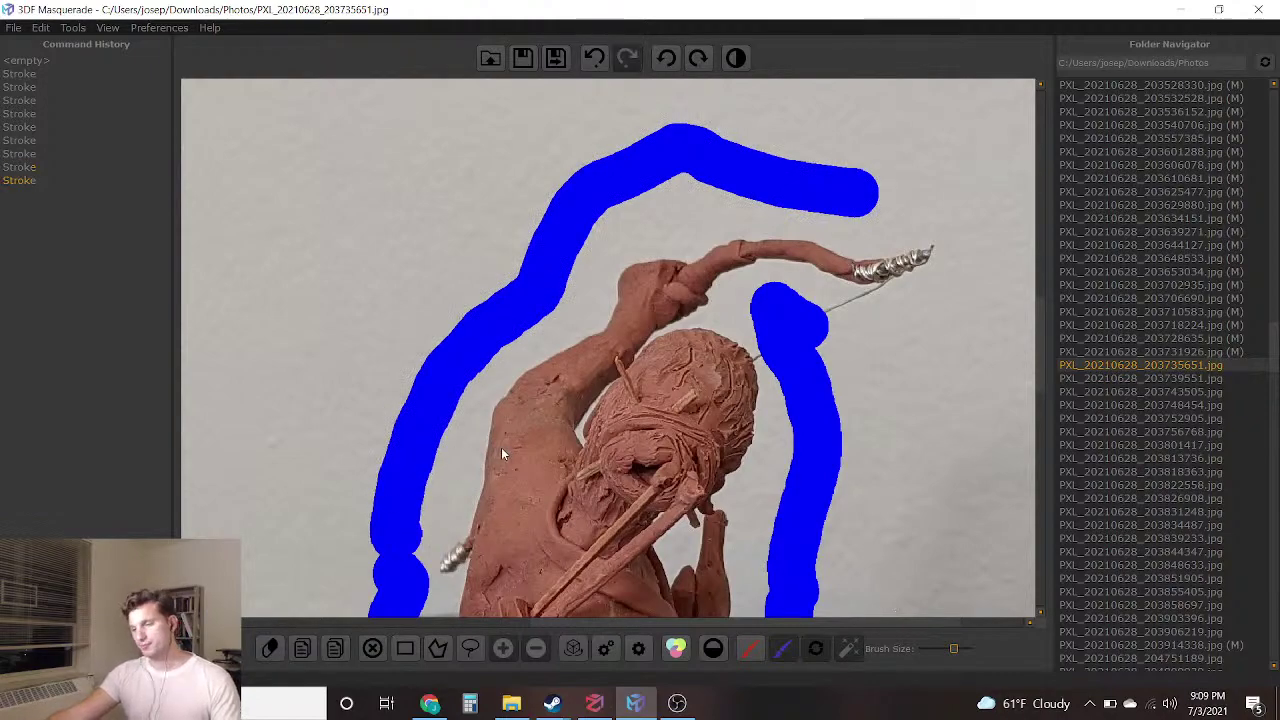
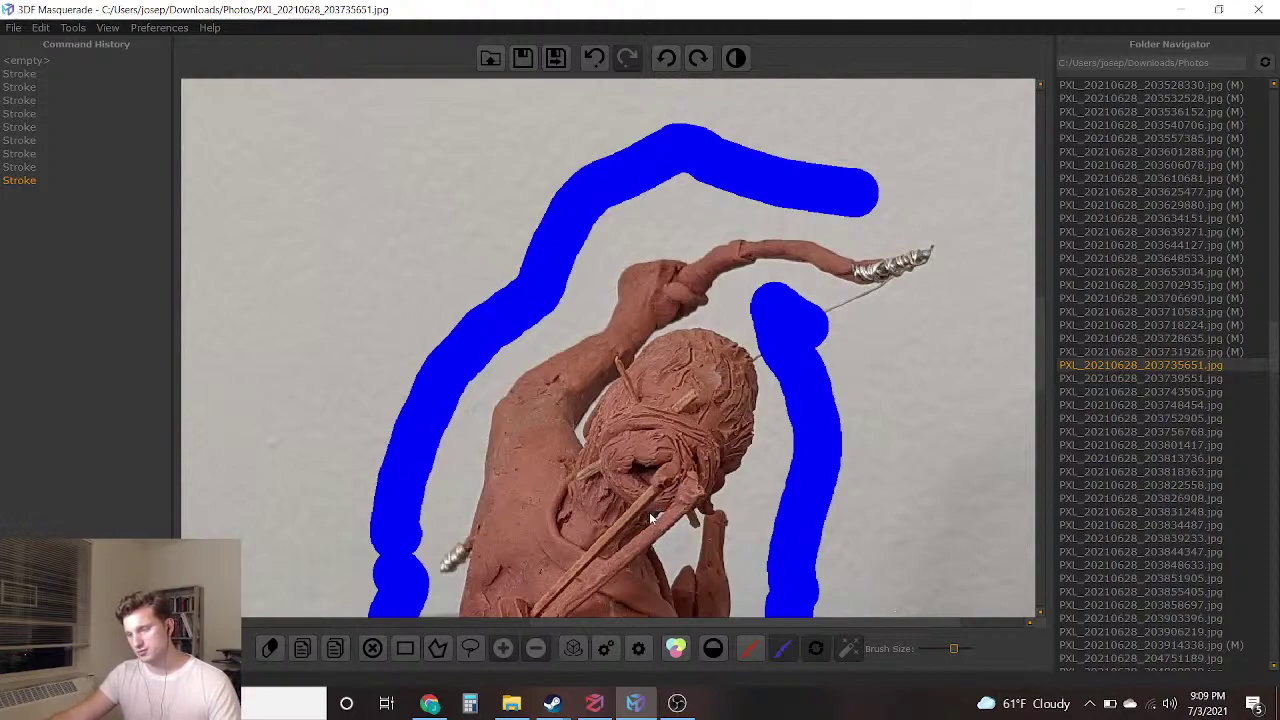
Reduce the brush size and mark the gap between the arrows and the far forearm as background
{"action": "middle_click_drag", "start_coordinate": [666, 514], "coordinate": [645, 120]}
{"action": "scroll", "coordinate": [642, 356], "scroll_direction": "up", "scroll_amount": 1}
{"action": "scroll", "coordinate": [641, 363], "scroll_direction": "down", "scroll_amount": 3}
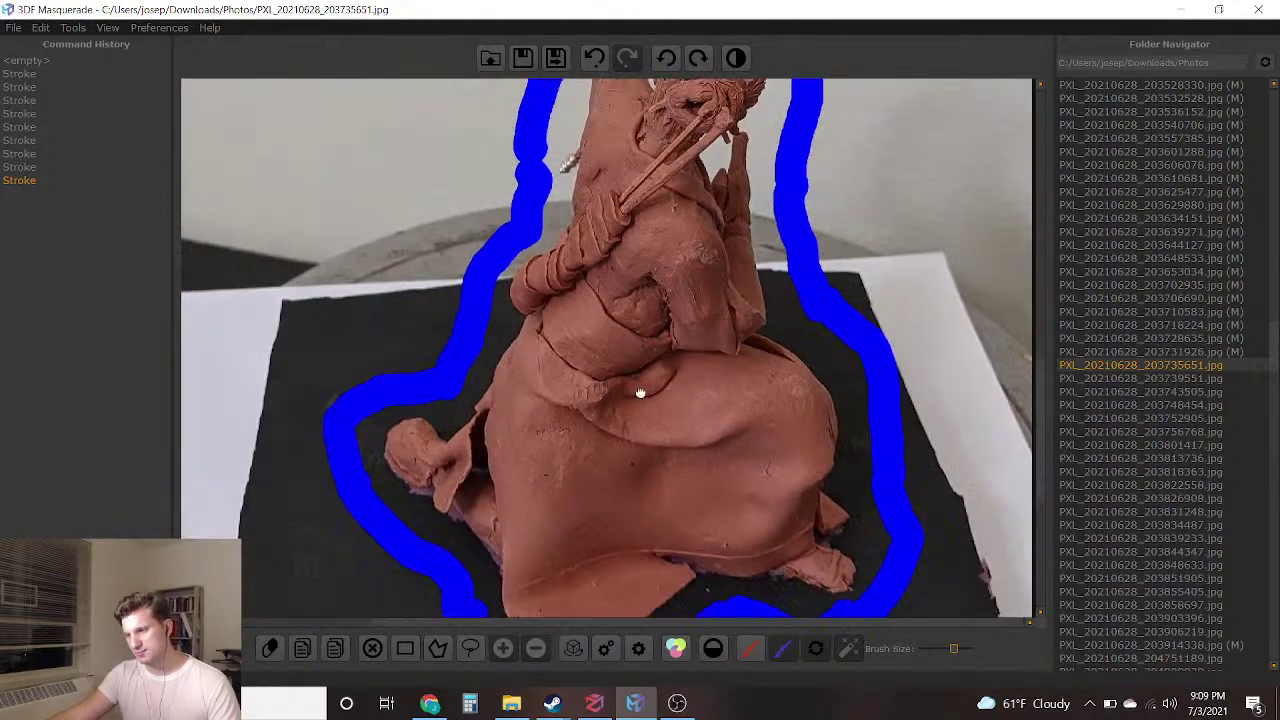
{"action": "scroll", "coordinate": [640, 371], "scroll_direction": "up", "scroll_amount": 5}
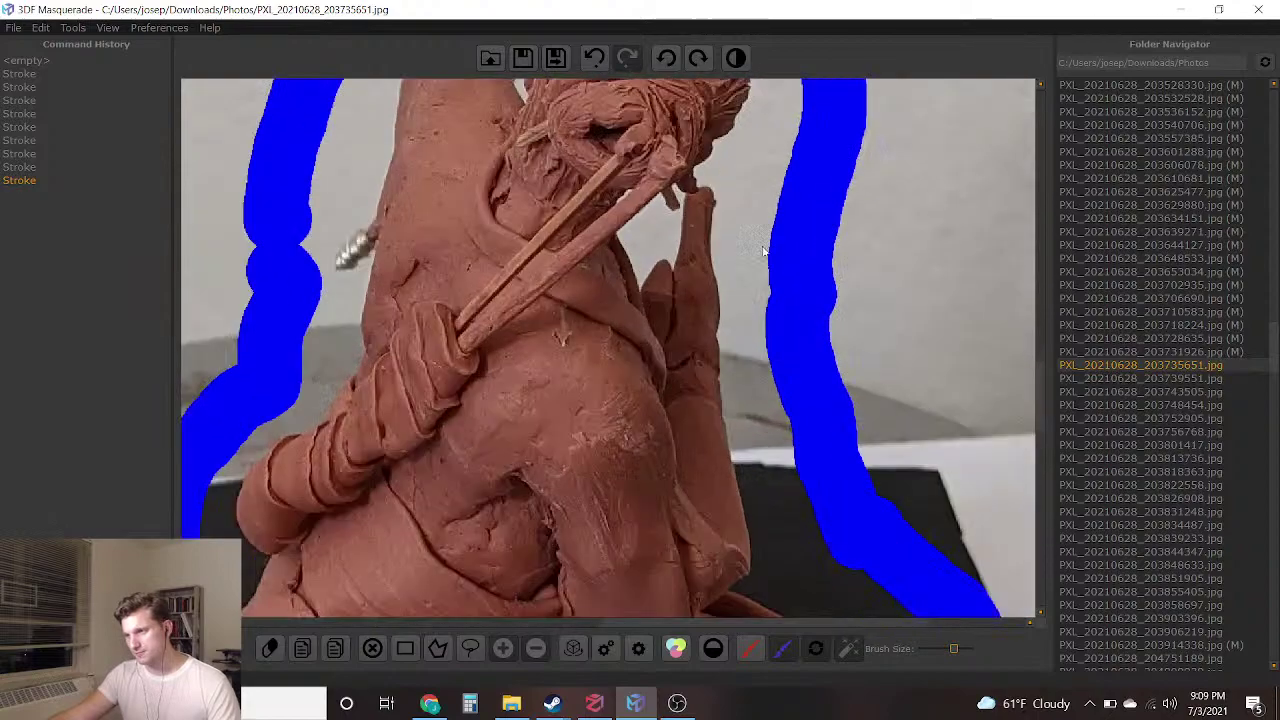
{"action": "scroll", "coordinate": [762, 265], "scroll_direction": "up", "scroll_amount": 4}
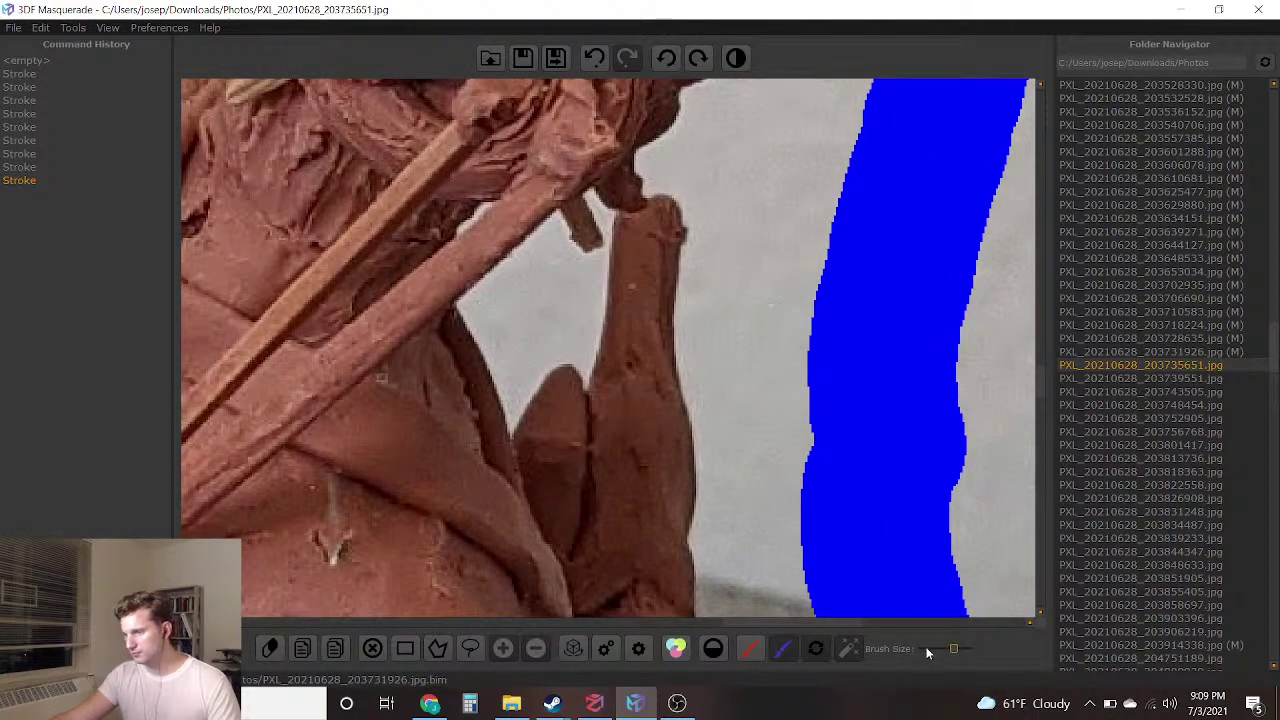
{"action": "left_click_drag", "start_coordinate": [952, 648], "coordinate": [933, 655]}
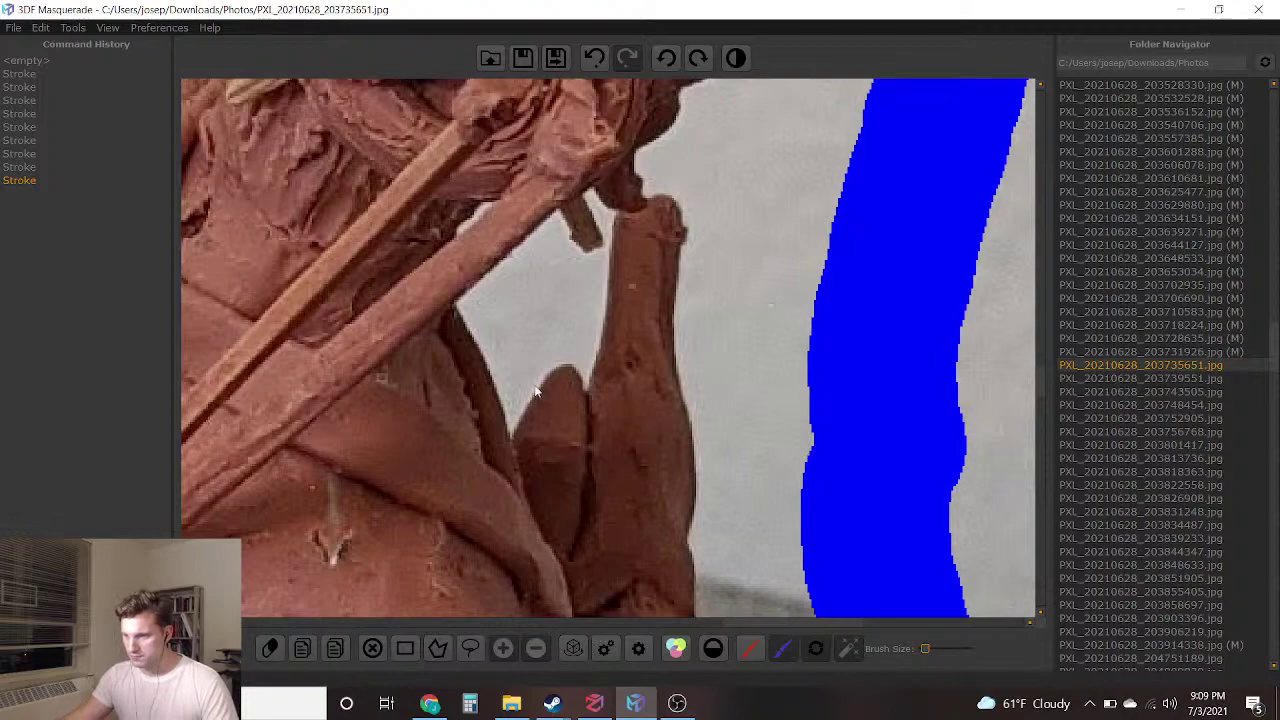
{"action": "left_click_drag", "start_coordinate": [513, 304], "coordinate": [555, 295]}
Mark the narrow gap between the raised arm and the head, and the strip just above the head, as background
{"action": "scroll", "coordinate": [537, 310], "scroll_direction": "down", "scroll_amount": 4}
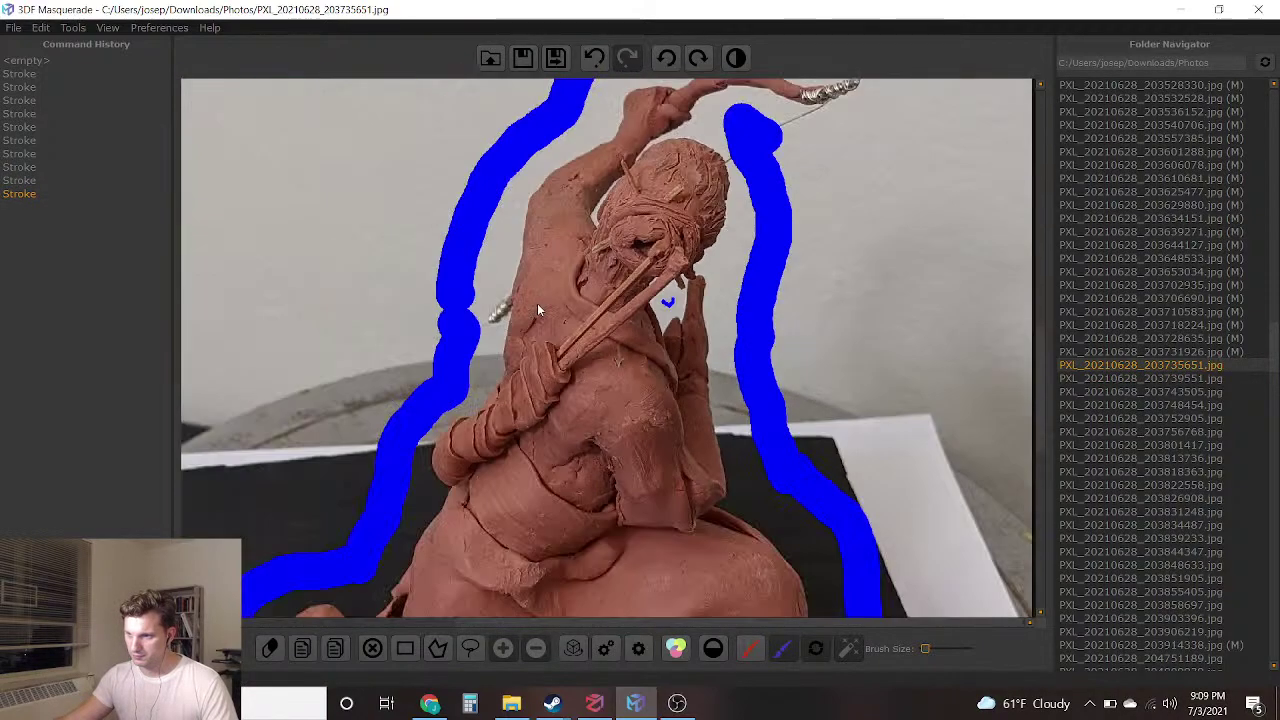
{"action": "scroll", "coordinate": [537, 321], "scroll_direction": "up", "scroll_amount": 5}
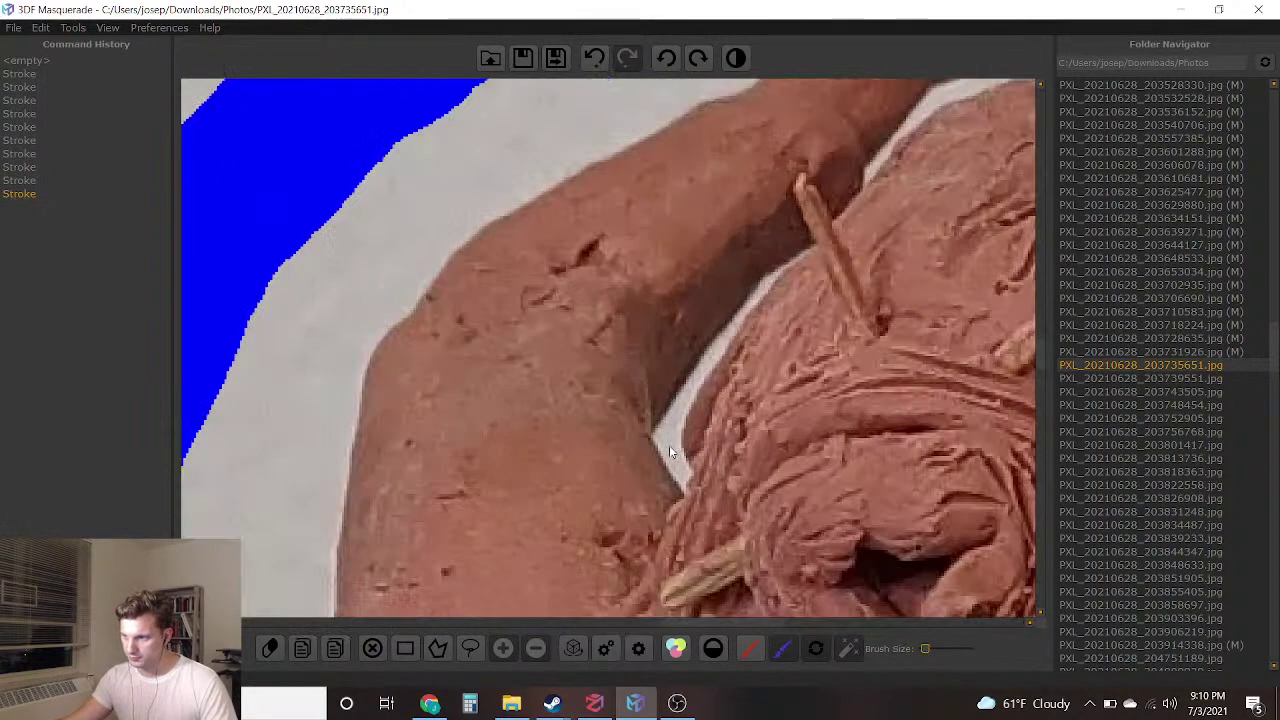
{"action": "left_click", "coordinate": [669, 444]}
{"action": "scroll", "coordinate": [675, 440], "scroll_direction": "down", "scroll_amount": 3}
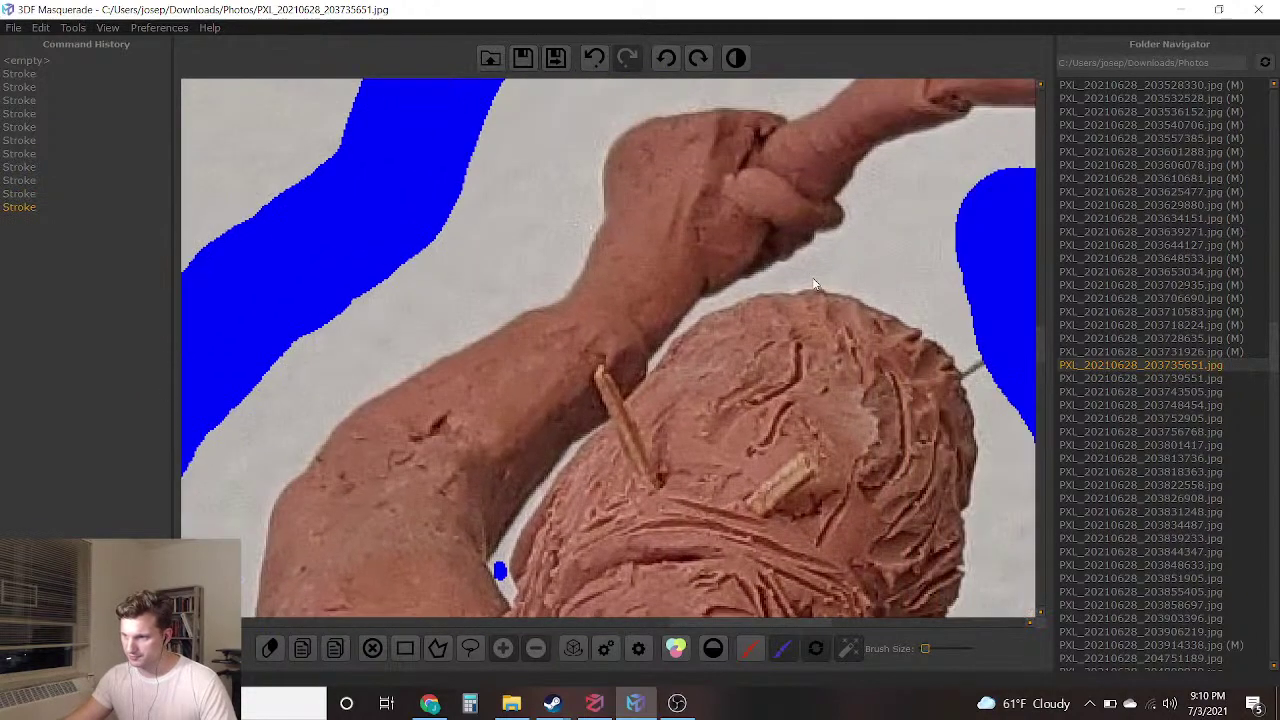
{"action": "left_click_drag", "start_coordinate": [774, 274], "coordinate": [960, 266]}
Paint a foreground stroke from the top of the head down through the arrows and across the back
{"action": "left_click", "coordinate": [748, 649]}
{"action": "scroll", "coordinate": [757, 582], "scroll_direction": "down", "scroll_amount": 3}
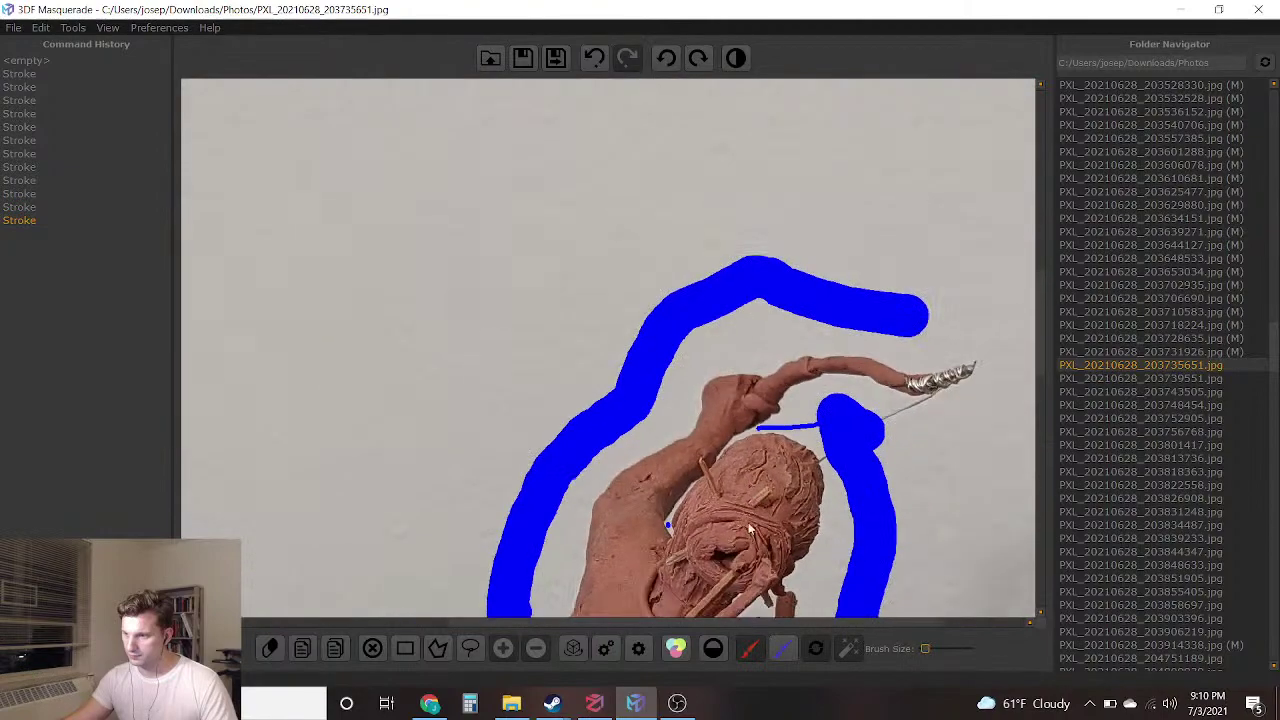
{"action": "scroll", "coordinate": [790, 260], "scroll_direction": "up", "scroll_amount": 2}
{"action": "left_click_drag", "start_coordinate": [783, 254], "coordinate": [661, 614]}
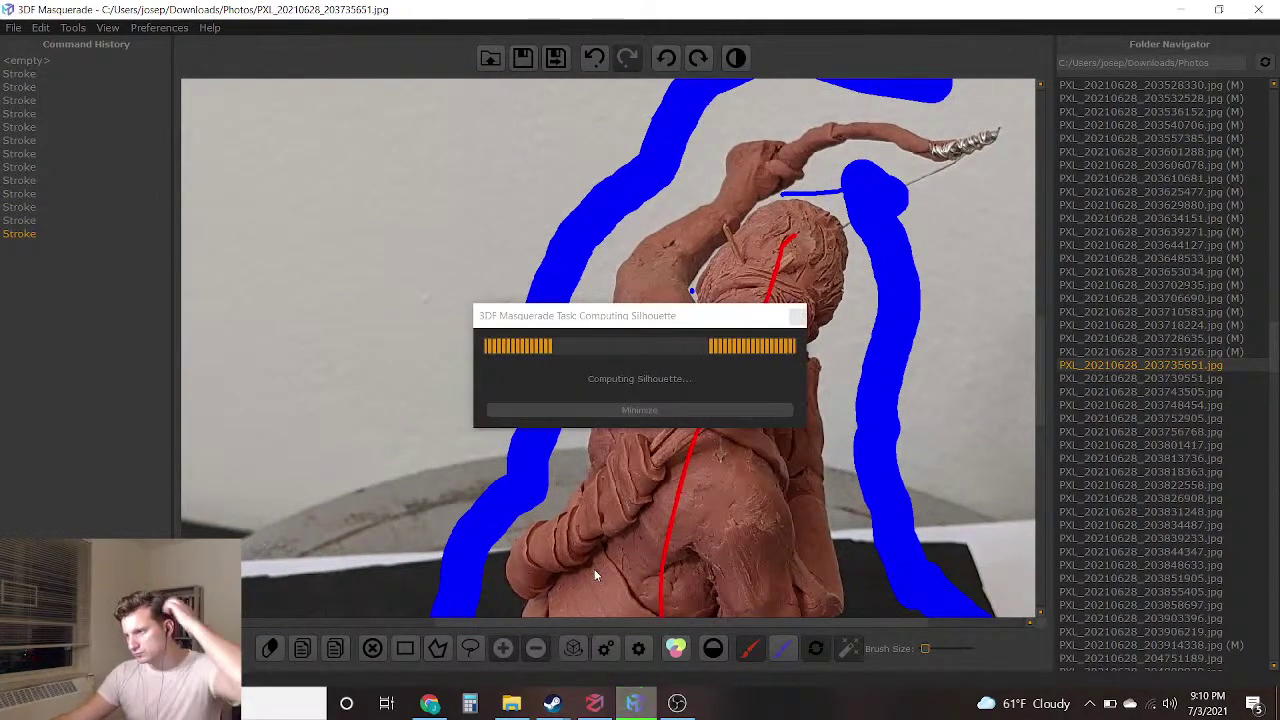
Add a small background mark in the sliver between the raised wrist and the top of the head
{"action": "scroll", "coordinate": [727, 256], "scroll_direction": "up", "scroll_amount": 4}
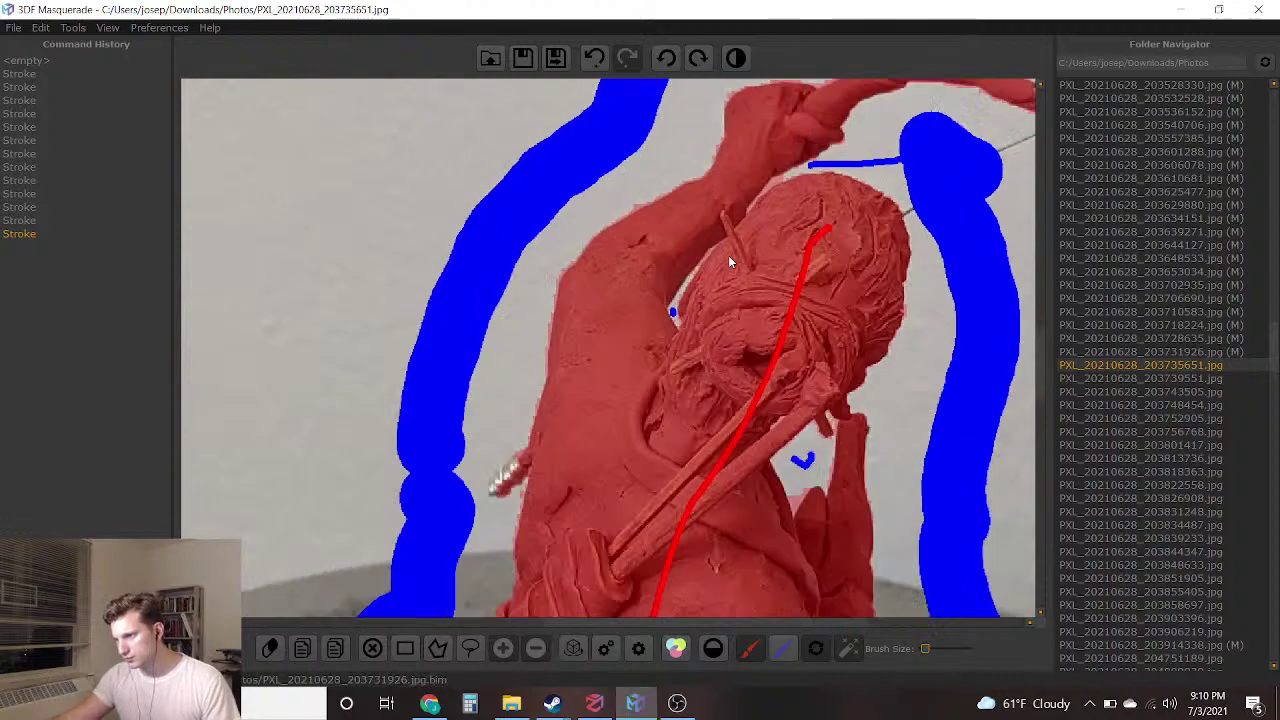
{"action": "scroll", "coordinate": [763, 148], "scroll_direction": "up", "scroll_amount": 3}
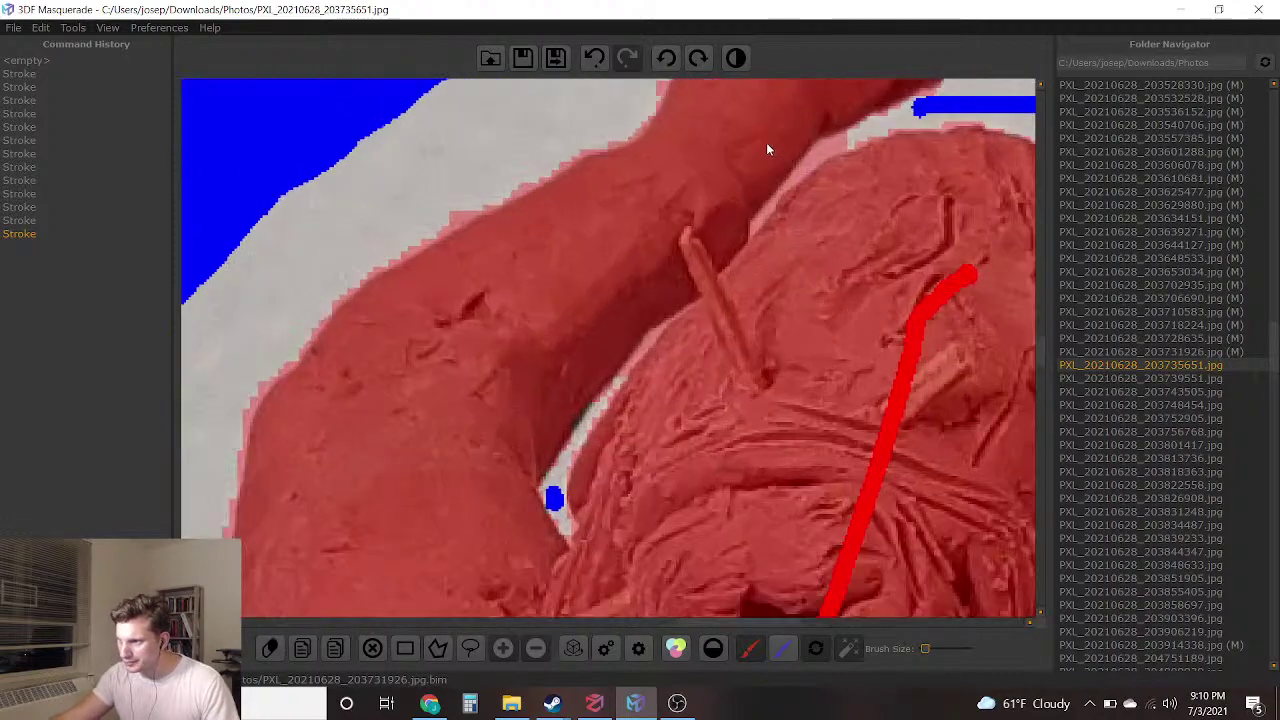
{"action": "left_click", "coordinate": [783, 649]}
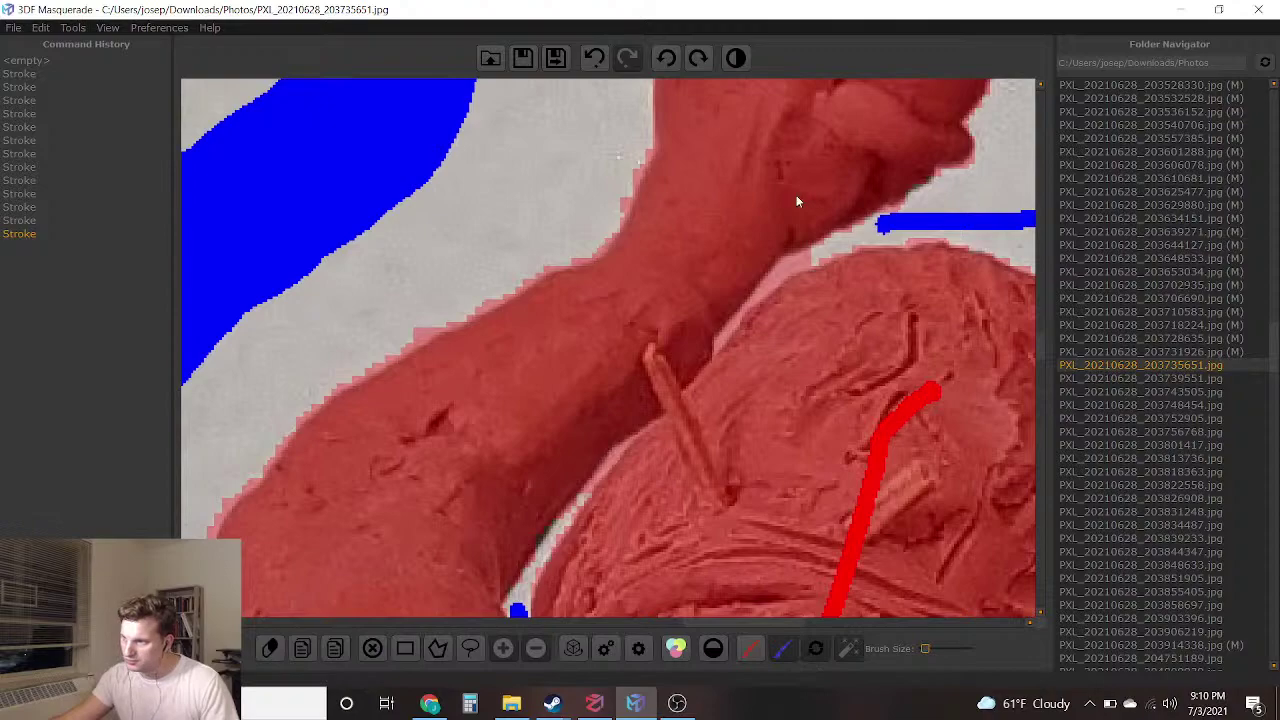
{"action": "scroll", "coordinate": [800, 300], "scroll_direction": "up", "scroll_amount": 5}
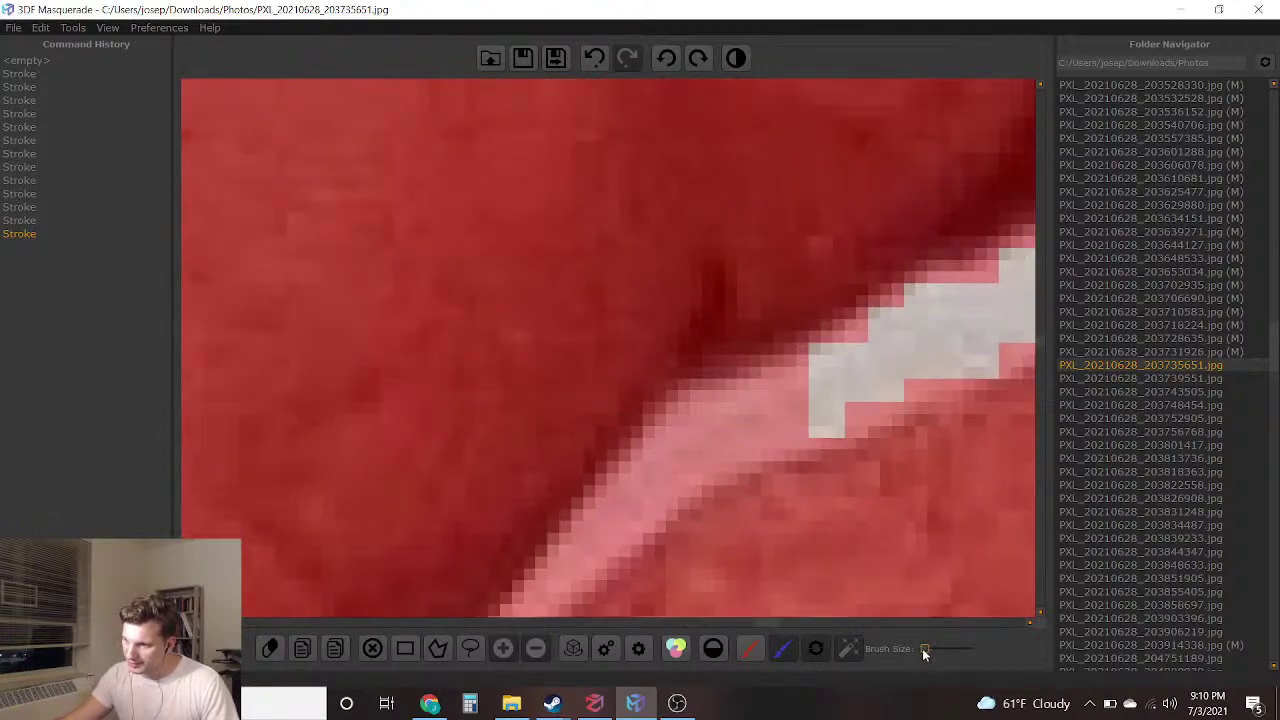
{"action": "left_click", "coordinate": [728, 435]}
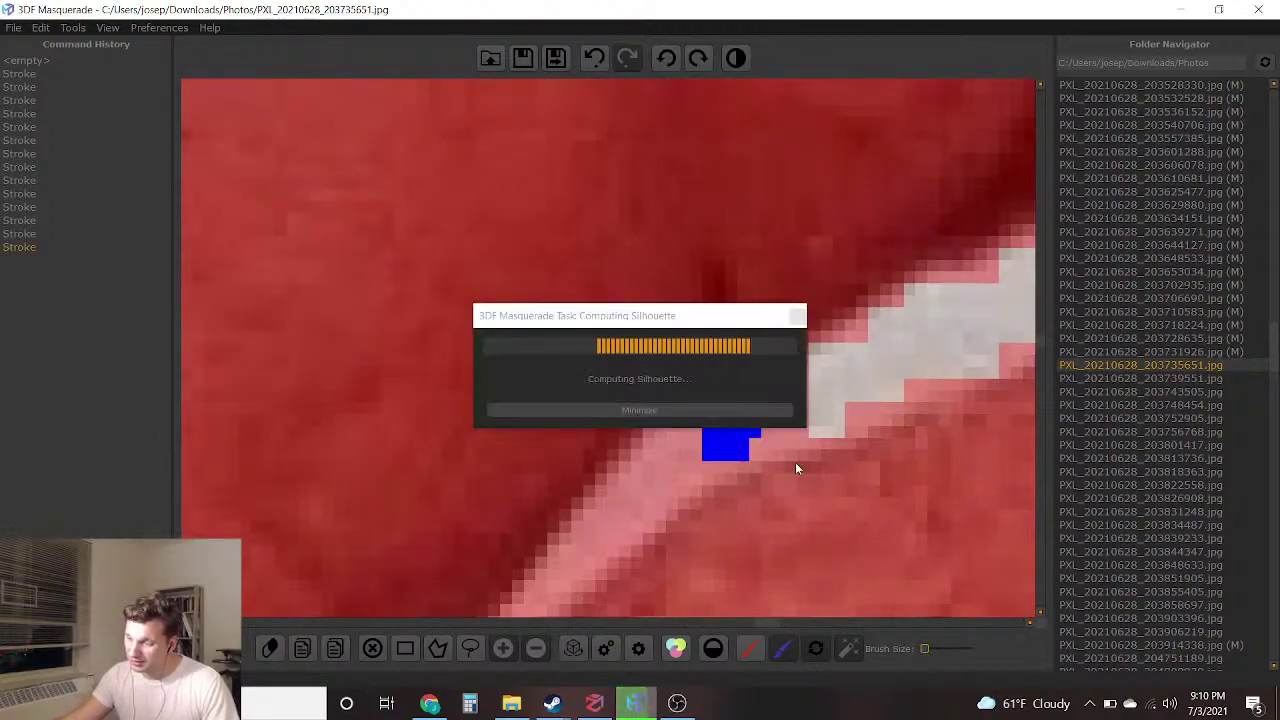
{"action": "scroll", "coordinate": [795, 462], "scroll_direction": "down", "scroll_amount": 5}
{"action": "scroll", "coordinate": [793, 501], "scroll_direction": "down", "scroll_amount": 6}
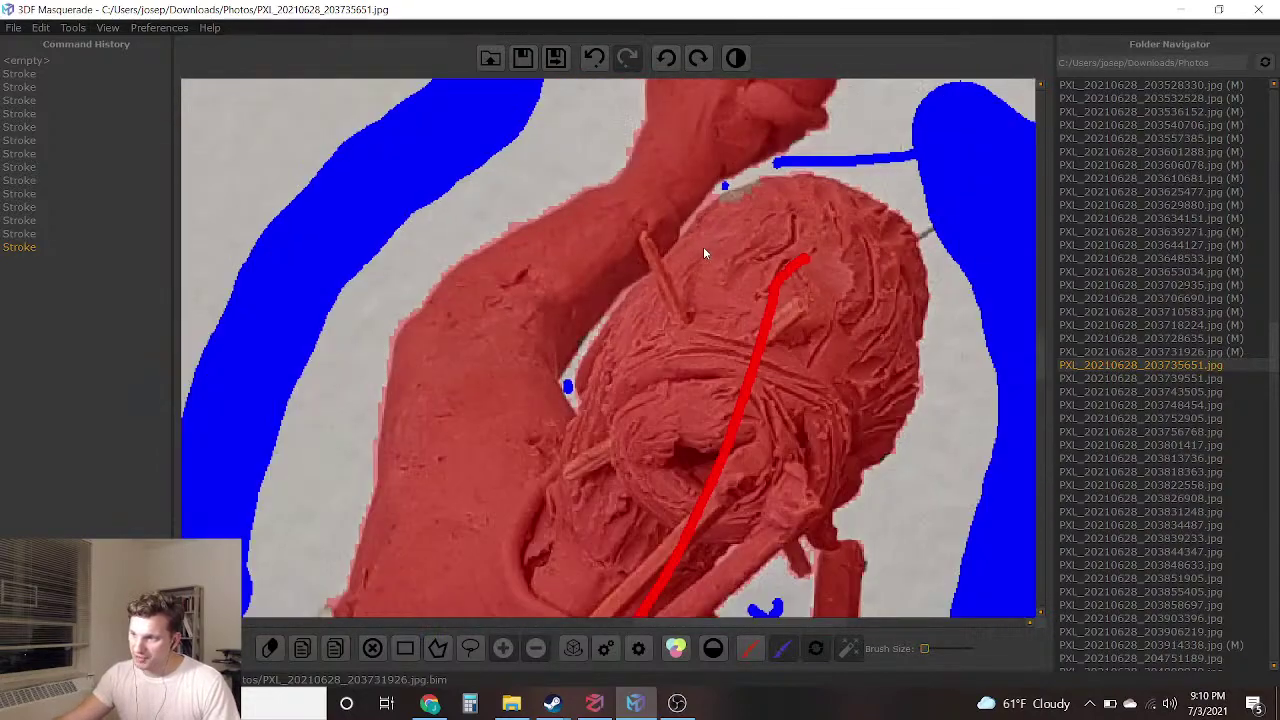
Add a background mark low in the gap beside the far forearm, and paint a foreground stroke from its base across the shoulder
{"action": "scroll", "coordinate": [703, 265], "scroll_direction": "down", "scroll_amount": 3}
{"action": "scroll", "coordinate": [716, 427], "scroll_direction": "up", "scroll_amount": 6}
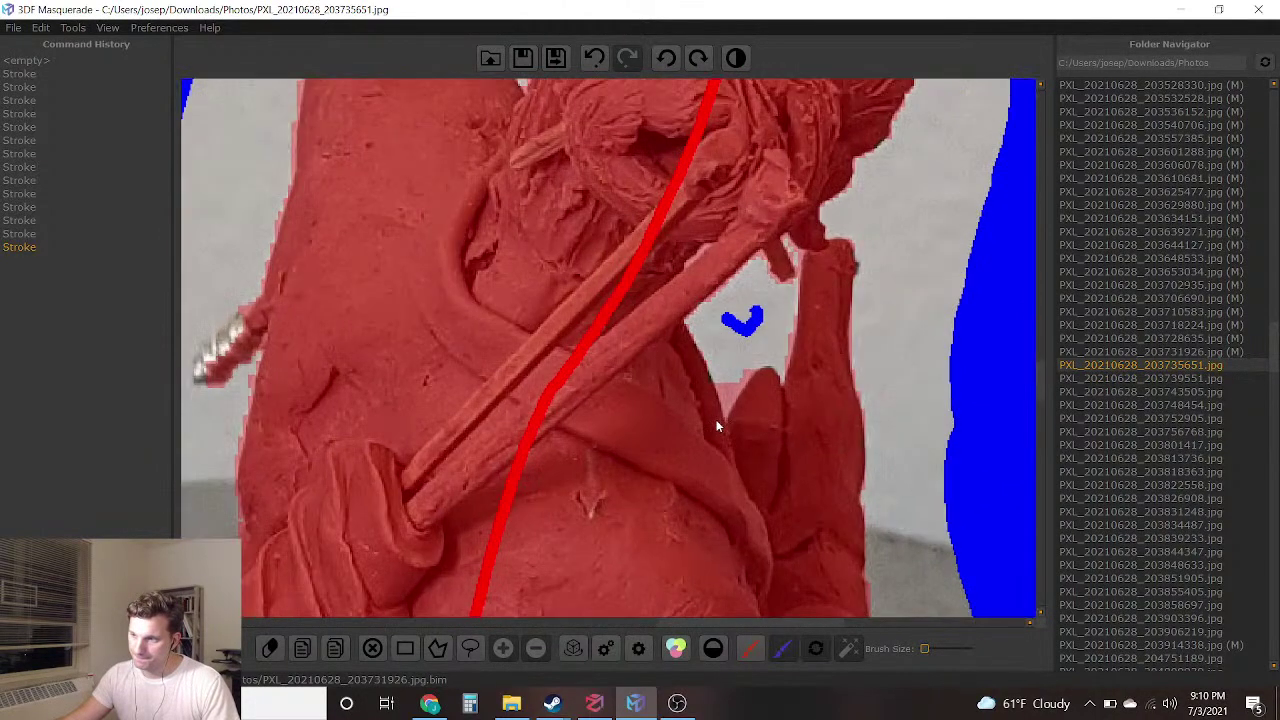
{"action": "scroll", "coordinate": [716, 420], "scroll_direction": "up", "scroll_amount": 3}
{"action": "left_click", "coordinate": [732, 360]}
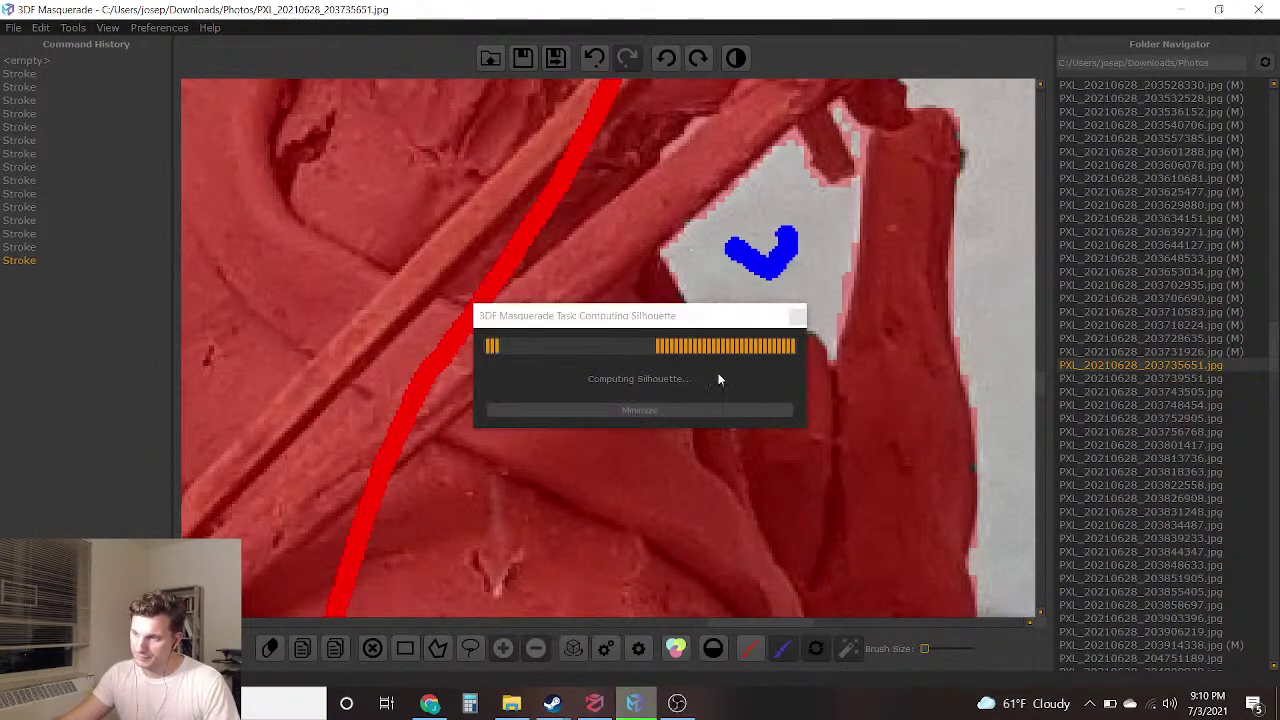
{"action": "left_click", "coordinate": [749, 648]}
{"action": "left_click_drag", "start_coordinate": [797, 425], "coordinate": [337, 536]}
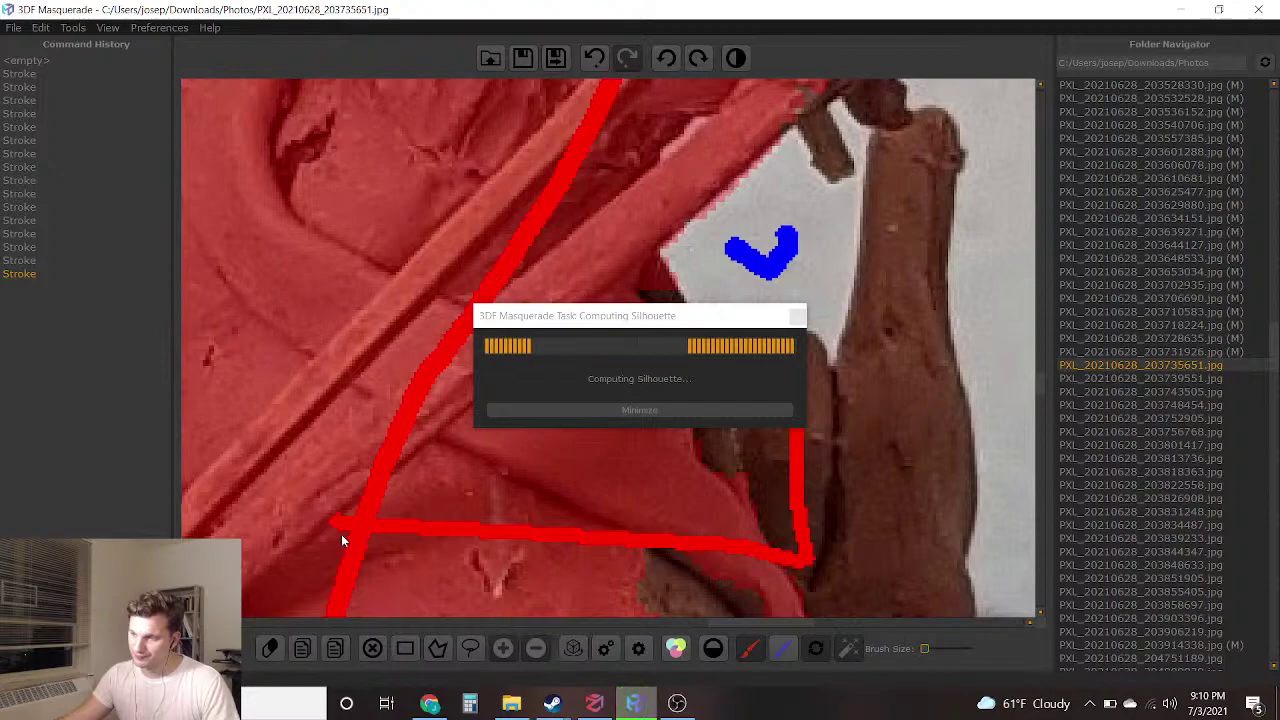
Paint a short foreground stroke down the palm and wrist of the far hand
{"action": "left_click_drag", "start_coordinate": [917, 333], "coordinate": [905, 400]}
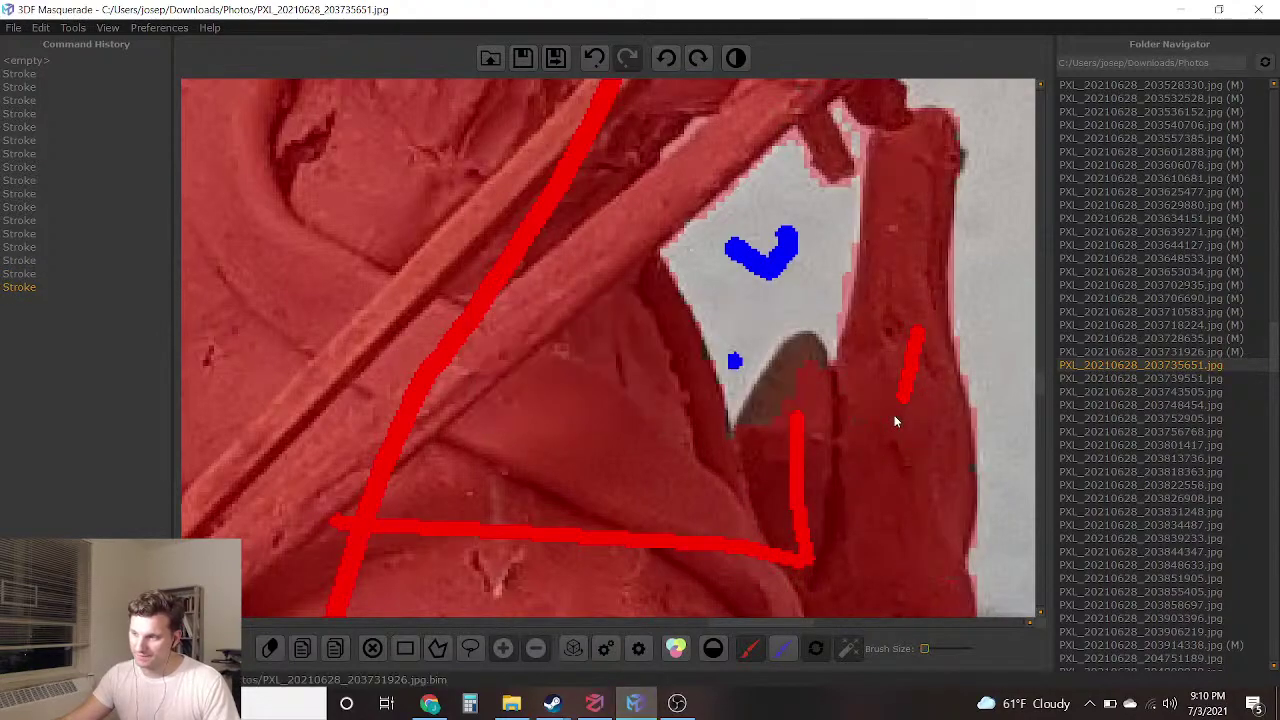
{"action": "scroll", "coordinate": [891, 420], "scroll_direction": "down", "scroll_amount": 3}
{"action": "middle_click_drag", "start_coordinate": [890, 432], "coordinate": [845, 236]}
{"action": "scroll", "coordinate": [768, 440], "scroll_direction": "down", "scroll_amount": 3}
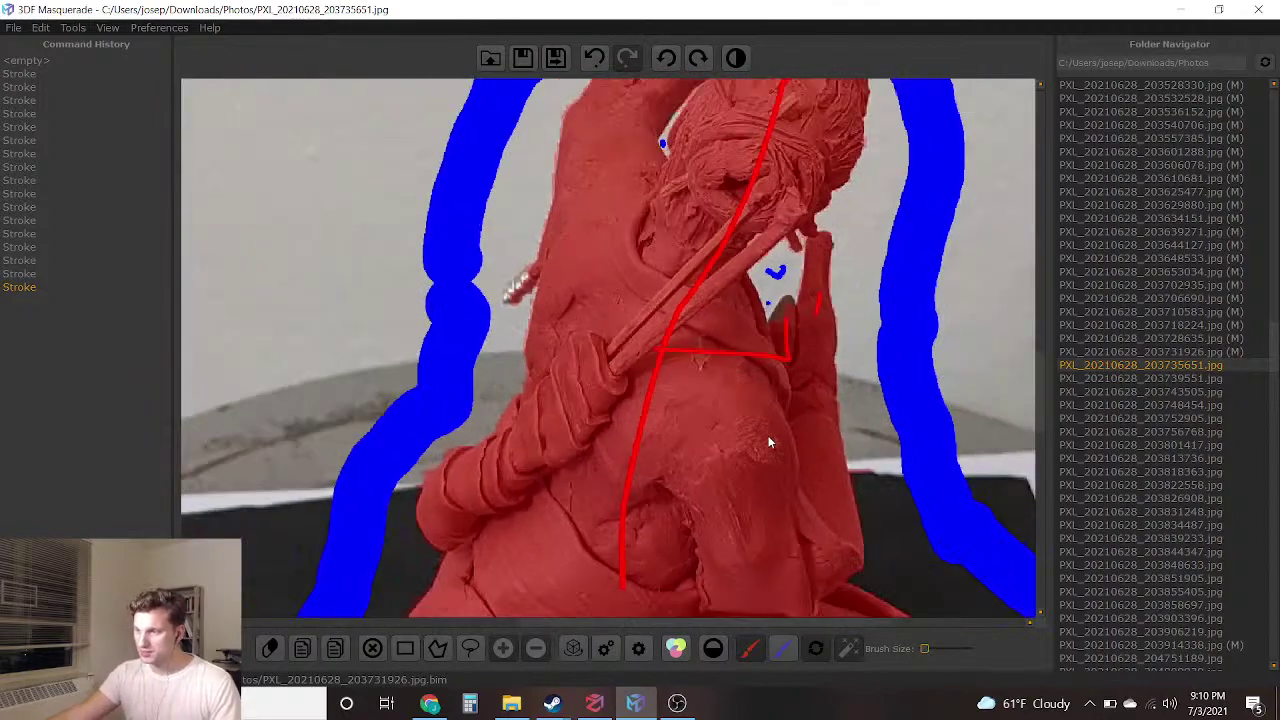
Try to extend the foreground stroke toward the thumb's tip, and undo that stroke
{"action": "scroll", "coordinate": [820, 341], "scroll_direction": "up", "scroll_amount": 5}
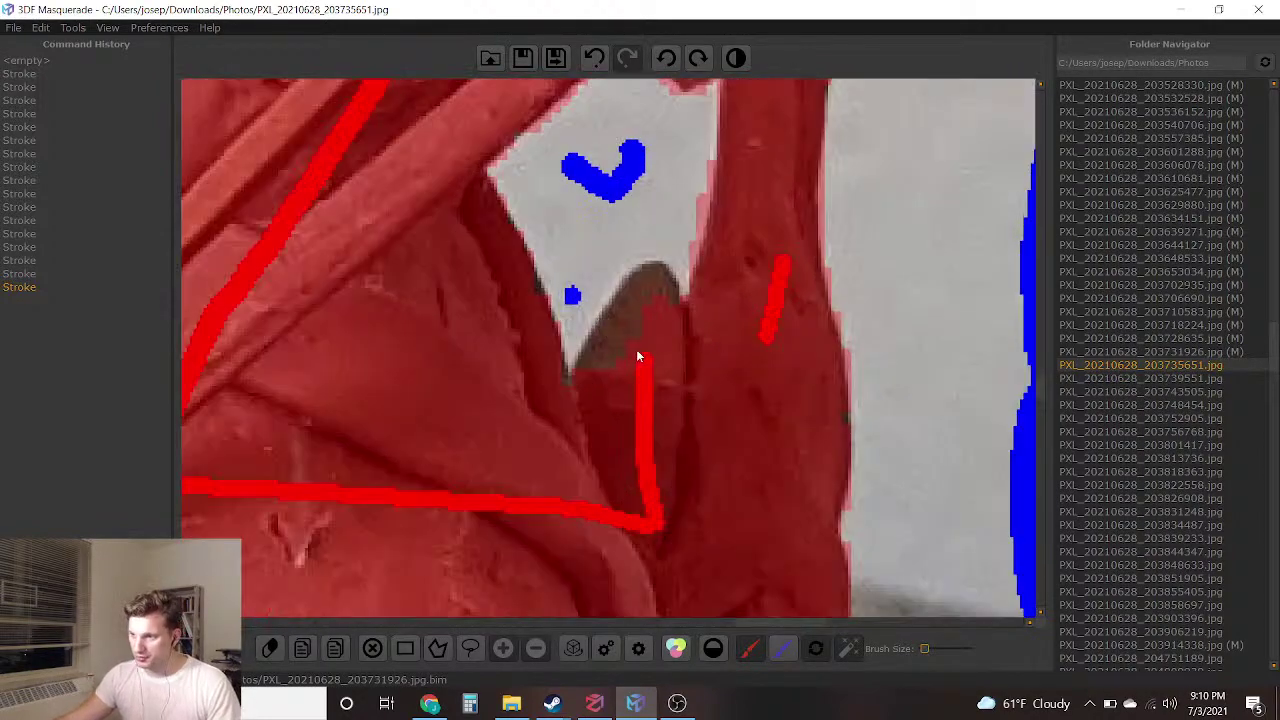
{"action": "left_click_drag", "start_coordinate": [636, 357], "coordinate": [631, 348]}
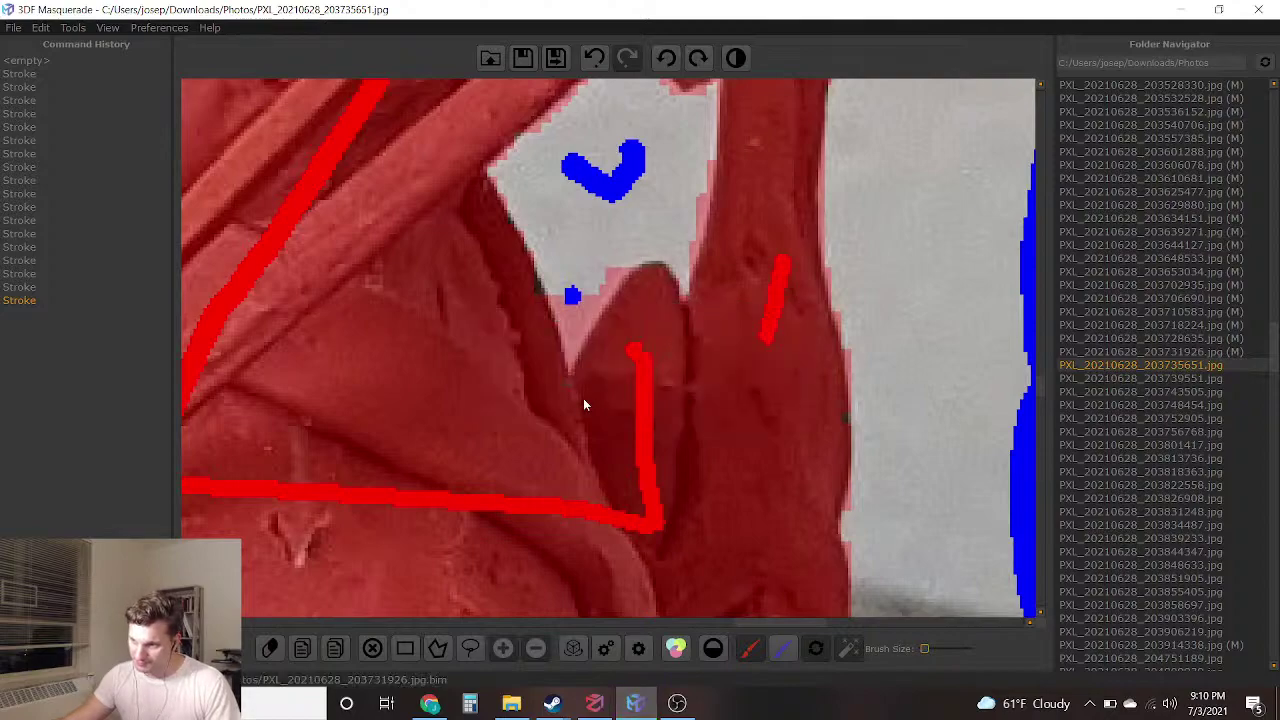
{"action": "left_click", "coordinate": [597, 57]}
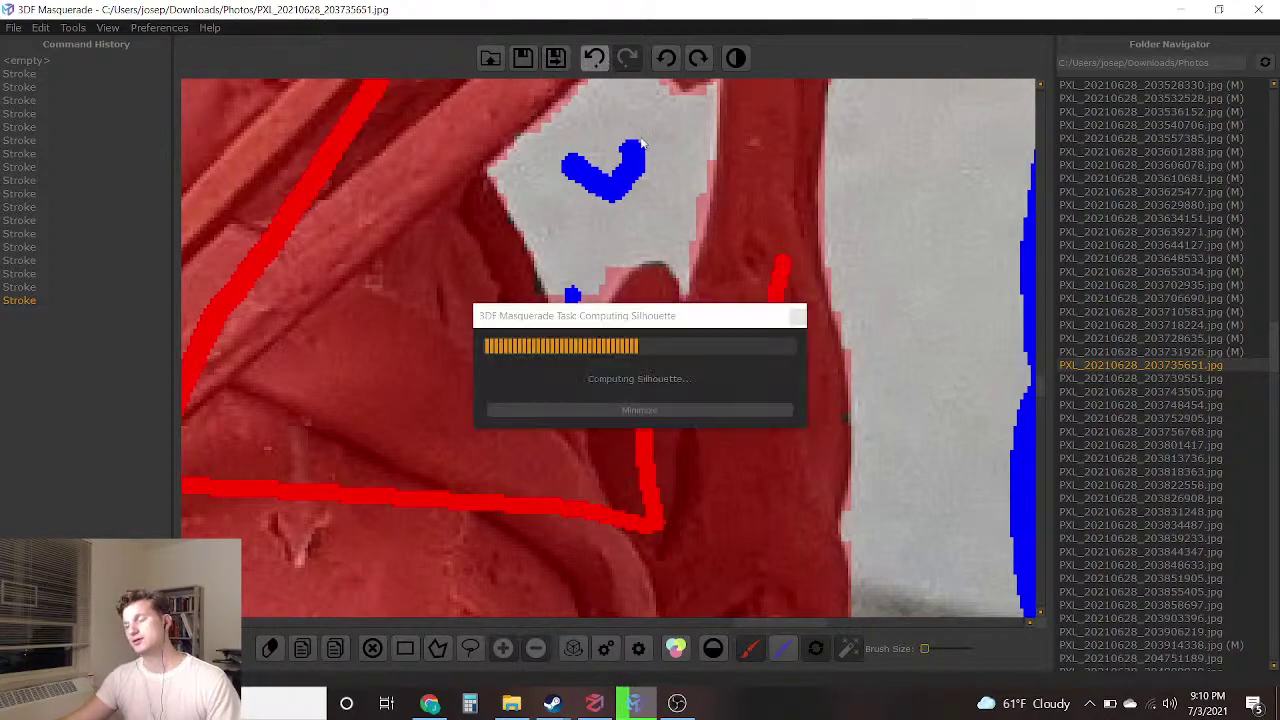
Paint a foreground stroke with a larger brush across the skirt to both protruding feet, save the mask and advance to the next photo
{"action": "scroll", "coordinate": [626, 436], "scroll_direction": "down", "scroll_amount": 5}
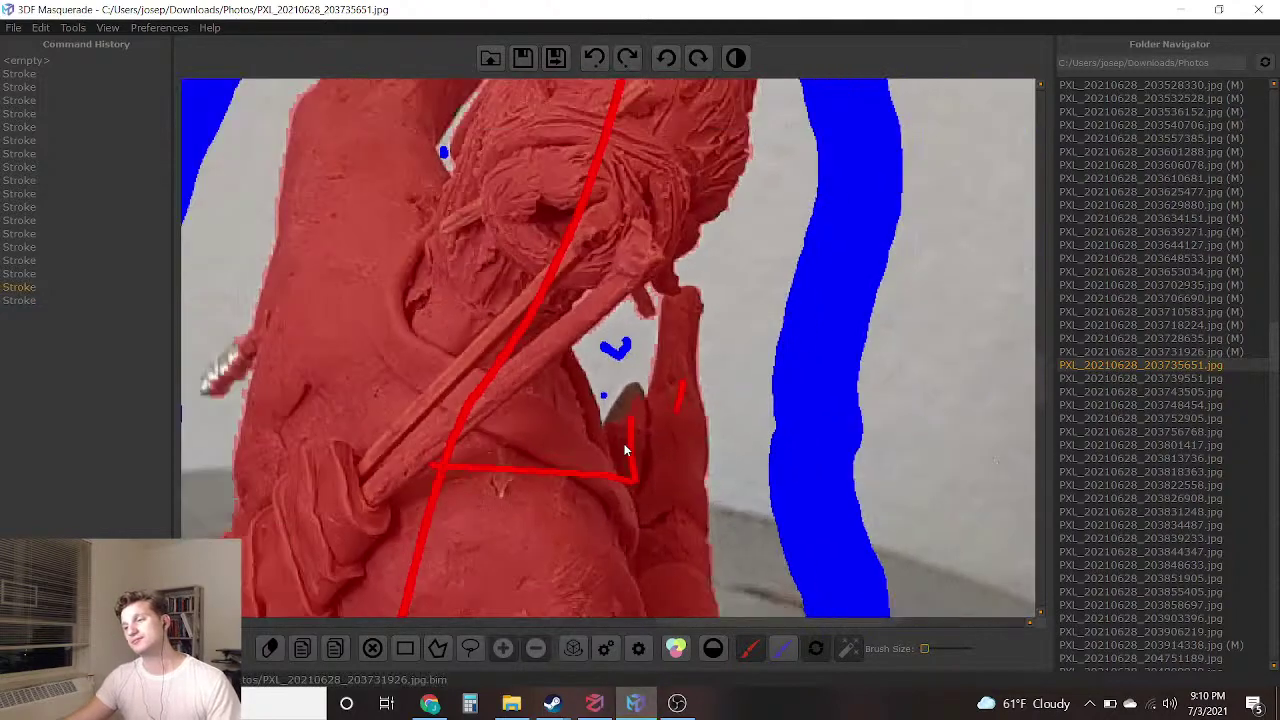
{"action": "middle_click_drag", "start_coordinate": [625, 390], "coordinate": [611, 247]}
{"action": "scroll", "coordinate": [605, 398], "scroll_direction": "down", "scroll_amount": 3}
{"action": "scroll", "coordinate": [605, 400], "scroll_direction": "up", "scroll_amount": 4}
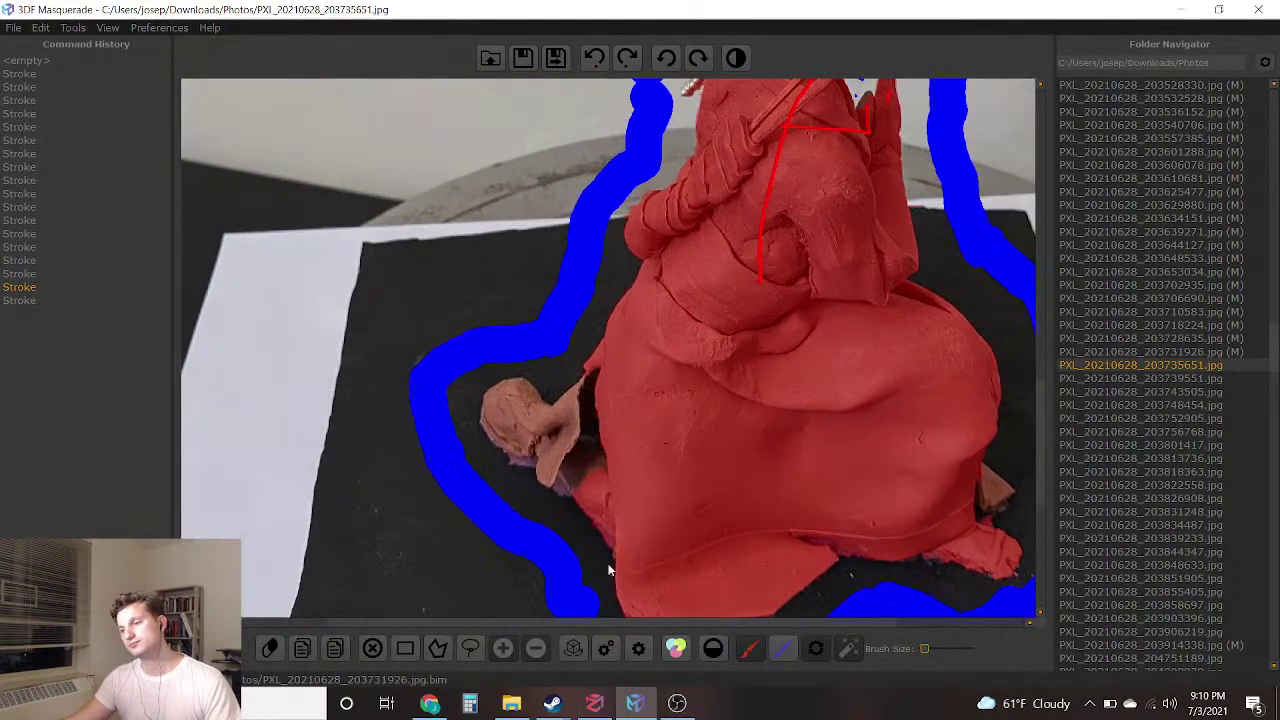
{"action": "left_click_drag", "start_coordinate": [948, 648], "coordinate": [941, 648]}
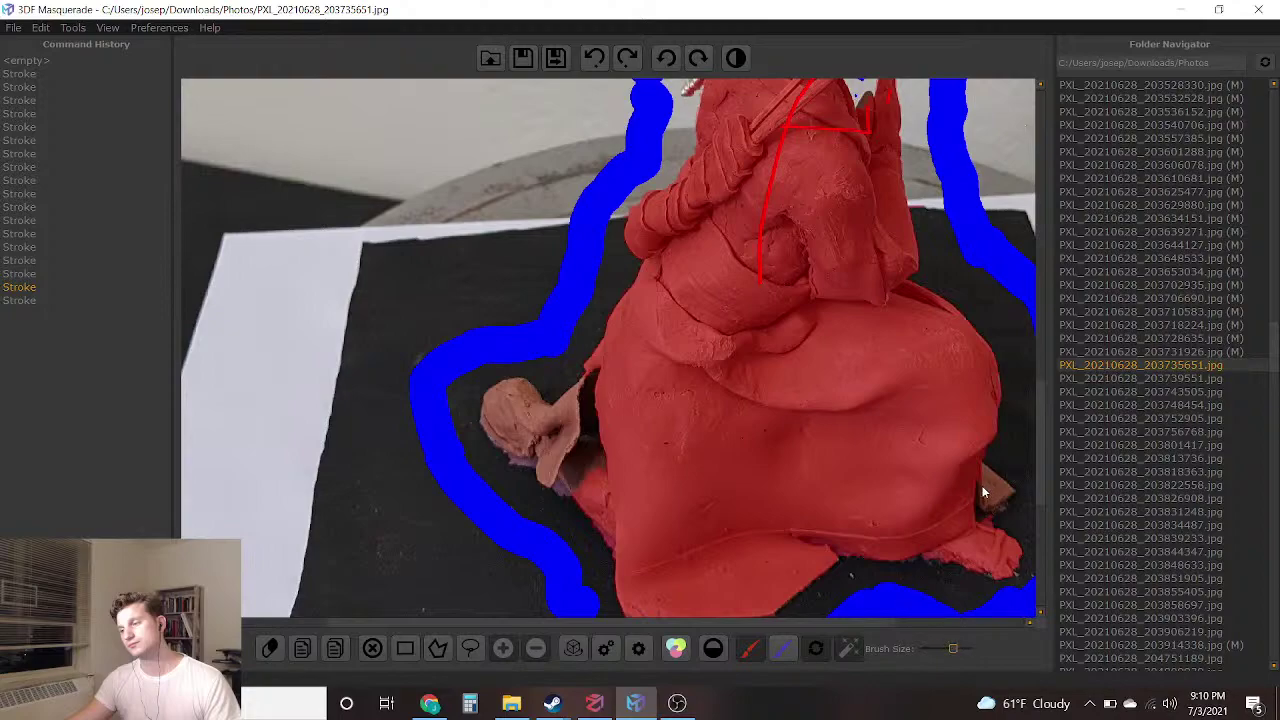
{"action": "mouse_move", "coordinate": [975, 487]}
{"action": "left_mouse_down"}
{"action": "mouse_move", "coordinate": [692, 446]}
{"action": "mouse_move", "coordinate": [557, 451]}
{"action": "mouse_move", "coordinate": [526, 428]}
{"action": "left_mouse_up"}
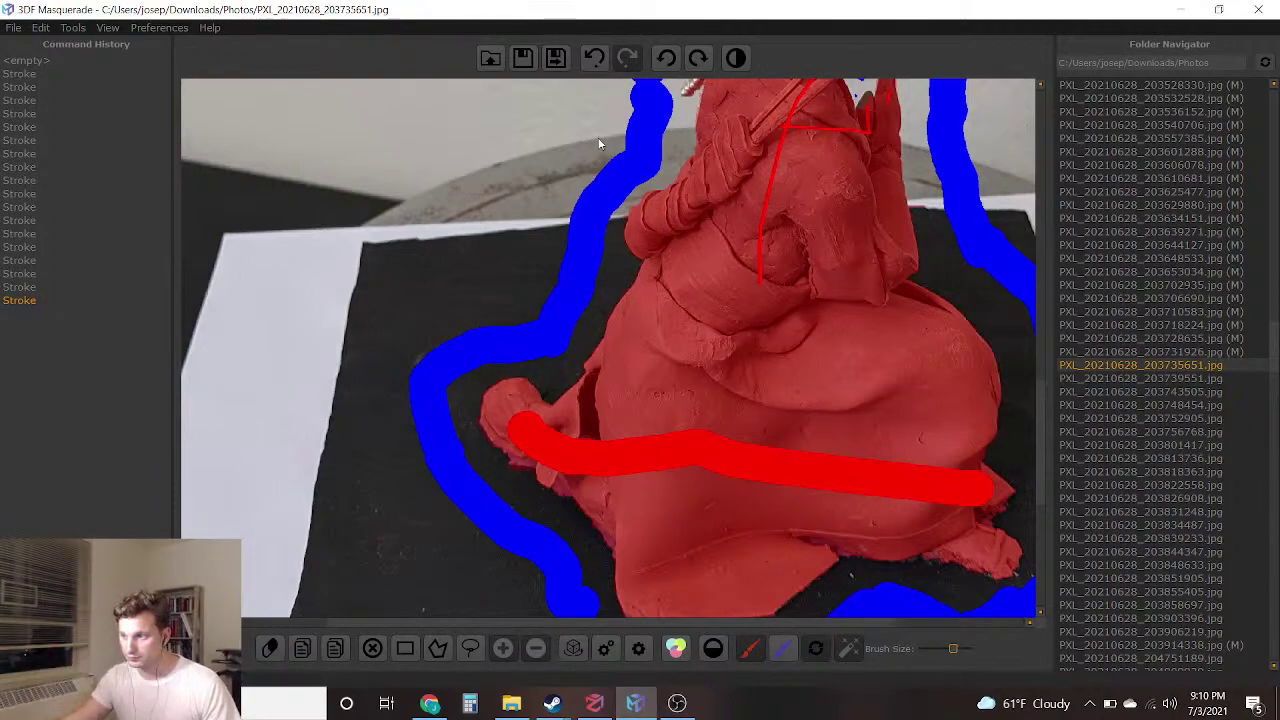
{"action": "left_click", "coordinate": [556, 58]}
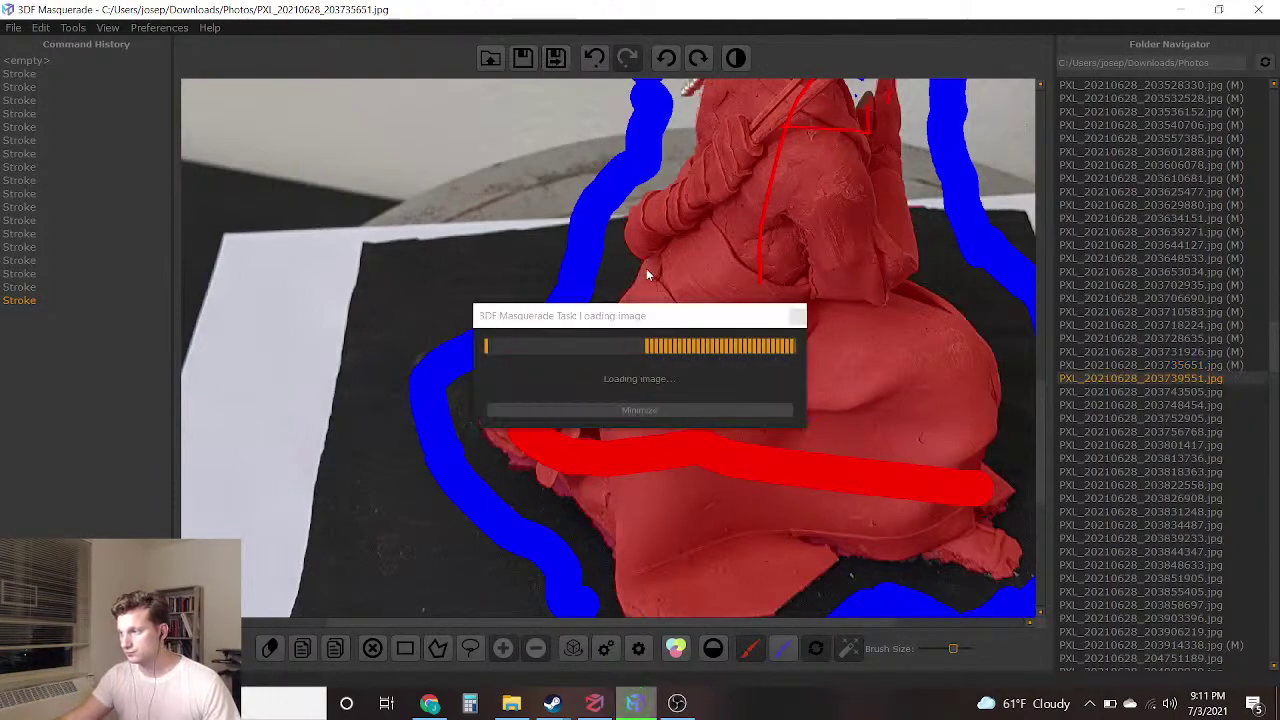
Switch to YouTube Studio in the browser to check the livestream, and return to 3DF Masquerade
{"action": "scroll", "coordinate": [715, 357], "scroll_direction": "up", "scroll_amount": 5}
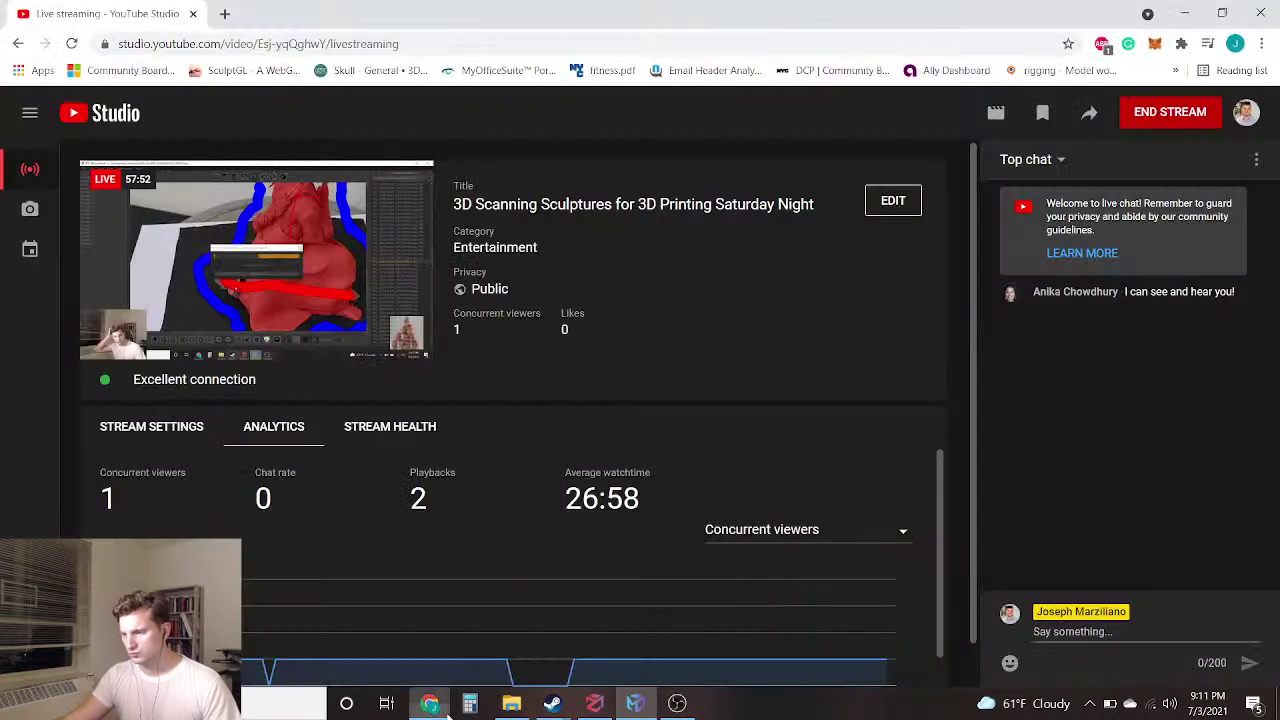
{"action": "left_click", "coordinate": [429, 703]}
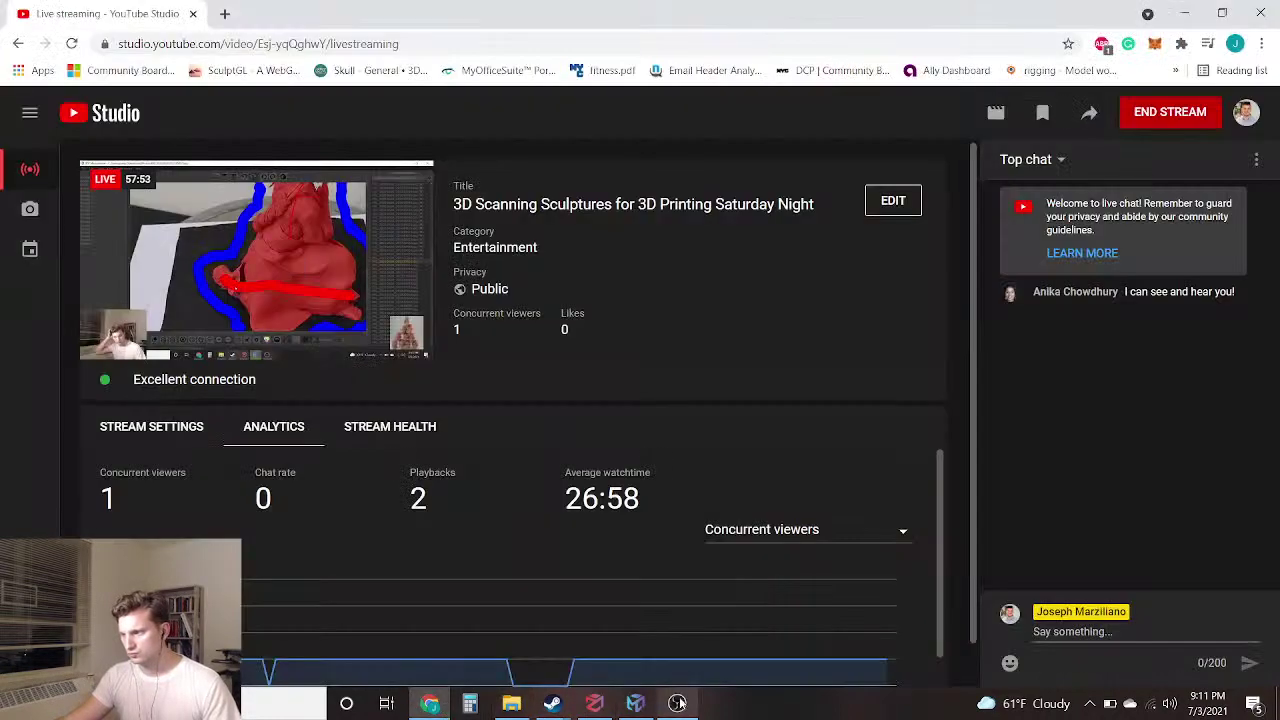
{"action": "mouse_move", "coordinate": [693, 710]}
{"action": "left_click", "coordinate": [635, 703]}
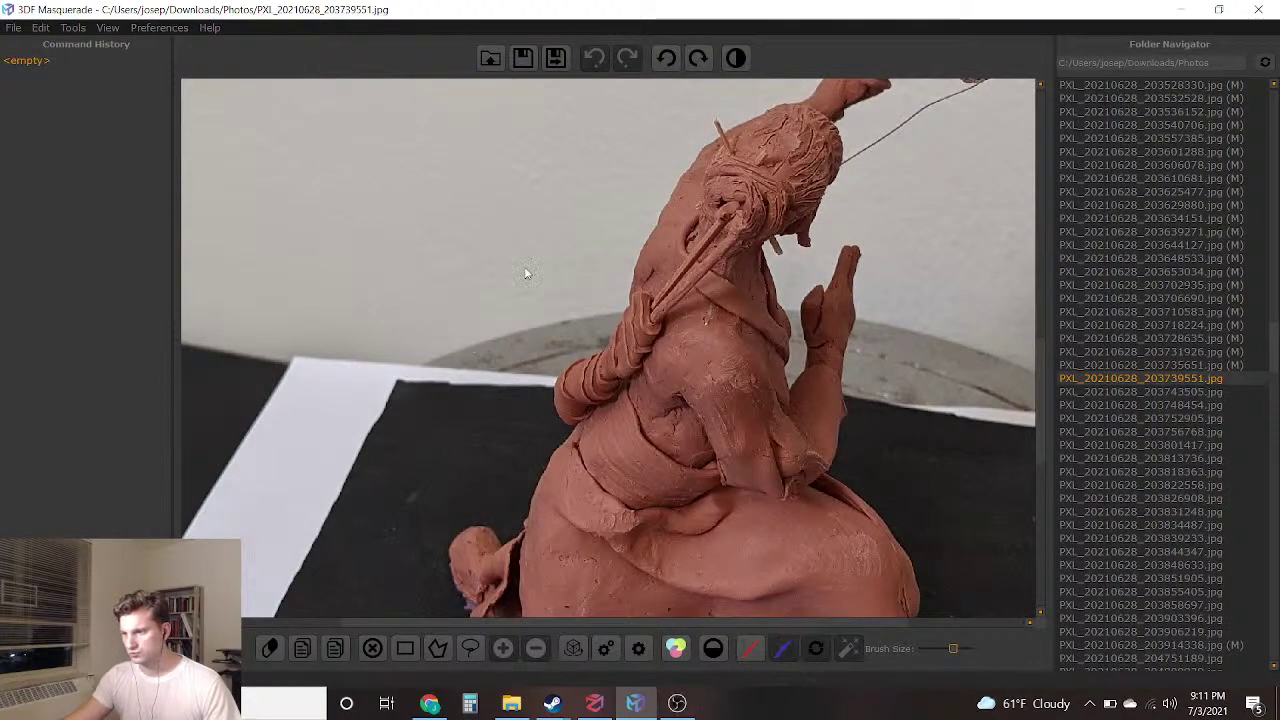
Paint a background outline down along the figure's back, around the protruding foot and beneath the skirt to its far side
{"action": "left_click_drag", "start_coordinate": [598, 282], "coordinate": [577, 320]}
{"action": "mouse_move", "coordinate": [549, 350]}
{"action": "left_mouse_down"}
{"action": "mouse_move", "coordinate": [506, 423]}
{"action": "mouse_move", "coordinate": [507, 489]}
{"action": "left_mouse_up"}
{"action": "middle_click_drag", "start_coordinate": [412, 555], "coordinate": [412, 187]}
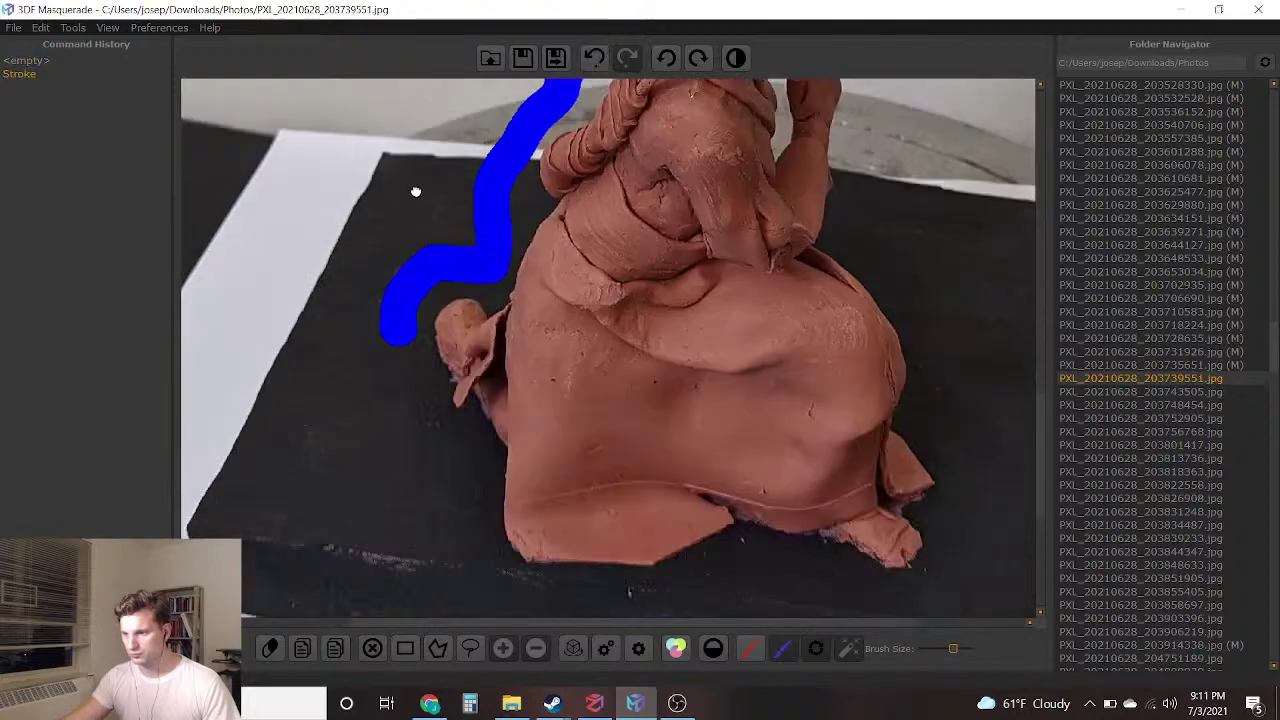
{"action": "left_click_drag", "start_coordinate": [410, 189], "coordinate": [431, 290]}
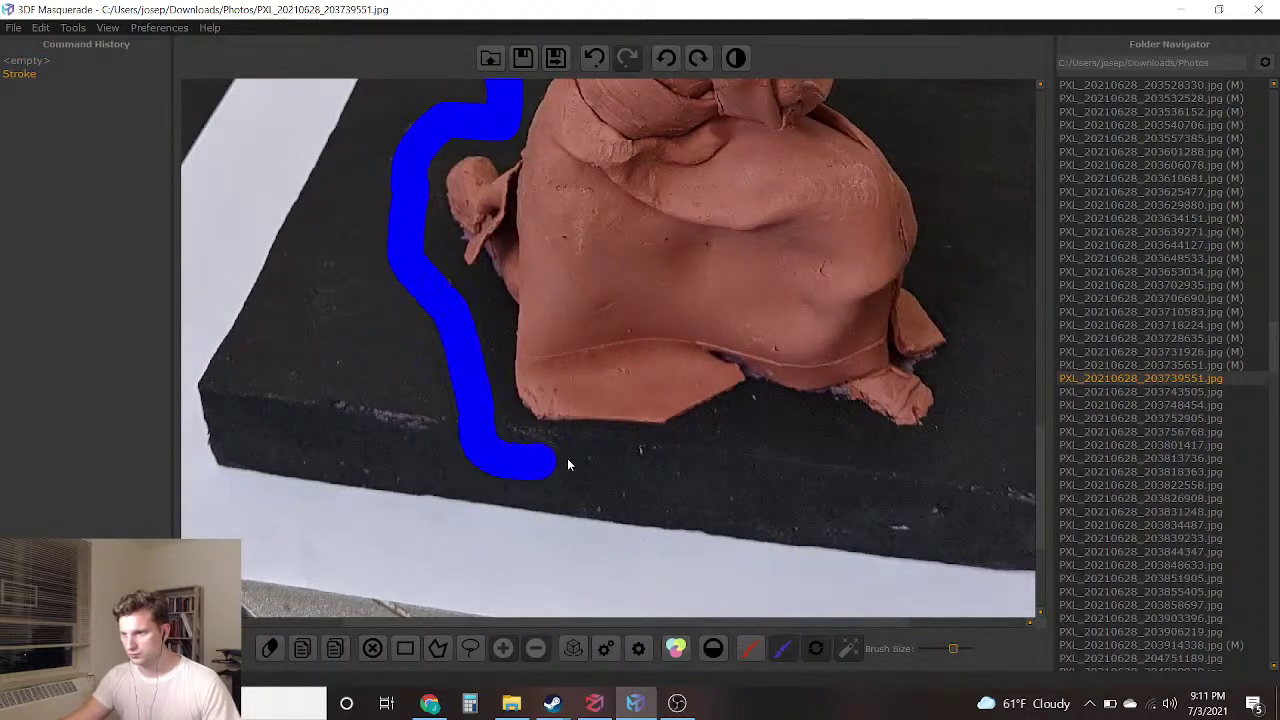
{"action": "left_click_drag", "start_coordinate": [927, 471], "coordinate": [990, 375]}
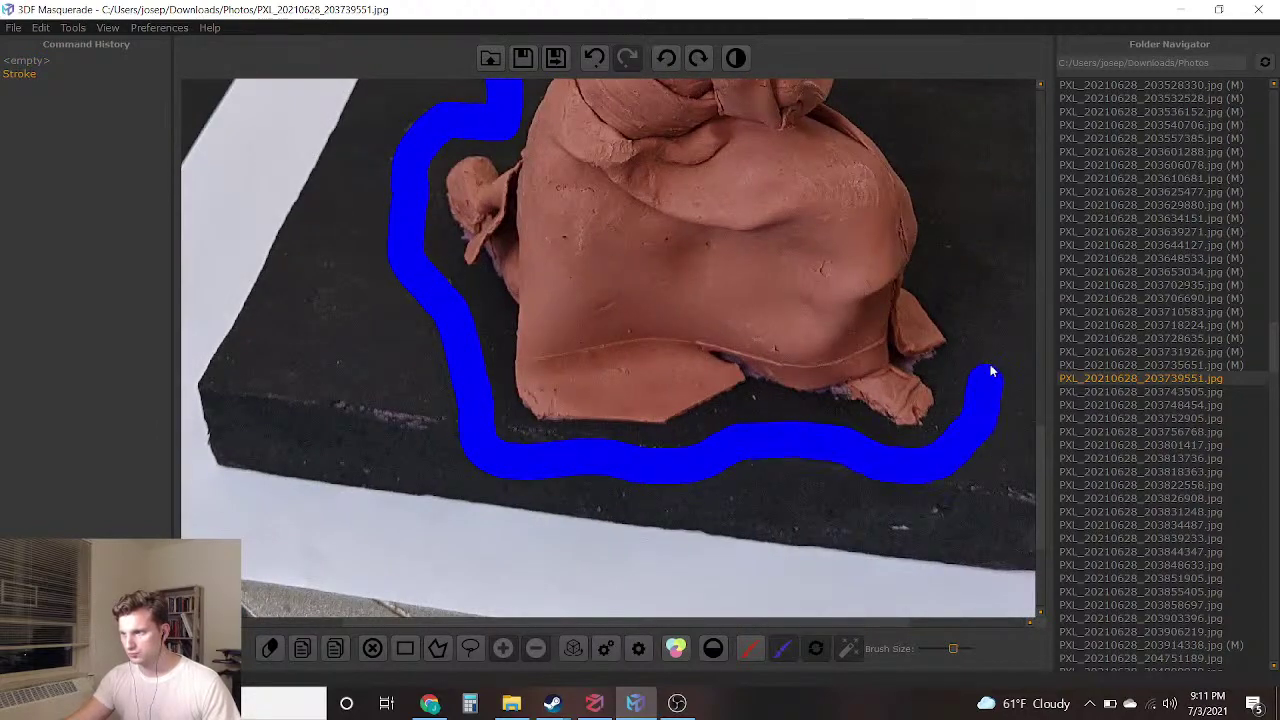
Continue the background outline up past the skirt and far hand to the bowstring, and over the raised arm, head and upper back
{"action": "left_click_drag", "start_coordinate": [955, 133], "coordinate": [955, 133]}
{"action": "mouse_move", "coordinate": [955, 133]}
{"action": "right_mouse_down"}
{"action": "mouse_move", "coordinate": [820, 360]}
{"action": "mouse_move", "coordinate": [838, 393]}
{"action": "right_mouse_up"}
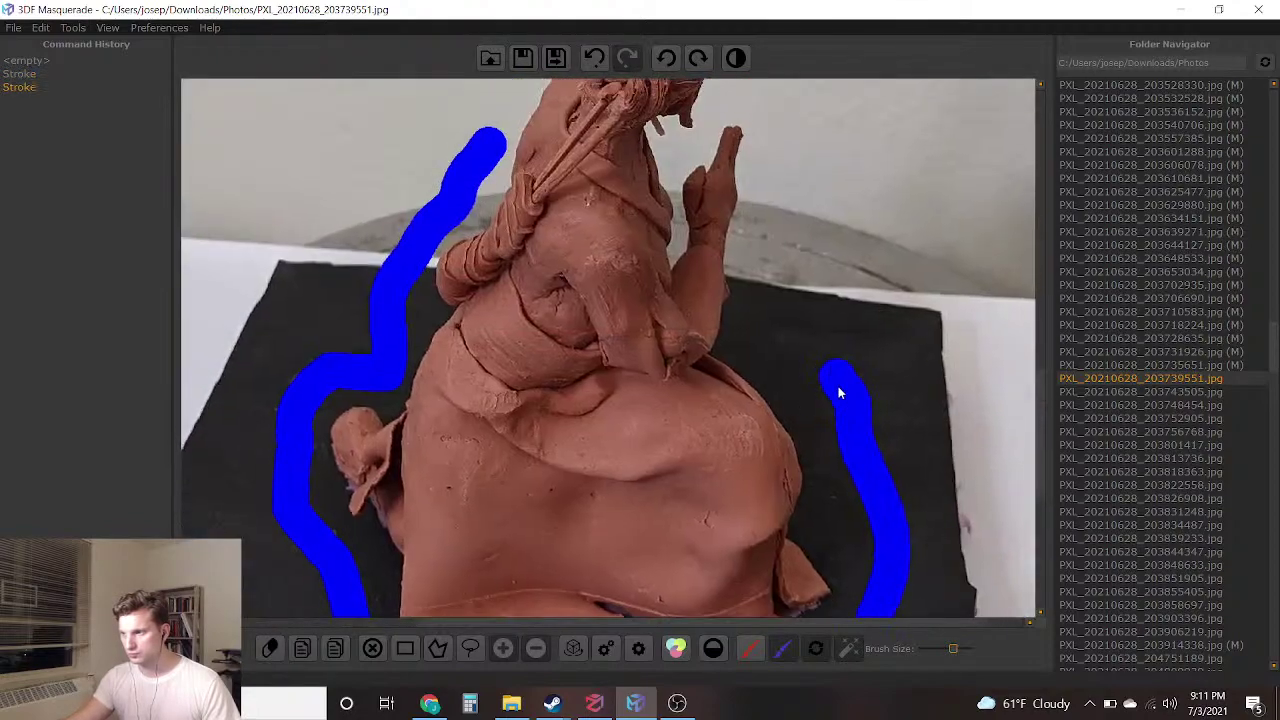
{"action": "left_click_drag", "start_coordinate": [781, 330], "coordinate": [782, 172]}
{"action": "right_click_drag", "start_coordinate": [782, 172], "coordinate": [748, 345]}
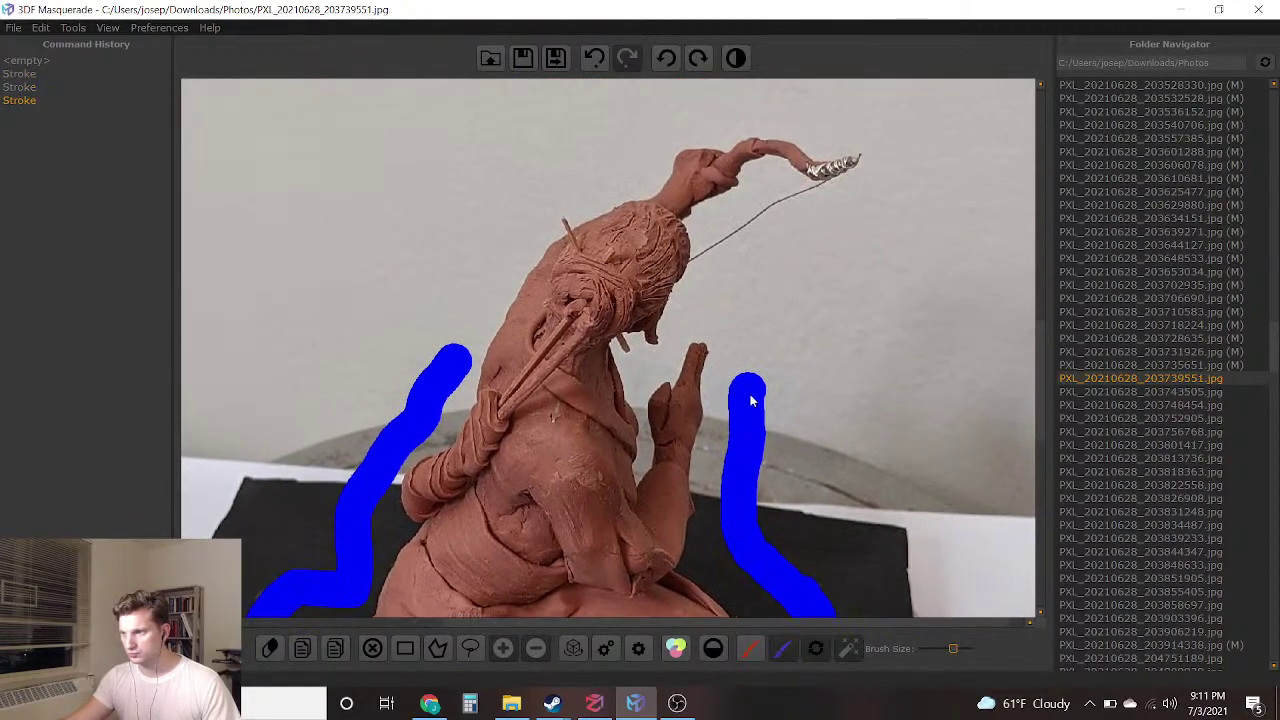
{"action": "mouse_move", "coordinate": [744, 336]}
{"action": "left_mouse_down"}
{"action": "mouse_move", "coordinate": [725, 265]}
{"action": "mouse_move", "coordinate": [735, 228]}
{"action": "mouse_move", "coordinate": [772, 208]}
{"action": "left_mouse_up"}
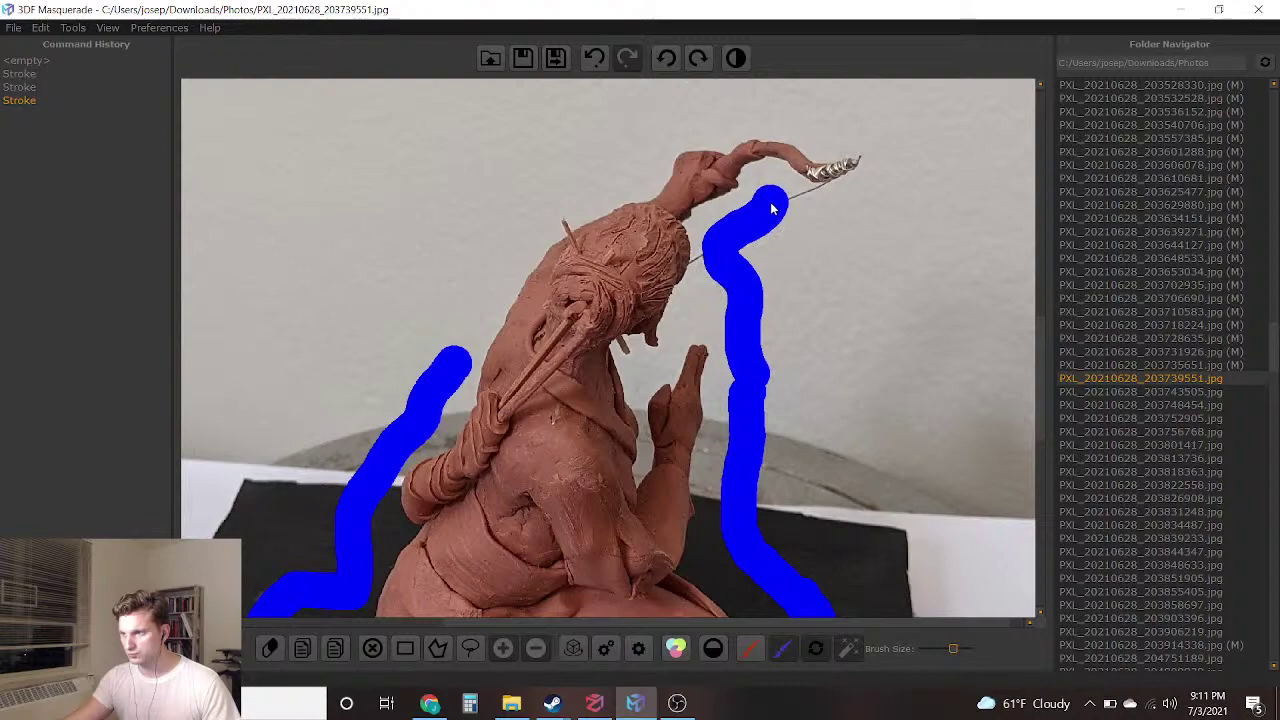
{"action": "mouse_move", "coordinate": [731, 130]}
{"action": "left_mouse_down"}
{"action": "mouse_move", "coordinate": [694, 108]}
{"action": "mouse_move", "coordinate": [632, 125]}
{"action": "mouse_move", "coordinate": [476, 272]}
{"action": "mouse_move", "coordinate": [452, 336]}
{"action": "left_mouse_up"}
Mark the gap between the chin and the far hand, and the narrow gap between torso and forearm, as background with a smaller brush
{"action": "scroll", "coordinate": [620, 400], "scroll_direction": "up", "scroll_amount": 3}
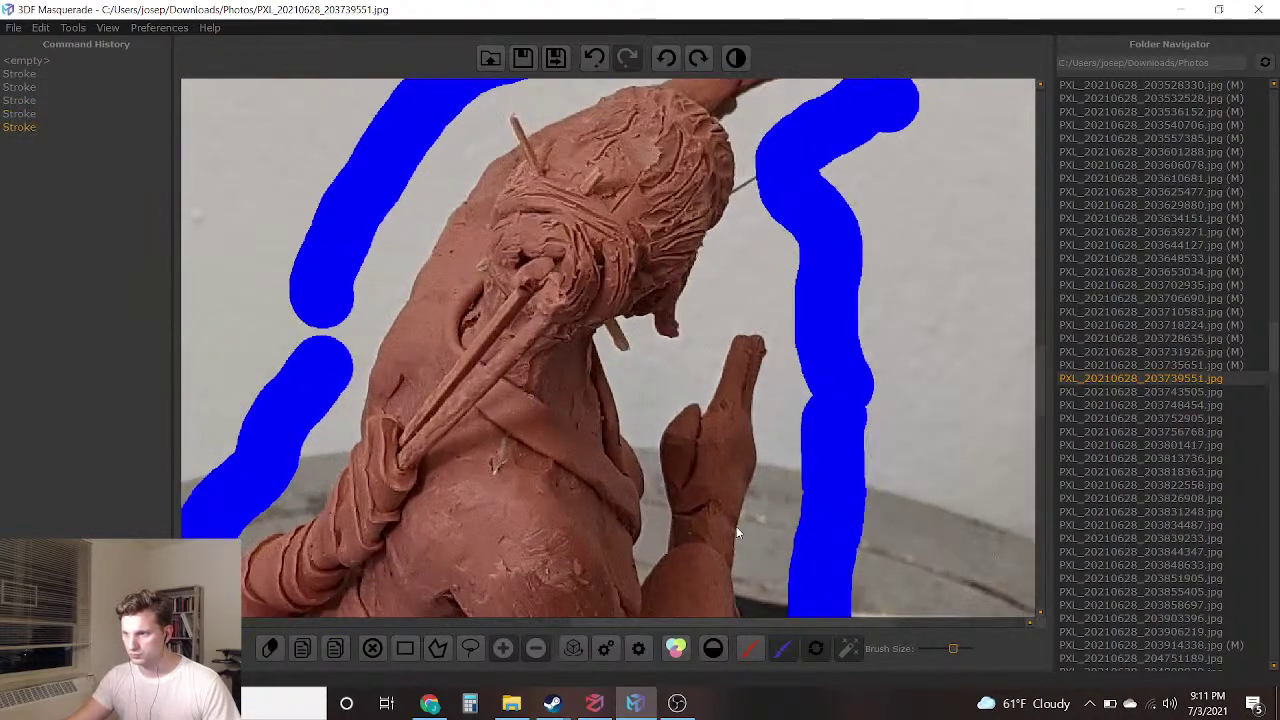
{"action": "left_click_drag", "start_coordinate": [952, 650], "coordinate": [929, 648]}
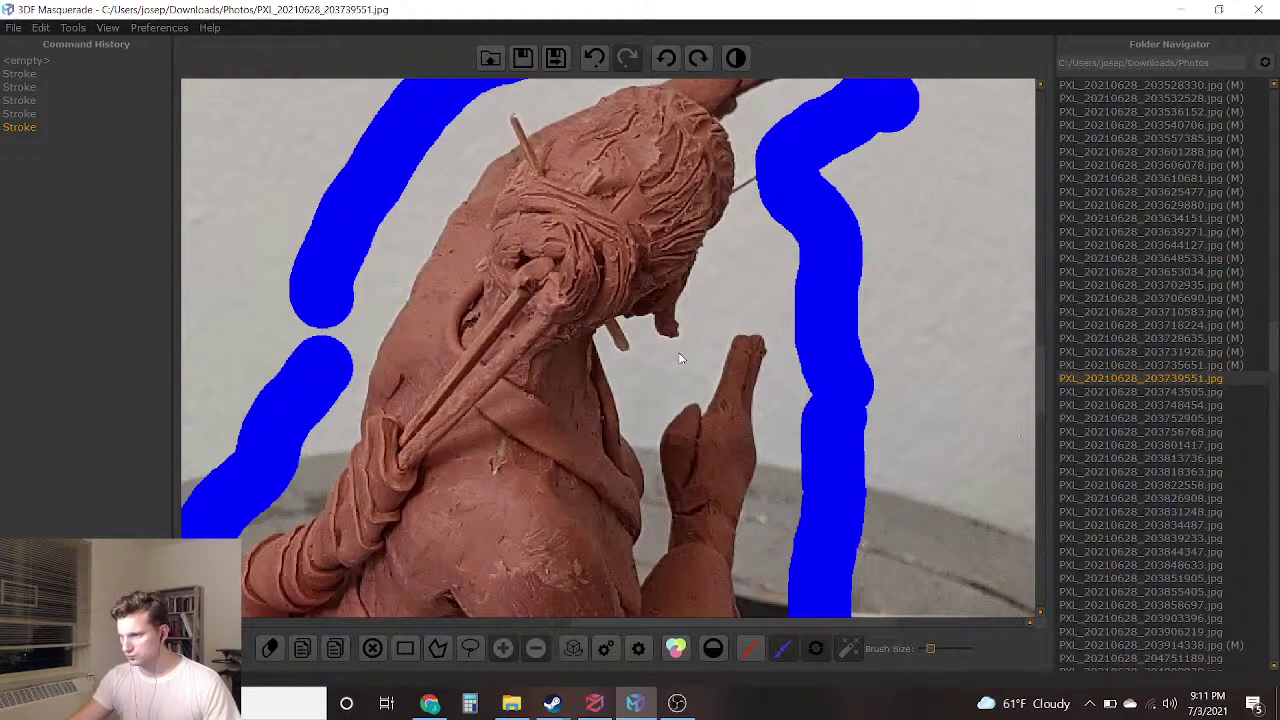
{"action": "scroll", "coordinate": [665, 358], "scroll_direction": "up", "scroll_amount": 2}
{"action": "mouse_move", "coordinate": [660, 380]}
{"action": "left_mouse_down"}
{"action": "mouse_move", "coordinate": [606, 480]}
{"action": "mouse_move", "coordinate": [613, 510]}
{"action": "left_mouse_up"}
{"action": "scroll", "coordinate": [590, 480], "scroll_direction": "up", "scroll_amount": 3}
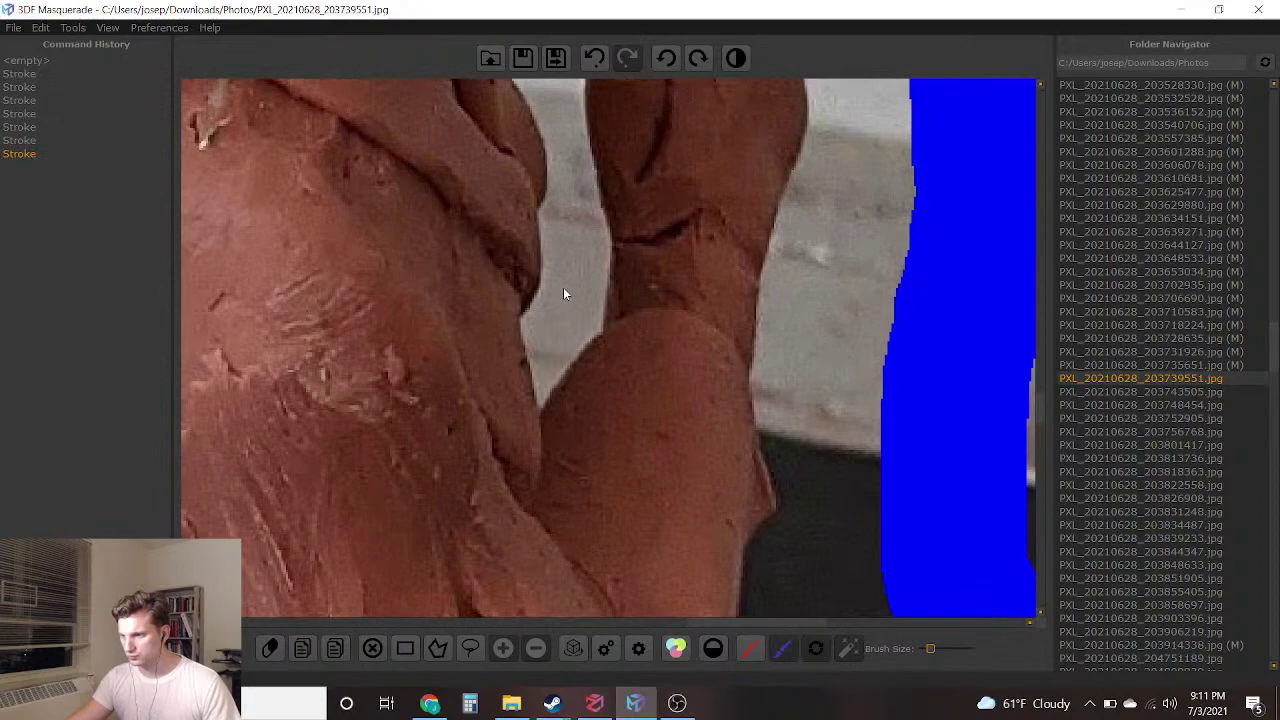
{"action": "left_click_drag", "start_coordinate": [568, 295], "coordinate": [566, 318]}
{"action": "scroll", "coordinate": [619, 408], "scroll_direction": "down", "scroll_amount": 6}
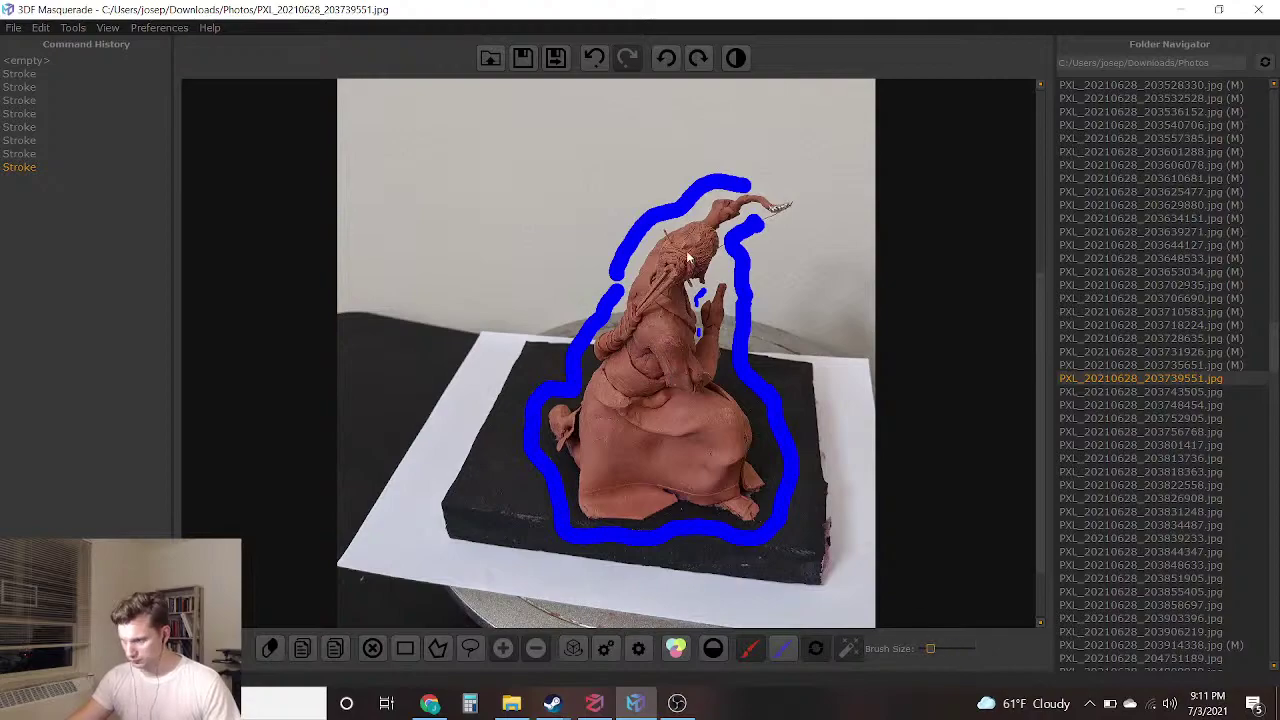
Paint a foreground stroke from the head down the back into the skirt, save the mask and advance to the next photo
{"action": "left_click_drag", "start_coordinate": [643, 453], "coordinate": [625, 485]}
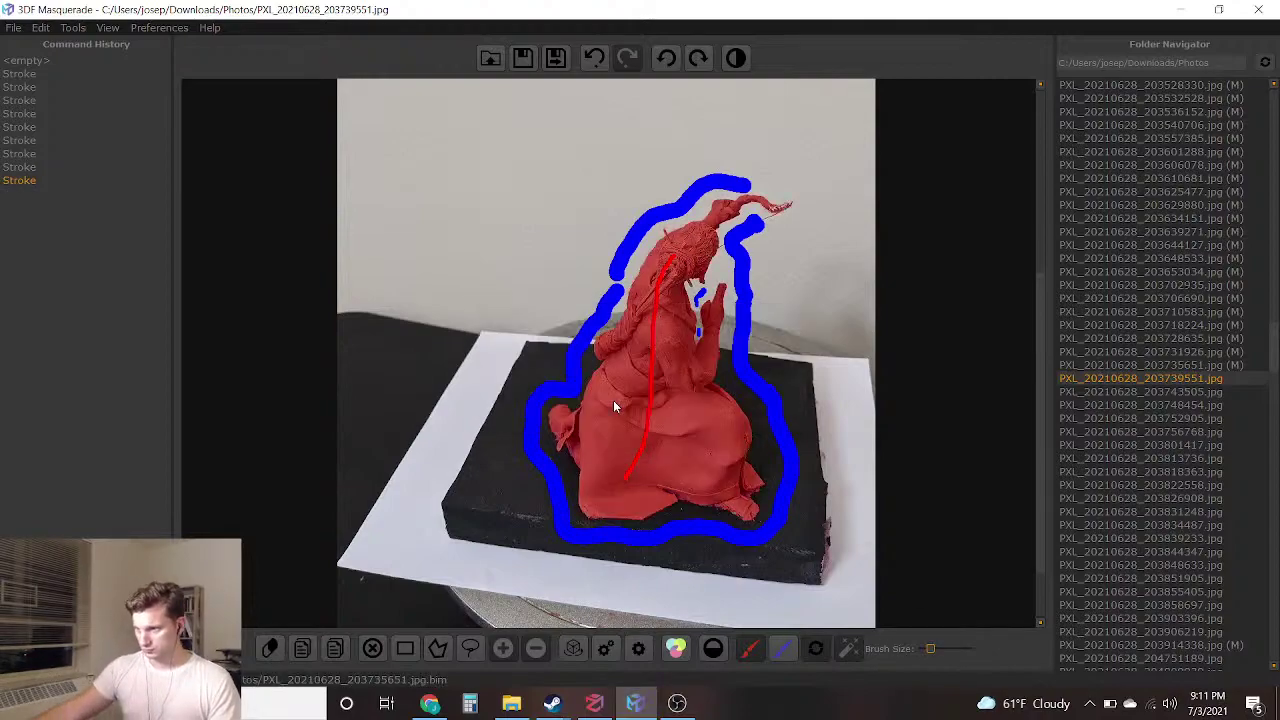
{"action": "scroll", "coordinate": [646, 219], "scroll_direction": "up", "scroll_amount": 3}
{"action": "scroll", "coordinate": [680, 388], "scroll_direction": "down", "scroll_amount": 2}
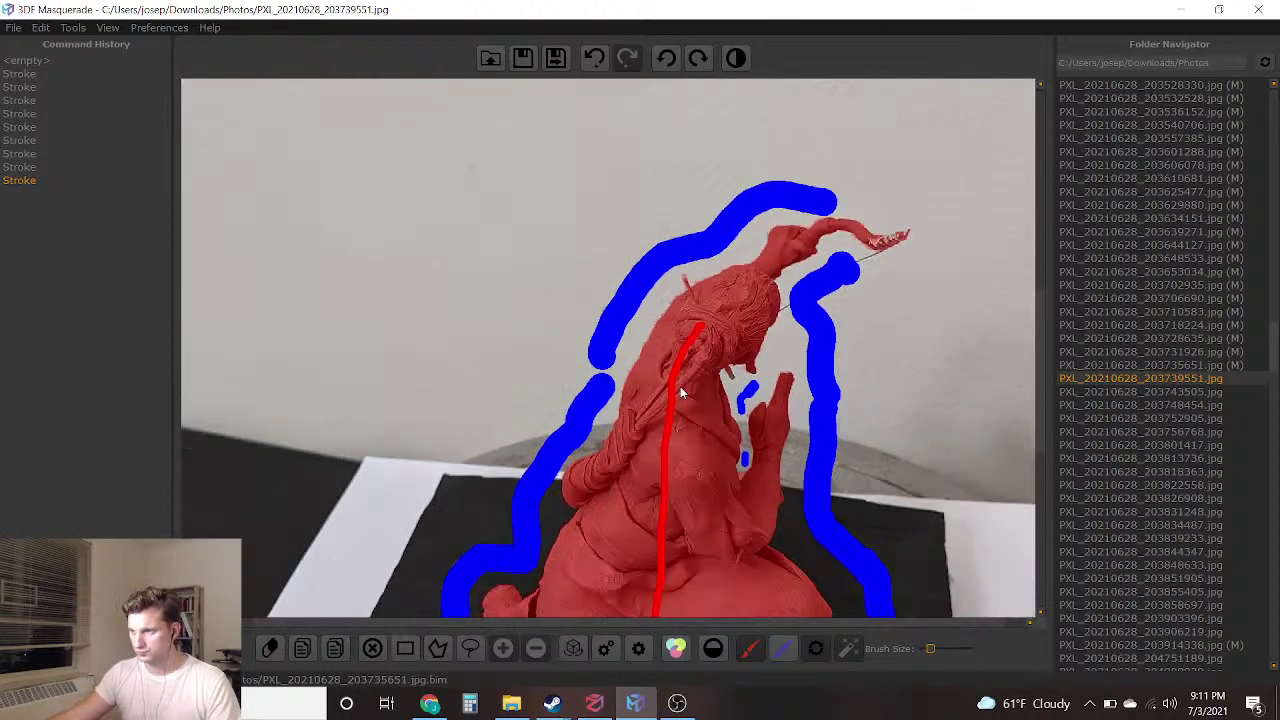
{"action": "middle_click_drag", "start_coordinate": [639, 525], "coordinate": [644, 435]}
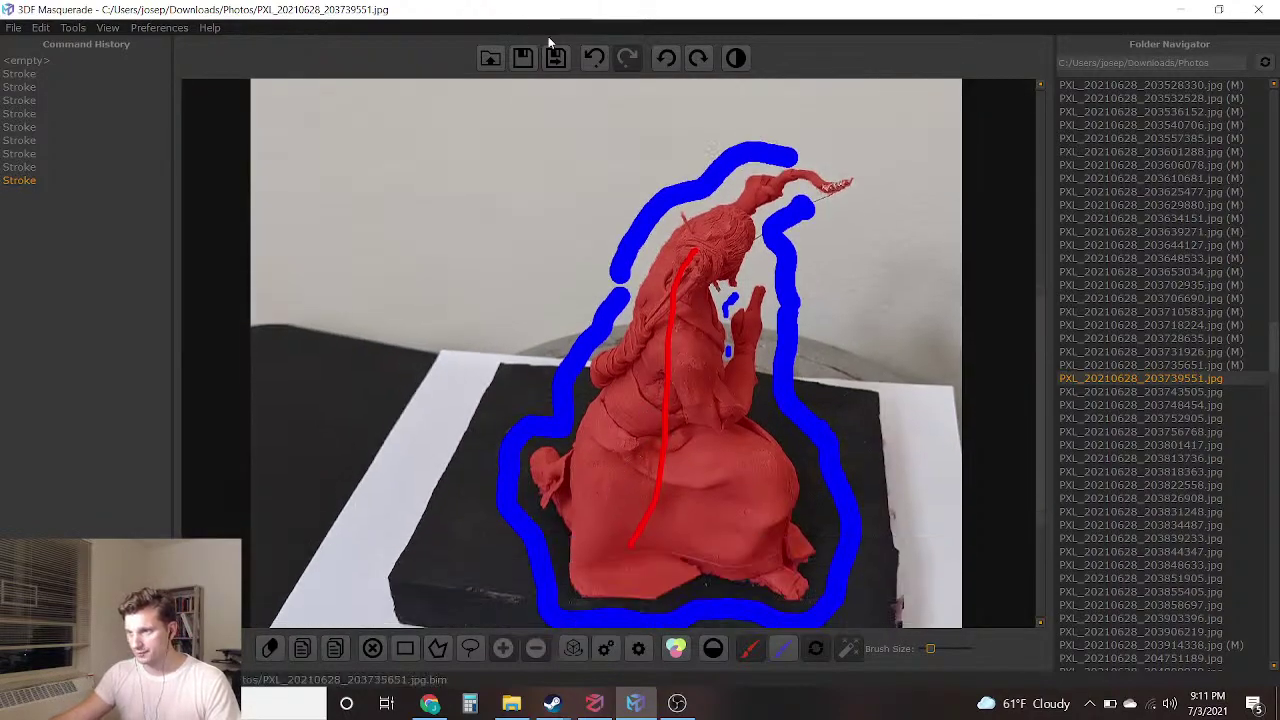
{"action": "left_click", "coordinate": [555, 57]}
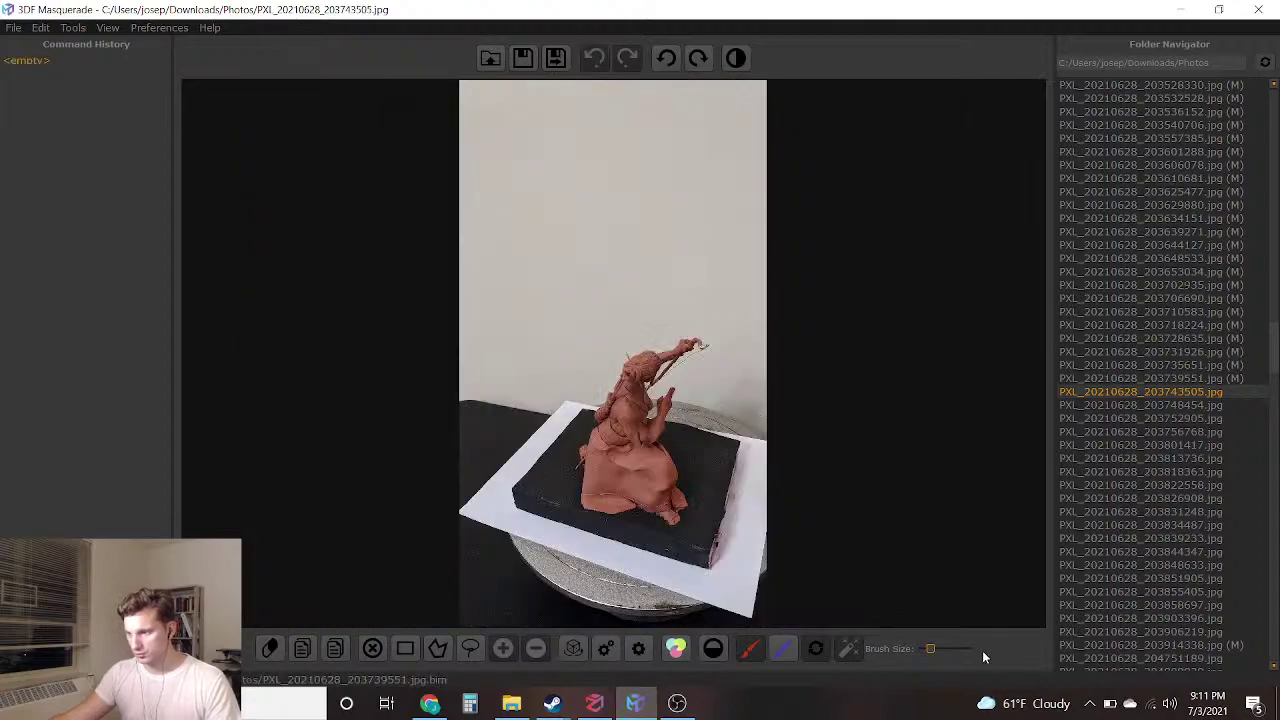
Mark the gaps between torso and far forearm, in front of the chest, and between neck and bow tip as background
{"action": "scroll", "coordinate": [633, 507], "scroll_direction": "up", "scroll_amount": 2}
{"action": "scroll", "coordinate": [715, 340], "scroll_direction": "up", "scroll_amount": 2}
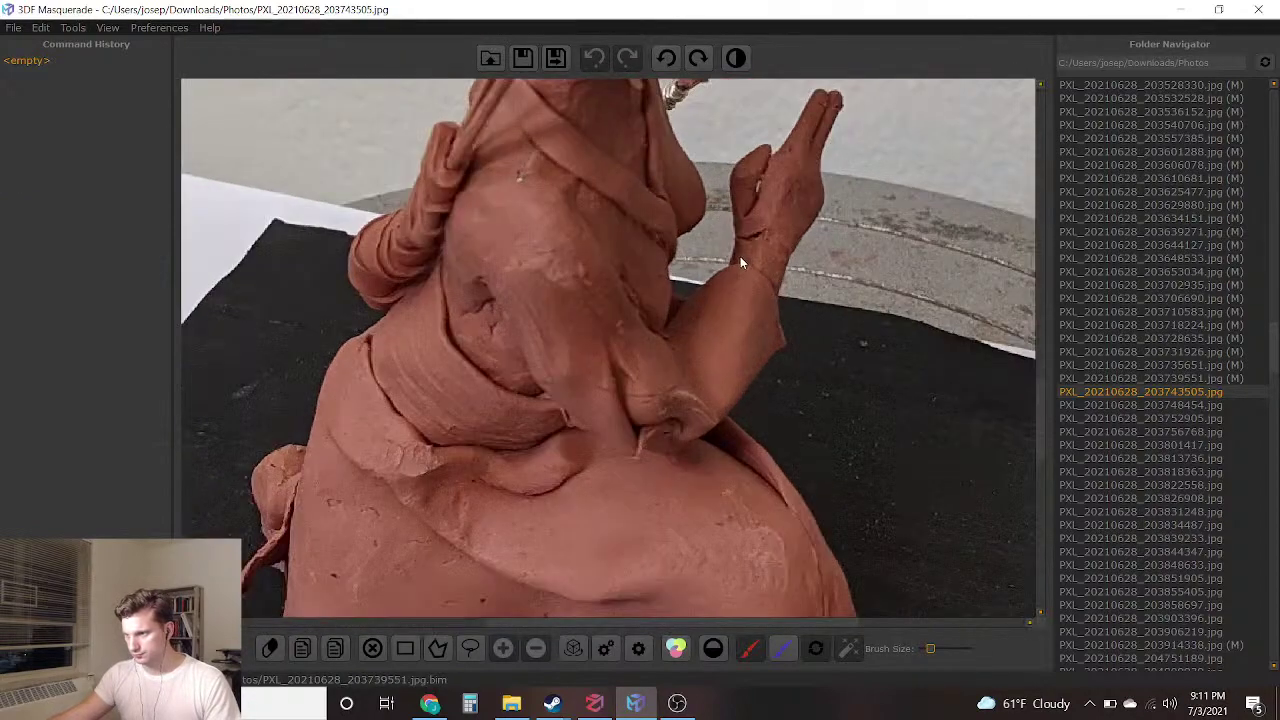
{"action": "scroll", "coordinate": [626, 453], "scroll_direction": "up", "scroll_amount": 2}
{"action": "left_click", "coordinate": [620, 458]}
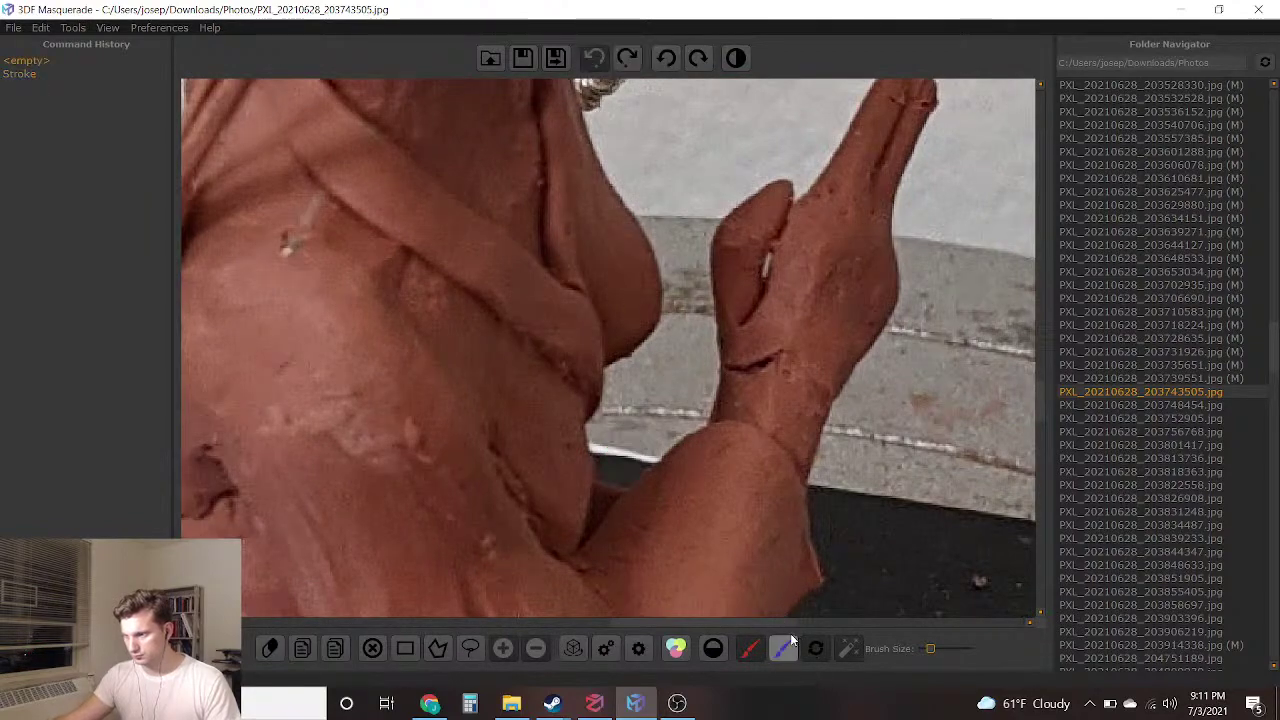
{"action": "left_click_drag", "start_coordinate": [620, 458], "coordinate": [683, 340]}
{"action": "left_click_drag", "start_coordinate": [683, 228], "coordinate": [643, 114]}
{"action": "mouse_move", "coordinate": [649, 171]}
{"action": "middle_mouse_down"}
{"action": "mouse_move", "coordinate": [680, 297]}
{"action": "mouse_move", "coordinate": [671, 460]}
{"action": "middle_mouse_up"}
{"action": "left_click", "coordinate": [600, 329]}
{"action": "right_click_drag", "start_coordinate": [600, 329], "coordinate": [496, 540]}
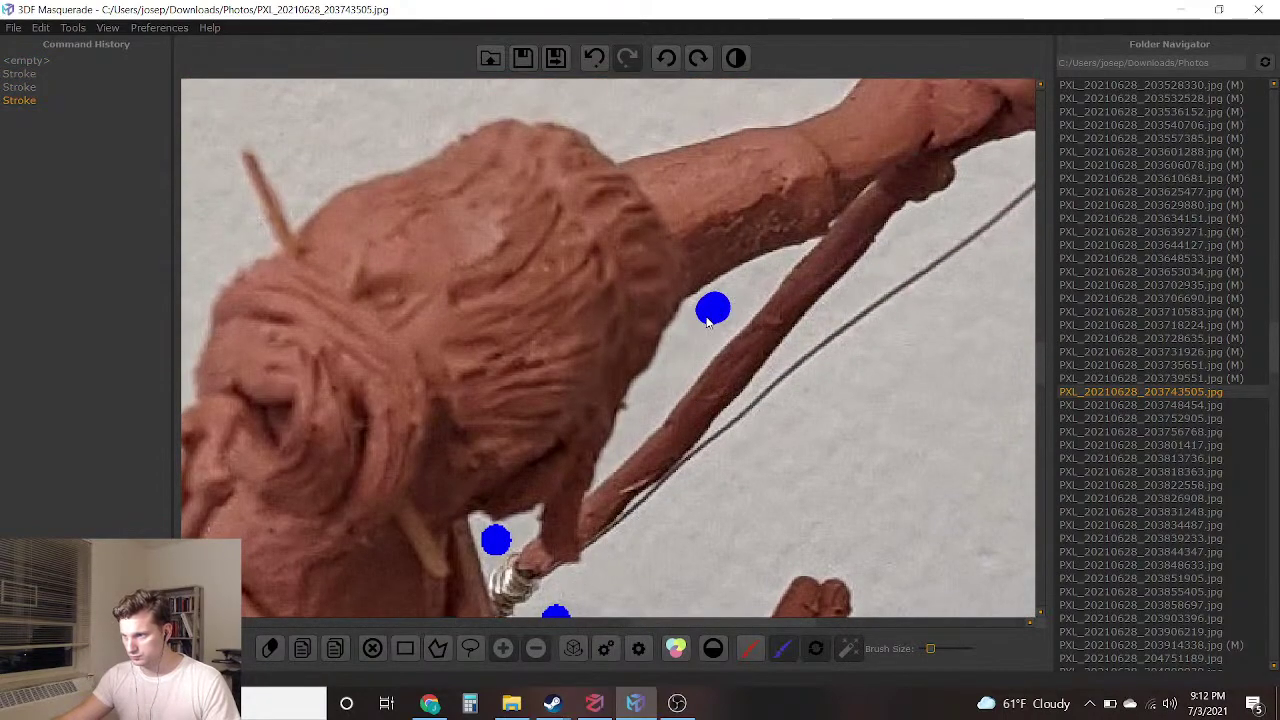
Mark the gap between head and bow limb, the area along the bowstring, and the outer side of the far hand as background
{"action": "left_click_drag", "start_coordinate": [710, 318], "coordinate": [692, 362]}
{"action": "middle_click_drag", "start_coordinate": [784, 405], "coordinate": [530, 430]}
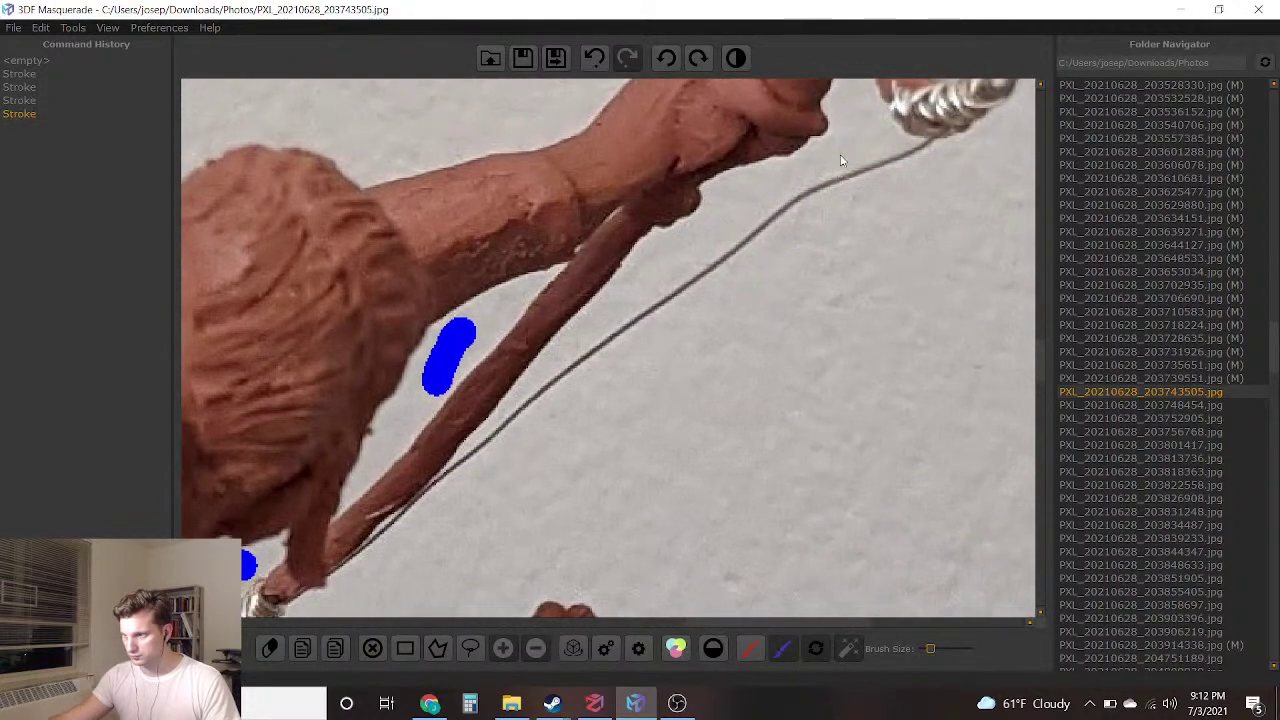
{"action": "mouse_move", "coordinate": [858, 112]}
{"action": "left_mouse_down"}
{"action": "mouse_move", "coordinate": [792, 208]}
{"action": "mouse_move", "coordinate": [667, 274]}
{"action": "mouse_move", "coordinate": [479, 575]}
{"action": "left_mouse_up"}
{"action": "mouse_move", "coordinate": [479, 575]}
{"action": "right_mouse_down"}
{"action": "mouse_move", "coordinate": [500, 528]}
{"action": "mouse_move", "coordinate": [492, 163]}
{"action": "right_mouse_up"}
{"action": "mouse_move", "coordinate": [597, 332]}
{"action": "left_mouse_down"}
{"action": "mouse_move", "coordinate": [543, 460]}
{"action": "mouse_move", "coordinate": [523, 571]}
{"action": "left_mouse_up"}
{"action": "mouse_move", "coordinate": [523, 571]}
{"action": "right_mouse_down"}
{"action": "mouse_move", "coordinate": [571, 186]}
{"action": "mouse_move", "coordinate": [589, 300]}
{"action": "right_mouse_up"}
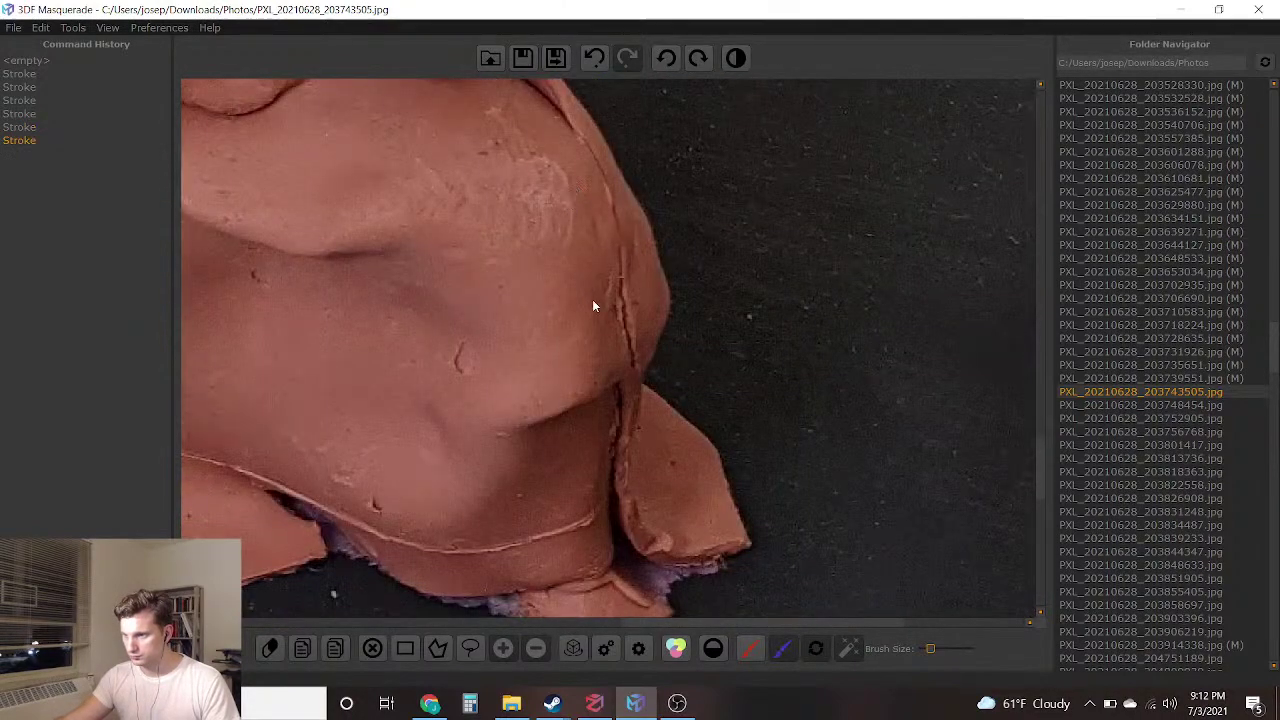
Paint background outlines around the skirt and feet, and along the figure's back beside the near elbow
{"action": "scroll", "coordinate": [667, 360], "scroll_direction": "down", "scroll_amount": 4}
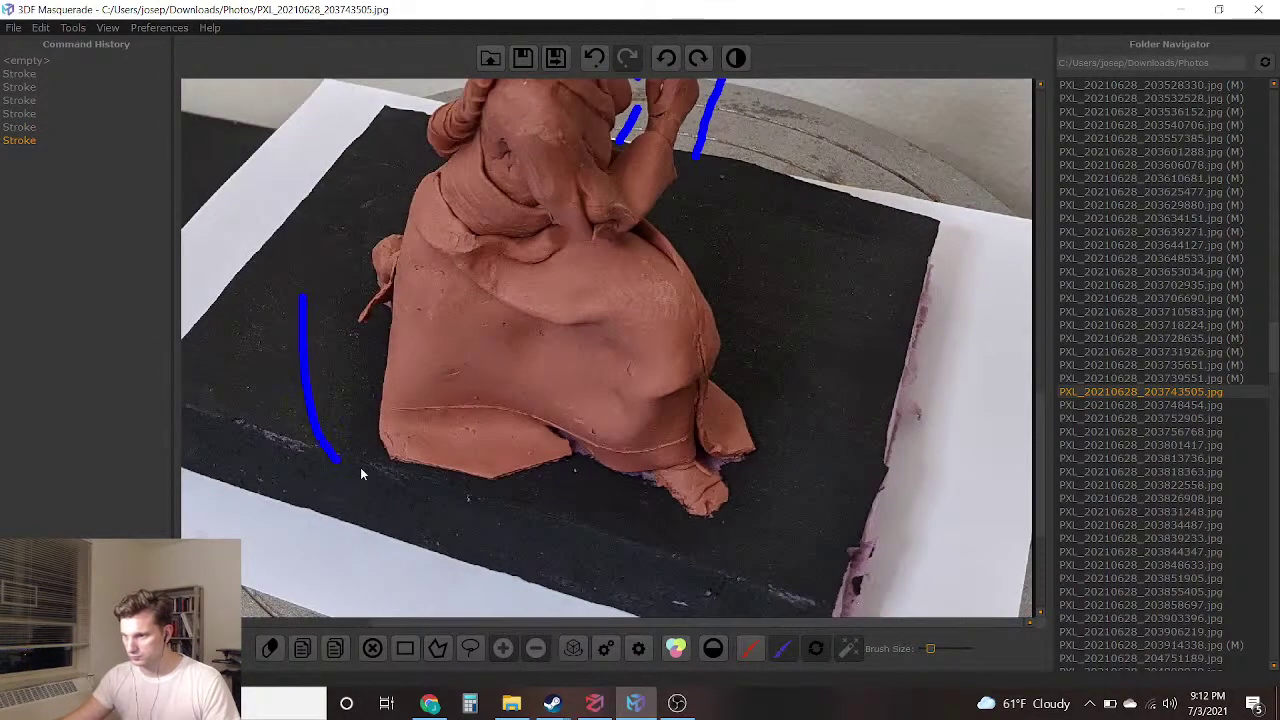
{"action": "left_click_drag", "start_coordinate": [717, 235], "coordinate": [718, 232]}
{"action": "right_click_drag", "start_coordinate": [668, 297], "coordinate": [737, 481]}
{"action": "scroll", "coordinate": [495, 205], "scroll_direction": "up", "scroll_amount": 3}
{"action": "mouse_move", "coordinate": [568, 276]}
{"action": "left_mouse_down"}
{"action": "mouse_move", "coordinate": [546, 344]}
{"action": "mouse_move", "coordinate": [471, 400]}
{"action": "mouse_move", "coordinate": [445, 510]}
{"action": "left_mouse_up"}
{"action": "scroll", "coordinate": [465, 371], "scroll_direction": "down", "scroll_amount": 2}
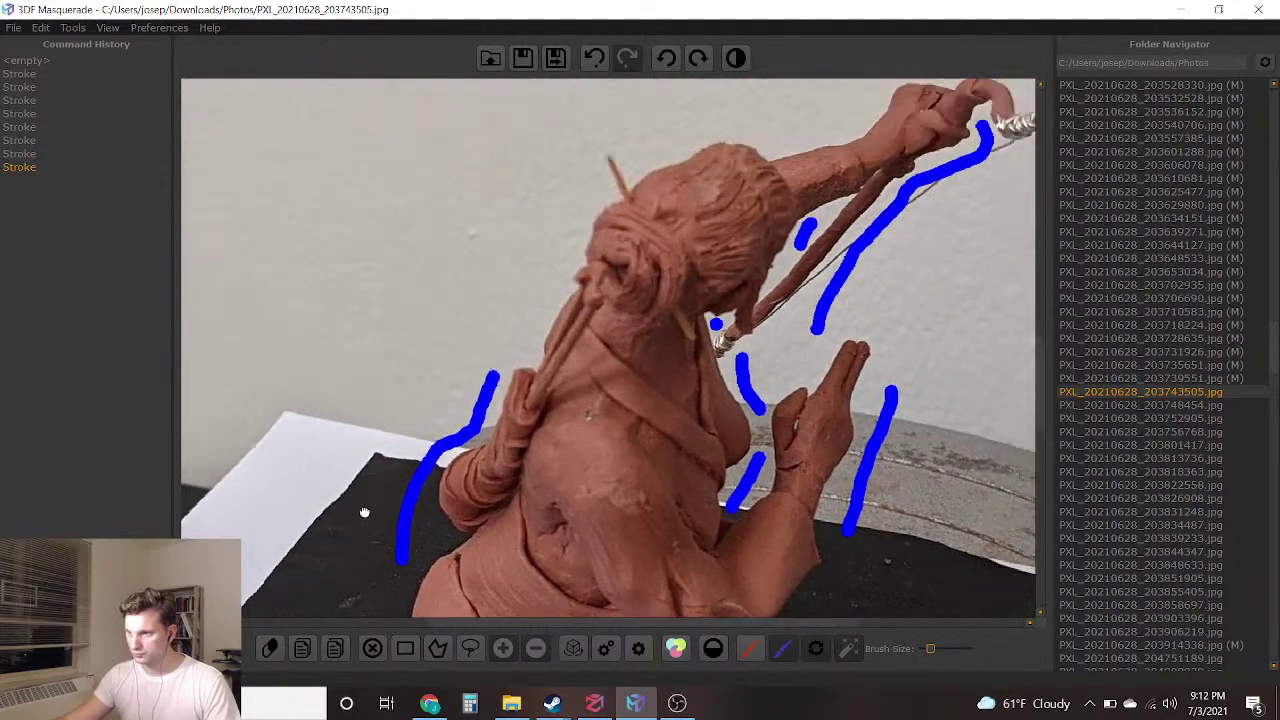
{"action": "scroll", "coordinate": [492, 367], "scroll_direction": "down", "scroll_amount": 5}
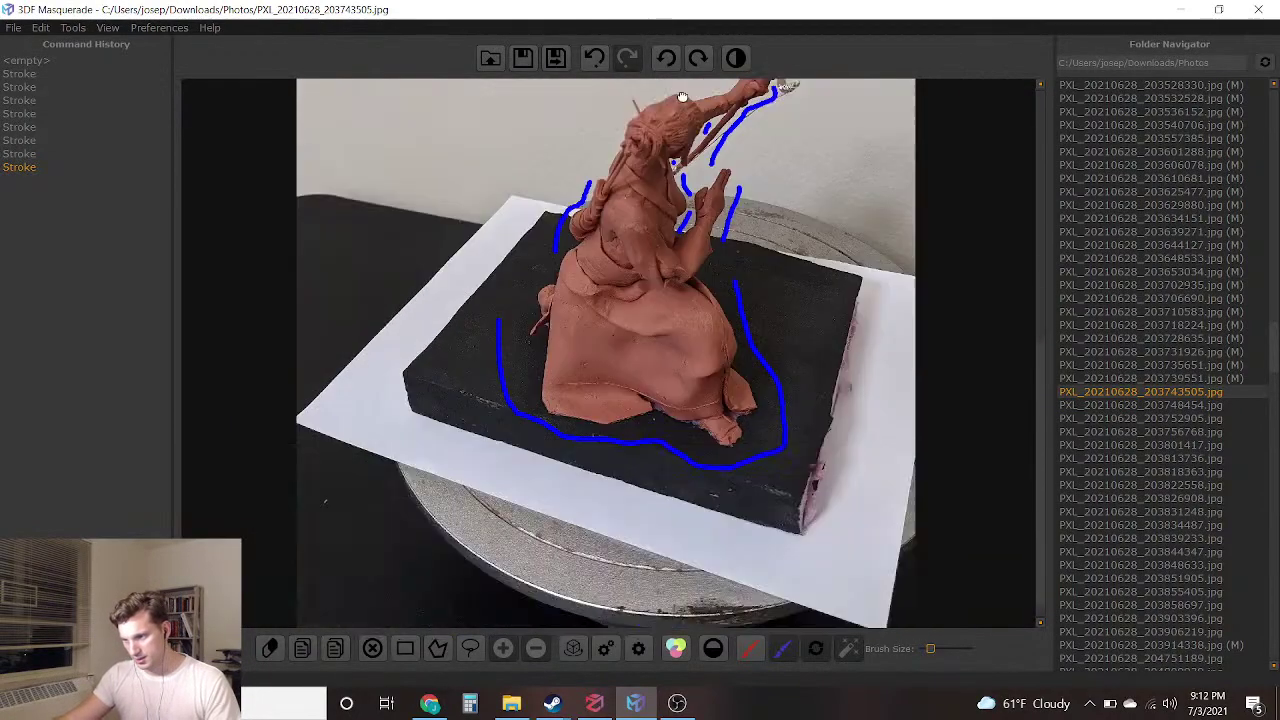
Paint a foreground stroke from the neck down the torso to the waist, save the mask and advance to the next photo
{"action": "left_click", "coordinate": [749, 648]}
{"action": "scroll", "coordinate": [655, 430], "scroll_direction": "up", "scroll_amount": 3}
{"action": "left_click_drag", "start_coordinate": [648, 274], "coordinate": [652, 512]}
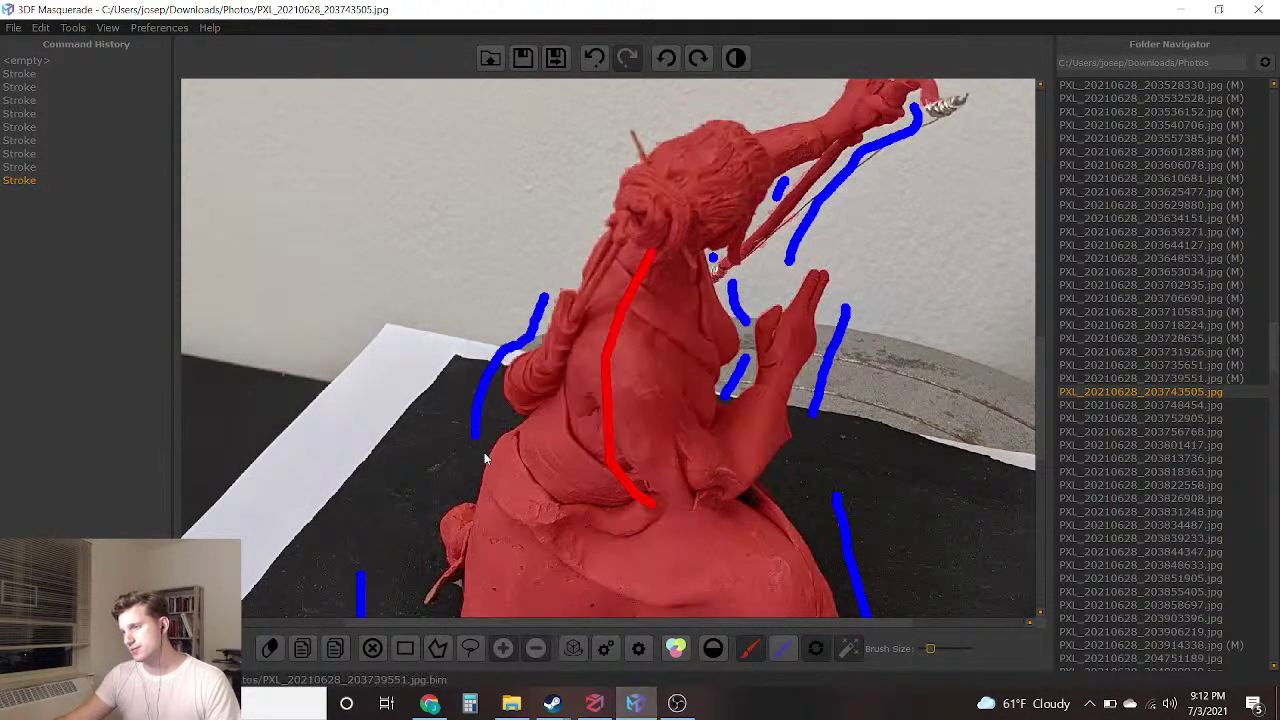
{"action": "scroll", "coordinate": [631, 349], "scroll_direction": "down", "scroll_amount": 2}
{"action": "middle_click_drag", "start_coordinate": [610, 375], "coordinate": [587, 250]}
{"action": "left_click", "coordinate": [555, 57]}
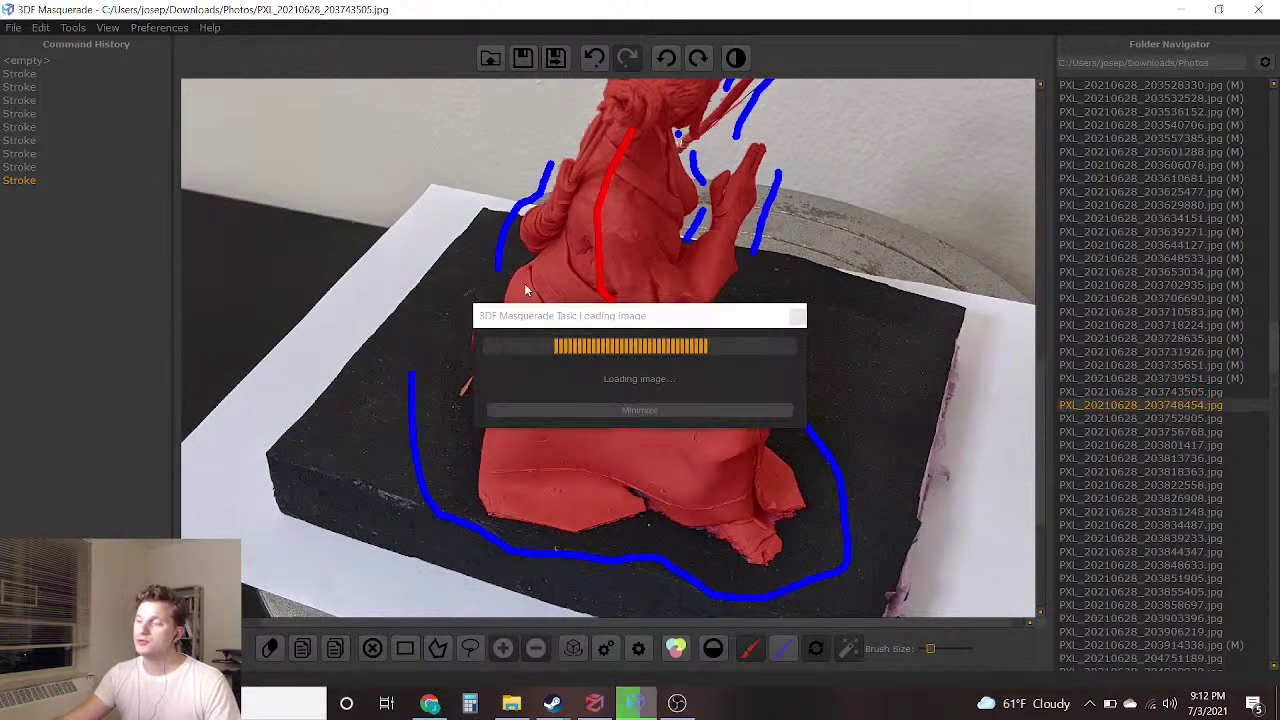
Paint background strokes between face and bow tip, between chest and forearm, and around the raised hand down past the elbow
{"action": "scroll", "coordinate": [690, 443], "scroll_direction": "up", "scroll_amount": 6}
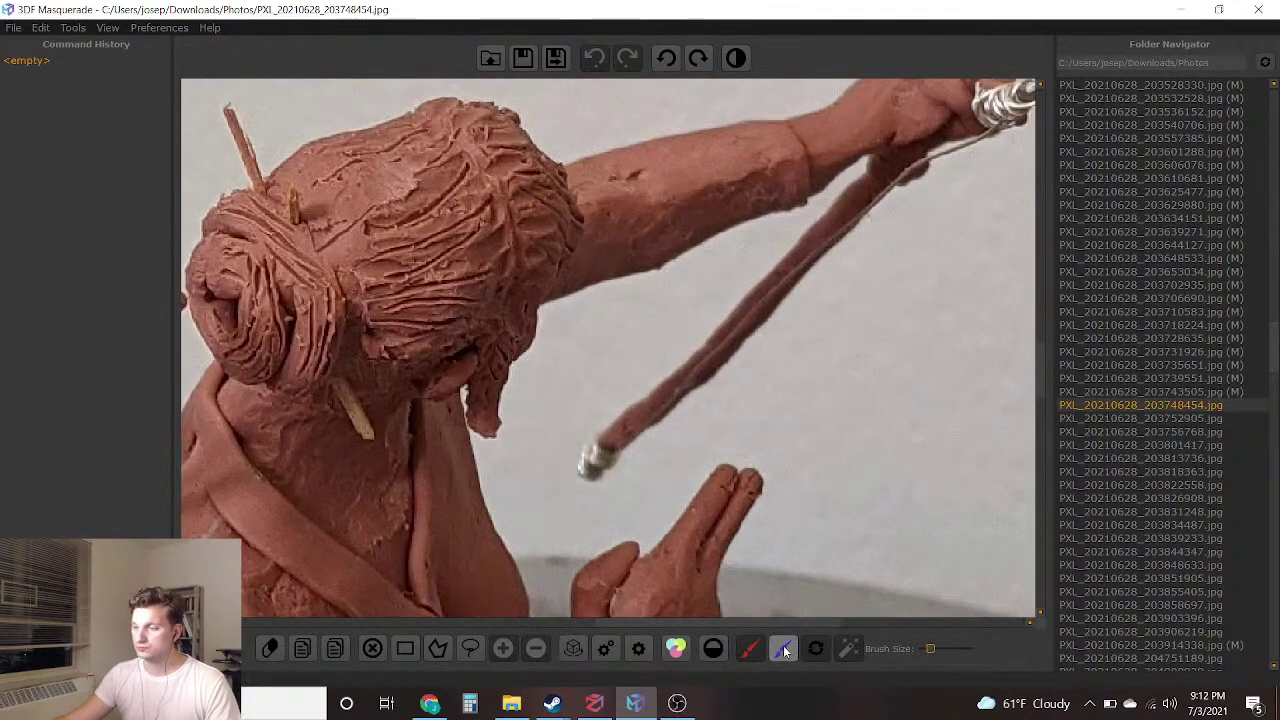
{"action": "left_click", "coordinate": [785, 651]}
{"action": "mouse_move", "coordinate": [682, 305]}
{"action": "left_mouse_down"}
{"action": "mouse_move", "coordinate": [532, 390]}
{"action": "mouse_move", "coordinate": [556, 498]}
{"action": "left_mouse_up"}
{"action": "middle_click_drag", "start_coordinate": [534, 423], "coordinate": [535, 382]}
{"action": "left_click_drag", "start_coordinate": [535, 424], "coordinate": [488, 474]}
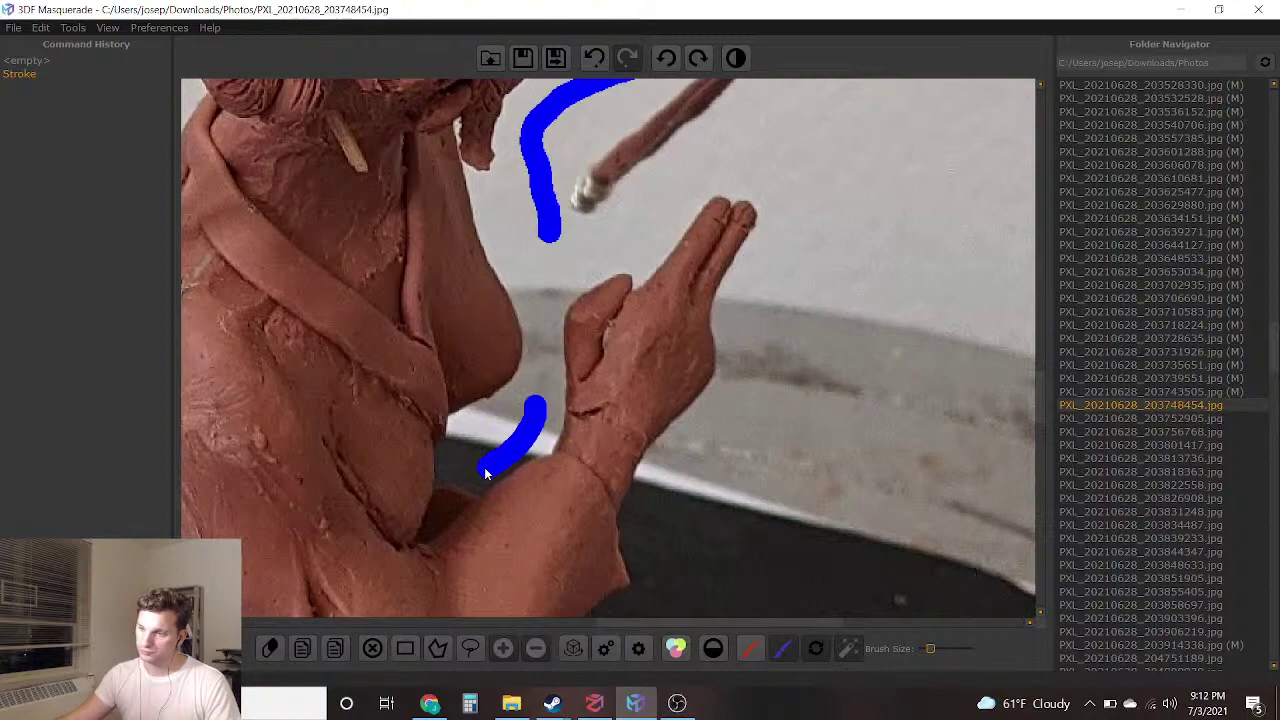
{"action": "mouse_move", "coordinate": [530, 287]}
{"action": "left_mouse_down"}
{"action": "mouse_move", "coordinate": [772, 162]}
{"action": "mouse_move", "coordinate": [774, 347]}
{"action": "left_mouse_up"}
{"action": "left_click_drag", "start_coordinate": [734, 455], "coordinate": [686, 560]}
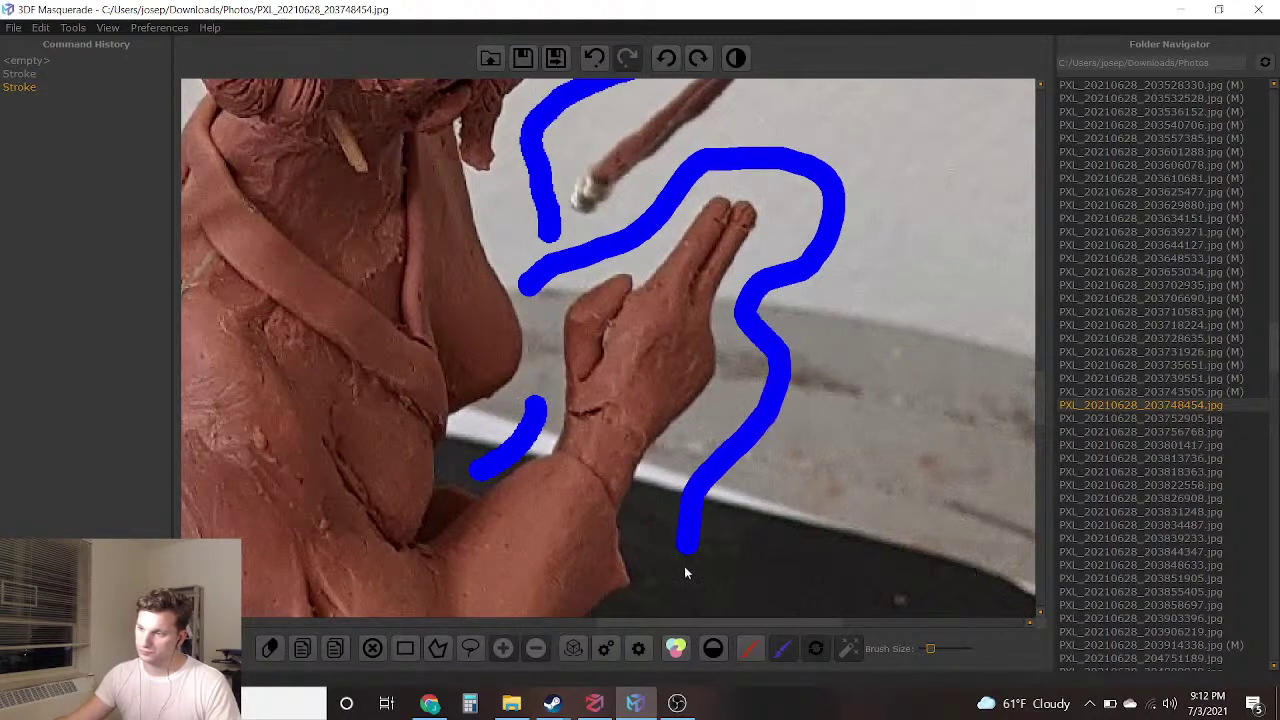
Paint a wider background outline down the figure's back, around the skirt and foot, and up to the raised arm's stroke
{"action": "scroll", "coordinate": [614, 294], "scroll_direction": "down", "scroll_amount": 5}
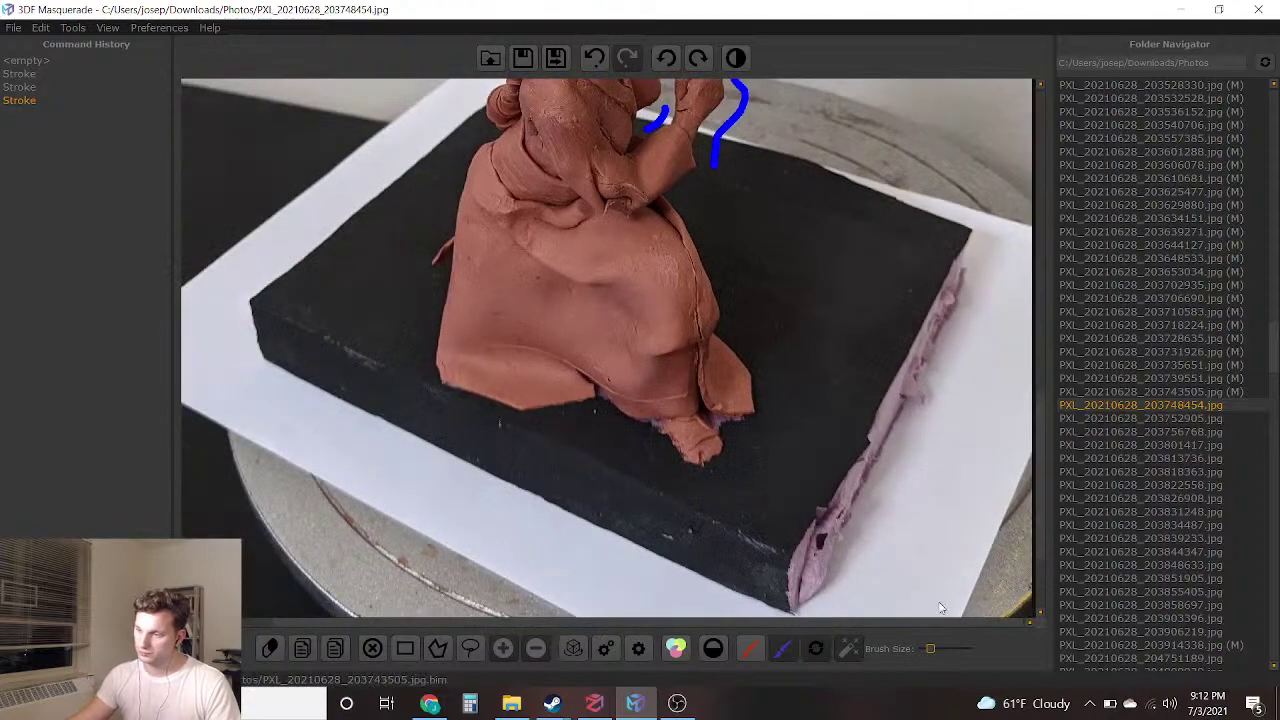
{"action": "scroll", "coordinate": [737, 369], "scroll_direction": "down", "scroll_amount": 1}
{"action": "mouse_move", "coordinate": [737, 369]}
{"action": "middle_mouse_down"}
{"action": "mouse_move", "coordinate": [737, 566]}
{"action": "mouse_move", "coordinate": [737, 452]}
{"action": "middle_mouse_up"}
{"action": "left_click_drag", "start_coordinate": [545, 150], "coordinate": [491, 353]}
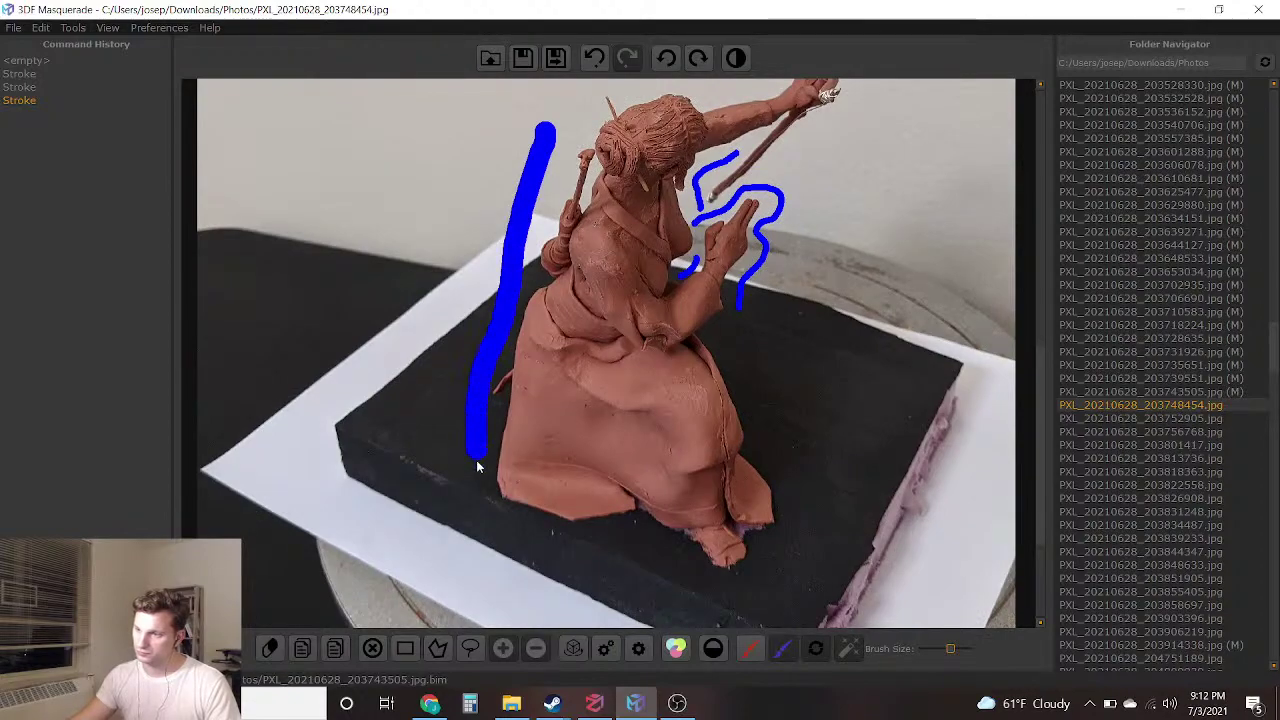
{"action": "left_click_drag", "start_coordinate": [482, 518], "coordinate": [726, 620]}
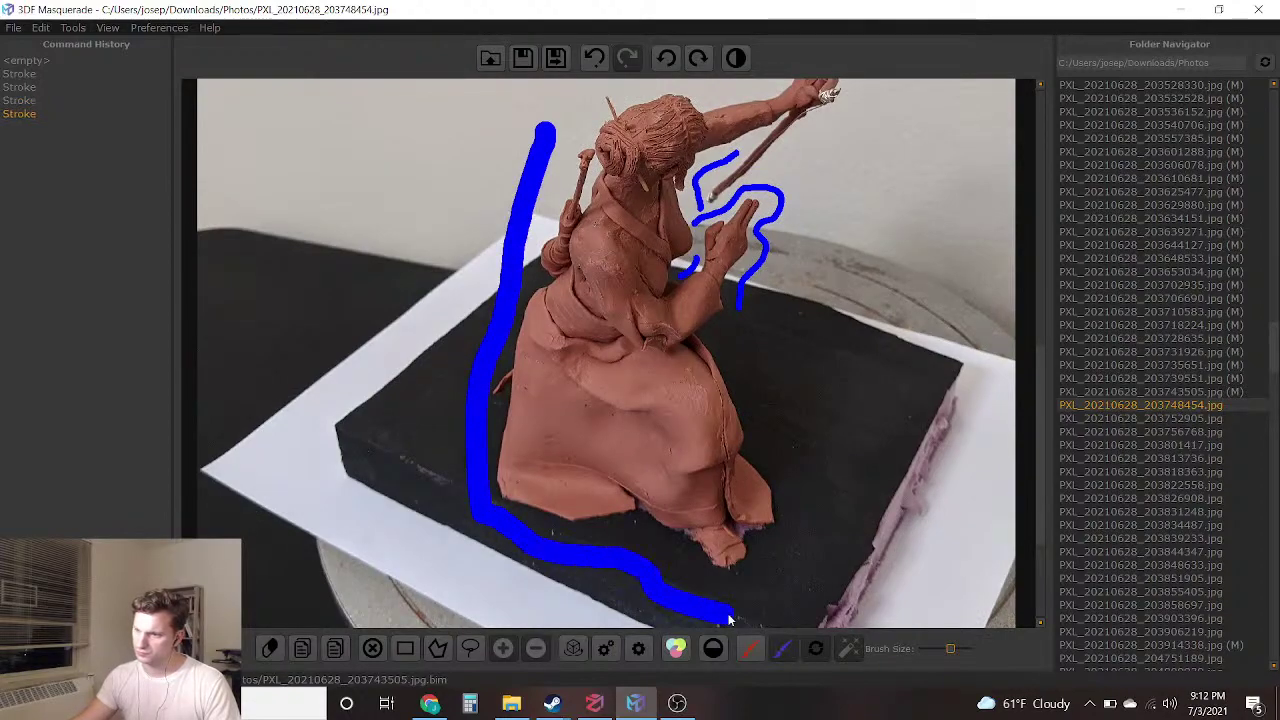
{"action": "left_click_drag", "start_coordinate": [745, 296], "coordinate": [745, 296]}
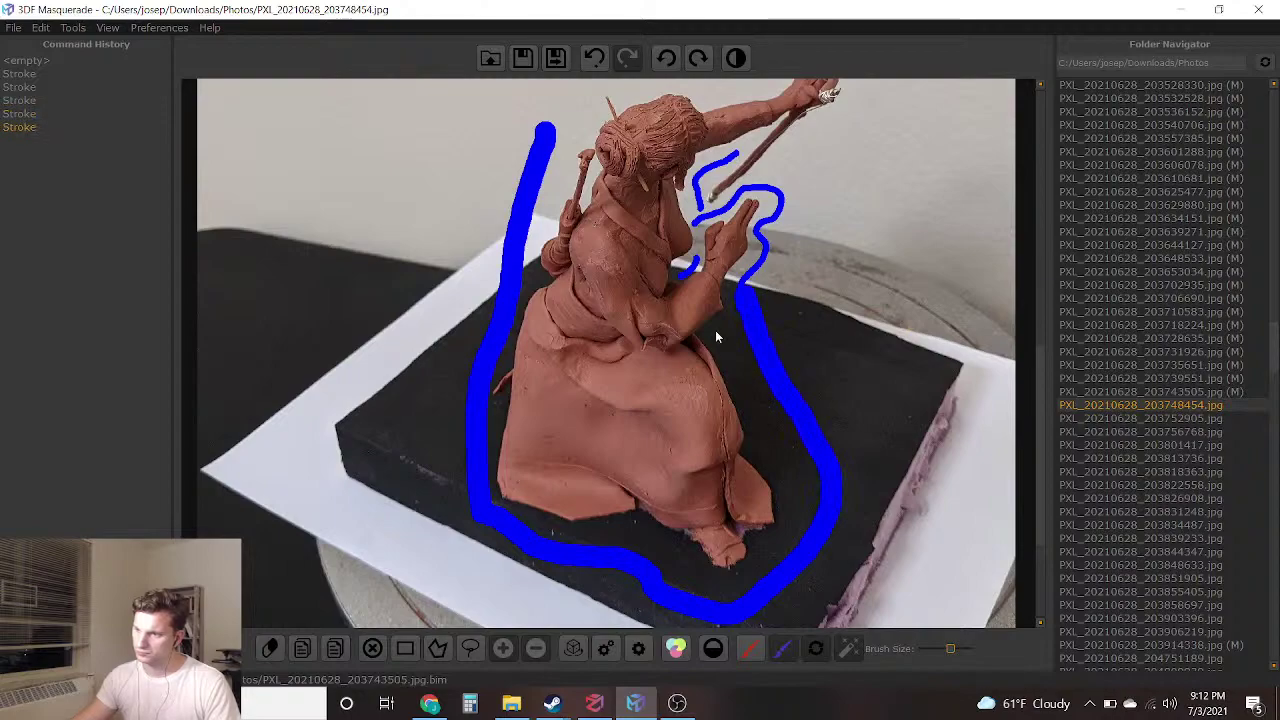
Mark two background spots in the gap between the quiver and the hair bun and shoulder, using a smaller brush
{"action": "scroll", "coordinate": [621, 190], "scroll_direction": "up", "scroll_amount": 5}
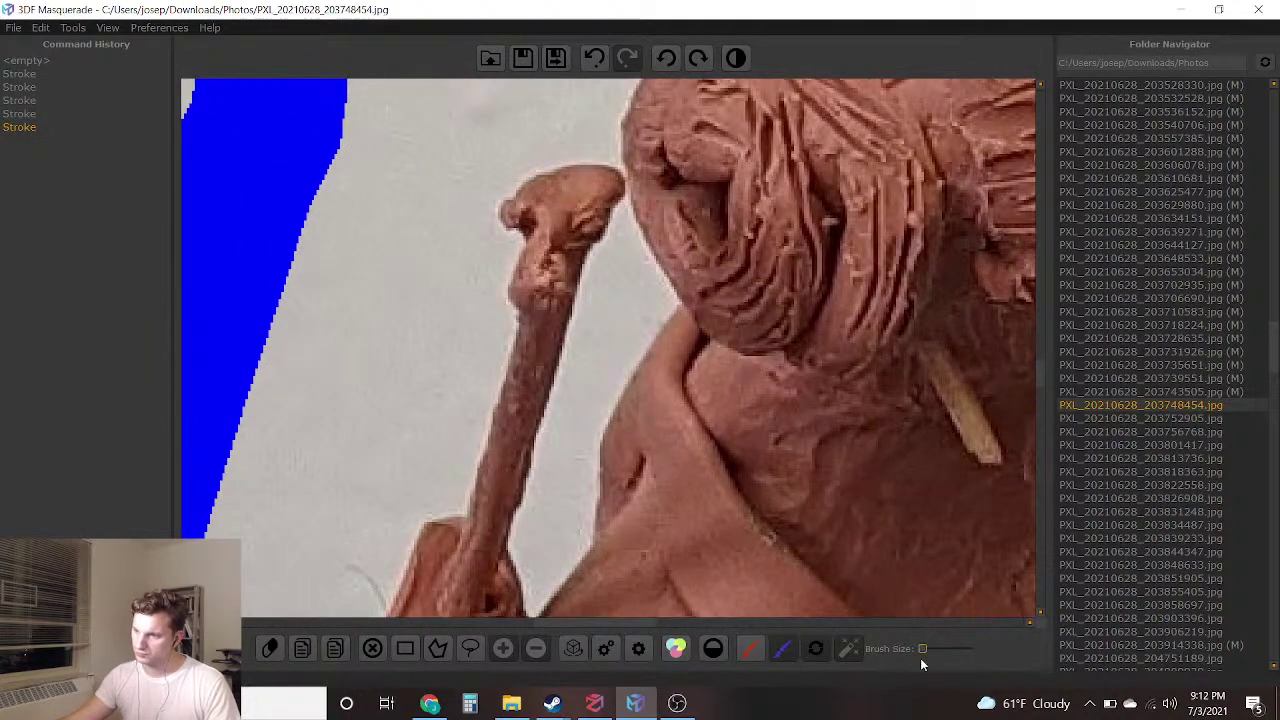
{"action": "left_click_drag", "start_coordinate": [624, 306], "coordinate": [618, 344]}
{"action": "left_click", "coordinate": [553, 538]}
{"action": "scroll", "coordinate": [553, 538], "scroll_direction": "down", "scroll_amount": 6}
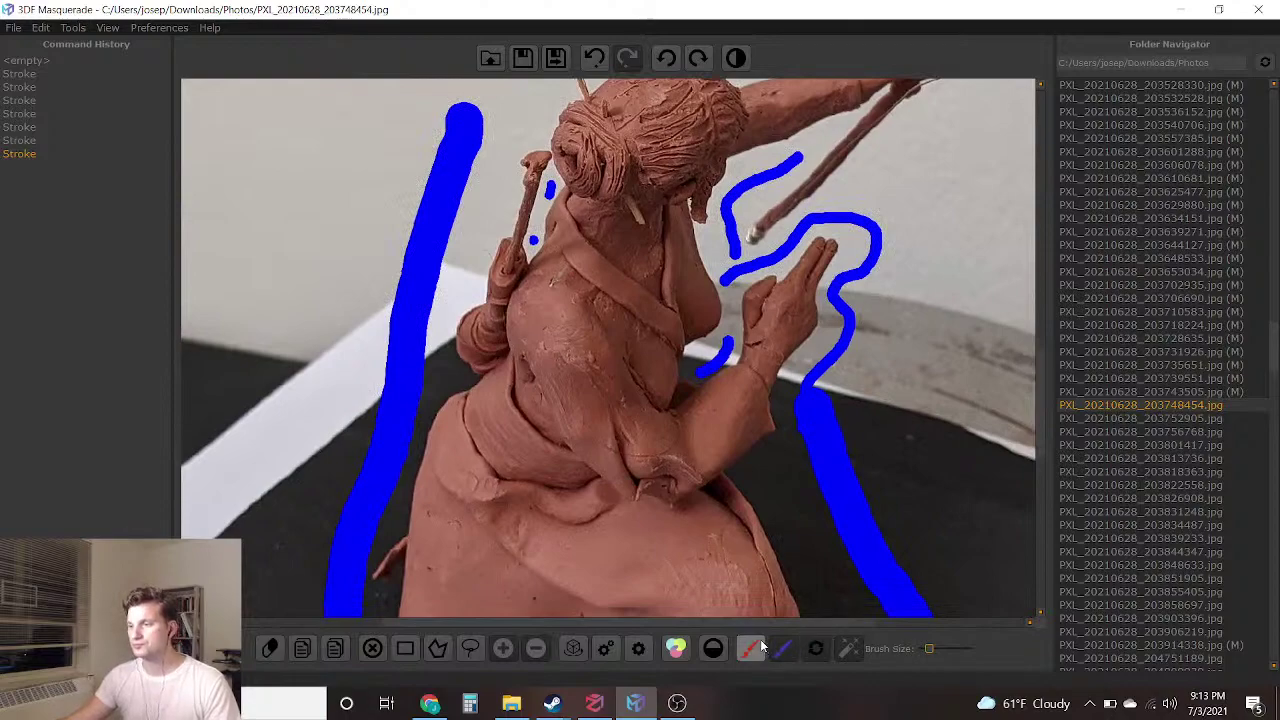
Paint foreground strokes from the head down the torso into the skirt and on the lower end of the quiver
{"action": "left_click", "coordinate": [758, 646]}
{"action": "scroll", "coordinate": [670, 242], "scroll_direction": "down", "scroll_amount": 2}
{"action": "left_click_drag", "start_coordinate": [657, 150], "coordinate": [572, 548]}
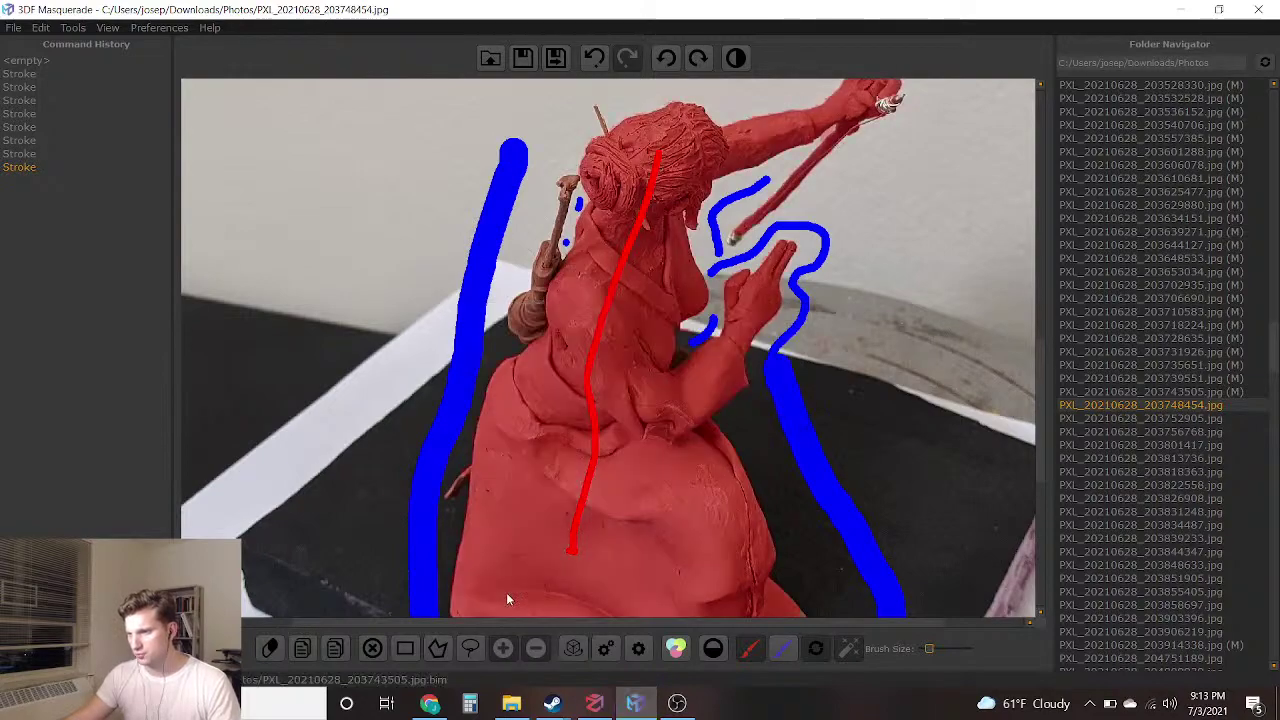
{"action": "left_click_drag", "start_coordinate": [536, 303], "coordinate": [541, 294]}
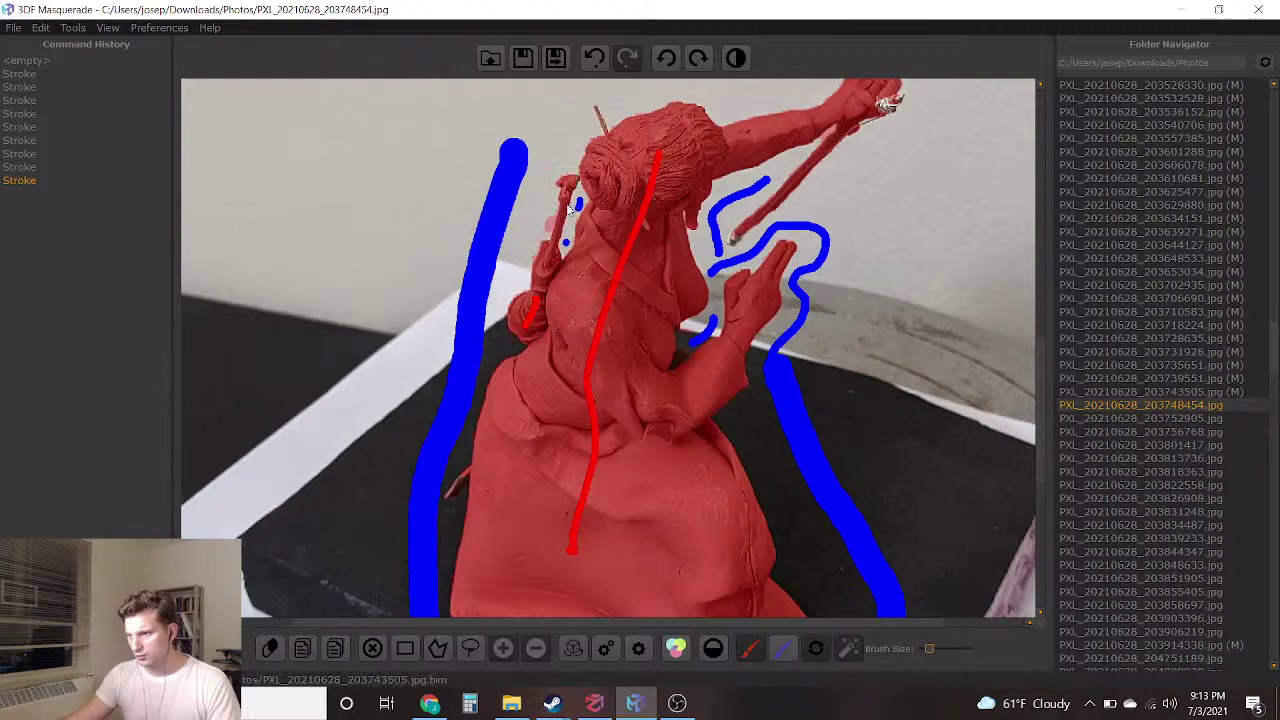
Mark the area on the outer side of the quiver's shaft as background and the quiver's middle section as foreground
{"action": "scroll", "coordinate": [532, 284], "scroll_direction": "up", "scroll_amount": 5}
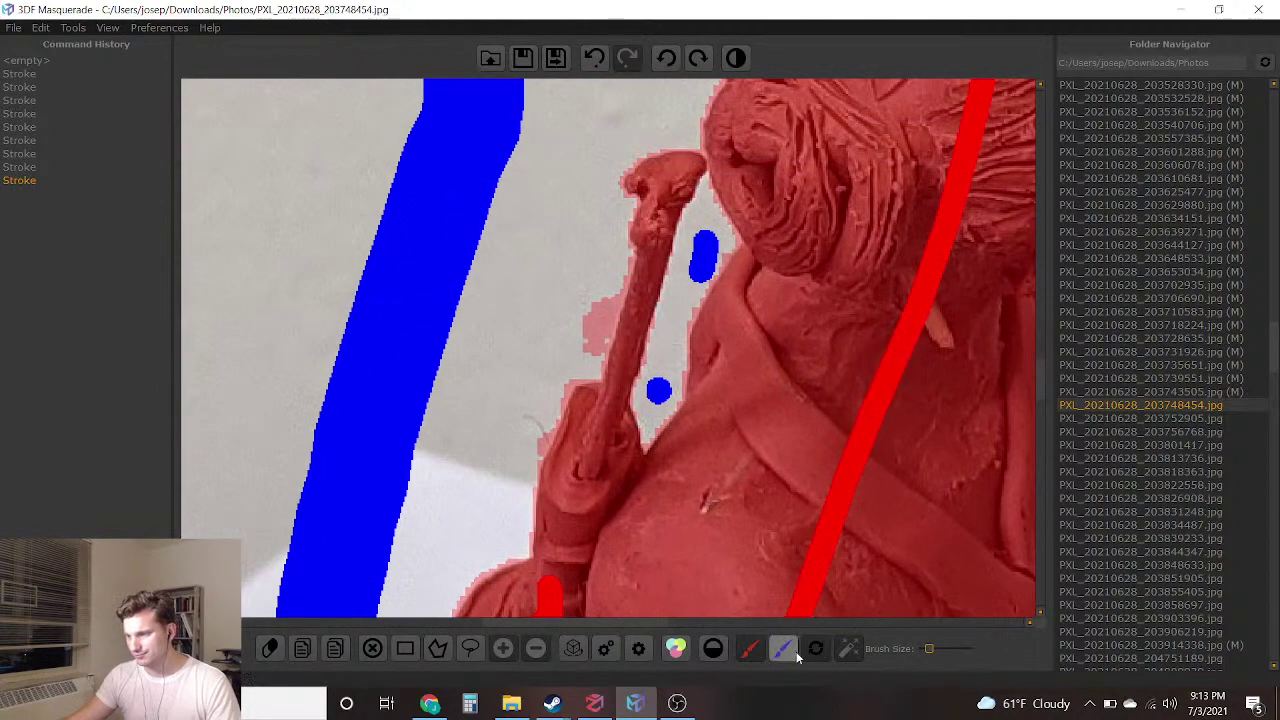
{"action": "left_click", "coordinate": [793, 651]}
{"action": "left_click_drag", "start_coordinate": [588, 320], "coordinate": [586, 340]}
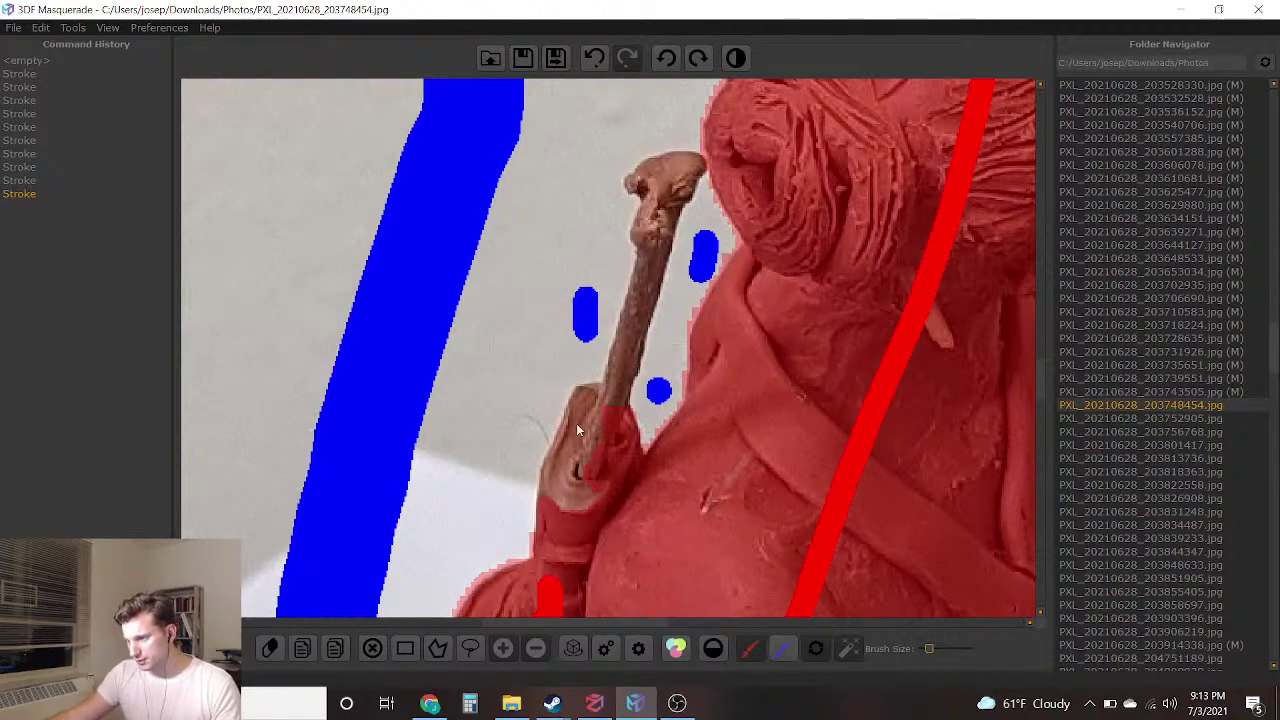
{"action": "left_click_drag", "start_coordinate": [563, 477], "coordinate": [592, 494]}
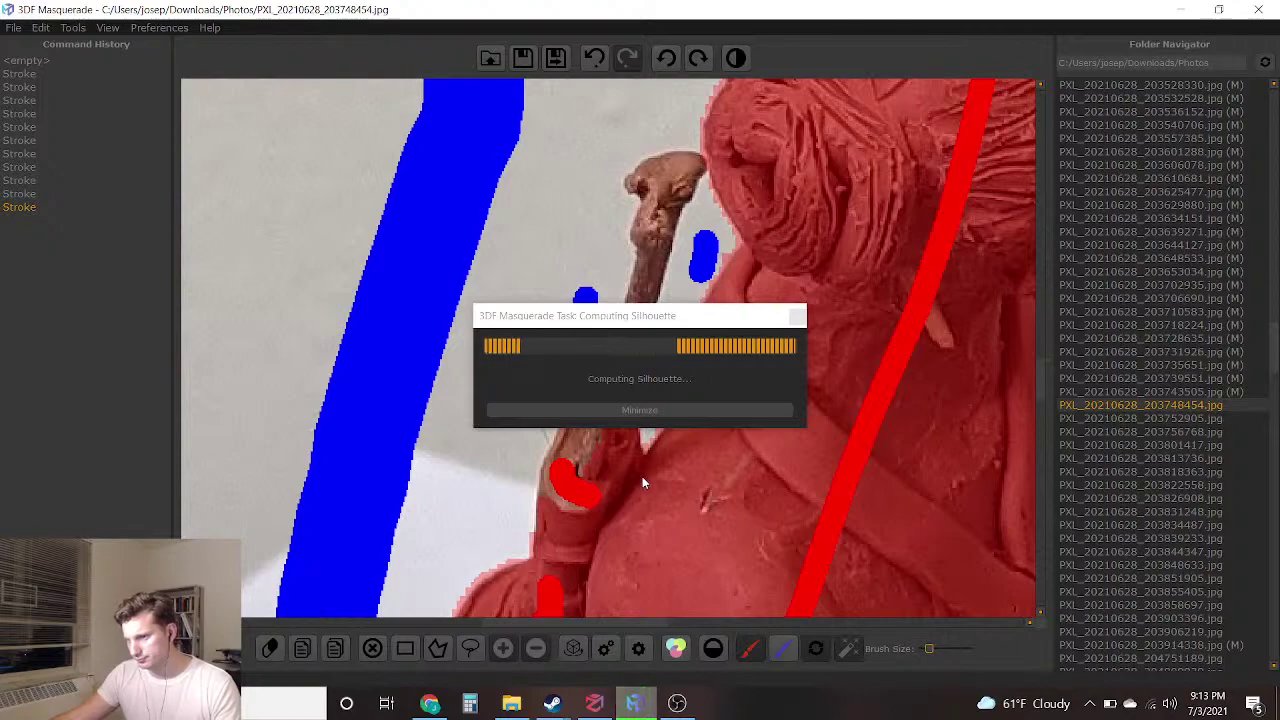
{"action": "scroll", "coordinate": [642, 476], "scroll_direction": "down", "scroll_amount": 5}
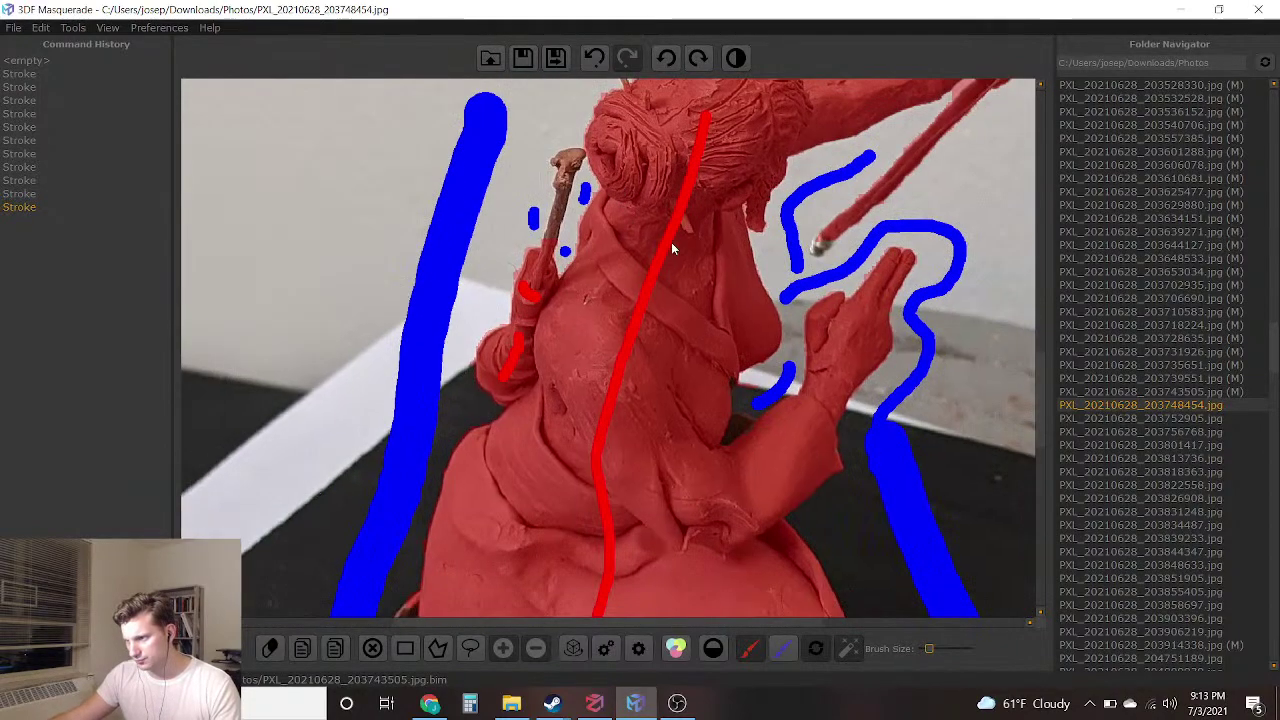
Mark the narrow gap between the outstretched forearm and bow as background with a smaller brush, save the mask and advance to the next photo
{"action": "scroll", "coordinate": [715, 296], "scroll_direction": "up", "scroll_amount": 5}
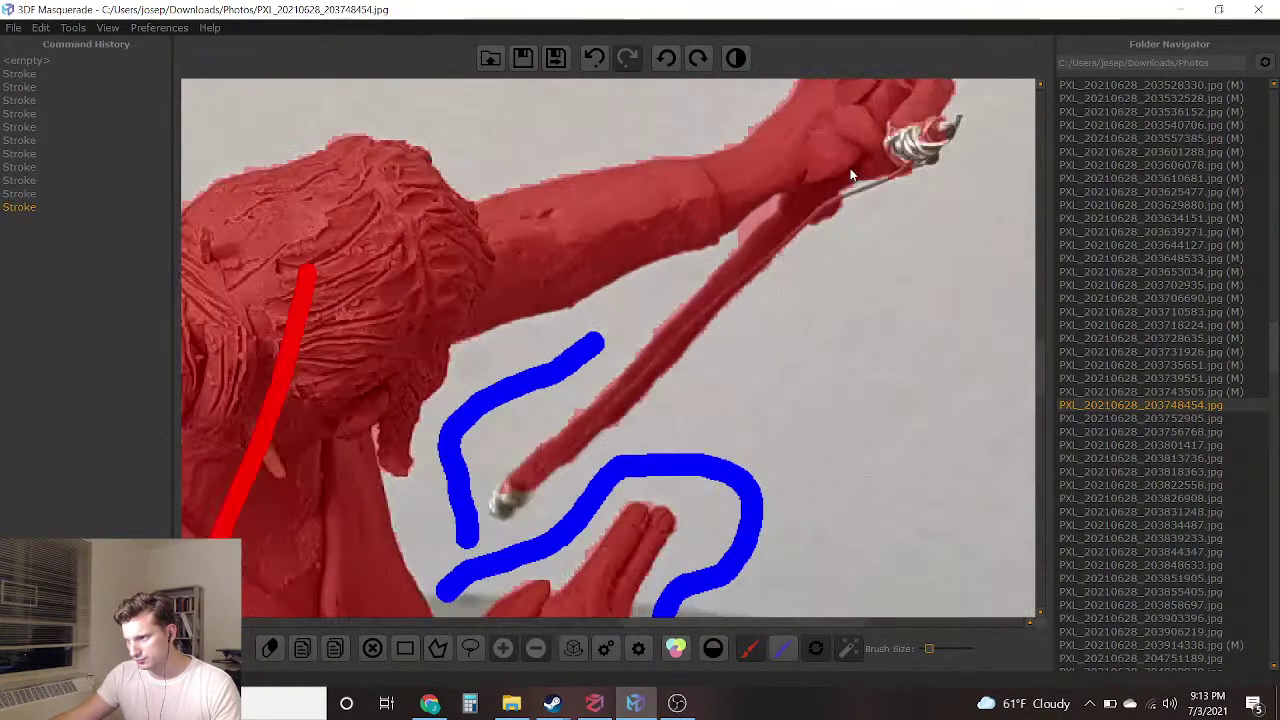
{"action": "scroll", "coordinate": [715, 296], "scroll_direction": "up", "scroll_amount": 2}
{"action": "scroll", "coordinate": [640, 260], "scroll_direction": "up", "scroll_amount": 2}
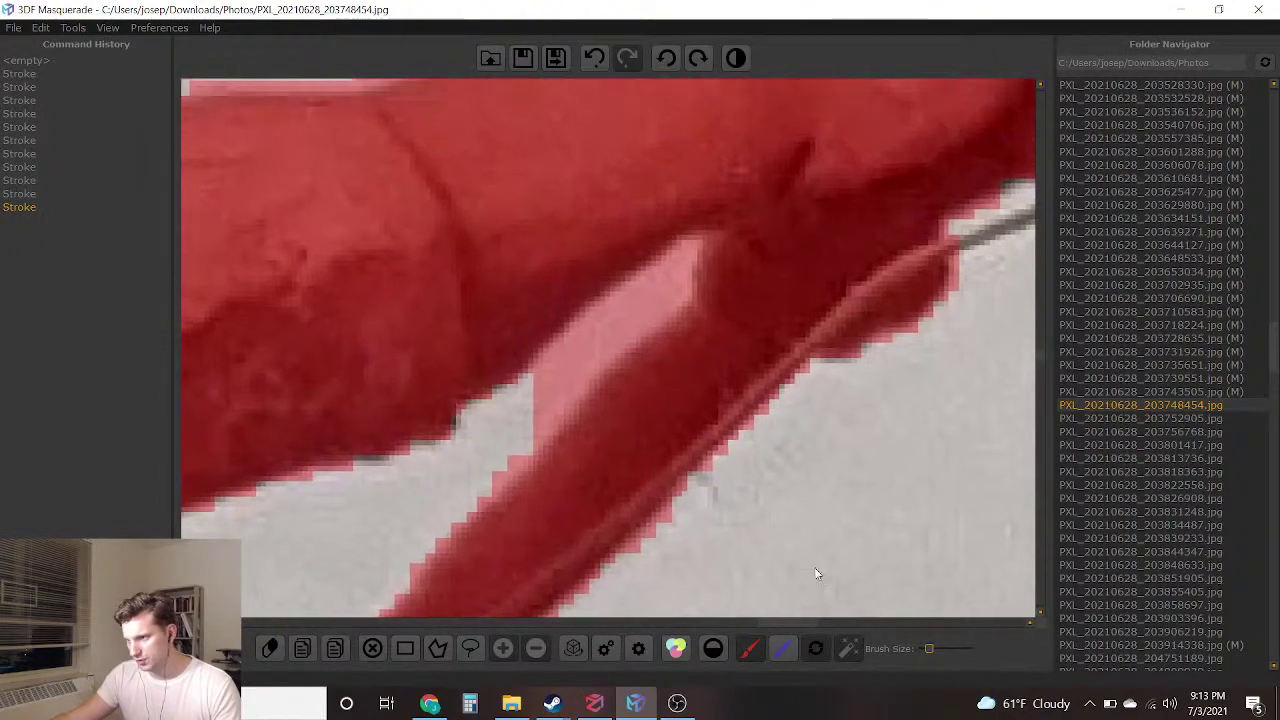
{"action": "left_click", "coordinate": [776, 652]}
{"action": "left_click_drag", "start_coordinate": [931, 648], "coordinate": [923, 650]}
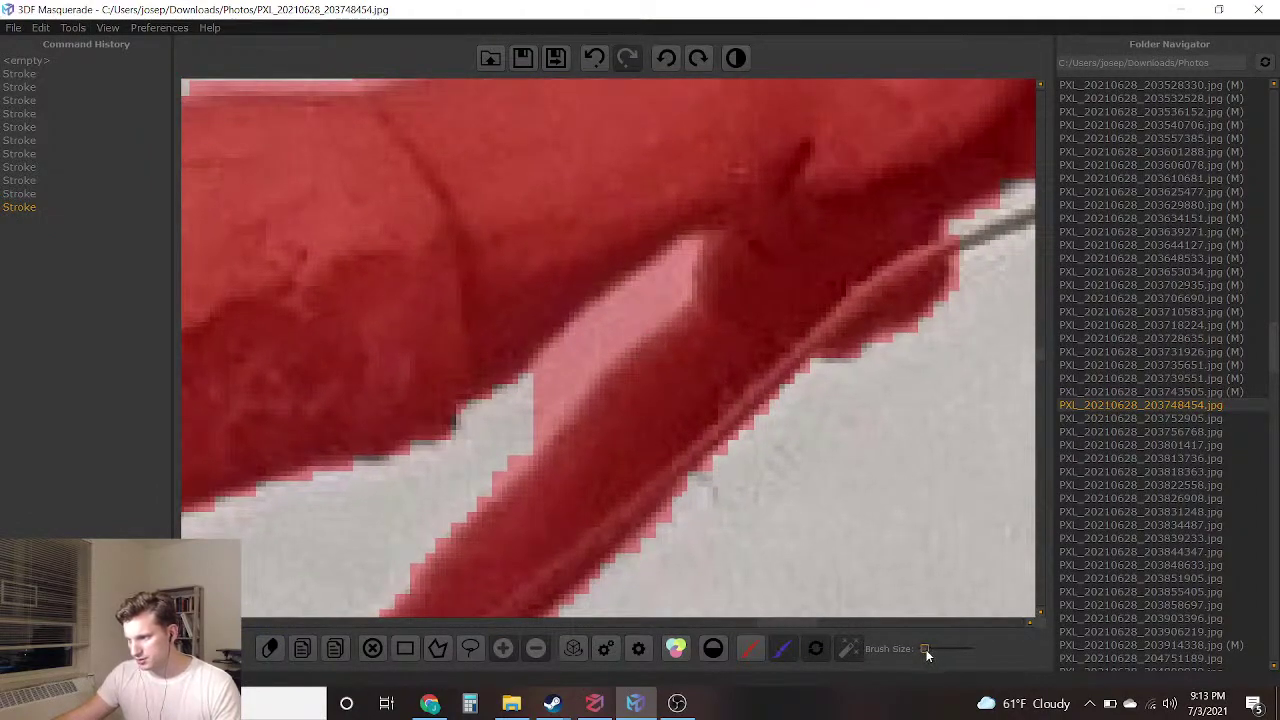
{"action": "left_click", "coordinate": [587, 358]}
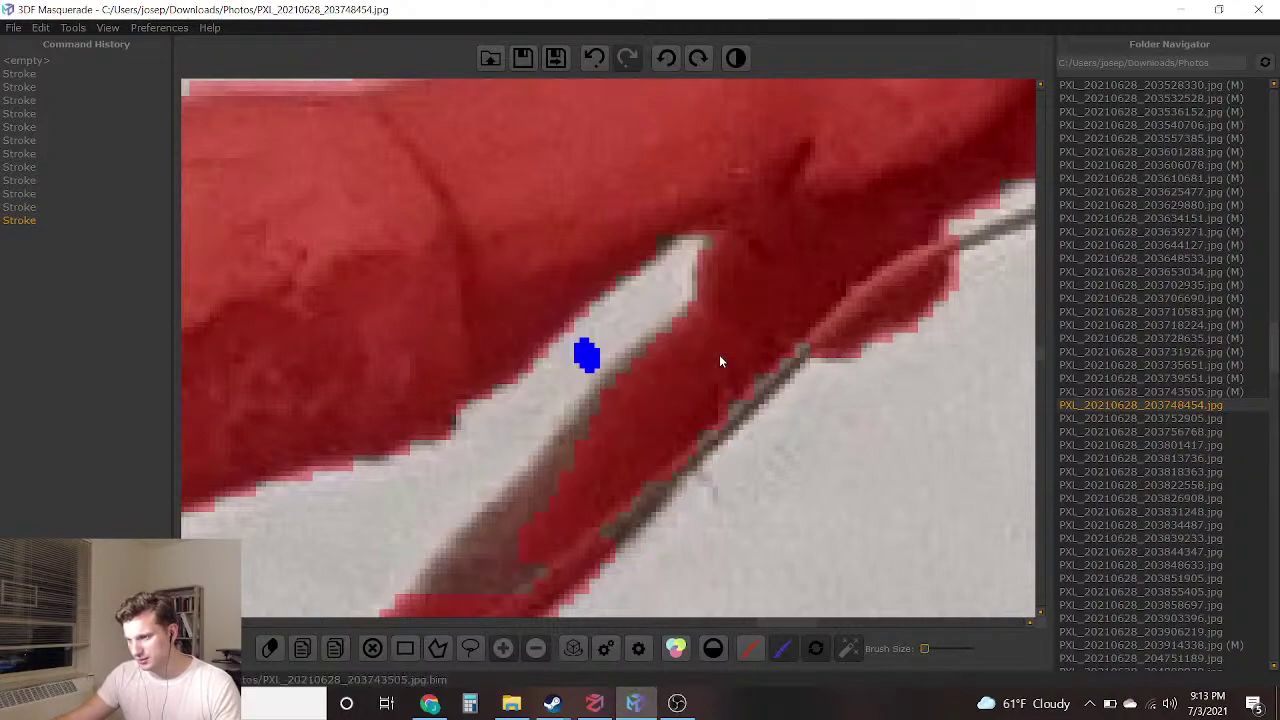
{"action": "scroll", "coordinate": [719, 361], "scroll_direction": "down", "scroll_amount": 10}
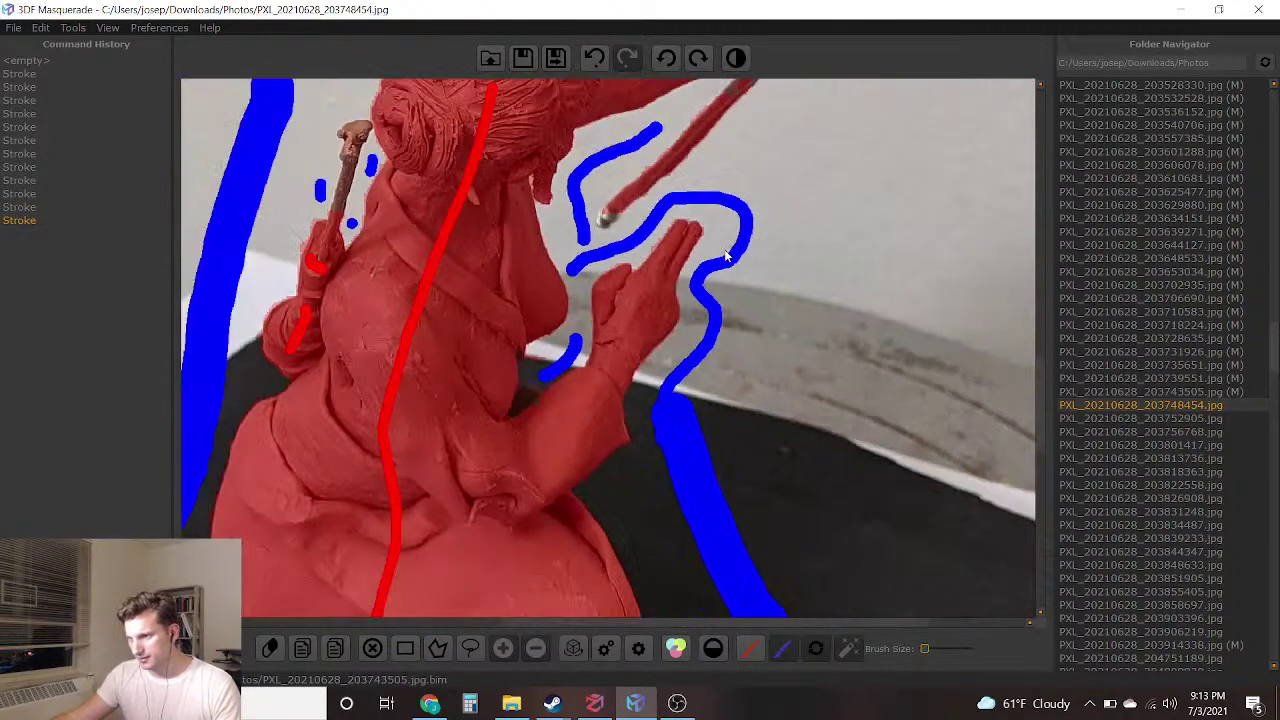
{"action": "scroll", "coordinate": [727, 257], "scroll_direction": "down", "scroll_amount": 5}
{"action": "left_click", "coordinate": [555, 58]}
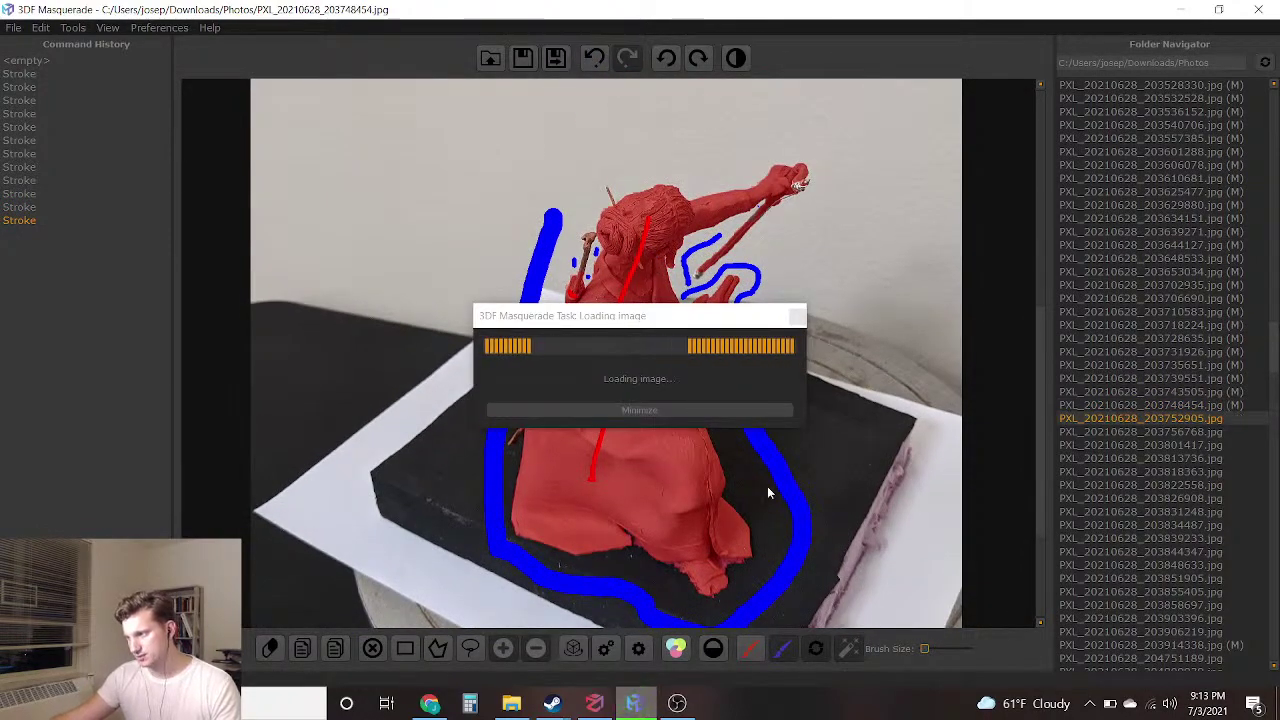
Mark the gap between torso and forearm, the area before the chest, and the space below the outstretched arm as background
{"action": "scroll", "coordinate": [561, 467], "scroll_direction": "up", "scroll_amount": 5}
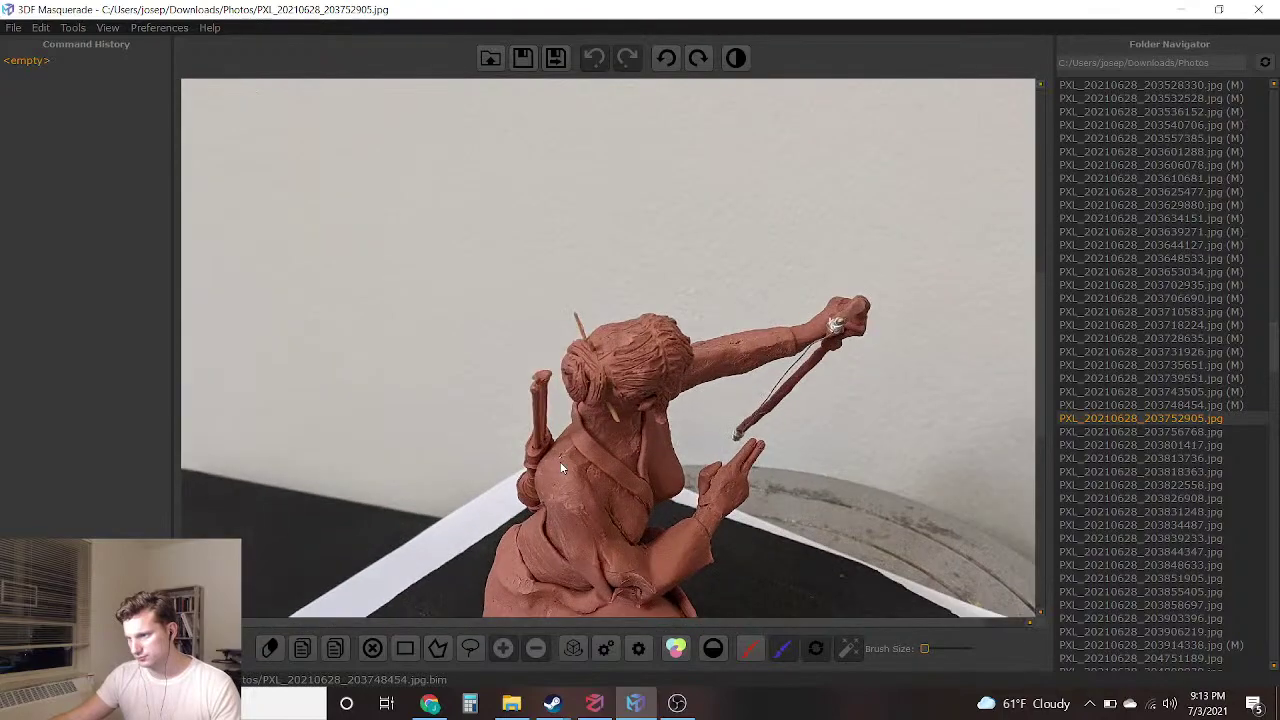
{"action": "scroll", "coordinate": [581, 348], "scroll_direction": "up", "scroll_amount": 6}
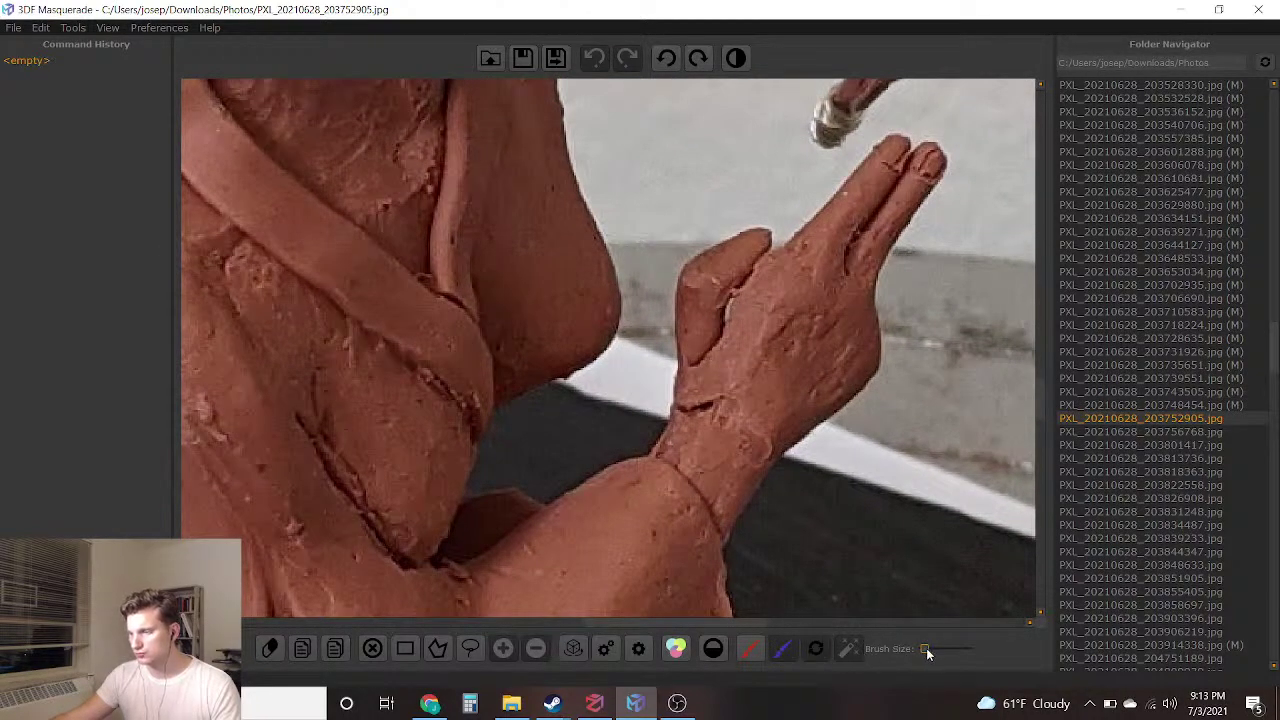
{"action": "left_click_drag", "start_coordinate": [628, 401], "coordinate": [616, 398]}
{"action": "left_click_drag", "start_coordinate": [534, 450], "coordinate": [526, 455]}
{"action": "left_click_drag", "start_coordinate": [642, 264], "coordinate": [624, 165]}
{"action": "scroll", "coordinate": [650, 229], "scroll_direction": "down", "scroll_amount": 10}
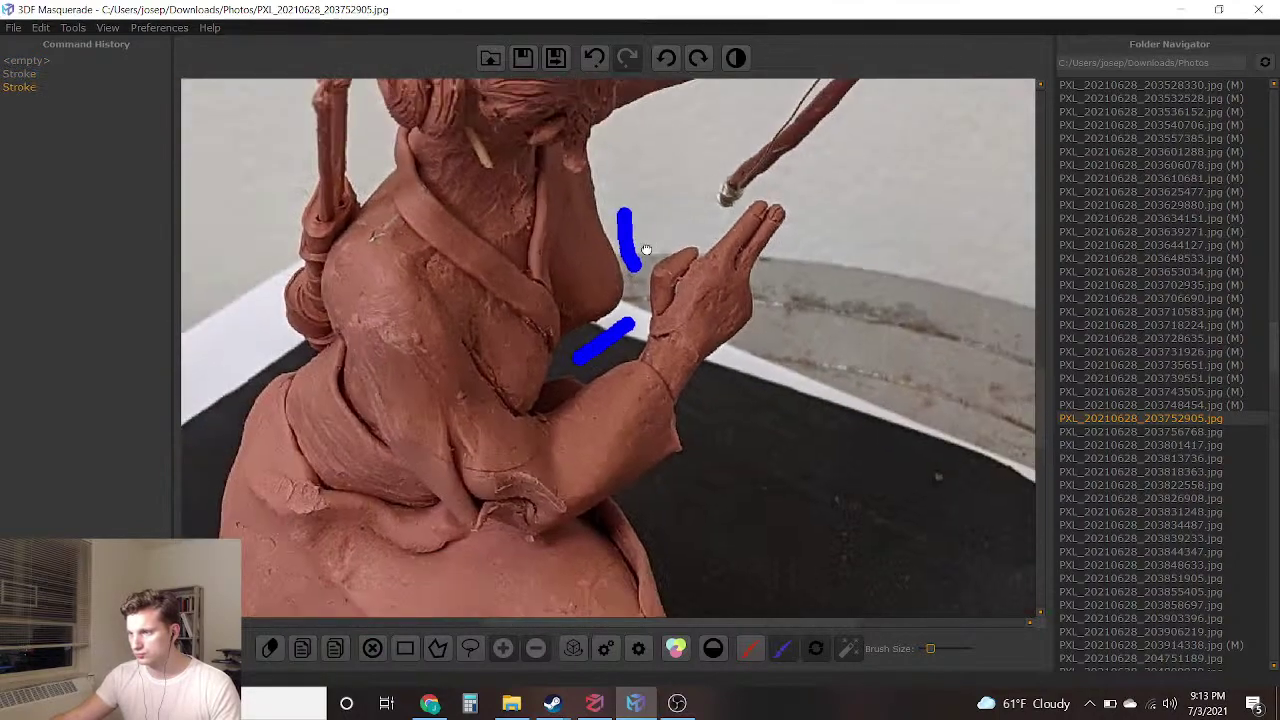
{"action": "scroll", "coordinate": [718, 301], "scroll_direction": "up", "scroll_amount": 7}
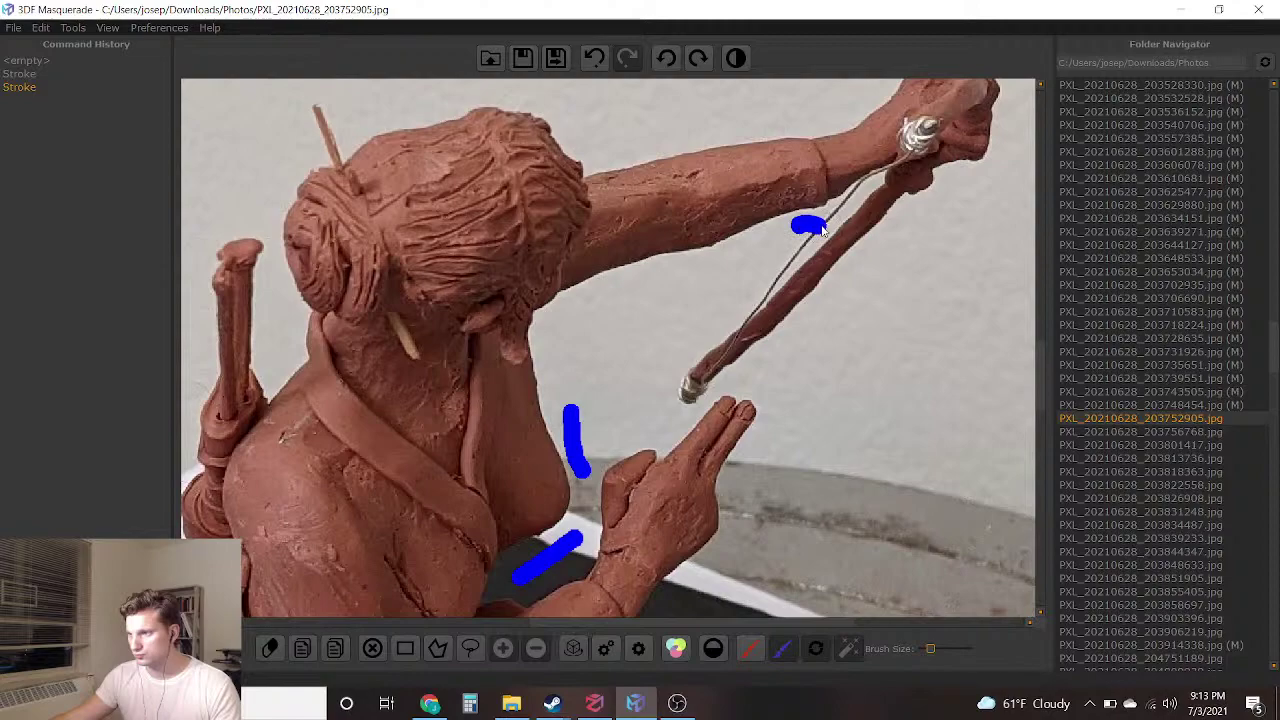
{"action": "mouse_move", "coordinate": [833, 226]}
{"action": "left_mouse_down"}
{"action": "mouse_move", "coordinate": [600, 296]}
{"action": "mouse_move", "coordinate": [572, 427]}
{"action": "mouse_move", "coordinate": [580, 472]}
{"action": "left_mouse_up"}
Paint a background outline along the outer side of the raised hand, past the elbow and down towards the skirt
{"action": "mouse_move", "coordinate": [667, 427]}
{"action": "right_mouse_down"}
{"action": "mouse_move", "coordinate": [694, 263]}
{"action": "mouse_move", "coordinate": [798, 188]}
{"action": "right_mouse_up"}
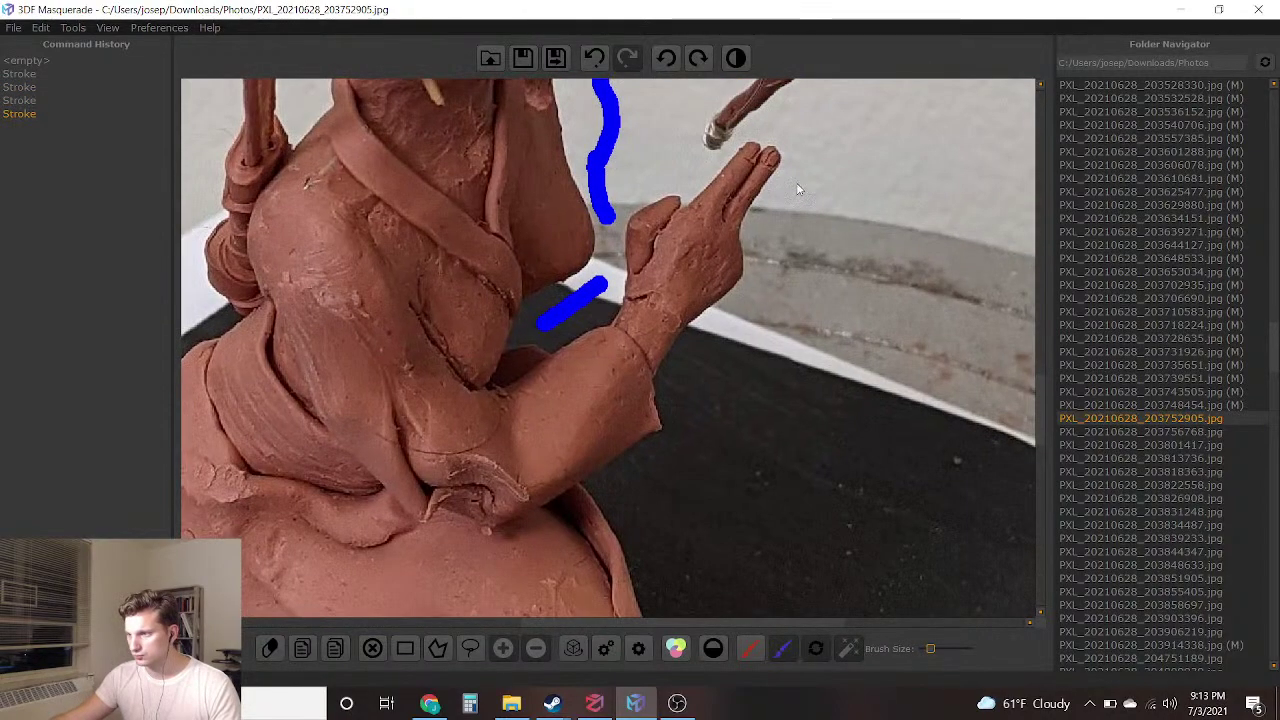
{"action": "mouse_move", "coordinate": [765, 226]}
{"action": "left_mouse_down"}
{"action": "mouse_move", "coordinate": [766, 280]}
{"action": "mouse_move", "coordinate": [703, 353]}
{"action": "left_mouse_up"}
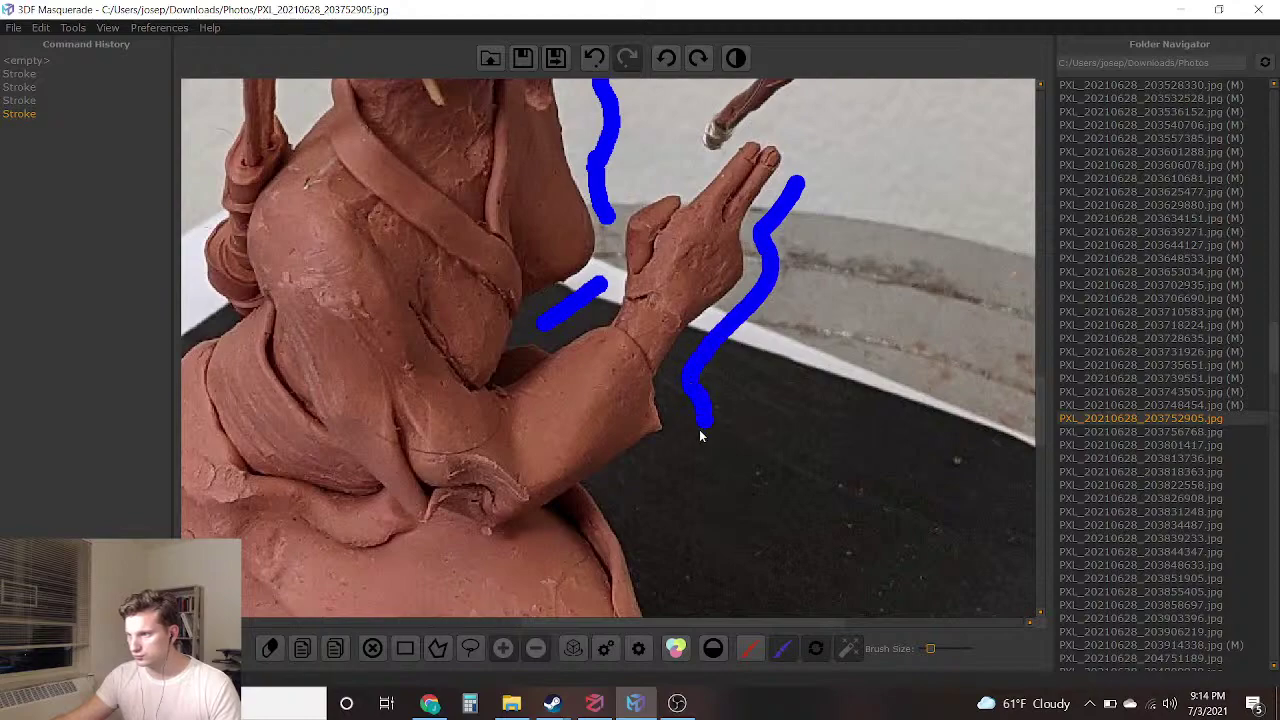
{"action": "left_click_drag", "start_coordinate": [640, 501], "coordinate": [640, 501]}
{"action": "right_click_drag", "start_coordinate": [643, 497], "coordinate": [652, 193]}
{"action": "scroll", "coordinate": [734, 315], "scroll_direction": "down", "scroll_amount": 4}
{"action": "right_click_drag", "start_coordinate": [770, 258], "coordinate": [687, 481]}
{"action": "right_click_drag", "start_coordinate": [564, 178], "coordinate": [558, 534]}
{"action": "scroll", "coordinate": [528, 470], "scroll_direction": "down", "scroll_amount": 1}
{"action": "right_click_drag", "start_coordinate": [431, 512], "coordinate": [523, 305]}
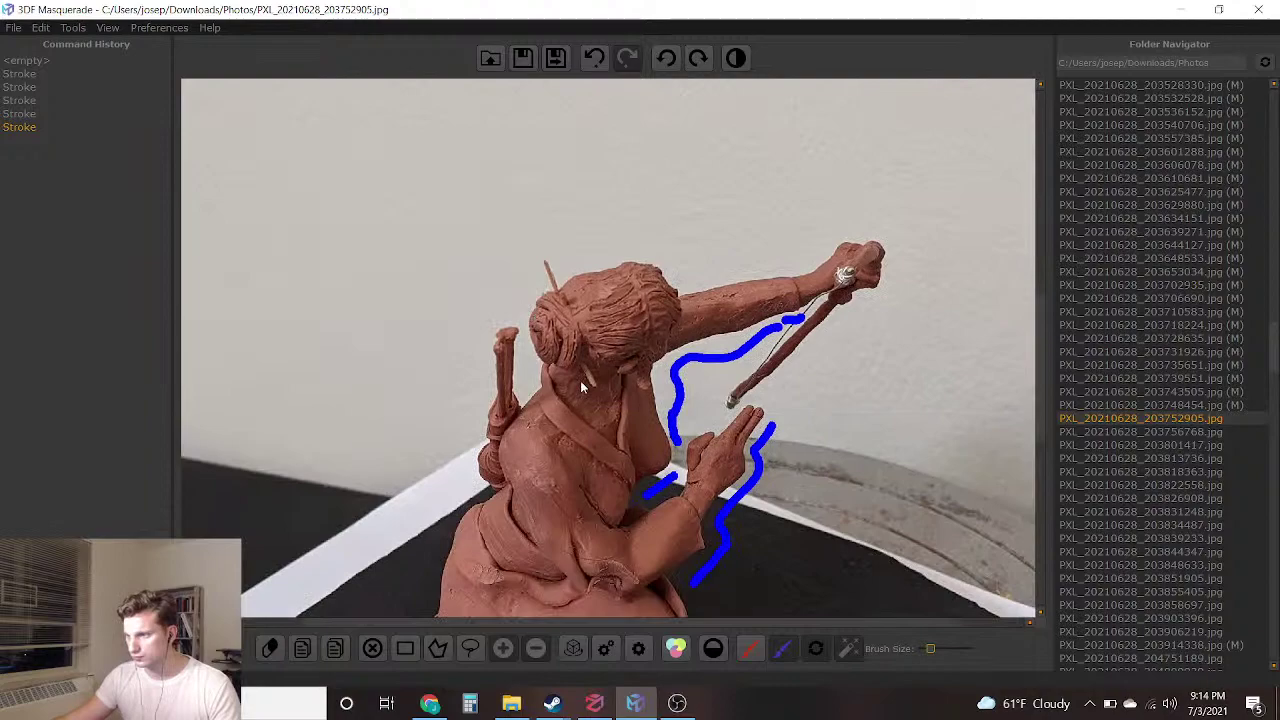
{"action": "scroll", "coordinate": [822, 305], "scroll_direction": "up", "scroll_amount": 7}
{"action": "scroll", "coordinate": [826, 312], "scroll_direction": "up", "scroll_amount": 1}
{"action": "left_click_drag", "start_coordinate": [827, 288], "coordinate": [798, 328]}
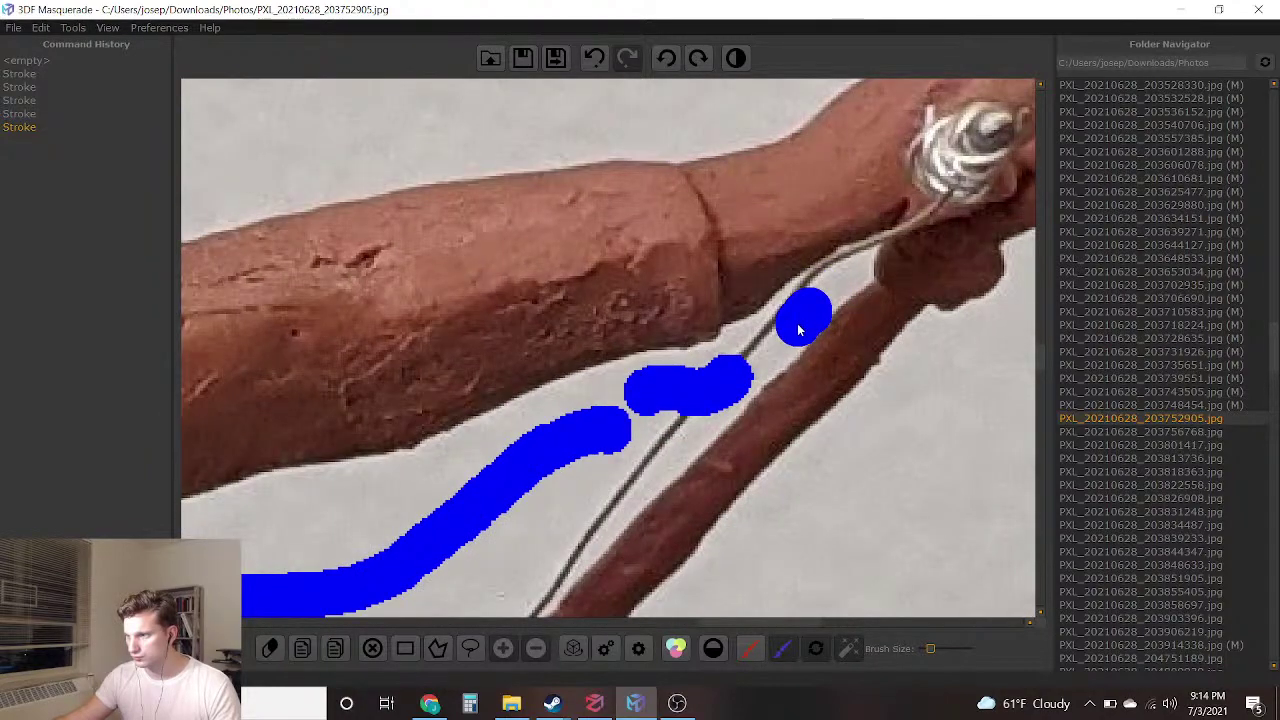
{"action": "left_click", "coordinate": [593, 58]}
{"action": "left_click", "coordinate": [593, 58]}
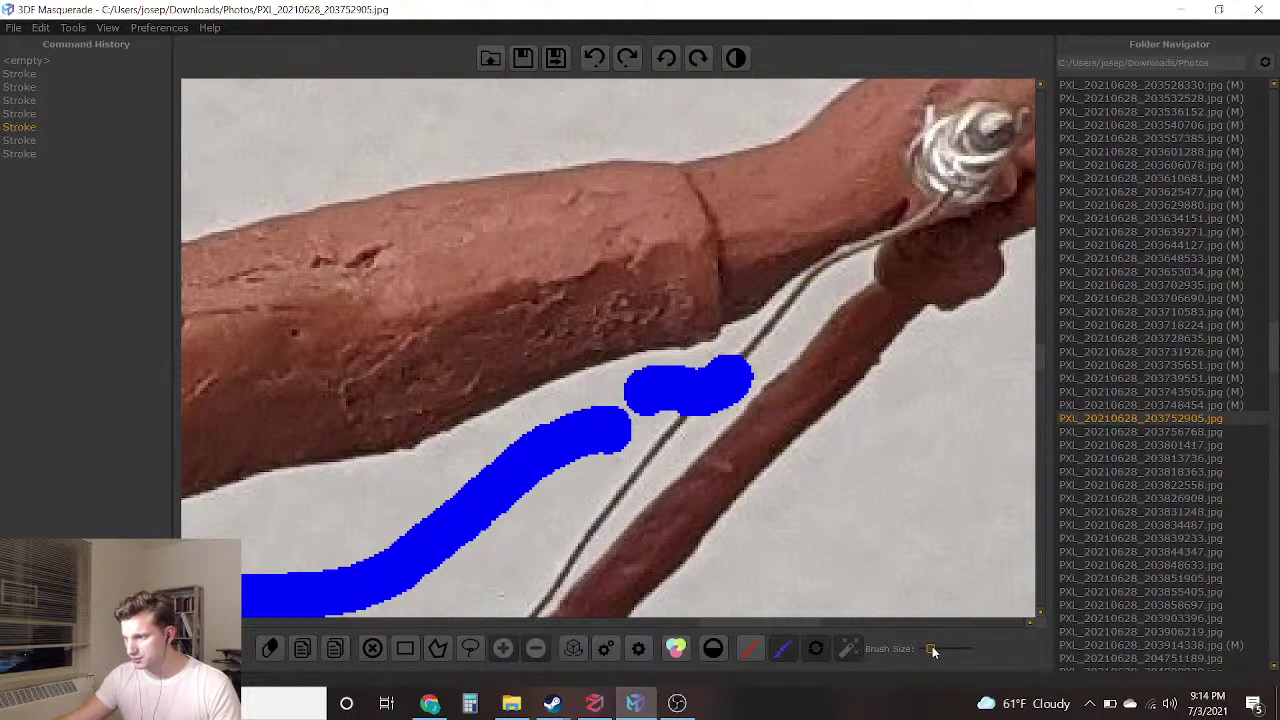
Mark the gap between bowstring and bow limb and the gap between quiver and neck as background with a smaller brush
{"action": "mouse_move", "coordinate": [816, 307]}
{"action": "left_mouse_down"}
{"action": "mouse_move", "coordinate": [808, 297]}
{"action": "mouse_move", "coordinate": [737, 357]}
{"action": "mouse_move", "coordinate": [740, 370]}
{"action": "left_mouse_up"}
{"action": "scroll", "coordinate": [740, 370], "scroll_direction": "up", "scroll_amount": 3}
{"action": "middle_click_drag", "start_coordinate": [469, 427], "coordinate": [869, 346]}
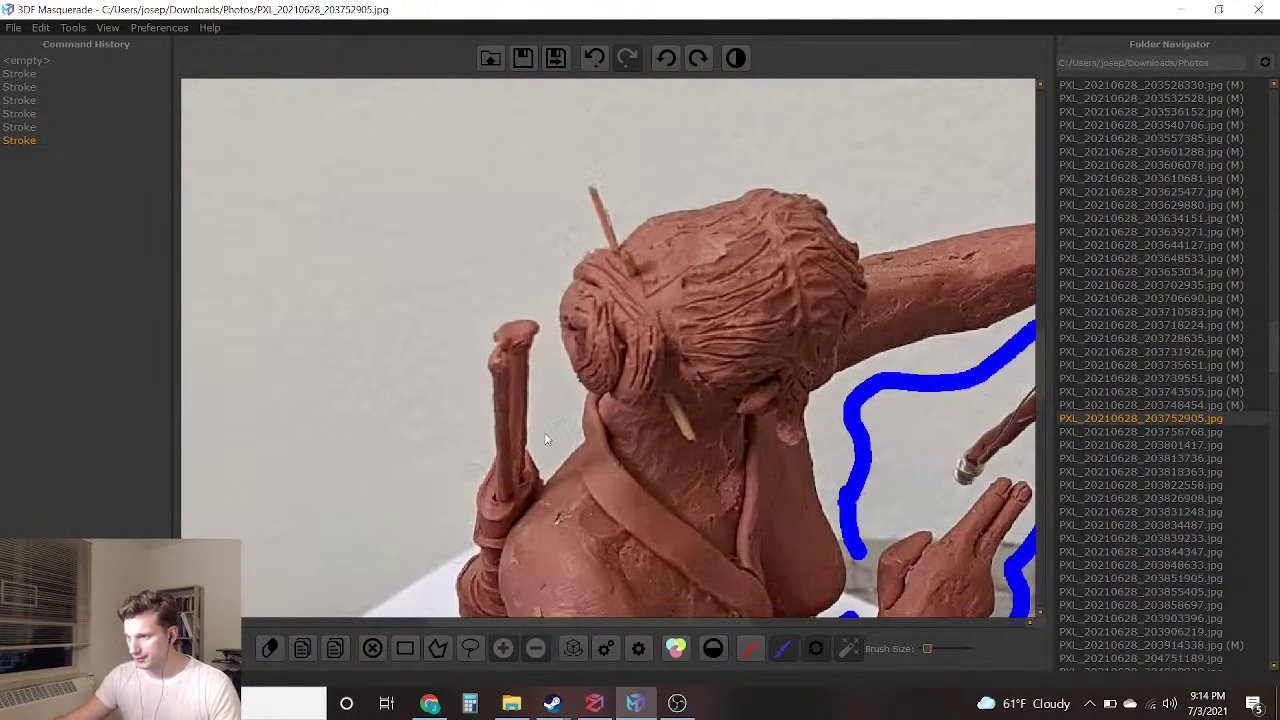
{"action": "middle_click_drag", "start_coordinate": [701, 444], "coordinate": [758, 85]}
Paint background outlines behind the figure's back and on the base around the lower edge of the skirt
{"action": "scroll", "coordinate": [634, 271], "scroll_direction": "down", "scroll_amount": 4}
{"action": "scroll", "coordinate": [546, 285], "scroll_direction": "up", "scroll_amount": 4}
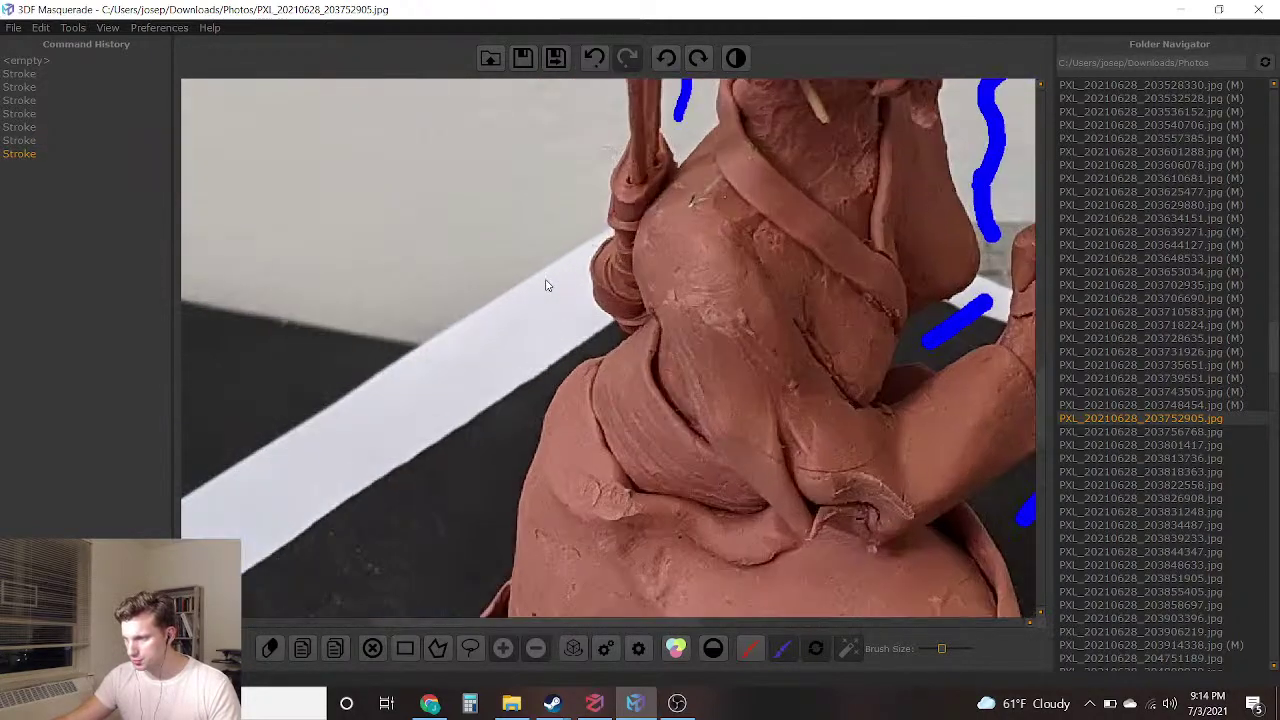
{"action": "mouse_move", "coordinate": [566, 218]}
{"action": "left_mouse_down"}
{"action": "mouse_move", "coordinate": [585, 320]}
{"action": "mouse_move", "coordinate": [427, 603]}
{"action": "left_mouse_up"}
{"action": "scroll", "coordinate": [440, 512], "scroll_direction": "down", "scroll_amount": 1}
{"action": "middle_click_drag", "start_coordinate": [471, 590], "coordinate": [611, 92]}
{"action": "scroll", "coordinate": [611, 286], "scroll_direction": "up", "scroll_amount": 1}
{"action": "scroll", "coordinate": [589, 340], "scroll_direction": "down", "scroll_amount": 2}
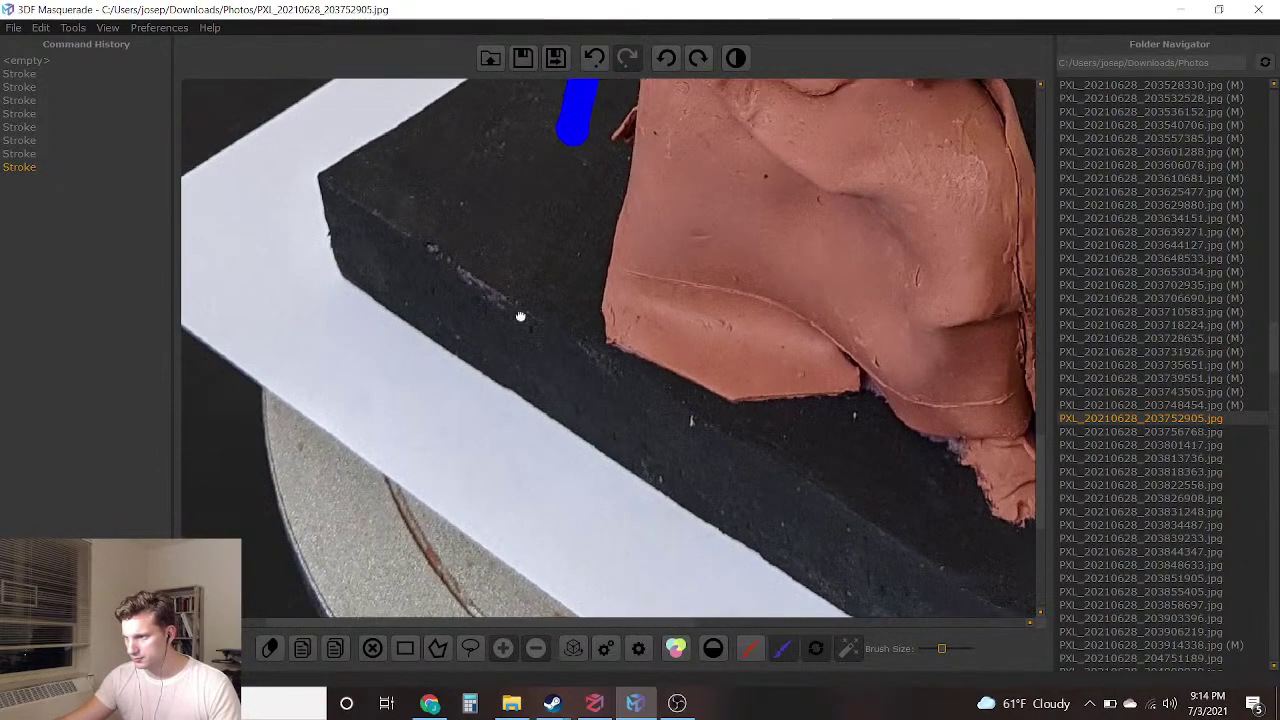
{"action": "middle_click_drag", "start_coordinate": [936, 478], "coordinate": [565, 523]}
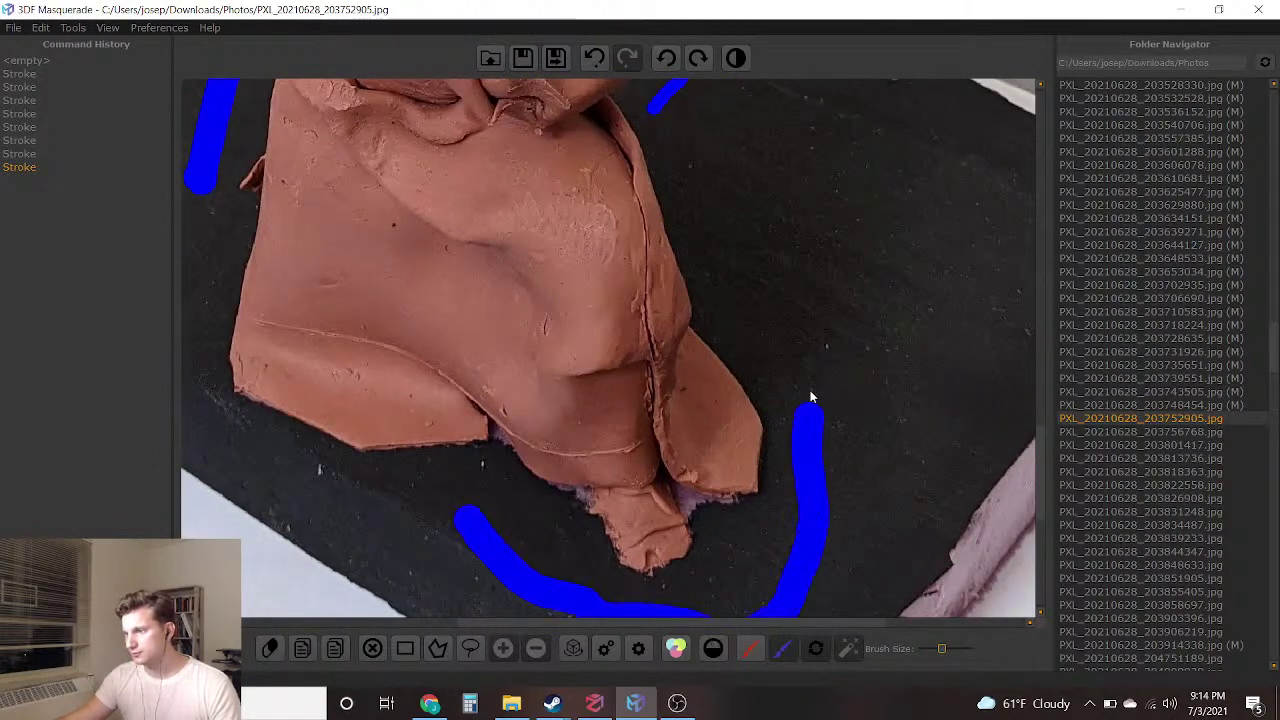
Mark the figure as foreground with a stroke from the foot up the skirt, save the mask and advance to the next photo
{"action": "left_click", "coordinate": [782, 648]}
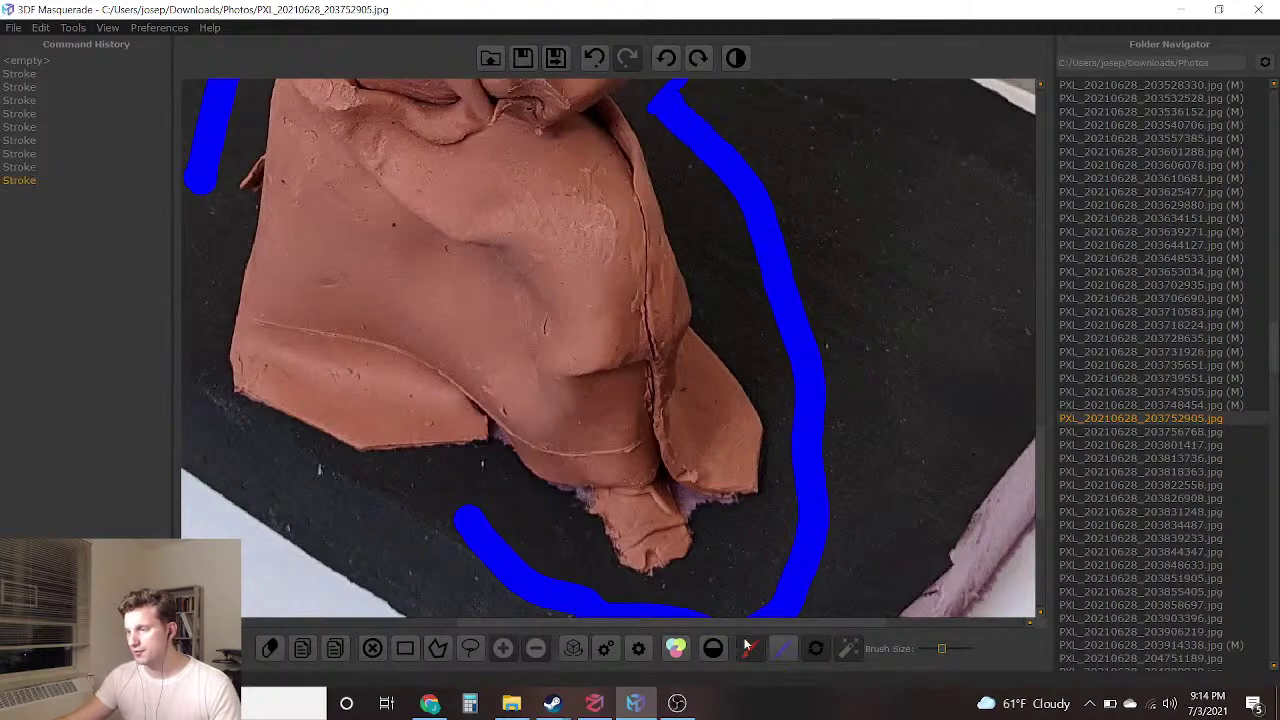
{"action": "left_click_drag", "start_coordinate": [636, 518], "coordinate": [500, 188]}
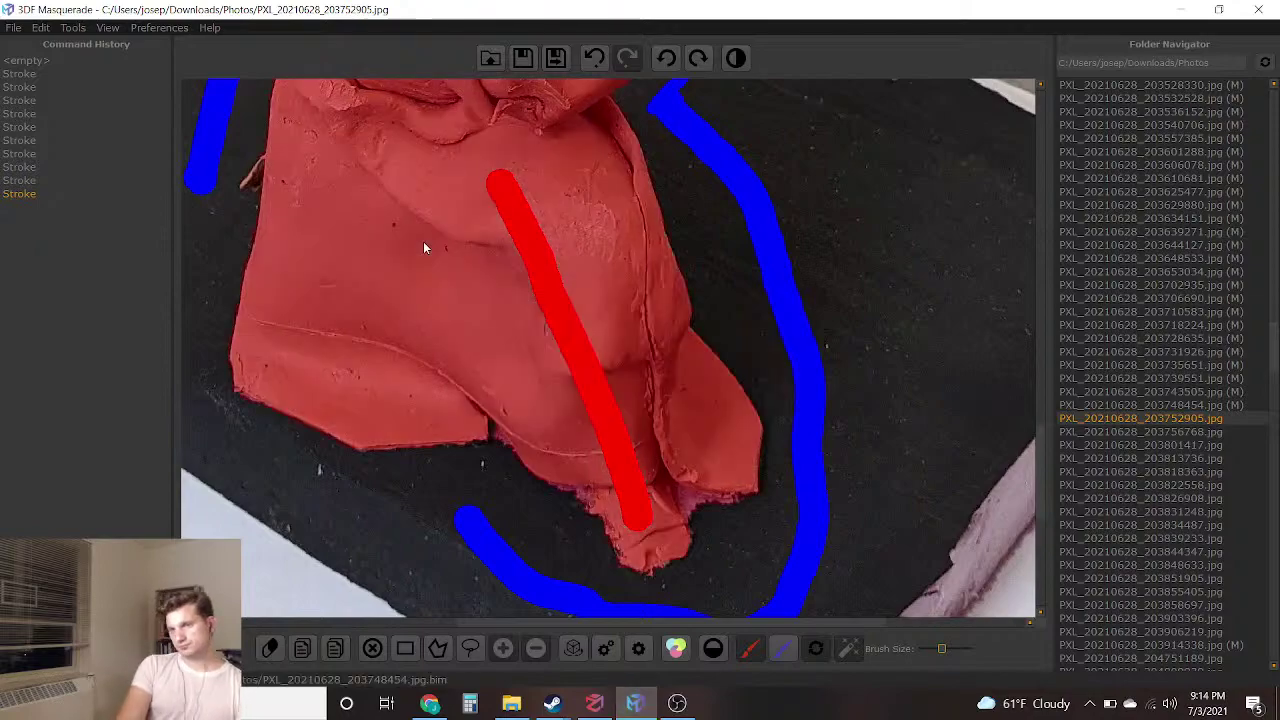
{"action": "scroll", "coordinate": [423, 248], "scroll_direction": "down", "scroll_amount": 5}
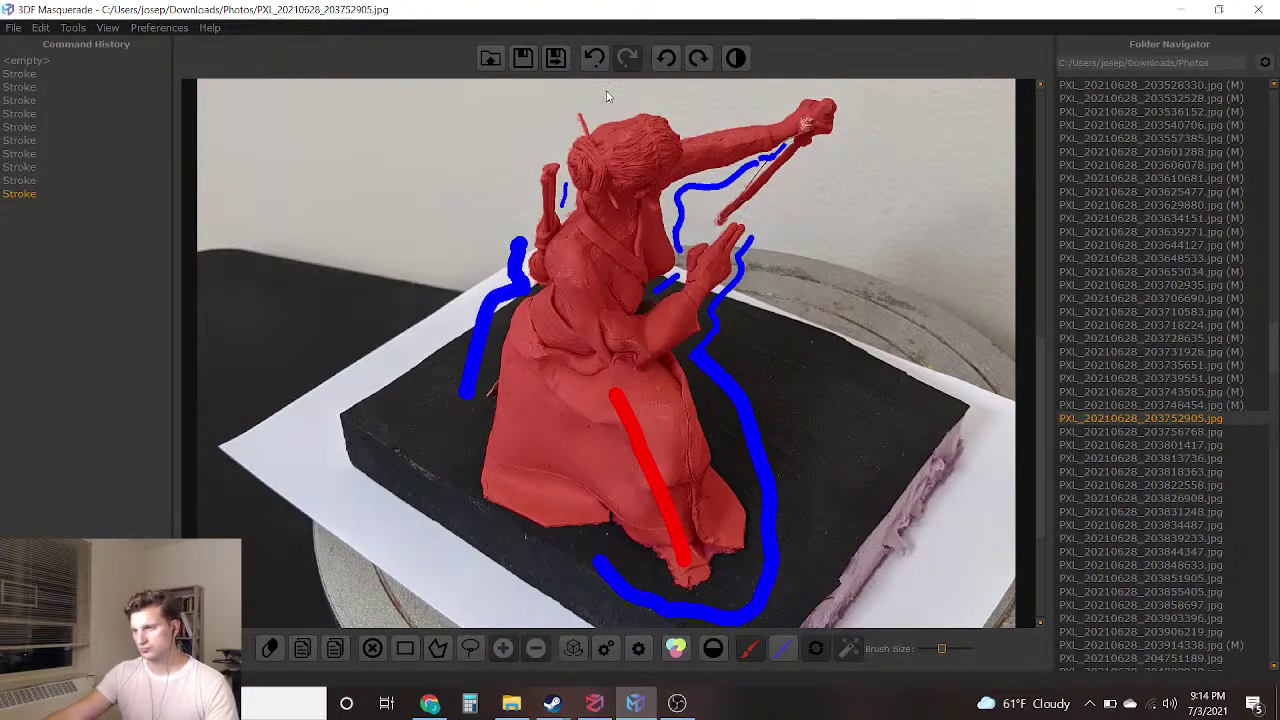
{"action": "left_click", "coordinate": [556, 60]}
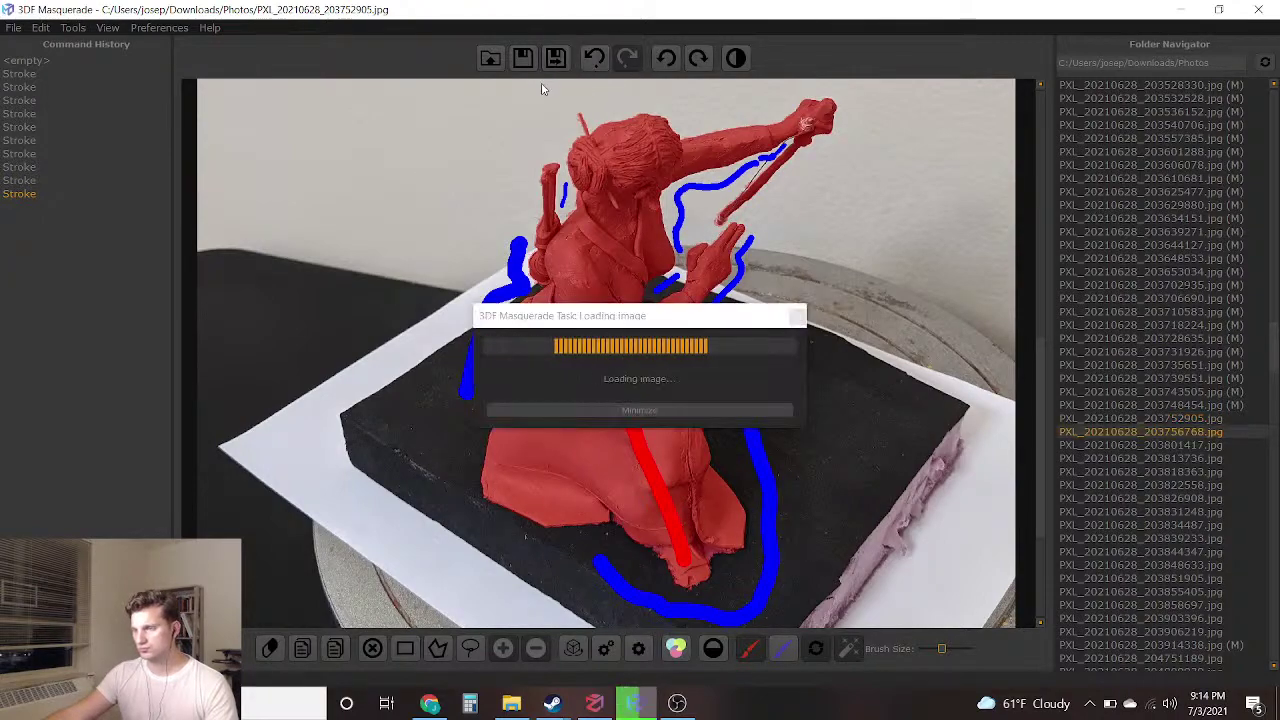
Mark the areas below the outstretched arm, between chest and forearm, and between quiver and neck as background
{"action": "scroll", "coordinate": [664, 386], "scroll_direction": "up", "scroll_amount": 5}
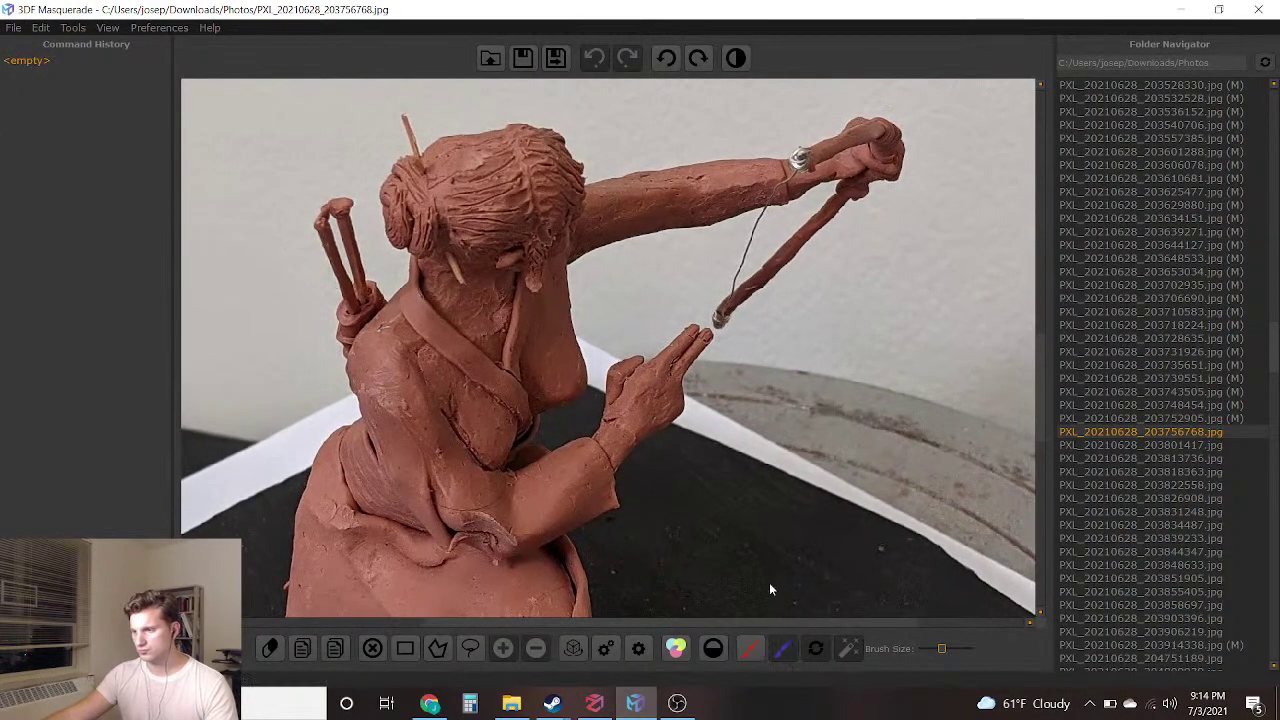
{"action": "scroll", "coordinate": [757, 305], "scroll_direction": "up", "scroll_amount": 3}
{"action": "left_click_drag", "start_coordinate": [821, 258], "coordinate": [549, 383]}
{"action": "middle_click_drag", "start_coordinate": [582, 289], "coordinate": [647, 150]}
{"action": "left_click", "coordinate": [510, 500]}
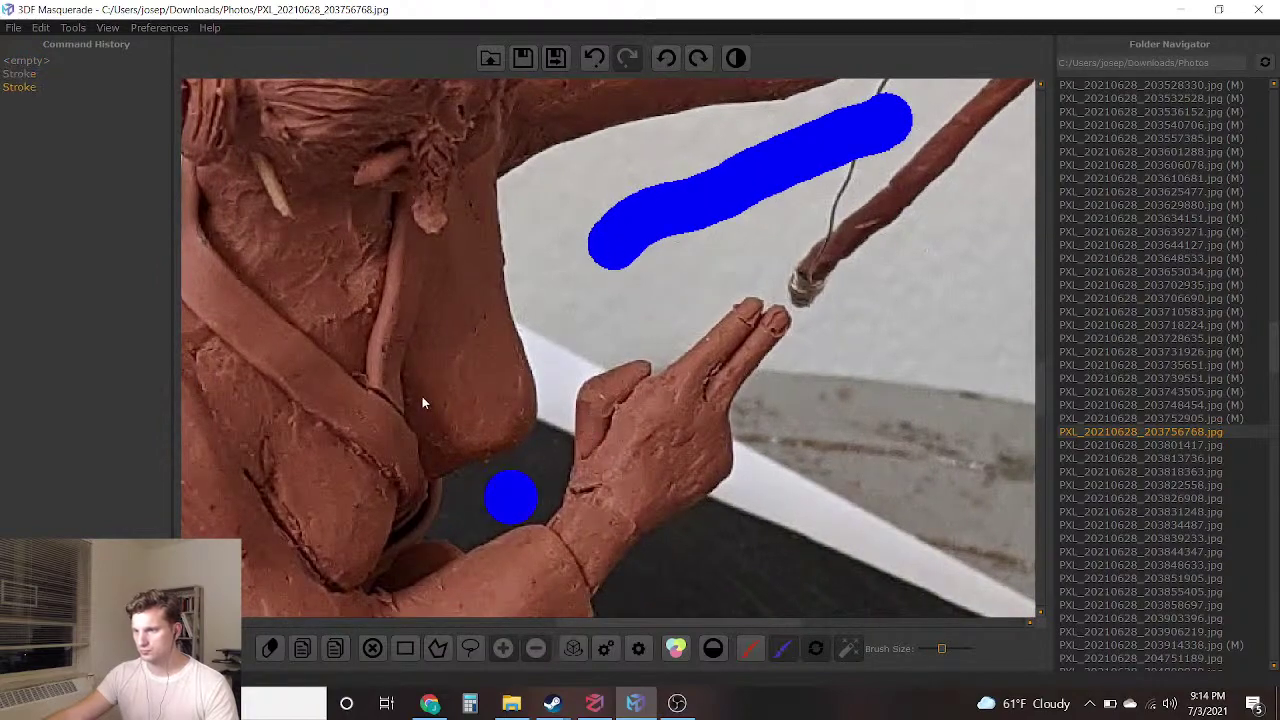
{"action": "right_click_drag", "start_coordinate": [423, 400], "coordinate": [601, 438]}
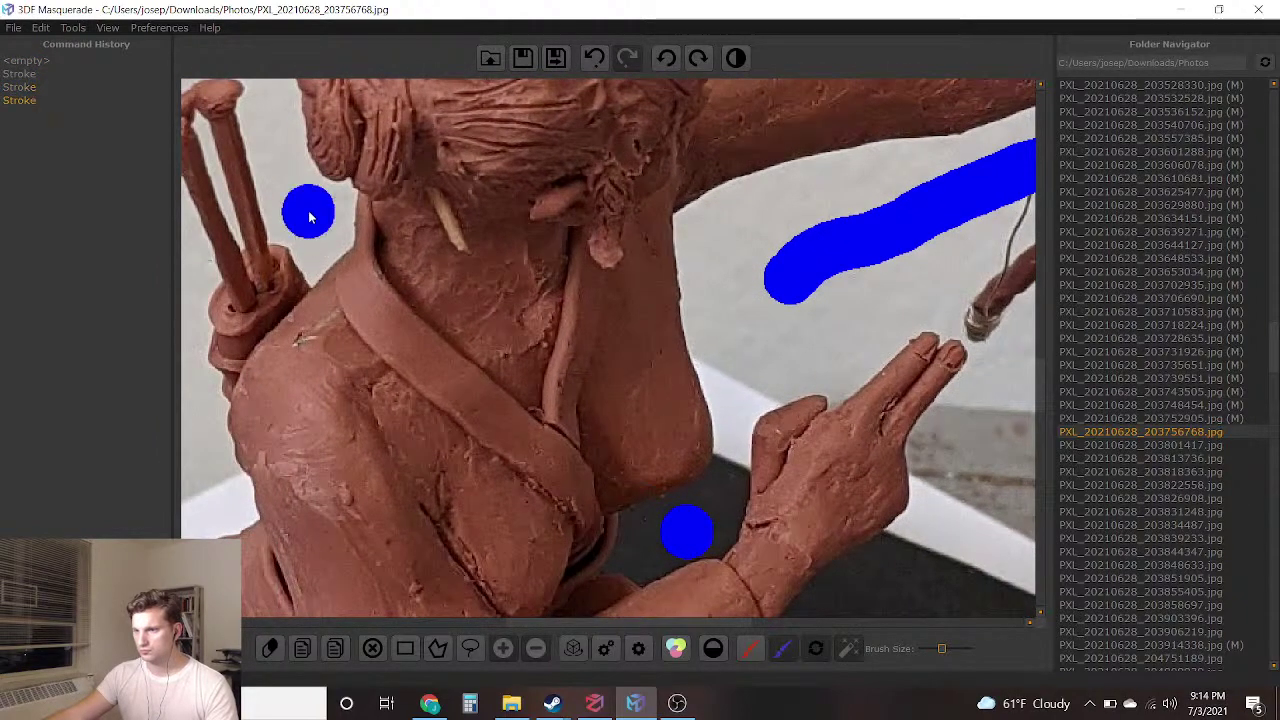
Paint background strokes behind the quiver and back and above the head and outstretched arm
{"action": "middle_click_drag", "start_coordinate": [348, 217], "coordinate": [519, 130]}
{"action": "mouse_move", "coordinate": [335, 320]}
{"action": "left_mouse_down"}
{"action": "mouse_move", "coordinate": [326, 429]}
{"action": "mouse_move", "coordinate": [260, 555]}
{"action": "left_mouse_up"}
{"action": "scroll", "coordinate": [305, 495], "scroll_direction": "down", "scroll_amount": 3}
{"action": "scroll", "coordinate": [678, 445], "scroll_direction": "down", "scroll_amount": 3}
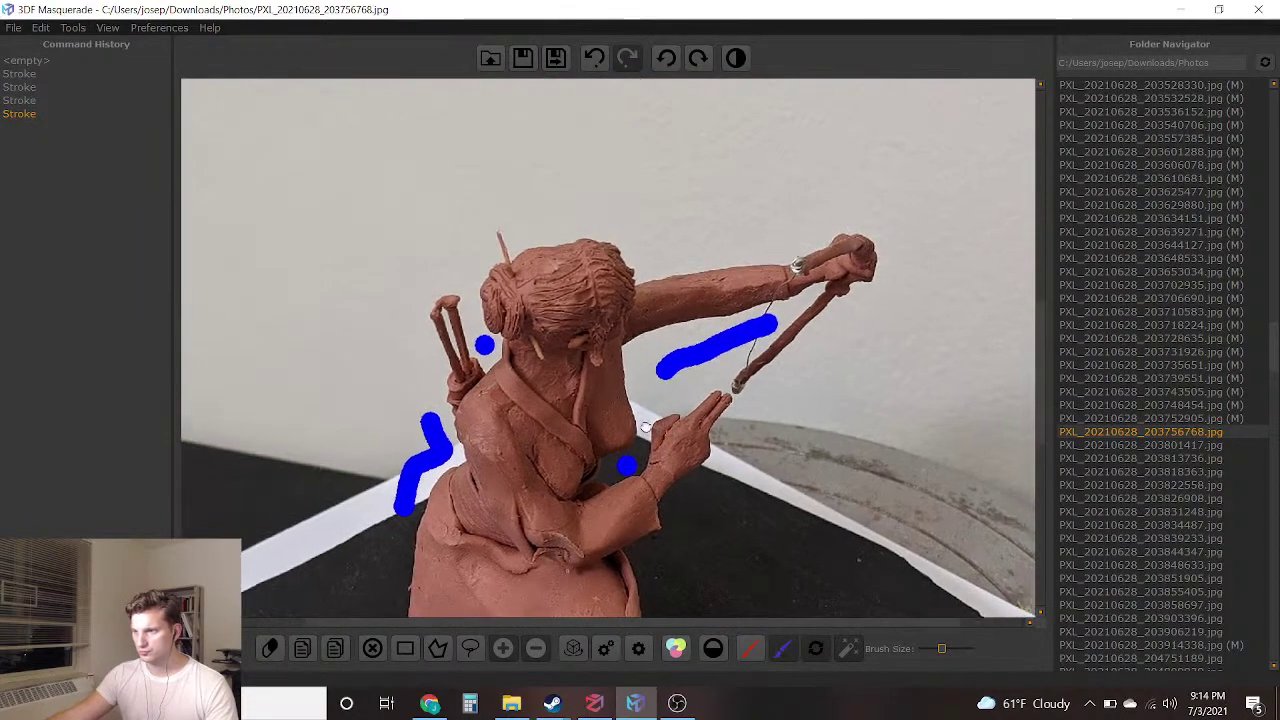
{"action": "mouse_move", "coordinate": [478, 242]}
{"action": "left_mouse_down"}
{"action": "mouse_move", "coordinate": [600, 257]}
{"action": "mouse_move", "coordinate": [846, 208]}
{"action": "left_mouse_up"}
Paint a background outline from the outer side of the raised hand down to the base and around the skirt
{"action": "middle_click_drag", "start_coordinate": [750, 470], "coordinate": [880, 103]}
{"action": "middle_click_drag", "start_coordinate": [805, 191], "coordinate": [724, 372]}
{"action": "scroll", "coordinate": [780, 271], "scroll_direction": "up", "scroll_amount": 3}
{"action": "scroll", "coordinate": [782, 271], "scroll_direction": "up", "scroll_amount": 2}
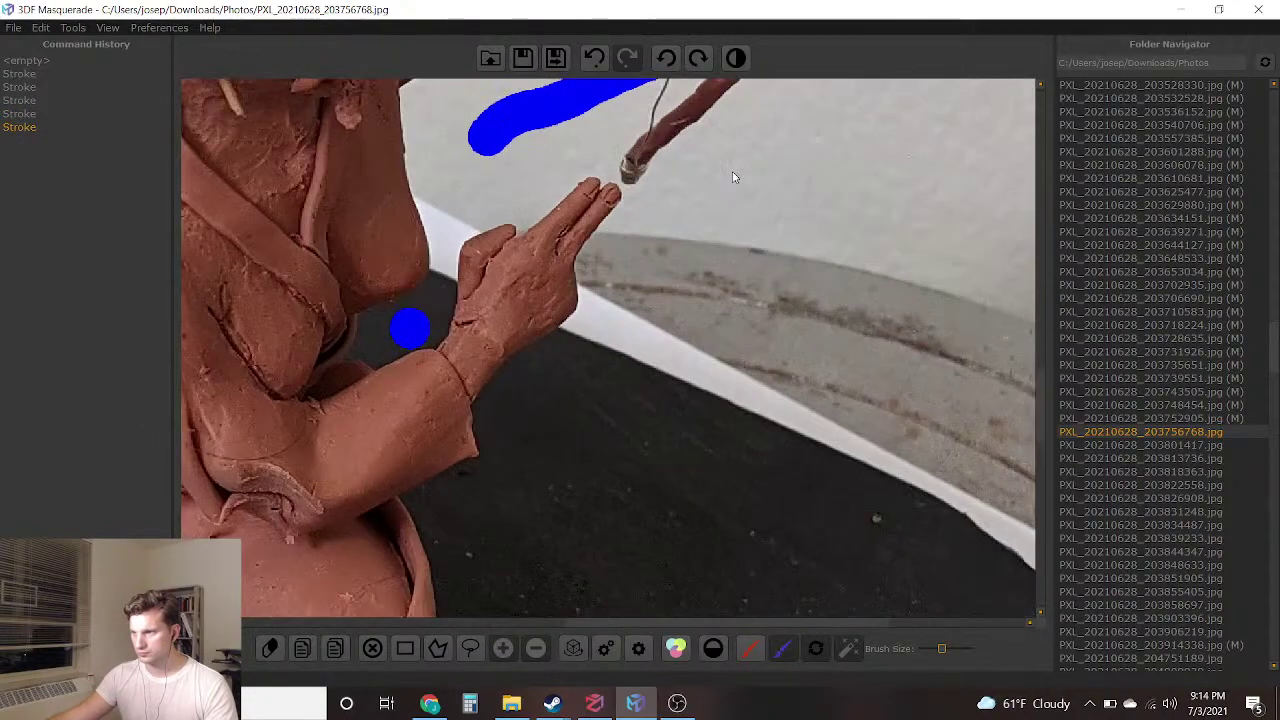
{"action": "left_click_drag", "start_coordinate": [734, 170], "coordinate": [651, 372]}
{"action": "left_click_drag", "start_coordinate": [519, 514], "coordinate": [519, 514]}
{"action": "right_click_drag", "start_coordinate": [519, 514], "coordinate": [713, 227]}
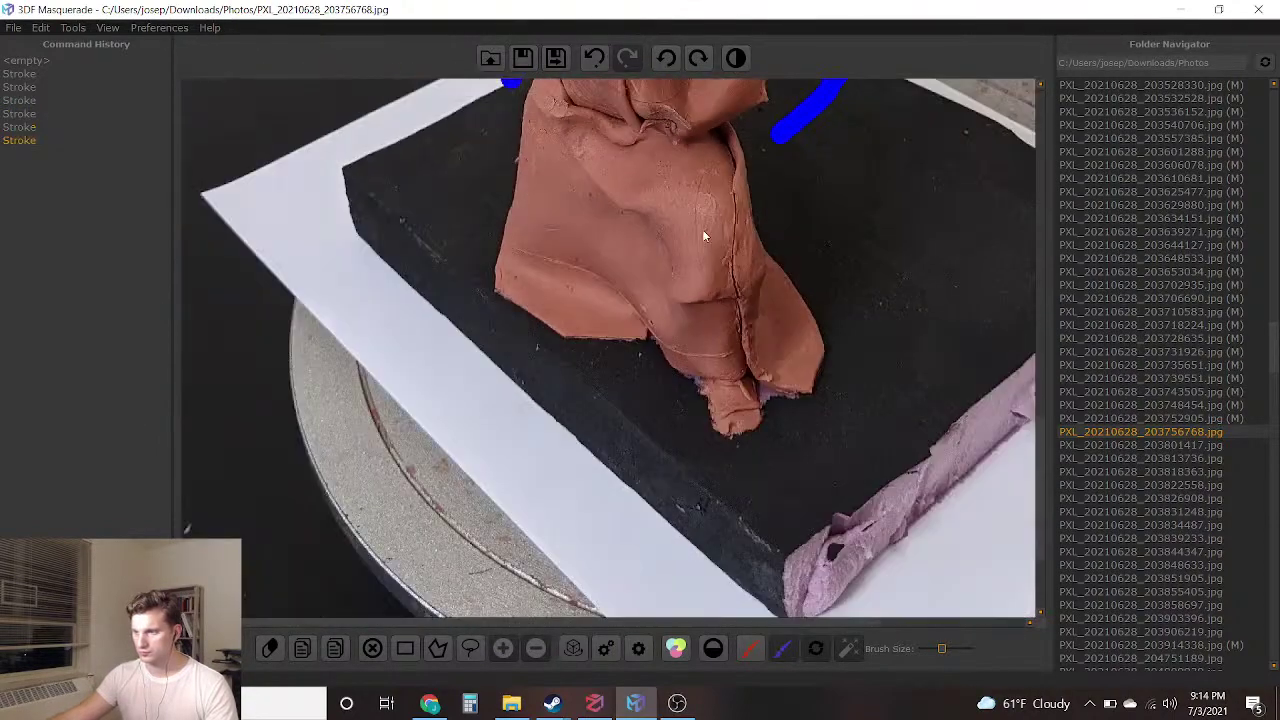
{"action": "mouse_move", "coordinate": [467, 135]}
{"action": "left_mouse_down"}
{"action": "mouse_move", "coordinate": [477, 289]}
{"action": "mouse_move", "coordinate": [520, 368]}
{"action": "mouse_move", "coordinate": [625, 458]}
{"action": "mouse_move", "coordinate": [818, 505]}
{"action": "mouse_move", "coordinate": [879, 385]}
{"action": "left_mouse_up"}
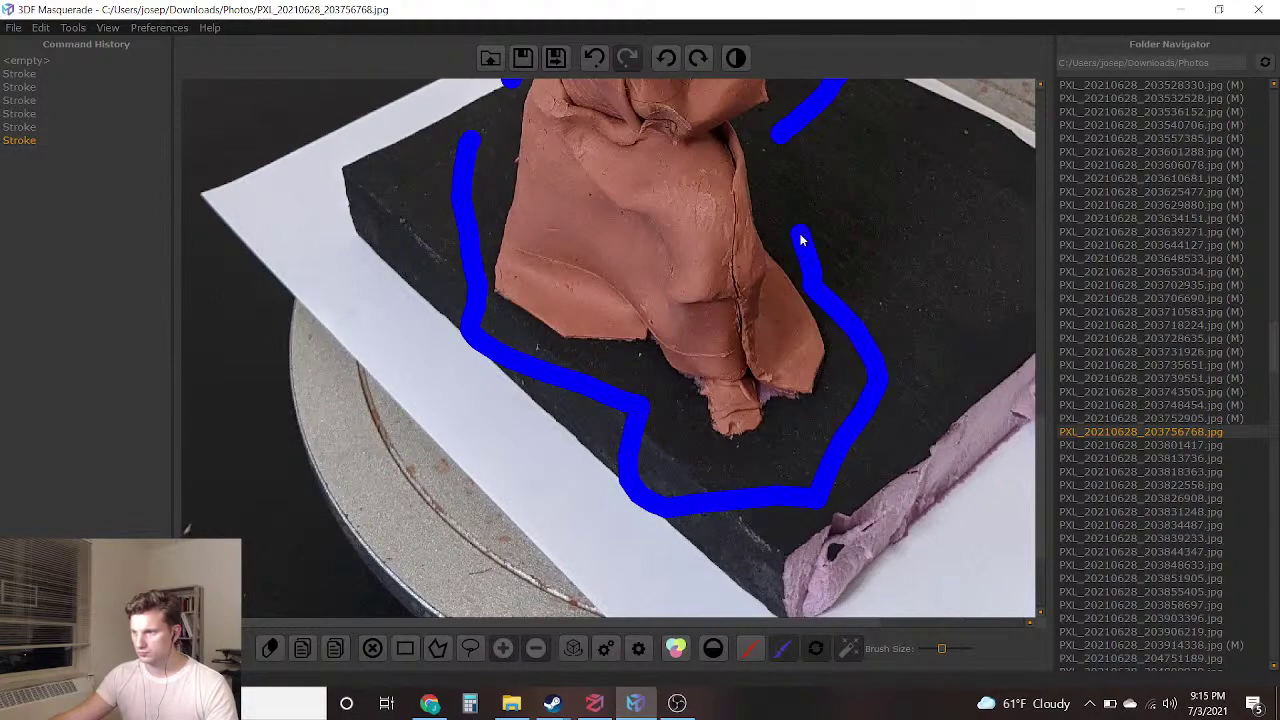
Mark the figure as foreground with one long stroke from the lower skirt up through the torso to the head
{"action": "left_click", "coordinate": [782, 648]}
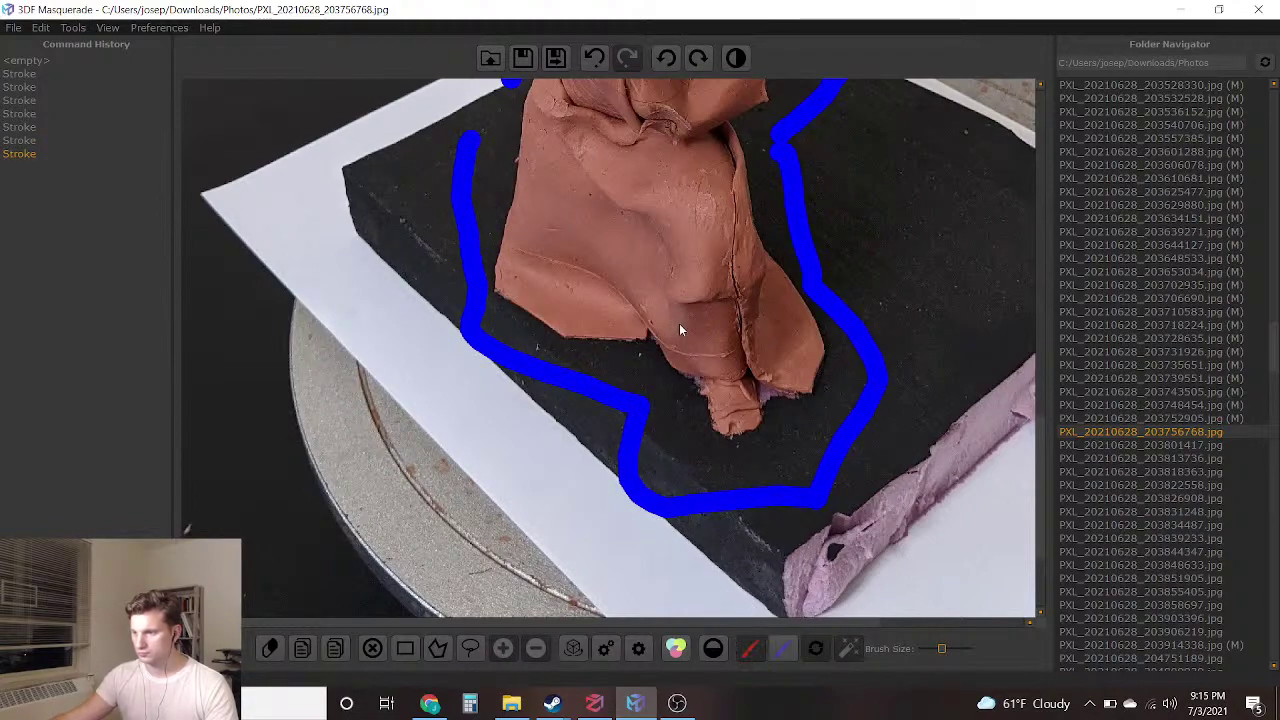
{"action": "mouse_move", "coordinate": [798, 229]}
{"action": "middle_mouse_down"}
{"action": "mouse_move", "coordinate": [831, 382]}
{"action": "mouse_move", "coordinate": [821, 415]}
{"action": "middle_mouse_up"}
{"action": "mouse_move", "coordinate": [755, 568]}
{"action": "left_mouse_down"}
{"action": "mouse_move", "coordinate": [698, 376]}
{"action": "mouse_move", "coordinate": [688, 198]}
{"action": "left_mouse_up"}
{"action": "left_click_drag", "start_coordinate": [716, 114], "coordinate": [716, 110]}
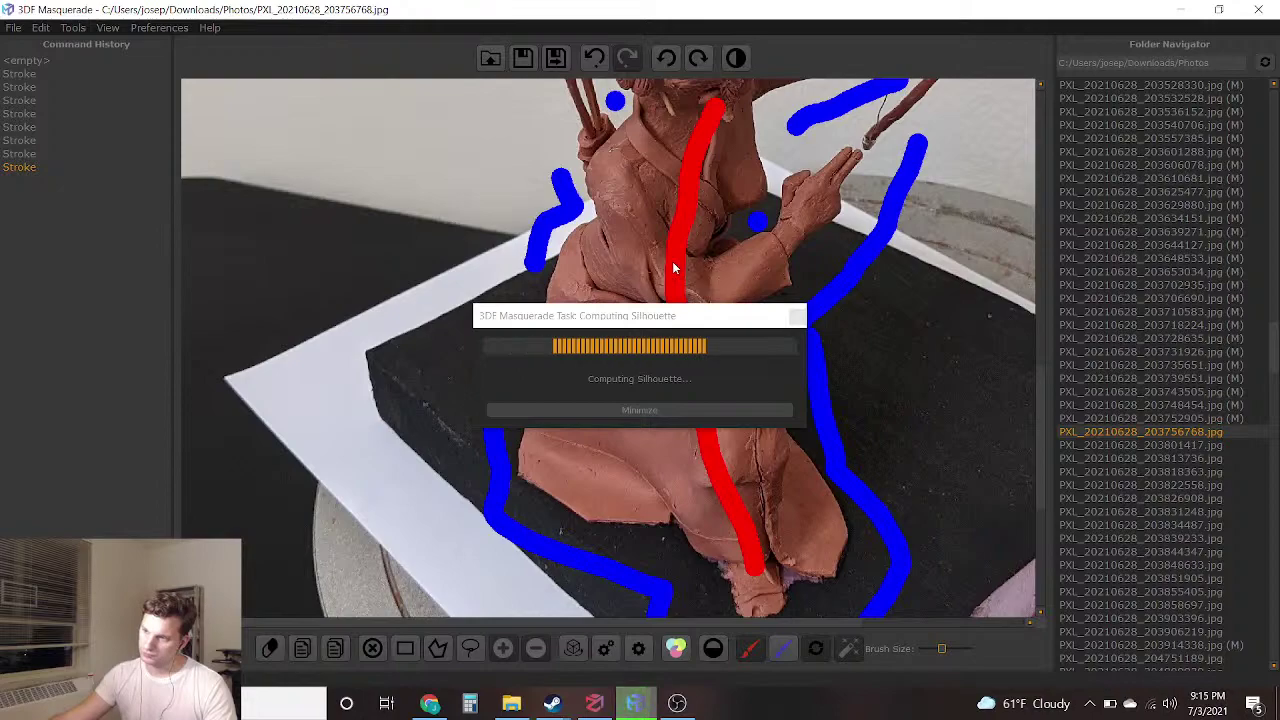
{"action": "key", "text": "Left"}
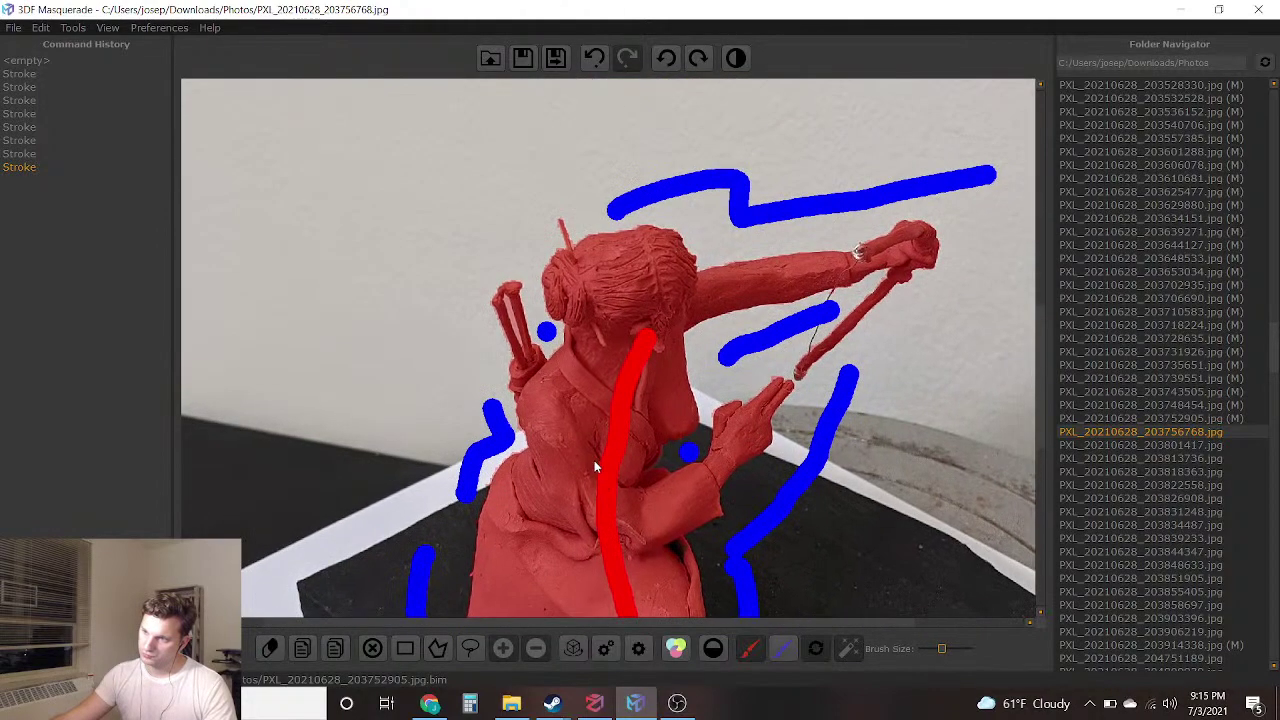
Mark the gap between the two quiver arrows as background with a smaller brush, save the mask and advance to the next photo
{"action": "scroll", "coordinate": [513, 306], "scroll_direction": "up", "scroll_amount": 5}
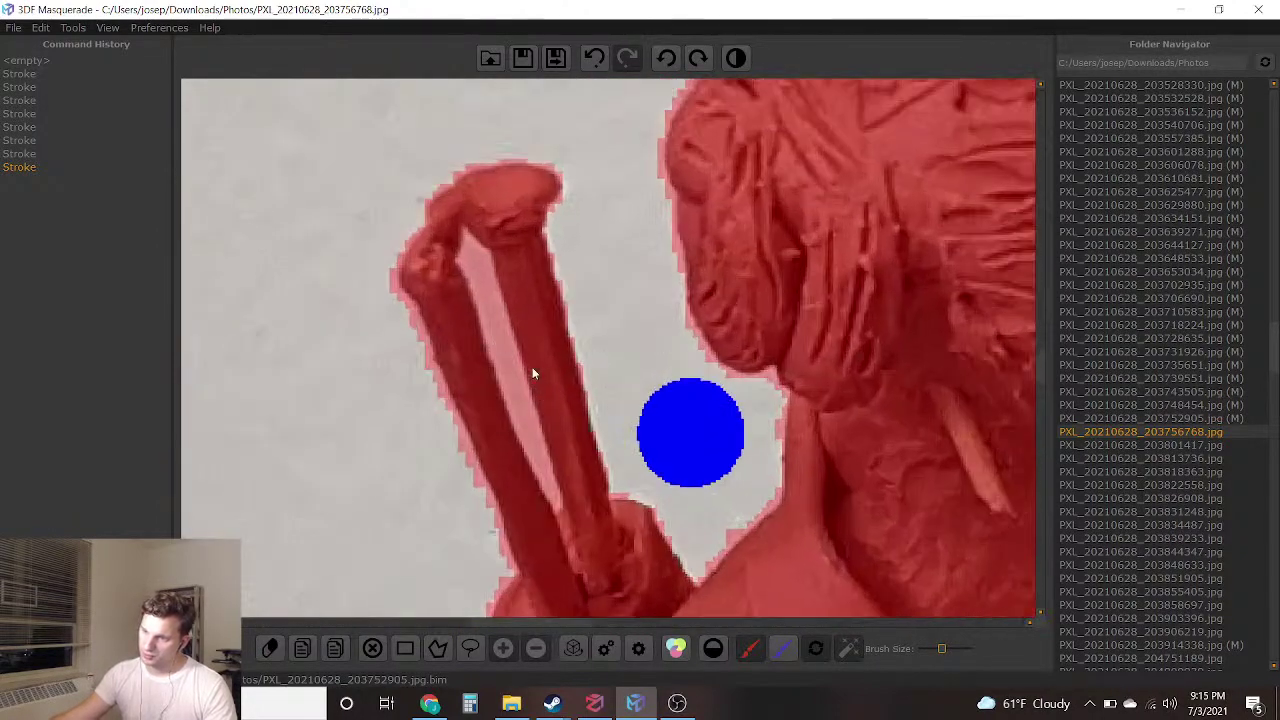
{"action": "left_click", "coordinate": [784, 650]}
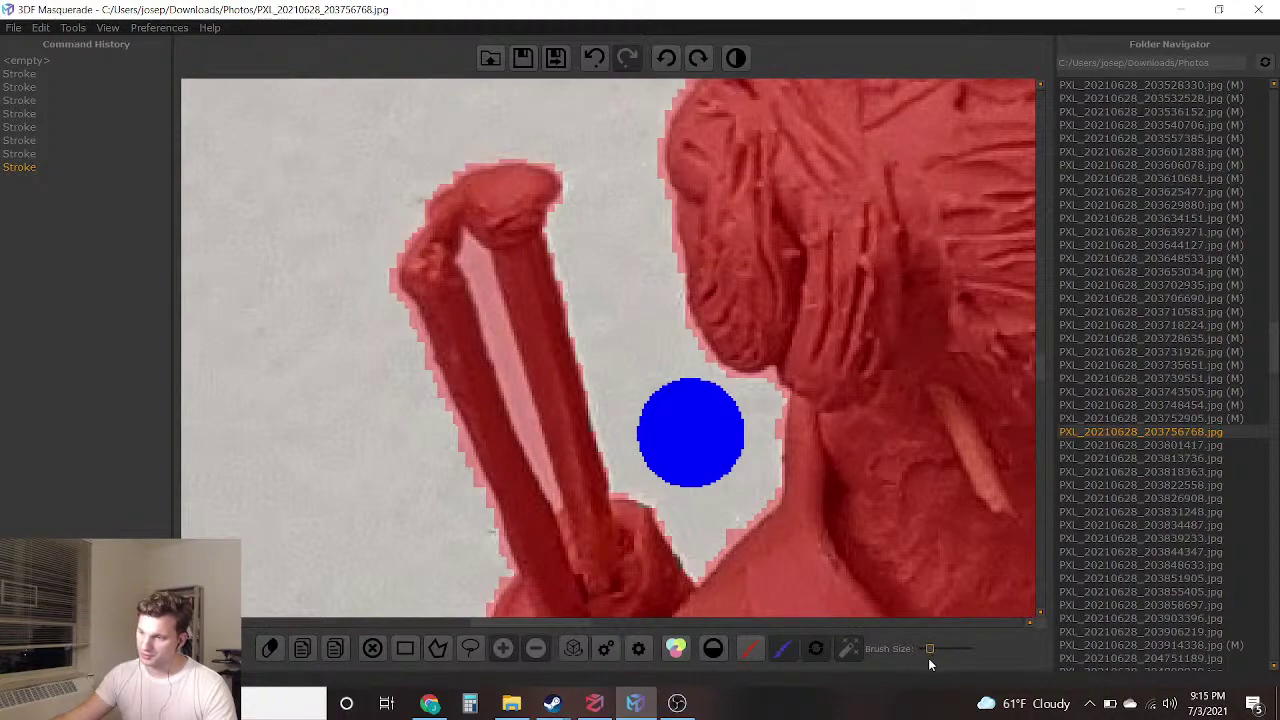
{"action": "left_click", "coordinate": [924, 656]}
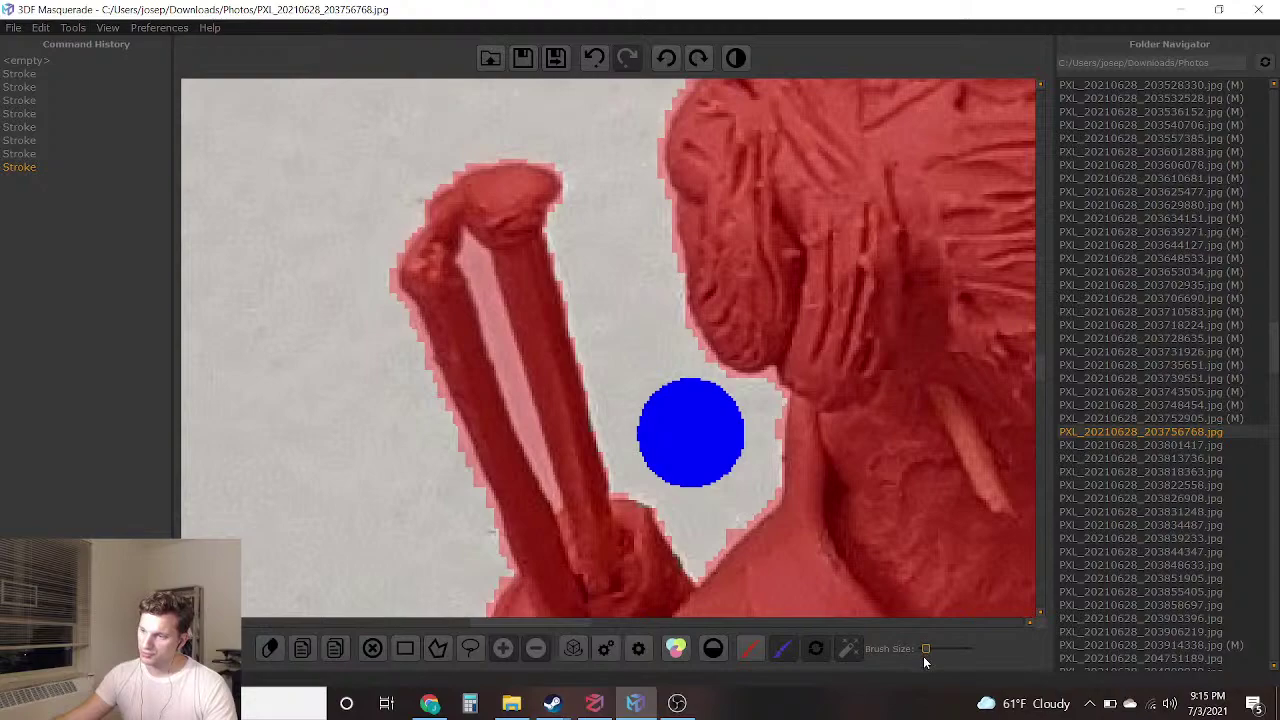
{"action": "left_click_drag", "start_coordinate": [516, 347], "coordinate": [506, 352]}
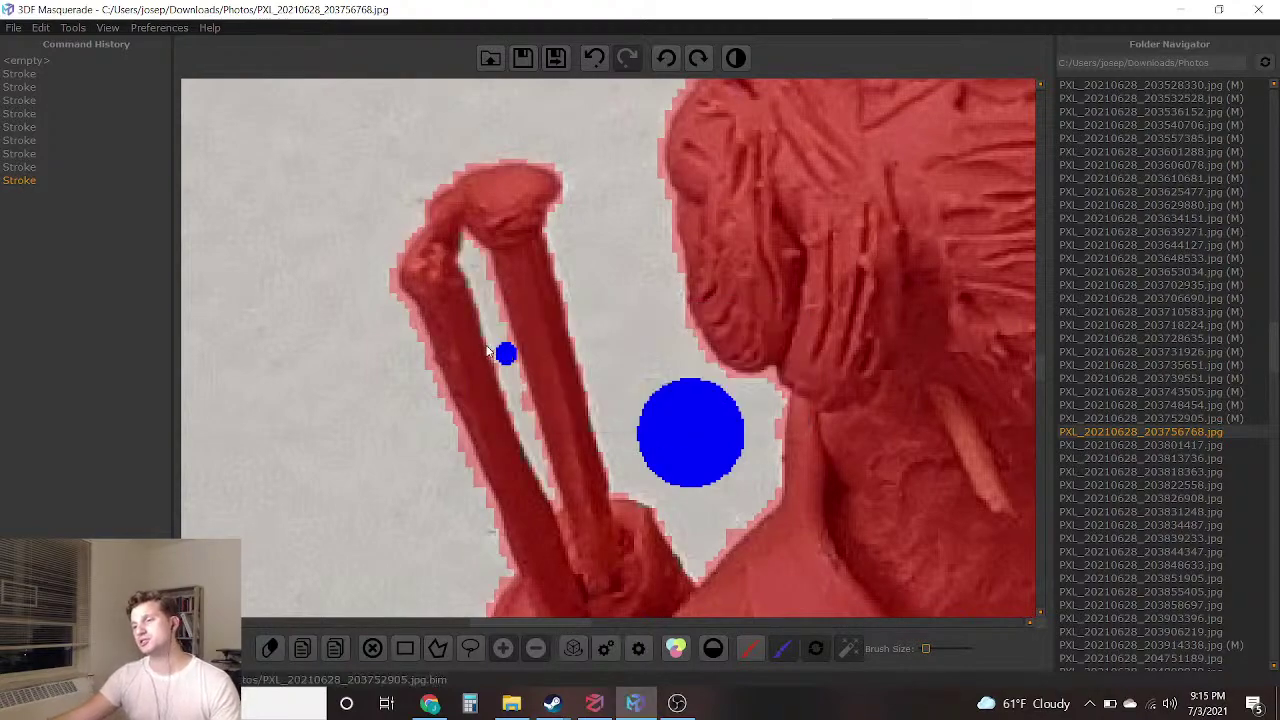
{"action": "scroll", "coordinate": [508, 335], "scroll_direction": "down", "scroll_amount": 3}
{"action": "left_click", "coordinate": [554, 60]}
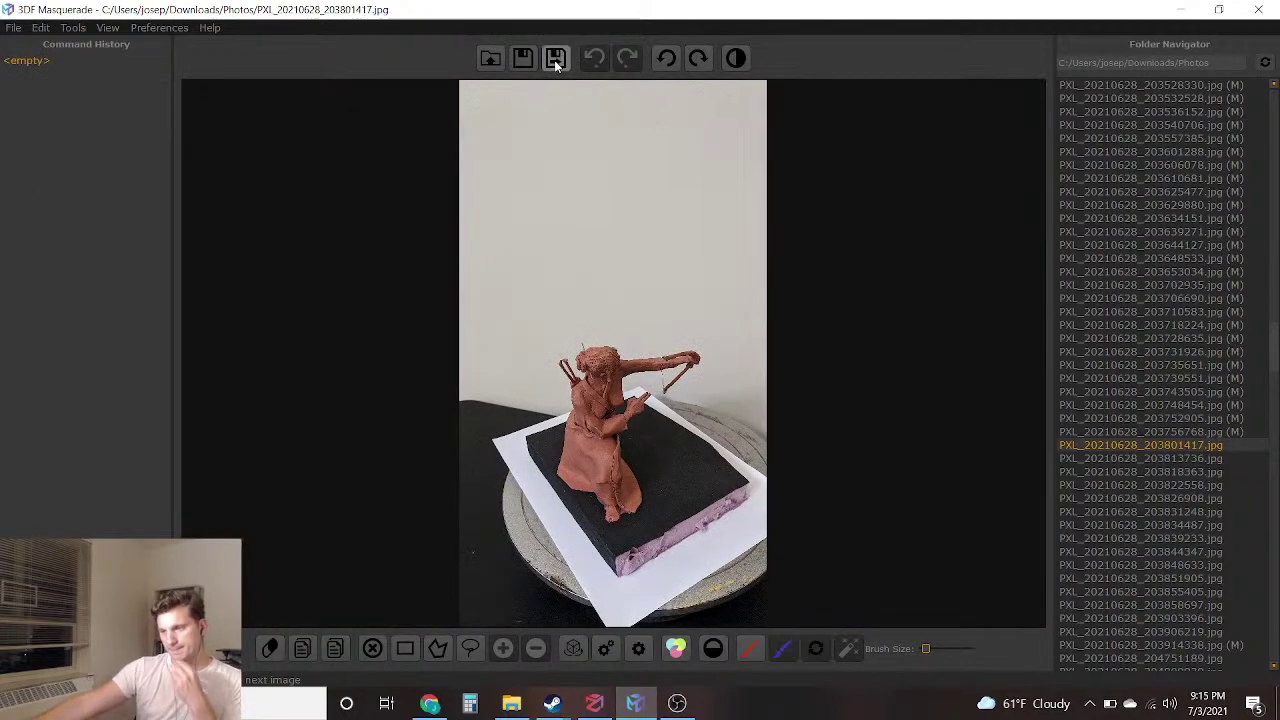
Mark the gap between the quiver arrows and the area beneath the outstretched arm as background
{"action": "scroll", "coordinate": [639, 486], "scroll_direction": "up", "scroll_amount": 5}
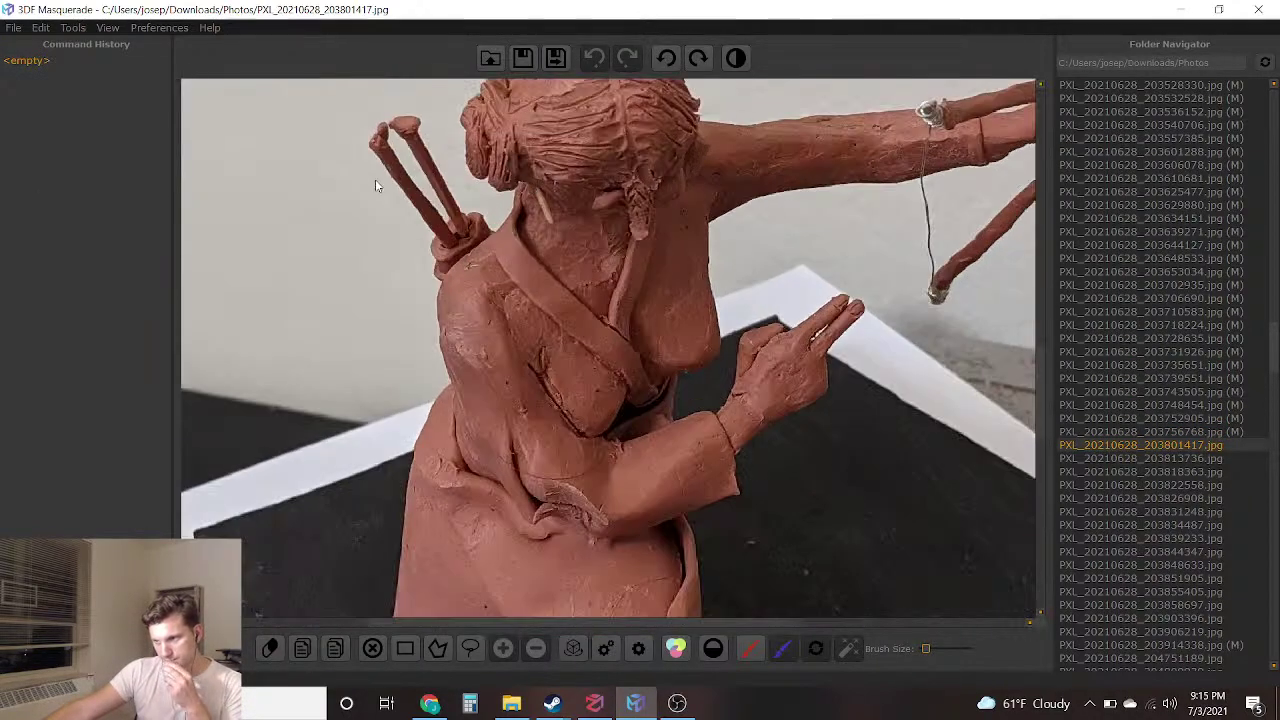
{"action": "left_click", "coordinate": [406, 158]}
{"action": "middle_click_drag", "start_coordinate": [751, 286], "coordinate": [543, 446]}
{"action": "mouse_move", "coordinate": [884, 276]}
{"action": "left_mouse_down"}
{"action": "mouse_move", "coordinate": [737, 327]}
{"action": "mouse_move", "coordinate": [634, 340]}
{"action": "left_mouse_up"}
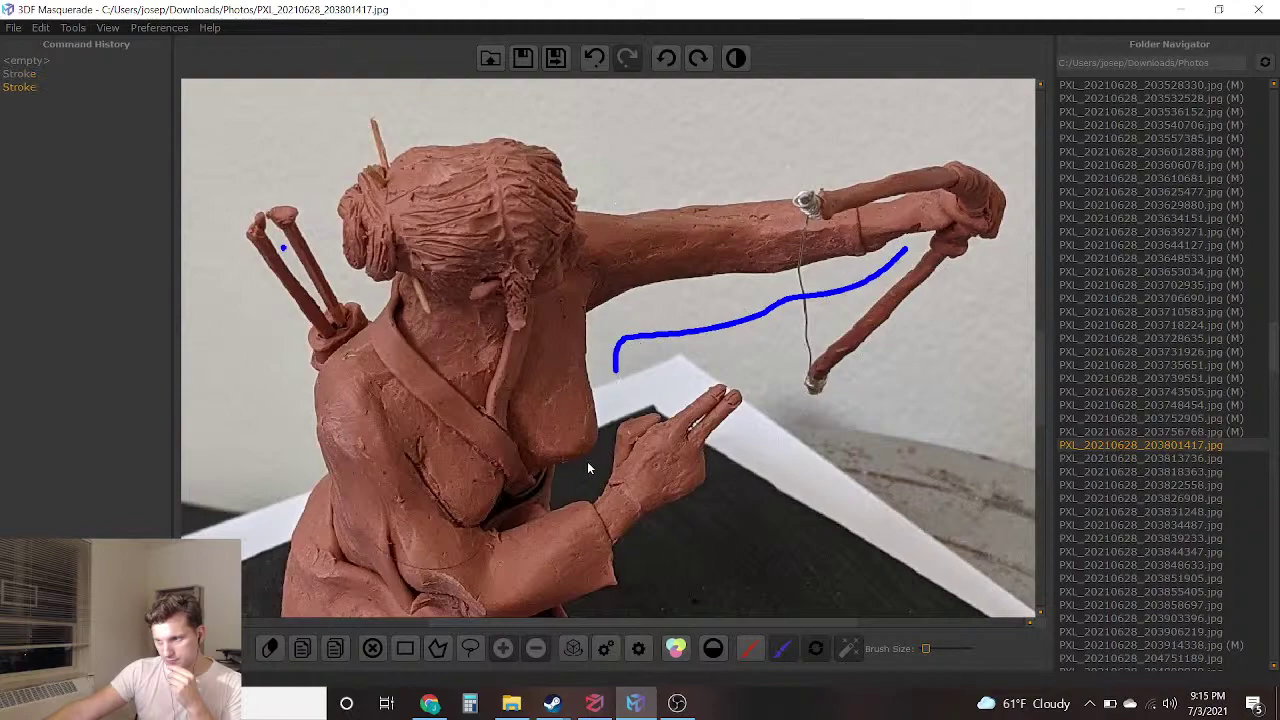
Mark the space between chest and forearm as background and outline the raised hand and fingers with a background stroke
{"action": "scroll", "coordinate": [586, 464], "scroll_direction": "up", "scroll_amount": 3}
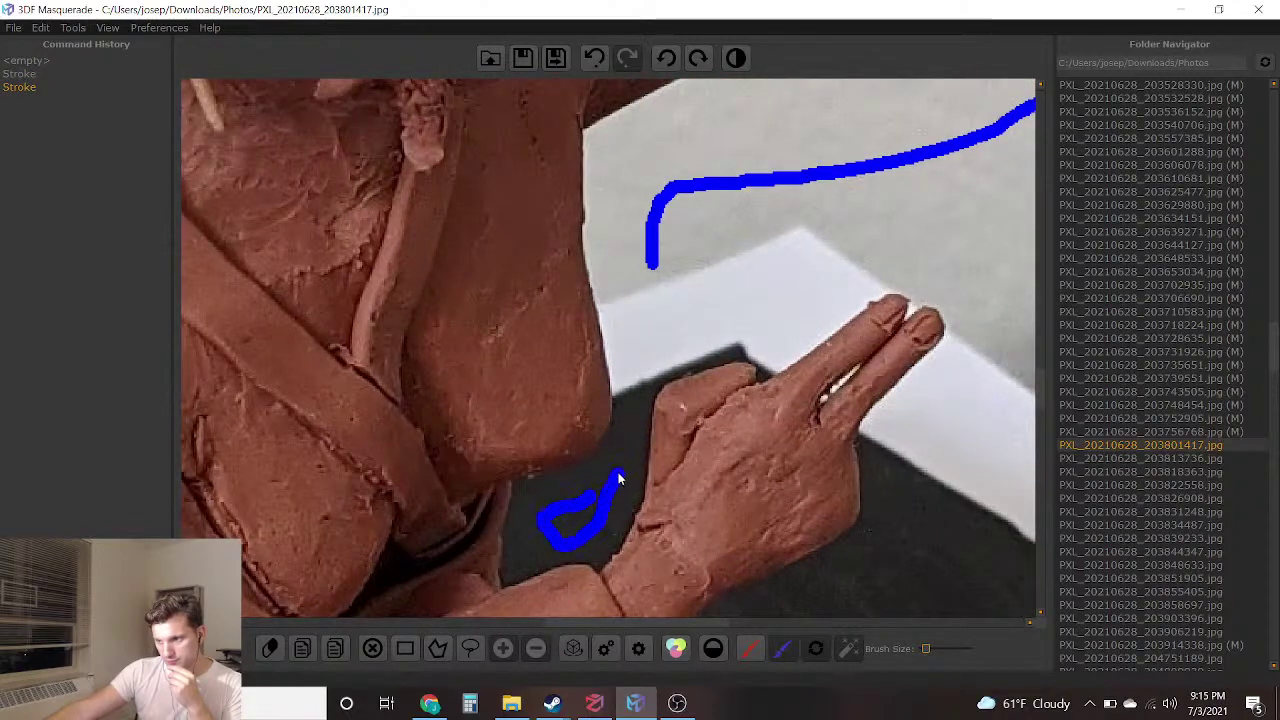
{"action": "left_click_drag", "start_coordinate": [631, 402], "coordinate": [650, 272]}
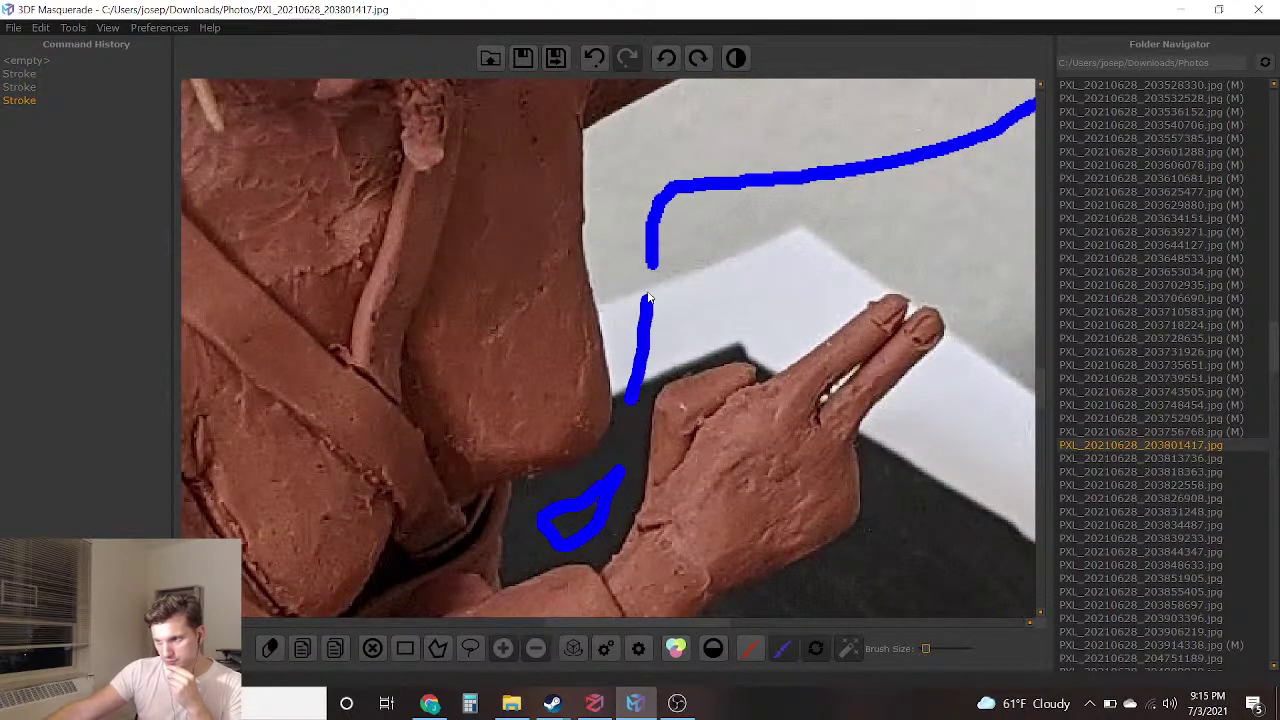
{"action": "mouse_move", "coordinate": [692, 344]}
{"action": "left_mouse_down"}
{"action": "mouse_move", "coordinate": [727, 352]}
{"action": "mouse_move", "coordinate": [836, 277]}
{"action": "mouse_move", "coordinate": [1008, 334]}
{"action": "mouse_move", "coordinate": [891, 462]}
{"action": "left_mouse_up"}
{"action": "left_click_drag", "start_coordinate": [823, 571], "coordinate": [821, 570]}
{"action": "scroll", "coordinate": [841, 540], "scroll_direction": "down", "scroll_amount": 3}
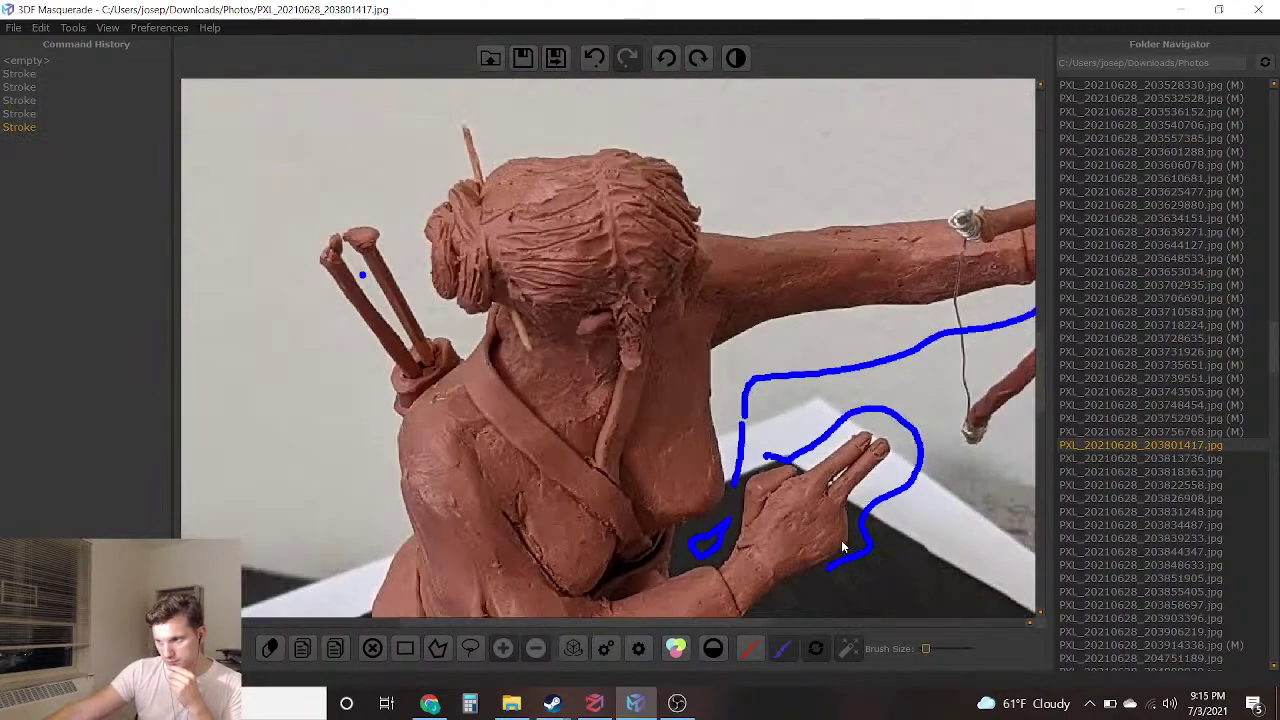
Paint a thick background outline around the quiver and down behind the back with a larger brush
{"action": "middle_click_drag", "start_coordinate": [841, 540], "coordinate": [842, 274]}
{"action": "scroll", "coordinate": [798, 396], "scroll_direction": "down", "scroll_amount": 2}
{"action": "middle_click_drag", "start_coordinate": [1028, 136], "coordinate": [625, 434]}
{"action": "scroll", "coordinate": [625, 434], "scroll_direction": "up", "scroll_amount": 1}
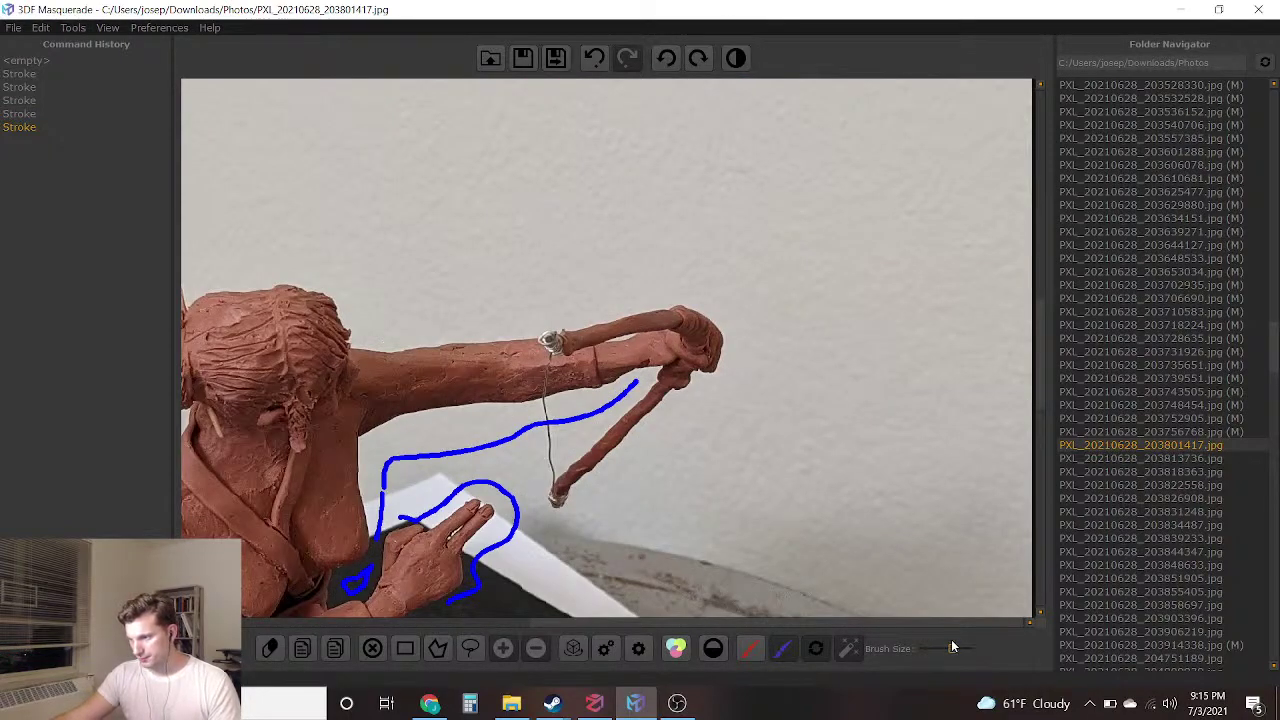
{"action": "mouse_move", "coordinate": [428, 483]}
{"action": "middle_mouse_down"}
{"action": "mouse_move", "coordinate": [690, 152]}
{"action": "mouse_move", "coordinate": [692, 180]}
{"action": "mouse_move", "coordinate": [788, 318]}
{"action": "middle_mouse_up"}
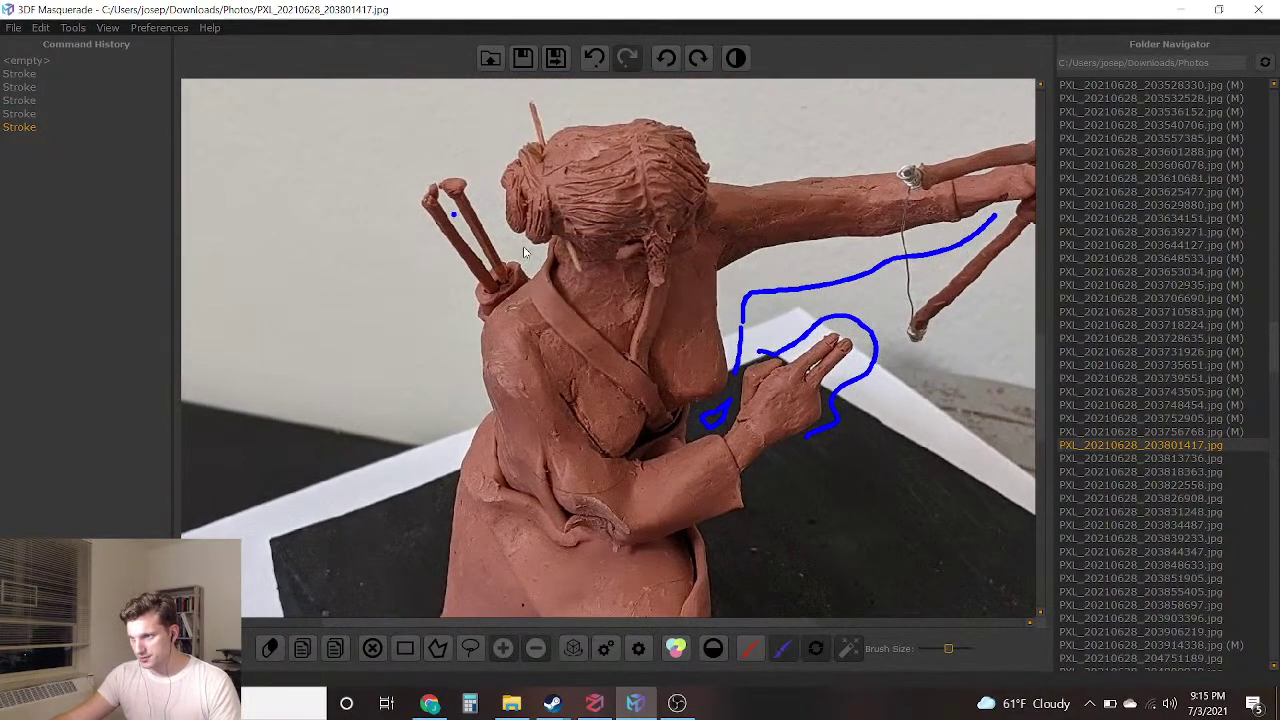
{"action": "mouse_move", "coordinate": [477, 145]}
{"action": "left_mouse_down"}
{"action": "mouse_move", "coordinate": [410, 132]}
{"action": "mouse_move", "coordinate": [432, 368]}
{"action": "mouse_move", "coordinate": [393, 588]}
{"action": "left_mouse_up"}
Paint background strokes around the foot and skirt on the base and up past the elbow and raised hand
{"action": "middle_click_drag", "start_coordinate": [419, 516], "coordinate": [510, 219]}
{"action": "middle_click_drag", "start_coordinate": [643, 442], "coordinate": [479, 255]}
{"action": "left_click_drag", "start_coordinate": [492, 394], "coordinate": [622, 511]}
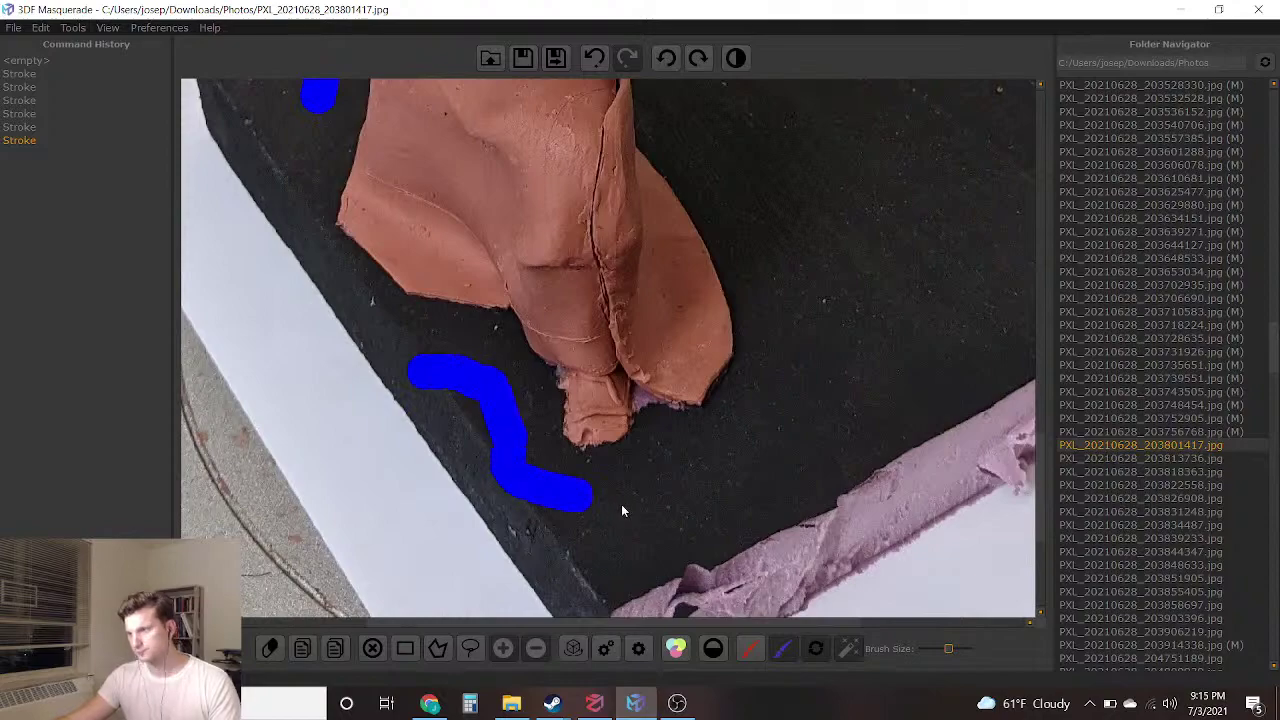
{"action": "left_click_drag", "start_coordinate": [839, 353], "coordinate": [831, 222]}
{"action": "middle_click_drag", "start_coordinate": [762, 275], "coordinate": [711, 519]}
{"action": "left_click_drag", "start_coordinate": [737, 197], "coordinate": [788, 126]}
Mark the narrow gap between the quiver arrows and the hair bun and neck as background with a much smaller brush
{"action": "scroll", "coordinate": [668, 250], "scroll_direction": "up", "scroll_amount": 1}
{"action": "middle_click_drag", "start_coordinate": [668, 250], "coordinate": [704, 640]}
{"action": "scroll", "coordinate": [251, 428], "scroll_direction": "up", "scroll_amount": 5}
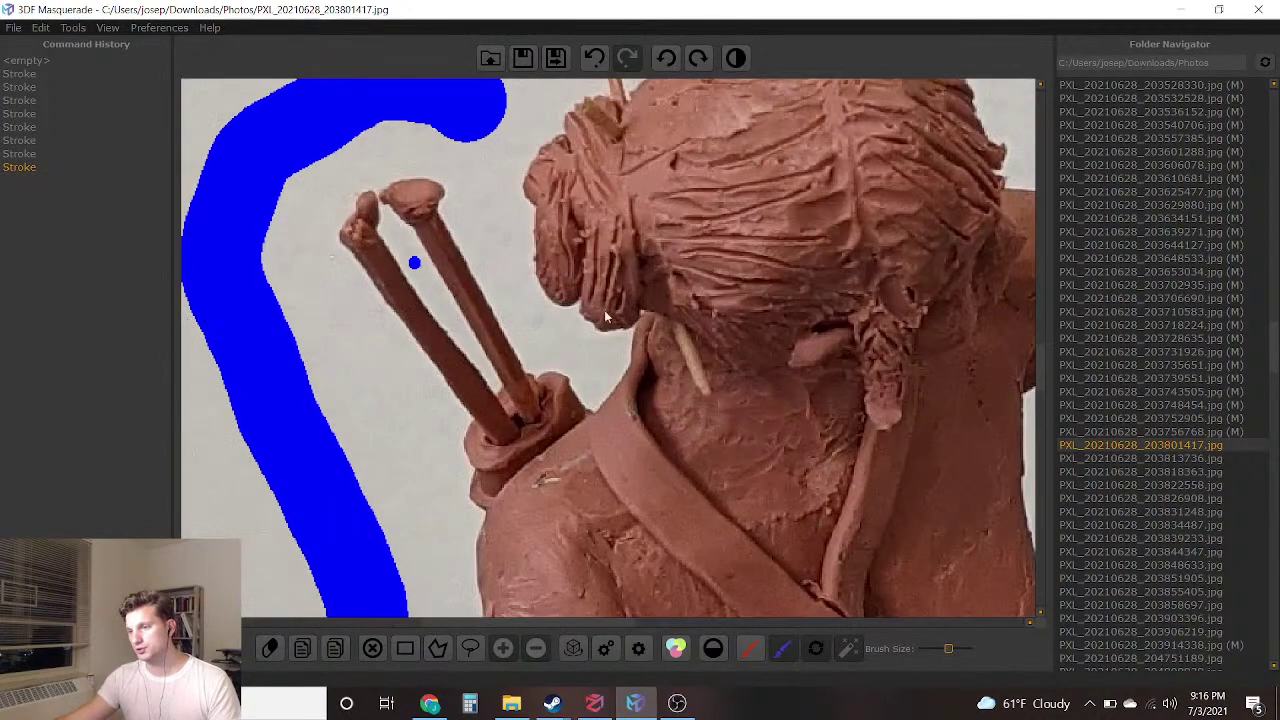
{"action": "scroll", "coordinate": [561, 323], "scroll_direction": "up", "scroll_amount": 2}
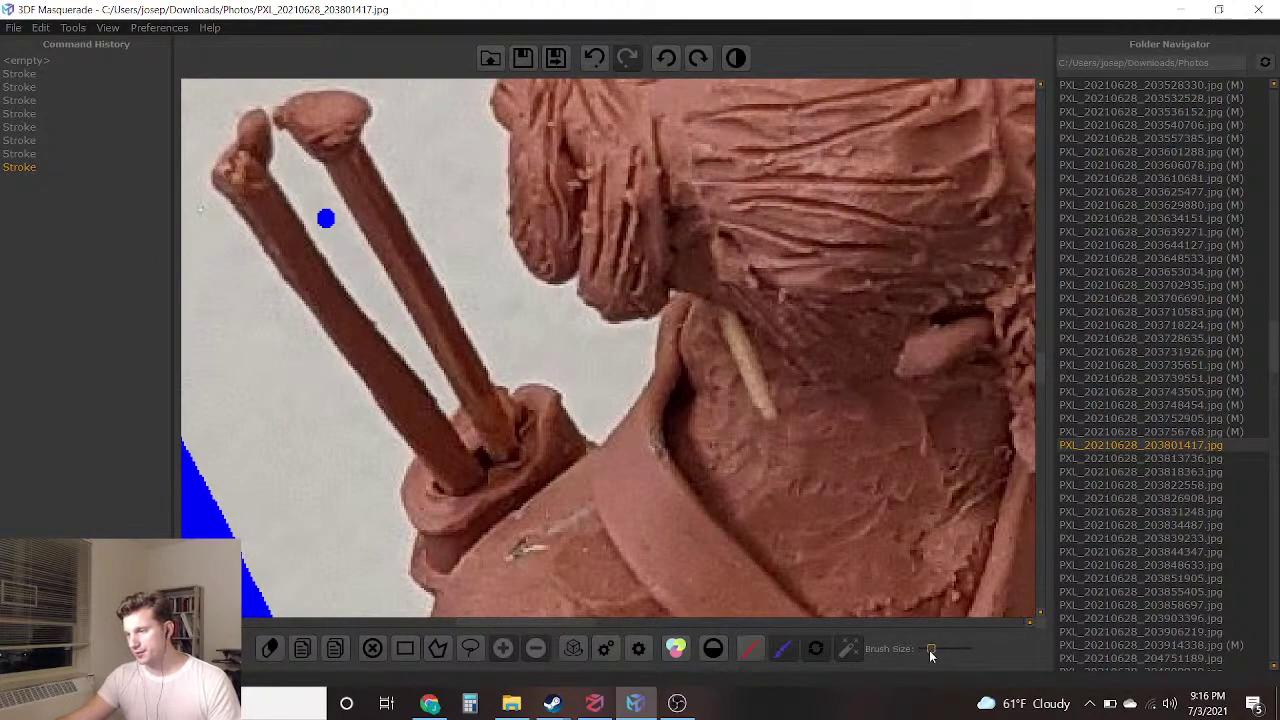
{"action": "mouse_move", "coordinate": [541, 338]}
{"action": "left_mouse_down"}
{"action": "mouse_move", "coordinate": [497, 282]}
{"action": "mouse_move", "coordinate": [428, 86]}
{"action": "left_mouse_up"}
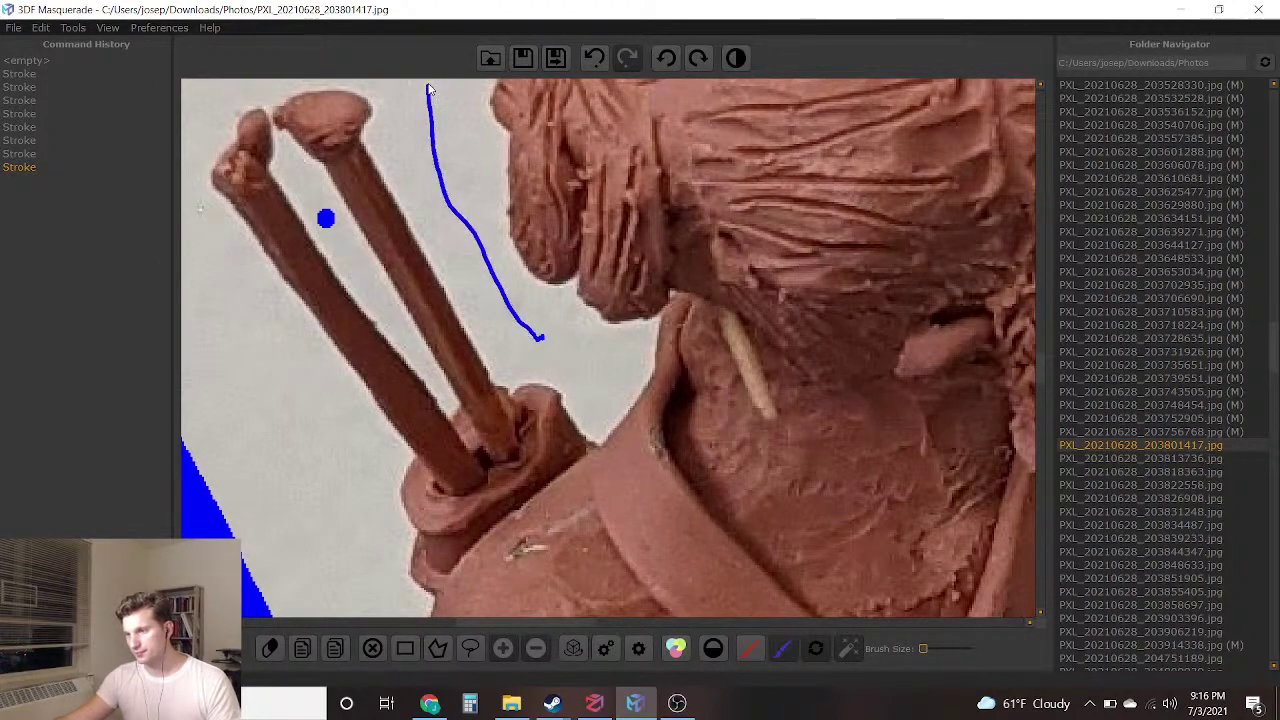
{"action": "left_click_drag", "start_coordinate": [595, 366], "coordinate": [545, 345]}
{"action": "scroll", "coordinate": [617, 414], "scroll_direction": "down", "scroll_amount": 3}
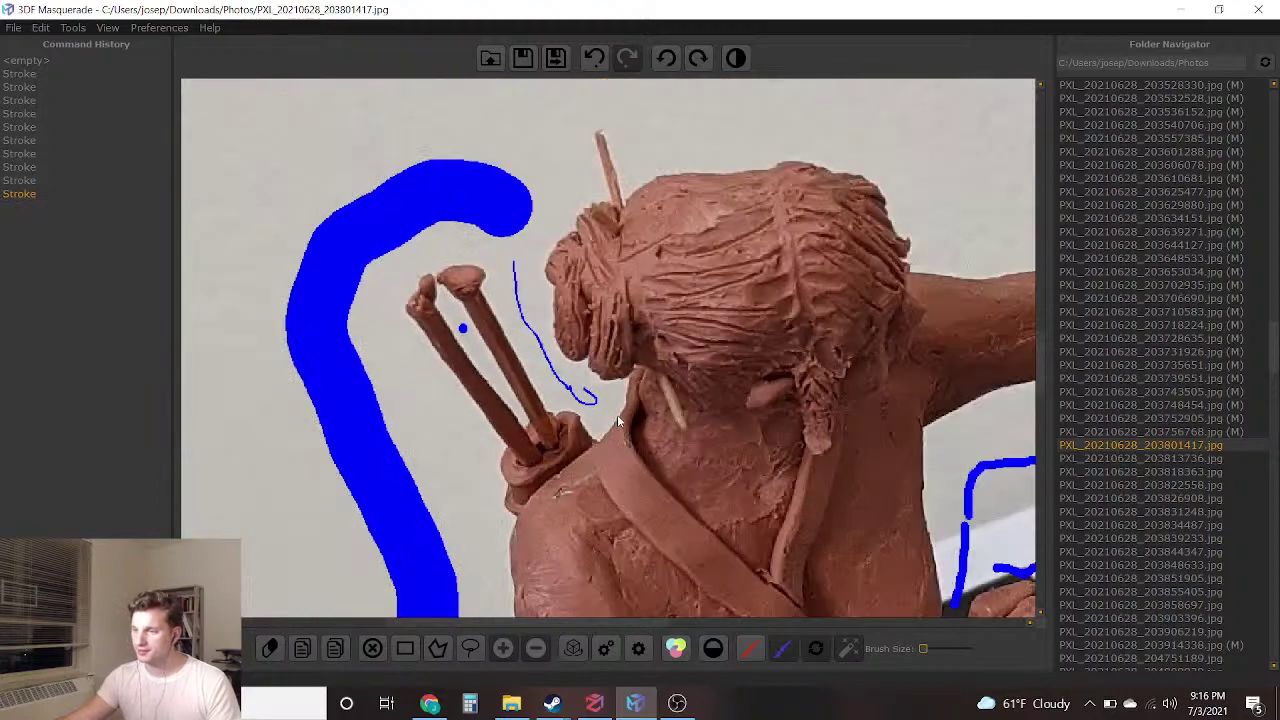
Mark the figure as foreground with a larger brush, stroking from the outstretched arm across the head and down to the waist
{"action": "left_click", "coordinate": [750, 648]}
{"action": "left_click_drag", "start_coordinate": [923, 648], "coordinate": [935, 649]}
{"action": "mouse_move", "coordinate": [838, 193]}
{"action": "left_mouse_down"}
{"action": "mouse_move", "coordinate": [662, 243]}
{"action": "mouse_move", "coordinate": [628, 565]}
{"action": "left_mouse_up"}
{"action": "mouse_move", "coordinate": [594, 703]}
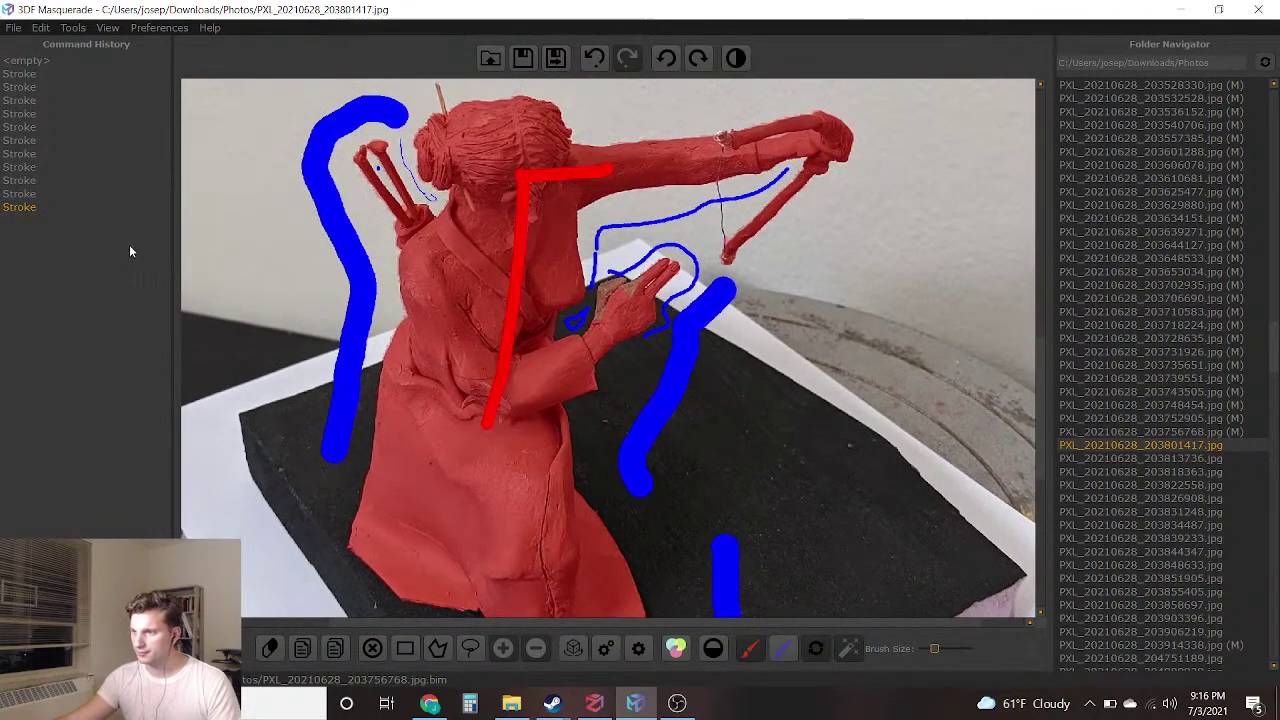
Mark the sliver between the bow and forearm as background with a very small brush, and save the mask to advance to the next photo
{"action": "scroll", "coordinate": [785, 132], "scroll_direction": "up", "scroll_amount": 6}
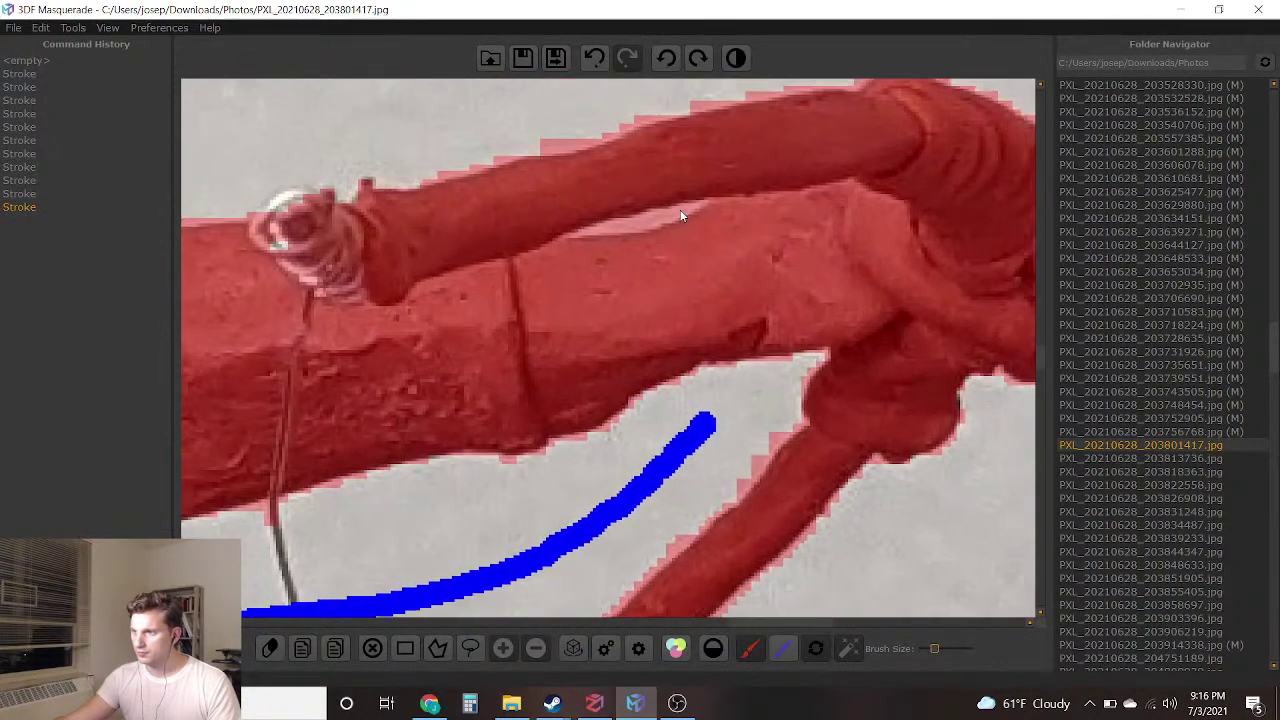
{"action": "scroll", "coordinate": [648, 217], "scroll_direction": "up", "scroll_amount": 6}
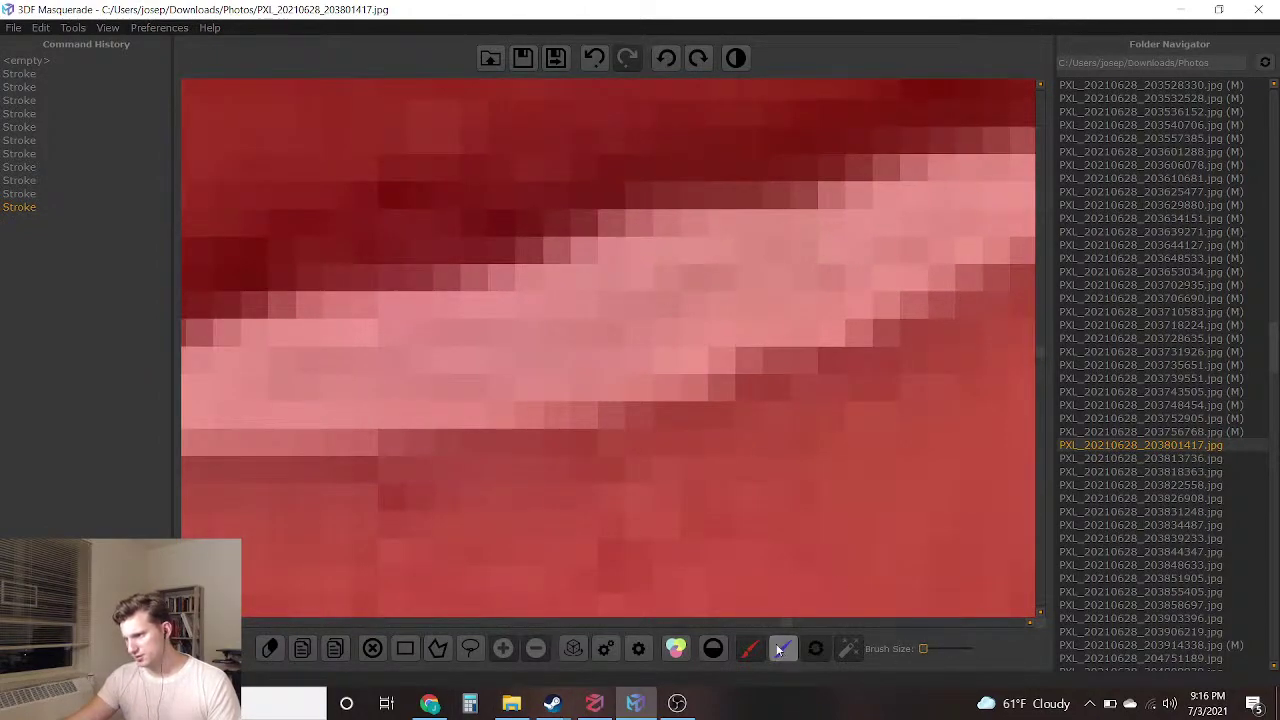
{"action": "mouse_move", "coordinate": [515, 360]}
{"action": "left_mouse_down"}
{"action": "mouse_move", "coordinate": [530, 330]}
{"action": "mouse_move", "coordinate": [651, 287]}
{"action": "left_mouse_up"}
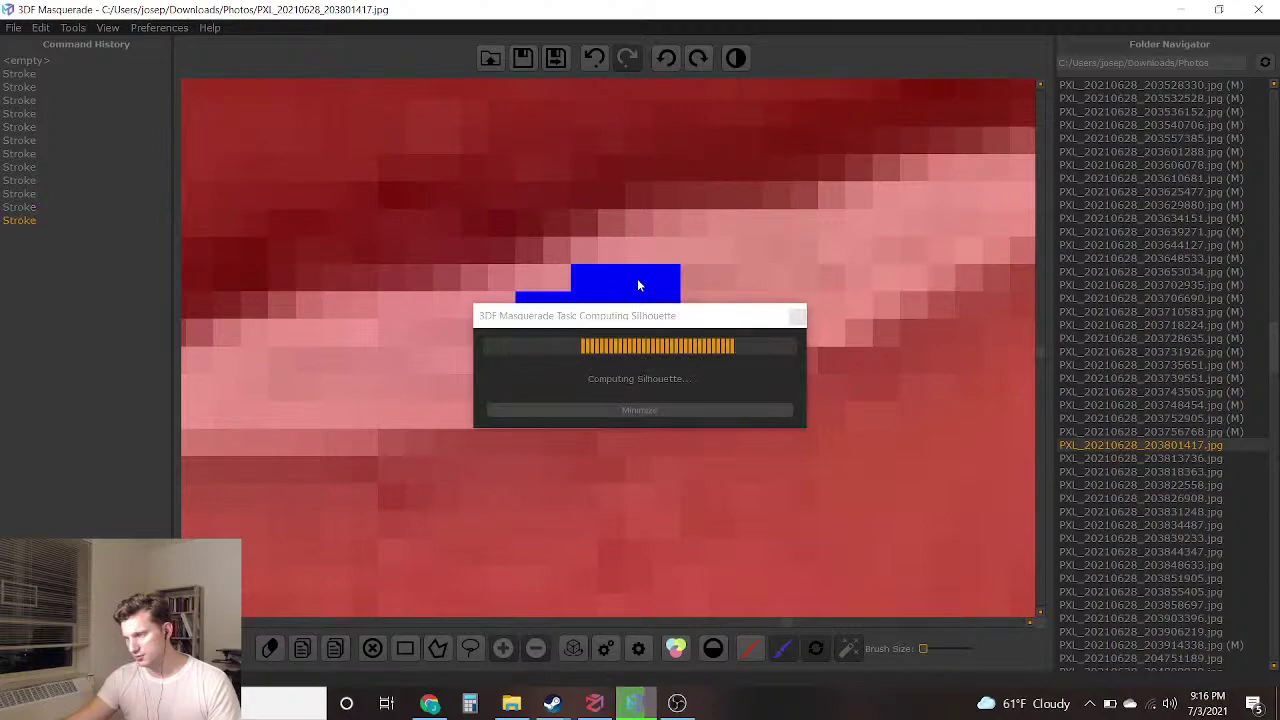
{"action": "scroll", "coordinate": [640, 280], "scroll_direction": "down", "scroll_amount": 6}
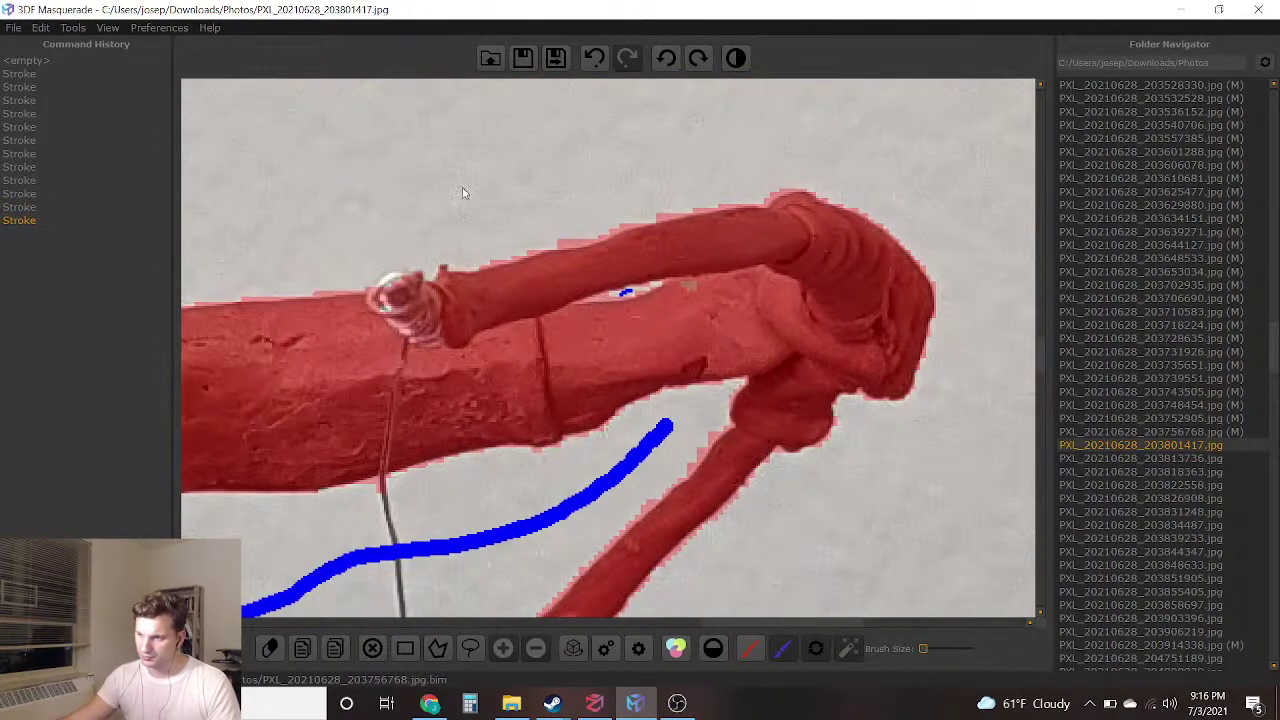
{"action": "left_click", "coordinate": [554, 59]}
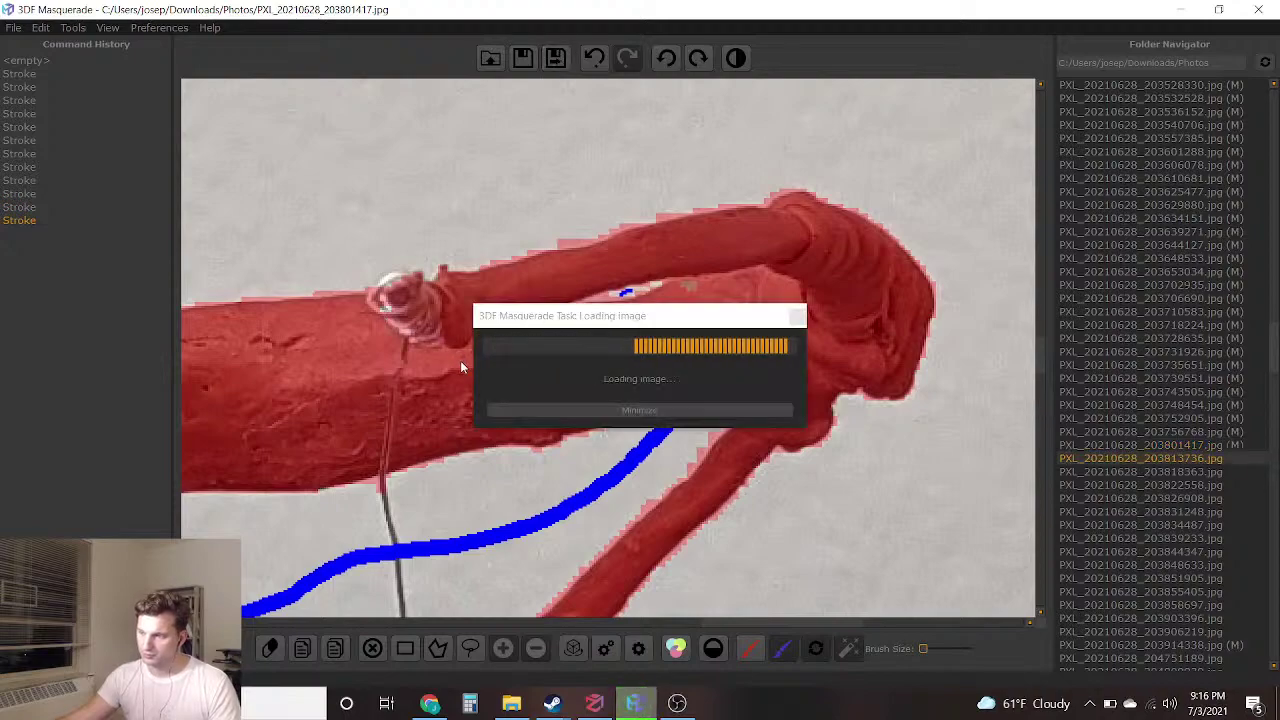
Paint thin background strokes in the gap beneath the hair bun beside the quiver and between the two arrows
{"action": "scroll", "coordinate": [588, 444], "scroll_direction": "up", "scroll_amount": 5}
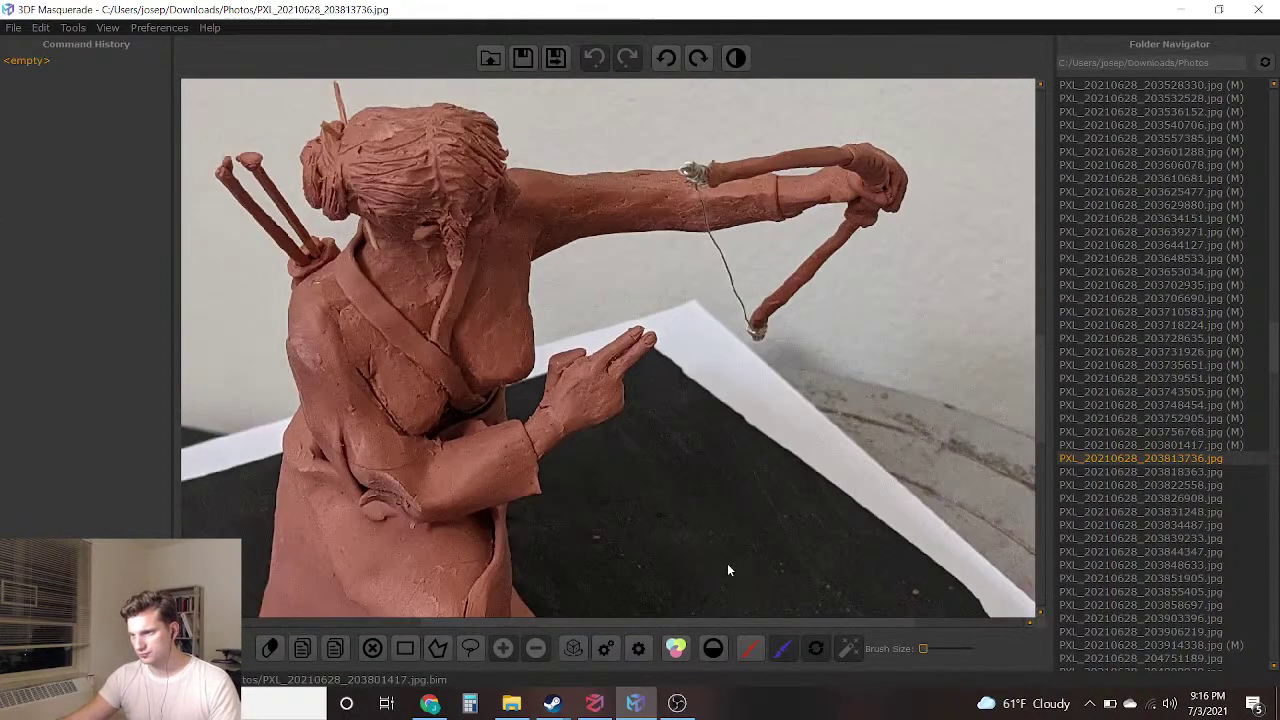
{"action": "scroll", "coordinate": [338, 237], "scroll_direction": "up", "scroll_amount": 3}
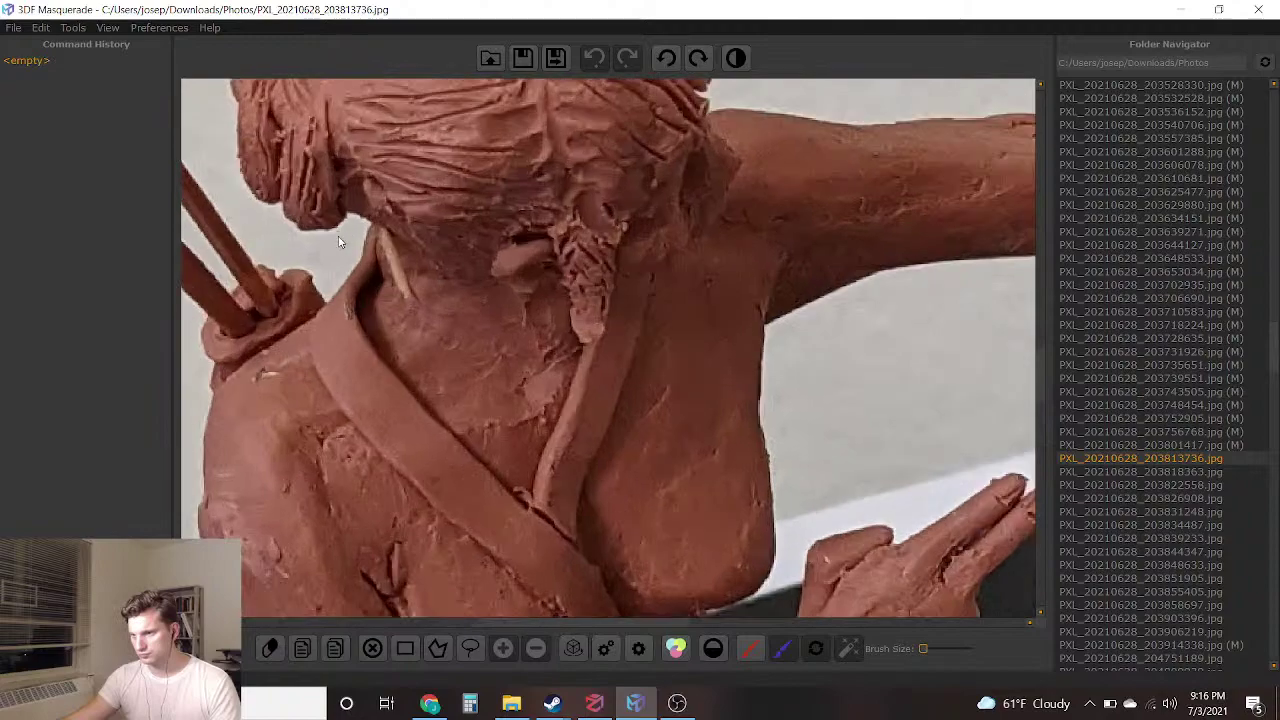
{"action": "left_click_drag", "start_coordinate": [340, 258], "coordinate": [284, 240]}
{"action": "scroll", "coordinate": [345, 256], "scroll_direction": "down", "scroll_amount": 3}
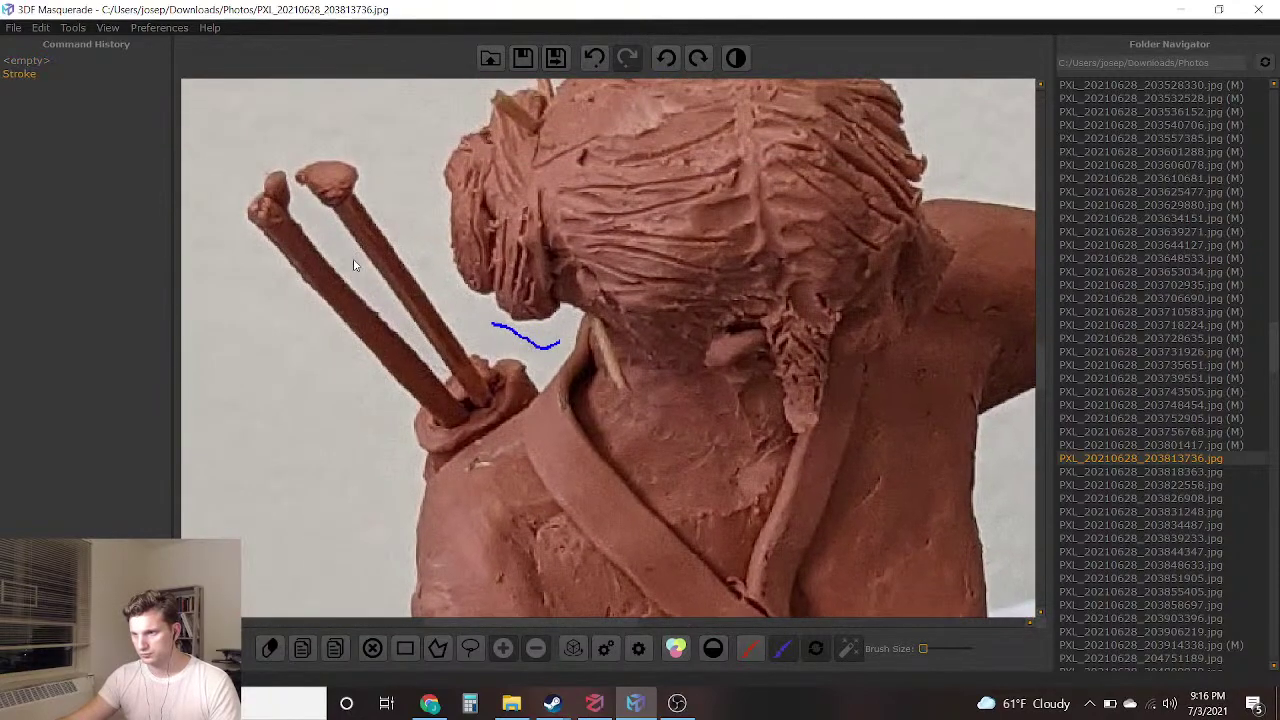
{"action": "left_click_drag", "start_coordinate": [385, 305], "coordinate": [390, 298]}
{"action": "scroll", "coordinate": [396, 290], "scroll_direction": "down", "scroll_amount": 3}
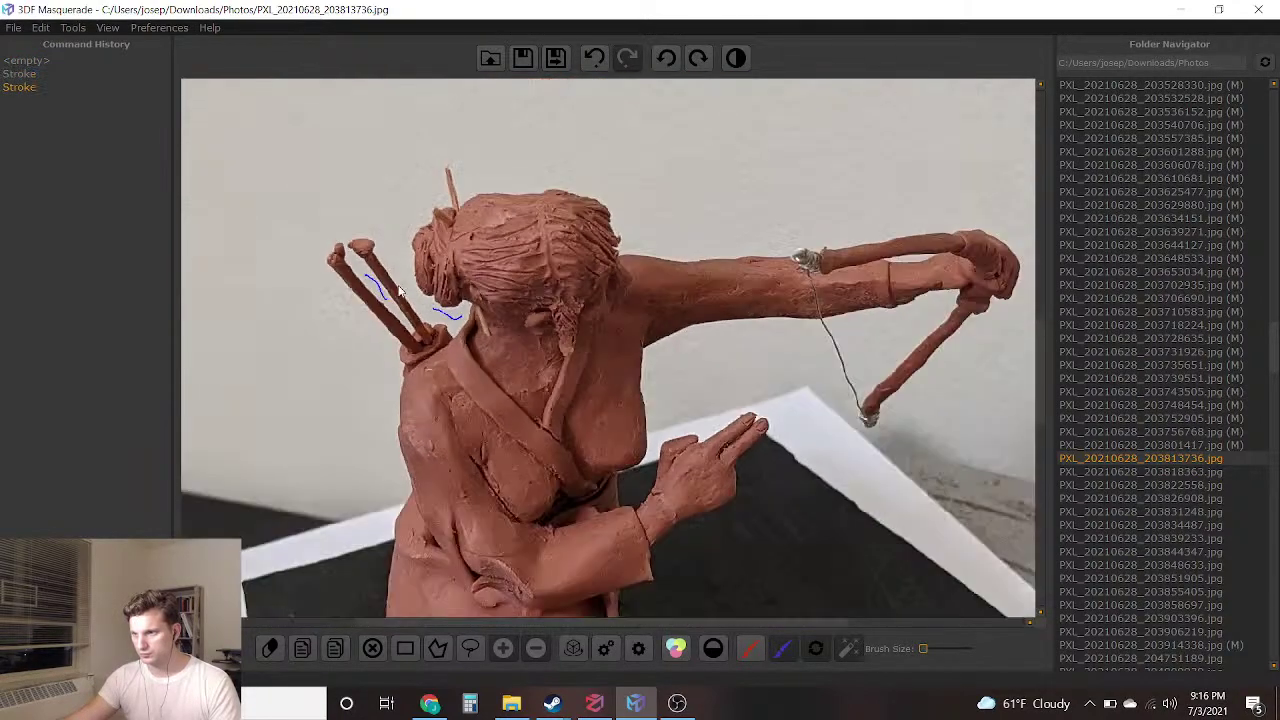
Mark the narrow gap between the bow's upper limb and the forearm as background with the small brush
{"action": "scroll", "coordinate": [924, 252], "scroll_direction": "up", "scroll_amount": 5}
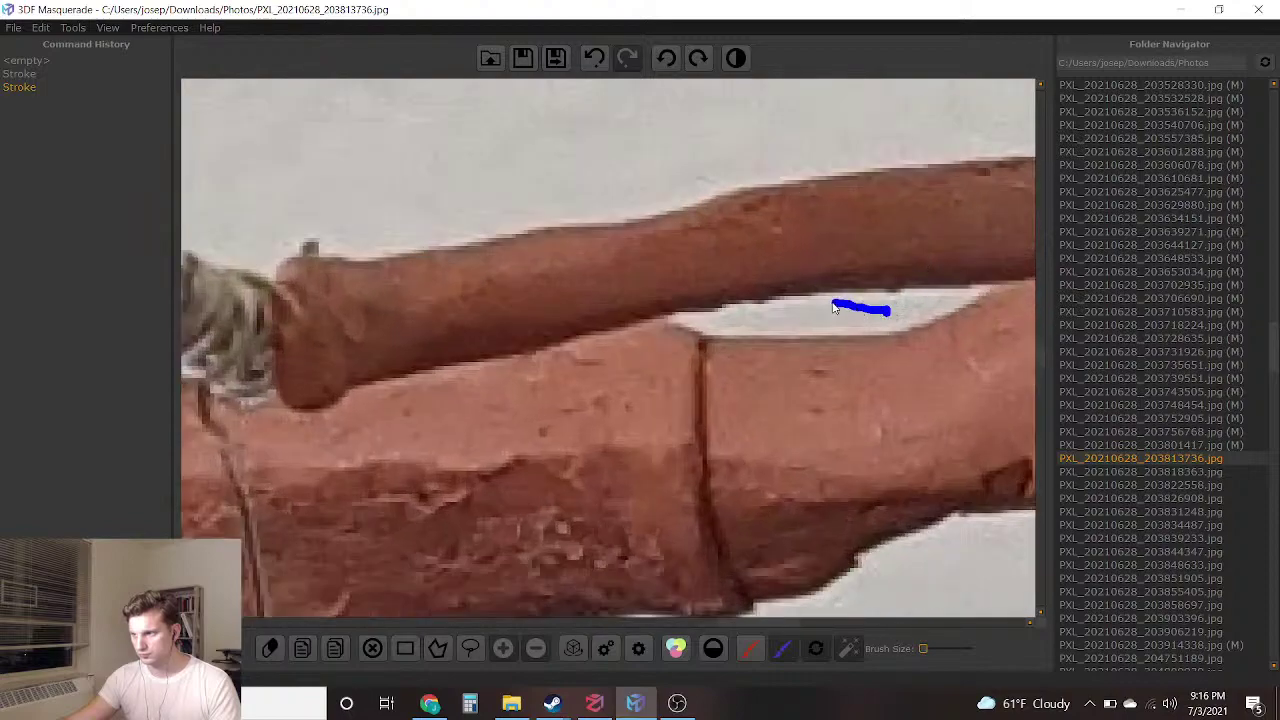
{"action": "left_click_drag", "start_coordinate": [808, 320], "coordinate": [806, 319]}
{"action": "scroll", "coordinate": [708, 350], "scroll_direction": "down", "scroll_amount": 6}
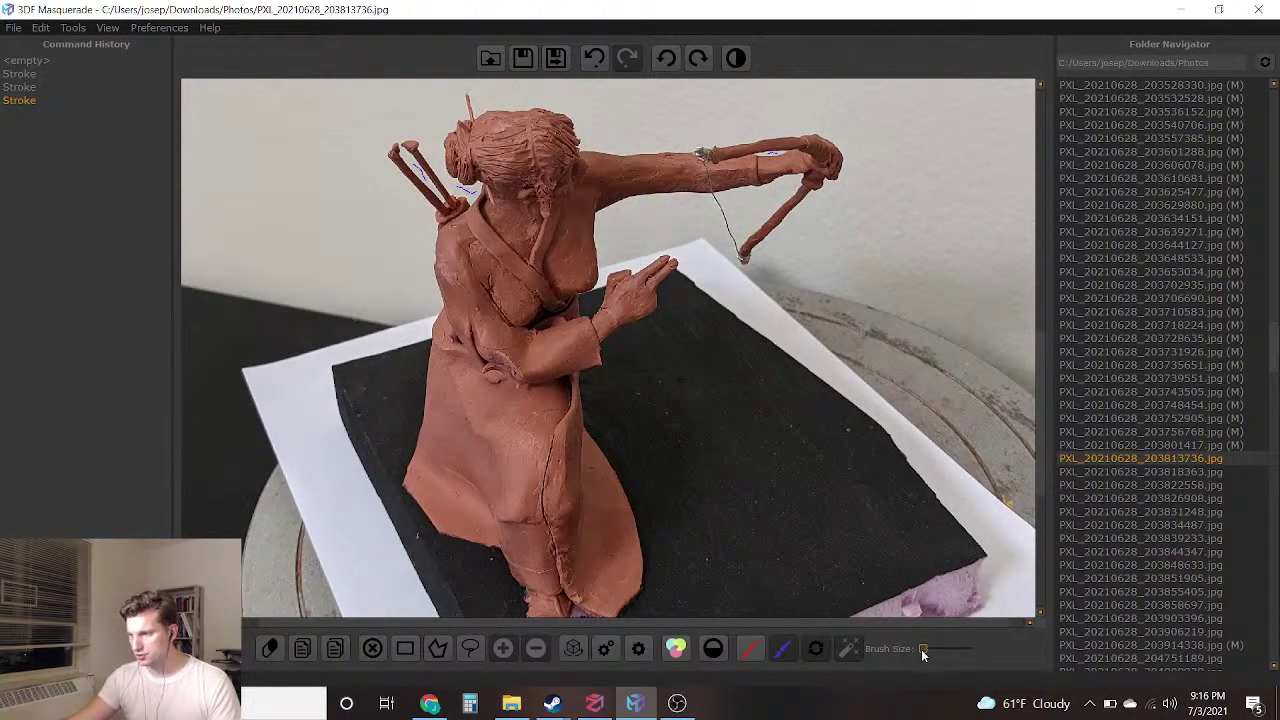
Outline the small gap between the chest, wrist and raised hand as background, keeping the smallest brush size
{"action": "left_click_drag", "start_coordinate": [941, 649], "coordinate": [921, 649]}
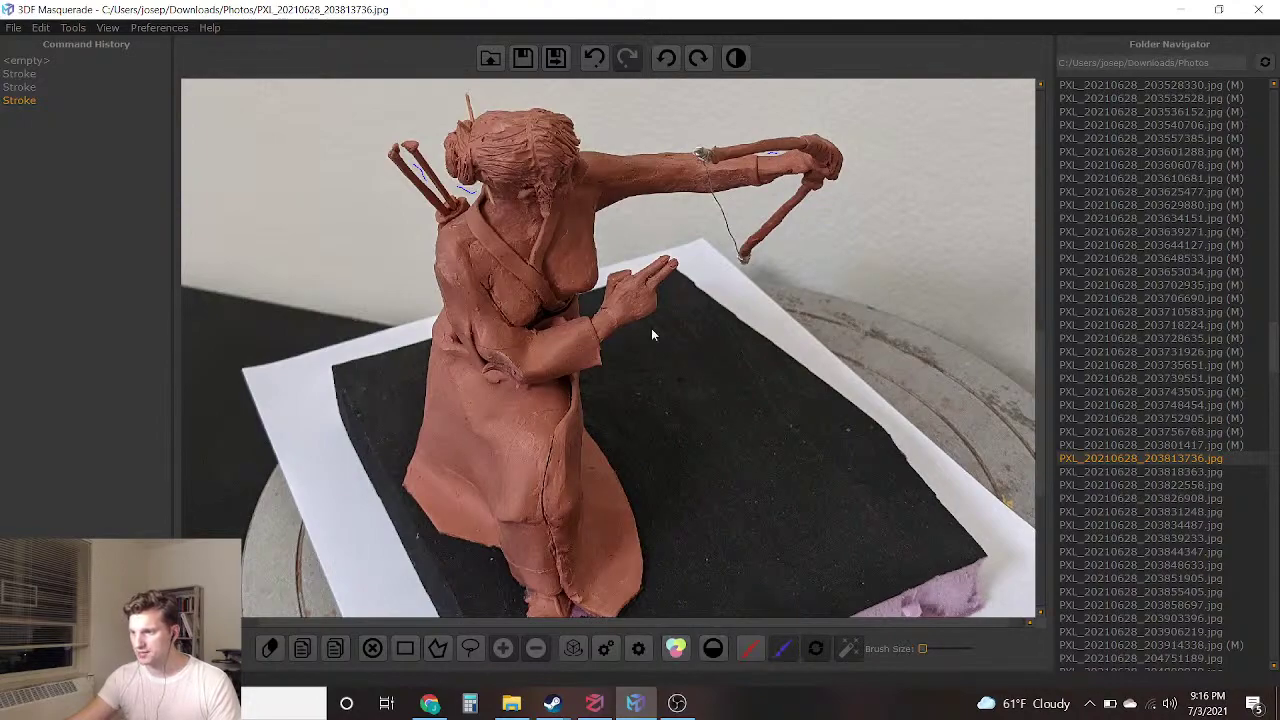
{"action": "scroll", "coordinate": [576, 311], "scroll_direction": "up", "scroll_amount": 5}
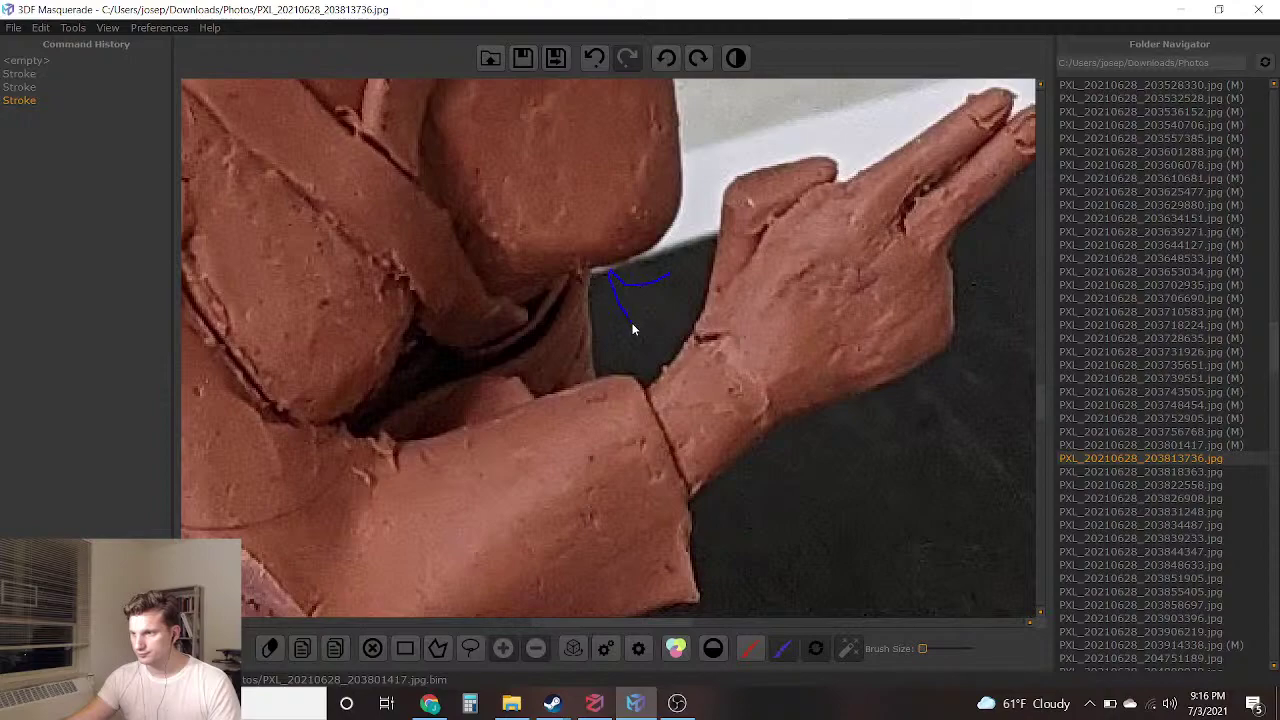
{"action": "left_click_drag", "start_coordinate": [673, 275], "coordinate": [692, 243]}
{"action": "scroll", "coordinate": [688, 366], "scroll_direction": "down", "scroll_amount": 4}
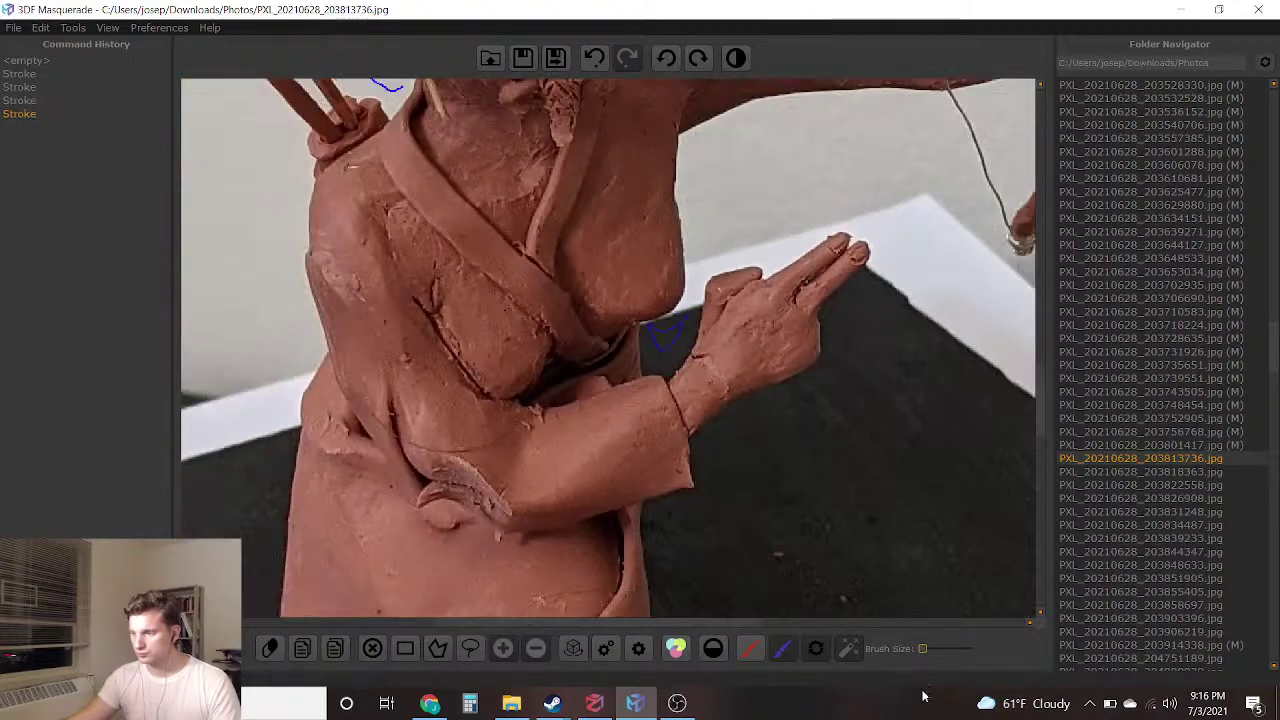
Paint a thick background outline with a larger brush down behind the back and around the skirt hem and foot
{"action": "scroll", "coordinate": [712, 437], "scroll_direction": "down", "scroll_amount": 5}
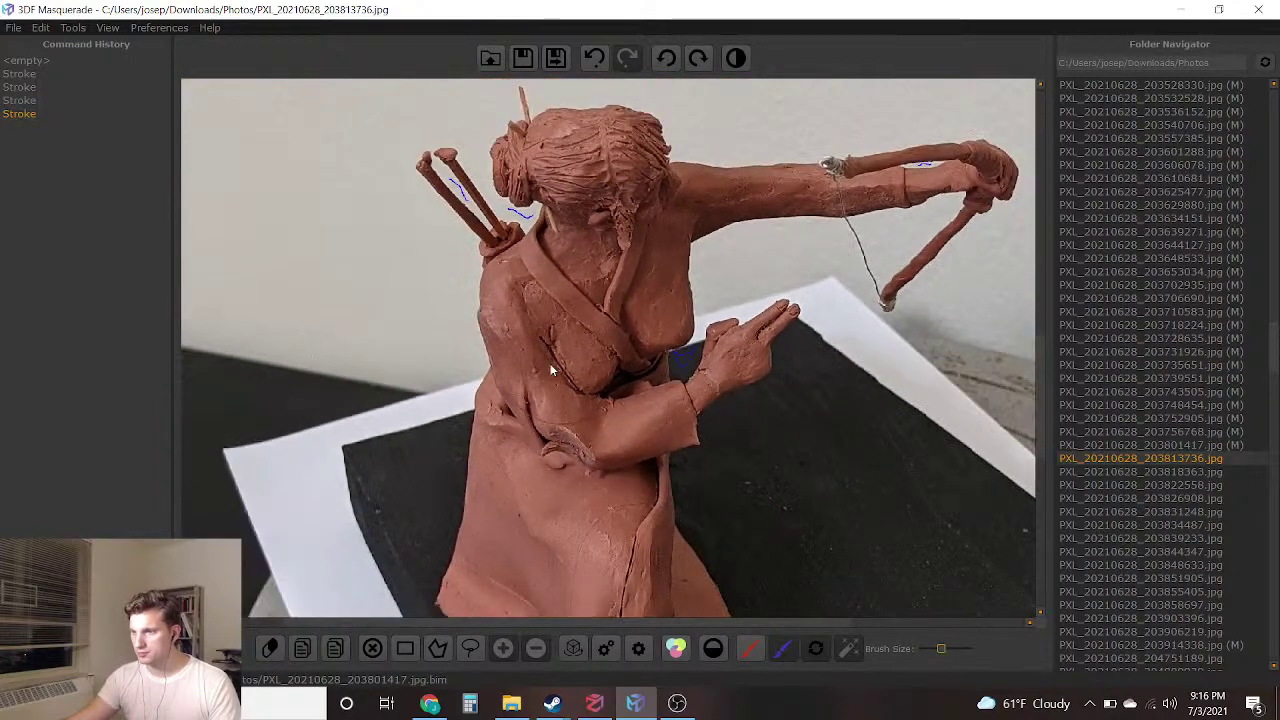
{"action": "mouse_move", "coordinate": [447, 275]}
{"action": "left_mouse_down"}
{"action": "mouse_move", "coordinate": [474, 358]}
{"action": "mouse_move", "coordinate": [463, 486]}
{"action": "mouse_move", "coordinate": [431, 532]}
{"action": "left_mouse_up"}
{"action": "middle_click_drag", "start_coordinate": [485, 603], "coordinate": [540, 371]}
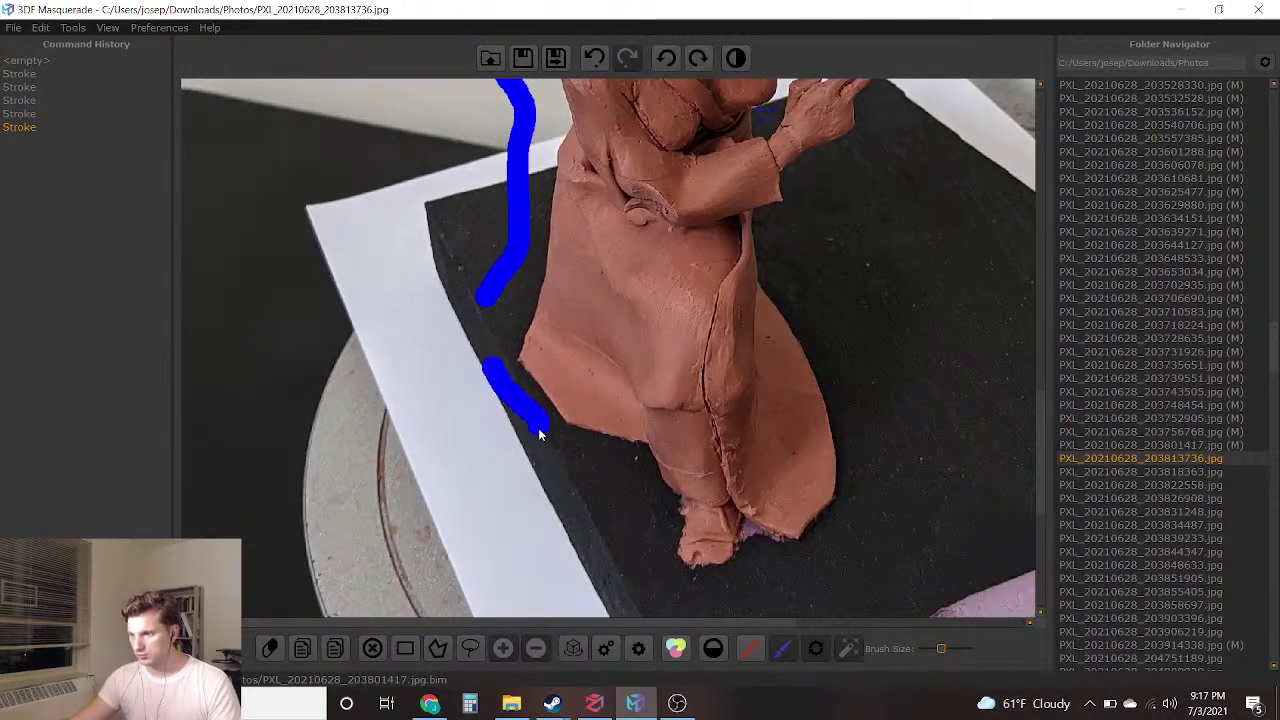
{"action": "left_click_drag", "start_coordinate": [656, 608], "coordinate": [793, 580]}
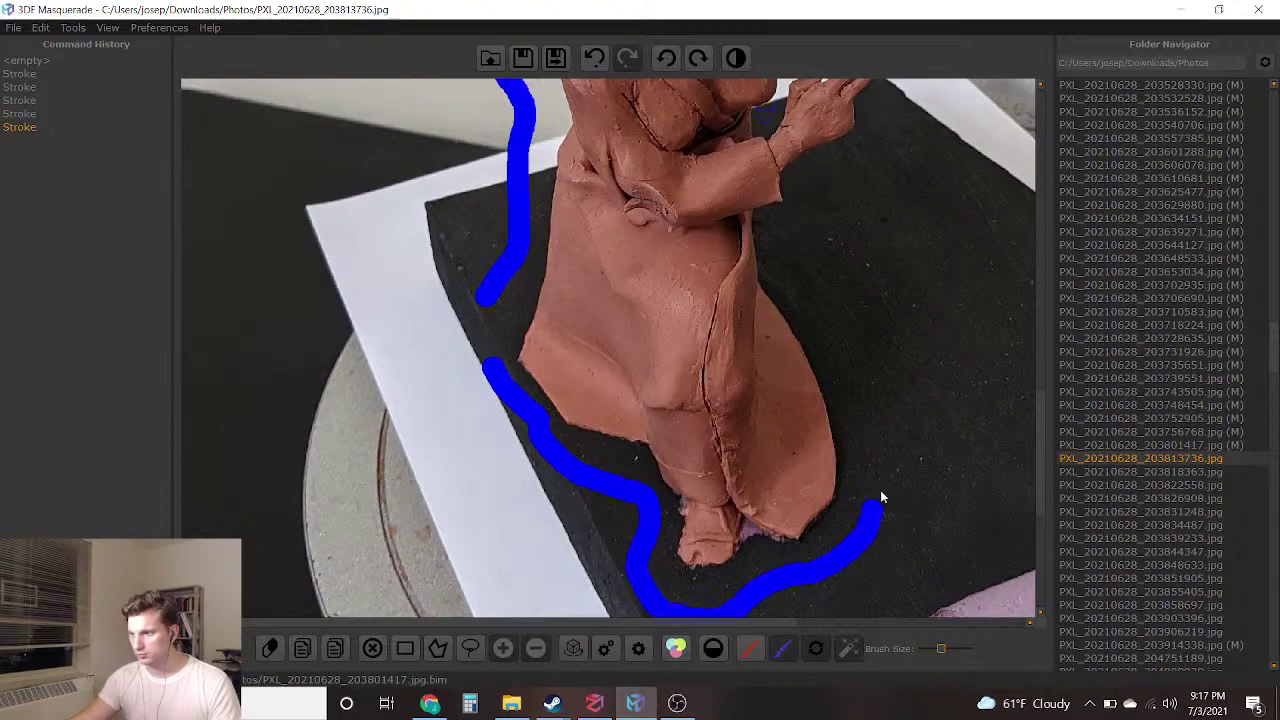
Paint background strokes up past the raised hand, under the arm, around the bow, above the arm and beside the hairpin
{"action": "right_click_drag", "start_coordinate": [900, 120], "coordinate": [745, 440]}
{"action": "mouse_move", "coordinate": [768, 440]}
{"action": "left_mouse_down"}
{"action": "mouse_move", "coordinate": [795, 335]}
{"action": "mouse_move", "coordinate": [683, 342]}
{"action": "mouse_move", "coordinate": [662, 358]}
{"action": "mouse_move", "coordinate": [885, 428]}
{"action": "mouse_move", "coordinate": [983, 279]}
{"action": "mouse_move", "coordinate": [810, 180]}
{"action": "mouse_move", "coordinate": [618, 155]}
{"action": "left_mouse_up"}
{"action": "left_click_drag", "start_coordinate": [395, 162], "coordinate": [400, 203]}
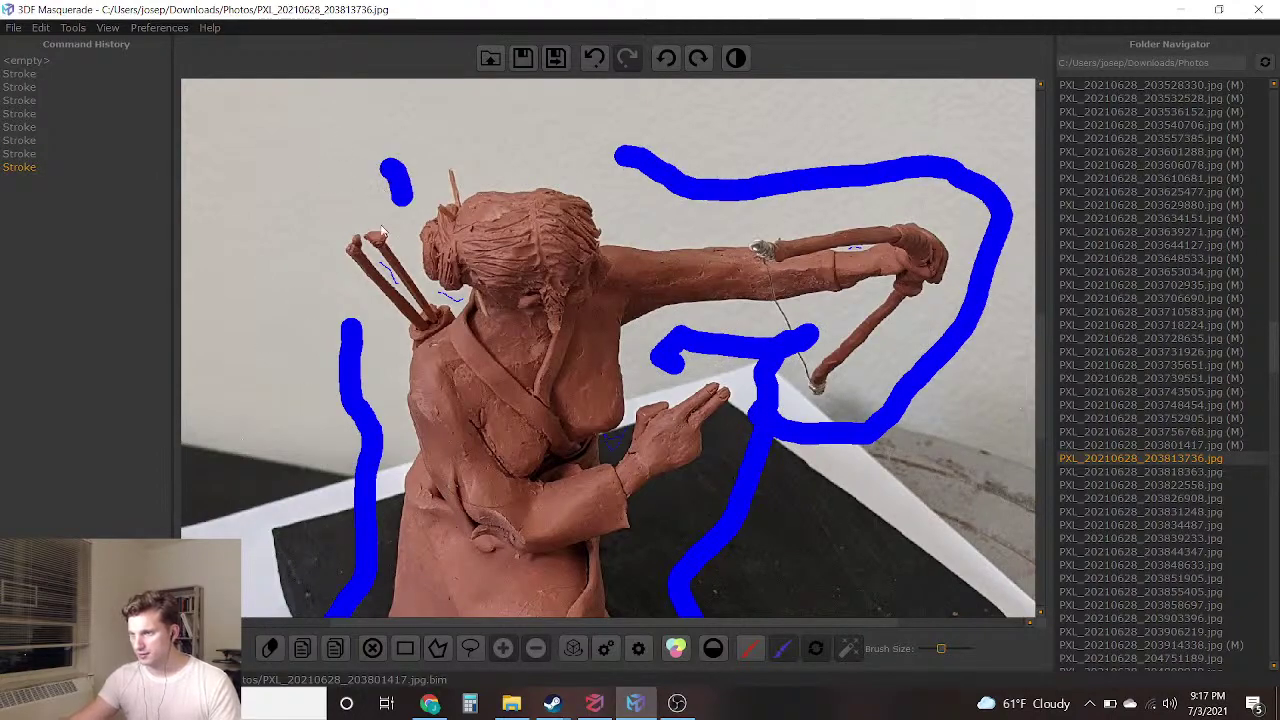
Mark the figure as foreground with a stroke from waist to neck, and save the mask to advance to the next photo
{"action": "left_click_drag", "start_coordinate": [502, 535], "coordinate": [519, 310]}
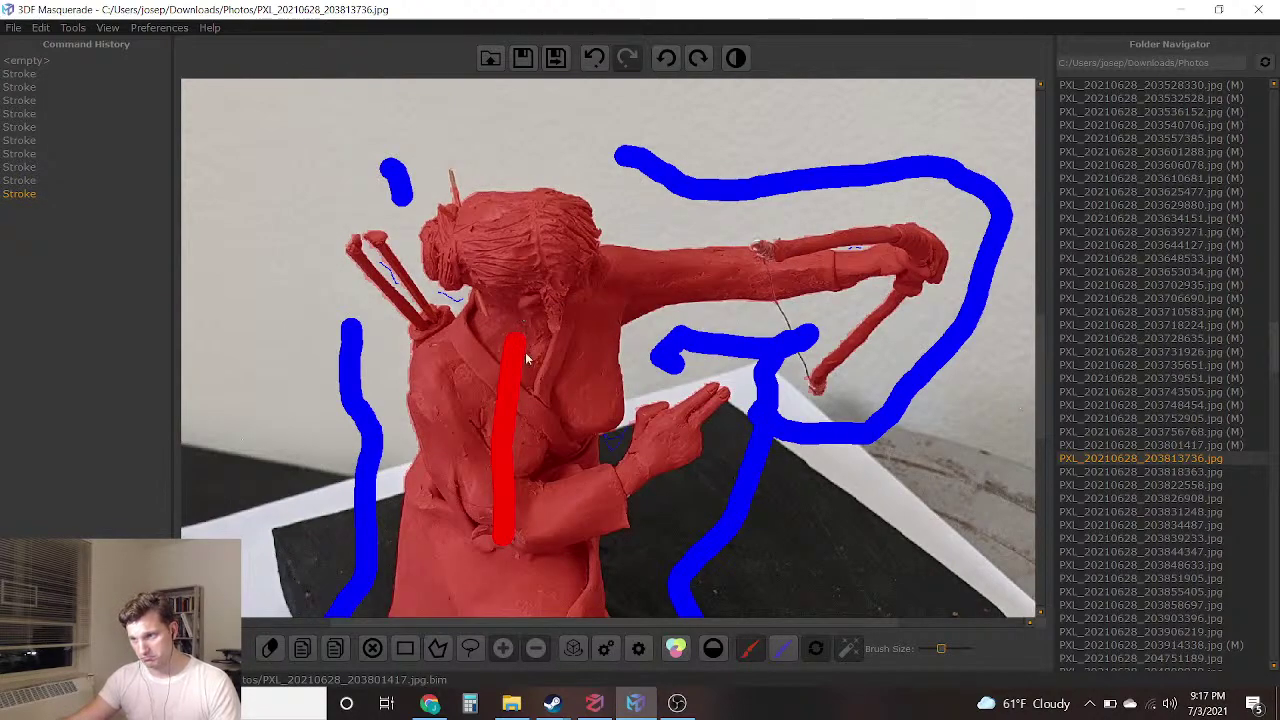
{"action": "middle_click_drag", "start_coordinate": [518, 308], "coordinate": [573, 168]}
{"action": "mouse_move", "coordinate": [573, 375]}
{"action": "middle_mouse_down"}
{"action": "mouse_move", "coordinate": [563, 269]}
{"action": "mouse_move", "coordinate": [554, 383]}
{"action": "middle_mouse_up"}
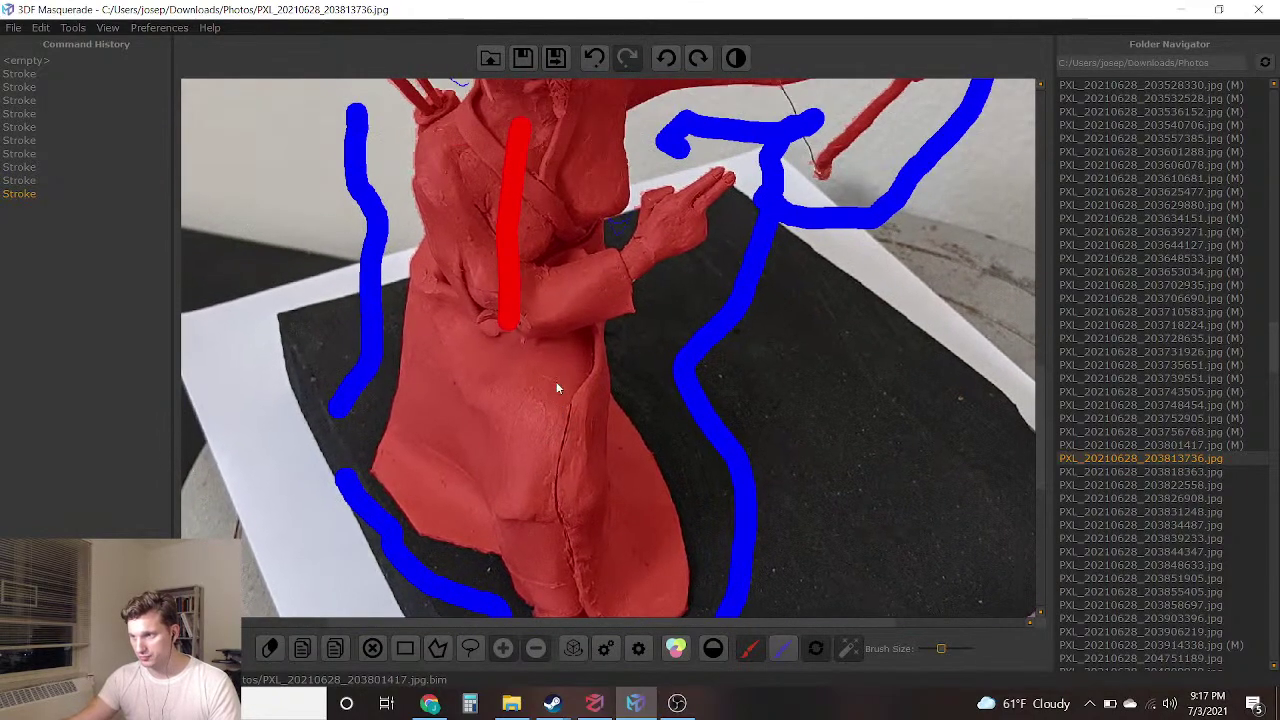
{"action": "left_click", "coordinate": [545, 60]}
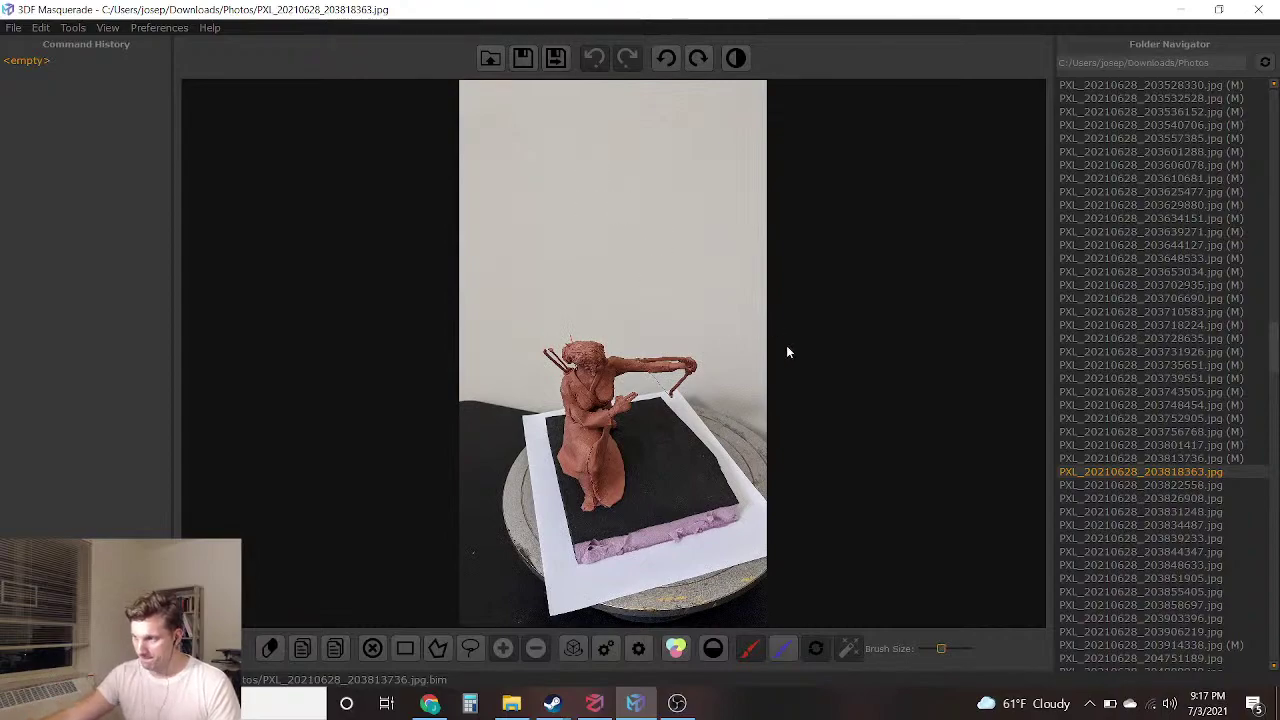
Check the live stream dashboard in YouTube Studio in Chrome and return to 3DF Masquerade
{"action": "scroll", "coordinate": [741, 351], "scroll_direction": "up", "scroll_amount": 5}
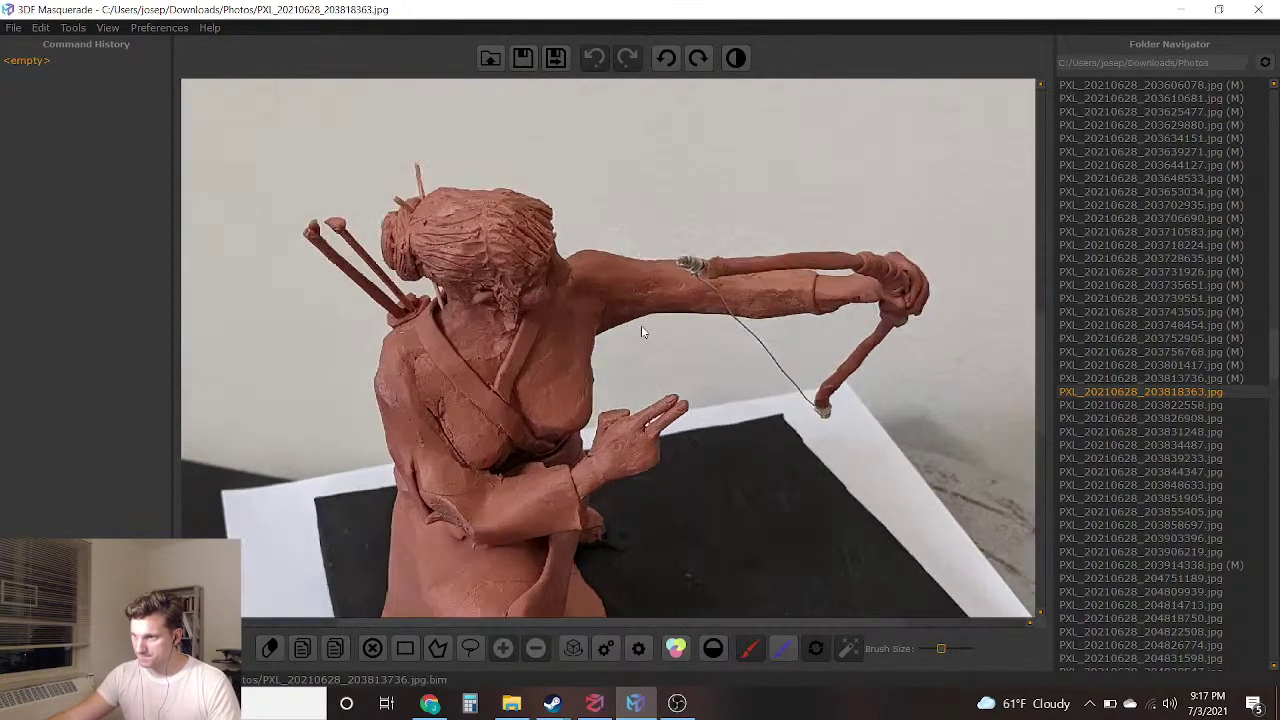
{"action": "left_click", "coordinate": [430, 704]}
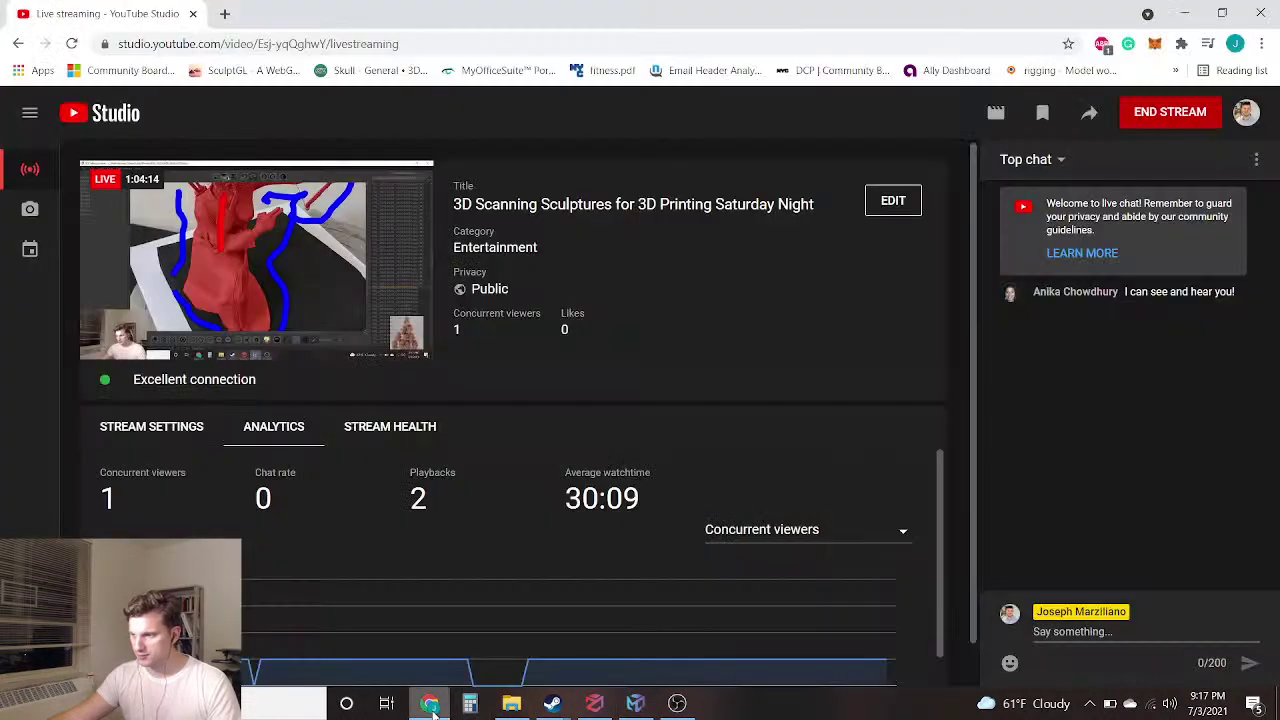
{"action": "left_click", "coordinate": [635, 703]}
{"action": "scroll", "coordinate": [583, 416], "scroll_direction": "up", "scroll_amount": 3}
{"action": "middle_click_drag", "start_coordinate": [855, 350], "coordinate": [451, 436]}
{"action": "scroll", "coordinate": [540, 410], "scroll_direction": "down", "scroll_amount": 1}
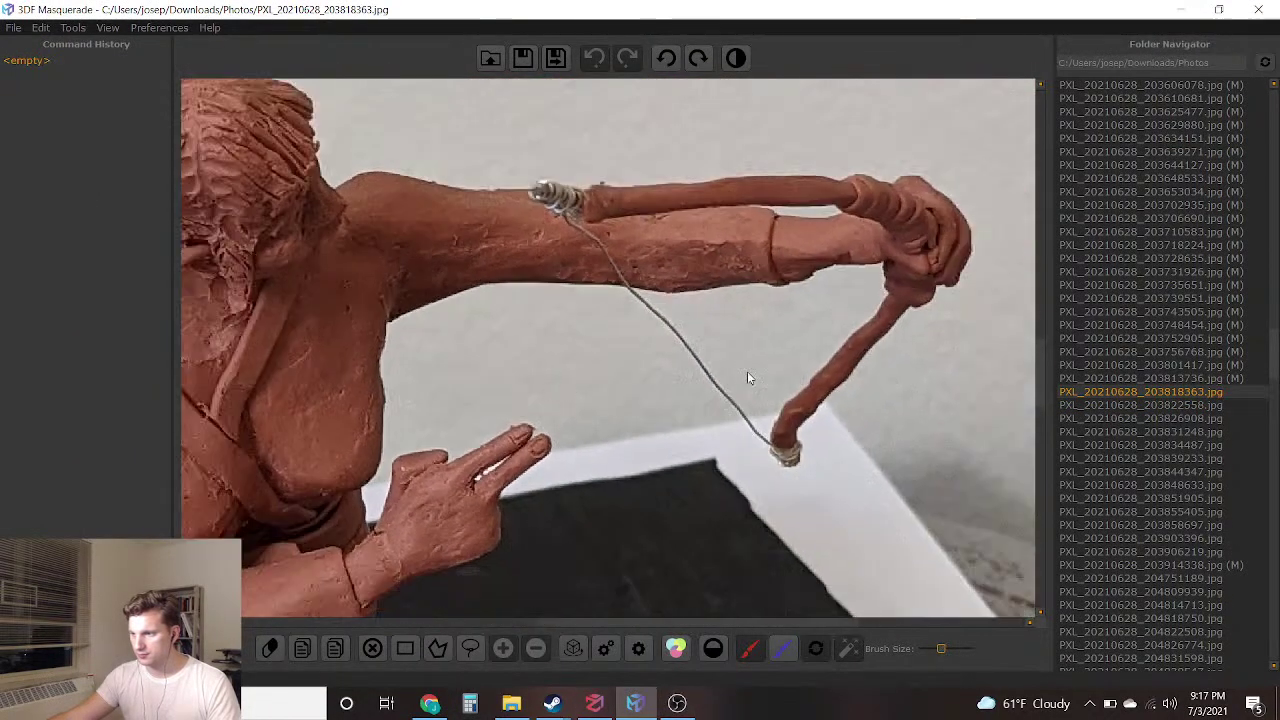
{"action": "left_click_drag", "start_coordinate": [817, 325], "coordinate": [665, 348]}
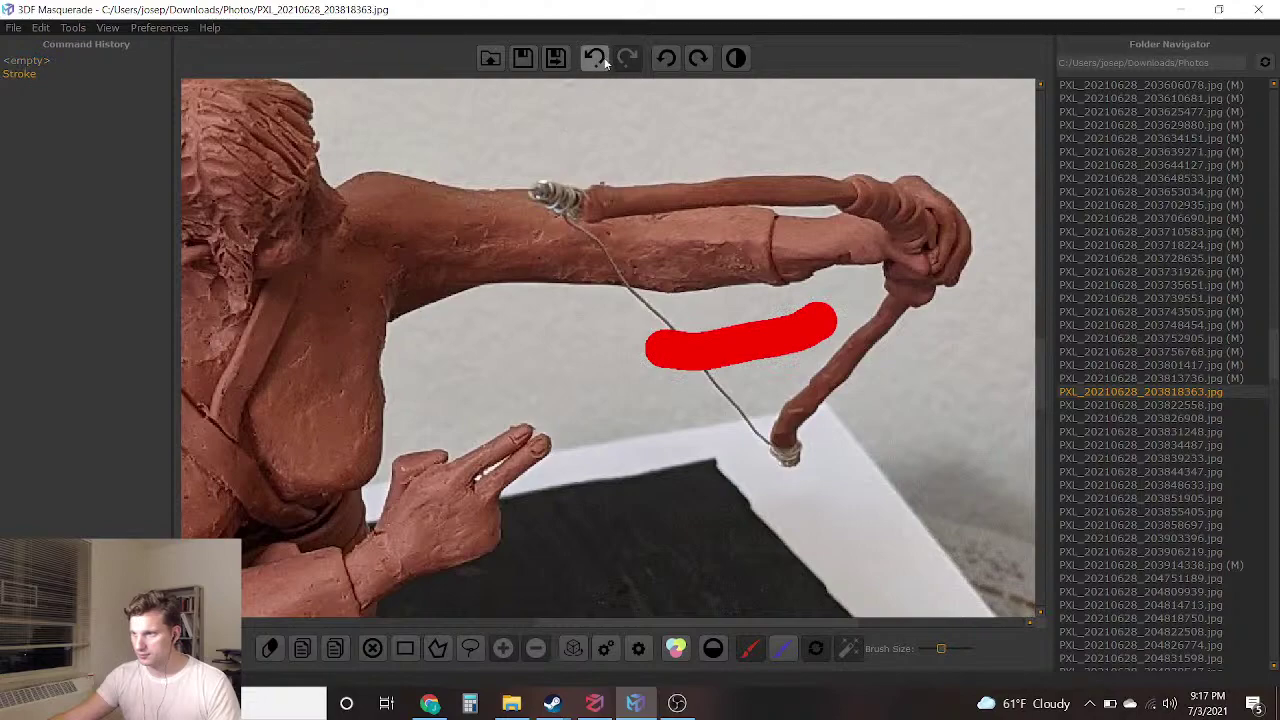
{"action": "left_click", "coordinate": [595, 60]}
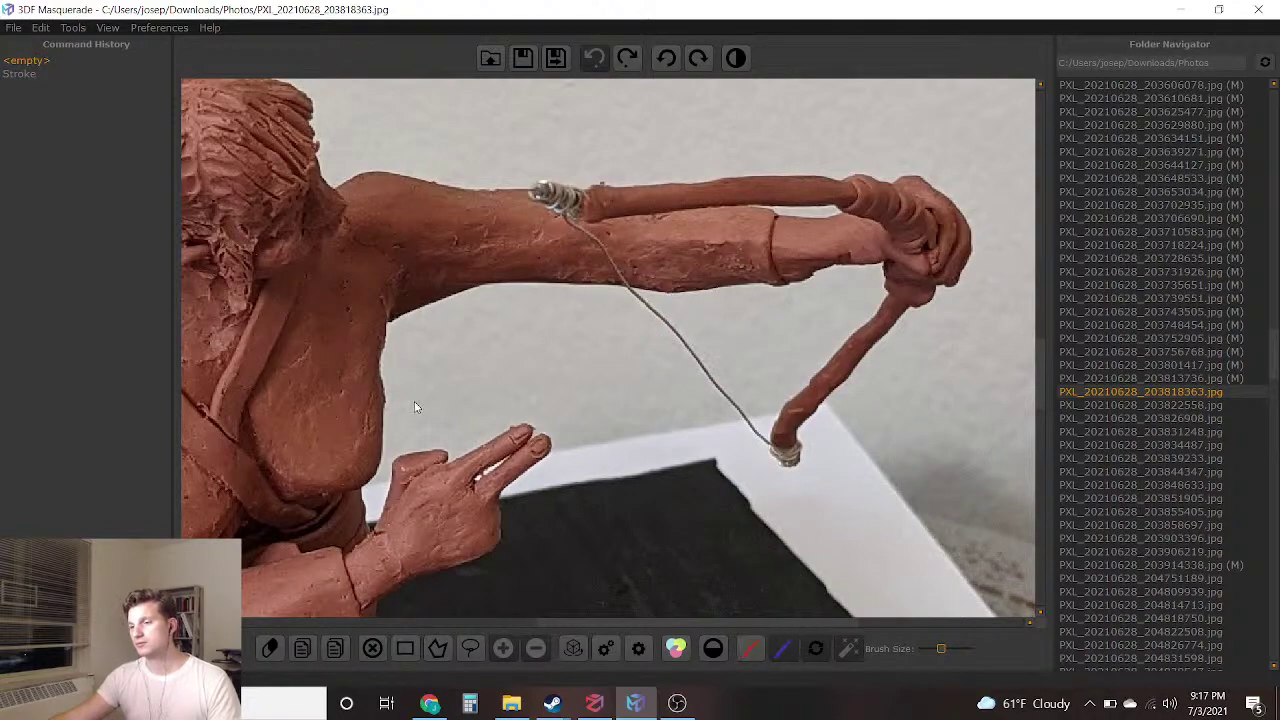
Paint thick background strokes beneath the outstretched arm across the bowstring and past the raised hand down onto the black base
{"action": "left_click_drag", "start_coordinate": [425, 395], "coordinate": [810, 334]}
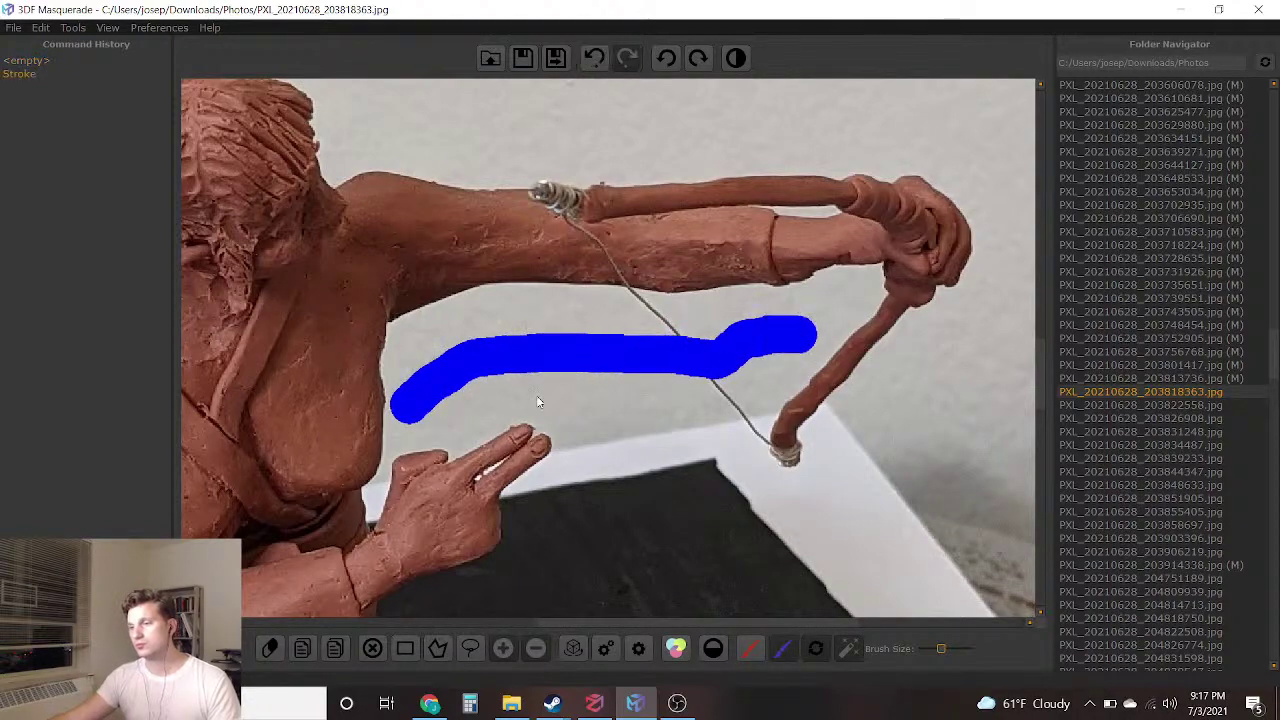
{"action": "scroll", "coordinate": [579, 470], "scroll_direction": "down", "scroll_amount": 1}
{"action": "right_click_drag", "start_coordinate": [579, 470], "coordinate": [603, 314]}
{"action": "left_click_drag", "start_coordinate": [640, 248], "coordinate": [576, 398]}
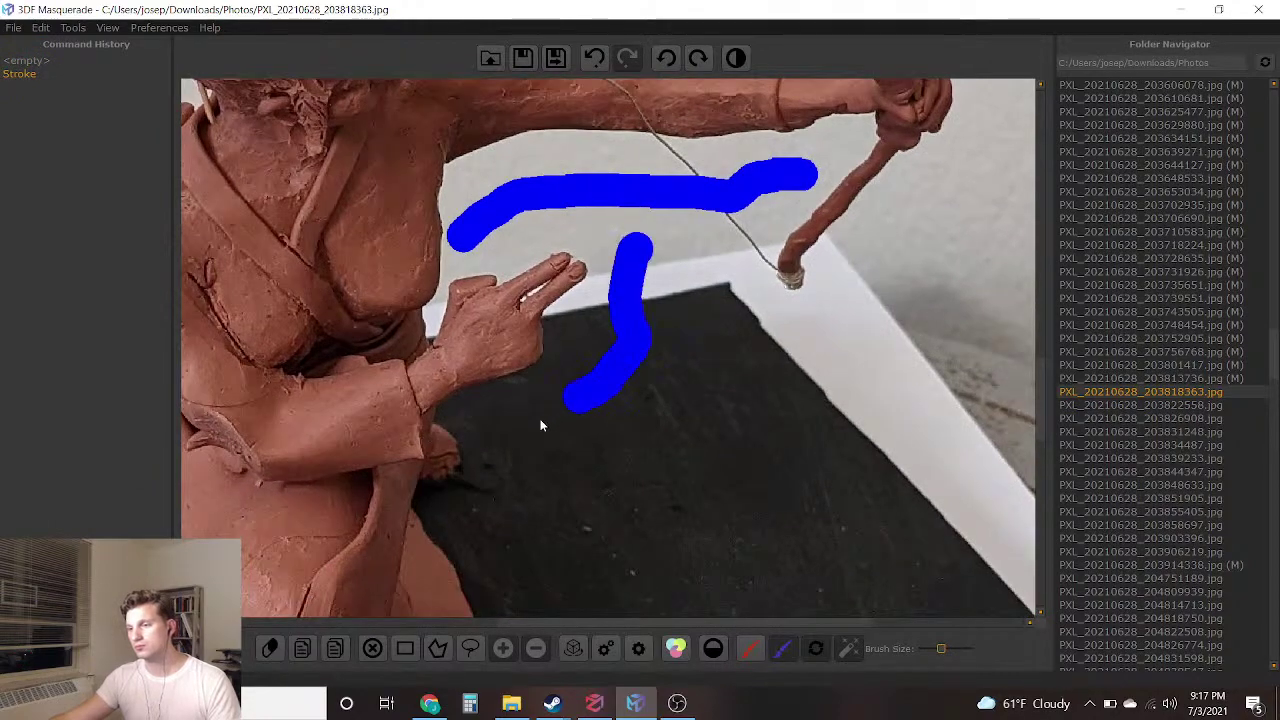
{"action": "left_click_drag", "start_coordinate": [520, 570], "coordinate": [530, 560]}
{"action": "right_click_drag", "start_coordinate": [530, 560], "coordinate": [571, 126]}
Paint a thick background stroke from behind the elbow down the back and around the skirt hem toward the foot
{"action": "scroll", "coordinate": [525, 289], "scroll_direction": "down", "scroll_amount": 2}
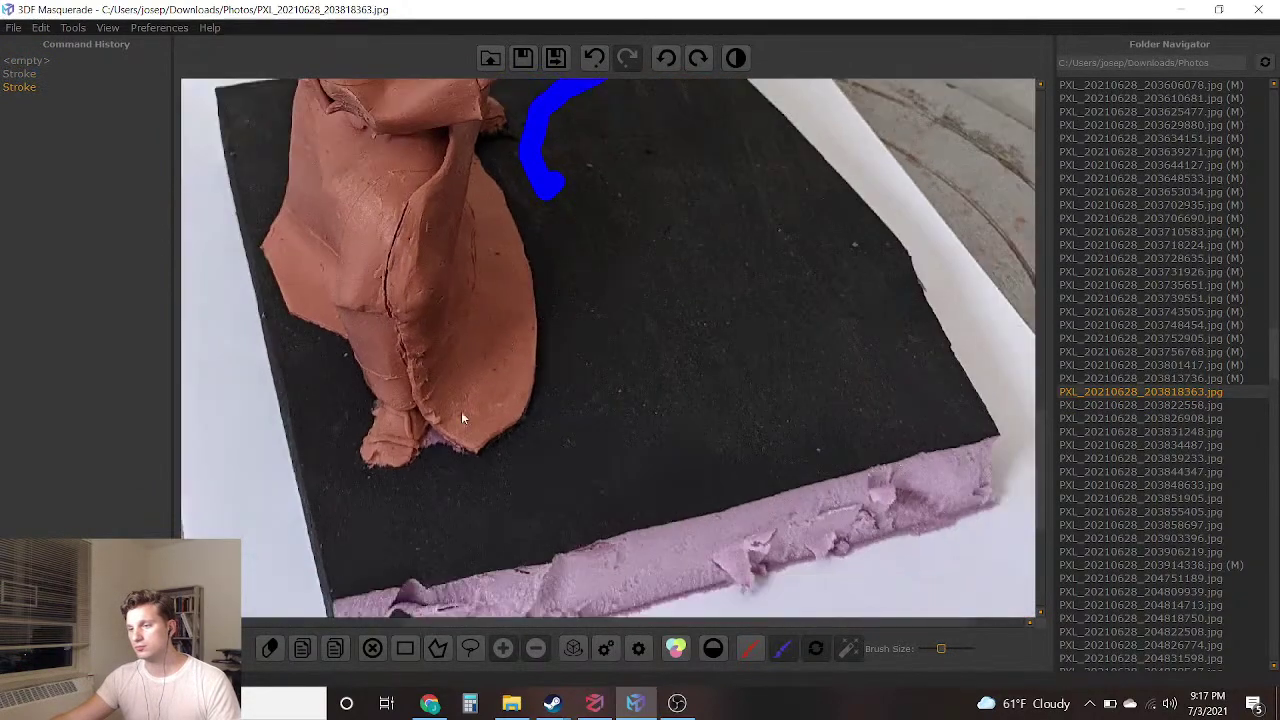
{"action": "right_click_drag", "start_coordinate": [214, 201], "coordinate": [464, 270]}
{"action": "left_click_drag", "start_coordinate": [492, 107], "coordinate": [495, 158]}
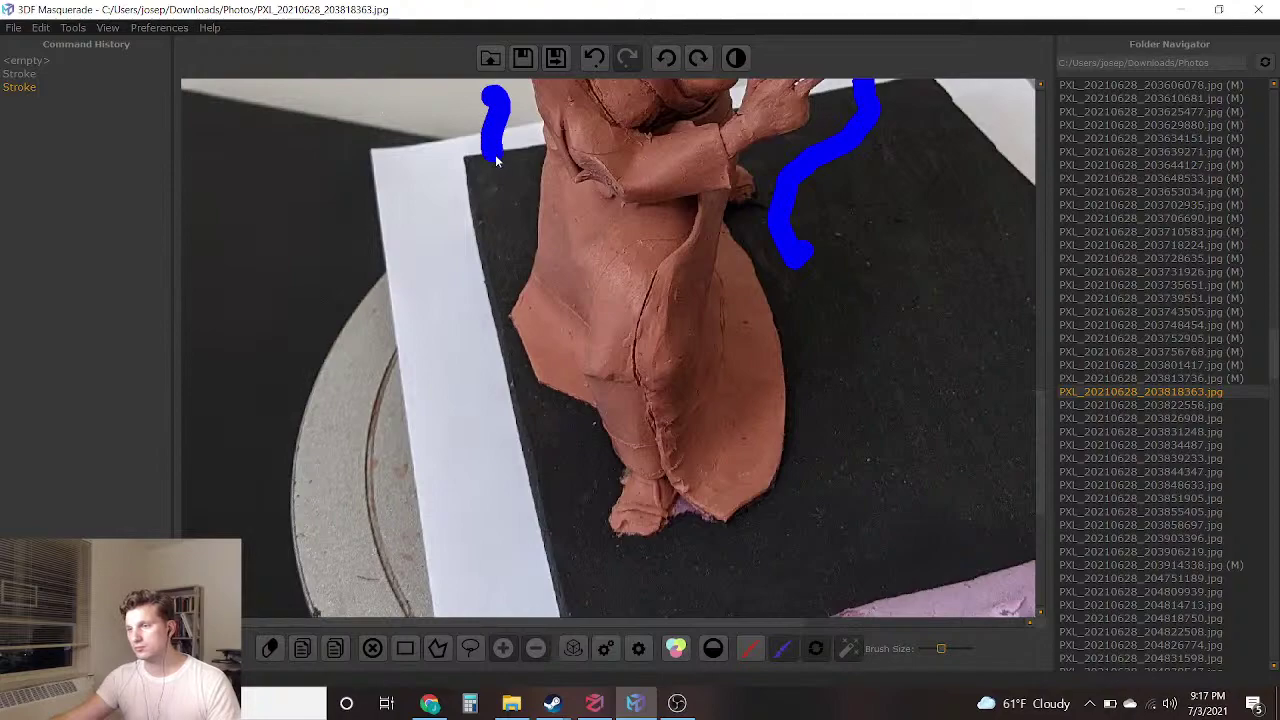
{"action": "left_click_drag", "start_coordinate": [483, 304], "coordinate": [505, 418]}
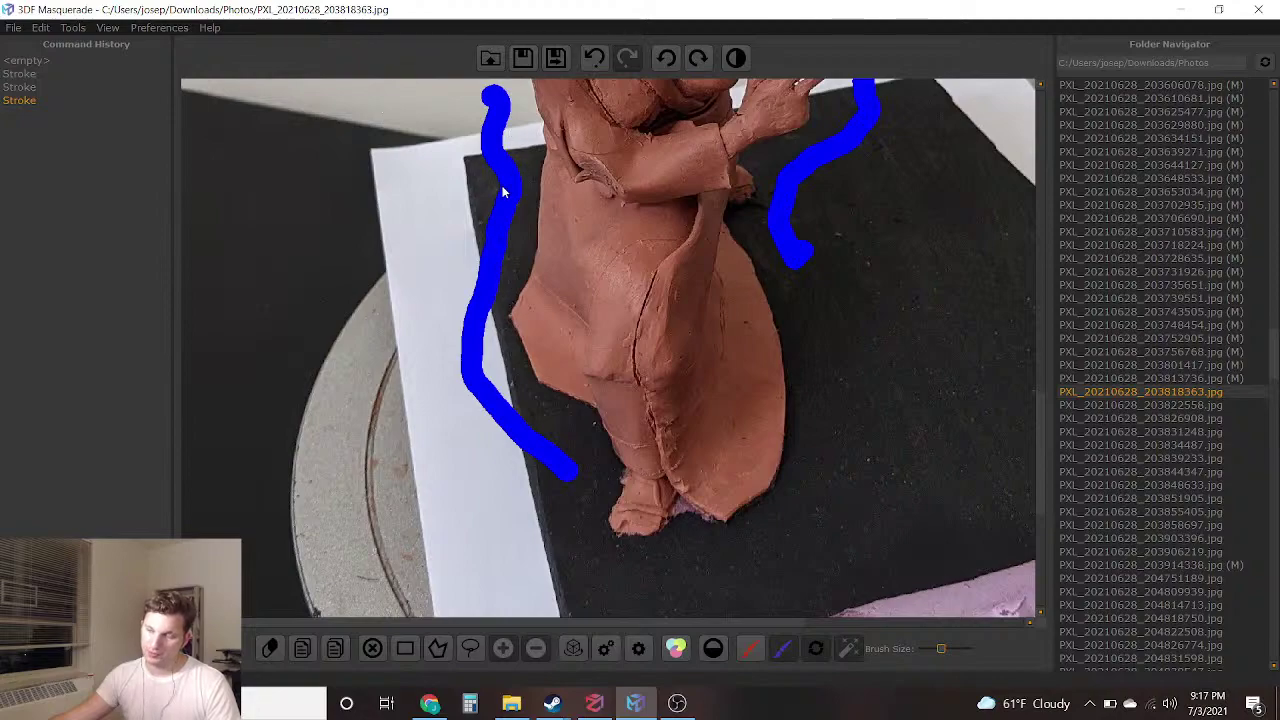
{"action": "middle_click_drag", "start_coordinate": [431, 284], "coordinate": [430, 517]}
{"action": "middle_click_drag", "start_coordinate": [610, 246], "coordinate": [623, 382]}
{"action": "scroll", "coordinate": [623, 382], "scroll_direction": "down", "scroll_amount": 1}
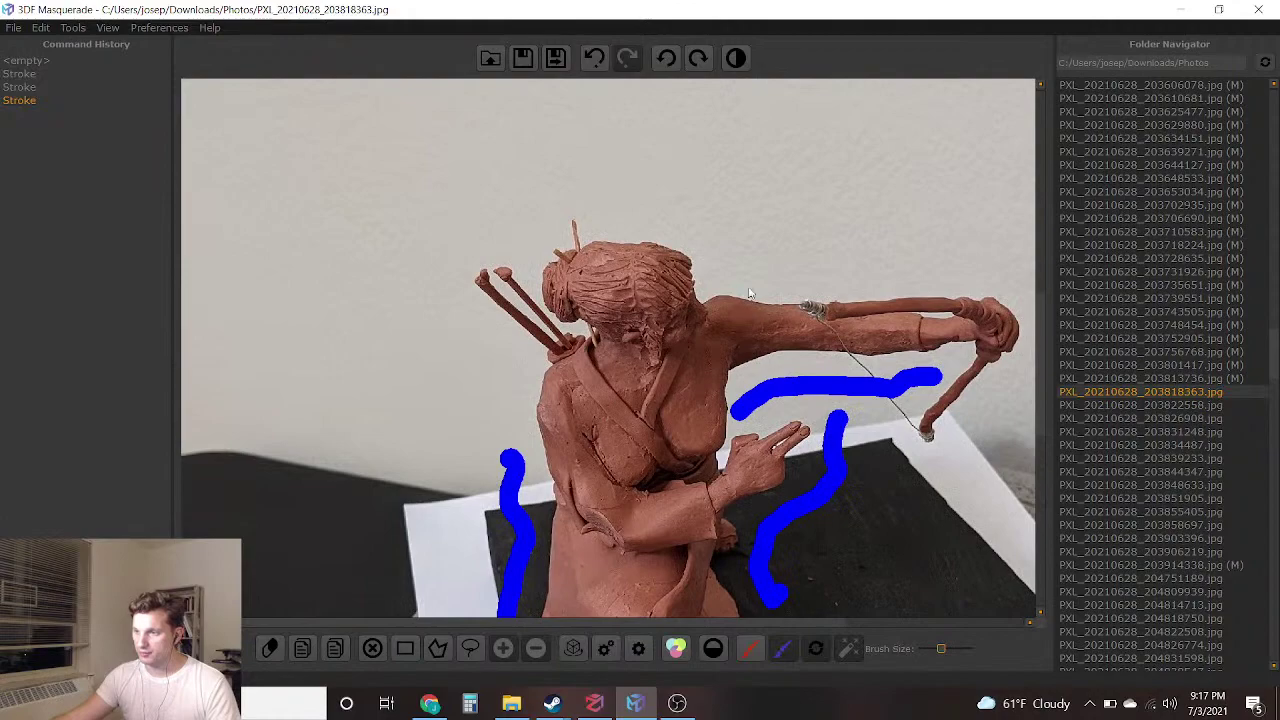
{"action": "left_click_drag", "start_coordinate": [759, 236], "coordinate": [516, 212]}
{"action": "left_click", "coordinate": [594, 58]}
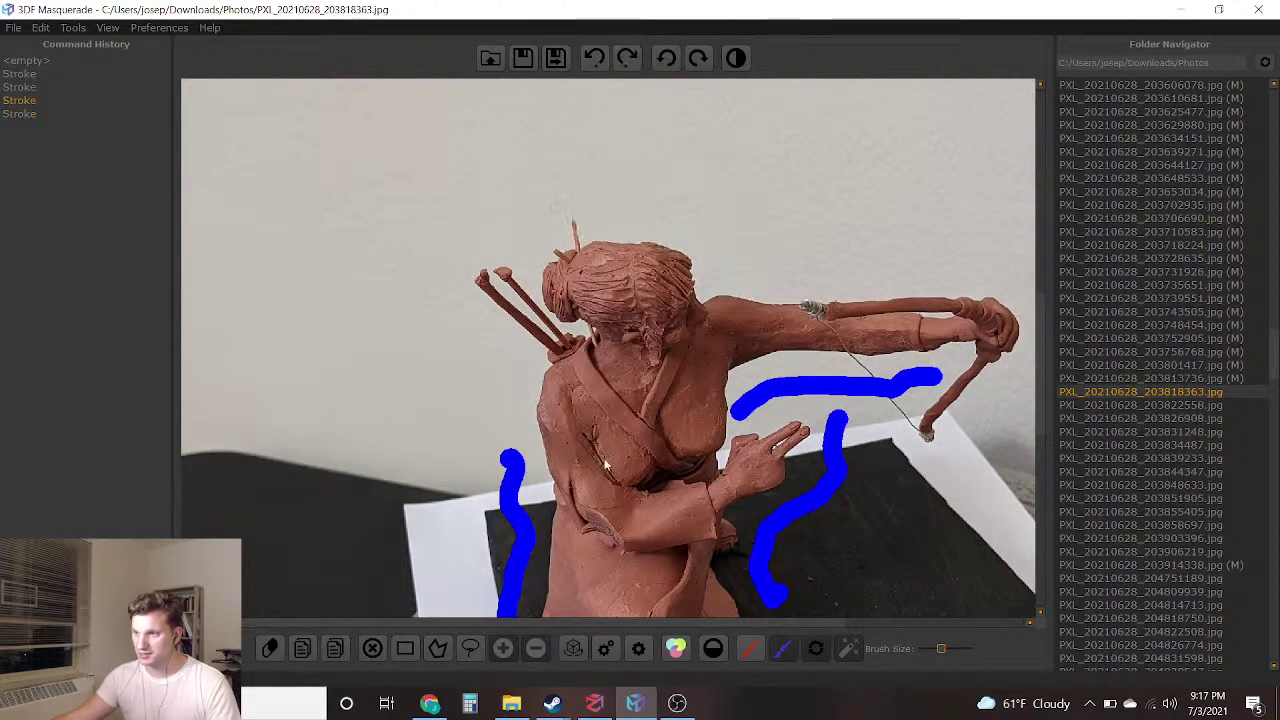
Dab a background mark above the head and paint short background strokes between the arrows, beside the hair bun and above the quiver
{"action": "left_click", "coordinate": [644, 207]}
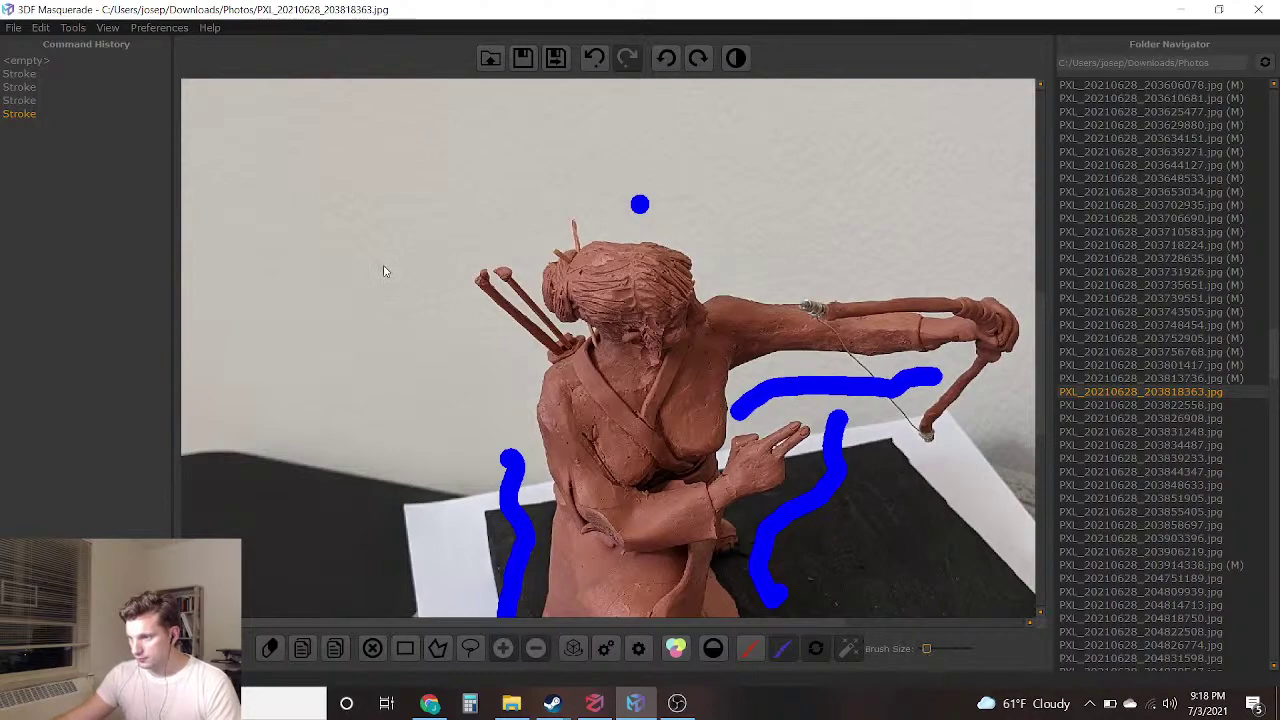
{"action": "scroll", "coordinate": [381, 268], "scroll_direction": "up", "scroll_amount": 5}
{"action": "left_click_drag", "start_coordinate": [390, 317], "coordinate": [414, 346]}
{"action": "left_click_drag", "start_coordinate": [466, 261], "coordinate": [497, 284]}
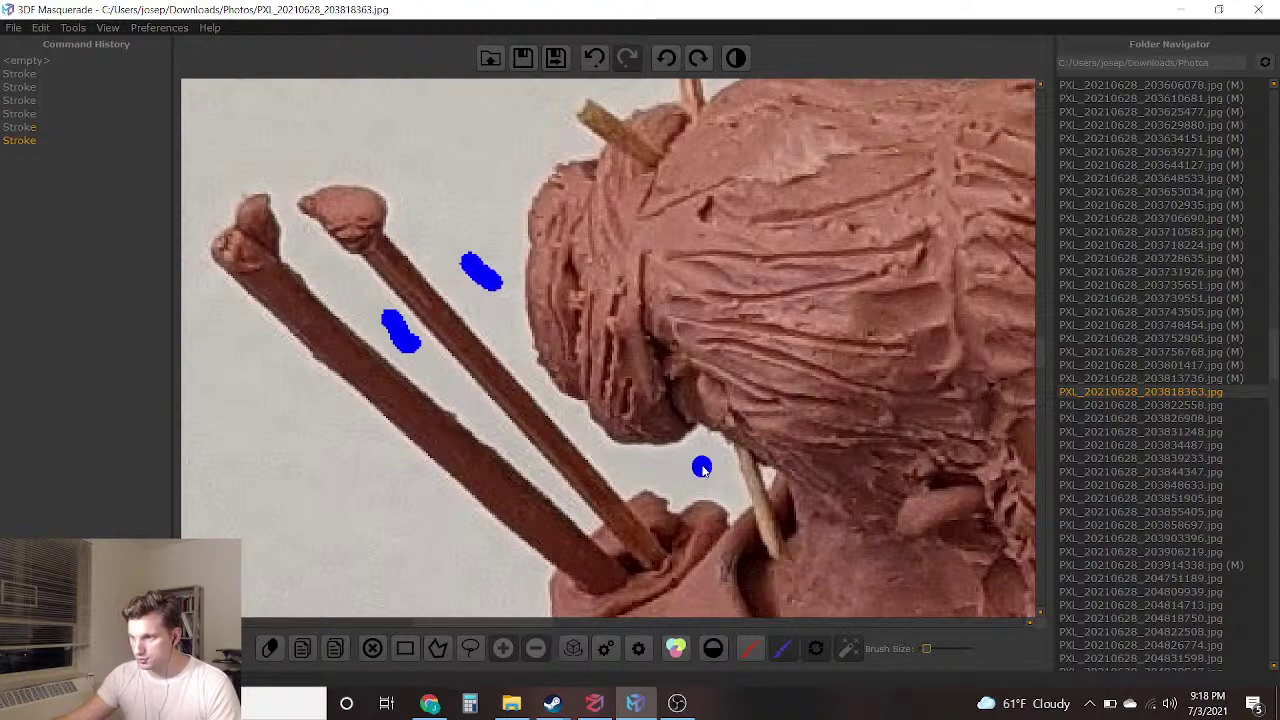
{"action": "mouse_move", "coordinate": [674, 463]}
{"action": "left_mouse_down"}
{"action": "mouse_move", "coordinate": [712, 470]}
{"action": "mouse_move", "coordinate": [700, 474]}
{"action": "left_mouse_up"}
{"action": "left_click", "coordinate": [595, 57]}
{"action": "left_click", "coordinate": [665, 468]}
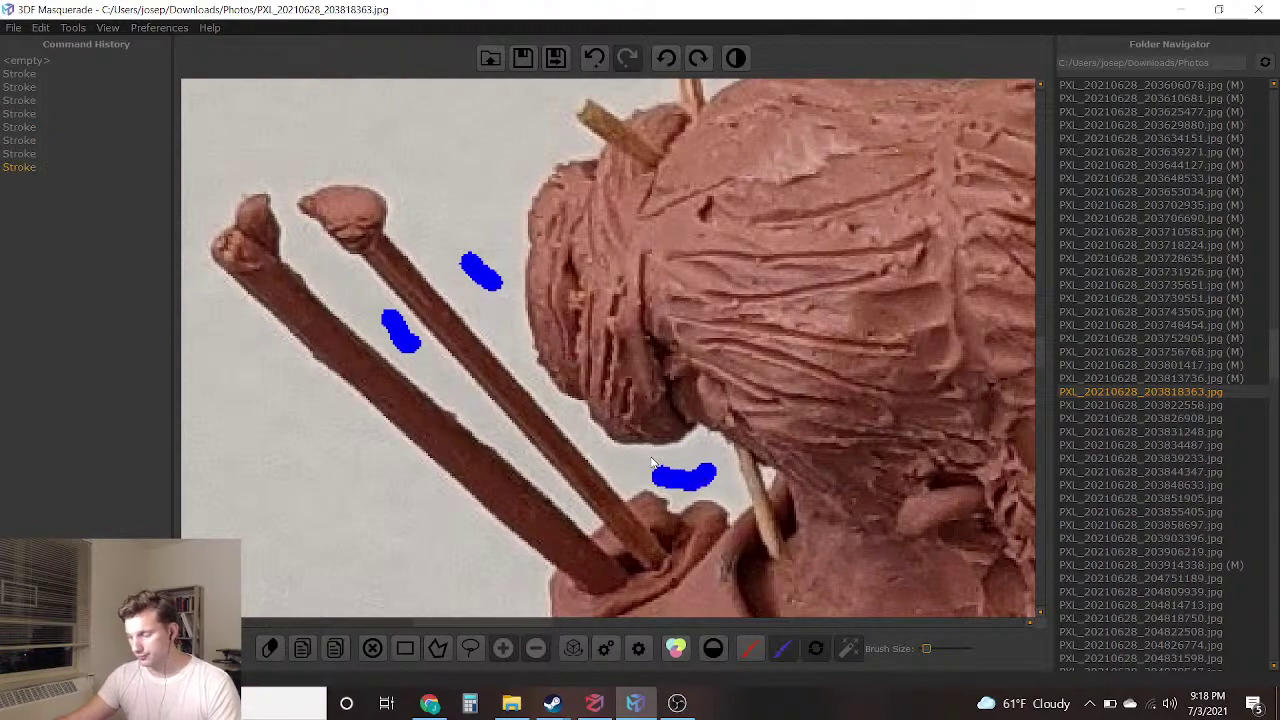
Reduce the brush size and dab a background mark in the tiny gap between the hair stick and the neck
{"action": "scroll", "coordinate": [688, 460], "scroll_direction": "down", "scroll_amount": 3}
{"action": "scroll", "coordinate": [688, 460], "scroll_direction": "up", "scroll_amount": 6}
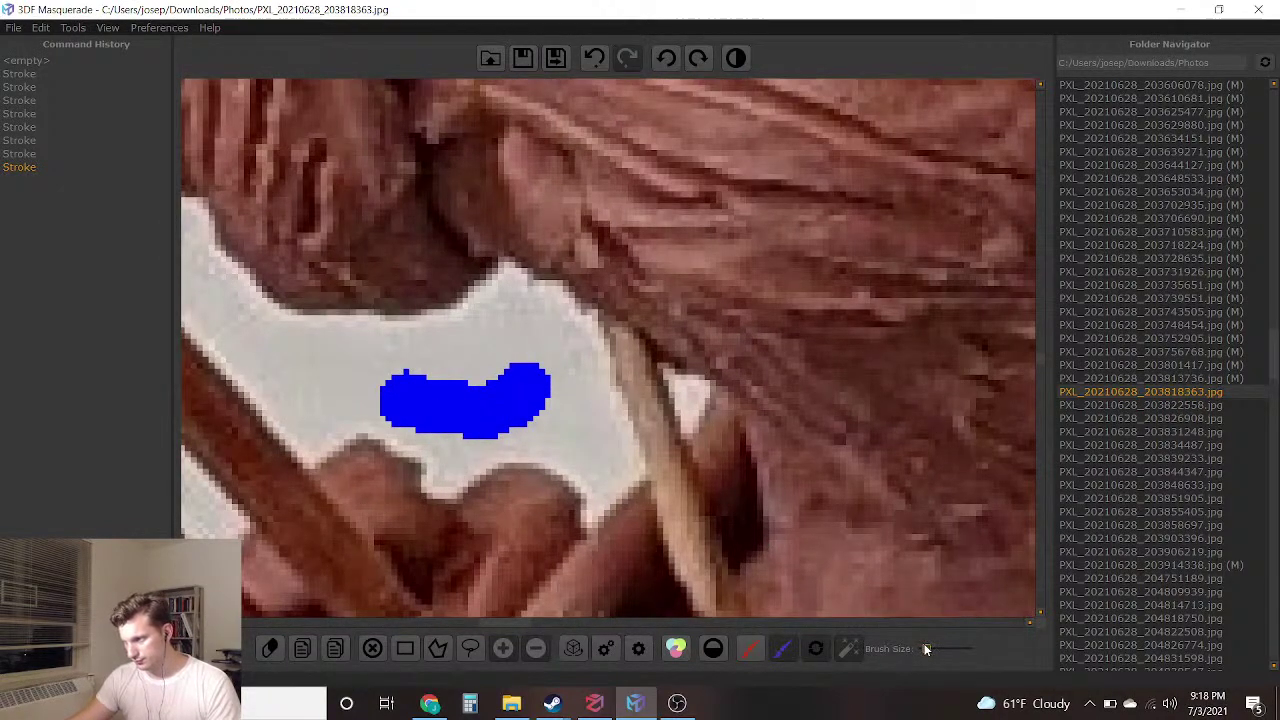
{"action": "left_click", "coordinate": [923, 652]}
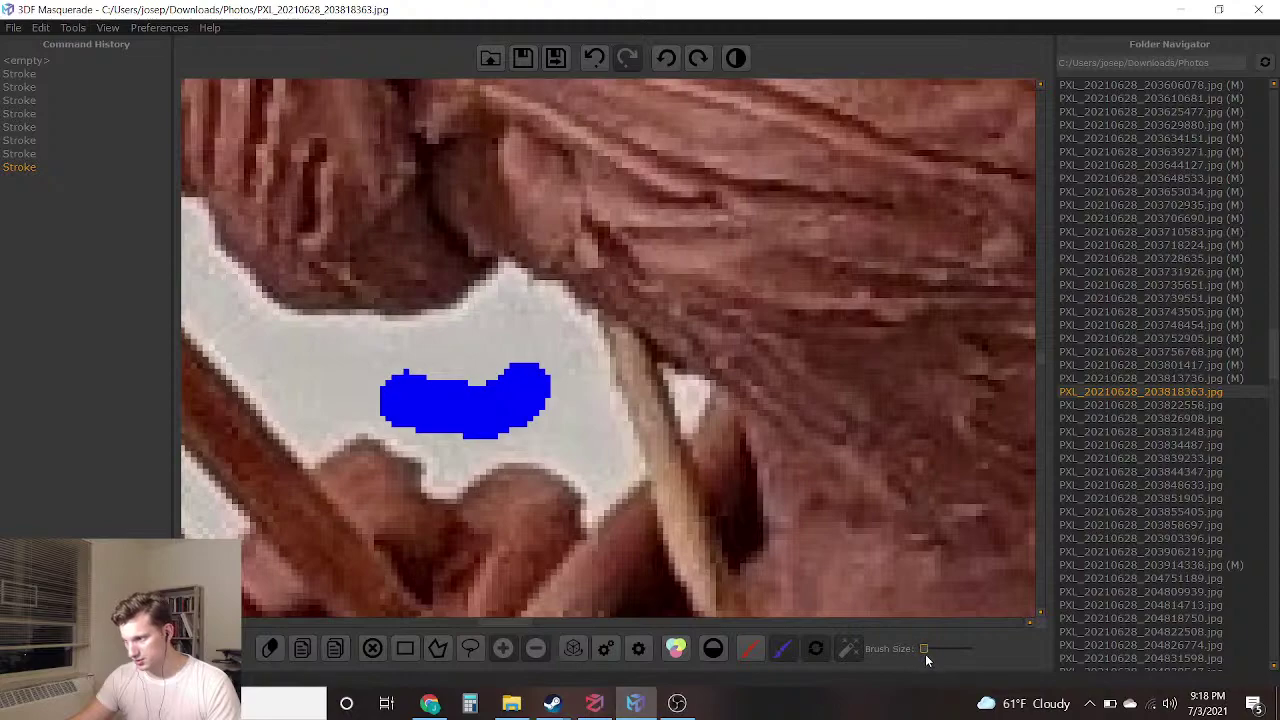
{"action": "left_click", "coordinate": [689, 401]}
Paint a thin background stroke in the narrow gap between the bow's upper limb and the forearm
{"action": "scroll", "coordinate": [699, 390], "scroll_direction": "down", "scroll_amount": 8}
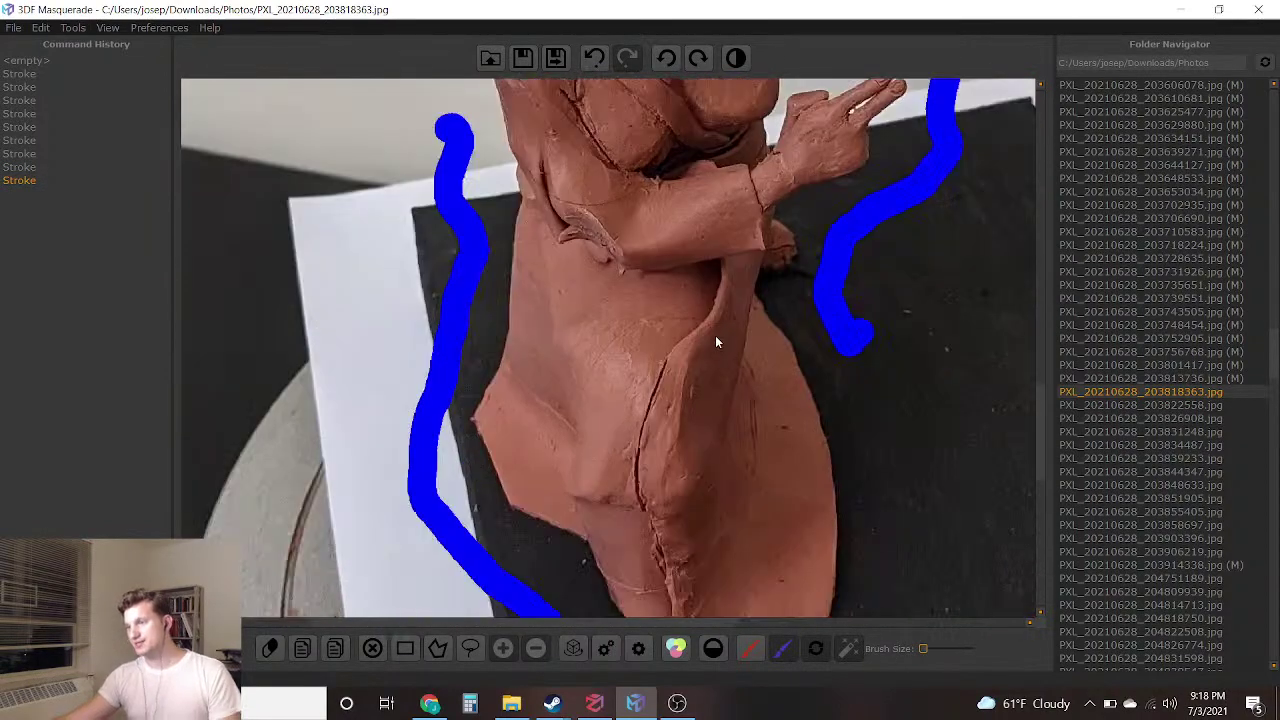
{"action": "scroll", "coordinate": [712, 337], "scroll_direction": "down", "scroll_amount": 5}
{"action": "scroll", "coordinate": [845, 284], "scroll_direction": "up", "scroll_amount": 6}
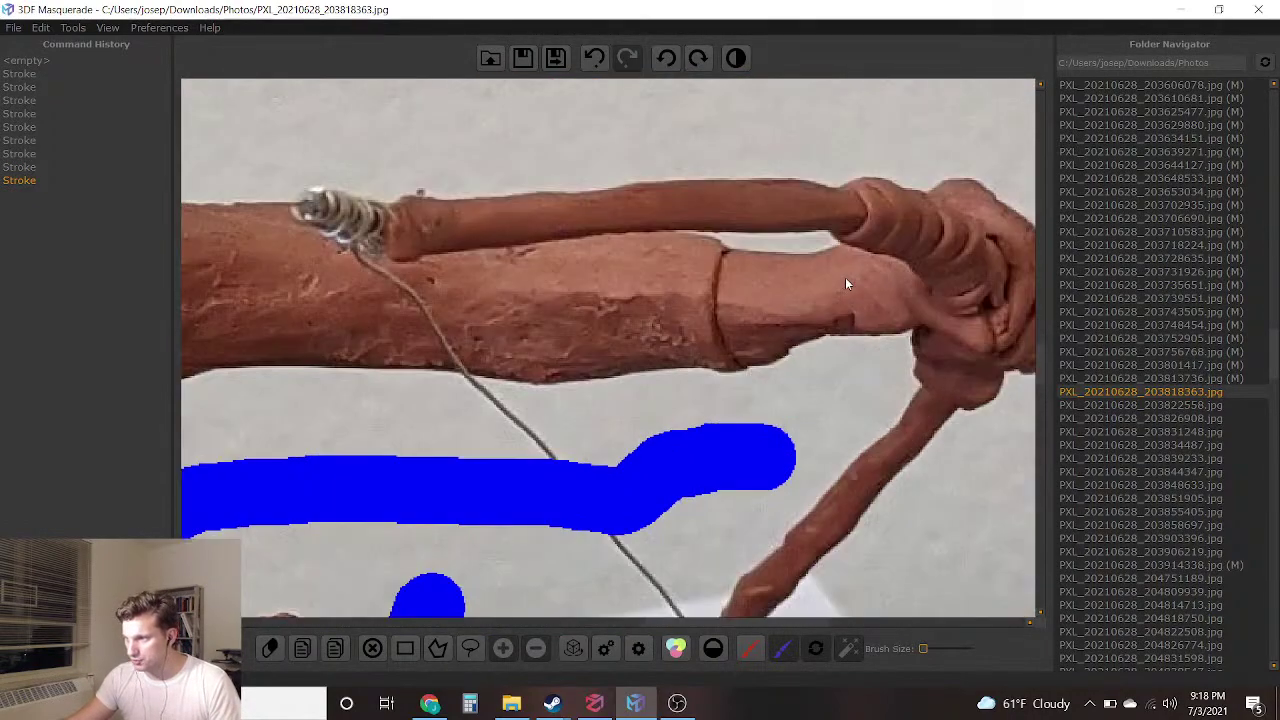
{"action": "scroll", "coordinate": [845, 284], "scroll_direction": "up", "scroll_amount": 2}
{"action": "left_click_drag", "start_coordinate": [766, 207], "coordinate": [679, 217]}
{"action": "scroll", "coordinate": [679, 217], "scroll_direction": "down", "scroll_amount": 3}
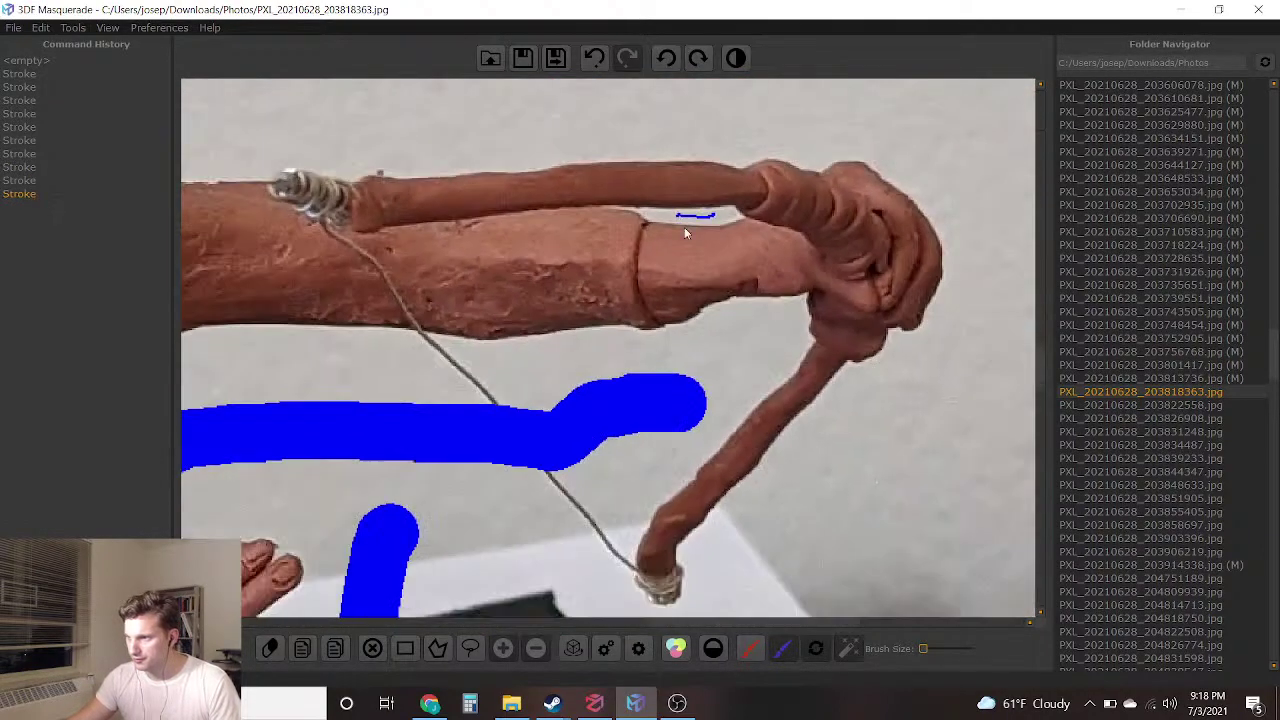
Mark the figure as foreground with a stroke from head to waist, plus short strokes on the bow hand and forearm
{"action": "scroll", "coordinate": [430, 400], "scroll_direction": "down", "scroll_amount": 4}
{"action": "scroll", "coordinate": [512, 204], "scroll_direction": "up", "scroll_amount": 4}
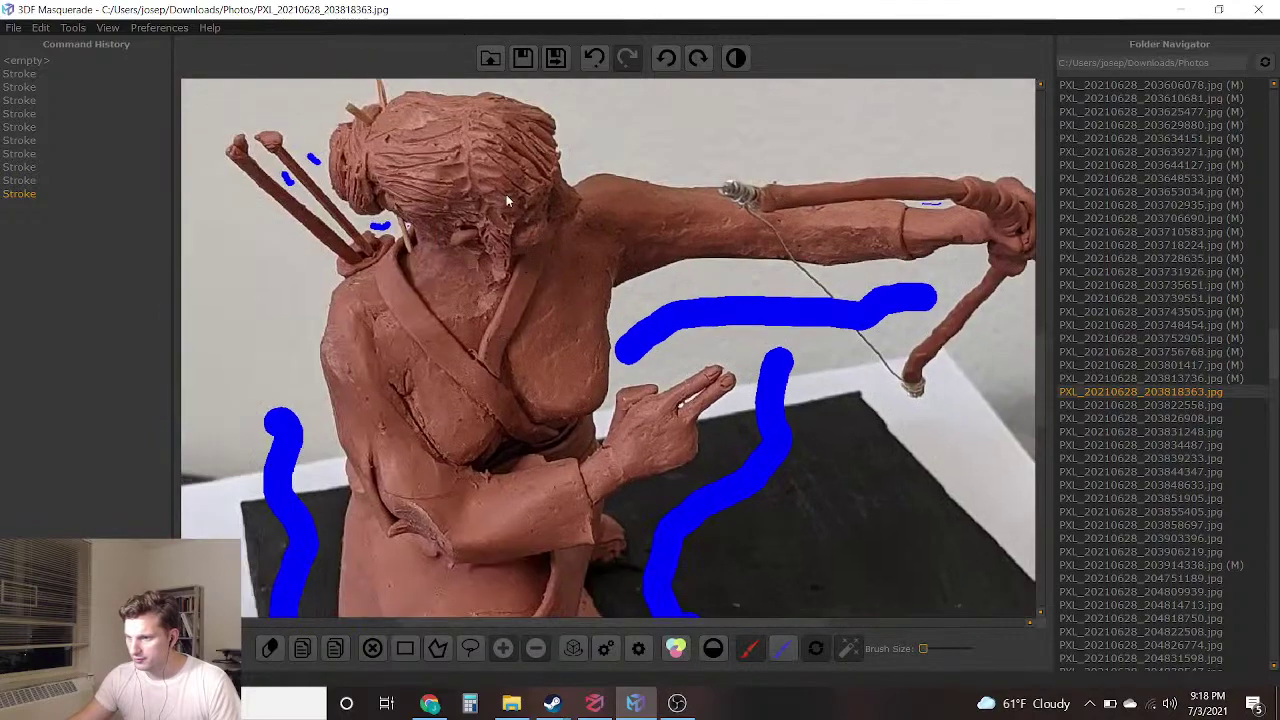
{"action": "left_click_drag", "start_coordinate": [489, 172], "coordinate": [501, 563]}
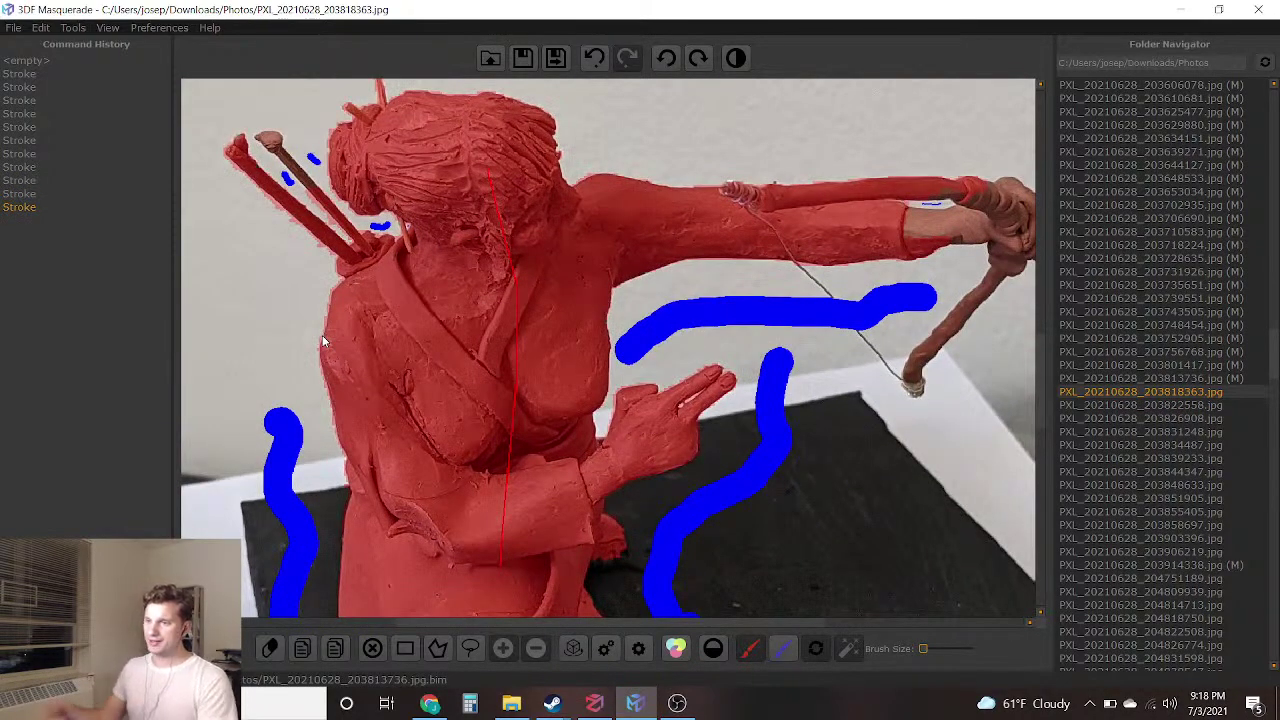
{"action": "middle_click_drag", "start_coordinate": [808, 294], "coordinate": [699, 316]}
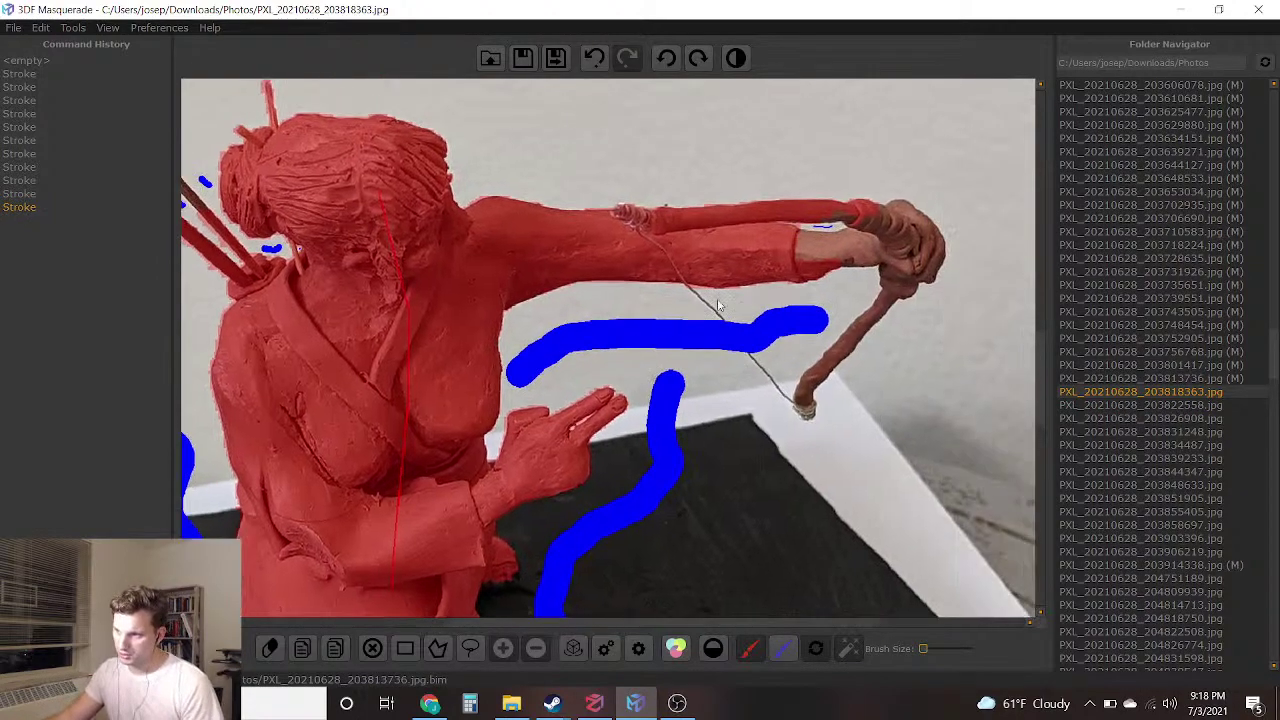
{"action": "left_click_drag", "start_coordinate": [921, 263], "coordinate": [812, 245]}
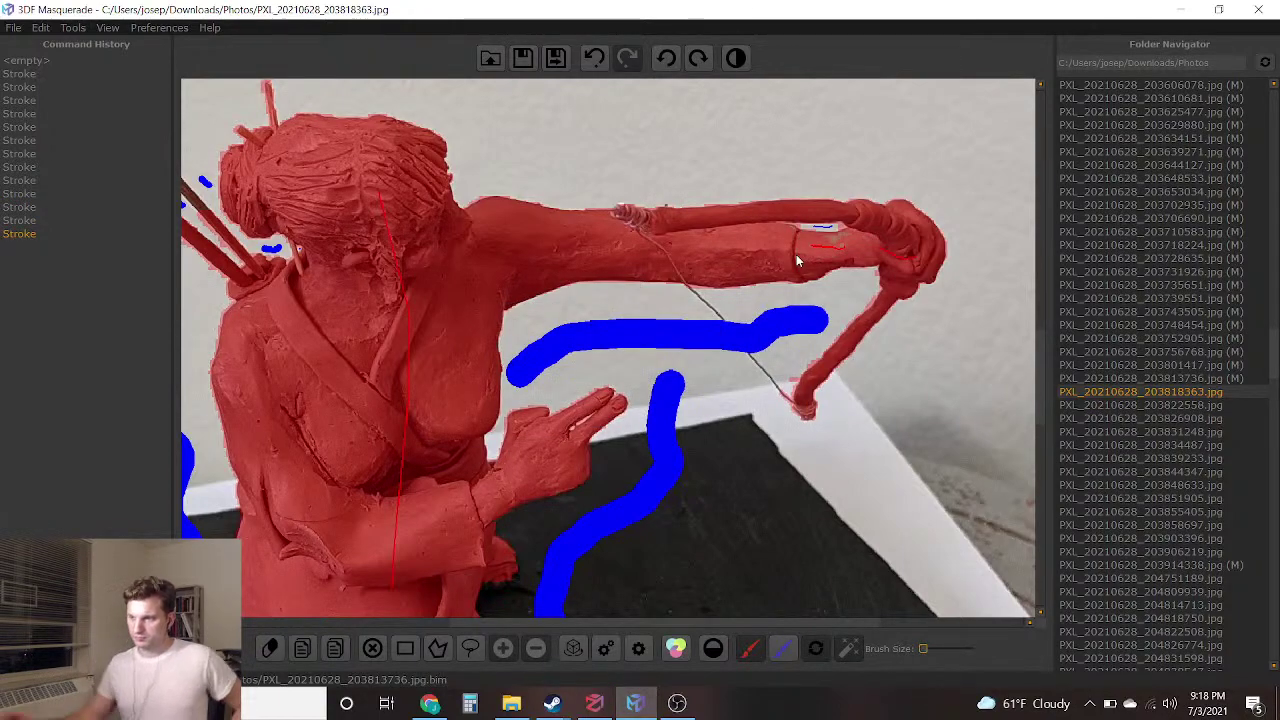
{"action": "scroll", "coordinate": [796, 260], "scroll_direction": "down", "scroll_amount": 3}
{"action": "middle_click_drag", "start_coordinate": [687, 150], "coordinate": [701, 141]}
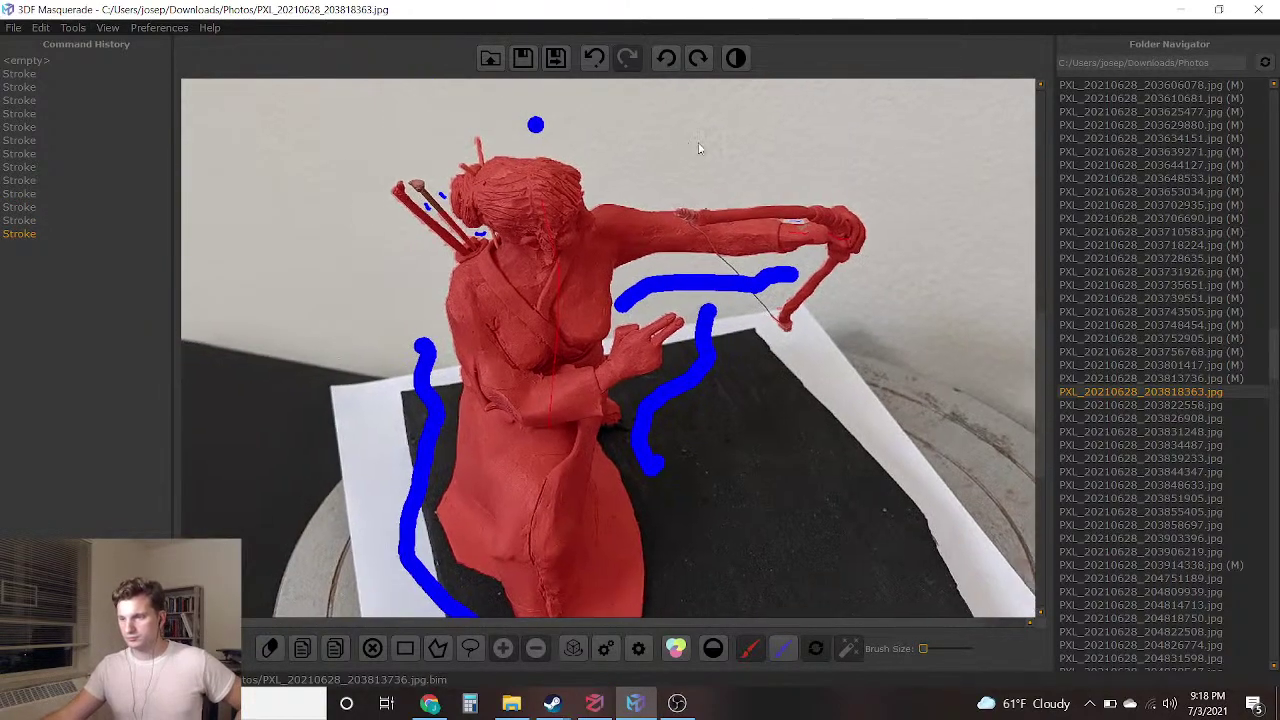
{"action": "middle_click_drag", "start_coordinate": [607, 408], "coordinate": [570, 291]}
{"action": "scroll", "coordinate": [570, 291], "scroll_direction": "up", "scroll_amount": 1}
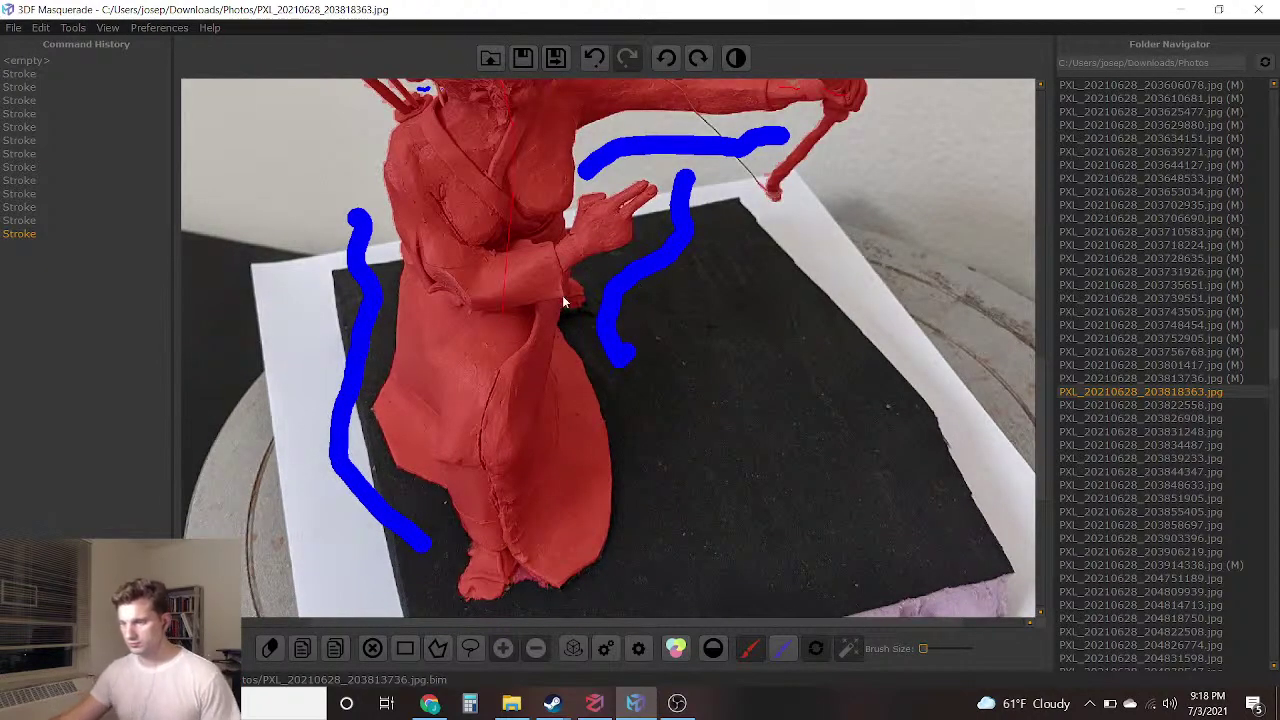
Check the live stream in YouTube Studio in Chrome and in OBS, and return to 3DF Masquerade
{"action": "left_click", "coordinate": [429, 703]}
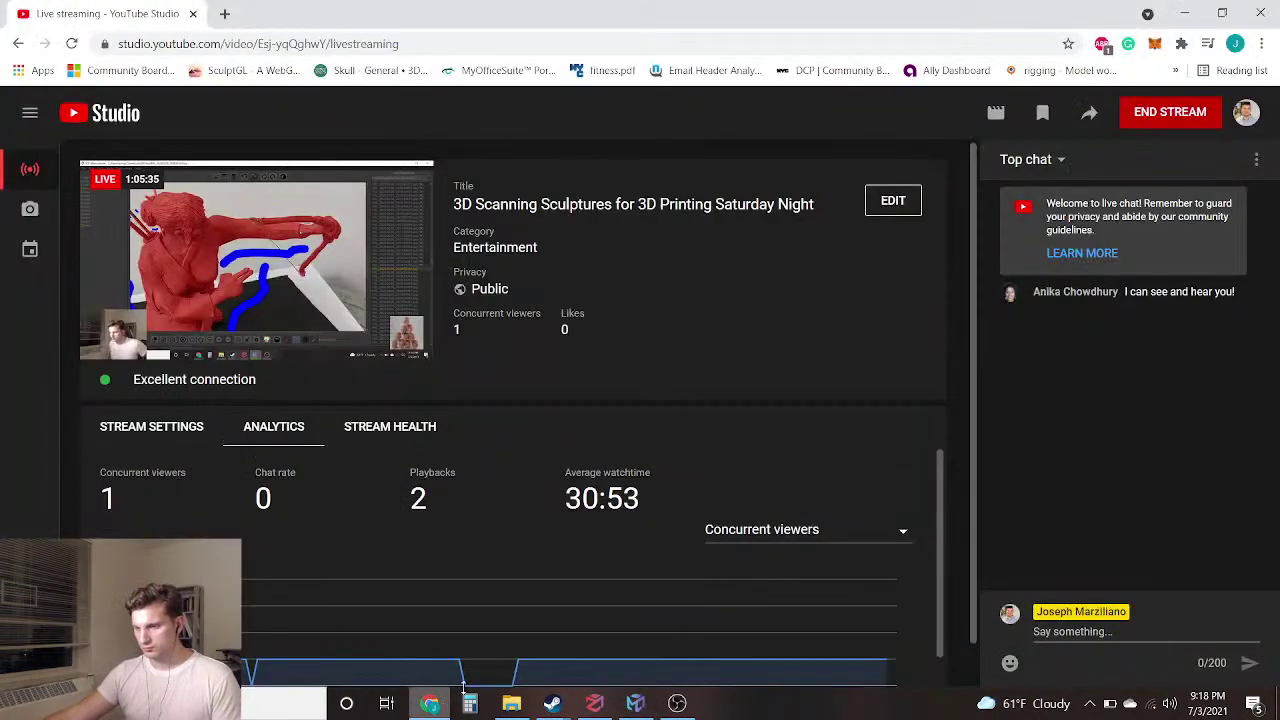
{"action": "left_click", "coordinate": [677, 704]}
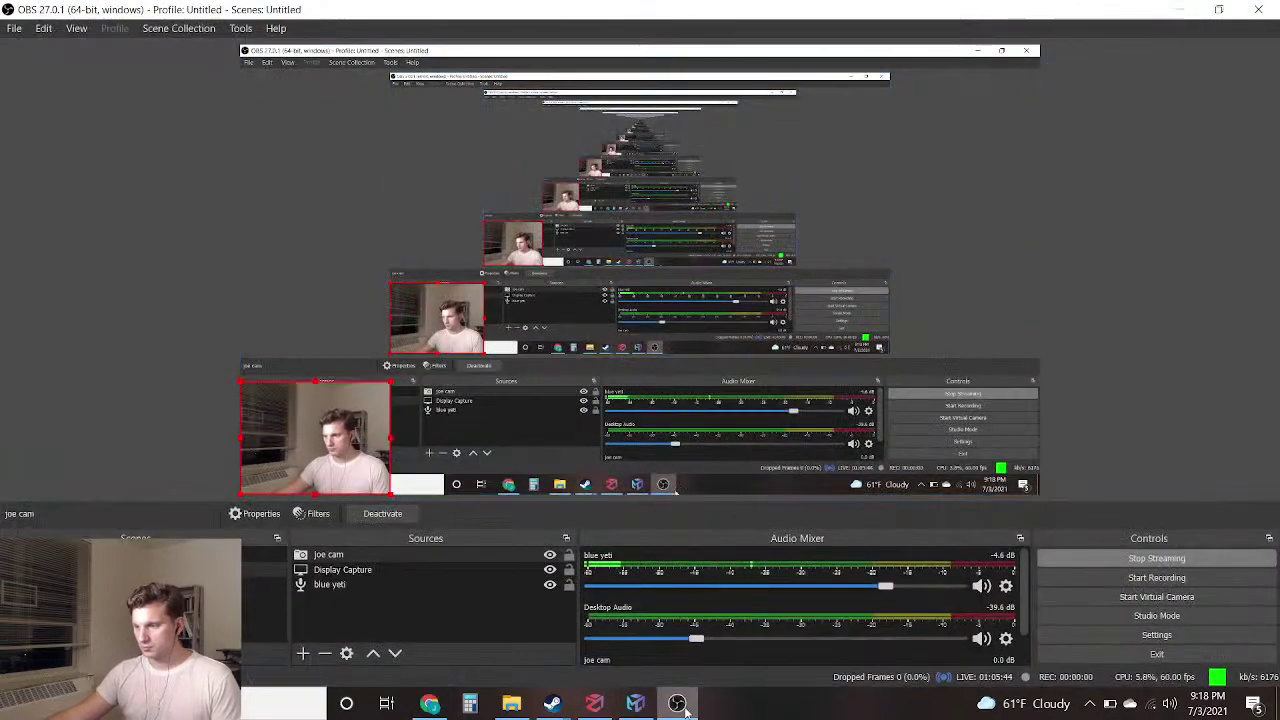
{"action": "left_click", "coordinate": [635, 703]}
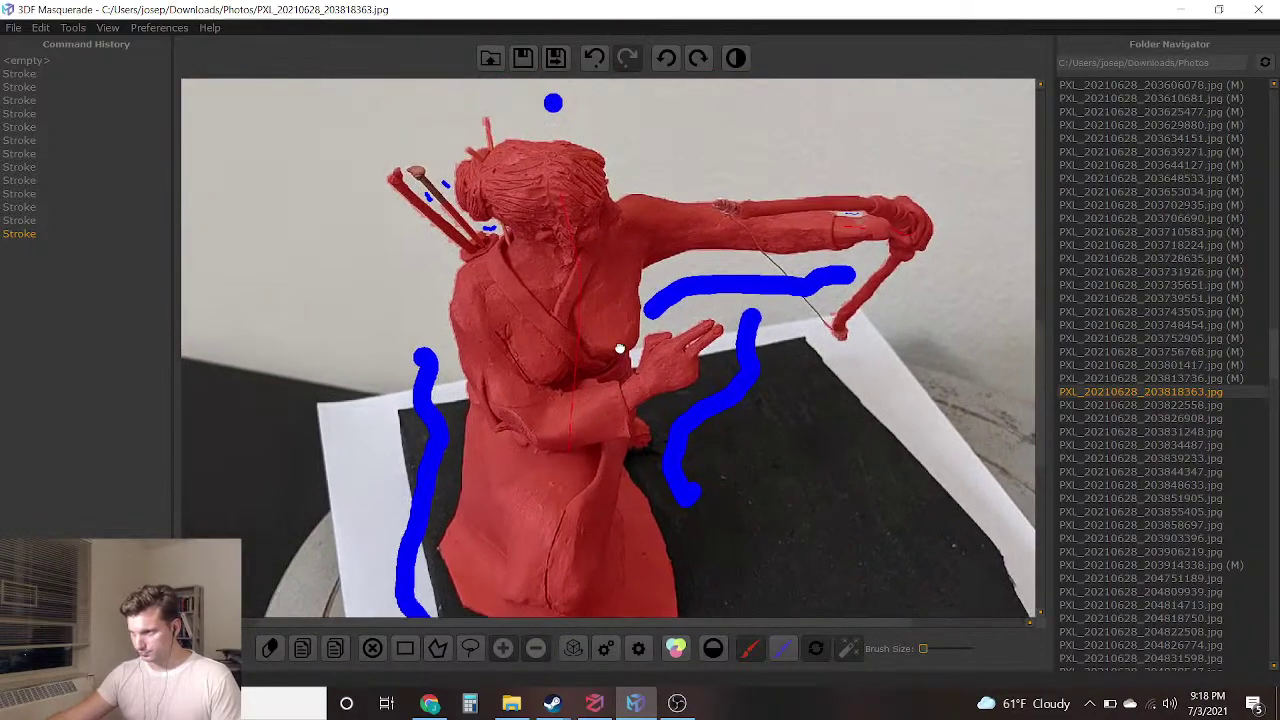
Save the mask to advance to the next photo, and paint a thick background stroke with an enlarged brush beneath the outstretched arm
{"action": "left_click", "coordinate": [557, 57]}
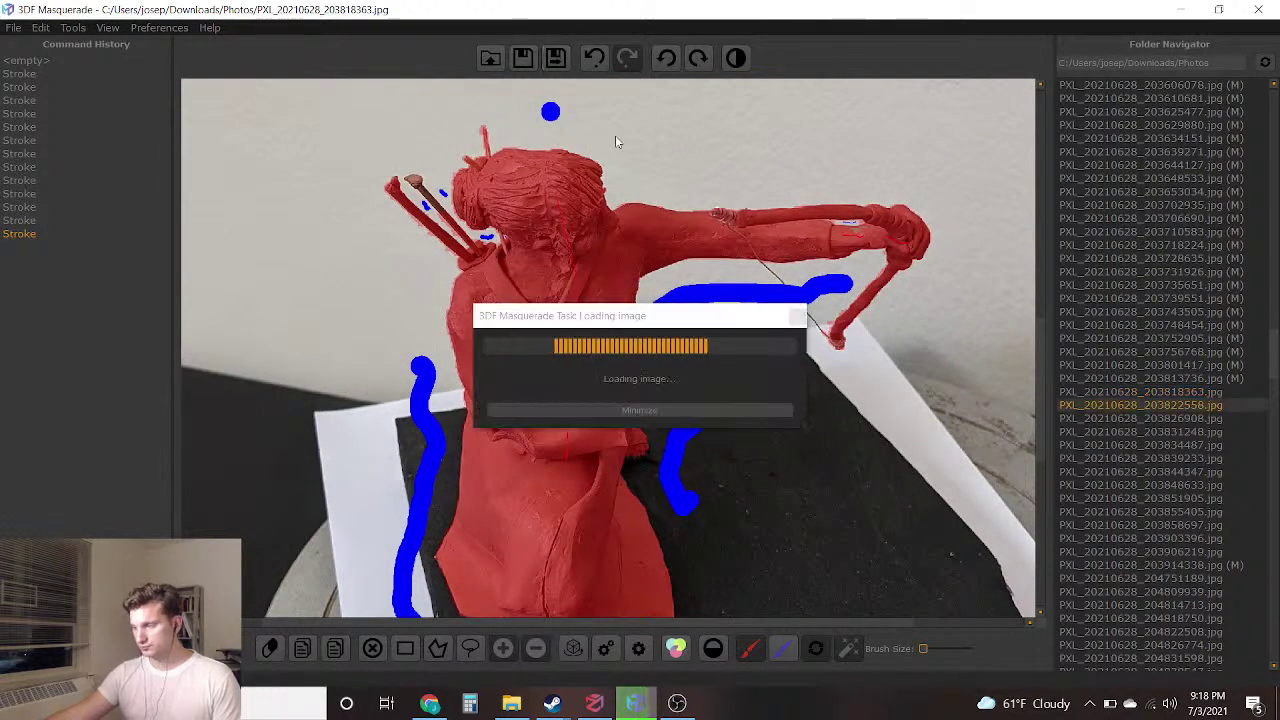
{"action": "scroll", "coordinate": [573, 352], "scroll_direction": "up", "scroll_amount": 5}
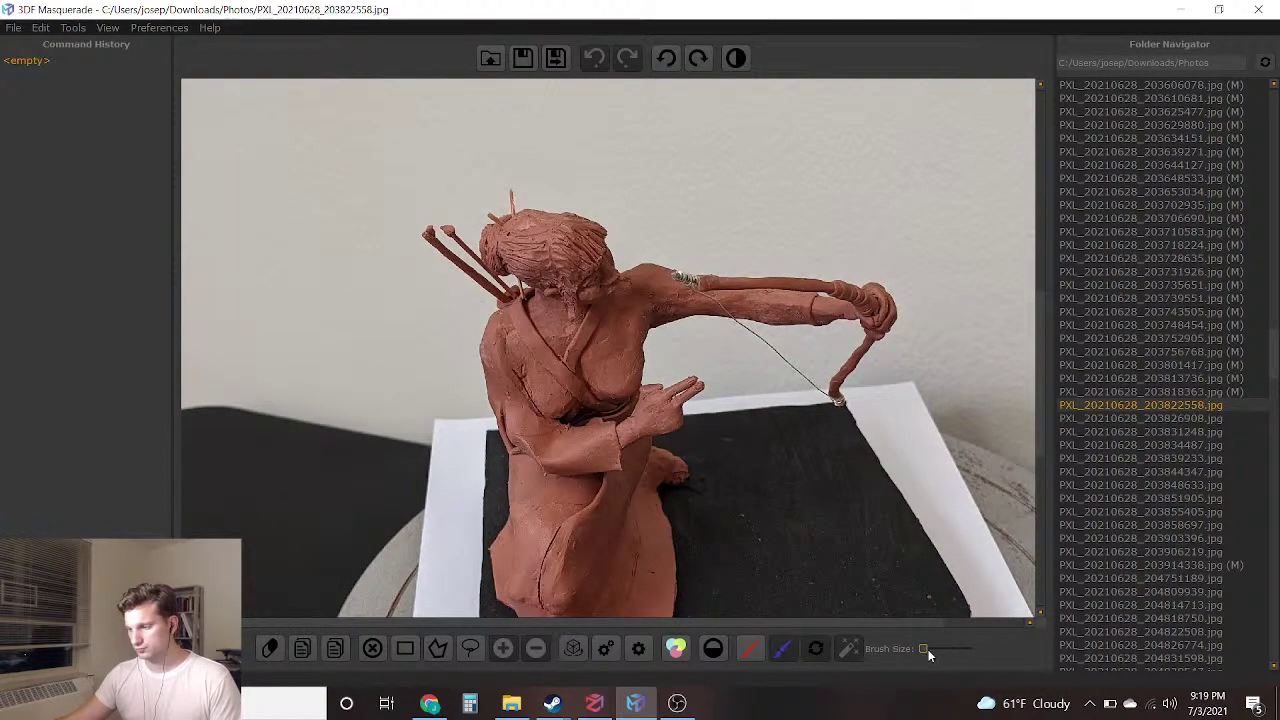
{"action": "left_click_drag", "start_coordinate": [925, 648], "coordinate": [954, 651]}
{"action": "scroll", "coordinate": [834, 502], "scroll_direction": "up", "scroll_amount": 3}
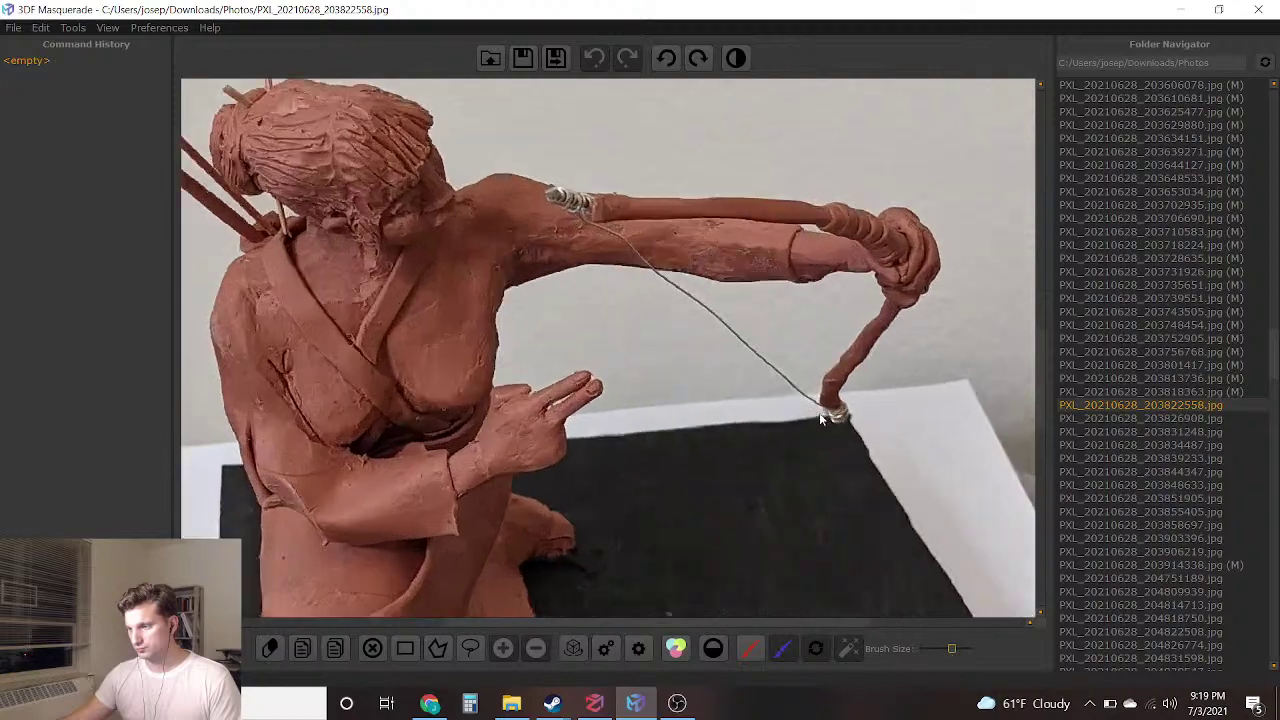
{"action": "left_click_drag", "start_coordinate": [504, 330], "coordinate": [816, 330]}
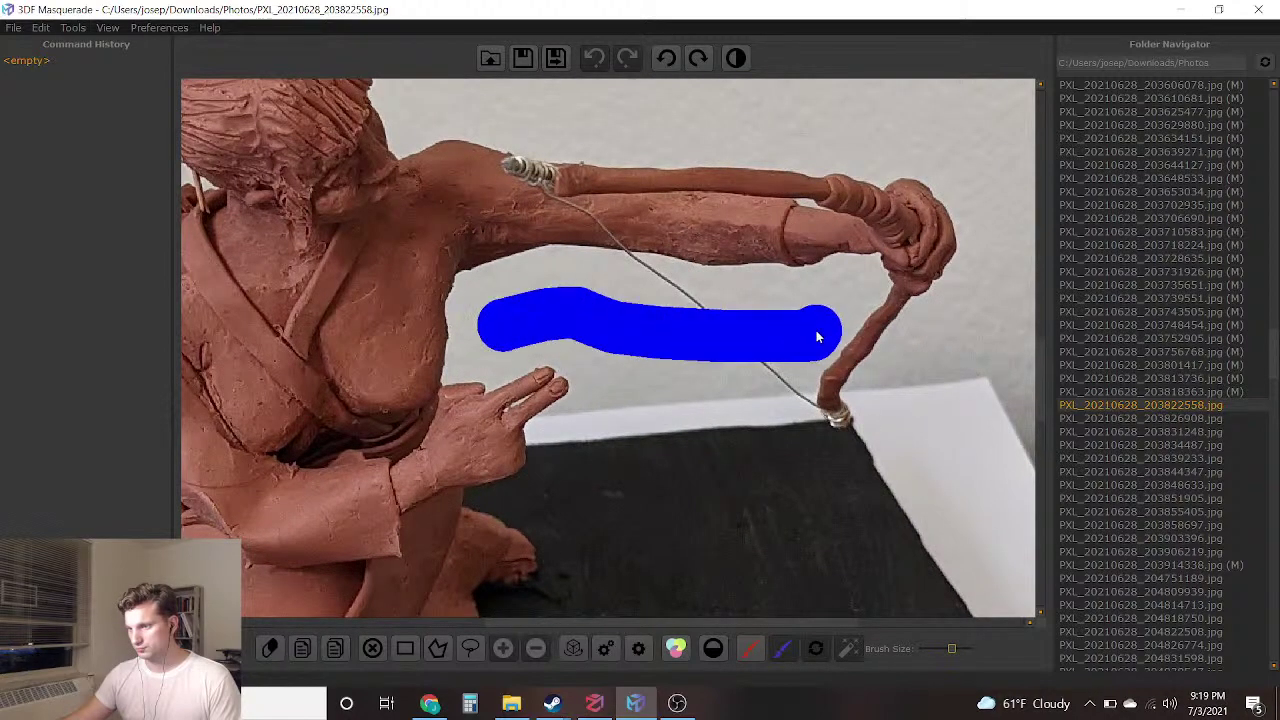
Paint thick background strokes from behind the arrows down the figure's back, around the foot and beneath the skirt hem
{"action": "scroll", "coordinate": [768, 320], "scroll_direction": "down", "scroll_amount": 1}
{"action": "left_click_drag", "start_coordinate": [371, 222], "coordinate": [430, 390]}
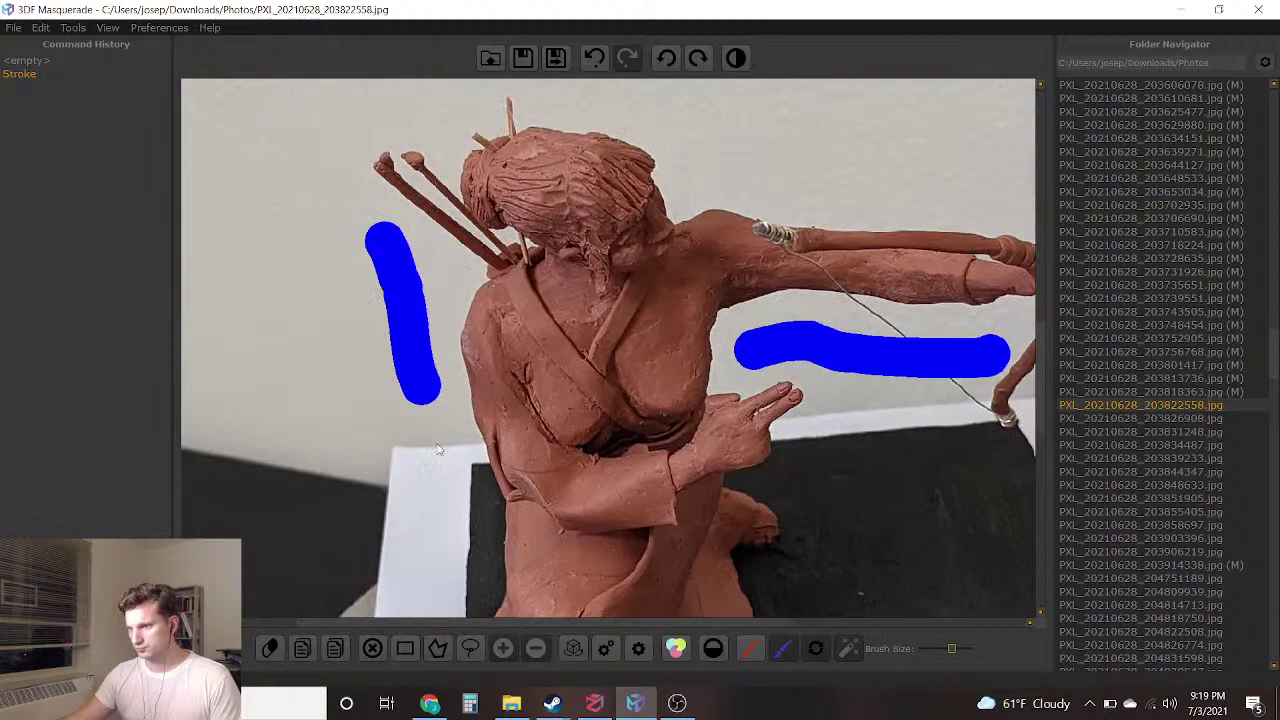
{"action": "scroll", "coordinate": [617, 140], "scroll_direction": "up", "scroll_amount": 3}
{"action": "left_click_drag", "start_coordinate": [622, 122], "coordinate": [640, 218]}
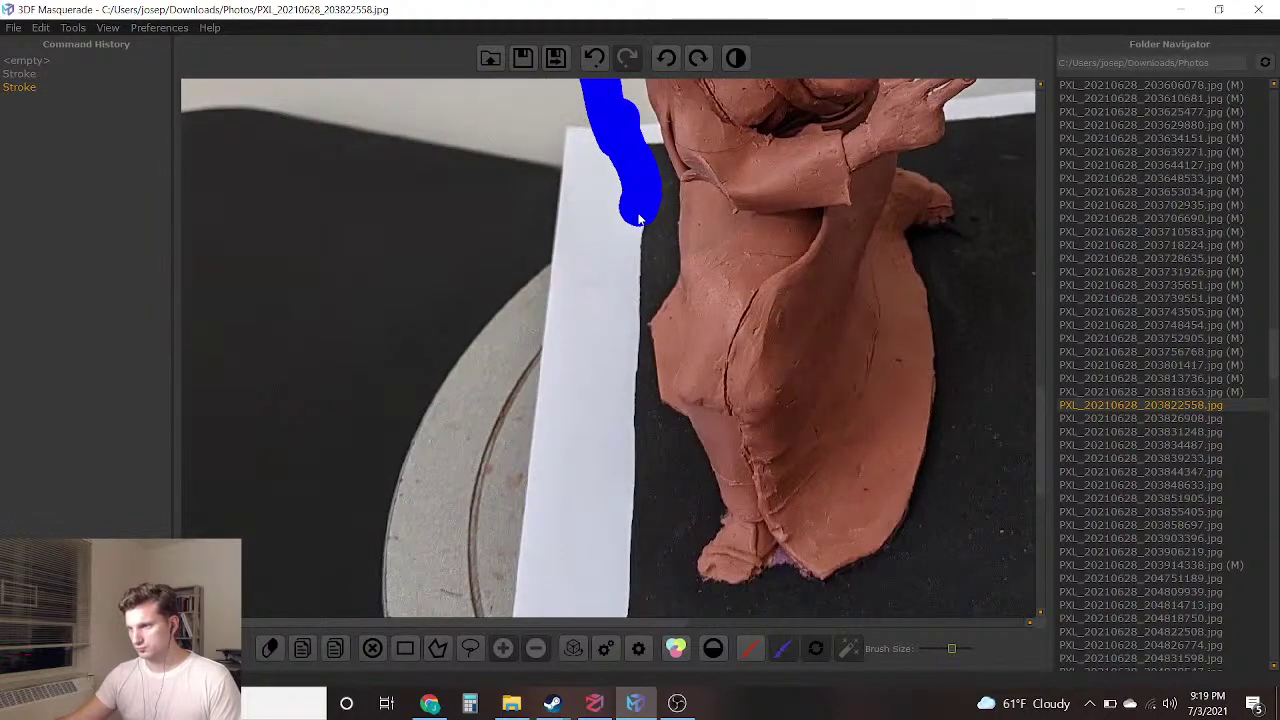
{"action": "mouse_move", "coordinate": [643, 275]}
{"action": "left_mouse_down"}
{"action": "mouse_move", "coordinate": [603, 390]}
{"action": "mouse_move", "coordinate": [655, 515]}
{"action": "left_mouse_up"}
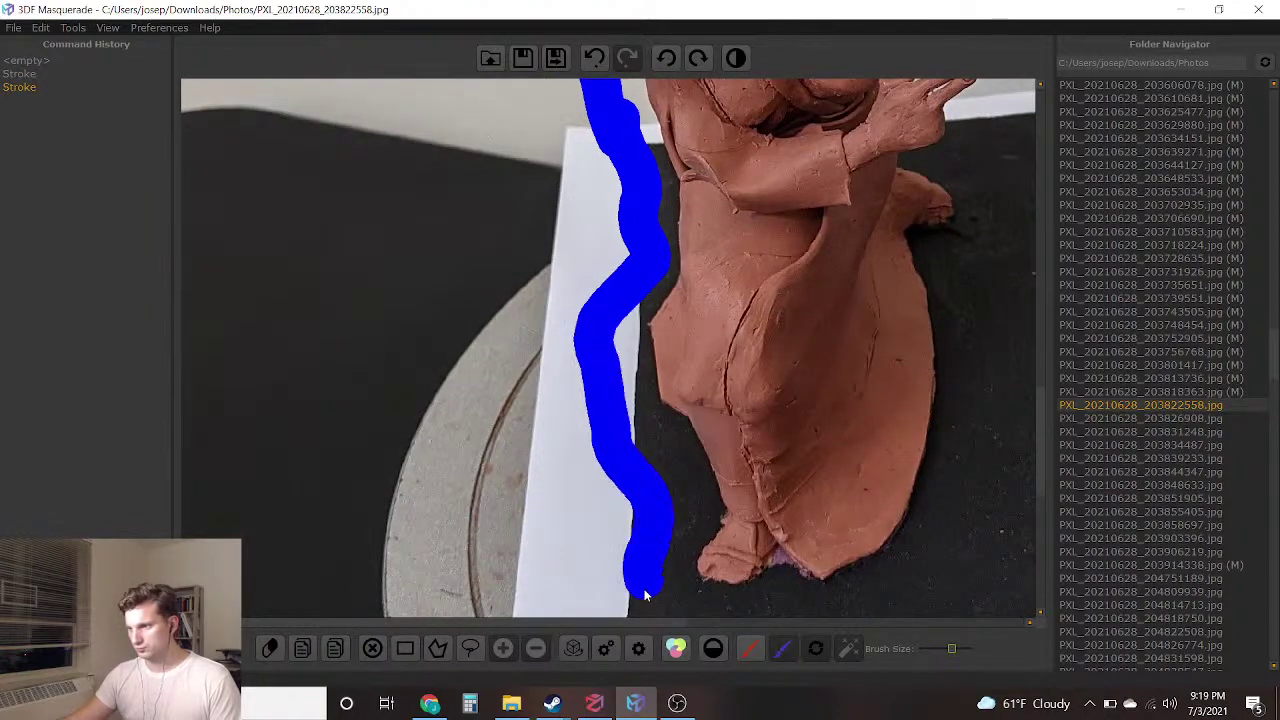
{"action": "middle_click_drag", "start_coordinate": [681, 403], "coordinate": [407, 261]}
{"action": "left_click_drag", "start_coordinate": [388, 456], "coordinate": [561, 476]}
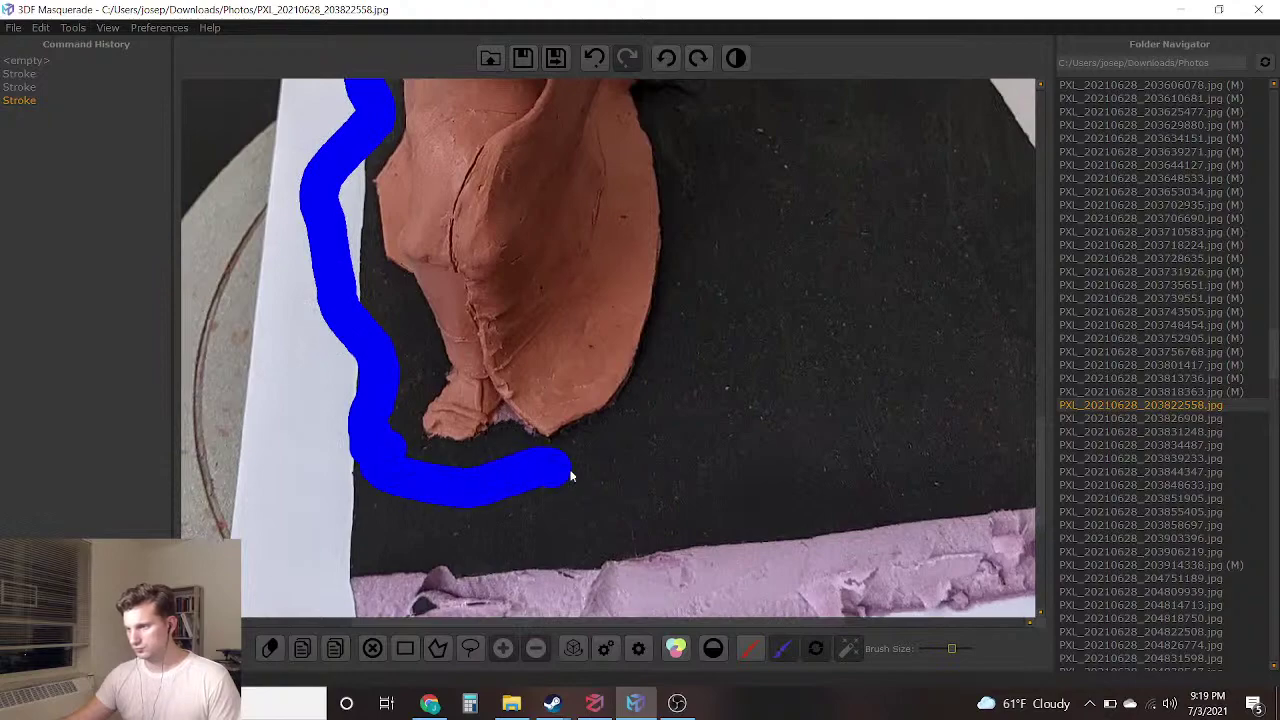
Continue the thick background stroke up the front of the skirt past the raised hand to the stroke beneath the arm
{"action": "left_click_drag", "start_coordinate": [703, 383], "coordinate": [729, 234]}
{"action": "right_click_drag", "start_coordinate": [729, 234], "coordinate": [734, 377]}
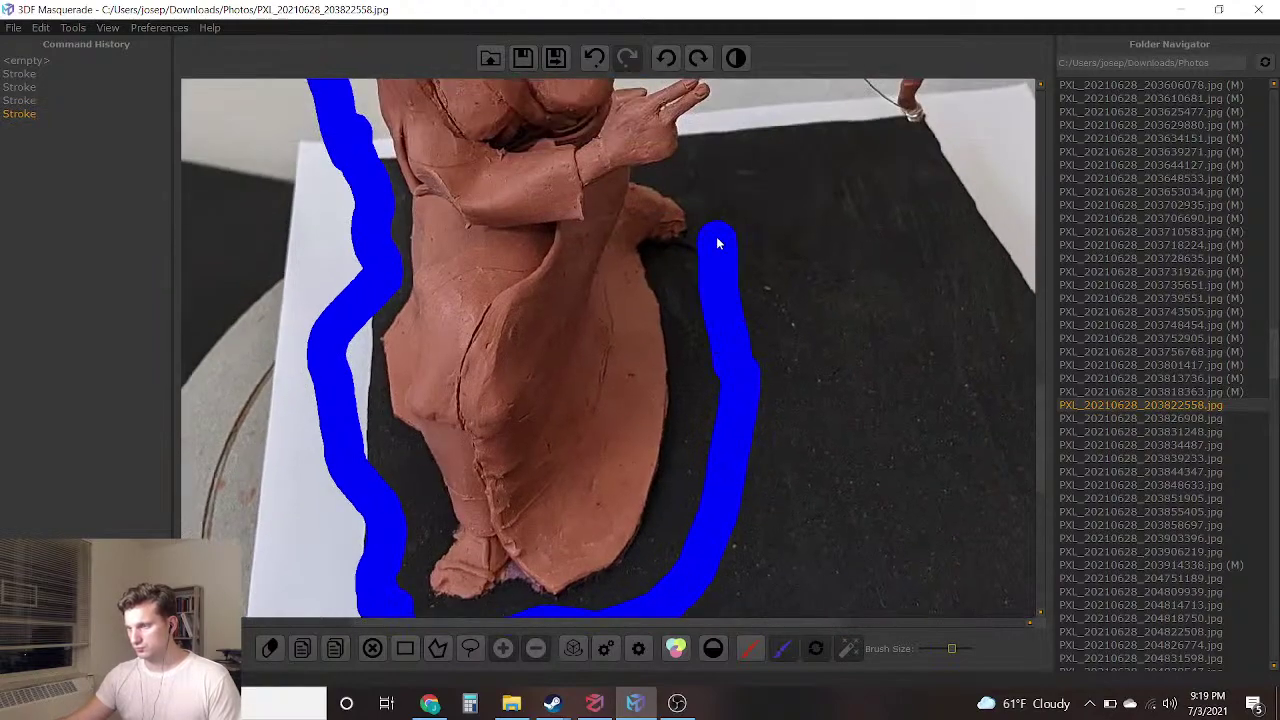
{"action": "left_click_drag", "start_coordinate": [760, 160], "coordinate": [771, 124]}
{"action": "mouse_move", "coordinate": [771, 126]}
{"action": "middle_mouse_down"}
{"action": "mouse_move", "coordinate": [757, 323]}
{"action": "mouse_move", "coordinate": [774, 372]}
{"action": "middle_mouse_up"}
{"action": "left_click_drag", "start_coordinate": [774, 362], "coordinate": [760, 306]}
Paint thick background strokes around the bow's lower tip and above the shoulder beside the head
{"action": "mouse_move", "coordinate": [834, 350]}
{"action": "left_mouse_down"}
{"action": "mouse_move", "coordinate": [862, 381]}
{"action": "mouse_move", "coordinate": [1005, 290]}
{"action": "left_mouse_up"}
{"action": "middle_click_drag", "start_coordinate": [556, 342], "coordinate": [754, 565]}
{"action": "left_click_drag", "start_coordinate": [821, 326], "coordinate": [798, 281]}
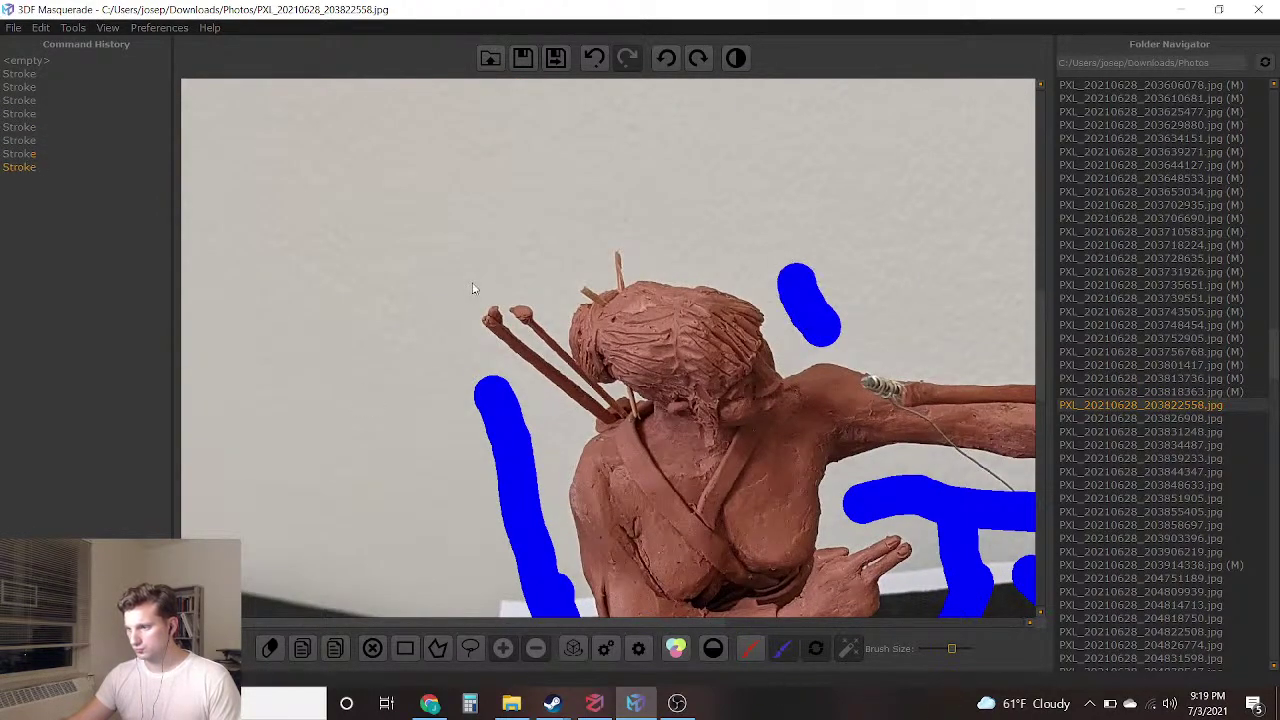
Paint short background strokes with a smaller brush between the two arrows and beneath the hair bun
{"action": "scroll", "coordinate": [474, 287], "scroll_direction": "up", "scroll_amount": 7}
{"action": "scroll", "coordinate": [730, 476], "scroll_direction": "up", "scroll_amount": 1}
{"action": "middle_click_drag", "start_coordinate": [730, 476], "coordinate": [523, 297]}
{"action": "right_click_drag", "start_coordinate": [523, 297], "coordinate": [533, 309]}
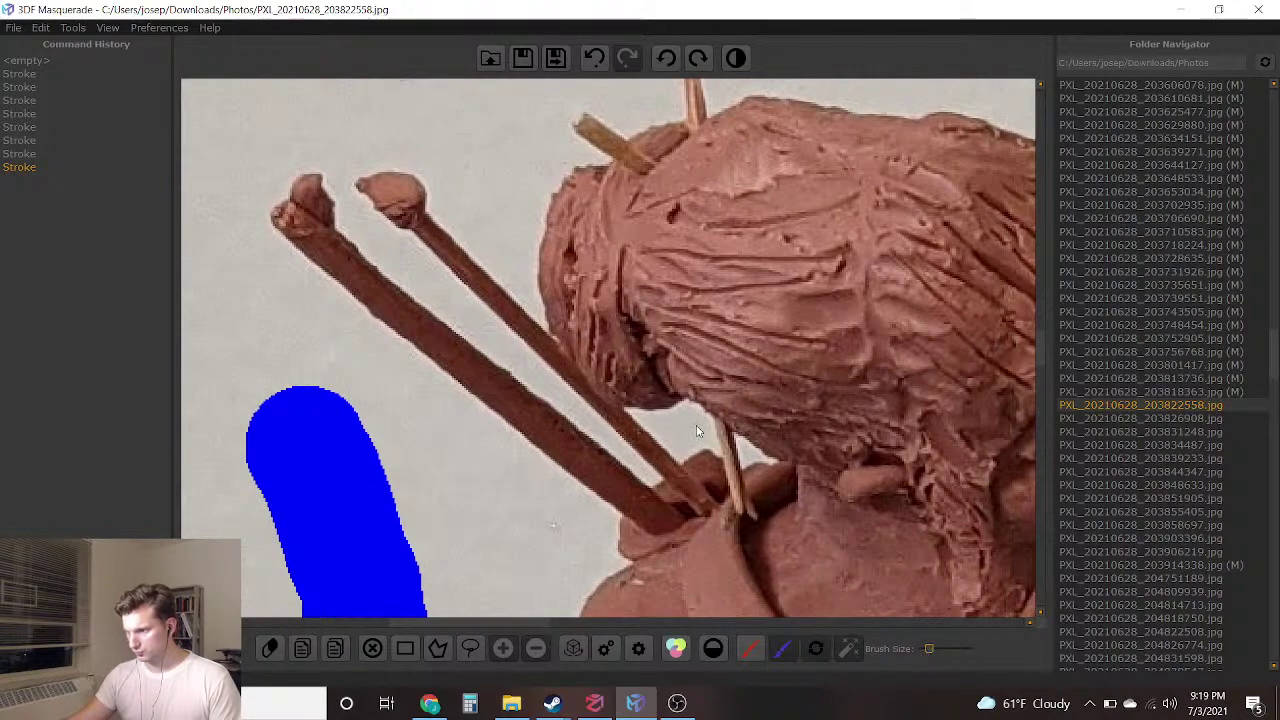
{"action": "left_click_drag", "start_coordinate": [421, 275], "coordinate": [438, 294]}
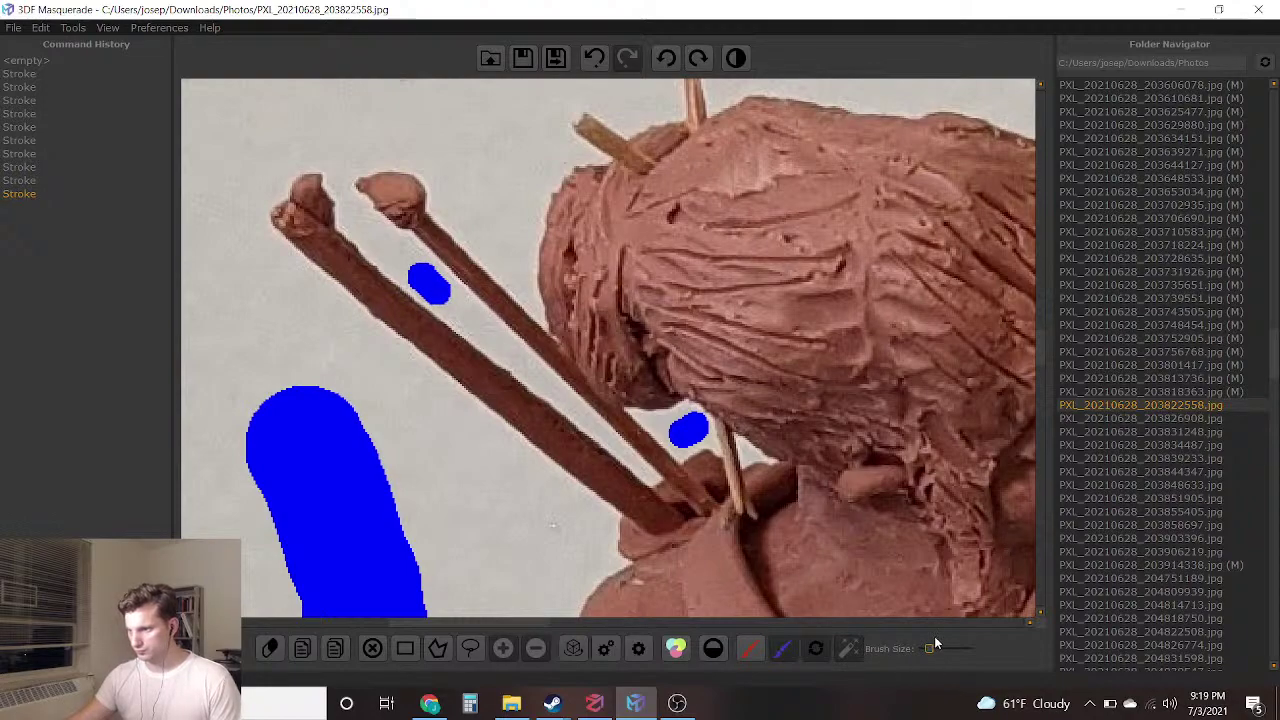
Reduce the brush further and dab a background mark in the small gap between the hair stick and the neck
{"action": "left_click_drag", "start_coordinate": [931, 650], "coordinate": [924, 650]}
{"action": "scroll", "coordinate": [763, 460], "scroll_direction": "up", "scroll_amount": 3}
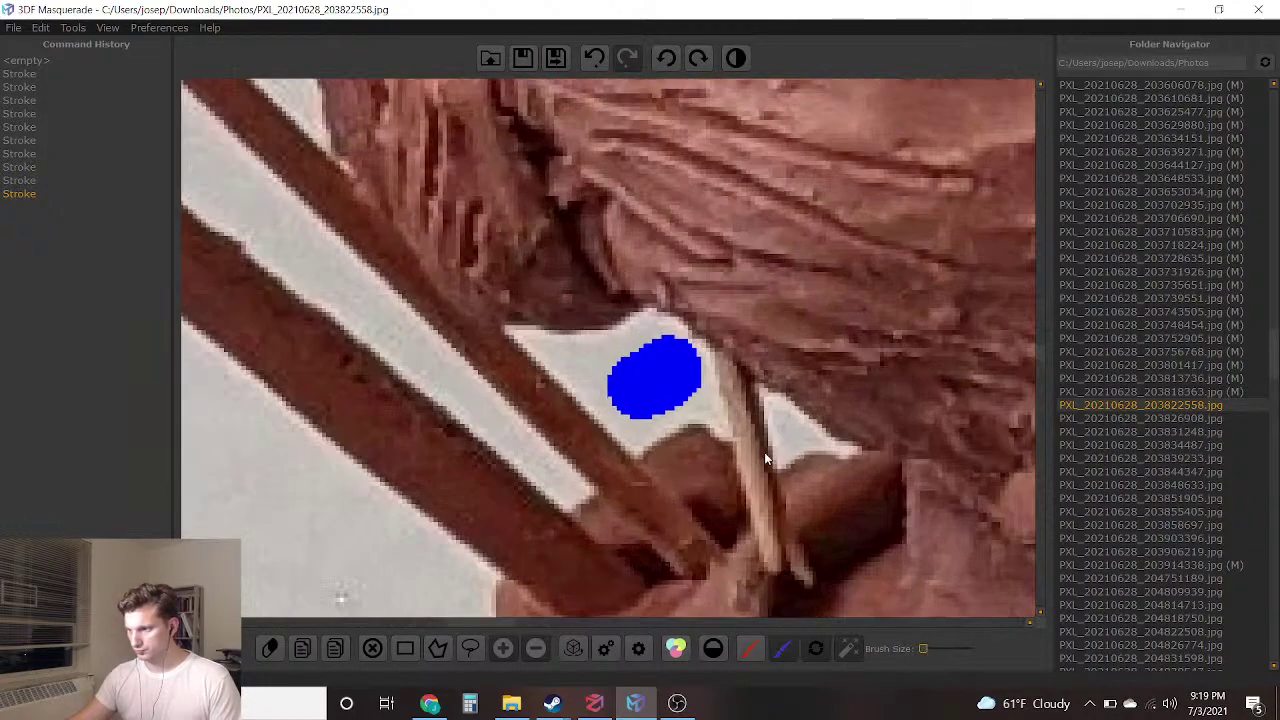
{"action": "left_click_drag", "start_coordinate": [797, 438], "coordinate": [795, 432]}
Mark the figure as foreground with a stroke from chest to skirt, and save the mask to advance to the next photo
{"action": "scroll", "coordinate": [795, 432], "scroll_direction": "down", "scroll_amount": 5}
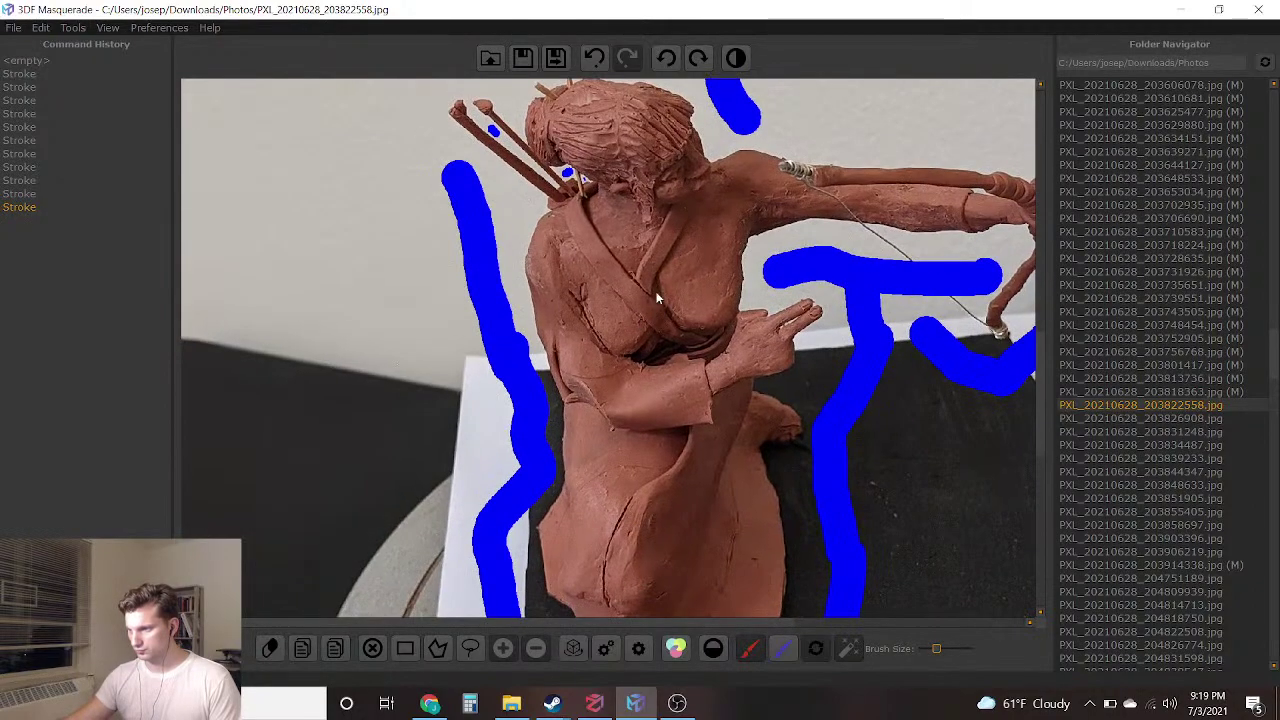
{"action": "left_click_drag", "start_coordinate": [655, 288], "coordinate": [645, 485]}
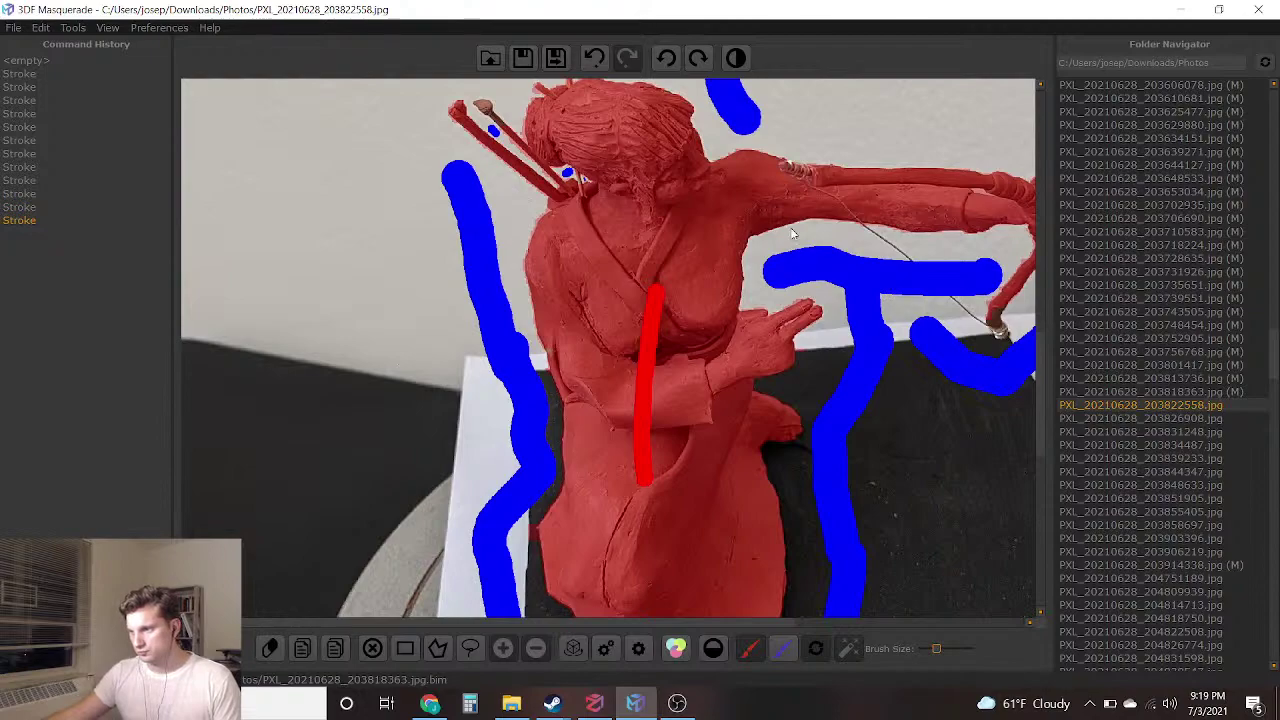
{"action": "mouse_move", "coordinate": [813, 222]}
{"action": "middle_mouse_down"}
{"action": "mouse_move", "coordinate": [478, 266]}
{"action": "mouse_move", "coordinate": [756, 257]}
{"action": "middle_mouse_up"}
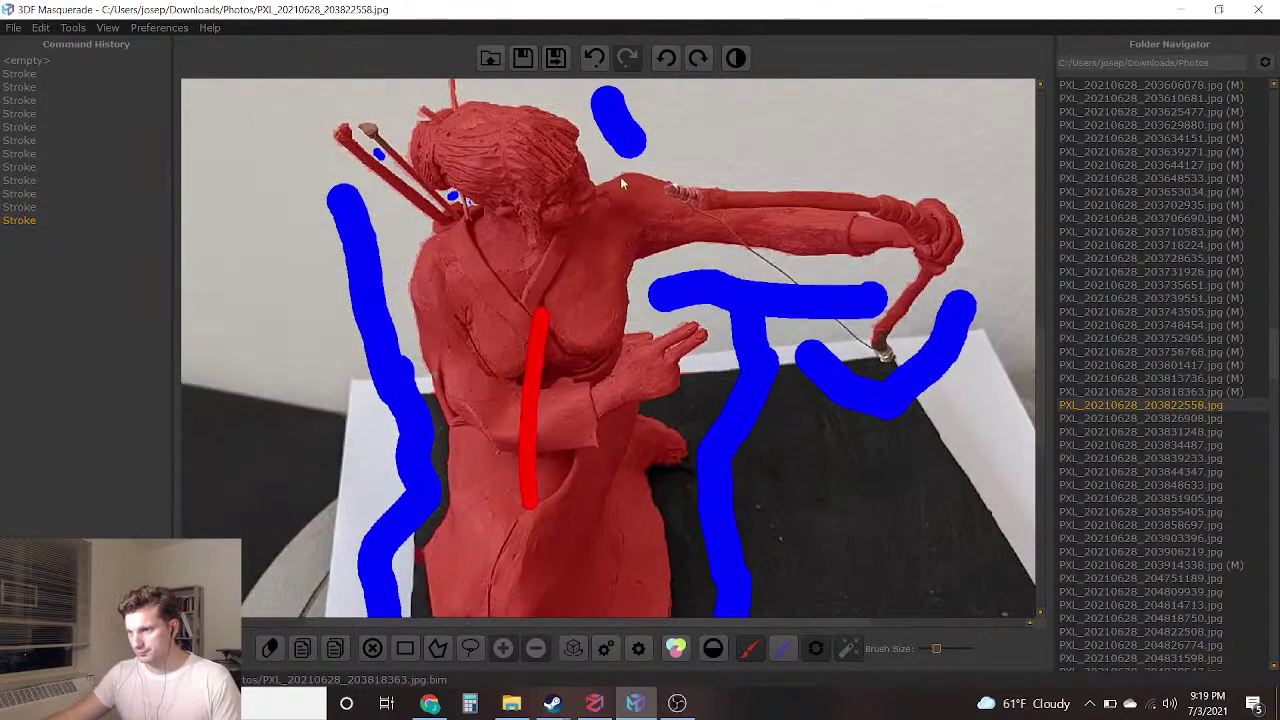
{"action": "left_click", "coordinate": [555, 59]}
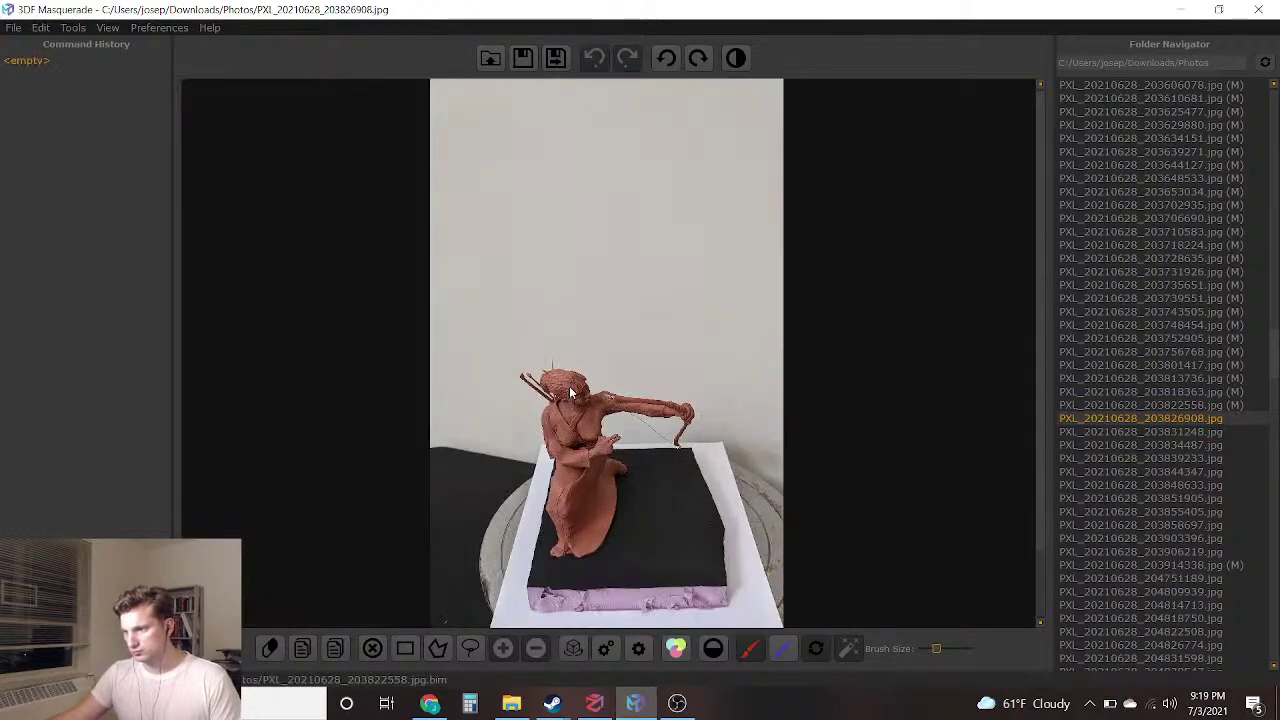
Paint a thick background stroke beneath the outstretched arm and around the bow's lower tip
{"action": "scroll", "coordinate": [608, 415], "scroll_direction": "up", "scroll_amount": 6}
{"action": "middle_click_drag", "start_coordinate": [951, 225], "coordinate": [752, 329]}
{"action": "scroll", "coordinate": [719, 537], "scroll_direction": "up", "scroll_amount": 1}
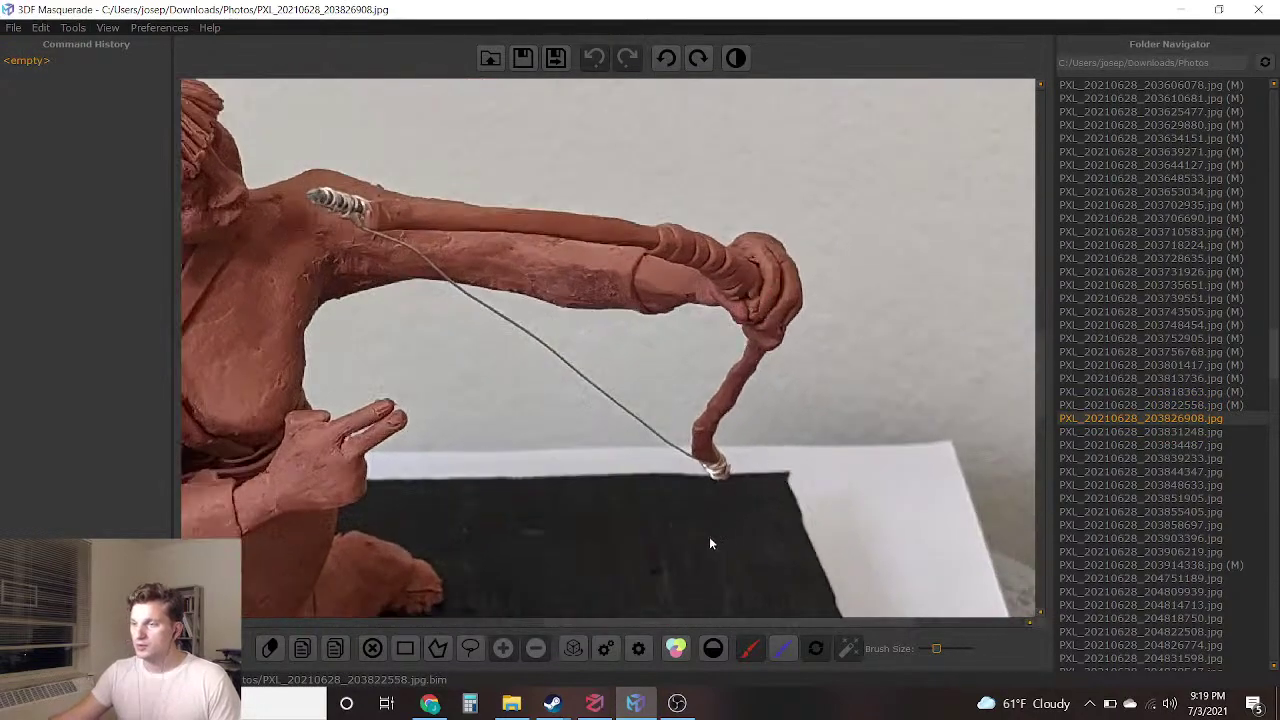
{"action": "middle_click_drag", "start_coordinate": [408, 362], "coordinate": [494, 374]}
{"action": "scroll", "coordinate": [506, 374], "scroll_direction": "up", "scroll_amount": 2}
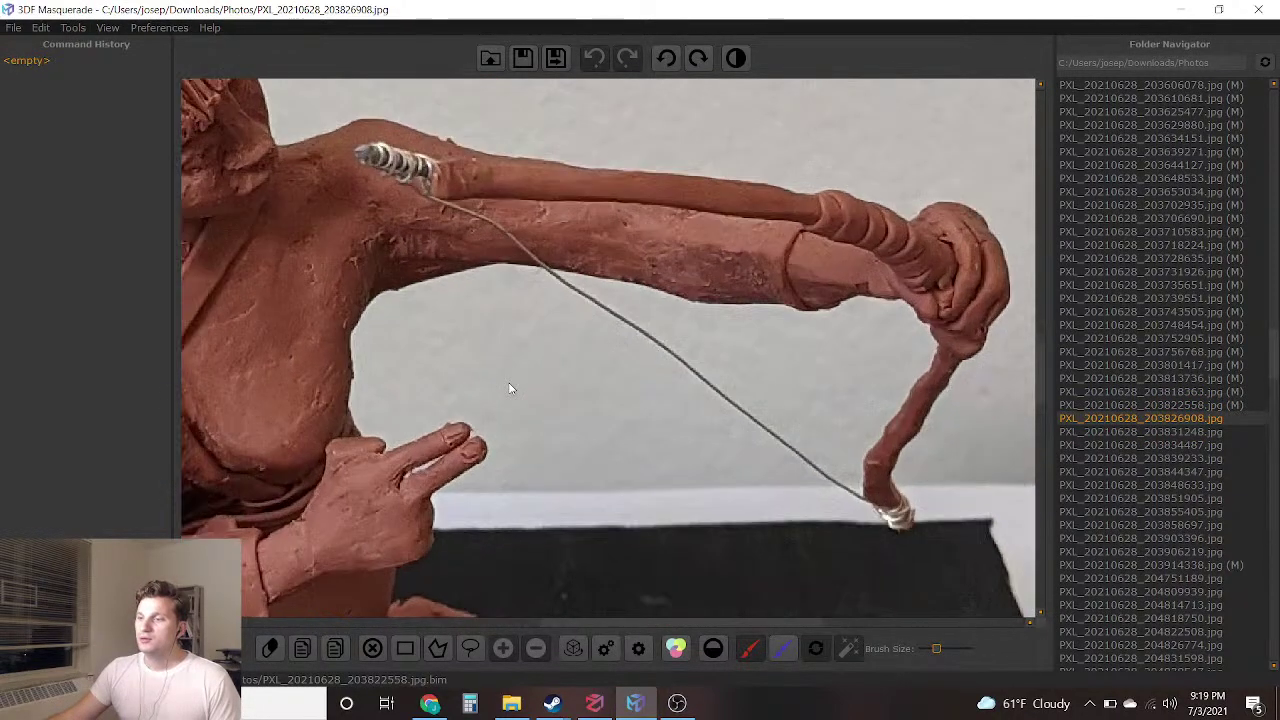
{"action": "left_click", "coordinate": [782, 648]}
{"action": "mouse_move", "coordinate": [391, 419]}
{"action": "left_mouse_down"}
{"action": "mouse_move", "coordinate": [402, 338]}
{"action": "mouse_move", "coordinate": [575, 326]}
{"action": "mouse_move", "coordinate": [785, 335]}
{"action": "mouse_move", "coordinate": [848, 358]}
{"action": "mouse_move", "coordinate": [771, 486]}
{"action": "mouse_move", "coordinate": [891, 583]}
{"action": "mouse_move", "coordinate": [974, 506]}
{"action": "mouse_move", "coordinate": [1034, 362]}
{"action": "left_mouse_up"}
Paint background strokes from beside the pointing fingers down around the figure's rear foot
{"action": "scroll", "coordinate": [518, 348], "scroll_direction": "down", "scroll_amount": 2}
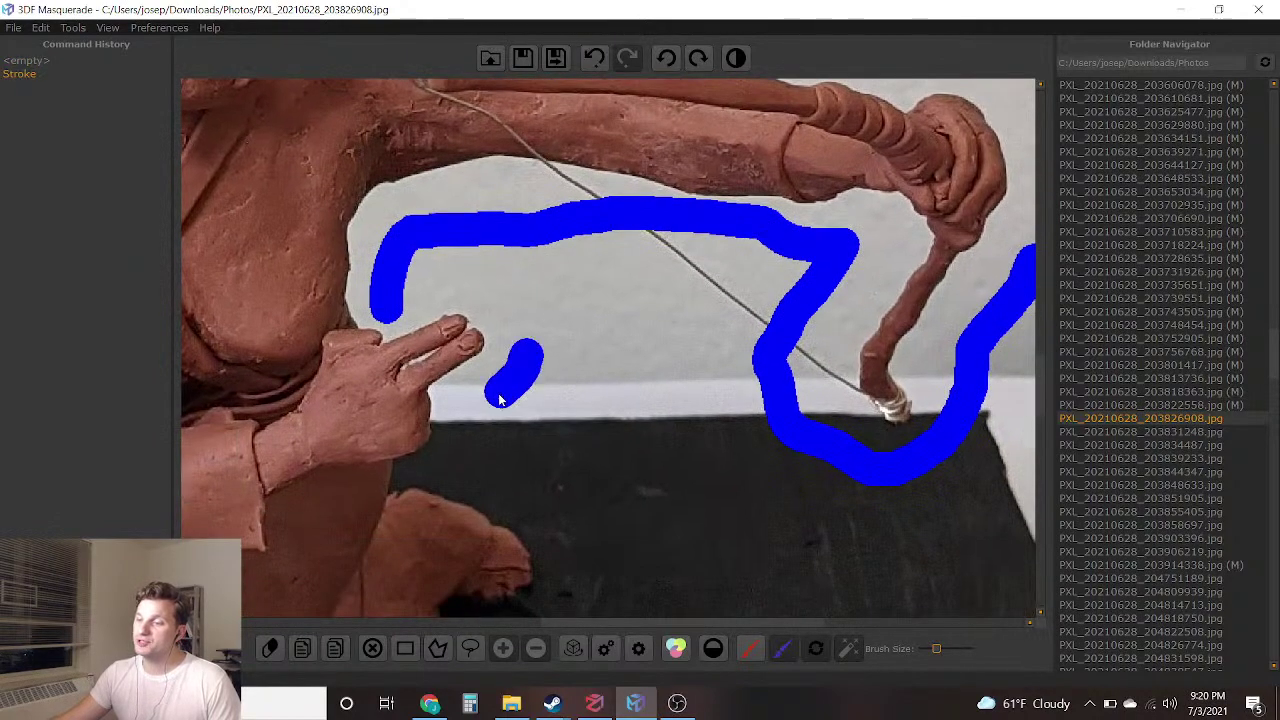
{"action": "middle_click_drag", "start_coordinate": [552, 493], "coordinate": [604, 285]}
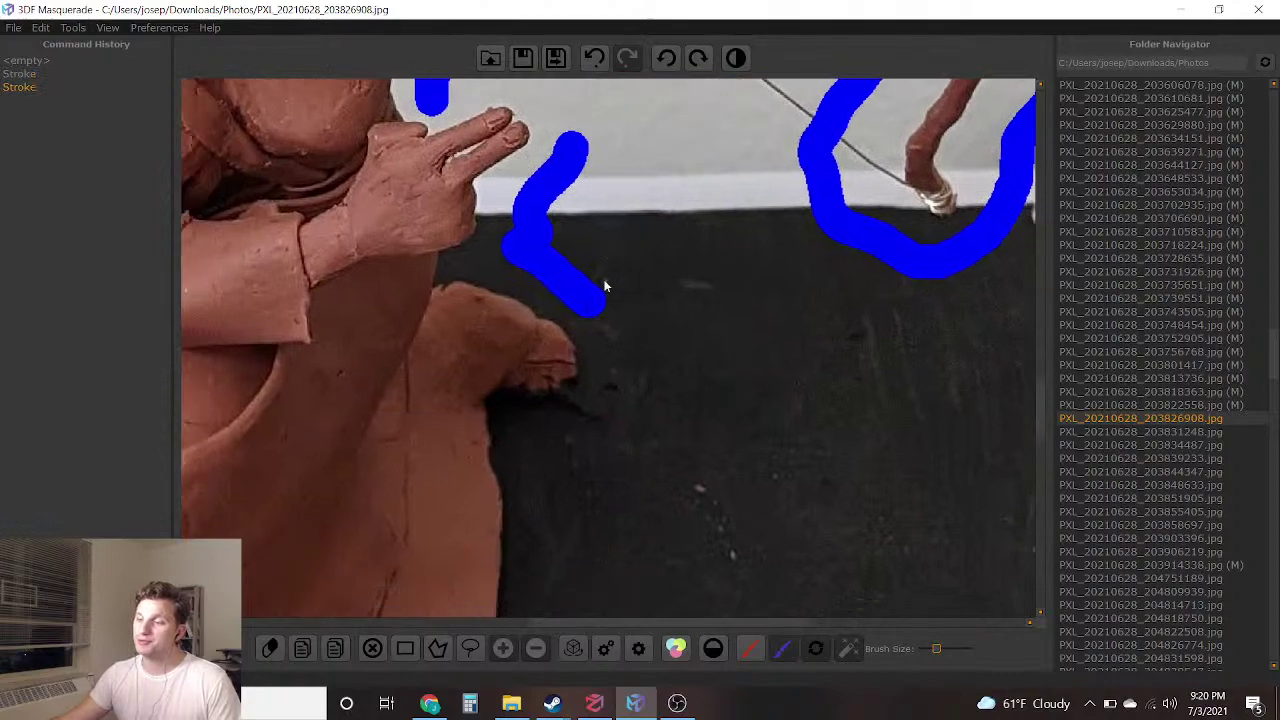
{"action": "middle_click_drag", "start_coordinate": [594, 510], "coordinate": [670, 329]}
{"action": "scroll", "coordinate": [594, 437], "scroll_direction": "down", "scroll_amount": 2}
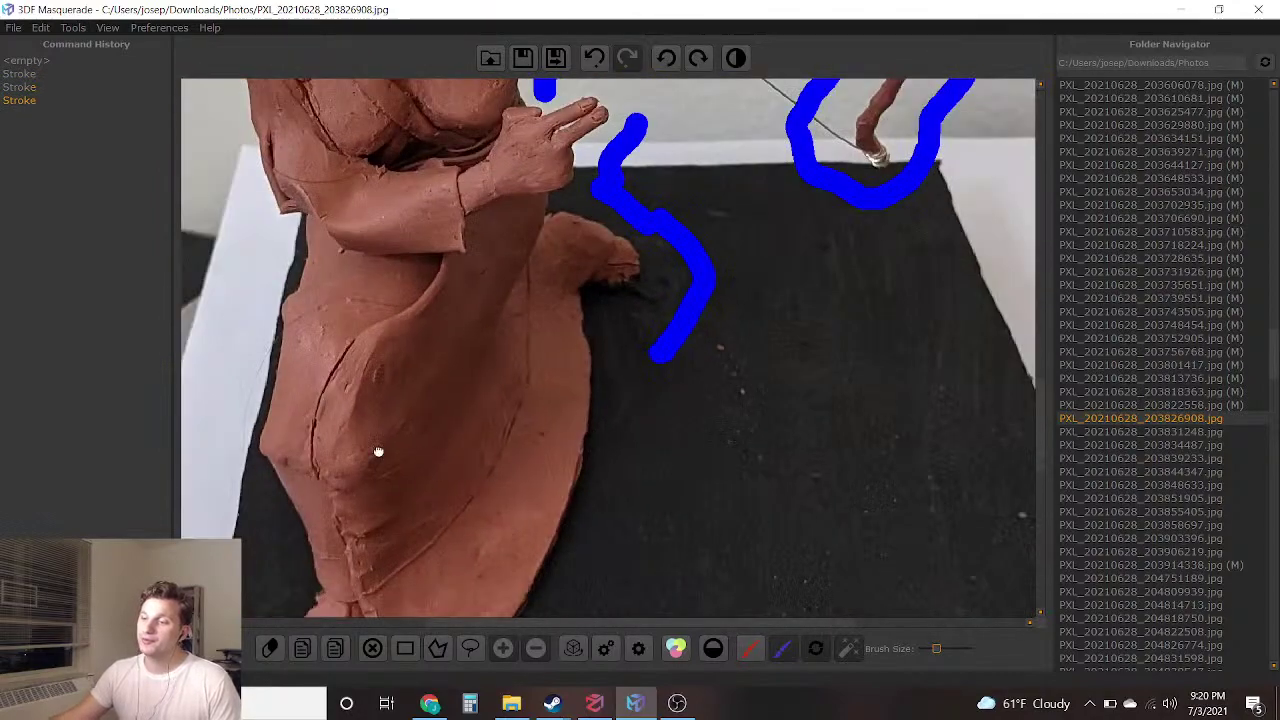
Outline the skirt with background strokes down its back edge, around the feet and hem, and up to the stroke near the rear foot
{"action": "middle_click_drag", "start_coordinate": [380, 457], "coordinate": [524, 435]}
{"action": "middle_click_drag", "start_coordinate": [361, 254], "coordinate": [517, 260]}
{"action": "mouse_move", "coordinate": [548, 220]}
{"action": "left_mouse_down"}
{"action": "mouse_move", "coordinate": [598, 256]}
{"action": "mouse_move", "coordinate": [572, 310]}
{"action": "mouse_move", "coordinate": [563, 427]}
{"action": "mouse_move", "coordinate": [591, 537]}
{"action": "left_mouse_up"}
{"action": "middle_click_drag", "start_coordinate": [591, 537], "coordinate": [636, 357]}
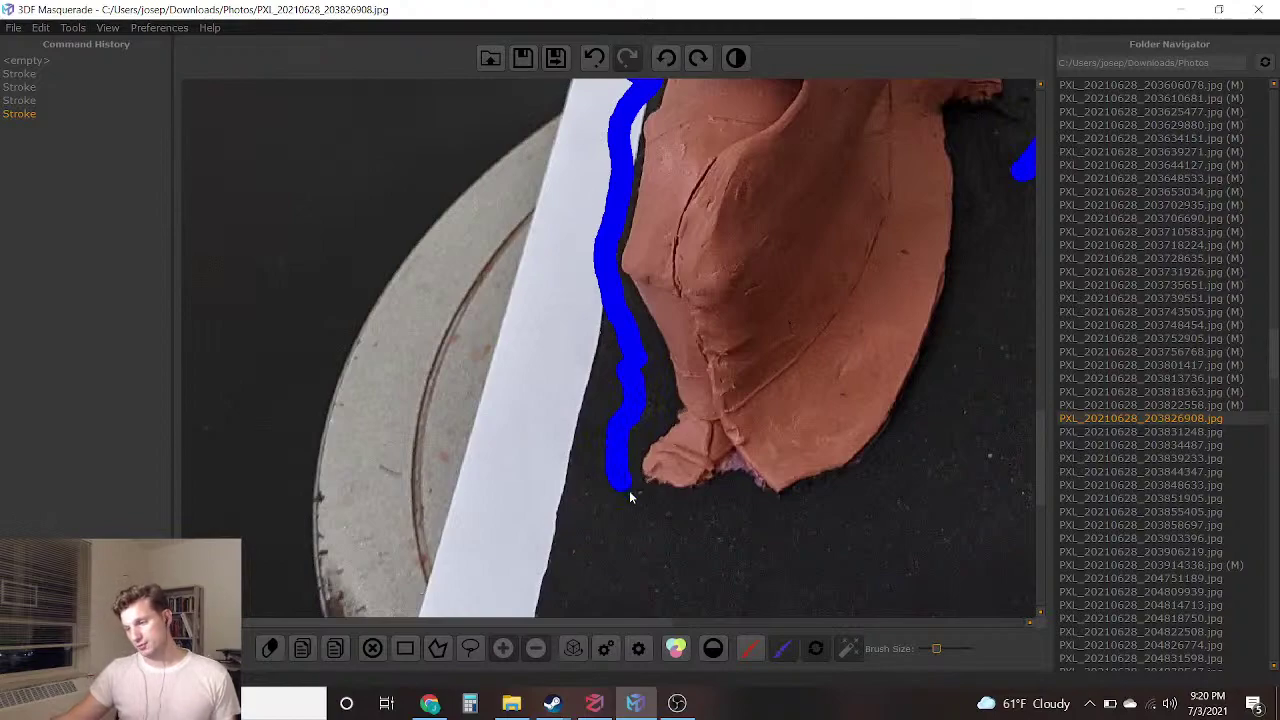
{"action": "left_click_drag", "start_coordinate": [887, 501], "coordinate": [975, 351]}
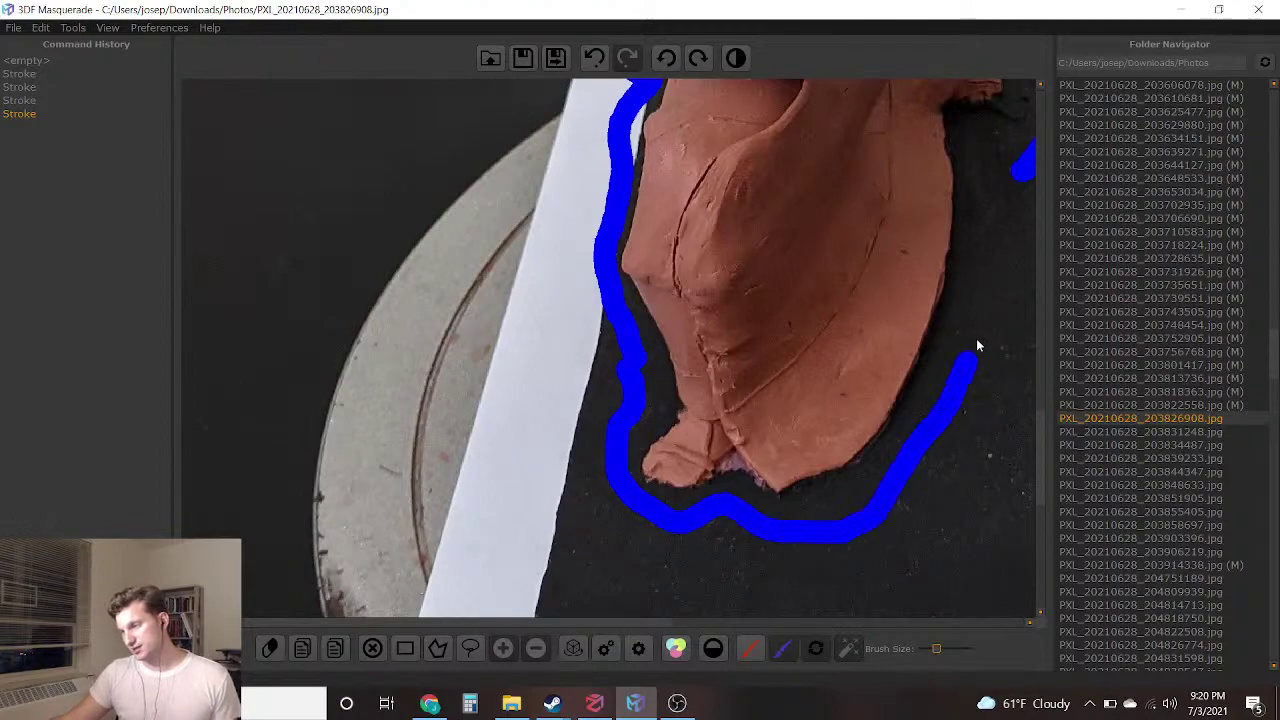
{"action": "left_click_drag", "start_coordinate": [1014, 176], "coordinate": [1015, 175]}
{"action": "mouse_move", "coordinate": [914, 256]}
{"action": "middle_mouse_down"}
{"action": "mouse_move", "coordinate": [934, 340]}
{"action": "mouse_move", "coordinate": [906, 462]}
{"action": "middle_mouse_up"}
Extend the background outline up the figure's back and around the arrow ends to above the head
{"action": "middle_click_drag", "start_coordinate": [563, 186], "coordinate": [600, 266]}
{"action": "left_click_drag", "start_coordinate": [642, 337], "coordinate": [580, 163]}
{"action": "middle_click_drag", "start_coordinate": [580, 163], "coordinate": [618, 363]}
{"action": "scroll", "coordinate": [618, 363], "scroll_direction": "down", "scroll_amount": 1}
{"action": "mouse_move", "coordinate": [590, 487]}
{"action": "left_mouse_down"}
{"action": "mouse_move", "coordinate": [596, 466]}
{"action": "mouse_move", "coordinate": [558, 368]}
{"action": "mouse_move", "coordinate": [502, 298]}
{"action": "mouse_move", "coordinate": [636, 247]}
{"action": "left_mouse_up"}
Paint small background marks with a reduced brush between the arrows, beside the hair bun, and in the gap beneath it
{"action": "scroll", "coordinate": [635, 358], "scroll_direction": "up", "scroll_amount": 3}
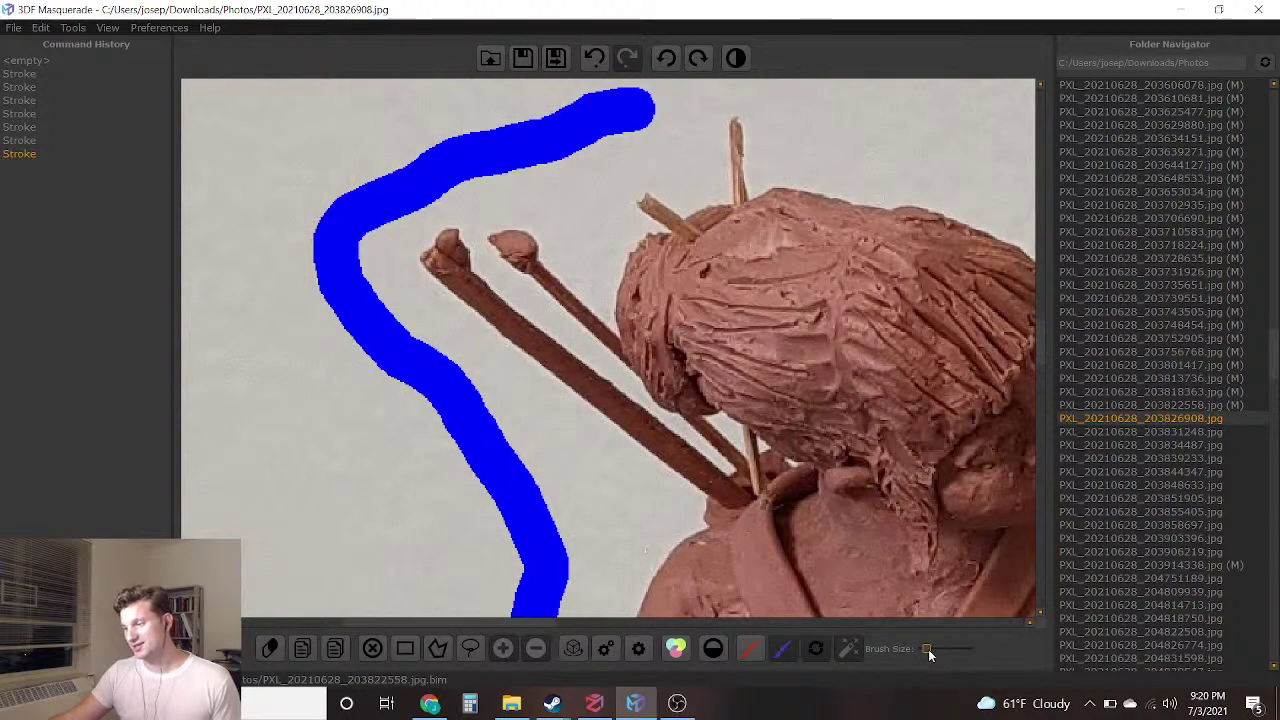
{"action": "scroll", "coordinate": [723, 466], "scroll_direction": "up", "scroll_amount": 3}
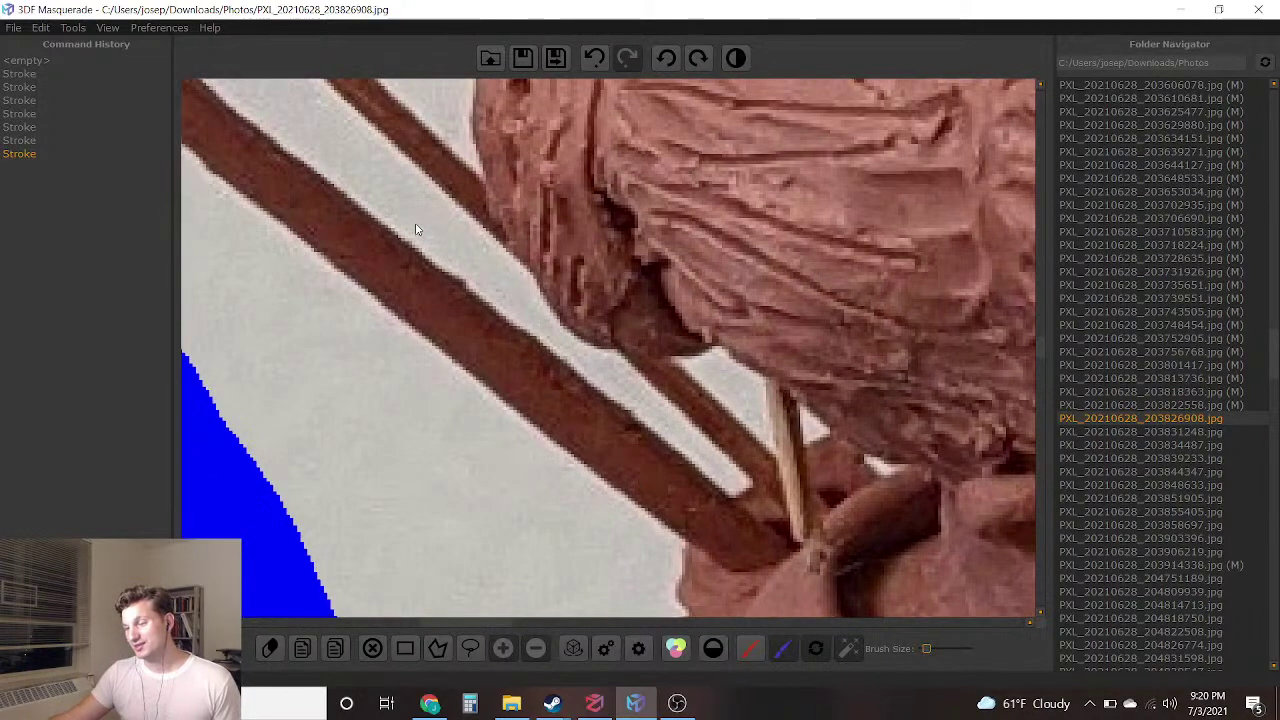
{"action": "middle_click_drag", "start_coordinate": [258, 88], "coordinate": [356, 300]}
{"action": "left_click_drag", "start_coordinate": [347, 280], "coordinate": [400, 308]}
{"action": "left_click_drag", "start_coordinate": [524, 238], "coordinate": [418, 110]}
{"action": "scroll", "coordinate": [723, 392], "scroll_direction": "up", "scroll_amount": 2}
{"action": "left_click", "coordinate": [665, 345]}
{"action": "scroll", "coordinate": [660, 350], "scroll_direction": "down", "scroll_amount": 3}
{"action": "scroll", "coordinate": [383, 283], "scroll_direction": "up", "scroll_amount": 3}
{"action": "scroll", "coordinate": [383, 283], "scroll_direction": "down", "scroll_amount": 3}
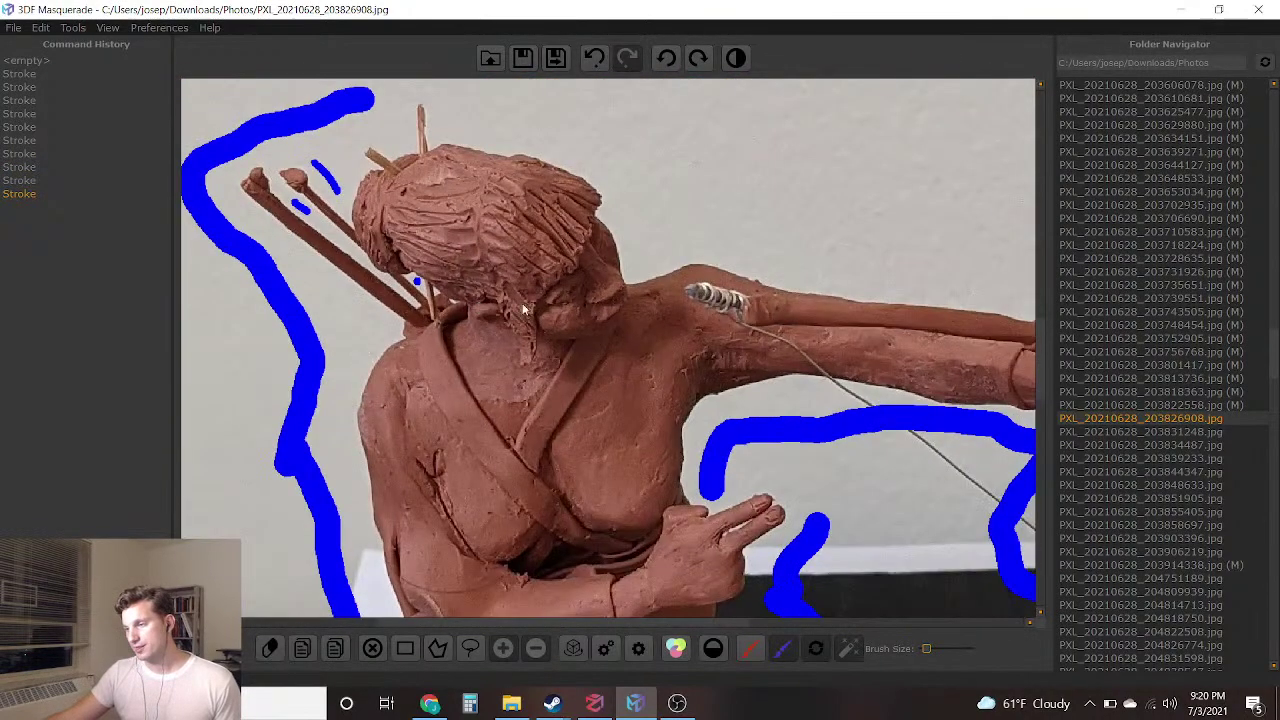
Mark the figure as foreground with a stroke from the outstretched arm across the neck and down the chest
{"action": "scroll", "coordinate": [487, 300], "scroll_direction": "up", "scroll_amount": 1}
{"action": "scroll", "coordinate": [487, 300], "scroll_direction": "down", "scroll_amount": 2}
{"action": "scroll", "coordinate": [675, 397], "scroll_direction": "up", "scroll_amount": 2}
{"action": "middle_click_drag", "start_coordinate": [510, 505], "coordinate": [672, 520]}
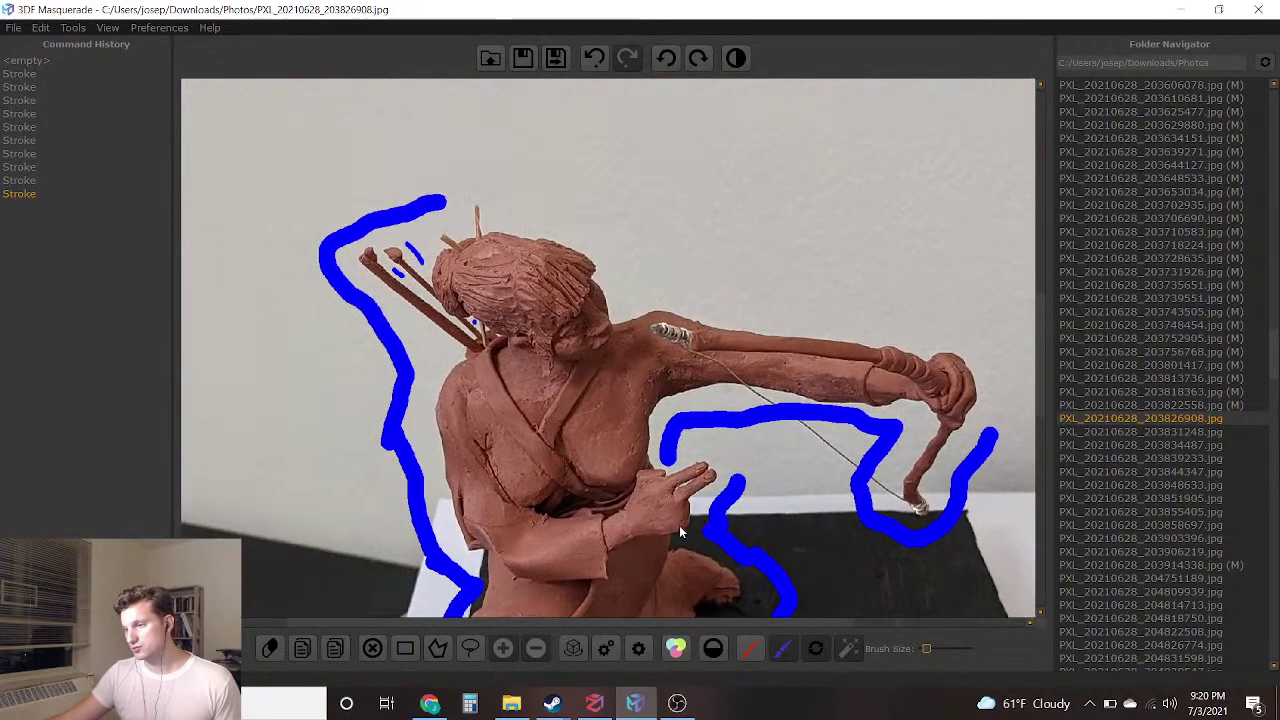
{"action": "left_click", "coordinate": [753, 645]}
{"action": "left_click_drag", "start_coordinate": [786, 365], "coordinate": [681, 374]}
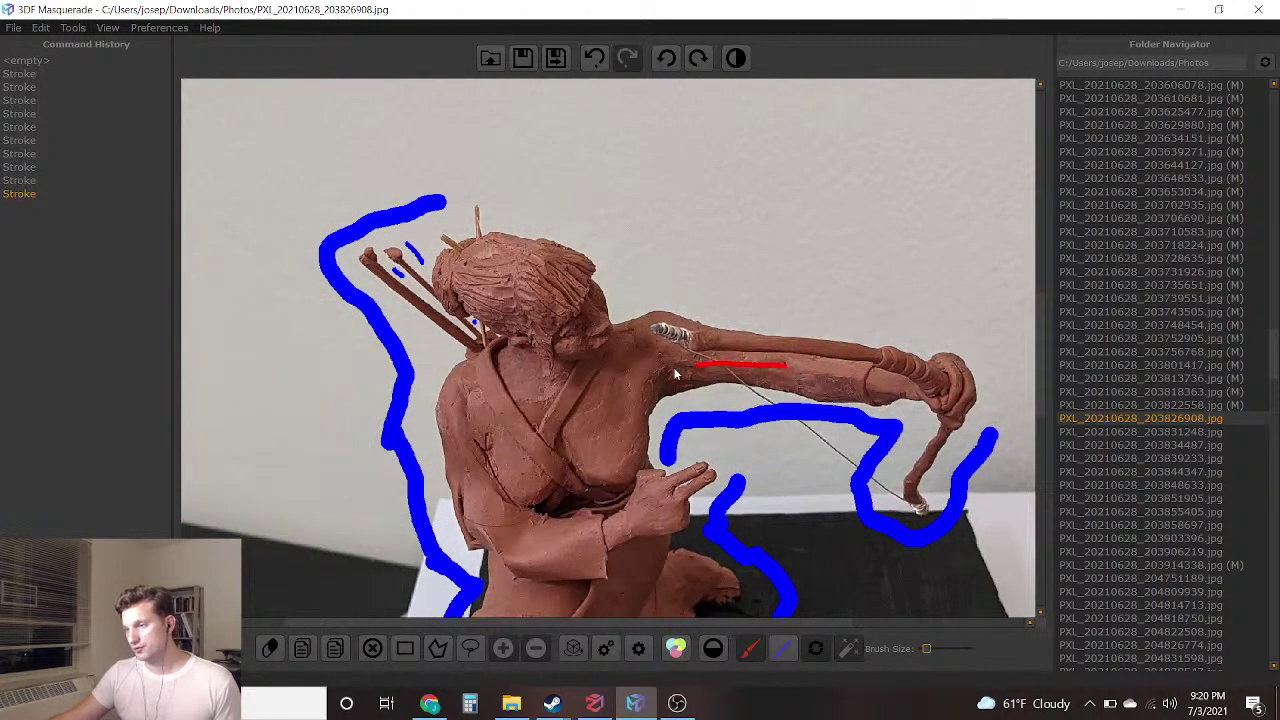
{"action": "left_click_drag", "start_coordinate": [548, 405], "coordinate": [566, 478]}
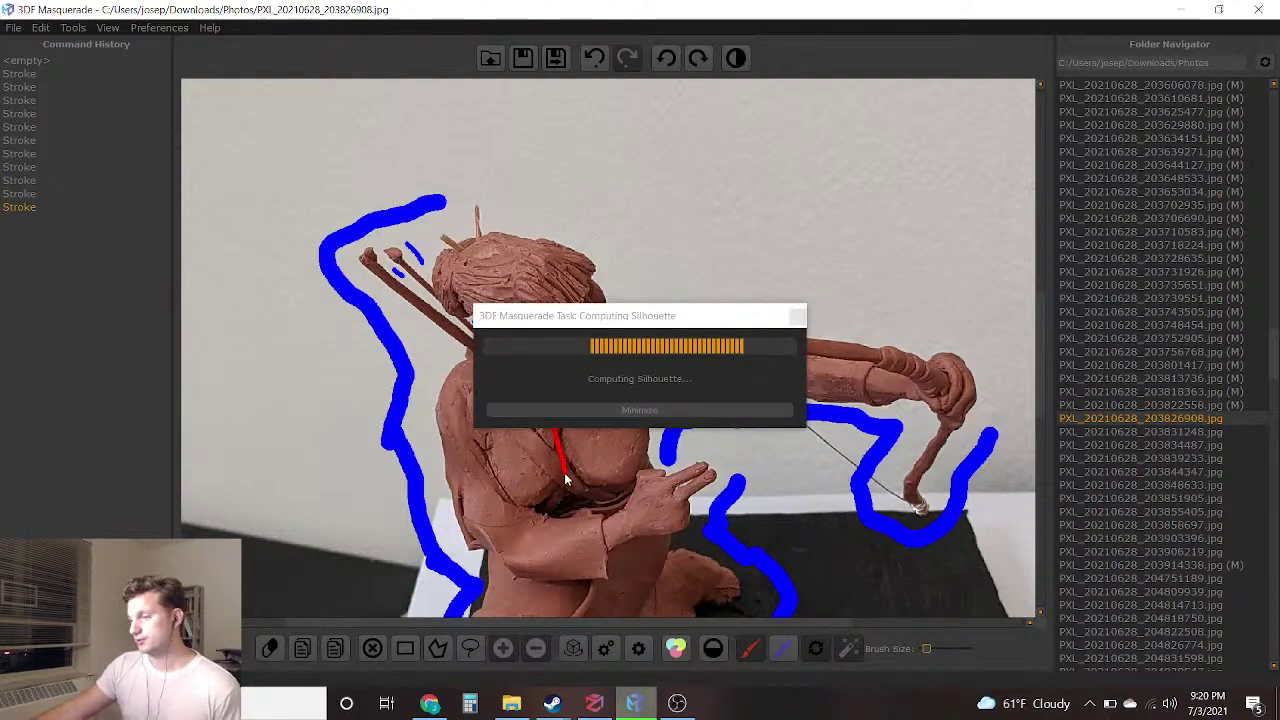
Add foreground strokes across the top and back of the hair
{"action": "scroll", "coordinate": [527, 395], "scroll_direction": "up", "scroll_amount": 1}
{"action": "middle_click_drag", "start_coordinate": [546, 406], "coordinate": [586, 419]}
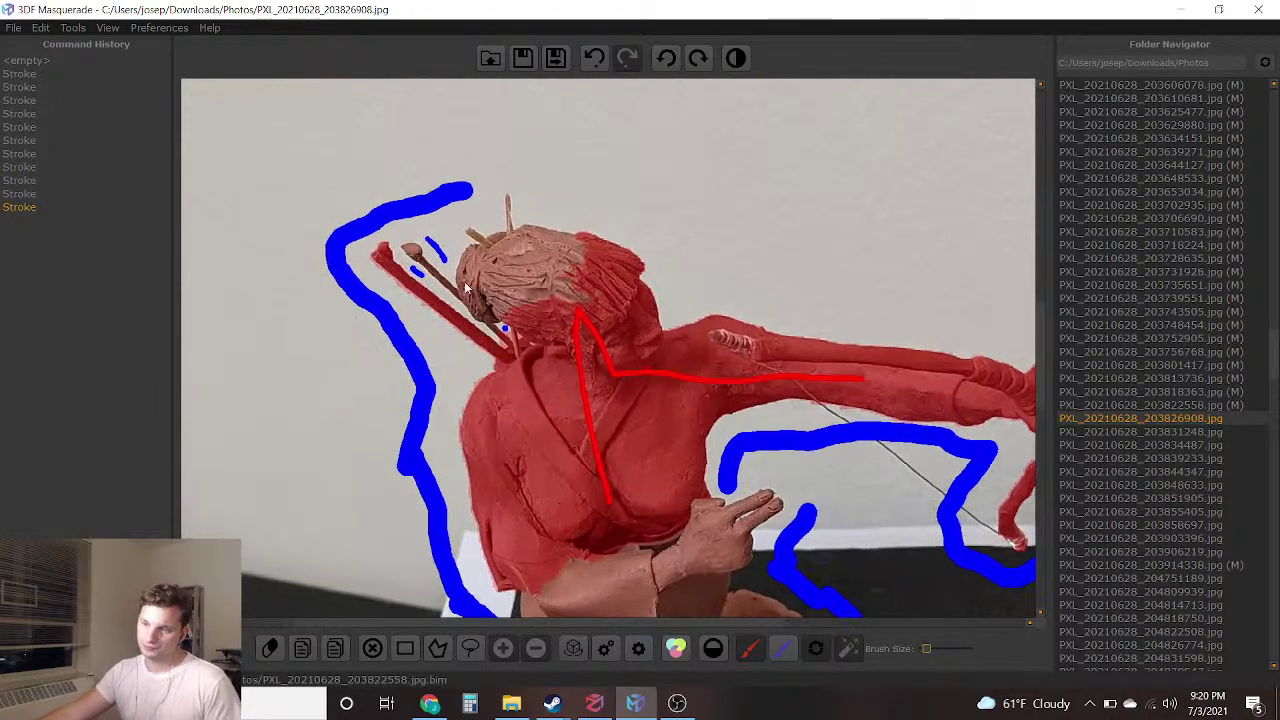
{"action": "left_click_drag", "start_coordinate": [477, 258], "coordinate": [578, 318]}
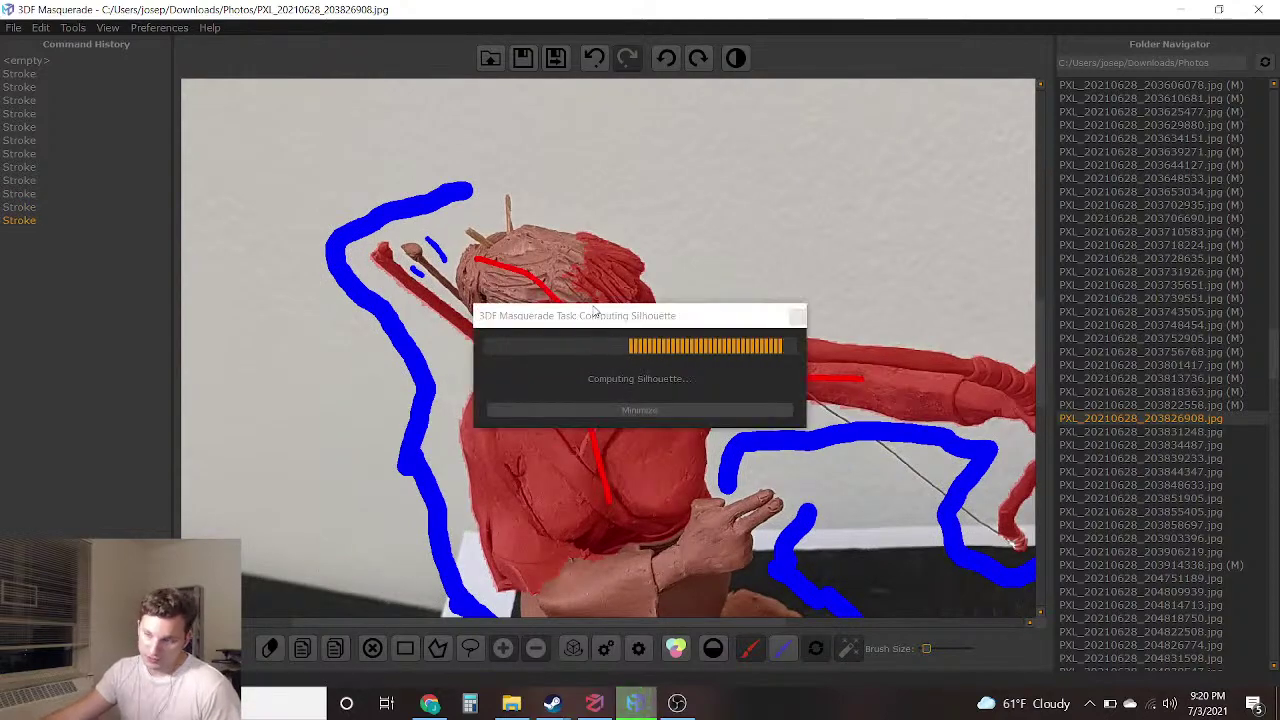
{"action": "left_click", "coordinate": [495, 297]}
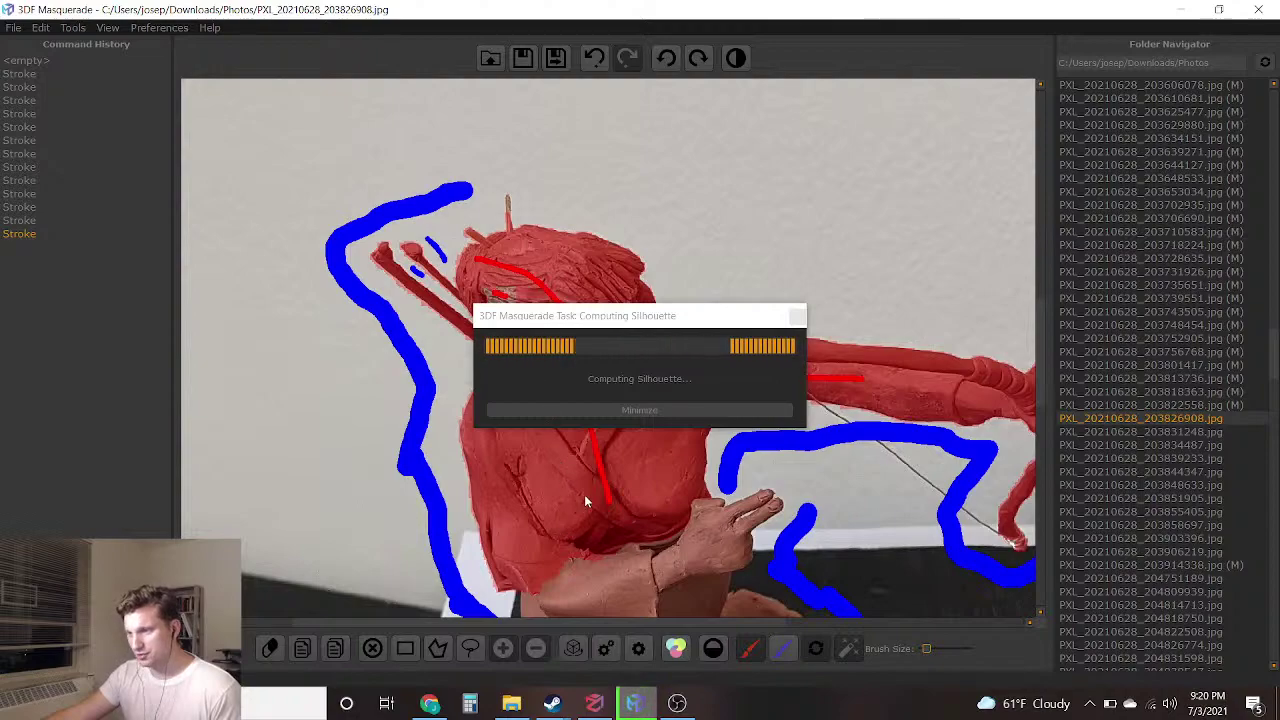
Paint a background mark in the small gap around the hair stick behind the neck
{"action": "scroll", "coordinate": [529, 406], "scroll_direction": "up", "scroll_amount": 2}
{"action": "scroll", "coordinate": [529, 406], "scroll_direction": "up", "scroll_amount": 3}
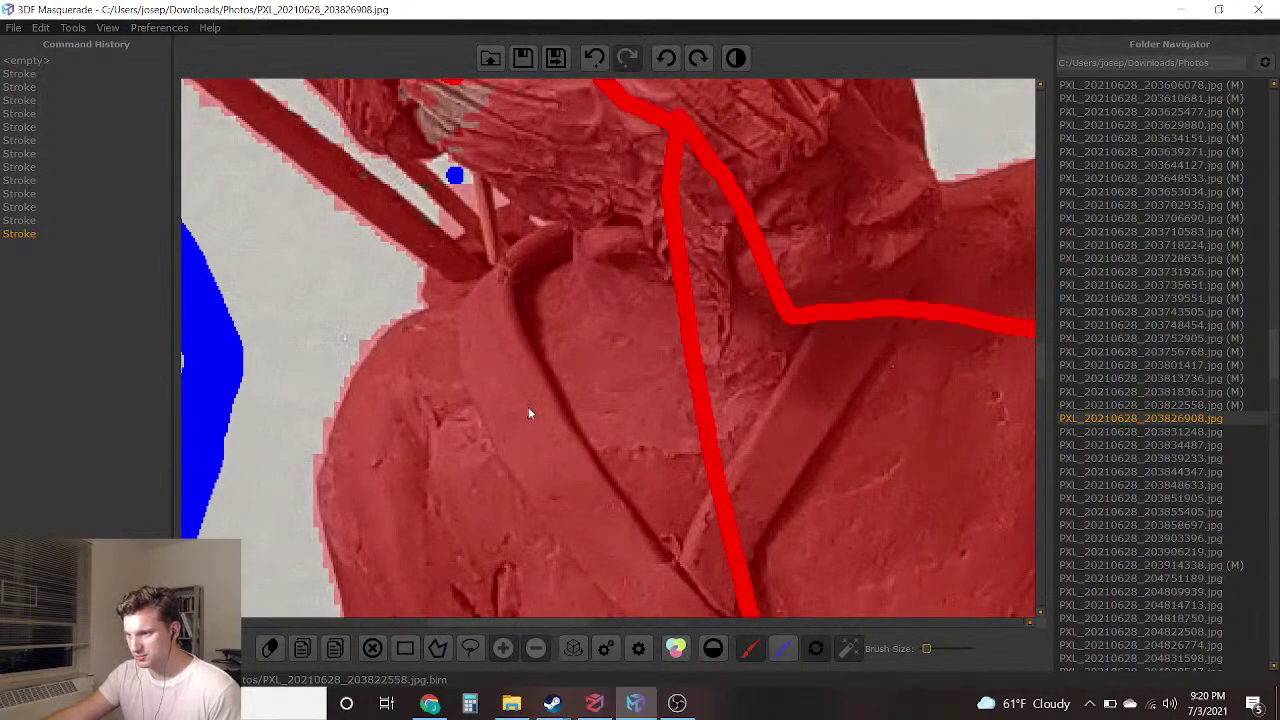
{"action": "left_click", "coordinate": [783, 648]}
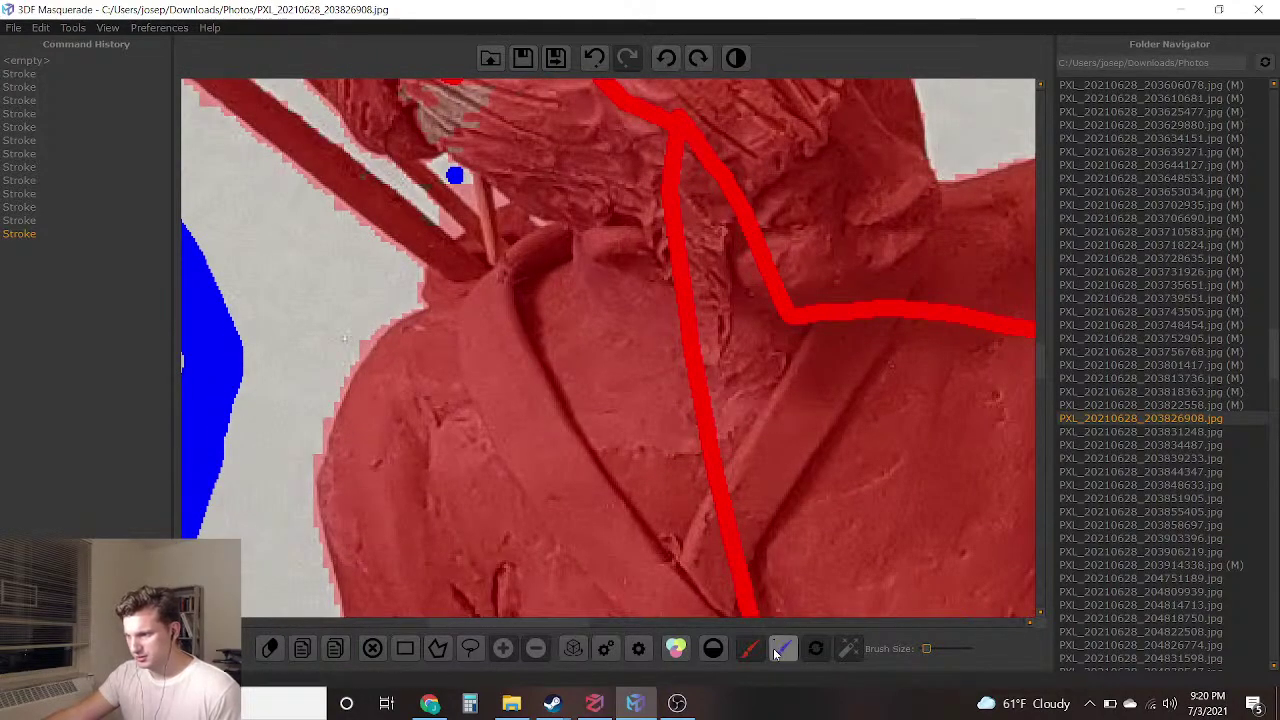
{"action": "left_click_drag", "start_coordinate": [425, 205], "coordinate": [462, 210]}
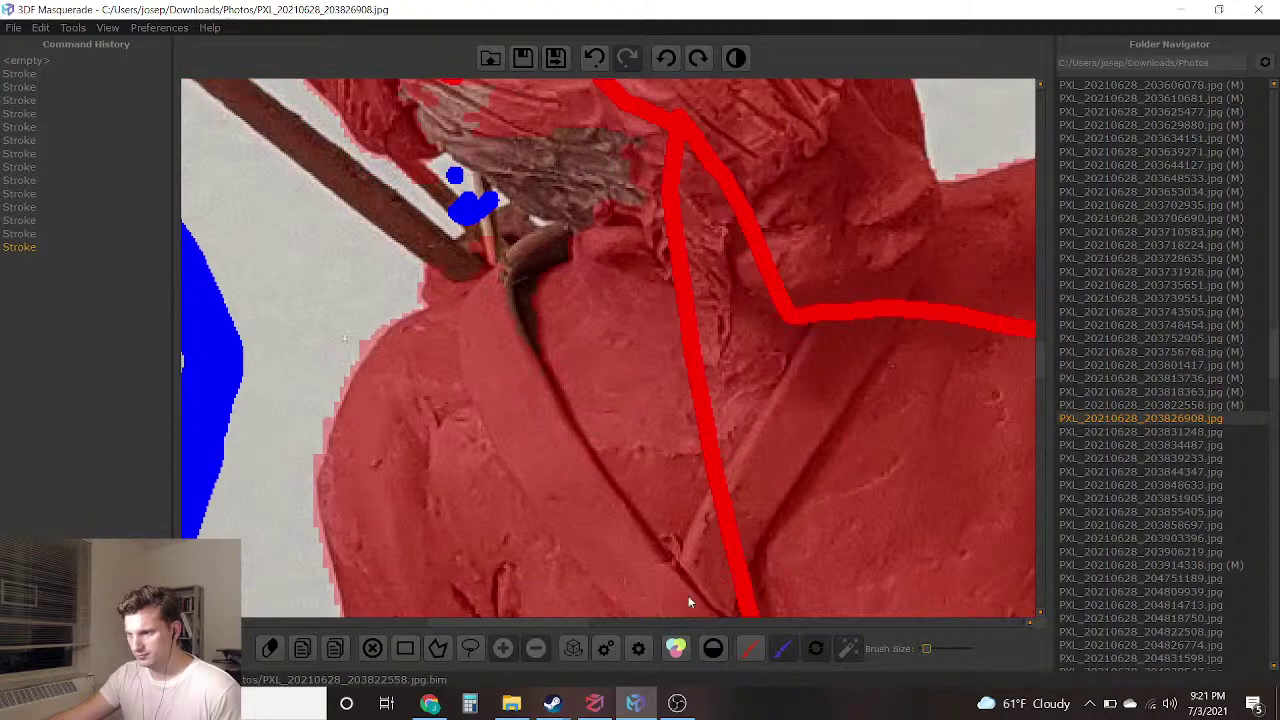
Paint foreground strokes over the lower hair and down to the collar at the shoulder
{"action": "scroll", "coordinate": [588, 398], "scroll_direction": "down", "scroll_amount": 2}
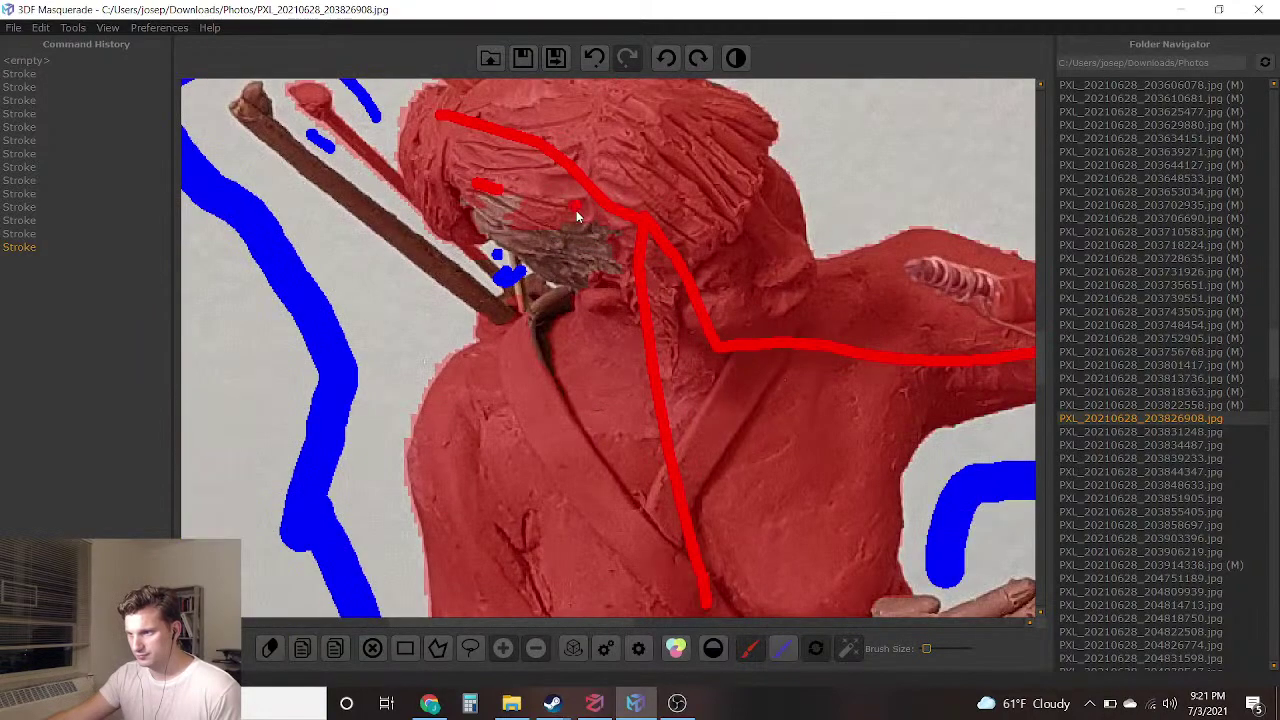
{"action": "left_click_drag", "start_coordinate": [584, 258], "coordinate": [527, 340]}
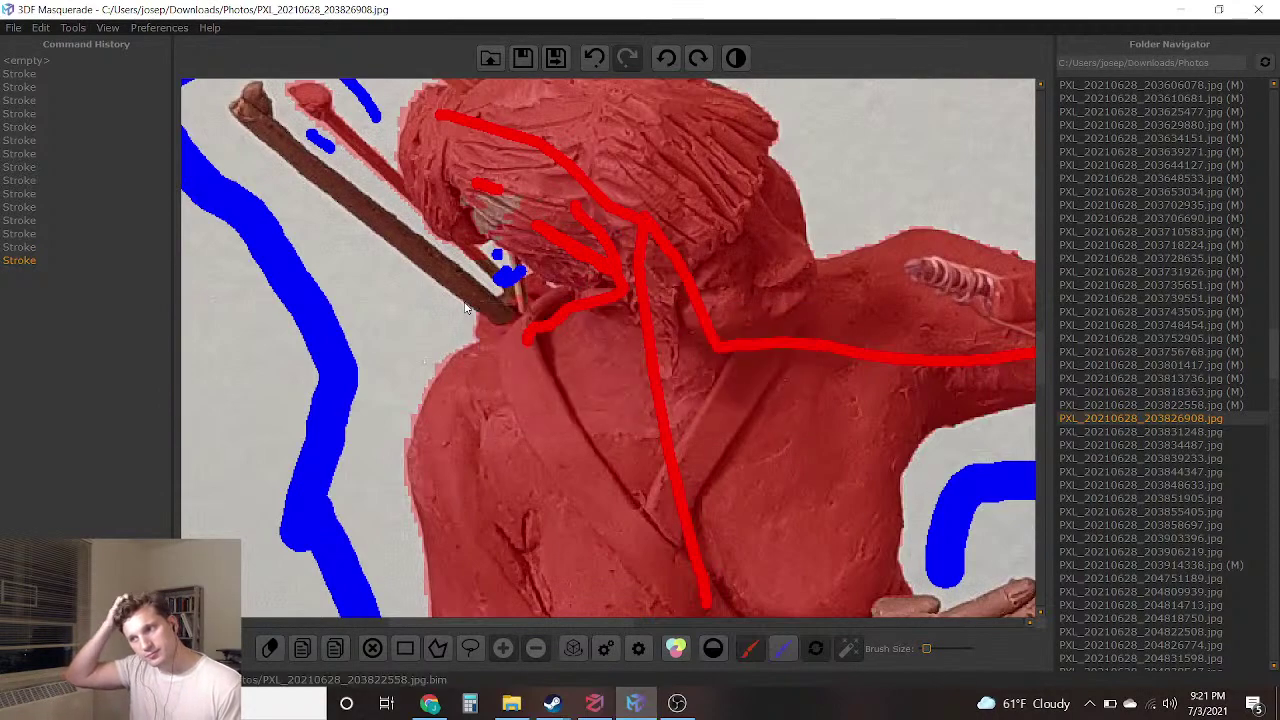
{"action": "scroll", "coordinate": [535, 305], "scroll_direction": "down", "scroll_amount": 3}
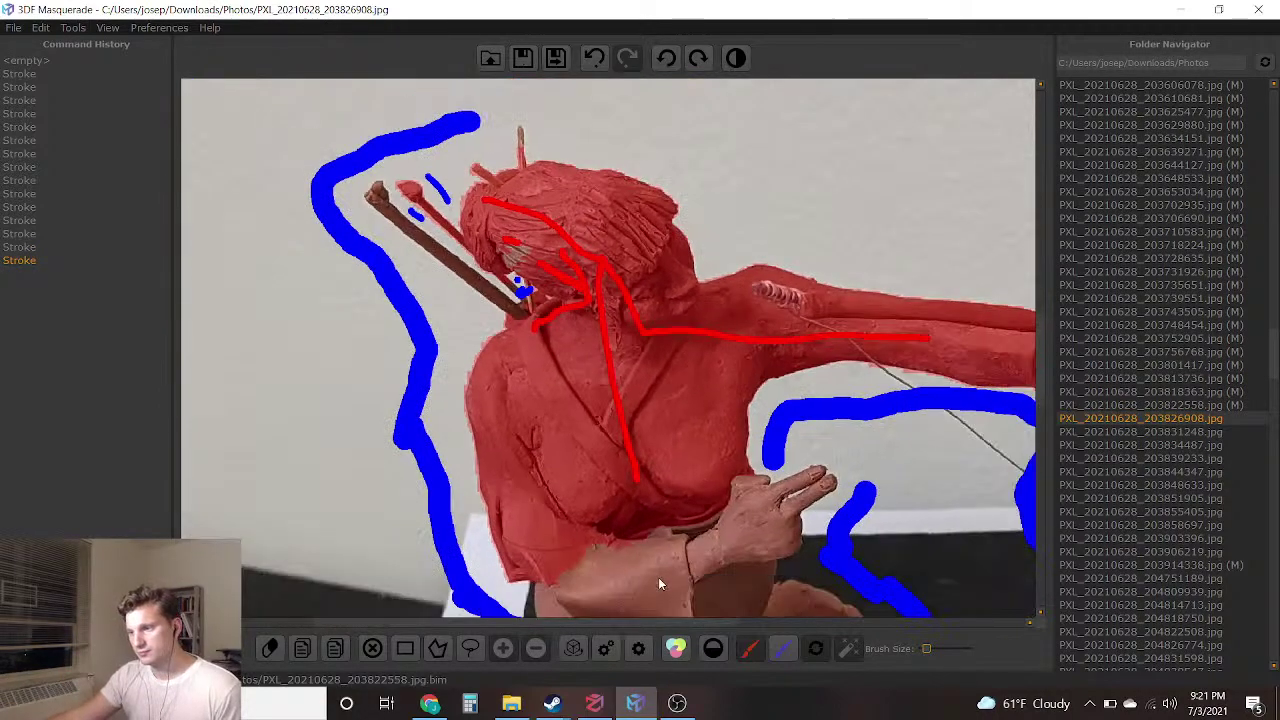
Paint foreground strokes down the forearm and skirt, and save the mask to advance to the next photo
{"action": "middle_click_drag", "start_coordinate": [657, 583], "coordinate": [621, 273]}
{"action": "left_click_drag", "start_coordinate": [623, 188], "coordinate": [630, 506]}
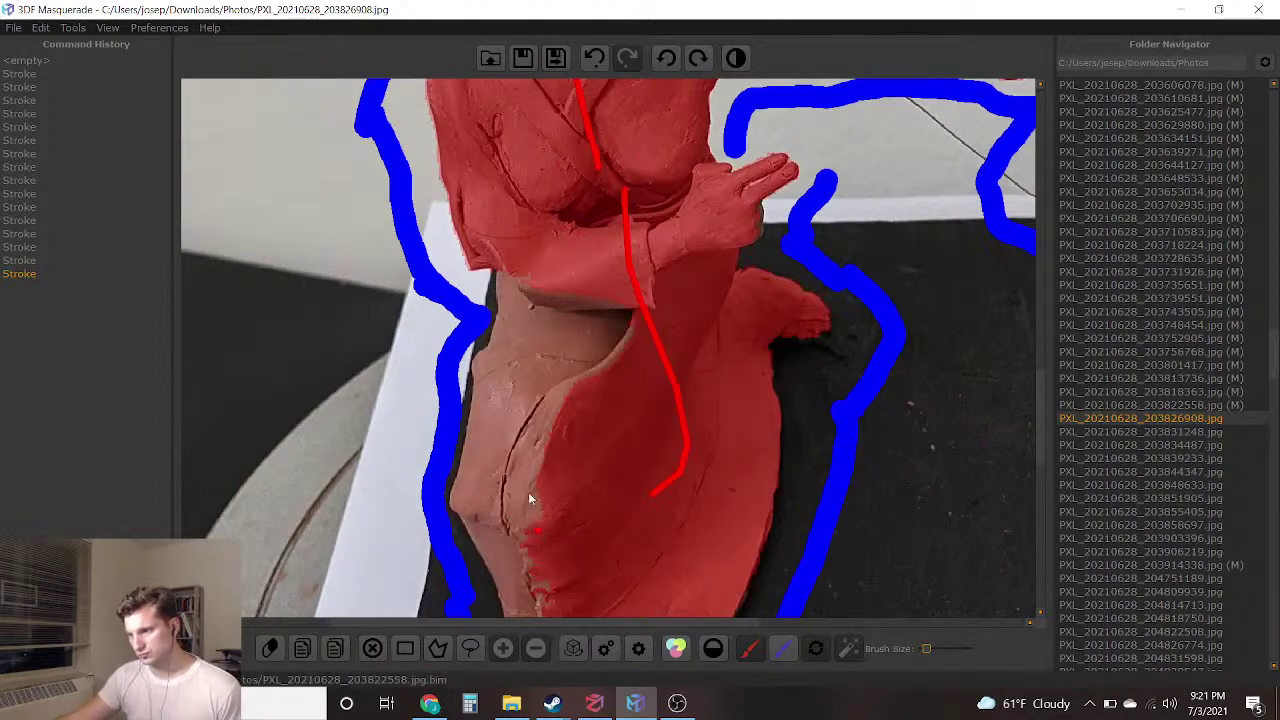
{"action": "left_click_drag", "start_coordinate": [534, 530], "coordinate": [538, 345]}
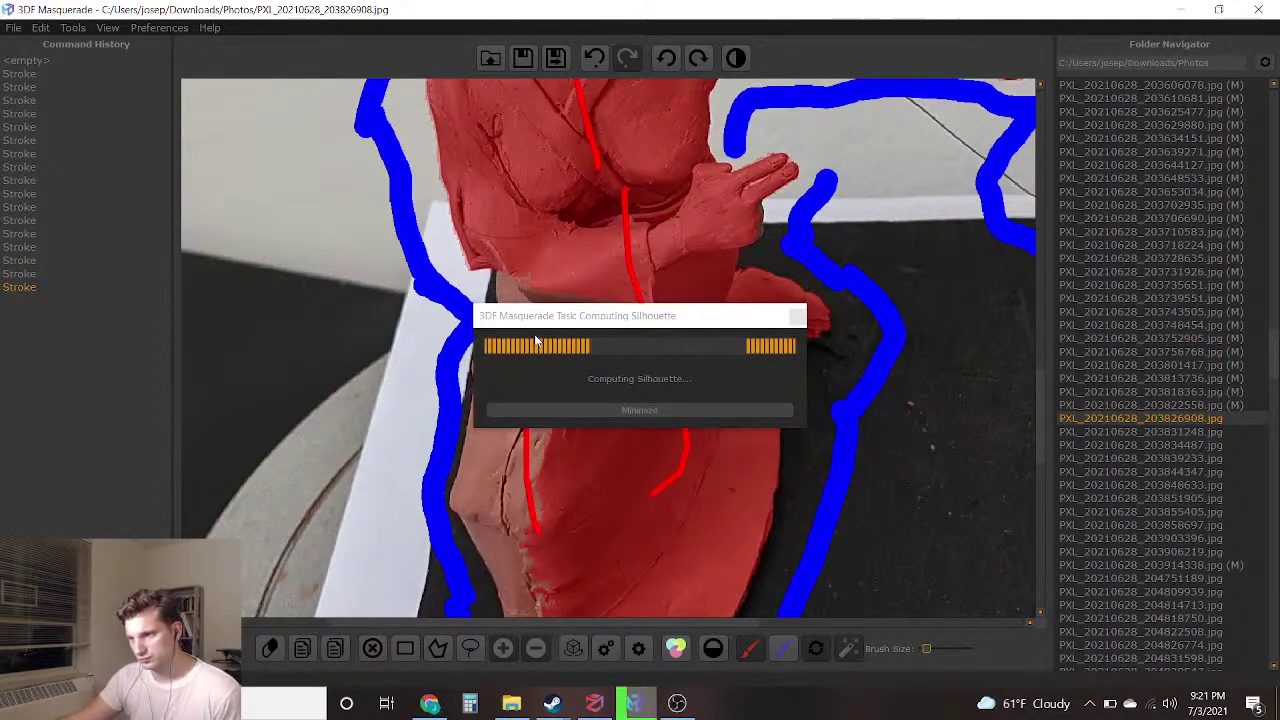
{"action": "middle_click_drag", "start_coordinate": [543, 454], "coordinate": [534, 485]}
{"action": "scroll", "coordinate": [514, 363], "scroll_direction": "down", "scroll_amount": 4}
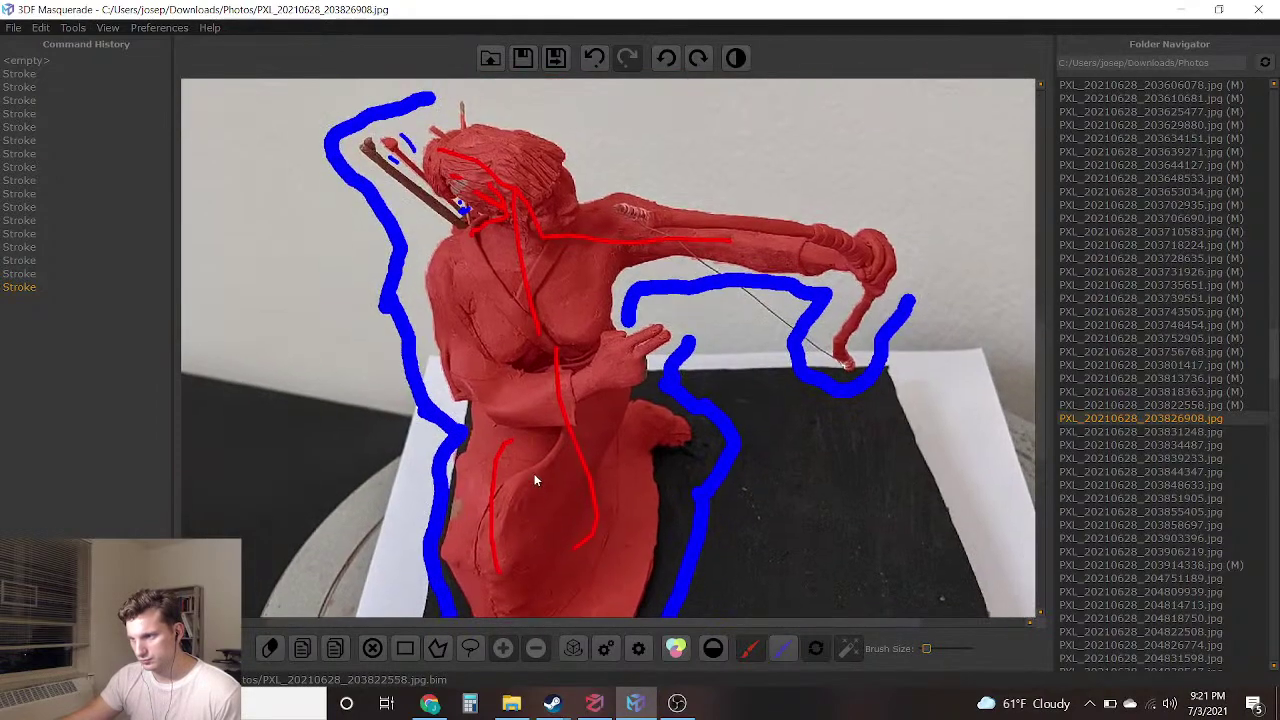
{"action": "scroll", "coordinate": [659, 393], "scroll_direction": "up", "scroll_amount": 2}
{"action": "scroll", "coordinate": [489, 252], "scroll_direction": "down", "scroll_amount": 3}
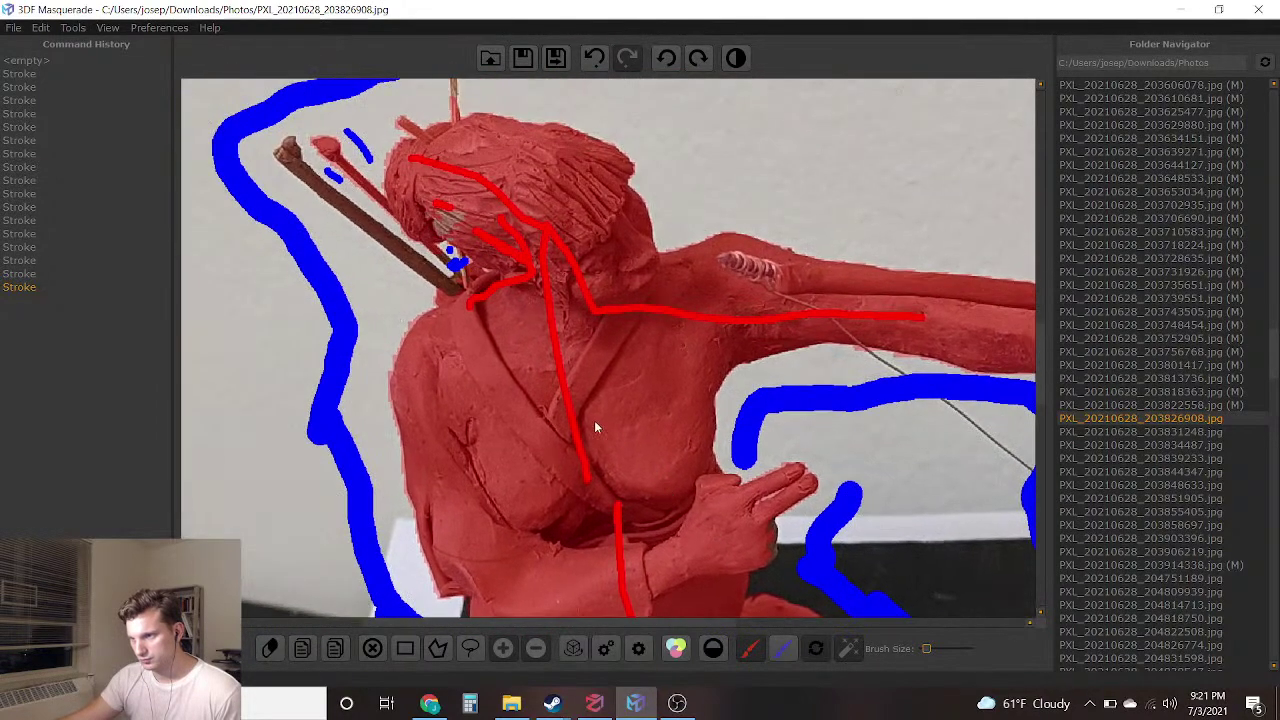
{"action": "left_click", "coordinate": [556, 58]}
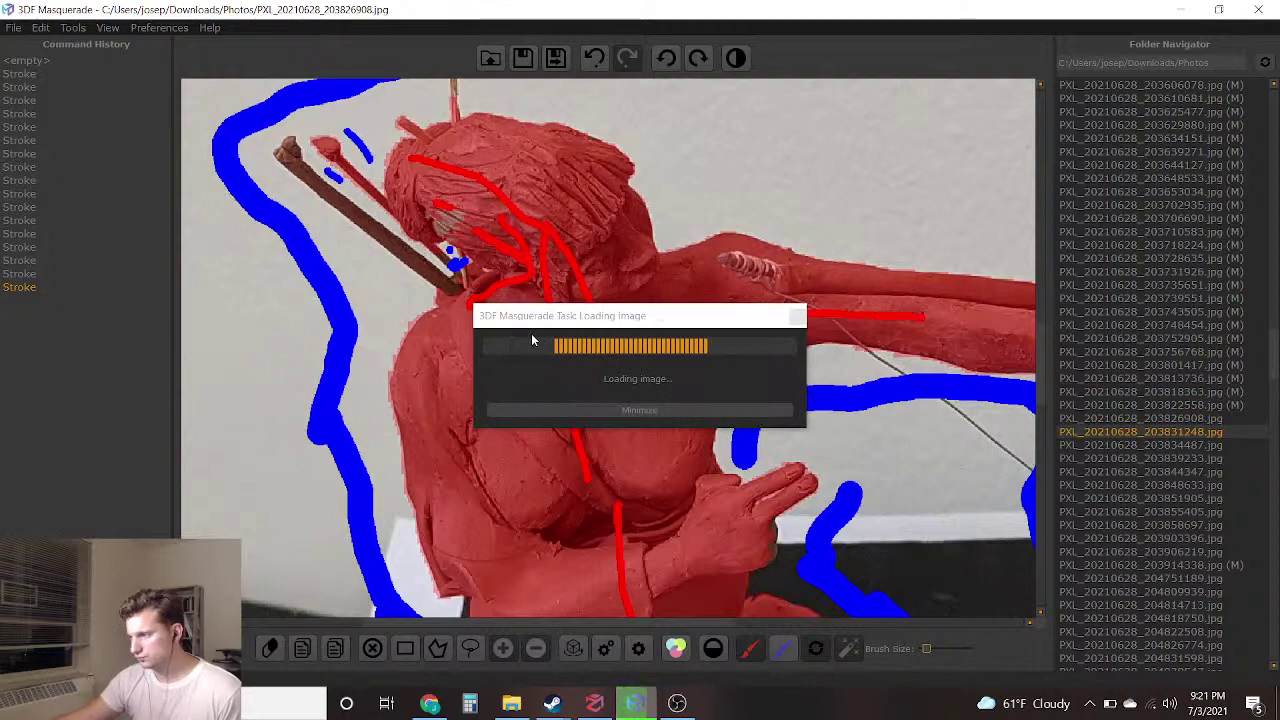
Enlarge the brush and paint background strokes beneath the outstretched arm and past the pointing hand and rear foot
{"action": "scroll", "coordinate": [569, 413], "scroll_direction": "up", "scroll_amount": 3}
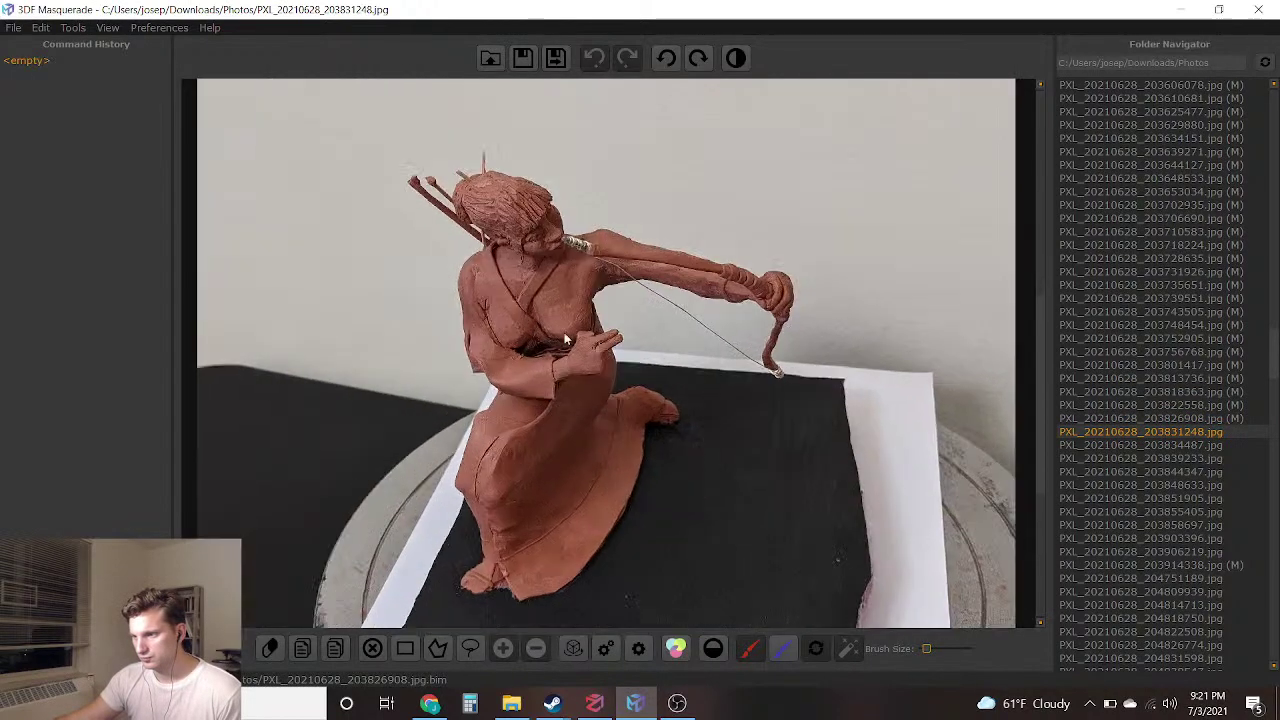
{"action": "scroll", "coordinate": [693, 420], "scroll_direction": "up", "scroll_amount": 2}
{"action": "left_click", "coordinate": [784, 649]}
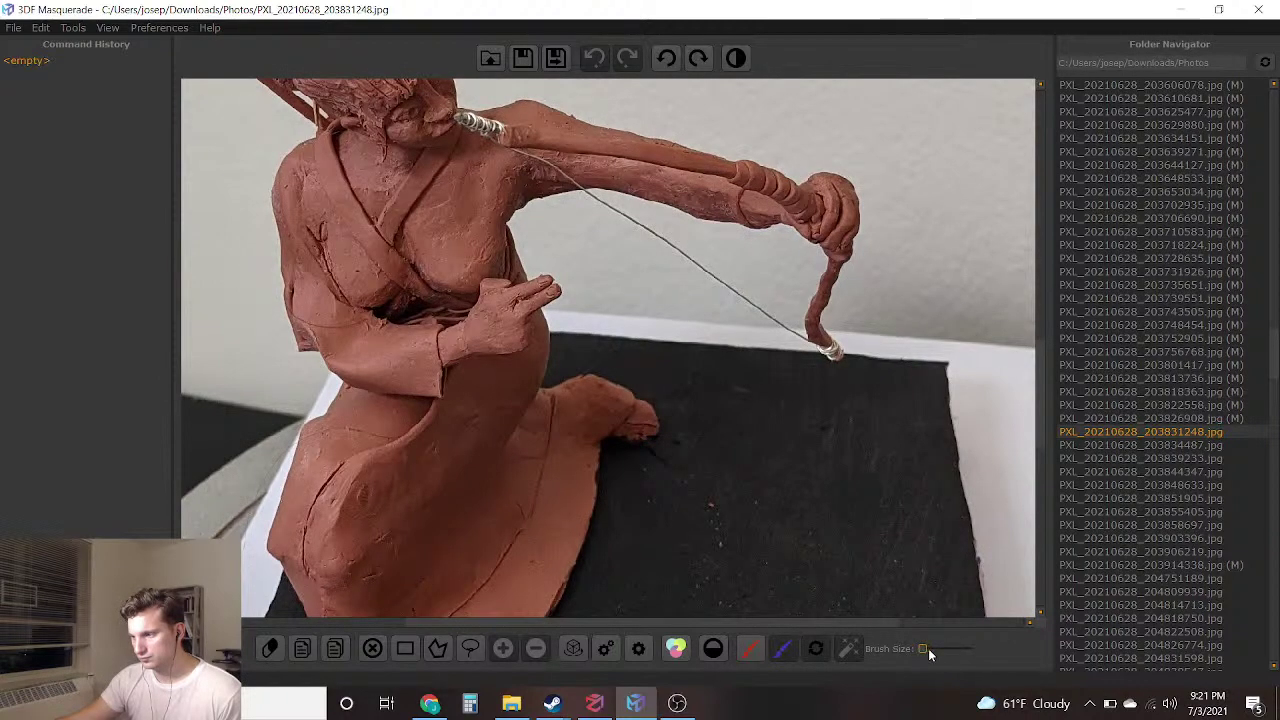
{"action": "left_click_drag", "start_coordinate": [926, 648], "coordinate": [964, 651]}
{"action": "scroll", "coordinate": [574, 366], "scroll_direction": "up", "scroll_amount": 1, "text": "ctrl"}
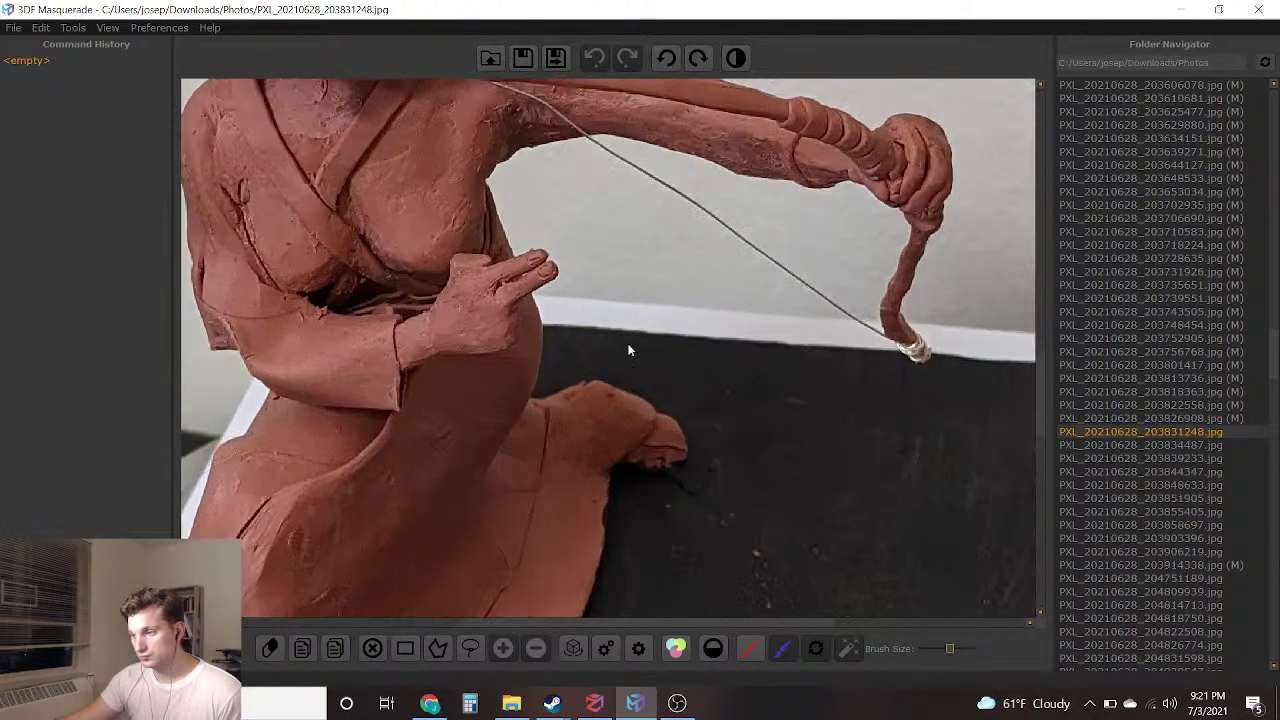
{"action": "scroll", "coordinate": [628, 356], "scroll_direction": "up", "scroll_amount": 2}
{"action": "mouse_move", "coordinate": [853, 497]}
{"action": "left_mouse_down"}
{"action": "mouse_move", "coordinate": [836, 388]}
{"action": "mouse_move", "coordinate": [596, 371]}
{"action": "mouse_move", "coordinate": [553, 327]}
{"action": "left_mouse_up"}
{"action": "left_click", "coordinate": [613, 437]}
{"action": "mouse_move", "coordinate": [613, 437]}
{"action": "left_mouse_down"}
{"action": "mouse_move", "coordinate": [668, 458]}
{"action": "mouse_move", "coordinate": [735, 590]}
{"action": "left_mouse_up"}
{"action": "right_click_drag", "start_coordinate": [735, 590], "coordinate": [718, 340]}
Paint thick background strokes from the shoulder down the figure's back and around the skirt's lower edge
{"action": "right_click_drag", "start_coordinate": [279, 301], "coordinate": [674, 466]}
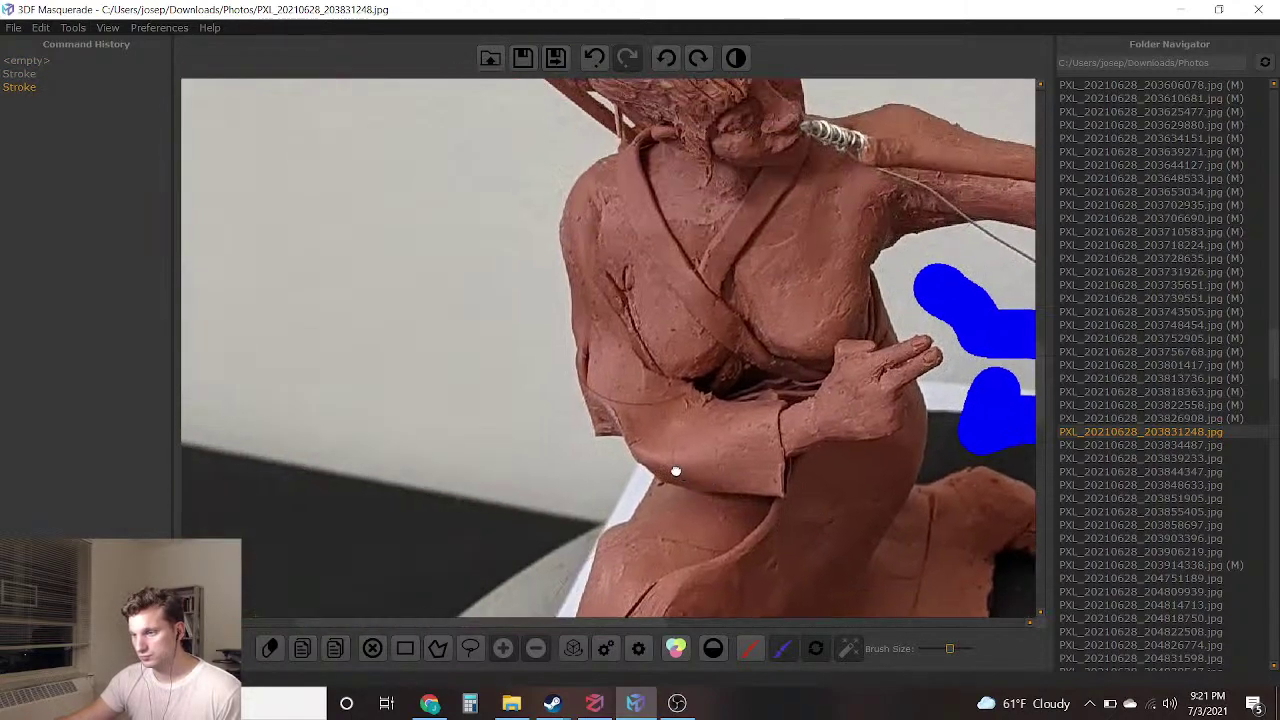
{"action": "mouse_move", "coordinate": [553, 148]}
{"action": "left_mouse_down"}
{"action": "mouse_move", "coordinate": [561, 419]}
{"action": "mouse_move", "coordinate": [579, 465]}
{"action": "mouse_move", "coordinate": [611, 488]}
{"action": "left_mouse_up"}
{"action": "right_click_drag", "start_coordinate": [592, 492], "coordinate": [591, 485]}
{"action": "right_click_drag", "start_coordinate": [582, 533], "coordinate": [527, 327]}
{"action": "mouse_move", "coordinate": [482, 340]}
{"action": "left_mouse_down"}
{"action": "mouse_move", "coordinate": [478, 505]}
{"action": "mouse_move", "coordinate": [477, 337]}
{"action": "left_mouse_up"}
{"action": "right_click_drag", "start_coordinate": [473, 546], "coordinate": [476, 255]}
{"action": "mouse_move", "coordinate": [478, 148]}
{"action": "left_mouse_down"}
{"action": "mouse_move", "coordinate": [535, 200]}
{"action": "mouse_move", "coordinate": [549, 258]}
{"action": "mouse_move", "coordinate": [505, 365]}
{"action": "mouse_move", "coordinate": [631, 452]}
{"action": "left_mouse_up"}
Paint a thick background stroke above the outstretched arm, starting beside the head
{"action": "mouse_move", "coordinate": [940, 253]}
{"action": "right_mouse_down"}
{"action": "mouse_move", "coordinate": [157, 600]}
{"action": "mouse_move", "coordinate": [343, 594]}
{"action": "mouse_move", "coordinate": [361, 577]}
{"action": "right_mouse_up"}
{"action": "mouse_move", "coordinate": [363, 163]}
{"action": "right_mouse_down"}
{"action": "mouse_move", "coordinate": [562, 395]}
{"action": "mouse_move", "coordinate": [756, 425]}
{"action": "right_mouse_up"}
{"action": "left_click_drag", "start_coordinate": [640, 142], "coordinate": [965, 235]}
Reduce the brush and paint background marks between the two arrows and around the hair stick above the bun
{"action": "right_click_drag", "start_coordinate": [279, 302], "coordinate": [727, 459]}
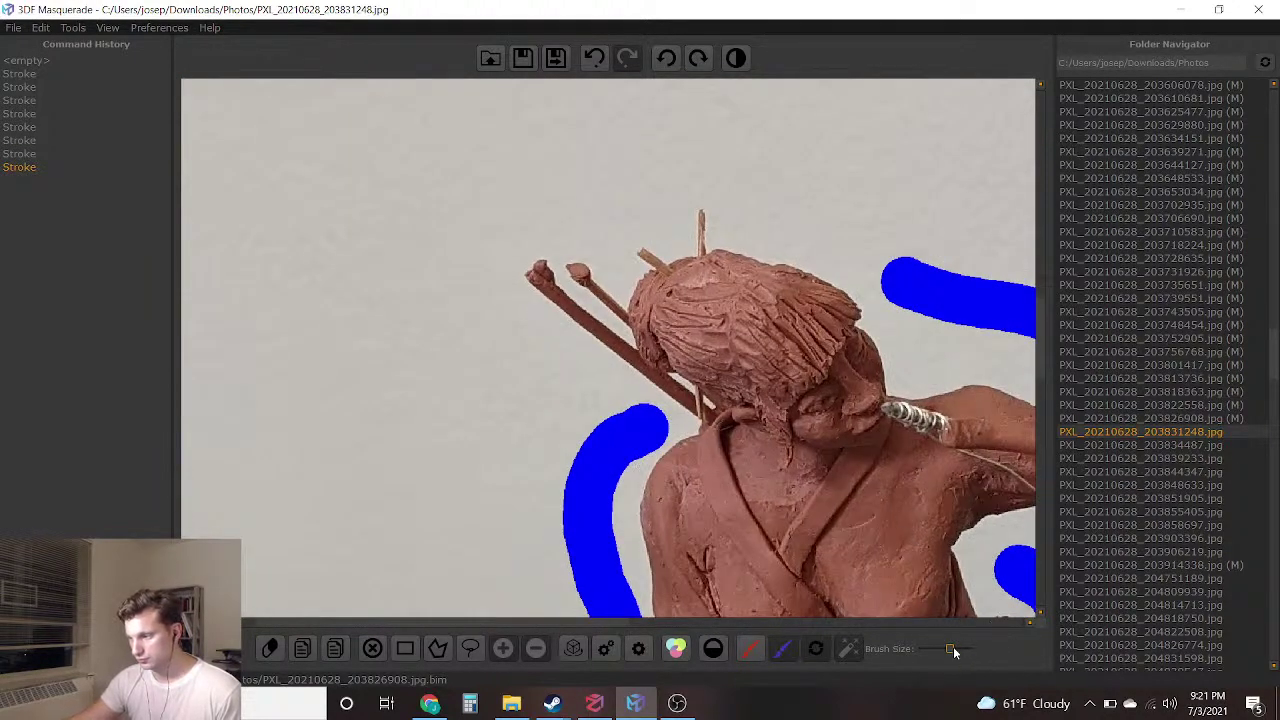
{"action": "scroll", "coordinate": [673, 440], "scroll_direction": "up", "scroll_amount": 3}
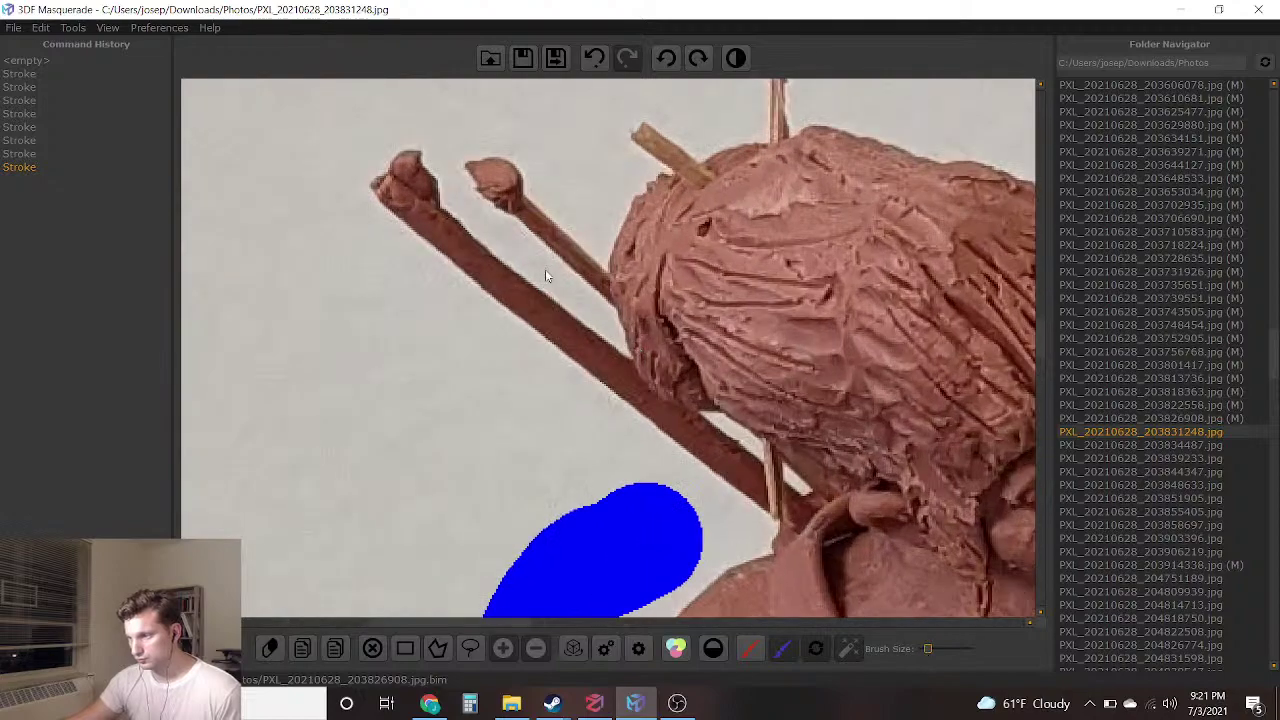
{"action": "left_click_drag", "start_coordinate": [590, 174], "coordinate": [520, 110]}
{"action": "left_click", "coordinate": [533, 256]}
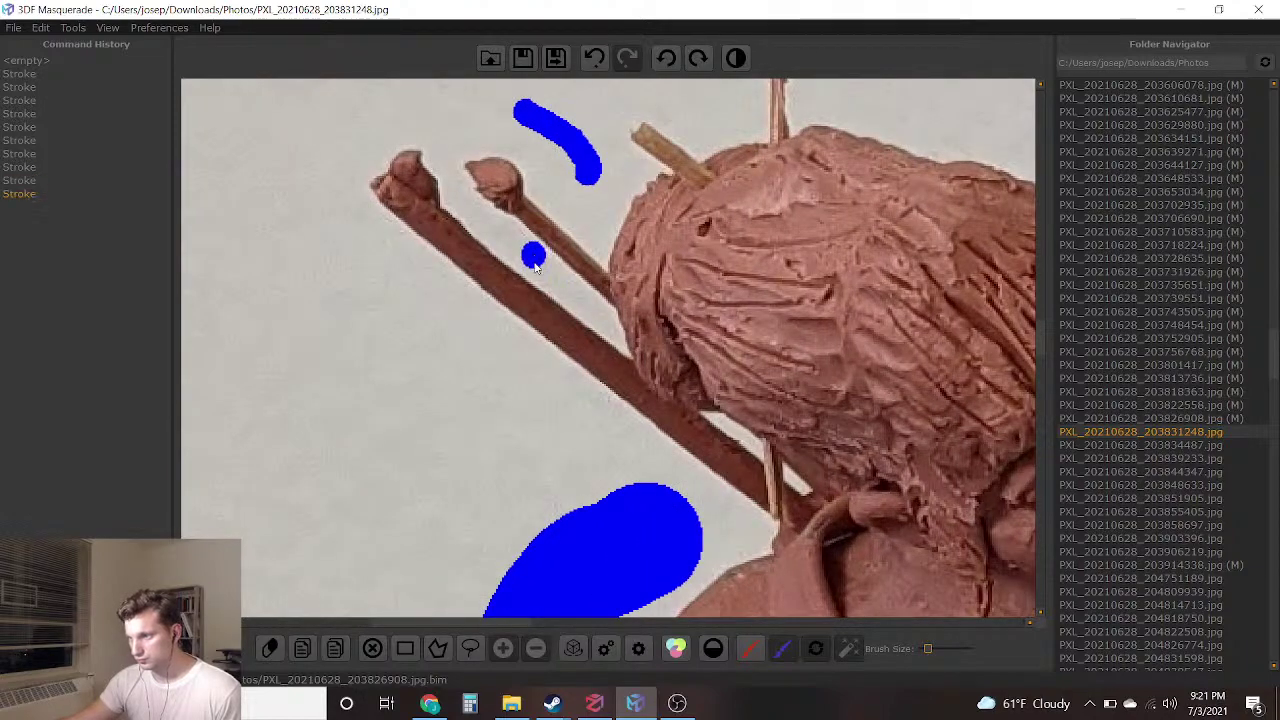
{"action": "mouse_move", "coordinate": [712, 124]}
{"action": "left_mouse_down"}
{"action": "mouse_move", "coordinate": [636, 86]}
{"action": "mouse_move", "coordinate": [543, 112]}
{"action": "left_mouse_up"}
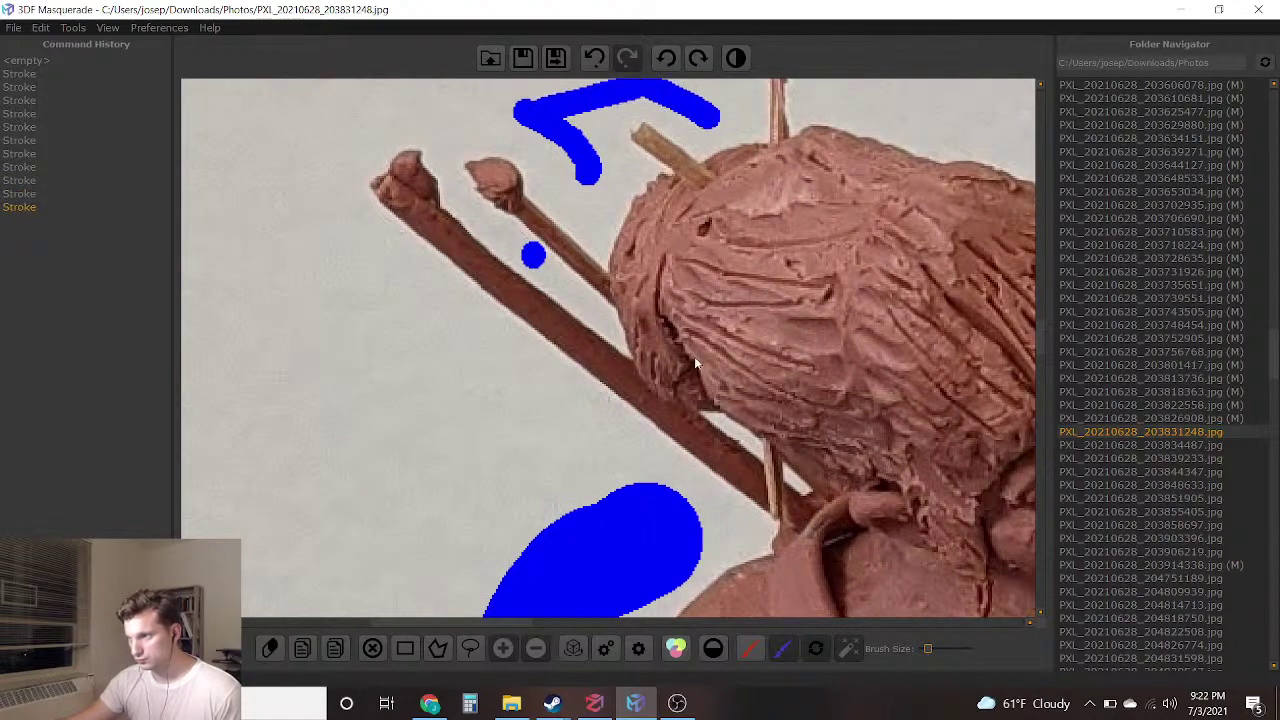
Reduce the brush and paint background marks in the two small gaps between the arrow shaft and the hair
{"action": "scroll", "coordinate": [823, 527], "scroll_direction": "up", "scroll_amount": 5}
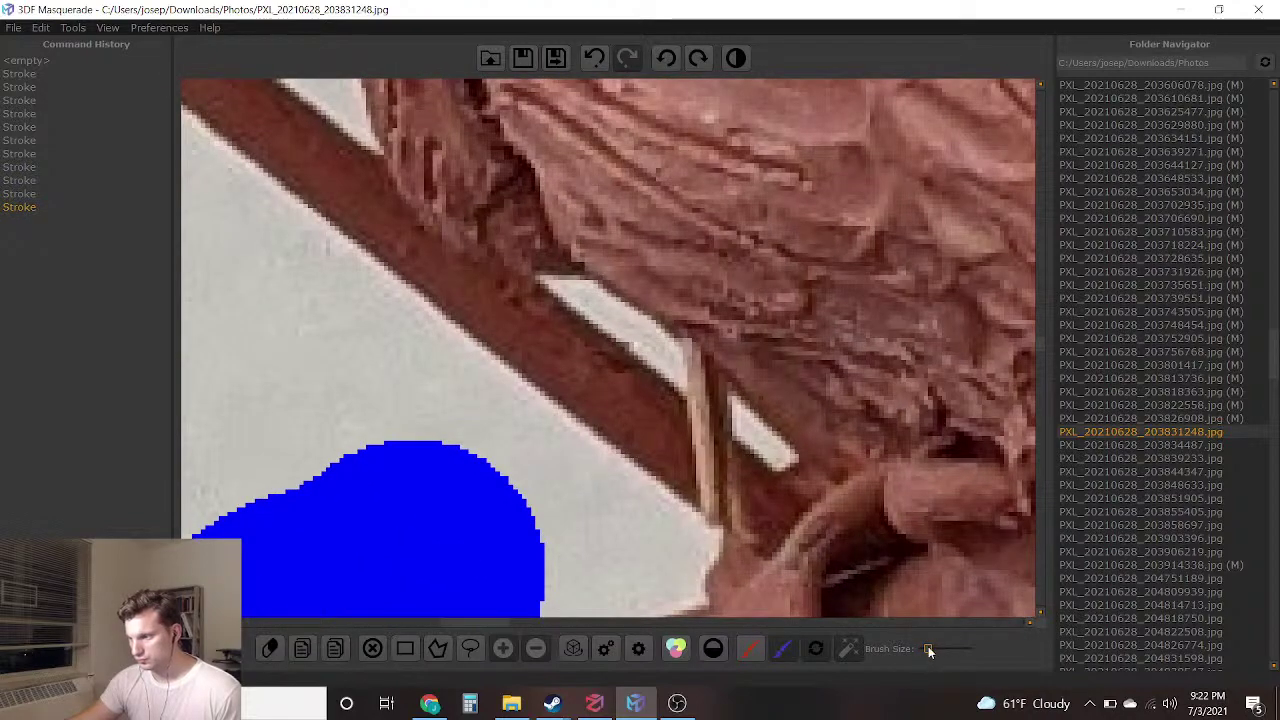
{"action": "scroll", "coordinate": [698, 463], "scroll_direction": "up", "scroll_amount": 2}
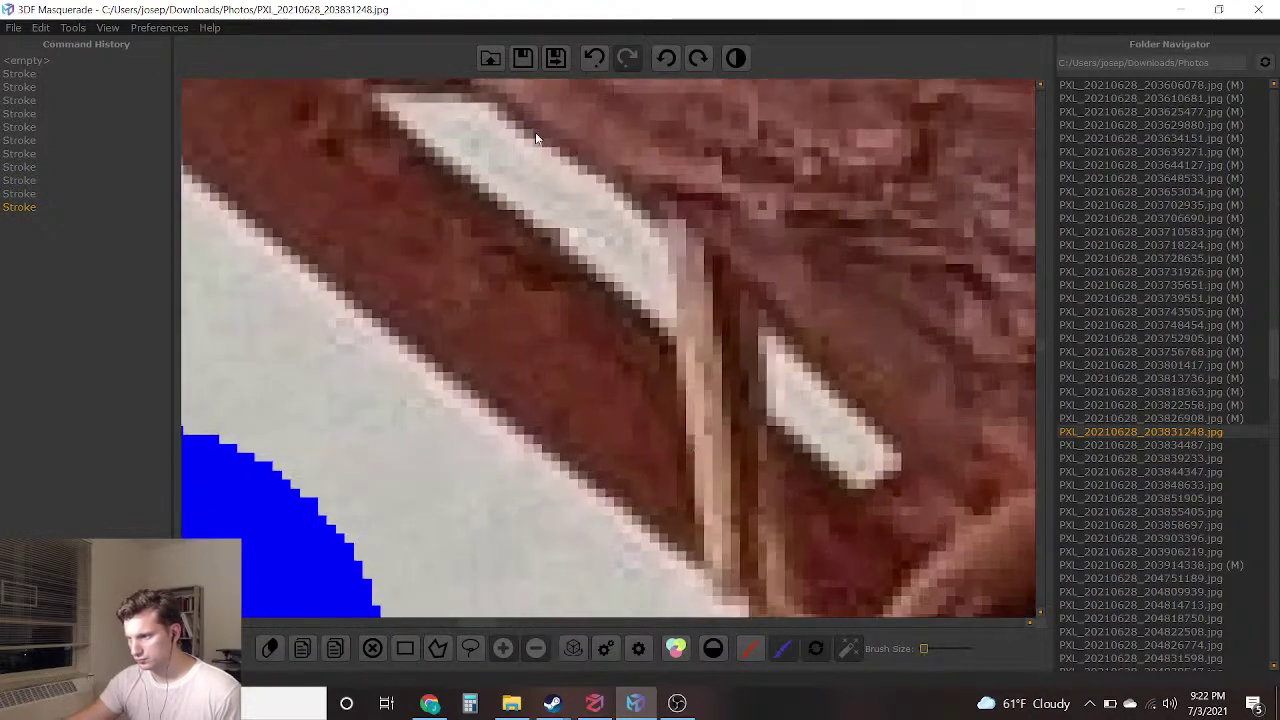
{"action": "left_click_drag", "start_coordinate": [503, 160], "coordinate": [573, 222]}
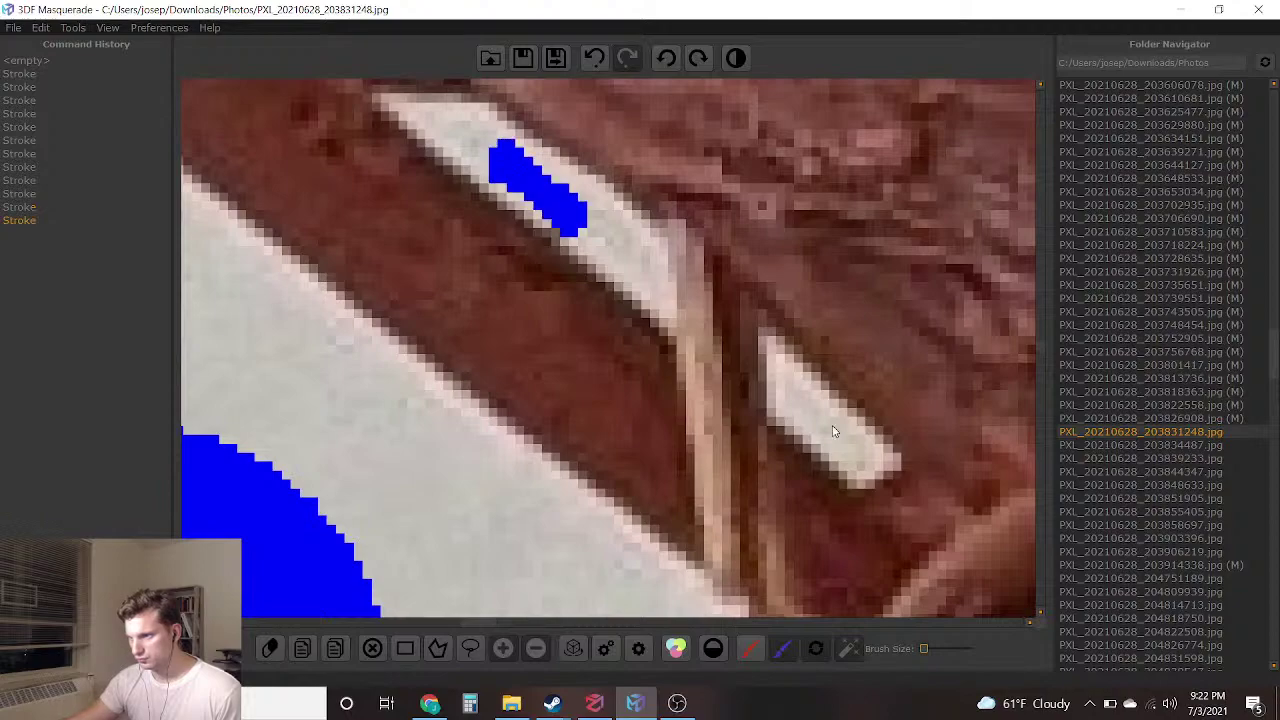
{"action": "left_click_drag", "start_coordinate": [815, 415], "coordinate": [846, 434]}
{"action": "scroll", "coordinate": [846, 434], "scroll_direction": "down", "scroll_amount": 4}
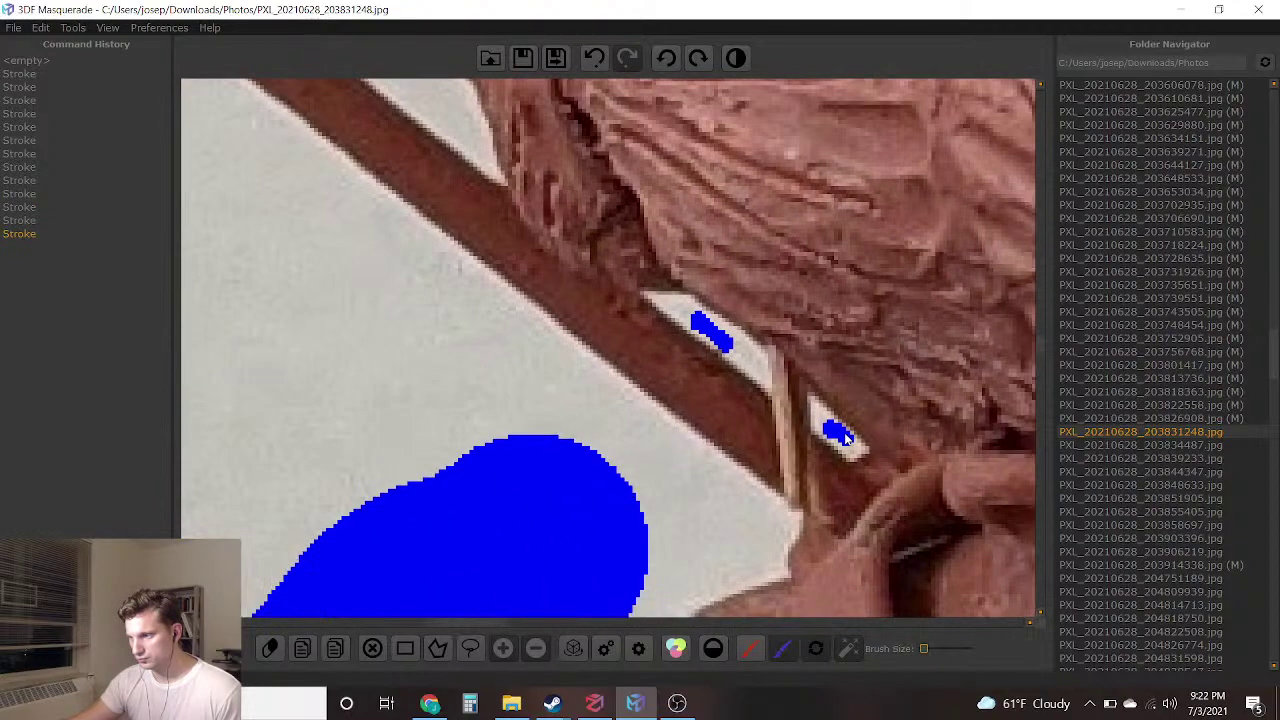
{"action": "scroll", "coordinate": [465, 257], "scroll_direction": "down", "scroll_amount": 5}
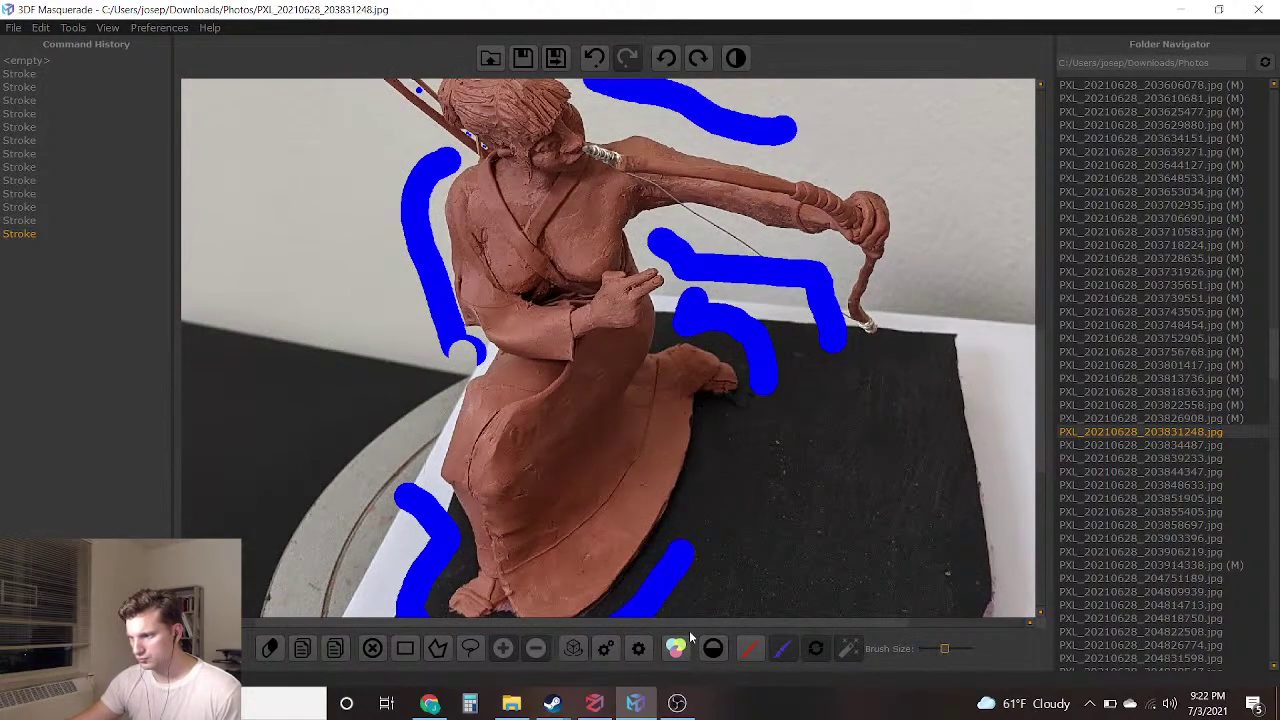
Undo the mistaken background stroke, paint a foreground stroke up the skirt and torso, and save the mask to advance to the following photo
{"action": "left_click_drag", "start_coordinate": [548, 540], "coordinate": [537, 142]}
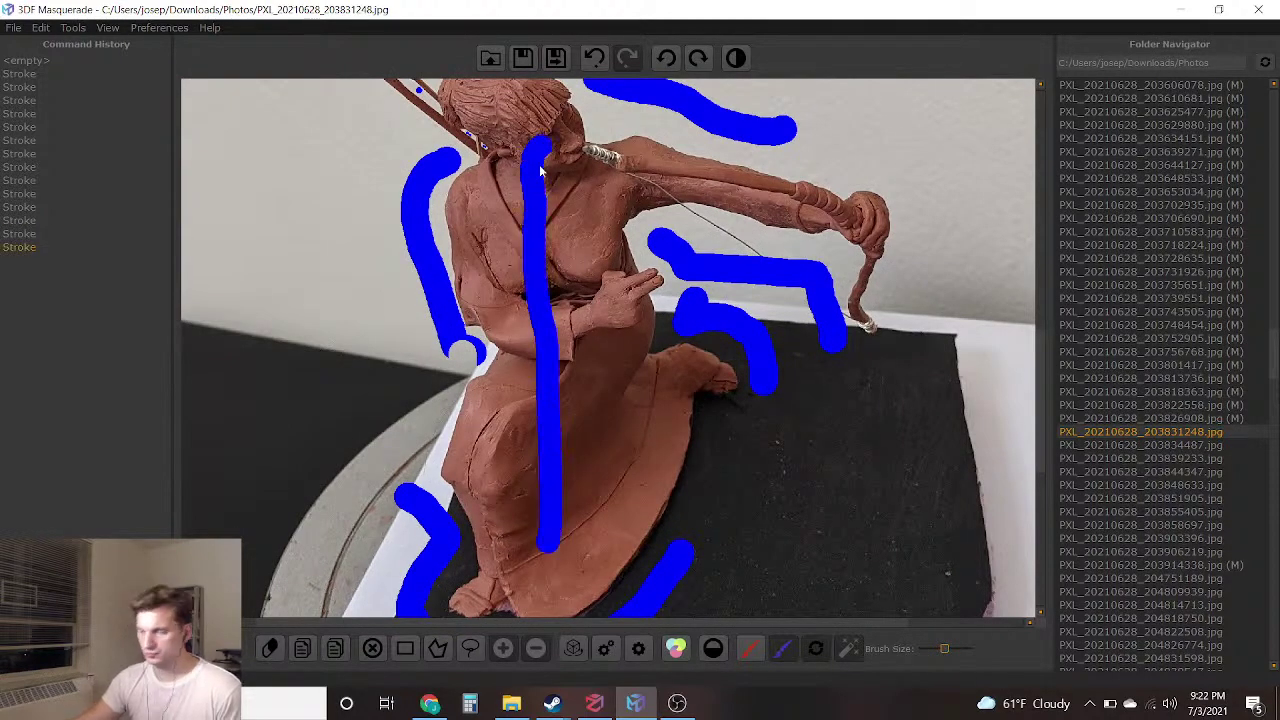
{"action": "left_click", "coordinate": [596, 57]}
{"action": "right_click_drag", "start_coordinate": [533, 545], "coordinate": [512, 200]}
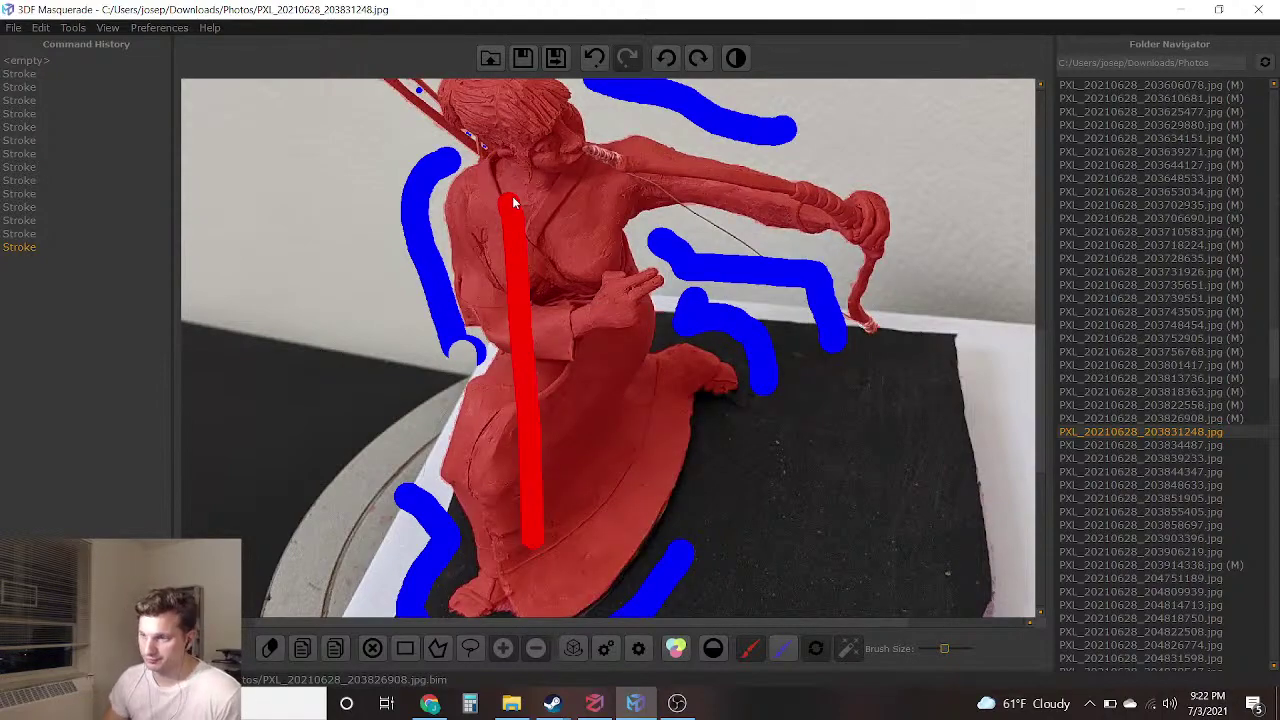
{"action": "scroll", "coordinate": [494, 129], "scroll_direction": "up", "scroll_amount": 2}
{"action": "scroll", "coordinate": [494, 129], "scroll_direction": "down", "scroll_amount": 3}
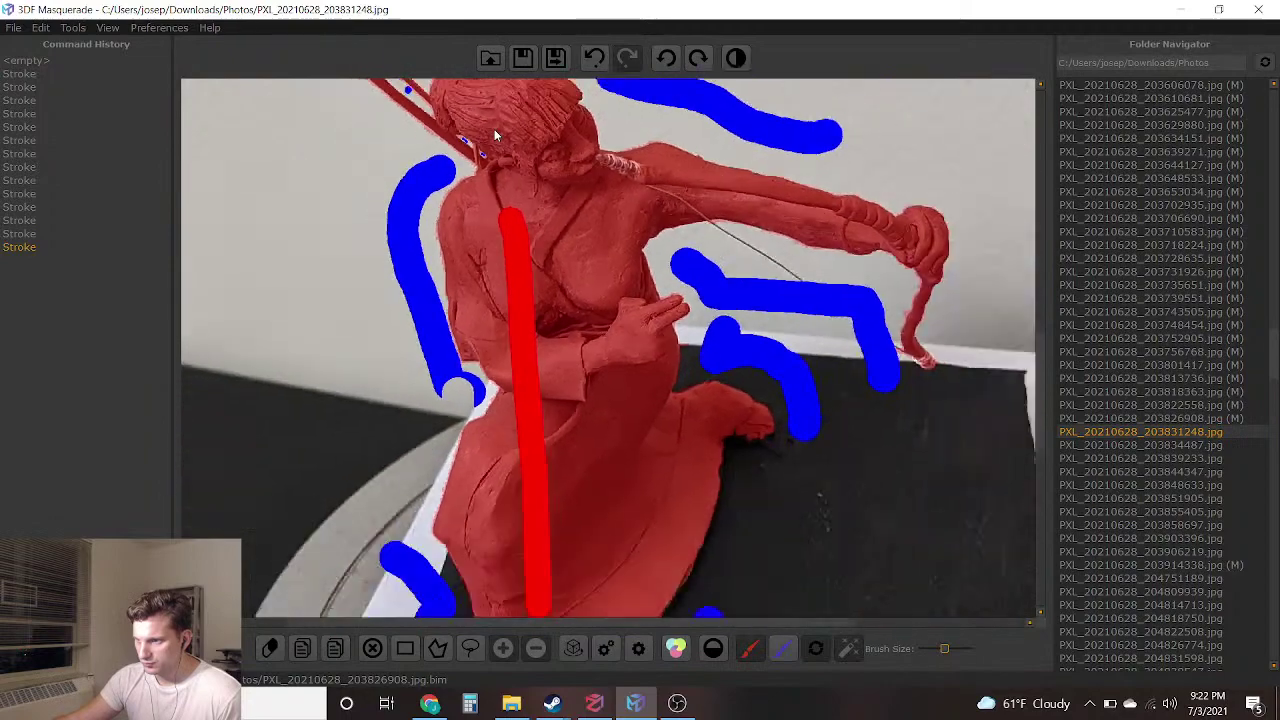
{"action": "scroll", "coordinate": [460, 218], "scroll_direction": "down", "scroll_amount": 1}
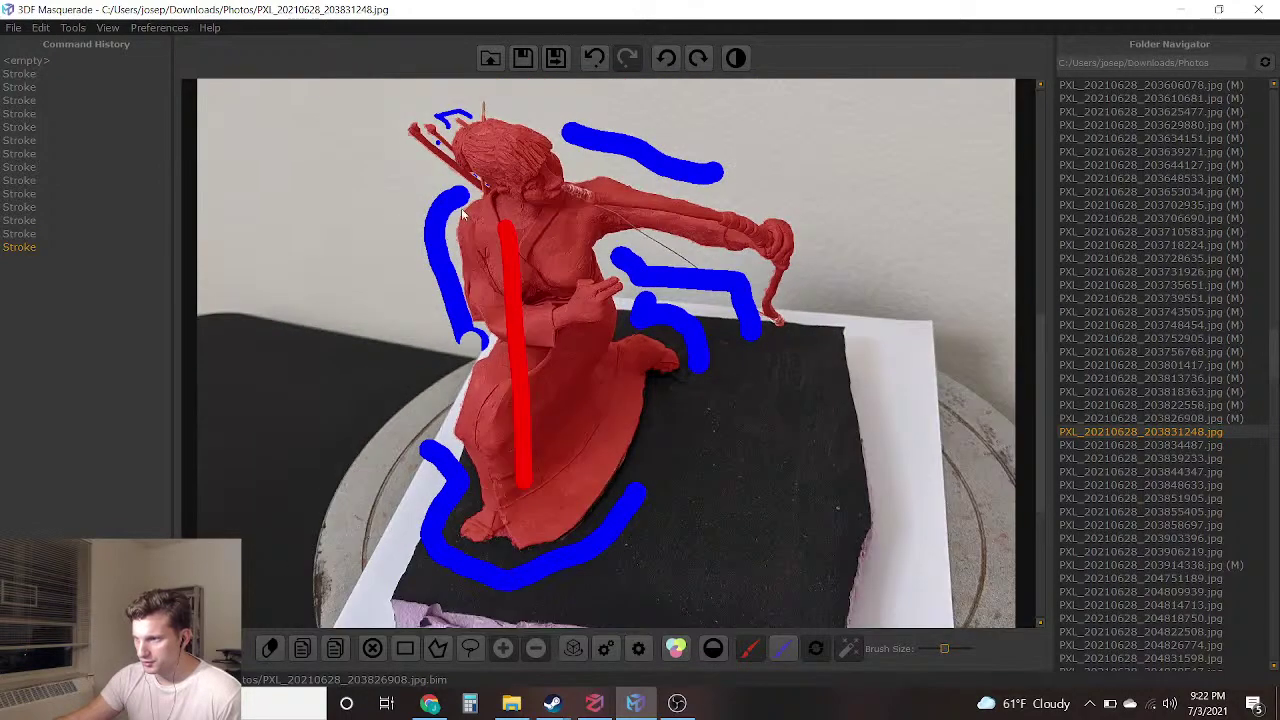
{"action": "left_click", "coordinate": [555, 58]}
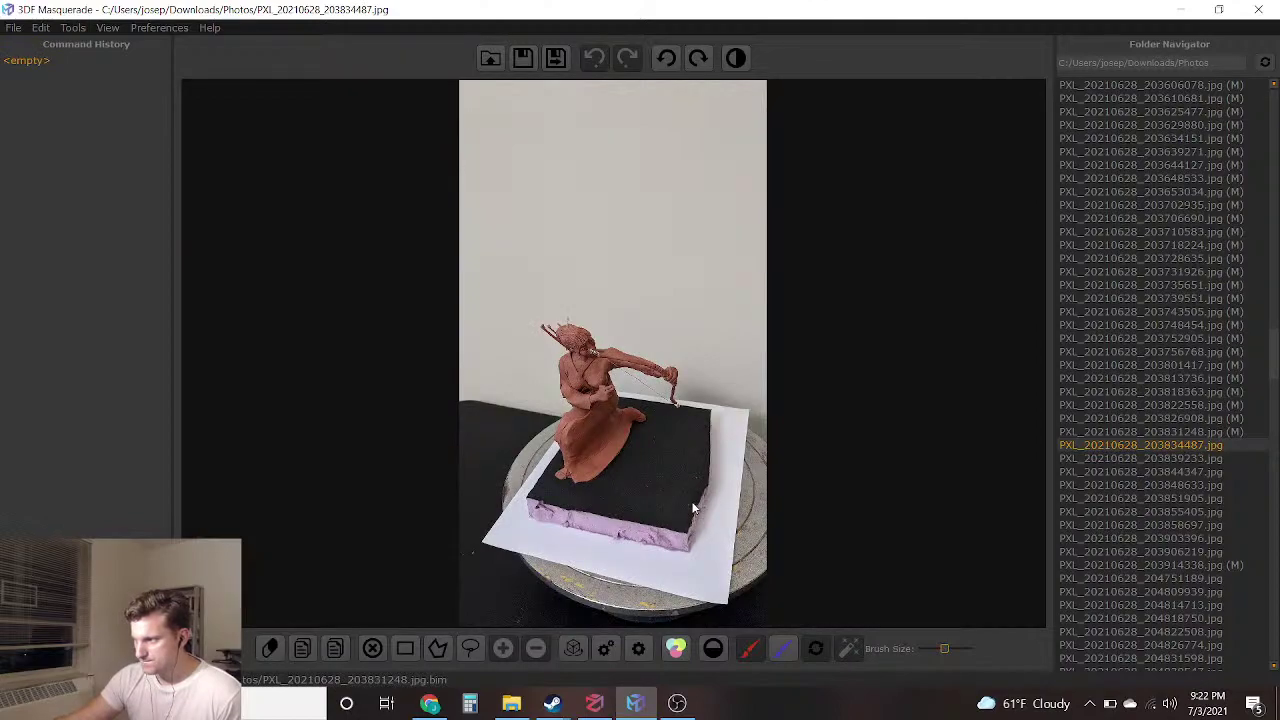
Paint a closed background outline beneath the outstretched arm, between the torso and the bow's lower end
{"action": "scroll", "coordinate": [654, 432], "scroll_direction": "up", "scroll_amount": 5}
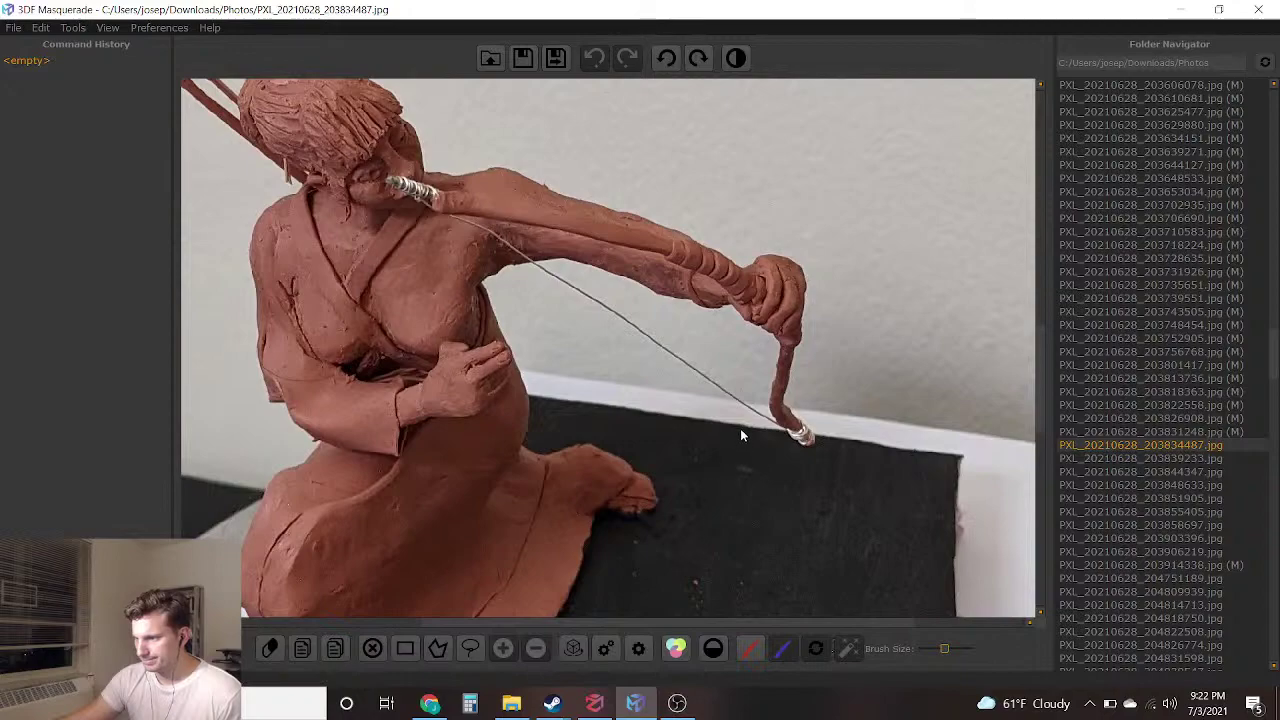
{"action": "mouse_move", "coordinate": [734, 444]}
{"action": "left_mouse_down"}
{"action": "mouse_move", "coordinate": [671, 349]}
{"action": "mouse_move", "coordinate": [603, 309]}
{"action": "mouse_move", "coordinate": [535, 293]}
{"action": "mouse_move", "coordinate": [527, 328]}
{"action": "mouse_move", "coordinate": [573, 412]}
{"action": "left_mouse_up"}
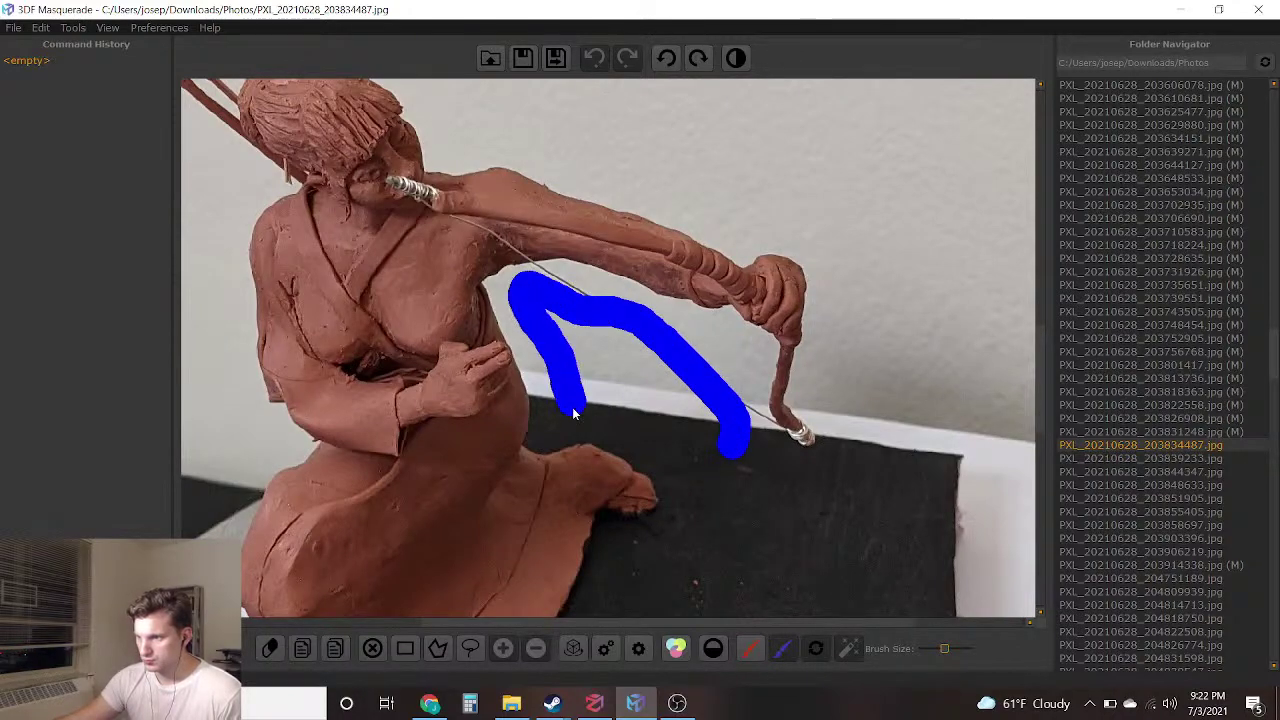
{"action": "left_click_drag", "start_coordinate": [680, 432], "coordinate": [728, 444]}
Paint background strokes down the figure's back from below the arrows, past the knee and around the skirt's lower edge
{"action": "middle_click_drag", "start_coordinate": [556, 446], "coordinate": [764, 525]}
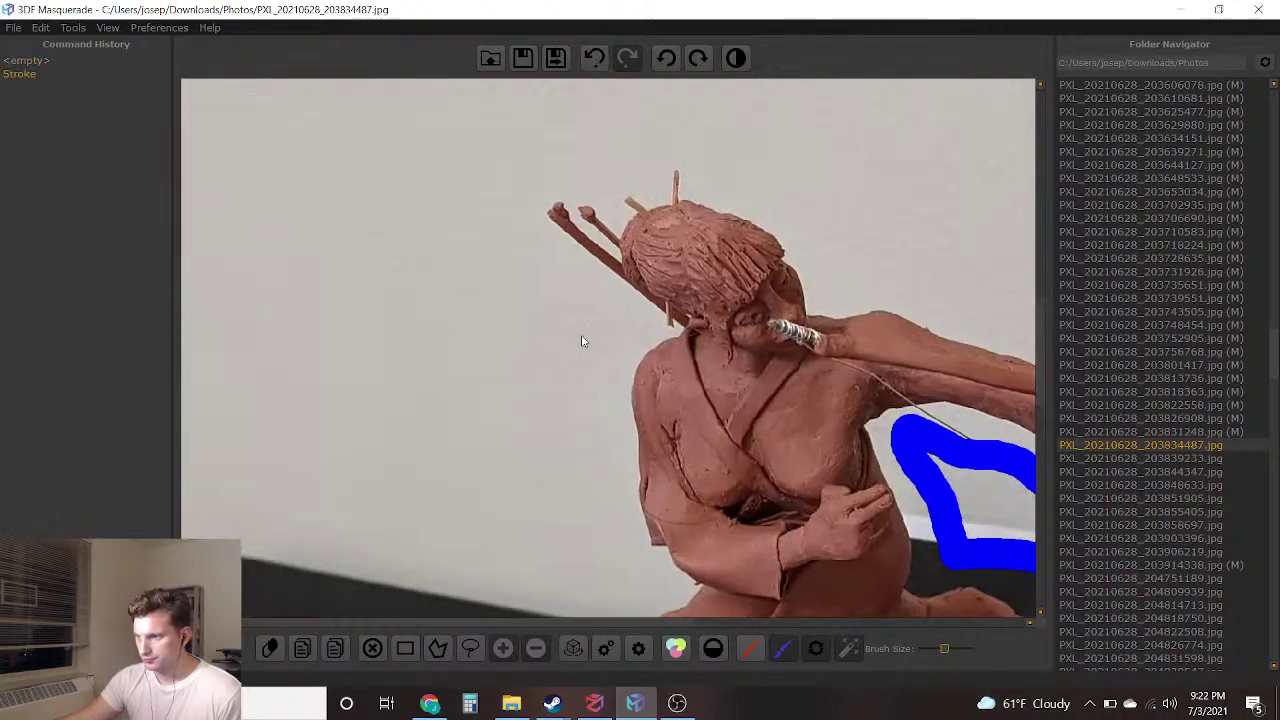
{"action": "mouse_move", "coordinate": [615, 326]}
{"action": "left_mouse_down"}
{"action": "mouse_move", "coordinate": [572, 445]}
{"action": "mouse_move", "coordinate": [607, 600]}
{"action": "mouse_move", "coordinate": [647, 575]}
{"action": "left_mouse_up"}
{"action": "middle_click_drag", "start_coordinate": [656, 500], "coordinate": [648, 368]}
{"action": "mouse_move", "coordinate": [624, 308]}
{"action": "left_mouse_down"}
{"action": "mouse_move", "coordinate": [592, 475]}
{"action": "mouse_move", "coordinate": [641, 532]}
{"action": "left_mouse_up"}
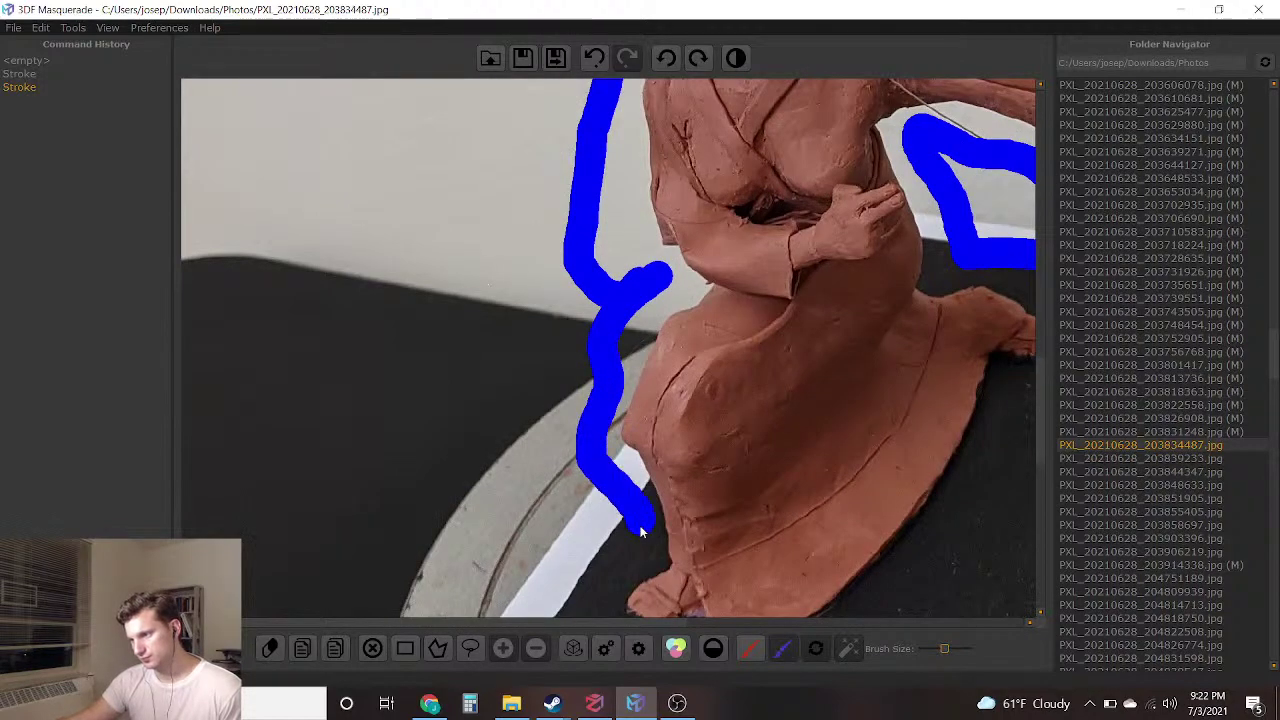
{"action": "right_click_drag", "start_coordinate": [591, 593], "coordinate": [612, 503]}
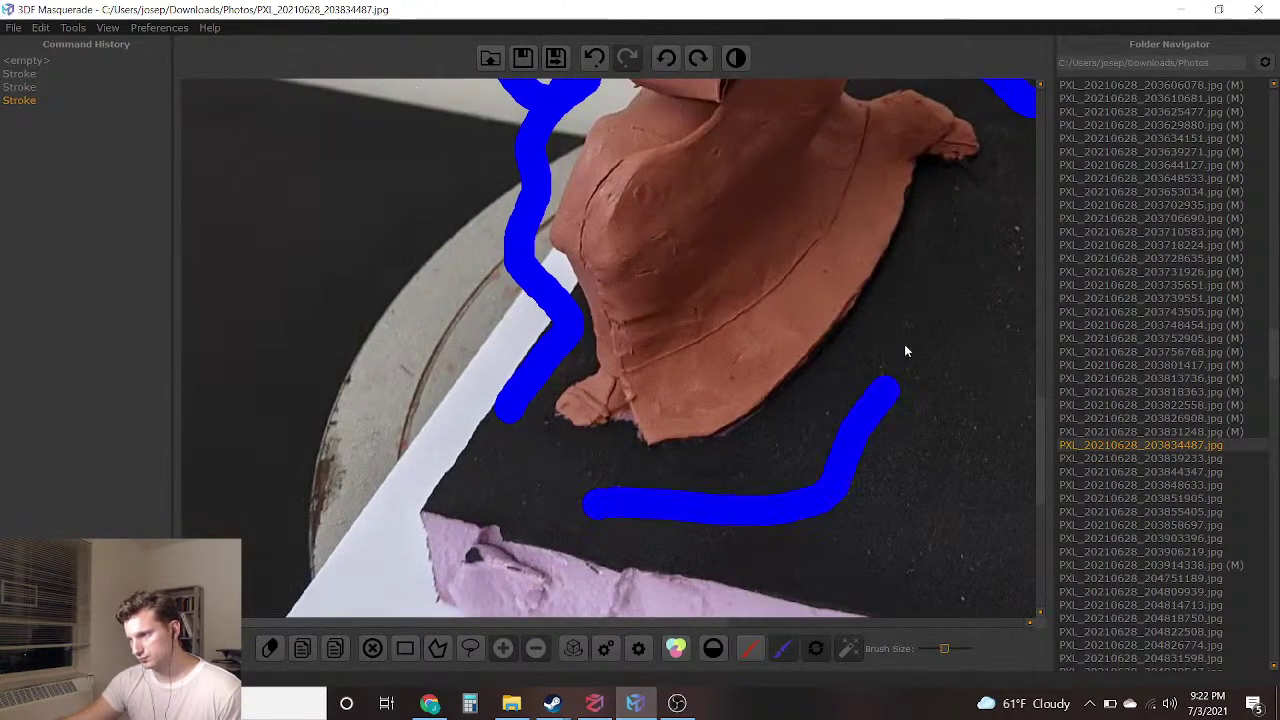
Paint a background stroke above the head and outstretched arm, ending near the bow hand
{"action": "scroll", "coordinate": [910, 280], "scroll_direction": "down", "scroll_amount": 5}
{"action": "scroll", "coordinate": [752, 343], "scroll_direction": "up", "scroll_amount": 5}
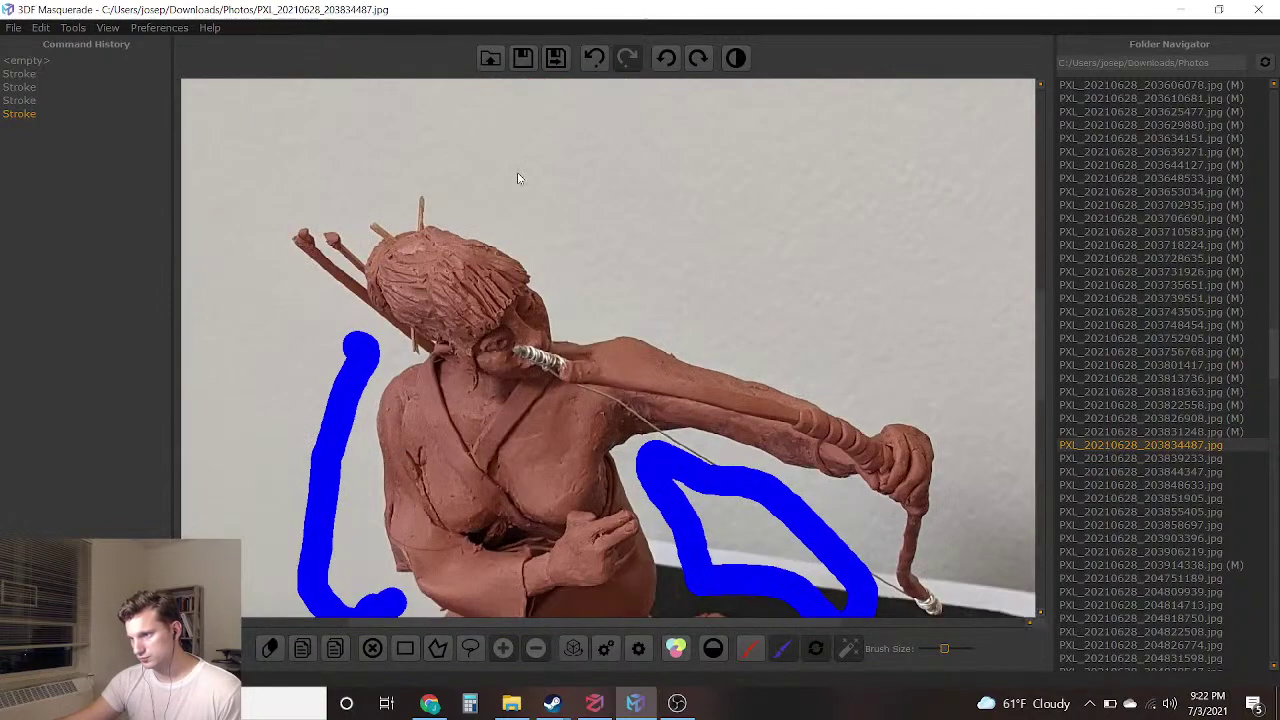
{"action": "left_click_drag", "start_coordinate": [510, 172], "coordinate": [836, 305]}
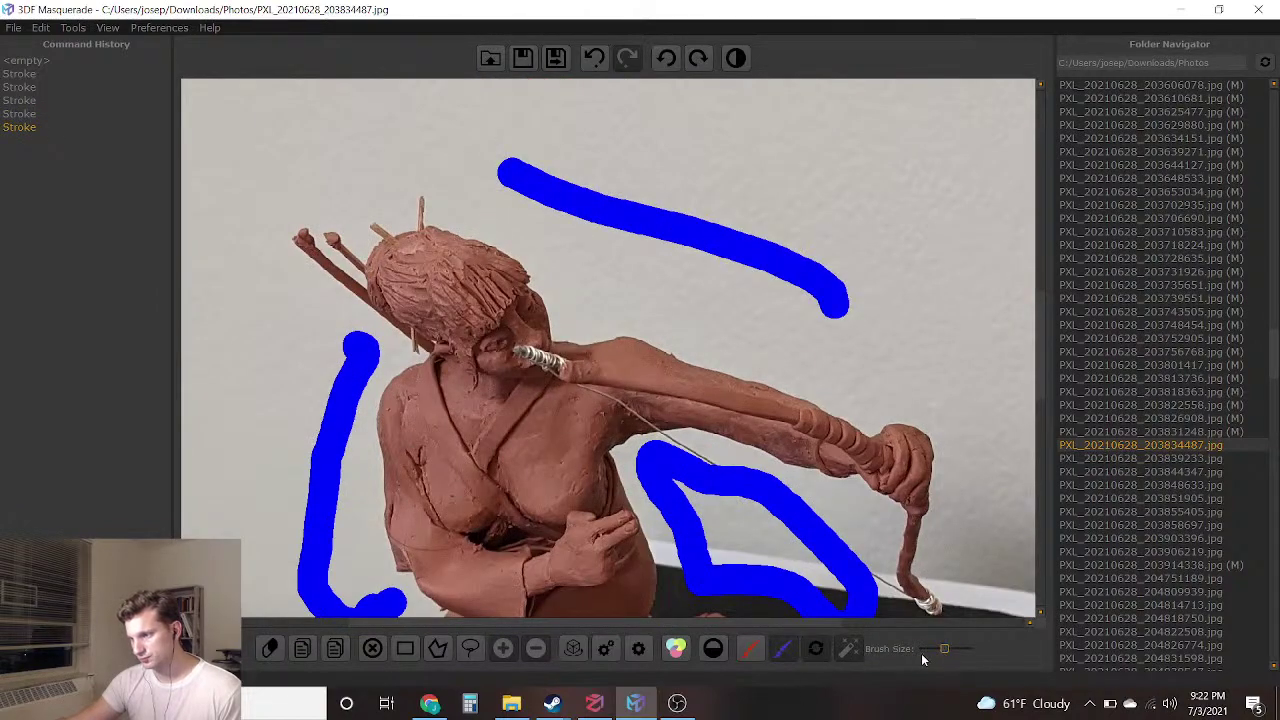
Paint a foreground stroke from the bent forearm up to the neck, and save the mask to advance to the following photo
{"action": "left_click", "coordinate": [748, 648]}
{"action": "left_click_drag", "start_coordinate": [552, 572], "coordinate": [497, 395]}
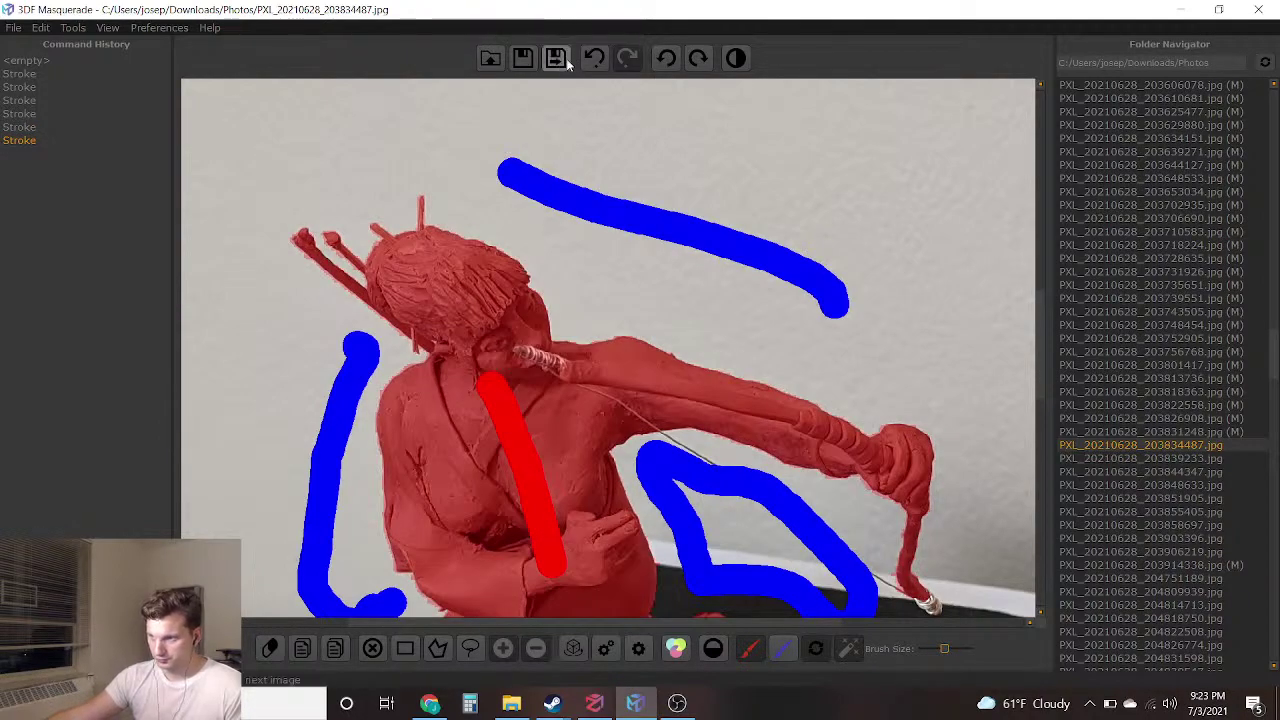
{"action": "left_click", "coordinate": [555, 58]}
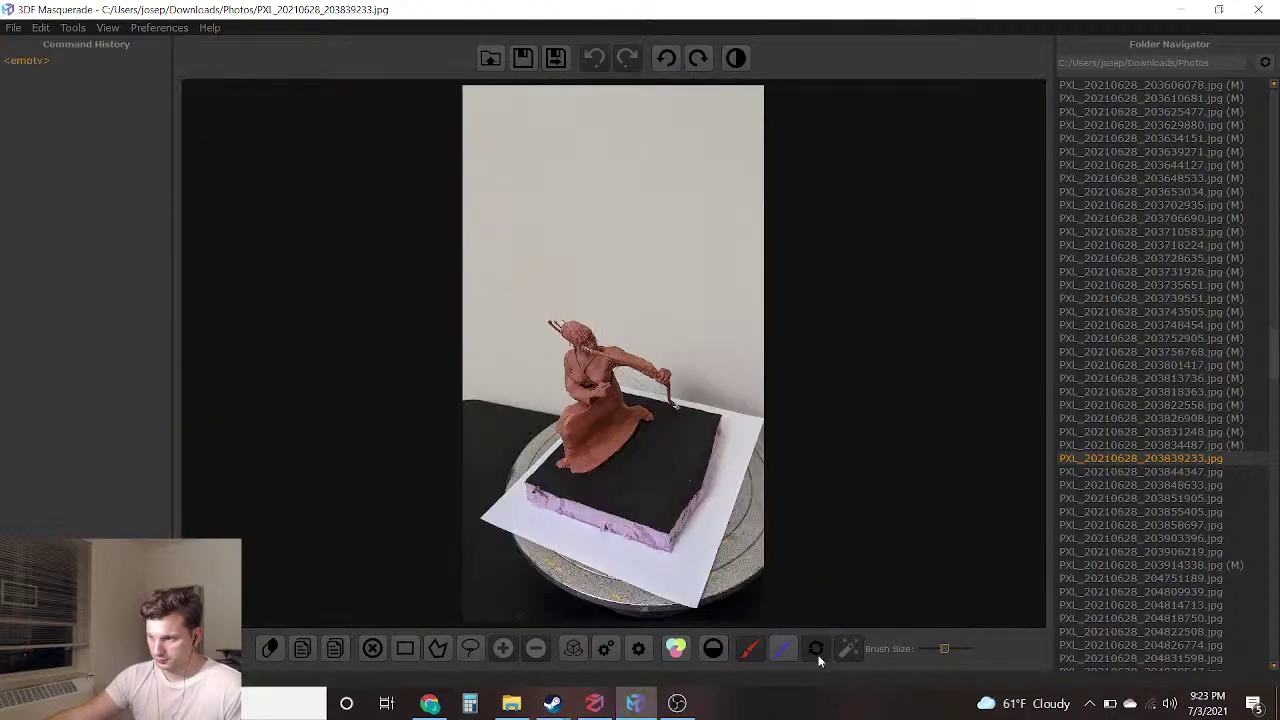
Paint background strokes on both sides of the bowstring beneath the outstretched arm, plus one above the arm
{"action": "scroll", "coordinate": [568, 301], "scroll_direction": "up", "scroll_amount": 6}
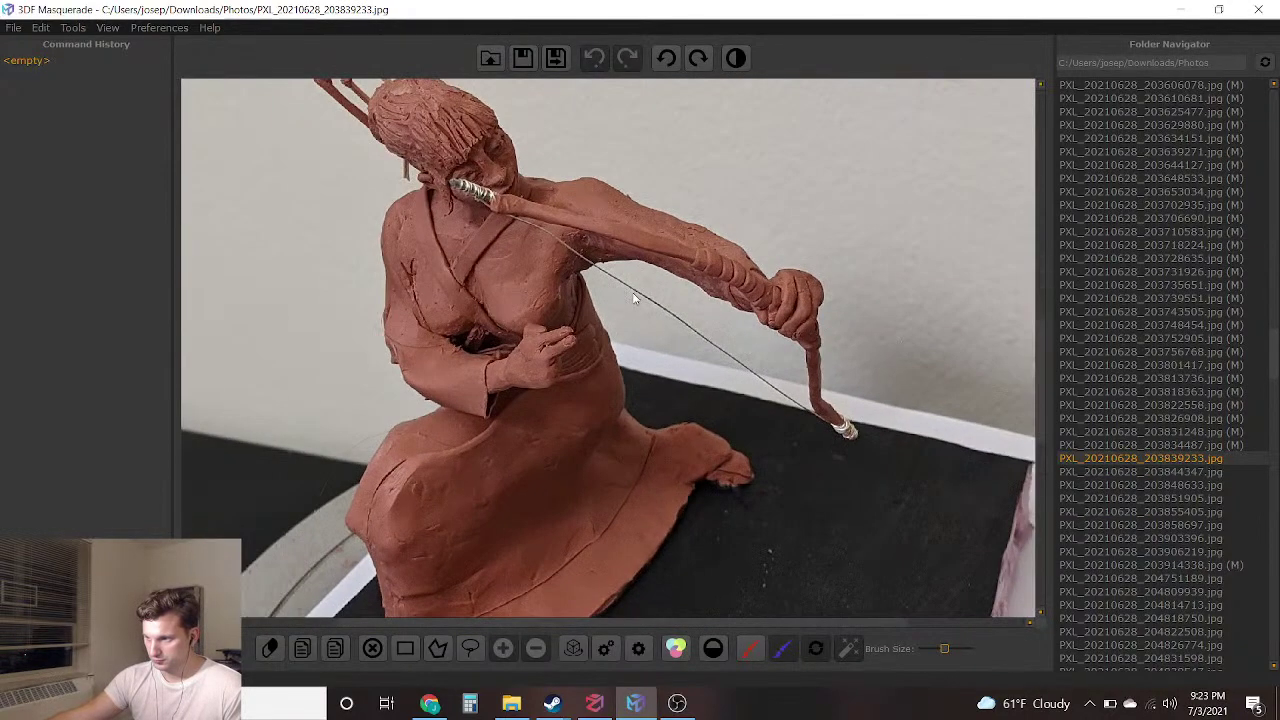
{"action": "mouse_move", "coordinate": [628, 292]}
{"action": "left_mouse_down"}
{"action": "mouse_move", "coordinate": [676, 378]}
{"action": "mouse_move", "coordinate": [737, 400]}
{"action": "mouse_move", "coordinate": [765, 428]}
{"action": "left_mouse_up"}
{"action": "left_click_drag", "start_coordinate": [762, 356], "coordinate": [632, 283]}
{"action": "scroll", "coordinate": [598, 235], "scroll_direction": "down", "scroll_amount": 3}
{"action": "left_click_drag", "start_coordinate": [568, 122], "coordinate": [688, 212]}
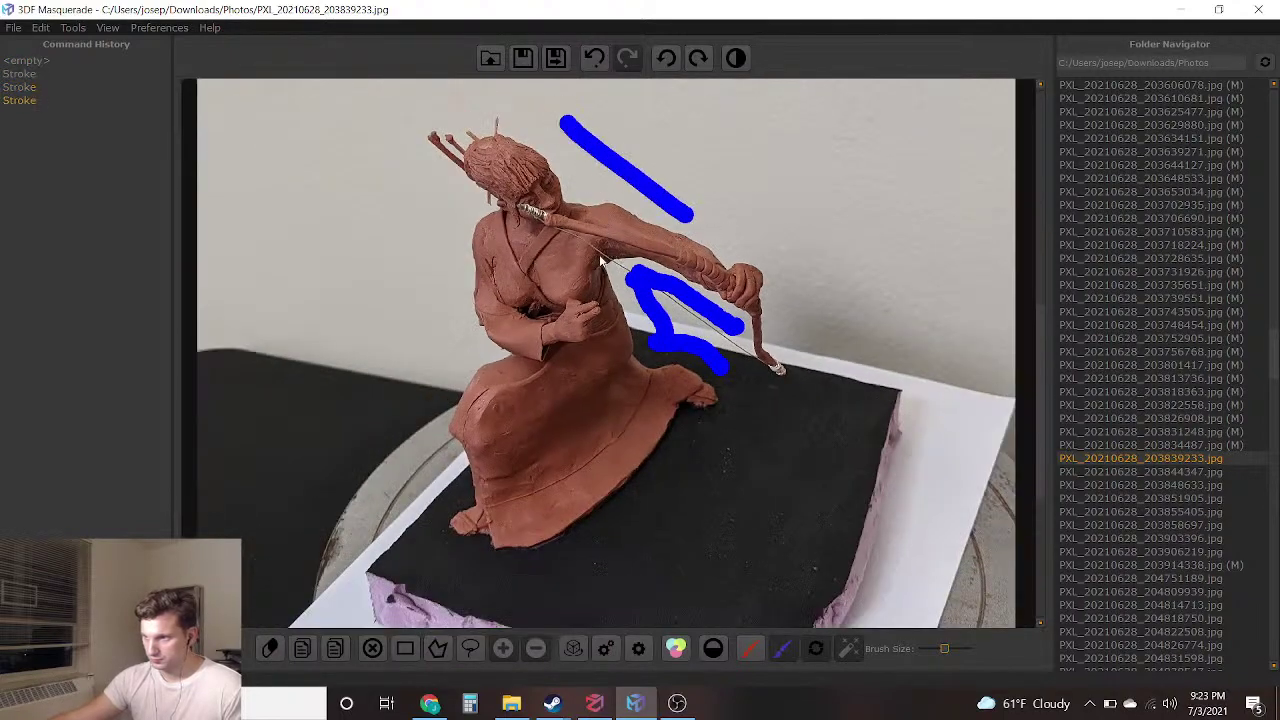
Paint background strokes down the figure's back, trimming overlaps, and continue around the front foot and the skirt's lower edge
{"action": "left_click_drag", "start_coordinate": [432, 205], "coordinate": [476, 337]}
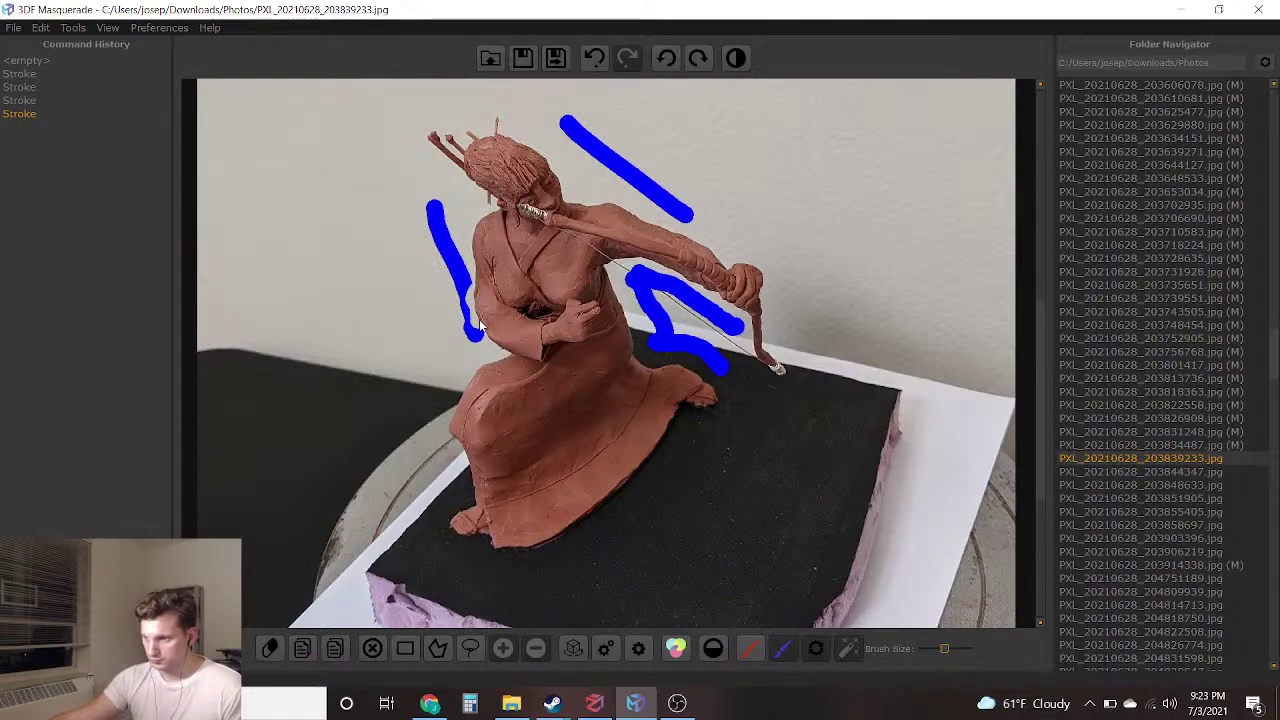
{"action": "scroll", "coordinate": [492, 340], "scroll_direction": "up", "scroll_amount": 3}
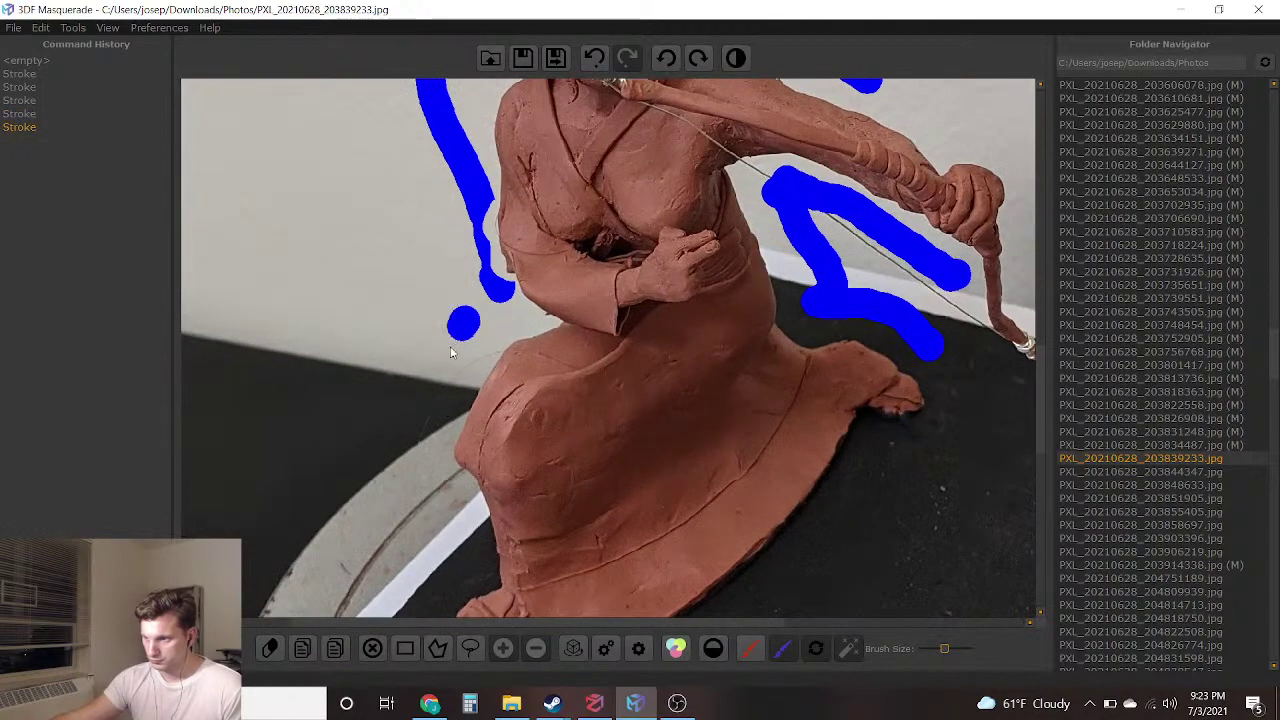
{"action": "left_click_drag", "start_coordinate": [432, 436], "coordinate": [446, 540]}
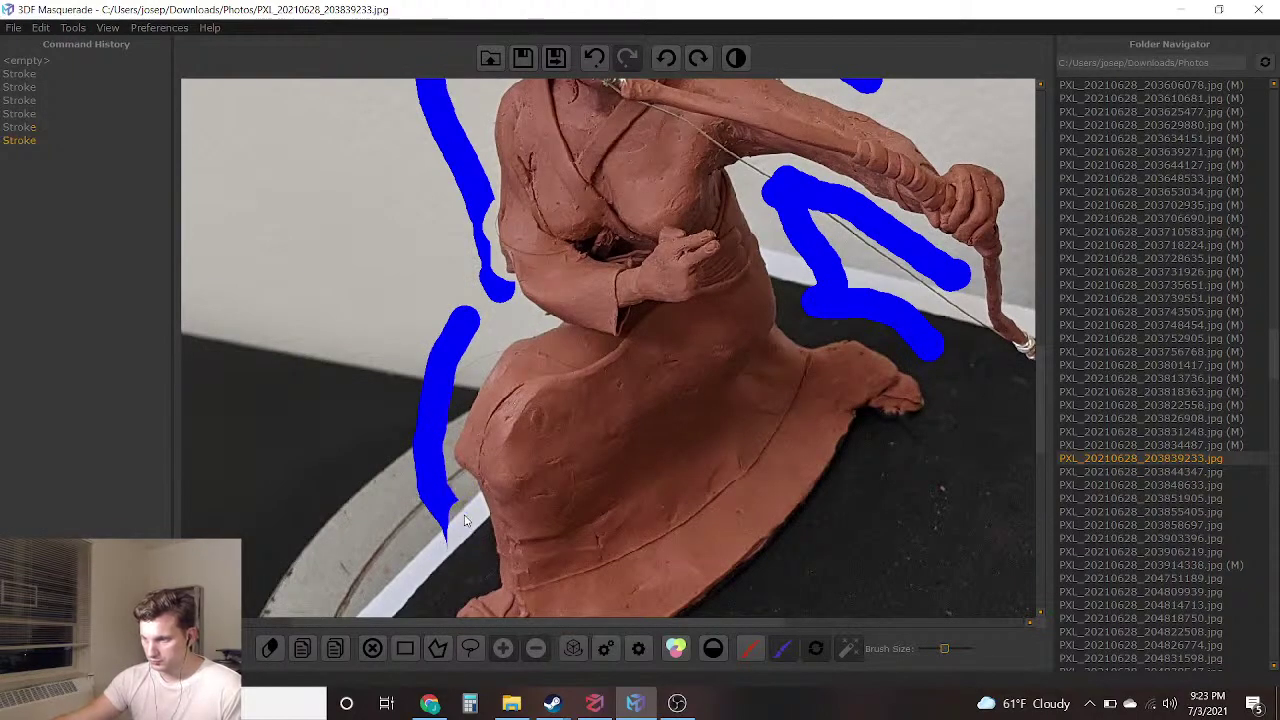
{"action": "left_click_drag", "start_coordinate": [453, 472], "coordinate": [461, 549]}
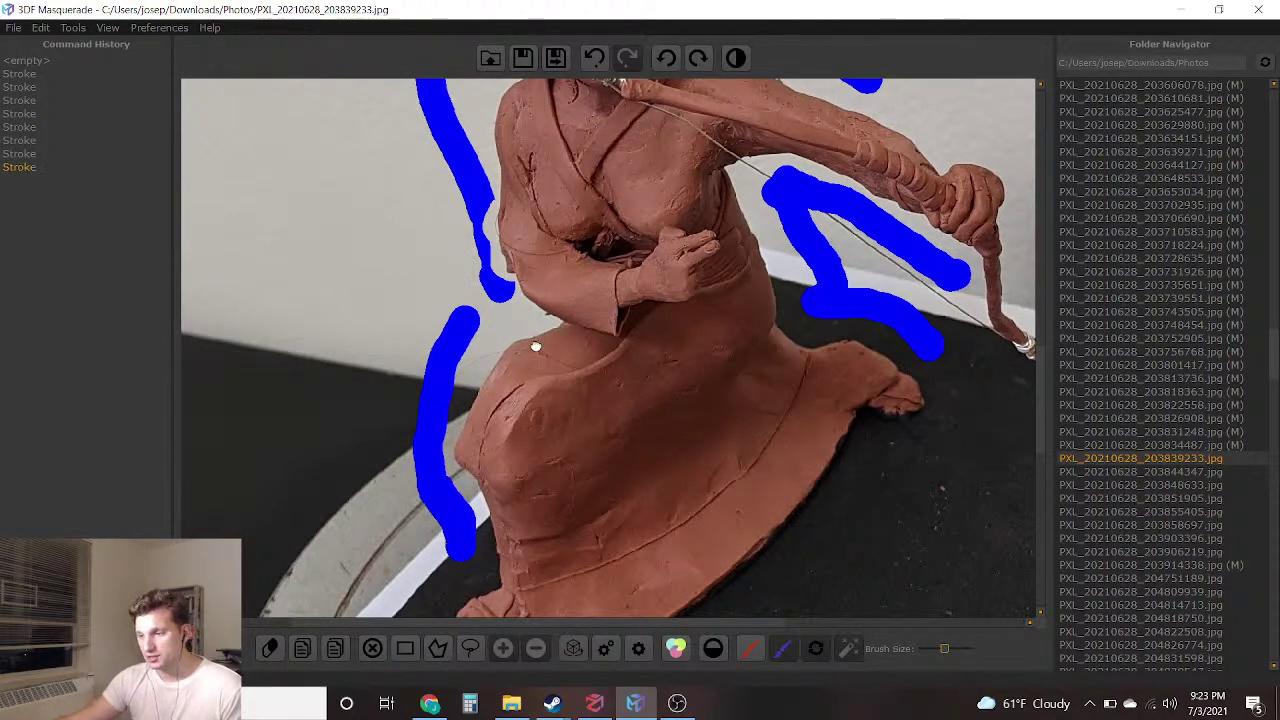
{"action": "middle_click_drag", "start_coordinate": [530, 393], "coordinate": [558, 141]}
{"action": "left_click_drag", "start_coordinate": [465, 317], "coordinate": [468, 419]}
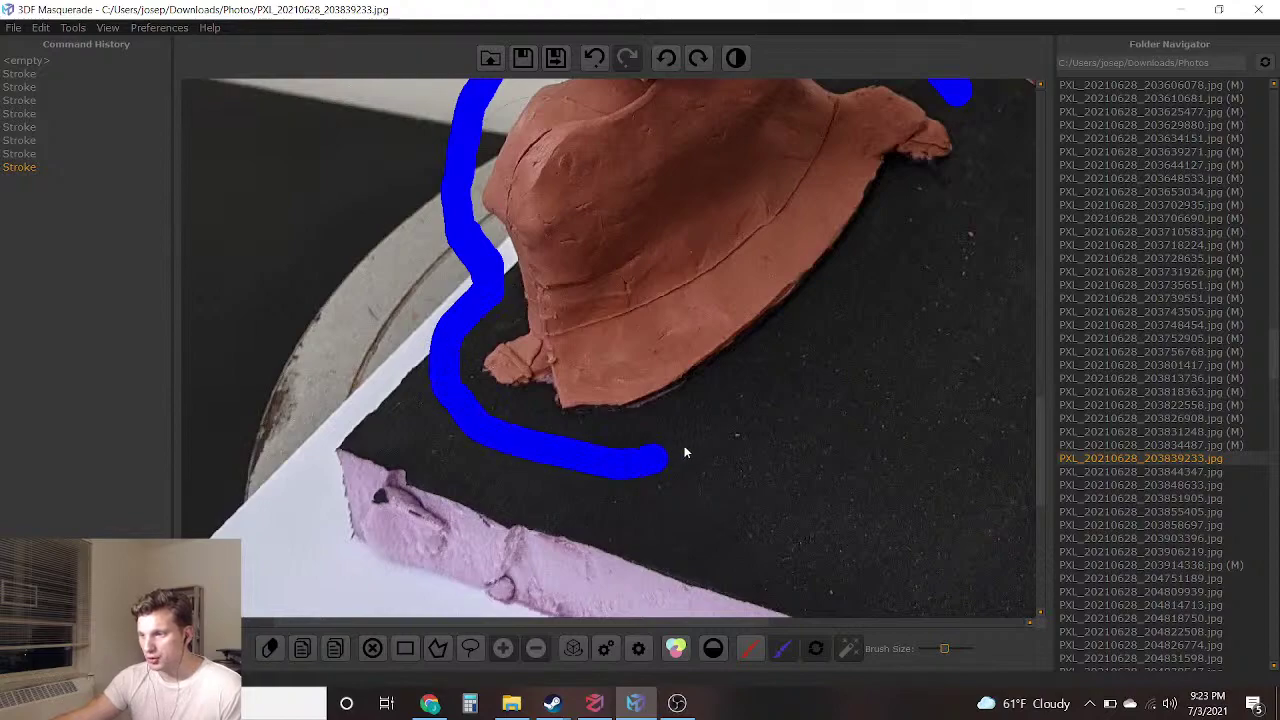
{"action": "left_click_drag", "start_coordinate": [757, 383], "coordinate": [866, 298]}
{"action": "right_click_drag", "start_coordinate": [980, 245], "coordinate": [894, 380]}
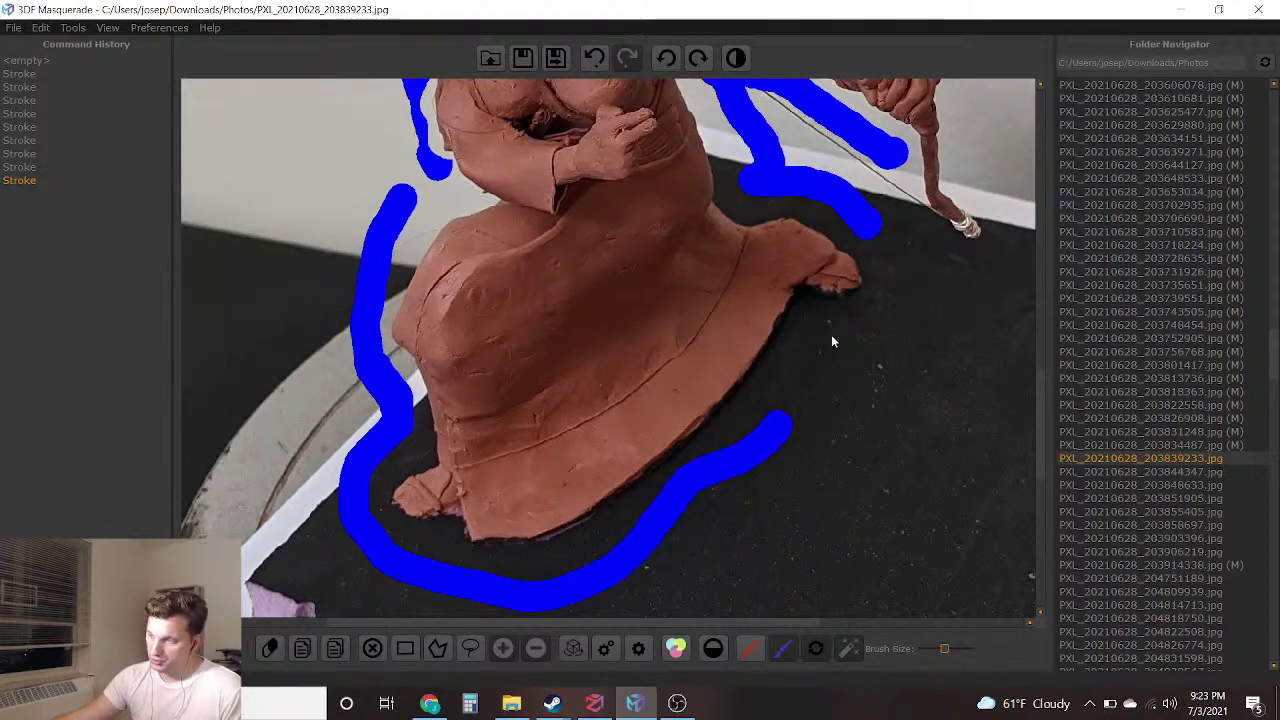
Extend the background stroke along the skirt's edge toward the rear foot, and erase the part that overlaps the skirt
{"action": "middle_click_drag", "start_coordinate": [756, 350], "coordinate": [648, 515]}
{"action": "scroll", "coordinate": [556, 355], "scroll_direction": "up", "scroll_amount": 1}
{"action": "mouse_move", "coordinate": [556, 355]}
{"action": "middle_mouse_down"}
{"action": "mouse_move", "coordinate": [563, 369]}
{"action": "mouse_move", "coordinate": [569, 335]}
{"action": "middle_mouse_up"}
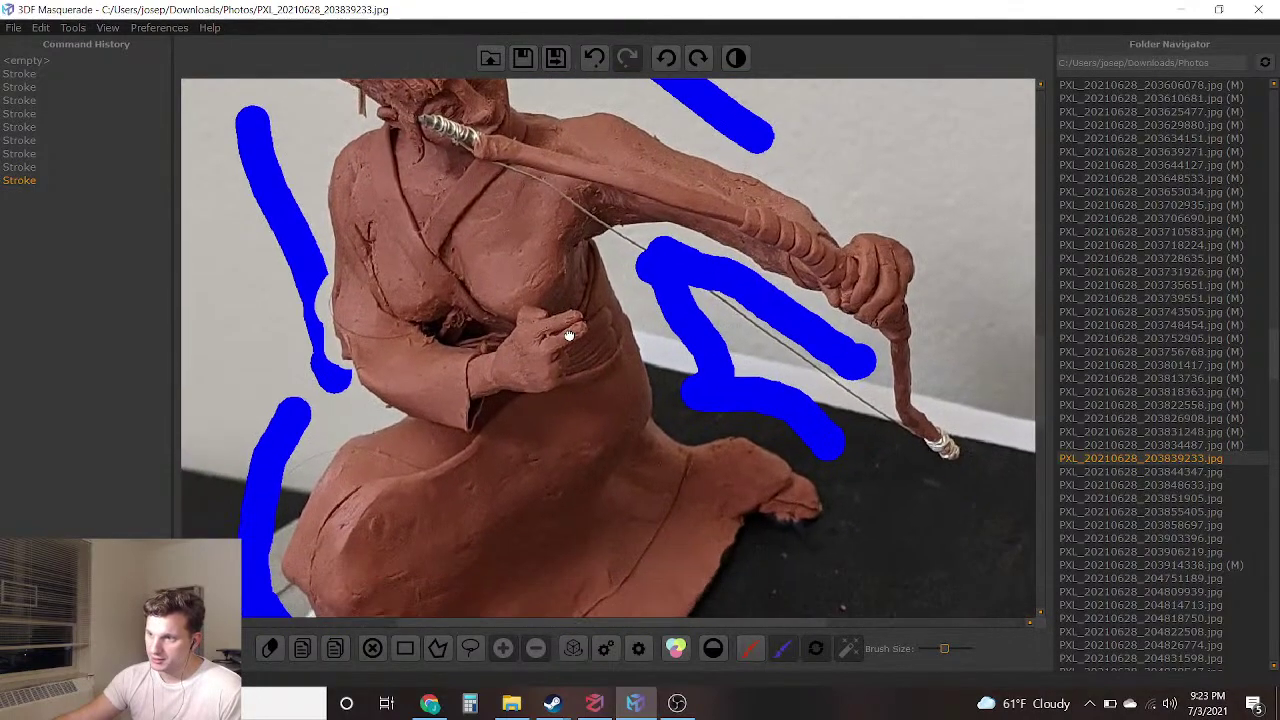
{"action": "right_click_drag", "start_coordinate": [651, 468], "coordinate": [711, 404]}
{"action": "mouse_move", "coordinate": [736, 392]}
{"action": "left_mouse_down"}
{"action": "mouse_move", "coordinate": [700, 328]}
{"action": "mouse_move", "coordinate": [712, 296]}
{"action": "left_mouse_up"}
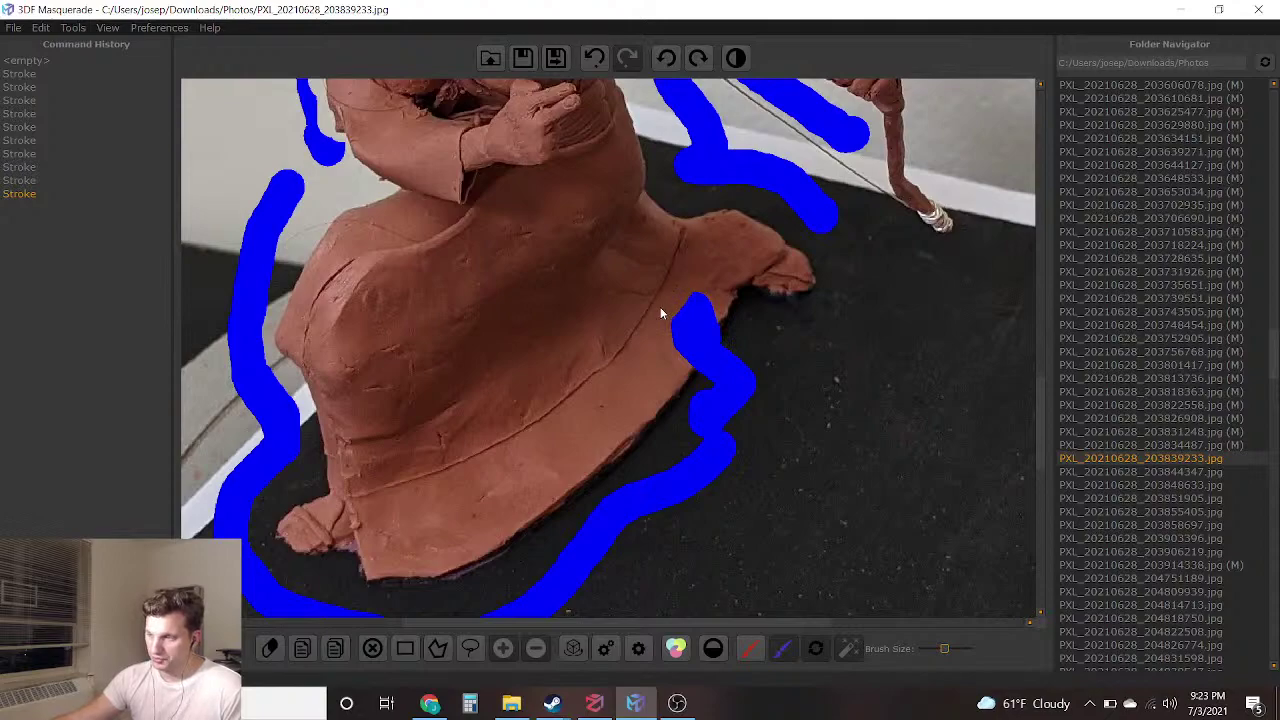
{"action": "right_click_drag", "start_coordinate": [686, 273], "coordinate": [648, 351]}
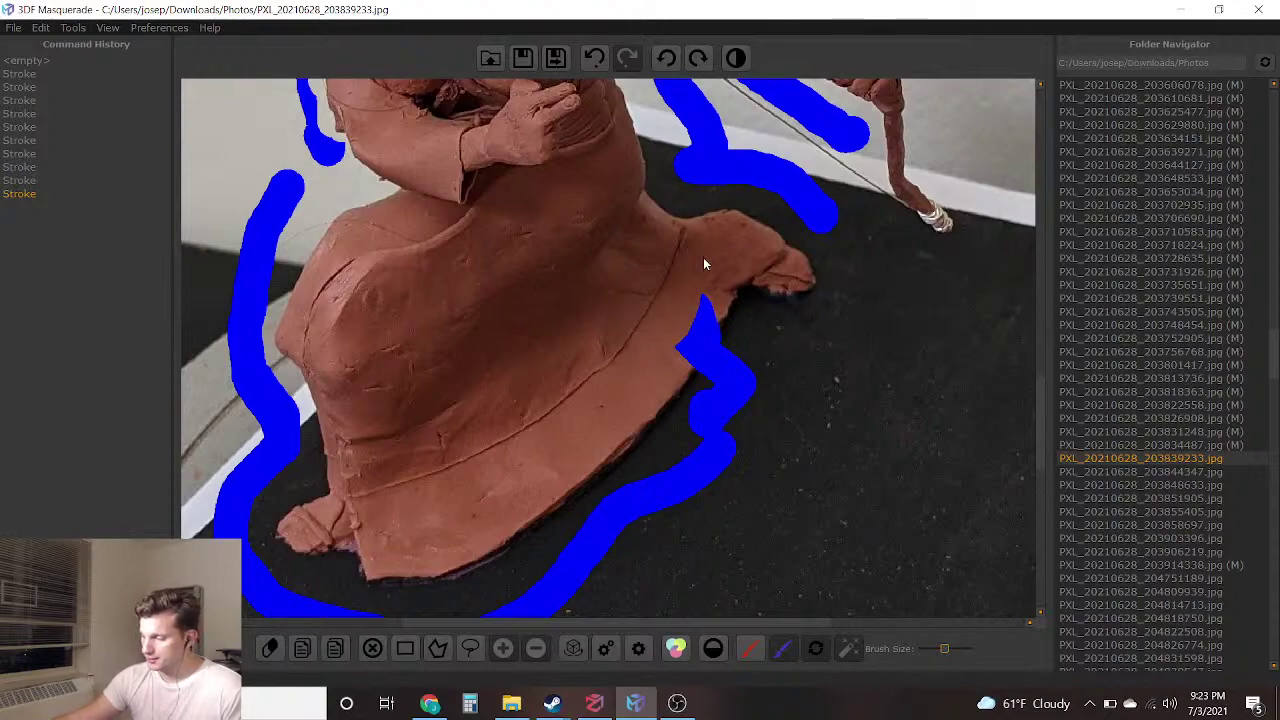
{"action": "left_click_drag", "start_coordinate": [712, 272], "coordinate": [700, 300]}
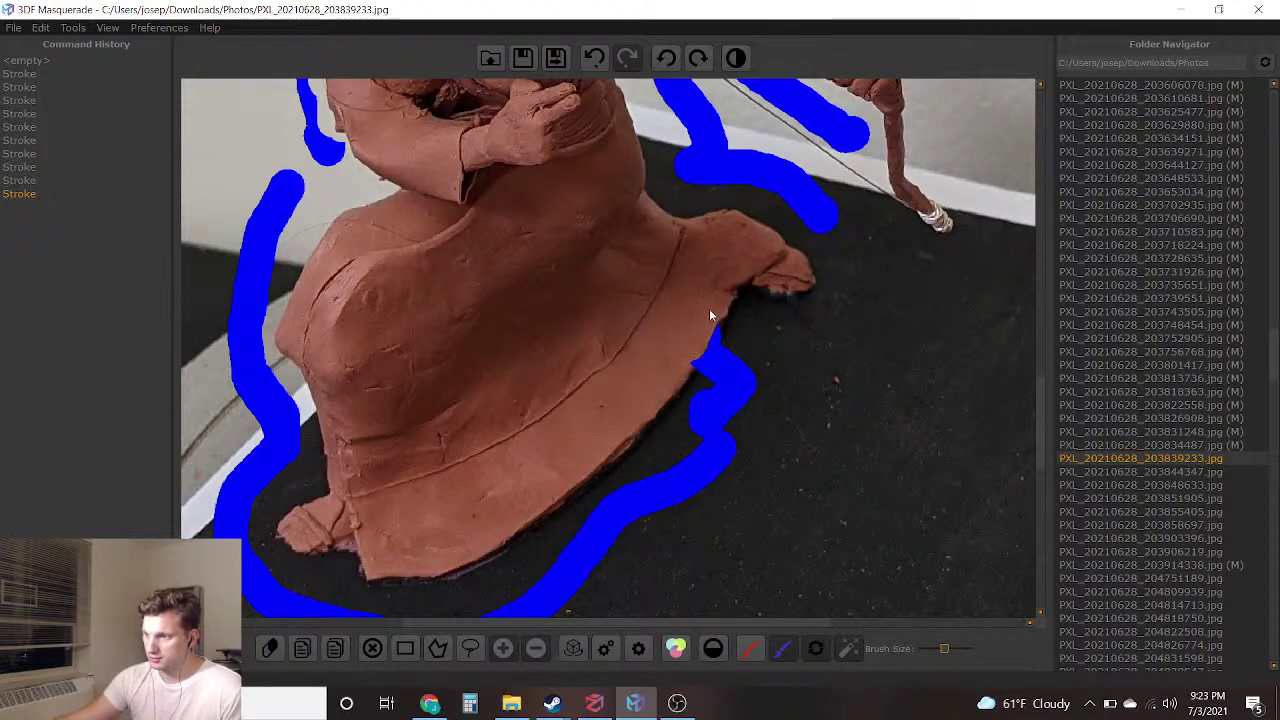
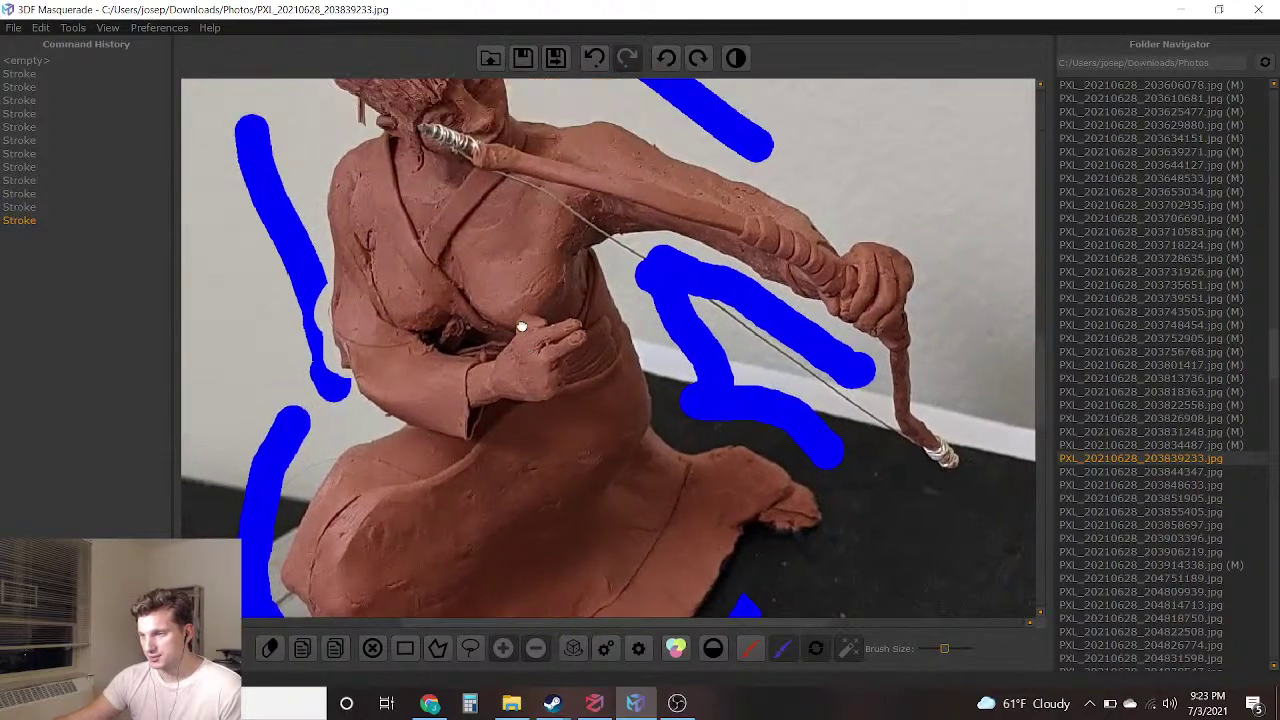
Paint a foreground stroke from the waist up to the face, check the silhouette, and save the mask to advance to the following photo
{"action": "middle_click_drag", "start_coordinate": [521, 326], "coordinate": [539, 378]}
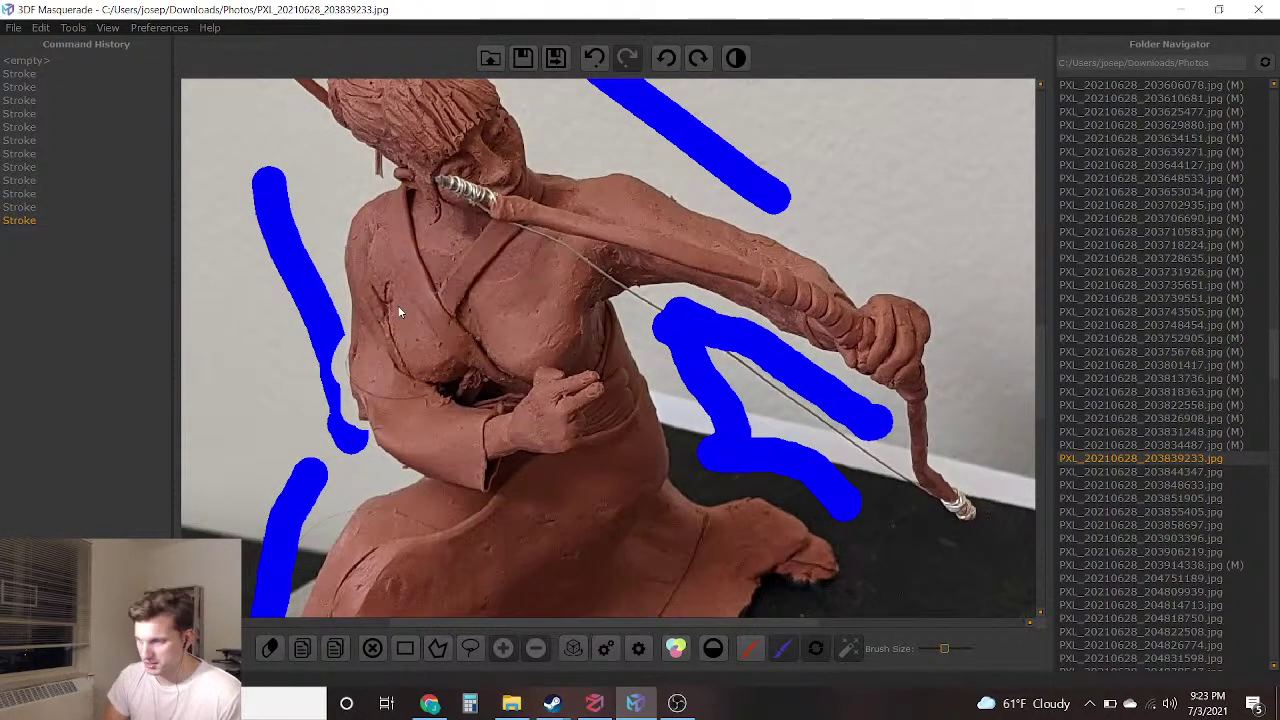
{"action": "left_click", "coordinate": [750, 650]}
{"action": "left_click_drag", "start_coordinate": [533, 483], "coordinate": [443, 172]}
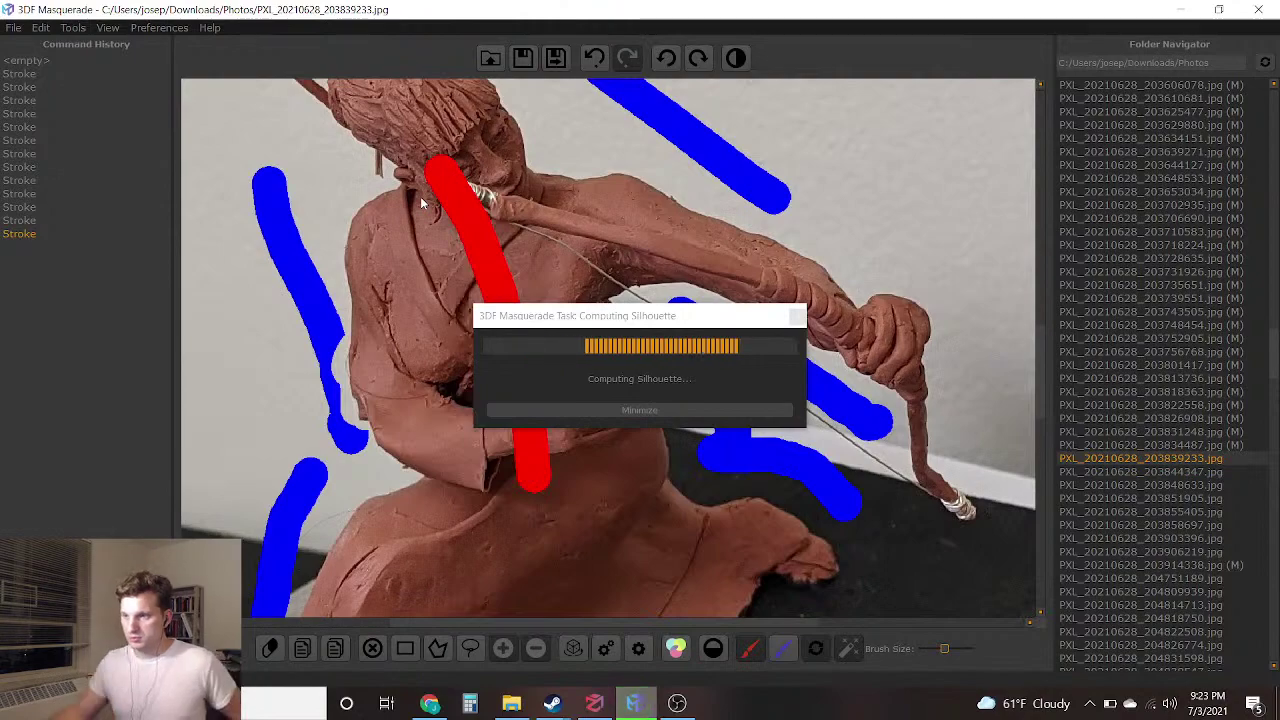
{"action": "scroll", "coordinate": [433, 336], "scroll_direction": "down", "scroll_amount": 2}
{"action": "scroll", "coordinate": [498, 382], "scroll_direction": "down", "scroll_amount": 1}
{"action": "middle_click_drag", "start_coordinate": [498, 382], "coordinate": [520, 244]}
{"action": "scroll", "coordinate": [520, 244], "scroll_direction": "up", "scroll_amount": 1}
{"action": "middle_click_drag", "start_coordinate": [519, 386], "coordinate": [525, 528]}
{"action": "middle_click_drag", "start_coordinate": [635, 280], "coordinate": [650, 403]}
{"action": "left_click", "coordinate": [556, 58]}
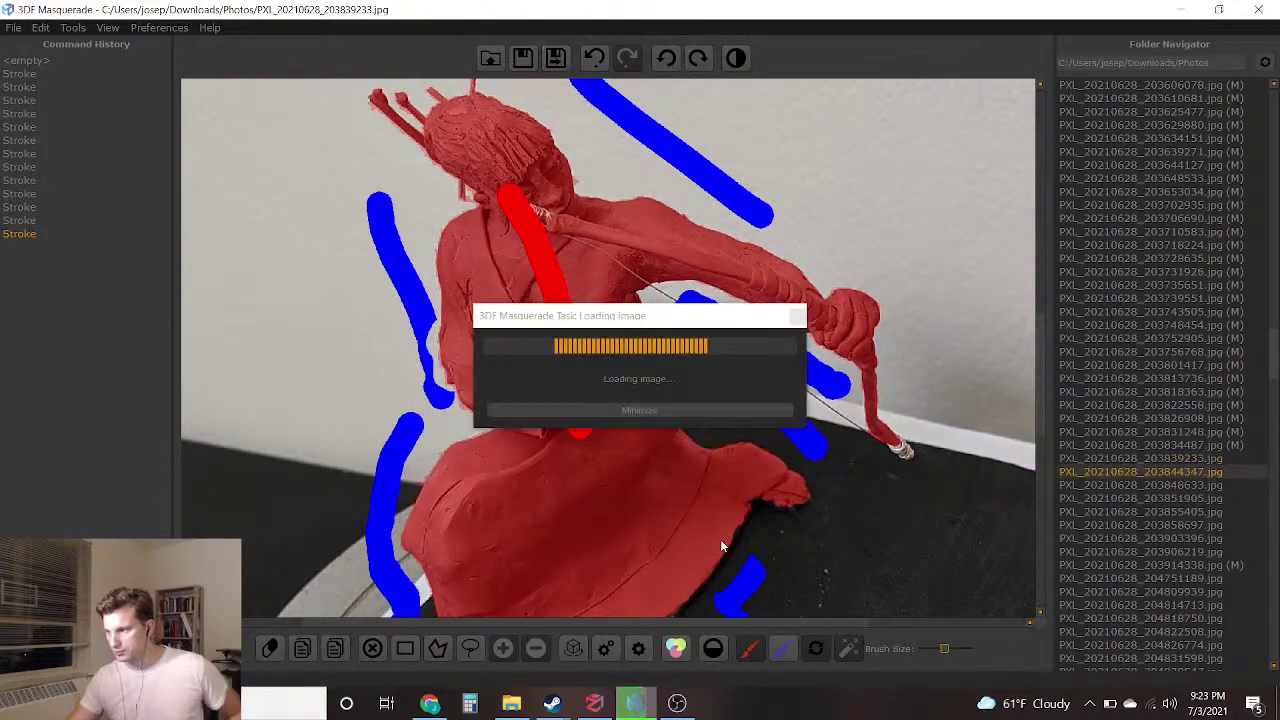
Paint background strokes beside the bowstring under the outstretched arm and down the figure's back, around the front foot and along the skirt's lower edge
{"action": "scroll", "coordinate": [725, 495], "scroll_direction": "up", "scroll_amount": 4}
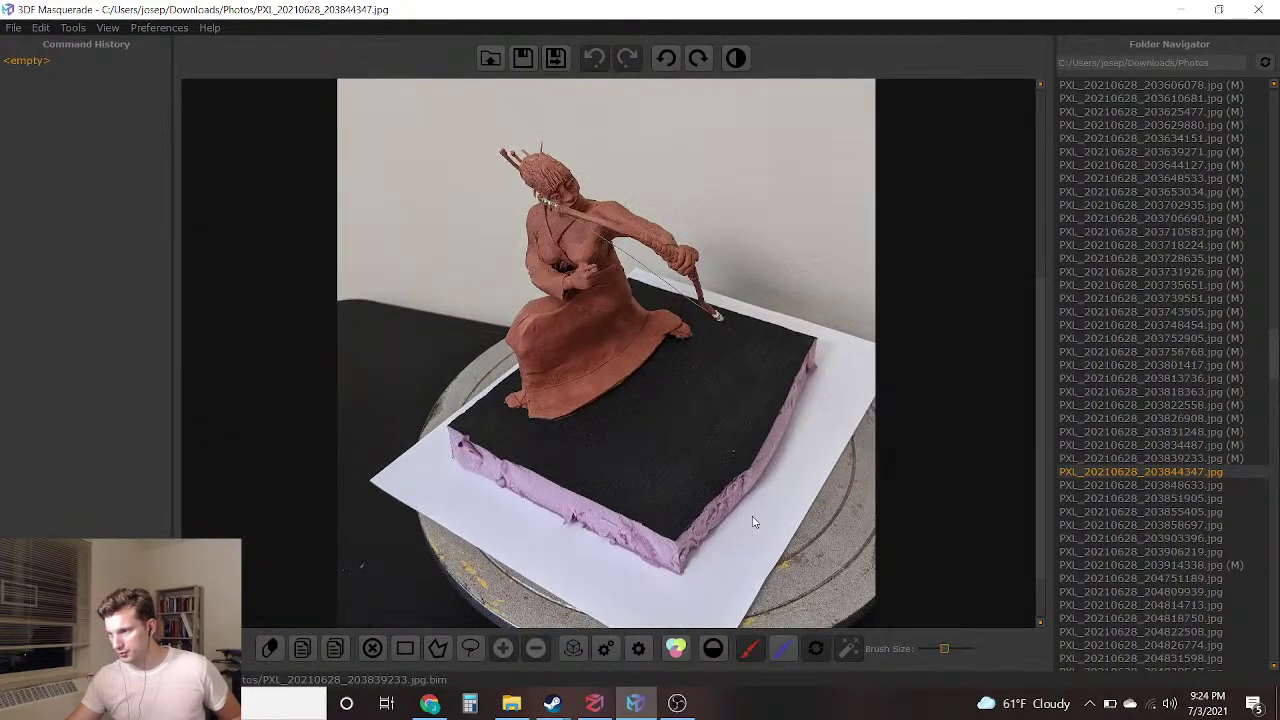
{"action": "scroll", "coordinate": [675, 432], "scroll_direction": "up", "scroll_amount": 1}
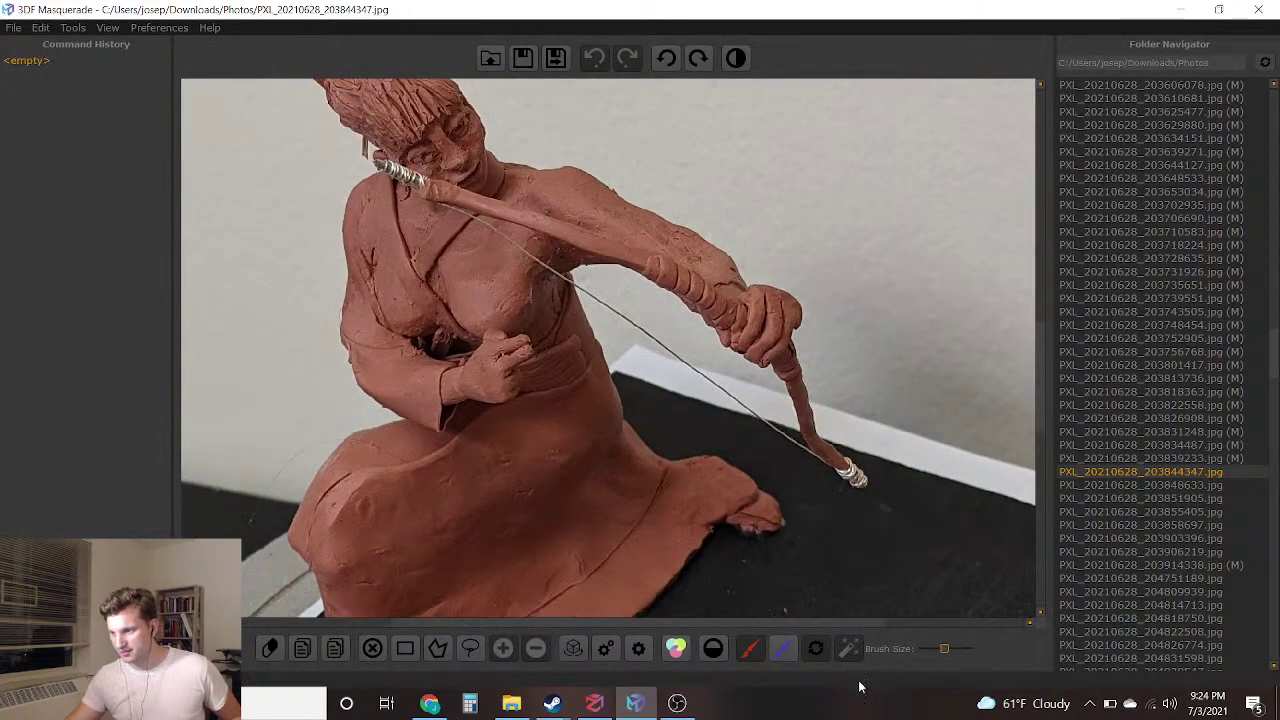
{"action": "left_click", "coordinate": [783, 648]}
{"action": "mouse_move", "coordinate": [717, 416]}
{"action": "left_mouse_down"}
{"action": "mouse_move", "coordinate": [630, 320]}
{"action": "mouse_move", "coordinate": [726, 405]}
{"action": "mouse_move", "coordinate": [705, 418]}
{"action": "left_mouse_up"}
{"action": "middle_click_drag", "start_coordinate": [593, 407], "coordinate": [859, 459]}
{"action": "mouse_move", "coordinate": [585, 233]}
{"action": "left_mouse_down"}
{"action": "mouse_move", "coordinate": [580, 486]}
{"action": "mouse_move", "coordinate": [514, 543]}
{"action": "mouse_move", "coordinate": [516, 585]}
{"action": "left_mouse_up"}
{"action": "right_click_drag", "start_coordinate": [541, 542], "coordinate": [598, 296]}
{"action": "mouse_move", "coordinate": [586, 322]}
{"action": "left_mouse_down"}
{"action": "mouse_move", "coordinate": [592, 395]}
{"action": "mouse_move", "coordinate": [629, 428]}
{"action": "mouse_move", "coordinate": [595, 459]}
{"action": "left_mouse_up"}
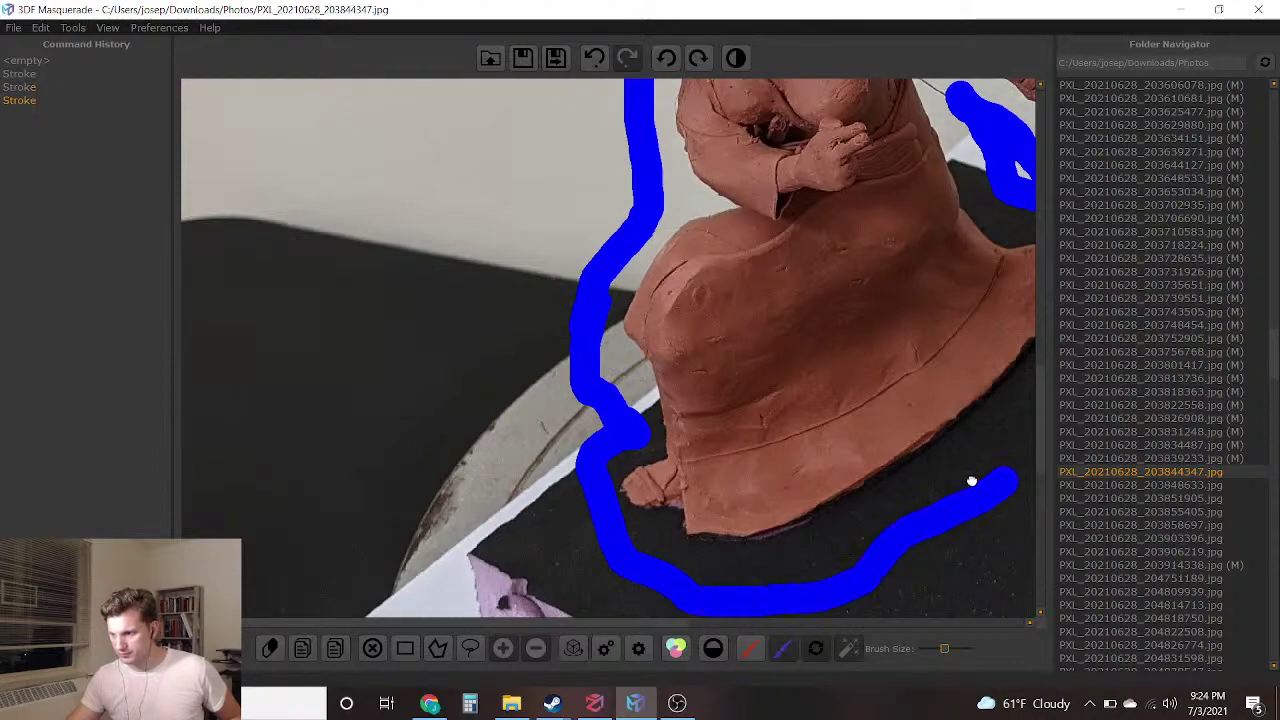
Paint background strokes around the head and hairpins, over the outstretched arm and around the bow tip, plus one below the rear foot
{"action": "scroll", "coordinate": [687, 467], "scroll_direction": "down", "scroll_amount": 3}
{"action": "scroll", "coordinate": [651, 586], "scroll_direction": "up", "scroll_amount": 5}
{"action": "mouse_move", "coordinate": [480, 425]}
{"action": "left_mouse_down"}
{"action": "mouse_move", "coordinate": [405, 335]}
{"action": "mouse_move", "coordinate": [495, 245]}
{"action": "mouse_move", "coordinate": [540, 295]}
{"action": "mouse_move", "coordinate": [552, 256]}
{"action": "mouse_move", "coordinate": [770, 388]}
{"action": "left_mouse_up"}
{"action": "mouse_move", "coordinate": [687, 216]}
{"action": "left_mouse_down"}
{"action": "mouse_move", "coordinate": [856, 300]}
{"action": "mouse_move", "coordinate": [868, 440]}
{"action": "mouse_move", "coordinate": [948, 530]}
{"action": "left_mouse_up"}
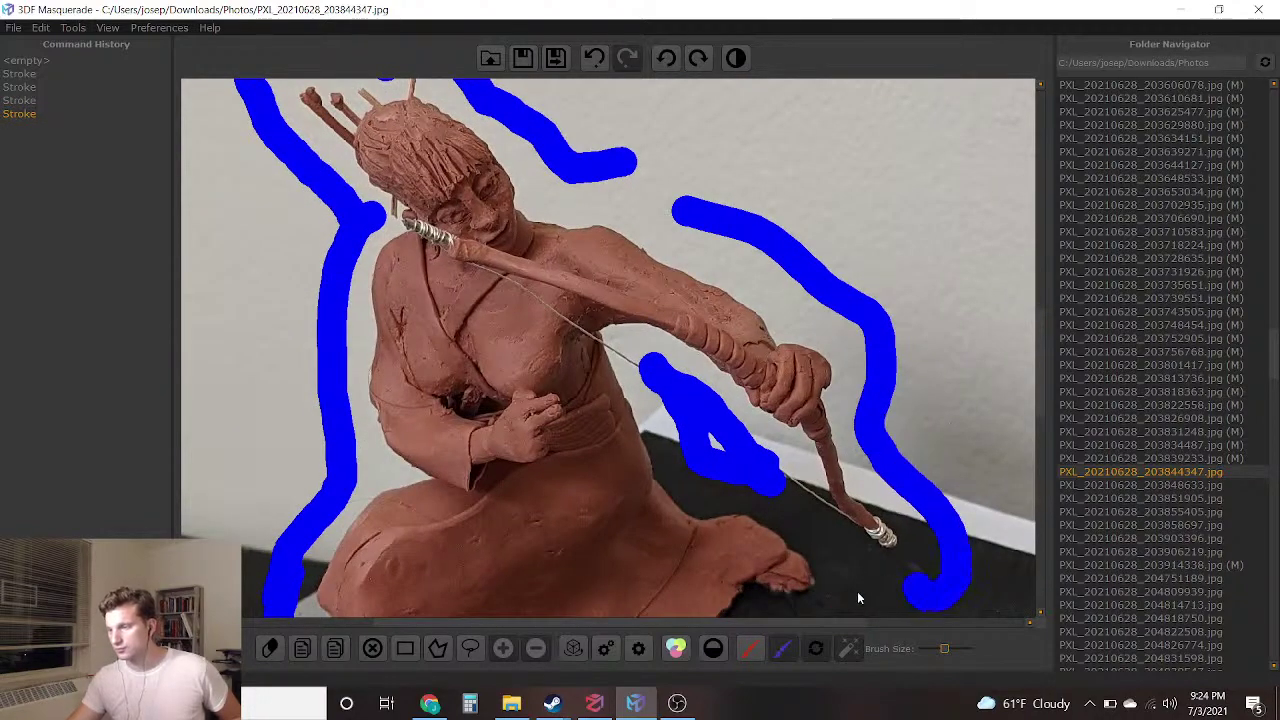
{"action": "middle_click_drag", "start_coordinate": [834, 610], "coordinate": [954, 366]}
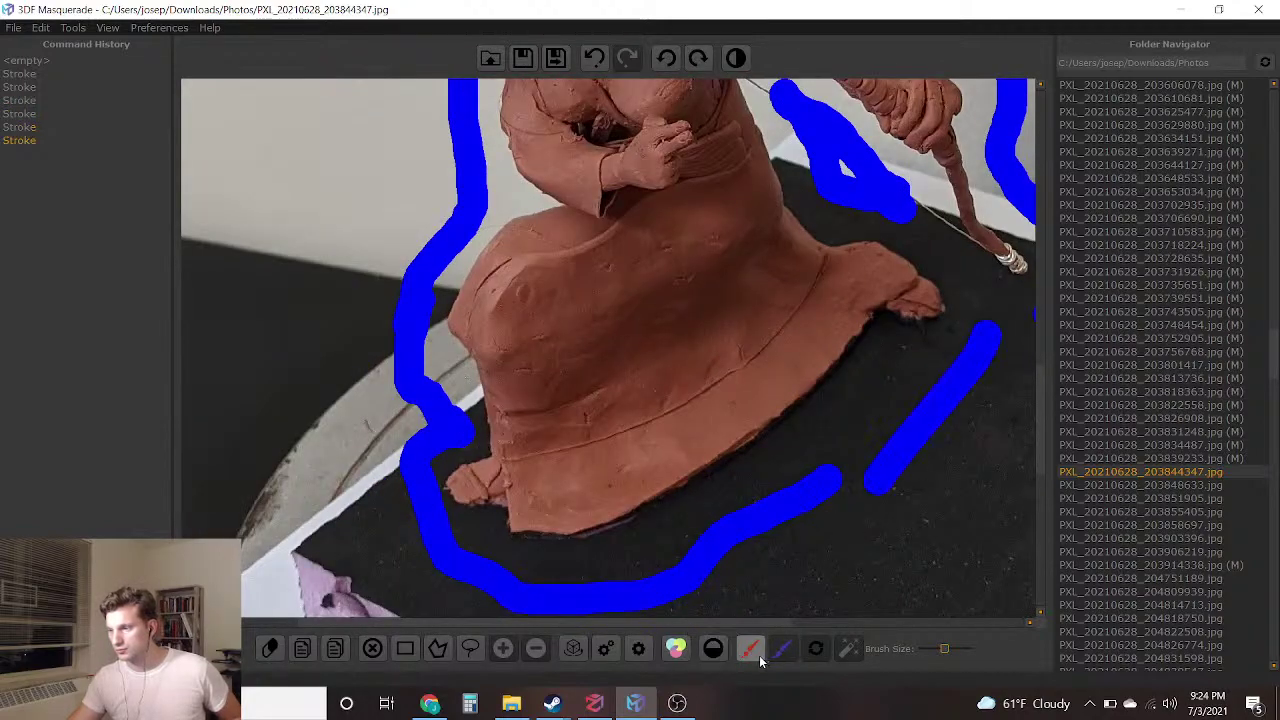
Paint a foreground stroke from the skirt up to the waist, and mark the outermost hairpin with a smaller foreground brush
{"action": "left_click_drag", "start_coordinate": [571, 482], "coordinate": [725, 118]}
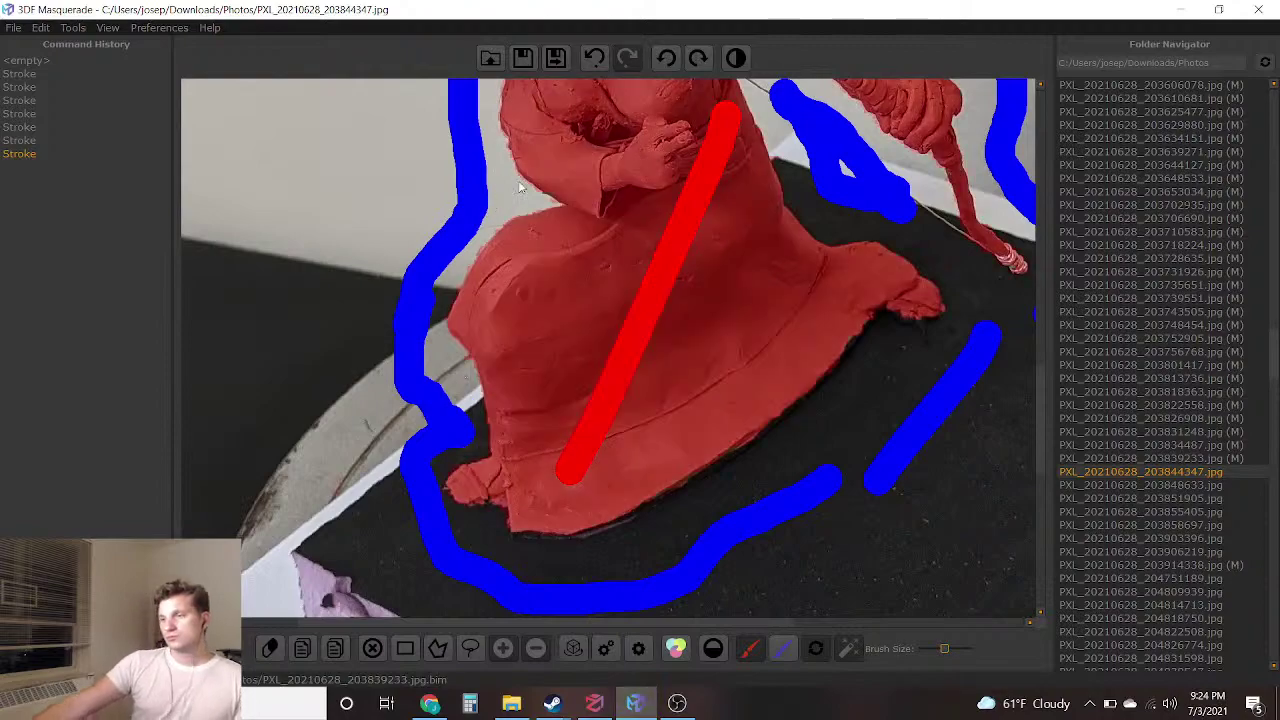
{"action": "scroll", "coordinate": [530, 264], "scroll_direction": "down", "scroll_amount": 3}
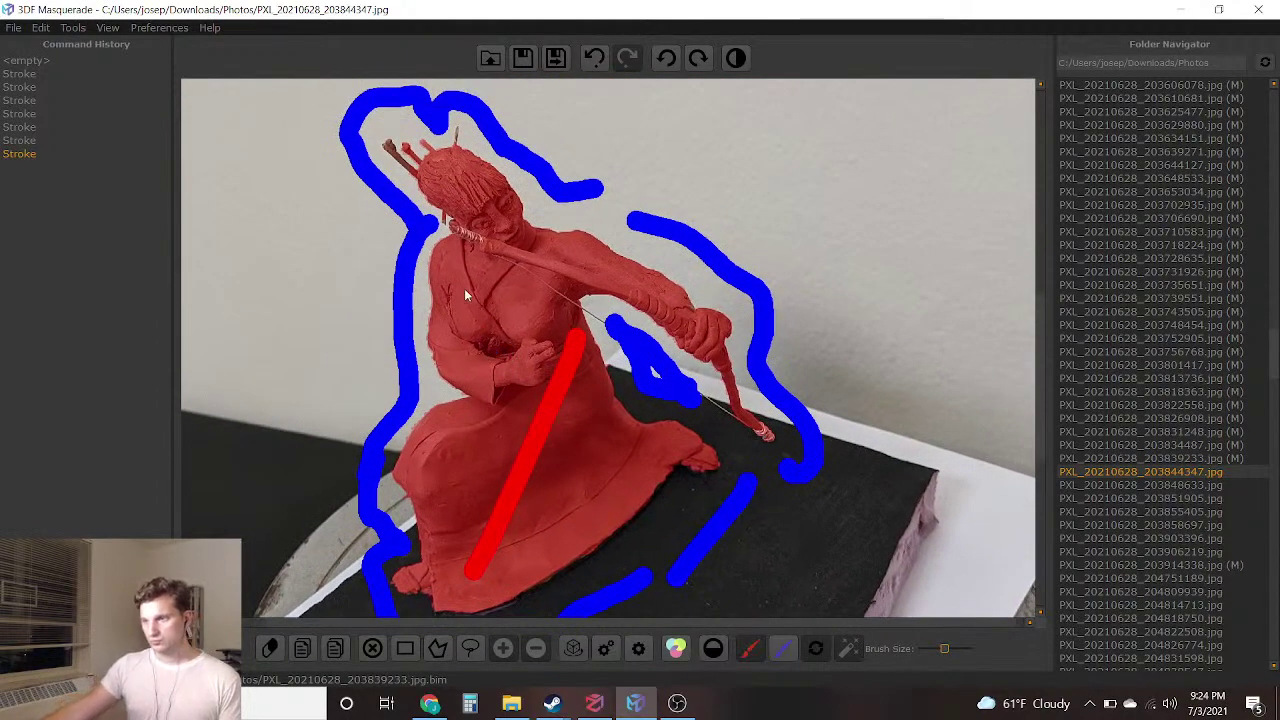
{"action": "scroll", "coordinate": [395, 178], "scroll_direction": "up", "scroll_amount": 4}
{"action": "middle_click_drag", "start_coordinate": [388, 175], "coordinate": [428, 292]}
{"action": "scroll", "coordinate": [427, 262], "scroll_direction": "up", "scroll_amount": 2}
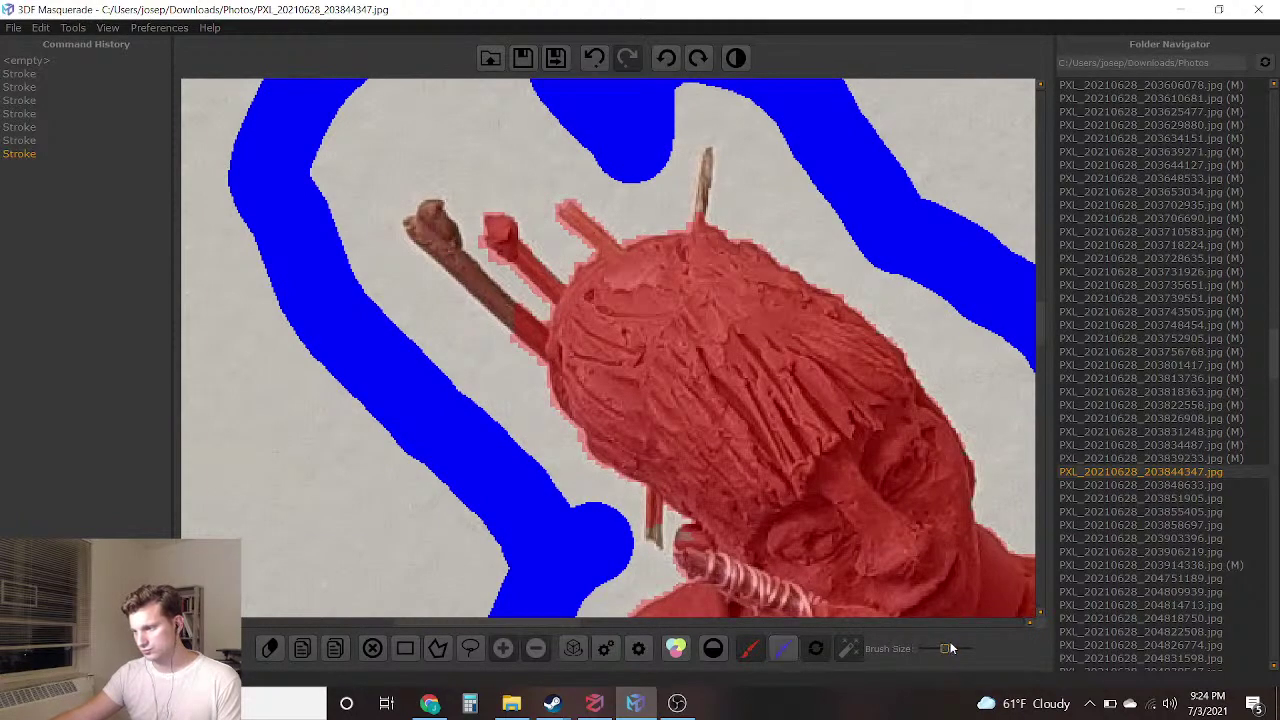
{"action": "left_click_drag", "start_coordinate": [945, 650], "coordinate": [929, 650]}
{"action": "scroll", "coordinate": [372, 186], "scroll_direction": "up", "scroll_amount": 3}
{"action": "left_click", "coordinate": [480, 280]}
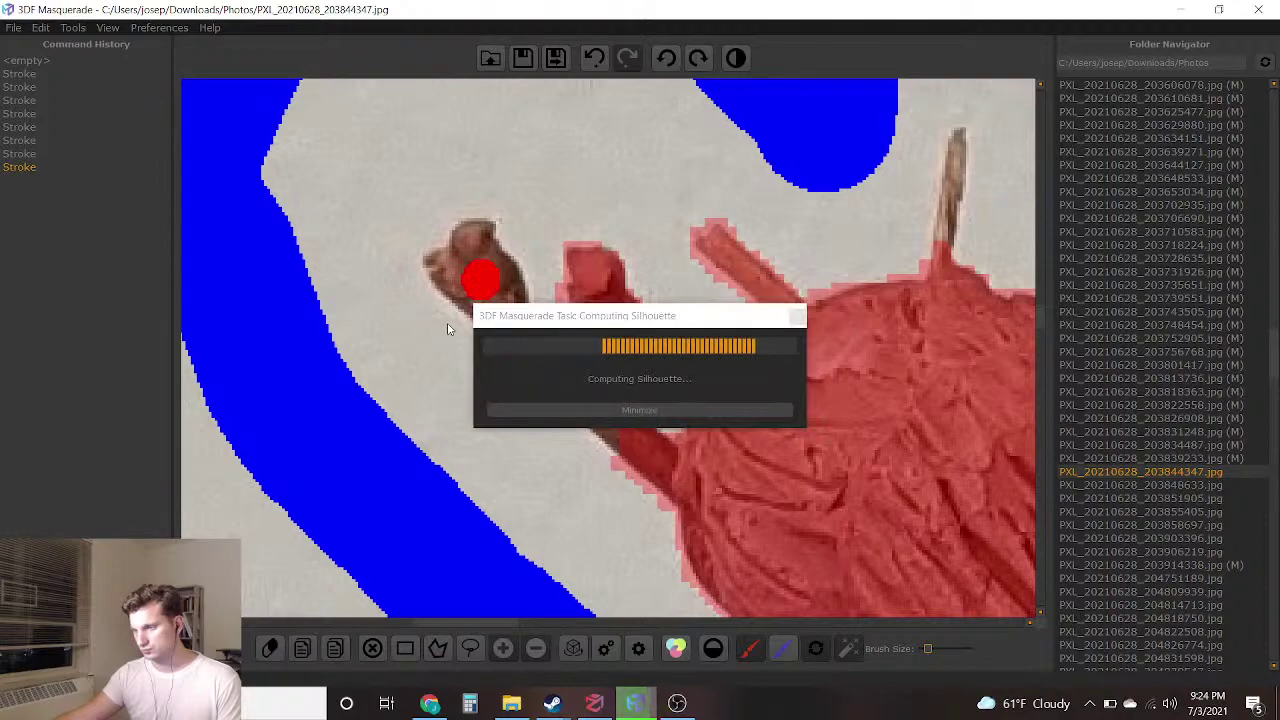
Check the silhouette around the head, arm and bow, and save the mask to advance to the following photo
{"action": "scroll", "coordinate": [455, 319], "scroll_direction": "down", "scroll_amount": 6}
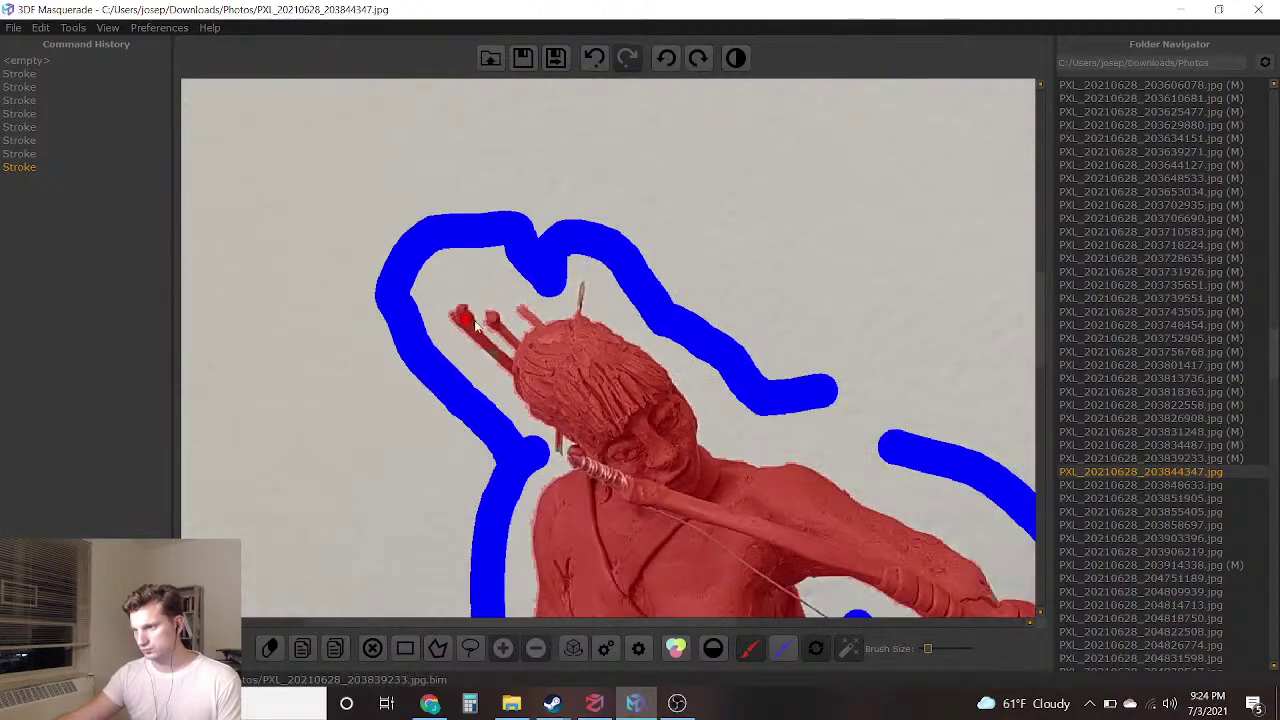
{"action": "middle_click_drag", "start_coordinate": [775, 350], "coordinate": [650, 213]}
{"action": "scroll", "coordinate": [650, 213], "scroll_direction": "up", "scroll_amount": 1}
{"action": "scroll", "coordinate": [646, 261], "scroll_direction": "down", "scroll_amount": 3}
{"action": "middle_click_drag", "start_coordinate": [630, 323], "coordinate": [624, 257]}
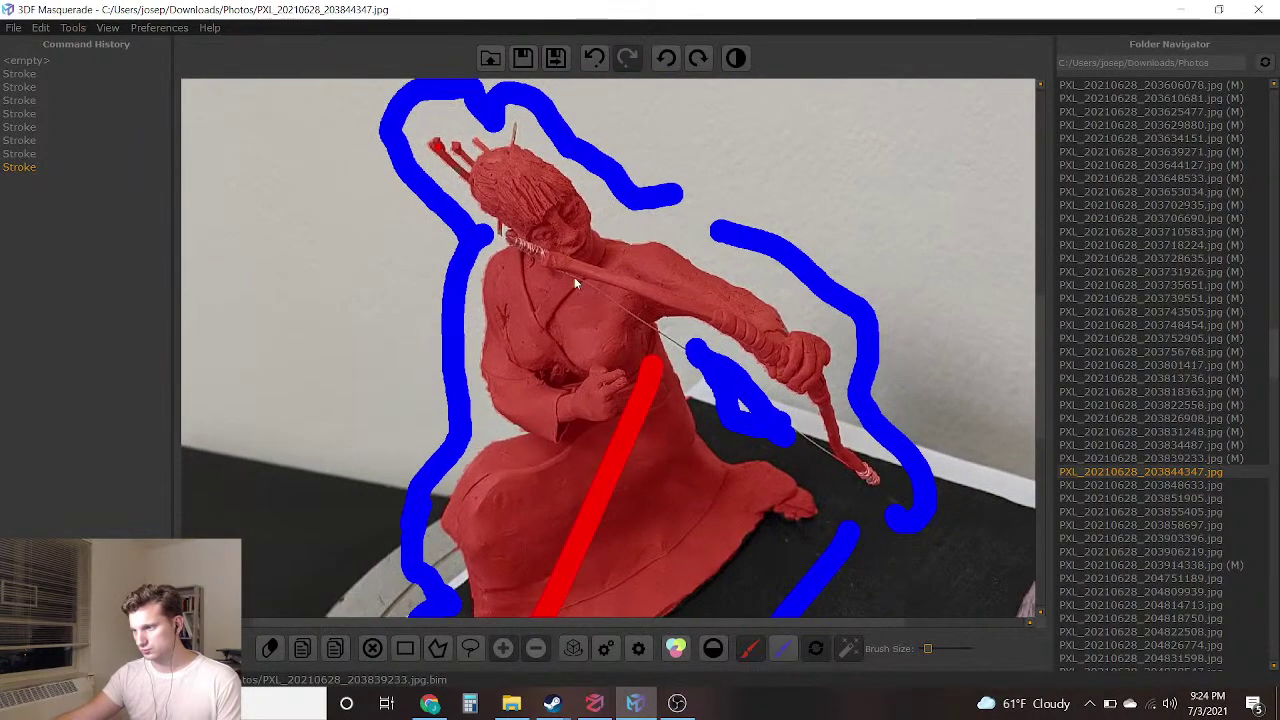
{"action": "left_click", "coordinate": [547, 65]}
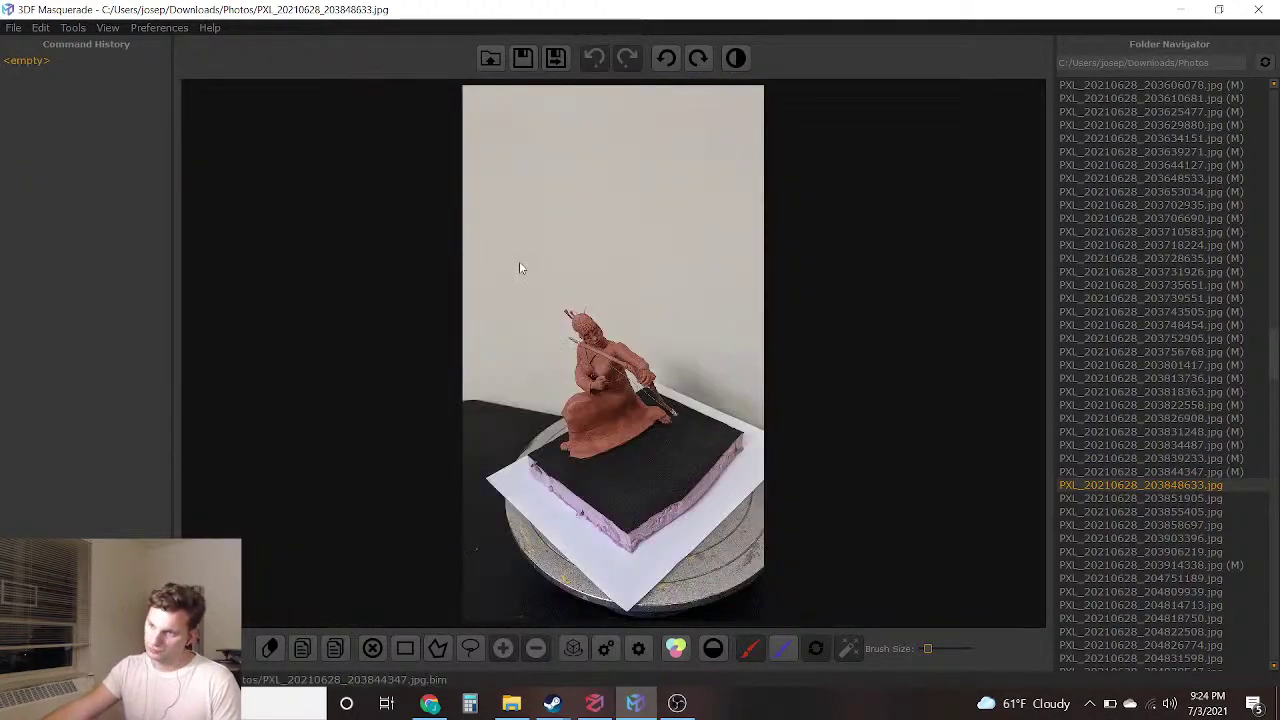
Paint background strokes along the bowstring below the gripping hand and around the lower bow tip
{"action": "scroll", "coordinate": [601, 370], "scroll_direction": "up", "scroll_amount": 3}
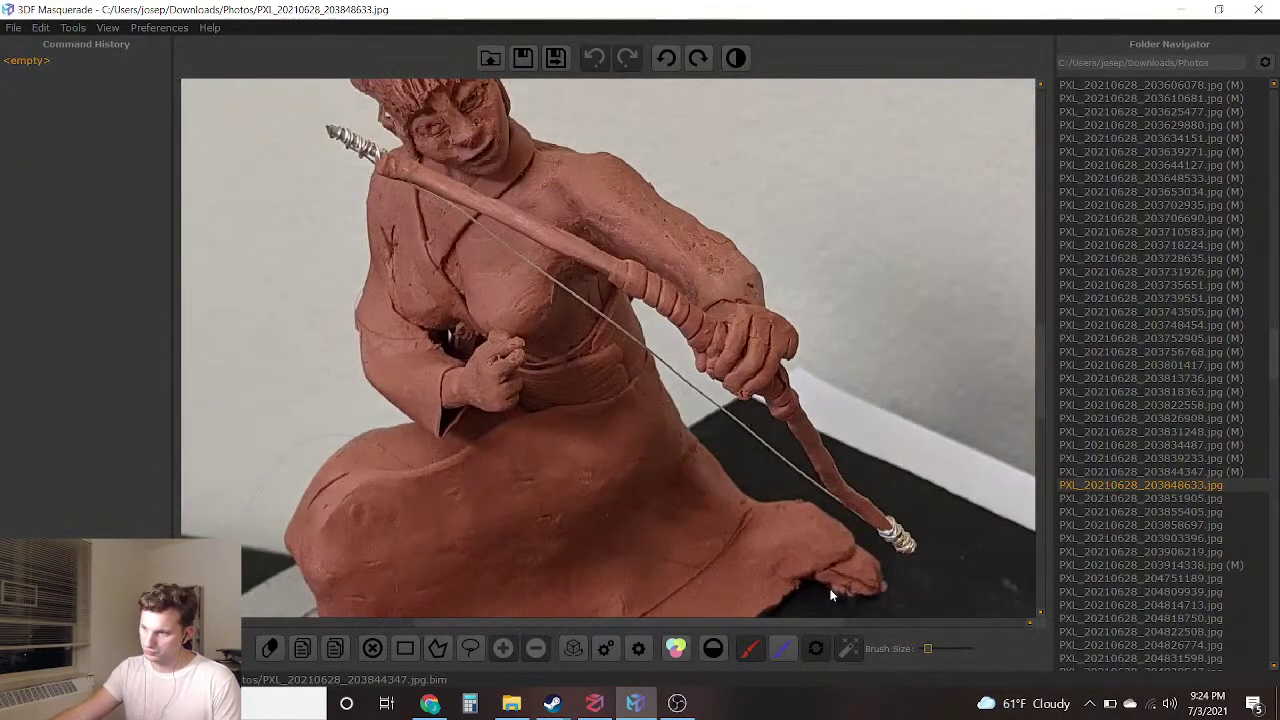
{"action": "scroll", "coordinate": [754, 480], "scroll_direction": "up", "scroll_amount": 3}
{"action": "left_click_drag", "start_coordinate": [563, 145], "coordinate": [677, 360]}
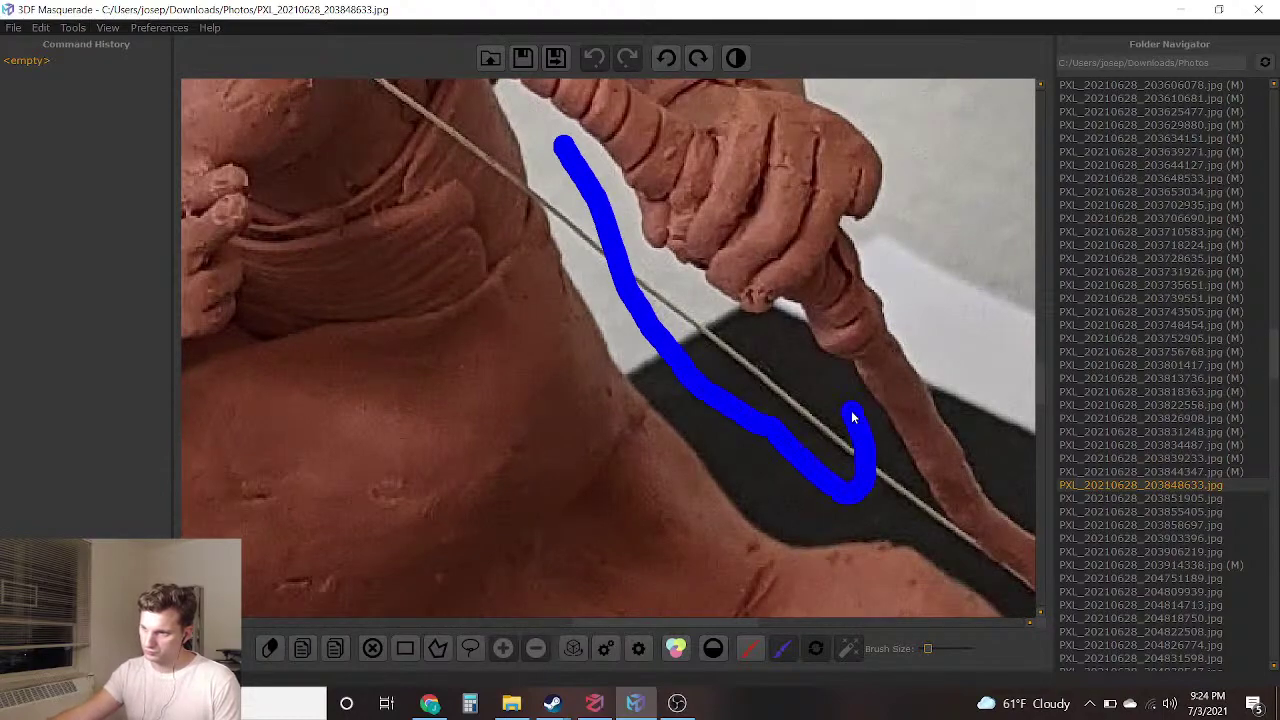
{"action": "left_click_drag", "start_coordinate": [680, 309], "coordinate": [680, 309]}
{"action": "scroll", "coordinate": [833, 480], "scroll_direction": "down", "scroll_amount": 5}
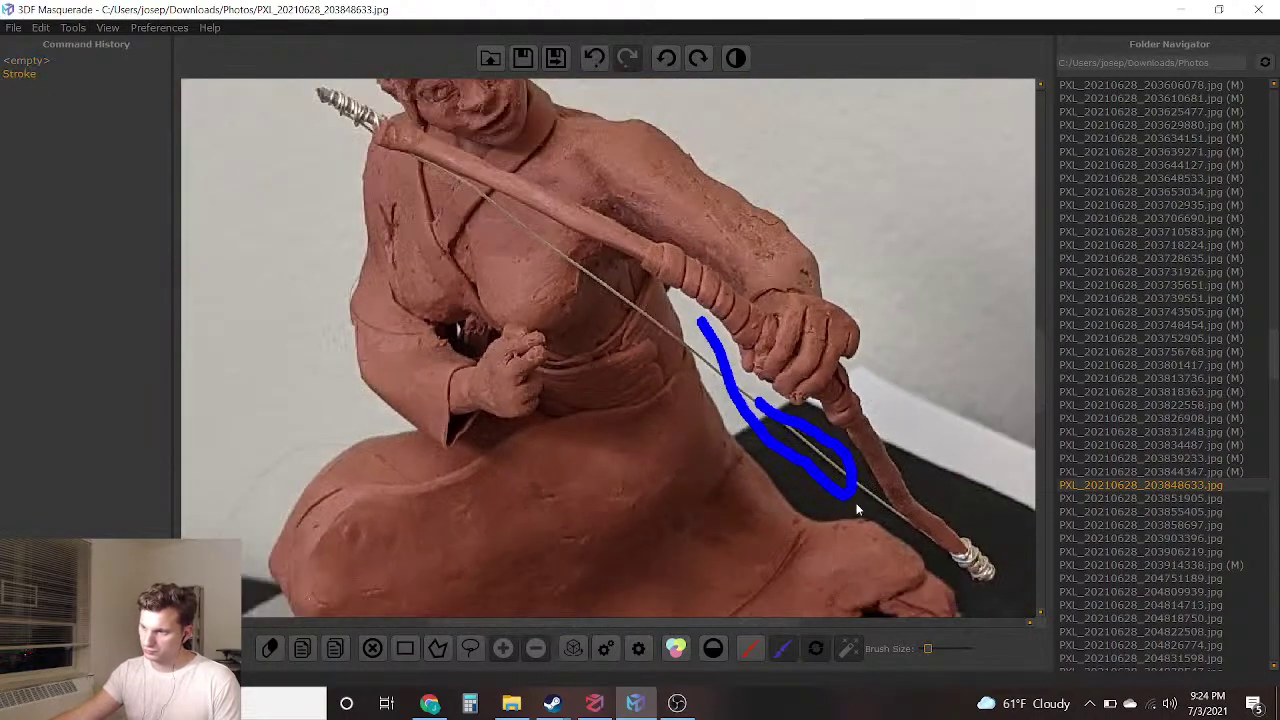
{"action": "scroll", "coordinate": [859, 503], "scroll_direction": "up", "scroll_amount": 1}
{"action": "middle_click_drag", "start_coordinate": [950, 578], "coordinate": [795, 402]}
{"action": "left_click_drag", "start_coordinate": [862, 323], "coordinate": [789, 127]}
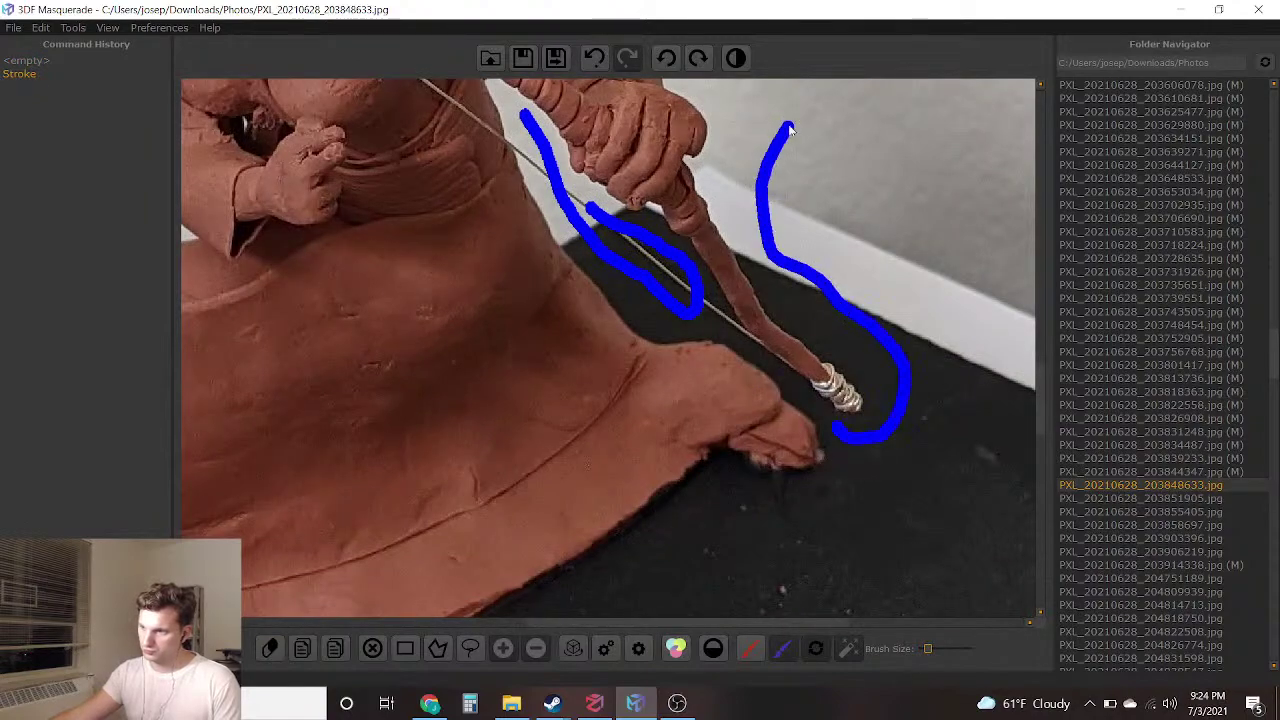
Paint a background stroke down past the front knee and around the front foot, undoing and redrawing the first attempt
{"action": "middle_click_drag", "start_coordinate": [656, 584], "coordinate": [1020, 170]}
{"action": "scroll", "coordinate": [511, 300], "scroll_direction": "down", "scroll_amount": 5}
{"action": "scroll", "coordinate": [490, 339], "scroll_direction": "up", "scroll_amount": 4}
{"action": "middle_click_drag", "start_coordinate": [482, 339], "coordinate": [628, 443]}
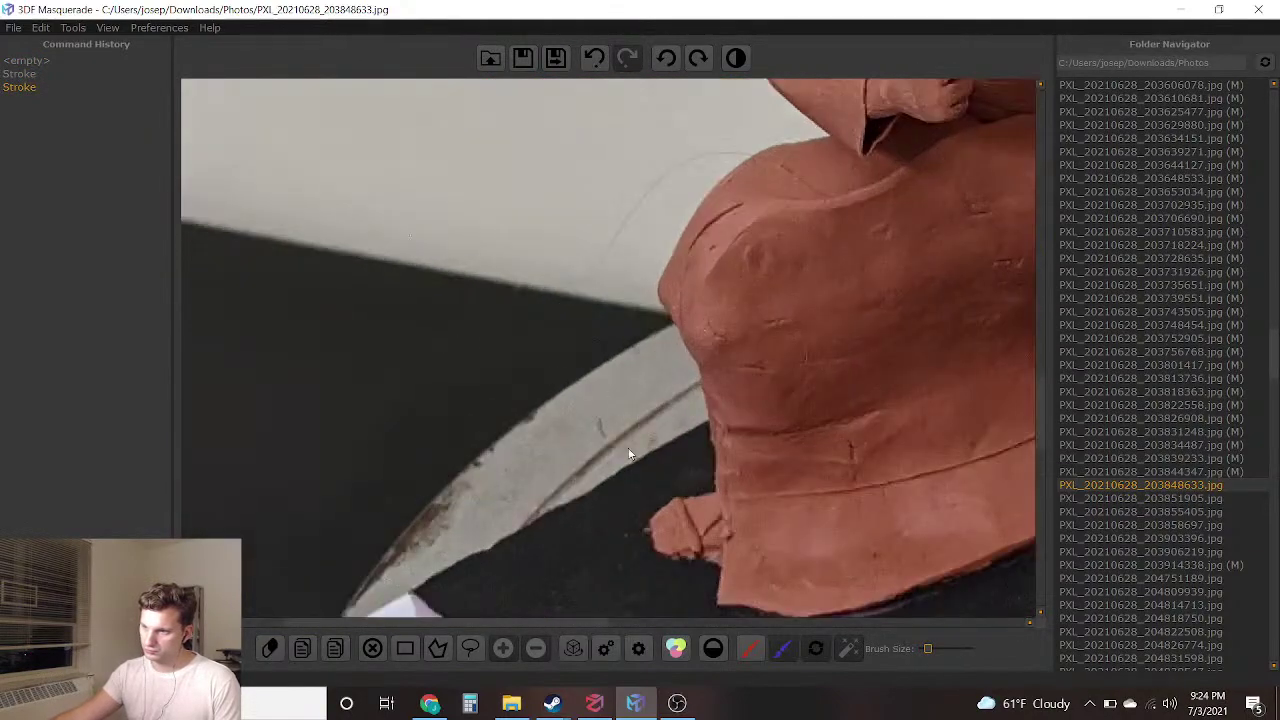
{"action": "left_click_drag", "start_coordinate": [613, 228], "coordinate": [641, 323]}
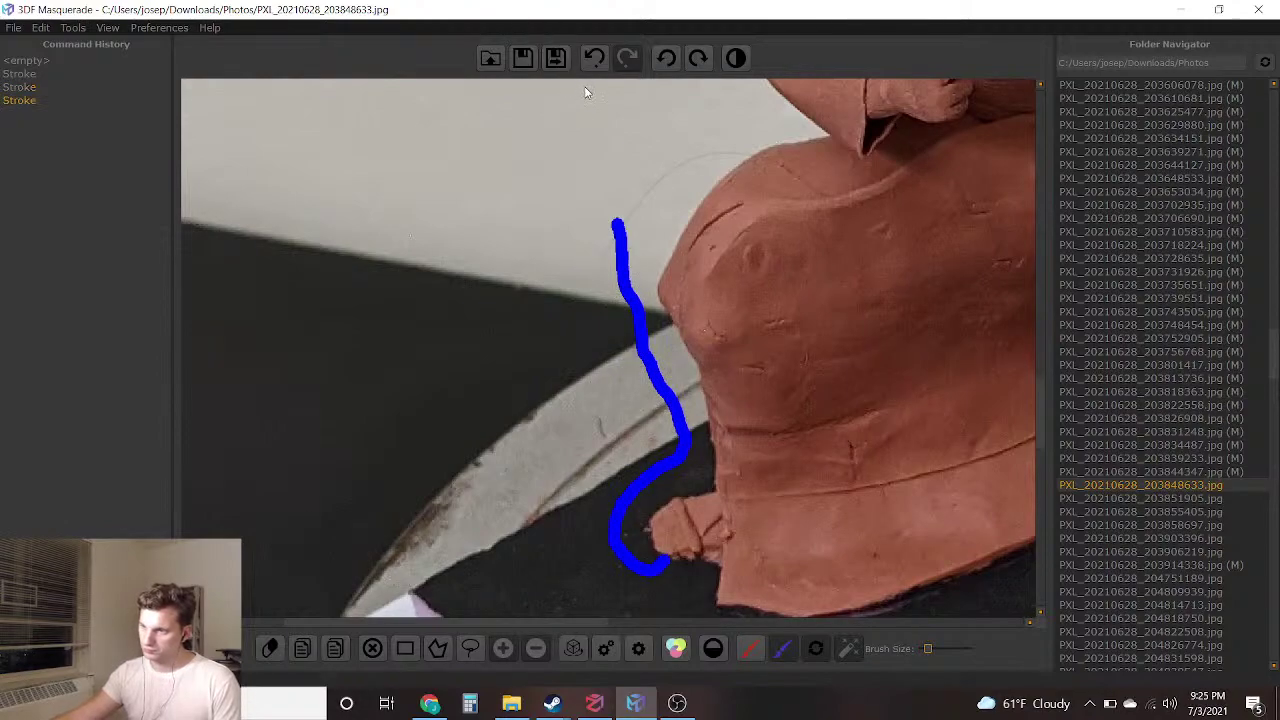
{"action": "left_click", "coordinate": [594, 57]}
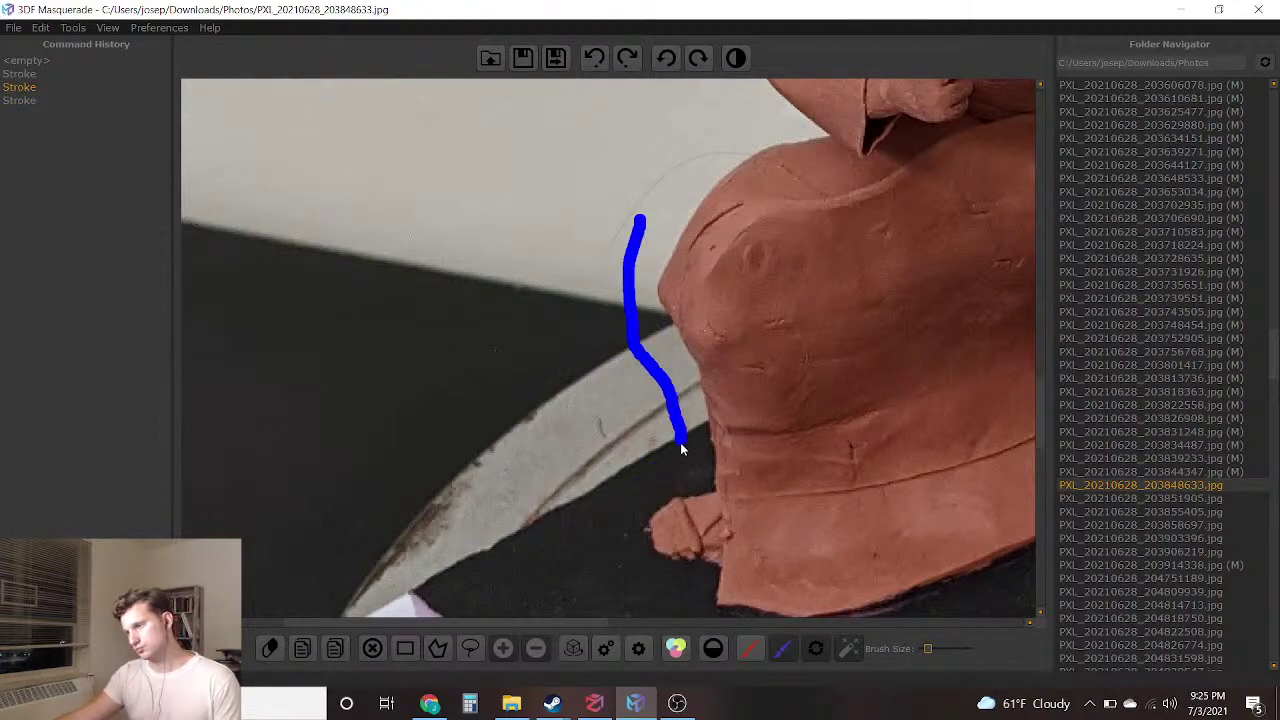
{"action": "left_click_drag", "start_coordinate": [662, 475], "coordinate": [608, 566]}
{"action": "left_click_drag", "start_coordinate": [657, 609], "coordinate": [657, 609]}
{"action": "scroll", "coordinate": [700, 450], "scroll_direction": "down", "scroll_amount": 5}
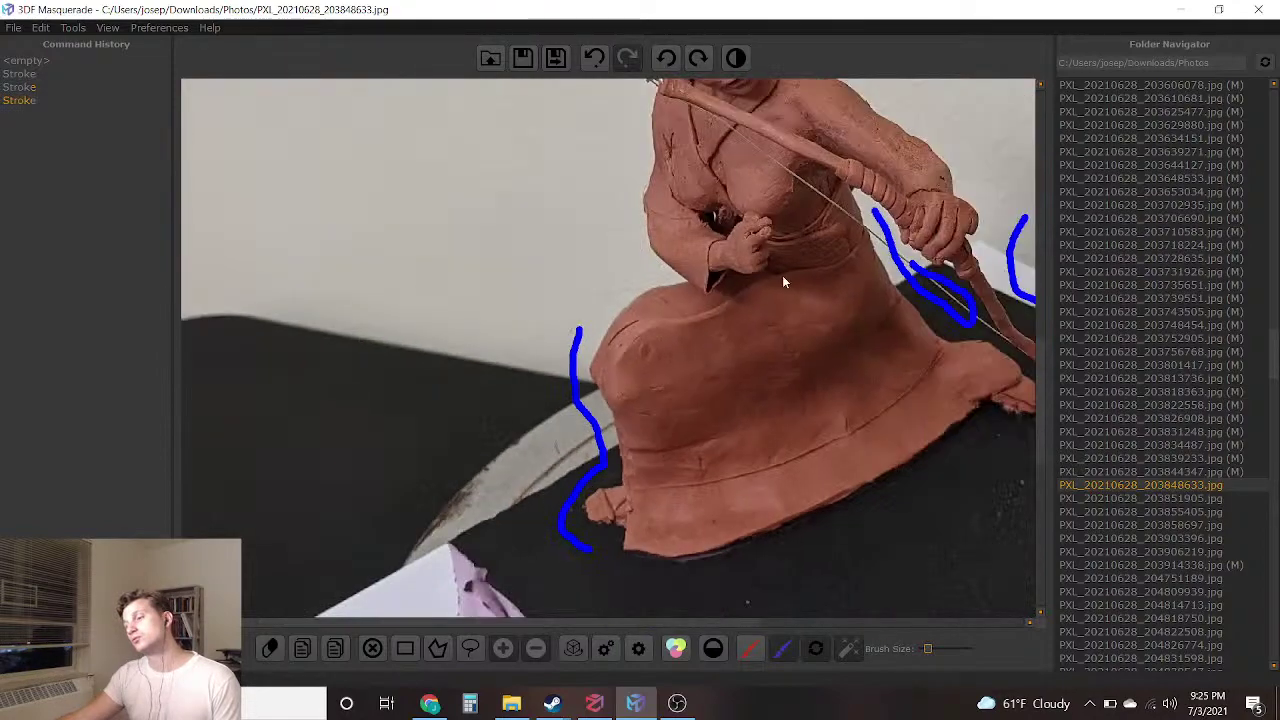
Paint three short background strokes around the hairpins and the back of the head
{"action": "scroll", "coordinate": [534, 335], "scroll_direction": "up", "scroll_amount": 3}
{"action": "scroll", "coordinate": [534, 335], "scroll_direction": "down", "scroll_amount": 2}
{"action": "scroll", "coordinate": [551, 205], "scroll_direction": "up", "scroll_amount": 4}
{"action": "left_click_drag", "start_coordinate": [641, 170], "coordinate": [568, 112]}
{"action": "left_click_drag", "start_coordinate": [520, 150], "coordinate": [430, 137]}
{"action": "left_click_drag", "start_coordinate": [450, 295], "coordinate": [527, 375]}
{"action": "scroll", "coordinate": [672, 576], "scroll_direction": "down", "scroll_amount": 4}
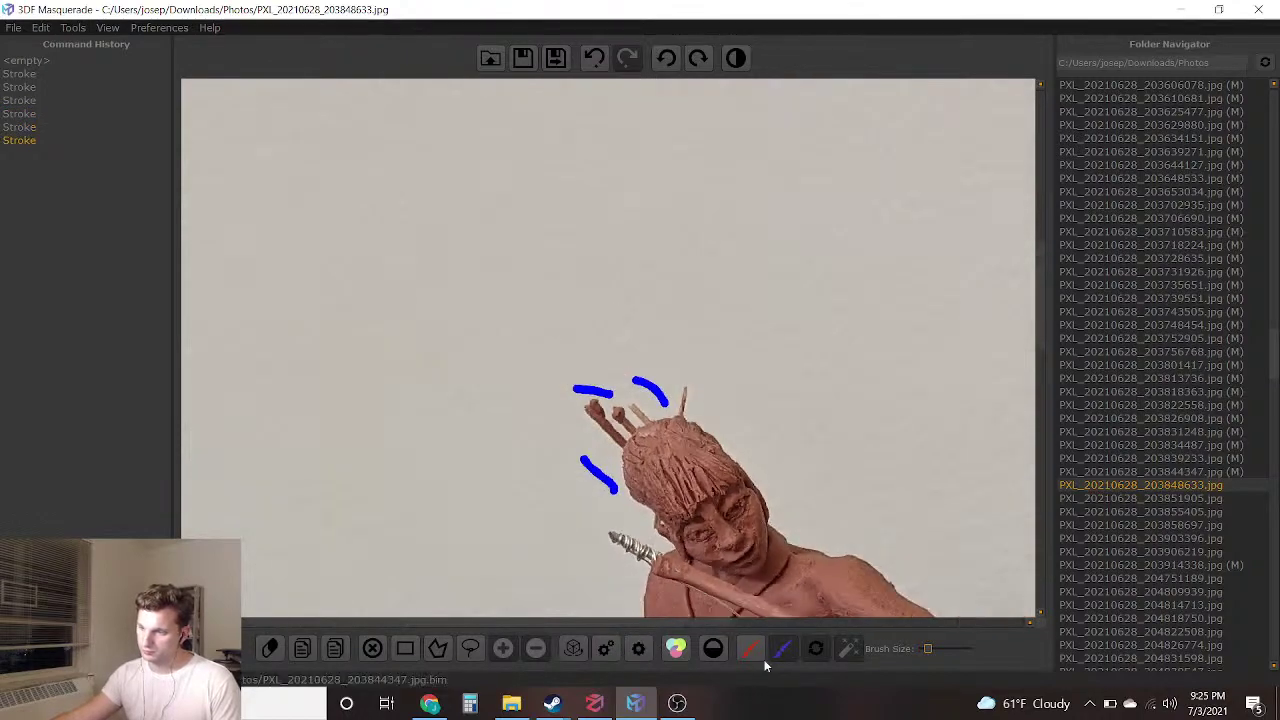
Paint a foreground stroke from the skirt up to the chest to compute the silhouette
{"action": "scroll", "coordinate": [722, 522], "scroll_direction": "down", "scroll_amount": 2}
{"action": "middle_click_drag", "start_coordinate": [623, 371], "coordinate": [414, 188]}
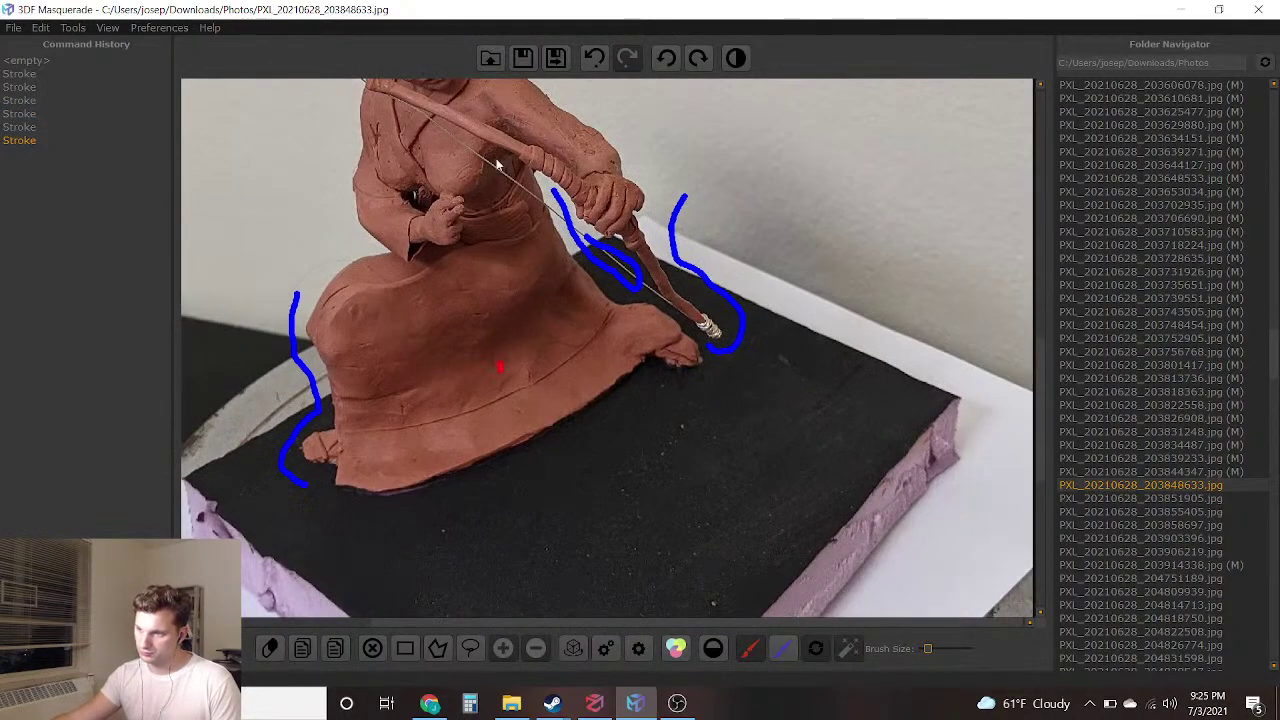
{"action": "left_click_drag", "start_coordinate": [497, 164], "coordinate": [494, 117]}
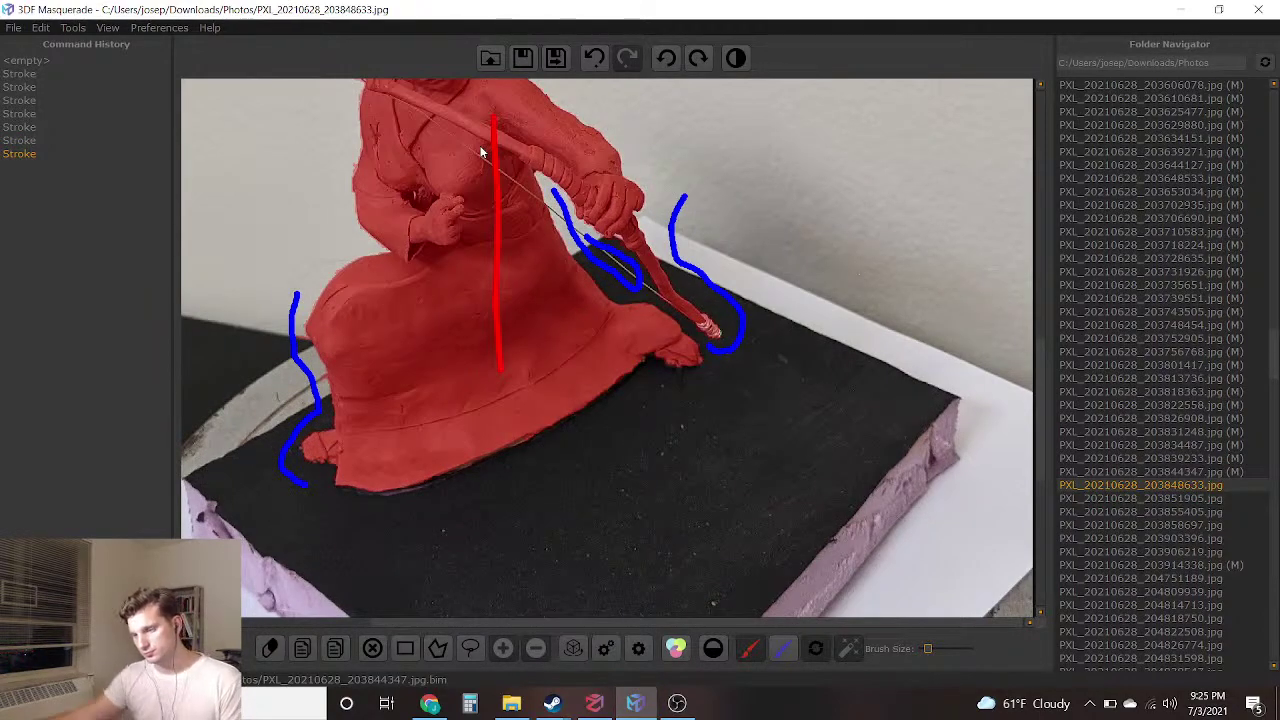
{"action": "scroll", "coordinate": [346, 420], "scroll_direction": "up", "scroll_amount": 5}
{"action": "left_click_drag", "start_coordinate": [290, 288], "coordinate": [516, 354]}
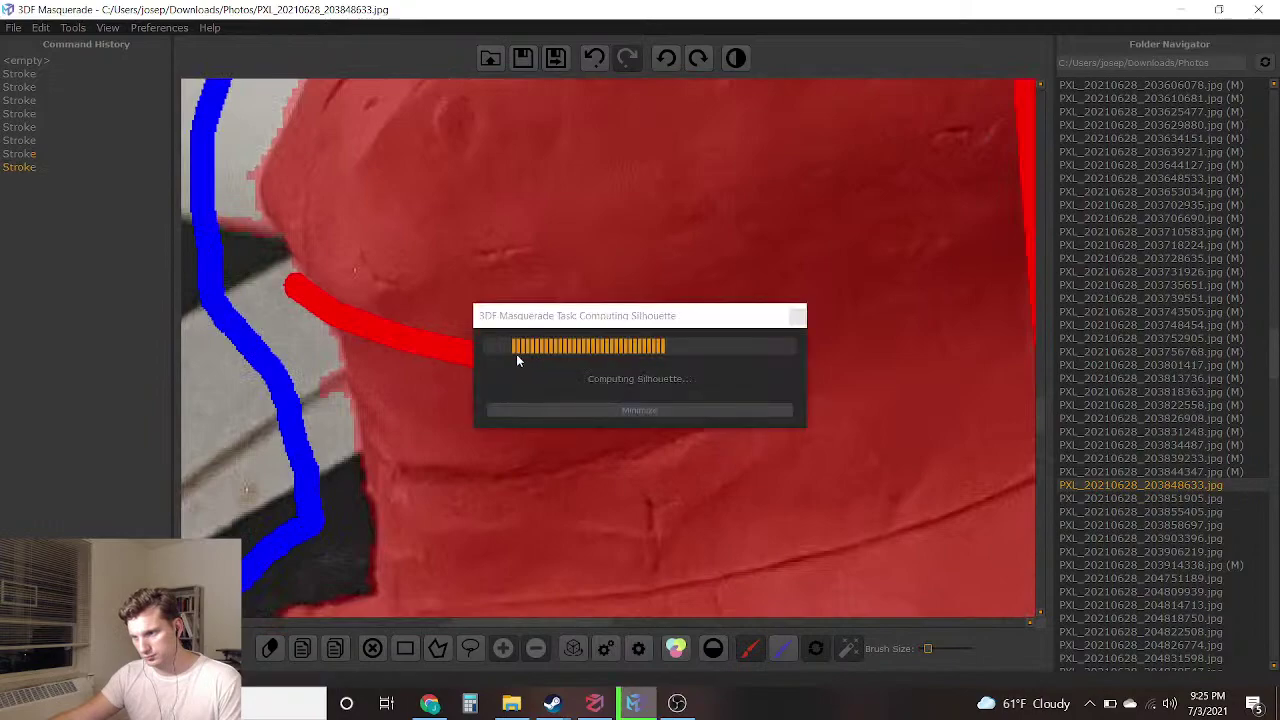
{"action": "left_click", "coordinate": [592, 59]}
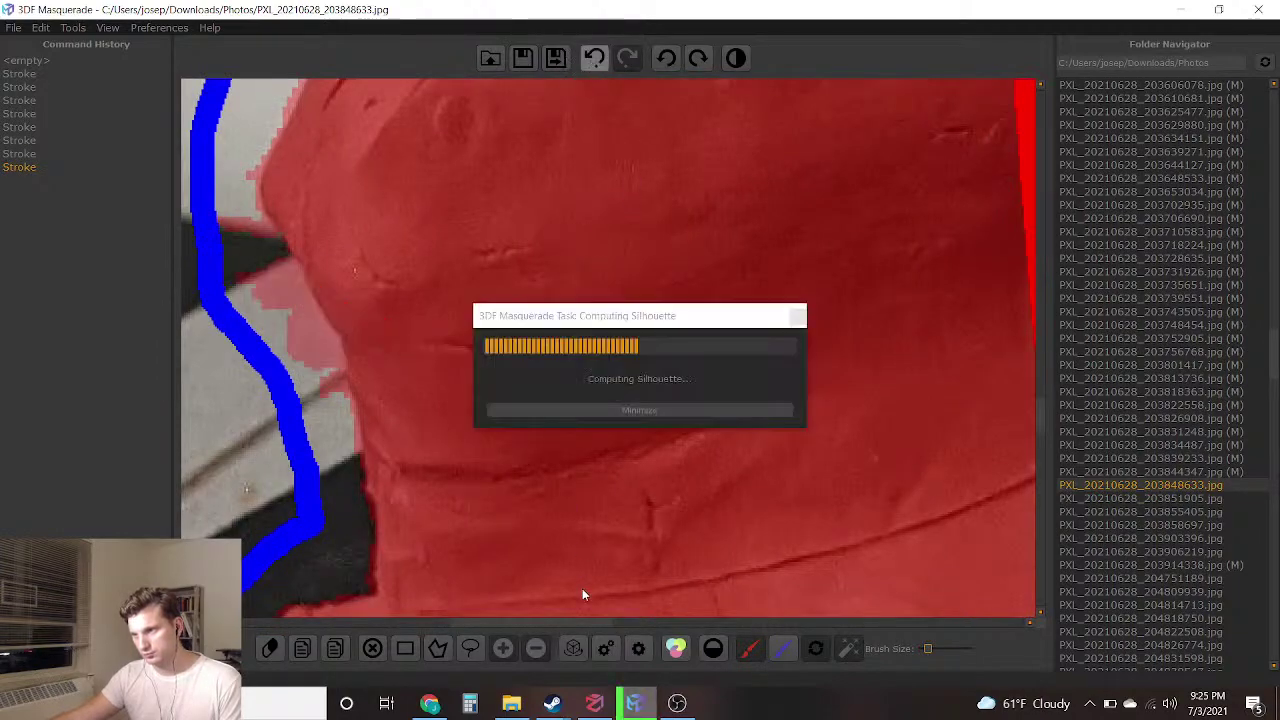
{"action": "left_click", "coordinate": [784, 650]}
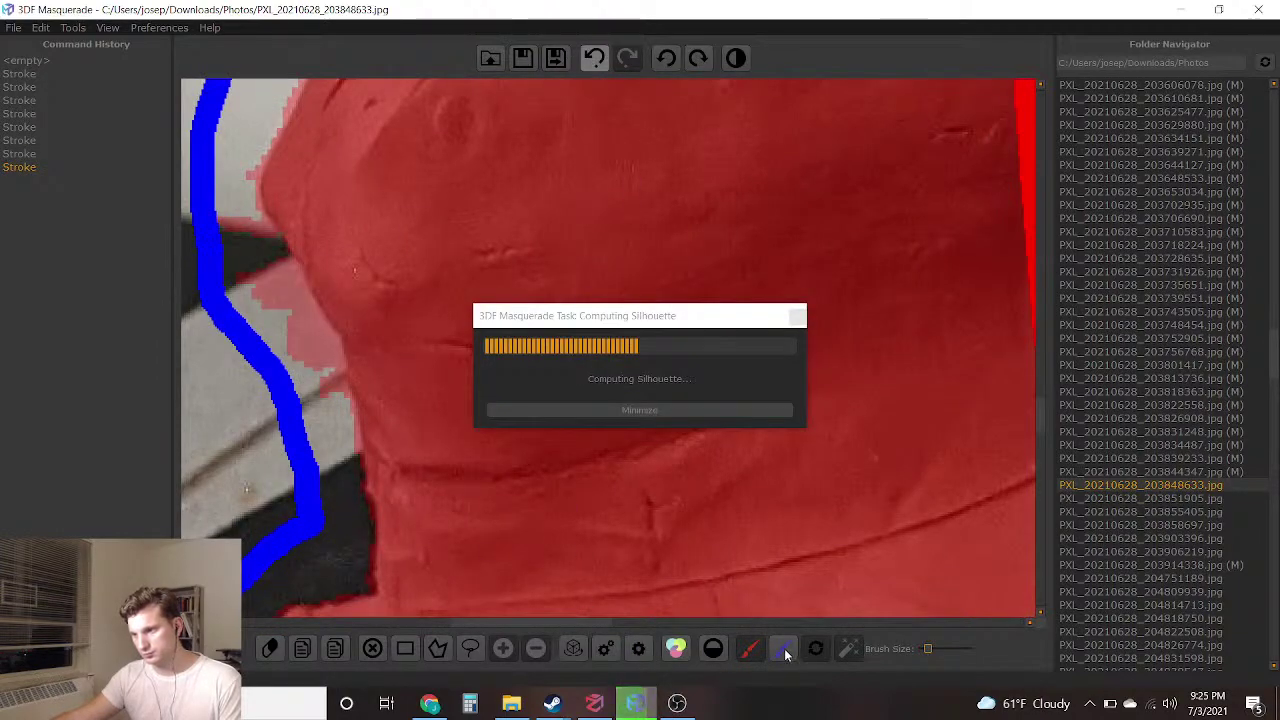
{"action": "key", "text": "ctrl+z"}
{"action": "scroll", "coordinate": [570, 376], "scroll_direction": "down", "scroll_amount": 1}
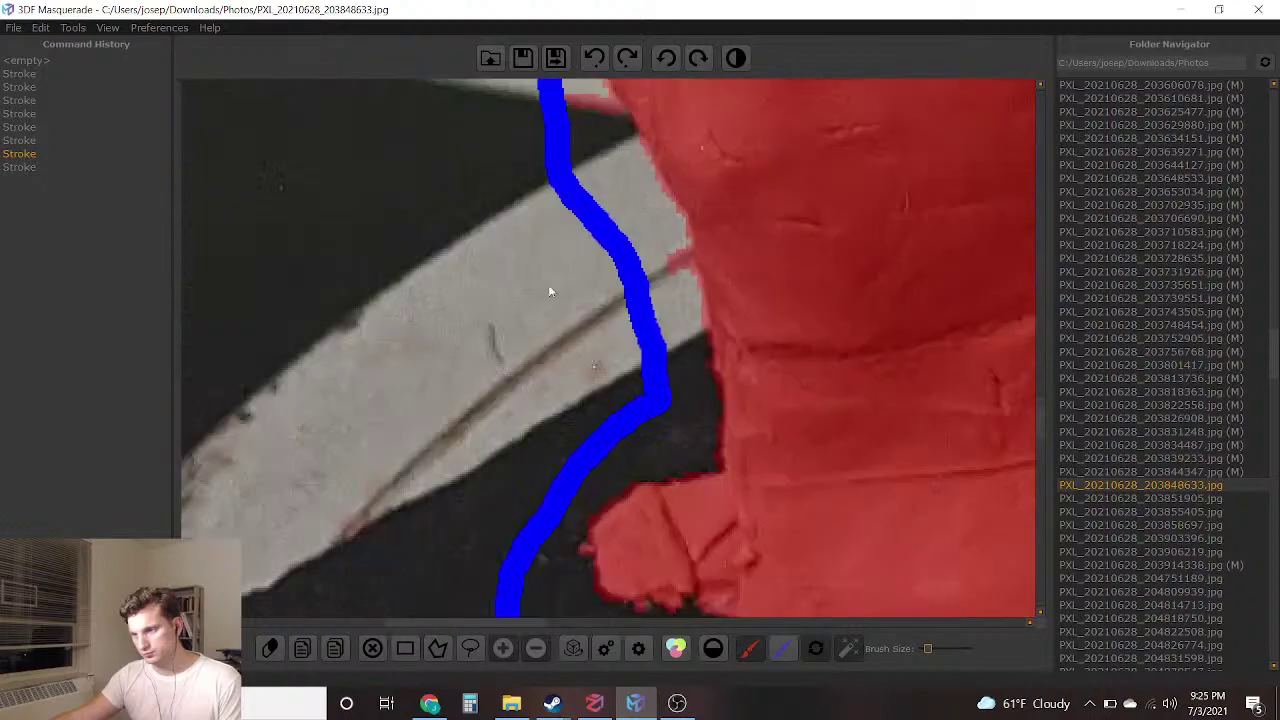
{"action": "scroll", "coordinate": [623, 304], "scroll_direction": "down", "scroll_amount": 5}
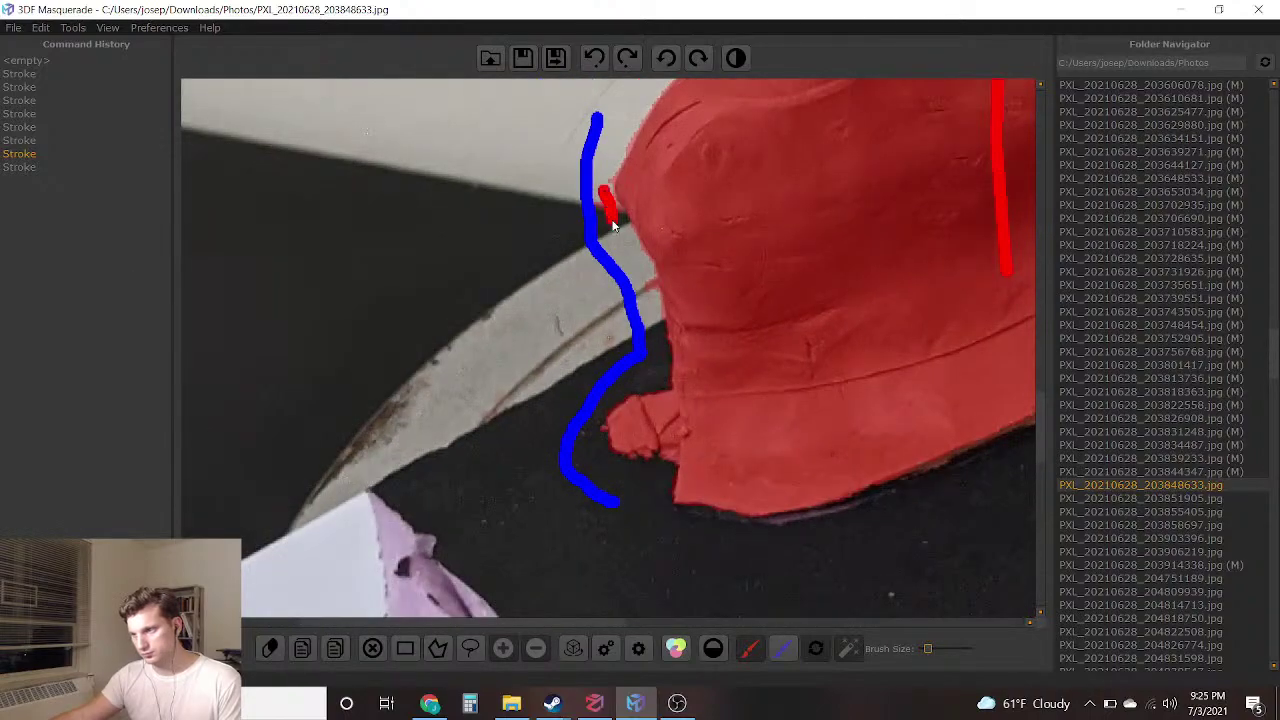
{"action": "left_click", "coordinate": [612, 60]}
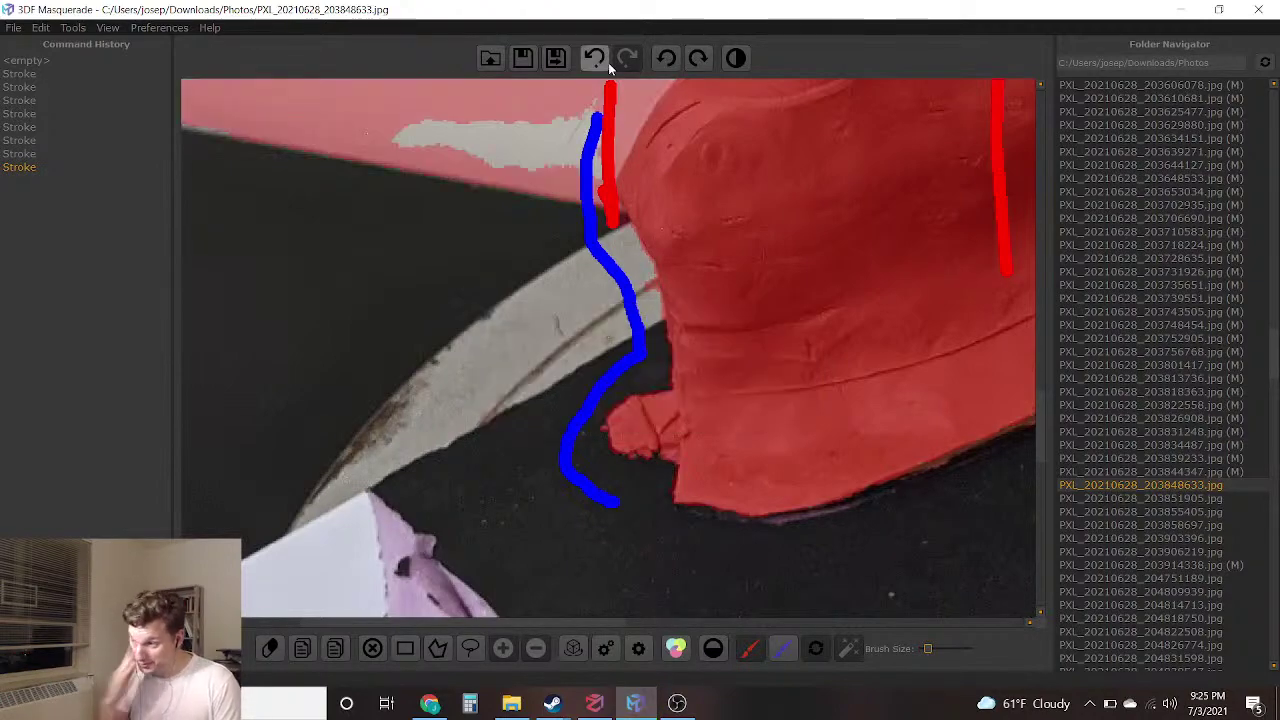
{"action": "left_click", "coordinate": [594, 60]}
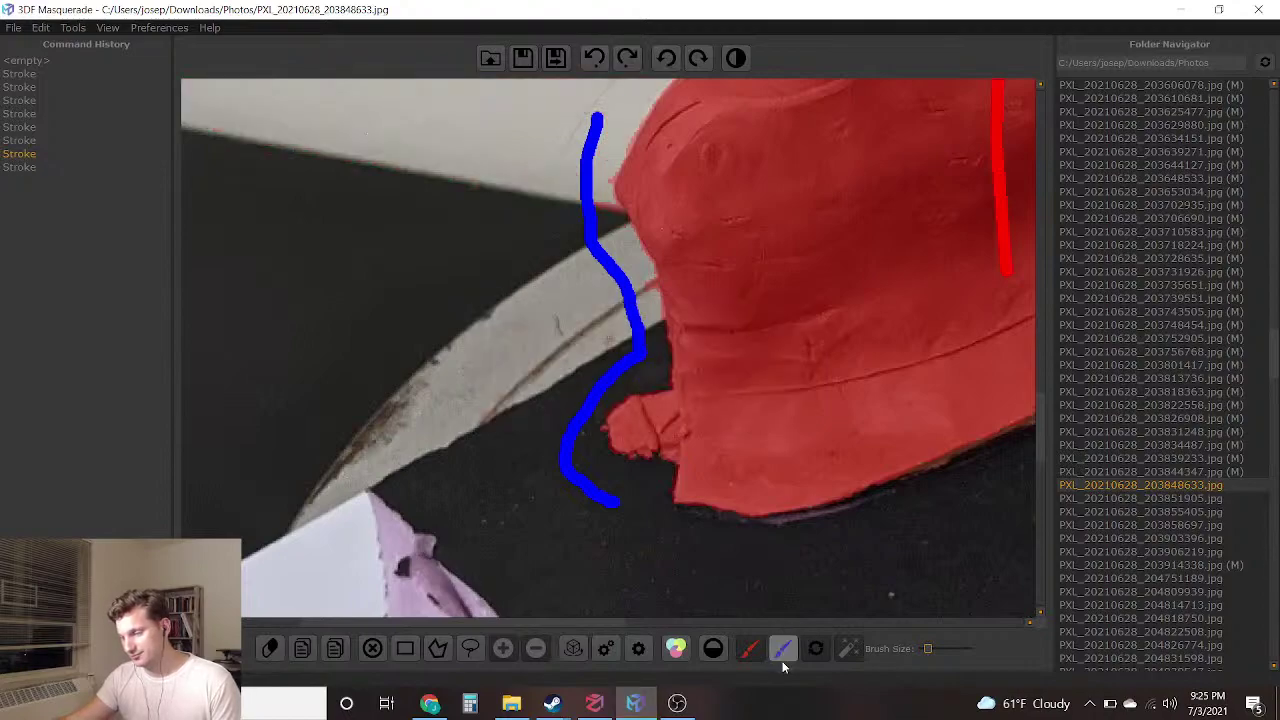
Paint a background stroke close to the front knee's edge, and save the mask to advance to the following photo
{"action": "scroll", "coordinate": [600, 205], "scroll_direction": "up", "scroll_amount": 2}
{"action": "left_click_drag", "start_coordinate": [605, 221], "coordinate": [705, 418]}
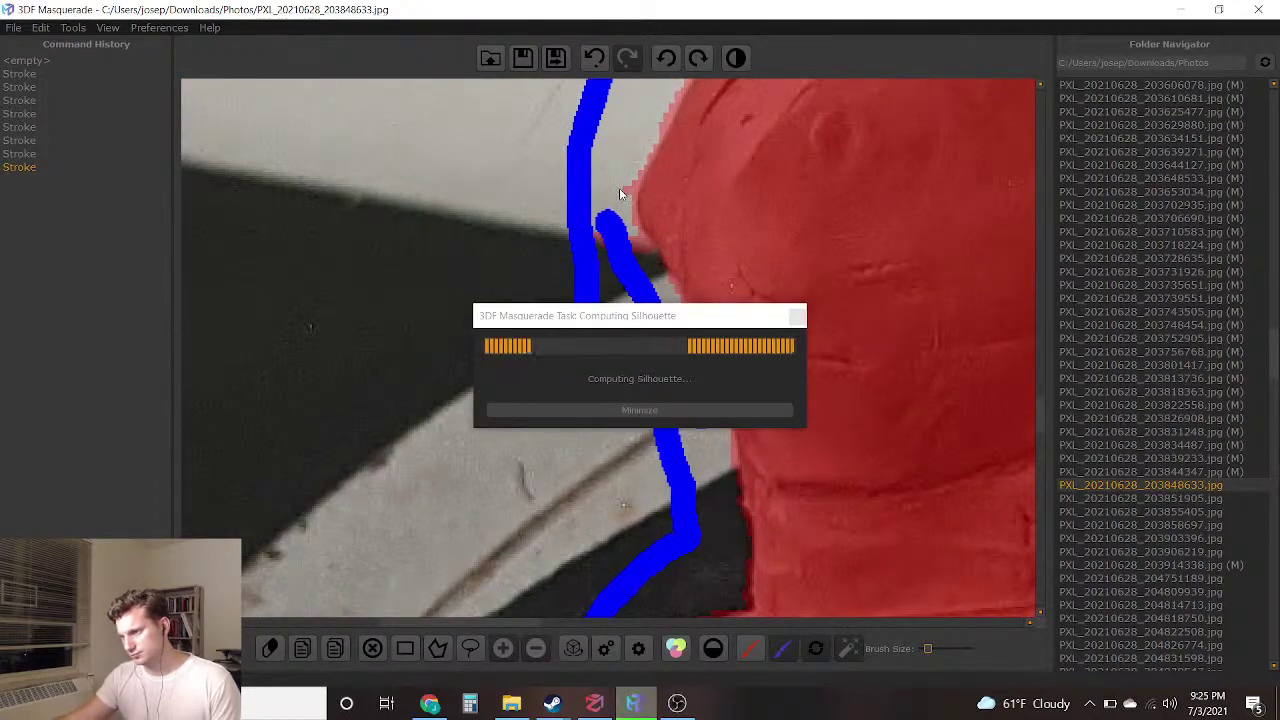
{"action": "scroll", "coordinate": [619, 189], "scroll_direction": "down", "scroll_amount": 3}
{"action": "middle_click_drag", "start_coordinate": [776, 190], "coordinate": [687, 474]}
{"action": "scroll", "coordinate": [687, 474], "scroll_direction": "down", "scroll_amount": 2}
{"action": "scroll", "coordinate": [758, 281], "scroll_direction": "down", "scroll_amount": 2}
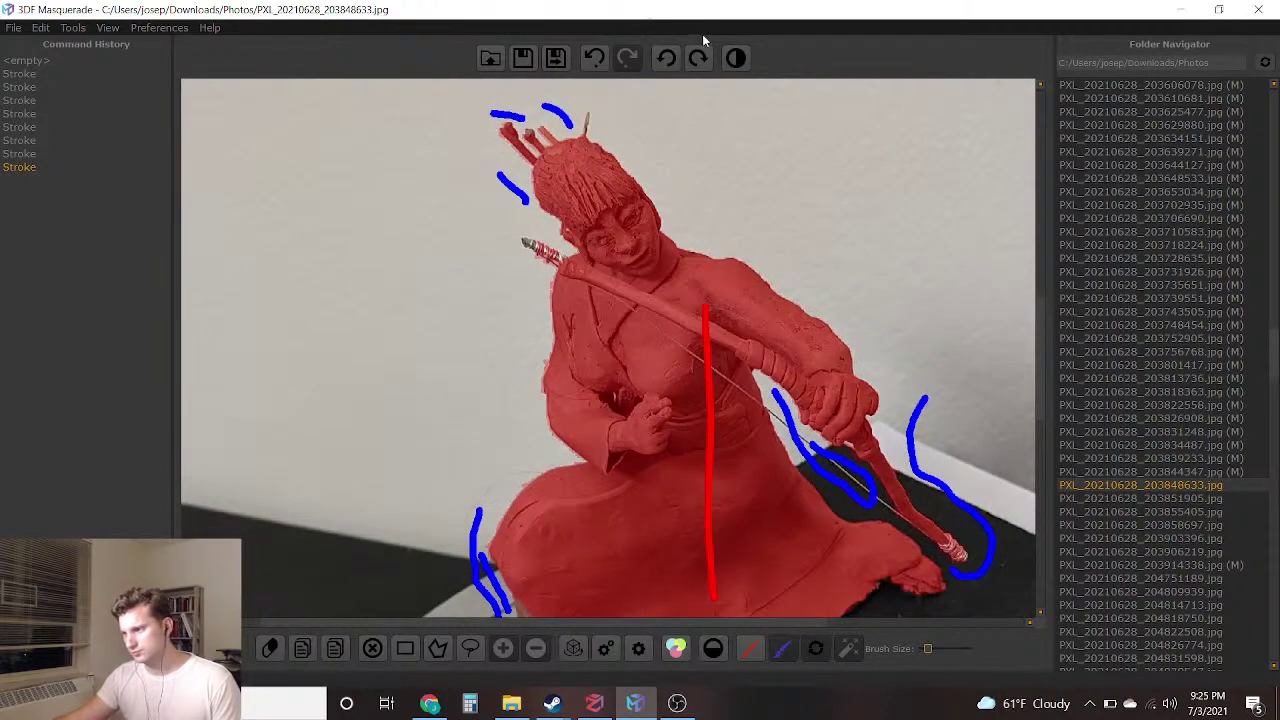
{"action": "left_click", "coordinate": [568, 62]}
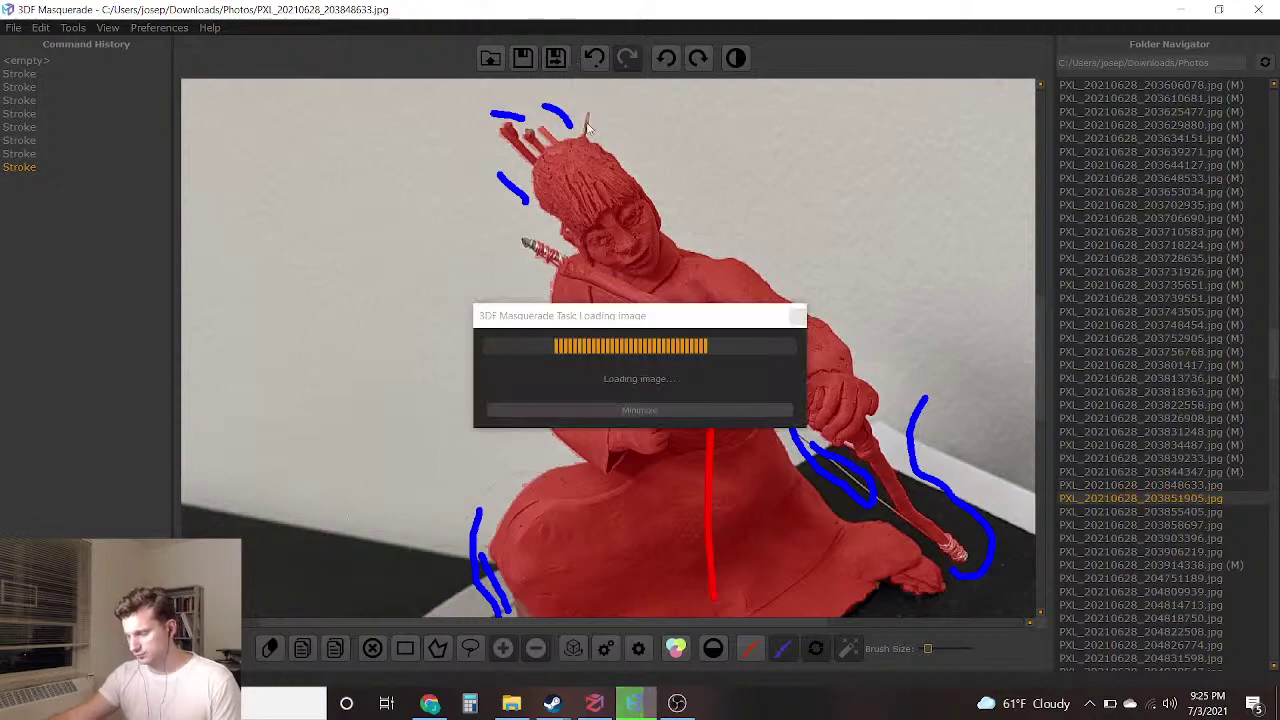
{"action": "scroll", "coordinate": [655, 370], "scroll_direction": "up", "scroll_amount": 5}
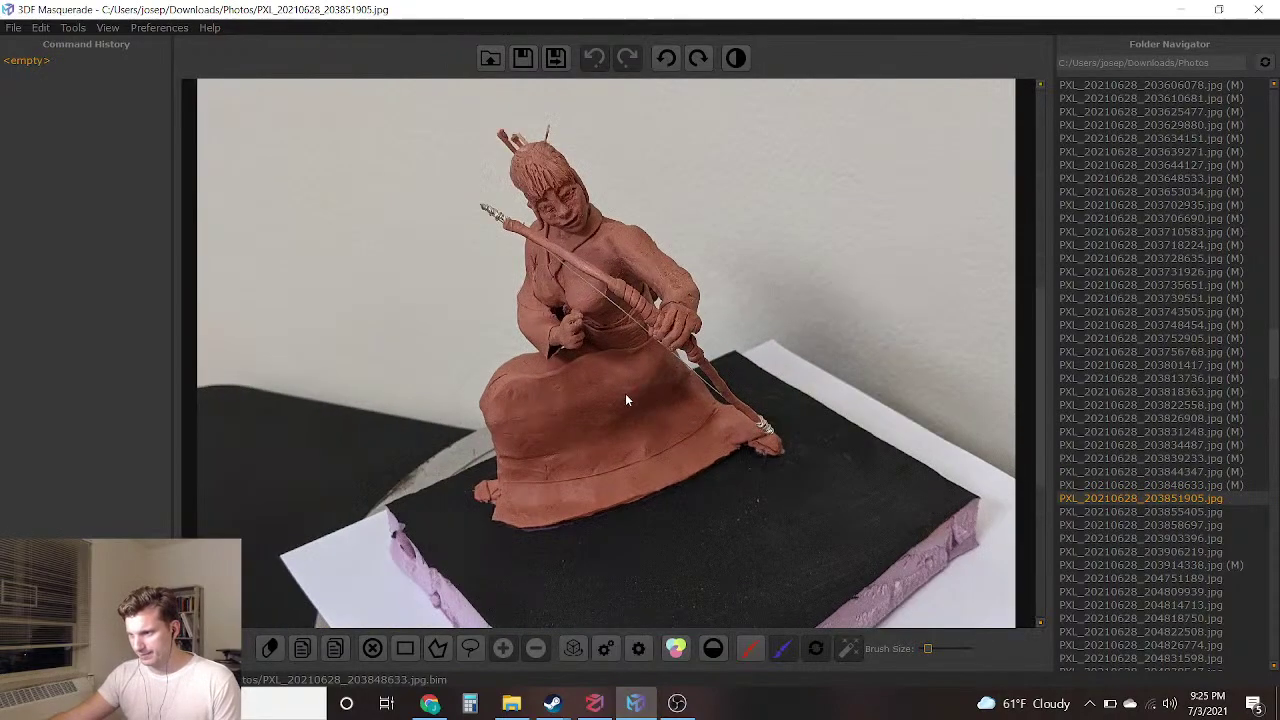
{"action": "scroll", "coordinate": [606, 376], "scroll_direction": "down", "scroll_amount": 3}
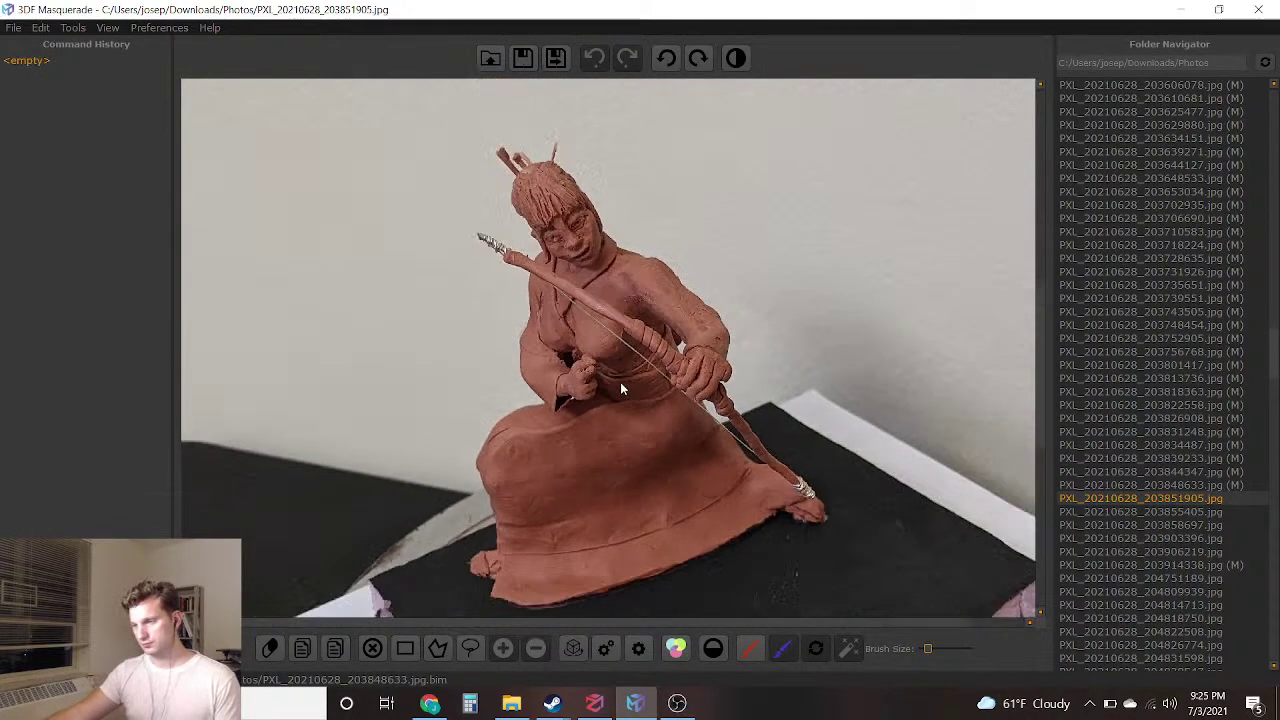
Paint wide background strokes in front of the torso, around the front knee and skirt hem, and up behind the bow arm
{"action": "middle_click_drag", "start_coordinate": [620, 380], "coordinate": [614, 406]}
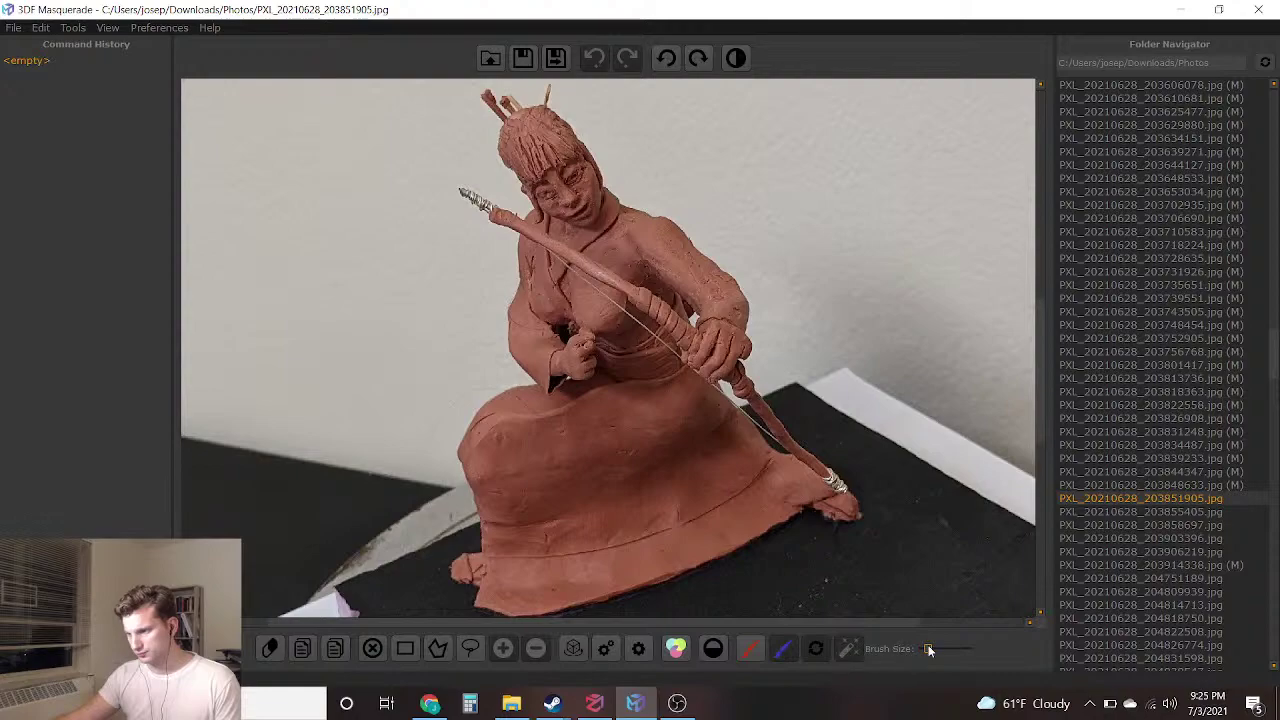
{"action": "left_click_drag", "start_coordinate": [467, 258], "coordinate": [440, 368]}
{"action": "left_click_drag", "start_coordinate": [453, 485], "coordinate": [457, 500]}
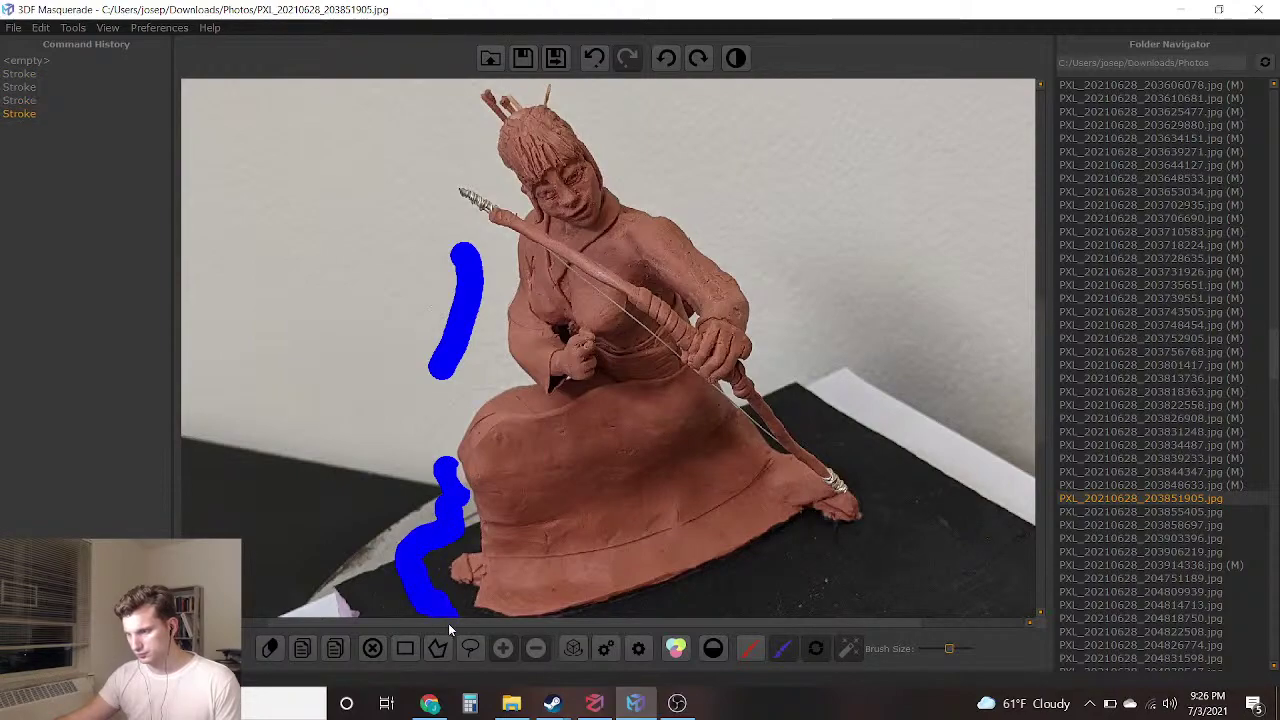
{"action": "left_click_drag", "start_coordinate": [785, 592], "coordinate": [897, 557]}
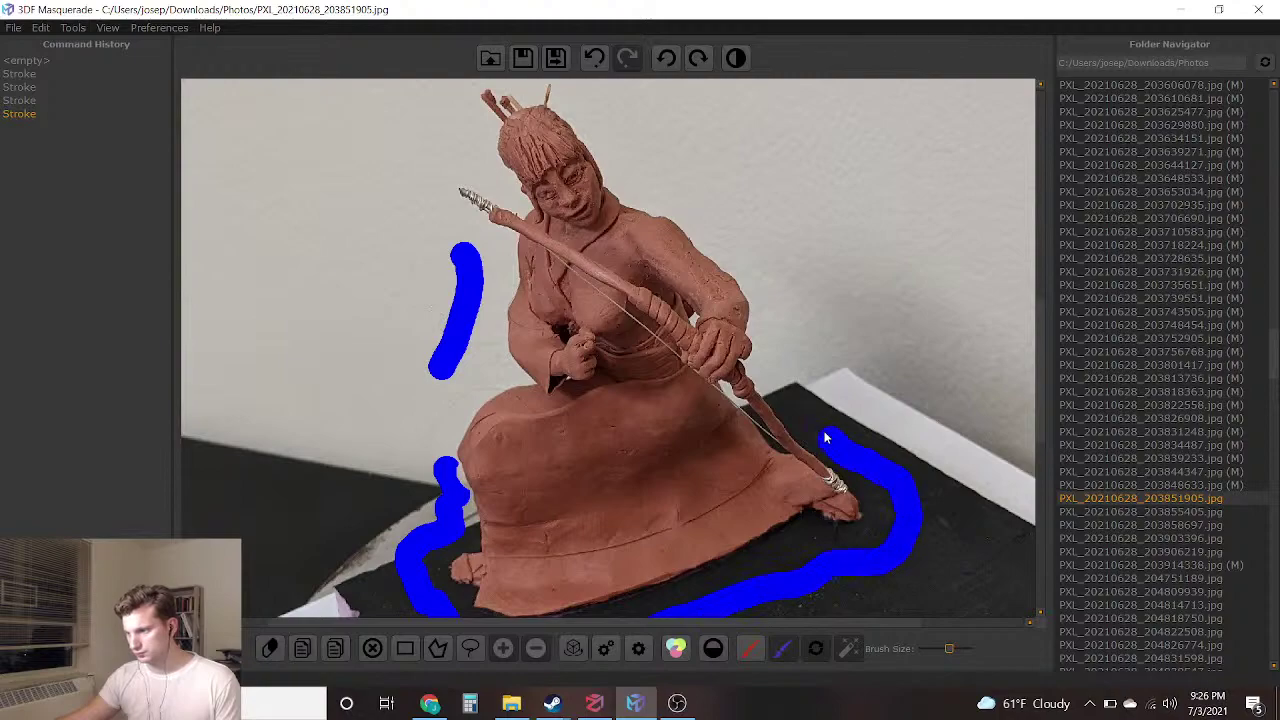
{"action": "mouse_move", "coordinate": [783, 383]}
{"action": "left_mouse_down"}
{"action": "mouse_move", "coordinate": [776, 202]}
{"action": "mouse_move", "coordinate": [692, 135]}
{"action": "left_mouse_up"}
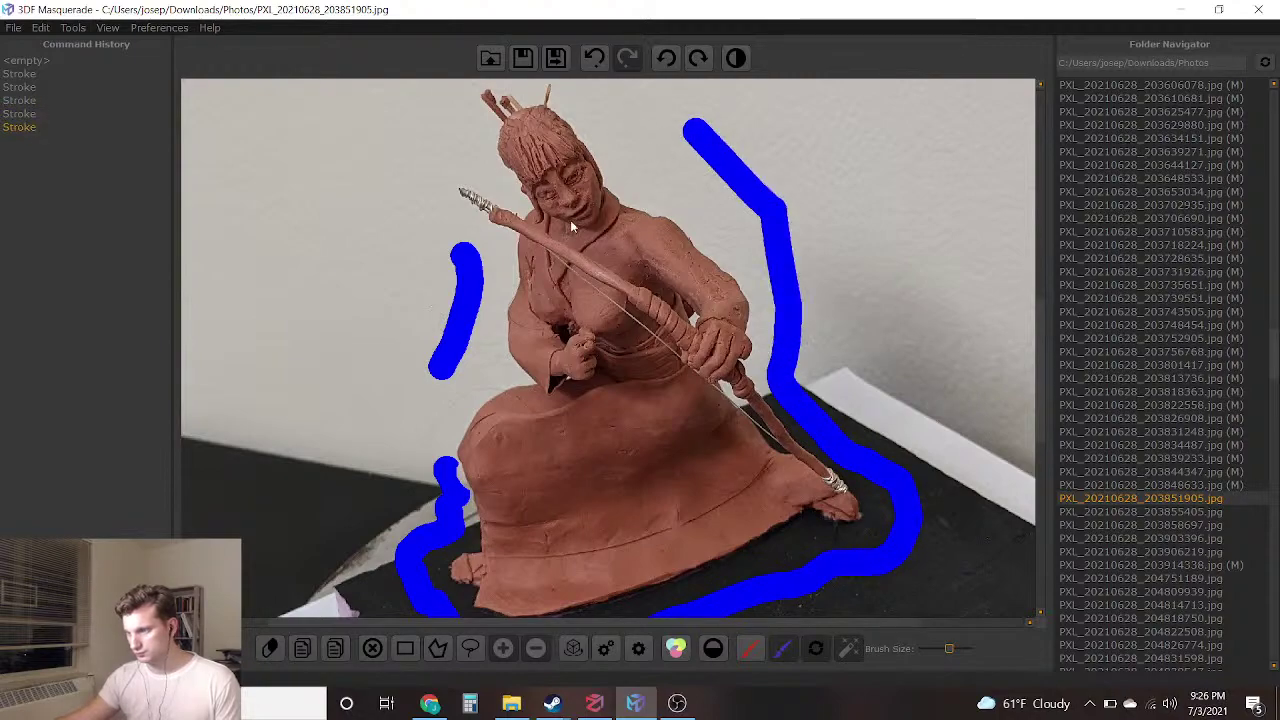
Reduce the brush size and mark the gap between bowstring and lower bow and the gap beside the bow arm as background
{"action": "scroll", "coordinate": [754, 409], "scroll_direction": "up", "scroll_amount": 4}
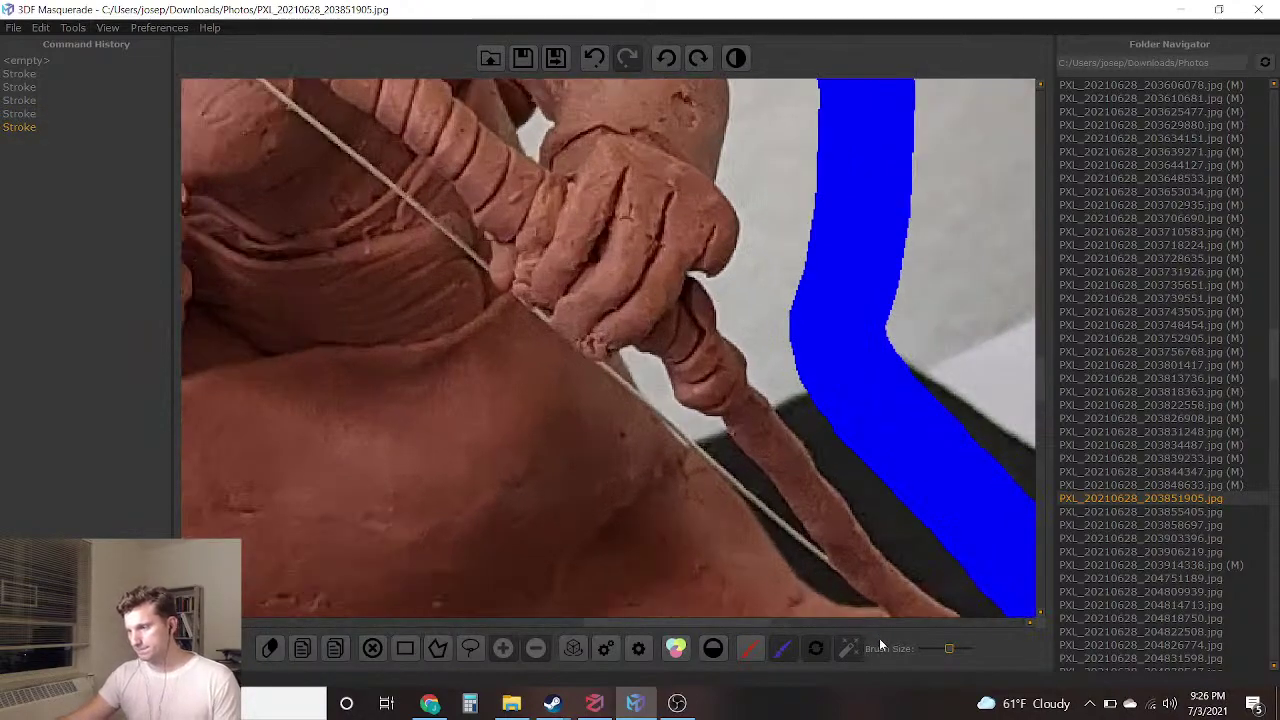
{"action": "left_click", "coordinate": [926, 651]}
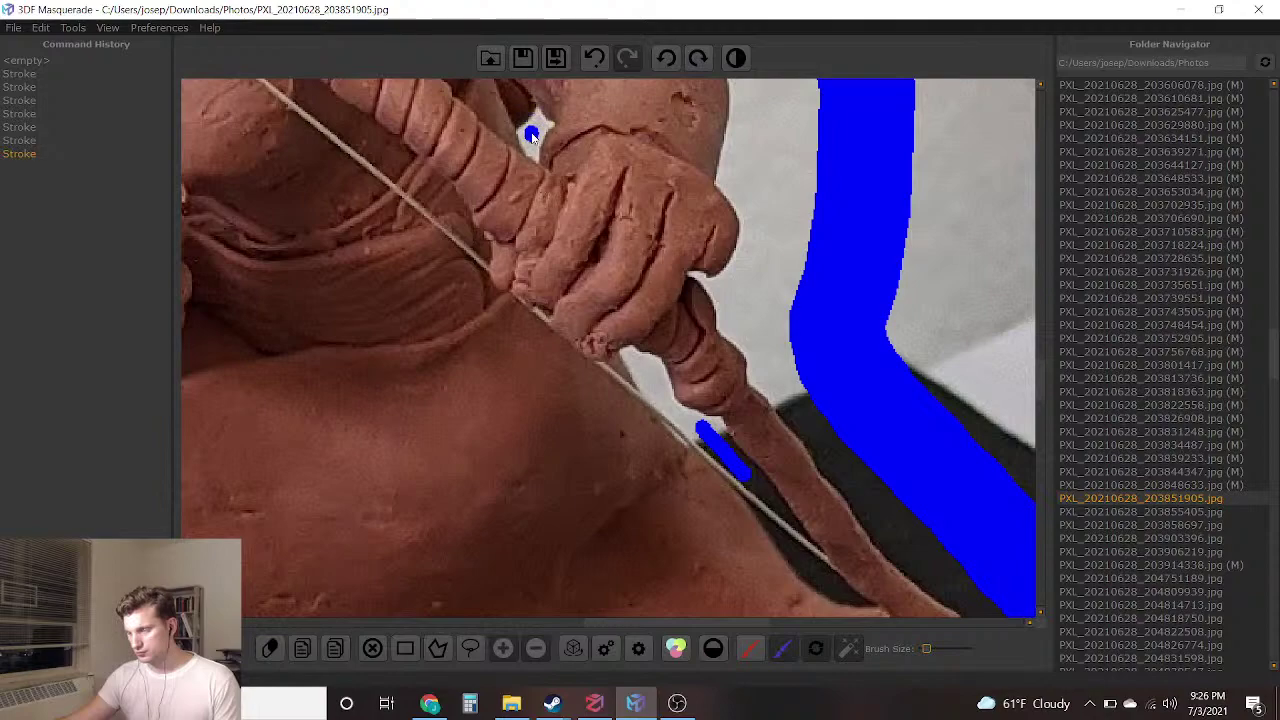
{"action": "scroll", "coordinate": [709, 486], "scroll_direction": "down", "scroll_amount": 4}
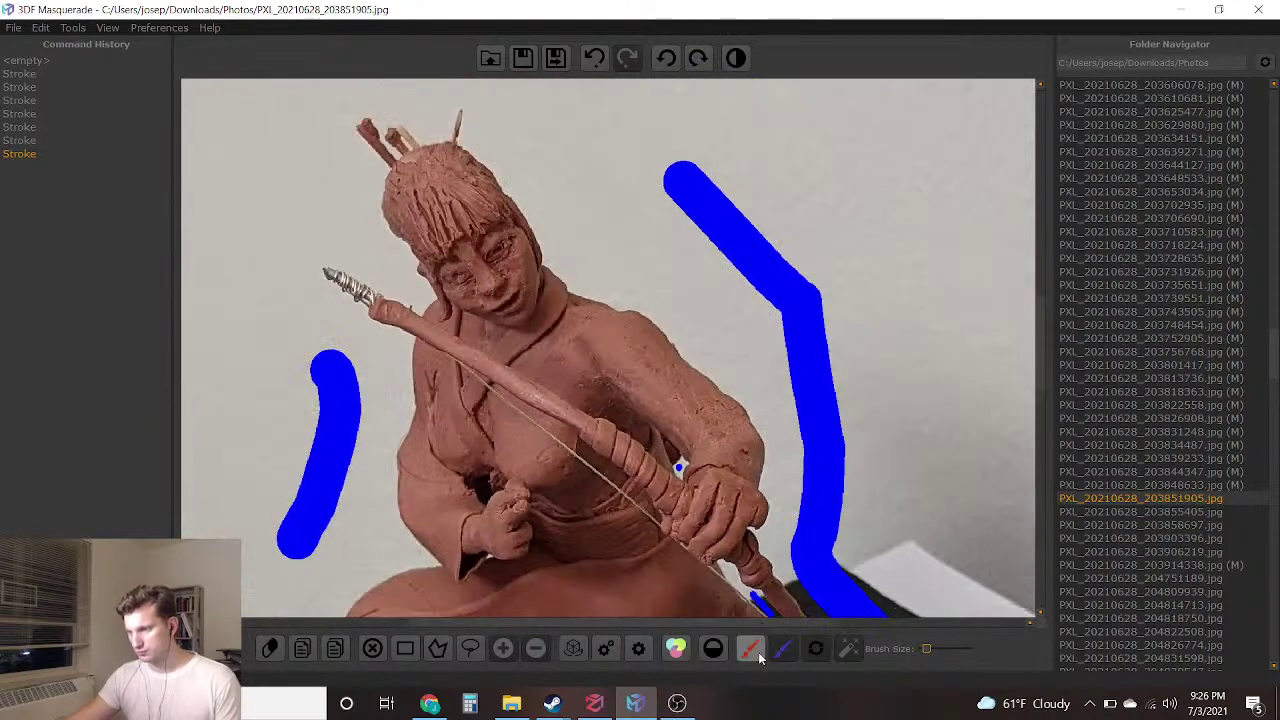
Paint a larger foreground stroke up the skirt to compute the silhouette, and save the mask to advance to the following photo
{"action": "scroll", "coordinate": [495, 312], "scroll_direction": "up", "scroll_amount": 5}
{"action": "scroll", "coordinate": [354, 211], "scroll_direction": "down", "scroll_amount": 3}
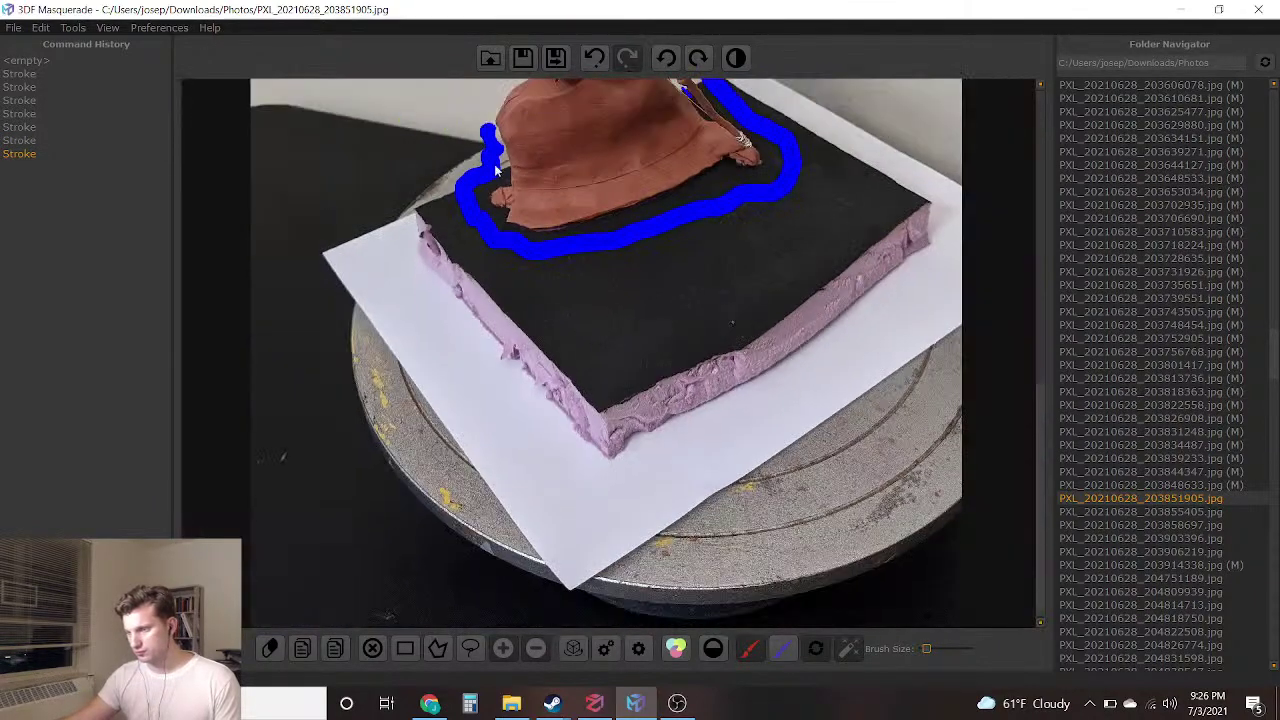
{"action": "scroll", "coordinate": [566, 439], "scroll_direction": "up", "scroll_amount": 5}
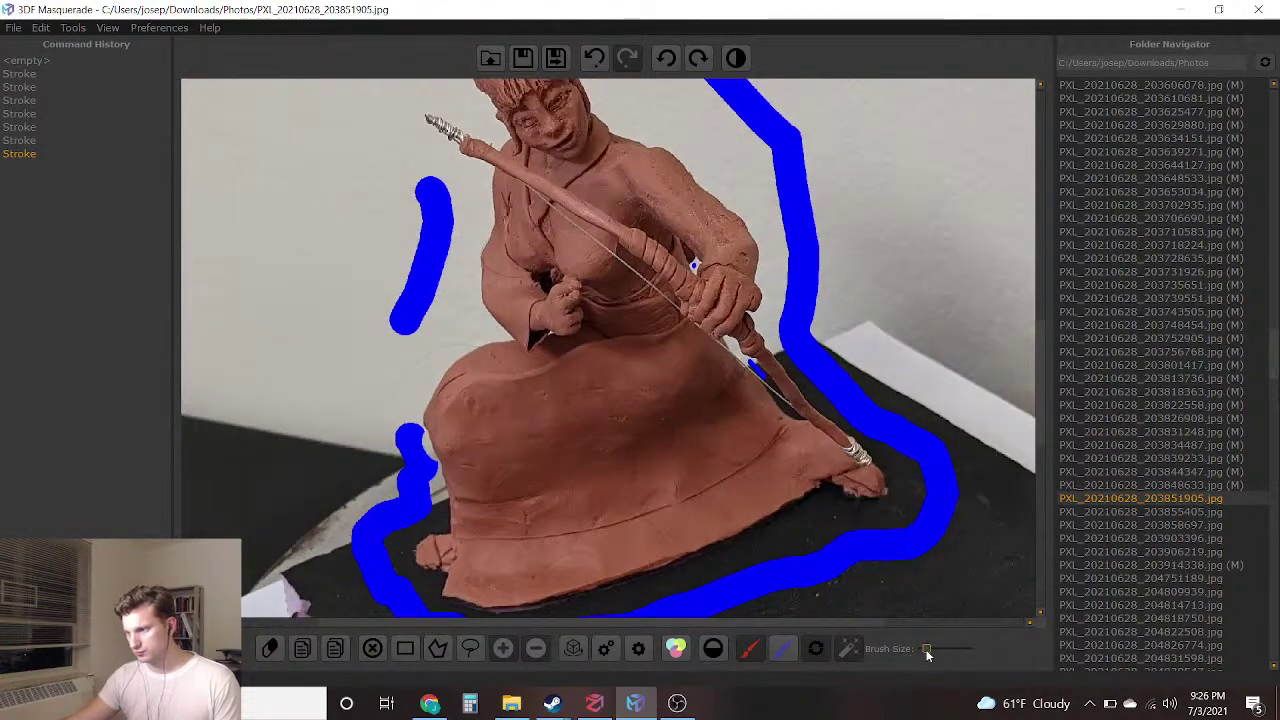
{"action": "left_click_drag", "start_coordinate": [544, 524], "coordinate": [569, 433]}
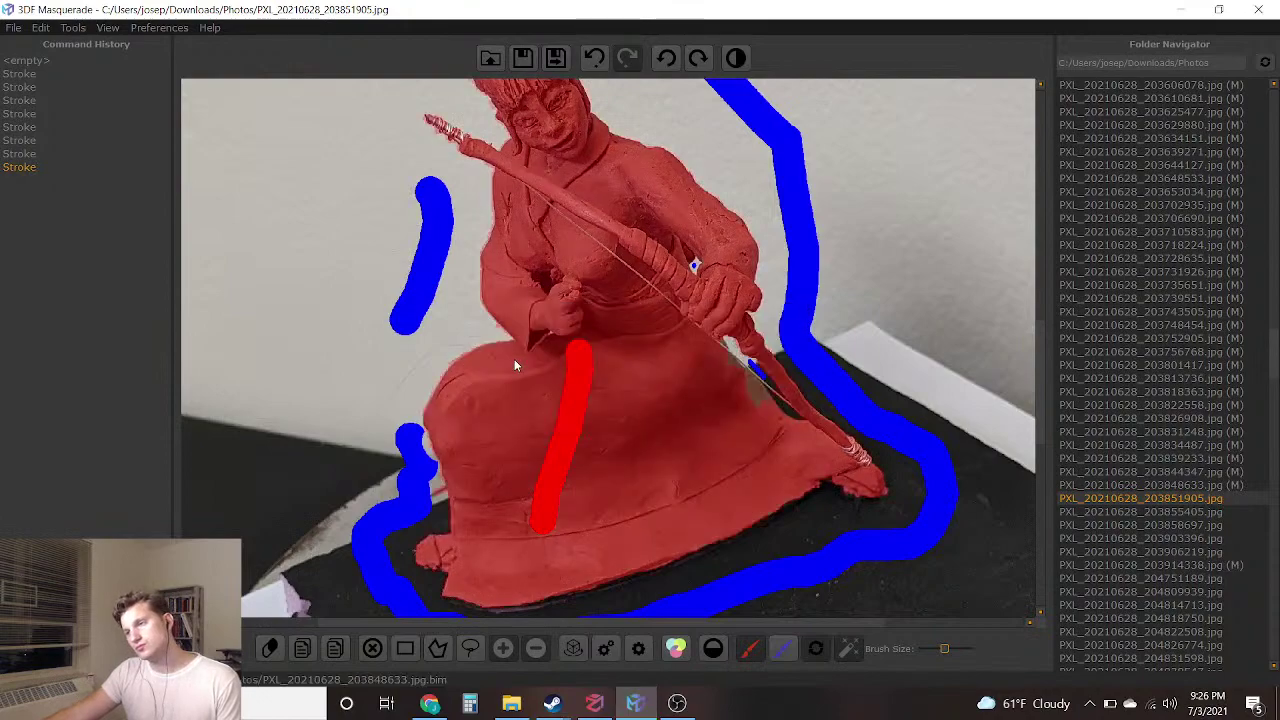
{"action": "left_click", "coordinate": [556, 58]}
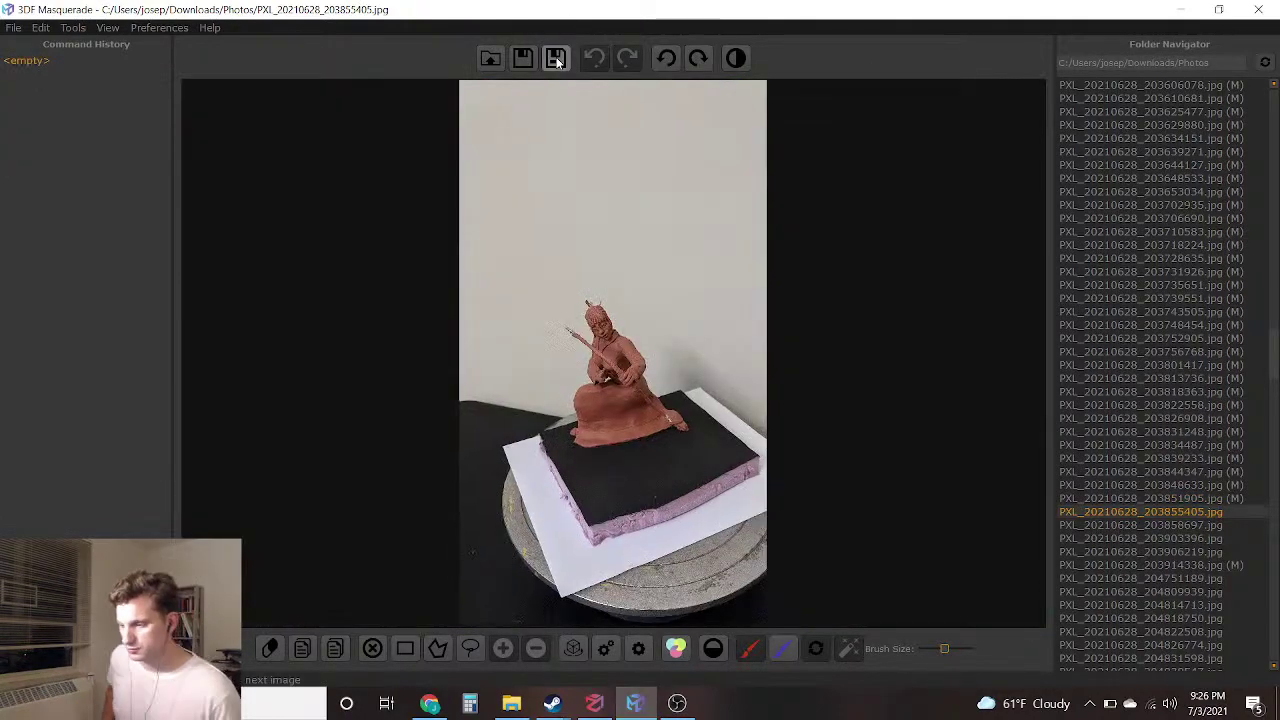
Check the livestream dashboard in YouTube Studio and return to 3DF Masquerade
{"action": "left_click", "coordinate": [429, 703]}
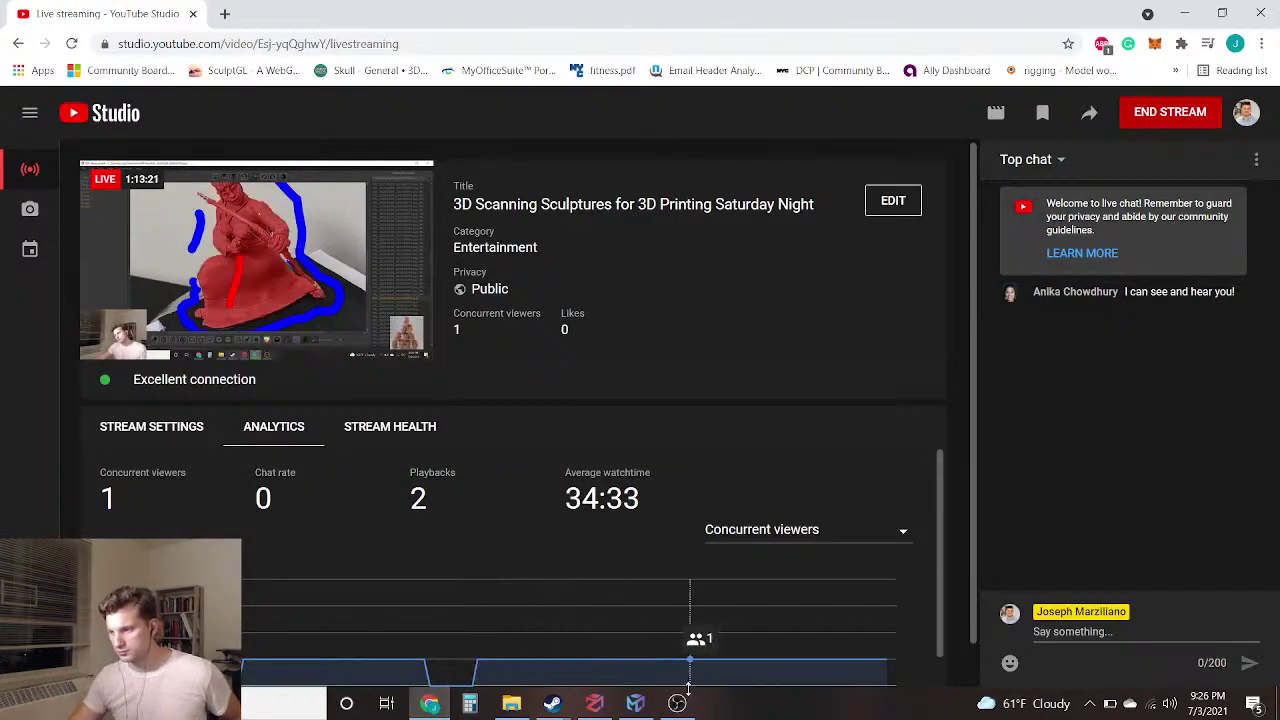
{"action": "left_click", "coordinate": [630, 705]}
Paint one continuous background stroke around the upper bow tip, down the front, beneath the skirt and up behind the back
{"action": "scroll", "coordinate": [630, 375], "scroll_direction": "up", "scroll_amount": 4}
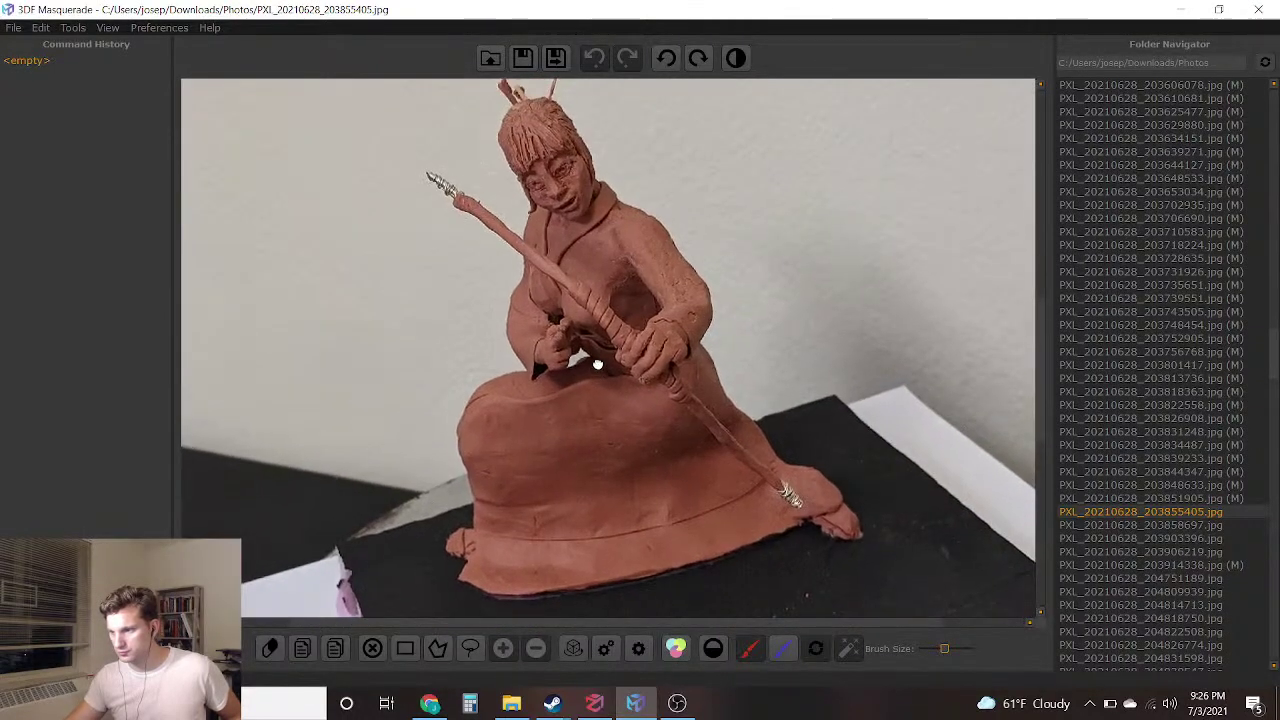
{"action": "left_click", "coordinate": [788, 649]}
{"action": "mouse_move", "coordinate": [470, 168]}
{"action": "left_mouse_down"}
{"action": "mouse_move", "coordinate": [408, 140]}
{"action": "mouse_move", "coordinate": [392, 228]}
{"action": "mouse_move", "coordinate": [482, 312]}
{"action": "mouse_move", "coordinate": [476, 366]}
{"action": "left_mouse_up"}
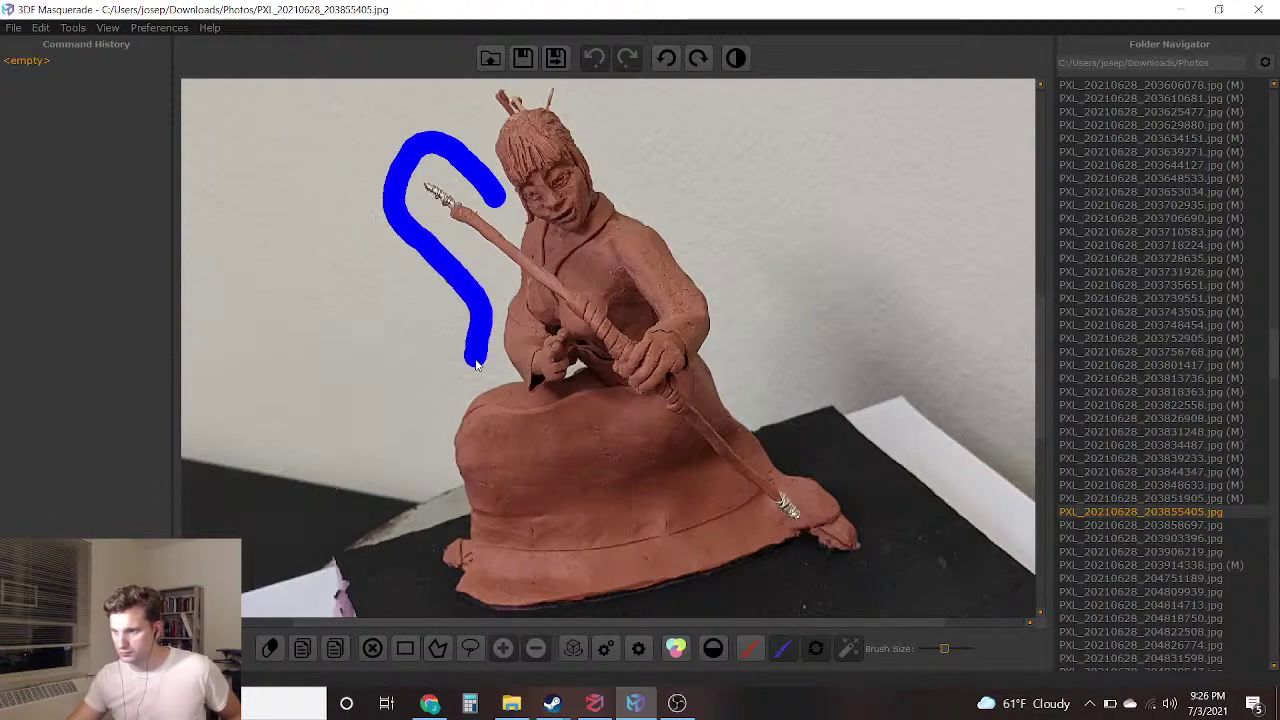
{"action": "mouse_move", "coordinate": [417, 438]}
{"action": "left_mouse_down"}
{"action": "mouse_move", "coordinate": [455, 507]}
{"action": "mouse_move", "coordinate": [421, 546]}
{"action": "left_mouse_up"}
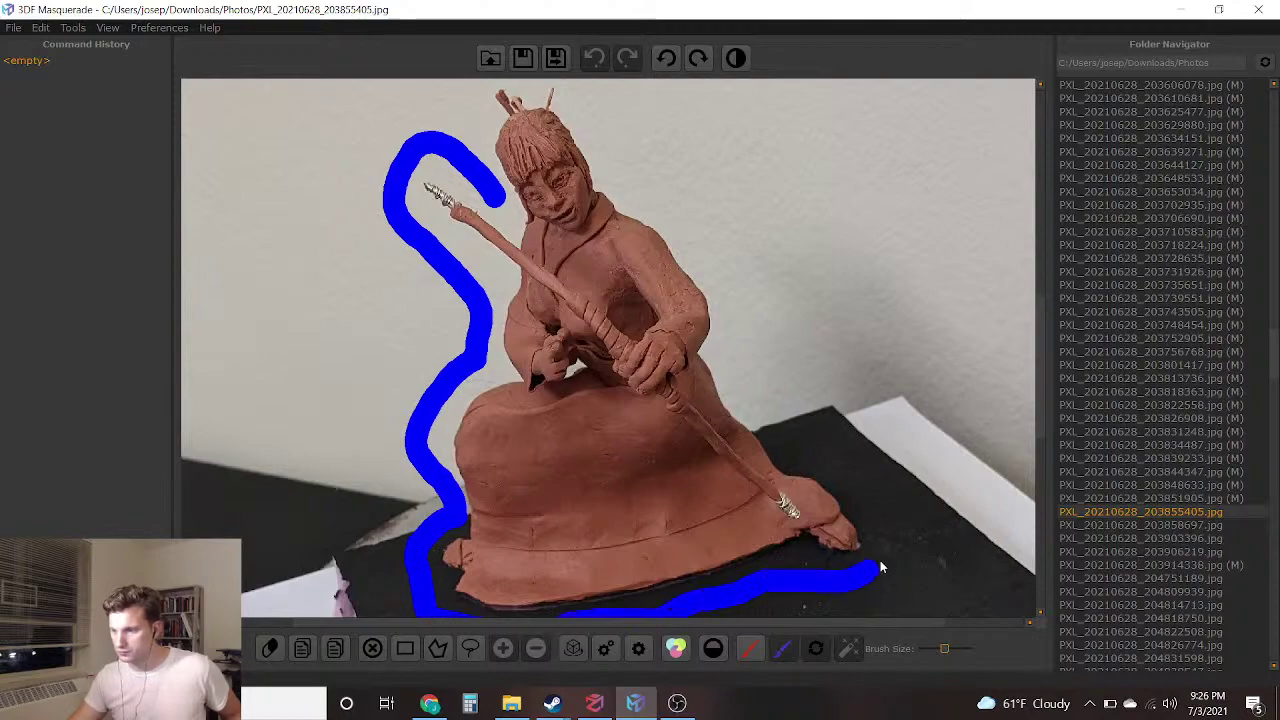
{"action": "mouse_move", "coordinate": [790, 415]}
{"action": "left_mouse_down"}
{"action": "mouse_move", "coordinate": [688, 188]}
{"action": "mouse_move", "coordinate": [597, 100]}
{"action": "left_mouse_up"}
Reduce the brush size and dab background into the small gap between the rear hand and the lap
{"action": "scroll", "coordinate": [603, 374], "scroll_direction": "up", "scroll_amount": 6}
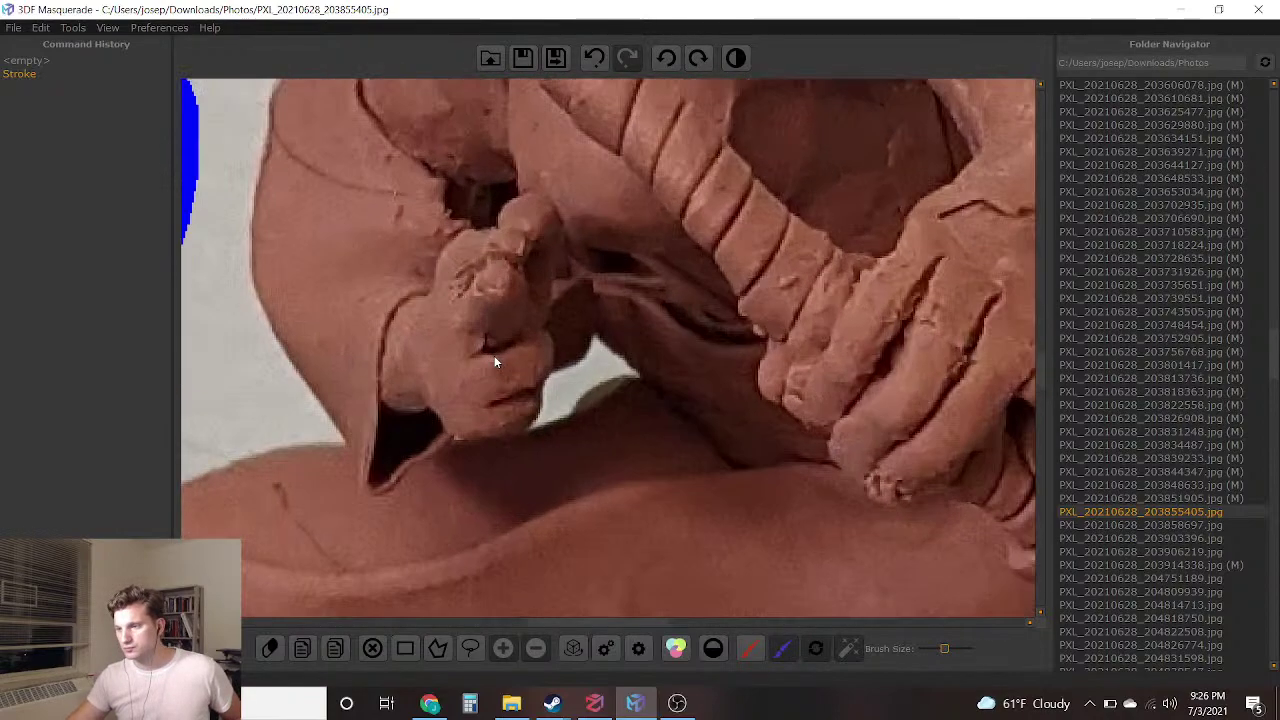
{"action": "left_click_drag", "start_coordinate": [937, 648], "coordinate": [925, 648]}
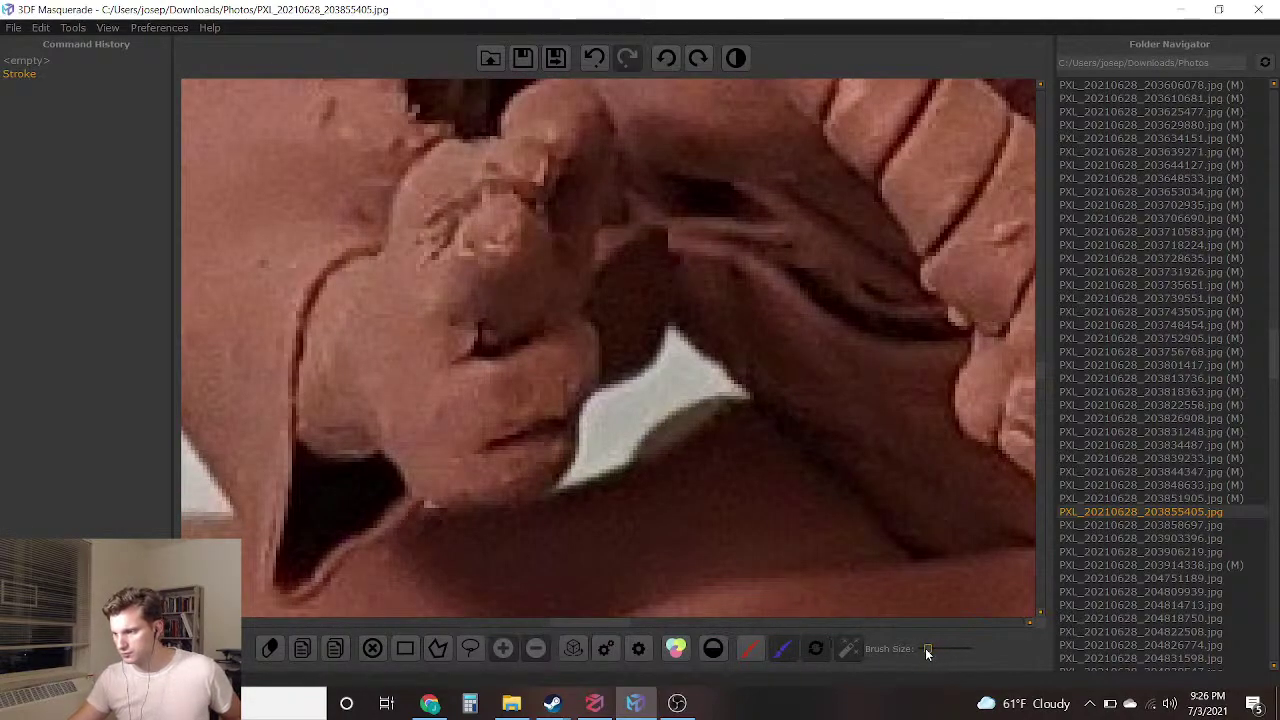
{"action": "left_click", "coordinate": [619, 426]}
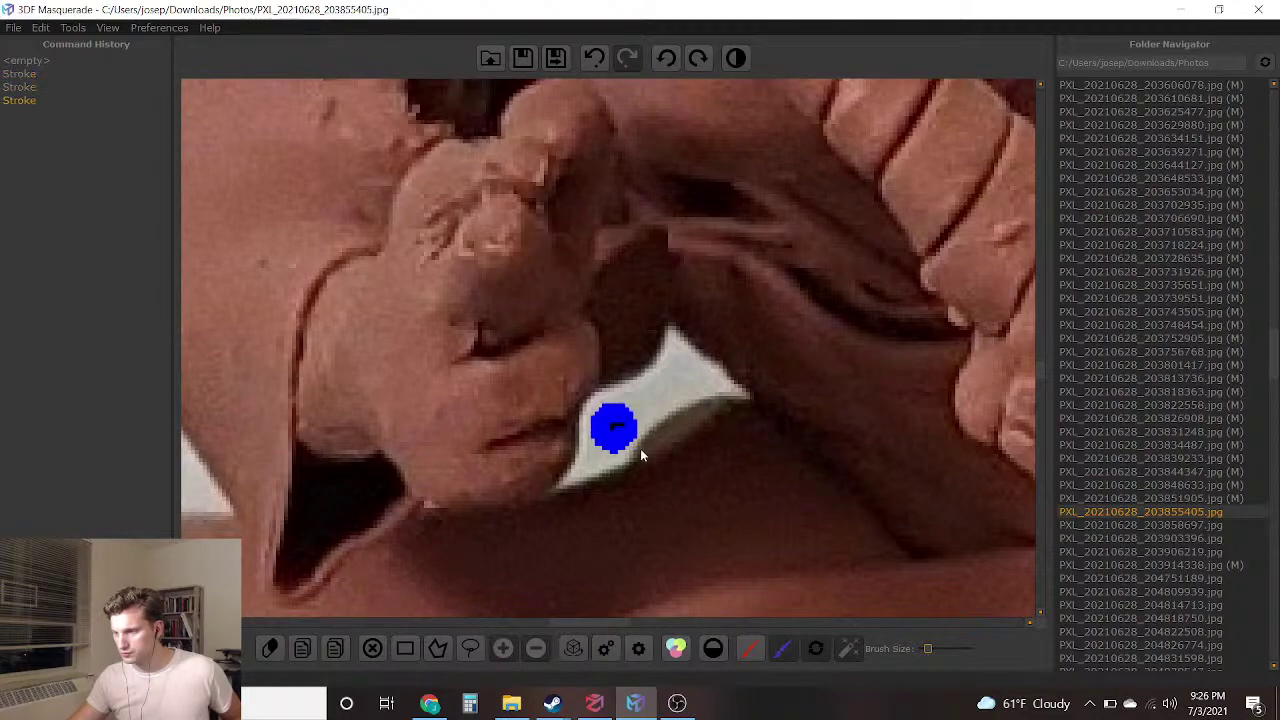
Paint a thin foreground stroke across the skirt and up to the chest, and save the mask to advance to the next photo
{"action": "scroll", "coordinate": [640, 448], "scroll_direction": "down", "scroll_amount": 6}
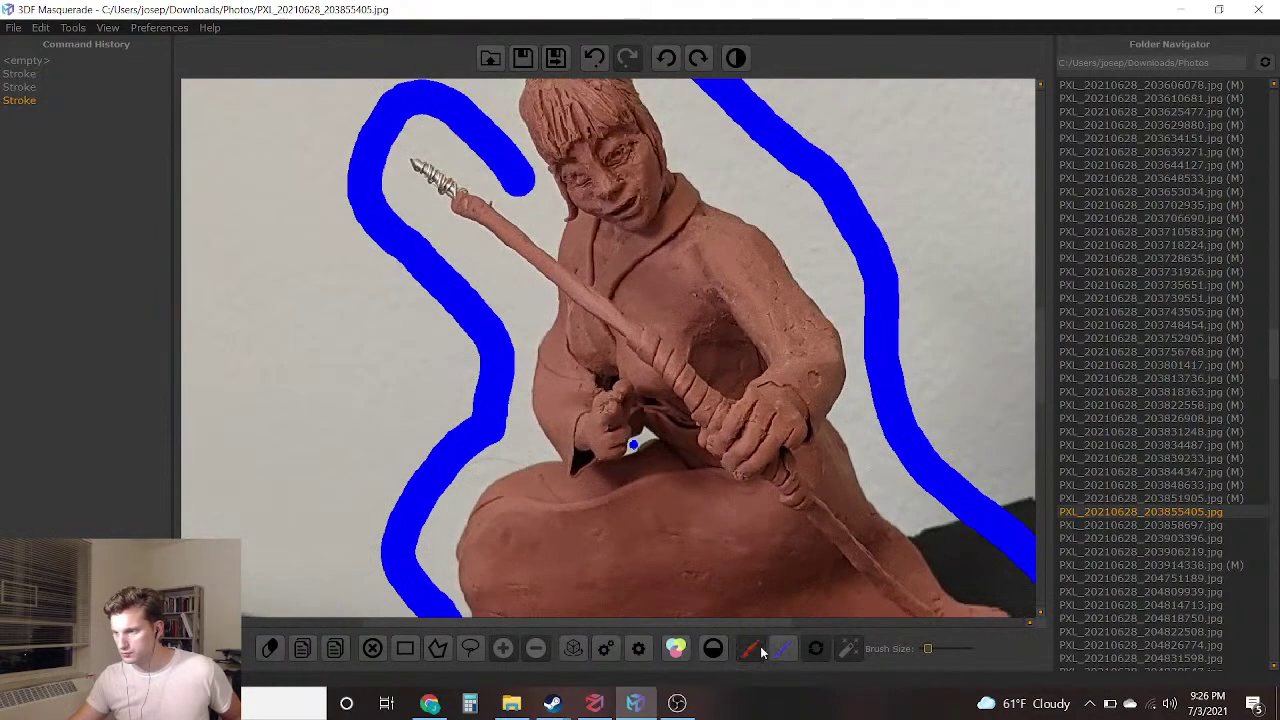
{"action": "left_click_drag", "start_coordinate": [796, 508], "coordinate": [686, 272]}
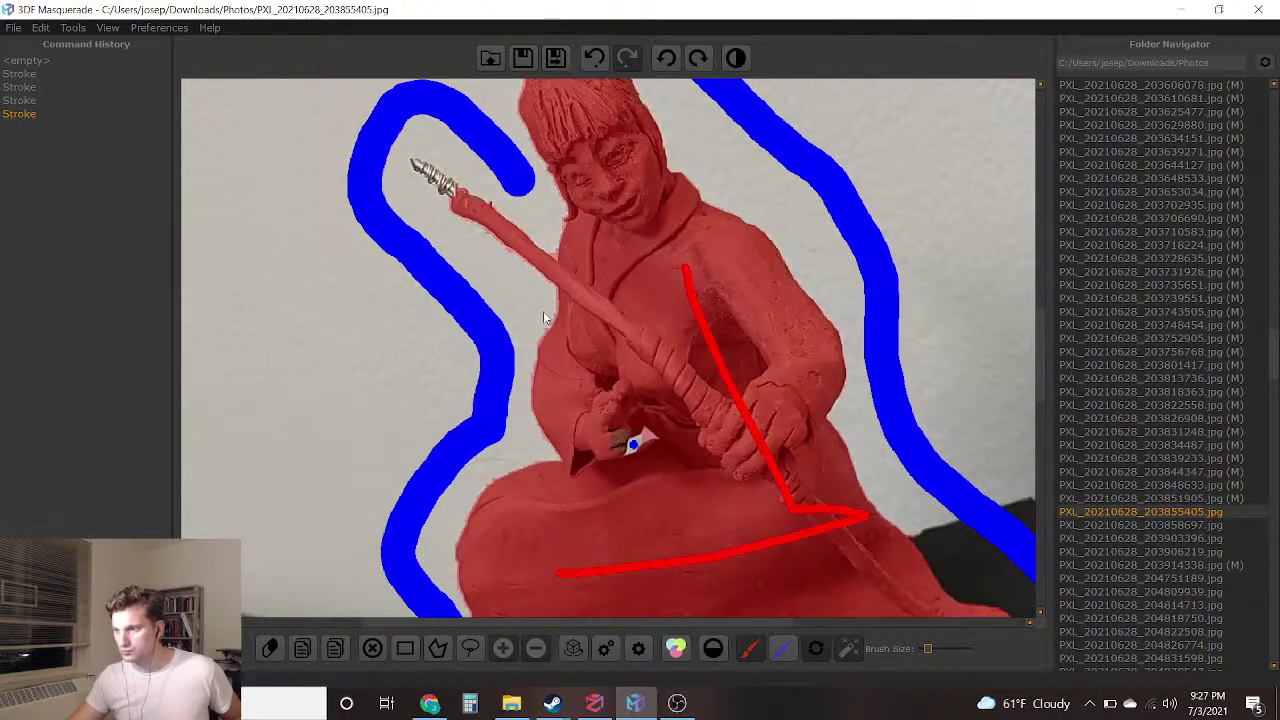
{"action": "scroll", "coordinate": [575, 374], "scroll_direction": "down", "scroll_amount": 3}
{"action": "left_click", "coordinate": [556, 62]}
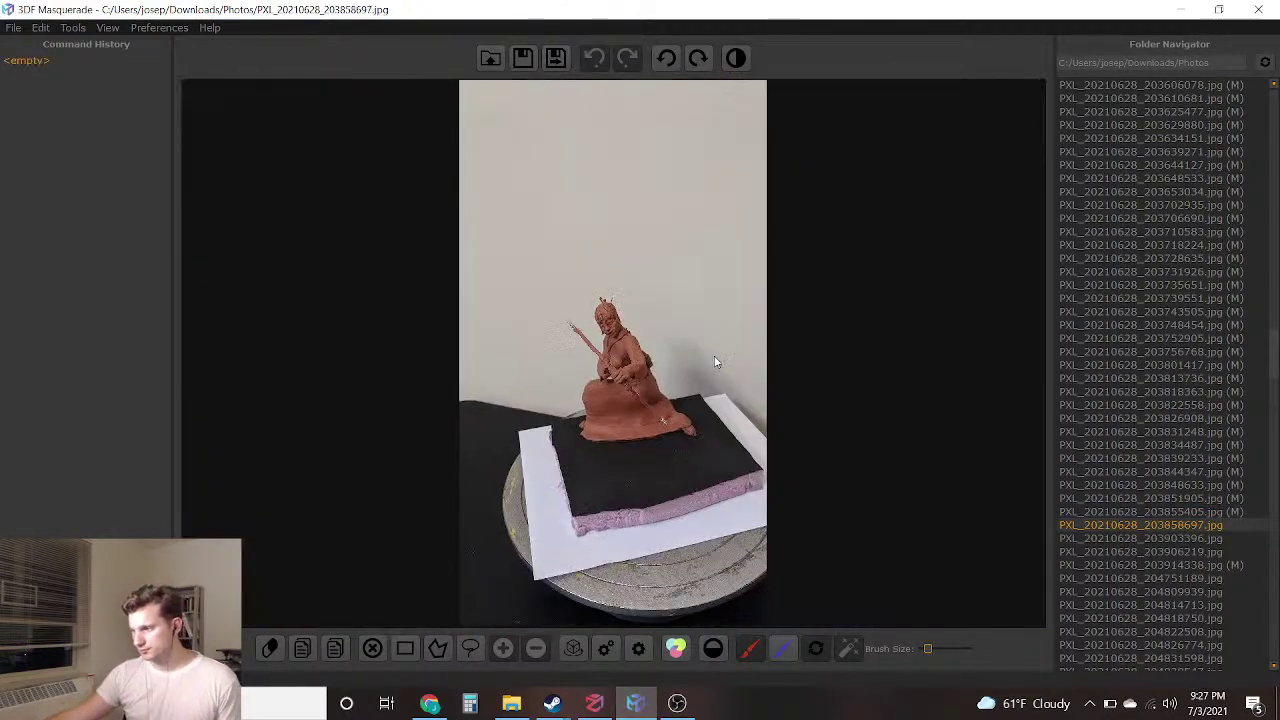
Dab background into the small gap between the two hands above the lap
{"action": "scroll", "coordinate": [629, 448], "scroll_direction": "up", "scroll_amount": 5}
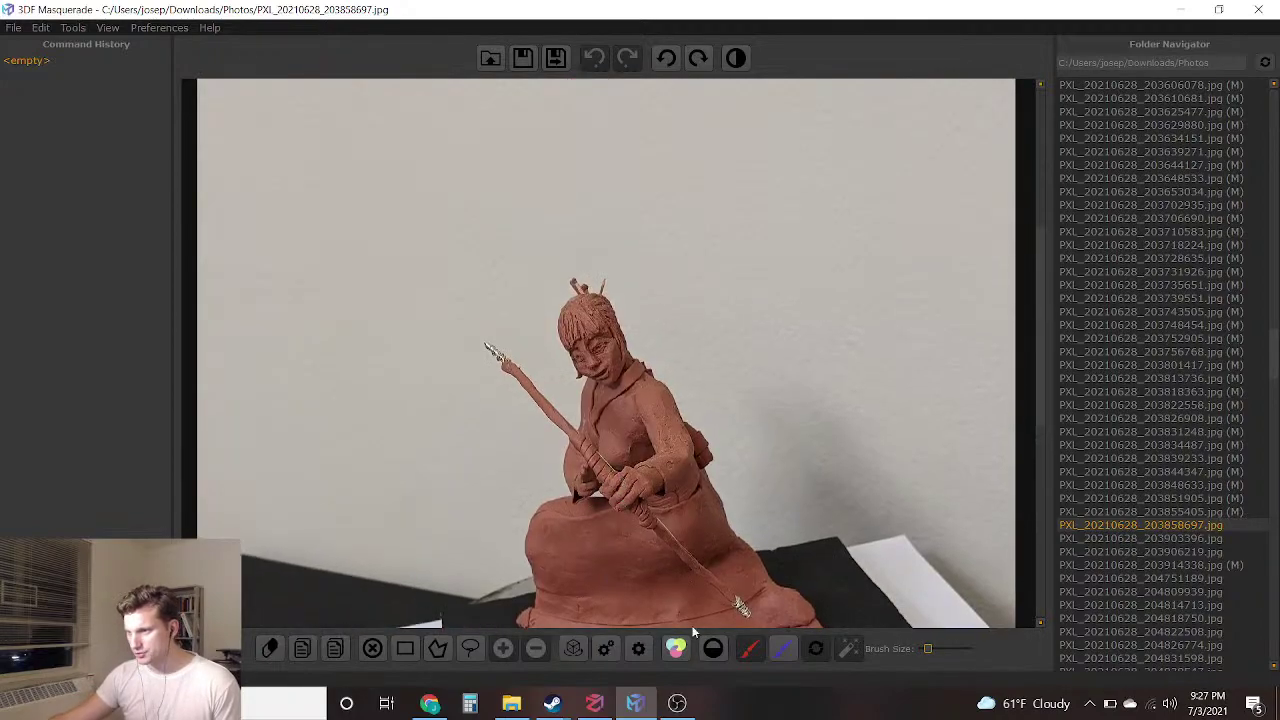
{"action": "scroll", "coordinate": [706, 547], "scroll_direction": "up", "scroll_amount": 5}
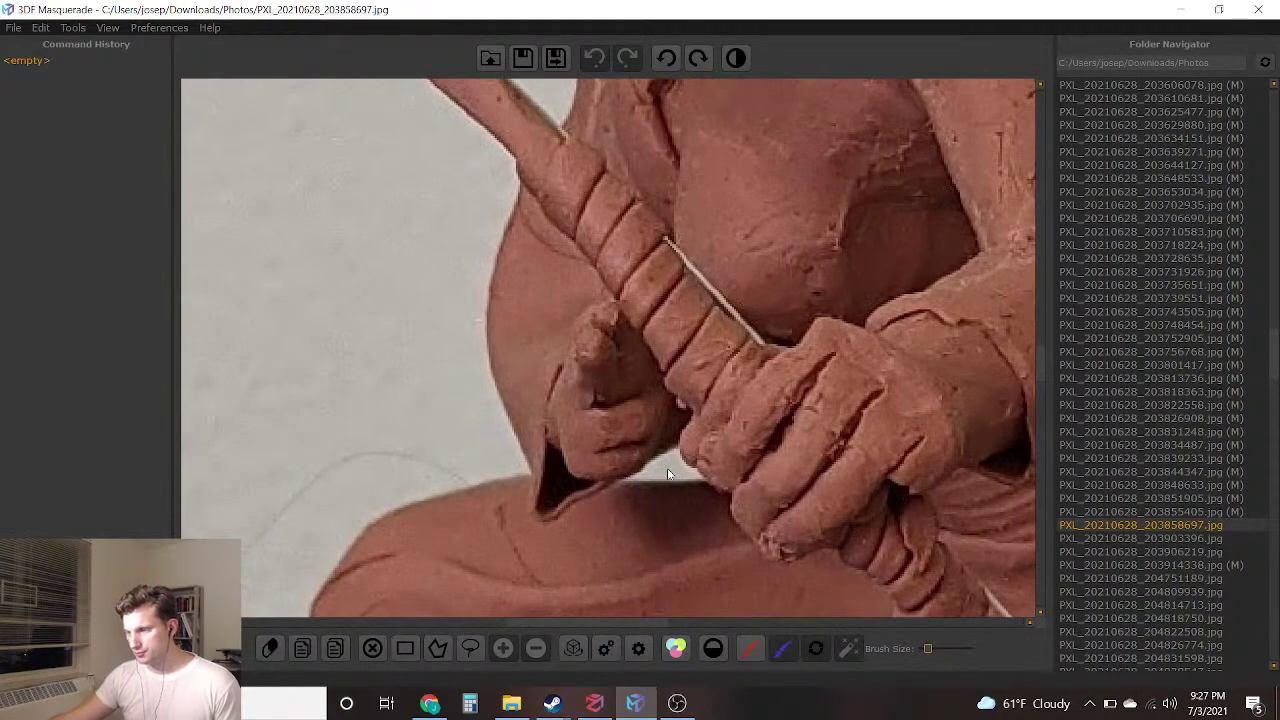
{"action": "left_click", "coordinate": [667, 468]}
Enlarge the brush and paint background strokes around the upper bow tip, the front knee and skirt hem, and behind the back
{"action": "scroll", "coordinate": [678, 484], "scroll_direction": "down", "scroll_amount": 2}
{"action": "scroll", "coordinate": [702, 563], "scroll_direction": "up", "scroll_amount": 3}
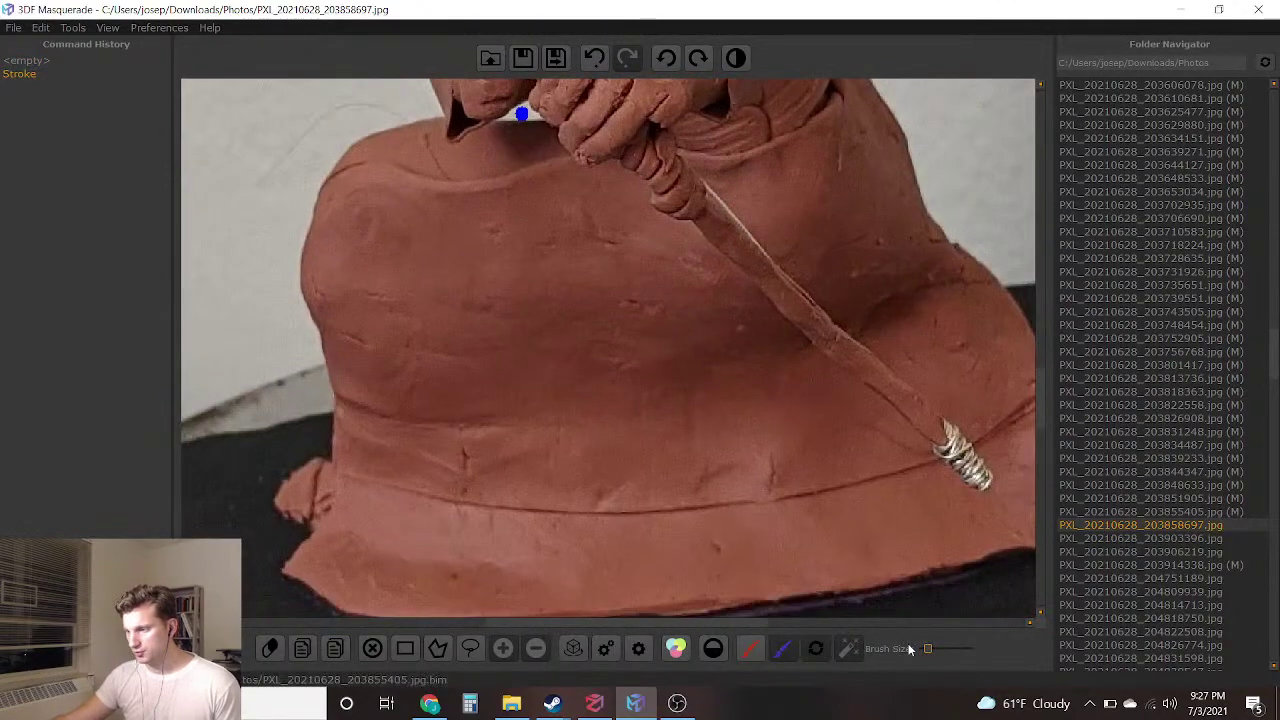
{"action": "scroll", "coordinate": [557, 456], "scroll_direction": "down", "scroll_amount": 4}
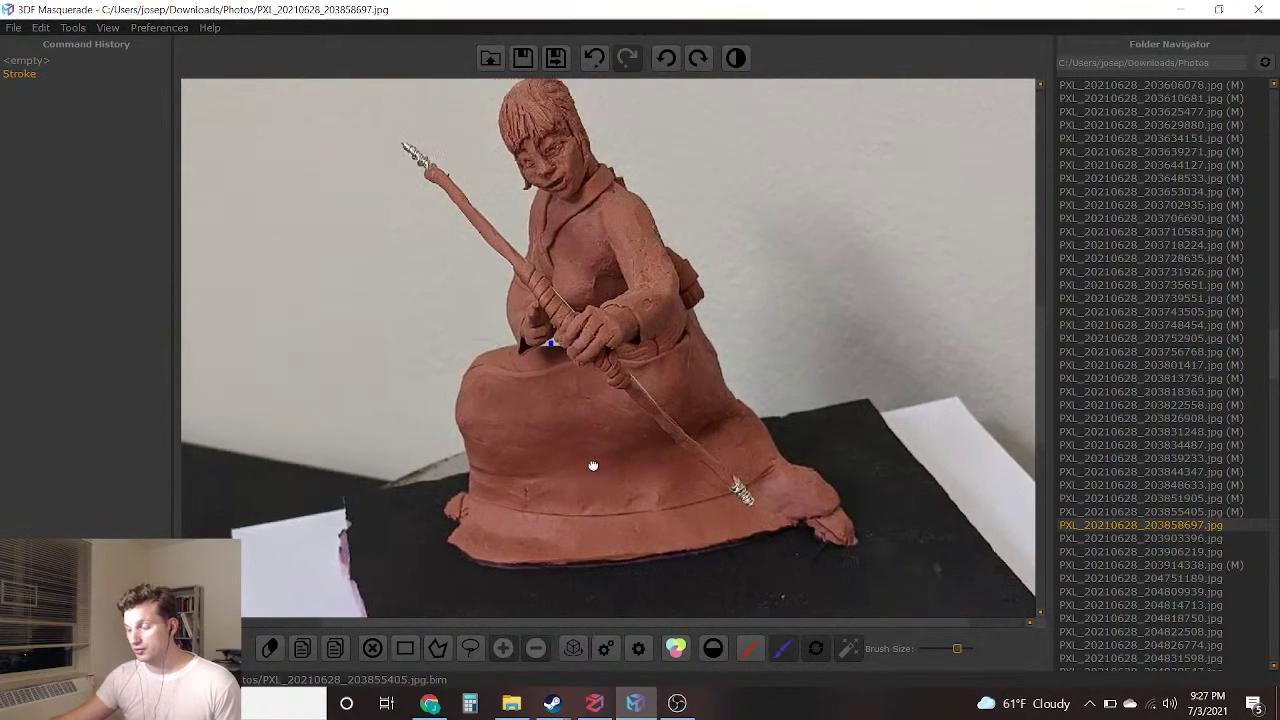
{"action": "mouse_move", "coordinate": [505, 243]}
{"action": "left_mouse_down"}
{"action": "mouse_move", "coordinate": [445, 178]}
{"action": "mouse_move", "coordinate": [392, 225]}
{"action": "mouse_move", "coordinate": [452, 372]}
{"action": "left_mouse_up"}
{"action": "right_click_drag", "start_coordinate": [479, 501], "coordinate": [469, 323]}
{"action": "left_click_drag", "start_coordinate": [441, 292], "coordinate": [437, 378]}
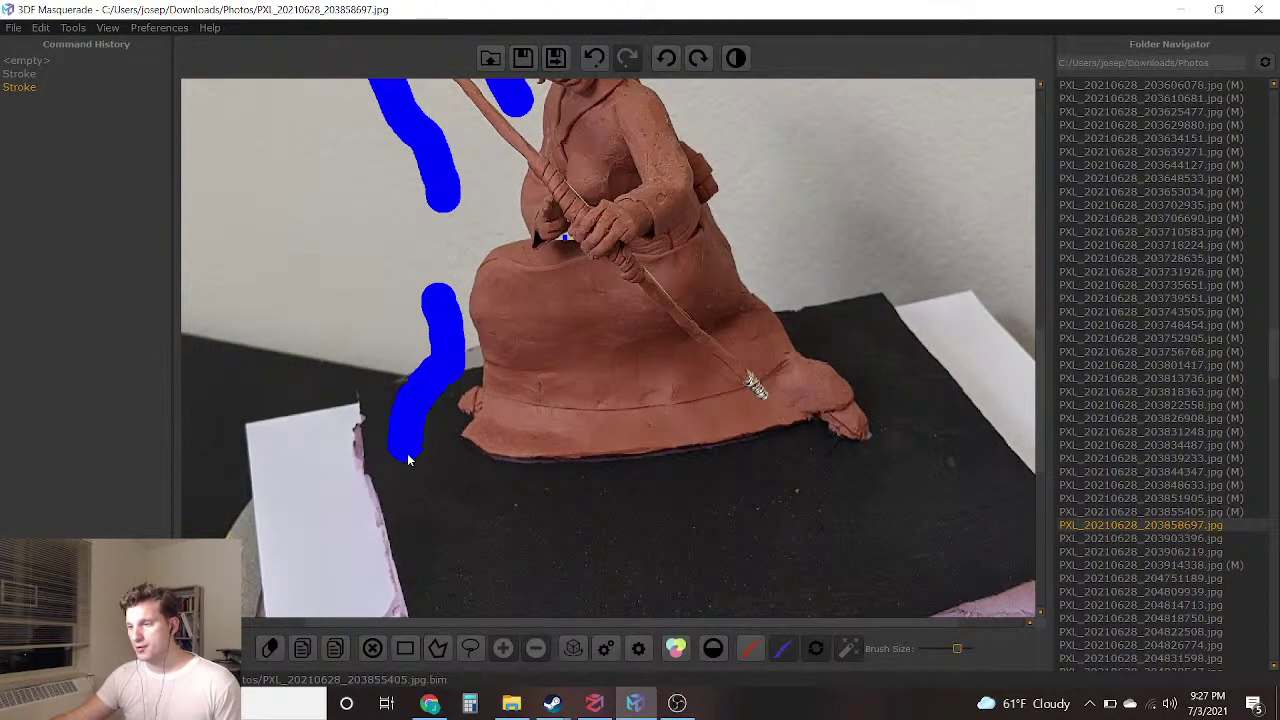
{"action": "left_click_drag", "start_coordinate": [835, 338], "coordinate": [756, 140]}
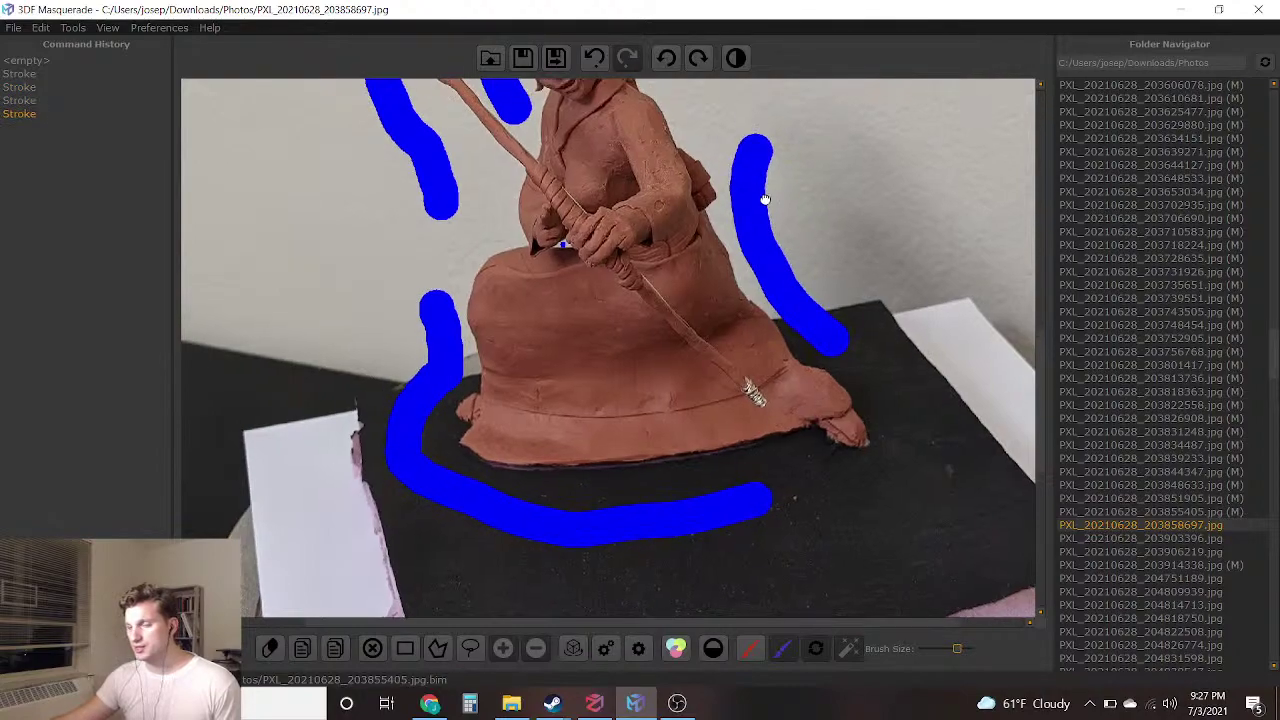
Switch to foreground marking and paint a stroke on the middle of the skirt
{"action": "right_click_drag", "start_coordinate": [756, 140], "coordinate": [783, 288]}
{"action": "left_click", "coordinate": [749, 648]}
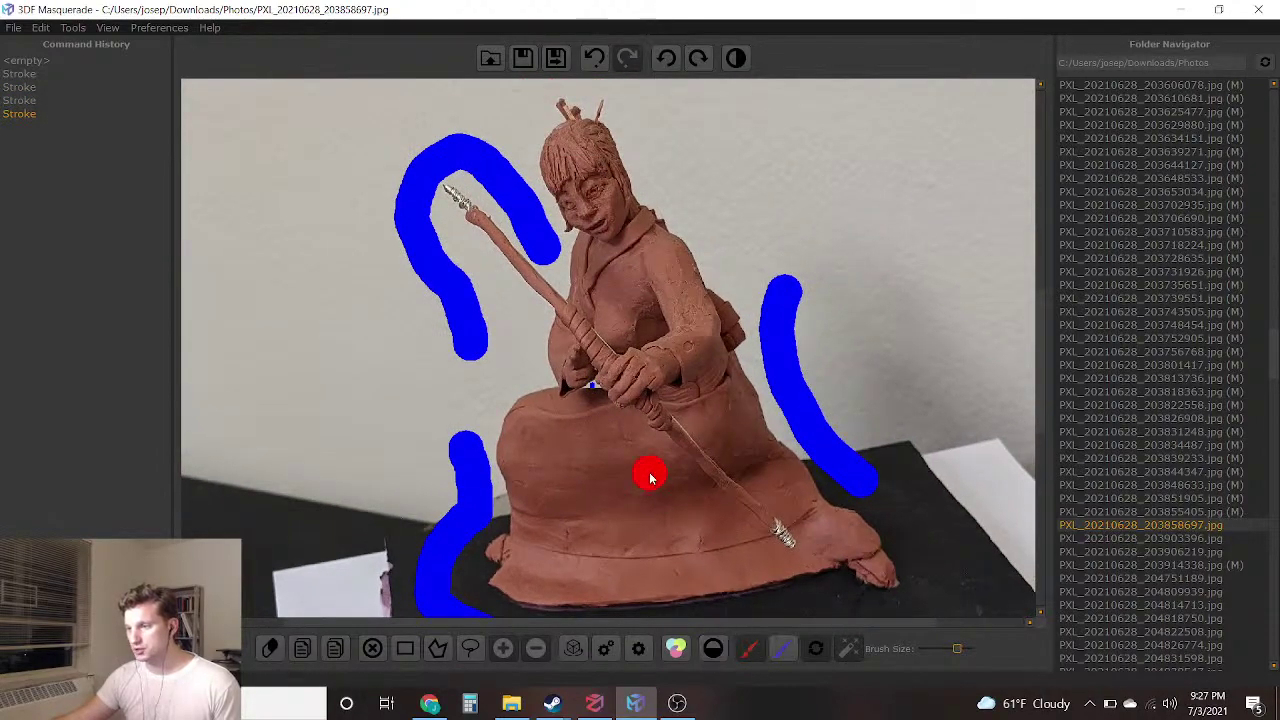
Mark the skirt and the hand on the bow as foreground, then save the mask for PXL_20210628_203858697.jpg and advance to the next photo
{"action": "left_click_drag", "start_coordinate": [649, 472], "coordinate": [650, 440]}
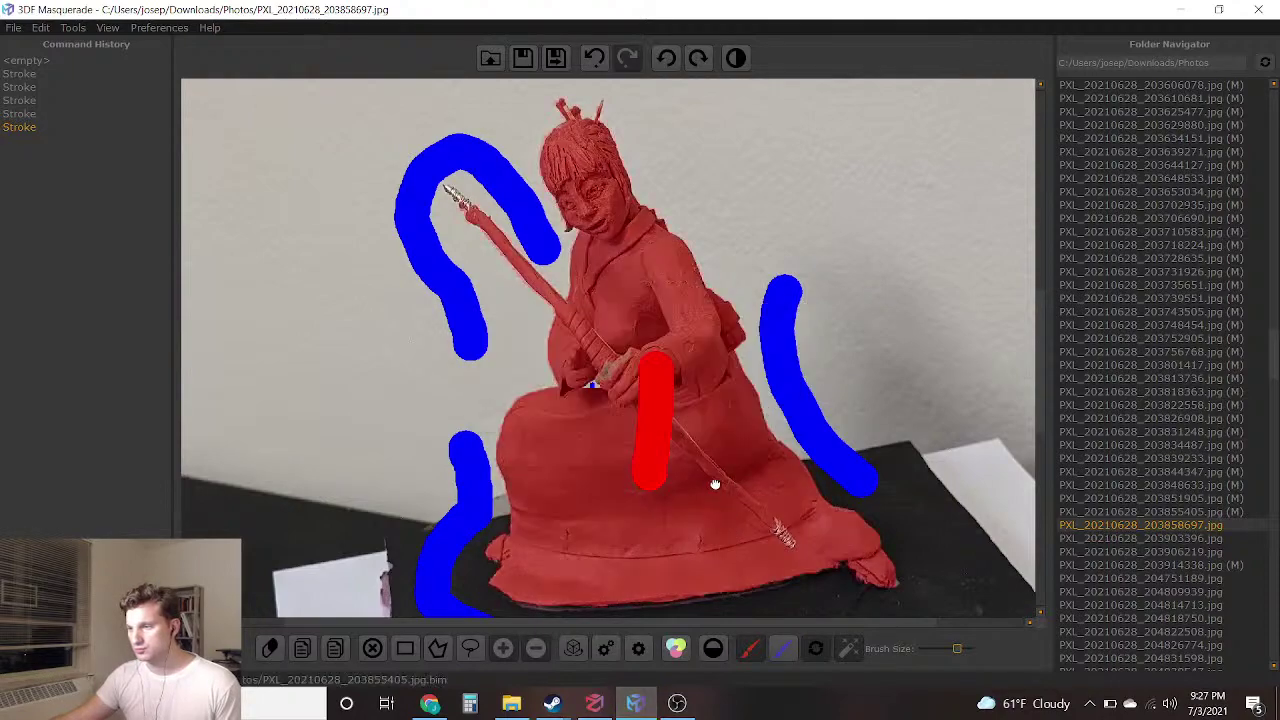
{"action": "scroll", "coordinate": [716, 490], "scroll_direction": "up", "scroll_amount": 3}
{"action": "scroll", "coordinate": [618, 348], "scroll_direction": "up", "scroll_amount": 2}
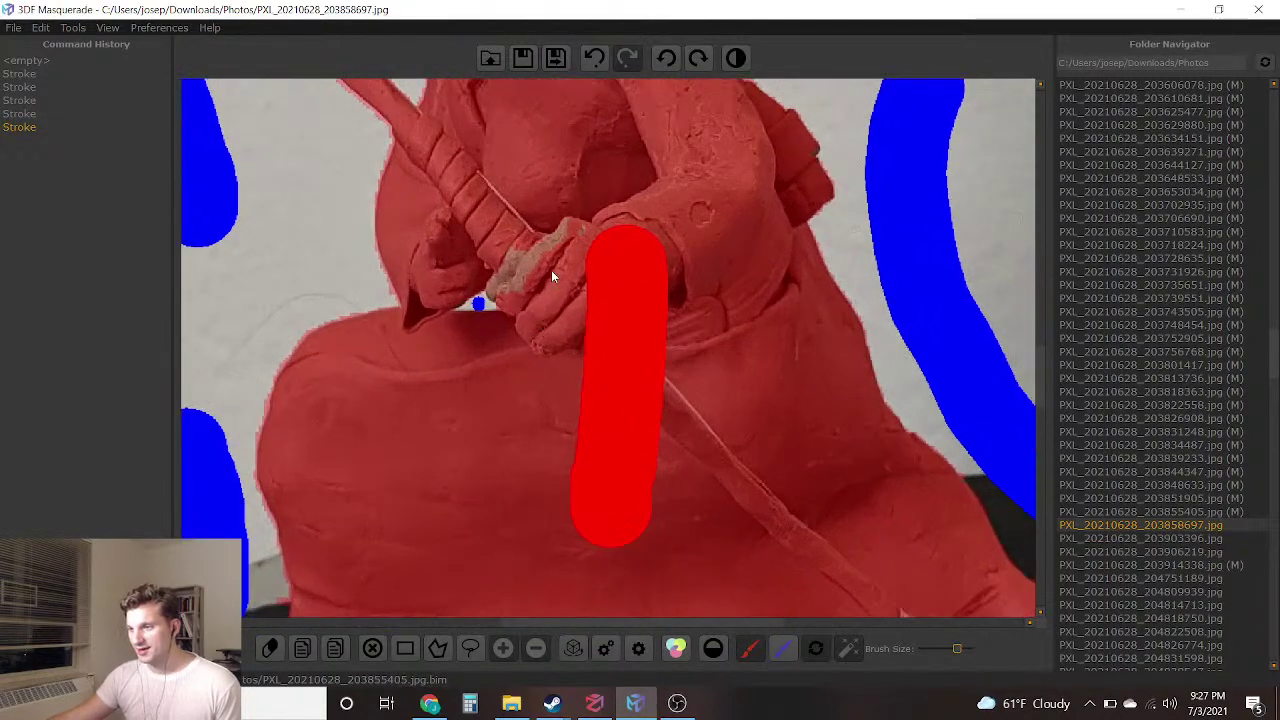
{"action": "left_click", "coordinate": [550, 234]}
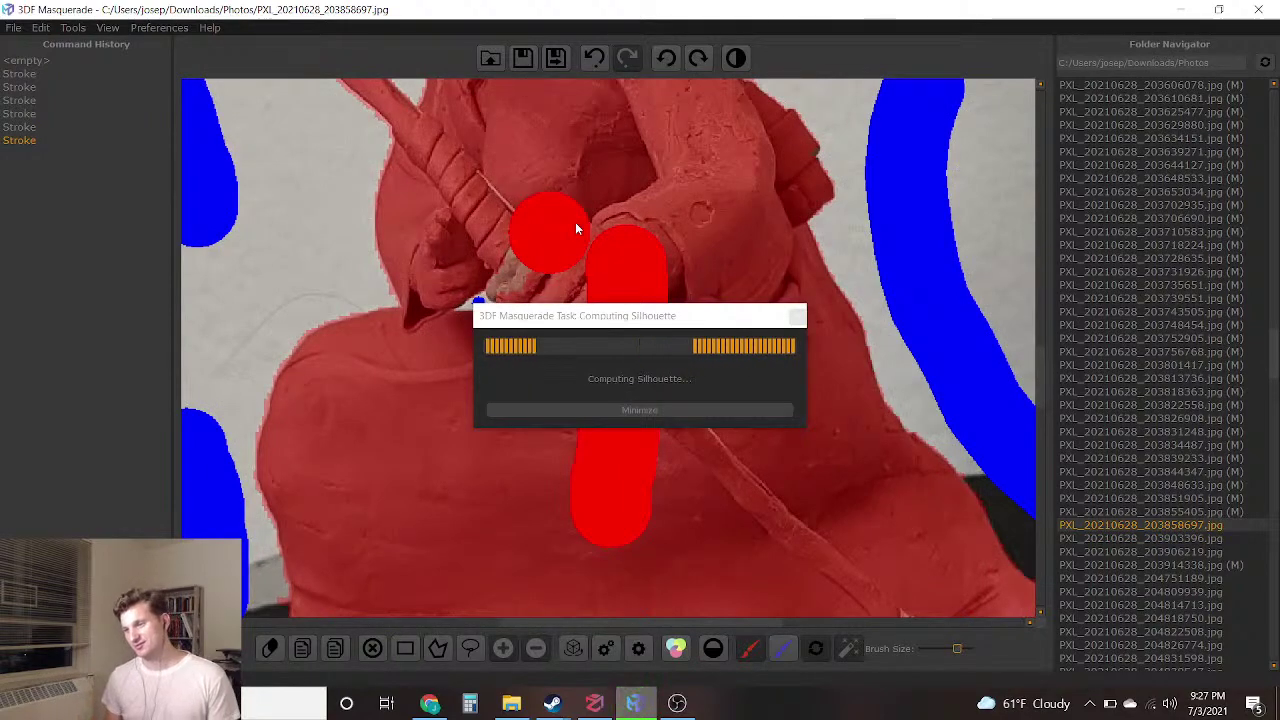
{"action": "scroll", "coordinate": [575, 222], "scroll_direction": "down", "scroll_amount": 5}
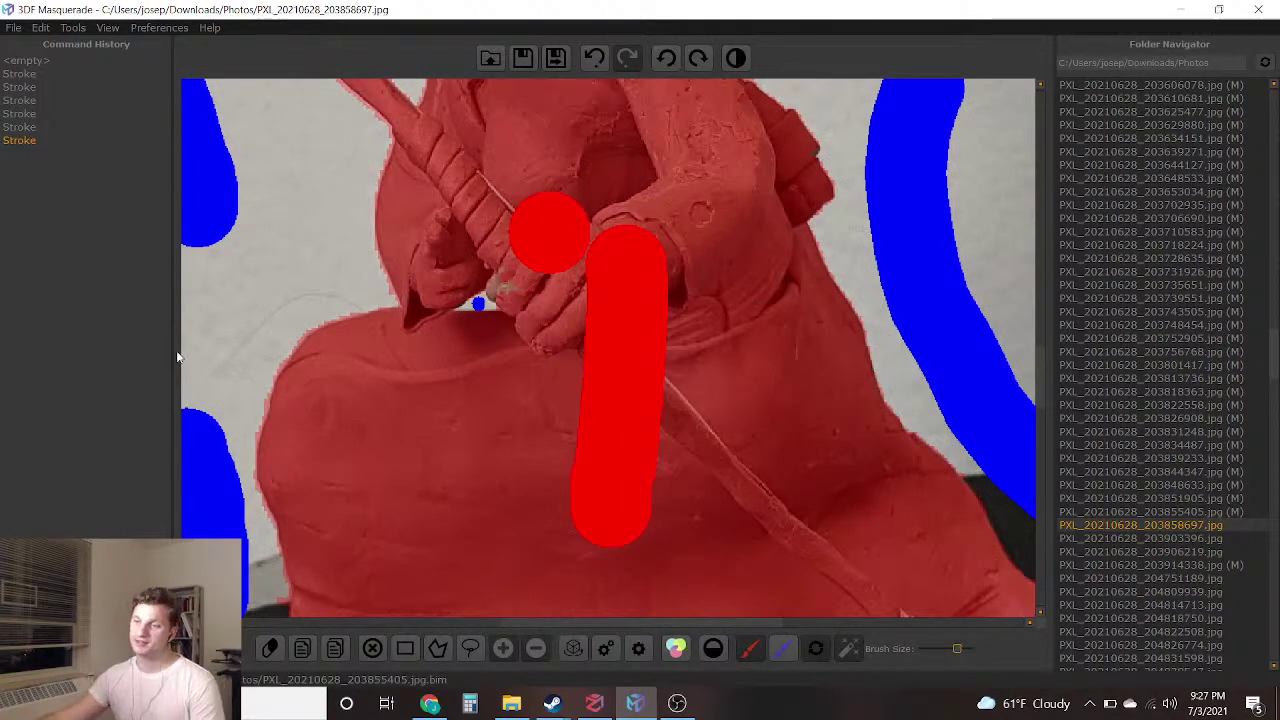
{"action": "left_click", "coordinate": [555, 58]}
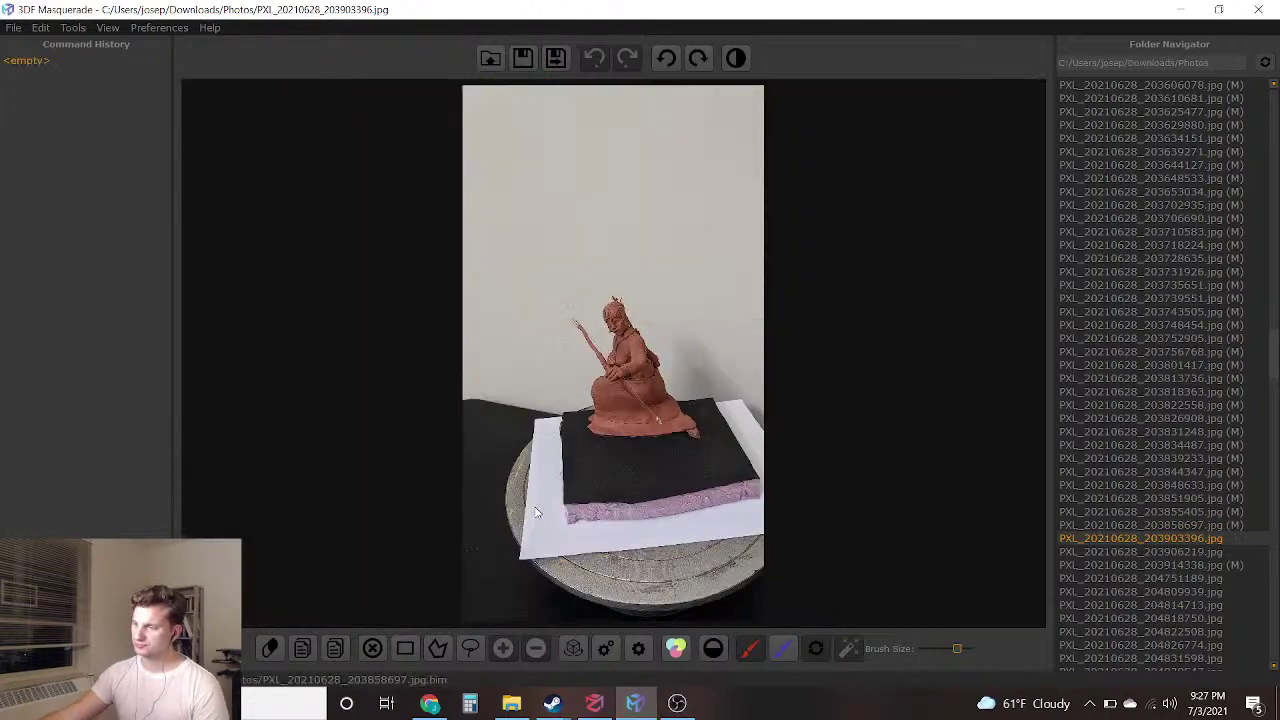
Paint a background stroke between the bow and the figure's chest, trimming the part that overlaps the bow grip
{"action": "scroll", "coordinate": [582, 524], "scroll_direction": "up", "scroll_amount": 2}
{"action": "scroll", "coordinate": [618, 441], "scroll_direction": "up", "scroll_amount": 4}
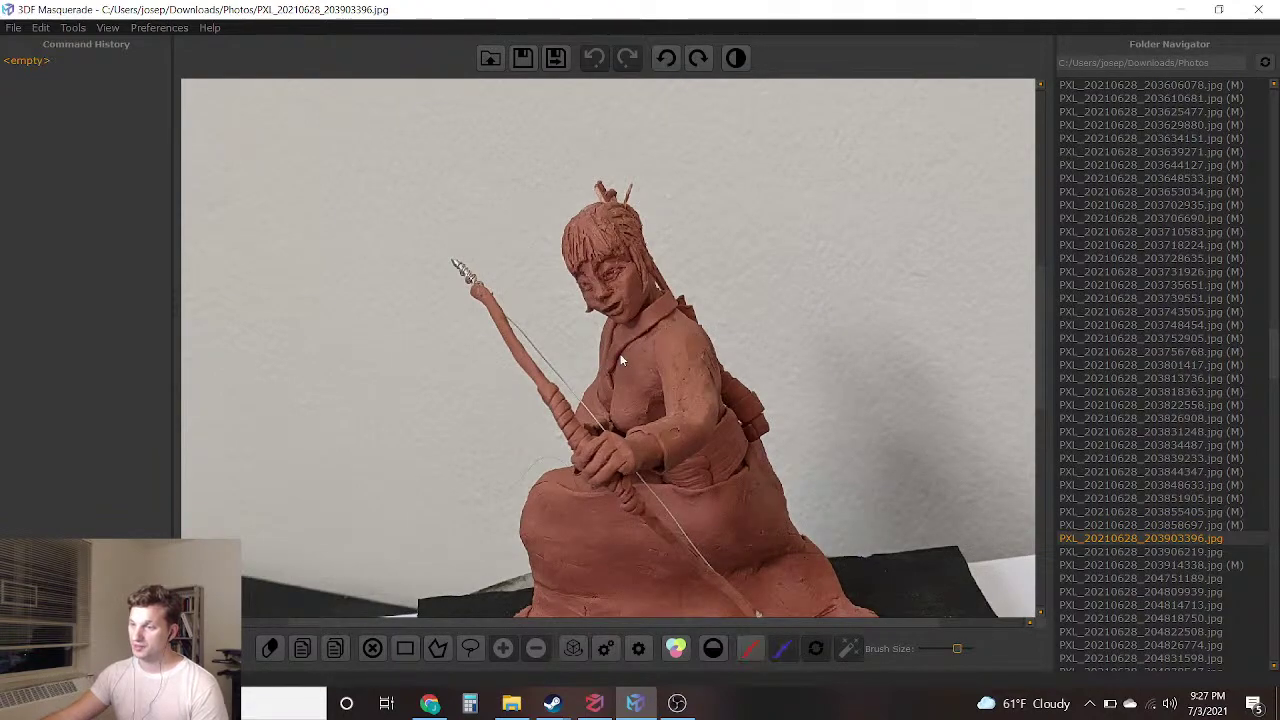
{"action": "mouse_move", "coordinate": [575, 351]}
{"action": "left_mouse_down"}
{"action": "mouse_move", "coordinate": [561, 331]}
{"action": "mouse_move", "coordinate": [572, 381]}
{"action": "left_mouse_up"}
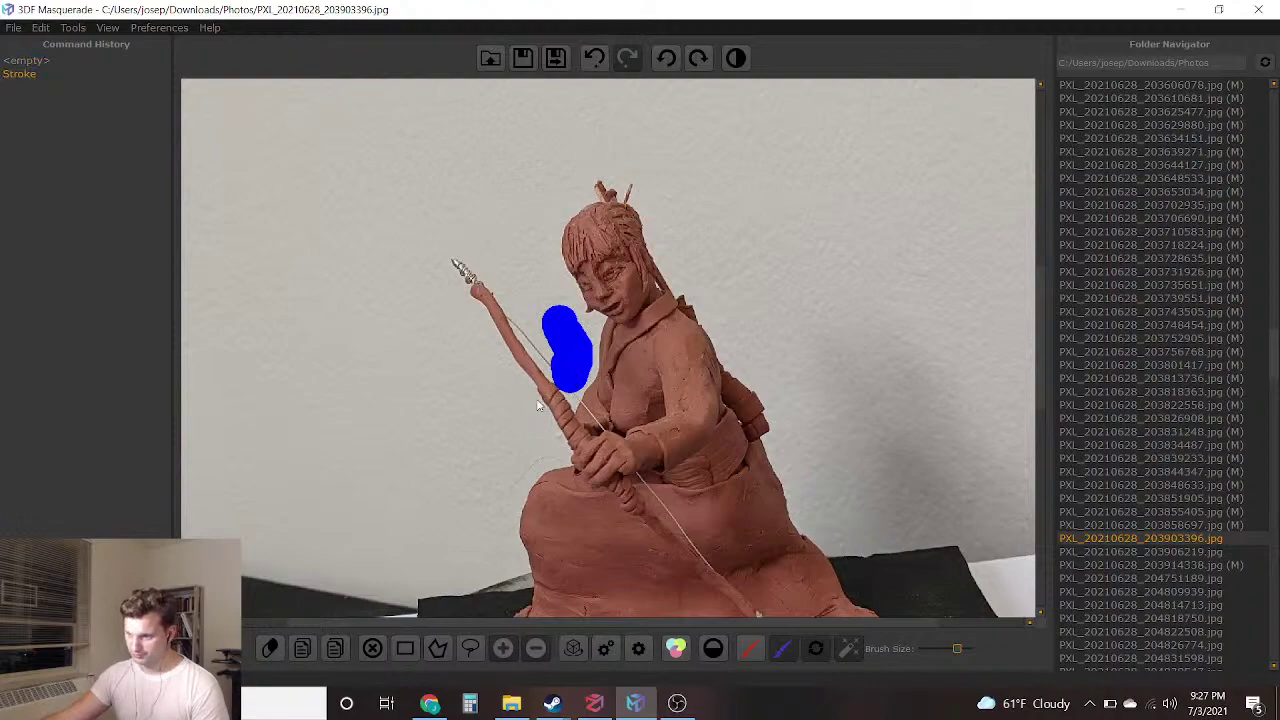
{"action": "scroll", "coordinate": [531, 407], "scroll_direction": "up", "scroll_amount": 5}
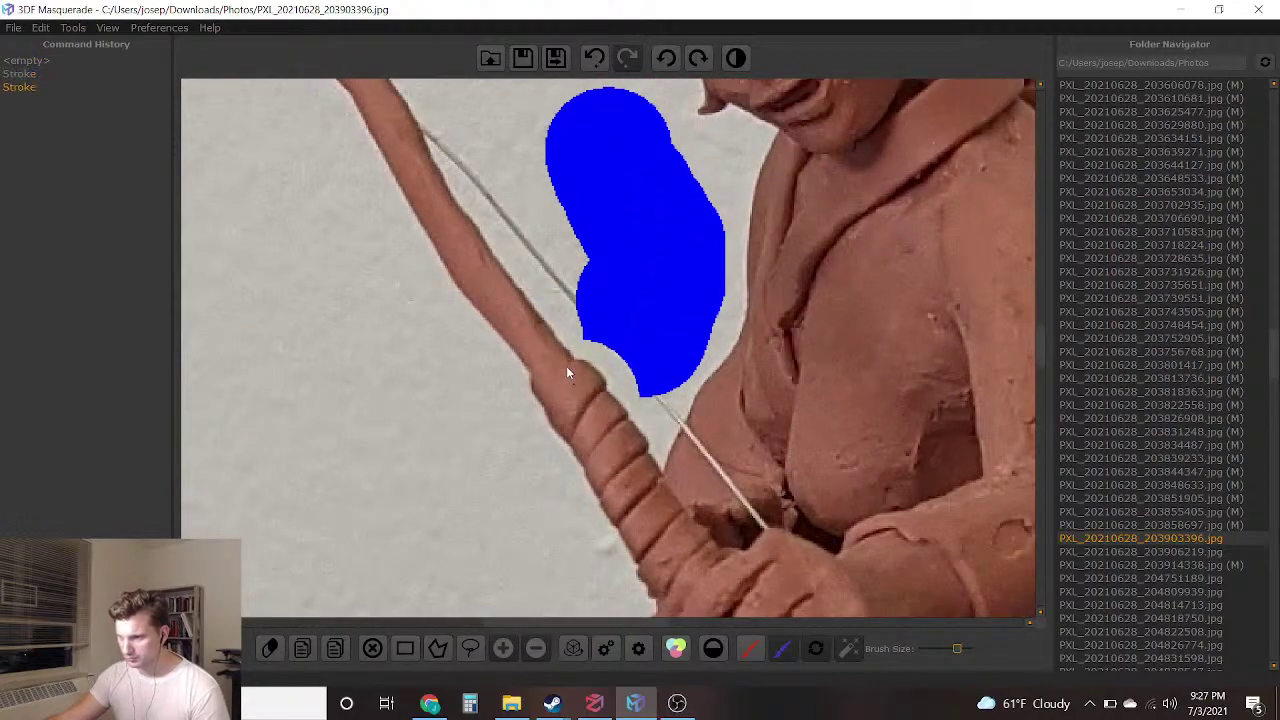
Paint a background stroke over the bow's upper tip and down to the skirt, then erase where it overlaps the skirt
{"action": "scroll", "coordinate": [568, 320], "scroll_direction": "down", "scroll_amount": 4}
{"action": "mouse_move", "coordinate": [575, 245]}
{"action": "left_mouse_down"}
{"action": "mouse_move", "coordinate": [552, 260]}
{"action": "mouse_move", "coordinate": [510, 170]}
{"action": "mouse_move", "coordinate": [446, 108]}
{"action": "left_mouse_up"}
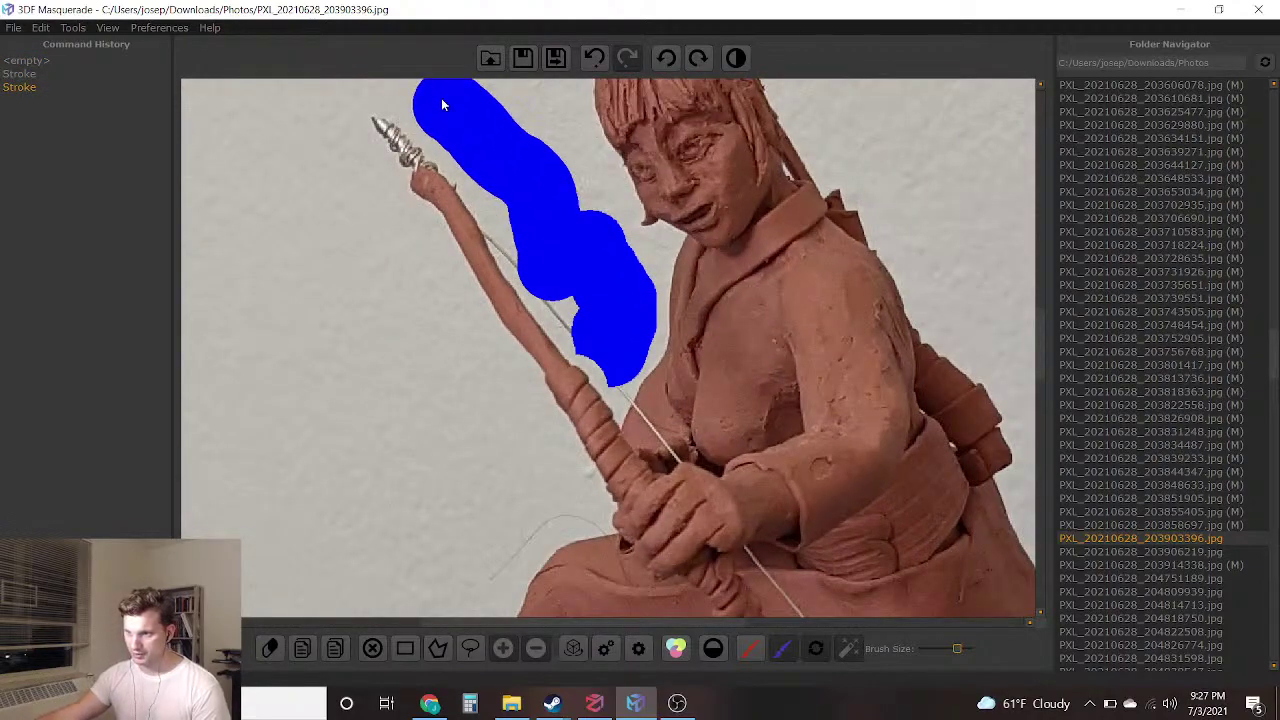
{"action": "left_click", "coordinate": [594, 57]}
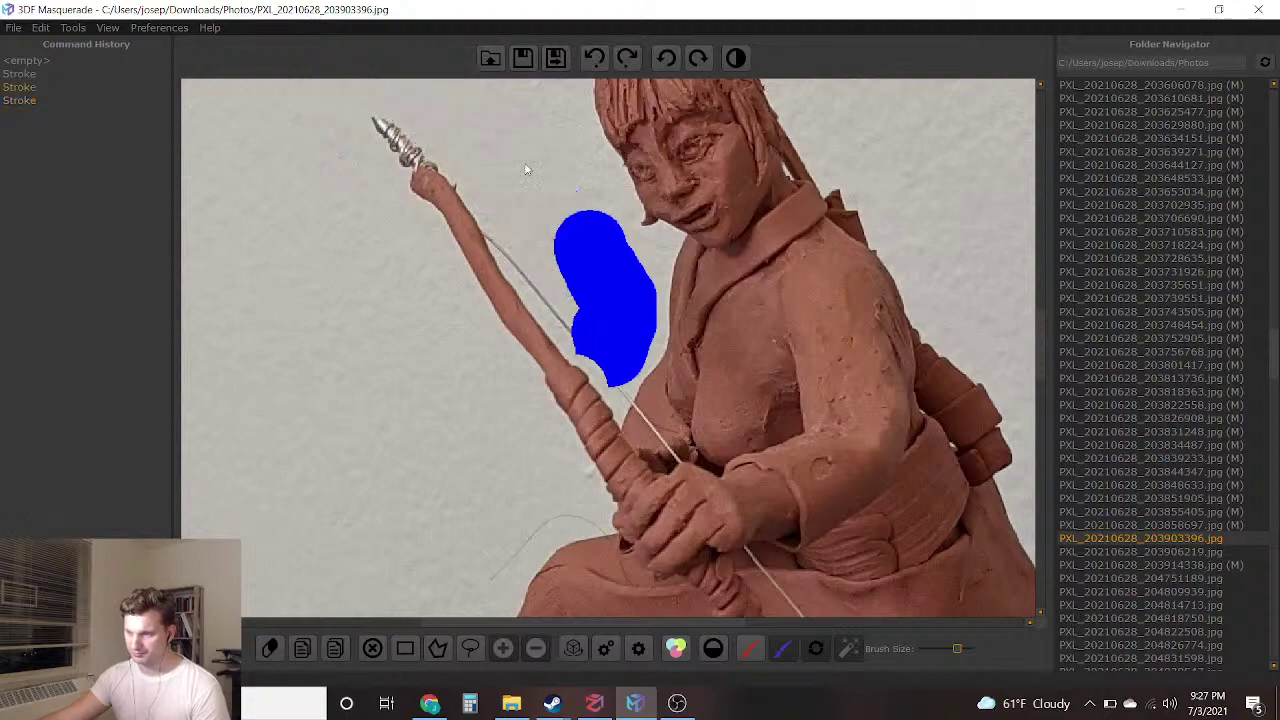
{"action": "left_click", "coordinate": [558, 191]}
{"action": "mouse_move", "coordinate": [558, 191]}
{"action": "left_mouse_down"}
{"action": "mouse_move", "coordinate": [418, 80]}
{"action": "mouse_move", "coordinate": [300, 92]}
{"action": "mouse_move", "coordinate": [498, 577]}
{"action": "left_mouse_up"}
{"action": "middle_click_drag", "start_coordinate": [576, 582], "coordinate": [694, 219]}
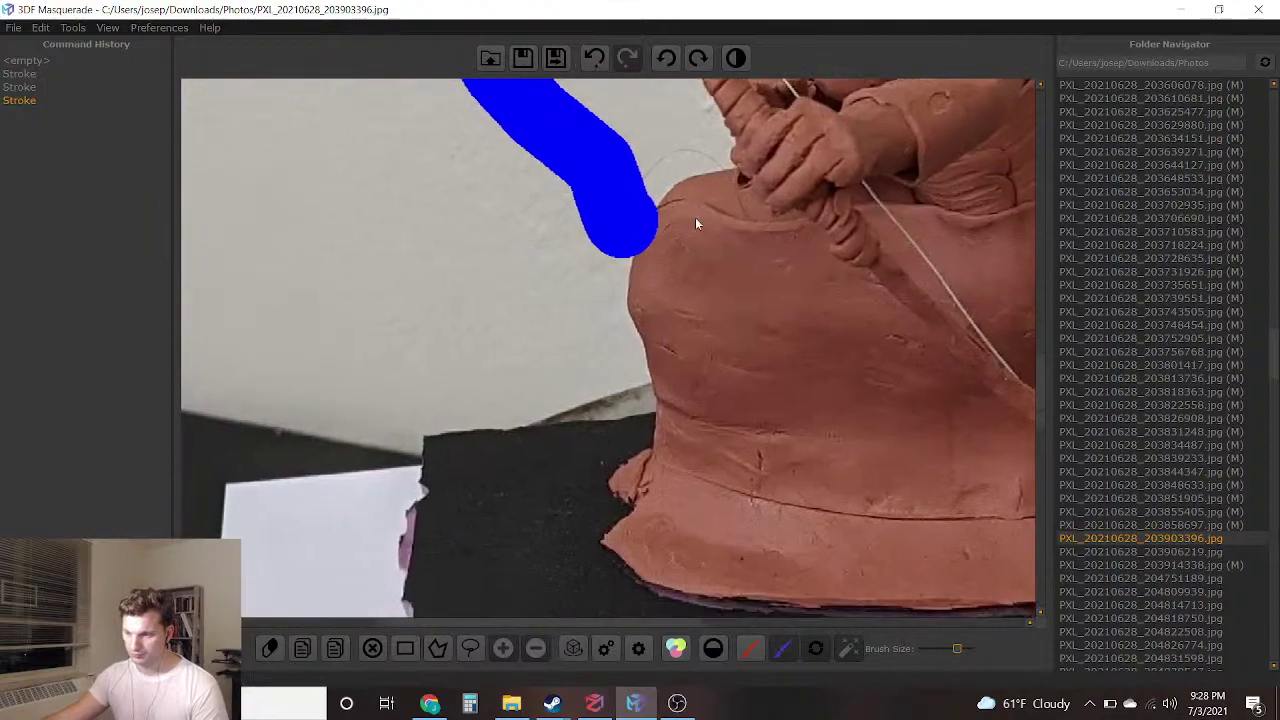
{"action": "left_click", "coordinate": [658, 223]}
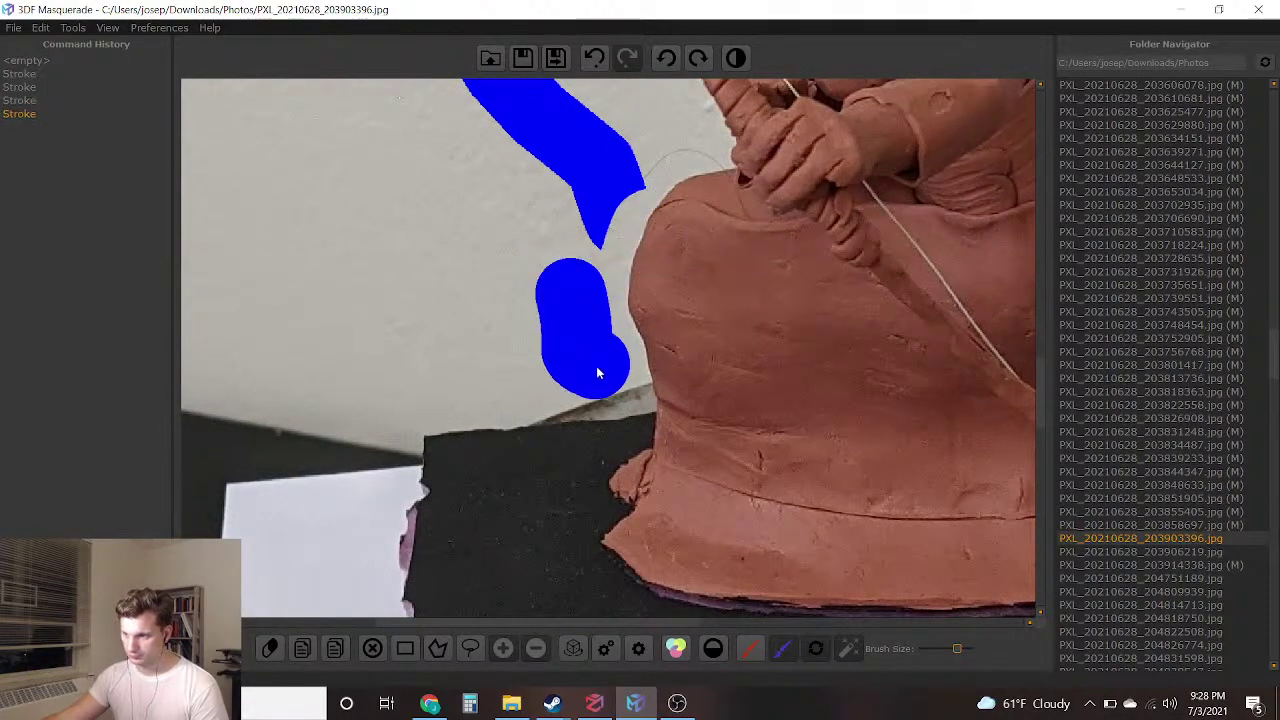
{"action": "left_click_drag", "start_coordinate": [596, 366], "coordinate": [600, 384]}
{"action": "left_click", "coordinate": [600, 384]}
{"action": "left_click_drag", "start_coordinate": [618, 340], "coordinate": [612, 363]}
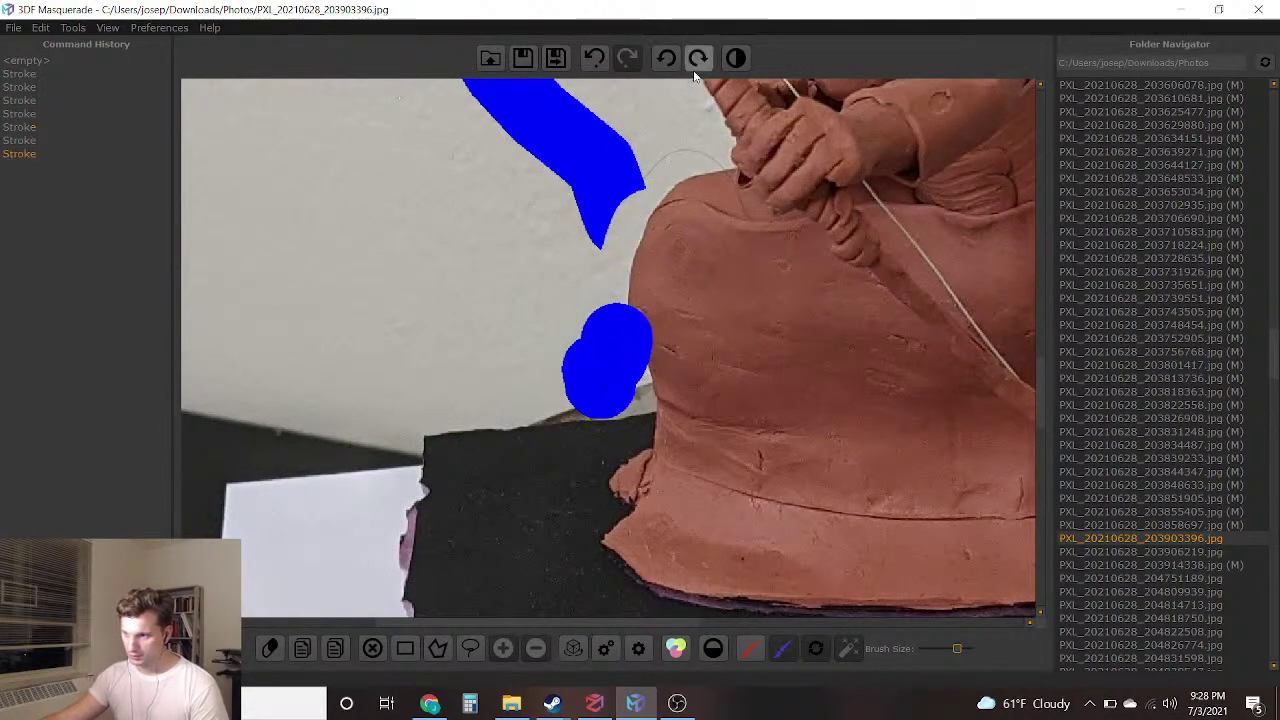
{"action": "left_click", "coordinate": [594, 58]}
{"action": "left_click", "coordinate": [605, 62]}
{"action": "left_click", "coordinate": [605, 62]}
Paint background strokes along the base on the bow side and beside the back of the skirt
{"action": "mouse_move", "coordinate": [600, 400]}
{"action": "left_mouse_down"}
{"action": "mouse_move", "coordinate": [546, 467]}
{"action": "mouse_move", "coordinate": [543, 586]}
{"action": "left_mouse_up"}
{"action": "scroll", "coordinate": [671, 257], "scroll_direction": "up", "scroll_amount": 5}
{"action": "scroll", "coordinate": [689, 262], "scroll_direction": "down", "scroll_amount": 5}
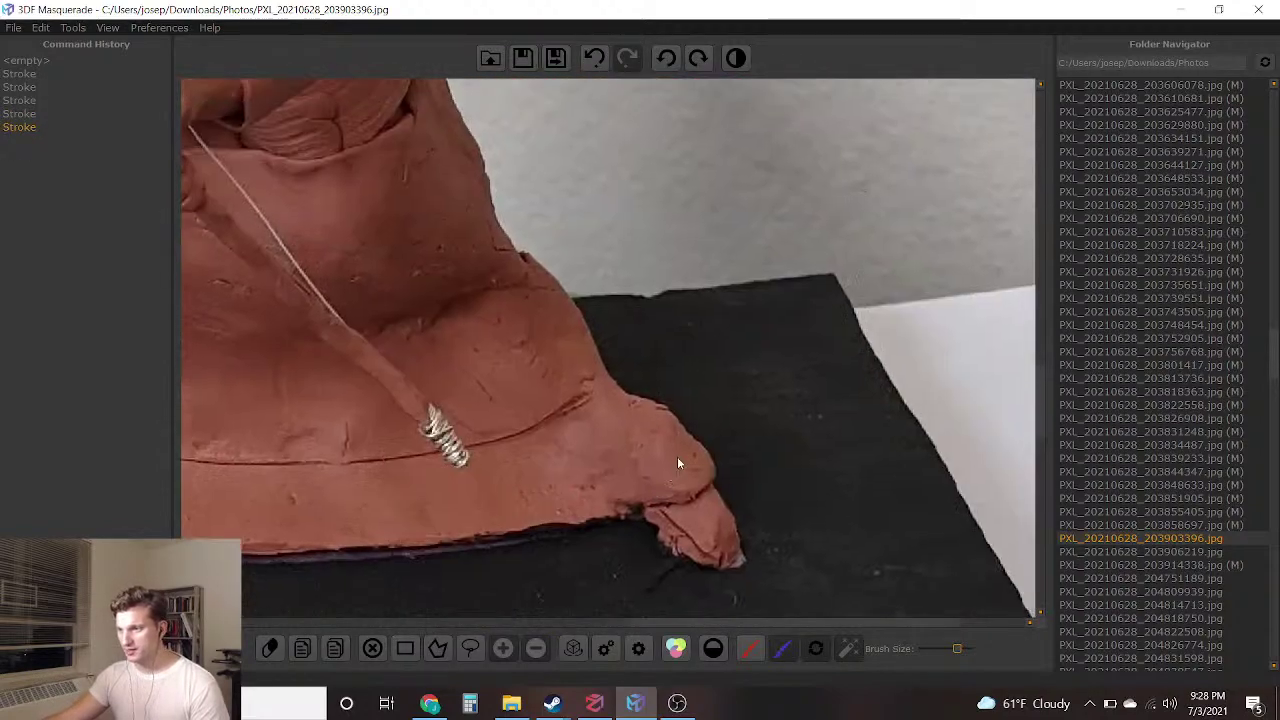
{"action": "left_click_drag", "start_coordinate": [684, 365], "coordinate": [632, 172]}
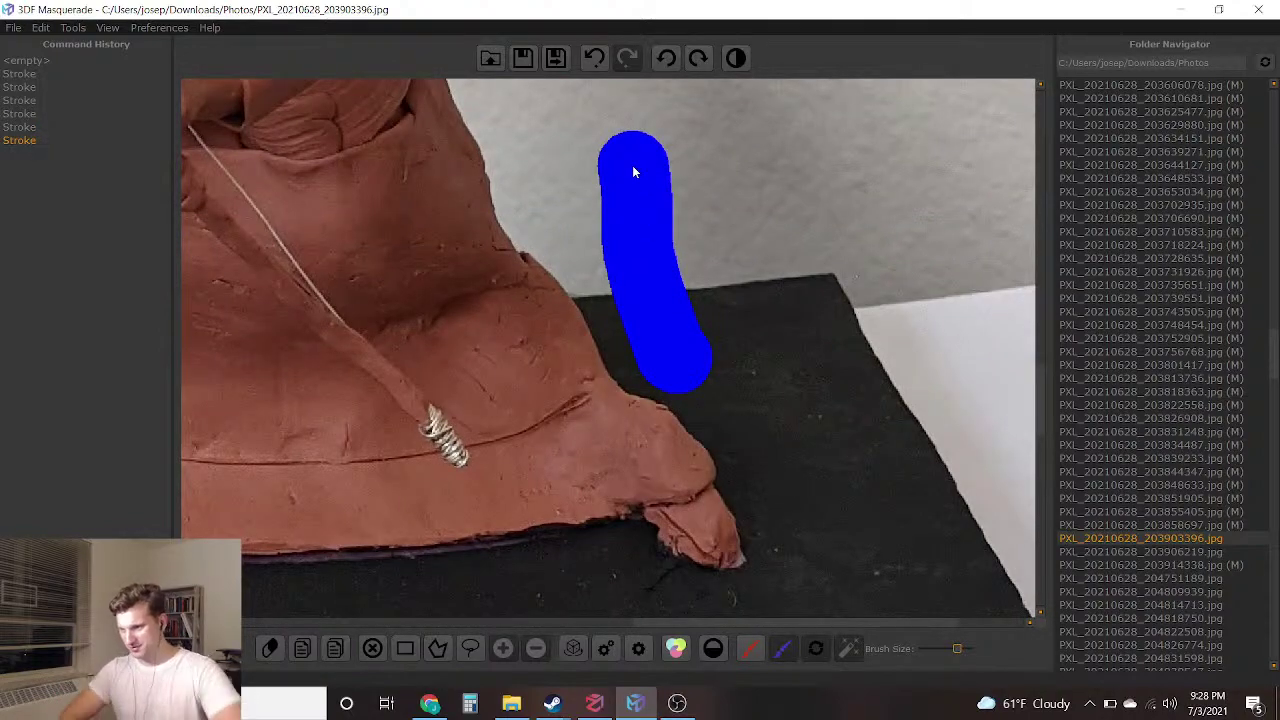
{"action": "scroll", "coordinate": [632, 165], "scroll_direction": "down", "scroll_amount": 5}
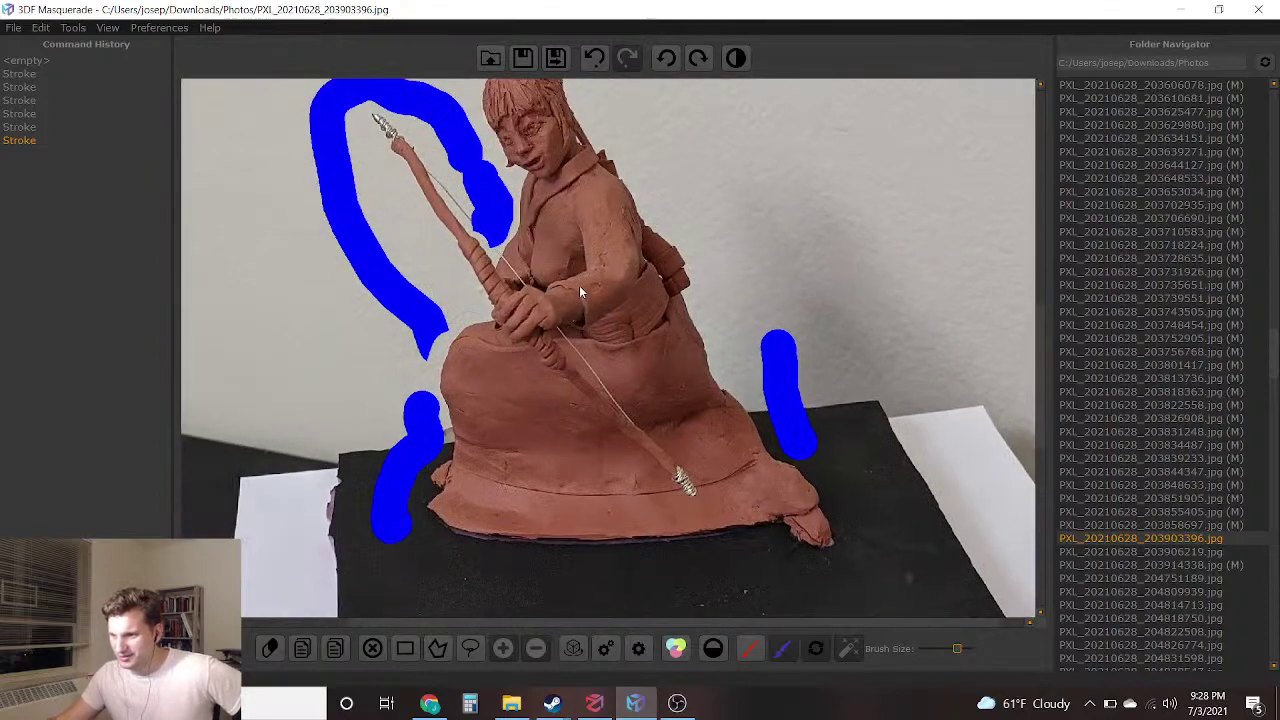
Mark the figure's torso and skirt as foreground, then save the mask for PXL_20210628_203903396.jpg and advance to the next photo
{"action": "left_click", "coordinate": [749, 648]}
{"action": "mouse_move", "coordinate": [603, 455]}
{"action": "left_mouse_down"}
{"action": "mouse_move", "coordinate": [586, 229]}
{"action": "mouse_move", "coordinate": [563, 200]}
{"action": "left_mouse_up"}
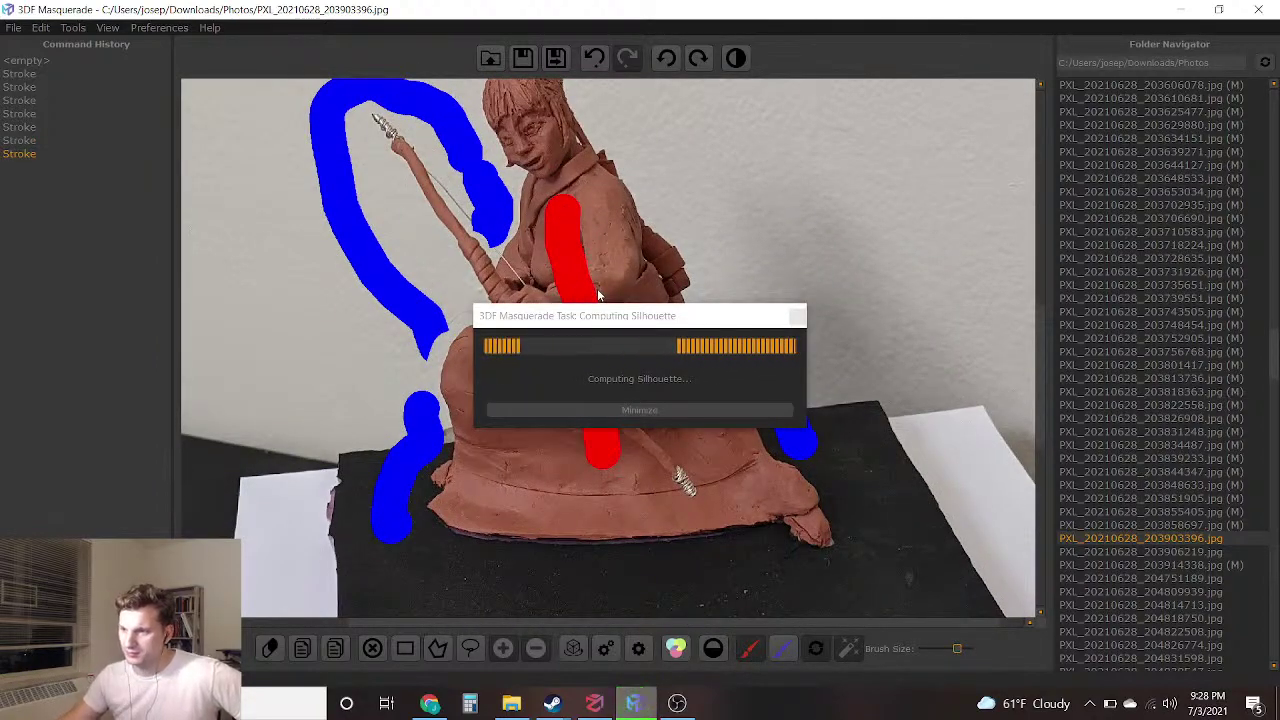
{"action": "left_click", "coordinate": [556, 58]}
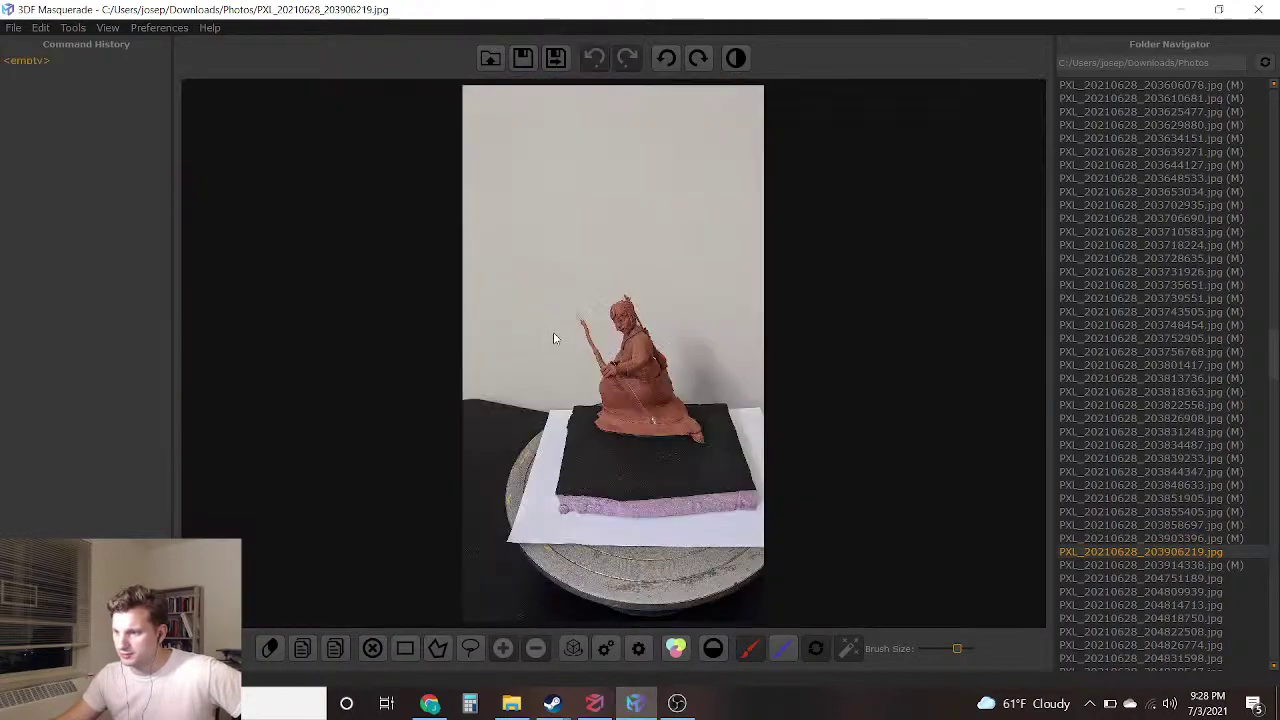
Paint background strokes in PXL_20210628_203906219.jpg around the bow, down to the base, and along the figure's back
{"action": "scroll", "coordinate": [600, 381], "scroll_direction": "up", "scroll_amount": 4}
{"action": "middle_click_drag", "start_coordinate": [713, 436], "coordinate": [609, 80]}
{"action": "scroll", "coordinate": [630, 331], "scroll_direction": "down", "scroll_amount": 1}
{"action": "scroll", "coordinate": [630, 336], "scroll_direction": "down", "scroll_amount": 2}
{"action": "middle_click_drag", "start_coordinate": [630, 336], "coordinate": [640, 540]}
{"action": "scroll", "coordinate": [684, 300], "scroll_direction": "up", "scroll_amount": 3}
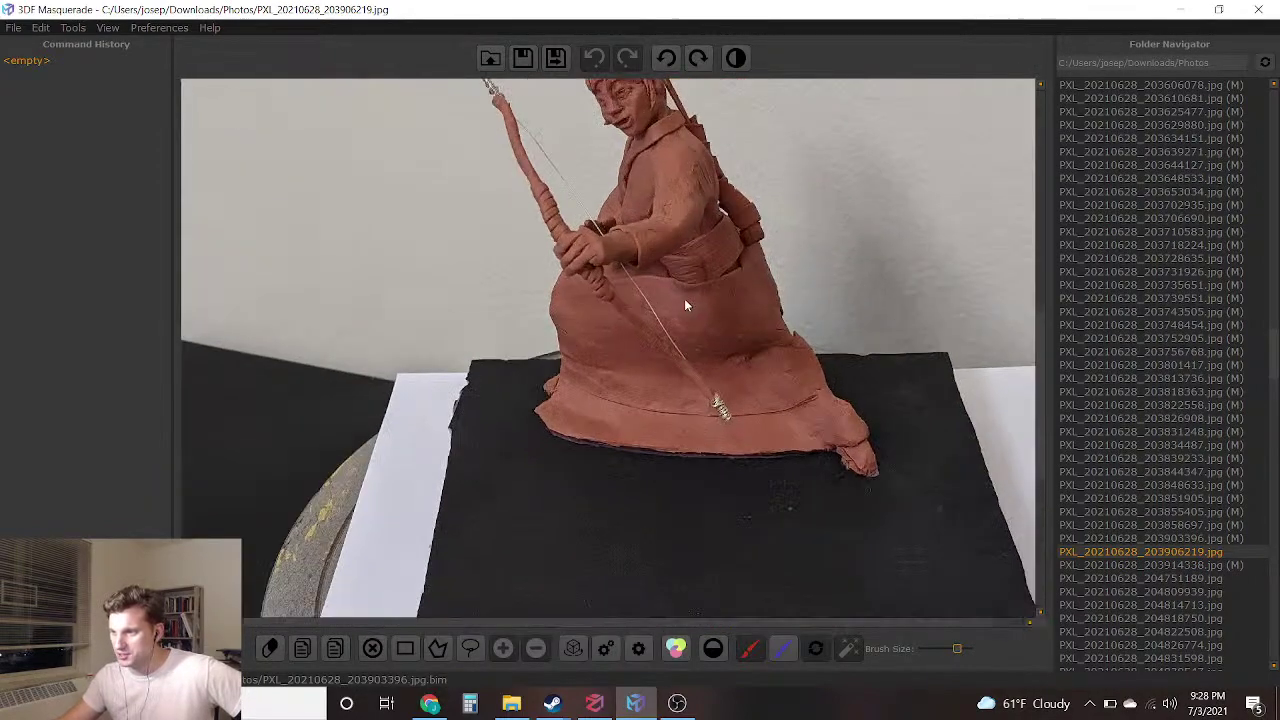
{"action": "middle_click_drag", "start_coordinate": [685, 303], "coordinate": [676, 401]}
{"action": "middle_click_drag", "start_coordinate": [653, 342], "coordinate": [600, 403]}
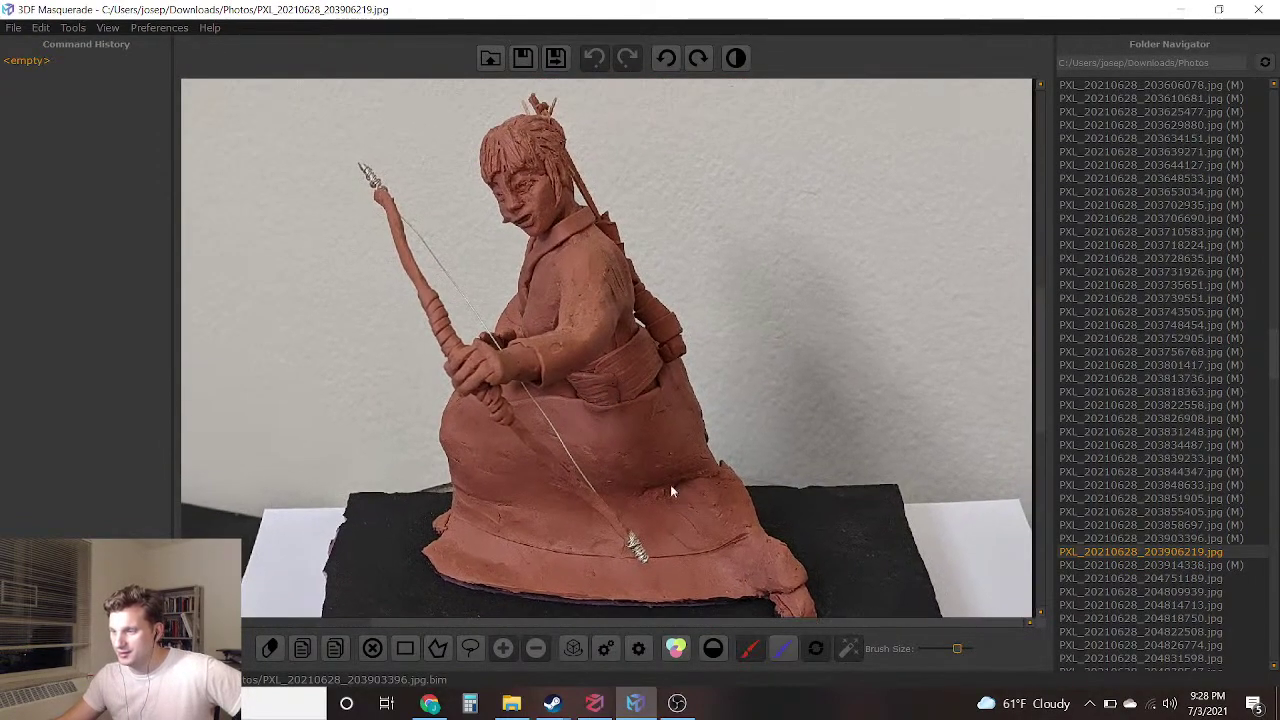
{"action": "left_click", "coordinate": [789, 645]}
{"action": "mouse_move", "coordinate": [470, 302]}
{"action": "left_mouse_down"}
{"action": "mouse_move", "coordinate": [476, 240]}
{"action": "mouse_move", "coordinate": [420, 152]}
{"action": "mouse_move", "coordinate": [343, 118]}
{"action": "mouse_move", "coordinate": [300, 218]}
{"action": "mouse_move", "coordinate": [378, 335]}
{"action": "mouse_move", "coordinate": [396, 414]}
{"action": "mouse_move", "coordinate": [382, 586]}
{"action": "mouse_move", "coordinate": [432, 614]}
{"action": "left_mouse_up"}
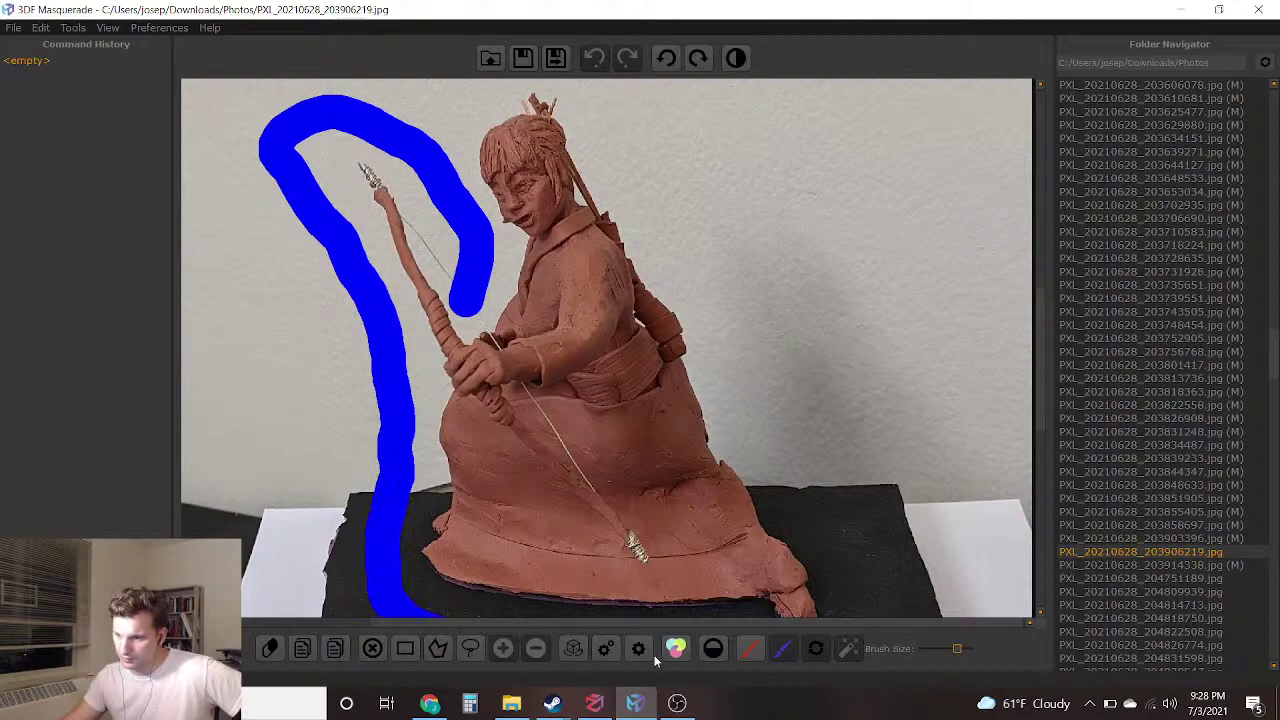
{"action": "mouse_move", "coordinate": [853, 587]}
{"action": "left_mouse_down"}
{"action": "mouse_move", "coordinate": [786, 488]}
{"action": "mouse_move", "coordinate": [763, 392]}
{"action": "mouse_move", "coordinate": [690, 230]}
{"action": "mouse_move", "coordinate": [630, 138]}
{"action": "left_mouse_up"}
Reduce the brush size and mark the small gap between the neck and the rod behind it as background
{"action": "scroll", "coordinate": [615, 150], "scroll_direction": "up", "scroll_amount": 5}
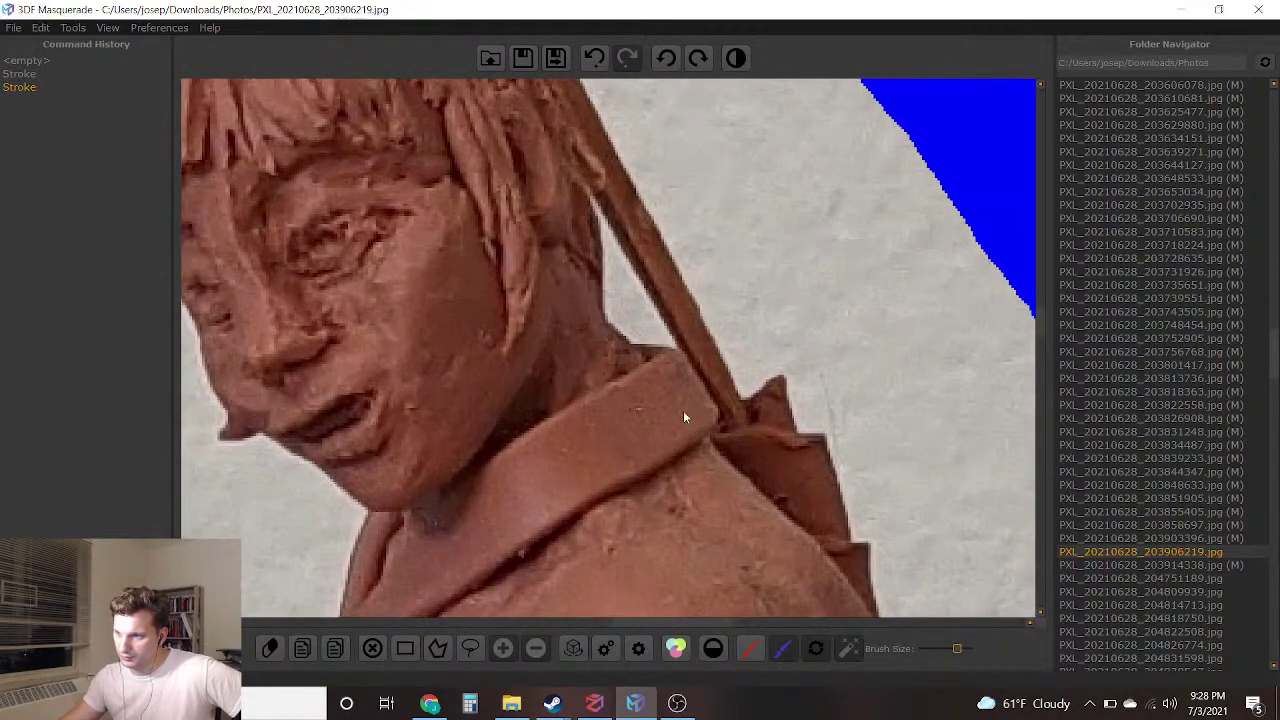
{"action": "left_click_drag", "start_coordinate": [966, 650], "coordinate": [930, 652]}
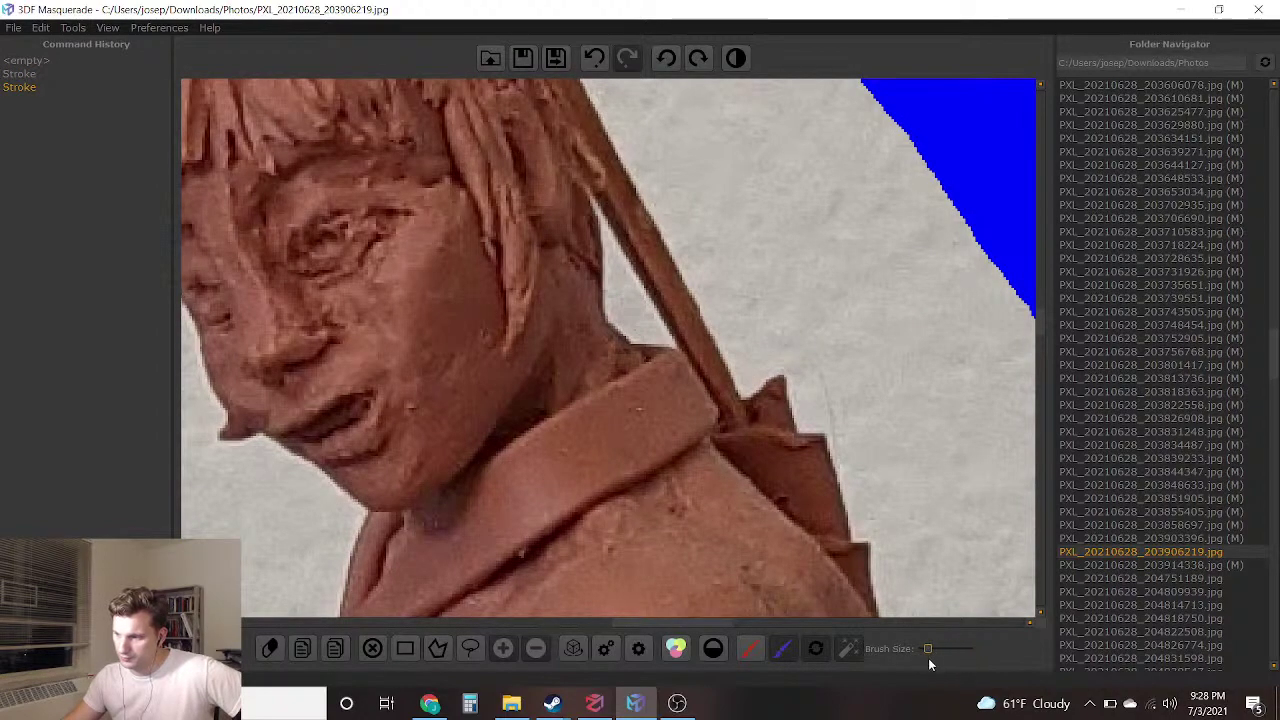
{"action": "left_click", "coordinate": [630, 305]}
{"action": "scroll", "coordinate": [630, 305], "scroll_direction": "down", "scroll_amount": 5}
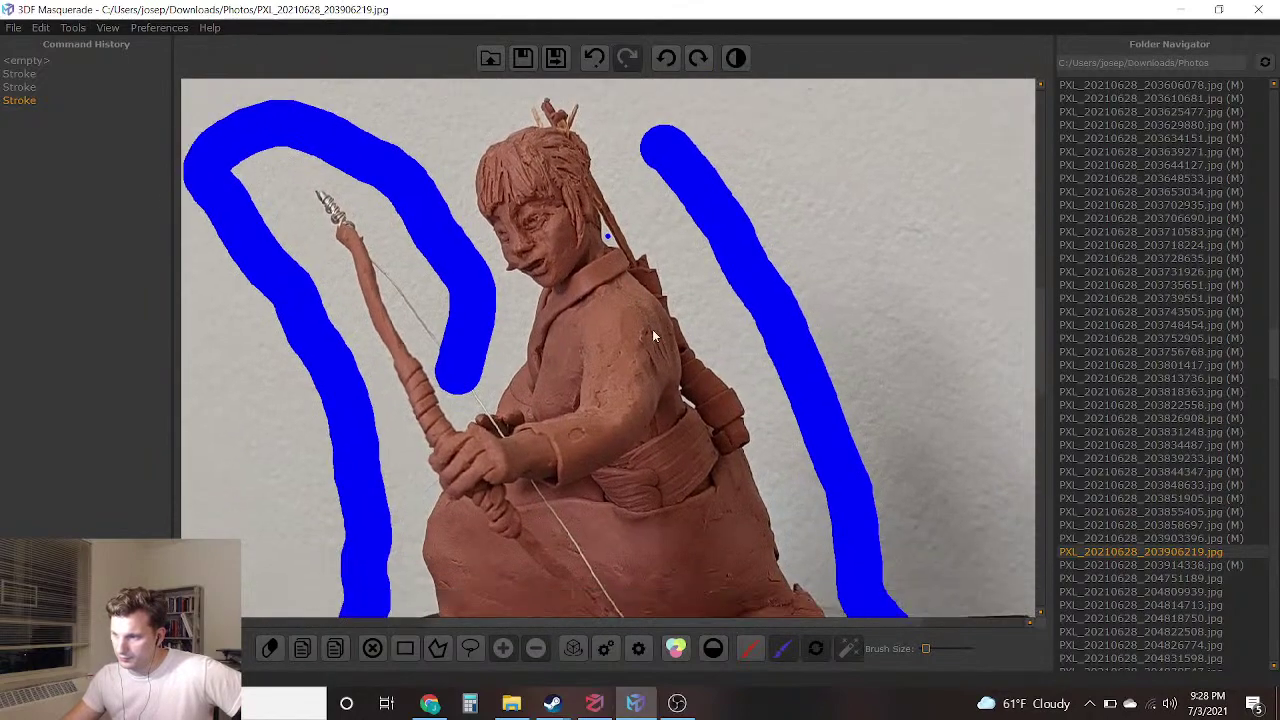
Mark the figure from skirt to head as foreground, then save the masks for this photo and PXL_20210628_203914338.jpg
{"action": "left_click", "coordinate": [749, 648]}
{"action": "mouse_move", "coordinate": [697, 562]}
{"action": "left_mouse_down"}
{"action": "mouse_move", "coordinate": [571, 318]}
{"action": "mouse_move", "coordinate": [561, 207]}
{"action": "left_mouse_up"}
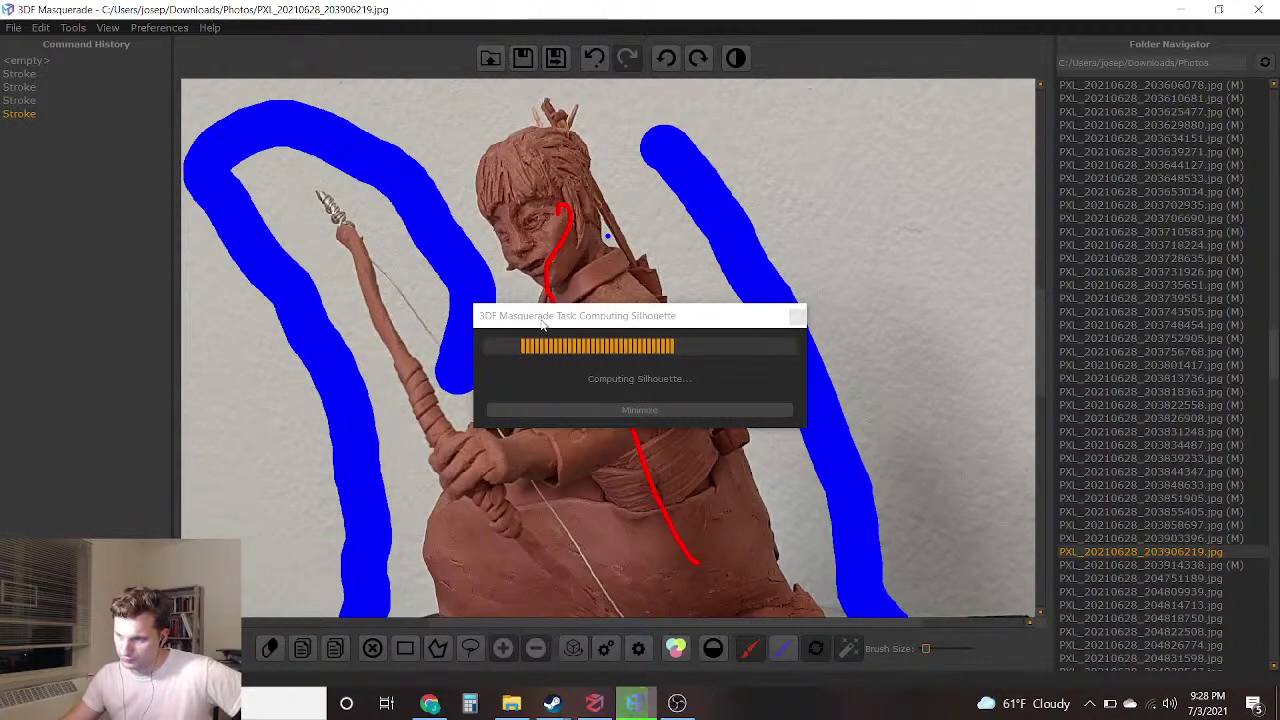
{"action": "scroll", "coordinate": [540, 320], "scroll_direction": "down", "scroll_amount": 1}
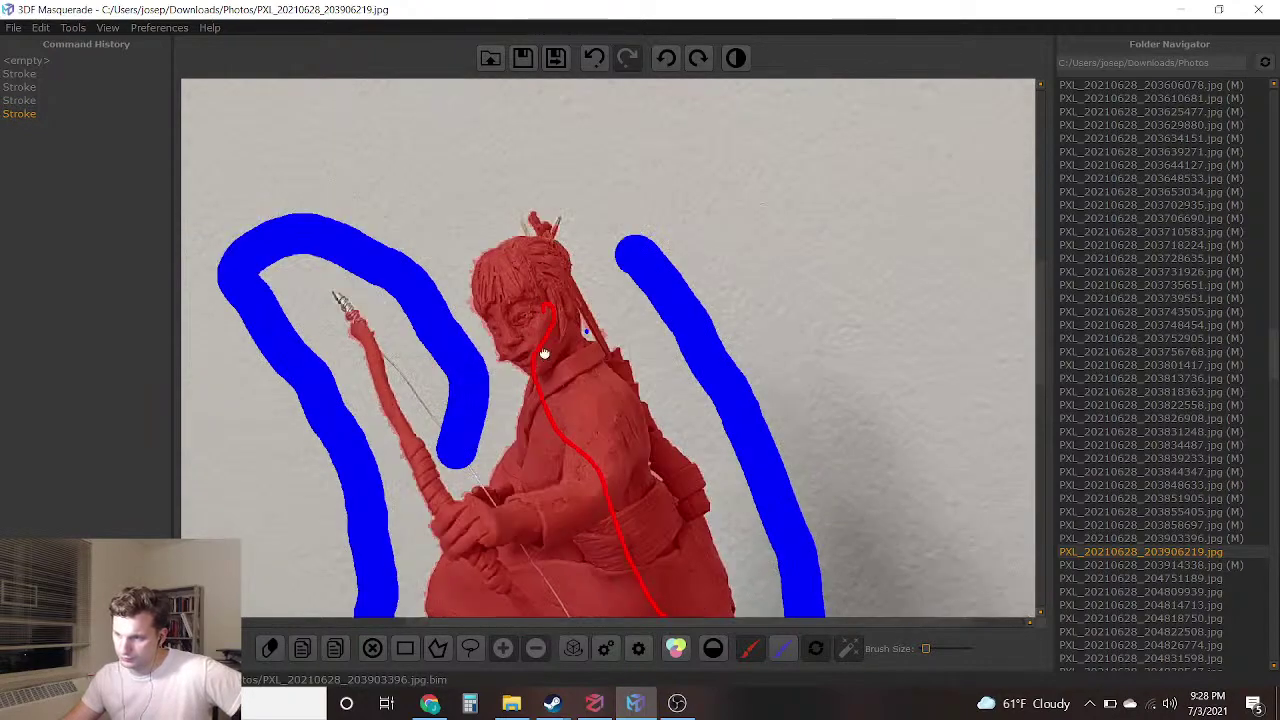
{"action": "middle_click_drag", "start_coordinate": [543, 361], "coordinate": [520, 141]}
{"action": "left_click", "coordinate": [566, 59]}
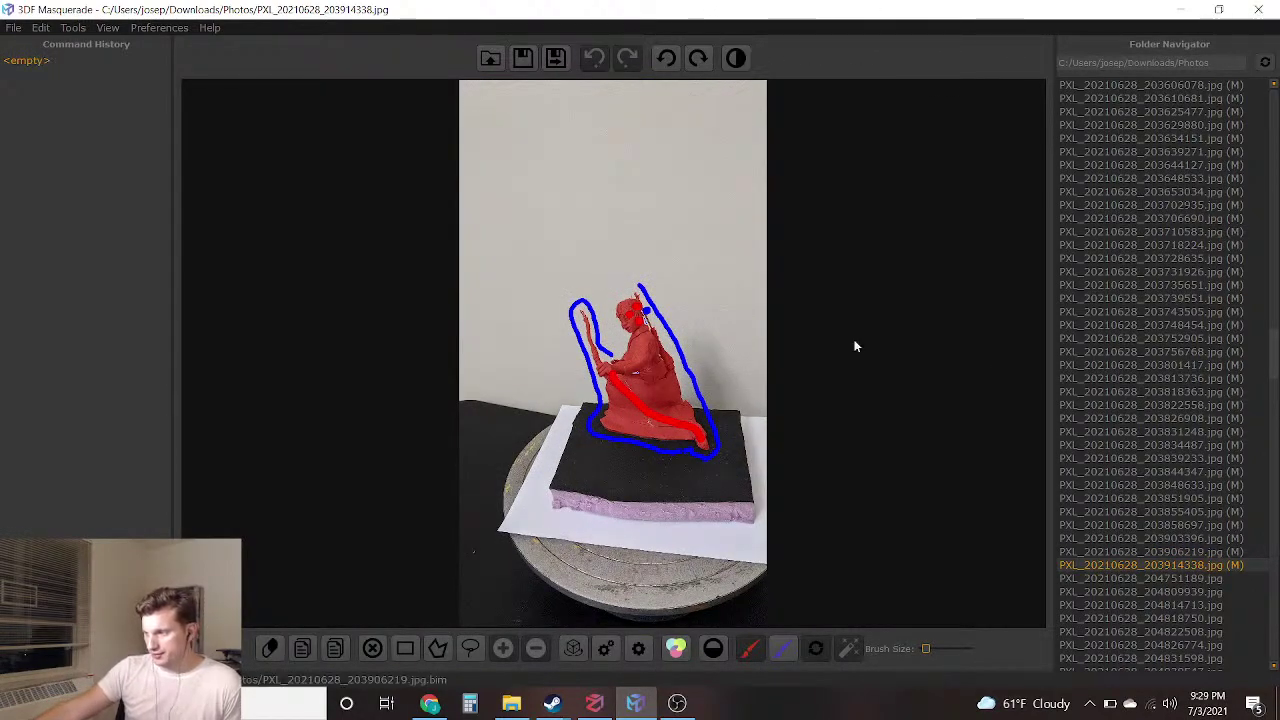
{"action": "left_click", "coordinate": [563, 57]}
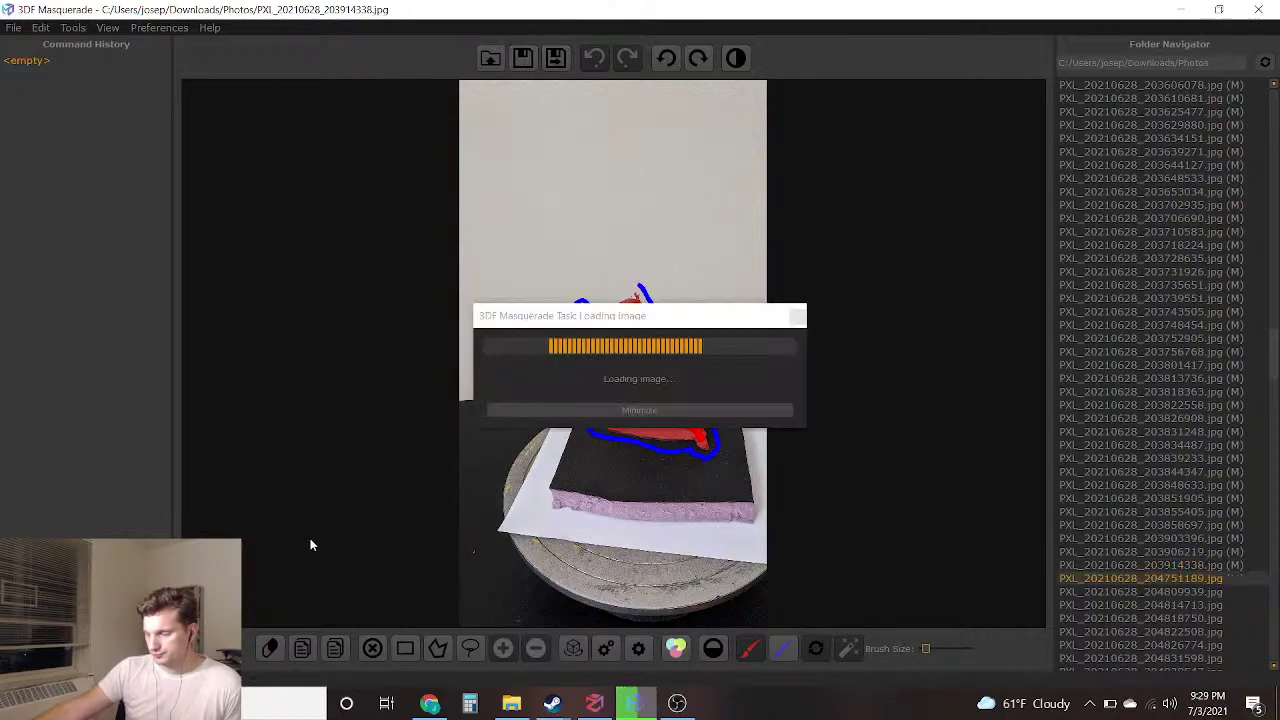
Close 3DF Masquerade, switch to 3DF Zephyr and cancel the open project wizard
{"action": "left_click", "coordinate": [1260, 8]}
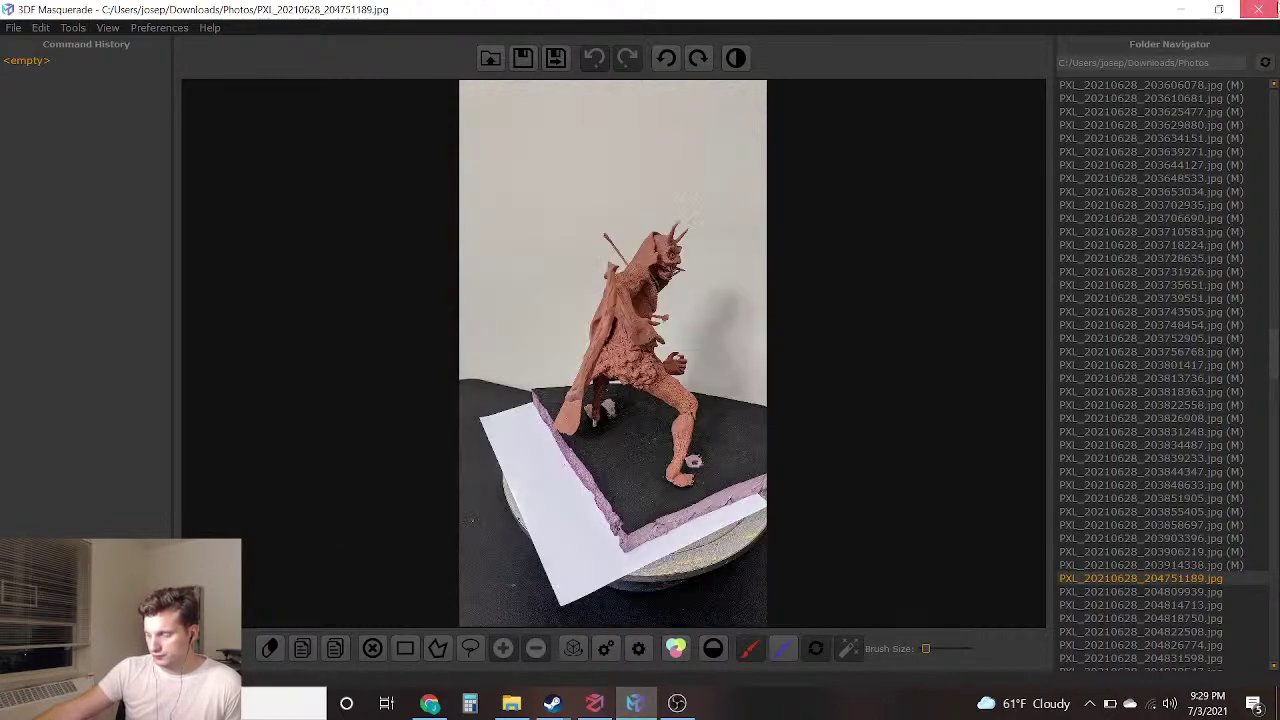
{"action": "left_click", "coordinate": [594, 703]}
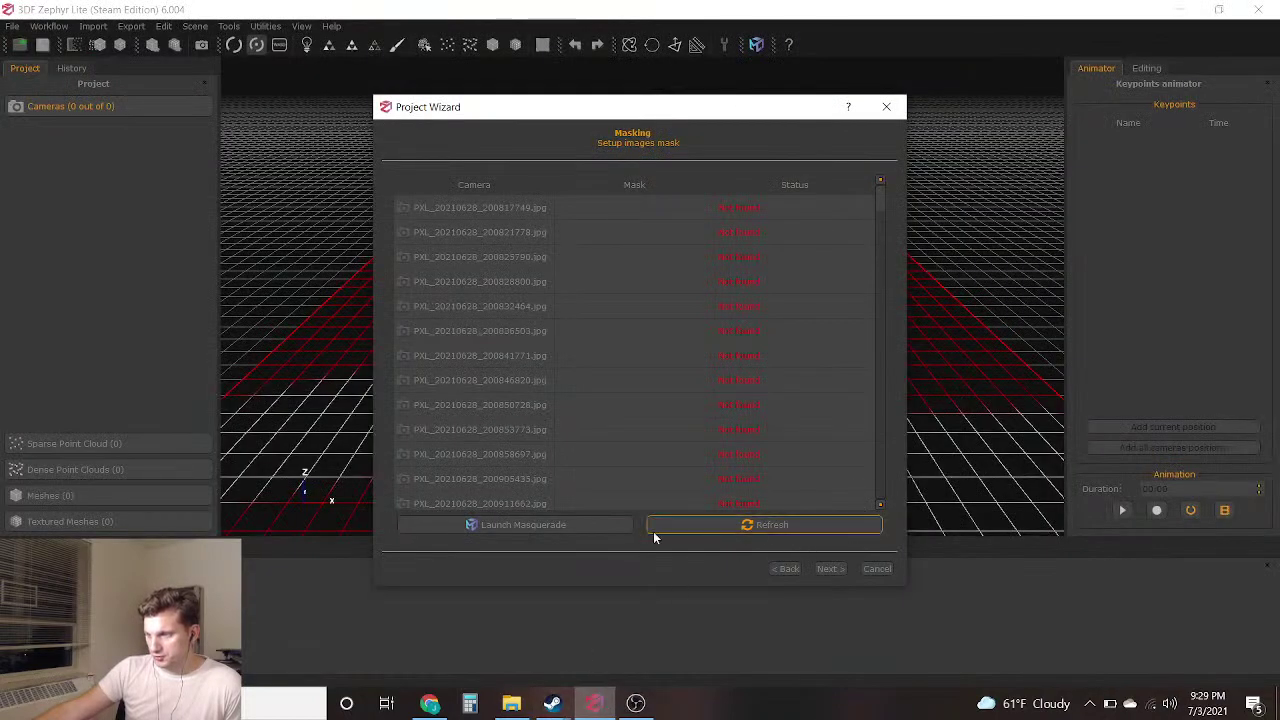
{"action": "left_click", "coordinate": [885, 569]}
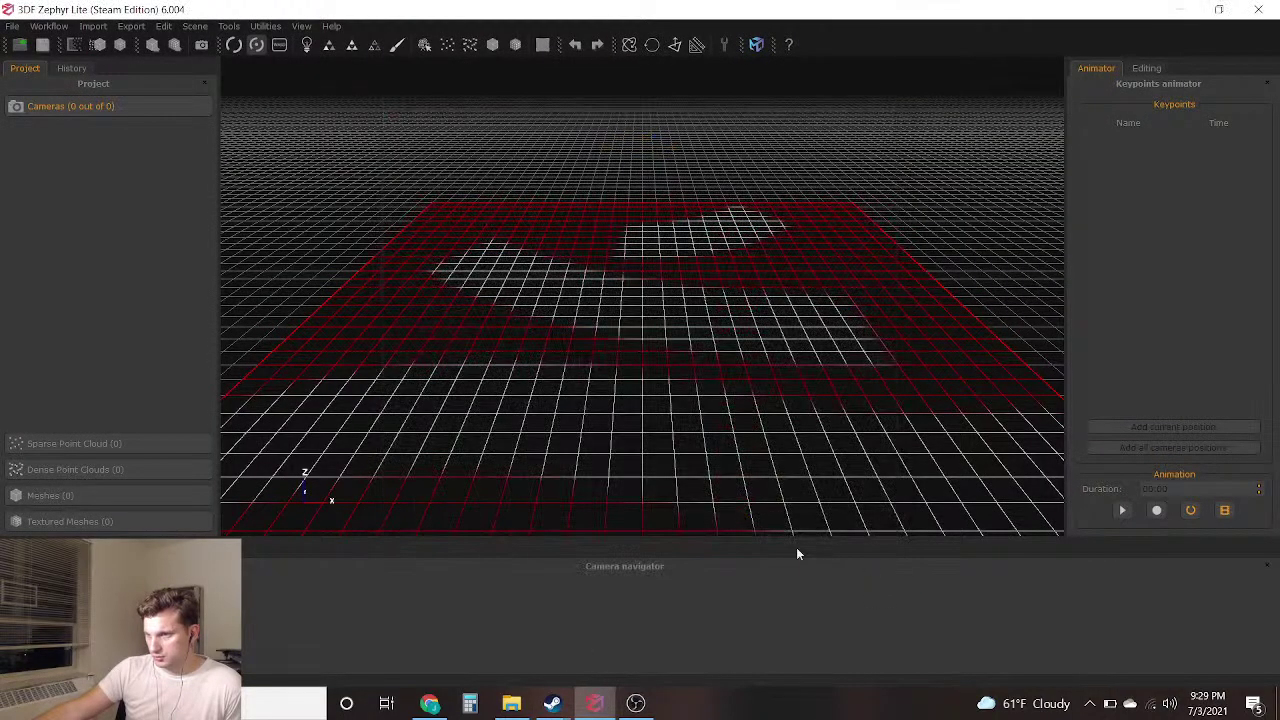
Start a new project with image masking enabled and proceed to the photo selection page
{"action": "left_click", "coordinate": [48, 26]}
{"action": "left_click", "coordinate": [60, 41]}
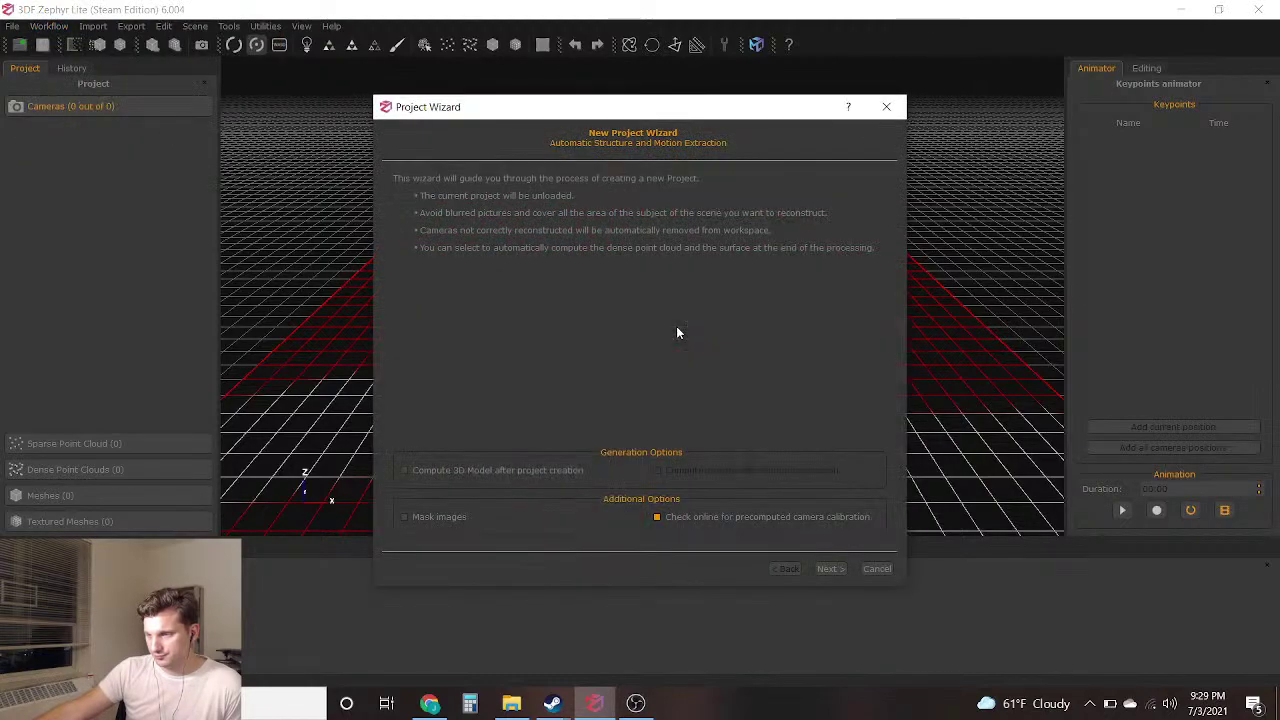
{"action": "left_click", "coordinate": [404, 515]}
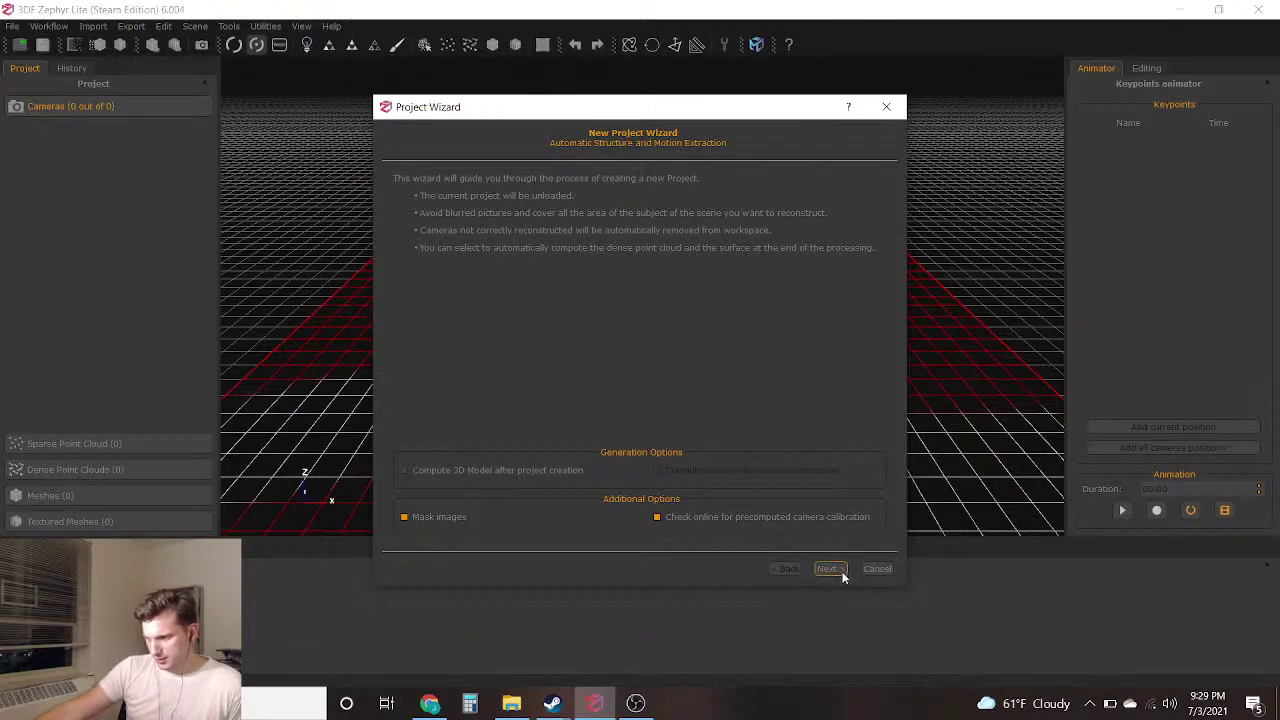
{"action": "left_click", "coordinate": [842, 571]}
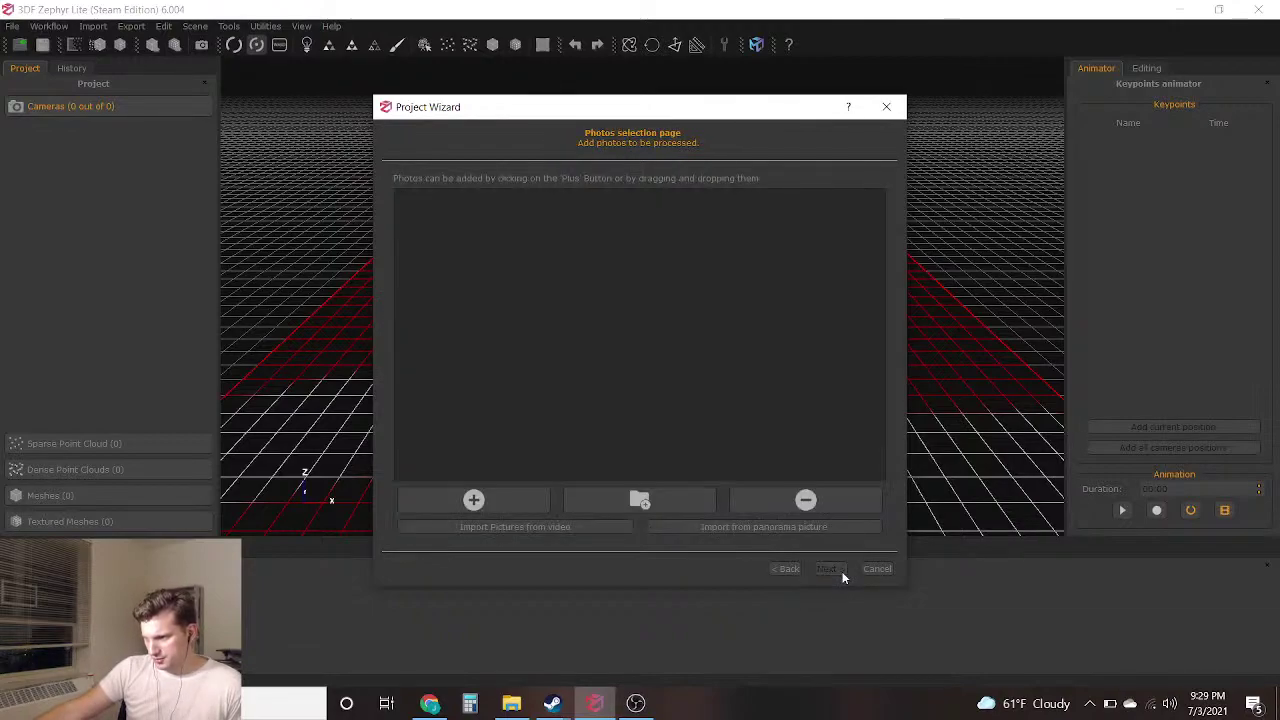
Add the photos PXL_20210628_203028747 through PXL_20210628_203914338 from the Photos folder to the project
{"action": "left_click", "coordinate": [512, 505]}
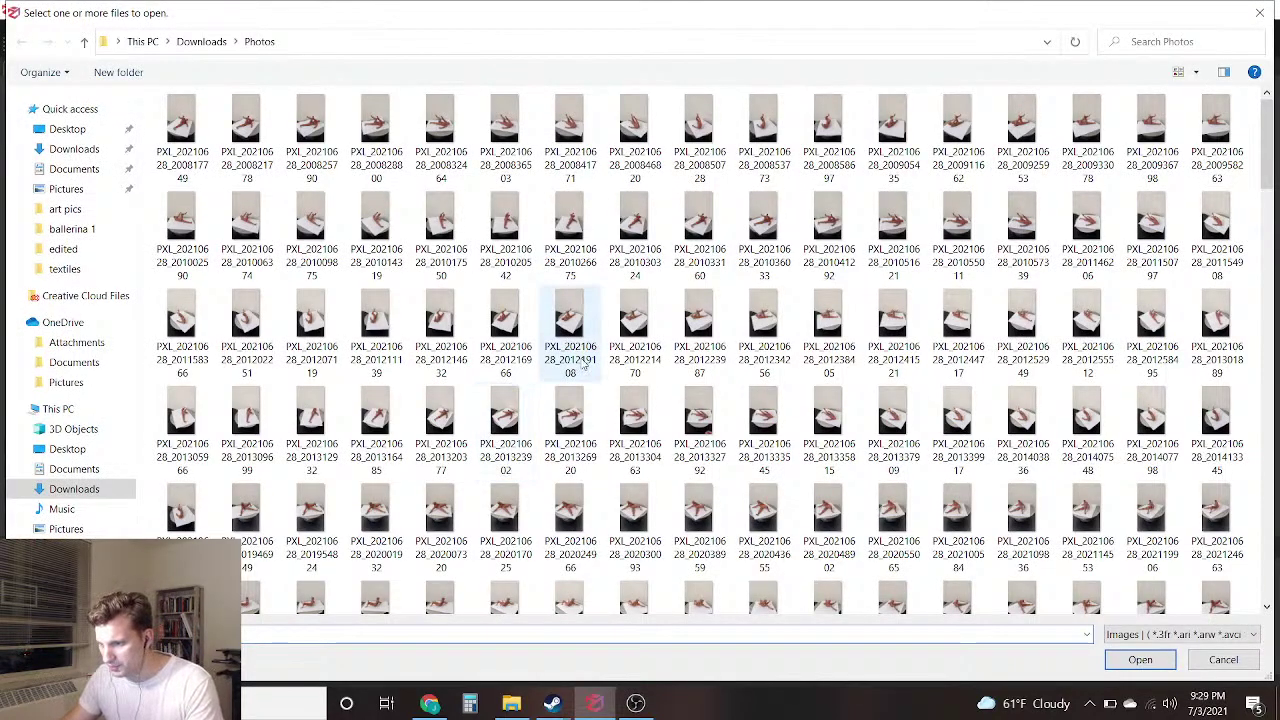
{"action": "scroll", "coordinate": [590, 420], "scroll_direction": "down", "scroll_amount": 3}
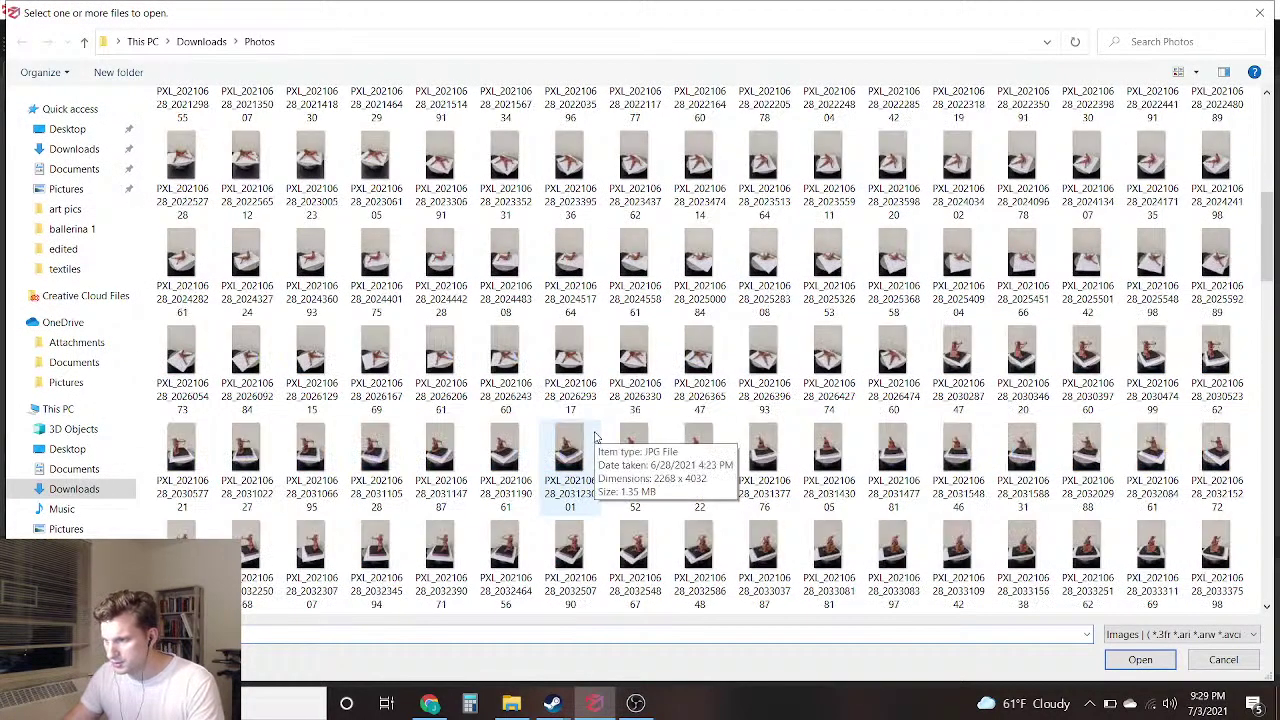
{"action": "scroll", "coordinate": [598, 428], "scroll_direction": "down", "scroll_amount": 8}
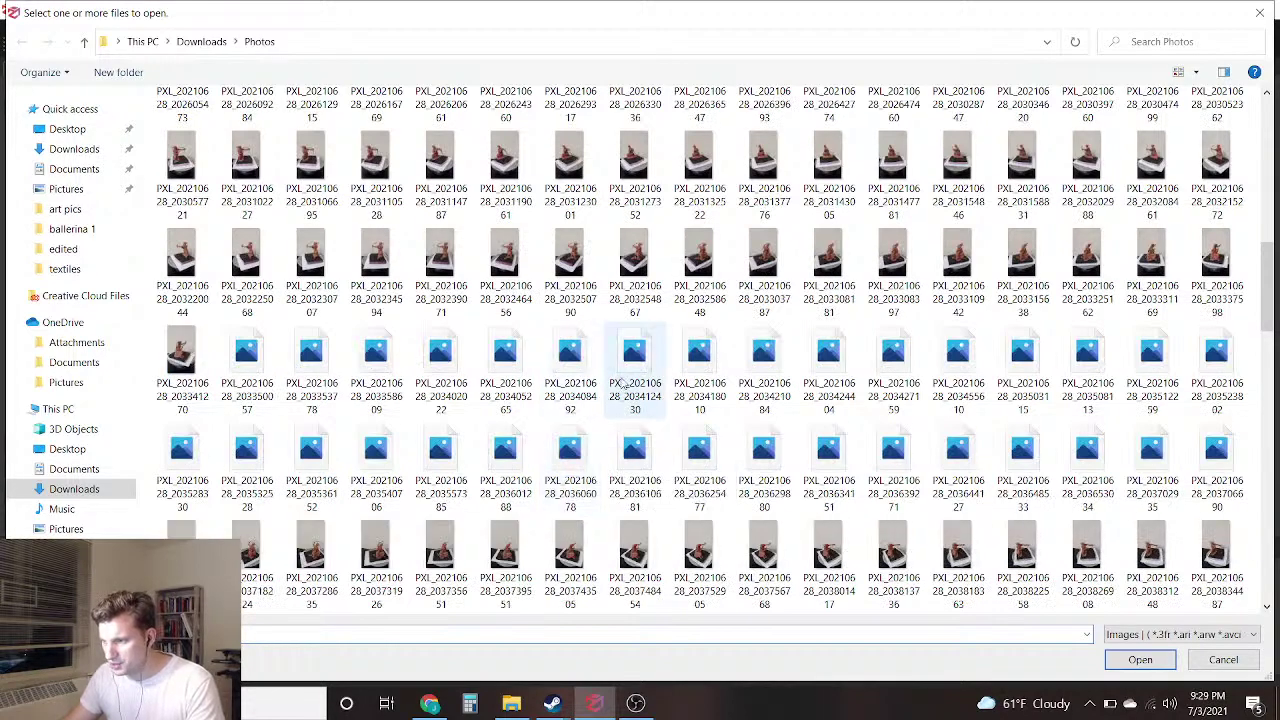
{"action": "scroll", "coordinate": [600, 420], "scroll_direction": "up", "scroll_amount": 2}
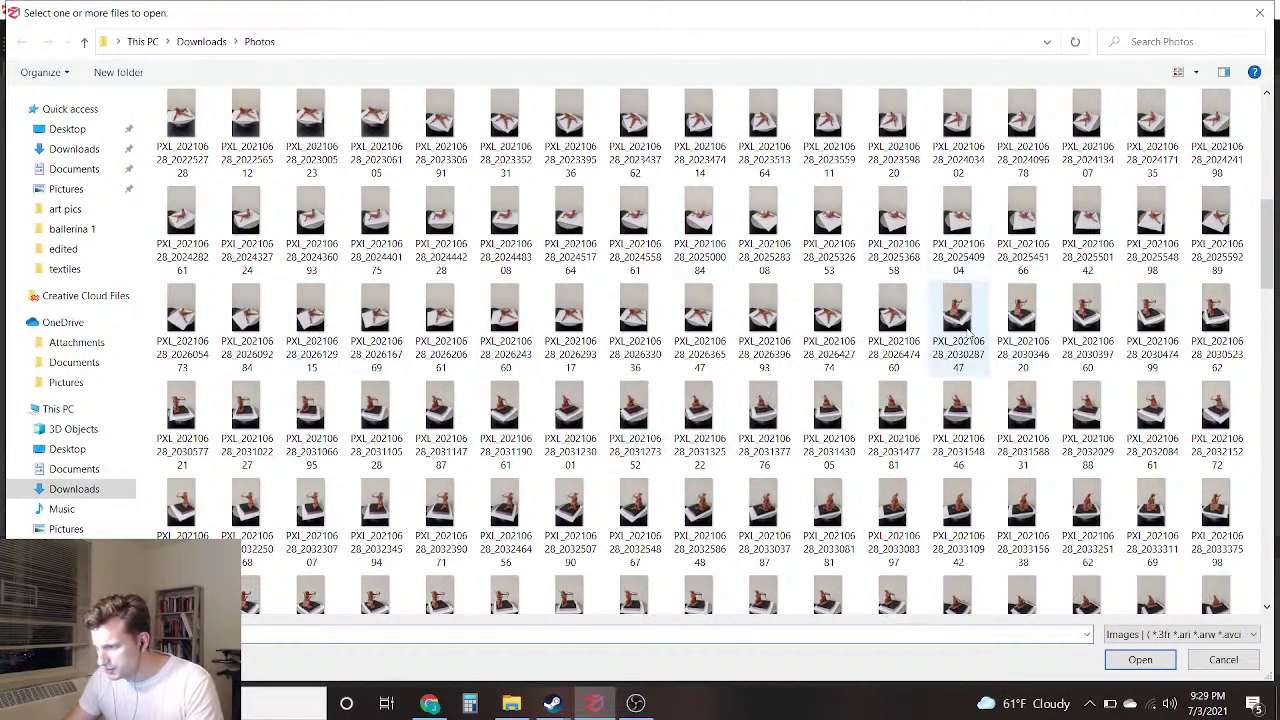
{"action": "left_click", "coordinate": [958, 320]}
{"action": "left_click", "coordinate": [900, 335], "text": "shift"}
{"action": "scroll", "coordinate": [916, 380], "scroll_direction": "down", "scroll_amount": 3}
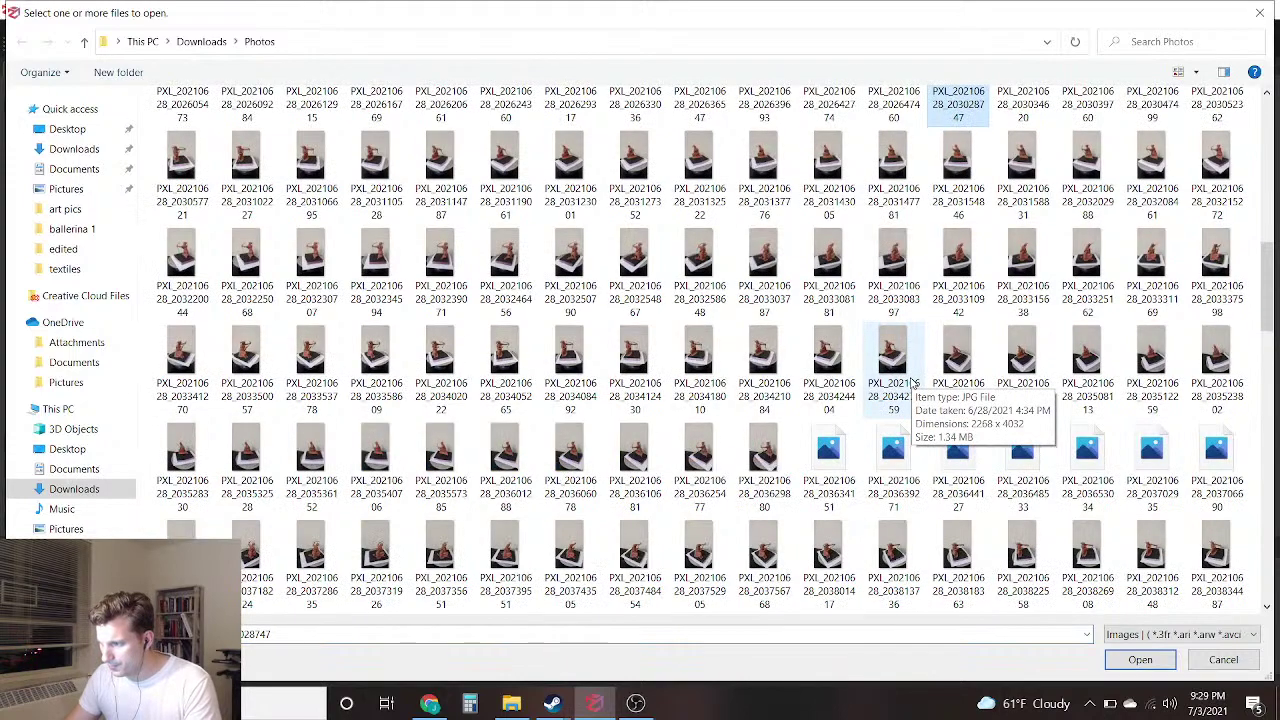
{"action": "scroll", "coordinate": [870, 398], "scroll_direction": "down", "scroll_amount": 3}
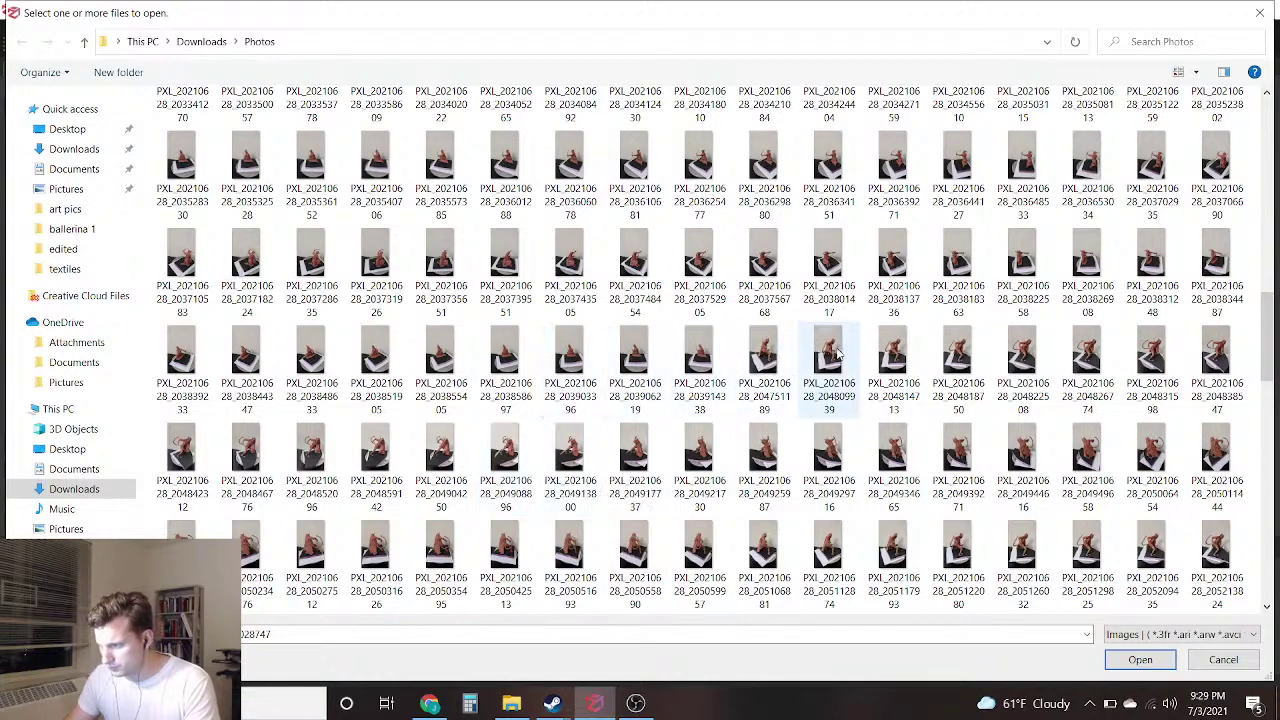
{"action": "left_click", "coordinate": [704, 364], "text": "shift"}
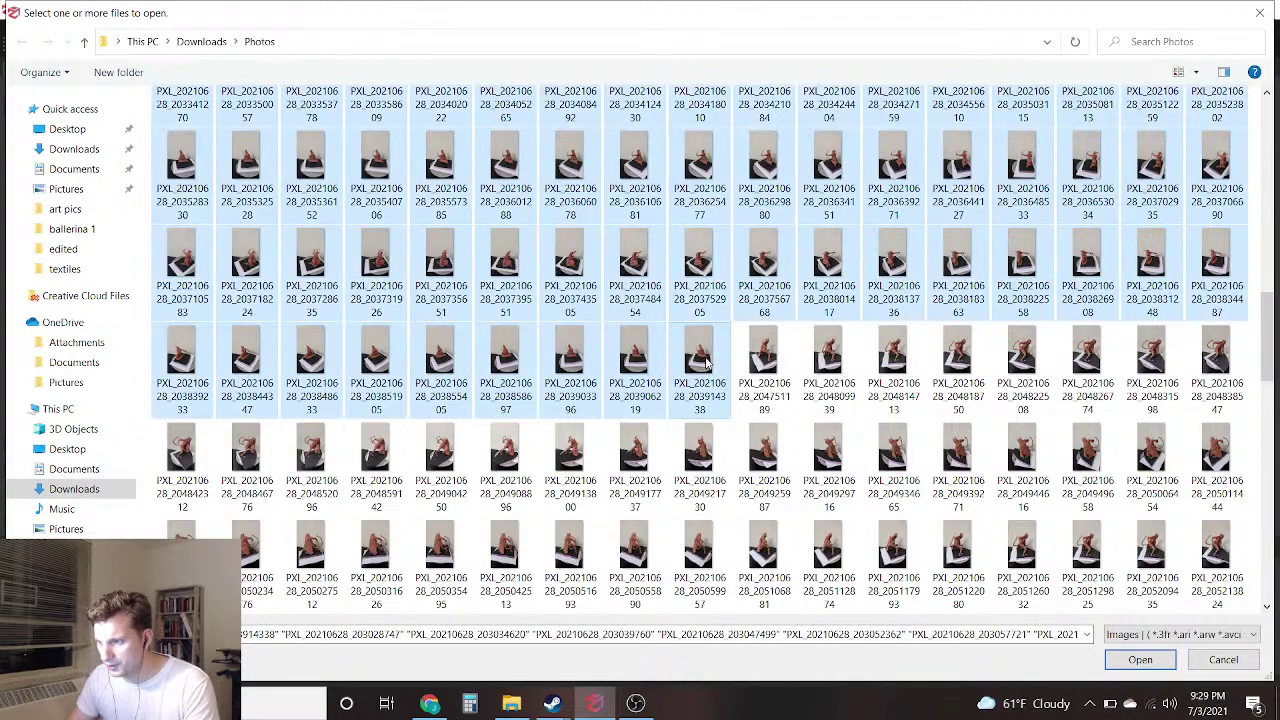
{"action": "left_click", "coordinate": [1140, 659]}
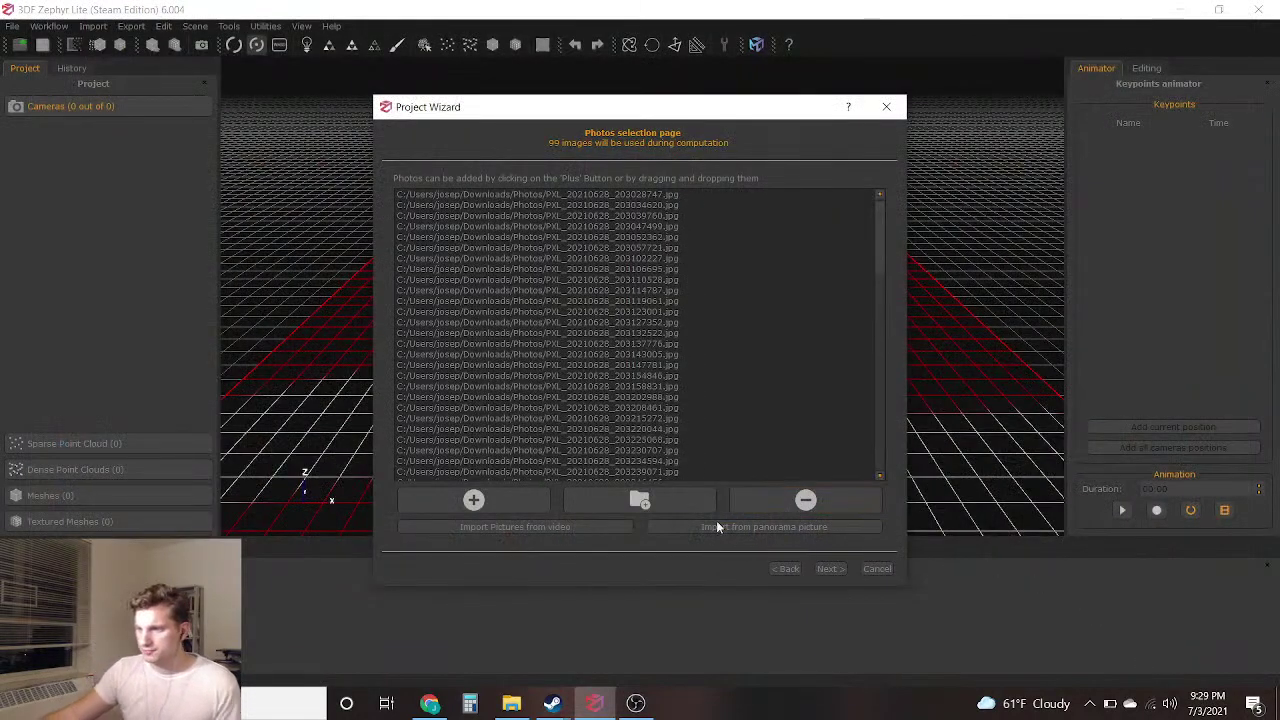
Review the photos' mask list and camera calibrations, accepting both as they are
{"action": "left_click", "coordinate": [829, 568]}
{"action": "scroll", "coordinate": [722, 428], "scroll_direction": "down", "scroll_amount": 8}
{"action": "scroll", "coordinate": [722, 428], "scroll_direction": "down", "scroll_amount": 5}
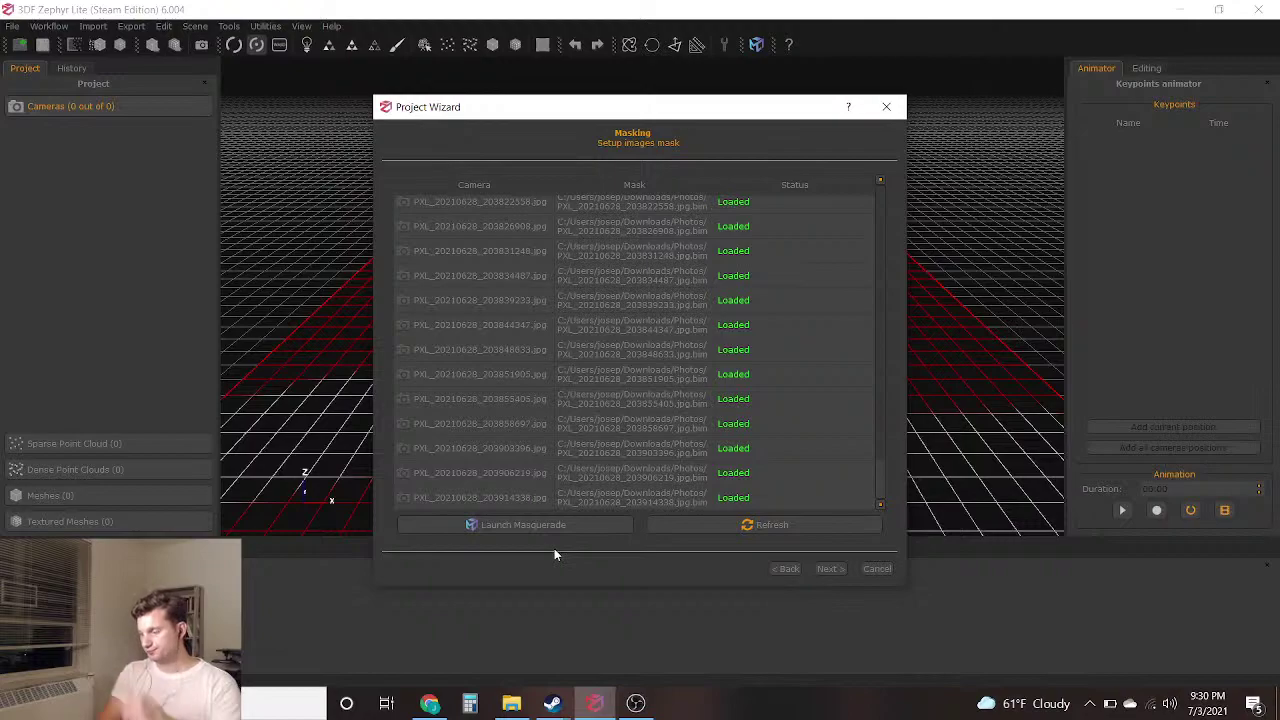
{"action": "left_click", "coordinate": [826, 570]}
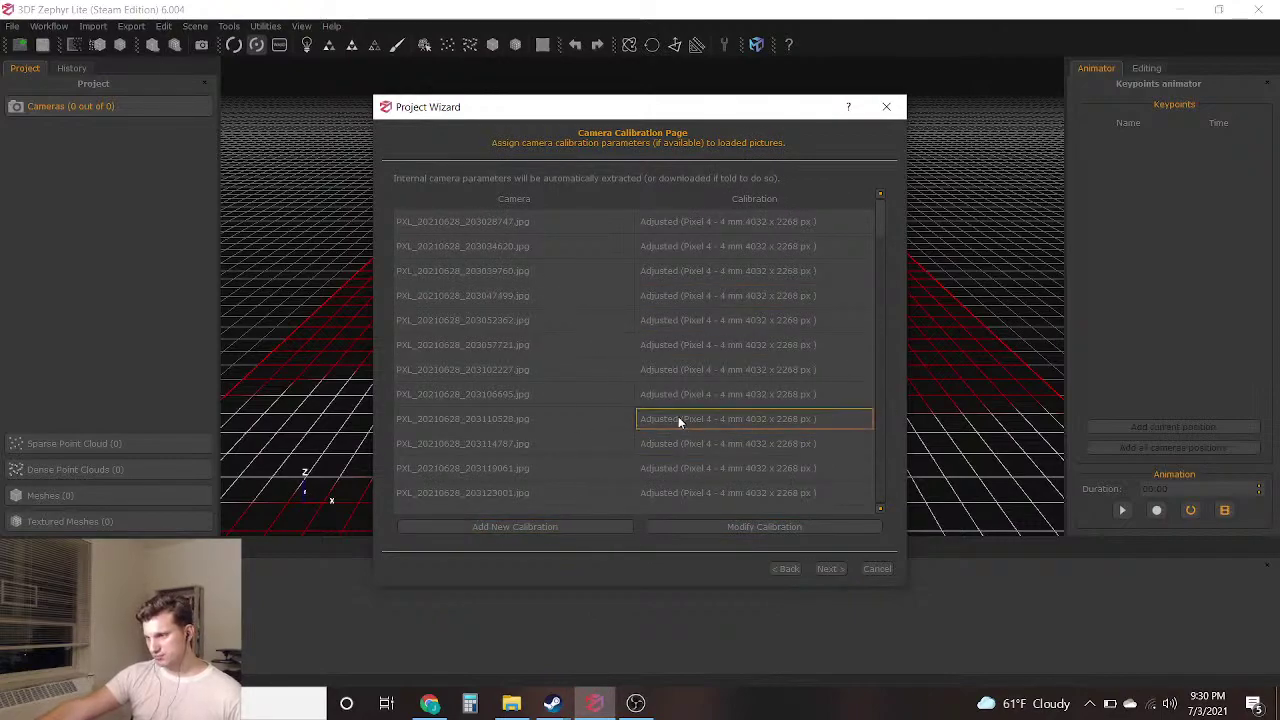
{"action": "left_click", "coordinate": [551, 396]}
{"action": "scroll", "coordinate": [582, 440], "scroll_direction": "down", "scroll_amount": 5}
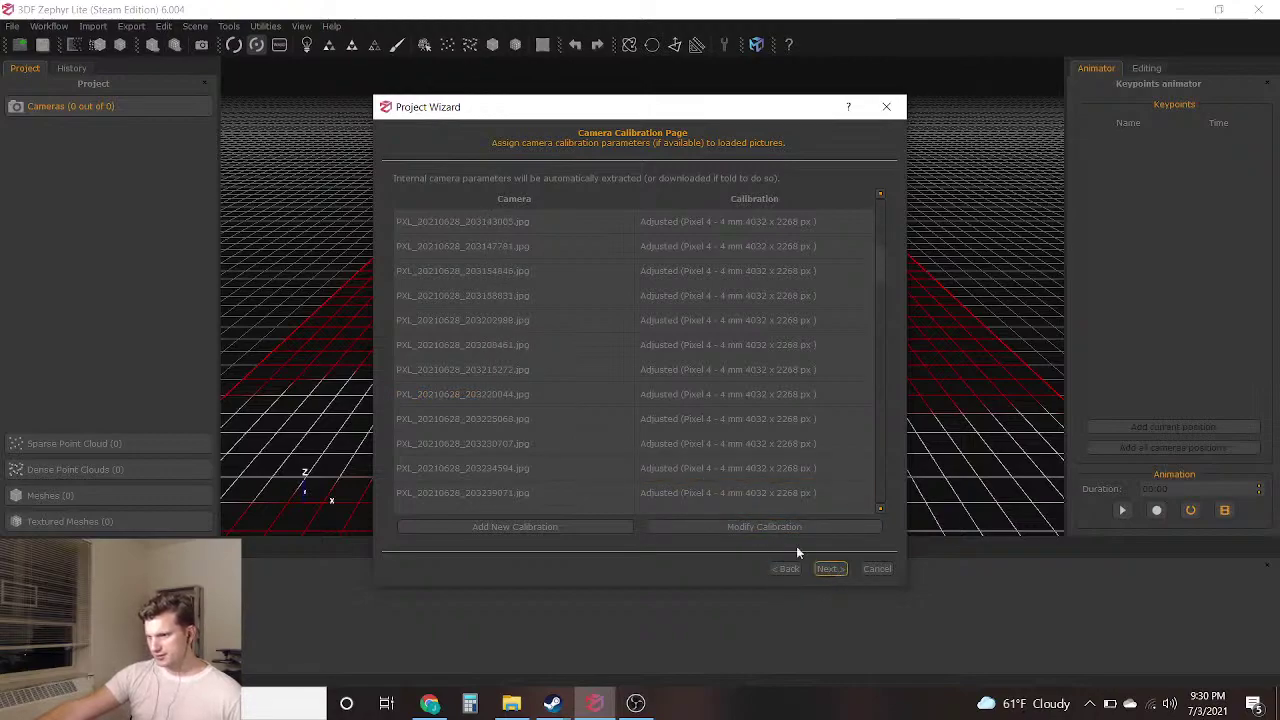
{"action": "left_click", "coordinate": [844, 568]}
Use the General category with the Default preset for camera orientation, then run the sparse reconstruction
{"action": "left_click", "coordinate": [536, 236]}
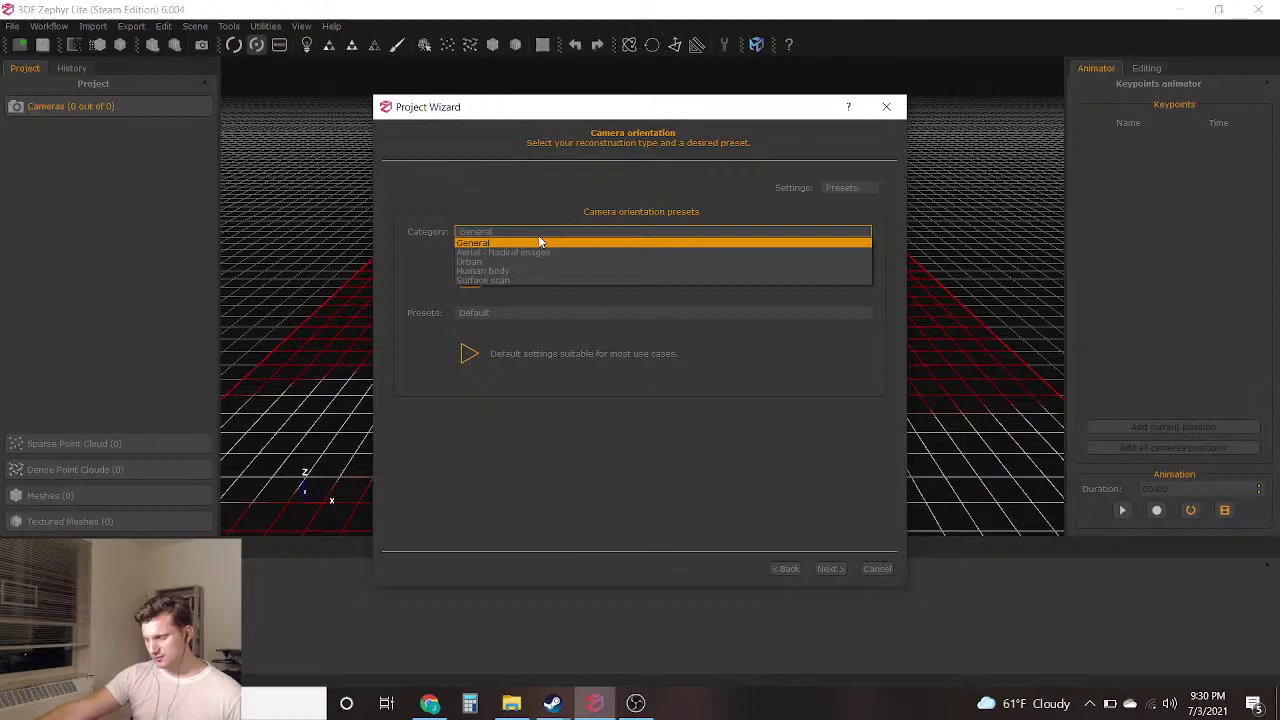
{"action": "left_click", "coordinate": [536, 242]}
{"action": "left_click", "coordinate": [548, 314]}
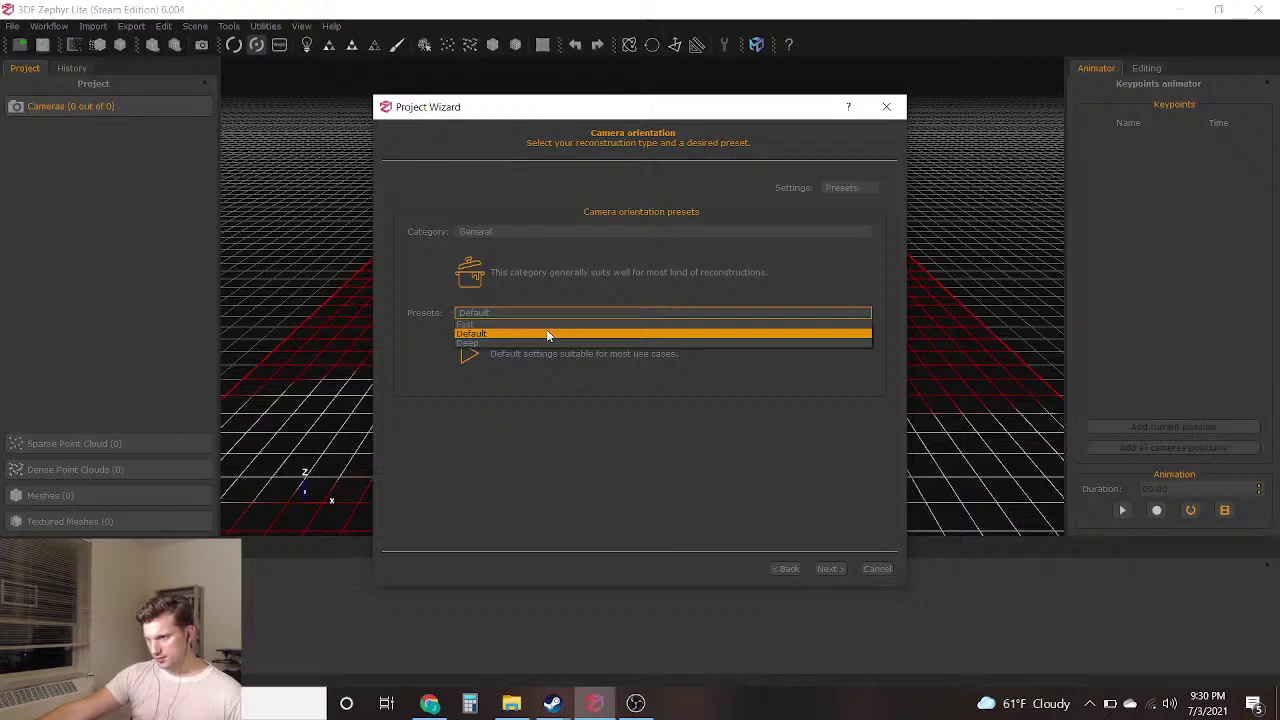
{"action": "left_click", "coordinate": [546, 334]}
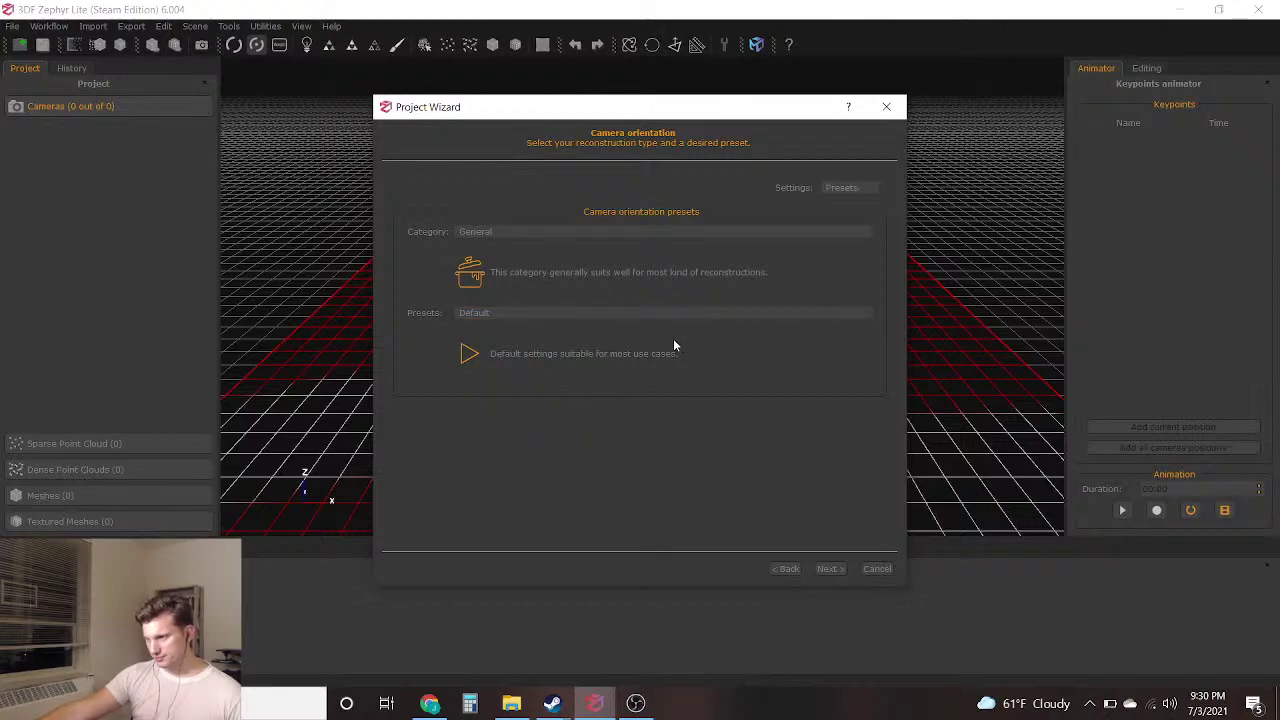
{"action": "left_click", "coordinate": [824, 570]}
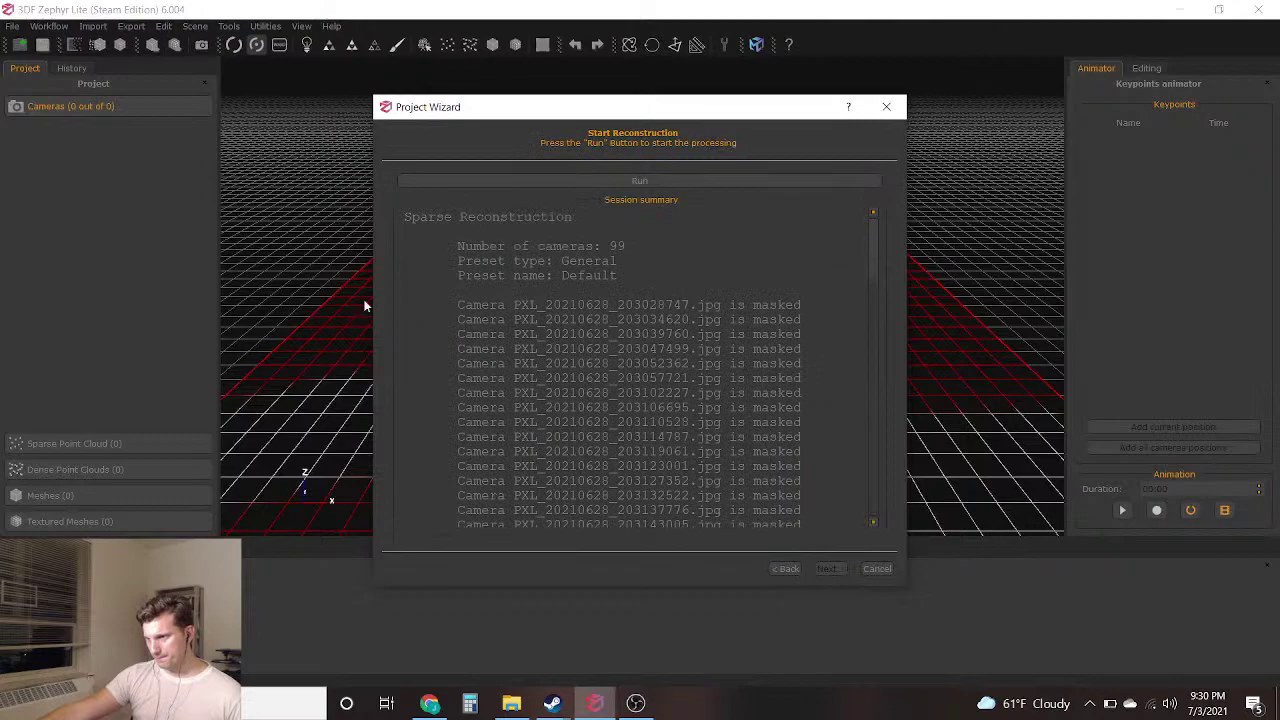
{"action": "scroll", "coordinate": [612, 266], "scroll_direction": "down", "scroll_amount": 10}
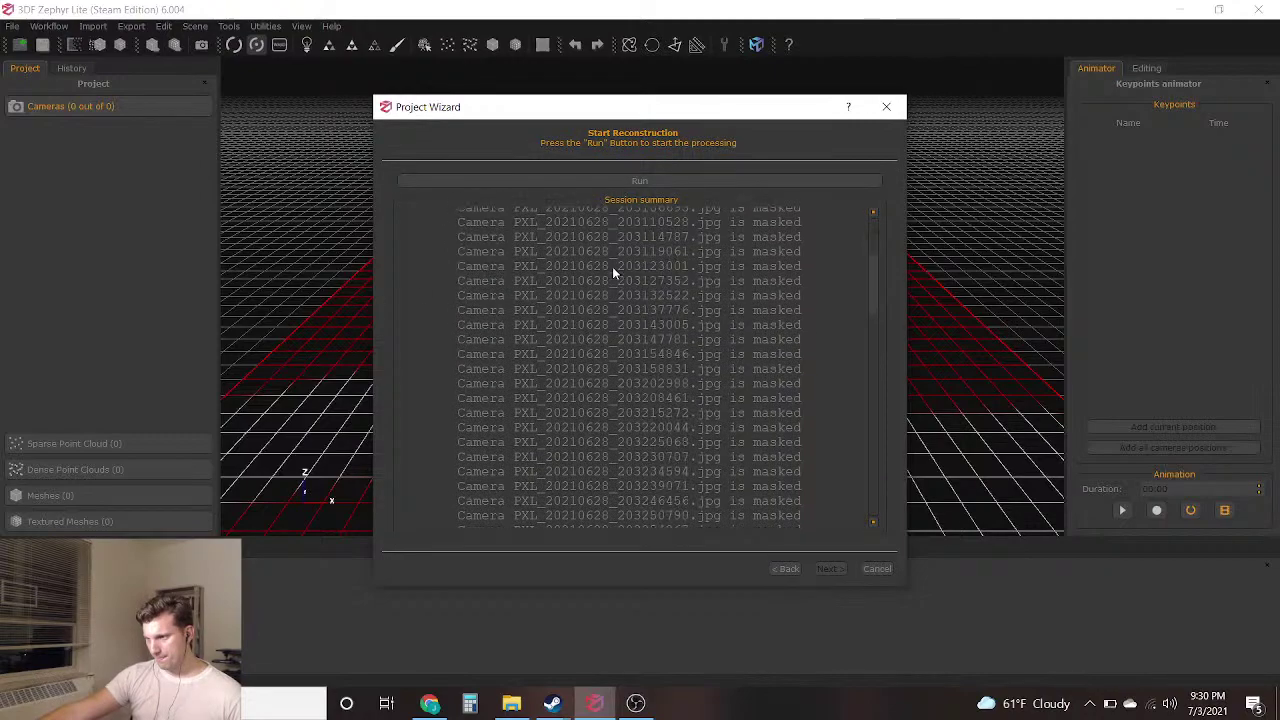
{"action": "left_click", "coordinate": [626, 180]}
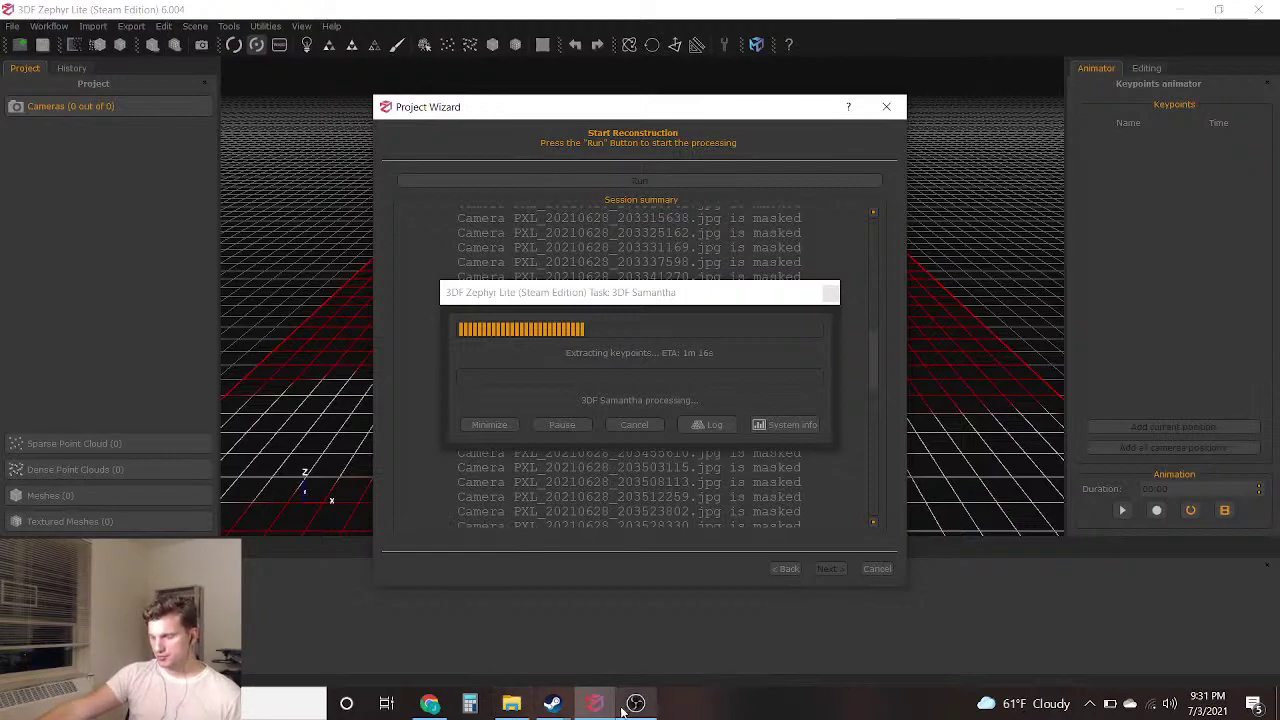
Switch to Chrome, open SculptGL in a new tab and clear its default scene
{"action": "left_click", "coordinate": [425, 708]}
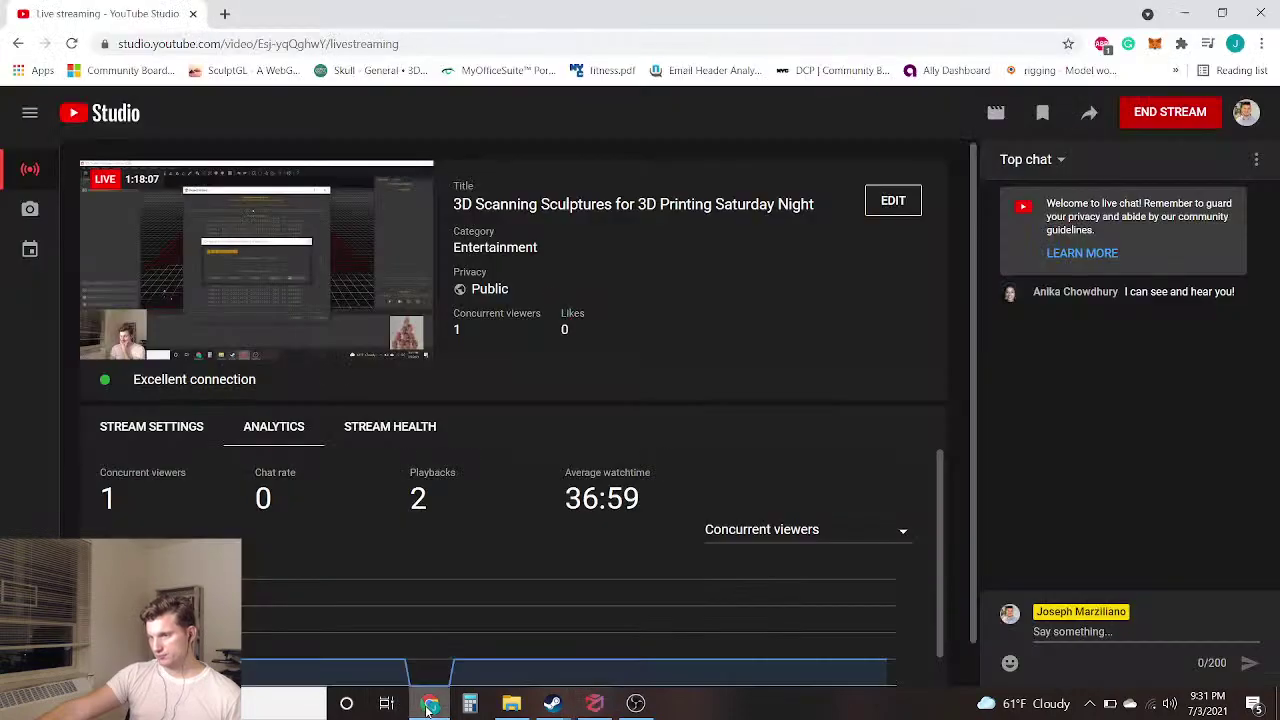
{"action": "left_click", "coordinate": [224, 14]}
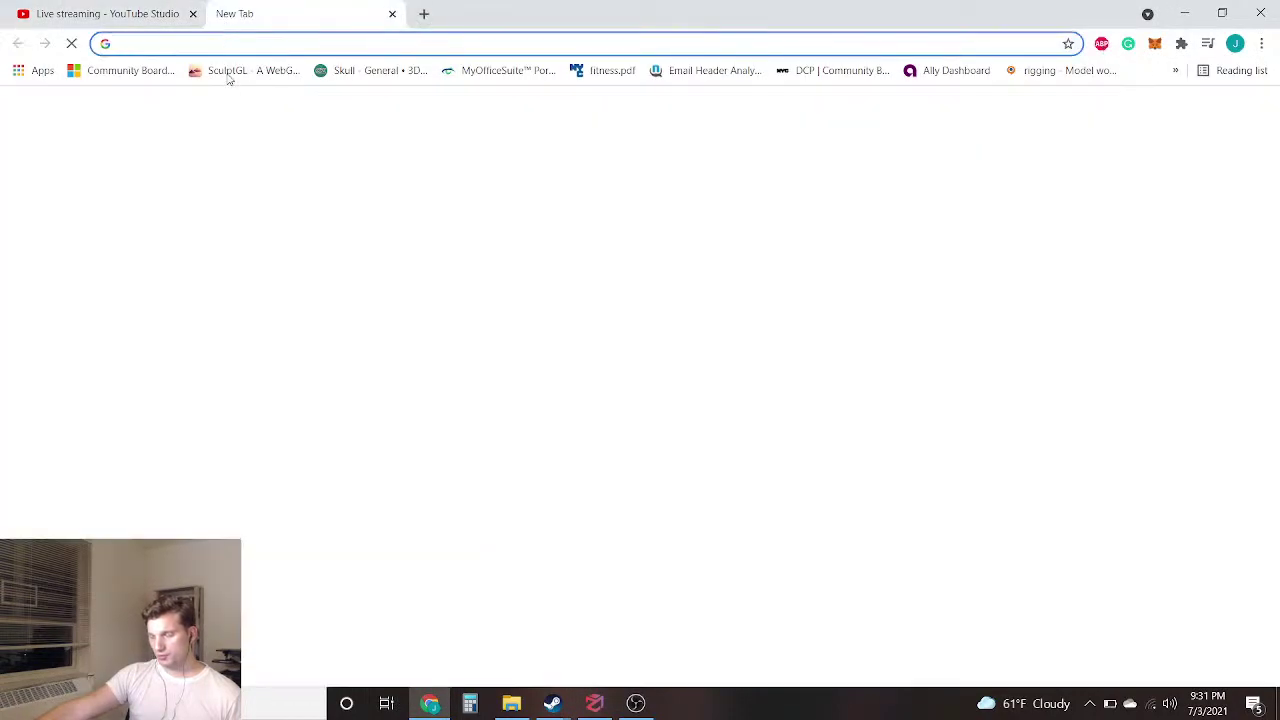
{"action": "left_click", "coordinate": [230, 72]}
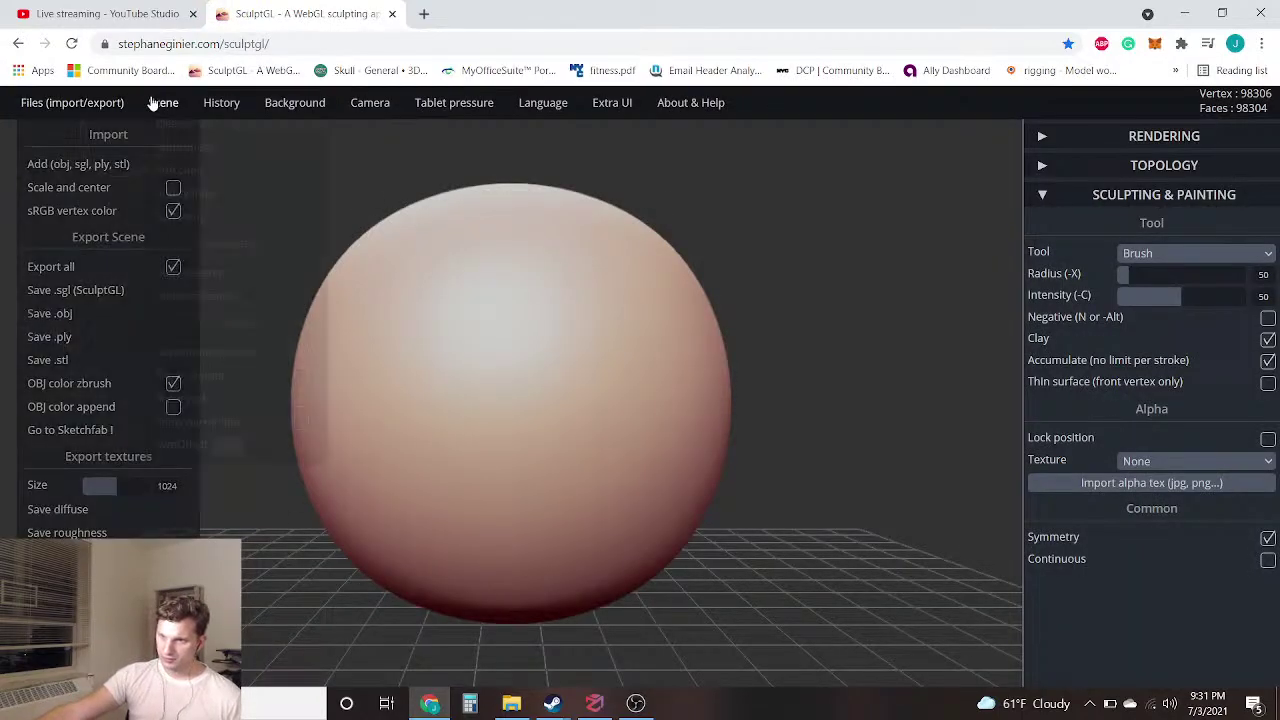
{"action": "mouse_move", "coordinate": [163, 102]}
{"action": "left_click", "coordinate": [184, 131]}
{"action": "left_click", "coordinate": [720, 137]}
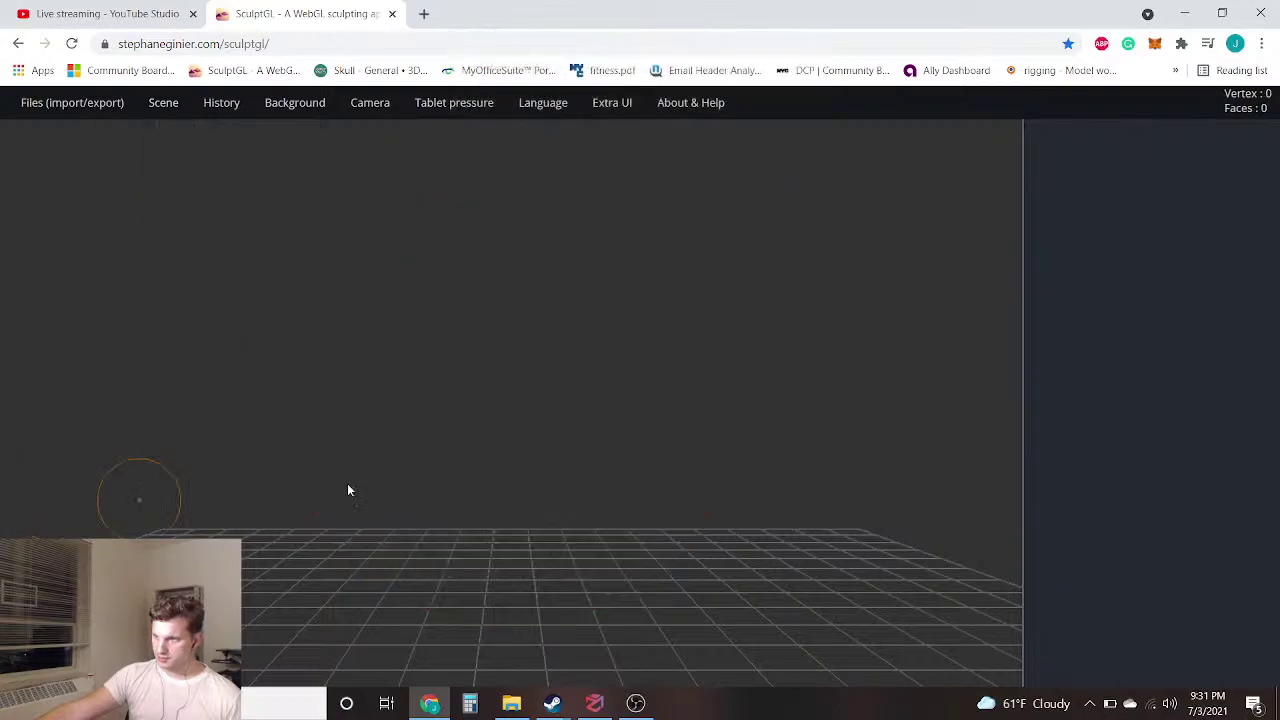
Import the Nutcracker Mk 7 model from 3D Objects > 3d models > christmas project assets > edited
{"action": "mouse_move", "coordinate": [115, 104]}
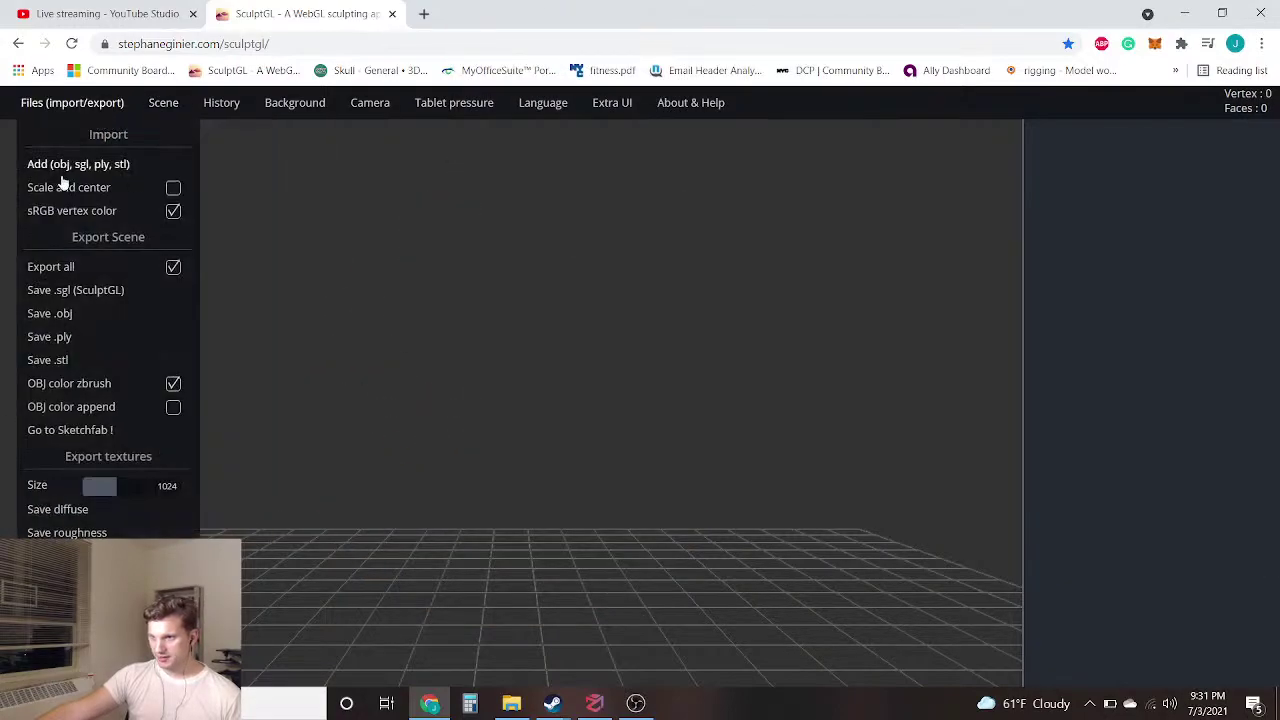
{"action": "left_click", "coordinate": [100, 153]}
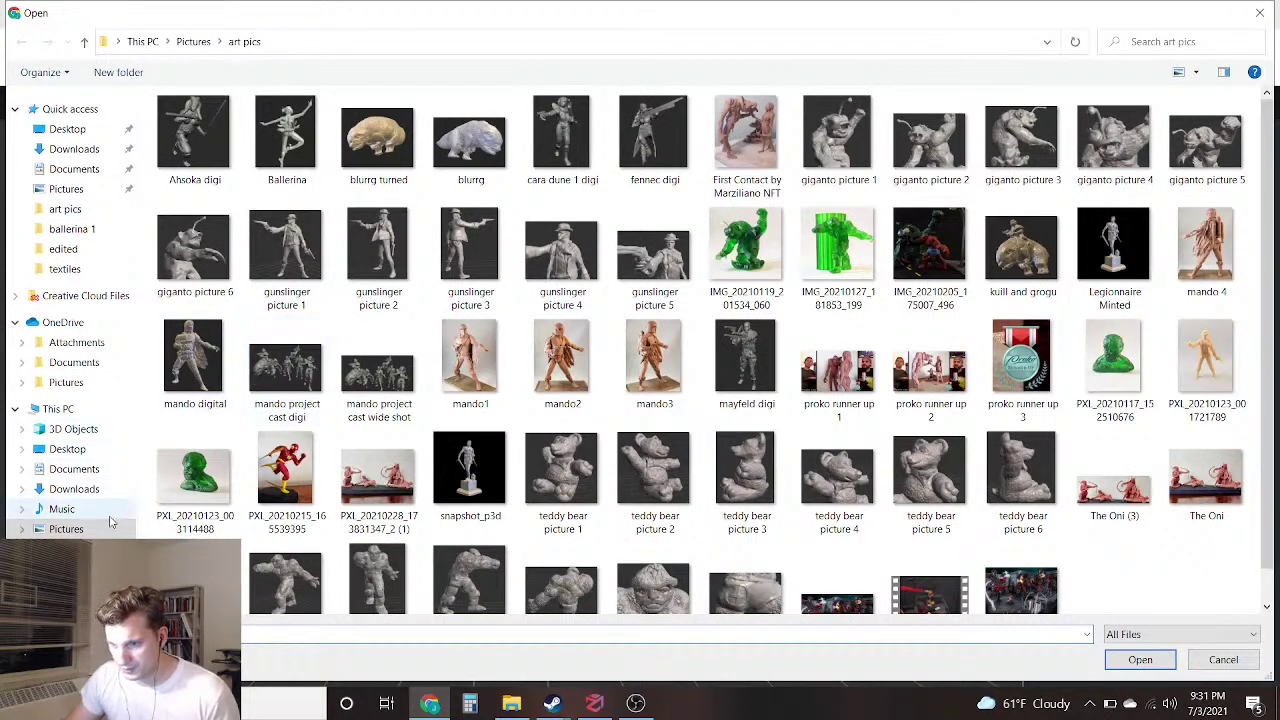
{"action": "left_click", "coordinate": [66, 432]}
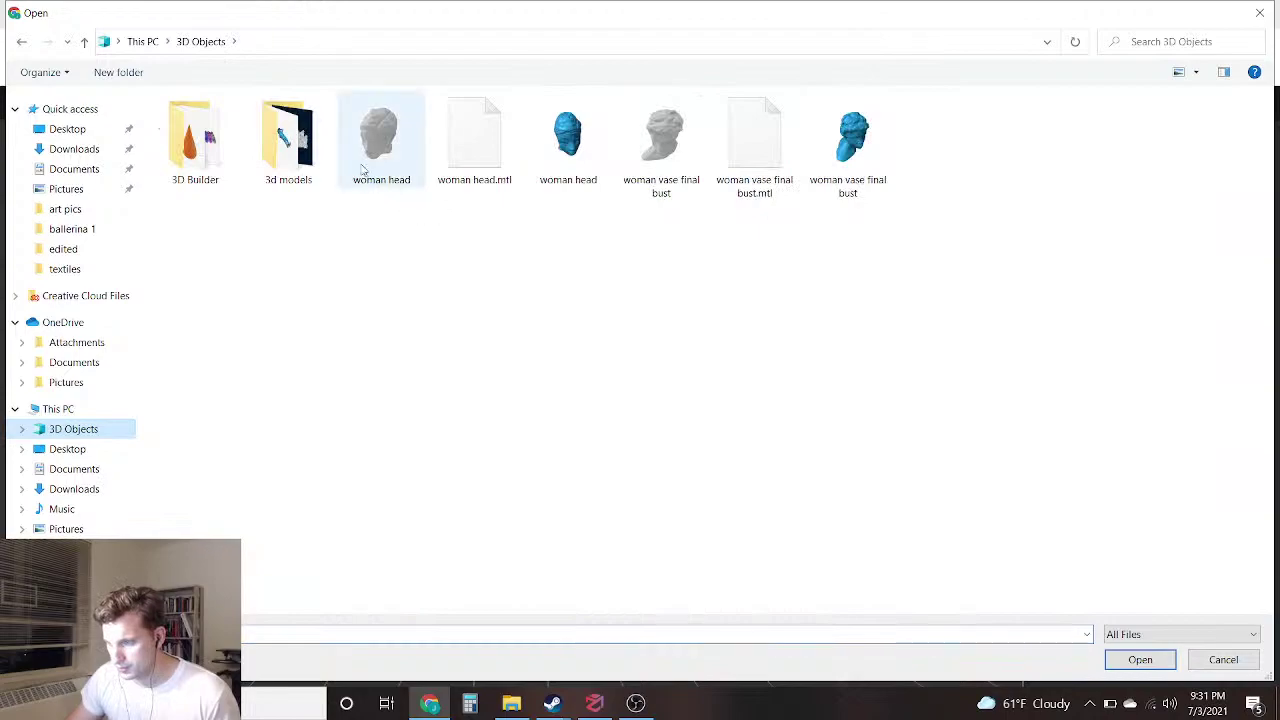
{"action": "double_click", "coordinate": [288, 140]}
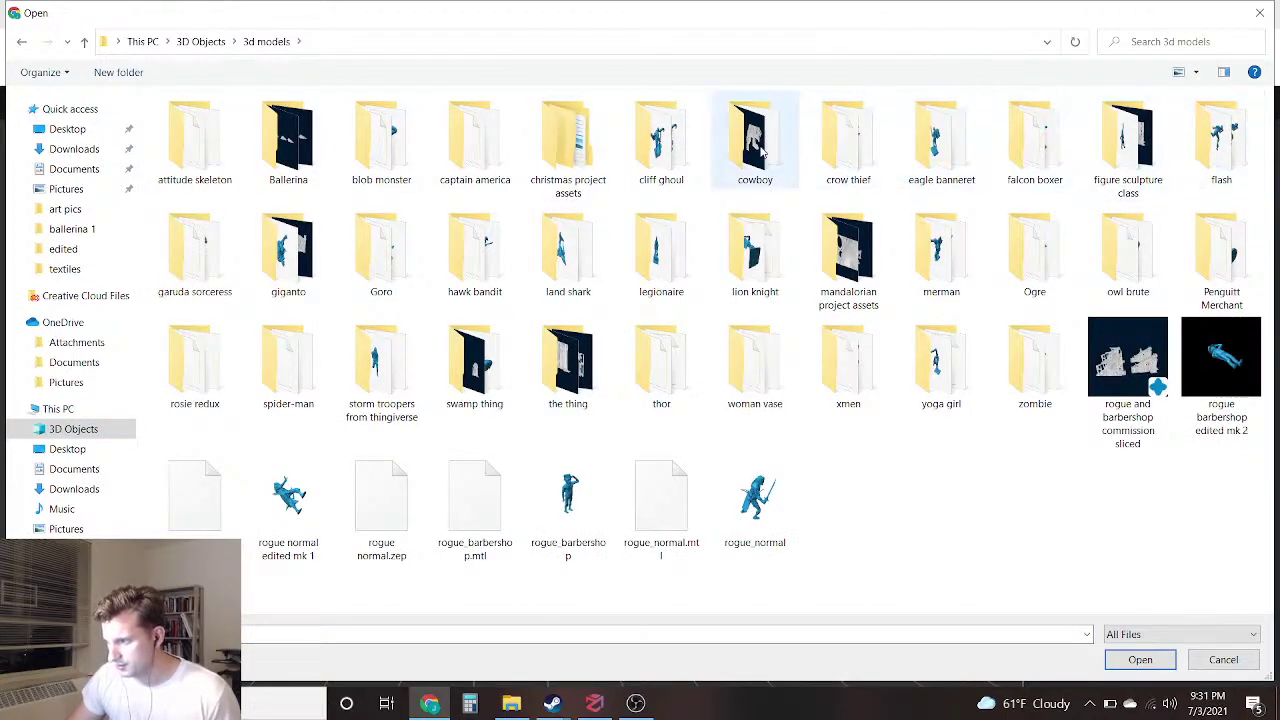
{"action": "double_click", "coordinate": [570, 166]}
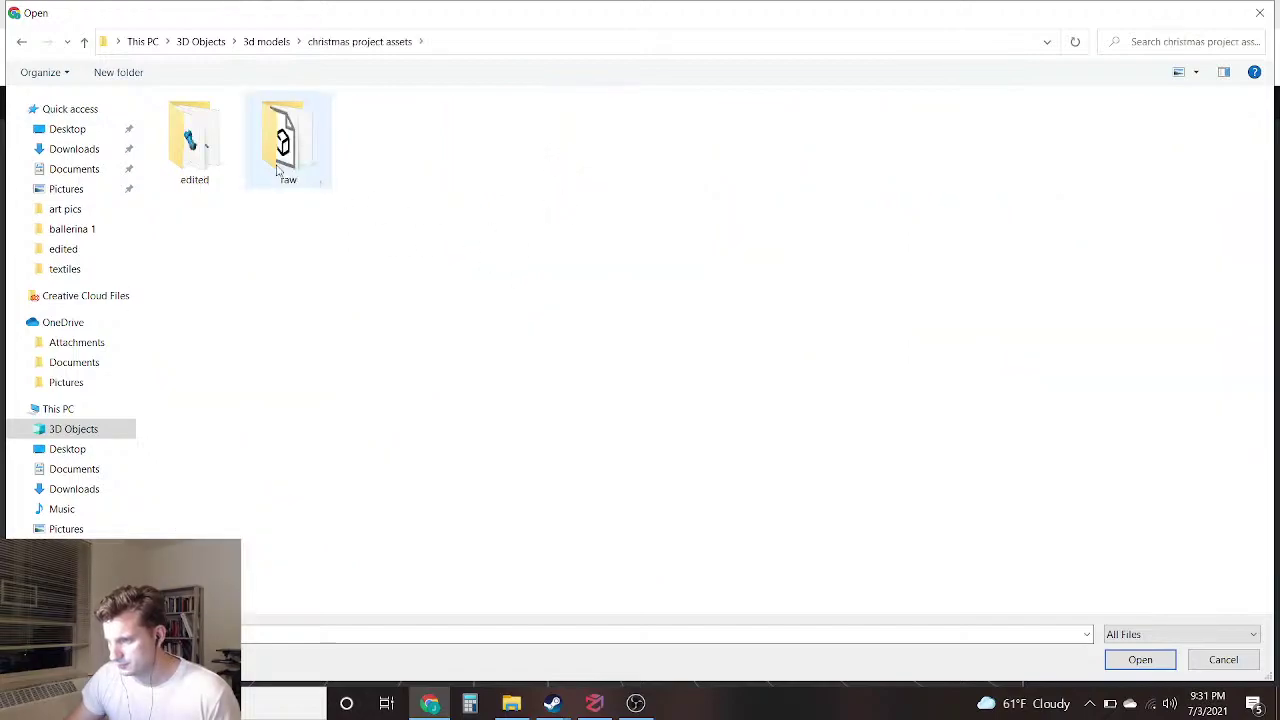
{"action": "double_click", "coordinate": [205, 150]}
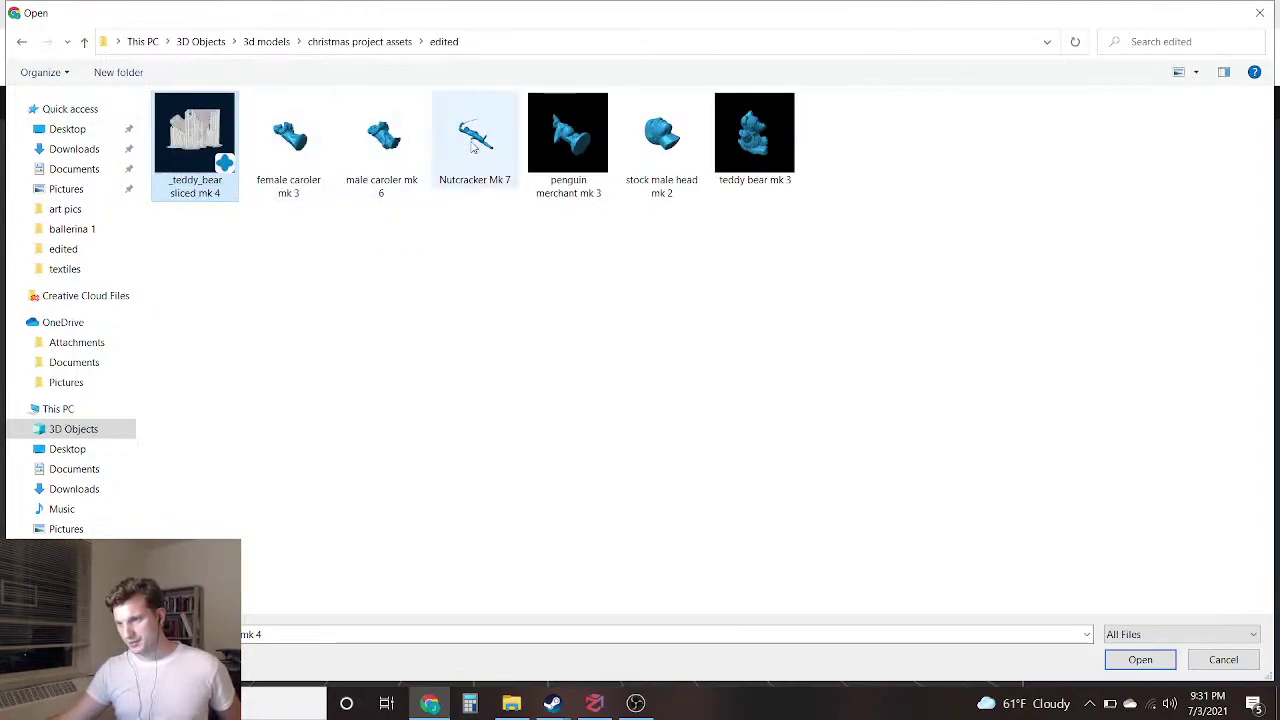
{"action": "double_click", "coordinate": [474, 145]}
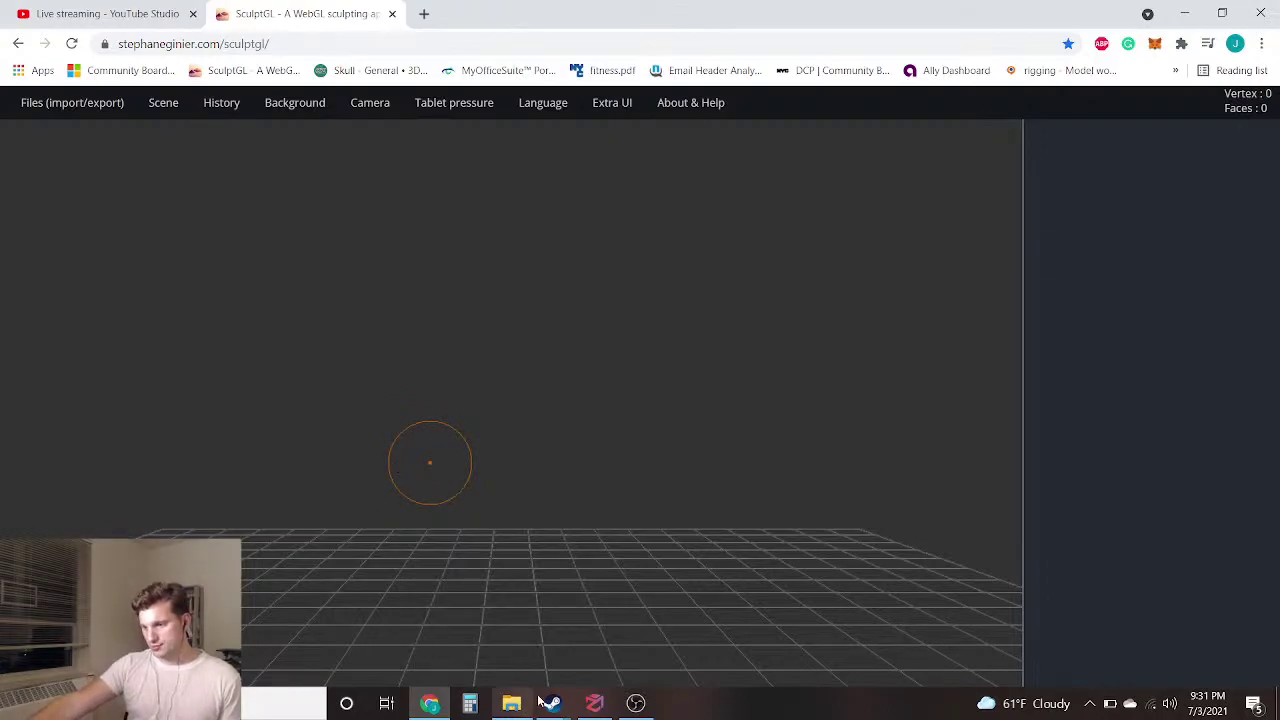
Check the reconstruction progress in 3DF Zephyr, then return to SculptGL in Chrome to view the nutcracker model
{"action": "left_click", "coordinate": [595, 708]}
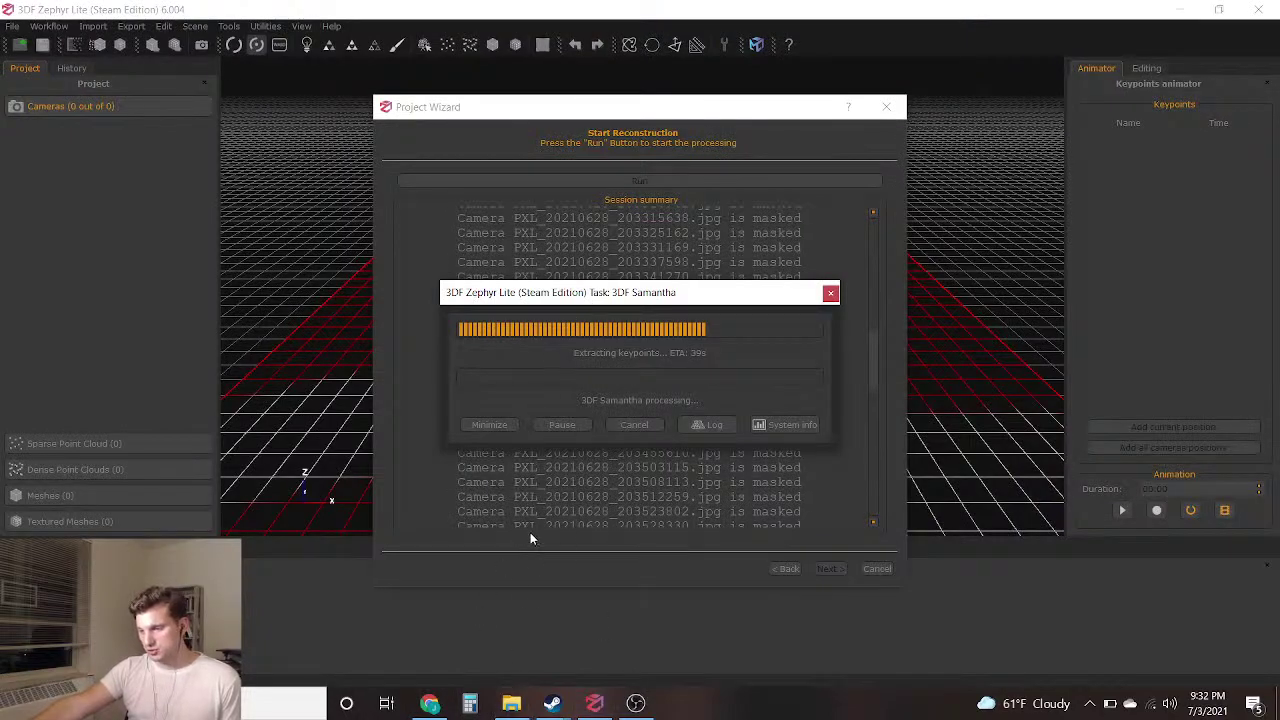
{"action": "mouse_move", "coordinate": [446, 712]}
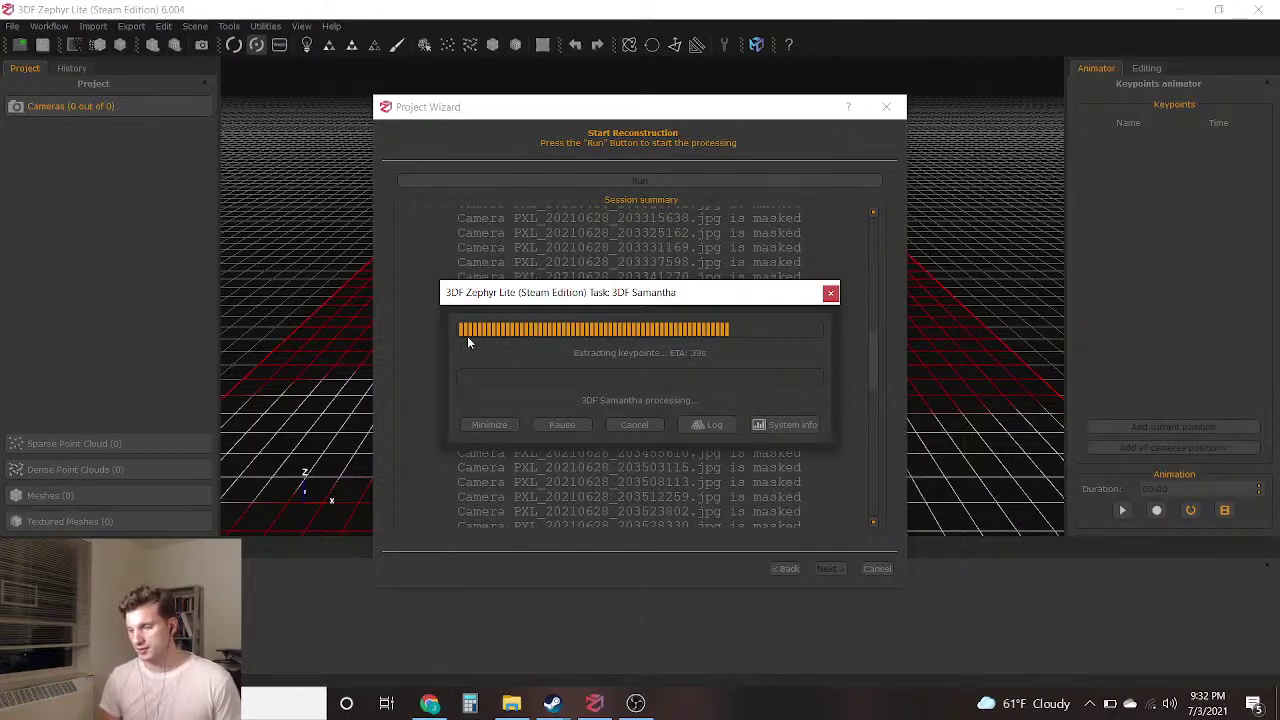
{"action": "left_click", "coordinate": [429, 703]}
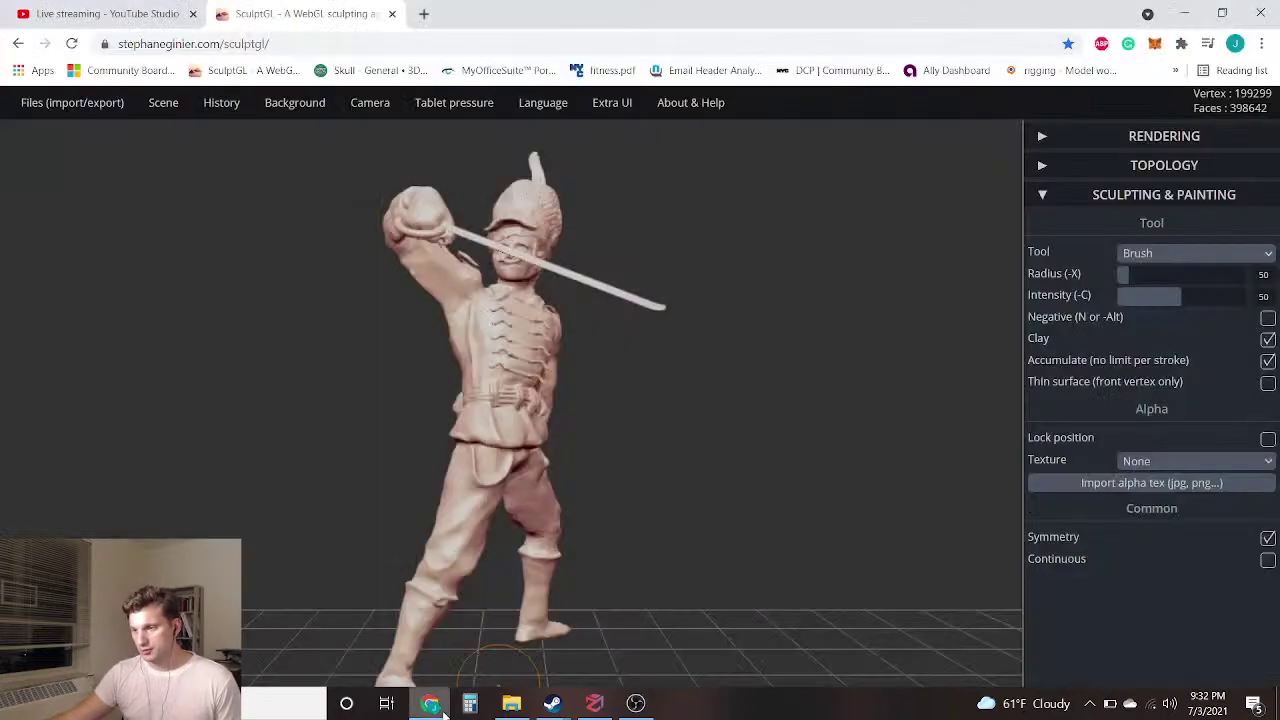
{"action": "mouse_move", "coordinate": [560, 497]}
{"action": "right_mouse_down"}
{"action": "mouse_move", "coordinate": [486, 528]}
{"action": "mouse_move", "coordinate": [609, 463]}
{"action": "right_mouse_up"}
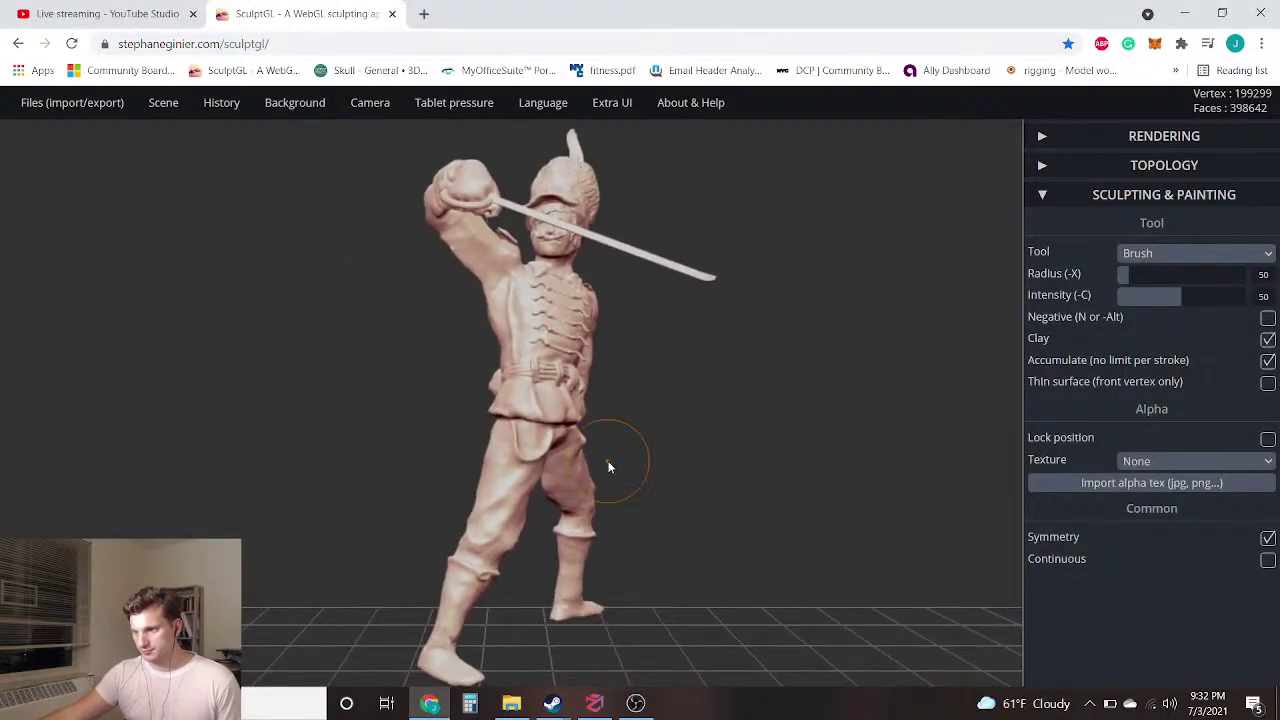
Open the sculptor's Instagram profile in a new browser tab
{"action": "left_click", "coordinate": [423, 14]}
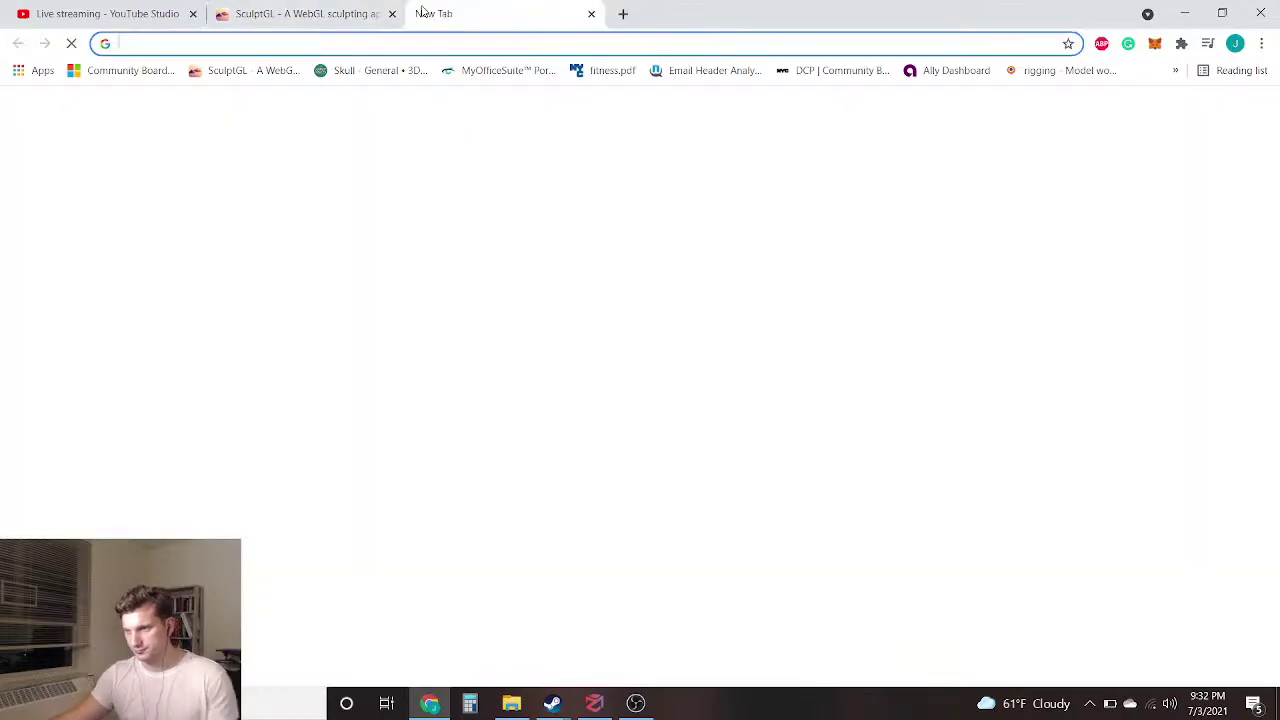
{"action": "type", "text": "inst"}
{"action": "key", "text": "Return"}
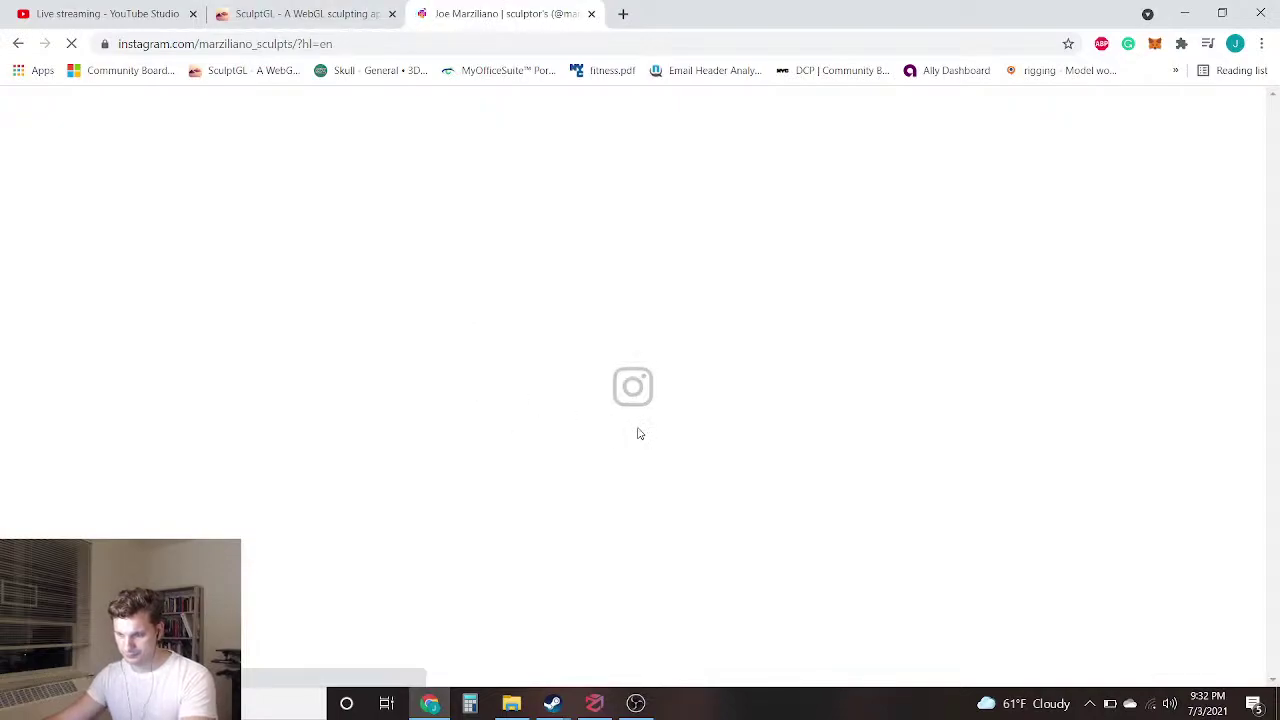
Find the post of the clay nutcracker with sword and teddy bear in the profile's photo grid and open it
{"action": "scroll", "coordinate": [640, 465], "scroll_direction": "down", "scroll_amount": 5}
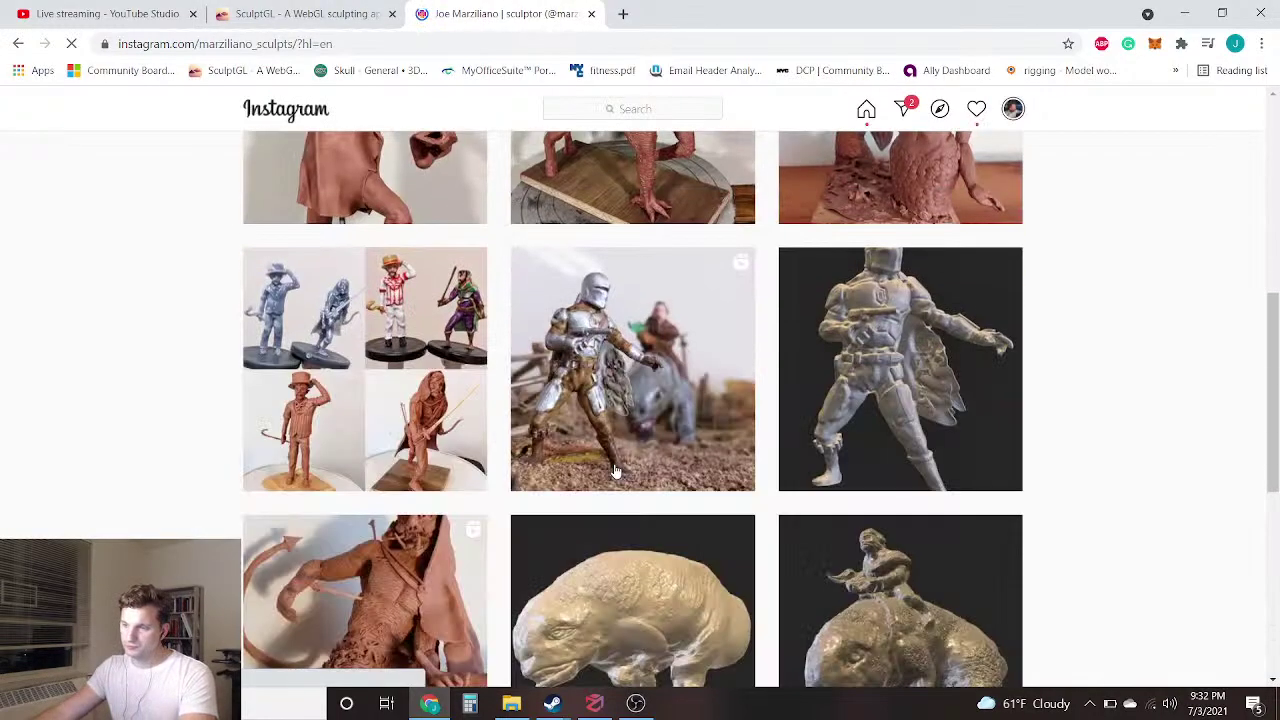
{"action": "scroll", "coordinate": [617, 472], "scroll_direction": "down", "scroll_amount": 10}
{"action": "scroll", "coordinate": [617, 475], "scroll_direction": "down", "scroll_amount": 3}
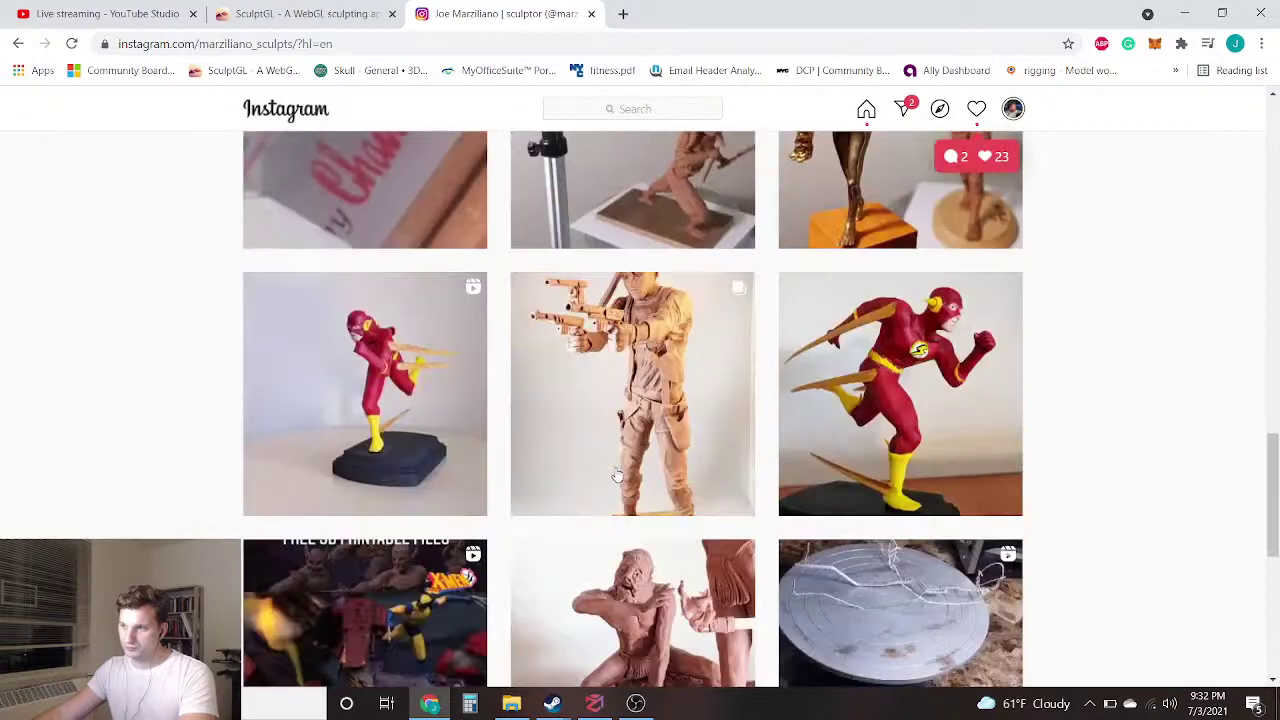
{"action": "scroll", "coordinate": [617, 475], "scroll_direction": "down", "scroll_amount": 6}
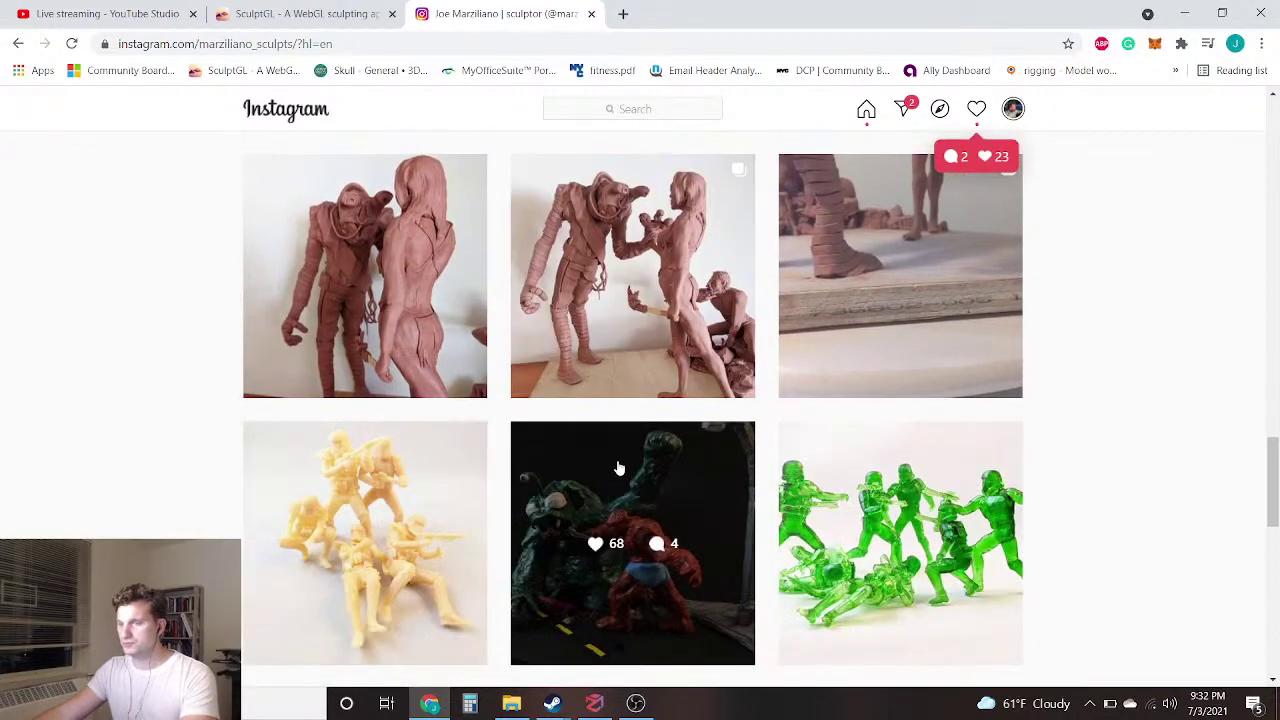
{"action": "scroll", "coordinate": [619, 459], "scroll_direction": "down", "scroll_amount": 10}
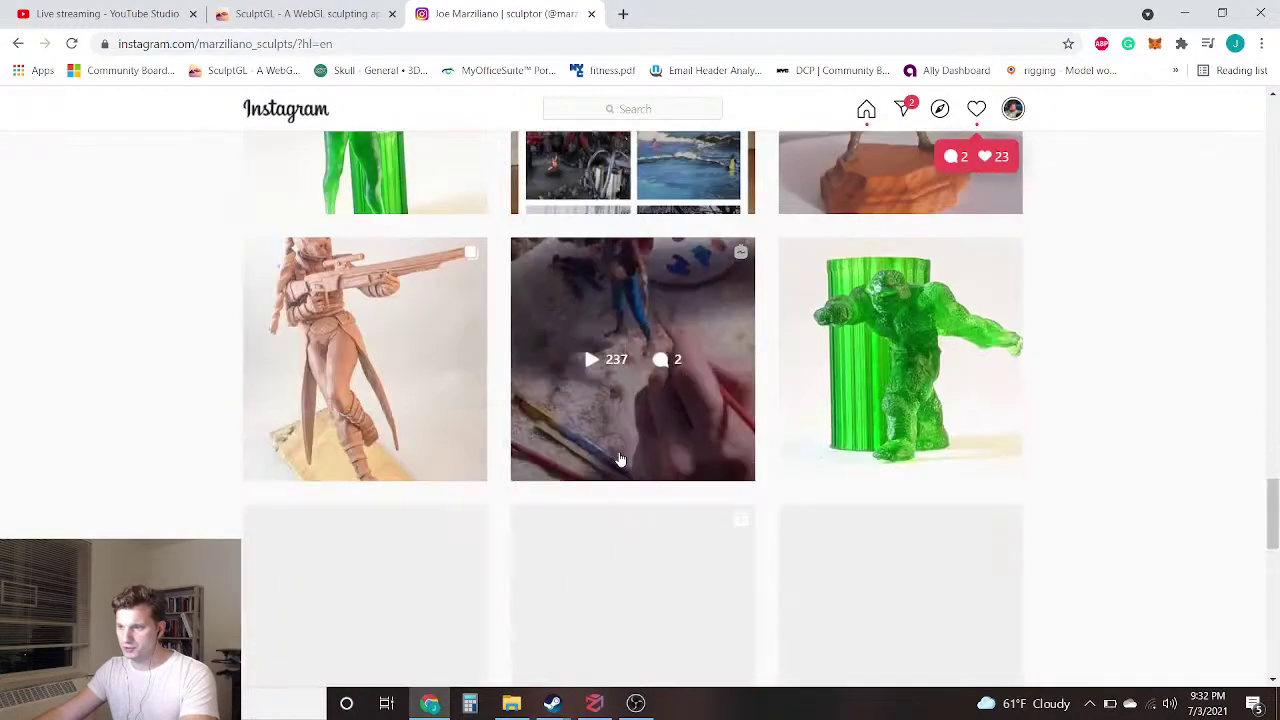
{"action": "scroll", "coordinate": [619, 459], "scroll_direction": "down", "scroll_amount": 10}
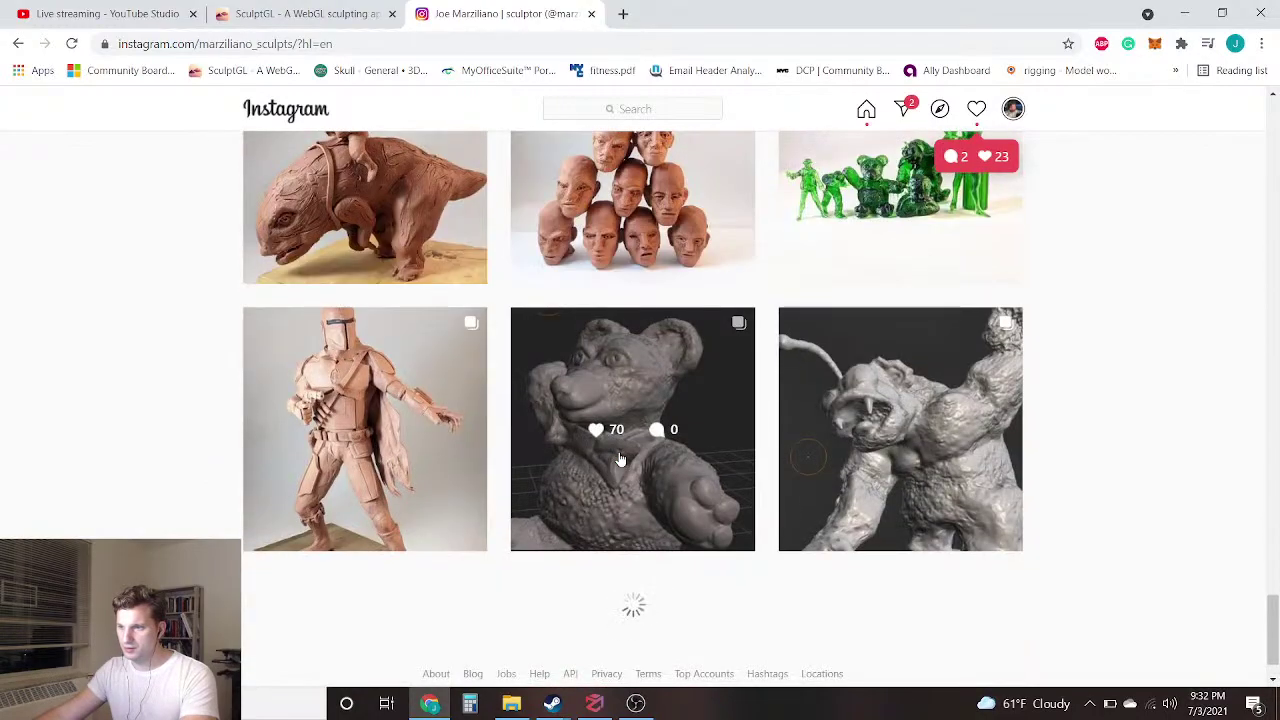
{"action": "scroll", "coordinate": [620, 455], "scroll_direction": "down", "scroll_amount": 10}
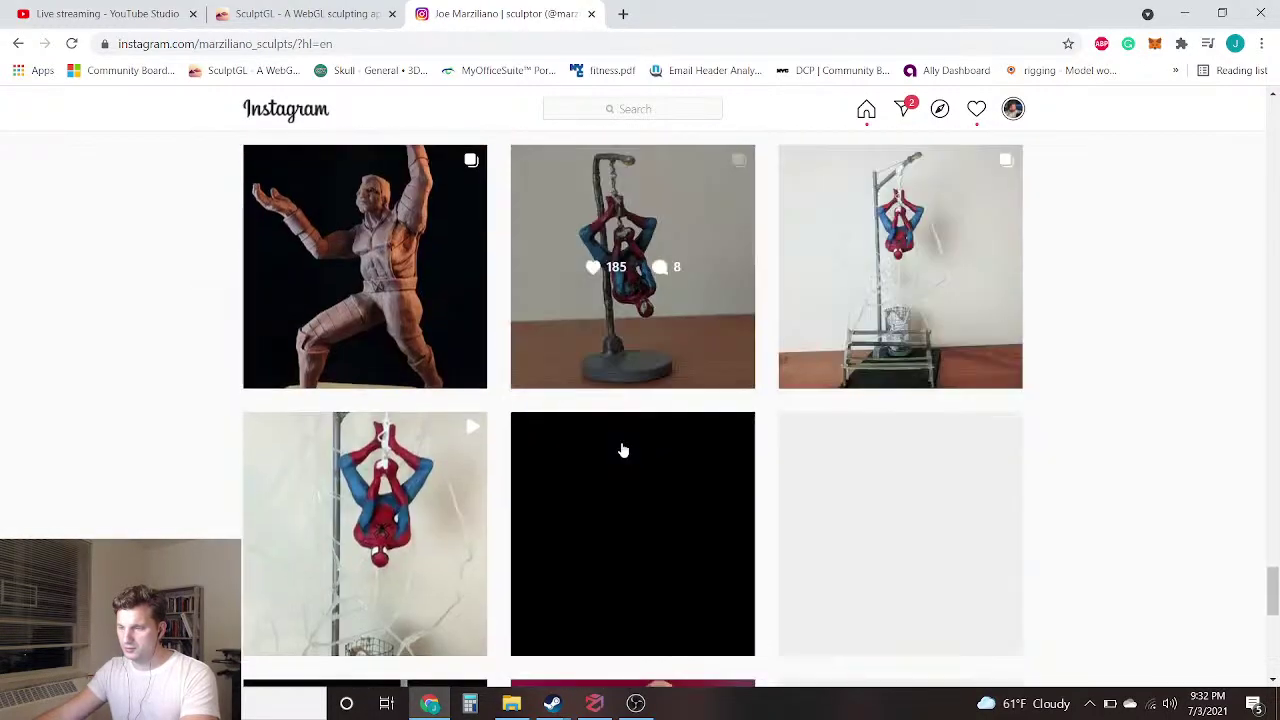
{"action": "scroll", "coordinate": [622, 450], "scroll_direction": "down", "scroll_amount": 10}
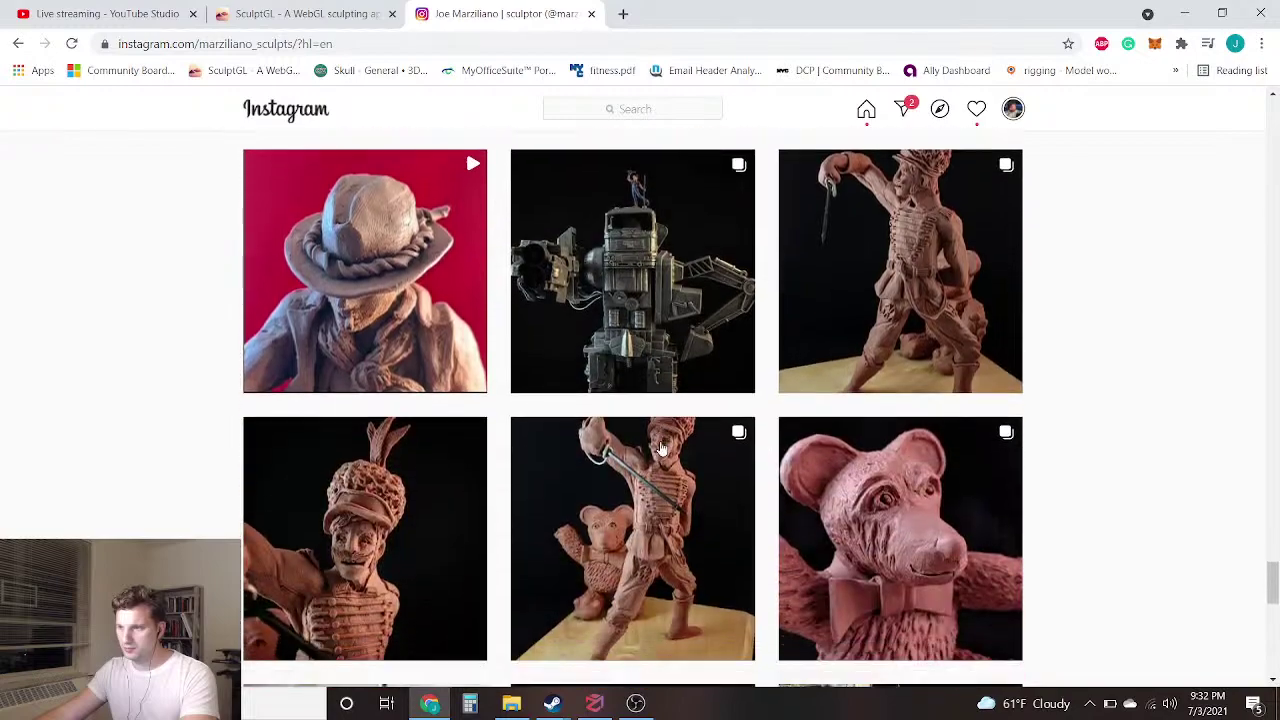
{"action": "scroll", "coordinate": [655, 420], "scroll_direction": "down", "scroll_amount": 1}
{"action": "left_click", "coordinate": [650, 368]}
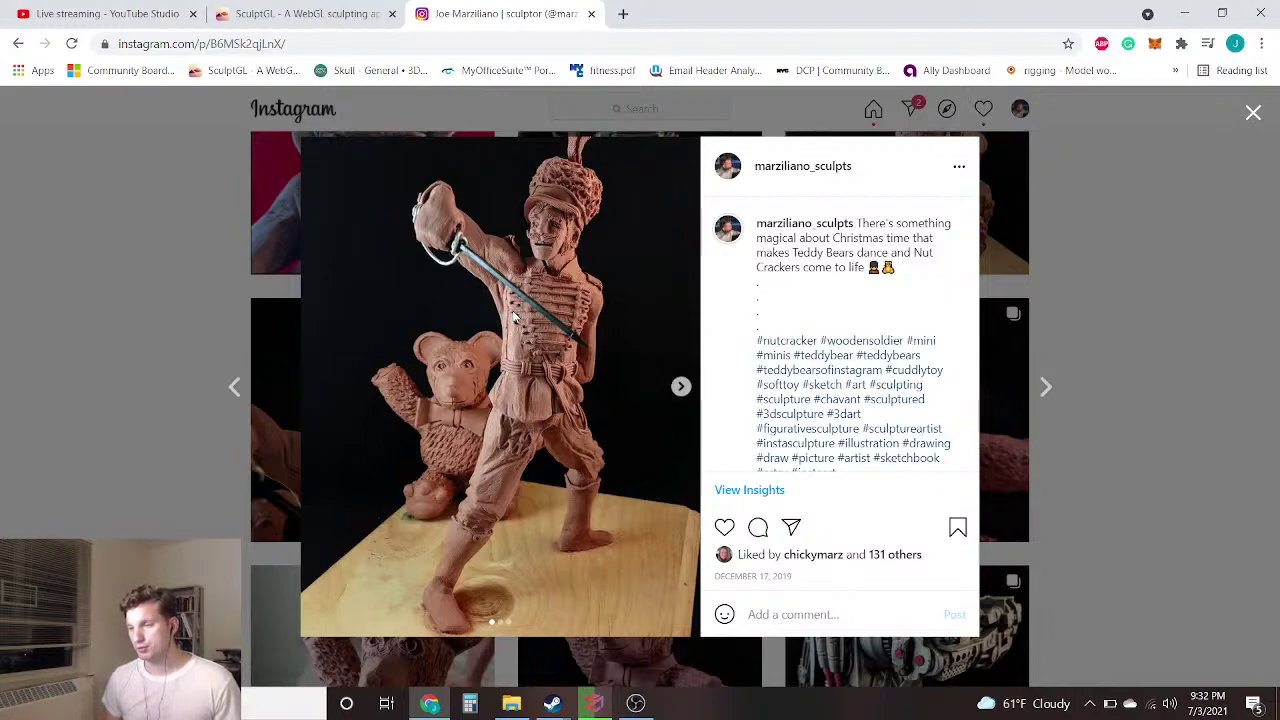
Compare the nutcracker model in SculptGL with the clay original in the Instagram post, matching the pose and viewing angle
{"action": "left_click", "coordinate": [222, 11]}
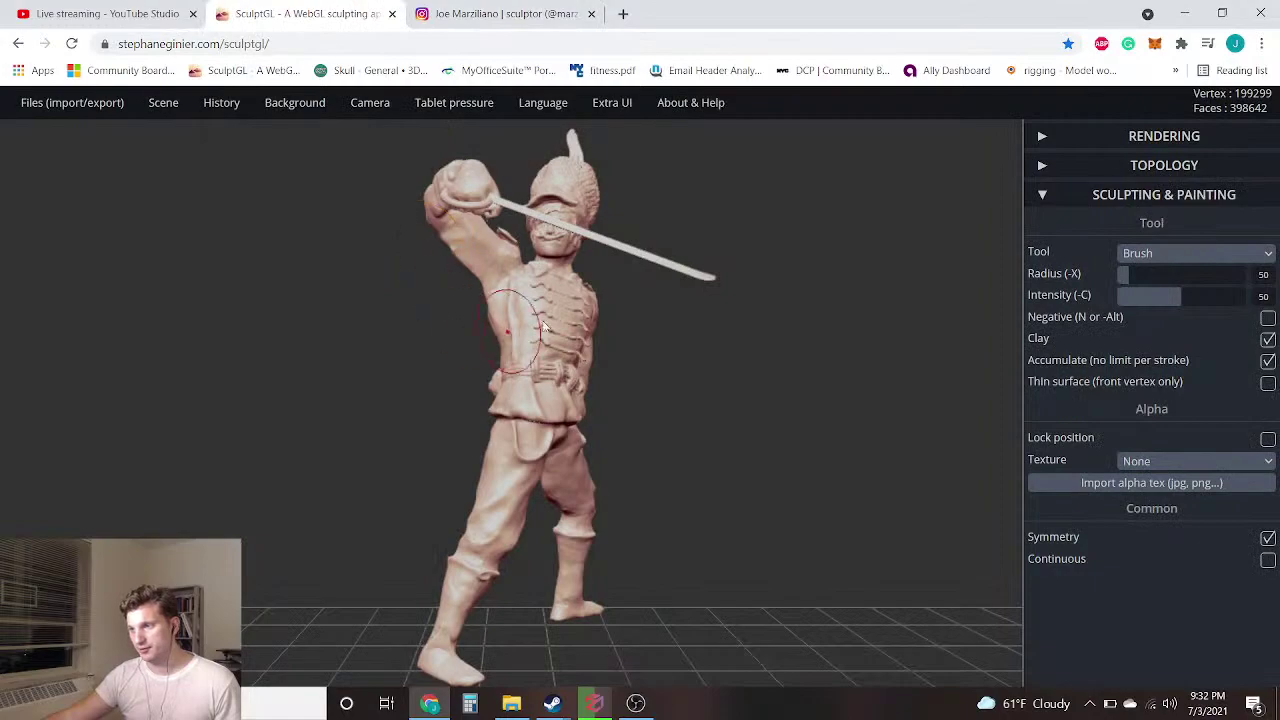
{"action": "mouse_move", "coordinate": [703, 385]}
{"action": "left_mouse_down"}
{"action": "mouse_move", "coordinate": [616, 427]}
{"action": "mouse_move", "coordinate": [585, 425]}
{"action": "left_mouse_up"}
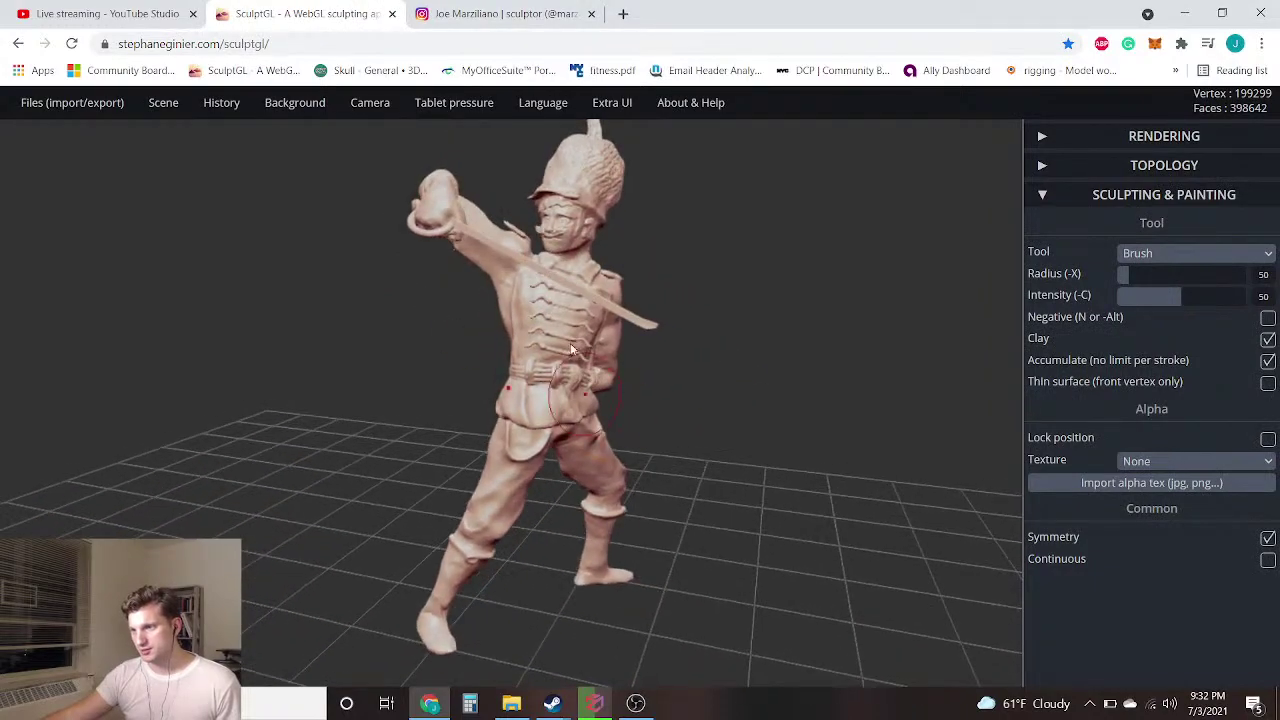
{"action": "left_click", "coordinate": [505, 13]}
{"action": "left_click", "coordinate": [310, 10]}
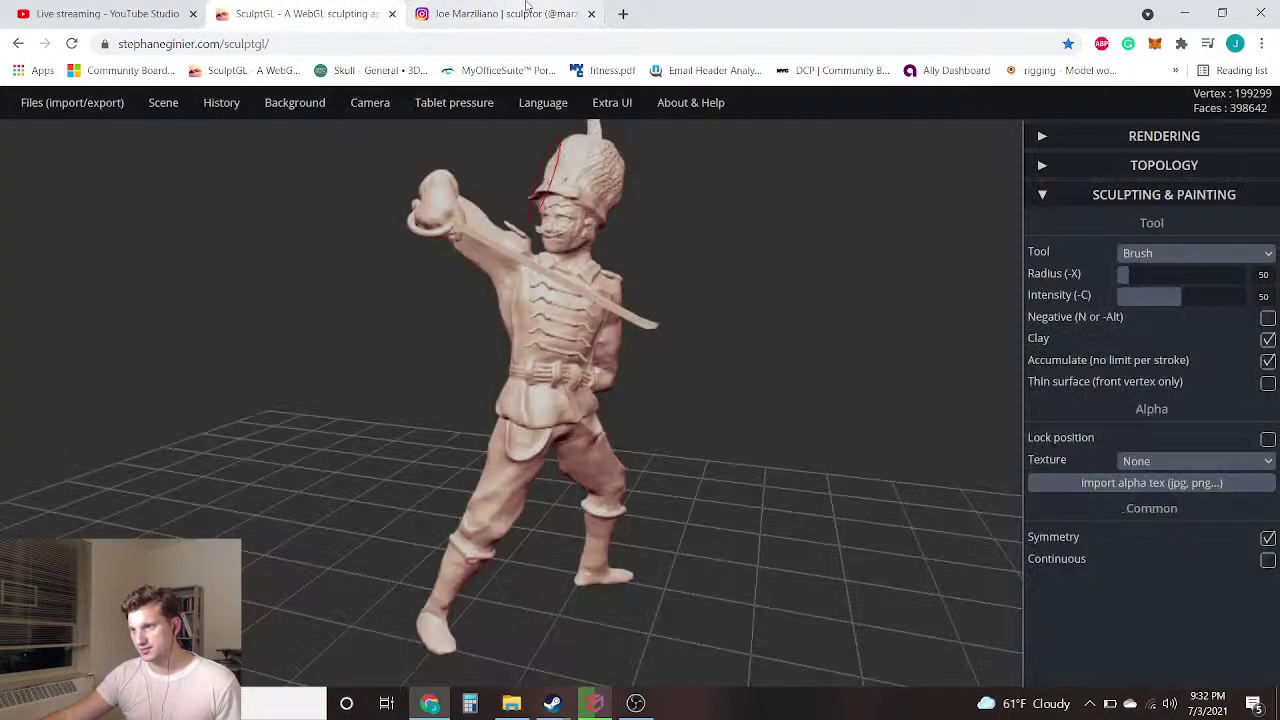
{"action": "left_click", "coordinate": [527, 8]}
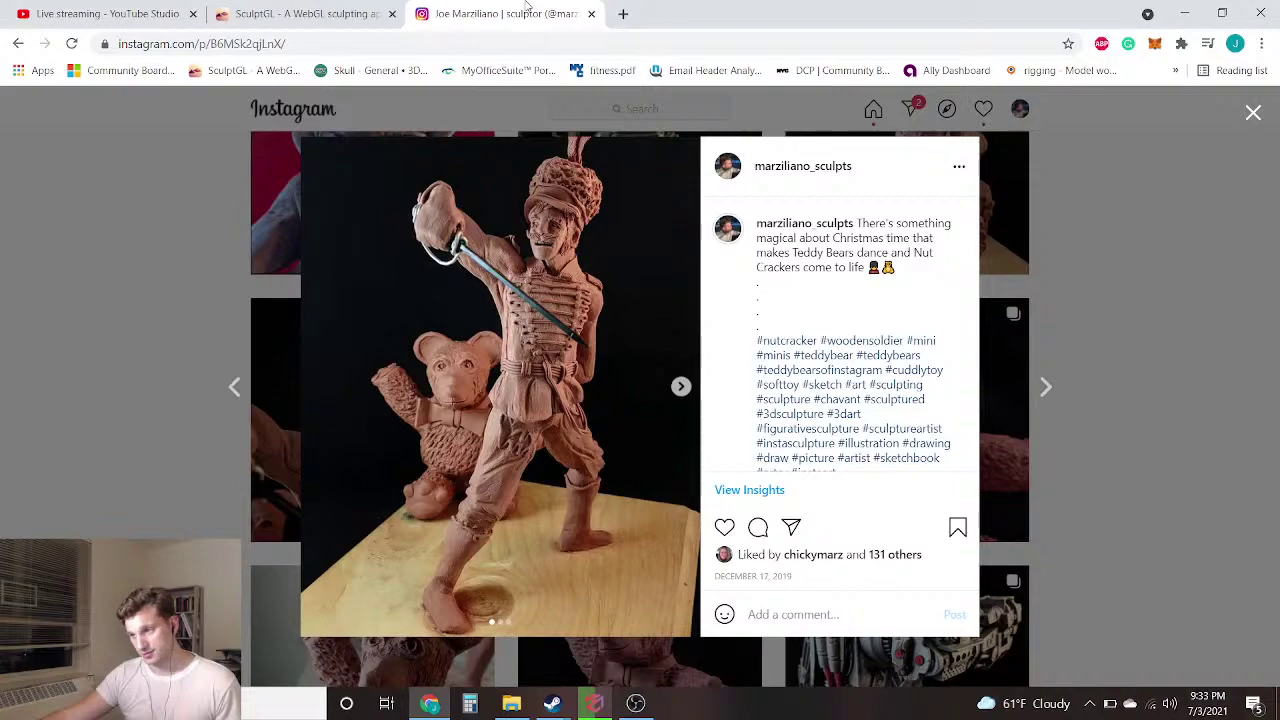
{"action": "left_click", "coordinate": [305, 13]}
{"action": "scroll", "coordinate": [540, 250], "scroll_direction": "up", "scroll_amount": 3}
{"action": "mouse_move", "coordinate": [652, 216]}
{"action": "left_mouse_down"}
{"action": "mouse_move", "coordinate": [720, 228]}
{"action": "mouse_move", "coordinate": [630, 294]}
{"action": "left_mouse_up"}
{"action": "left_click", "coordinate": [474, 8]}
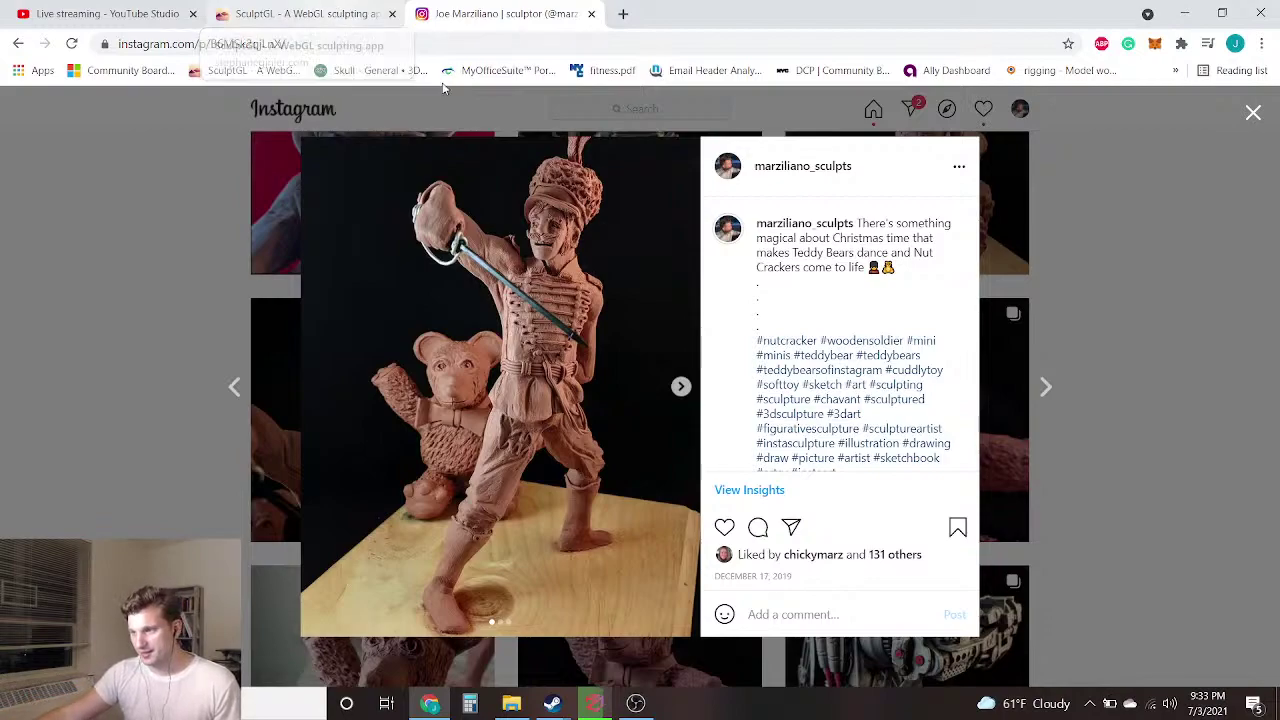
Return to SculptGL and examine the nutcracker's face, hat, sword arm and jacket up close
{"action": "left_click", "coordinate": [320, 8]}
{"action": "scroll", "coordinate": [561, 262], "scroll_direction": "up", "scroll_amount": 3}
{"action": "scroll", "coordinate": [561, 262], "scroll_direction": "up", "scroll_amount": 1}
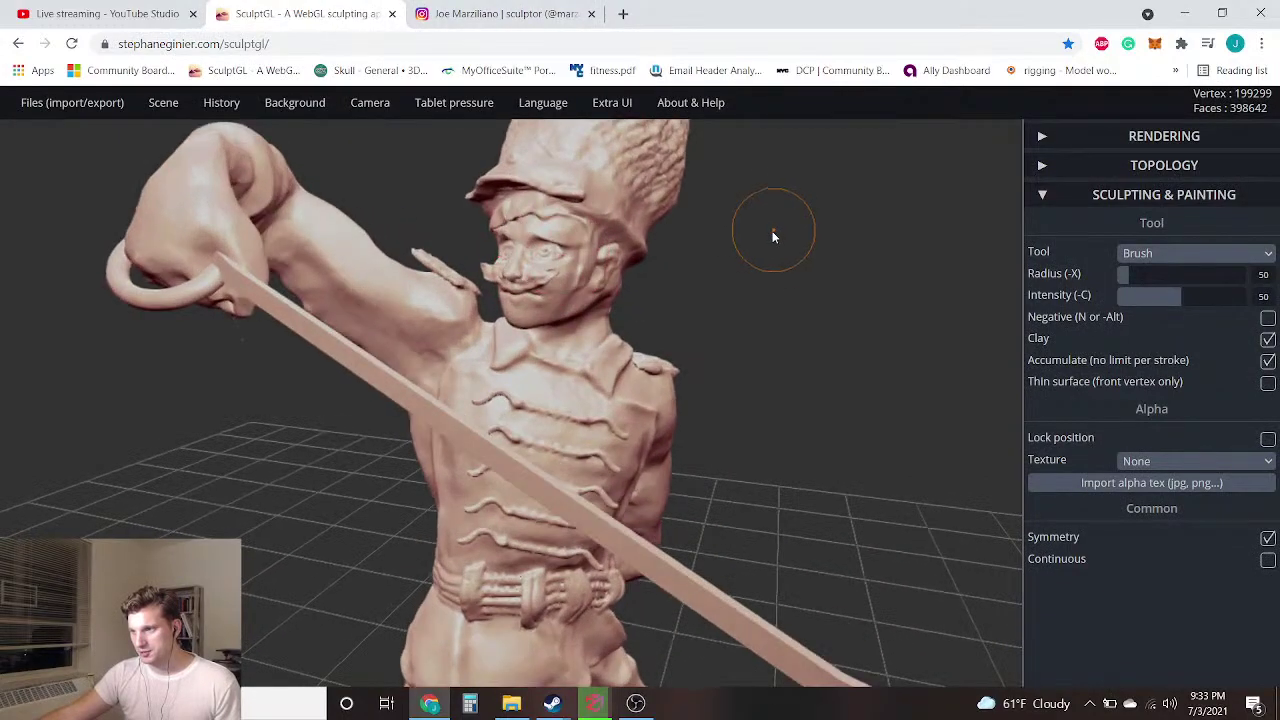
{"action": "scroll", "coordinate": [670, 222], "scroll_direction": "up", "scroll_amount": 2}
{"action": "scroll", "coordinate": [645, 344], "scroll_direction": "up", "scroll_amount": 3}
{"action": "mouse_move", "coordinate": [425, 335]}
{"action": "right_mouse_down"}
{"action": "mouse_move", "coordinate": [211, 329]}
{"action": "mouse_move", "coordinate": [152, 287]}
{"action": "mouse_move", "coordinate": [388, 290]}
{"action": "mouse_move", "coordinate": [630, 257]}
{"action": "mouse_move", "coordinate": [659, 221]}
{"action": "mouse_move", "coordinate": [483, 260]}
{"action": "mouse_move", "coordinate": [384, 219]}
{"action": "mouse_move", "coordinate": [477, 416]}
{"action": "mouse_move", "coordinate": [1083, 289]}
{"action": "mouse_move", "coordinate": [732, 321]}
{"action": "mouse_move", "coordinate": [637, 423]}
{"action": "mouse_move", "coordinate": [640, 371]}
{"action": "mouse_move", "coordinate": [546, 326]}
{"action": "mouse_move", "coordinate": [505, 385]}
{"action": "mouse_move", "coordinate": [371, 374]}
{"action": "mouse_move", "coordinate": [405, 412]}
{"action": "mouse_move", "coordinate": [259, 401]}
{"action": "mouse_move", "coordinate": [420, 260]}
{"action": "mouse_move", "coordinate": [395, 230]}
{"action": "mouse_move", "coordinate": [632, 260]}
{"action": "mouse_move", "coordinate": [769, 219]}
{"action": "mouse_move", "coordinate": [254, 295]}
{"action": "mouse_move", "coordinate": [640, 250]}
{"action": "right_mouse_up"}
{"action": "mouse_move", "coordinate": [229, 461]}
{"action": "right_mouse_down"}
{"action": "mouse_move", "coordinate": [338, 386]}
{"action": "mouse_move", "coordinate": [434, 447]}
{"action": "mouse_move", "coordinate": [756, 374]}
{"action": "mouse_move", "coordinate": [698, 391]}
{"action": "mouse_move", "coordinate": [257, 431]}
{"action": "mouse_move", "coordinate": [867, 432]}
{"action": "mouse_move", "coordinate": [844, 506]}
{"action": "mouse_move", "coordinate": [763, 523]}
{"action": "mouse_move", "coordinate": [520, 418]}
{"action": "mouse_move", "coordinate": [414, 409]}
{"action": "mouse_move", "coordinate": [344, 422]}
{"action": "mouse_move", "coordinate": [358, 471]}
{"action": "mouse_move", "coordinate": [651, 414]}
{"action": "mouse_move", "coordinate": [650, 376]}
{"action": "mouse_move", "coordinate": [480, 420]}
{"action": "mouse_move", "coordinate": [436, 401]}
{"action": "mouse_move", "coordinate": [453, 383]}
{"action": "mouse_move", "coordinate": [665, 457]}
{"action": "mouse_move", "coordinate": [717, 391]}
{"action": "mouse_move", "coordinate": [692, 459]}
{"action": "mouse_move", "coordinate": [500, 470]}
{"action": "right_mouse_up"}
{"action": "mouse_move", "coordinate": [191, 524]}
{"action": "right_mouse_down"}
{"action": "mouse_move", "coordinate": [323, 503]}
{"action": "mouse_move", "coordinate": [187, 478]}
{"action": "mouse_move", "coordinate": [286, 478]}
{"action": "mouse_move", "coordinate": [264, 534]}
{"action": "mouse_move", "coordinate": [309, 509]}
{"action": "mouse_move", "coordinate": [329, 463]}
{"action": "mouse_move", "coordinate": [325, 512]}
{"action": "mouse_move", "coordinate": [517, 494]}
{"action": "mouse_move", "coordinate": [223, 423]}
{"action": "mouse_move", "coordinate": [317, 423]}
{"action": "mouse_move", "coordinate": [367, 440]}
{"action": "mouse_move", "coordinate": [669, 437]}
{"action": "mouse_move", "coordinate": [606, 520]}
{"action": "mouse_move", "coordinate": [203, 394]}
{"action": "mouse_move", "coordinate": [193, 423]}
{"action": "mouse_move", "coordinate": [644, 294]}
{"action": "mouse_move", "coordinate": [457, 403]}
{"action": "mouse_move", "coordinate": [519, 383]}
{"action": "mouse_move", "coordinate": [489, 386]}
{"action": "mouse_move", "coordinate": [517, 371]}
{"action": "mouse_move", "coordinate": [523, 386]}
{"action": "right_mouse_up"}
{"action": "scroll", "coordinate": [519, 383], "scroll_direction": "up", "scroll_amount": 3}
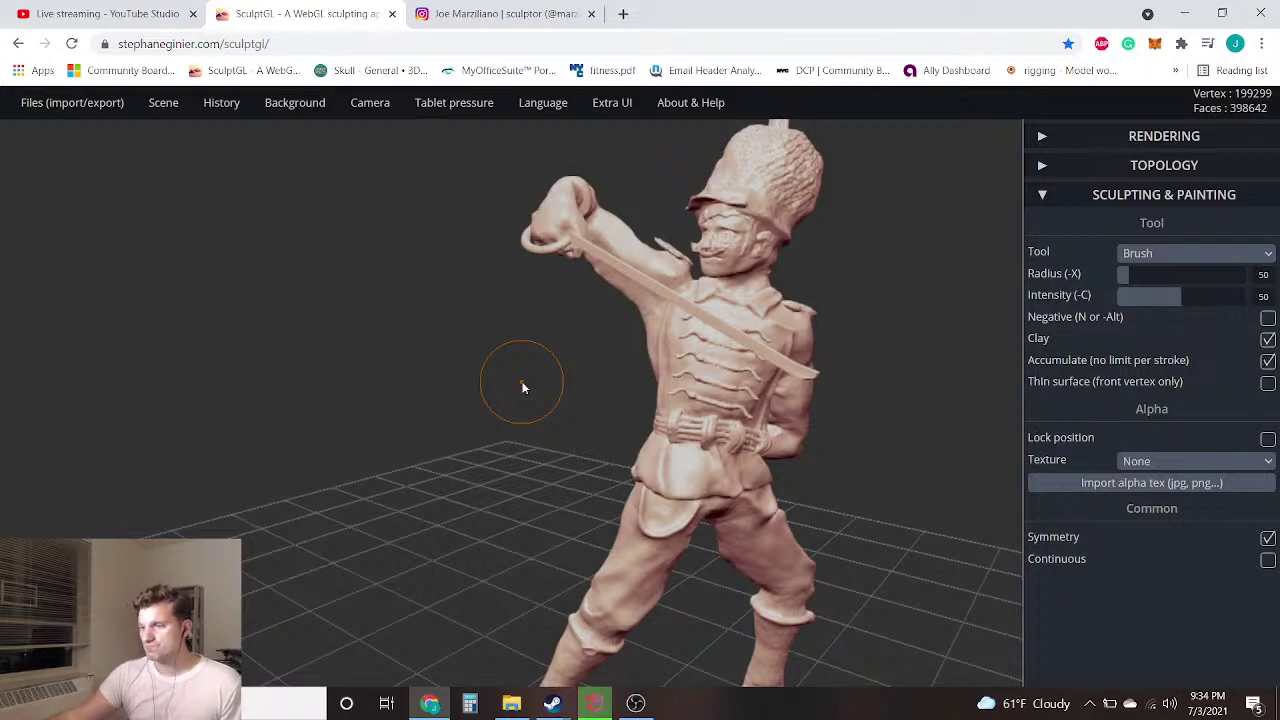
Examine the nutcracker's torso, belt, bent arm and sword from several sides
{"action": "left_click_drag", "start_coordinate": [894, 449], "coordinate": [679, 423]}
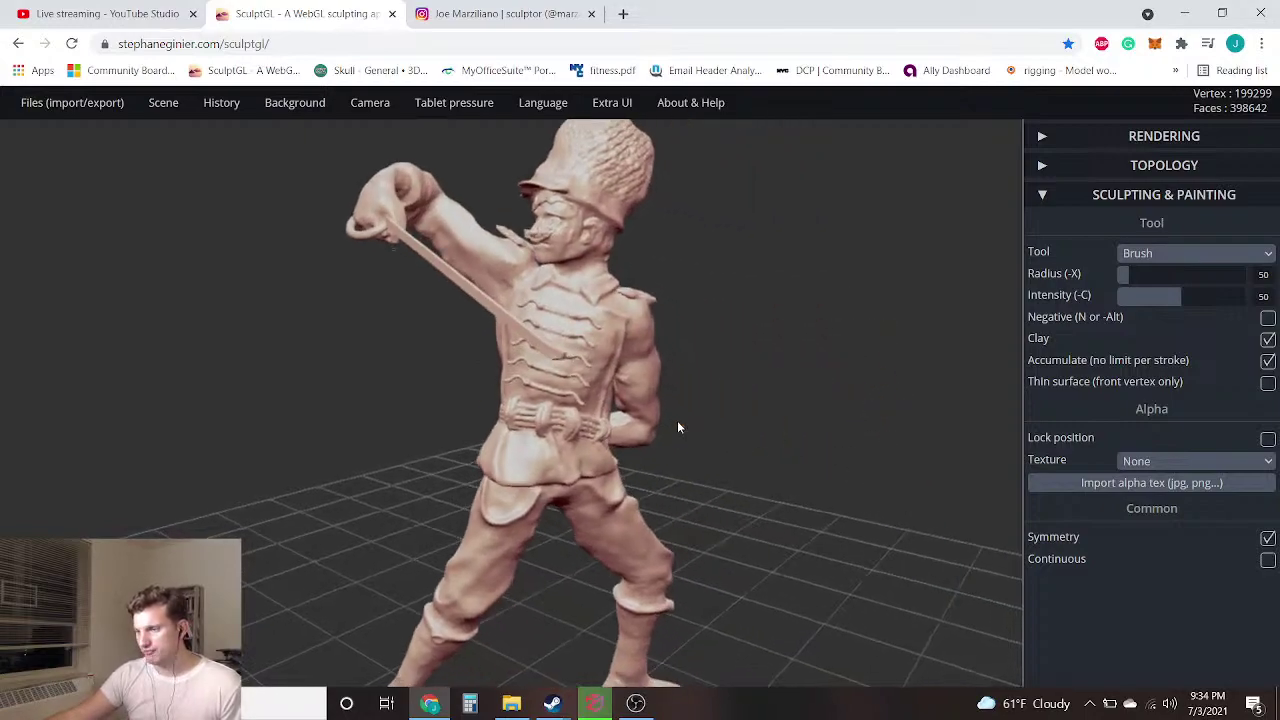
{"action": "scroll", "coordinate": [679, 423], "scroll_direction": "up", "scroll_amount": 4}
{"action": "scroll", "coordinate": [810, 404], "scroll_direction": "down", "scroll_amount": 5}
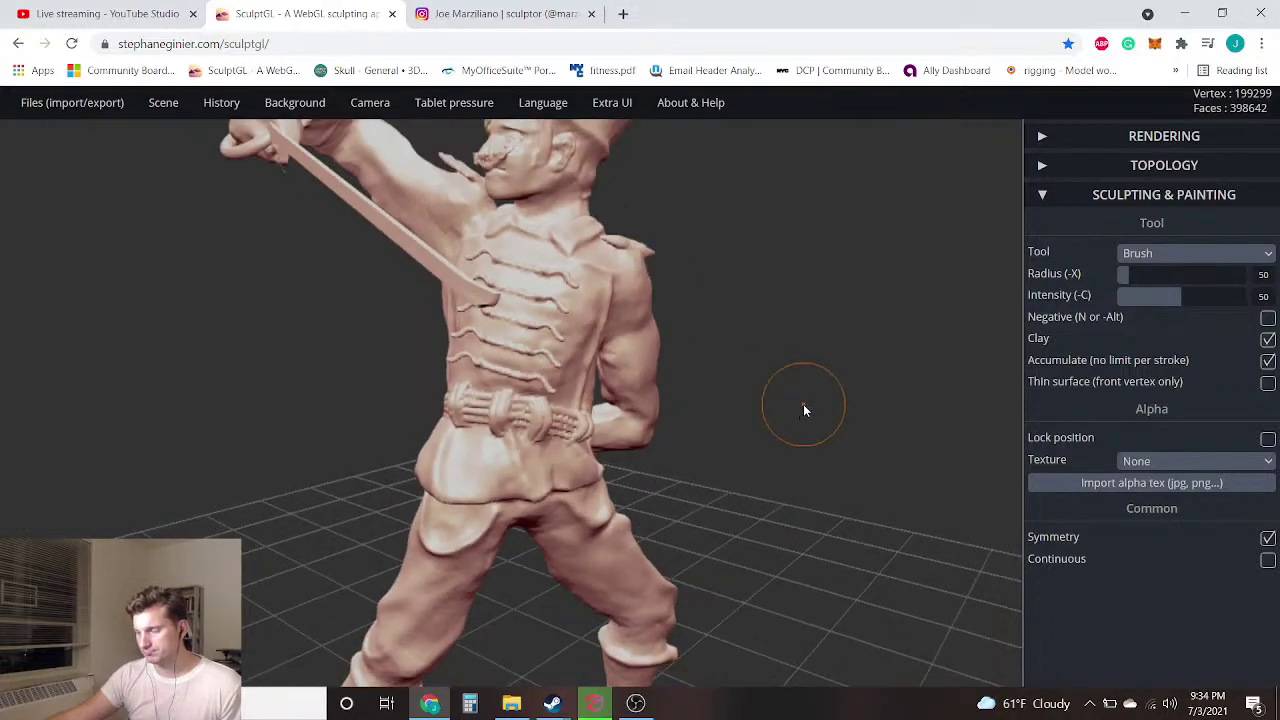
{"action": "mouse_move", "coordinate": [297, 443]}
{"action": "left_mouse_down"}
{"action": "mouse_move", "coordinate": [489, 452]}
{"action": "mouse_move", "coordinate": [574, 489]}
{"action": "mouse_move", "coordinate": [834, 471]}
{"action": "mouse_move", "coordinate": [267, 457]}
{"action": "mouse_move", "coordinate": [1000, 424]}
{"action": "left_mouse_up"}
{"action": "mouse_move", "coordinate": [273, 391]}
{"action": "left_mouse_down"}
{"action": "mouse_move", "coordinate": [693, 456]}
{"action": "mouse_move", "coordinate": [330, 450]}
{"action": "mouse_move", "coordinate": [701, 453]}
{"action": "left_mouse_up"}
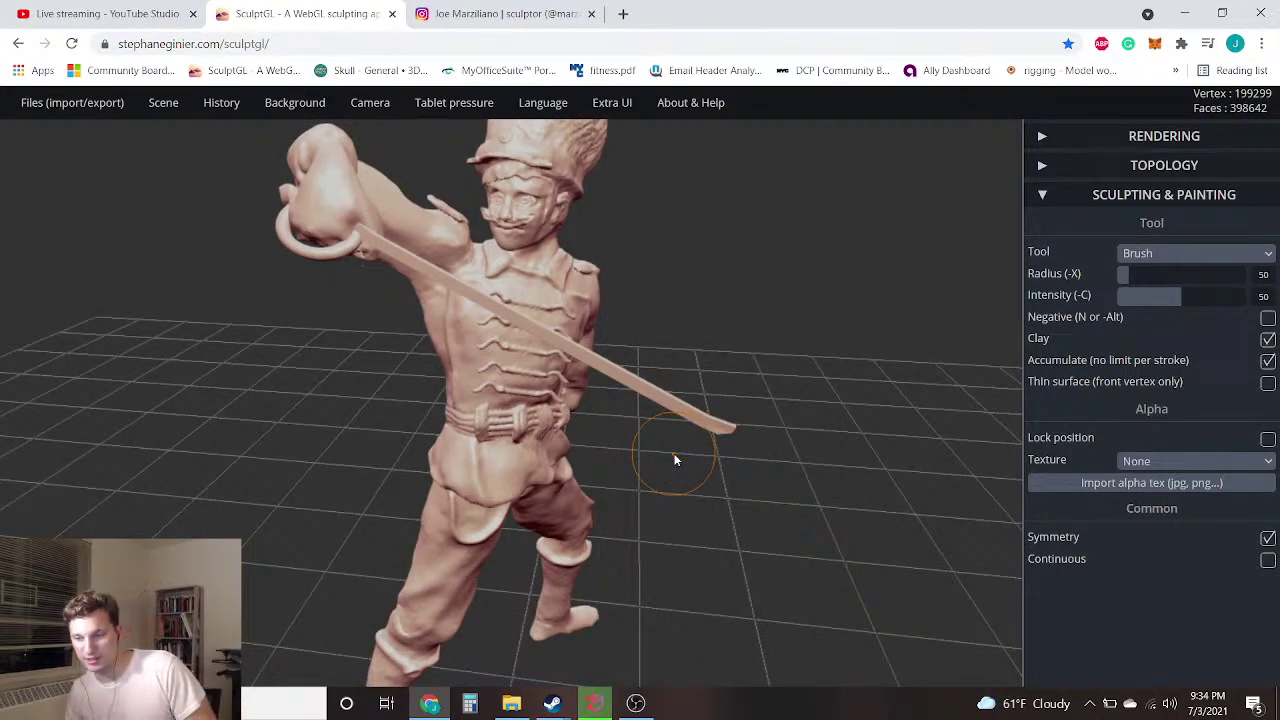
{"action": "mouse_move", "coordinate": [823, 231]}
{"action": "left_mouse_down"}
{"action": "mouse_move", "coordinate": [760, 220]}
{"action": "mouse_move", "coordinate": [386, 240]}
{"action": "mouse_move", "coordinate": [324, 224]}
{"action": "mouse_move", "coordinate": [524, 218]}
{"action": "mouse_move", "coordinate": [790, 270]}
{"action": "left_mouse_up"}
{"action": "mouse_move", "coordinate": [177, 372]}
{"action": "left_mouse_down"}
{"action": "mouse_move", "coordinate": [654, 325]}
{"action": "mouse_move", "coordinate": [488, 407]}
{"action": "mouse_move", "coordinate": [382, 338]}
{"action": "mouse_move", "coordinate": [251, 357]}
{"action": "mouse_move", "coordinate": [743, 263]}
{"action": "mouse_move", "coordinate": [657, 223]}
{"action": "mouse_move", "coordinate": [348, 200]}
{"action": "mouse_move", "coordinate": [340, 220]}
{"action": "mouse_move", "coordinate": [700, 257]}
{"action": "mouse_move", "coordinate": [769, 217]}
{"action": "mouse_move", "coordinate": [507, 245]}
{"action": "mouse_move", "coordinate": [657, 249]}
{"action": "mouse_move", "coordinate": [754, 214]}
{"action": "left_mouse_up"}
Examine the nutcracker's trouser legs, knee cuffs and feet up close, returning to a view of the upper body
{"action": "scroll", "coordinate": [434, 534], "scroll_direction": "up", "scroll_amount": 3}
{"action": "mouse_move", "coordinate": [434, 534]}
{"action": "left_mouse_down"}
{"action": "mouse_move", "coordinate": [592, 650]}
{"action": "mouse_move", "coordinate": [546, 604]}
{"action": "mouse_move", "coordinate": [535, 550]}
{"action": "mouse_move", "coordinate": [524, 574]}
{"action": "left_mouse_up"}
{"action": "middle_click_drag", "start_coordinate": [524, 569], "coordinate": [550, 510]}
{"action": "scroll", "coordinate": [481, 516], "scroll_direction": "up", "scroll_amount": 4}
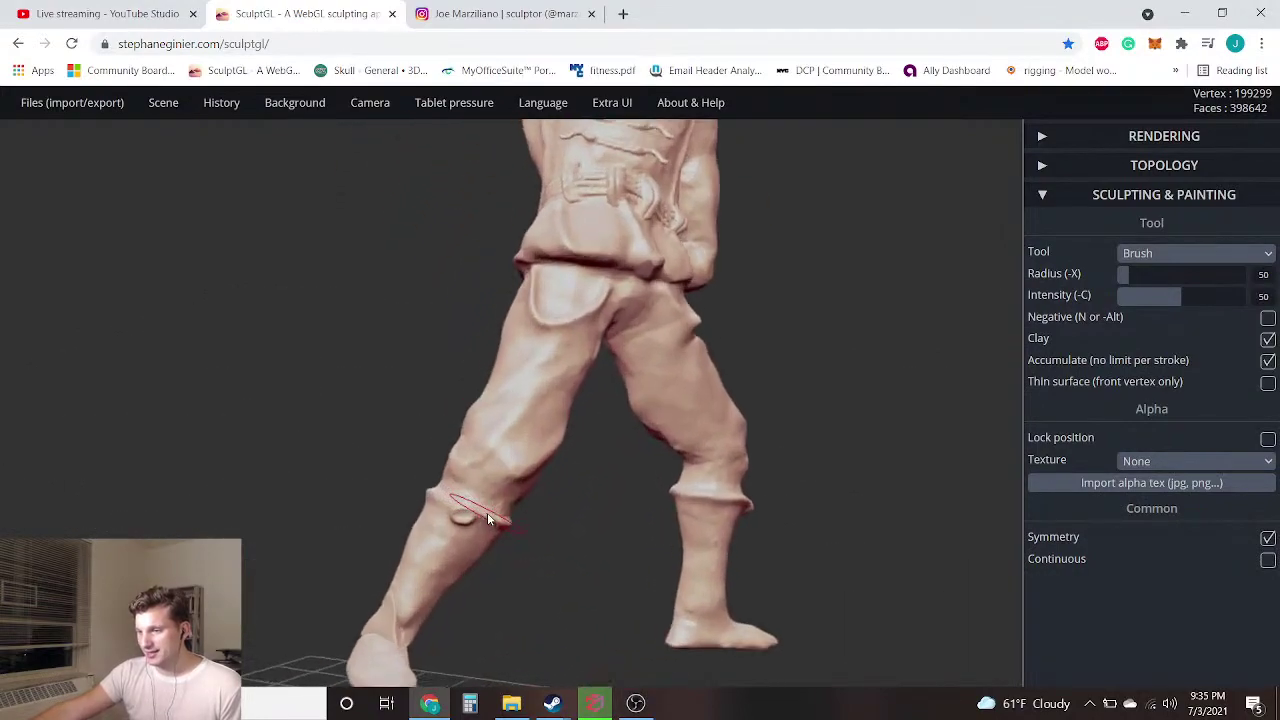
{"action": "mouse_move", "coordinate": [620, 544]}
{"action": "left_mouse_down"}
{"action": "mouse_move", "coordinate": [560, 496]}
{"action": "mouse_move", "coordinate": [334, 546]}
{"action": "left_mouse_up"}
{"action": "scroll", "coordinate": [336, 540], "scroll_direction": "down", "scroll_amount": 3}
{"action": "left_click_drag", "start_coordinate": [346, 429], "coordinate": [759, 308]}
{"action": "scroll", "coordinate": [759, 308], "scroll_direction": "down", "scroll_amount": 4}
{"action": "middle_click_drag", "start_coordinate": [759, 308], "coordinate": [680, 470]}
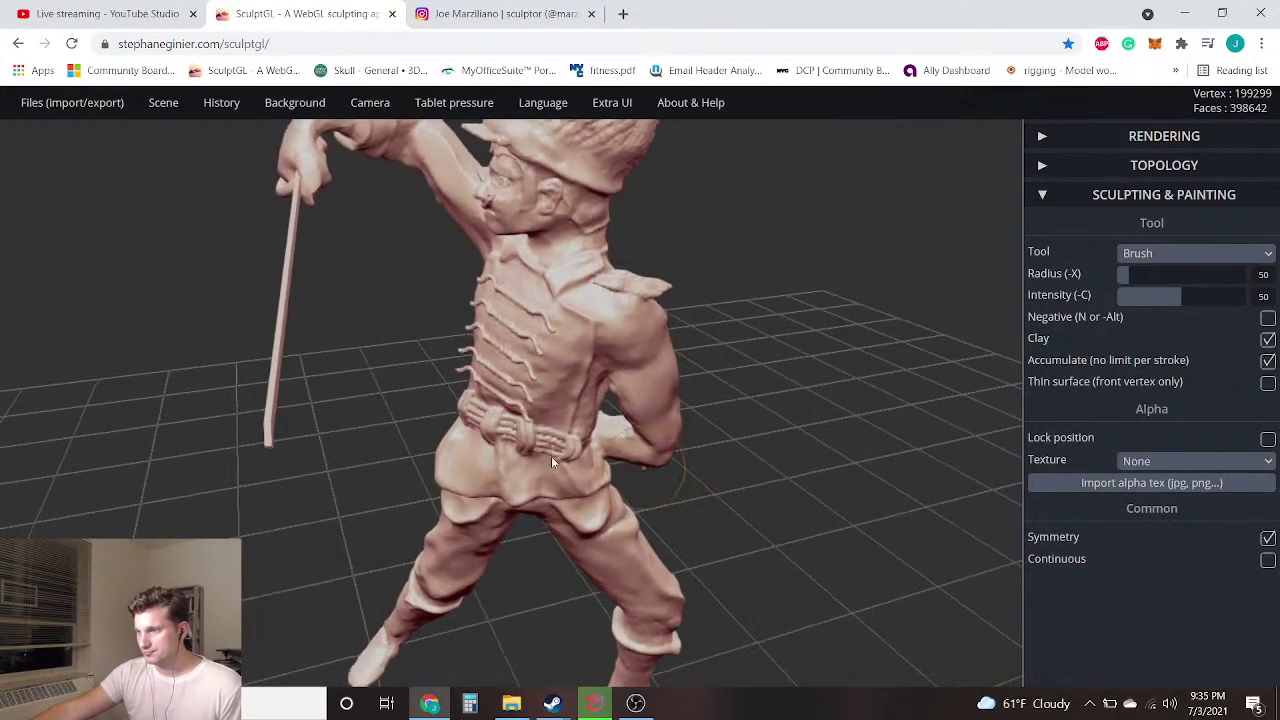
Examine the jacket braiding, collar and epaulettes, finishing on a close front view of the upper body and sword
{"action": "scroll", "coordinate": [491, 434], "scroll_direction": "up", "scroll_amount": 3}
{"action": "mouse_move", "coordinate": [364, 428]}
{"action": "left_mouse_down"}
{"action": "mouse_move", "coordinate": [763, 396]}
{"action": "mouse_move", "coordinate": [474, 453]}
{"action": "left_mouse_up"}
{"action": "mouse_move", "coordinate": [751, 307]}
{"action": "left_mouse_down"}
{"action": "mouse_move", "coordinate": [552, 352]}
{"action": "mouse_move", "coordinate": [731, 251]}
{"action": "mouse_move", "coordinate": [633, 254]}
{"action": "left_mouse_up"}
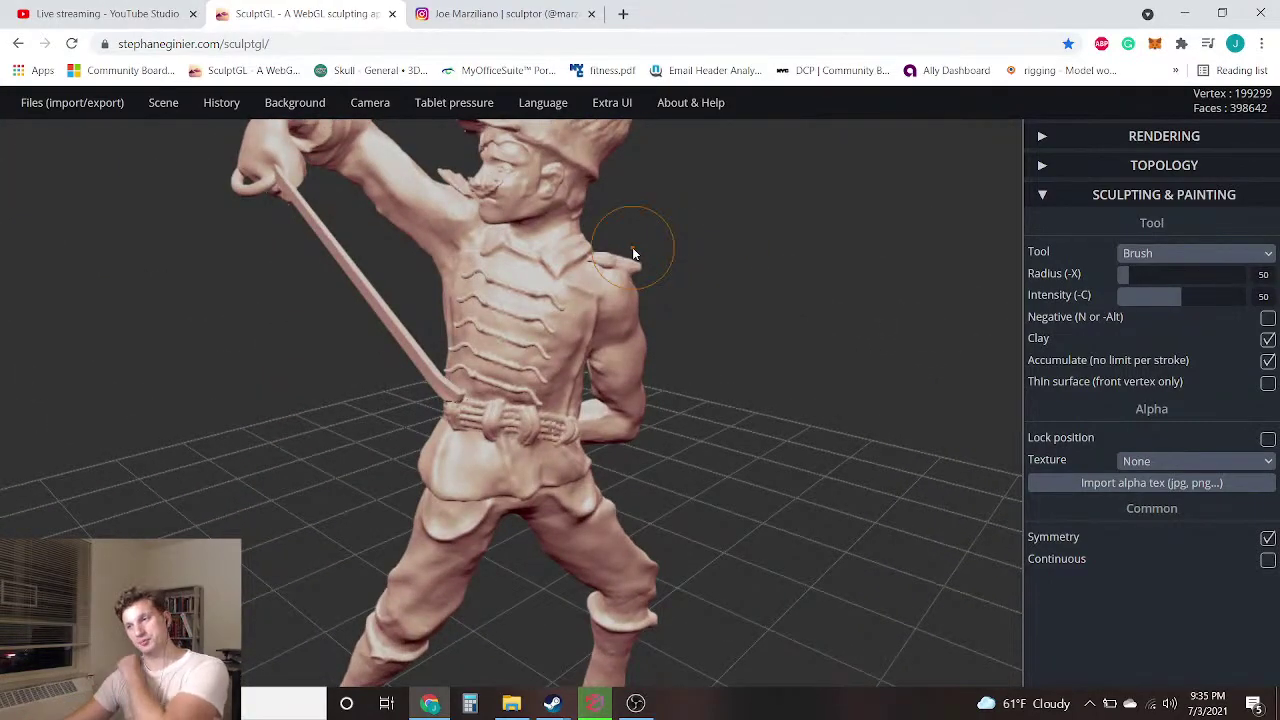
{"action": "mouse_move", "coordinate": [40, 320]}
{"action": "left_mouse_down"}
{"action": "mouse_move", "coordinate": [365, 382]}
{"action": "mouse_move", "coordinate": [472, 338]}
{"action": "mouse_move", "coordinate": [520, 188]}
{"action": "mouse_move", "coordinate": [527, 304]}
{"action": "left_mouse_up"}
{"action": "mouse_move", "coordinate": [565, 178]}
{"action": "left_mouse_down"}
{"action": "mouse_move", "coordinate": [530, 250]}
{"action": "mouse_move", "coordinate": [580, 249]}
{"action": "mouse_move", "coordinate": [800, 317]}
{"action": "mouse_move", "coordinate": [823, 360]}
{"action": "left_mouse_up"}
{"action": "scroll", "coordinate": [516, 271], "scroll_direction": "up", "scroll_amount": 5}
{"action": "mouse_move", "coordinate": [60, 456]}
{"action": "left_mouse_down"}
{"action": "mouse_move", "coordinate": [228, 466]}
{"action": "mouse_move", "coordinate": [20, 500]}
{"action": "mouse_move", "coordinate": [2, 450]}
{"action": "mouse_move", "coordinate": [3, 465]}
{"action": "mouse_move", "coordinate": [933, 366]}
{"action": "mouse_move", "coordinate": [862, 358]}
{"action": "mouse_move", "coordinate": [780, 411]}
{"action": "mouse_move", "coordinate": [796, 318]}
{"action": "left_mouse_up"}
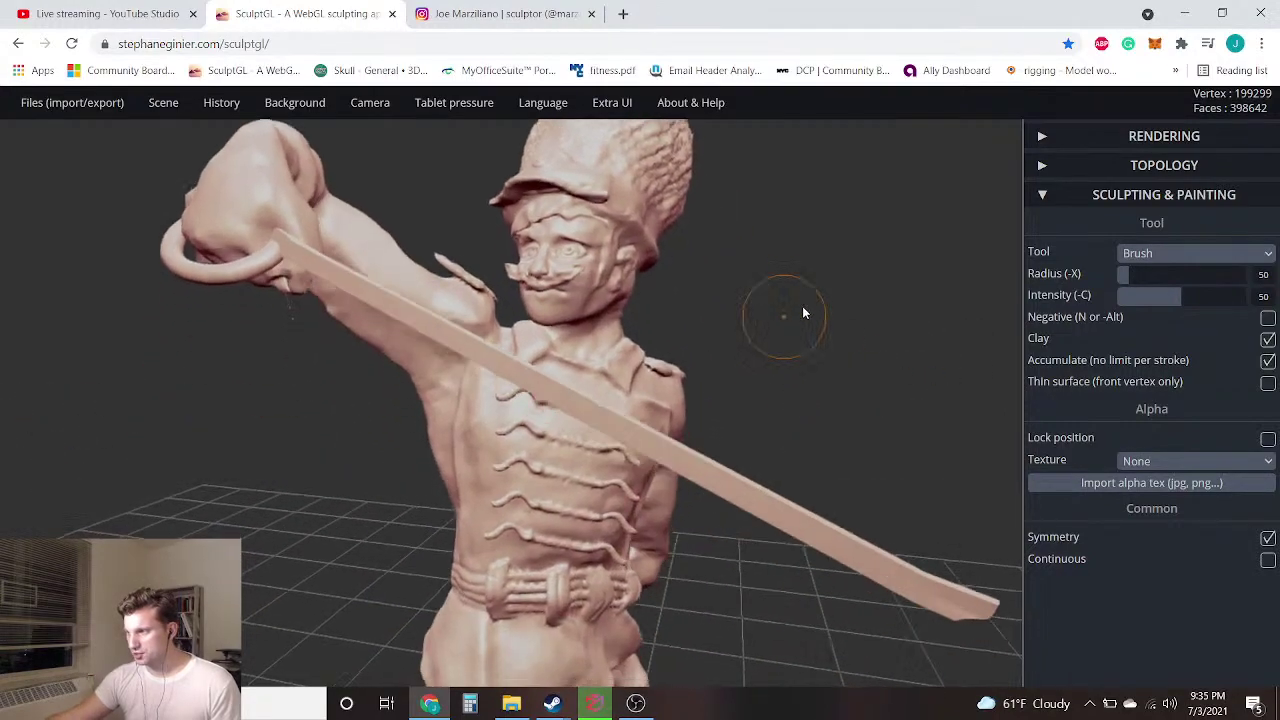
Subdivide the nutcracker mesh to multiresolution level 2 and inspect the chest, face and hat up close
{"action": "left_click", "coordinate": [1150, 167]}
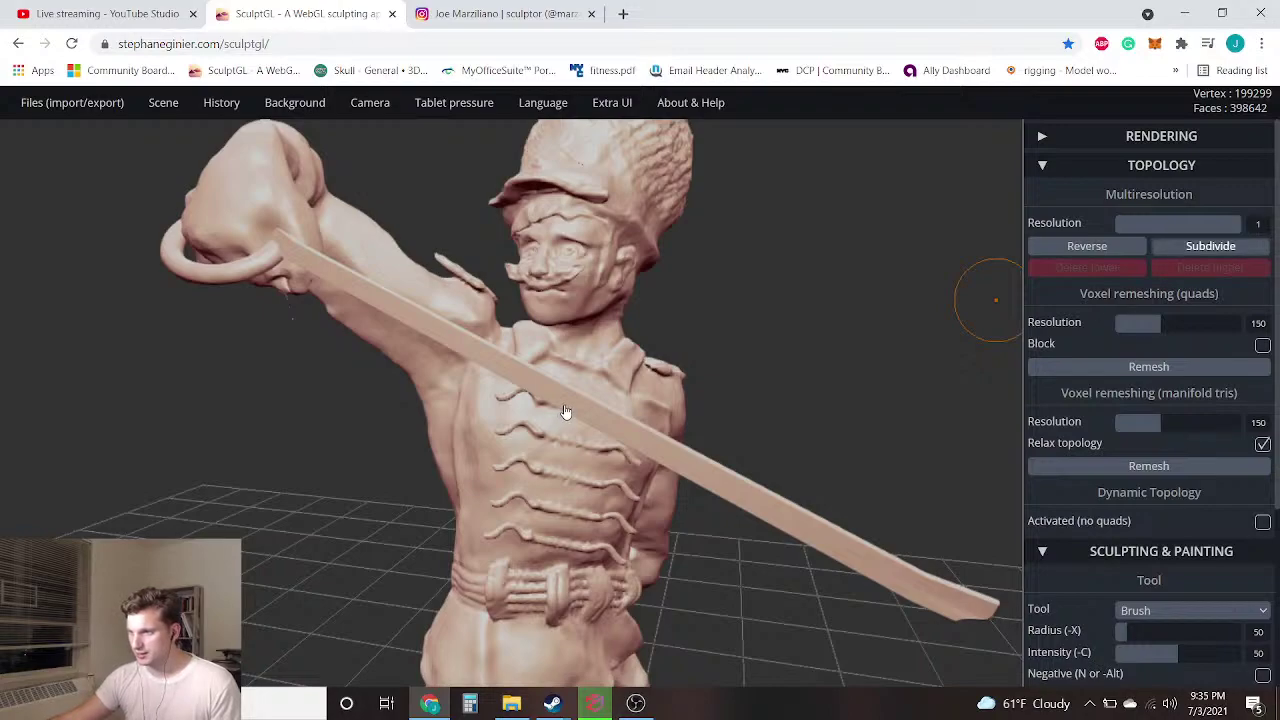
{"action": "left_click", "coordinate": [1178, 248]}
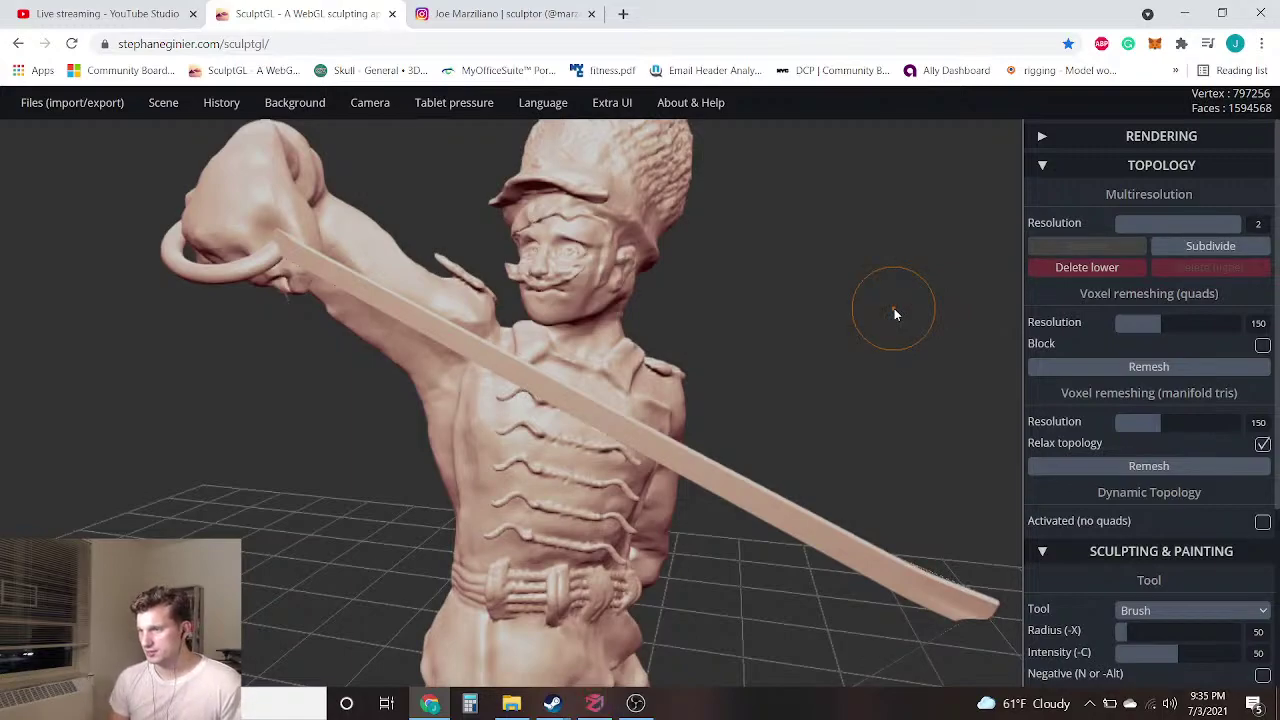
{"action": "scroll", "coordinate": [708, 326], "scroll_direction": "up", "scroll_amount": 5}
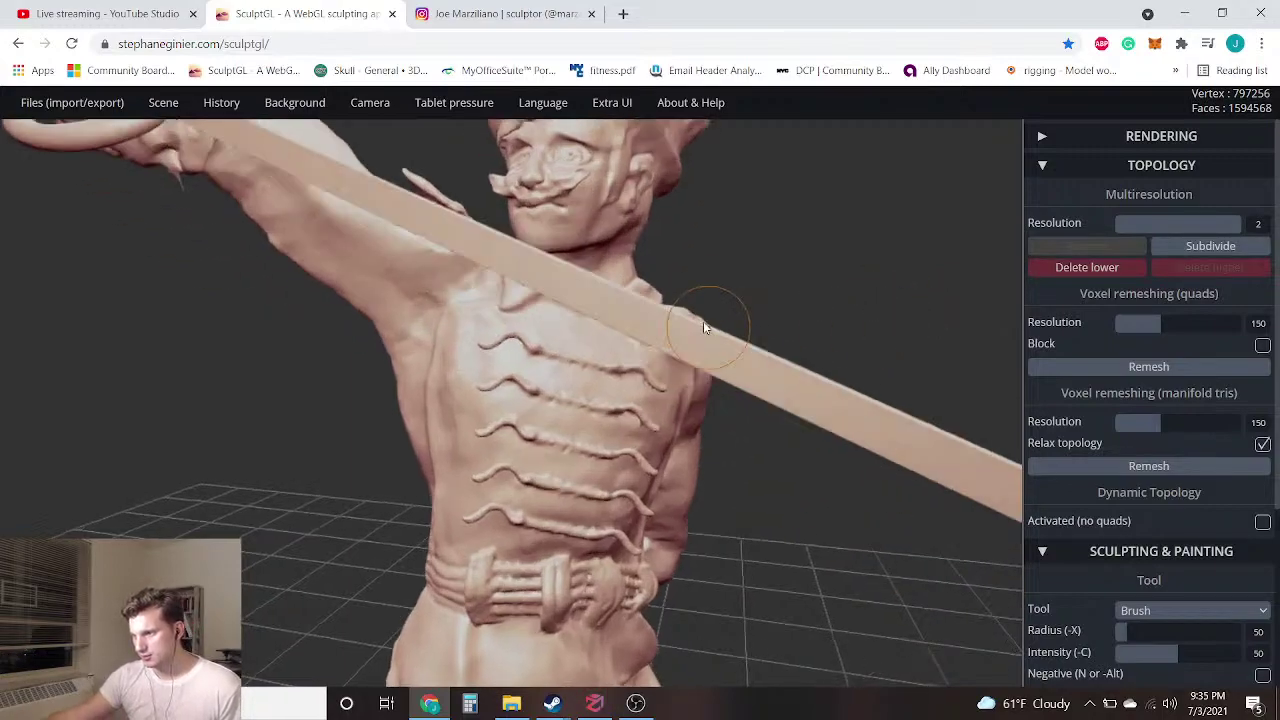
{"action": "middle_click_drag", "start_coordinate": [646, 186], "coordinate": [577, 719]}
{"action": "scroll", "coordinate": [566, 538], "scroll_direction": "up", "scroll_amount": 4}
{"action": "middle_click_drag", "start_coordinate": [339, 354], "coordinate": [474, 507]}
{"action": "mouse_move", "coordinate": [362, 254]}
{"action": "right_mouse_down"}
{"action": "mouse_move", "coordinate": [473, 302]}
{"action": "mouse_move", "coordinate": [503, 272]}
{"action": "mouse_move", "coordinate": [586, 297]}
{"action": "mouse_move", "coordinate": [454, 277]}
{"action": "right_mouse_up"}
{"action": "scroll", "coordinate": [578, 610], "scroll_direction": "down", "scroll_amount": 2}
{"action": "scroll", "coordinate": [586, 624], "scroll_direction": "down", "scroll_amount": 3}
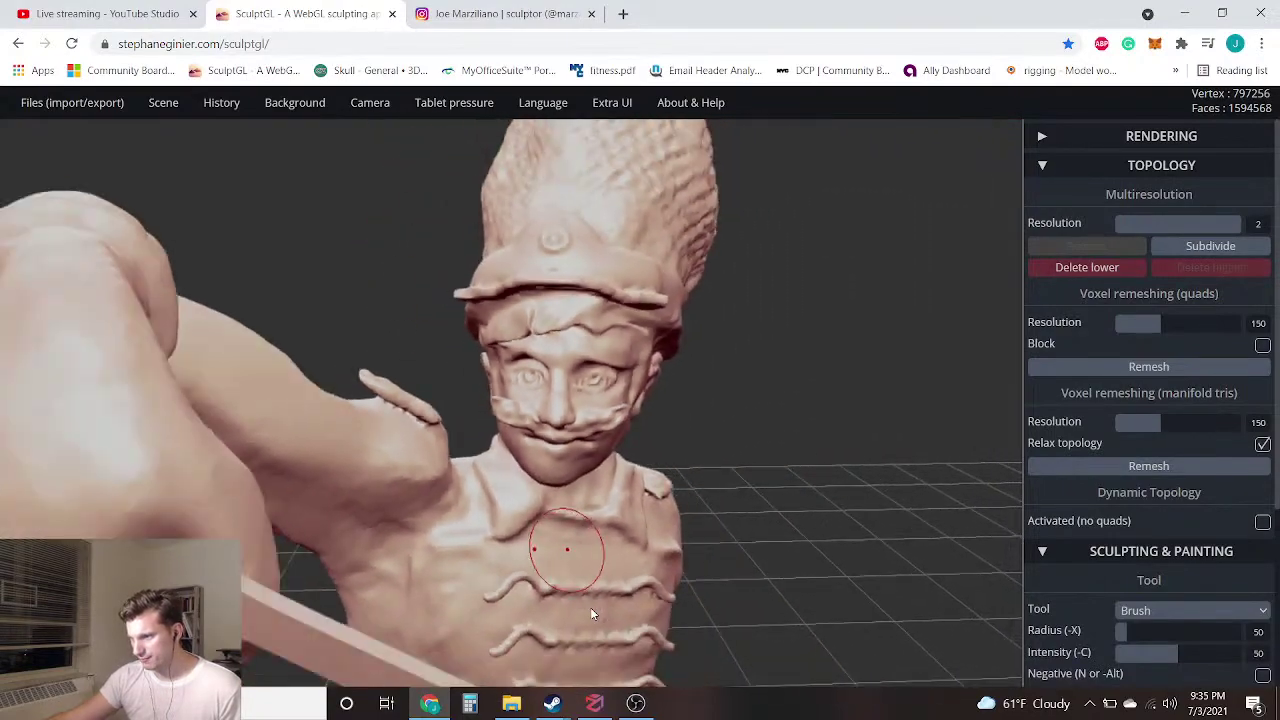
Compare the mesh before and after subdivision by repeatedly undoing and redoing it, ending with the subdivision undone
{"action": "key", "text": "ctrl+z"}
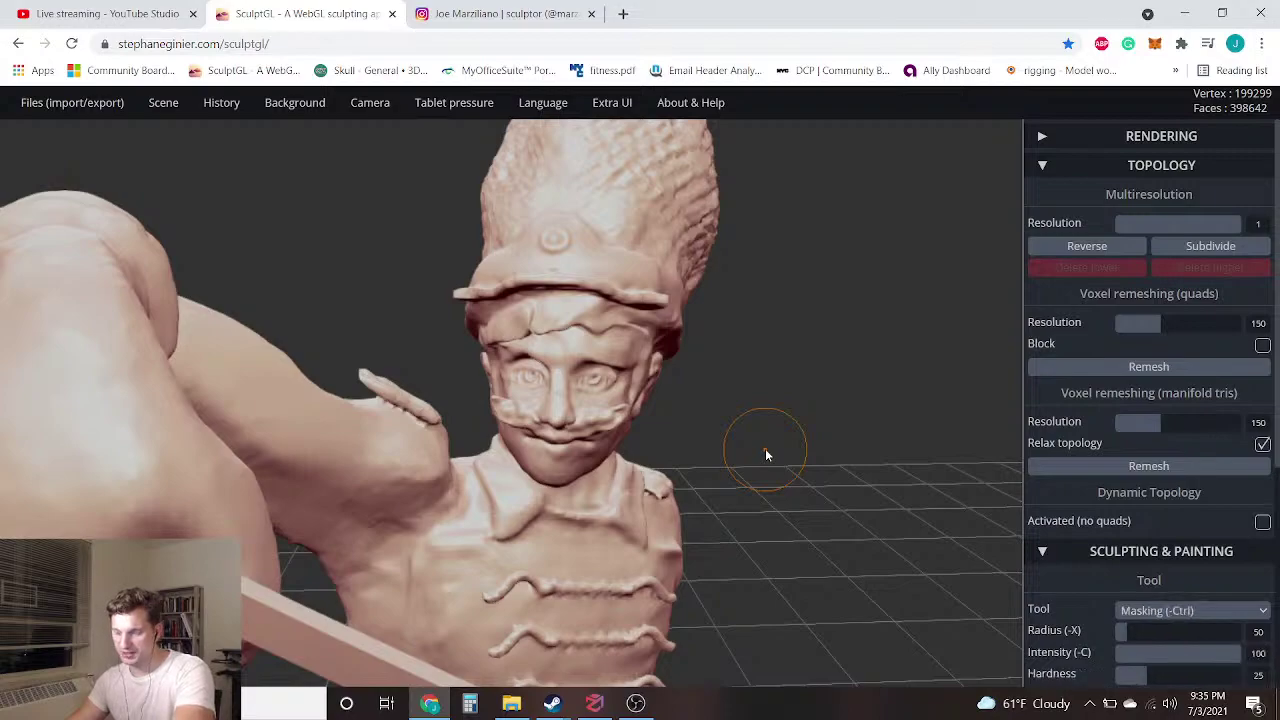
{"action": "key", "text": "ctrl+y"}
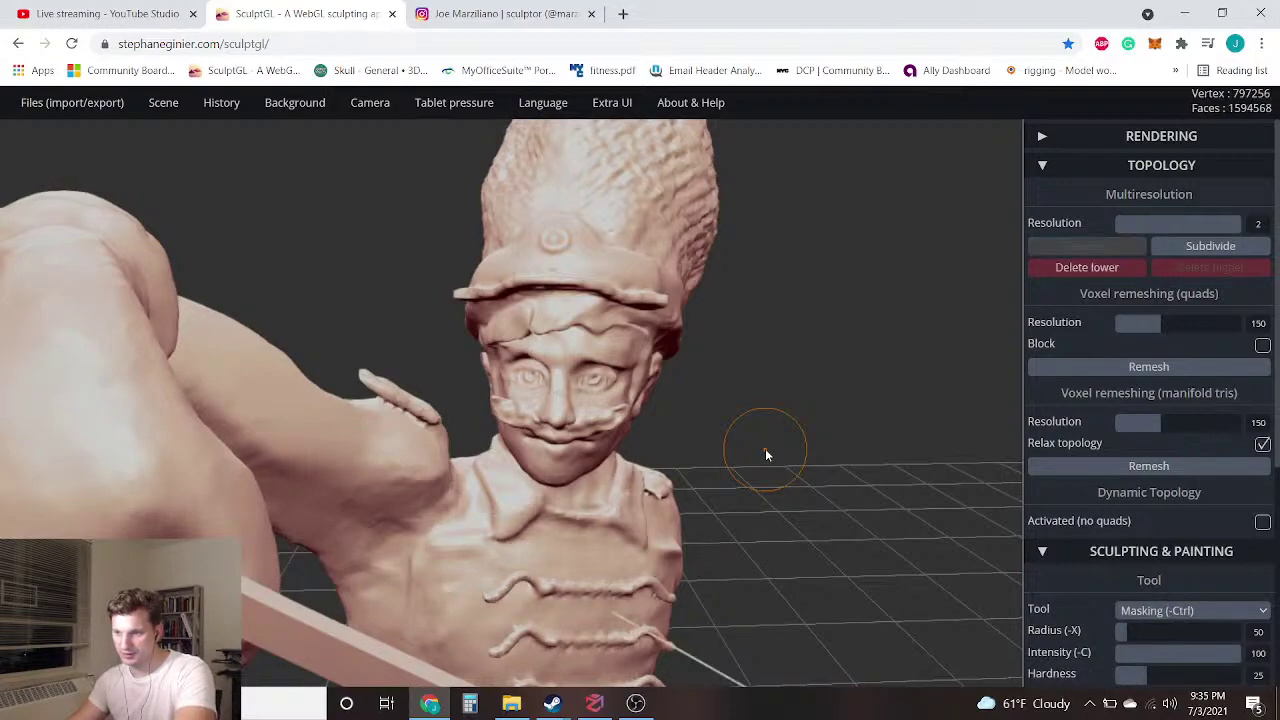
{"action": "key", "text": "ctrl"}
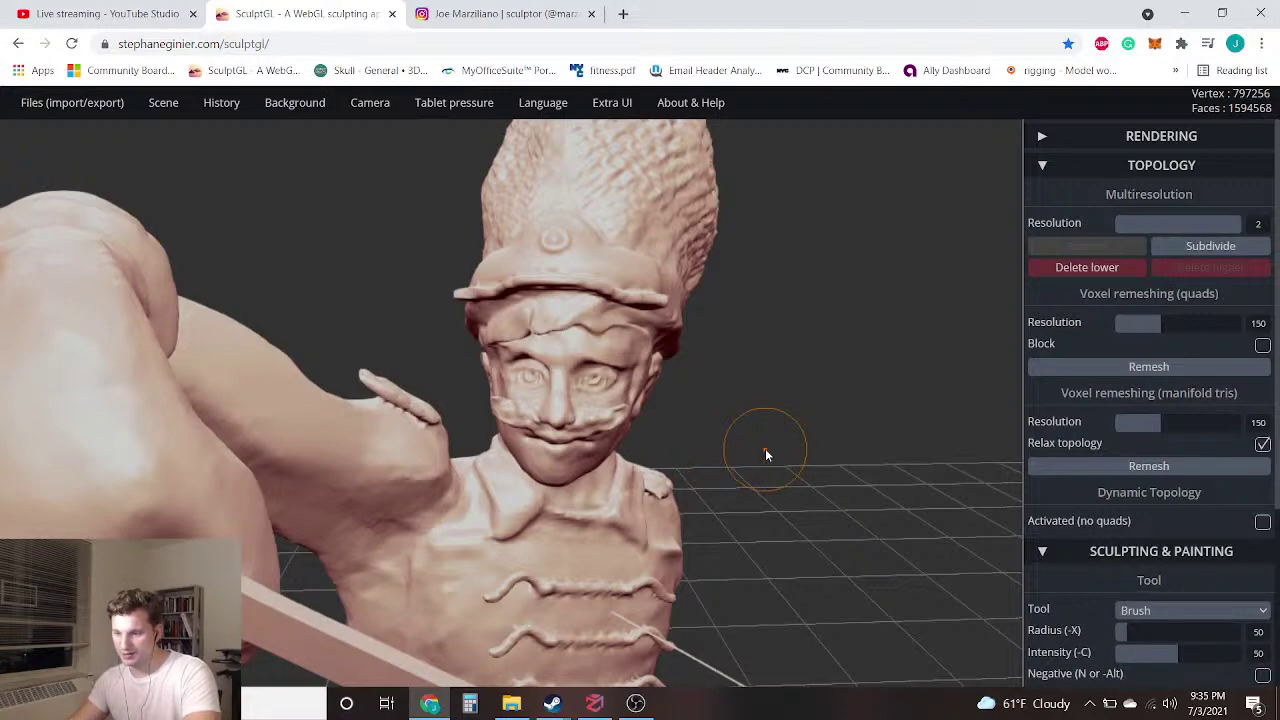
{"action": "key", "text": "ctrl"}
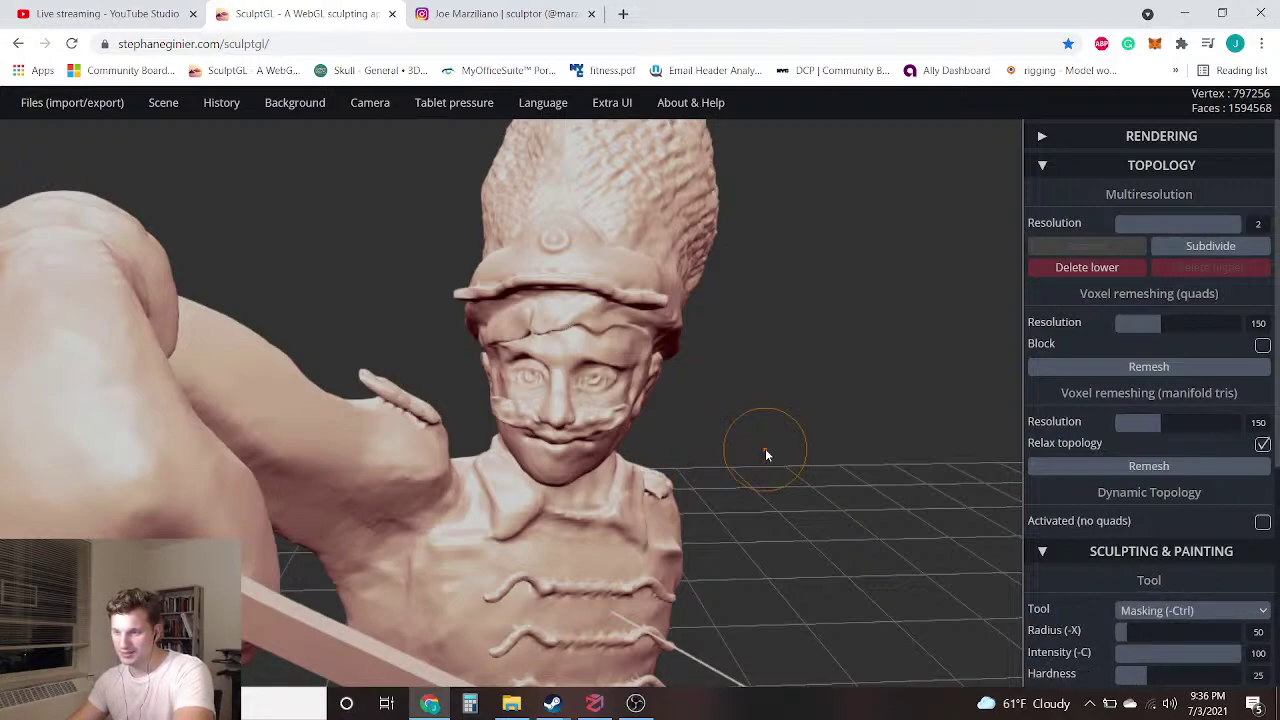
{"action": "key", "text": "ctrl+z"}
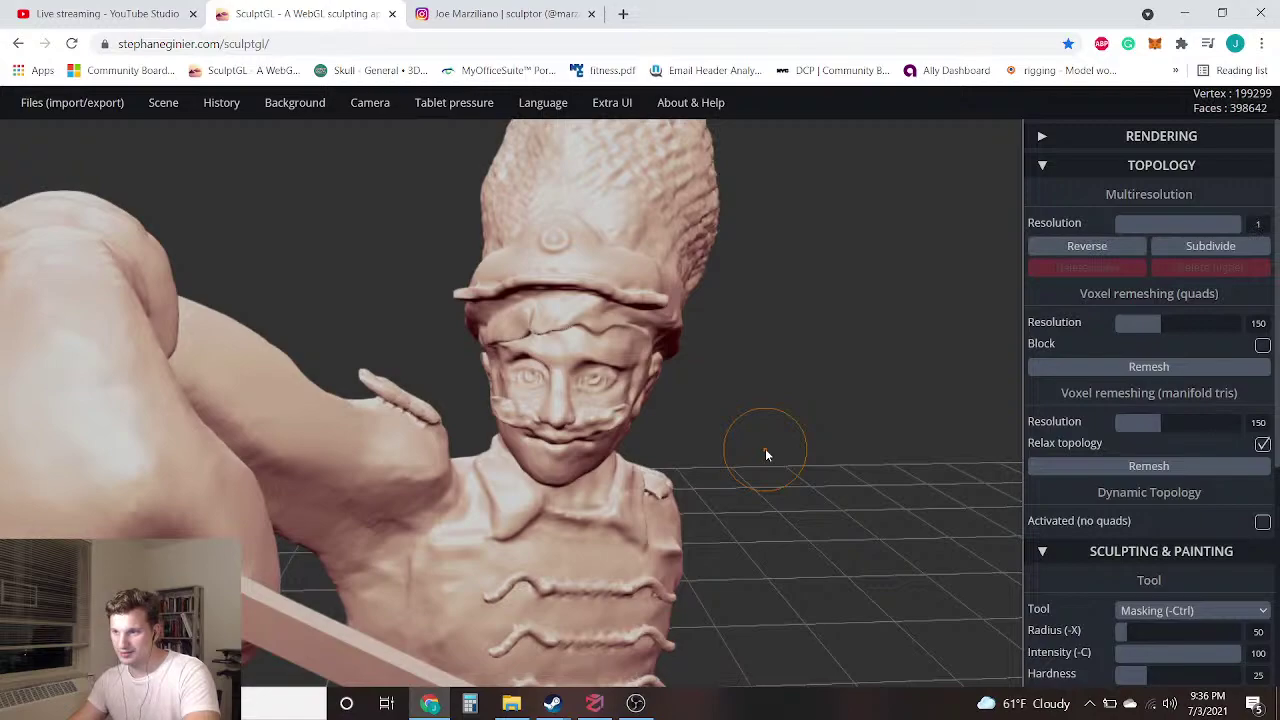
{"action": "key", "text": "ctrl+y"}
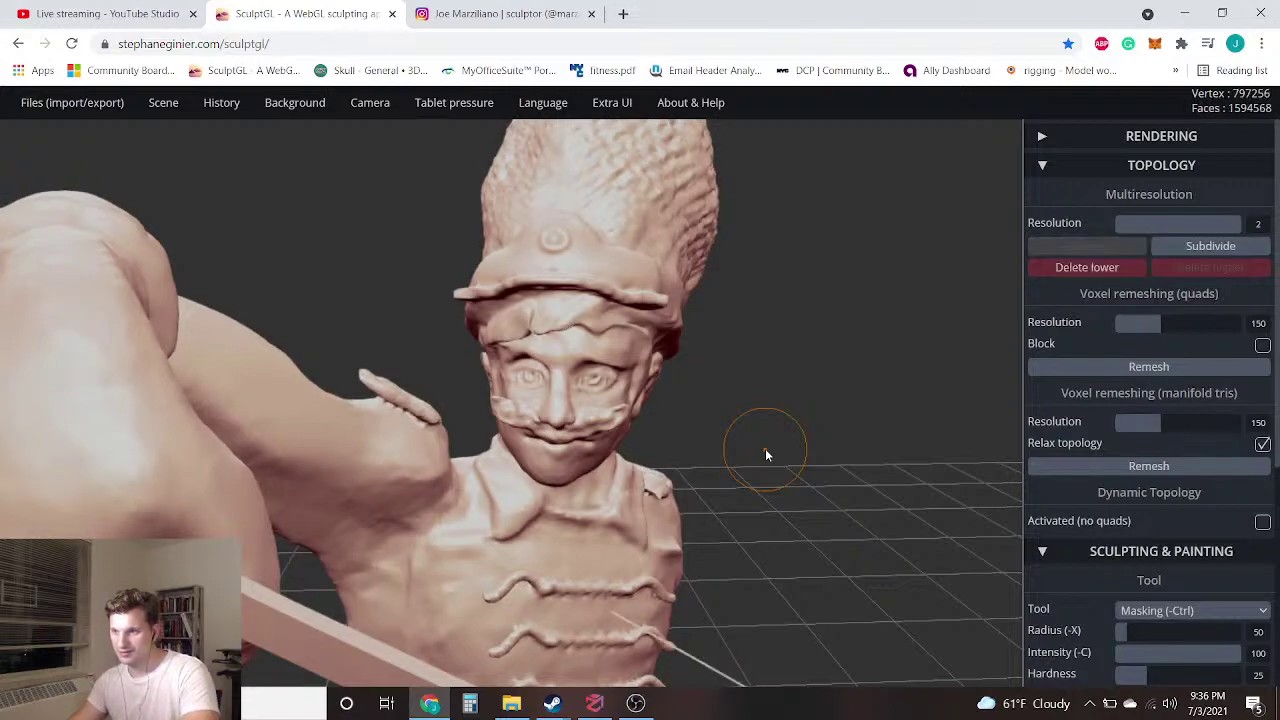
{"action": "key", "text": "ctrl+z"}
{"action": "scroll", "coordinate": [765, 450], "scroll_direction": "down", "scroll_amount": 4}
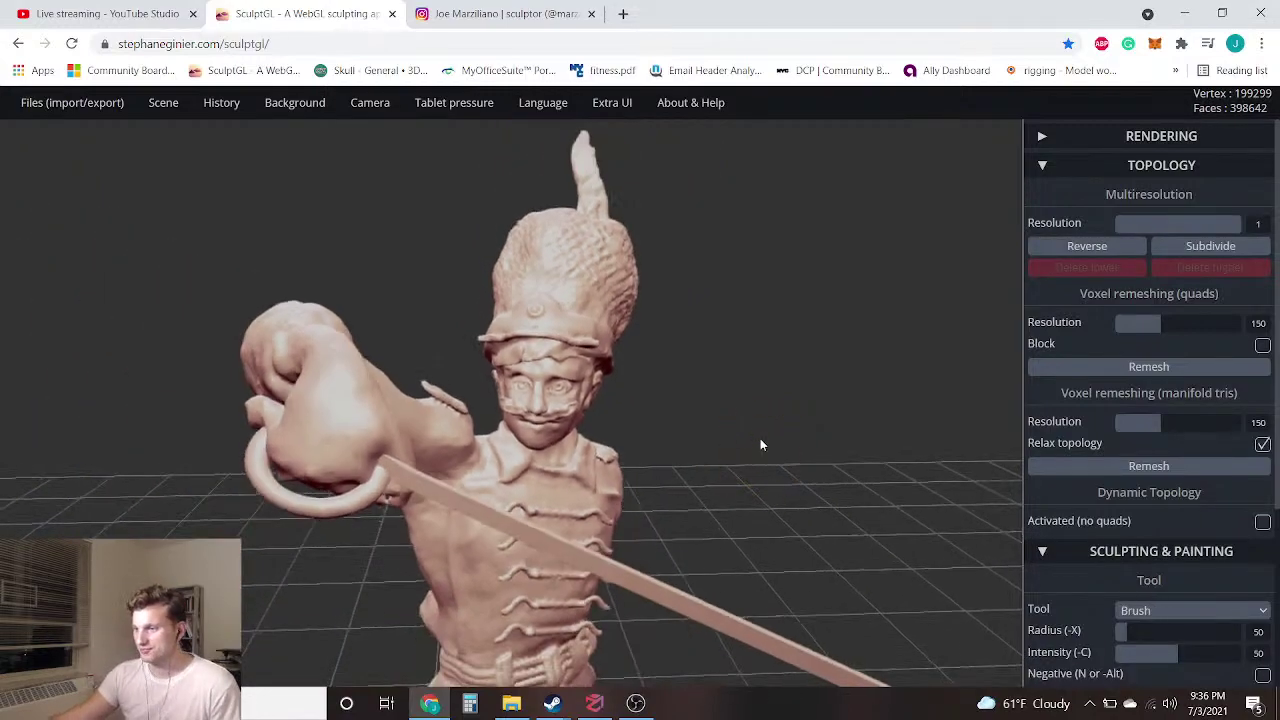
Switch to 3DF Zephyr, review the reconstruction summary of the oriented photos down to the last one, and finish the Project Wizard
{"action": "middle_click_drag", "start_coordinate": [762, 448], "coordinate": [619, 331]}
{"action": "left_click", "coordinate": [594, 703]}
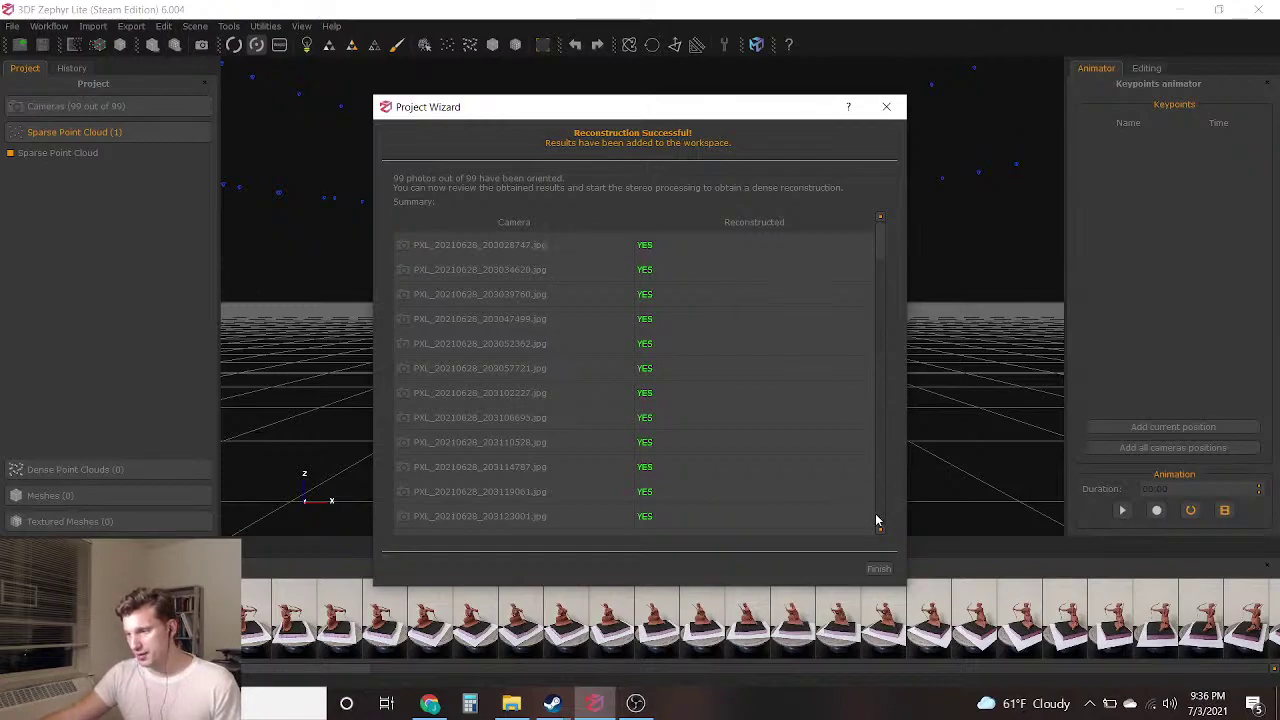
{"action": "left_click", "coordinate": [432, 704]}
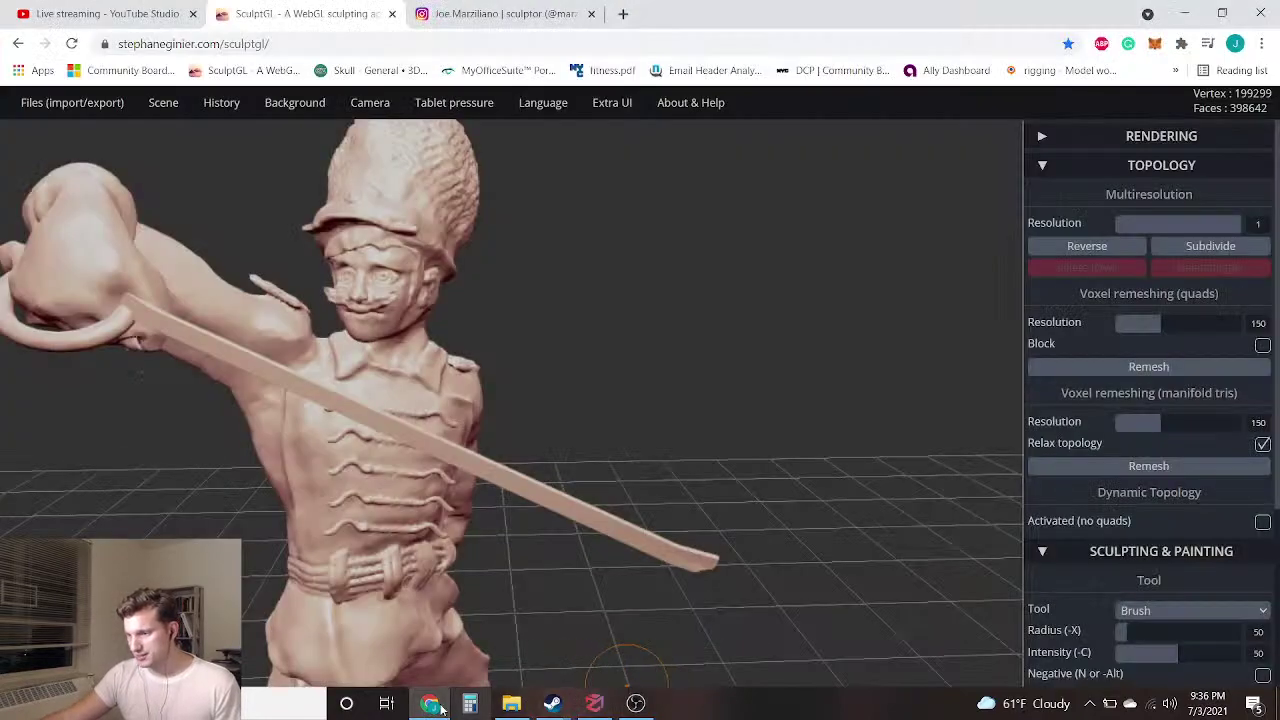
{"action": "left_click", "coordinate": [110, 13]}
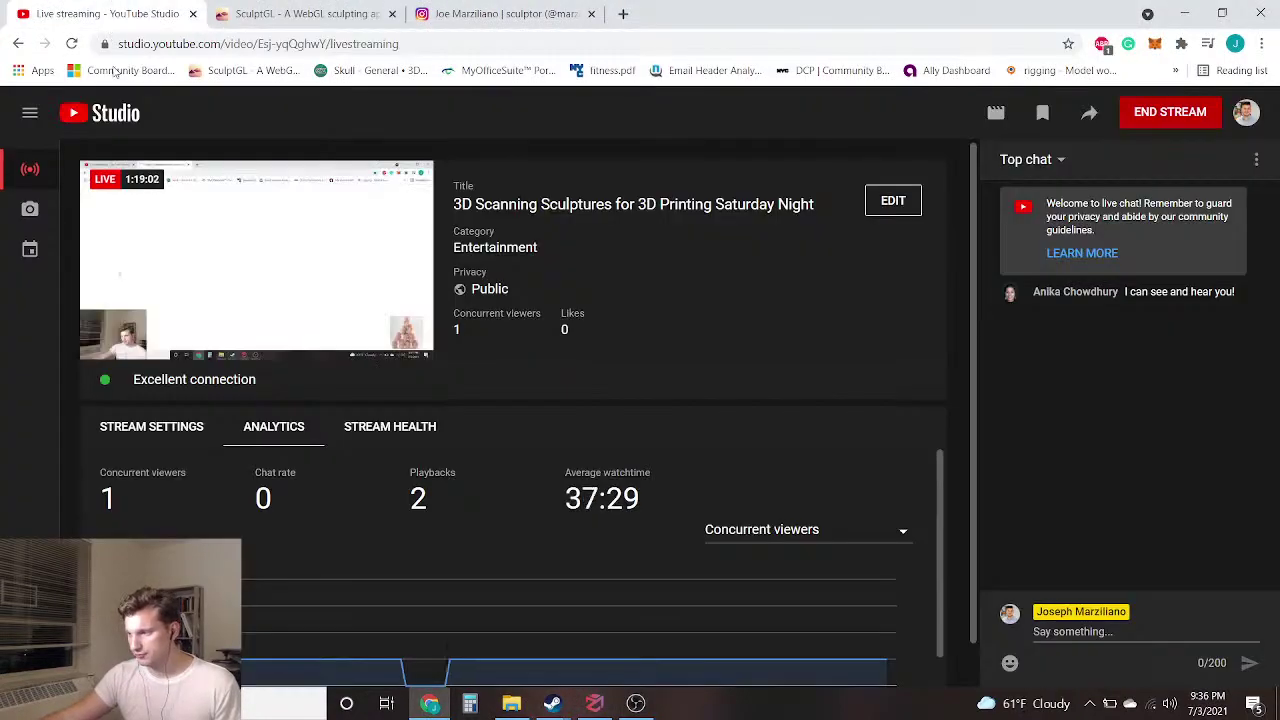
{"action": "left_click", "coordinate": [595, 704]}
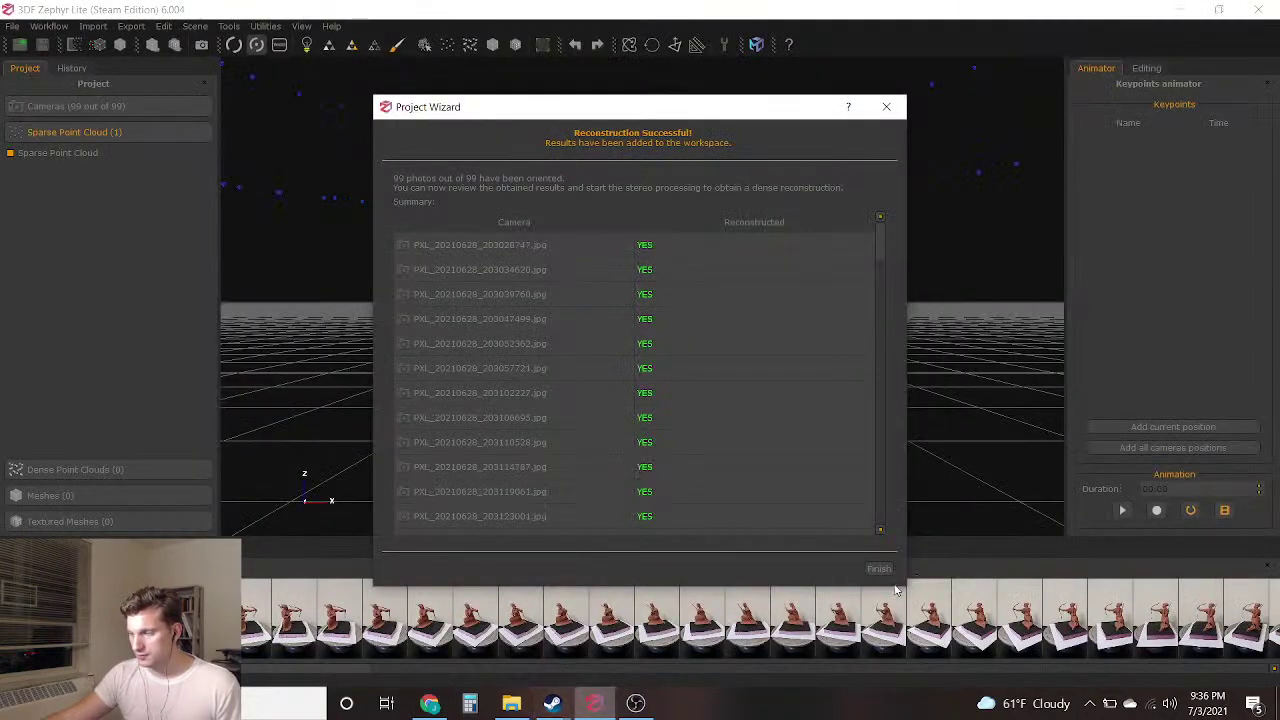
{"action": "scroll", "coordinate": [517, 390], "scroll_direction": "down", "scroll_amount": 20}
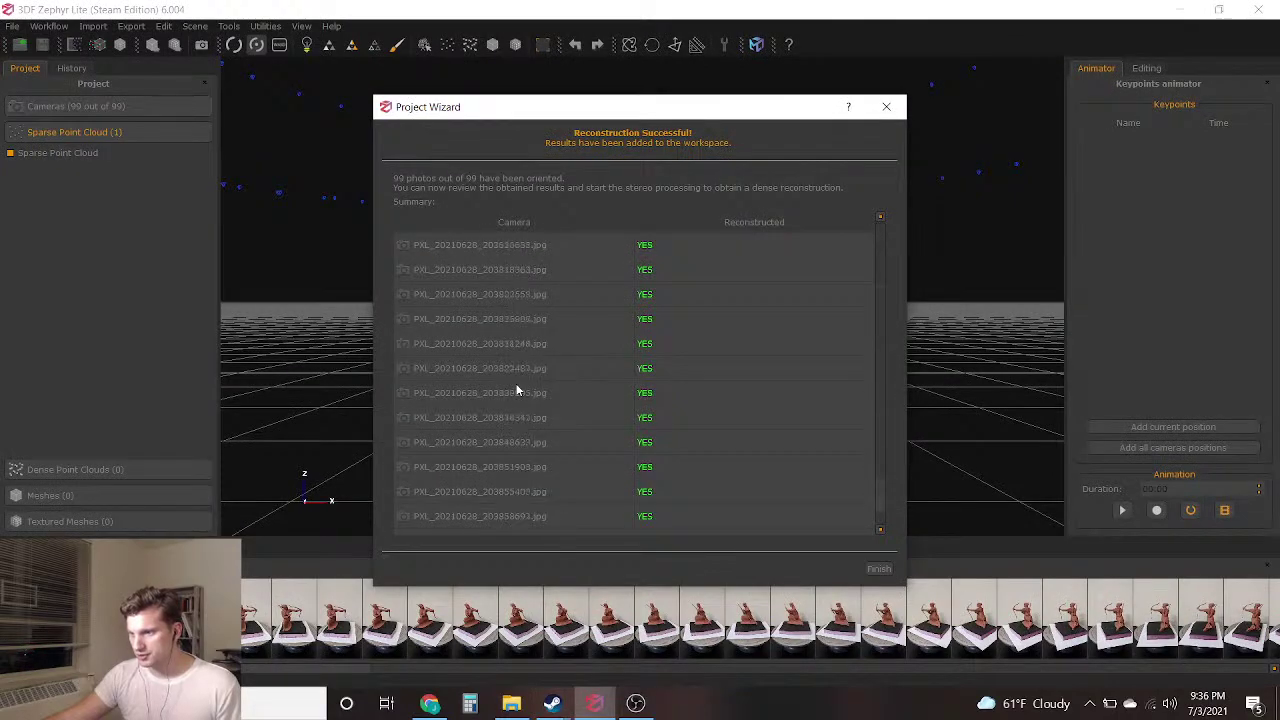
{"action": "left_click", "coordinate": [879, 568]}
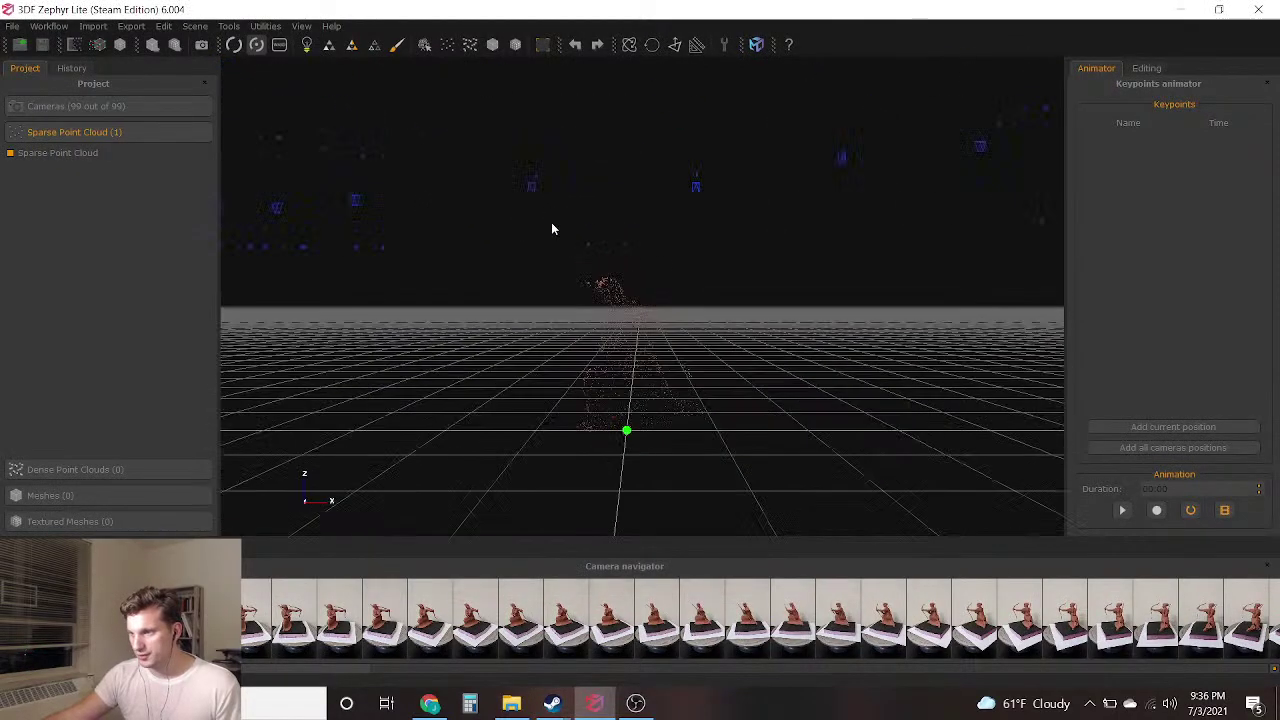
Examine the sparse point cloud of the sculpture and the surrounding camera positions from several angles, including from individual camera viewpoints
{"action": "left_click_drag", "start_coordinate": [586, 311], "coordinate": [597, 378]}
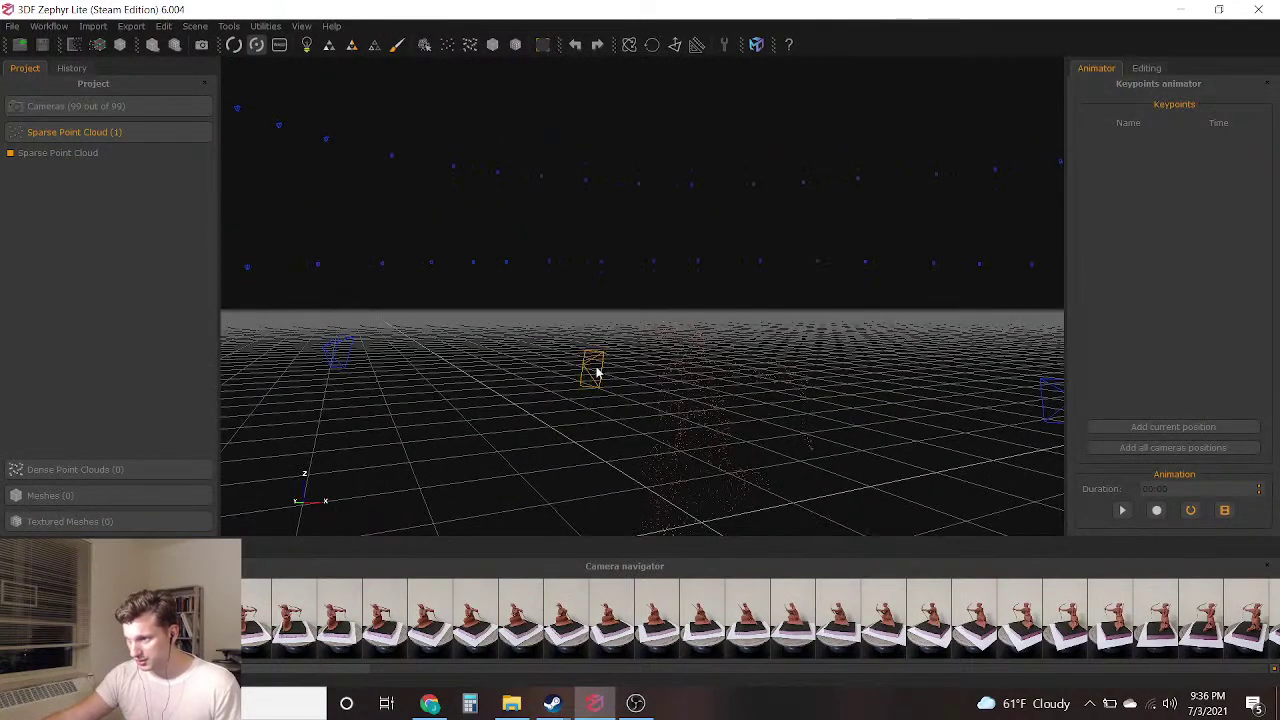
{"action": "double_click", "coordinate": [596, 367]}
{"action": "left_click", "coordinate": [371, 311]}
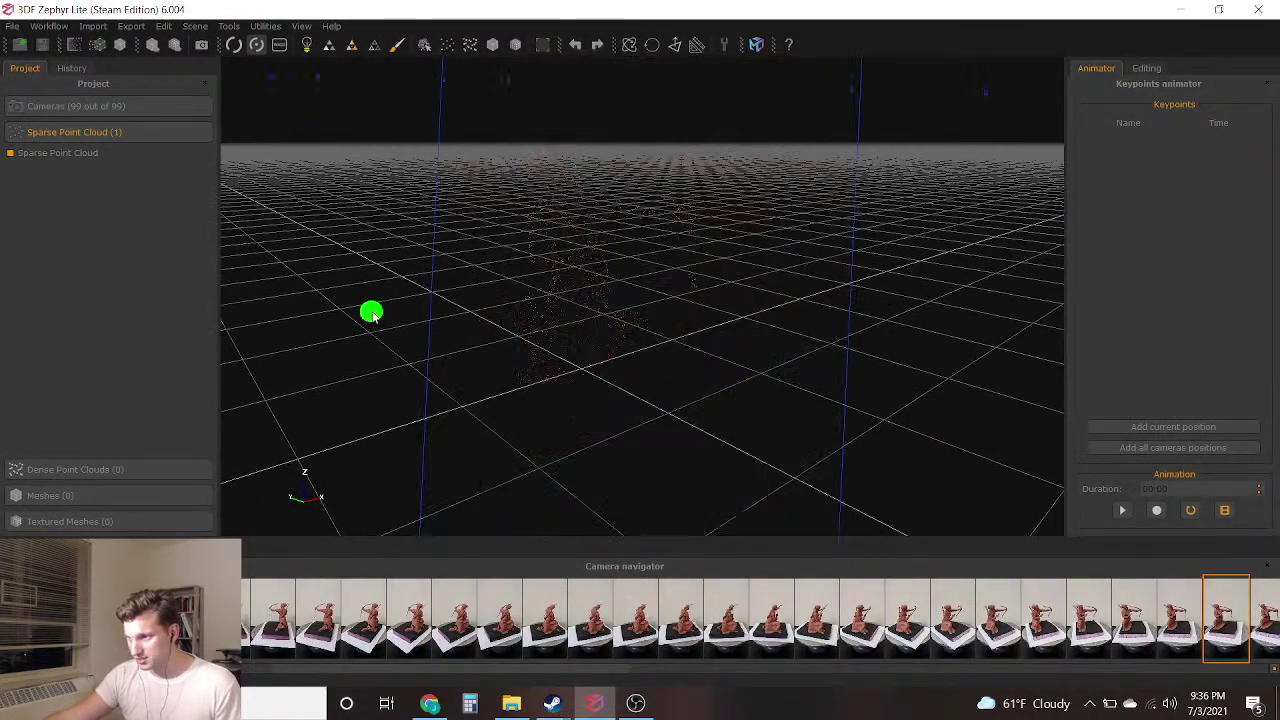
{"action": "mouse_move", "coordinate": [441, 320]}
{"action": "left_mouse_down"}
{"action": "mouse_move", "coordinate": [366, 314]}
{"action": "mouse_move", "coordinate": [412, 263]}
{"action": "mouse_move", "coordinate": [403, 283]}
{"action": "mouse_move", "coordinate": [419, 330]}
{"action": "mouse_move", "coordinate": [392, 317]}
{"action": "left_mouse_up"}
{"action": "double_click", "coordinate": [347, 176]}
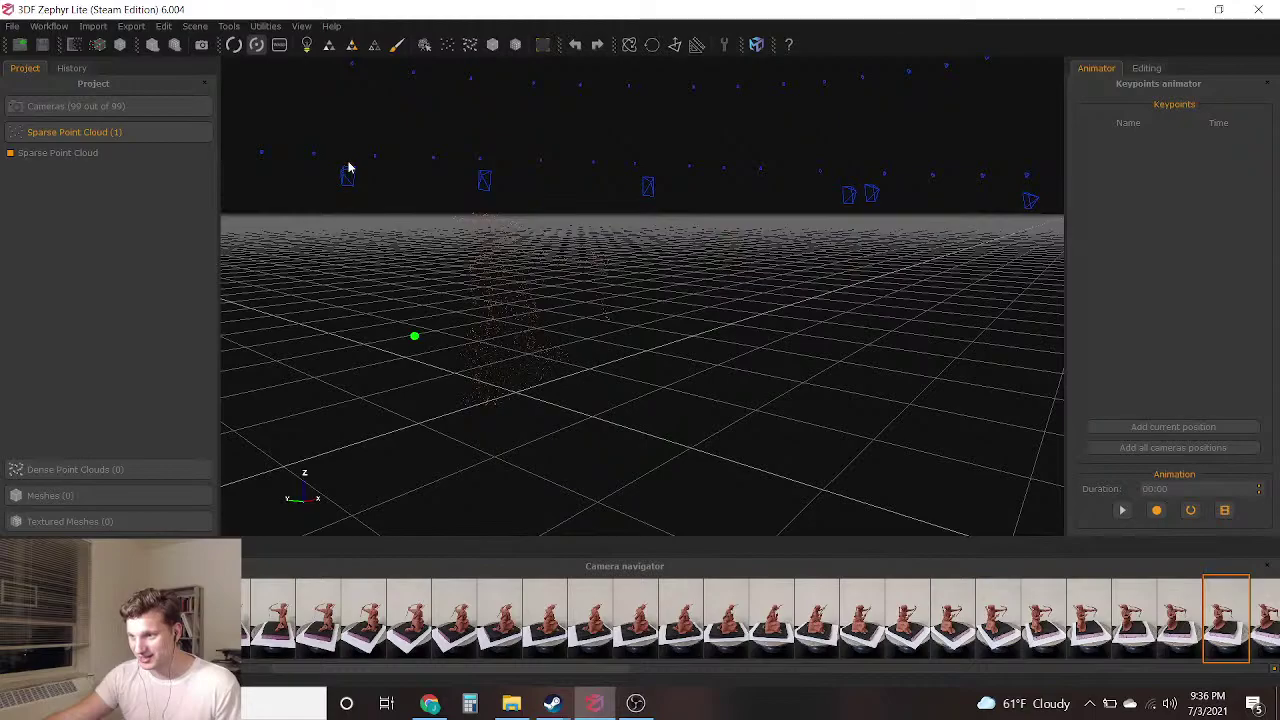
{"action": "mouse_move", "coordinate": [342, 212]}
{"action": "left_mouse_down"}
{"action": "mouse_move", "coordinate": [354, 218]}
{"action": "mouse_move", "coordinate": [337, 211]}
{"action": "left_mouse_up"}
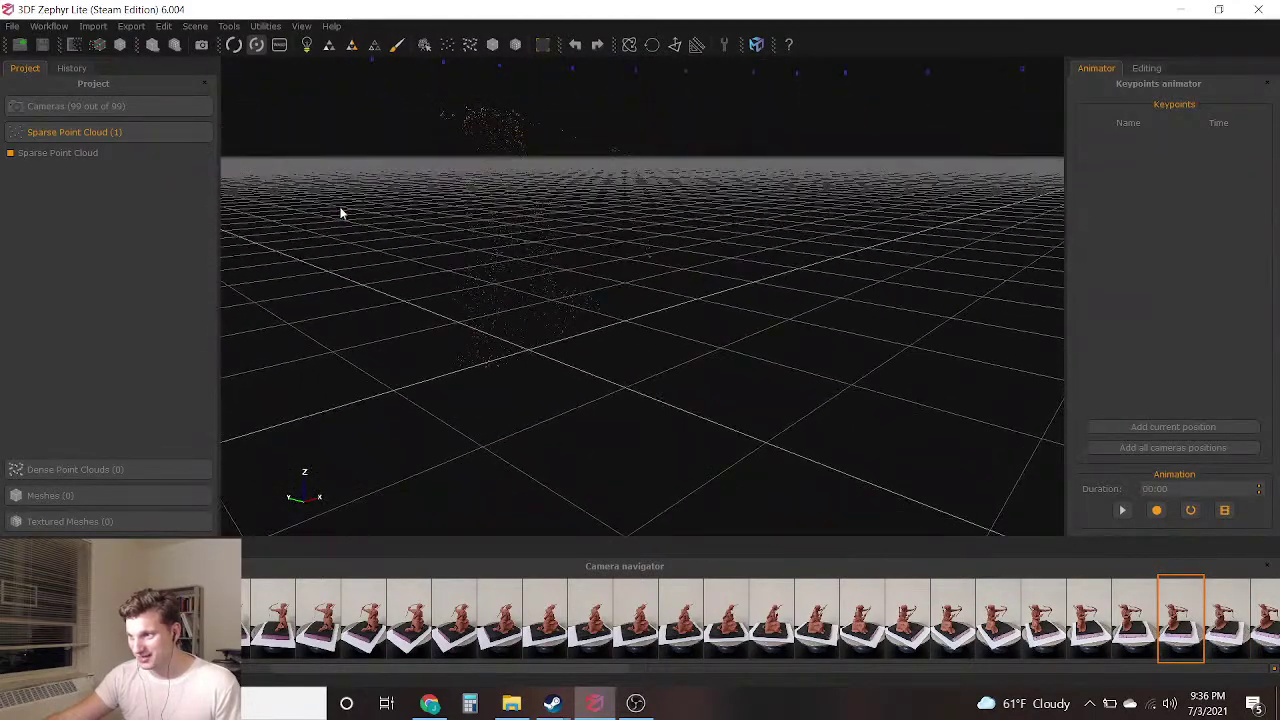
{"action": "mouse_move", "coordinate": [757, 249]}
{"action": "left_mouse_down"}
{"action": "mouse_move", "coordinate": [651, 254]}
{"action": "mouse_move", "coordinate": [534, 231]}
{"action": "left_mouse_up"}
{"action": "mouse_move", "coordinate": [676, 203]}
{"action": "left_mouse_down"}
{"action": "mouse_move", "coordinate": [571, 220]}
{"action": "mouse_move", "coordinate": [674, 229]}
{"action": "mouse_move", "coordinate": [626, 214]}
{"action": "mouse_move", "coordinate": [620, 229]}
{"action": "mouse_move", "coordinate": [474, 229]}
{"action": "mouse_move", "coordinate": [640, 254]}
{"action": "mouse_move", "coordinate": [527, 213]}
{"action": "mouse_move", "coordinate": [608, 171]}
{"action": "mouse_move", "coordinate": [509, 157]}
{"action": "mouse_move", "coordinate": [559, 160]}
{"action": "mouse_move", "coordinate": [549, 157]}
{"action": "left_mouse_up"}
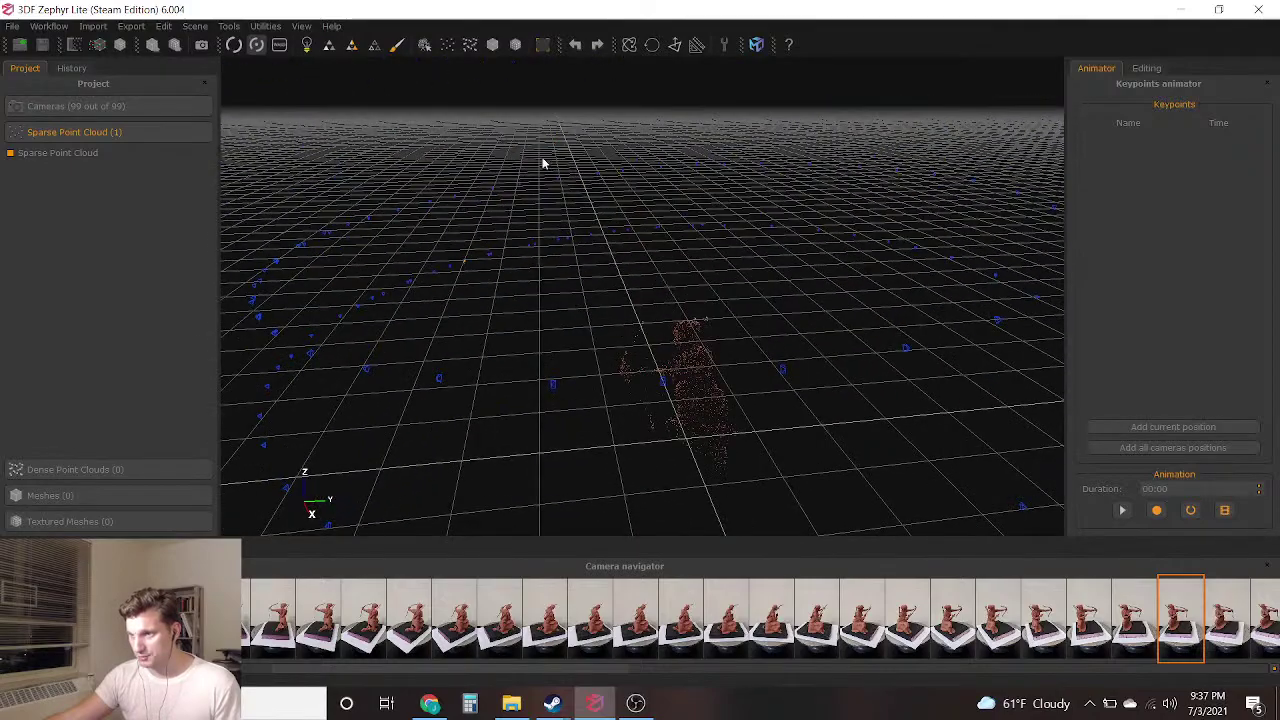
Start the advanced Dense Point Cloud Generation wizard and continue with all 99 cameras selected
{"action": "left_click", "coordinate": [50, 27]}
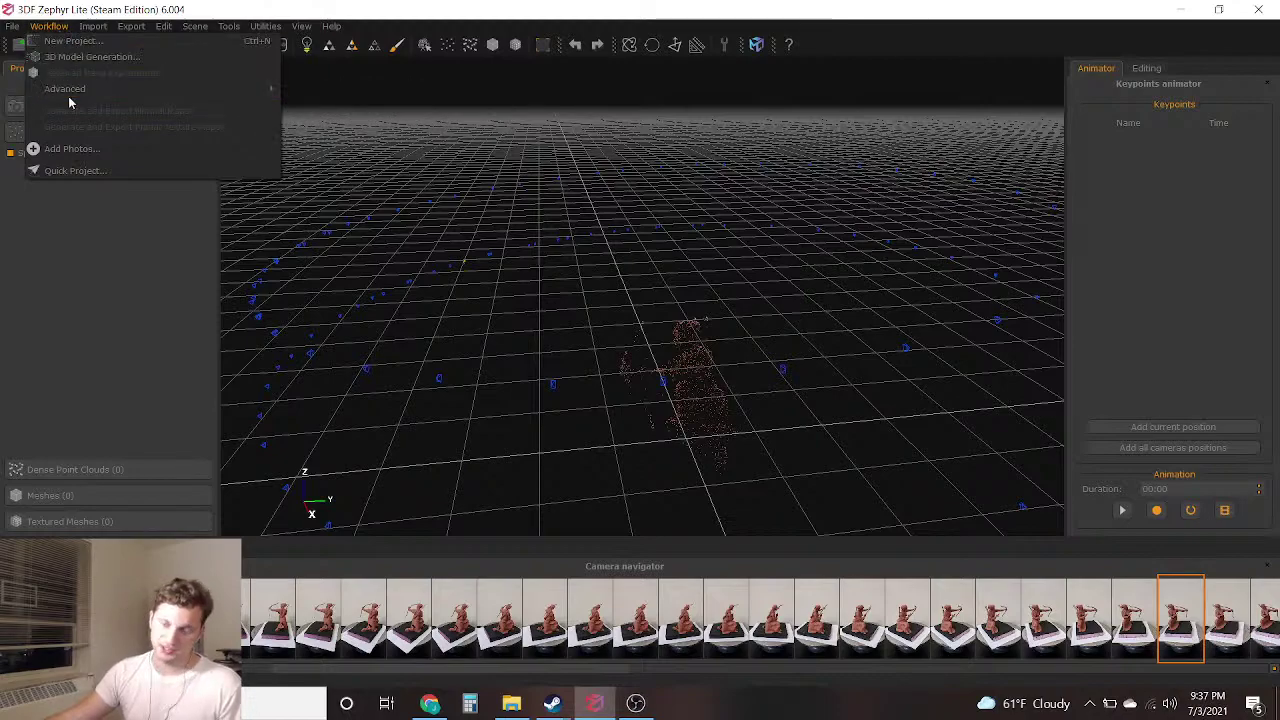
{"action": "mouse_move", "coordinate": [68, 91]}
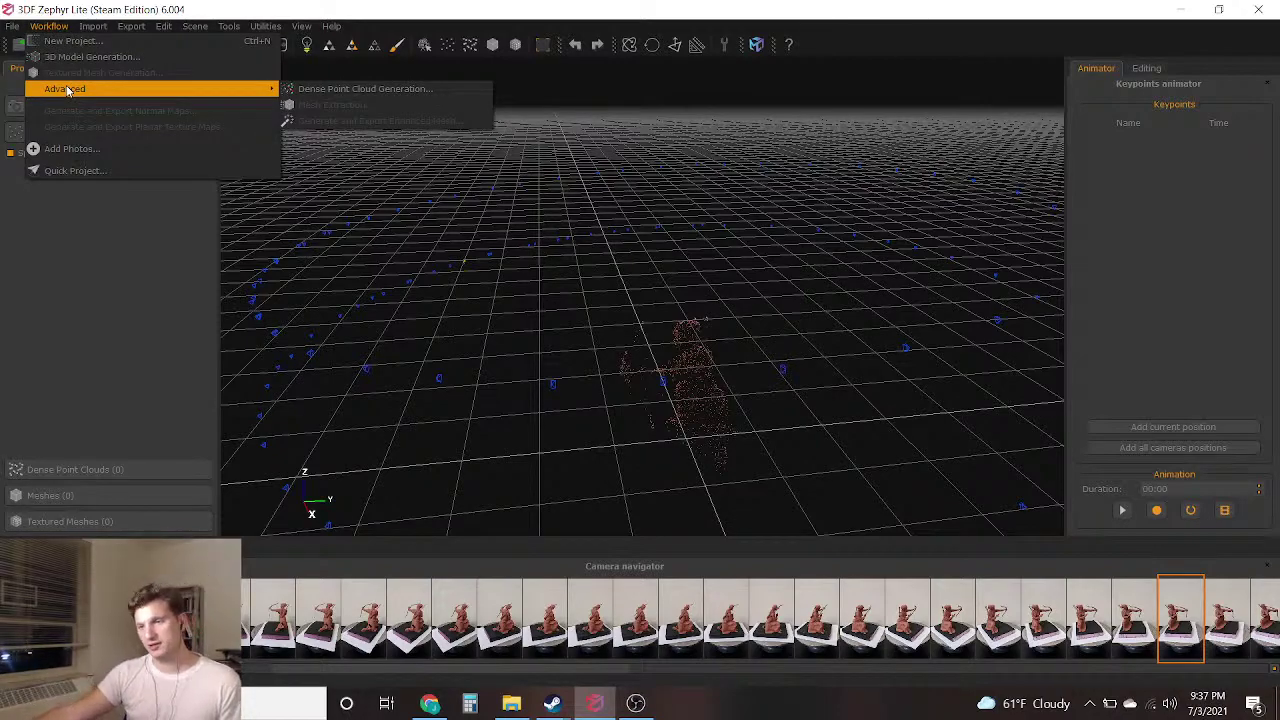
{"action": "left_click", "coordinate": [393, 88]}
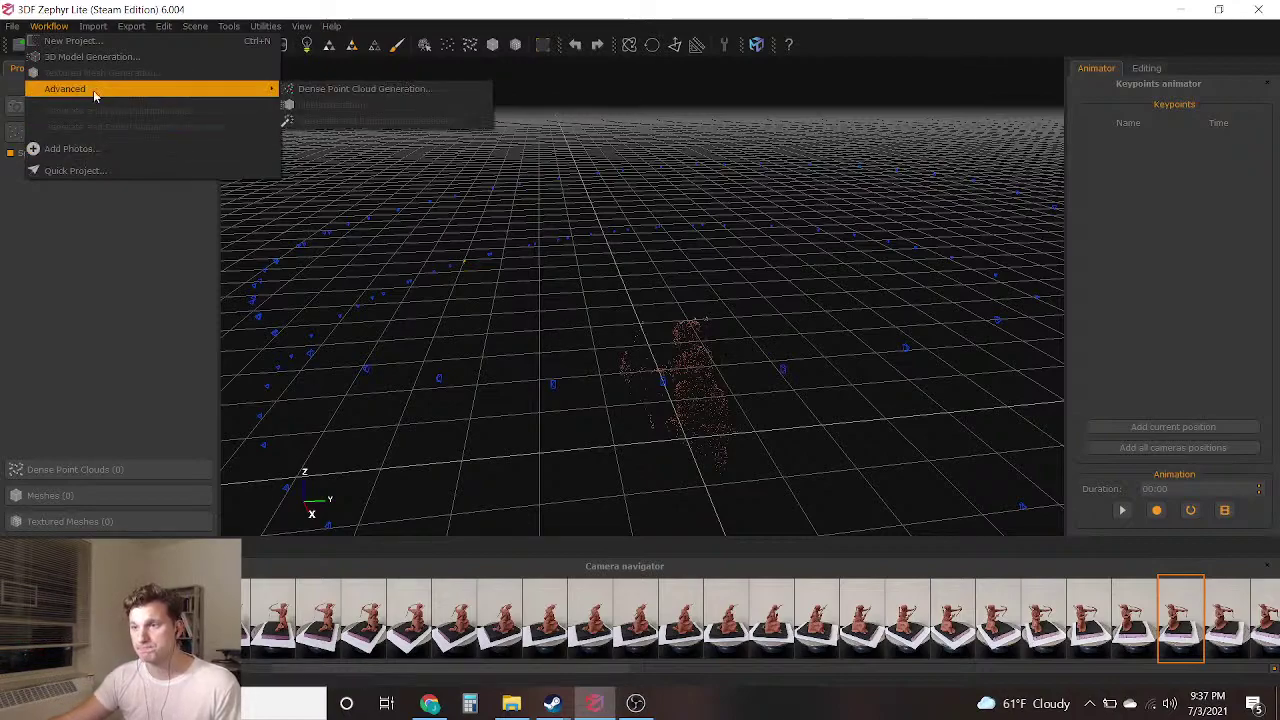
{"action": "left_click", "coordinate": [395, 102]}
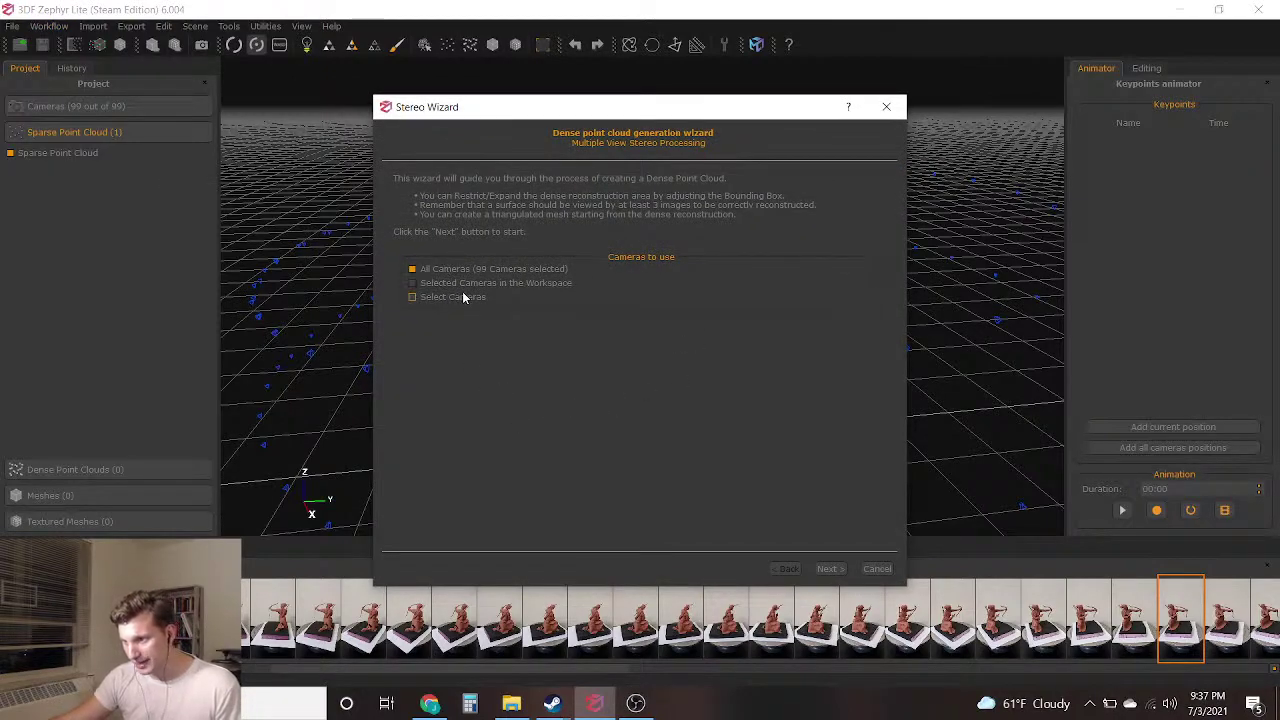
{"action": "left_click", "coordinate": [826, 569]}
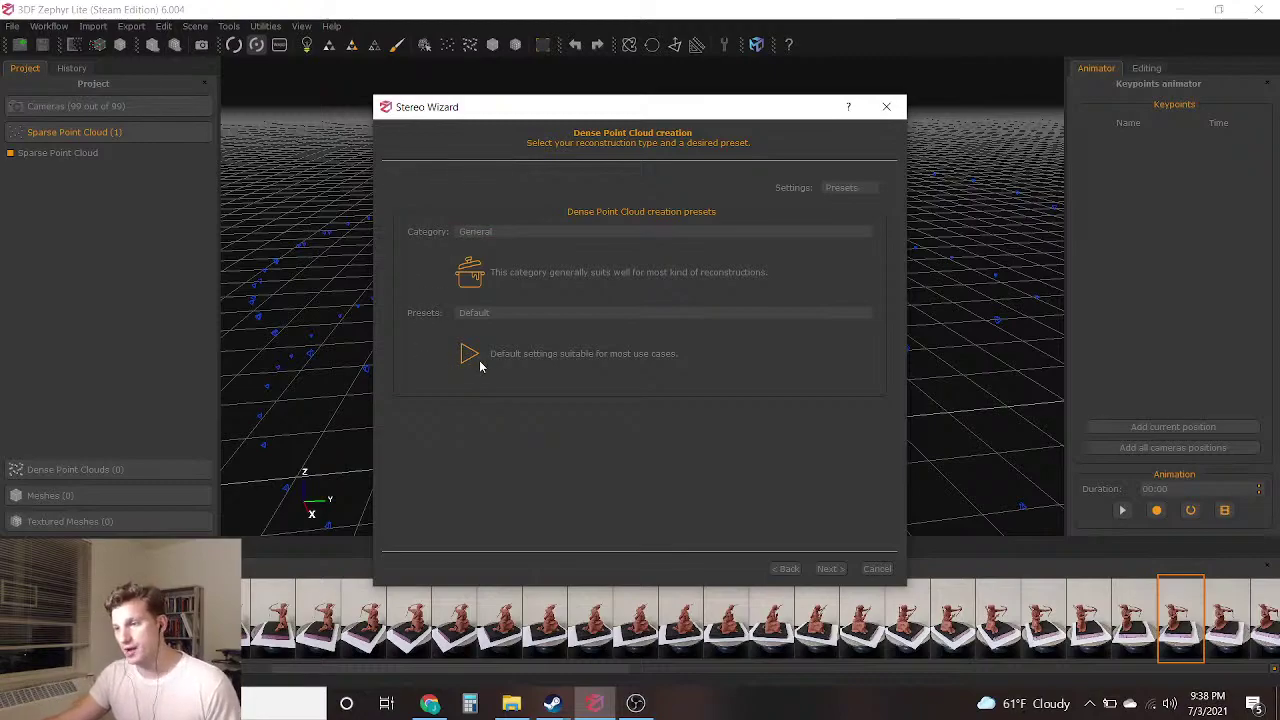
Keep the General category and Default preset for the dense point cloud, and run the densification
{"action": "left_click", "coordinate": [500, 234]}
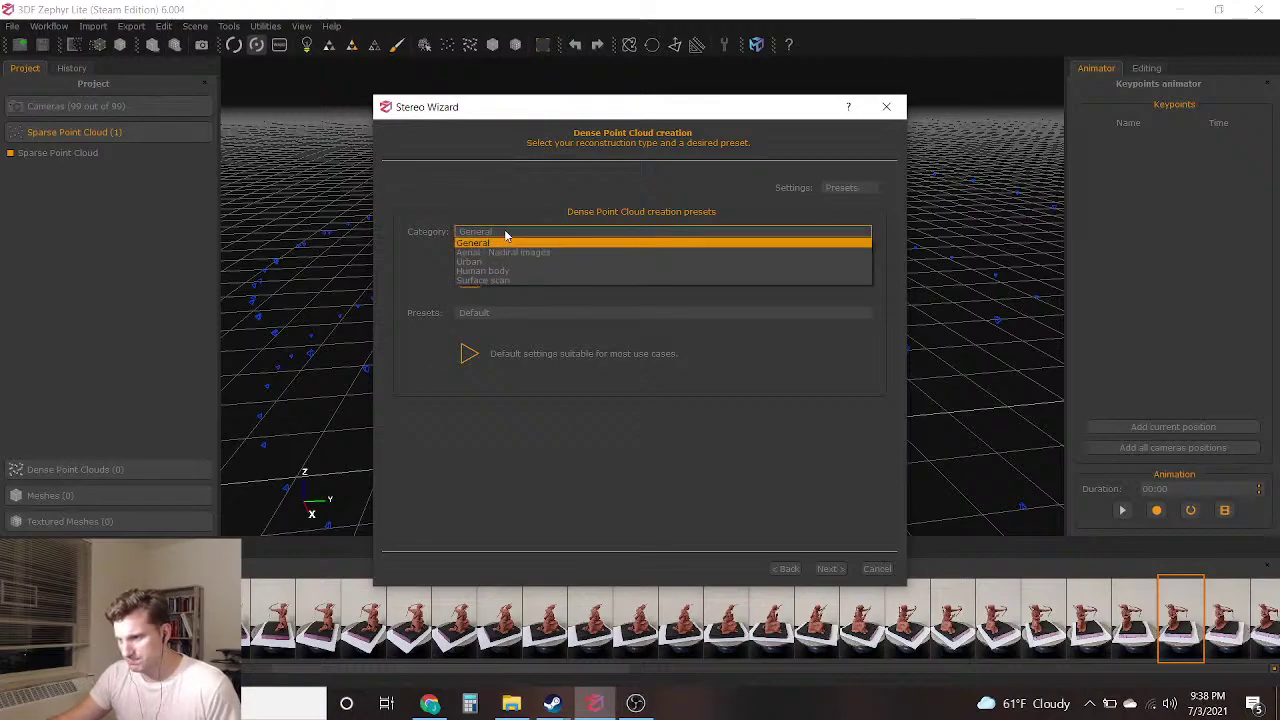
{"action": "left_click", "coordinate": [505, 236]}
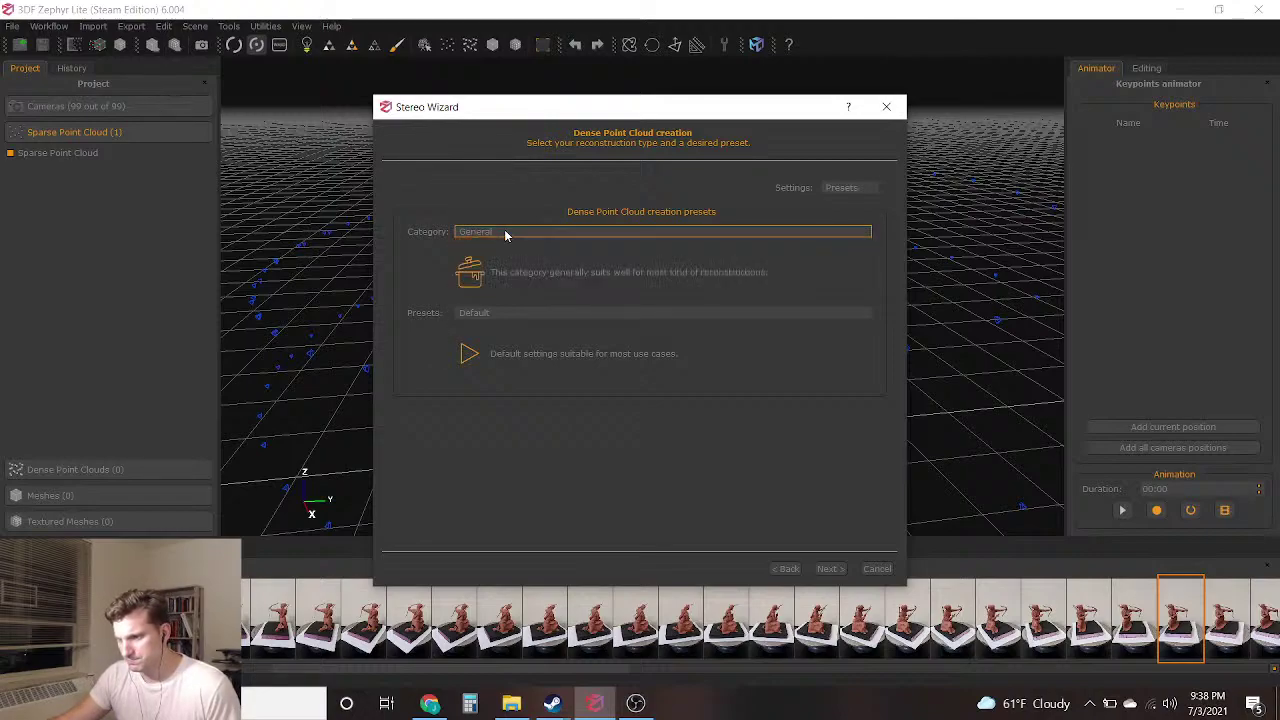
{"action": "left_click", "coordinate": [527, 313]}
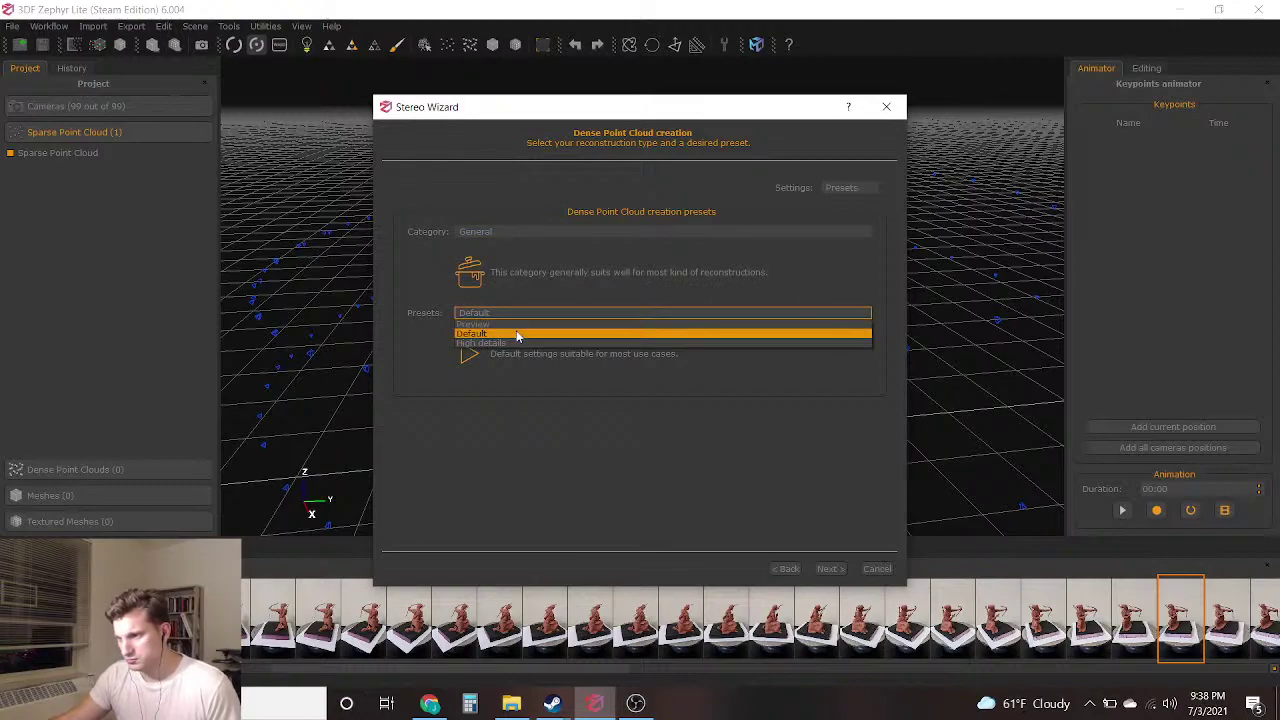
{"action": "left_click", "coordinate": [516, 333]}
{"action": "left_click", "coordinate": [517, 323]}
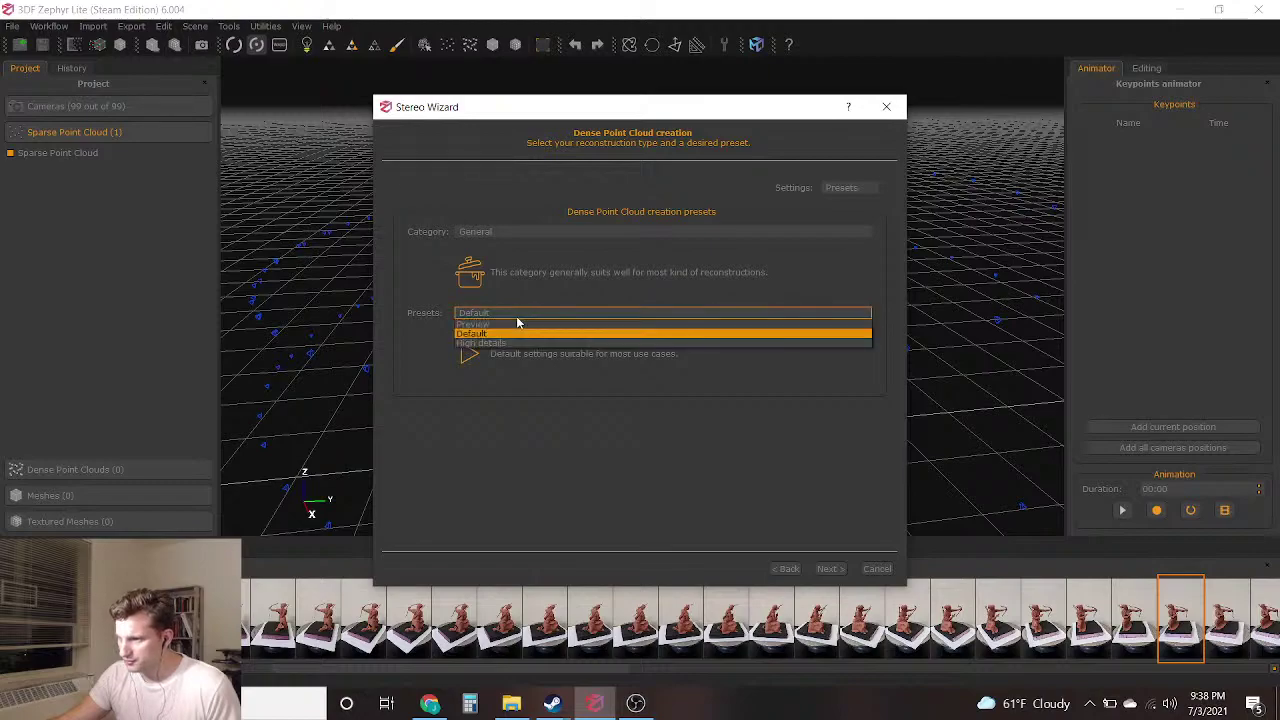
{"action": "left_click", "coordinate": [517, 318]}
{"action": "left_click", "coordinate": [829, 568]}
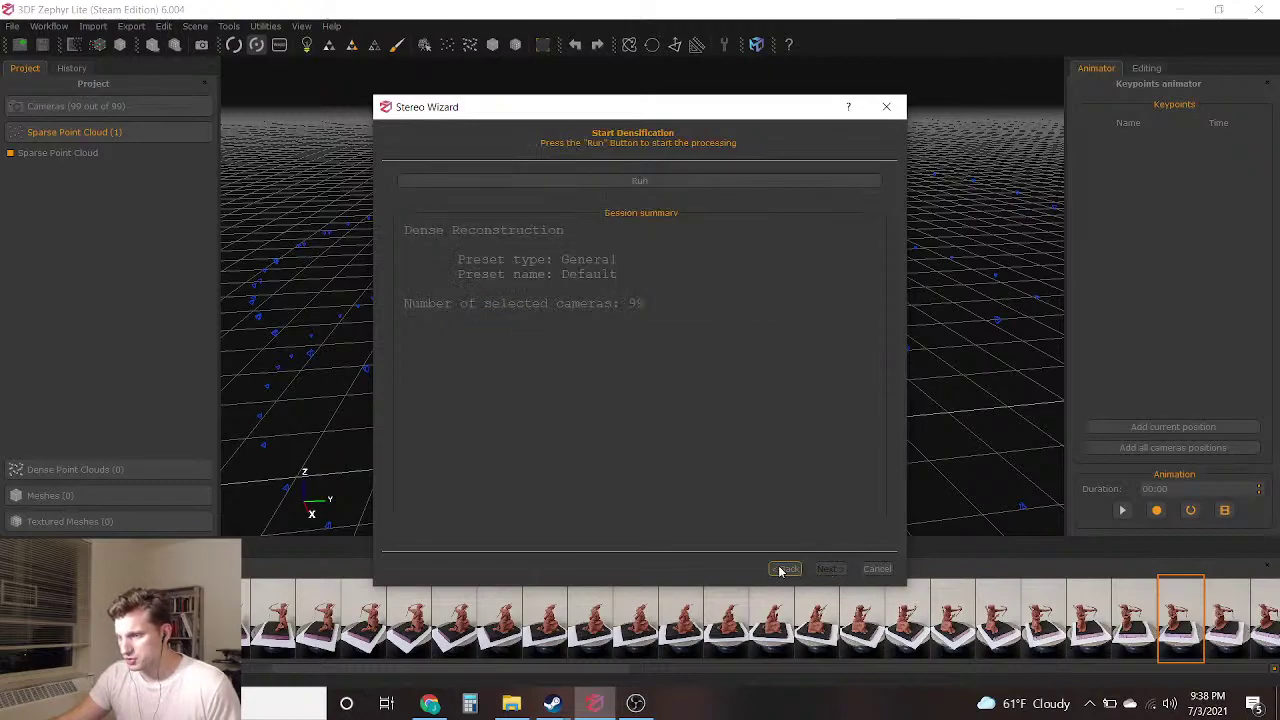
{"action": "left_click", "coordinate": [697, 180]}
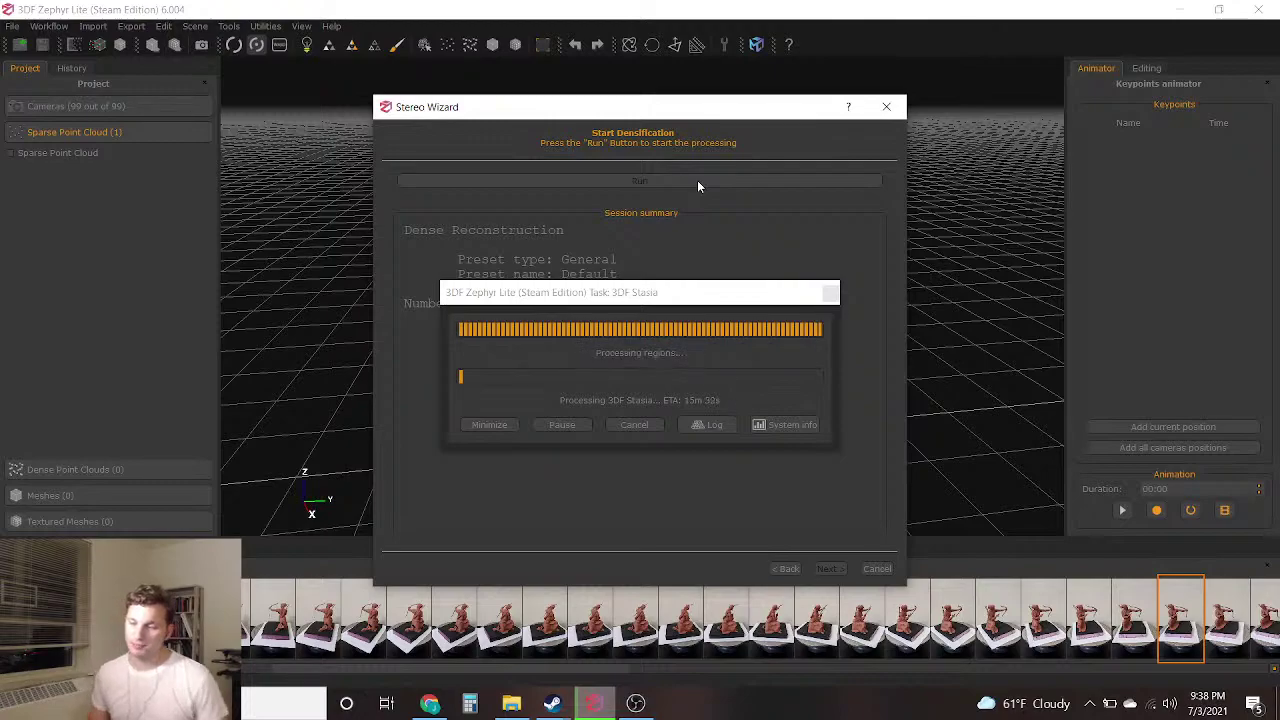
Switch to Chrome, look at the nutcracker's clay original on Instagram, and examine its SculptGL model from the side and front
{"action": "left_click", "coordinate": [430, 703]}
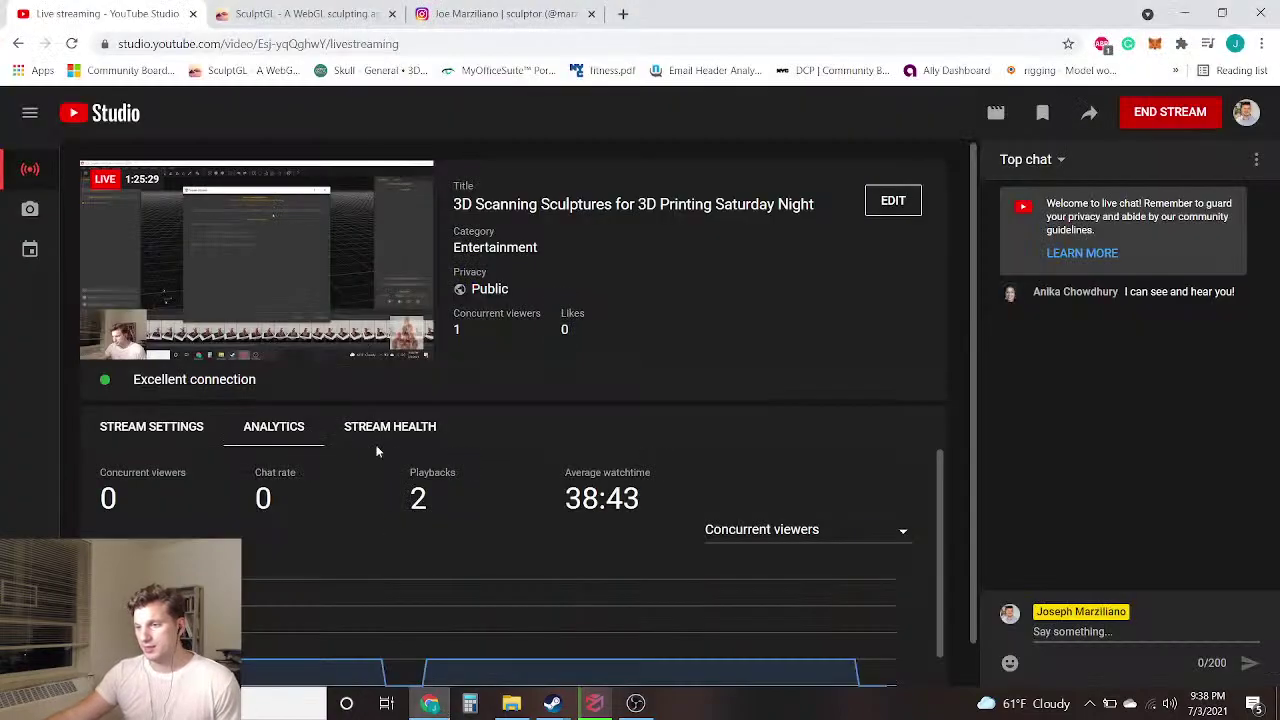
{"action": "left_click", "coordinate": [500, 14]}
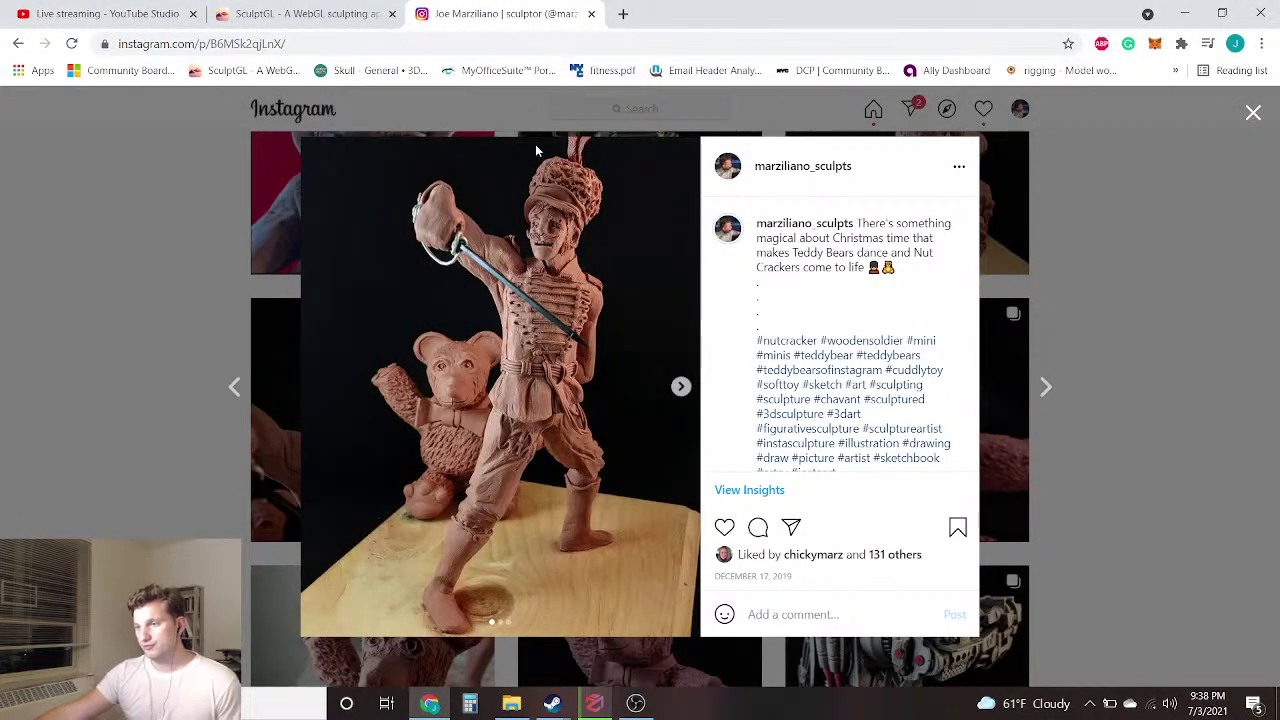
{"action": "left_click", "coordinate": [303, 12]}
{"action": "mouse_move", "coordinate": [160, 460]}
{"action": "left_mouse_down"}
{"action": "mouse_move", "coordinate": [247, 470]}
{"action": "mouse_move", "coordinate": [586, 414]}
{"action": "mouse_move", "coordinate": [497, 451]}
{"action": "mouse_move", "coordinate": [305, 434]}
{"action": "mouse_move", "coordinate": [594, 471]}
{"action": "mouse_move", "coordinate": [337, 534]}
{"action": "mouse_move", "coordinate": [329, 523]}
{"action": "mouse_move", "coordinate": [375, 487]}
{"action": "mouse_move", "coordinate": [343, 503]}
{"action": "mouse_move", "coordinate": [491, 457]}
{"action": "mouse_move", "coordinate": [268, 474]}
{"action": "mouse_move", "coordinate": [229, 514]}
{"action": "mouse_move", "coordinate": [766, 420]}
{"action": "mouse_move", "coordinate": [349, 463]}
{"action": "mouse_move", "coordinate": [400, 434]}
{"action": "left_mouse_up"}
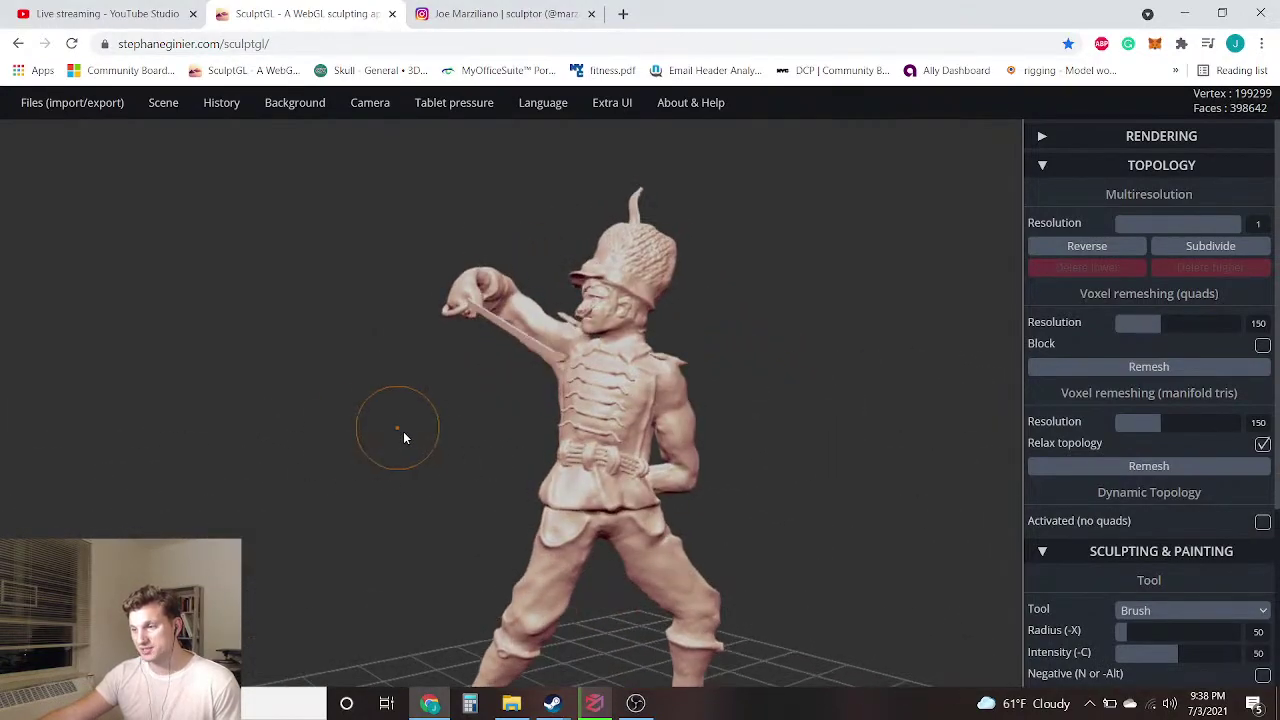
{"action": "scroll", "coordinate": [431, 349], "scroll_direction": "up", "scroll_amount": 5}
{"action": "left_click_drag", "start_coordinate": [440, 388], "coordinate": [329, 449]}
{"action": "scroll", "coordinate": [561, 291], "scroll_direction": "up", "scroll_amount": 5}
{"action": "scroll", "coordinate": [635, 297], "scroll_direction": "down", "scroll_amount": 3}
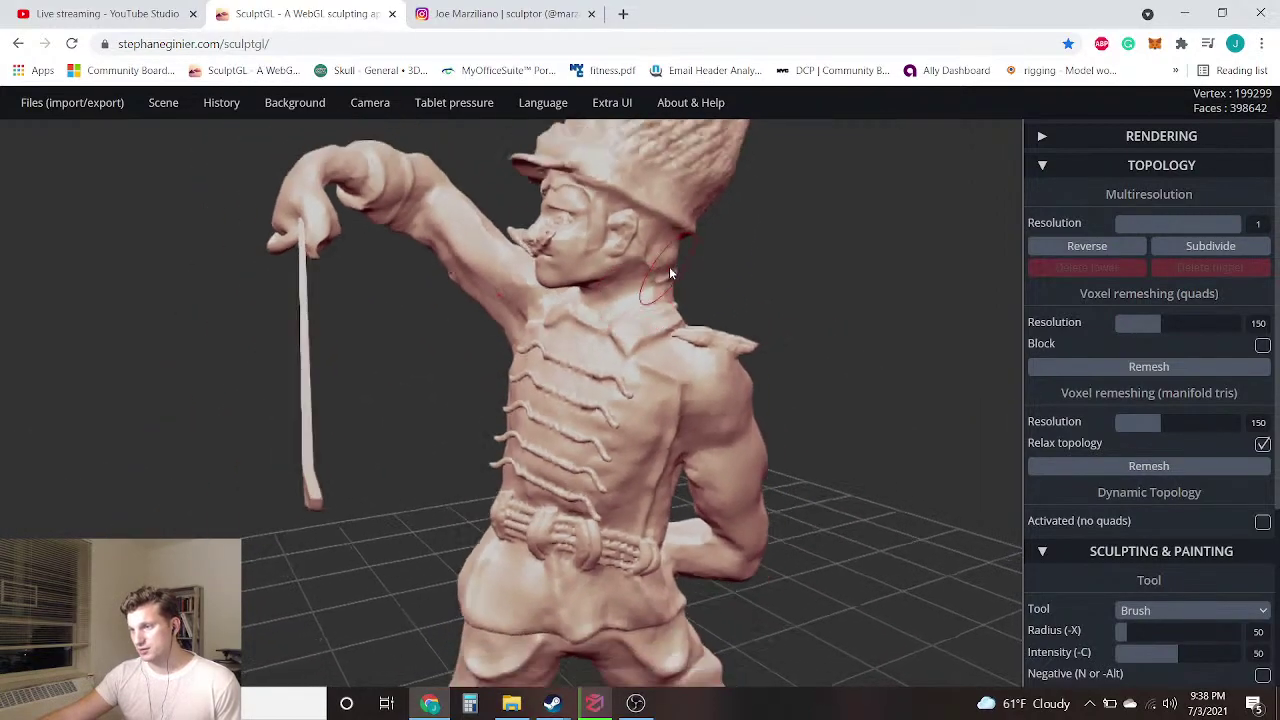
{"action": "mouse_move", "coordinate": [810, 260]}
{"action": "right_mouse_down"}
{"action": "mouse_move", "coordinate": [666, 282]}
{"action": "mouse_move", "coordinate": [783, 312]}
{"action": "mouse_move", "coordinate": [897, 292]}
{"action": "right_mouse_up"}
{"action": "right_click_drag", "start_coordinate": [167, 375], "coordinate": [401, 366]}
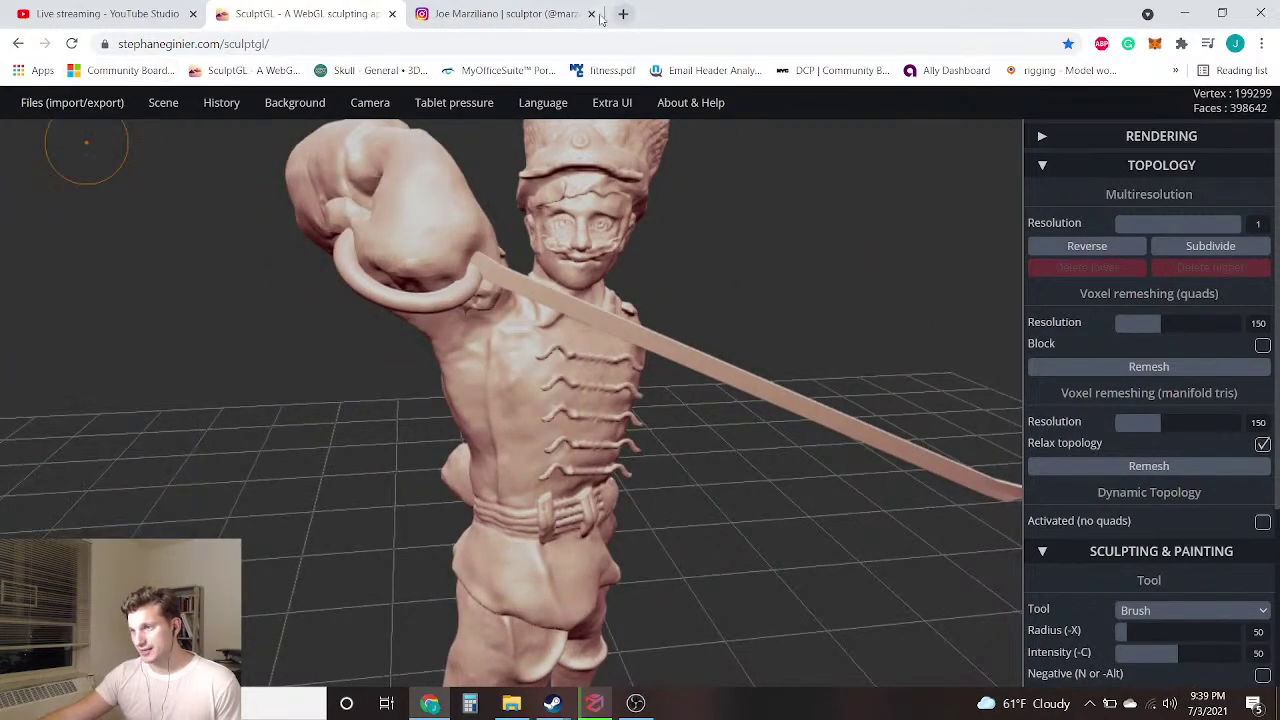
Clear the SculptGL scene and import the "stock male head mk 2" model from the edited folder
{"action": "mouse_move", "coordinate": [83, 117]}
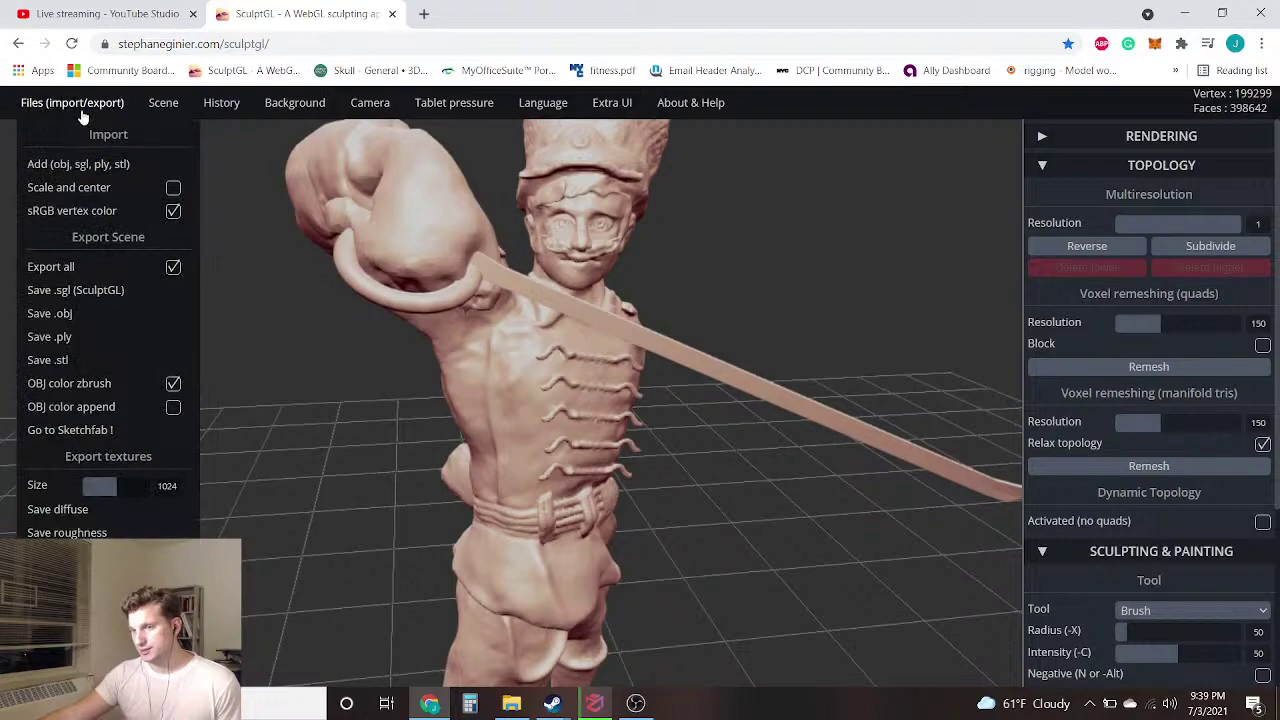
{"action": "mouse_move", "coordinate": [166, 103]}
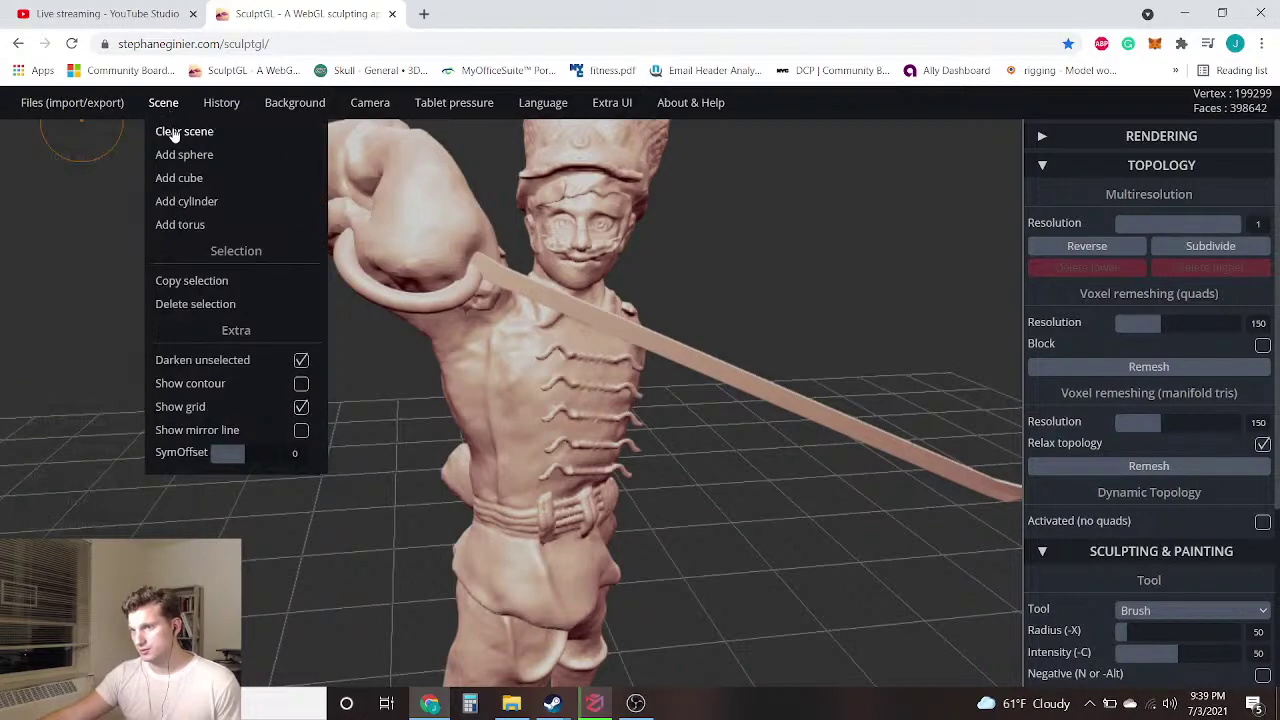
{"action": "left_click", "coordinate": [178, 132]}
{"action": "left_click", "coordinate": [720, 138]}
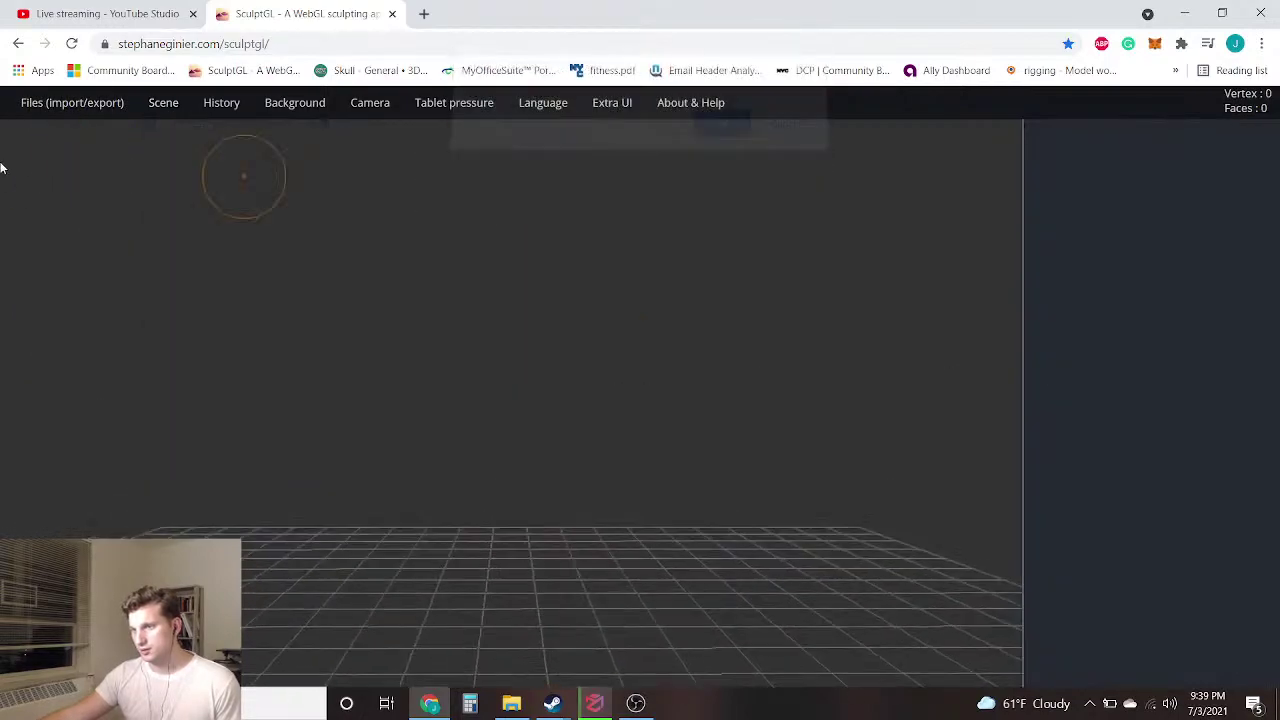
{"action": "mouse_move", "coordinate": [37, 110]}
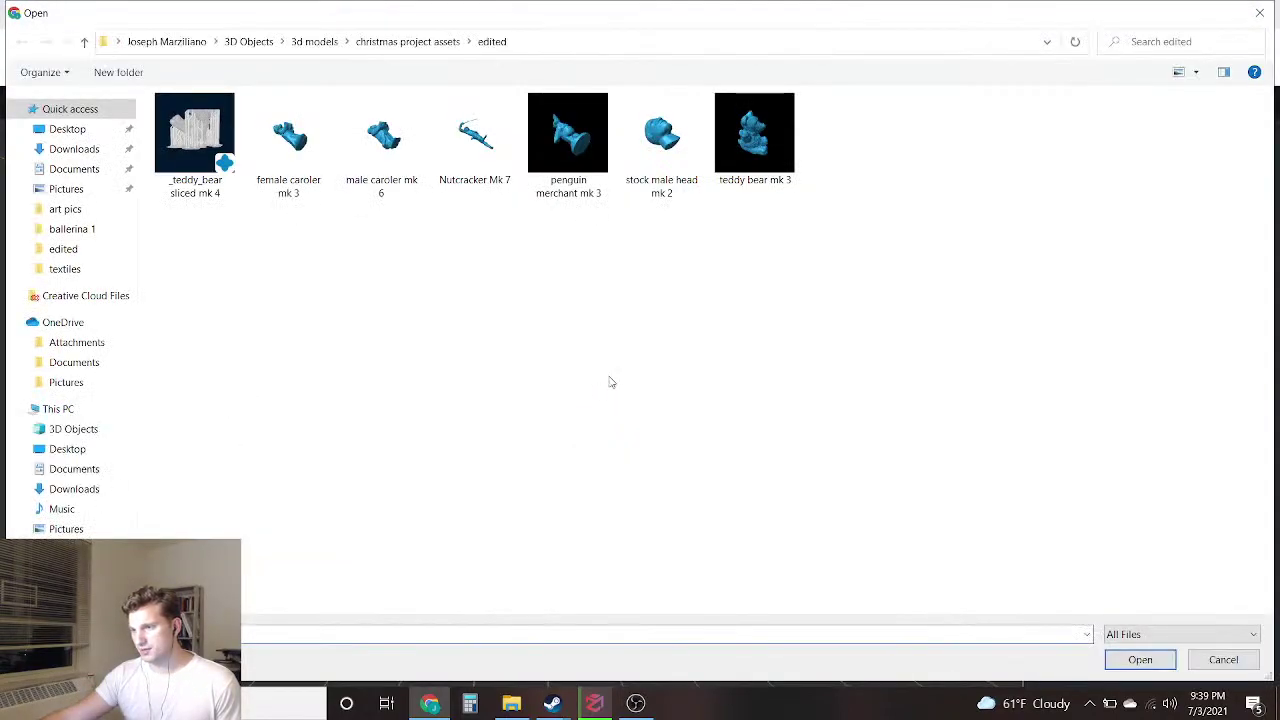
{"action": "double_click", "coordinate": [661, 135]}
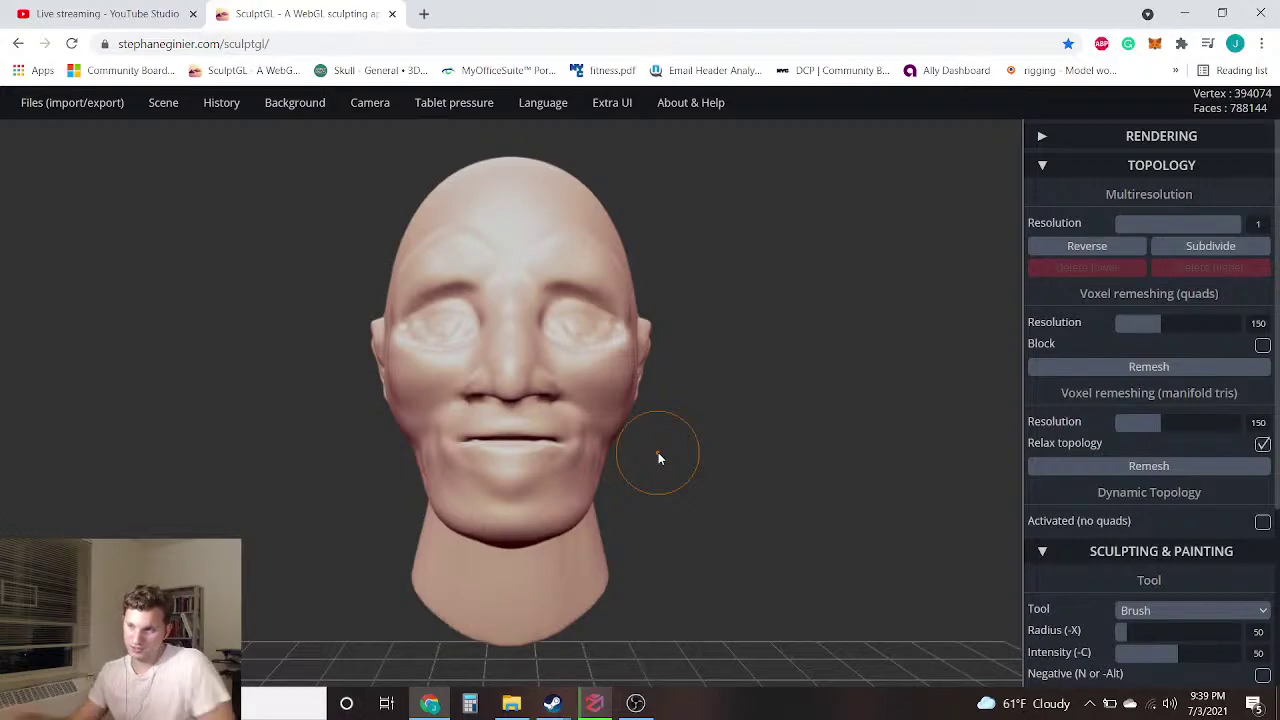
Examine the imported male head from different angles and look closely at its face
{"action": "mouse_move", "coordinate": [307, 438]}
{"action": "left_mouse_down"}
{"action": "mouse_move", "coordinate": [543, 430]}
{"action": "mouse_move", "coordinate": [659, 456]}
{"action": "mouse_move", "coordinate": [374, 449]}
{"action": "mouse_move", "coordinate": [277, 394]}
{"action": "mouse_move", "coordinate": [461, 463]}
{"action": "mouse_move", "coordinate": [269, 440]}
{"action": "mouse_move", "coordinate": [277, 449]}
{"action": "mouse_move", "coordinate": [588, 474]}
{"action": "mouse_move", "coordinate": [834, 434]}
{"action": "mouse_move", "coordinate": [274, 440]}
{"action": "left_mouse_up"}
{"action": "left_click_drag", "start_coordinate": [662, 470], "coordinate": [417, 400]}
{"action": "scroll", "coordinate": [423, 386], "scroll_direction": "up", "scroll_amount": 4}
{"action": "mouse_move", "coordinate": [224, 414]}
{"action": "left_mouse_down"}
{"action": "mouse_move", "coordinate": [492, 463]}
{"action": "mouse_move", "coordinate": [517, 456]}
{"action": "mouse_move", "coordinate": [484, 464]}
{"action": "left_mouse_up"}
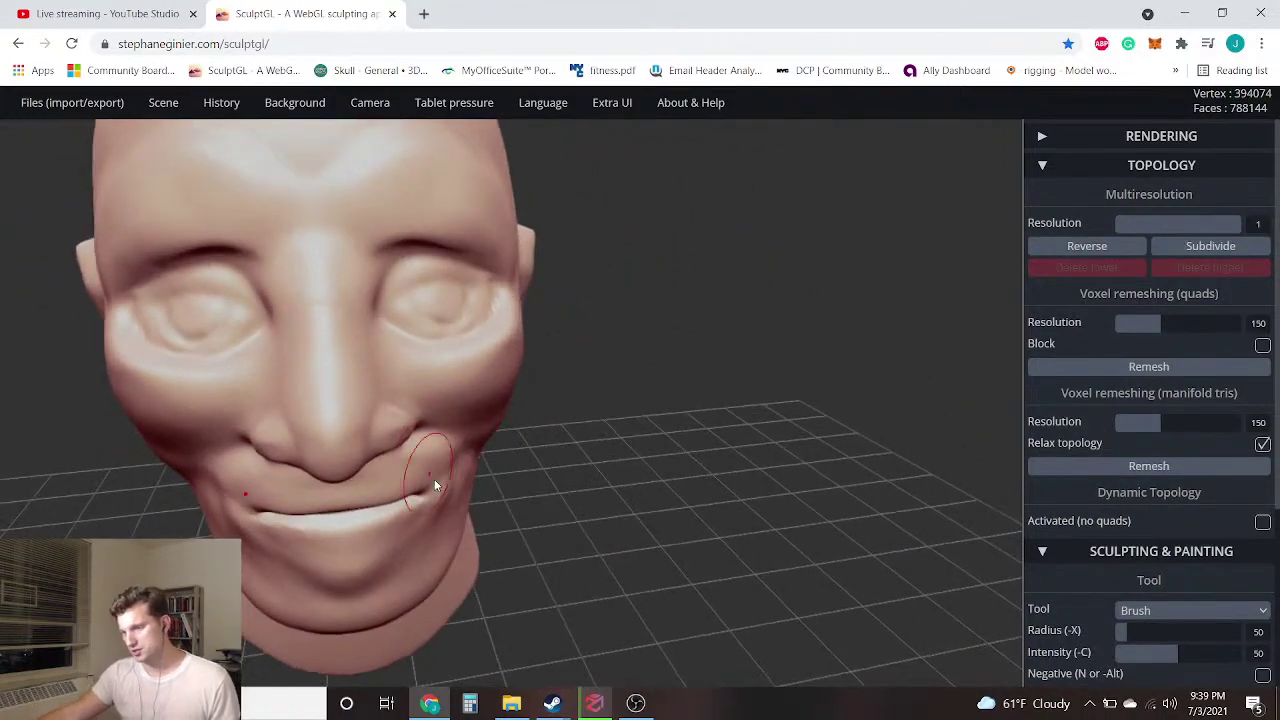
Switch to 3DF Zephyr and check the progress of the dense point cloud processing
{"action": "left_click", "coordinate": [594, 703]}
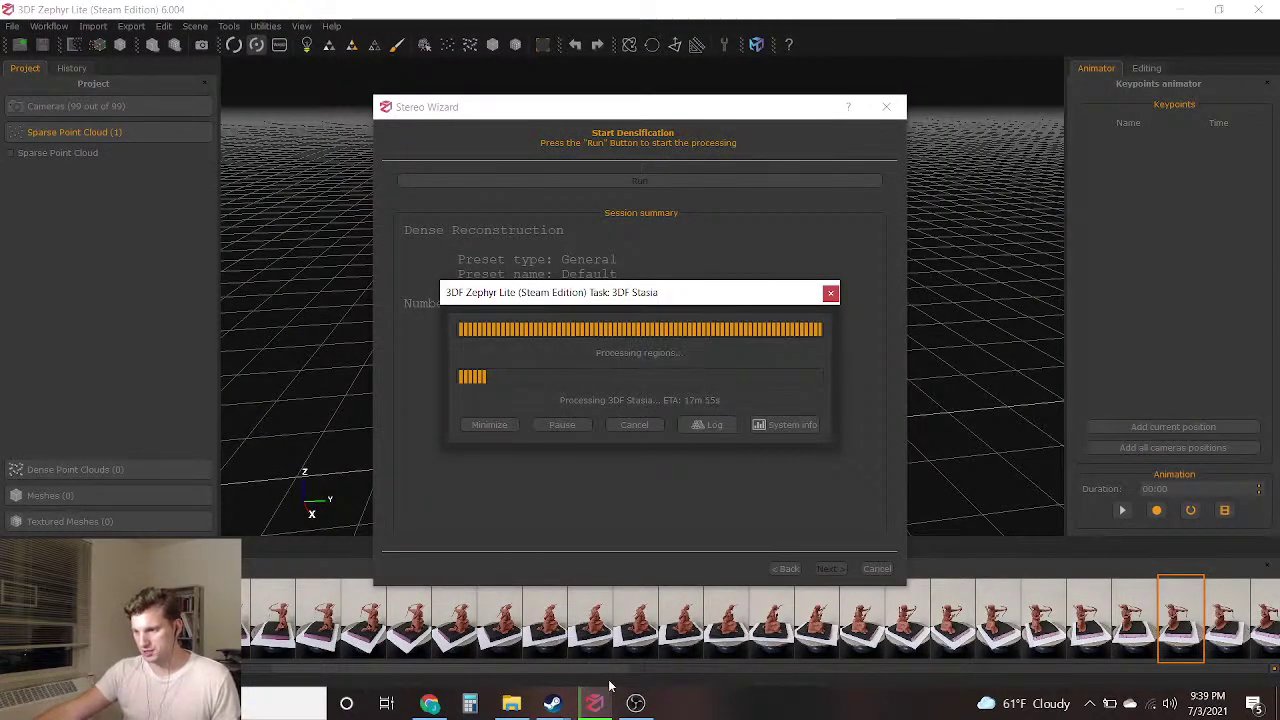
{"action": "left_click", "coordinate": [638, 706]}
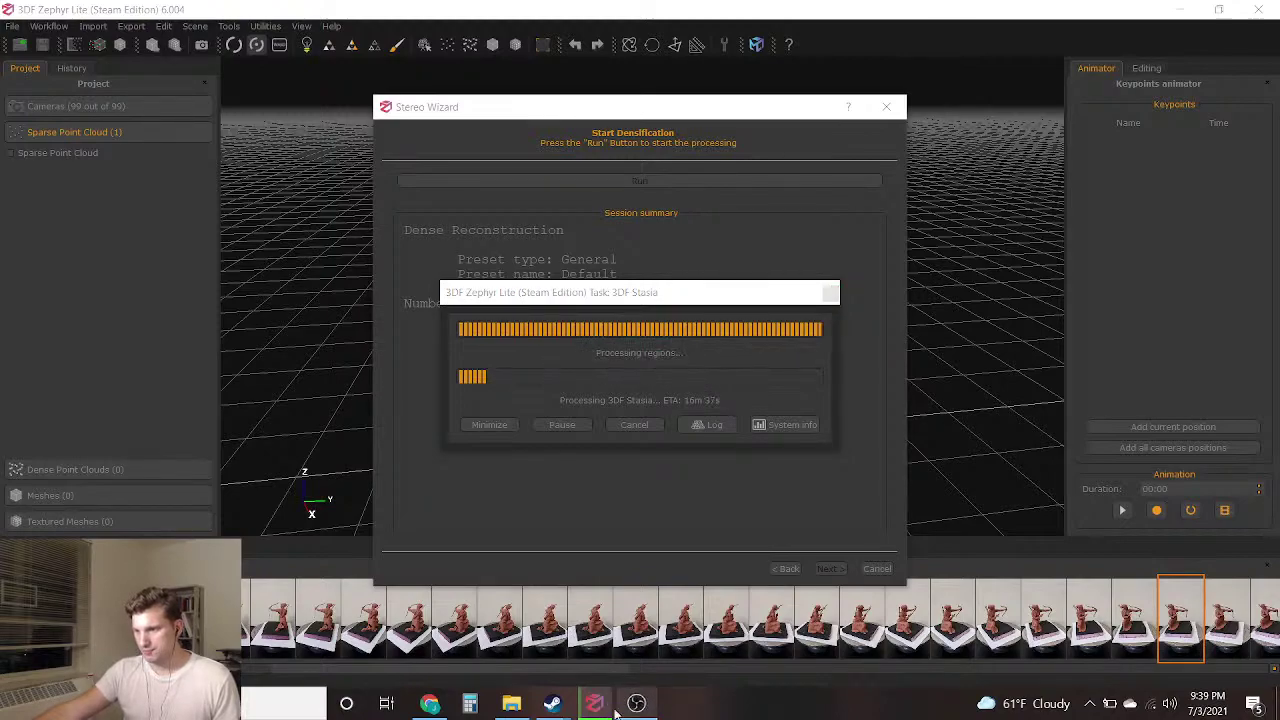
Switch back to SculptGL in Chrome, activate dynamic topology for the male head and set its subdivision to 37
{"action": "left_click", "coordinate": [431, 704]}
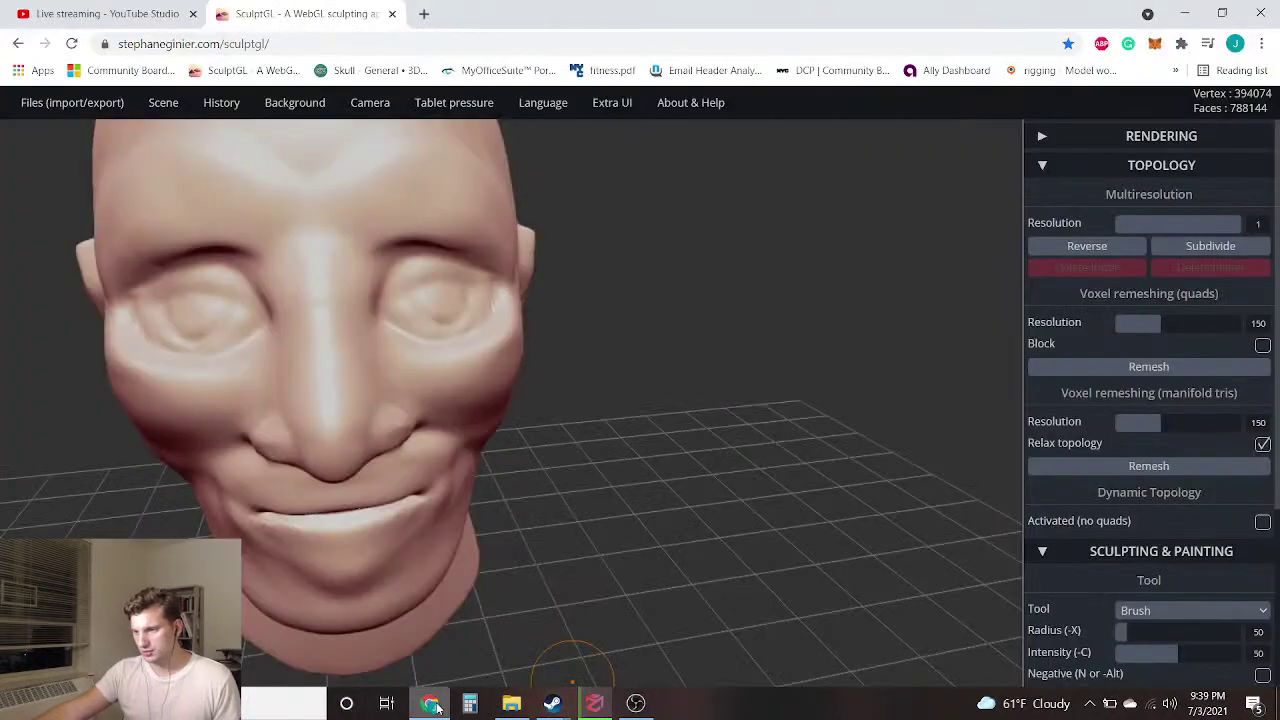
{"action": "mouse_move", "coordinate": [135, 410]}
{"action": "right_mouse_down"}
{"action": "mouse_move", "coordinate": [197, 514]}
{"action": "mouse_move", "coordinate": [300, 444]}
{"action": "mouse_move", "coordinate": [236, 472]}
{"action": "mouse_move", "coordinate": [184, 456]}
{"action": "right_mouse_up"}
{"action": "mouse_move", "coordinate": [76, 448]}
{"action": "right_mouse_down"}
{"action": "mouse_move", "coordinate": [254, 442]}
{"action": "mouse_move", "coordinate": [829, 318]}
{"action": "mouse_move", "coordinate": [757, 343]}
{"action": "mouse_move", "coordinate": [349, 363]}
{"action": "mouse_move", "coordinate": [554, 346]}
{"action": "right_mouse_up"}
{"action": "mouse_move", "coordinate": [845, 306]}
{"action": "right_mouse_down"}
{"action": "mouse_move", "coordinate": [556, 309]}
{"action": "mouse_move", "coordinate": [539, 388]}
{"action": "mouse_move", "coordinate": [677, 334]}
{"action": "mouse_move", "coordinate": [784, 392]}
{"action": "mouse_move", "coordinate": [646, 398]}
{"action": "mouse_move", "coordinate": [260, 336]}
{"action": "mouse_move", "coordinate": [423, 341]}
{"action": "mouse_move", "coordinate": [700, 275]}
{"action": "mouse_move", "coordinate": [600, 298]}
{"action": "mouse_move", "coordinate": [821, 280]}
{"action": "right_mouse_up"}
{"action": "scroll", "coordinate": [560, 305], "scroll_direction": "up", "scroll_amount": 3}
{"action": "mouse_move", "coordinate": [709, 271]}
{"action": "right_mouse_down"}
{"action": "mouse_move", "coordinate": [920, 214]}
{"action": "mouse_move", "coordinate": [1097, 217]}
{"action": "mouse_move", "coordinate": [1106, 175]}
{"action": "right_mouse_up"}
{"action": "left_click", "coordinate": [1106, 175]}
{"action": "left_click", "coordinate": [1106, 172]}
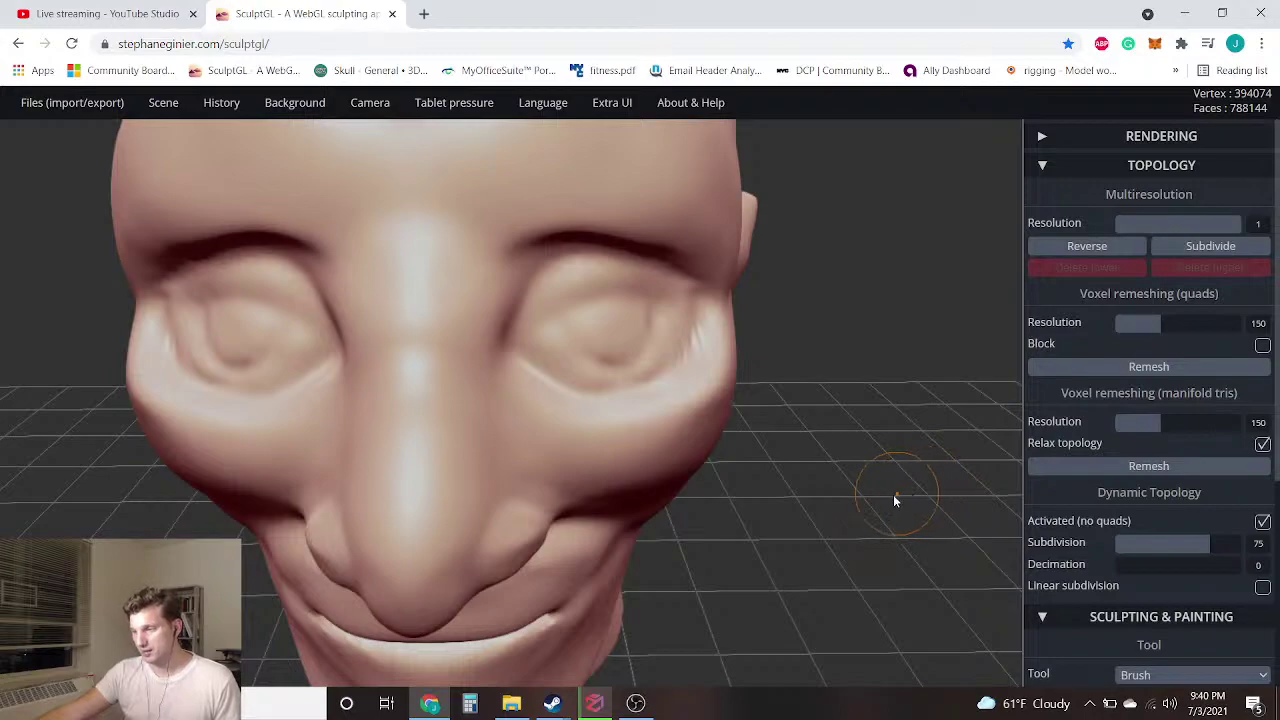
{"action": "left_click", "coordinate": [1157, 550]}
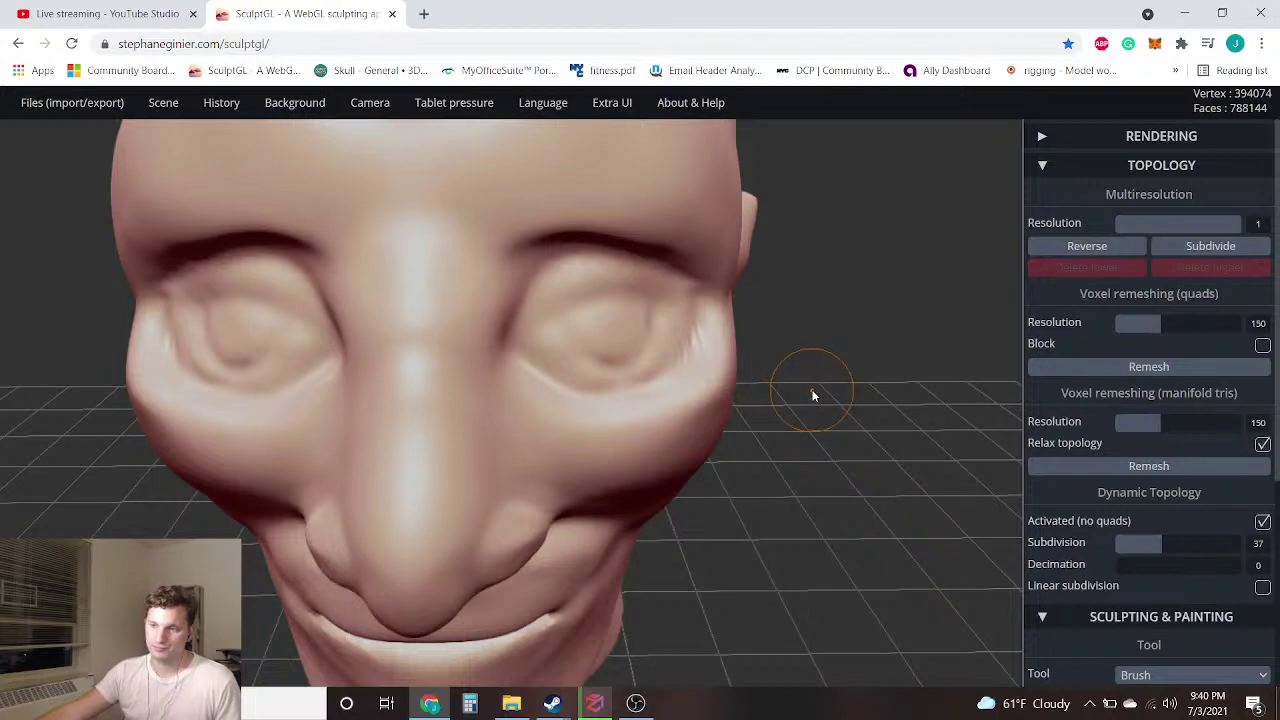
Collapse the topology settings and change the sculpting tool from Brush to Masking
{"action": "left_click_drag", "start_coordinate": [822, 372], "coordinate": [685, 369]}
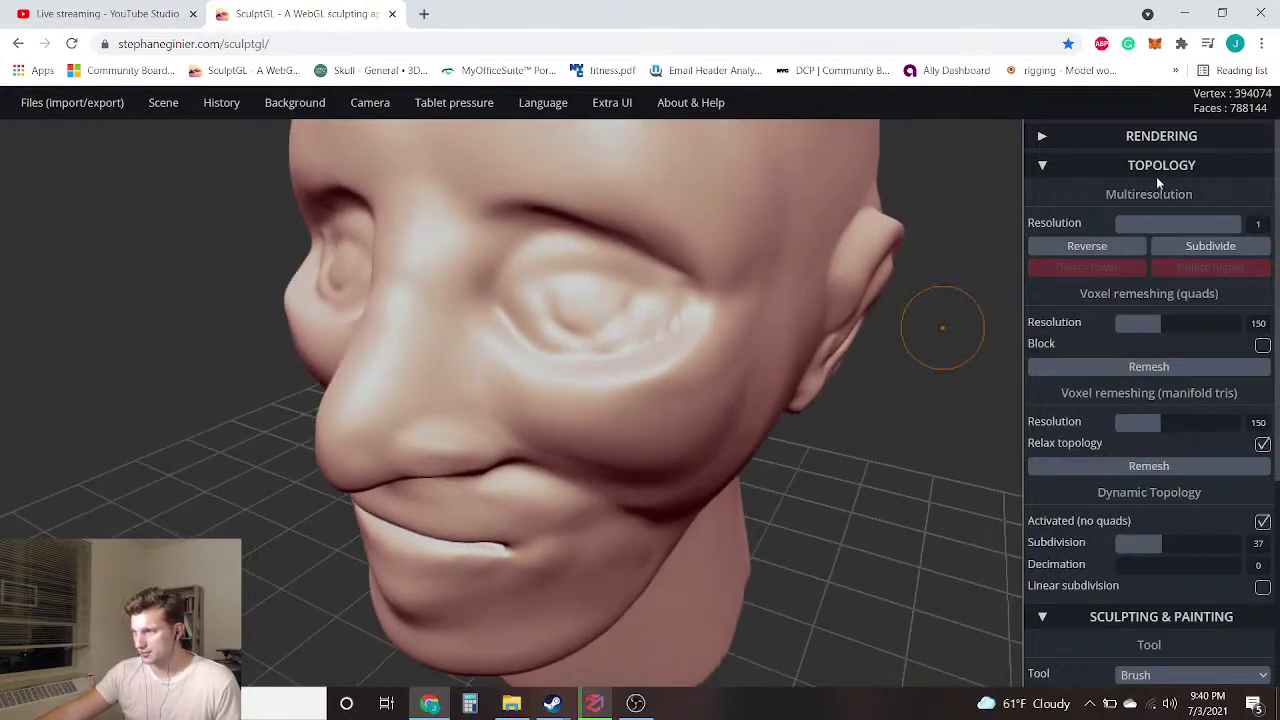
{"action": "left_click", "coordinate": [1160, 168]}
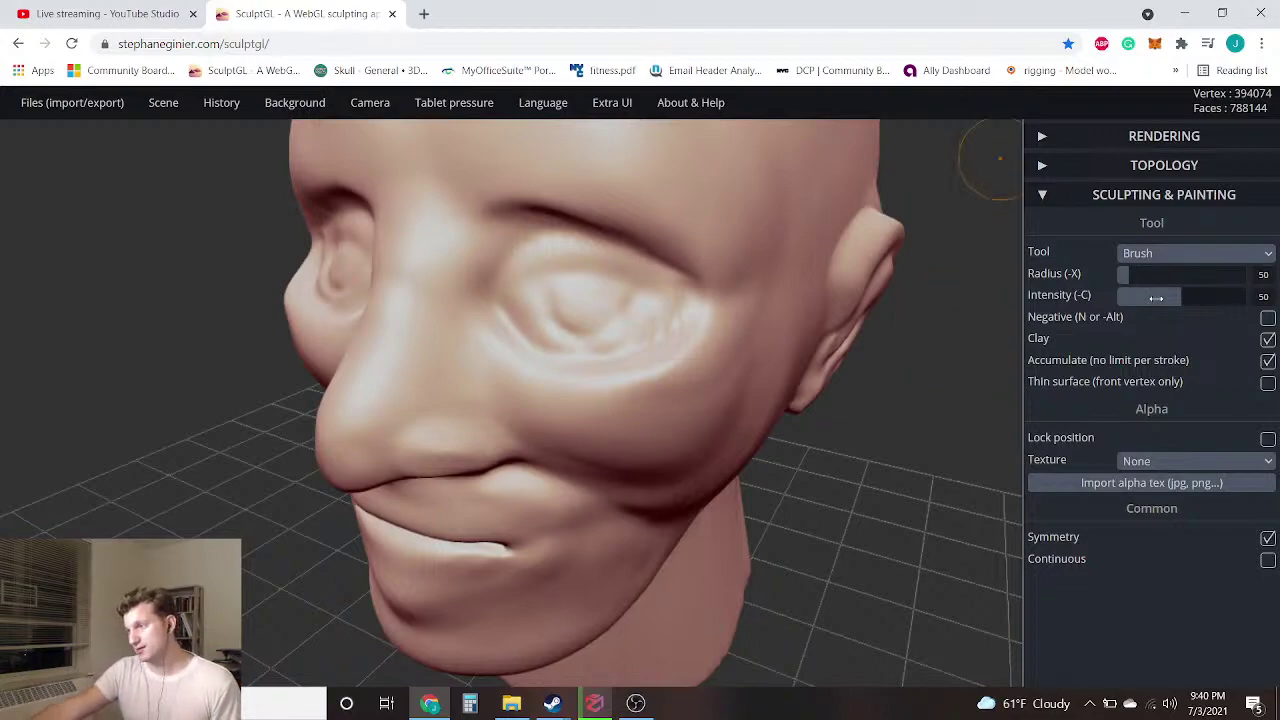
{"action": "left_click", "coordinate": [1175, 255]}
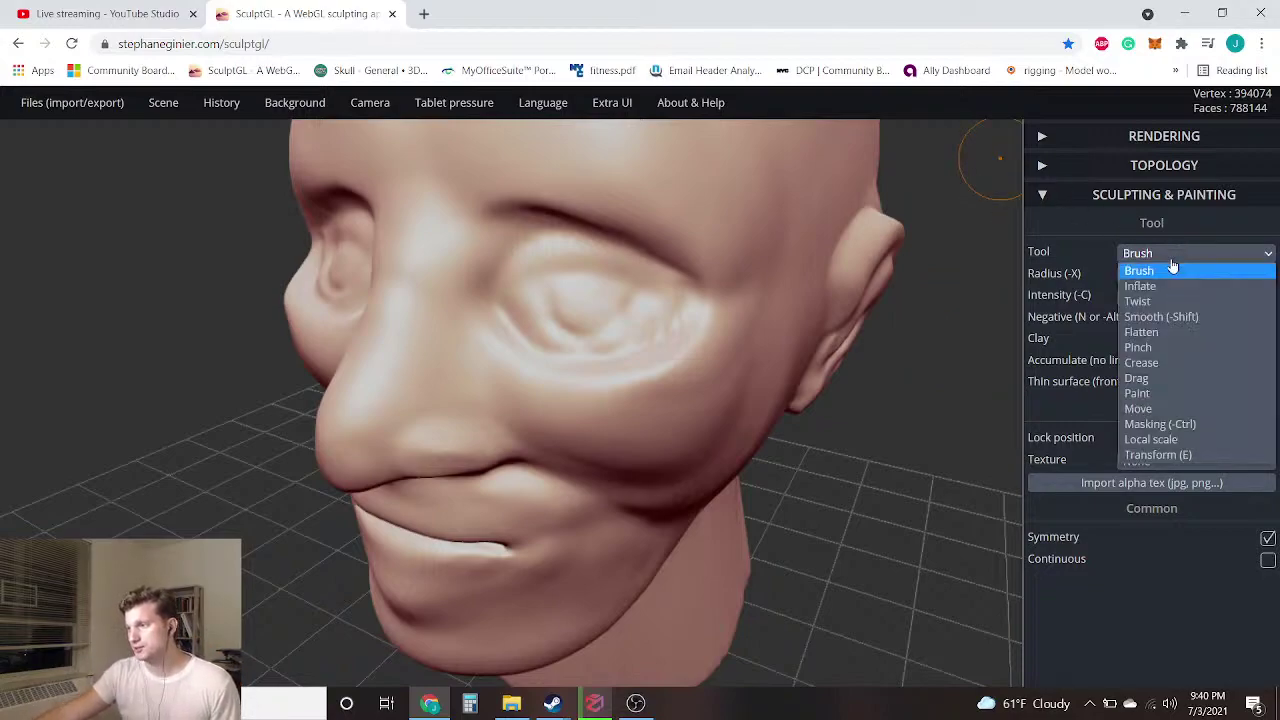
{"action": "left_click", "coordinate": [1185, 424]}
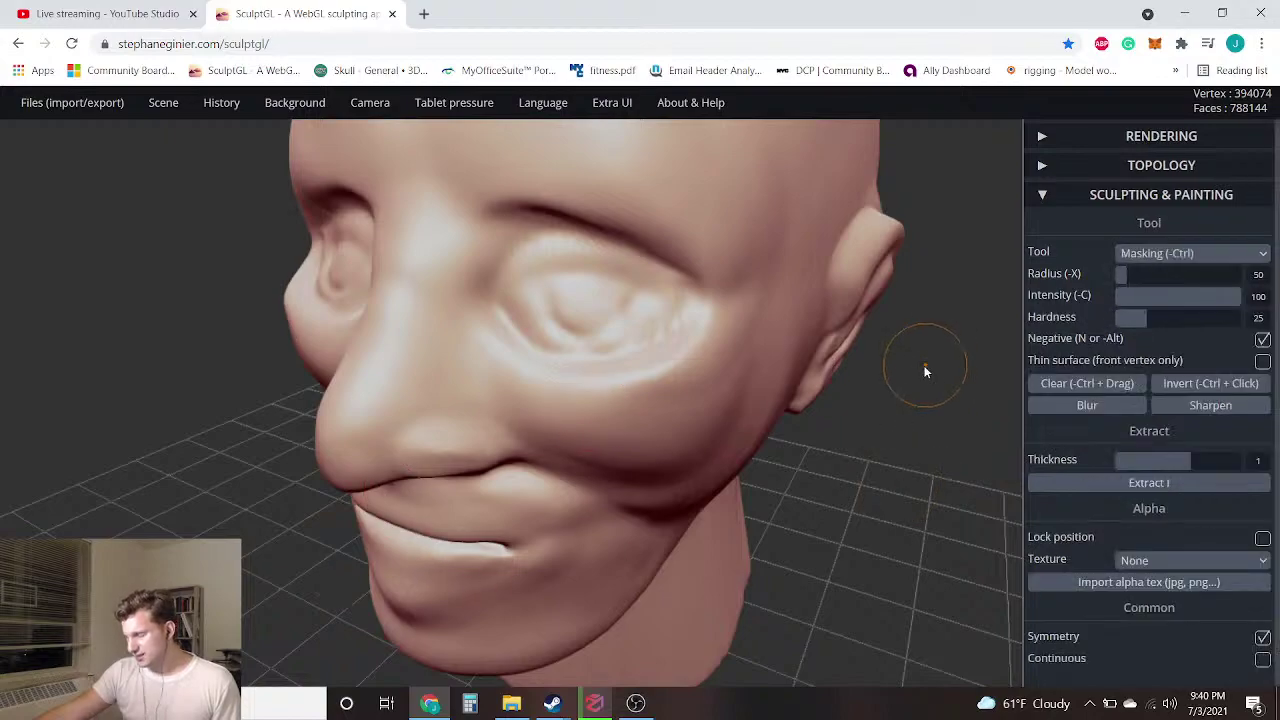
Examine the head's eyes up close and from the front, side and below
{"action": "right_click_drag", "start_coordinate": [586, 362], "coordinate": [591, 306]}
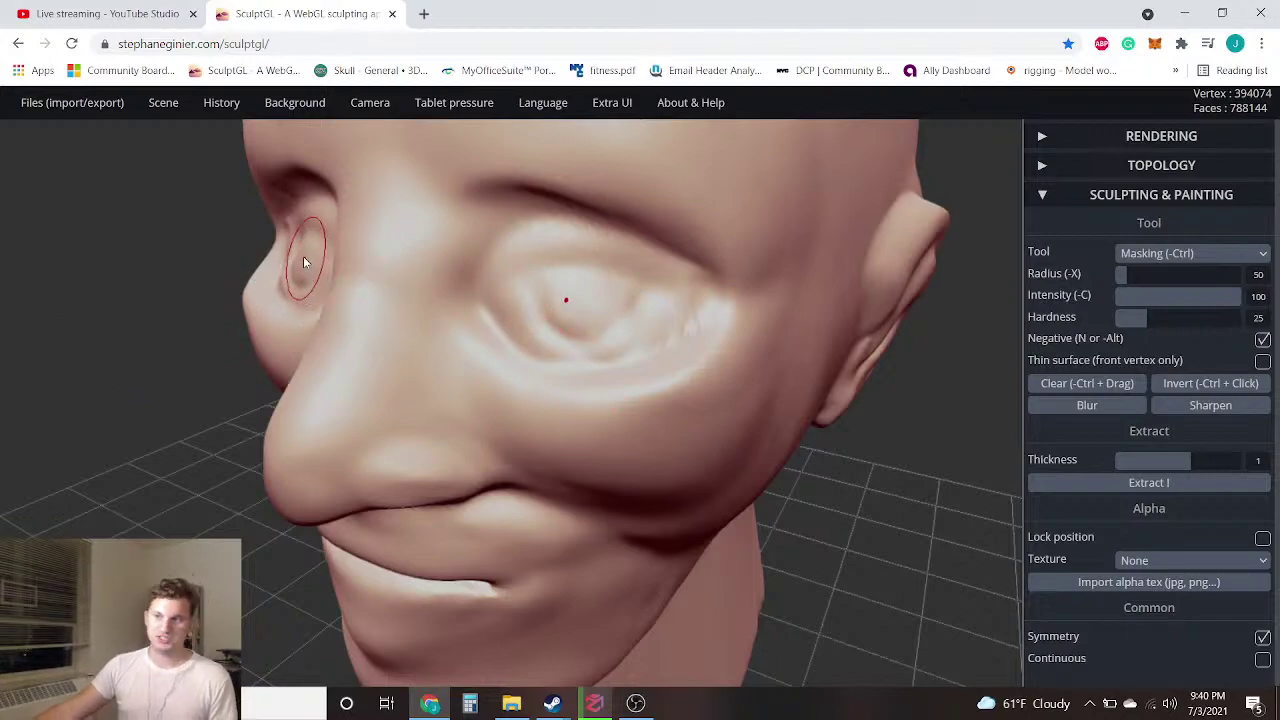
{"action": "mouse_move", "coordinate": [307, 270]}
{"action": "right_mouse_down"}
{"action": "mouse_move", "coordinate": [167, 382]}
{"action": "mouse_move", "coordinate": [317, 346]}
{"action": "mouse_move", "coordinate": [352, 369]}
{"action": "right_mouse_up"}
{"action": "scroll", "coordinate": [352, 369], "scroll_direction": "down", "scroll_amount": 4}
{"action": "left_click_drag", "start_coordinate": [137, 434], "coordinate": [147, 399]}
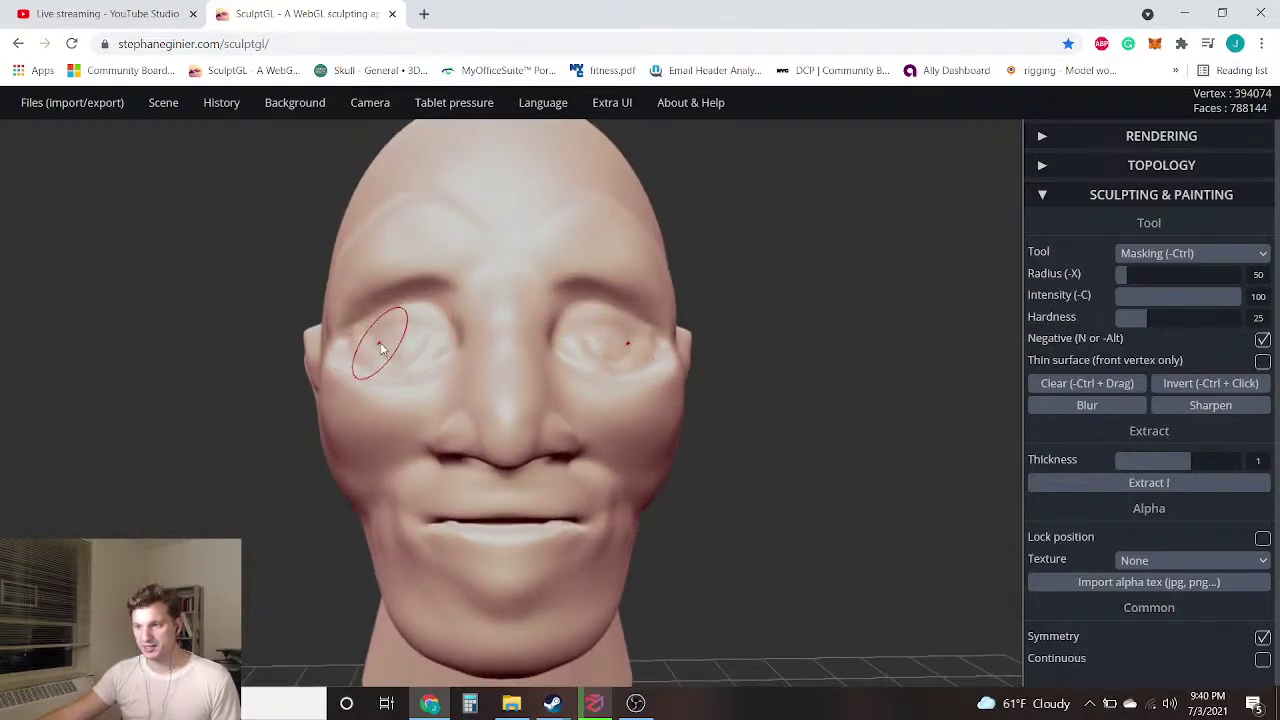
{"action": "mouse_move", "coordinate": [391, 349]}
{"action": "right_mouse_down"}
{"action": "mouse_move", "coordinate": [271, 391]}
{"action": "mouse_move", "coordinate": [239, 469]}
{"action": "mouse_move", "coordinate": [614, 391]}
{"action": "mouse_move", "coordinate": [2, 403]}
{"action": "mouse_move", "coordinate": [588, 360]}
{"action": "right_mouse_up"}
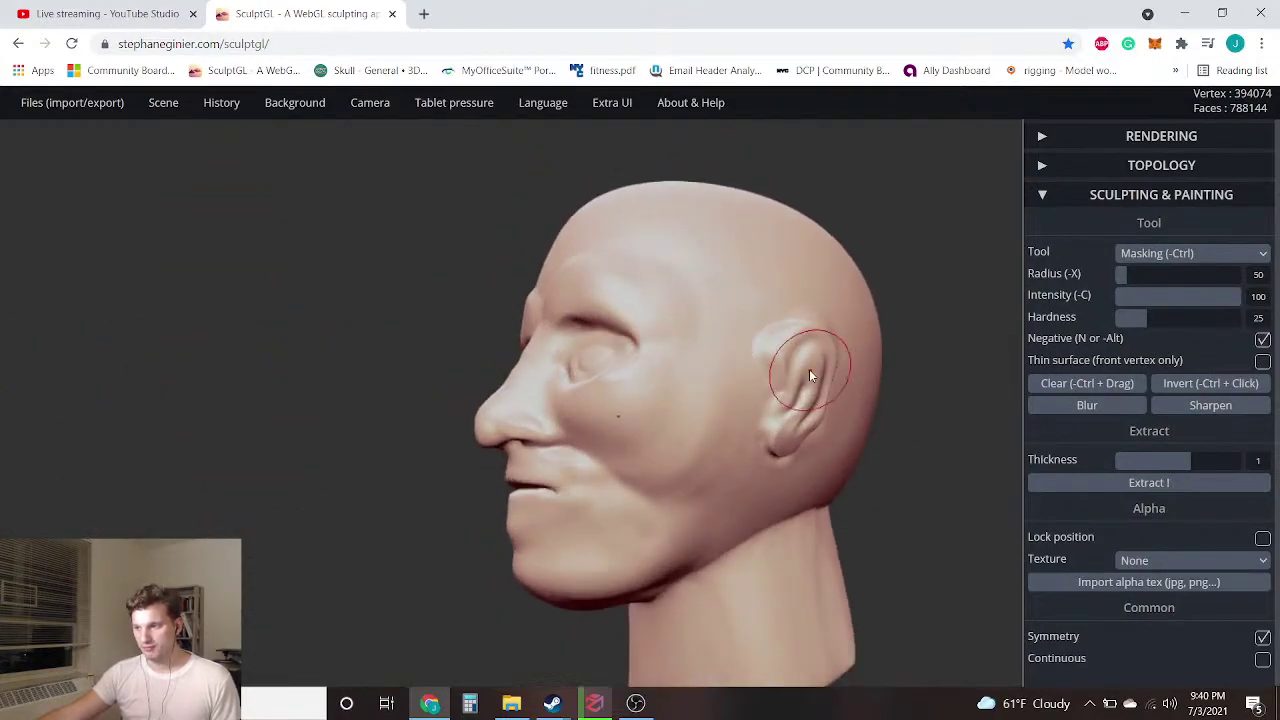
{"action": "right_click_drag", "start_coordinate": [460, 358], "coordinate": [606, 464]}
{"action": "scroll", "coordinate": [606, 464], "scroll_direction": "up", "scroll_amount": 5}
{"action": "mouse_move", "coordinate": [857, 343]}
{"action": "right_mouse_down"}
{"action": "mouse_move", "coordinate": [766, 363]}
{"action": "mouse_move", "coordinate": [788, 340]}
{"action": "right_mouse_up"}
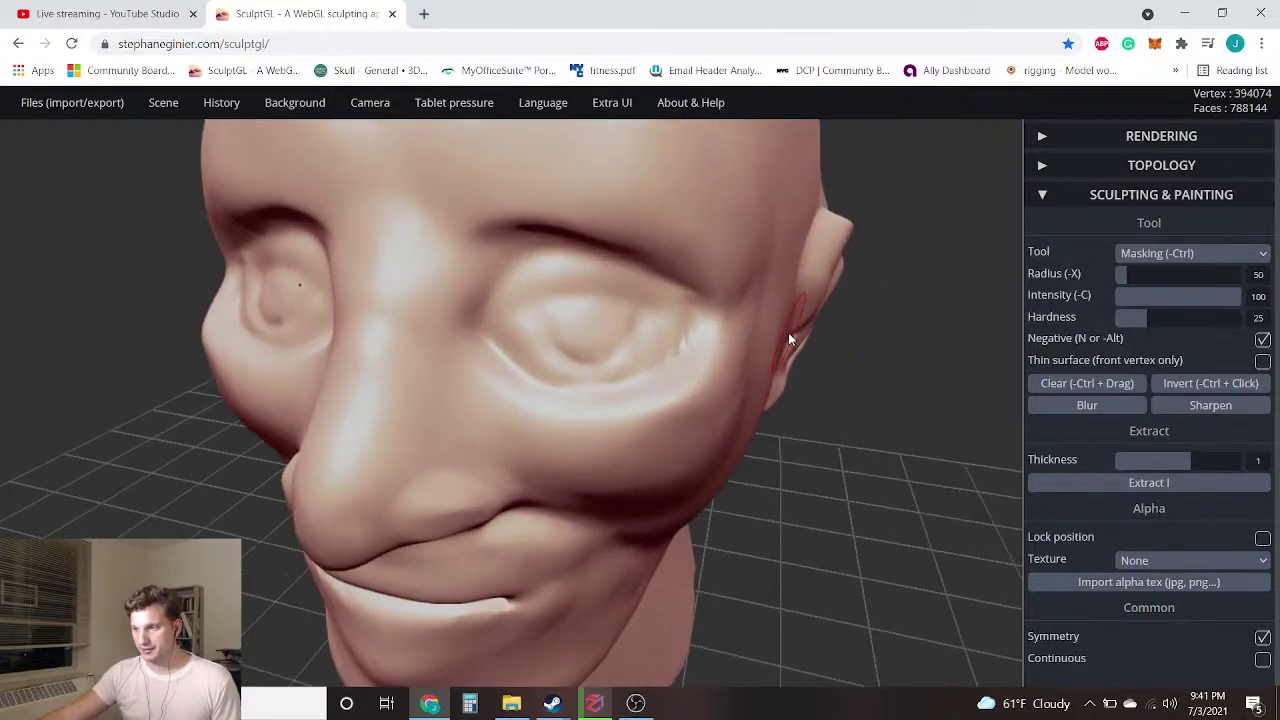
{"action": "right_click_drag", "start_coordinate": [948, 348], "coordinate": [900, 330]}
{"action": "scroll", "coordinate": [559, 309], "scroll_direction": "up", "scroll_amount": 3}
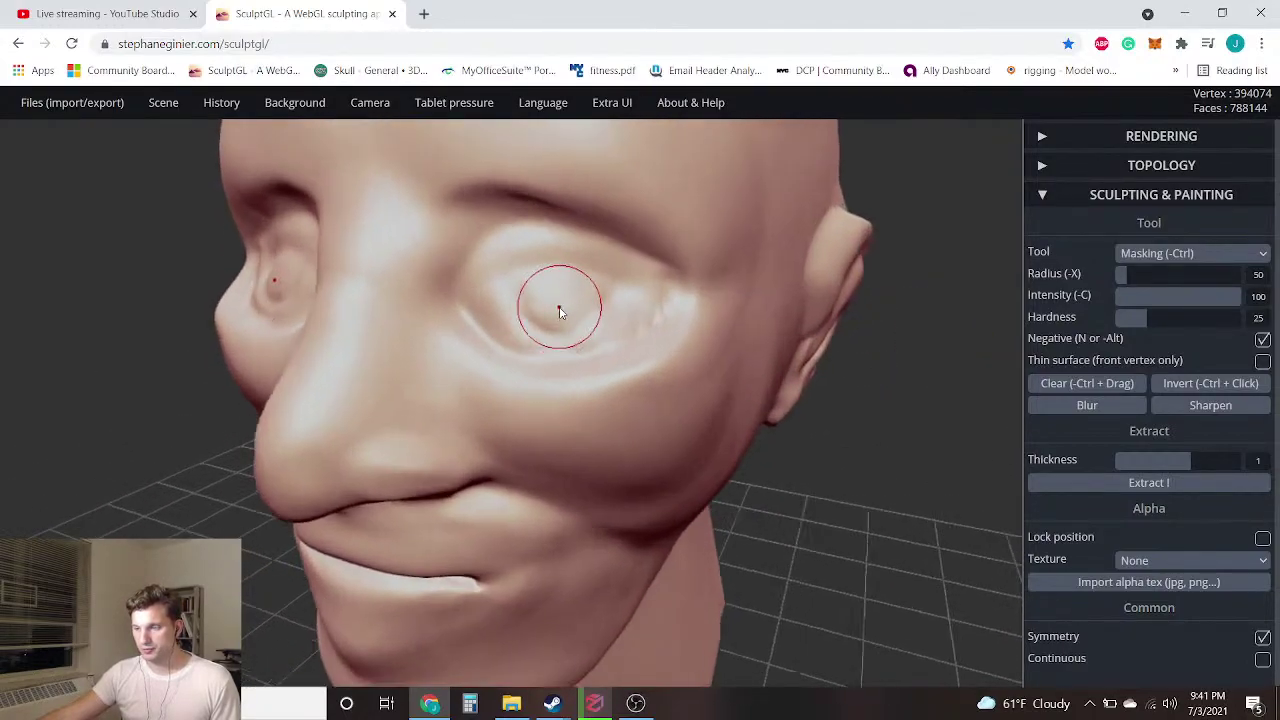
{"action": "right_click_drag", "start_coordinate": [957, 477], "coordinate": [996, 427]}
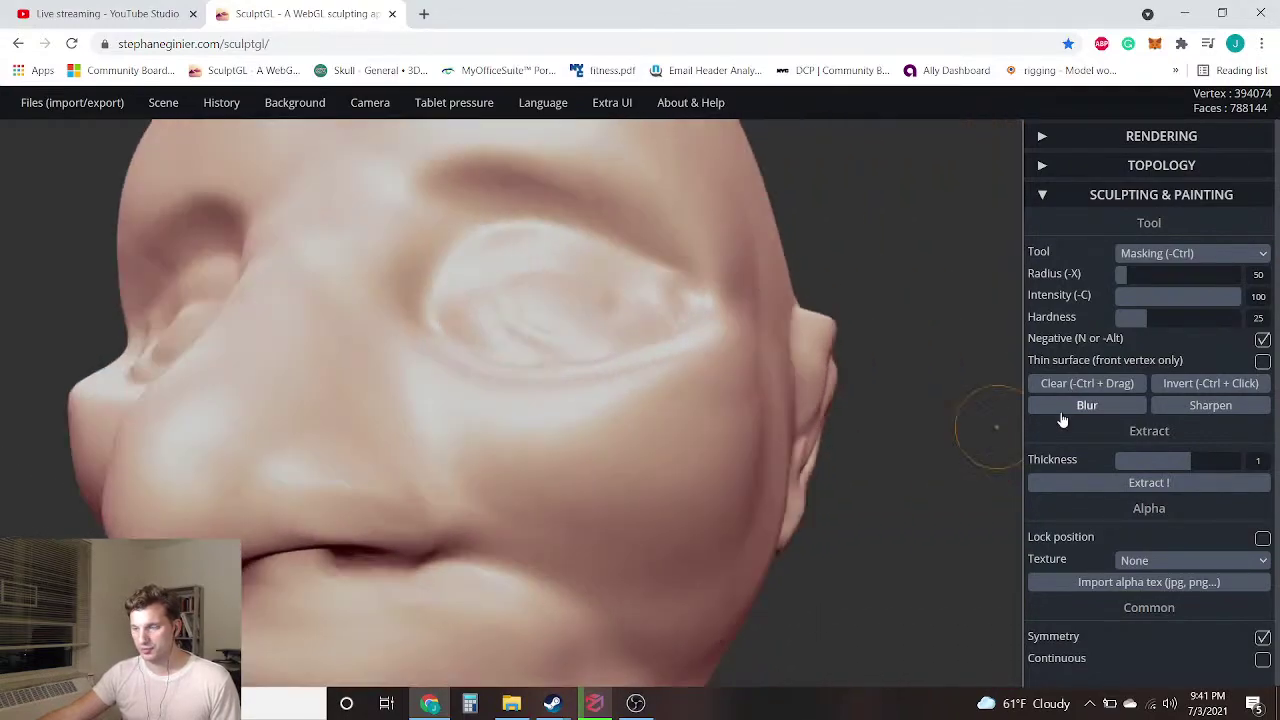
{"action": "right_click_drag", "start_coordinate": [880, 257], "coordinate": [902, 322]}
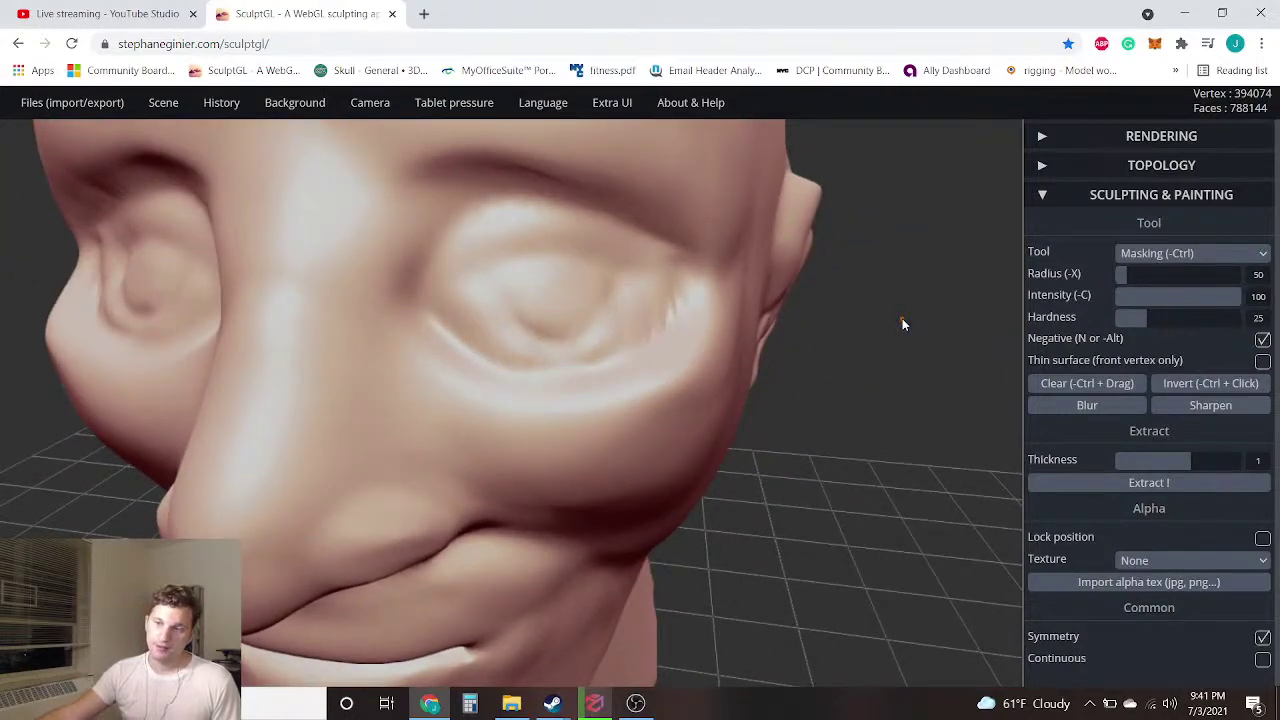
{"action": "left_click_drag", "start_coordinate": [902, 318], "coordinate": [896, 308]}
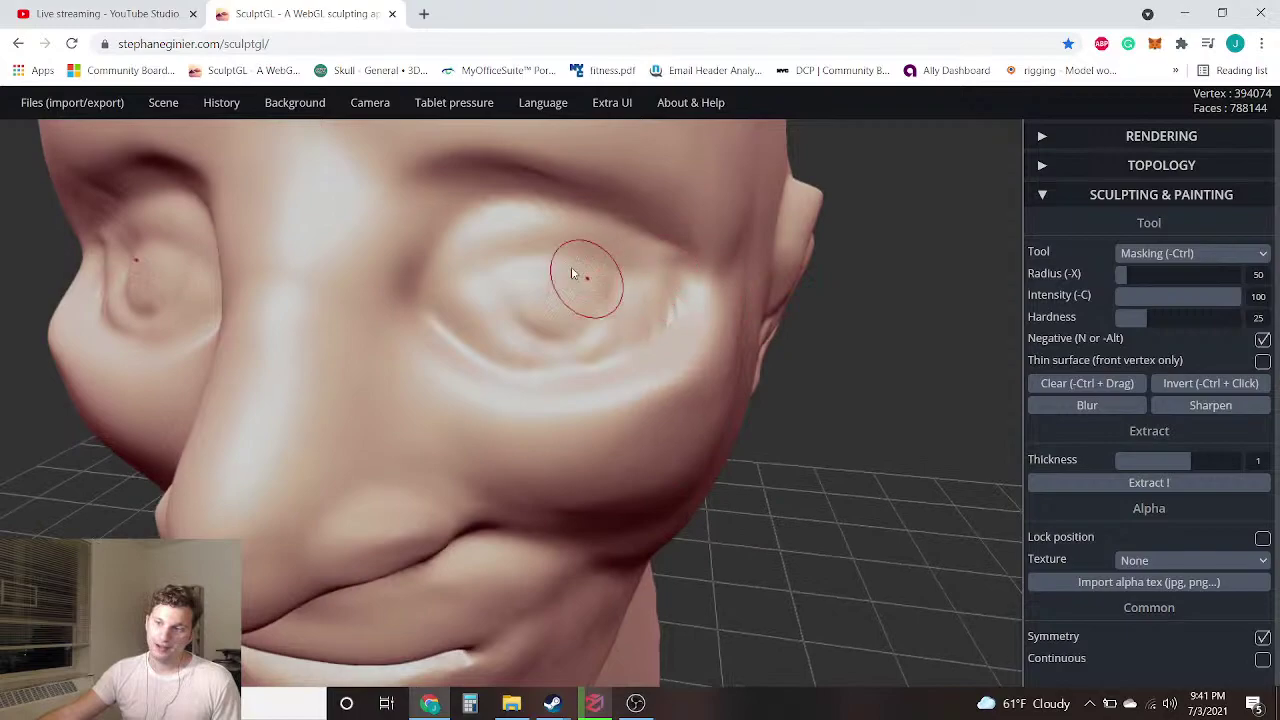
Paint a symmetrical mask over both eyes, filling the eyelids and eyeballs out to the corners
{"action": "left_click", "coordinate": [452, 258]}
{"action": "mouse_move", "coordinate": [460, 259]}
{"action": "left_mouse_down"}
{"action": "mouse_move", "coordinate": [595, 245]}
{"action": "mouse_move", "coordinate": [650, 266]}
{"action": "mouse_move", "coordinate": [675, 318]}
{"action": "mouse_move", "coordinate": [535, 336]}
{"action": "mouse_move", "coordinate": [445, 300]}
{"action": "mouse_move", "coordinate": [607, 291]}
{"action": "left_mouse_up"}
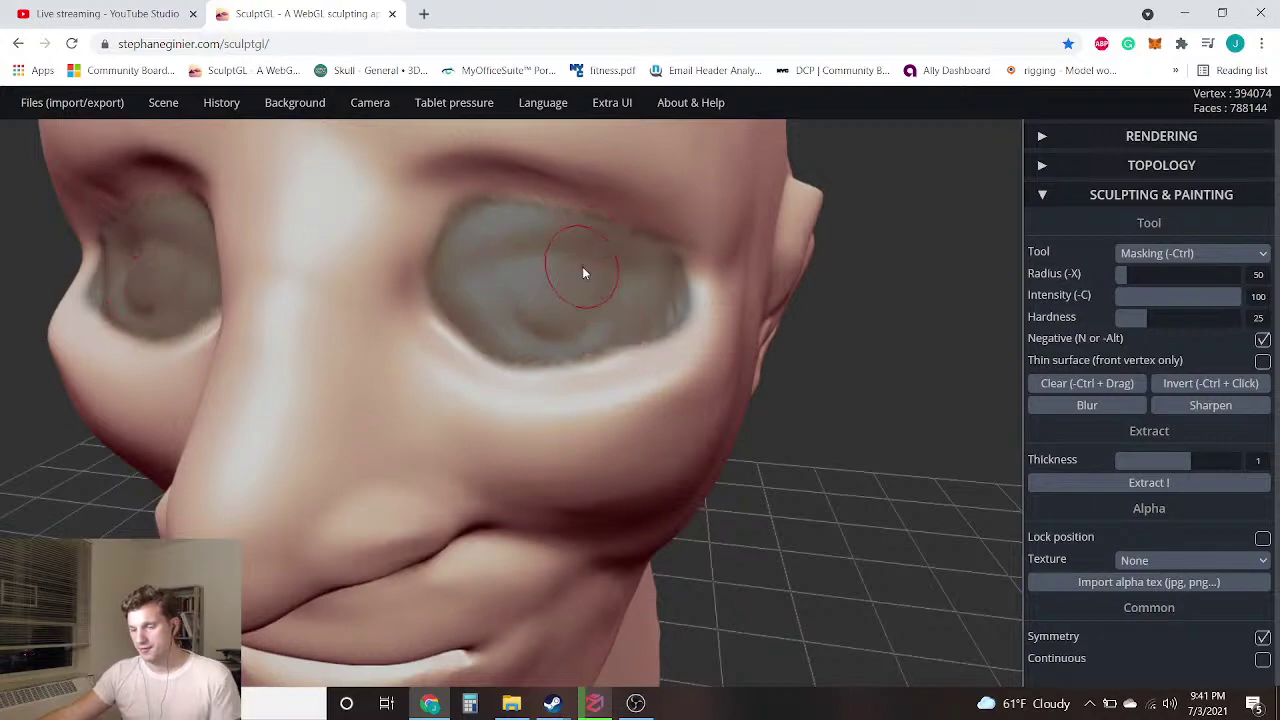
{"action": "left_click_drag", "start_coordinate": [542, 228], "coordinate": [502, 255]}
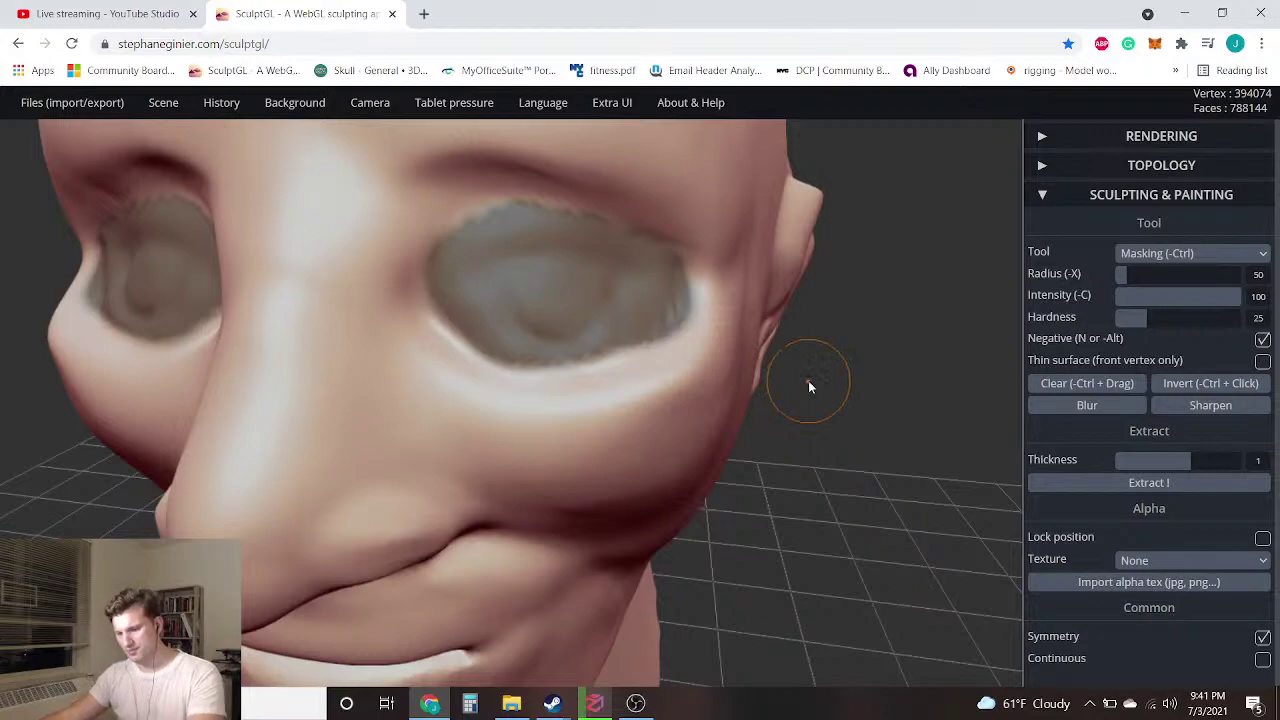
Try out clearing and inverting the eye mask, and leave it inverted so everything except the eyes is masked
{"action": "scroll", "coordinate": [899, 338], "scroll_direction": "down", "scroll_amount": 5}
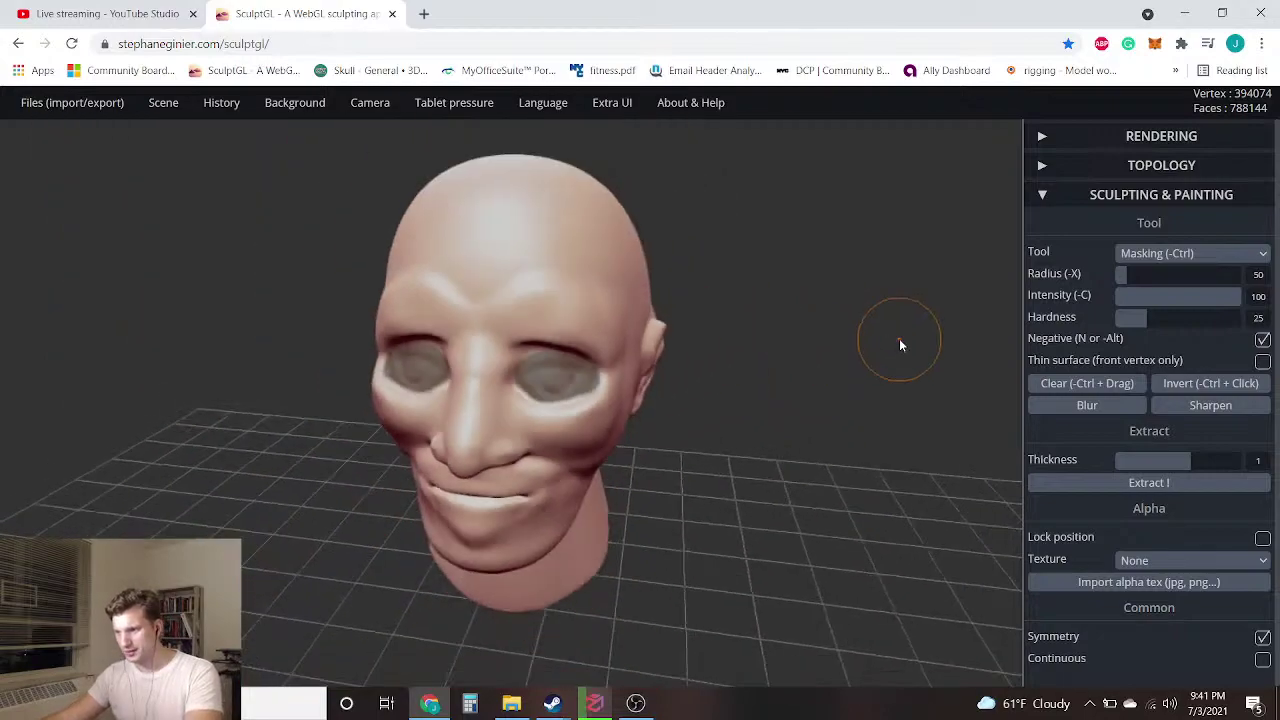
{"action": "scroll", "coordinate": [652, 452], "scroll_direction": "up", "scroll_amount": 4}
{"action": "left_click_drag", "start_coordinate": [812, 413], "coordinate": [859, 405], "text": "ctrl"}
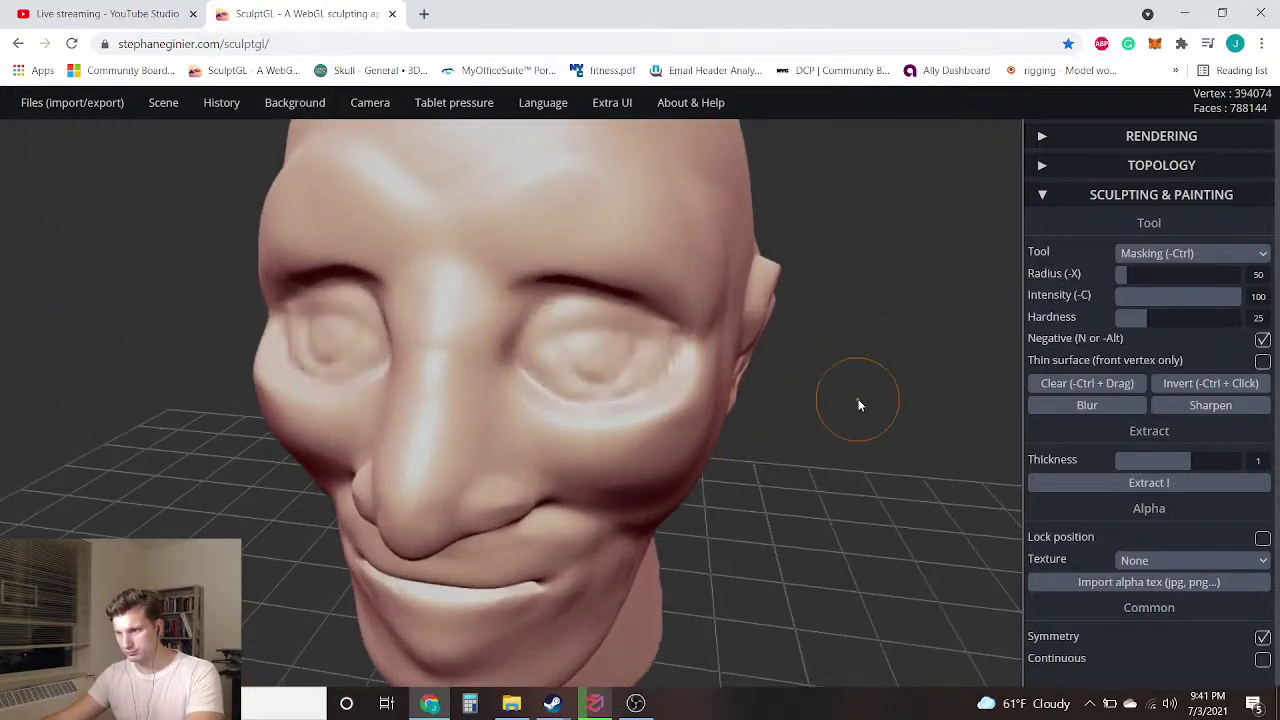
{"action": "left_click", "coordinate": [795, 408], "text": "ctrl"}
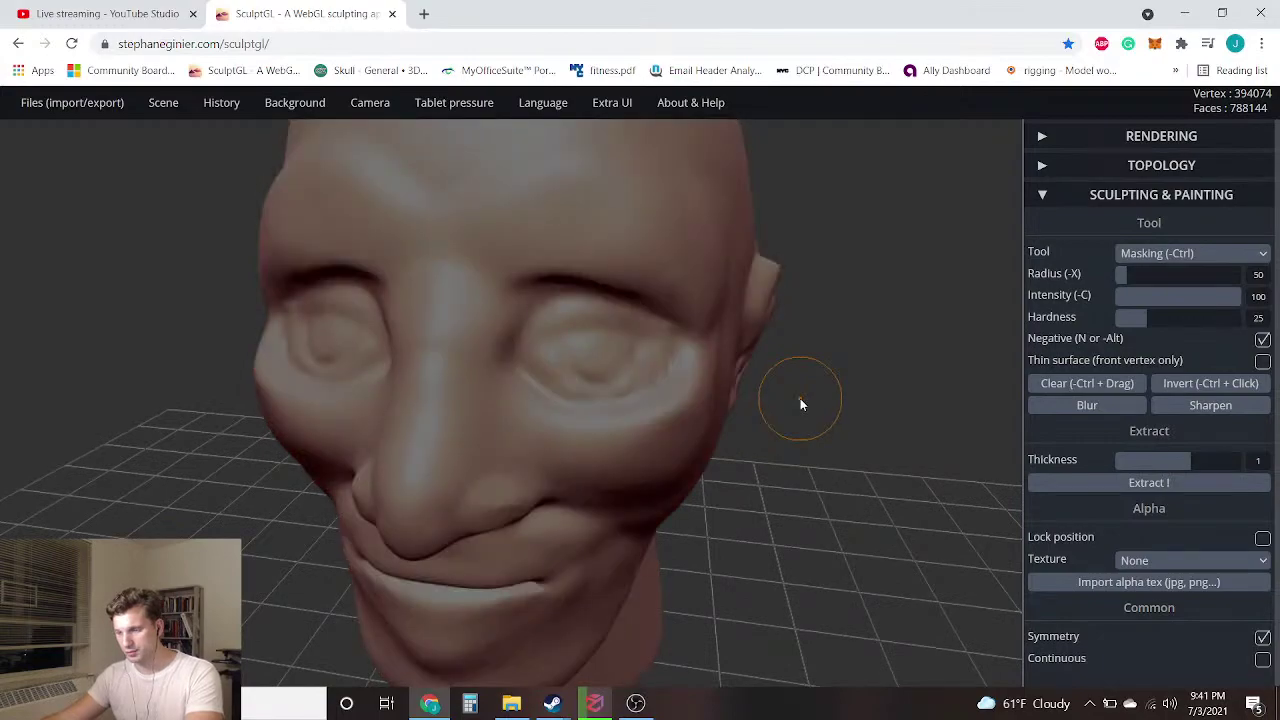
{"action": "left_click", "coordinate": [800, 403], "text": "ctrl"}
{"action": "left_click", "coordinate": [800, 403], "text": "ctrl"}
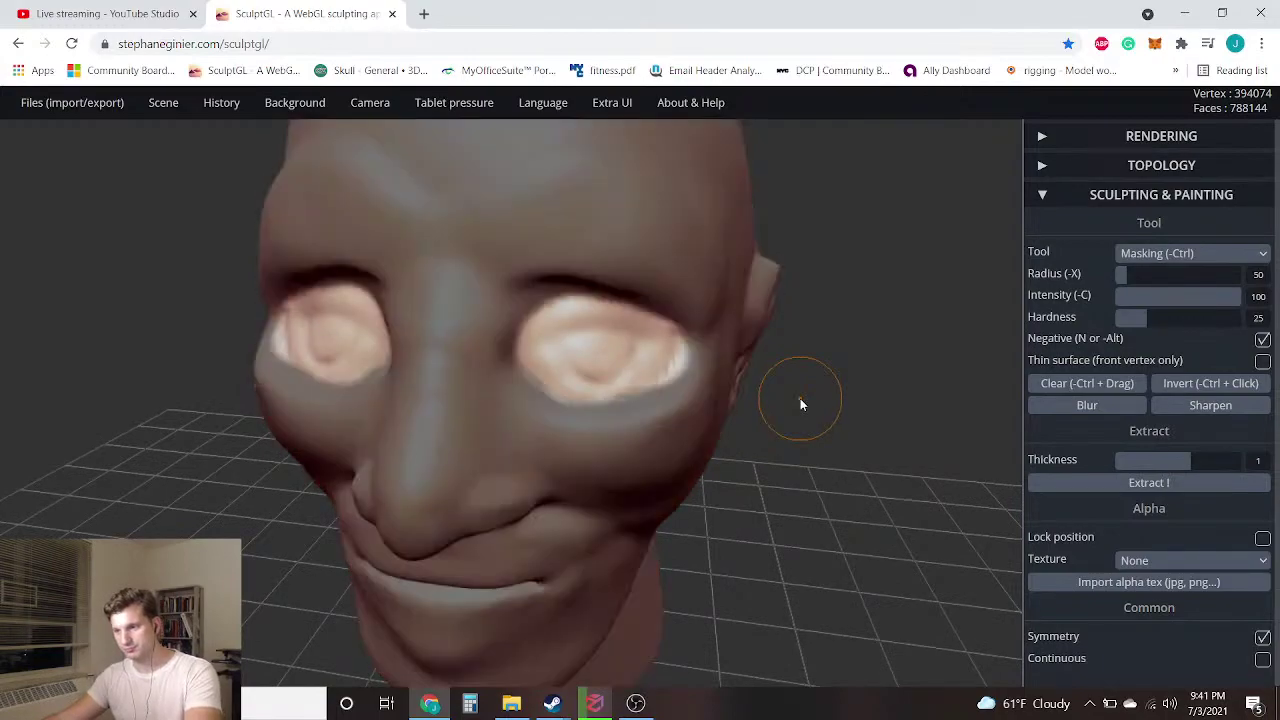
{"action": "left_click", "coordinate": [723, 495], "text": "ctrl"}
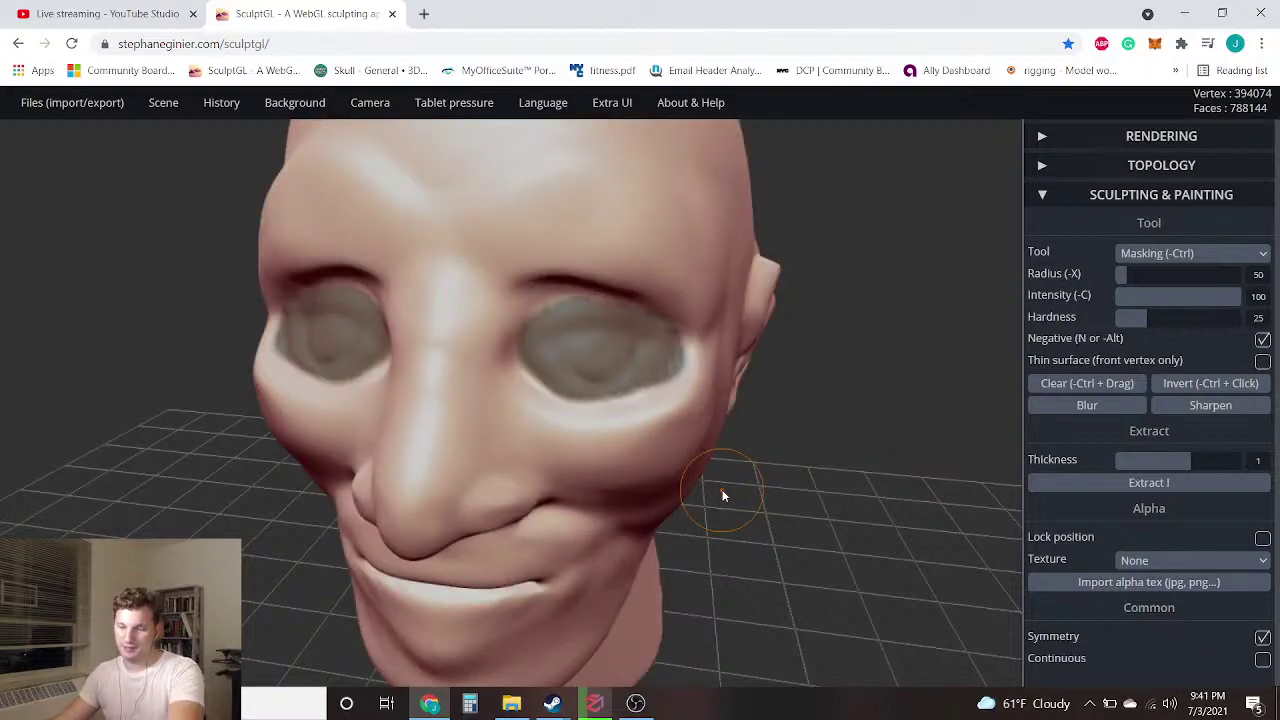
{"action": "left_click", "coordinate": [723, 495], "text": "ctrl"}
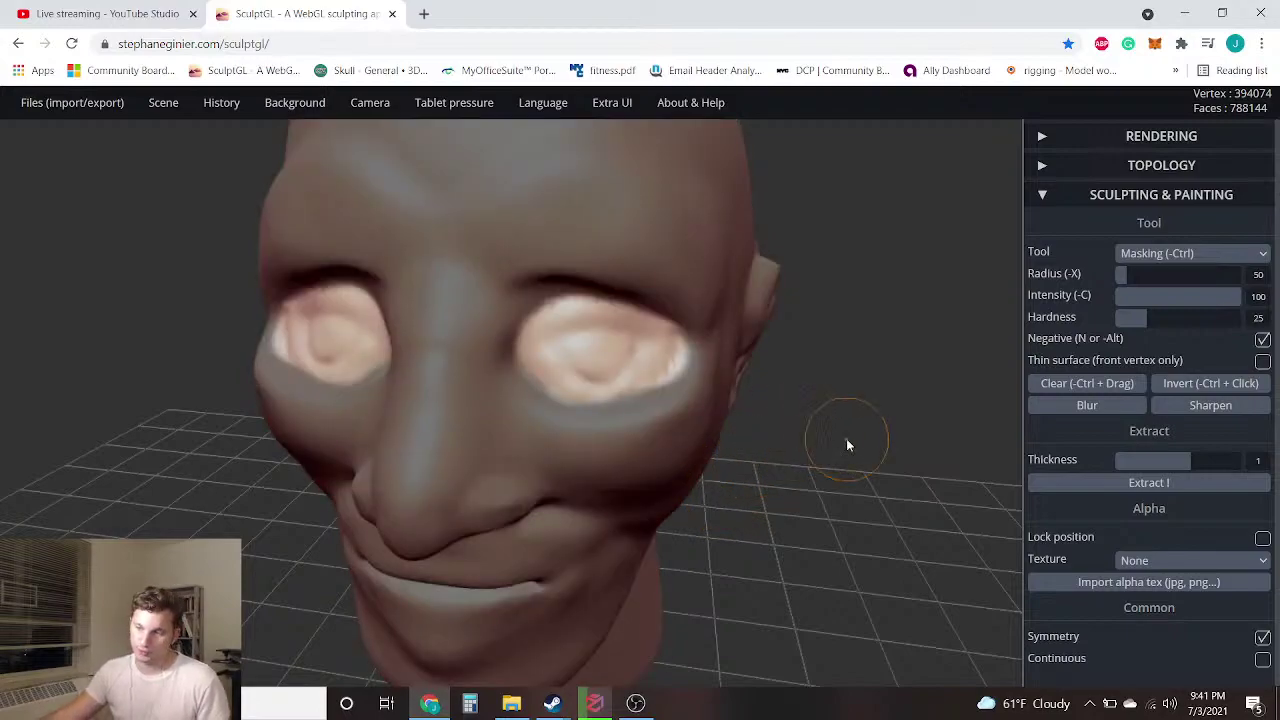
Pull the unmasked eyes forward with the Drag tool at a radius of 275, keeping symmetry on
{"action": "scroll", "coordinate": [794, 460], "scroll_direction": "up", "scroll_amount": 3}
{"action": "left_click_drag", "start_coordinate": [823, 445], "coordinate": [726, 430]}
{"action": "left_click_drag", "start_coordinate": [925, 405], "coordinate": [584, 457]}
{"action": "left_click", "coordinate": [1222, 256]}
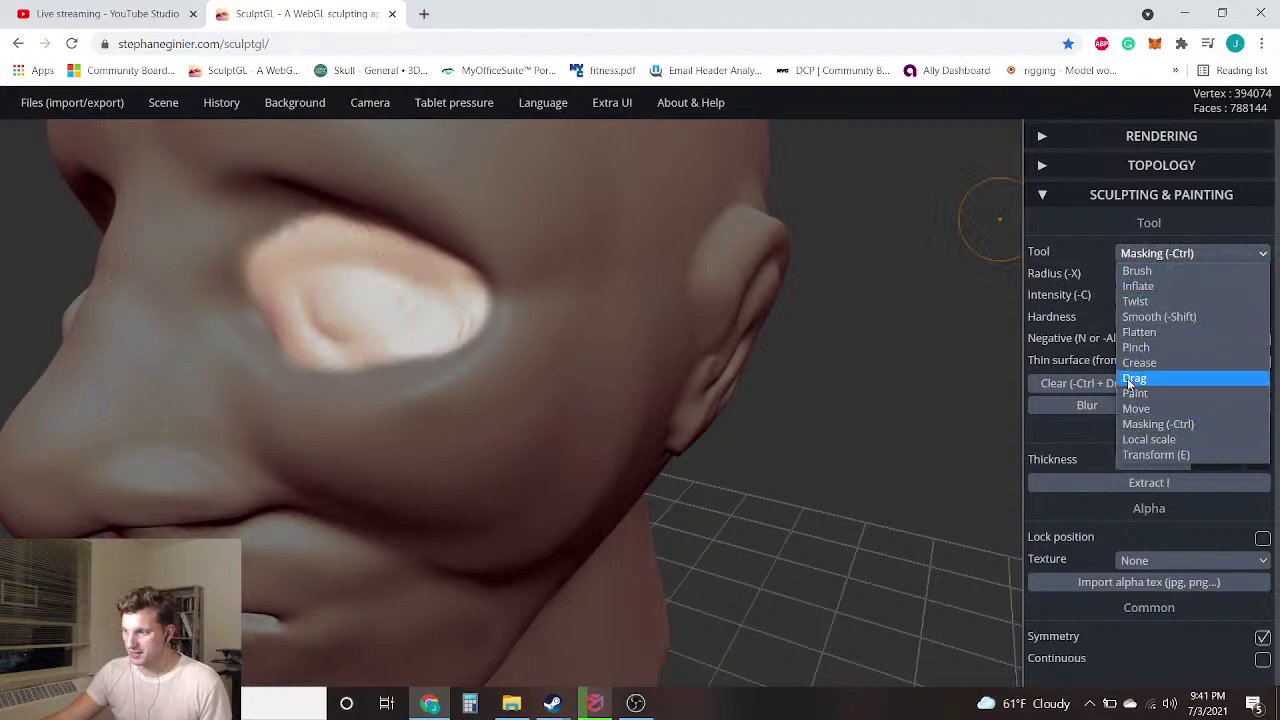
{"action": "left_click", "coordinate": [1141, 379]}
{"action": "key", "text": "x"}
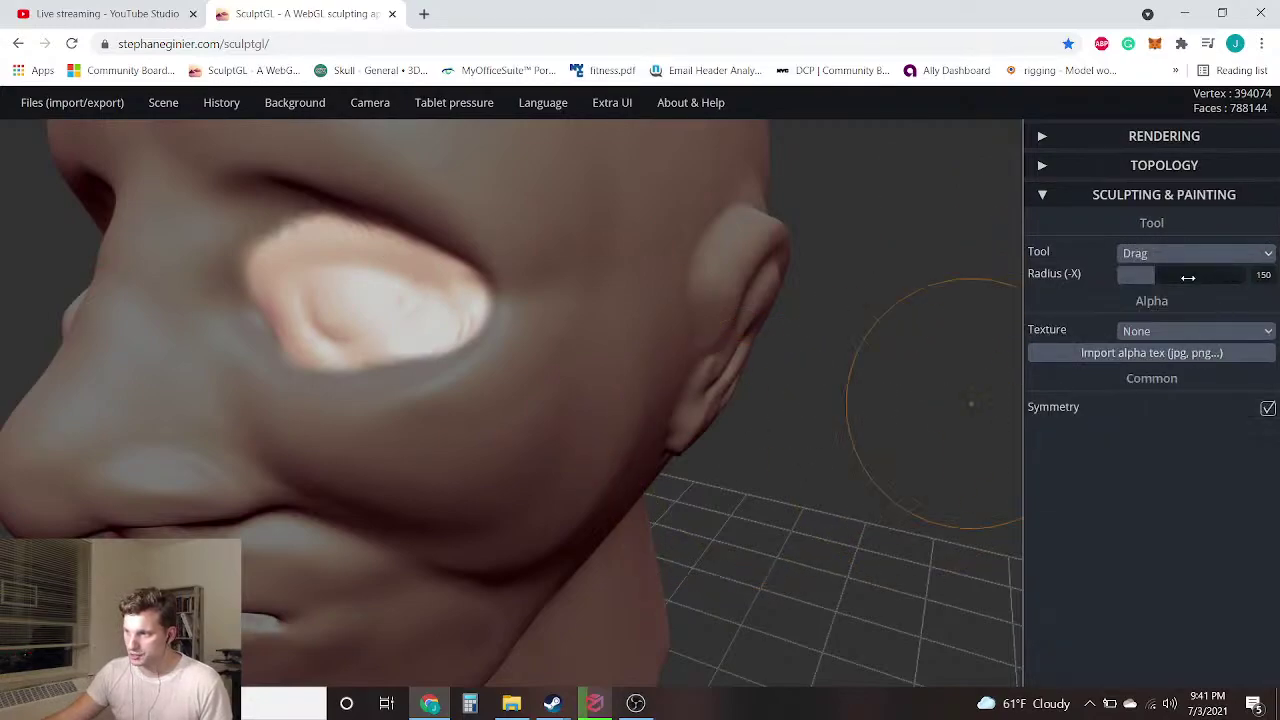
{"action": "mouse_move", "coordinate": [876, 397]}
{"action": "left_mouse_down"}
{"action": "mouse_move", "coordinate": [805, 414]}
{"action": "mouse_move", "coordinate": [823, 387]}
{"action": "left_mouse_up"}
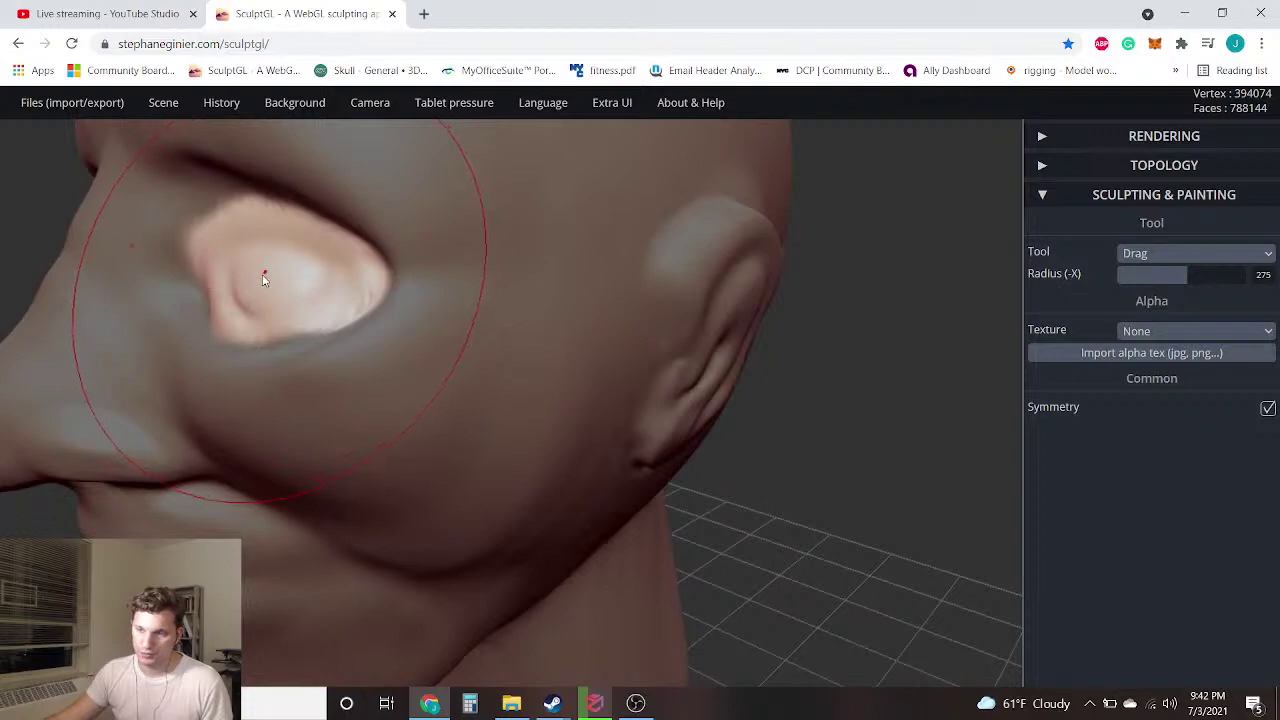
{"action": "left_click_drag", "start_coordinate": [265, 271], "coordinate": [86, 307]}
Check the reshaped eyes from the side and front, and invert the mask to cover the eyes again
{"action": "mouse_move", "coordinate": [54, 241]}
{"action": "right_mouse_down"}
{"action": "mouse_move", "coordinate": [250, 249]}
{"action": "mouse_move", "coordinate": [508, 214]}
{"action": "mouse_move", "coordinate": [625, 268]}
{"action": "right_mouse_up"}
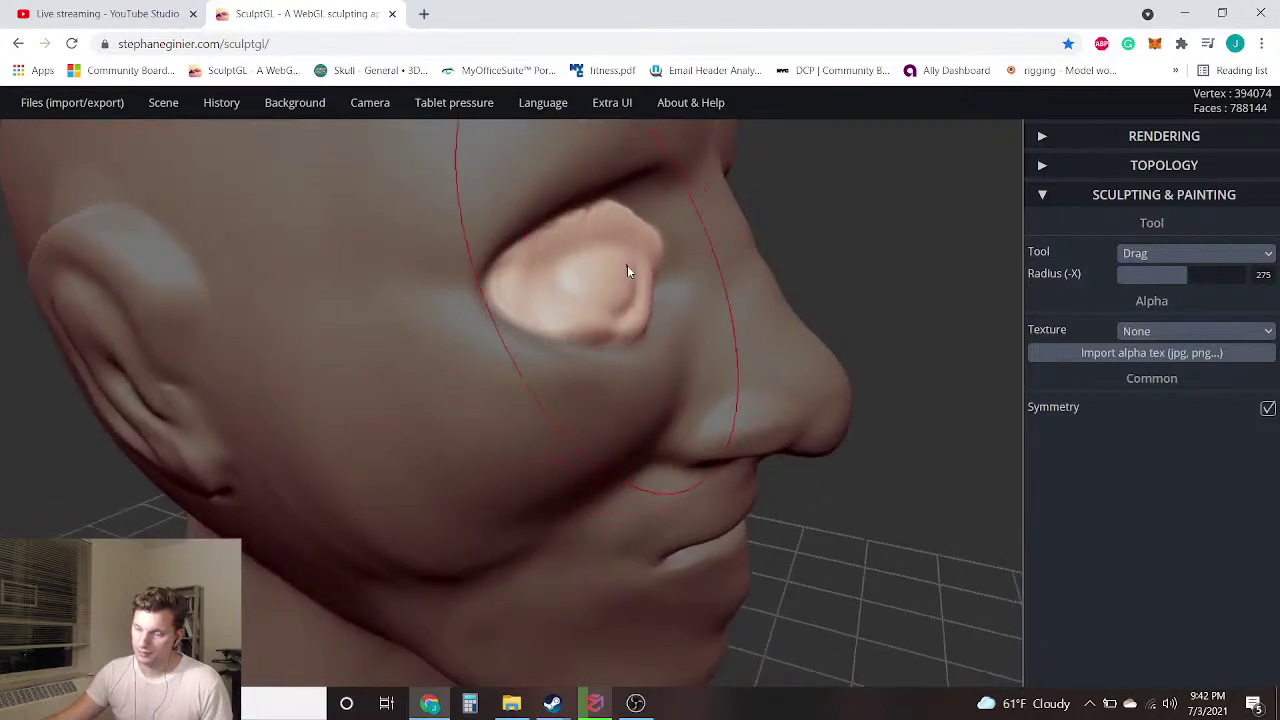
{"action": "right_click_drag", "start_coordinate": [768, 272], "coordinate": [674, 227]}
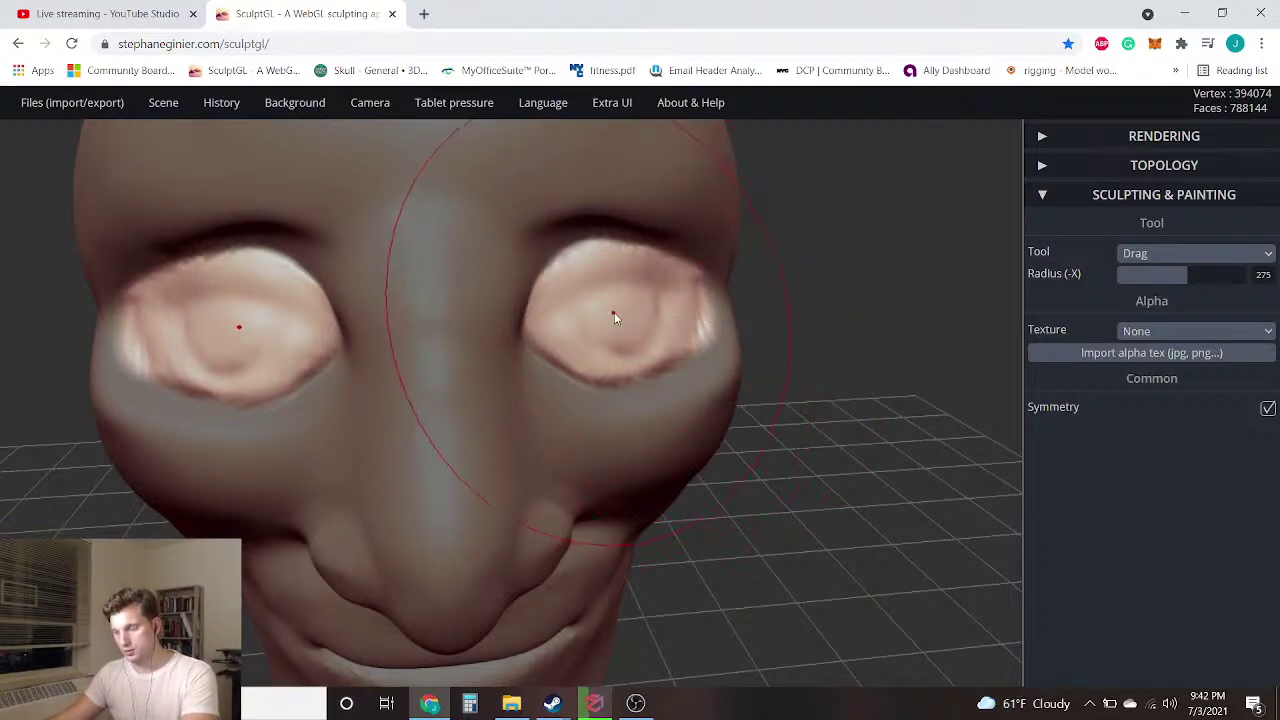
{"action": "left_click", "coordinate": [837, 342], "text": "ctrl"}
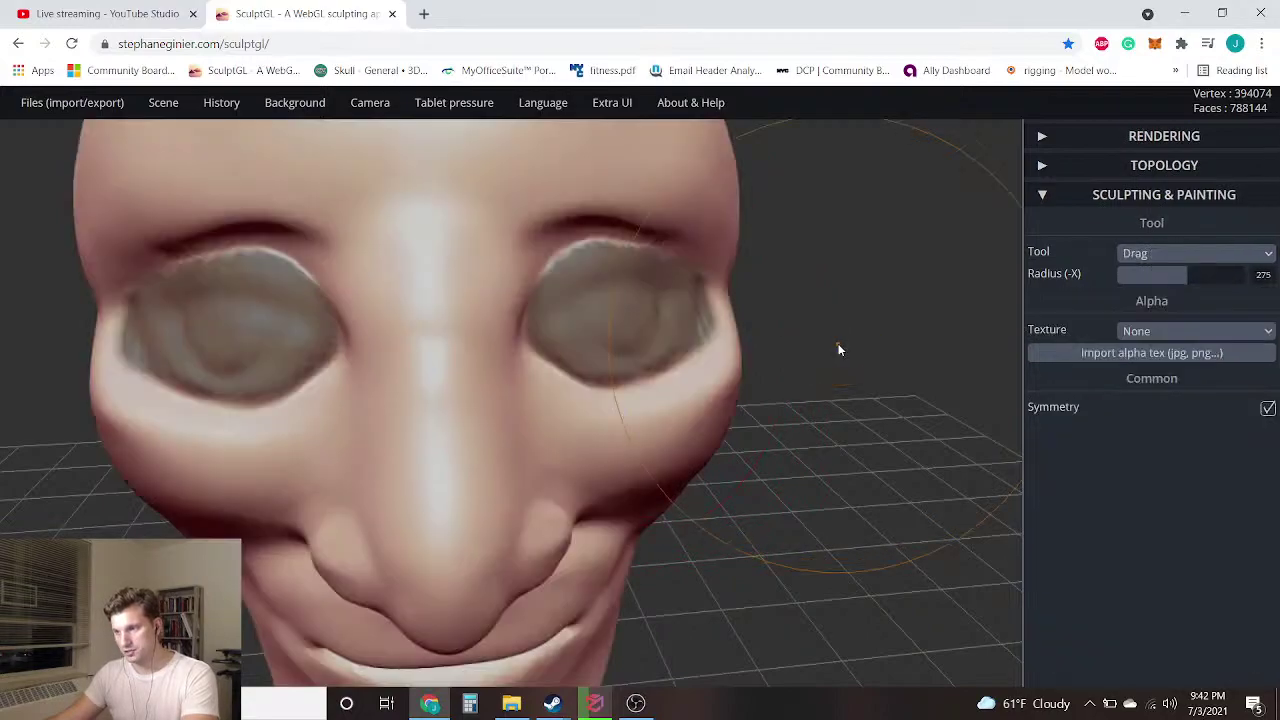
With the Masking tool, erase the mask from the upper eyelids, outer corners and lower rims, keeping only the eyeballs masked
{"action": "left_click", "coordinate": [1172, 256]}
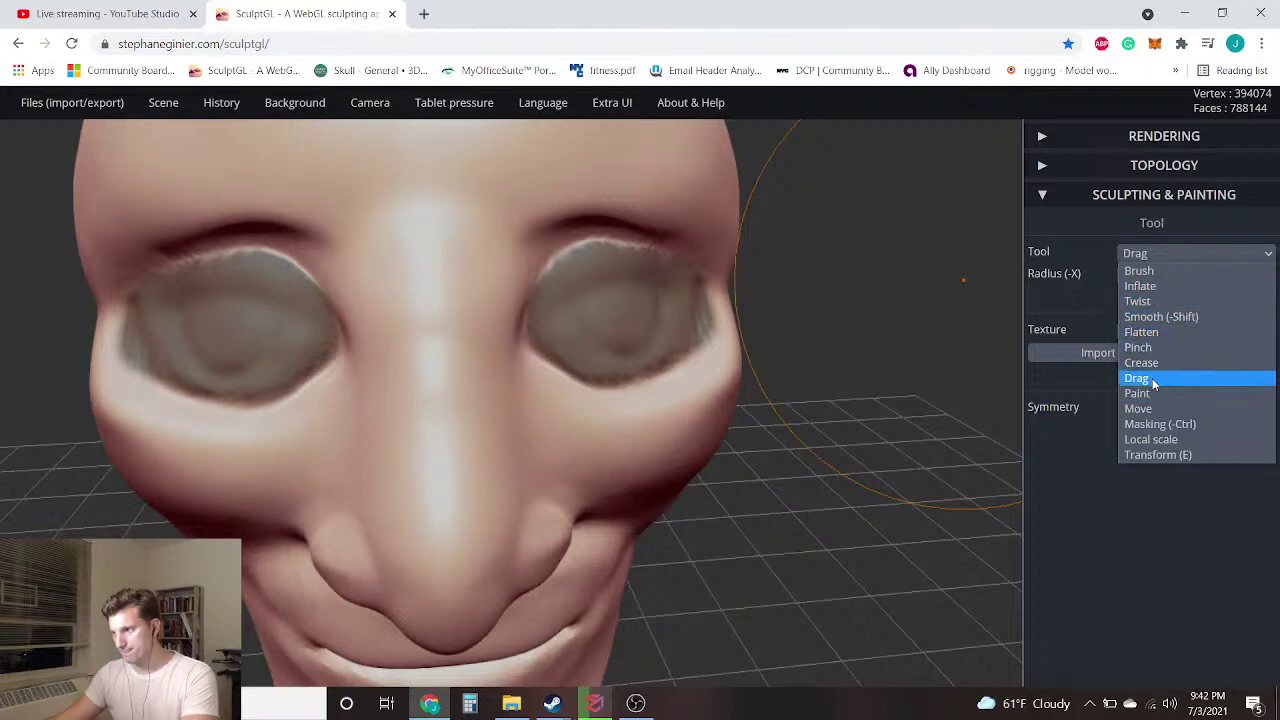
{"action": "left_click", "coordinate": [1160, 424]}
{"action": "mouse_move", "coordinate": [587, 341]}
{"action": "right_mouse_down"}
{"action": "mouse_move", "coordinate": [870, 291]}
{"action": "mouse_move", "coordinate": [796, 310]}
{"action": "right_mouse_up"}
{"action": "key", "text": "n"}
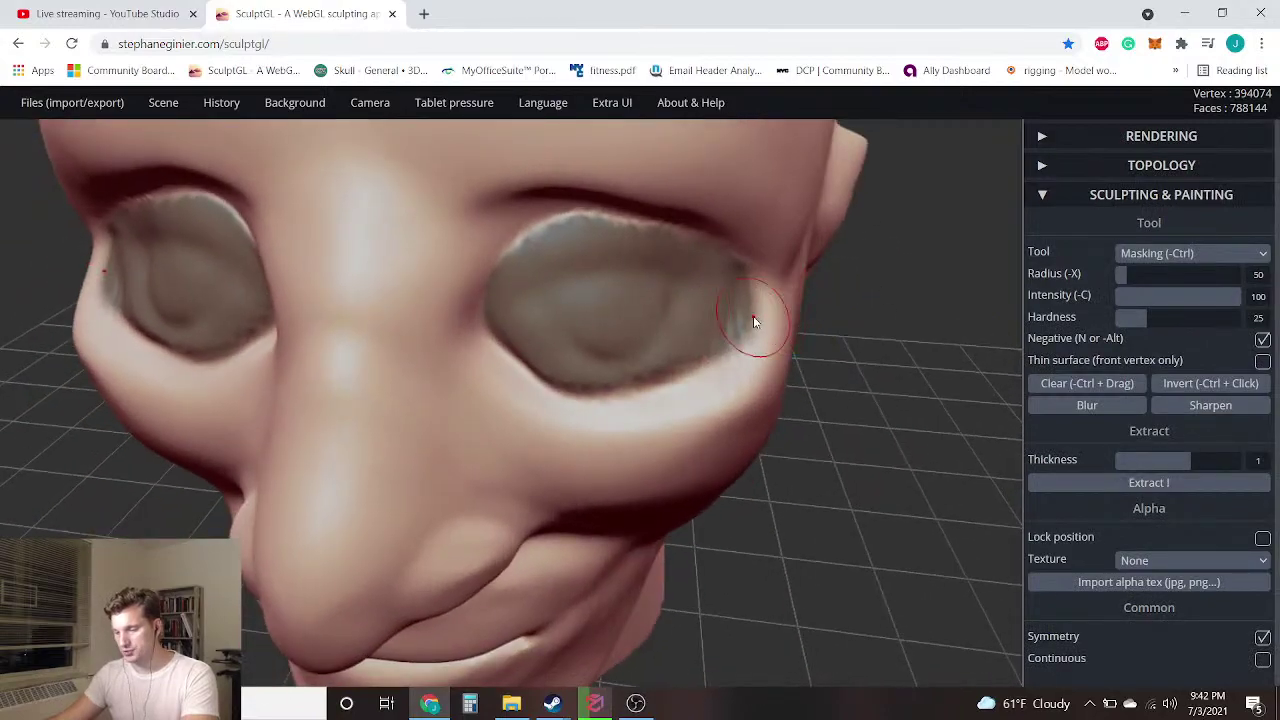
{"action": "mouse_move", "coordinate": [513, 280]}
{"action": "left_mouse_down"}
{"action": "mouse_move", "coordinate": [603, 245]}
{"action": "mouse_move", "coordinate": [690, 262]}
{"action": "mouse_move", "coordinate": [720, 290]}
{"action": "mouse_move", "coordinate": [708, 330]}
{"action": "mouse_move", "coordinate": [749, 302]}
{"action": "left_mouse_up"}
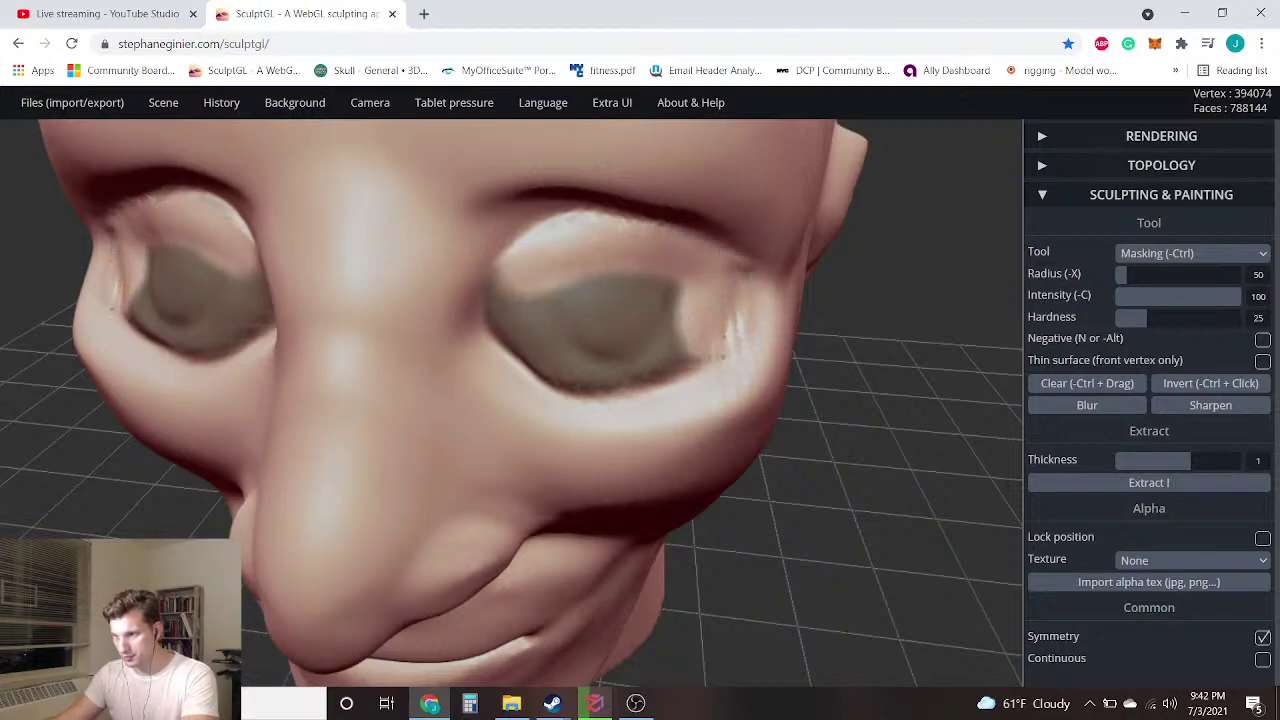
{"action": "mouse_move", "coordinate": [660, 382]}
{"action": "left_mouse_down"}
{"action": "mouse_move", "coordinate": [556, 364]}
{"action": "mouse_move", "coordinate": [505, 325]}
{"action": "mouse_move", "coordinate": [493, 290]}
{"action": "left_mouse_up"}
Extend the eyeball mask toward the inner corner of the eye, undoing the first stroke and repainting it
{"action": "left_click_drag", "start_coordinate": [950, 352], "coordinate": [729, 342]}
{"action": "scroll", "coordinate": [705, 372], "scroll_direction": "up", "scroll_amount": 3}
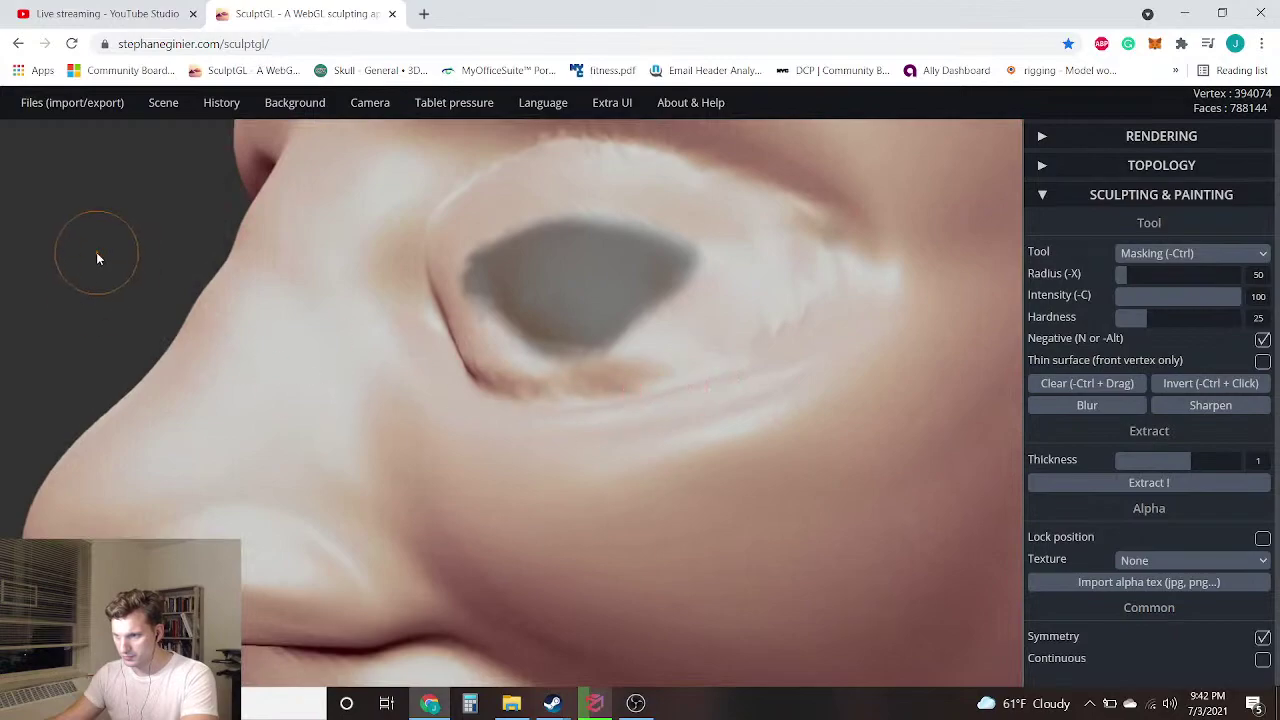
{"action": "left_click_drag", "start_coordinate": [96, 254], "coordinate": [243, 274]}
{"action": "scroll", "coordinate": [454, 266], "scroll_direction": "up", "scroll_amount": 2}
{"action": "middle_click_drag", "start_coordinate": [454, 266], "coordinate": [534, 318]}
{"action": "mouse_move", "coordinate": [463, 316]}
{"action": "left_mouse_down"}
{"action": "mouse_move", "coordinate": [468, 290]}
{"action": "mouse_move", "coordinate": [482, 318]}
{"action": "left_mouse_up"}
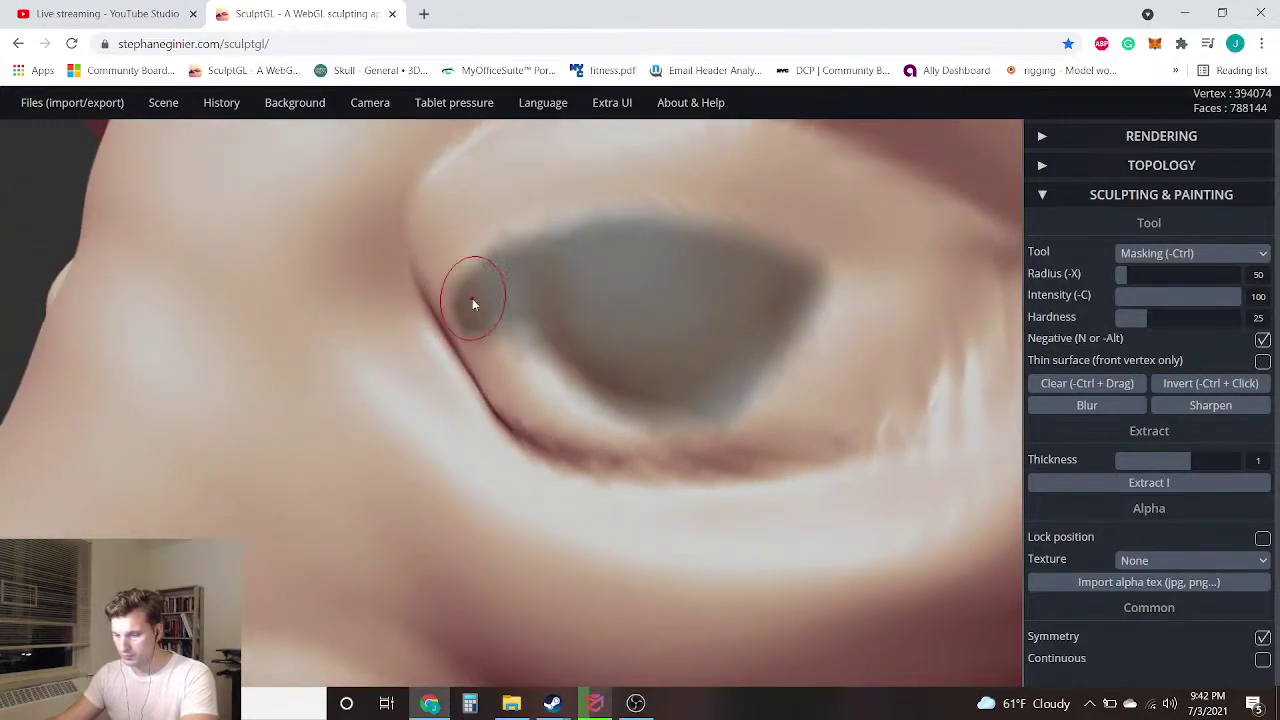
{"action": "key", "text": "ctrl+z"}
{"action": "left_click_drag", "start_coordinate": [520, 269], "coordinate": [480, 264]}
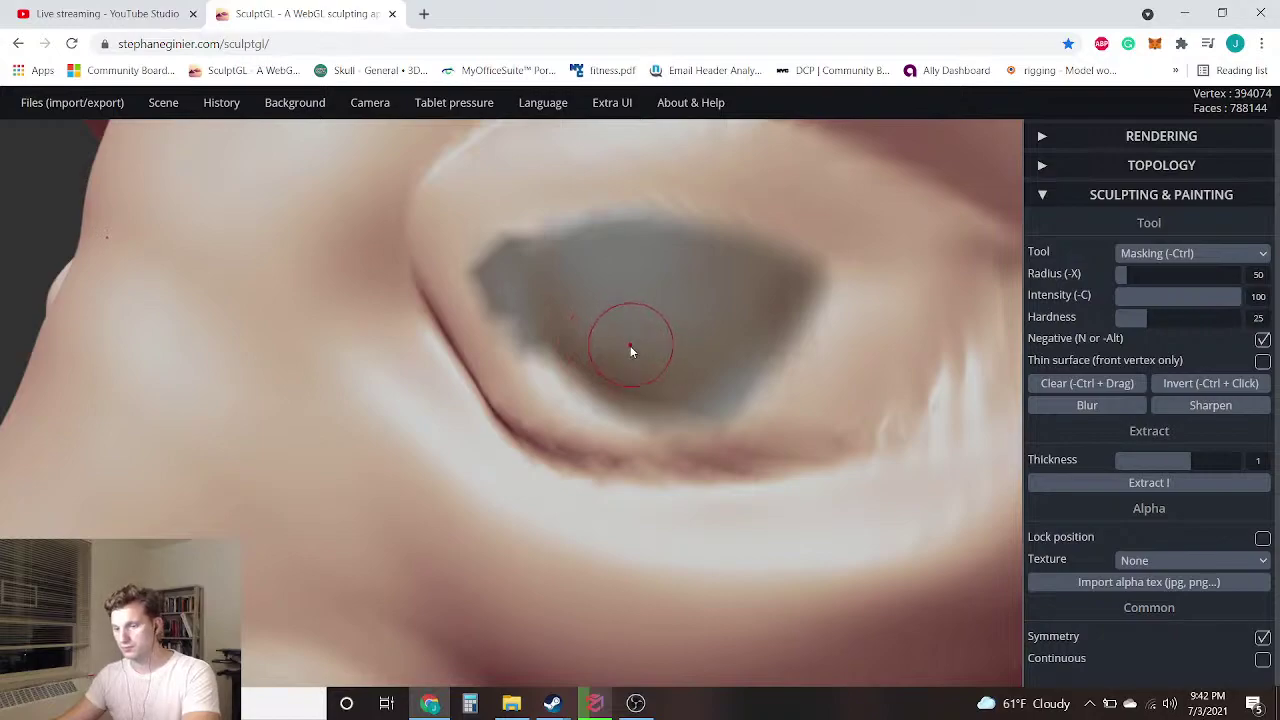
Undo the last eyeball mask stroke and invert the mask so that only the eyeballs remain unmasked
{"action": "key", "text": "ctrl+z"}
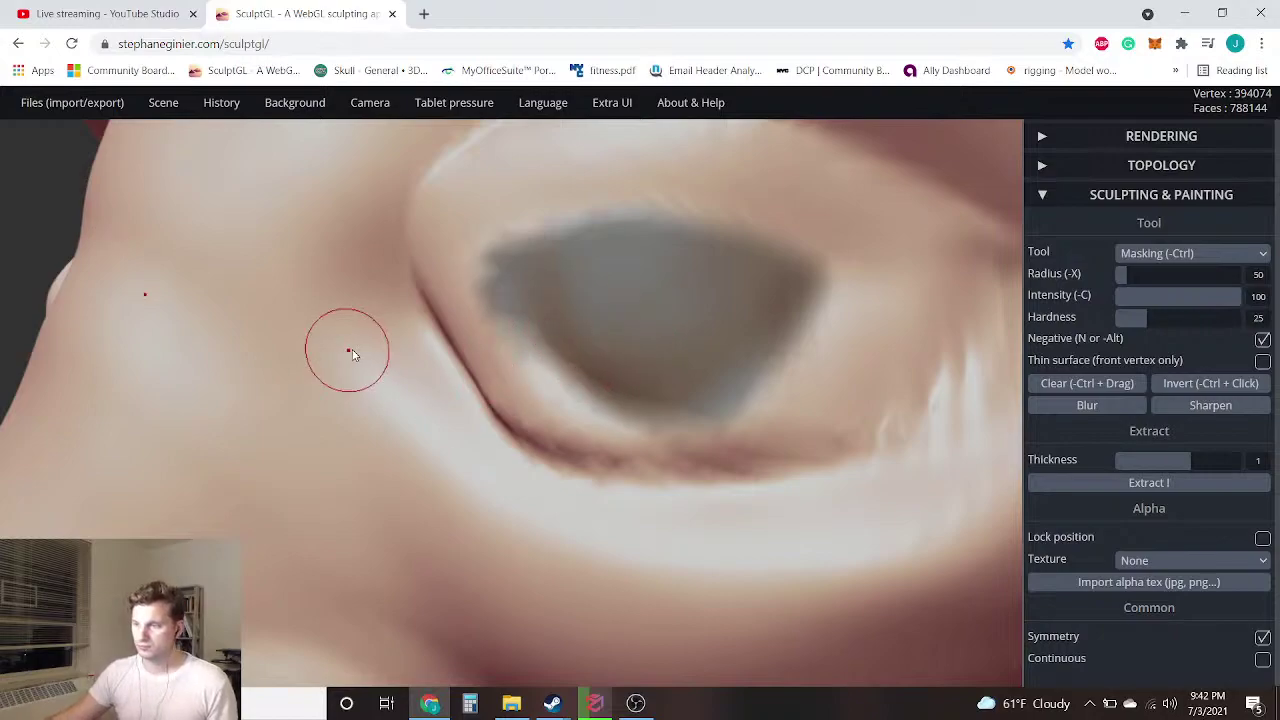
{"action": "right_click_drag", "start_coordinate": [352, 350], "coordinate": [531, 395]}
{"action": "left_click_drag", "start_coordinate": [34, 340], "coordinate": [330, 380]}
{"action": "mouse_move", "coordinate": [56, 366]}
{"action": "right_mouse_down"}
{"action": "mouse_move", "coordinate": [189, 370]}
{"action": "mouse_move", "coordinate": [286, 333]}
{"action": "mouse_move", "coordinate": [388, 262]}
{"action": "mouse_move", "coordinate": [747, 263]}
{"action": "right_mouse_up"}
{"action": "right_click_drag", "start_coordinate": [93, 392], "coordinate": [164, 414]}
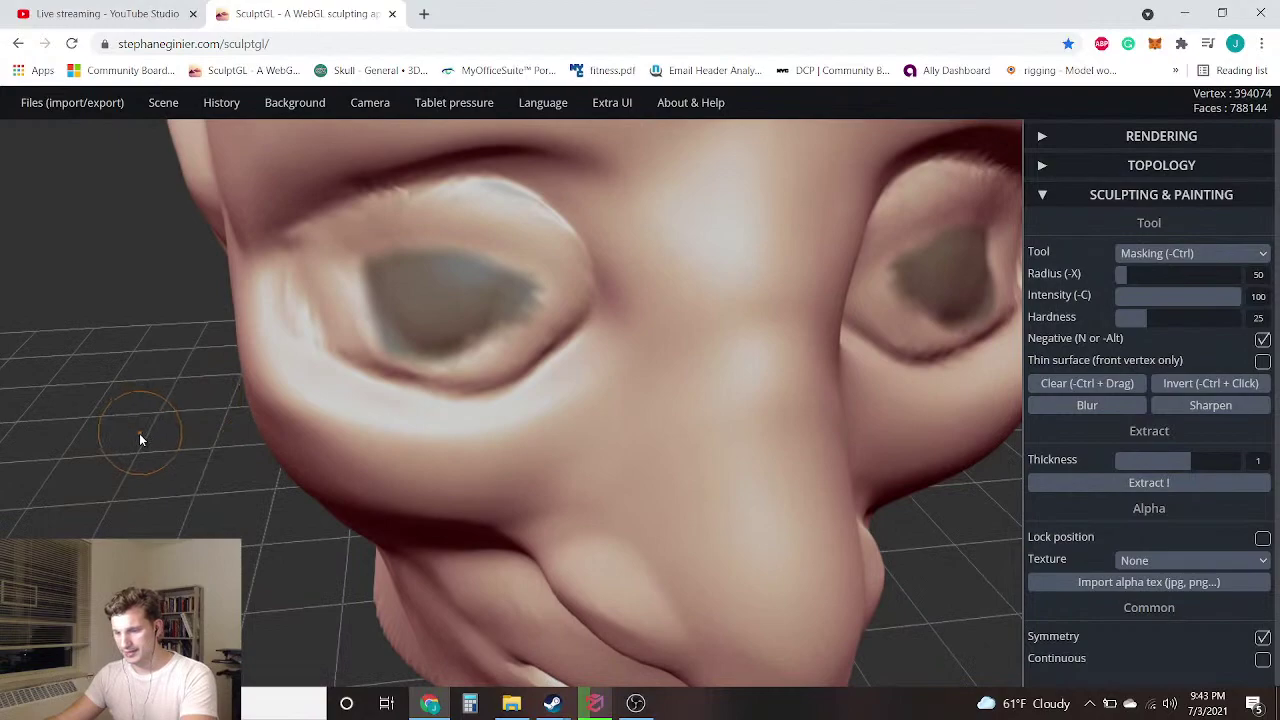
{"action": "left_click_drag", "start_coordinate": [140, 432], "coordinate": [128, 448], "text": "ctrl"}
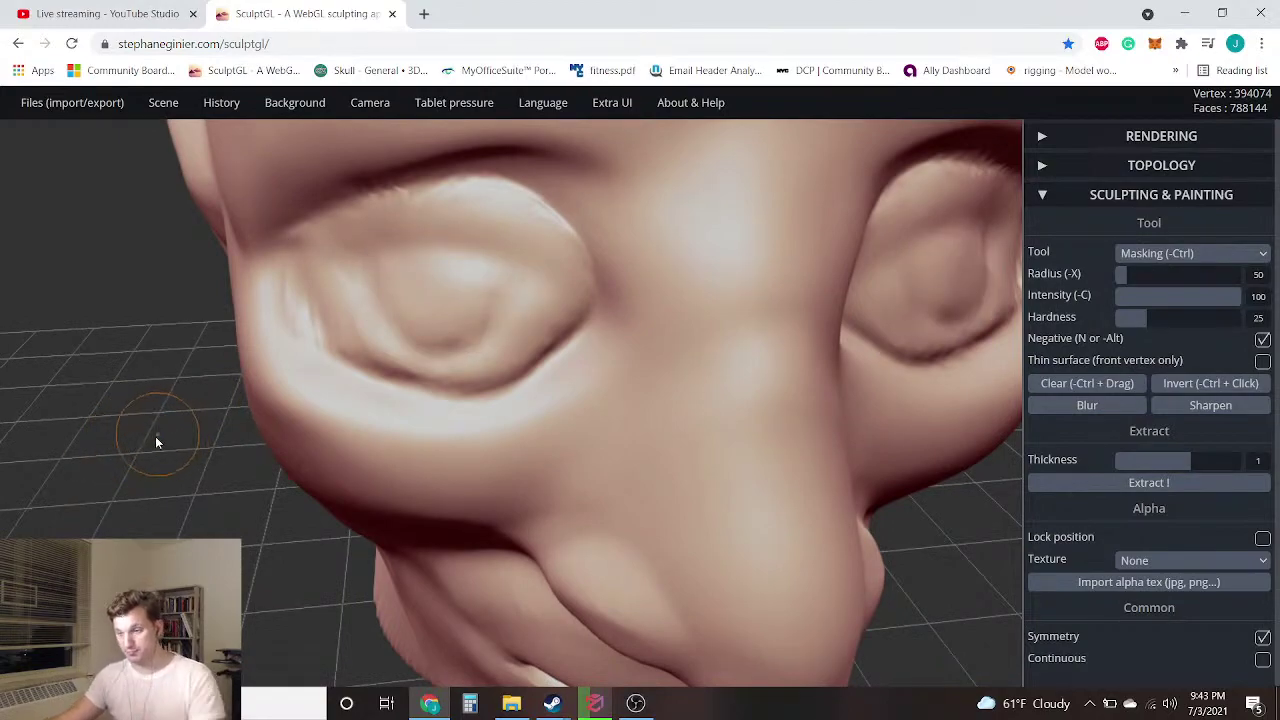
{"action": "key", "text": "ctrl+z"}
{"action": "left_click", "coordinate": [134, 448], "text": "ctrl"}
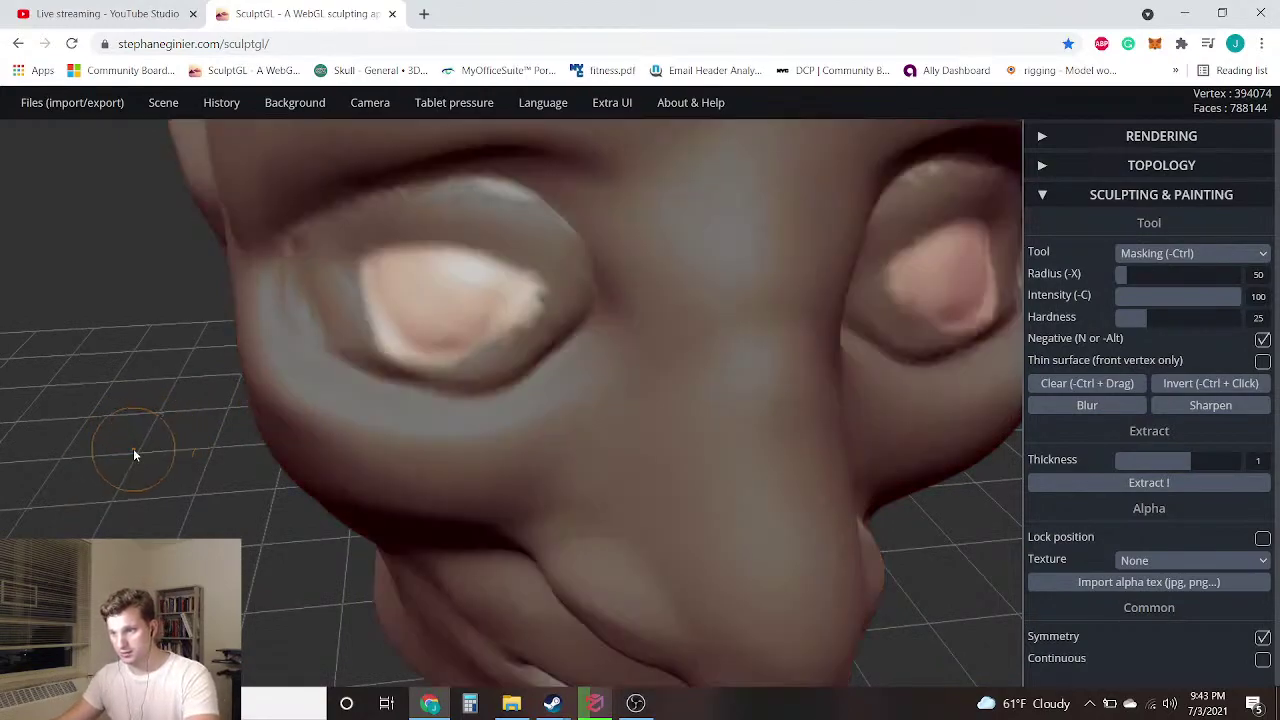
{"action": "mouse_move", "coordinate": [164, 469]}
{"action": "right_mouse_down"}
{"action": "mouse_move", "coordinate": [240, 434]}
{"action": "mouse_move", "coordinate": [179, 475]}
{"action": "right_mouse_up"}
Pull the unmasked eyeballs slightly forward with the Drag tool at a radius of 275, keeping symmetry on
{"action": "left_click", "coordinate": [1170, 254]}
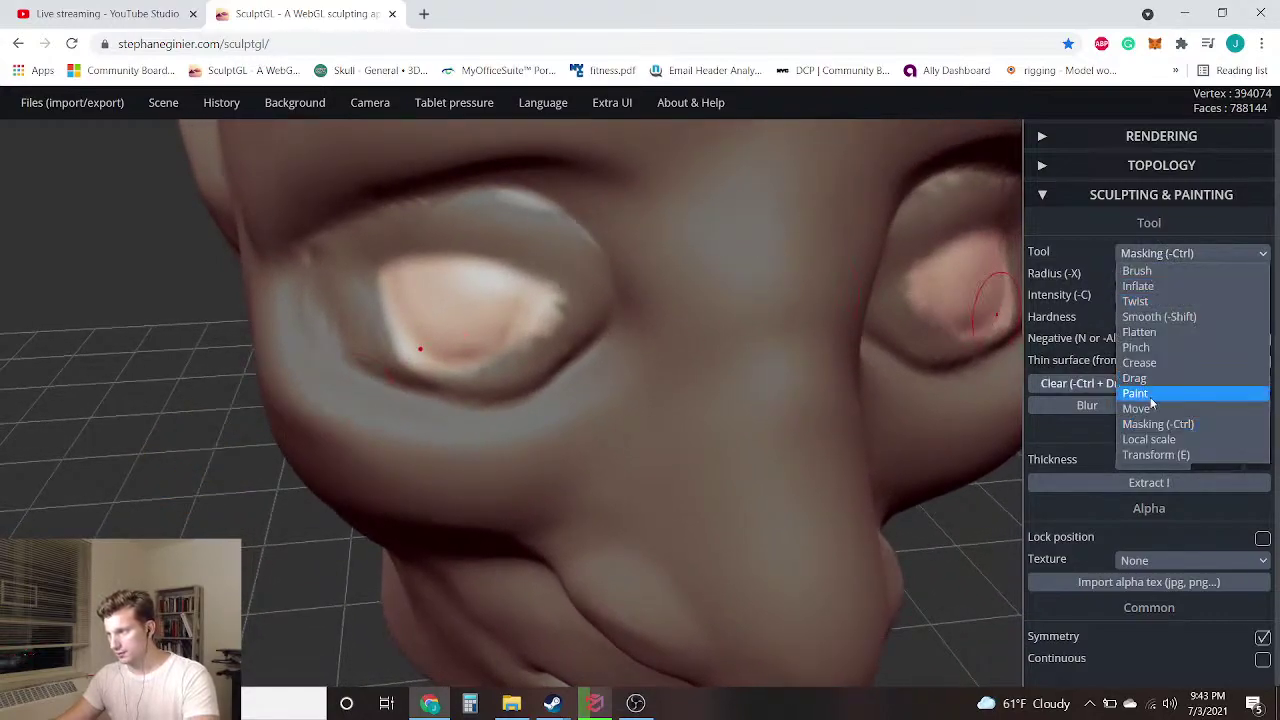
{"action": "left_click", "coordinate": [1157, 374]}
{"action": "right_click_drag", "start_coordinate": [486, 339], "coordinate": [701, 342]}
{"action": "scroll", "coordinate": [660, 330], "scroll_direction": "up", "scroll_amount": 3}
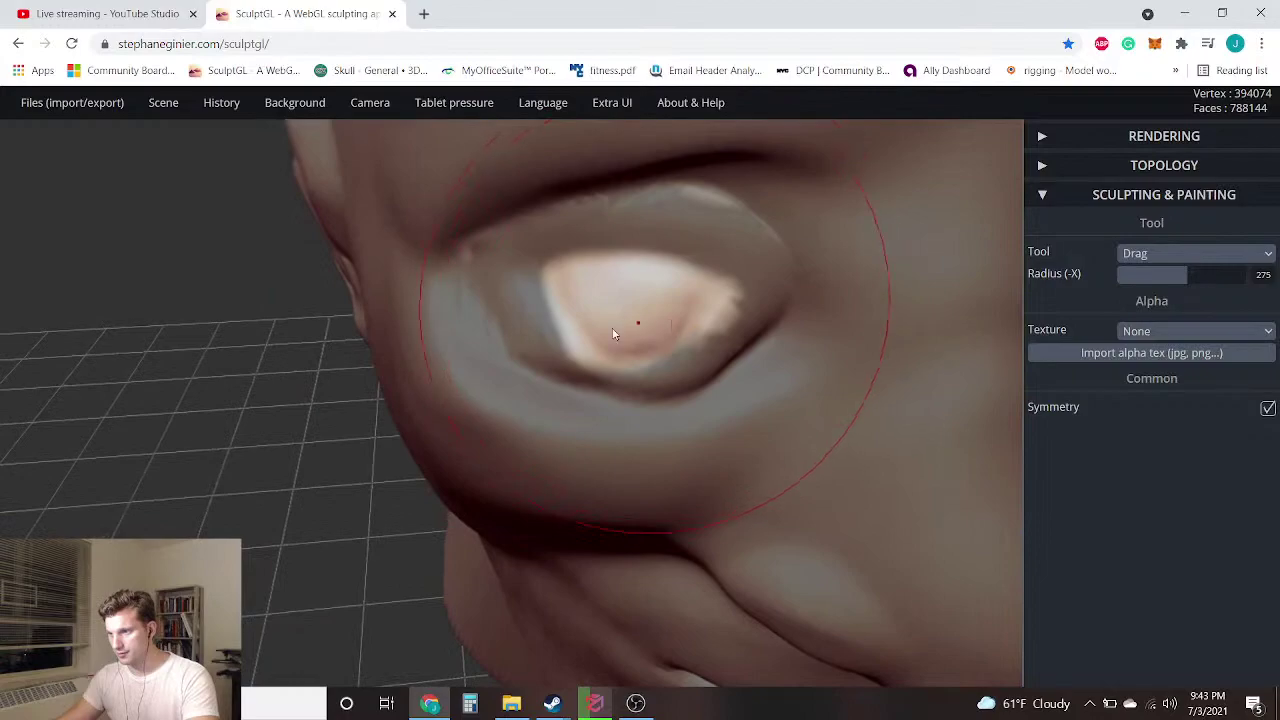
{"action": "scroll", "coordinate": [484, 365], "scroll_direction": "up", "scroll_amount": 6}
{"action": "scroll", "coordinate": [510, 331], "scroll_direction": "down", "scroll_amount": 5}
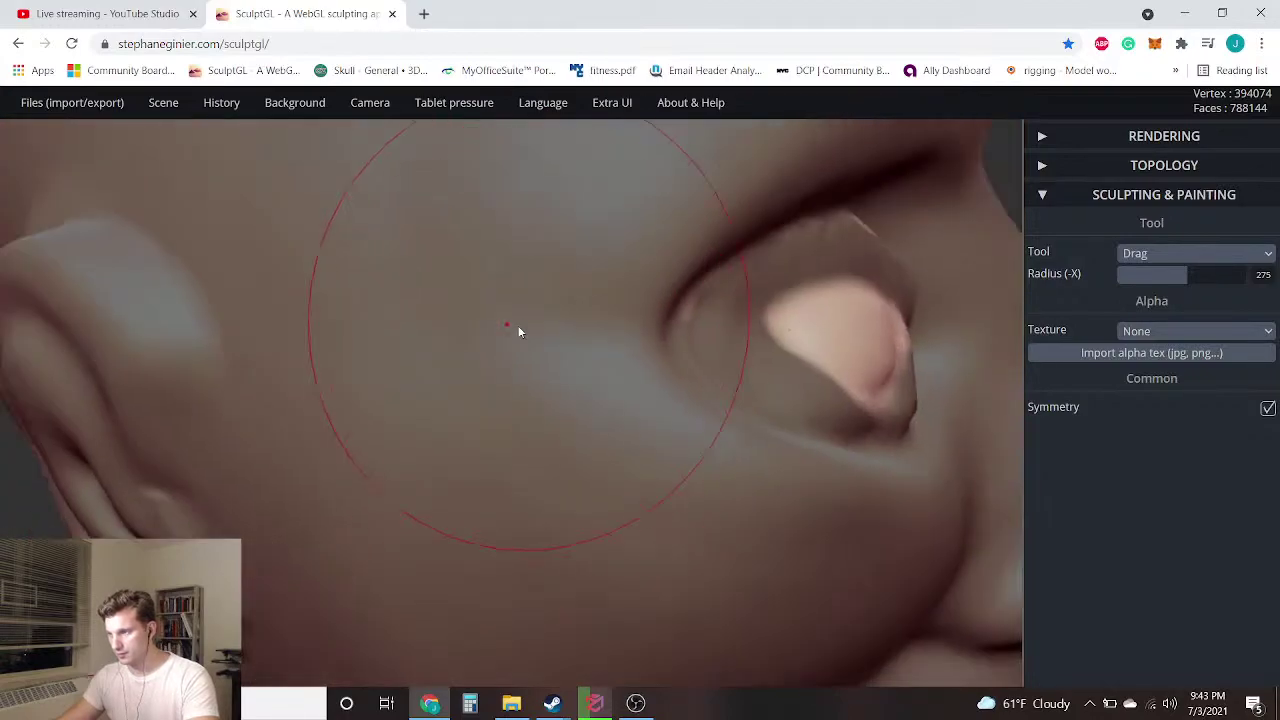
{"action": "scroll", "coordinate": [743, 329], "scroll_direction": "down", "scroll_amount": 2}
{"action": "left_click_drag", "start_coordinate": [773, 356], "coordinate": [784, 356]}
{"action": "mouse_move", "coordinate": [926, 310]}
{"action": "left_mouse_down"}
{"action": "mouse_move", "coordinate": [854, 298]}
{"action": "mouse_move", "coordinate": [260, 330]}
{"action": "left_mouse_up"}
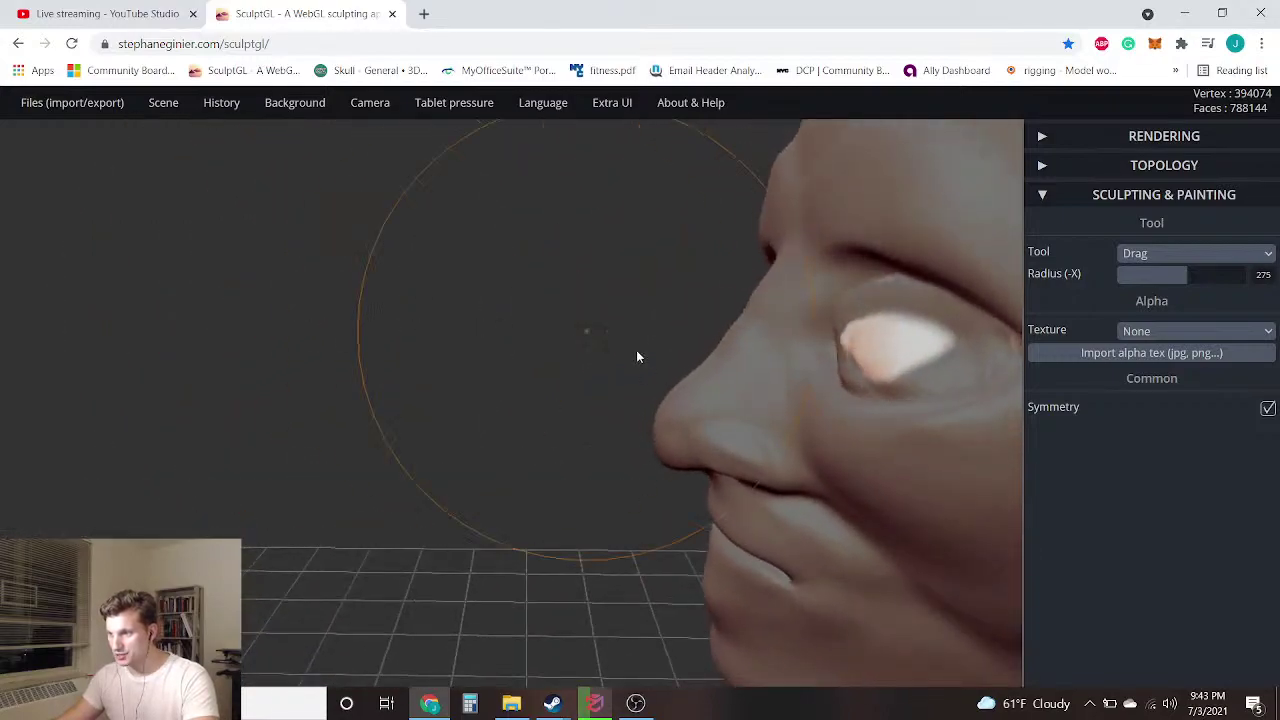
{"action": "scroll", "coordinate": [639, 352], "scroll_direction": "up", "scroll_amount": 2}
{"action": "left_click_drag", "start_coordinate": [649, 346], "coordinate": [510, 334]}
{"action": "scroll", "coordinate": [697, 348], "scroll_direction": "up", "scroll_amount": 2}
{"action": "mouse_move", "coordinate": [698, 350]}
{"action": "right_mouse_down"}
{"action": "mouse_move", "coordinate": [622, 302]}
{"action": "mouse_move", "coordinate": [461, 236]}
{"action": "mouse_move", "coordinate": [542, 283]}
{"action": "mouse_move", "coordinate": [689, 294]}
{"action": "right_mouse_up"}
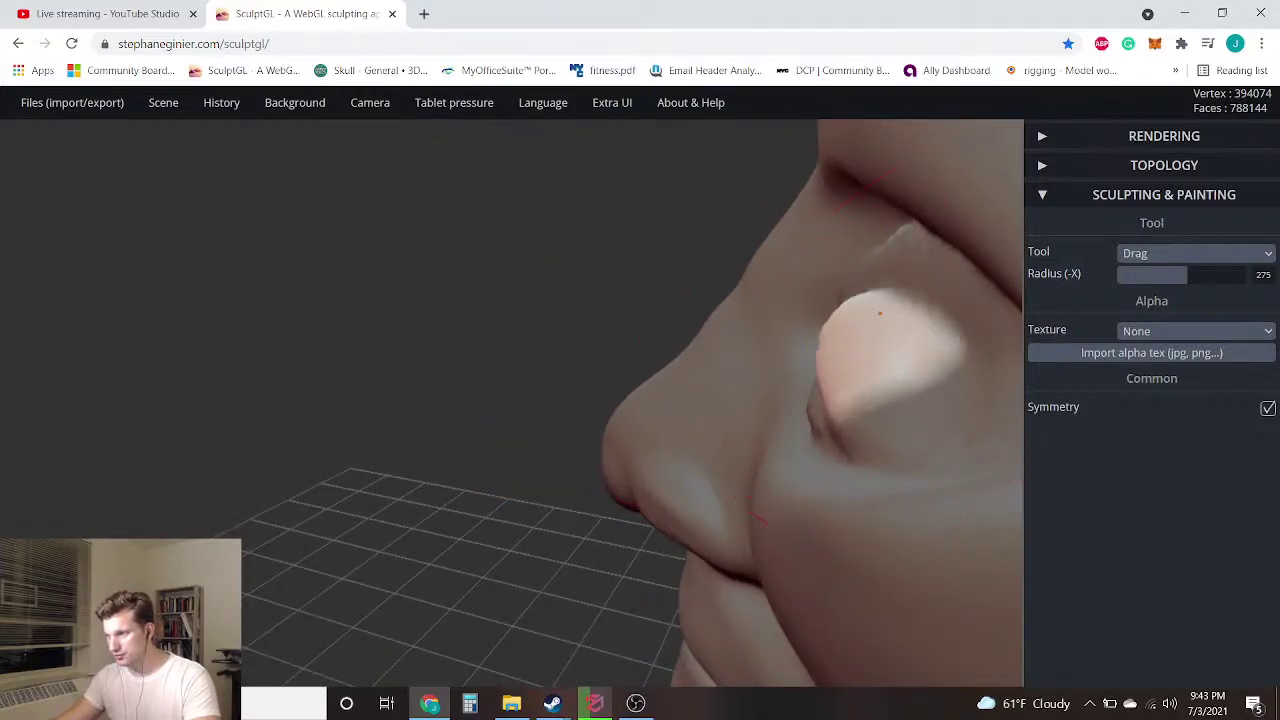
{"action": "mouse_move", "coordinate": [855, 322]}
{"action": "right_mouse_down"}
{"action": "mouse_move", "coordinate": [591, 304]}
{"action": "mouse_move", "coordinate": [837, 326]}
{"action": "mouse_move", "coordinate": [314, 320]}
{"action": "mouse_move", "coordinate": [574, 277]}
{"action": "right_mouse_up"}
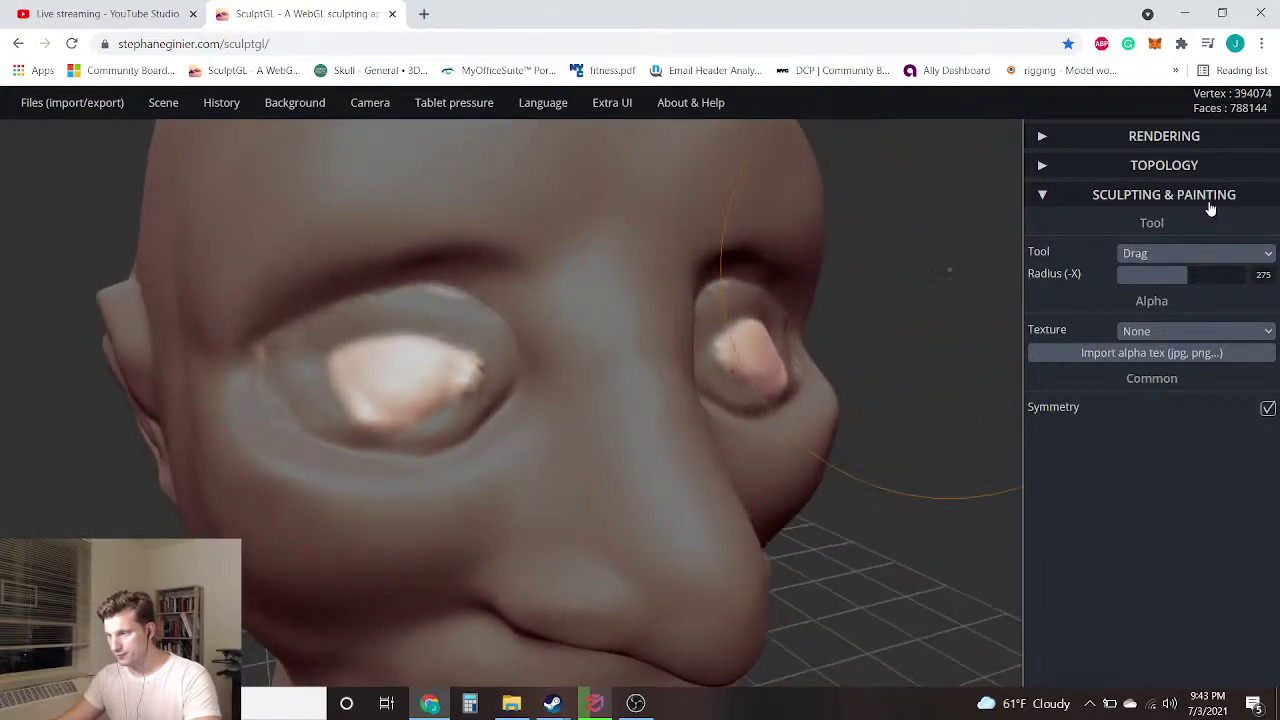
Invert the mask so that it covers the eyeballs and leaves the rest of the head unmasked
{"action": "key", "text": "ctrl"}
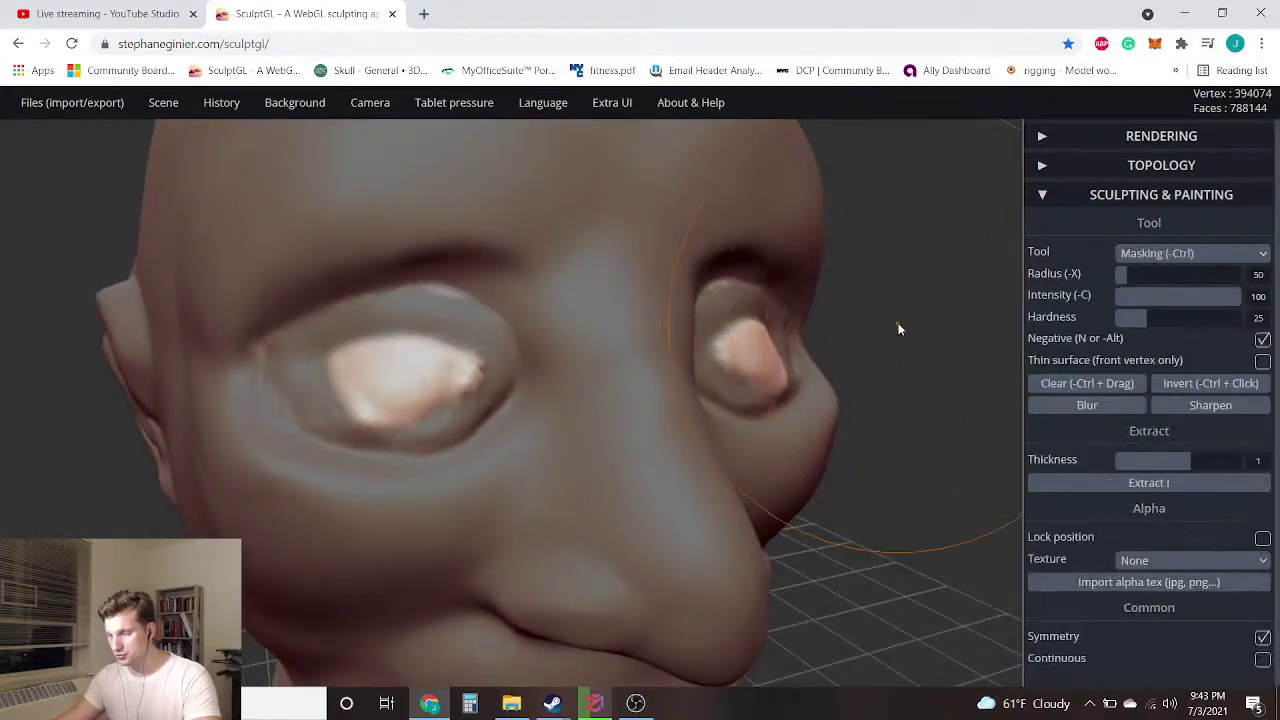
{"action": "key", "text": "ctrl"}
{"action": "scroll", "coordinate": [898, 323], "scroll_direction": "down", "scroll_amount": 4}
{"action": "left_click", "coordinate": [784, 324], "text": "ctrl"}
{"action": "scroll", "coordinate": [767, 329], "scroll_direction": "up", "scroll_amount": 1}
{"action": "left_click", "coordinate": [773, 319], "text": "ctrl"}
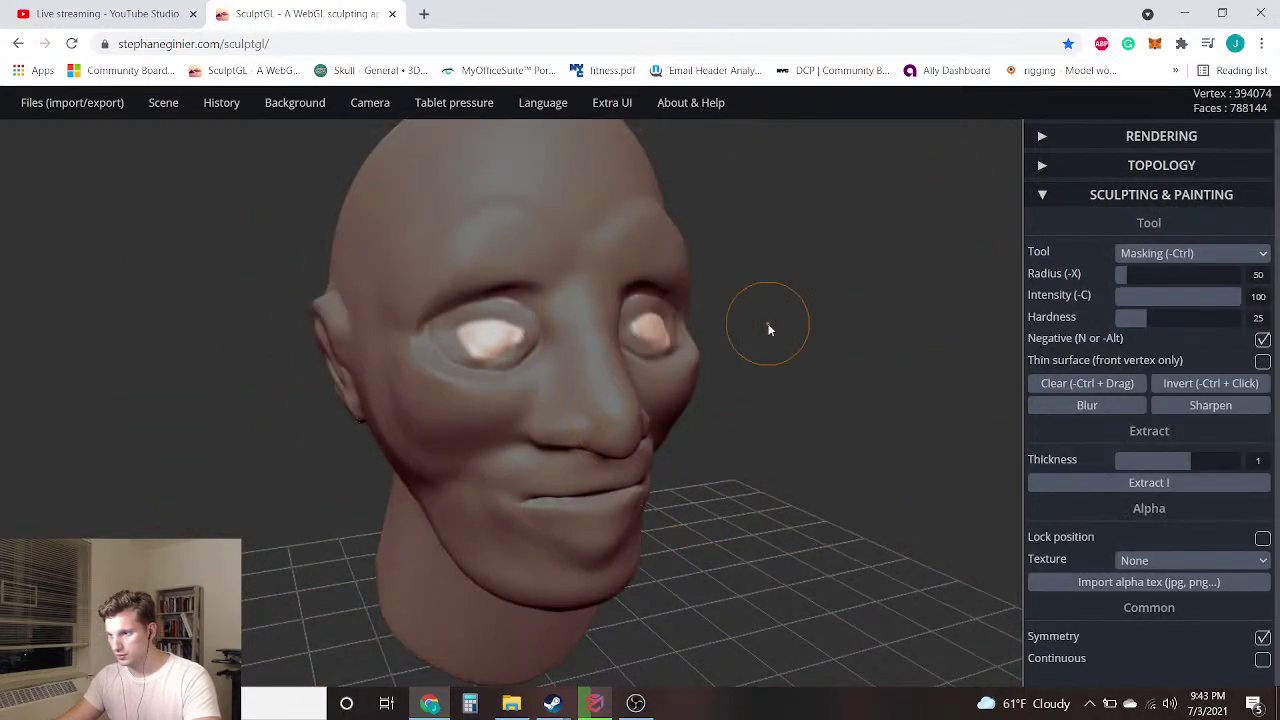
{"action": "left_click", "coordinate": [767, 326], "text": "ctrl"}
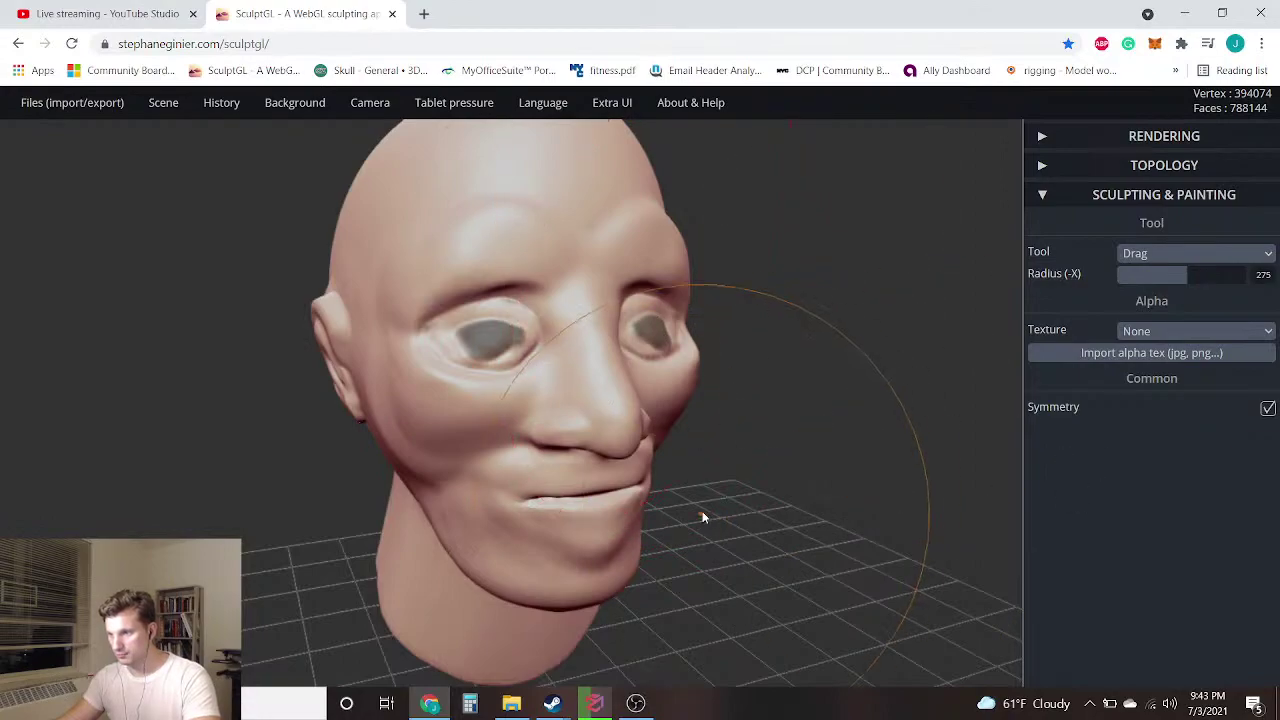
{"action": "key", "text": "ctrl"}
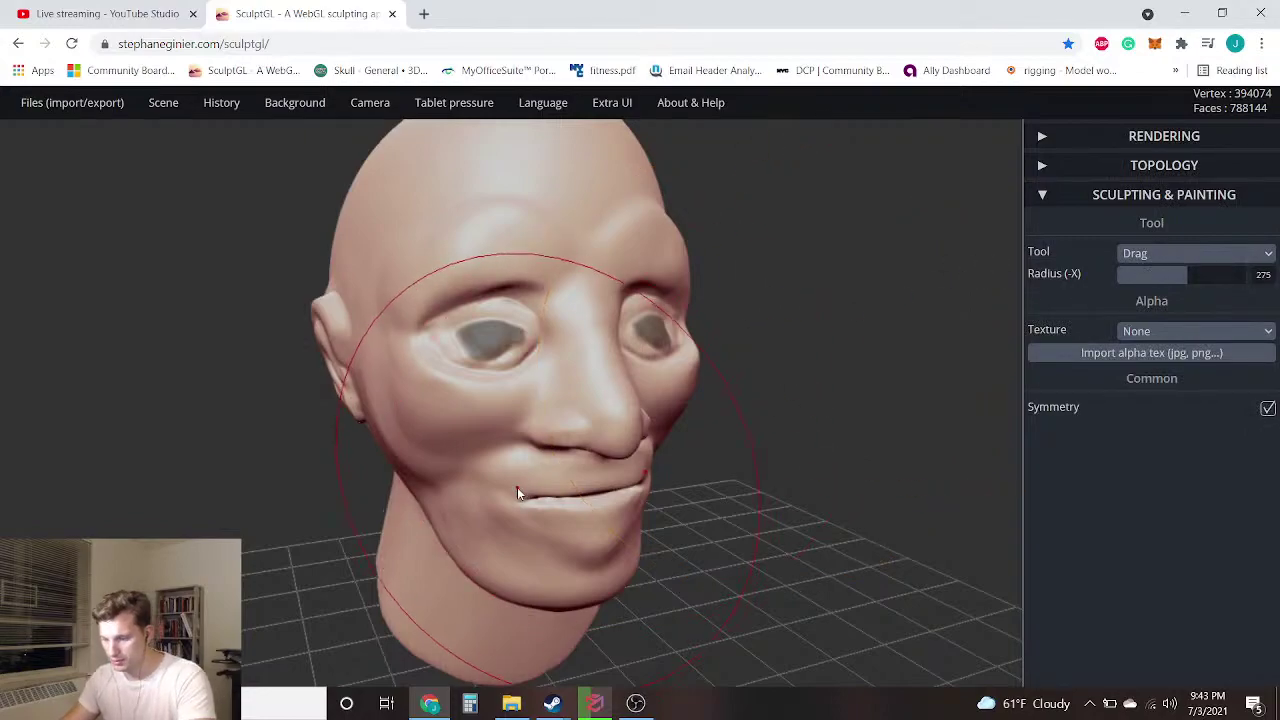
{"action": "key", "text": "ctrl"}
{"action": "key", "text": "ctrl"}
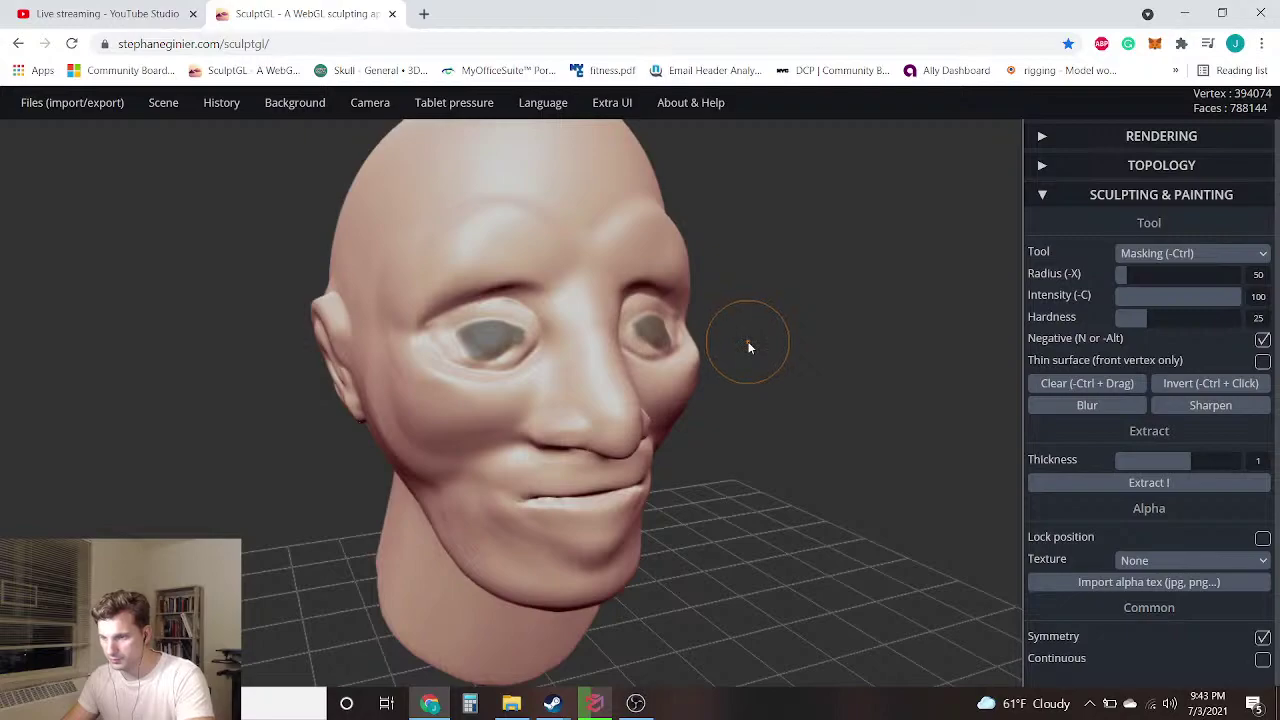
{"action": "scroll", "coordinate": [800, 360], "scroll_direction": "up", "scroll_amount": 6}
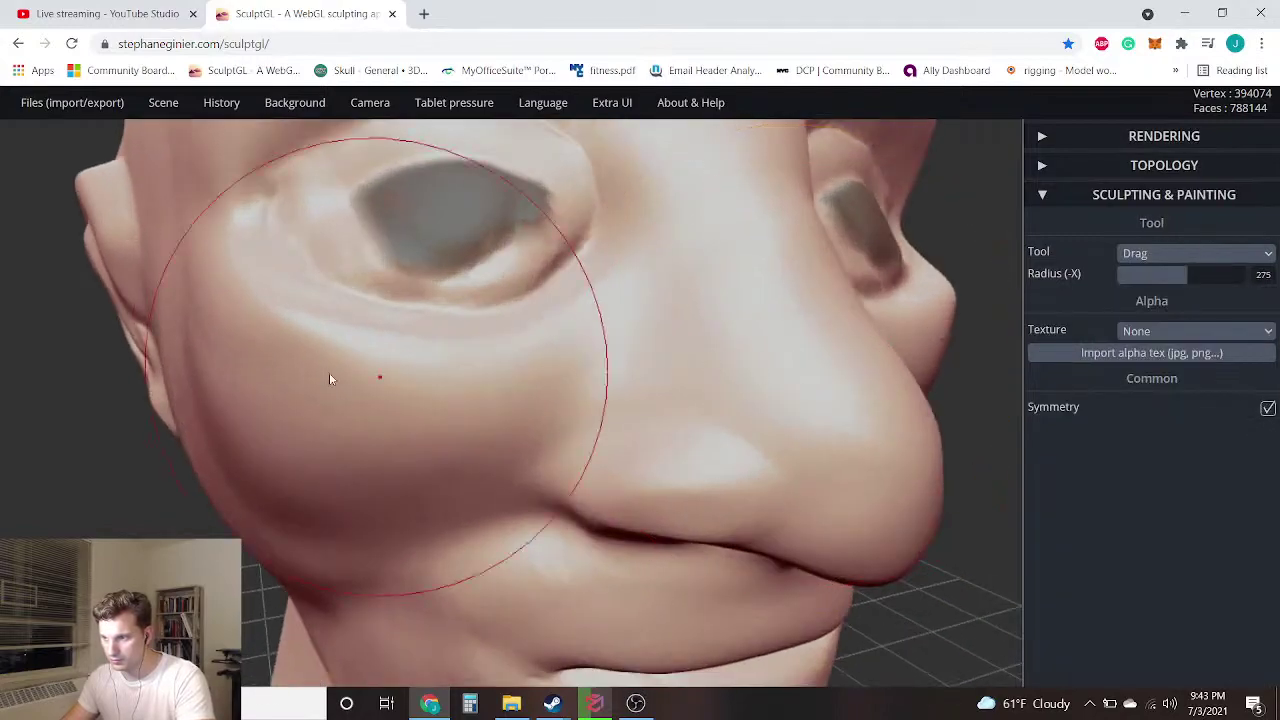
From the side, invert the mask back and forth between the eyeballs and the rest of the head, ending with the head masked
{"action": "right_click_drag", "start_coordinate": [331, 378], "coordinate": [391, 449]}
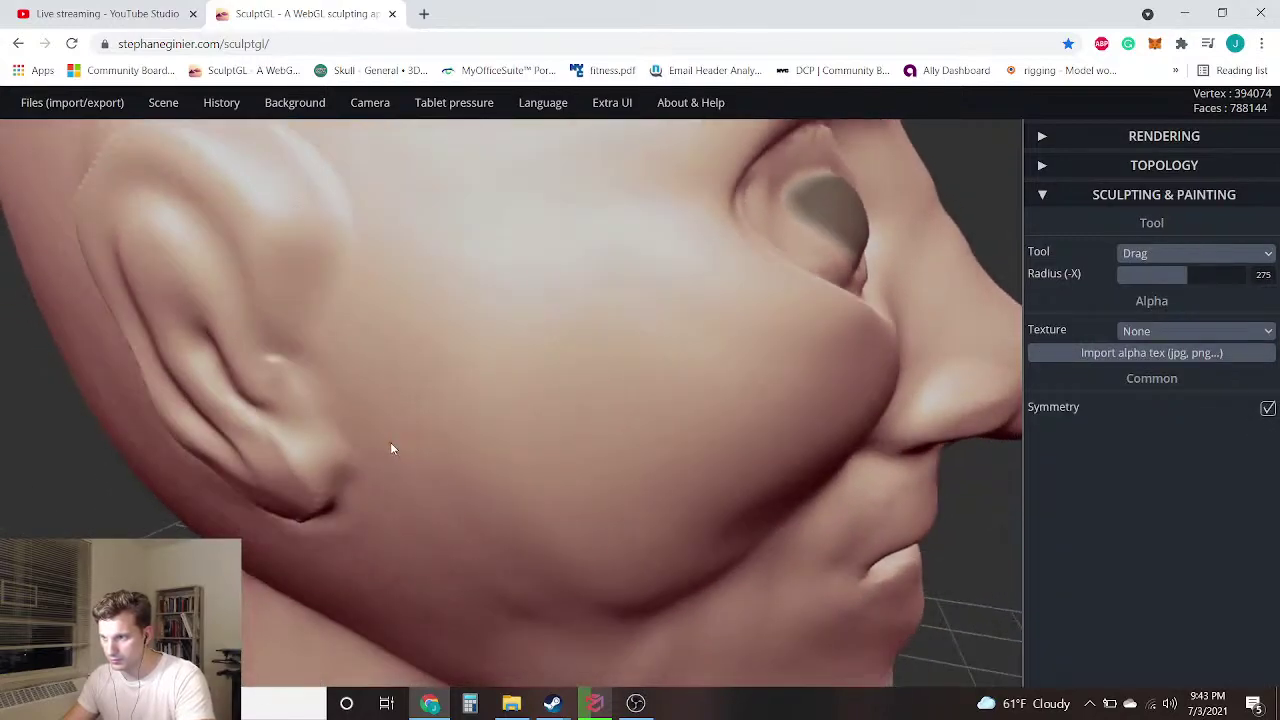
{"action": "key", "text": "ctrl"}
{"action": "left_click", "coordinate": [394, 446], "text": "ctrl"}
{"action": "left_click", "coordinate": [394, 446], "text": "ctrl"}
{"action": "left_click", "coordinate": [394, 446], "text": "ctrl"}
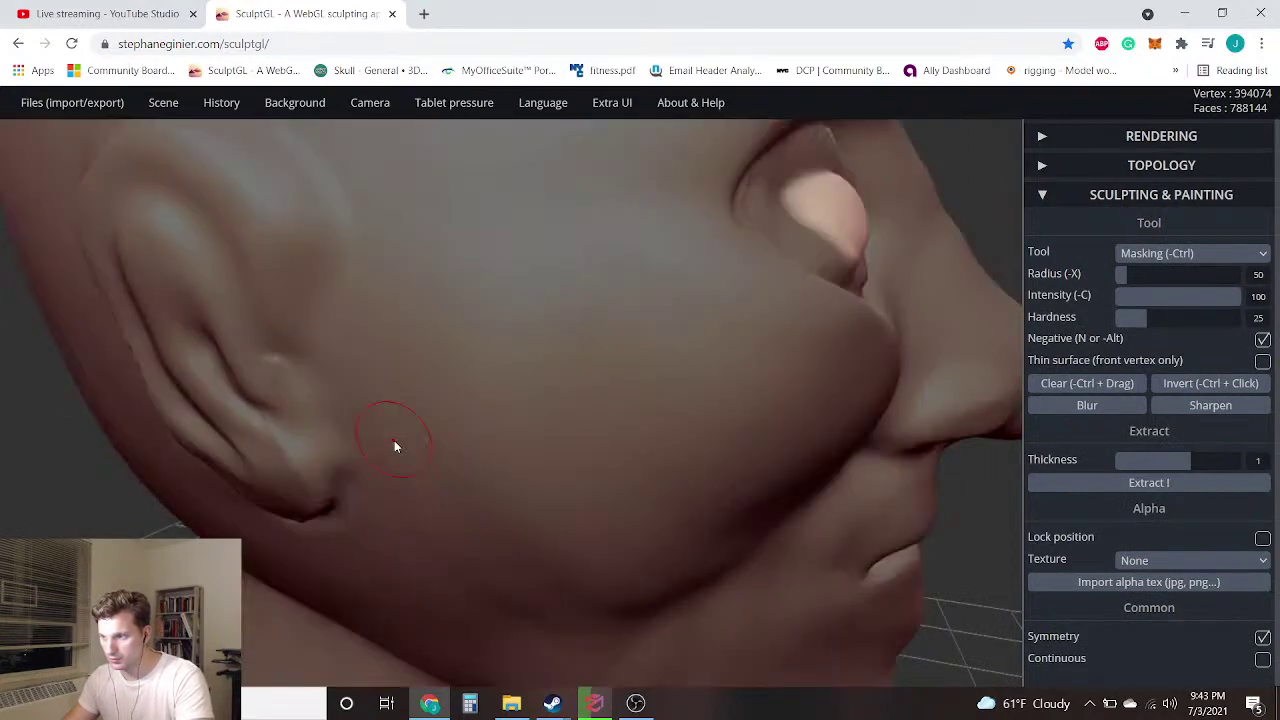
{"action": "left_click", "coordinate": [394, 446], "text": "ctrl"}
{"action": "left_click", "coordinate": [394, 446], "text": "ctrl"}
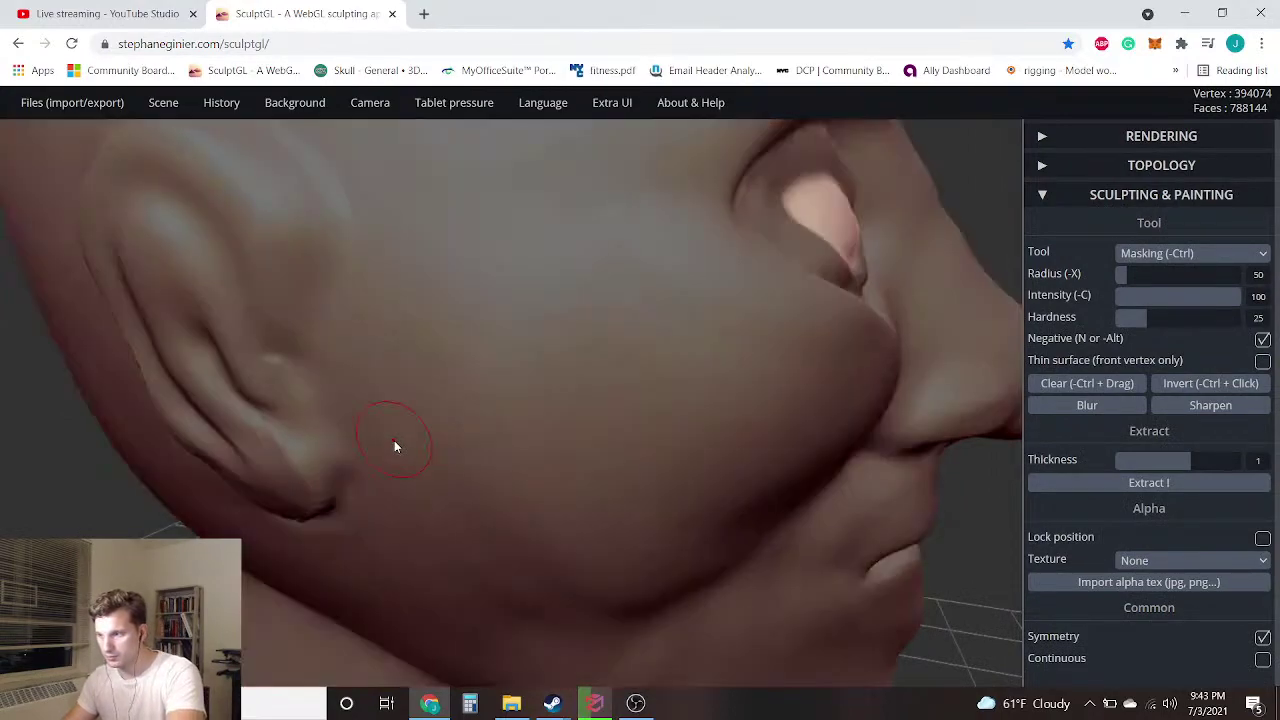
{"action": "left_click", "coordinate": [394, 446], "text": "ctrl"}
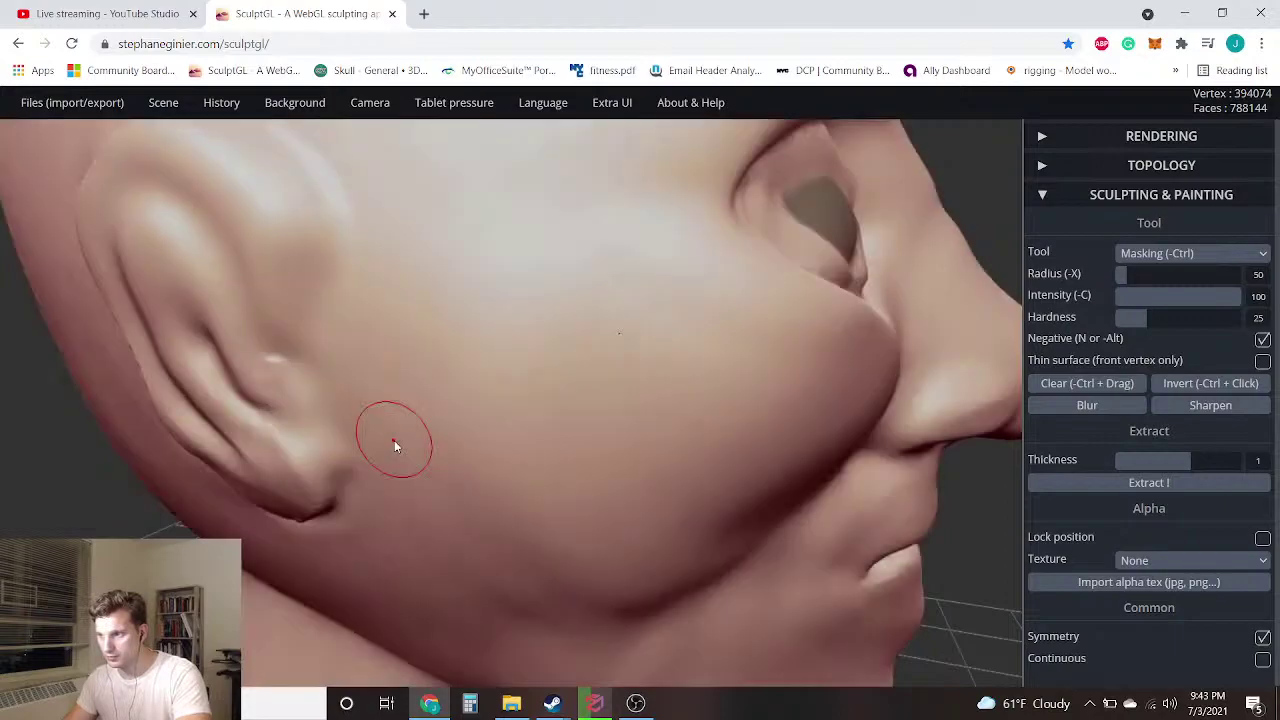
{"action": "left_click", "coordinate": [394, 446], "text": "ctrl"}
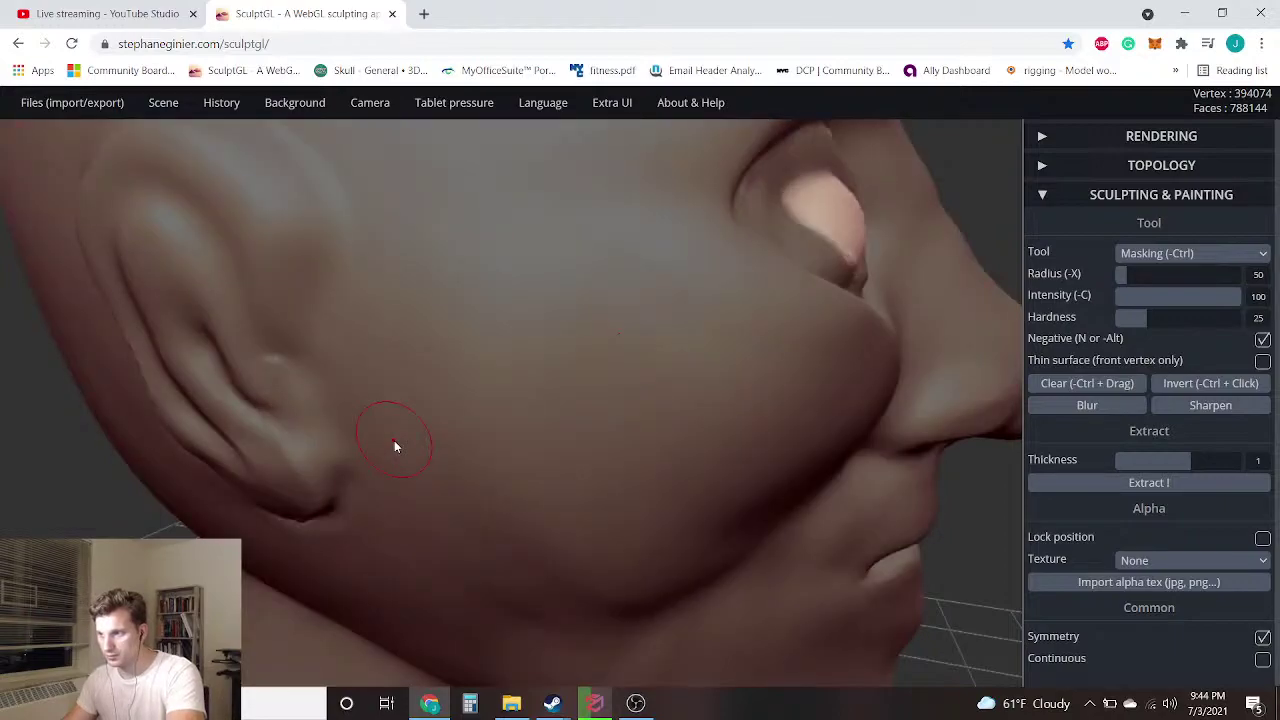
Choose the Masking tool and clear the mask from the whole head
{"action": "key", "text": "8"}
{"action": "left_click", "coordinate": [1192, 255]}
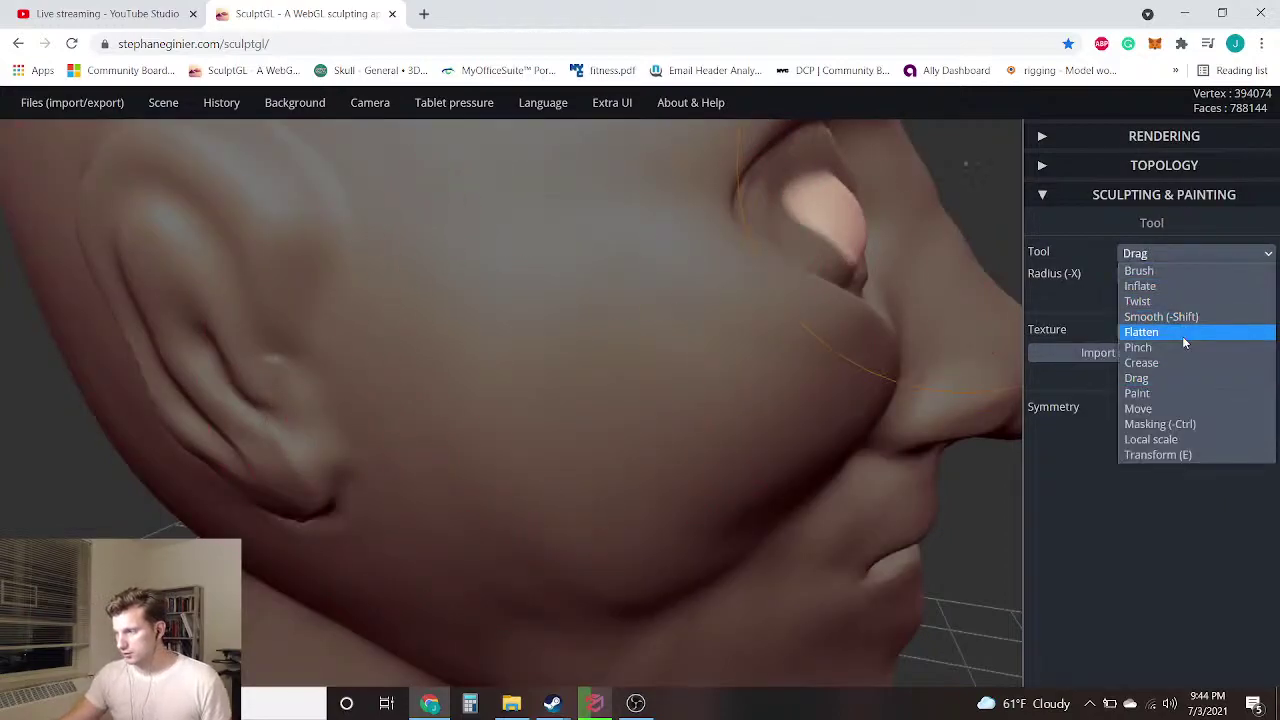
{"action": "left_click", "coordinate": [1155, 424]}
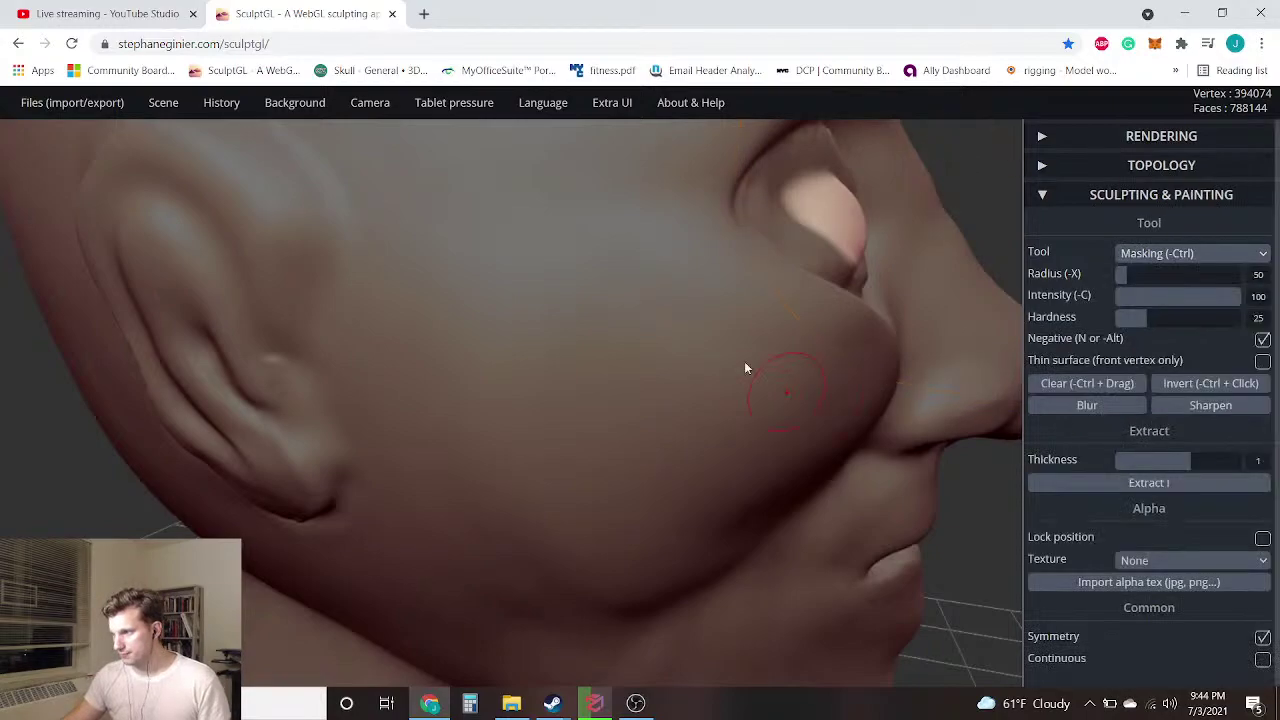
{"action": "scroll", "coordinate": [803, 283], "scroll_direction": "down", "scroll_amount": 10}
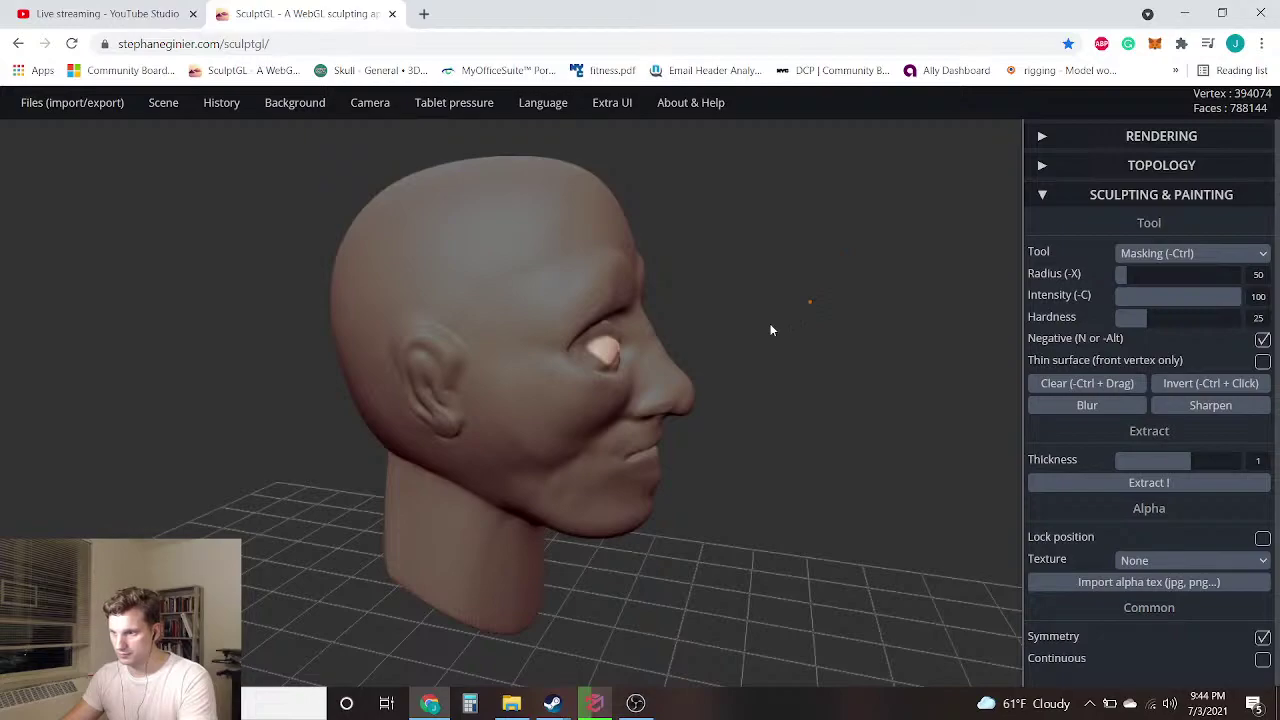
{"action": "left_click_drag", "start_coordinate": [786, 311], "coordinate": [338, 318]}
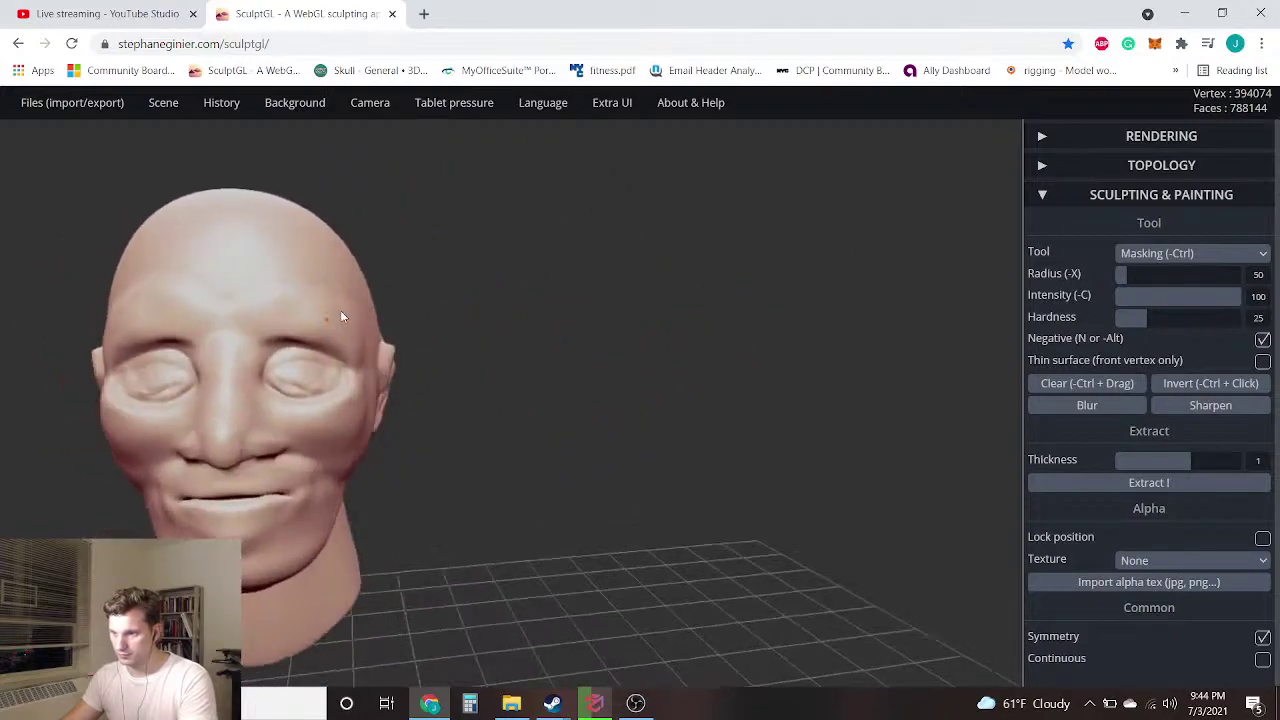
{"action": "scroll", "coordinate": [338, 318], "scroll_direction": "up", "scroll_amount": 5}
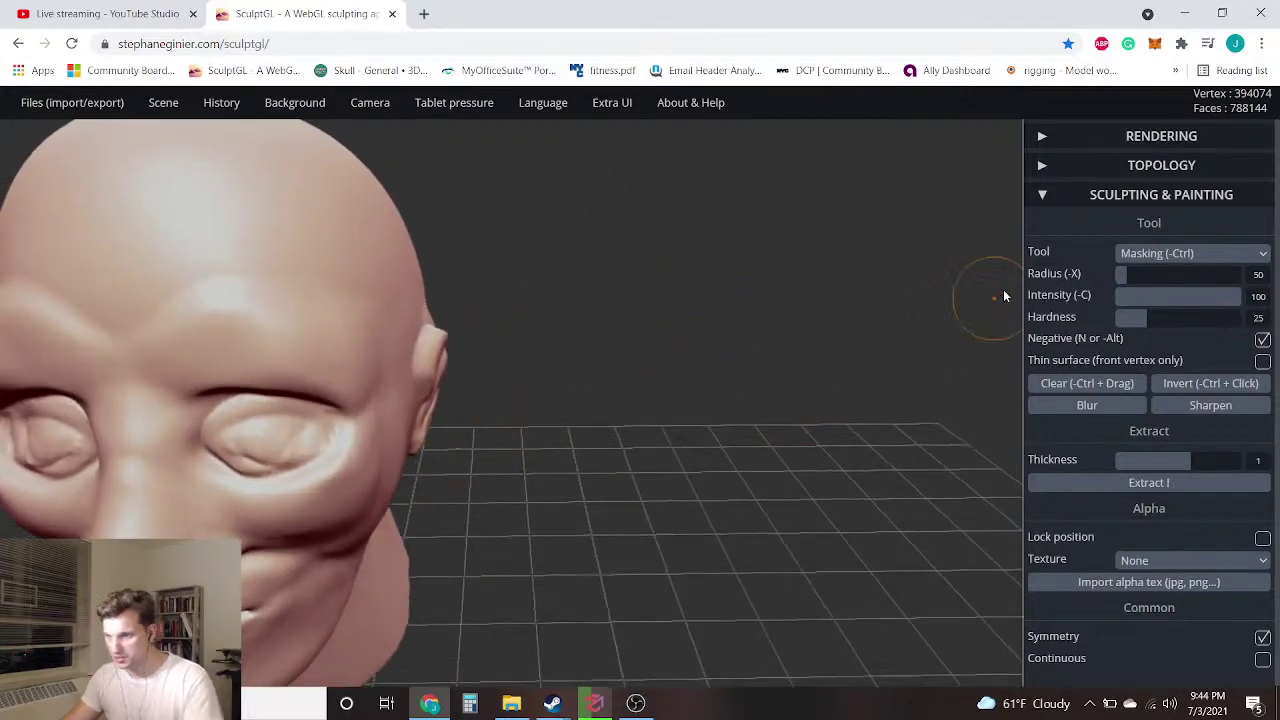
Smooth the bumps around the eyeballs and inner eye corners with the Smooth tool, using radius 90 and intensity 20
{"action": "left_click", "coordinate": [1127, 254]}
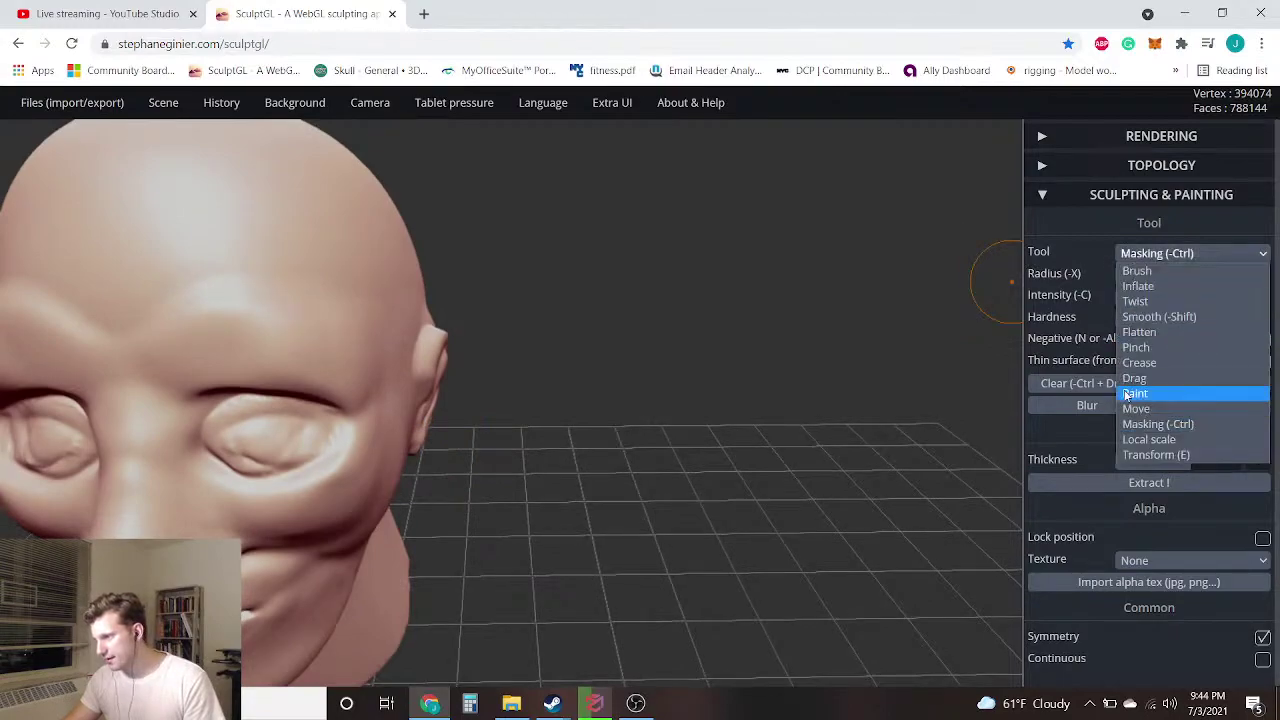
{"action": "left_click", "coordinate": [1150, 316]}
{"action": "scroll", "coordinate": [283, 457], "scroll_direction": "up", "scroll_amount": 2}
{"action": "scroll", "coordinate": [282, 456], "scroll_direction": "up", "scroll_amount": 1}
{"action": "mouse_move", "coordinate": [583, 488]}
{"action": "left_mouse_down"}
{"action": "mouse_move", "coordinate": [676, 466]}
{"action": "mouse_move", "coordinate": [700, 391]}
{"action": "mouse_move", "coordinate": [501, 380]}
{"action": "mouse_move", "coordinate": [706, 279]}
{"action": "left_mouse_up"}
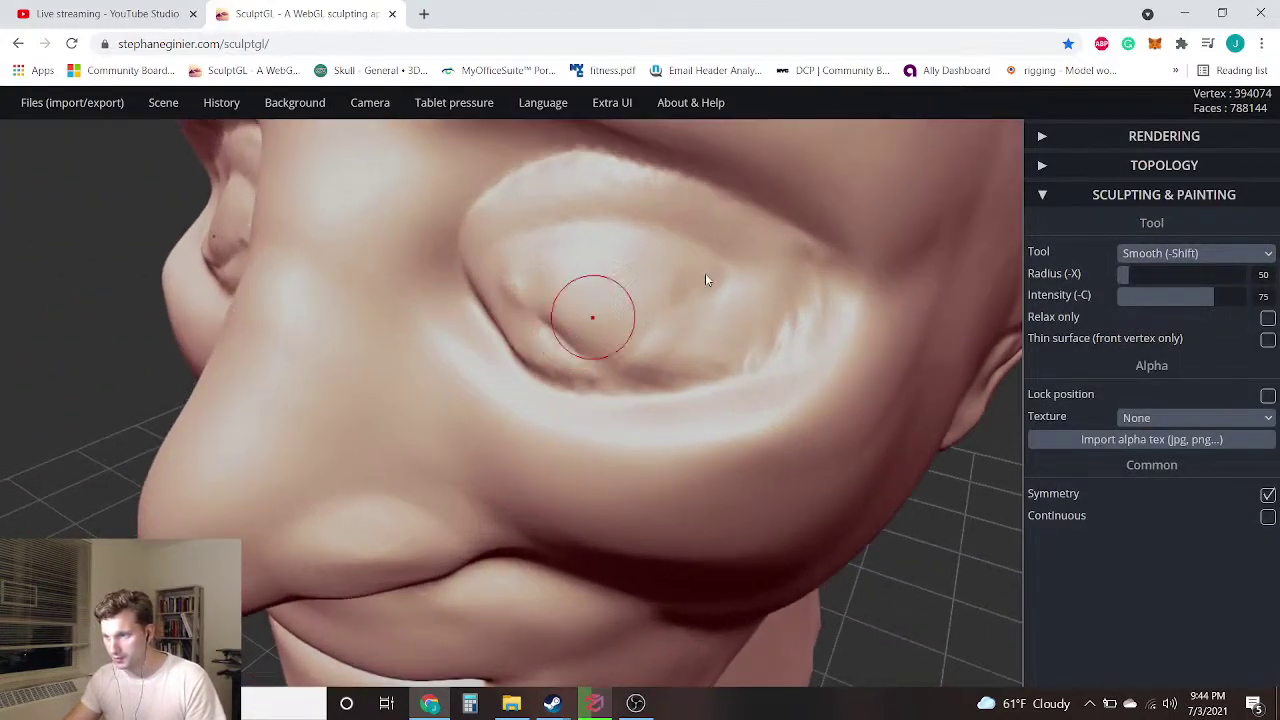
{"action": "left_click", "coordinate": [1139, 276]}
{"action": "left_click_drag", "start_coordinate": [678, 334], "coordinate": [538, 276]}
{"action": "left_click_drag", "start_coordinate": [134, 320], "coordinate": [98, 328]}
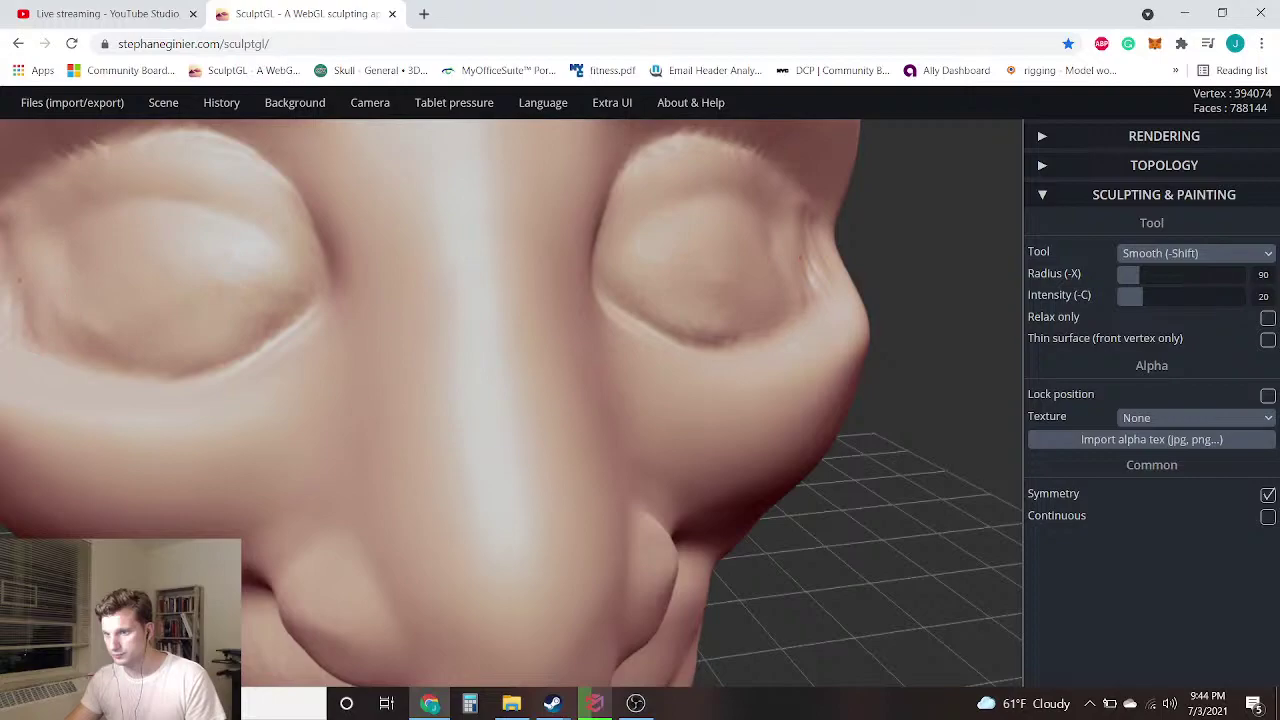
Smooth the rough edges of the upper eyelids below the brows on both eyes
{"action": "right_click_drag", "start_coordinate": [55, 296], "coordinate": [166, 287]}
{"action": "left_click_drag", "start_coordinate": [53, 352], "coordinate": [466, 351]}
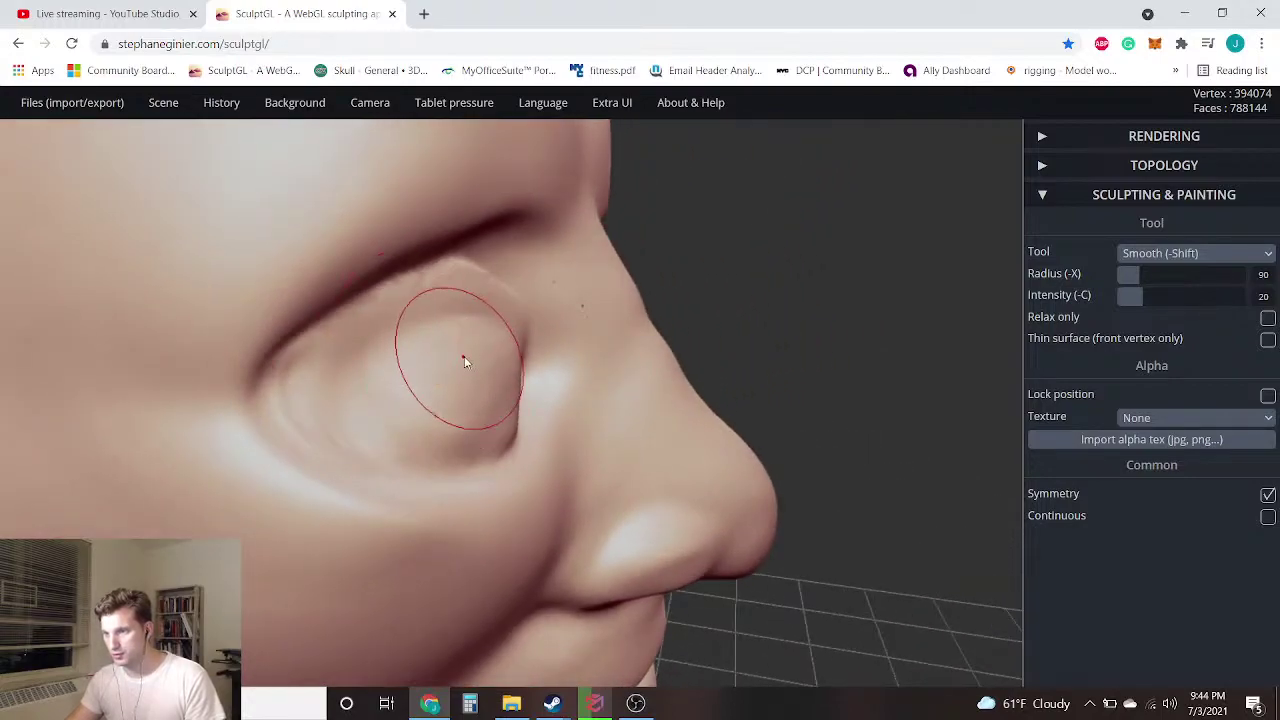
{"action": "left_click_drag", "start_coordinate": [820, 267], "coordinate": [492, 290]}
{"action": "left_click_drag", "start_coordinate": [672, 310], "coordinate": [665, 319]}
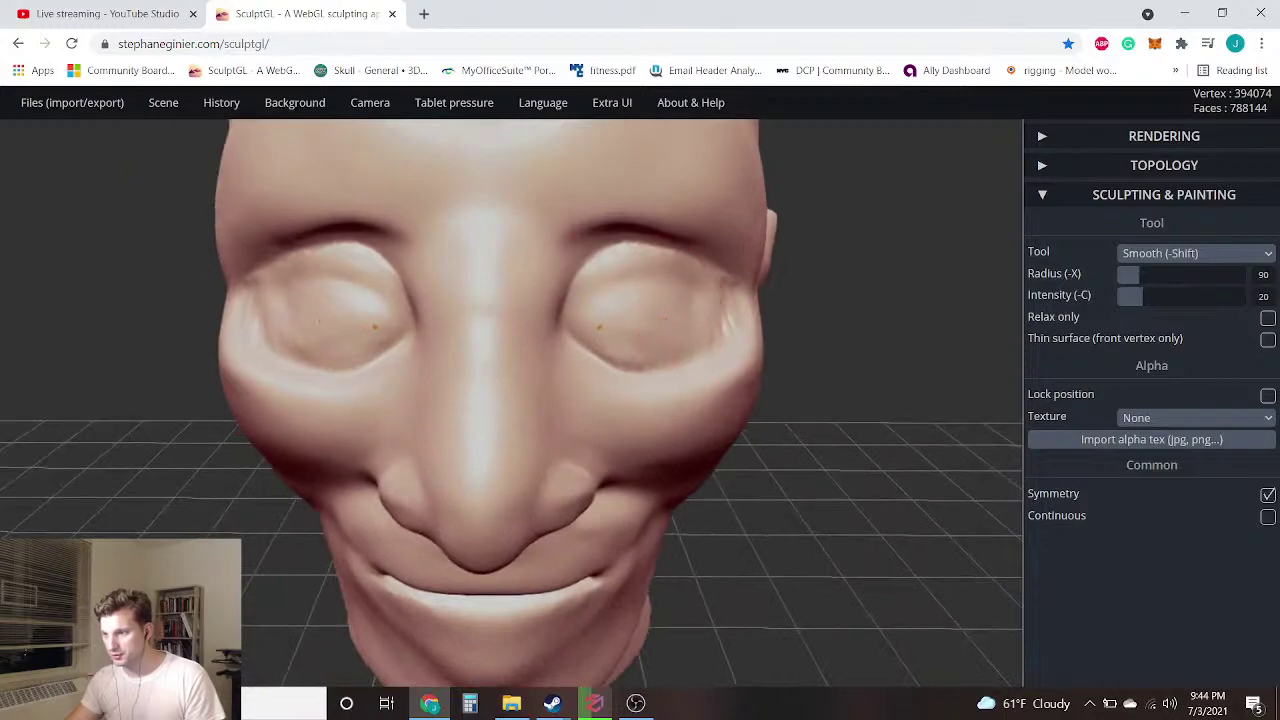
Soften the creases at the outer eye corners and along the lower eye rims with the Smooth tool
{"action": "left_click_drag", "start_coordinate": [865, 305], "coordinate": [505, 332]}
{"action": "scroll", "coordinate": [569, 357], "scroll_direction": "up", "scroll_amount": 3}
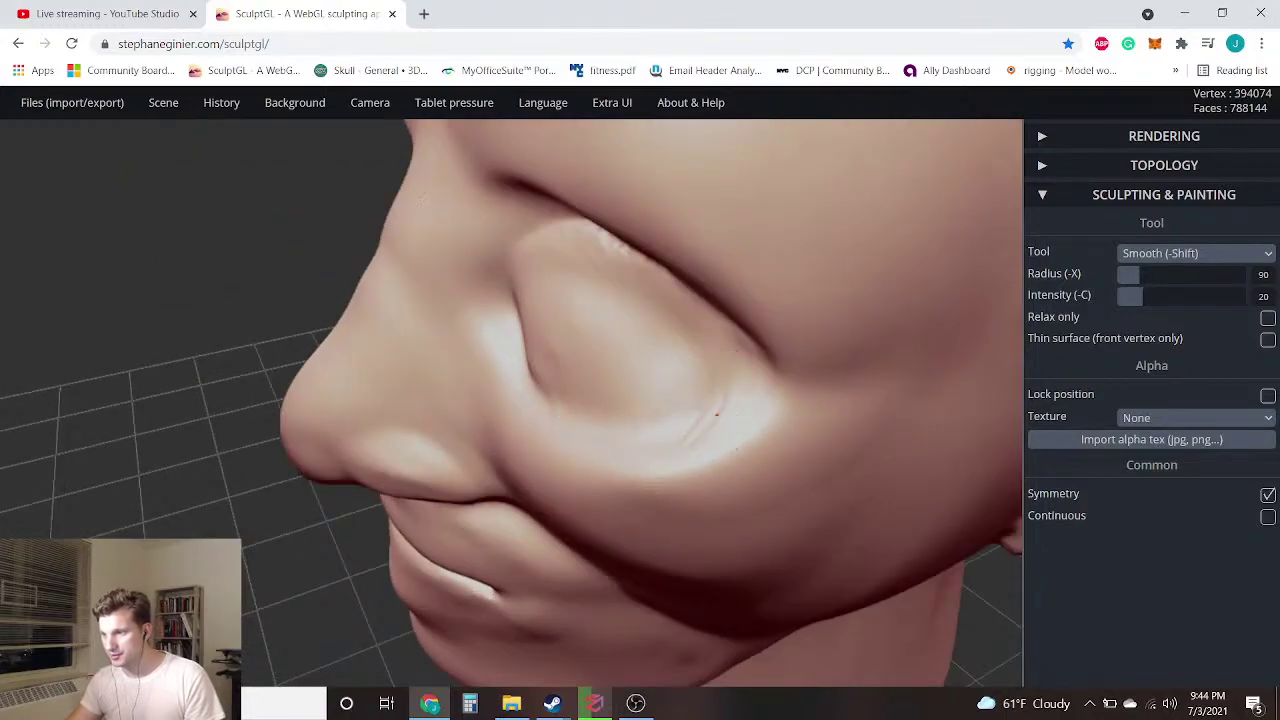
{"action": "scroll", "coordinate": [601, 432], "scroll_direction": "up", "scroll_amount": 1}
{"action": "scroll", "coordinate": [603, 429], "scroll_direction": "down", "scroll_amount": 1}
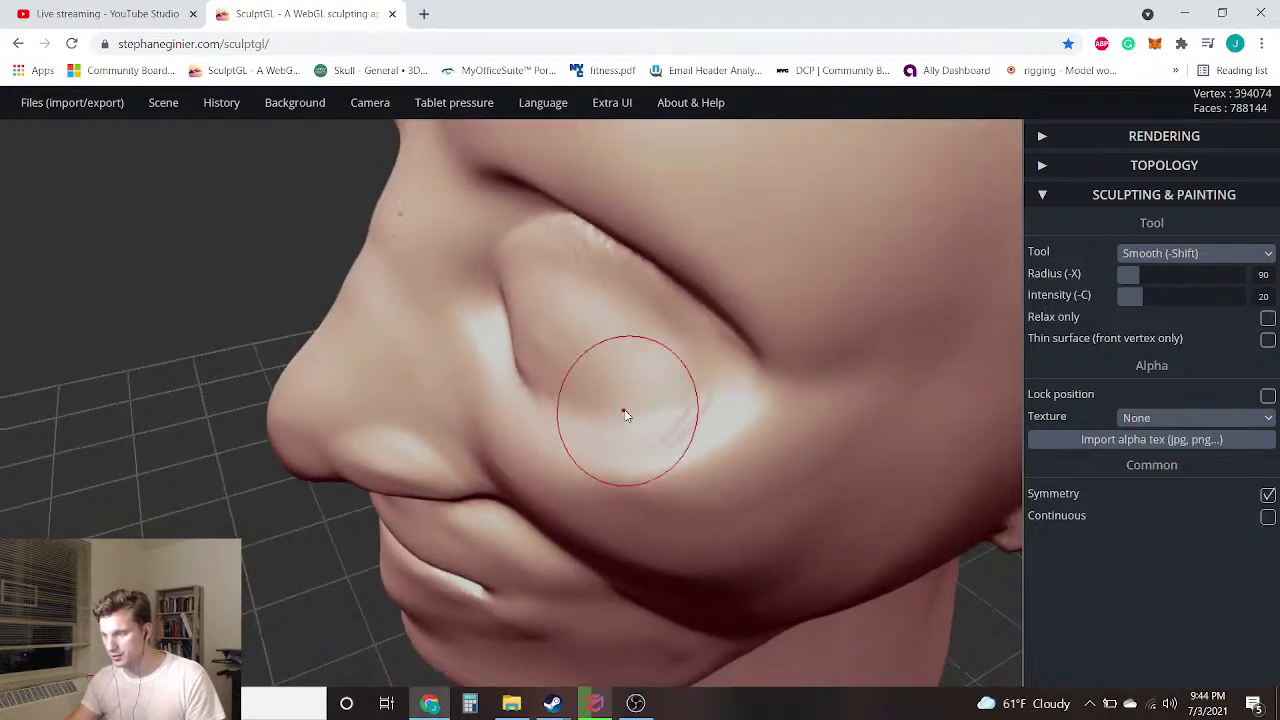
{"action": "left_click_drag", "start_coordinate": [196, 214], "coordinate": [279, 227]}
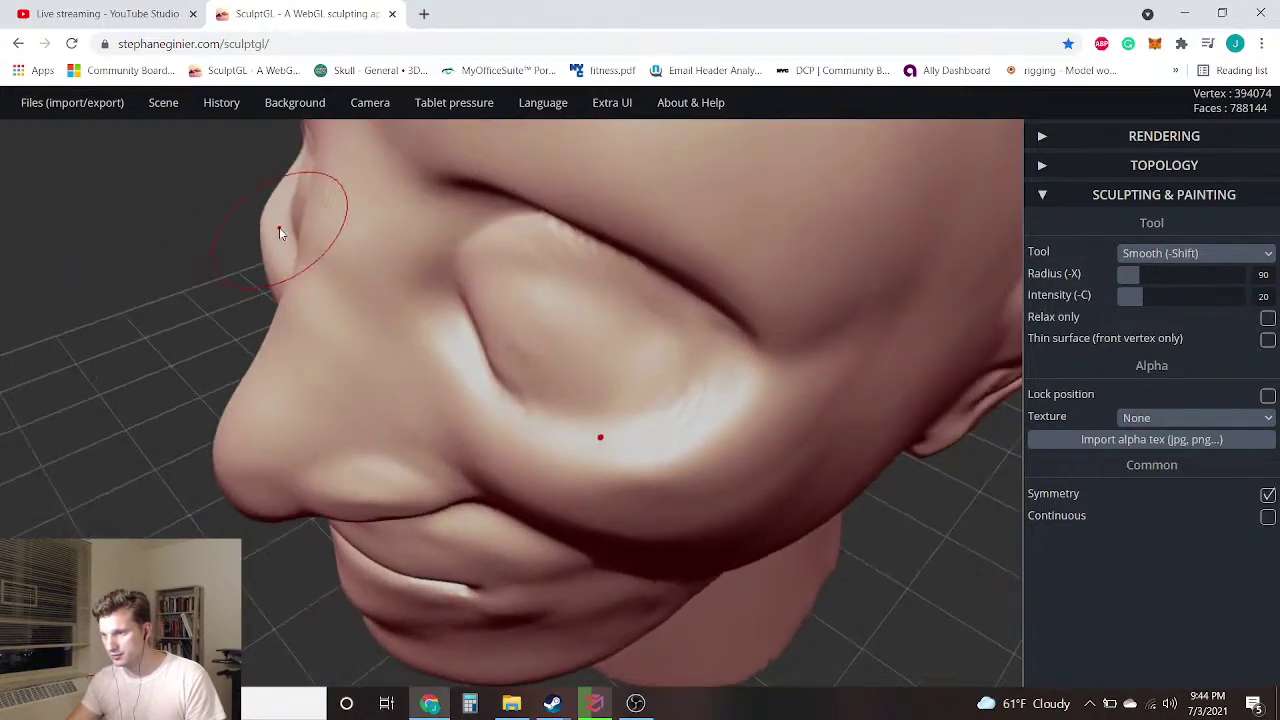
{"action": "left_click_drag", "start_coordinate": [142, 212], "coordinate": [358, 158]}
{"action": "right_click_drag", "start_coordinate": [360, 163], "coordinate": [391, 320]}
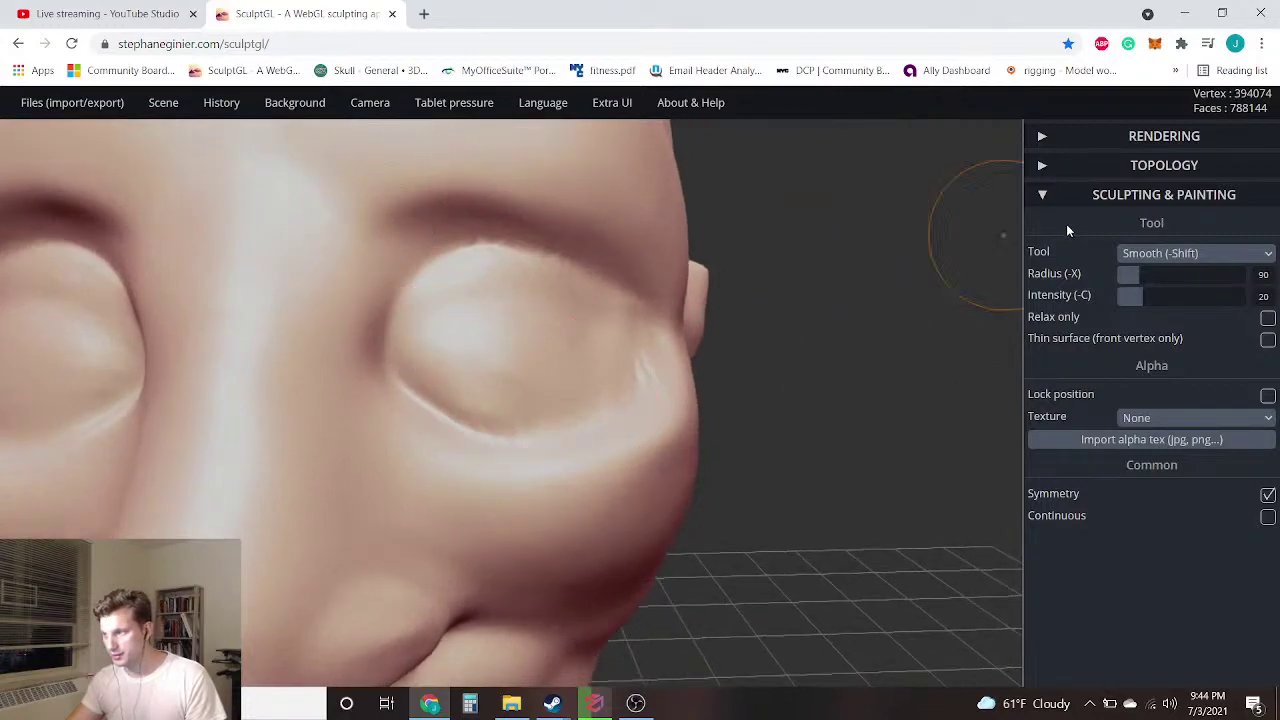
Carve the upper and lower eyelid lines on both eyes with the Crease tool, using radius 26, intensity 40 and Negative on
{"action": "left_click", "coordinate": [1141, 254]}
{"action": "left_click", "coordinate": [1140, 363]}
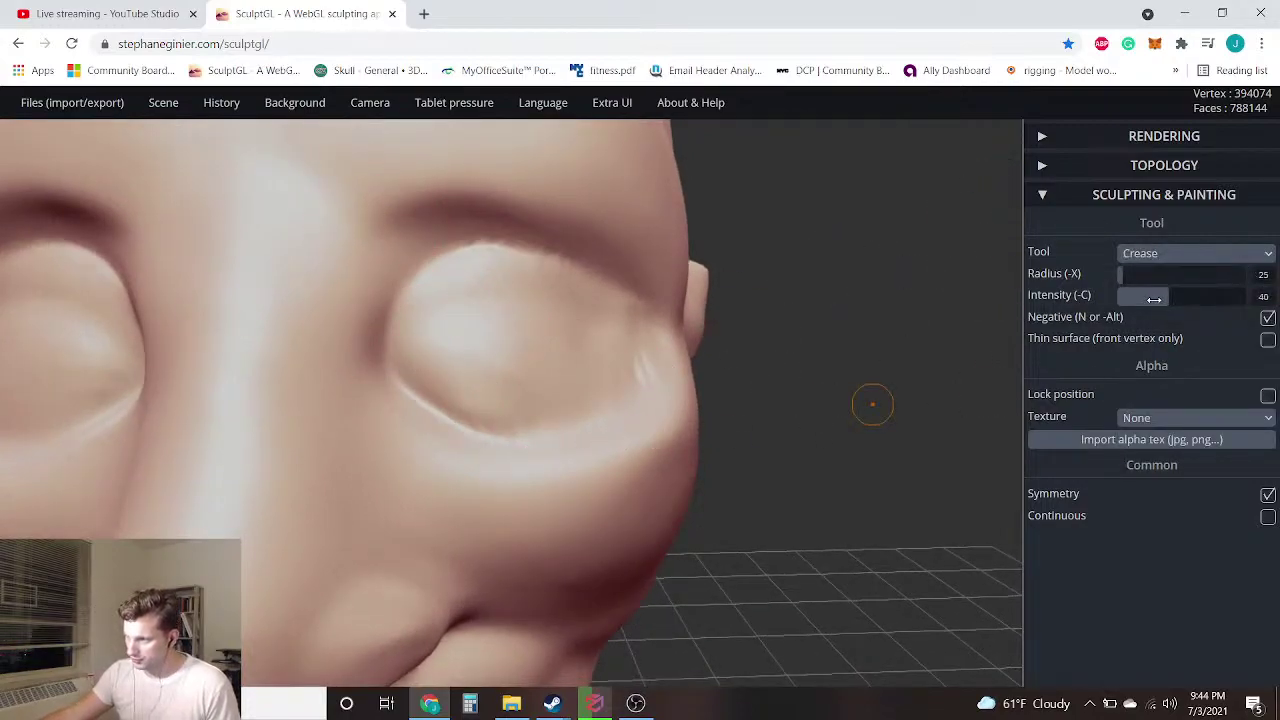
{"action": "right_click_drag", "start_coordinate": [587, 390], "coordinate": [812, 346]}
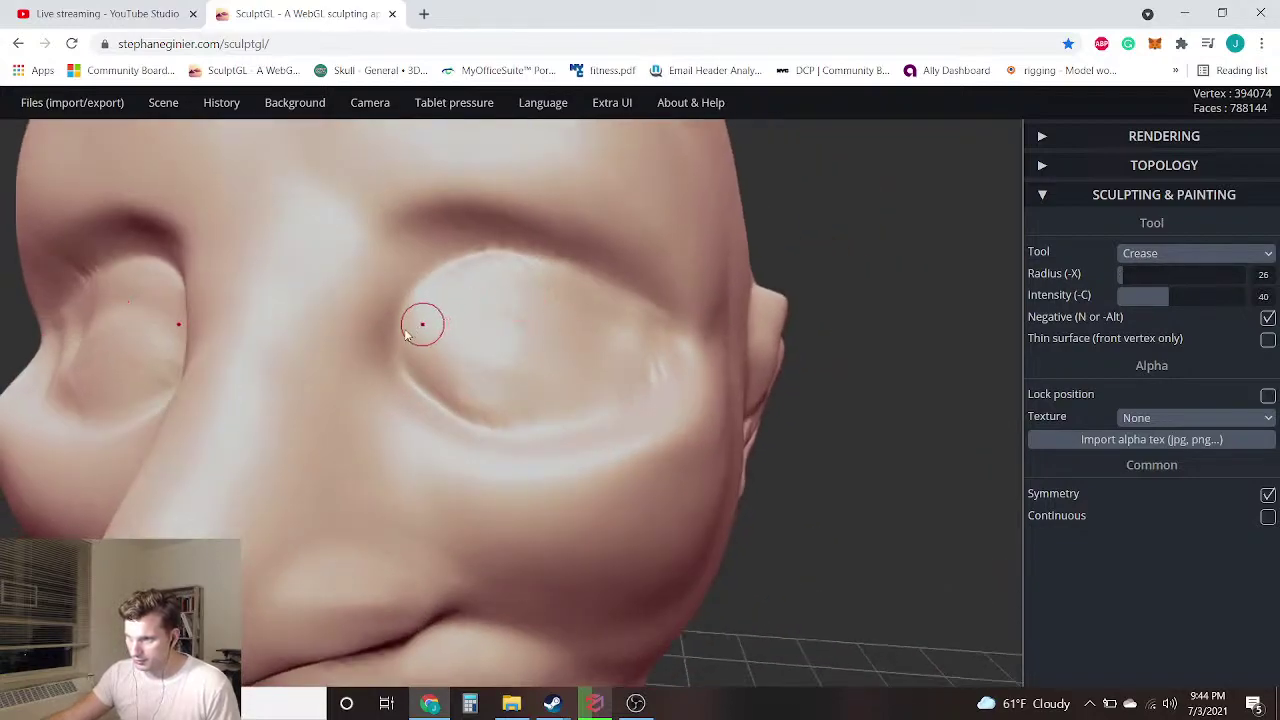
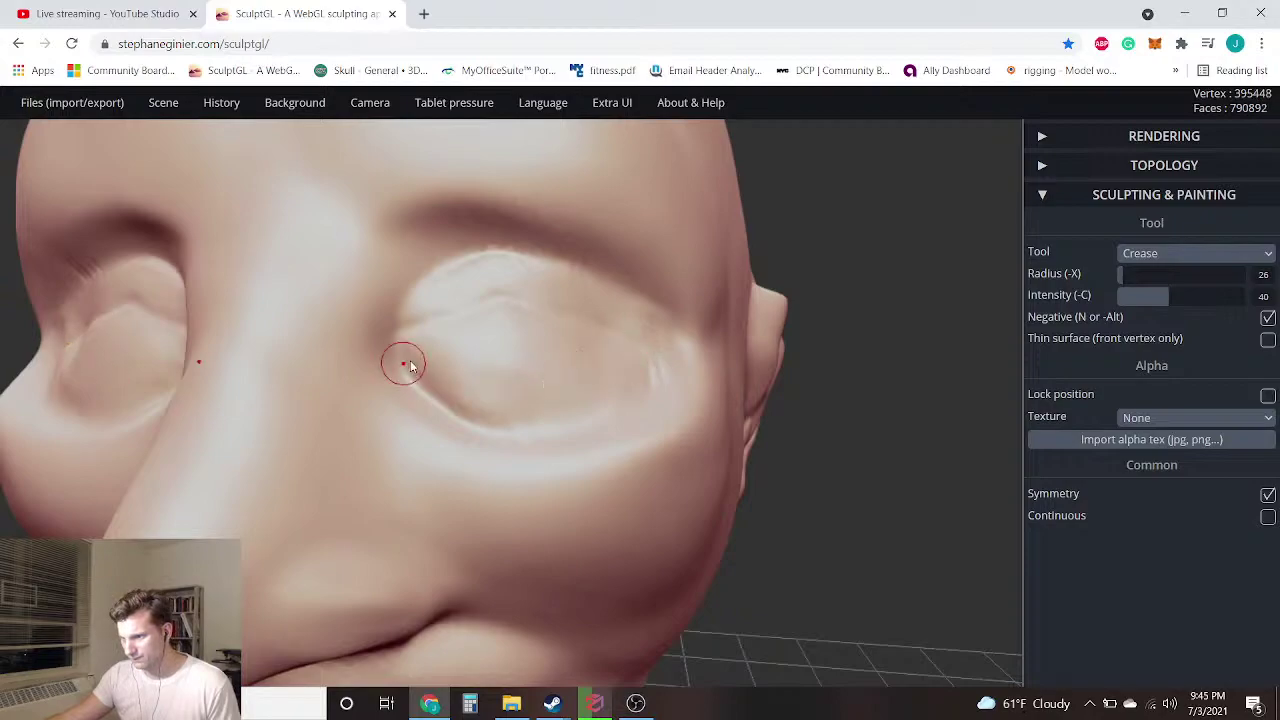
{"action": "left_click_drag", "start_coordinate": [797, 371], "coordinate": [686, 423]}
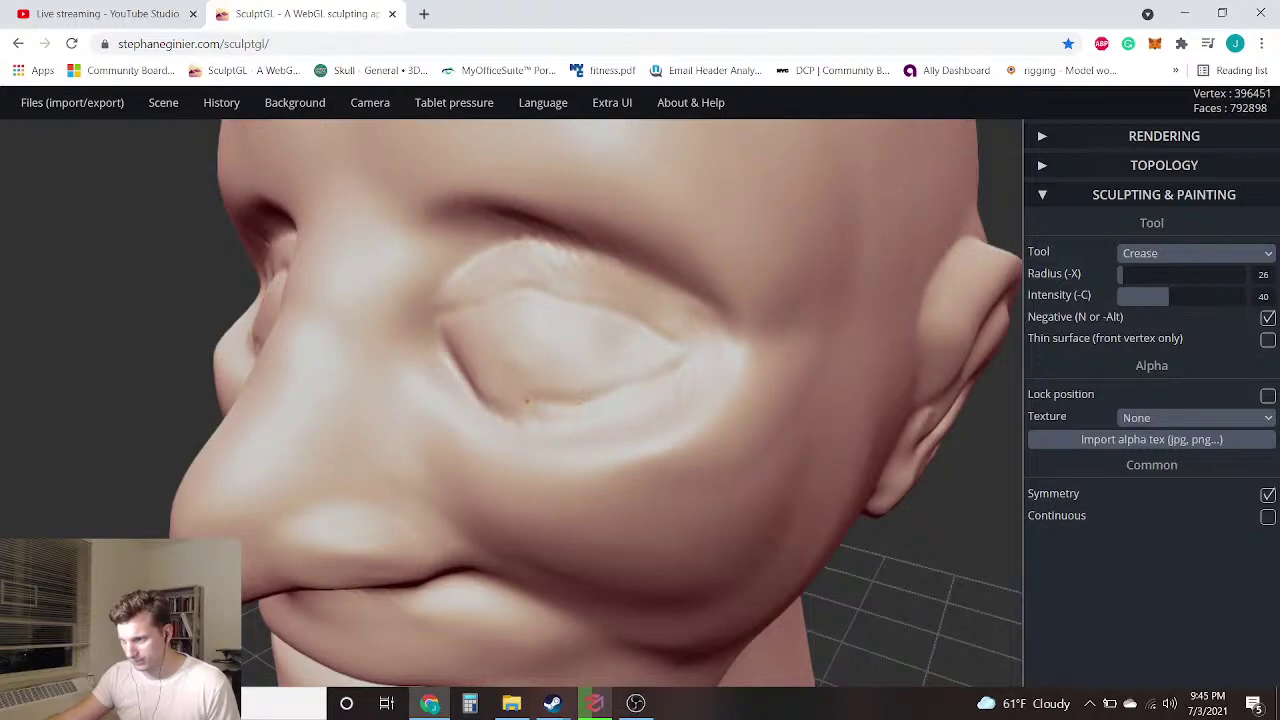
{"action": "left_click_drag", "start_coordinate": [140, 354], "coordinate": [389, 358]}
{"action": "scroll", "coordinate": [389, 358], "scroll_direction": "down", "scroll_amount": 1}
{"action": "scroll", "coordinate": [31, 438], "scroll_direction": "down", "scroll_amount": 2}
{"action": "left_click_drag", "start_coordinate": [61, 433], "coordinate": [556, 429]}
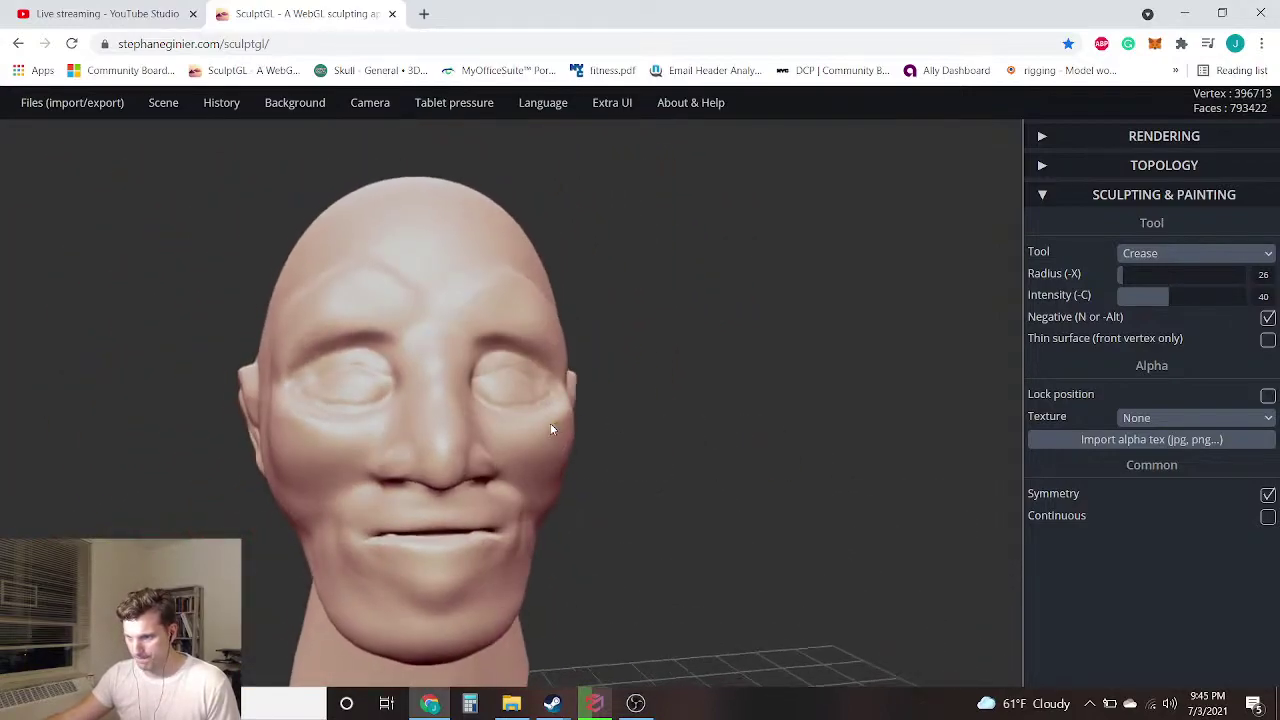
Build up a raised round iris on both eyeballs with the Brush tool at radius 50 and intensity 50
{"action": "scroll", "coordinate": [556, 429], "scroll_direction": "up", "scroll_amount": 6}
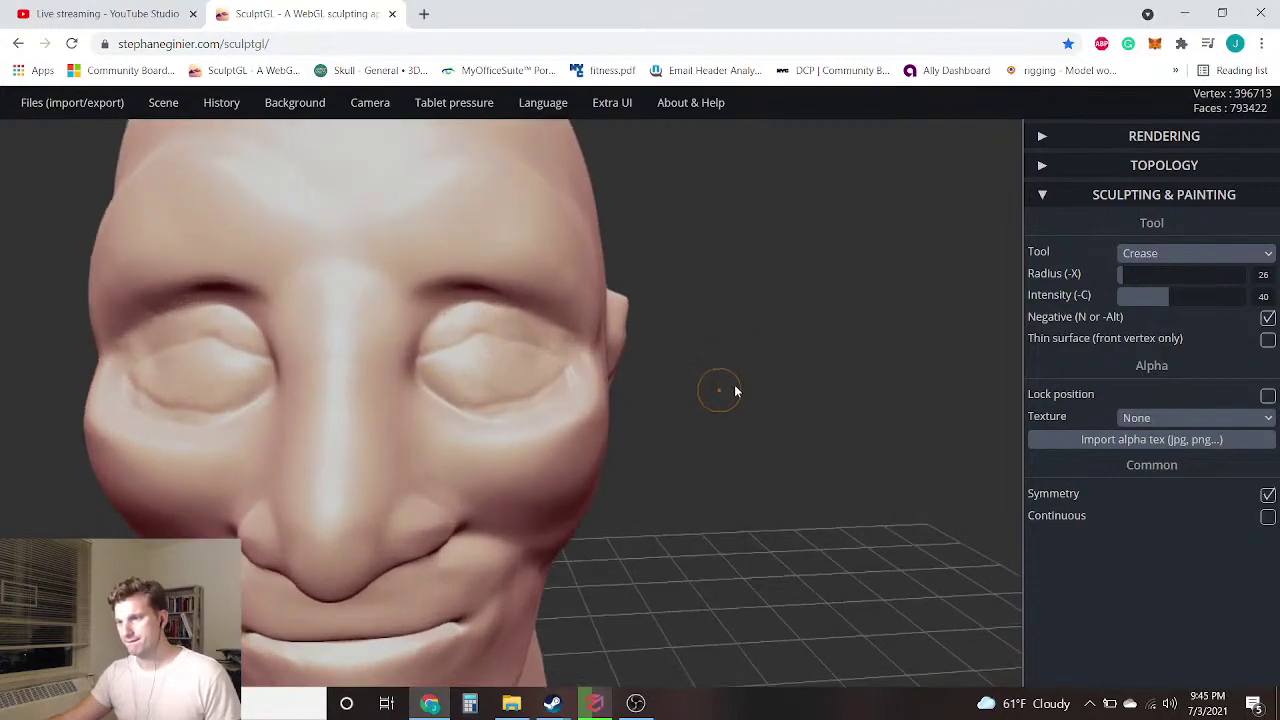
{"action": "left_click_drag", "start_coordinate": [725, 395], "coordinate": [670, 392]}
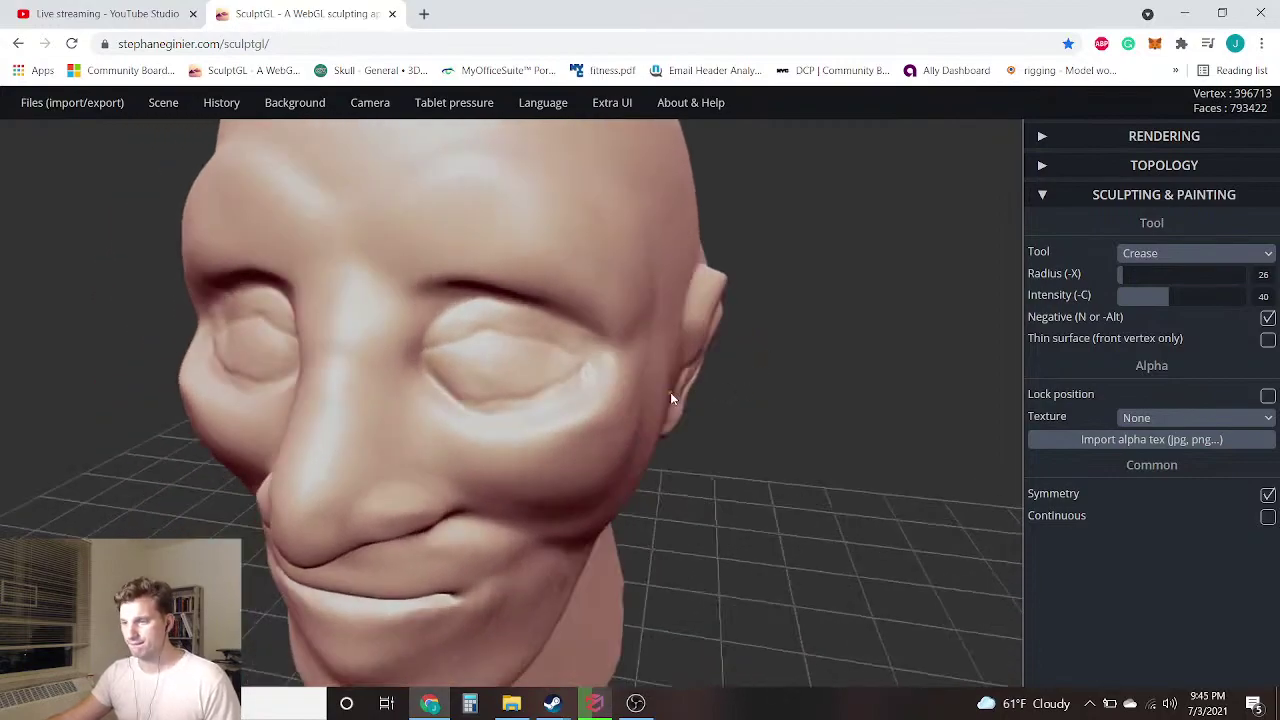
{"action": "left_click", "coordinate": [1222, 258]}
{"action": "left_click", "coordinate": [1202, 269]}
{"action": "scroll", "coordinate": [580, 347], "scroll_direction": "up", "scroll_amount": 2}
{"action": "scroll", "coordinate": [450, 397], "scroll_direction": "up", "scroll_amount": 2}
{"action": "left_click_drag", "start_coordinate": [921, 415], "coordinate": [394, 397]}
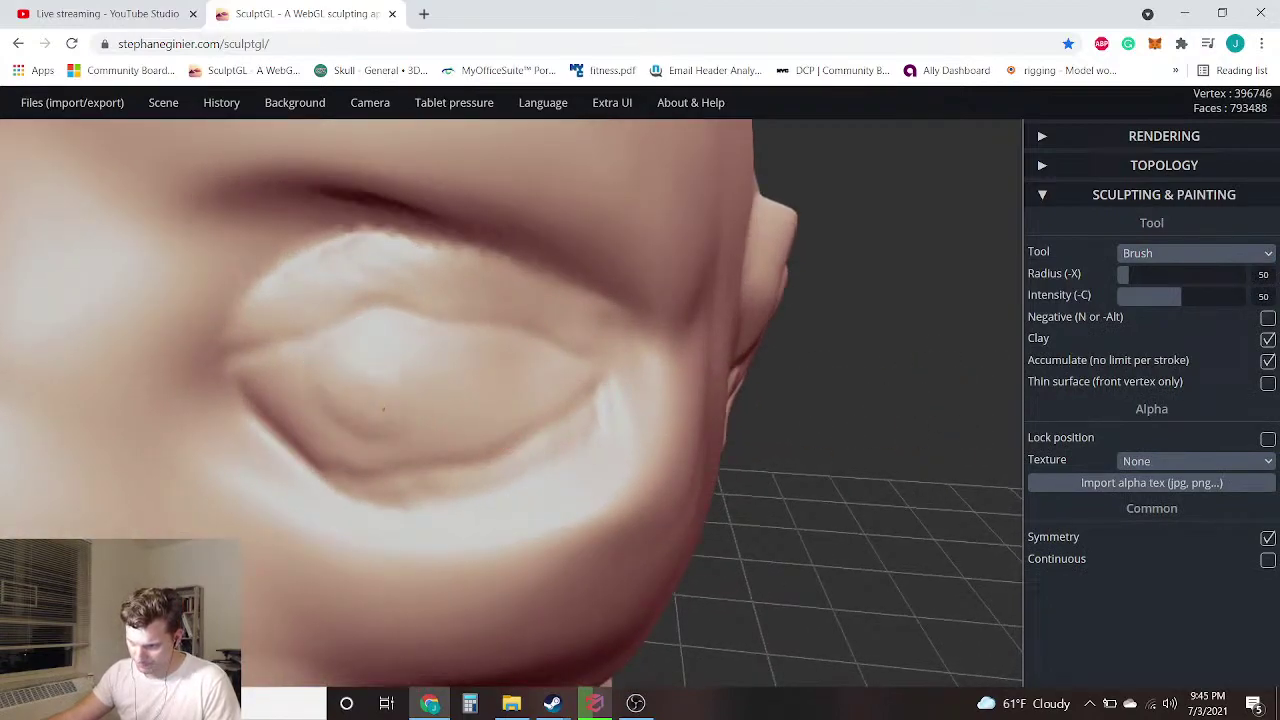
{"action": "left_click_drag", "start_coordinate": [409, 362], "coordinate": [480, 357]}
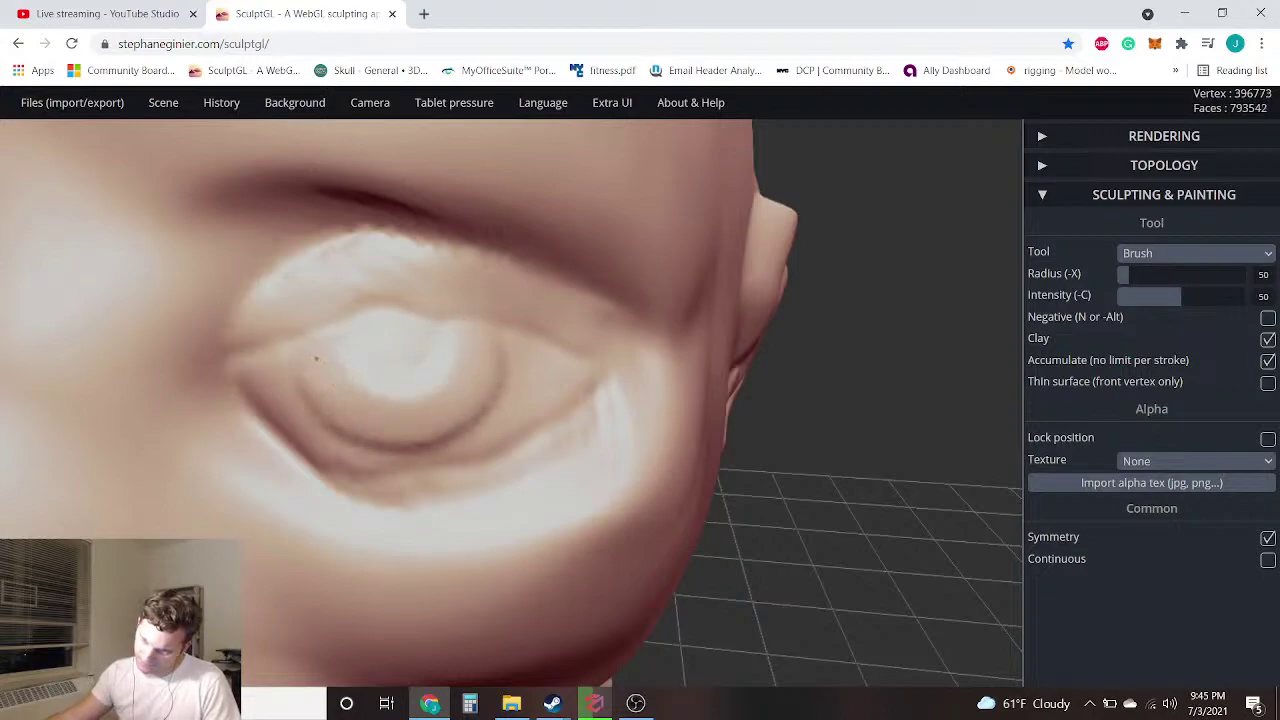
{"action": "scroll", "coordinate": [323, 420], "scroll_direction": "down", "scroll_amount": 6}
{"action": "right_click_drag", "start_coordinate": [323, 420], "coordinate": [106, 460]}
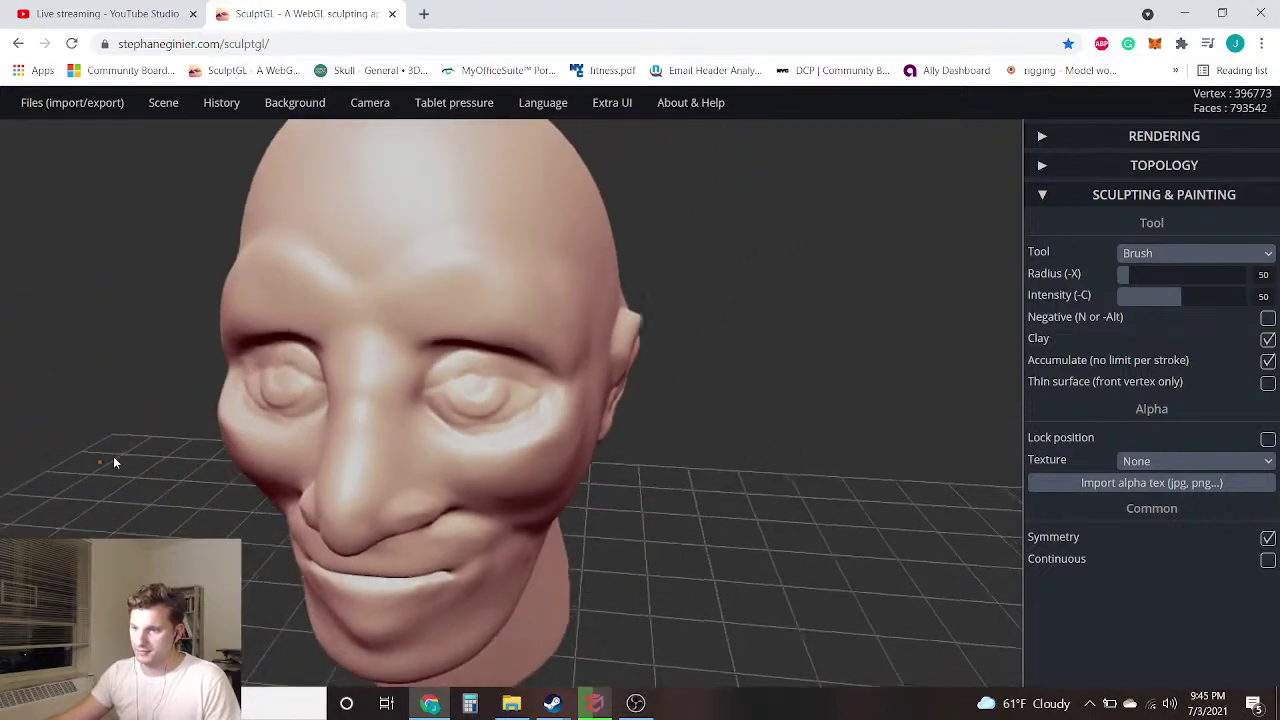
Carve a small pupil notch into the top of each iris with the Crease tool at radius 26 and intensity 40
{"action": "scroll", "coordinate": [150, 460], "scroll_direction": "up", "scroll_amount": 2}
{"action": "scroll", "coordinate": [190, 457], "scroll_direction": "up", "scroll_amount": 2}
{"action": "mouse_move", "coordinate": [808, 375]}
{"action": "left_mouse_down"}
{"action": "mouse_move", "coordinate": [779, 356]}
{"action": "mouse_move", "coordinate": [754, 369]}
{"action": "mouse_move", "coordinate": [780, 451]}
{"action": "left_mouse_up"}
{"action": "scroll", "coordinate": [754, 372], "scroll_direction": "down", "scroll_amount": 4}
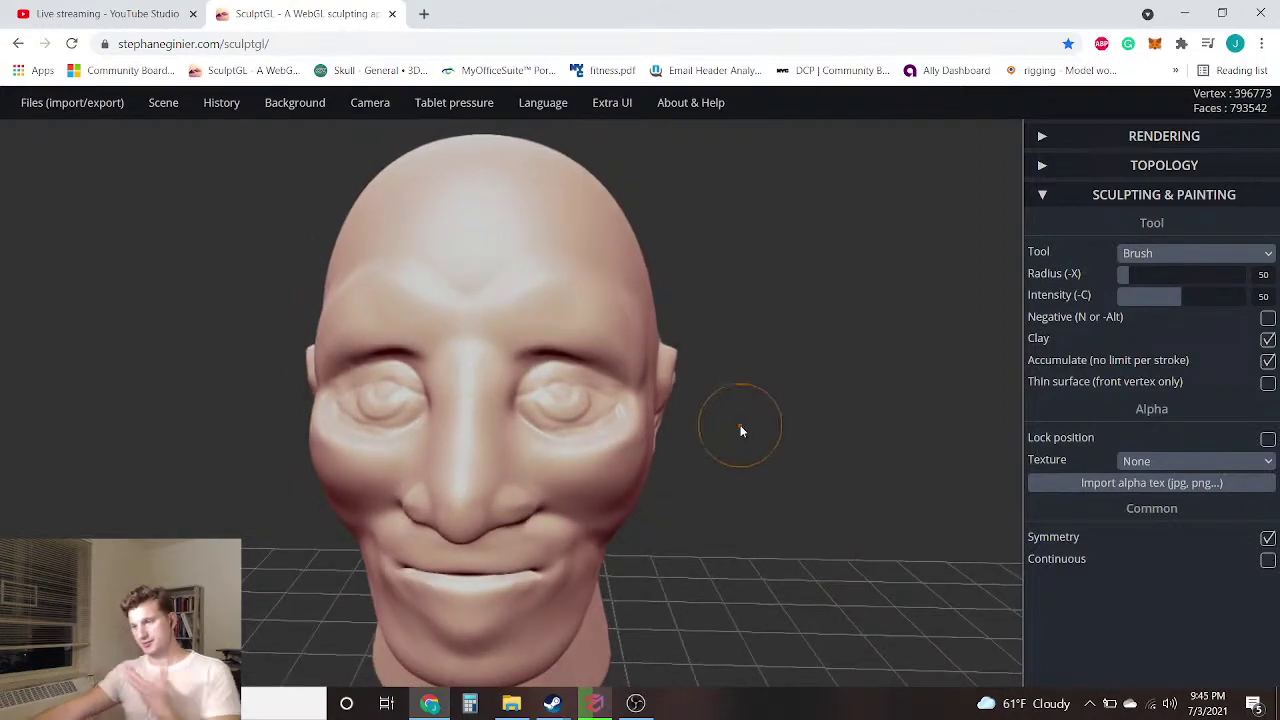
{"action": "scroll", "coordinate": [654, 402], "scroll_direction": "up", "scroll_amount": 5}
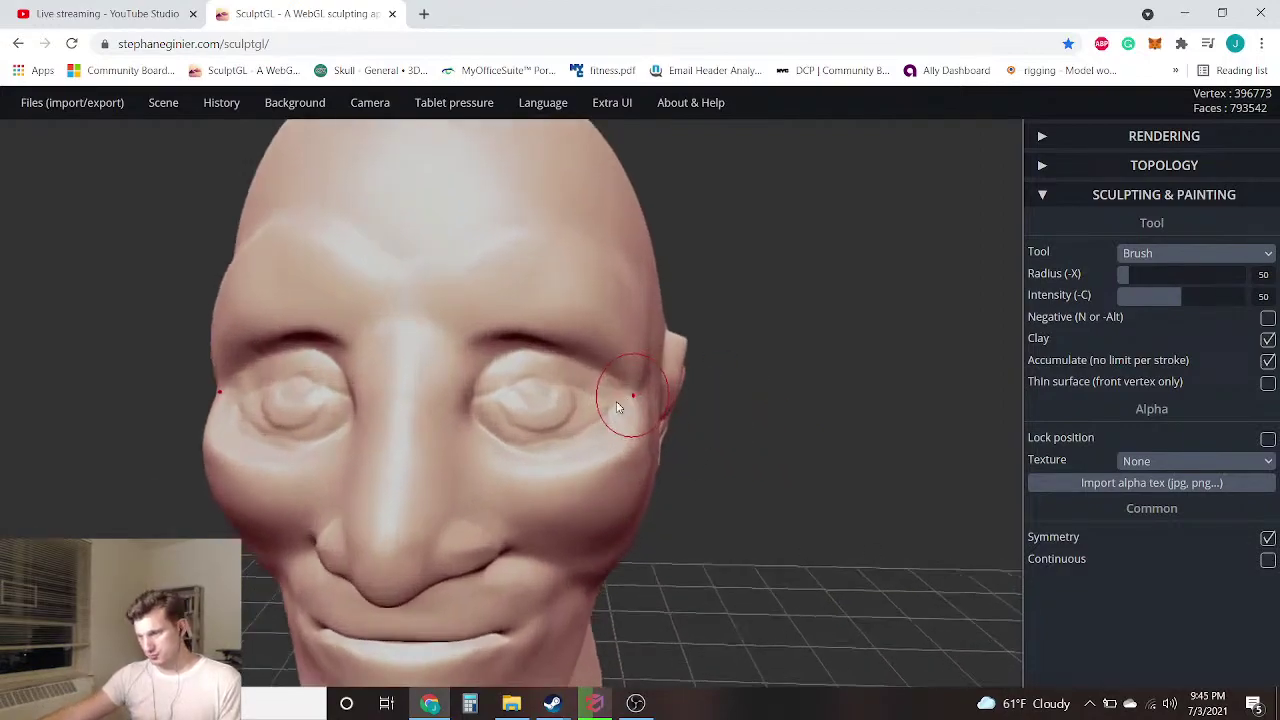
{"action": "left_click", "coordinate": [1188, 255]}
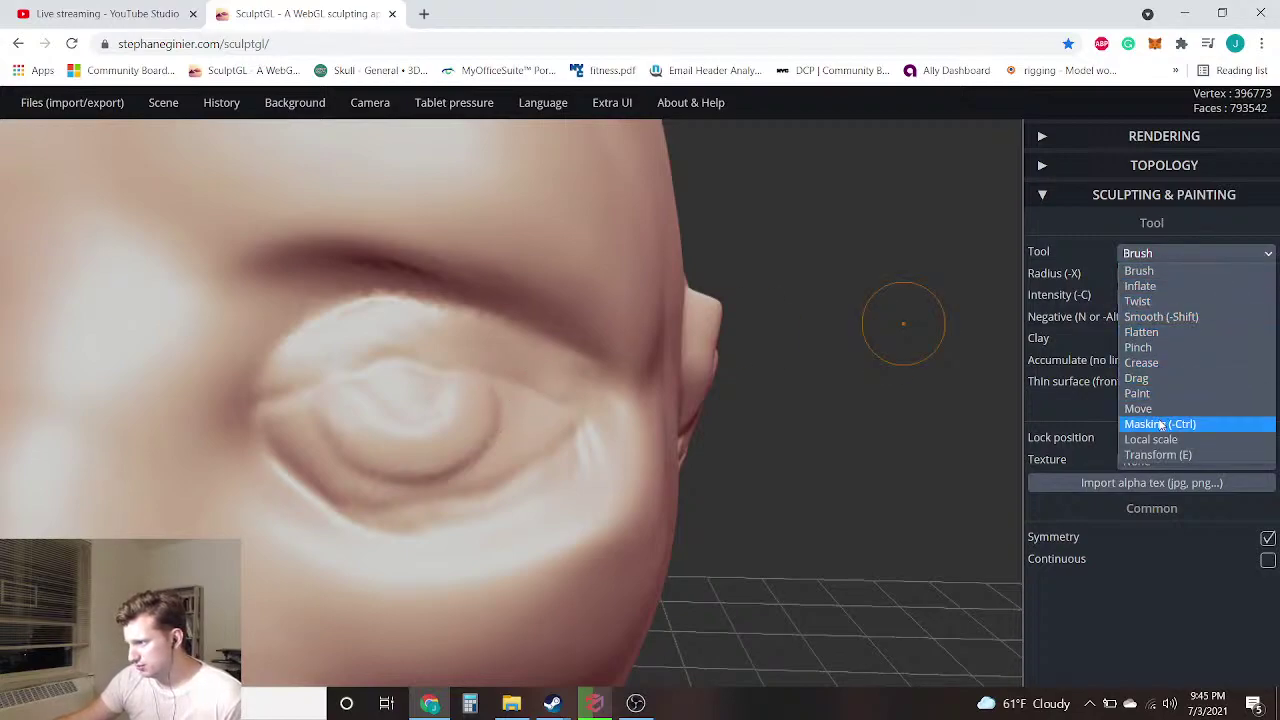
{"action": "left_click", "coordinate": [1148, 363]}
{"action": "scroll", "coordinate": [404, 389], "scroll_direction": "up", "scroll_amount": 2}
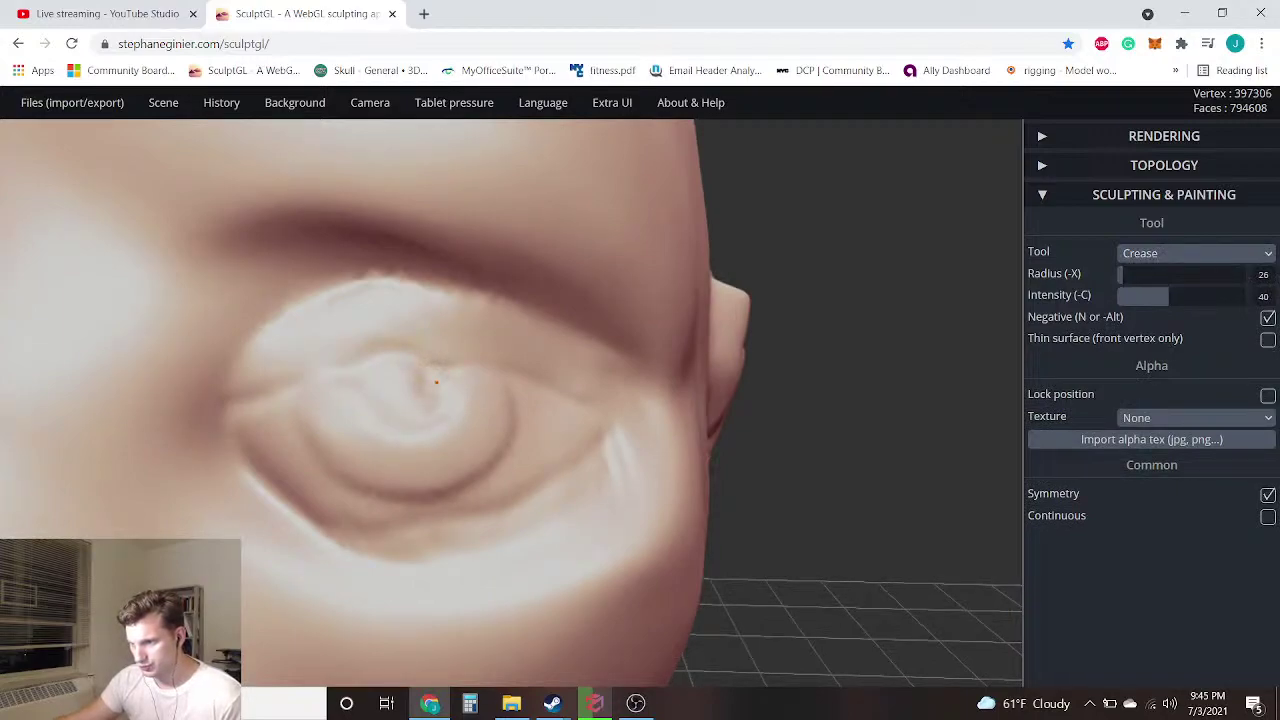
{"action": "scroll", "coordinate": [634, 468], "scroll_direction": "down", "scroll_amount": 5}
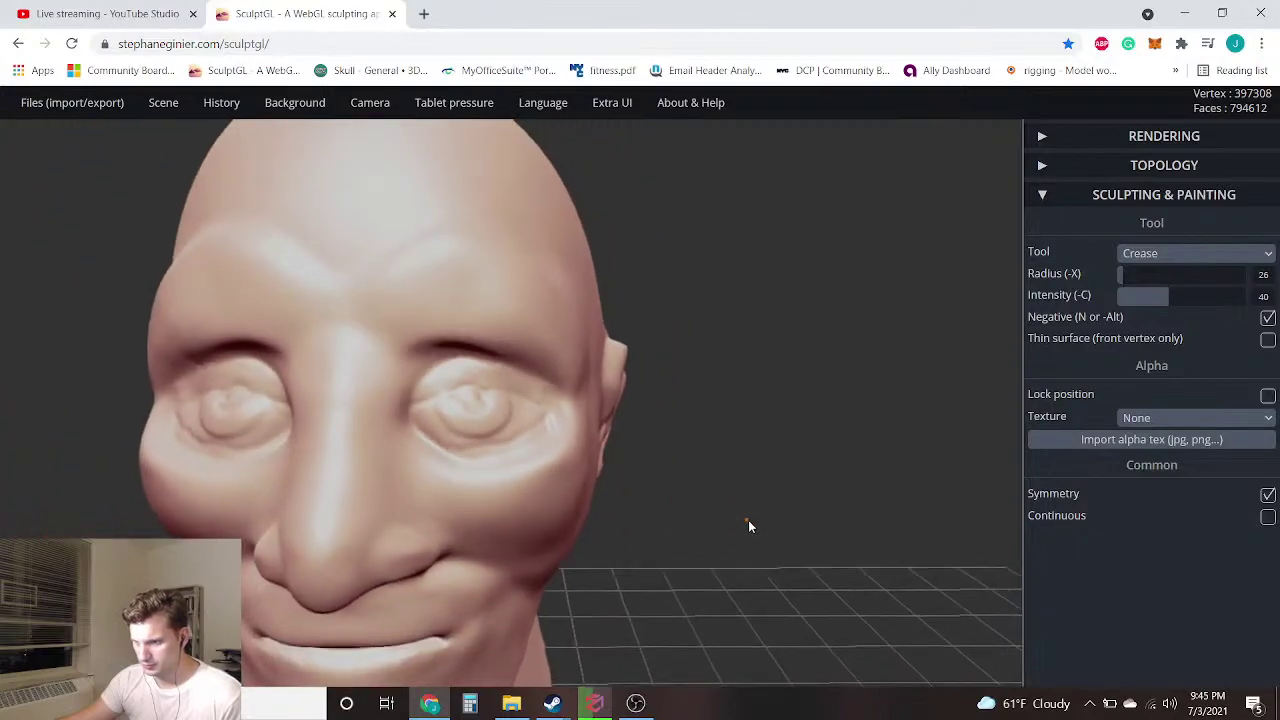
{"action": "left_click_drag", "start_coordinate": [725, 528], "coordinate": [574, 500]}
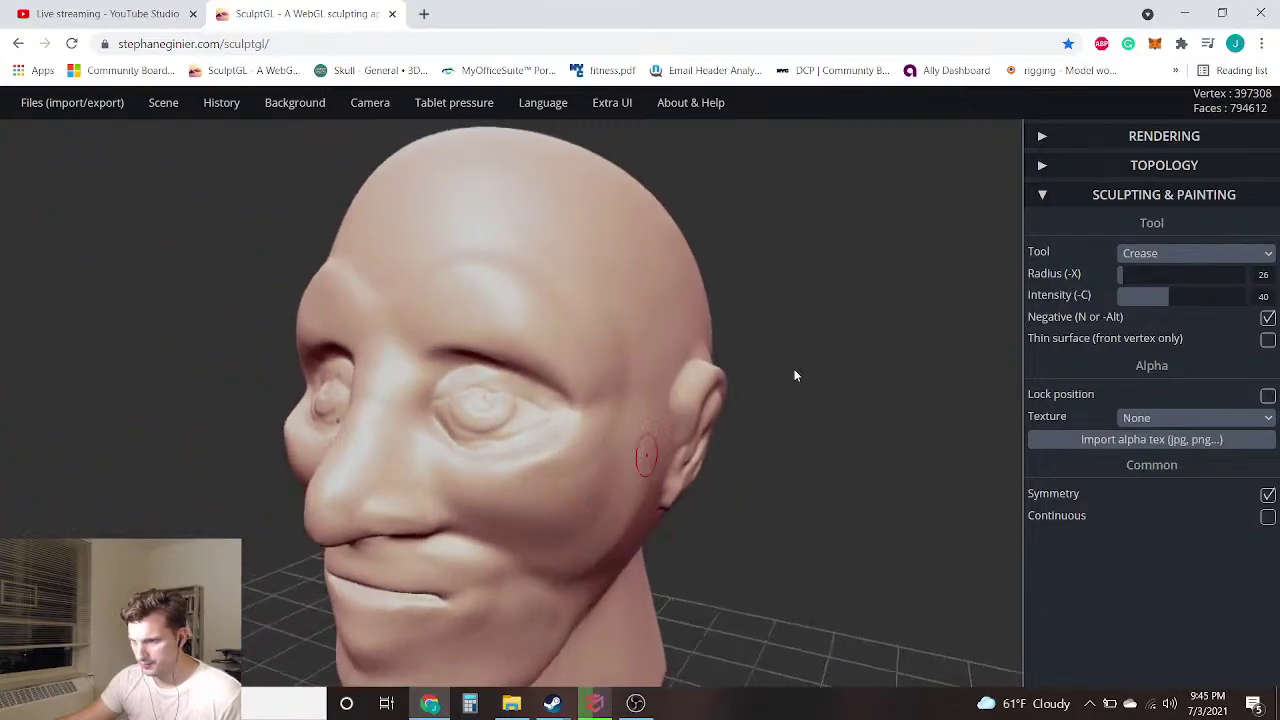
Add light volume to the upper eyelids above the irises with the Brush tool at radius 50 and intensity 13
{"action": "left_click", "coordinate": [1133, 256]}
{"action": "left_click", "coordinate": [1143, 271]}
{"action": "scroll", "coordinate": [339, 357], "scroll_direction": "up", "scroll_amount": 5}
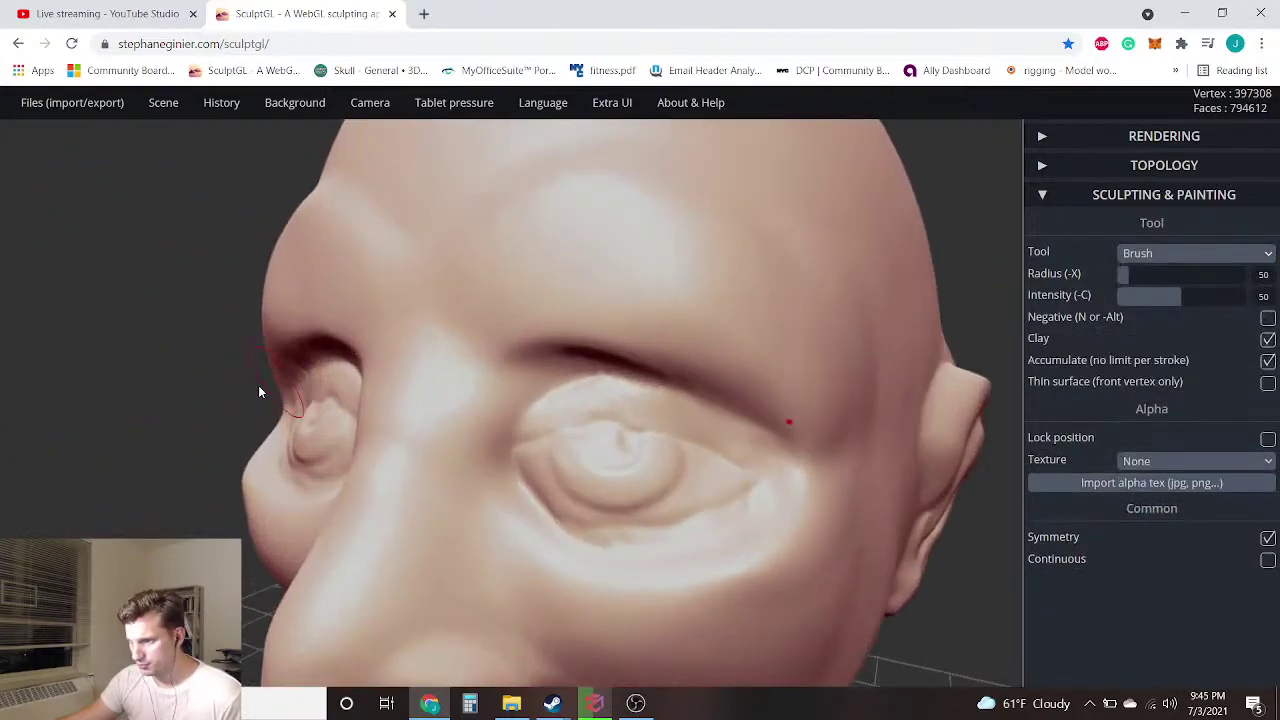
{"action": "mouse_move", "coordinate": [244, 409]}
{"action": "left_mouse_down"}
{"action": "mouse_move", "coordinate": [370, 401]}
{"action": "mouse_move", "coordinate": [250, 385]}
{"action": "mouse_move", "coordinate": [207, 413]}
{"action": "left_mouse_up"}
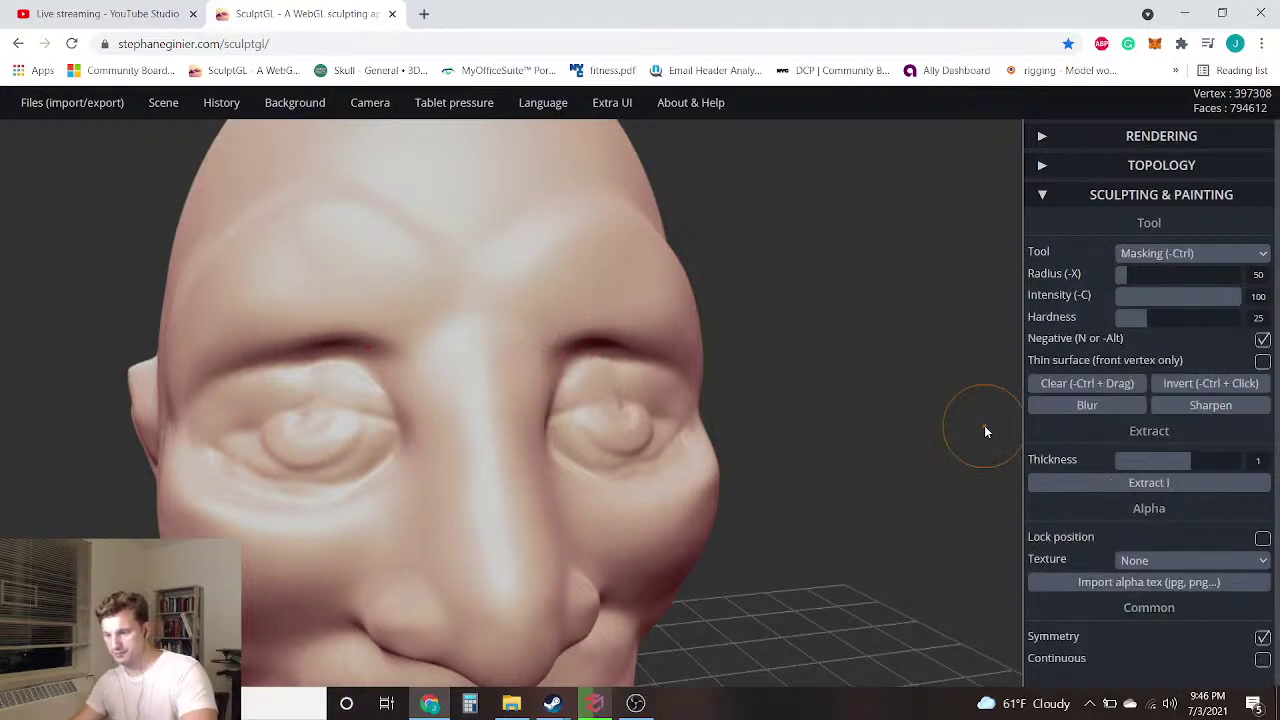
{"action": "key", "text": "ctrl+z"}
{"action": "left_click_drag", "start_coordinate": [787, 413], "coordinate": [677, 458]}
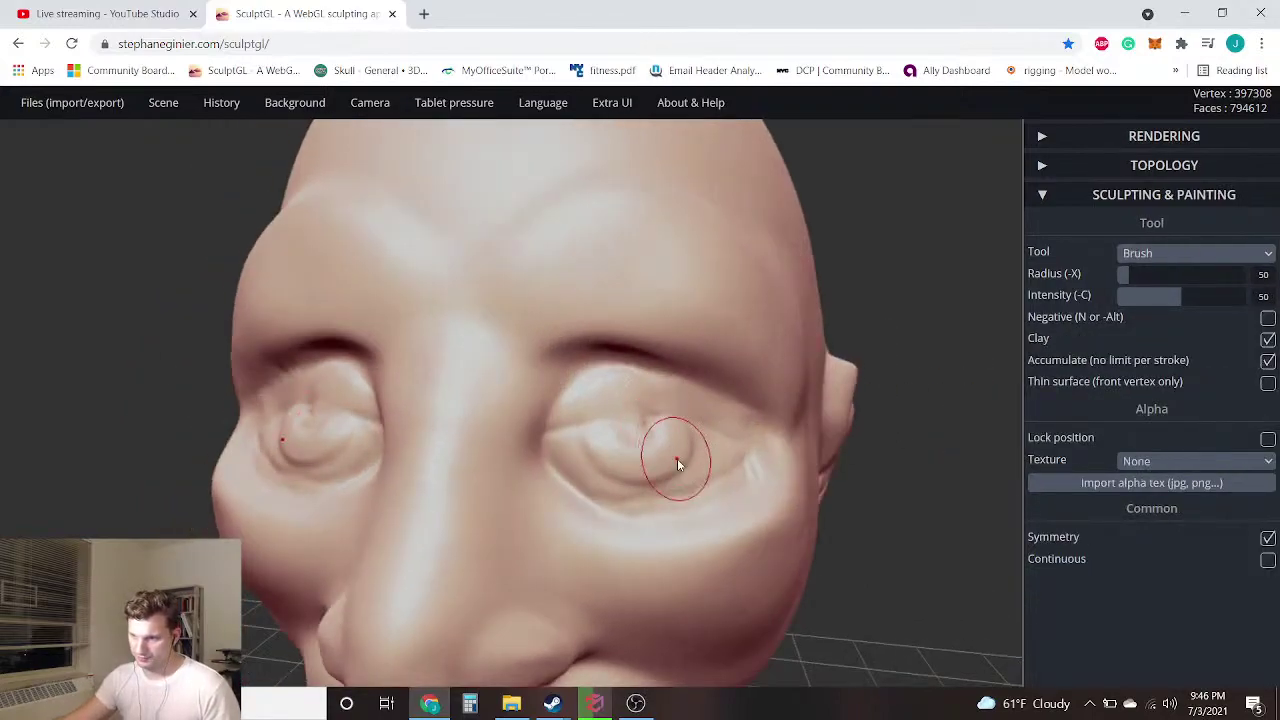
{"action": "scroll", "coordinate": [677, 458], "scroll_direction": "up", "scroll_amount": 2}
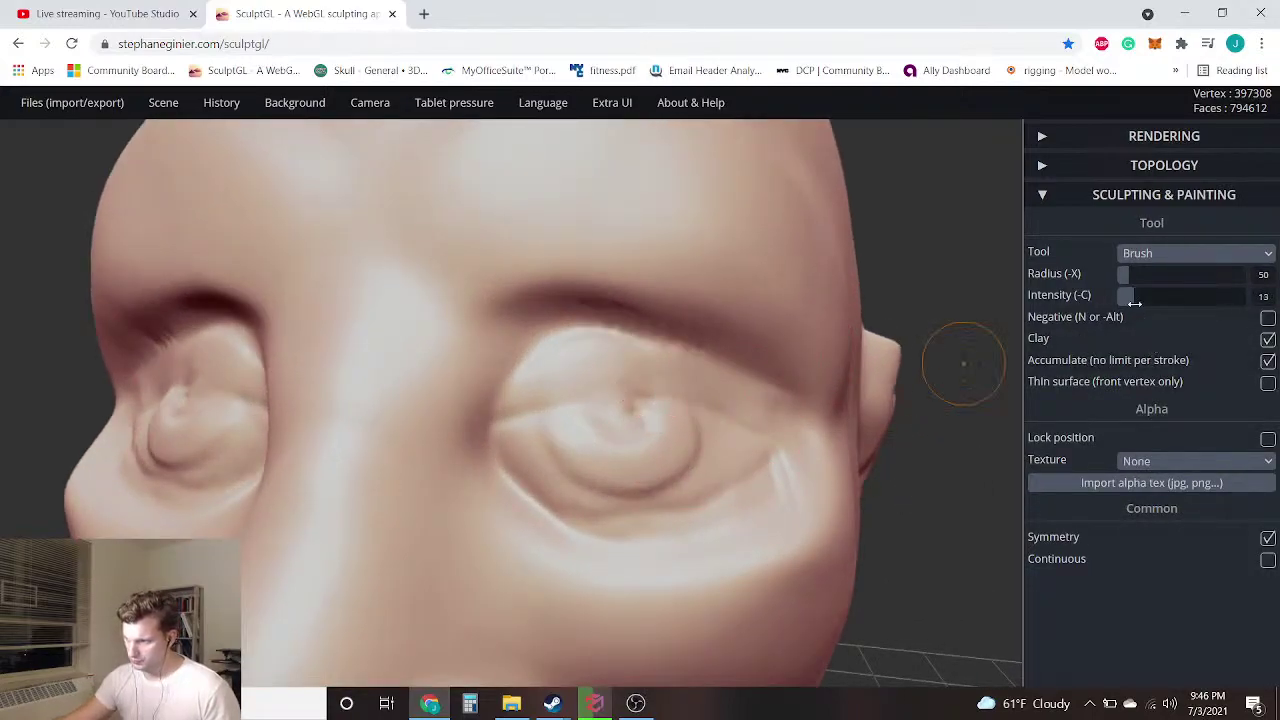
{"action": "left_click_drag", "start_coordinate": [635, 365], "coordinate": [730, 390]}
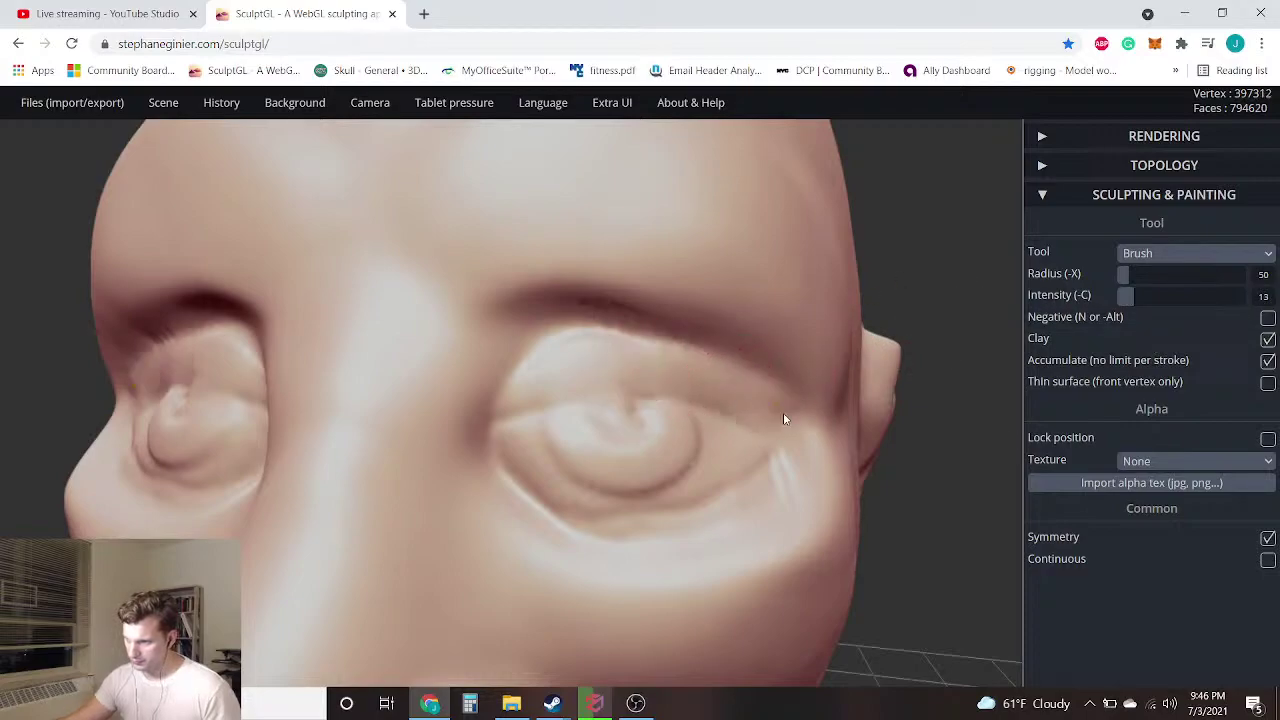
{"action": "left_click_drag", "start_coordinate": [640, 389], "coordinate": [579, 379]}
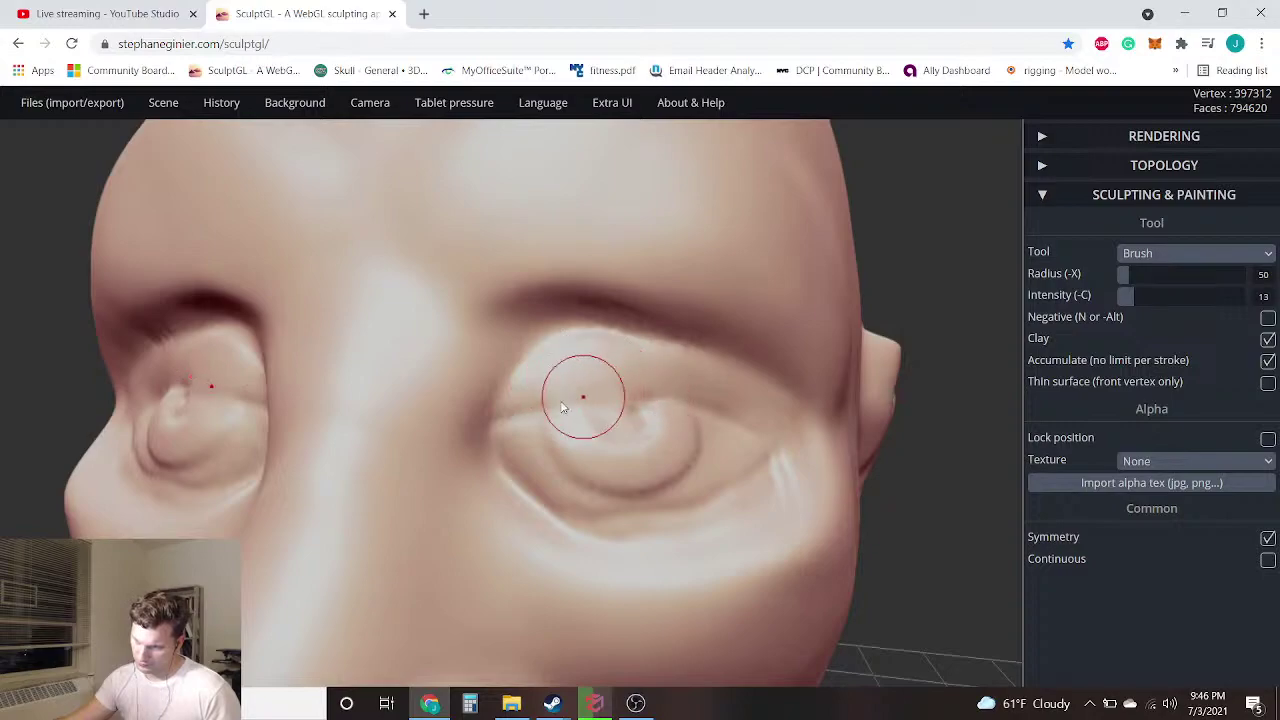
{"action": "left_click_drag", "start_coordinate": [1, 485], "coordinate": [135, 528]}
{"action": "scroll", "coordinate": [242, 486], "scroll_direction": "down", "scroll_amount": 5}
{"action": "scroll", "coordinate": [240, 487], "scroll_direction": "down", "scroll_amount": 3}
Sharpen the eyelid edges on both eyes with the Crease tool at radius 26 and intensity 40, with Negative turned off
{"action": "scroll", "coordinate": [342, 463], "scroll_direction": "up", "scroll_amount": 7}
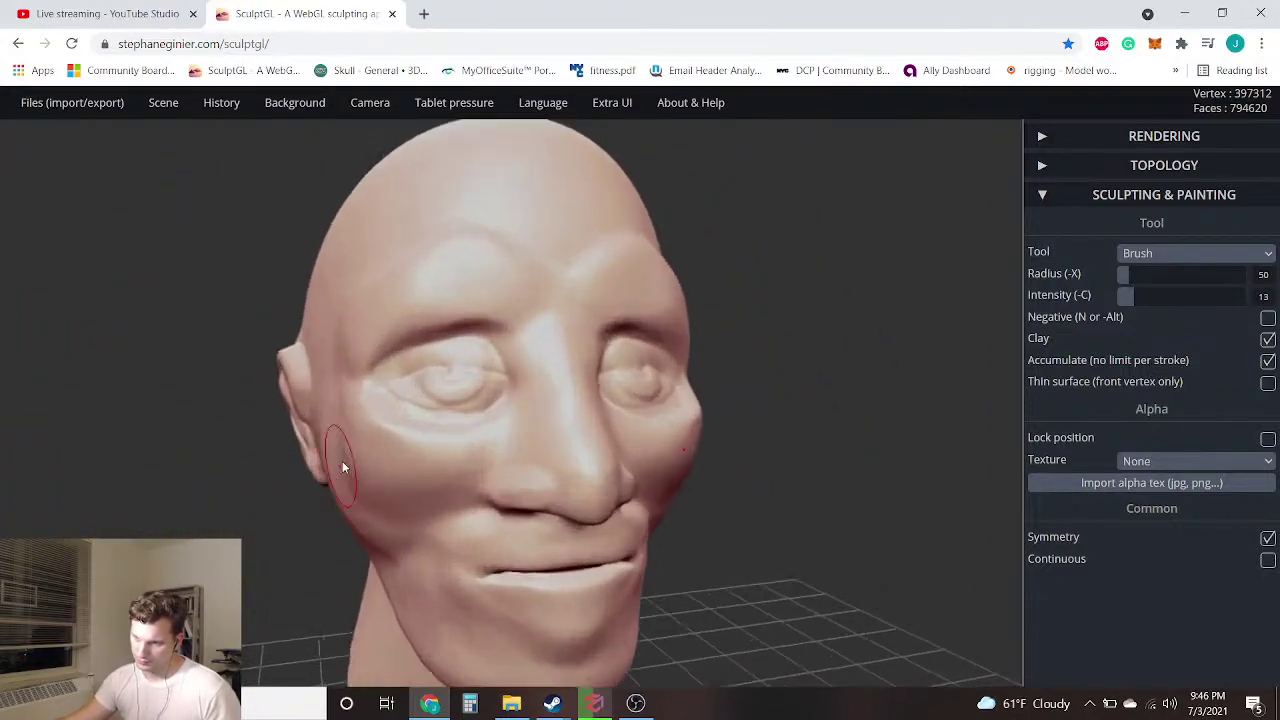
{"action": "left_click", "coordinate": [1165, 253]}
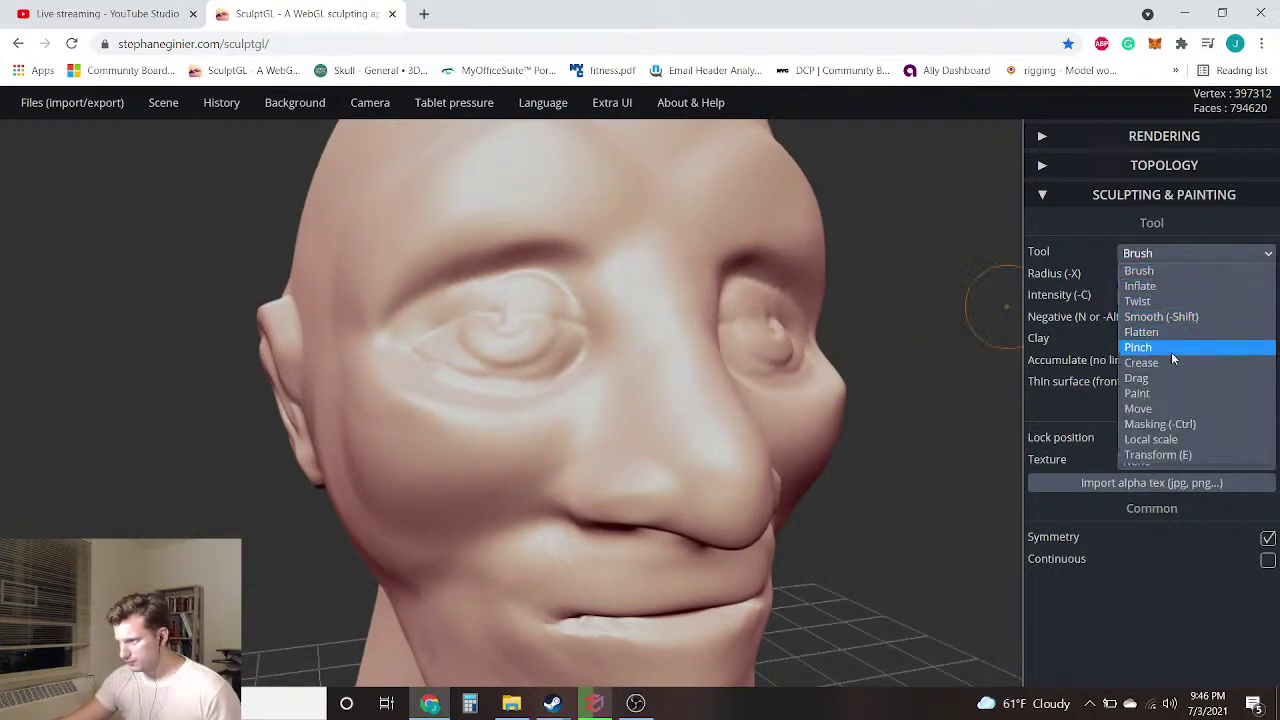
{"action": "left_click", "coordinate": [1170, 350]}
{"action": "left_click", "coordinate": [1173, 256]}
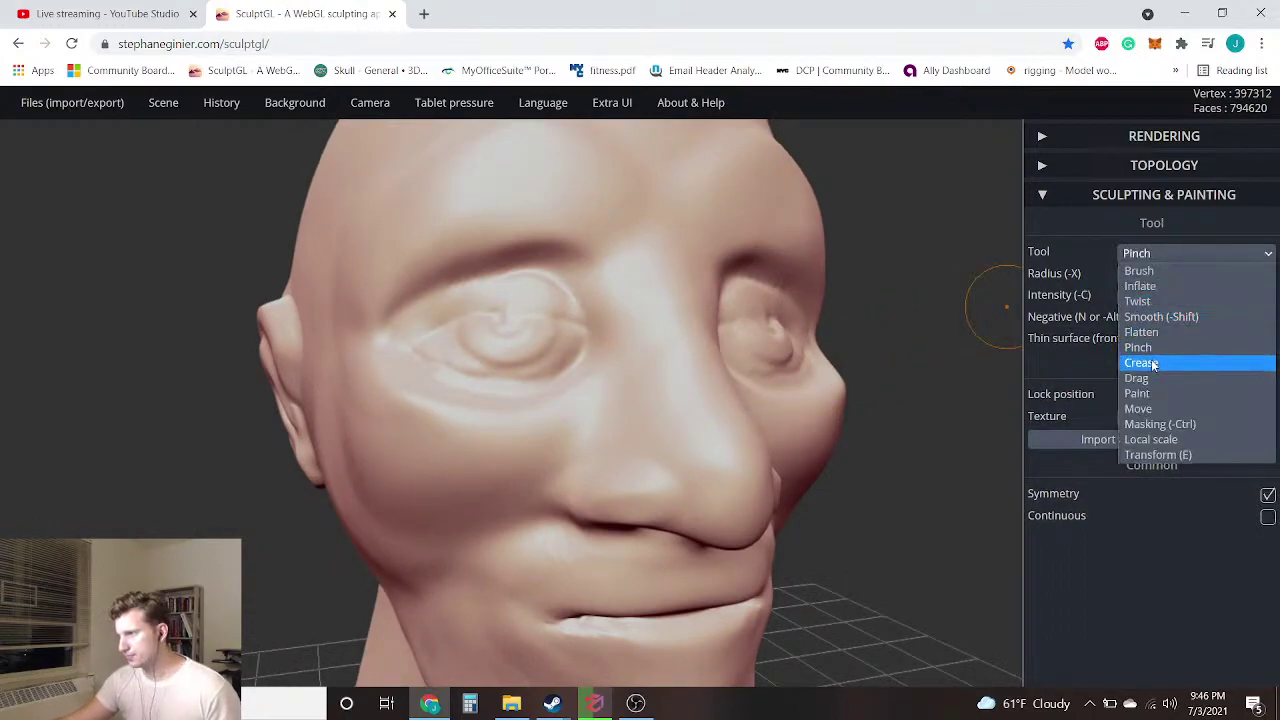
{"action": "left_click", "coordinate": [1155, 363]}
{"action": "scroll", "coordinate": [563, 302], "scroll_direction": "up", "scroll_amount": 4}
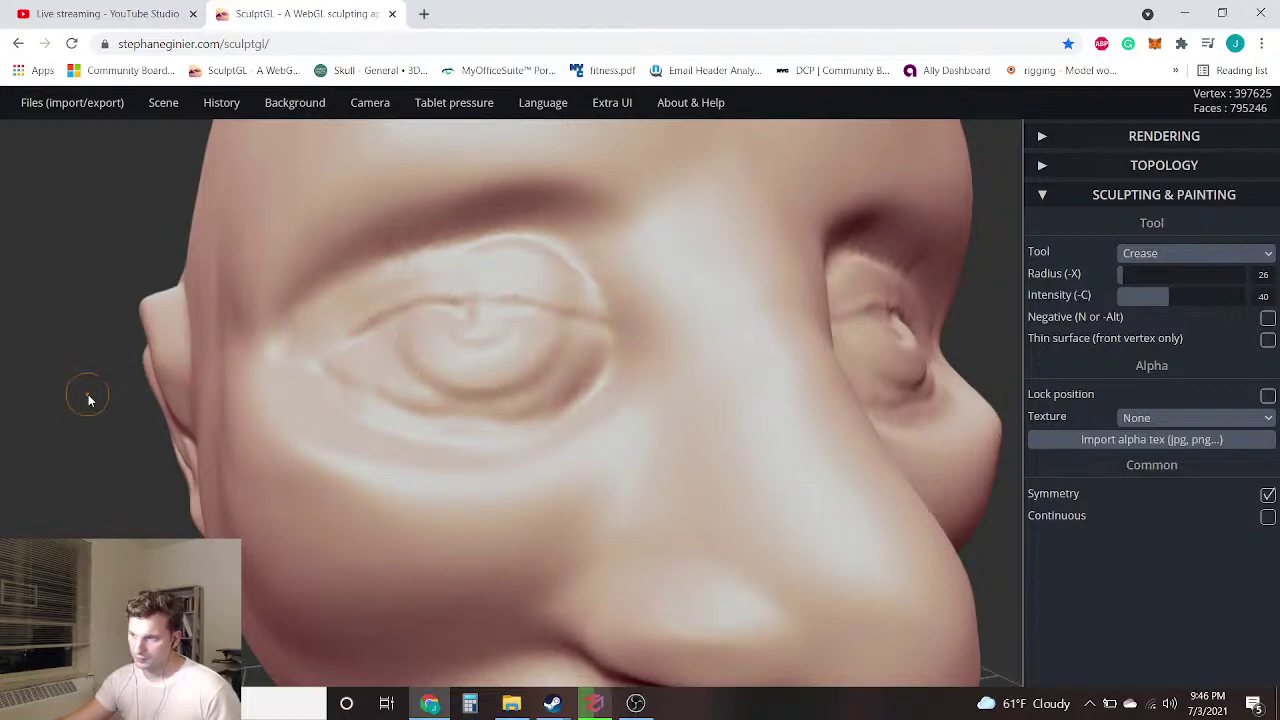
{"action": "left_click_drag", "start_coordinate": [88, 395], "coordinate": [3, 428]}
{"action": "scroll", "coordinate": [126, 429], "scroll_direction": "down", "scroll_amount": 4}
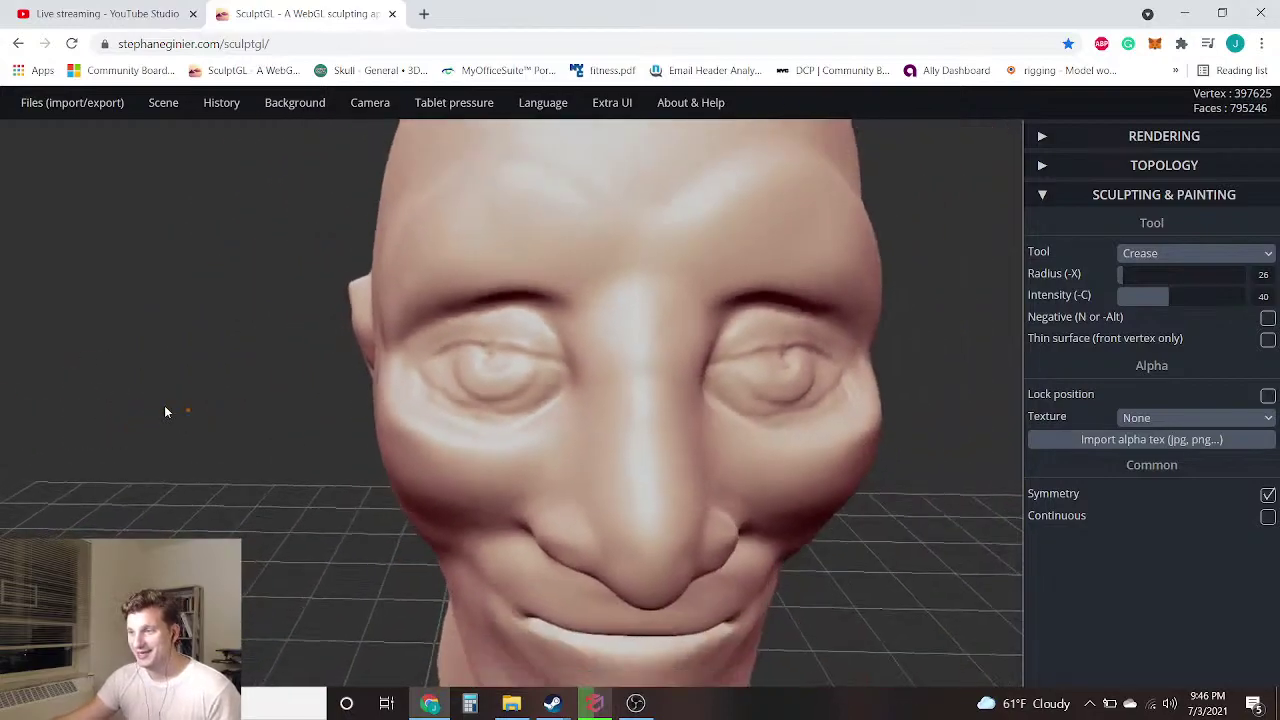
{"action": "left_click_drag", "start_coordinate": [187, 414], "coordinate": [133, 402]}
{"action": "scroll", "coordinate": [190, 448], "scroll_direction": "down", "scroll_amount": 2}
{"action": "left_click_drag", "start_coordinate": [200, 469], "coordinate": [285, 492]}
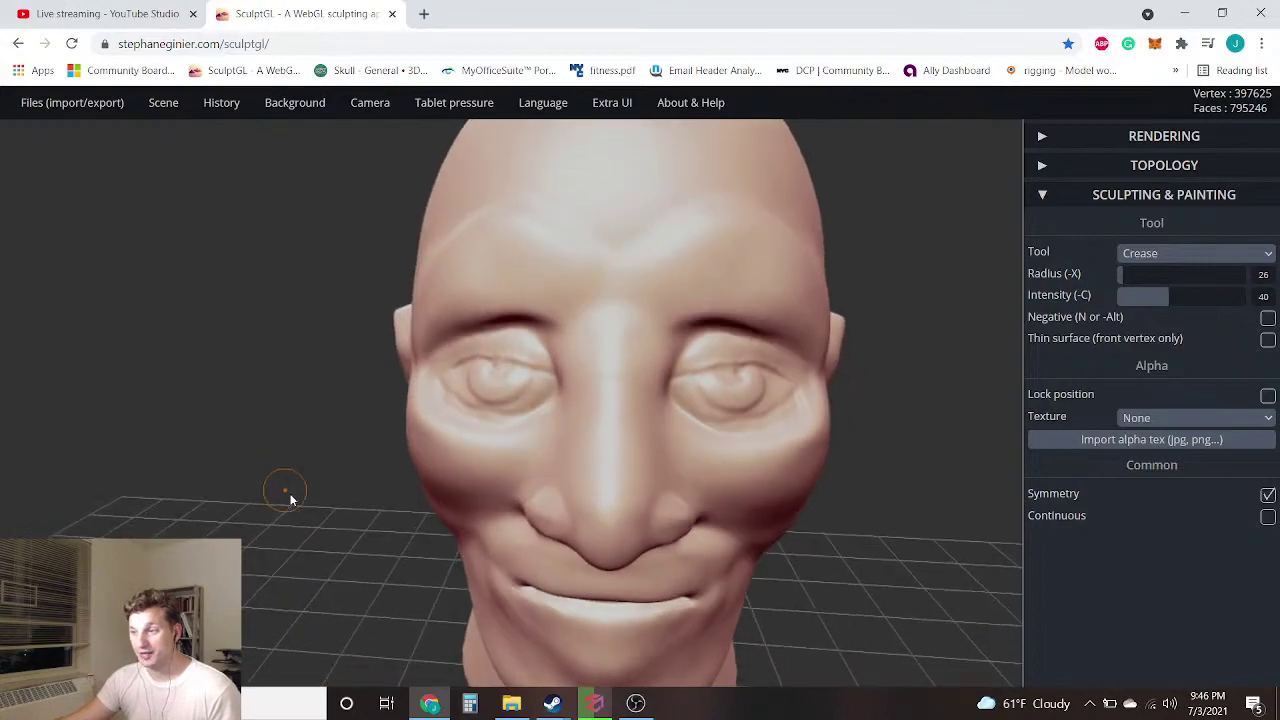
Raise the upper eyelid edge slightly with the Drag tool at radius 134, undoing the last pull near the outer corner
{"action": "left_click", "coordinate": [1195, 253]}
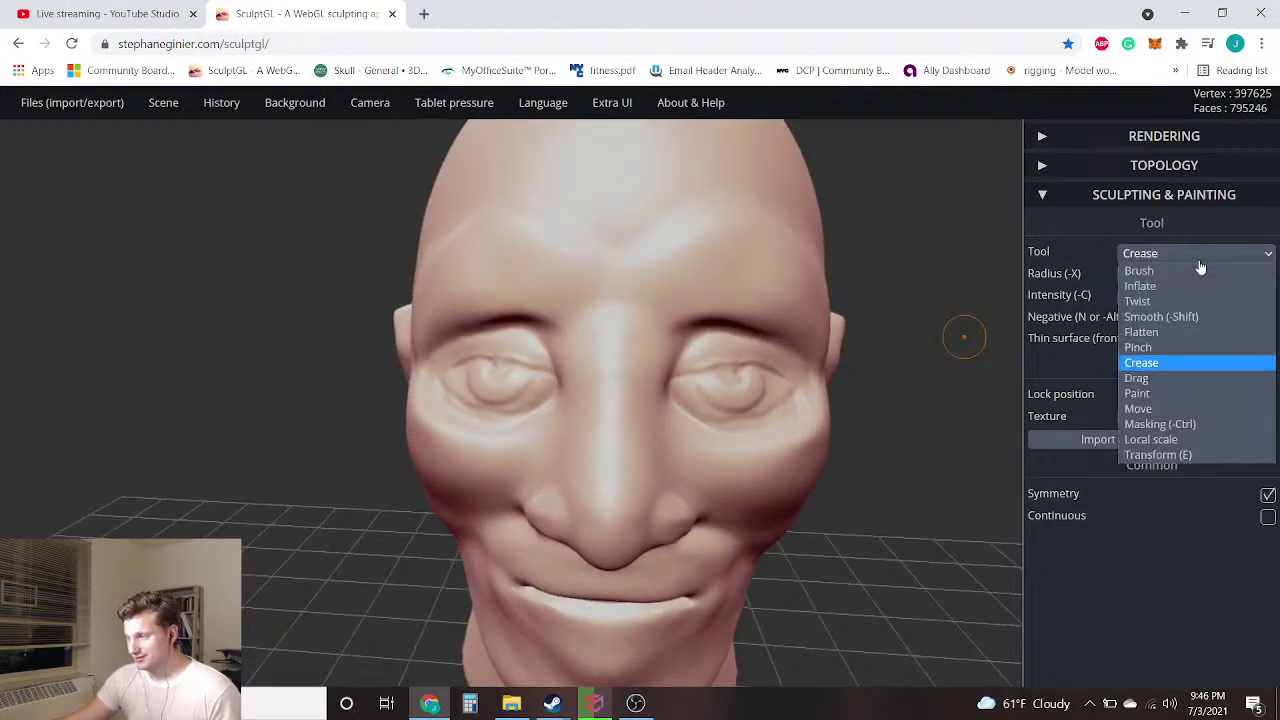
{"action": "left_click", "coordinate": [1165, 374]}
{"action": "scroll", "coordinate": [470, 378], "scroll_direction": "up", "scroll_amount": 4}
{"action": "scroll", "coordinate": [531, 367], "scroll_direction": "up", "scroll_amount": 1}
{"action": "left_click", "coordinate": [1149, 272]}
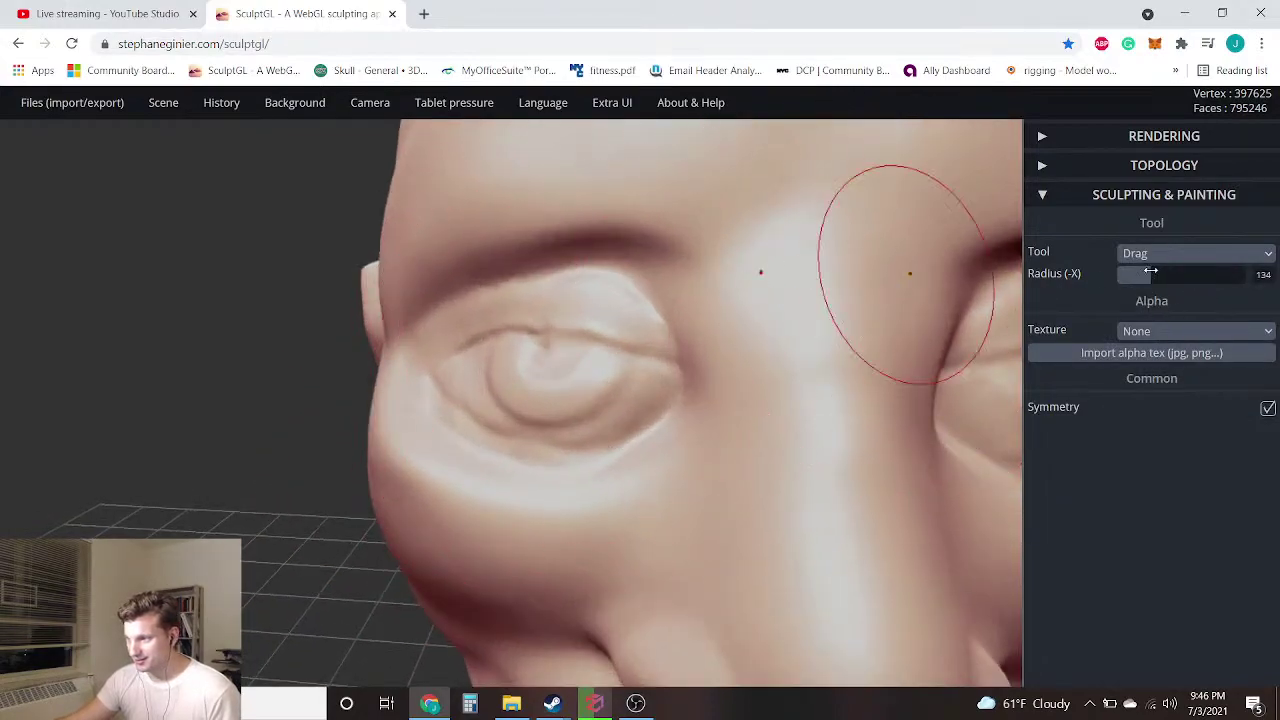
{"action": "left_click_drag", "start_coordinate": [579, 341], "coordinate": [581, 330]}
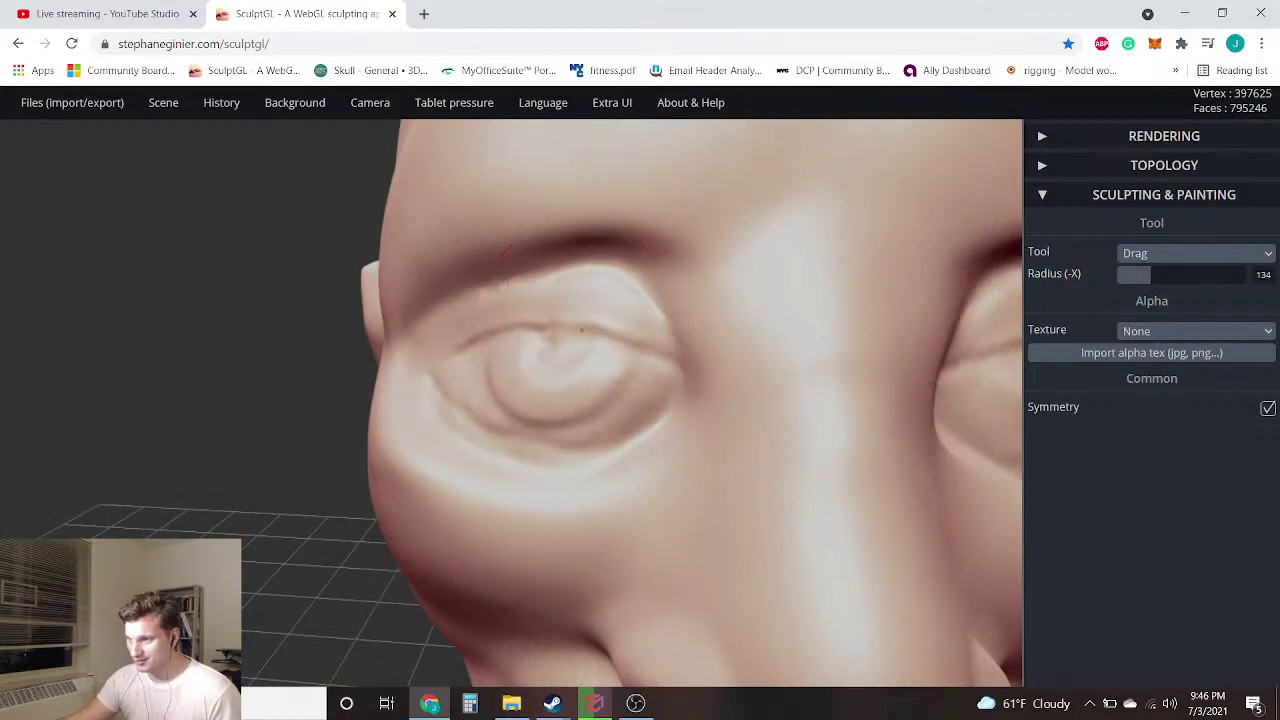
{"action": "left_click_drag", "start_coordinate": [504, 329], "coordinate": [514, 334]}
{"action": "key", "text": "ctrl+z"}
Raise the upper eyelid edge above the iris and toward the inner corner with the Drag tool at radius 134
{"action": "scroll", "coordinate": [577, 353], "scroll_direction": "up", "scroll_amount": 5}
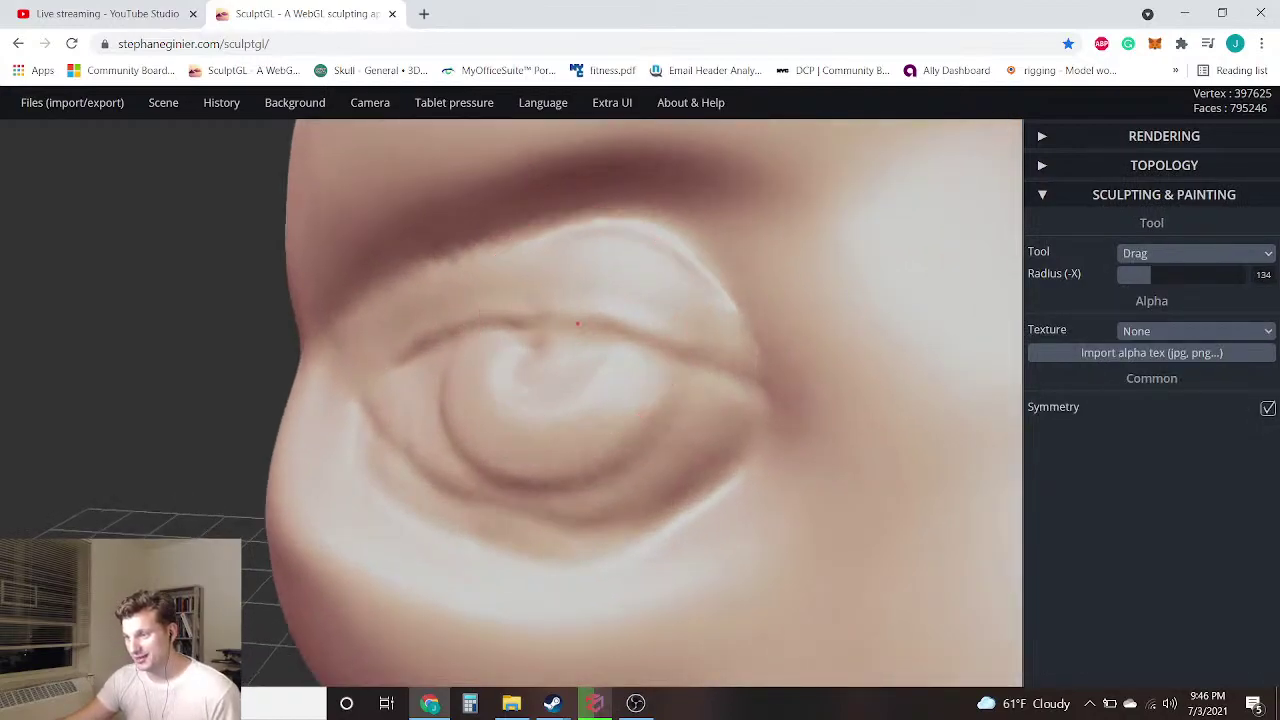
{"action": "left_click_drag", "start_coordinate": [580, 305], "coordinate": [578, 312]}
{"action": "left_click_drag", "start_coordinate": [672, 336], "coordinate": [668, 340]}
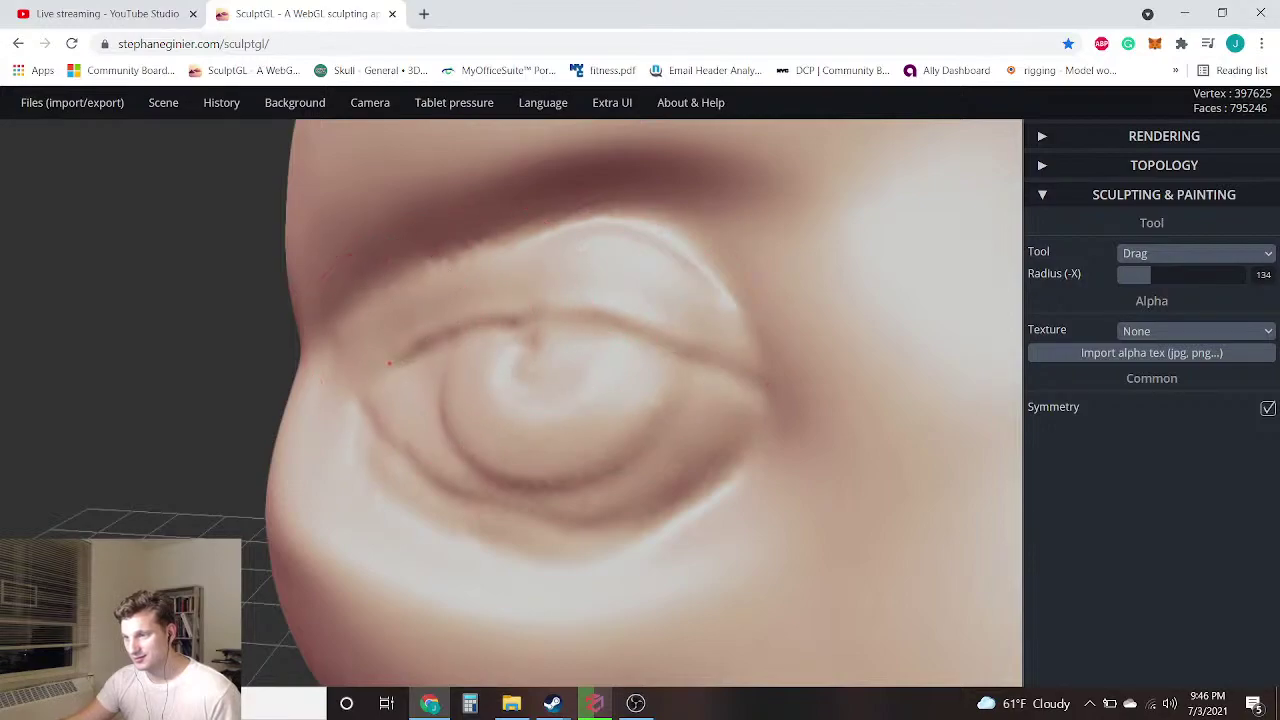
Examine the reshaped eyelids up close and against the whole face from slightly different front angles
{"action": "scroll", "coordinate": [440, 362], "scroll_direction": "down", "scroll_amount": 8}
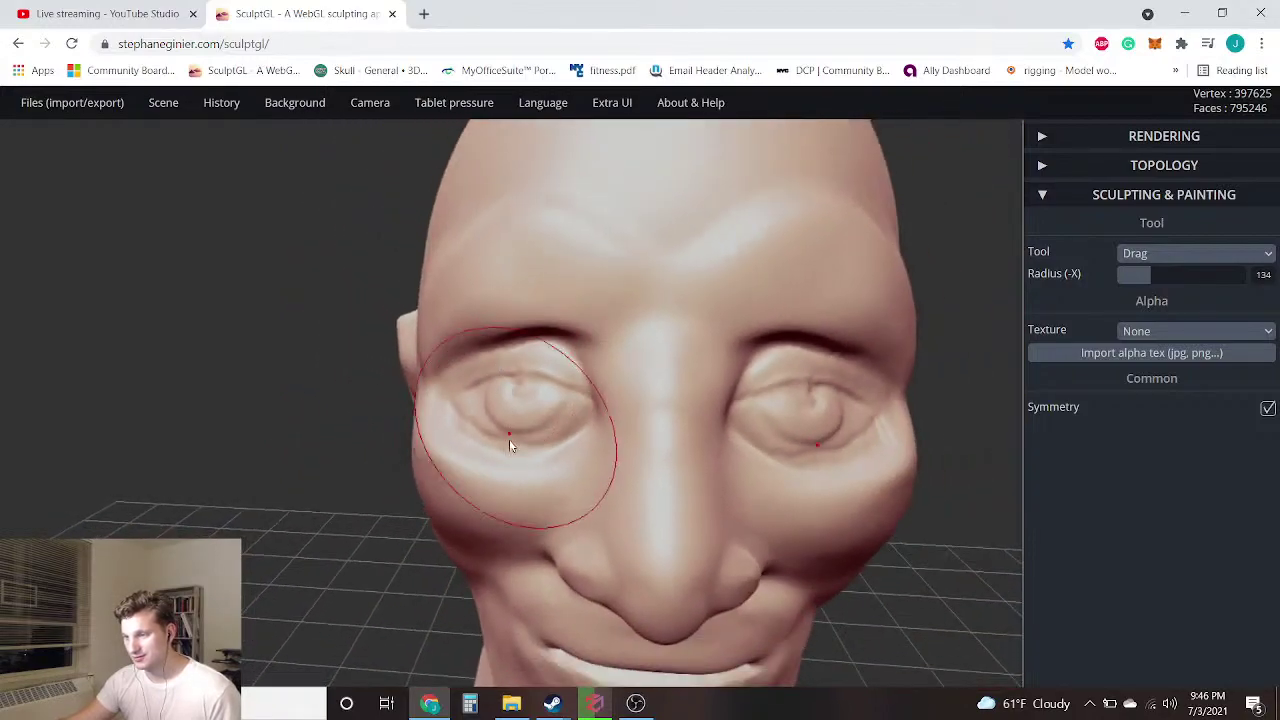
{"action": "scroll", "coordinate": [509, 449], "scroll_direction": "up", "scroll_amount": 5}
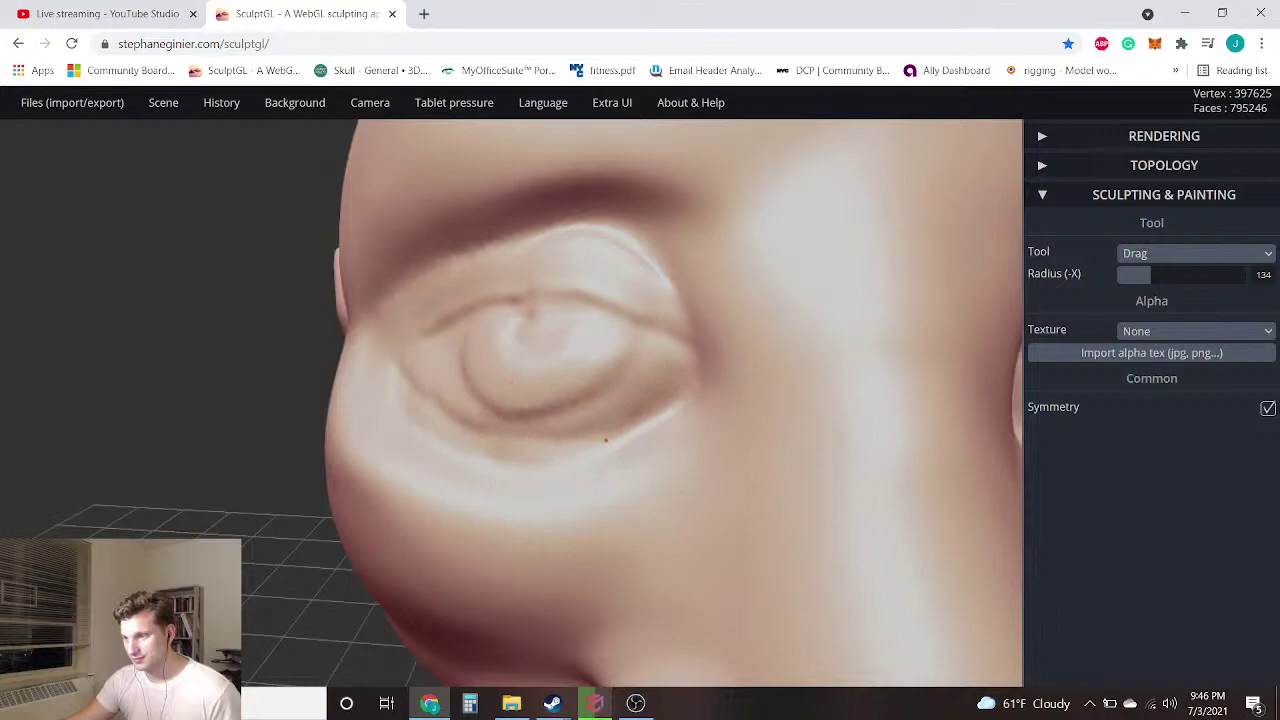
{"action": "scroll", "coordinate": [600, 443], "scroll_direction": "down", "scroll_amount": 5}
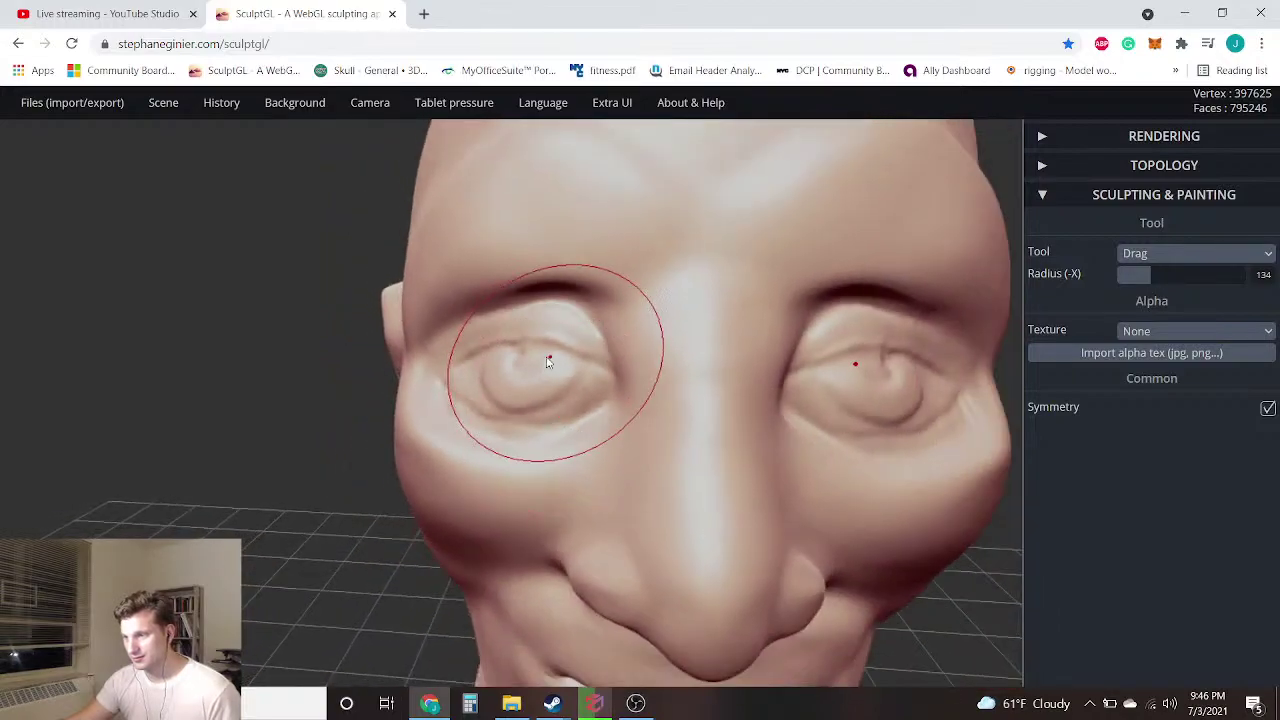
{"action": "scroll", "coordinate": [544, 362], "scroll_direction": "down", "scroll_amount": 8}
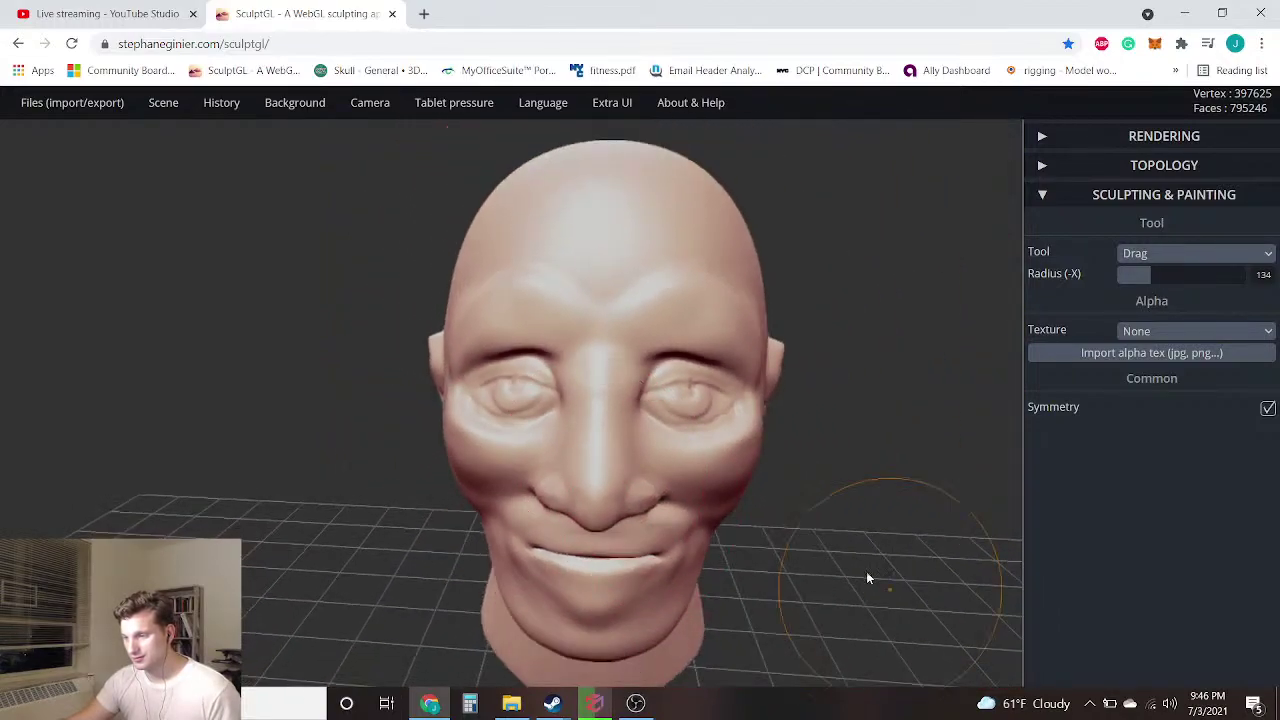
{"action": "left_click_drag", "start_coordinate": [817, 493], "coordinate": [794, 513]}
{"action": "scroll", "coordinate": [794, 513], "scroll_direction": "down", "scroll_amount": 2}
{"action": "left_click_drag", "start_coordinate": [222, 527], "coordinate": [346, 518]}
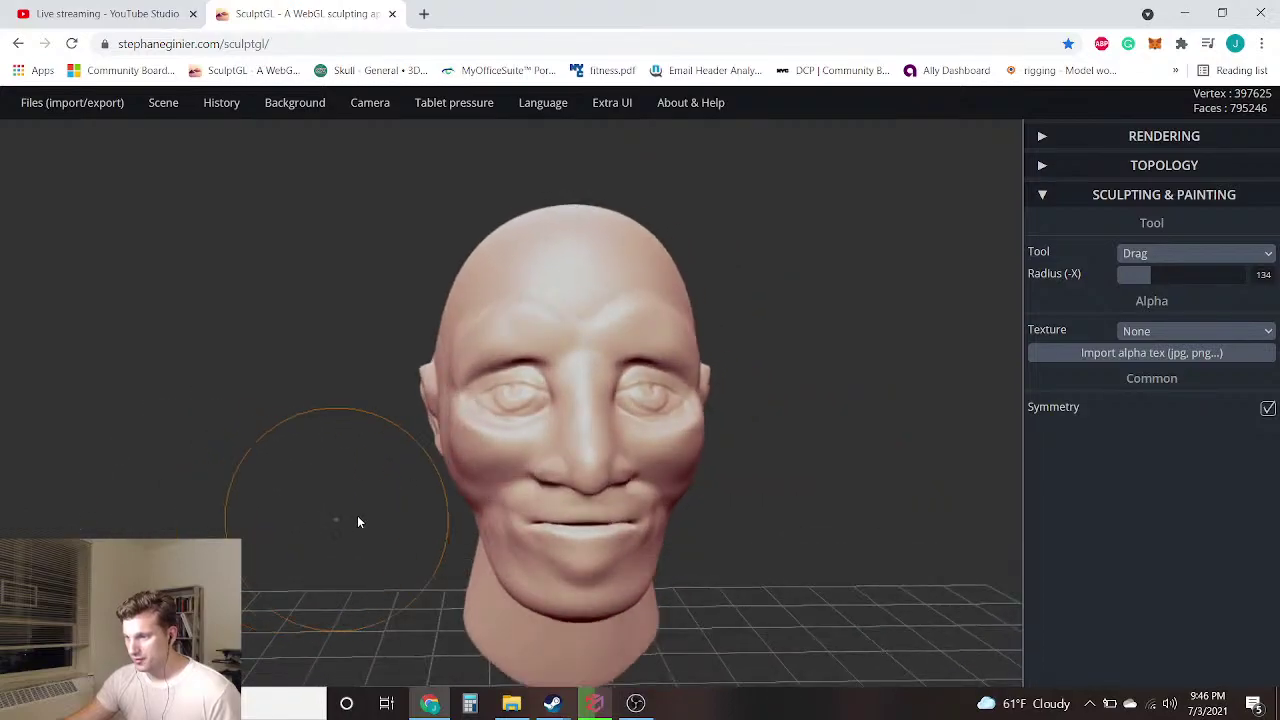
{"action": "left_click_drag", "start_coordinate": [492, 510], "coordinate": [786, 543]}
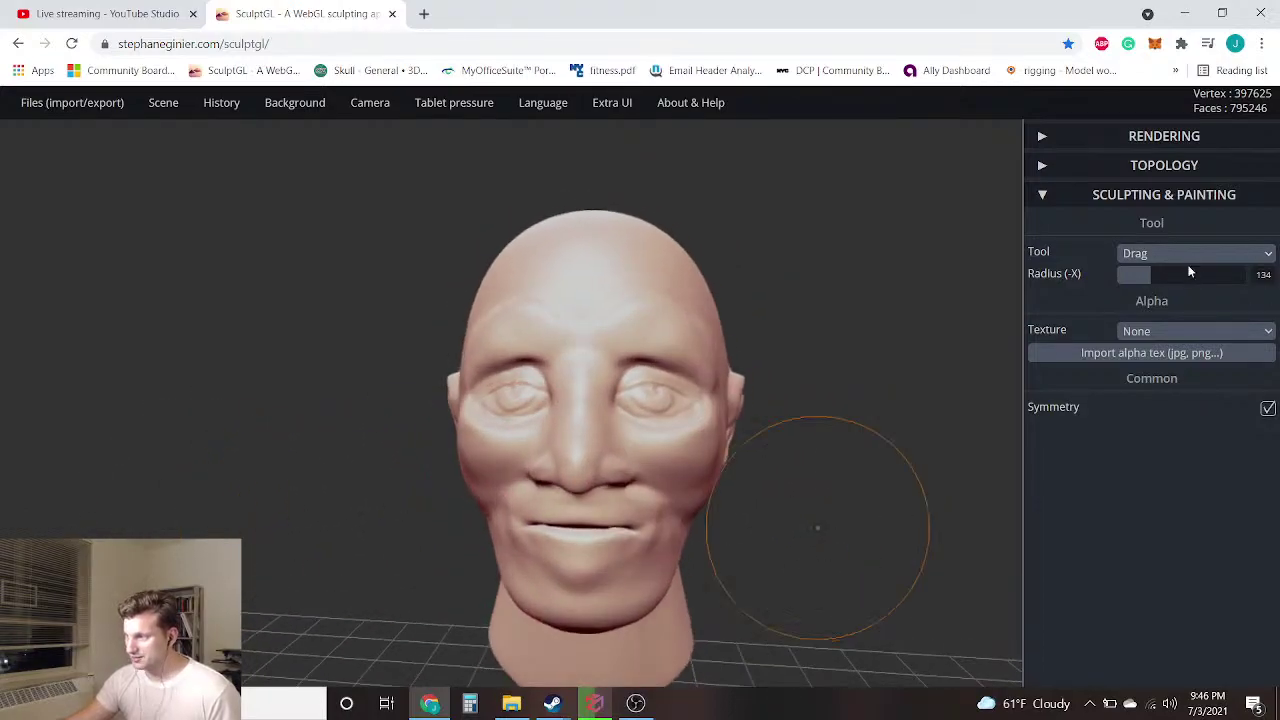
Switch to the Brush tool and set its radius to 170
{"action": "left_click", "coordinate": [1185, 260]}
{"action": "left_click", "coordinate": [1183, 270]}
{"action": "scroll", "coordinate": [776, 517], "scroll_direction": "up", "scroll_amount": 2}
{"action": "left_click_drag", "start_coordinate": [1137, 276], "coordinate": [1160, 273]}
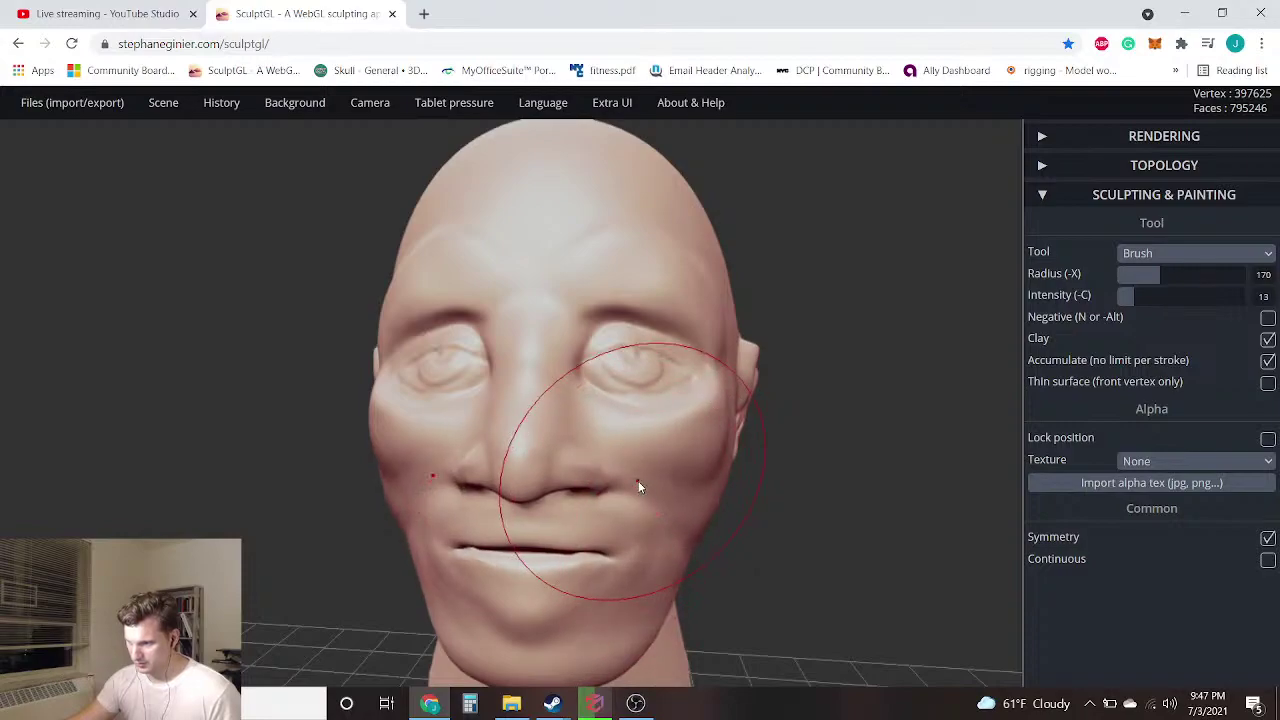
Examine the head from both sides and the front, and inspect the eyes closely in three-quarter view
{"action": "left_click_drag", "start_coordinate": [278, 500], "coordinate": [435, 492]}
{"action": "scroll", "coordinate": [436, 490], "scroll_direction": "down", "scroll_amount": 3}
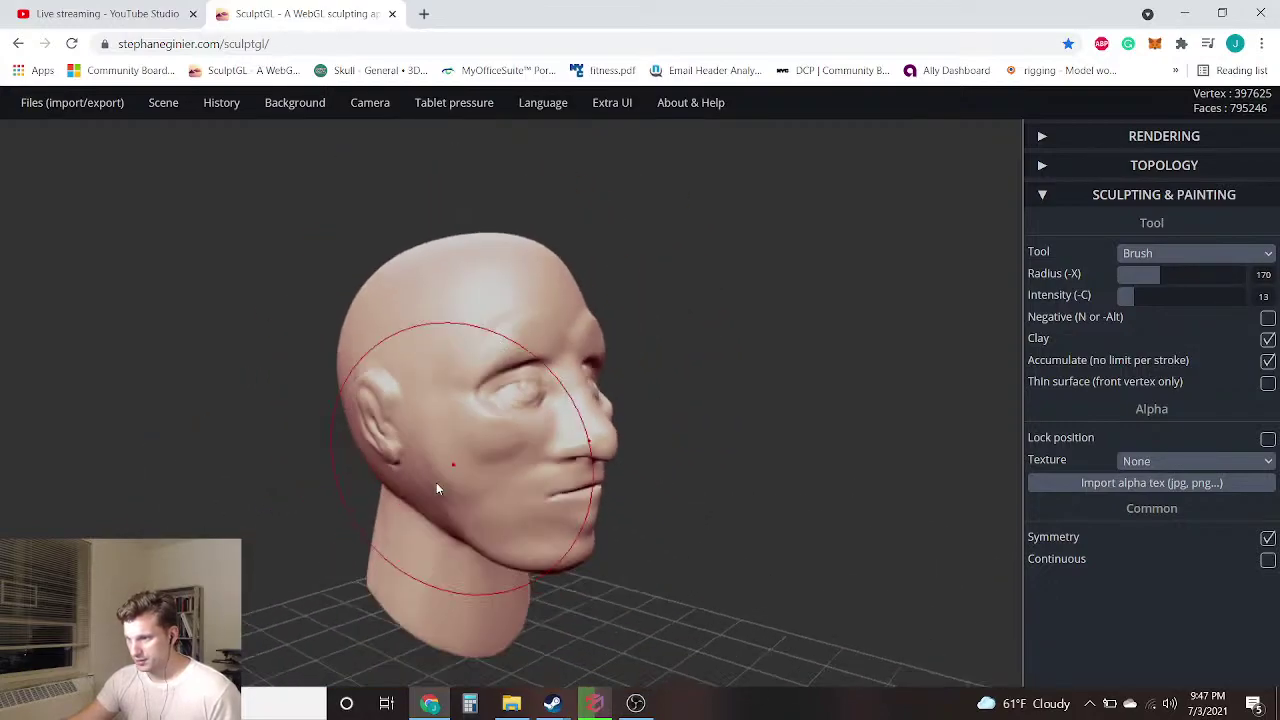
{"action": "left_click_drag", "start_coordinate": [748, 388], "coordinate": [240, 414]}
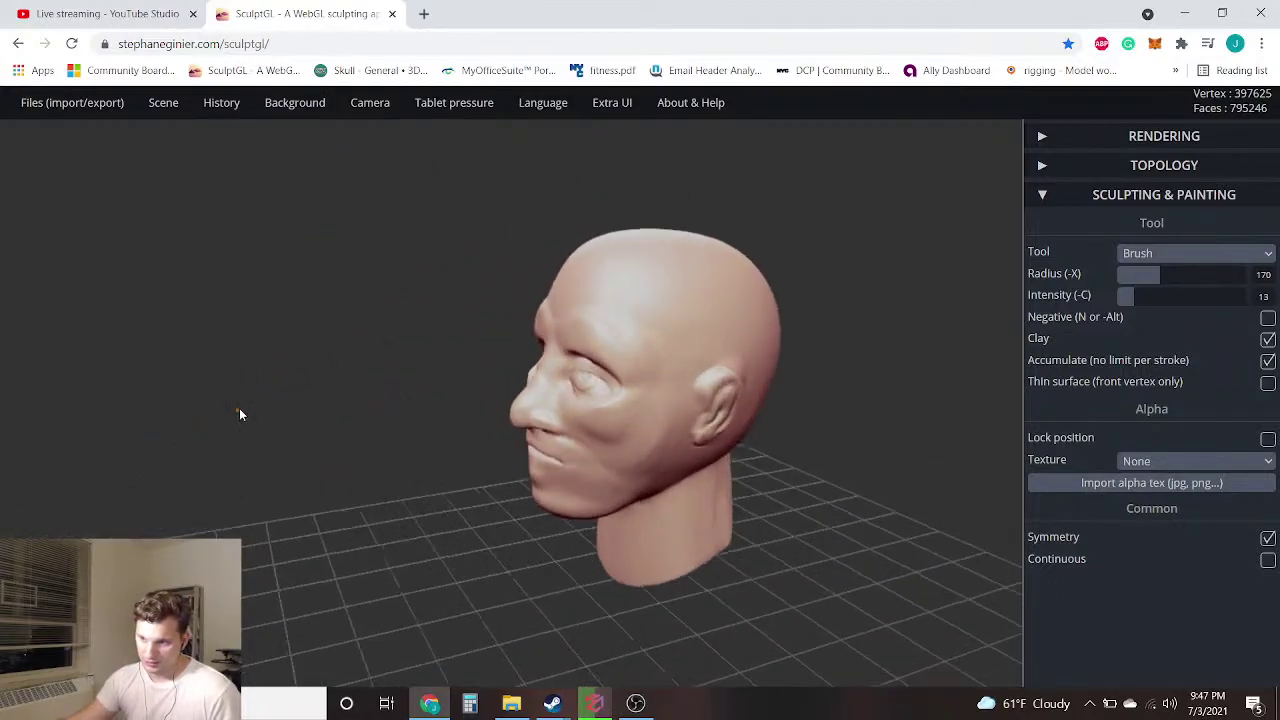
{"action": "scroll", "coordinate": [347, 416], "scroll_direction": "up", "scroll_amount": 2}
{"action": "left_click_drag", "start_coordinate": [347, 416], "coordinate": [624, 437]}
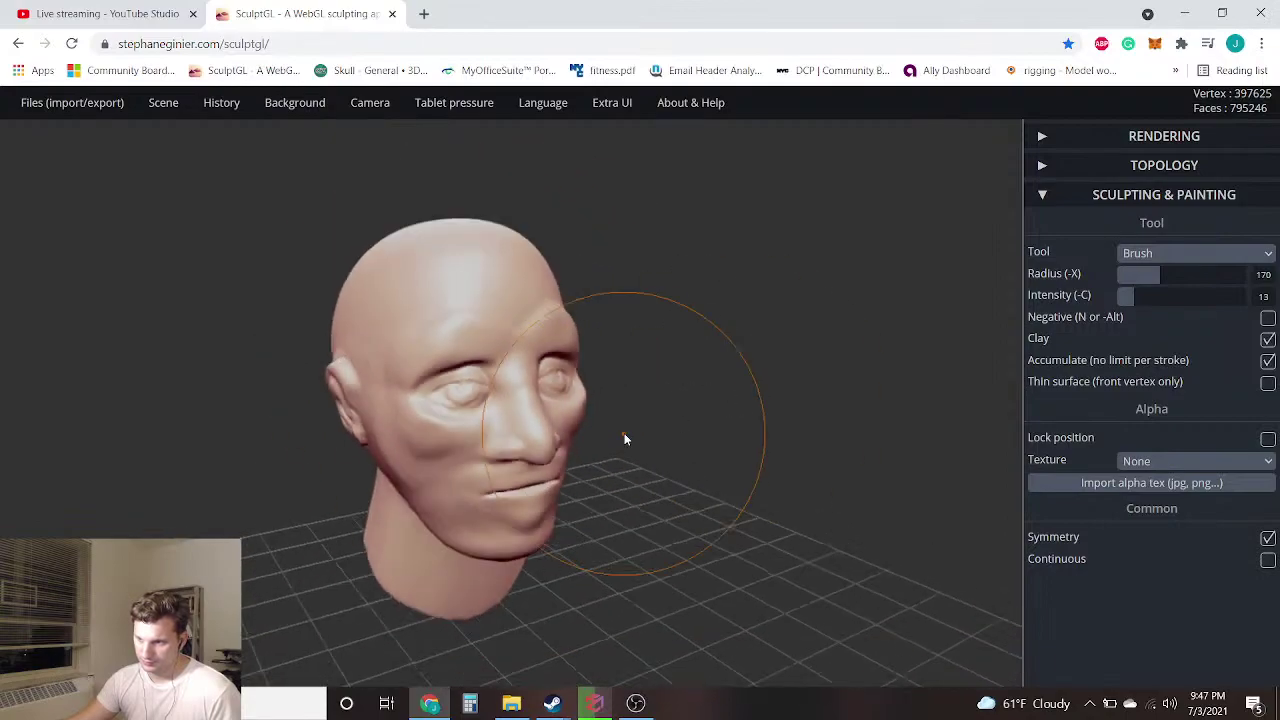
{"action": "left_click_drag", "start_coordinate": [189, 437], "coordinate": [280, 437]}
{"action": "scroll", "coordinate": [307, 427], "scroll_direction": "up", "scroll_amount": 2}
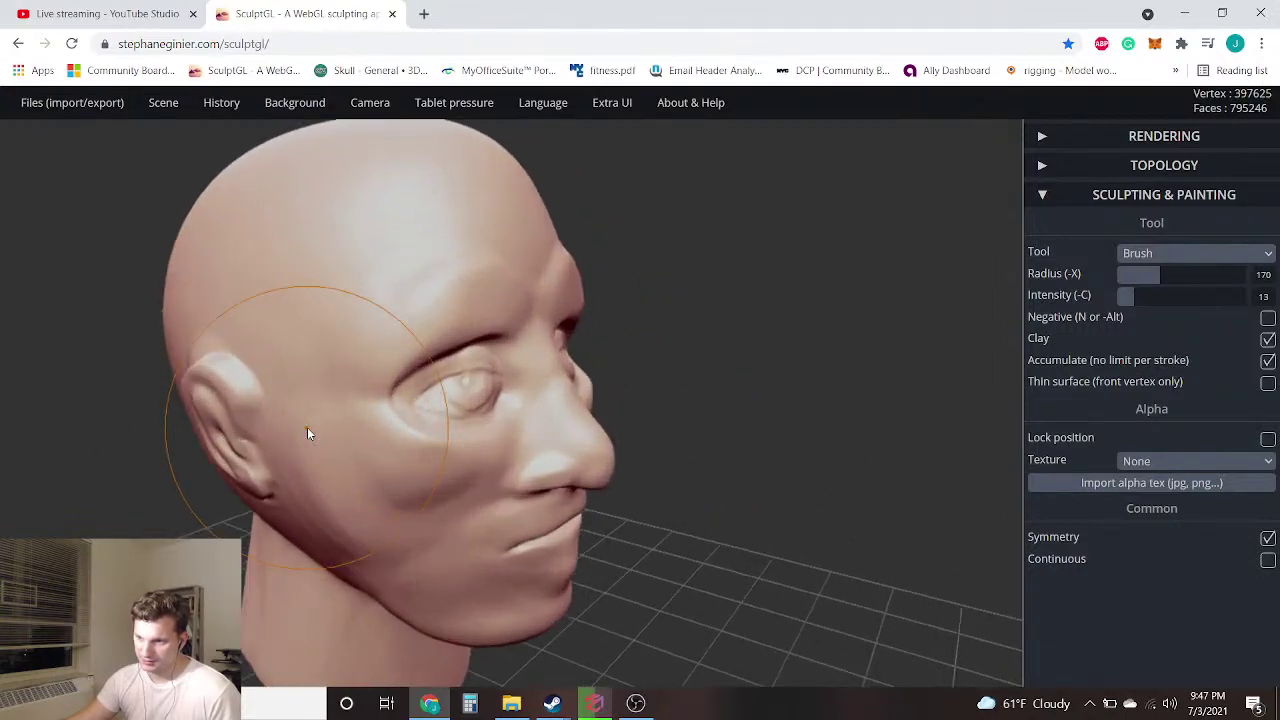
{"action": "left_click_drag", "start_coordinate": [807, 352], "coordinate": [544, 357]}
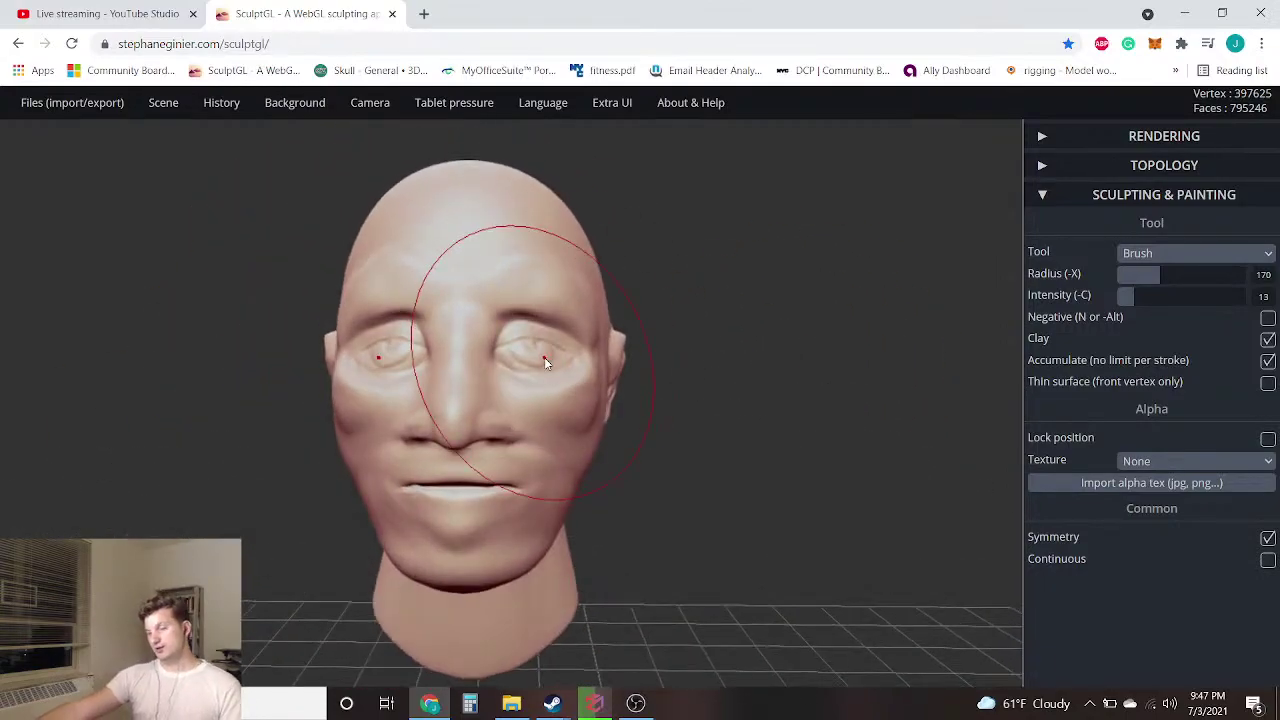
{"action": "scroll", "coordinate": [491, 457], "scroll_direction": "up", "scroll_amount": 2}
{"action": "scroll", "coordinate": [358, 437], "scroll_direction": "down", "scroll_amount": 2}
{"action": "left_click_drag", "start_coordinate": [266, 434], "coordinate": [382, 430]}
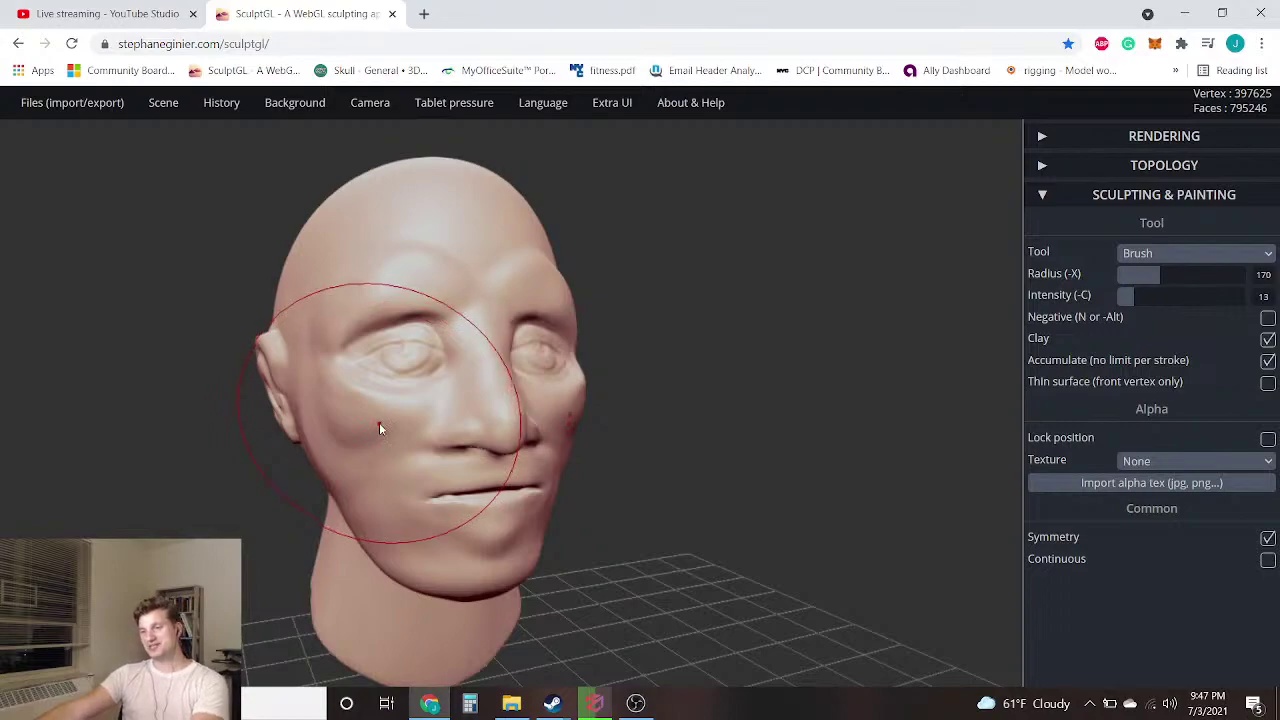
{"action": "left_click_drag", "start_coordinate": [126, 443], "coordinate": [238, 446]}
{"action": "scroll", "coordinate": [560, 342], "scroll_direction": "up", "scroll_amount": 3}
{"action": "scroll", "coordinate": [563, 346], "scroll_direction": "up", "scroll_amount": 3}
{"action": "left_click_drag", "start_coordinate": [632, 371], "coordinate": [578, 374]}
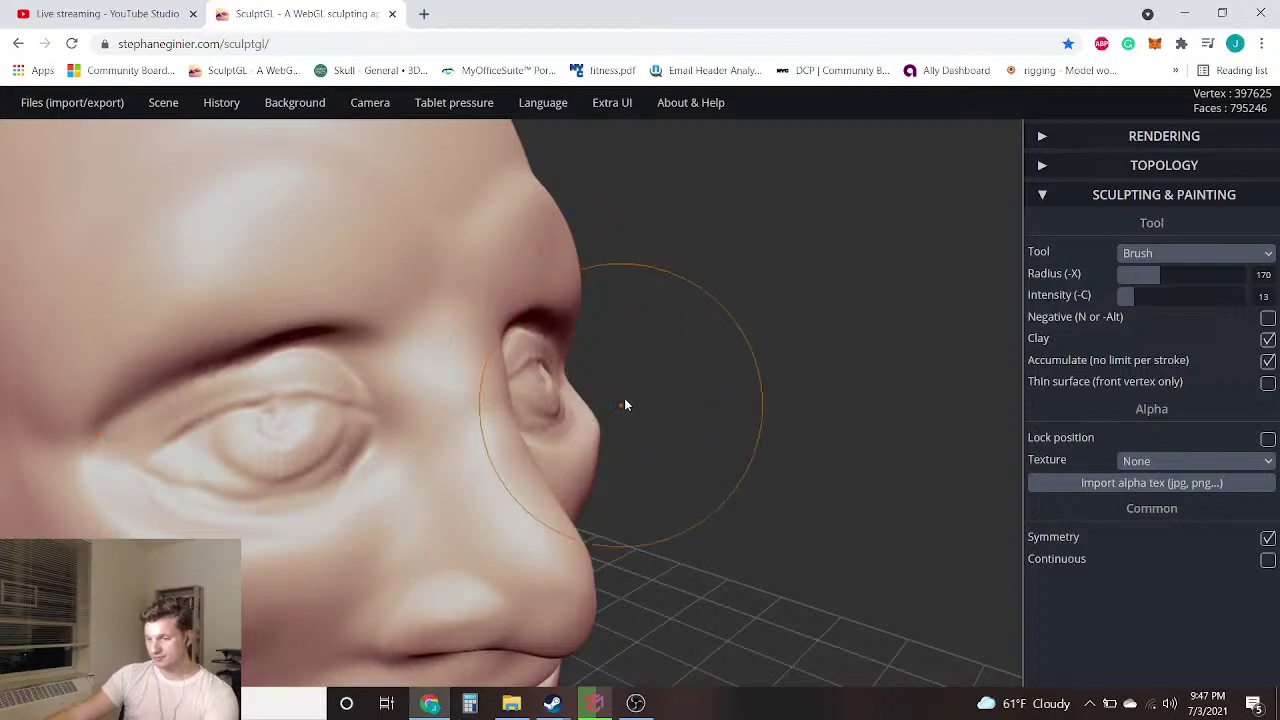
Pull the upper part of the iris slightly up and outward in near-profile view with the Drag tool at radius 134
{"action": "key", "text": "ctrl"}
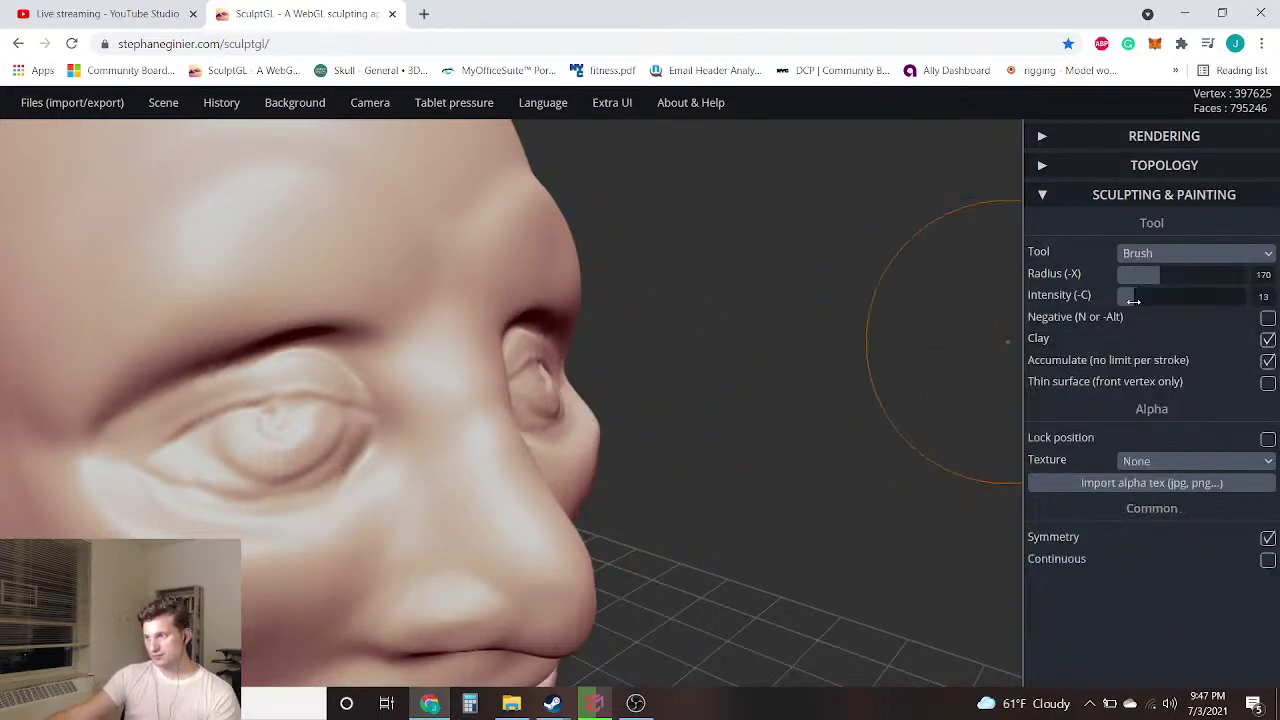
{"action": "left_click", "coordinate": [1173, 253]}
{"action": "left_click", "coordinate": [1158, 374]}
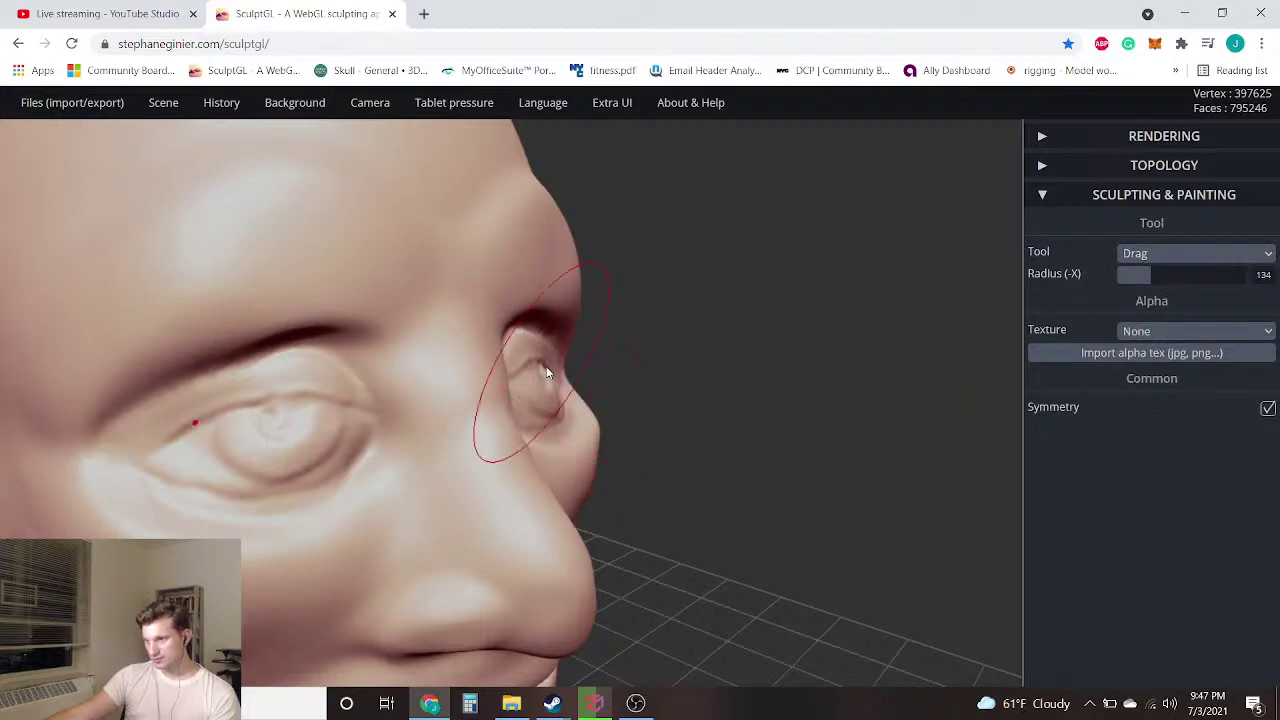
{"action": "mouse_move", "coordinate": [555, 368]}
{"action": "right_mouse_down"}
{"action": "mouse_move", "coordinate": [594, 371]}
{"action": "mouse_move", "coordinate": [231, 371]}
{"action": "mouse_move", "coordinate": [218, 344]}
{"action": "mouse_move", "coordinate": [274, 366]}
{"action": "right_mouse_up"}
{"action": "scroll", "coordinate": [274, 366], "scroll_direction": "up", "scroll_amount": 5}
{"action": "right_click_drag", "start_coordinate": [369, 345], "coordinate": [419, 356]}
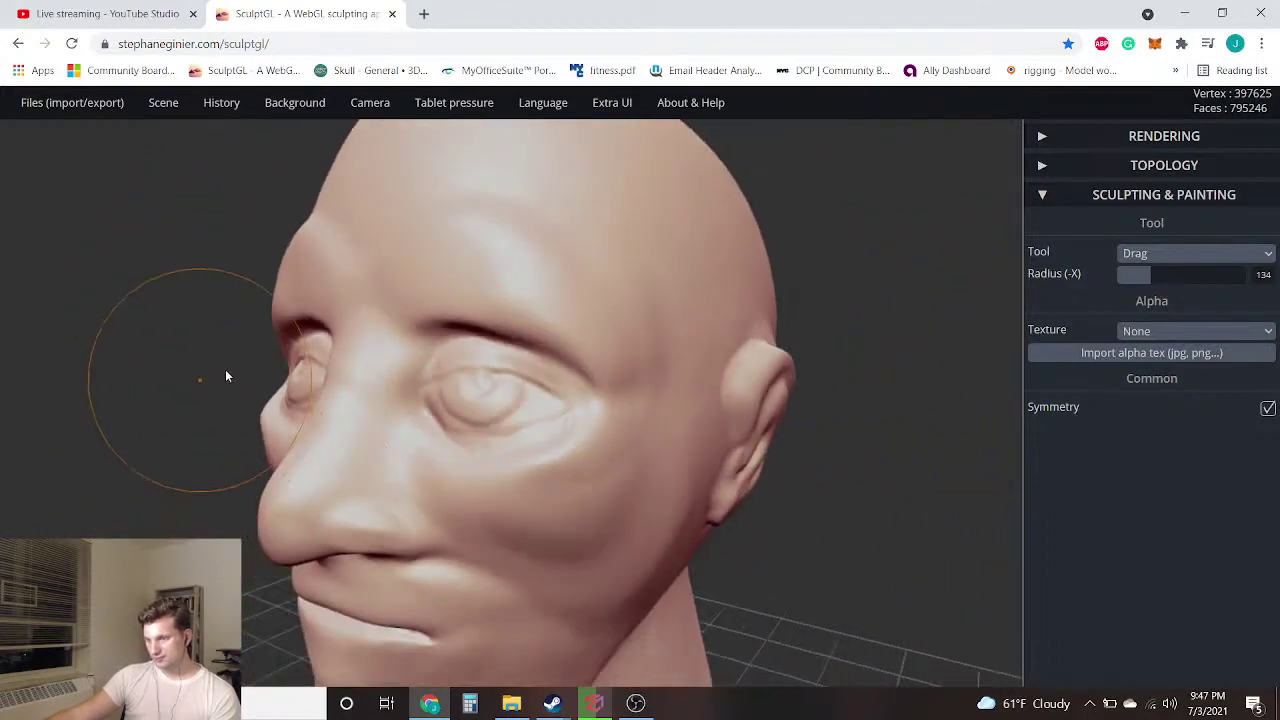
{"action": "scroll", "coordinate": [290, 360], "scroll_direction": "up", "scroll_amount": 5}
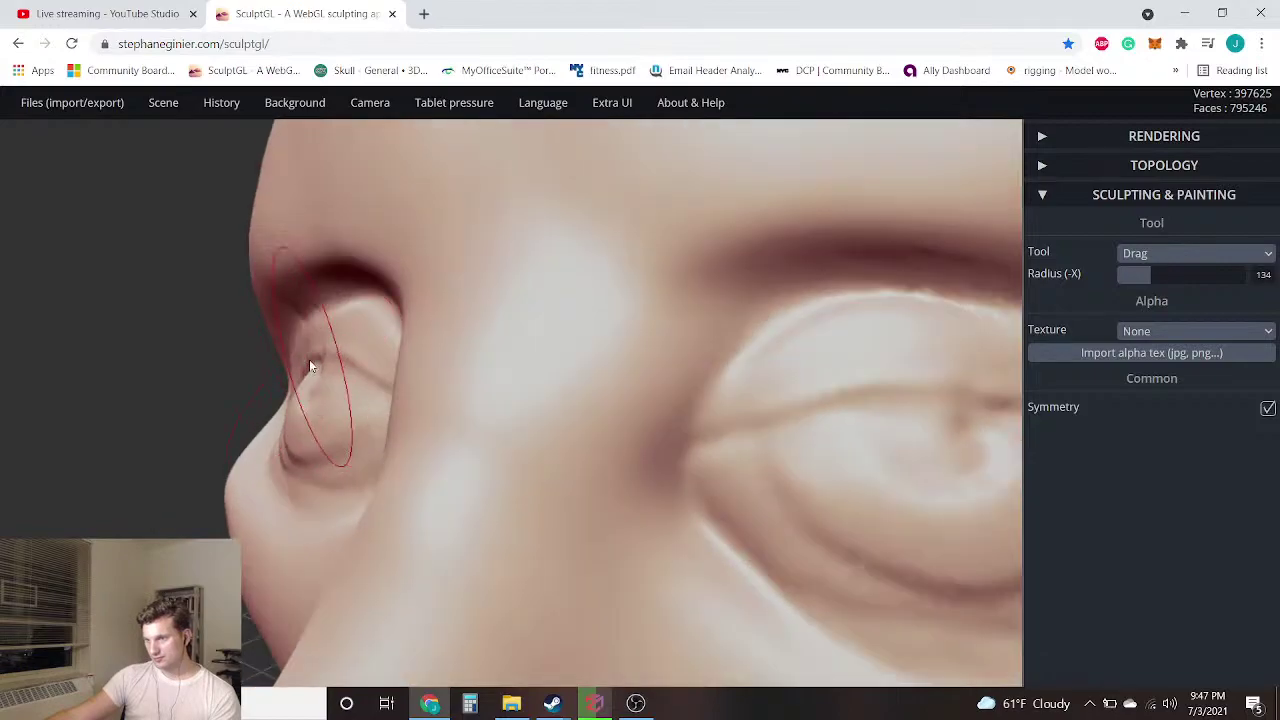
{"action": "scroll", "coordinate": [309, 364], "scroll_direction": "up", "scroll_amount": 1}
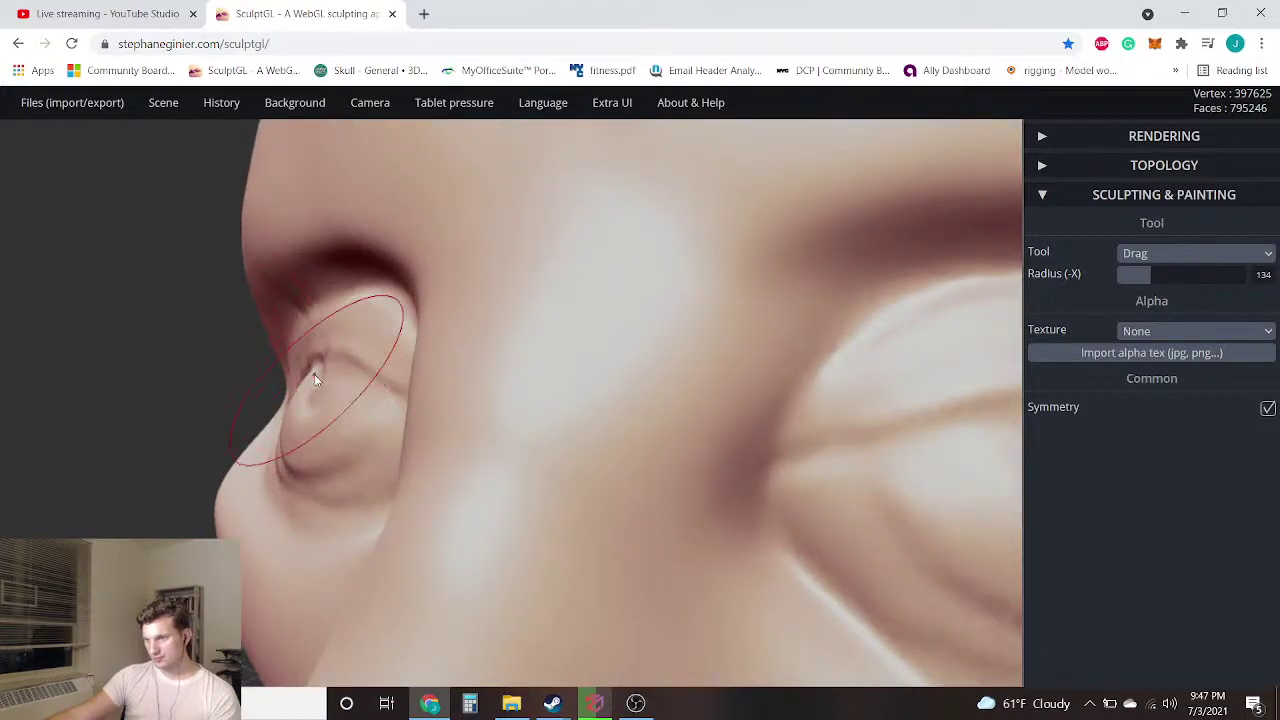
{"action": "left_click_drag", "start_coordinate": [314, 376], "coordinate": [305, 365]}
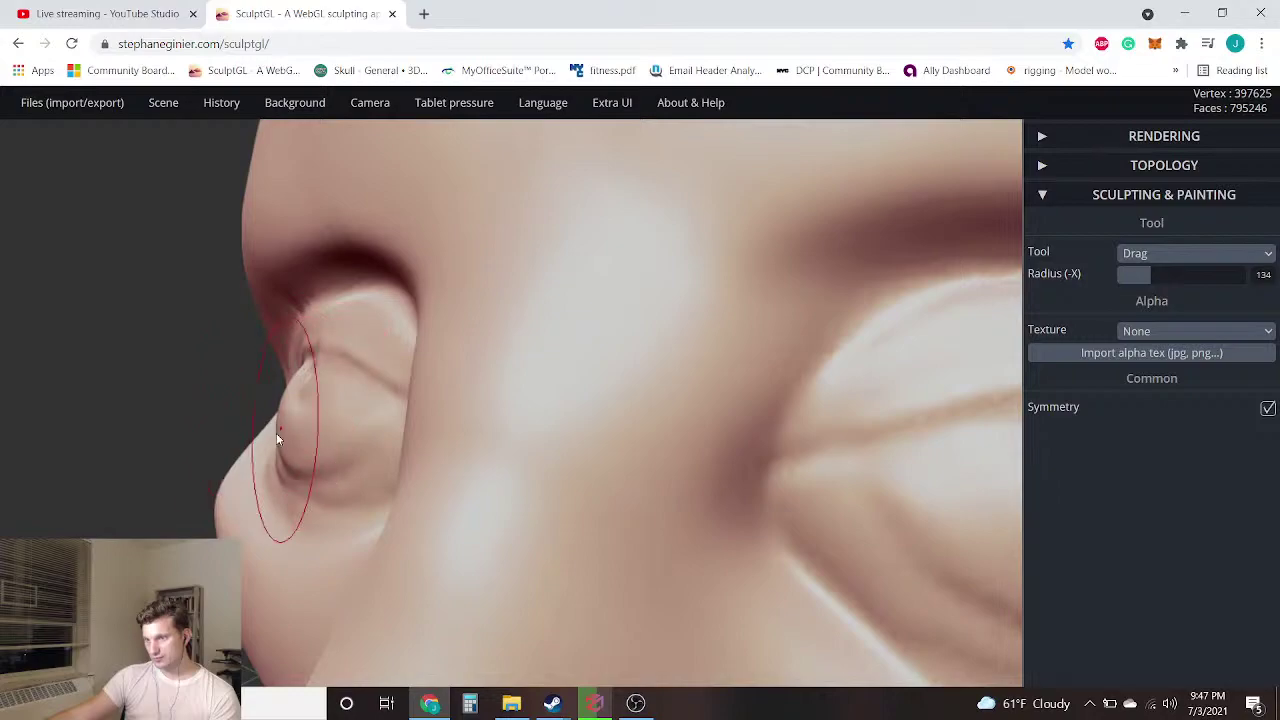
Examine the bulge of the eyes and the face from the side, from below and from the front
{"action": "scroll", "coordinate": [233, 422], "scroll_direction": "down", "scroll_amount": 4}
{"action": "right_click_drag", "start_coordinate": [233, 422], "coordinate": [601, 425]}
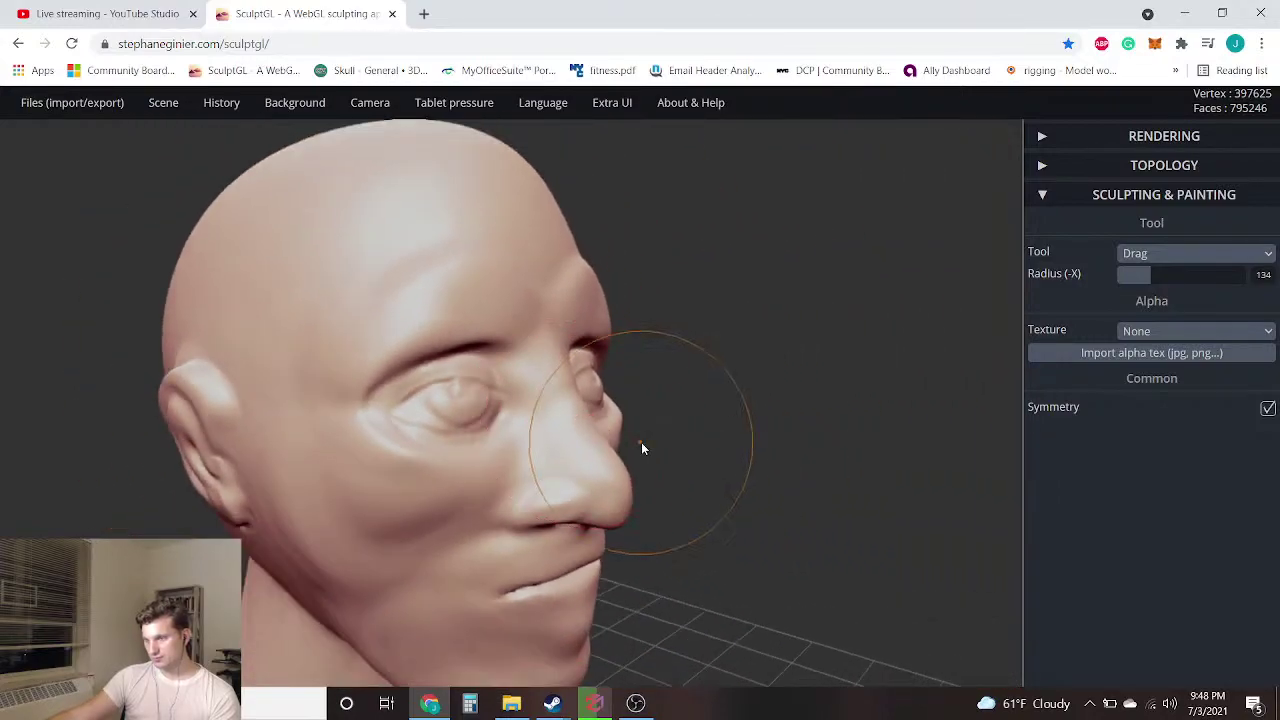
{"action": "scroll", "coordinate": [641, 442], "scroll_direction": "up", "scroll_amount": 3}
{"action": "left_click_drag", "start_coordinate": [804, 441], "coordinate": [758, 462]}
{"action": "right_click_drag", "start_coordinate": [770, 471], "coordinate": [553, 346]}
{"action": "scroll", "coordinate": [553, 346], "scroll_direction": "down", "scroll_amount": 6}
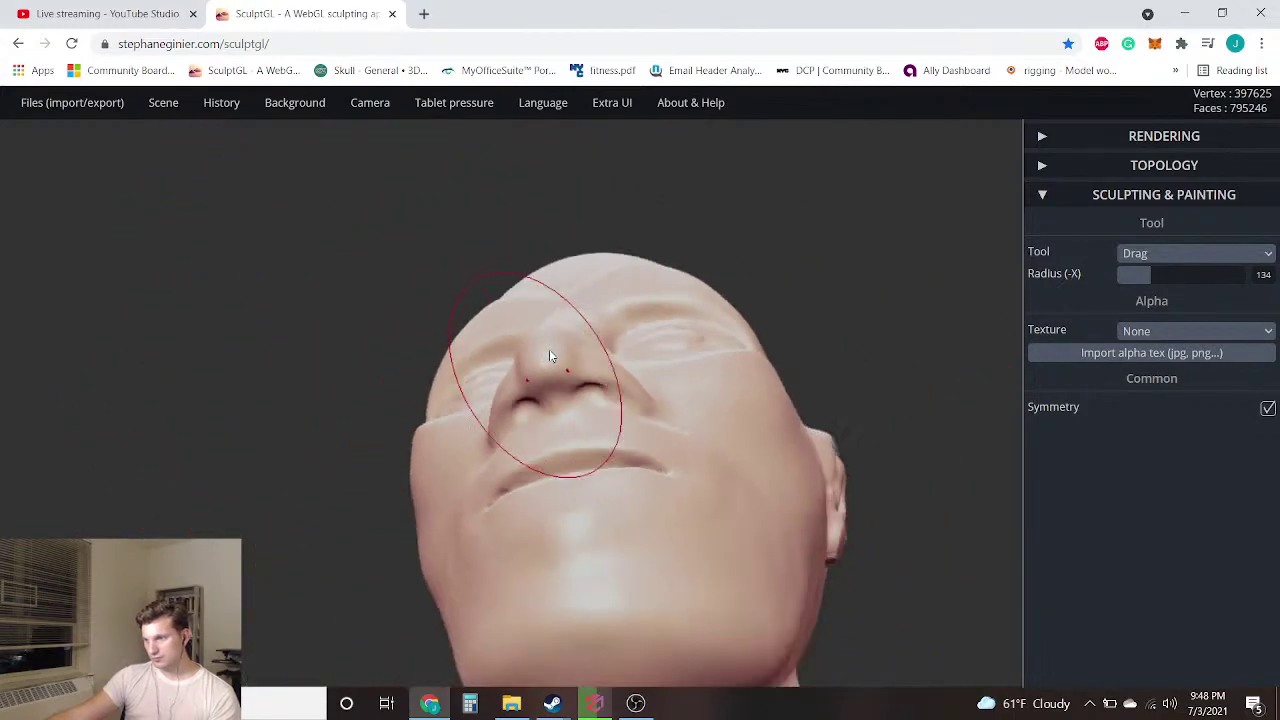
{"action": "left_click_drag", "start_coordinate": [352, 362], "coordinate": [467, 553]}
{"action": "mouse_move", "coordinate": [467, 560]}
{"action": "right_mouse_down"}
{"action": "mouse_move", "coordinate": [490, 532]}
{"action": "mouse_move", "coordinate": [403, 446]}
{"action": "mouse_move", "coordinate": [481, 480]}
{"action": "mouse_move", "coordinate": [806, 406]}
{"action": "mouse_move", "coordinate": [857, 371]}
{"action": "right_mouse_up"}
Try scaling both eyes symmetrically with the Local scale tool at radius 131
{"action": "left_click", "coordinate": [1214, 253]}
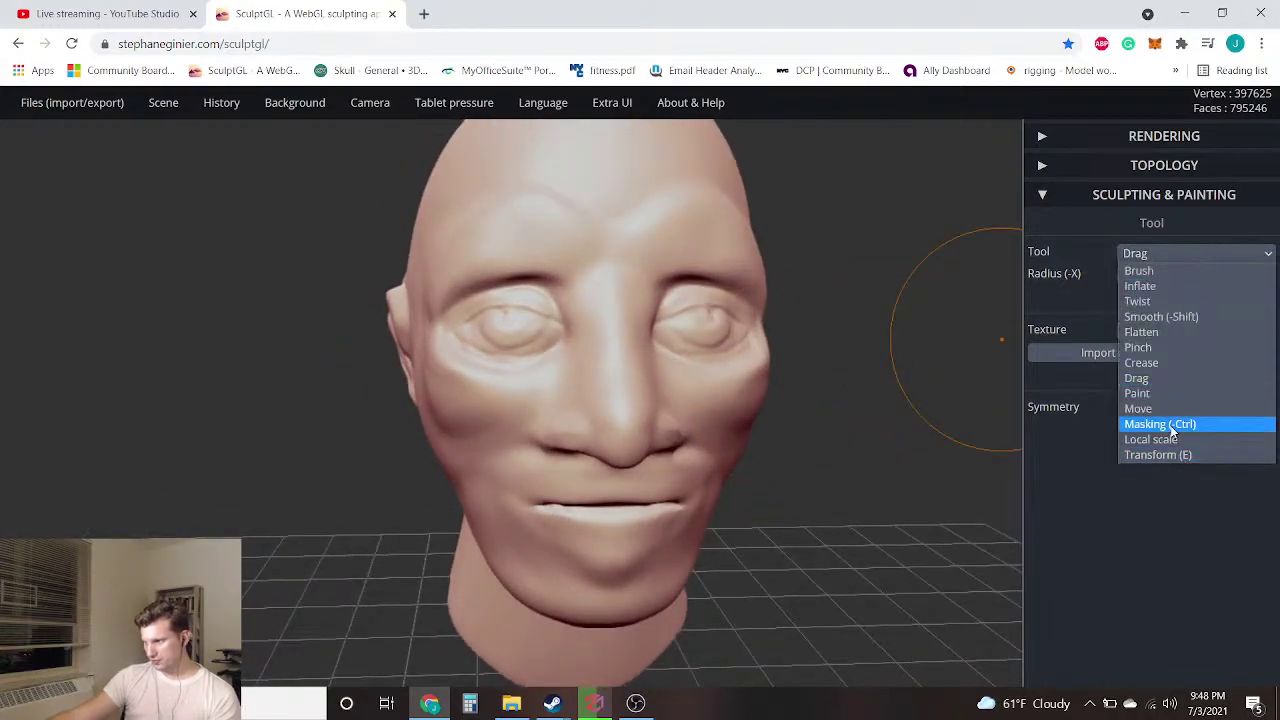
{"action": "left_click", "coordinate": [1160, 439]}
{"action": "right_click_drag", "start_coordinate": [882, 364], "coordinate": [1042, 312]}
{"action": "left_click", "coordinate": [1141, 273]}
{"action": "left_click", "coordinate": [1150, 279]}
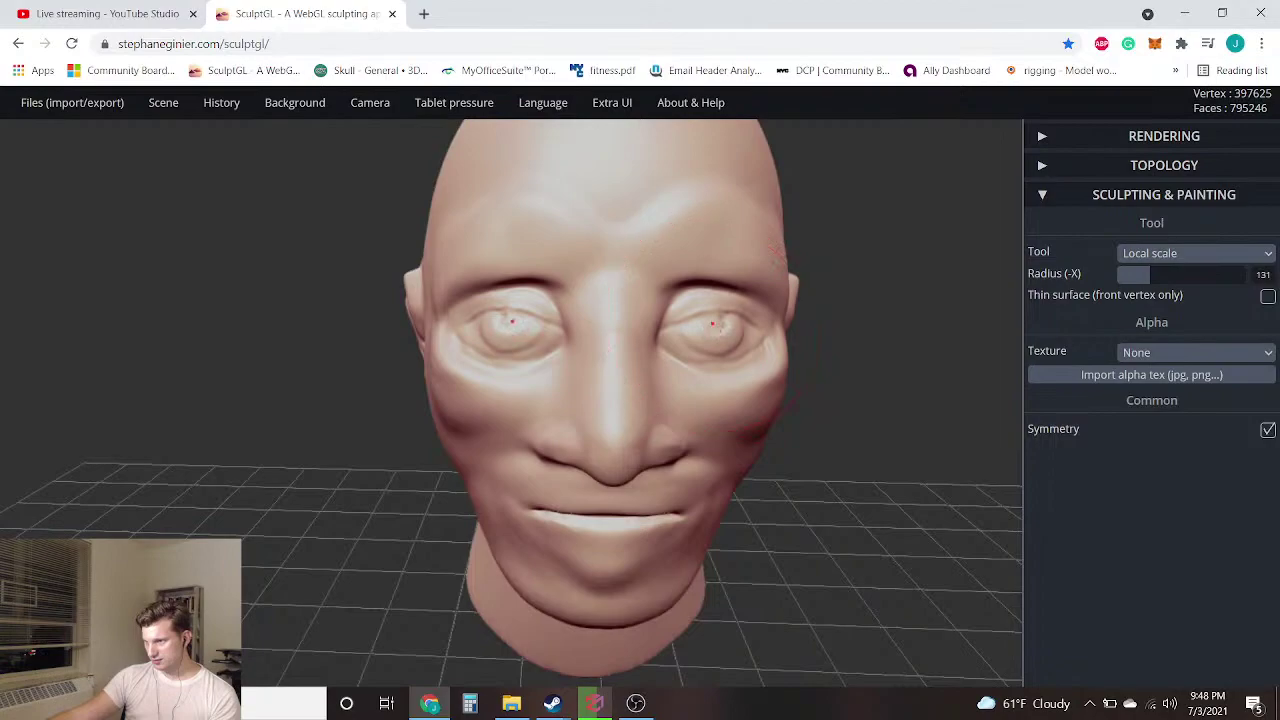
{"action": "left_click", "coordinate": [712, 323]}
{"action": "left_click_drag", "start_coordinate": [848, 450], "coordinate": [852, 428]}
Shift both eyes slightly inward toward the nose with the Move tool at radius 150 and intensity 100
{"action": "left_click", "coordinate": [1210, 255]}
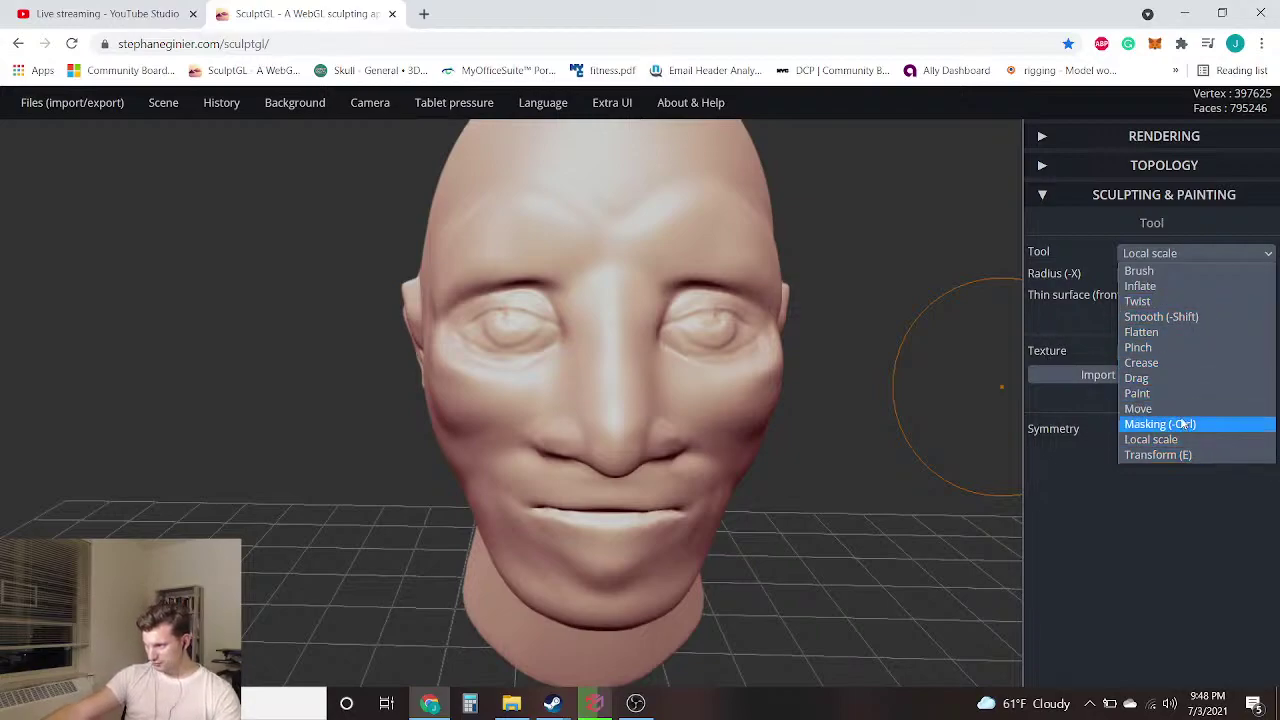
{"action": "left_click", "coordinate": [1130, 408]}
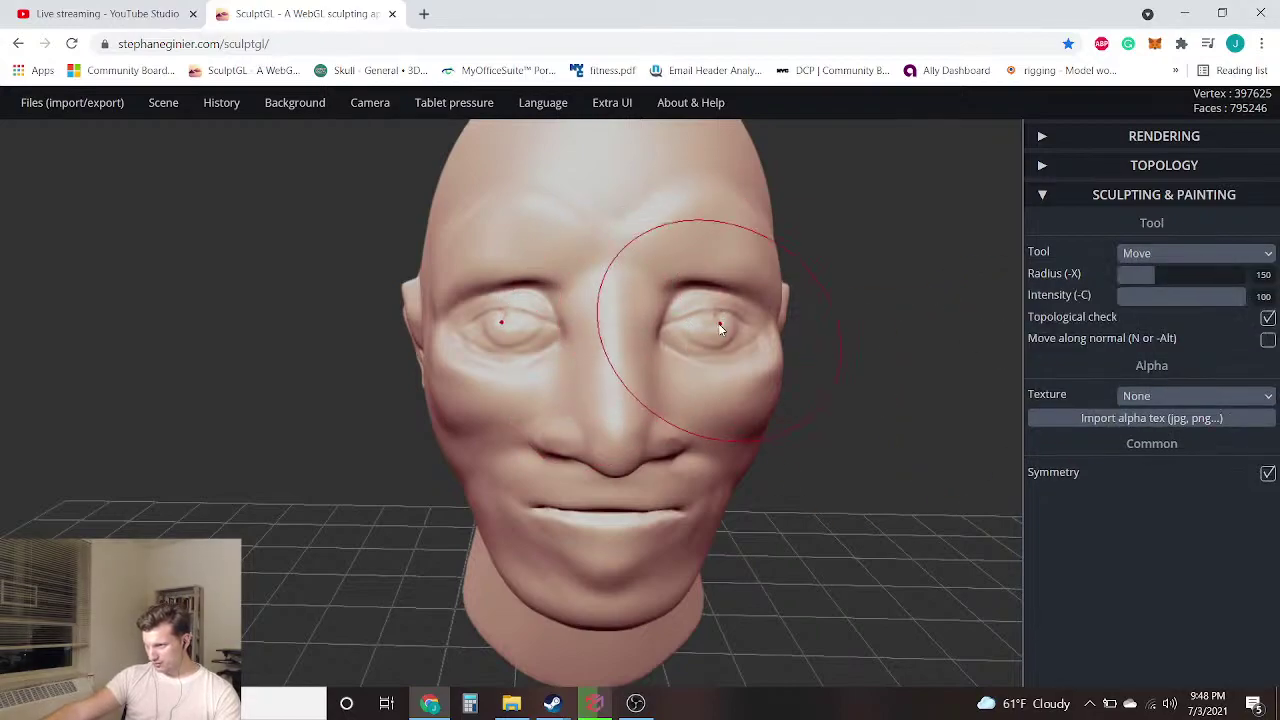
{"action": "left_click_drag", "start_coordinate": [708, 322], "coordinate": [694, 327]}
{"action": "left_click_drag", "start_coordinate": [940, 376], "coordinate": [886, 412]}
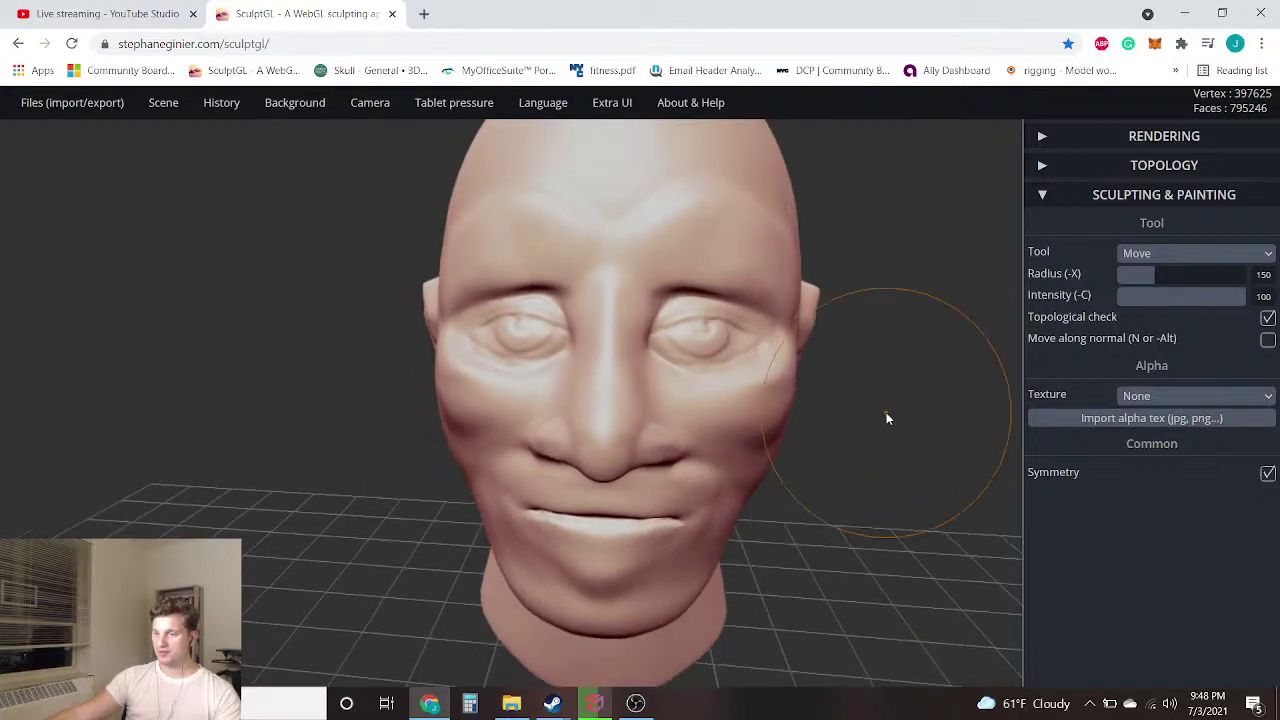
Compare the eye placement by undoing and restoring the move, and check the face from the front and side
{"action": "key", "text": "ctrl"}
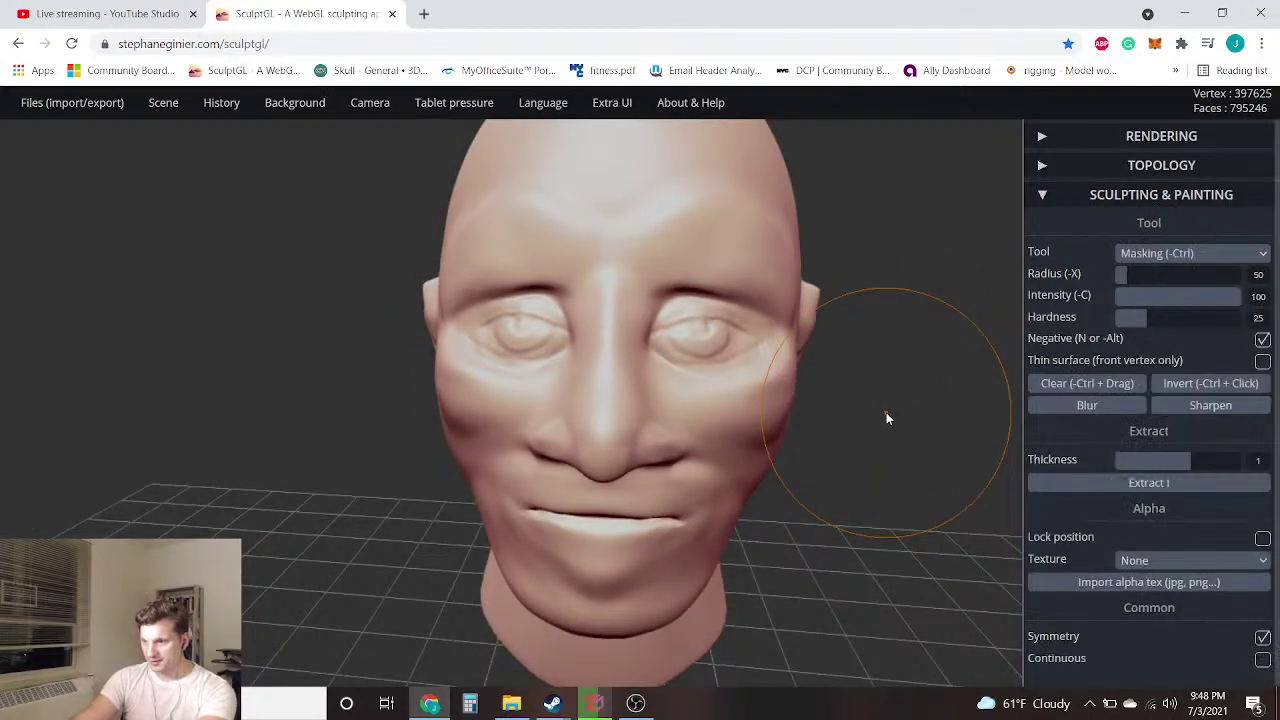
{"action": "key", "text": "ctrl+z"}
{"action": "key", "text": "ctrl"}
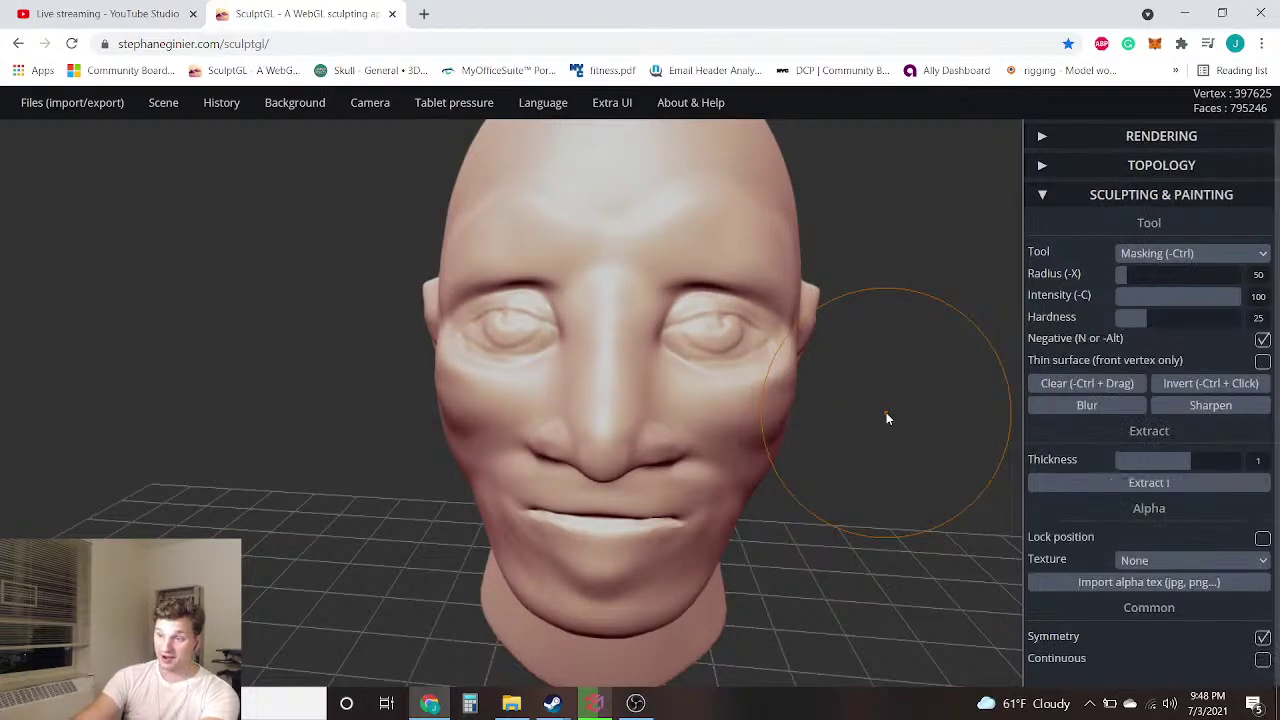
{"action": "key", "text": "ctrl+z"}
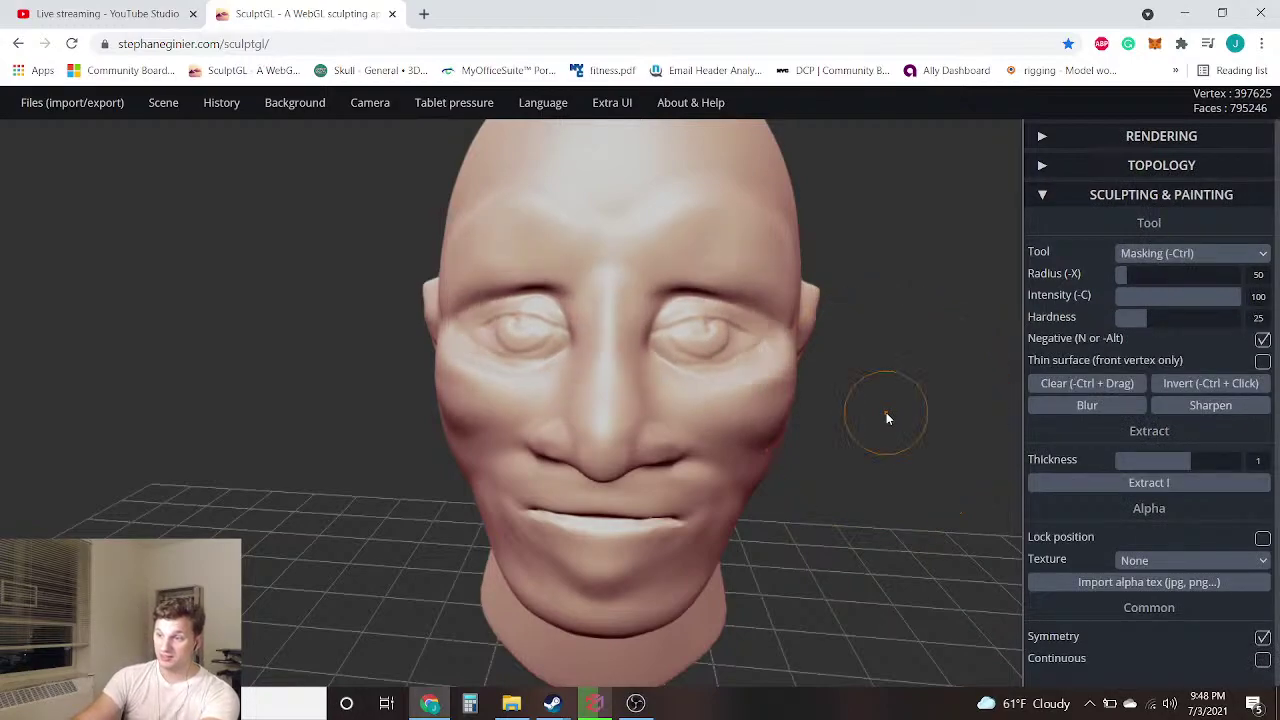
{"action": "mouse_move", "coordinate": [941, 407]}
{"action": "left_mouse_down"}
{"action": "mouse_move", "coordinate": [913, 419]}
{"action": "mouse_move", "coordinate": [891, 455]}
{"action": "left_mouse_up"}
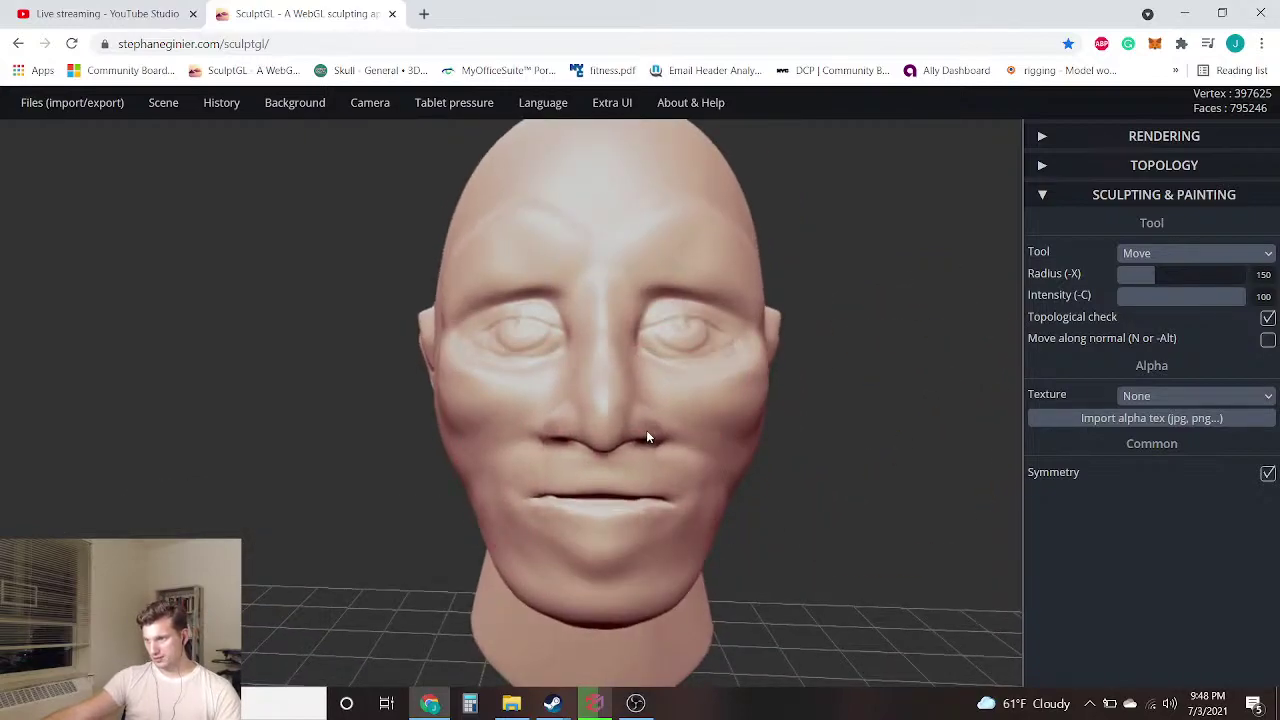
{"action": "mouse_move", "coordinate": [308, 484]}
{"action": "left_mouse_down"}
{"action": "mouse_move", "coordinate": [788, 525]}
{"action": "mouse_move", "coordinate": [929, 503]}
{"action": "mouse_move", "coordinate": [397, 509]}
{"action": "mouse_move", "coordinate": [406, 474]}
{"action": "mouse_move", "coordinate": [417, 512]}
{"action": "mouse_move", "coordinate": [634, 437]}
{"action": "mouse_move", "coordinate": [719, 389]}
{"action": "mouse_move", "coordinate": [861, 556]}
{"action": "mouse_move", "coordinate": [306, 560]}
{"action": "mouse_move", "coordinate": [480, 494]}
{"action": "mouse_move", "coordinate": [494, 509]}
{"action": "mouse_move", "coordinate": [186, 494]}
{"action": "mouse_move", "coordinate": [663, 463]}
{"action": "mouse_move", "coordinate": [461, 451]}
{"action": "mouse_move", "coordinate": [349, 463]}
{"action": "left_mouse_up"}
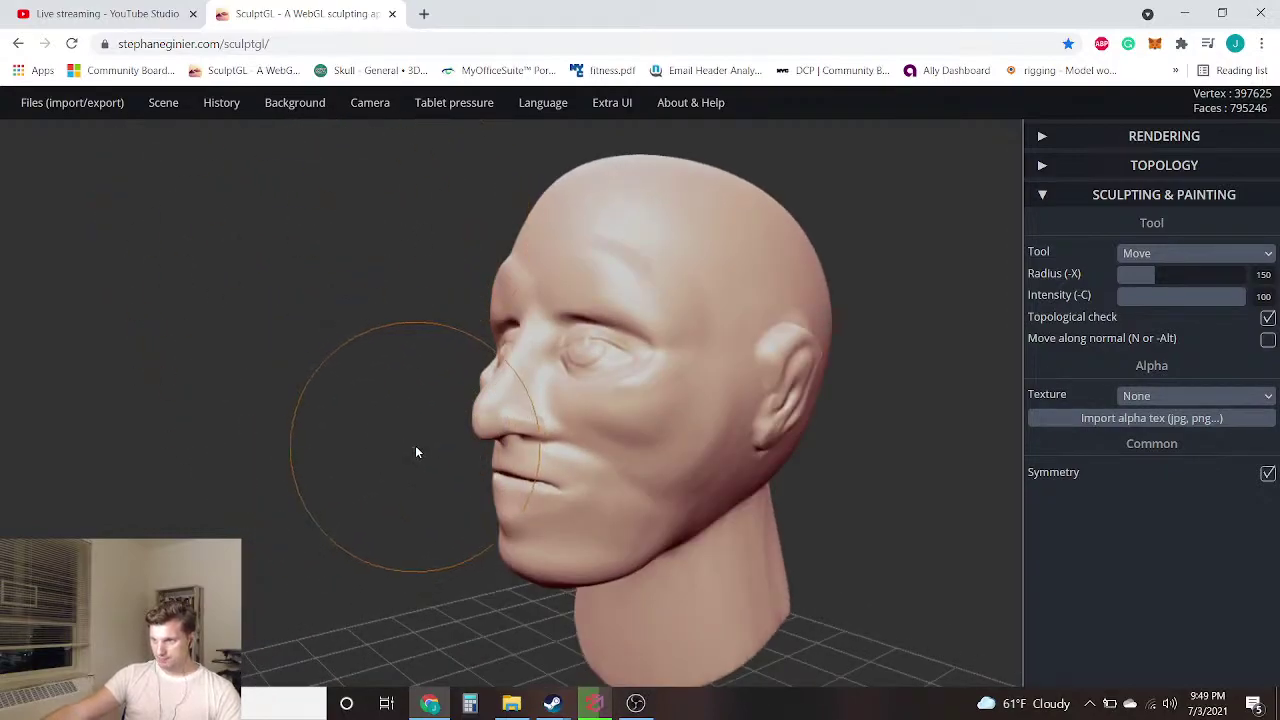
{"action": "scroll", "coordinate": [314, 403], "scroll_direction": "up", "scroll_amount": 2}
{"action": "mouse_move", "coordinate": [314, 403]}
{"action": "left_mouse_down"}
{"action": "mouse_move", "coordinate": [484, 456]}
{"action": "mouse_move", "coordinate": [651, 417]}
{"action": "mouse_move", "coordinate": [784, 410]}
{"action": "mouse_move", "coordinate": [474, 380]}
{"action": "mouse_move", "coordinate": [490, 405]}
{"action": "left_mouse_up"}
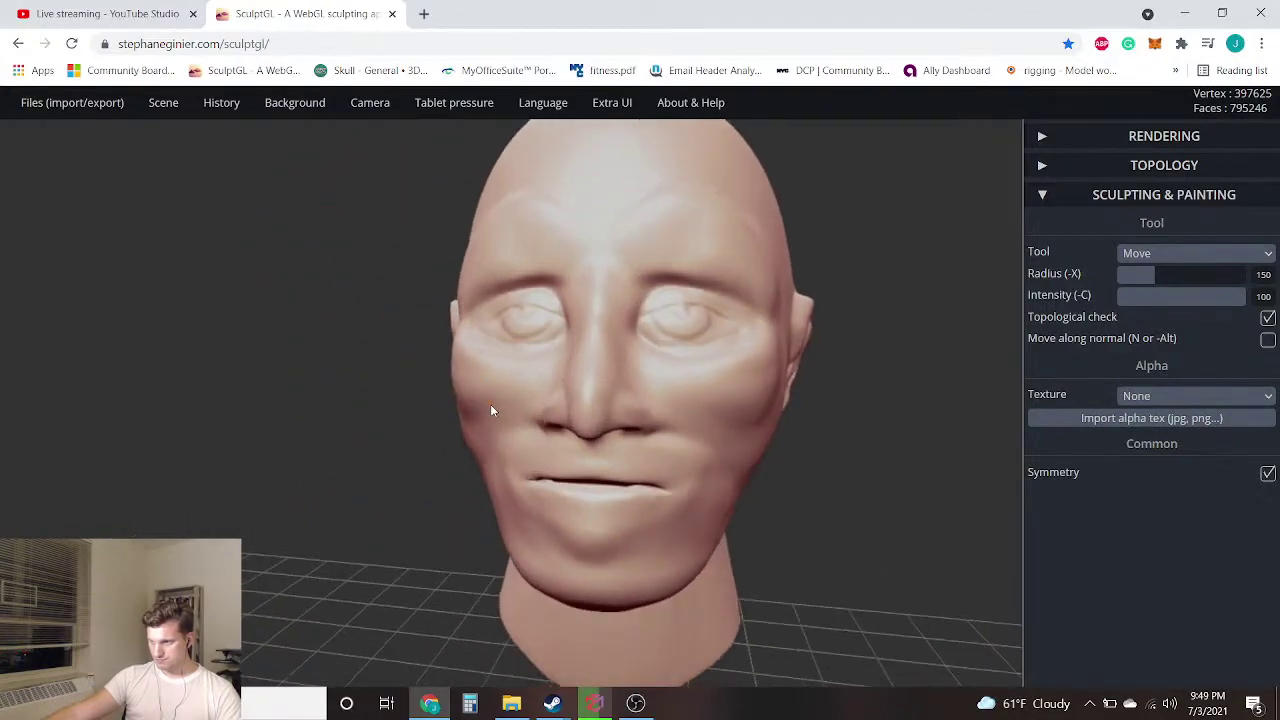
Examine the sculpted head's overall proportions from the front, both profiles and three-quarter views
{"action": "scroll", "coordinate": [476, 392], "scroll_direction": "down", "scroll_amount": 3}
{"action": "left_click_drag", "start_coordinate": [420, 386], "coordinate": [384, 374]}
{"action": "scroll", "coordinate": [380, 378], "scroll_direction": "down", "scroll_amount": 2}
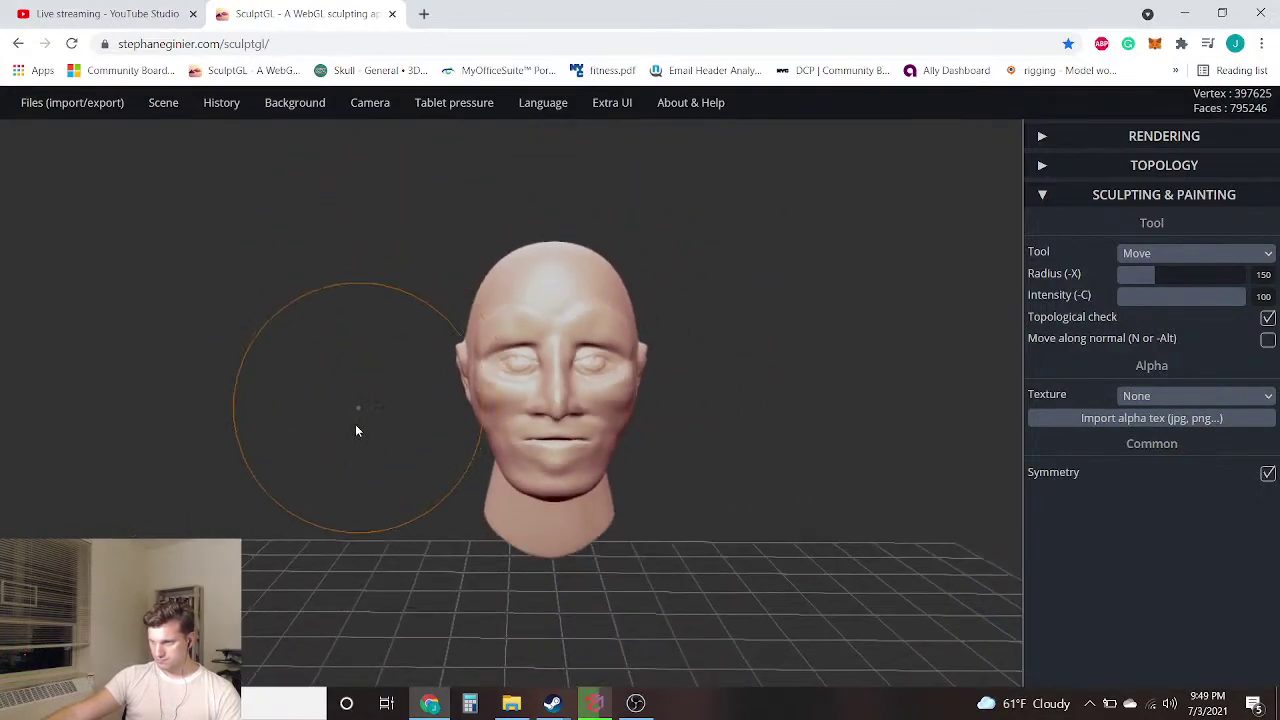
{"action": "scroll", "coordinate": [357, 430], "scroll_direction": "down", "scroll_amount": 3}
{"action": "left_click_drag", "start_coordinate": [365, 430], "coordinate": [688, 418]}
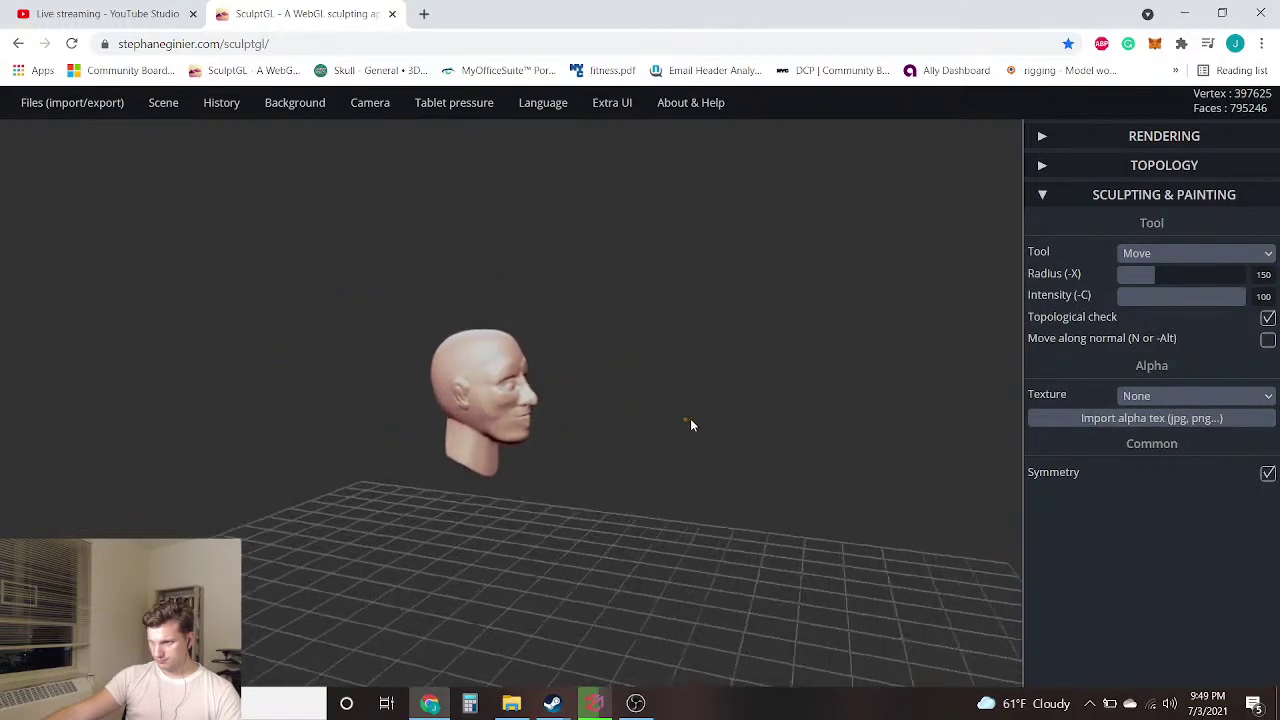
{"action": "scroll", "coordinate": [493, 392], "scroll_direction": "up", "scroll_amount": 3}
{"action": "scroll", "coordinate": [492, 386], "scroll_direction": "up", "scroll_amount": 2}
{"action": "left_click_drag", "start_coordinate": [680, 596], "coordinate": [746, 565]}
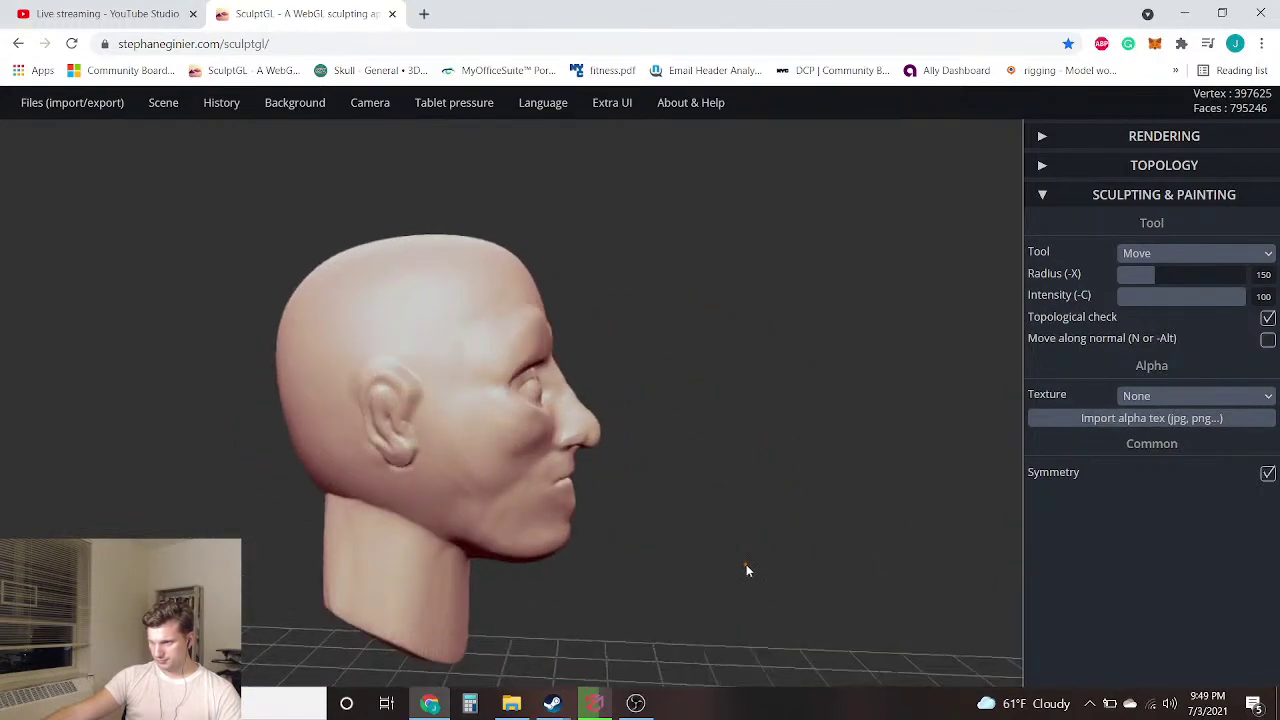
{"action": "scroll", "coordinate": [601, 537], "scroll_direction": "up", "scroll_amount": 3}
{"action": "mouse_move", "coordinate": [695, 603]}
{"action": "left_mouse_down"}
{"action": "mouse_move", "coordinate": [683, 618]}
{"action": "mouse_move", "coordinate": [685, 606]}
{"action": "left_mouse_up"}
{"action": "scroll", "coordinate": [680, 617], "scroll_direction": "down", "scroll_amount": 2}
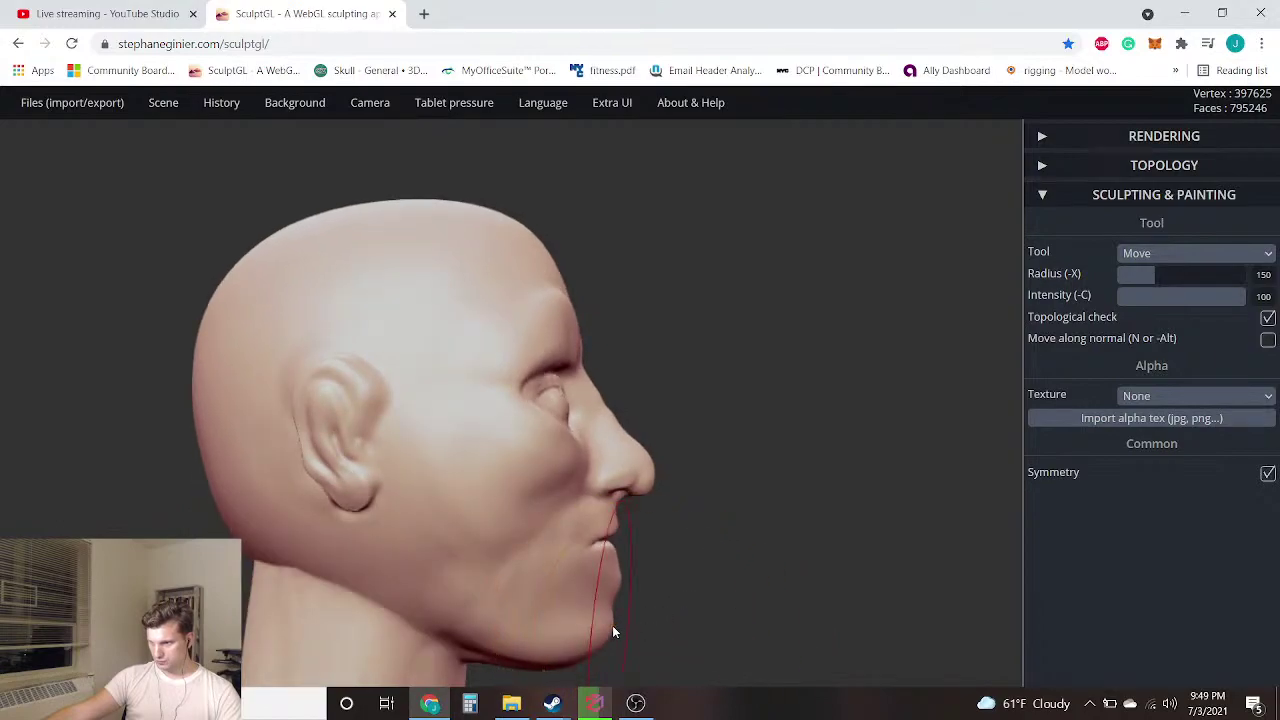
{"action": "left_click_drag", "start_coordinate": [754, 521], "coordinate": [131, 554]}
{"action": "scroll", "coordinate": [308, 527], "scroll_direction": "down", "scroll_amount": 3}
{"action": "left_click_drag", "start_coordinate": [308, 527], "coordinate": [193, 520]}
{"action": "mouse_move", "coordinate": [403, 306]}
{"action": "left_mouse_down"}
{"action": "mouse_move", "coordinate": [407, 345]}
{"action": "mouse_move", "coordinate": [394, 337]}
{"action": "mouse_move", "coordinate": [439, 361]}
{"action": "left_mouse_up"}
{"action": "mouse_move", "coordinate": [266, 355]}
{"action": "left_mouse_down"}
{"action": "mouse_move", "coordinate": [452, 366]}
{"action": "mouse_move", "coordinate": [880, 357]}
{"action": "left_mouse_up"}
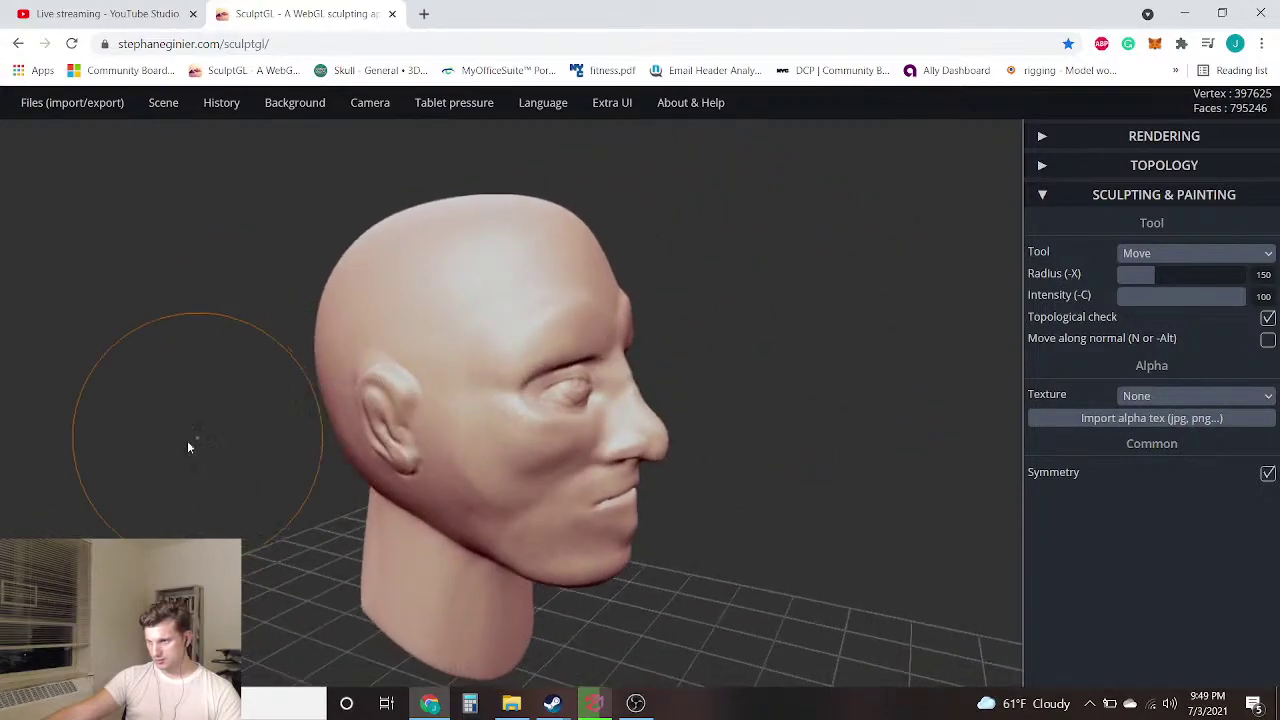
{"action": "left_click_drag", "start_coordinate": [197, 443], "coordinate": [271, 449]}
{"action": "left_click_drag", "start_coordinate": [623, 351], "coordinate": [469, 336]}
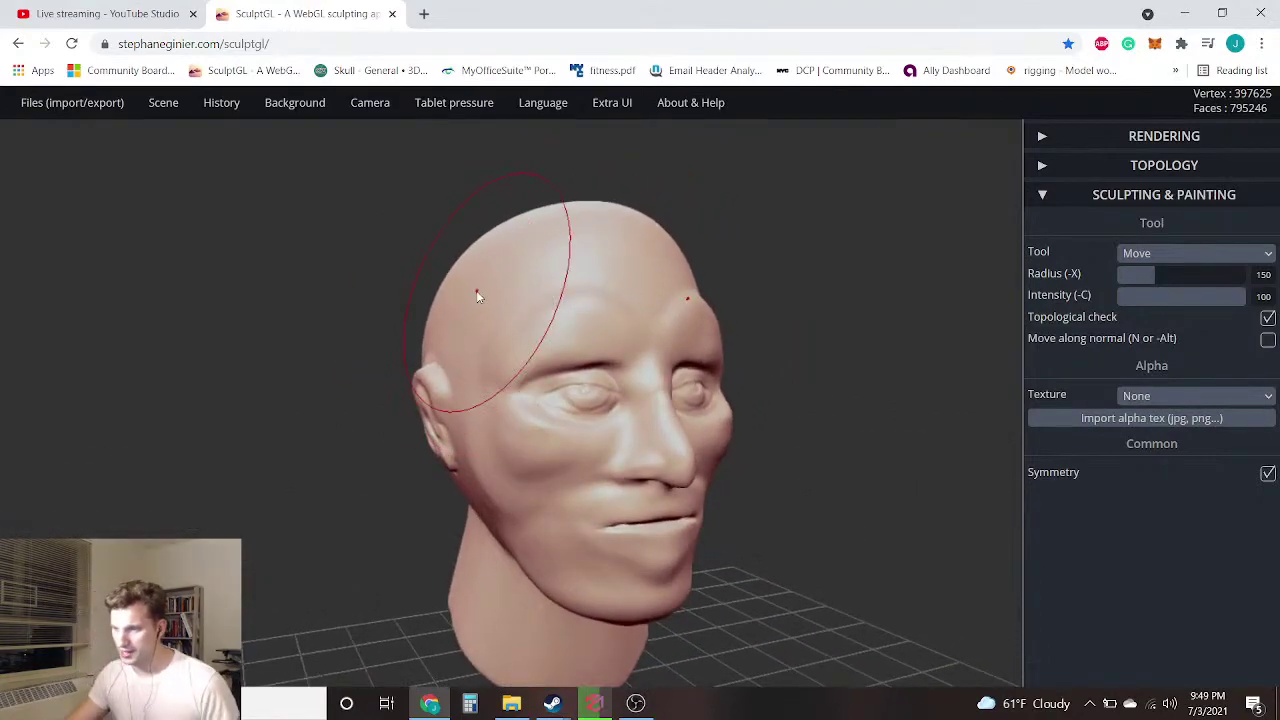
{"action": "left_click_drag", "start_coordinate": [401, 474], "coordinate": [337, 401]}
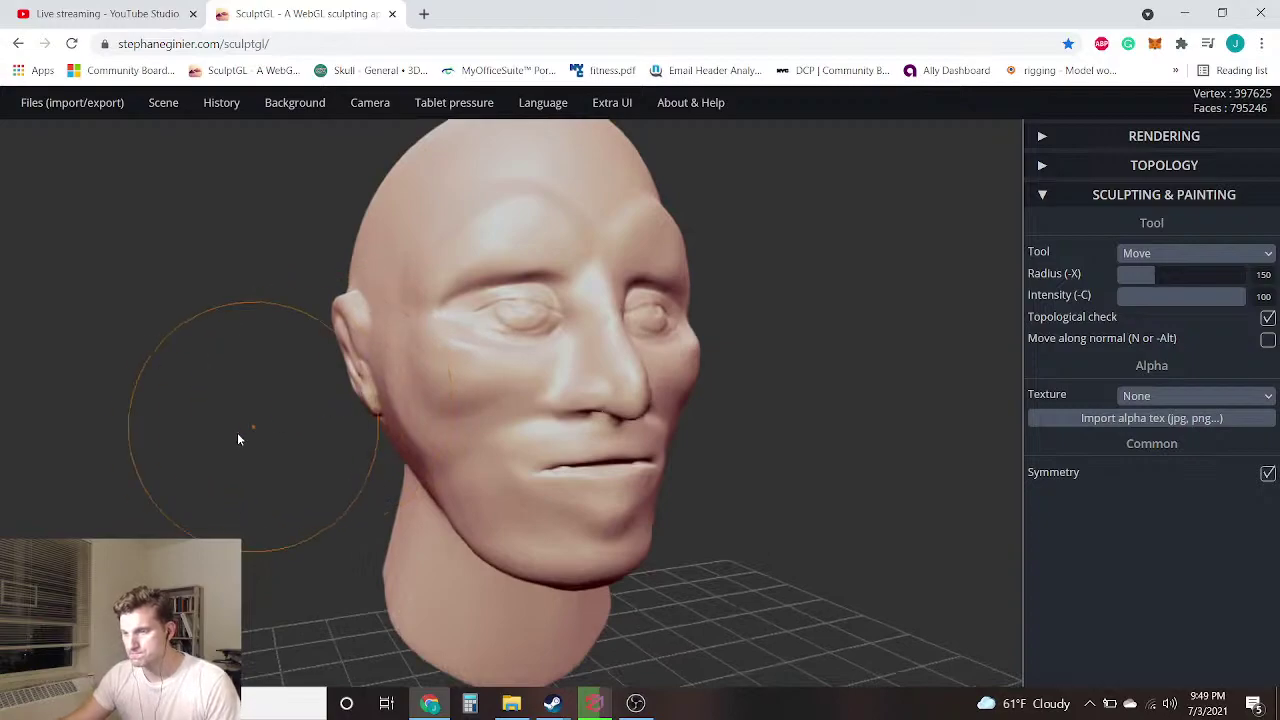
{"action": "left_click_drag", "start_coordinate": [243, 434], "coordinate": [100, 466]}
Export the head sculpt as an STL file and show the saved file in its Downloads folder
{"action": "mouse_move", "coordinate": [83, 101]}
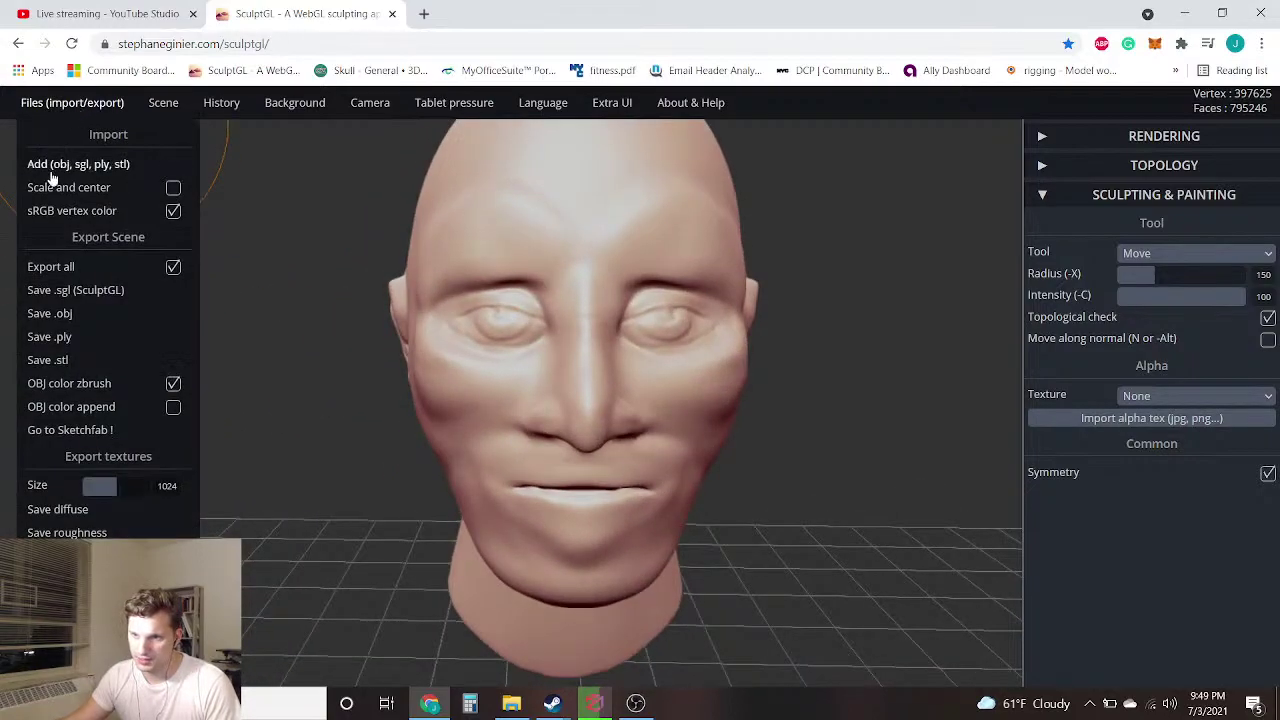
{"action": "left_click", "coordinate": [53, 368]}
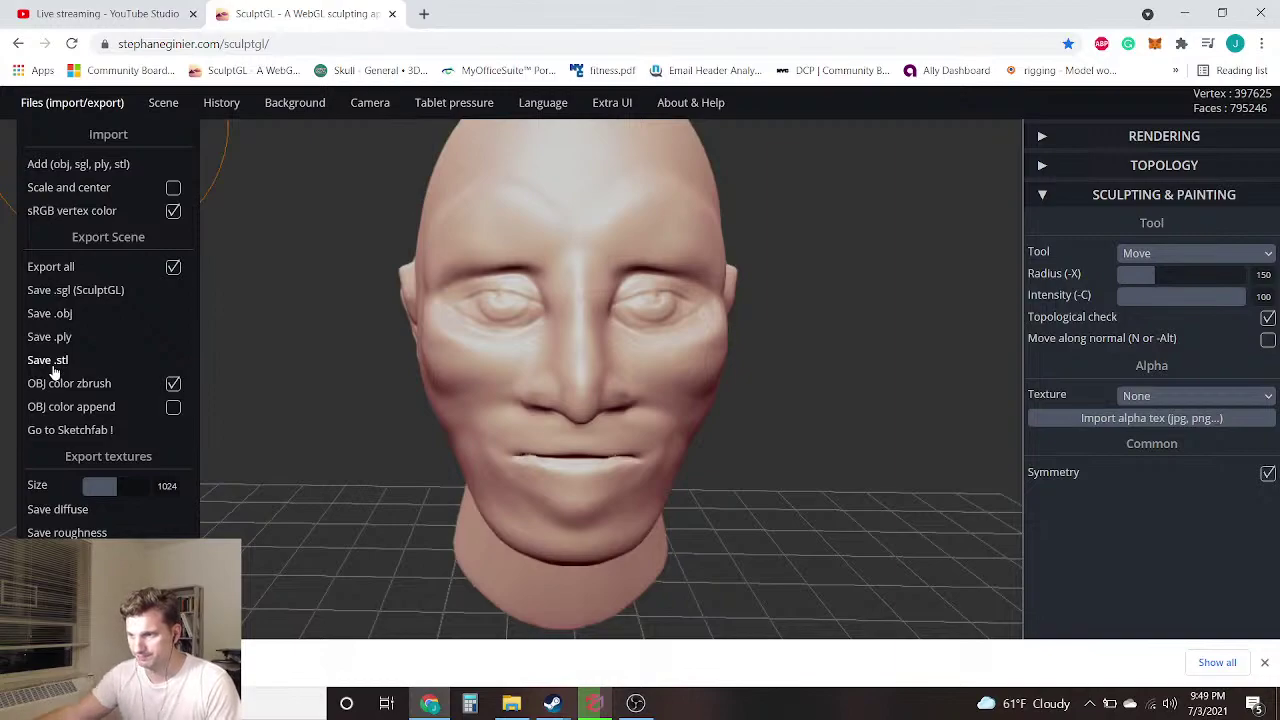
{"action": "left_click", "coordinate": [185, 662]}
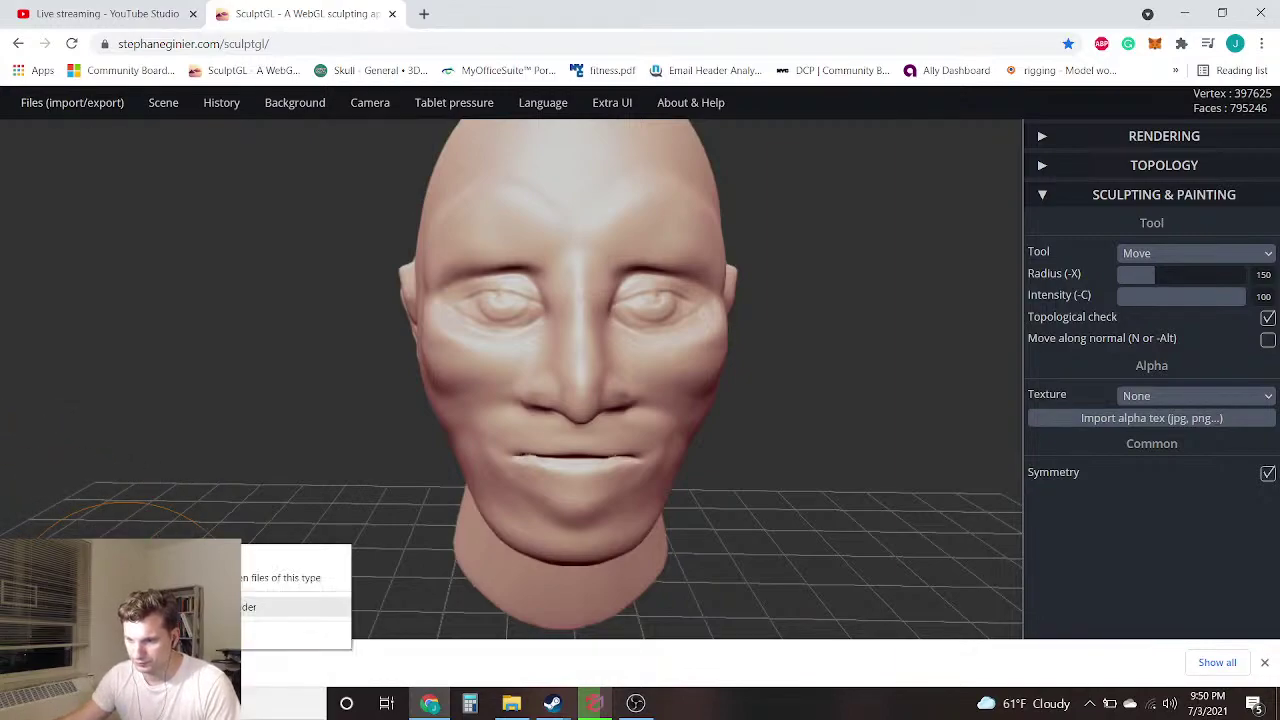
{"action": "left_click", "coordinate": [222, 607]}
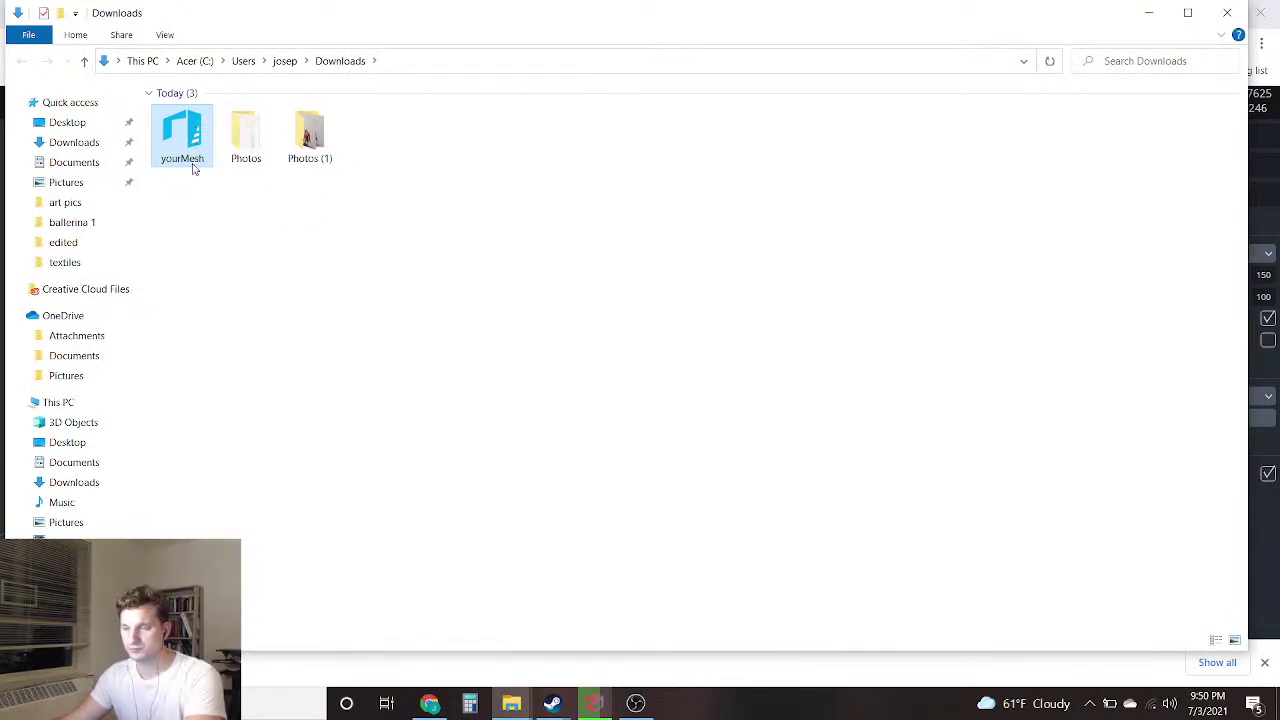
Rename the exported yourMesh file as human head mk 2 and close the folder
{"action": "left_click", "coordinate": [190, 160]}
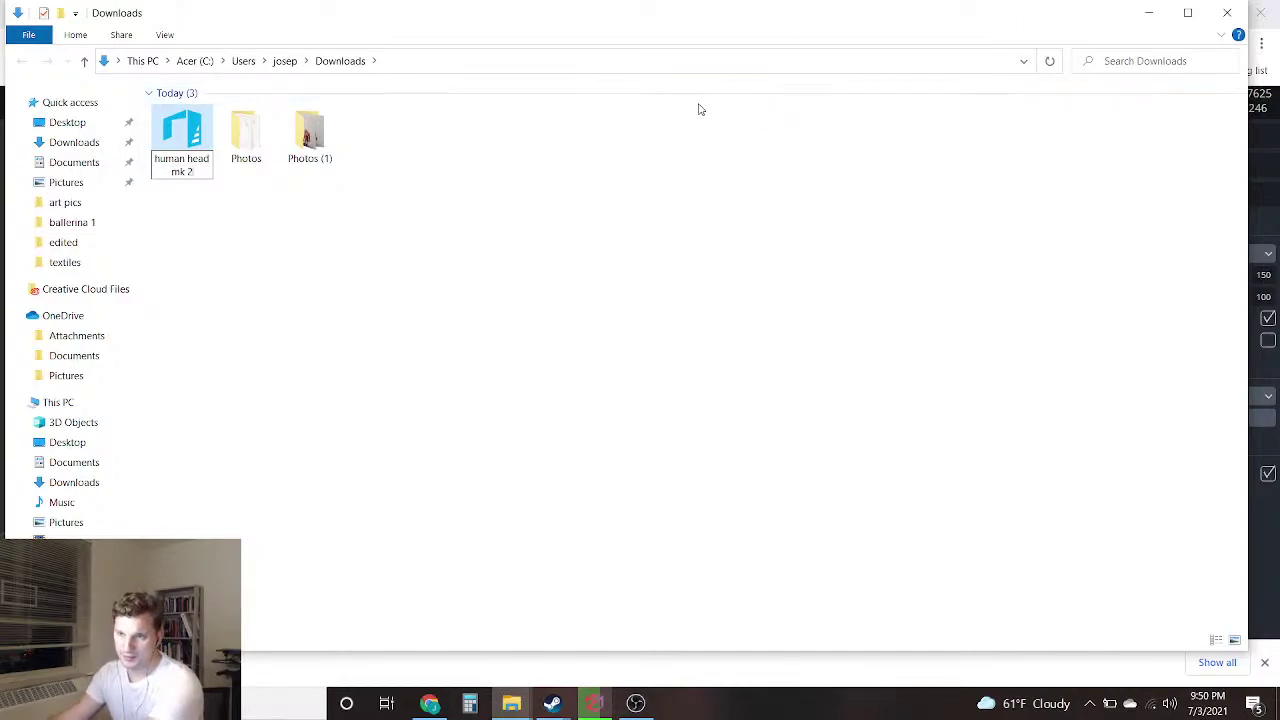
{"action": "left_click", "coordinate": [688, 210]}
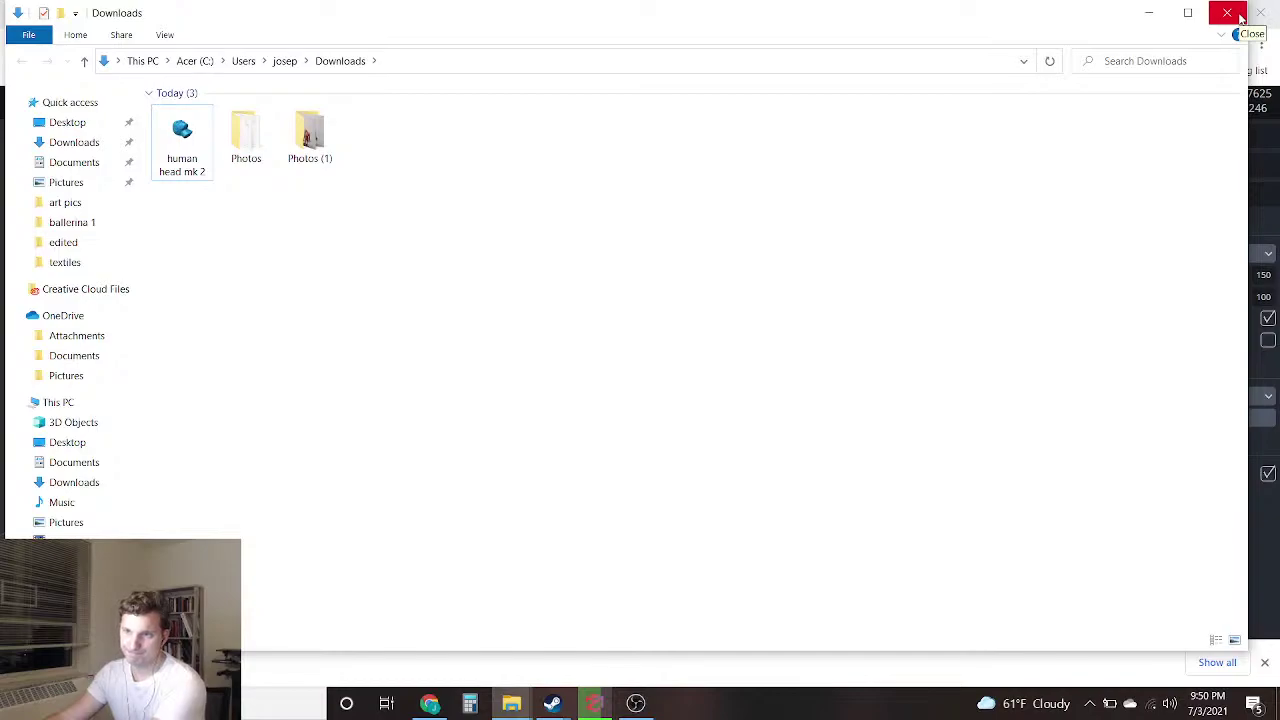
{"action": "left_click", "coordinate": [1240, 16]}
Clear the head from the scene and add a new sphere
{"action": "mouse_move", "coordinate": [166, 106]}
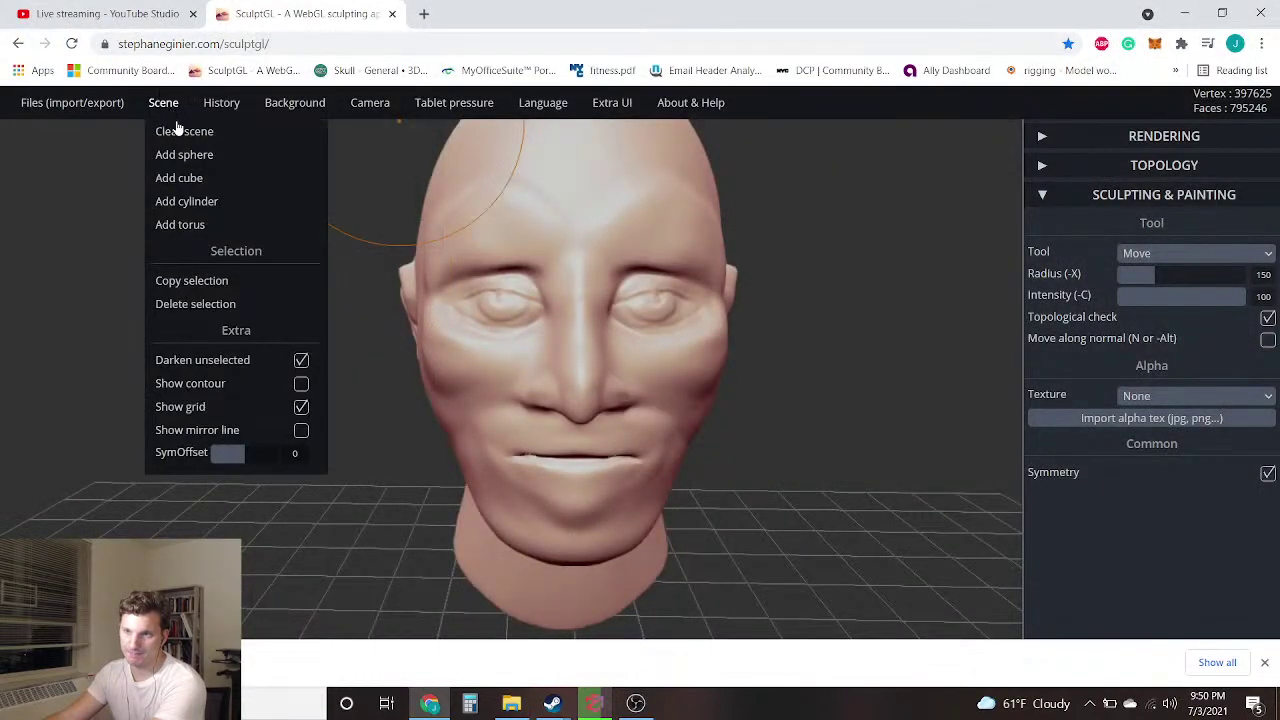
{"action": "left_click", "coordinate": [178, 131]}
{"action": "left_click", "coordinate": [721, 139]}
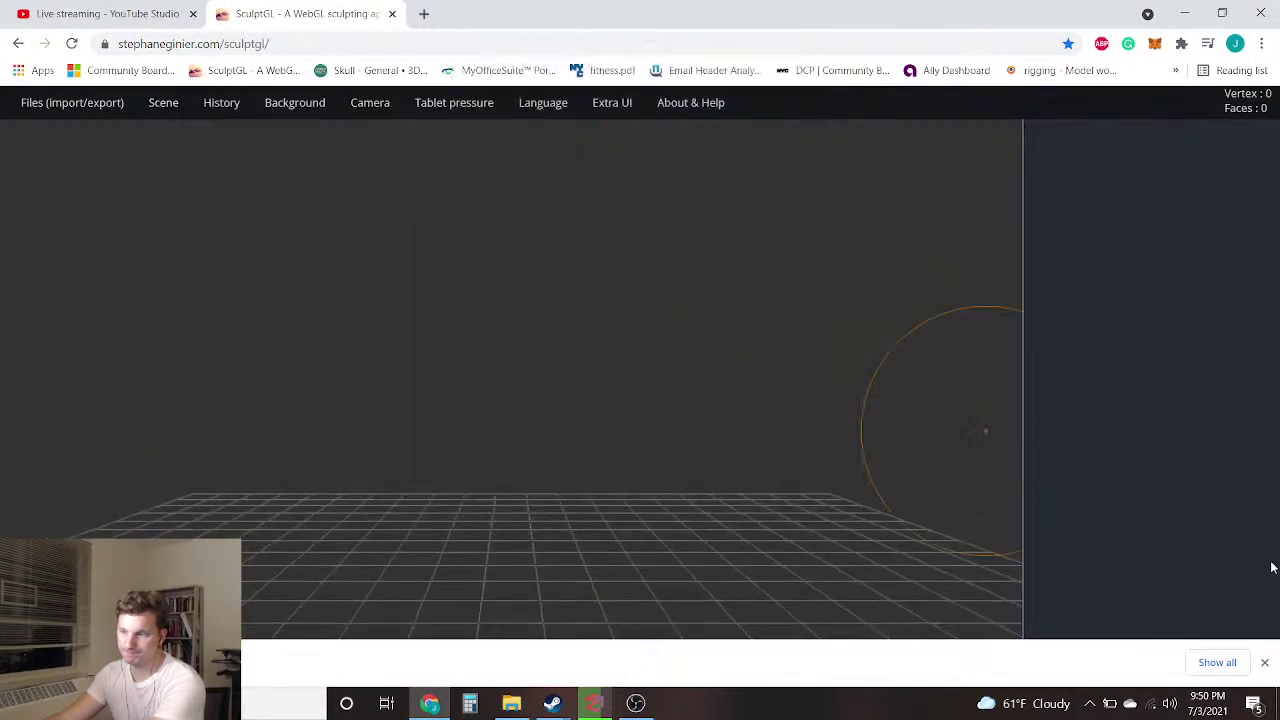
{"action": "left_click", "coordinate": [1265, 663]}
{"action": "mouse_move", "coordinate": [176, 106]}
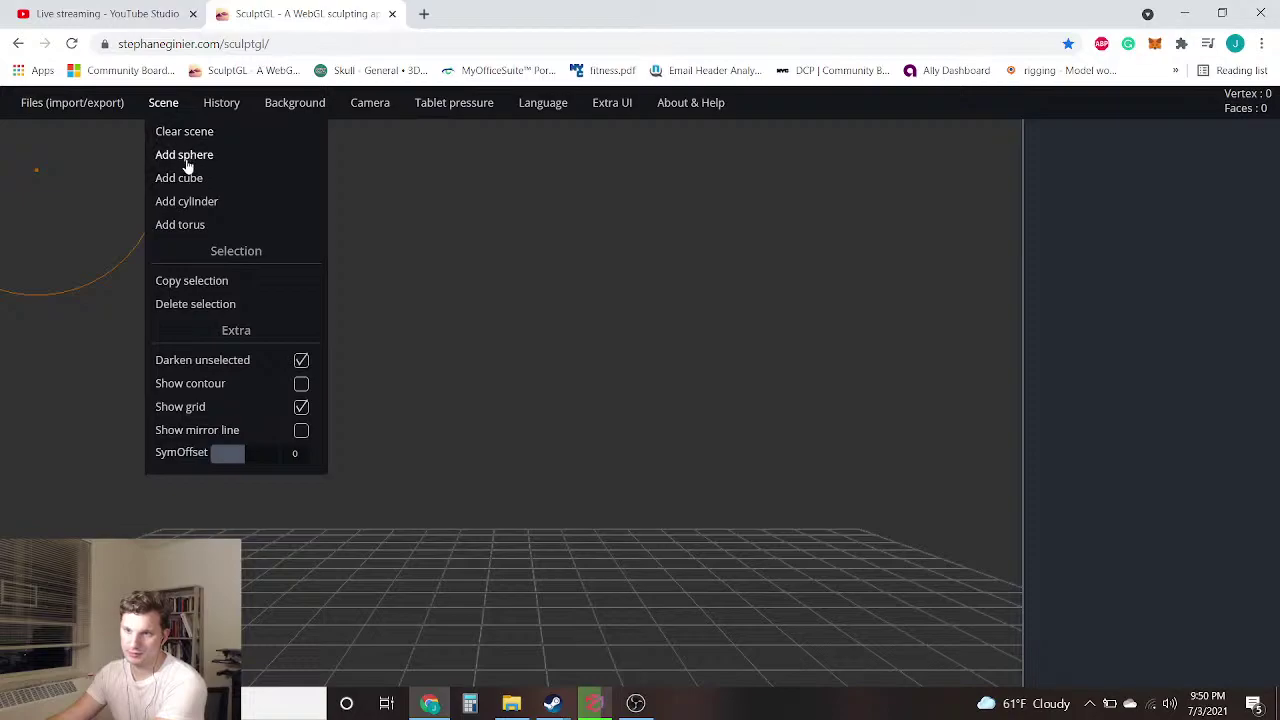
{"action": "left_click", "coordinate": [510, 262]}
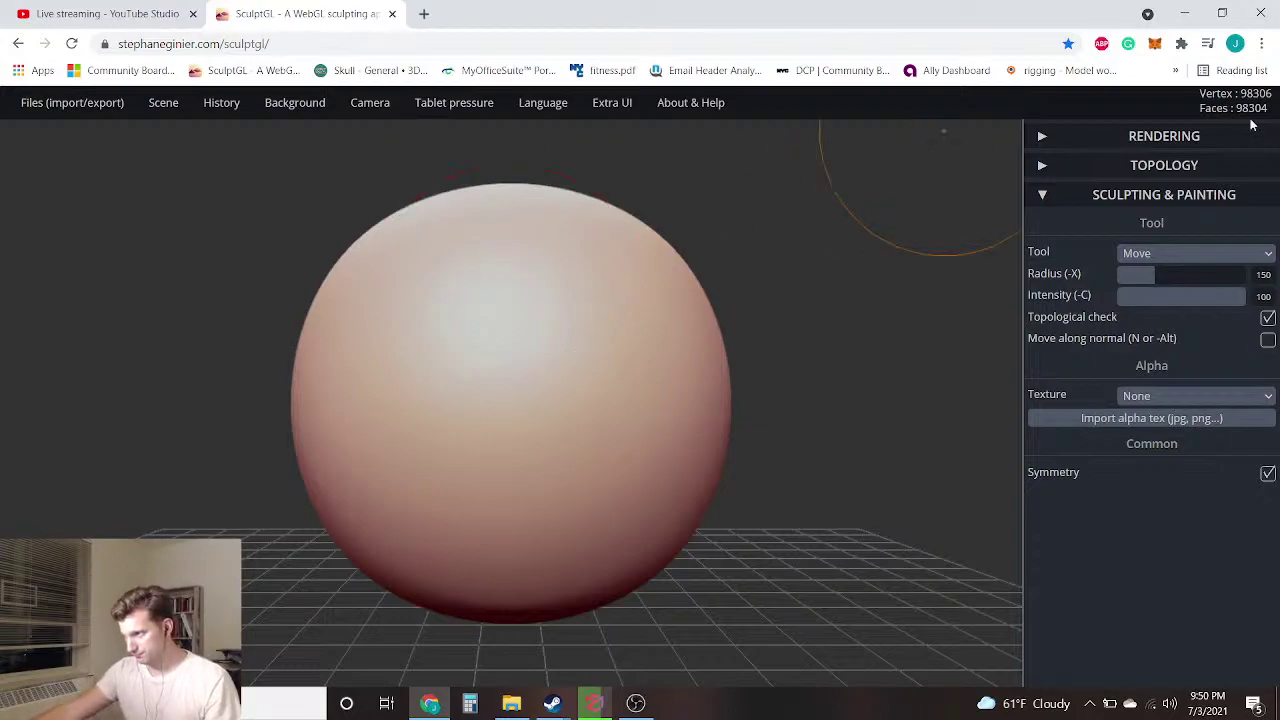
Coarsen the sphere by deleting its lower resolutions and reversing the subdivision twice, and activate dynamic topology with subdivision 37
{"action": "left_click", "coordinate": [1183, 167]}
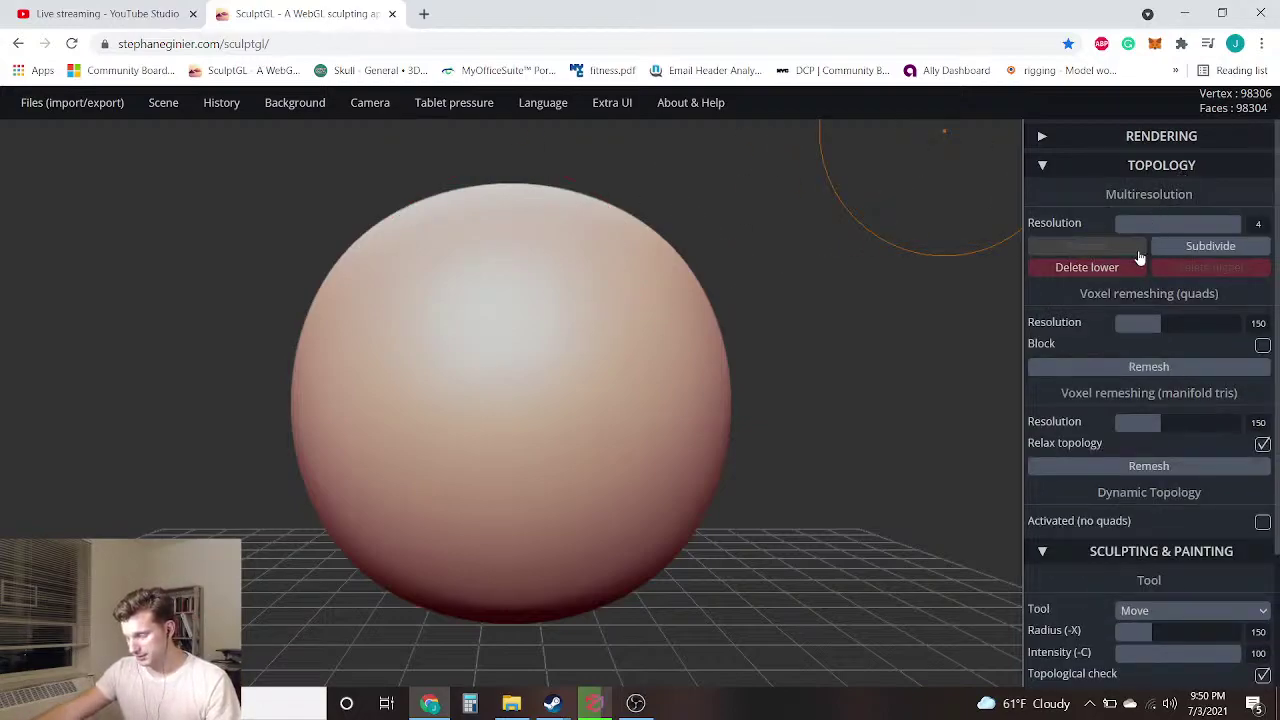
{"action": "left_click", "coordinate": [1093, 270]}
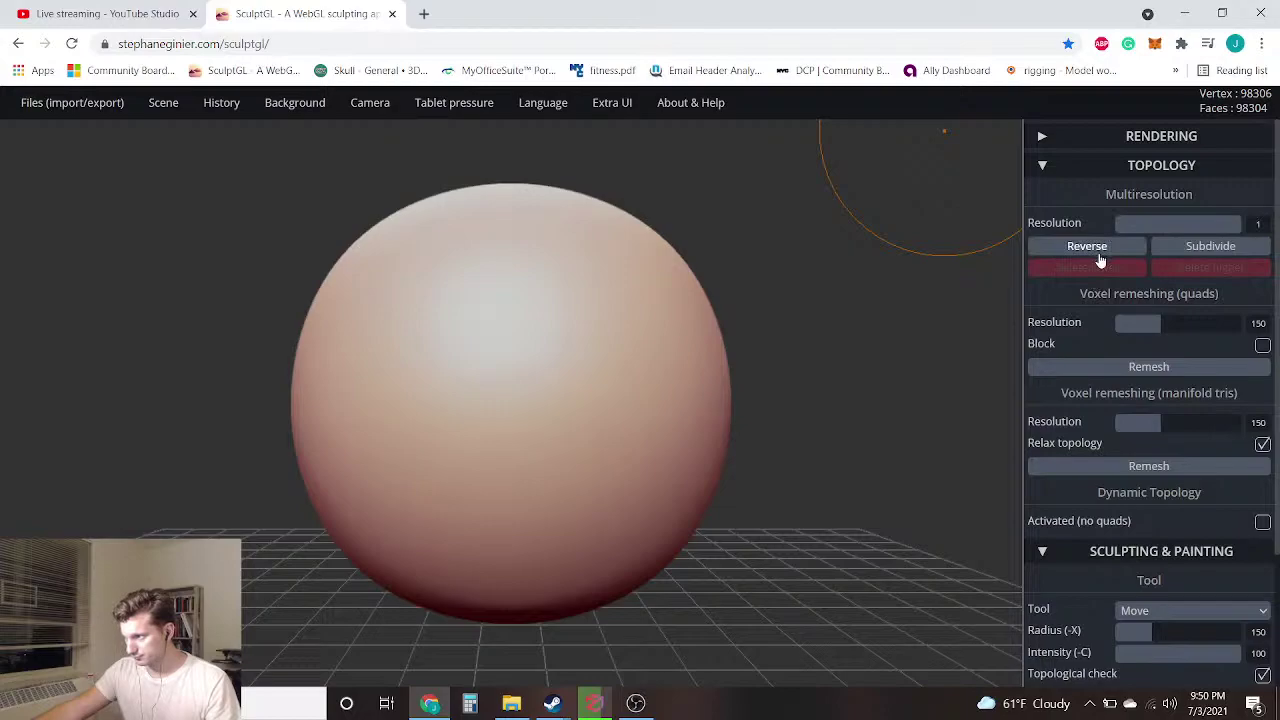
{"action": "left_click", "coordinate": [1099, 252]}
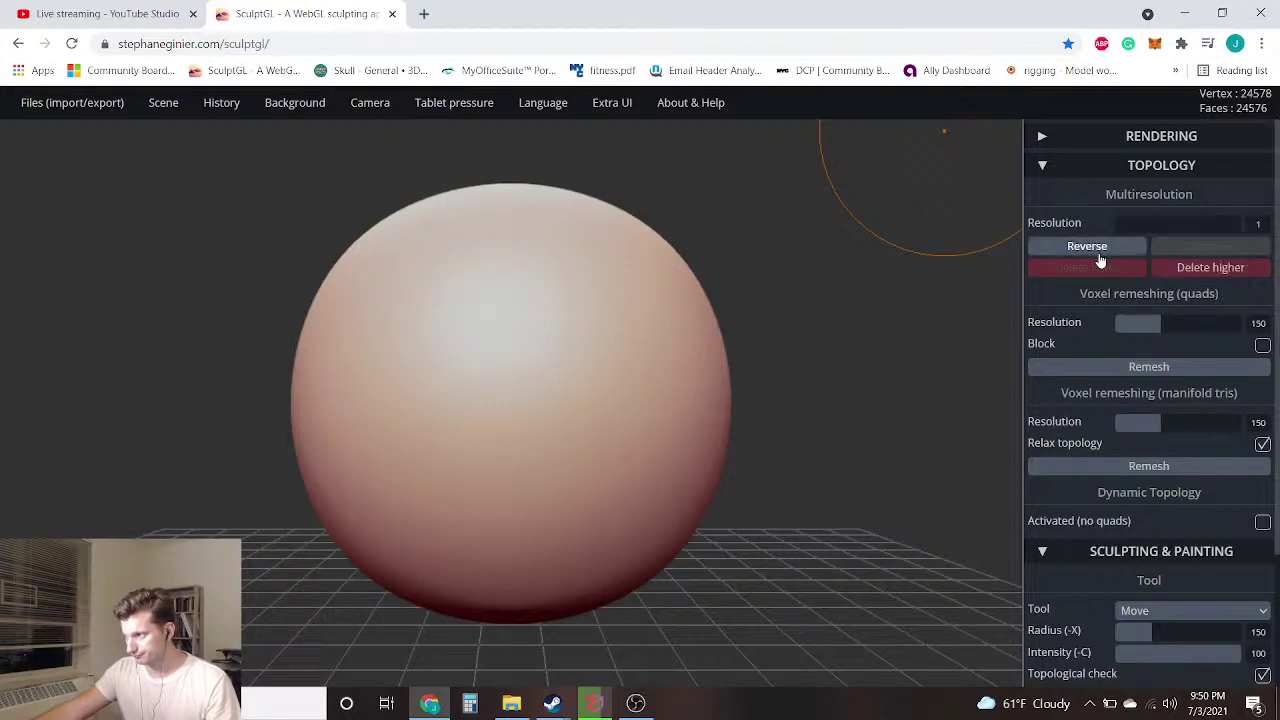
{"action": "left_click", "coordinate": [1099, 252]}
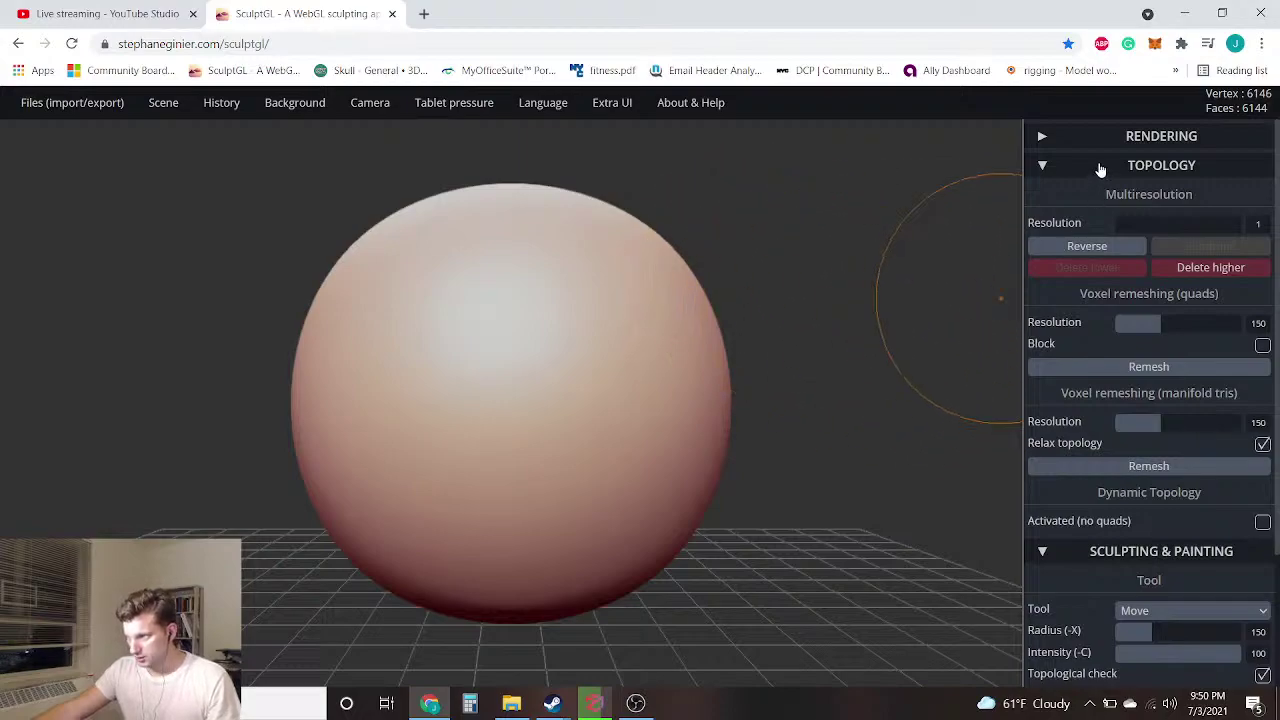
{"action": "left_click", "coordinate": [1263, 523]}
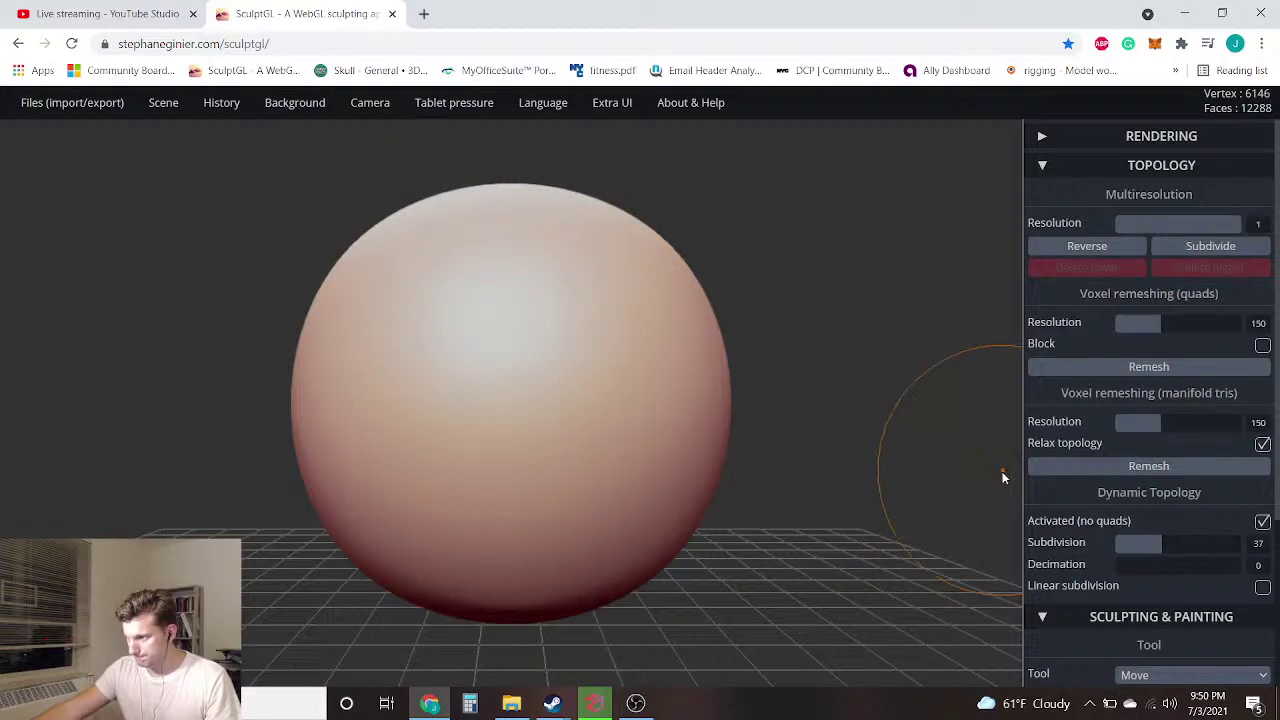
{"action": "left_click", "coordinate": [1110, 166]}
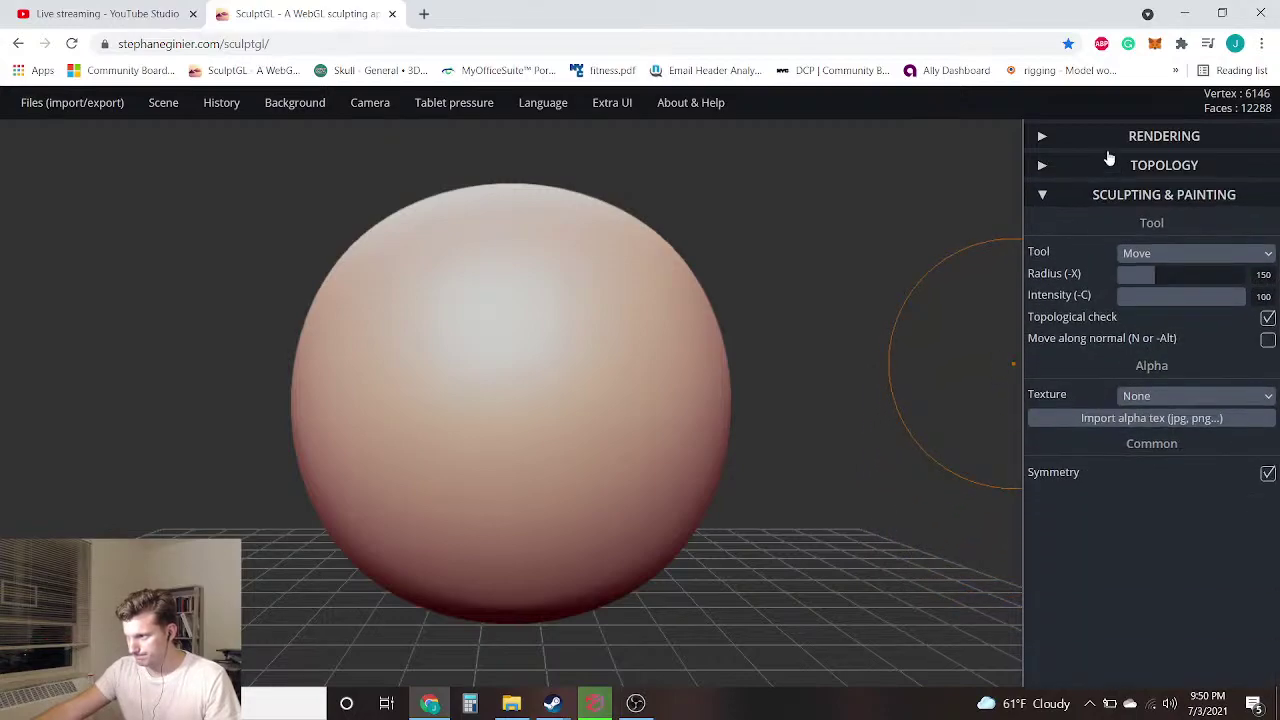
{"action": "left_click", "coordinate": [1136, 257]}
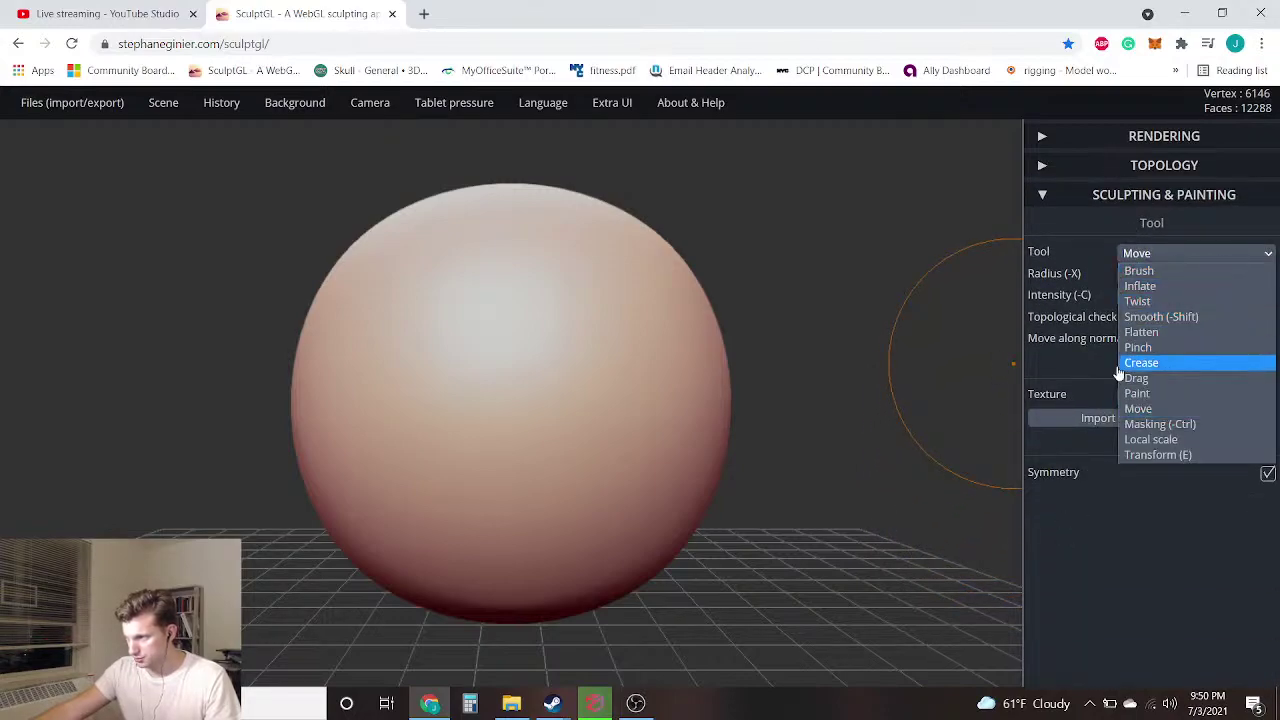
{"action": "left_click", "coordinate": [1173, 393]}
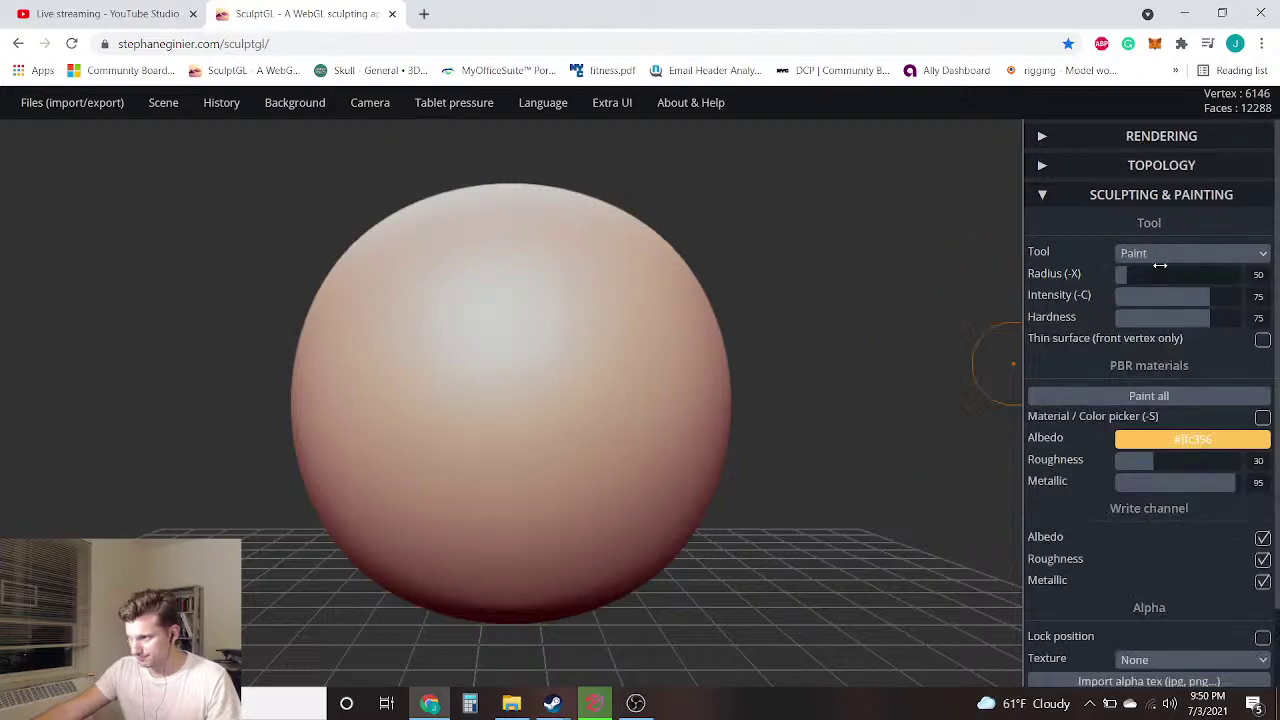
{"action": "left_click", "coordinate": [1159, 255]}
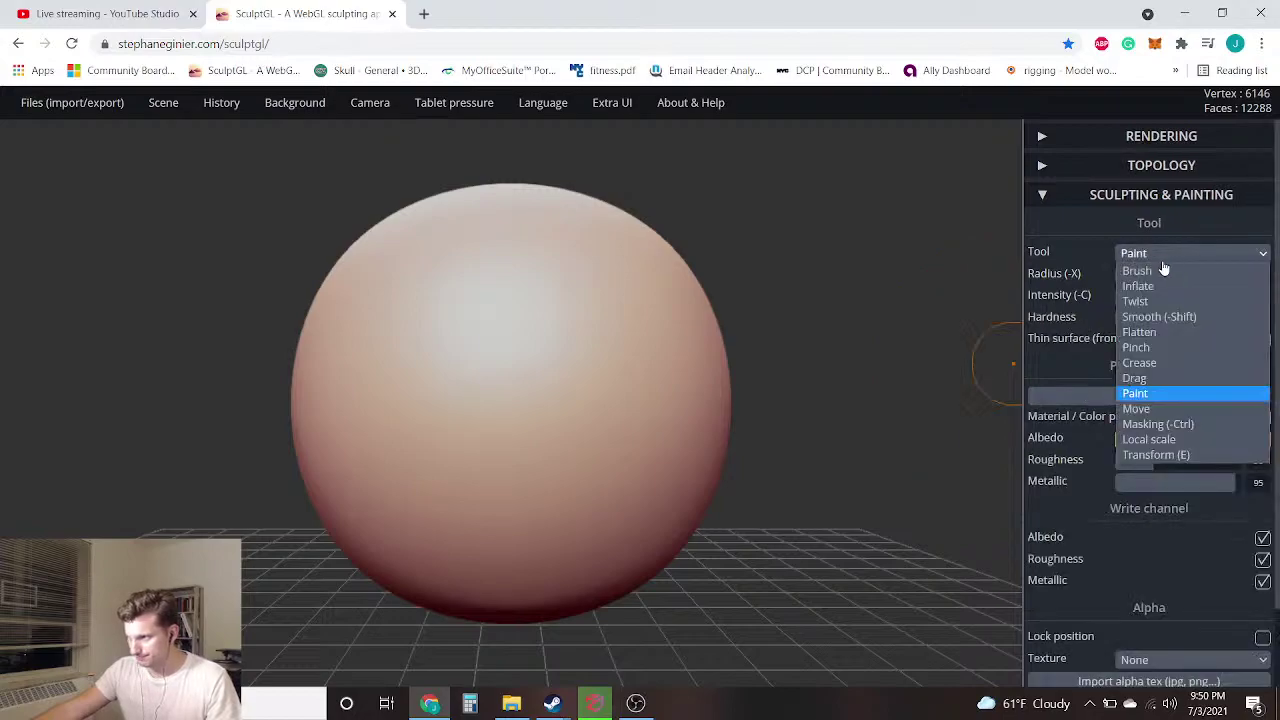
{"action": "left_click", "coordinate": [1163, 379]}
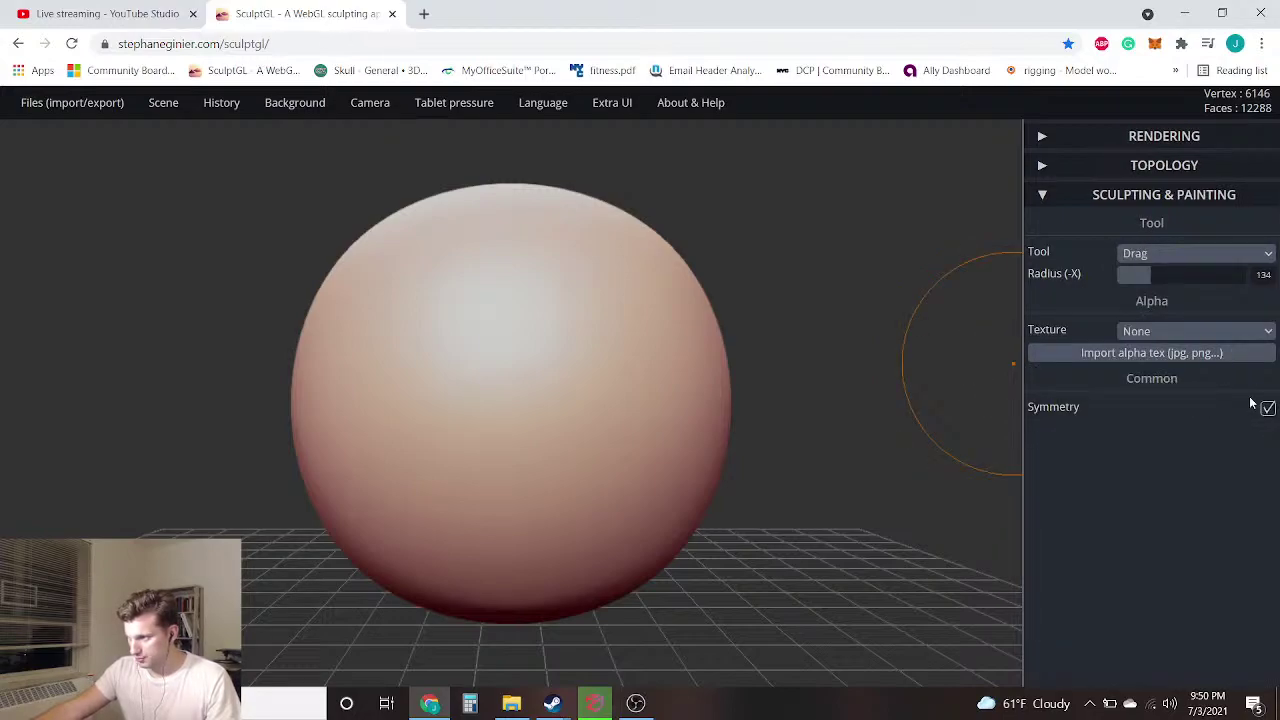
{"action": "scroll", "coordinate": [768, 503], "scroll_direction": "down", "scroll_amount": 2}
{"action": "scroll", "coordinate": [768, 503], "scroll_direction": "up", "scroll_amount": 3}
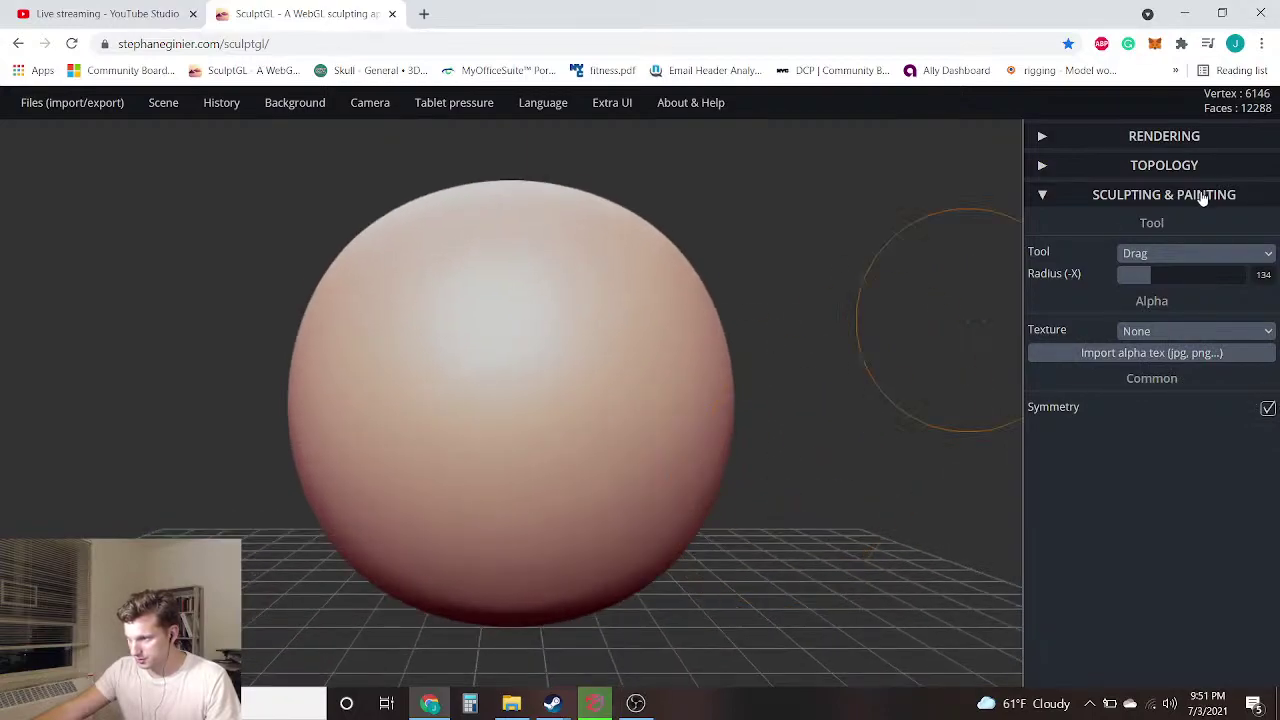
Scale the sphere down uniformly to less than half its size with the Transform tool
{"action": "left_click", "coordinate": [1205, 255]}
{"action": "left_click", "coordinate": [1157, 437]}
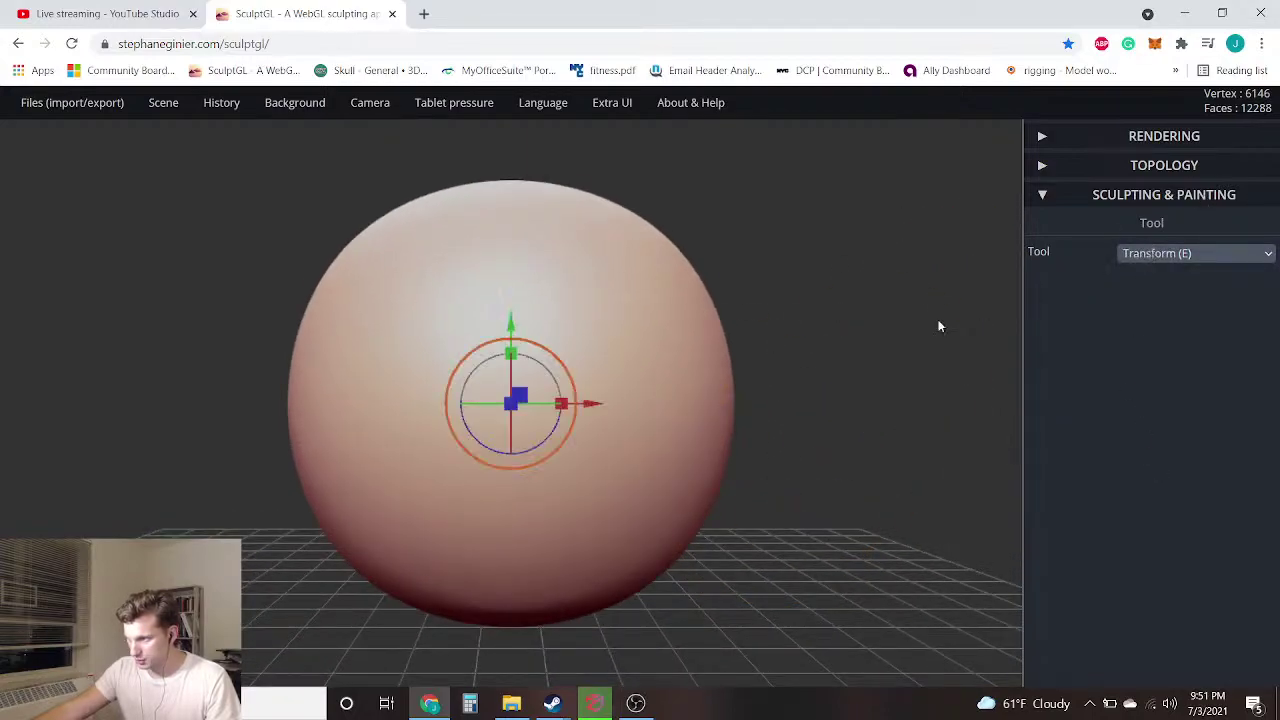
{"action": "left_click_drag", "start_coordinate": [558, 366], "coordinate": [521, 398]}
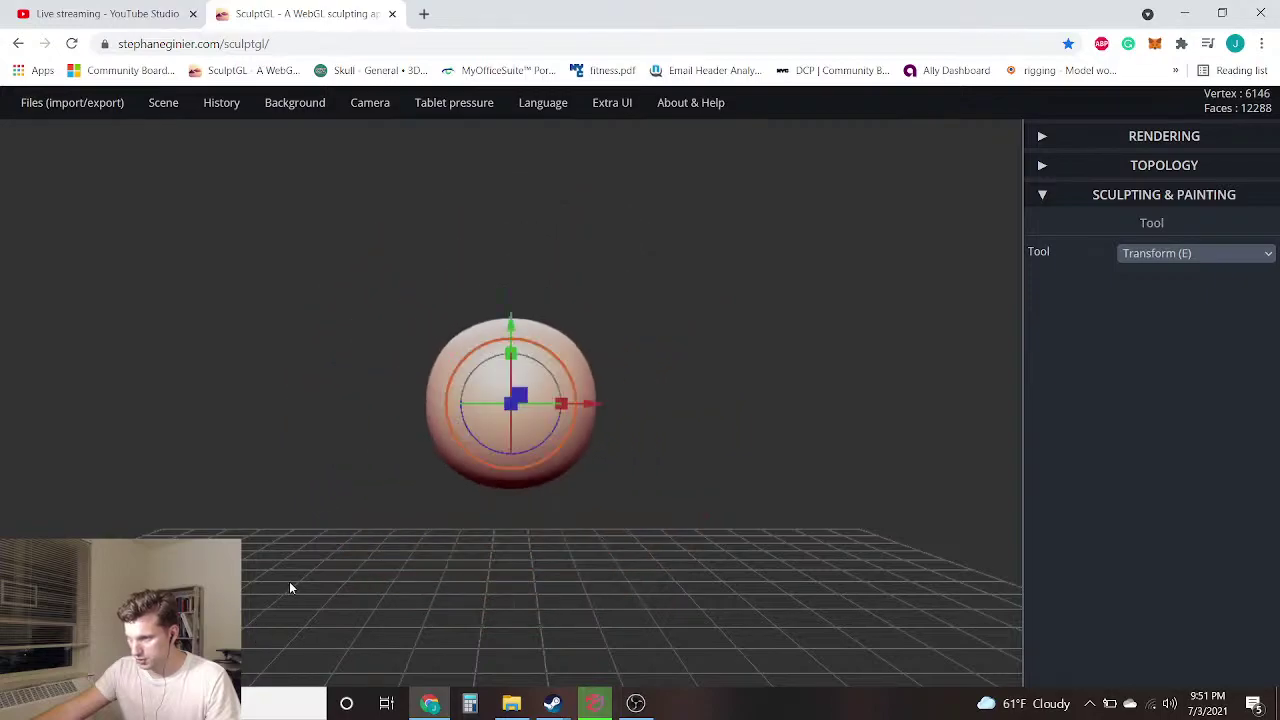
{"action": "left_click_drag", "start_coordinate": [345, 541], "coordinate": [440, 532]}
{"action": "scroll", "coordinate": [379, 537], "scroll_direction": "up", "scroll_amount": 5}
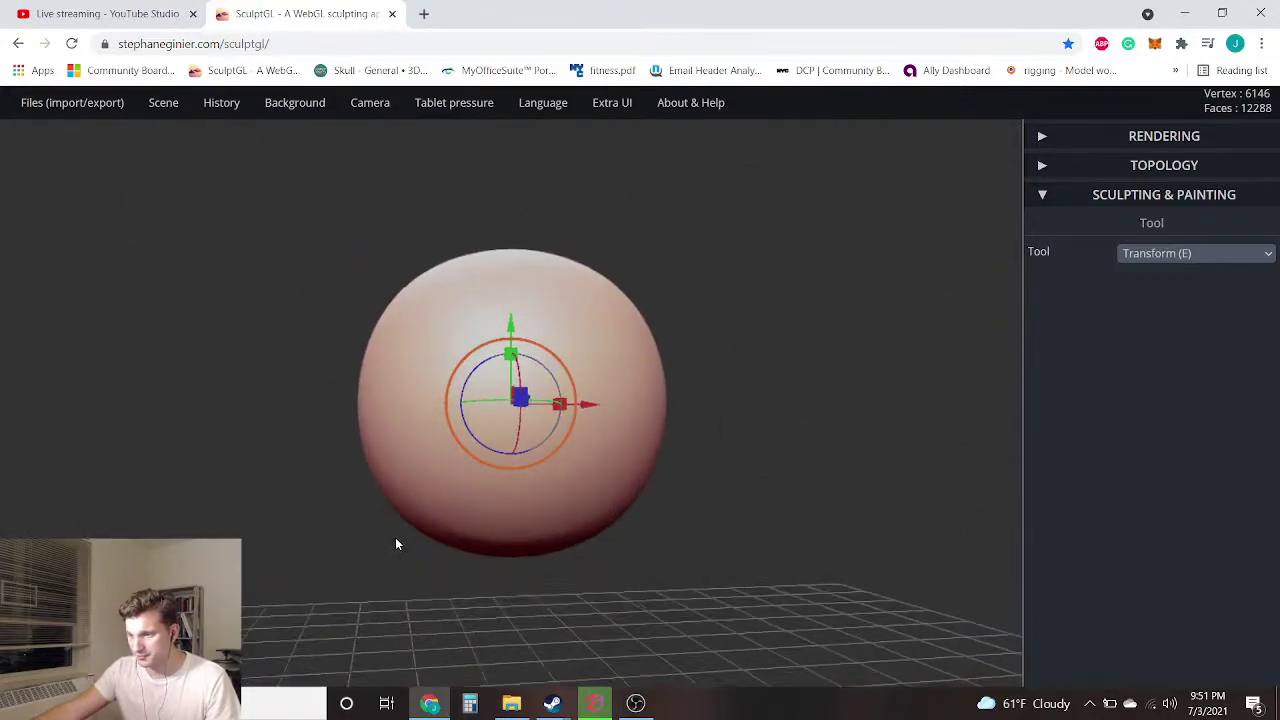
Check the densification progress in 3DF Zephyr and the livestream status in YouTube Studio, and return to SculptGL
{"action": "left_click", "coordinate": [594, 704]}
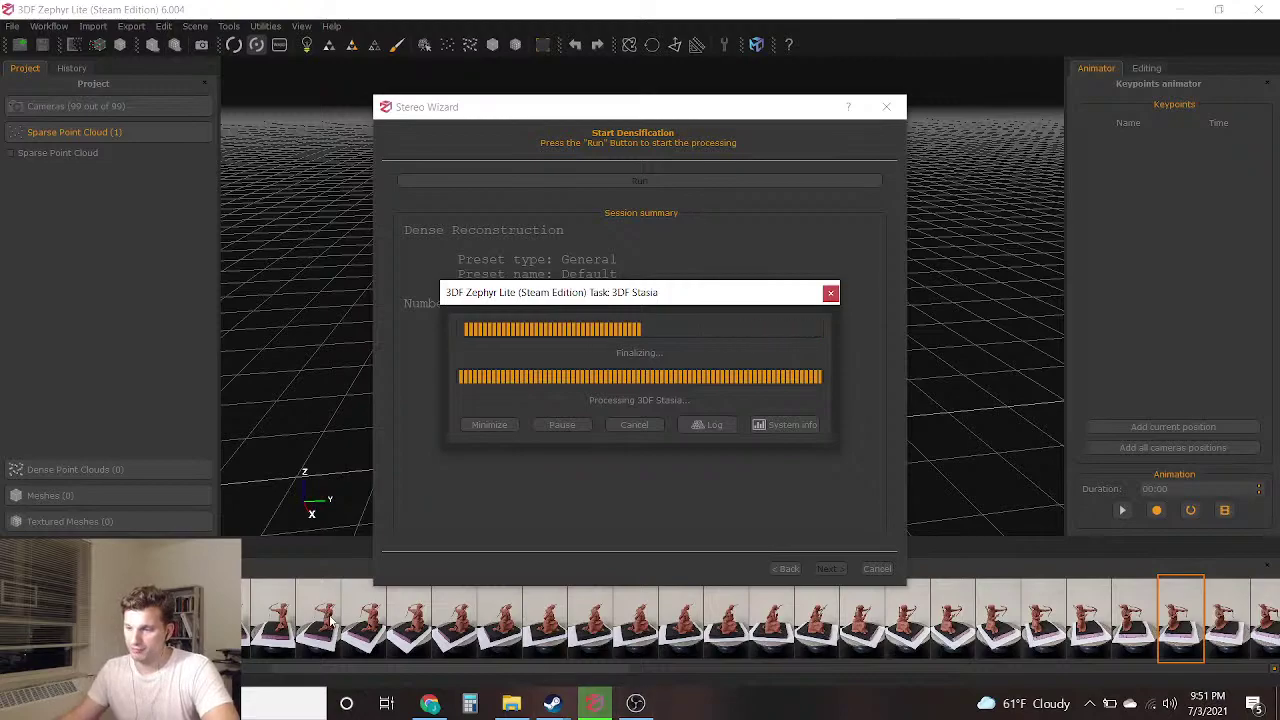
{"action": "left_click", "coordinate": [430, 704]}
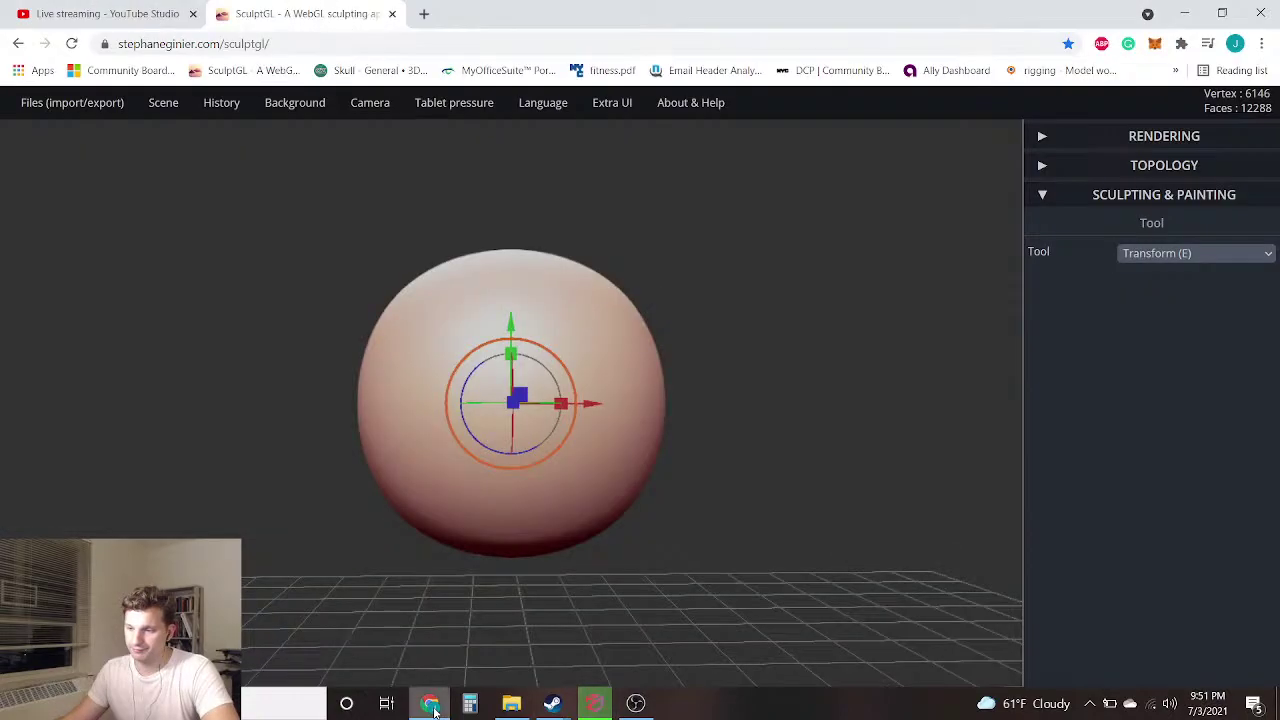
{"action": "left_click", "coordinate": [98, 7]}
{"action": "scroll", "coordinate": [230, 318], "scroll_direction": "down", "scroll_amount": 1}
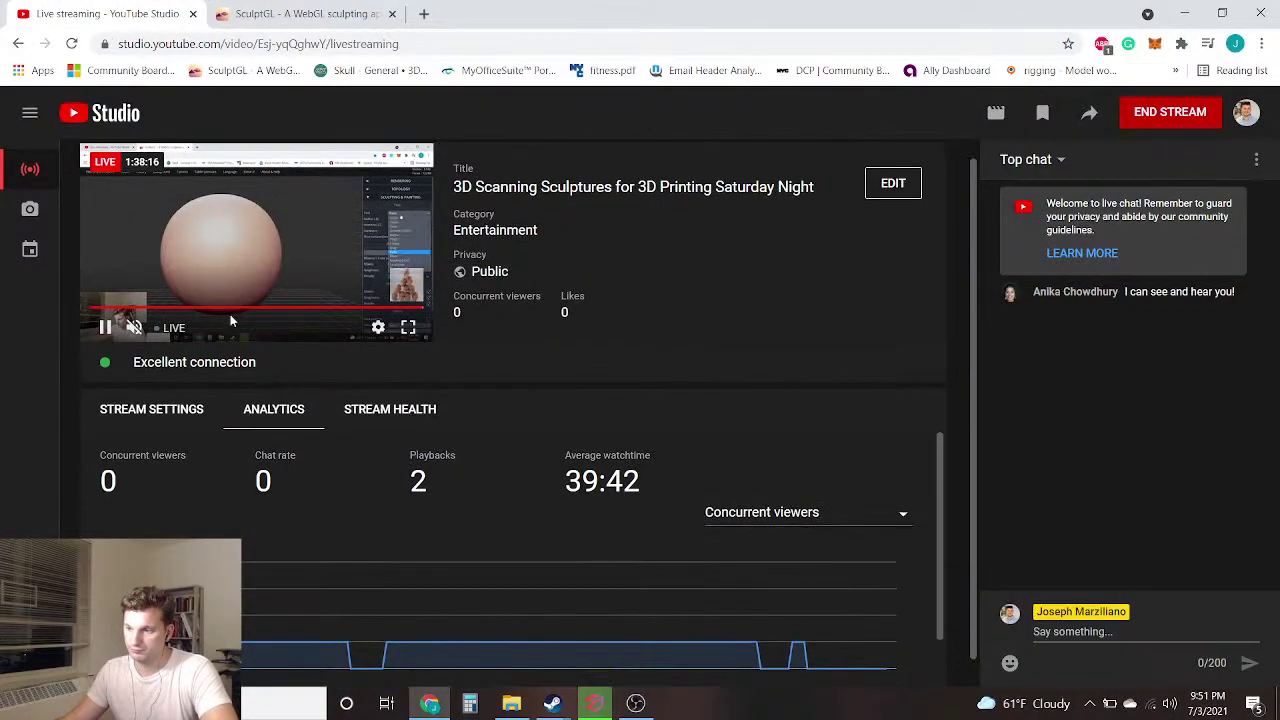
{"action": "left_click", "coordinate": [300, 14]}
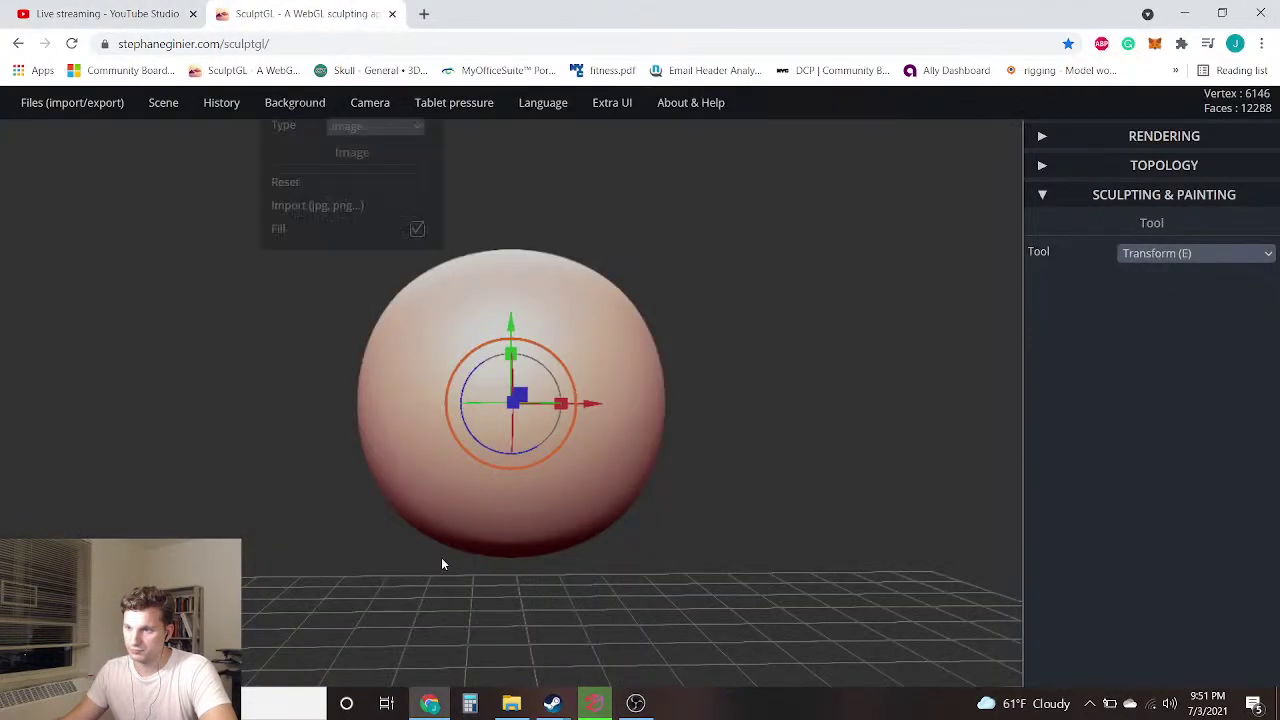
Switch to 3DF Zephyr, close the completed dense point cloud wizard and inspect the sculpture's dense cloud from several sides
{"action": "left_click", "coordinate": [596, 704]}
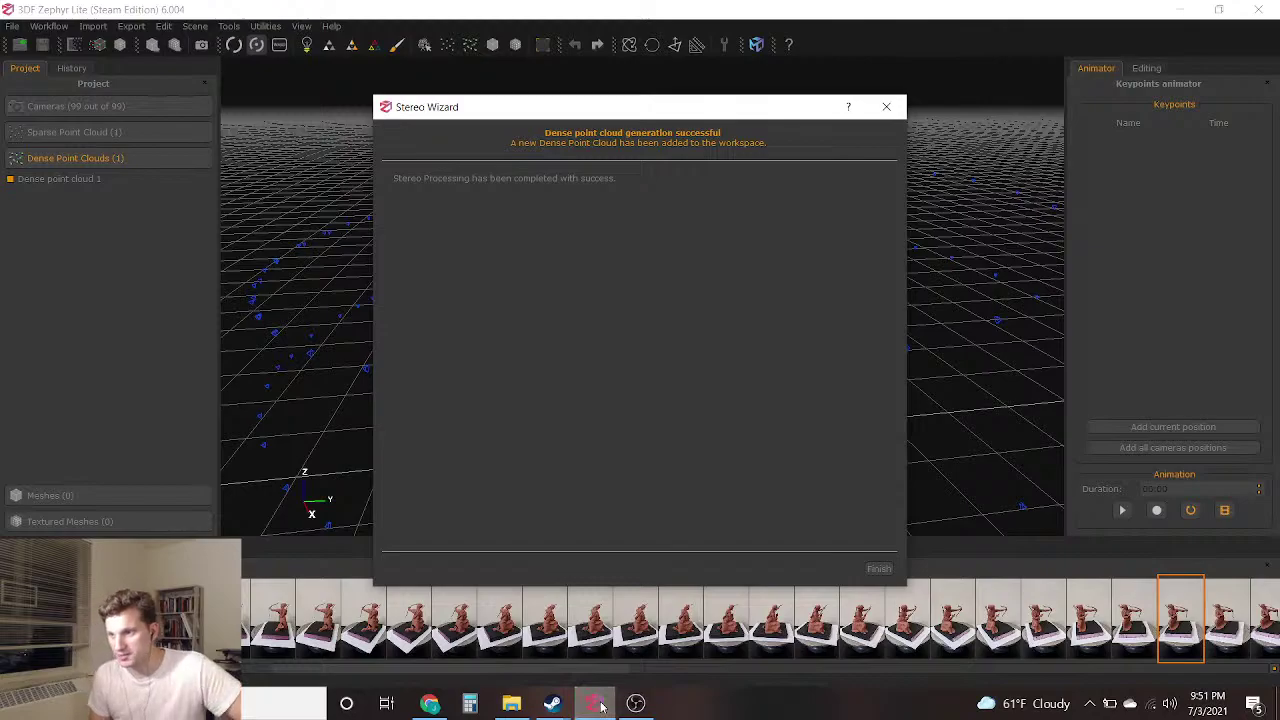
{"action": "left_click", "coordinate": [885, 570]}
{"action": "scroll", "coordinate": [714, 423], "scroll_direction": "up", "scroll_amount": 2}
{"action": "scroll", "coordinate": [707, 430], "scroll_direction": "down", "scroll_amount": 2}
{"action": "middle_click_drag", "start_coordinate": [700, 437], "coordinate": [602, 313]}
{"action": "mouse_move", "coordinate": [603, 318]}
{"action": "left_mouse_down"}
{"action": "mouse_move", "coordinate": [594, 297]}
{"action": "mouse_move", "coordinate": [523, 294]}
{"action": "mouse_move", "coordinate": [652, 286]}
{"action": "mouse_move", "coordinate": [626, 286]}
{"action": "mouse_move", "coordinate": [606, 183]}
{"action": "mouse_move", "coordinate": [731, 100]}
{"action": "mouse_move", "coordinate": [692, 146]}
{"action": "mouse_move", "coordinate": [589, 109]}
{"action": "mouse_move", "coordinate": [709, 143]}
{"action": "mouse_move", "coordinate": [490, 216]}
{"action": "mouse_move", "coordinate": [591, 149]}
{"action": "mouse_move", "coordinate": [611, 180]}
{"action": "mouse_move", "coordinate": [863, 168]}
{"action": "mouse_move", "coordinate": [803, 197]}
{"action": "mouse_move", "coordinate": [784, 262]}
{"action": "left_mouse_up"}
{"action": "mouse_move", "coordinate": [701, 210]}
{"action": "left_mouse_down"}
{"action": "mouse_move", "coordinate": [637, 189]}
{"action": "mouse_move", "coordinate": [486, 220]}
{"action": "mouse_move", "coordinate": [404, 218]}
{"action": "mouse_move", "coordinate": [423, 243]}
{"action": "mouse_move", "coordinate": [564, 193]}
{"action": "mouse_move", "coordinate": [697, 229]}
{"action": "mouse_move", "coordinate": [723, 231]}
{"action": "mouse_move", "coordinate": [729, 211]}
{"action": "mouse_move", "coordinate": [703, 213]}
{"action": "mouse_move", "coordinate": [720, 234]}
{"action": "mouse_move", "coordinate": [743, 157]}
{"action": "mouse_move", "coordinate": [830, 245]}
{"action": "mouse_move", "coordinate": [917, 166]}
{"action": "mouse_move", "coordinate": [911, 123]}
{"action": "mouse_move", "coordinate": [849, 146]}
{"action": "mouse_move", "coordinate": [762, 124]}
{"action": "mouse_move", "coordinate": [749, 263]}
{"action": "mouse_move", "coordinate": [838, 230]}
{"action": "mouse_move", "coordinate": [854, 197]}
{"action": "mouse_move", "coordinate": [829, 166]}
{"action": "mouse_move", "coordinate": [855, 205]}
{"action": "mouse_move", "coordinate": [929, 211]}
{"action": "mouse_move", "coordinate": [787, 226]}
{"action": "mouse_move", "coordinate": [662, 210]}
{"action": "left_mouse_up"}
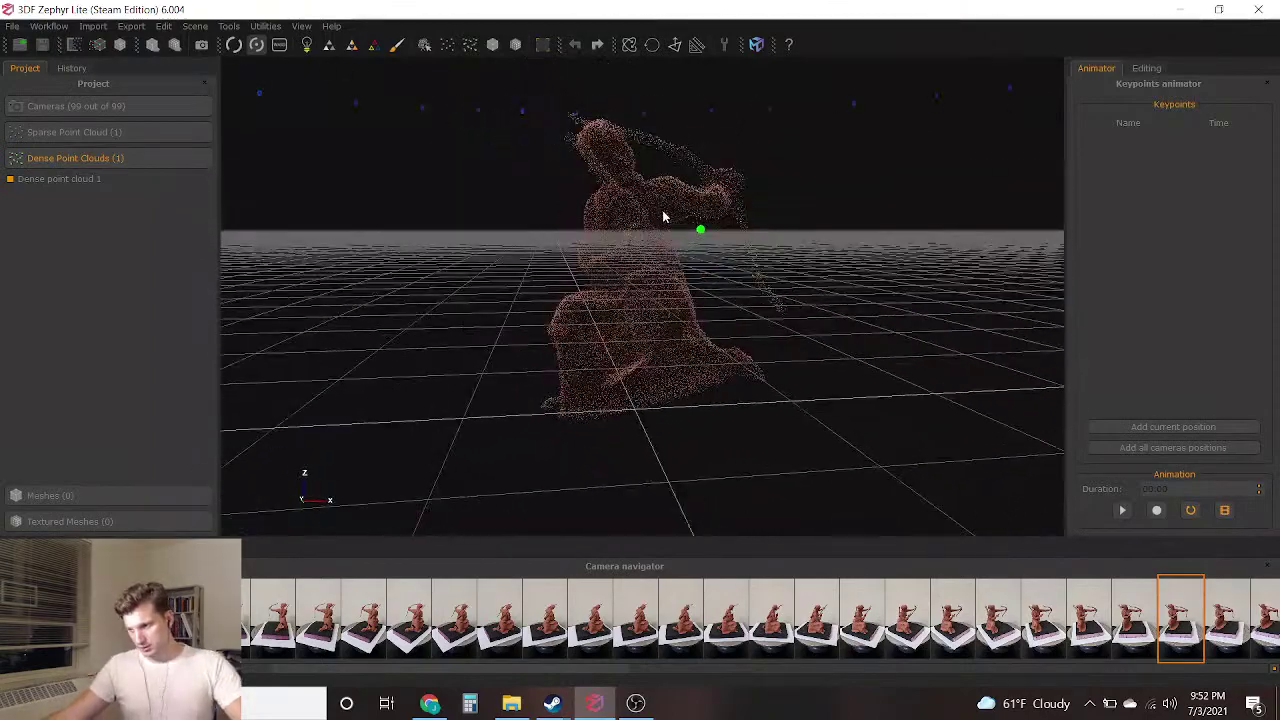
Start mesh extraction from Dense point cloud 1 using all cameras, the General category and the Default preset
{"action": "left_click", "coordinate": [48, 26]}
{"action": "mouse_move", "coordinate": [110, 85]}
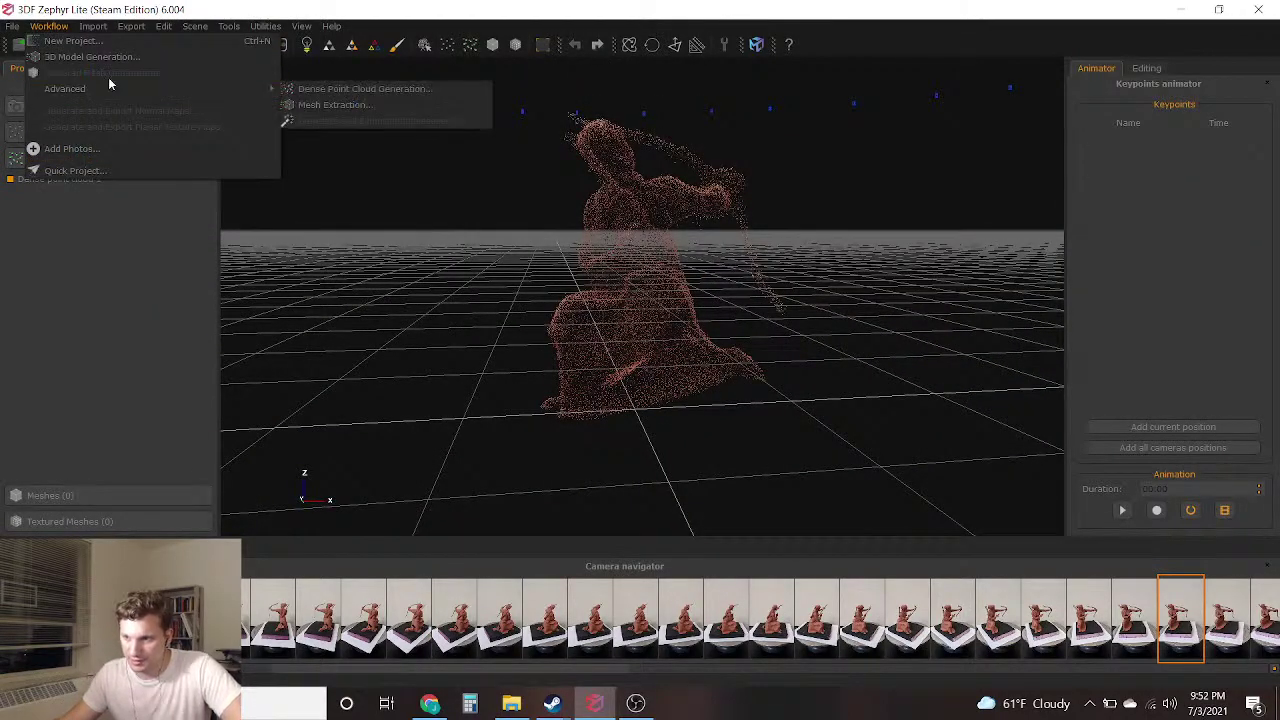
{"action": "left_click", "coordinate": [389, 105]}
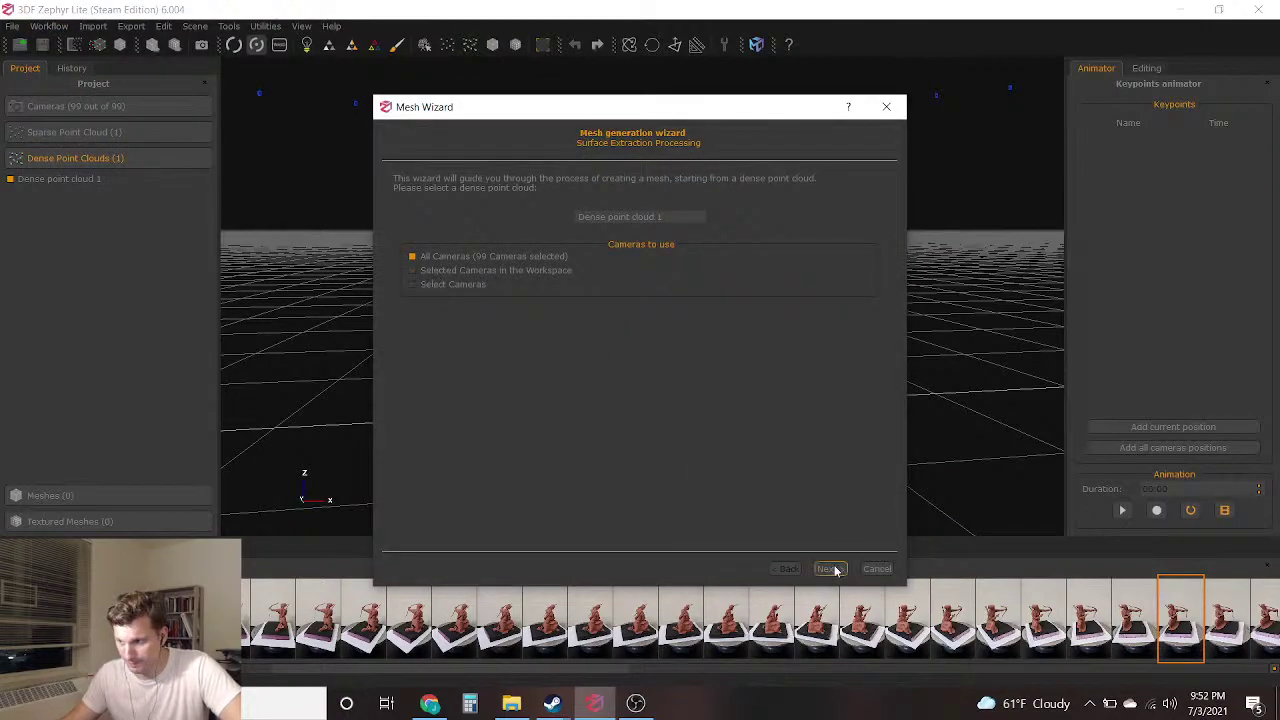
{"action": "key", "text": "Return"}
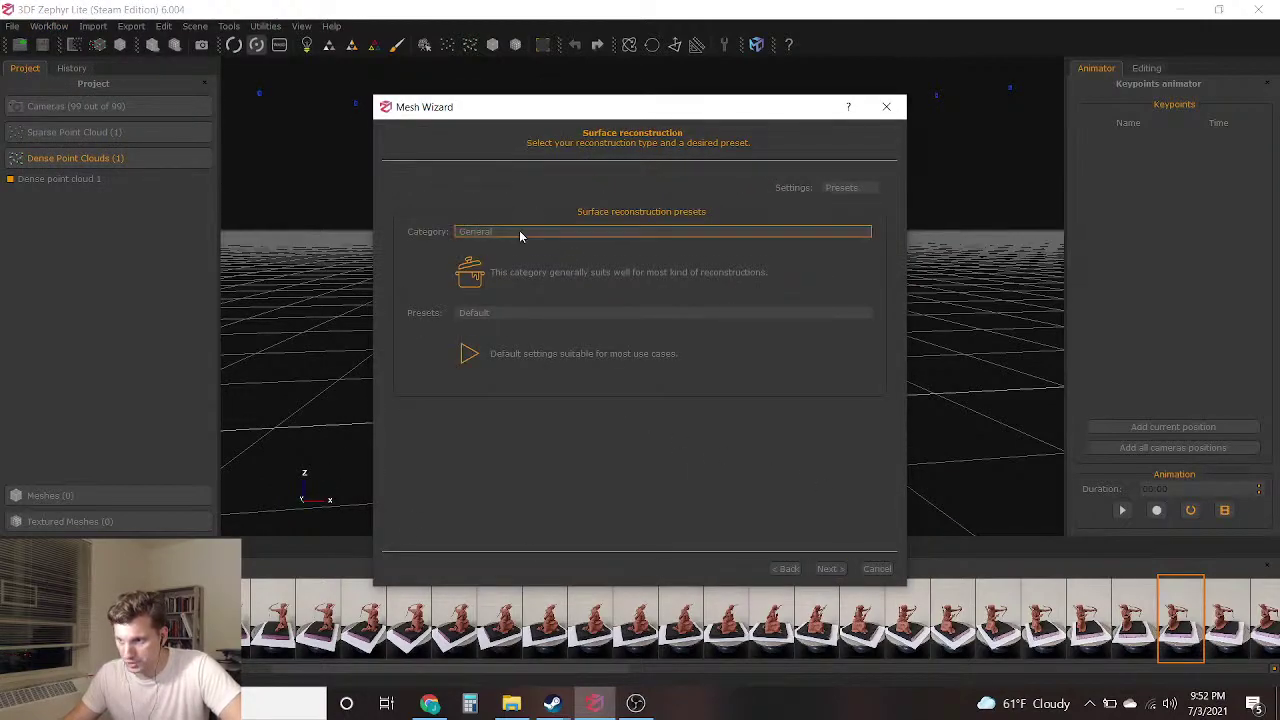
{"action": "left_click", "coordinate": [509, 312]}
{"action": "left_click", "coordinate": [509, 312]}
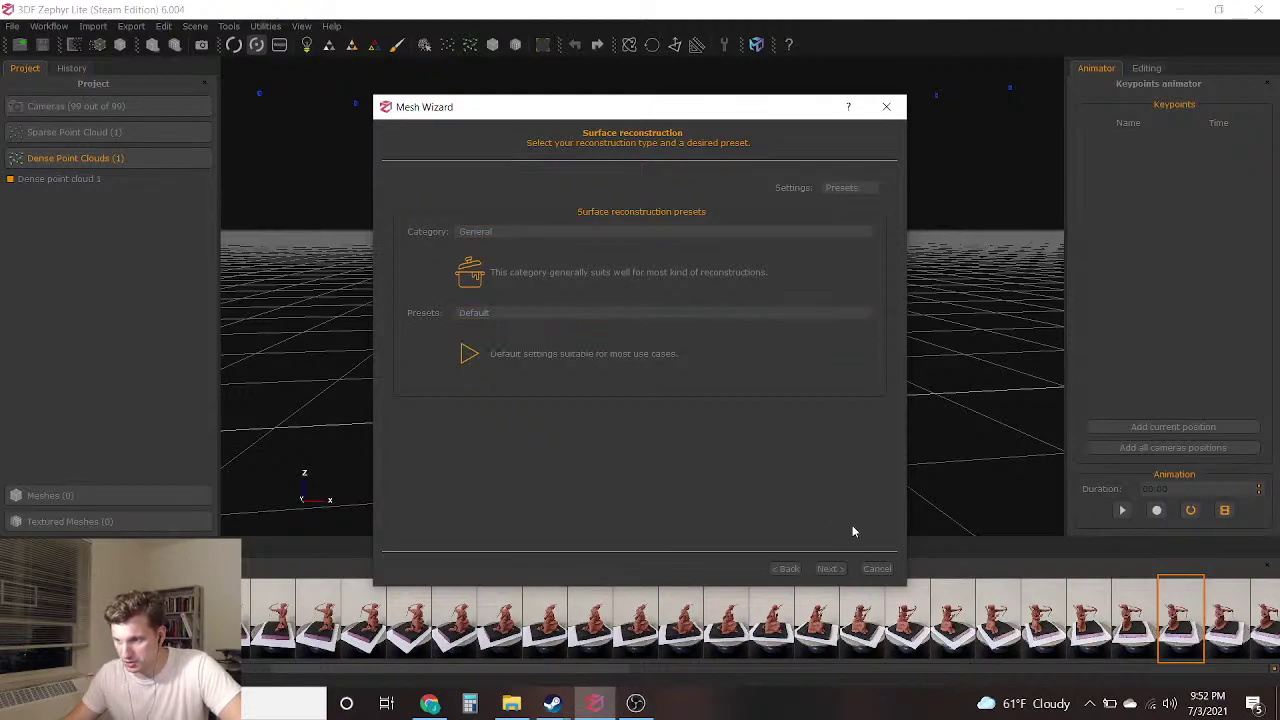
{"action": "left_click", "coordinate": [830, 568]}
{"action": "left_click", "coordinate": [507, 186]}
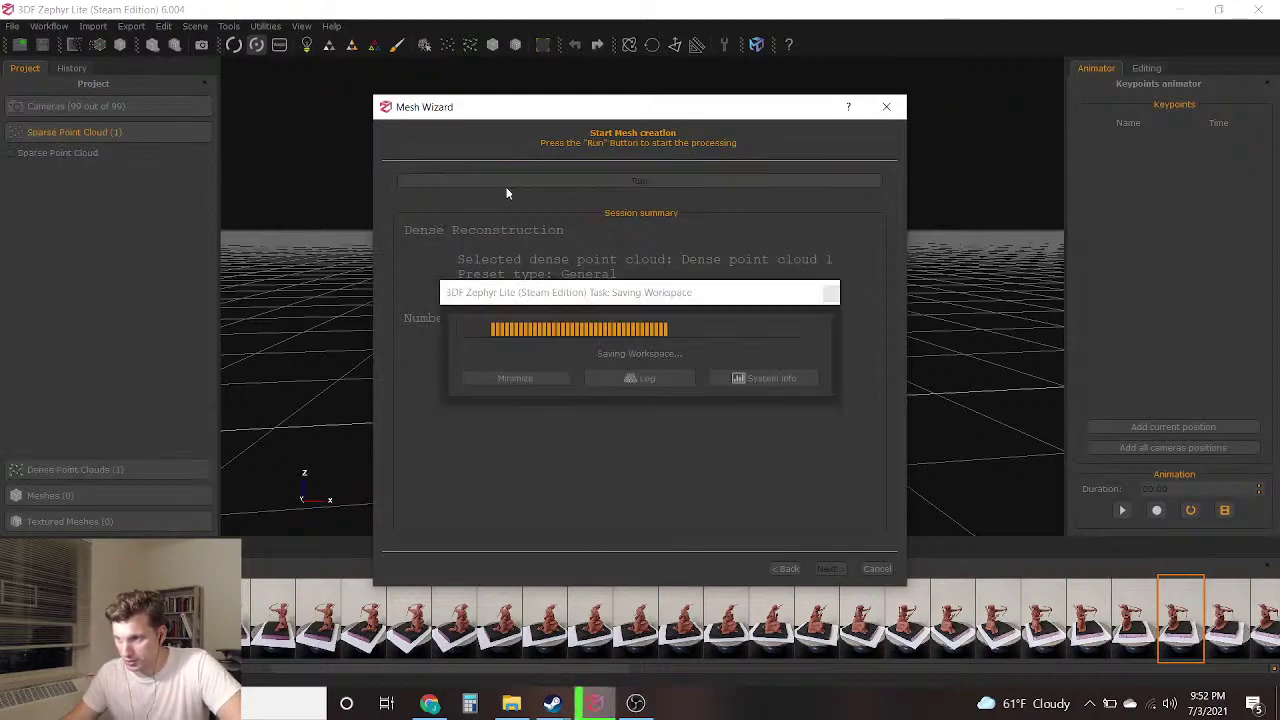
Return to SculptGL and pull the top of the sphere slightly upward using the Drag tool with radius 221
{"action": "left_click", "coordinate": [430, 704]}
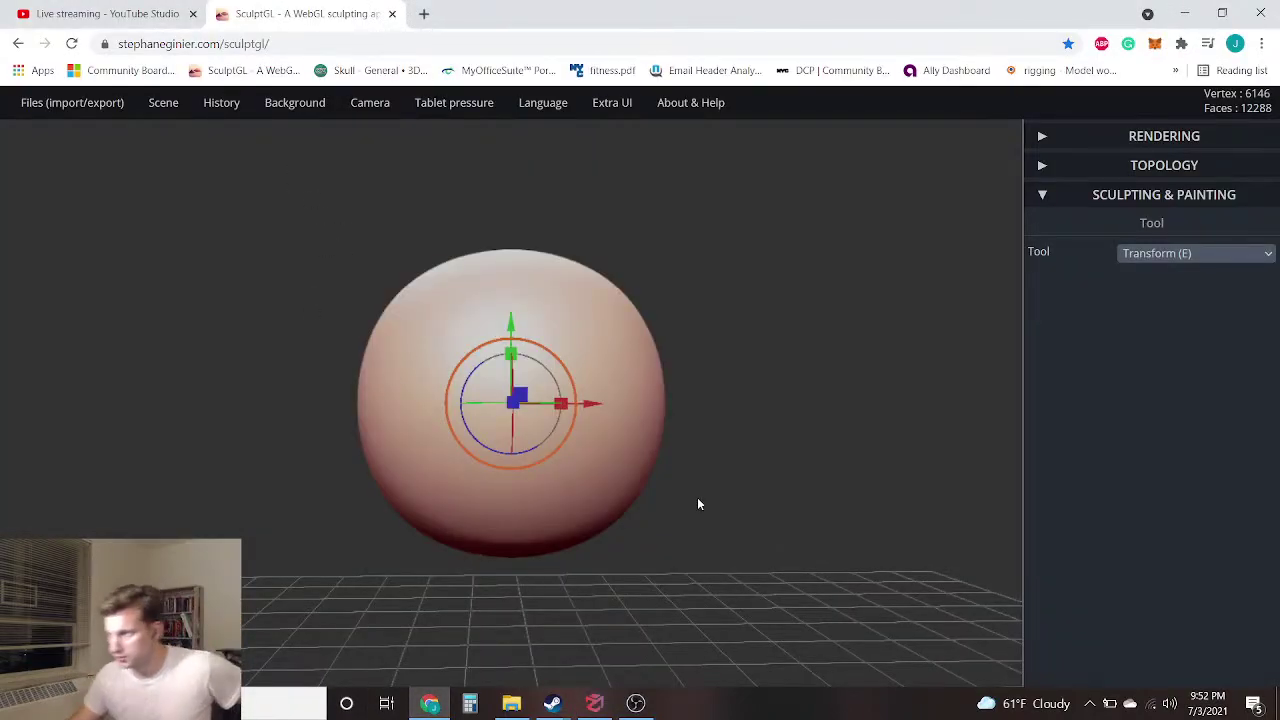
{"action": "left_click", "coordinate": [1250, 253]}
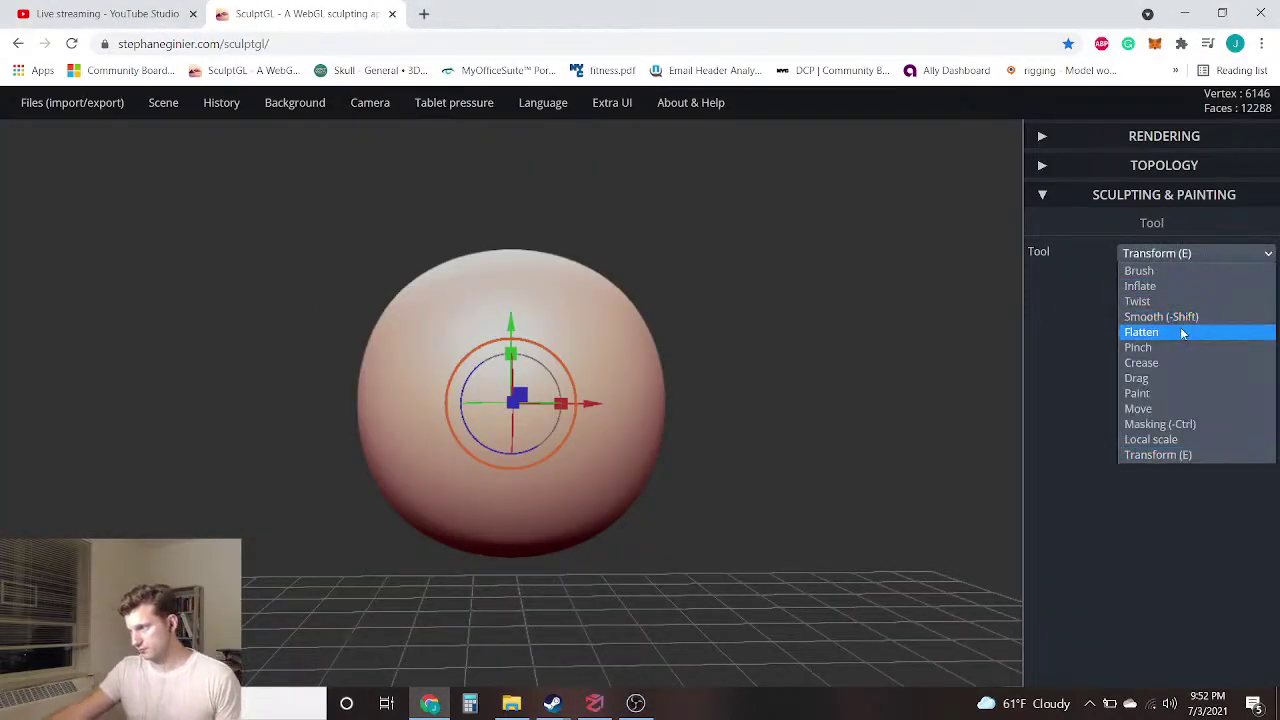
{"action": "left_click", "coordinate": [1156, 382]}
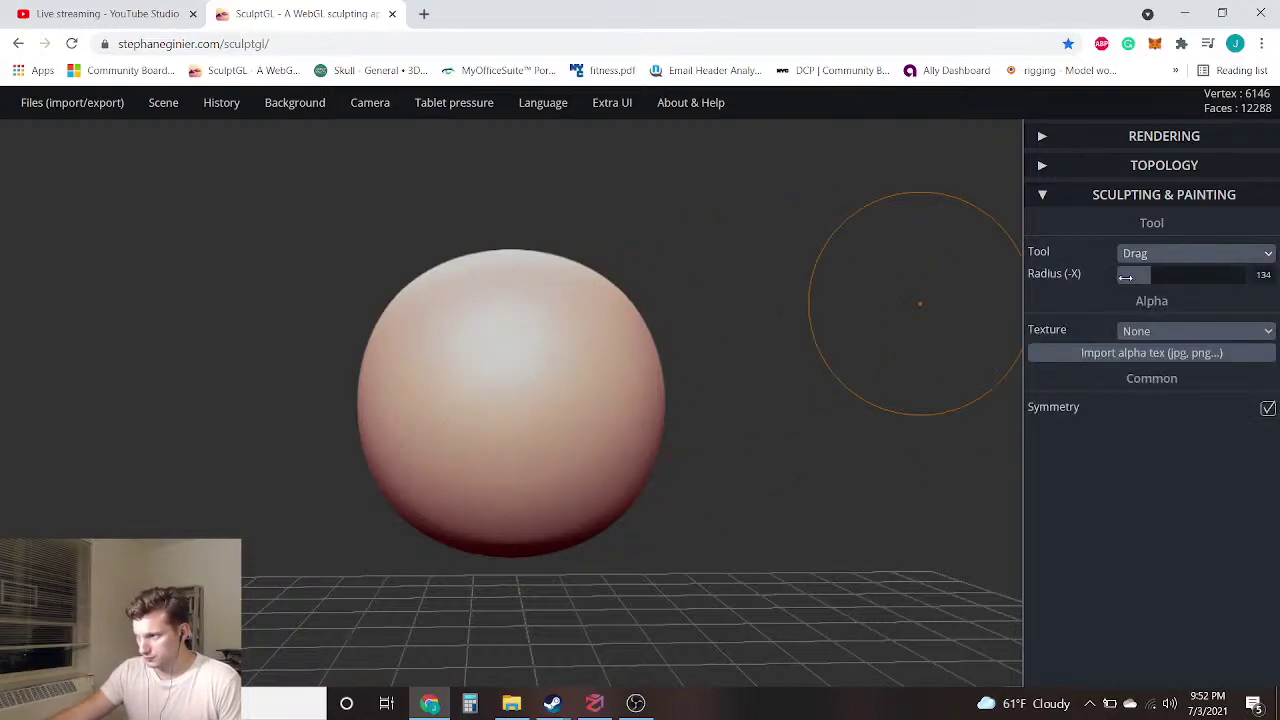
{"action": "left_click", "coordinate": [1174, 276]}
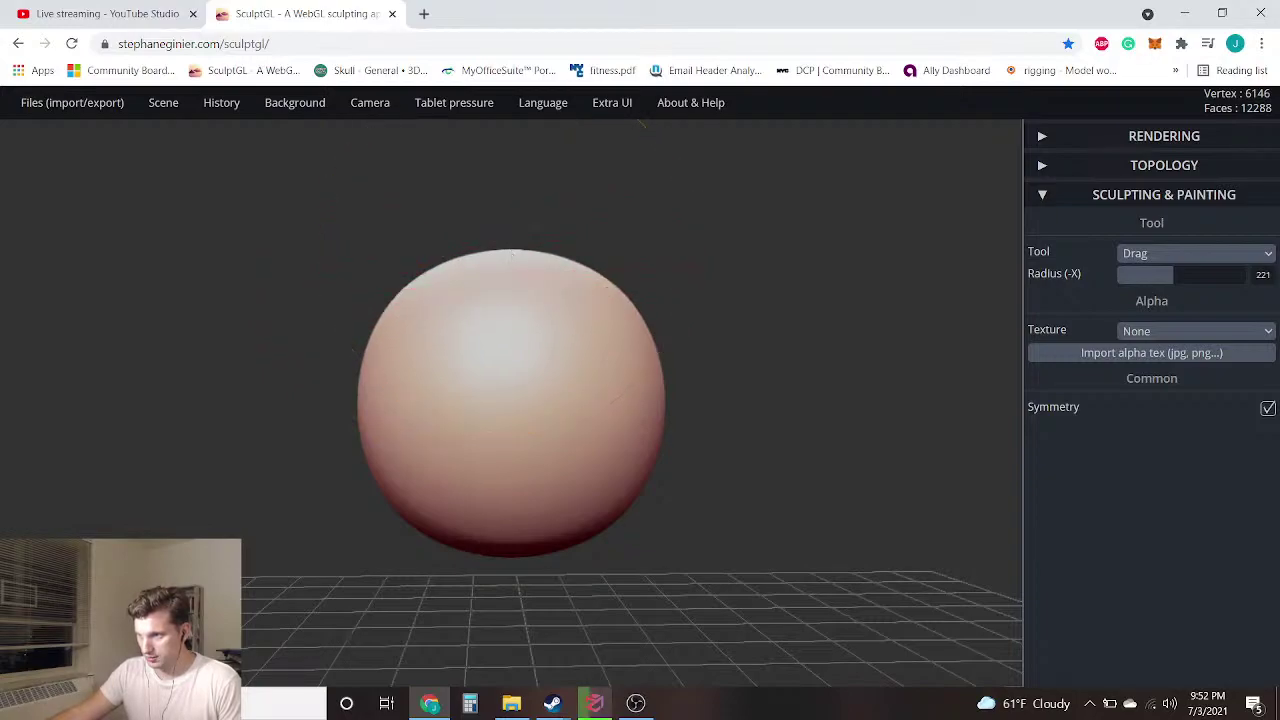
{"action": "left_click_drag", "start_coordinate": [511, 253], "coordinate": [512, 238]}
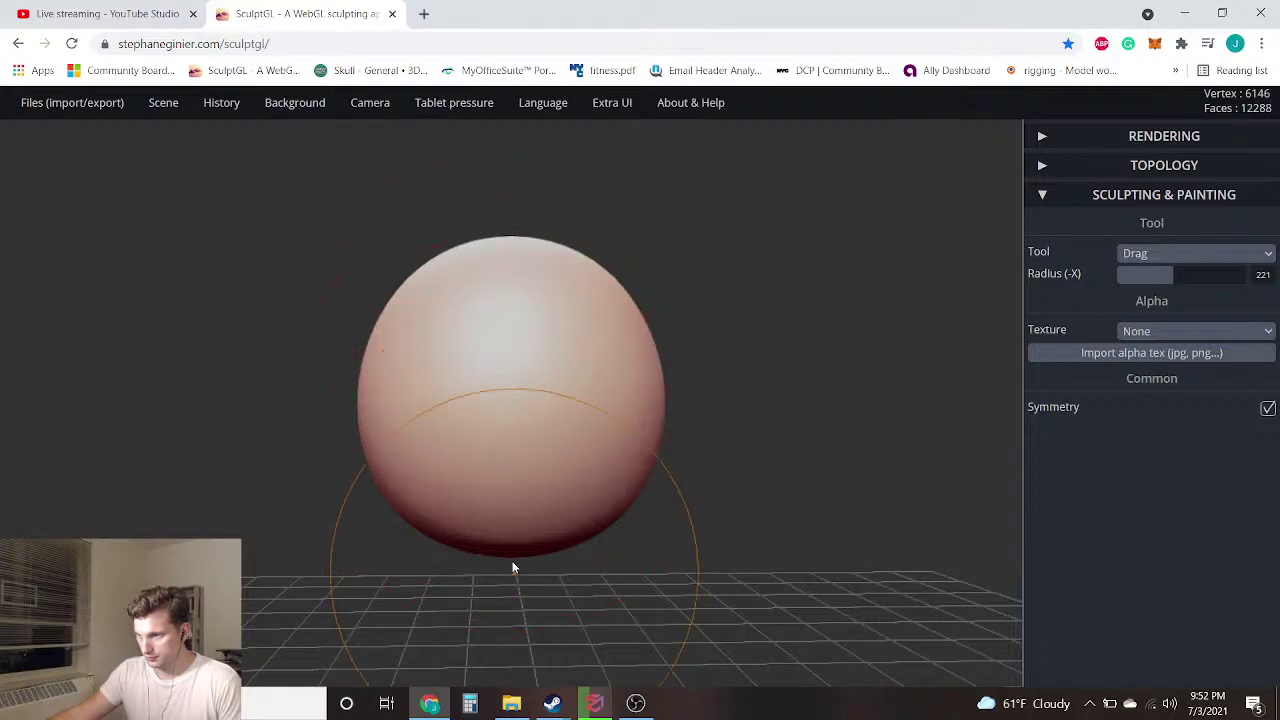
Pull out the upper side of the sphere and stretch its underside down into a tapered jaw and chin with the Drag tool
{"action": "mouse_move", "coordinate": [512, 559]}
{"action": "right_mouse_down"}
{"action": "mouse_move", "coordinate": [551, 546]}
{"action": "mouse_move", "coordinate": [652, 587]}
{"action": "right_mouse_up"}
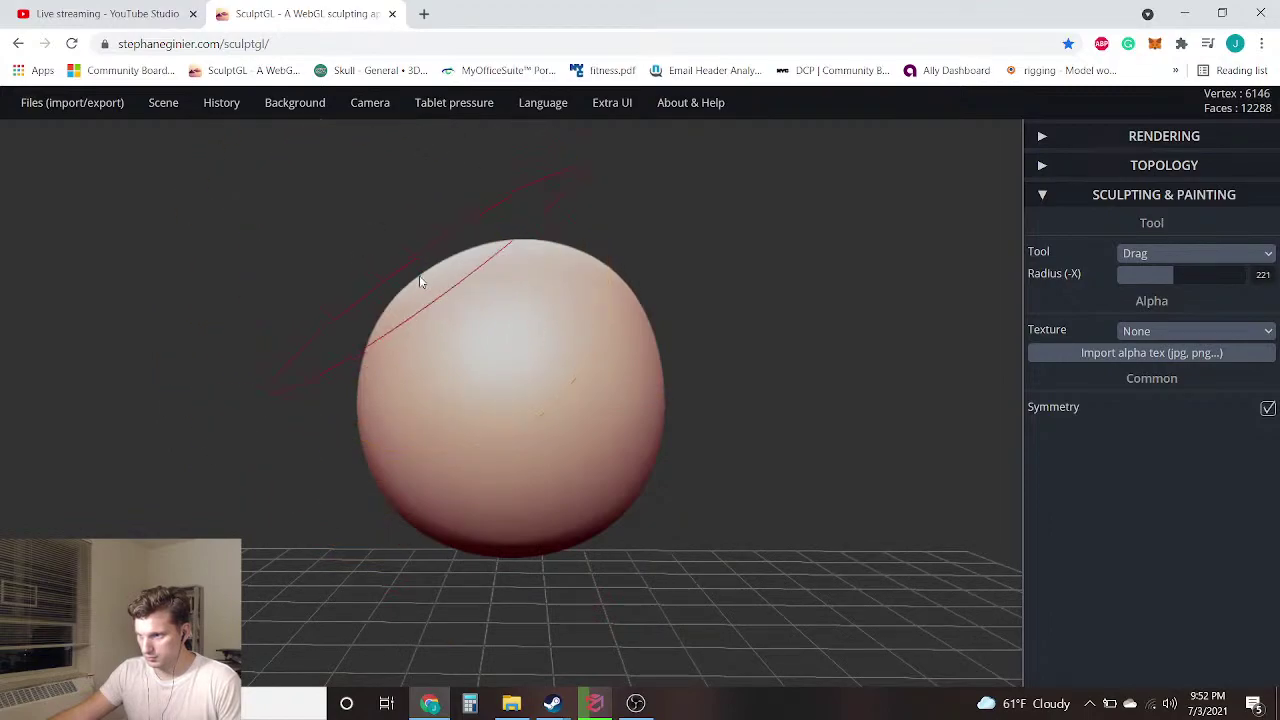
{"action": "right_click_drag", "start_coordinate": [404, 291], "coordinate": [351, 313]}
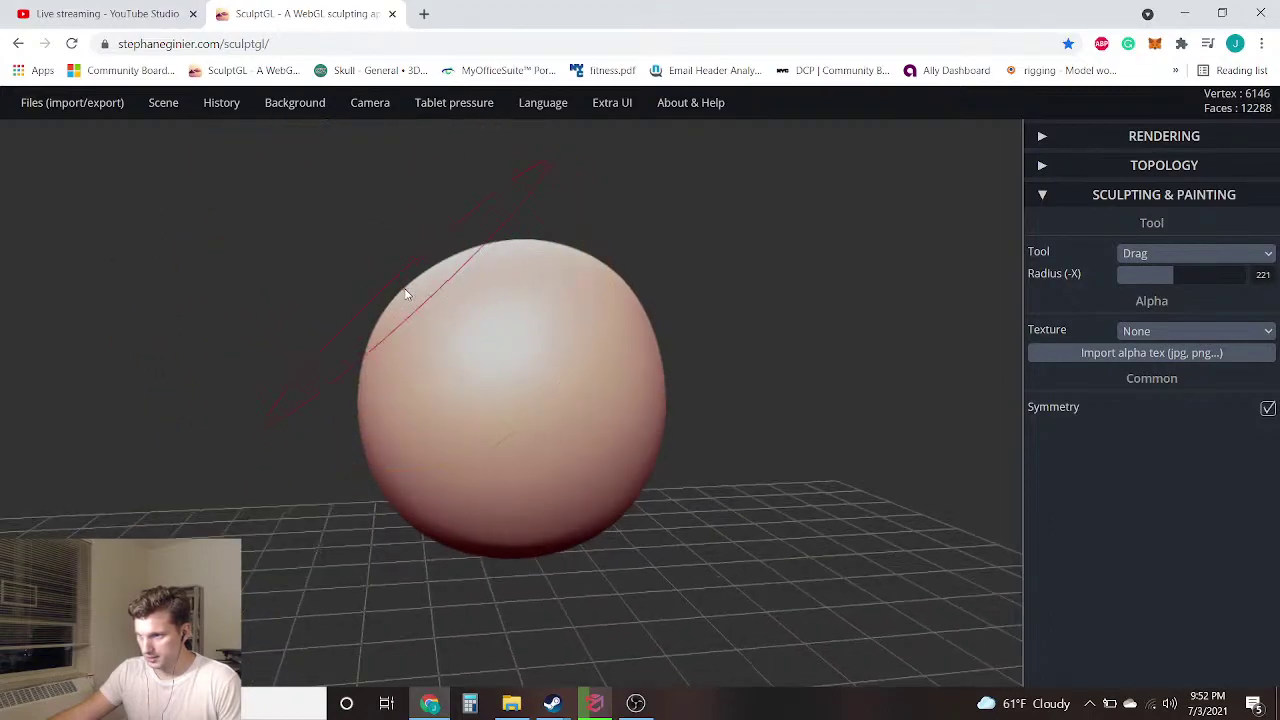
{"action": "left_click_drag", "start_coordinate": [395, 295], "coordinate": [362, 286]}
{"action": "mouse_move", "coordinate": [642, 562]}
{"action": "left_mouse_down"}
{"action": "mouse_move", "coordinate": [574, 539]}
{"action": "mouse_move", "coordinate": [590, 635]}
{"action": "left_mouse_up"}
{"action": "mouse_move", "coordinate": [740, 392]}
{"action": "right_mouse_down"}
{"action": "mouse_move", "coordinate": [745, 481]}
{"action": "mouse_move", "coordinate": [378, 429]}
{"action": "mouse_move", "coordinate": [466, 496]}
{"action": "mouse_move", "coordinate": [471, 464]}
{"action": "right_mouse_up"}
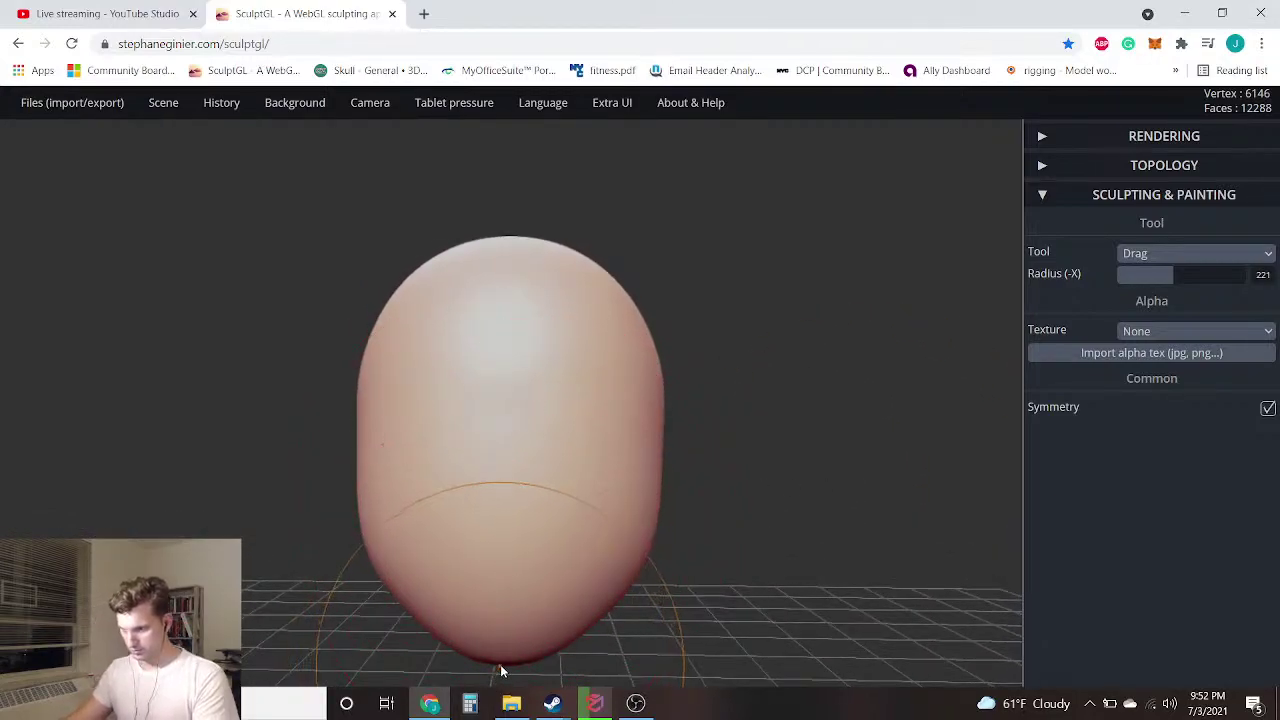
{"action": "left_click_drag", "start_coordinate": [504, 661], "coordinate": [507, 663]}
{"action": "left_click_drag", "start_coordinate": [816, 510], "coordinate": [658, 489]}
{"action": "mouse_move", "coordinate": [658, 495]}
{"action": "right_mouse_down"}
{"action": "mouse_move", "coordinate": [803, 527]}
{"action": "mouse_move", "coordinate": [654, 508]}
{"action": "mouse_move", "coordinate": [463, 508]}
{"action": "mouse_move", "coordinate": [452, 520]}
{"action": "right_mouse_up"}
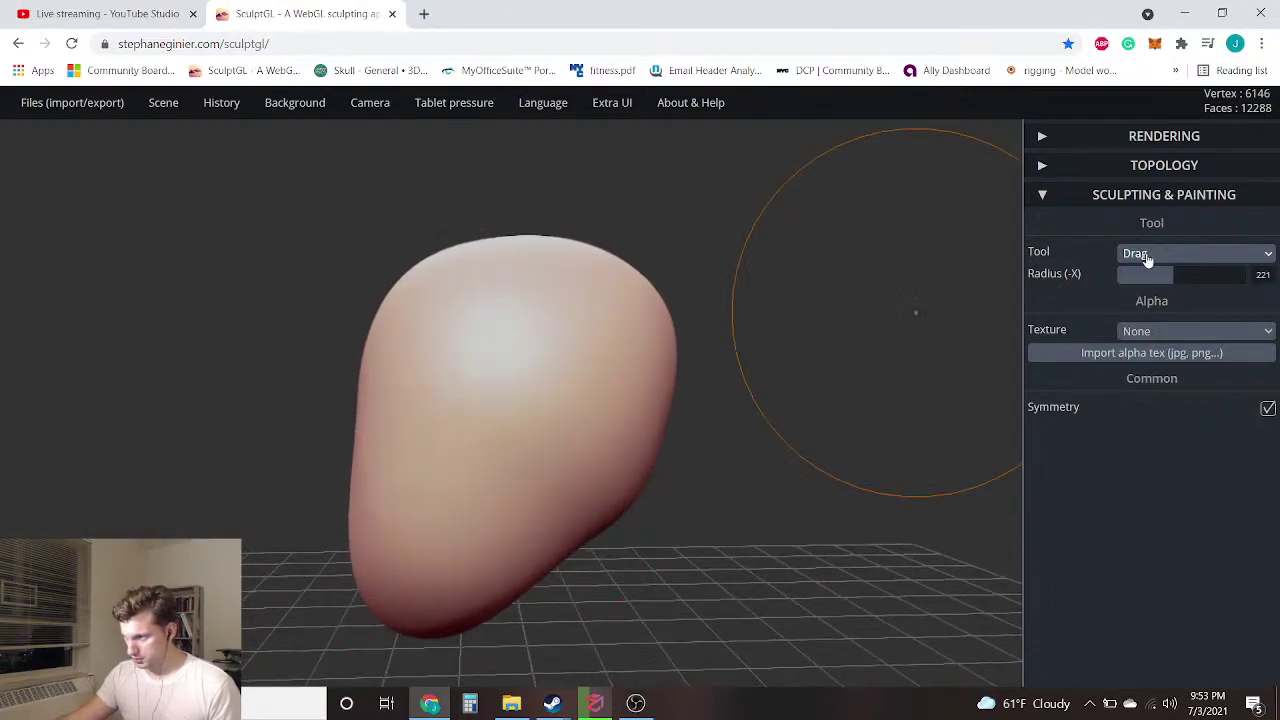
Set up the Brush tool with radius 32 and intensity 71, undoing the trial strokes across the eye area
{"action": "left_click", "coordinate": [1148, 256]}
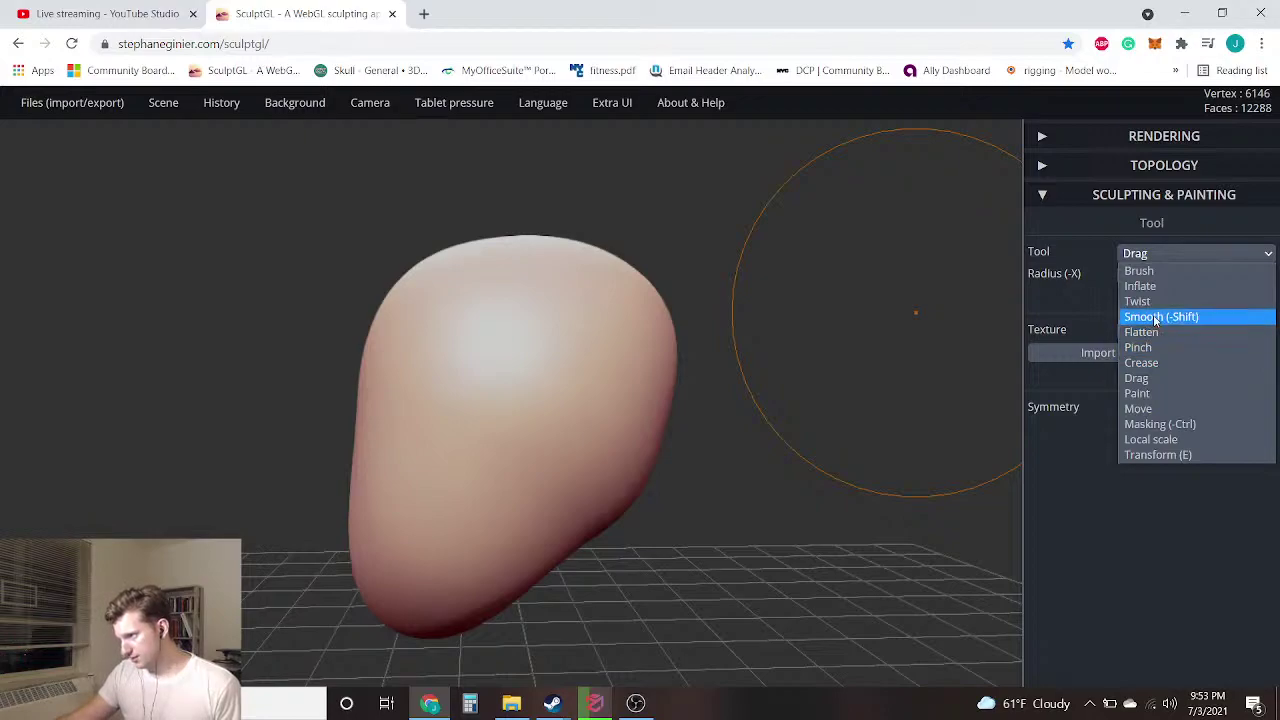
{"action": "left_click", "coordinate": [1162, 272]}
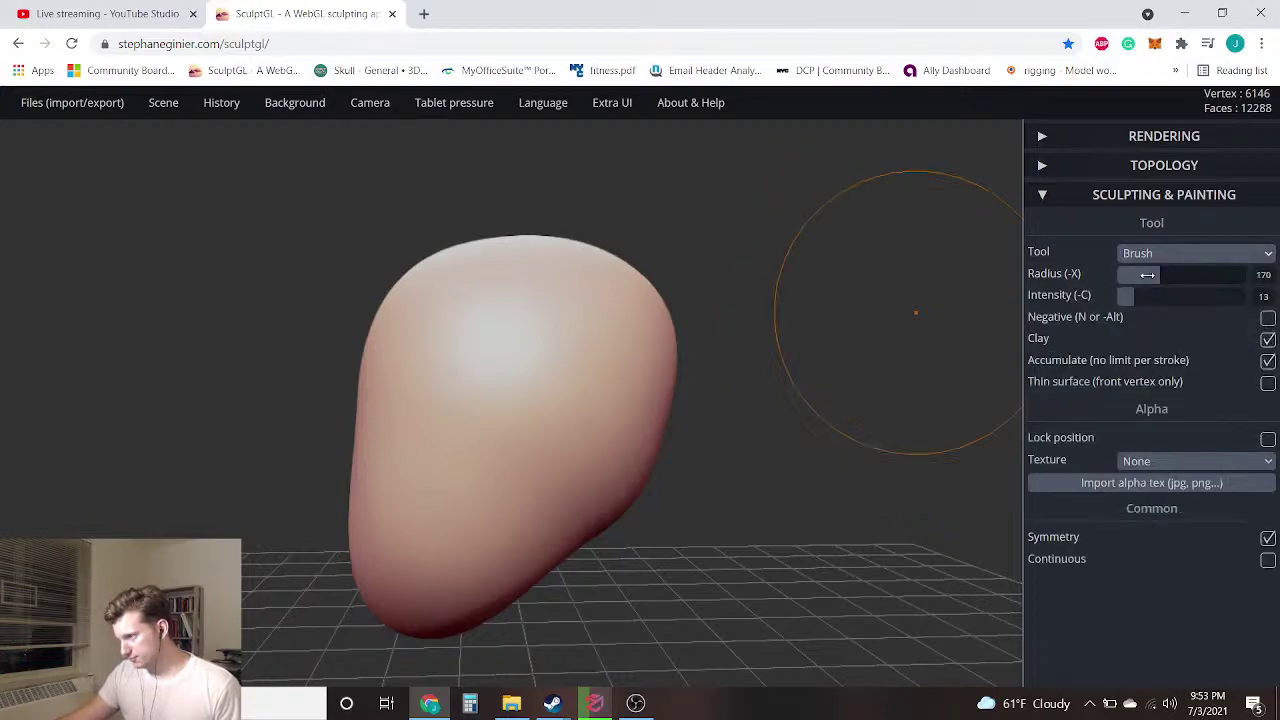
{"action": "mouse_move", "coordinate": [138, 402]}
{"action": "right_mouse_down"}
{"action": "mouse_move", "coordinate": [530, 444]}
{"action": "mouse_move", "coordinate": [515, 405]}
{"action": "right_mouse_up"}
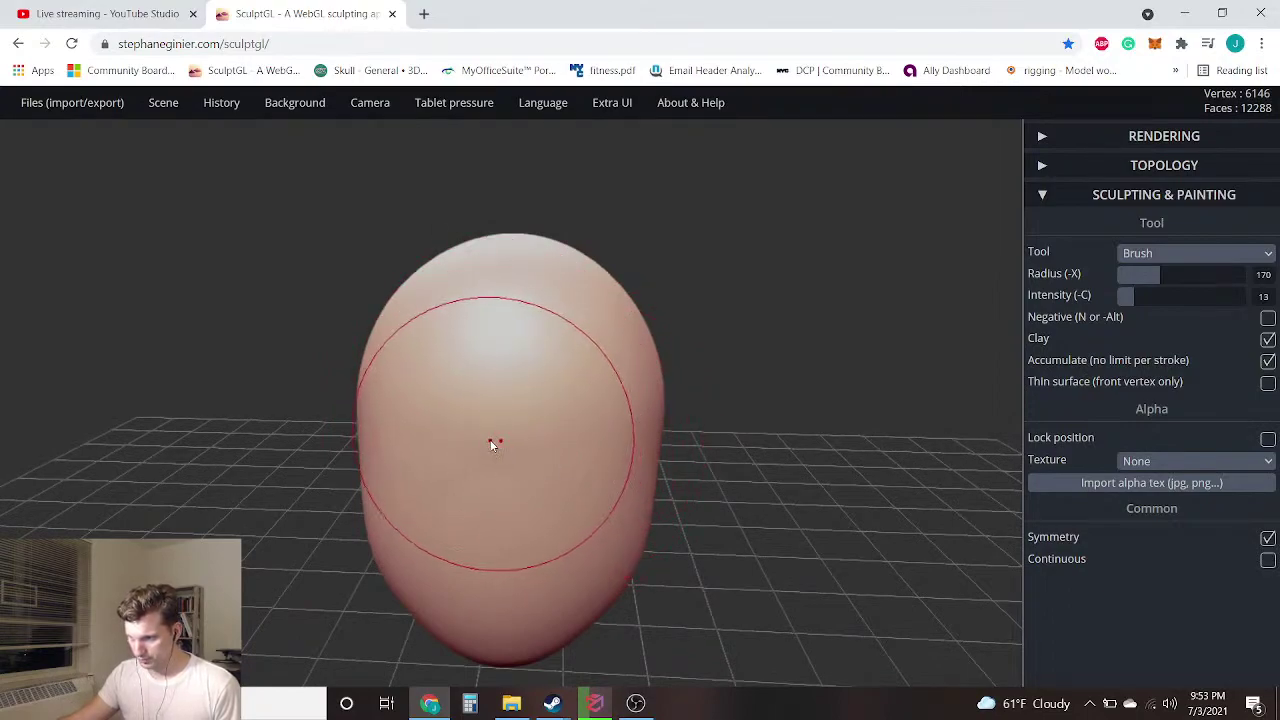
{"action": "left_click_drag", "start_coordinate": [484, 422], "coordinate": [429, 406]}
{"action": "key", "text": "ctrl+z"}
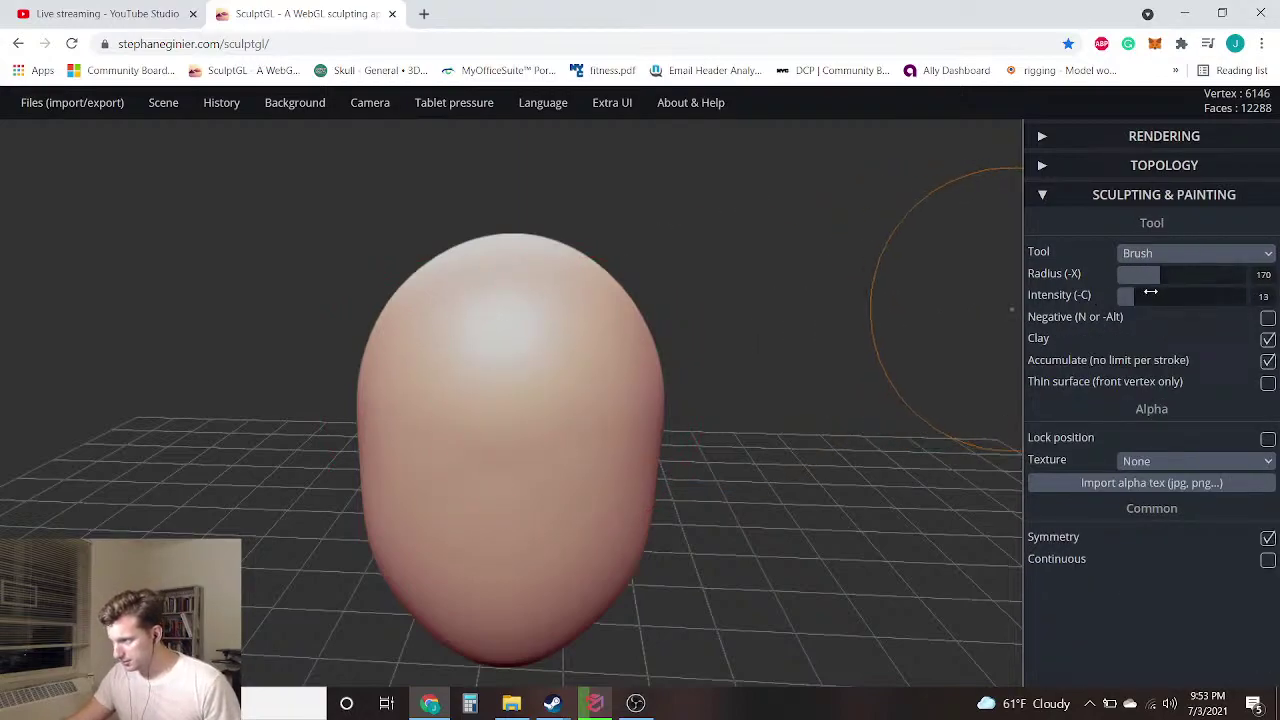
{"action": "left_click", "coordinate": [1141, 276]}
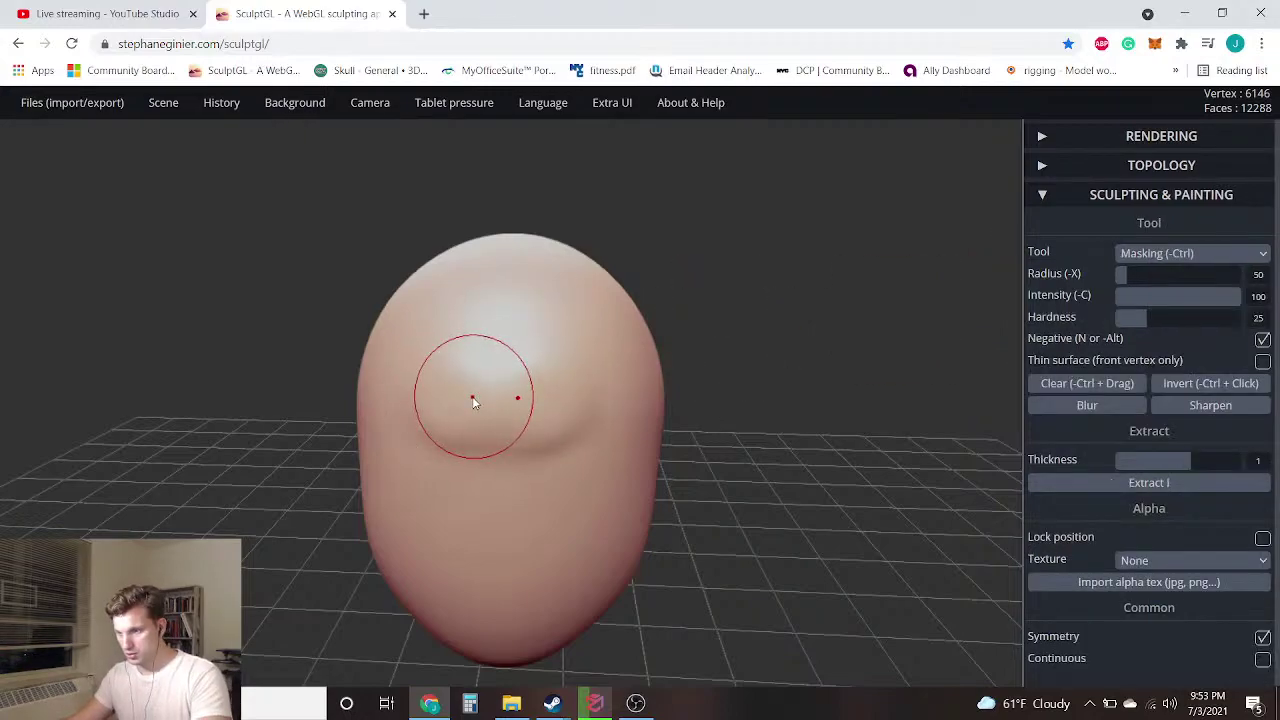
{"action": "key", "text": "ctrl+z"}
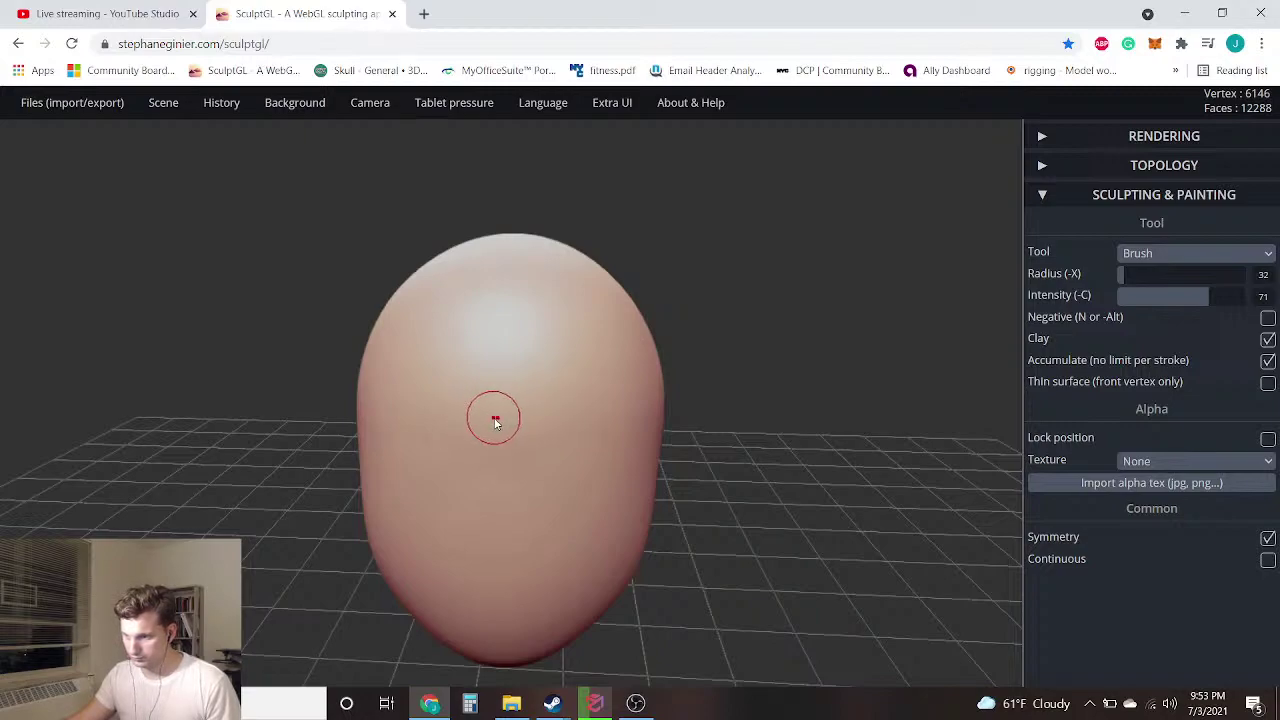
Build up a symmetrical brow ridge and the cheekbones beneath the eye sockets with the Brush tool
{"action": "left_click_drag", "start_coordinate": [503, 418], "coordinate": [591, 400]}
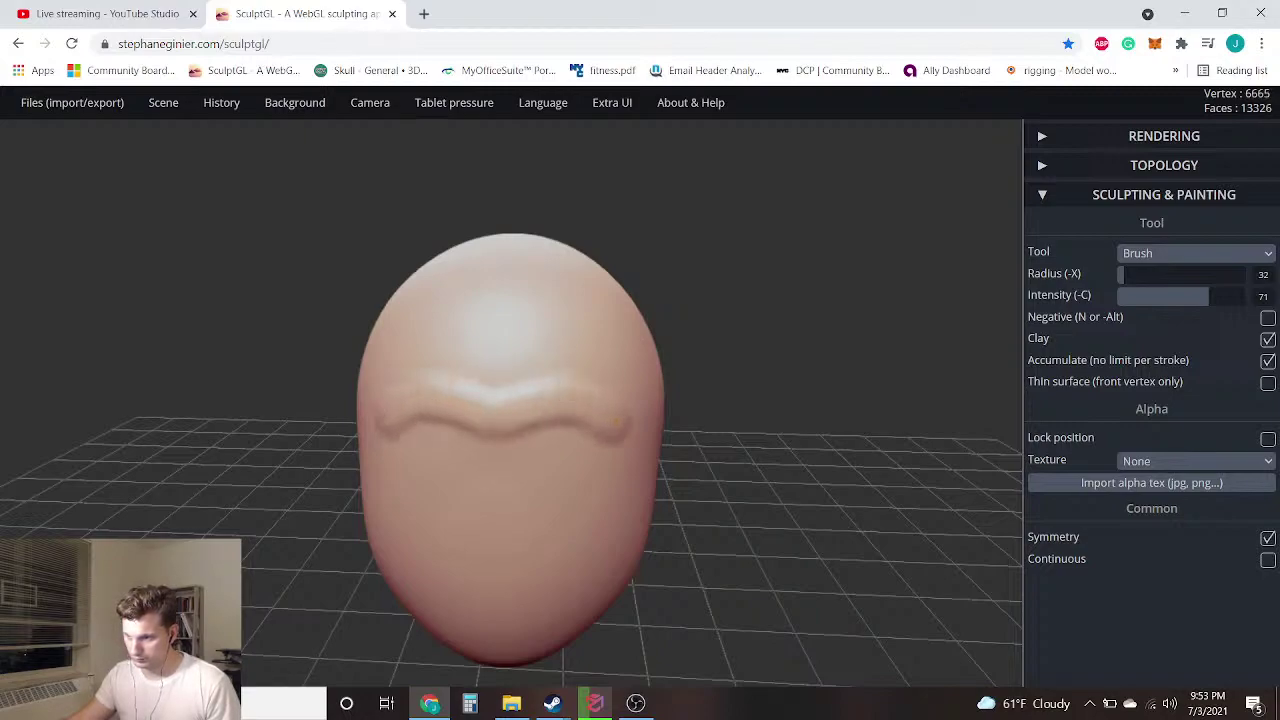
{"action": "mouse_move", "coordinate": [258, 440]}
{"action": "left_mouse_down"}
{"action": "mouse_move", "coordinate": [277, 394]}
{"action": "mouse_move", "coordinate": [297, 449]}
{"action": "mouse_move", "coordinate": [420, 449]}
{"action": "left_mouse_up"}
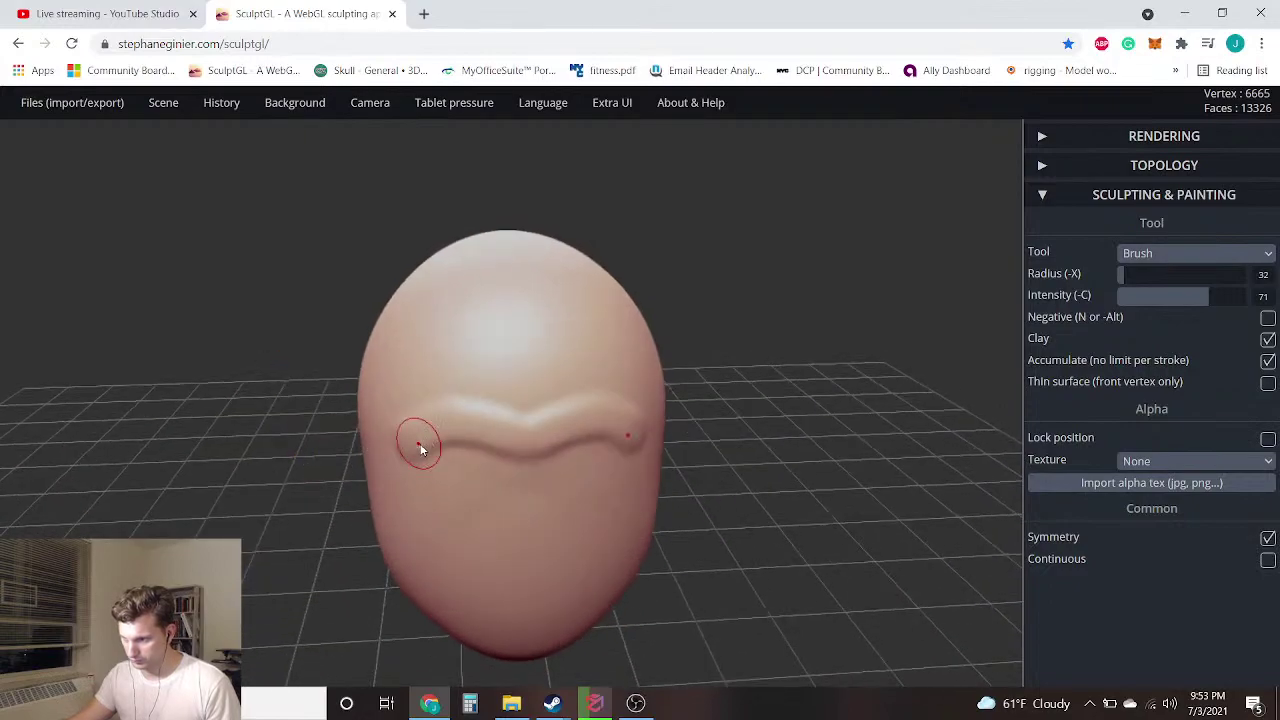
{"action": "left_click_drag", "start_coordinate": [784, 563], "coordinate": [540, 511]}
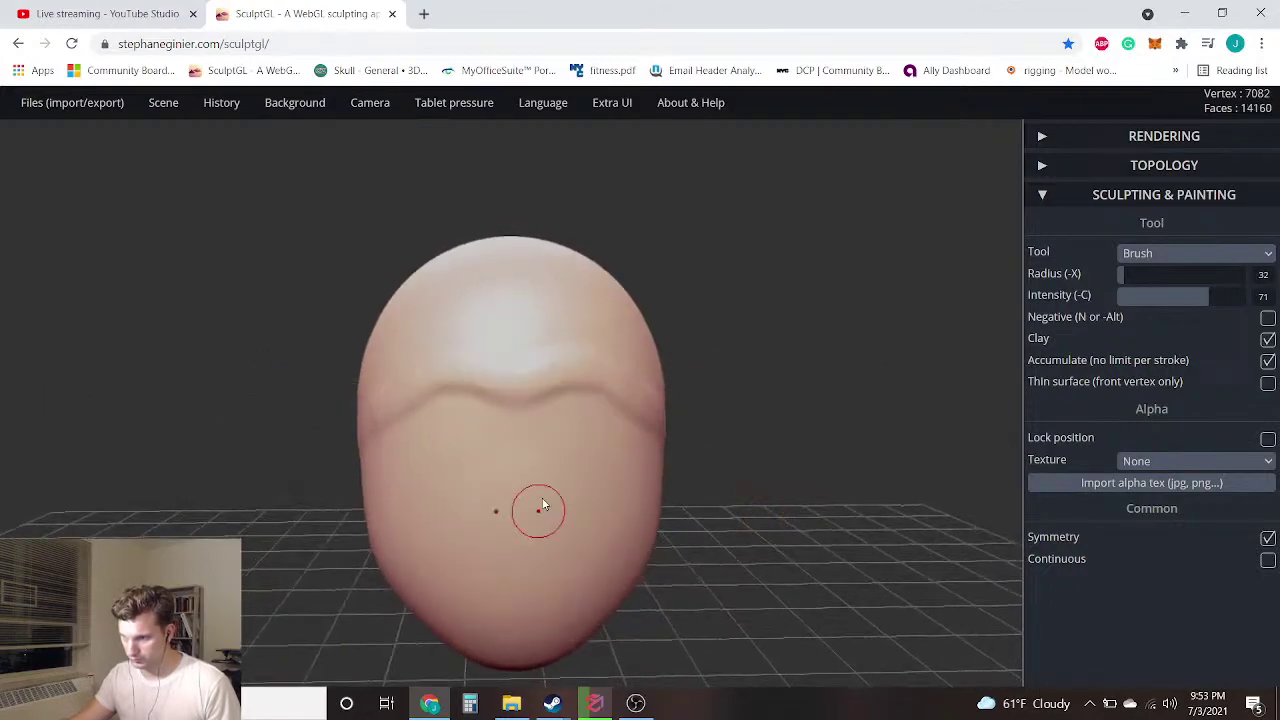
{"action": "mouse_move", "coordinate": [509, 414]}
{"action": "left_mouse_down"}
{"action": "mouse_move", "coordinate": [508, 458]}
{"action": "mouse_move", "coordinate": [430, 487]}
{"action": "mouse_move", "coordinate": [385, 475]}
{"action": "mouse_move", "coordinate": [352, 418]}
{"action": "left_mouse_up"}
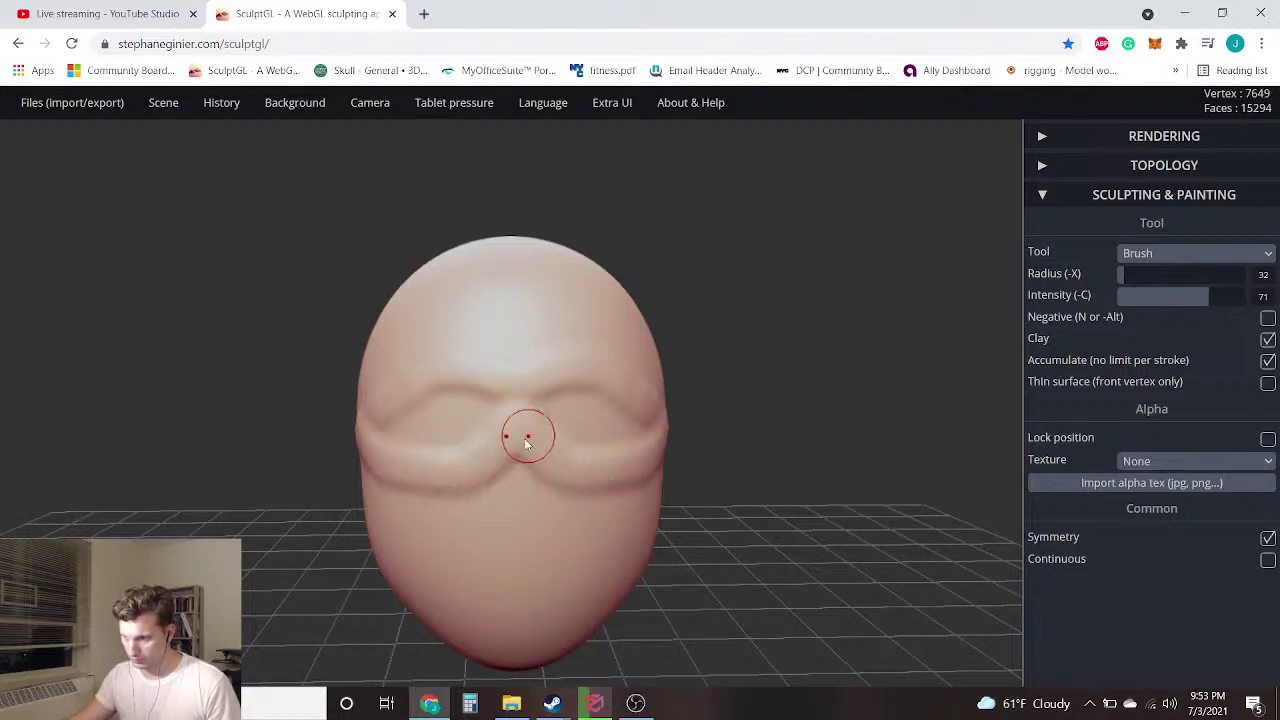
Sculpt the nose down the middle of the face and a wide band for the lips below it
{"action": "left_click_drag", "start_coordinate": [516, 460], "coordinate": [531, 535]}
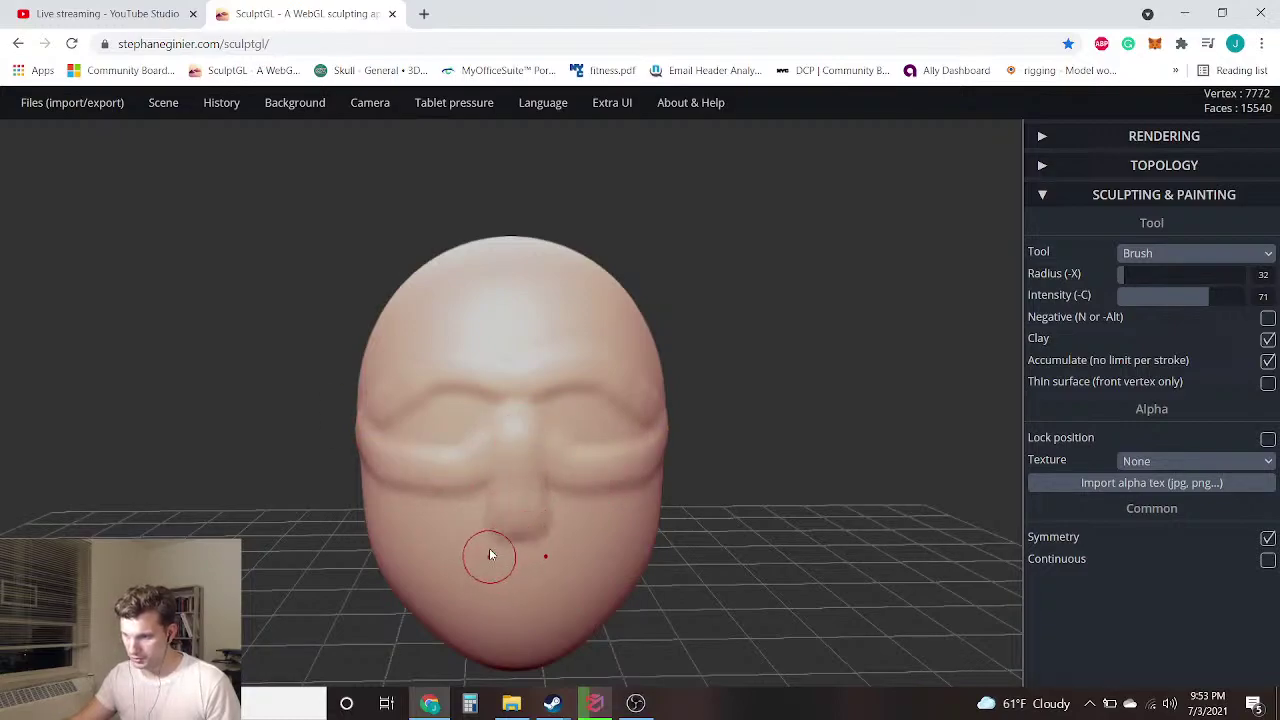
{"action": "left_click_drag", "start_coordinate": [516, 585], "coordinate": [490, 581]}
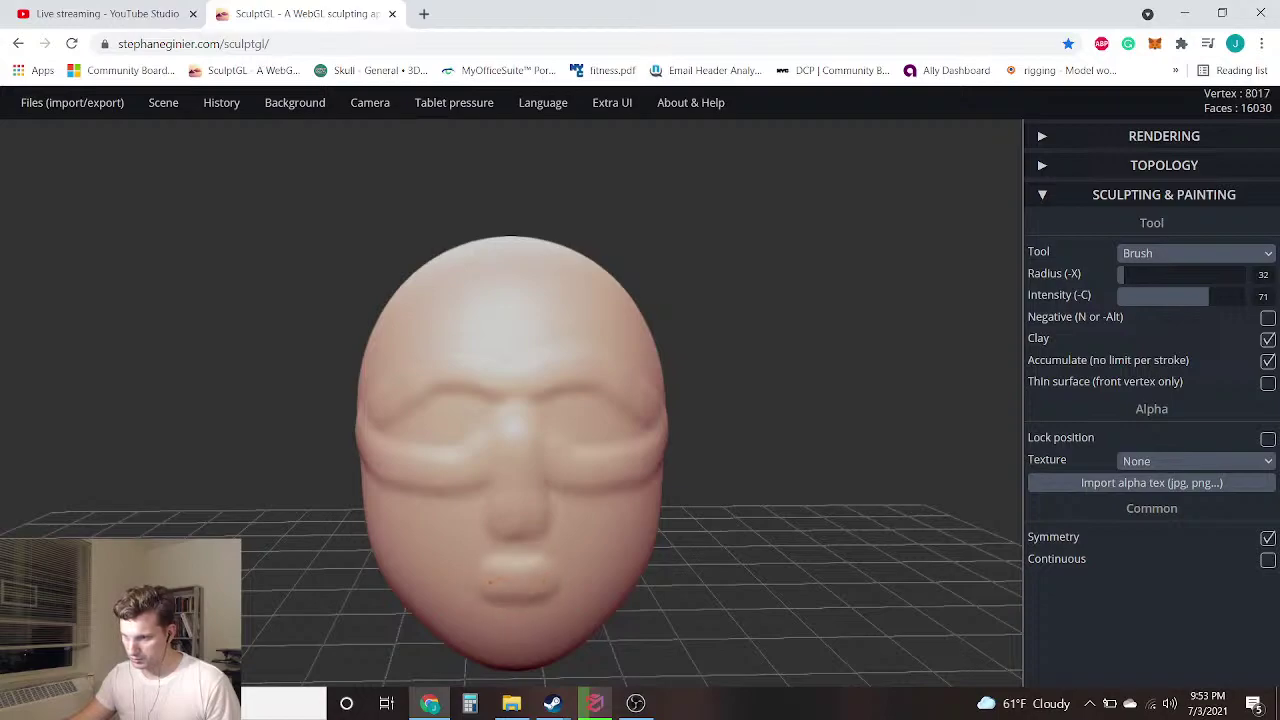
{"action": "mouse_move", "coordinate": [823, 503]}
{"action": "left_mouse_down"}
{"action": "mouse_move", "coordinate": [806, 514]}
{"action": "mouse_move", "coordinate": [417, 474]}
{"action": "mouse_move", "coordinate": [519, 497]}
{"action": "mouse_move", "coordinate": [531, 486]}
{"action": "mouse_move", "coordinate": [797, 526]}
{"action": "mouse_move", "coordinate": [957, 531]}
{"action": "mouse_move", "coordinate": [940, 530]}
{"action": "left_mouse_up"}
{"action": "left_click_drag", "start_coordinate": [244, 519], "coordinate": [555, 488]}
Raise the crown and push out the forehead with the Drag tool at radius 221 to round the skull
{"action": "left_click", "coordinate": [1236, 253]}
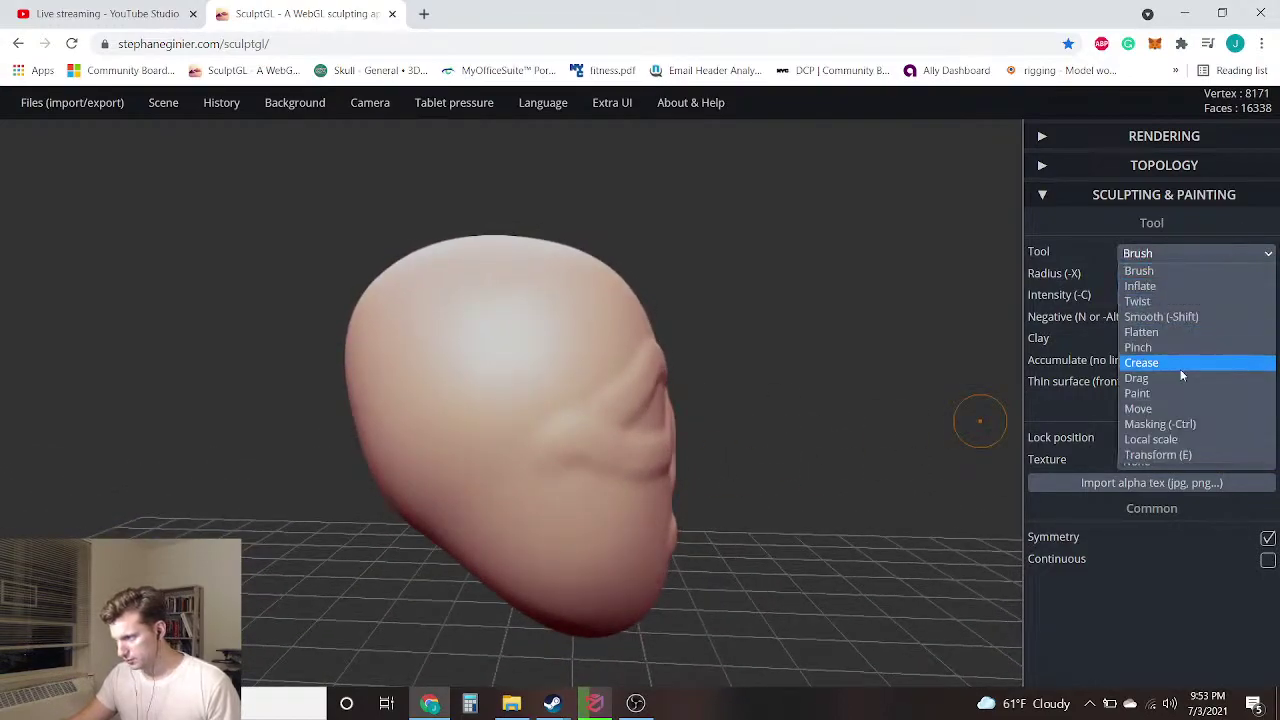
{"action": "left_click", "coordinate": [1168, 378]}
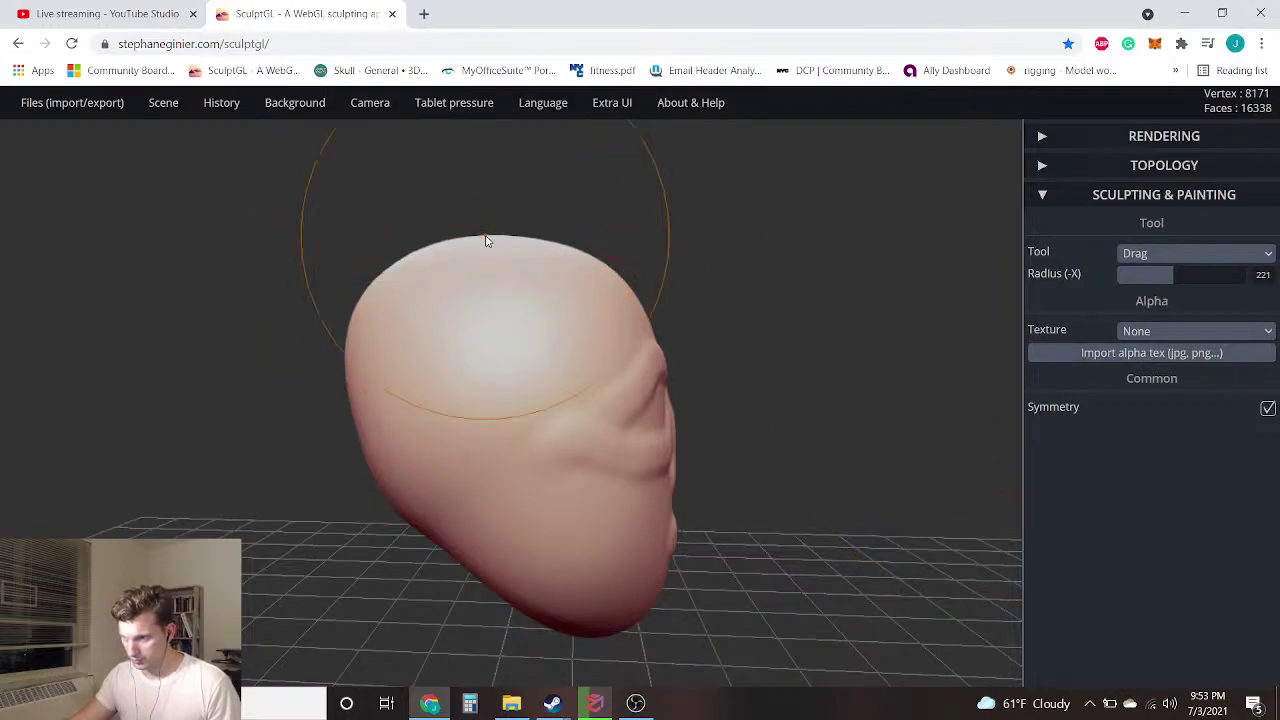
{"action": "left_click_drag", "start_coordinate": [500, 242], "coordinate": [506, 215]}
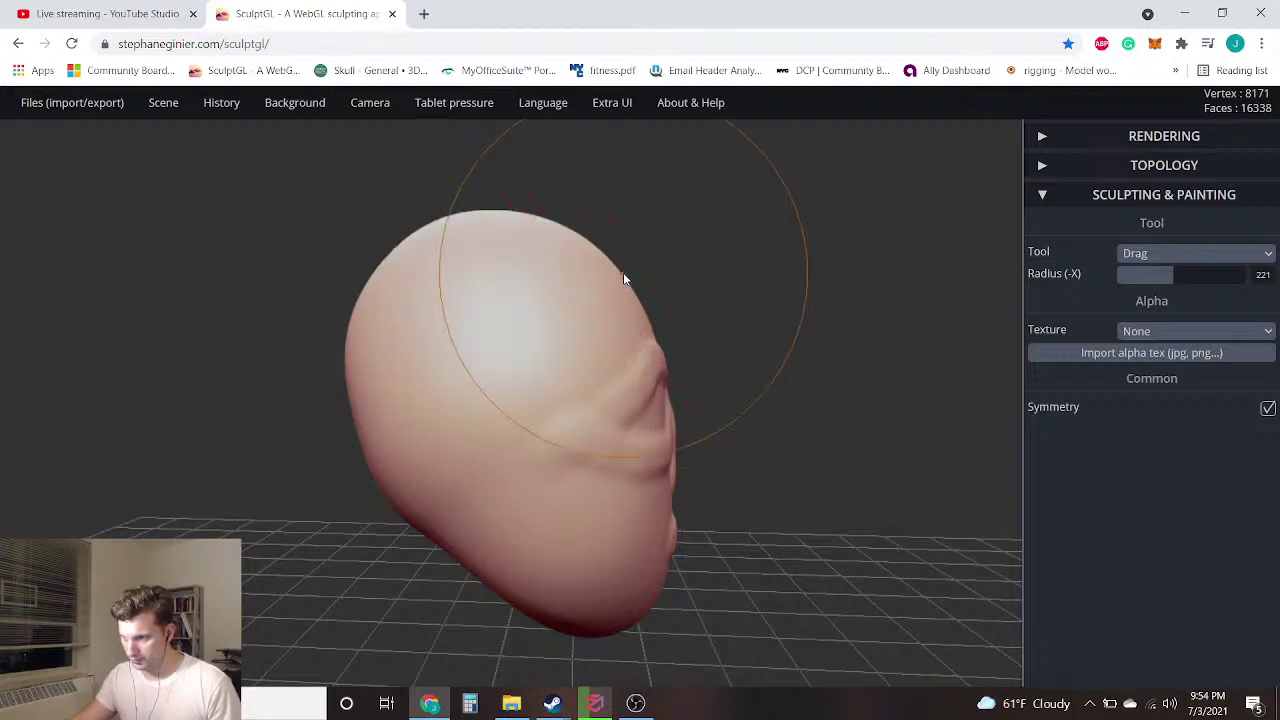
{"action": "mouse_move", "coordinate": [623, 277]}
{"action": "left_mouse_down"}
{"action": "mouse_move", "coordinate": [663, 289]}
{"action": "mouse_move", "coordinate": [663, 276]}
{"action": "mouse_move", "coordinate": [650, 280]}
{"action": "left_mouse_up"}
{"action": "mouse_move", "coordinate": [639, 269]}
{"action": "right_mouse_down"}
{"action": "mouse_move", "coordinate": [611, 314]}
{"action": "mouse_move", "coordinate": [457, 285]}
{"action": "right_mouse_up"}
{"action": "left_click_drag", "start_coordinate": [417, 247], "coordinate": [401, 244]}
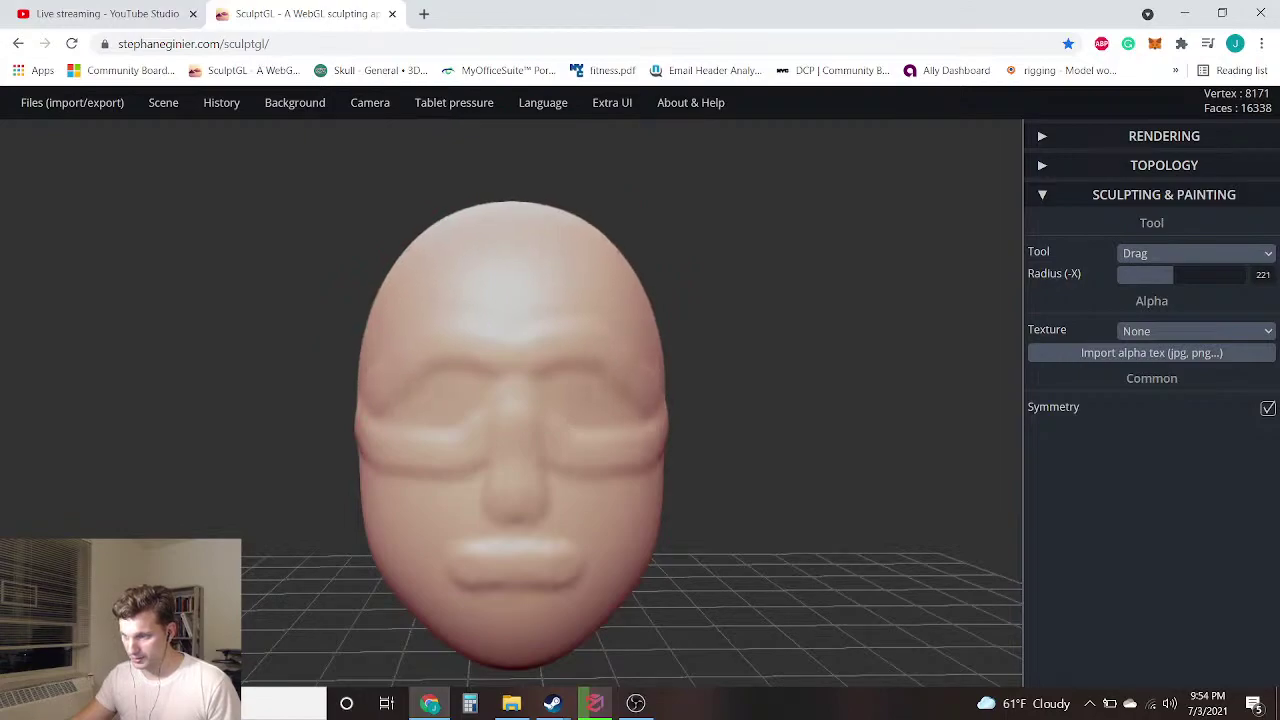
{"action": "mouse_move", "coordinate": [323, 366]}
{"action": "right_mouse_down"}
{"action": "mouse_move", "coordinate": [617, 420]}
{"action": "mouse_move", "coordinate": [655, 378]}
{"action": "mouse_move", "coordinate": [337, 380]}
{"action": "right_mouse_up"}
{"action": "left_click_drag", "start_coordinate": [808, 492], "coordinate": [762, 490]}
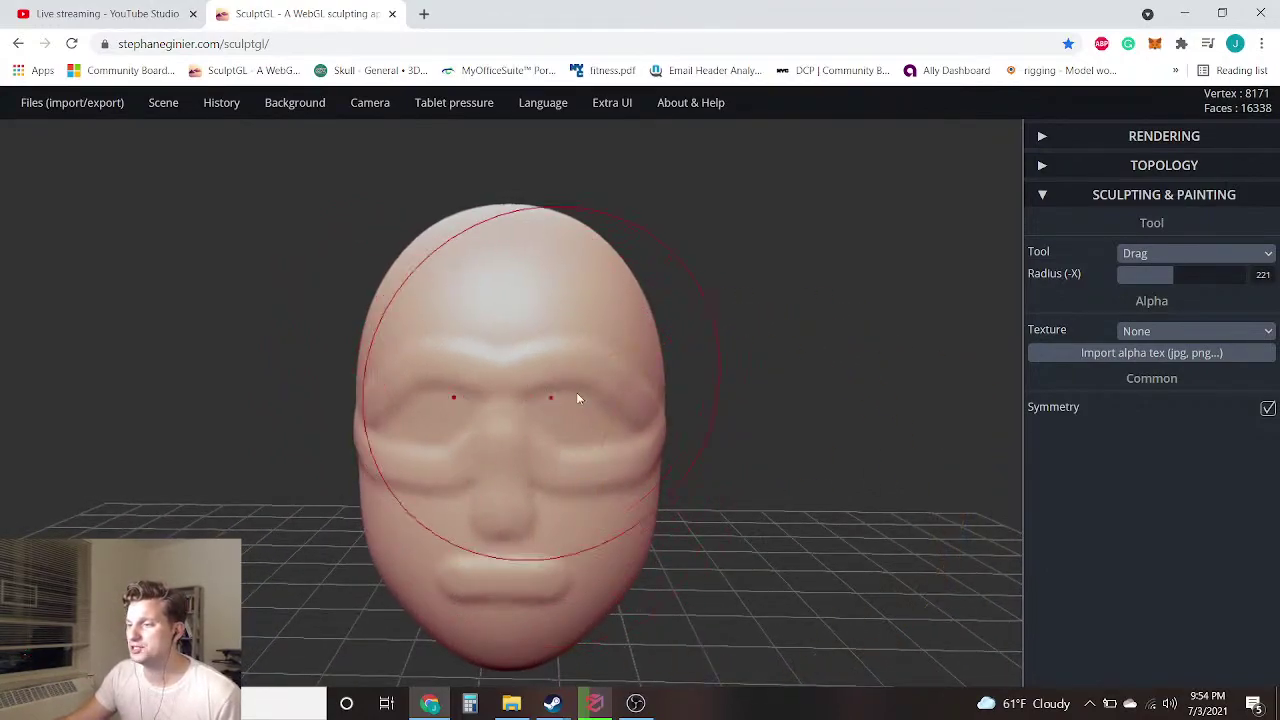
Reshape the outer and inner ends of the brow ridge with the Drag tool at radius 70
{"action": "left_click", "coordinate": [1135, 258]}
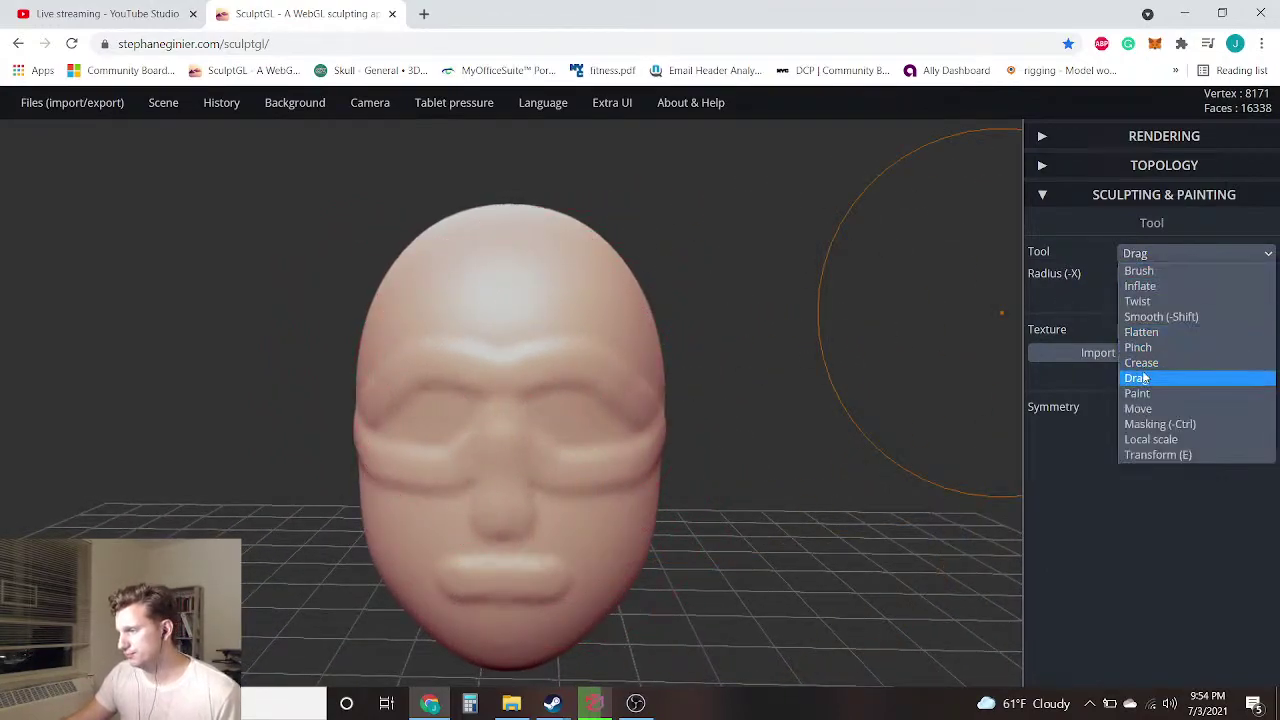
{"action": "left_click", "coordinate": [1135, 262]}
{"action": "left_click", "coordinate": [1135, 281]}
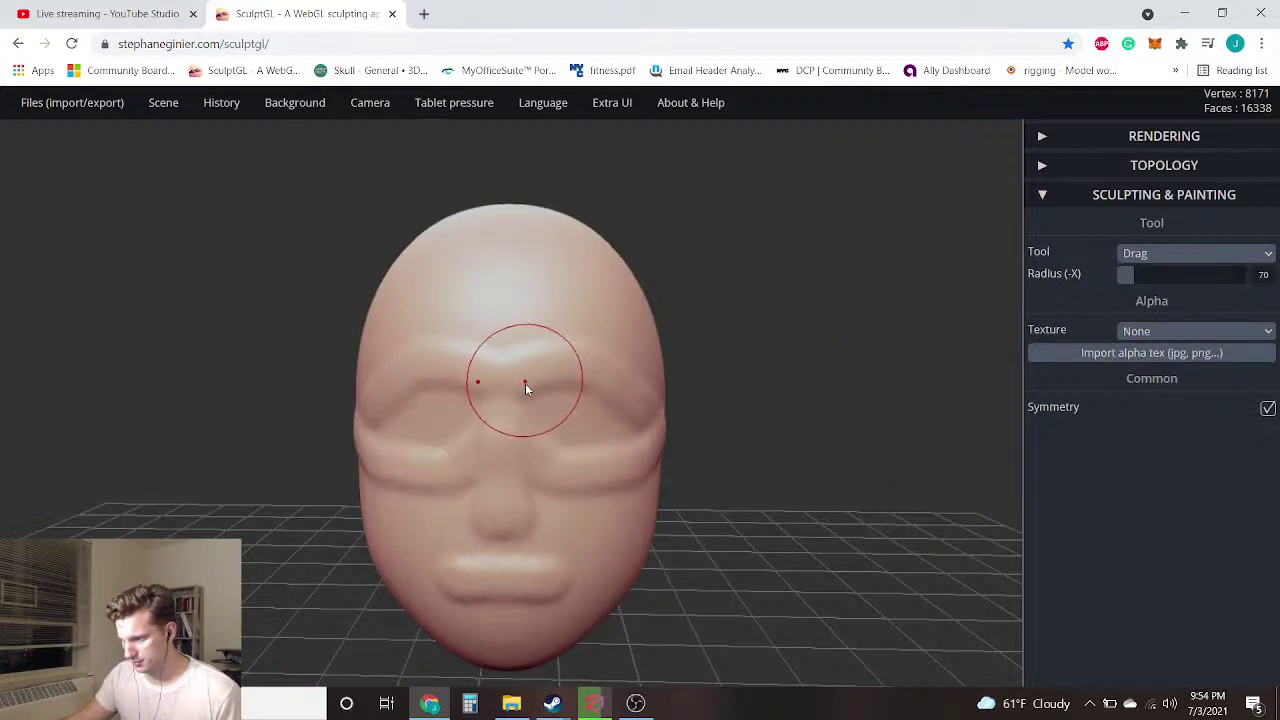
{"action": "left_click_drag", "start_coordinate": [634, 401], "coordinate": [641, 403]}
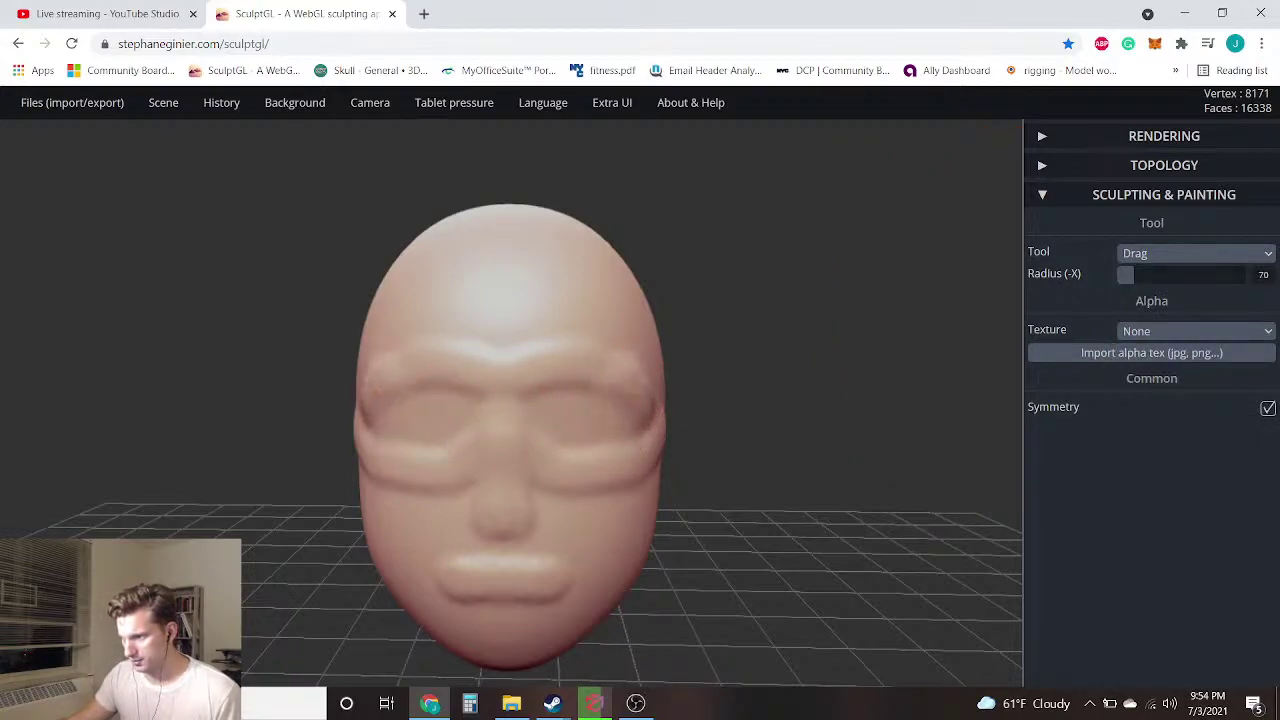
{"action": "left_click_drag", "start_coordinate": [549, 384], "coordinate": [543, 393]}
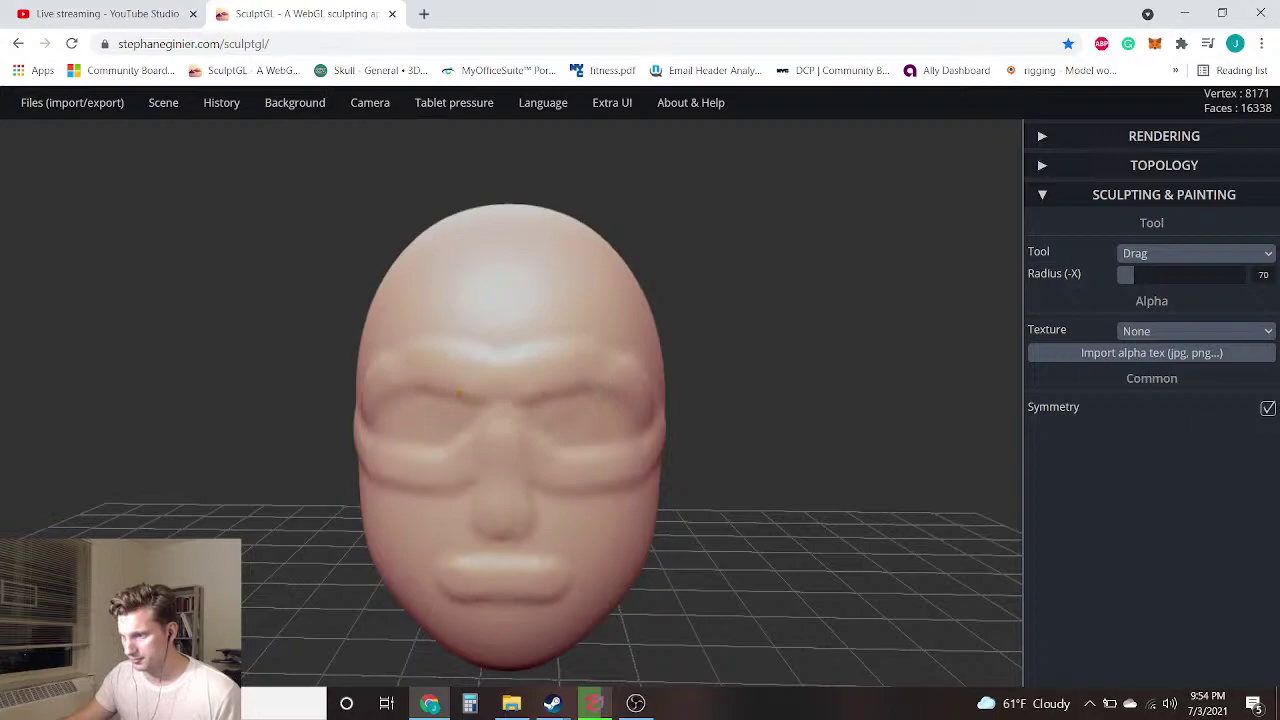
{"action": "left_click_drag", "start_coordinate": [538, 474], "coordinate": [524, 497]}
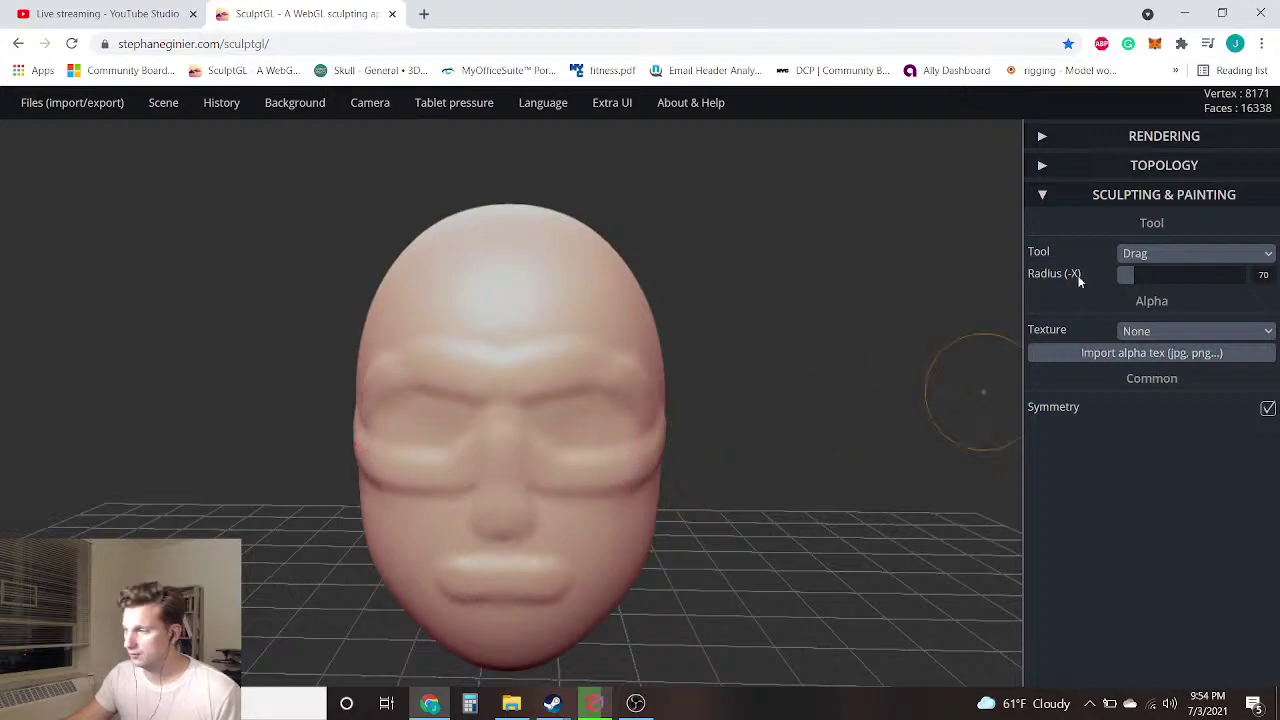
Build up full, rounded cheeks below the eye sockets with the Brush tool at radius 77 and intensity 71
{"action": "left_click", "coordinate": [1138, 256]}
{"action": "left_click", "coordinate": [1145, 268]}
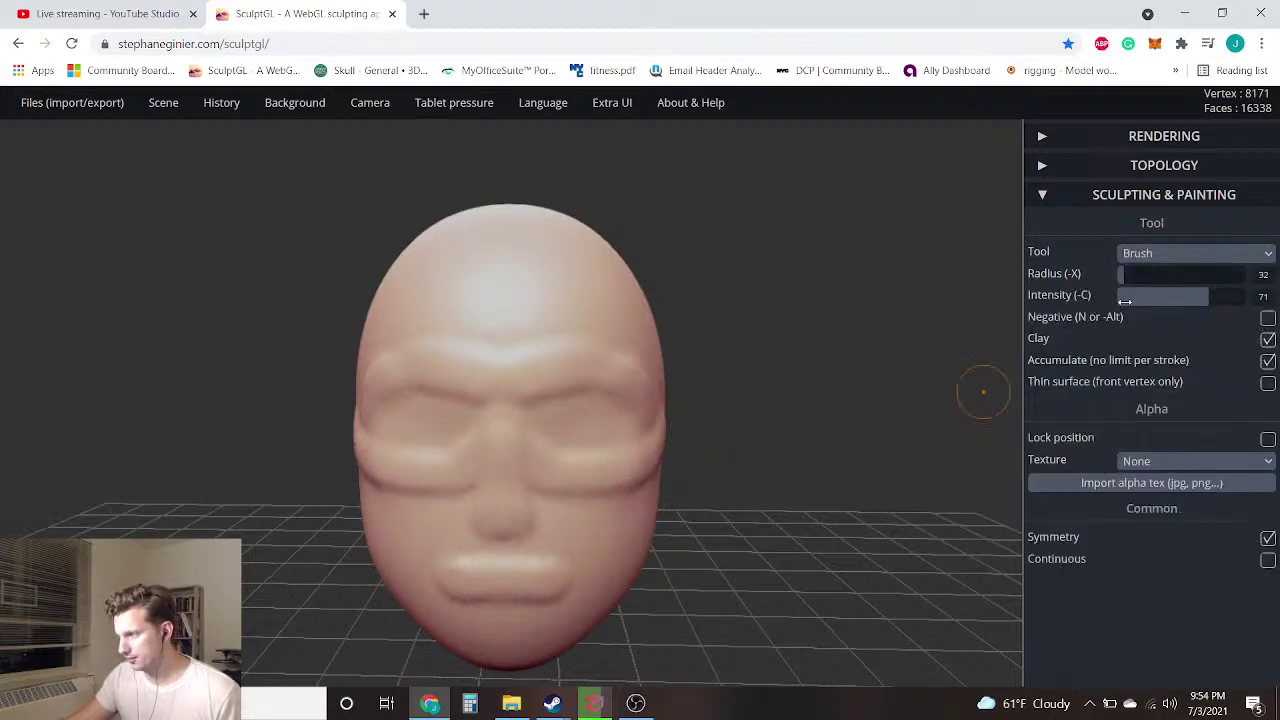
{"action": "scroll", "coordinate": [760, 548], "scroll_direction": "up", "scroll_amount": 4}
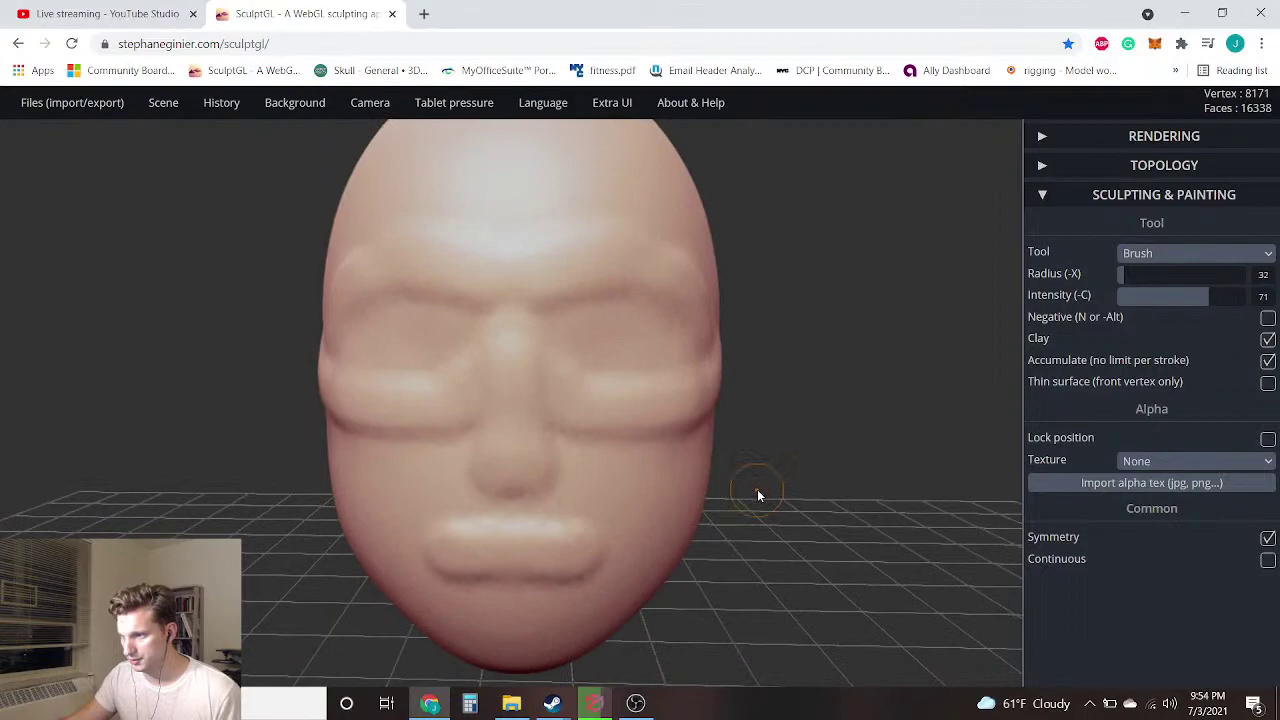
{"action": "left_click_drag", "start_coordinate": [1163, 279], "coordinate": [1146, 279]}
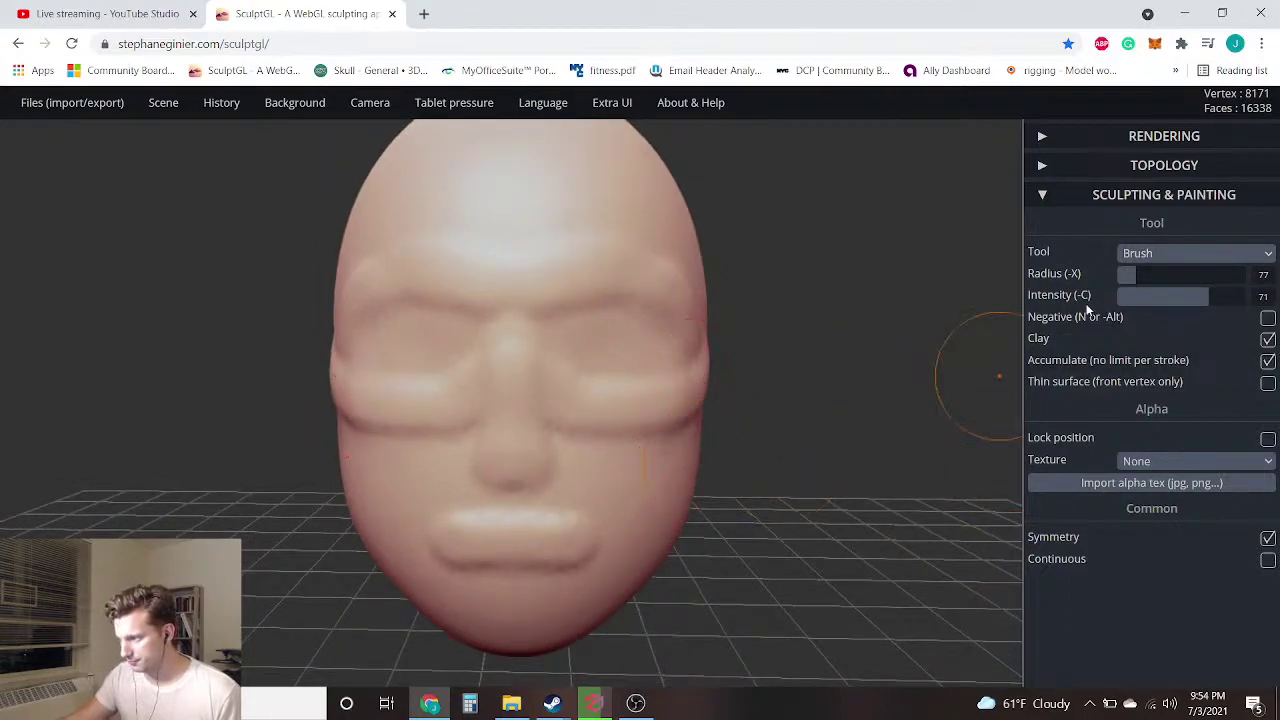
{"action": "mouse_move", "coordinate": [686, 443]}
{"action": "left_mouse_down"}
{"action": "mouse_move", "coordinate": [640, 465]}
{"action": "mouse_move", "coordinate": [662, 488]}
{"action": "mouse_move", "coordinate": [659, 454]}
{"action": "left_mouse_up"}
{"action": "mouse_move", "coordinate": [369, 451]}
{"action": "left_mouse_down"}
{"action": "mouse_move", "coordinate": [380, 480]}
{"action": "mouse_move", "coordinate": [380, 436]}
{"action": "left_mouse_up"}
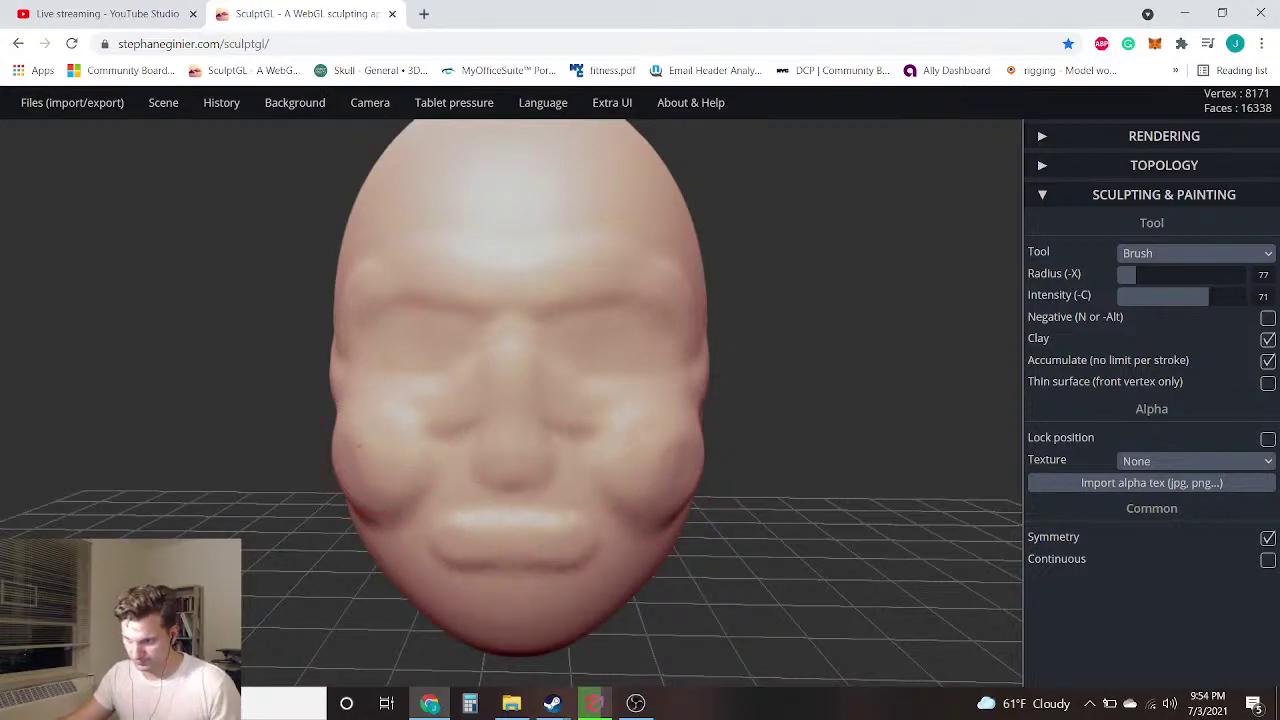
Undo the wide trial stroke along the nose and build up a narrower nose bridge with the Brush tool at radius 42
{"action": "mouse_move", "coordinate": [500, 337]}
{"action": "left_mouse_down"}
{"action": "mouse_move", "coordinate": [510, 320]}
{"action": "mouse_move", "coordinate": [500, 393]}
{"action": "mouse_move", "coordinate": [518, 447]}
{"action": "left_mouse_up"}
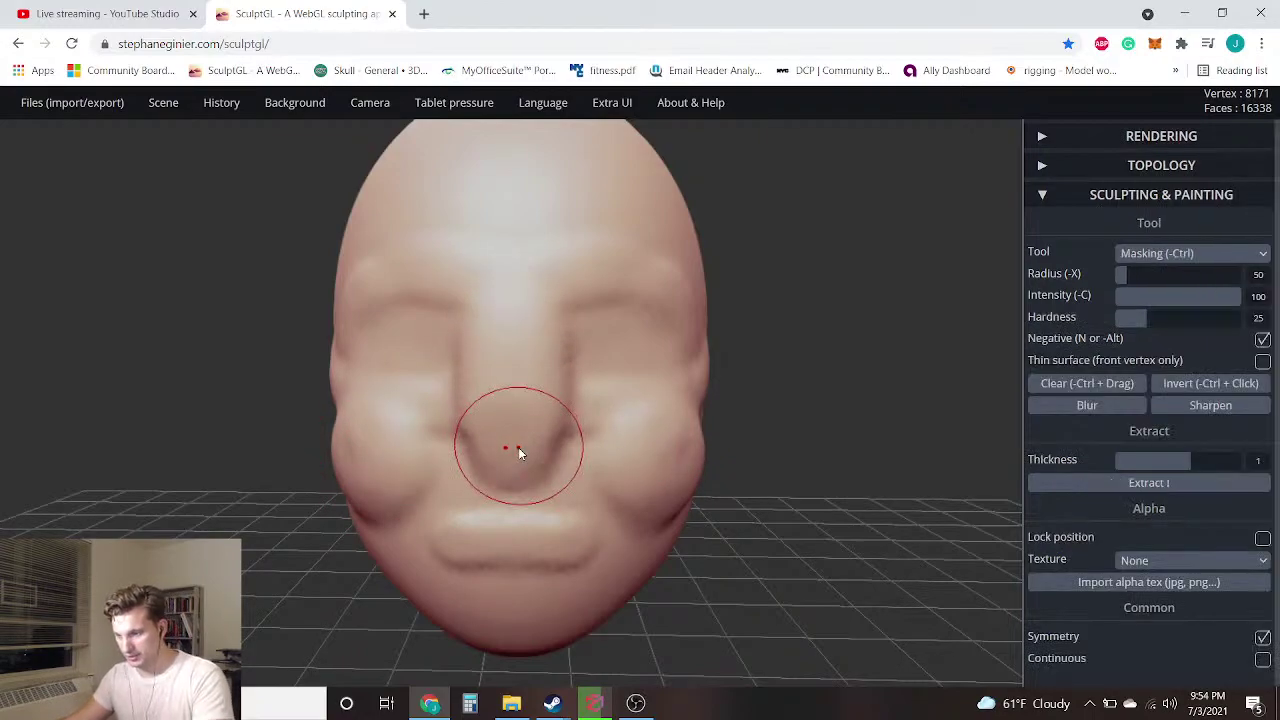
{"action": "key", "text": "ctrl+z"}
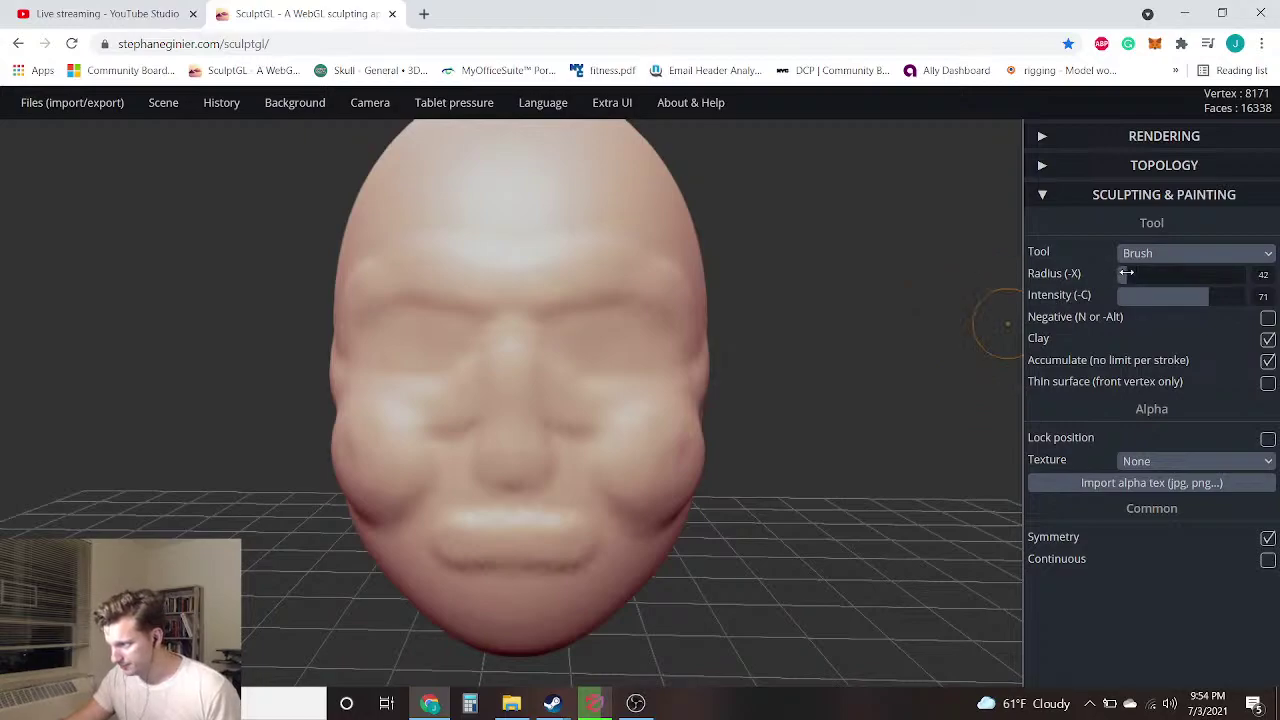
{"action": "mouse_move", "coordinate": [511, 303]}
{"action": "left_mouse_down"}
{"action": "mouse_move", "coordinate": [500, 472]}
{"action": "mouse_move", "coordinate": [481, 470]}
{"action": "mouse_move", "coordinate": [491, 466]}
{"action": "left_mouse_up"}
Pull the tip of the nose forward from the face in side view with the Drag tool at radius 70
{"action": "mouse_move", "coordinate": [667, 447]}
{"action": "right_mouse_down"}
{"action": "mouse_move", "coordinate": [643, 430]}
{"action": "mouse_move", "coordinate": [537, 444]}
{"action": "mouse_move", "coordinate": [560, 429]}
{"action": "right_mouse_up"}
{"action": "mouse_move", "coordinate": [181, 362]}
{"action": "right_mouse_down"}
{"action": "mouse_move", "coordinate": [297, 391]}
{"action": "mouse_move", "coordinate": [451, 387]}
{"action": "mouse_move", "coordinate": [563, 366]}
{"action": "mouse_move", "coordinate": [800, 368]}
{"action": "right_mouse_up"}
{"action": "left_click", "coordinate": [1156, 260]}
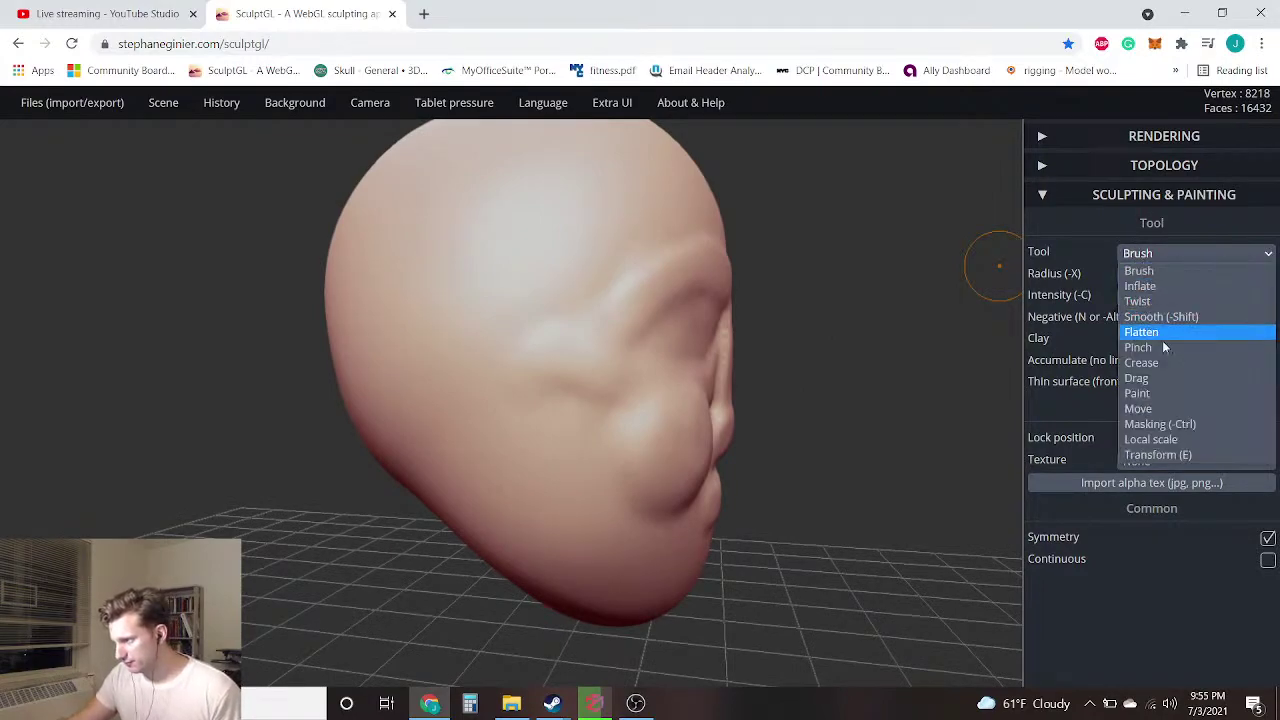
{"action": "left_click", "coordinate": [1150, 373]}
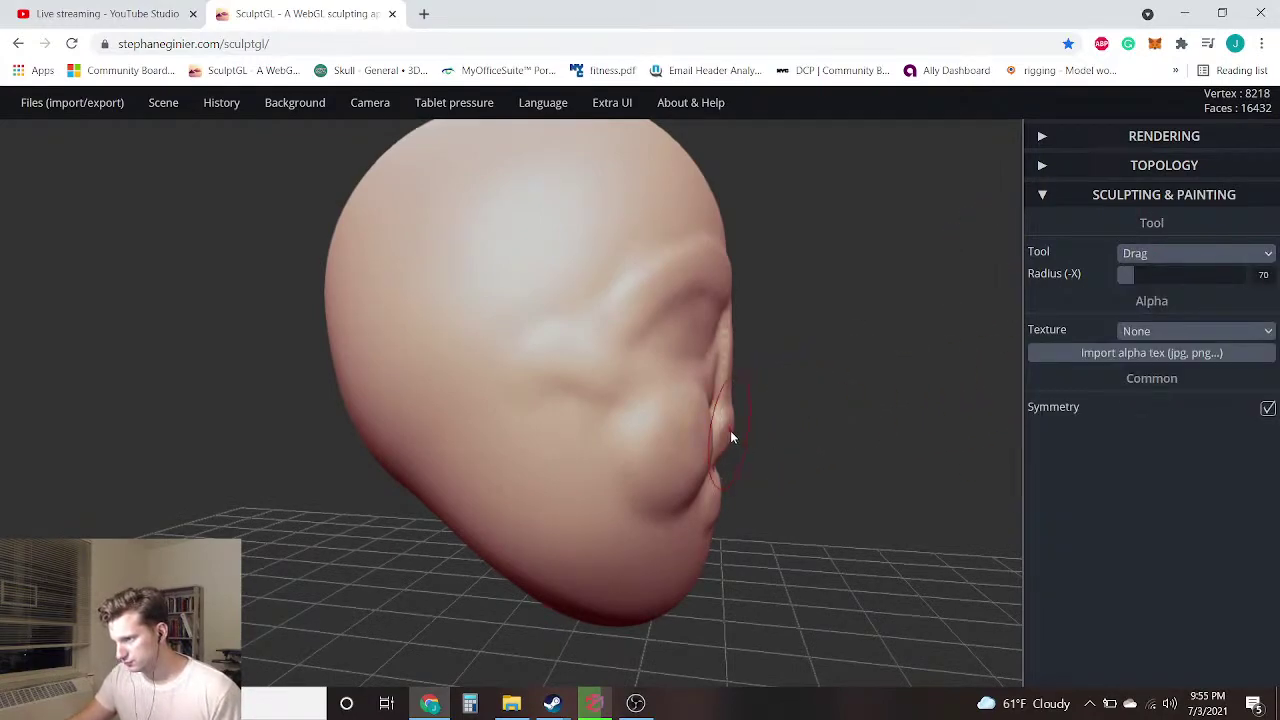
{"action": "left_click_drag", "start_coordinate": [735, 432], "coordinate": [778, 424]}
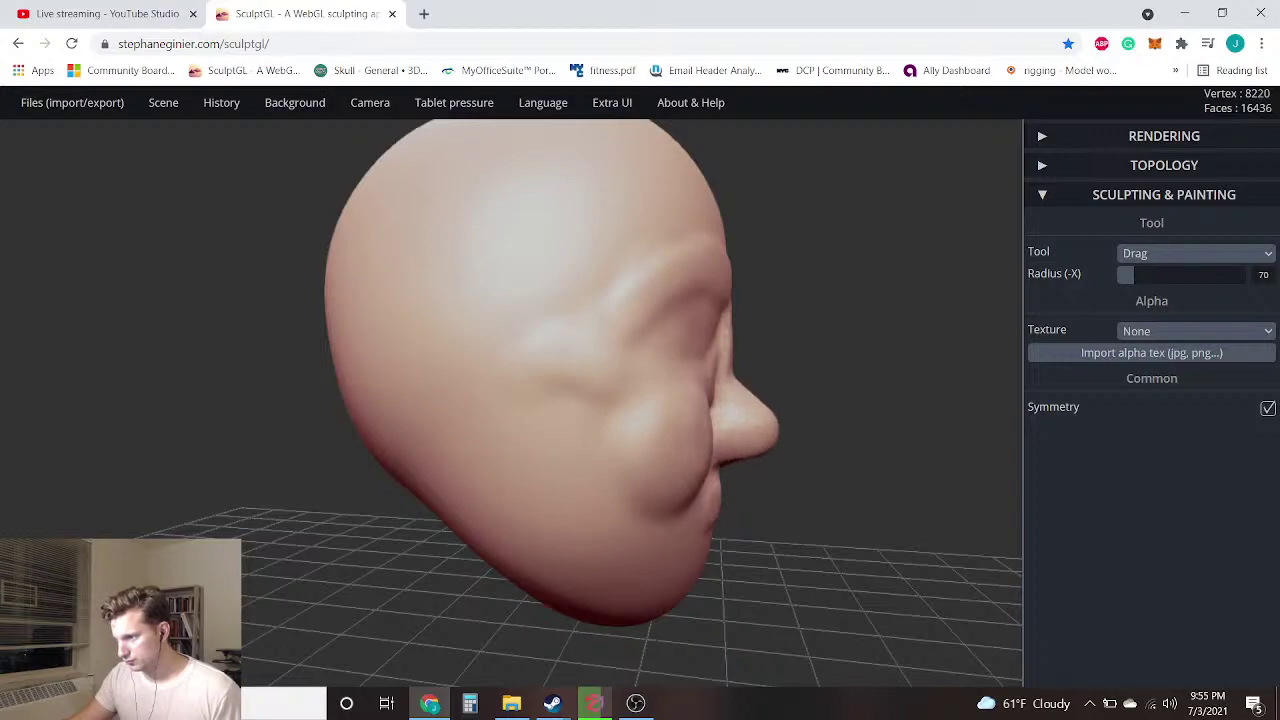
Try to fill out the nose bridge with several small pulls of the Drag tool at radius 70
{"action": "left_click_drag", "start_coordinate": [732, 366], "coordinate": [756, 356]}
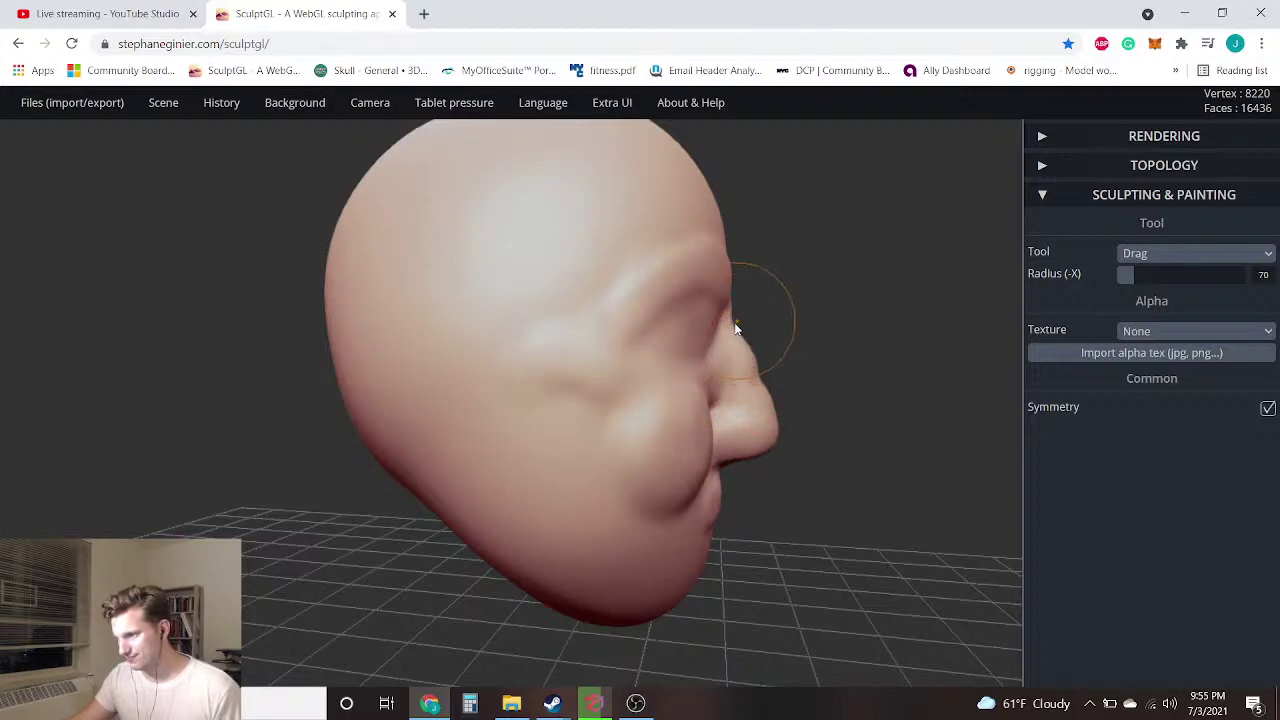
{"action": "left_click_drag", "start_coordinate": [733, 330], "coordinate": [742, 318]}
{"action": "left_click_drag", "start_coordinate": [790, 375], "coordinate": [312, 385]}
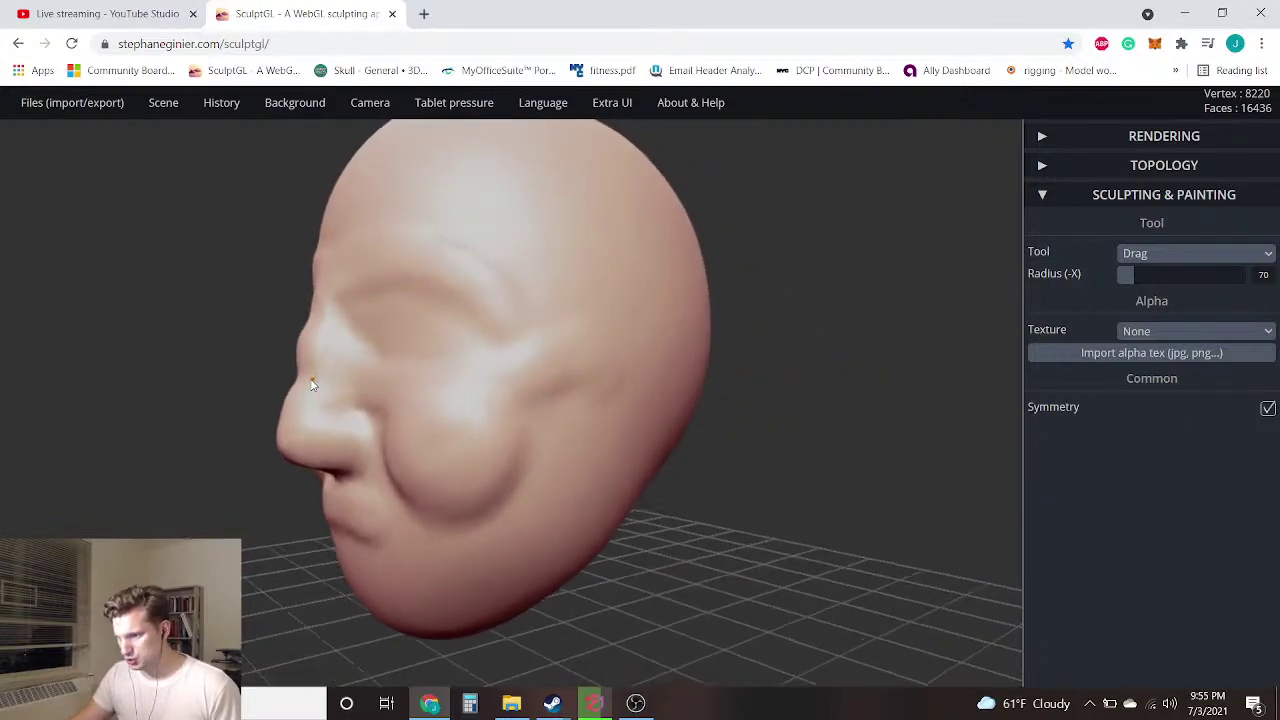
{"action": "scroll", "coordinate": [284, 379], "scroll_direction": "up", "scroll_amount": 4}
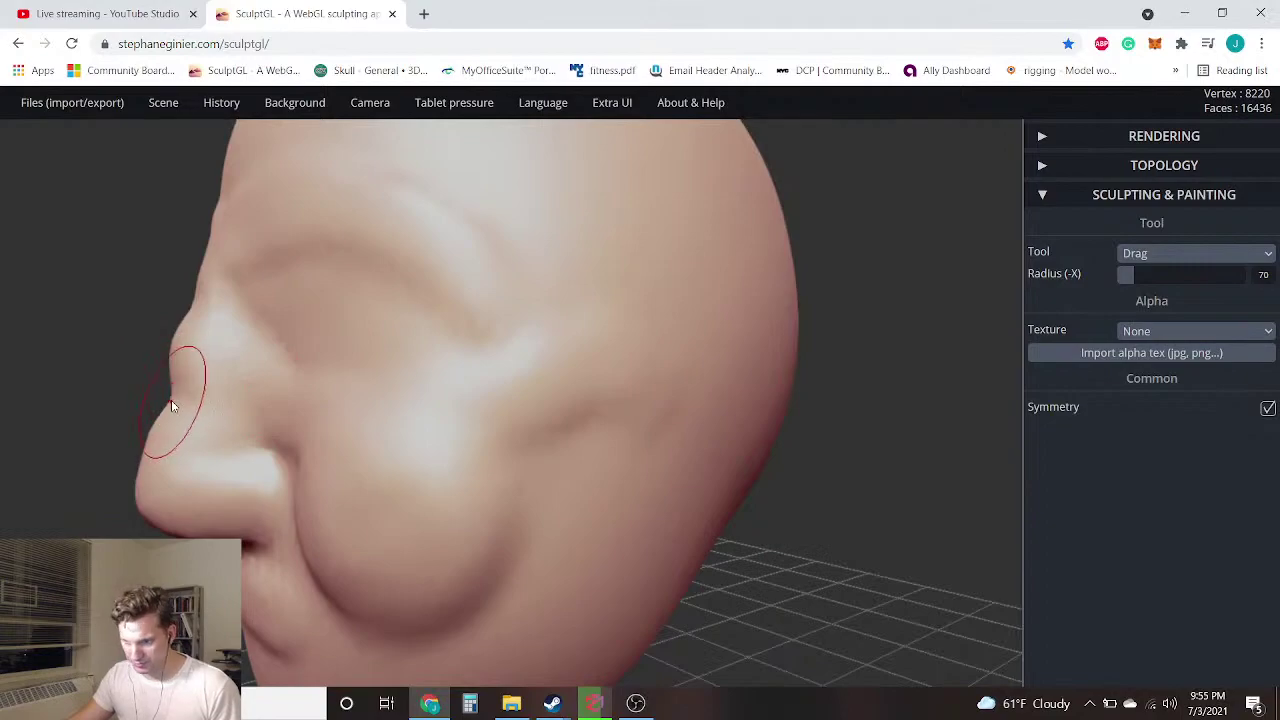
{"action": "left_click_drag", "start_coordinate": [172, 400], "coordinate": [150, 396]}
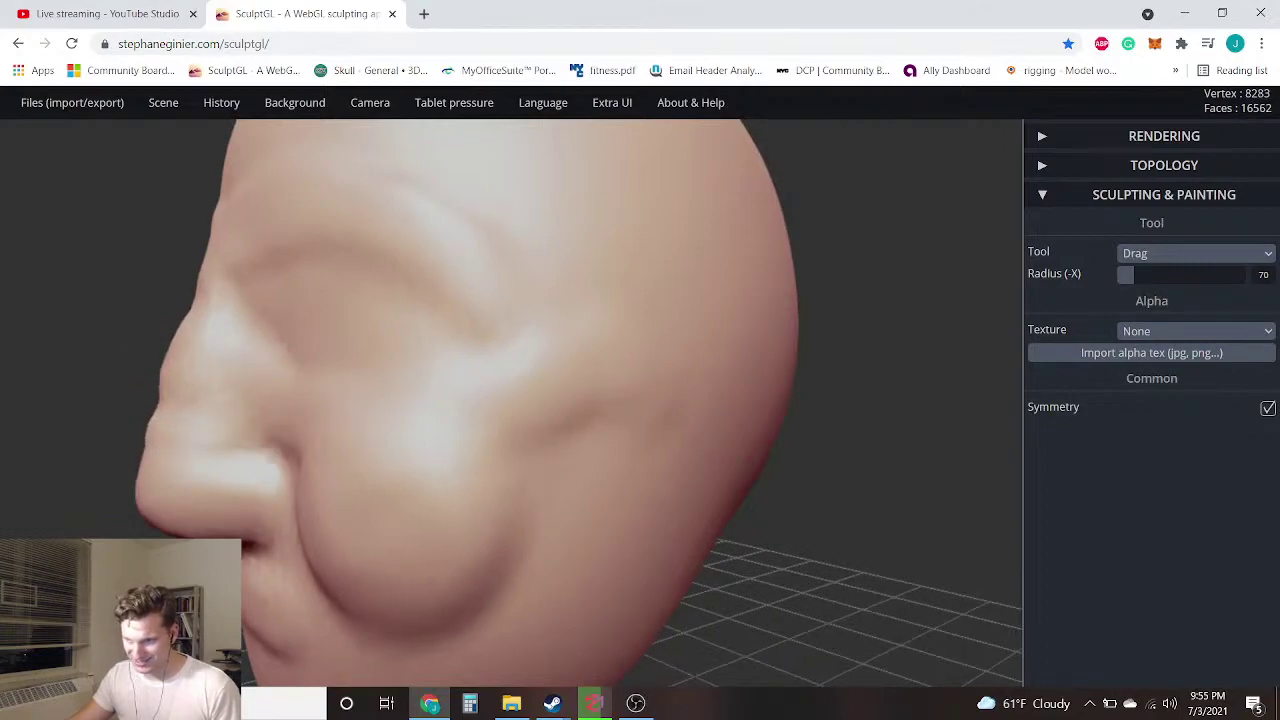
Undo the small nose bridge pulls, restoring only the pull that brought the nose tip forward
{"action": "key", "text": "ctrl+z"}
{"action": "key", "text": "ctrl+z"}
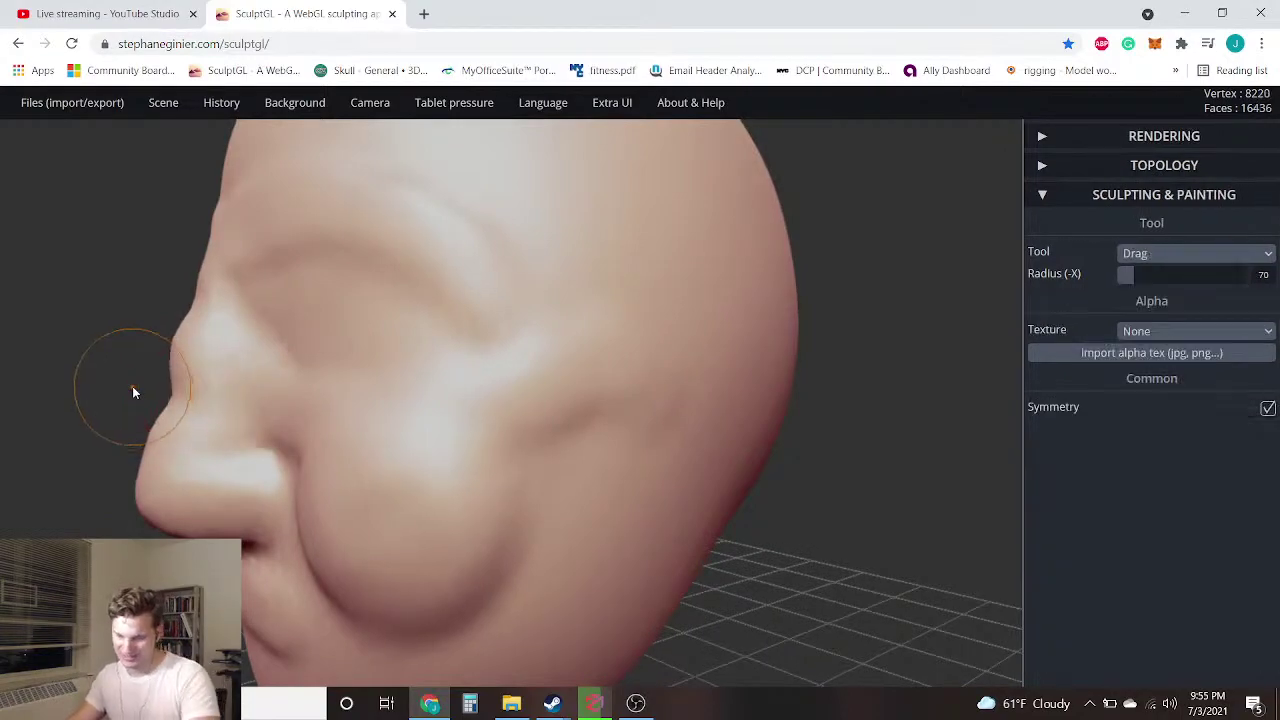
{"action": "key", "text": "ctrl+z"}
{"action": "key", "text": "ctrl+z"}
{"action": "key", "text": "ctrl+z"}
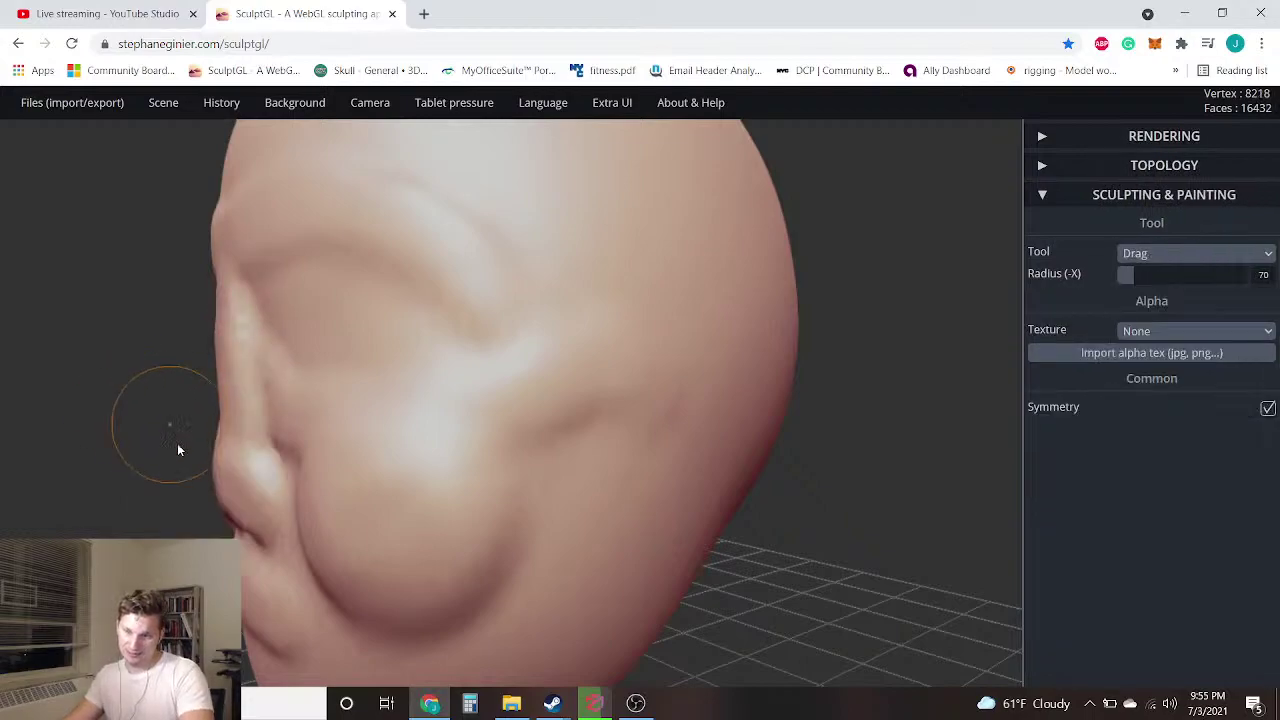
{"action": "key", "text": "ctrl+y"}
{"action": "key", "text": "ctrl+y"}
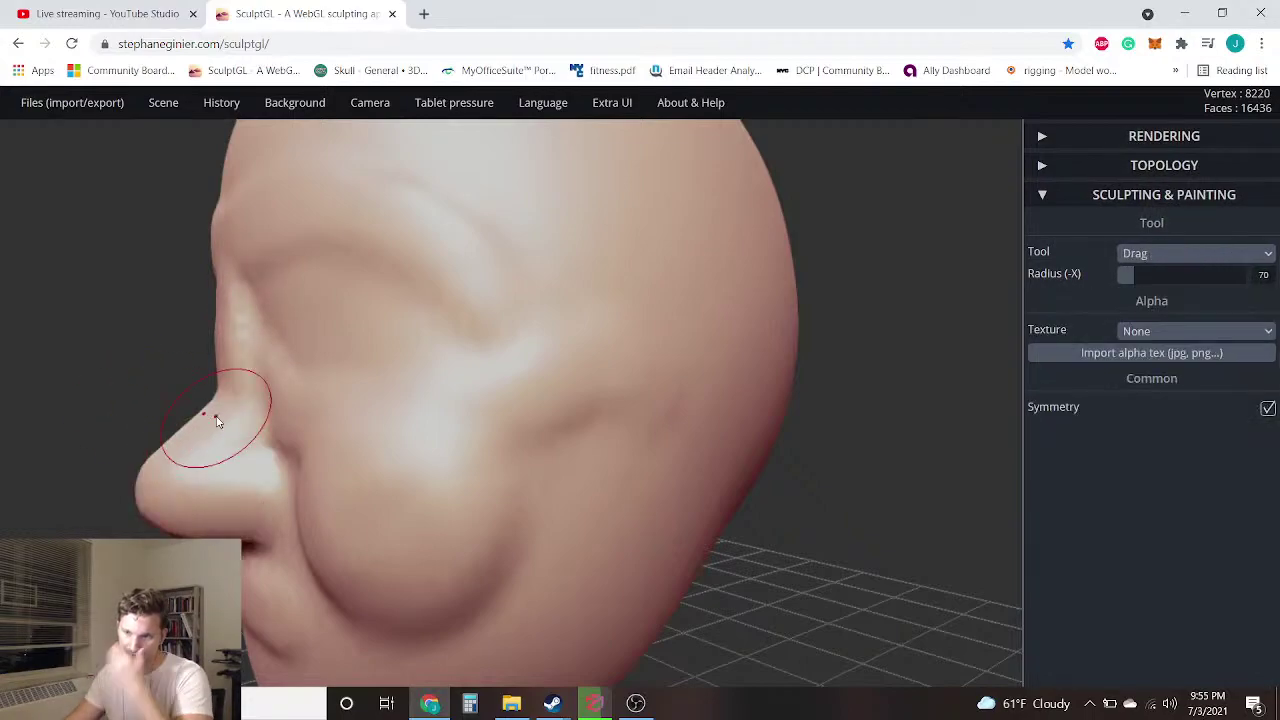
Pull the nose bridge forward with the Drag tool at radius 106 for a straighter profile
{"action": "left_click", "coordinate": [1141, 277]}
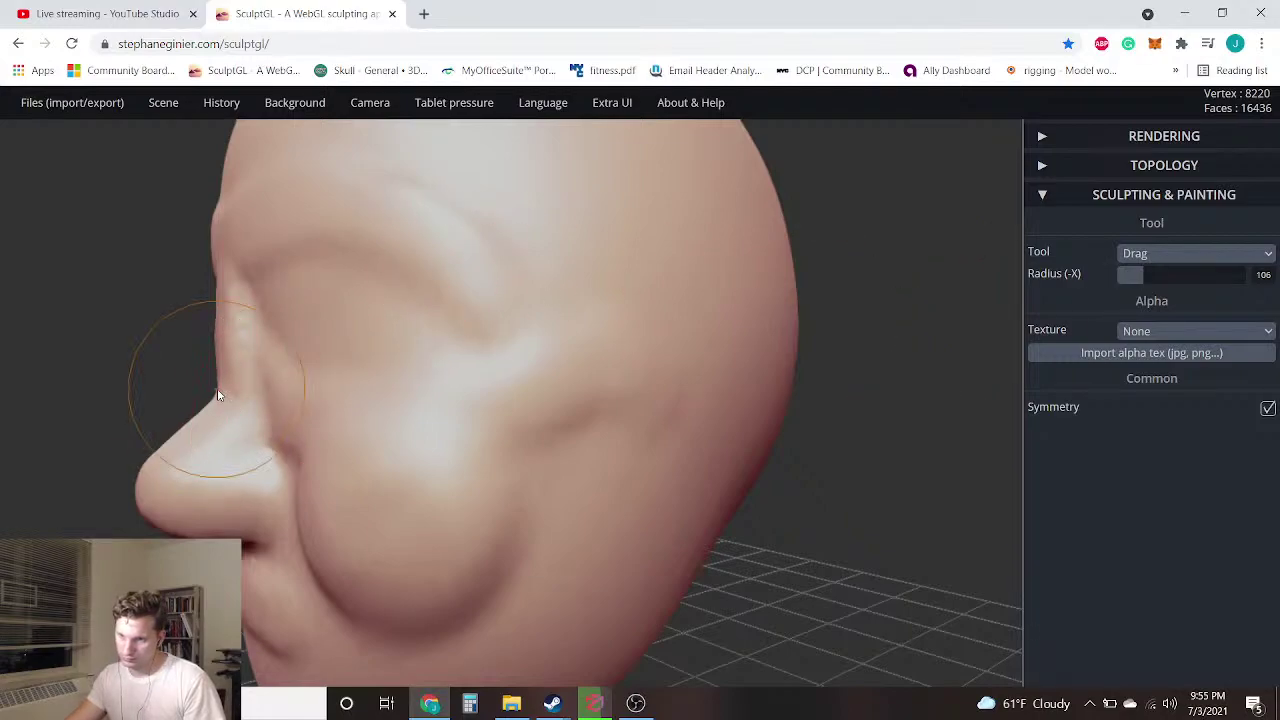
{"action": "mouse_move", "coordinate": [219, 392]}
{"action": "left_mouse_down"}
{"action": "mouse_move", "coordinate": [180, 385]}
{"action": "mouse_move", "coordinate": [194, 386]}
{"action": "left_mouse_up"}
{"action": "left_click_drag", "start_coordinate": [37, 423], "coordinate": [307, 427]}
Smooth the bridge and sides of the nose with the Smooth tool at radius 90 and intensity 20
{"action": "left_click", "coordinate": [1167, 252]}
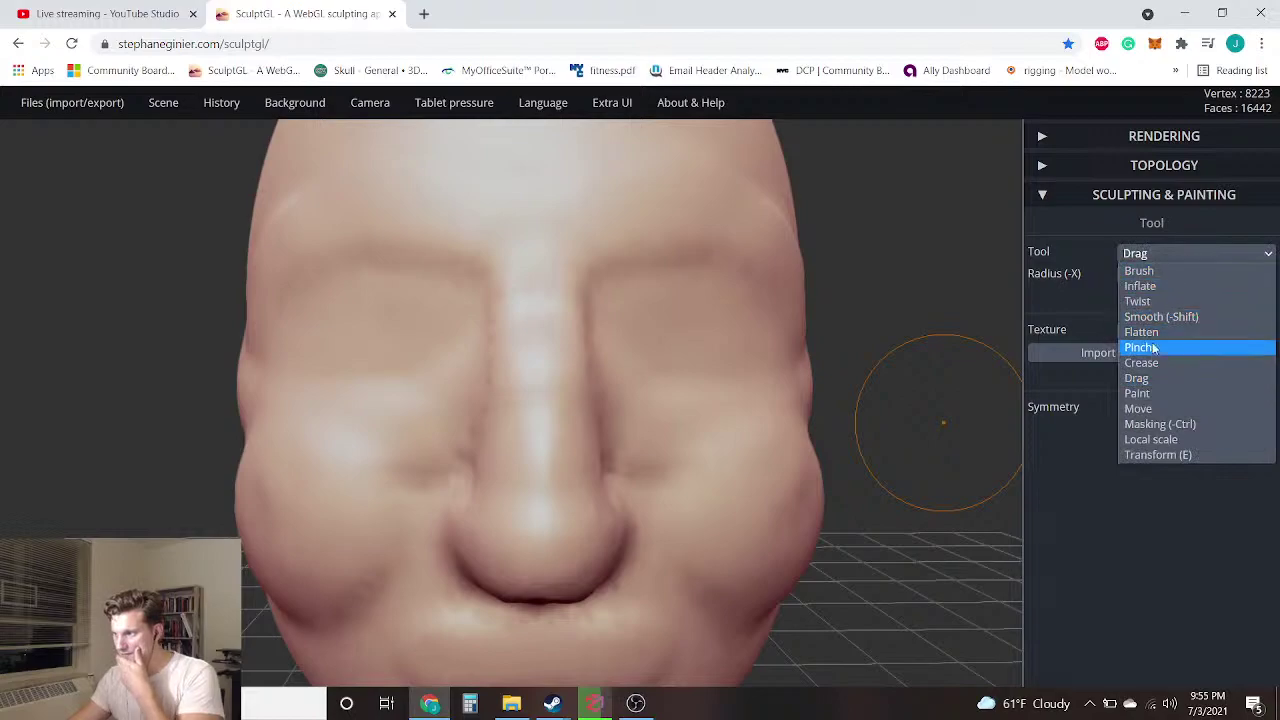
{"action": "left_click", "coordinate": [1162, 318]}
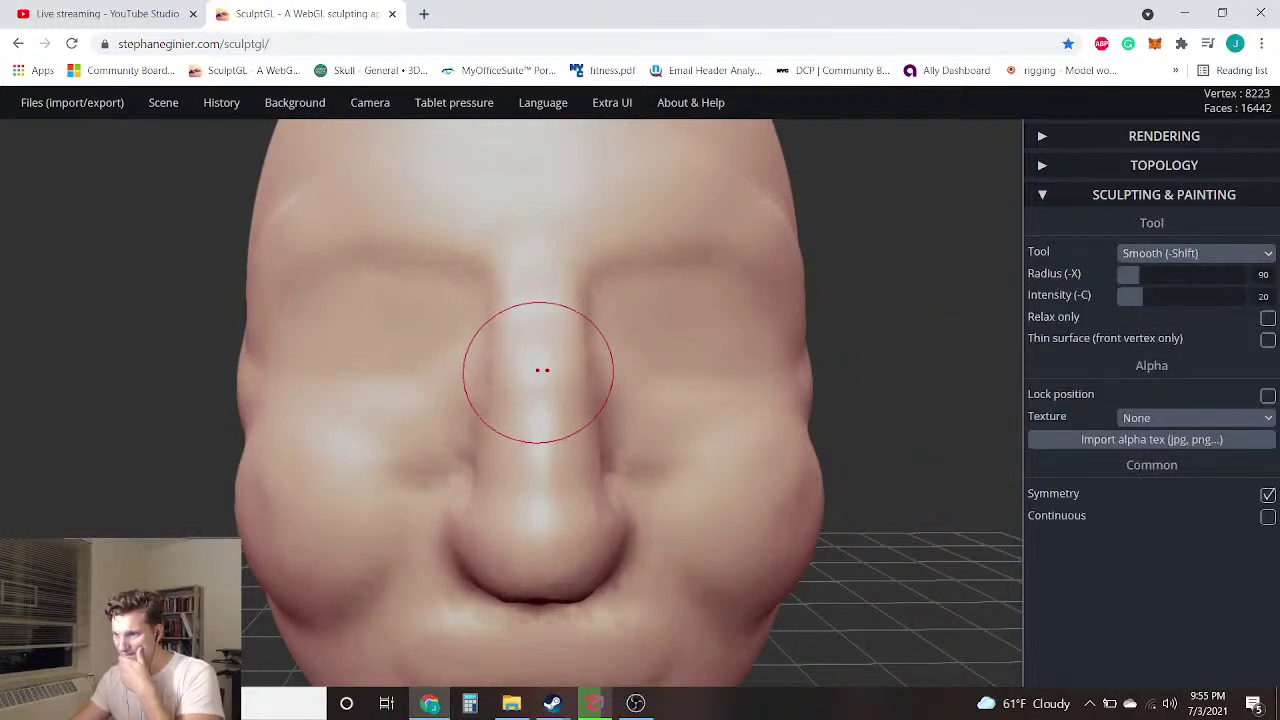
{"action": "mouse_move", "coordinate": [596, 443]}
{"action": "right_mouse_down"}
{"action": "mouse_move", "coordinate": [849, 371]}
{"action": "mouse_move", "coordinate": [650, 354]}
{"action": "right_mouse_up"}
{"action": "mouse_move", "coordinate": [60, 500]}
{"action": "right_mouse_down"}
{"action": "mouse_move", "coordinate": [34, 512]}
{"action": "mouse_move", "coordinate": [231, 453]}
{"action": "mouse_move", "coordinate": [376, 495]}
{"action": "mouse_move", "coordinate": [360, 474]}
{"action": "mouse_move", "coordinate": [300, 483]}
{"action": "mouse_move", "coordinate": [654, 457]}
{"action": "mouse_move", "coordinate": [634, 474]}
{"action": "mouse_move", "coordinate": [245, 490]}
{"action": "right_mouse_up"}
{"action": "scroll", "coordinate": [360, 474], "scroll_direction": "down", "scroll_amount": 3}
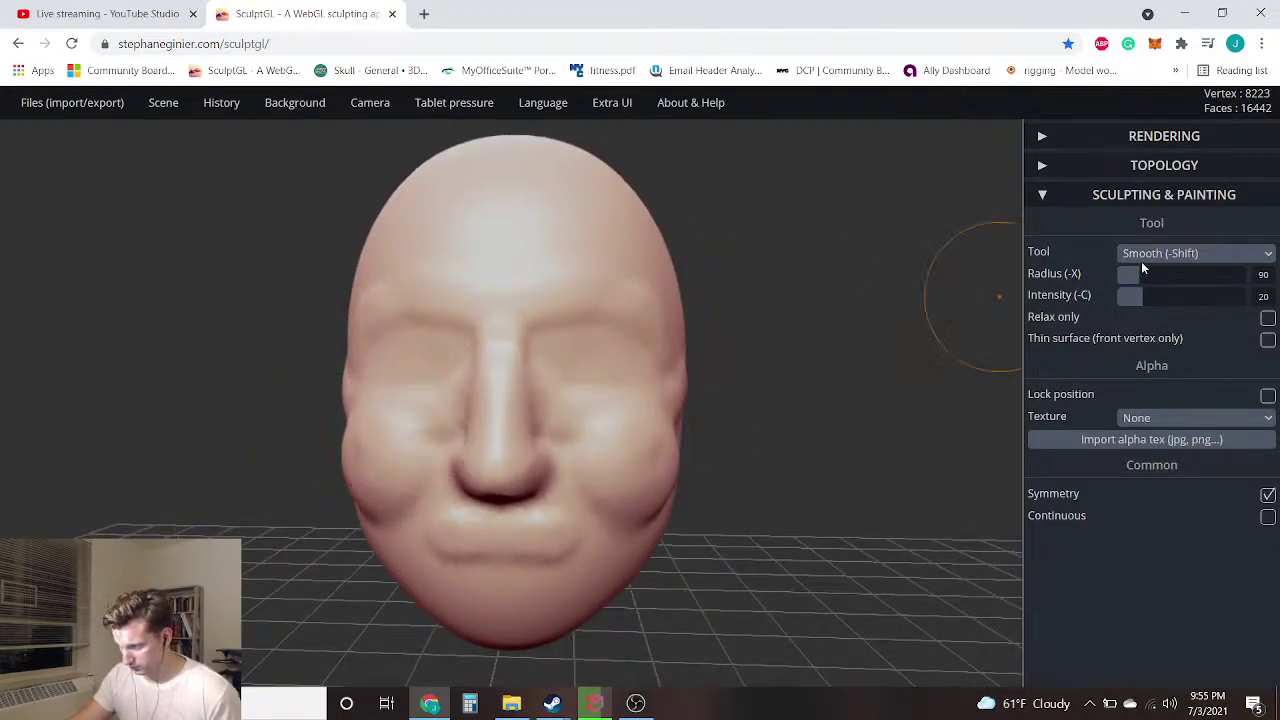
Pull the lips and the area just below them forward in side view with the Drag tool at radius 106
{"action": "right_click_drag", "start_coordinate": [627, 340], "coordinate": [826, 306]}
{"action": "left_click", "coordinate": [1206, 256]}
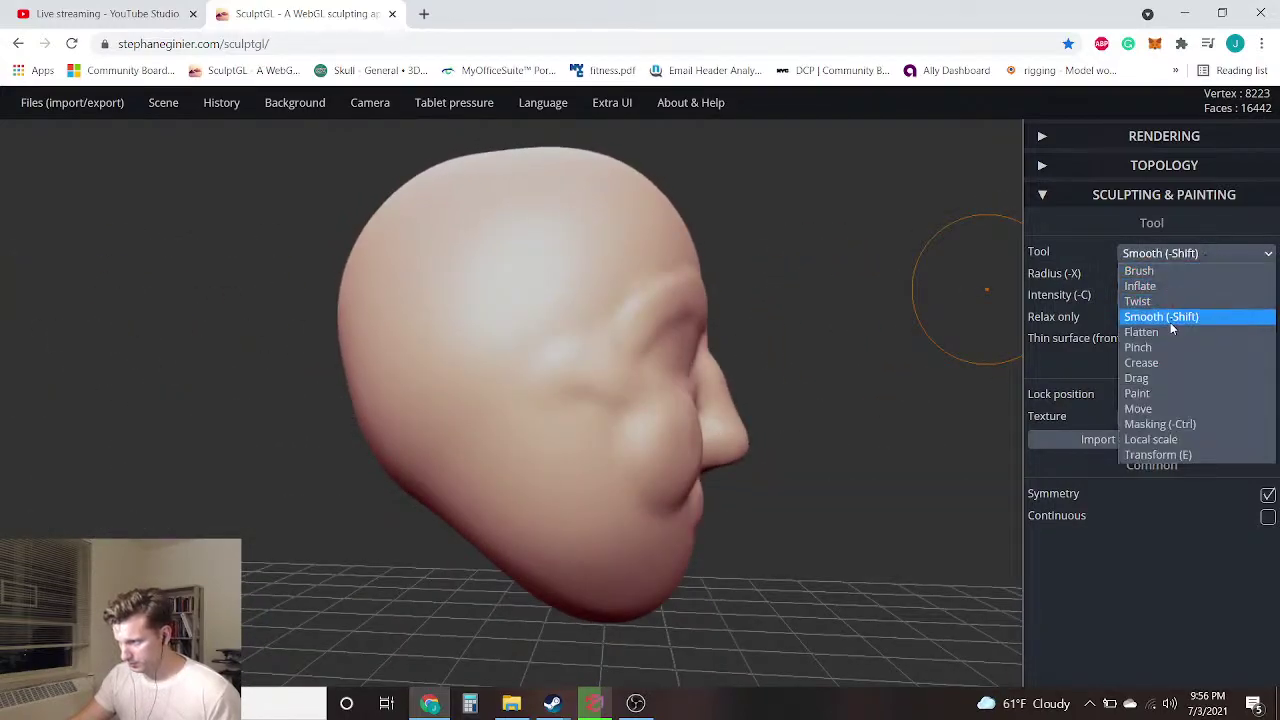
{"action": "left_click", "coordinate": [1157, 378]}
{"action": "right_click_drag", "start_coordinate": [903, 481], "coordinate": [853, 520]}
{"action": "middle_click_drag", "start_coordinate": [853, 515], "coordinate": [726, 468]}
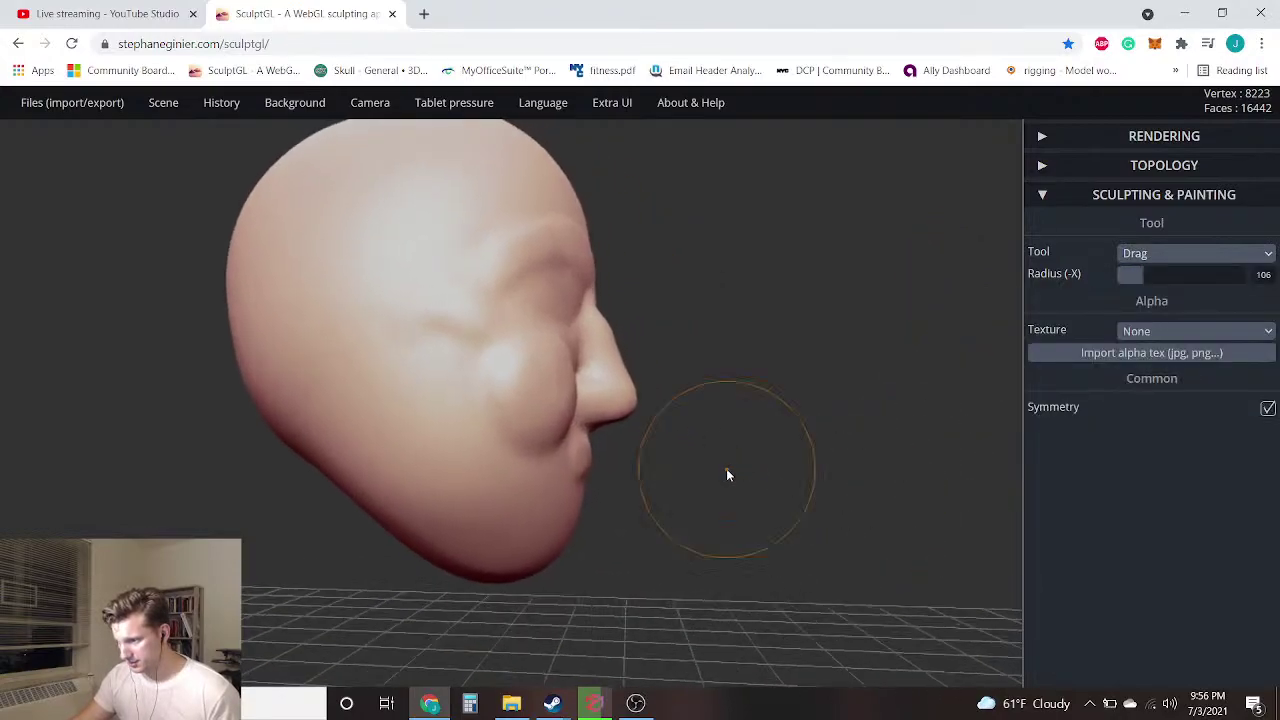
{"action": "scroll", "coordinate": [654, 489], "scroll_direction": "up", "scroll_amount": 3}
{"action": "right_click_drag", "start_coordinate": [740, 526], "coordinate": [661, 521]}
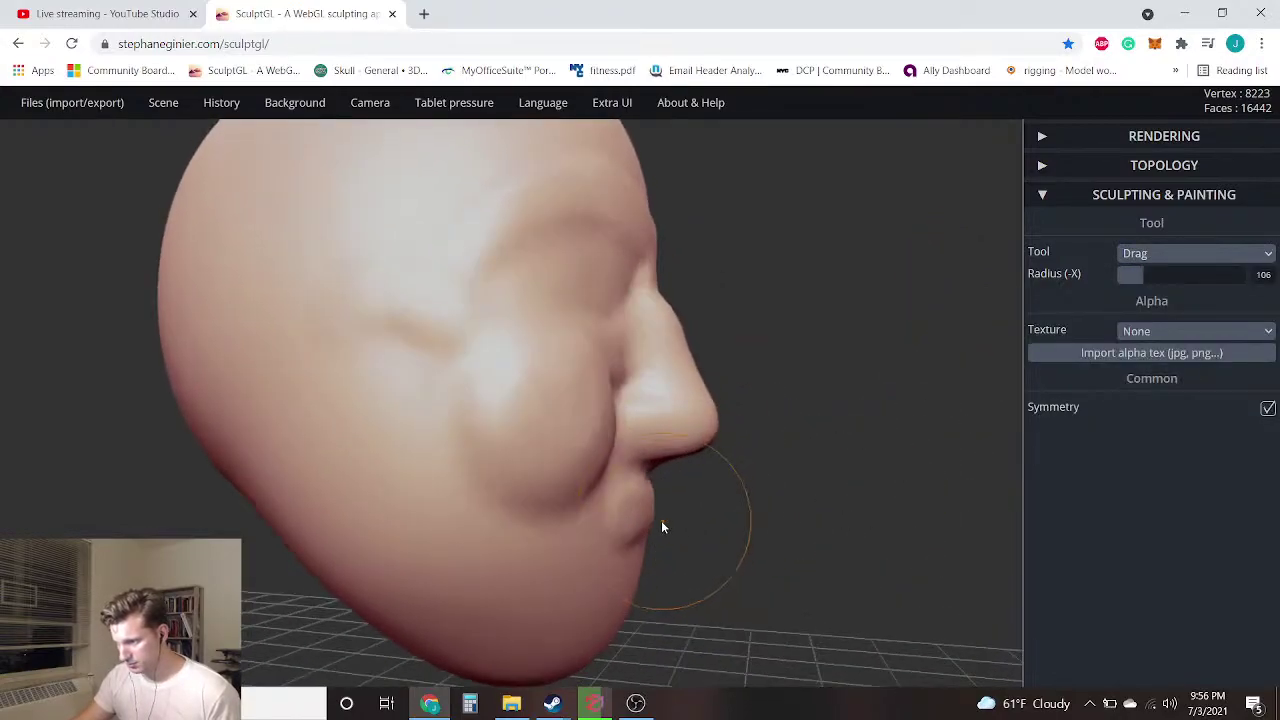
{"action": "mouse_move", "coordinate": [652, 521]}
{"action": "left_mouse_down"}
{"action": "mouse_move", "coordinate": [687, 513]}
{"action": "mouse_move", "coordinate": [676, 515]}
{"action": "left_mouse_up"}
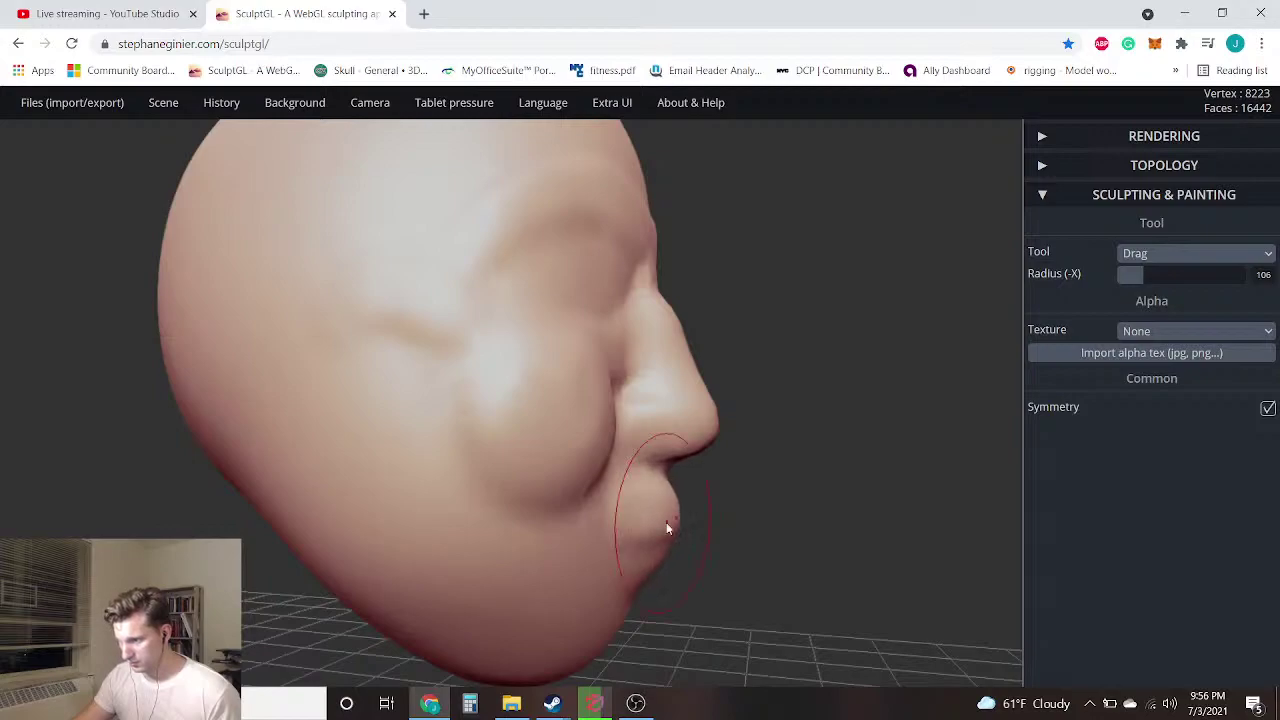
{"action": "left_click_drag", "start_coordinate": [636, 582], "coordinate": [686, 566]}
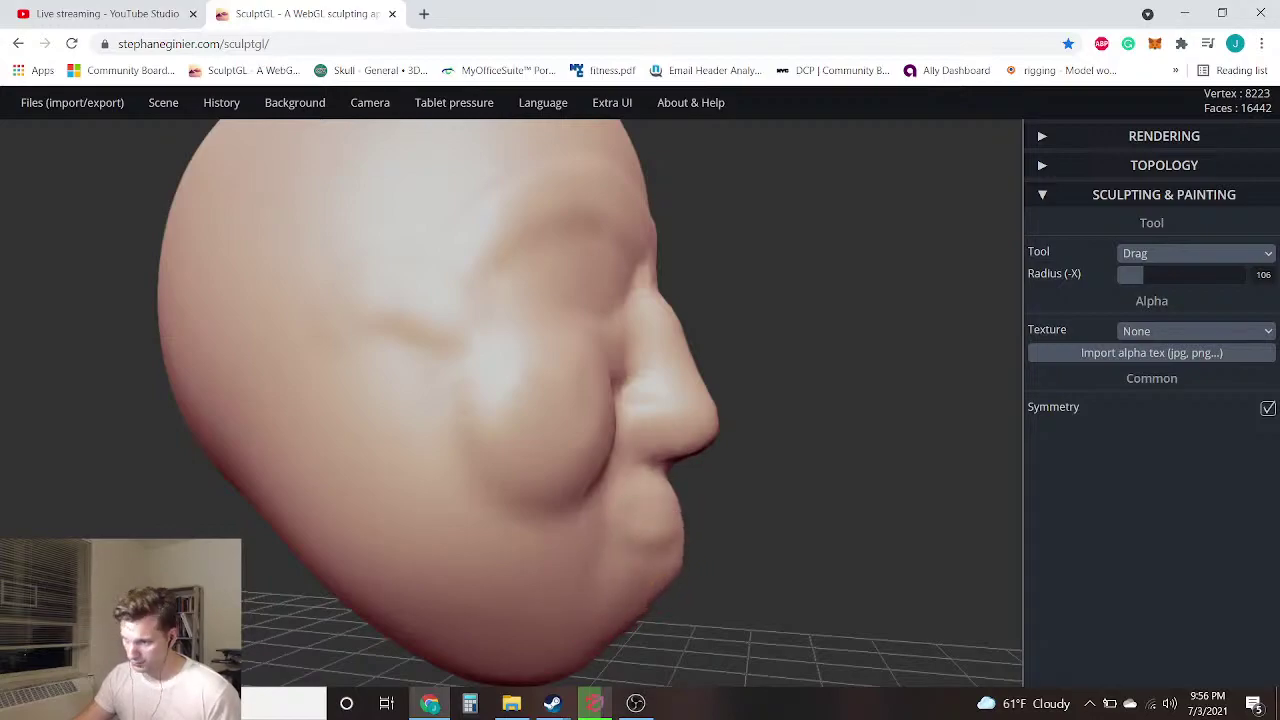
Pull the chin forward beneath the lips with the Drag tool to fill out the lower face
{"action": "scroll", "coordinate": [736, 594], "scroll_direction": "down", "scroll_amount": 3}
{"action": "left_click_drag", "start_coordinate": [736, 594], "coordinate": [640, 590]}
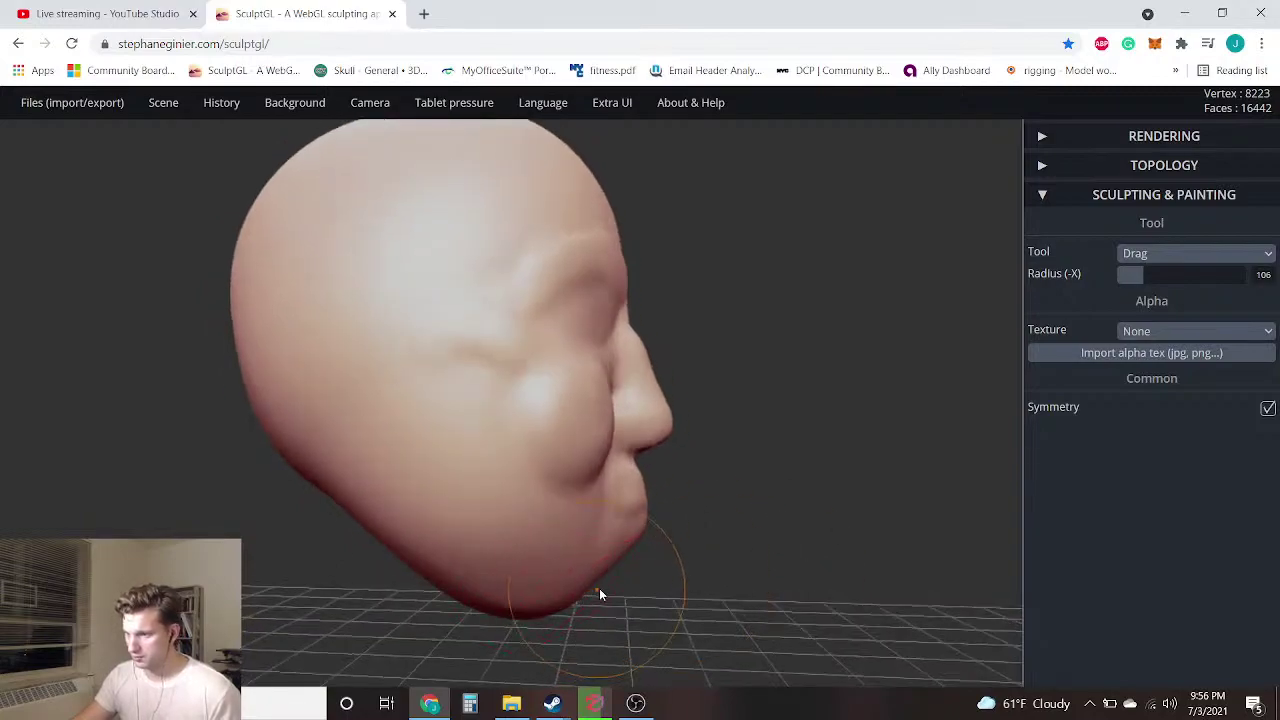
{"action": "mouse_move", "coordinate": [597, 594]}
{"action": "right_mouse_down"}
{"action": "mouse_move", "coordinate": [577, 580]}
{"action": "mouse_move", "coordinate": [597, 586]}
{"action": "right_mouse_up"}
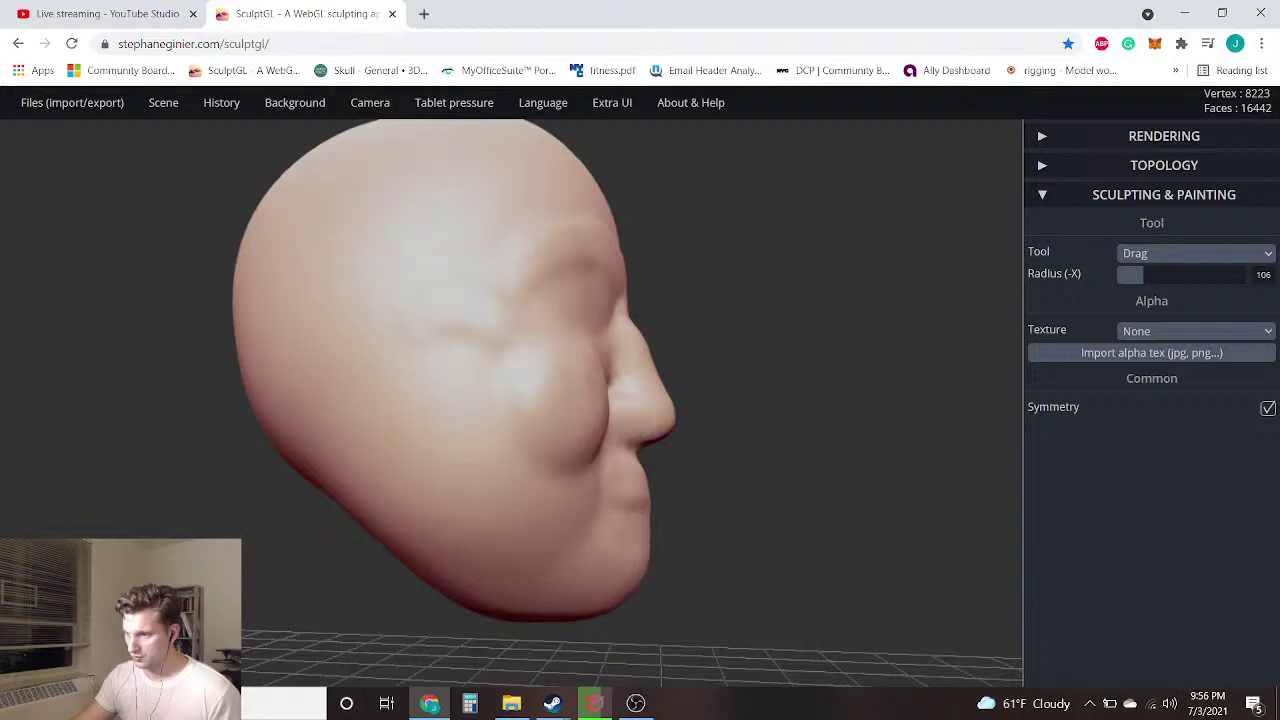
Try to reshape the lower cheeks beside the mouth with the Drag tool, and undo those pulls
{"action": "mouse_move", "coordinate": [951, 464]}
{"action": "right_mouse_down"}
{"action": "mouse_move", "coordinate": [540, 464]}
{"action": "mouse_move", "coordinate": [554, 487]}
{"action": "right_mouse_up"}
{"action": "mouse_move", "coordinate": [378, 530]}
{"action": "left_mouse_down"}
{"action": "mouse_move", "coordinate": [300, 508]}
{"action": "mouse_move", "coordinate": [305, 525]}
{"action": "mouse_move", "coordinate": [282, 500]}
{"action": "mouse_move", "coordinate": [318, 540]}
{"action": "left_mouse_up"}
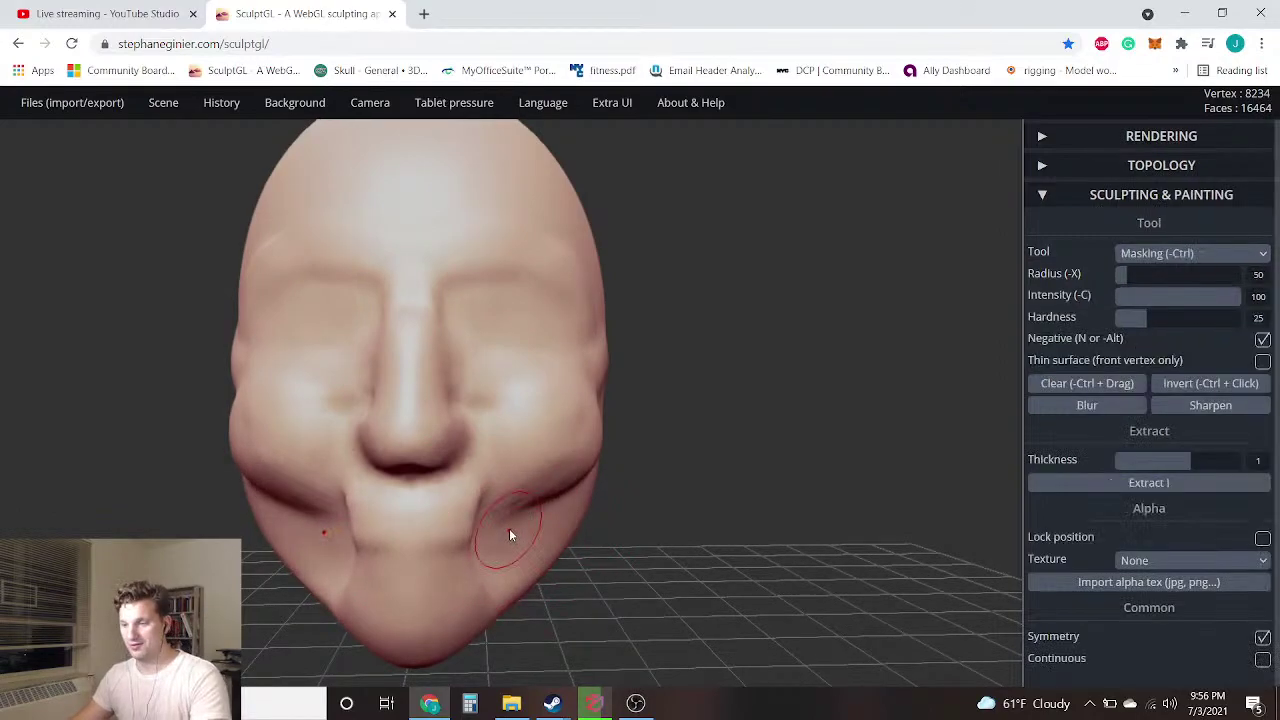
{"action": "key", "text": "ctrl+z"}
{"action": "key", "text": "ctrl+z"}
{"action": "key", "text": "ctrl+z"}
{"action": "left_click_drag", "start_coordinate": [804, 306], "coordinate": [178, 418]}
{"action": "scroll", "coordinate": [418, 377], "scroll_direction": "up", "scroll_amount": 1}
{"action": "right_click_drag", "start_coordinate": [458, 497], "coordinate": [673, 517]}
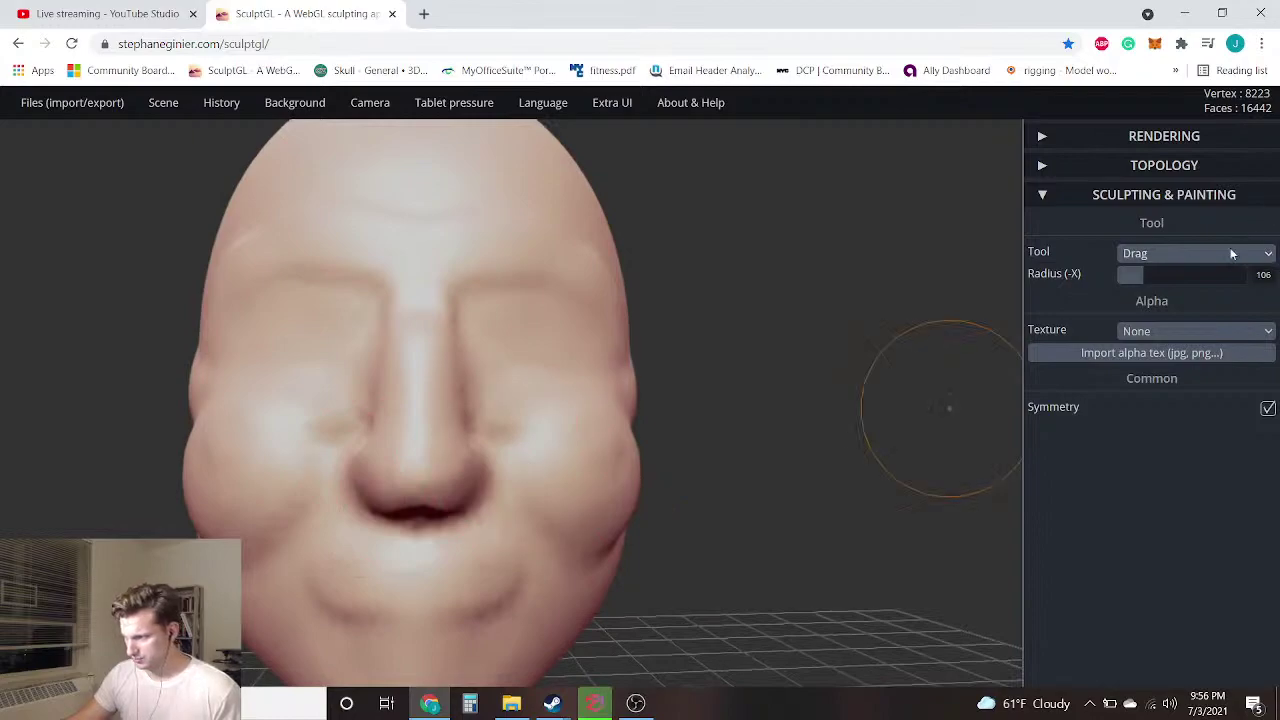
Select the Brush tool, check the mesh computation in 3DF Zephyr, and return to SculptGL to set the brush radius to 26
{"action": "left_click", "coordinate": [1185, 253]}
{"action": "left_click", "coordinate": [1173, 274]}
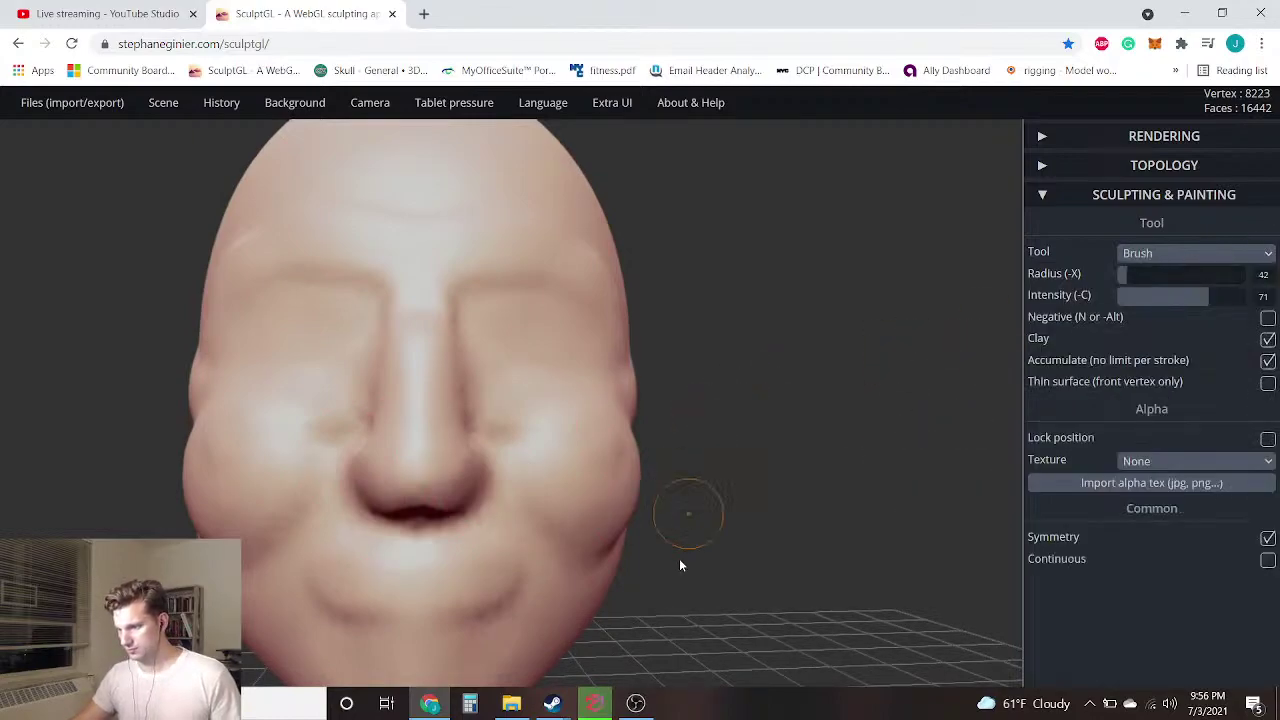
{"action": "left_click", "coordinate": [595, 703]}
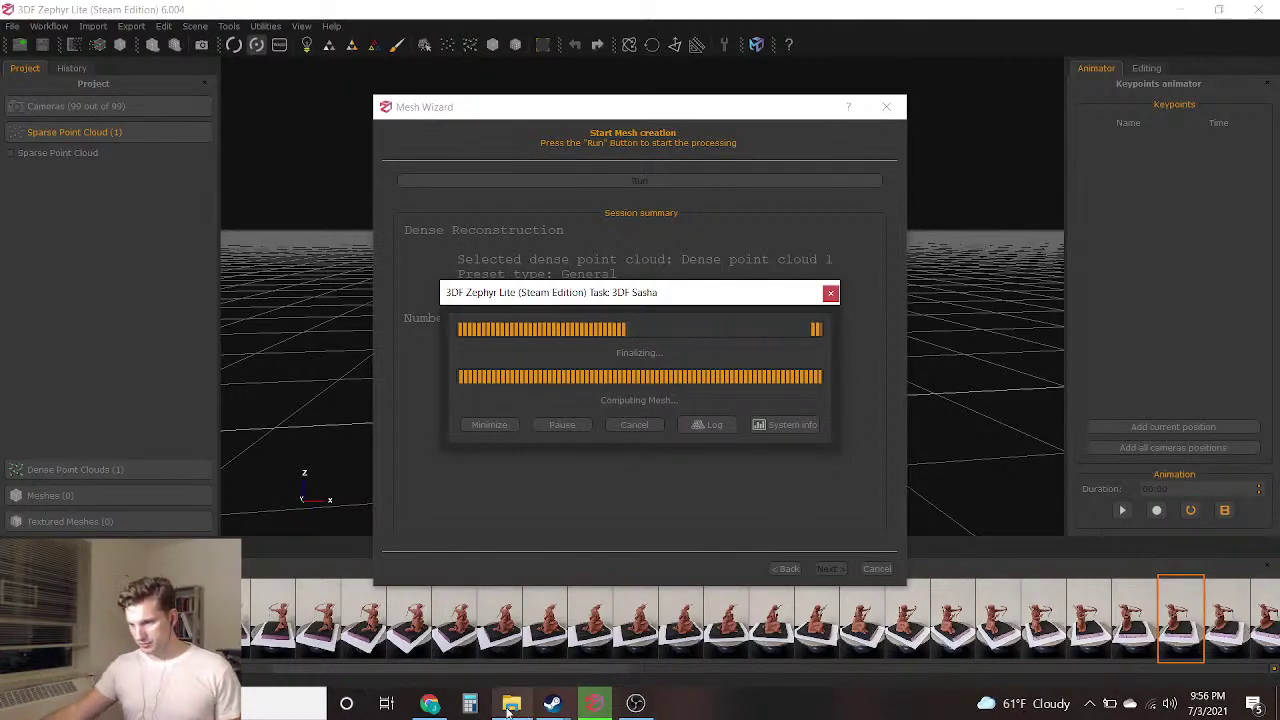
{"action": "left_click", "coordinate": [433, 708]}
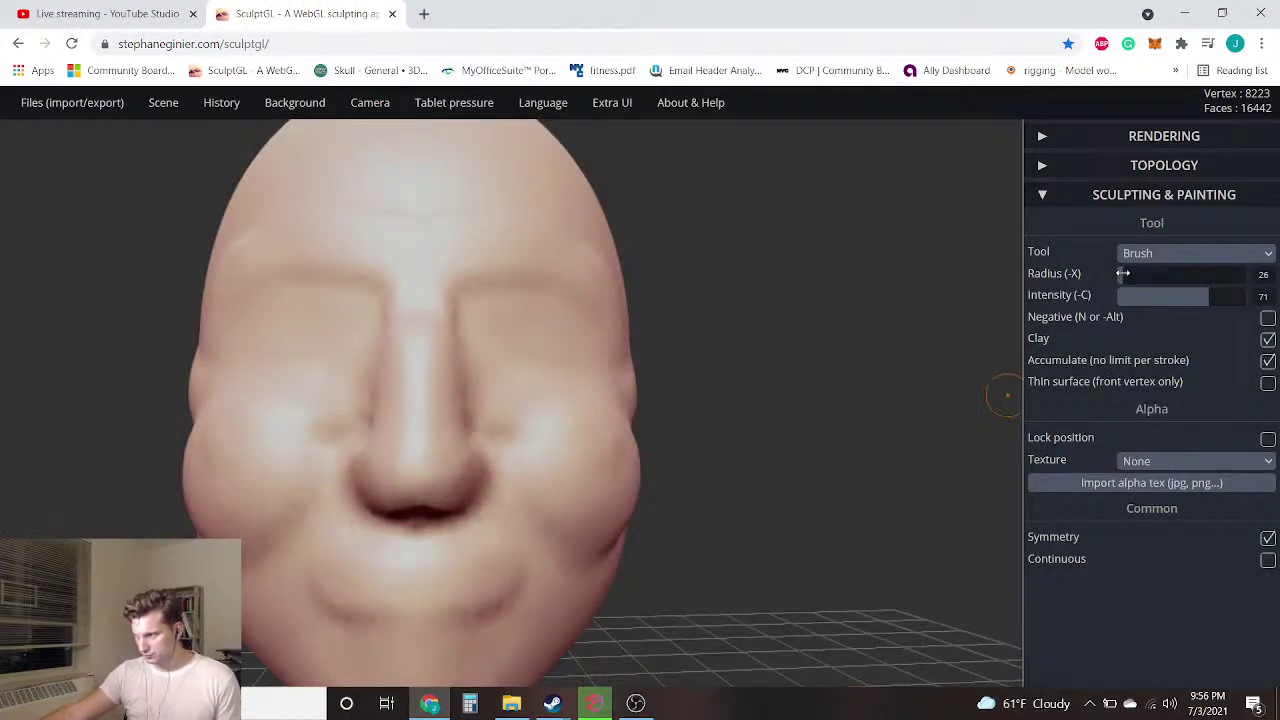
{"action": "left_click", "coordinate": [124, 8]}
{"action": "left_click", "coordinate": [250, 12]}
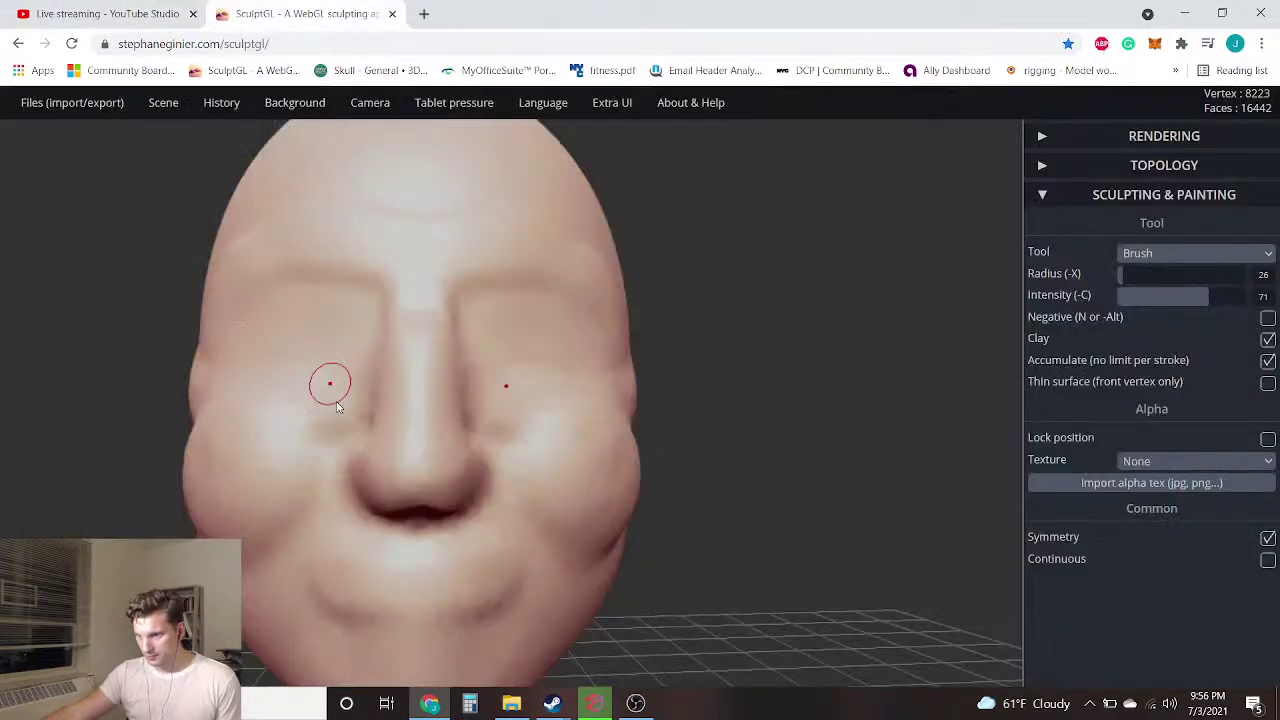
Try to build up the nostril wings with small brush strokes at radius 26 and intensity 71, and undo the strokes
{"action": "left_click_drag", "start_coordinate": [385, 520], "coordinate": [358, 470]}
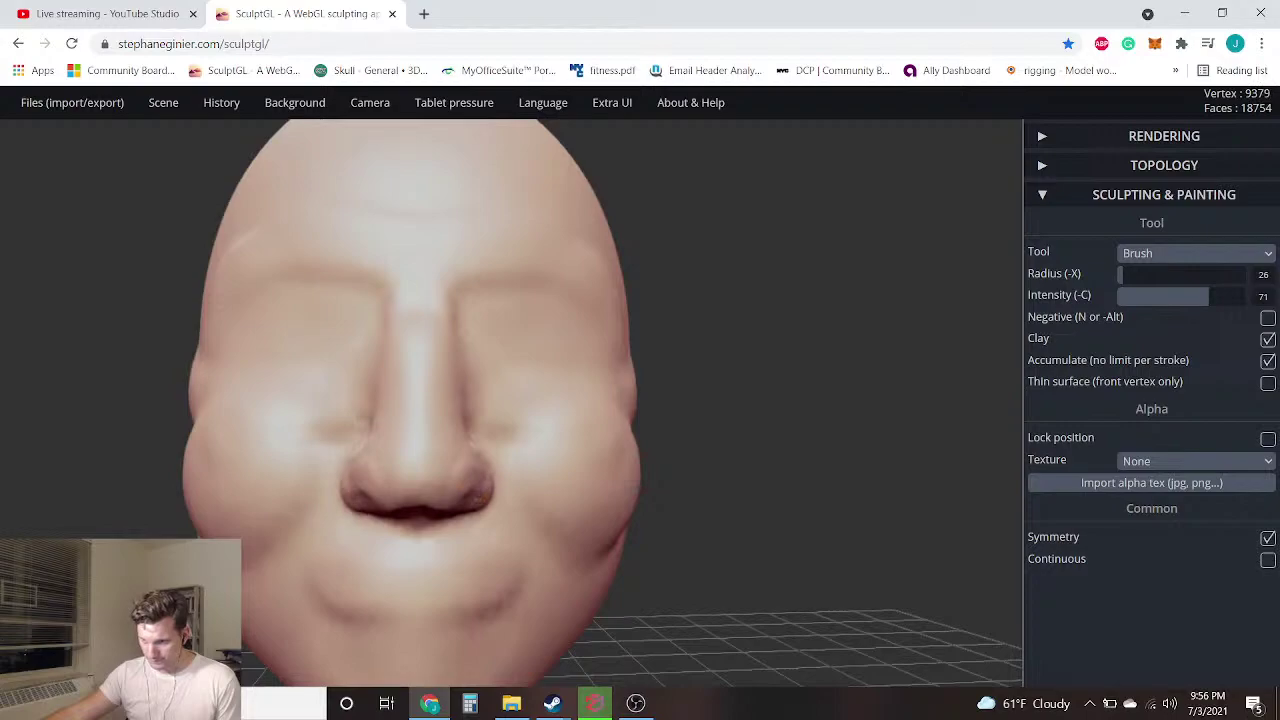
{"action": "mouse_move", "coordinate": [786, 415]}
{"action": "left_mouse_down"}
{"action": "mouse_move", "coordinate": [560, 451]}
{"action": "mouse_move", "coordinate": [717, 371]}
{"action": "mouse_move", "coordinate": [740, 394]}
{"action": "left_mouse_up"}
{"action": "key", "text": "ctrl+z"}
{"action": "key", "text": "ctrl+z"}
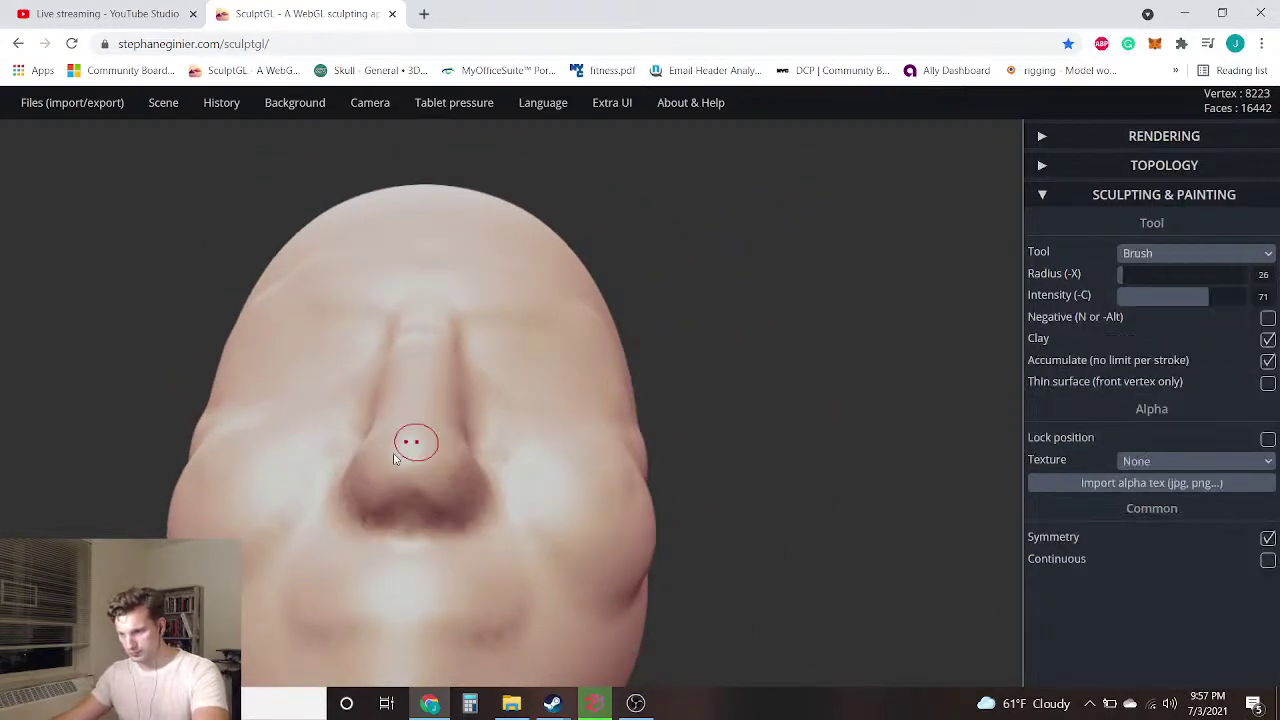
Build up the sides of the nose with the brush at radius 54 and intensity 24
{"action": "left_click", "coordinate": [1148, 297]}
{"action": "left_click_drag", "start_coordinate": [725, 424], "coordinate": [453, 525]}
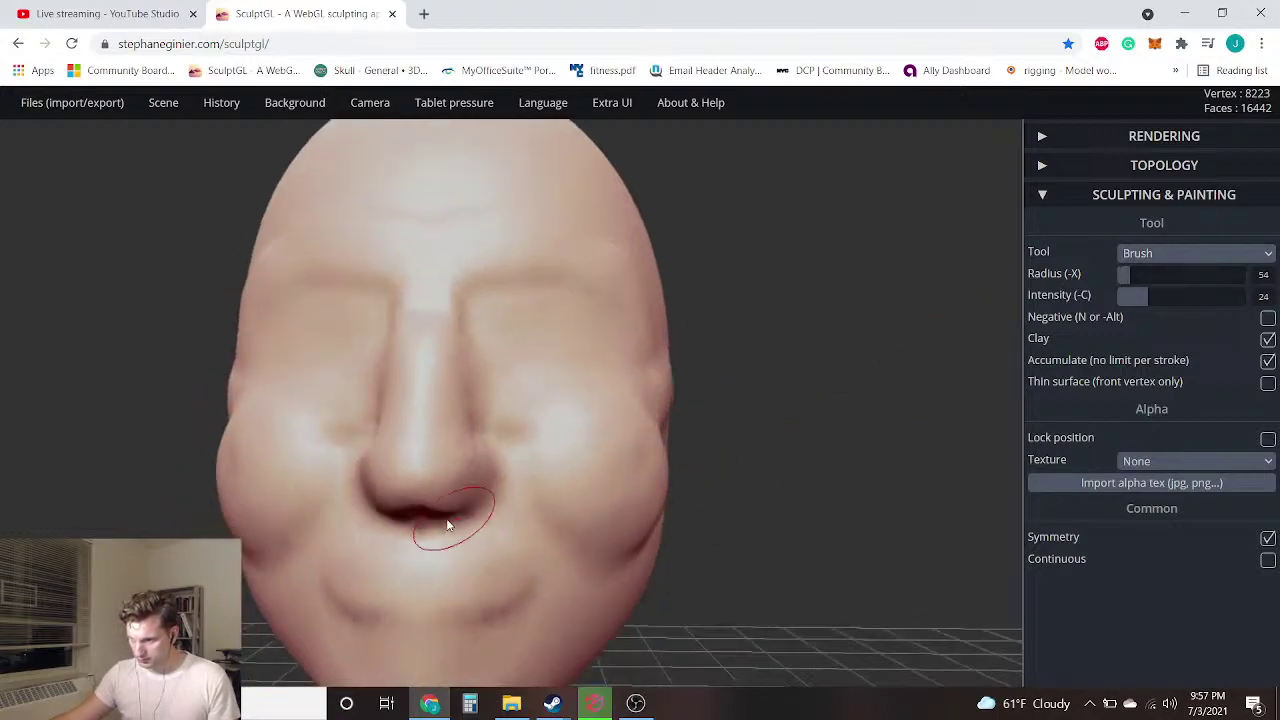
{"action": "left_click", "coordinate": [458, 482]}
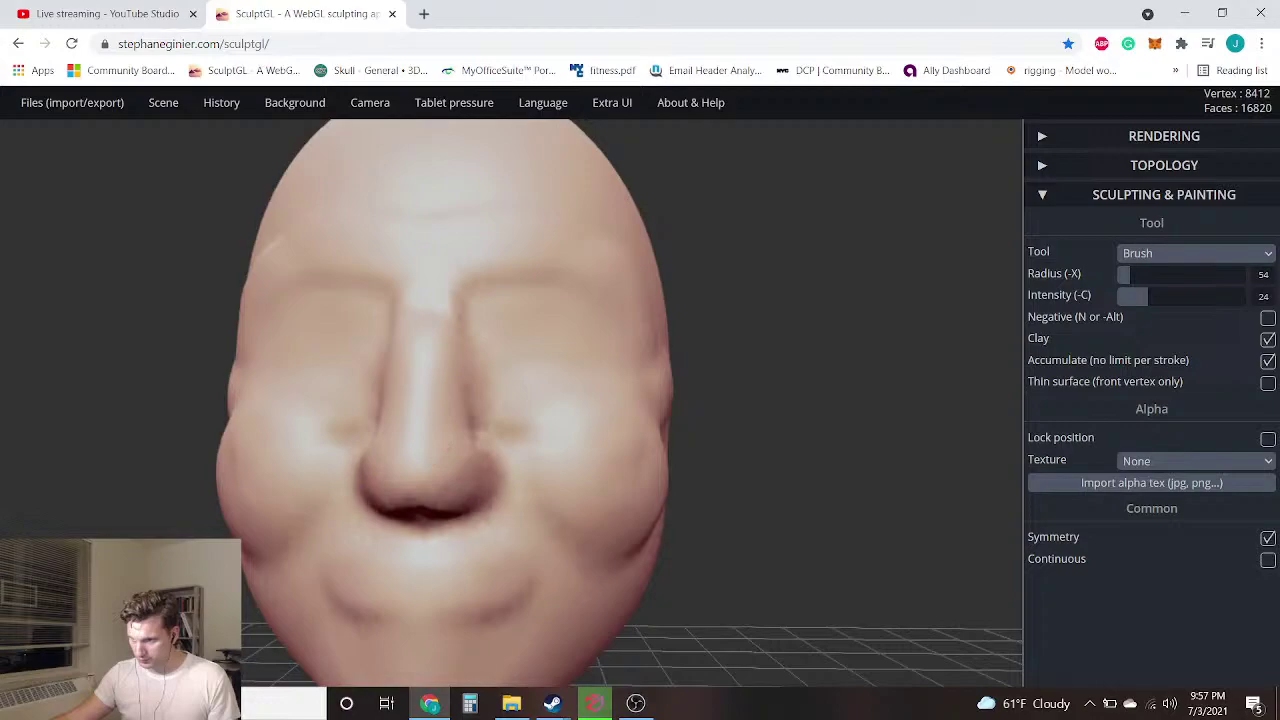
{"action": "left_click_drag", "start_coordinate": [450, 449], "coordinate": [471, 500]}
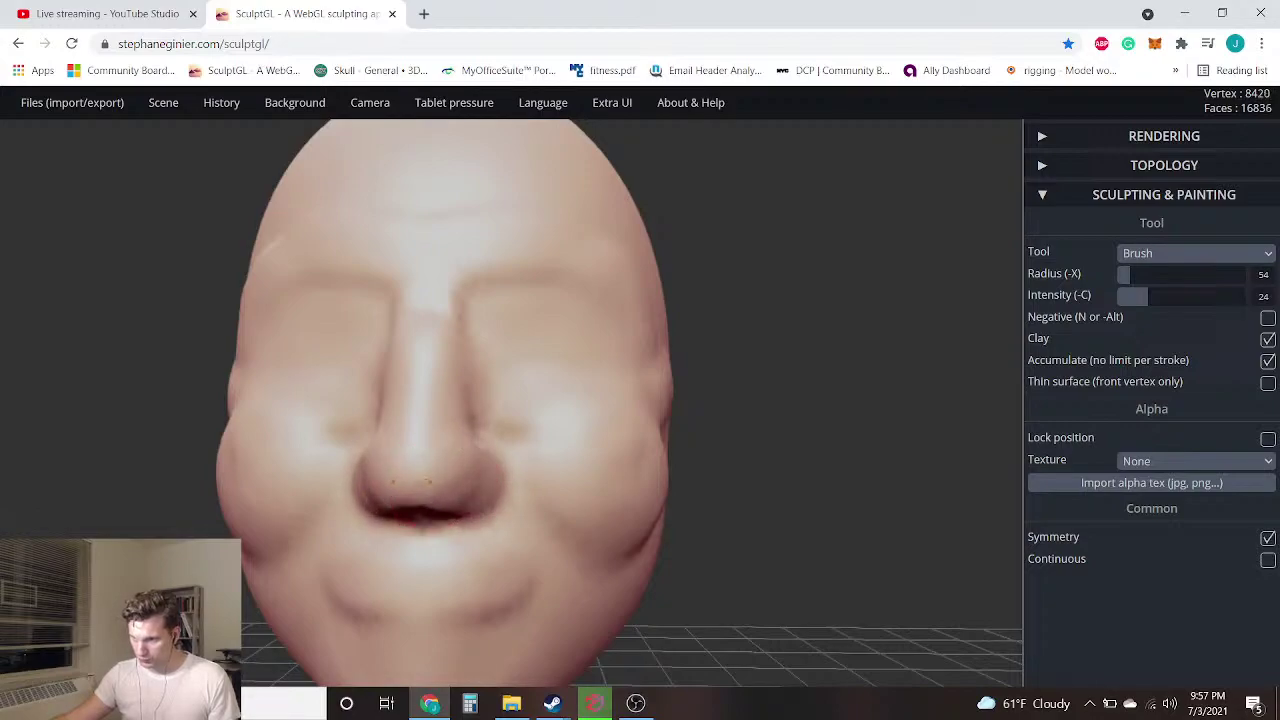
{"action": "left_click_drag", "start_coordinate": [848, 416], "coordinate": [693, 463]}
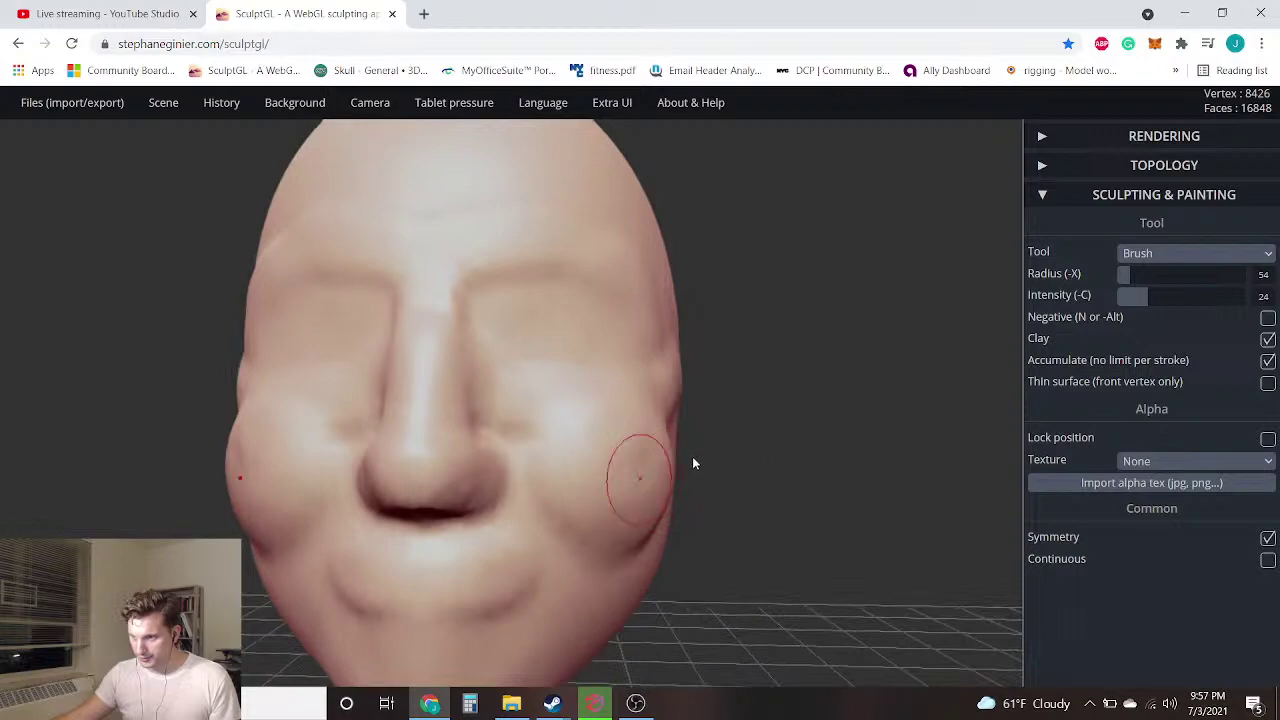
Switch the sculpting tool to Drag
{"action": "left_click", "coordinate": [1187, 258]}
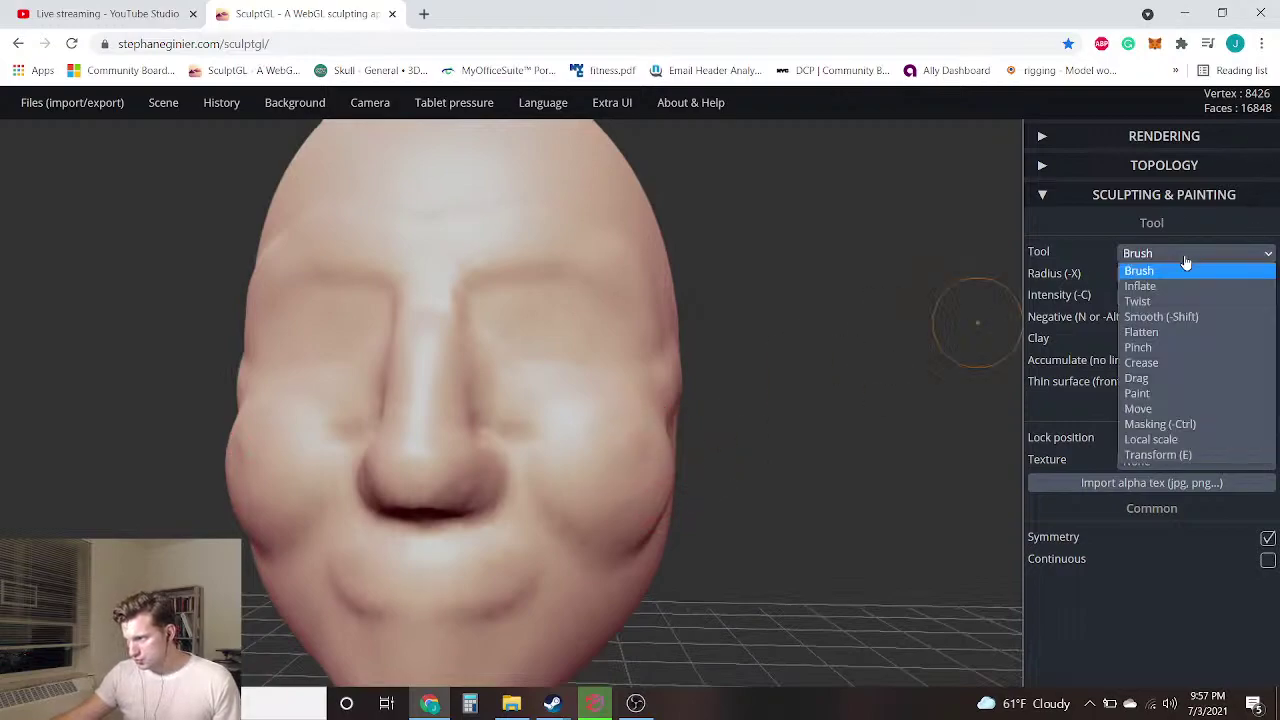
{"action": "left_click", "coordinate": [1140, 378]}
{"action": "left_click_drag", "start_coordinate": [865, 505], "coordinate": [849, 481]}
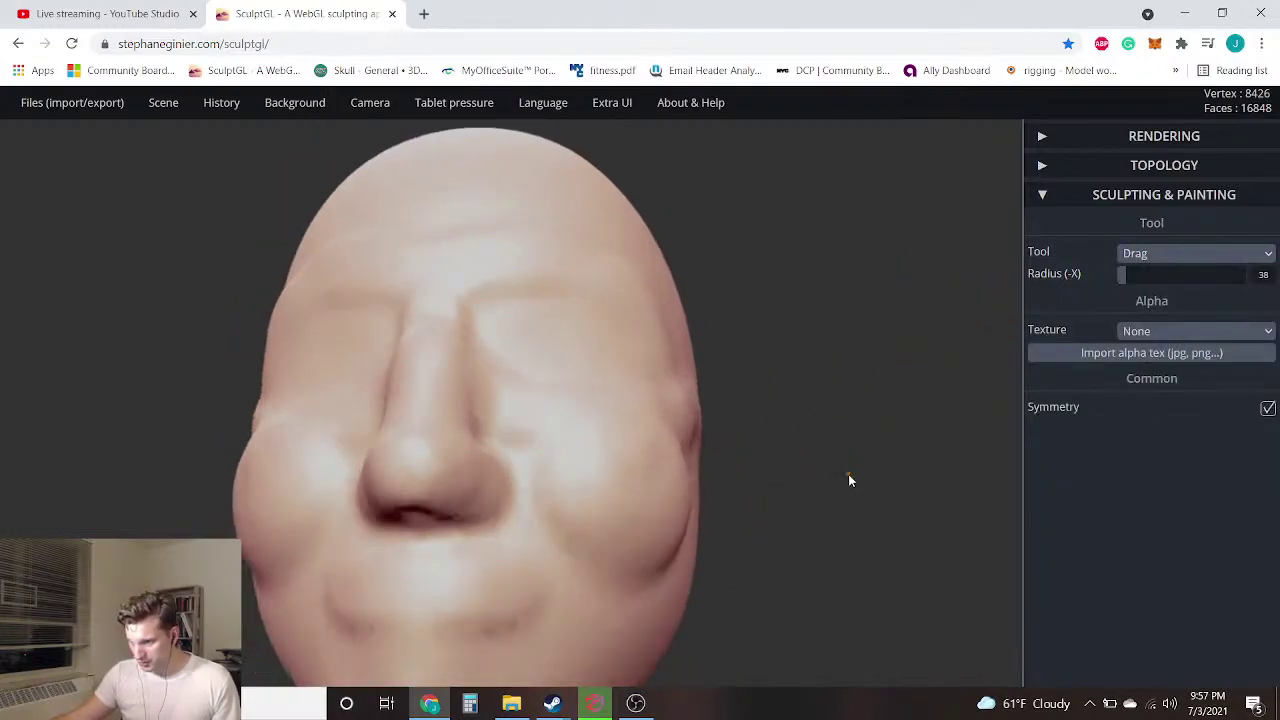
Try to pull a nostril opening into the underside of the nose with a drag radius of 38, and undo it
{"action": "scroll", "coordinate": [146, 511], "scroll_direction": "up", "scroll_amount": 3}
{"action": "left_click_drag", "start_coordinate": [80, 471], "coordinate": [354, 503]}
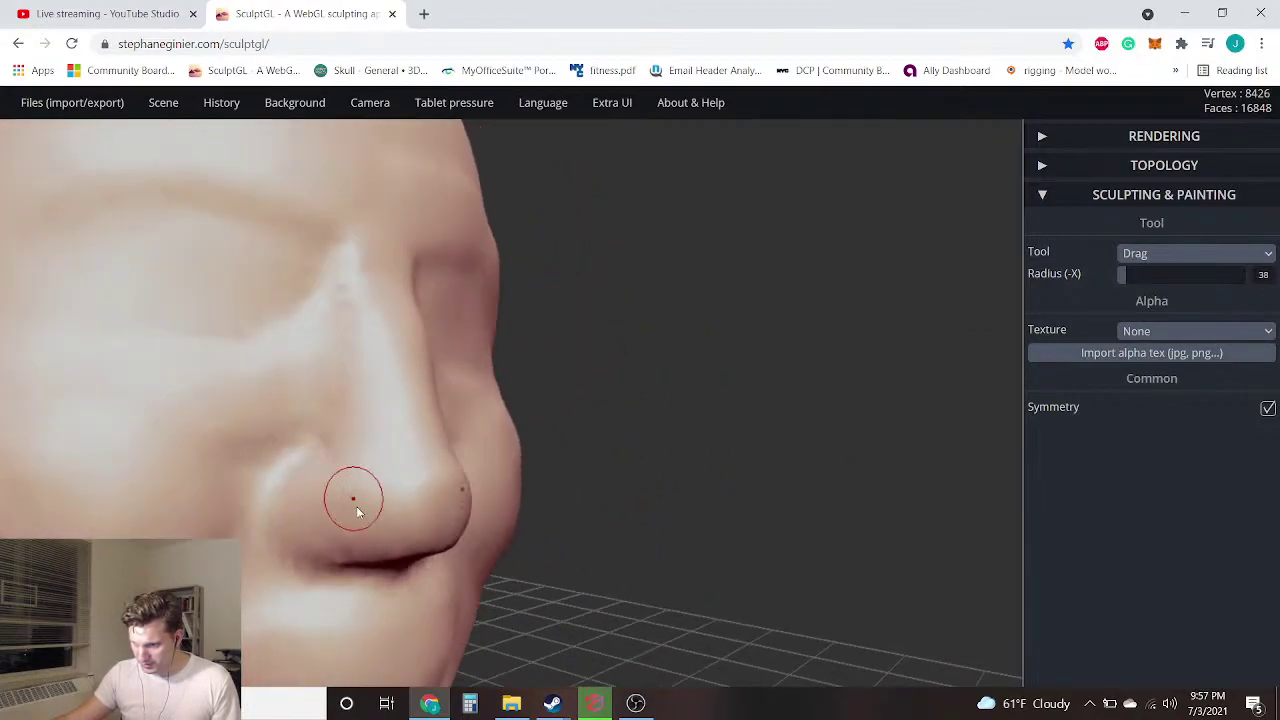
{"action": "scroll", "coordinate": [354, 503], "scroll_direction": "up", "scroll_amount": 3}
{"action": "left_click_drag", "start_coordinate": [617, 603], "coordinate": [528, 610]}
{"action": "left_click_drag", "start_coordinate": [394, 579], "coordinate": [372, 554]}
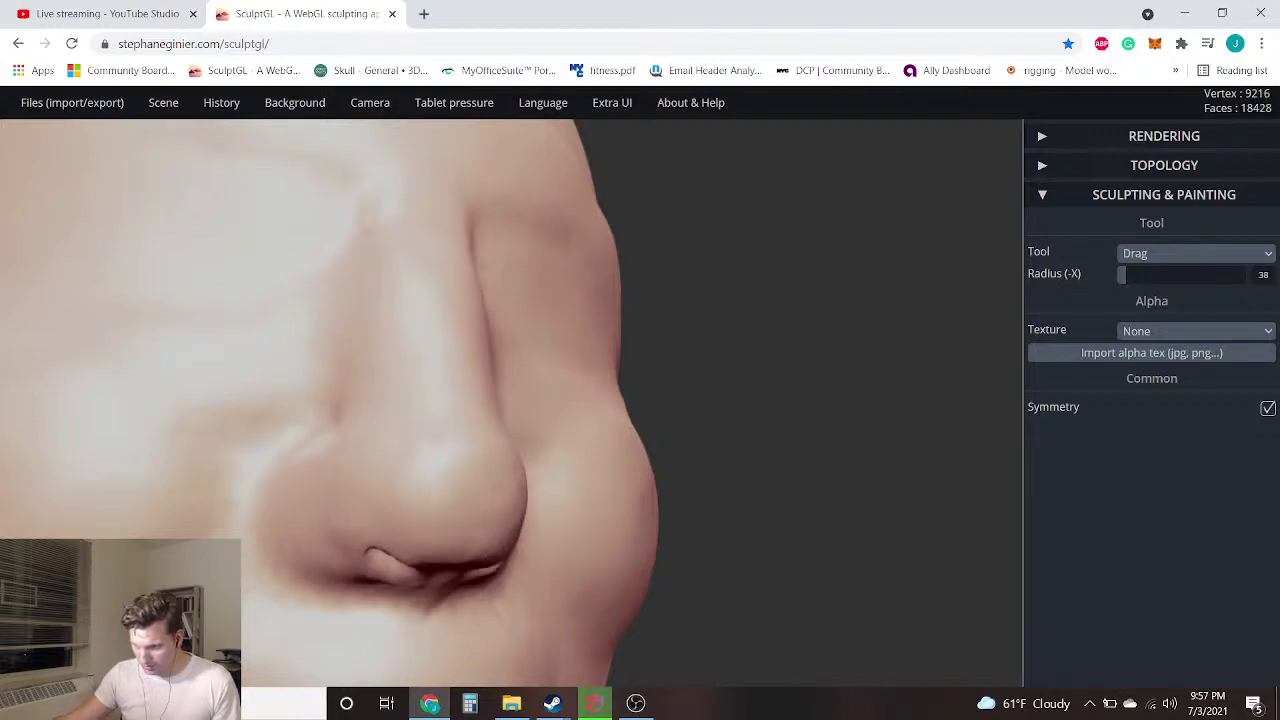
{"action": "left_click_drag", "start_coordinate": [868, 470], "coordinate": [459, 497]}
{"action": "key", "text": "ctrl+z"}
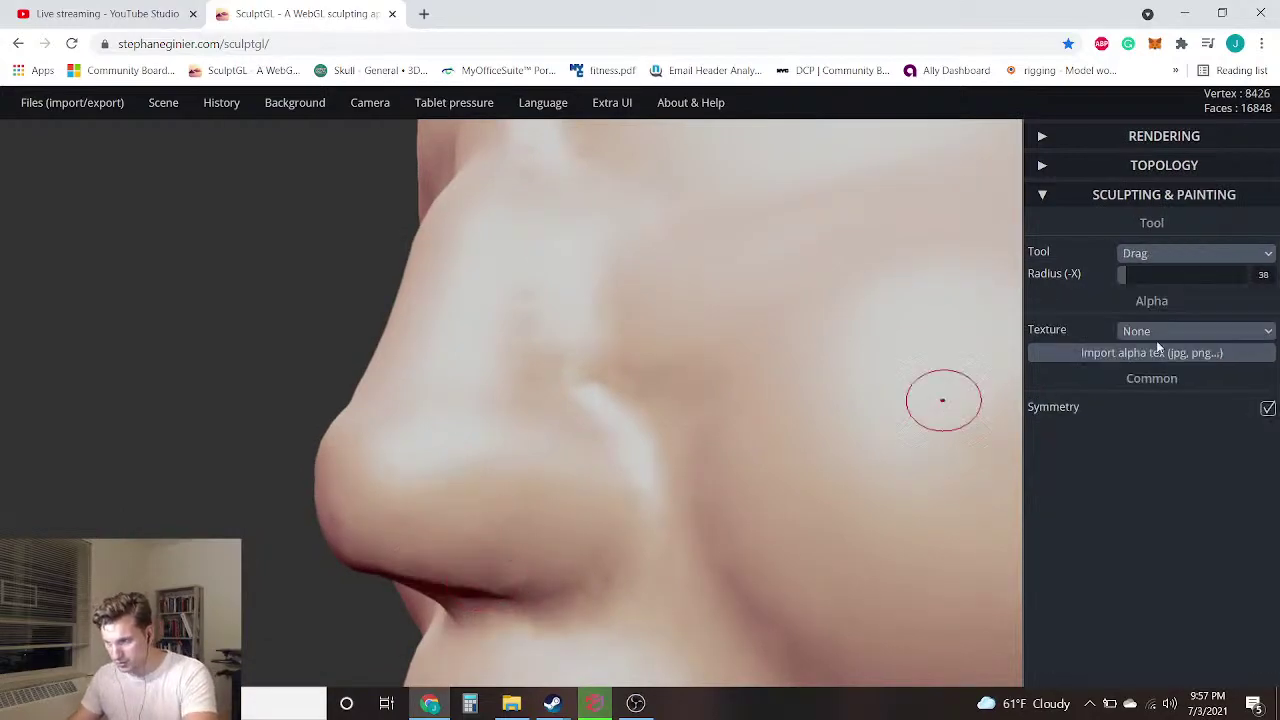
Pull nostril openings up into the underside of the nose with the Drag tool at radius 67, redoing the first attempt
{"action": "left_click", "coordinate": [1133, 275]}
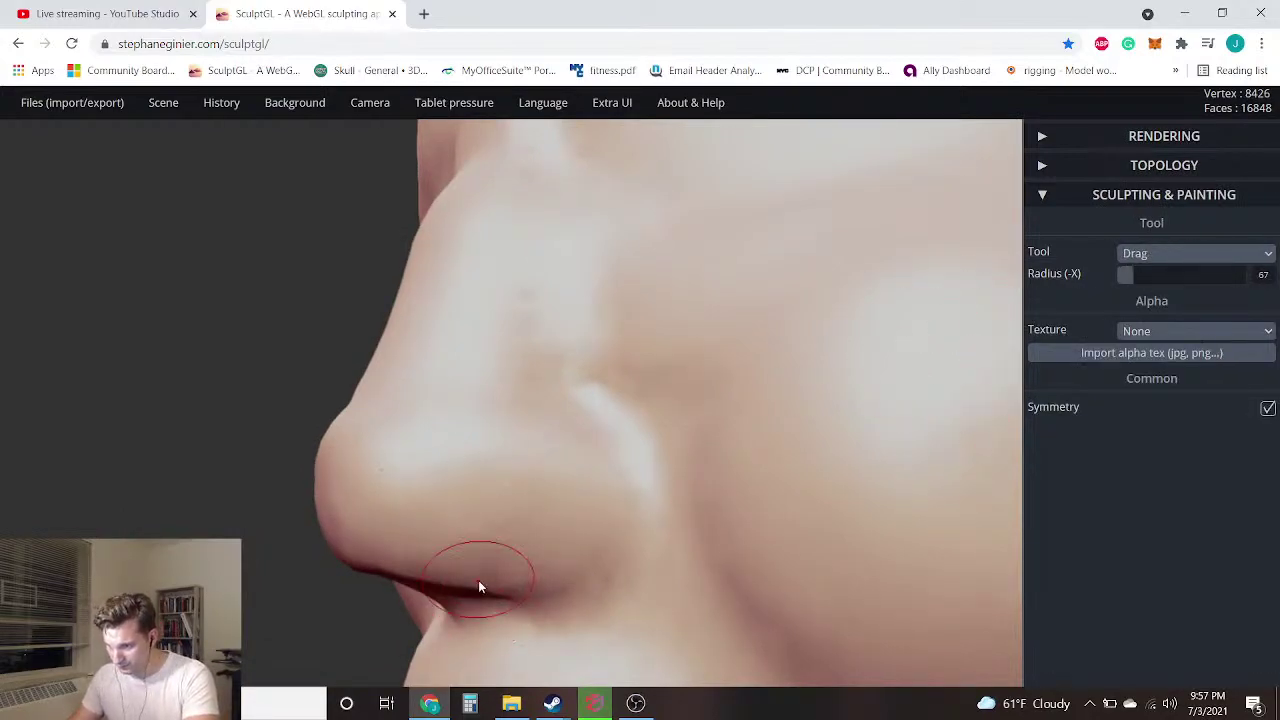
{"action": "left_click_drag", "start_coordinate": [480, 591], "coordinate": [505, 546]}
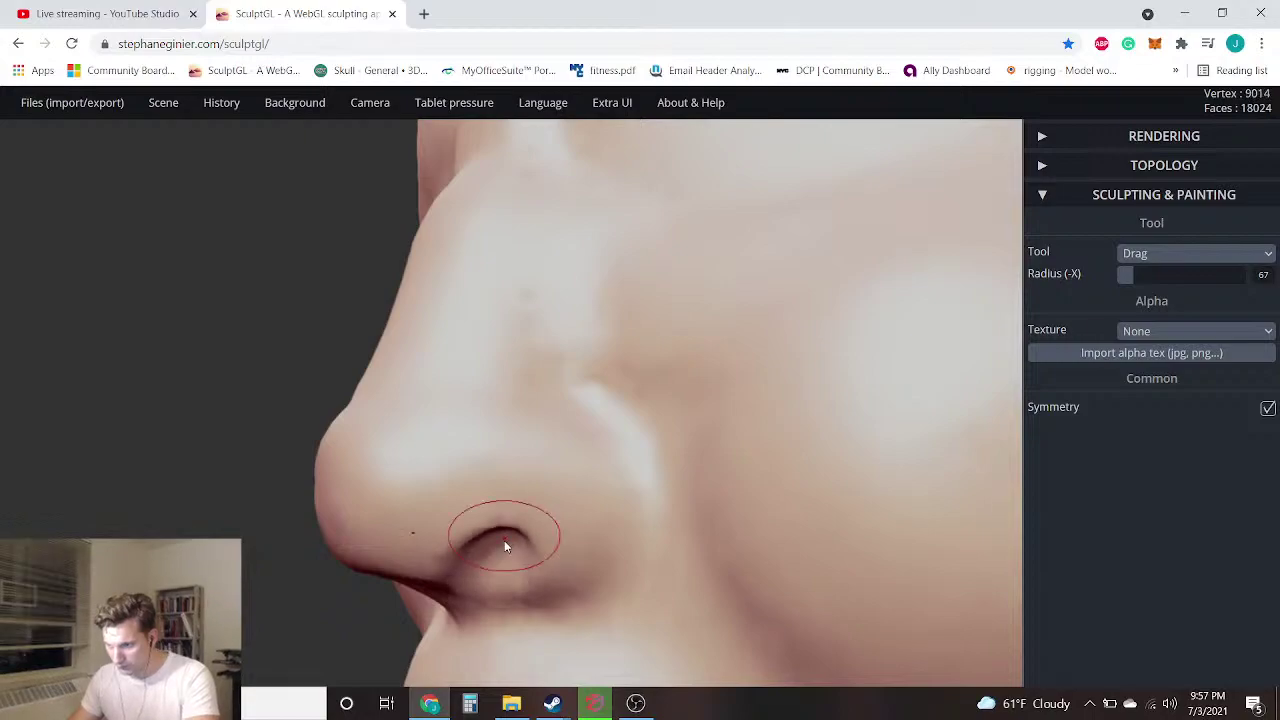
{"action": "key", "text": "ctrl+z"}
{"action": "mouse_move", "coordinate": [464, 596]}
{"action": "left_mouse_down"}
{"action": "mouse_move", "coordinate": [502, 550]}
{"action": "mouse_move", "coordinate": [528, 568]}
{"action": "left_mouse_up"}
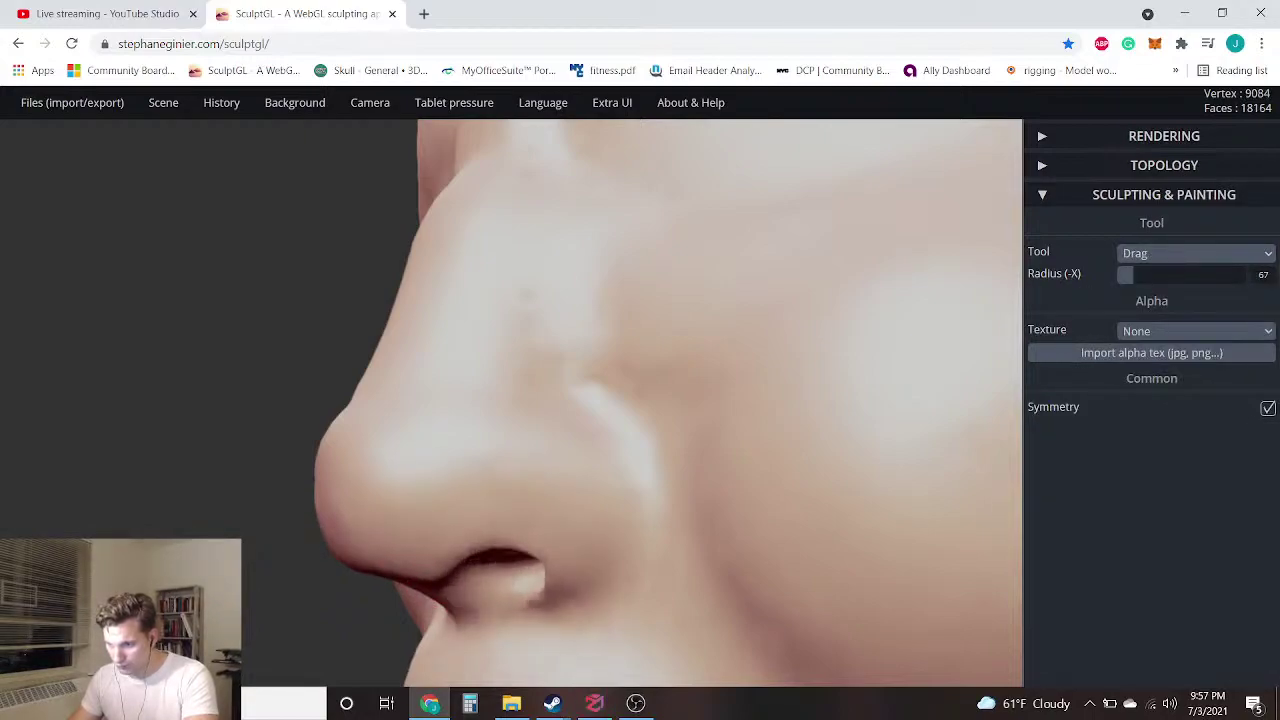
Examine the nostrils and nose profile from both sides and from the front
{"action": "left_click_drag", "start_coordinate": [300, 520], "coordinate": [700, 590]}
{"action": "left_click_drag", "start_coordinate": [577, 552], "coordinate": [666, 508]}
{"action": "scroll", "coordinate": [631, 520], "scroll_direction": "down", "scroll_amount": 4}
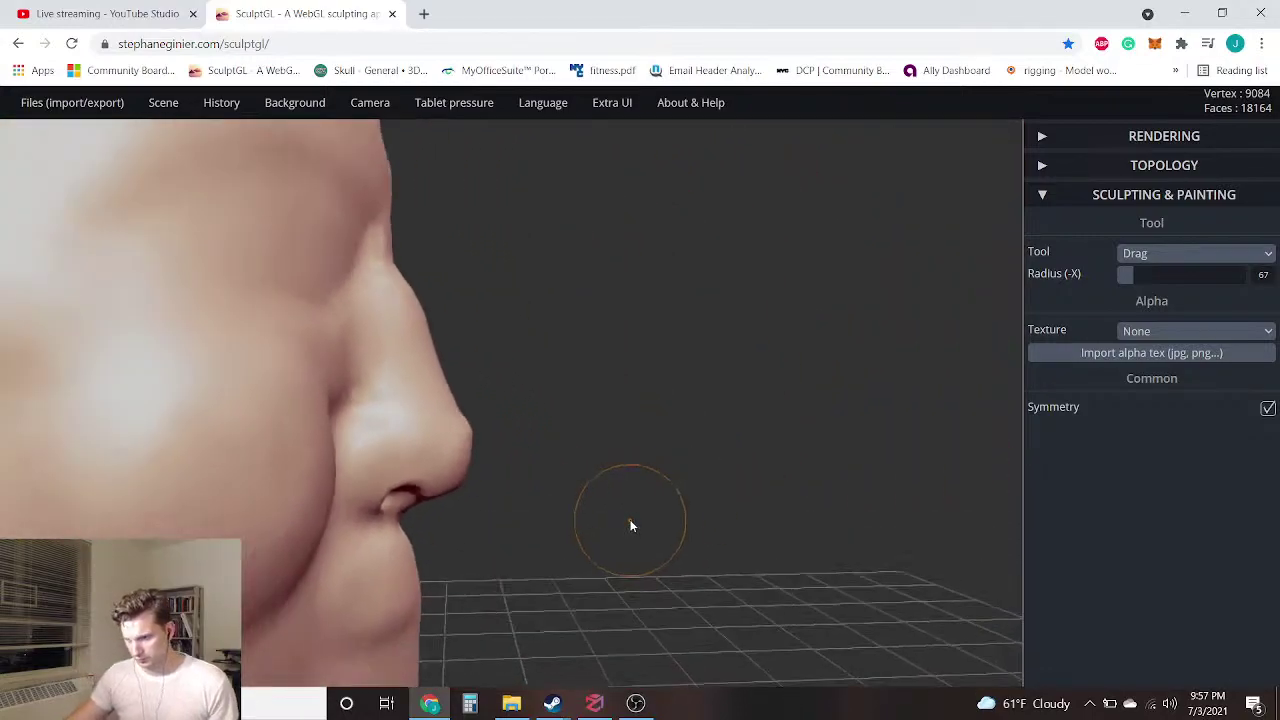
{"action": "left_click_drag", "start_coordinate": [577, 512], "coordinate": [588, 503]}
{"action": "mouse_move", "coordinate": [588, 503]}
{"action": "right_mouse_down"}
{"action": "mouse_move", "coordinate": [528, 498]}
{"action": "mouse_move", "coordinate": [551, 516]}
{"action": "mouse_move", "coordinate": [600, 506]}
{"action": "right_mouse_up"}
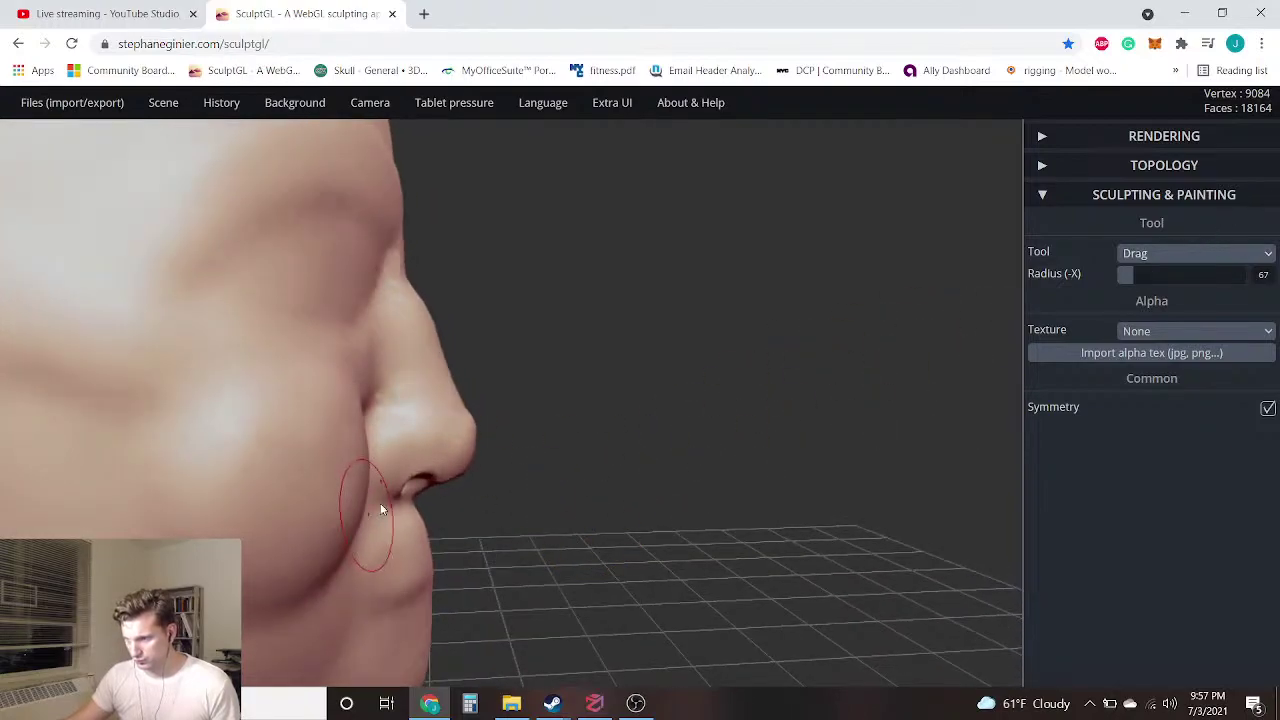
{"action": "scroll", "coordinate": [468, 443], "scroll_direction": "down", "scroll_amount": 3}
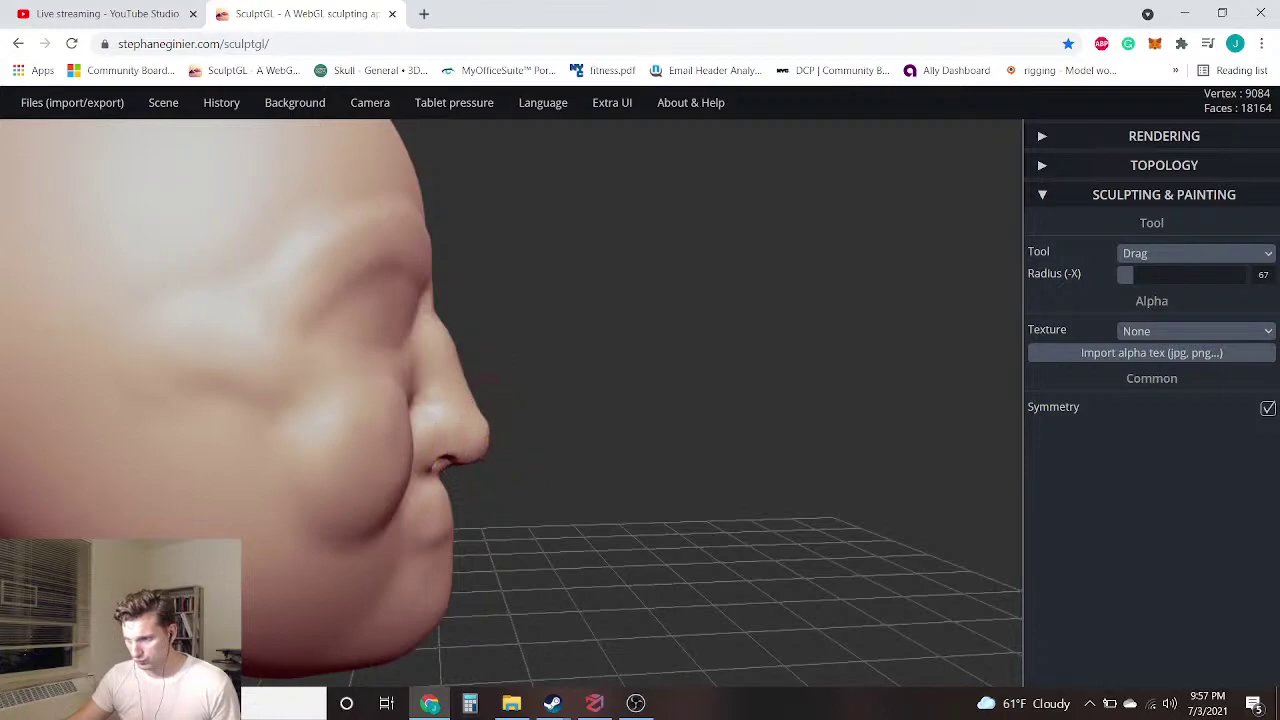
{"action": "key", "text": "ctrl+z"}
{"action": "mouse_move", "coordinate": [482, 448]}
{"action": "left_mouse_down"}
{"action": "mouse_move", "coordinate": [73, 397]}
{"action": "mouse_move", "coordinate": [116, 439]}
{"action": "left_mouse_up"}
{"action": "left_click_drag", "start_coordinate": [849, 451], "coordinate": [551, 616]}
{"action": "left_click_drag", "start_coordinate": [181, 505], "coordinate": [457, 514]}
{"action": "left_click_drag", "start_coordinate": [923, 377], "coordinate": [1000, 340]}
Set the Drag tool's radius to 154 and review the face in profile and from the front
{"action": "left_click_drag", "start_coordinate": [1184, 267], "coordinate": [1156, 272]}
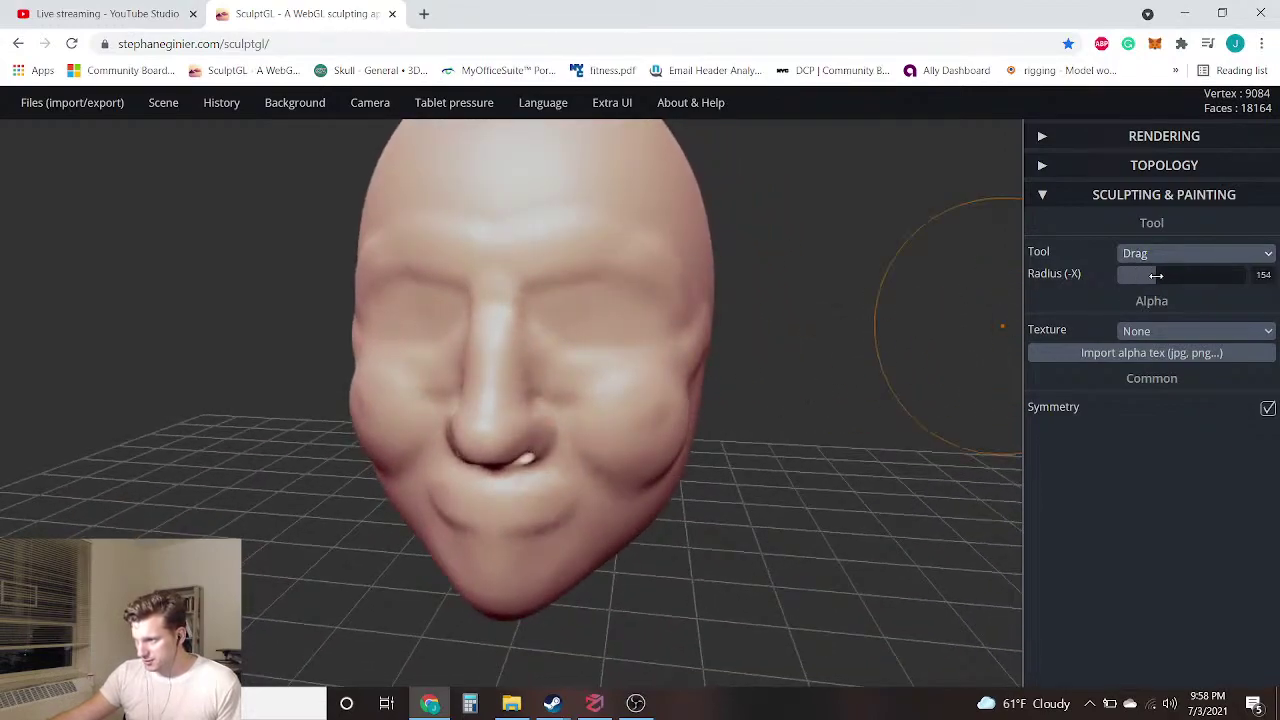
{"action": "left_click_drag", "start_coordinate": [681, 477], "coordinate": [672, 466]}
{"action": "left_click_drag", "start_coordinate": [140, 528], "coordinate": [471, 553]}
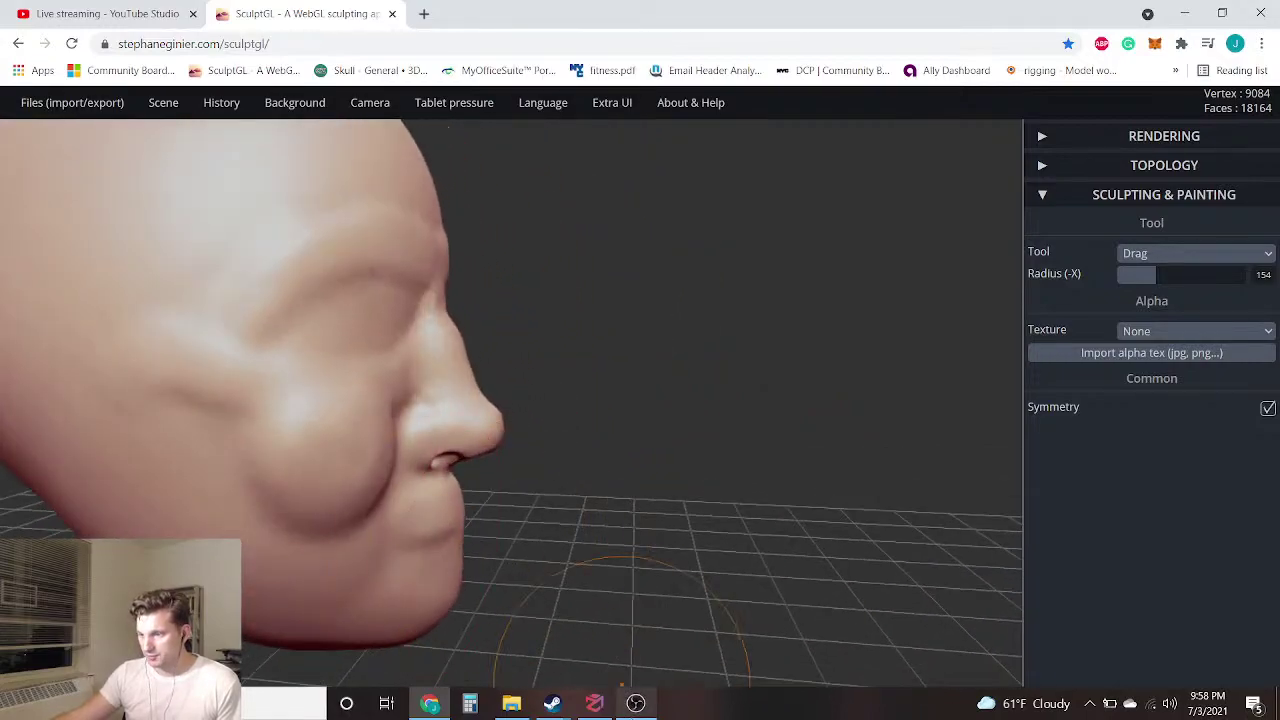
{"action": "mouse_move", "coordinate": [616, 680]}
{"action": "left_mouse_down"}
{"action": "mouse_move", "coordinate": [357, 400]}
{"action": "mouse_move", "coordinate": [5, 452]}
{"action": "mouse_move", "coordinate": [314, 377]}
{"action": "mouse_move", "coordinate": [373, 347]}
{"action": "mouse_move", "coordinate": [282, 415]}
{"action": "mouse_move", "coordinate": [491, 414]}
{"action": "mouse_move", "coordinate": [606, 449]}
{"action": "left_mouse_up"}
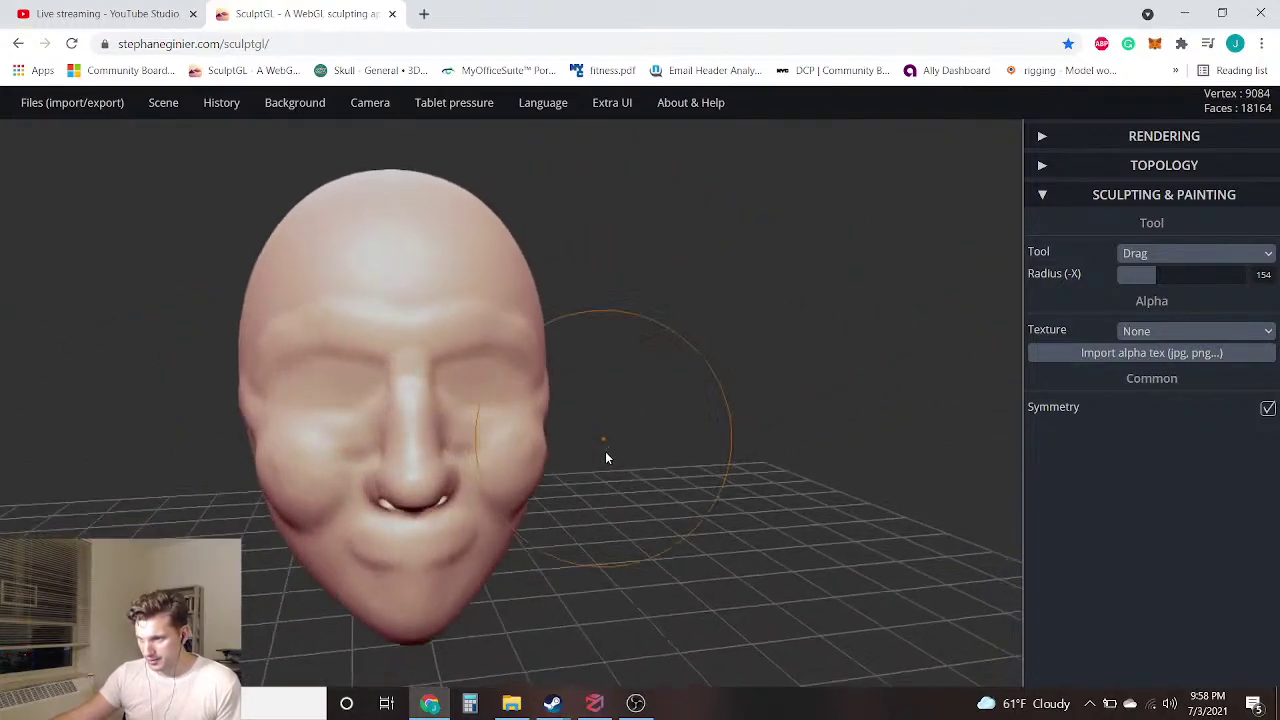
{"action": "scroll", "coordinate": [301, 441], "scroll_direction": "up", "scroll_amount": 3}
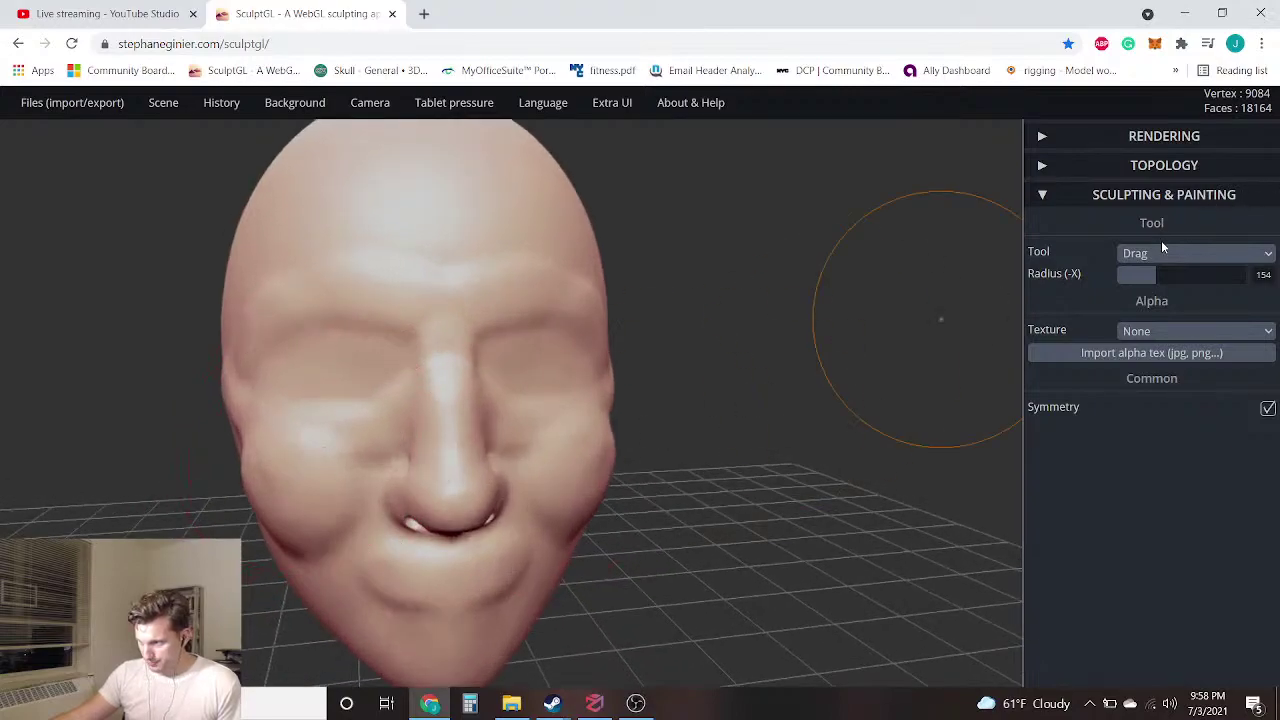
Build up the cheeks beside the nose with the Brush tool at radius 54 and intensity 24
{"action": "left_click", "coordinate": [1162, 252]}
{"action": "left_click", "coordinate": [1145, 287]}
{"action": "left_click", "coordinate": [1184, 253]}
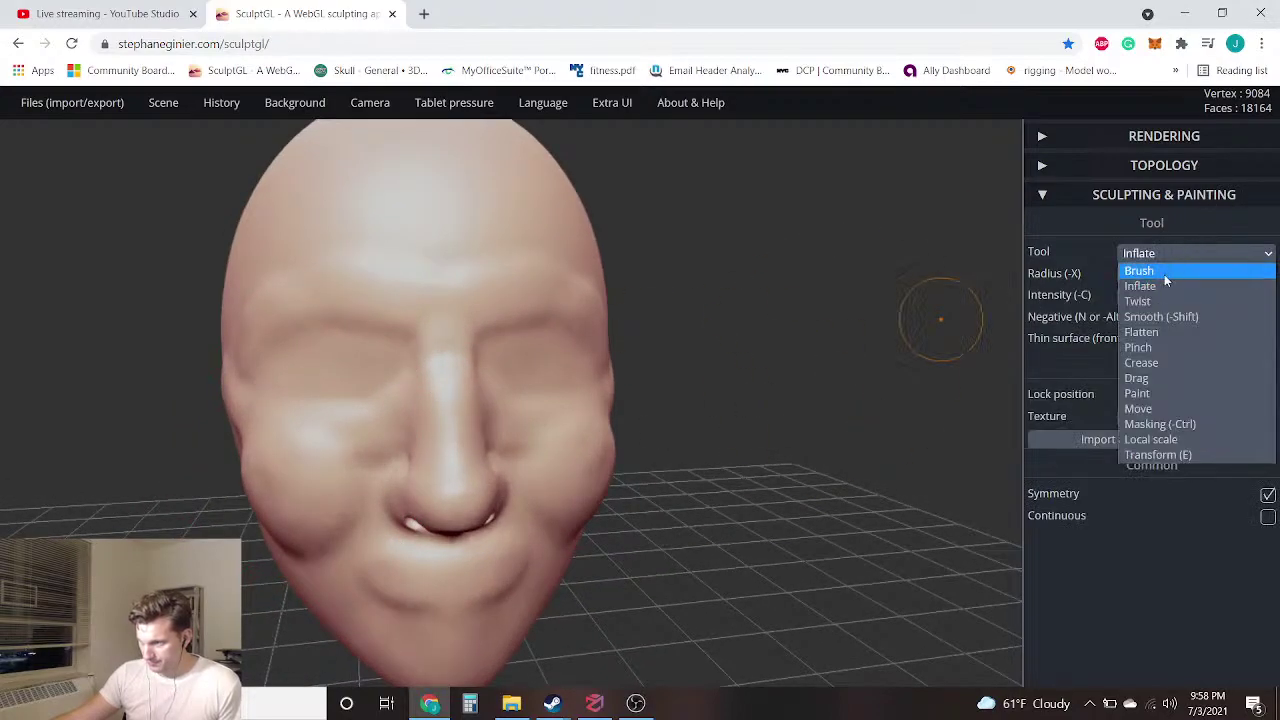
{"action": "left_click", "coordinate": [1166, 275]}
{"action": "scroll", "coordinate": [392, 395], "scroll_direction": "up", "scroll_amount": 2}
{"action": "mouse_move", "coordinate": [380, 399]}
{"action": "left_mouse_down"}
{"action": "mouse_move", "coordinate": [366, 468]}
{"action": "mouse_move", "coordinate": [355, 470]}
{"action": "mouse_move", "coordinate": [371, 420]}
{"action": "mouse_move", "coordinate": [343, 423]}
{"action": "mouse_move", "coordinate": [306, 540]}
{"action": "left_mouse_up"}
{"action": "left_click", "coordinate": [383, 428]}
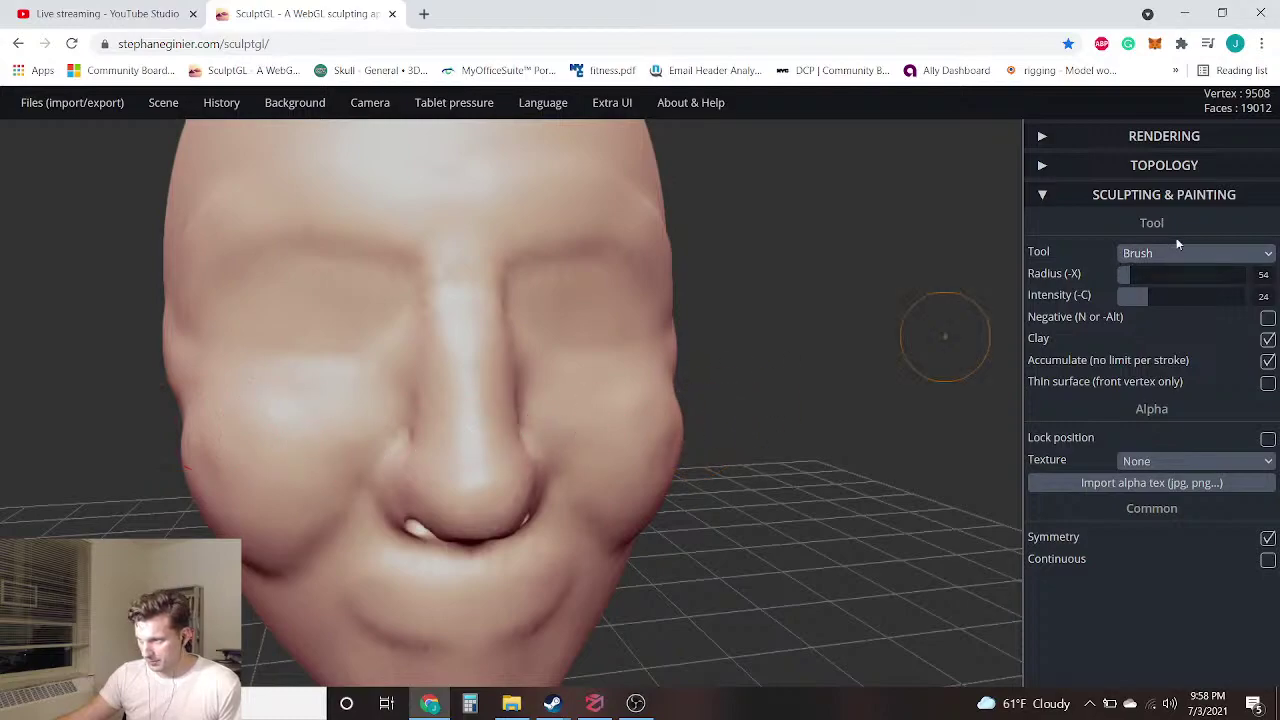
Smooth the cheeks with the Smooth tool at radius 90 and intensity 20
{"action": "left_click", "coordinate": [1173, 256]}
{"action": "left_click", "coordinate": [1165, 363]}
{"action": "left_click", "coordinate": [1170, 254]}
{"action": "left_click", "coordinate": [1170, 316]}
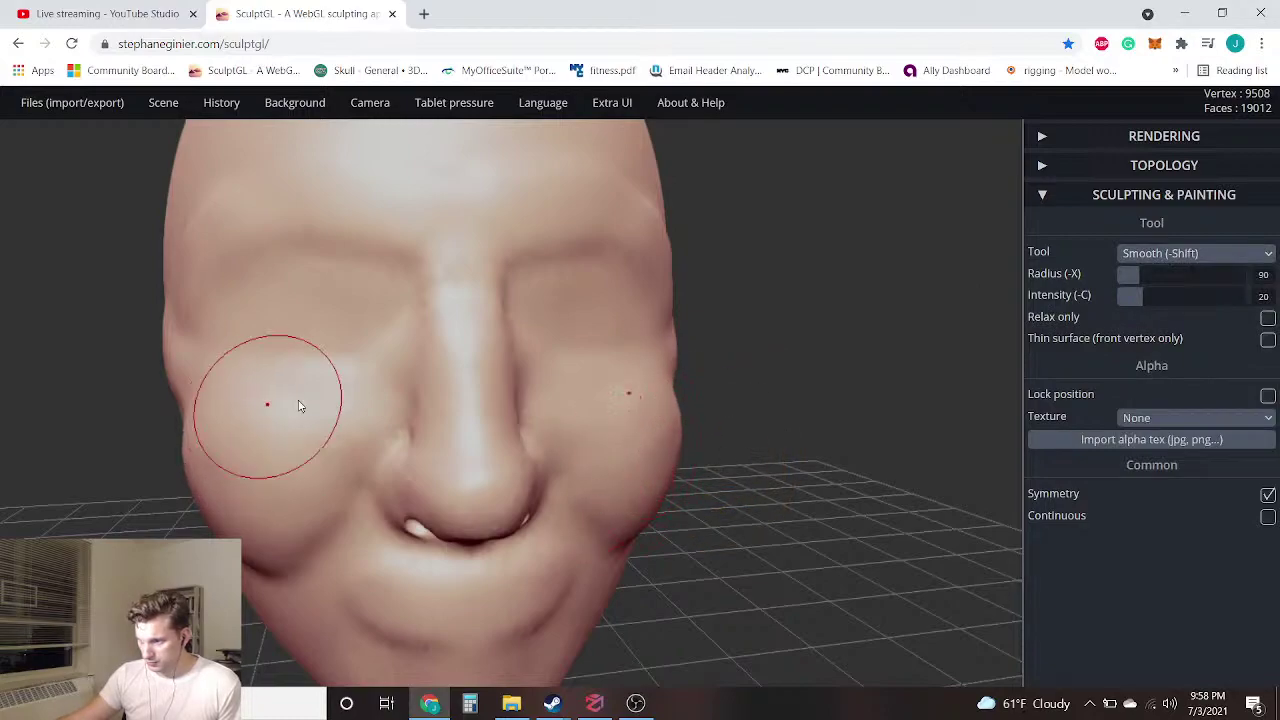
{"action": "left_click_drag", "start_coordinate": [353, 437], "coordinate": [225, 421]}
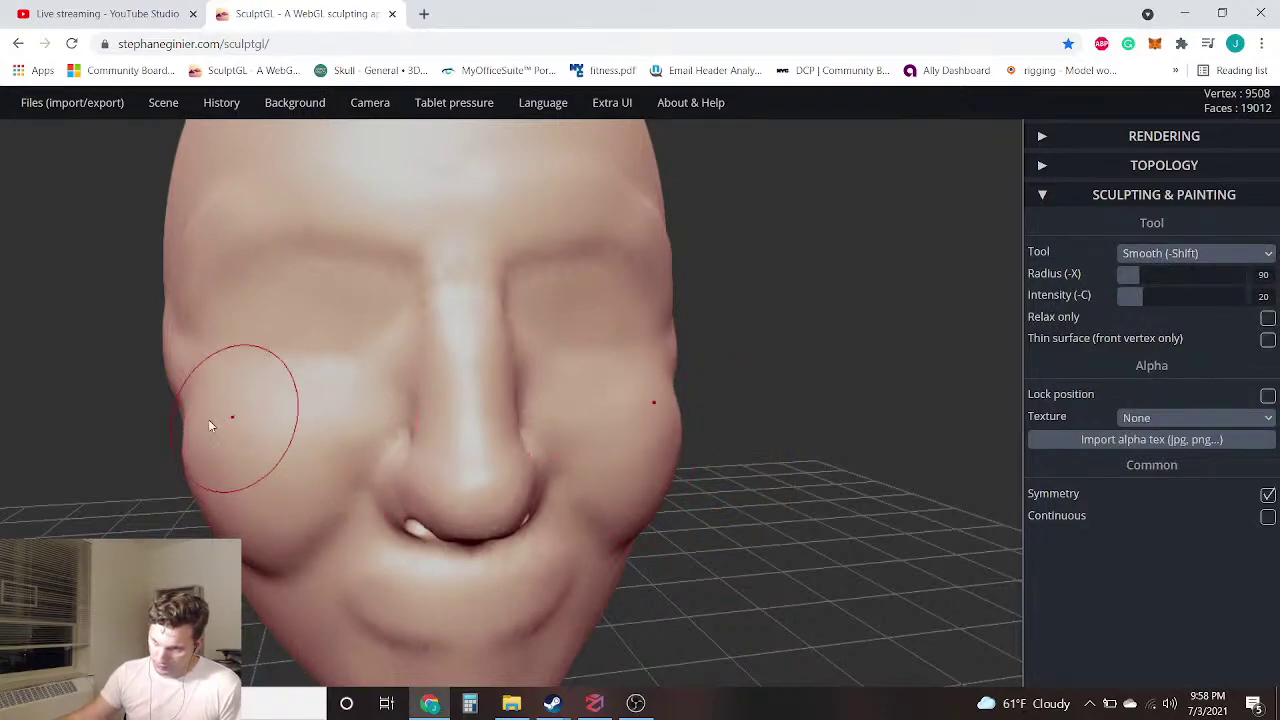
{"action": "scroll", "coordinate": [286, 628], "scroll_direction": "down", "scroll_amount": 3}
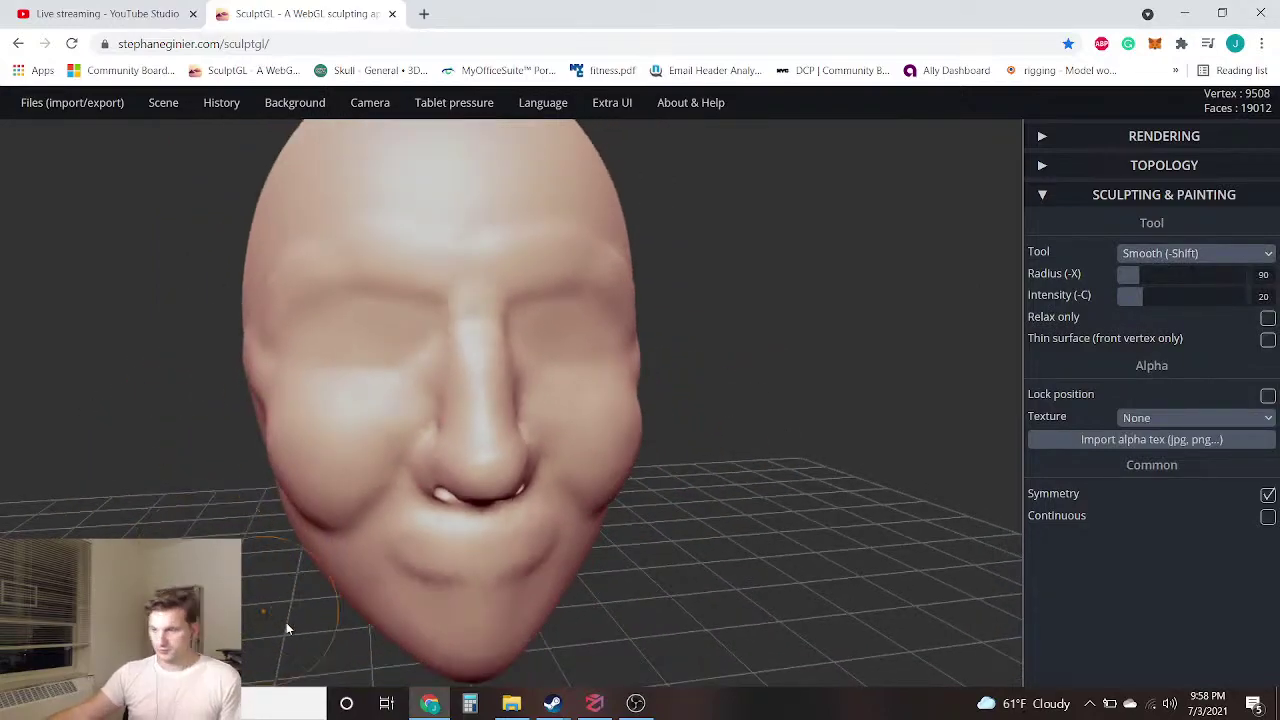
Switch to 3DF Zephyr and finish the Mesh Wizard
{"action": "left_click", "coordinate": [594, 704]}
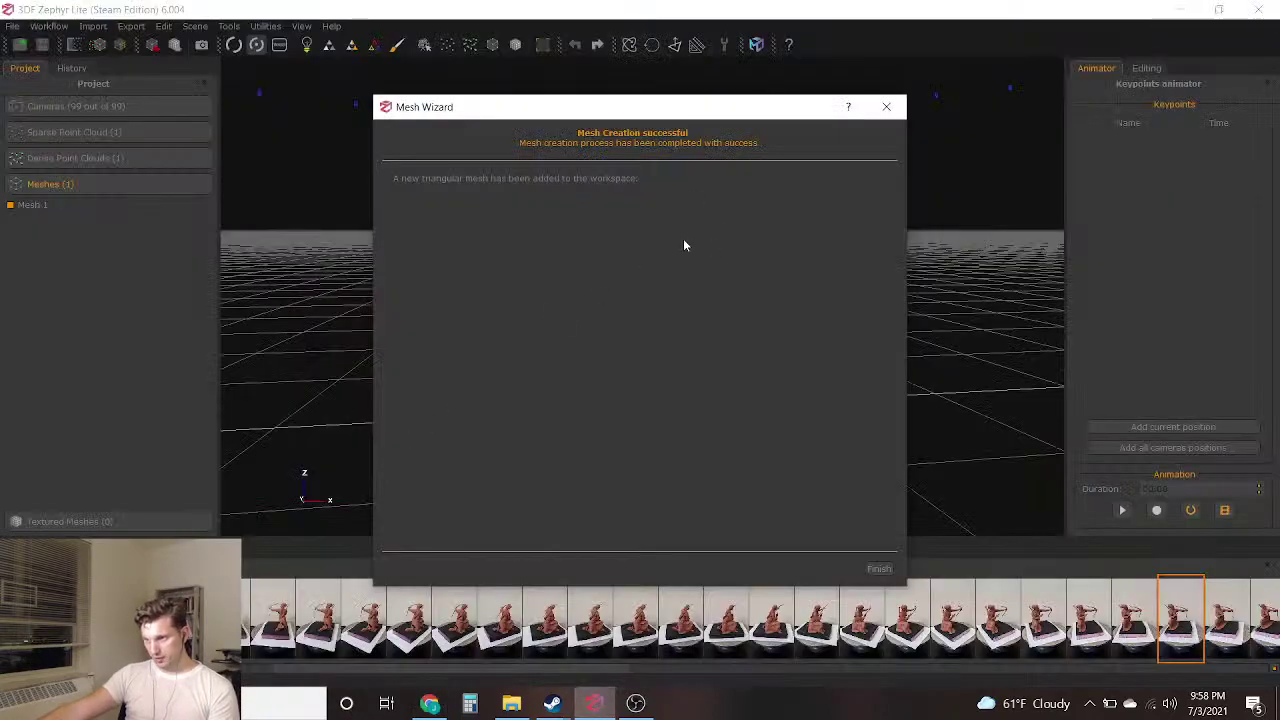
{"action": "left_click", "coordinate": [881, 571]}
Examine the archer figurine's mesh from all around, including its head, torso, arms and bow
{"action": "middle_click_drag", "start_coordinate": [730, 214], "coordinate": [503, 318]}
{"action": "scroll", "coordinate": [503, 318], "scroll_direction": "up", "scroll_amount": 3}
{"action": "scroll", "coordinate": [461, 330], "scroll_direction": "down", "scroll_amount": 1}
{"action": "scroll", "coordinate": [461, 330], "scroll_direction": "down", "scroll_amount": 3}
{"action": "left_click_drag", "start_coordinate": [357, 337], "coordinate": [593, 300]}
{"action": "scroll", "coordinate": [740, 270], "scroll_direction": "up", "scroll_amount": 2}
{"action": "left_click_drag", "start_coordinate": [822, 317], "coordinate": [831, 345]}
{"action": "left_click_drag", "start_coordinate": [628, 378], "coordinate": [300, 98]}
{"action": "left_click_drag", "start_coordinate": [670, 180], "coordinate": [881, 189]}
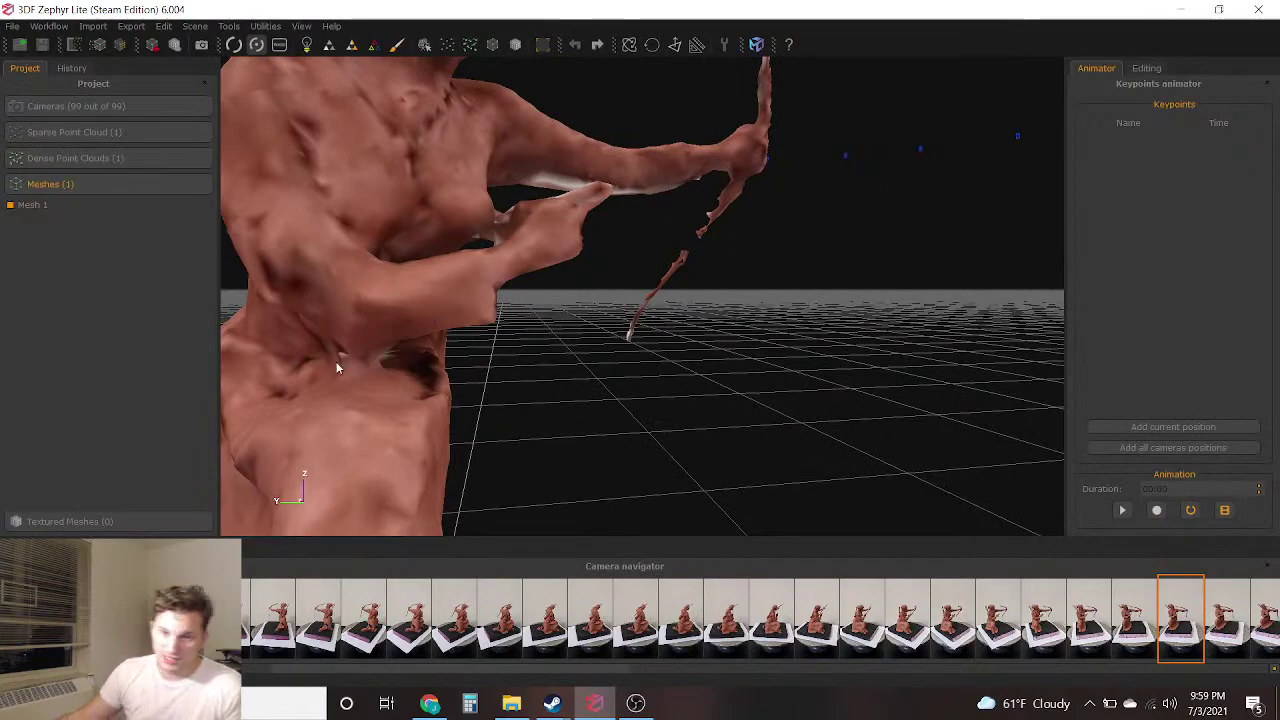
{"action": "left_click_drag", "start_coordinate": [376, 390], "coordinate": [436, 213]}
{"action": "left_click_drag", "start_coordinate": [312, 124], "coordinate": [661, 150]}
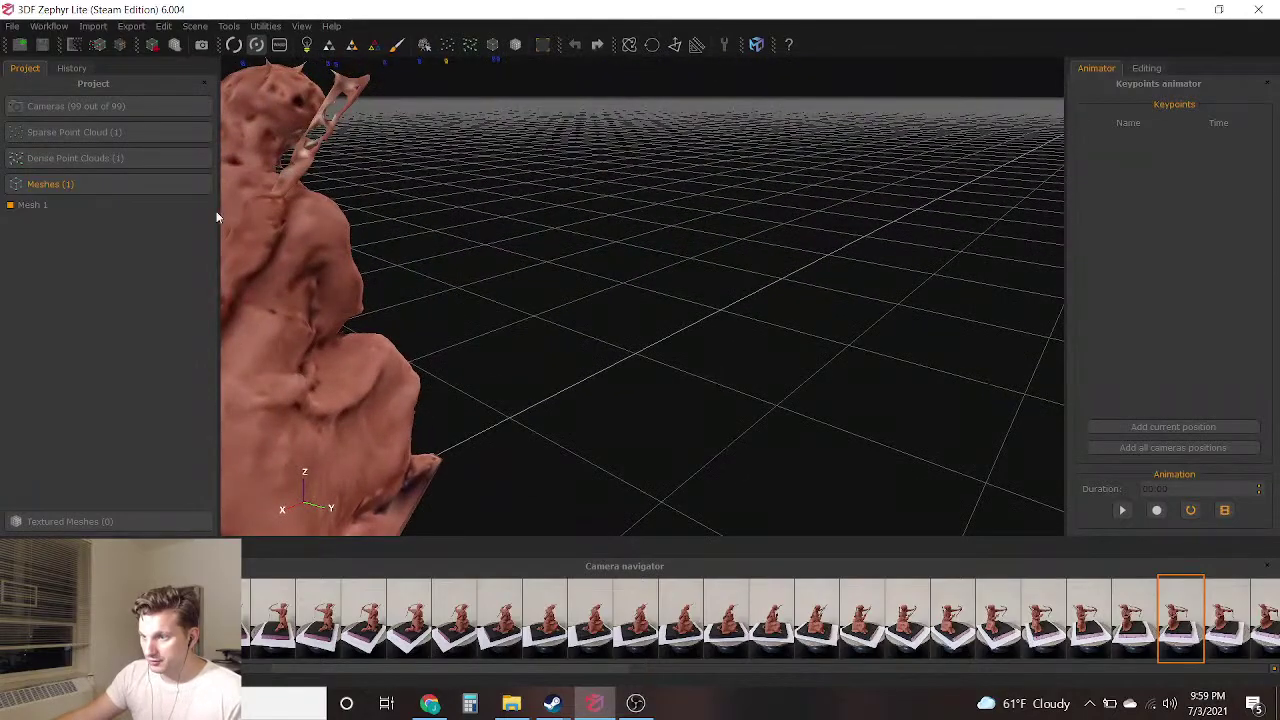
{"action": "left_click_drag", "start_coordinate": [358, 203], "coordinate": [601, 212]}
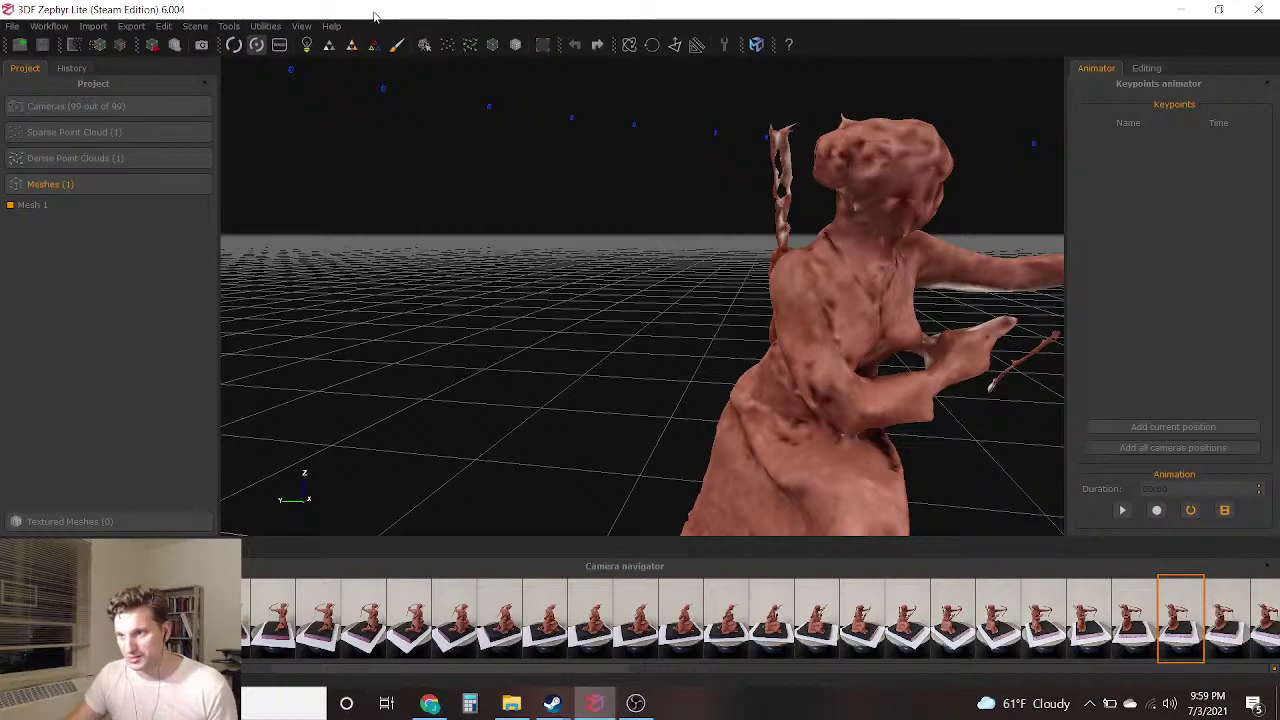
{"action": "left_click_drag", "start_coordinate": [861, 247], "coordinate": [606, 198]}
{"action": "left_click_drag", "start_coordinate": [703, 265], "coordinate": [606, 241]}
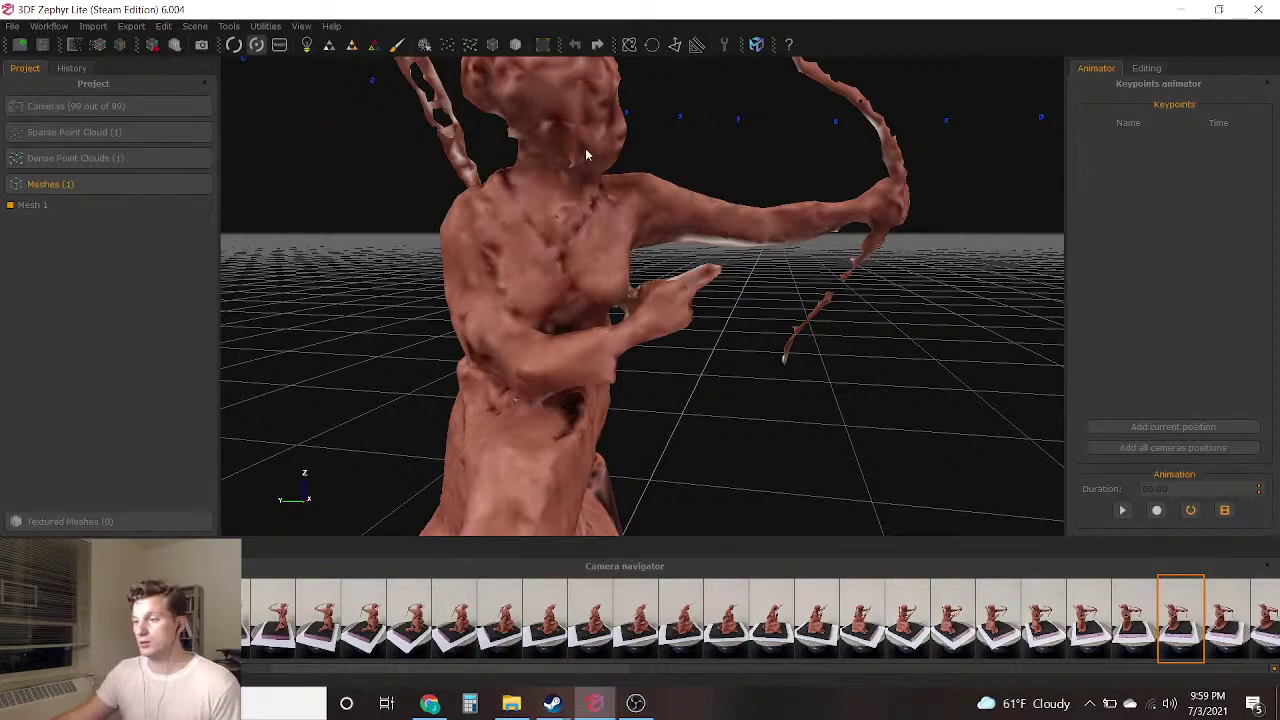
Turn on scene lighting and display the archer mesh in plain shading without its vertex colours
{"action": "mouse_move", "coordinate": [614, 166]}
{"action": "left_mouse_down"}
{"action": "mouse_move", "coordinate": [589, 158]}
{"action": "mouse_move", "coordinate": [542, 193]}
{"action": "mouse_move", "coordinate": [497, 171]}
{"action": "mouse_move", "coordinate": [534, 193]}
{"action": "mouse_move", "coordinate": [528, 213]}
{"action": "left_mouse_up"}
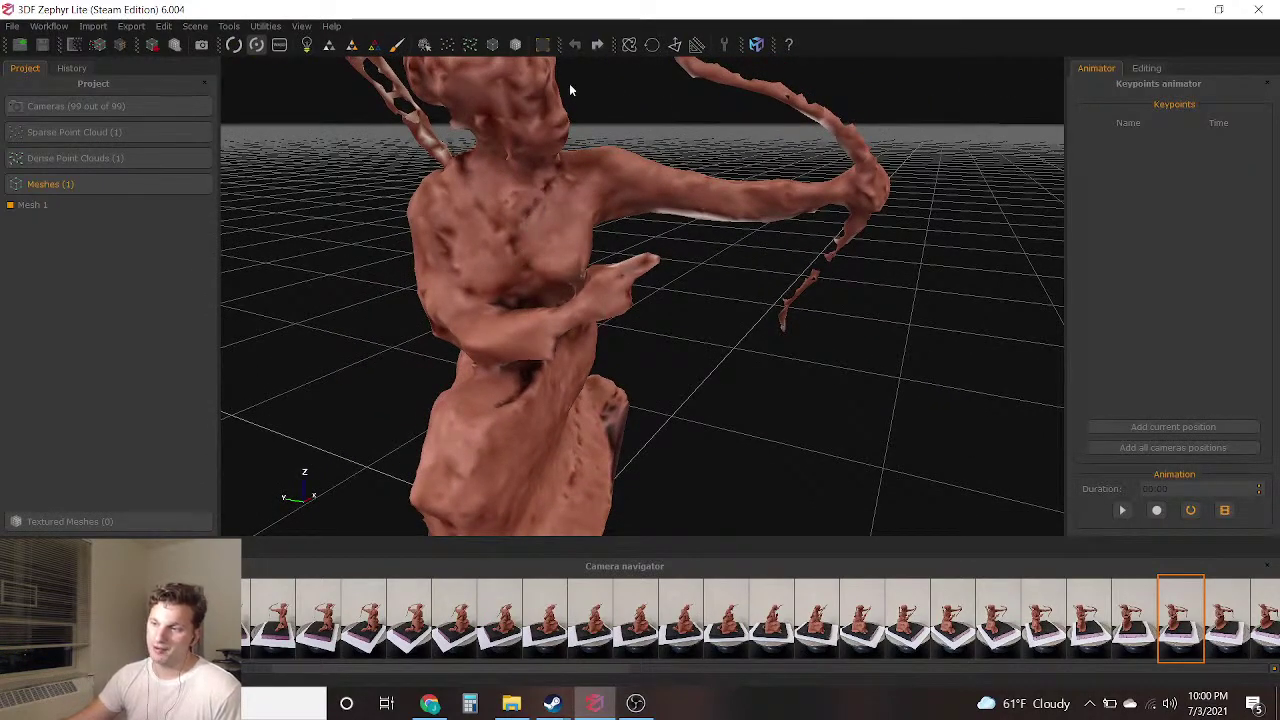
{"action": "left_click", "coordinate": [307, 46]}
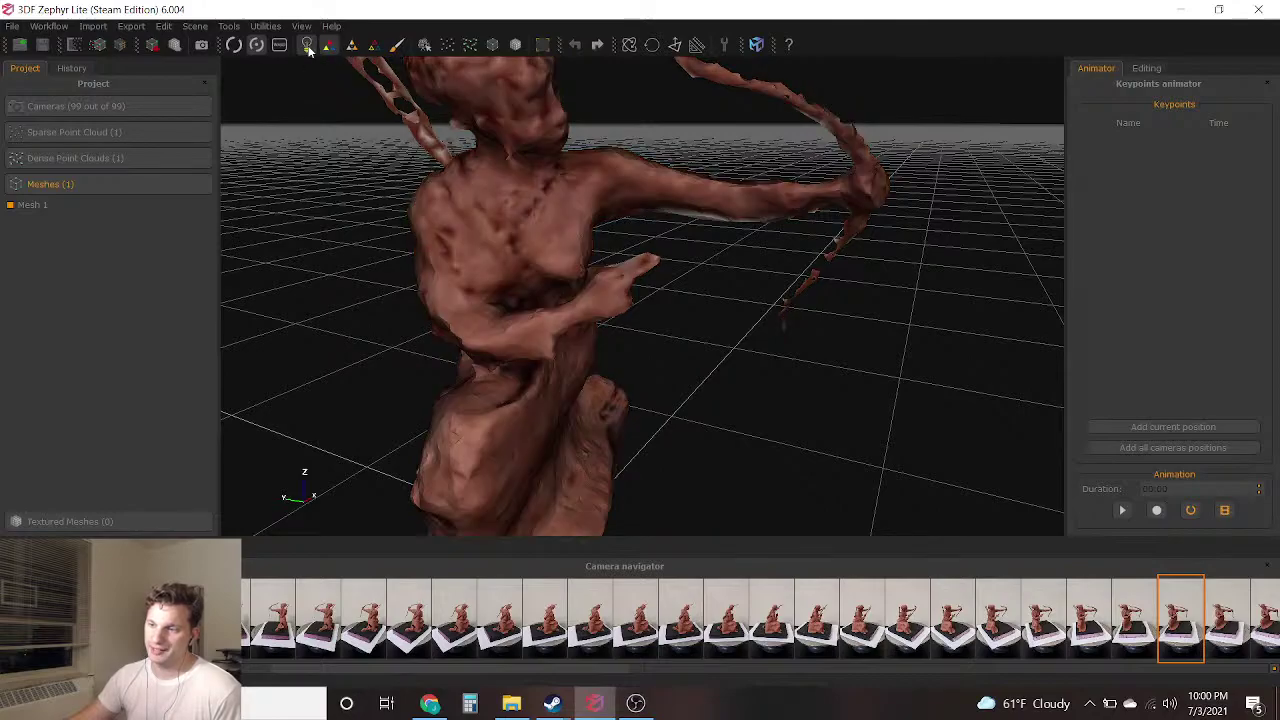
{"action": "left_click", "coordinate": [330, 47]}
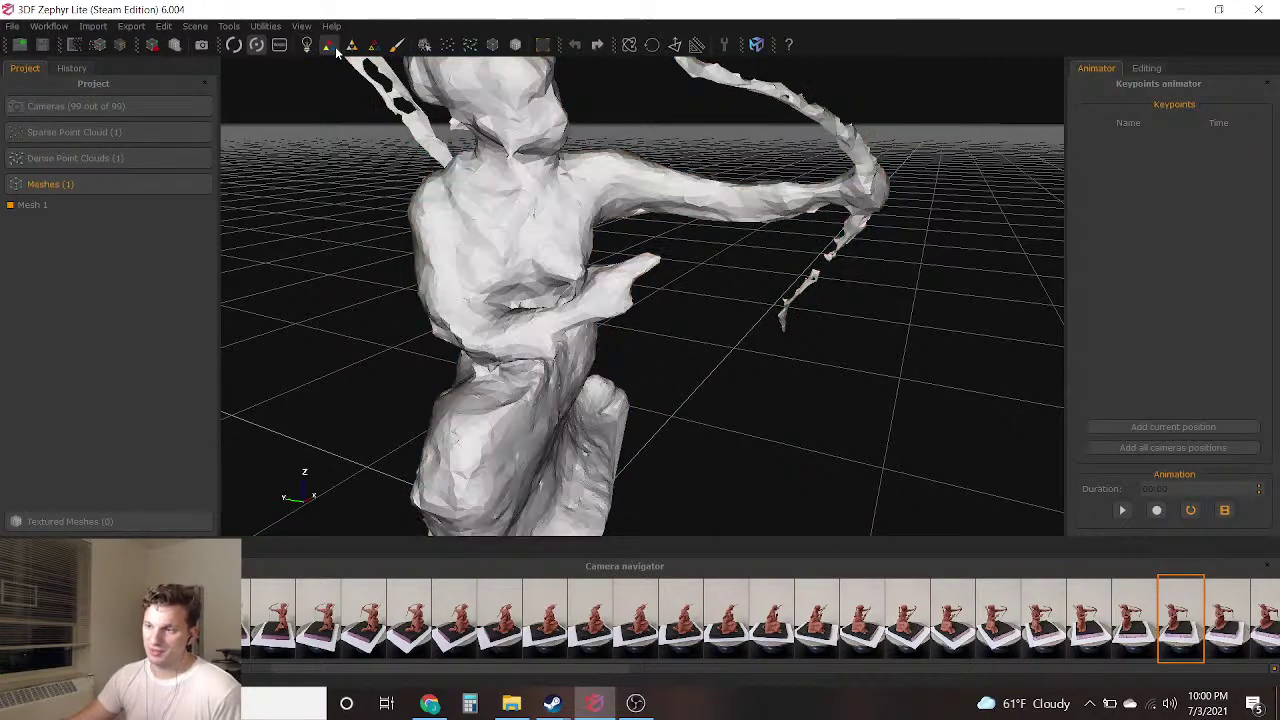
{"action": "mouse_move", "coordinate": [670, 252]}
{"action": "left_mouse_down"}
{"action": "mouse_move", "coordinate": [465, 228]}
{"action": "mouse_move", "coordinate": [420, 160]}
{"action": "mouse_move", "coordinate": [466, 97]}
{"action": "mouse_move", "coordinate": [693, 154]}
{"action": "mouse_move", "coordinate": [795, 231]}
{"action": "mouse_move", "coordinate": [964, 228]}
{"action": "mouse_move", "coordinate": [1042, 289]}
{"action": "mouse_move", "coordinate": [999, 267]}
{"action": "mouse_move", "coordinate": [430, 204]}
{"action": "mouse_move", "coordinate": [307, 273]}
{"action": "mouse_move", "coordinate": [385, 261]}
{"action": "left_mouse_up"}
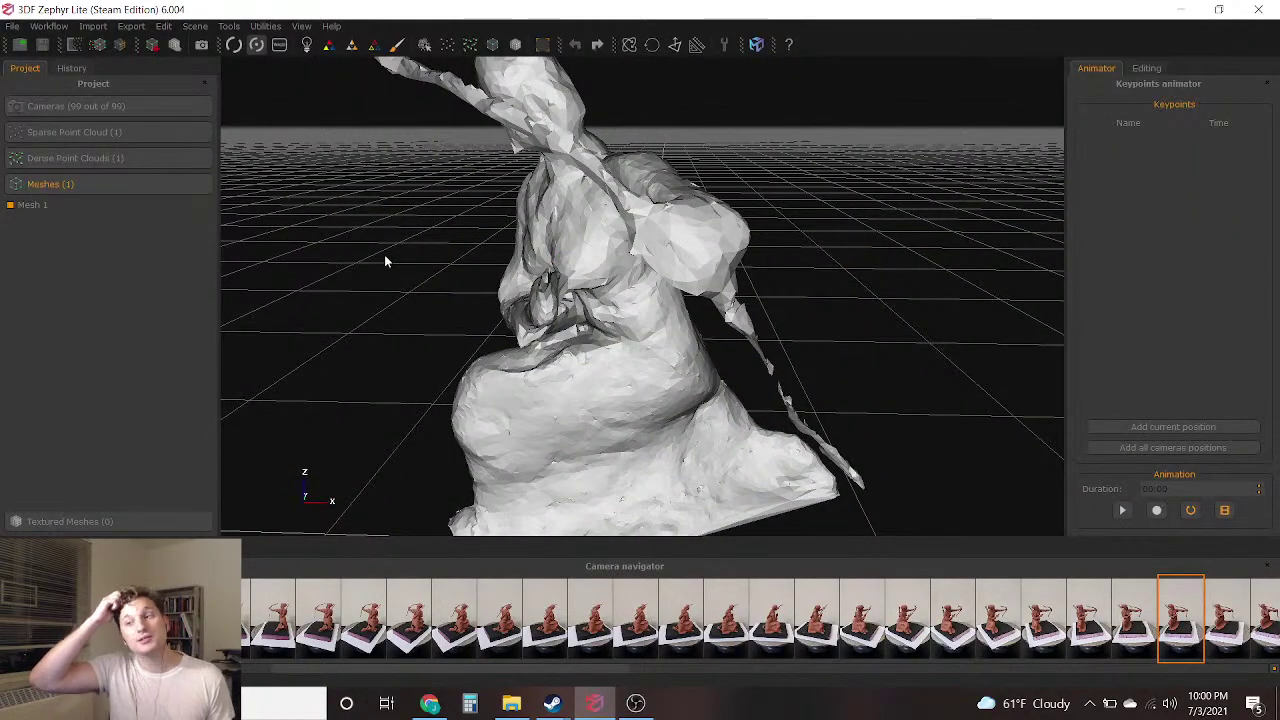
Enclose the jagged, hole-ridden strip rising behind the archer's shoulder in a polygon selection and delete it from the mesh
{"action": "mouse_move", "coordinate": [503, 103]}
{"action": "left_mouse_down"}
{"action": "mouse_move", "coordinate": [657, 155]}
{"action": "mouse_move", "coordinate": [752, 160]}
{"action": "mouse_move", "coordinate": [561, 186]}
{"action": "left_mouse_up"}
{"action": "left_click_drag", "start_coordinate": [506, 148], "coordinate": [443, 131]}
{"action": "middle_click_drag", "start_coordinate": [463, 103], "coordinate": [576, 192]}
{"action": "scroll", "coordinate": [576, 192], "scroll_direction": "up", "scroll_amount": 4}
{"action": "scroll", "coordinate": [576, 202], "scroll_direction": "down", "scroll_amount": 2}
{"action": "mouse_move", "coordinate": [604, 233]}
{"action": "left_mouse_down"}
{"action": "mouse_move", "coordinate": [605, 183]}
{"action": "mouse_move", "coordinate": [572, 188]}
{"action": "mouse_move", "coordinate": [528, 230]}
{"action": "left_mouse_up"}
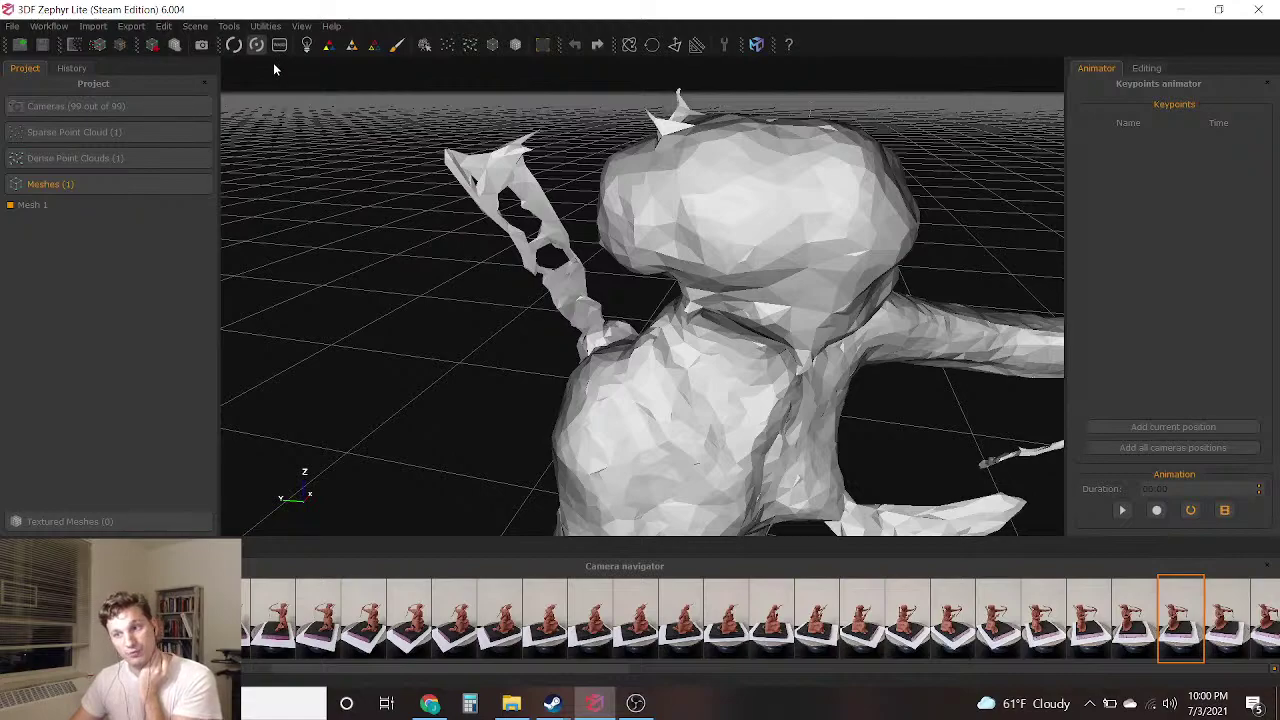
{"action": "left_click", "coordinate": [224, 26]}
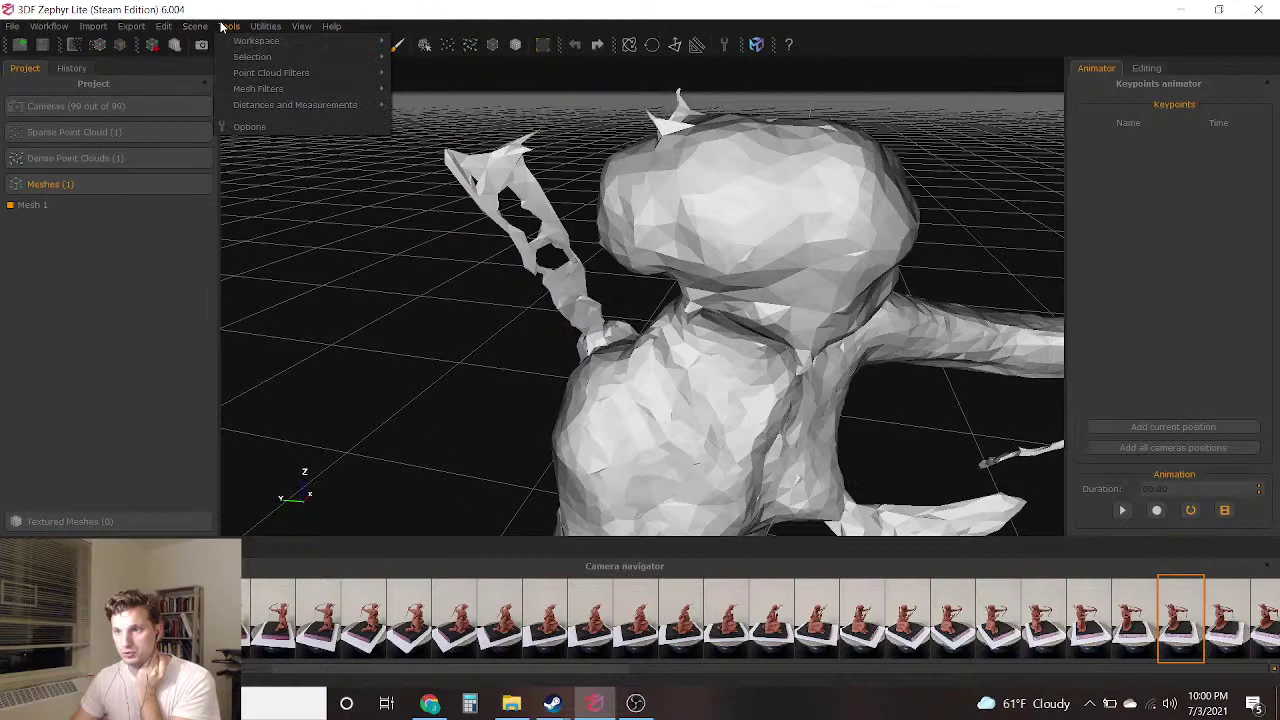
{"action": "mouse_move", "coordinate": [273, 60]}
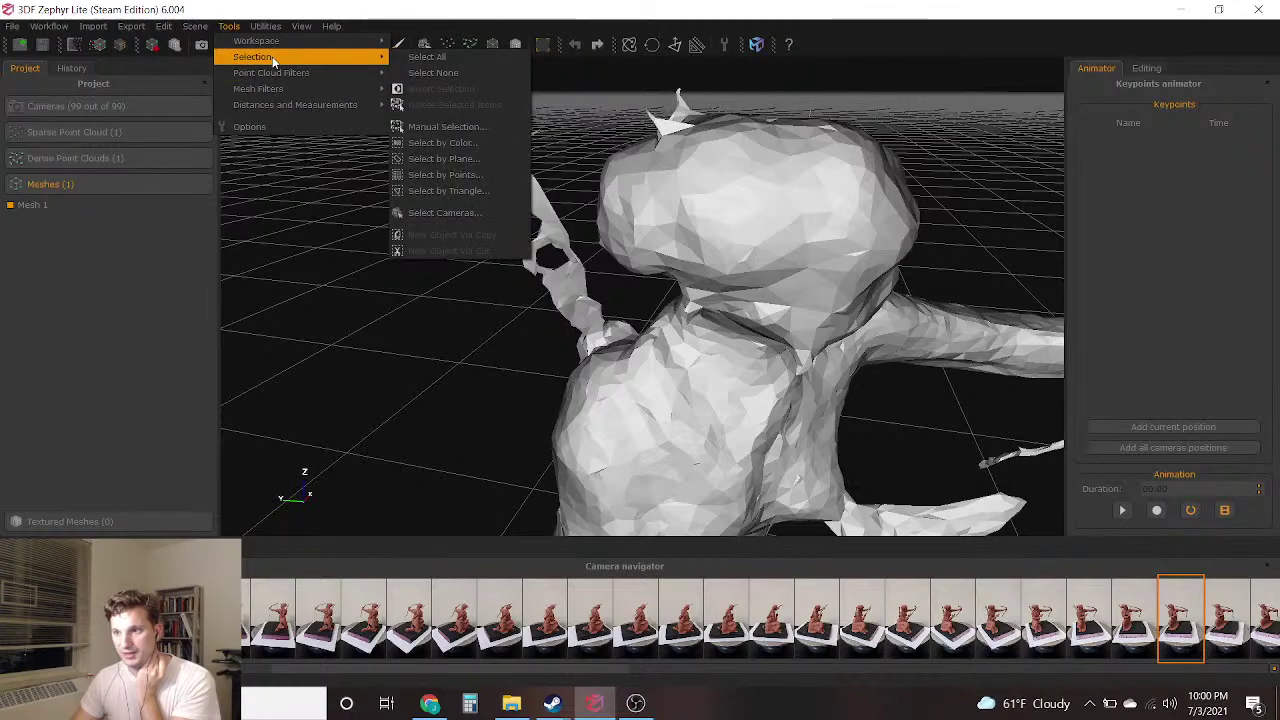
{"action": "left_click", "coordinate": [488, 126]}
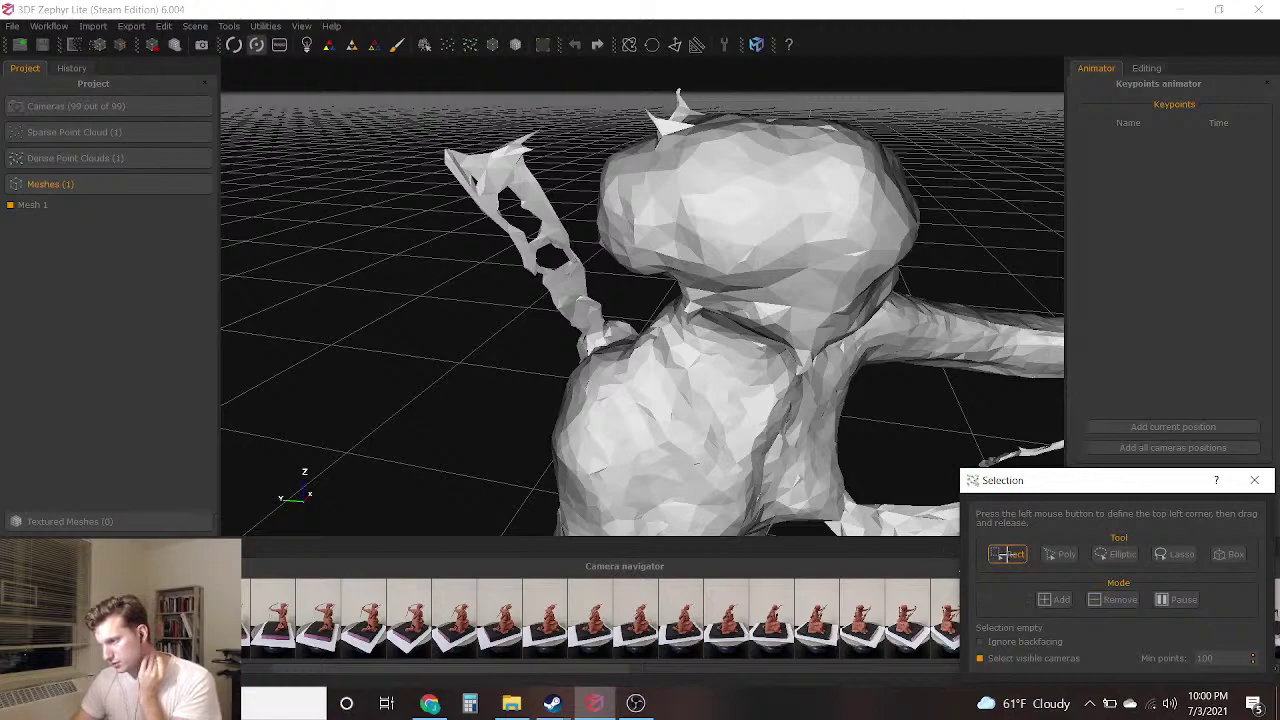
{"action": "left_click", "coordinate": [1061, 554]}
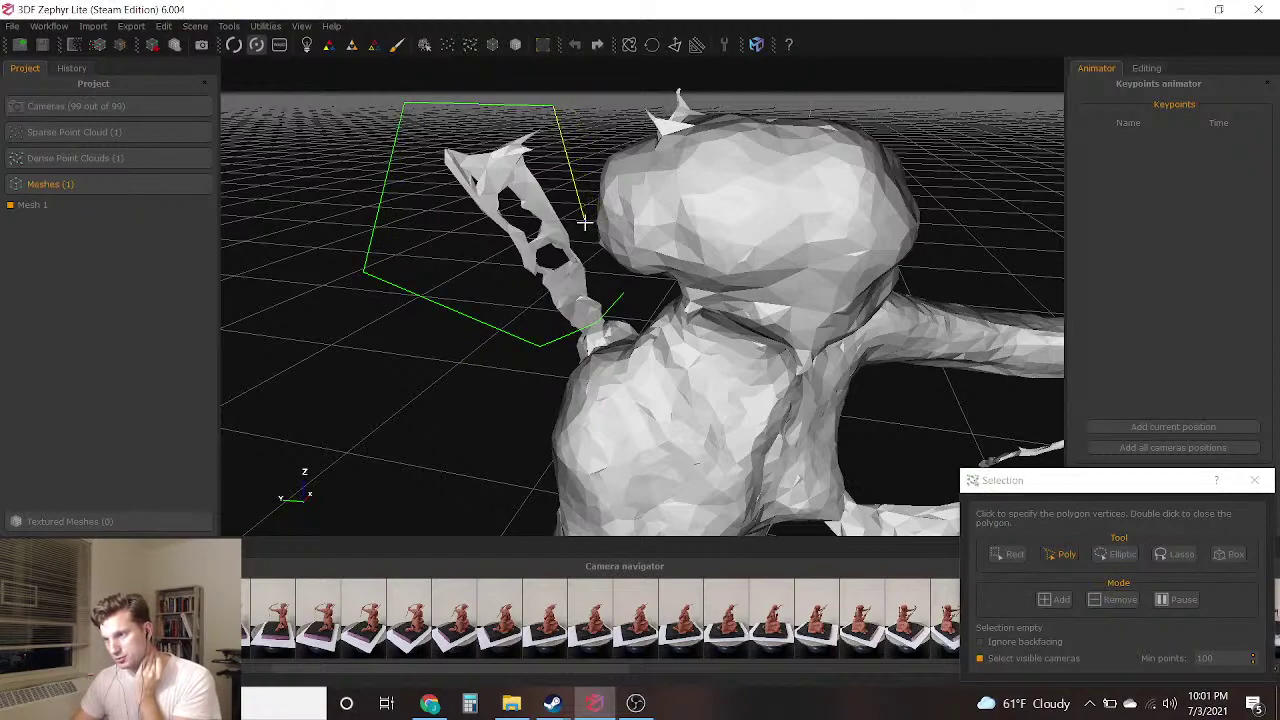
{"action": "double_click", "coordinate": [615, 291]}
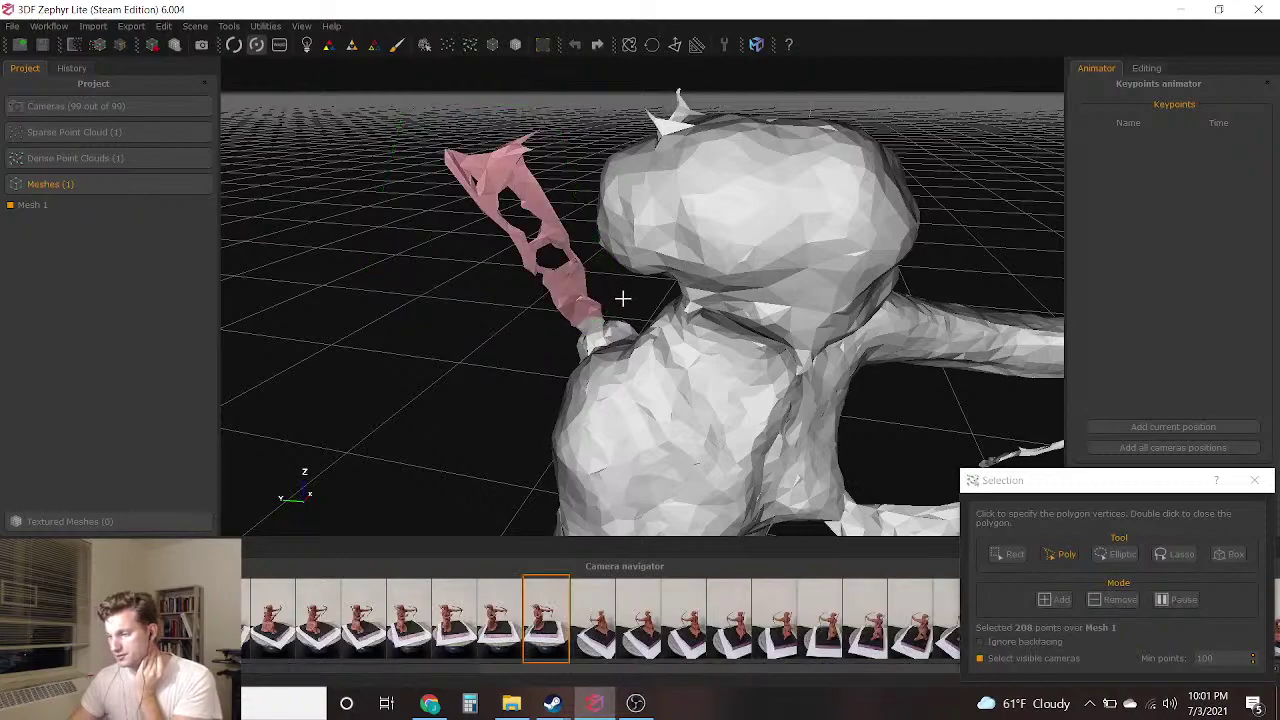
{"action": "key", "text": "Delete"}
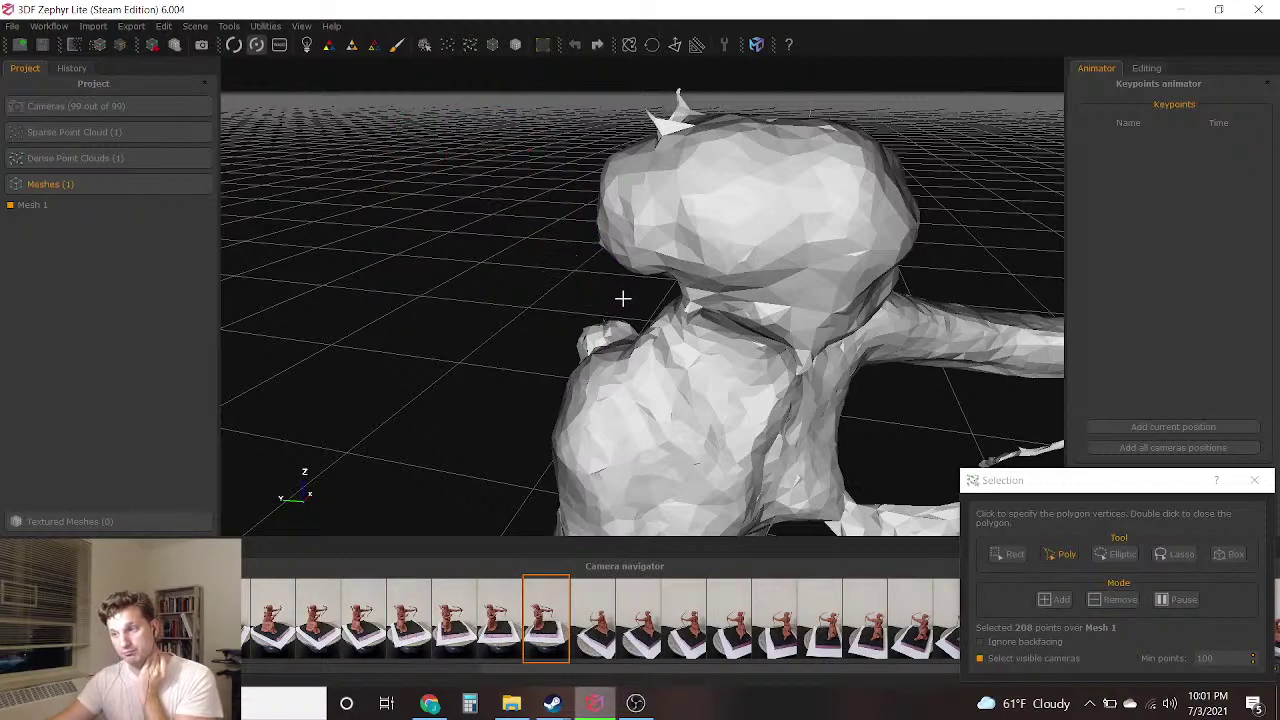
{"action": "left_click", "coordinate": [1254, 480]}
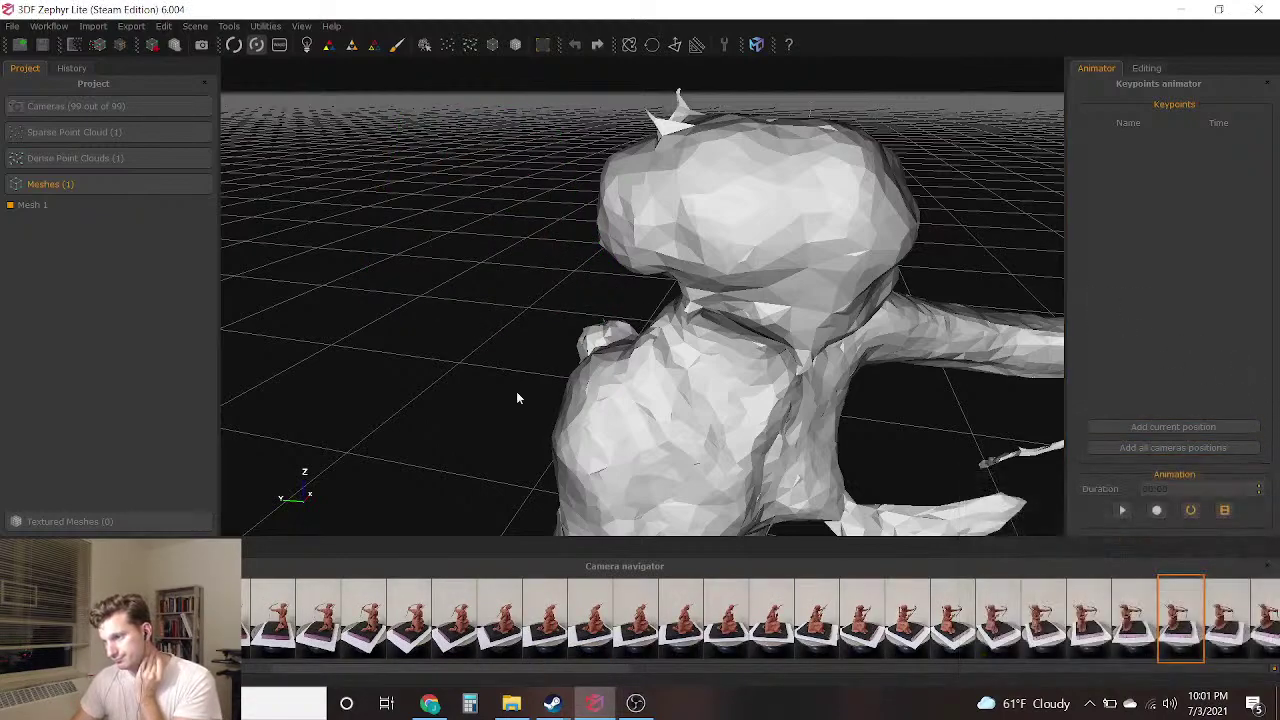
Select the small leftover spike behind the archer's shoulder with a rectangular manual selection and delete it
{"action": "left_click_drag", "start_coordinate": [518, 330], "coordinate": [877, 337]}
{"action": "left_click_drag", "start_coordinate": [749, 243], "coordinate": [500, 222]}
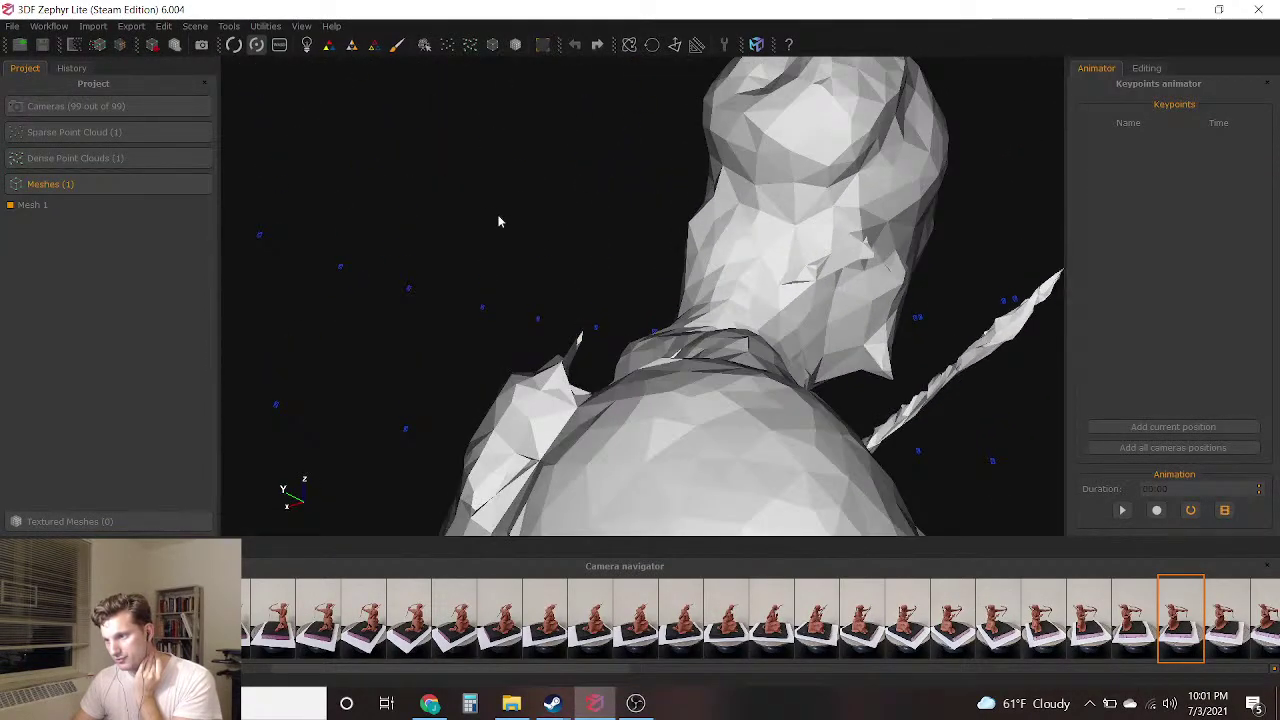
{"action": "left_click", "coordinate": [230, 26]}
{"action": "mouse_move", "coordinate": [313, 57]}
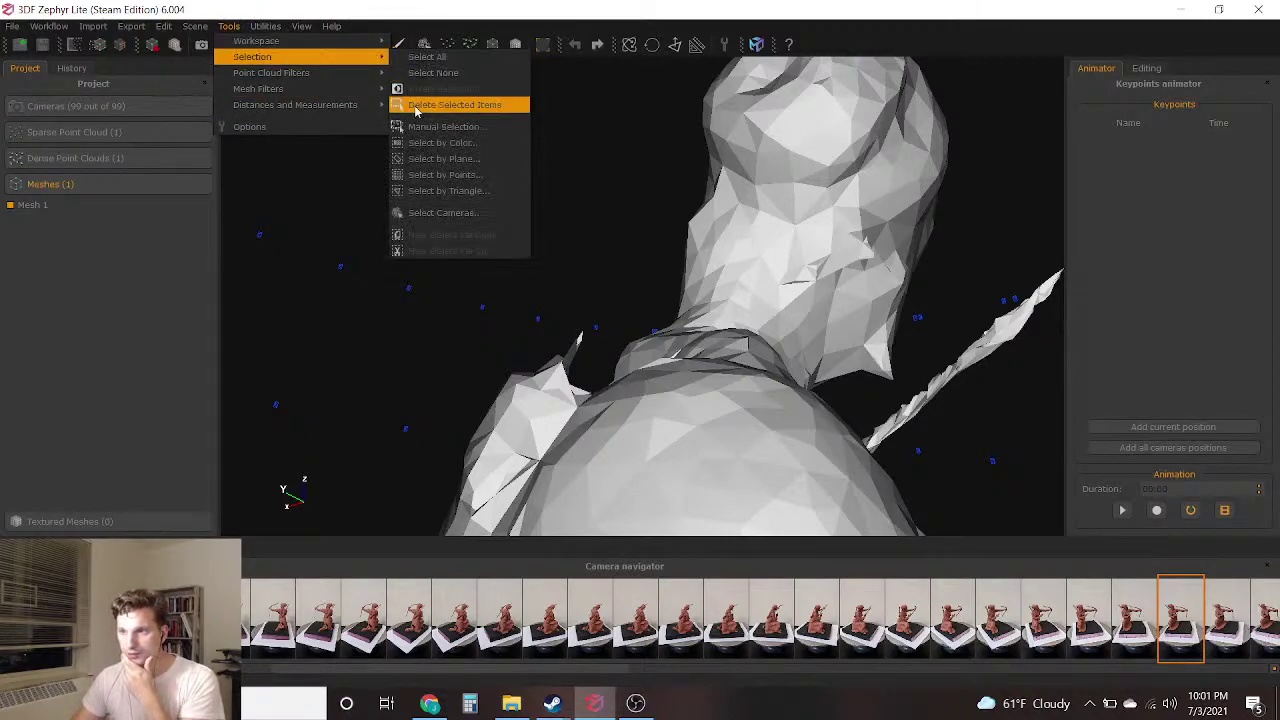
{"action": "left_click", "coordinate": [432, 127]}
{"action": "left_click_drag", "start_coordinate": [528, 303], "coordinate": [590, 364]}
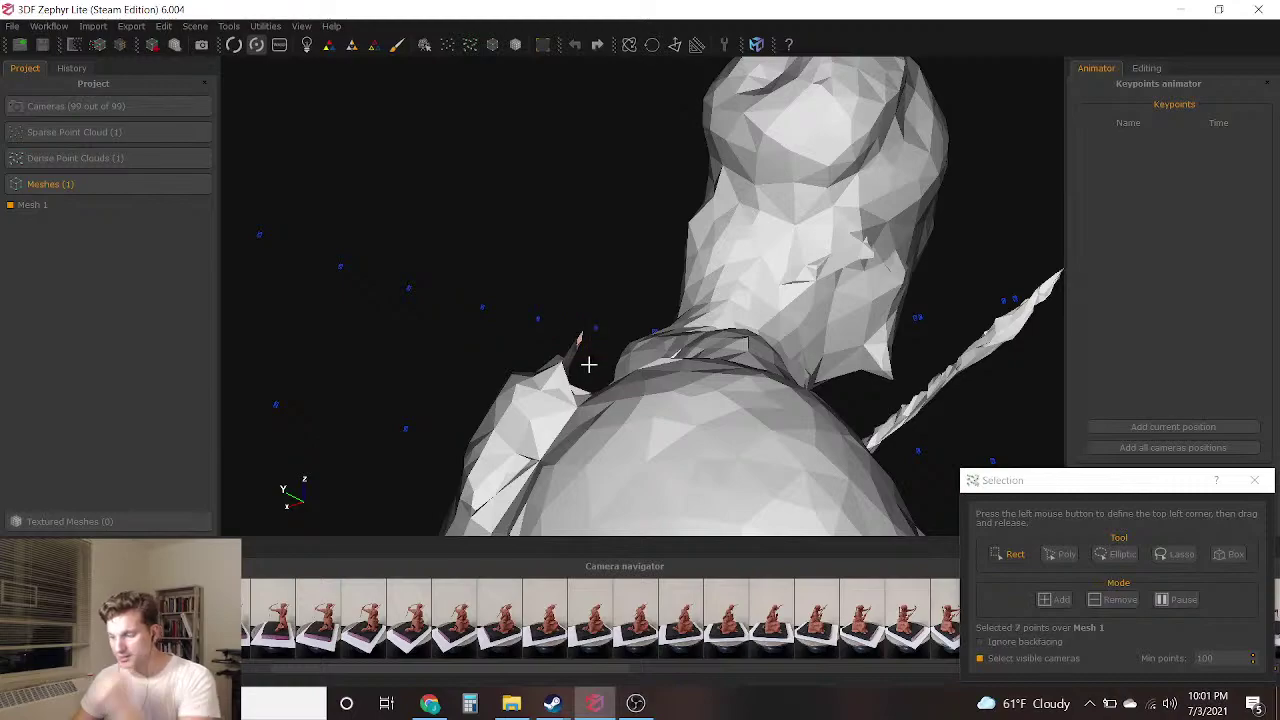
{"action": "key", "text": "Delete"}
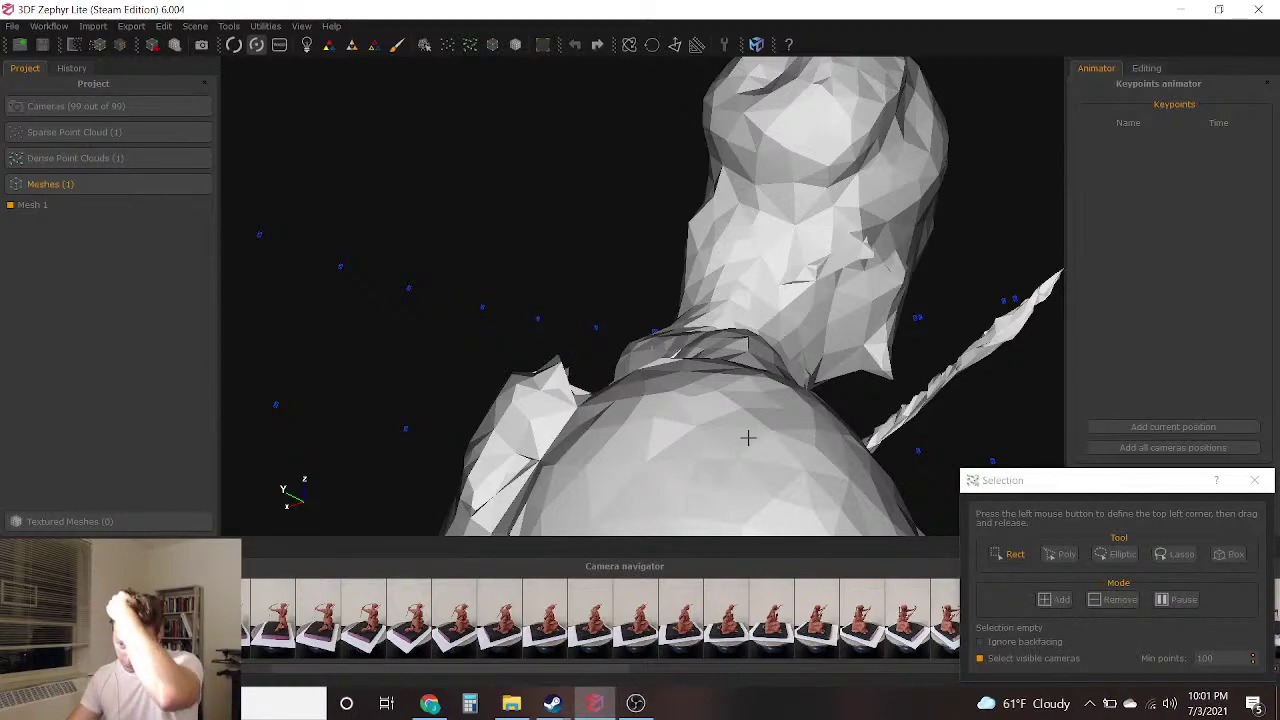
{"action": "left_click", "coordinate": [1254, 480]}
Examine the cleaned mesh from several sides, including the head, bow, arms and base
{"action": "left_click_drag", "start_coordinate": [318, 393], "coordinate": [457, 498]}
{"action": "scroll", "coordinate": [374, 455], "scroll_direction": "down", "scroll_amount": 5}
{"action": "left_click_drag", "start_coordinate": [374, 455], "coordinate": [456, 391]}
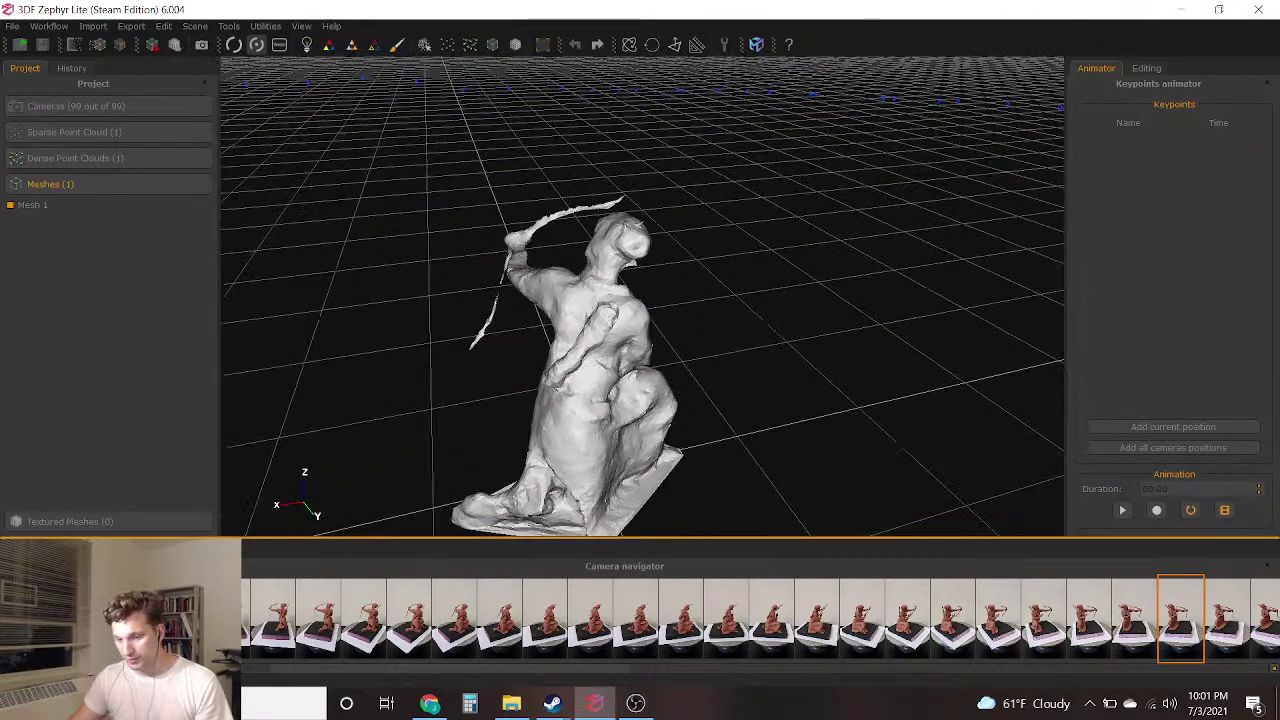
{"action": "left_click_drag", "start_coordinate": [220, 430], "coordinate": [760, 272]}
{"action": "scroll", "coordinate": [760, 272], "scroll_direction": "up", "scroll_amount": 5}
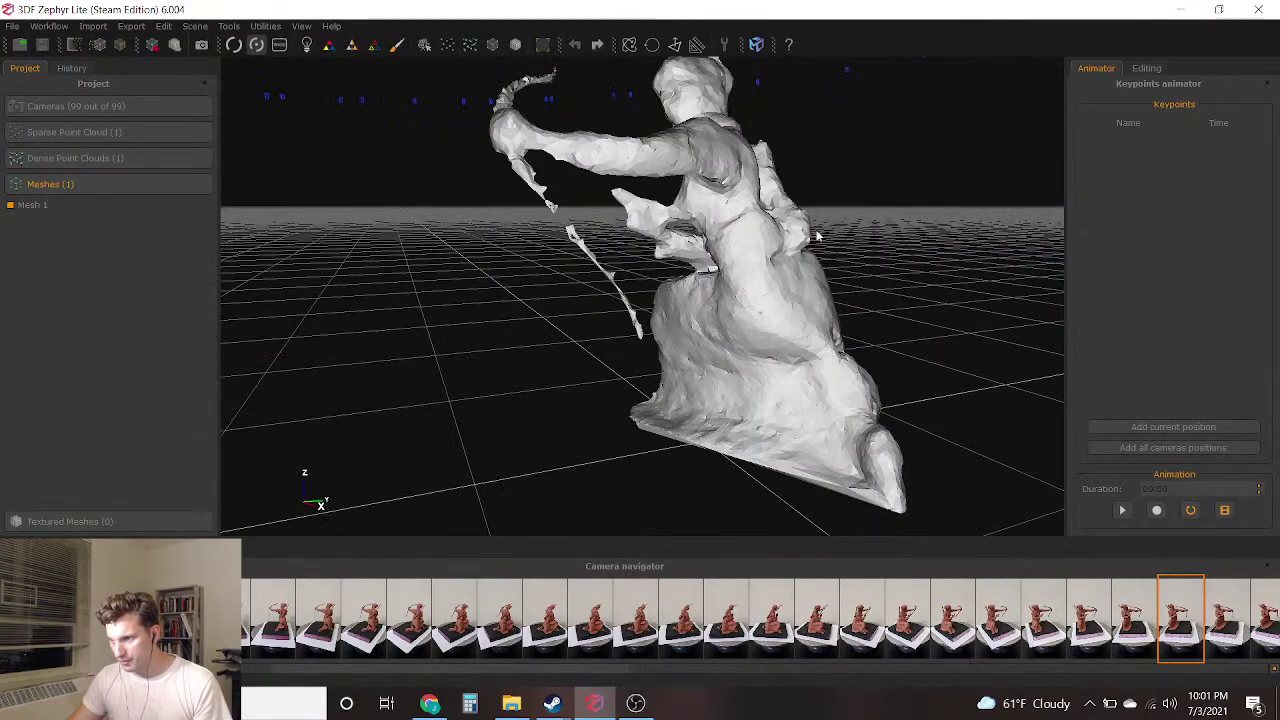
{"action": "left_click_drag", "start_coordinate": [885, 206], "coordinate": [820, 203]}
{"action": "left_click_drag", "start_coordinate": [426, 309], "coordinate": [457, 335]}
{"action": "scroll", "coordinate": [708, 287], "scroll_direction": "up", "scroll_amount": 4}
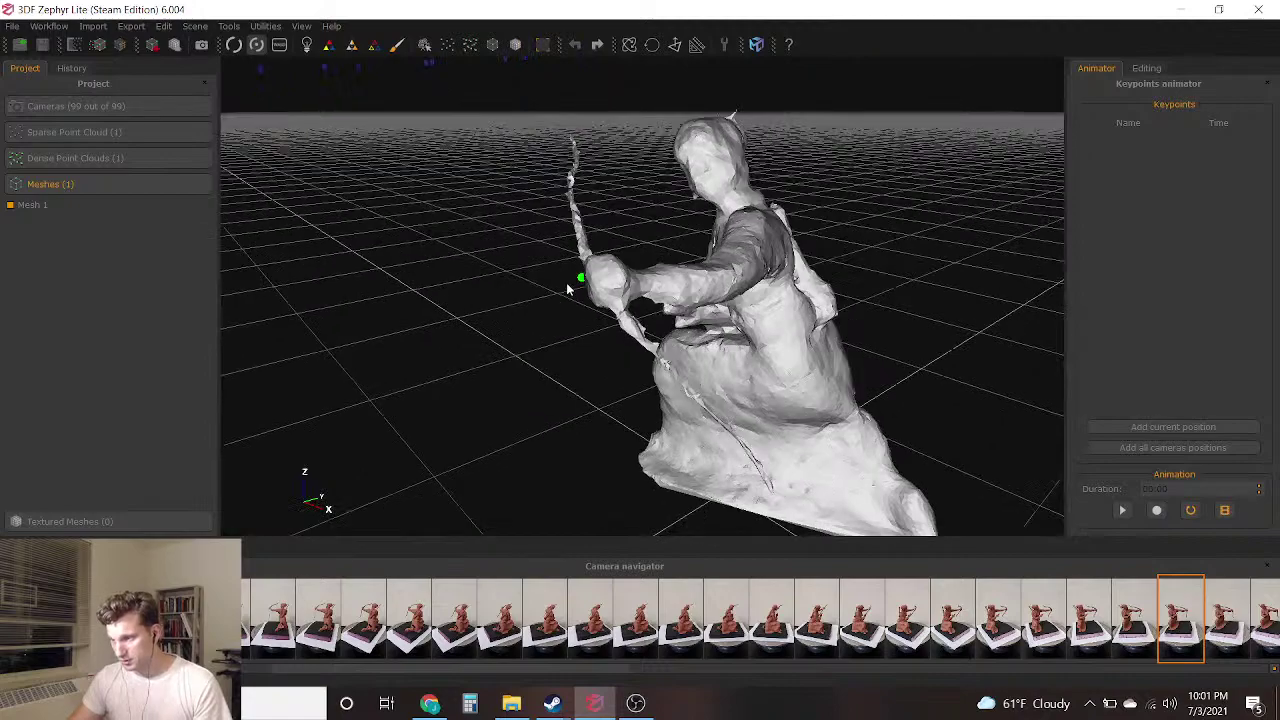
{"action": "scroll", "coordinate": [695, 305], "scroll_direction": "up", "scroll_amount": 3}
{"action": "scroll", "coordinate": [690, 308], "scroll_direction": "down", "scroll_amount": 4}
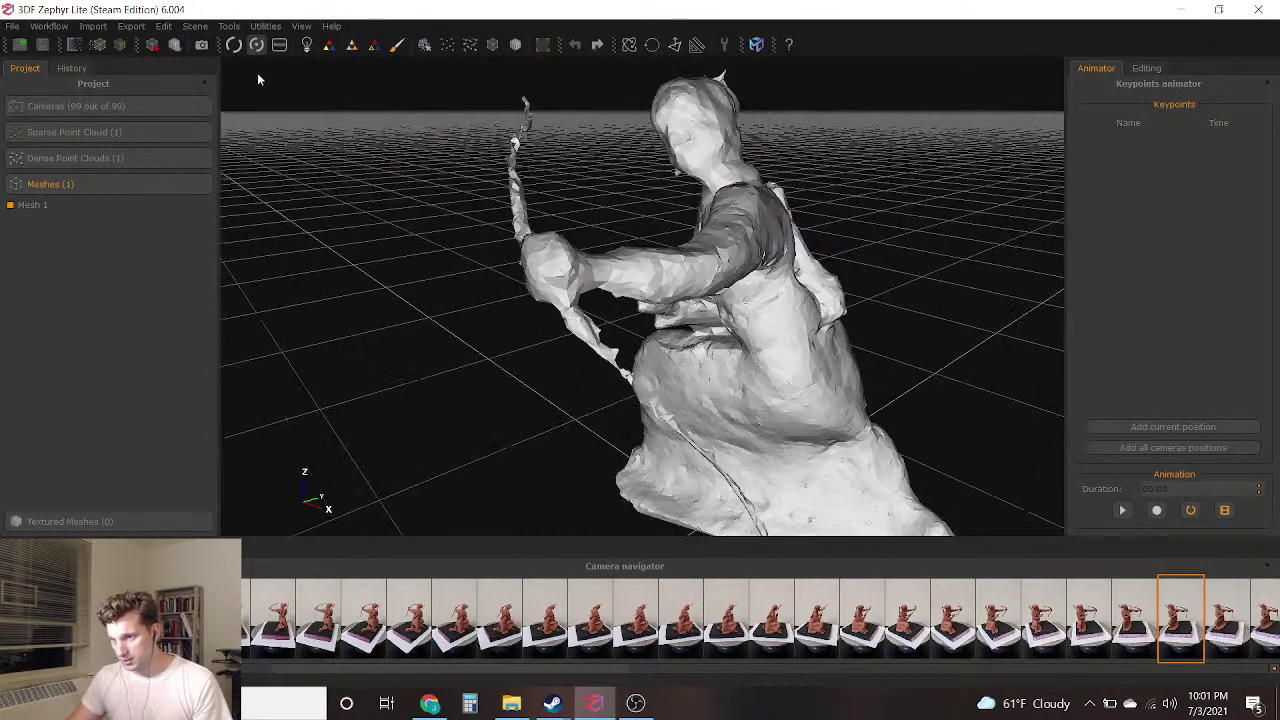
Fill the holes in Mesh 1, including the open base, using Fill Holes - Selective by size at the maximum size
{"action": "left_click", "coordinate": [233, 27]}
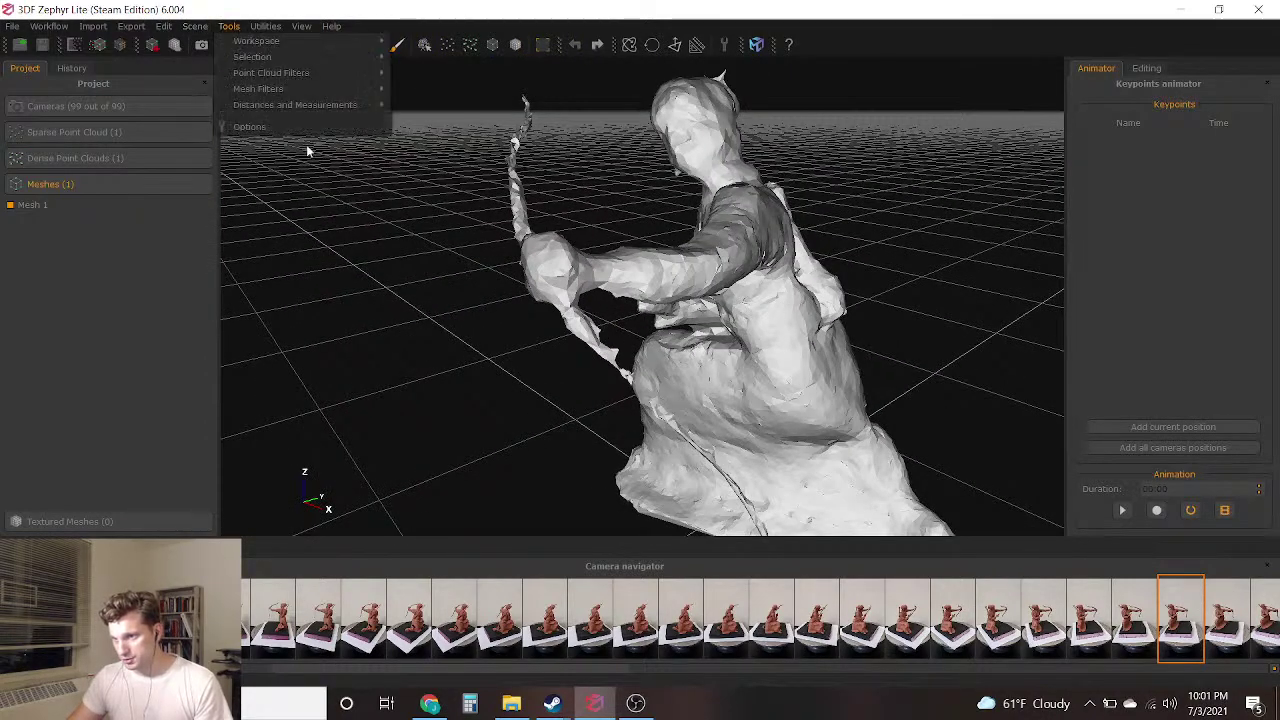
{"action": "mouse_move", "coordinate": [303, 97]}
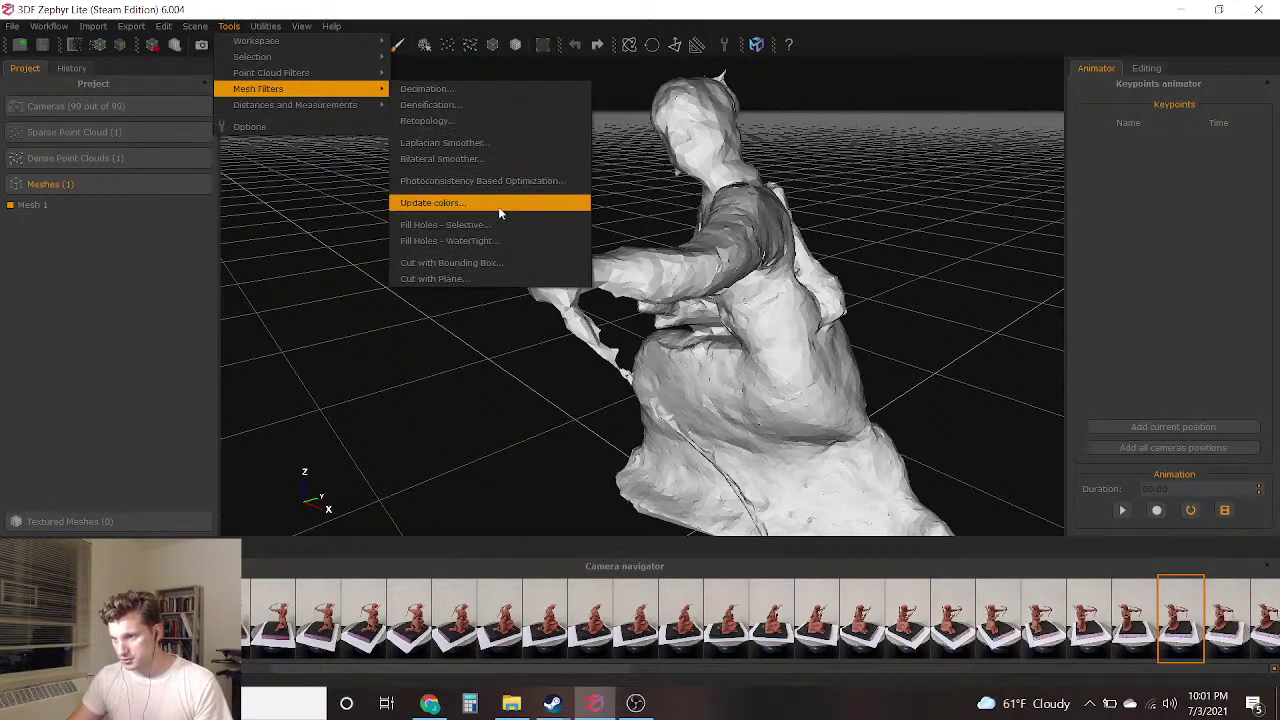
{"action": "left_click", "coordinate": [421, 230]}
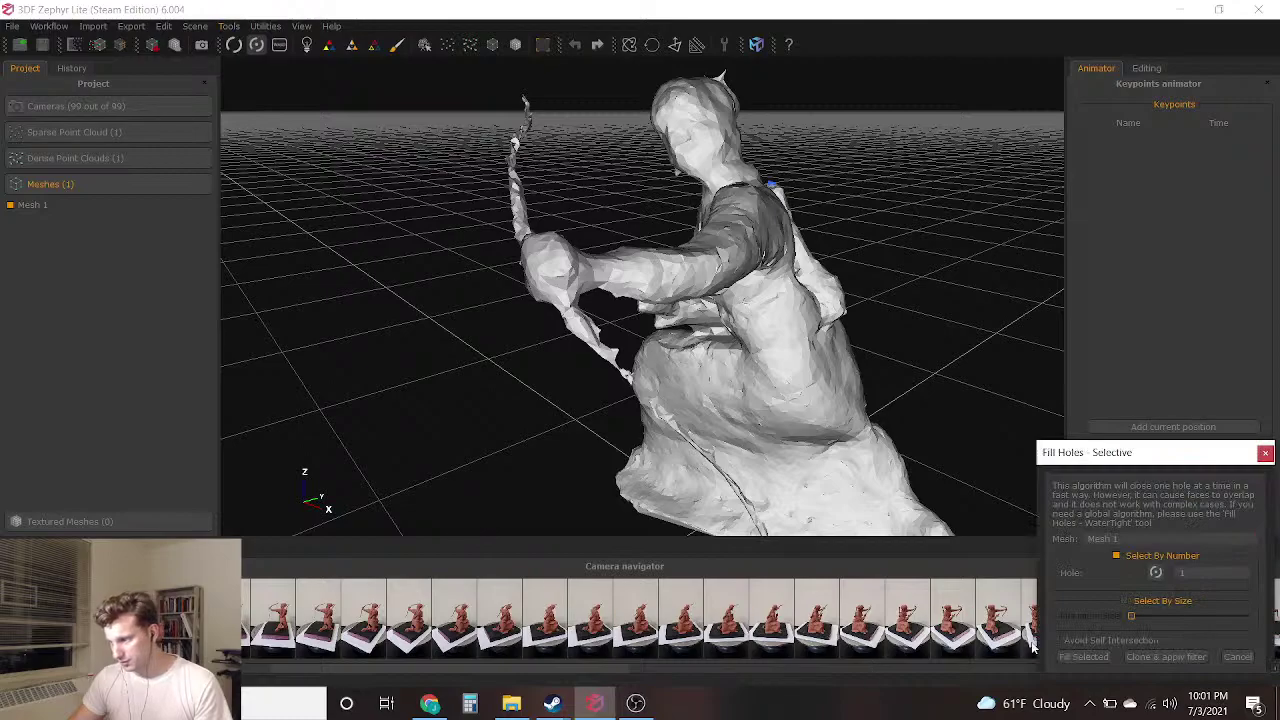
{"action": "left_click_drag", "start_coordinate": [797, 485], "coordinate": [325, 127]}
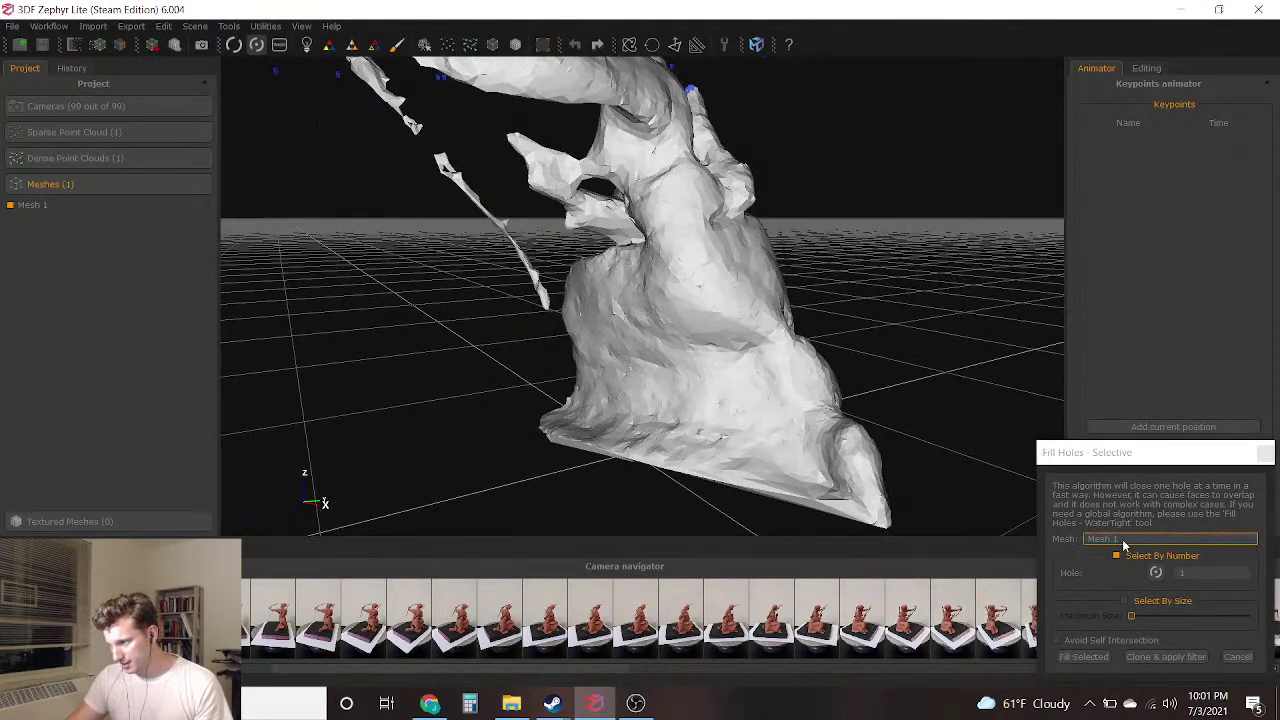
{"action": "left_click", "coordinate": [1133, 612]}
{"action": "left_click", "coordinate": [1124, 602]}
{"action": "left_click", "coordinate": [1250, 617]}
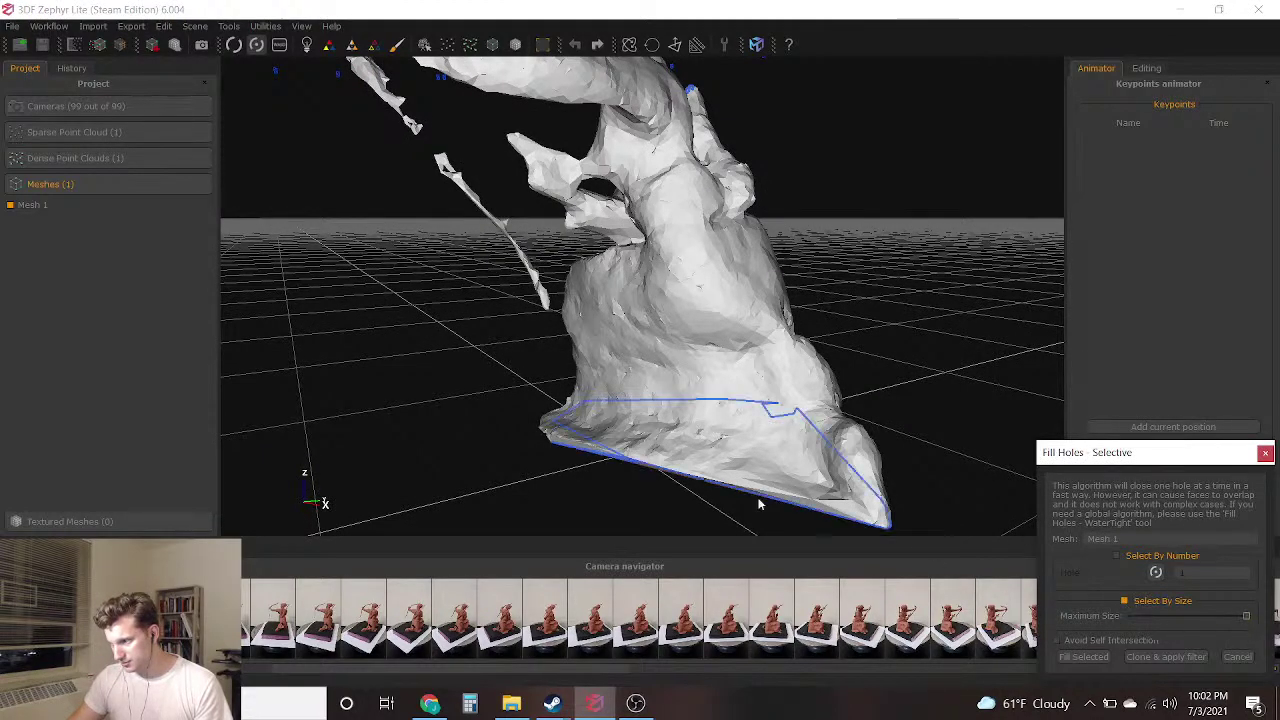
{"action": "left_click_drag", "start_coordinate": [630, 430], "coordinate": [860, 317]}
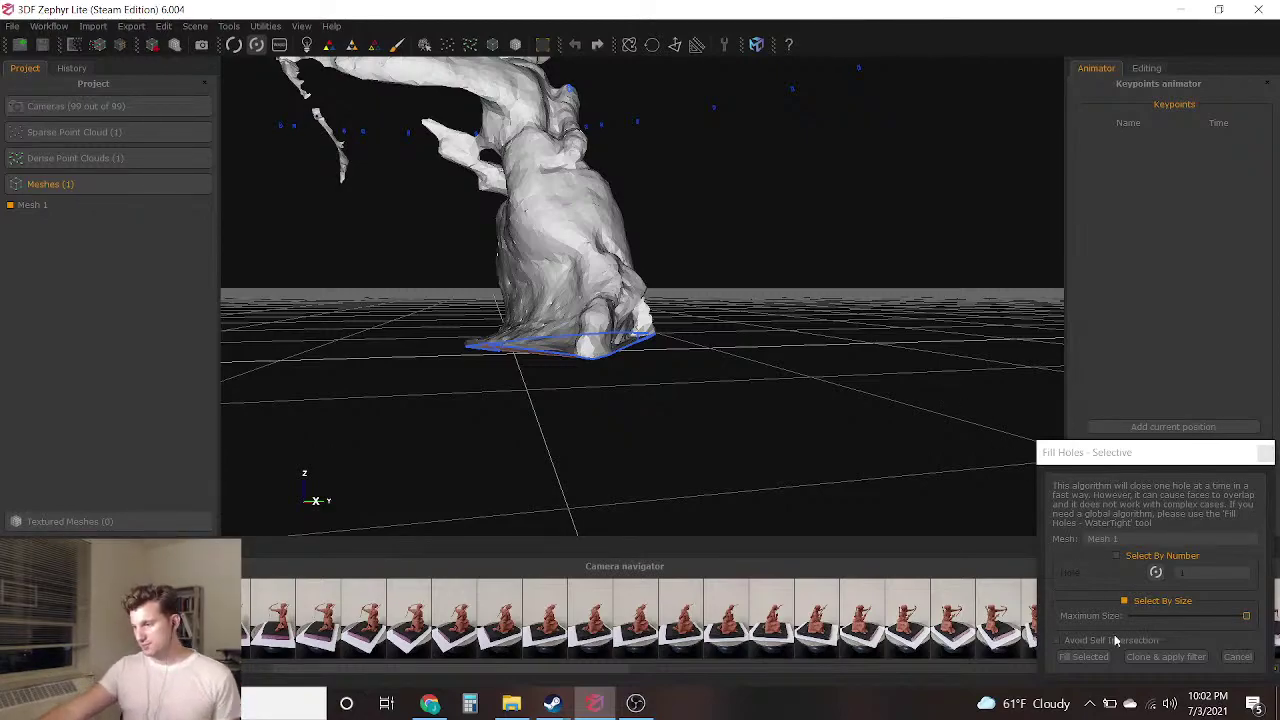
{"action": "left_click", "coordinate": [1082, 657]}
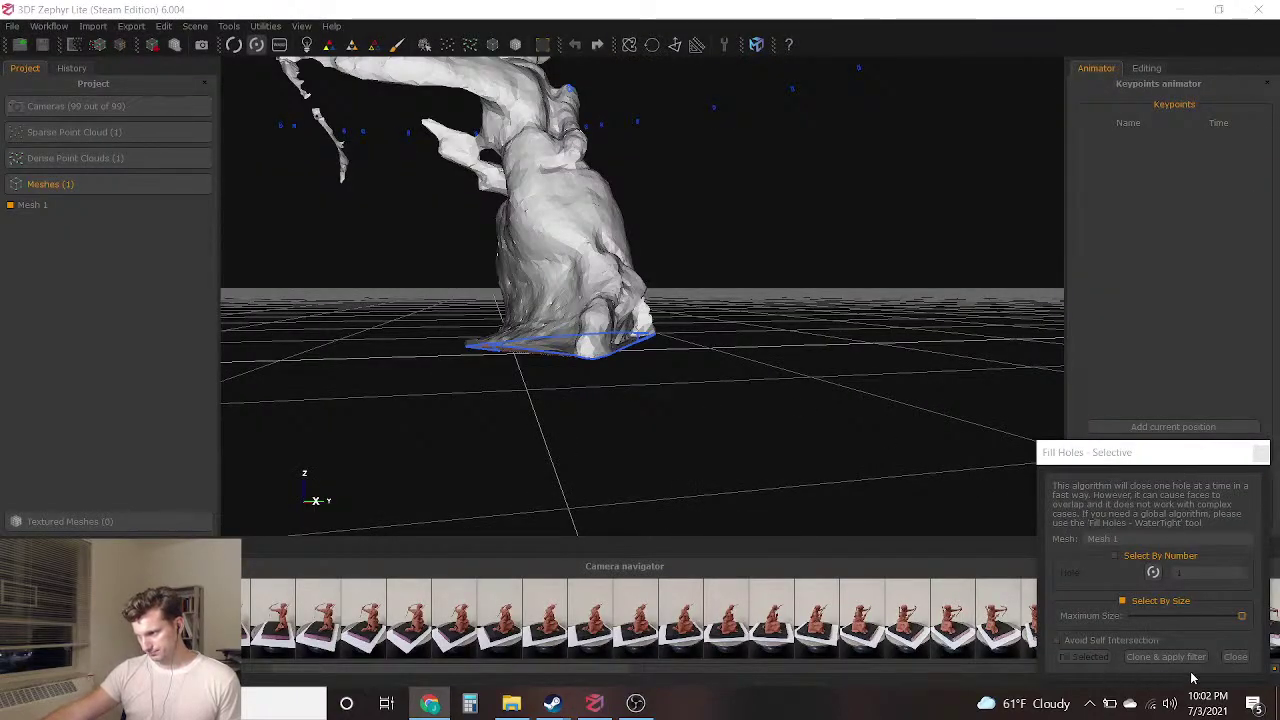
{"action": "left_click", "coordinate": [1235, 657]}
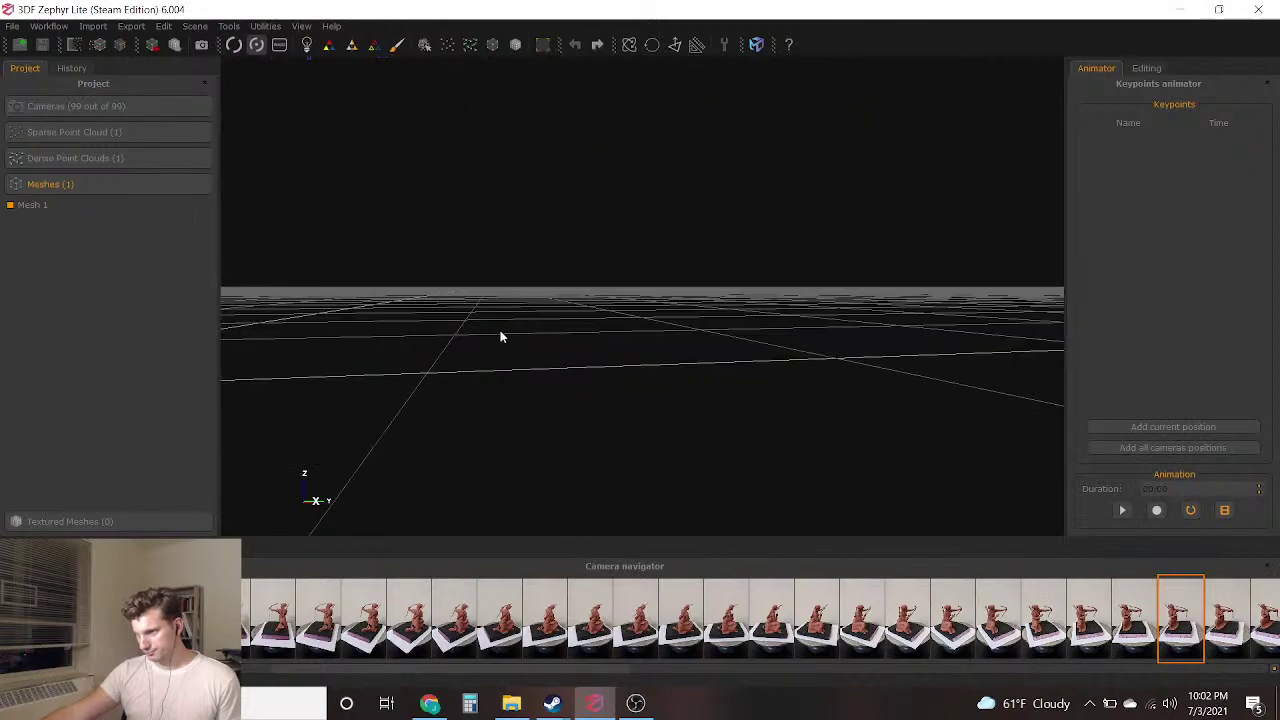
Inspect the figurine's base and check Mesh 1 for remaining holes with the selective hole-filling filter
{"action": "scroll", "coordinate": [505, 331], "scroll_direction": "down", "scroll_amount": 2}
{"action": "left_click_drag", "start_coordinate": [505, 331], "coordinate": [510, 240]}
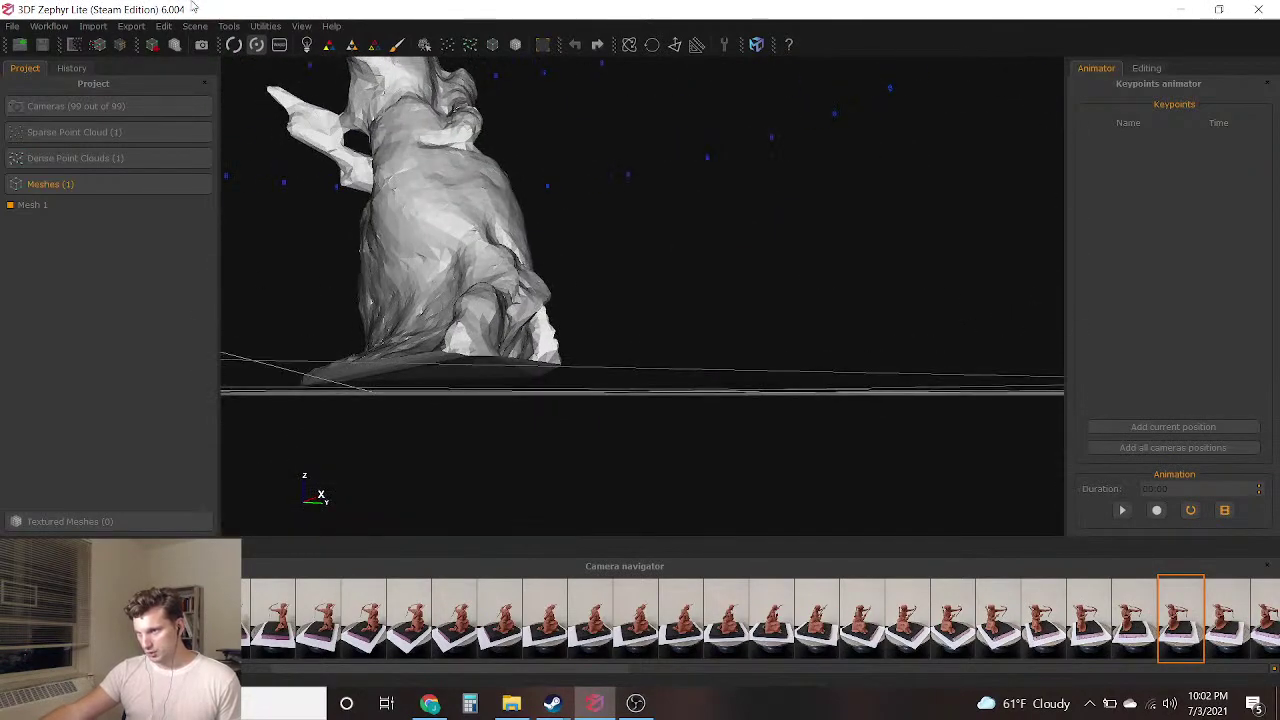
{"action": "left_click", "coordinate": [229, 26]}
{"action": "mouse_move", "coordinate": [300, 56]}
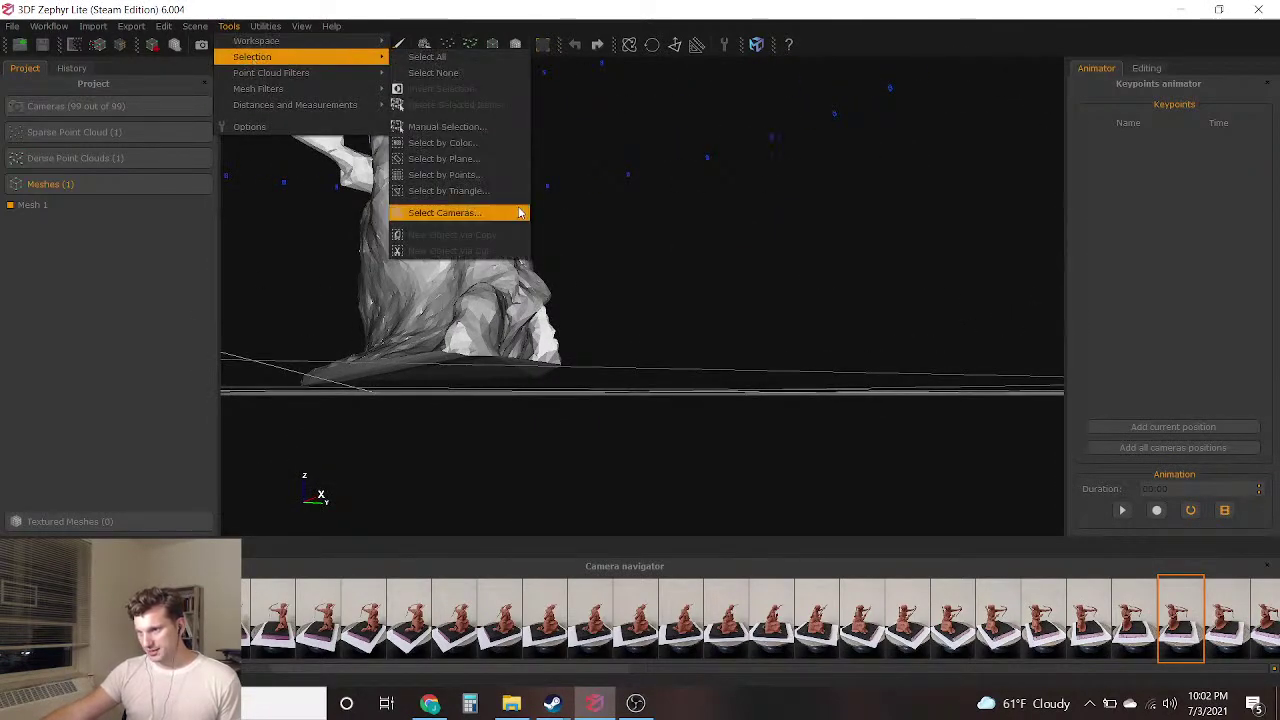
{"action": "mouse_move", "coordinate": [352, 95]}
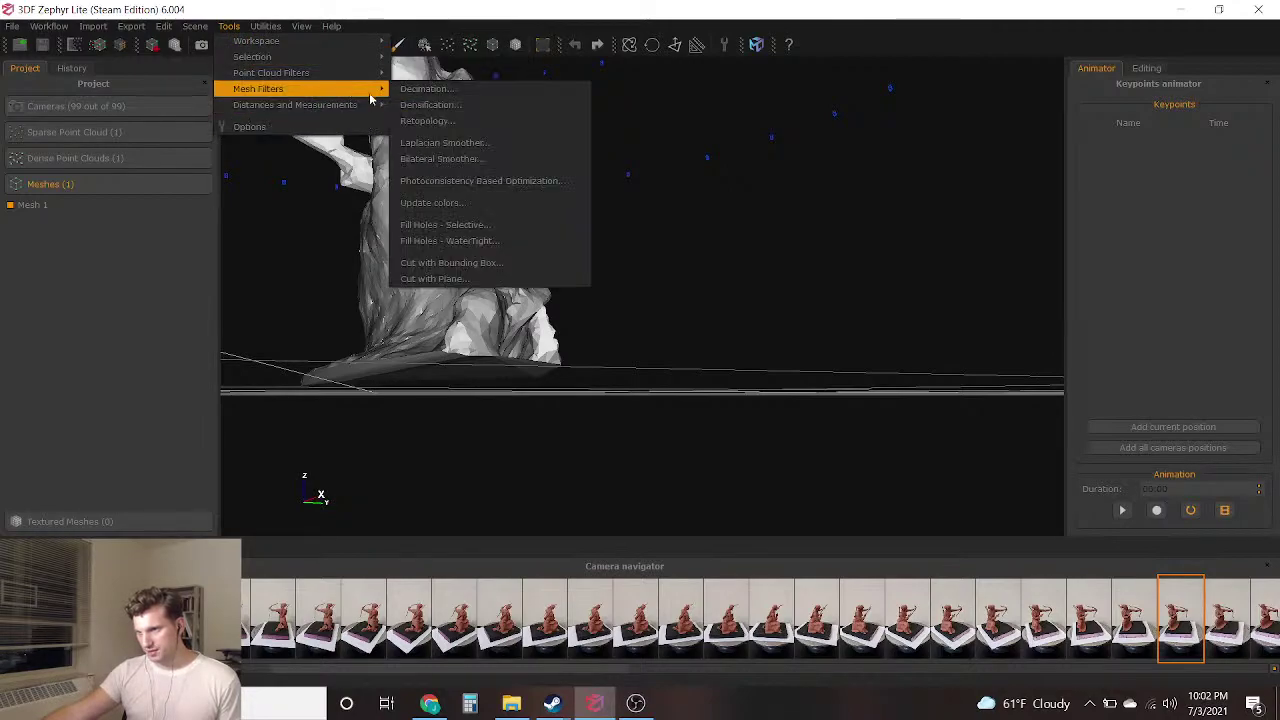
{"action": "left_click", "coordinate": [474, 227]}
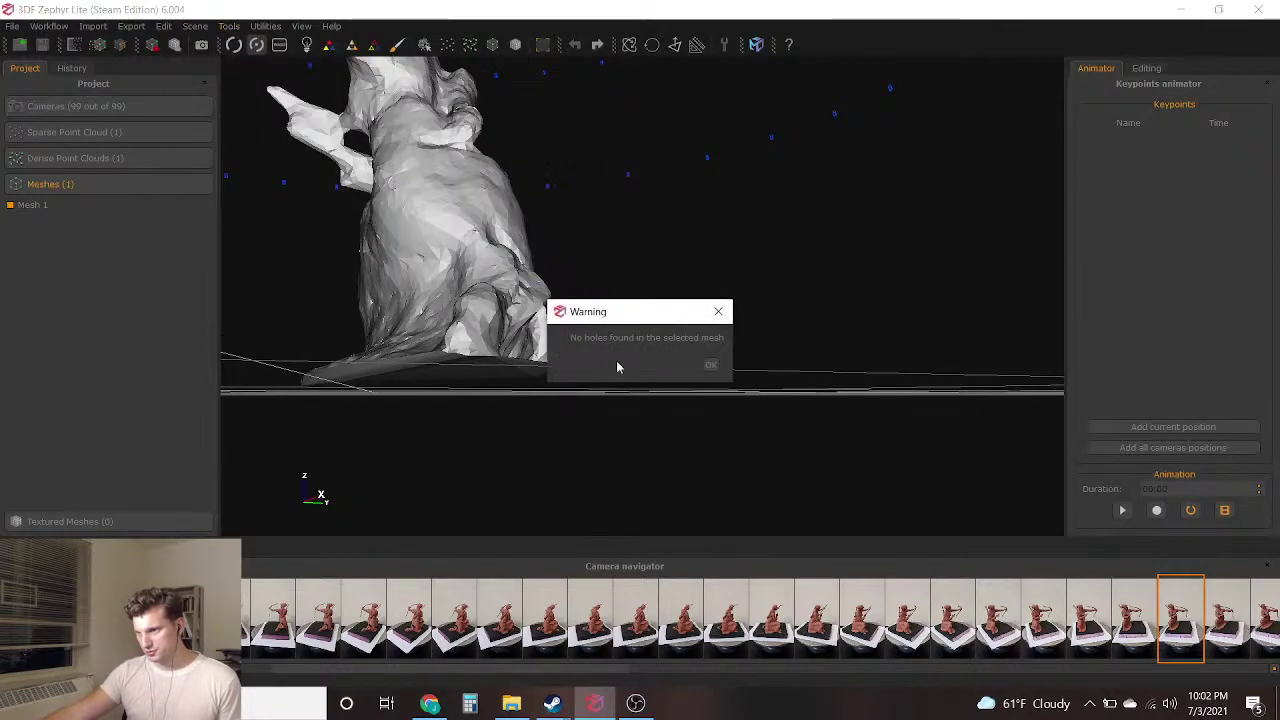
{"action": "left_click", "coordinate": [711, 367]}
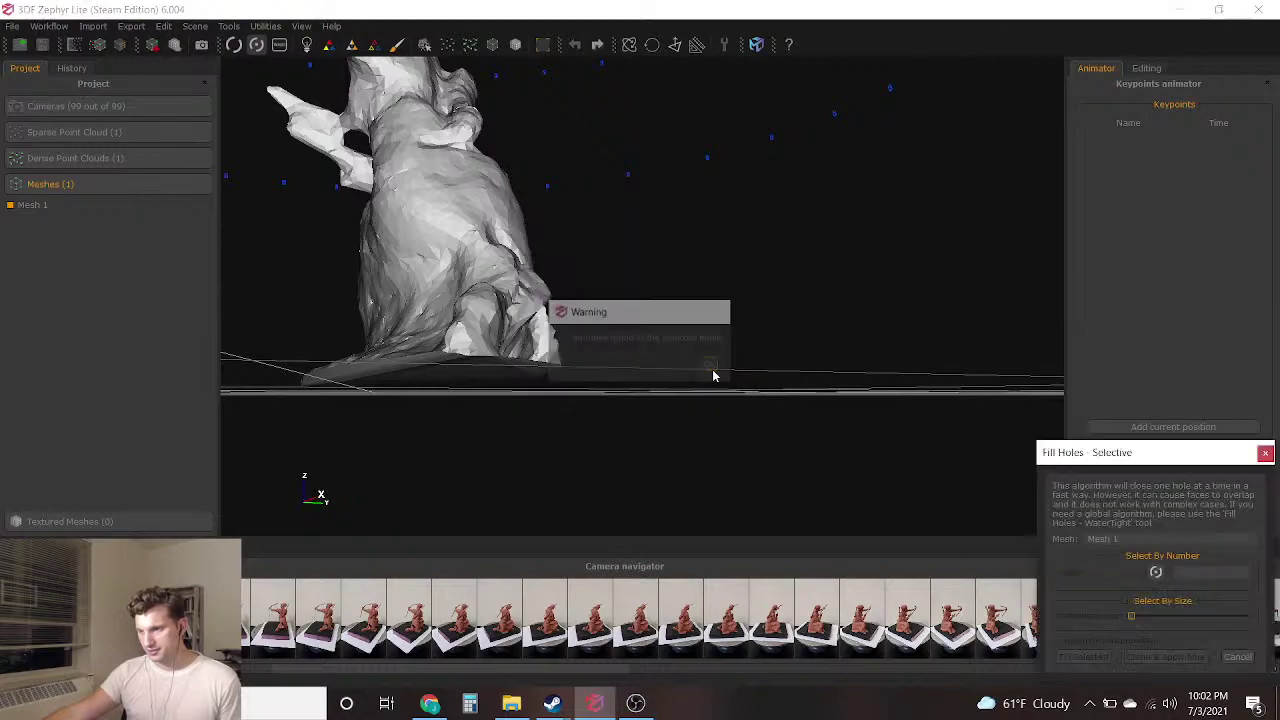
{"action": "left_click", "coordinate": [1264, 456]}
{"action": "left_click_drag", "start_coordinate": [436, 268], "coordinate": [462, 298]}
{"action": "left_click_drag", "start_coordinate": [490, 377], "coordinate": [562, 374]}
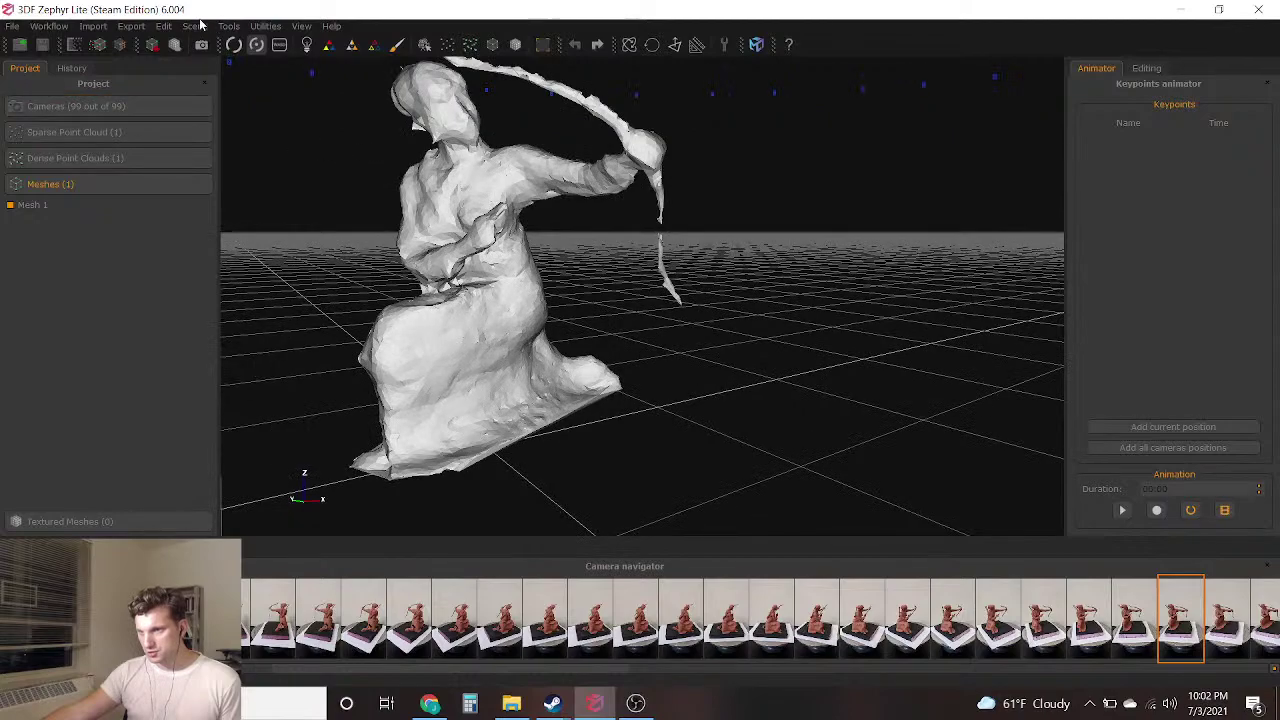
{"action": "left_click", "coordinate": [50, 26]}
{"action": "mouse_move", "coordinate": [80, 88]}
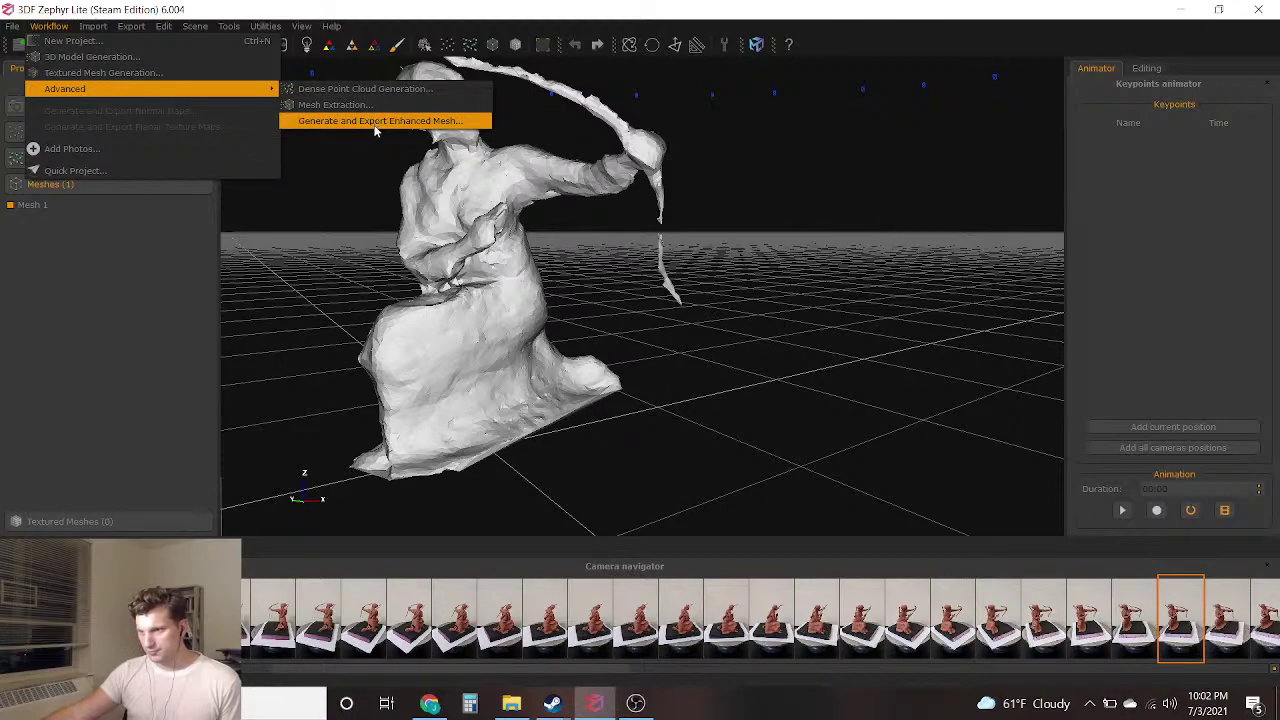
{"action": "left_click", "coordinate": [13, 309]}
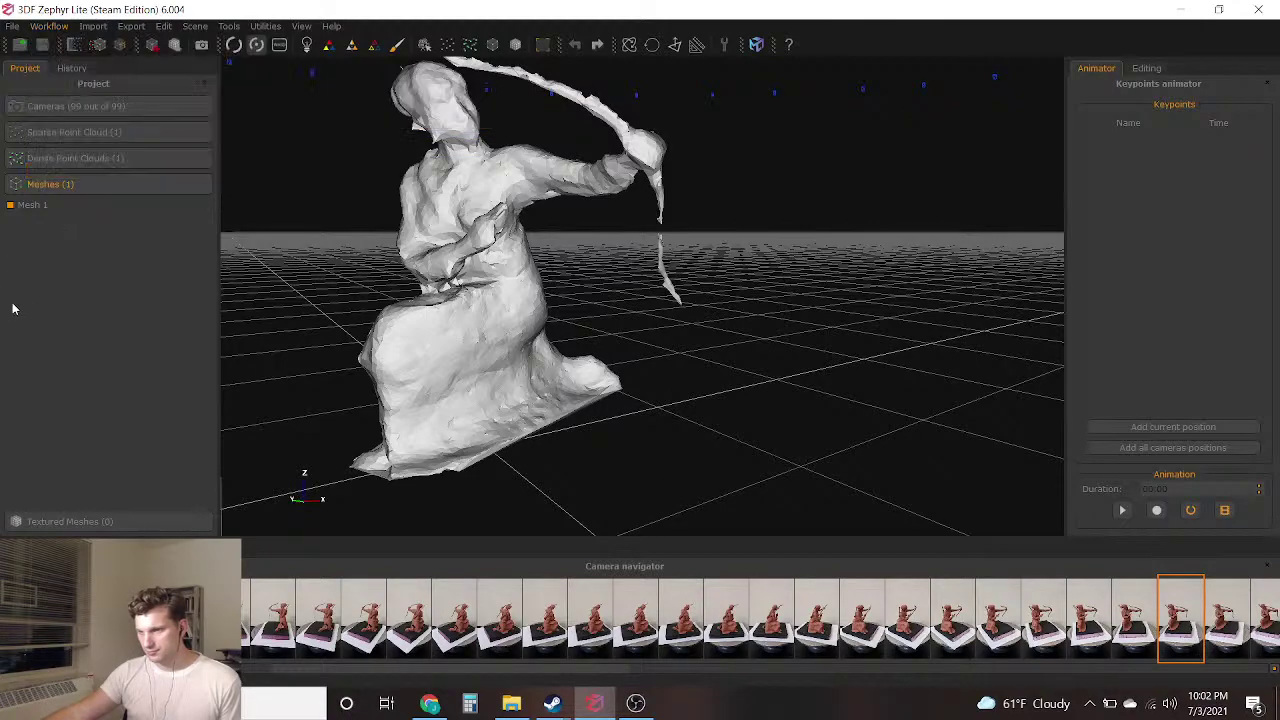
Generate a textured mesh from Mesh 1 using all cameras, the General category and the Default single texture preset
{"action": "left_click", "coordinate": [48, 26]}
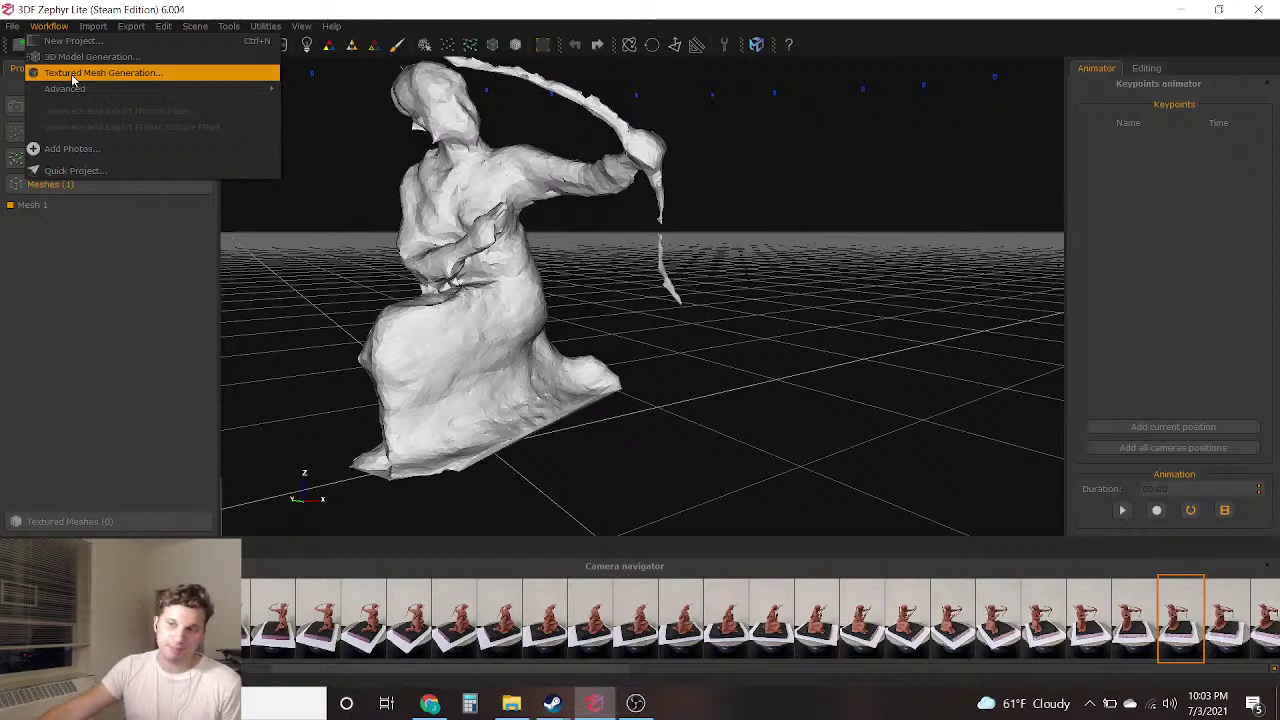
{"action": "left_click", "coordinate": [71, 74]}
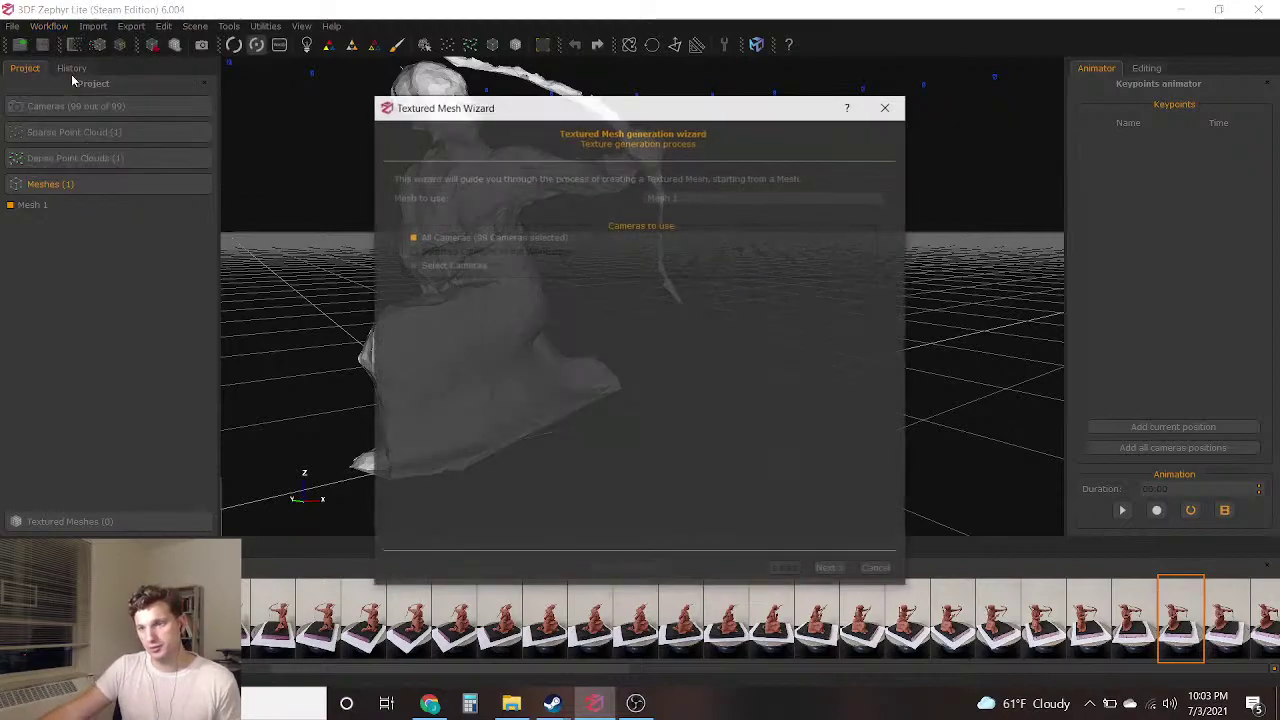
{"action": "left_click", "coordinate": [826, 568]}
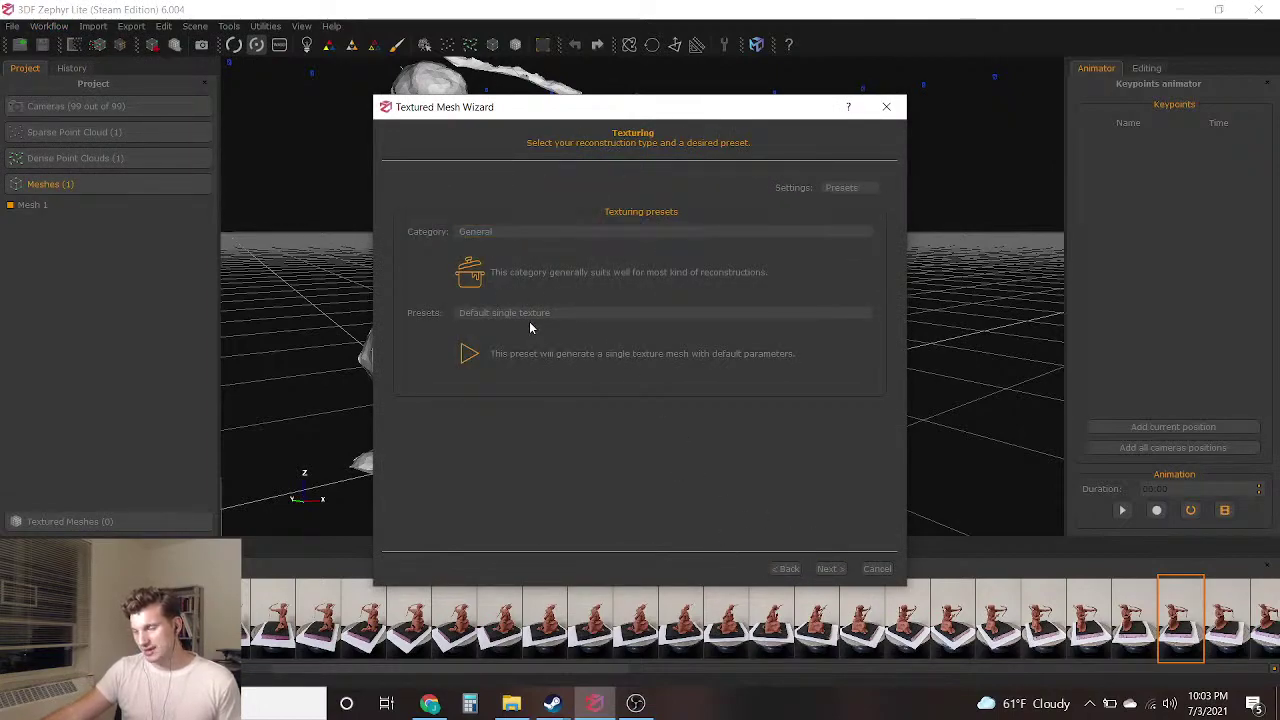
{"action": "left_click", "coordinate": [830, 568]}
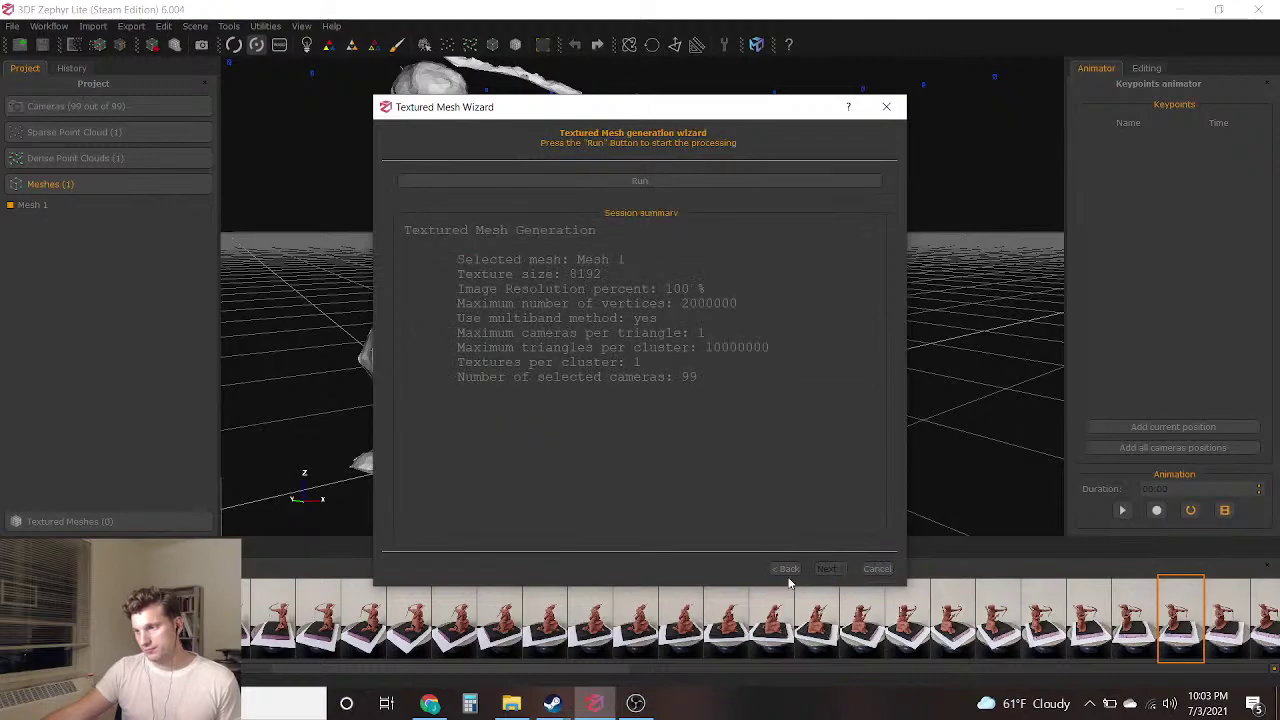
{"action": "left_click", "coordinate": [508, 186]}
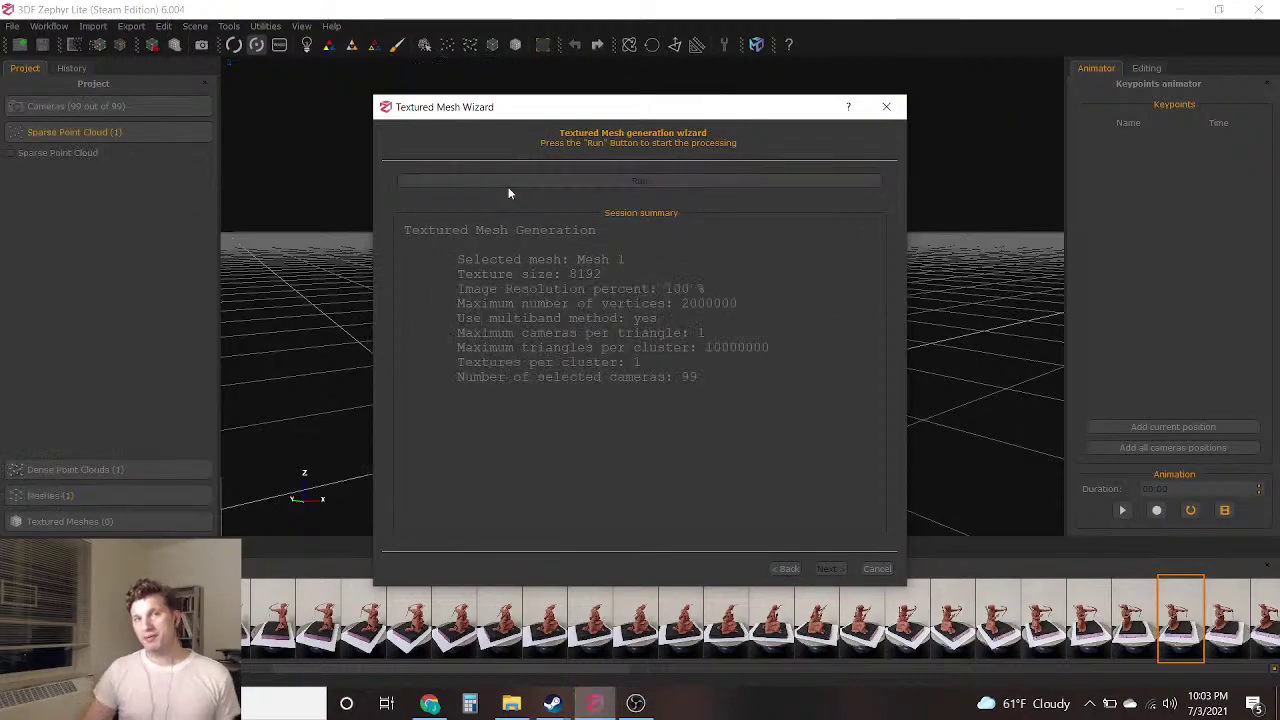
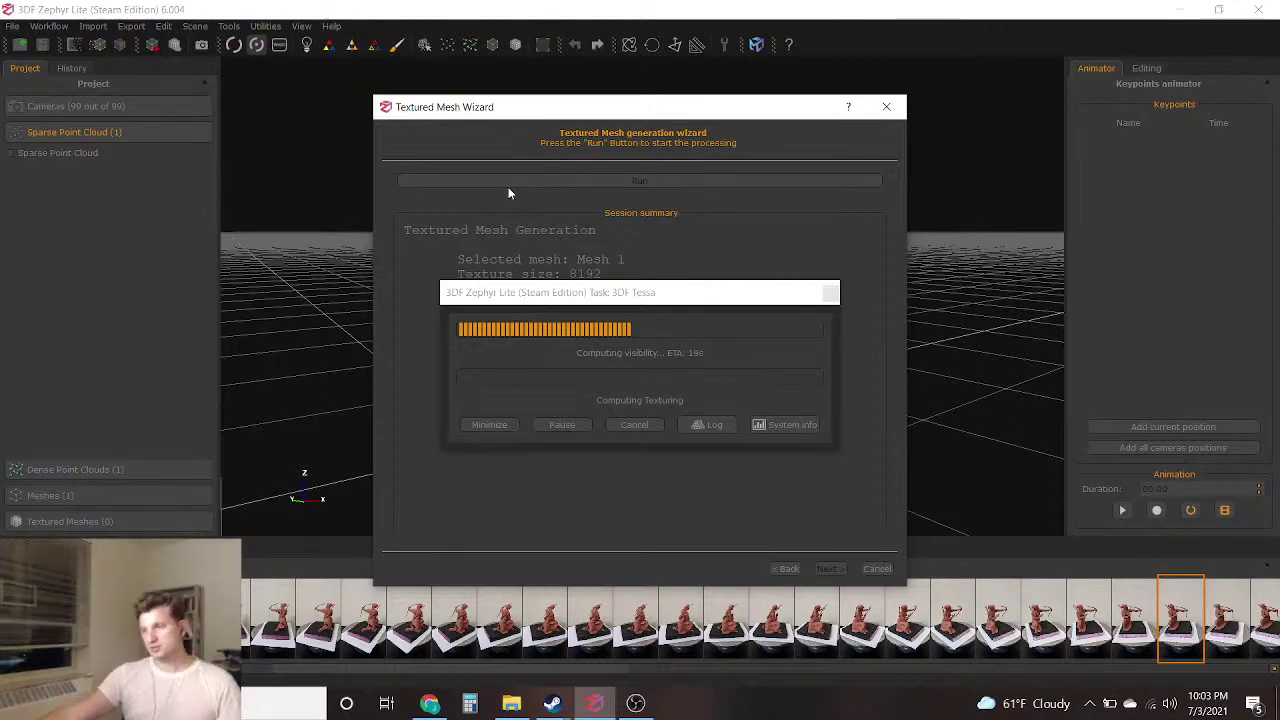
Switch to the head sculpt in SculptGL in the browser and choose the Drag sculpting tool
{"action": "left_click", "coordinate": [430, 703]}
{"action": "mouse_move", "coordinate": [797, 436]}
{"action": "left_mouse_down"}
{"action": "mouse_move", "coordinate": [764, 443]}
{"action": "mouse_move", "coordinate": [528, 386]}
{"action": "mouse_move", "coordinate": [494, 421]}
{"action": "left_mouse_up"}
{"action": "scroll", "coordinate": [494, 421], "scroll_direction": "down", "scroll_amount": 5}
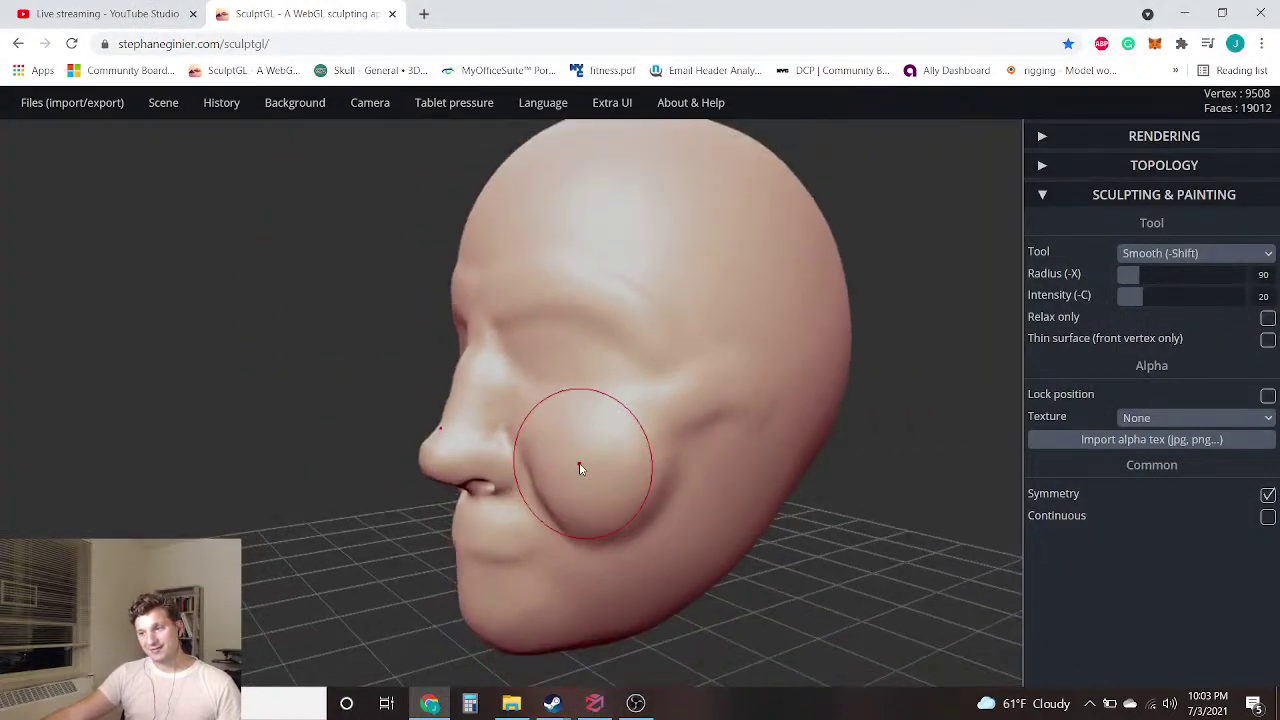
{"action": "mouse_move", "coordinate": [579, 467]}
{"action": "right_mouse_down"}
{"action": "mouse_move", "coordinate": [234, 374]}
{"action": "mouse_move", "coordinate": [437, 420]}
{"action": "mouse_move", "coordinate": [586, 397]}
{"action": "mouse_move", "coordinate": [755, 422]}
{"action": "mouse_move", "coordinate": [821, 370]}
{"action": "mouse_move", "coordinate": [960, 355]}
{"action": "right_mouse_up"}
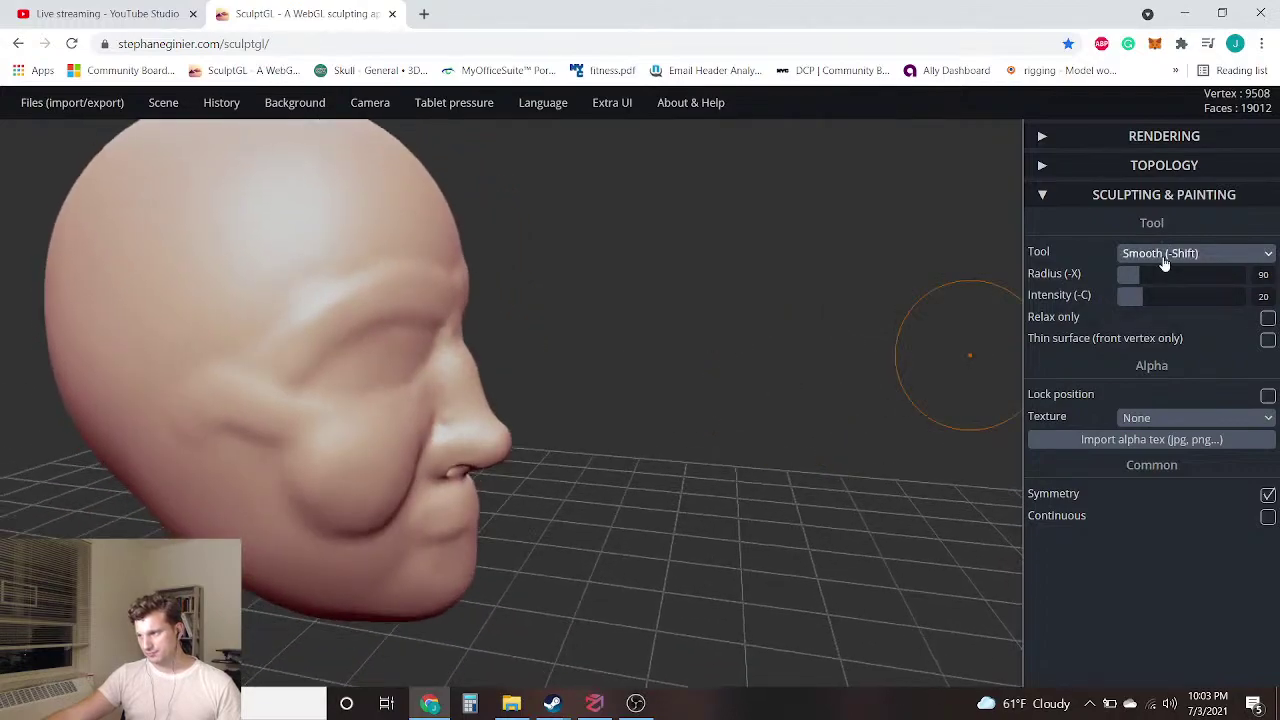
{"action": "left_click", "coordinate": [1160, 262]}
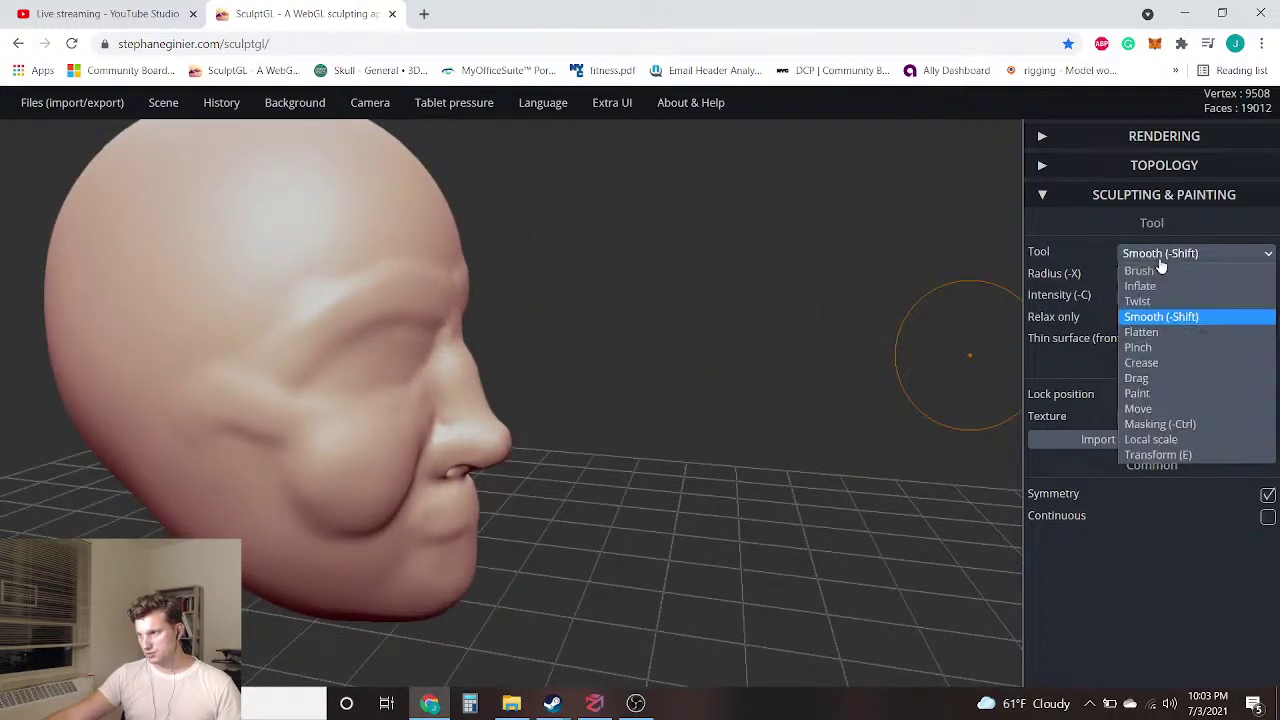
{"action": "left_click", "coordinate": [1140, 380]}
Try to hollow out the eye sockets with the Drag tool, reducing its radius to 86
{"action": "scroll", "coordinate": [709, 365], "scroll_direction": "up", "scroll_amount": 2}
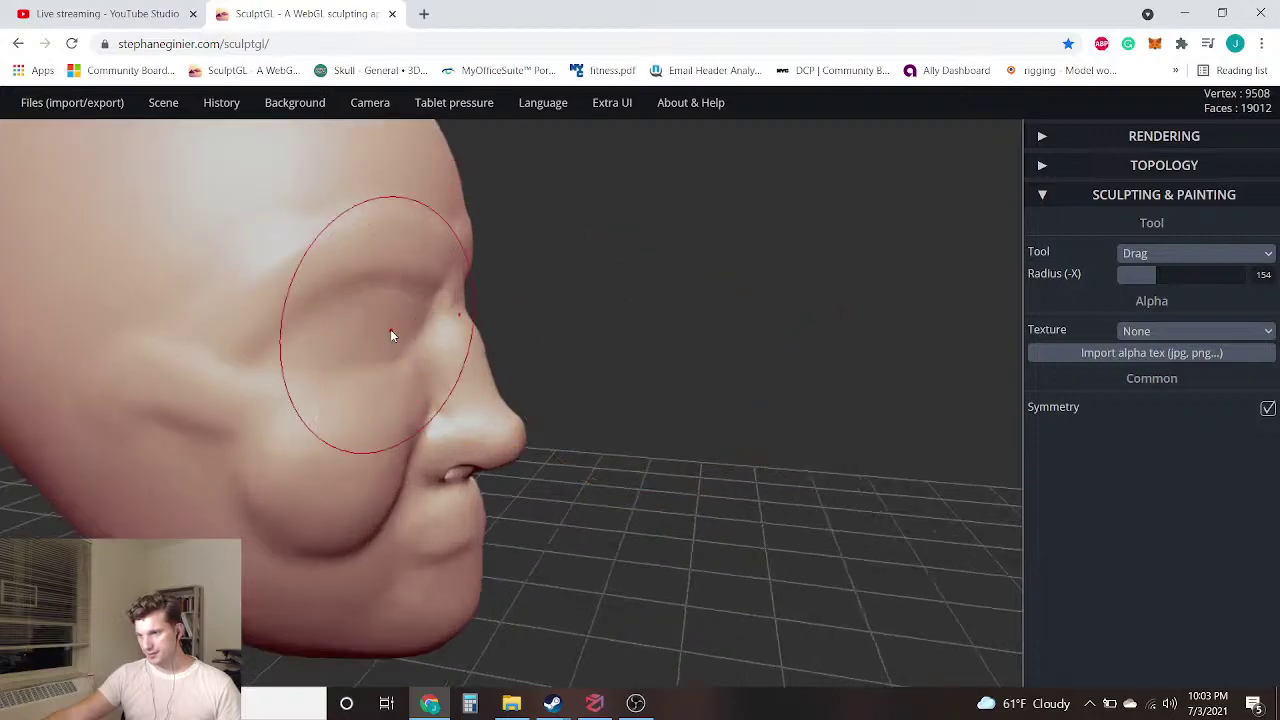
{"action": "left_click_drag", "start_coordinate": [362, 331], "coordinate": [357, 324]}
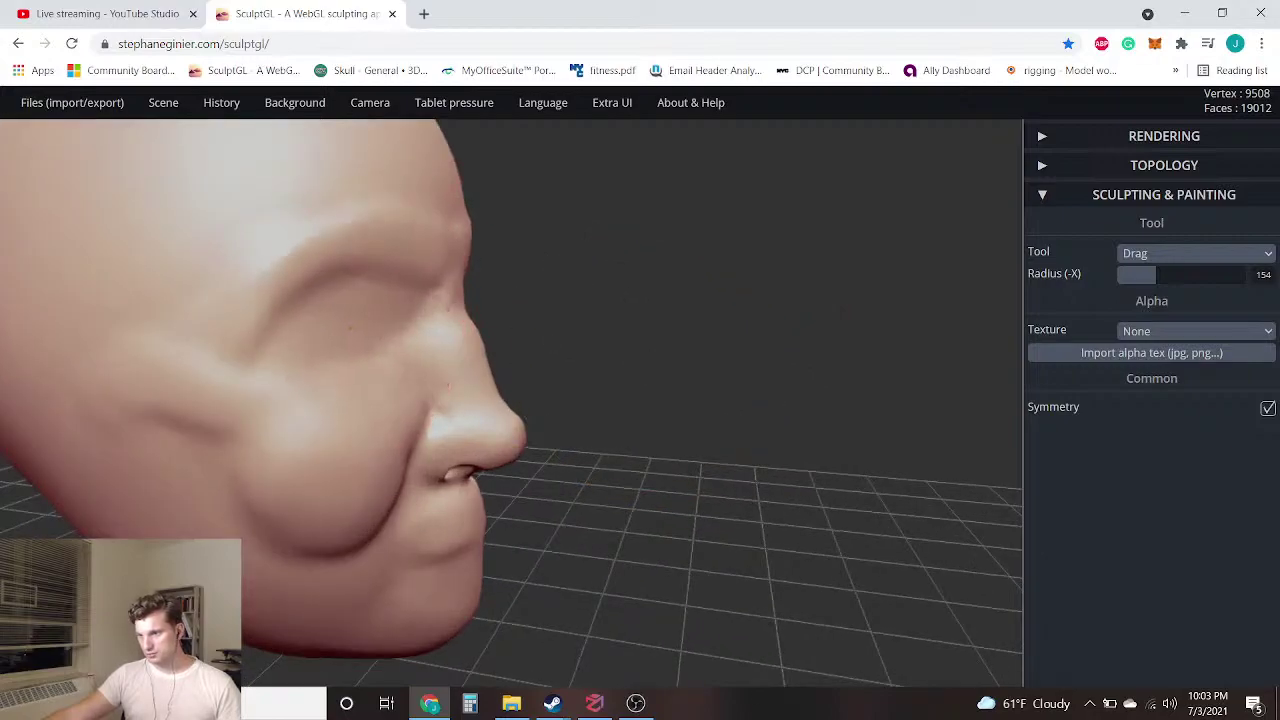
{"action": "key", "text": "ctrl+z"}
{"action": "left_click_drag", "start_coordinate": [1153, 275], "coordinate": [1128, 276]}
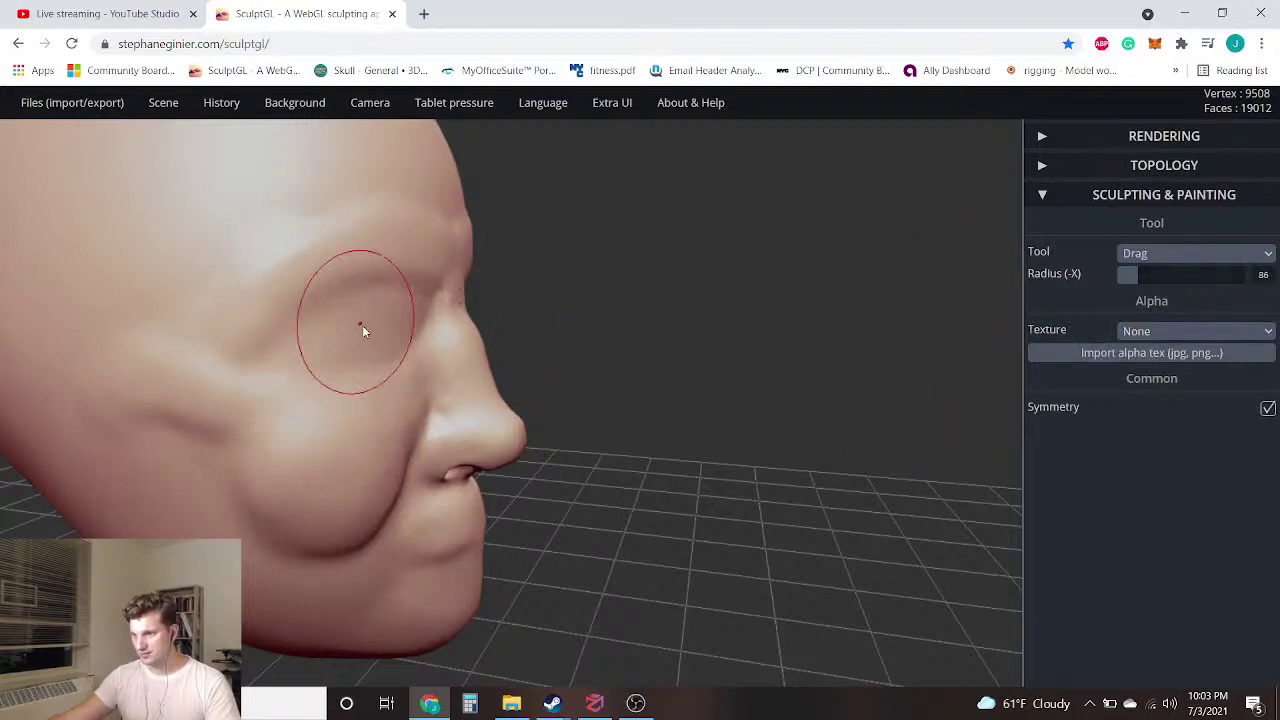
{"action": "left_click_drag", "start_coordinate": [378, 328], "coordinate": [324, 324]}
{"action": "mouse_move", "coordinate": [324, 324]}
{"action": "right_mouse_down"}
{"action": "mouse_move", "coordinate": [470, 318]}
{"action": "mouse_move", "coordinate": [443, 336]}
{"action": "right_mouse_up"}
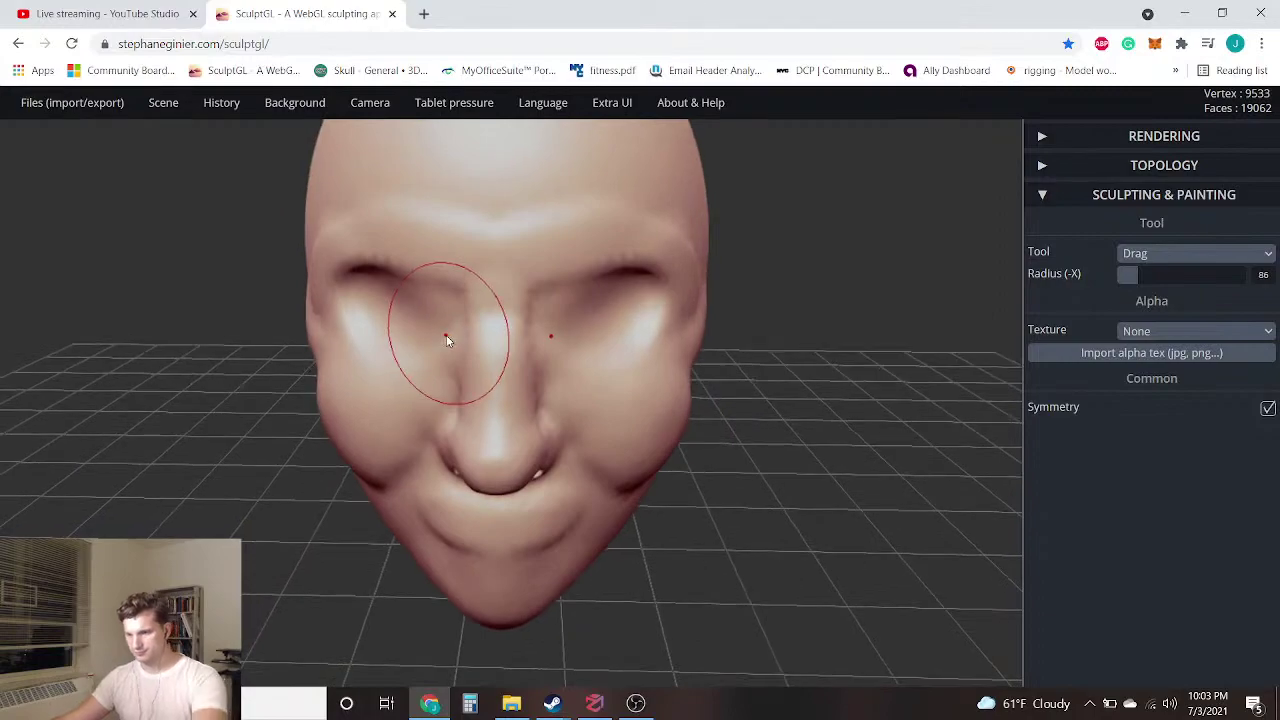
{"action": "key", "text": "ctrl+z"}
Try to push the eye sockets deeper into the head from the side with the Drag radius at 106
{"action": "mouse_move", "coordinate": [804, 327]}
{"action": "right_mouse_down"}
{"action": "mouse_move", "coordinate": [509, 329]}
{"action": "mouse_move", "coordinate": [536, 394]}
{"action": "right_mouse_up"}
{"action": "left_click_drag", "start_coordinate": [170, 336], "coordinate": [200, 300]}
{"action": "left_click_drag", "start_coordinate": [558, 369], "coordinate": [589, 369]}
{"action": "key", "text": "ctrl+z"}
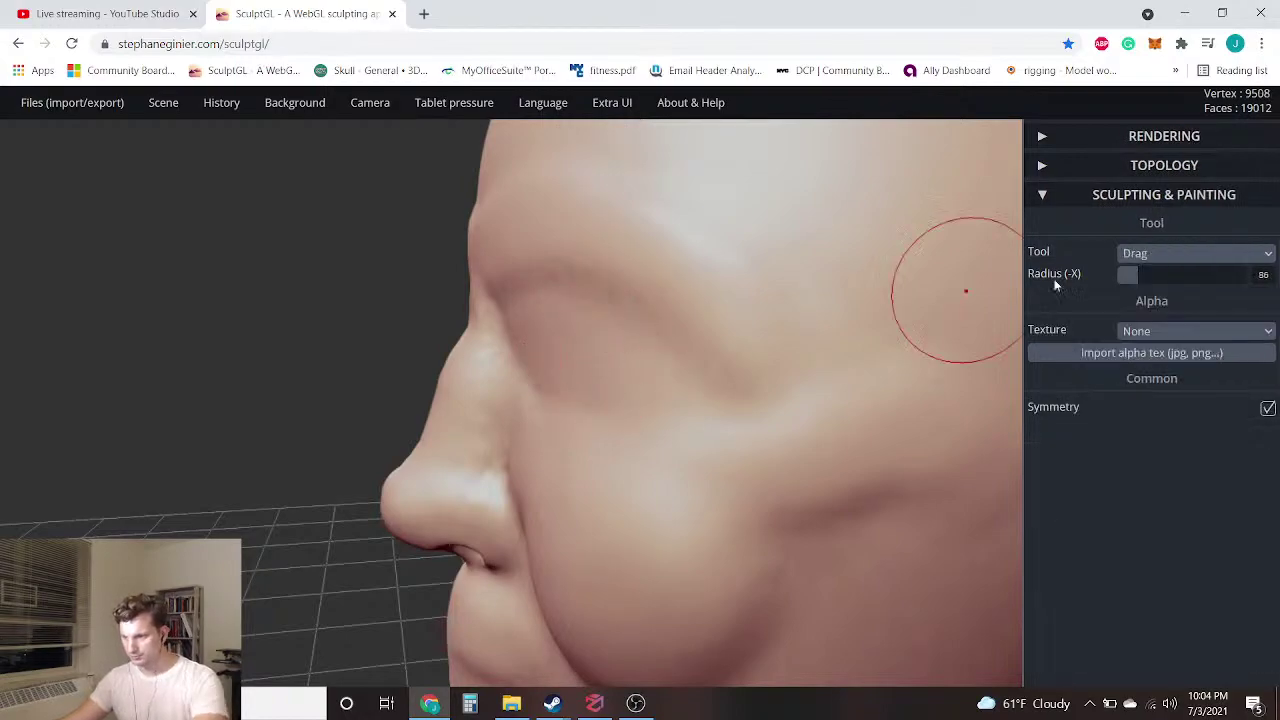
{"action": "left_click_drag", "start_coordinate": [1136, 274], "coordinate": [1143, 274]}
{"action": "left_click_drag", "start_coordinate": [553, 362], "coordinate": [677, 334]}
{"action": "left_click_drag", "start_coordinate": [340, 306], "coordinate": [517, 315]}
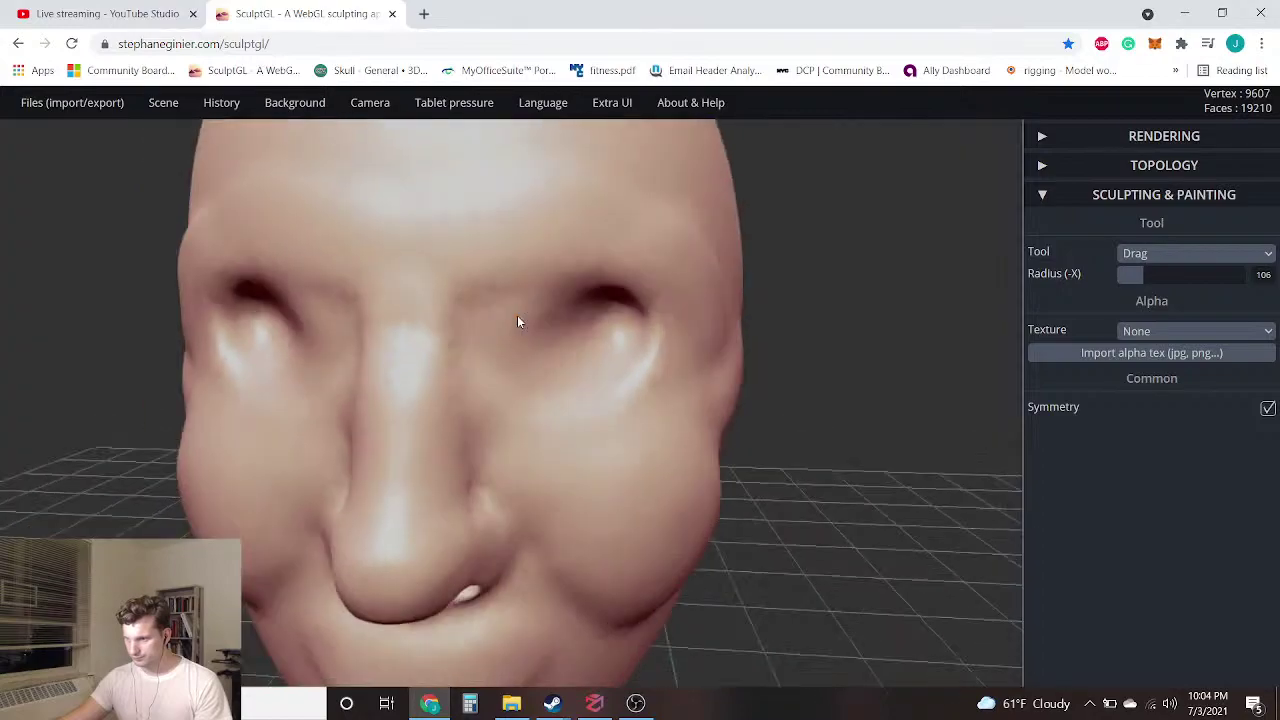
{"action": "key", "text": "ctrl+z"}
Set the Drag radius to 141 and push both eye sockets moderately inward from the side
{"action": "left_click_drag", "start_coordinate": [1157, 279], "coordinate": [1151, 275]}
{"action": "mouse_move", "coordinate": [1003, 306]}
{"action": "left_mouse_down"}
{"action": "mouse_move", "coordinate": [776, 334]}
{"action": "mouse_move", "coordinate": [611, 317]}
{"action": "left_mouse_up"}
{"action": "left_click_drag", "start_coordinate": [542, 344], "coordinate": [606, 340]}
{"action": "key", "text": "ctrl"}
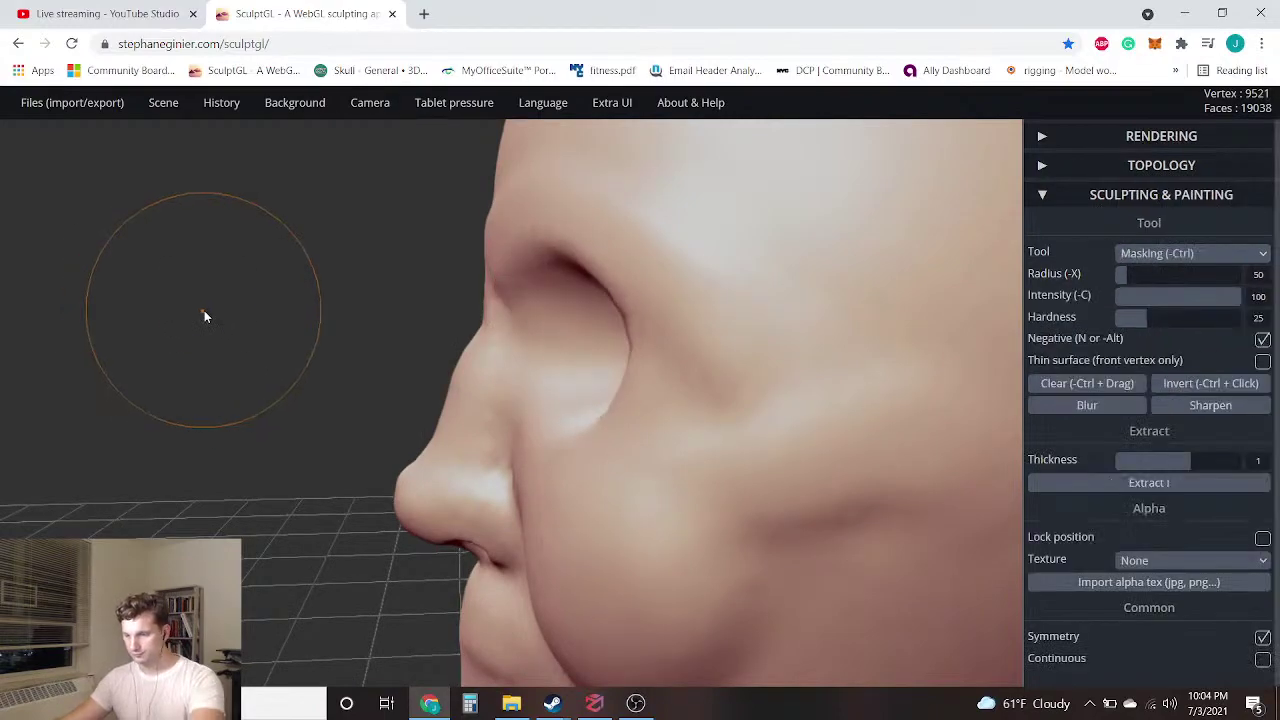
{"action": "key", "text": "ctrl+z"}
{"action": "left_click_drag", "start_coordinate": [606, 343], "coordinate": [626, 345]}
{"action": "mouse_move", "coordinate": [287, 352]}
{"action": "left_mouse_down"}
{"action": "mouse_move", "coordinate": [716, 391]}
{"action": "mouse_move", "coordinate": [688, 366]}
{"action": "left_mouse_up"}
{"action": "left_click_drag", "start_coordinate": [2, 357], "coordinate": [787, 384]}
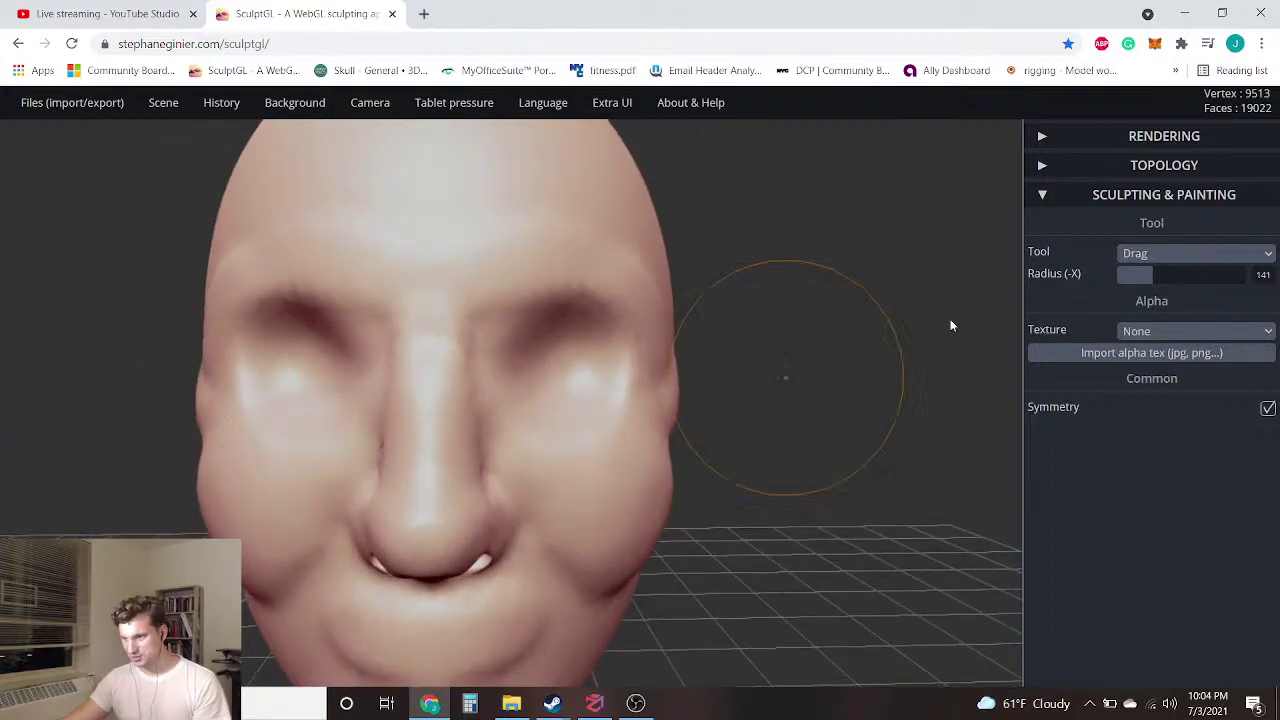
Carve the inner corners and outer edges of the eye sockets deeper with the Brush tool in Negative mode
{"action": "left_click", "coordinate": [1183, 257]}
{"action": "left_click", "coordinate": [1152, 275]}
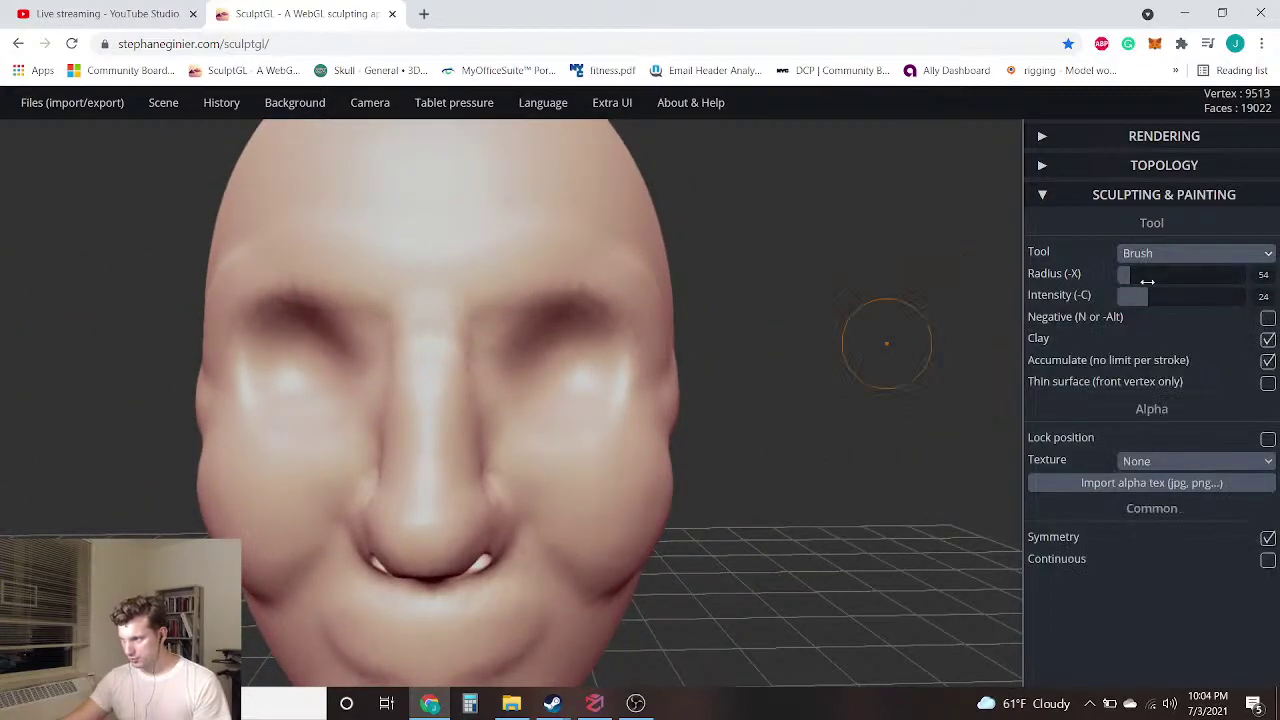
{"action": "left_click", "coordinate": [1267, 317]}
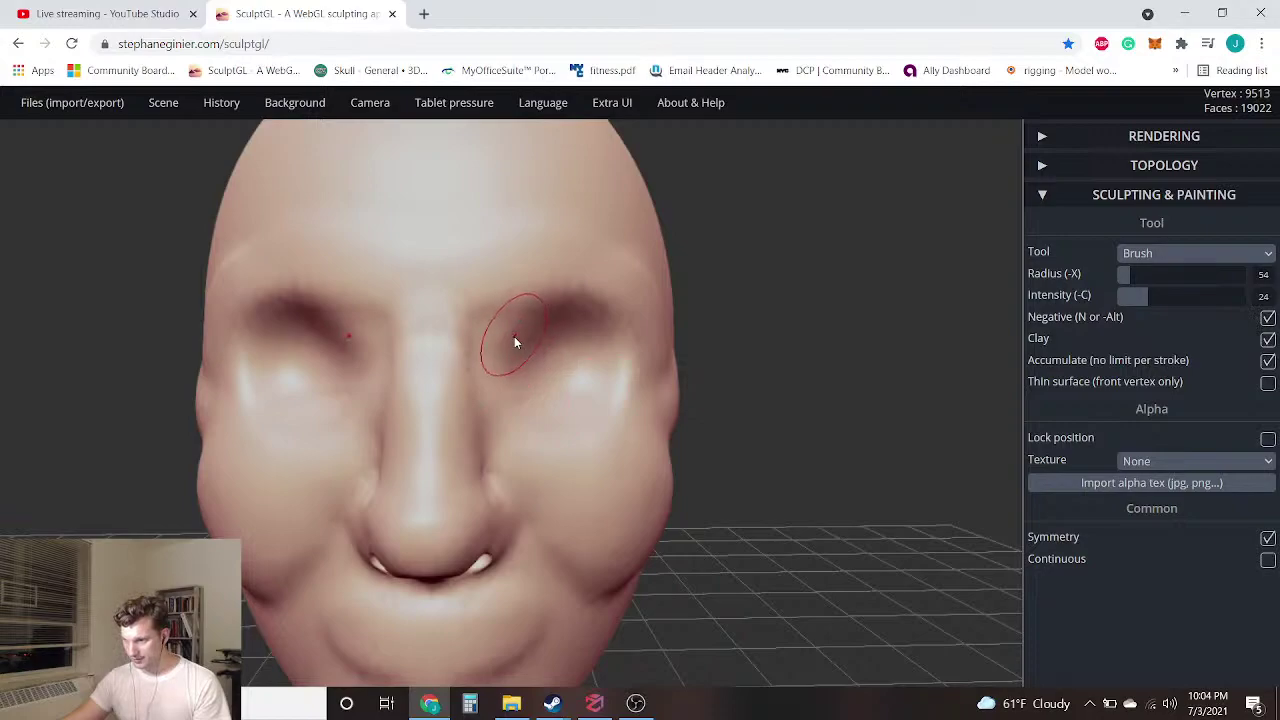
{"action": "mouse_move", "coordinate": [516, 344]}
{"action": "left_mouse_down"}
{"action": "mouse_move", "coordinate": [560, 306]}
{"action": "mouse_move", "coordinate": [497, 360]}
{"action": "mouse_move", "coordinate": [520, 320]}
{"action": "left_mouse_up"}
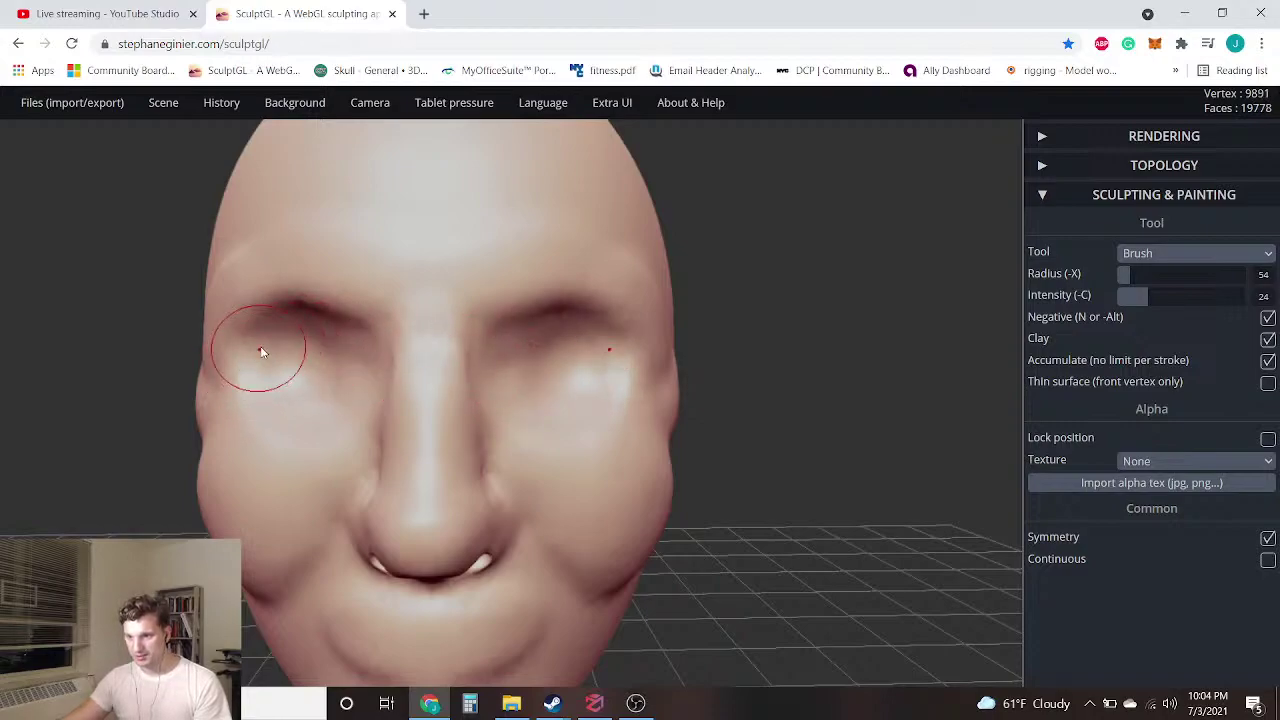
{"action": "left_click_drag", "start_coordinate": [233, 376], "coordinate": [243, 390]}
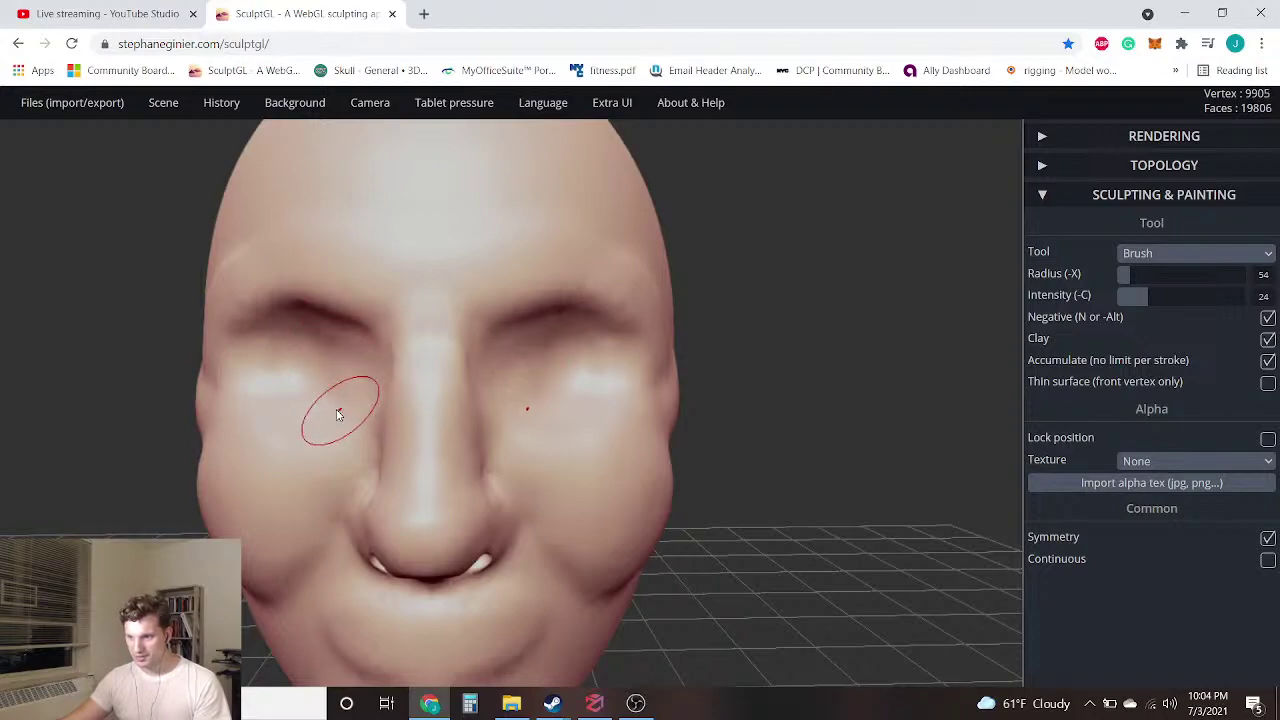
{"action": "mouse_move", "coordinate": [100, 434]}
{"action": "left_mouse_down"}
{"action": "mouse_move", "coordinate": [234, 457]}
{"action": "mouse_move", "coordinate": [910, 407]}
{"action": "mouse_move", "coordinate": [791, 363]}
{"action": "mouse_move", "coordinate": [380, 340]}
{"action": "mouse_move", "coordinate": [423, 380]}
{"action": "mouse_move", "coordinate": [260, 375]}
{"action": "left_mouse_up"}
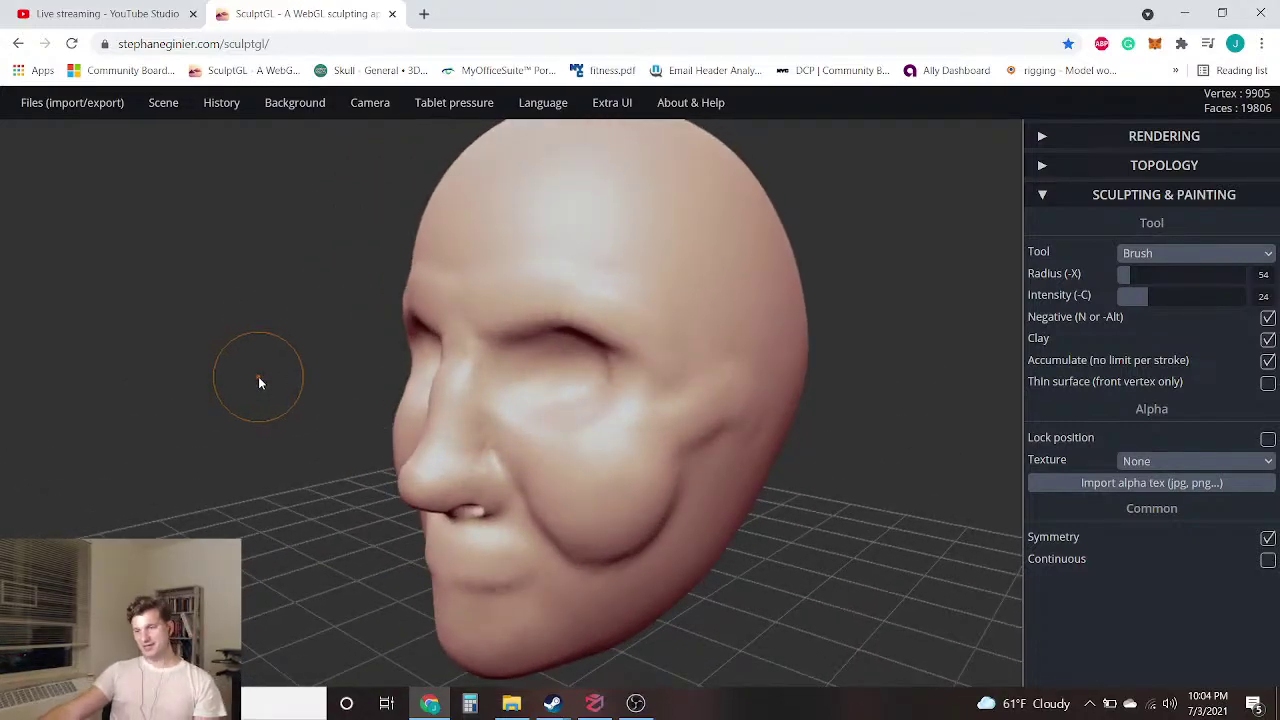
{"action": "mouse_move", "coordinate": [160, 362]}
{"action": "left_mouse_down"}
{"action": "mouse_move", "coordinate": [529, 380]}
{"action": "mouse_move", "coordinate": [506, 349]}
{"action": "mouse_move", "coordinate": [117, 373]}
{"action": "mouse_move", "coordinate": [257, 347]}
{"action": "mouse_move", "coordinate": [334, 374]}
{"action": "left_mouse_up"}
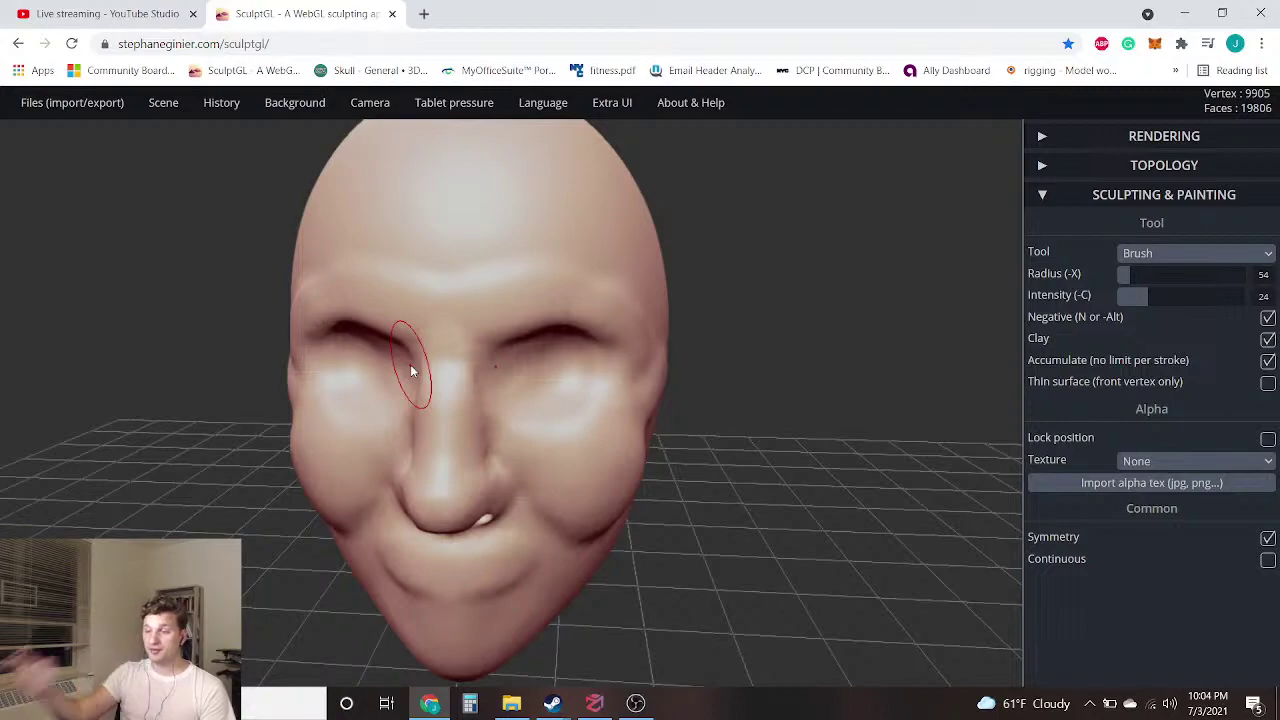
{"action": "mouse_move", "coordinate": [163, 110]}
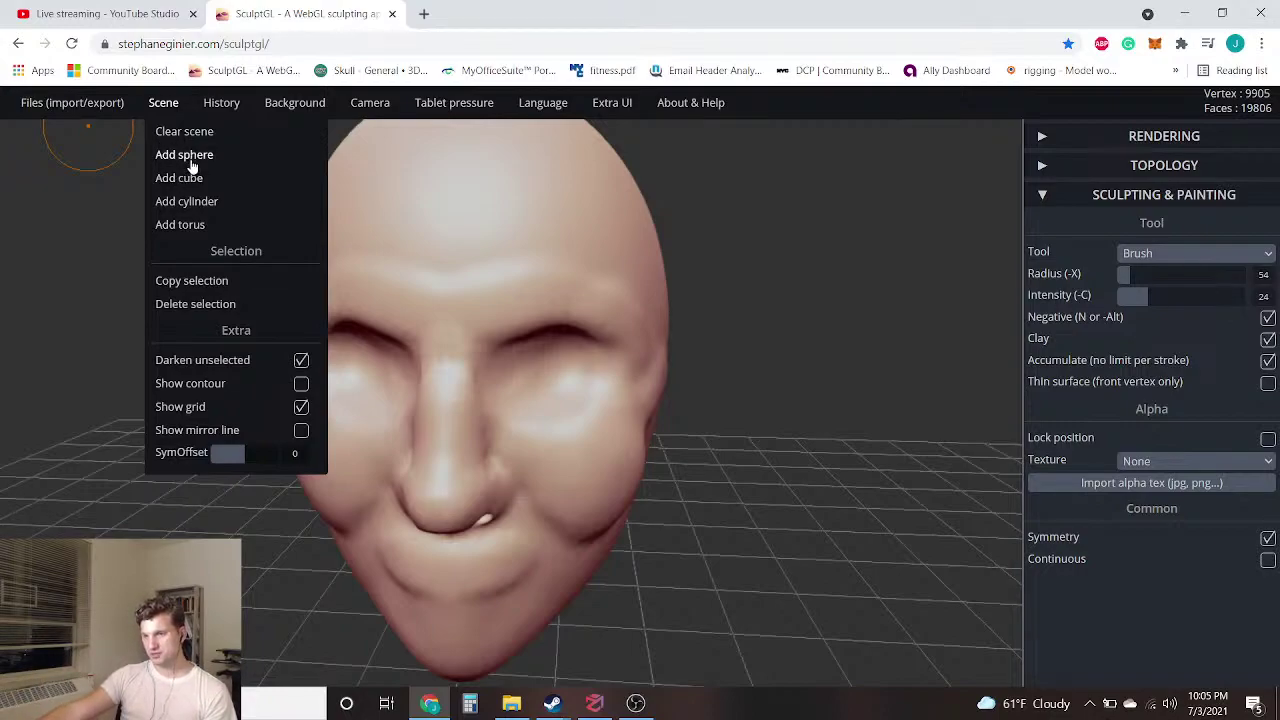
{"action": "left_click_drag", "start_coordinate": [97, 229], "coordinate": [76, 247]}
{"action": "middle_click_drag", "start_coordinate": [200, 390], "coordinate": [356, 398]}
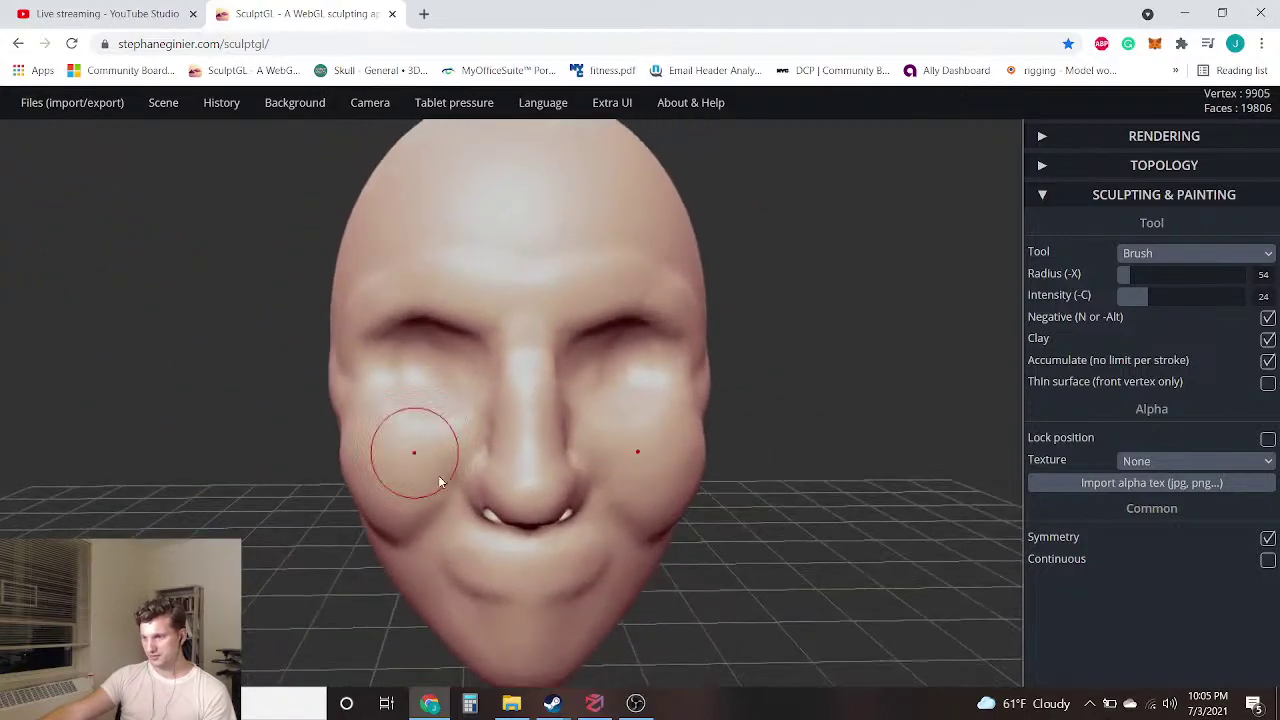
Reshape the underside of the nose and pull the nostril wings outward with the Drag tool
{"action": "scroll", "coordinate": [523, 557], "scroll_direction": "up", "scroll_amount": 5}
{"action": "scroll", "coordinate": [602, 539], "scroll_direction": "up", "scroll_amount": 1}
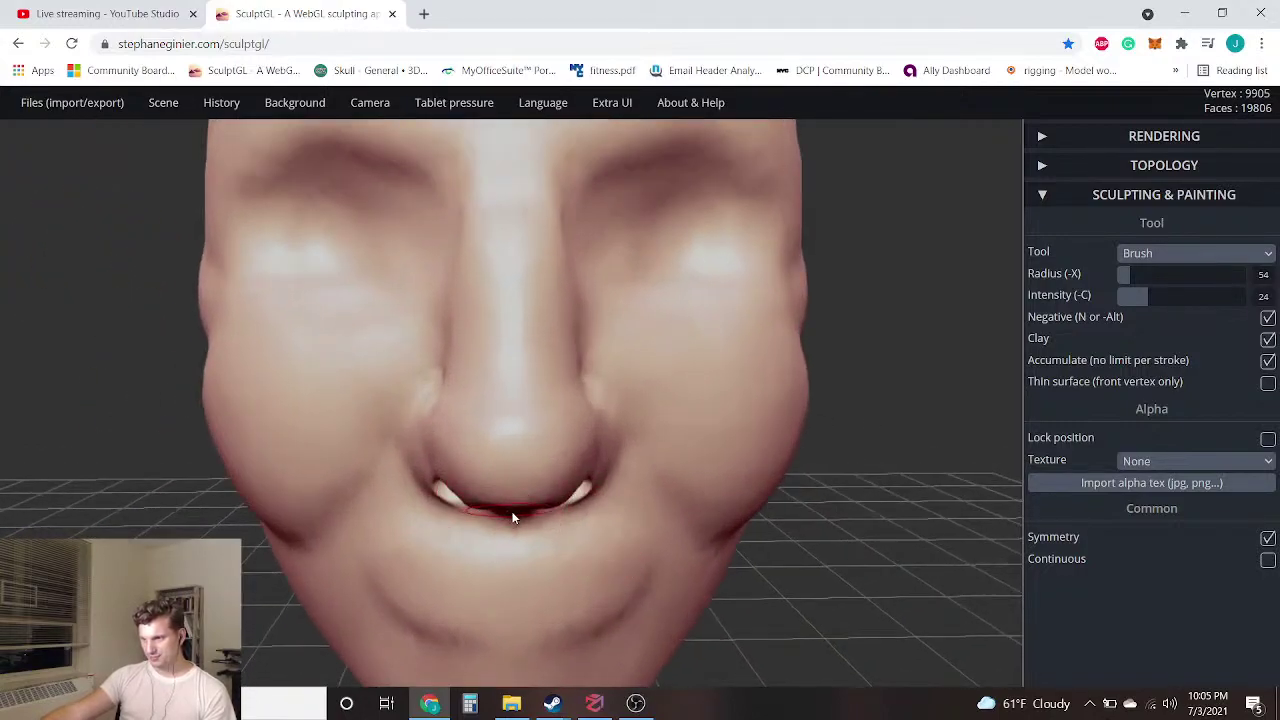
{"action": "left_click", "coordinate": [1184, 254]}
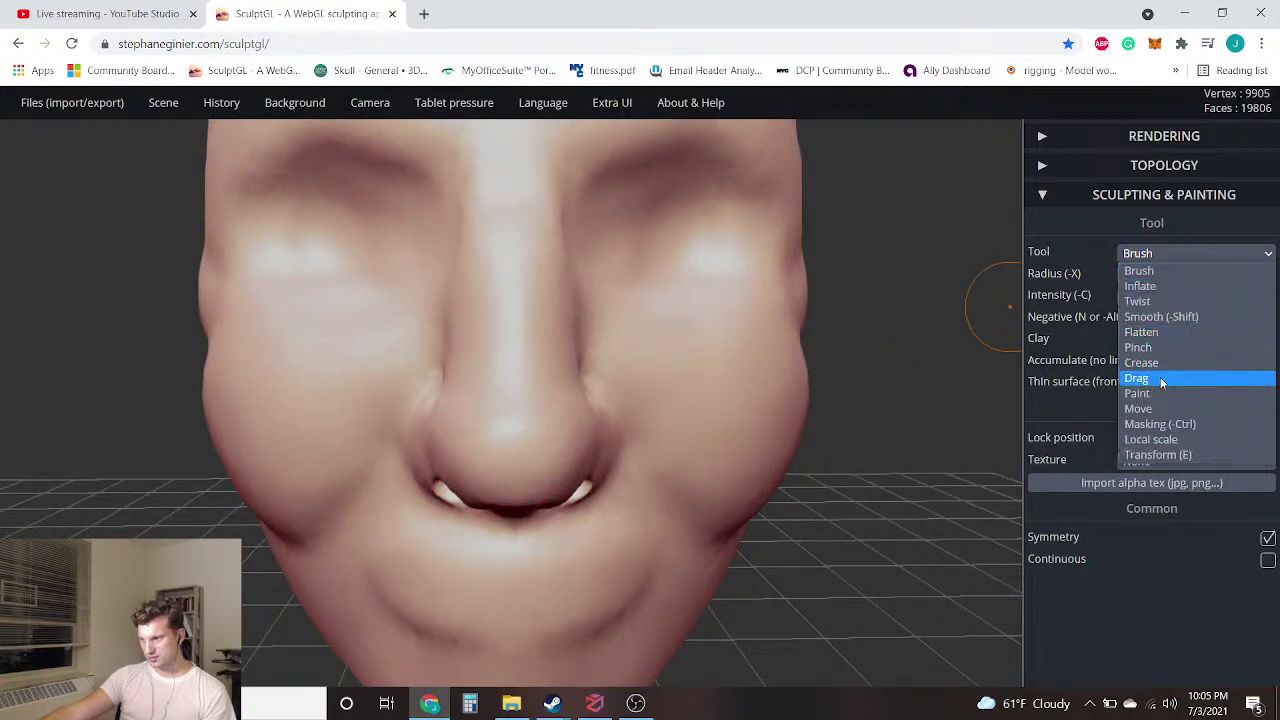
{"action": "left_click", "coordinate": [1164, 382]}
{"action": "scroll", "coordinate": [516, 510], "scroll_direction": "up", "scroll_amount": 4}
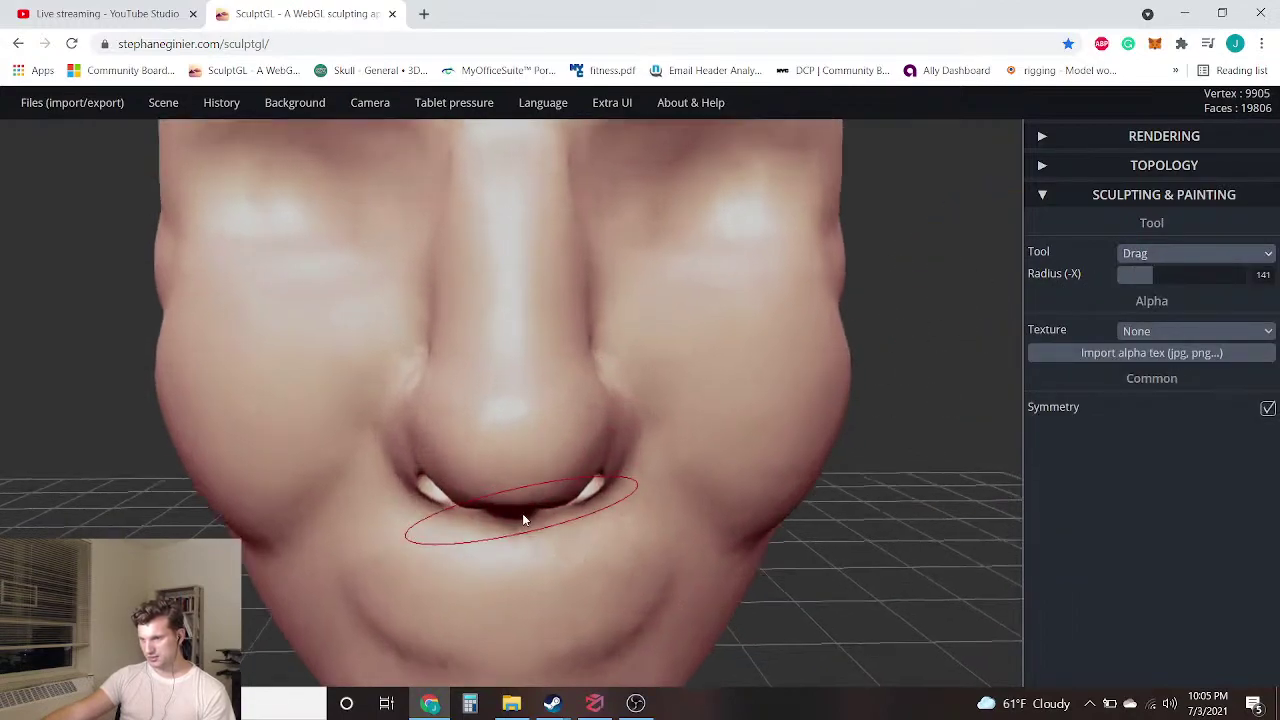
{"action": "left_click_drag", "start_coordinate": [511, 508], "coordinate": [494, 522]}
{"action": "left_click_drag", "start_coordinate": [364, 418], "coordinate": [348, 412]}
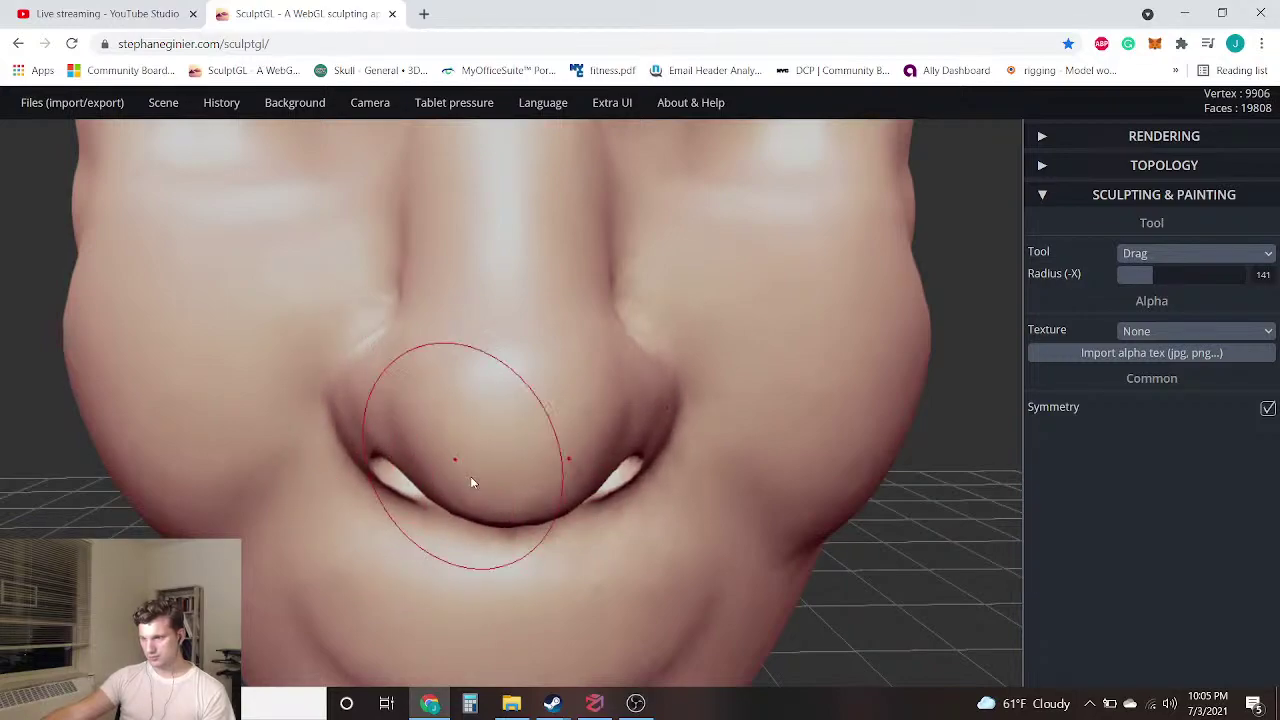
Try to pull the lower edge of the nose tip into a new shape with the Drag tool
{"action": "left_click_drag", "start_coordinate": [470, 505], "coordinate": [459, 496]}
{"action": "left_click_drag", "start_coordinate": [562, 497], "coordinate": [557, 508]}
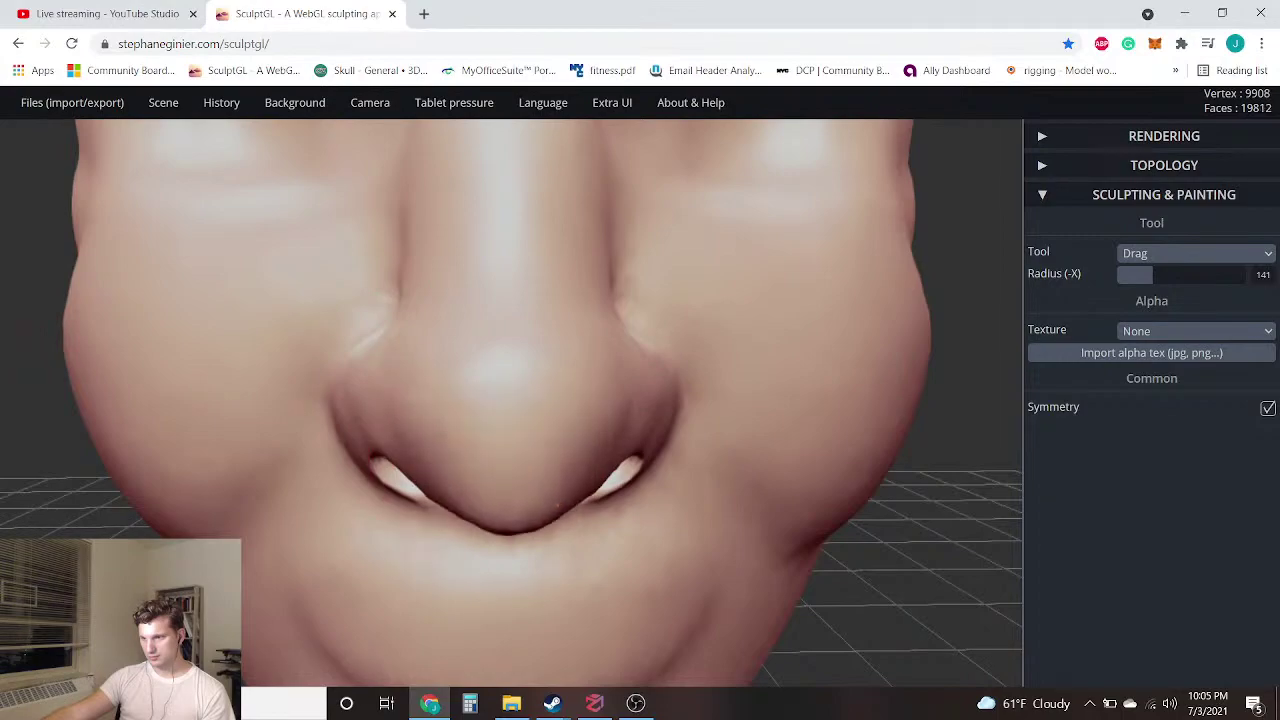
{"action": "key", "text": "ctrl+z"}
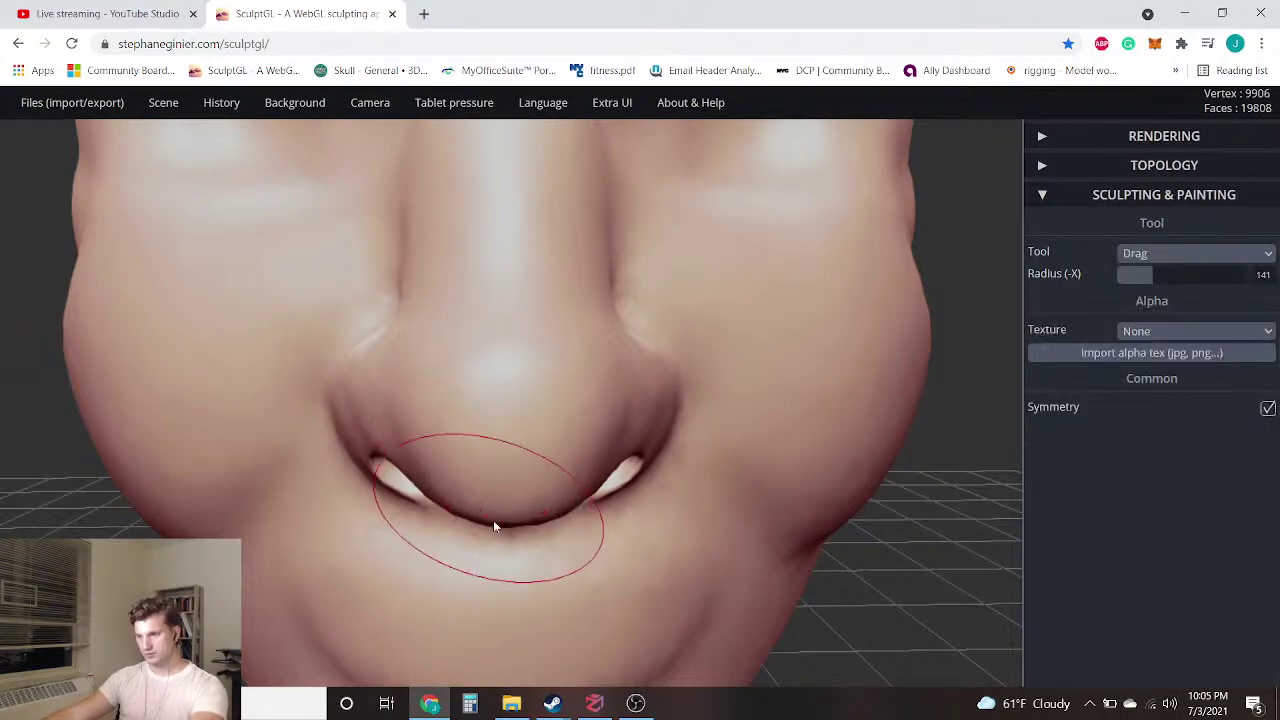
Adjust the center of the nose's underside, where it meets the upper lip, with the Drag tool
{"action": "right_click_drag", "start_coordinate": [172, 516], "coordinate": [415, 507]}
{"action": "scroll", "coordinate": [445, 482], "scroll_direction": "down", "scroll_amount": 3}
{"action": "mouse_move", "coordinate": [523, 506]}
{"action": "right_mouse_down"}
{"action": "mouse_move", "coordinate": [551, 509]}
{"action": "mouse_move", "coordinate": [532, 534]}
{"action": "right_mouse_up"}
{"action": "left_click_drag", "start_coordinate": [497, 536], "coordinate": [508, 534]}
{"action": "mouse_move", "coordinate": [502, 543]}
{"action": "right_mouse_down"}
{"action": "mouse_move", "coordinate": [683, 514]}
{"action": "mouse_move", "coordinate": [637, 430]}
{"action": "right_mouse_up"}
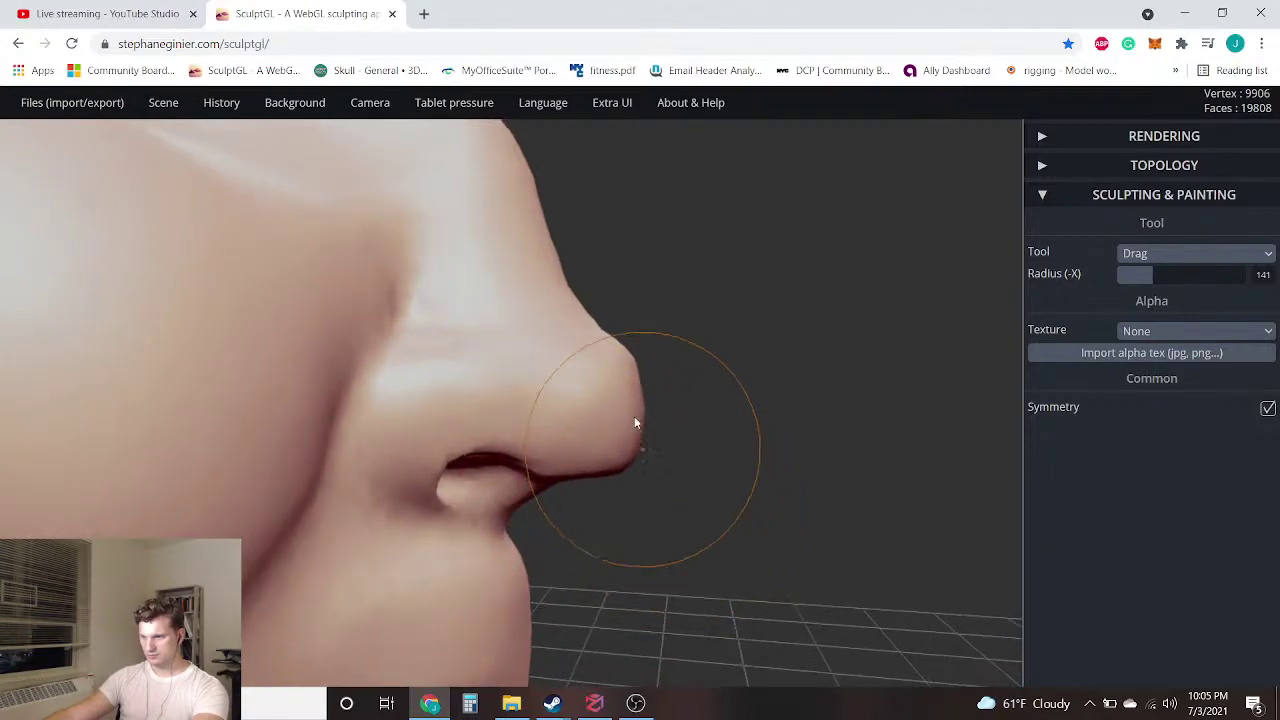
{"action": "mouse_move", "coordinate": [723, 504]}
{"action": "right_mouse_down"}
{"action": "mouse_move", "coordinate": [384, 527]}
{"action": "mouse_move", "coordinate": [748, 588]}
{"action": "mouse_move", "coordinate": [671, 557]}
{"action": "mouse_move", "coordinate": [366, 591]}
{"action": "mouse_move", "coordinate": [340, 548]}
{"action": "mouse_move", "coordinate": [818, 570]}
{"action": "mouse_move", "coordinate": [737, 574]}
{"action": "right_mouse_up"}
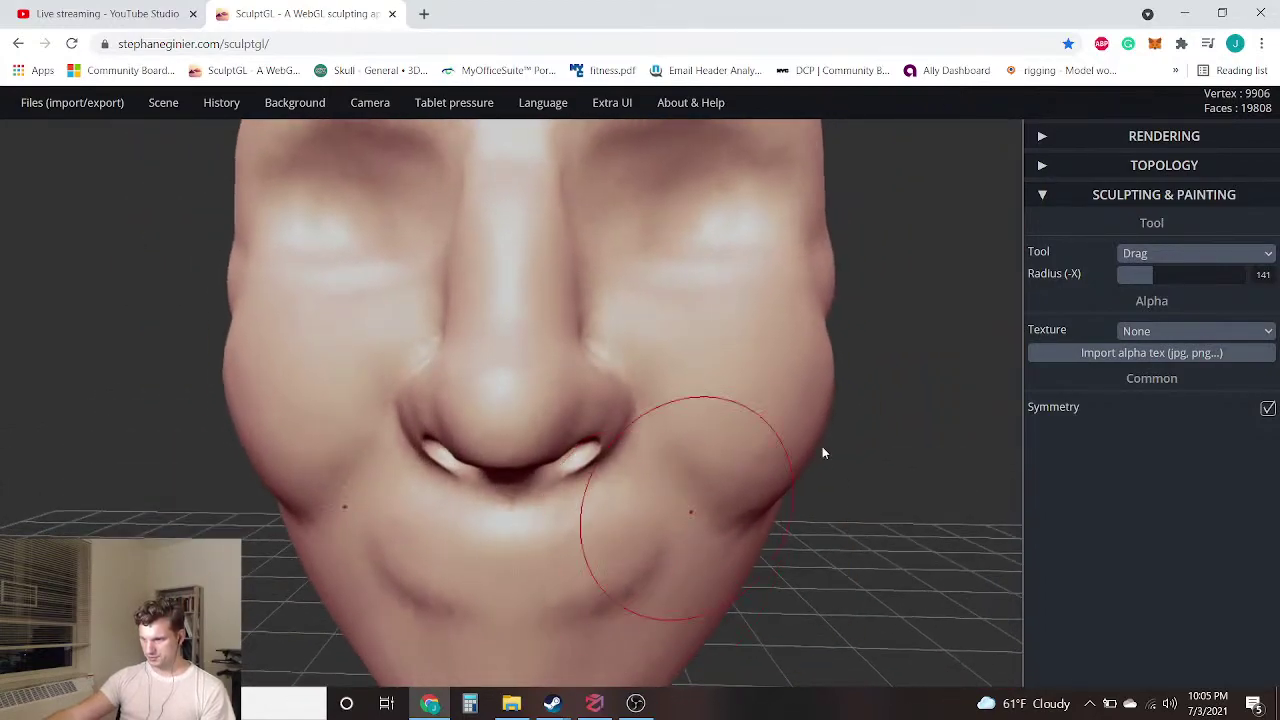
Paint a symmetrical lip-shaped mask over the mouth area below the nose with the Masking tool
{"action": "left_click", "coordinate": [1190, 253]}
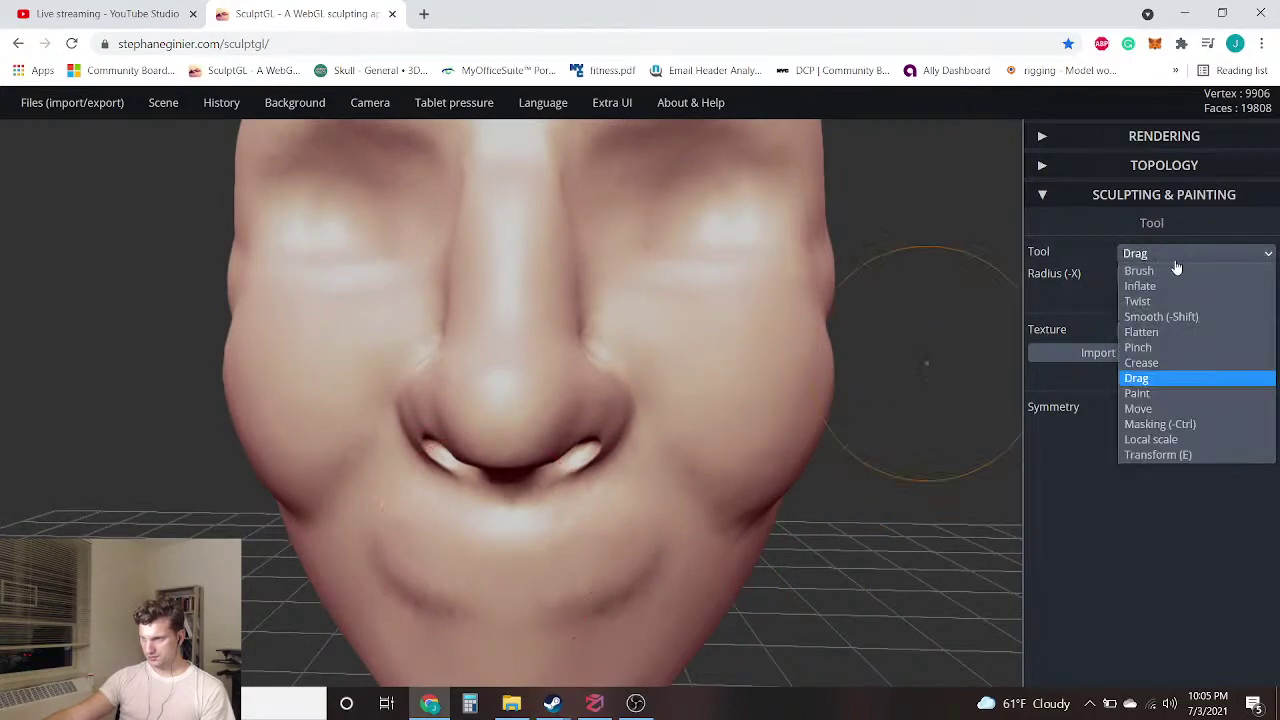
{"action": "left_click", "coordinate": [1138, 408]}
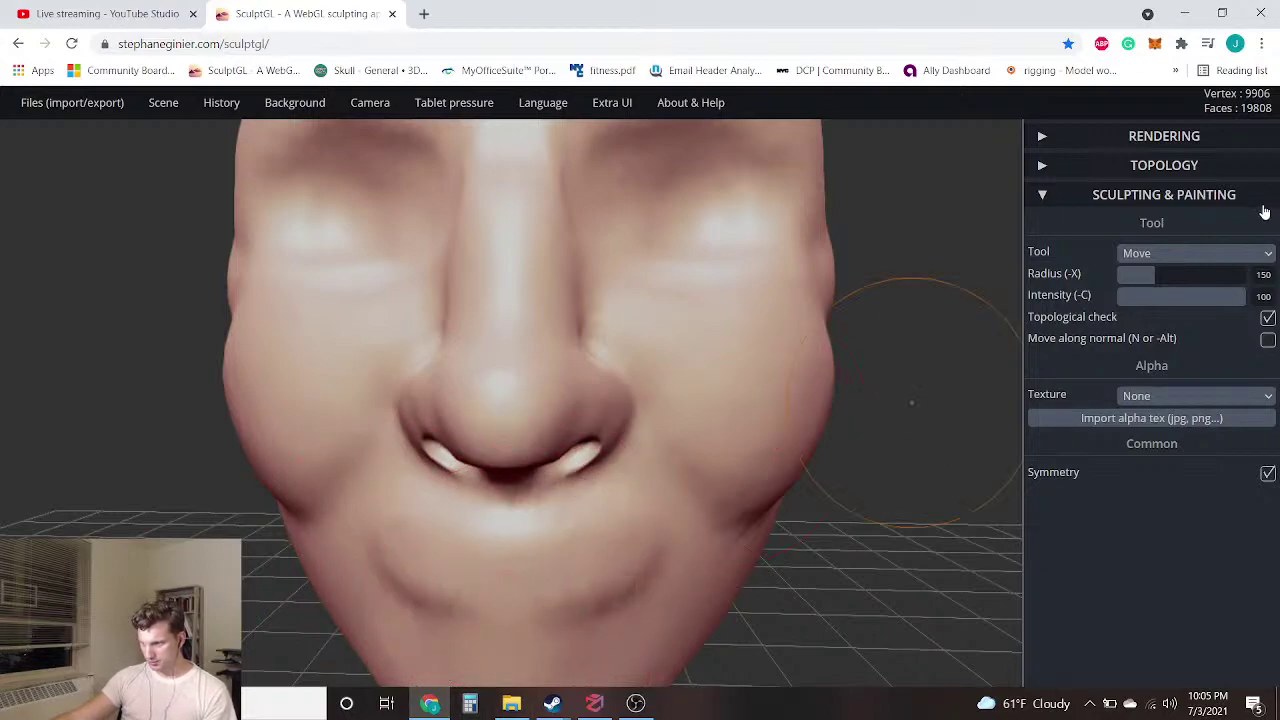
{"action": "left_click", "coordinate": [1250, 253]}
{"action": "left_click", "coordinate": [1146, 424]}
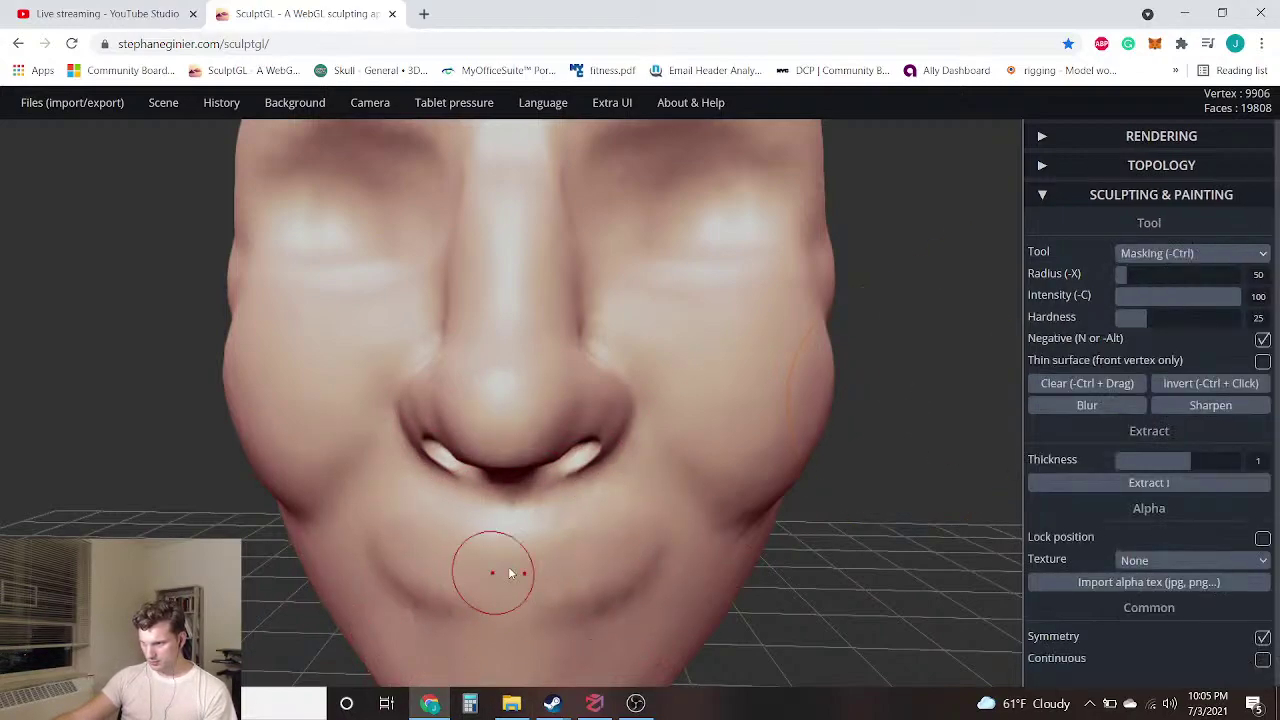
{"action": "mouse_move", "coordinate": [500, 605]}
{"action": "left_mouse_down"}
{"action": "mouse_move", "coordinate": [510, 545]}
{"action": "mouse_move", "coordinate": [641, 567]}
{"action": "left_mouse_up"}
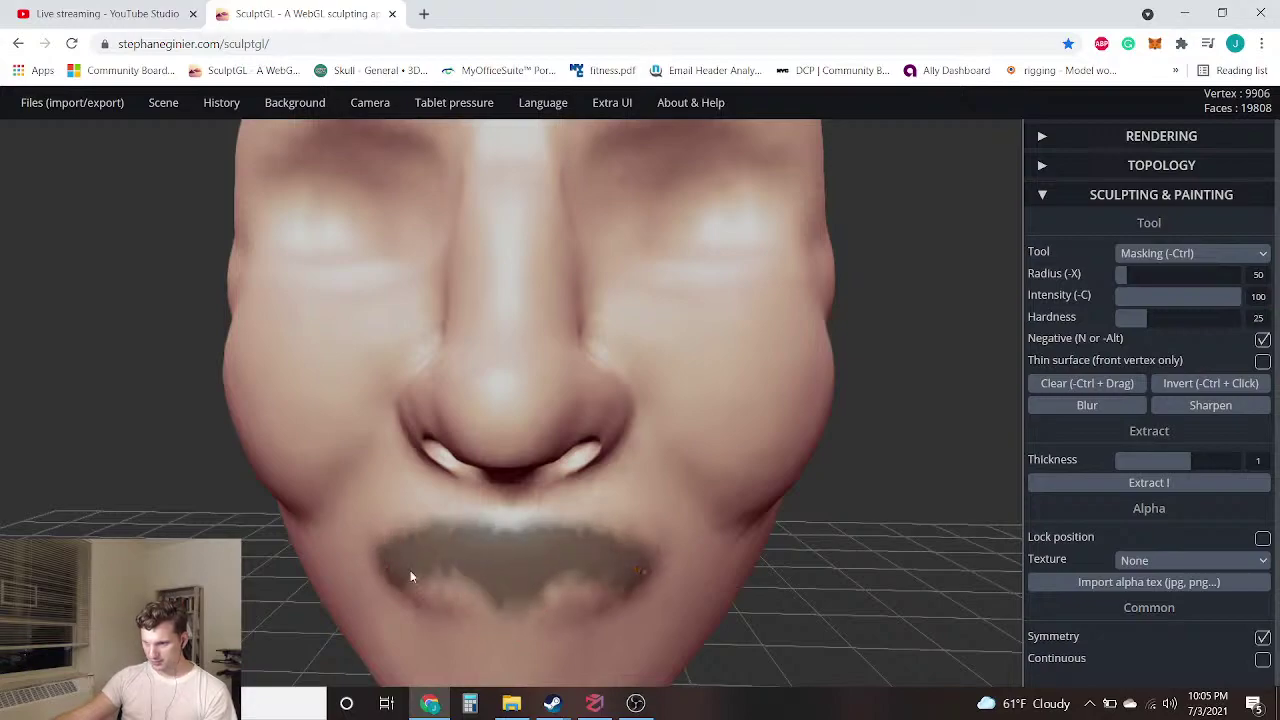
{"action": "left_click_drag", "start_coordinate": [400, 597], "coordinate": [505, 603]}
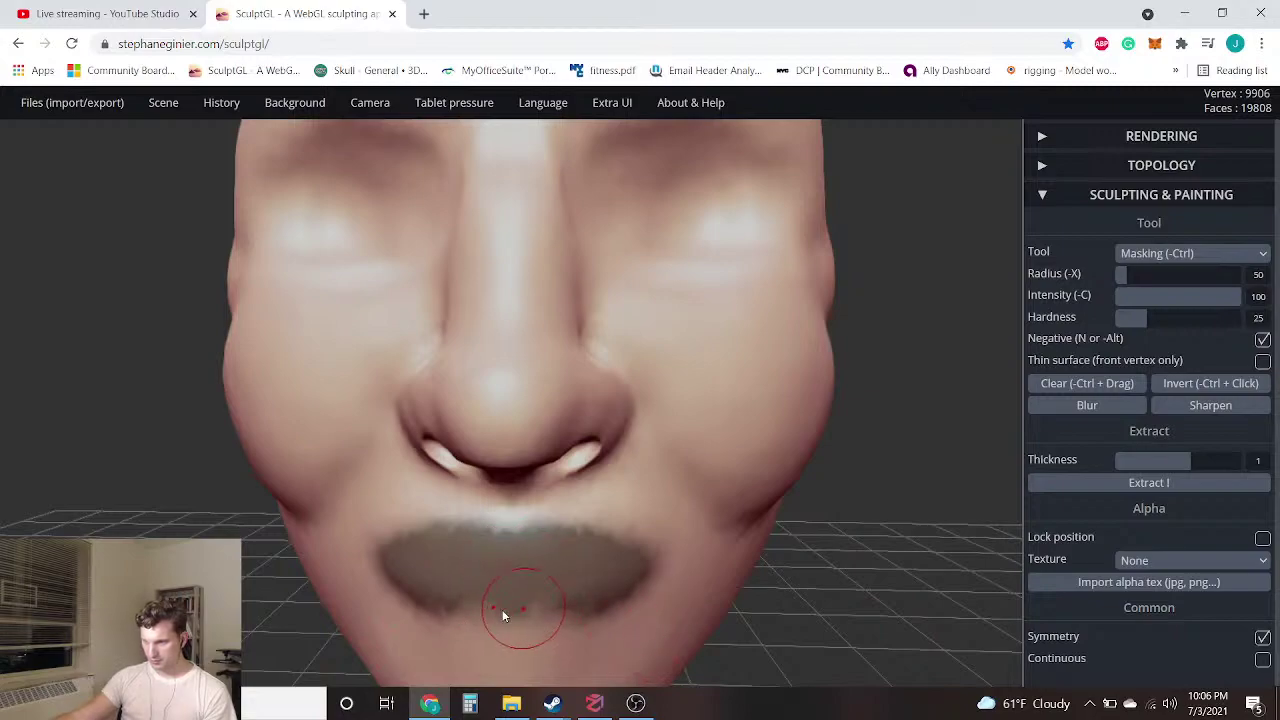
{"action": "mouse_move", "coordinate": [437, 598]}
{"action": "left_mouse_down"}
{"action": "mouse_move", "coordinate": [448, 625]}
{"action": "mouse_move", "coordinate": [484, 618]}
{"action": "left_mouse_up"}
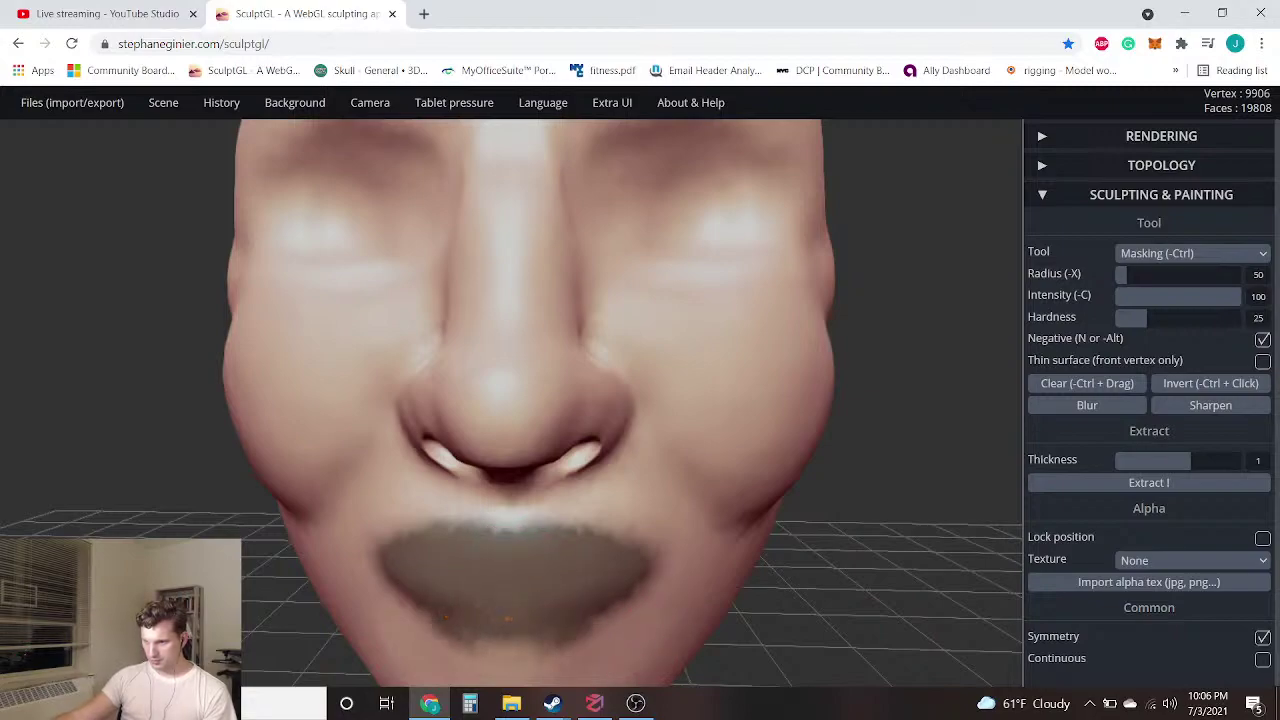
{"action": "left_click_drag", "start_coordinate": [916, 598], "coordinate": [468, 607]}
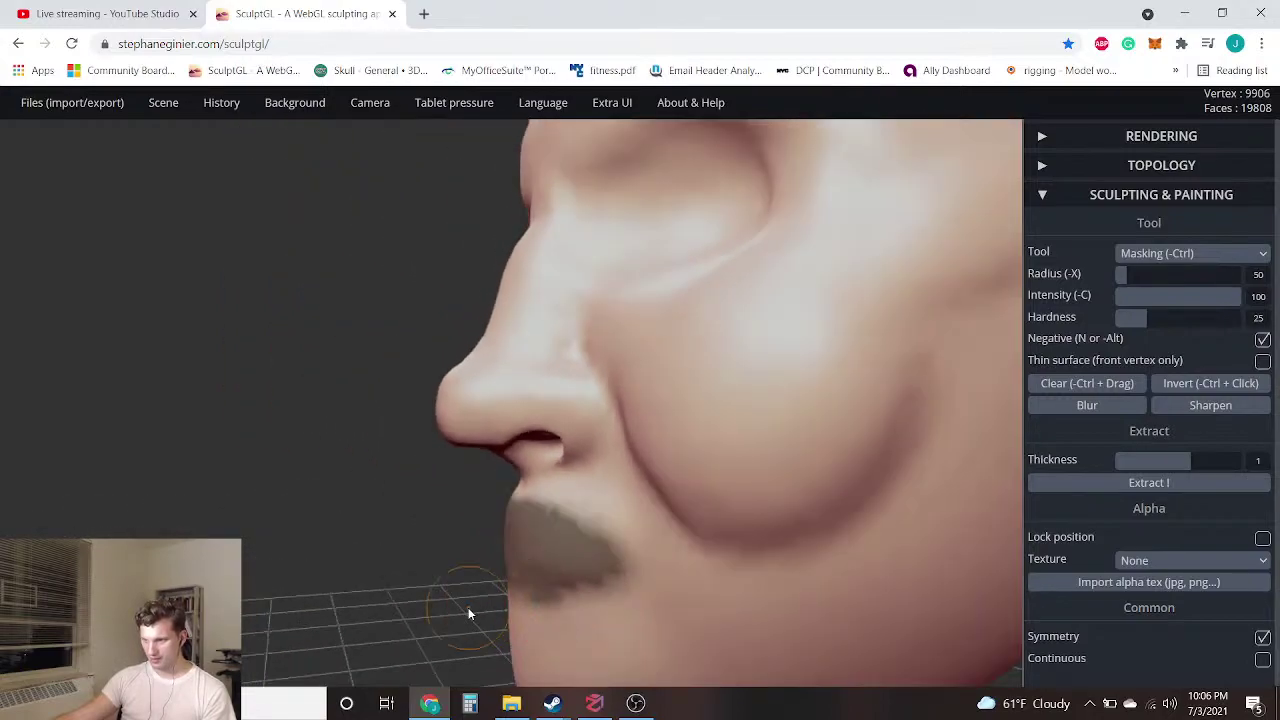
Invert the mask and pull the exposed mouth area forward from the face with the Drag tool at radius 275
{"action": "left_click", "coordinate": [1199, 261]}
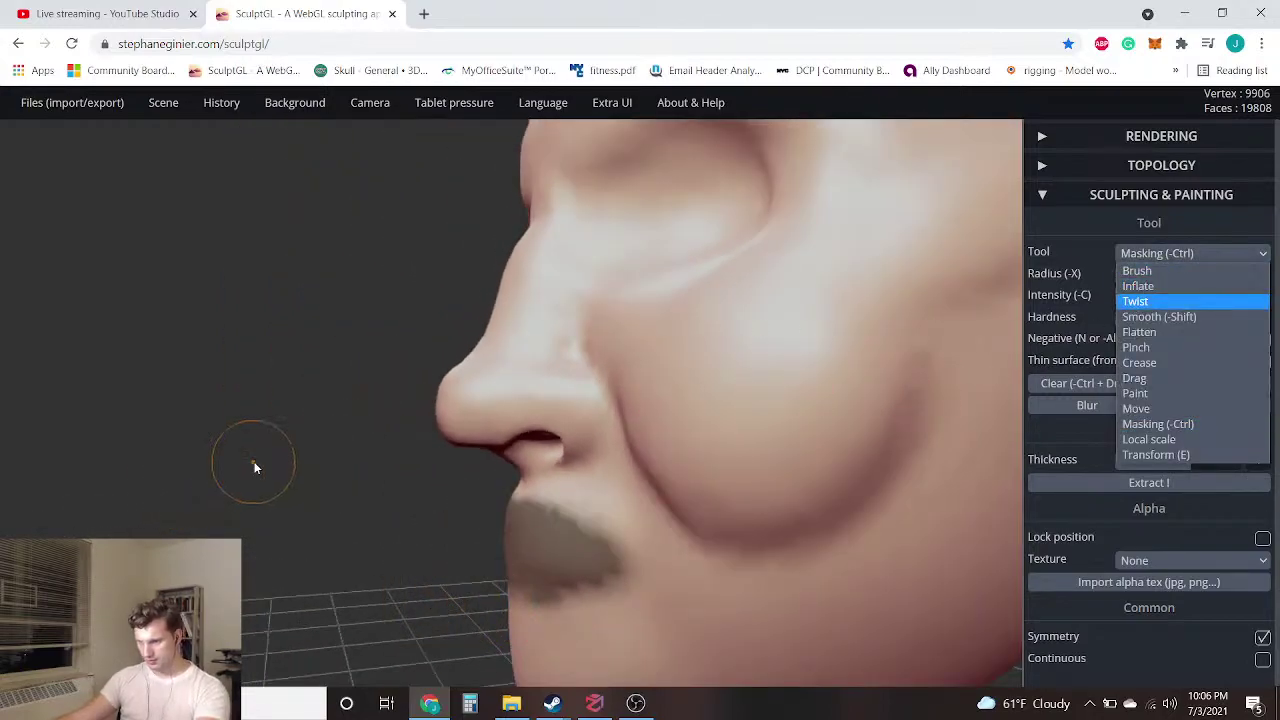
{"action": "left_click", "coordinate": [255, 467], "text": "ctrl"}
{"action": "left_click", "coordinate": [1195, 253]}
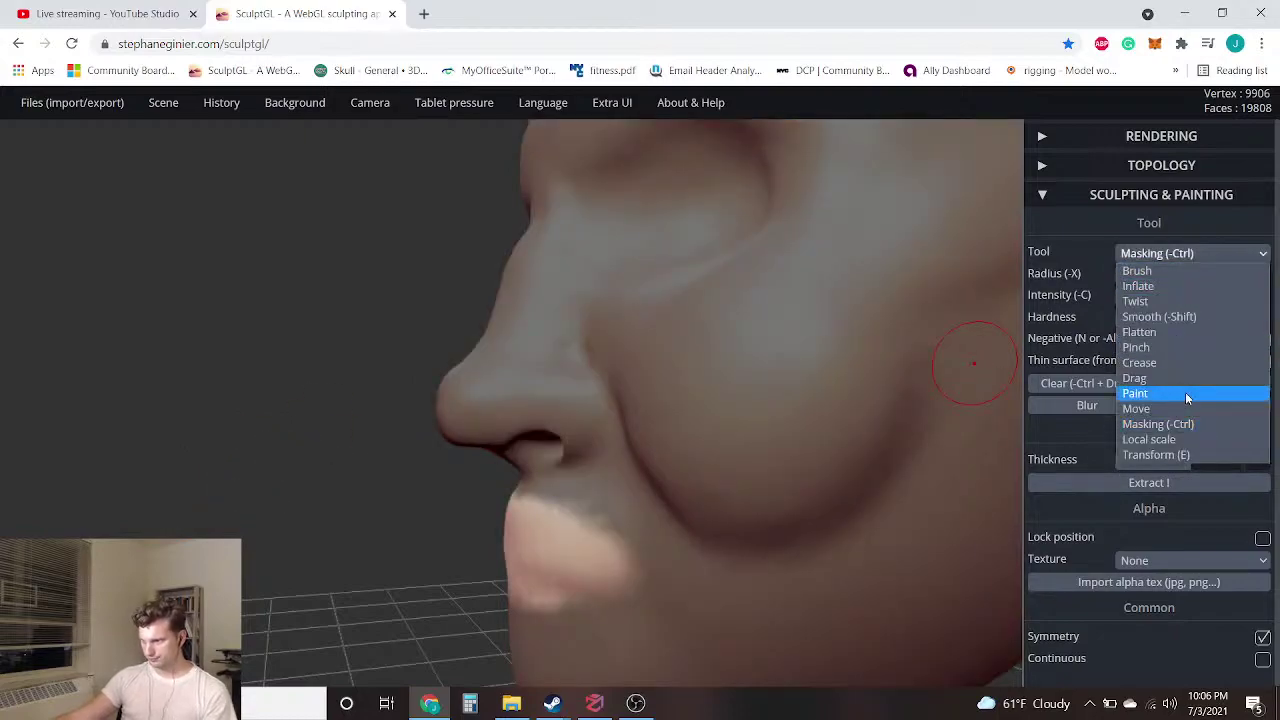
{"action": "left_click", "coordinate": [1155, 408]}
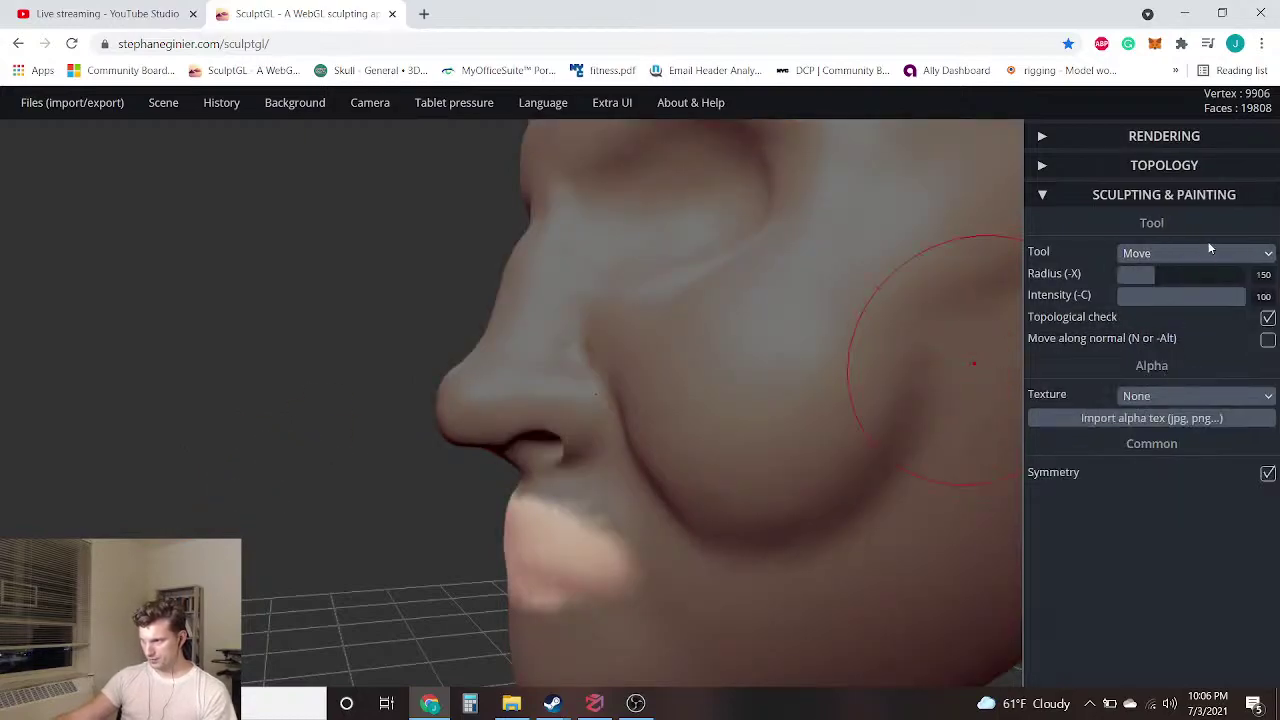
{"action": "left_click", "coordinate": [1209, 252]}
{"action": "left_click", "coordinate": [1150, 384]}
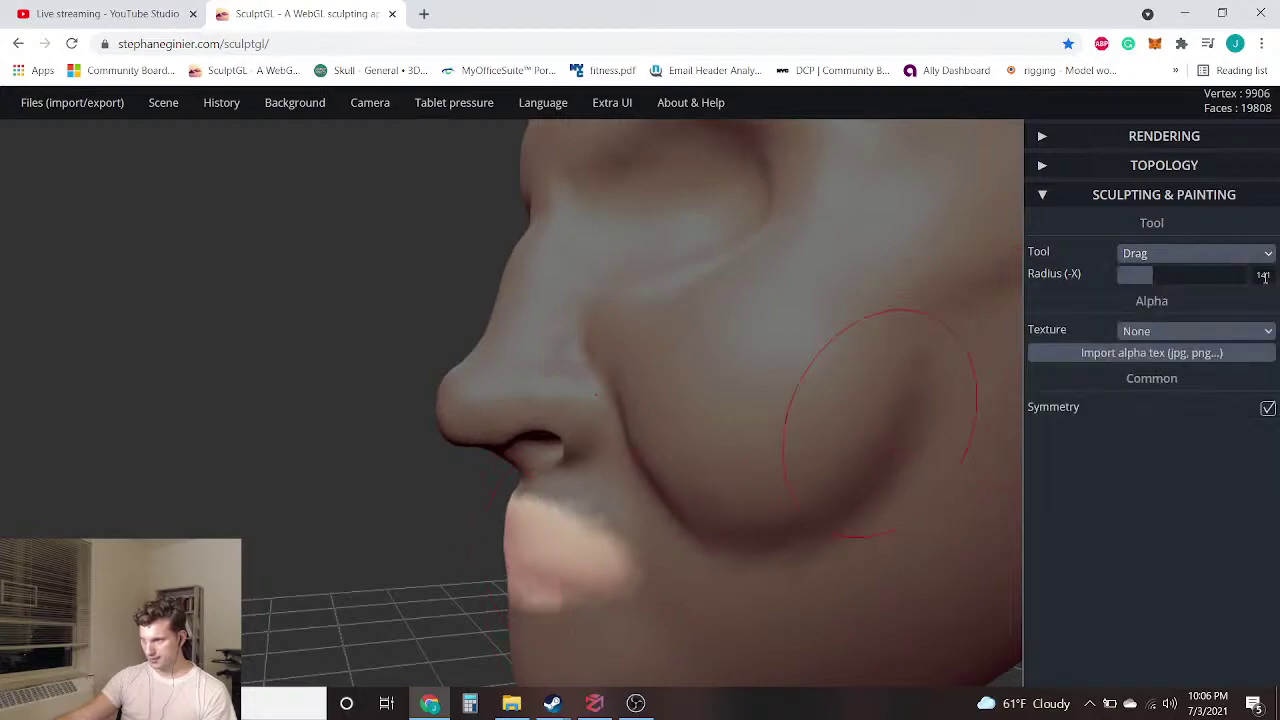
{"action": "left_click", "coordinate": [1188, 273]}
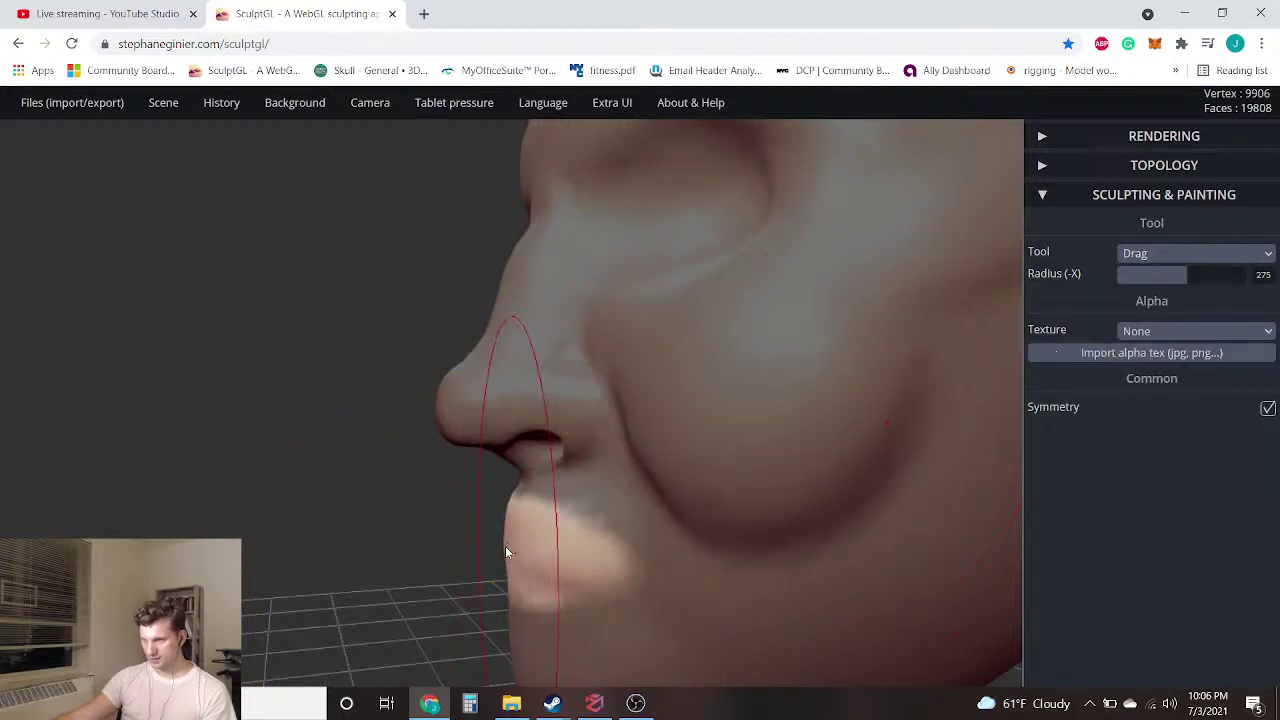
{"action": "mouse_move", "coordinate": [505, 551]}
{"action": "left_mouse_down"}
{"action": "mouse_move", "coordinate": [472, 541]}
{"action": "mouse_move", "coordinate": [505, 556]}
{"action": "mouse_move", "coordinate": [491, 543]}
{"action": "mouse_move", "coordinate": [880, 563]}
{"action": "mouse_move", "coordinate": [837, 580]}
{"action": "mouse_move", "coordinate": [880, 557]}
{"action": "mouse_move", "coordinate": [737, 542]}
{"action": "mouse_move", "coordinate": [767, 534]}
{"action": "left_mouse_up"}
{"action": "mouse_move", "coordinate": [518, 558]}
{"action": "left_mouse_down"}
{"action": "mouse_move", "coordinate": [536, 560]}
{"action": "mouse_move", "coordinate": [519, 560]}
{"action": "mouse_move", "coordinate": [530, 548]}
{"action": "left_mouse_up"}
{"action": "left_click_drag", "start_coordinate": [782, 584], "coordinate": [92, 596]}
{"action": "left_click_drag", "start_coordinate": [405, 584], "coordinate": [440, 600]}
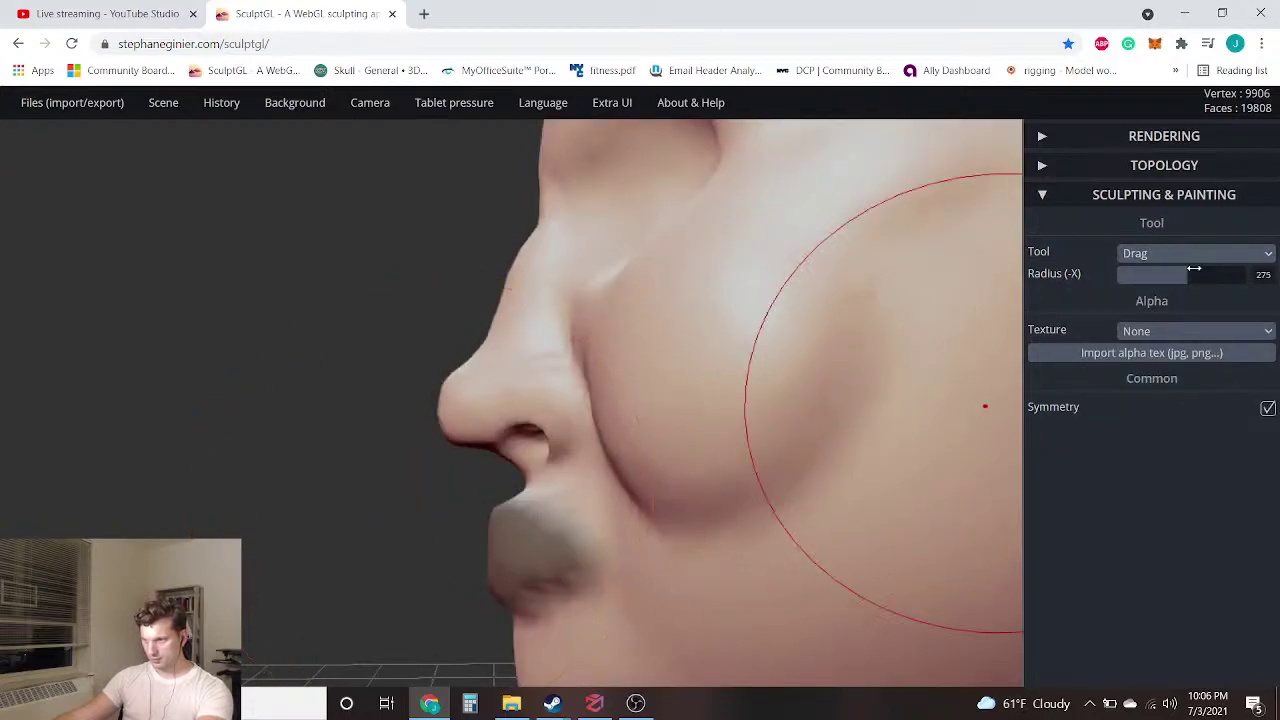
Clear the mask from the model with the Masking tool
{"action": "left_click", "coordinate": [1180, 255]}
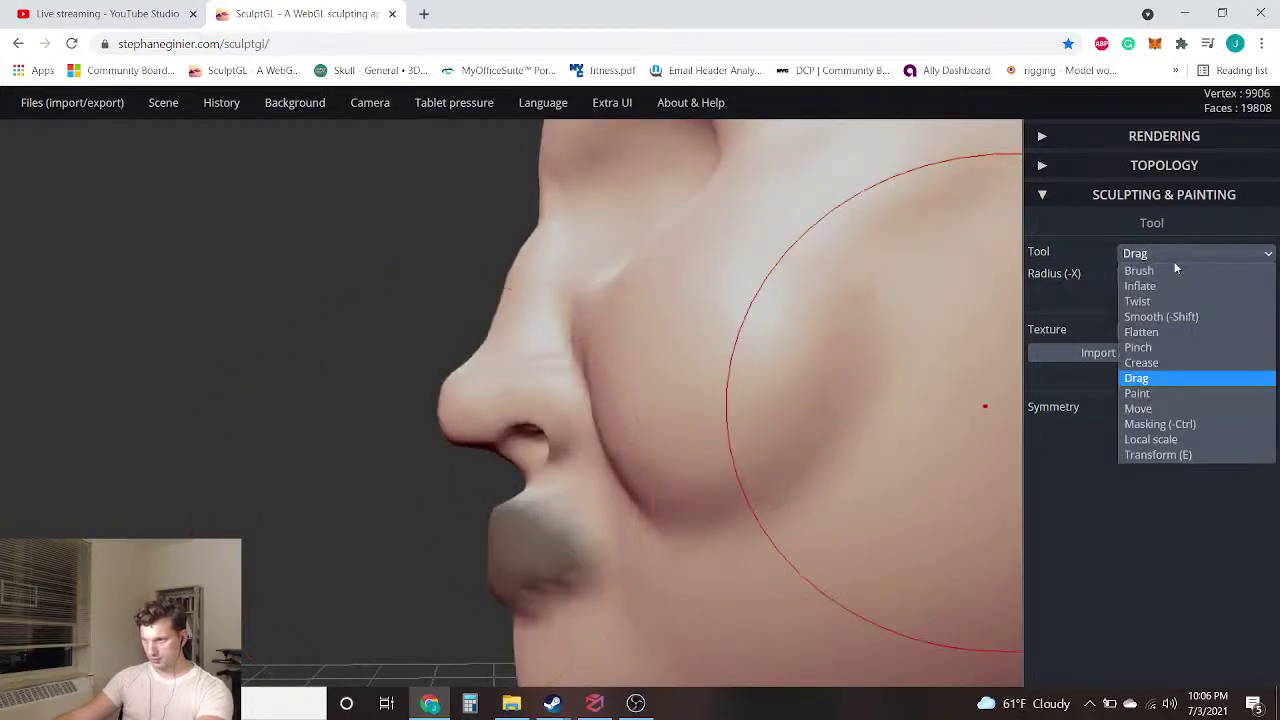
{"action": "left_click", "coordinate": [1160, 424]}
{"action": "key", "text": "n"}
{"action": "mouse_move", "coordinate": [349, 537]}
{"action": "left_mouse_down"}
{"action": "mouse_move", "coordinate": [651, 571]}
{"action": "mouse_move", "coordinate": [540, 525]}
{"action": "mouse_move", "coordinate": [566, 600]}
{"action": "left_mouse_up"}
{"action": "left_click_drag", "start_coordinate": [276, 590], "coordinate": [400, 592]}
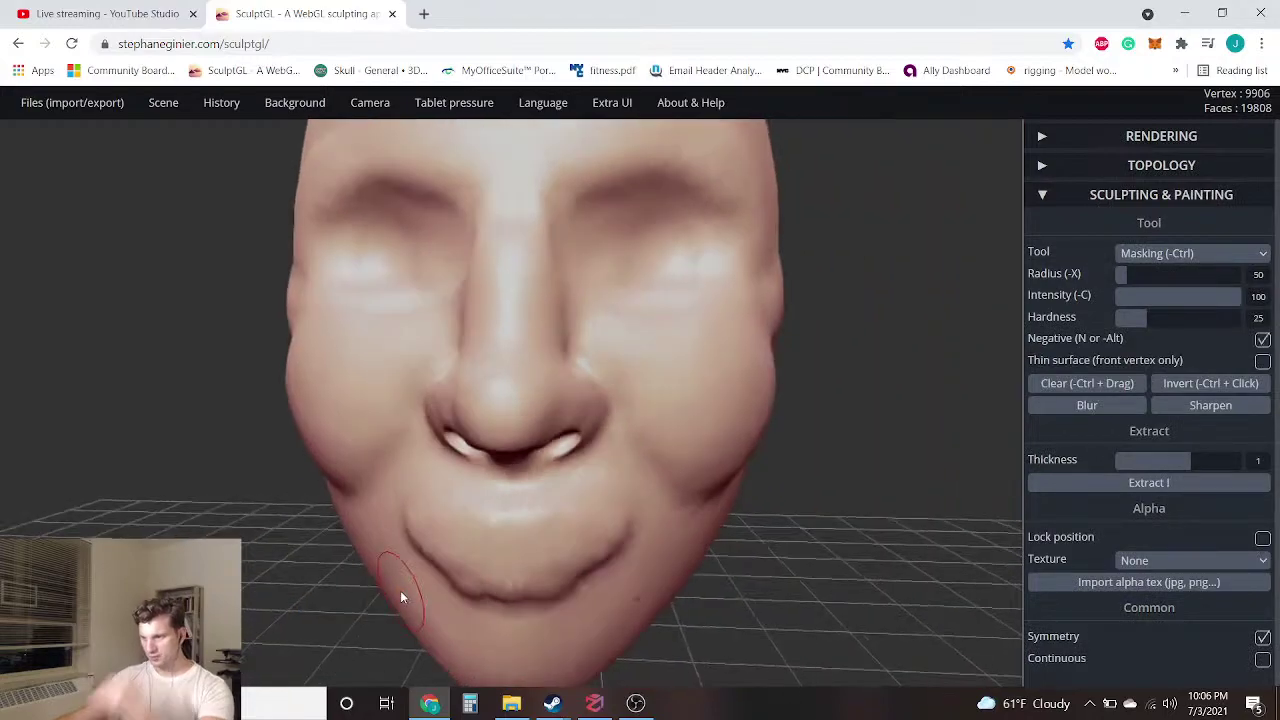
Soften the lower edge and corners of the raised mouth area with the Smooth tool
{"action": "left_click", "coordinate": [1174, 258]}
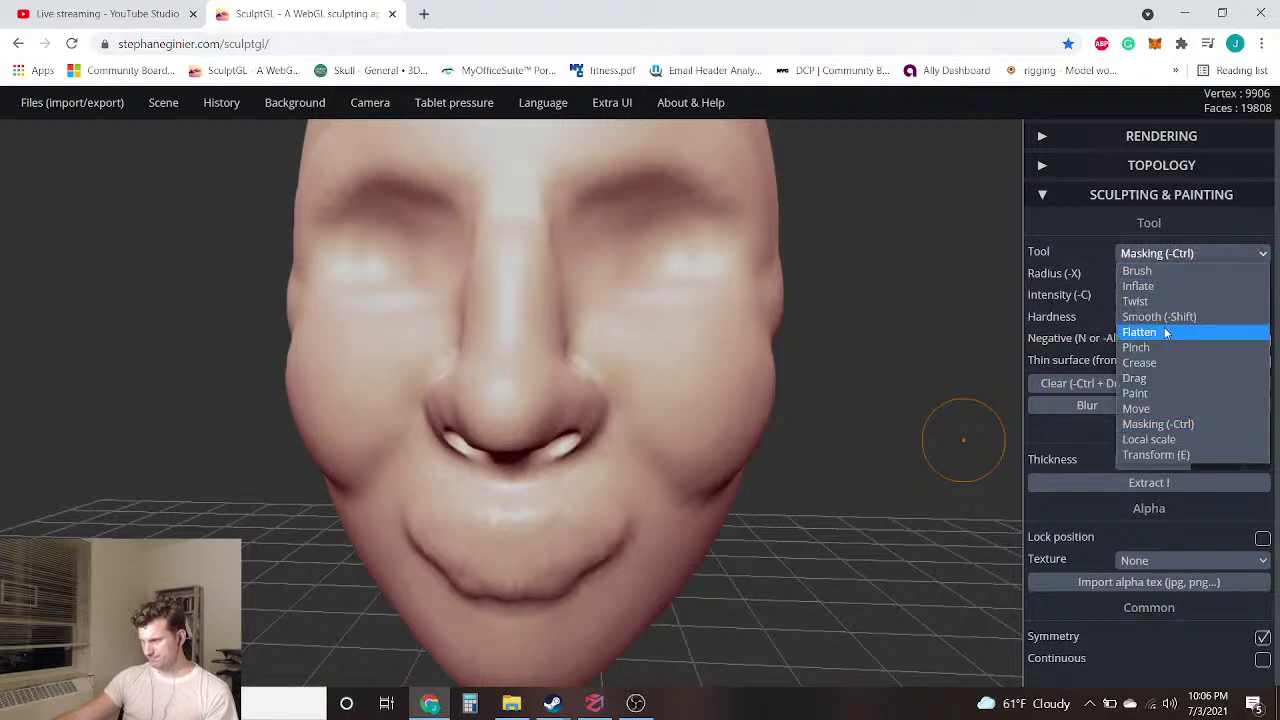
{"action": "left_click", "coordinate": [1160, 316]}
{"action": "mouse_move", "coordinate": [400, 565]}
{"action": "left_mouse_down"}
{"action": "mouse_move", "coordinate": [569, 571]}
{"action": "mouse_move", "coordinate": [580, 586]}
{"action": "mouse_move", "coordinate": [543, 594]}
{"action": "left_mouse_up"}
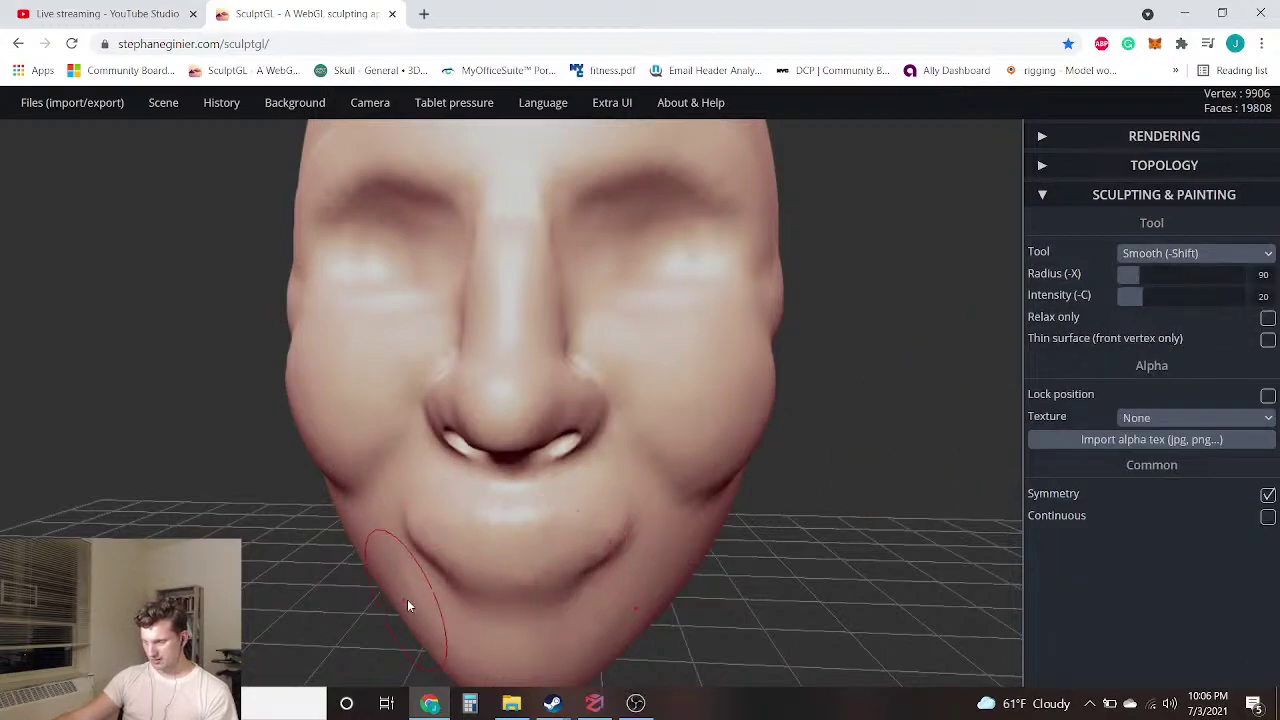
{"action": "left_click", "coordinate": [1155, 256]}
{"action": "left_click", "coordinate": [1154, 257]}
{"action": "left_click_drag", "start_coordinate": [697, 531], "coordinate": [420, 503]}
{"action": "left_click", "coordinate": [1195, 253]}
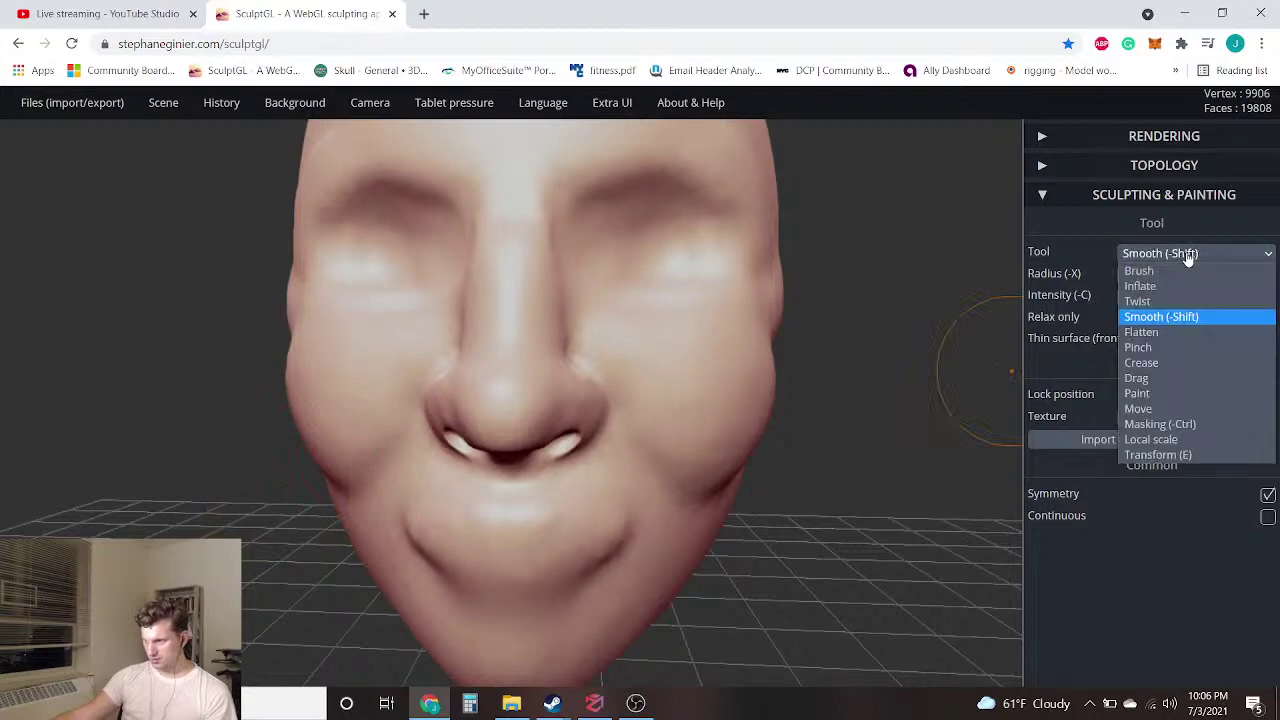
{"action": "left_click", "coordinate": [1140, 268]}
{"action": "scroll", "coordinate": [718, 521], "scroll_direction": "down", "scroll_amount": 2}
{"action": "left_click_drag", "start_coordinate": [292, 478], "coordinate": [980, 409]}
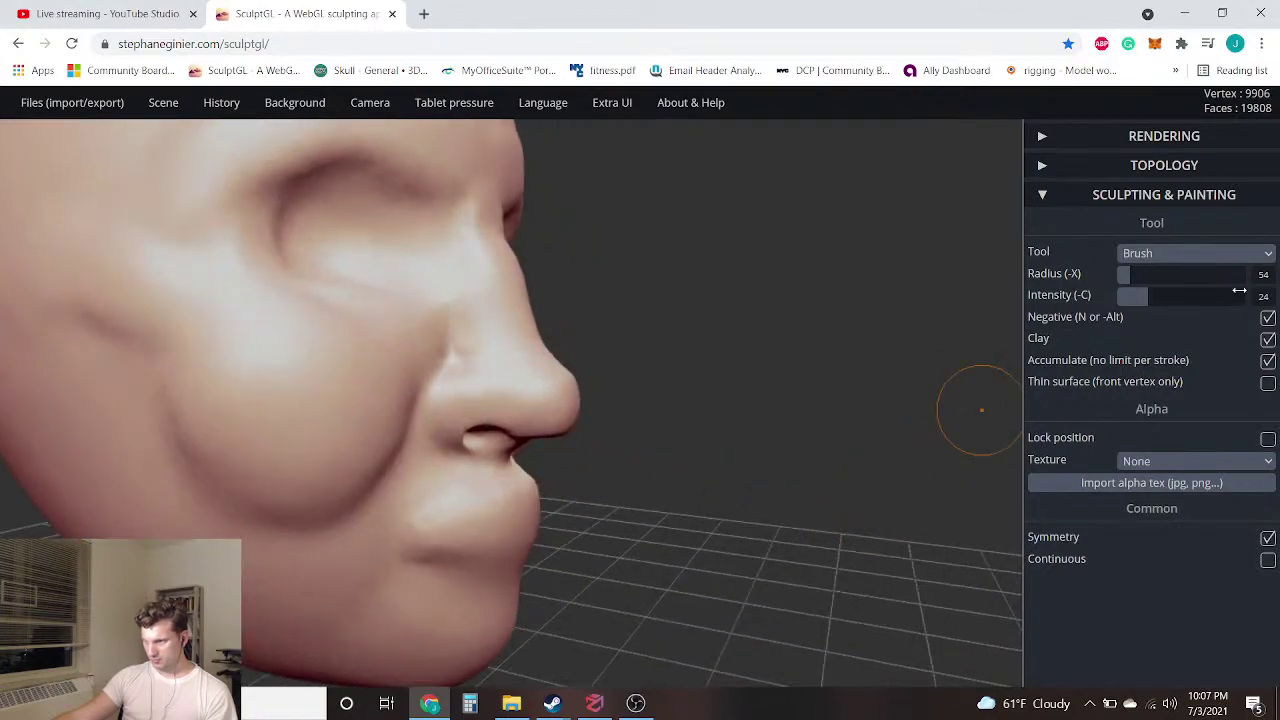
Set the Drag radius to 64 and push the area between the nose and upper lip inward from both side views
{"action": "left_click", "coordinate": [1220, 253]}
{"action": "left_click", "coordinate": [1163, 374]}
{"action": "scroll", "coordinate": [594, 490], "scroll_direction": "up", "scroll_amount": 3}
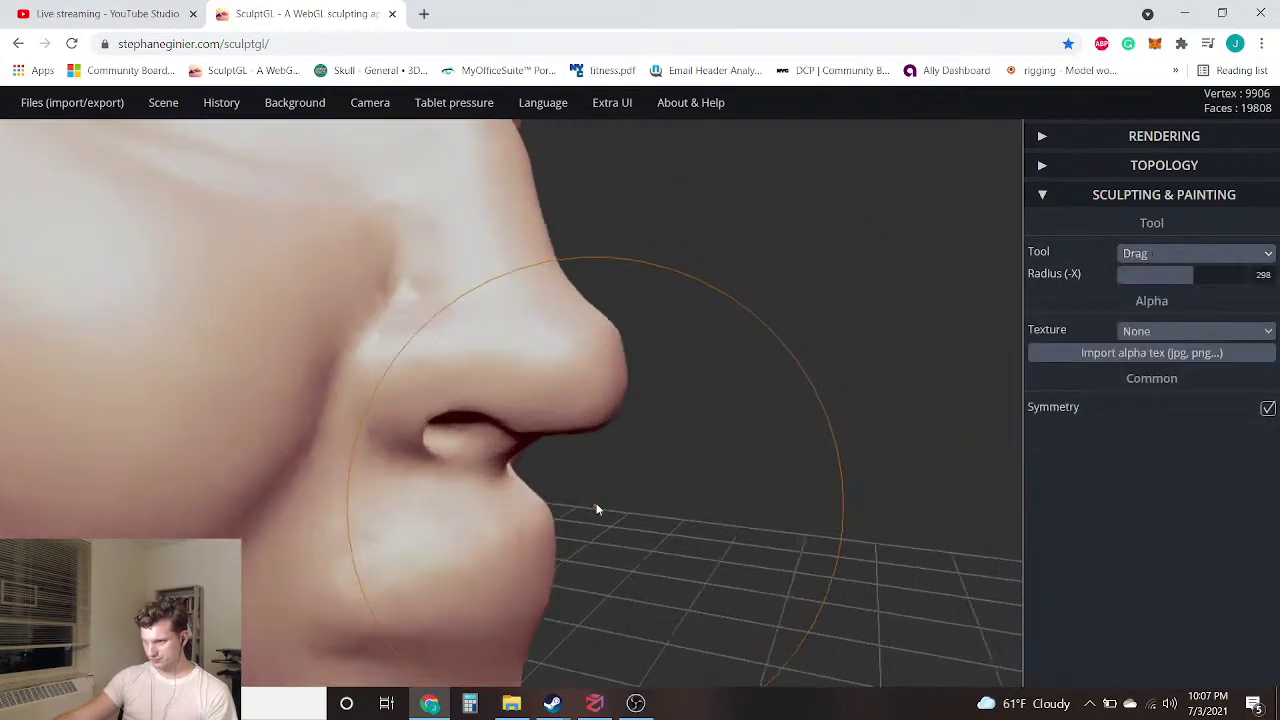
{"action": "left_click", "coordinate": [1133, 275]}
{"action": "left_click_drag", "start_coordinate": [635, 567], "coordinate": [706, 526]}
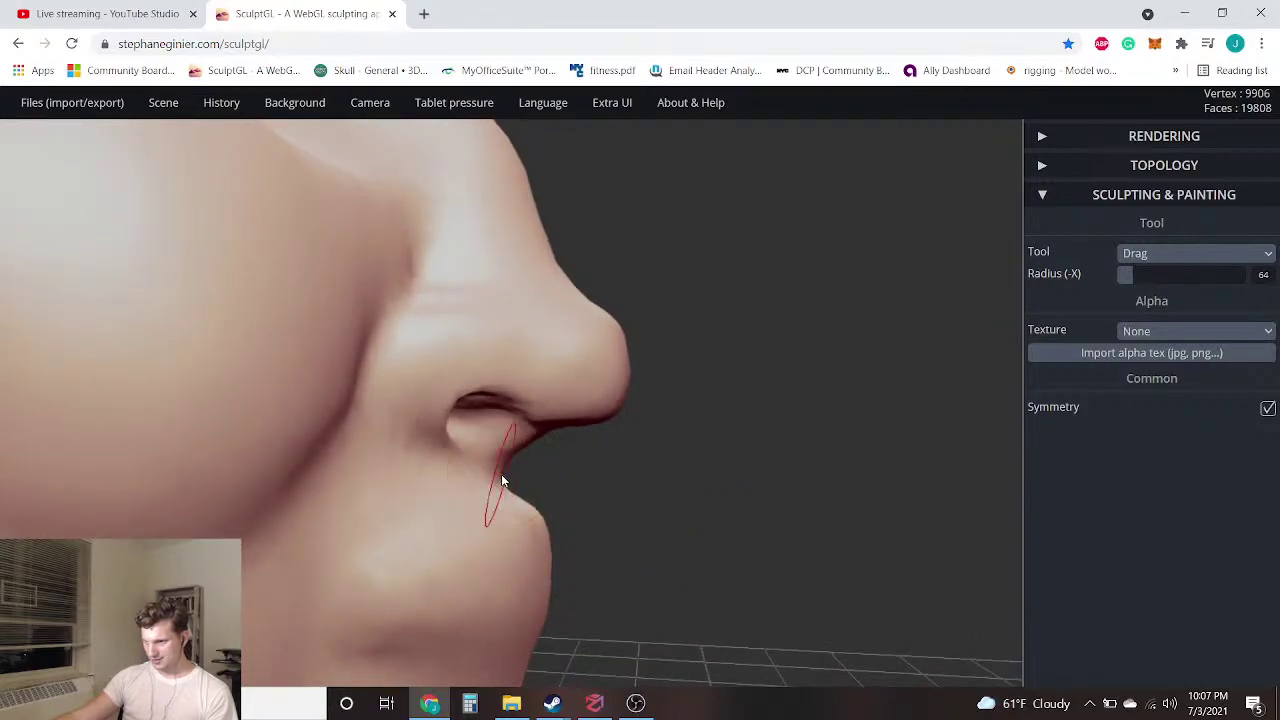
{"action": "left_click_drag", "start_coordinate": [502, 481], "coordinate": [492, 476]}
{"action": "left_click_drag", "start_coordinate": [617, 499], "coordinate": [15, 506]}
{"action": "left_click_drag", "start_coordinate": [360, 537], "coordinate": [337, 535]}
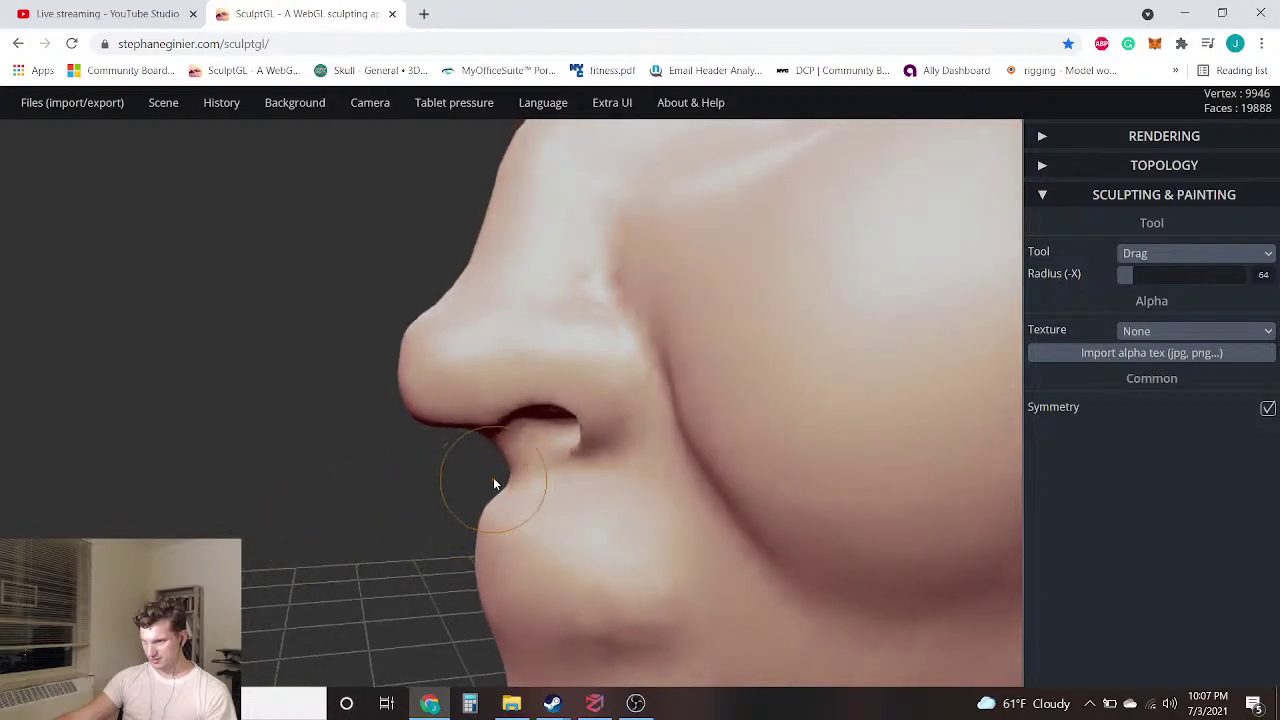
{"action": "left_click_drag", "start_coordinate": [510, 476], "coordinate": [516, 477]}
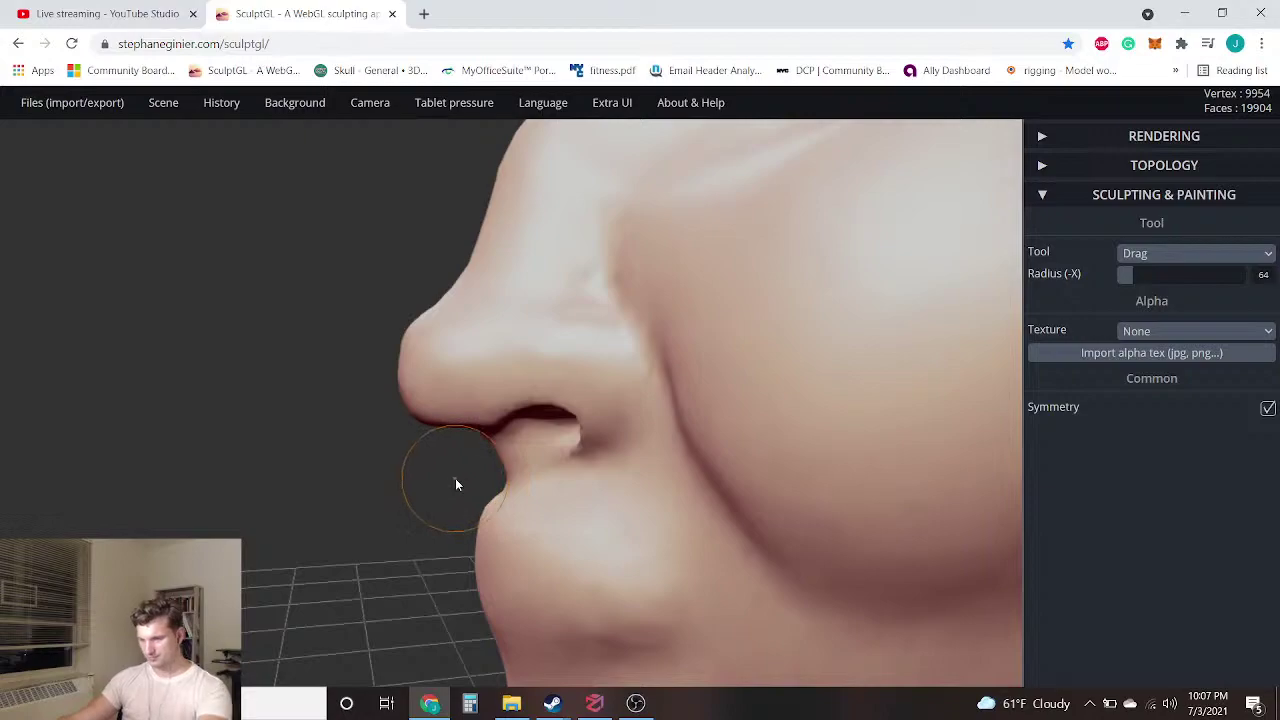
Undo and redo the last Drag edit above the upper lip to compare, and examine the whole face from several angles
{"action": "key", "text": "ctrl+z"}
{"action": "key", "text": "ctrl+y"}
{"action": "key", "text": "ctrl+z"}
{"action": "key", "text": "ctrl+y"}
{"action": "scroll", "coordinate": [510, 462], "scroll_direction": "down", "scroll_amount": 2}
{"action": "left_click_drag", "start_coordinate": [374, 440], "coordinate": [672, 472]}
{"action": "left_click_drag", "start_coordinate": [322, 484], "coordinate": [641, 418]}
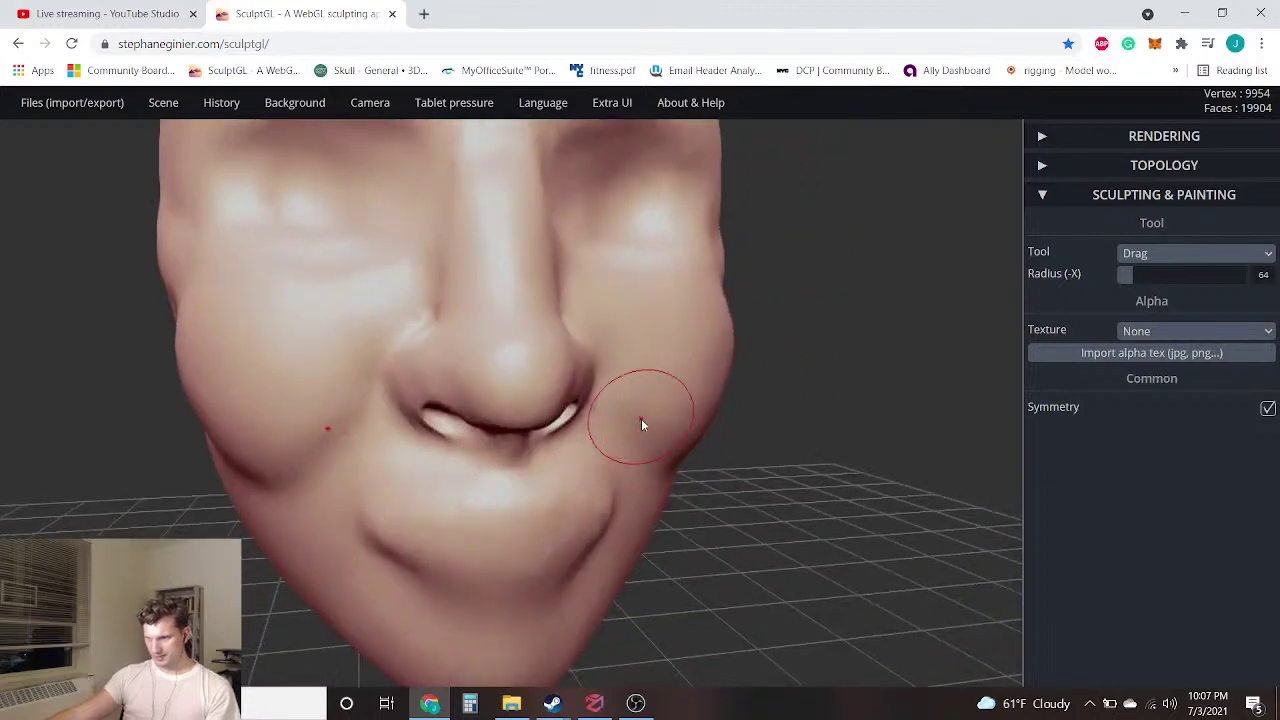
{"action": "left_click_drag", "start_coordinate": [183, 489], "coordinate": [98, 494]}
{"action": "scroll", "coordinate": [180, 440], "scroll_direction": "down", "scroll_amount": 6}
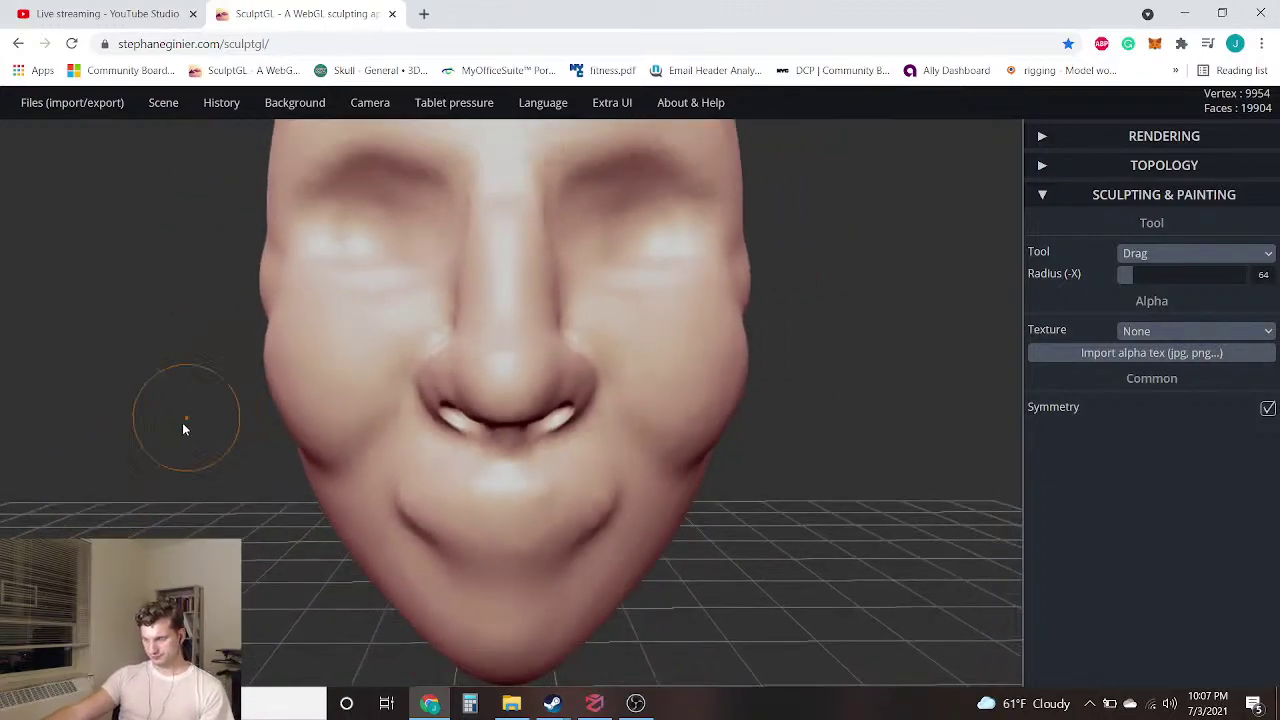
{"action": "mouse_move", "coordinate": [185, 446]}
{"action": "left_mouse_down"}
{"action": "mouse_move", "coordinate": [194, 400]}
{"action": "mouse_move", "coordinate": [751, 414]}
{"action": "mouse_move", "coordinate": [571, 437]}
{"action": "mouse_move", "coordinate": [663, 340]}
{"action": "mouse_move", "coordinate": [323, 354]}
{"action": "mouse_move", "coordinate": [268, 330]}
{"action": "mouse_move", "coordinate": [323, 423]}
{"action": "mouse_move", "coordinate": [314, 449]}
{"action": "mouse_move", "coordinate": [289, 446]}
{"action": "mouse_move", "coordinate": [326, 466]}
{"action": "mouse_move", "coordinate": [312, 541]}
{"action": "mouse_move", "coordinate": [280, 530]}
{"action": "left_mouse_up"}
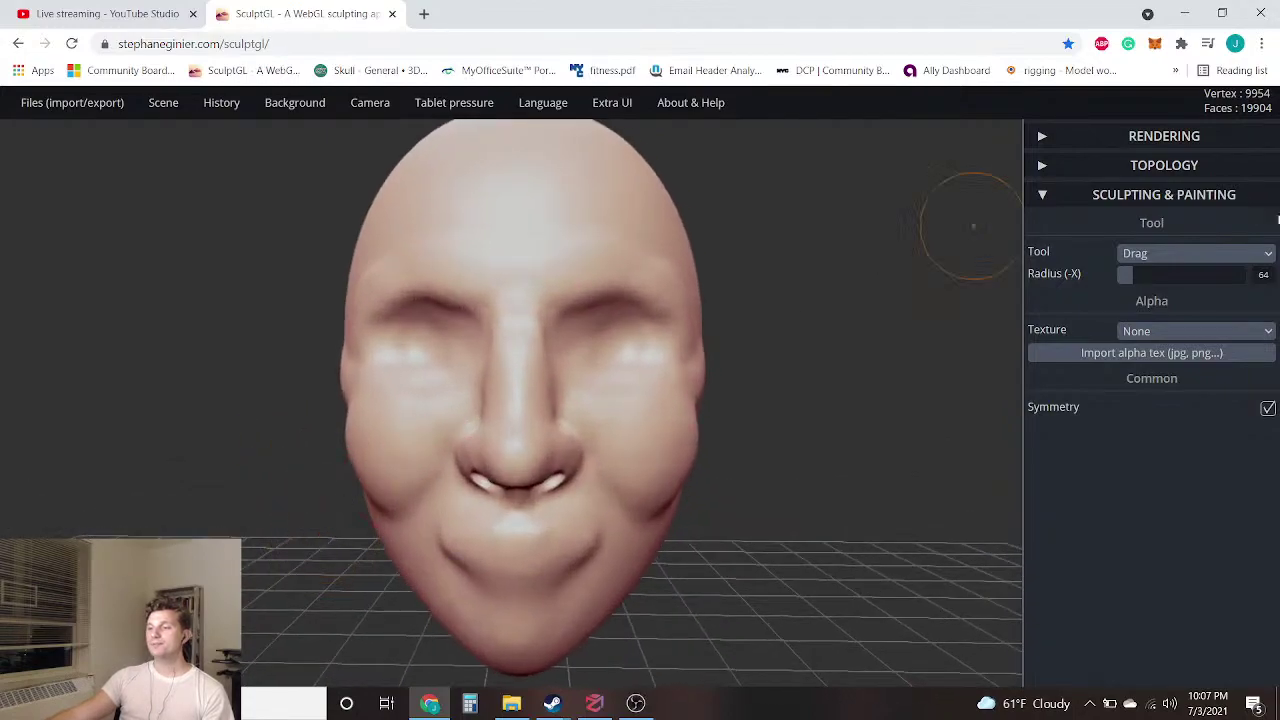
Outline the upper lip, mouth line and lower lip edge with the Crease tool in Negative mode at radius 26 and intensity 44
{"action": "left_click", "coordinate": [1187, 256]}
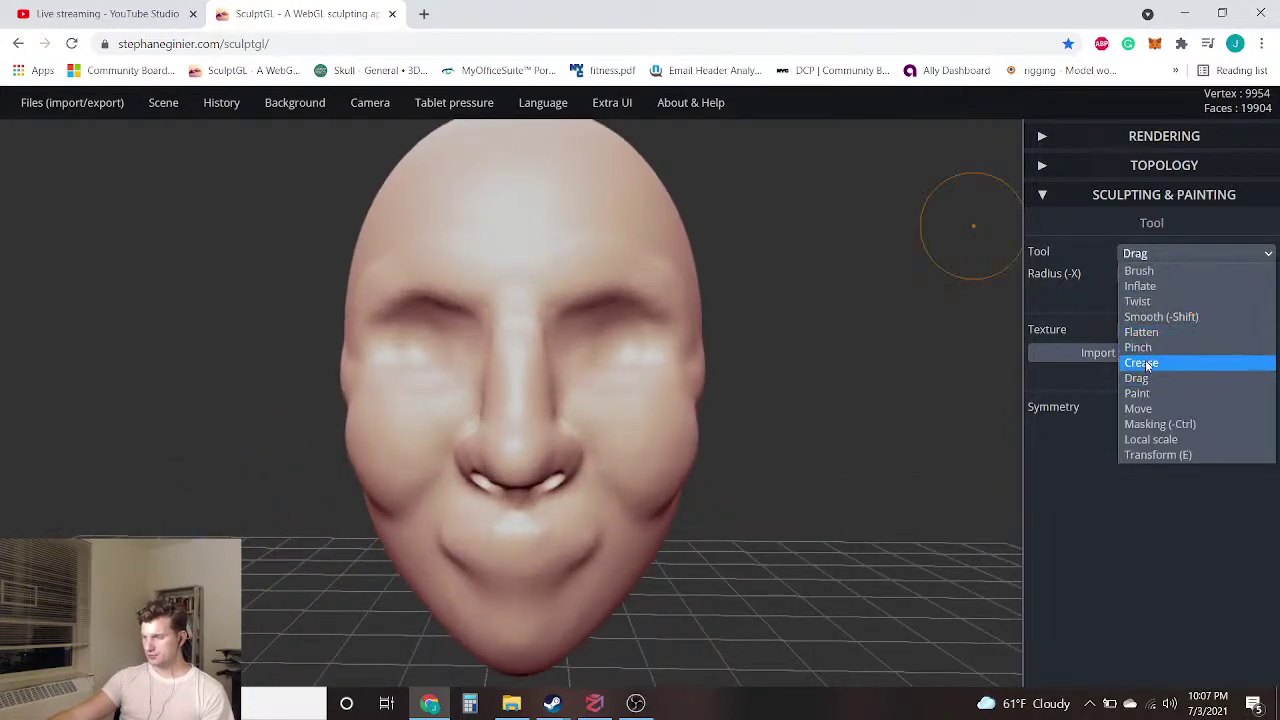
{"action": "left_click", "coordinate": [1147, 365]}
{"action": "scroll", "coordinate": [555, 550], "scroll_direction": "up", "scroll_amount": 5}
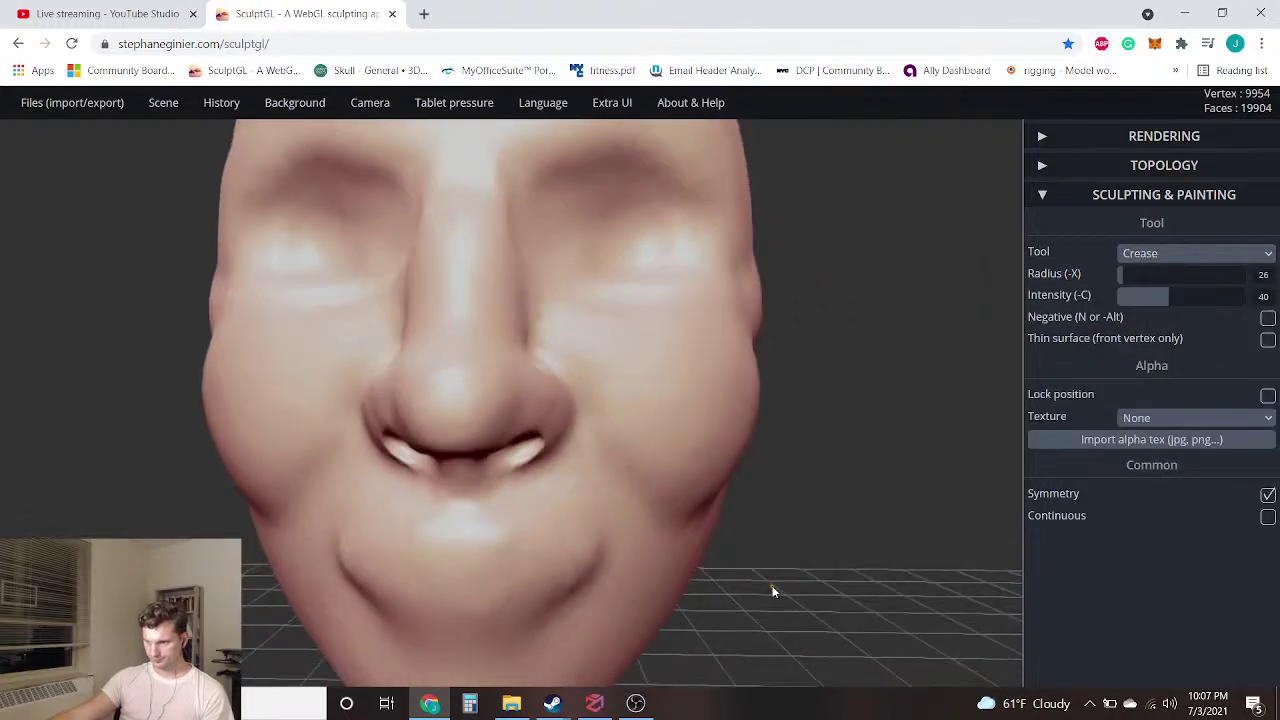
{"action": "mouse_move", "coordinate": [772, 586]}
{"action": "right_mouse_down"}
{"action": "mouse_move", "coordinate": [456, 586]}
{"action": "mouse_move", "coordinate": [828, 564]}
{"action": "right_mouse_up"}
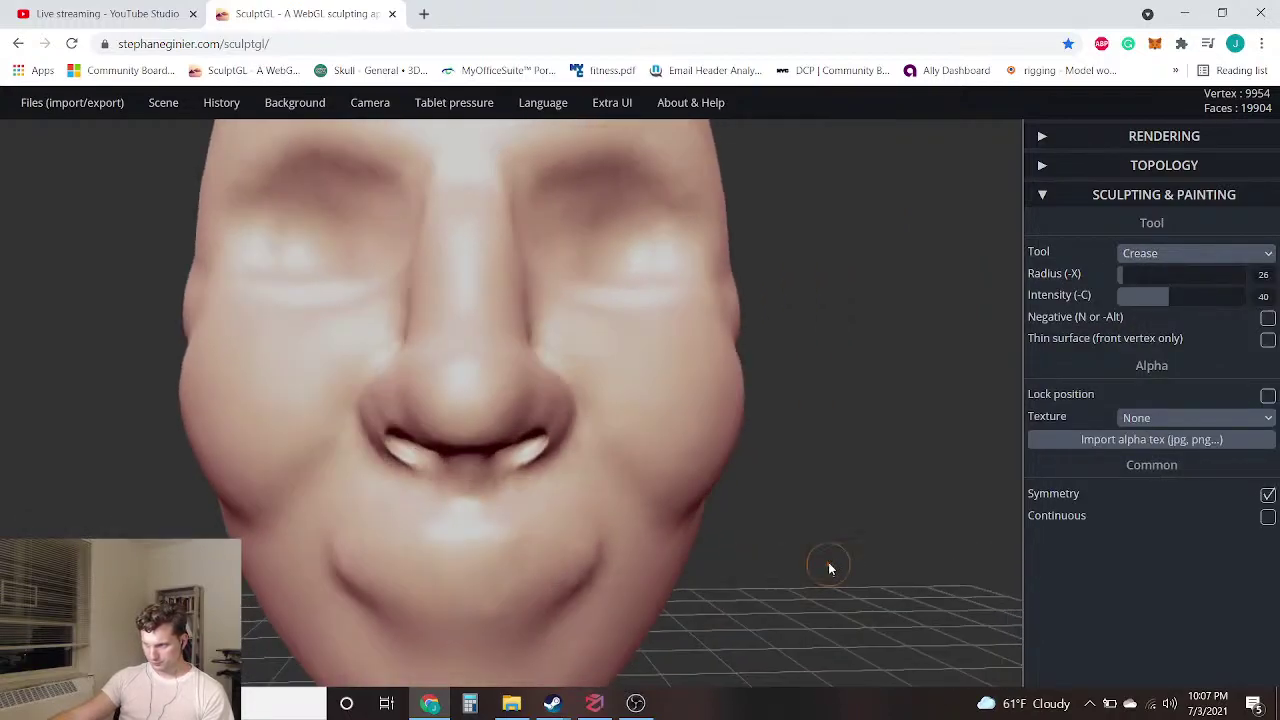
{"action": "left_click", "coordinate": [1267, 317]}
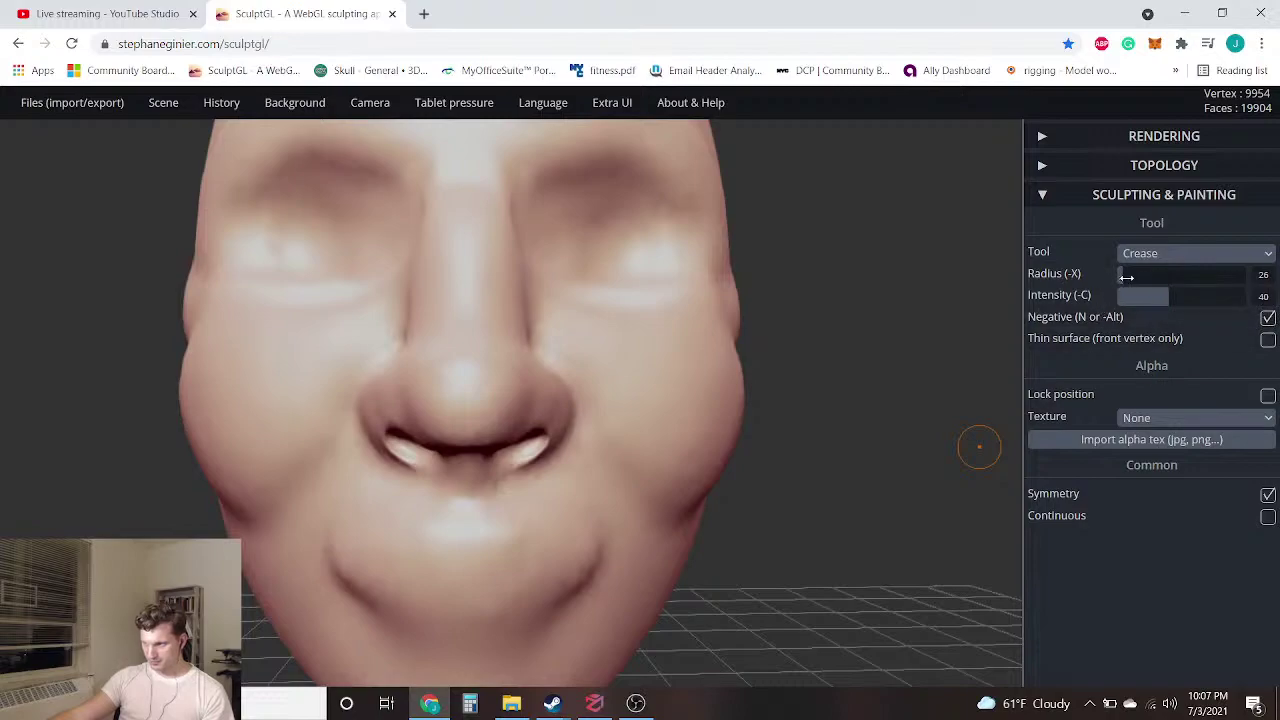
{"action": "left_click_drag", "start_coordinate": [826, 565], "coordinate": [776, 569]}
{"action": "left_click_drag", "start_coordinate": [461, 503], "coordinate": [460, 530]}
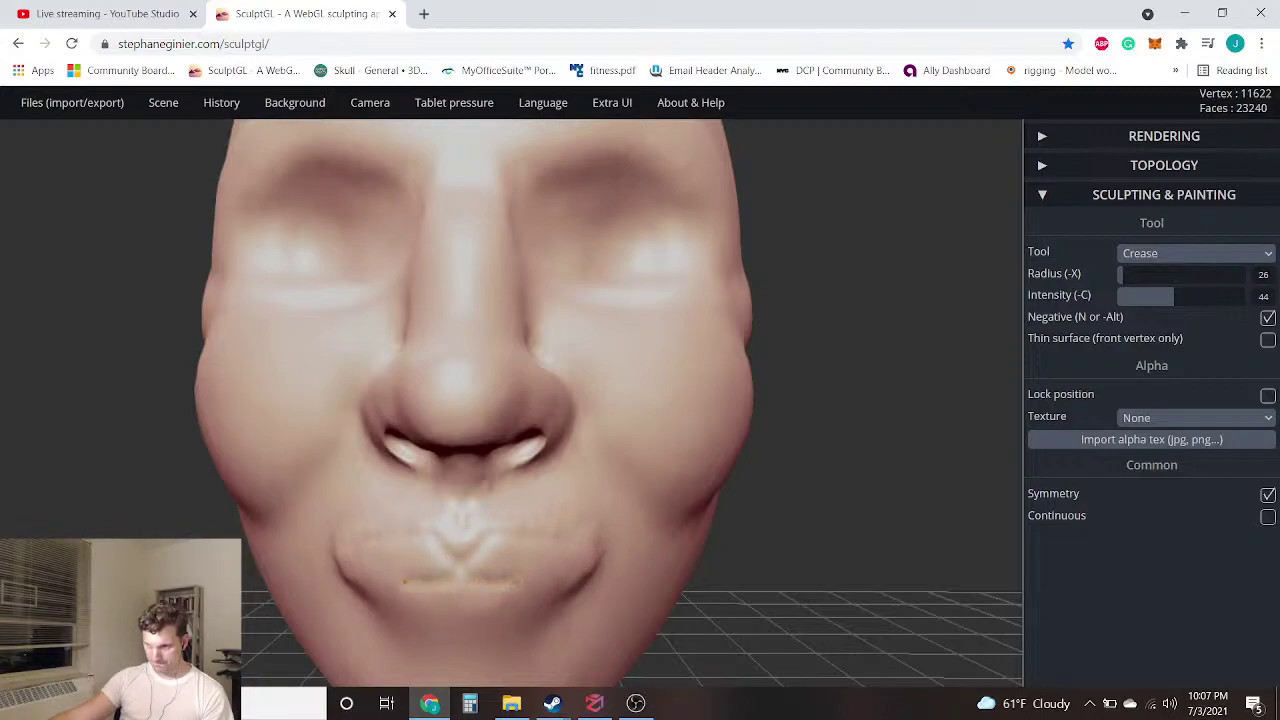
{"action": "left_click_drag", "start_coordinate": [350, 578], "coordinate": [341, 556]}
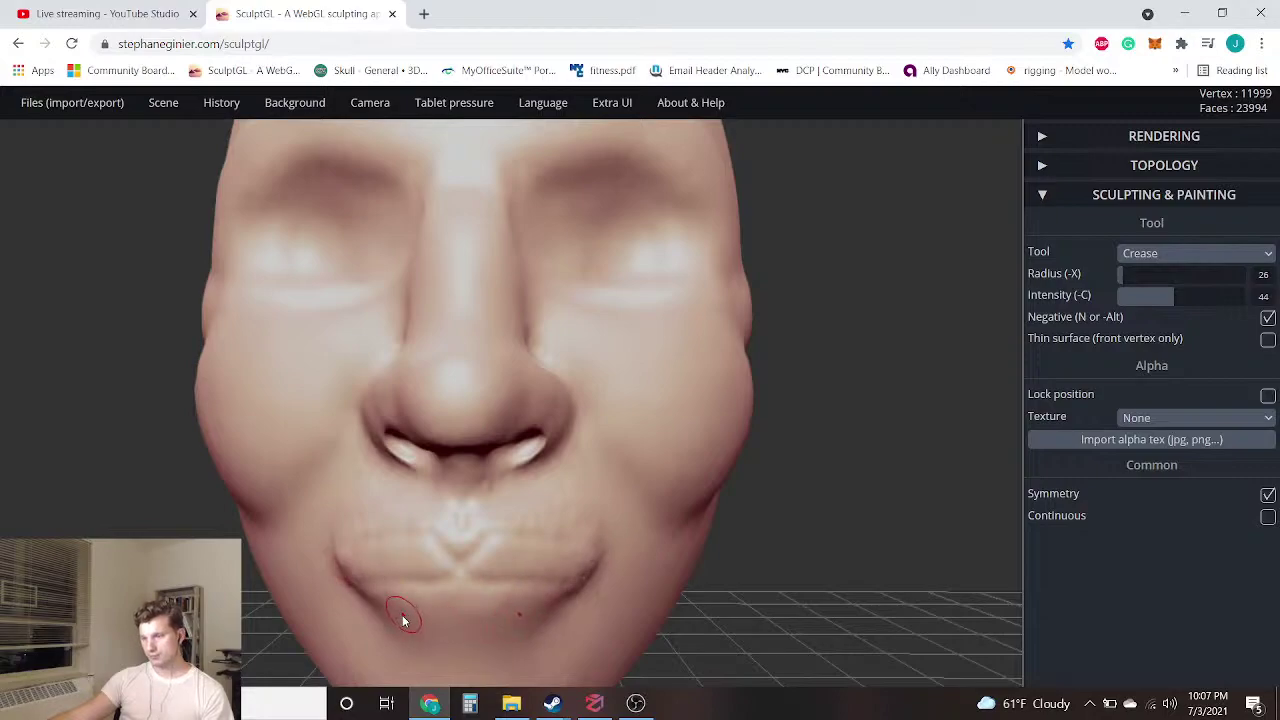
{"action": "left_click_drag", "start_coordinate": [390, 614], "coordinate": [505, 606]}
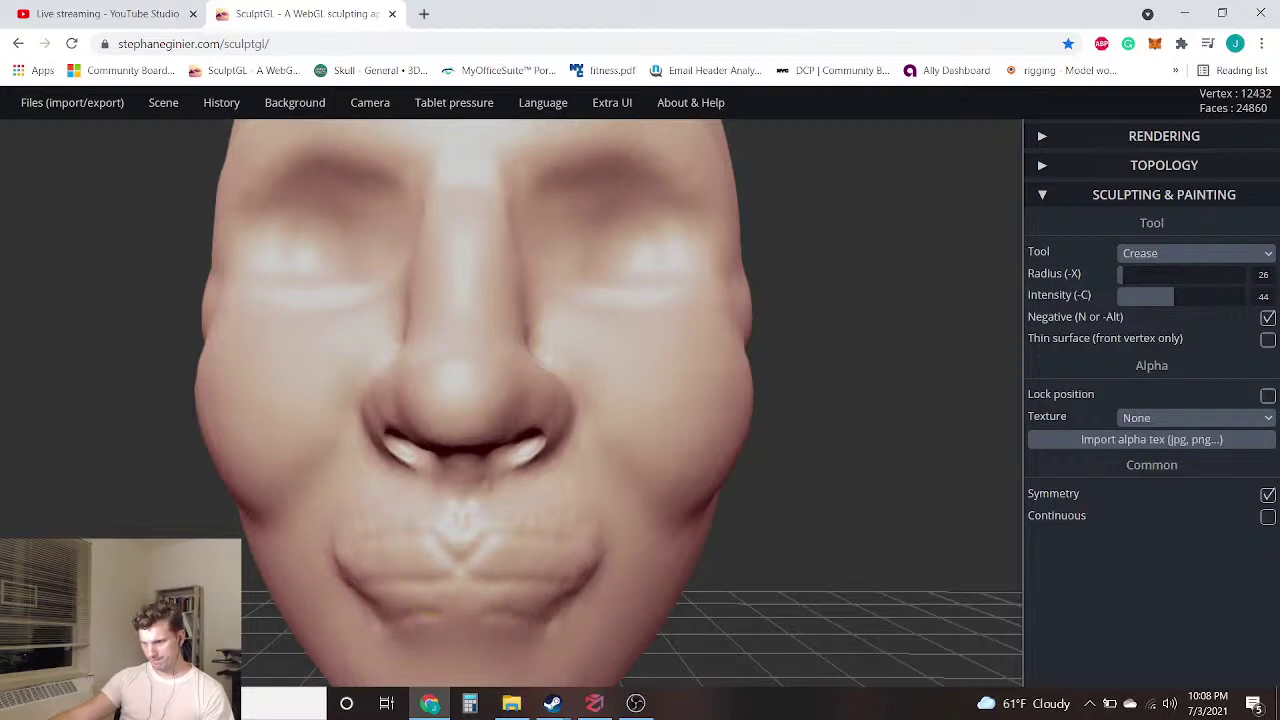
Undo the last crease strokes back to the upper lip outline, and redraw the mouth line and lower lip edge
{"action": "key", "text": "ctrl+z"}
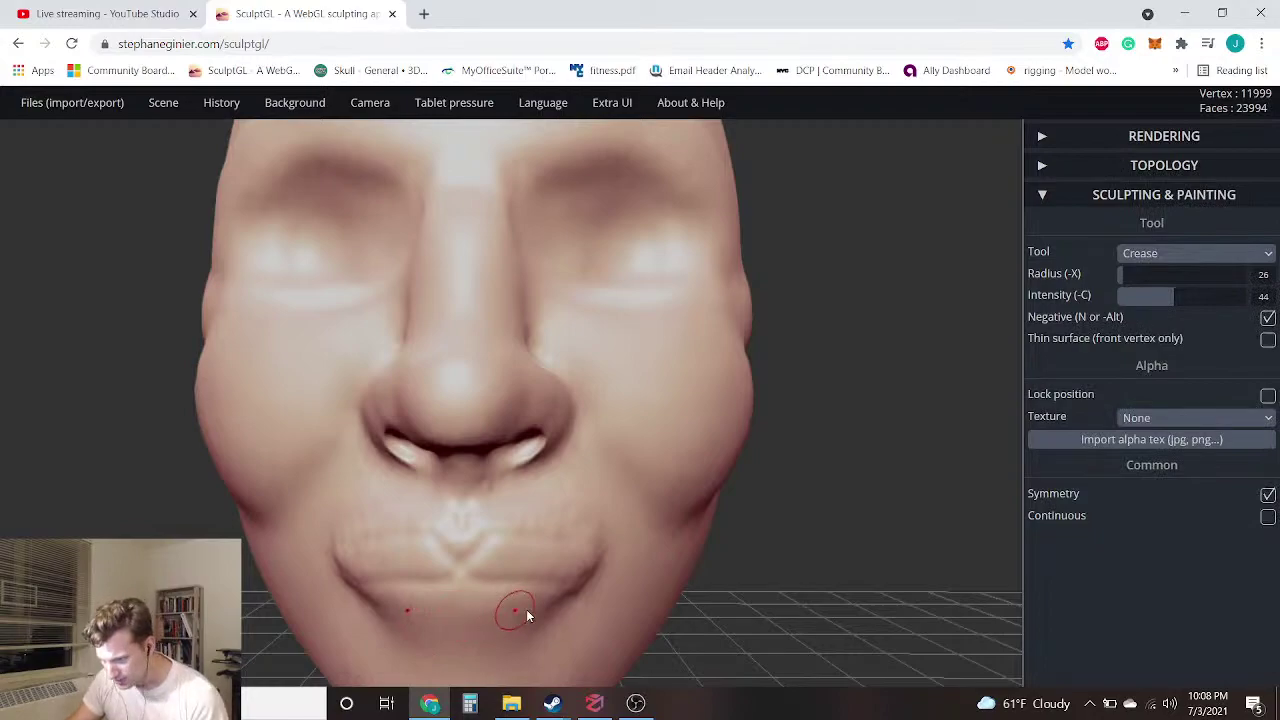
{"action": "key", "text": "ctrl+z"}
{"action": "key", "text": "ctrl+z"}
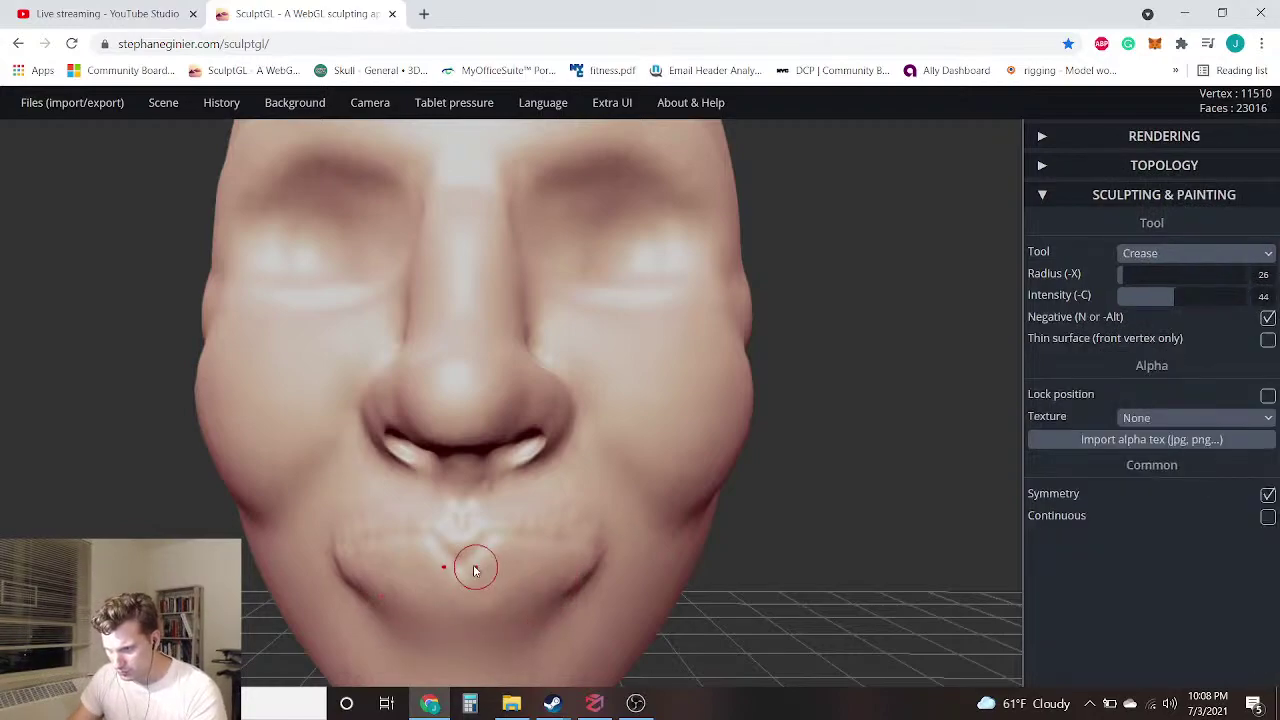
{"action": "key", "text": "ctrl+z"}
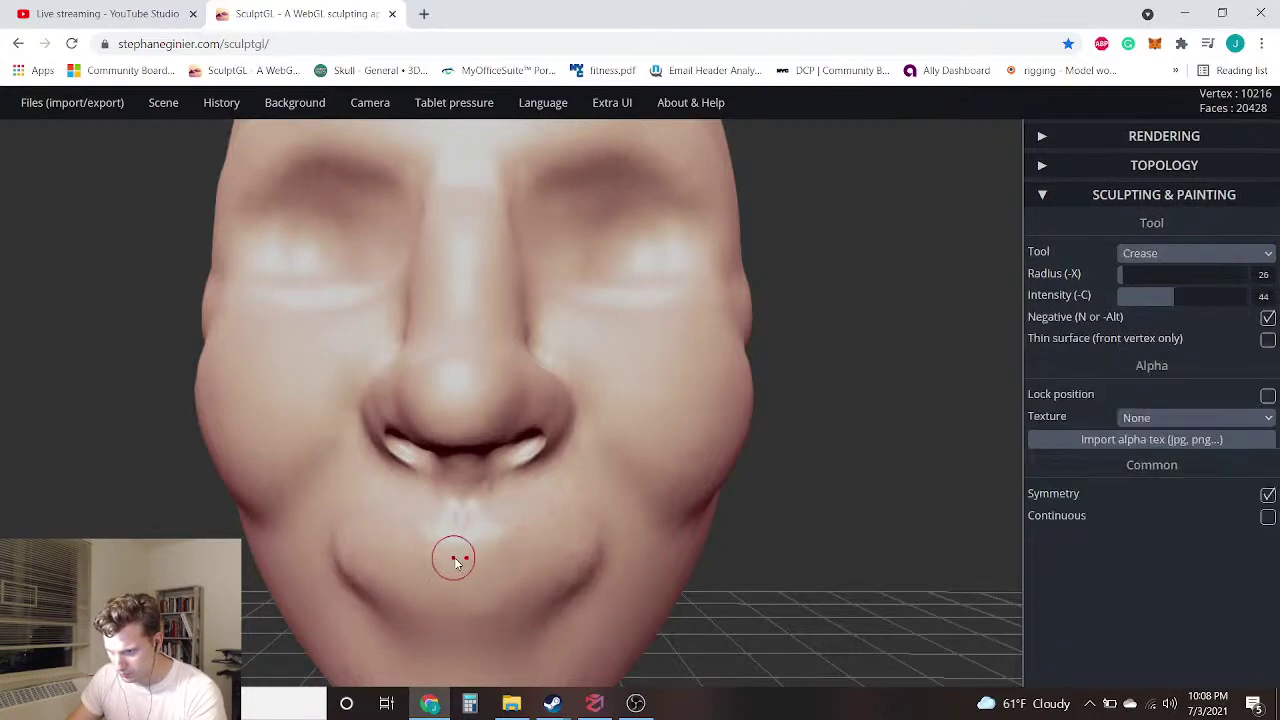
{"action": "key", "text": "ctrl+y"}
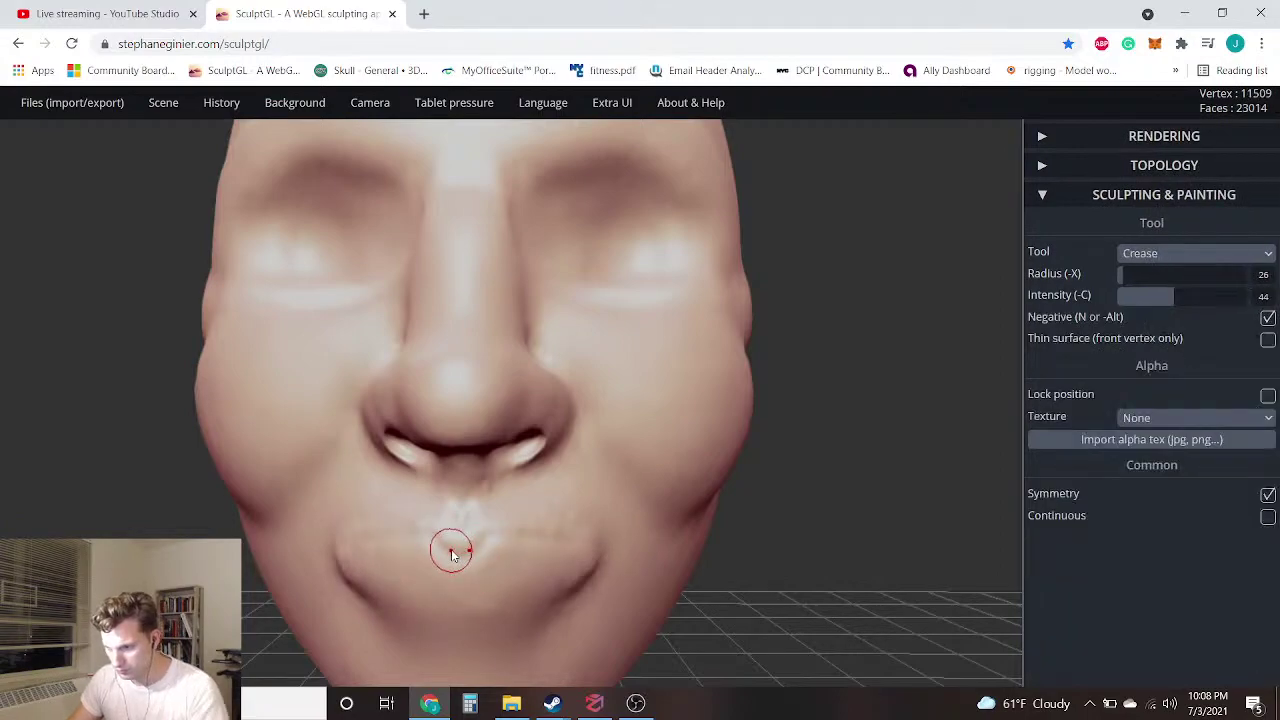
{"action": "left_click_drag", "start_coordinate": [361, 587], "coordinate": [410, 615]}
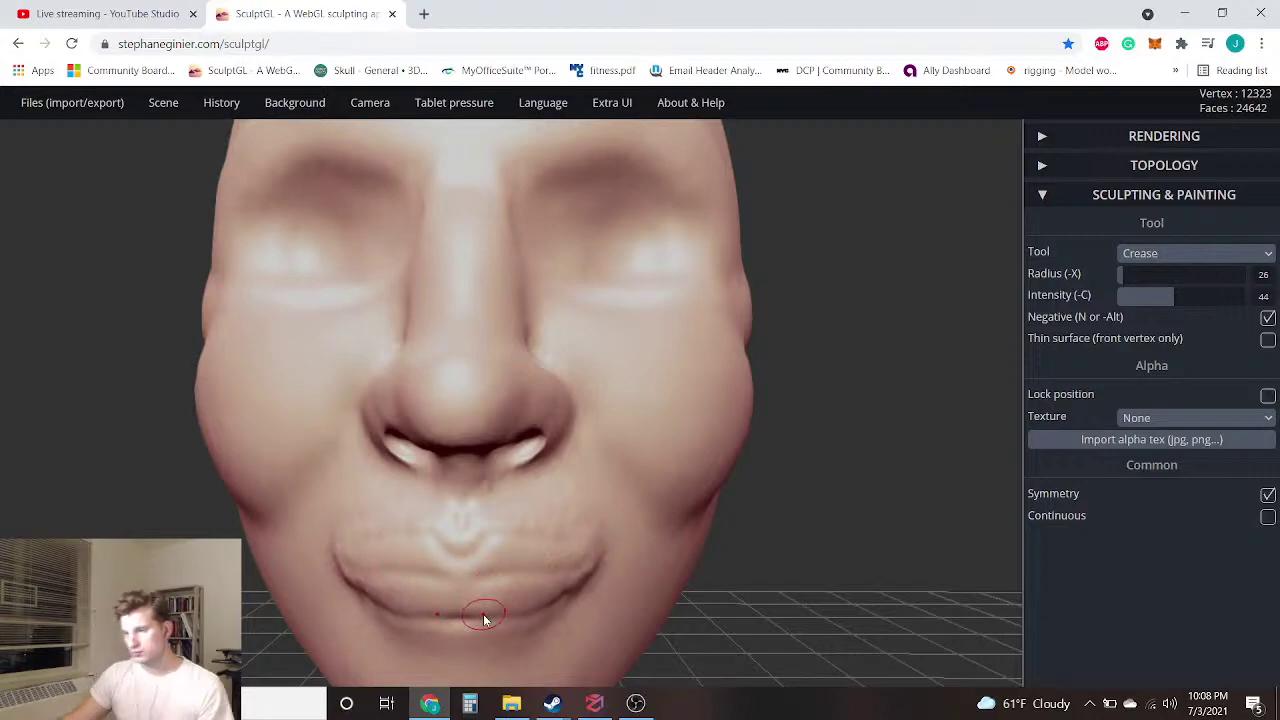
Puff up the lips with the Local scale tool at radius 131 and check their profile
{"action": "mouse_move", "coordinate": [781, 614]}
{"action": "left_mouse_down"}
{"action": "mouse_move", "coordinate": [640, 599]}
{"action": "mouse_move", "coordinate": [470, 628]}
{"action": "mouse_move", "coordinate": [513, 615]}
{"action": "mouse_move", "coordinate": [793, 628]}
{"action": "mouse_move", "coordinate": [1008, 398]}
{"action": "left_mouse_up"}
{"action": "left_click", "coordinate": [1155, 254]}
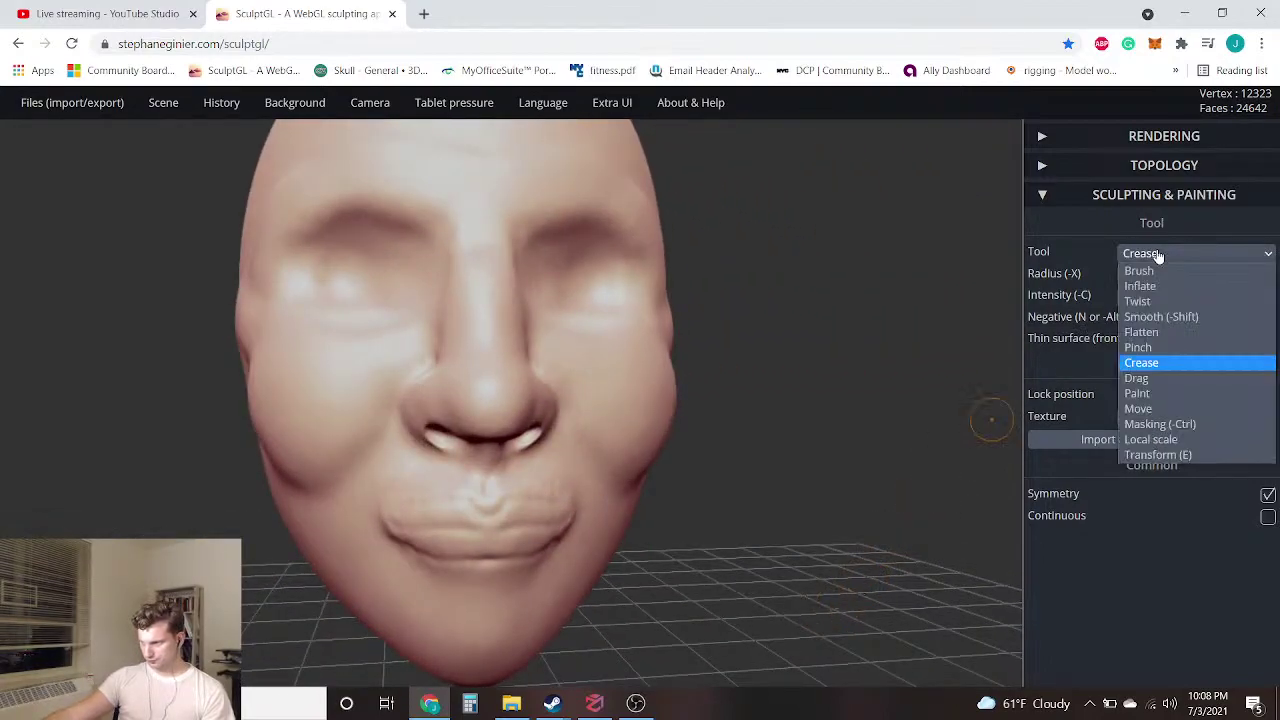
{"action": "left_click", "coordinate": [1150, 440]}
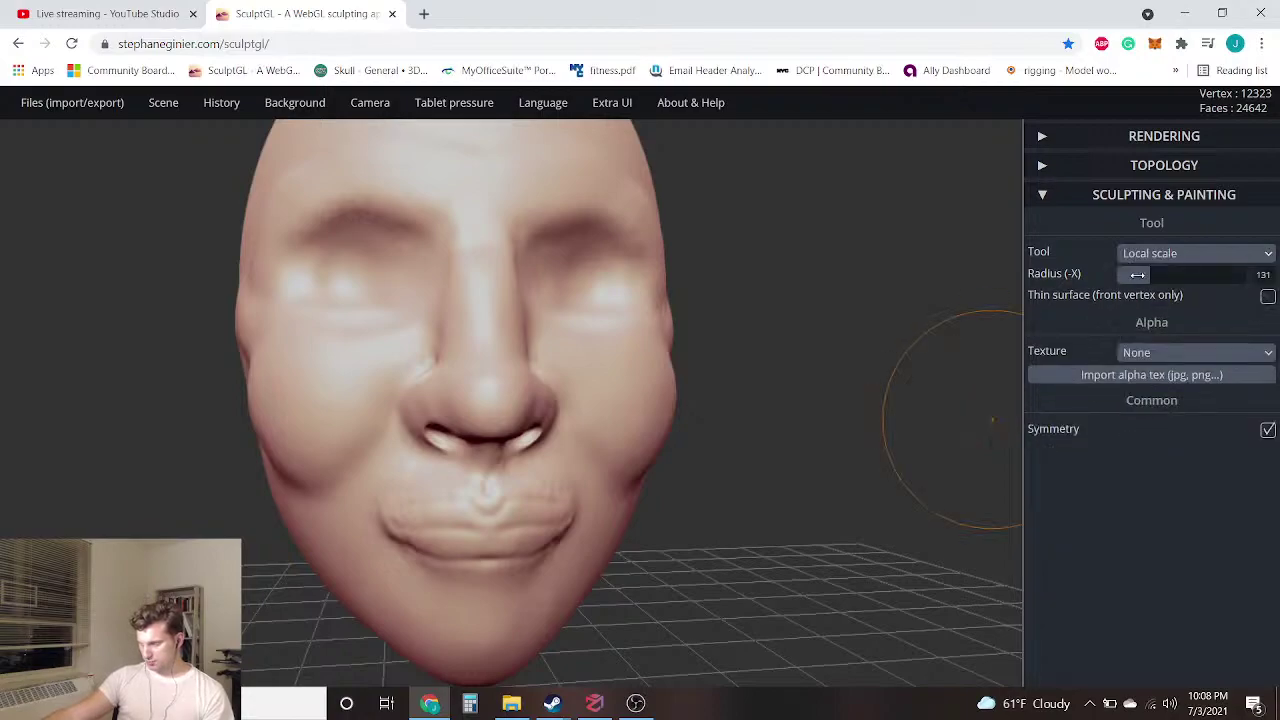
{"action": "left_click_drag", "start_coordinate": [483, 522], "coordinate": [410, 535]}
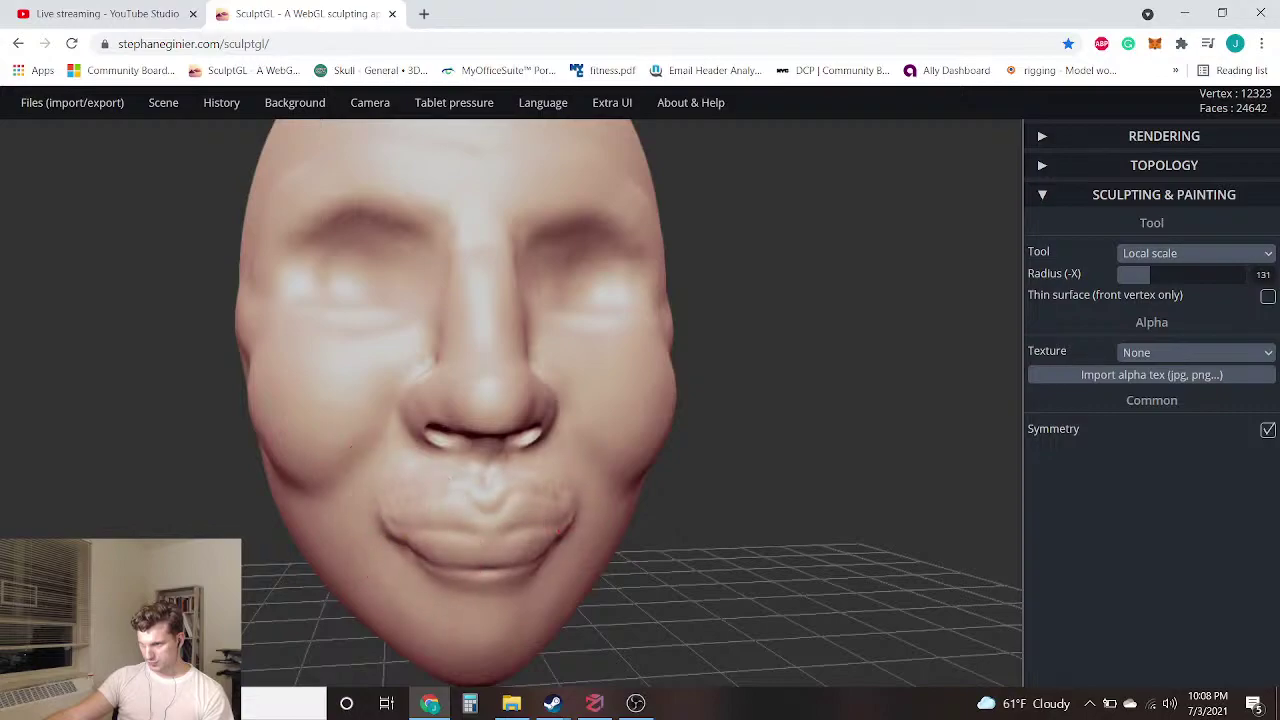
{"action": "right_click_drag", "start_coordinate": [321, 553], "coordinate": [374, 510]}
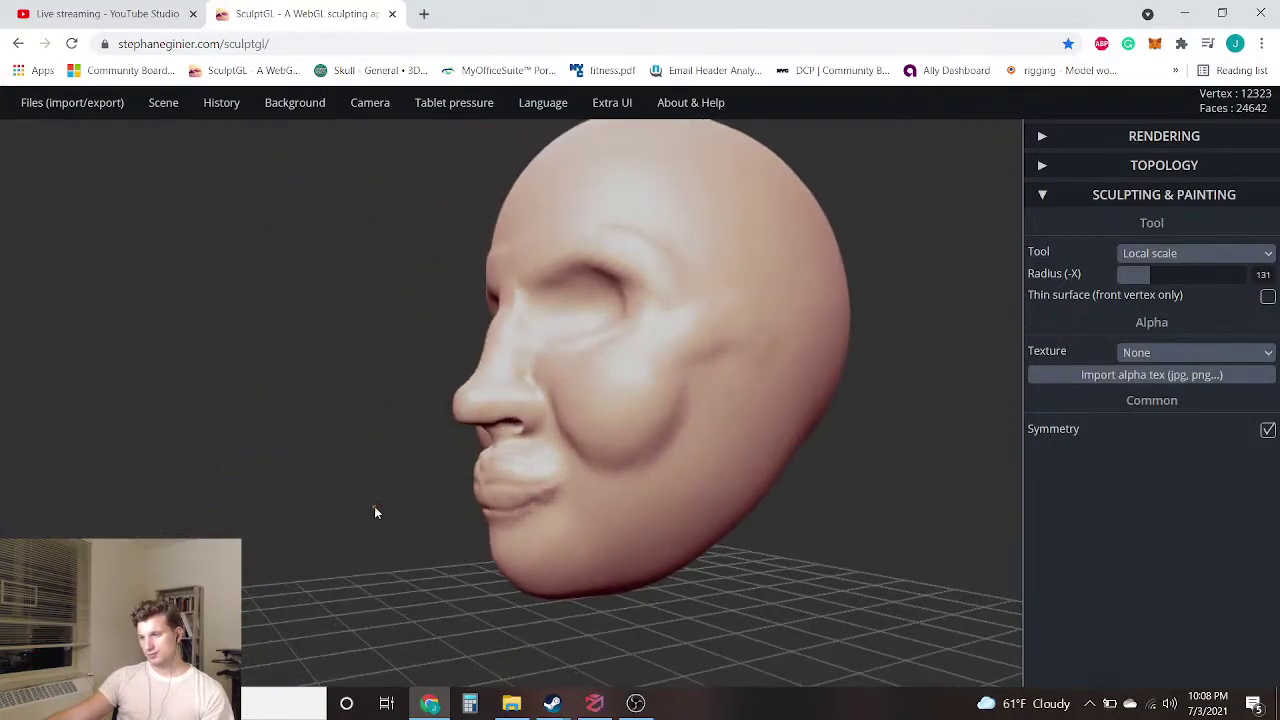
{"action": "key", "text": "ctrl"}
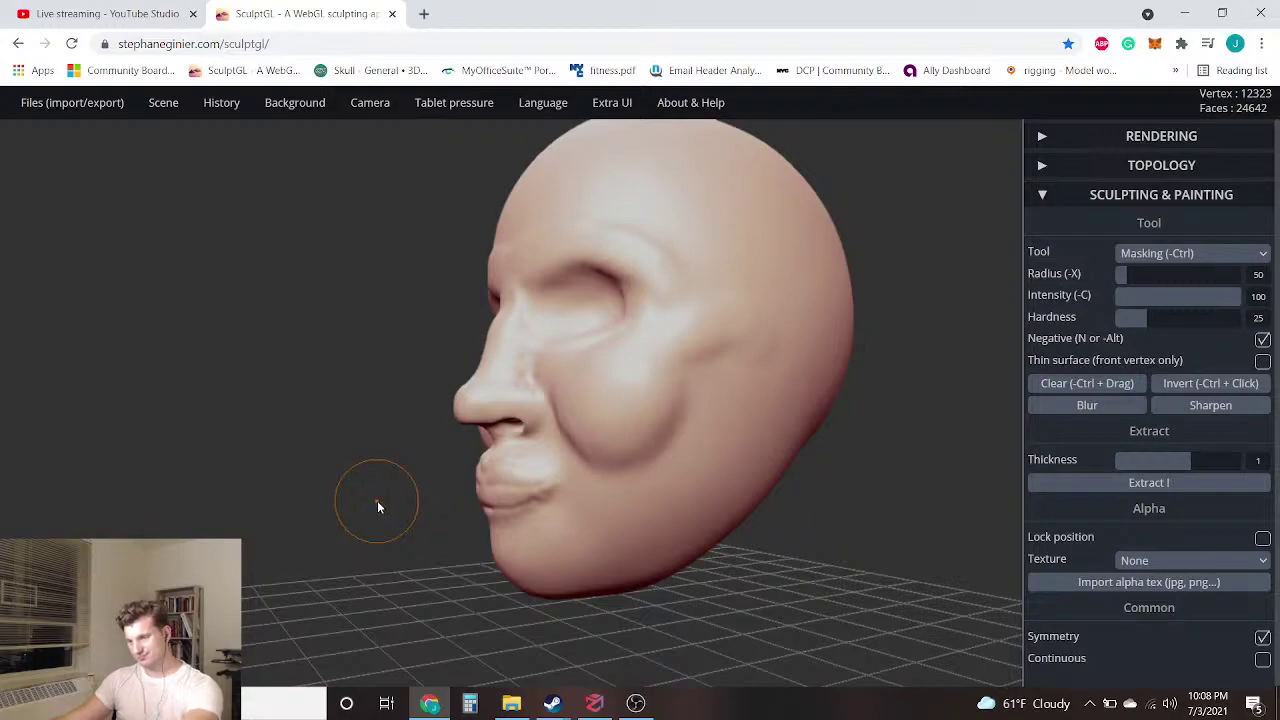
{"action": "mouse_move", "coordinate": [374, 502]}
{"action": "left_mouse_down"}
{"action": "mouse_move", "coordinate": [301, 503]}
{"action": "mouse_move", "coordinate": [397, 502]}
{"action": "left_mouse_up"}
{"action": "right_click_drag", "start_coordinate": [397, 504], "coordinate": [799, 529]}
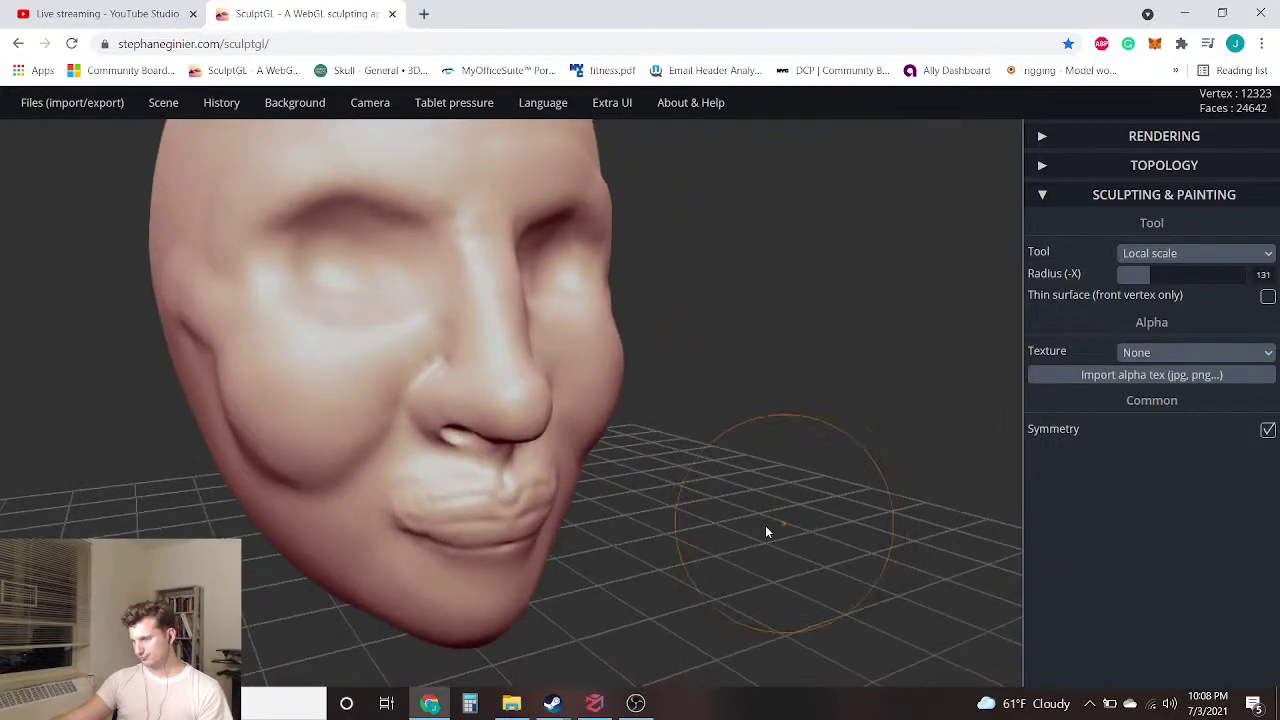
Smooth away the lip creases around the mouth with the Smooth tool at radius 90 and intensity 20
{"action": "left_click", "coordinate": [1175, 254]}
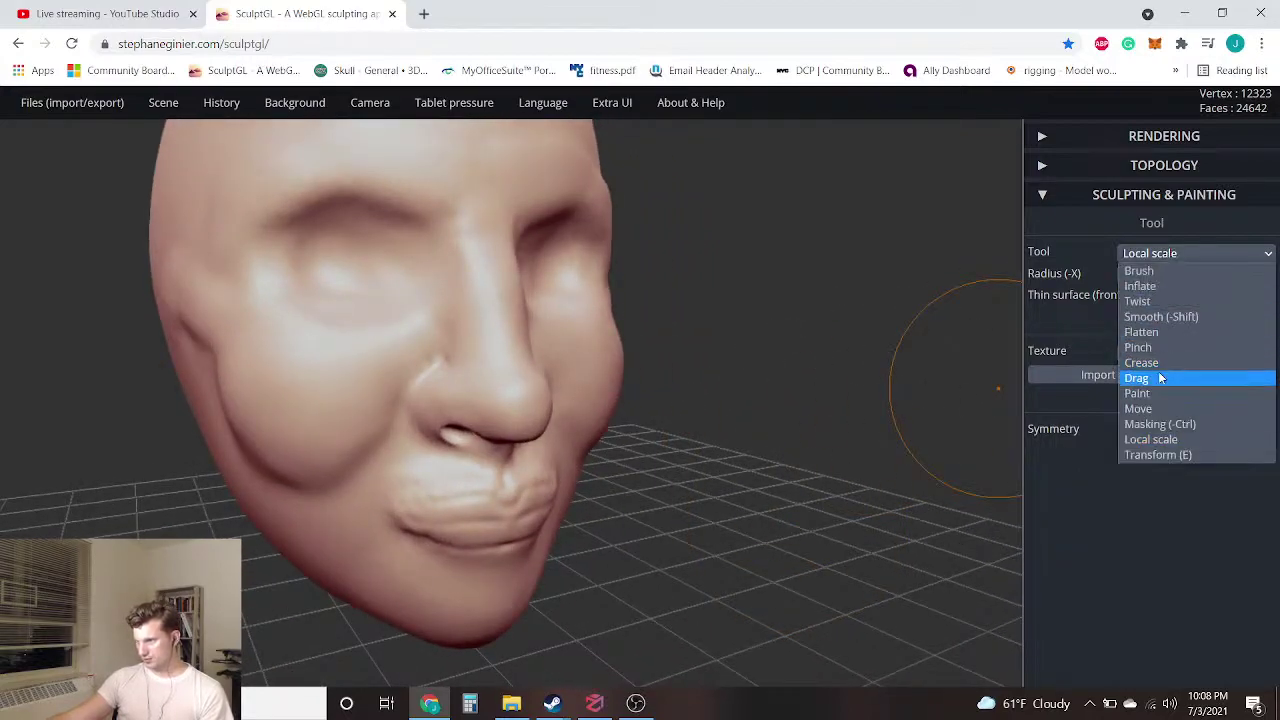
{"action": "left_click", "coordinate": [1179, 314]}
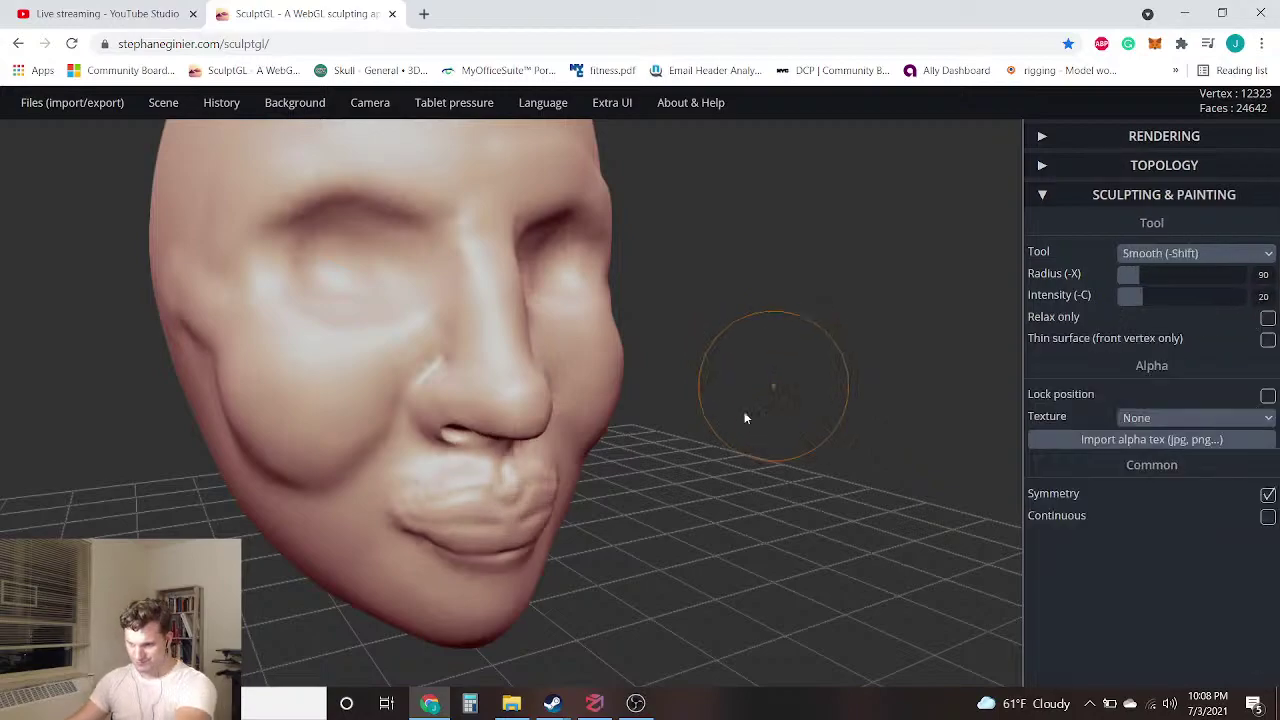
{"action": "mouse_move", "coordinate": [756, 508]}
{"action": "left_mouse_down"}
{"action": "mouse_move", "coordinate": [542, 497]}
{"action": "mouse_move", "coordinate": [391, 520]}
{"action": "mouse_move", "coordinate": [529, 529]}
{"action": "mouse_move", "coordinate": [470, 540]}
{"action": "left_mouse_up"}
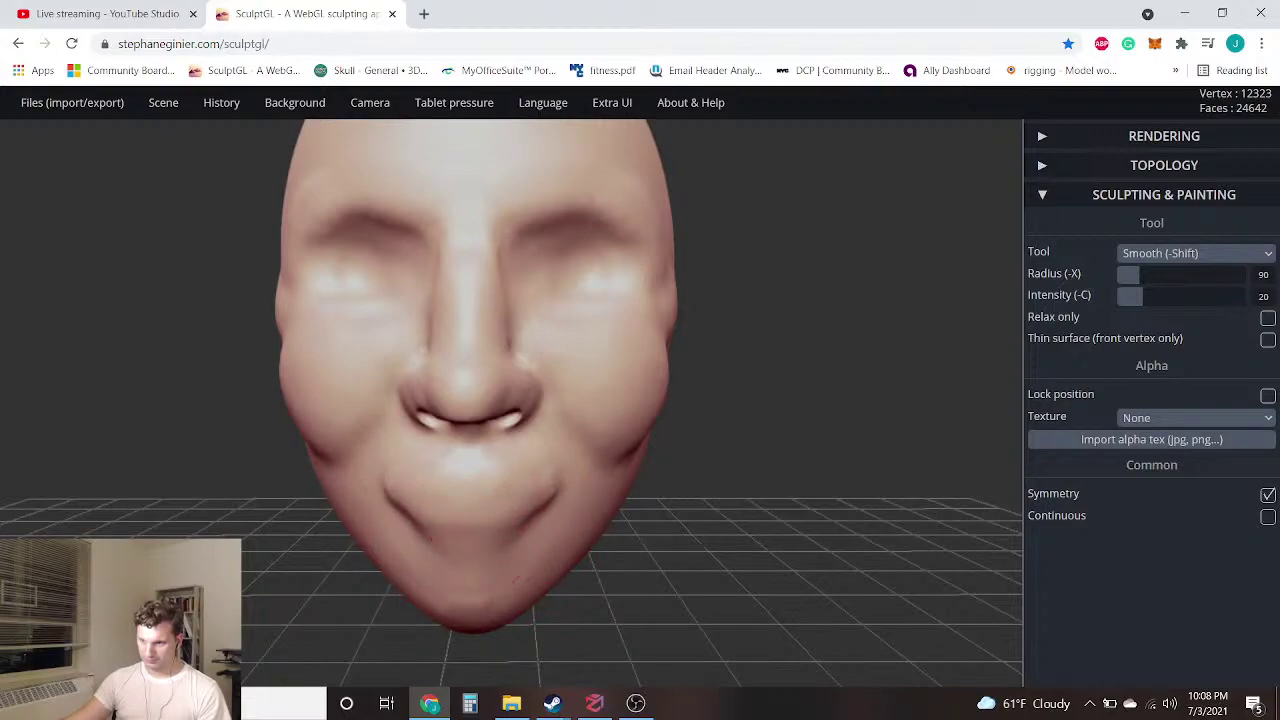
Raise the upper lip's edge with the Brush tool at intensity 24 with Negative off, undoing the first stroke
{"action": "left_click", "coordinate": [1200, 253]}
{"action": "left_click", "coordinate": [1180, 267]}
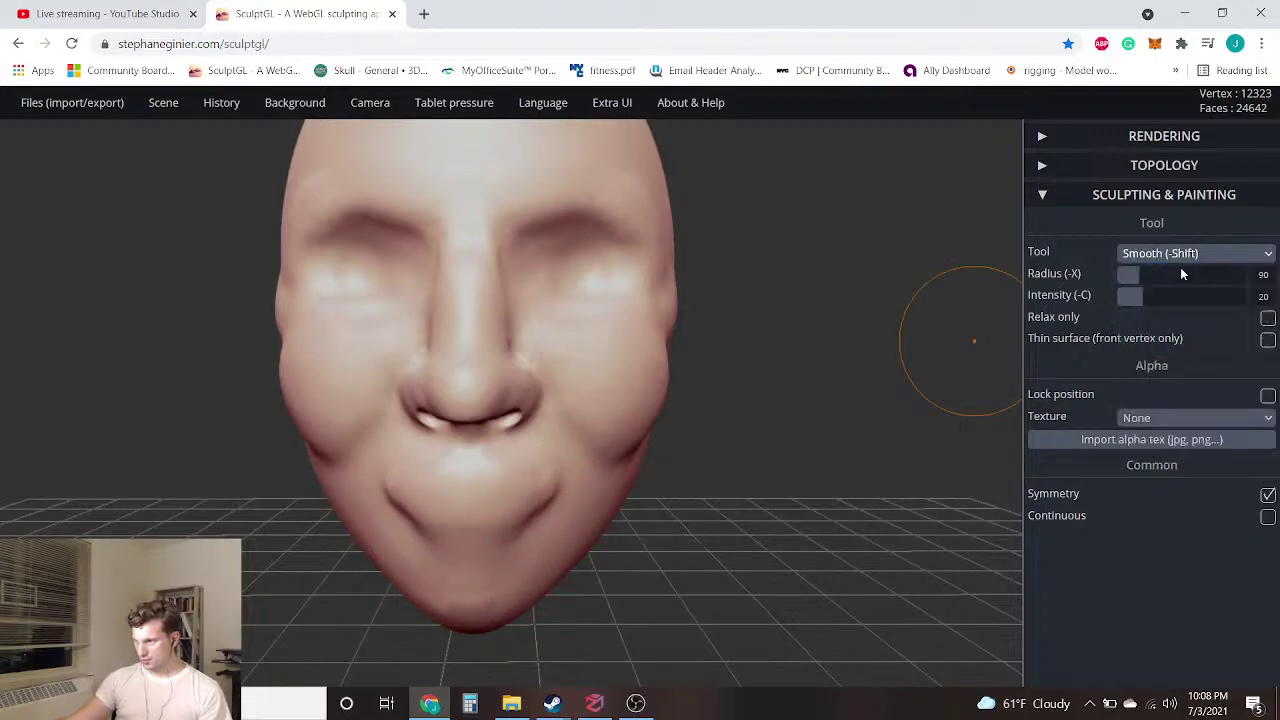
{"action": "scroll", "coordinate": [571, 507], "scroll_direction": "up", "scroll_amount": 1}
{"action": "mouse_move", "coordinate": [436, 502]}
{"action": "left_mouse_down"}
{"action": "mouse_move", "coordinate": [425, 510]}
{"action": "mouse_move", "coordinate": [440, 512]}
{"action": "mouse_move", "coordinate": [409, 486]}
{"action": "left_mouse_up"}
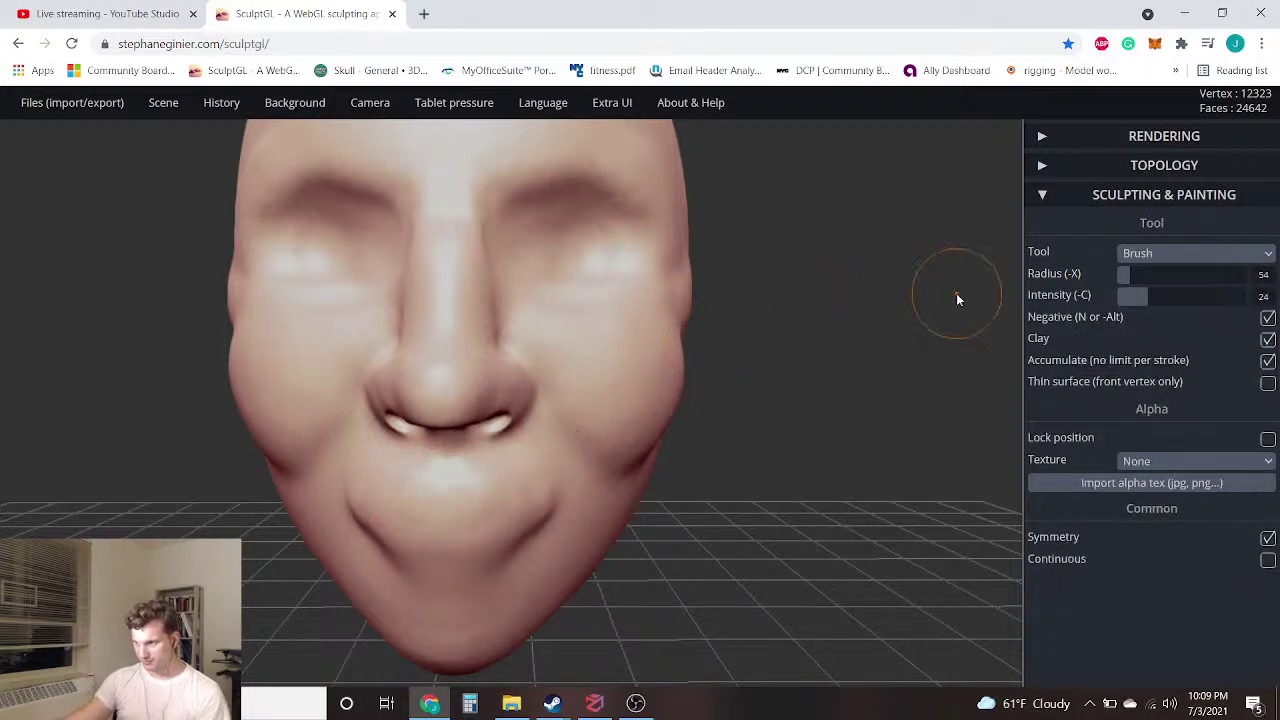
{"action": "left_click", "coordinate": [1122, 273]}
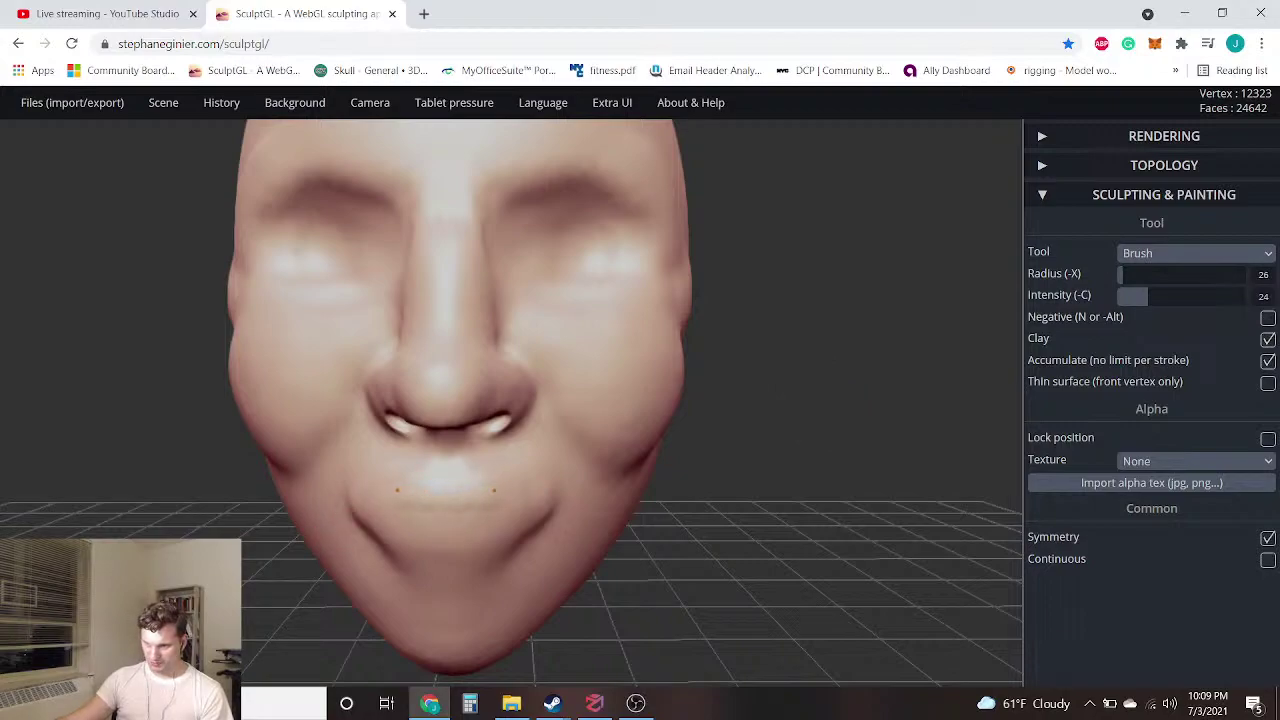
{"action": "key", "text": "ctrl+z"}
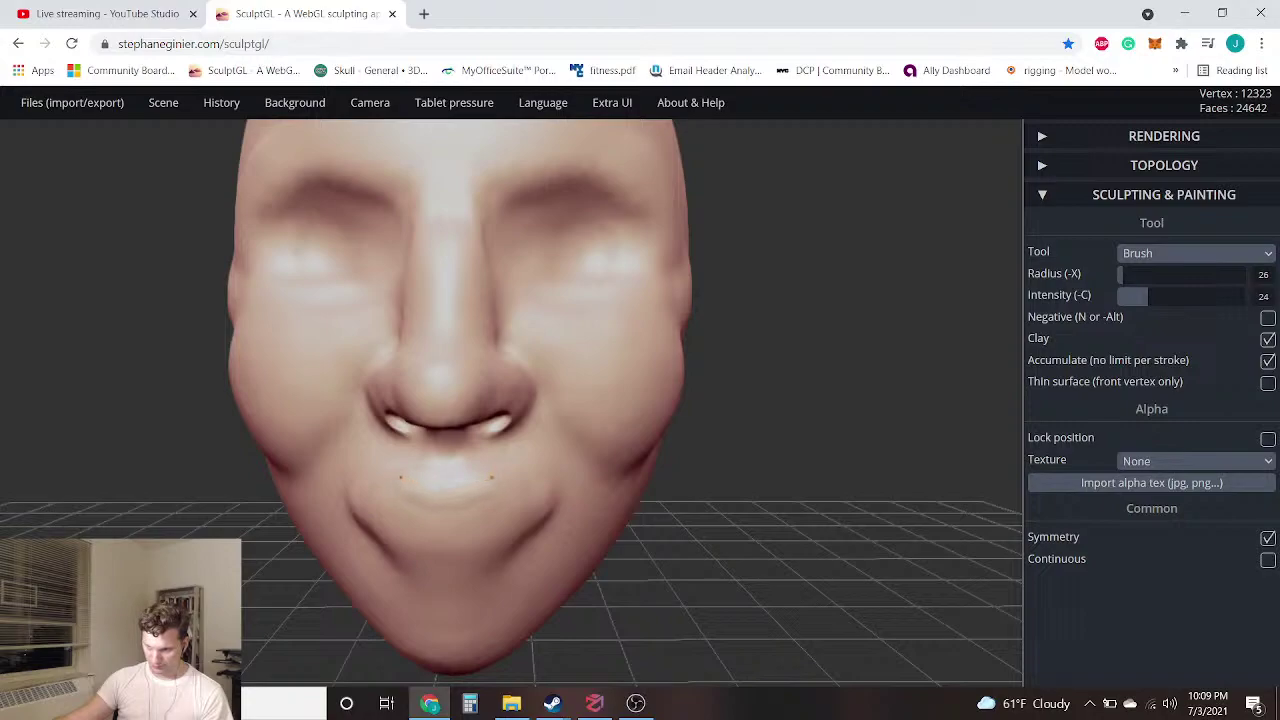
{"action": "left_click", "coordinate": [432, 490], "text": "shift"}
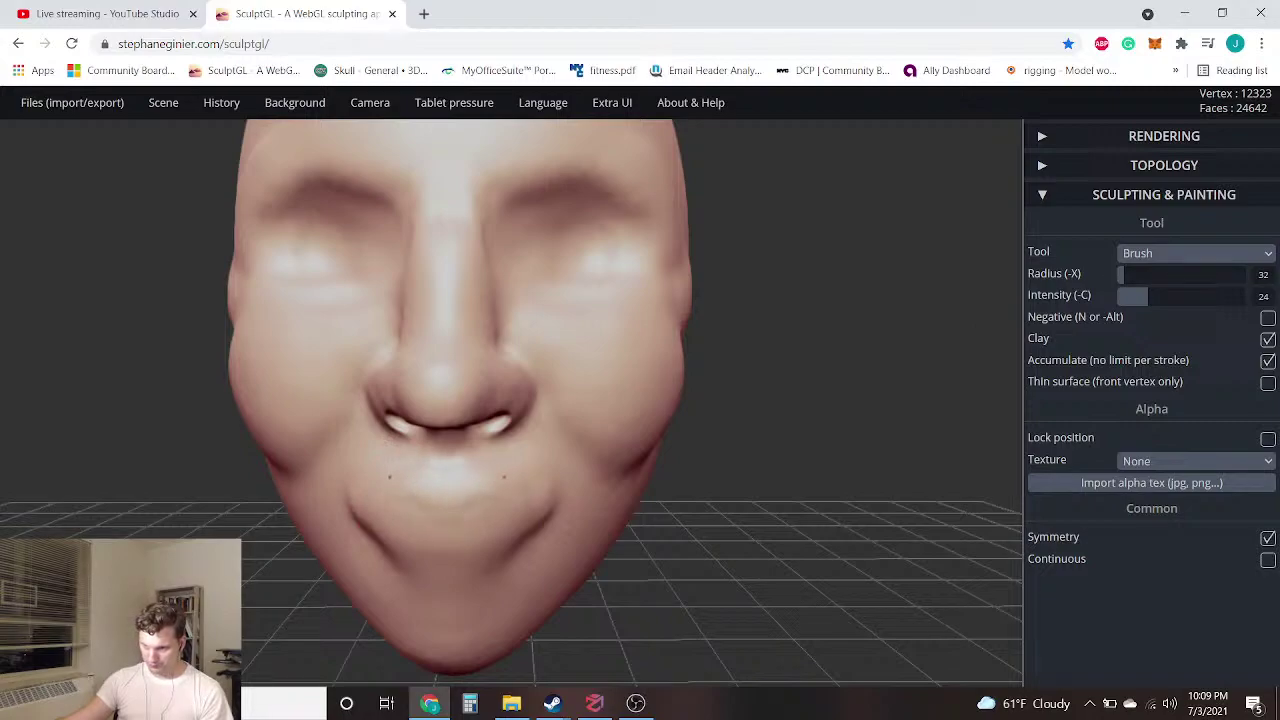
Try building up the mouth corners and lower lip edge with the Brush at radius 32, and undo those strokes
{"action": "mouse_move", "coordinate": [334, 488]}
{"action": "left_mouse_down"}
{"action": "mouse_move", "coordinate": [362, 545]}
{"action": "mouse_move", "coordinate": [438, 568]}
{"action": "left_mouse_up"}
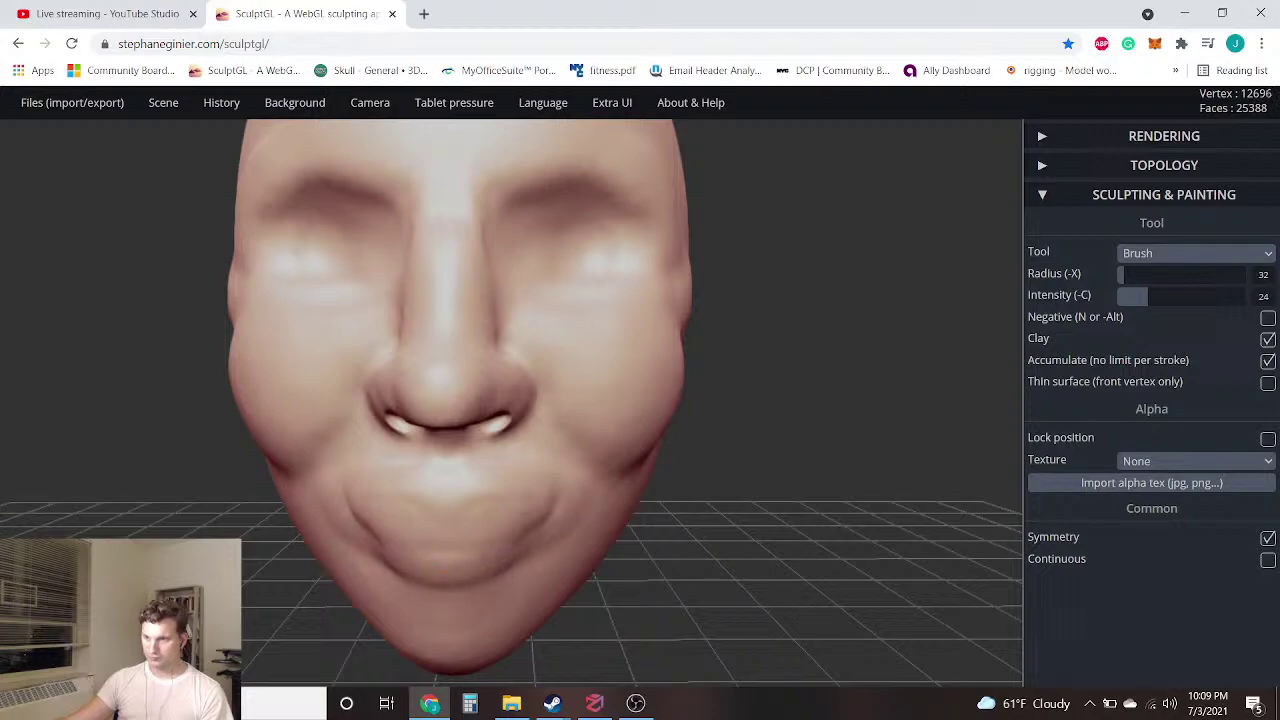
{"action": "left_click_drag", "start_coordinate": [632, 539], "coordinate": [578, 520]}
{"action": "key", "text": "ctrl+z"}
{"action": "key", "text": "ctrl+z"}
{"action": "key", "text": "ctrl+z"}
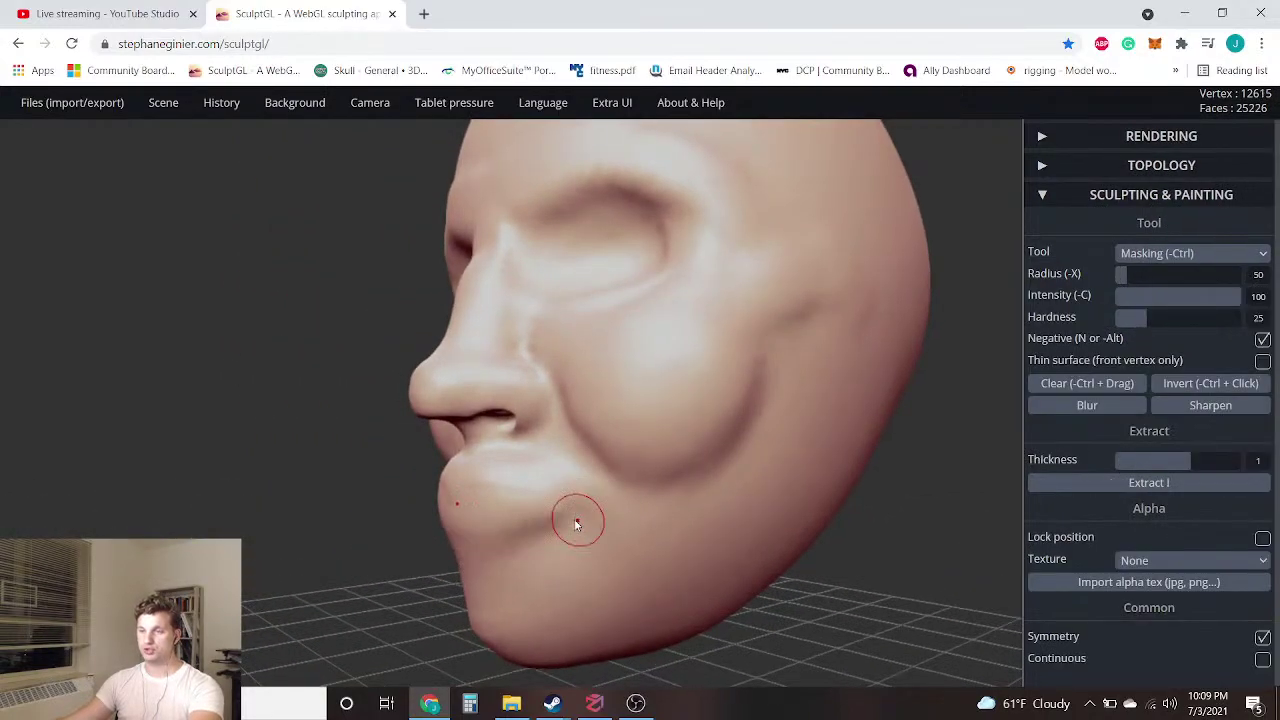
Set the Brush radius to 93 and examine the nose, mouth and cheeks from several angles
{"action": "mouse_move", "coordinate": [349, 486]}
{"action": "left_mouse_down"}
{"action": "mouse_move", "coordinate": [460, 514]}
{"action": "mouse_move", "coordinate": [424, 504]}
{"action": "left_mouse_up"}
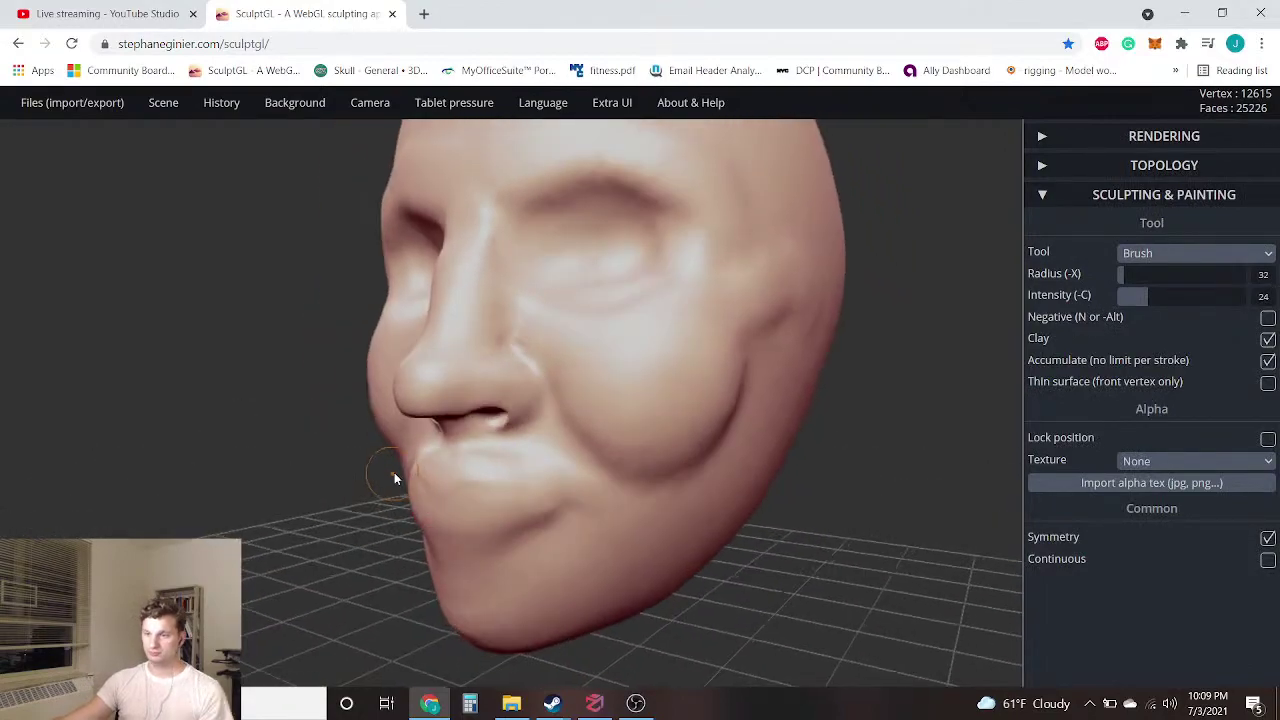
{"action": "left_click_drag", "start_coordinate": [1126, 273], "coordinate": [1142, 273]}
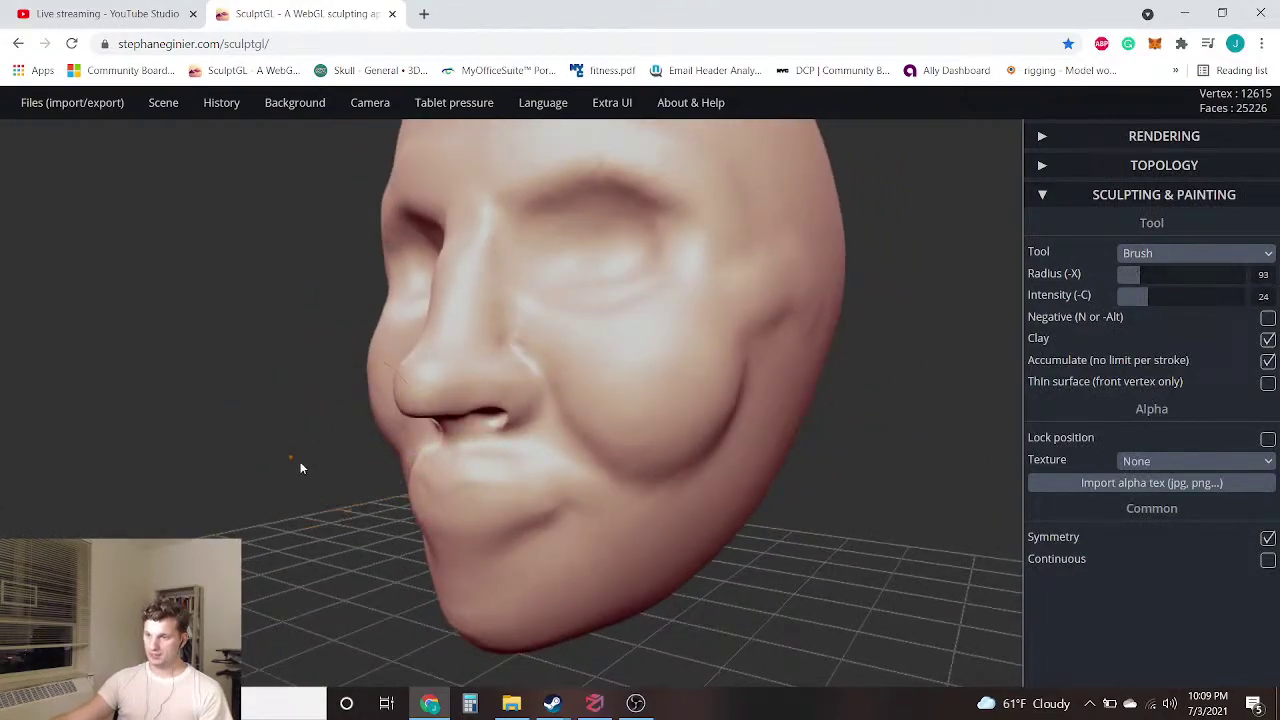
{"action": "left_click_drag", "start_coordinate": [291, 463], "coordinate": [368, 455]}
{"action": "left_click_drag", "start_coordinate": [258, 470], "coordinate": [368, 419]}
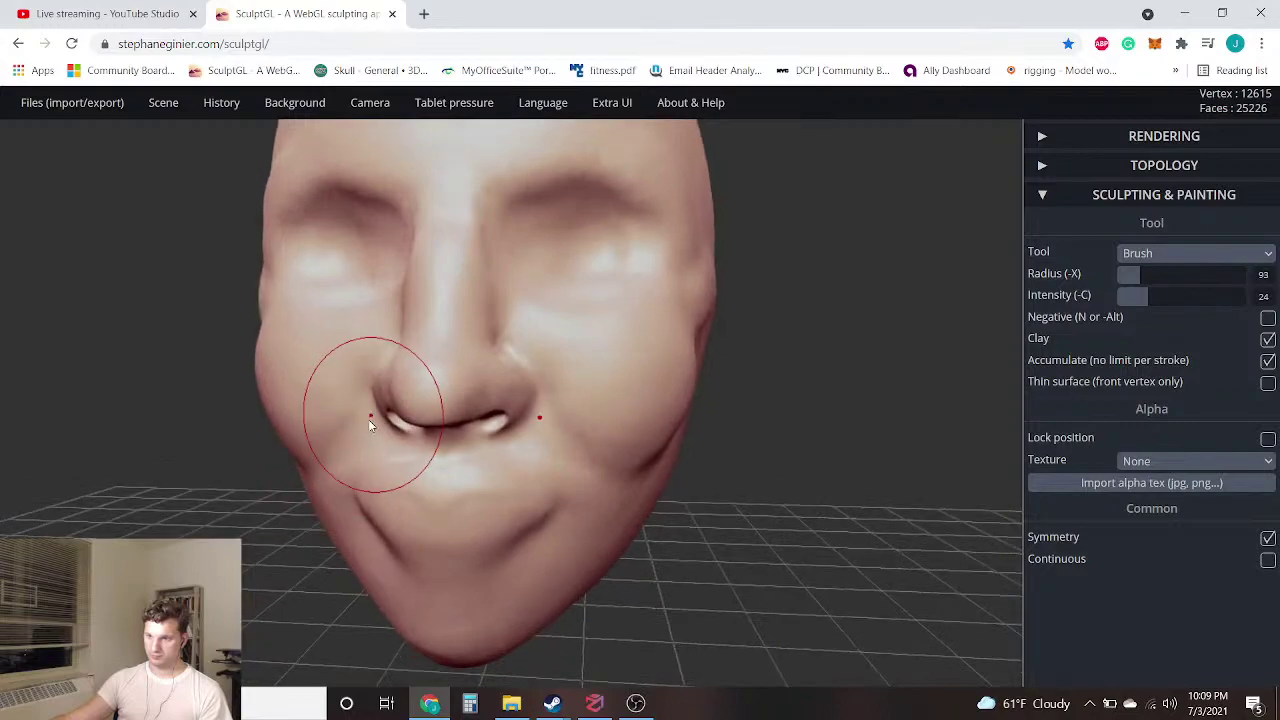
{"action": "mouse_move", "coordinate": [250, 500]}
{"action": "left_mouse_down"}
{"action": "mouse_move", "coordinate": [342, 535]}
{"action": "mouse_move", "coordinate": [268, 547]}
{"action": "left_mouse_up"}
{"action": "left_click_drag", "start_coordinate": [205, 470], "coordinate": [394, 543]}
{"action": "right_click_drag", "start_coordinate": [394, 550], "coordinate": [786, 386]}
{"action": "right_click_drag", "start_coordinate": [674, 371], "coordinate": [623, 386]}
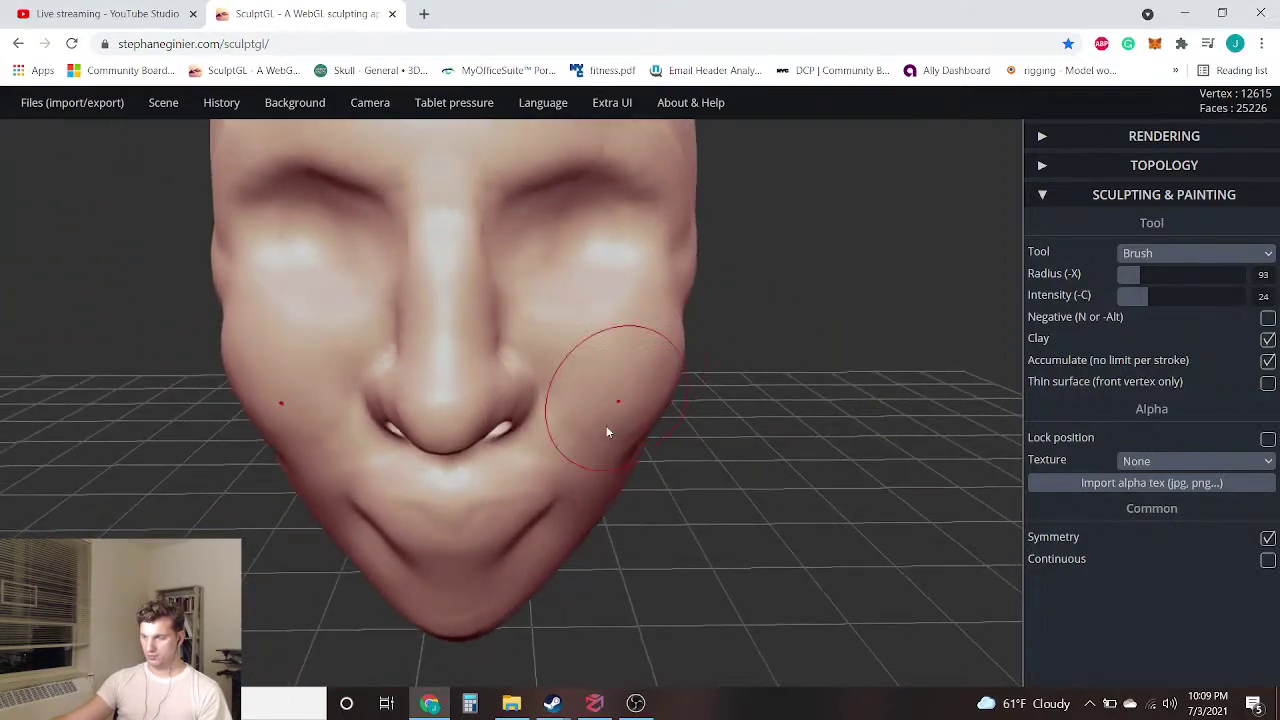
{"action": "right_click_drag", "start_coordinate": [694, 569], "coordinate": [495, 455]}
{"action": "left_click_drag", "start_coordinate": [449, 446], "coordinate": [490, 434]}
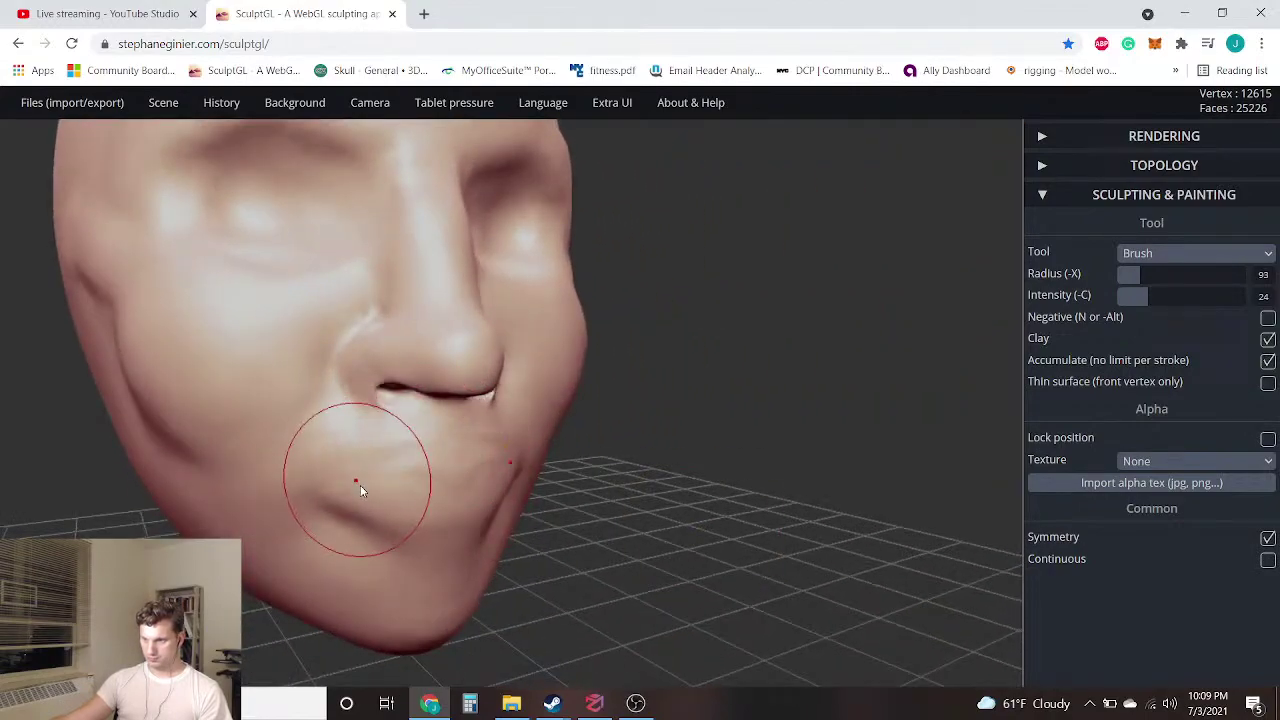
{"action": "mouse_move", "coordinate": [680, 488]}
{"action": "right_mouse_down"}
{"action": "mouse_move", "coordinate": [666, 471]}
{"action": "mouse_move", "coordinate": [237, 463]}
{"action": "mouse_move", "coordinate": [700, 474]}
{"action": "mouse_move", "coordinate": [463, 466]}
{"action": "mouse_move", "coordinate": [725, 487]}
{"action": "mouse_move", "coordinate": [1013, 287]}
{"action": "right_mouse_up"}
Reshape the mouth corners with the Drag tool at radius 64, undoing the first pull
{"action": "key", "text": "ctrl"}
{"action": "left_click", "coordinate": [1194, 257]}
{"action": "left_click", "coordinate": [1140, 378]}
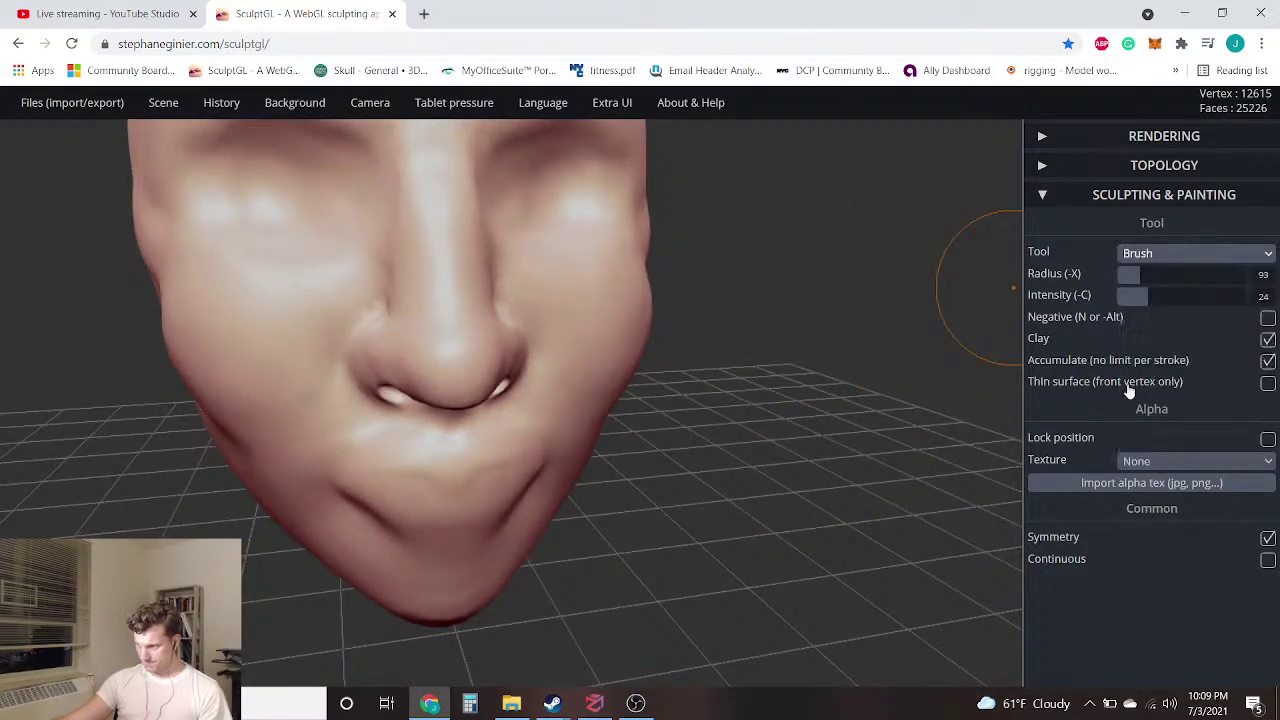
{"action": "left_click_drag", "start_coordinate": [511, 443], "coordinate": [554, 436]}
{"action": "key", "text": "ctrl+z"}
{"action": "scroll", "coordinate": [530, 466], "scroll_direction": "down", "scroll_amount": 2}
{"action": "left_click_drag", "start_coordinate": [358, 463], "coordinate": [362, 463]}
{"action": "right_click_drag", "start_coordinate": [324, 443], "coordinate": [222, 470]}
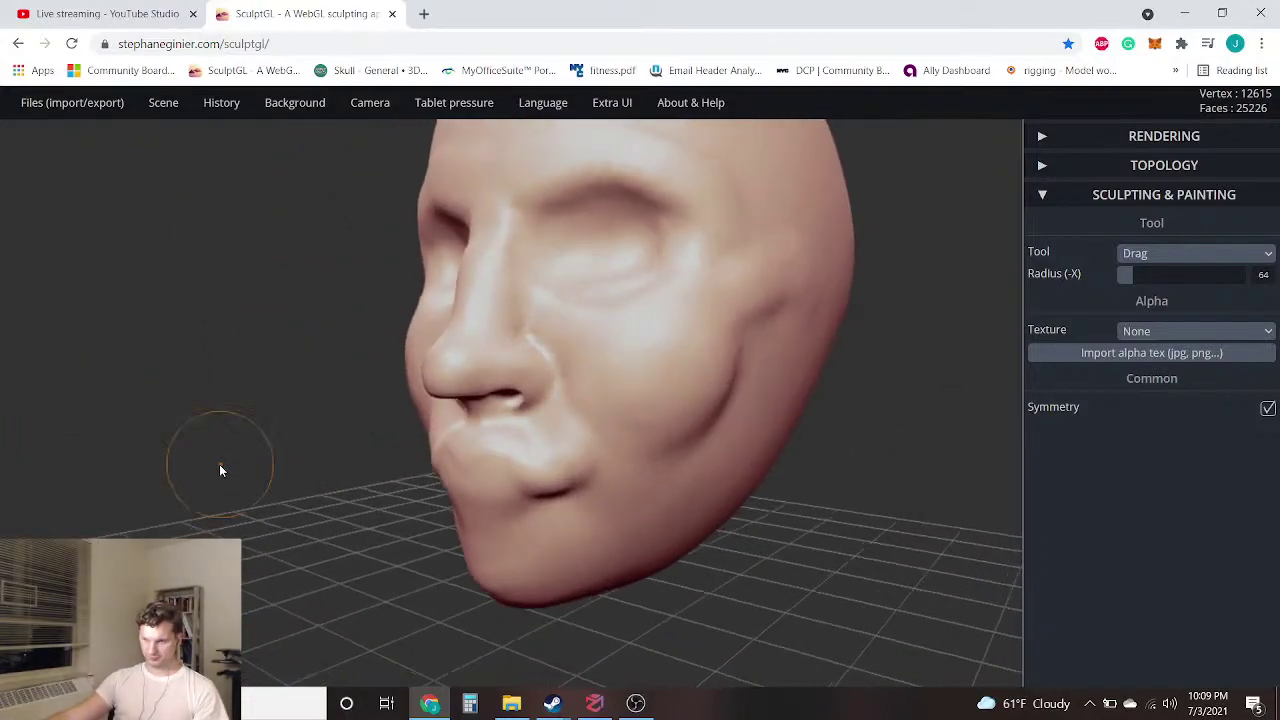
{"action": "mouse_move", "coordinate": [303, 471]}
{"action": "right_mouse_down"}
{"action": "mouse_move", "coordinate": [389, 491]}
{"action": "mouse_move", "coordinate": [377, 488]}
{"action": "mouse_move", "coordinate": [562, 425]}
{"action": "right_mouse_up"}
{"action": "left_click", "coordinate": [1195, 253]}
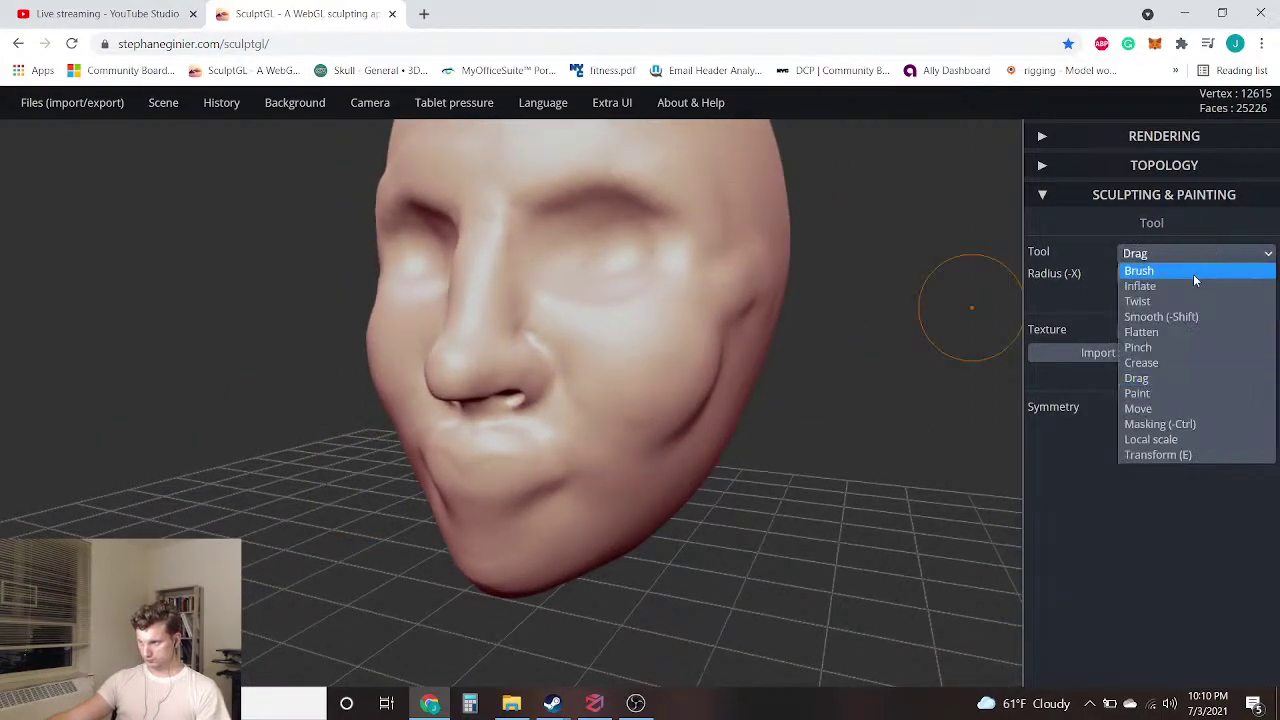
{"action": "left_click", "coordinate": [1193, 274]}
{"action": "scroll", "coordinate": [582, 421], "scroll_direction": "up", "scroll_amount": 3}
{"action": "scroll", "coordinate": [304, 465], "scroll_direction": "up", "scroll_amount": 3}
{"action": "left_click_drag", "start_coordinate": [205, 458], "coordinate": [140, 452]}
{"action": "mouse_move", "coordinate": [234, 486]}
{"action": "left_mouse_down"}
{"action": "mouse_move", "coordinate": [367, 496]}
{"action": "mouse_move", "coordinate": [450, 520]}
{"action": "left_mouse_up"}
{"action": "mouse_move", "coordinate": [71, 491]}
{"action": "right_mouse_down"}
{"action": "mouse_move", "coordinate": [214, 486]}
{"action": "mouse_move", "coordinate": [332, 536]}
{"action": "right_mouse_up"}
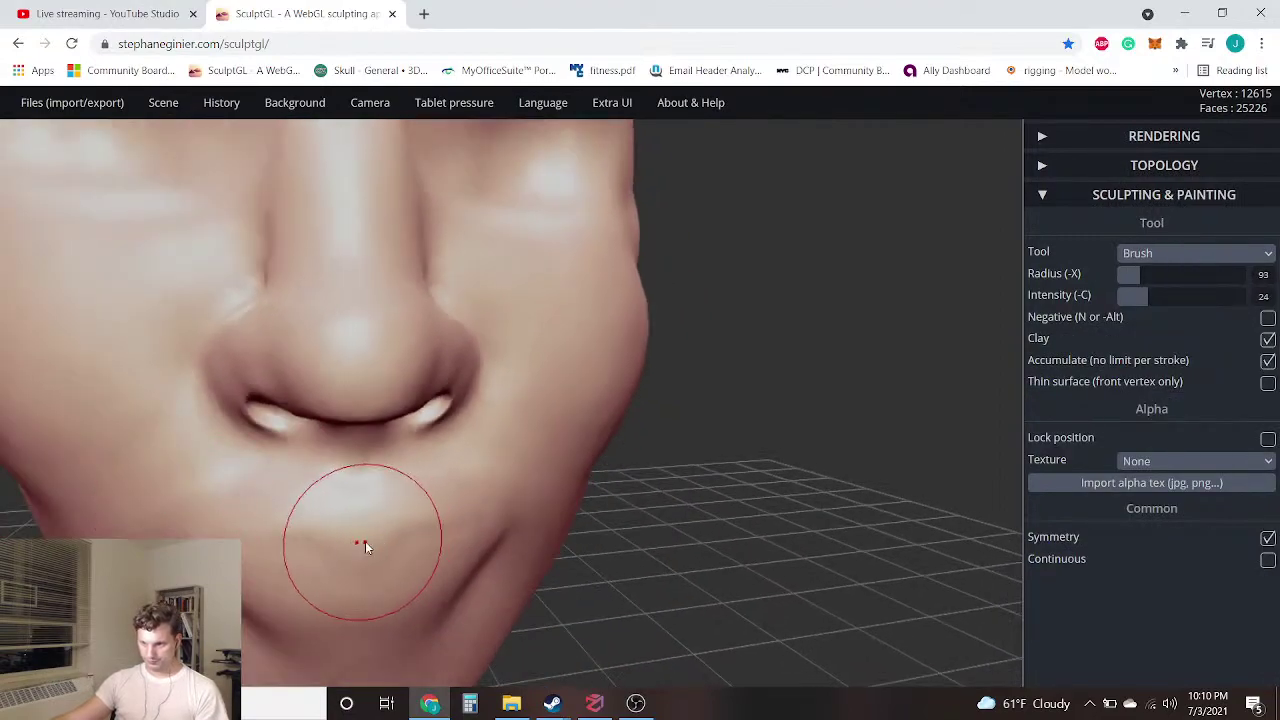
Carve the mouth line and upper lip edge with the Crease tool at radius 26, intensity 44 and Negative on
{"action": "left_click", "coordinate": [1165, 257]}
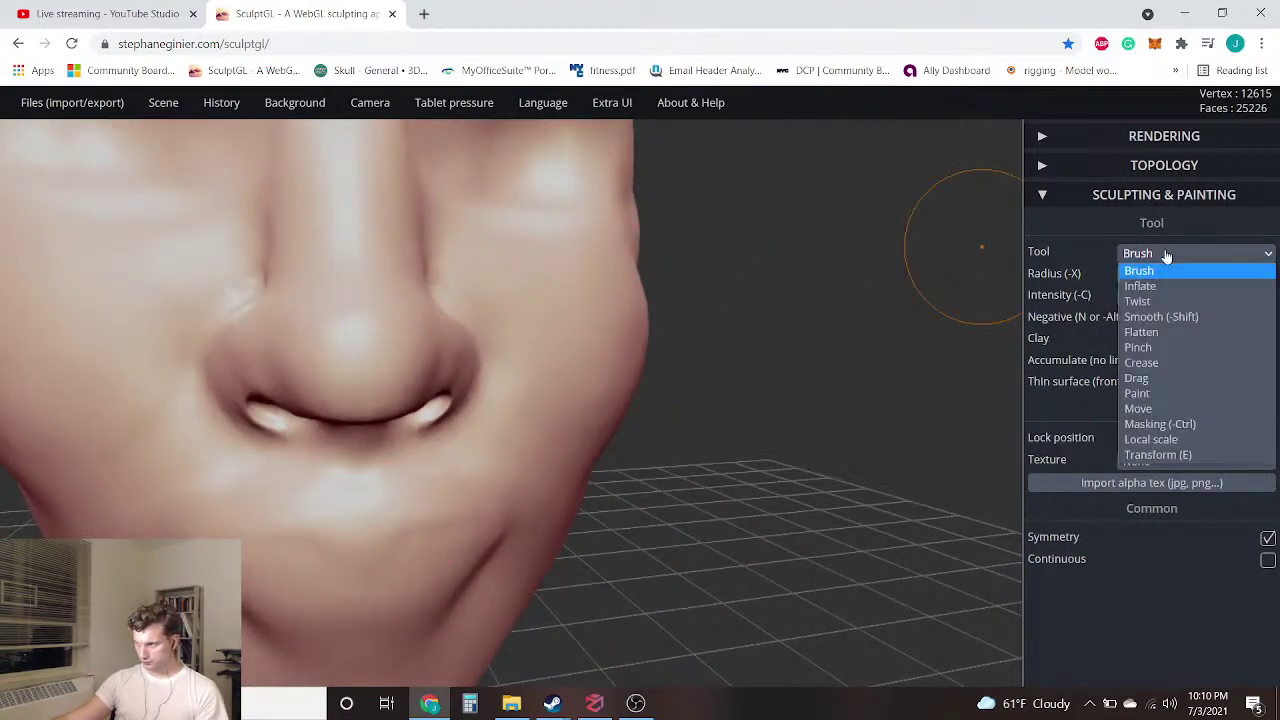
{"action": "left_click", "coordinate": [1159, 364]}
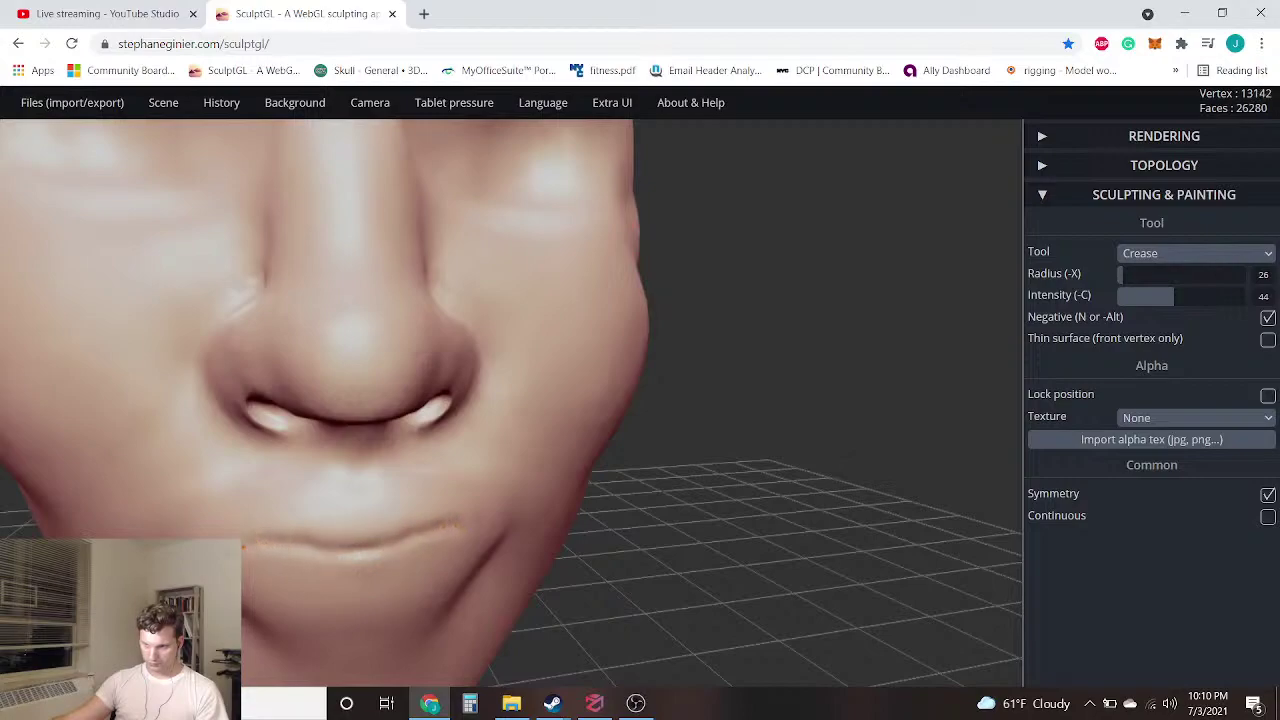
{"action": "left_click_drag", "start_coordinate": [343, 500], "coordinate": [352, 503]}
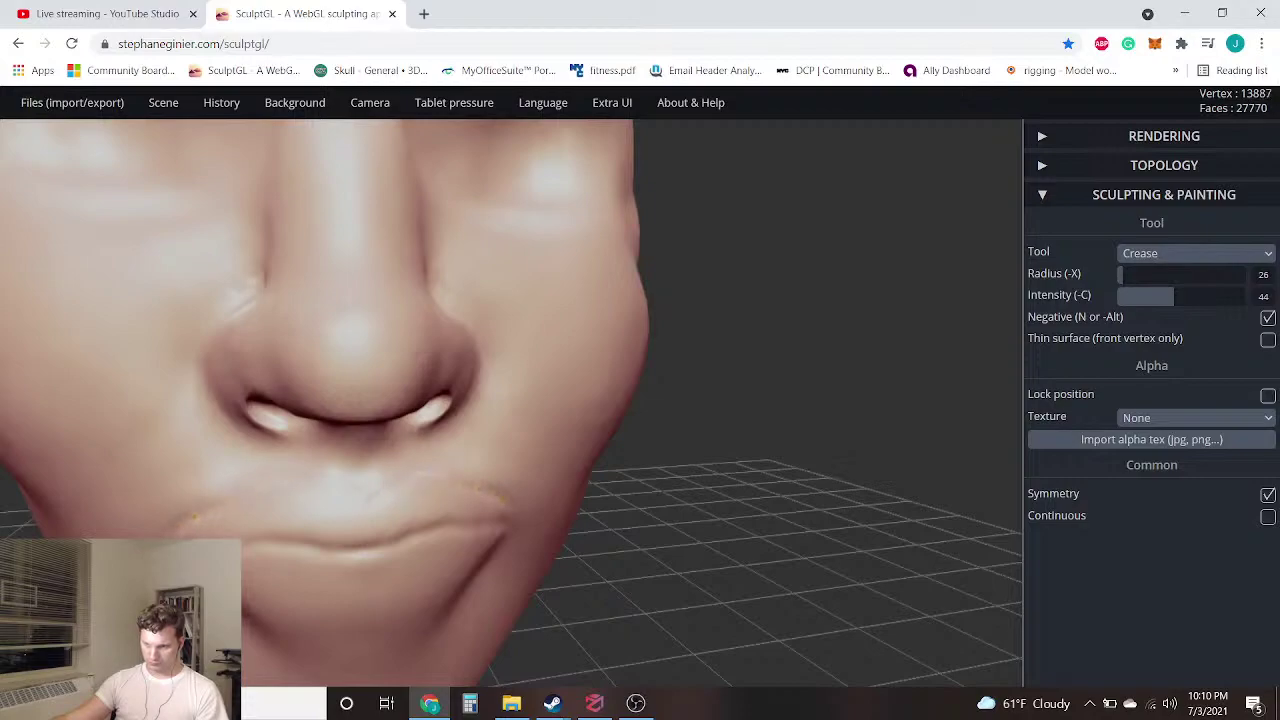
{"action": "left_click_drag", "start_coordinate": [722, 505], "coordinate": [502, 500]}
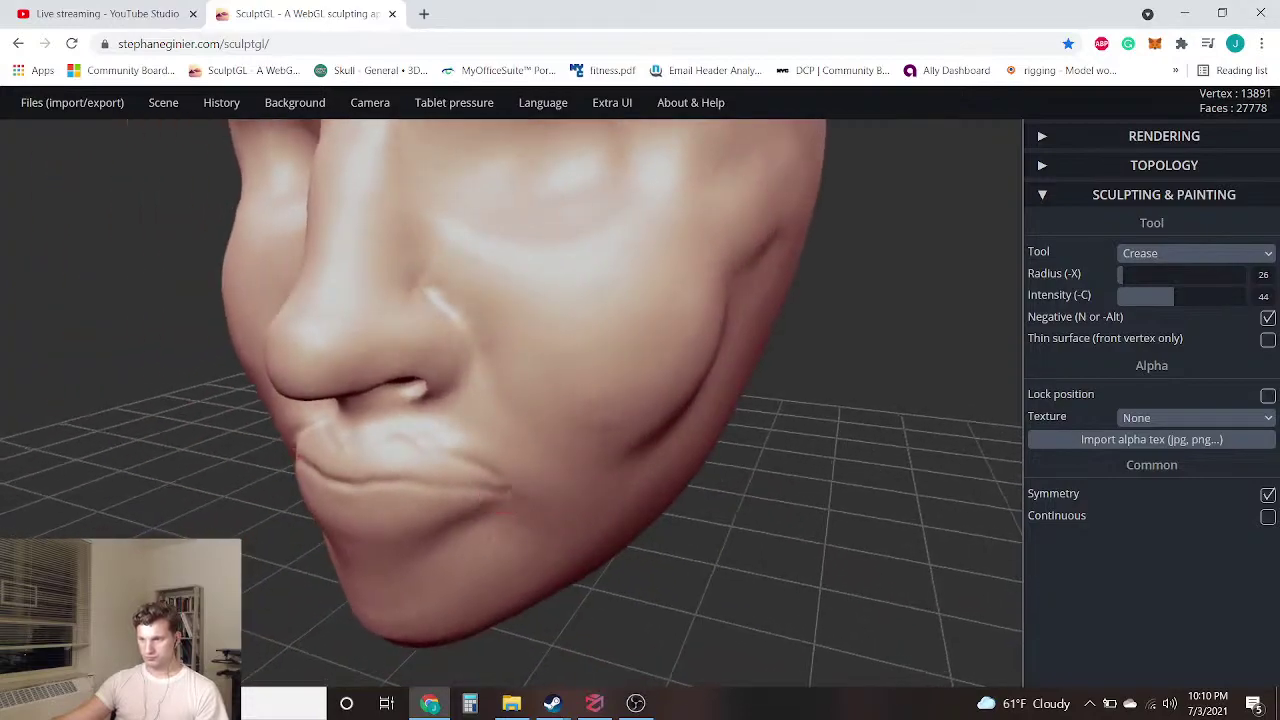
{"action": "left_click_drag", "start_coordinate": [69, 502], "coordinate": [266, 474]}
{"action": "scroll", "coordinate": [218, 489], "scroll_direction": "down", "scroll_amount": 3}
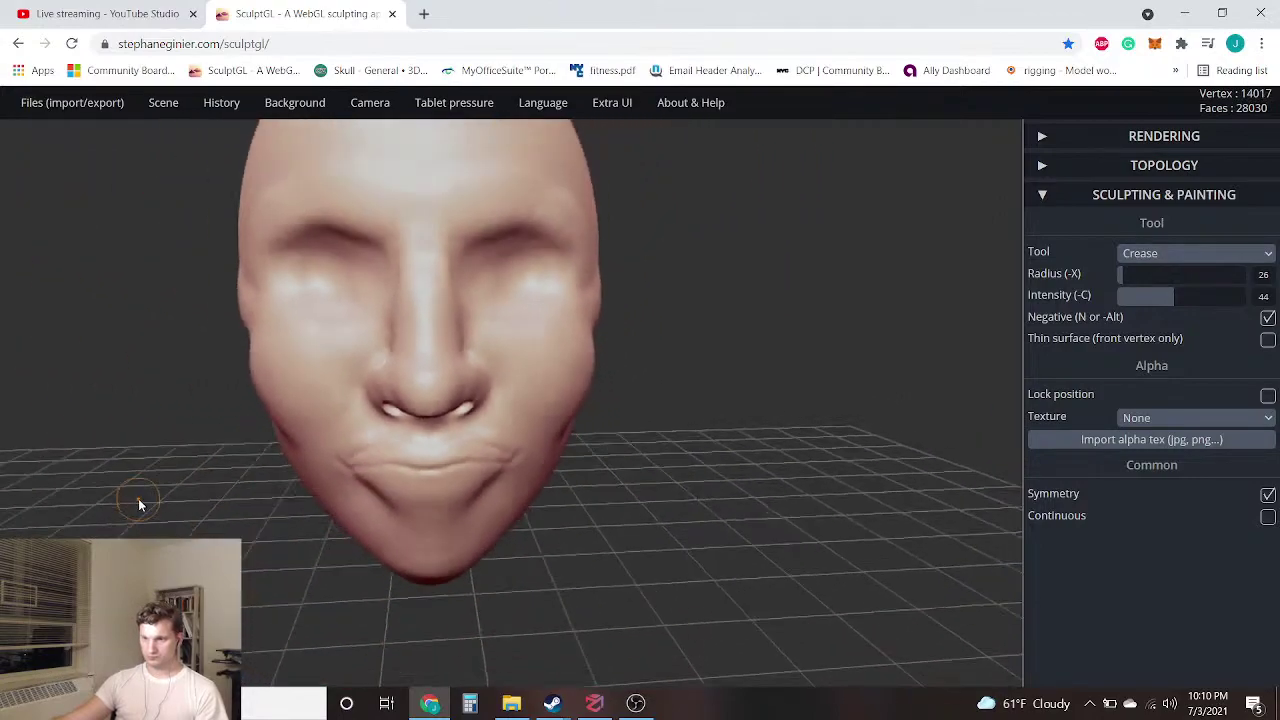
{"action": "left_click_drag", "start_coordinate": [139, 502], "coordinate": [198, 490]}
{"action": "left_click_drag", "start_coordinate": [726, 480], "coordinate": [690, 485]}
Adjust the mouth corners and pull the lips forward in profile with the Move tool at radius 150 and intensity 100
{"action": "left_click", "coordinate": [1210, 253]}
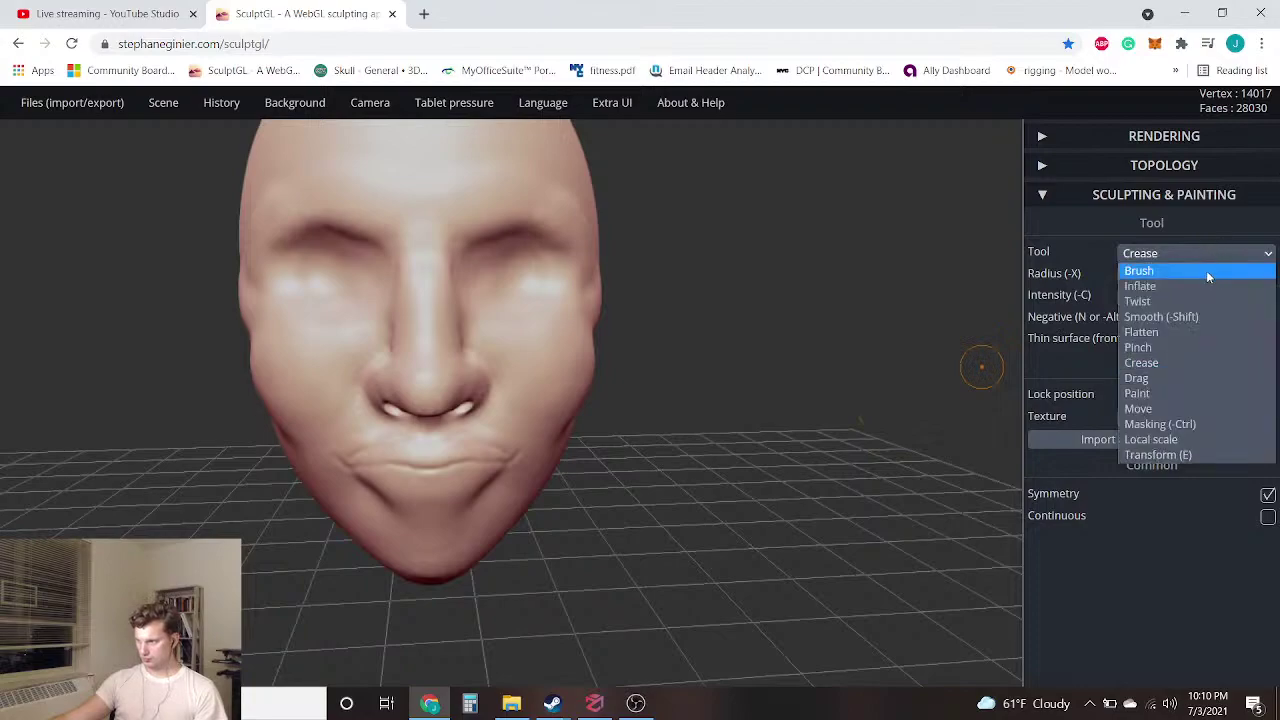
{"action": "left_click", "coordinate": [1160, 408]}
{"action": "left_click_drag", "start_coordinate": [500, 464], "coordinate": [494, 465]}
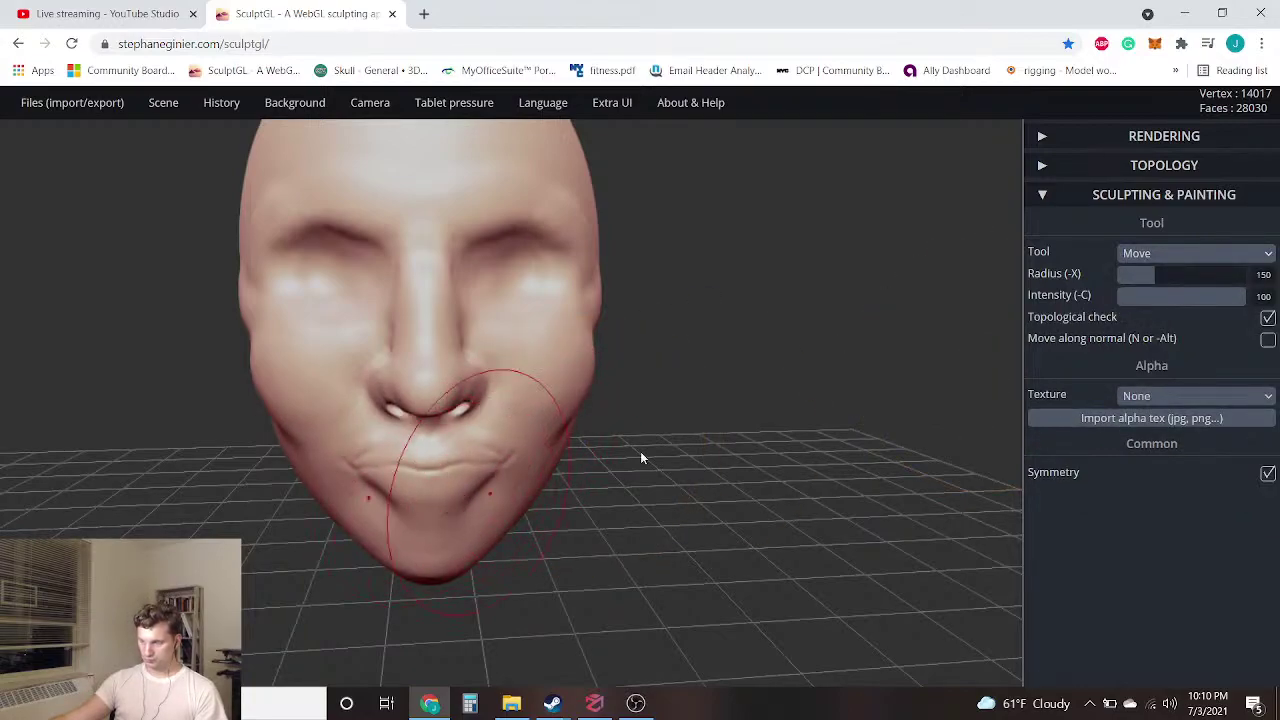
{"action": "mouse_move", "coordinate": [238, 536]}
{"action": "left_mouse_down"}
{"action": "mouse_move", "coordinate": [449, 514]}
{"action": "mouse_move", "coordinate": [540, 523]}
{"action": "left_mouse_up"}
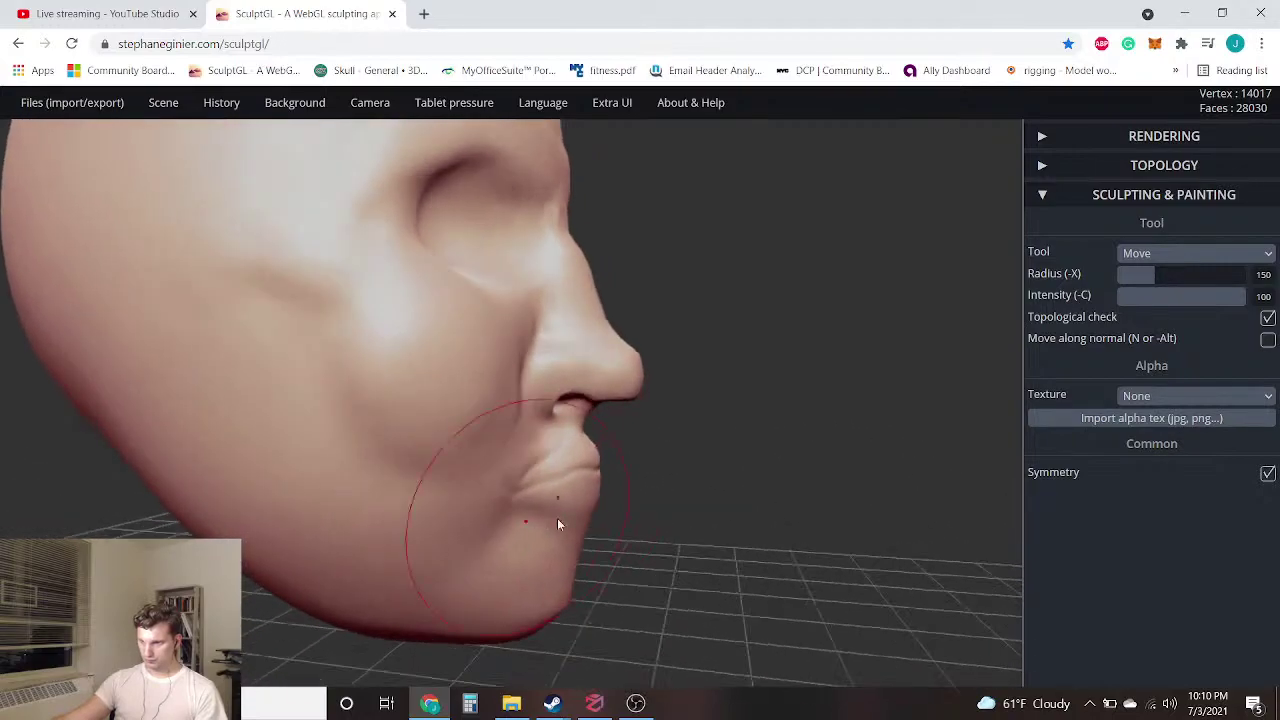
{"action": "scroll", "coordinate": [640, 505], "scroll_direction": "up", "scroll_amount": 3}
{"action": "left_click_drag", "start_coordinate": [660, 507], "coordinate": [694, 508]}
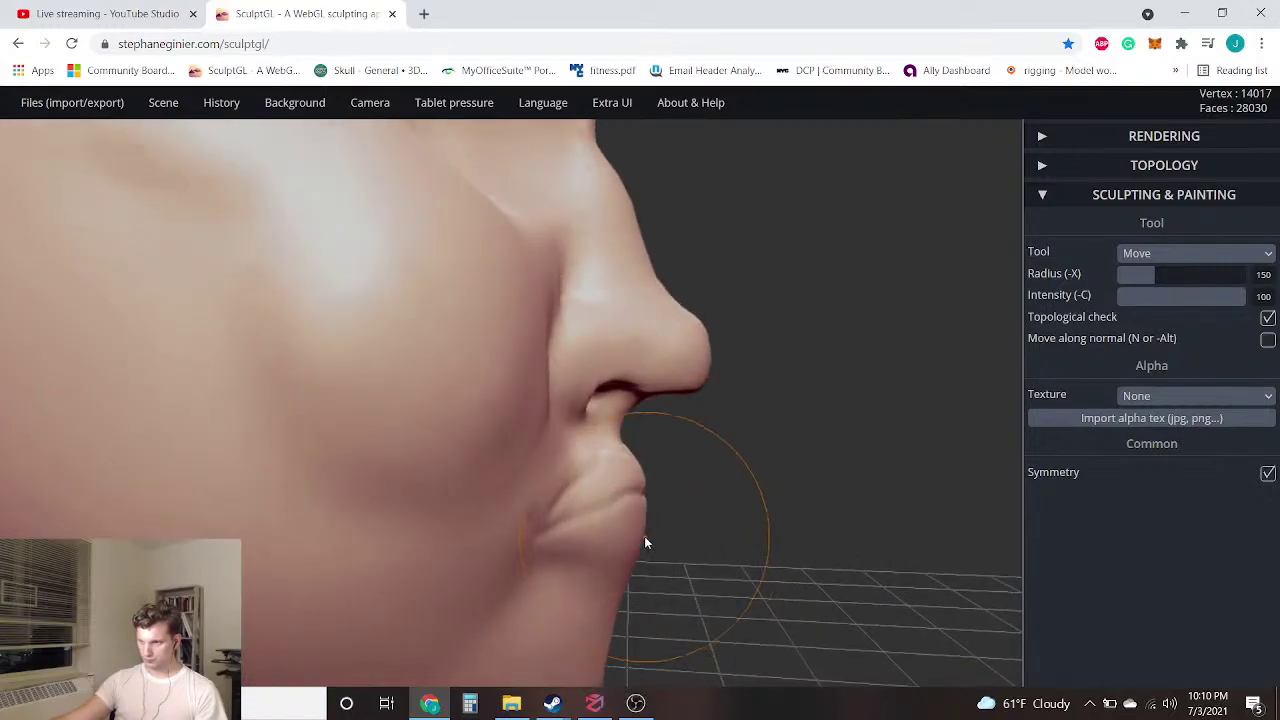
{"action": "left_click_drag", "start_coordinate": [630, 537], "coordinate": [649, 534]}
{"action": "left_click_drag", "start_coordinate": [640, 465], "coordinate": [662, 508]}
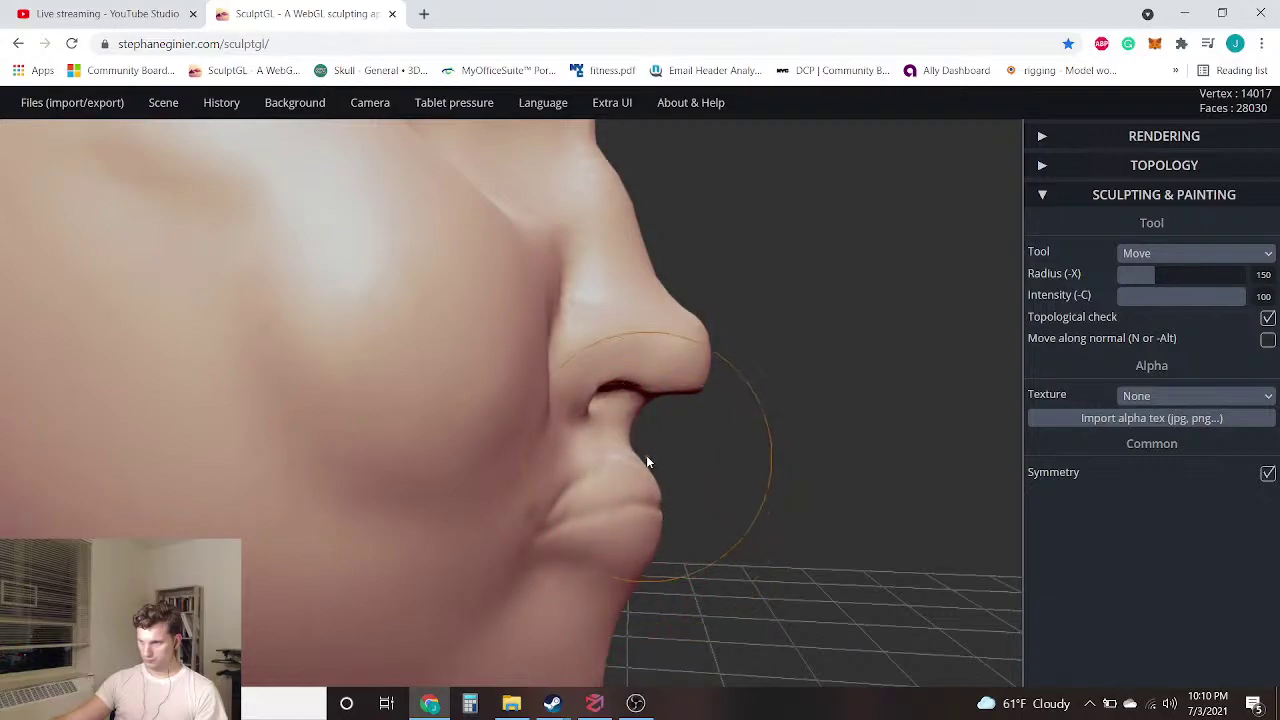
Set the Move radius to 45 and examine the lips in profile from both sides of the face
{"action": "left_click_drag", "start_coordinate": [1158, 276], "coordinate": [1126, 278]}
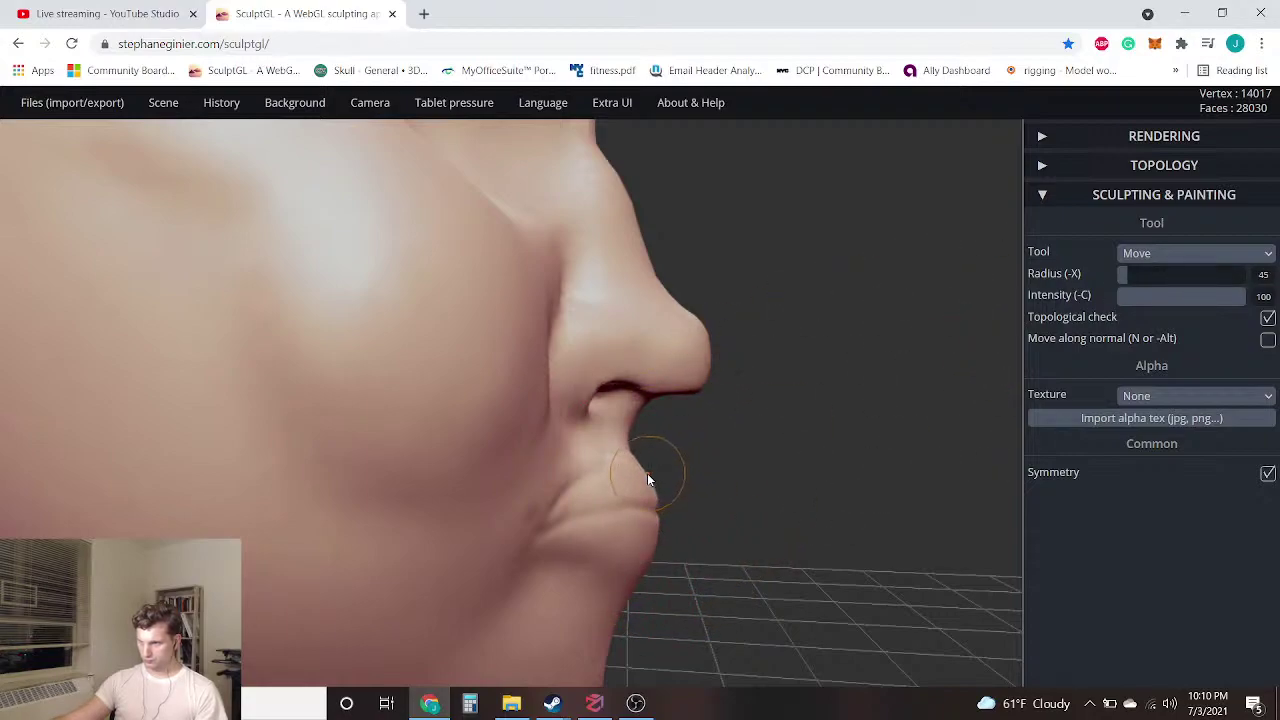
{"action": "mouse_move", "coordinate": [654, 475]}
{"action": "right_mouse_down"}
{"action": "mouse_move", "coordinate": [426, 501]}
{"action": "mouse_move", "coordinate": [393, 528]}
{"action": "mouse_move", "coordinate": [169, 531]}
{"action": "mouse_move", "coordinate": [177, 449]}
{"action": "mouse_move", "coordinate": [166, 454]}
{"action": "right_mouse_up"}
{"action": "key", "text": "ctrl"}
{"action": "right_click_drag", "start_coordinate": [401, 456], "coordinate": [194, 464]}
{"action": "key", "text": "ctrl"}
{"action": "right_click_drag", "start_coordinate": [300, 478], "coordinate": [340, 500]}
{"action": "scroll", "coordinate": [340, 500], "scroll_direction": "up", "scroll_amount": 5}
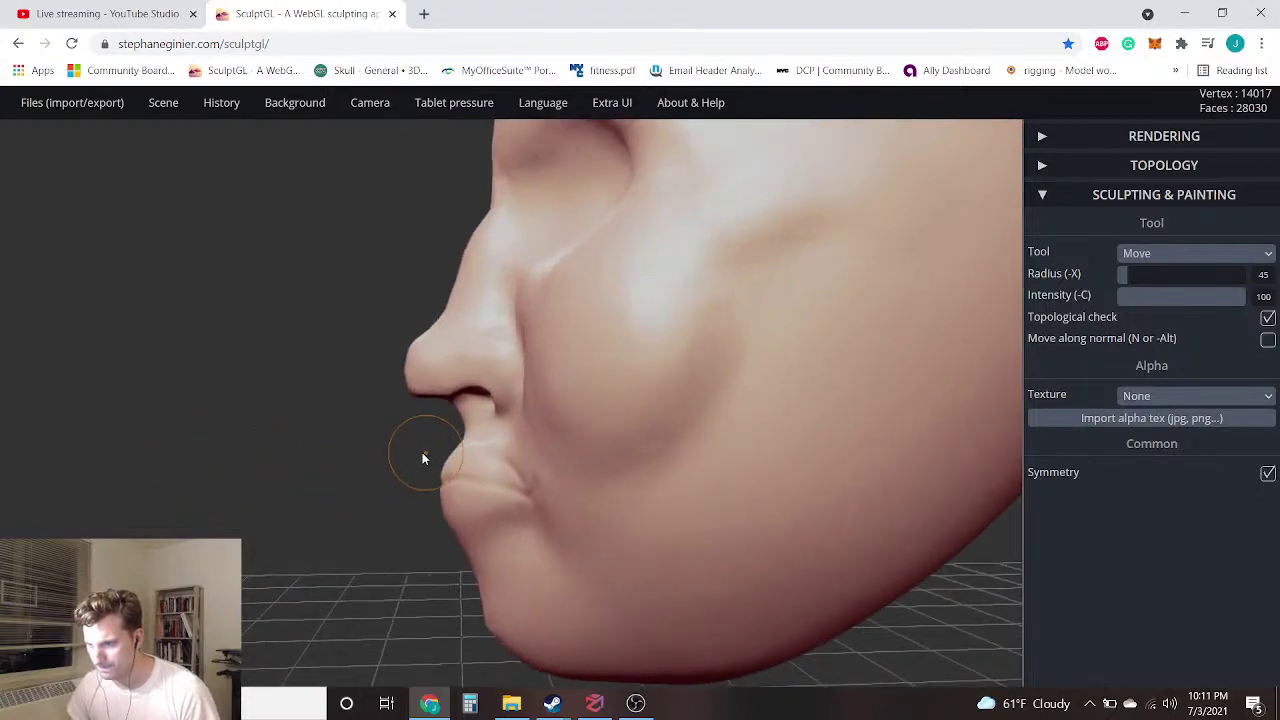
Switch to the Local scale tool and examine the nose, lips and cheeks in profile and from the front
{"action": "left_click", "coordinate": [1157, 253]}
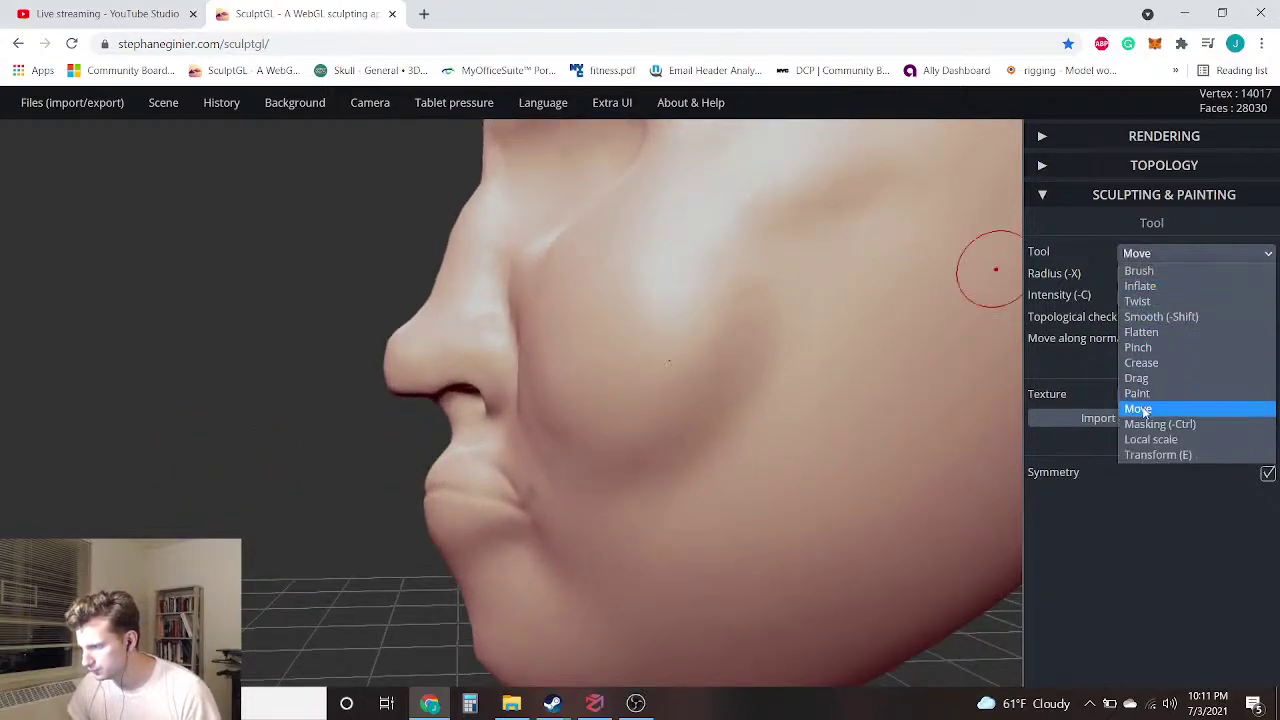
{"action": "left_click", "coordinate": [1154, 436]}
{"action": "right_click_drag", "start_coordinate": [487, 536], "coordinate": [337, 470]}
{"action": "mouse_move", "coordinate": [294, 543]}
{"action": "left_mouse_down"}
{"action": "mouse_move", "coordinate": [330, 515]}
{"action": "mouse_move", "coordinate": [322, 488]}
{"action": "mouse_move", "coordinate": [340, 482]}
{"action": "left_mouse_up"}
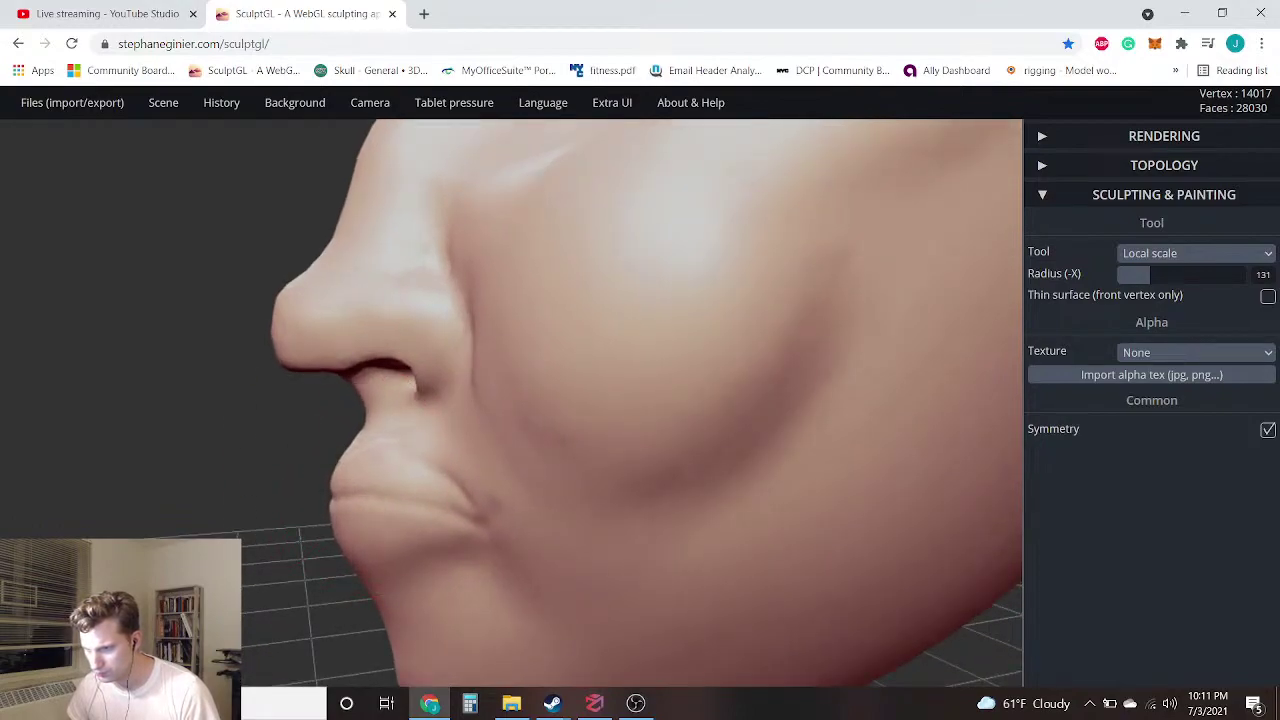
{"action": "right_click_drag", "start_coordinate": [340, 483], "coordinate": [336, 470]}
{"action": "scroll", "coordinate": [544, 421], "scroll_direction": "down", "scroll_amount": 10}
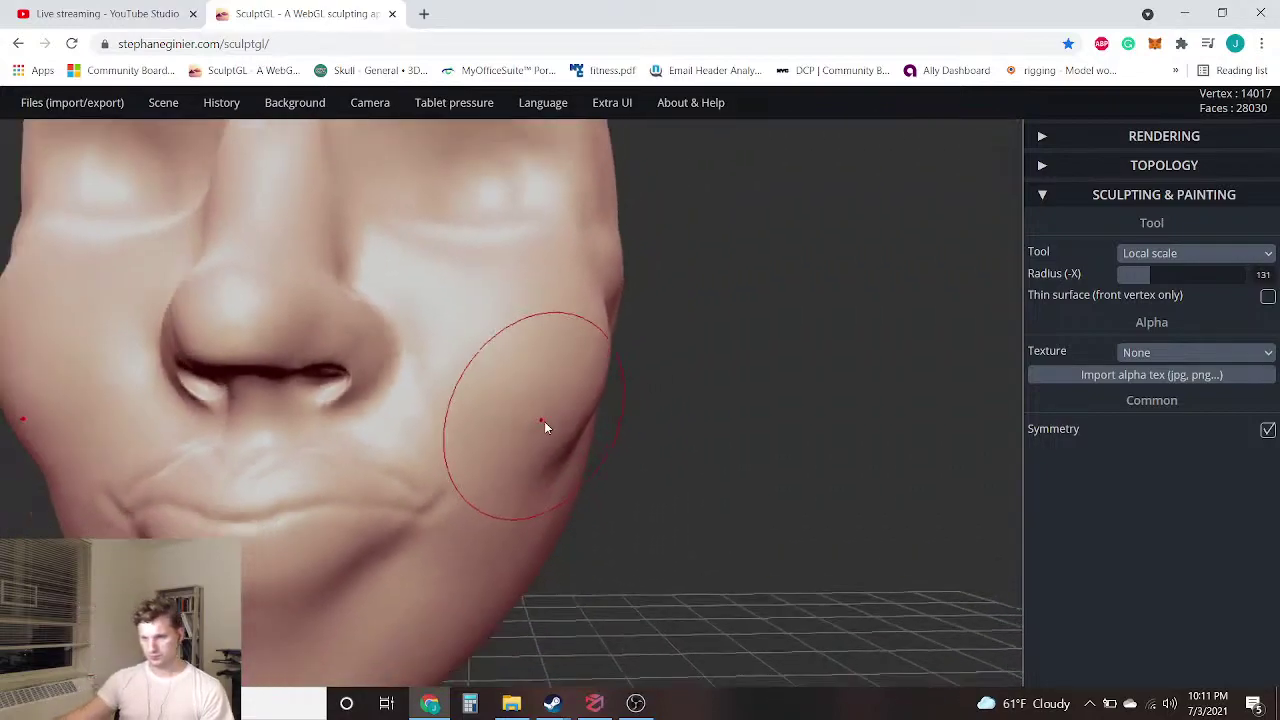
{"action": "left_click_drag", "start_coordinate": [190, 463], "coordinate": [537, 440]}
{"action": "scroll", "coordinate": [598, 428], "scroll_direction": "up", "scroll_amount": 3}
{"action": "scroll", "coordinate": [630, 455], "scroll_direction": "down", "scroll_amount": 8}
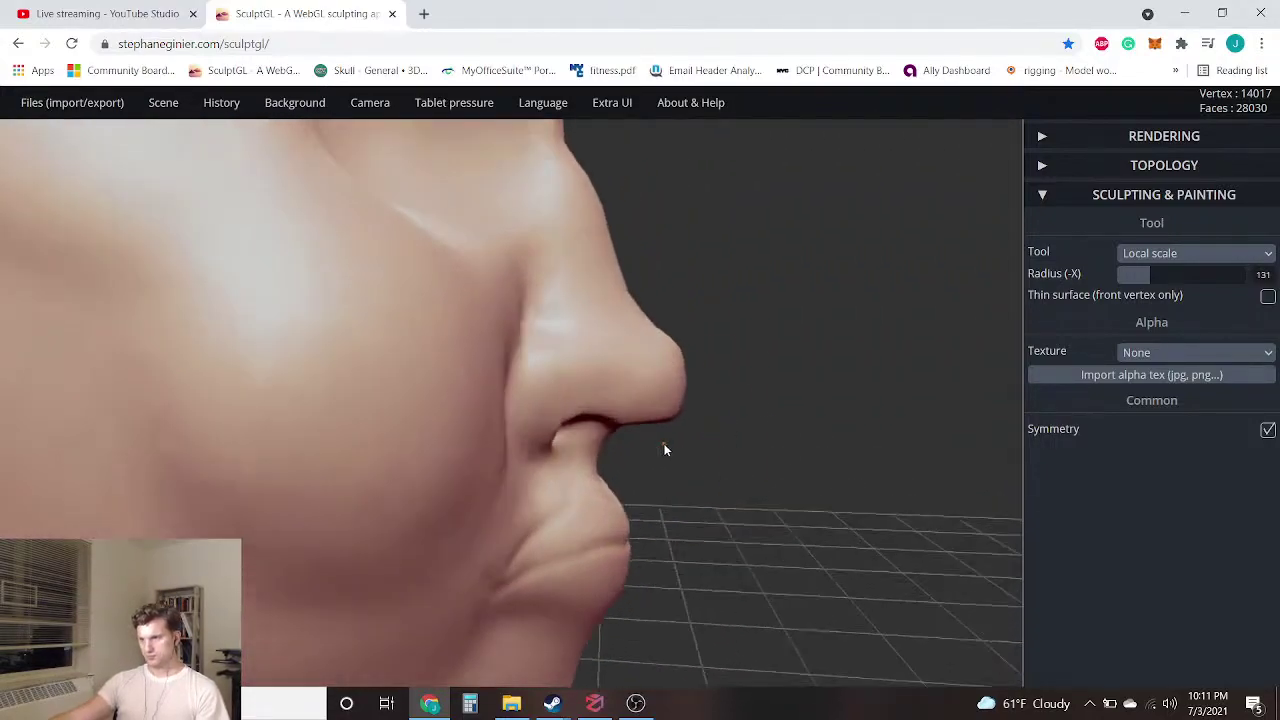
{"action": "scroll", "coordinate": [622, 453], "scroll_direction": "up", "scroll_amount": 2}
{"action": "scroll", "coordinate": [618, 455], "scroll_direction": "down", "scroll_amount": 5}
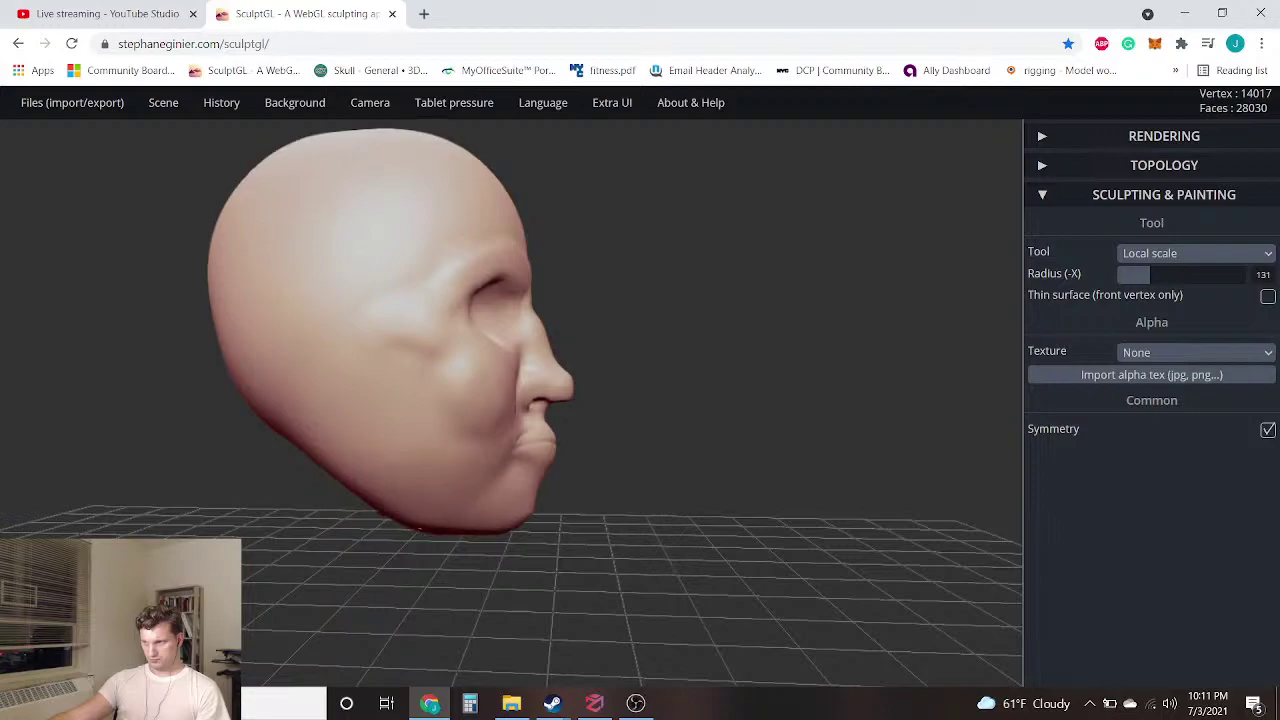
{"action": "left_click_drag", "start_coordinate": [926, 332], "coordinate": [448, 400]}
{"action": "scroll", "coordinate": [448, 400], "scroll_direction": "up", "scroll_amount": 3}
{"action": "left_click_drag", "start_coordinate": [230, 444], "coordinate": [366, 405]}
{"action": "scroll", "coordinate": [297, 428], "scroll_direction": "up", "scroll_amount": 3}
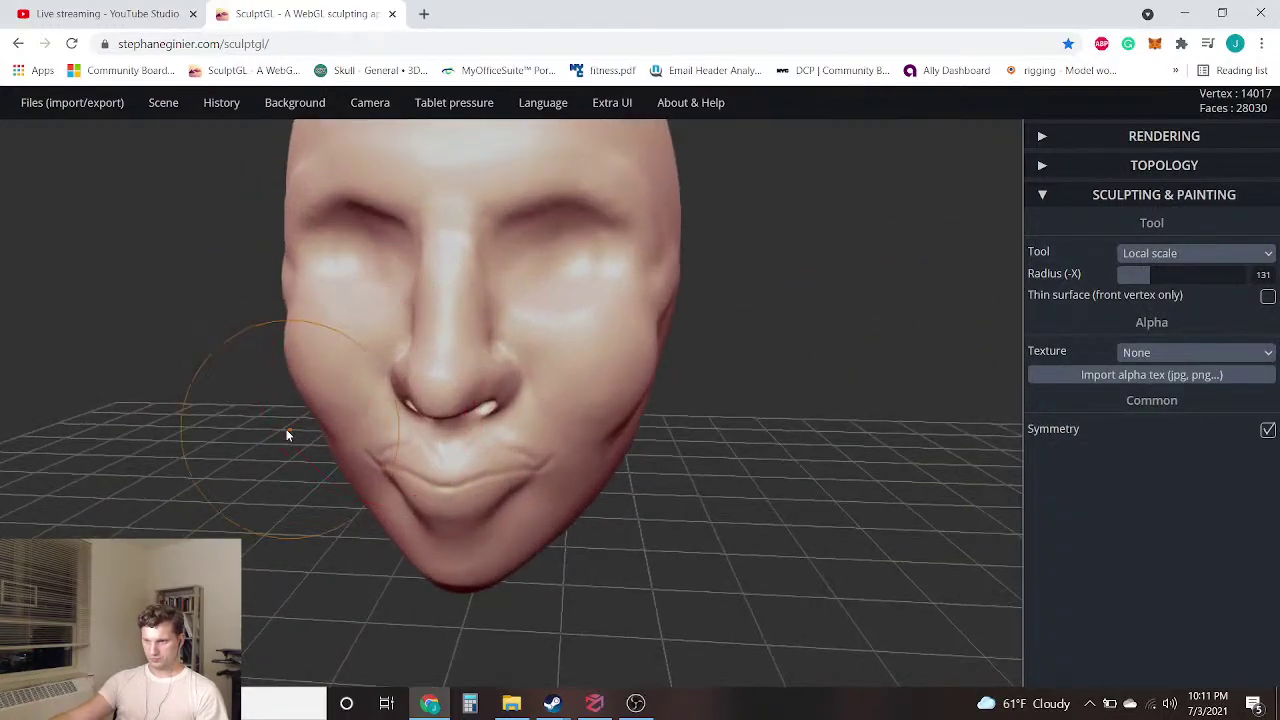
Undo and redo the last edit to compare the mouth shapes, leave it undone, and view the lips from an angle
{"action": "left_click_drag", "start_coordinate": [295, 428], "coordinate": [305, 408]}
{"action": "key", "text": "ctrl"}
{"action": "key", "text": "ctrl+z"}
{"action": "key", "text": "ctrl+y"}
{"action": "key", "text": "ctrl+z"}
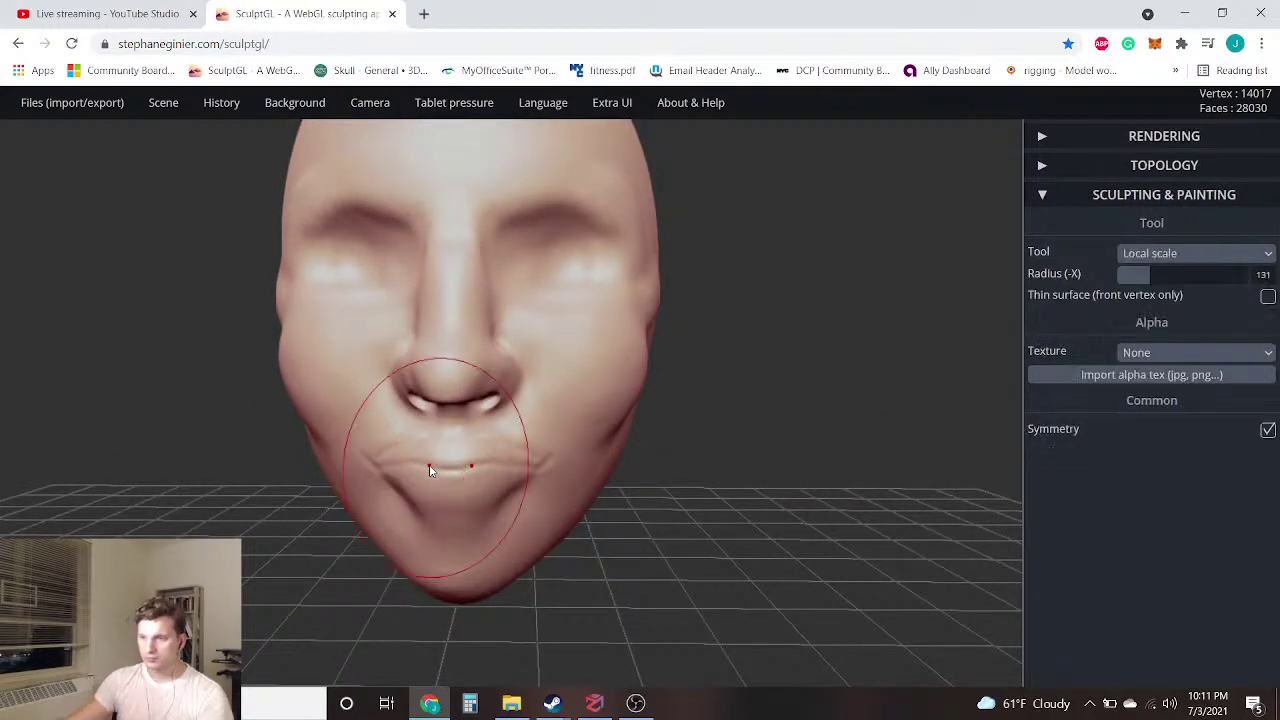
{"action": "left_click_drag", "start_coordinate": [923, 315], "coordinate": [467, 500]}
{"action": "left_click_drag", "start_coordinate": [224, 511], "coordinate": [888, 449]}
Switch to the Drag tool and examine the mouth and chin from the front and from underneath
{"action": "left_click", "coordinate": [1200, 253]}
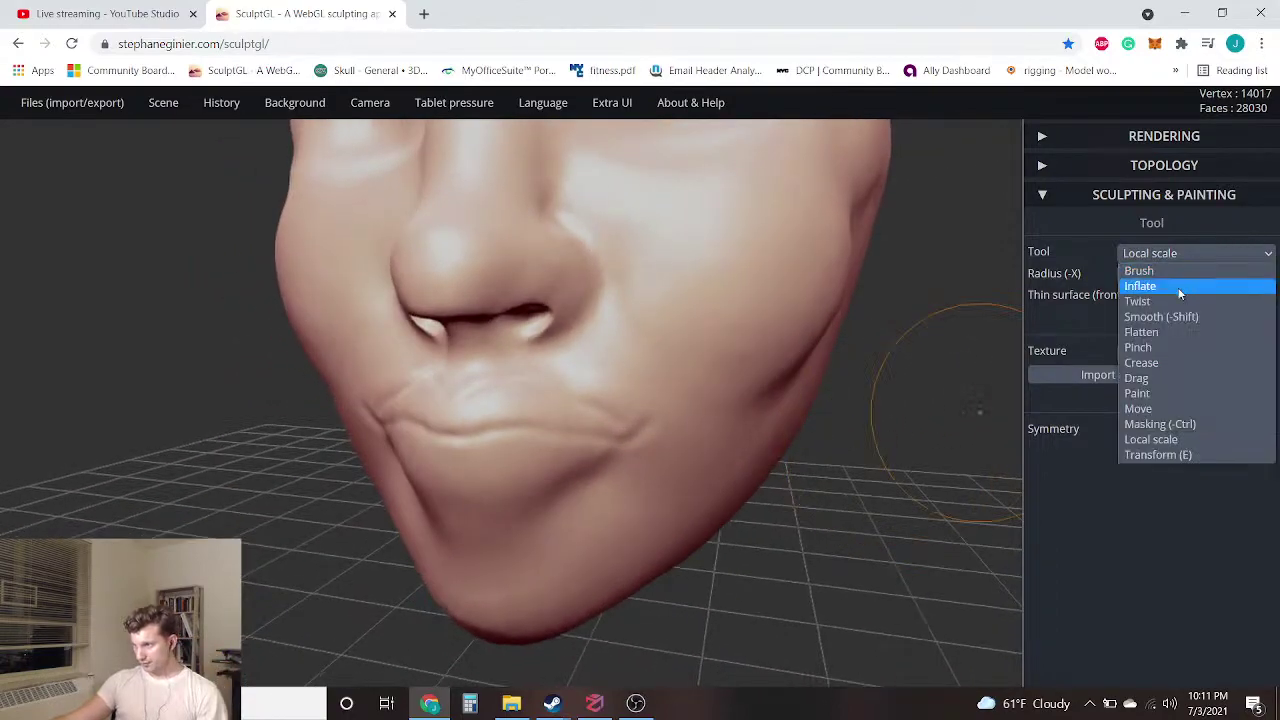
{"action": "left_click", "coordinate": [1147, 378]}
{"action": "scroll", "coordinate": [390, 430], "scroll_direction": "up", "scroll_amount": 3}
{"action": "scroll", "coordinate": [387, 410], "scroll_direction": "down", "scroll_amount": 2}
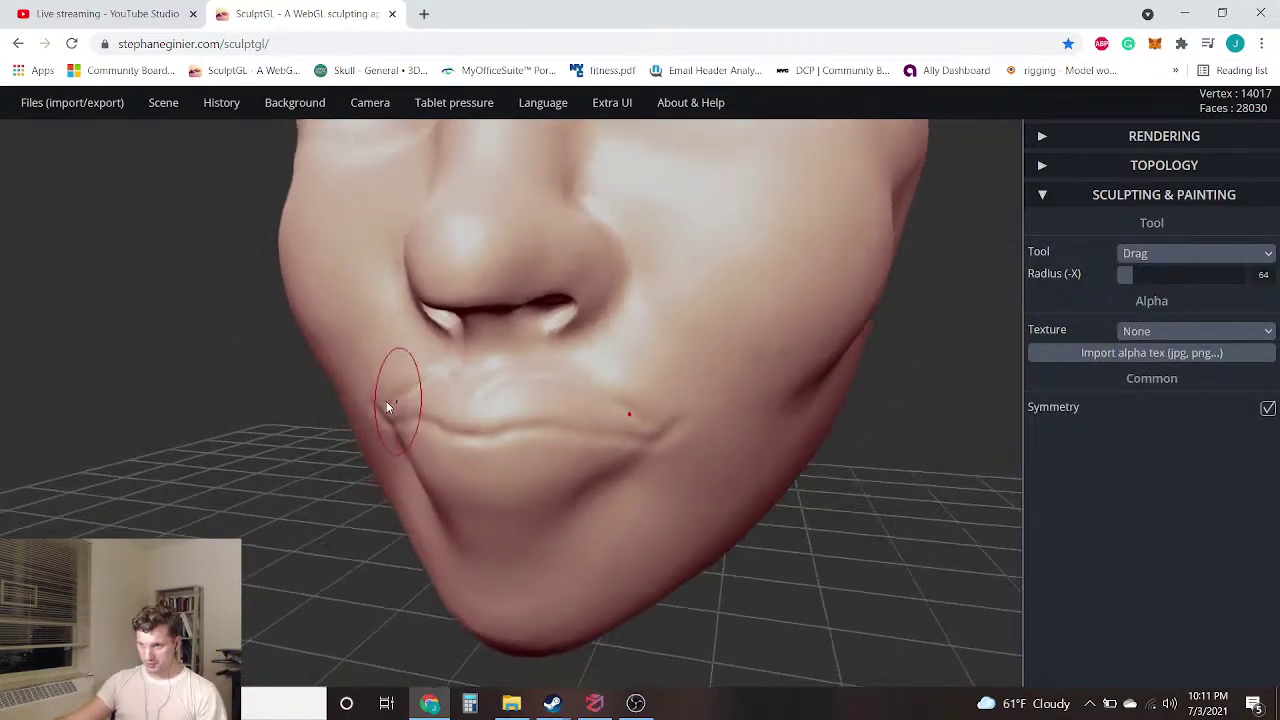
{"action": "right_click_drag", "start_coordinate": [386, 401], "coordinate": [414, 402]}
{"action": "right_click_drag", "start_coordinate": [618, 468], "coordinate": [457, 553]}
{"action": "right_click_drag", "start_coordinate": [259, 523], "coordinate": [247, 92]}
{"action": "mouse_move", "coordinate": [295, 512]}
{"action": "right_mouse_down"}
{"action": "mouse_move", "coordinate": [308, 275]}
{"action": "mouse_move", "coordinate": [309, 363]}
{"action": "mouse_move", "coordinate": [311, 326]}
{"action": "right_mouse_up"}
{"action": "mouse_move", "coordinate": [418, 348]}
{"action": "right_mouse_down"}
{"action": "mouse_move", "coordinate": [338, 320]}
{"action": "mouse_move", "coordinate": [417, 288]}
{"action": "mouse_move", "coordinate": [459, 321]}
{"action": "mouse_move", "coordinate": [448, 318]}
{"action": "right_mouse_up"}
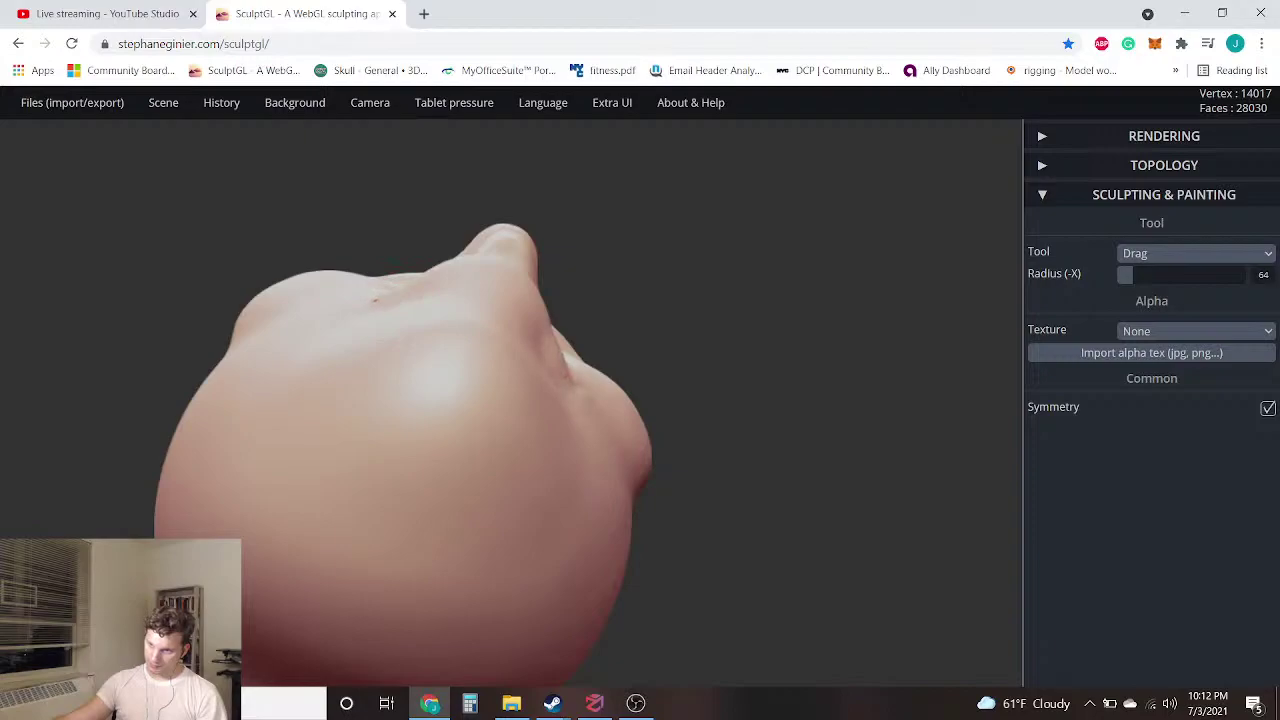
{"action": "right_click_drag", "start_coordinate": [820, 224], "coordinate": [720, 466]}
{"action": "right_click_drag", "start_coordinate": [797, 437], "coordinate": [614, 220]}
{"action": "scroll", "coordinate": [629, 230], "scroll_direction": "up", "scroll_amount": 2}
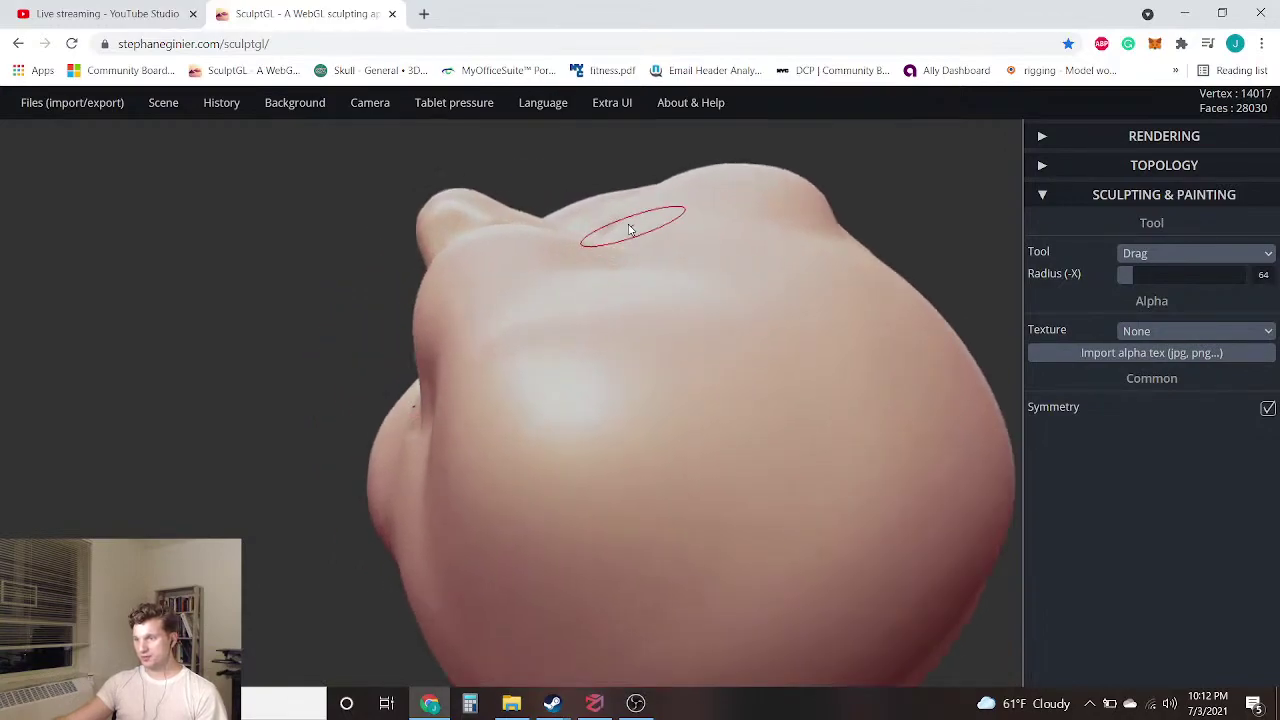
Reshape the lip area from underneath with the Drag tool at radius 90
{"action": "mouse_move", "coordinate": [436, 245]}
{"action": "right_mouse_down"}
{"action": "mouse_move", "coordinate": [306, 309]}
{"action": "mouse_move", "coordinate": [295, 272]}
{"action": "right_mouse_up"}
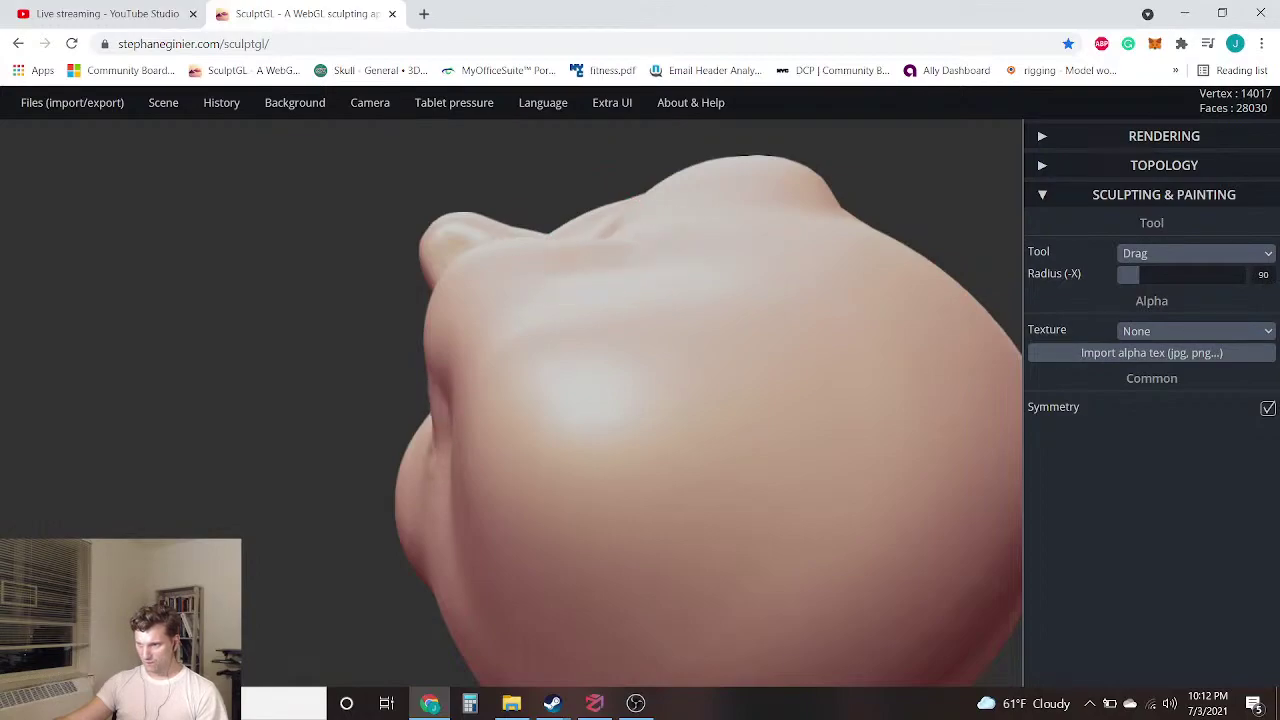
{"action": "right_click_drag", "start_coordinate": [196, 350], "coordinate": [236, 401]}
{"action": "left_click_drag", "start_coordinate": [419, 207], "coordinate": [449, 208]}
{"action": "left_click_drag", "start_coordinate": [390, 238], "coordinate": [382, 235]}
{"action": "mouse_move", "coordinate": [817, 314]}
{"action": "right_mouse_down"}
{"action": "mouse_move", "coordinate": [654, 329]}
{"action": "mouse_move", "coordinate": [658, 362]}
{"action": "mouse_move", "coordinate": [494, 406]}
{"action": "mouse_move", "coordinate": [560, 366]}
{"action": "mouse_move", "coordinate": [306, 457]}
{"action": "mouse_move", "coordinate": [980, 265]}
{"action": "right_mouse_up"}
Build up the area below the mouth corners with the Brush at radius 93 and intensity 24, undoing unwanted strokes
{"action": "left_click", "coordinate": [1160, 253]}
{"action": "left_click", "coordinate": [1150, 268]}
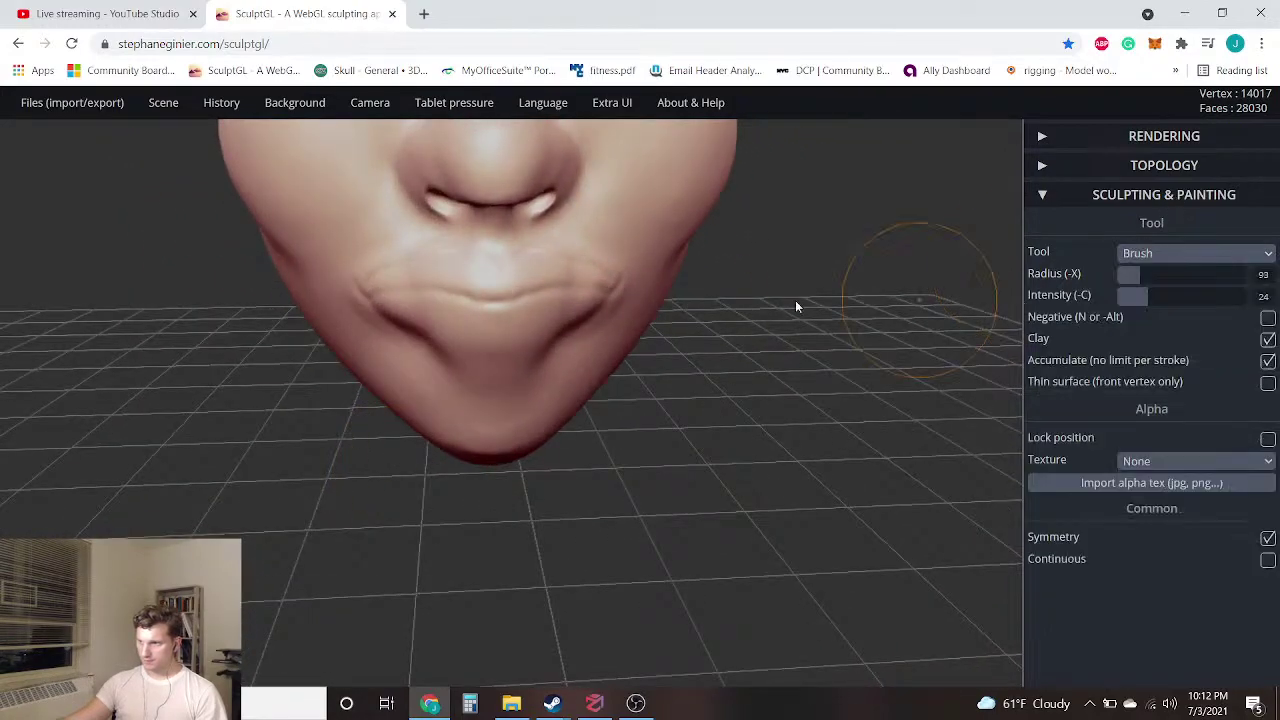
{"action": "scroll", "coordinate": [549, 357], "scroll_direction": "up", "scroll_amount": 2}
{"action": "mouse_move", "coordinate": [549, 357]}
{"action": "left_mouse_down"}
{"action": "mouse_move", "coordinate": [600, 353]}
{"action": "mouse_move", "coordinate": [580, 350]}
{"action": "left_mouse_up"}
{"action": "left_click_drag", "start_coordinate": [275, 385], "coordinate": [475, 355]}
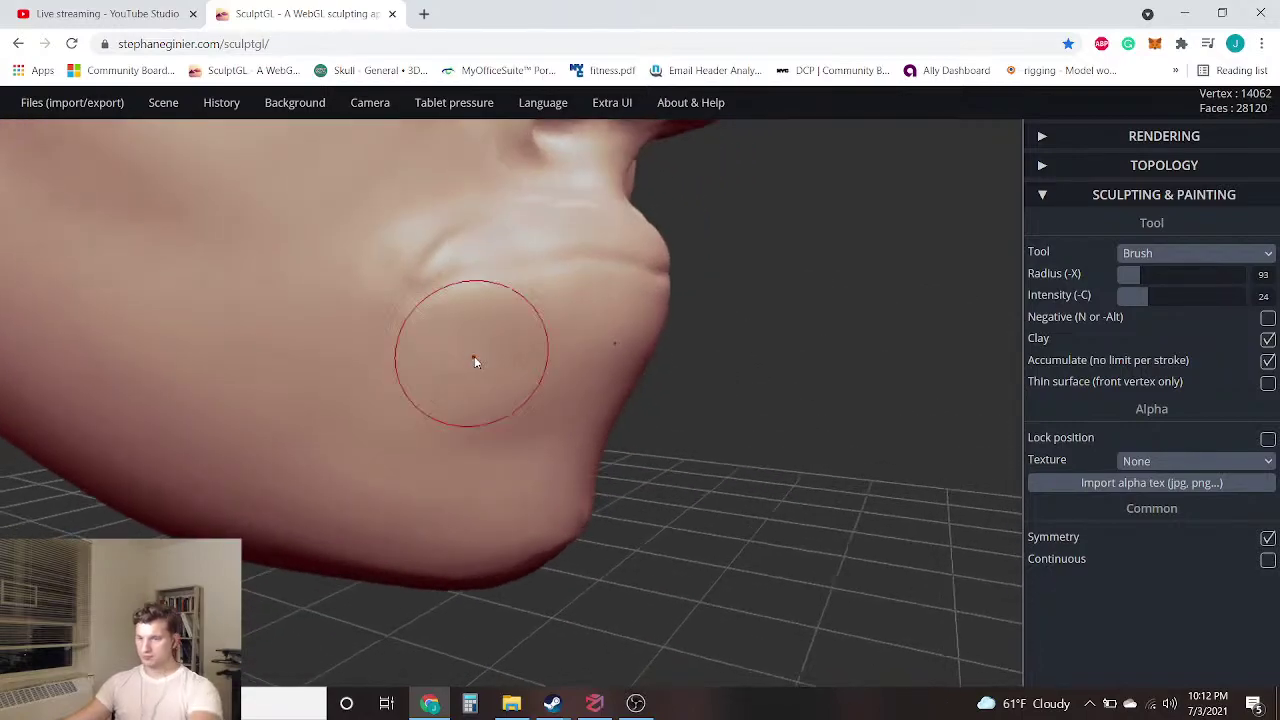
{"action": "key", "text": "ctrl+z"}
{"action": "left_click_drag", "start_coordinate": [776, 346], "coordinate": [714, 304]}
{"action": "right_click_drag", "start_coordinate": [714, 305], "coordinate": [366, 343]}
{"action": "key", "text": "ctrl+z"}
{"action": "scroll", "coordinate": [356, 312], "scroll_direction": "down", "scroll_amount": 2}
{"action": "right_click_drag", "start_coordinate": [432, 426], "coordinate": [540, 417]}
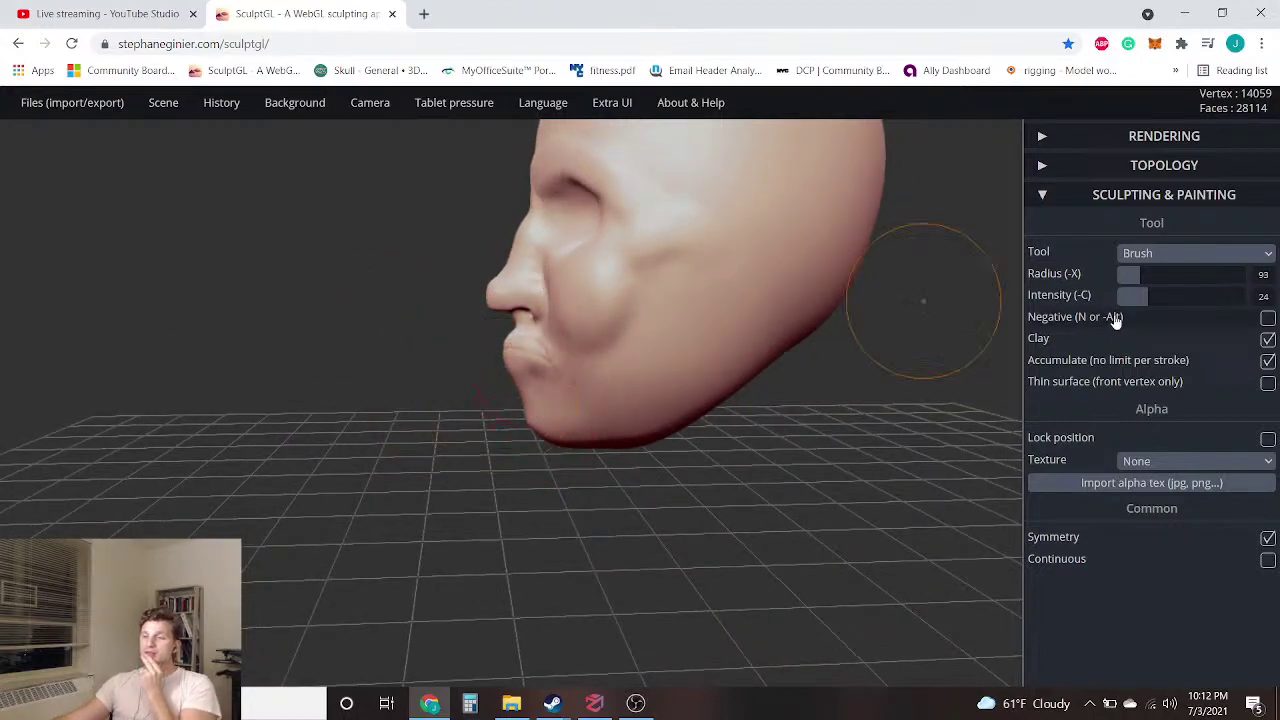
Shift the lips slightly in profile with the Move tool at radius 93 and check them from the opposite side
{"action": "left_click", "coordinate": [1148, 254]}
{"action": "left_click", "coordinate": [1143, 409]}
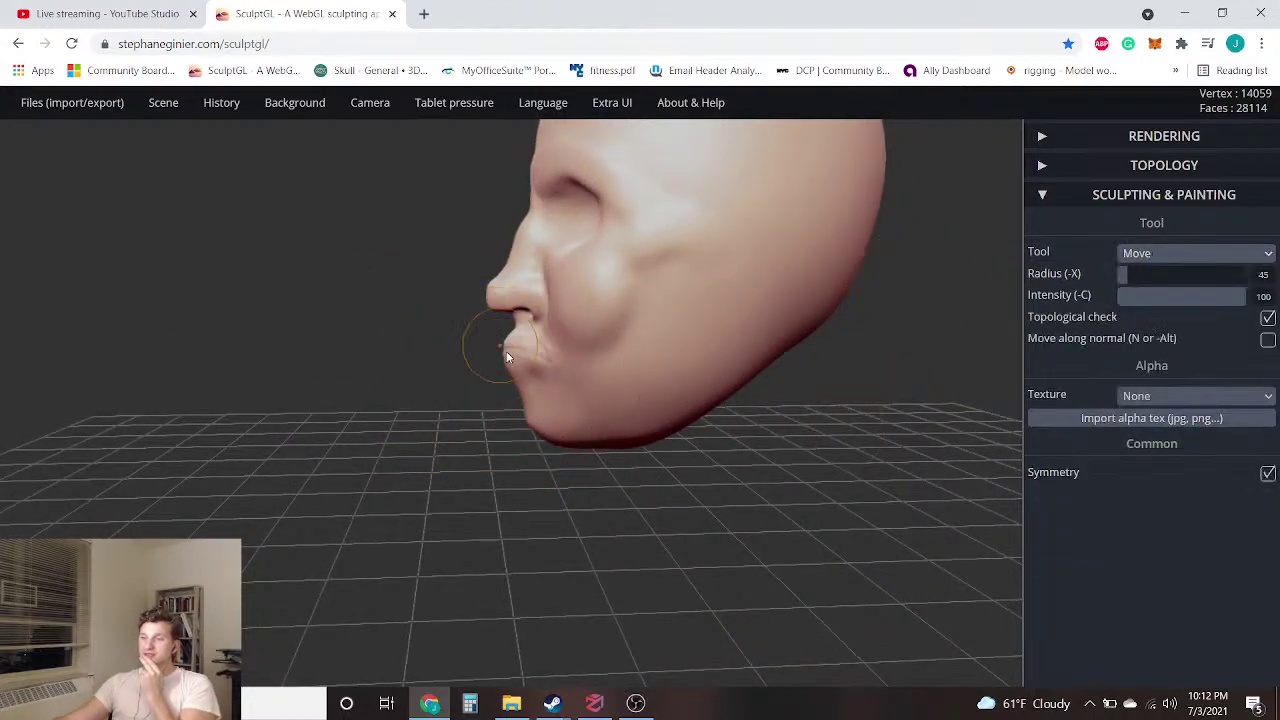
{"action": "right_click_drag", "start_coordinate": [502, 348], "coordinate": [491, 366]}
{"action": "scroll", "coordinate": [490, 377], "scroll_direction": "up", "scroll_amount": 5}
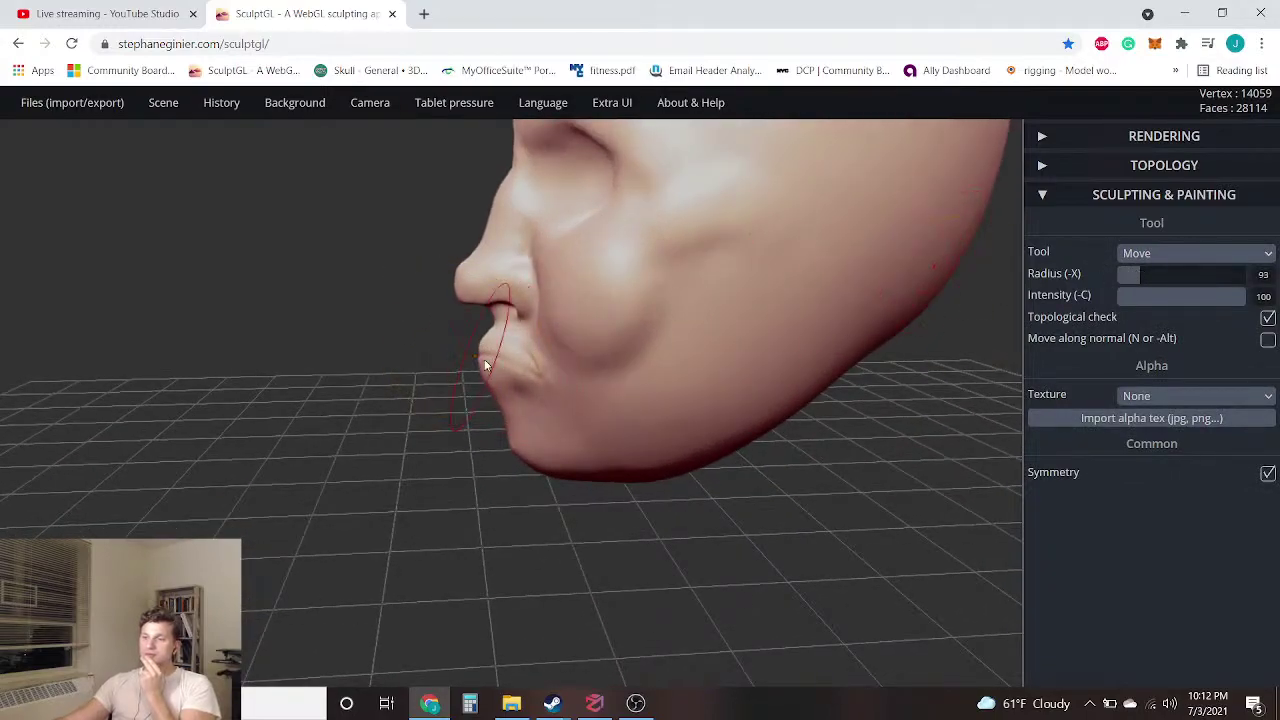
{"action": "left_click_drag", "start_coordinate": [483, 359], "coordinate": [488, 372]}
{"action": "mouse_move", "coordinate": [482, 365]}
{"action": "right_mouse_down"}
{"action": "mouse_move", "coordinate": [500, 376]}
{"action": "mouse_move", "coordinate": [492, 388]}
{"action": "mouse_move", "coordinate": [605, 392]}
{"action": "mouse_move", "coordinate": [1082, 373]}
{"action": "mouse_move", "coordinate": [588, 462]}
{"action": "mouse_move", "coordinate": [777, 440]}
{"action": "mouse_move", "coordinate": [651, 386]}
{"action": "right_mouse_up"}
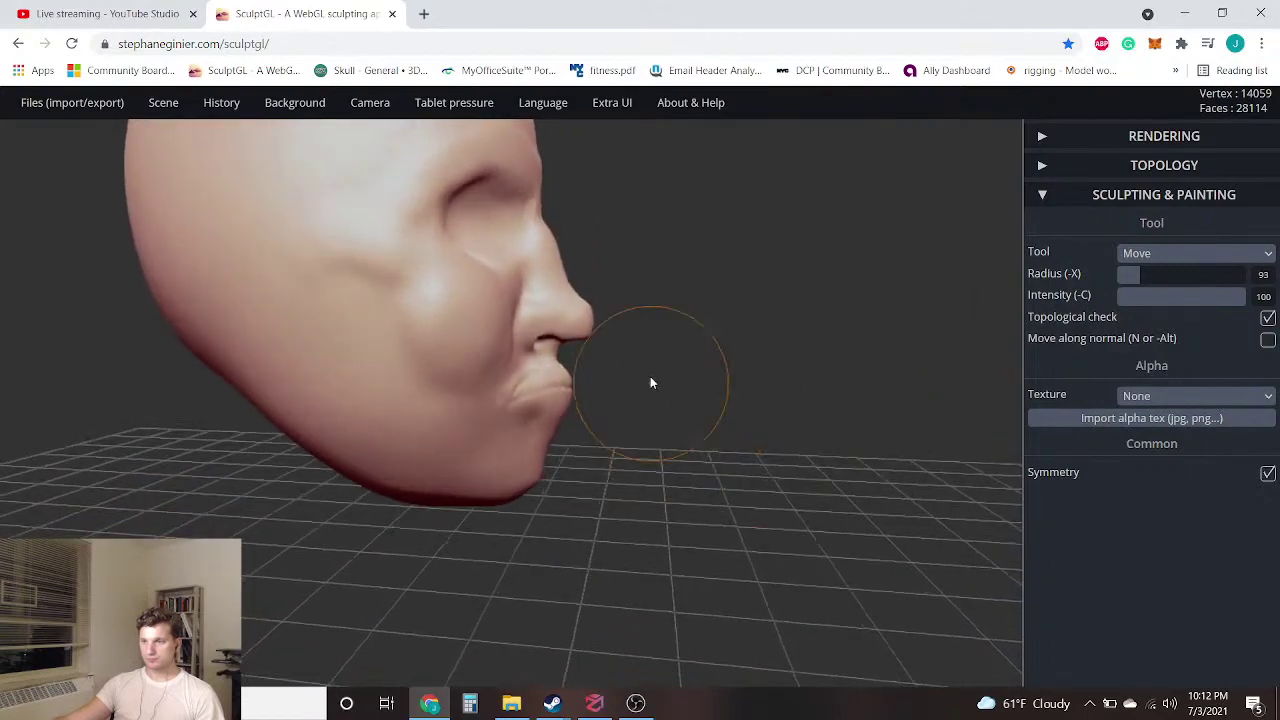
Set the Move radius to 141, nudge the nose tip upward and move the lips slightly down in profile
{"action": "left_click_drag", "start_coordinate": [1165, 265], "coordinate": [1153, 269]}
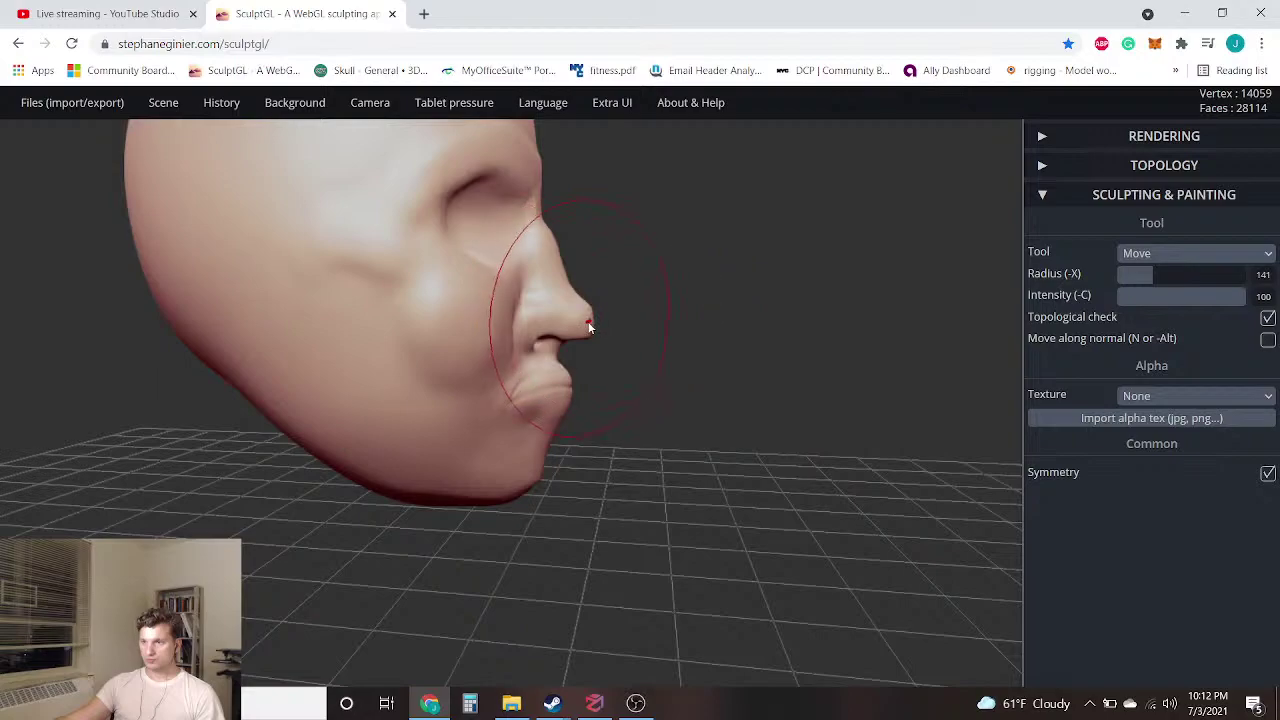
{"action": "left_click_drag", "start_coordinate": [592, 325], "coordinate": [592, 318]}
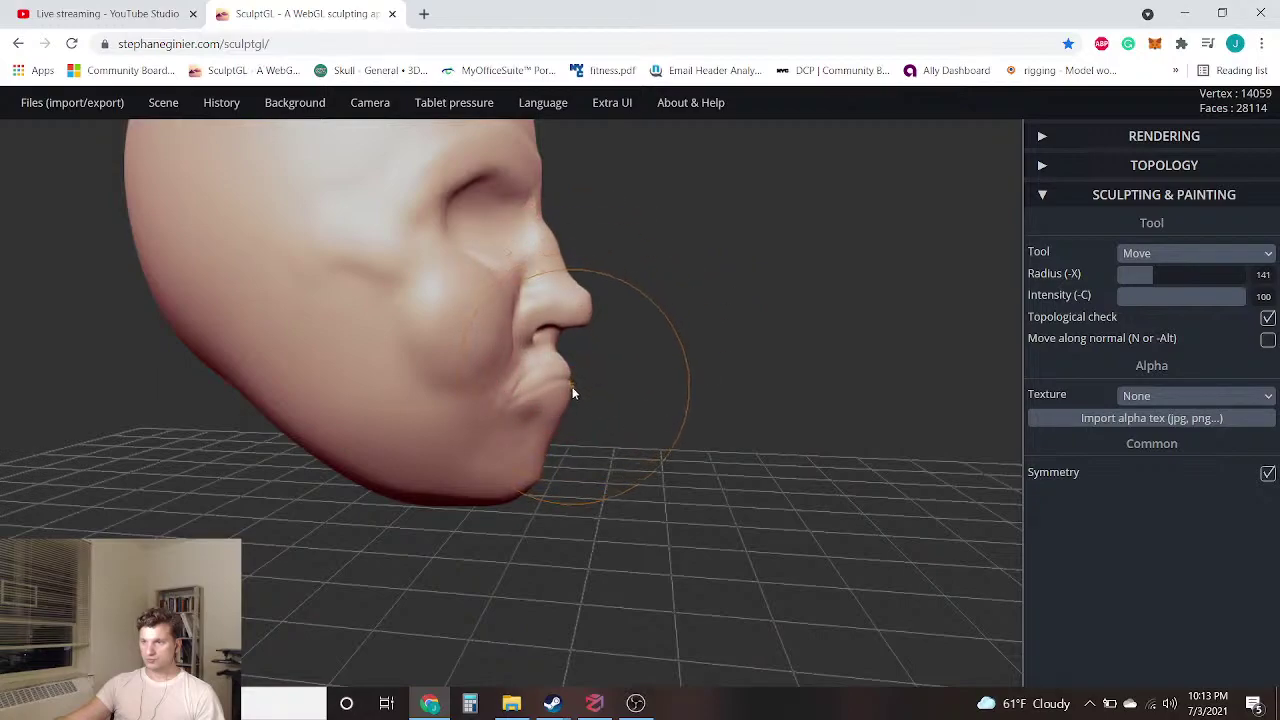
{"action": "left_click_drag", "start_coordinate": [570, 389], "coordinate": [570, 398]}
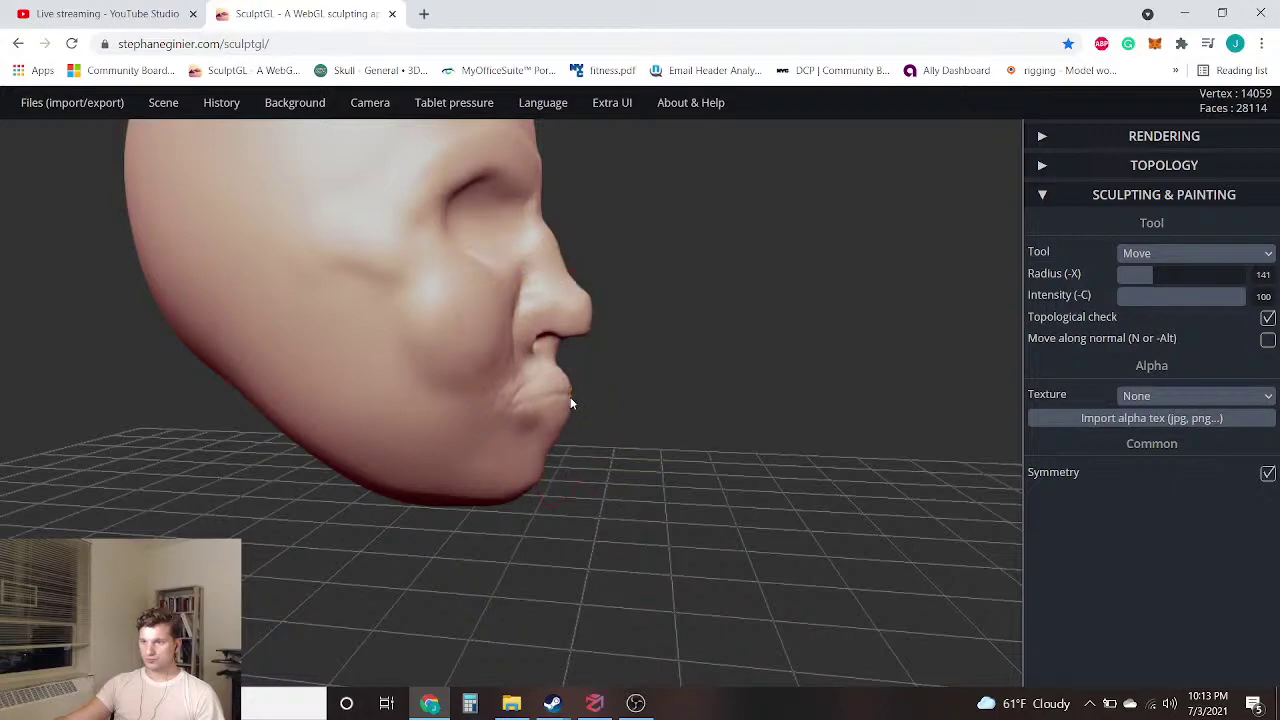
Try to fill out the chin and the area below the mouth corners with the Brush at radius 93 and intensity 24
{"action": "left_click_drag", "start_coordinate": [749, 376], "coordinate": [667, 370]}
{"action": "mouse_move", "coordinate": [668, 376]}
{"action": "right_mouse_down"}
{"action": "mouse_move", "coordinate": [517, 374]}
{"action": "mouse_move", "coordinate": [614, 366]}
{"action": "right_mouse_up"}
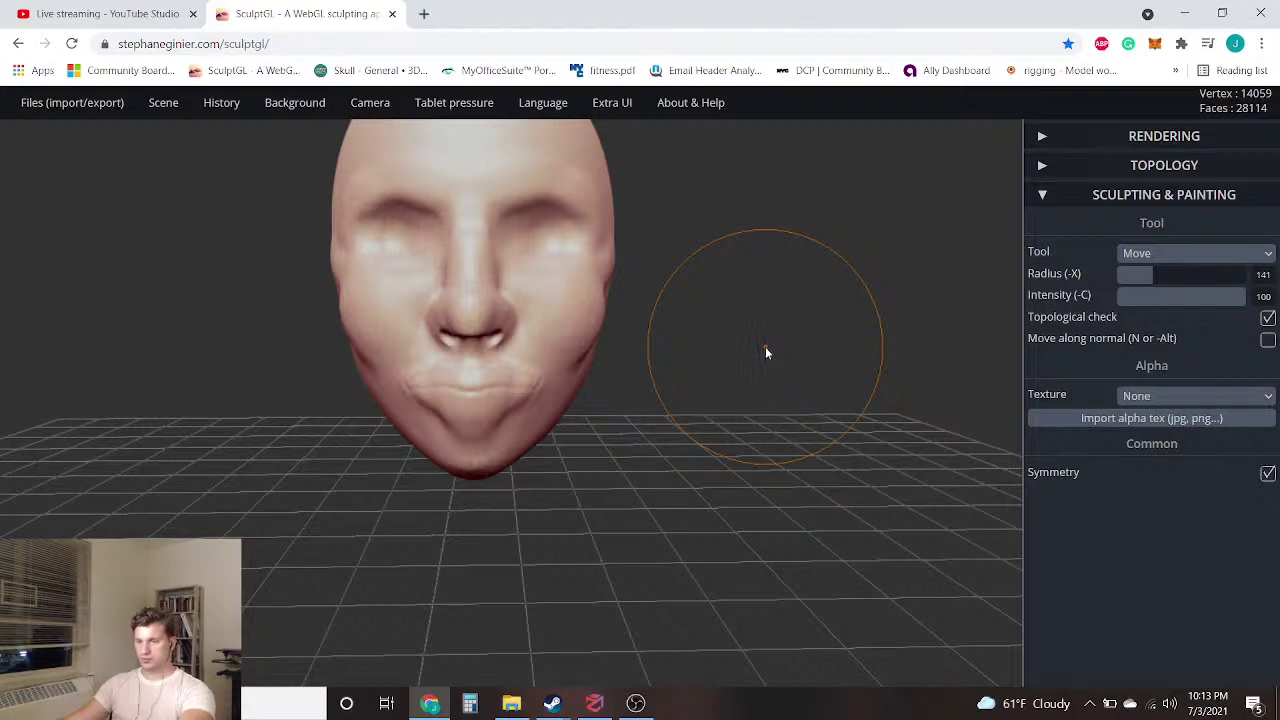
{"action": "key", "text": "ctrl"}
{"action": "right_click_drag", "start_coordinate": [762, 348], "coordinate": [378, 440]}
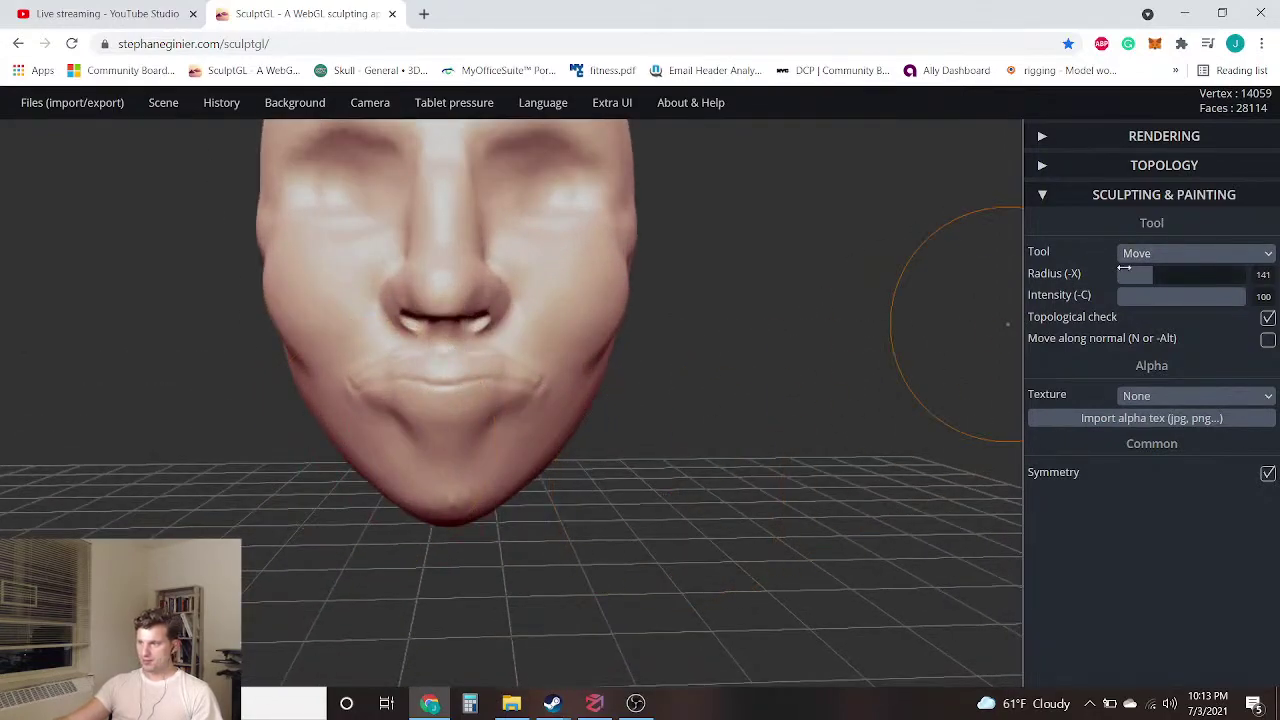
{"action": "left_click", "coordinate": [1195, 253]}
{"action": "left_click", "coordinate": [1145, 271]}
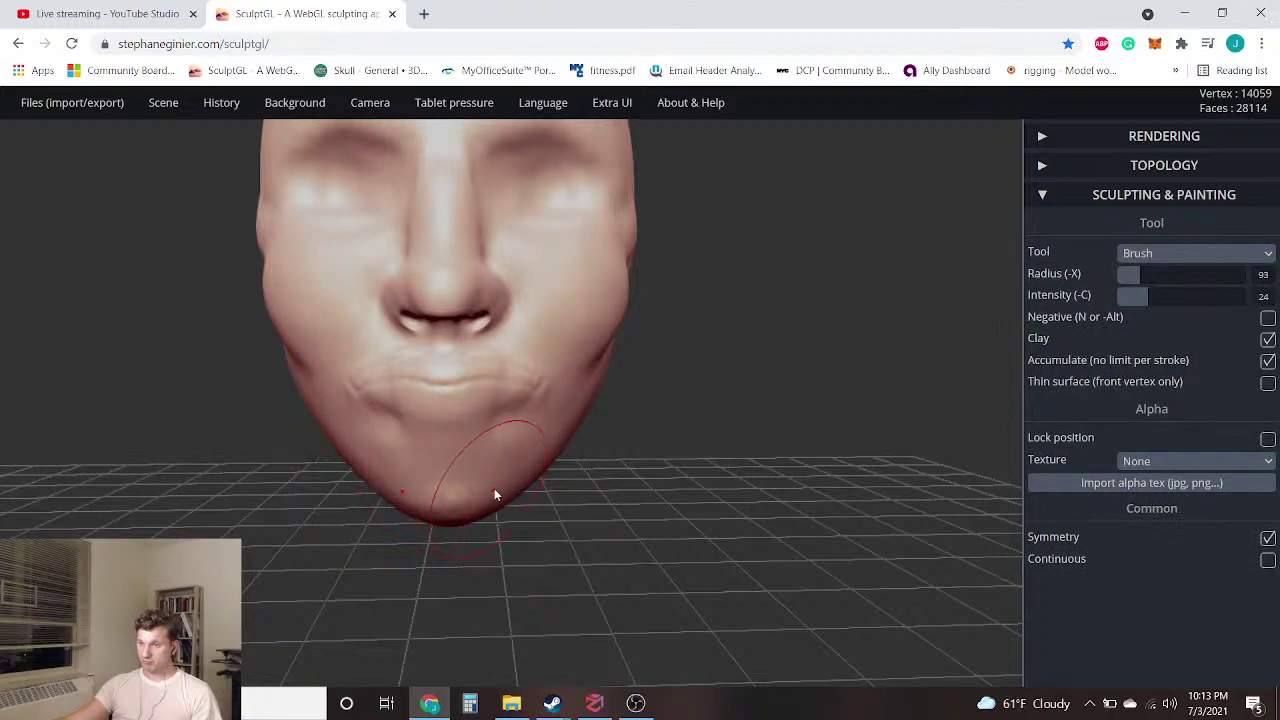
{"action": "left_click_drag", "start_coordinate": [397, 490], "coordinate": [548, 492]}
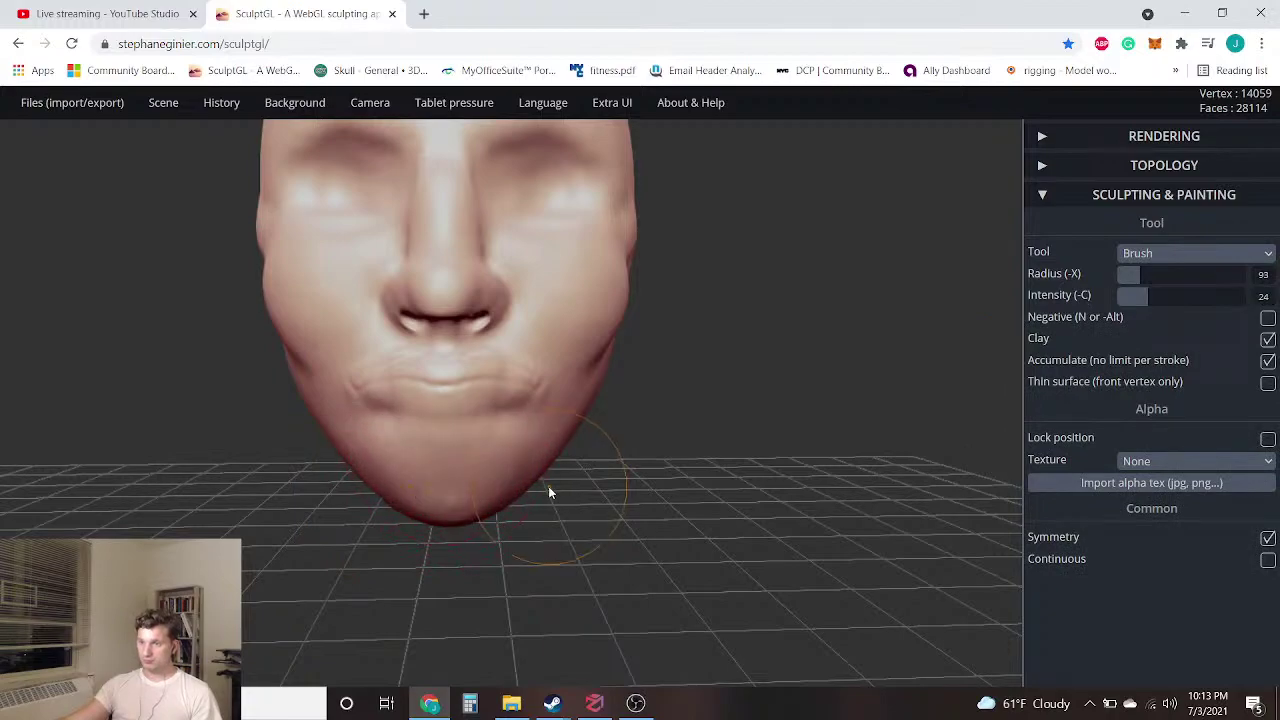
{"action": "mouse_move", "coordinate": [763, 437]}
{"action": "left_mouse_down"}
{"action": "mouse_move", "coordinate": [386, 449]}
{"action": "mouse_move", "coordinate": [757, 446]}
{"action": "mouse_move", "coordinate": [528, 484]}
{"action": "left_mouse_up"}
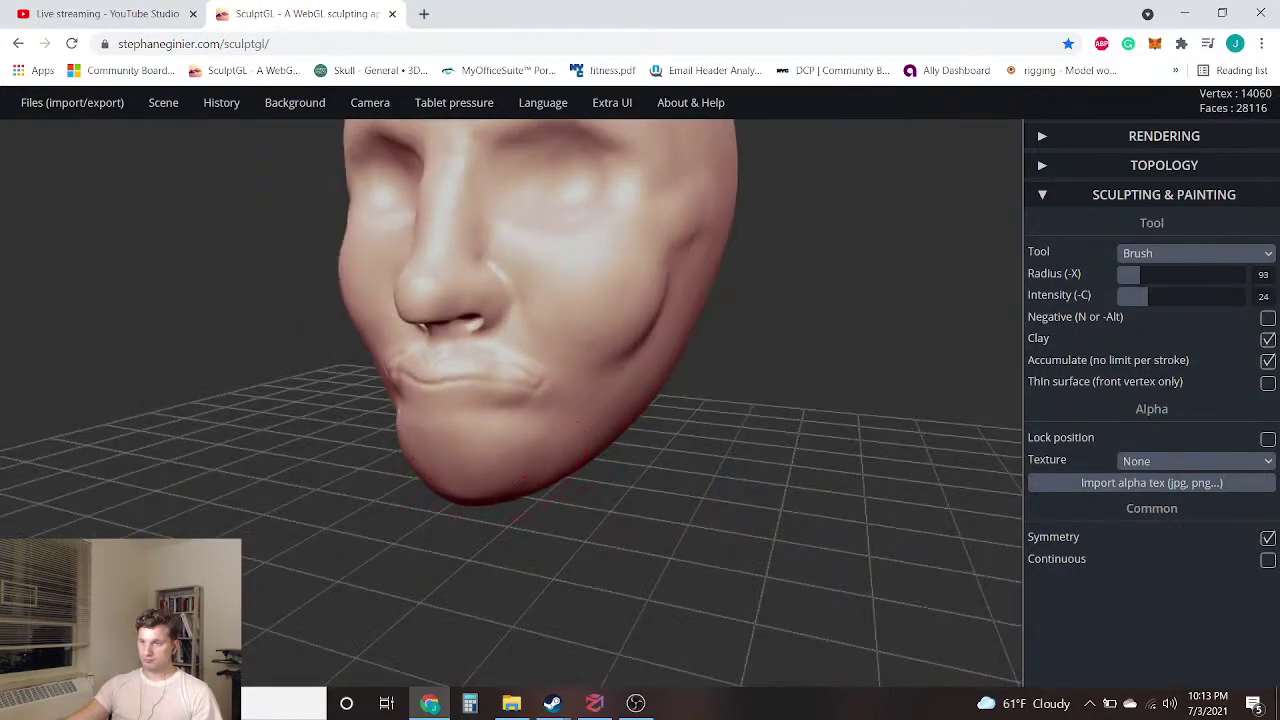
{"action": "mouse_move", "coordinate": [265, 478]}
{"action": "left_mouse_down"}
{"action": "mouse_move", "coordinate": [683, 454]}
{"action": "mouse_move", "coordinate": [530, 487]}
{"action": "mouse_move", "coordinate": [543, 436]}
{"action": "left_mouse_up"}
{"action": "left_click_drag", "start_coordinate": [717, 460], "coordinate": [450, 492]}
Undo the recent chin strokes and the earlier buildup around the mouth, checking the face from the front and in profile
{"action": "key", "text": "ctrl+z"}
{"action": "key", "text": "ctrl+z"}
{"action": "key", "text": "ctrl+z"}
{"action": "key", "text": "ctrl+z"}
{"action": "key", "text": "ctrl+z"}
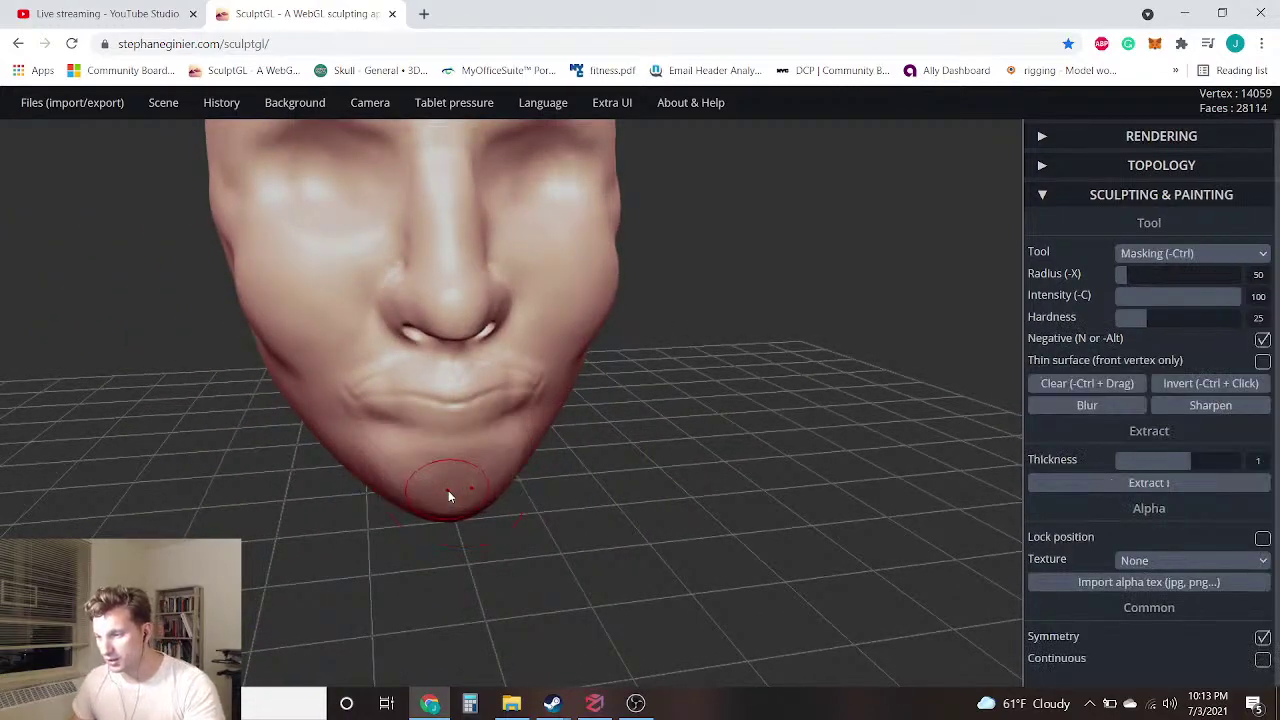
{"action": "left_click_drag", "start_coordinate": [664, 521], "coordinate": [449, 509]}
{"action": "left_click_drag", "start_coordinate": [651, 471], "coordinate": [448, 422]}
{"action": "key", "text": "ctrl"}
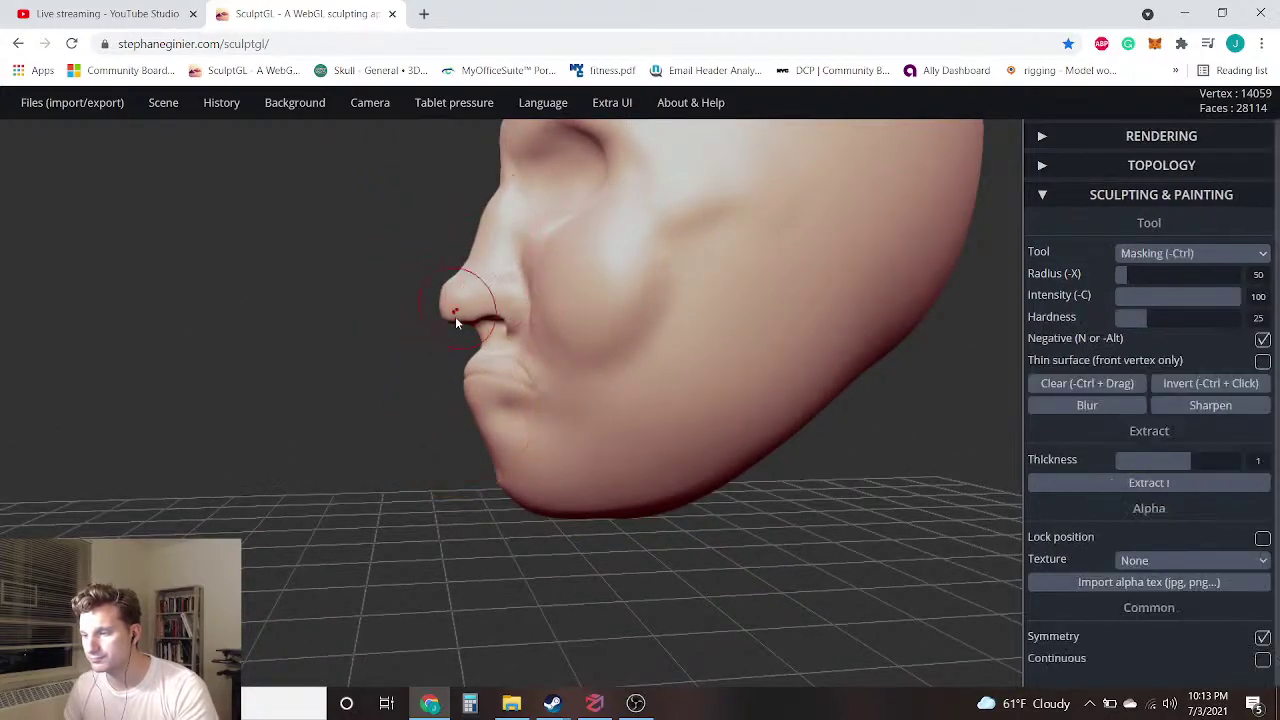
{"action": "key", "text": "ctrl+z"}
{"action": "key", "text": "ctrl+z"}
{"action": "key", "text": "ctrl+z"}
{"action": "key", "text": "ctrl+z"}
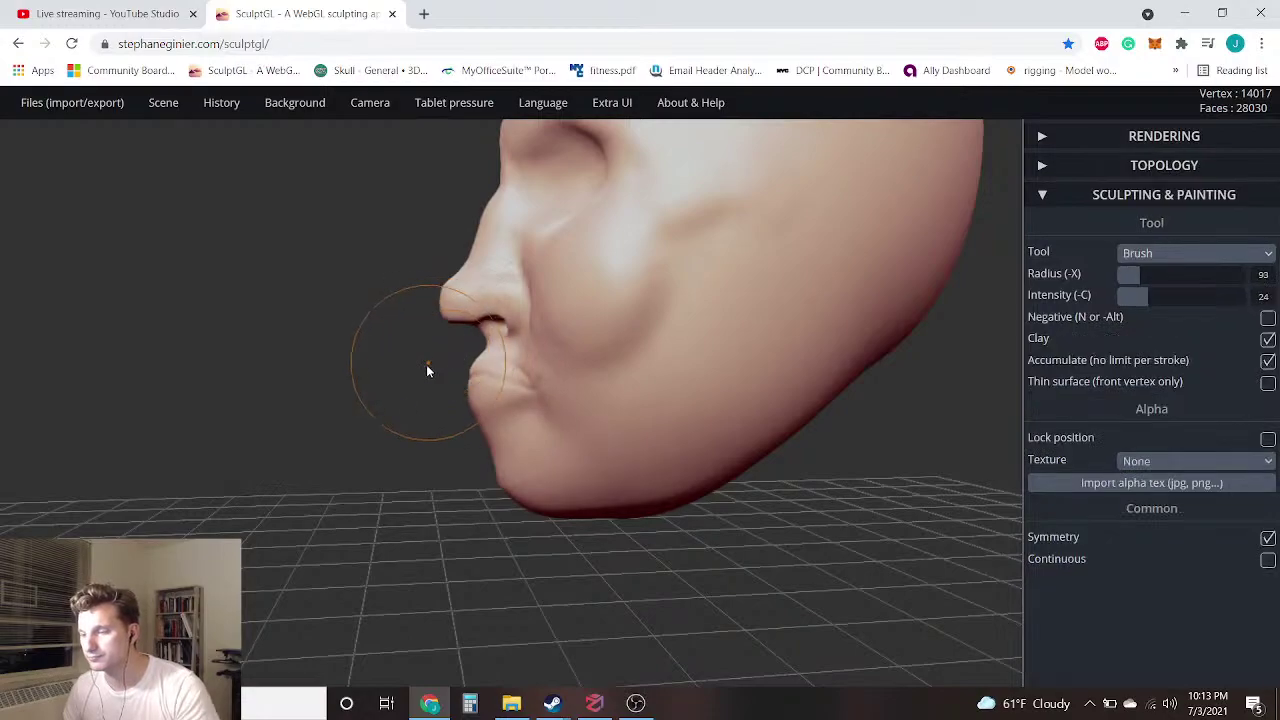
Try to reshape the area below the lower lip with the Drag tool at radius 90, and undo the stroke
{"action": "scroll", "coordinate": [426, 364], "scroll_direction": "down", "scroll_amount": 3}
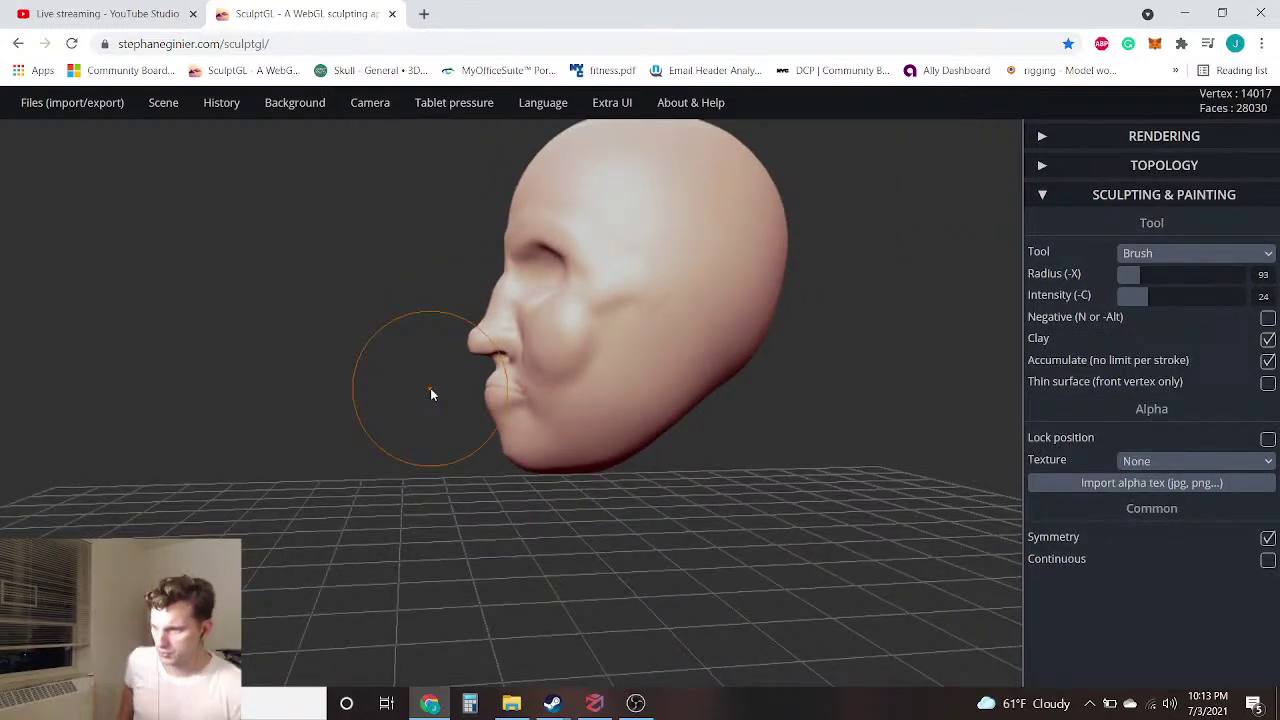
{"action": "mouse_move", "coordinate": [434, 391]}
{"action": "left_mouse_down"}
{"action": "mouse_move", "coordinate": [346, 411]}
{"action": "mouse_move", "coordinate": [729, 414]}
{"action": "mouse_move", "coordinate": [511, 370]}
{"action": "left_mouse_up"}
{"action": "mouse_move", "coordinate": [184, 375]}
{"action": "left_mouse_down"}
{"action": "mouse_move", "coordinate": [220, 360]}
{"action": "mouse_move", "coordinate": [221, 340]}
{"action": "left_mouse_up"}
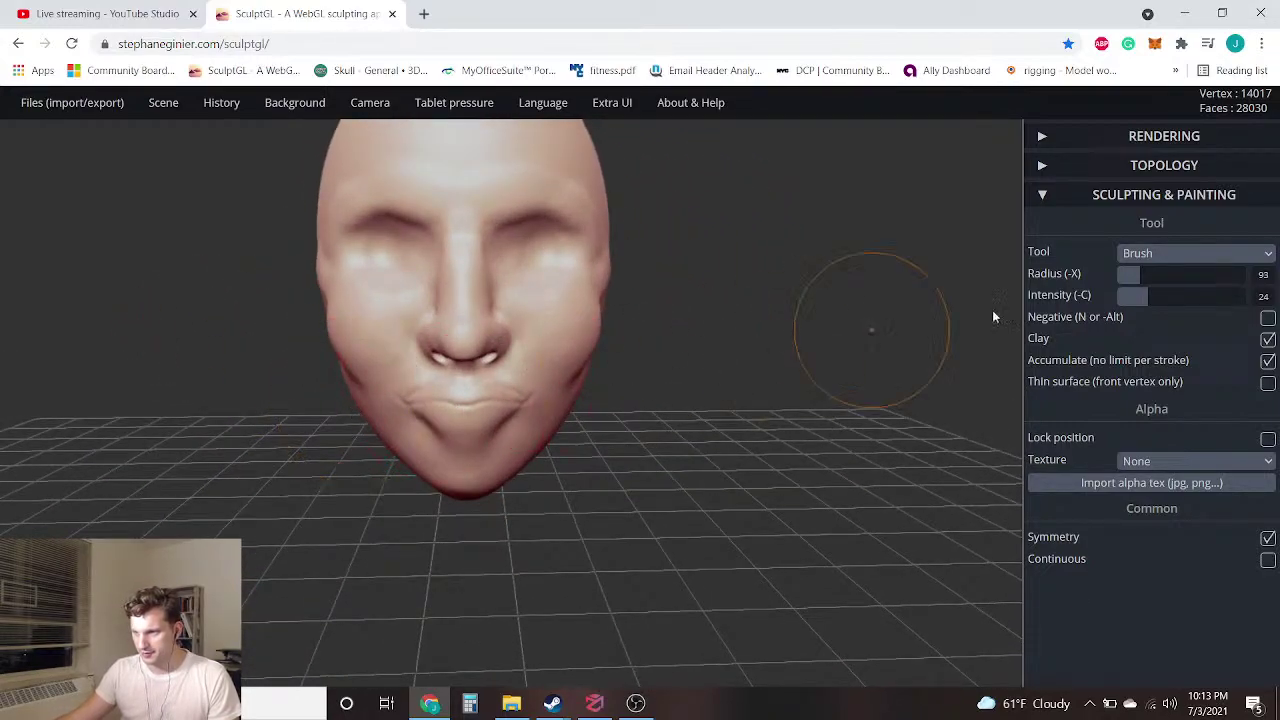
{"action": "left_click", "coordinate": [1158, 254]}
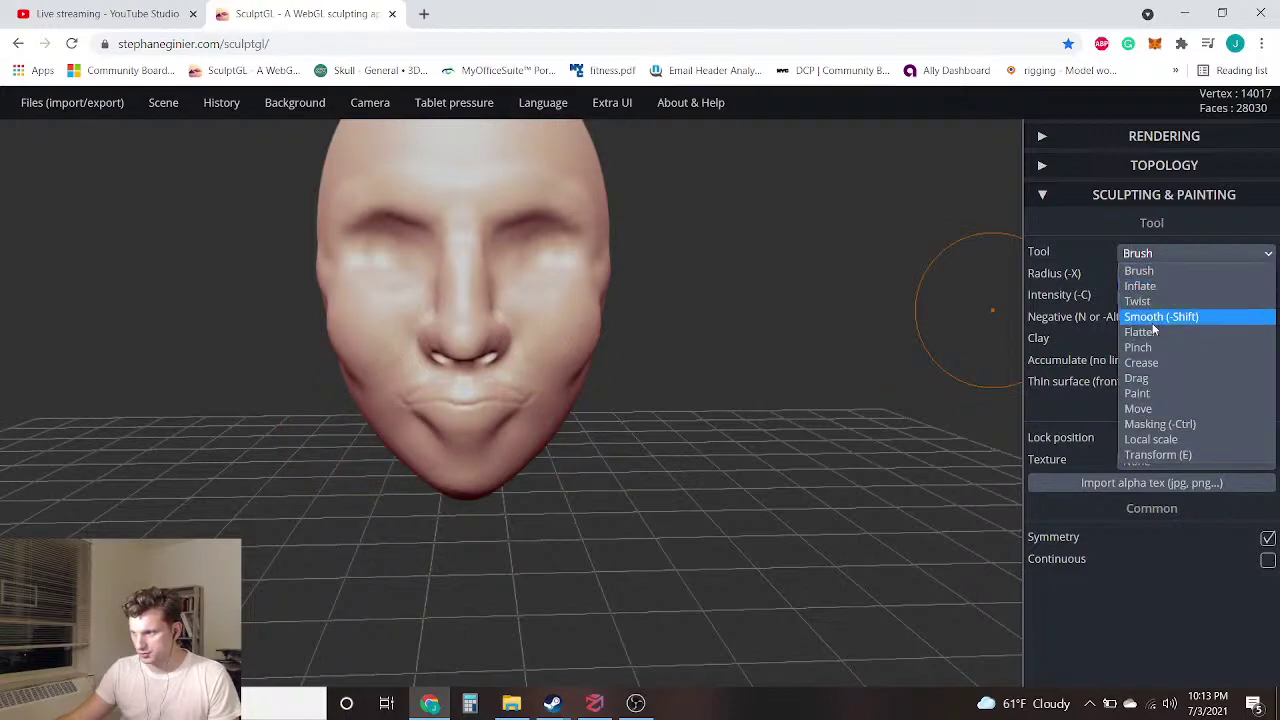
{"action": "left_click", "coordinate": [1163, 374]}
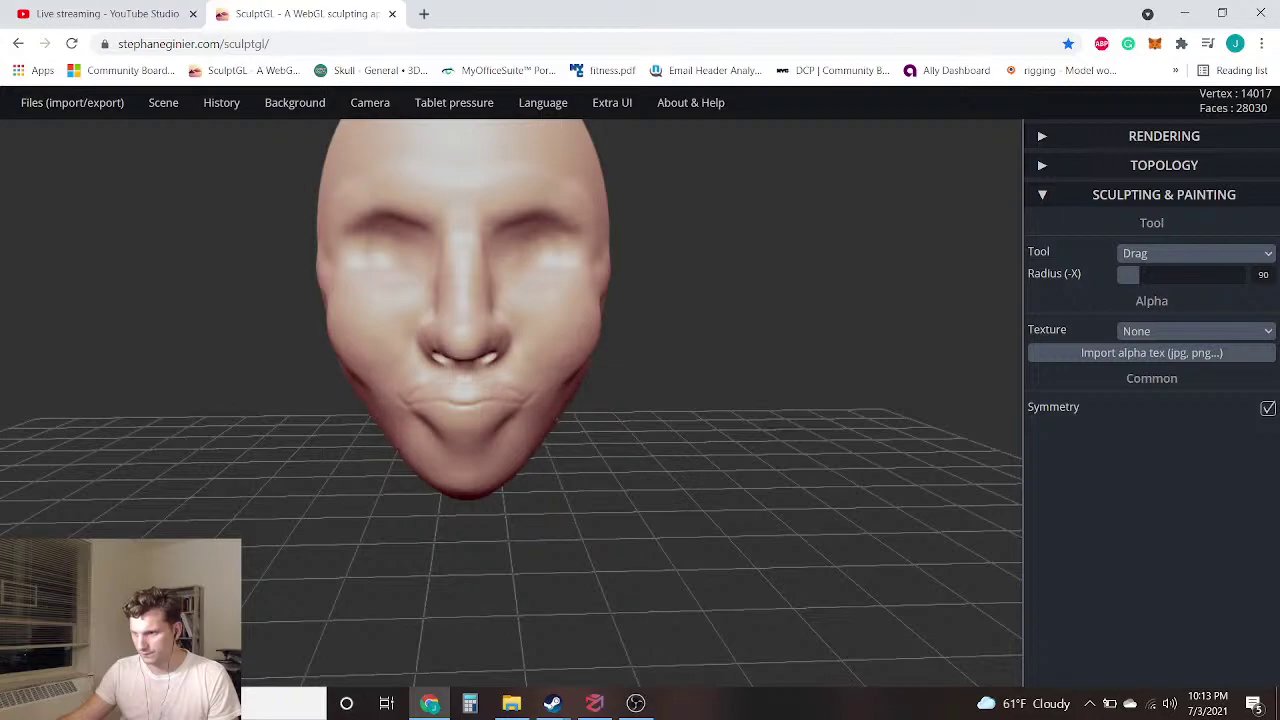
{"action": "mouse_move", "coordinate": [310, 455]}
{"action": "left_mouse_down"}
{"action": "mouse_move", "coordinate": [560, 451]}
{"action": "mouse_move", "coordinate": [311, 443]}
{"action": "mouse_move", "coordinate": [349, 428]}
{"action": "mouse_move", "coordinate": [460, 428]}
{"action": "left_mouse_up"}
{"action": "key", "text": "ctrl+z"}
{"action": "scroll", "coordinate": [583, 417], "scroll_direction": "up", "scroll_amount": 3}
{"action": "left_click_drag", "start_coordinate": [682, 484], "coordinate": [657, 490]}
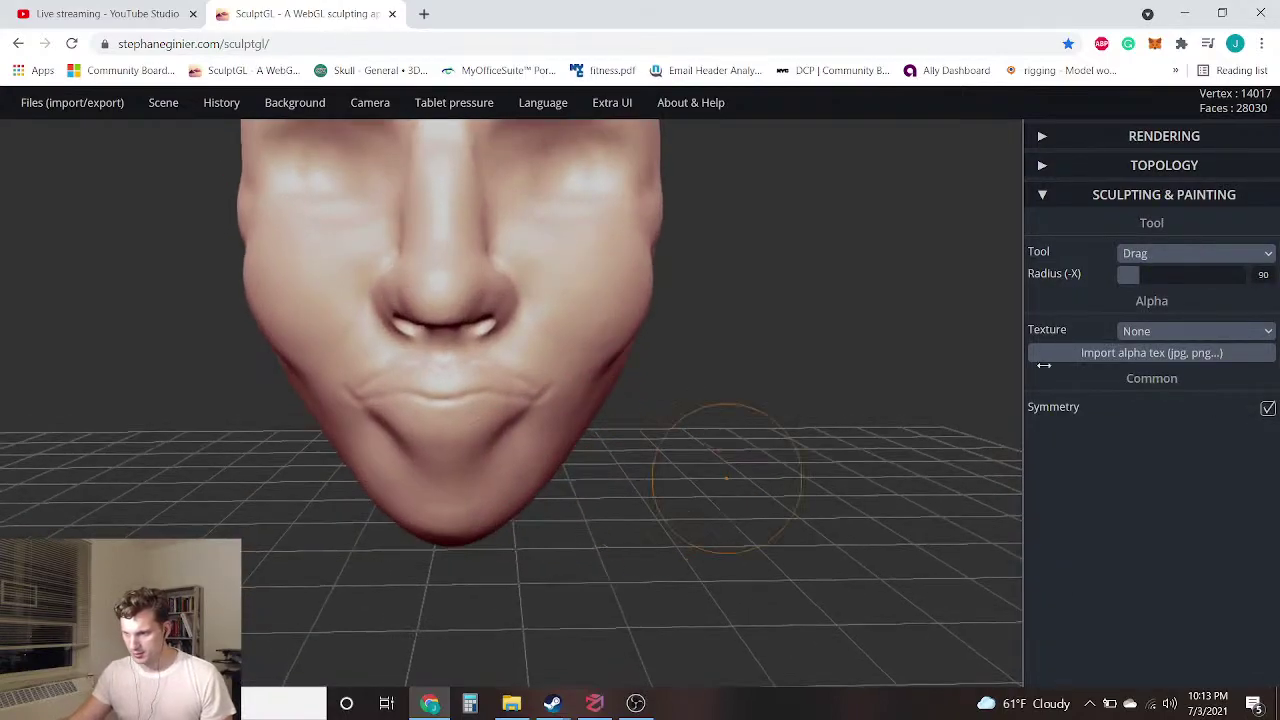
Carve a crease along the lower edge of the lower lip using the negative Crease tool at radius 26 and intensity 23
{"action": "left_click", "coordinate": [1171, 253]}
{"action": "left_click", "coordinate": [1175, 363]}
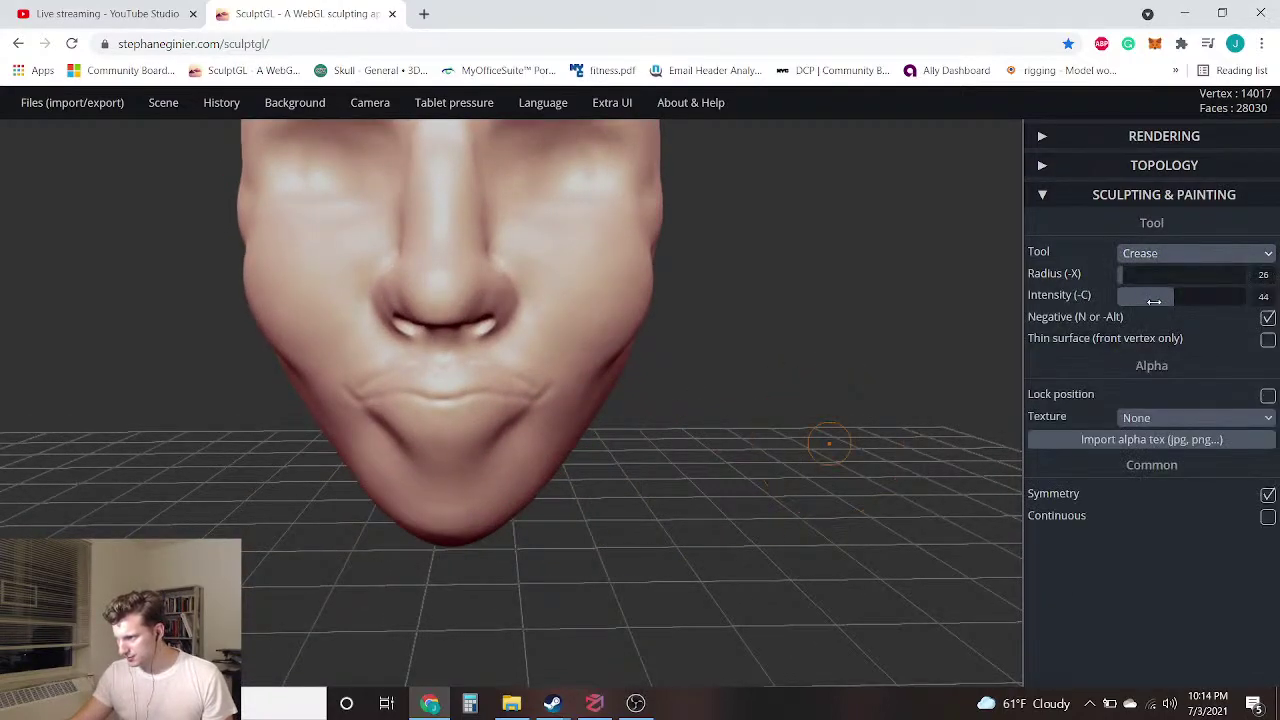
{"action": "scroll", "coordinate": [363, 455], "scroll_direction": "up", "scroll_amount": 4}
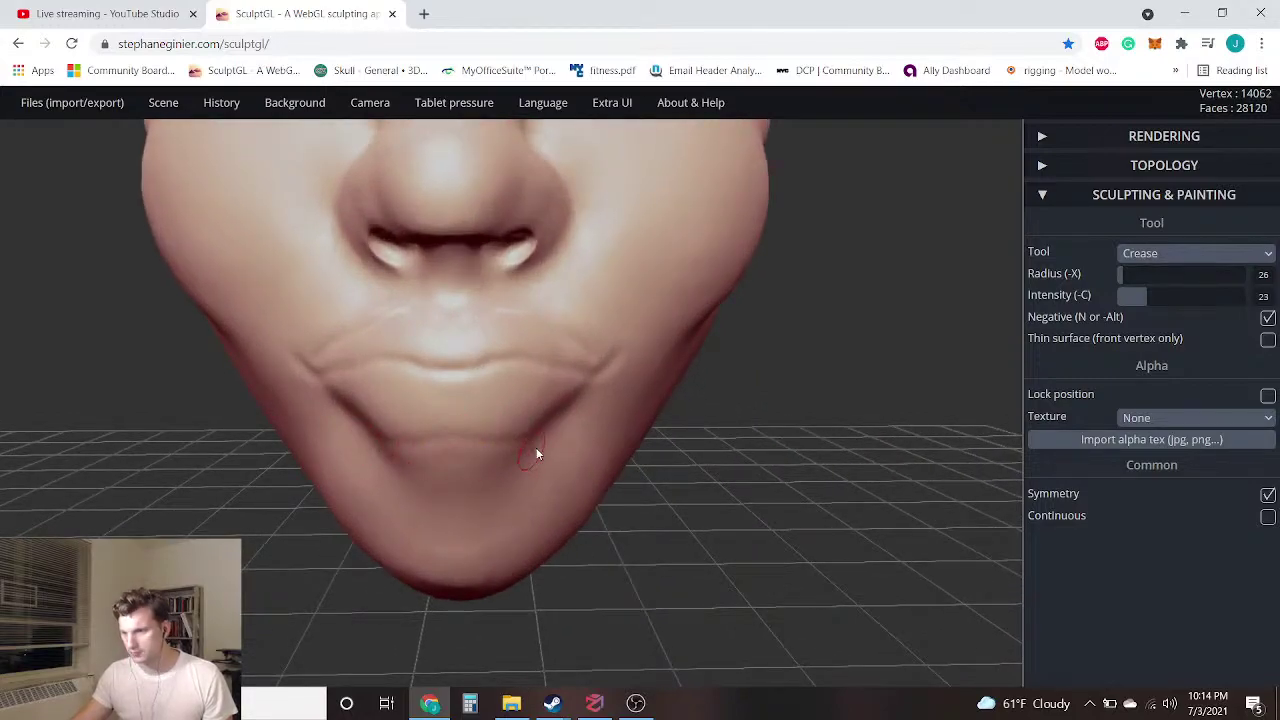
{"action": "right_click_drag", "start_coordinate": [606, 454], "coordinate": [810, 508]}
Hollow out the area between the lower lip and chin using the negative Brush at radius 93 and intensity 24
{"action": "left_click", "coordinate": [1135, 258]}
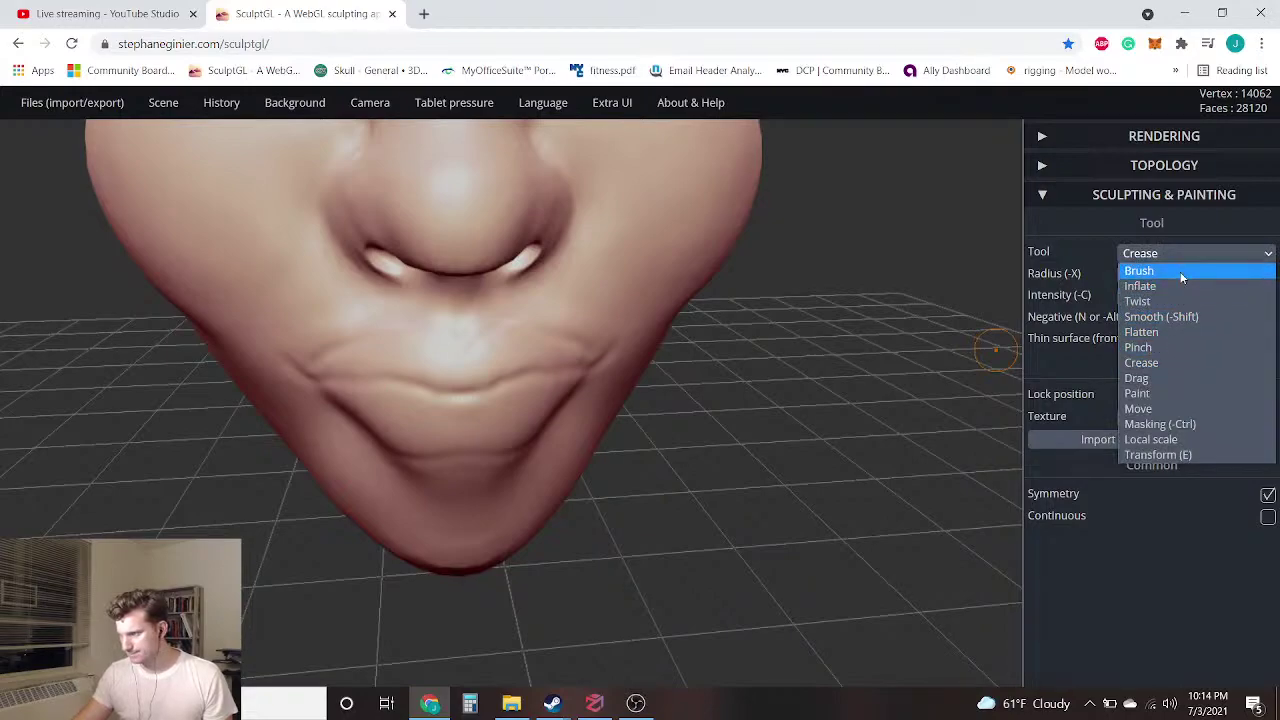
{"action": "left_click", "coordinate": [1182, 272]}
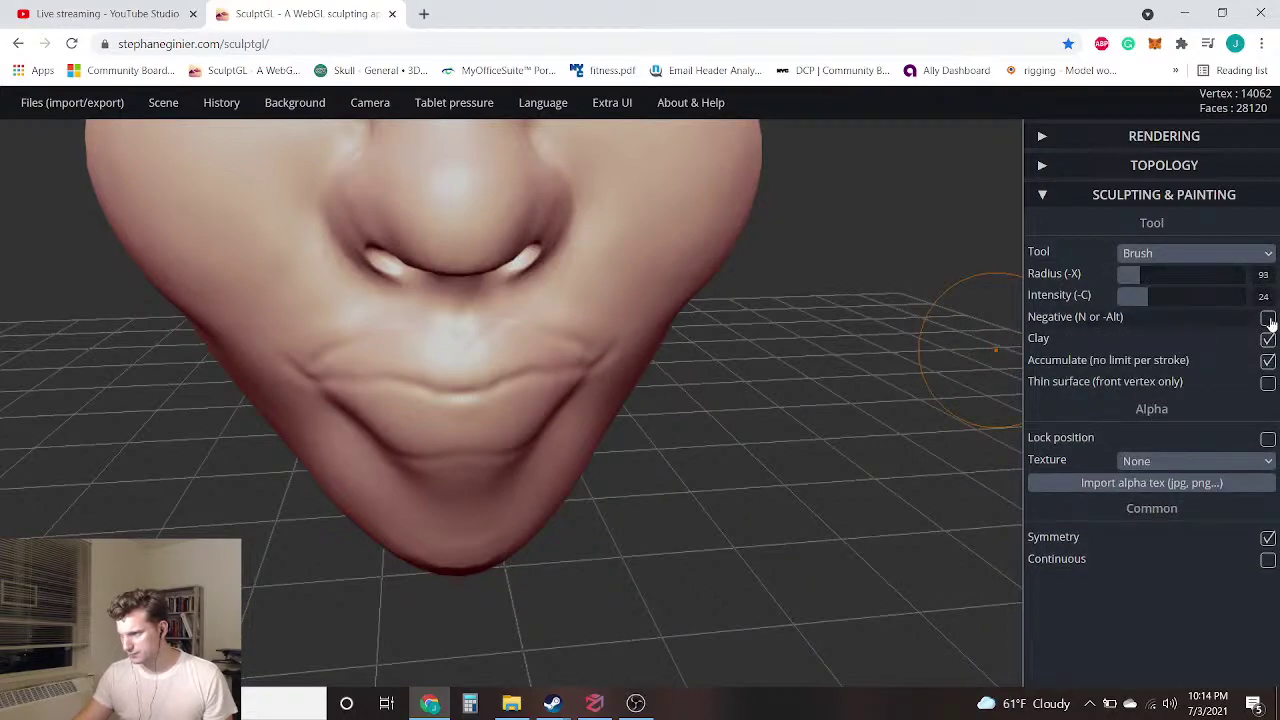
{"action": "right_click_drag", "start_coordinate": [491, 437], "coordinate": [478, 502]}
{"action": "mouse_move", "coordinate": [457, 470]}
{"action": "left_mouse_down"}
{"action": "mouse_move", "coordinate": [496, 466]}
{"action": "mouse_move", "coordinate": [535, 434]}
{"action": "left_mouse_up"}
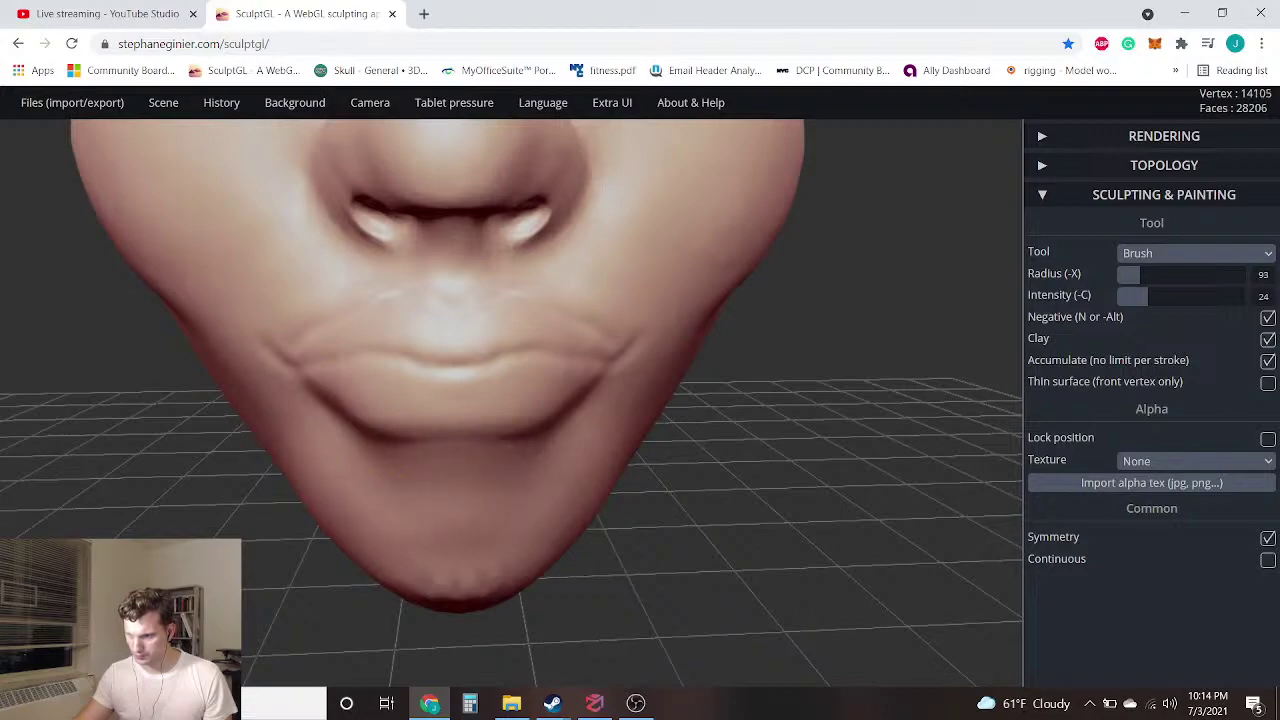
{"action": "mouse_move", "coordinate": [145, 524]}
{"action": "right_mouse_down"}
{"action": "mouse_move", "coordinate": [323, 486]}
{"action": "mouse_move", "coordinate": [480, 486]}
{"action": "mouse_move", "coordinate": [621, 444]}
{"action": "mouse_move", "coordinate": [394, 451]}
{"action": "mouse_move", "coordinate": [206, 491]}
{"action": "mouse_move", "coordinate": [3, 434]}
{"action": "mouse_move", "coordinate": [554, 420]}
{"action": "right_mouse_up"}
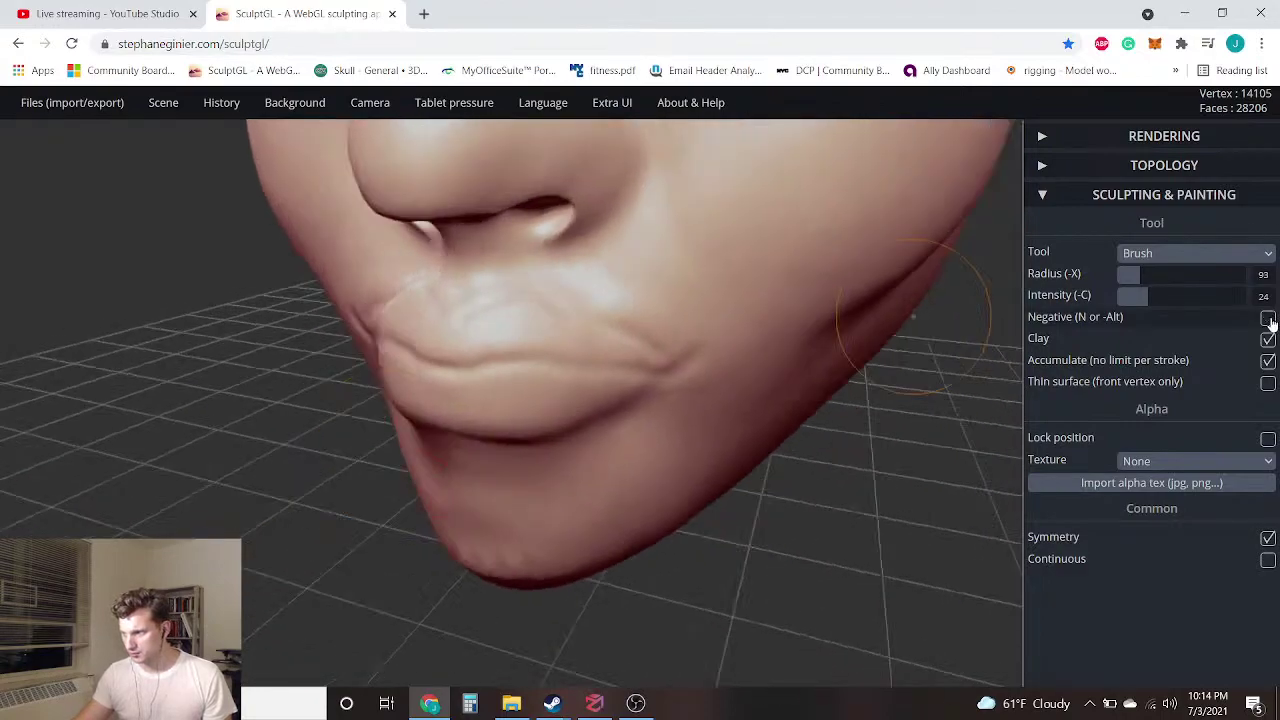
Undo the first upper-lip stroke and build up the upper lip with the non-negative Brush at radius 64 and intensity 44
{"action": "left_click_drag", "start_coordinate": [295, 396], "coordinate": [401, 393]}
{"action": "left_click_drag", "start_coordinate": [407, 336], "coordinate": [492, 329]}
{"action": "key", "text": "ctrl+z"}
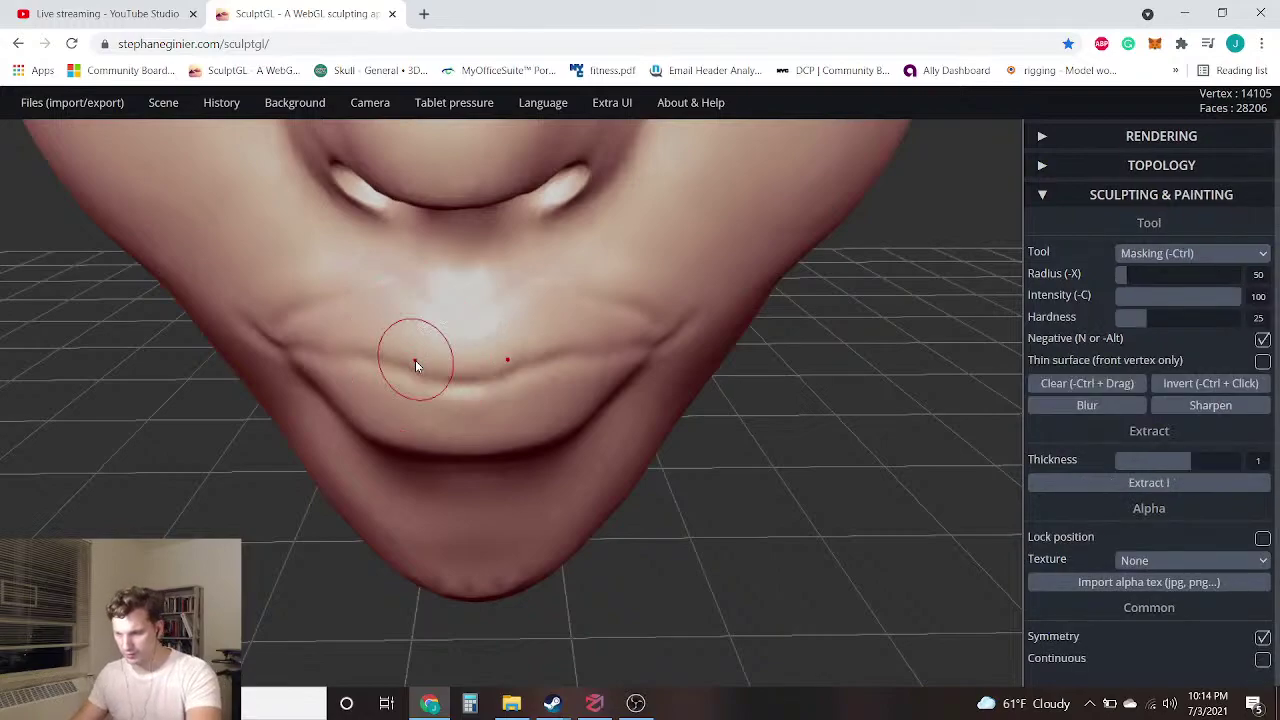
{"action": "left_click_drag", "start_coordinate": [1126, 277], "coordinate": [1173, 295]}
{"action": "mouse_move", "coordinate": [409, 337]}
{"action": "left_mouse_down"}
{"action": "mouse_move", "coordinate": [437, 329]}
{"action": "mouse_move", "coordinate": [368, 358]}
{"action": "mouse_move", "coordinate": [322, 357]}
{"action": "mouse_move", "coordinate": [322, 330]}
{"action": "left_mouse_up"}
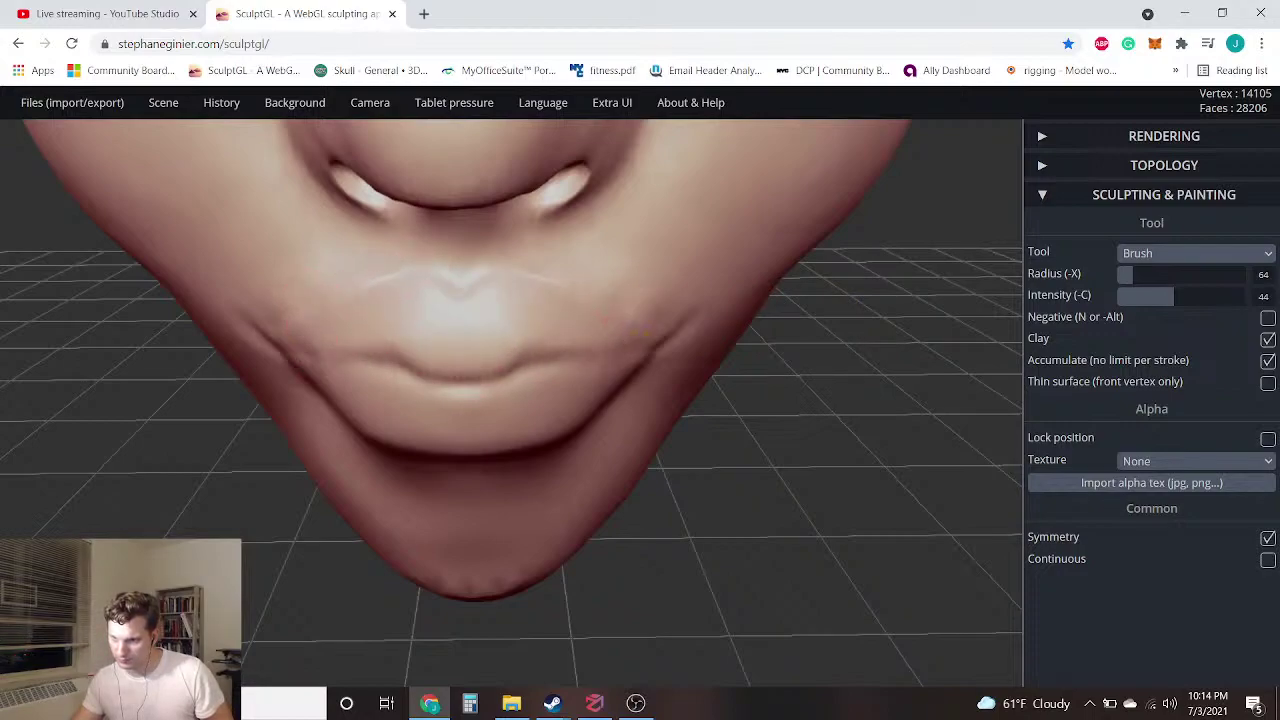
{"action": "mouse_move", "coordinate": [105, 443]}
{"action": "left_mouse_down"}
{"action": "mouse_move", "coordinate": [496, 449]}
{"action": "mouse_move", "coordinate": [545, 390]}
{"action": "mouse_move", "coordinate": [569, 316]}
{"action": "mouse_move", "coordinate": [636, 343]}
{"action": "mouse_move", "coordinate": [206, 331]}
{"action": "left_mouse_up"}
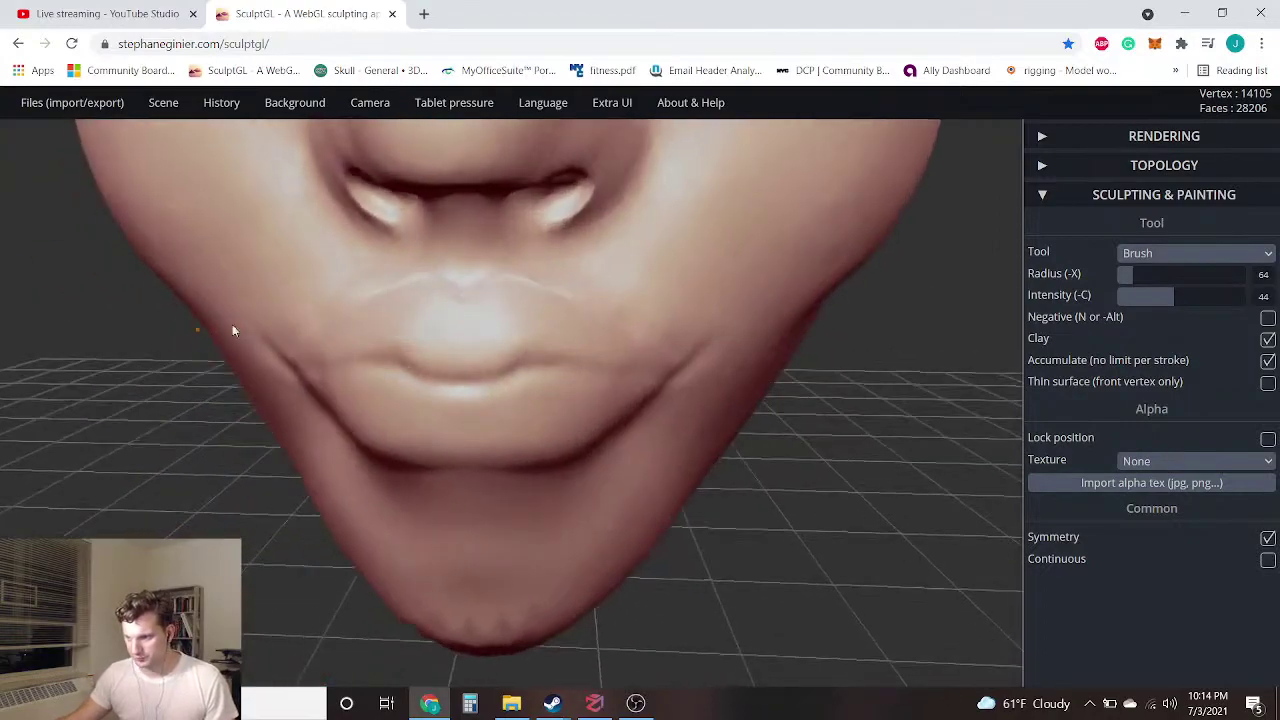
{"action": "mouse_move", "coordinate": [443, 338]}
{"action": "left_mouse_down"}
{"action": "mouse_move", "coordinate": [406, 306]}
{"action": "mouse_move", "coordinate": [423, 320]}
{"action": "mouse_move", "coordinate": [586, 328]}
{"action": "left_mouse_up"}
{"action": "mouse_move", "coordinate": [356, 323]}
{"action": "left_mouse_down"}
{"action": "mouse_move", "coordinate": [282, 345]}
{"action": "mouse_move", "coordinate": [480, 385]}
{"action": "mouse_move", "coordinate": [700, 397]}
{"action": "mouse_move", "coordinate": [537, 380]}
{"action": "mouse_move", "coordinate": [614, 394]}
{"action": "left_mouse_up"}
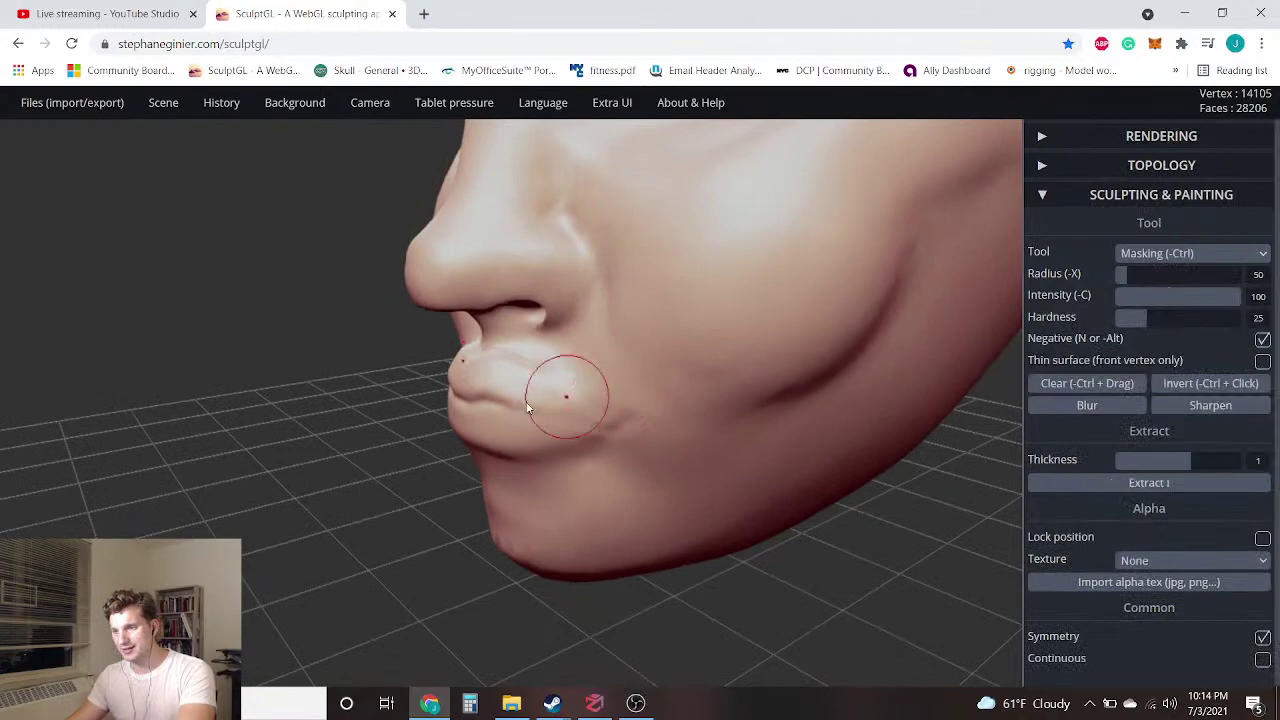
{"action": "mouse_move", "coordinate": [334, 480]}
{"action": "left_mouse_down"}
{"action": "mouse_move", "coordinate": [234, 457]}
{"action": "mouse_move", "coordinate": [754, 443]}
{"action": "mouse_move", "coordinate": [785, 482]}
{"action": "mouse_move", "coordinate": [980, 477]}
{"action": "mouse_move", "coordinate": [583, 426]}
{"action": "mouse_move", "coordinate": [510, 390]}
{"action": "mouse_move", "coordinate": [214, 386]}
{"action": "mouse_move", "coordinate": [386, 400]}
{"action": "left_mouse_up"}
Reshape the upper edge of the upper lip into a cupid's bow with the Drag tool at radius 90
{"action": "left_click", "coordinate": [1195, 253]}
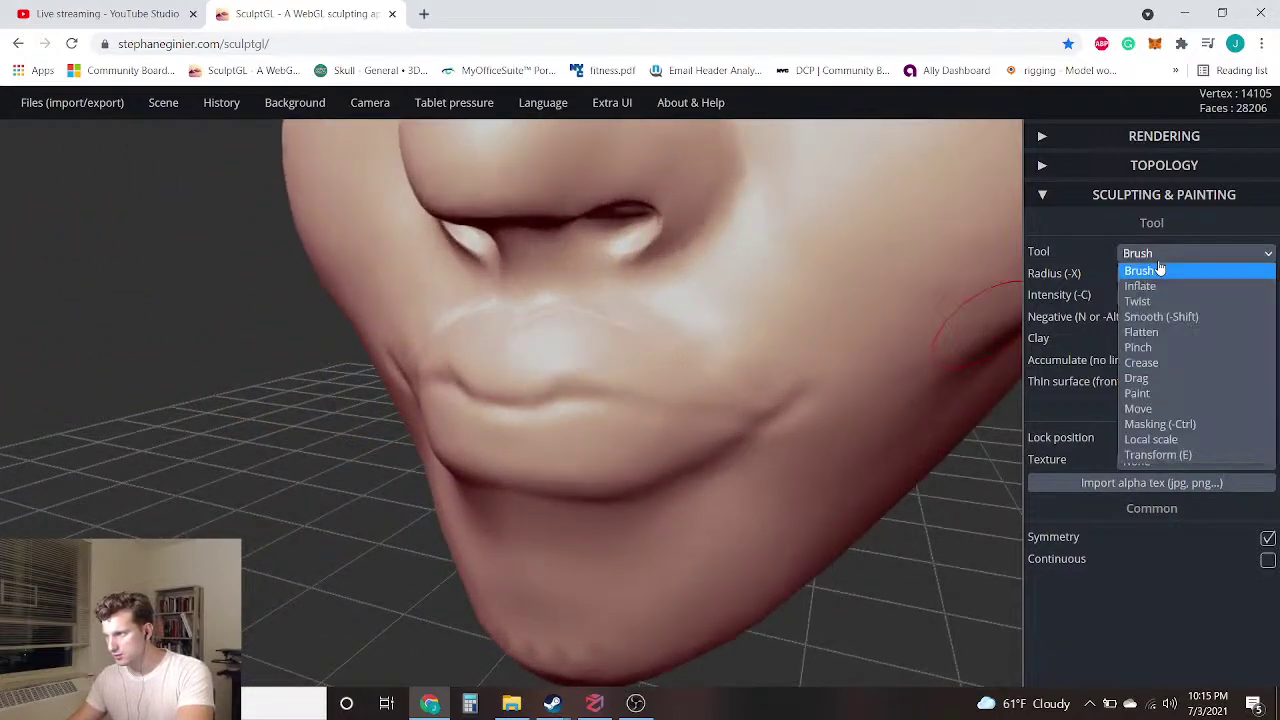
{"action": "left_click", "coordinate": [1190, 376]}
{"action": "right_click_drag", "start_coordinate": [912, 379], "coordinate": [560, 366]}
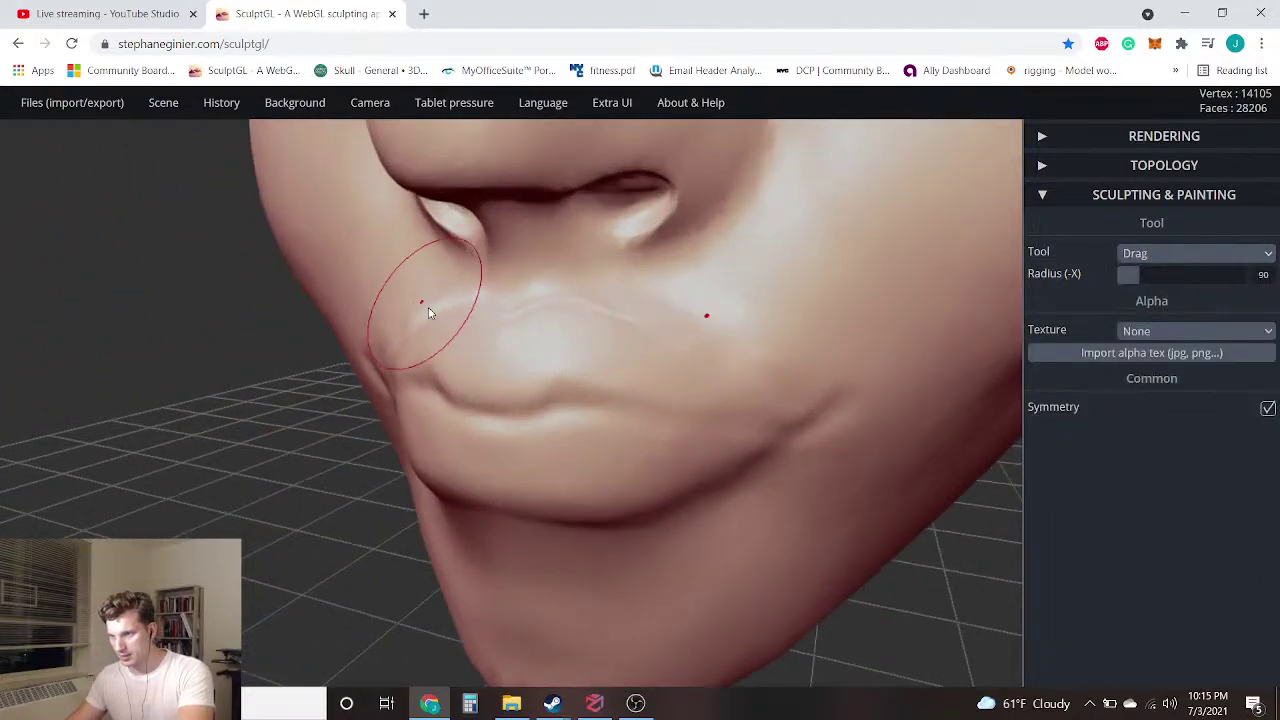
{"action": "left_click_drag", "start_coordinate": [469, 309], "coordinate": [441, 307]}
{"action": "key", "text": "ctrl+z"}
{"action": "mouse_move", "coordinate": [440, 307]}
{"action": "right_mouse_down"}
{"action": "mouse_move", "coordinate": [357, 360]}
{"action": "mouse_move", "coordinate": [378, 361]}
{"action": "right_mouse_up"}
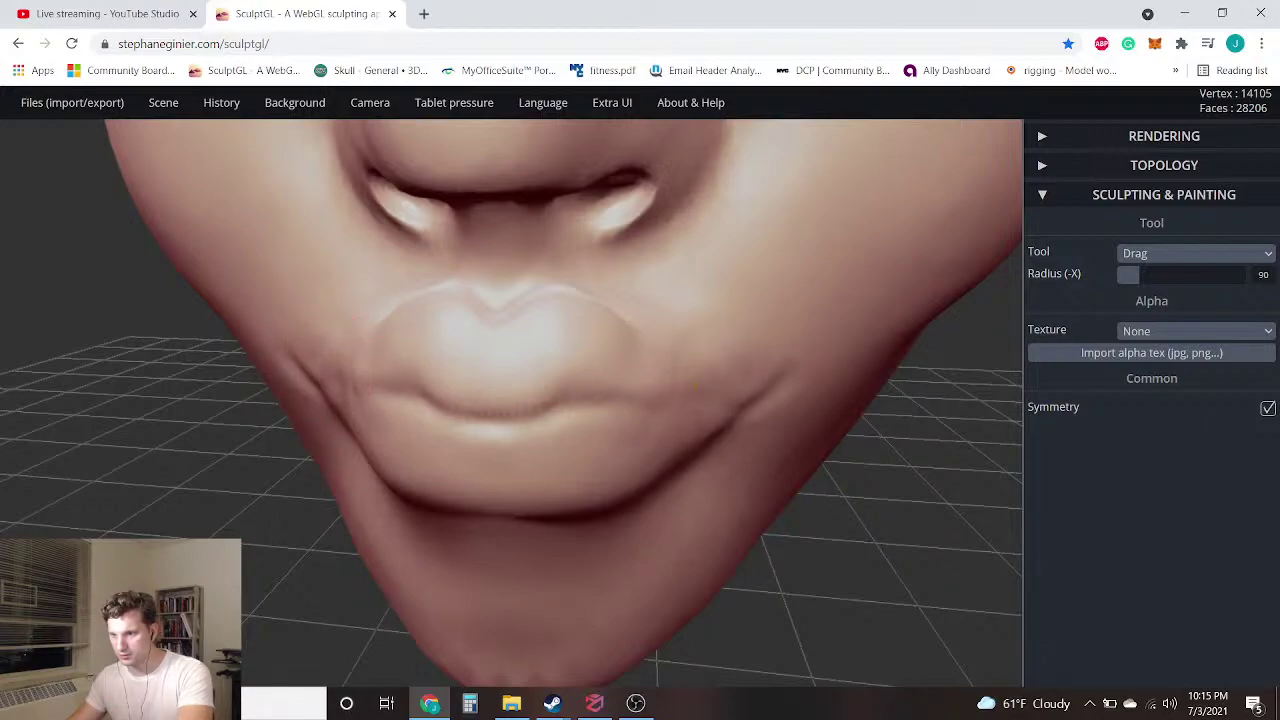
{"action": "right_click_drag", "start_coordinate": [246, 404], "coordinate": [313, 396]}
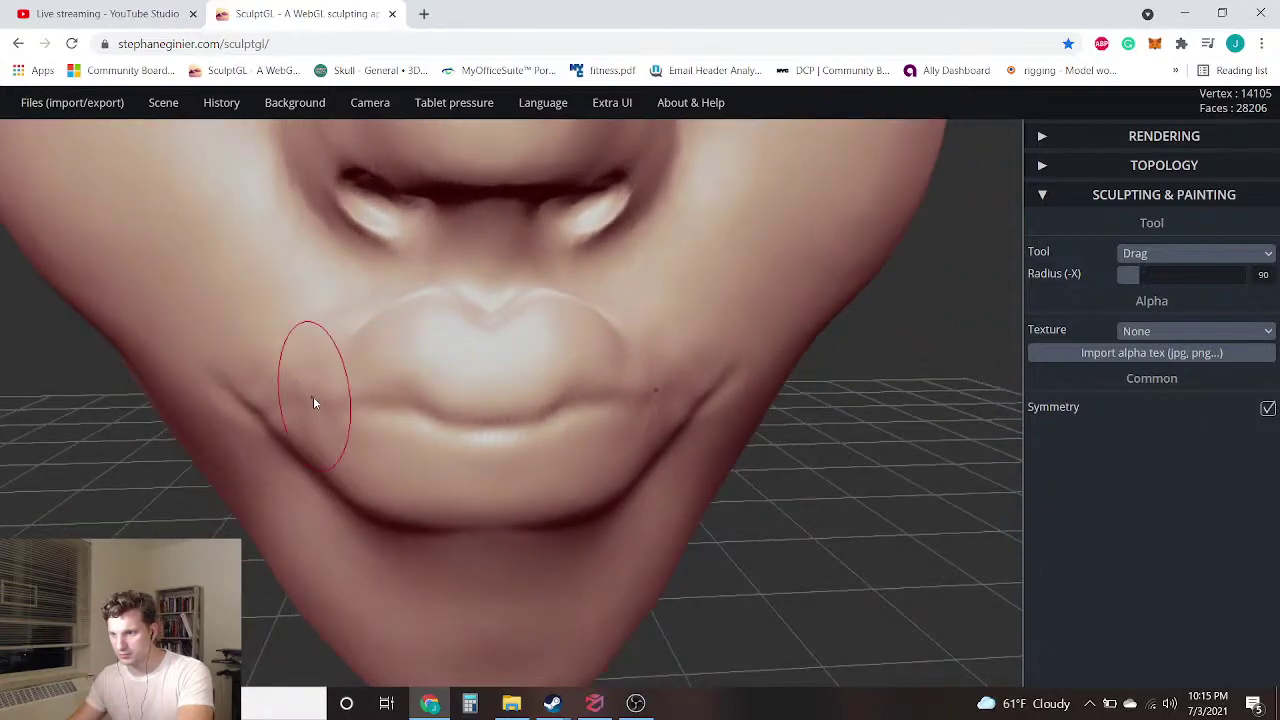
Crease the line between the lips out to the mouth corners with the negative Crease tool at radius 26 and intensity 23
{"action": "left_click", "coordinate": [1262, 256]}
{"action": "left_click", "coordinate": [1174, 363]}
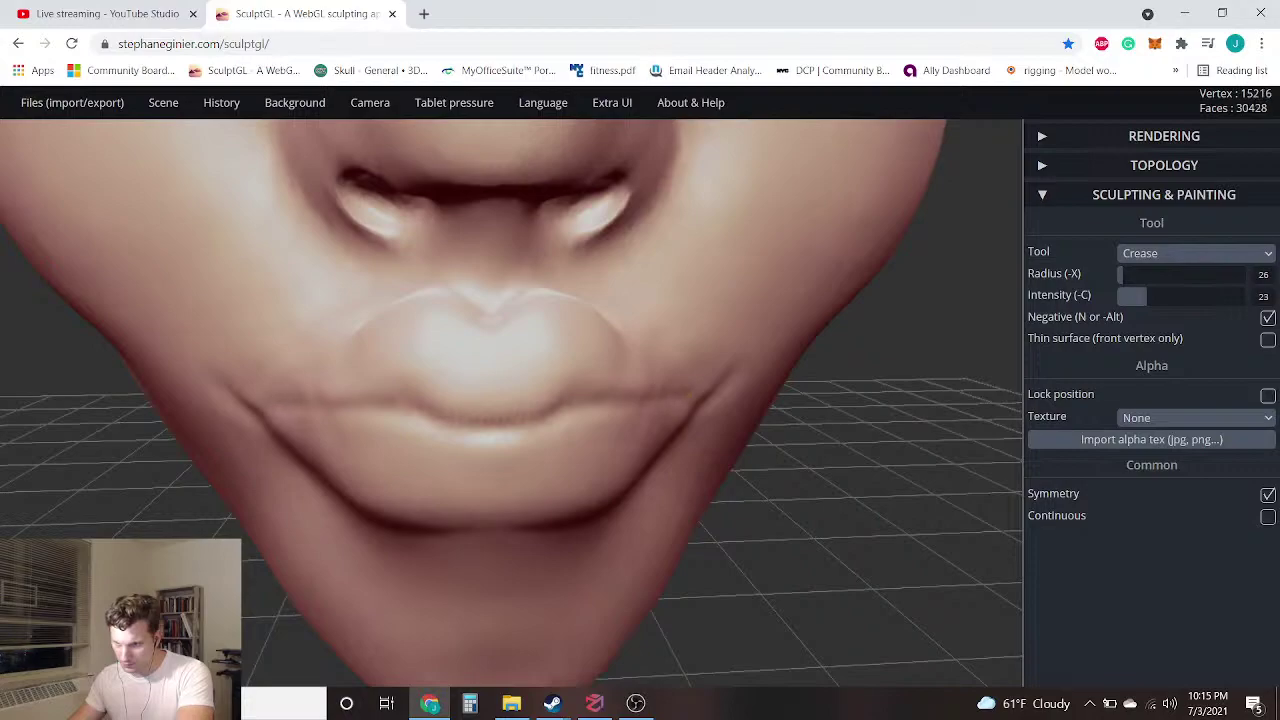
{"action": "scroll", "coordinate": [294, 391], "scroll_direction": "down", "scroll_amount": 4}
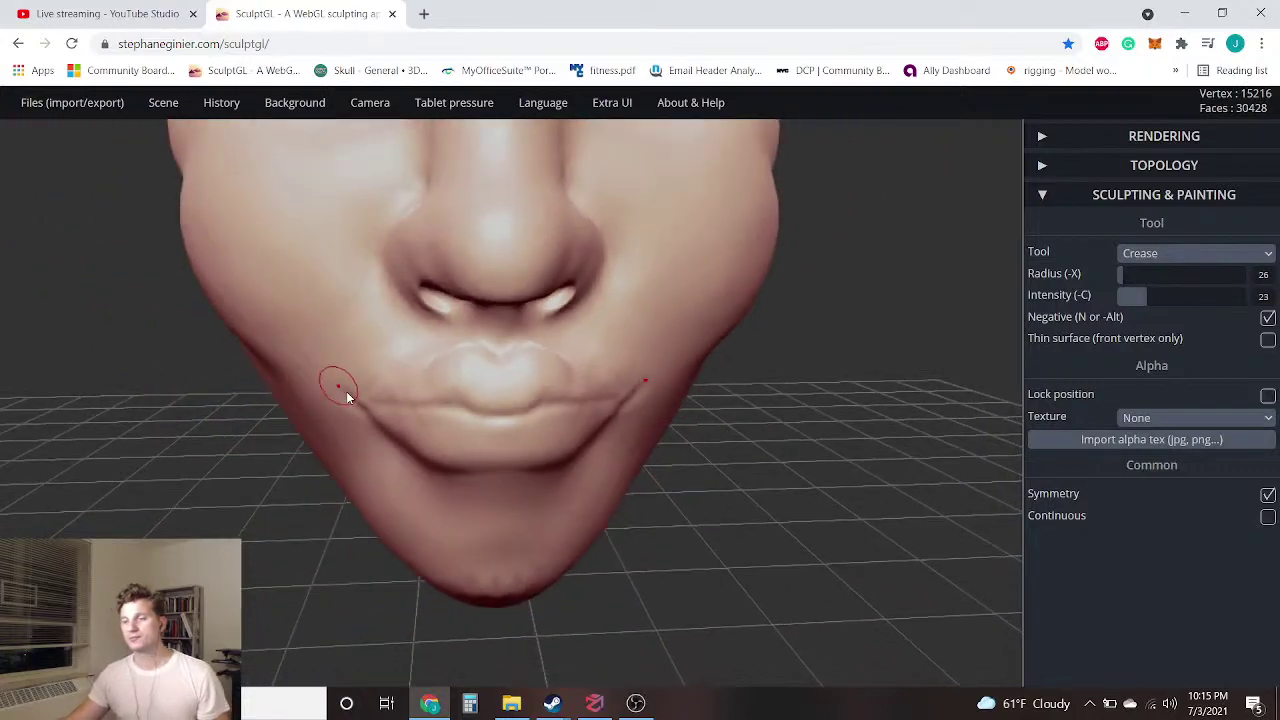
Examine the mouth and nose from several angles and distances
{"action": "left_click_drag", "start_coordinate": [918, 404], "coordinate": [830, 394]}
{"action": "left_click_drag", "start_coordinate": [335, 408], "coordinate": [449, 400]}
{"action": "scroll", "coordinate": [422, 417], "scroll_direction": "down", "scroll_amount": 5}
{"action": "scroll", "coordinate": [476, 399], "scroll_direction": "up", "scroll_amount": 4}
{"action": "left_click_drag", "start_coordinate": [830, 430], "coordinate": [730, 425]}
{"action": "left_click_drag", "start_coordinate": [846, 365], "coordinate": [680, 422]}
{"action": "left_click_drag", "start_coordinate": [840, 405], "coordinate": [733, 409]}
Smooth the lips near the mouth corners with the Smooth tool at radius 90 and intensity 20
{"action": "left_click", "coordinate": [1171, 256]}
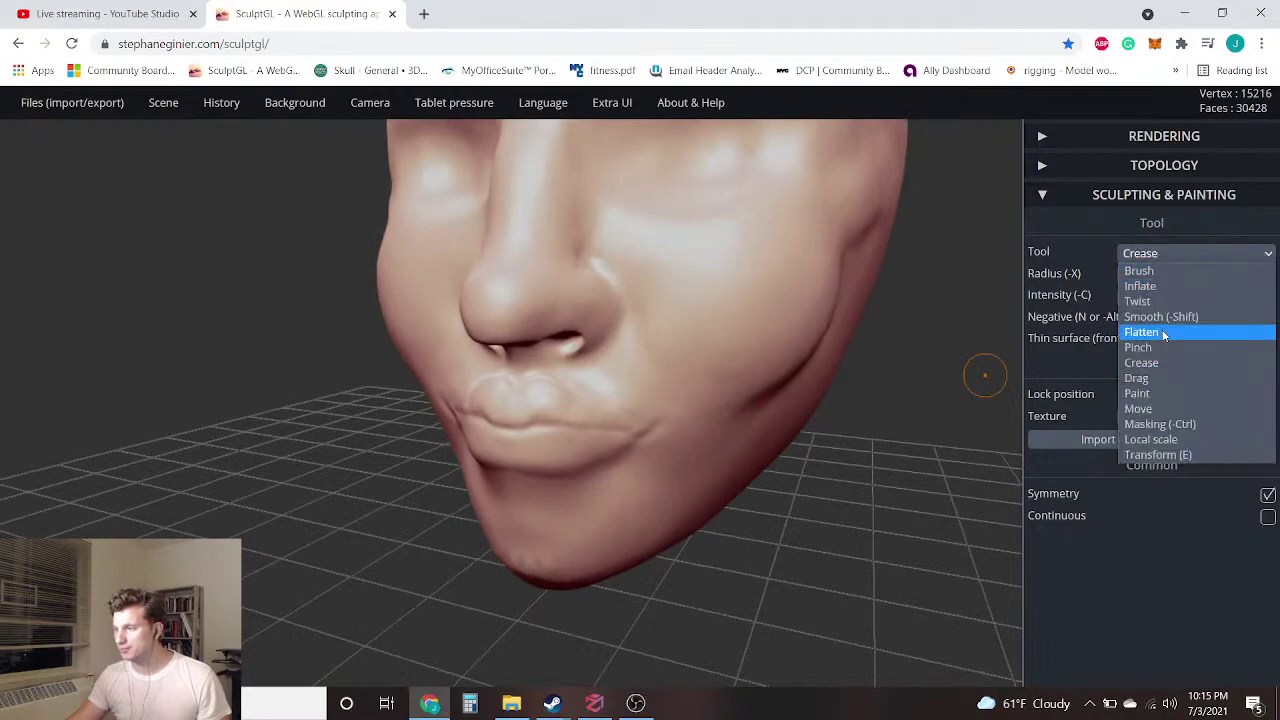
{"action": "left_click", "coordinate": [1157, 331]}
{"action": "scroll", "coordinate": [617, 452], "scroll_direction": "up", "scroll_amount": 1}
{"action": "scroll", "coordinate": [617, 452], "scroll_direction": "up", "scroll_amount": 5}
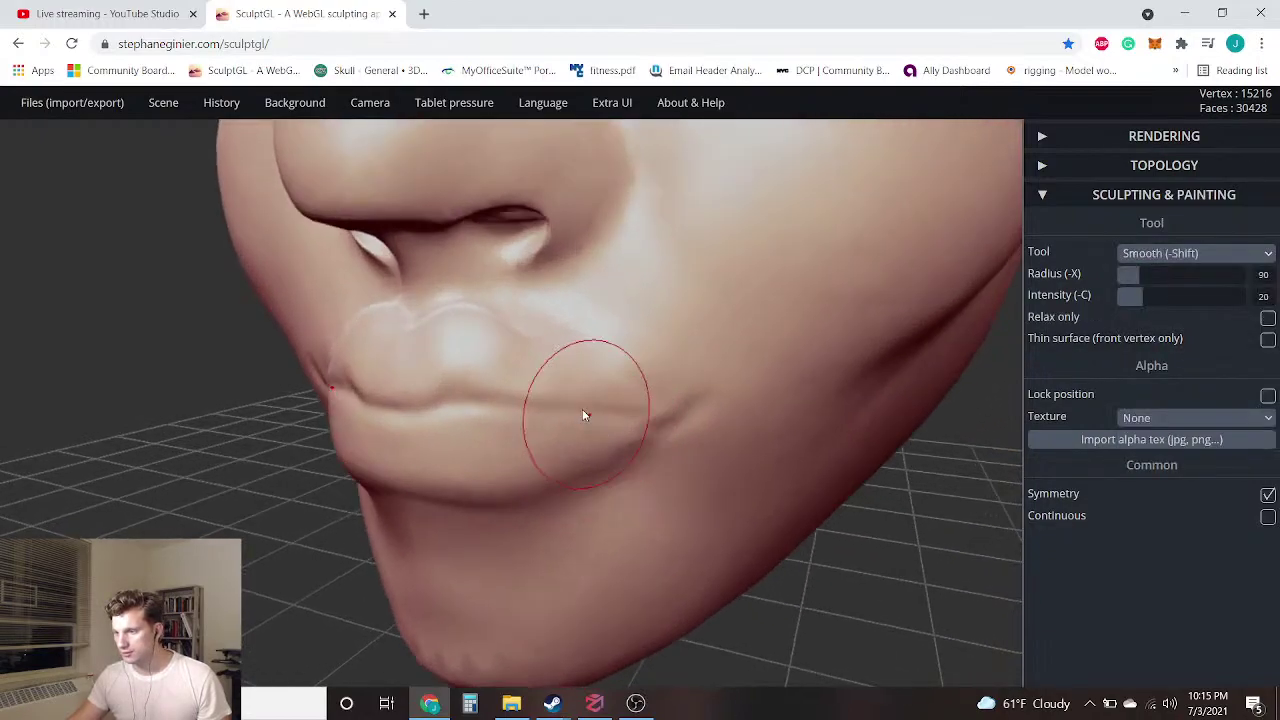
{"action": "mouse_move", "coordinate": [500, 457]}
{"action": "right_mouse_down"}
{"action": "mouse_move", "coordinate": [163, 443]}
{"action": "mouse_move", "coordinate": [395, 395]}
{"action": "mouse_move", "coordinate": [343, 420]}
{"action": "mouse_move", "coordinate": [380, 415]}
{"action": "right_mouse_up"}
Set the Drag tool's radius to 48 and nudge the outer parts of the upper lip's edge upward
{"action": "left_click", "coordinate": [1165, 255]}
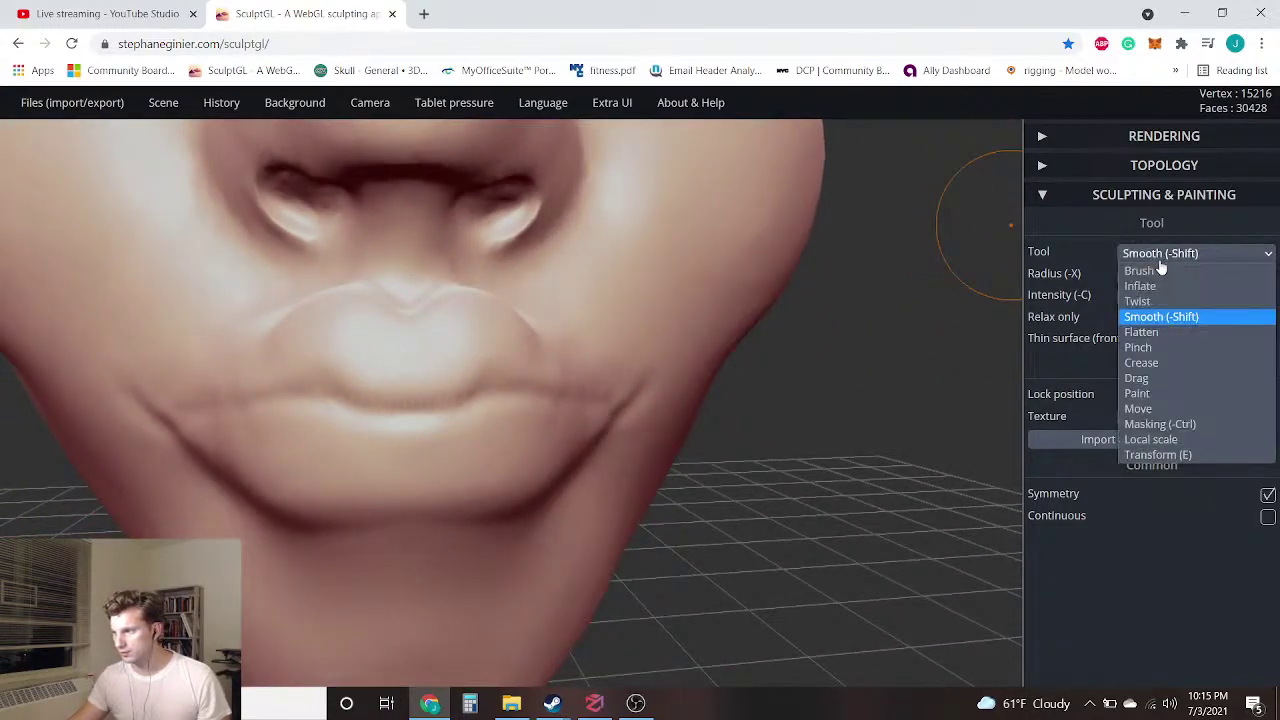
{"action": "left_click", "coordinate": [1142, 379]}
{"action": "left_click_drag", "start_coordinate": [1147, 273], "coordinate": [1121, 277]}
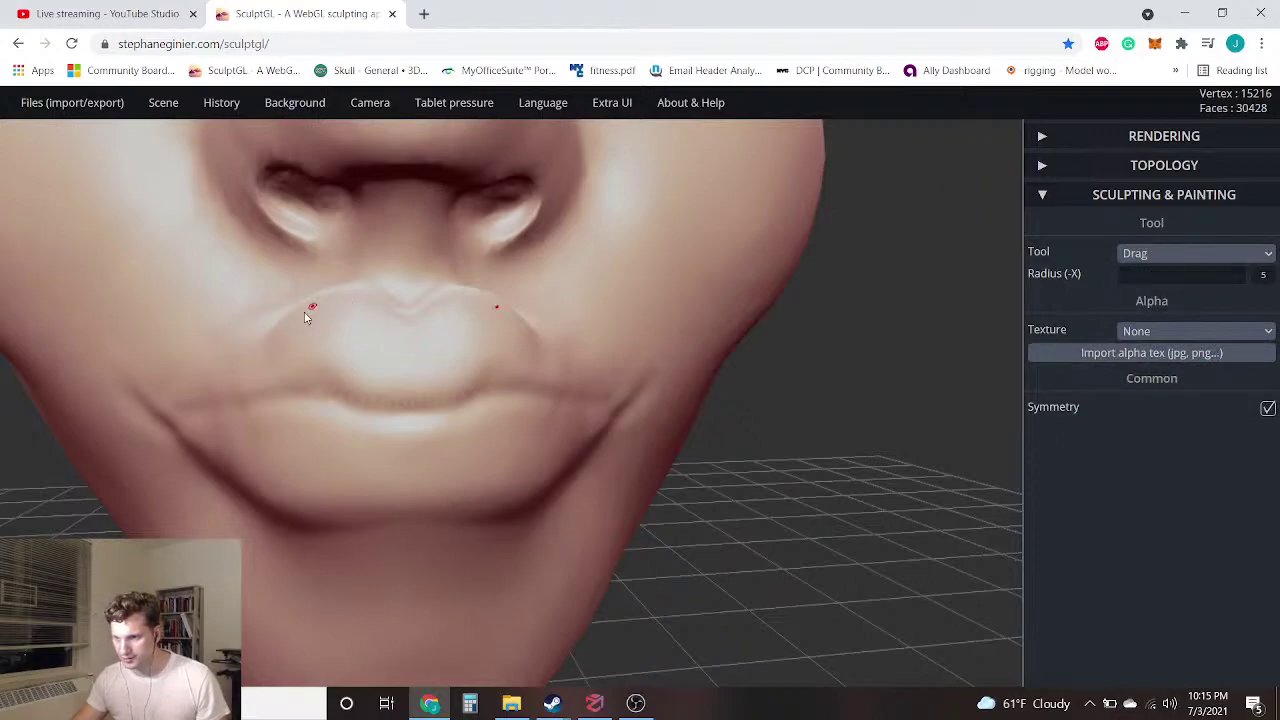
{"action": "left_click_drag", "start_coordinate": [1138, 270], "coordinate": [1123, 272]}
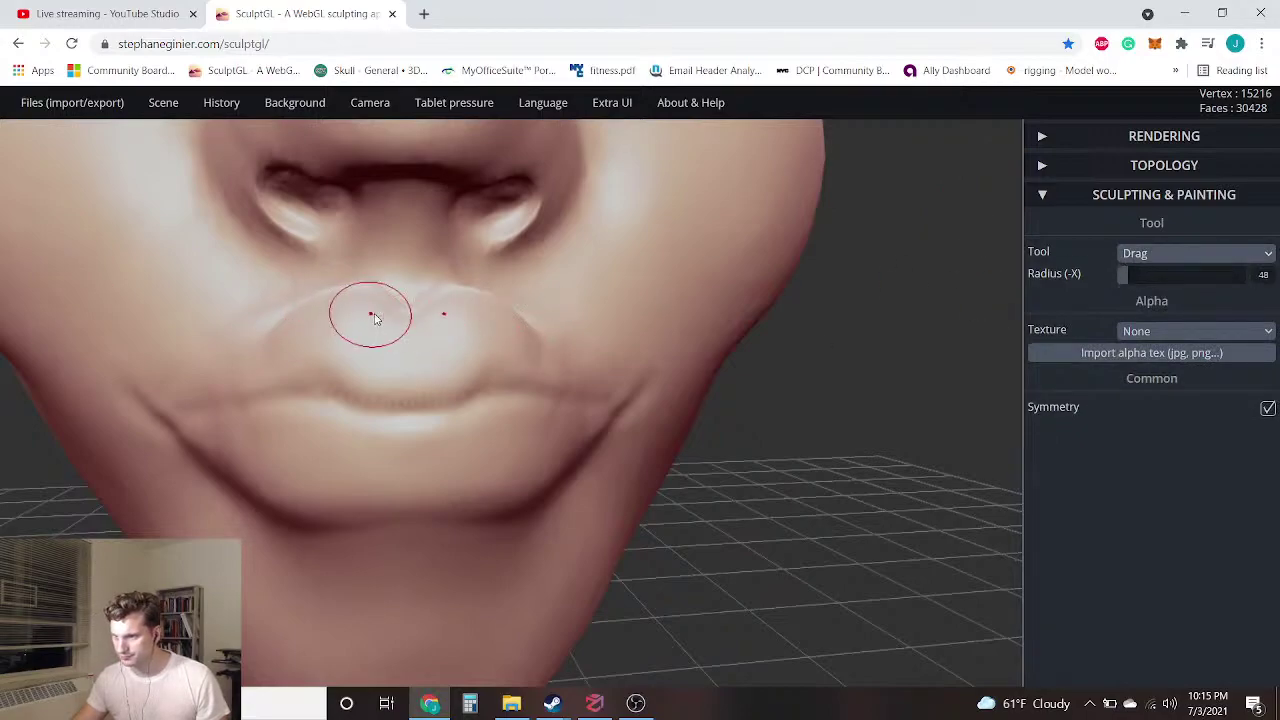
{"action": "left_click_drag", "start_coordinate": [292, 321], "coordinate": [294, 311]}
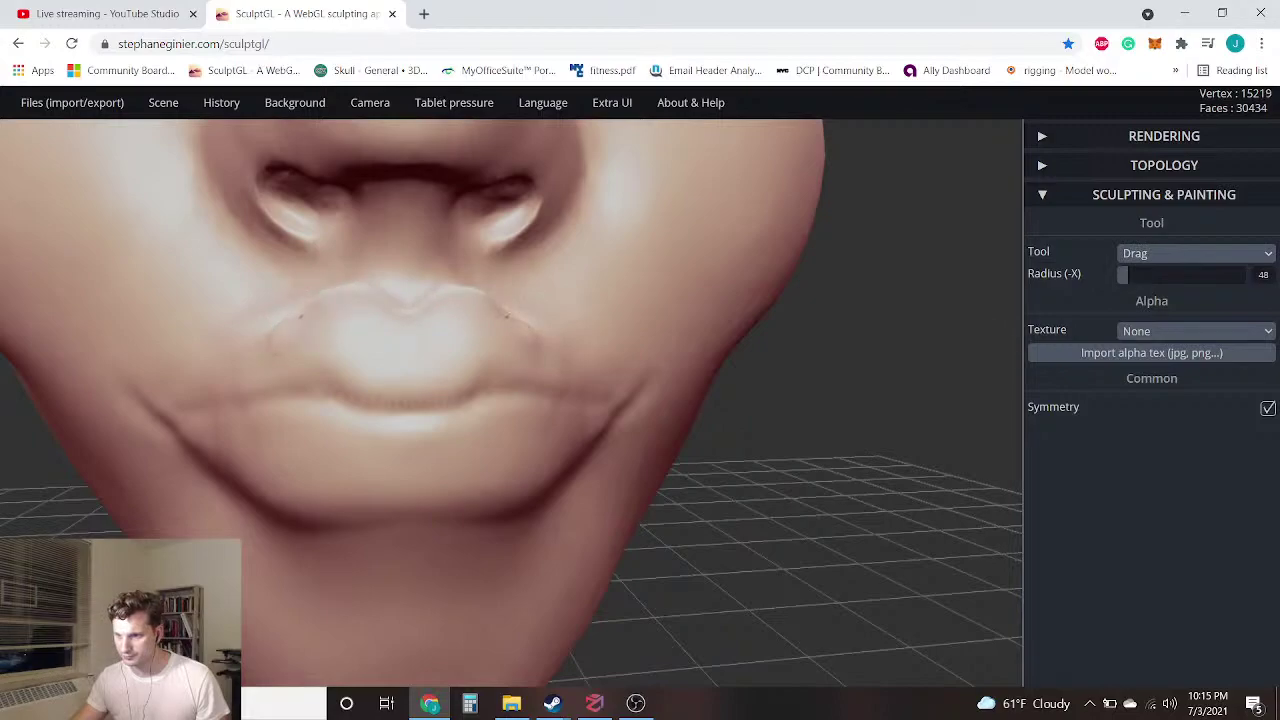
Undo the last upper-lip nudge and adjust the edges of both lips with the Drag tool at radius 83
{"action": "key", "text": "ctrl+z"}
{"action": "left_click", "coordinate": [1137, 276]}
{"action": "left_click_drag", "start_coordinate": [506, 310], "coordinate": [509, 315]}
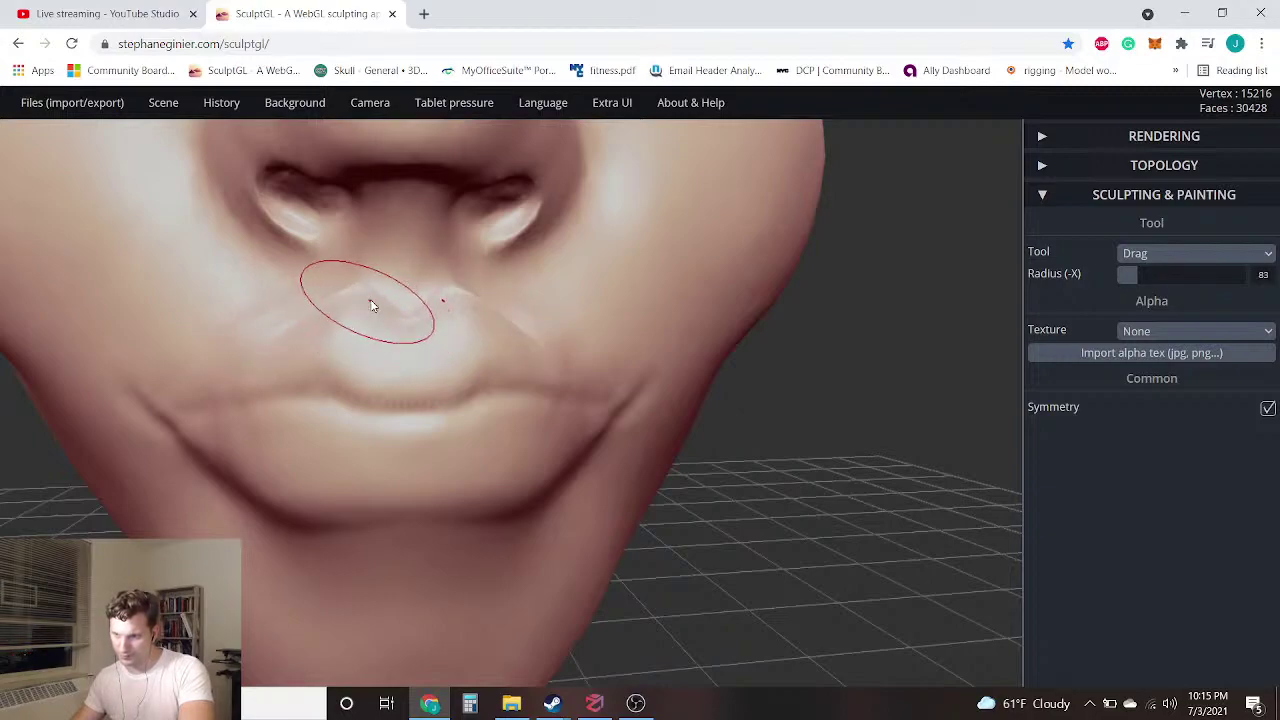
{"action": "left_click_drag", "start_coordinate": [318, 524], "coordinate": [302, 510]}
{"action": "key", "text": "ctrl+z"}
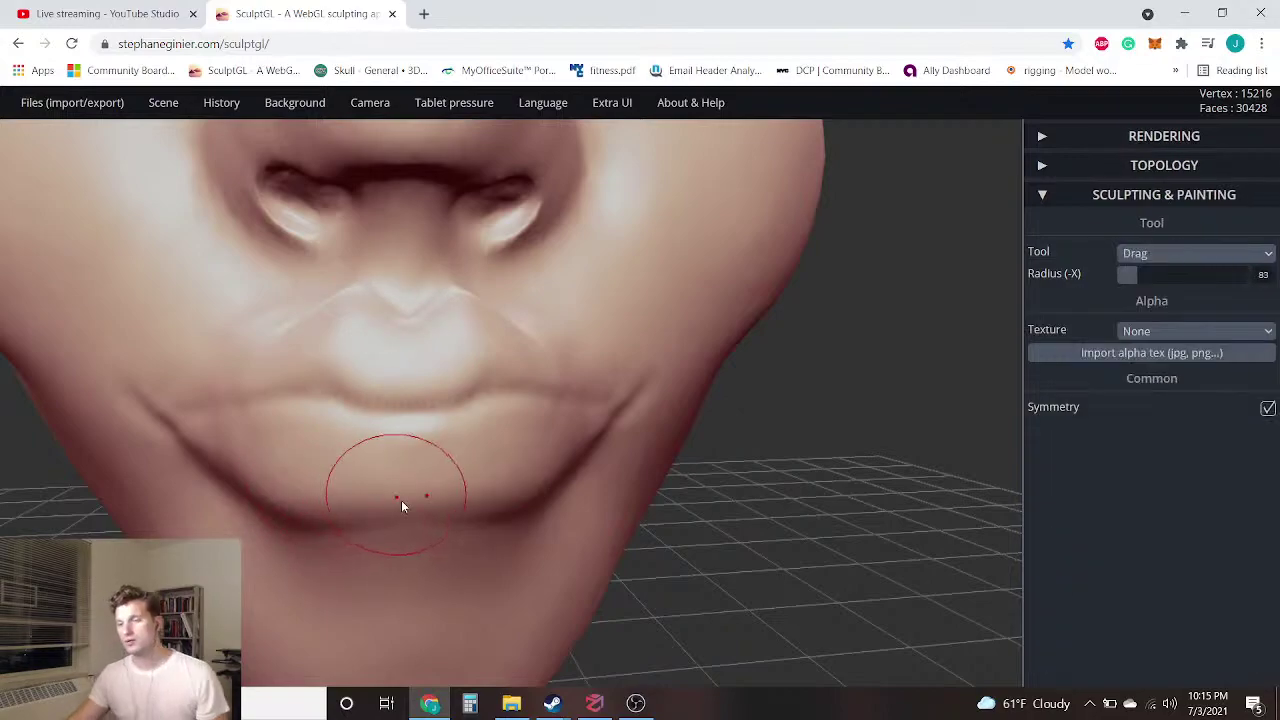
{"action": "scroll", "coordinate": [430, 494], "scroll_direction": "down", "scroll_amount": 3}
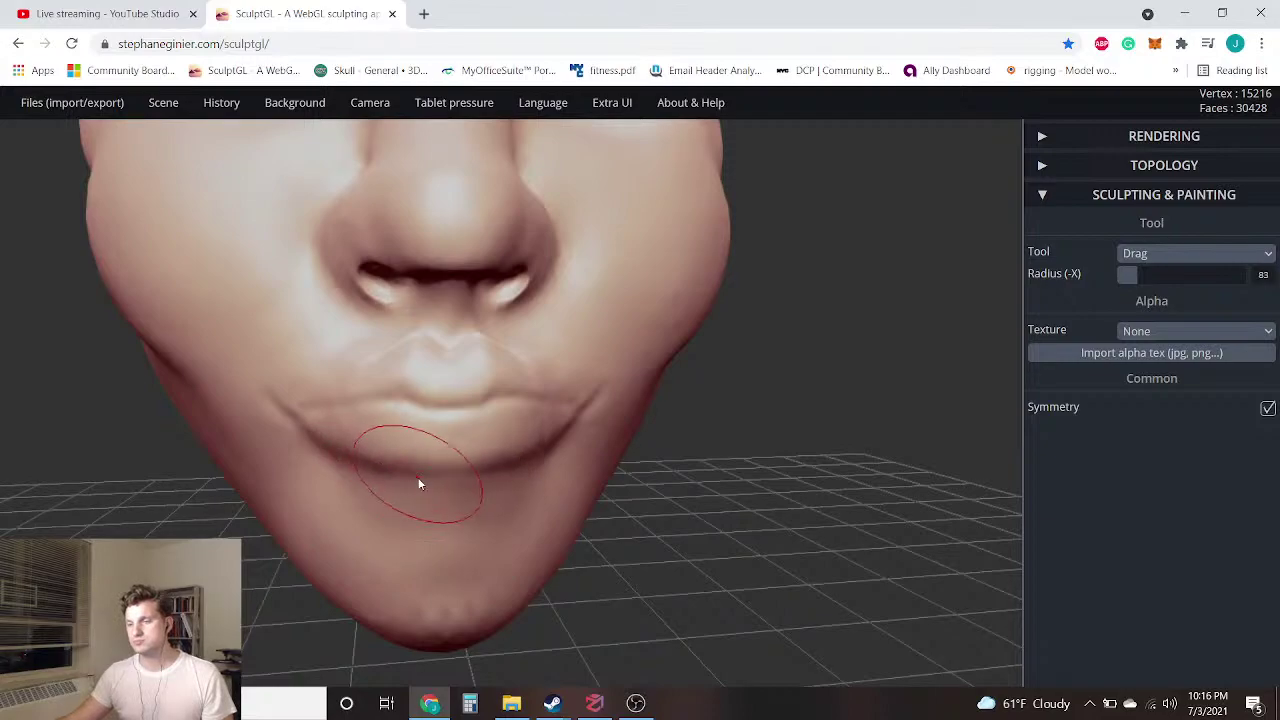
{"action": "left_click_drag", "start_coordinate": [442, 468], "coordinate": [445, 460]}
Build up the skin between the nostrils and the upper lip's outer parts with the Brush at radius 64 and intensity 44
{"action": "mouse_move", "coordinate": [519, 484]}
{"action": "right_mouse_down"}
{"action": "mouse_move", "coordinate": [591, 505]}
{"action": "mouse_move", "coordinate": [583, 491]}
{"action": "mouse_move", "coordinate": [697, 503]}
{"action": "mouse_move", "coordinate": [561, 518]}
{"action": "mouse_move", "coordinate": [758, 500]}
{"action": "mouse_move", "coordinate": [574, 503]}
{"action": "right_mouse_up"}
{"action": "key", "text": "ctrl"}
{"action": "right_click_drag", "start_coordinate": [363, 476], "coordinate": [945, 382]}
{"action": "scroll", "coordinate": [540, 420], "scroll_direction": "up", "scroll_amount": 5}
{"action": "left_click", "coordinate": [1197, 253]}
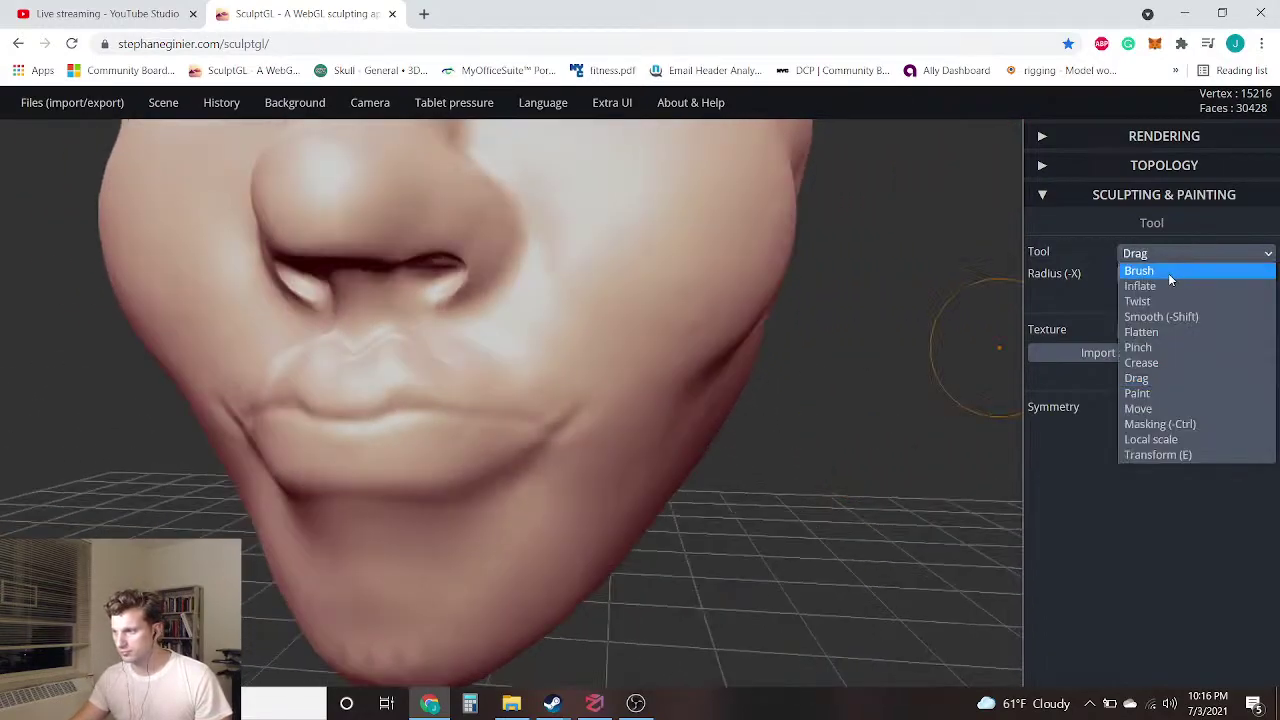
{"action": "left_click", "coordinate": [1169, 275]}
{"action": "scroll", "coordinate": [500, 372], "scroll_direction": "up", "scroll_amount": 3}
{"action": "left_click_drag", "start_coordinate": [400, 323], "coordinate": [529, 374]}
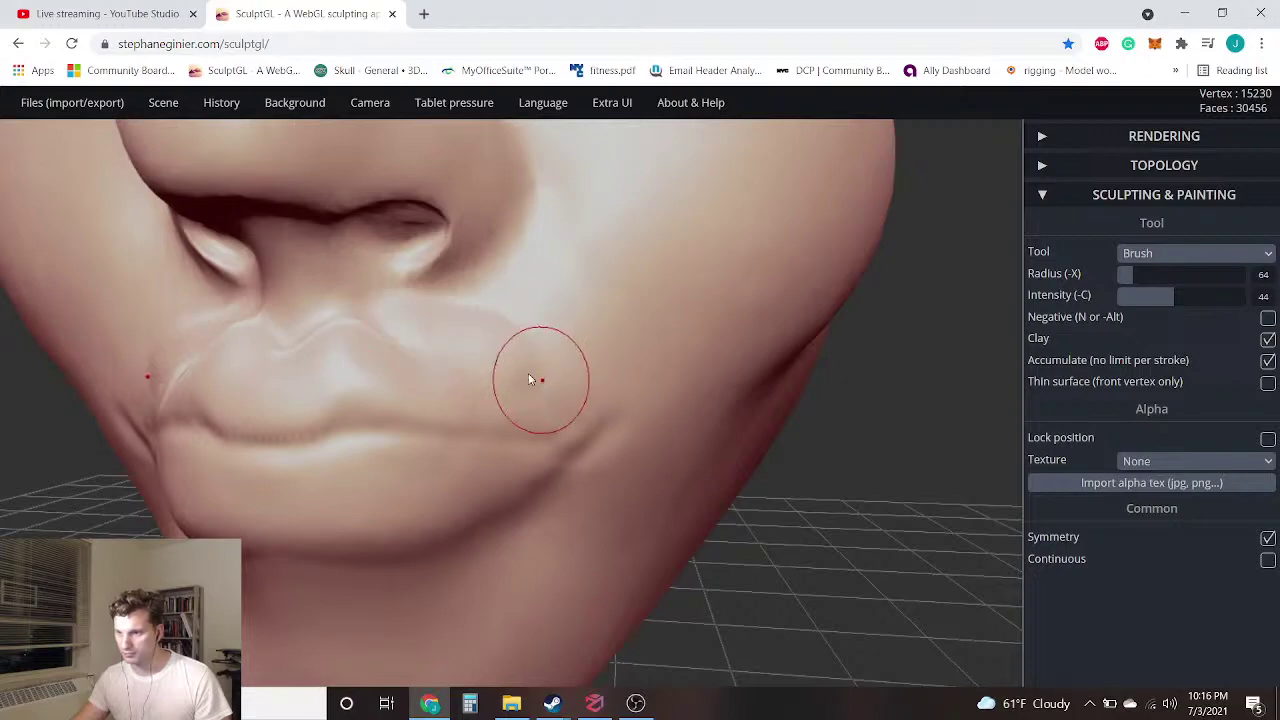
{"action": "mouse_move", "coordinate": [58, 404]}
{"action": "left_mouse_down"}
{"action": "mouse_move", "coordinate": [182, 496]}
{"action": "mouse_move", "coordinate": [230, 318]}
{"action": "left_mouse_up"}
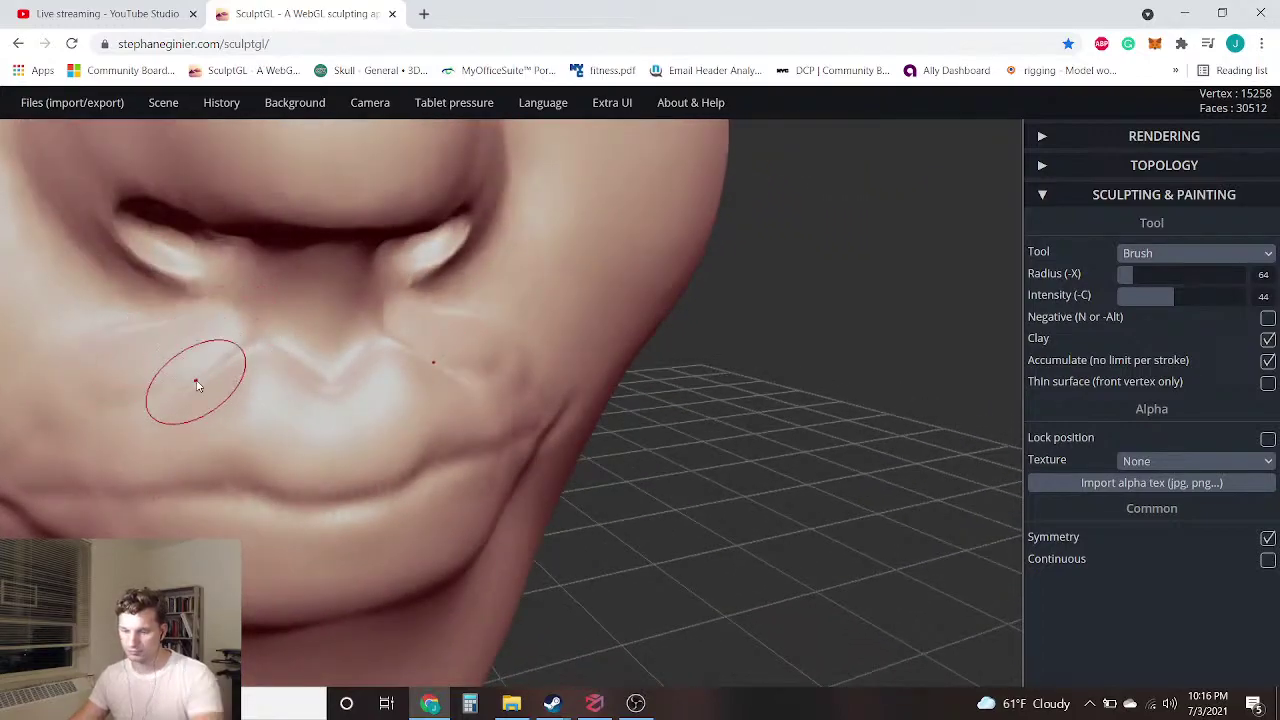
{"action": "key", "text": "ctrl+z"}
{"action": "key", "text": "ctrl+z"}
{"action": "key", "text": "ctrl+z"}
{"action": "scroll", "coordinate": [211, 359], "scroll_direction": "down", "scroll_amount": 5}
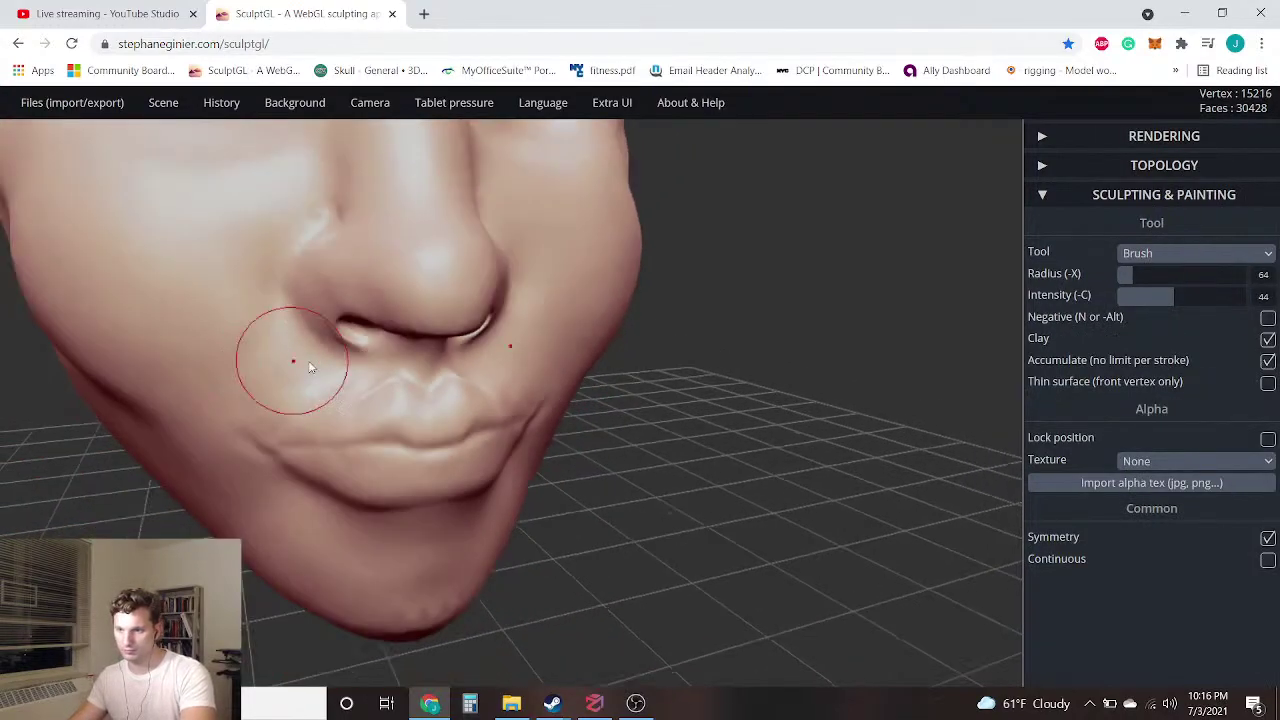
{"action": "mouse_move", "coordinate": [372, 376]}
{"action": "left_mouse_down"}
{"action": "mouse_move", "coordinate": [282, 398]}
{"action": "mouse_move", "coordinate": [291, 403]}
{"action": "left_mouse_up"}
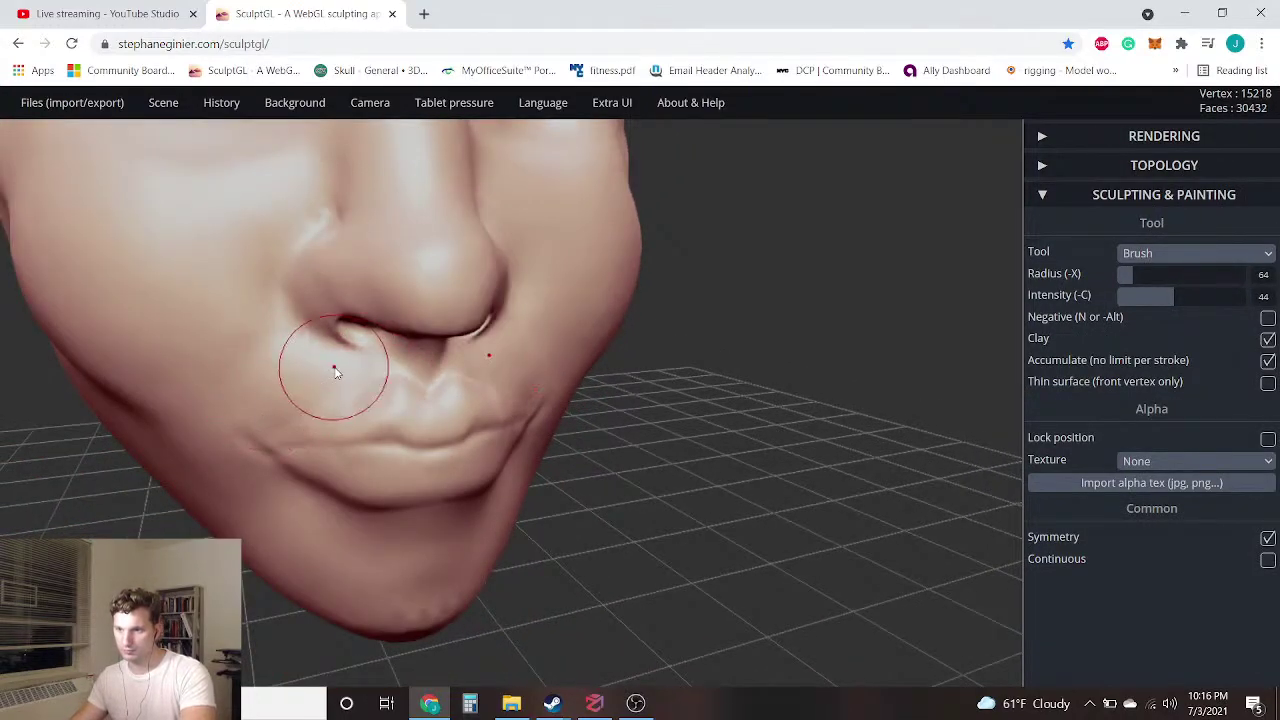
Try to pull the lips forward in side profile with the Drag tool at radius 83
{"action": "mouse_move", "coordinate": [700, 437]}
{"action": "right_mouse_down"}
{"action": "mouse_move", "coordinate": [229, 468]}
{"action": "mouse_move", "coordinate": [194, 442]}
{"action": "mouse_move", "coordinate": [218, 388]}
{"action": "mouse_move", "coordinate": [222, 404]}
{"action": "right_mouse_up"}
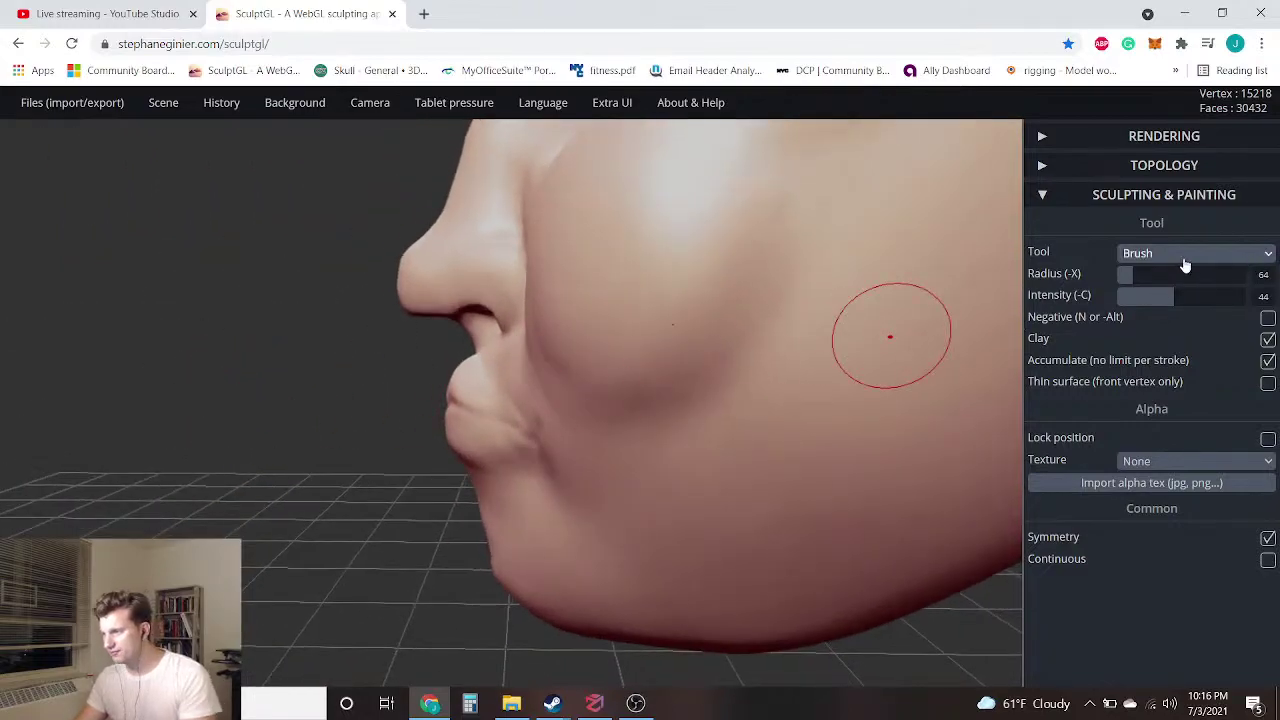
{"action": "left_click", "coordinate": [1185, 258]}
{"action": "left_click", "coordinate": [1162, 377]}
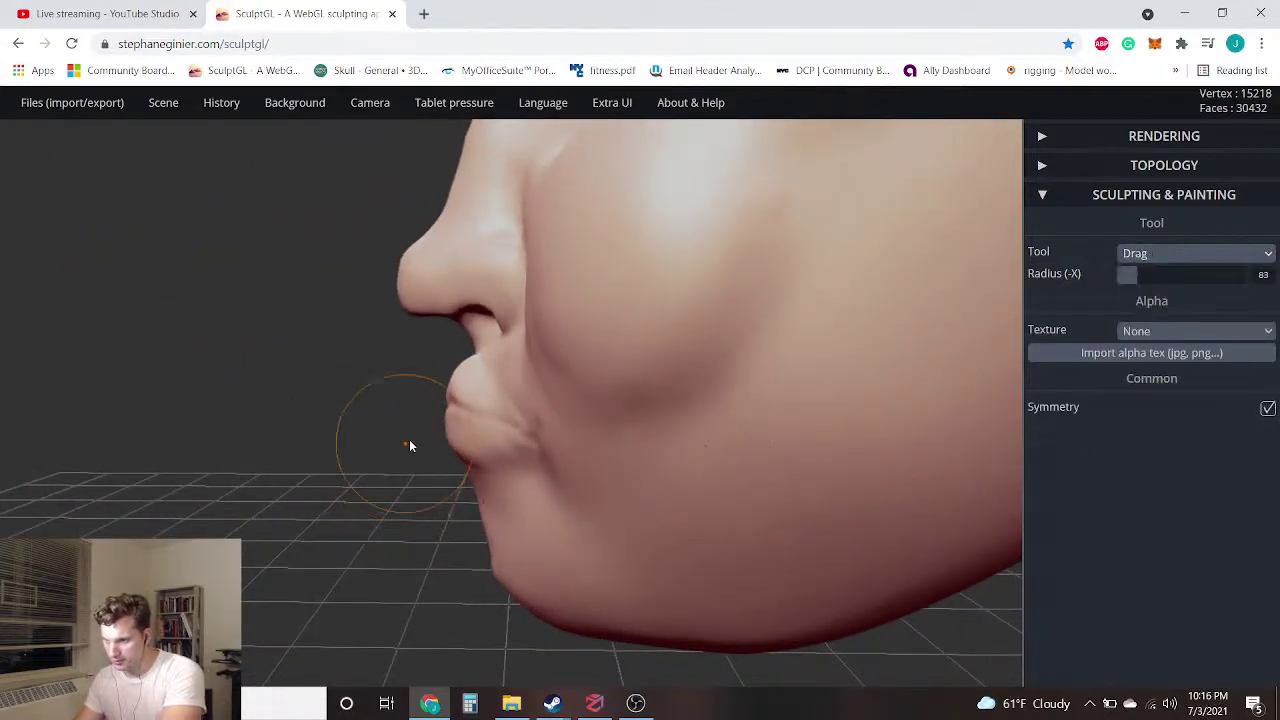
{"action": "scroll", "coordinate": [404, 442], "scroll_direction": "down", "scroll_amount": 5}
{"action": "right_click_drag", "start_coordinate": [404, 442], "coordinate": [502, 418]}
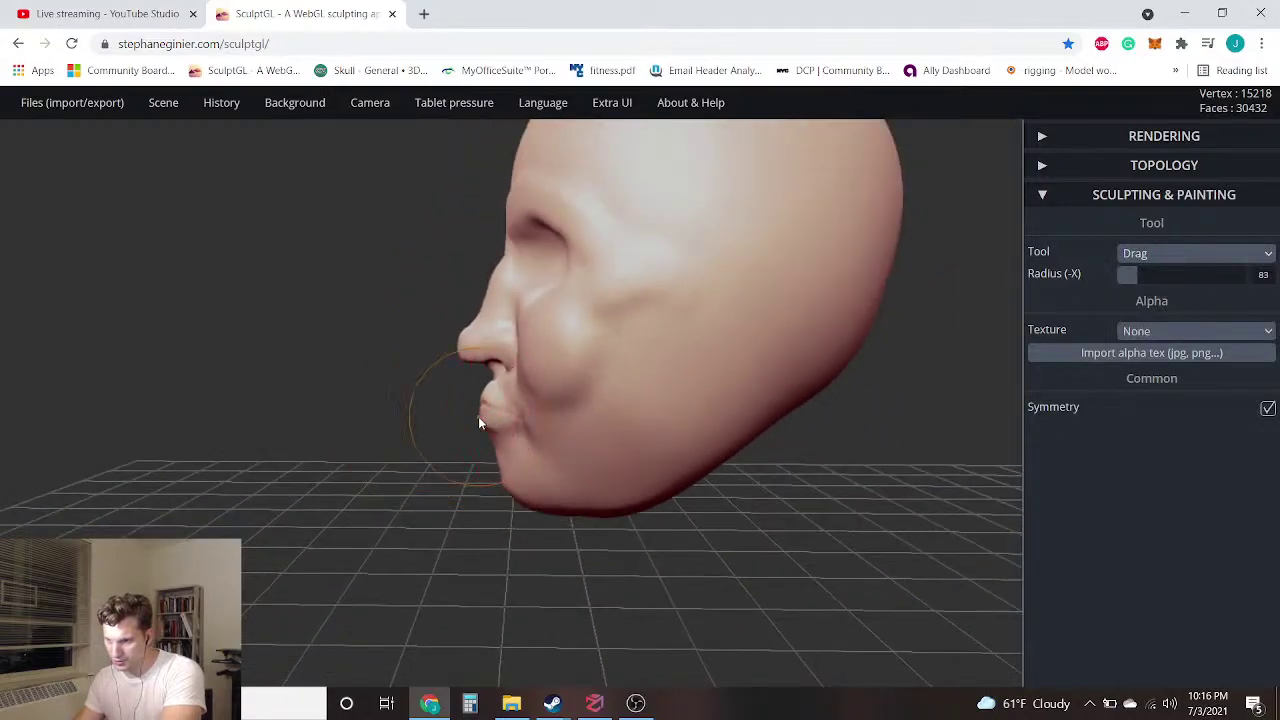
{"action": "left_click_drag", "start_coordinate": [480, 413], "coordinate": [471, 425]}
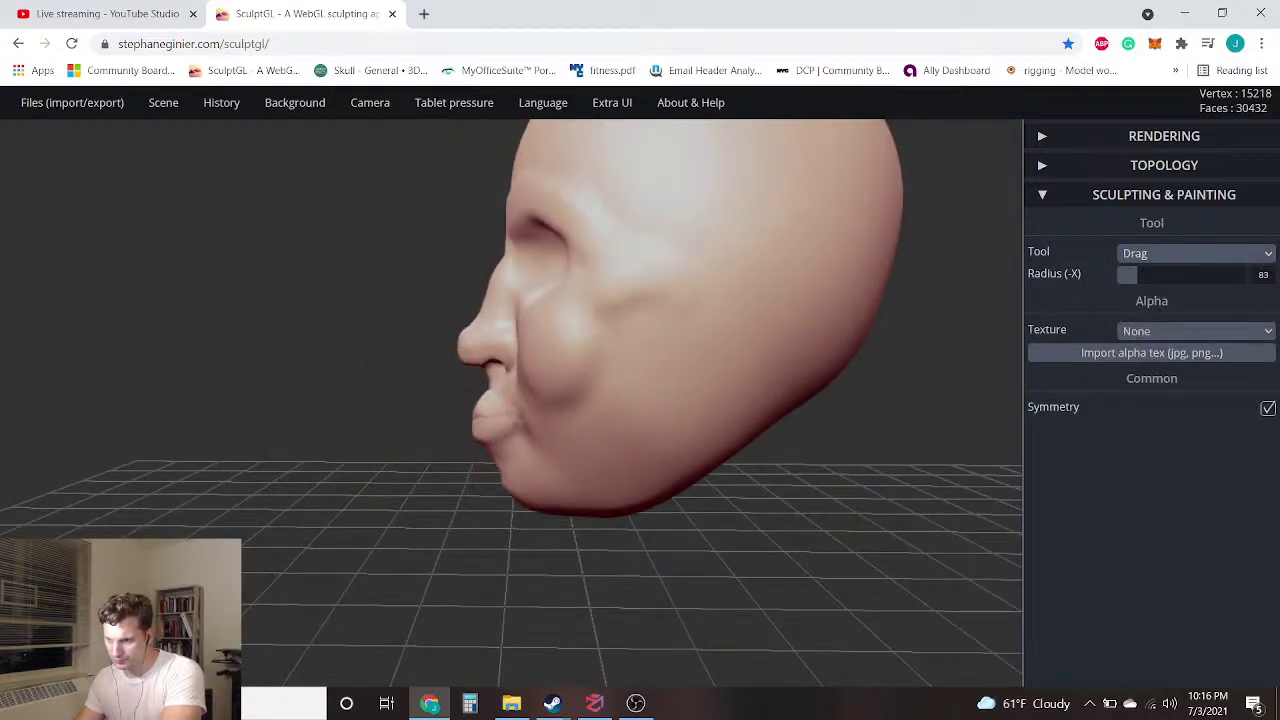
{"action": "mouse_move", "coordinate": [481, 399]}
{"action": "left_mouse_down"}
{"action": "mouse_move", "coordinate": [473, 368]}
{"action": "mouse_move", "coordinate": [435, 413]}
{"action": "left_mouse_up"}
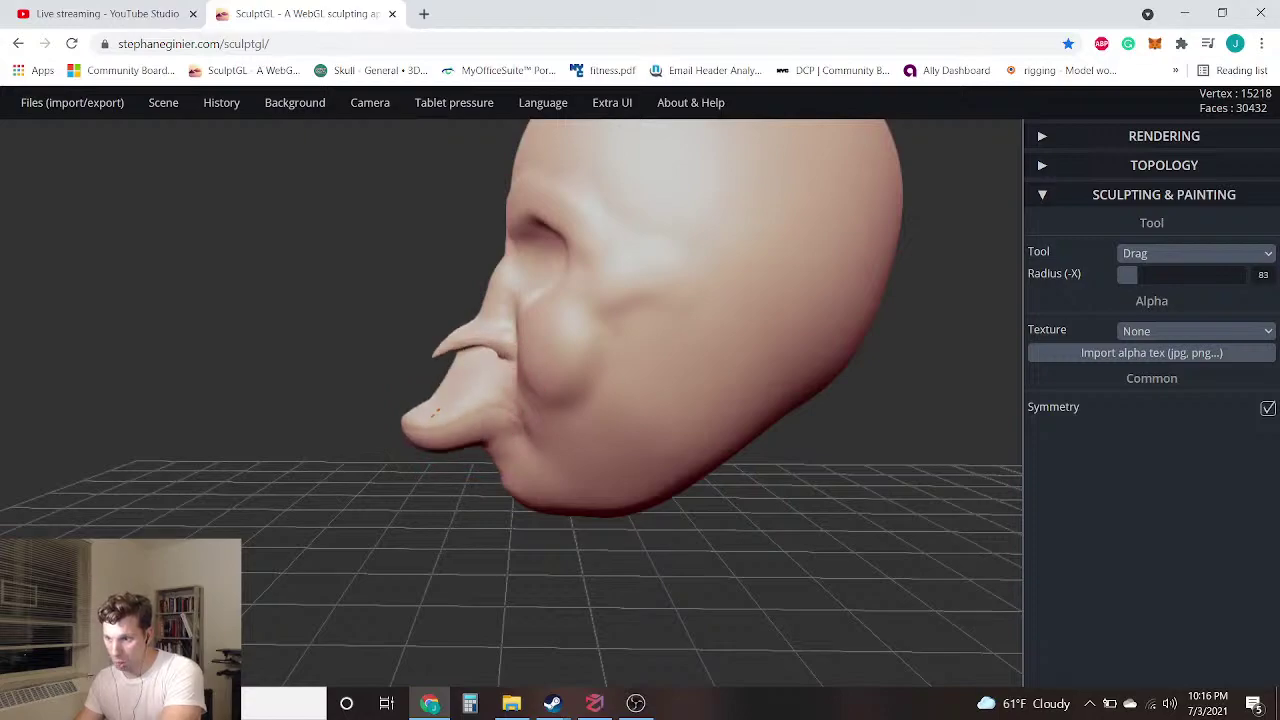
{"action": "key", "text": "ctrl+z"}
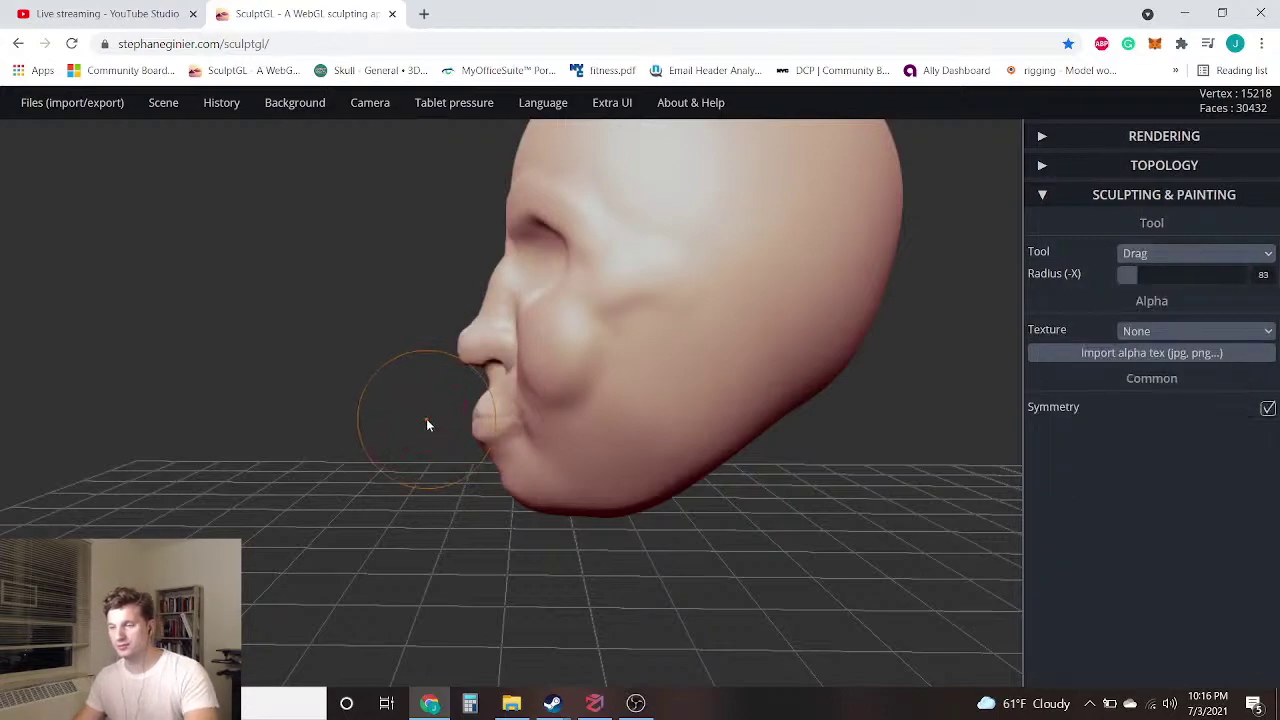
Try further forward pulls on the lower lip in profile, and undo the trial lip pulls
{"action": "left_click_drag", "start_coordinate": [426, 418], "coordinate": [511, 469]}
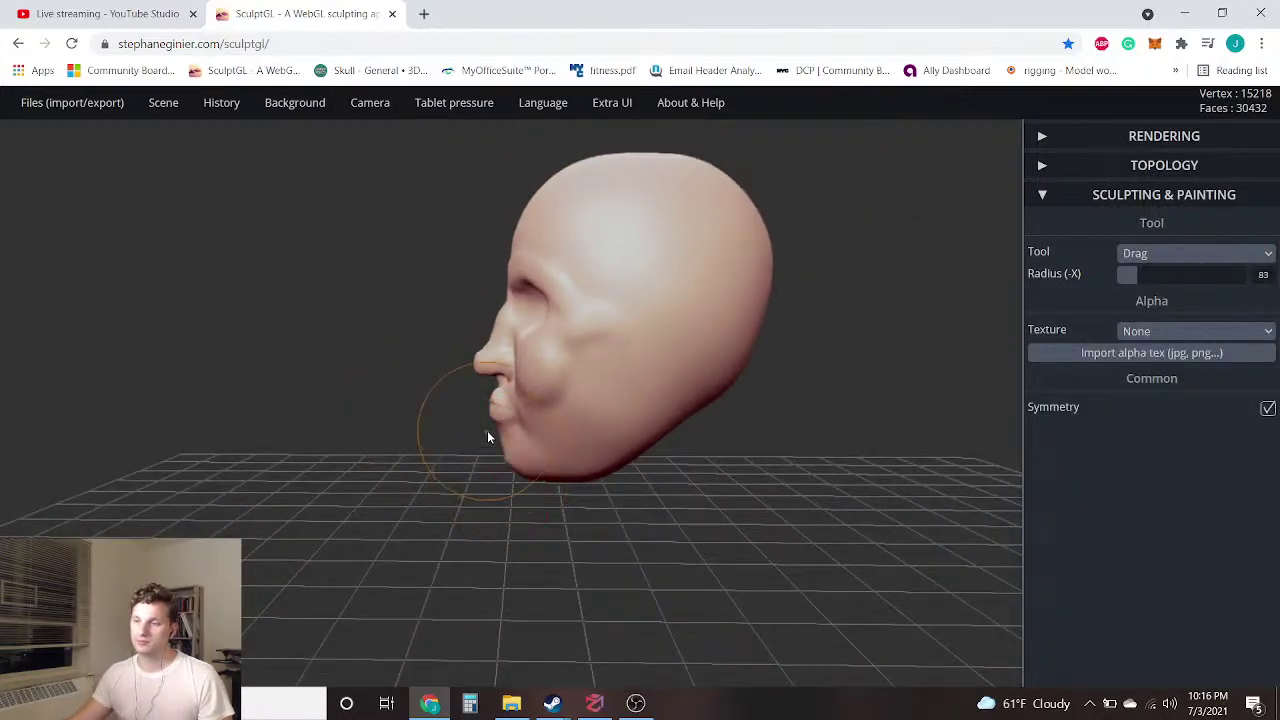
{"action": "left_click_drag", "start_coordinate": [494, 422], "coordinate": [485, 433]}
{"action": "key", "text": "ctrl+z"}
{"action": "key", "text": "ctrl+z"}
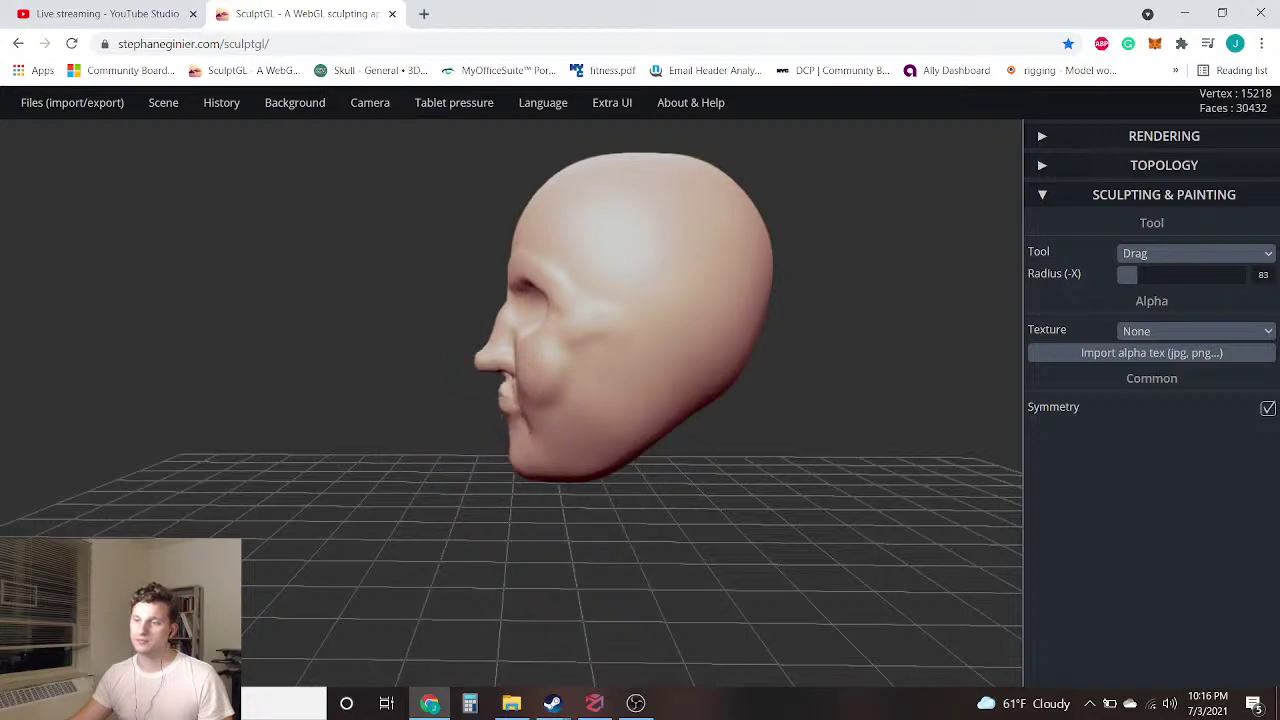
{"action": "left_click_drag", "start_coordinate": [500, 424], "coordinate": [494, 432]}
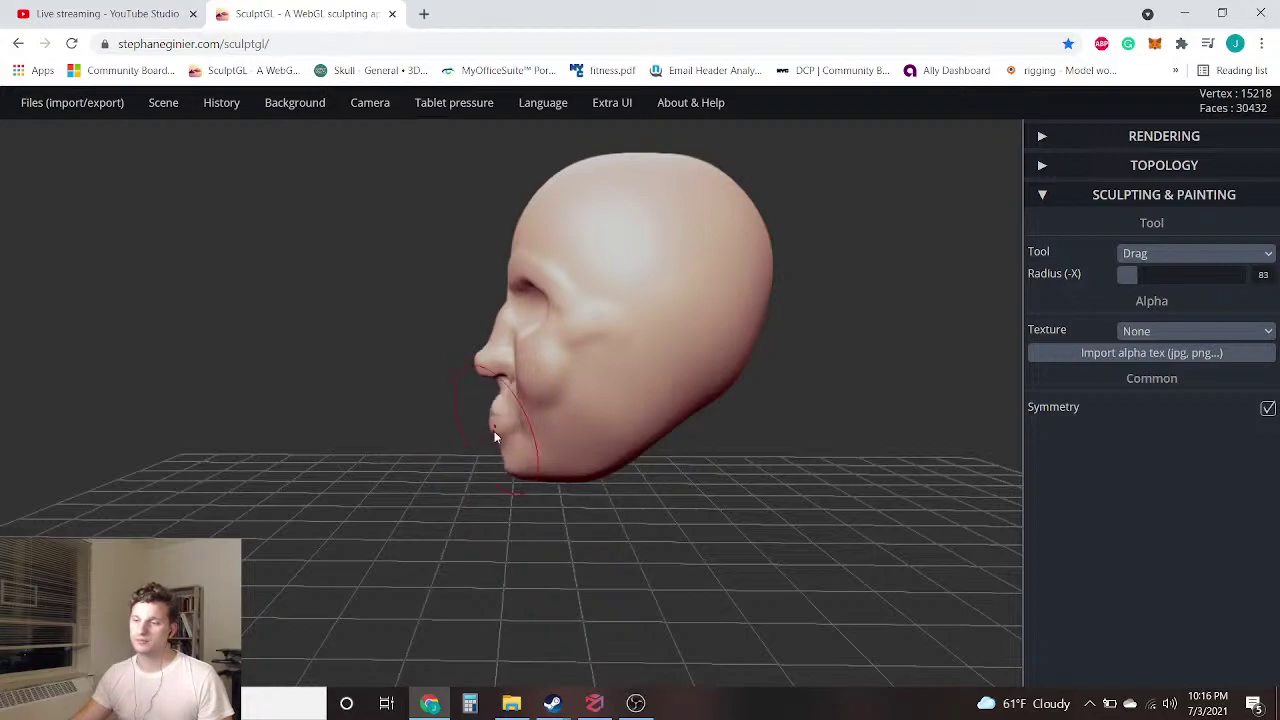
{"action": "key", "text": "ctrl+z"}
{"action": "left_click_drag", "start_coordinate": [386, 443], "coordinate": [588, 446]}
{"action": "scroll", "coordinate": [574, 434], "scroll_direction": "up", "scroll_amount": 4}
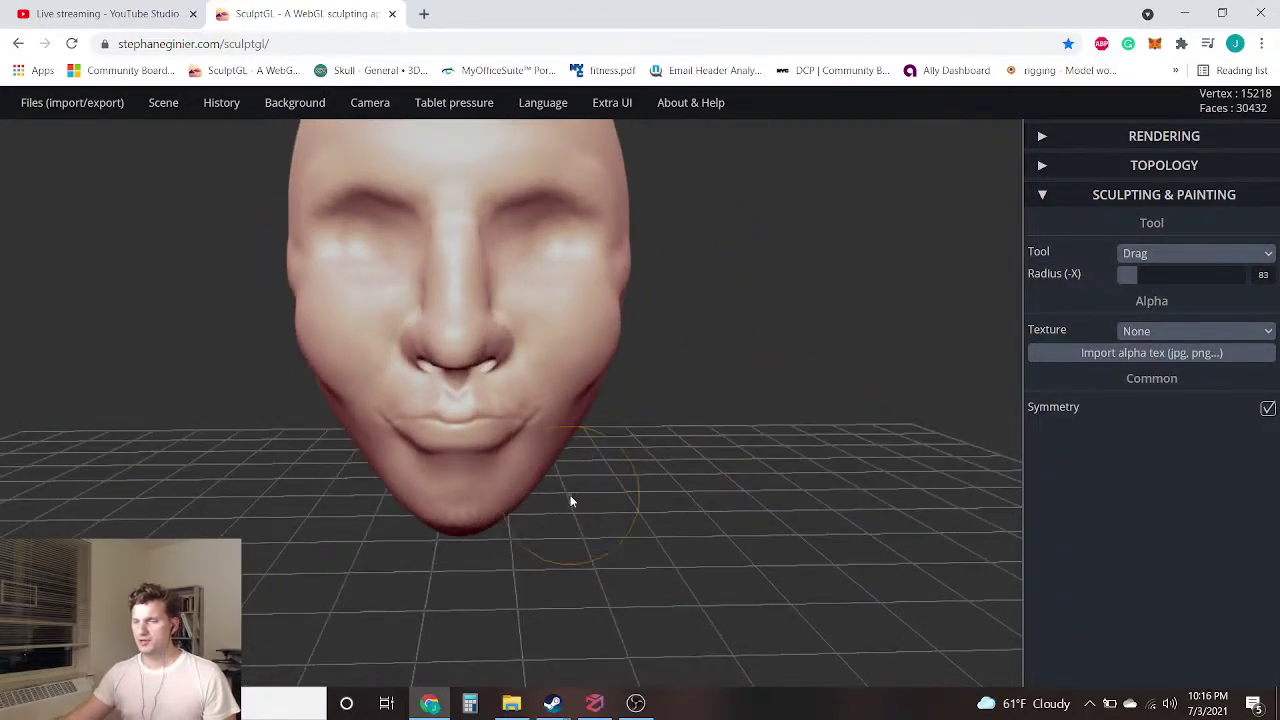
{"action": "mouse_move", "coordinate": [625, 548]}
{"action": "left_mouse_down"}
{"action": "mouse_move", "coordinate": [657, 556]}
{"action": "mouse_move", "coordinate": [636, 542]}
{"action": "left_mouse_up"}
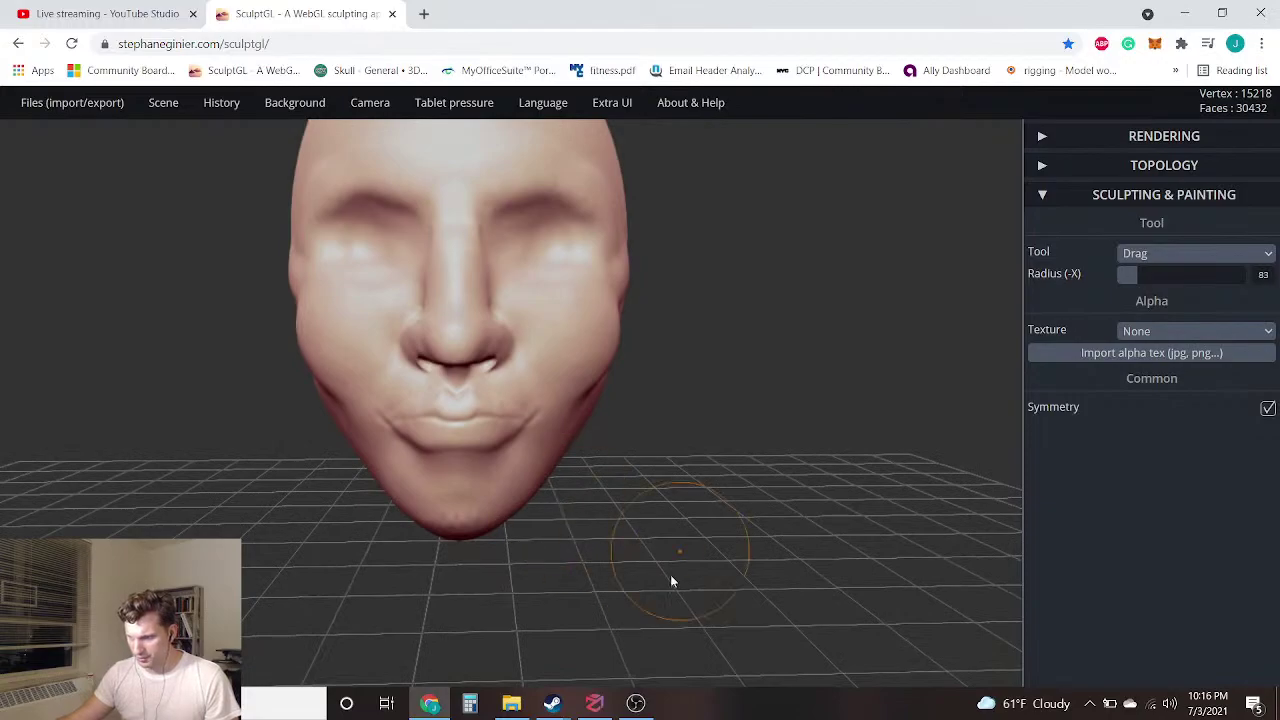
Switch to 3DF Zephyr and finish the Textured Mesh Wizard
{"action": "left_click", "coordinate": [594, 703]}
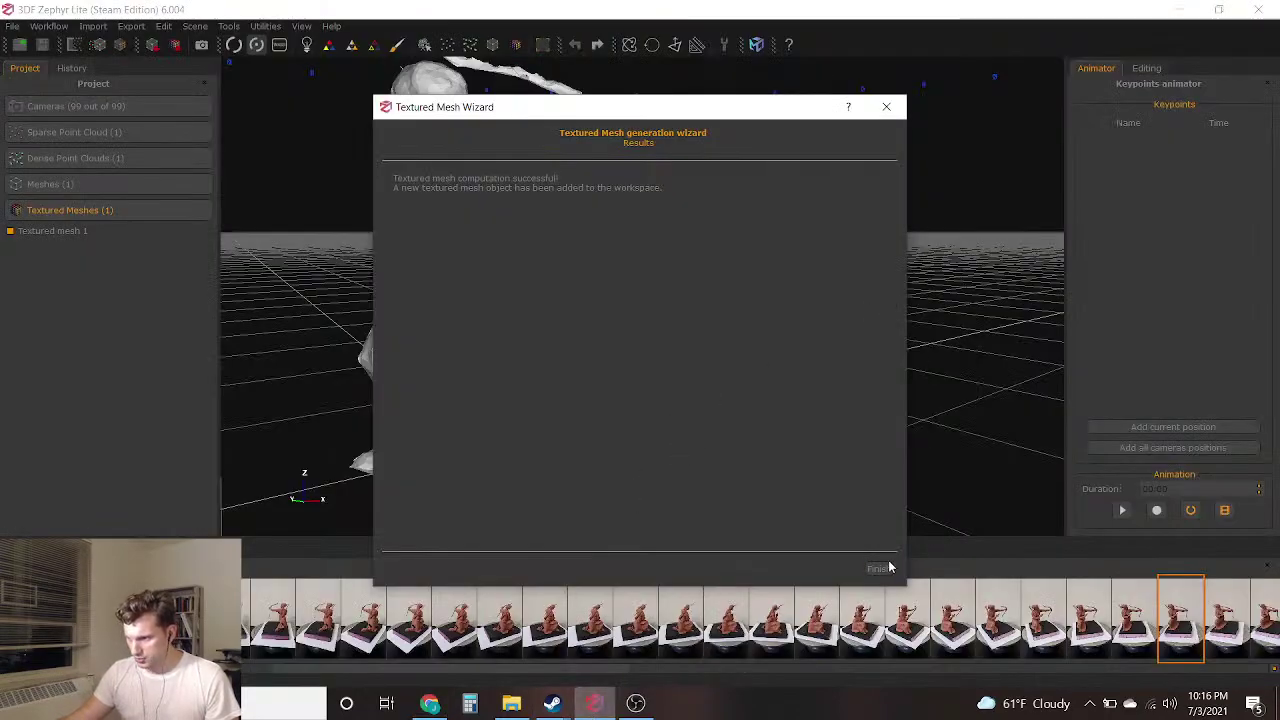
{"action": "left_click", "coordinate": [880, 567]}
Examine the textured mesh of the archer up close around the head, torso, arms and bow
{"action": "mouse_move", "coordinate": [356, 260]}
{"action": "left_mouse_down"}
{"action": "mouse_move", "coordinate": [429, 266]}
{"action": "mouse_move", "coordinate": [366, 277]}
{"action": "mouse_move", "coordinate": [358, 262]}
{"action": "mouse_move", "coordinate": [376, 264]}
{"action": "left_mouse_up"}
{"action": "scroll", "coordinate": [572, 218], "scroll_direction": "up", "scroll_amount": 3}
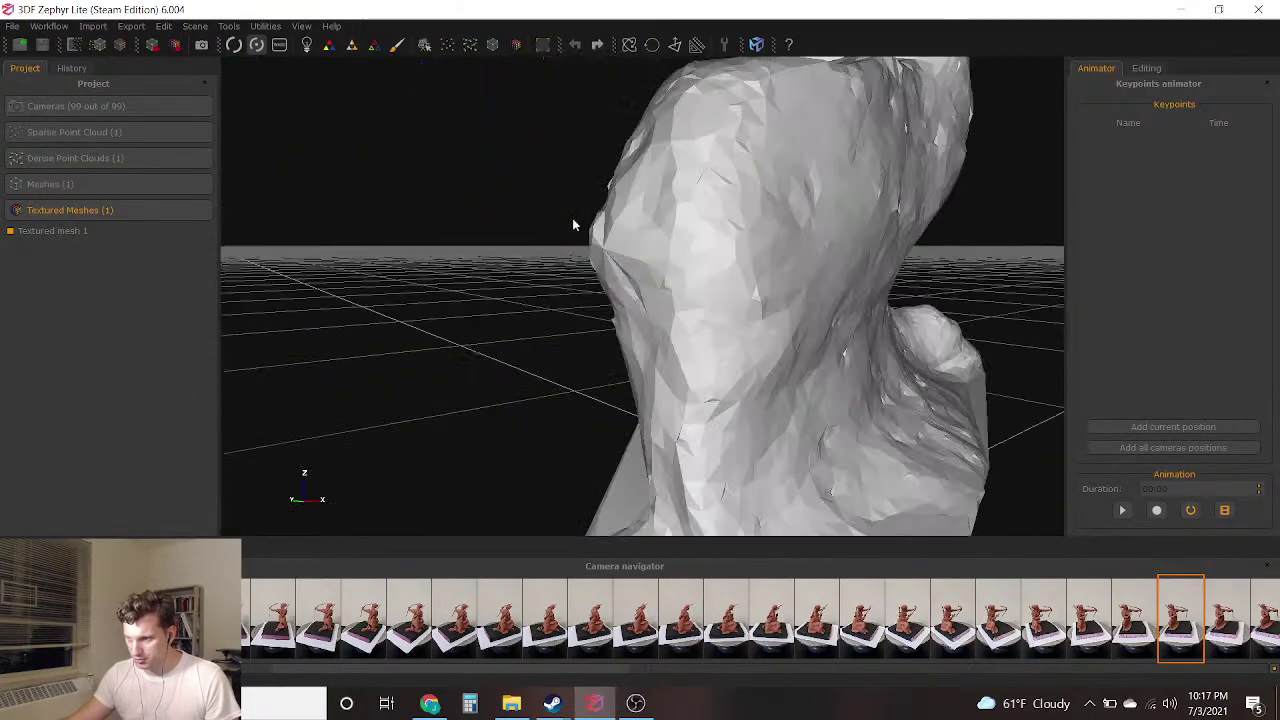
{"action": "scroll", "coordinate": [572, 218], "scroll_direction": "down", "scroll_amount": 2}
{"action": "mouse_move", "coordinate": [875, 194]}
{"action": "left_mouse_down"}
{"action": "mouse_move", "coordinate": [830, 214]}
{"action": "mouse_move", "coordinate": [874, 206]}
{"action": "mouse_move", "coordinate": [860, 198]}
{"action": "left_mouse_up"}
{"action": "scroll", "coordinate": [862, 203], "scroll_direction": "up", "scroll_amount": 4}
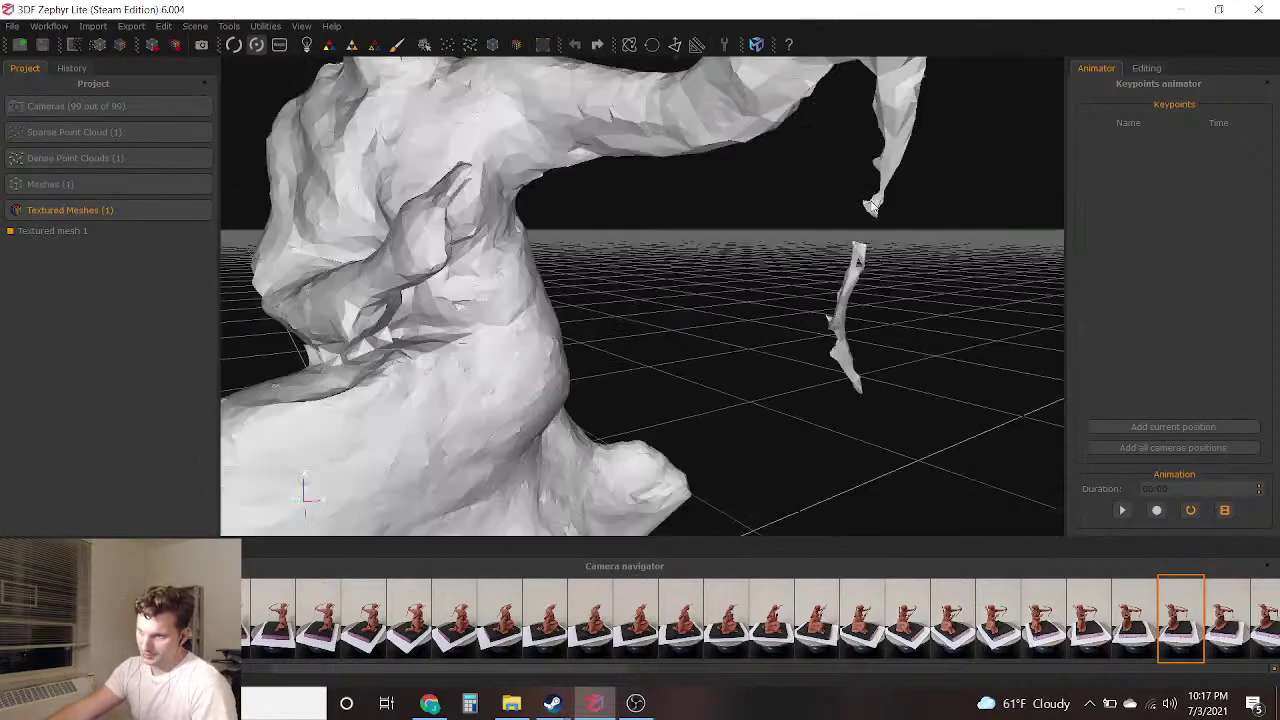
{"action": "scroll", "coordinate": [840, 266], "scroll_direction": "up", "scroll_amount": 4}
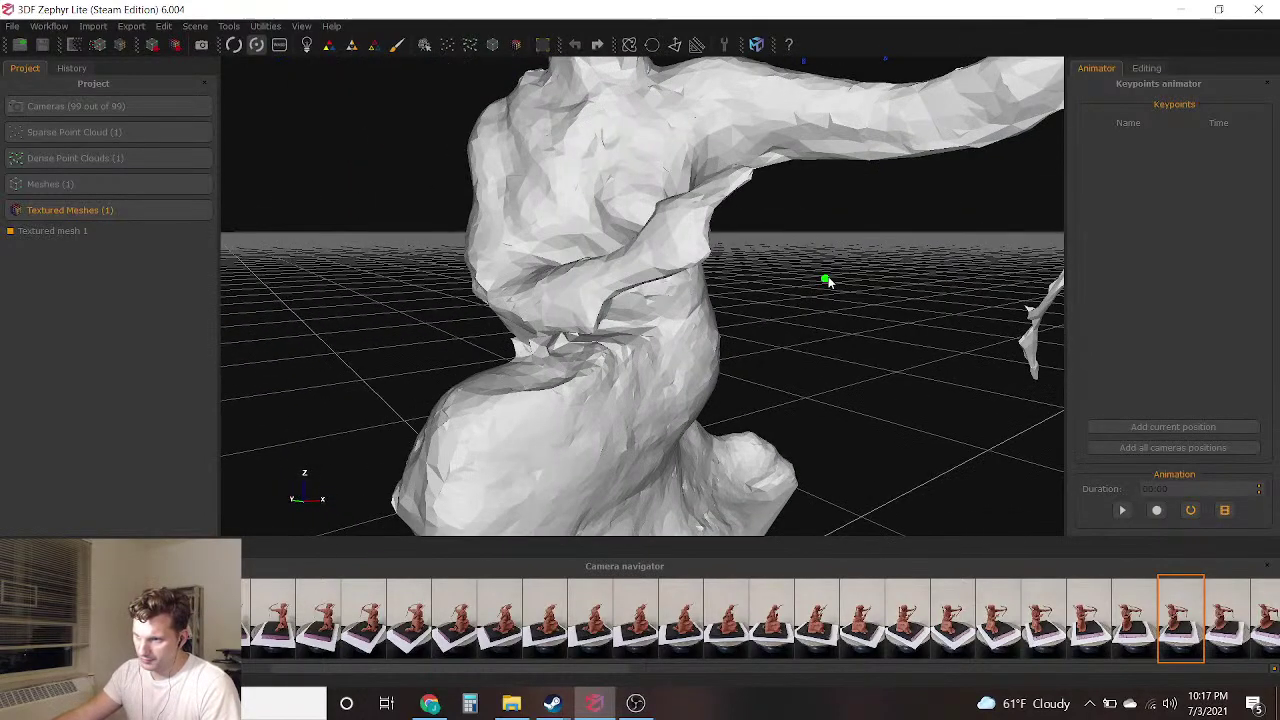
{"action": "scroll", "coordinate": [817, 271], "scroll_direction": "down", "scroll_amount": 4}
{"action": "left_click_drag", "start_coordinate": [823, 271], "coordinate": [748, 288]}
{"action": "scroll", "coordinate": [740, 286], "scroll_direction": "up", "scroll_amount": 1}
{"action": "scroll", "coordinate": [736, 286], "scroll_direction": "up", "scroll_amount": 3}
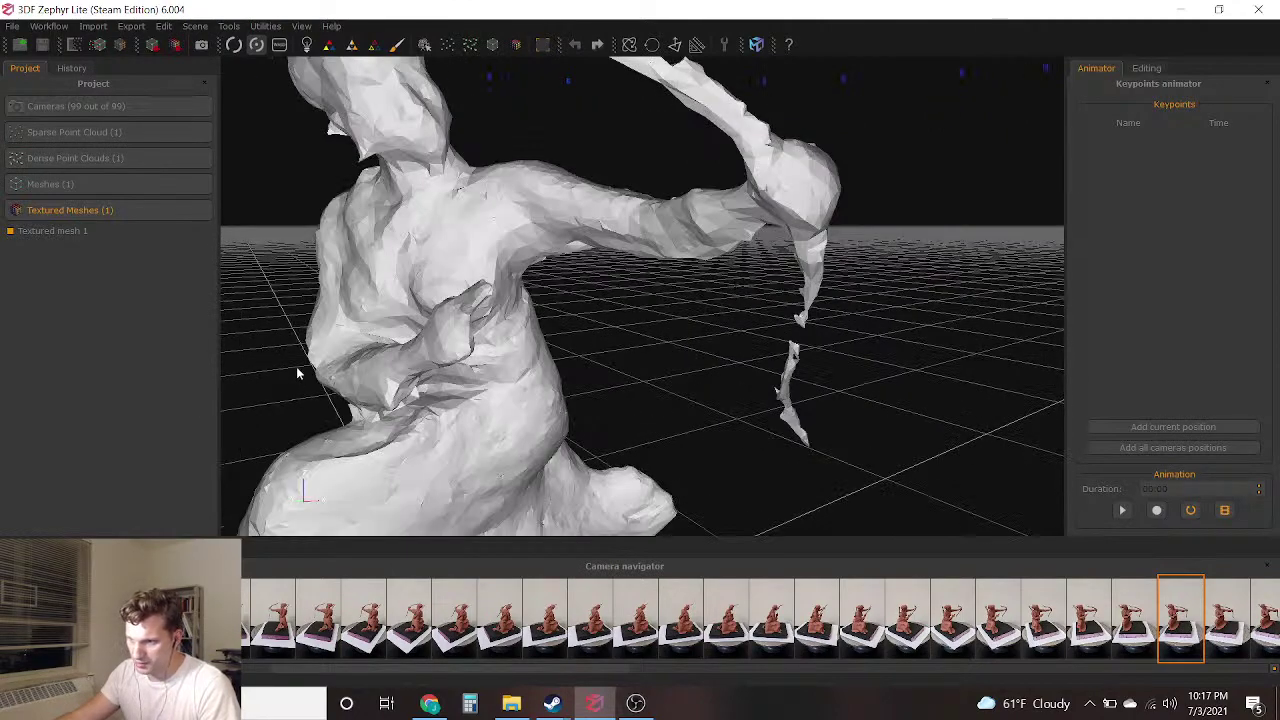
Check the visibility of Mesh 1 and show Textured mesh 1 in the workspace
{"action": "left_click", "coordinate": [10, 209]}
{"action": "left_click", "coordinate": [9, 209]}
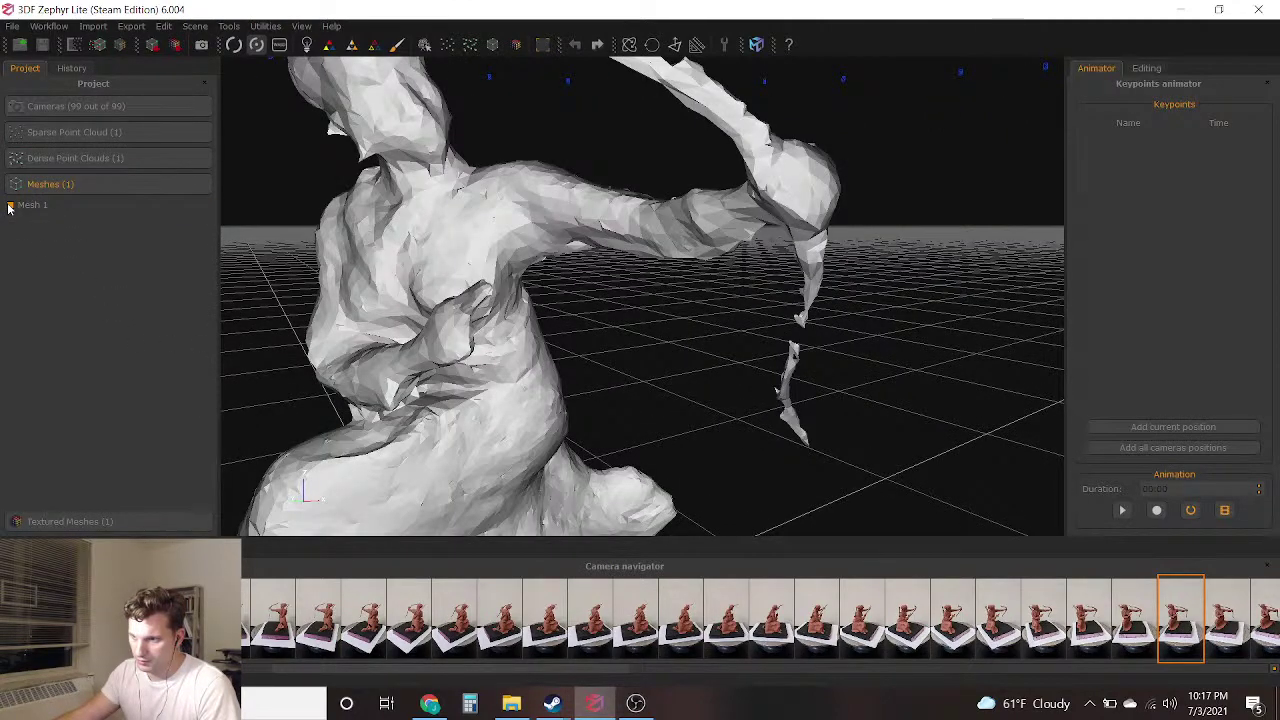
{"action": "left_click", "coordinate": [84, 518]}
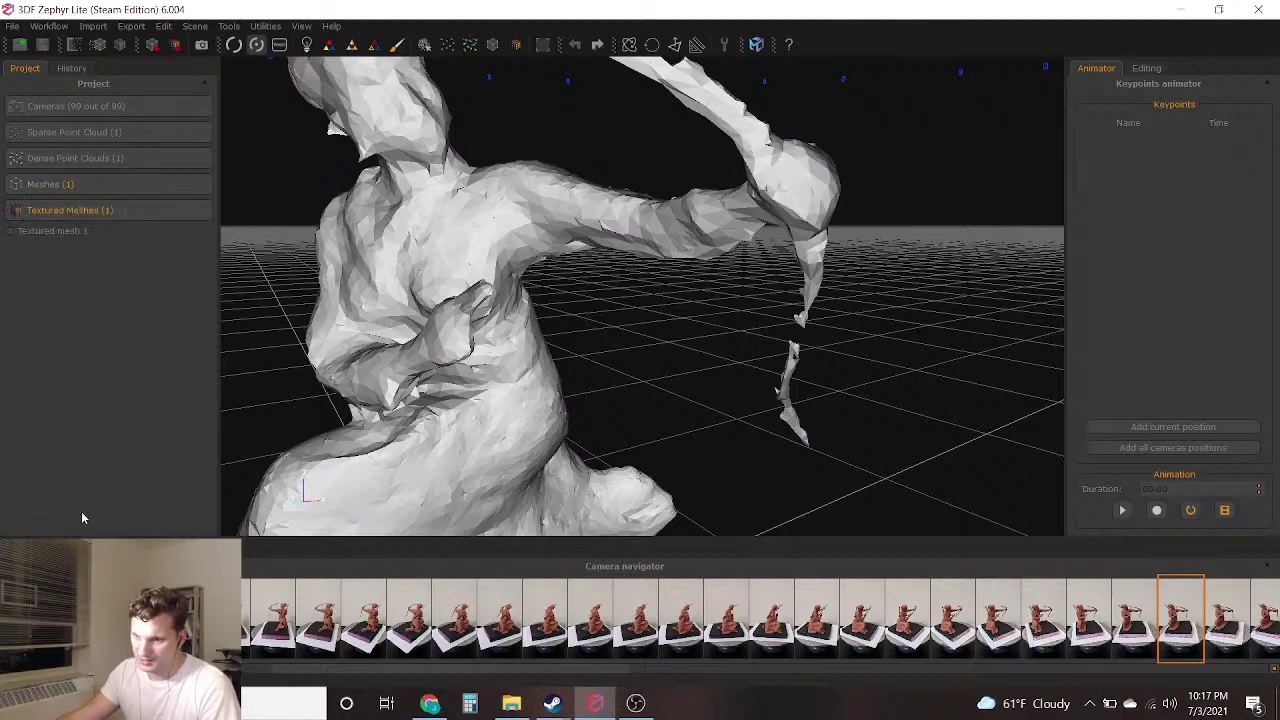
{"action": "left_click", "coordinate": [11, 230]}
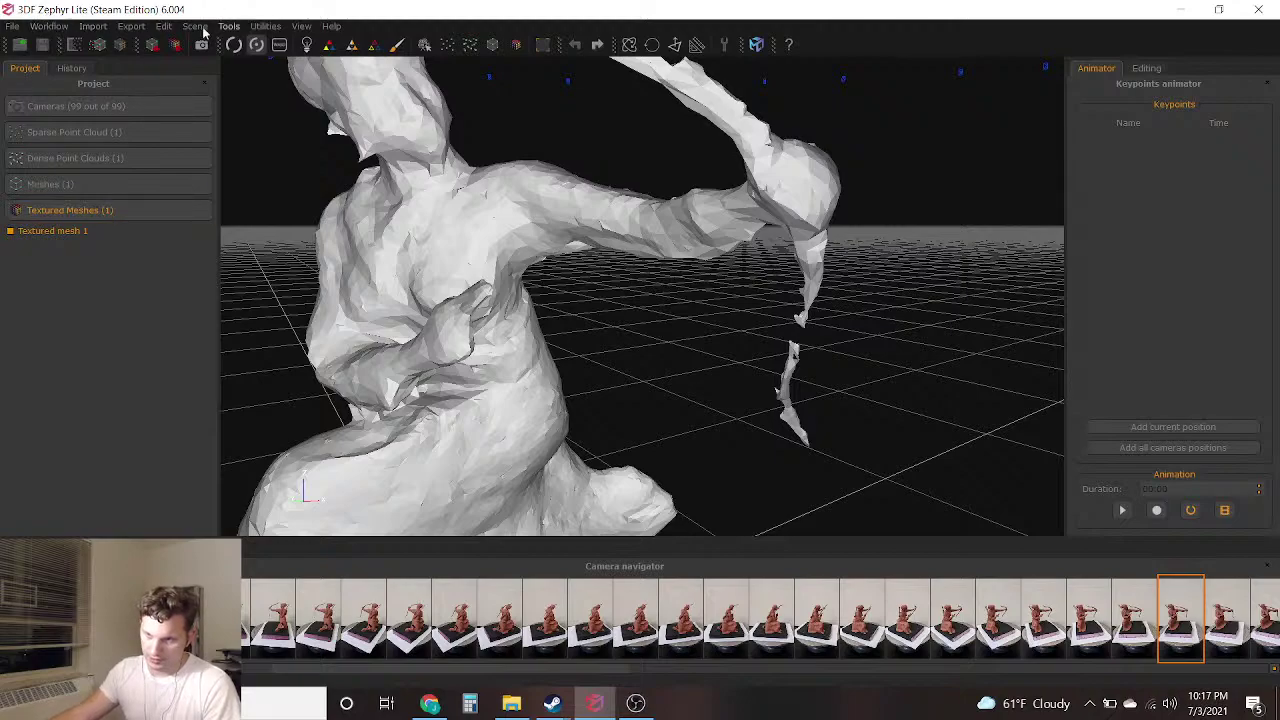
Start exporting Textured mesh 1 in Obj/Mtl format with PNG textures
{"action": "left_click", "coordinate": [131, 26]}
{"action": "left_click", "coordinate": [160, 52]}
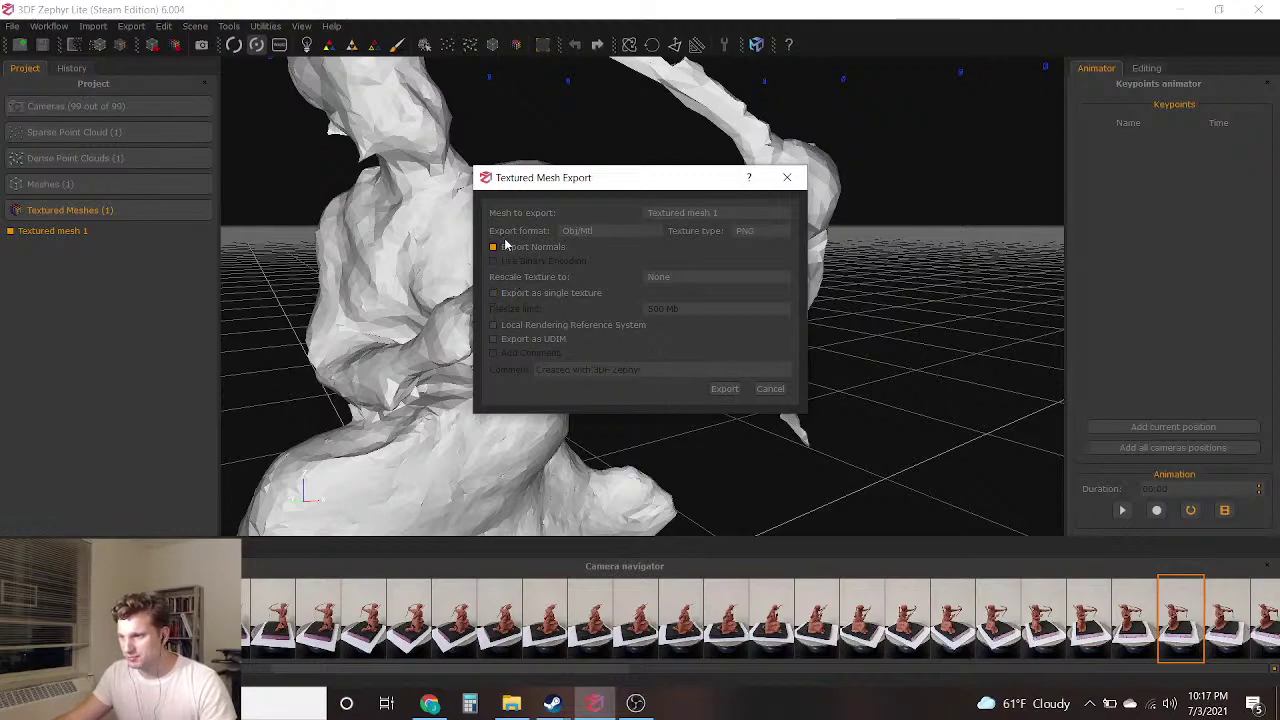
{"action": "left_click", "coordinate": [619, 231]}
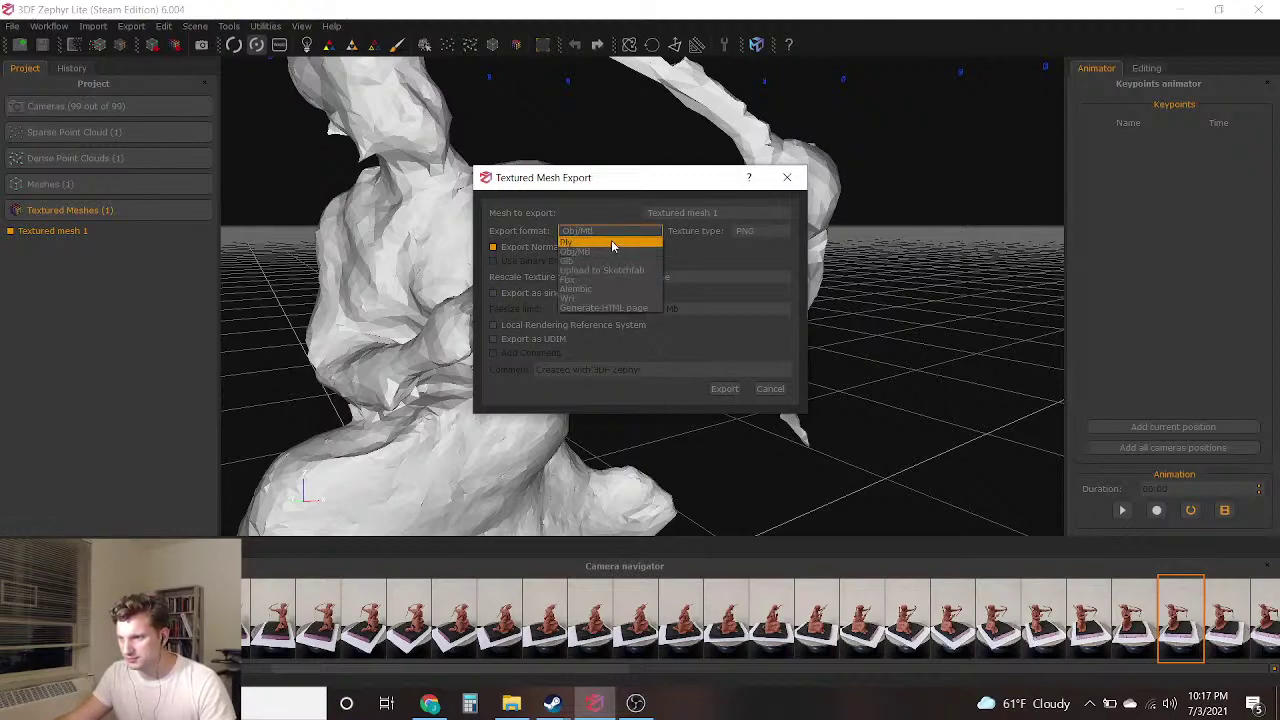
{"action": "left_click", "coordinate": [610, 242]}
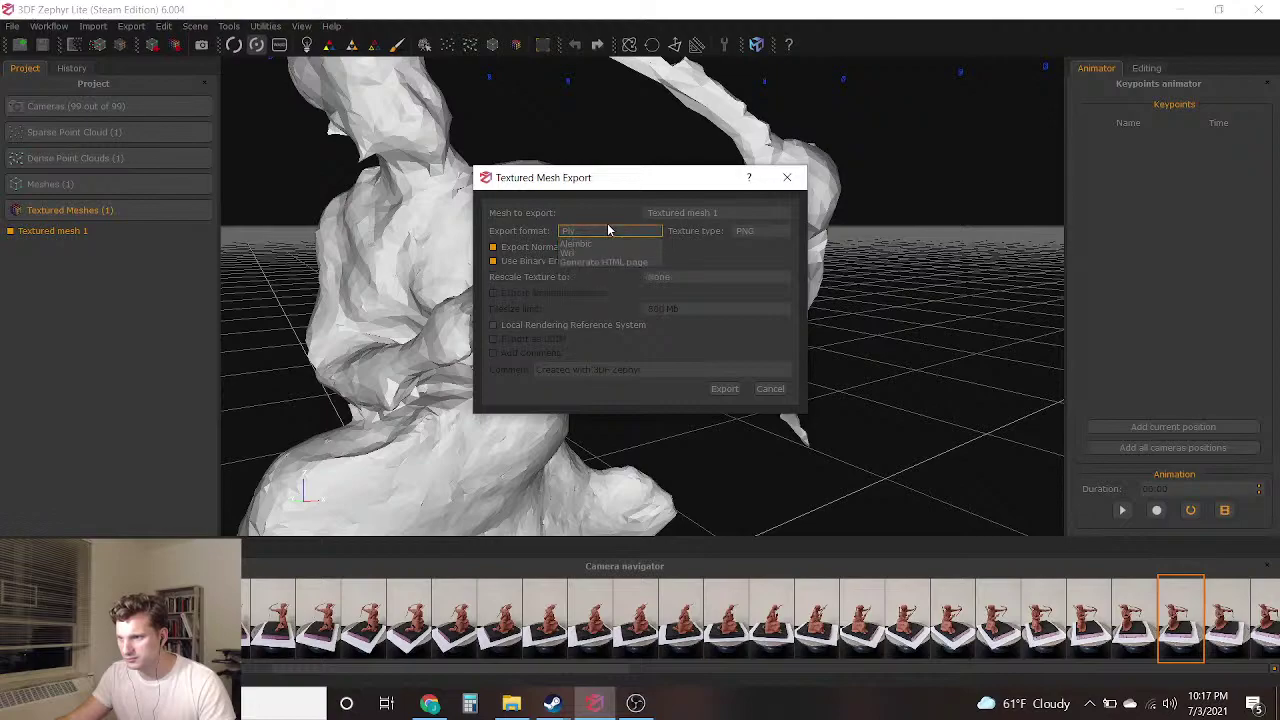
{"action": "left_click", "coordinate": [607, 255]}
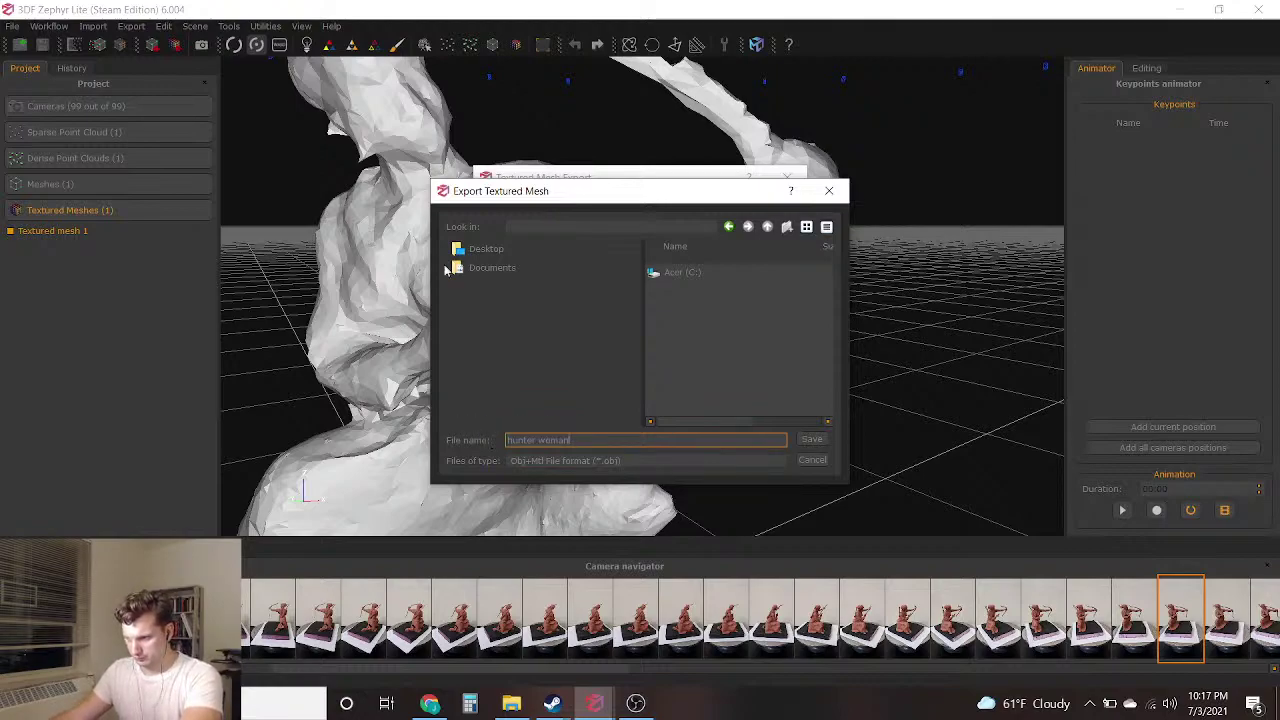
Save the exported mesh to the Desktop as "hunter woman", accepting underscores in place of the white spaces
{"action": "left_click", "coordinate": [493, 268]}
{"action": "scroll", "coordinate": [667, 374], "scroll_direction": "down", "scroll_amount": 1}
{"action": "scroll", "coordinate": [704, 396], "scroll_direction": "up", "scroll_amount": 1}
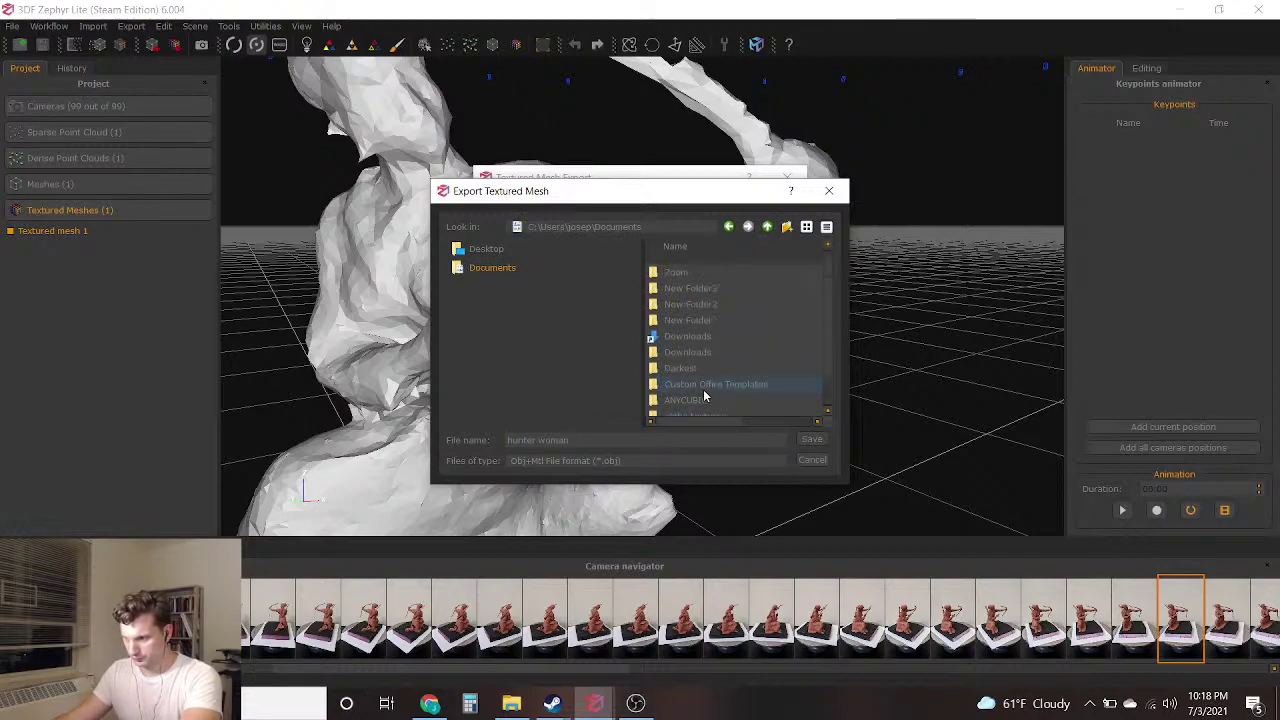
{"action": "left_click", "coordinate": [489, 250]}
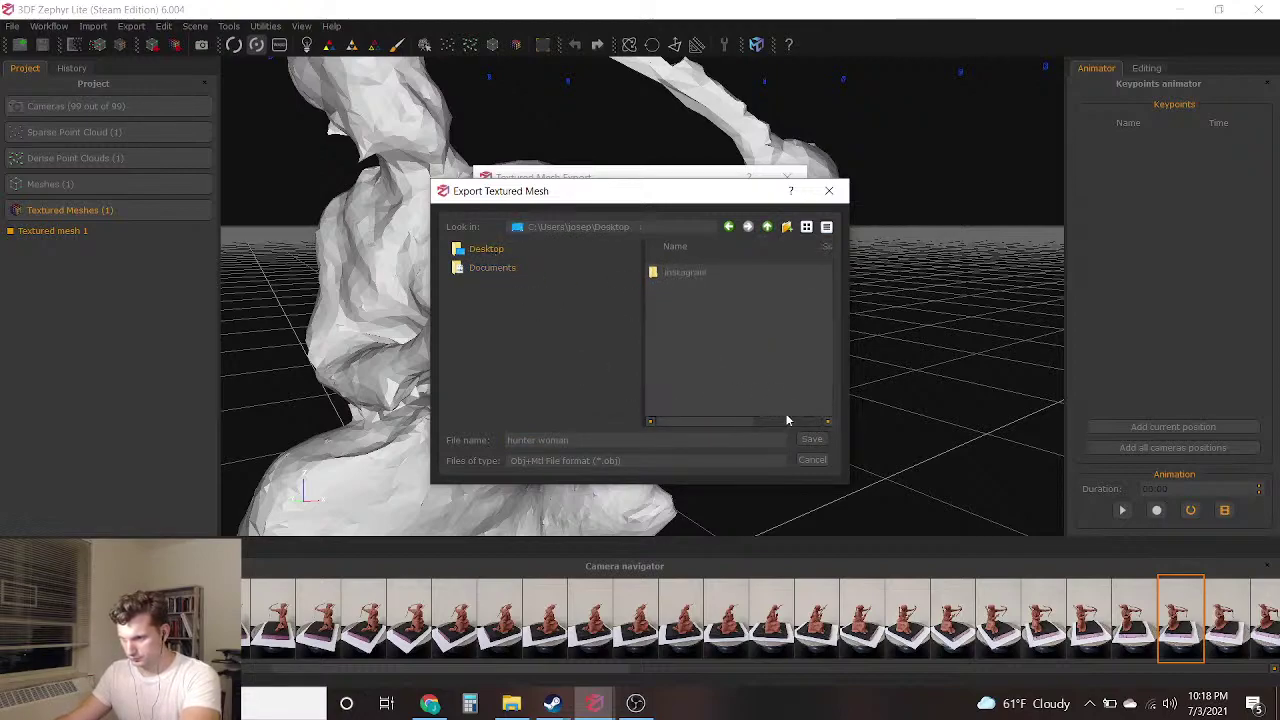
{"action": "left_click", "coordinate": [814, 444]}
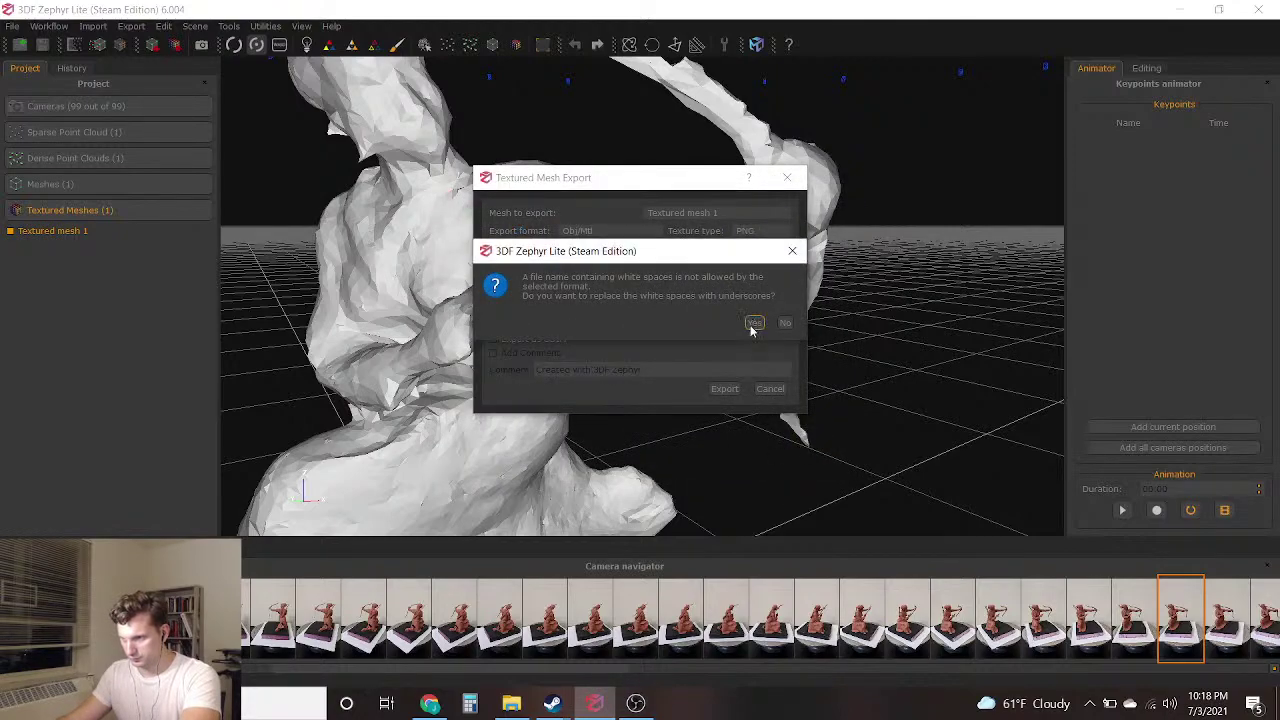
{"action": "left_click", "coordinate": [754, 323]}
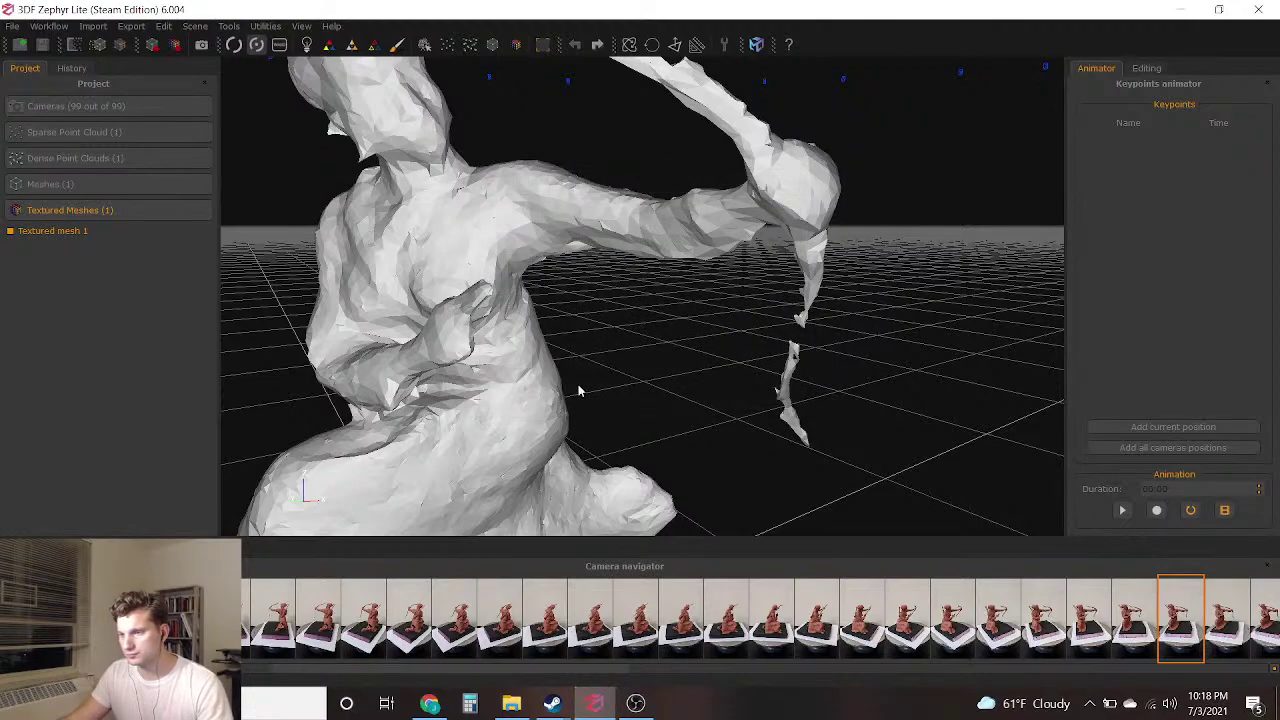
Save the 3DF Zephyr workspace to the Desktop as "hunter woman" and close the program
{"action": "left_click", "coordinate": [11, 28]}
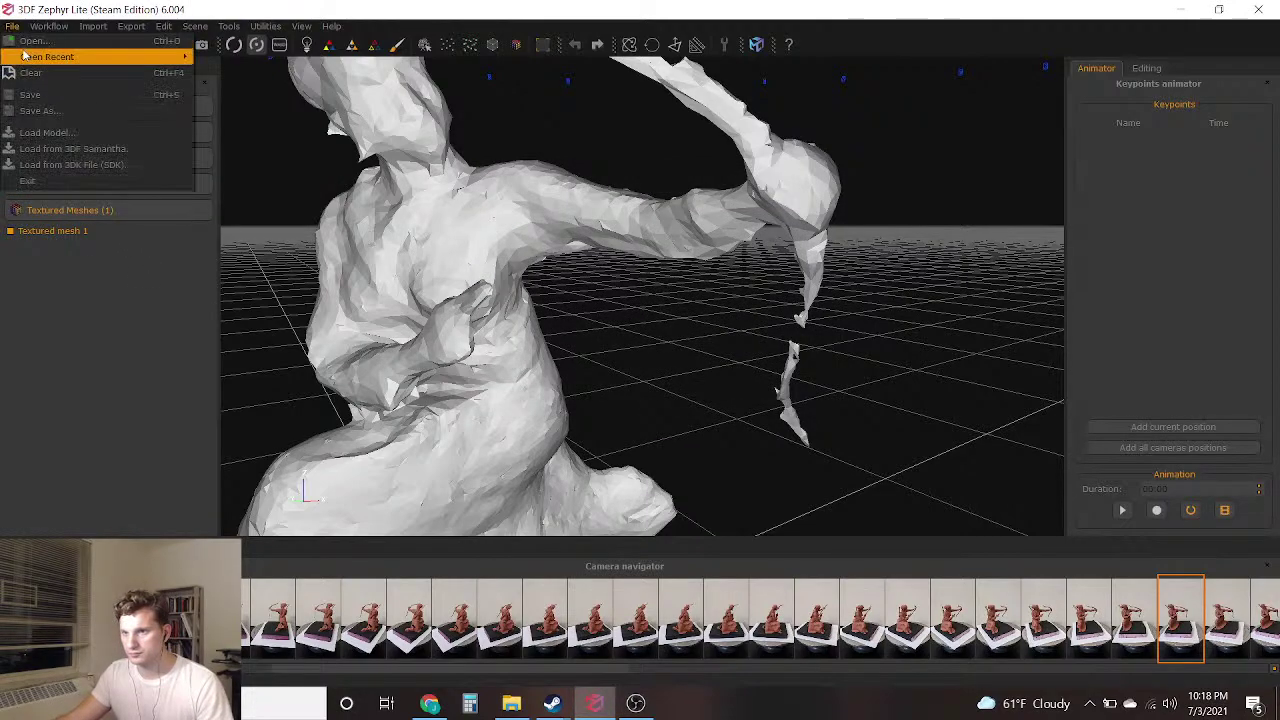
{"action": "left_click", "coordinate": [64, 109]}
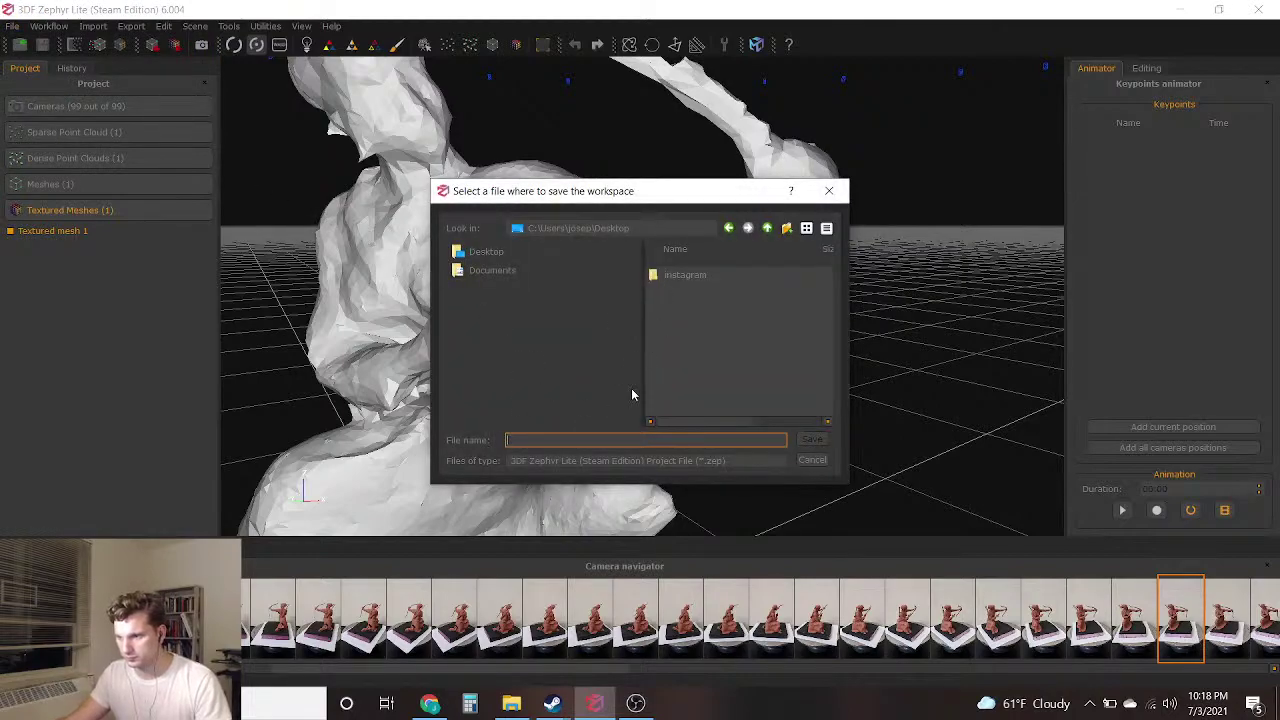
{"action": "type", "text": "hunter woman"}
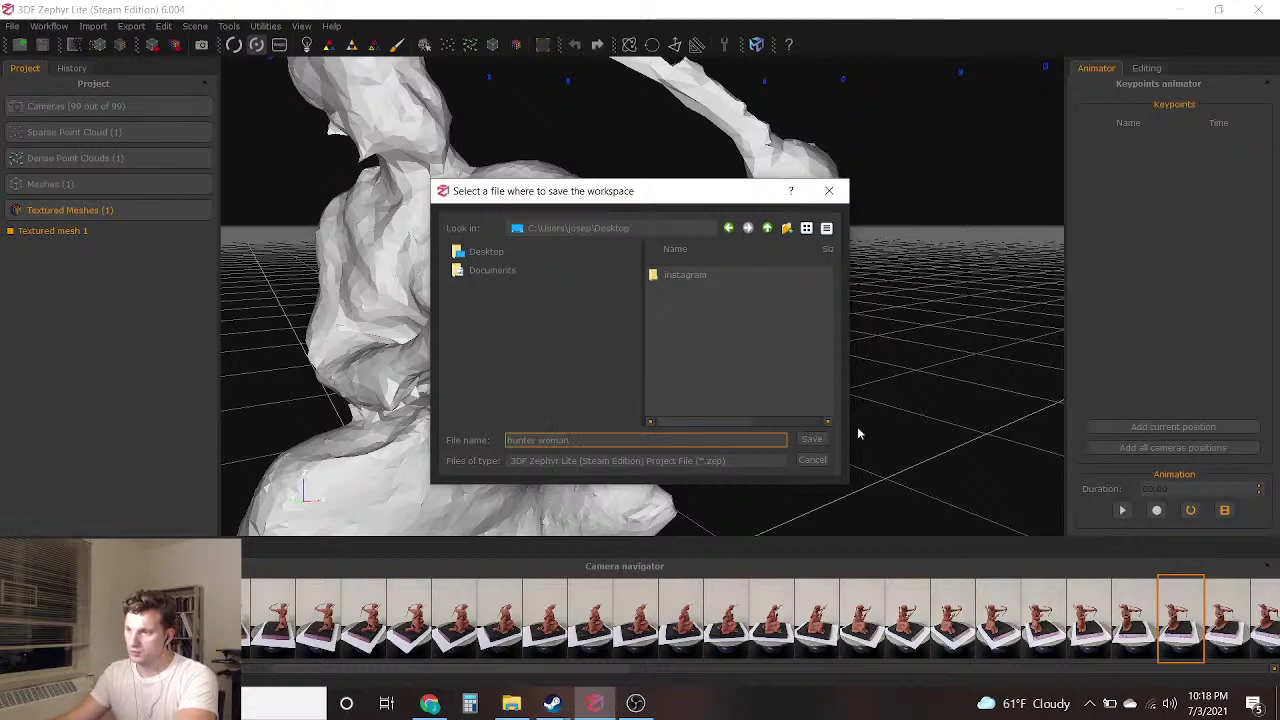
{"action": "left_click", "coordinate": [810, 440]}
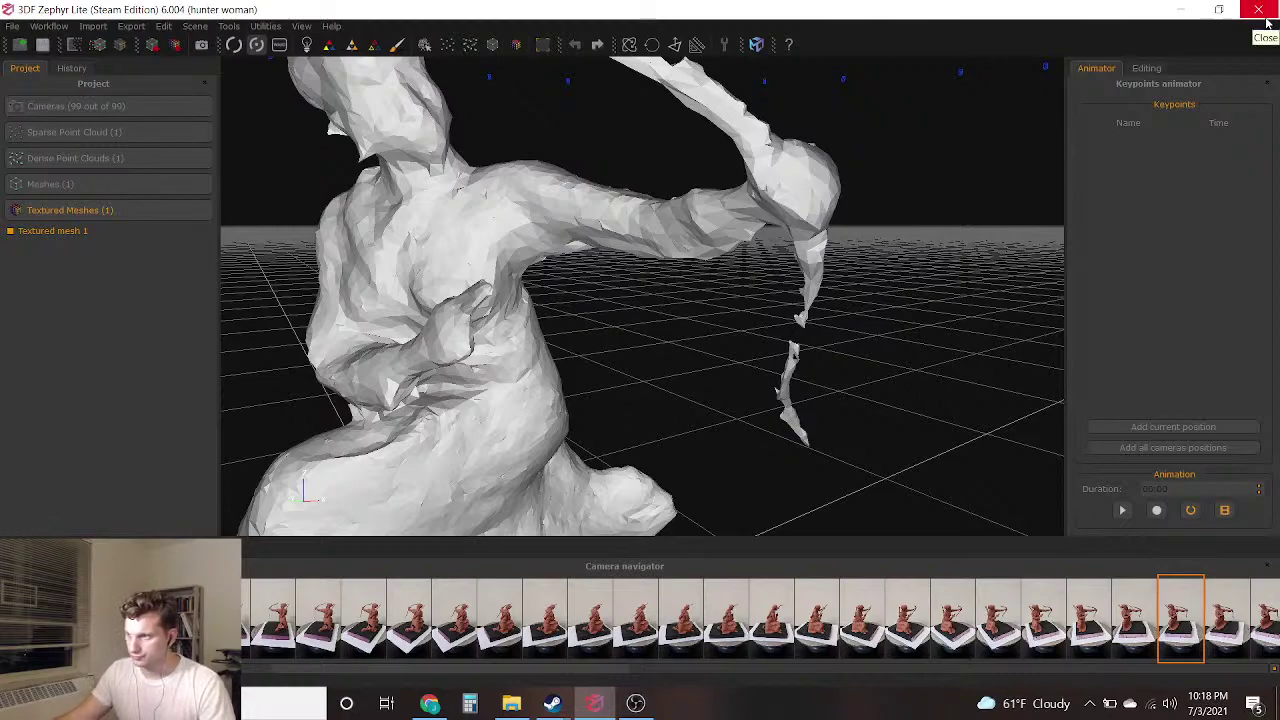
{"action": "left_click", "coordinate": [1258, 10]}
In SculptGL, paint a mask with the Masking tool on the underside of the head where the neck attaches
{"action": "scroll", "coordinate": [401, 367], "scroll_direction": "down", "scroll_amount": 5}
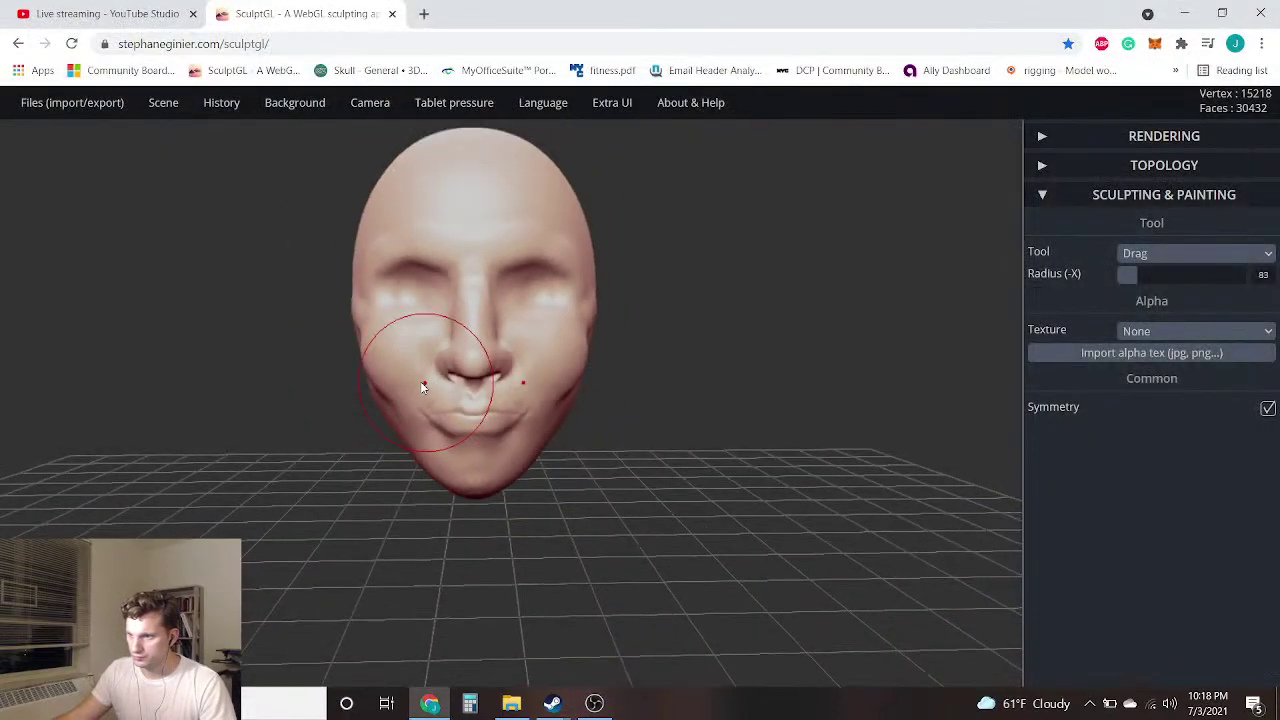
{"action": "mouse_move", "coordinate": [781, 335]}
{"action": "left_mouse_down"}
{"action": "mouse_move", "coordinate": [610, 342]}
{"action": "mouse_move", "coordinate": [428, 288]}
{"action": "mouse_move", "coordinate": [393, 310]}
{"action": "mouse_move", "coordinate": [367, 304]}
{"action": "left_mouse_up"}
{"action": "scroll", "coordinate": [599, 468], "scroll_direction": "up", "scroll_amount": 1}
{"action": "mouse_move", "coordinate": [614, 513]}
{"action": "left_mouse_down"}
{"action": "mouse_move", "coordinate": [562, 491]}
{"action": "mouse_move", "coordinate": [606, 502]}
{"action": "left_mouse_up"}
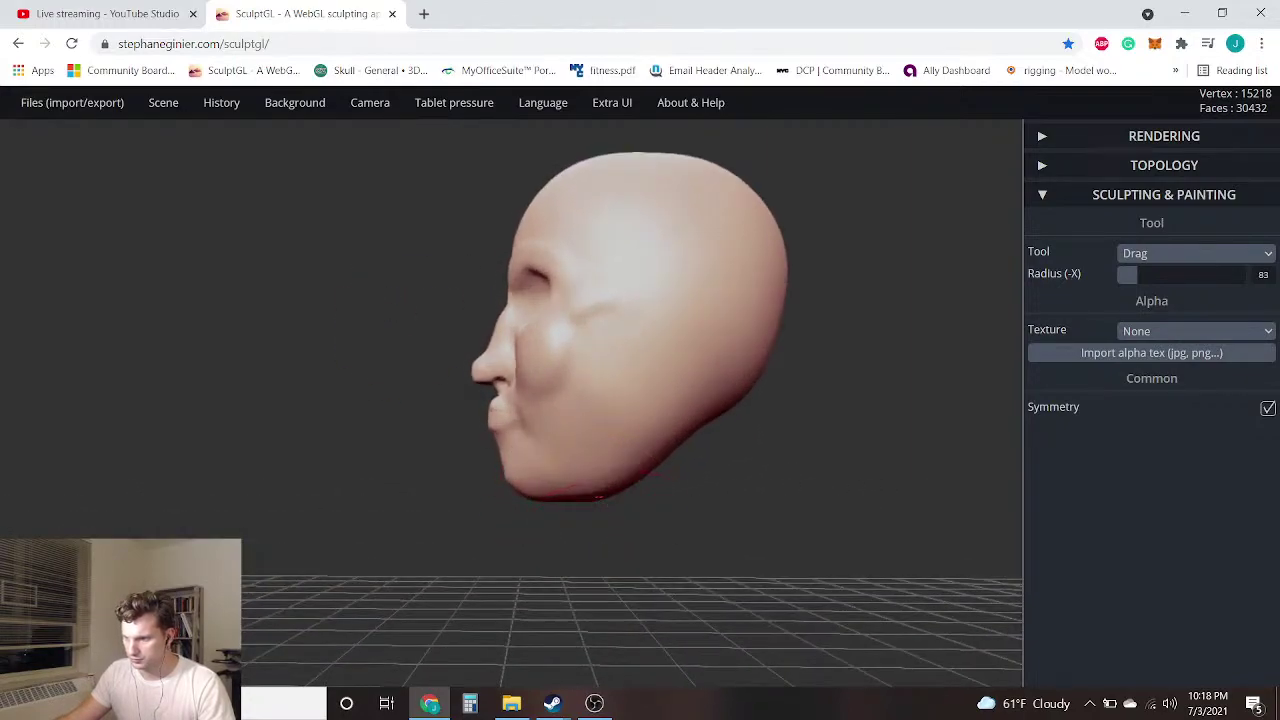
{"action": "mouse_move", "coordinate": [436, 490]}
{"action": "left_mouse_down"}
{"action": "mouse_move", "coordinate": [551, 443]}
{"action": "mouse_move", "coordinate": [629, 486]}
{"action": "mouse_move", "coordinate": [808, 547]}
{"action": "mouse_move", "coordinate": [445, 557]}
{"action": "mouse_move", "coordinate": [973, 347]}
{"action": "left_mouse_up"}
{"action": "left_click", "coordinate": [1192, 256]}
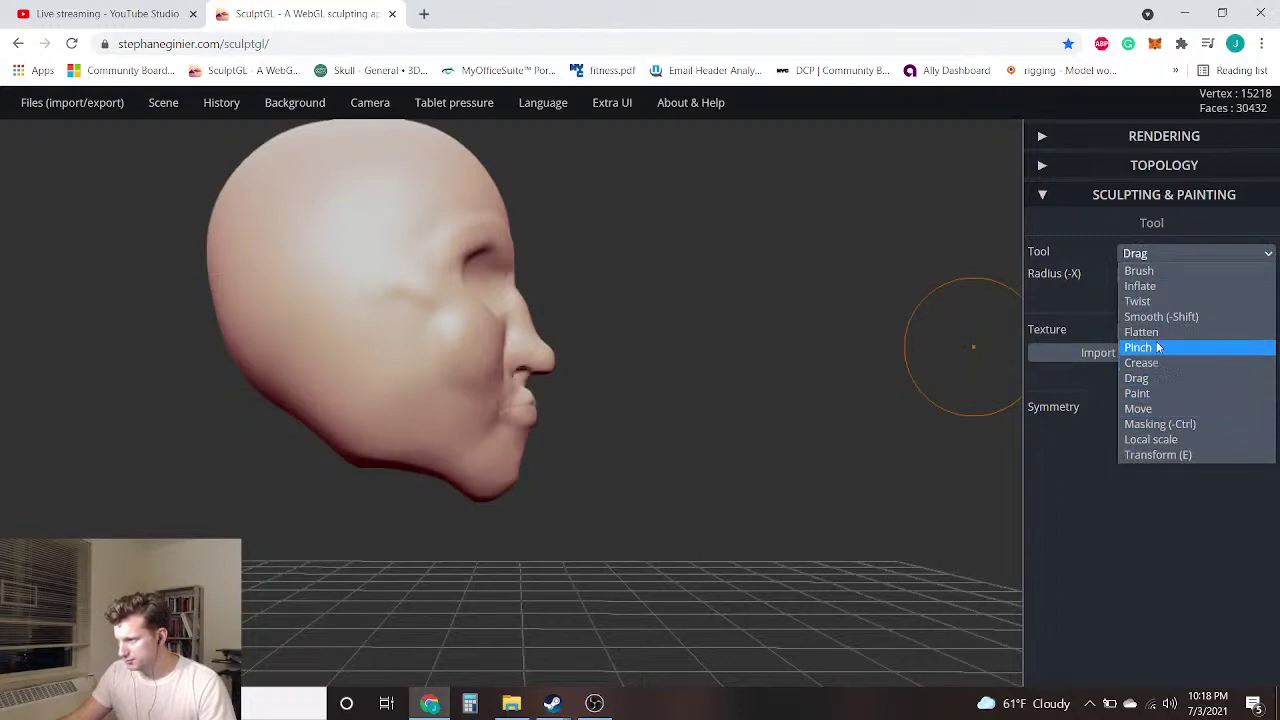
{"action": "left_click", "coordinate": [1160, 424]}
{"action": "mouse_move", "coordinate": [567, 527]}
{"action": "left_mouse_down"}
{"action": "mouse_move", "coordinate": [677, 426]}
{"action": "mouse_move", "coordinate": [803, 446]}
{"action": "mouse_move", "coordinate": [826, 471]}
{"action": "mouse_move", "coordinate": [745, 475]}
{"action": "mouse_move", "coordinate": [583, 437]}
{"action": "mouse_move", "coordinate": [871, 449]}
{"action": "mouse_move", "coordinate": [876, 422]}
{"action": "left_mouse_up"}
{"action": "mouse_move", "coordinate": [547, 218]}
{"action": "left_mouse_down"}
{"action": "mouse_move", "coordinate": [596, 215]}
{"action": "mouse_move", "coordinate": [597, 262]}
{"action": "mouse_move", "coordinate": [590, 322]}
{"action": "mouse_move", "coordinate": [548, 362]}
{"action": "mouse_move", "coordinate": [546, 276]}
{"action": "left_mouse_up"}
{"action": "mouse_move", "coordinate": [922, 313]}
{"action": "left_mouse_down"}
{"action": "mouse_move", "coordinate": [726, 406]}
{"action": "mouse_move", "coordinate": [557, 449]}
{"action": "mouse_move", "coordinate": [743, 380]}
{"action": "left_mouse_up"}
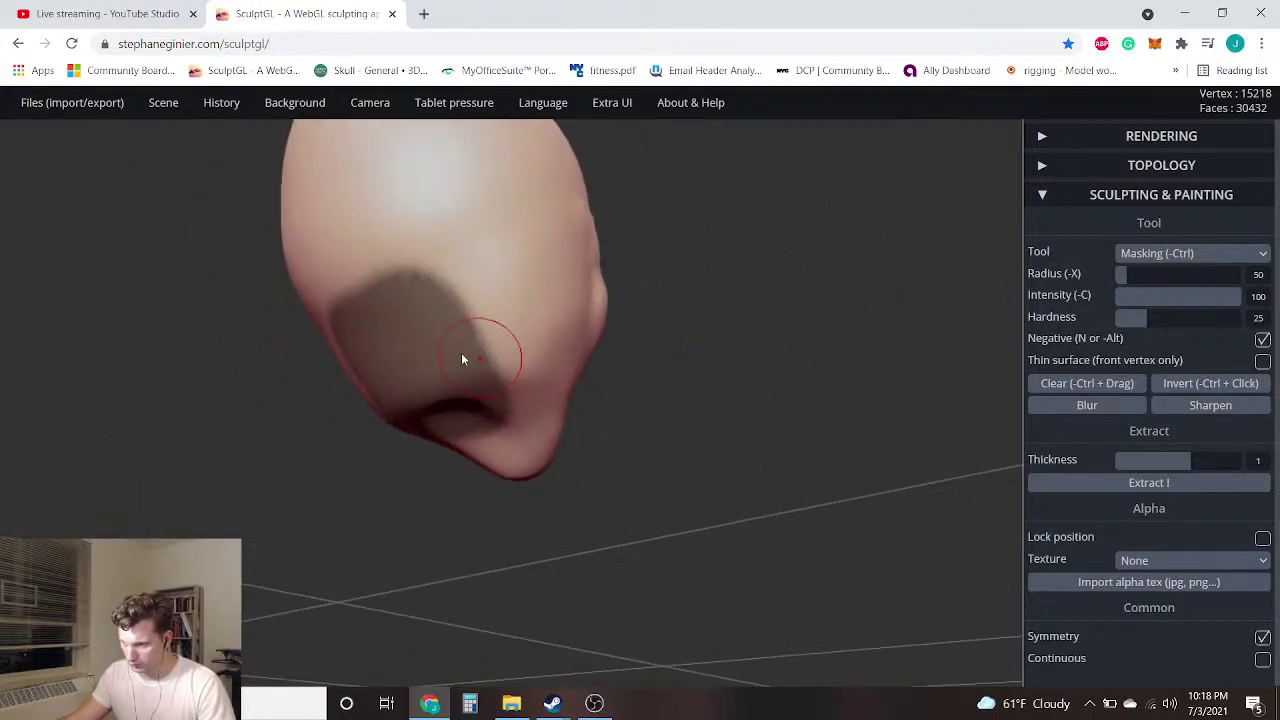
Complete the mask beneath the jaw and invert it so only the neck area can be sculpted
{"action": "mouse_move", "coordinate": [794, 437]}
{"action": "left_mouse_down"}
{"action": "mouse_move", "coordinate": [504, 485]}
{"action": "mouse_move", "coordinate": [229, 463]}
{"action": "mouse_move", "coordinate": [184, 433]}
{"action": "mouse_move", "coordinate": [443, 460]}
{"action": "mouse_move", "coordinate": [633, 415]}
{"action": "left_mouse_up"}
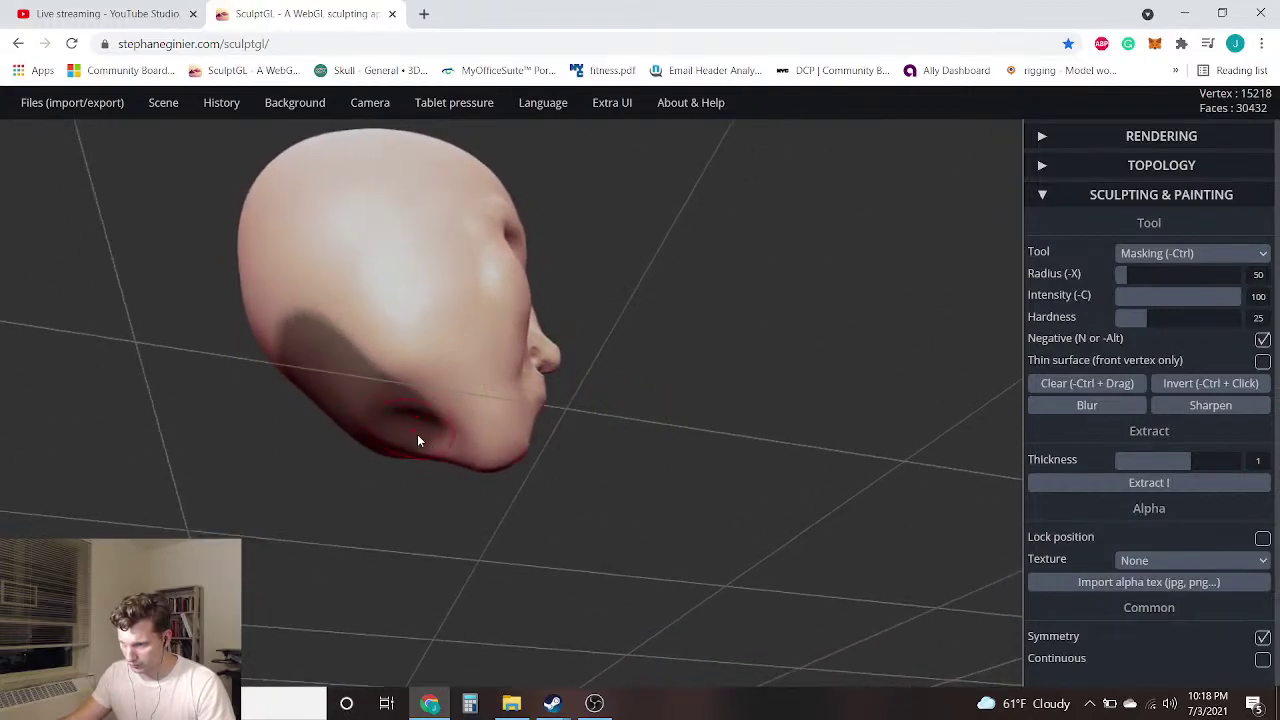
{"action": "left_click_drag", "start_coordinate": [613, 466], "coordinate": [620, 497]}
{"action": "mouse_move", "coordinate": [466, 485]}
{"action": "left_mouse_down"}
{"action": "mouse_move", "coordinate": [546, 449]}
{"action": "mouse_move", "coordinate": [460, 309]}
{"action": "left_mouse_up"}
{"action": "mouse_move", "coordinate": [597, 357]}
{"action": "left_mouse_down"}
{"action": "mouse_move", "coordinate": [771, 384]}
{"action": "mouse_move", "coordinate": [782, 371]}
{"action": "left_mouse_up"}
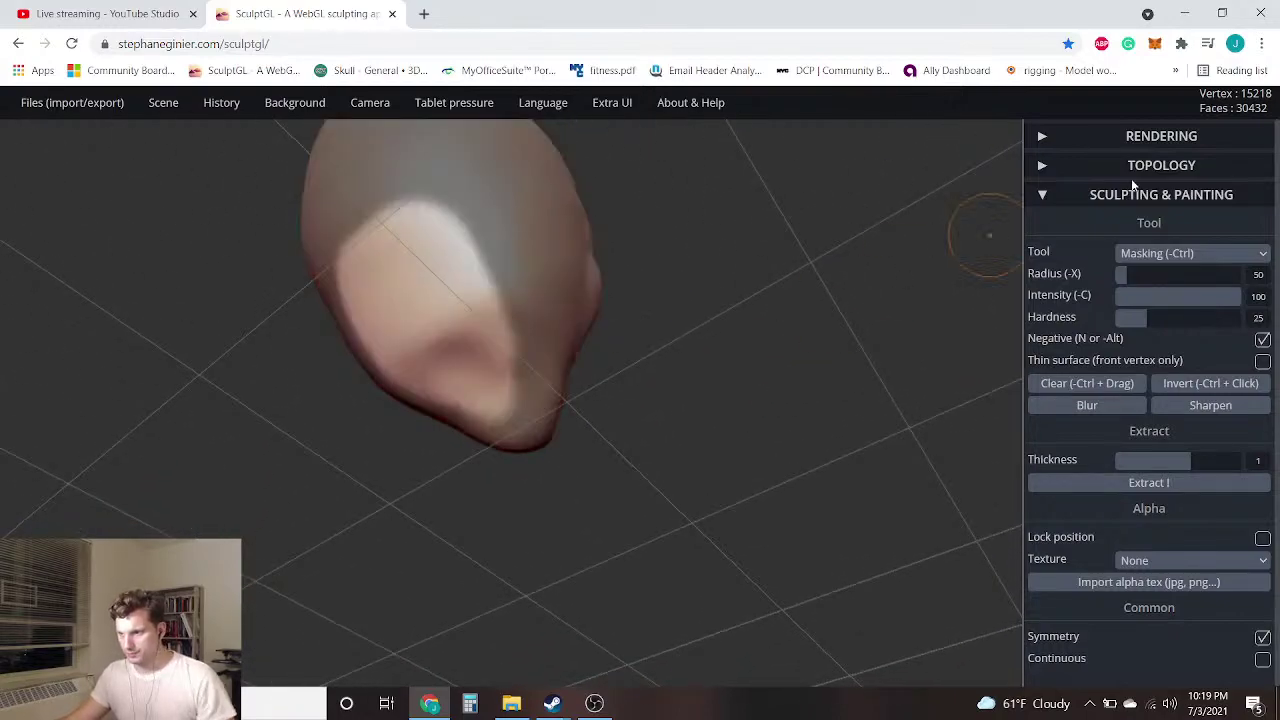
Pull the unmasked area beneath the jaw downward into a neck with the Drag tool at radius 368
{"action": "left_click", "coordinate": [1172, 254]}
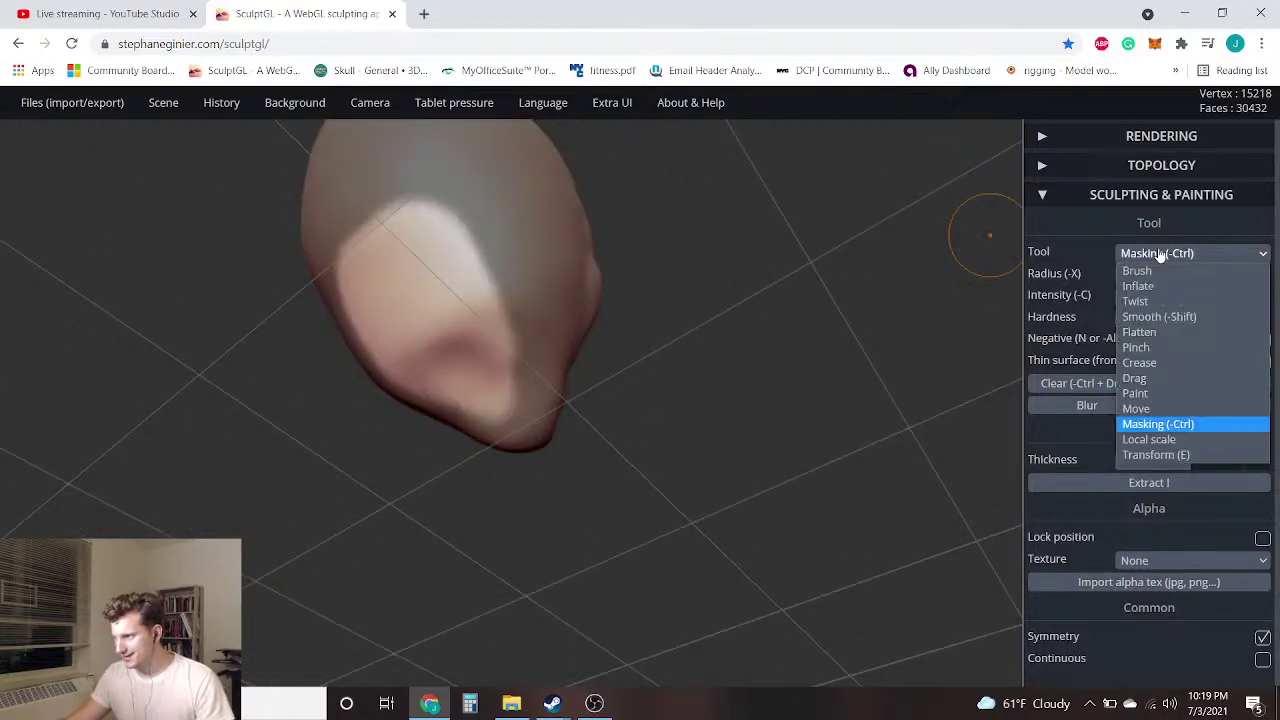
{"action": "left_click", "coordinate": [1158, 410]}
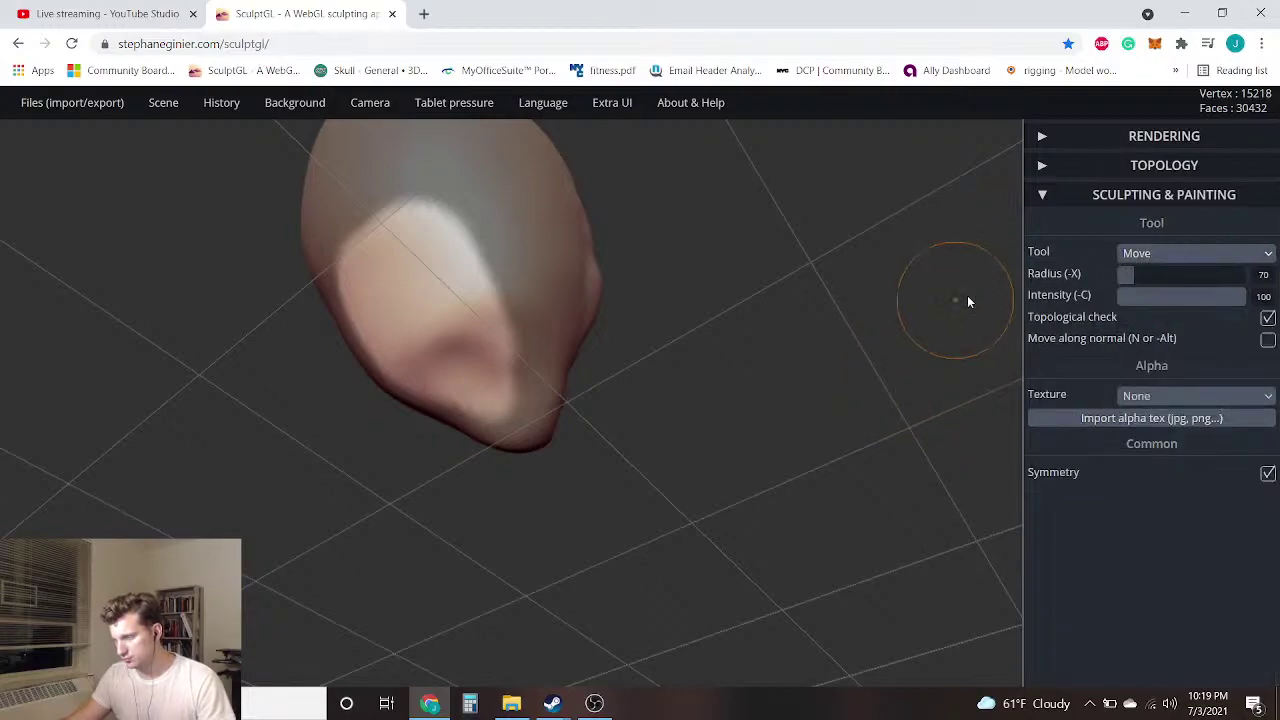
{"action": "left_click", "coordinate": [1176, 256]}
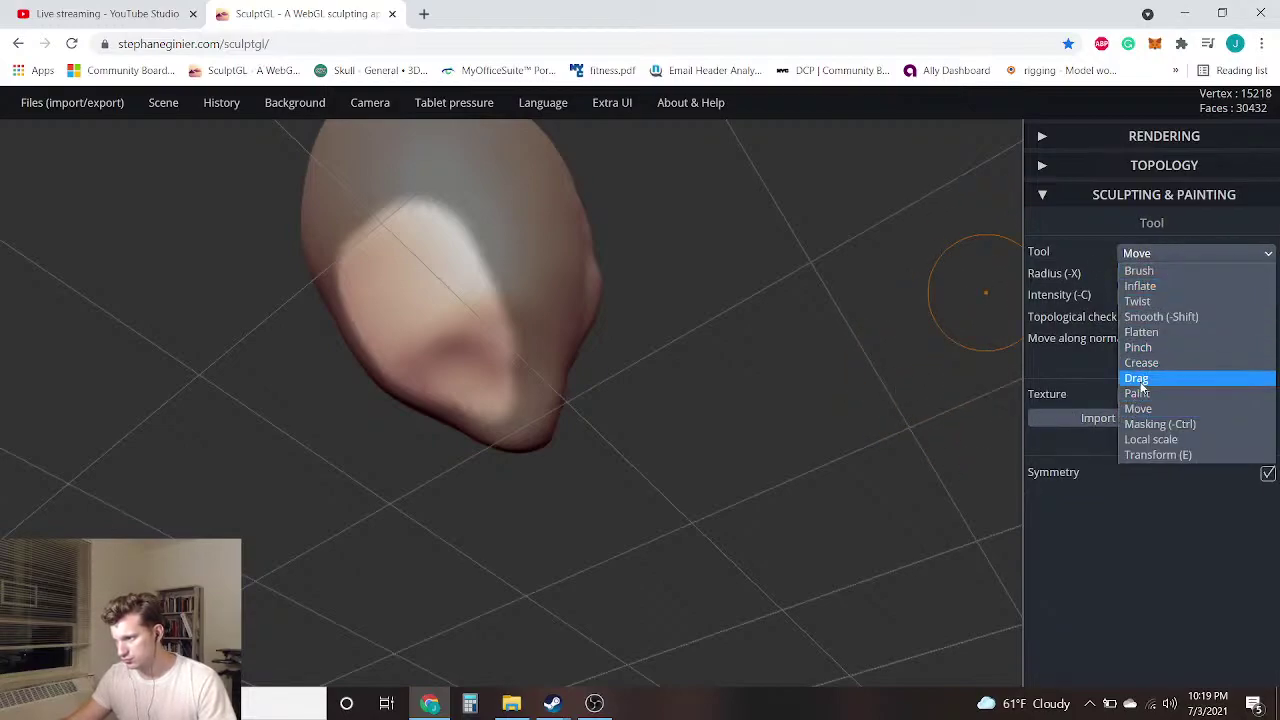
{"action": "left_click", "coordinate": [1159, 375]}
{"action": "mouse_move", "coordinate": [1130, 275]}
{"action": "left_mouse_down"}
{"action": "mouse_move", "coordinate": [1228, 275]}
{"action": "mouse_move", "coordinate": [1211, 275]}
{"action": "left_mouse_up"}
{"action": "mouse_move", "coordinate": [747, 298]}
{"action": "left_mouse_down"}
{"action": "mouse_move", "coordinate": [542, 426]}
{"action": "mouse_move", "coordinate": [460, 423]}
{"action": "left_mouse_up"}
{"action": "mouse_move", "coordinate": [646, 434]}
{"action": "left_mouse_down"}
{"action": "mouse_move", "coordinate": [176, 341]}
{"action": "mouse_move", "coordinate": [340, 417]}
{"action": "mouse_move", "coordinate": [660, 426]}
{"action": "left_mouse_up"}
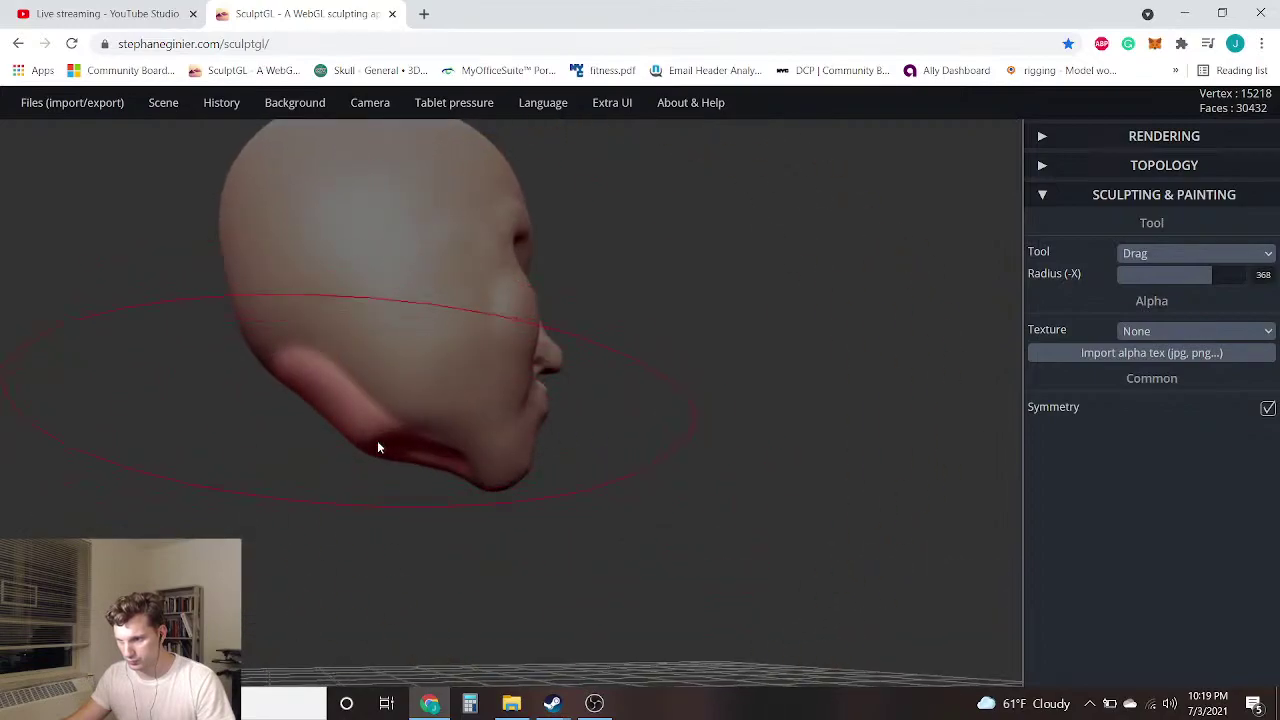
{"action": "left_click_drag", "start_coordinate": [375, 450], "coordinate": [355, 600]}
{"action": "mouse_move", "coordinate": [355, 525]}
{"action": "left_mouse_down"}
{"action": "mouse_move", "coordinate": [356, 564]}
{"action": "mouse_move", "coordinate": [374, 531]}
{"action": "left_mouse_up"}
Try pulling the side of the neck outward with the Drag tool and undo that stroke
{"action": "left_click_drag", "start_coordinate": [600, 464], "coordinate": [522, 489]}
{"action": "mouse_move", "coordinate": [522, 489]}
{"action": "right_mouse_down"}
{"action": "mouse_move", "coordinate": [200, 503]}
{"action": "mouse_move", "coordinate": [120, 491]}
{"action": "mouse_move", "coordinate": [246, 497]}
{"action": "right_mouse_up"}
{"action": "mouse_move", "coordinate": [424, 513]}
{"action": "left_mouse_down"}
{"action": "mouse_move", "coordinate": [358, 504]}
{"action": "mouse_move", "coordinate": [376, 538]}
{"action": "mouse_move", "coordinate": [380, 506]}
{"action": "left_mouse_up"}
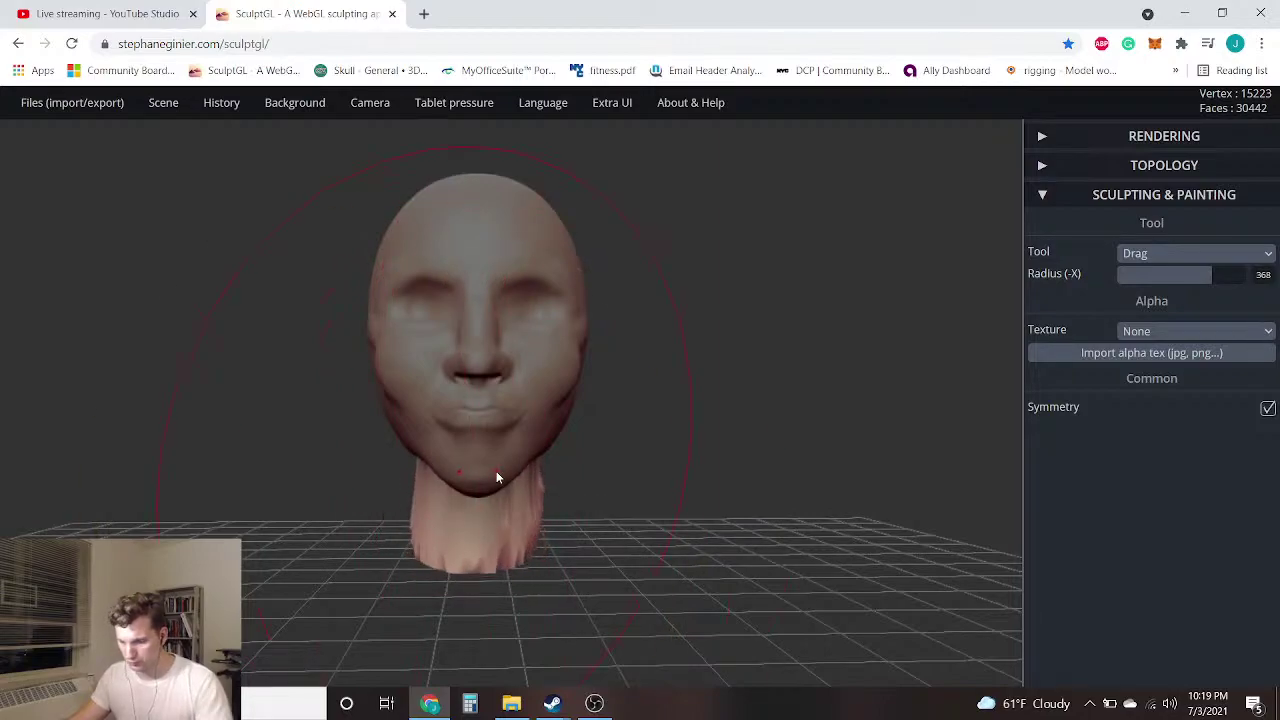
{"action": "key", "text": "ctrl+z"}
Subdivide the head mesh up to multiresolution level 3, widening the base of the neck with the Drag tool at level 2
{"action": "left_click_drag", "start_coordinate": [640, 469], "coordinate": [438, 424]}
{"action": "right_click_drag", "start_coordinate": [438, 428], "coordinate": [786, 471]}
{"action": "left_click", "coordinate": [1197, 167]}
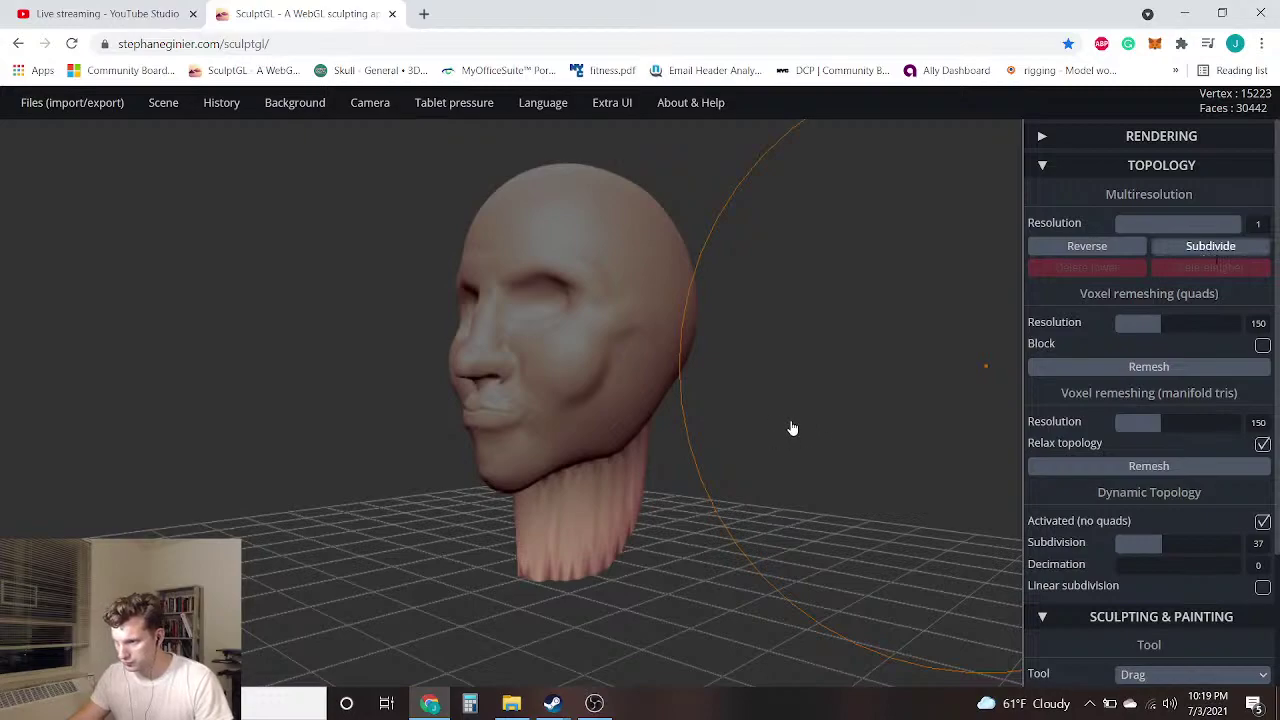
{"action": "left_click_drag", "start_coordinate": [751, 540], "coordinate": [593, 538]}
{"action": "scroll", "coordinate": [600, 549], "scroll_direction": "up", "scroll_amount": 3}
{"action": "mouse_move", "coordinate": [601, 549]}
{"action": "right_mouse_down"}
{"action": "mouse_move", "coordinate": [706, 580]}
{"action": "mouse_move", "coordinate": [597, 606]}
{"action": "right_mouse_up"}
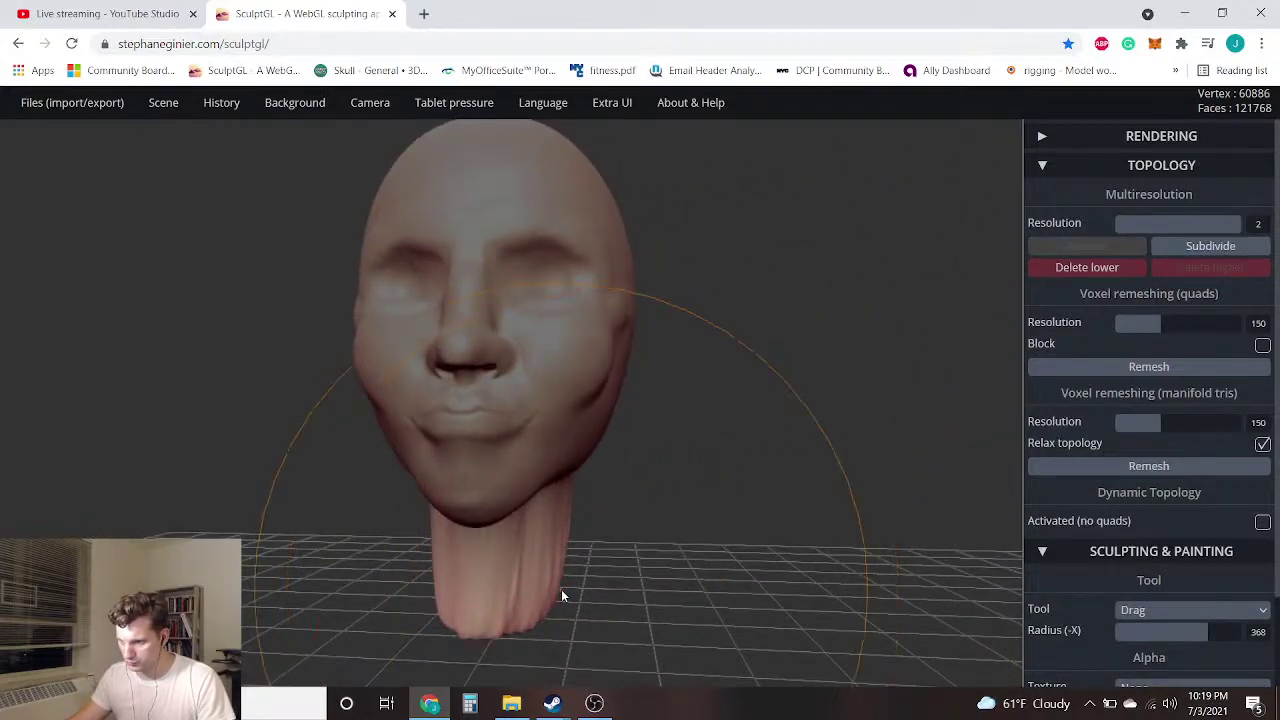
{"action": "left_click_drag", "start_coordinate": [556, 589], "coordinate": [586, 594]}
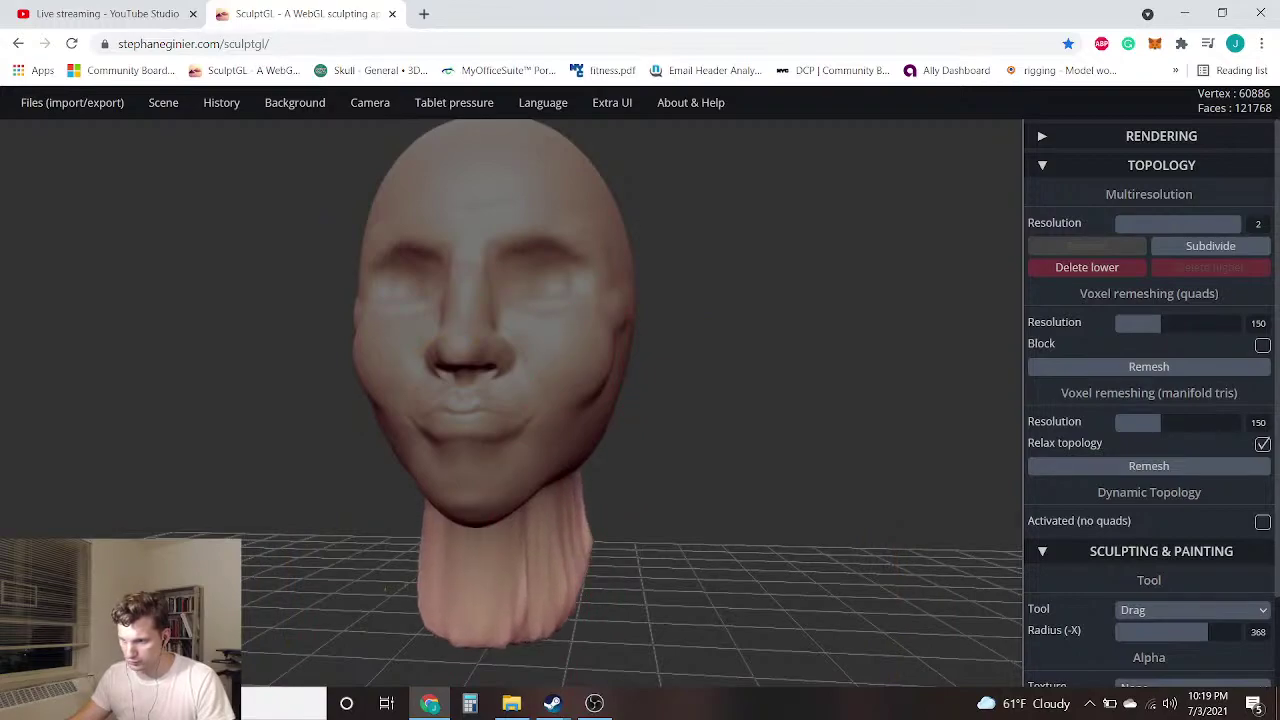
{"action": "mouse_move", "coordinate": [320, 480]}
{"action": "right_mouse_down"}
{"action": "mouse_move", "coordinate": [300, 523]}
{"action": "mouse_move", "coordinate": [357, 540]}
{"action": "mouse_move", "coordinate": [331, 611]}
{"action": "mouse_move", "coordinate": [306, 580]}
{"action": "right_mouse_up"}
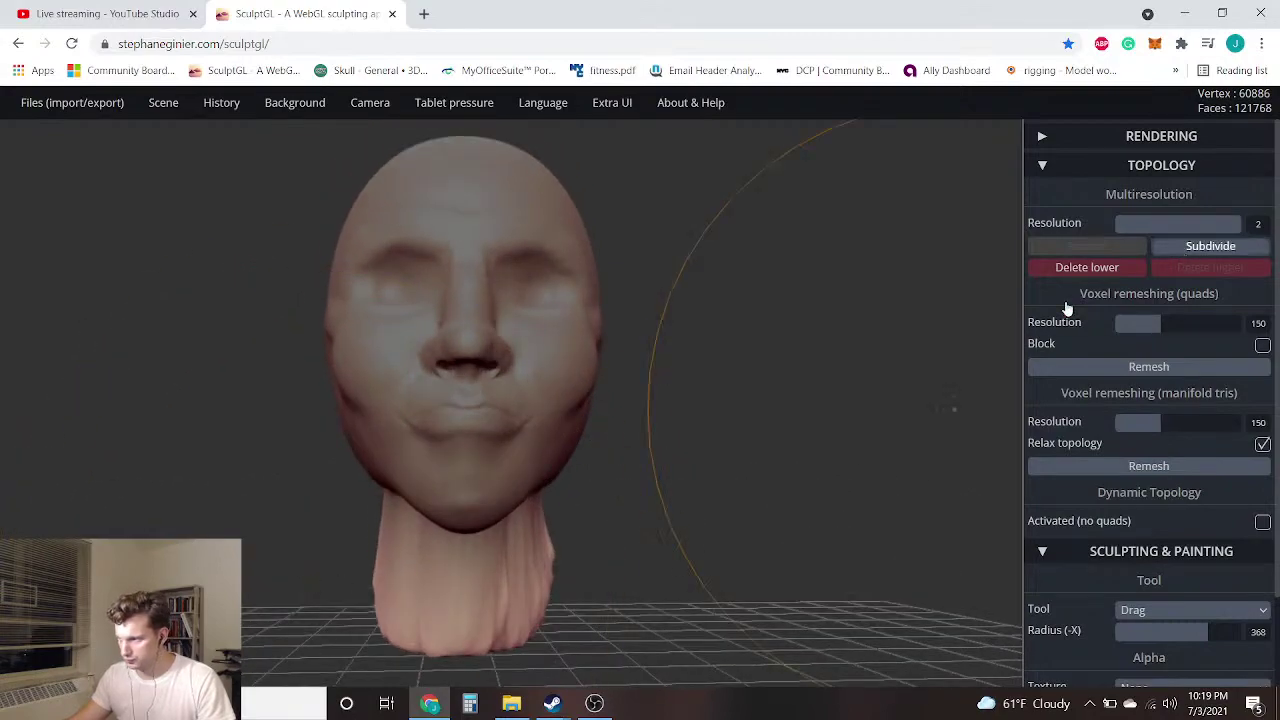
{"action": "left_click_drag", "start_coordinate": [695, 528], "coordinate": [670, 534]}
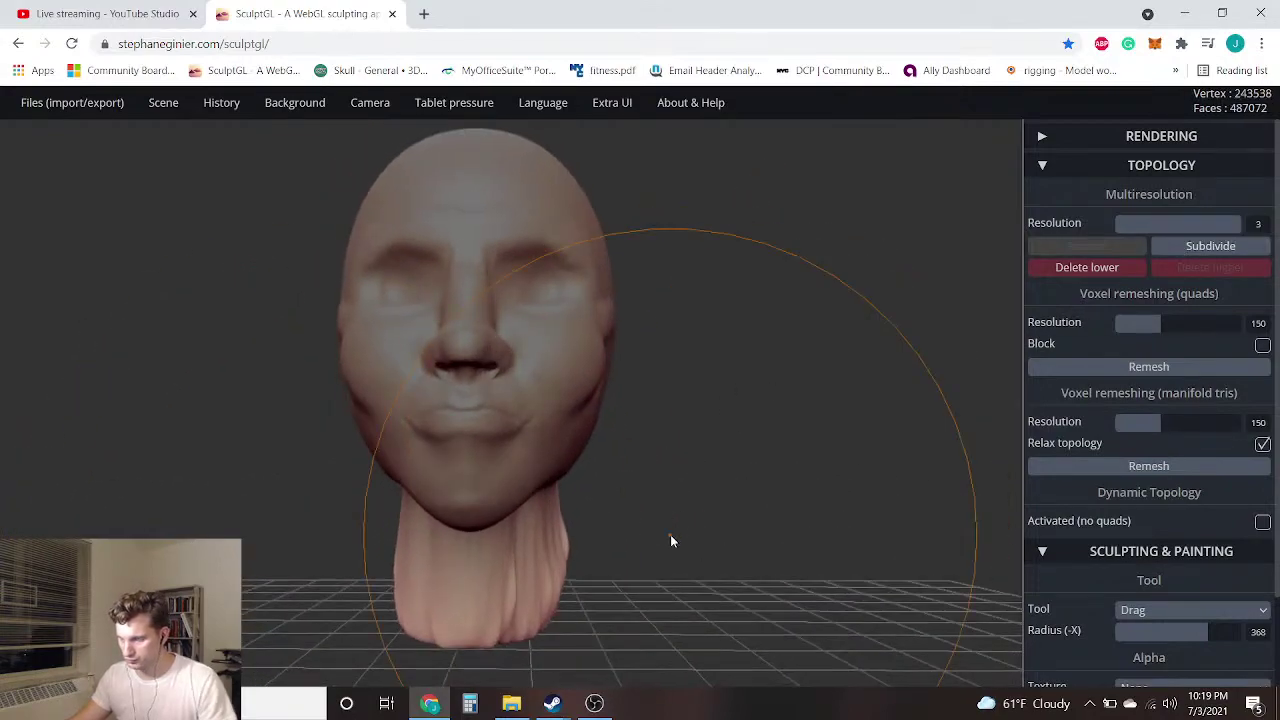
Undo the mesh subdivisions and the widening of the neck base
{"action": "key", "text": "ctrl"}
{"action": "key", "text": "ctrl+z"}
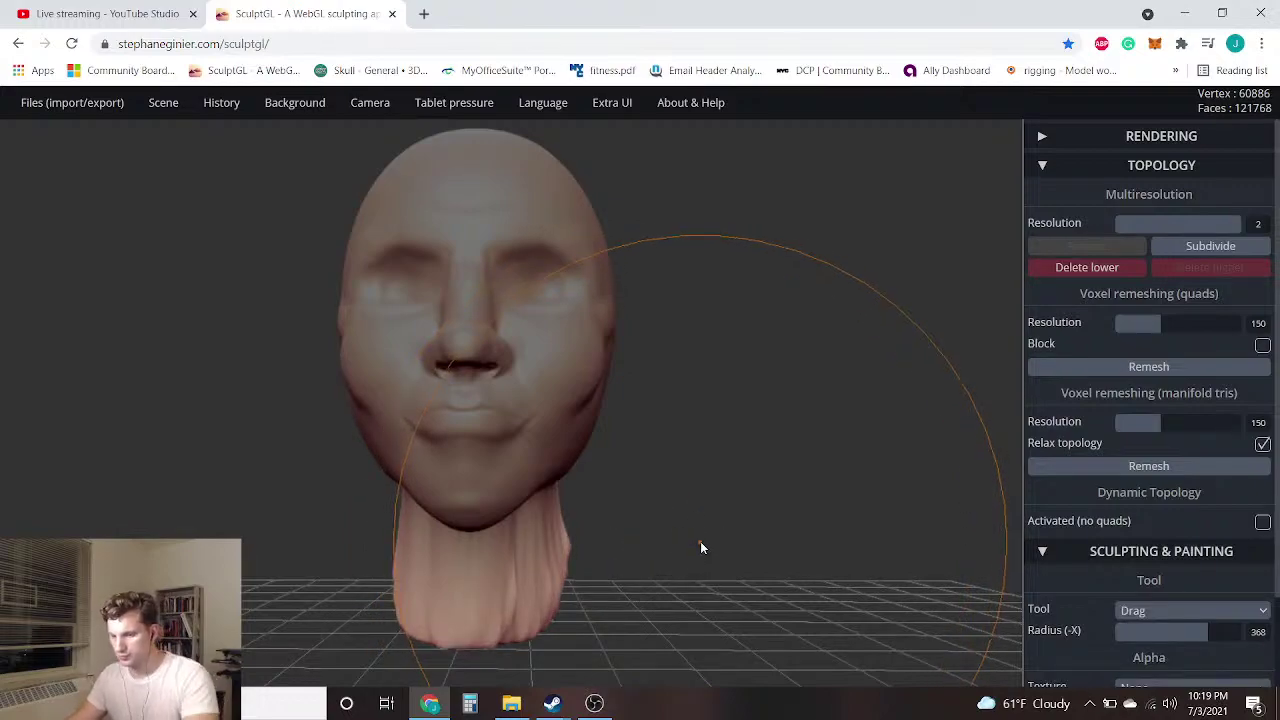
{"action": "key", "text": "ctrl"}
{"action": "key", "text": "ctrl+z"}
{"action": "key", "text": "ctrl"}
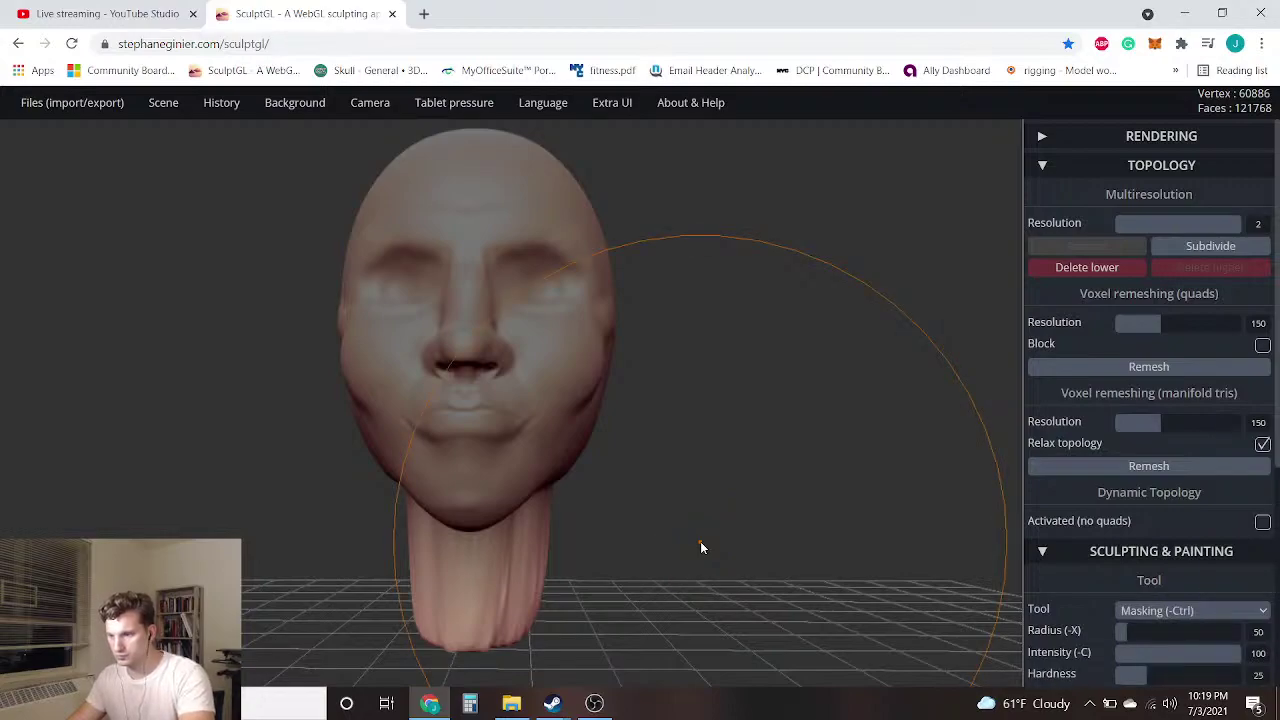
{"action": "key", "text": "ctrl+z"}
Remove the mask from the face and head using the Masking tool with its radius set to 177
{"action": "mouse_move", "coordinate": [613, 583]}
{"action": "left_mouse_down"}
{"action": "mouse_move", "coordinate": [638, 582]}
{"action": "mouse_move", "coordinate": [586, 603]}
{"action": "left_mouse_up"}
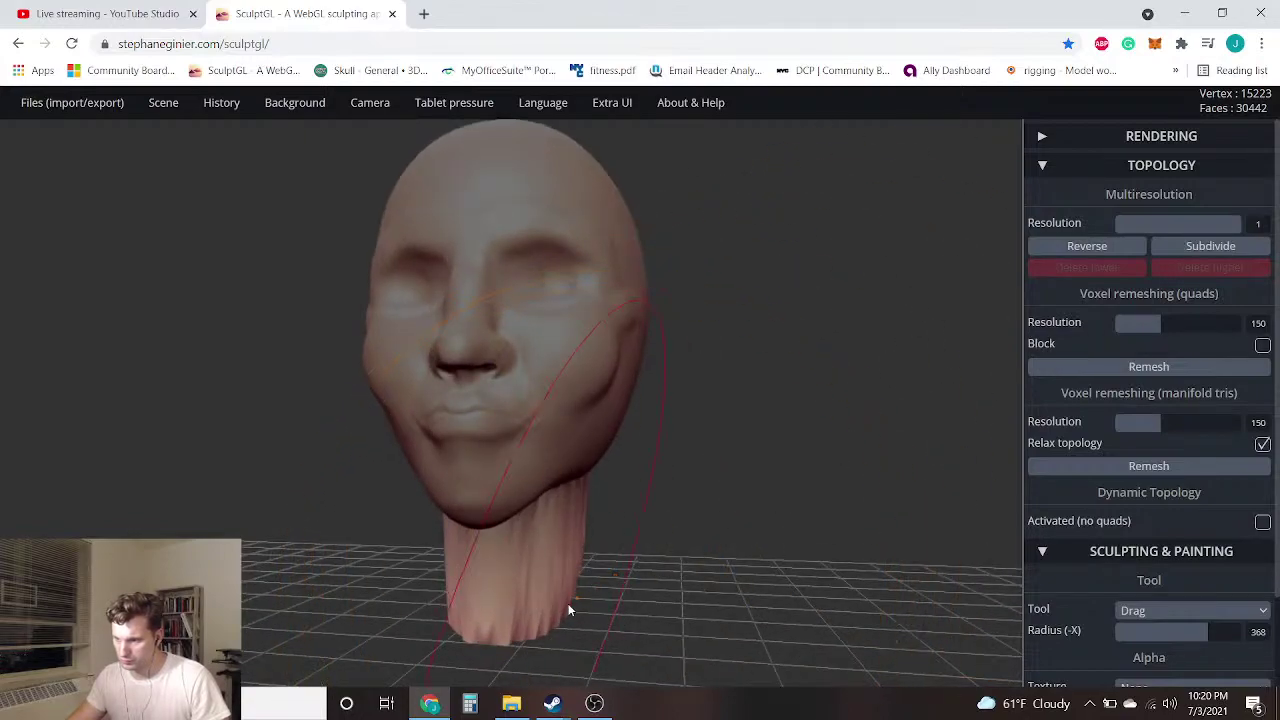
{"action": "left_click_drag", "start_coordinate": [810, 357], "coordinate": [850, 370]}
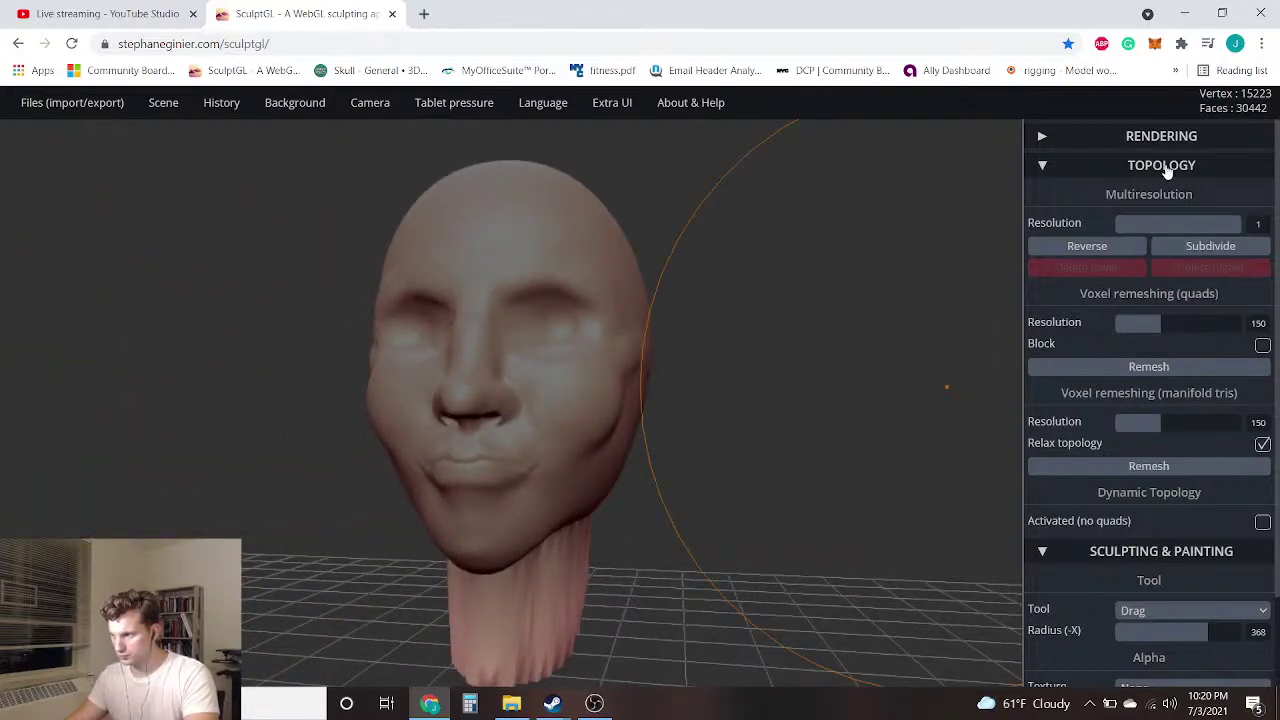
{"action": "left_click", "coordinate": [1166, 168]}
{"action": "left_click", "coordinate": [1188, 253]}
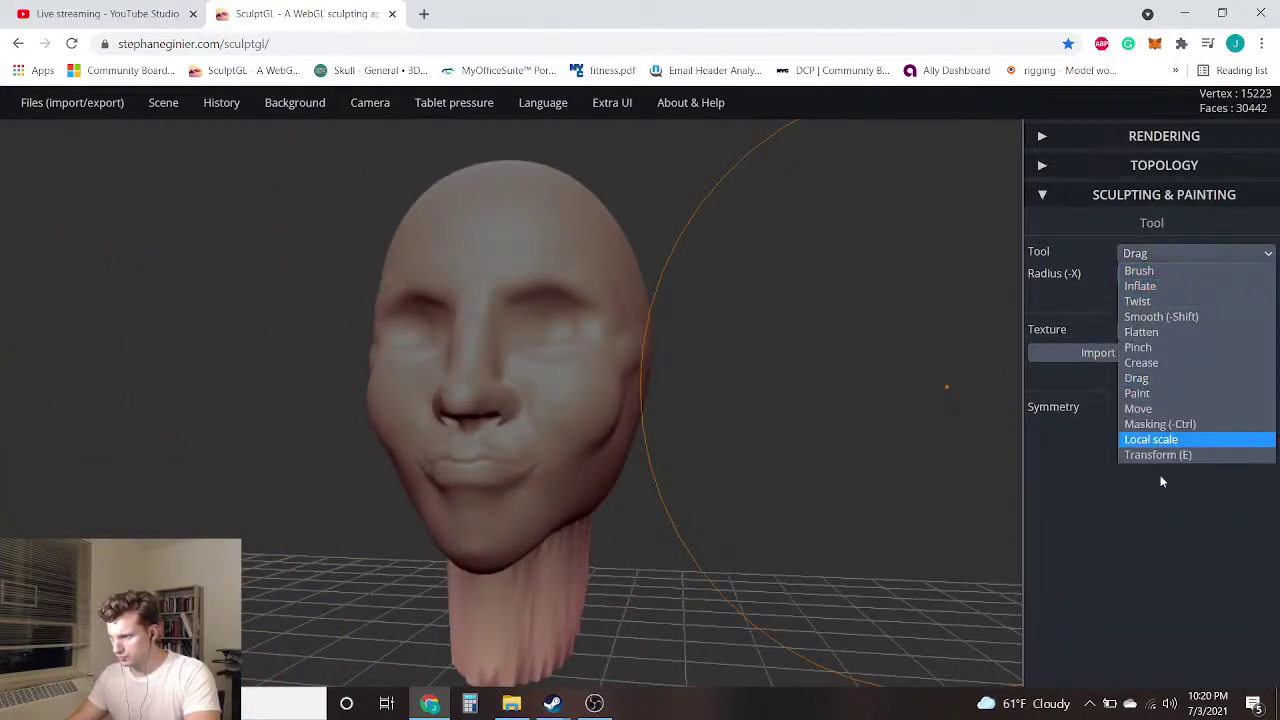
{"action": "left_click", "coordinate": [1160, 424]}
{"action": "scroll", "coordinate": [600, 484], "scroll_direction": "down", "scroll_amount": 5}
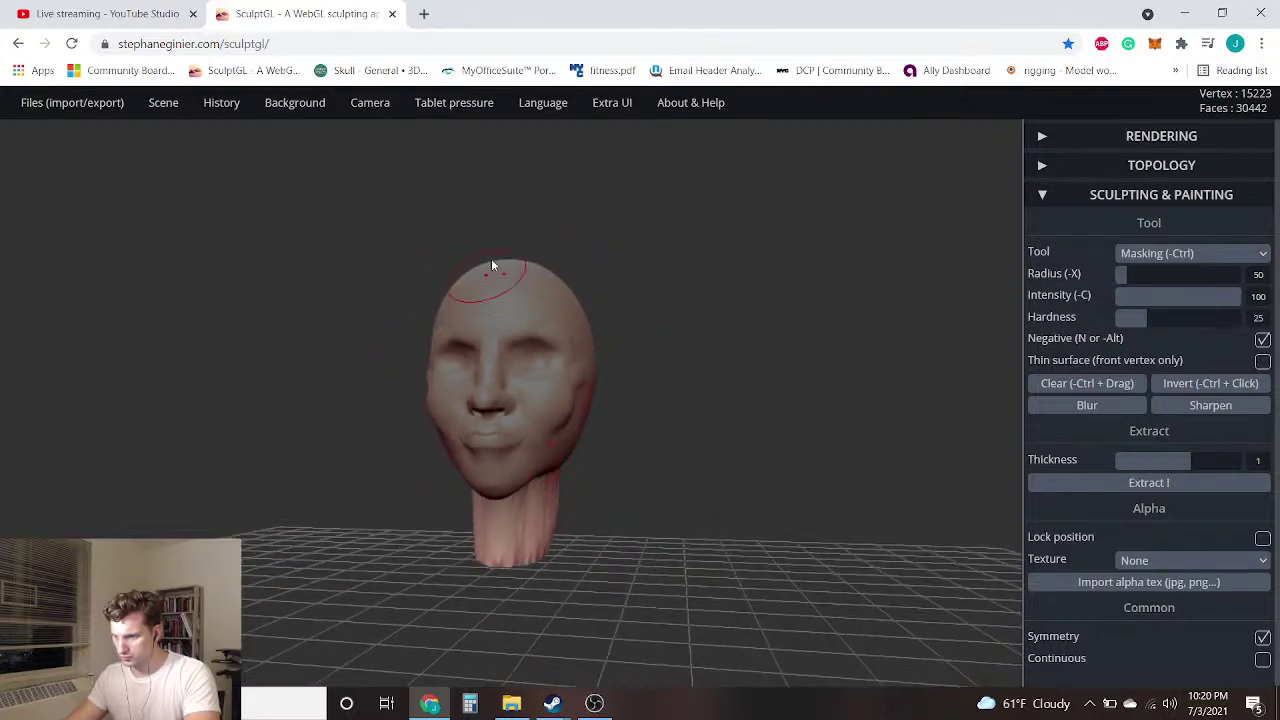
{"action": "key", "text": "x"}
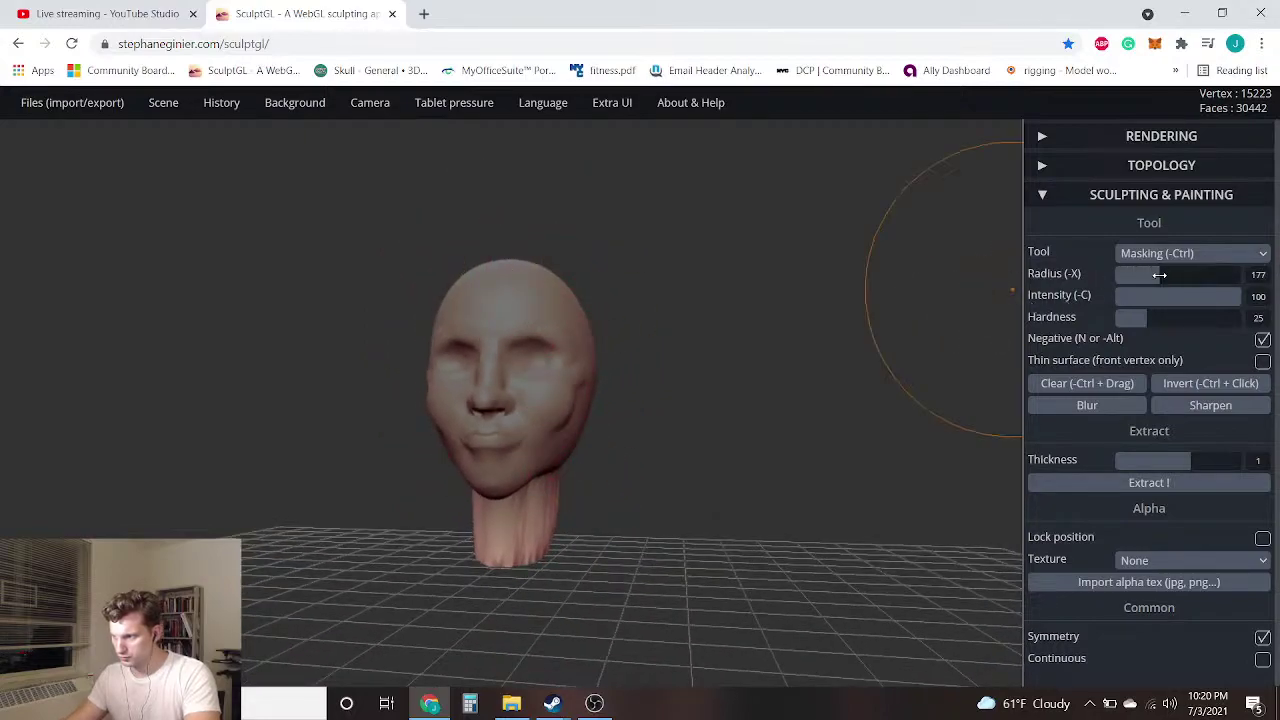
{"action": "left_click_drag", "start_coordinate": [545, 308], "coordinate": [537, 374]}
{"action": "mouse_move", "coordinate": [440, 515]}
{"action": "left_mouse_down"}
{"action": "mouse_move", "coordinate": [552, 485]}
{"action": "mouse_move", "coordinate": [467, 482]}
{"action": "left_mouse_up"}
{"action": "key", "text": "n"}
{"action": "mouse_move", "coordinate": [545, 563]}
{"action": "left_mouse_down"}
{"action": "mouse_move", "coordinate": [591, 591]}
{"action": "mouse_move", "coordinate": [529, 531]}
{"action": "mouse_move", "coordinate": [550, 467]}
{"action": "mouse_move", "coordinate": [558, 582]}
{"action": "left_mouse_up"}
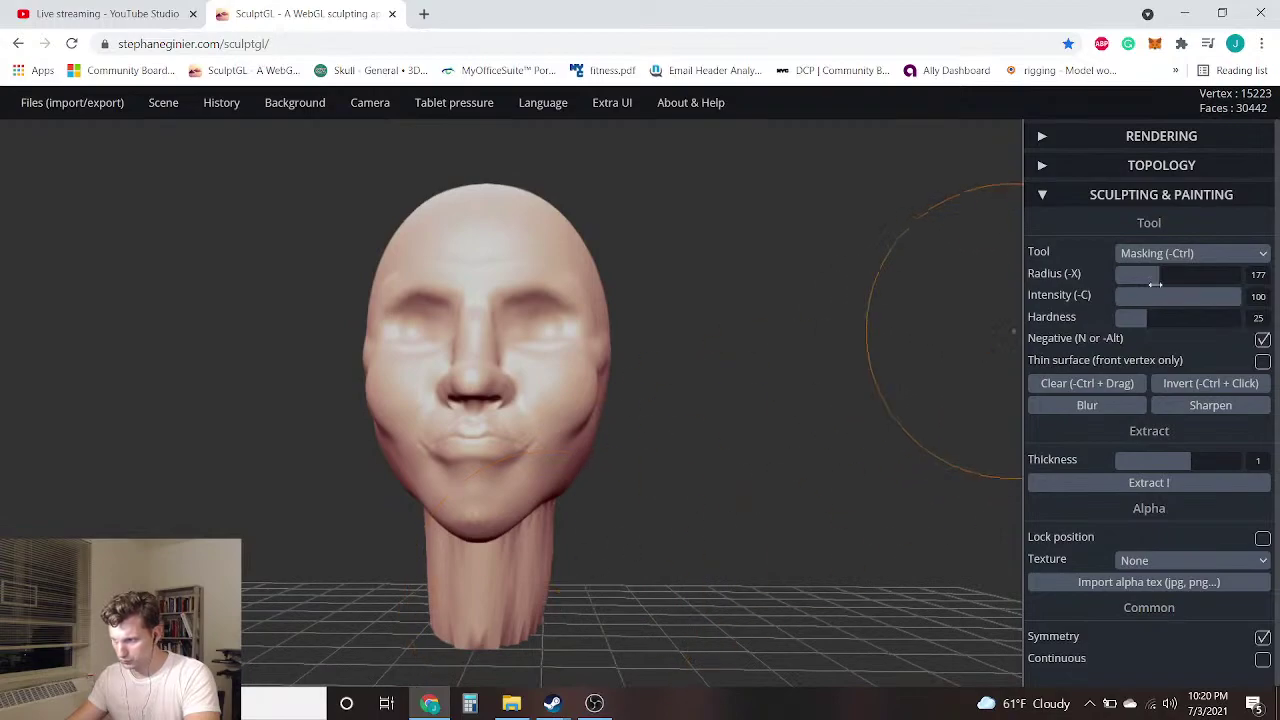
Try a quad voxel remesh of the head and neck at resolution 150 and undo it
{"action": "left_click", "coordinate": [1155, 253]}
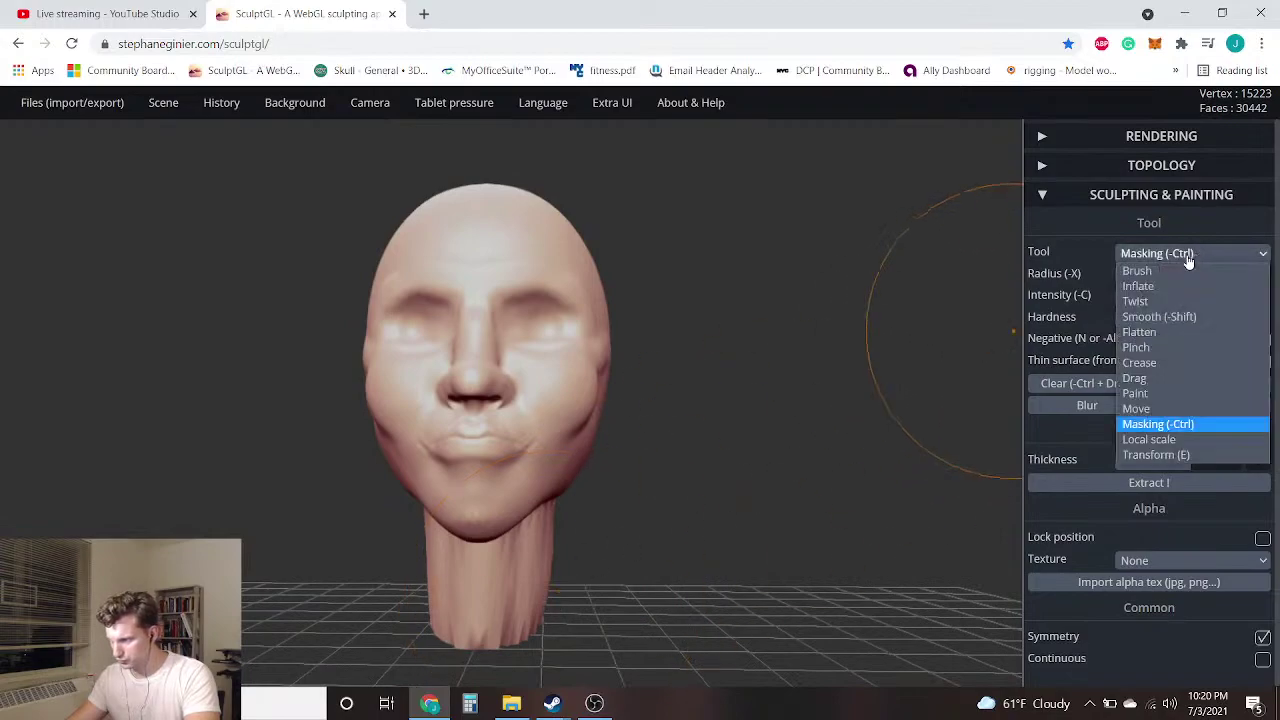
{"action": "left_click", "coordinate": [1140, 379]}
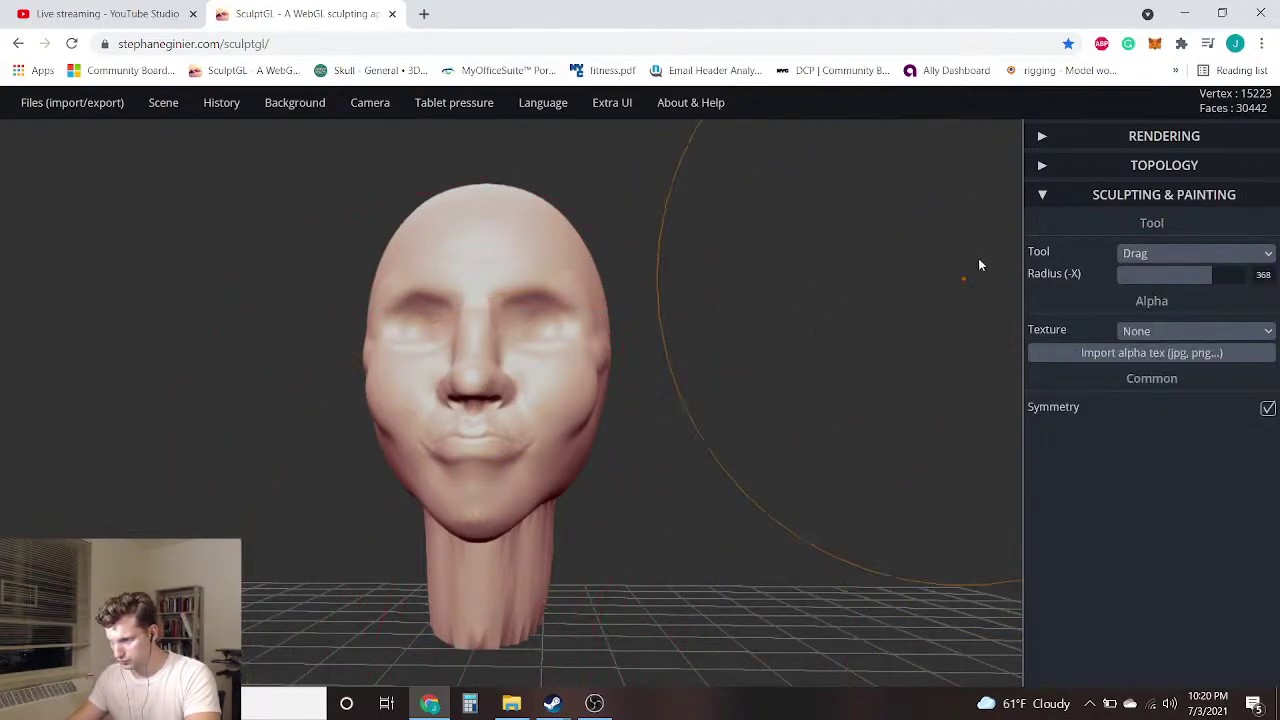
{"action": "left_click", "coordinate": [1188, 168]}
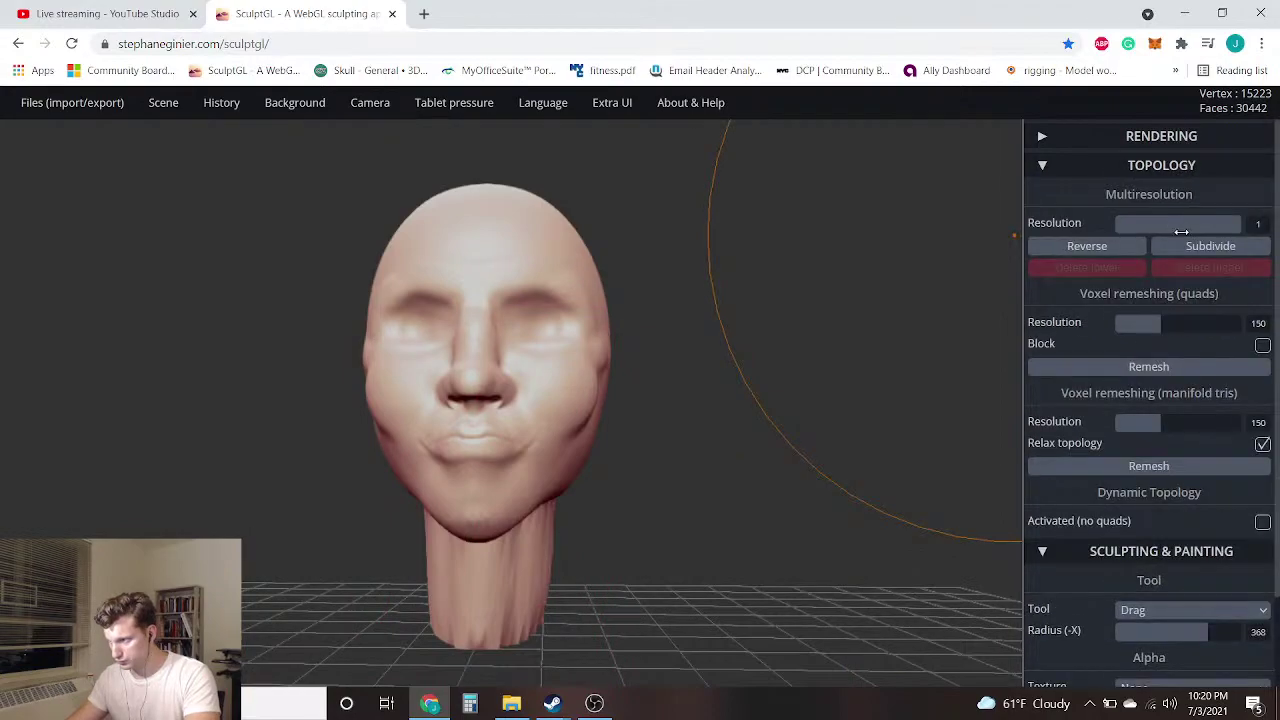
{"action": "left_click", "coordinate": [1148, 367]}
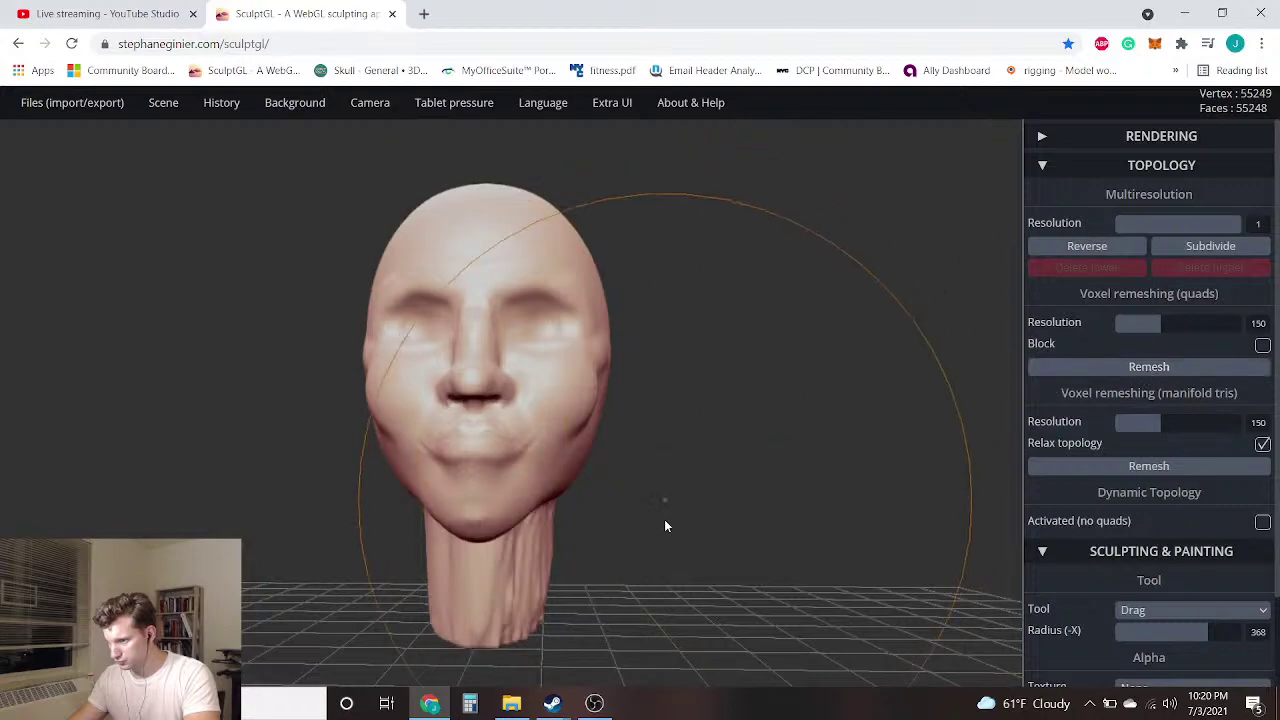
{"action": "key", "text": "ctrl+z"}
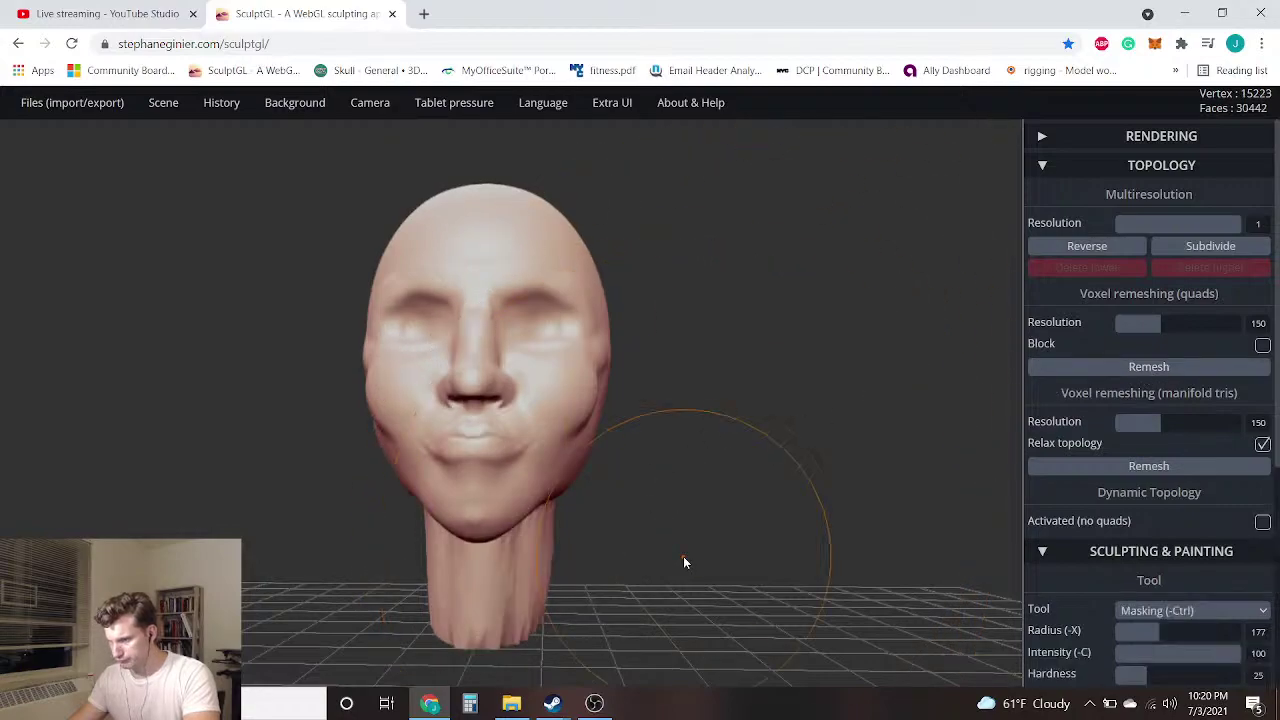
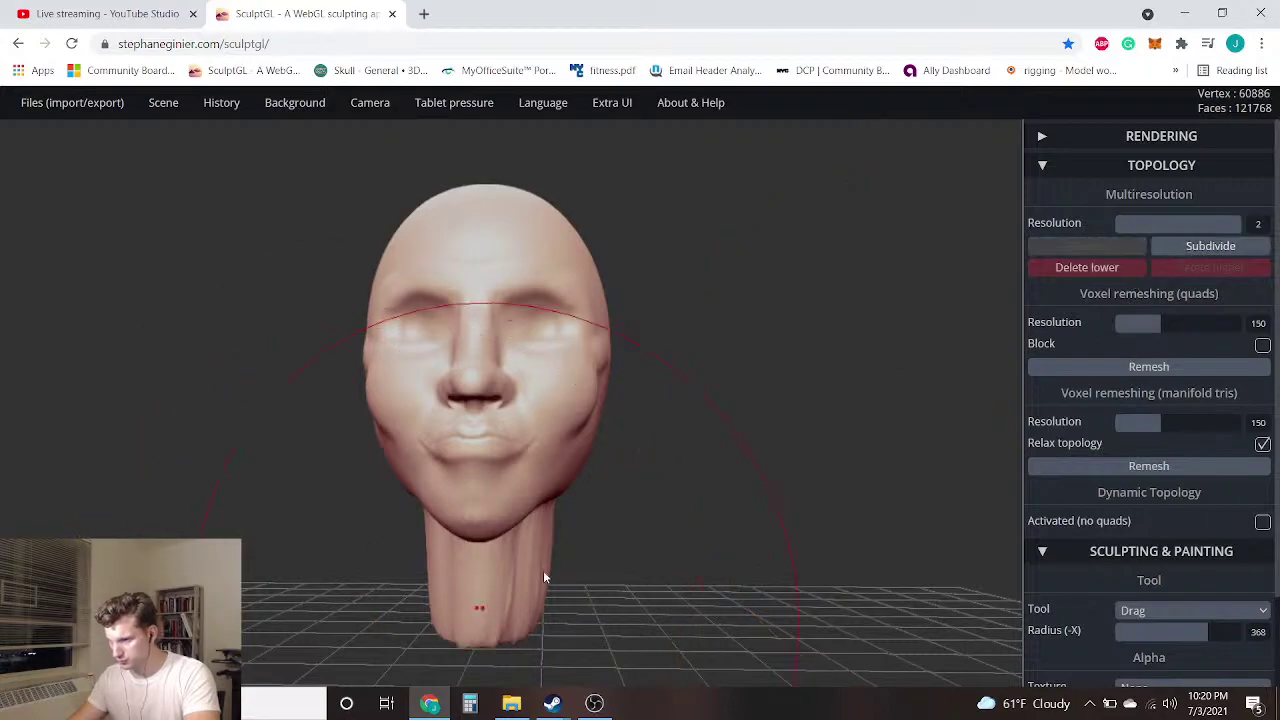
Subdivide the mesh to multiresolution level 2 and adjust the base of the neck with the Drag tool at radius 368
{"action": "mouse_move", "coordinate": [538, 607]}
{"action": "left_mouse_down"}
{"action": "mouse_move", "coordinate": [556, 615]}
{"action": "mouse_move", "coordinate": [570, 594]}
{"action": "left_mouse_up"}
{"action": "mouse_move", "coordinate": [694, 554]}
{"action": "left_mouse_down"}
{"action": "mouse_move", "coordinate": [777, 600]}
{"action": "mouse_move", "coordinate": [937, 560]}
{"action": "mouse_move", "coordinate": [618, 556]}
{"action": "mouse_move", "coordinate": [620, 532]}
{"action": "mouse_move", "coordinate": [574, 560]}
{"action": "left_mouse_up"}
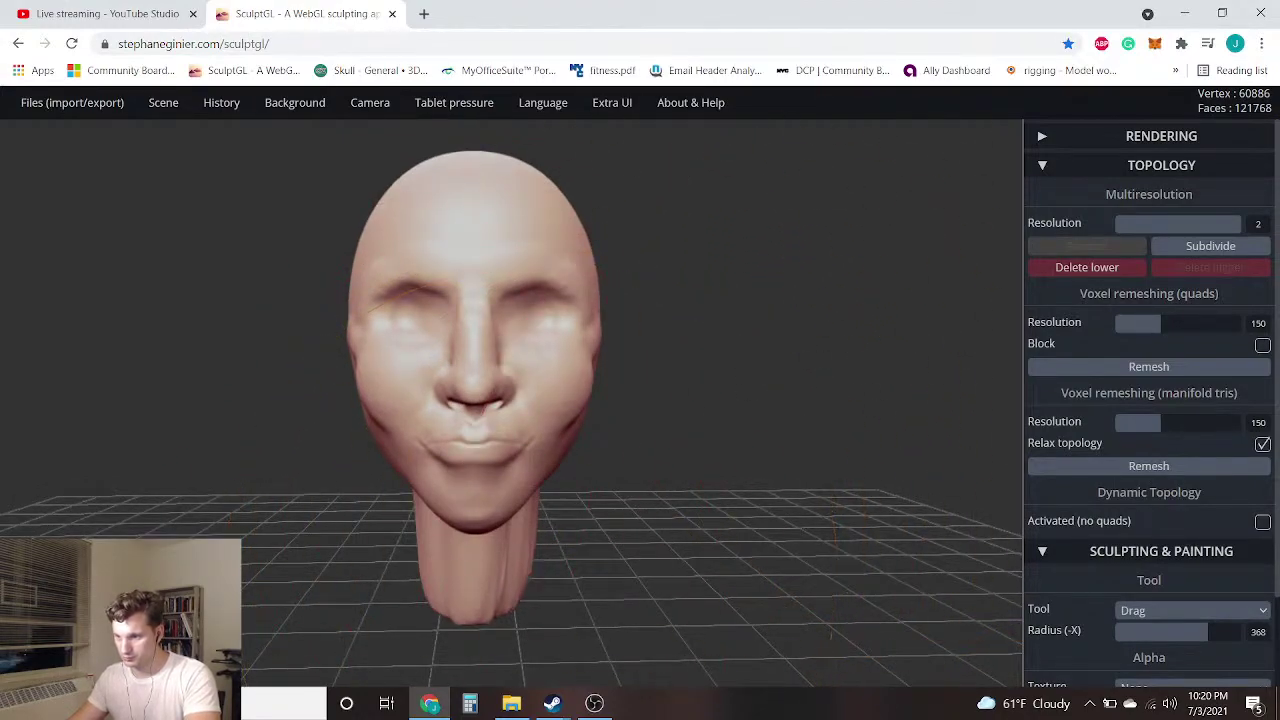
Reshape the base of the neck and the chin with the Drag tool at radius 368, checking from the side and back
{"action": "left_click_drag", "start_coordinate": [474, 600], "coordinate": [474, 561]}
{"action": "left_click_drag", "start_coordinate": [533, 526], "coordinate": [533, 572]}
{"action": "mouse_move", "coordinate": [533, 579]}
{"action": "right_mouse_down"}
{"action": "mouse_move", "coordinate": [686, 566]}
{"action": "mouse_move", "coordinate": [743, 583]}
{"action": "mouse_move", "coordinate": [507, 585]}
{"action": "right_mouse_up"}
{"action": "key", "text": "ctrl"}
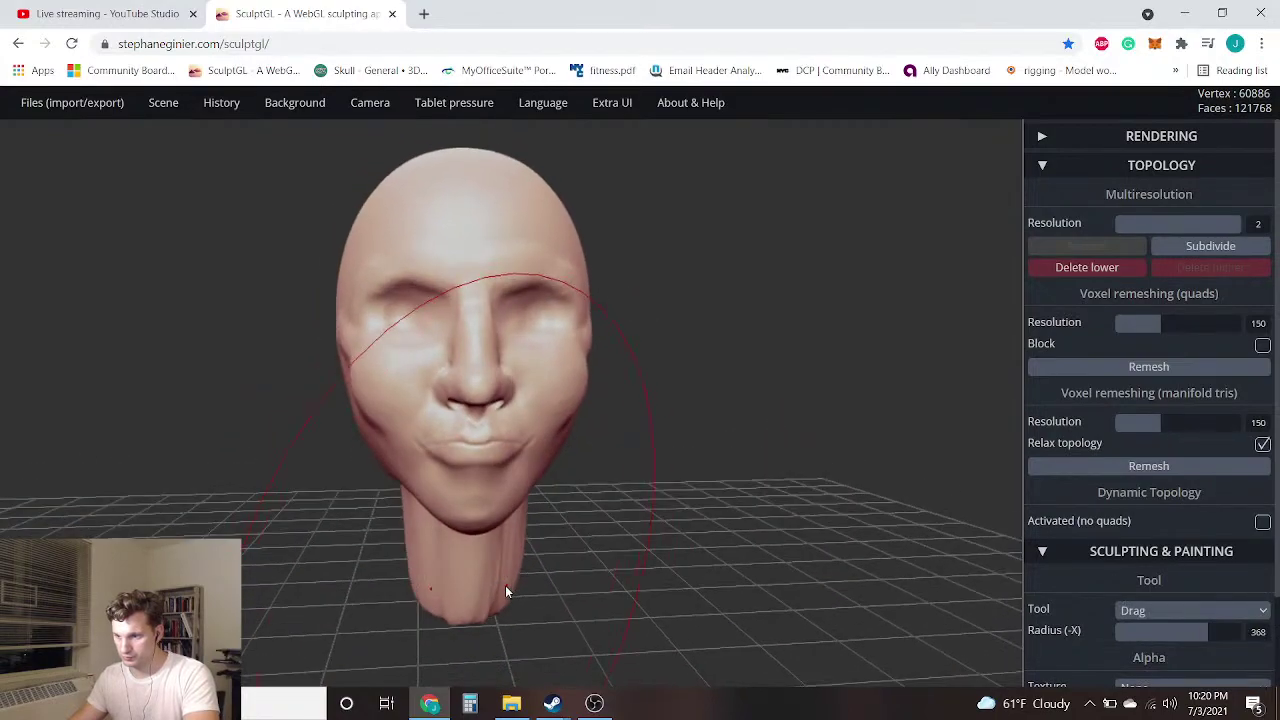
{"action": "left_click_drag", "start_coordinate": [470, 603], "coordinate": [466, 596]}
{"action": "right_click_drag", "start_coordinate": [477, 596], "coordinate": [346, 537]}
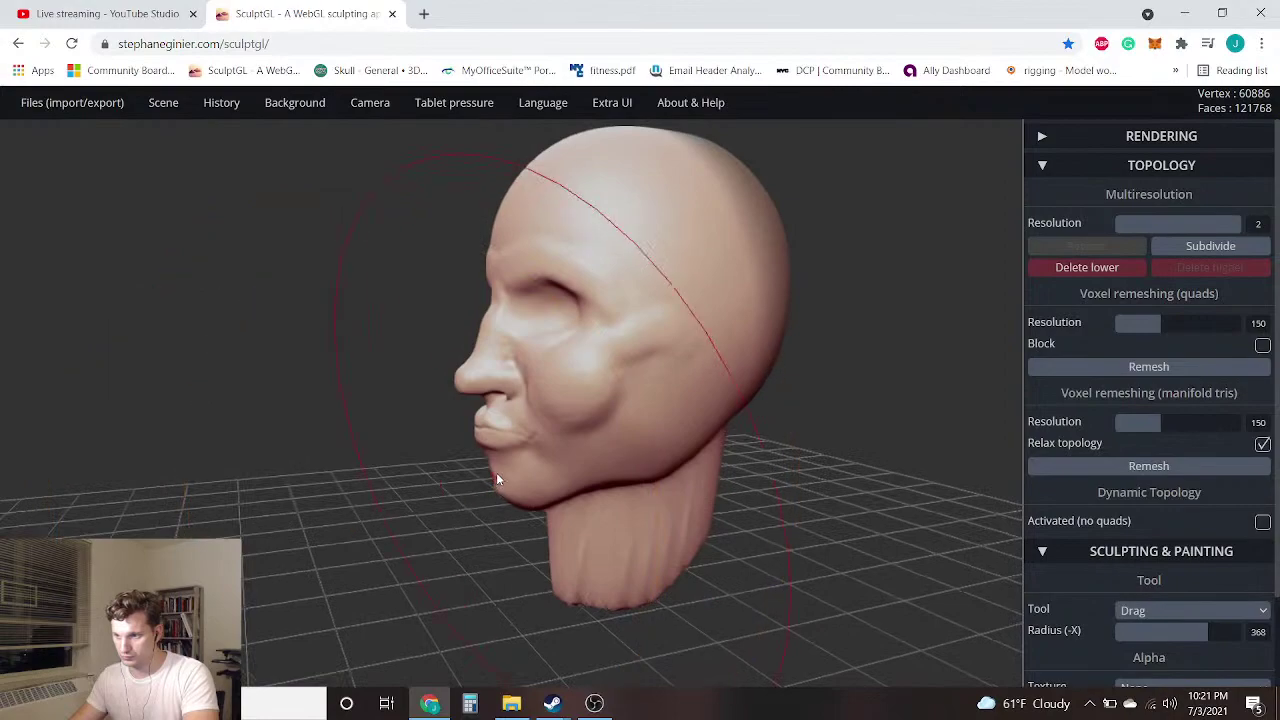
{"action": "mouse_move", "coordinate": [495, 470]}
{"action": "left_mouse_down"}
{"action": "mouse_move", "coordinate": [455, 505]}
{"action": "mouse_move", "coordinate": [510, 440]}
{"action": "mouse_move", "coordinate": [501, 446]}
{"action": "left_mouse_up"}
{"action": "mouse_move", "coordinate": [1022, 474]}
{"action": "left_mouse_down"}
{"action": "mouse_move", "coordinate": [822, 465]}
{"action": "mouse_move", "coordinate": [988, 494]}
{"action": "mouse_move", "coordinate": [538, 502]}
{"action": "mouse_move", "coordinate": [794, 505]}
{"action": "left_mouse_up"}
{"action": "right_click_drag", "start_coordinate": [794, 510], "coordinate": [717, 512]}
{"action": "mouse_move", "coordinate": [860, 512]}
{"action": "left_mouse_down"}
{"action": "mouse_move", "coordinate": [248, 520]}
{"action": "mouse_move", "coordinate": [528, 534]}
{"action": "mouse_move", "coordinate": [168, 500]}
{"action": "mouse_move", "coordinate": [1079, 396]}
{"action": "left_mouse_up"}
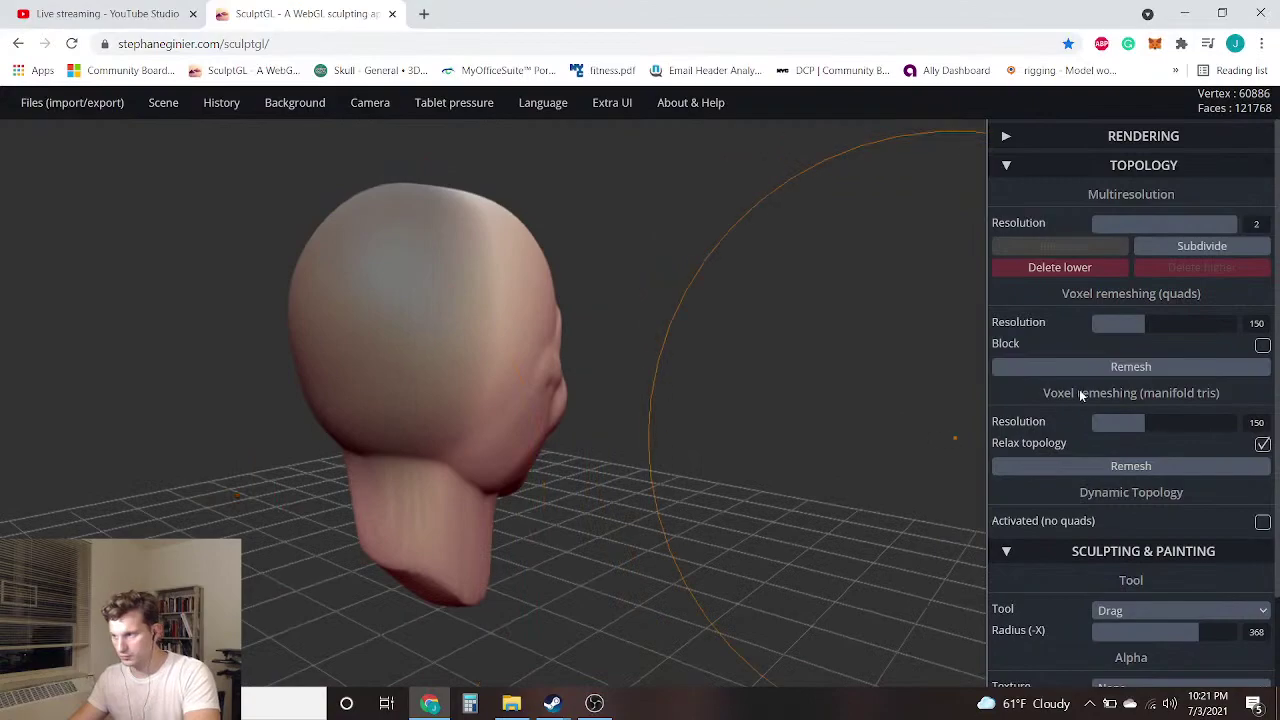
Clear remaining mask from the back of the head using the Masking tool with Negative enabled and radius 177
{"action": "left_click", "coordinate": [1171, 166]}
{"action": "left_click", "coordinate": [1174, 256]}
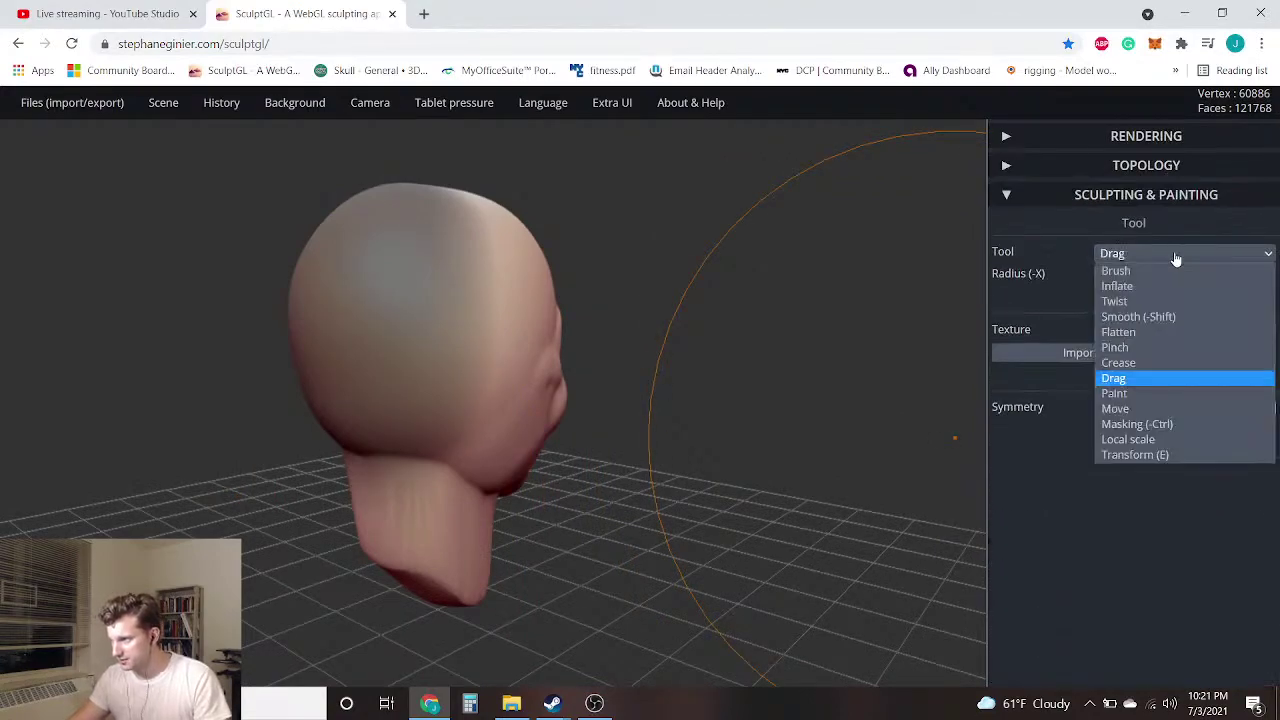
{"action": "left_click", "coordinate": [1137, 424]}
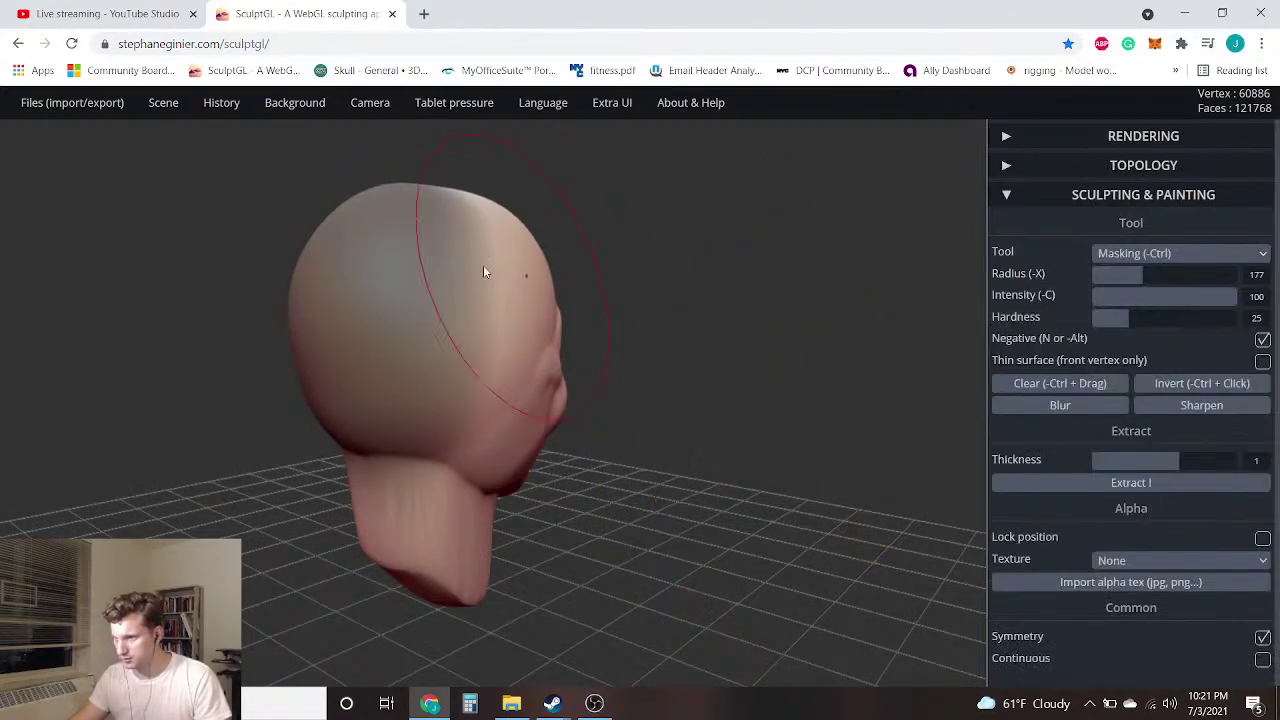
{"action": "scroll", "coordinate": [414, 276], "scroll_direction": "down", "scroll_amount": 3}
{"action": "left_click_drag", "start_coordinate": [435, 266], "coordinate": [446, 352], "text": "alt"}
{"action": "left_click_drag", "start_coordinate": [620, 457], "coordinate": [544, 457]}
{"action": "mouse_move", "coordinate": [544, 457]}
{"action": "right_mouse_down"}
{"action": "mouse_move", "coordinate": [381, 443]}
{"action": "mouse_move", "coordinate": [478, 470]}
{"action": "mouse_move", "coordinate": [413, 456]}
{"action": "right_mouse_up"}
{"action": "mouse_move", "coordinate": [560, 462]}
{"action": "right_mouse_down"}
{"action": "mouse_move", "coordinate": [454, 445]}
{"action": "mouse_move", "coordinate": [240, 481]}
{"action": "mouse_move", "coordinate": [127, 459]}
{"action": "right_mouse_up"}
{"action": "scroll", "coordinate": [402, 443], "scroll_direction": "up", "scroll_amount": 5}
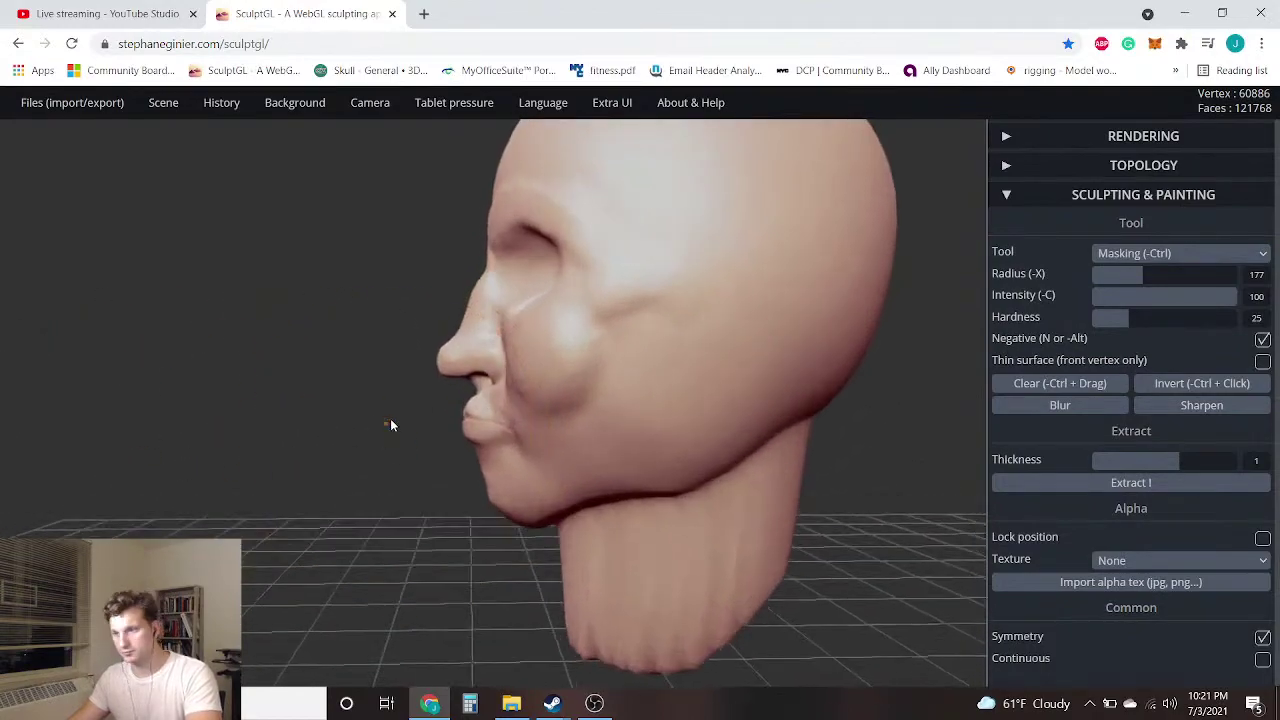
Switch to the Drag tool with its radius set to 201 and try pulling the base of the neck downward
{"action": "left_click", "coordinate": [1168, 253]}
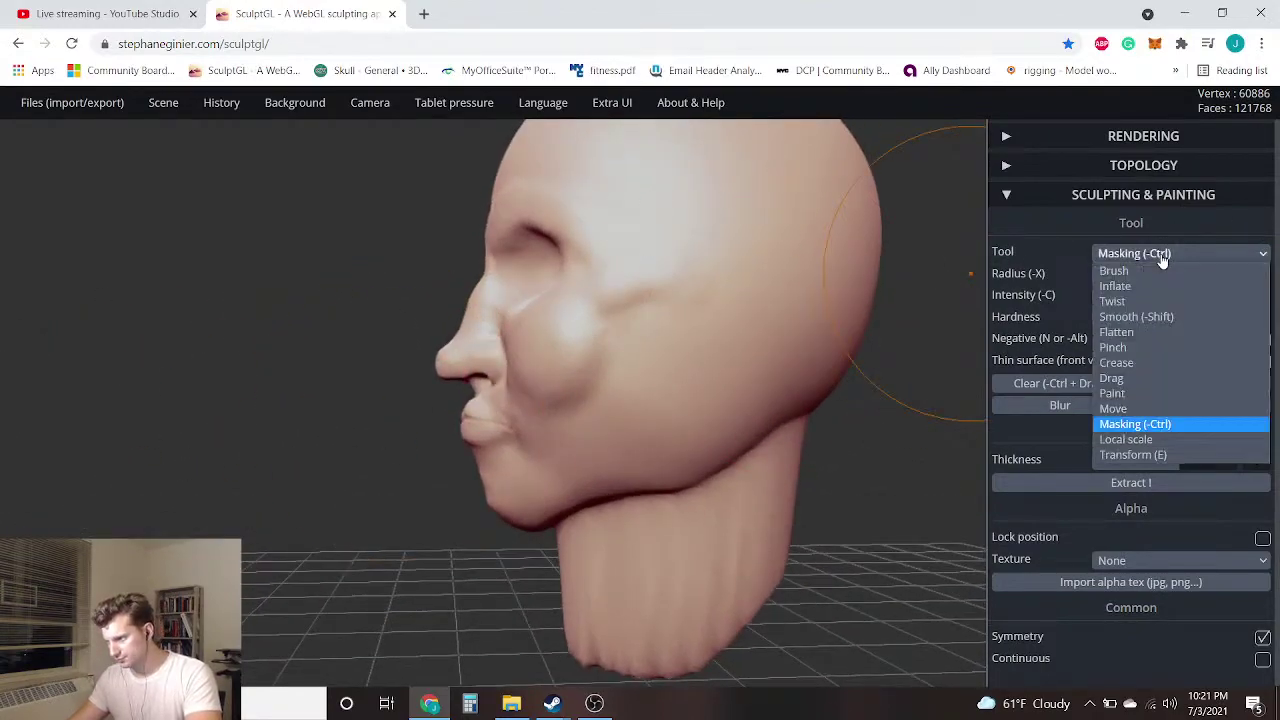
{"action": "left_click", "coordinate": [1111, 378]}
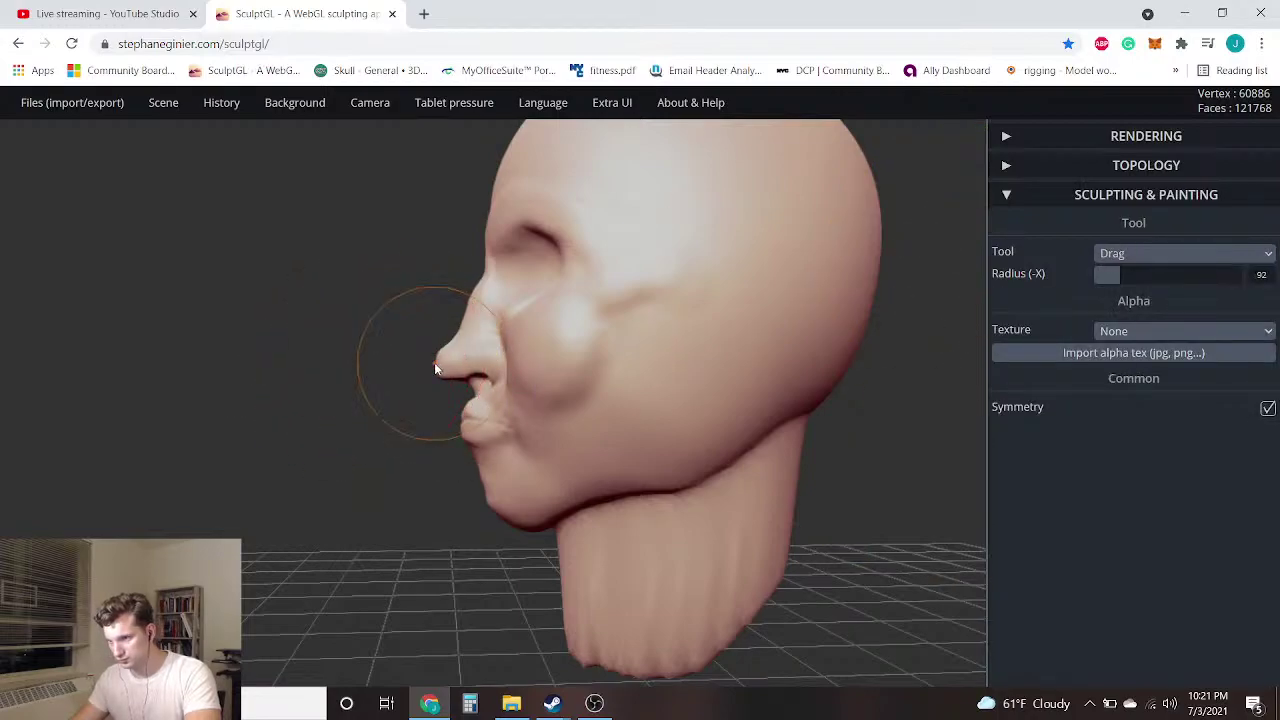
{"action": "mouse_move", "coordinate": [434, 368]}
{"action": "left_mouse_down"}
{"action": "mouse_move", "coordinate": [450, 370]}
{"action": "mouse_move", "coordinate": [420, 392]}
{"action": "mouse_move", "coordinate": [780, 412]}
{"action": "left_mouse_up"}
{"action": "mouse_move", "coordinate": [106, 503]}
{"action": "left_mouse_down"}
{"action": "mouse_move", "coordinate": [174, 494]}
{"action": "mouse_move", "coordinate": [114, 514]}
{"action": "left_mouse_up"}
{"action": "left_click_drag", "start_coordinate": [1132, 271], "coordinate": [1152, 274]}
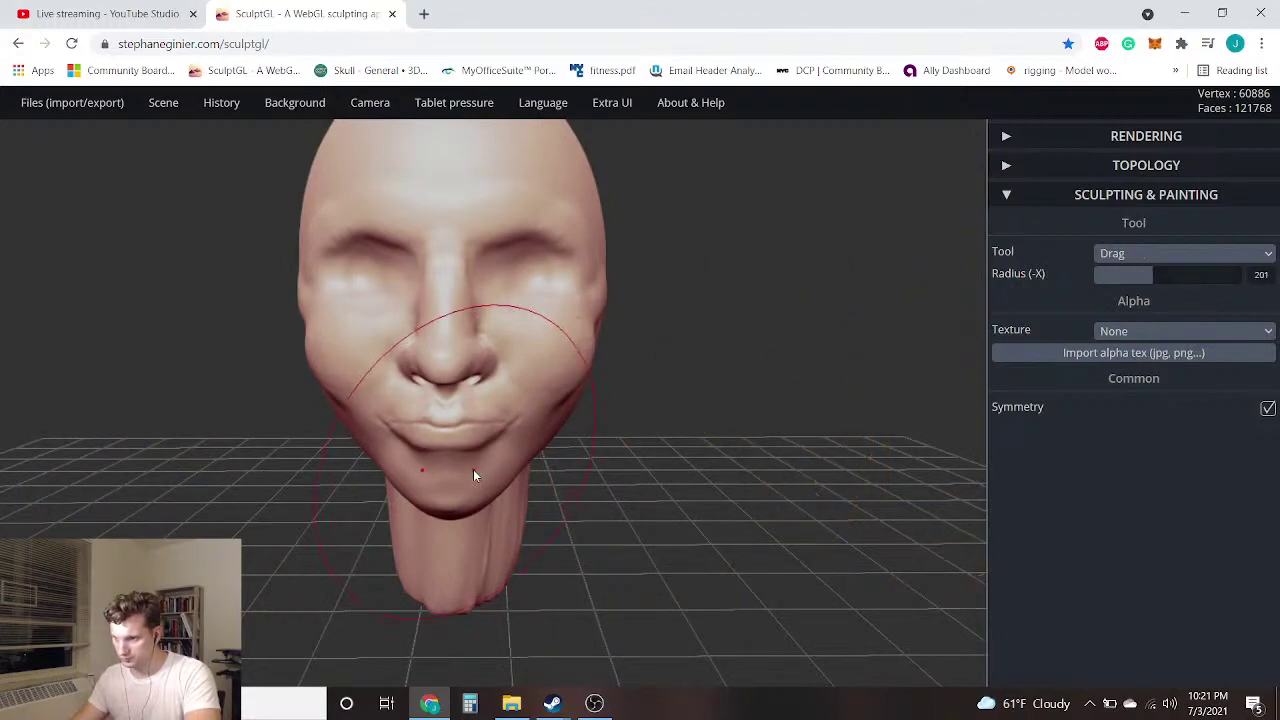
{"action": "scroll", "coordinate": [464, 509], "scroll_direction": "down", "scroll_amount": 2}
{"action": "mouse_move", "coordinate": [465, 559]}
{"action": "left_mouse_down"}
{"action": "mouse_move", "coordinate": [460, 550]}
{"action": "mouse_move", "coordinate": [459, 588]}
{"action": "left_mouse_up"}
{"action": "key", "text": "ctrl"}
{"action": "left_click_drag", "start_coordinate": [677, 506], "coordinate": [474, 496]}
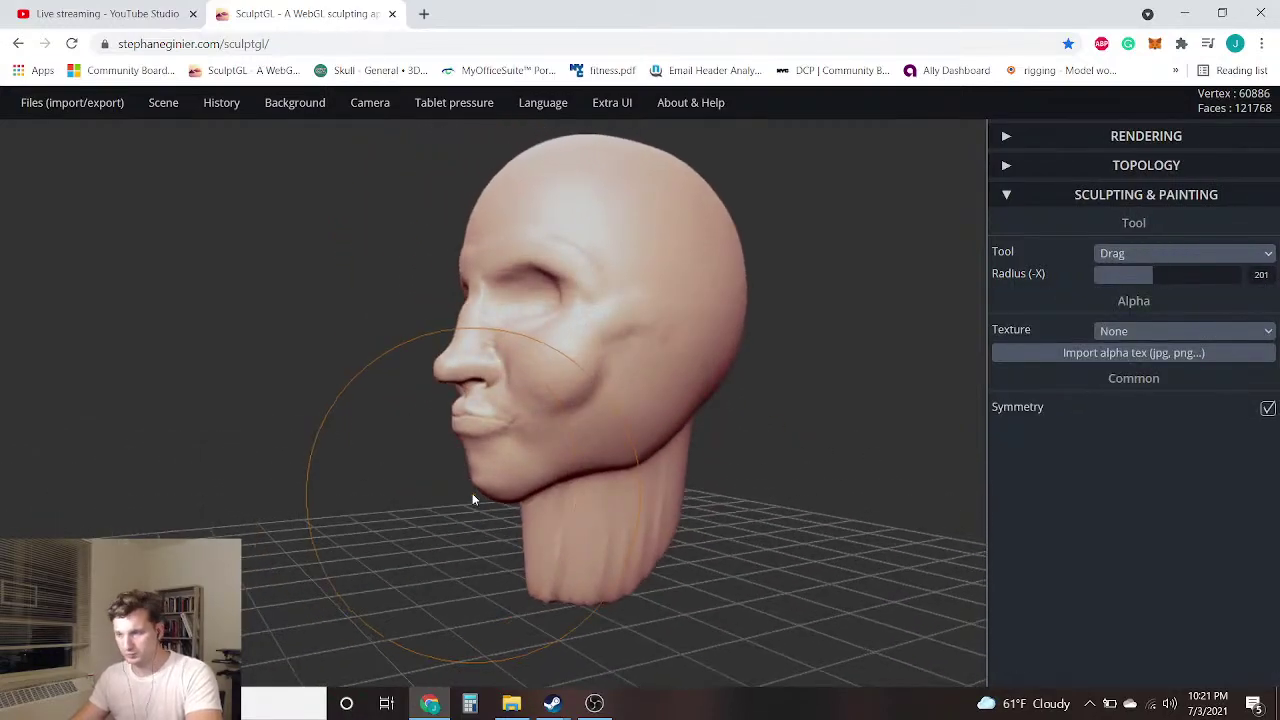
{"action": "scroll", "coordinate": [454, 515], "scroll_direction": "down", "scroll_amount": 1}
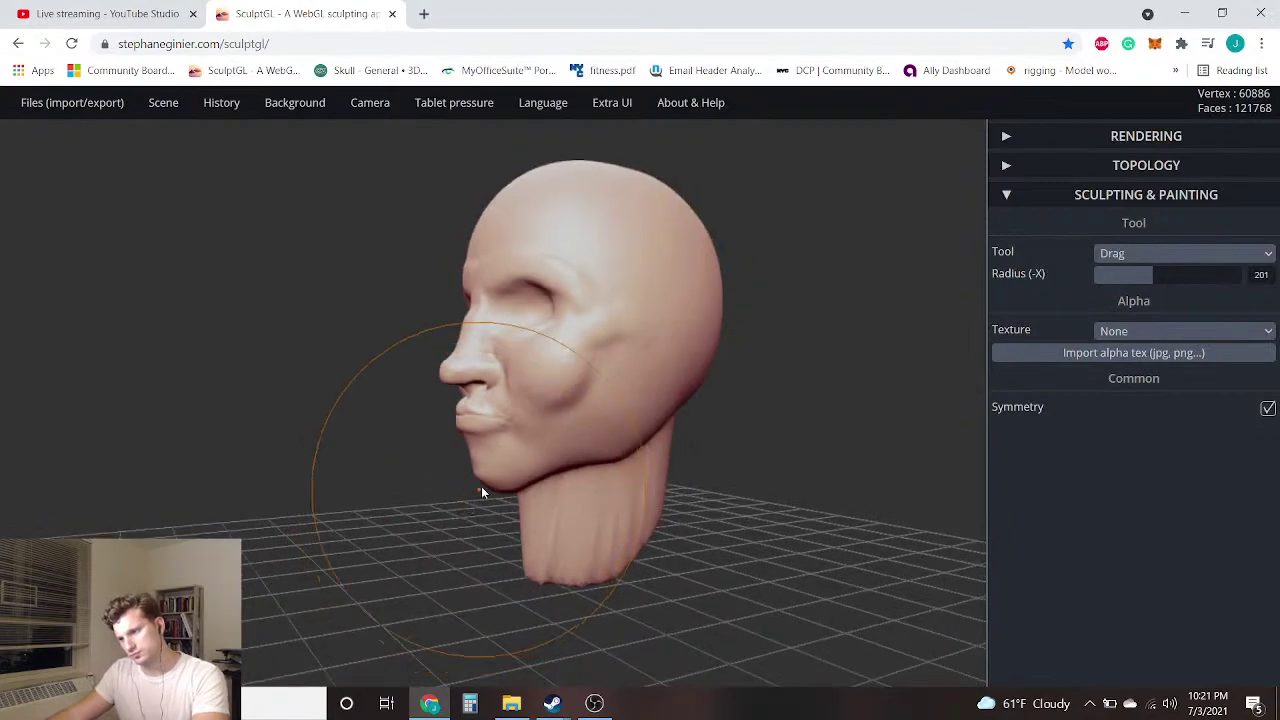
Try a small pull on the chin with the Drag tool and undo it
{"action": "scroll", "coordinate": [482, 474], "scroll_direction": "down", "scroll_amount": 3}
{"action": "left_click_drag", "start_coordinate": [490, 449], "coordinate": [494, 440]}
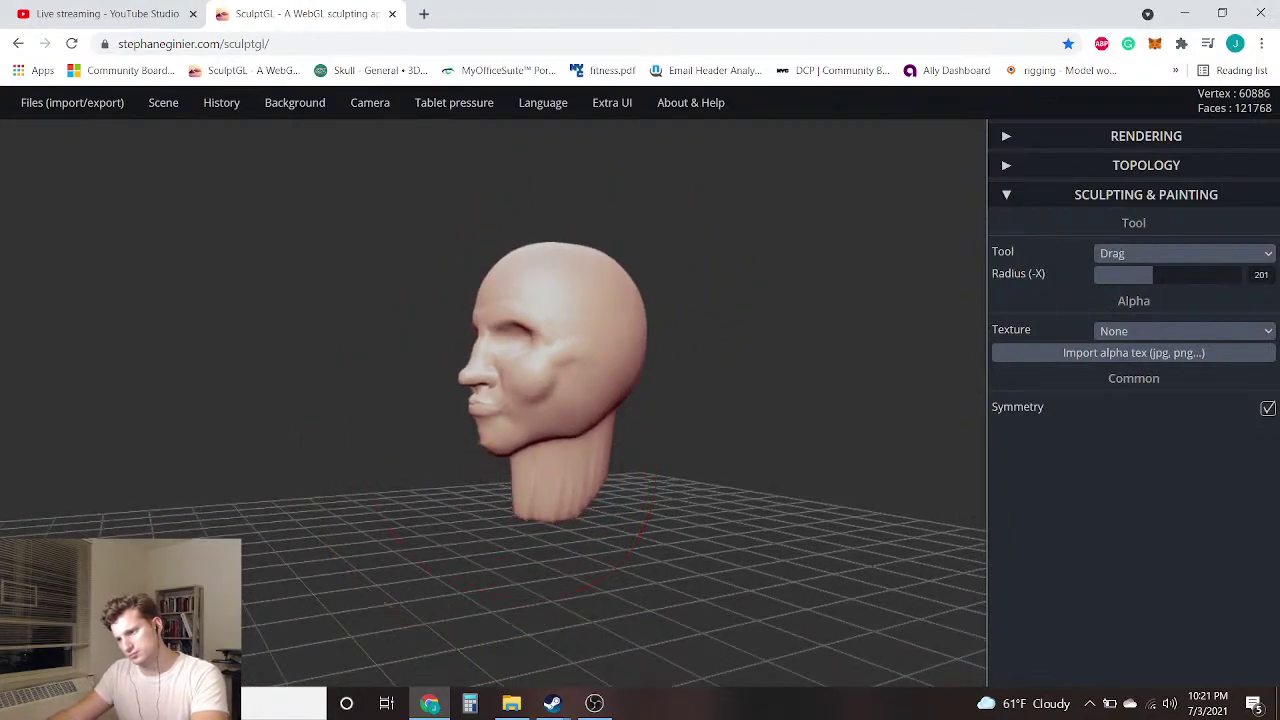
{"action": "left_click_drag", "start_coordinate": [416, 462], "coordinate": [777, 477]}
{"action": "key", "text": "ctrl"}
{"action": "key", "text": "ctrl+z"}
Export the sculpted head and neck as a mesh file
{"action": "mouse_move", "coordinate": [602, 472]}
{"action": "left_mouse_down"}
{"action": "mouse_move", "coordinate": [715, 488]}
{"action": "mouse_move", "coordinate": [600, 472]}
{"action": "left_mouse_up"}
{"action": "scroll", "coordinate": [512, 465], "scroll_direction": "up", "scroll_amount": 4}
{"action": "left_click_drag", "start_coordinate": [635, 418], "coordinate": [518, 366]}
{"action": "left_click_drag", "start_coordinate": [580, 338], "coordinate": [117, 180]}
{"action": "mouse_move", "coordinate": [83, 108]}
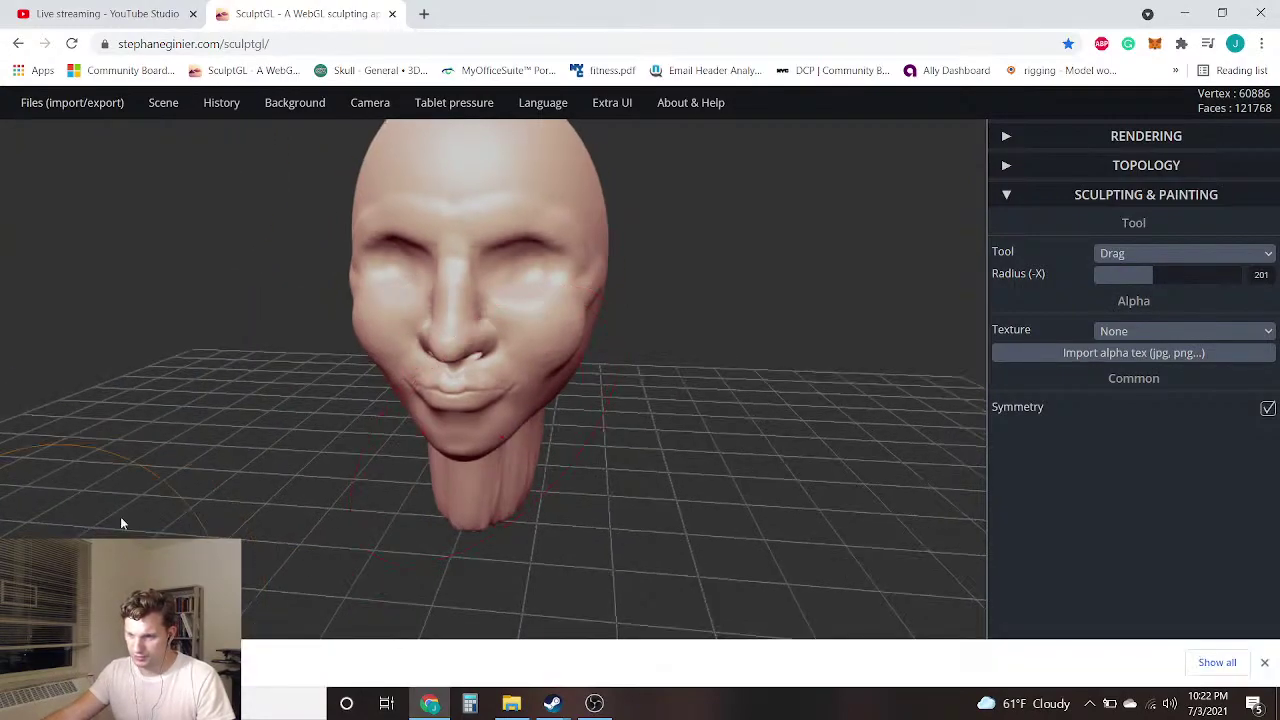
Clear the scene and import the hunter_woman model from the Desktop
{"action": "mouse_move", "coordinate": [163, 103]}
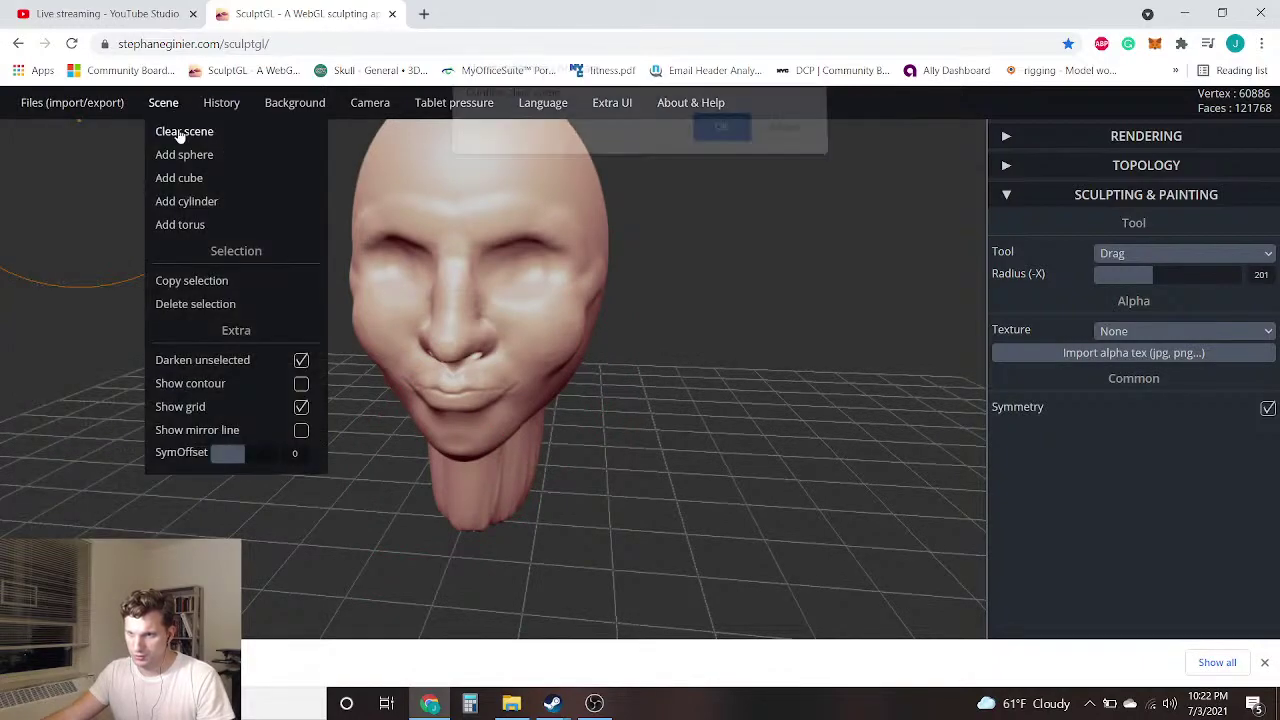
{"action": "left_click", "coordinate": [168, 131]}
{"action": "left_click", "coordinate": [708, 140]}
{"action": "mouse_move", "coordinate": [40, 105]}
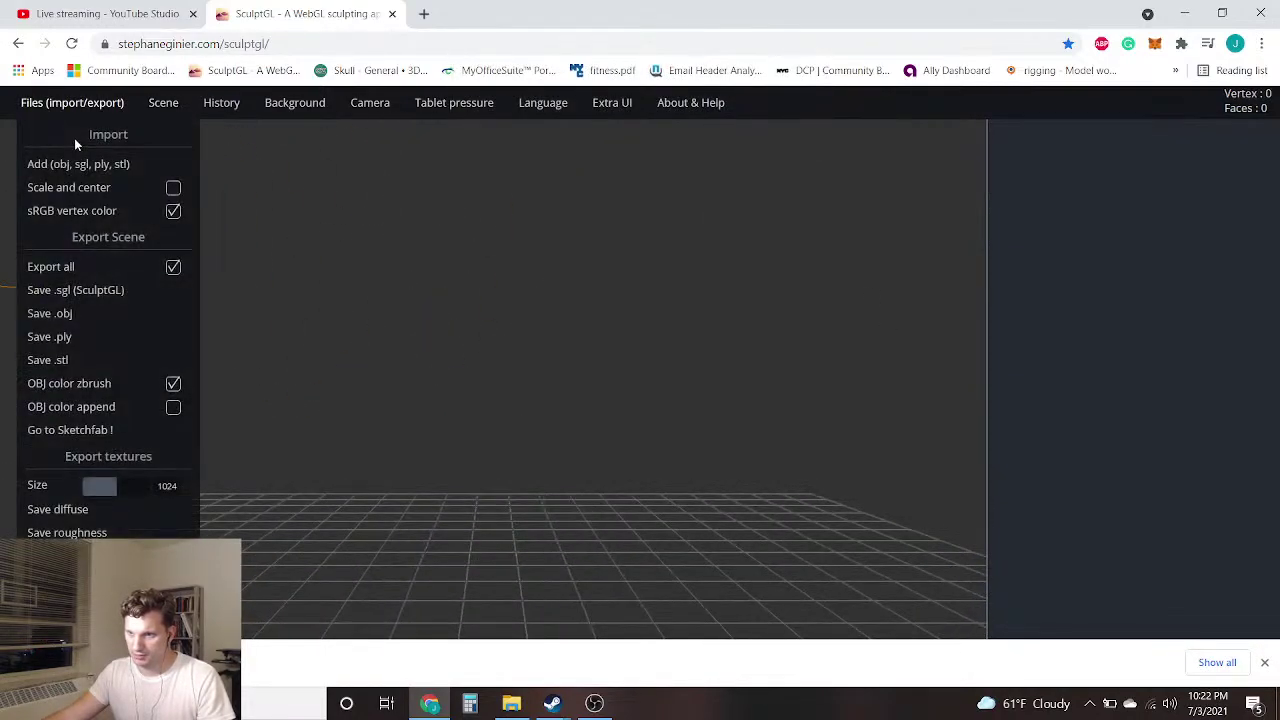
{"action": "left_click", "coordinate": [55, 172]}
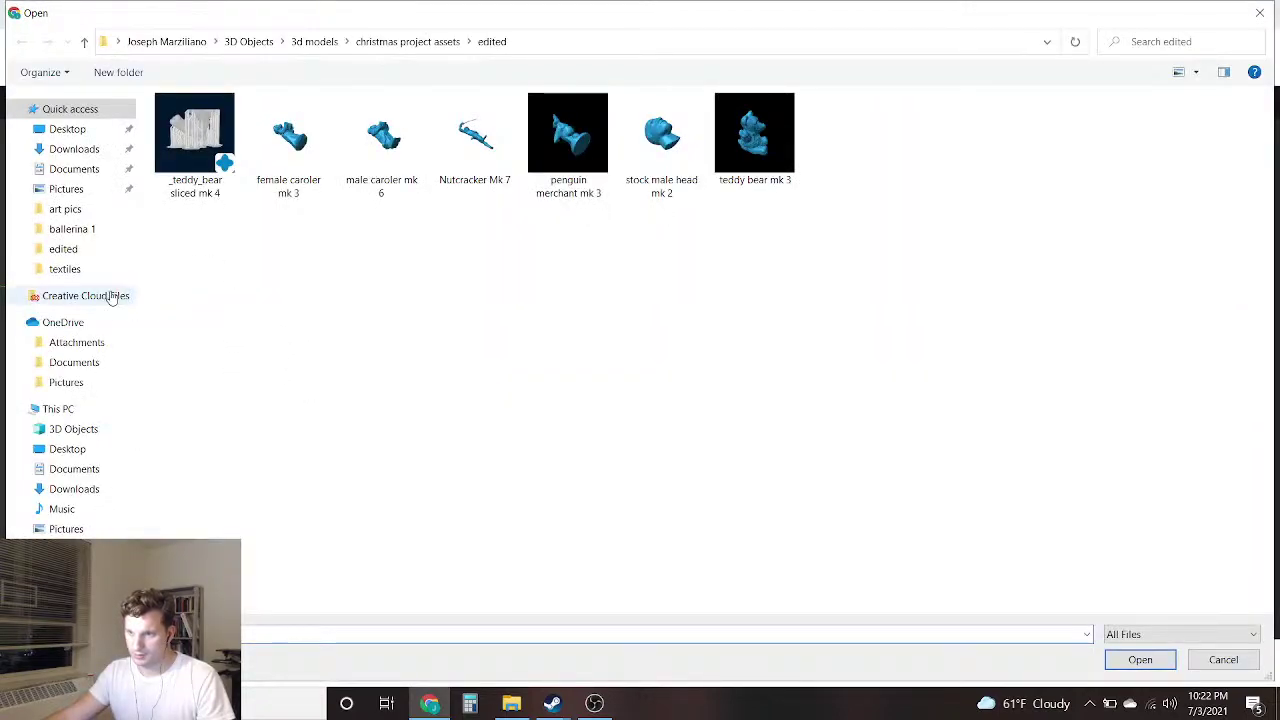
{"action": "left_click", "coordinate": [68, 129]}
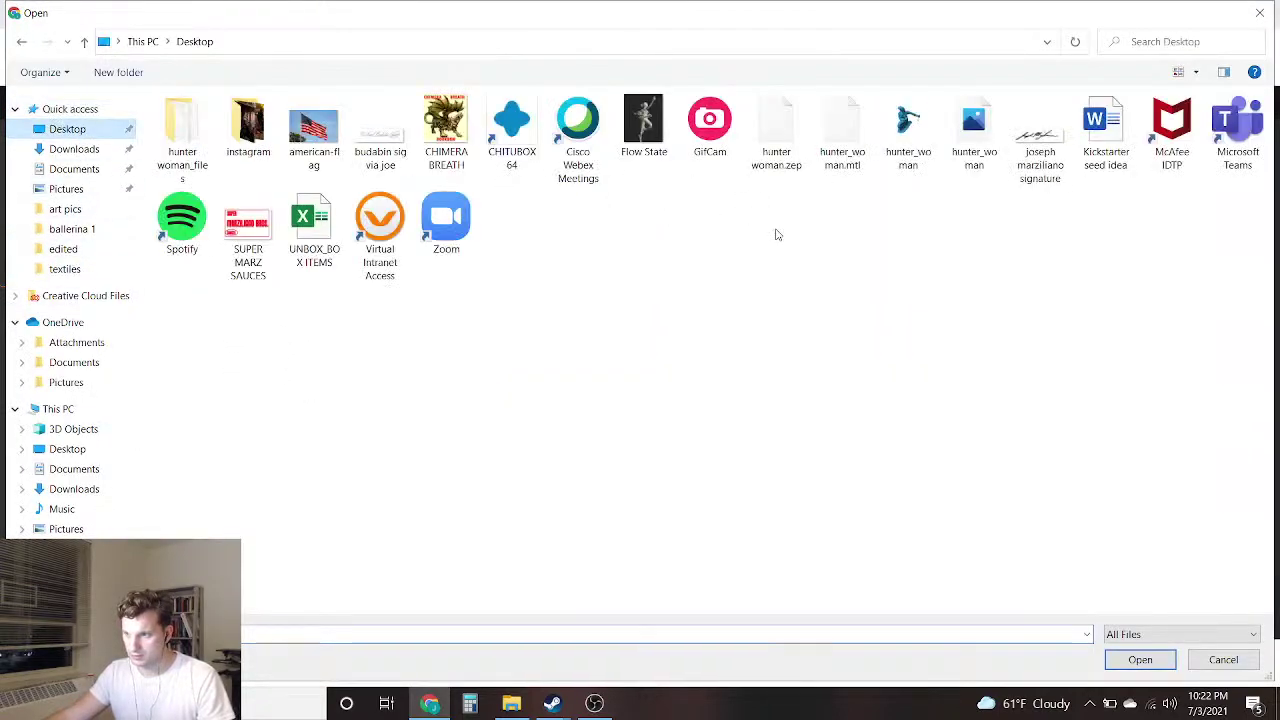
{"action": "double_click", "coordinate": [895, 130]}
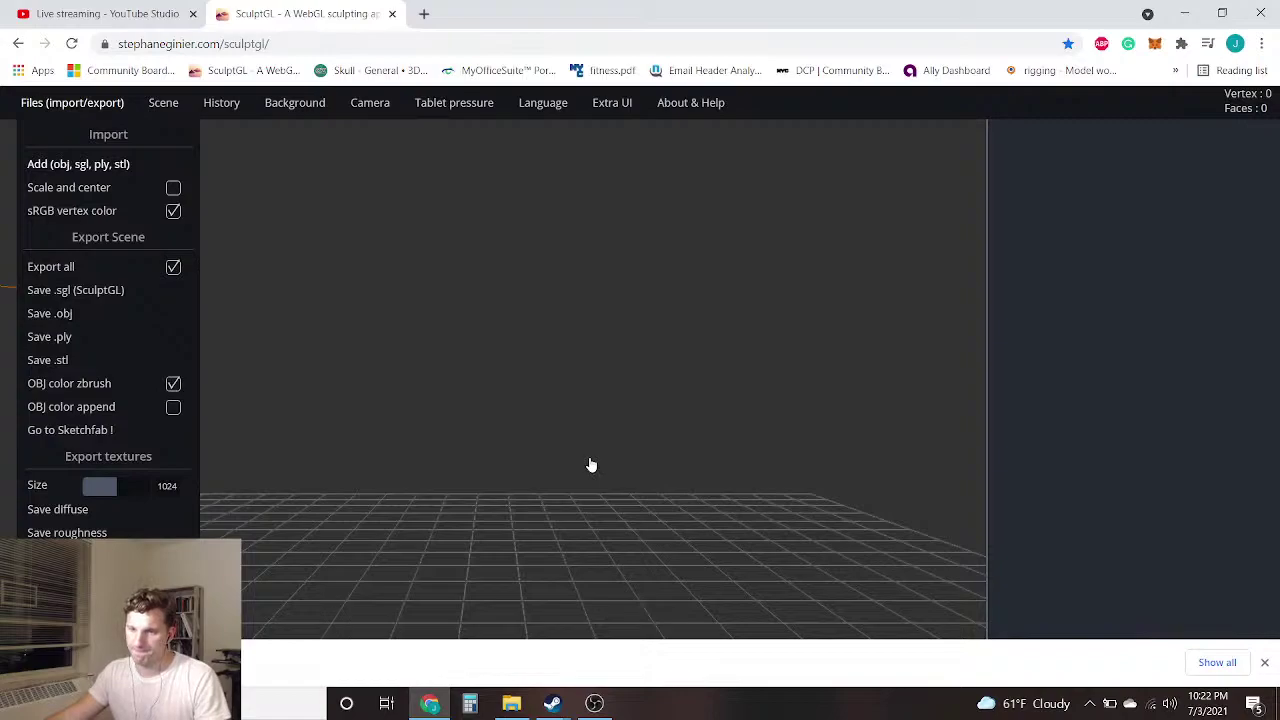
Rotate the imported archer model upright with the Transform tool so its base faces the grid
{"action": "mouse_move", "coordinate": [205, 434]}
{"action": "left_mouse_down"}
{"action": "mouse_move", "coordinate": [599, 362]}
{"action": "mouse_move", "coordinate": [122, 247]}
{"action": "mouse_move", "coordinate": [306, 223]}
{"action": "mouse_move", "coordinate": [306, 277]}
{"action": "mouse_move", "coordinate": [283, 286]}
{"action": "mouse_move", "coordinate": [321, 340]}
{"action": "mouse_move", "coordinate": [686, 529]}
{"action": "mouse_move", "coordinate": [449, 422]}
{"action": "mouse_move", "coordinate": [967, 300]}
{"action": "left_mouse_up"}
{"action": "left_click", "coordinate": [1180, 254]}
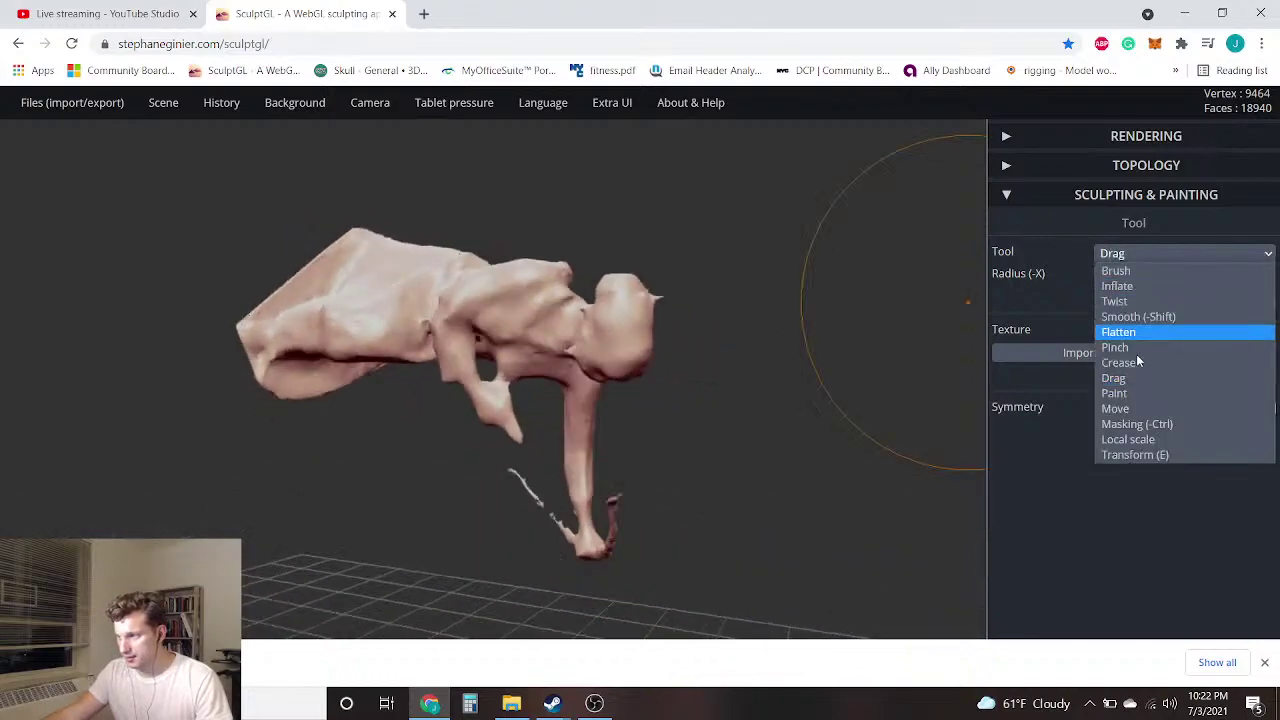
{"action": "left_click", "coordinate": [1110, 455]}
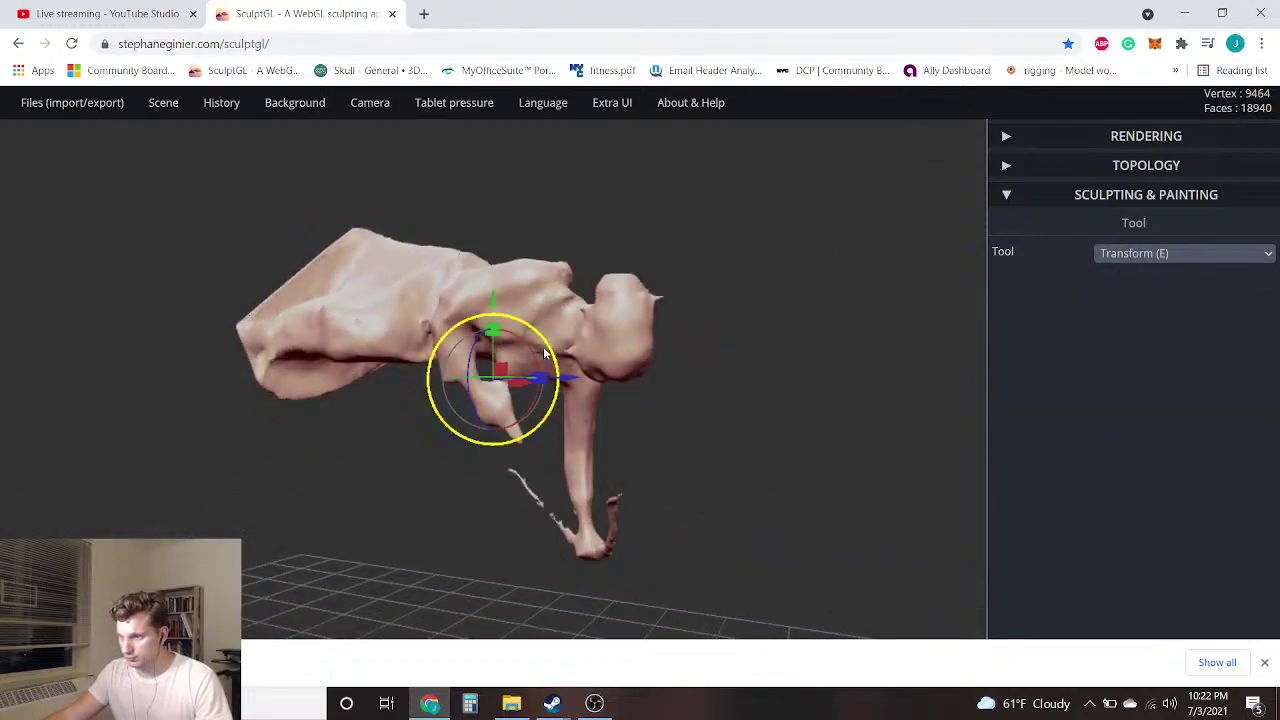
{"action": "mouse_move", "coordinate": [531, 354]}
{"action": "left_mouse_down"}
{"action": "mouse_move", "coordinate": [360, 287]}
{"action": "mouse_move", "coordinate": [423, 312]}
{"action": "mouse_move", "coordinate": [517, 526]}
{"action": "mouse_move", "coordinate": [365, 488]}
{"action": "mouse_move", "coordinate": [522, 457]}
{"action": "left_mouse_up"}
{"action": "left_click_drag", "start_coordinate": [524, 368], "coordinate": [593, 340]}
{"action": "left_click_drag", "start_coordinate": [696, 378], "coordinate": [626, 516]}
Import the exported yourMesh head from the Downloads folder into the archer scene
{"action": "mouse_move", "coordinate": [92, 106]}
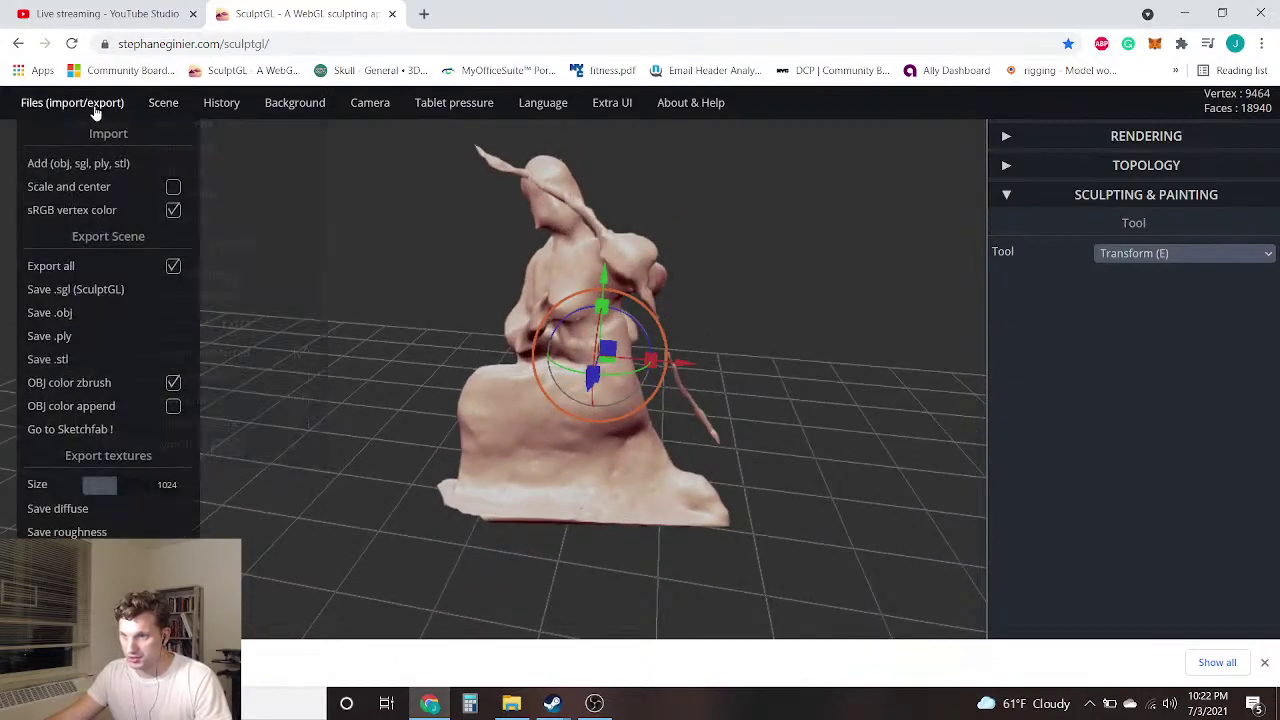
{"action": "left_click", "coordinate": [74, 169]}
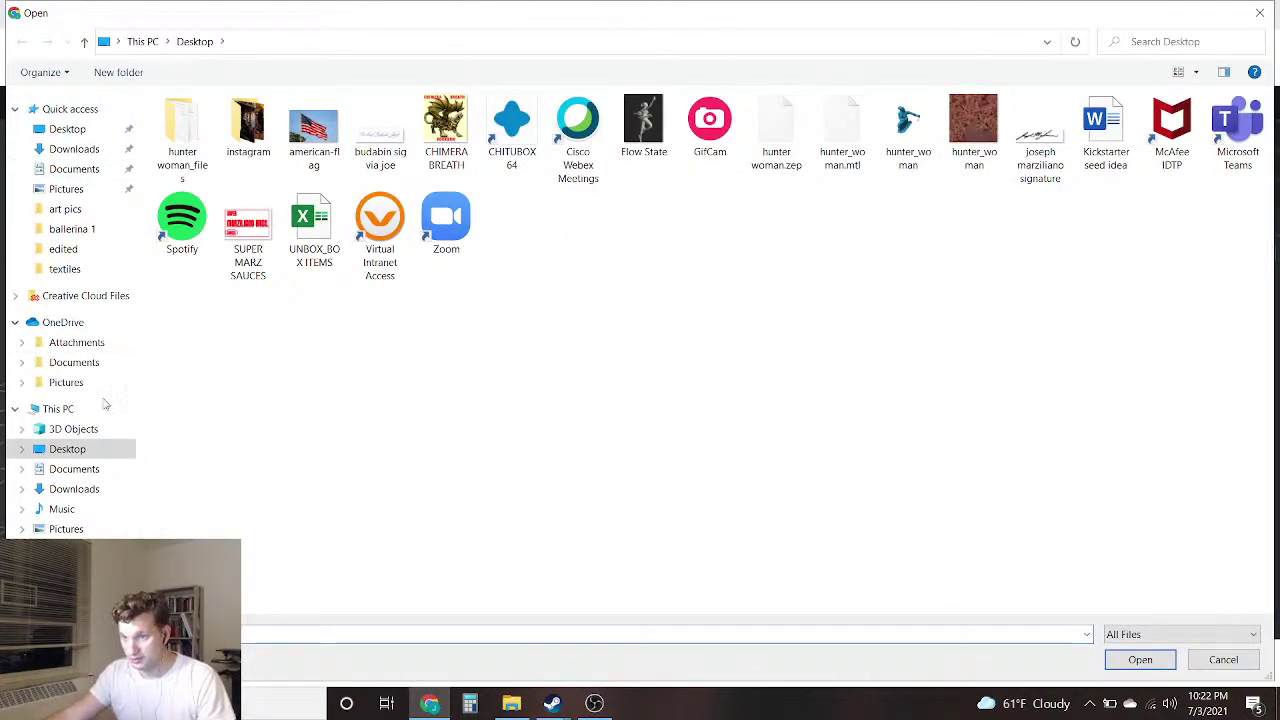
{"action": "left_click", "coordinate": [74, 489]}
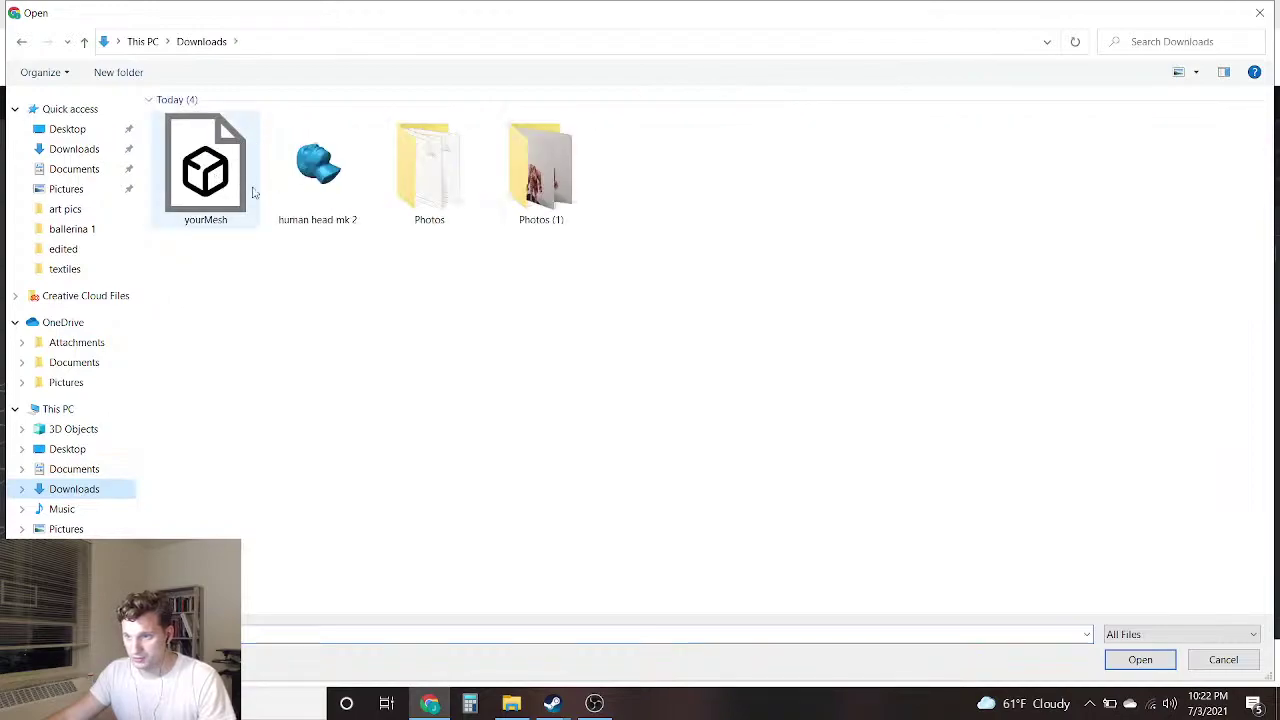
{"action": "double_click", "coordinate": [206, 168]}
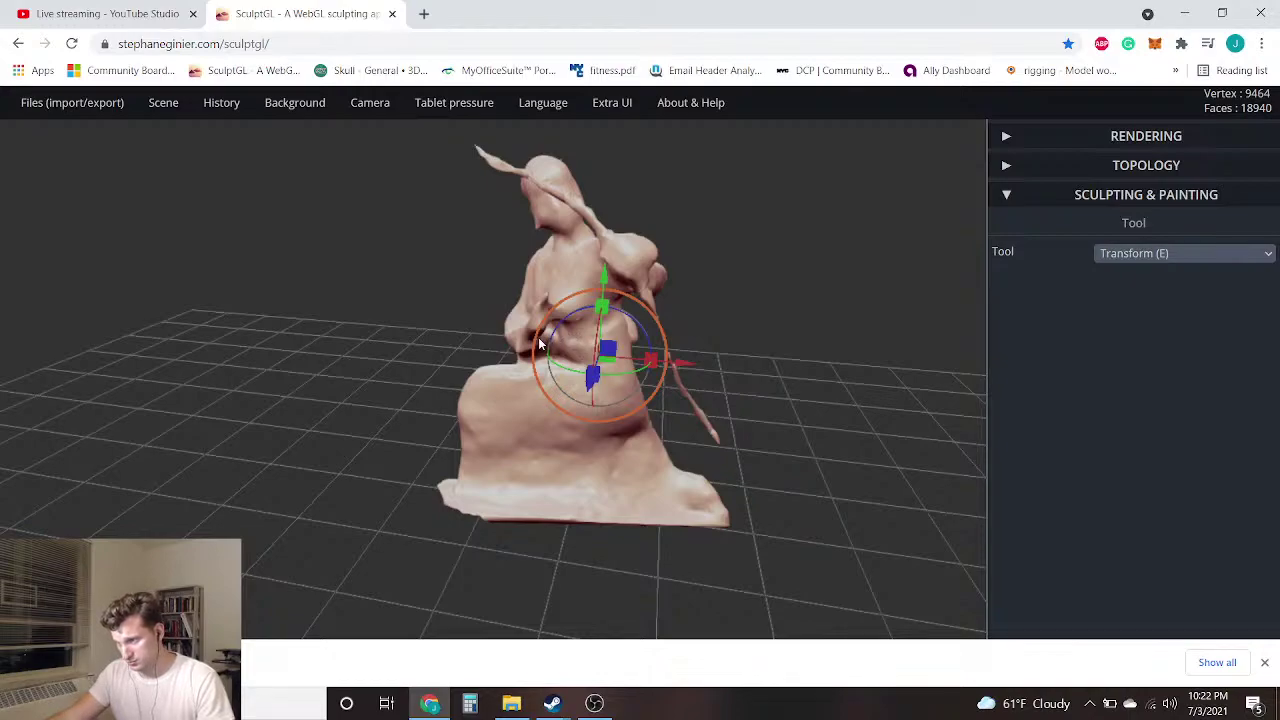
Move the imported head upward out of the archer's base along the vertical axis
{"action": "mouse_move", "coordinate": [541, 338]}
{"action": "left_mouse_down"}
{"action": "mouse_move", "coordinate": [504, 381]}
{"action": "mouse_move", "coordinate": [462, 396]}
{"action": "mouse_move", "coordinate": [473, 404]}
{"action": "left_mouse_up"}
{"action": "scroll", "coordinate": [450, 389], "scroll_direction": "up", "scroll_amount": 2}
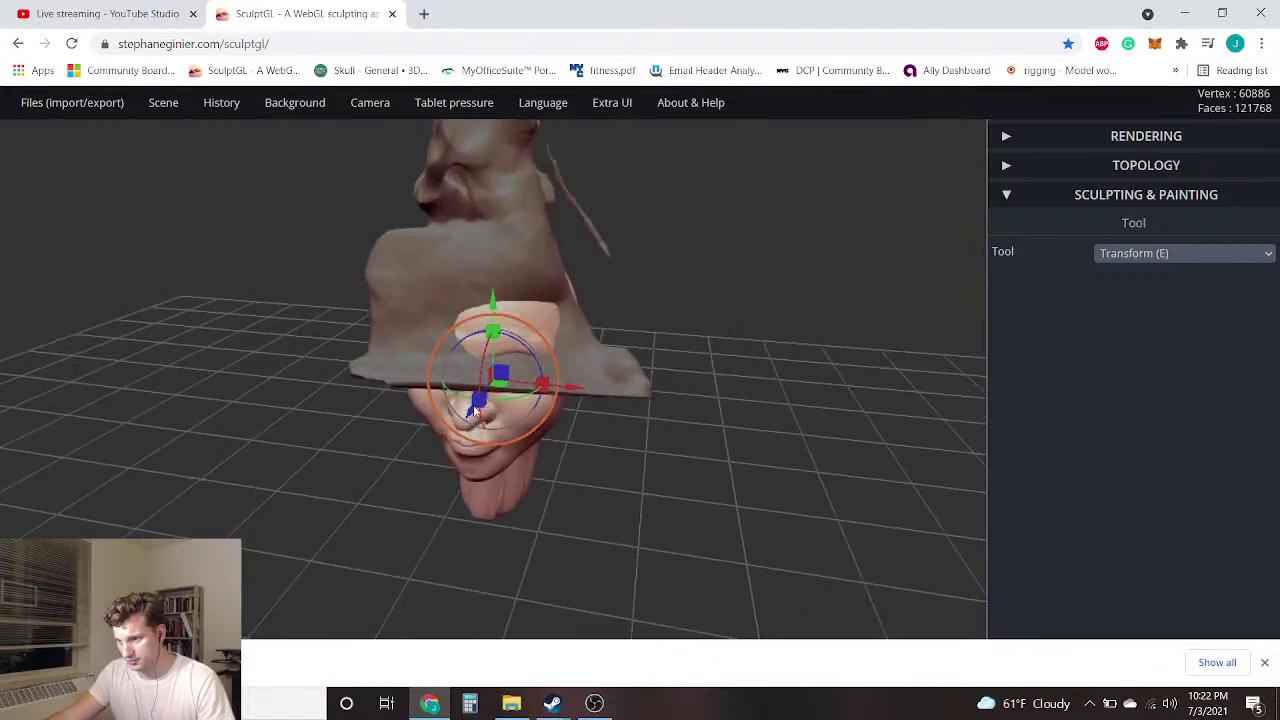
{"action": "left_click_drag", "start_coordinate": [493, 300], "coordinate": [491, 160]}
{"action": "scroll", "coordinate": [323, 341], "scroll_direction": "up", "scroll_amount": 3}
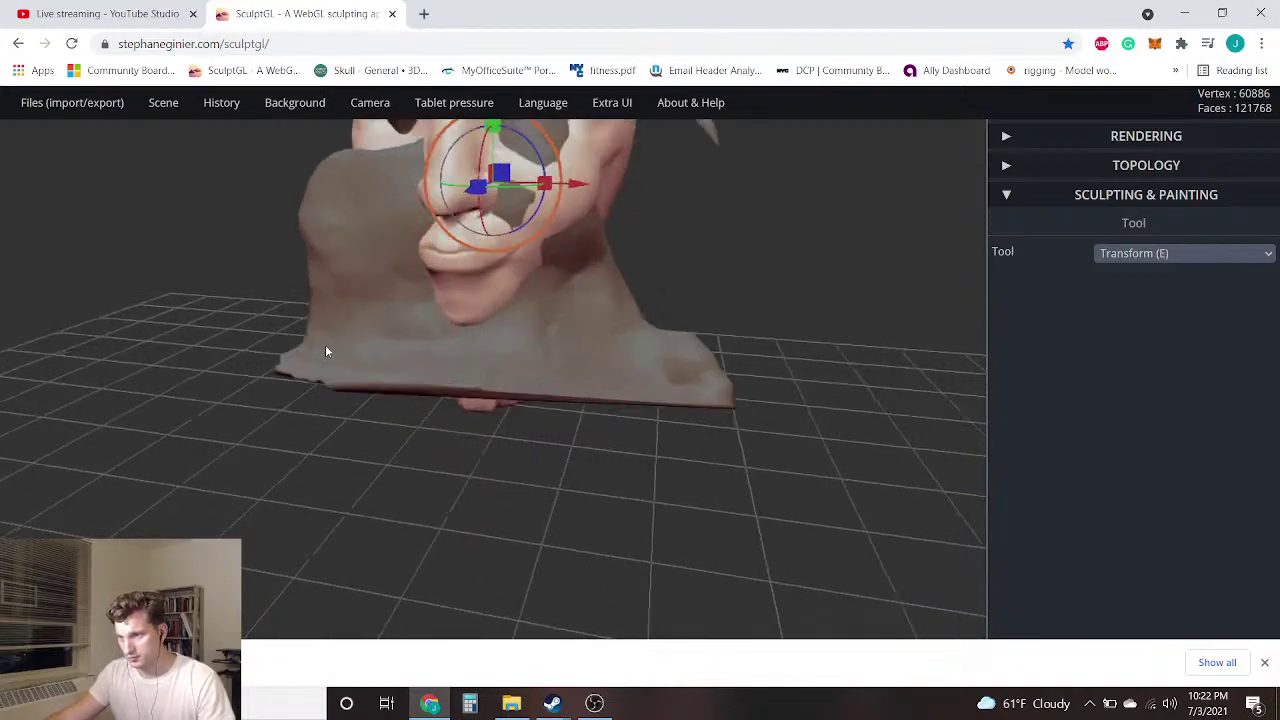
{"action": "scroll", "coordinate": [325, 344], "scroll_direction": "down", "scroll_amount": 2}
{"action": "middle_click_drag", "start_coordinate": [325, 344], "coordinate": [440, 579]}
{"action": "scroll", "coordinate": [508, 470], "scroll_direction": "up", "scroll_amount": 3}
Raise the imported head to the archer's head height, scale it down and move it forward toward the face
{"action": "left_click_drag", "start_coordinate": [637, 382], "coordinate": [614, 148]}
{"action": "left_click_drag", "start_coordinate": [705, 165], "coordinate": [660, 214]}
{"action": "left_click_drag", "start_coordinate": [750, 176], "coordinate": [450, 200]}
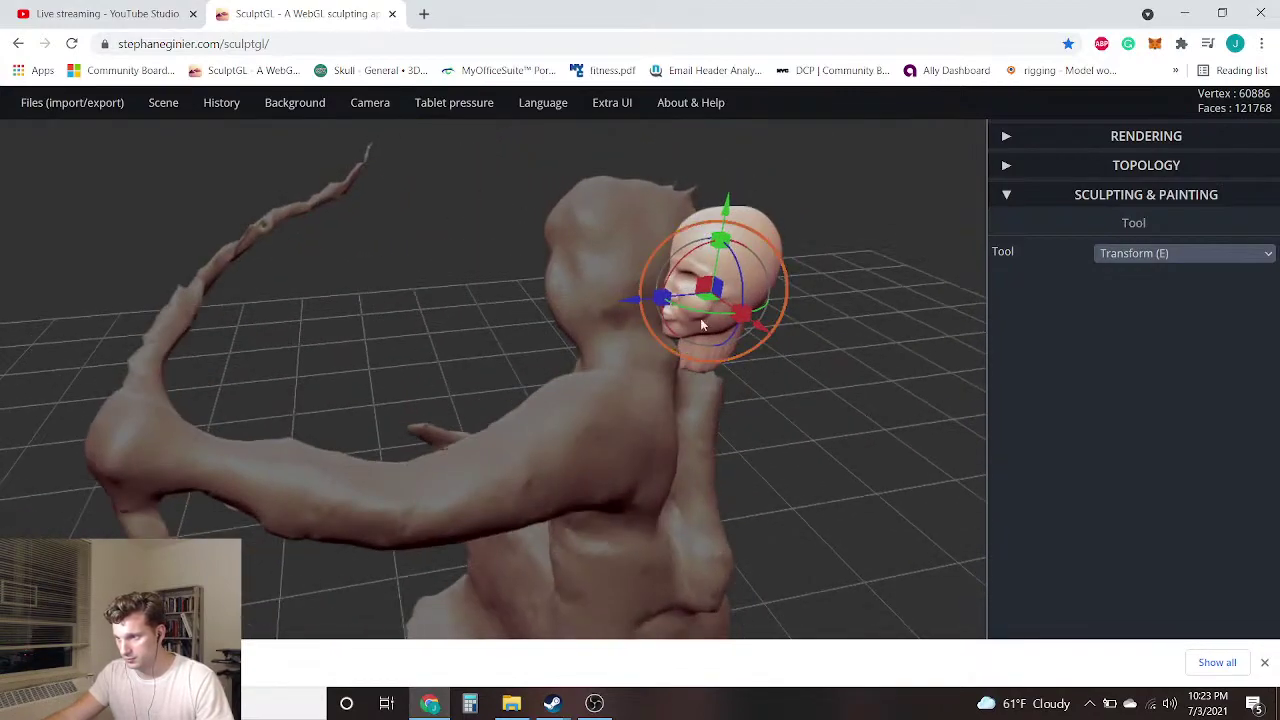
{"action": "left_click_drag", "start_coordinate": [634, 295], "coordinate": [509, 313]}
{"action": "right_click_drag", "start_coordinate": [510, 313], "coordinate": [735, 268]}
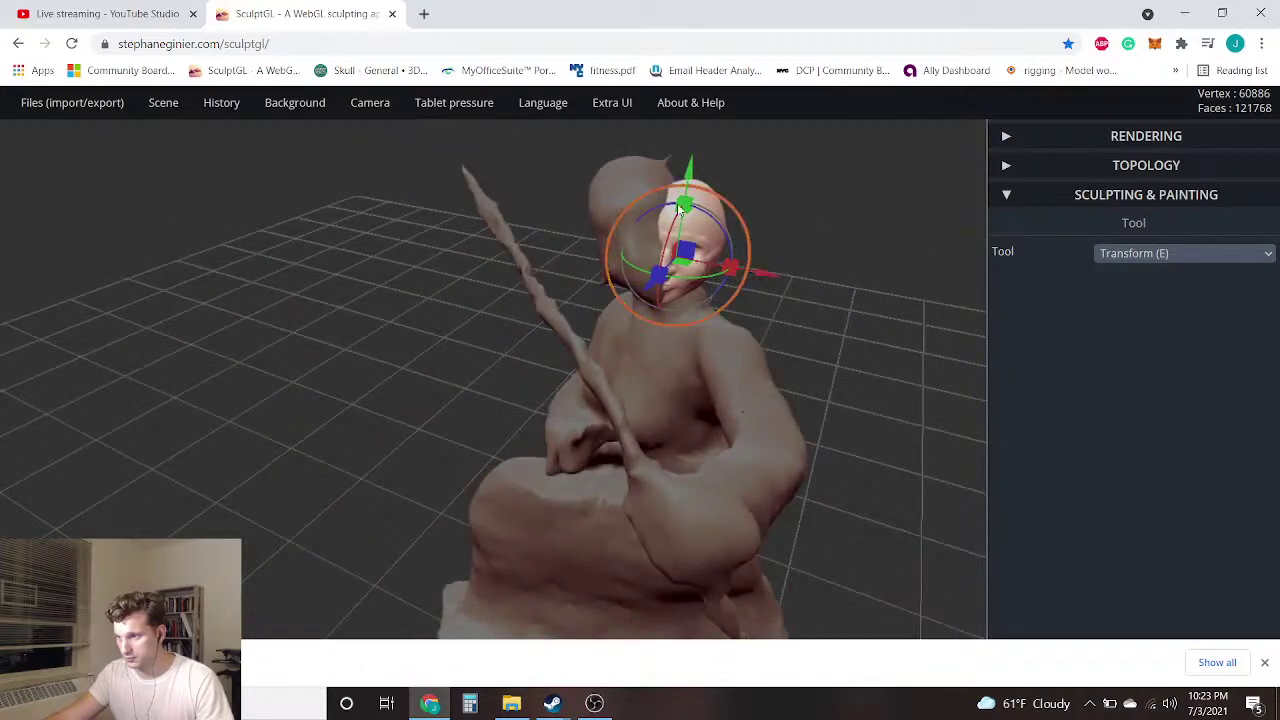
Move the small head slightly up and sideways toward the archer's head, keeping the small head selected
{"action": "mouse_move", "coordinate": [688, 166]}
{"action": "right_mouse_down"}
{"action": "mouse_move", "coordinate": [693, 151]}
{"action": "mouse_move", "coordinate": [687, 166]}
{"action": "right_mouse_up"}
{"action": "left_click_drag", "start_coordinate": [687, 166], "coordinate": [687, 141]}
{"action": "mouse_move", "coordinate": [648, 262]}
{"action": "left_mouse_down"}
{"action": "mouse_move", "coordinate": [630, 272]}
{"action": "mouse_move", "coordinate": [648, 262]}
{"action": "left_mouse_up"}
{"action": "left_click_drag", "start_coordinate": [773, 253], "coordinate": [742, 250]}
{"action": "left_click_drag", "start_coordinate": [657, 243], "coordinate": [674, 179]}
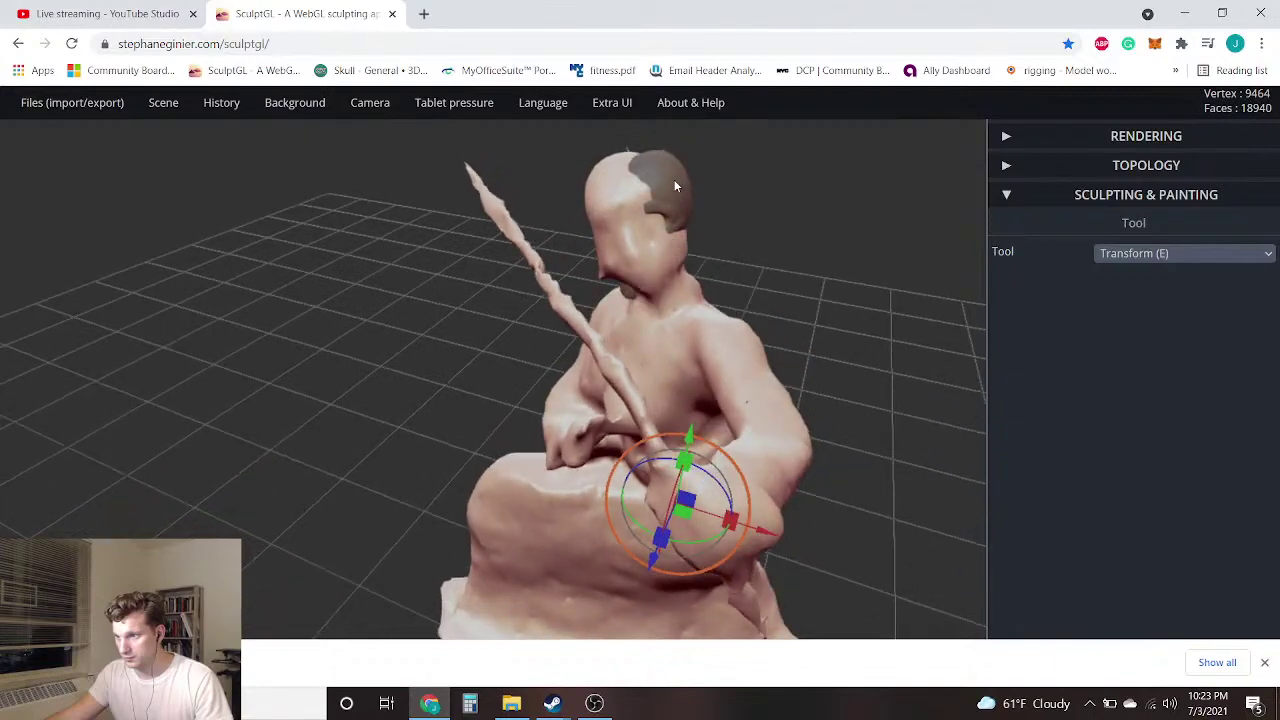
{"action": "left_click", "coordinate": [674, 179]}
Bring the head forward over the archer's face, enlarge it slightly and push it back to fit
{"action": "left_click_drag", "start_coordinate": [654, 246], "coordinate": [603, 263]}
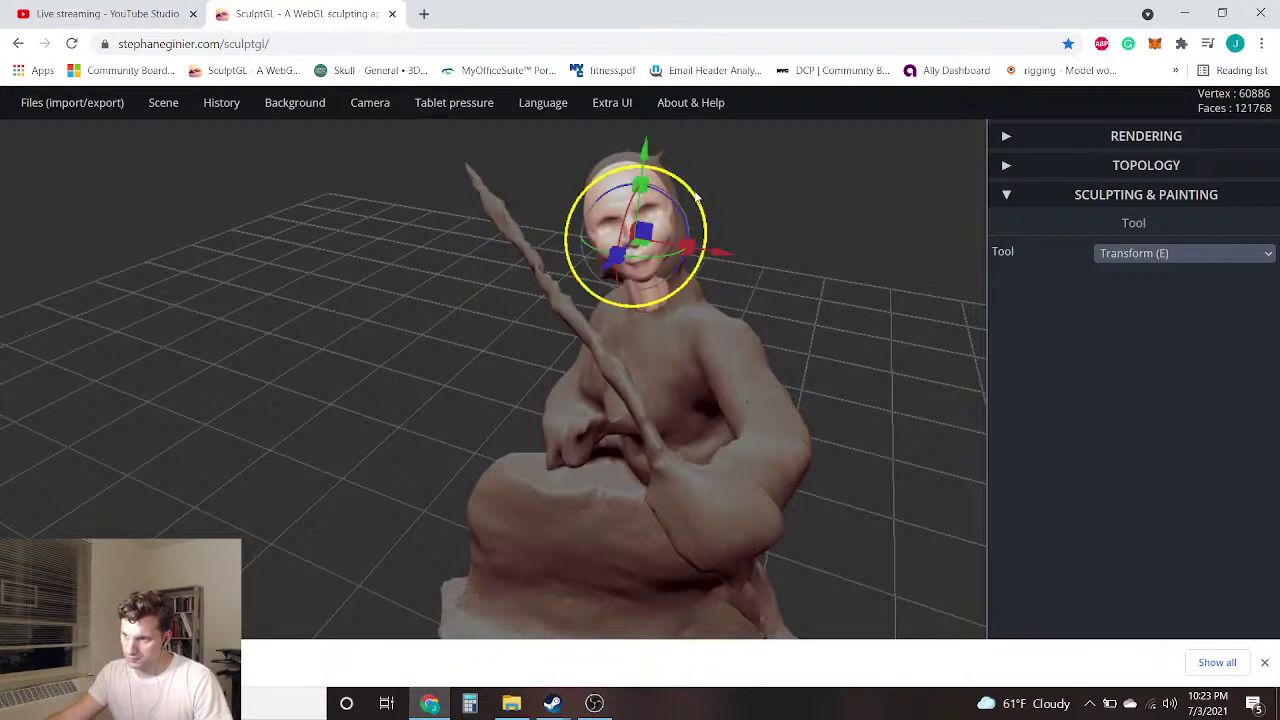
{"action": "left_click_drag", "start_coordinate": [688, 197], "coordinate": [704, 191]}
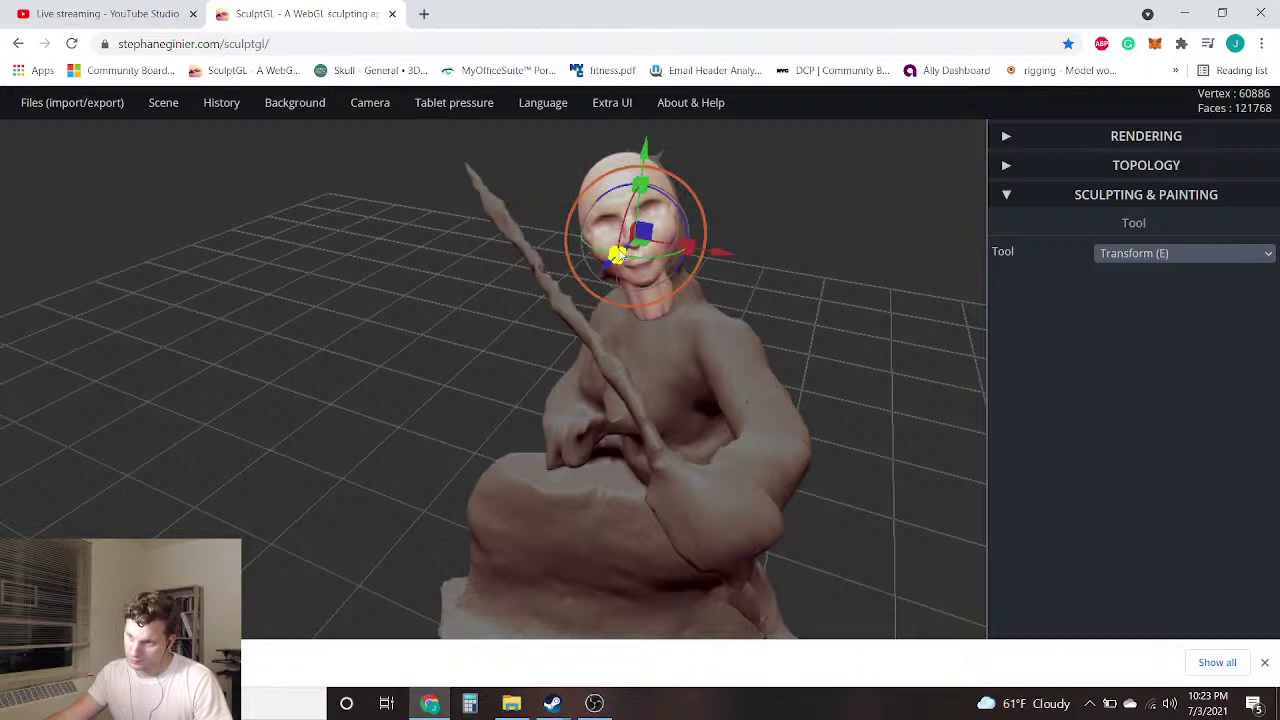
{"action": "left_click_drag", "start_coordinate": [610, 264], "coordinate": [636, 254]}
{"action": "mouse_move", "coordinate": [820, 272]}
{"action": "left_mouse_down"}
{"action": "mouse_move", "coordinate": [742, 277]}
{"action": "mouse_move", "coordinate": [681, 310]}
{"action": "left_mouse_up"}
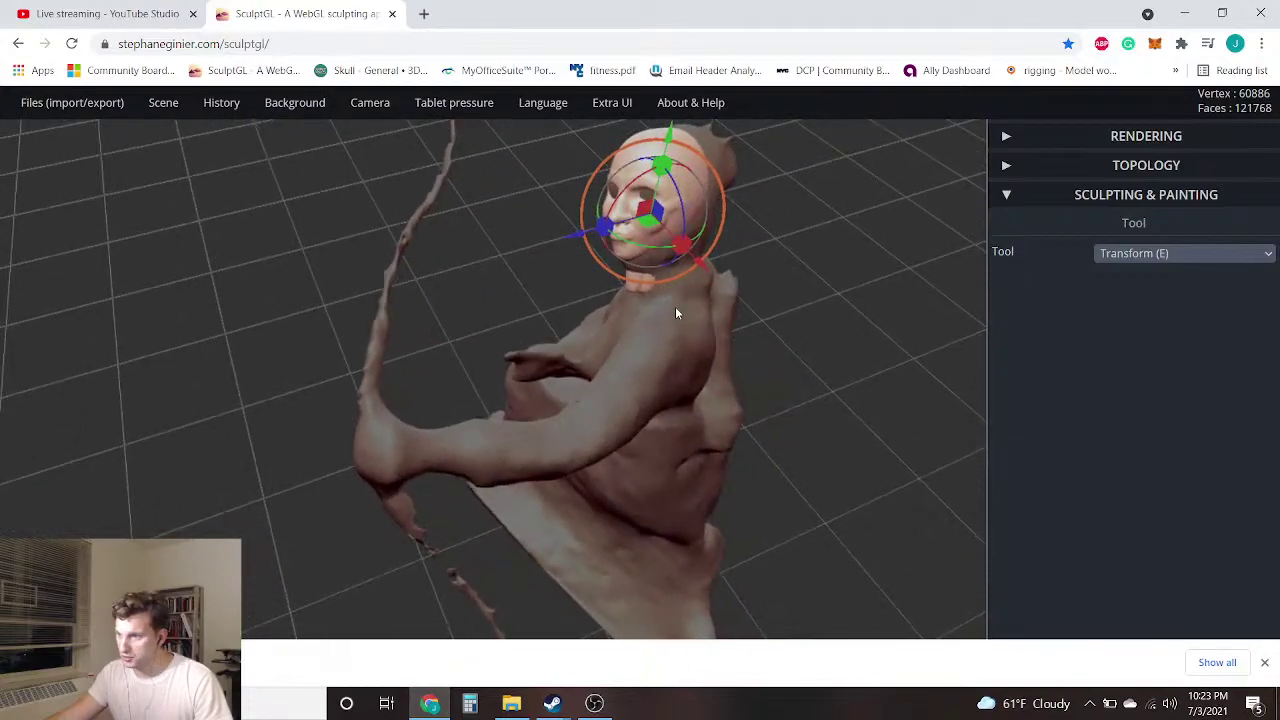
{"action": "mouse_move", "coordinate": [898, 307]}
{"action": "left_mouse_down"}
{"action": "mouse_move", "coordinate": [697, 248]}
{"action": "mouse_move", "coordinate": [680, 258]}
{"action": "left_mouse_up"}
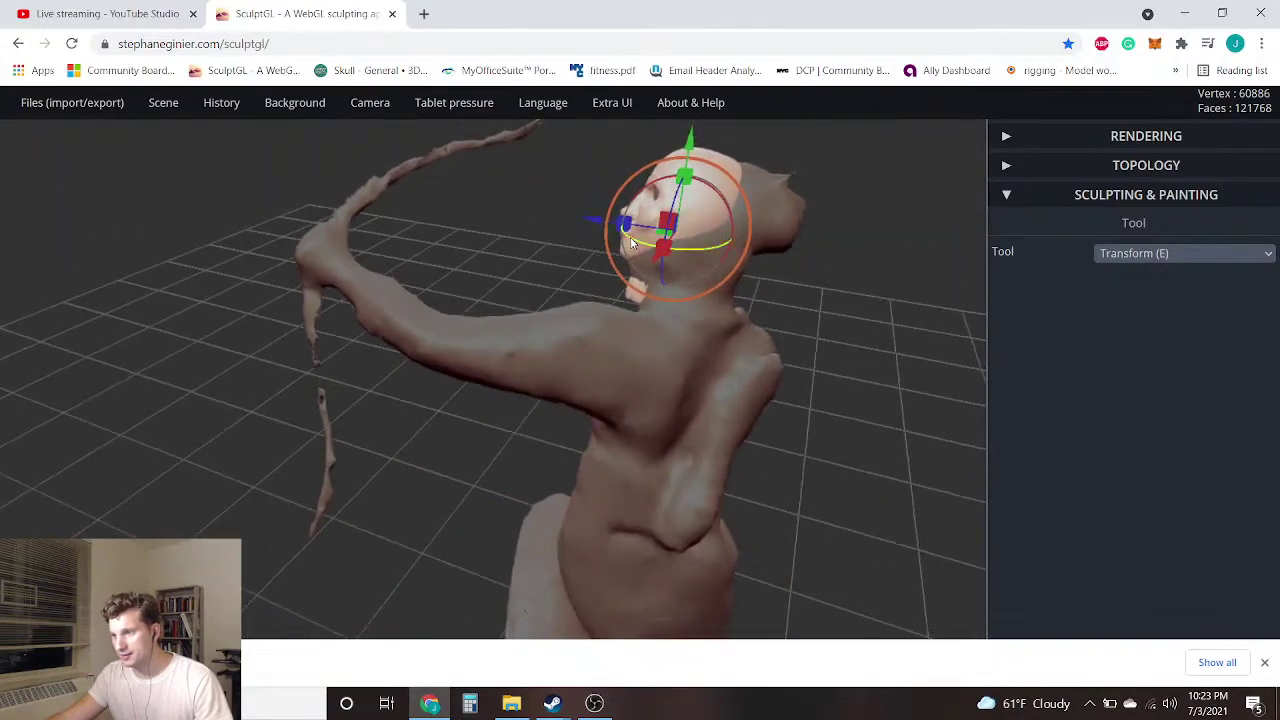
Tilt the head slightly and shift it sideways to line up with the archer's neck
{"action": "left_click_drag", "start_coordinate": [649, 192], "coordinate": [636, 200]}
{"action": "mouse_move", "coordinate": [565, 248]}
{"action": "left_mouse_down"}
{"action": "mouse_move", "coordinate": [734, 337]}
{"action": "mouse_move", "coordinate": [1070, 256]}
{"action": "left_mouse_up"}
{"action": "mouse_move", "coordinate": [471, 360]}
{"action": "left_mouse_down"}
{"action": "mouse_move", "coordinate": [625, 248]}
{"action": "mouse_move", "coordinate": [747, 240]}
{"action": "mouse_move", "coordinate": [706, 231]}
{"action": "mouse_move", "coordinate": [636, 259]}
{"action": "left_mouse_up"}
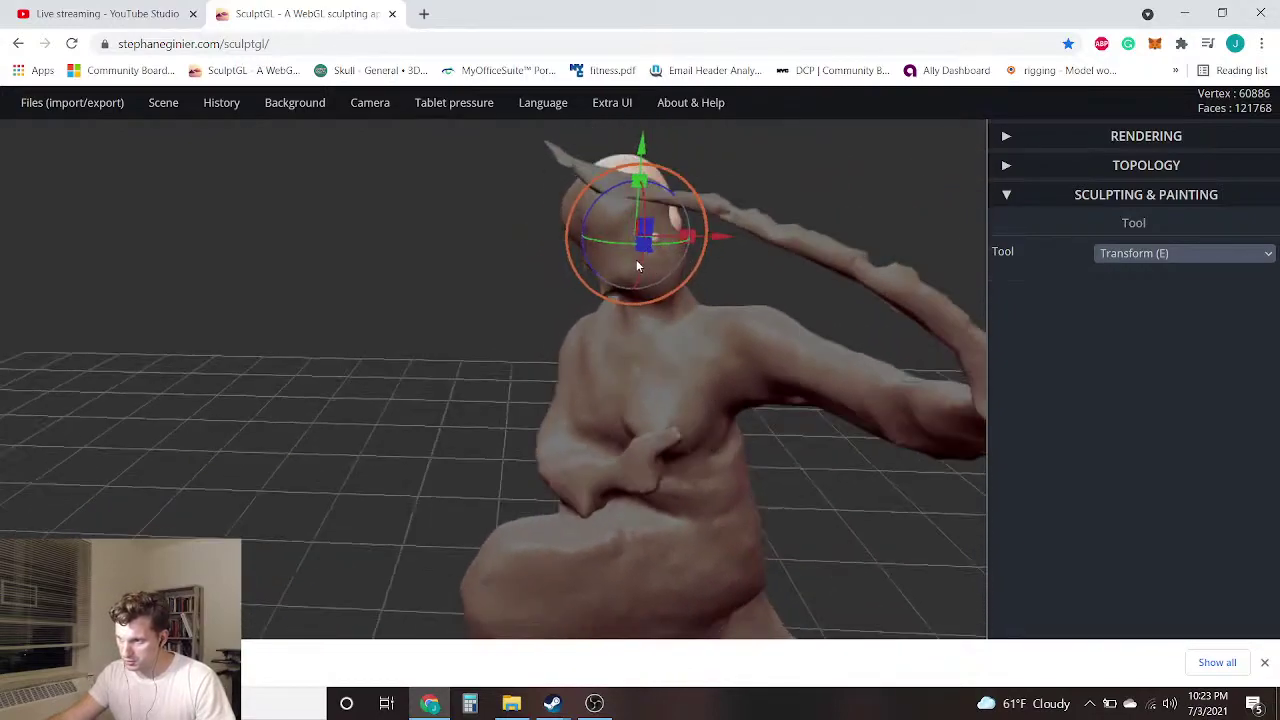
{"action": "left_click_drag", "start_coordinate": [724, 240], "coordinate": [648, 252]}
{"action": "mouse_move", "coordinate": [486, 292]}
{"action": "left_mouse_down"}
{"action": "mouse_move", "coordinate": [786, 317]}
{"action": "mouse_move", "coordinate": [726, 263]}
{"action": "left_mouse_up"}
{"action": "mouse_move", "coordinate": [829, 287]}
{"action": "left_mouse_down"}
{"action": "mouse_move", "coordinate": [748, 199]}
{"action": "mouse_move", "coordinate": [443, 291]}
{"action": "mouse_move", "coordinate": [237, 297]}
{"action": "left_mouse_up"}
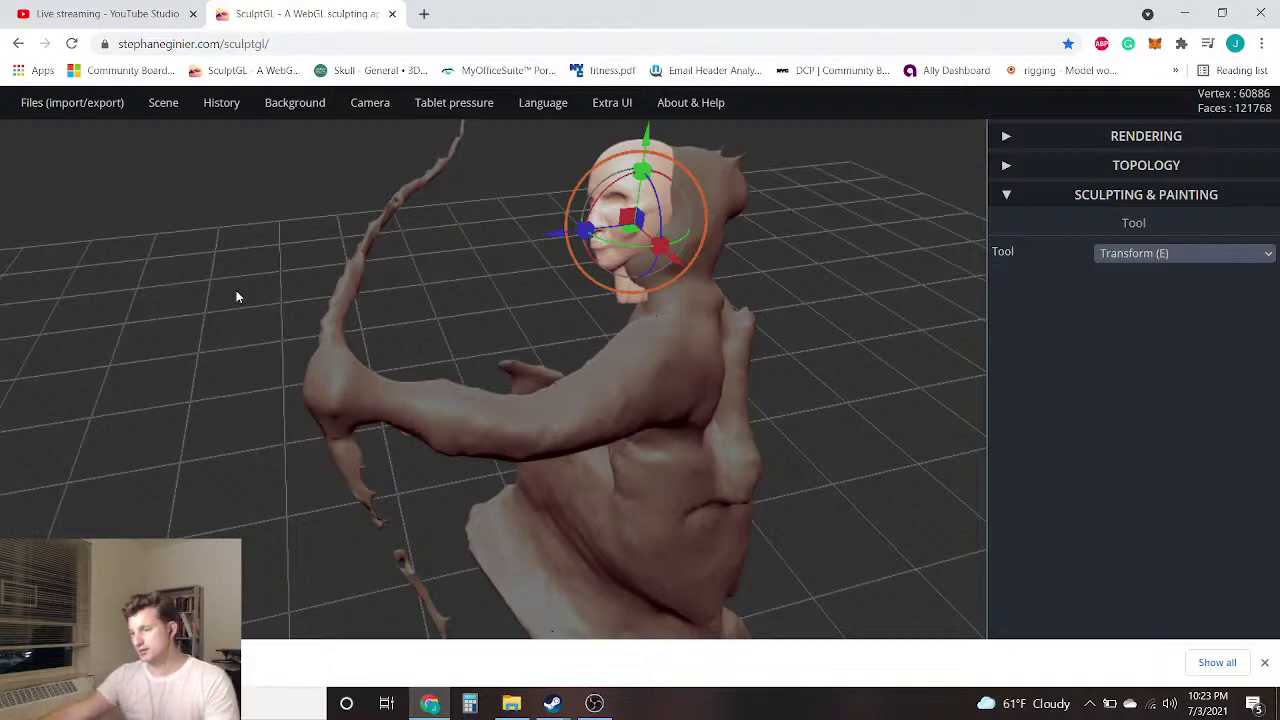
Check the head's fit on the archer from another angle, delete the imported head and select the archer's body
{"action": "mouse_move", "coordinate": [525, 275]}
{"action": "left_mouse_down"}
{"action": "mouse_move", "coordinate": [477, 286]}
{"action": "mouse_move", "coordinate": [517, 260]}
{"action": "mouse_move", "coordinate": [713, 231]}
{"action": "left_mouse_up"}
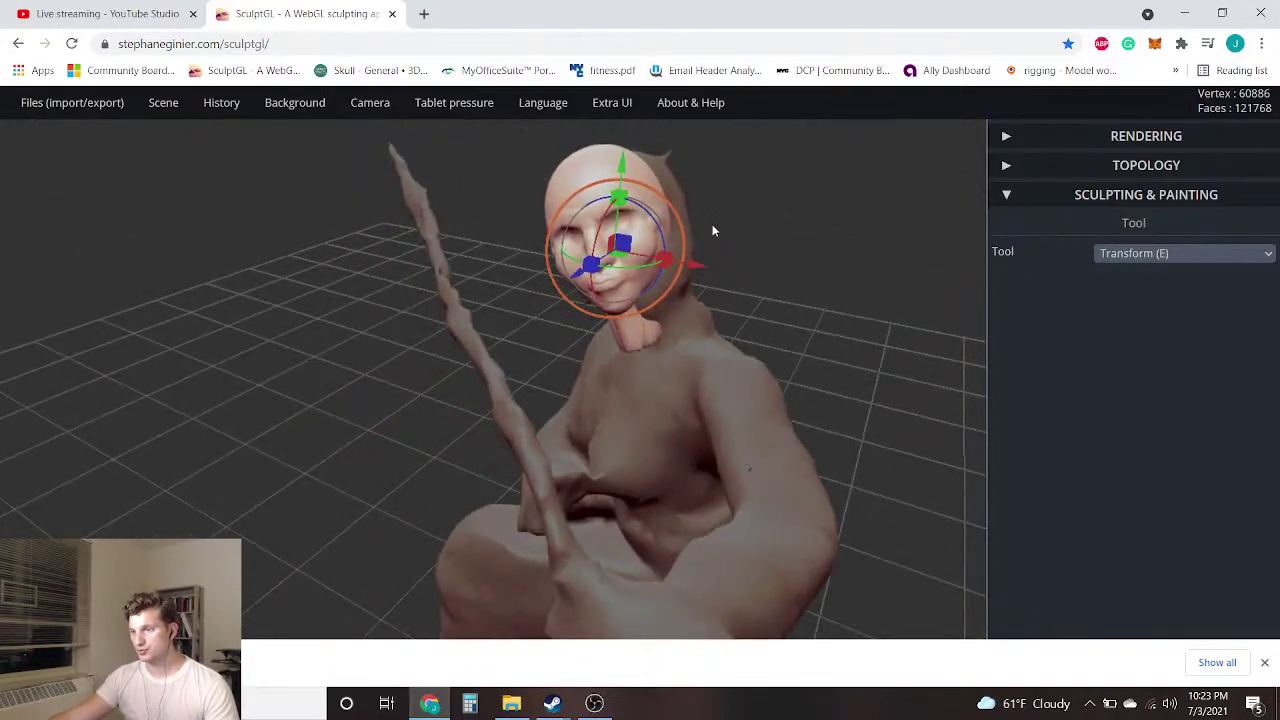
{"action": "left_click", "coordinate": [674, 429]}
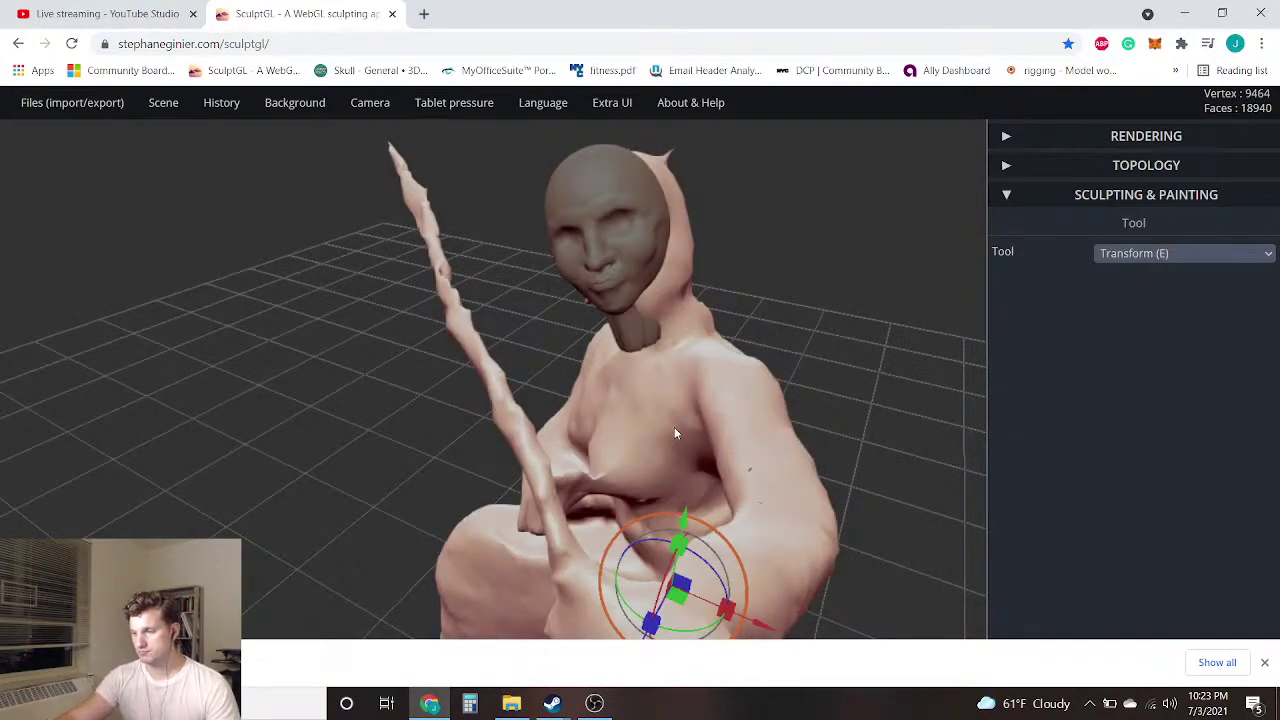
{"action": "mouse_move", "coordinate": [465, 326]}
{"action": "left_mouse_down"}
{"action": "mouse_move", "coordinate": [383, 366]}
{"action": "mouse_move", "coordinate": [394, 357]}
{"action": "mouse_move", "coordinate": [411, 381]}
{"action": "left_mouse_up"}
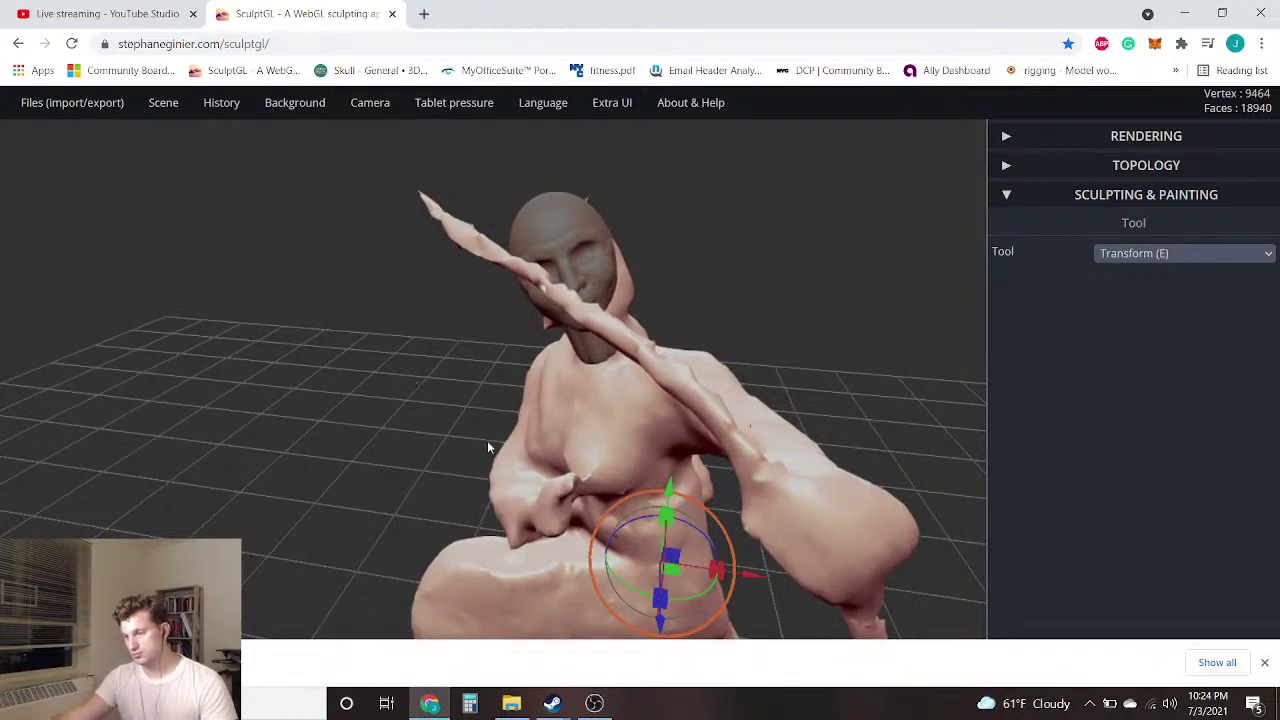
{"action": "left_click", "coordinate": [592, 268]}
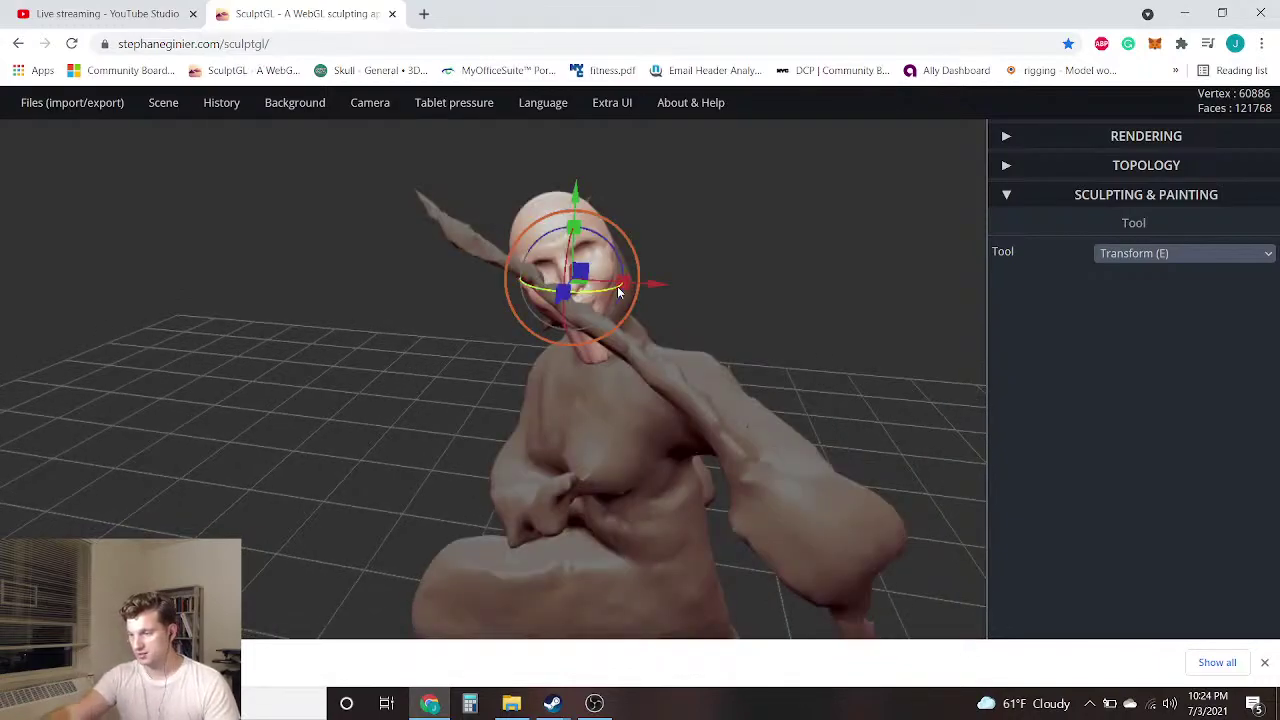
{"action": "key", "text": "Delete"}
{"action": "left_click", "coordinate": [605, 393]}
Examine the whole archer figure without the imported head from several sides
{"action": "mouse_move", "coordinate": [877, 416]}
{"action": "left_mouse_down"}
{"action": "mouse_move", "coordinate": [666, 389]}
{"action": "mouse_move", "coordinate": [460, 451]}
{"action": "mouse_move", "coordinate": [448, 512]}
{"action": "left_mouse_up"}
{"action": "middle_click_drag", "start_coordinate": [448, 512], "coordinate": [544, 339]}
{"action": "mouse_move", "coordinate": [545, 344]}
{"action": "right_mouse_down"}
{"action": "mouse_move", "coordinate": [503, 429]}
{"action": "mouse_move", "coordinate": [471, 457]}
{"action": "mouse_move", "coordinate": [751, 380]}
{"action": "mouse_move", "coordinate": [679, 424]}
{"action": "mouse_move", "coordinate": [620, 390]}
{"action": "mouse_move", "coordinate": [551, 320]}
{"action": "mouse_move", "coordinate": [140, 445]}
{"action": "mouse_move", "coordinate": [2, 331]}
{"action": "mouse_move", "coordinate": [520, 380]}
{"action": "mouse_move", "coordinate": [683, 372]}
{"action": "right_mouse_up"}
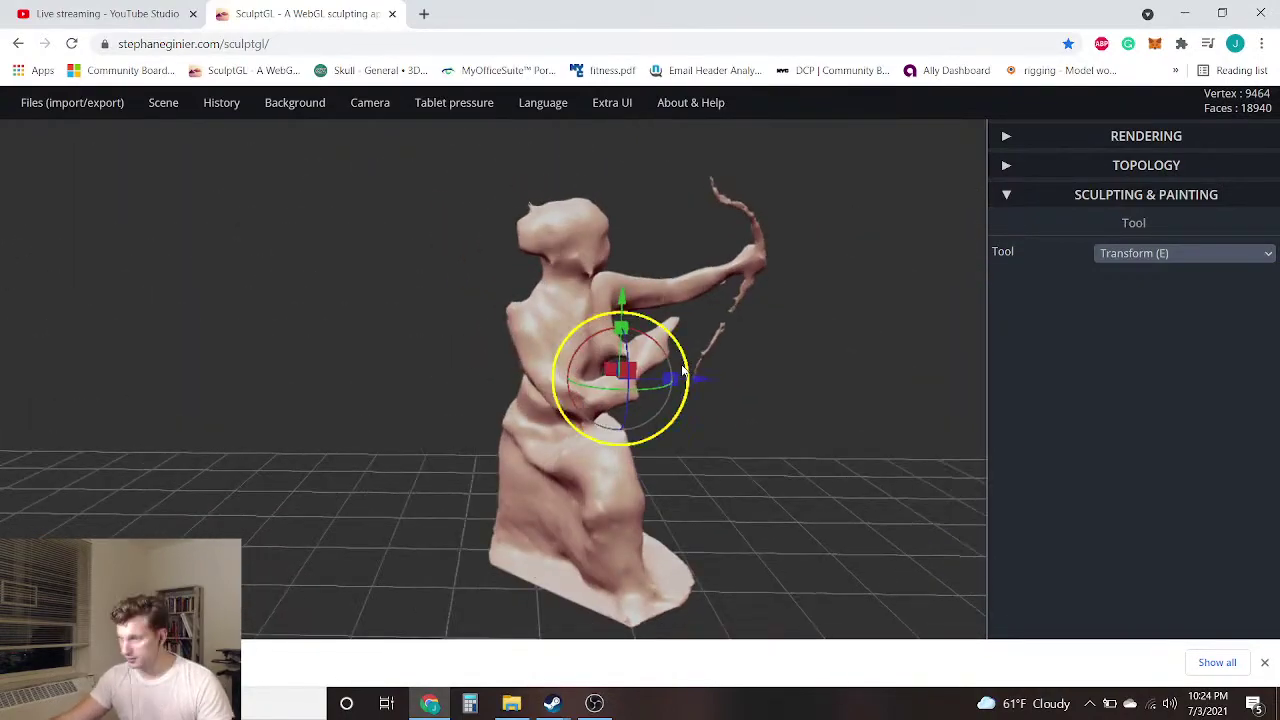
{"action": "mouse_move", "coordinate": [600, 512]}
{"action": "right_mouse_down"}
{"action": "mouse_move", "coordinate": [397, 329]}
{"action": "mouse_move", "coordinate": [397, 400]}
{"action": "mouse_move", "coordinate": [723, 494]}
{"action": "mouse_move", "coordinate": [900, 491]}
{"action": "mouse_move", "coordinate": [897, 463]}
{"action": "mouse_move", "coordinate": [887, 497]}
{"action": "right_mouse_up"}
{"action": "mouse_move", "coordinate": [403, 549]}
{"action": "right_mouse_down"}
{"action": "mouse_move", "coordinate": [600, 597]}
{"action": "mouse_move", "coordinate": [857, 590]}
{"action": "mouse_move", "coordinate": [763, 517]}
{"action": "right_mouse_up"}
{"action": "mouse_move", "coordinate": [337, 481]}
{"action": "right_mouse_down"}
{"action": "mouse_move", "coordinate": [480, 491]}
{"action": "mouse_move", "coordinate": [484, 502]}
{"action": "right_mouse_up"}
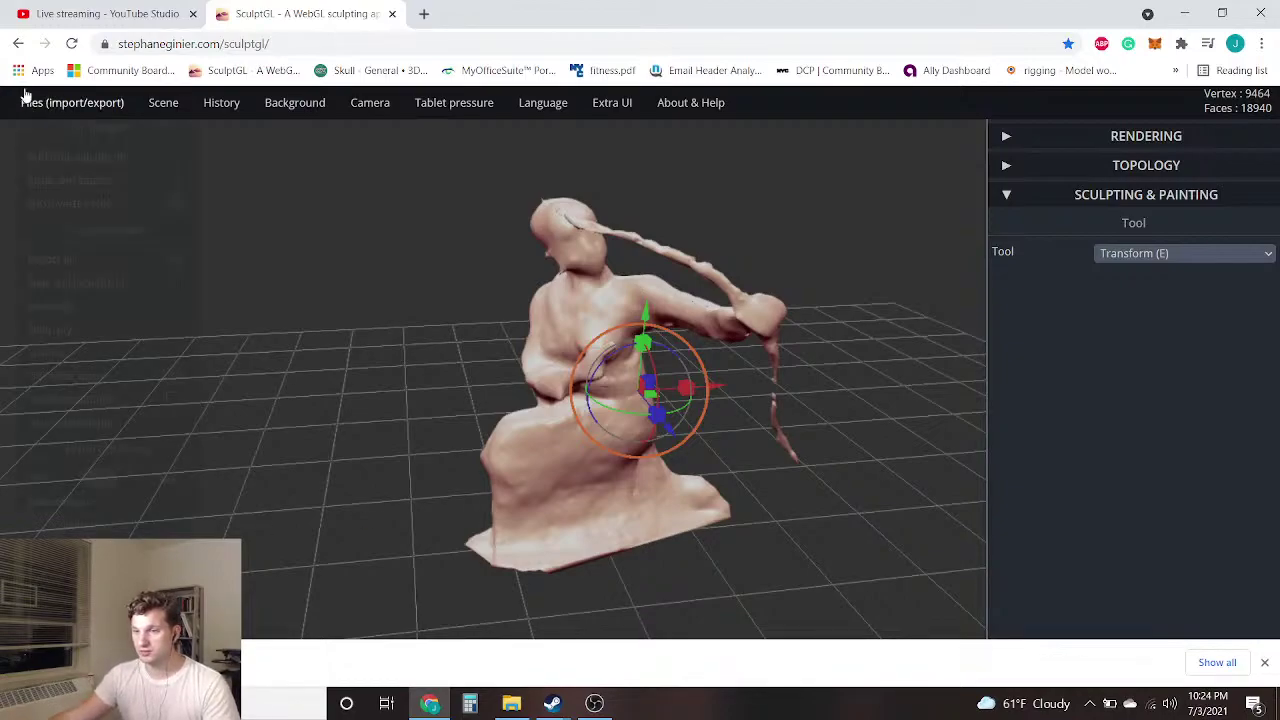
Switch to YouTube Studio, check the live stream's analytics and return to SculptGL
{"action": "left_click", "coordinate": [43, 13]}
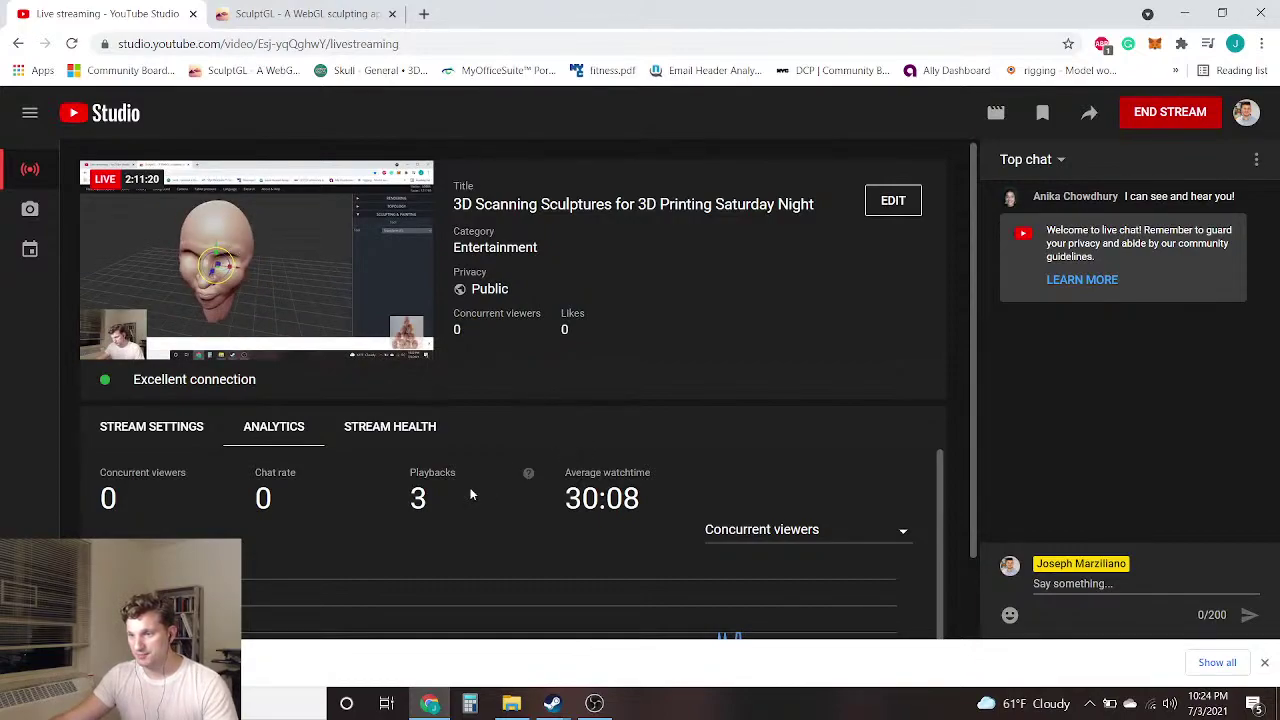
{"action": "scroll", "coordinate": [480, 488], "scroll_direction": "down", "scroll_amount": 1}
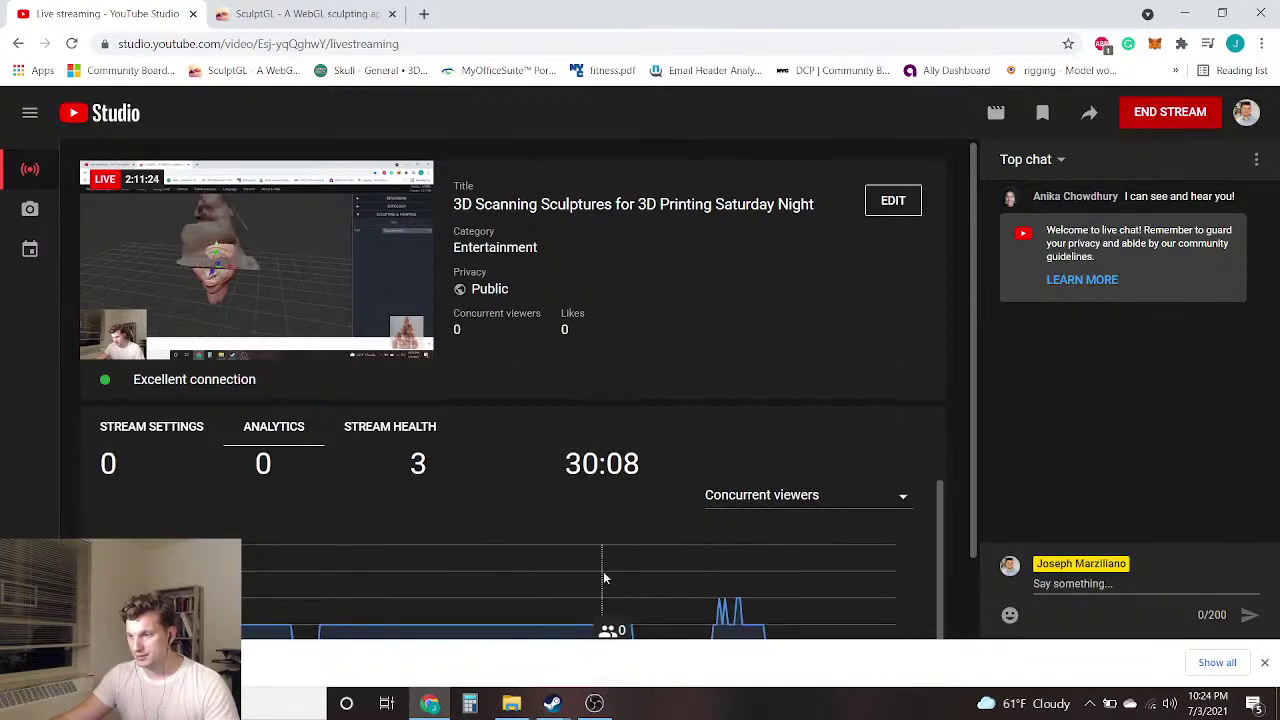
{"action": "left_click", "coordinate": [594, 703]}
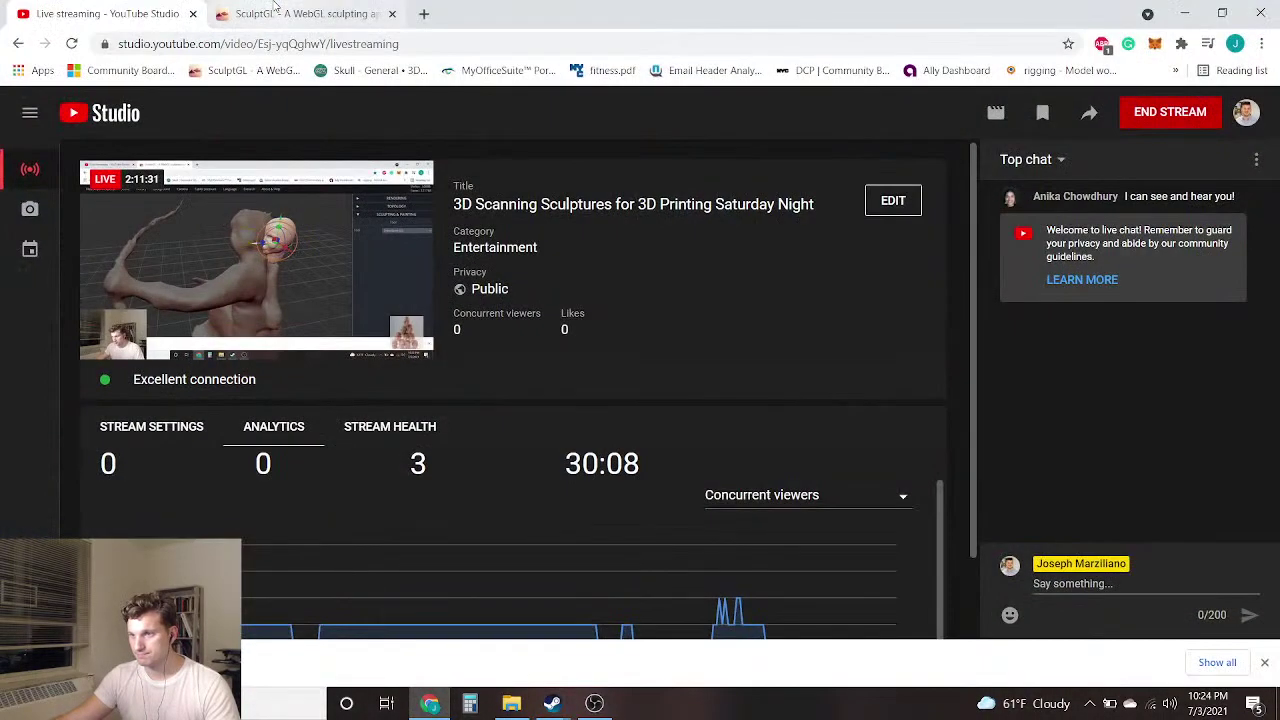
{"action": "left_click", "coordinate": [300, 14]}
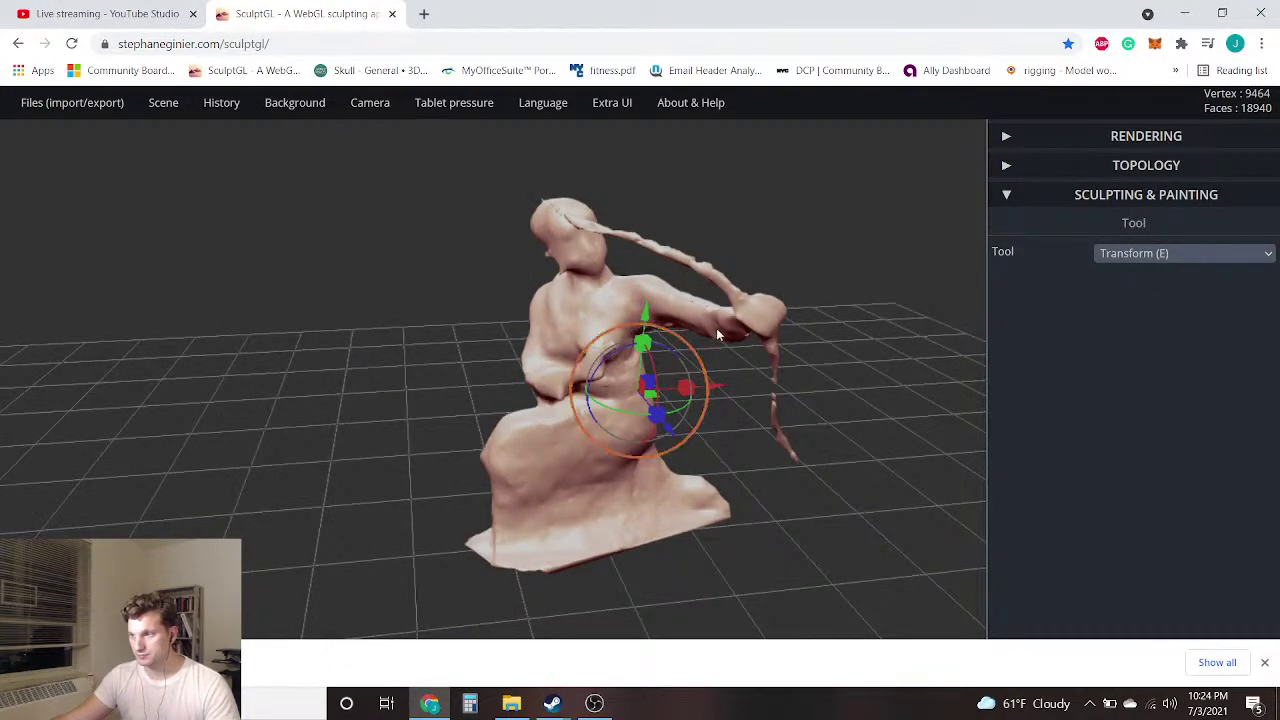
Clear the whole scene and import the yourMesh file from the Downloads folder
{"action": "mouse_move", "coordinate": [114, 116]}
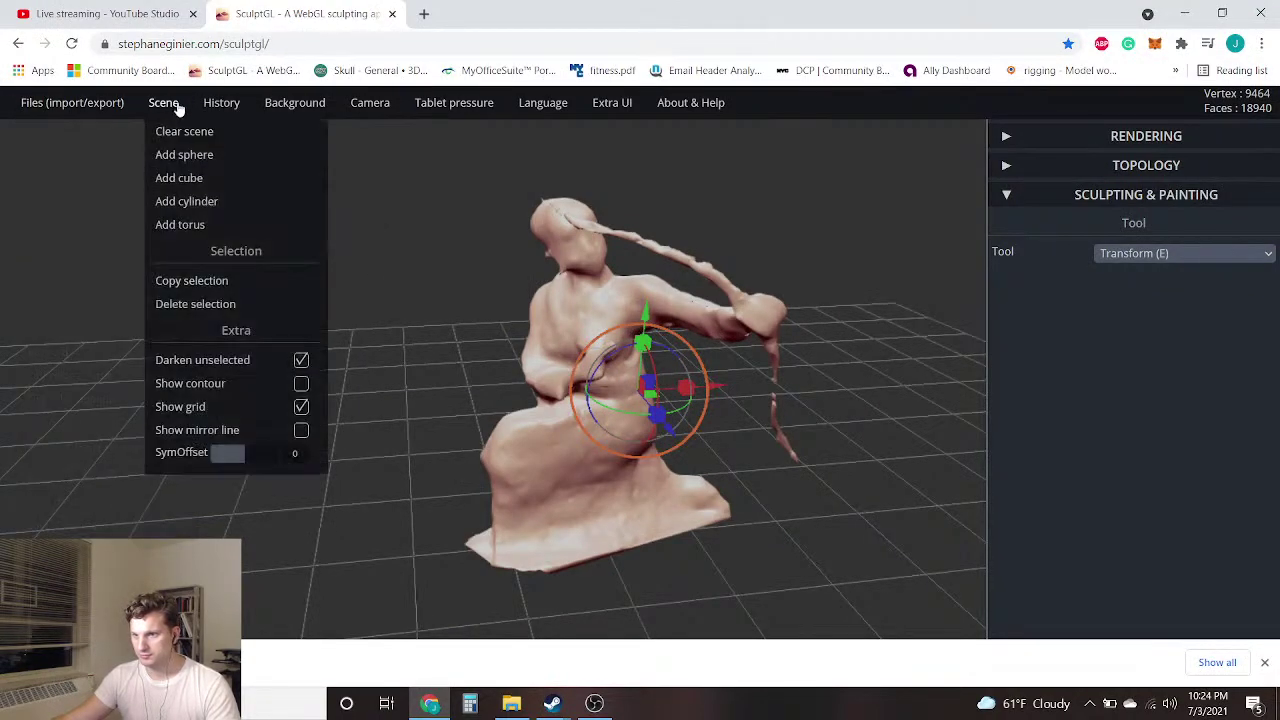
{"action": "mouse_move", "coordinate": [165, 103]}
{"action": "left_click", "coordinate": [184, 131]}
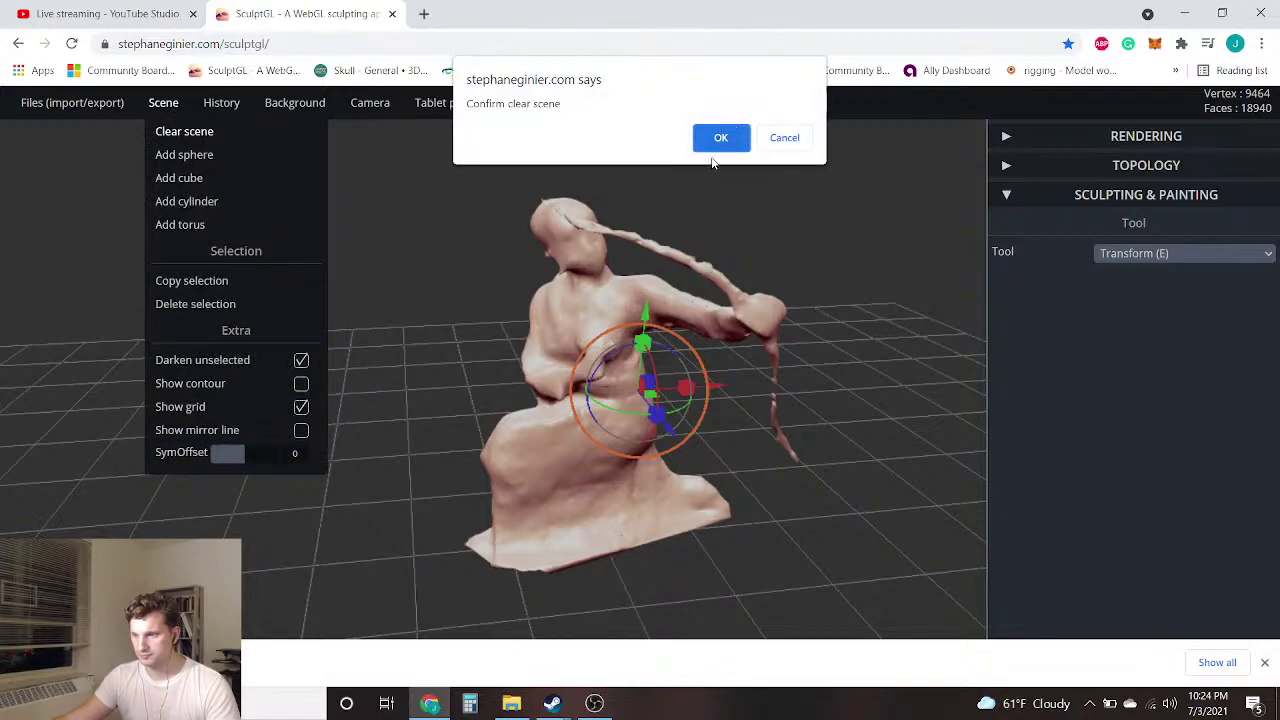
{"action": "left_click", "coordinate": [705, 145]}
{"action": "mouse_move", "coordinate": [78, 115]}
{"action": "left_click", "coordinate": [65, 165]}
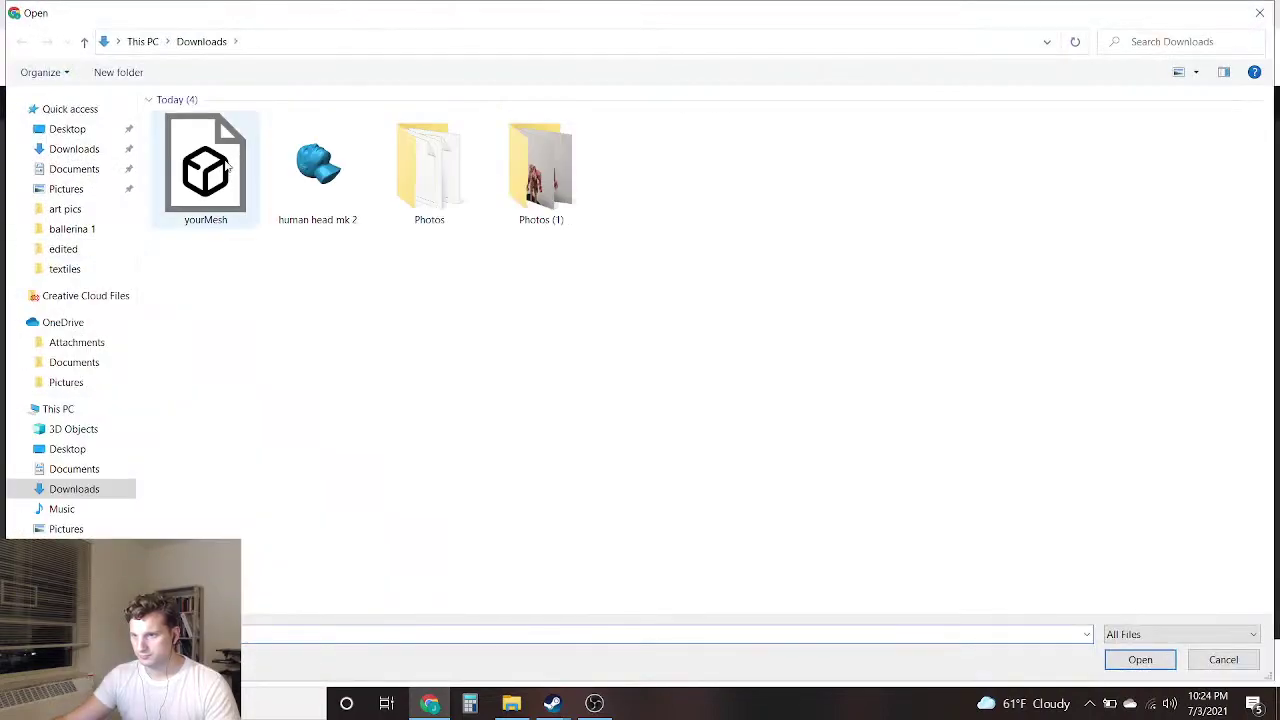
{"action": "double_click", "coordinate": [230, 165]}
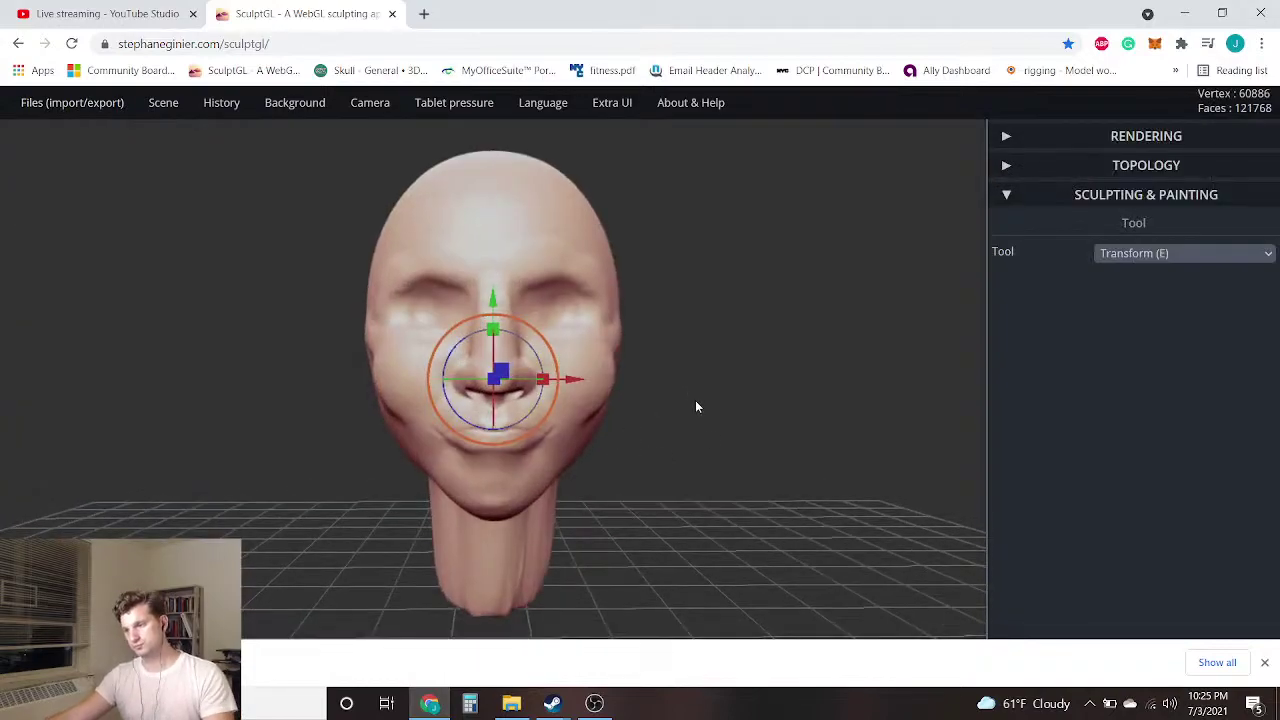
Dismiss the browser's downloads bar and activate dynamic topology for the head mesh
{"action": "left_click_drag", "start_coordinate": [686, 437], "coordinate": [430, 458]}
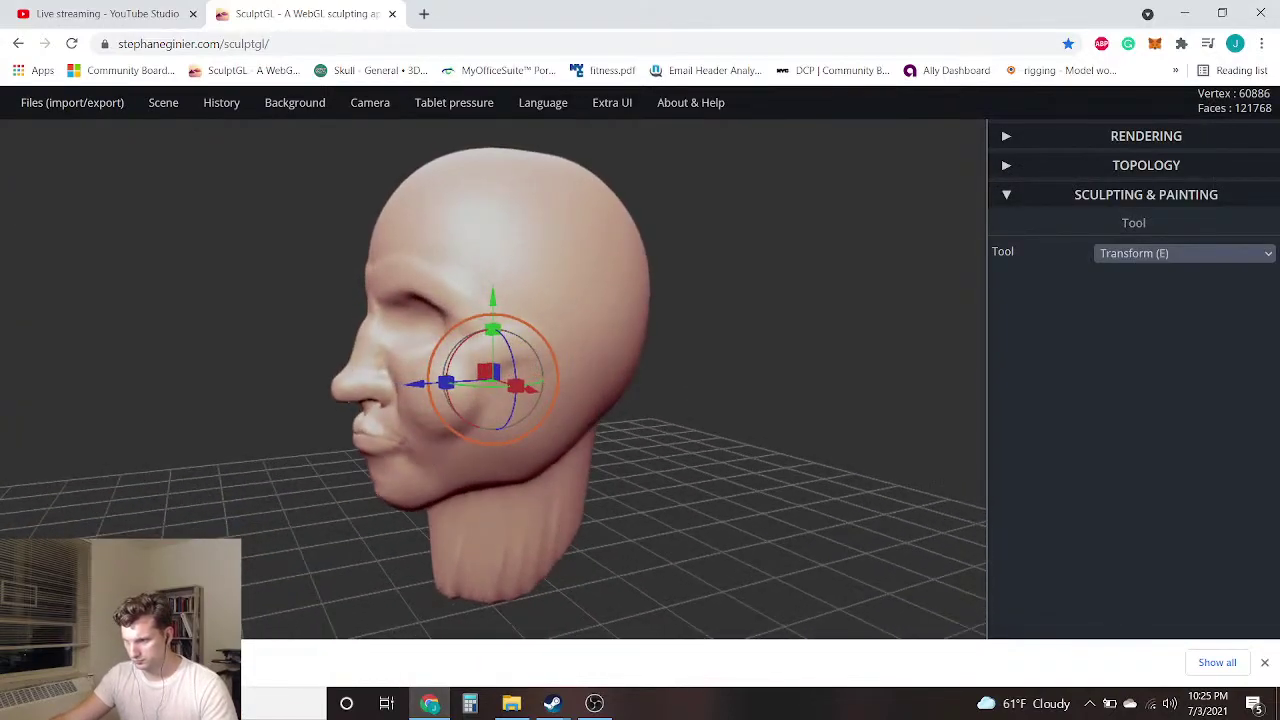
{"action": "left_click", "coordinate": [1261, 662]}
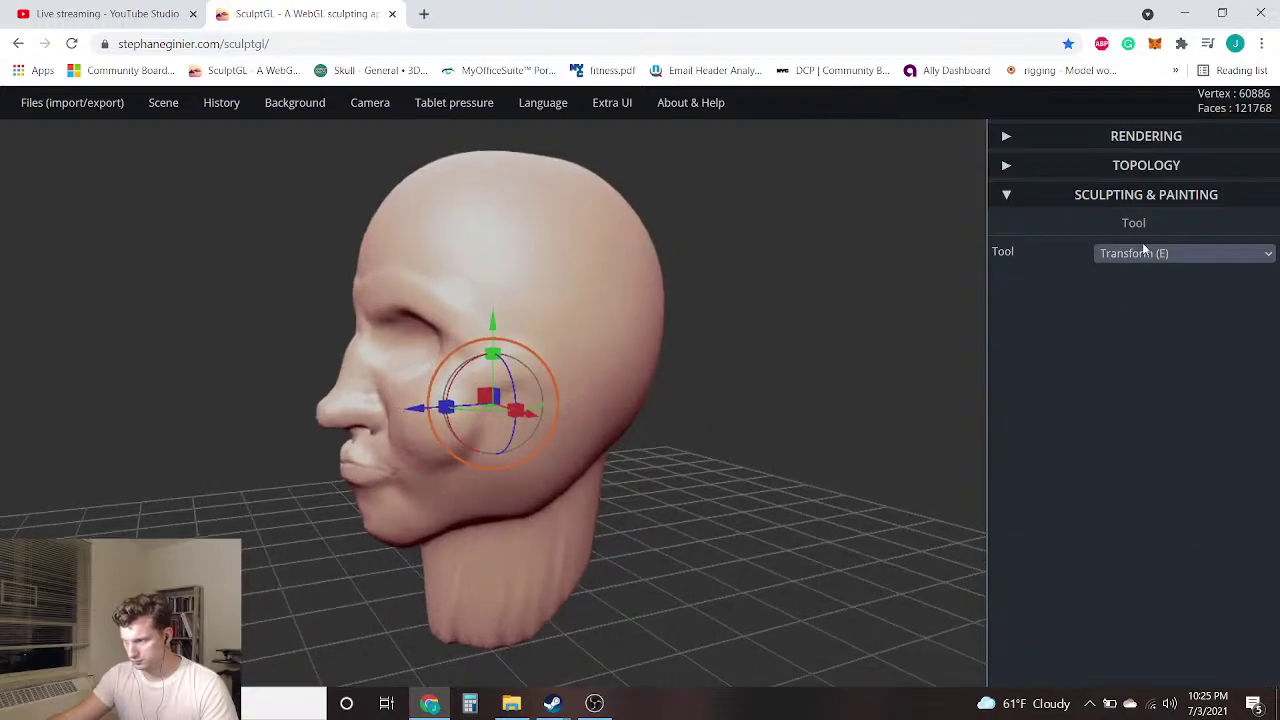
{"action": "left_click", "coordinate": [1114, 135]}
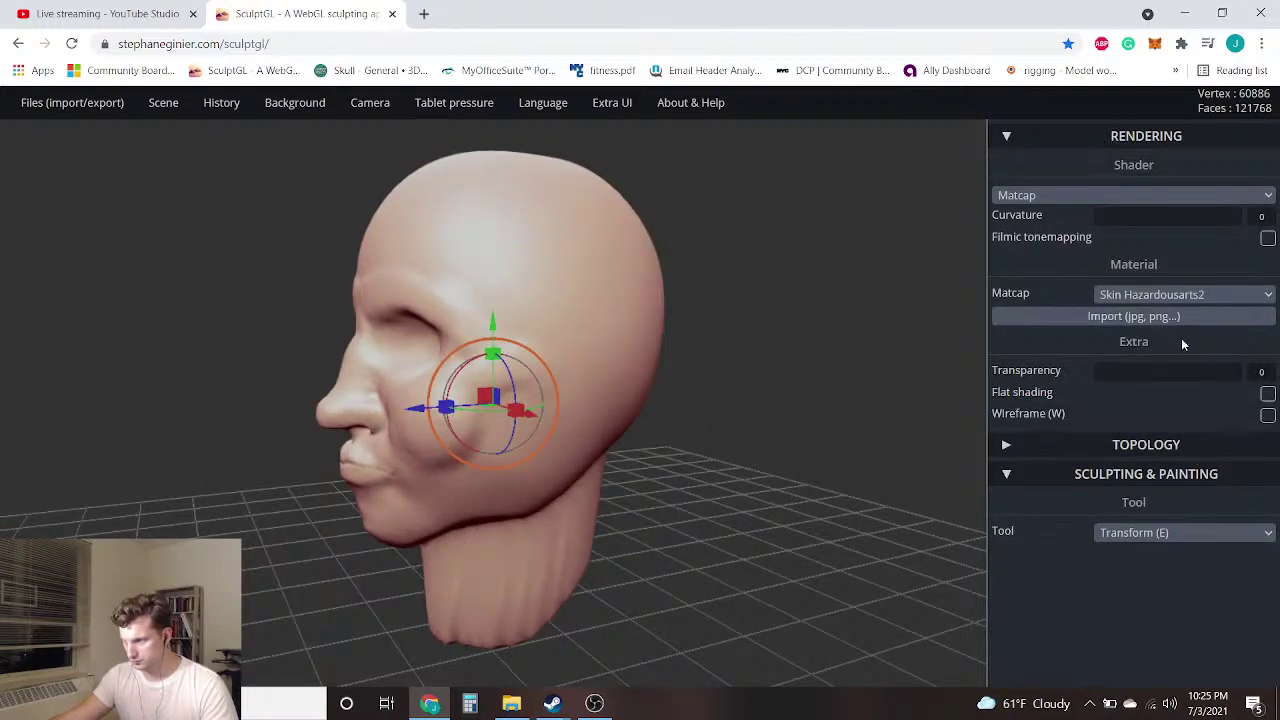
{"action": "left_click", "coordinate": [1128, 138]}
{"action": "left_click", "coordinate": [1210, 165]}
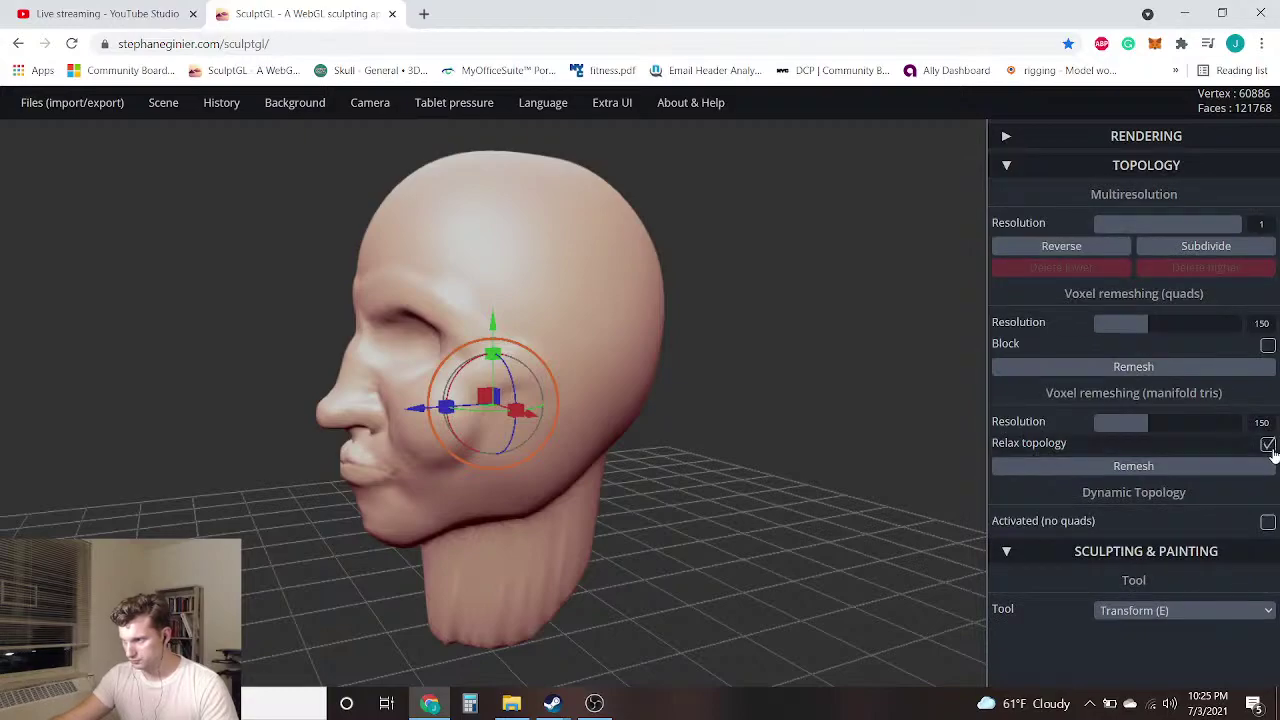
{"action": "left_click", "coordinate": [1267, 522]}
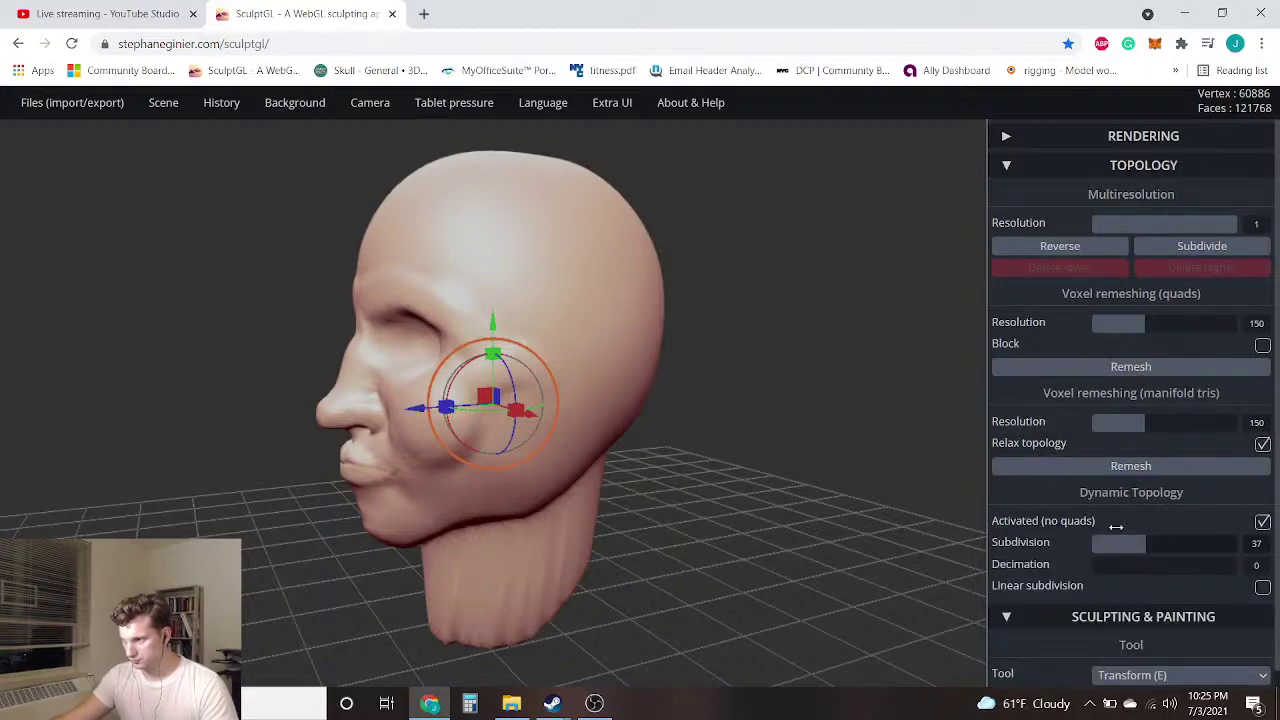
{"action": "left_click", "coordinate": [1105, 170]}
{"action": "left_click", "coordinate": [1111, 138]}
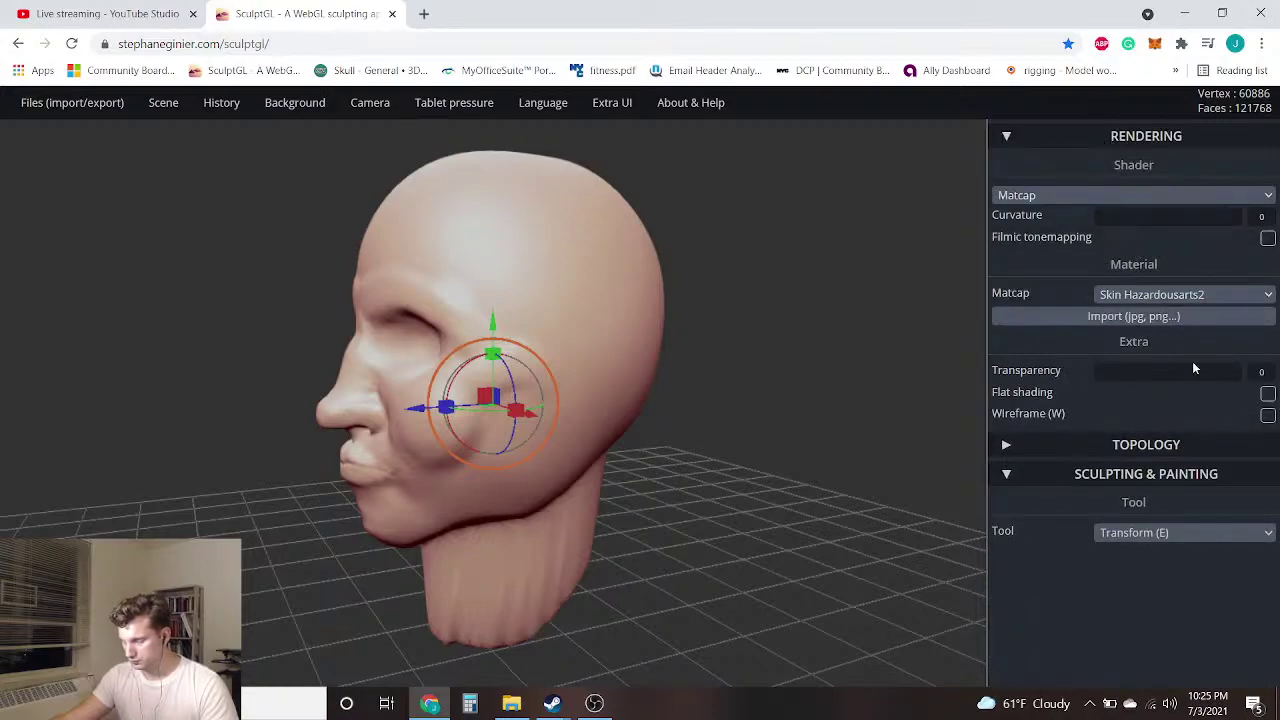
{"action": "left_click", "coordinate": [1135, 533]}
{"action": "left_click", "coordinate": [1163, 378]}
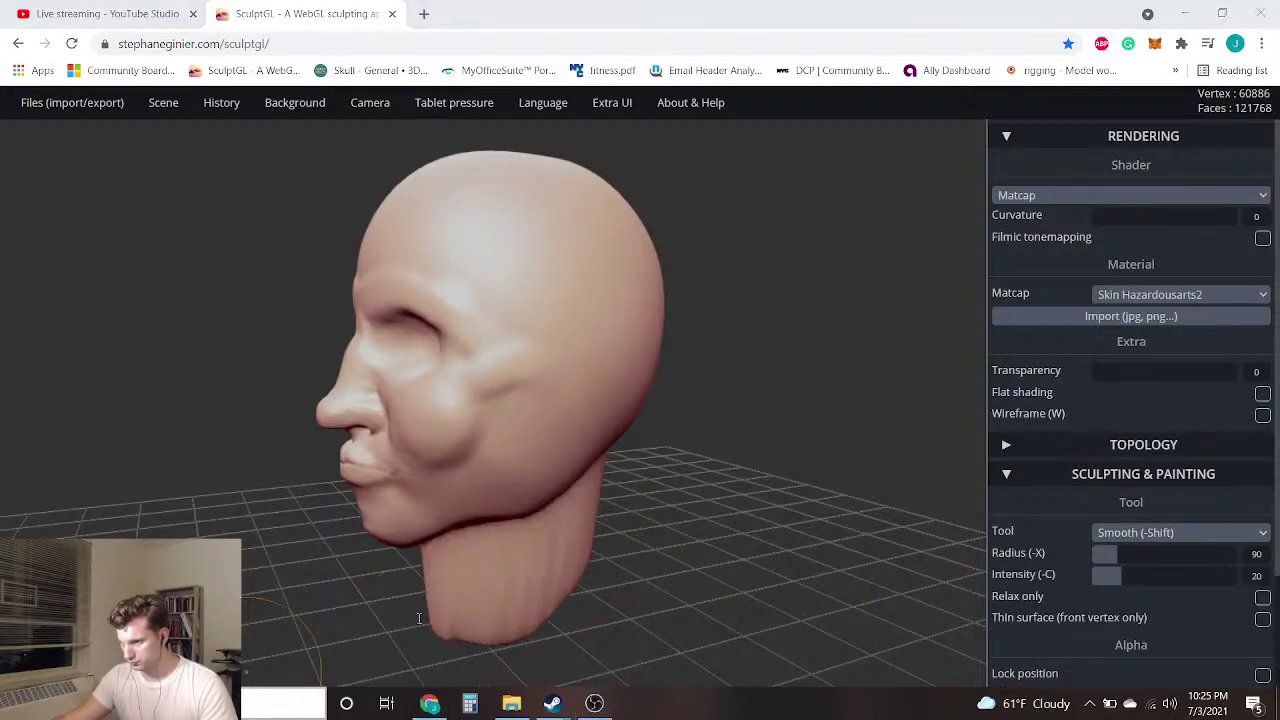
{"action": "left_click_drag", "start_coordinate": [271, 599], "coordinate": [553, 584]}
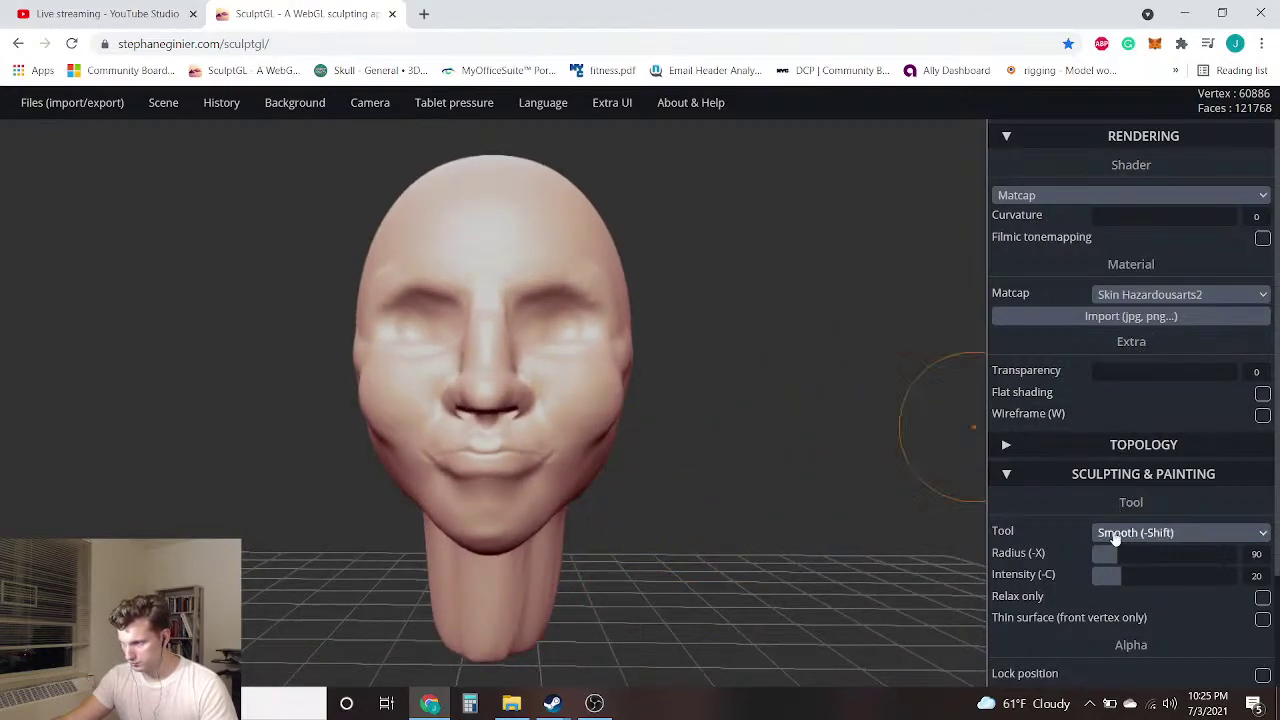
Choose the Move tool with radius 136 and pull the lower neck outward symmetrically, undoing and redoing the stroke
{"action": "left_click", "coordinate": [1134, 138]}
{"action": "left_click", "coordinate": [1153, 197]}
{"action": "left_click", "coordinate": [1180, 253]}
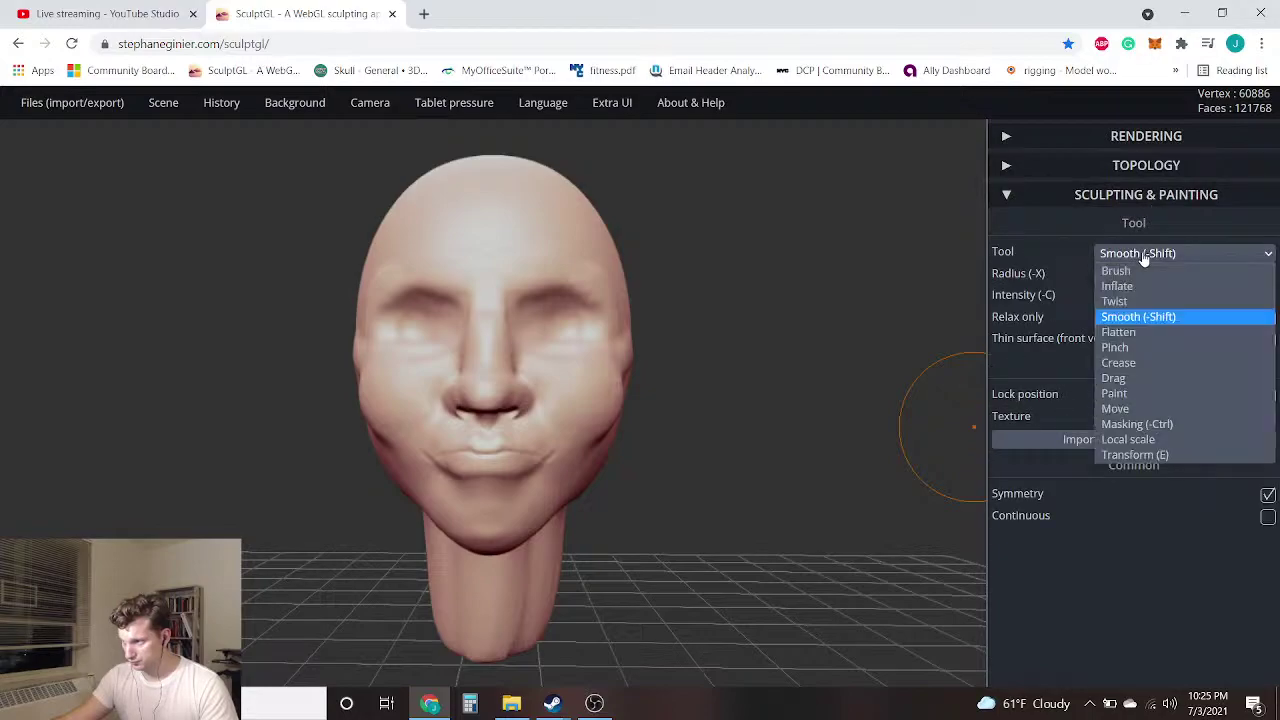
{"action": "left_click", "coordinate": [1128, 409]}
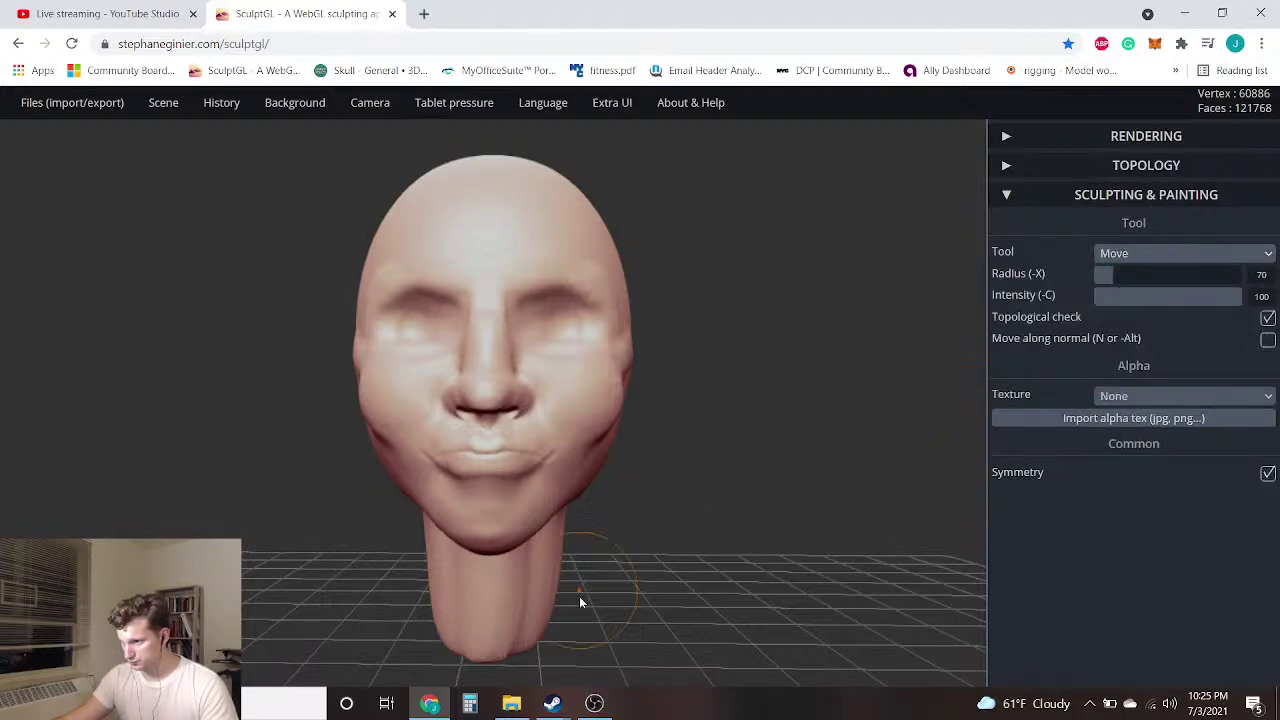
{"action": "left_click_drag", "start_coordinate": [1146, 273], "coordinate": [1133, 274]}
{"action": "left_click_drag", "start_coordinate": [551, 602], "coordinate": [566, 601]}
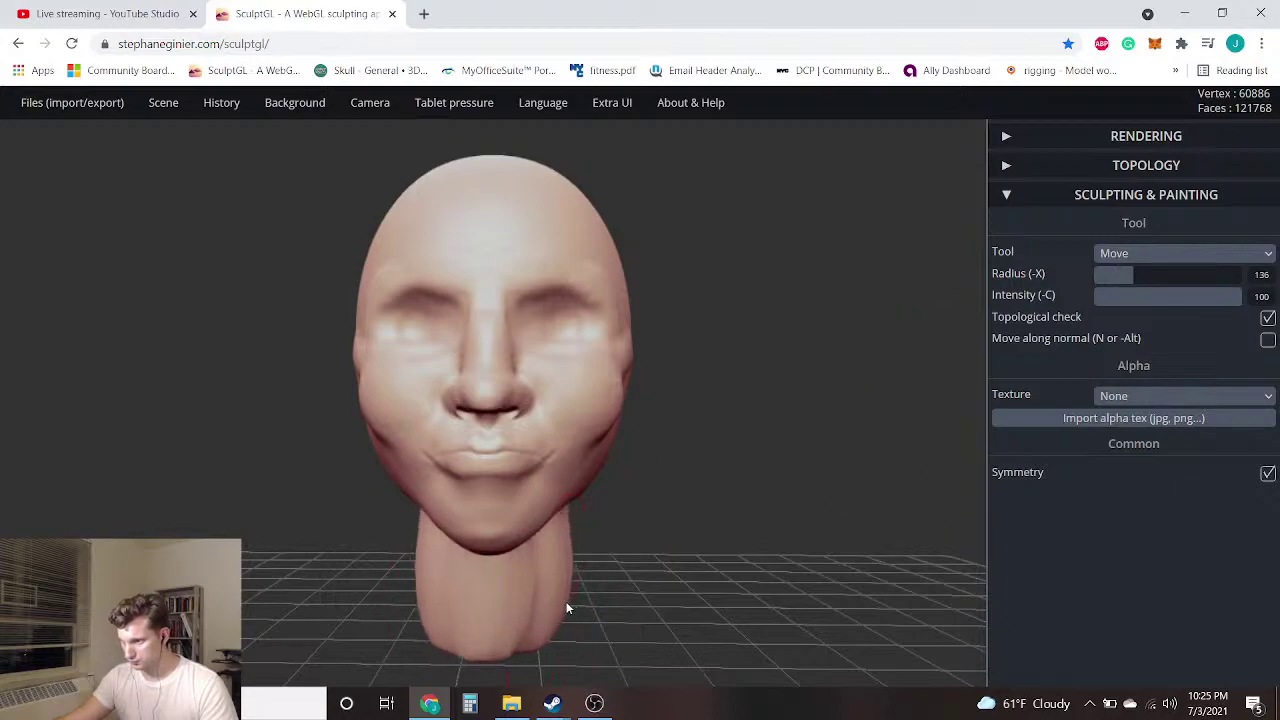
{"action": "key", "text": "ctrl"}
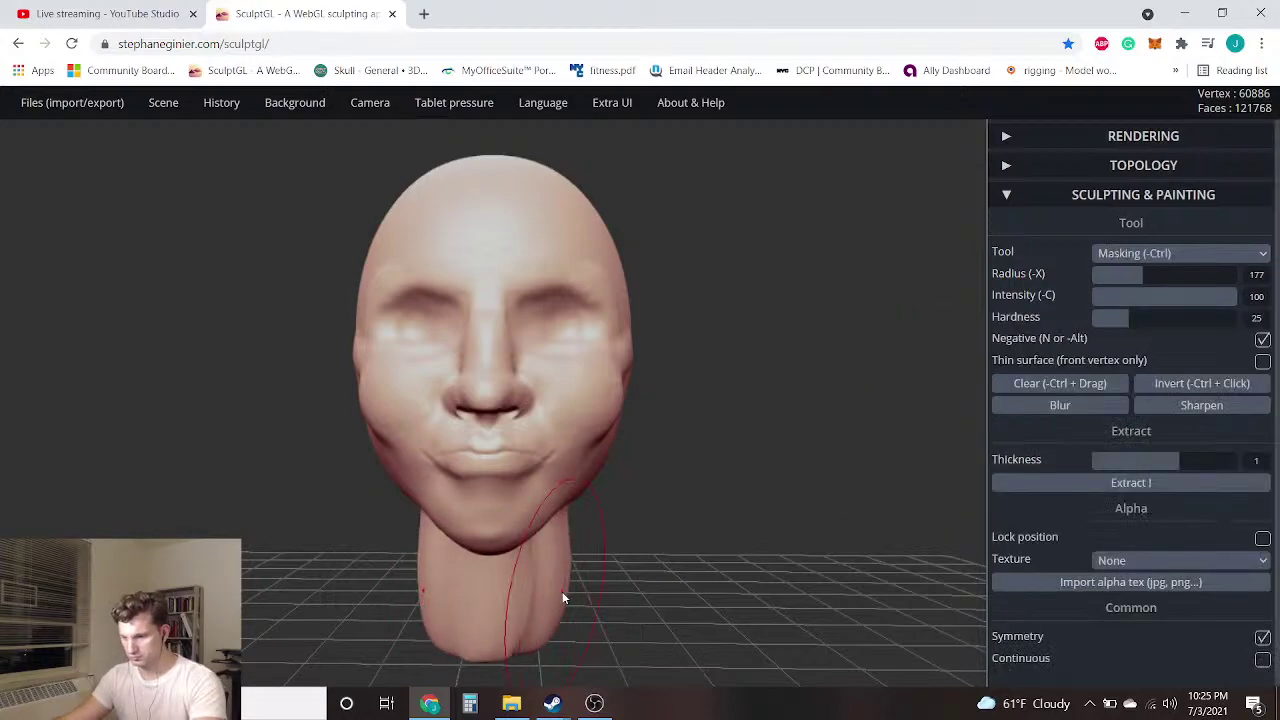
{"action": "key", "text": "ctrl+z"}
{"action": "mouse_move", "coordinate": [544, 630]}
{"action": "left_mouse_down"}
{"action": "mouse_move", "coordinate": [568, 631]}
{"action": "mouse_move", "coordinate": [658, 536]}
{"action": "mouse_move", "coordinate": [620, 537]}
{"action": "mouse_move", "coordinate": [620, 594]}
{"action": "mouse_move", "coordinate": [539, 642]}
{"action": "mouse_move", "coordinate": [565, 630]}
{"action": "mouse_move", "coordinate": [556, 648]}
{"action": "left_mouse_up"}
Try to raise the corners of the mouth with the Move tool at radius 69, and undo the strokes
{"action": "mouse_move", "coordinate": [337, 569]}
{"action": "left_mouse_down"}
{"action": "mouse_move", "coordinate": [358, 572]}
{"action": "mouse_move", "coordinate": [302, 585]}
{"action": "mouse_move", "coordinate": [268, 573]}
{"action": "mouse_move", "coordinate": [320, 560]}
{"action": "mouse_move", "coordinate": [330, 530]}
{"action": "mouse_move", "coordinate": [288, 455]}
{"action": "mouse_move", "coordinate": [260, 449]}
{"action": "left_mouse_up"}
{"action": "scroll", "coordinate": [272, 443], "scroll_direction": "up", "scroll_amount": 6}
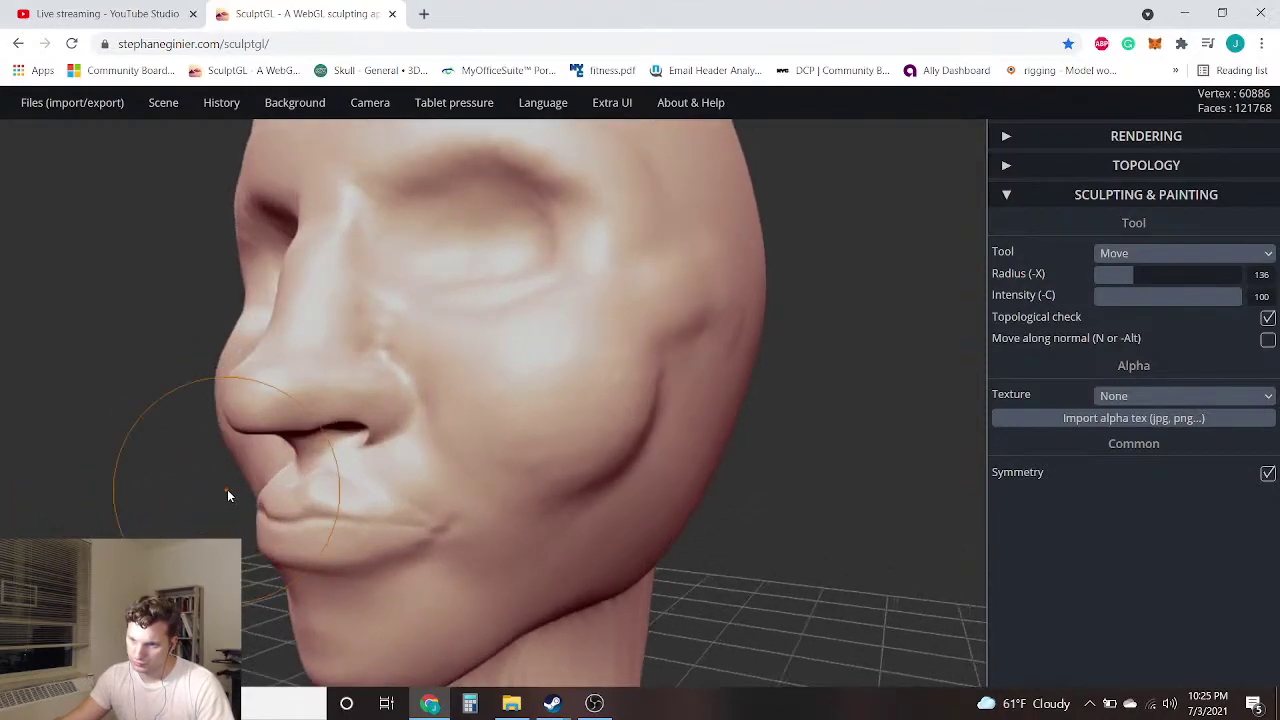
{"action": "mouse_move", "coordinate": [242, 471]}
{"action": "left_mouse_down"}
{"action": "mouse_move", "coordinate": [246, 488]}
{"action": "mouse_move", "coordinate": [340, 488]}
{"action": "mouse_move", "coordinate": [325, 505]}
{"action": "left_mouse_up"}
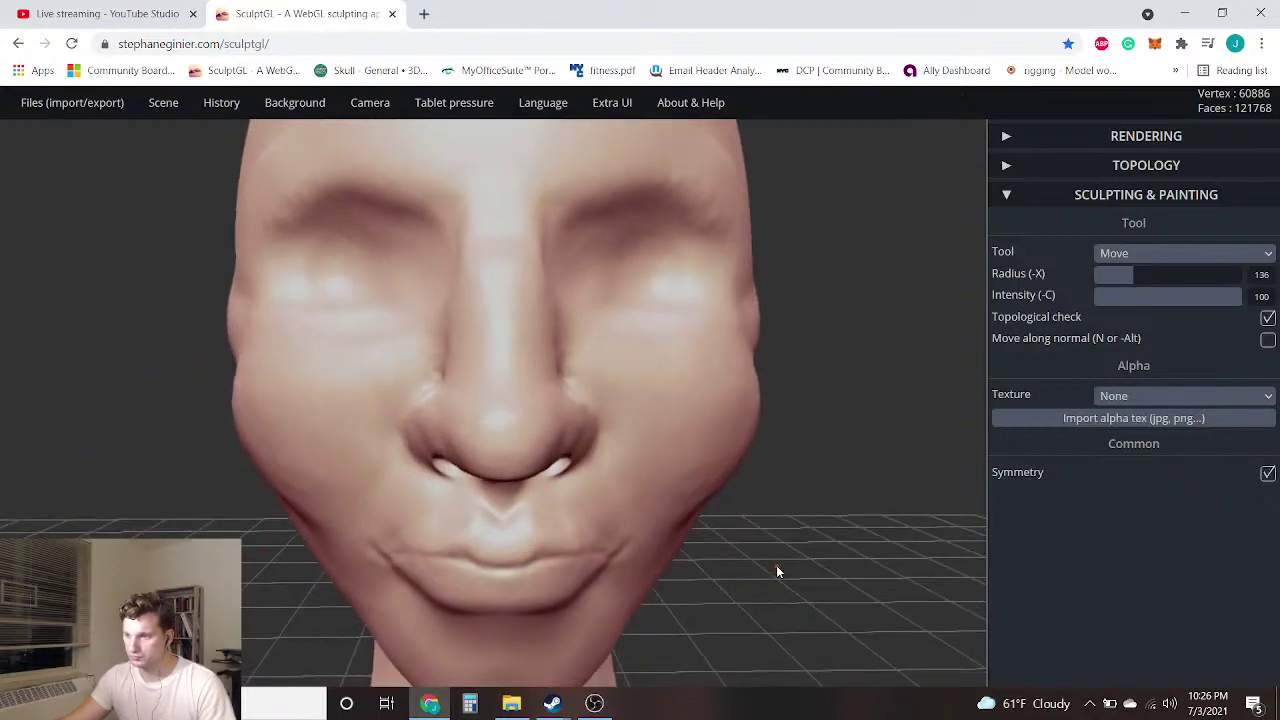
{"action": "scroll", "coordinate": [777, 565], "scroll_direction": "down", "scroll_amount": 3}
{"action": "left_click_drag", "start_coordinate": [1096, 274], "coordinate": [1110, 274]}
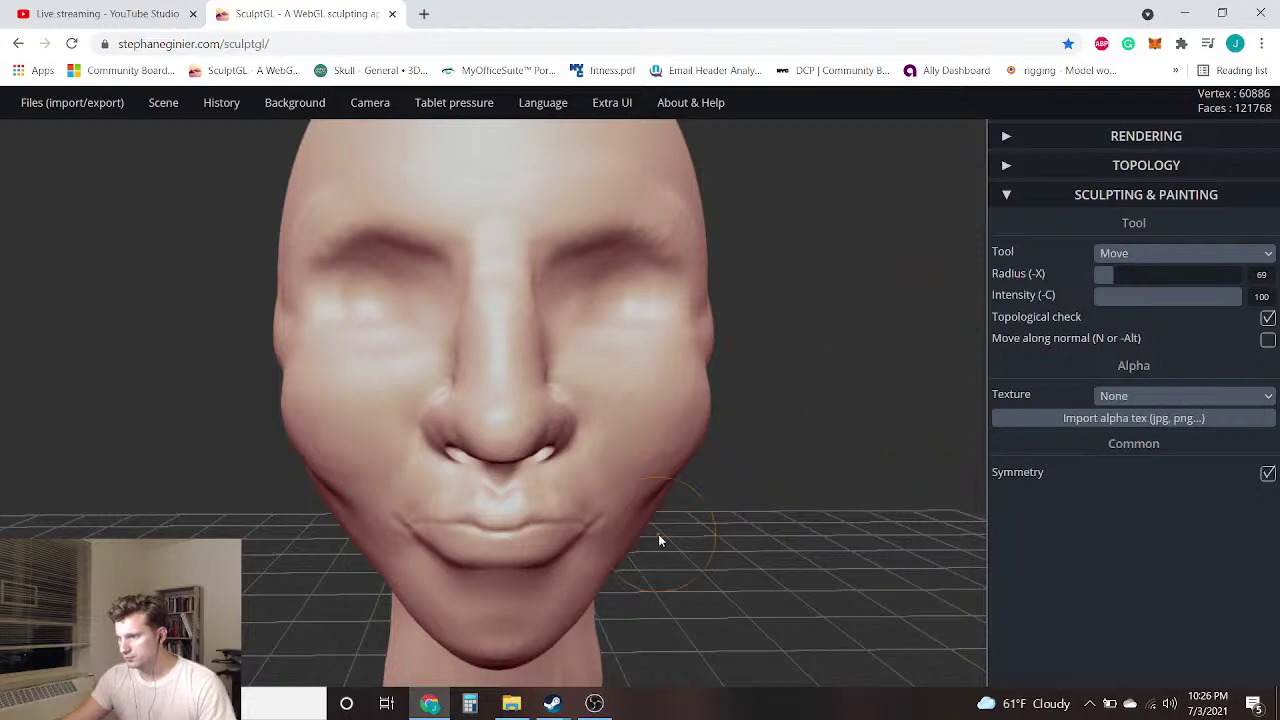
{"action": "left_click_drag", "start_coordinate": [583, 518], "coordinate": [590, 500]}
{"action": "key", "text": "ctrl+z"}
{"action": "key", "text": "ctrl+z"}
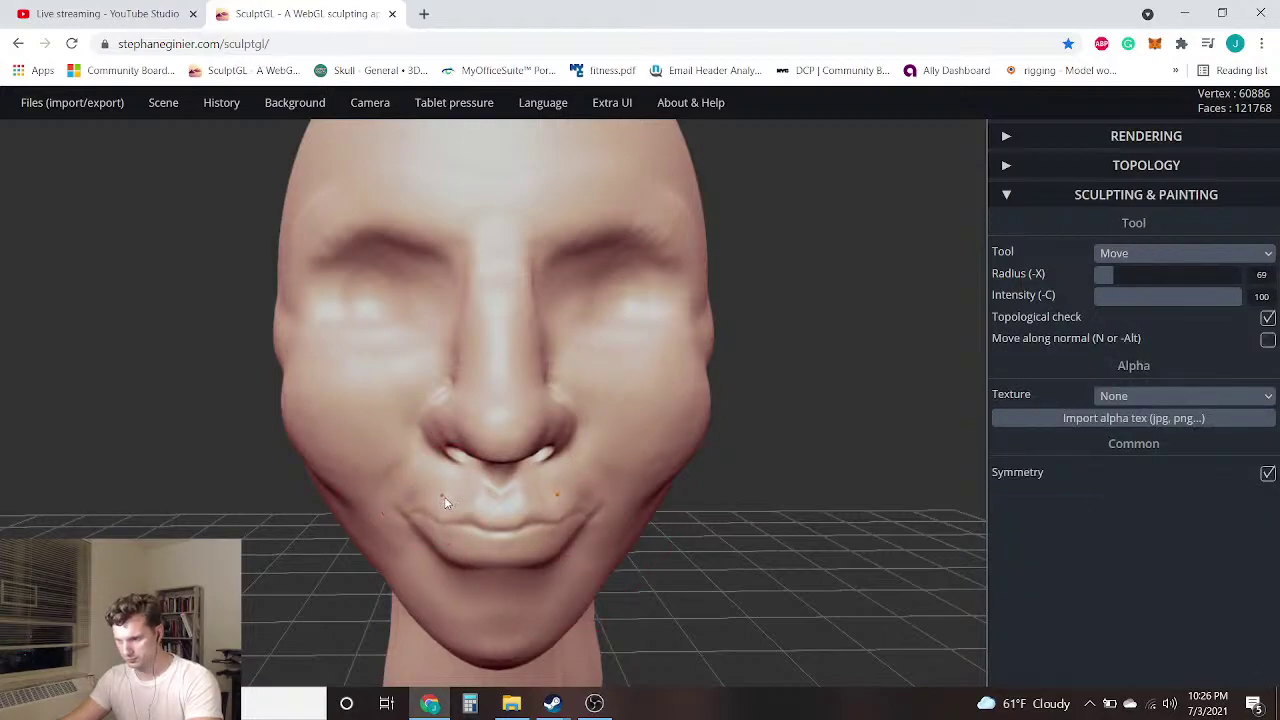
{"action": "key", "text": "ctrl+z"}
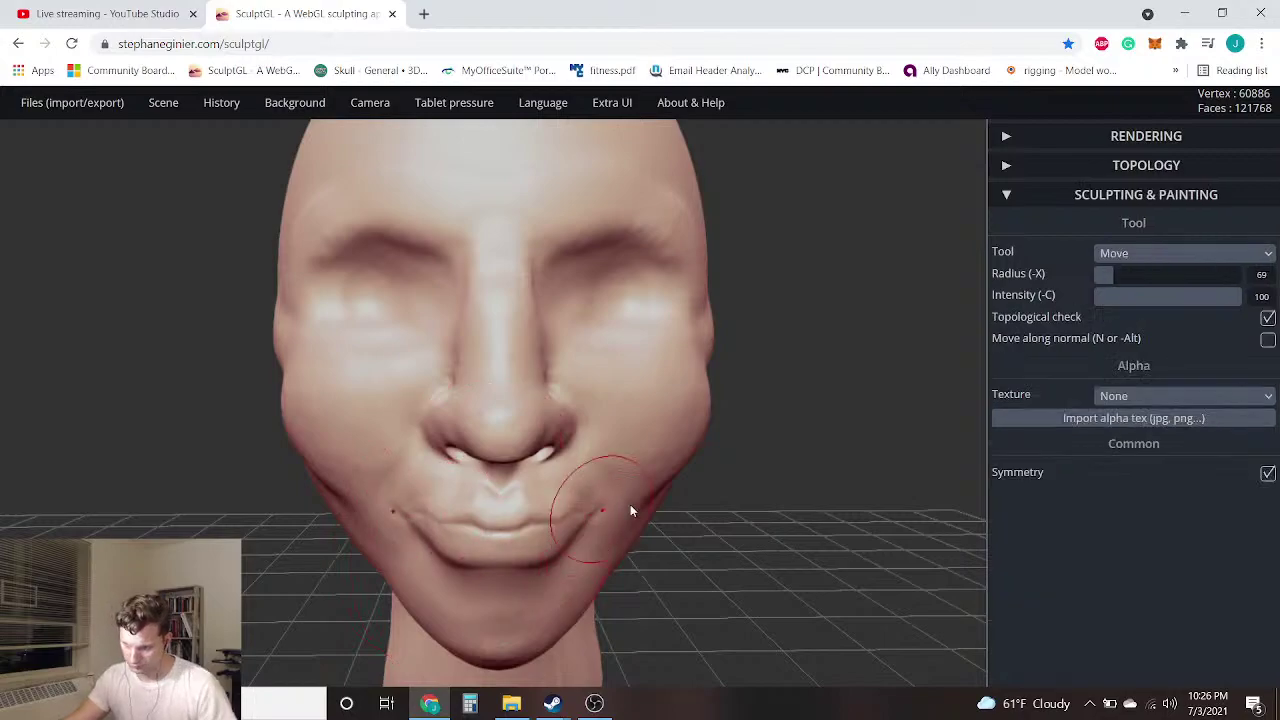
Switch to the Smooth tool, inspect the lips and nostrils from below and open the list of sculpting tools
{"action": "left_click", "coordinate": [1150, 253]}
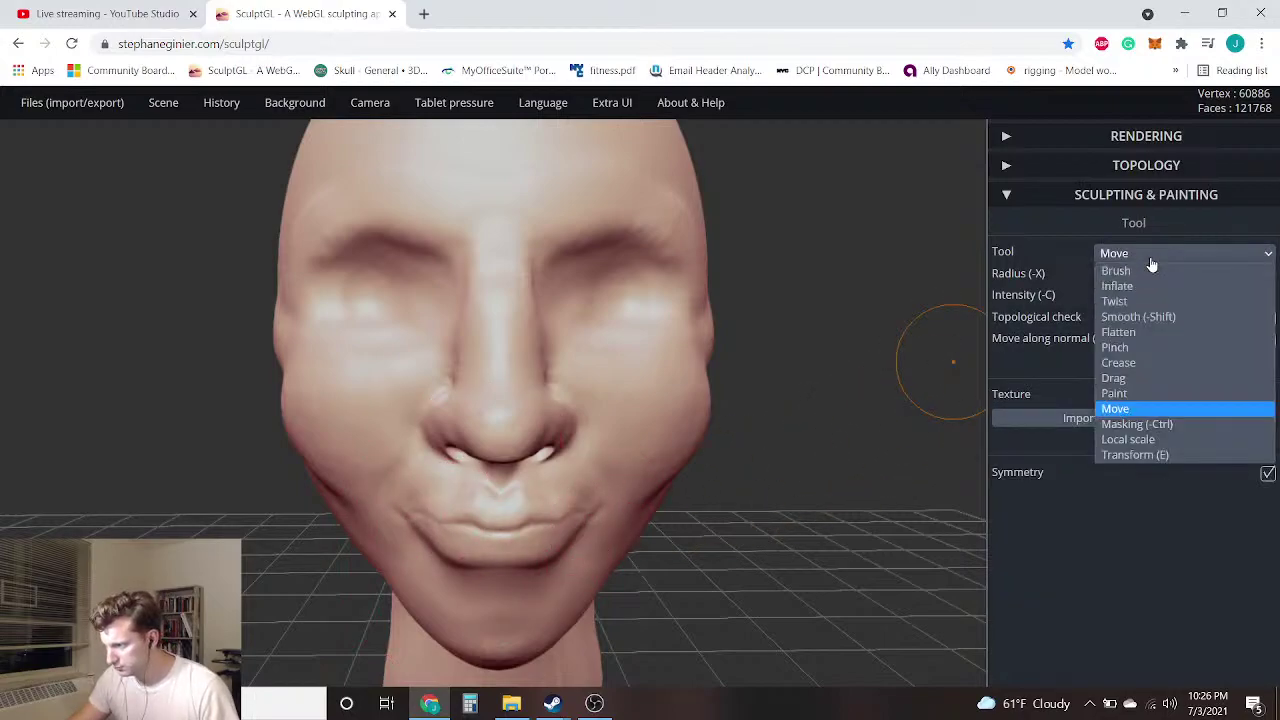
{"action": "left_click", "coordinate": [1145, 329]}
{"action": "scroll", "coordinate": [393, 567], "scroll_direction": "up", "scroll_amount": 8}
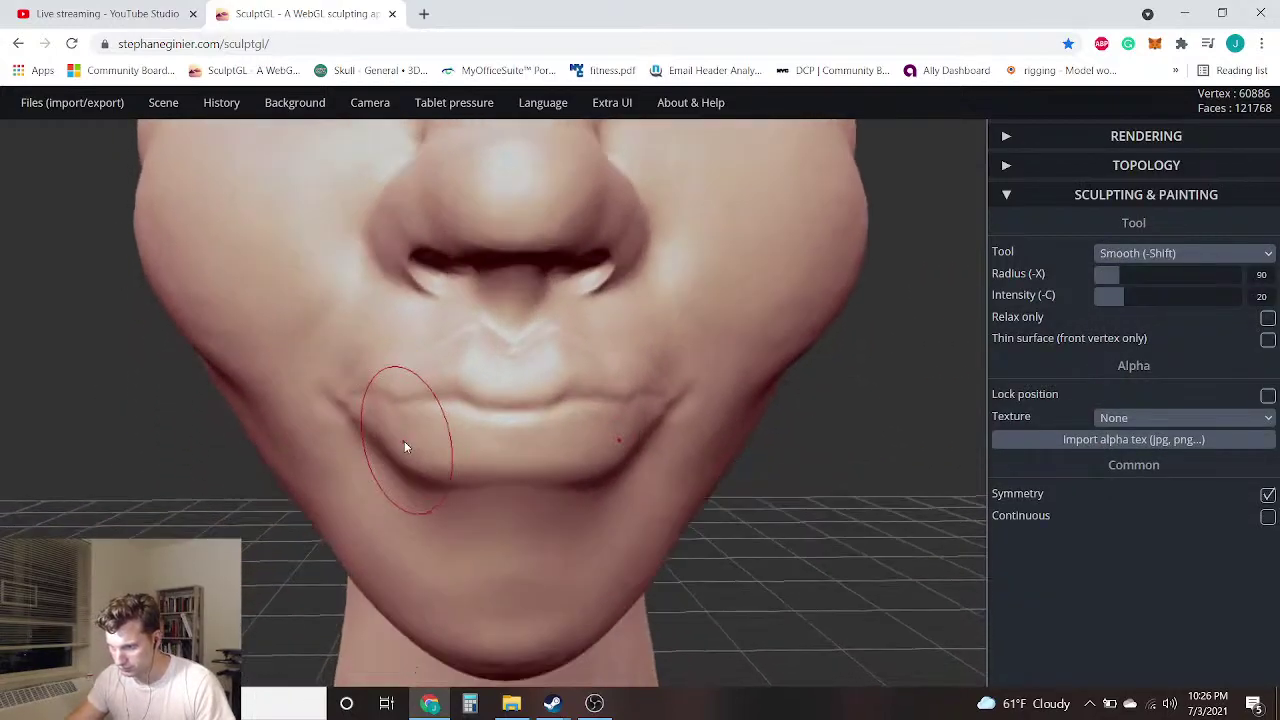
{"action": "mouse_move", "coordinate": [97, 516]}
{"action": "left_mouse_down"}
{"action": "mouse_move", "coordinate": [294, 601]}
{"action": "mouse_move", "coordinate": [393, 555]}
{"action": "mouse_move", "coordinate": [426, 516]}
{"action": "mouse_move", "coordinate": [300, 425]}
{"action": "left_mouse_up"}
{"action": "left_click", "coordinate": [1130, 256]}
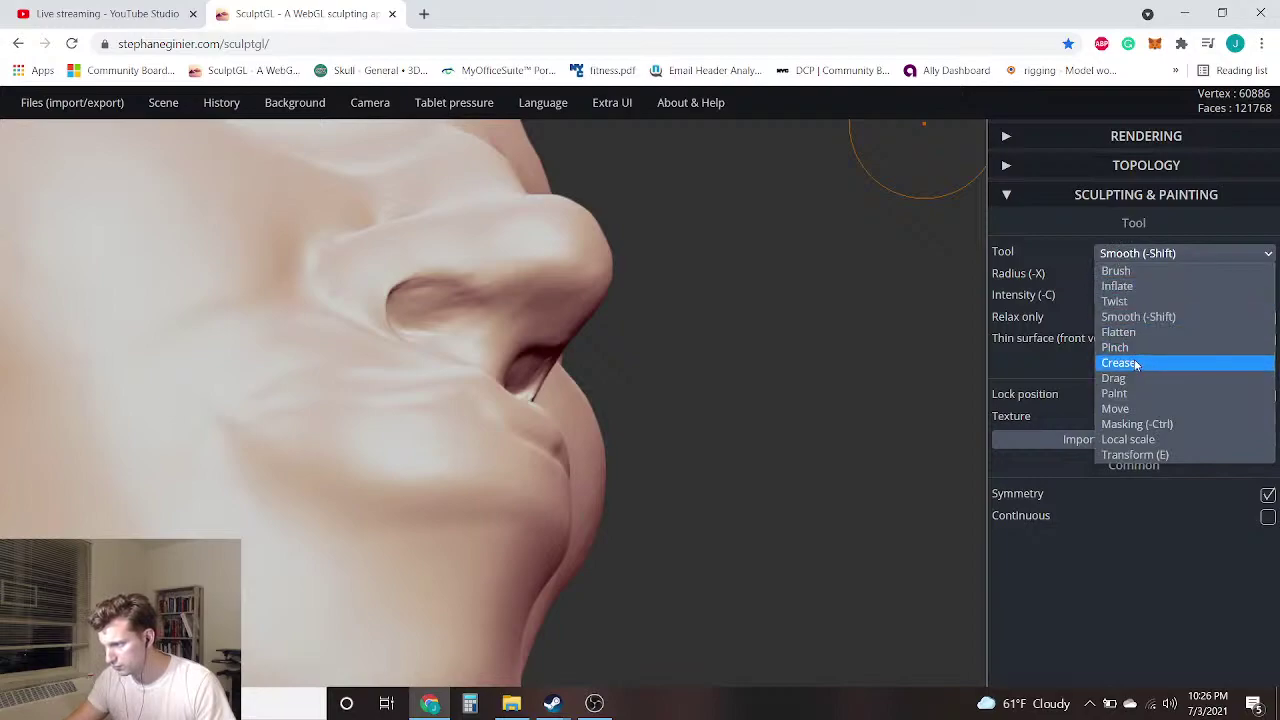
Build up the side of the upper lip toward the mouth corner with the Brush tool
{"action": "left_click", "coordinate": [1115, 271]}
{"action": "mouse_move", "coordinate": [657, 343]}
{"action": "left_mouse_down"}
{"action": "mouse_move", "coordinate": [814, 437]}
{"action": "mouse_move", "coordinate": [771, 575]}
{"action": "mouse_move", "coordinate": [386, 363]}
{"action": "mouse_move", "coordinate": [474, 337]}
{"action": "left_mouse_up"}
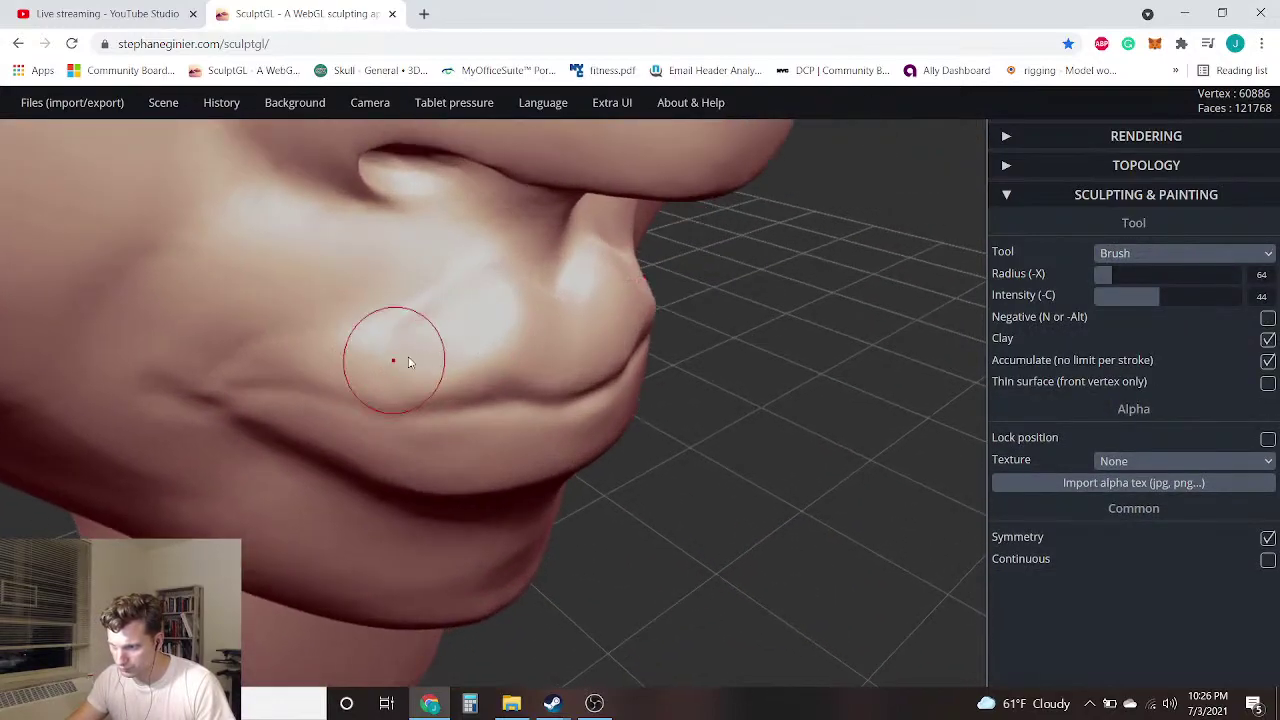
{"action": "mouse_move", "coordinate": [357, 374]}
{"action": "left_mouse_down"}
{"action": "mouse_move", "coordinate": [389, 374]}
{"action": "mouse_move", "coordinate": [320, 383]}
{"action": "left_mouse_up"}
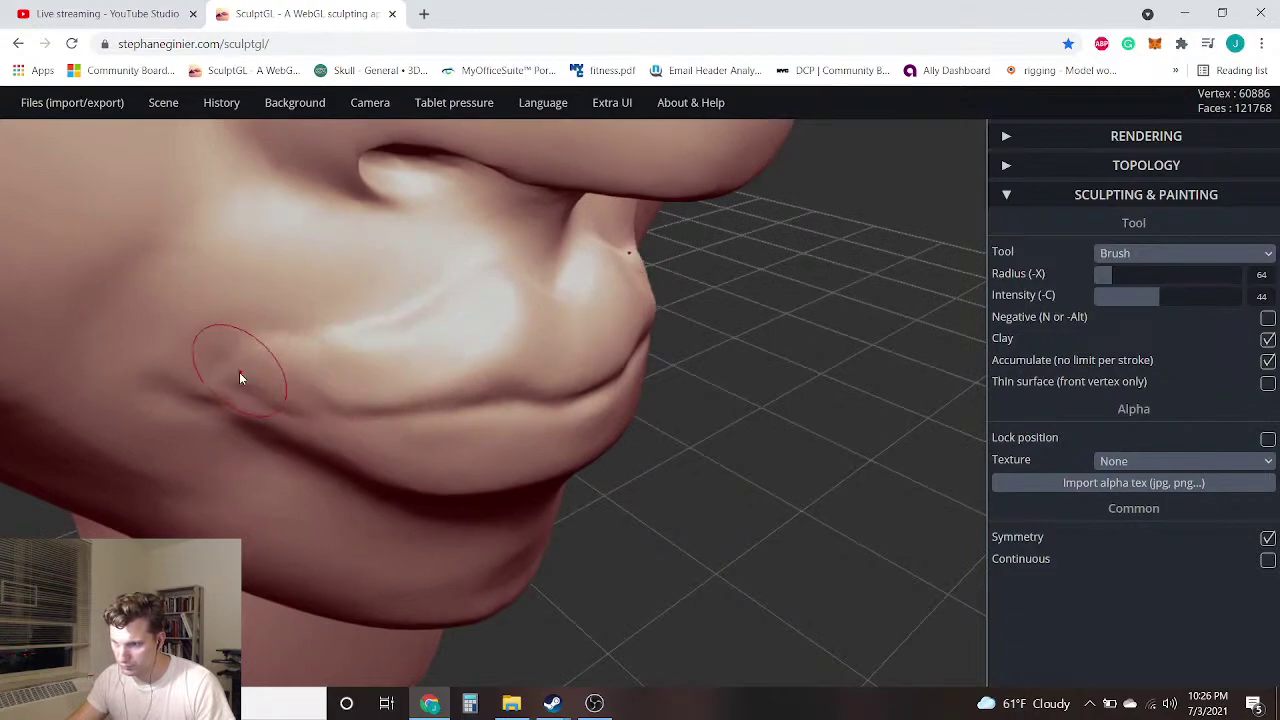
Examine the mouth, nose and chin of the head from the front and both sides
{"action": "left_click_drag", "start_coordinate": [771, 454], "coordinate": [627, 423]}
{"action": "scroll", "coordinate": [629, 418], "scroll_direction": "down", "scroll_amount": 5}
{"action": "right_click_drag", "start_coordinate": [630, 420], "coordinate": [336, 467]}
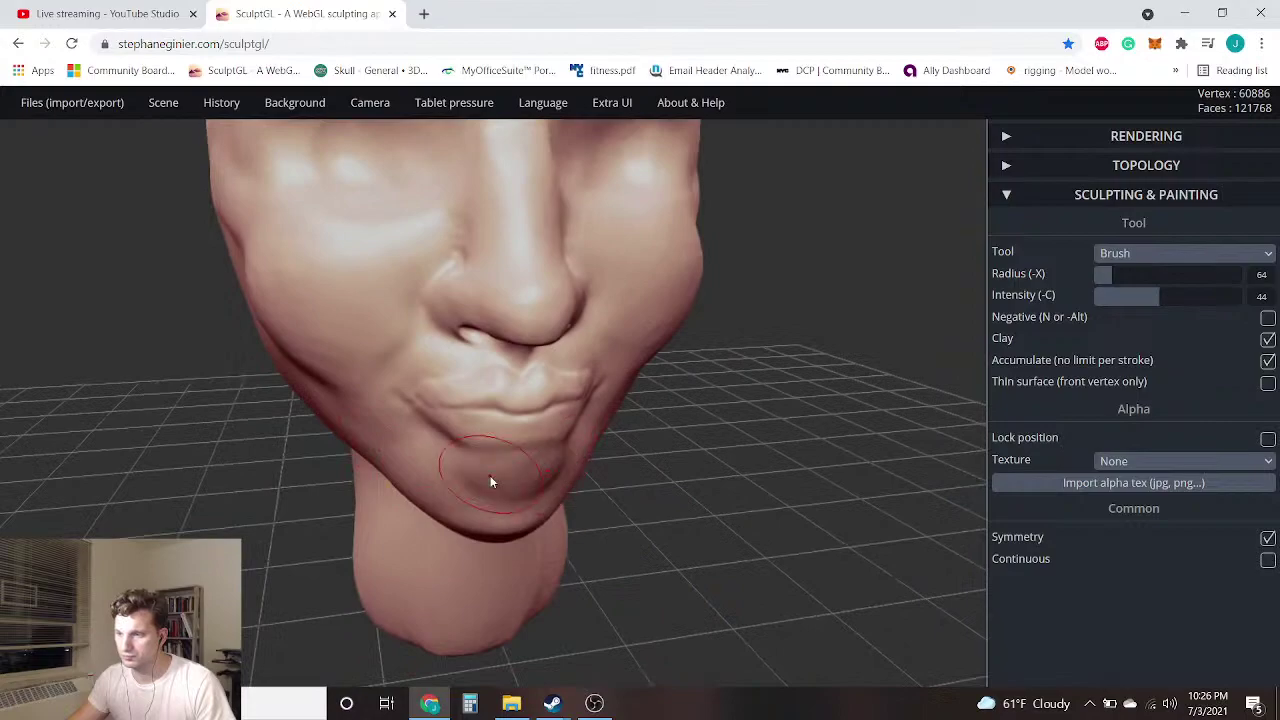
{"action": "right_click_drag", "start_coordinate": [233, 491], "coordinate": [157, 488]}
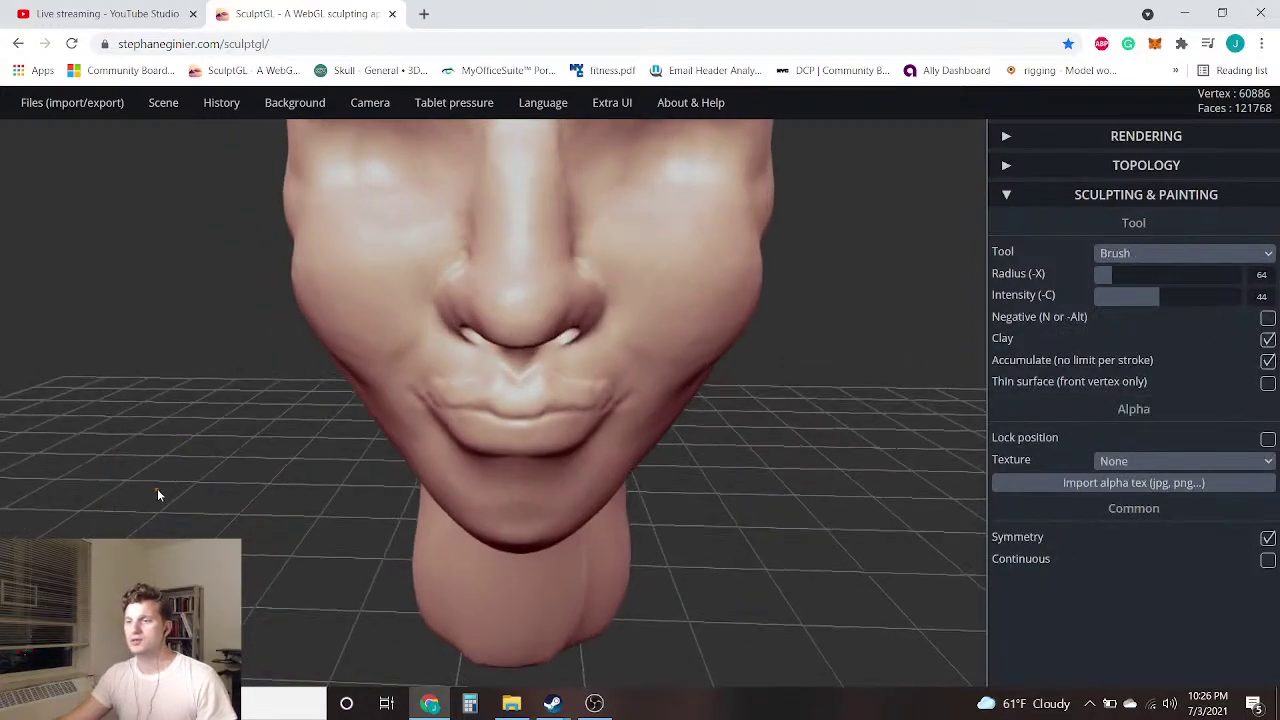
{"action": "key", "text": "ctrl"}
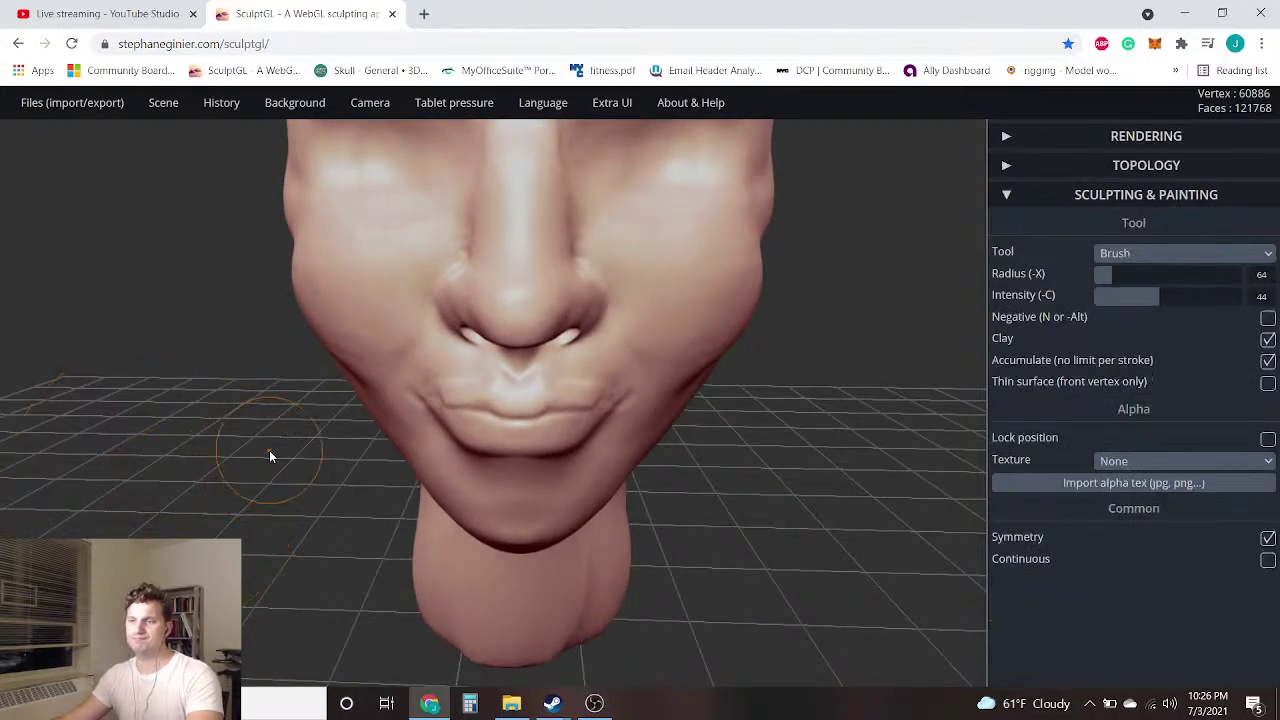
{"action": "key", "text": "ctrl"}
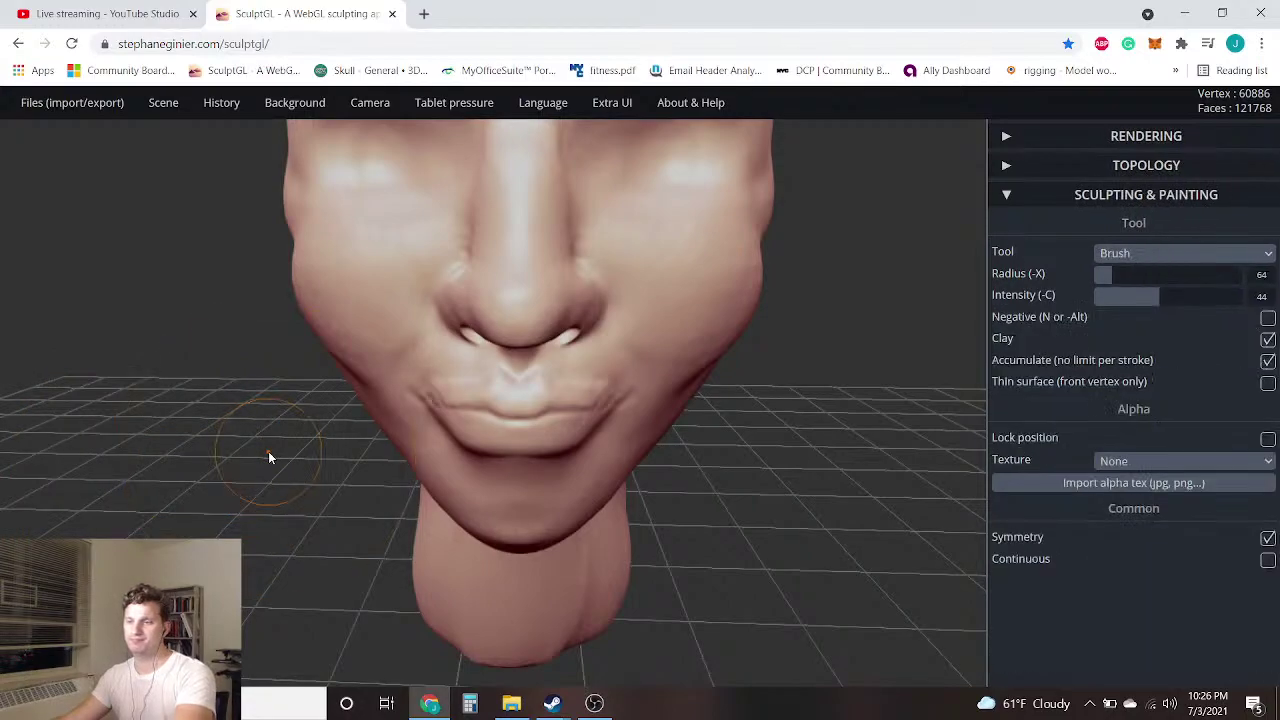
{"action": "scroll", "coordinate": [362, 451], "scroll_direction": "up", "scroll_amount": 2}
{"action": "mouse_move", "coordinate": [716, 434]}
{"action": "right_mouse_down"}
{"action": "mouse_move", "coordinate": [648, 443]}
{"action": "mouse_move", "coordinate": [660, 457]}
{"action": "mouse_move", "coordinate": [651, 420]}
{"action": "mouse_move", "coordinate": [694, 381]}
{"action": "mouse_move", "coordinate": [709, 400]}
{"action": "mouse_move", "coordinate": [717, 423]}
{"action": "mouse_move", "coordinate": [589, 306]}
{"action": "mouse_move", "coordinate": [533, 293]}
{"action": "right_mouse_up"}
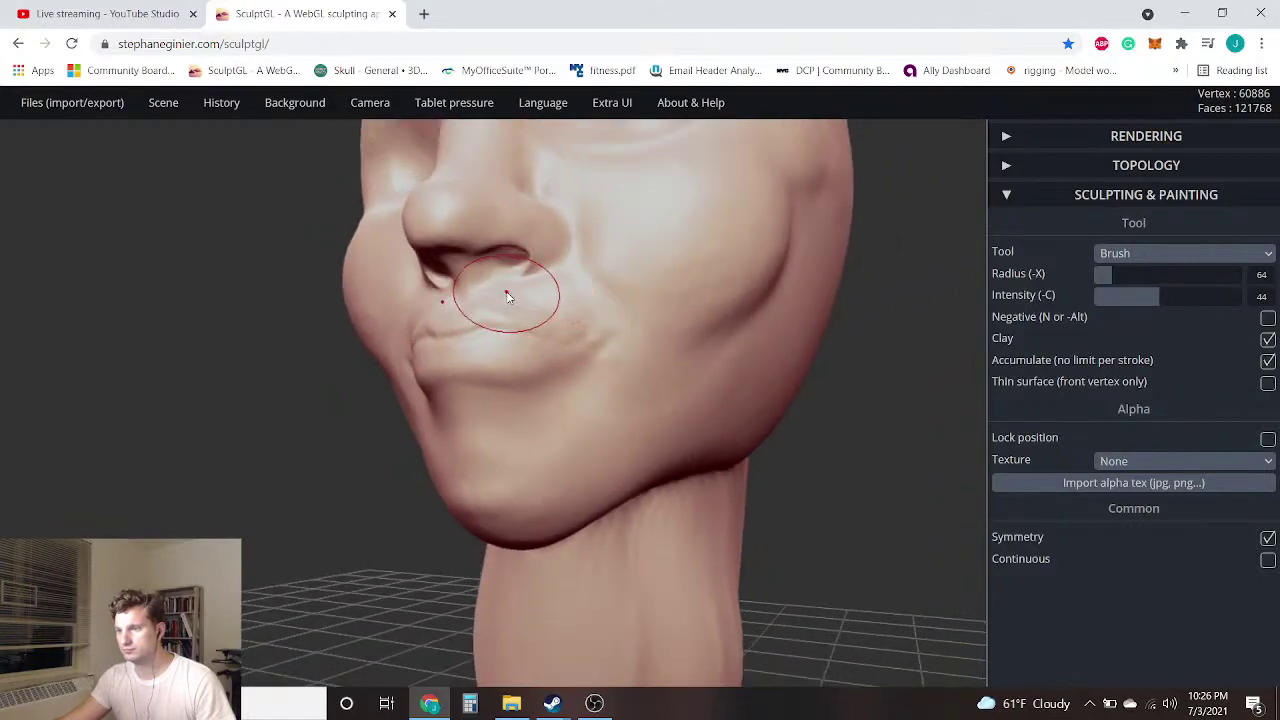
{"action": "scroll", "coordinate": [505, 300], "scroll_direction": "down", "scroll_amount": 3}
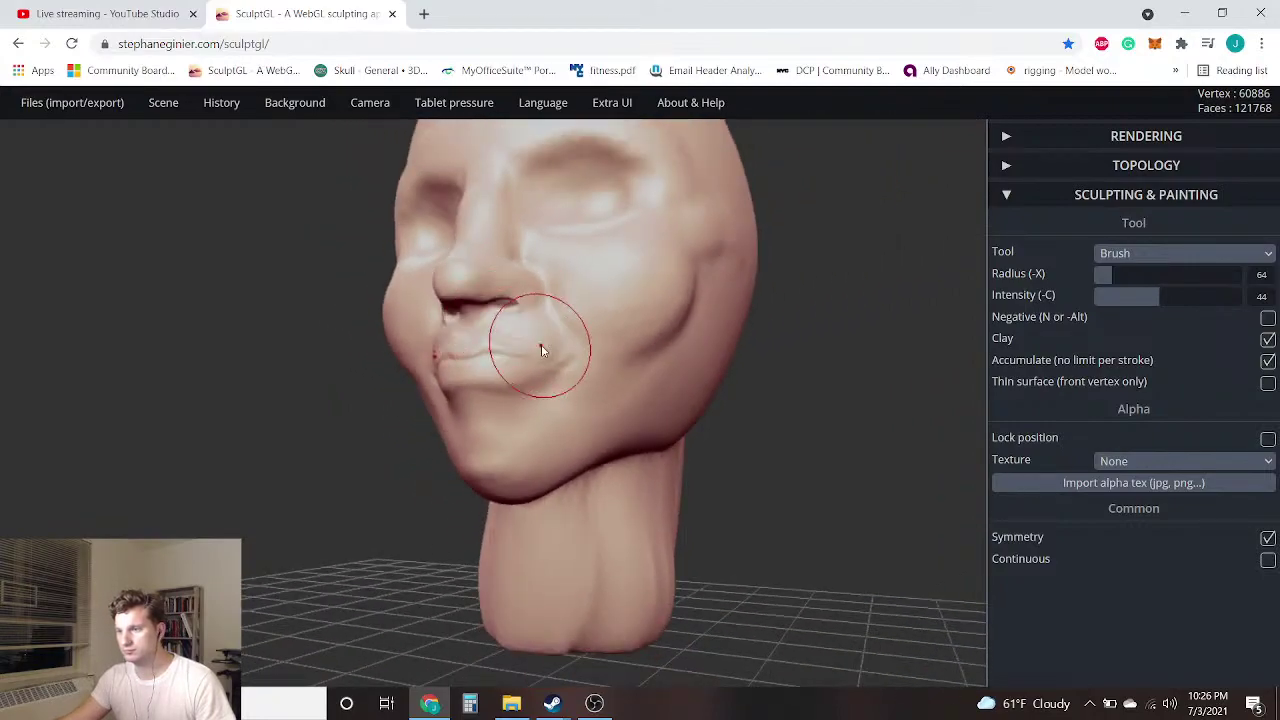
{"action": "mouse_move", "coordinate": [324, 364]}
{"action": "right_mouse_down"}
{"action": "mouse_move", "coordinate": [297, 395]}
{"action": "mouse_move", "coordinate": [256, 403]}
{"action": "mouse_move", "coordinate": [512, 425]}
{"action": "mouse_move", "coordinate": [666, 400]}
{"action": "mouse_move", "coordinate": [746, 404]}
{"action": "mouse_move", "coordinate": [659, 386]}
{"action": "right_mouse_up"}
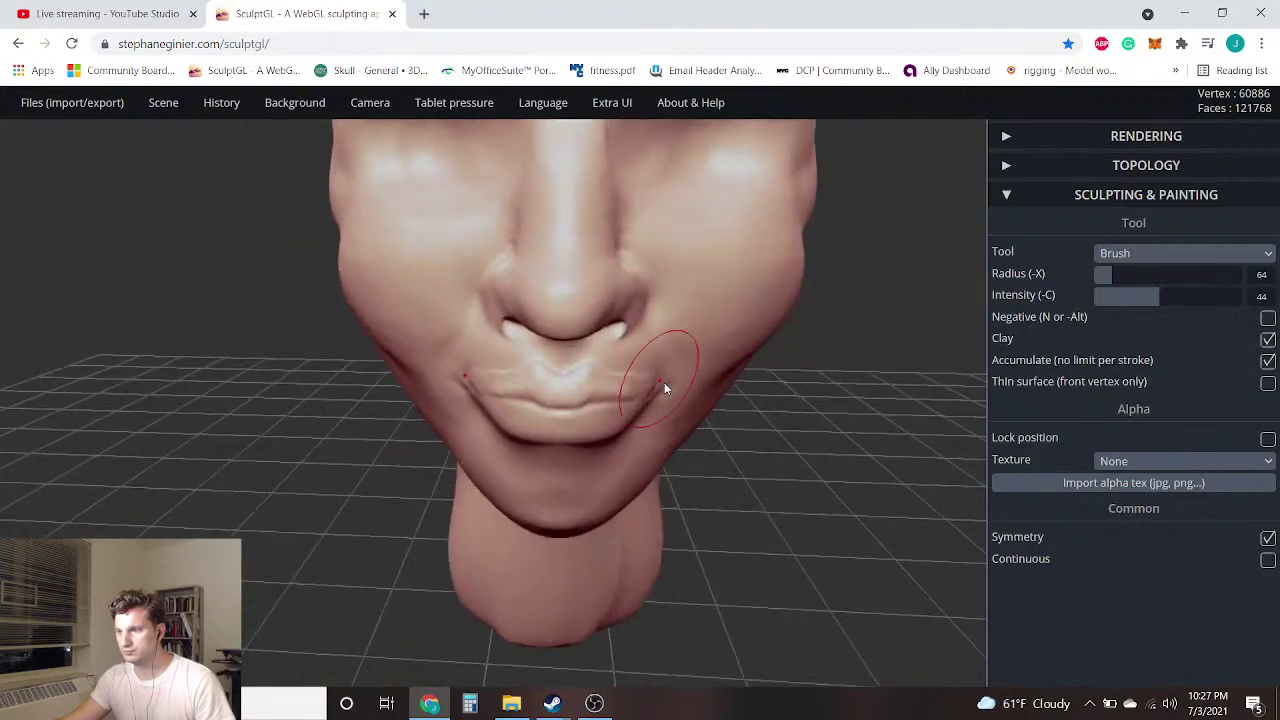
Smooth the upper lip and the skin around the mouth corner using the Smooth tool at radius 108 and intensity 8
{"action": "left_click", "coordinate": [1140, 254]}
{"action": "left_click", "coordinate": [1164, 317]}
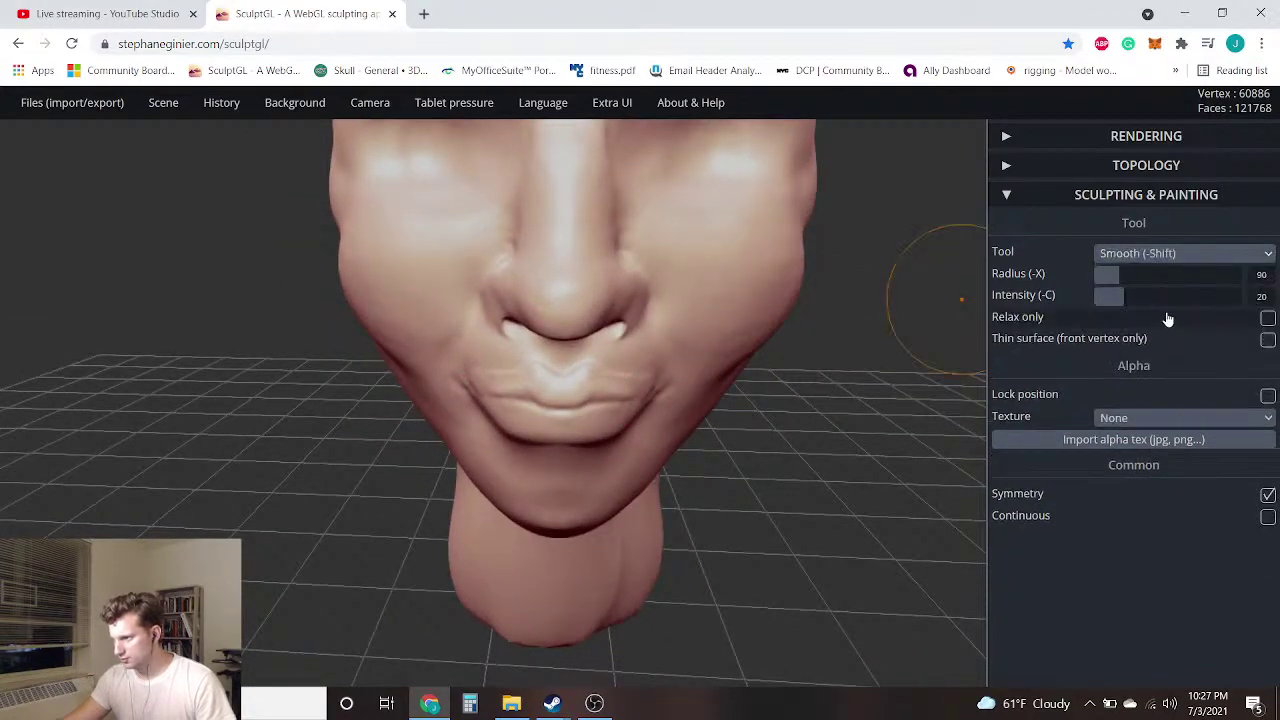
{"action": "left_click", "coordinate": [1125, 281]}
{"action": "scroll", "coordinate": [570, 434], "scroll_direction": "up", "scroll_amount": 2}
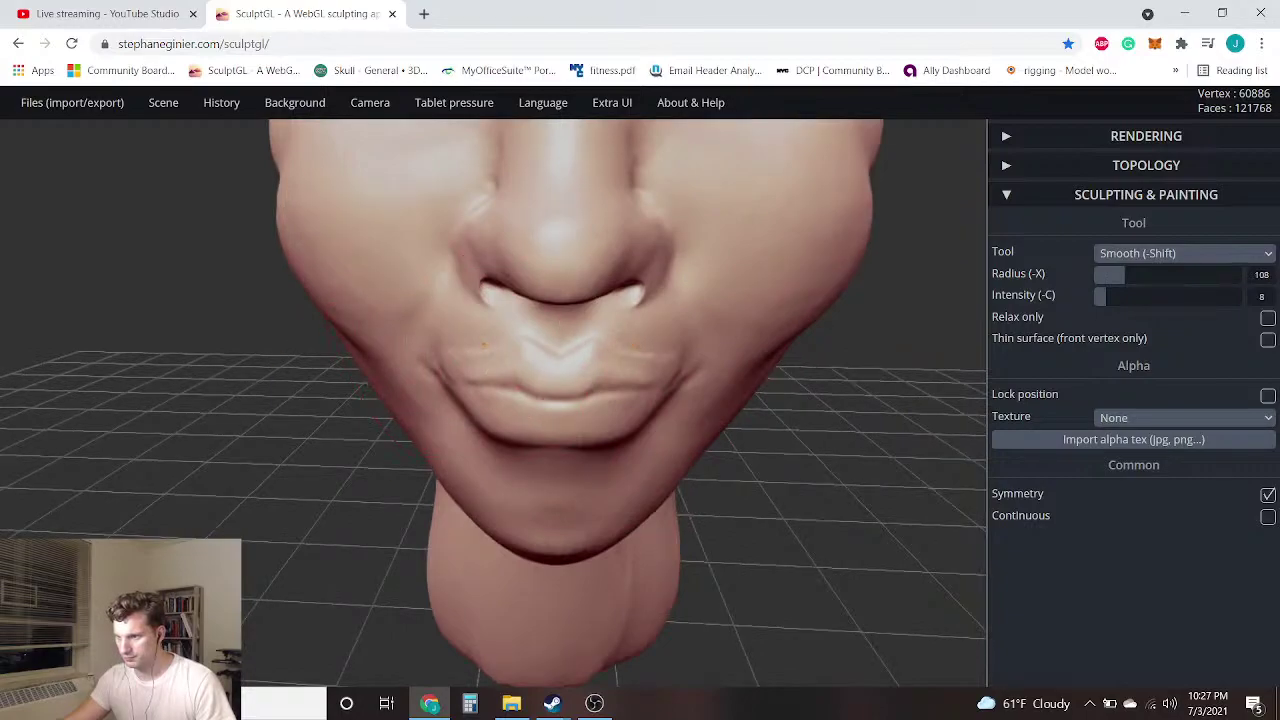
{"action": "scroll", "coordinate": [262, 424], "scroll_direction": "up", "scroll_amount": 1}
{"action": "left_click_drag", "start_coordinate": [208, 414], "coordinate": [318, 395]}
{"action": "scroll", "coordinate": [365, 372], "scroll_direction": "up", "scroll_amount": 3}
{"action": "left_click_drag", "start_coordinate": [407, 350], "coordinate": [400, 372]}
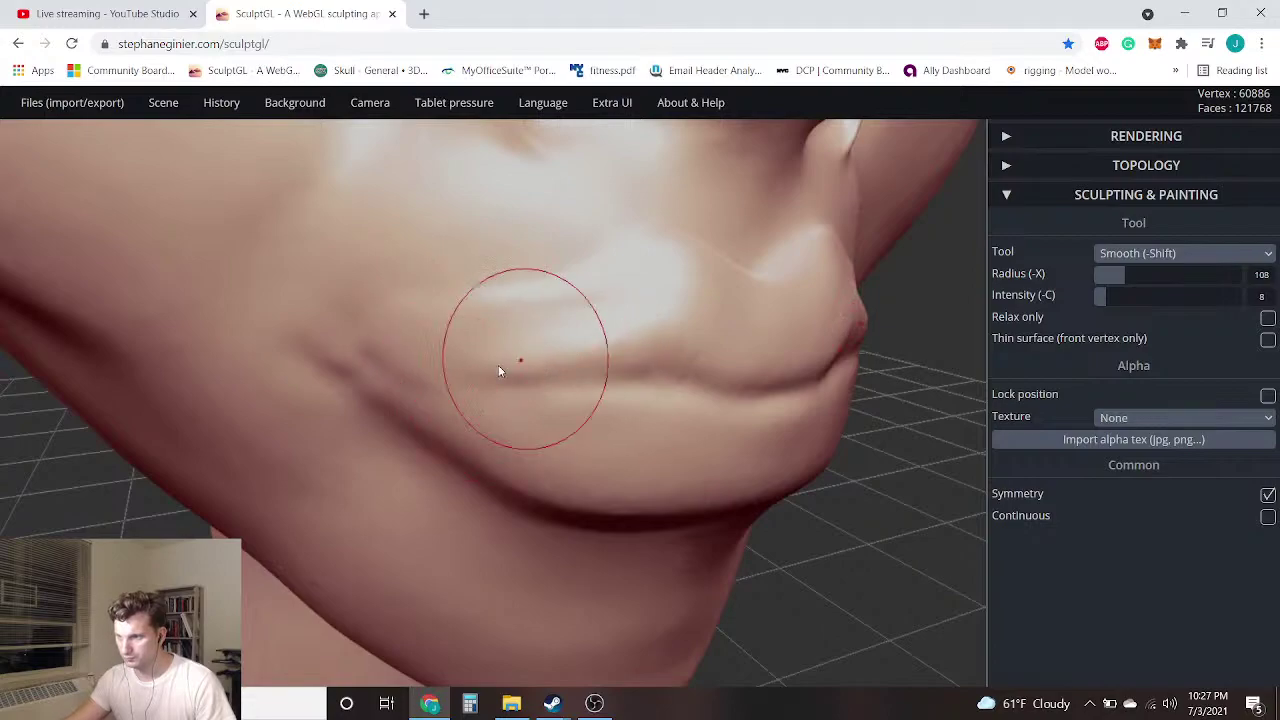
{"action": "left_click_drag", "start_coordinate": [914, 443], "coordinate": [778, 410]}
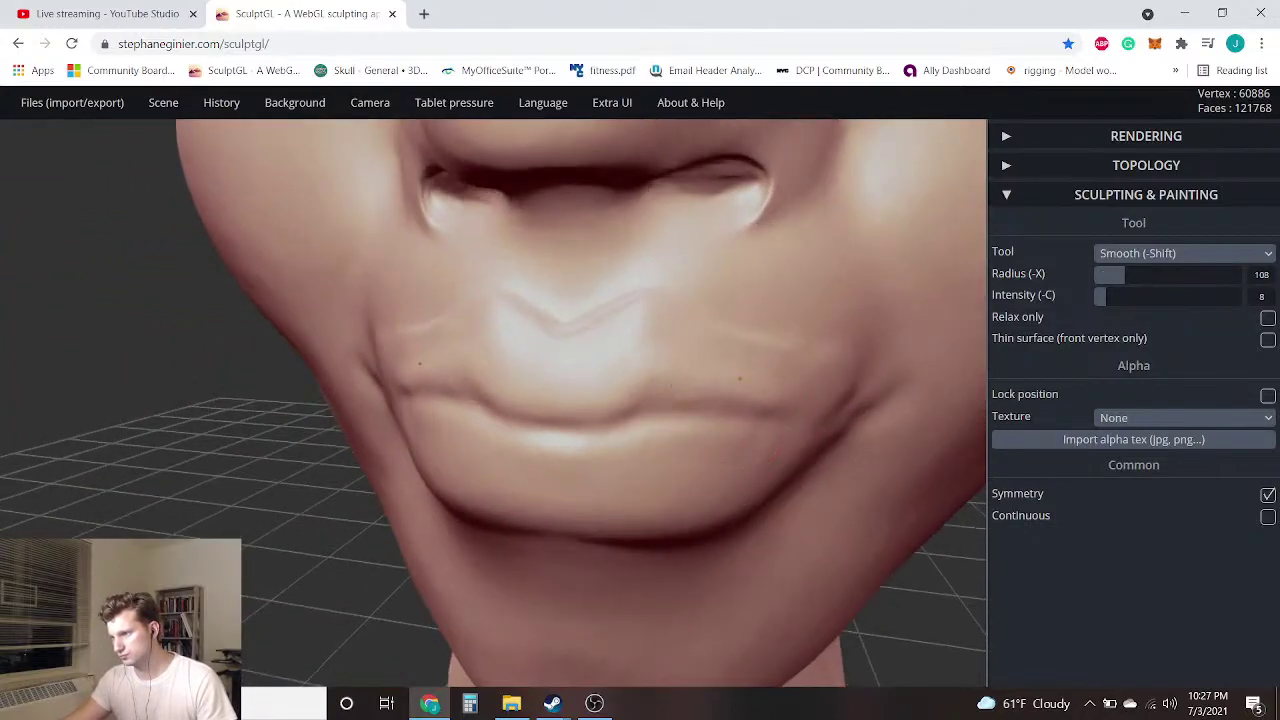
Set the smoothing intensity to 19 and soften the outer part of the upper lip
{"action": "left_click", "coordinate": [1122, 296]}
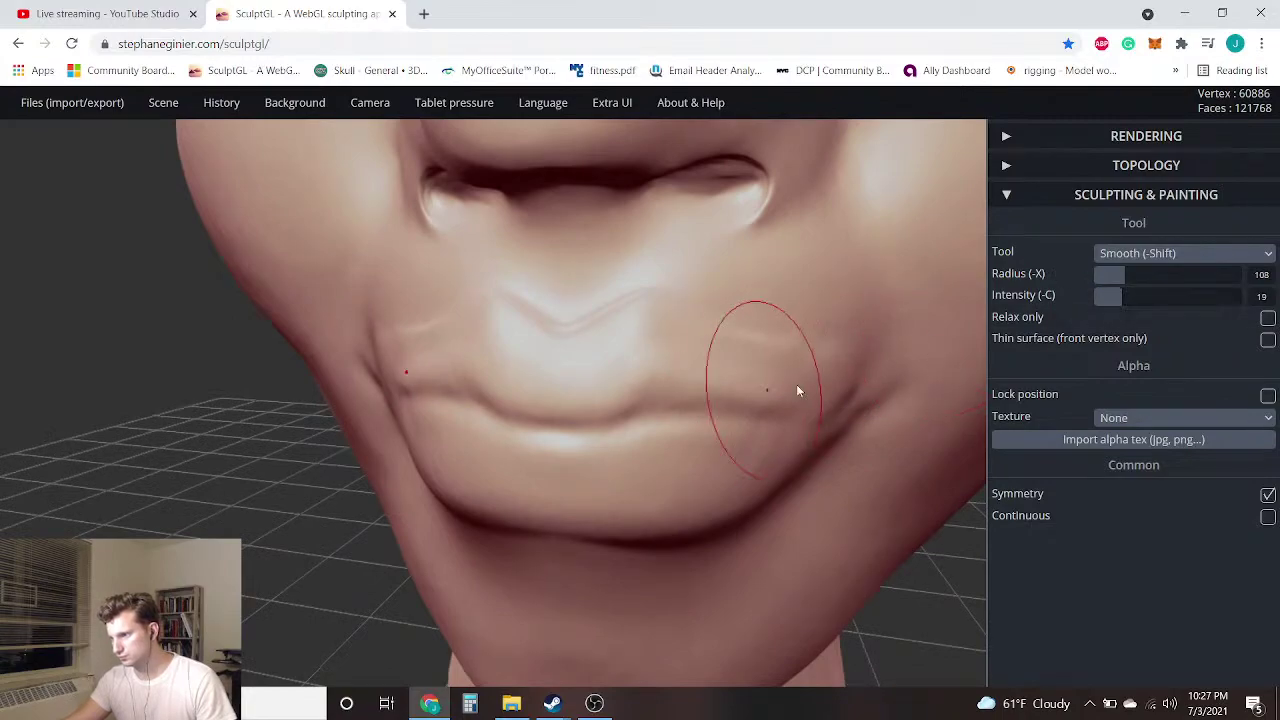
{"action": "scroll", "coordinate": [885, 418], "scroll_direction": "down", "scroll_amount": 3}
{"action": "right_click_drag", "start_coordinate": [880, 428], "coordinate": [660, 406]}
Raise the smoothing intensity to 78 and soften the folds at the mouth corners and along the lips
{"action": "scroll", "coordinate": [660, 406], "scroll_direction": "up", "scroll_amount": 5}
{"action": "scroll", "coordinate": [697, 402], "scroll_direction": "up", "scroll_amount": 1}
{"action": "left_click_drag", "start_coordinate": [1120, 296], "coordinate": [1208, 296]}
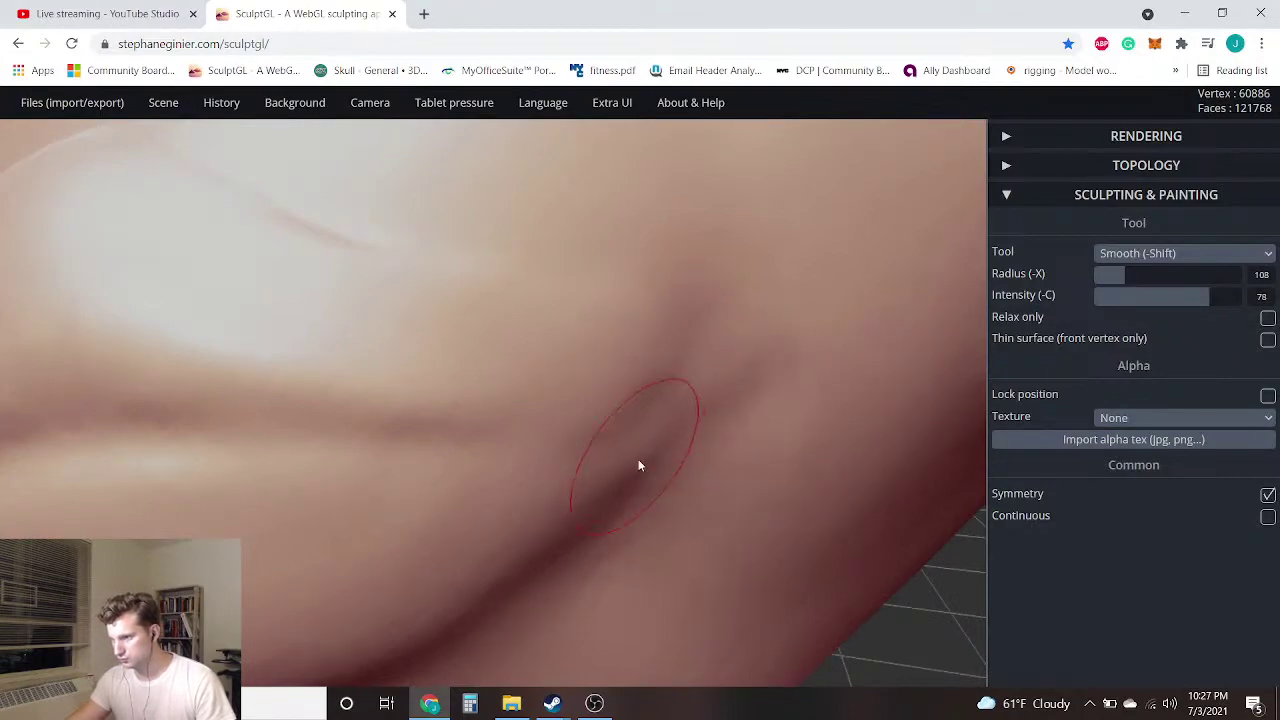
{"action": "scroll", "coordinate": [636, 456], "scroll_direction": "down", "scroll_amount": 4}
{"action": "mouse_move", "coordinate": [111, 451]}
{"action": "left_mouse_down"}
{"action": "mouse_move", "coordinate": [191, 460]}
{"action": "mouse_move", "coordinate": [143, 387]}
{"action": "left_mouse_up"}
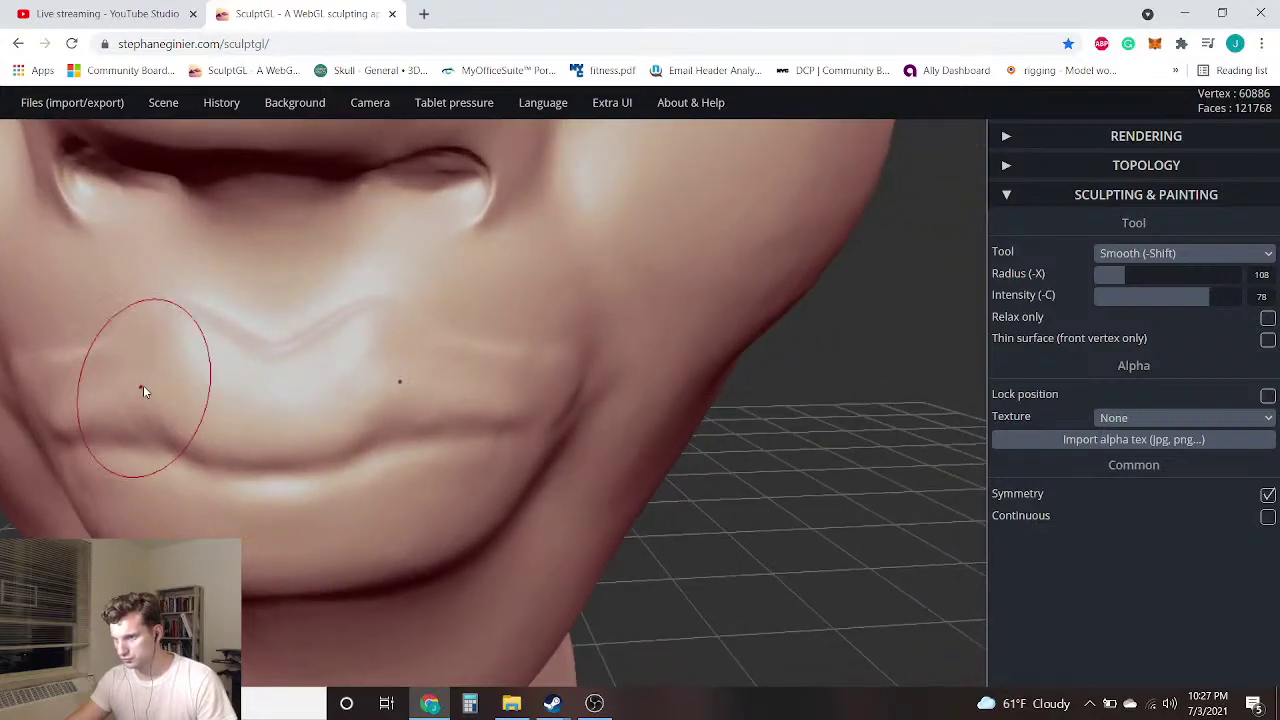
{"action": "right_click_drag", "start_coordinate": [143, 391], "coordinate": [123, 360]}
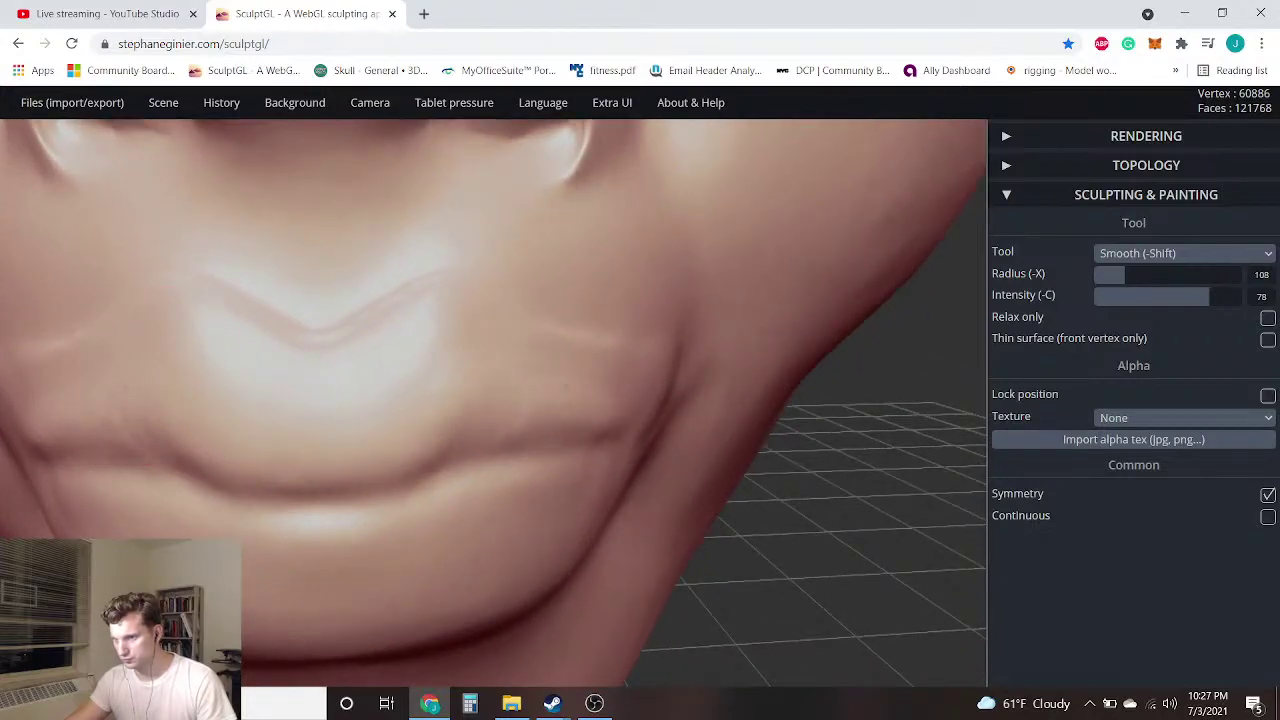
{"action": "scroll", "coordinate": [240, 478], "scroll_direction": "down", "scroll_amount": 1}
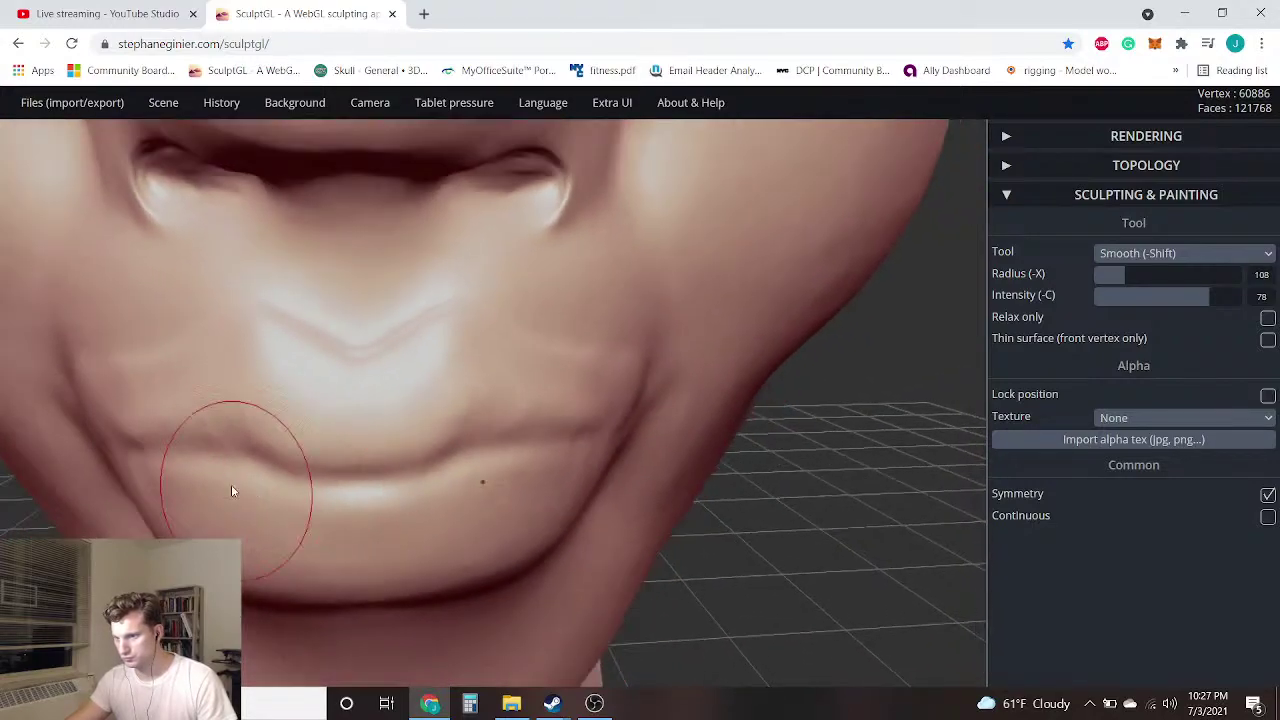
Carve the line between the lips out to the mouth corner using the Crease tool at radius 52
{"action": "left_click", "coordinate": [1189, 255]}
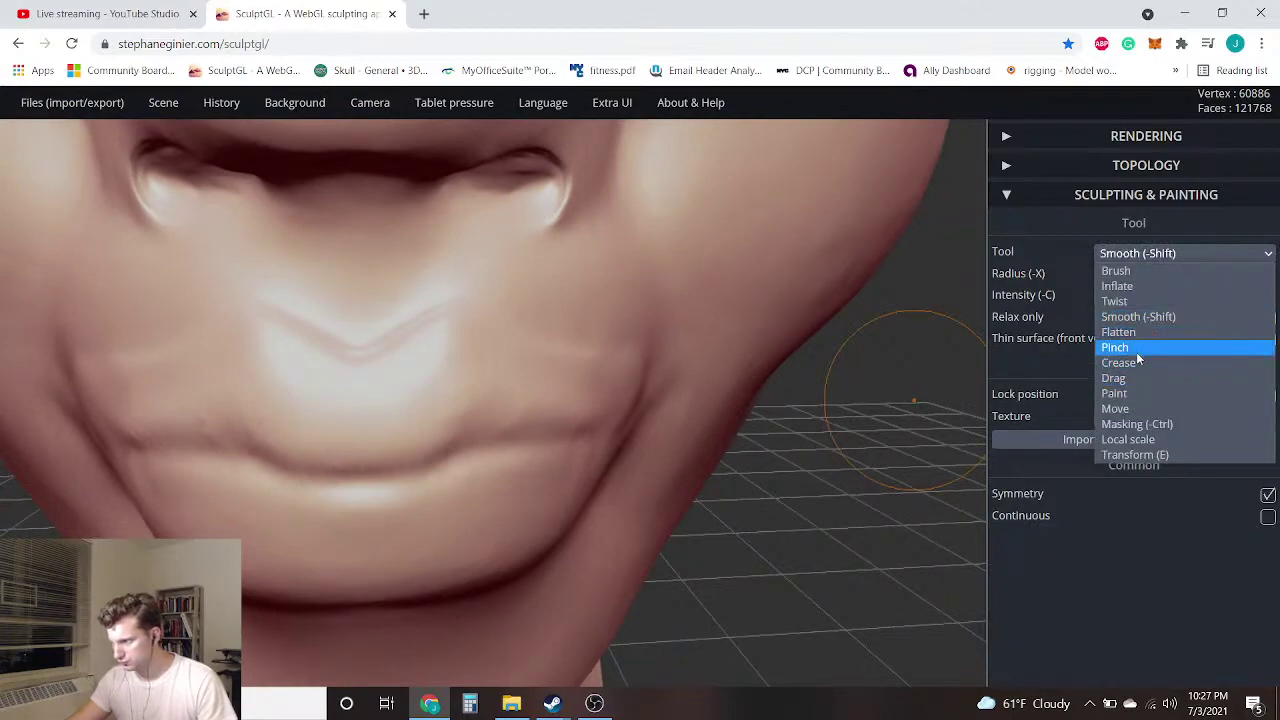
{"action": "left_click", "coordinate": [1118, 363]}
{"action": "right_click_drag", "start_coordinate": [653, 476], "coordinate": [623, 545]}
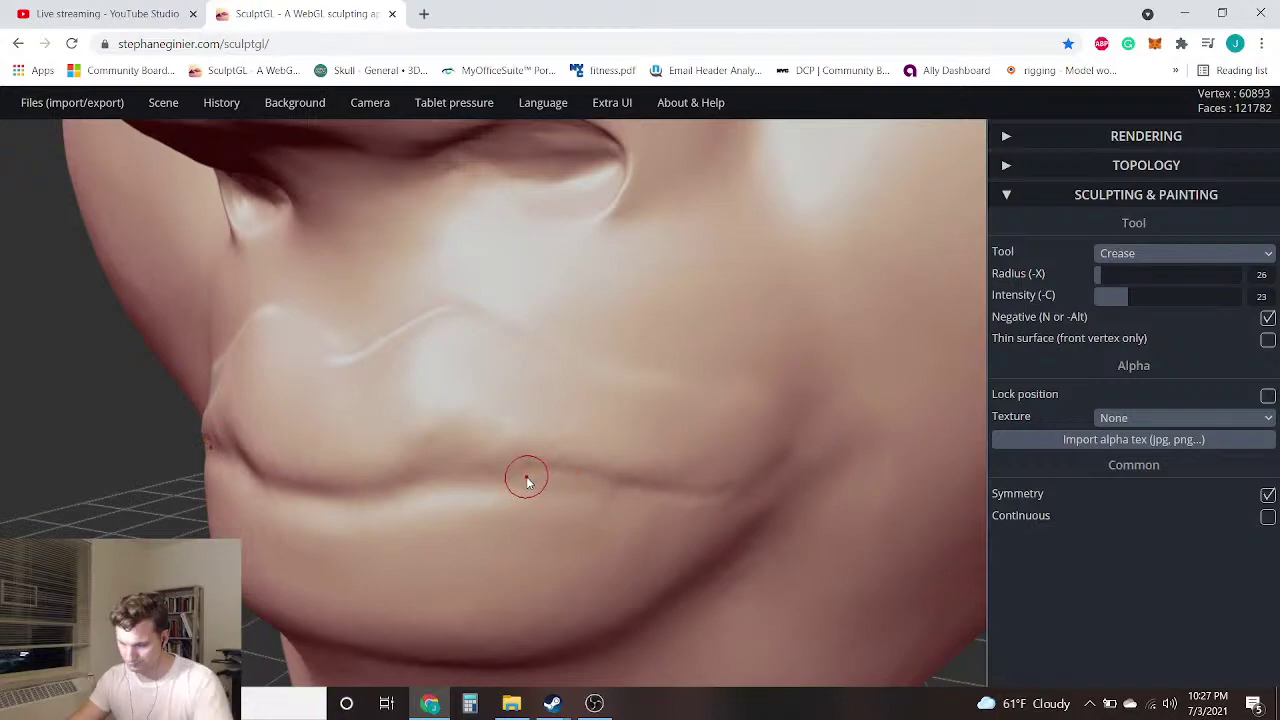
{"action": "key", "text": "ctrl+z"}
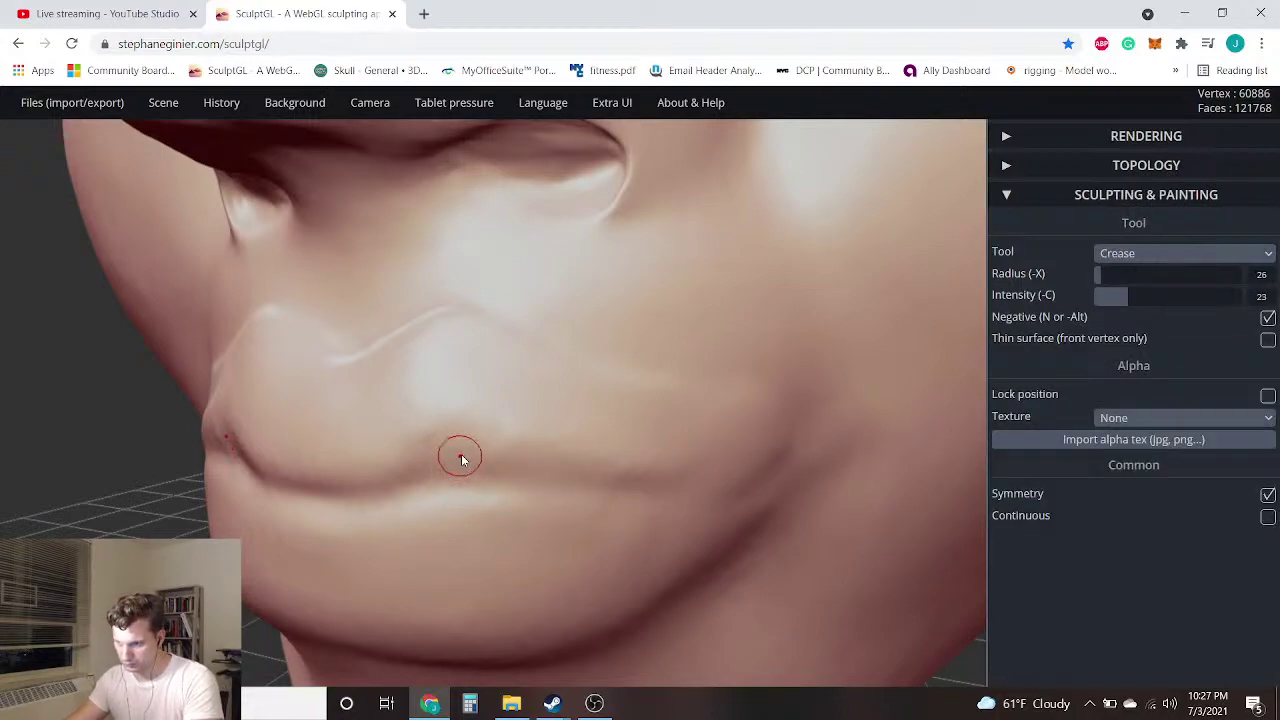
{"action": "key", "text": "ctrl+z"}
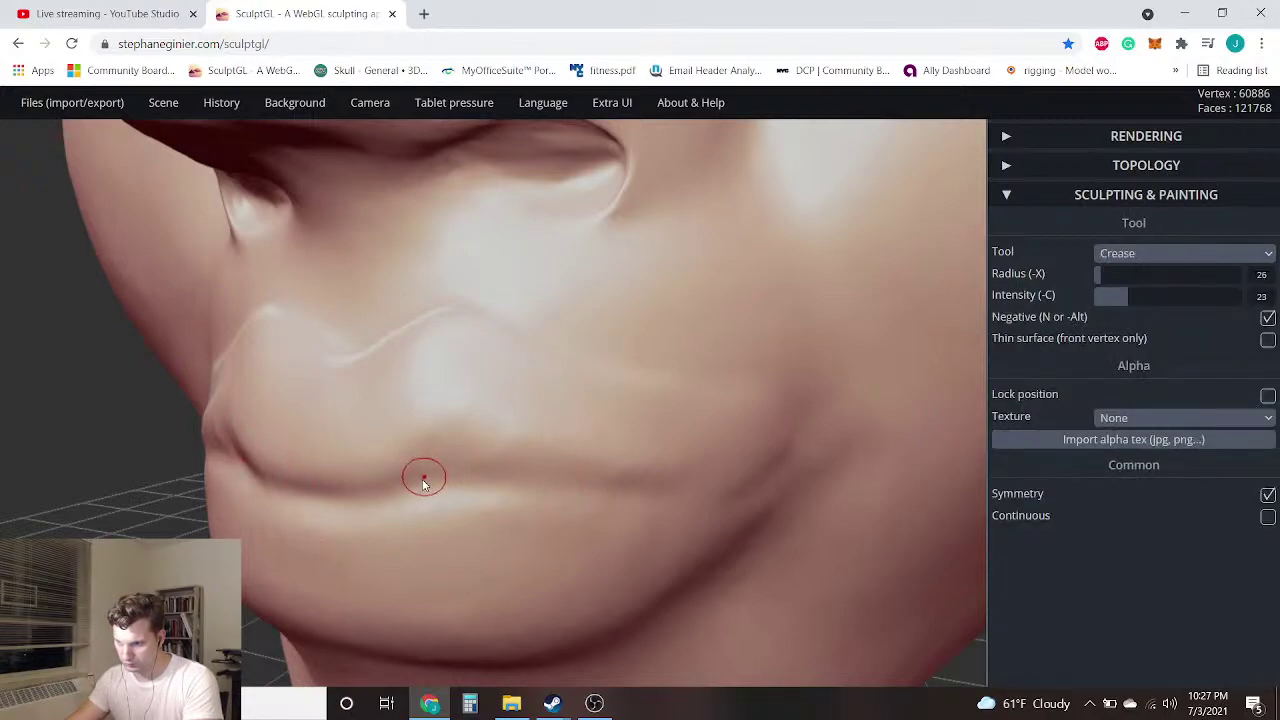
{"action": "key", "text": "ctrl+z"}
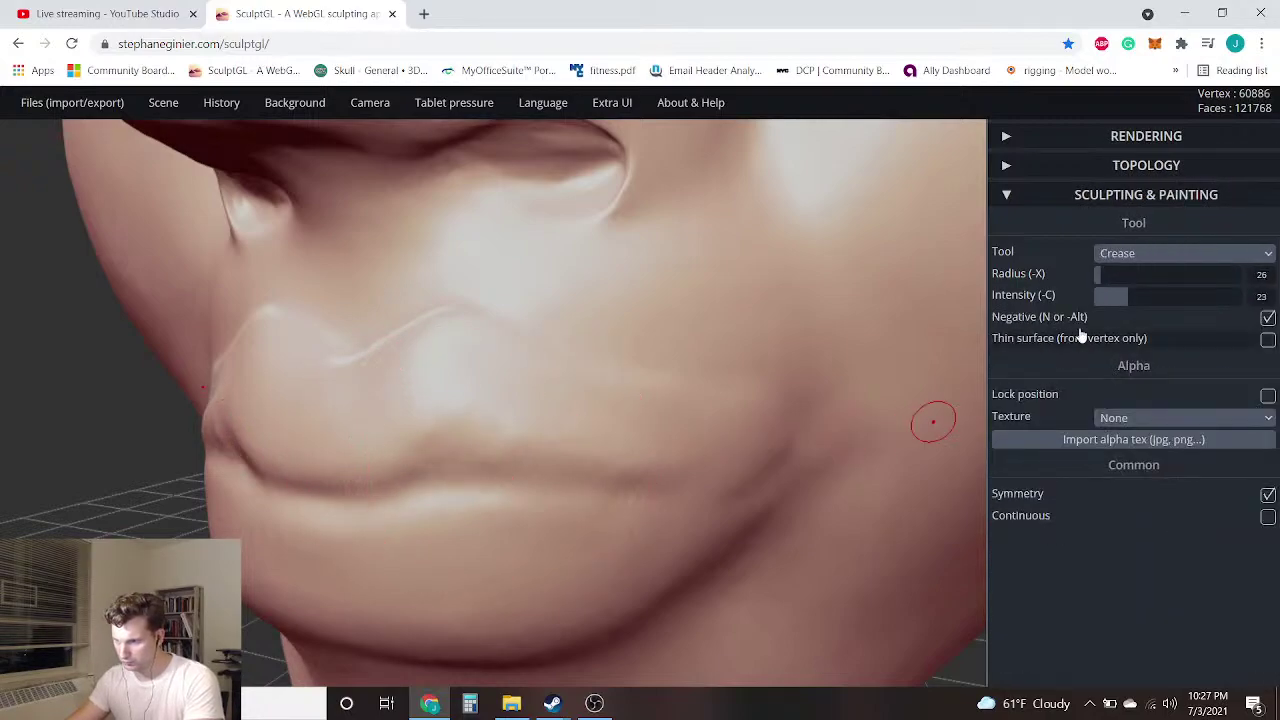
{"action": "left_click", "coordinate": [1103, 275]}
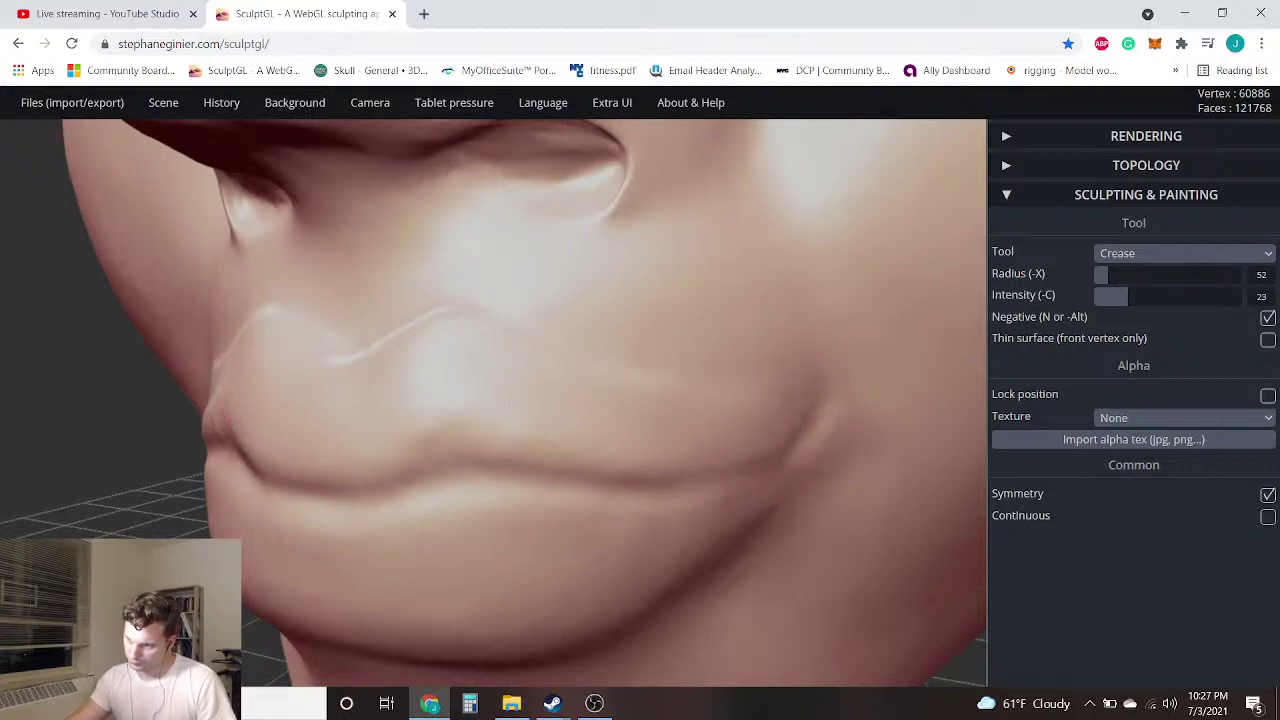
Examine the creased mouth and the proportions of the whole face from the front
{"action": "scroll", "coordinate": [666, 406], "scroll_direction": "down", "scroll_amount": 5}
{"action": "left_click_drag", "start_coordinate": [194, 510], "coordinate": [332, 505]}
{"action": "scroll", "coordinate": [332, 505], "scroll_direction": "down", "scroll_amount": 2}
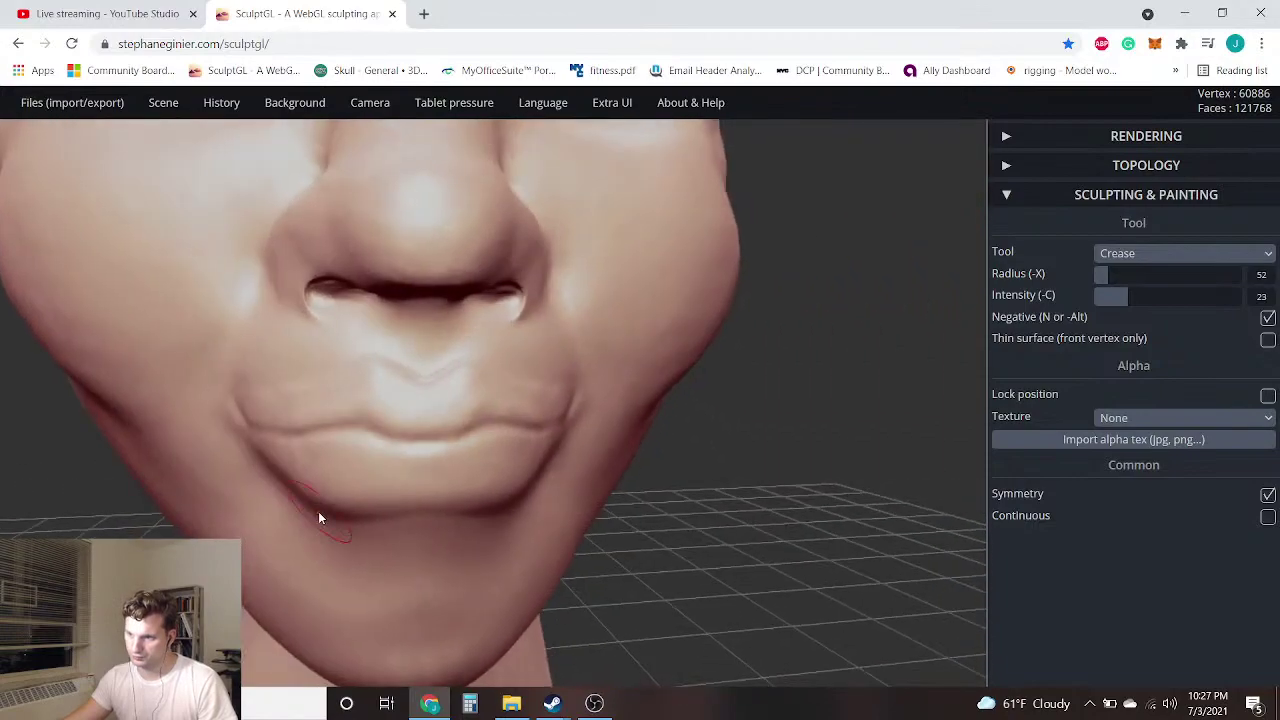
{"action": "scroll", "coordinate": [332, 500], "scroll_direction": "down", "scroll_amount": 3}
{"action": "left_click_drag", "start_coordinate": [672, 410], "coordinate": [660, 435]}
{"action": "scroll", "coordinate": [666, 424], "scroll_direction": "down", "scroll_amount": 2}
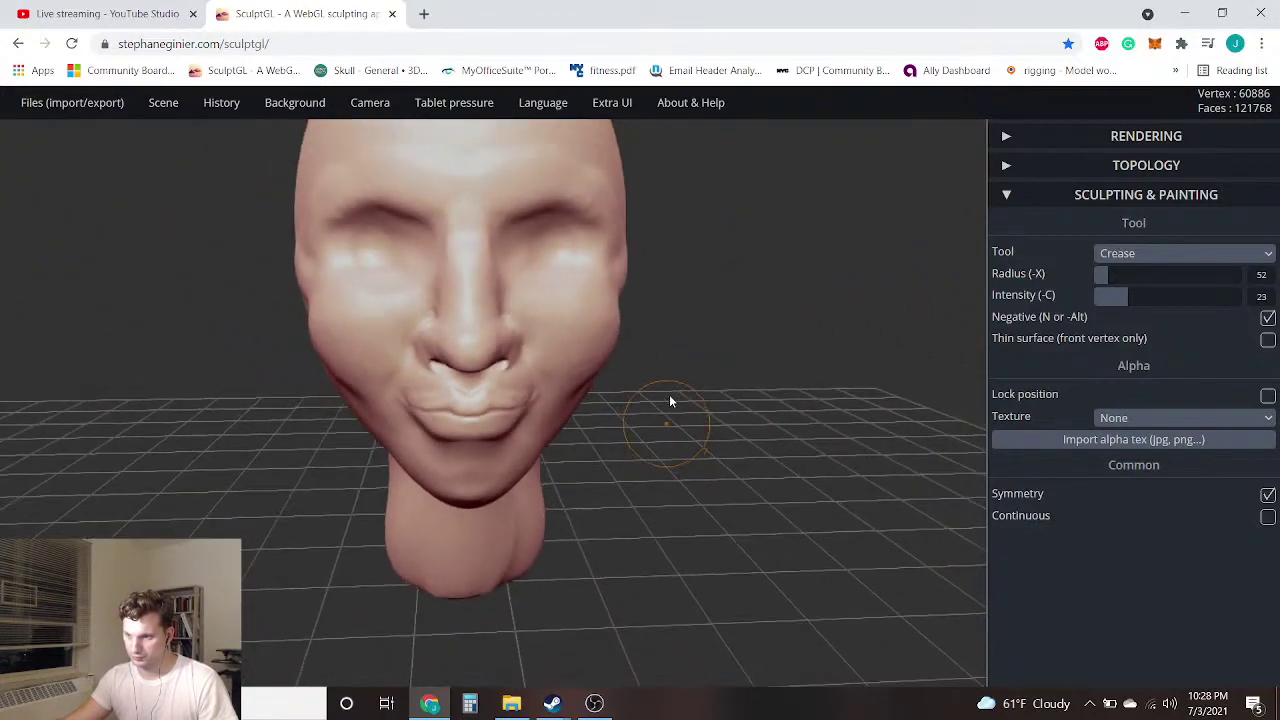
{"action": "left_click_drag", "start_coordinate": [676, 350], "coordinate": [681, 362]}
{"action": "right_click_drag", "start_coordinate": [681, 368], "coordinate": [903, 277]}
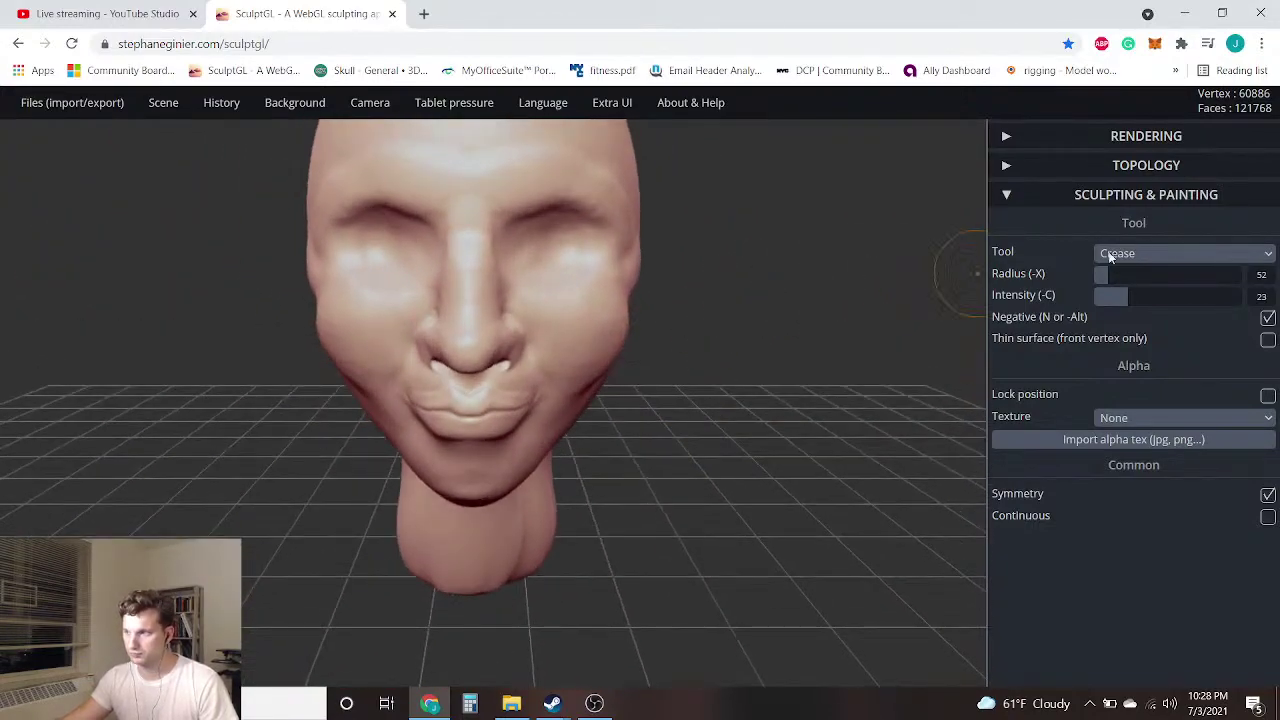
Nudge the side of the face beside the eye slightly inward using the Drag tool at radius 201
{"action": "left_click", "coordinate": [1137, 255]}
{"action": "left_click", "coordinate": [1142, 379]}
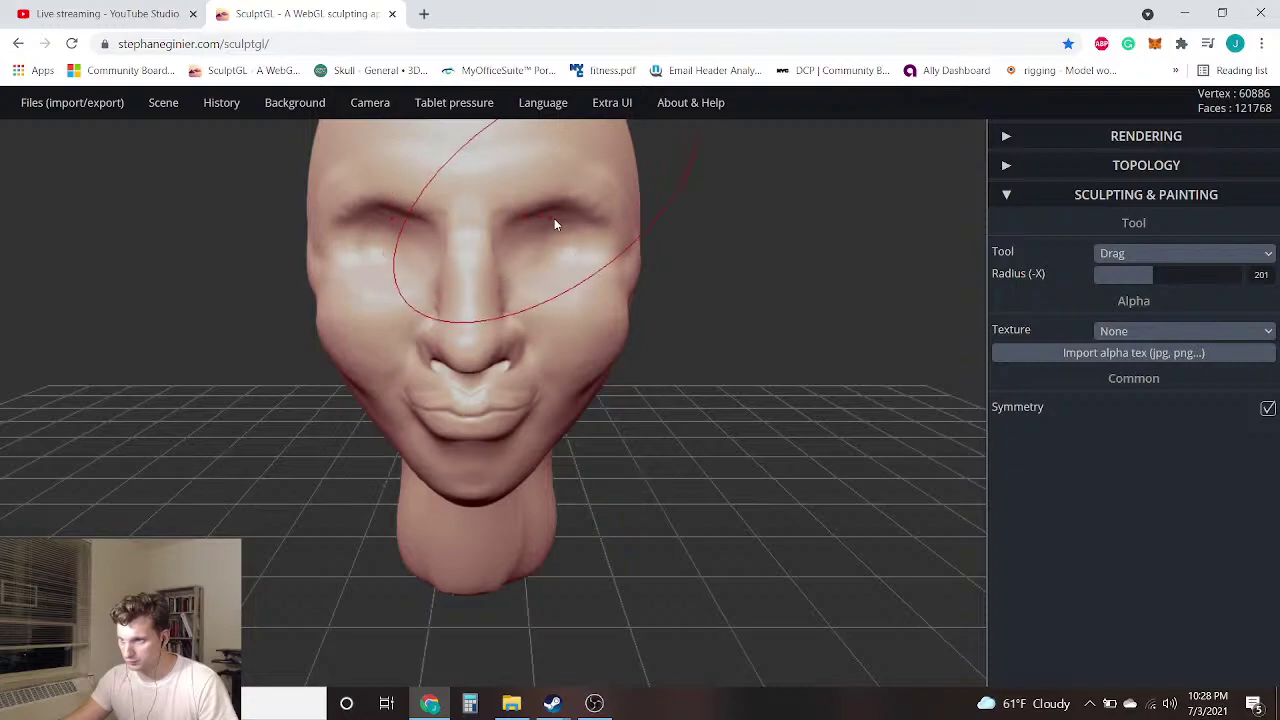
{"action": "left_click_drag", "start_coordinate": [618, 262], "coordinate": [608, 264]}
Set the Drag radius to 125 and push in the hollow between the lower lip and the chin in profile
{"action": "mouse_move", "coordinate": [576, 412]}
{"action": "left_mouse_down"}
{"action": "mouse_move", "coordinate": [380, 391]}
{"action": "mouse_move", "coordinate": [848, 425]}
{"action": "mouse_move", "coordinate": [883, 411]}
{"action": "mouse_move", "coordinate": [594, 357]}
{"action": "mouse_move", "coordinate": [623, 380]}
{"action": "mouse_move", "coordinate": [289, 374]}
{"action": "mouse_move", "coordinate": [391, 514]}
{"action": "left_mouse_up"}
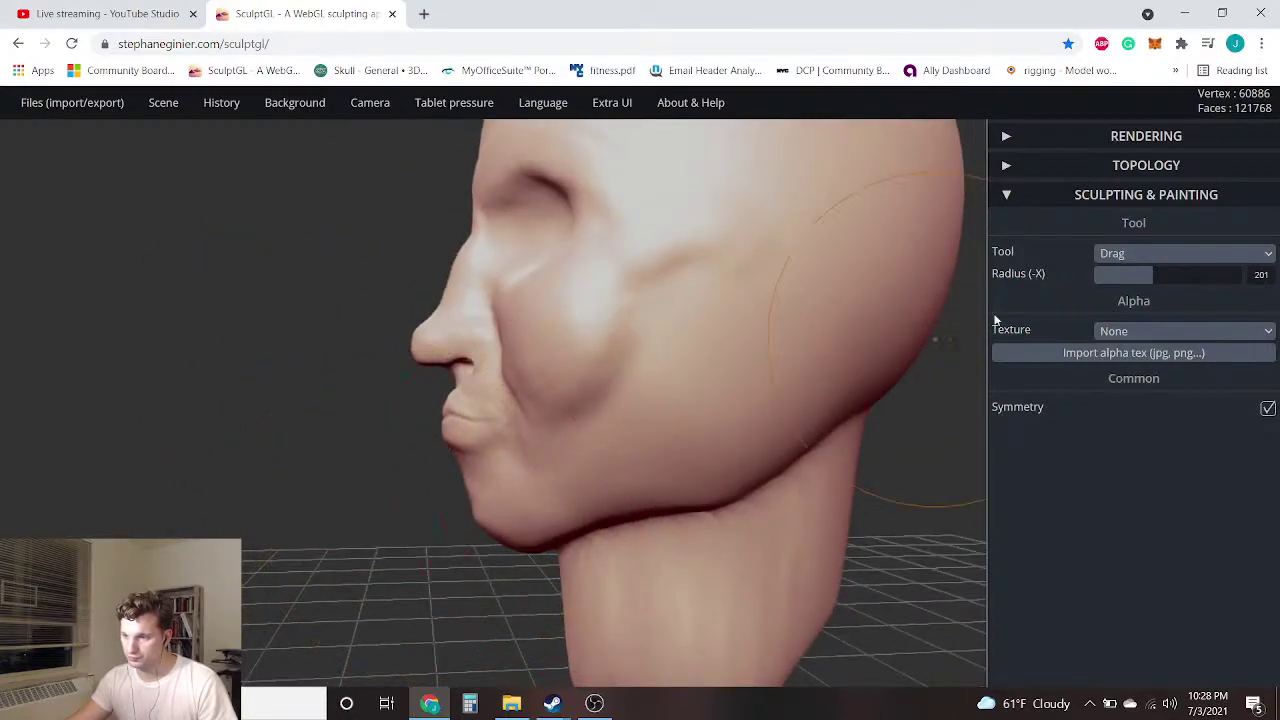
{"action": "left_click", "coordinate": [1131, 275]}
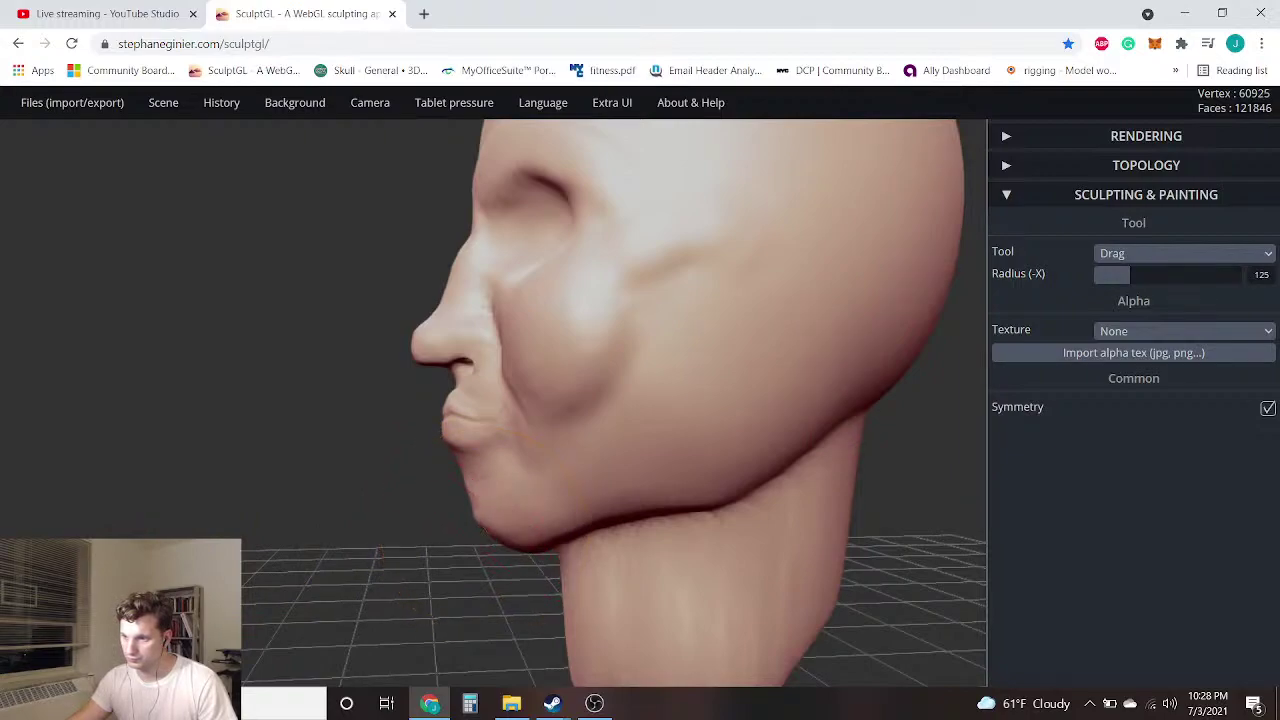
{"action": "left_click_drag", "start_coordinate": [481, 519], "coordinate": [470, 521]}
{"action": "scroll", "coordinate": [464, 515], "scroll_direction": "up", "scroll_amount": 10}
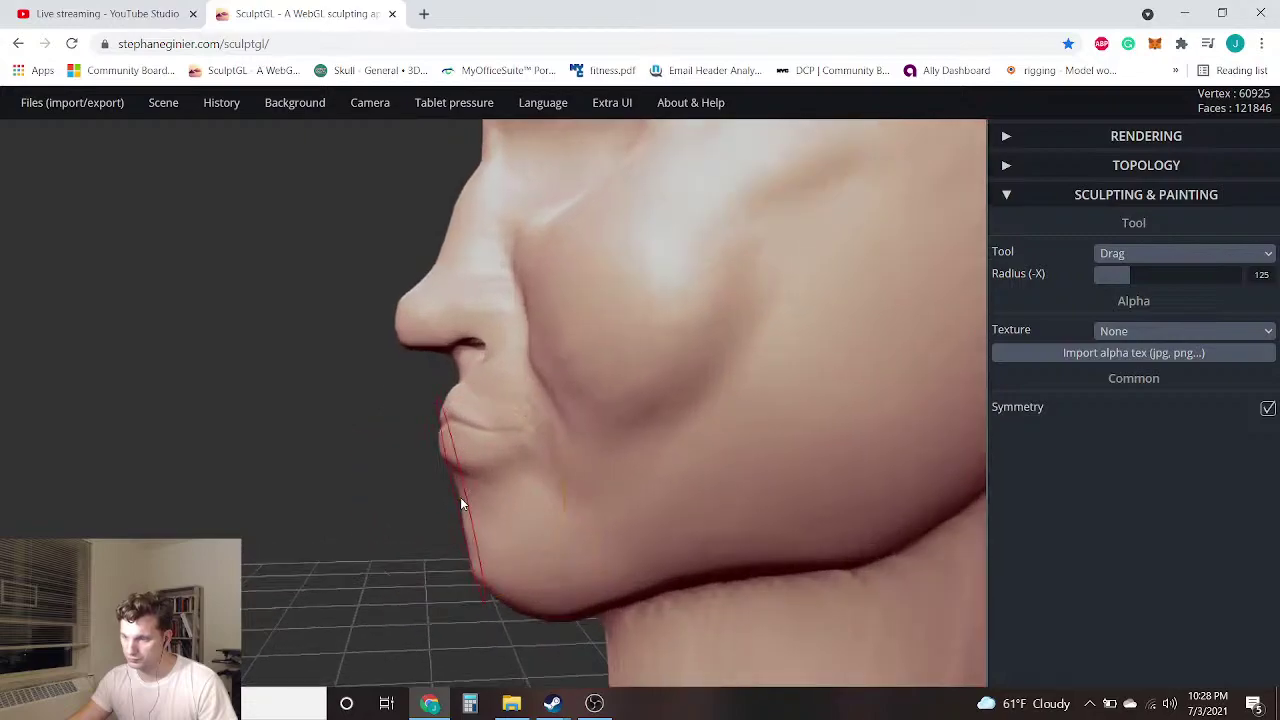
{"action": "mouse_move", "coordinate": [467, 474]}
{"action": "left_mouse_down"}
{"action": "mouse_move", "coordinate": [405, 484]}
{"action": "mouse_move", "coordinate": [438, 484]}
{"action": "mouse_move", "coordinate": [450, 503]}
{"action": "mouse_move", "coordinate": [524, 498]}
{"action": "left_mouse_up"}
{"action": "scroll", "coordinate": [182, 475], "scroll_direction": "down", "scroll_amount": 5}
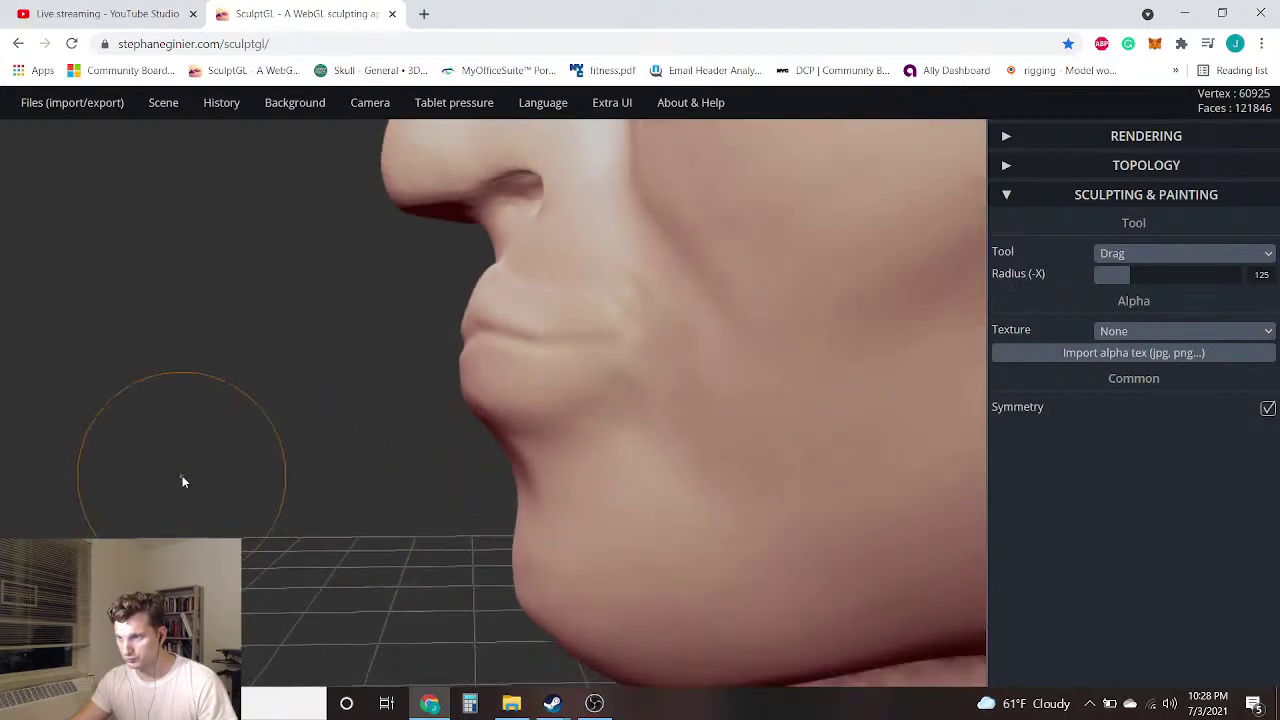
{"action": "mouse_move", "coordinate": [283, 424]}
{"action": "left_mouse_down"}
{"action": "mouse_move", "coordinate": [631, 453]}
{"action": "mouse_move", "coordinate": [686, 440]}
{"action": "mouse_move", "coordinate": [751, 449]}
{"action": "left_mouse_up"}
{"action": "mouse_move", "coordinate": [751, 386]}
{"action": "left_mouse_down"}
{"action": "mouse_move", "coordinate": [725, 392]}
{"action": "mouse_move", "coordinate": [716, 380]}
{"action": "left_mouse_up"}
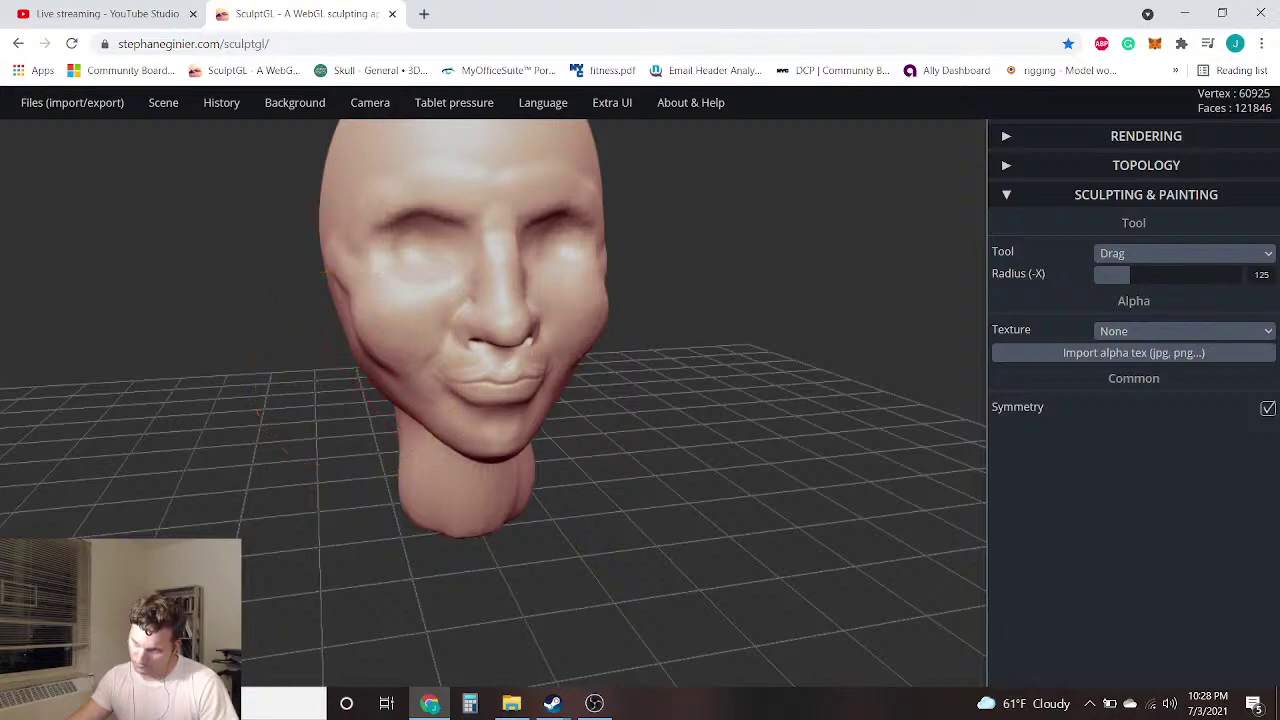
{"action": "key", "text": "ctrl"}
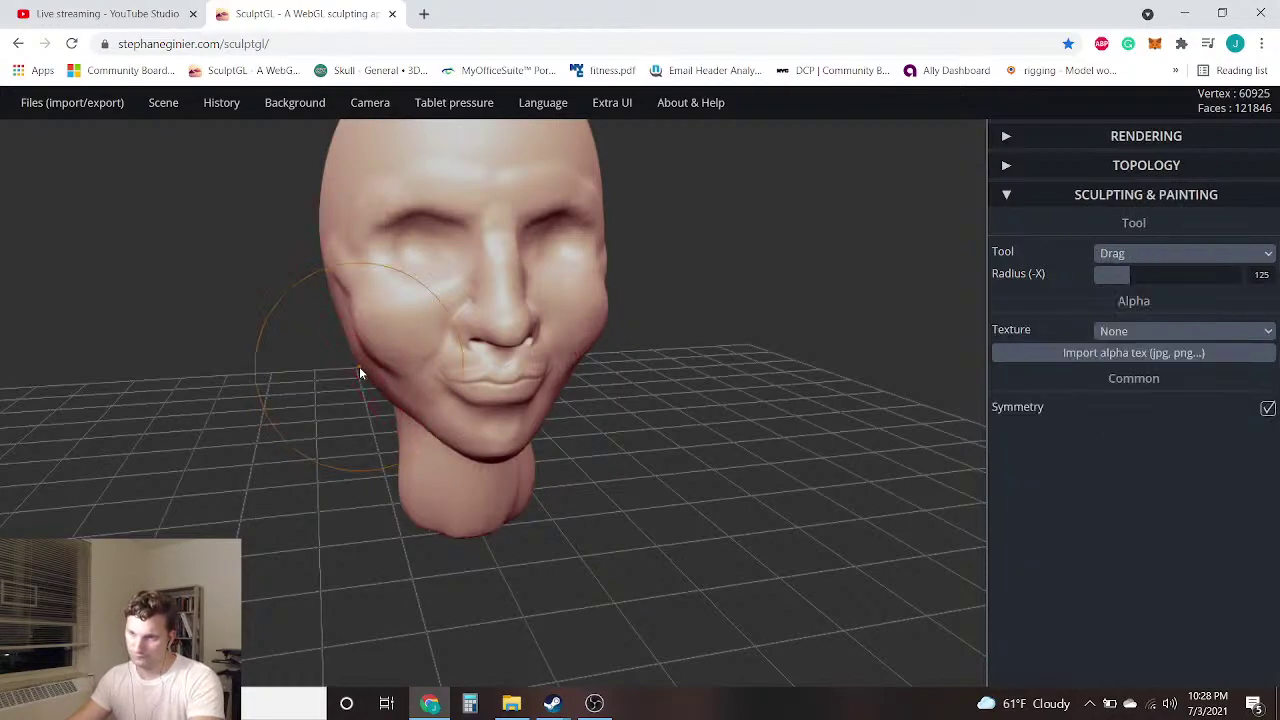
{"action": "left_click_drag", "start_coordinate": [361, 369], "coordinate": [369, 376]}
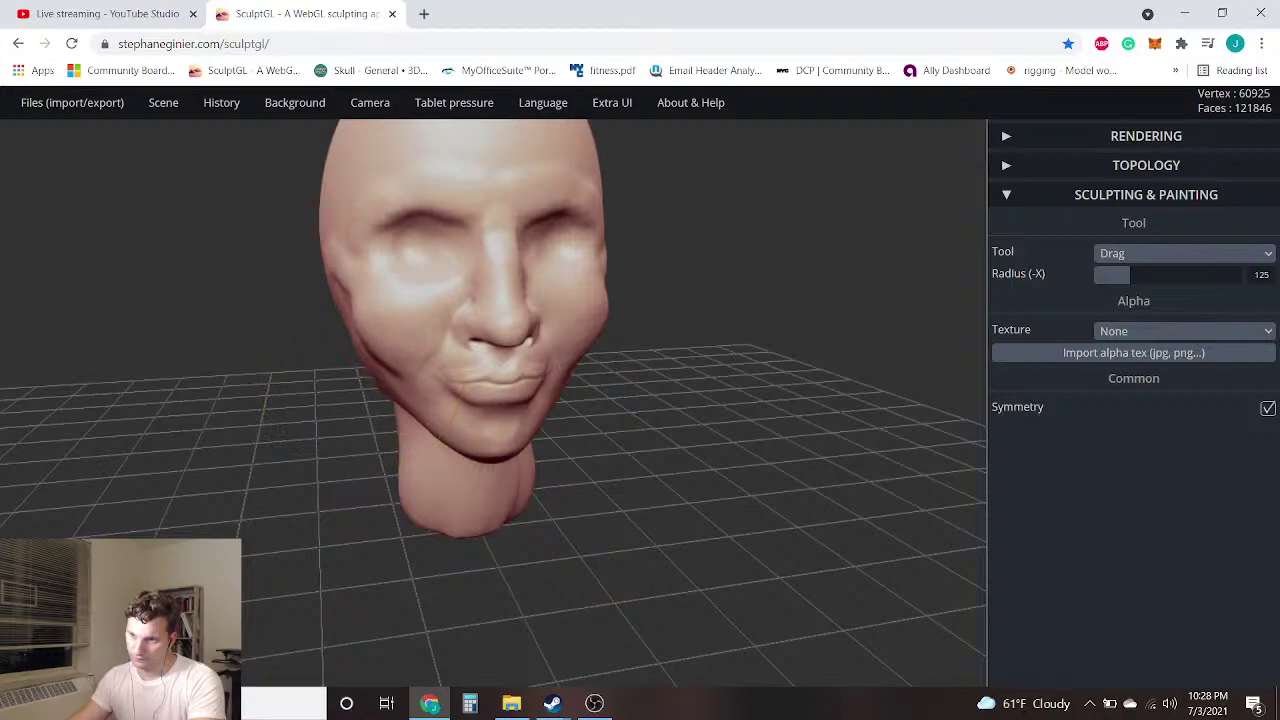
Activate the Masking tool for work on the side of the head in profile
{"action": "left_click_drag", "start_coordinate": [299, 327], "coordinate": [300, 355]}
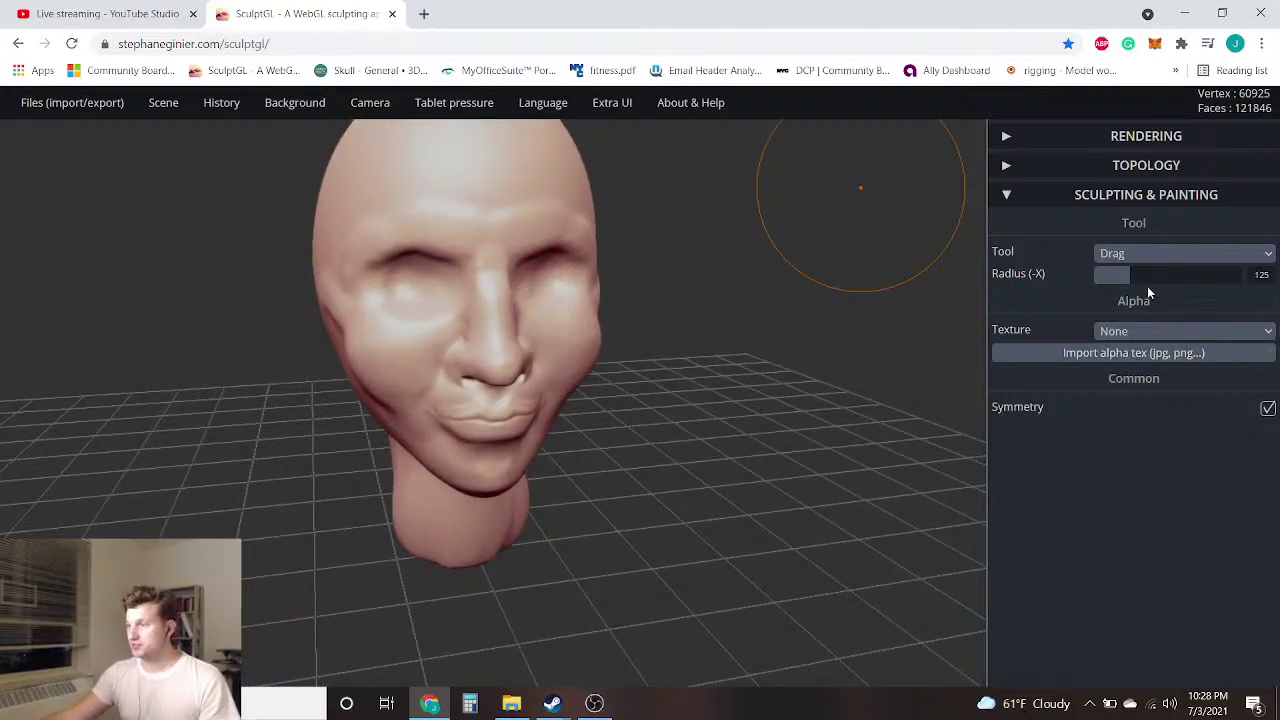
{"action": "left_click", "coordinate": [1132, 262]}
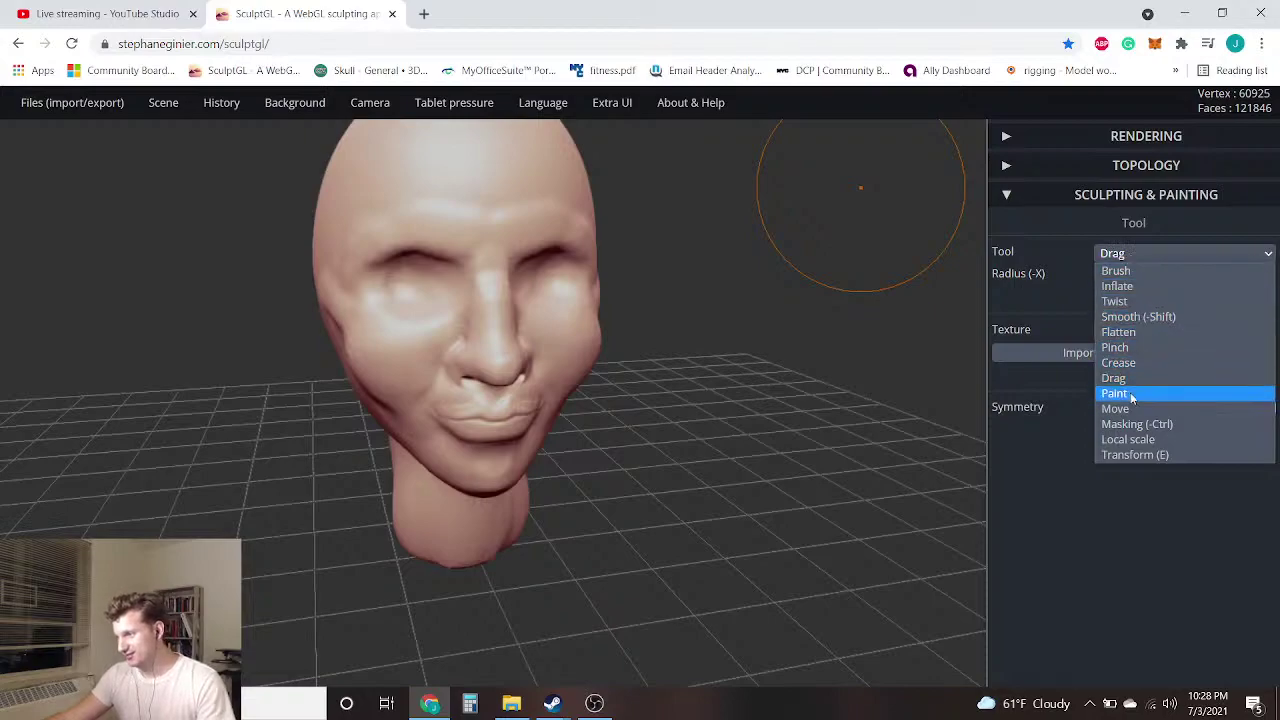
{"action": "left_click", "coordinate": [1126, 424]}
{"action": "left_click_drag", "start_coordinate": [320, 270], "coordinate": [199, 388]}
{"action": "mouse_move", "coordinate": [199, 388]}
{"action": "middle_mouse_down"}
{"action": "mouse_move", "coordinate": [409, 326]}
{"action": "mouse_move", "coordinate": [470, 243]}
{"action": "mouse_move", "coordinate": [448, 285]}
{"action": "middle_mouse_up"}
{"action": "scroll", "coordinate": [457, 273], "scroll_direction": "up", "scroll_amount": 2}
{"action": "left_click_drag", "start_coordinate": [764, 295], "coordinate": [766, 273]}
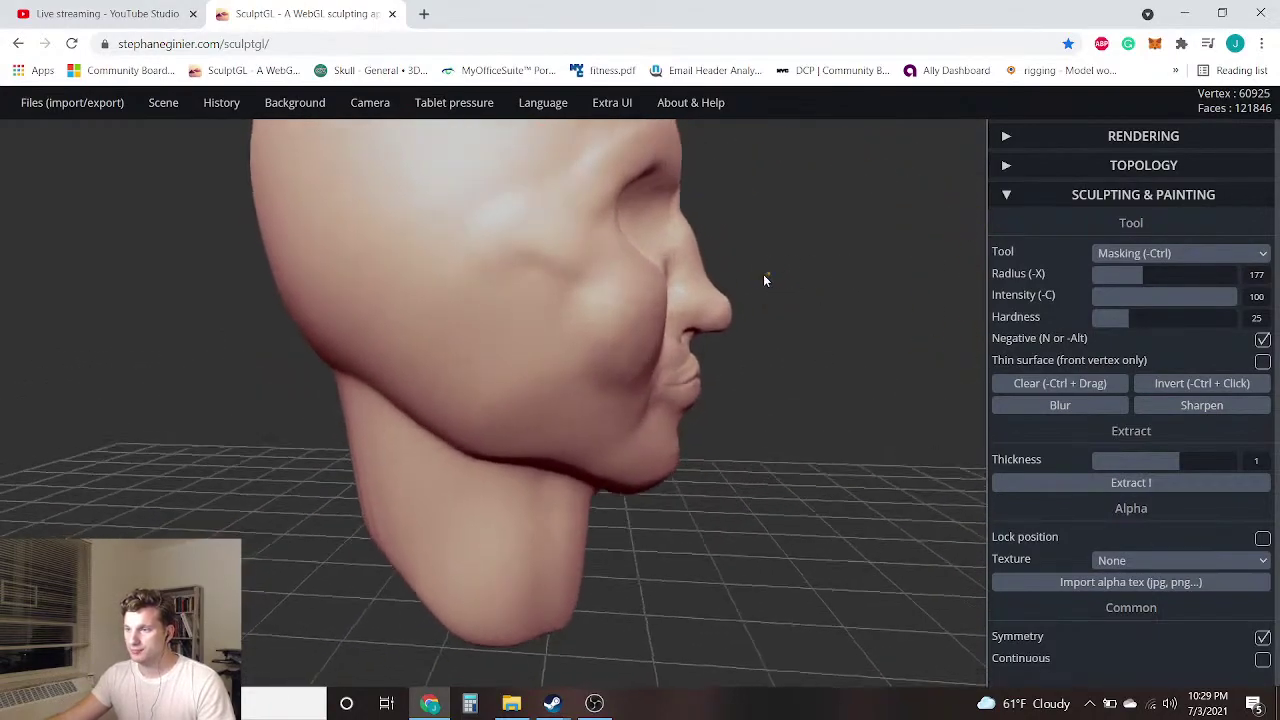
{"action": "left_click_drag", "start_coordinate": [471, 236], "coordinate": [467, 236]}
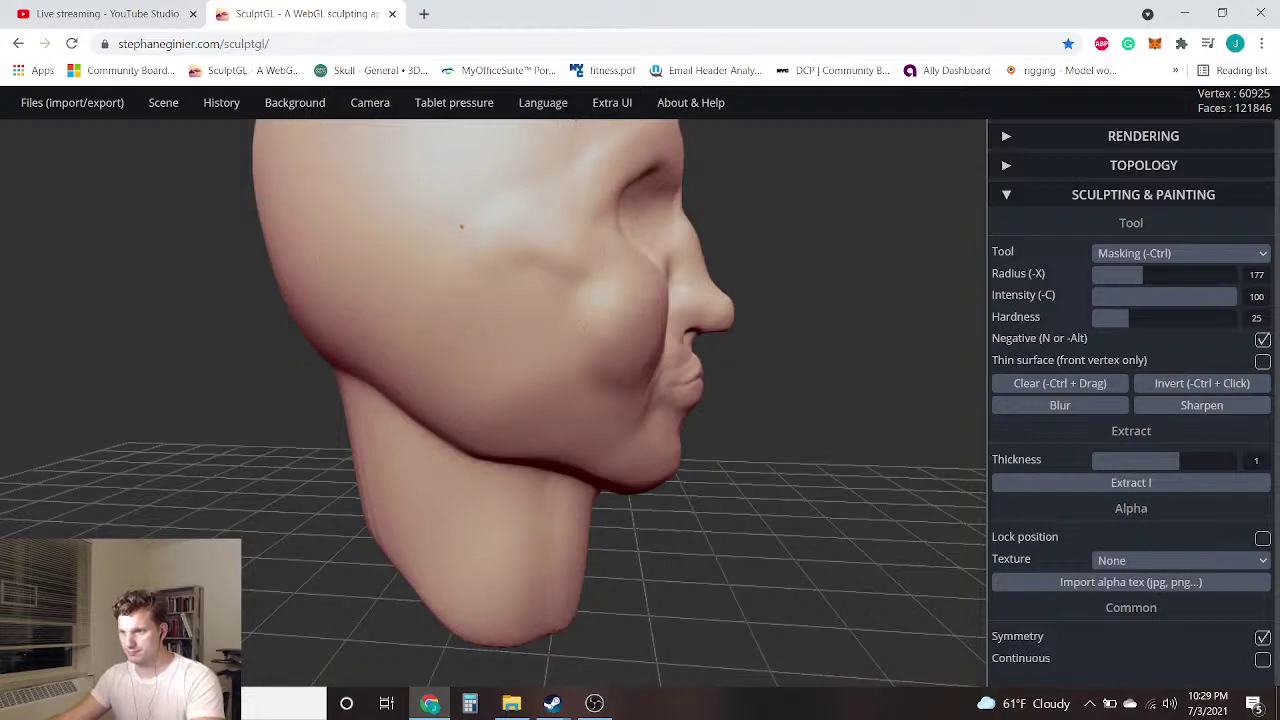
{"action": "left_click", "coordinate": [477, 239]}
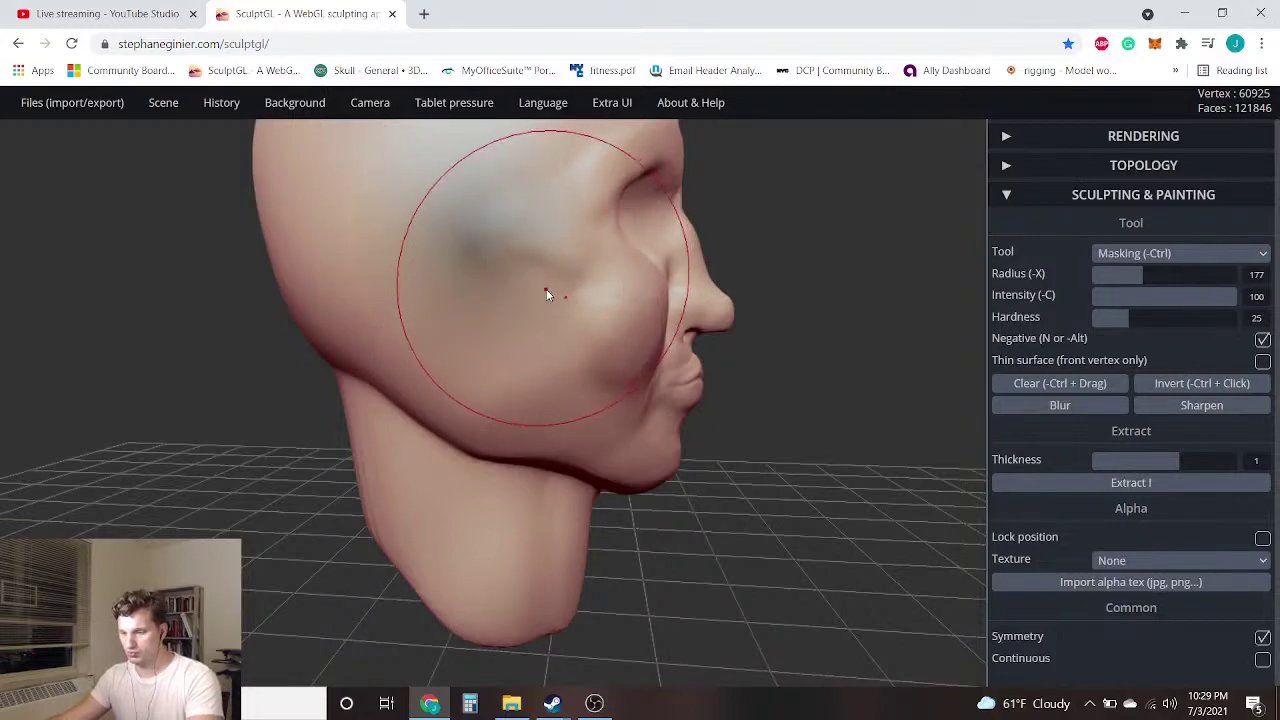
{"action": "key", "text": "ctrl+z"}
Set the Masking radius to 54 and paint a slanted ear-shaped mask on the side of the head
{"action": "left_click", "coordinate": [1104, 276]}
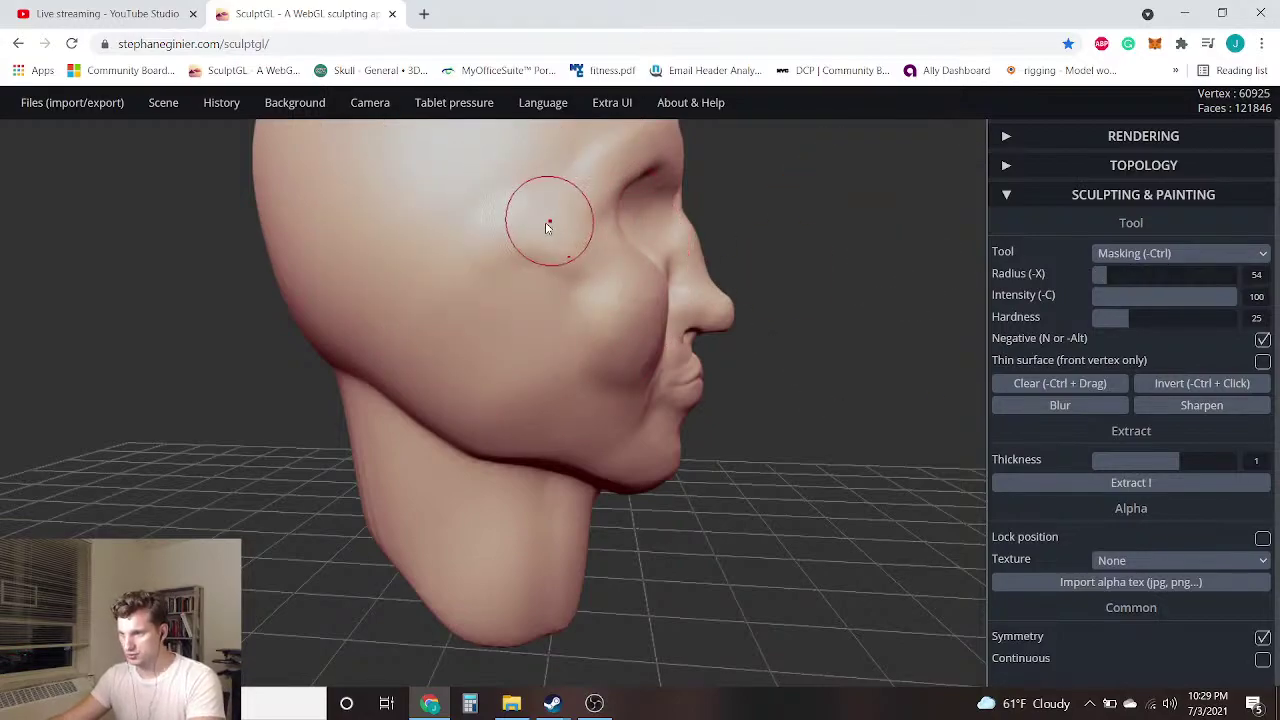
{"action": "mouse_move", "coordinate": [560, 300]}
{"action": "right_mouse_down"}
{"action": "mouse_move", "coordinate": [689, 420]}
{"action": "mouse_move", "coordinate": [908, 433]}
{"action": "mouse_move", "coordinate": [800, 346]}
{"action": "mouse_move", "coordinate": [571, 343]}
{"action": "right_mouse_up"}
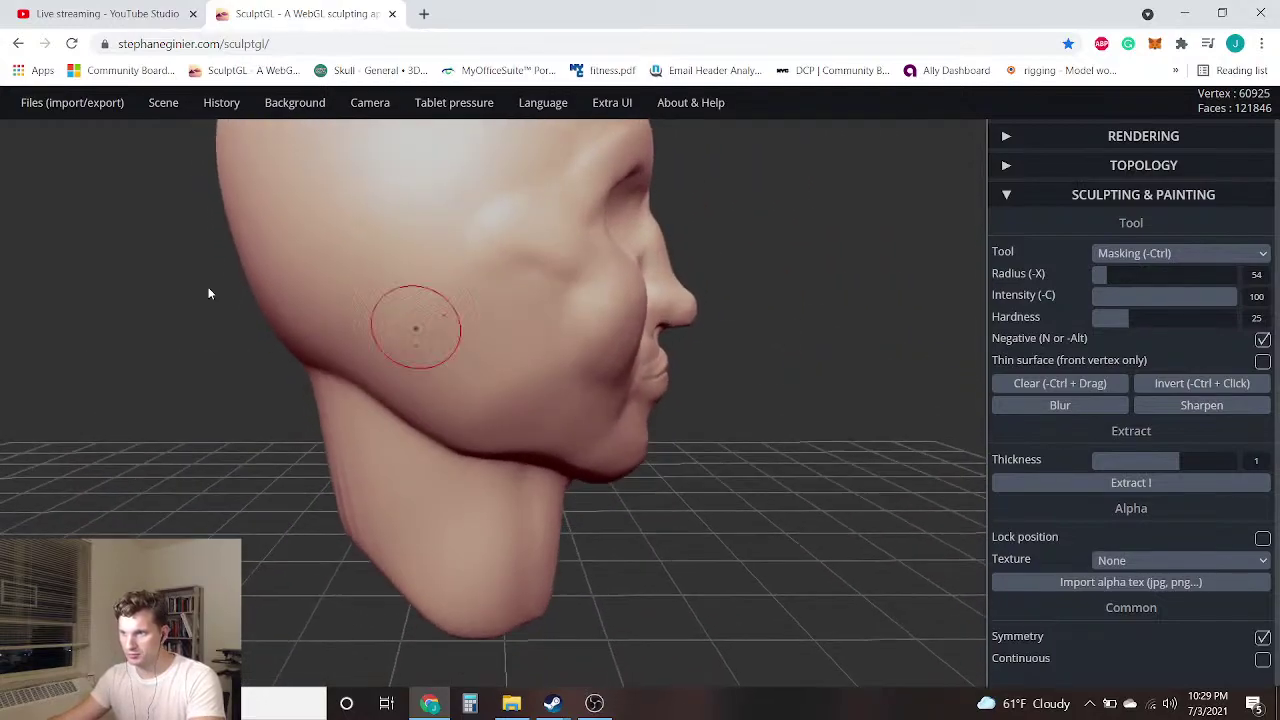
{"action": "mouse_move", "coordinate": [428, 222]}
{"action": "left_mouse_down"}
{"action": "mouse_move", "coordinate": [420, 255]}
{"action": "mouse_move", "coordinate": [457, 324]}
{"action": "left_mouse_up"}
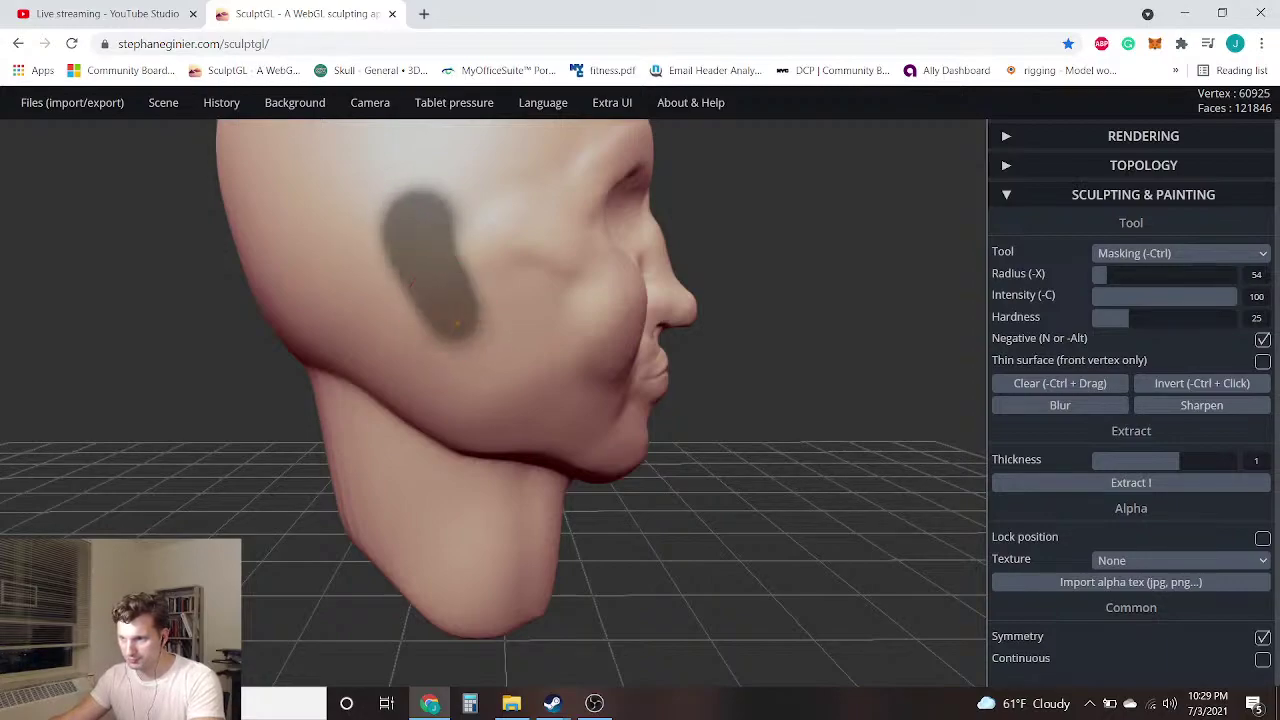
{"action": "right_click_drag", "start_coordinate": [970, 264], "coordinate": [155, 414]}
{"action": "scroll", "coordinate": [154, 411], "scroll_direction": "down", "scroll_amount": 3}
{"action": "mouse_move", "coordinate": [160, 405]}
{"action": "left_mouse_down"}
{"action": "mouse_move", "coordinate": [174, 383]}
{"action": "mouse_move", "coordinate": [156, 386]}
{"action": "mouse_move", "coordinate": [176, 385]}
{"action": "left_mouse_up"}
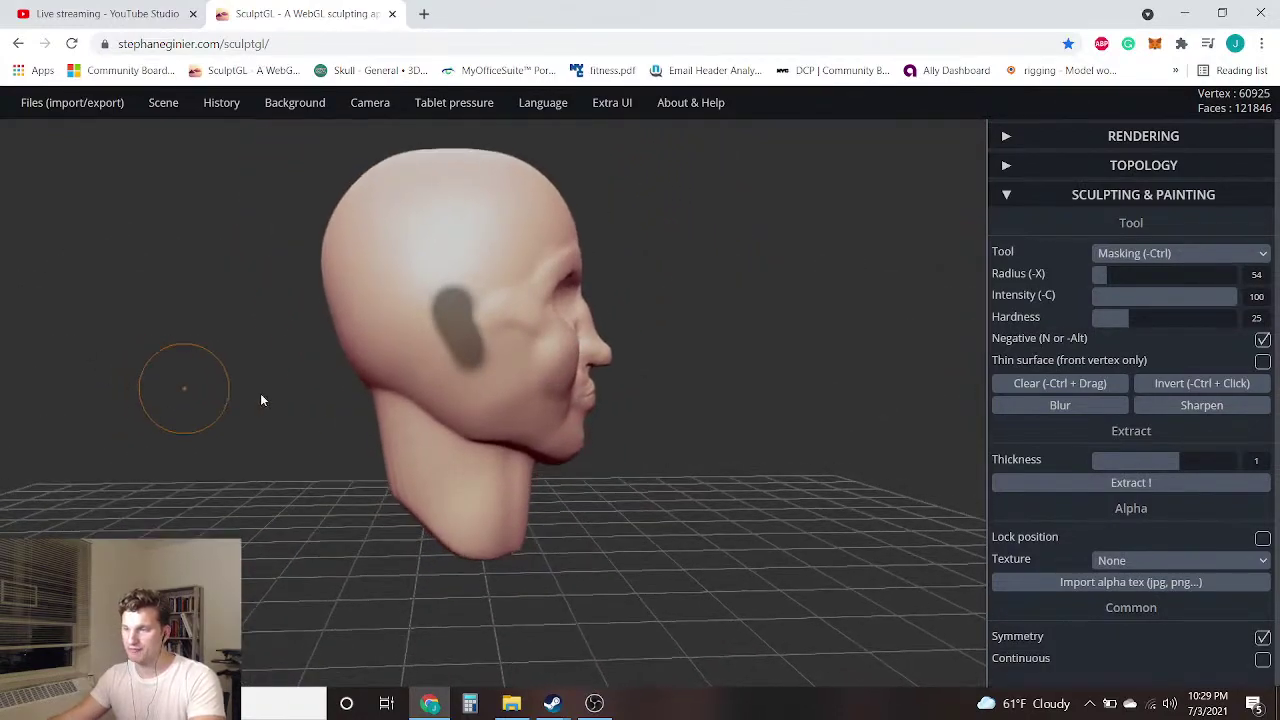
Restore and invert the ear mask so only the ear patches stay editable, with the Drag tool active
{"action": "mouse_move", "coordinate": [668, 354]}
{"action": "left_mouse_down"}
{"action": "mouse_move", "coordinate": [725, 348]}
{"action": "mouse_move", "coordinate": [384, 291]}
{"action": "mouse_move", "coordinate": [352, 330]}
{"action": "left_mouse_up"}
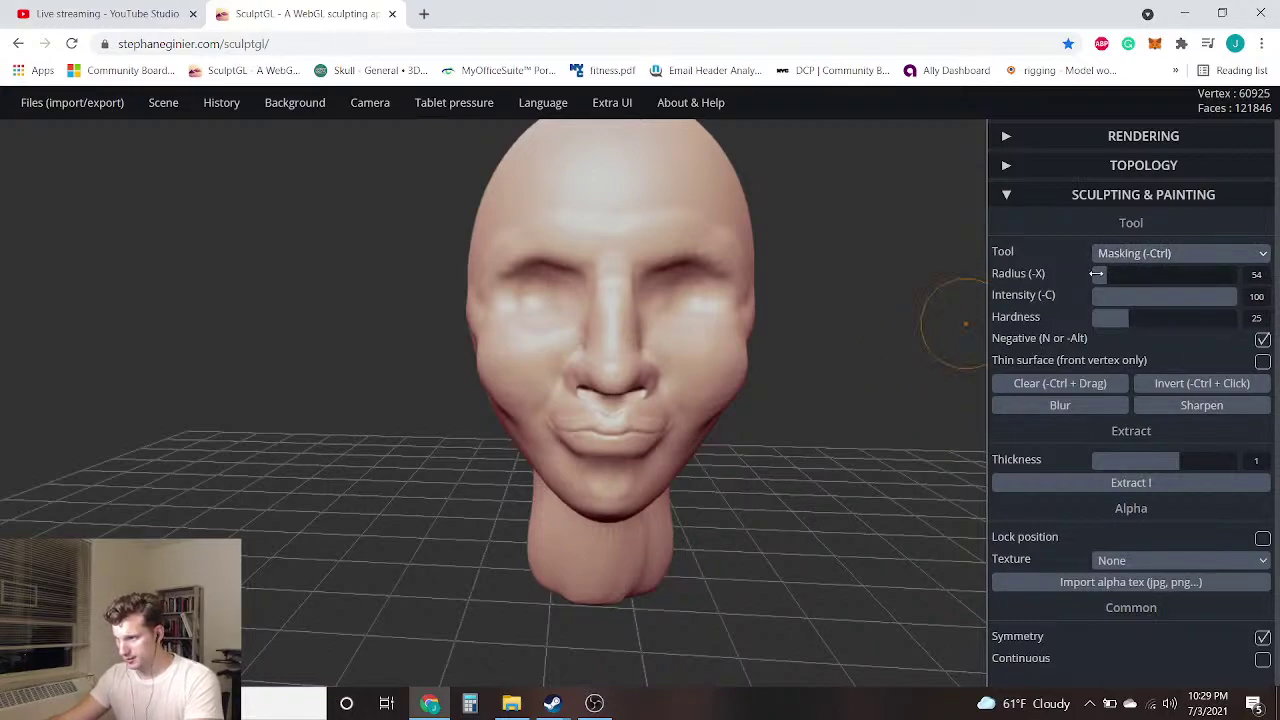
{"action": "left_click", "coordinate": [832, 334], "text": "ctrl"}
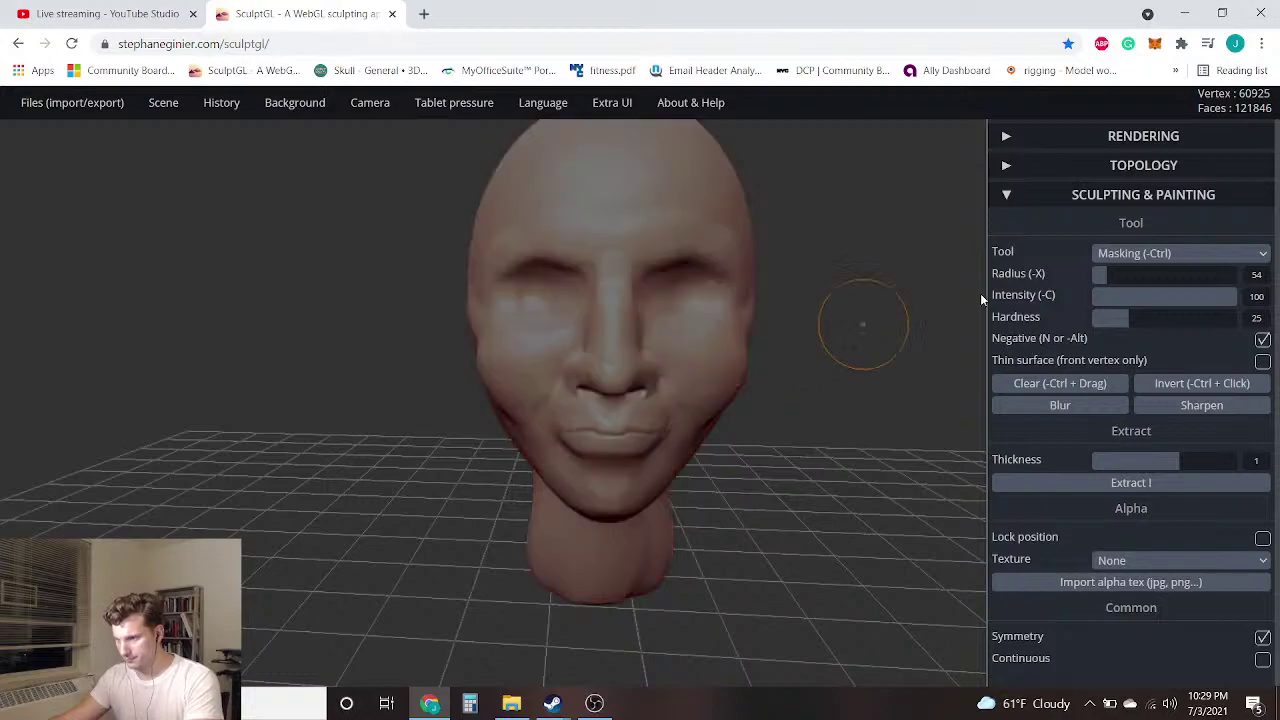
{"action": "left_click", "coordinate": [1150, 253]}
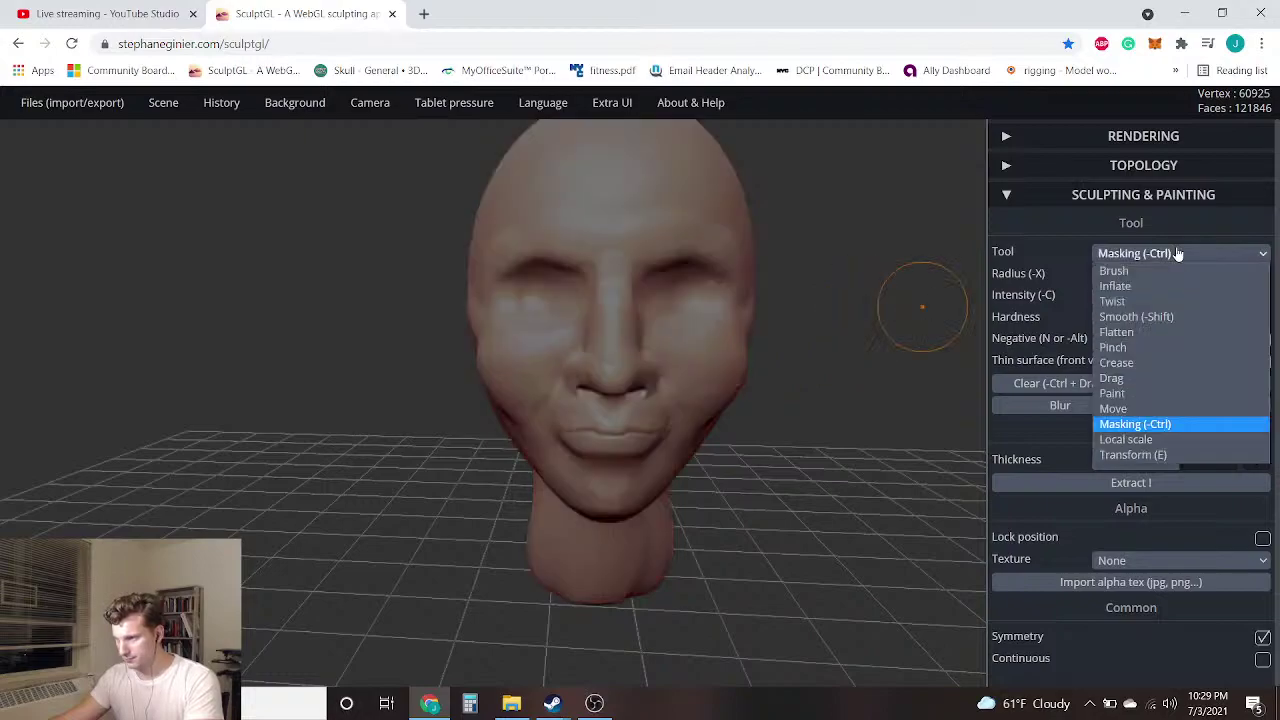
{"action": "left_click", "coordinate": [1163, 376]}
{"action": "mouse_move", "coordinate": [416, 304]}
{"action": "left_mouse_down"}
{"action": "mouse_move", "coordinate": [476, 315]}
{"action": "mouse_move", "coordinate": [592, 292]}
{"action": "left_mouse_up"}
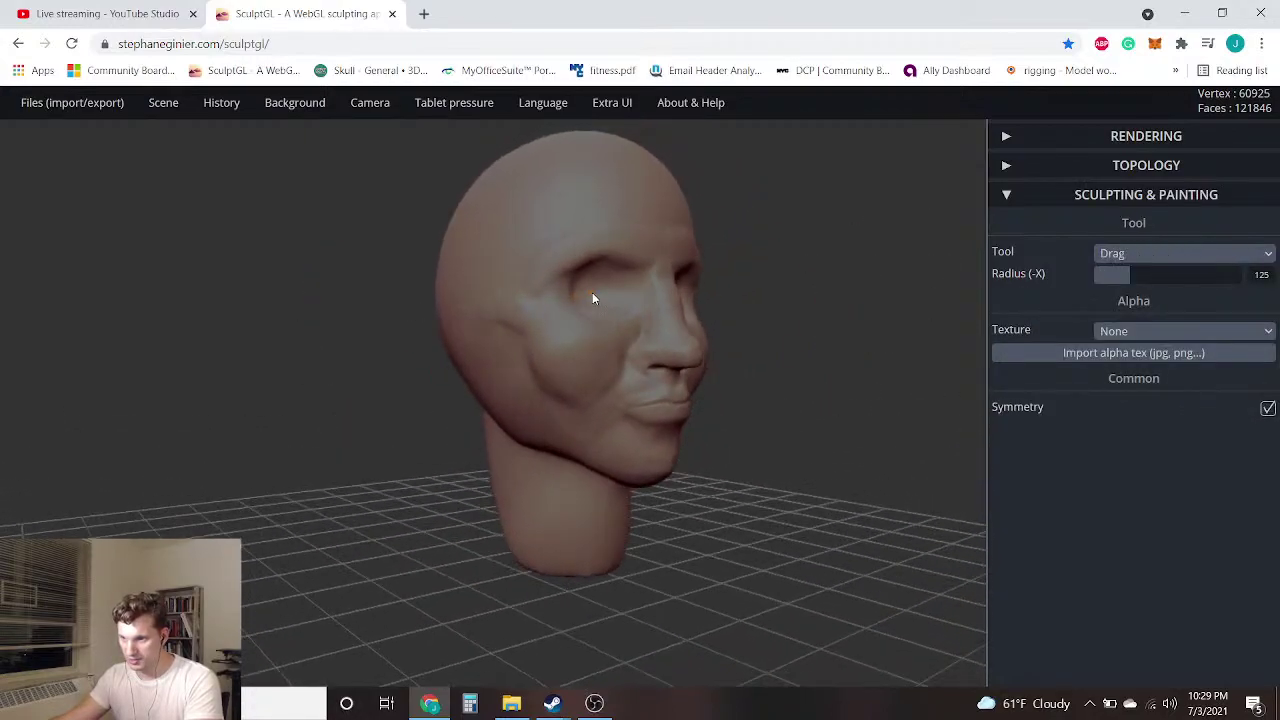
{"action": "key", "text": "ctrl"}
{"action": "key", "text": "ctrl+z"}
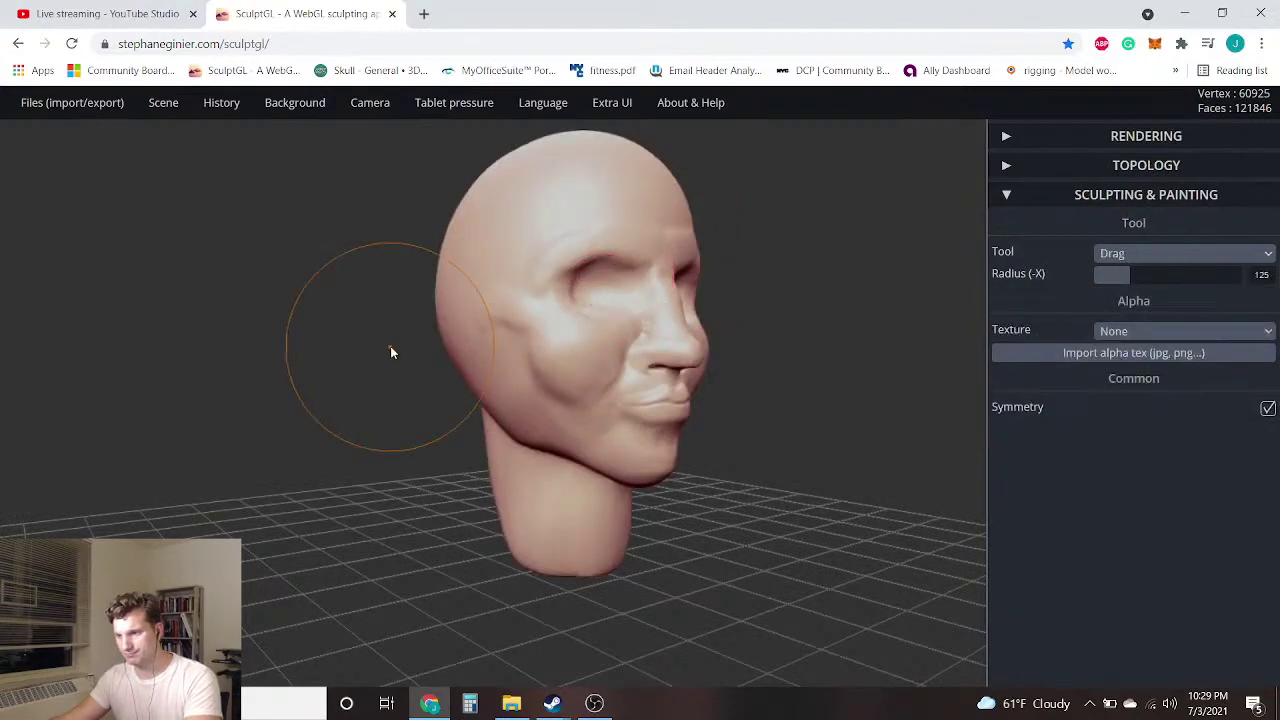
{"action": "key", "text": "ctrl+z"}
{"action": "left_click", "coordinate": [390, 350], "text": "ctrl"}
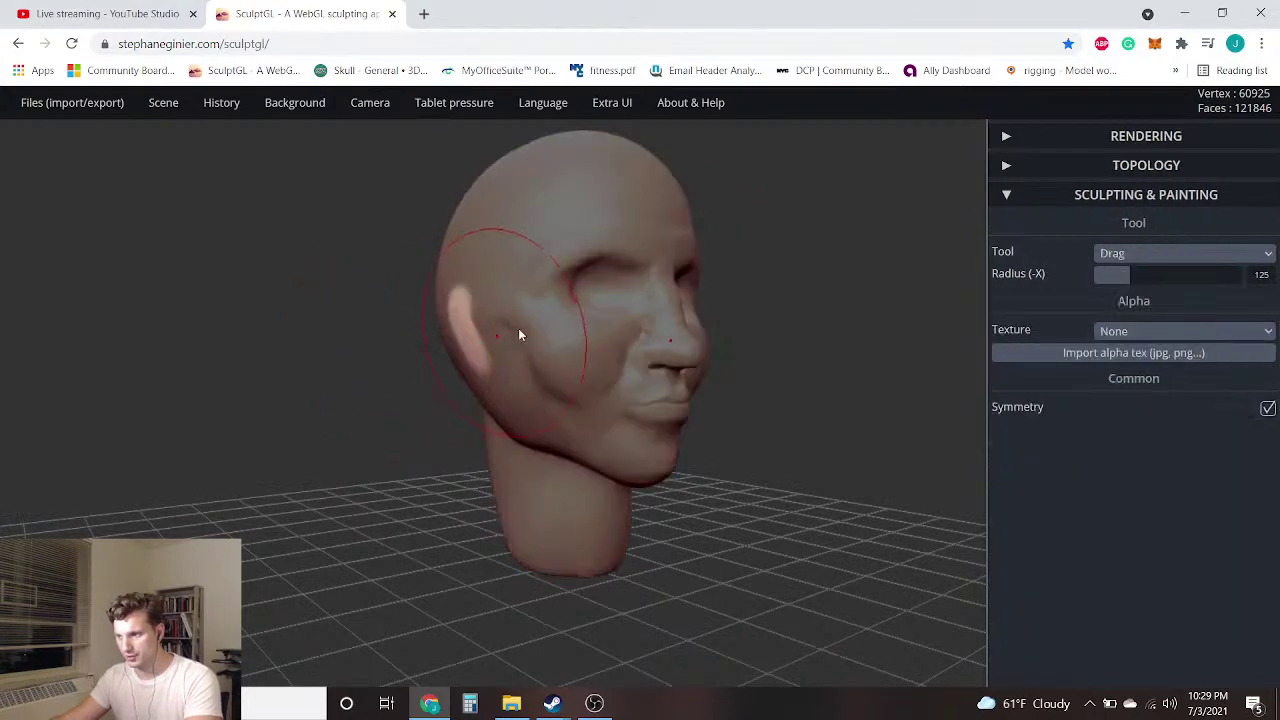
Pull the ear patches outward and up from the head with the Drag tool at radius 125, and invert the mask
{"action": "left_click_drag", "start_coordinate": [866, 354], "coordinate": [434, 303]}
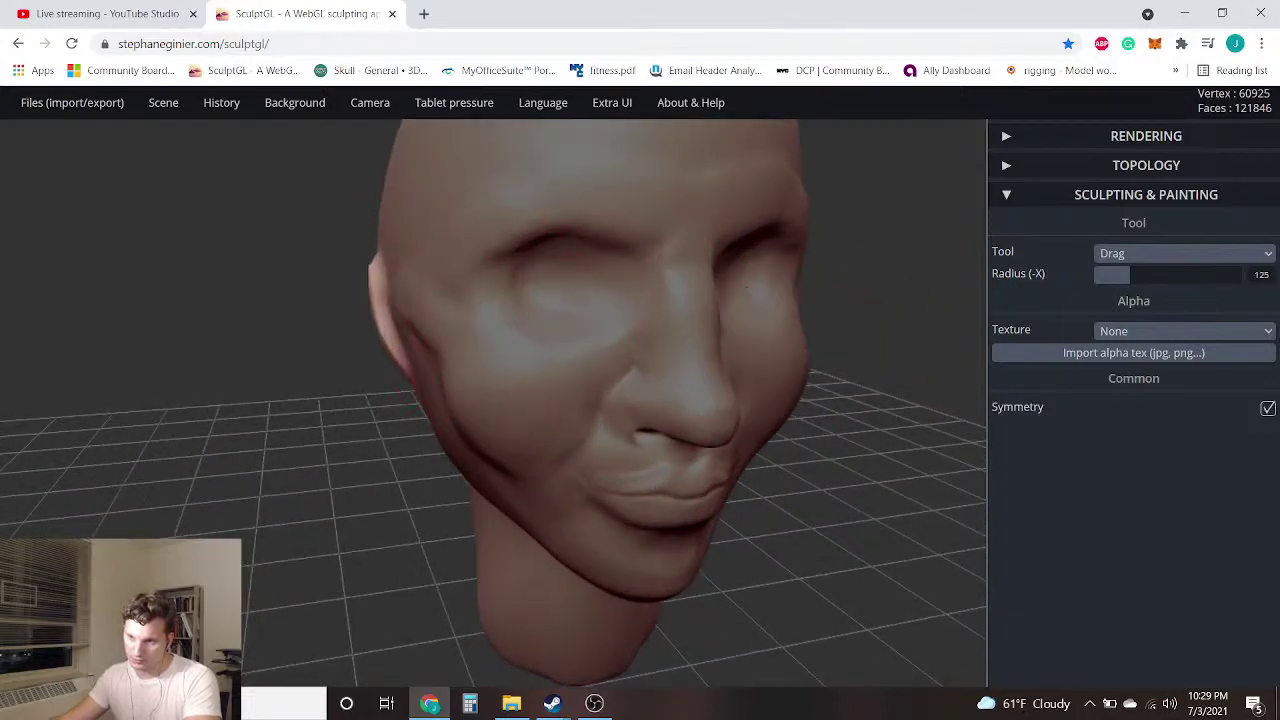
{"action": "left_click_drag", "start_coordinate": [370, 262], "coordinate": [366, 250]}
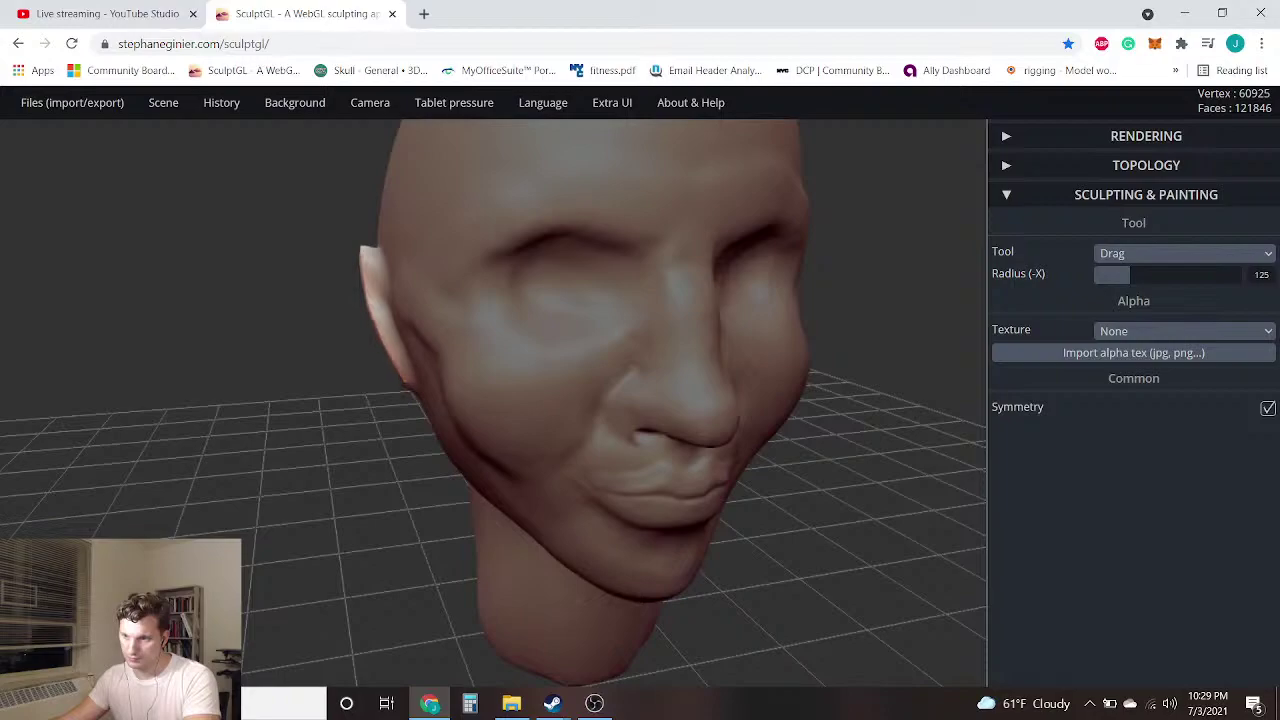
{"action": "left_click_drag", "start_coordinate": [843, 531], "coordinate": [658, 459]}
{"action": "mouse_move", "coordinate": [450, 422]}
{"action": "left_mouse_down"}
{"action": "mouse_move", "coordinate": [465, 414]}
{"action": "mouse_move", "coordinate": [422, 446]}
{"action": "mouse_move", "coordinate": [666, 509]}
{"action": "mouse_move", "coordinate": [780, 474]}
{"action": "mouse_move", "coordinate": [774, 463]}
{"action": "left_mouse_up"}
{"action": "scroll", "coordinate": [465, 414], "scroll_direction": "up", "scroll_amount": 2}
{"action": "scroll", "coordinate": [422, 446], "scroll_direction": "down", "scroll_amount": 3}
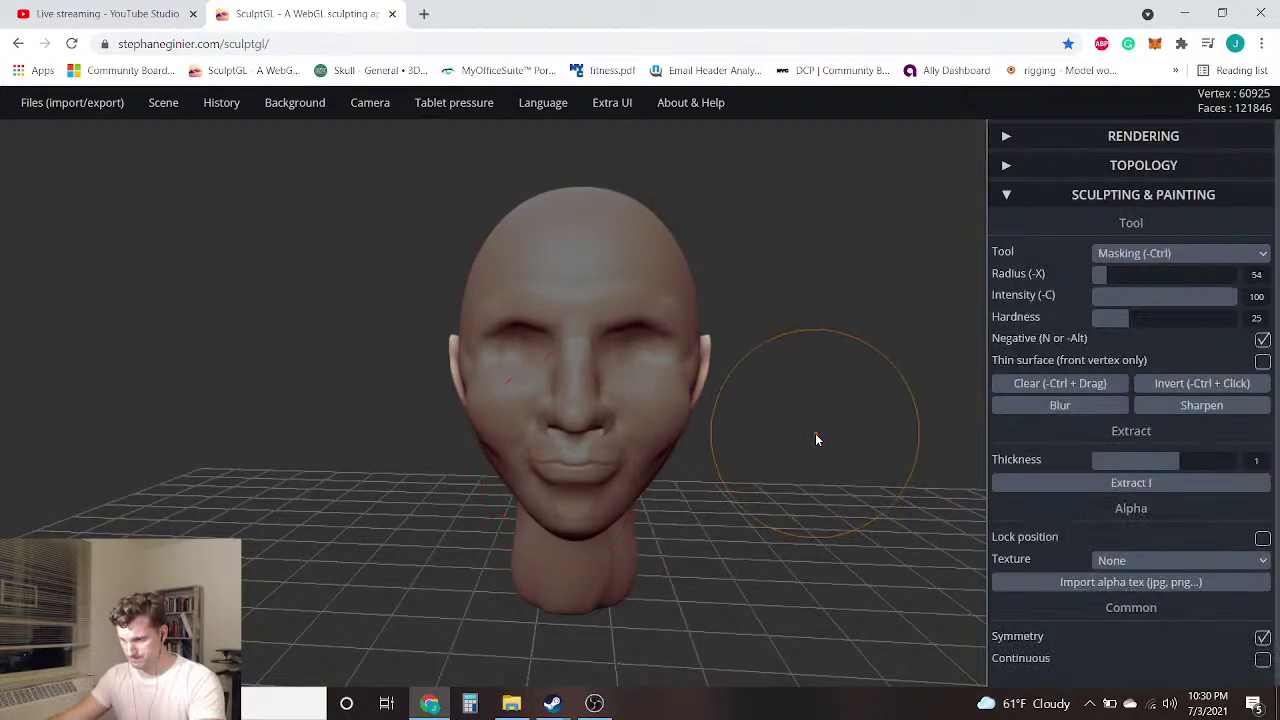
{"action": "left_click", "coordinate": [815, 434], "text": "ctrl"}
Try to push the lower cheeks and jaw inward with the Drag tool at radius 125
{"action": "left_click_drag", "start_coordinate": [504, 466], "coordinate": [505, 466]}
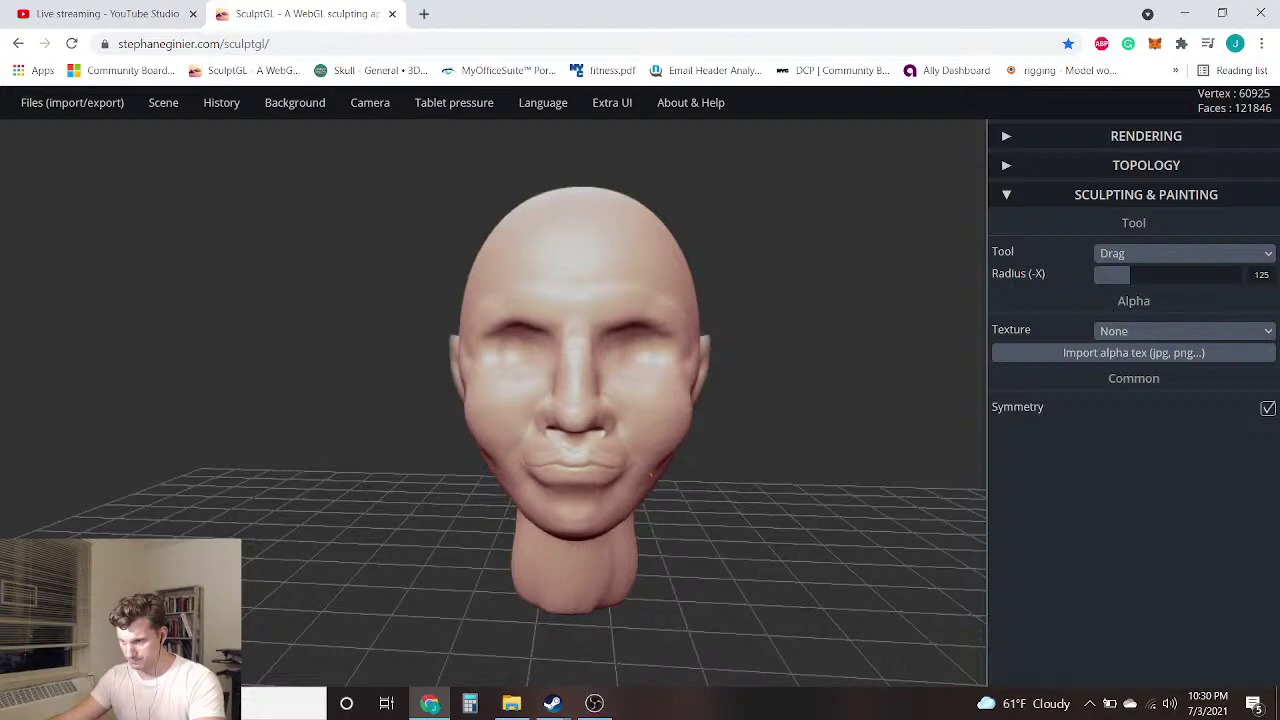
{"action": "left_click_drag", "start_coordinate": [710, 470], "coordinate": [670, 503]}
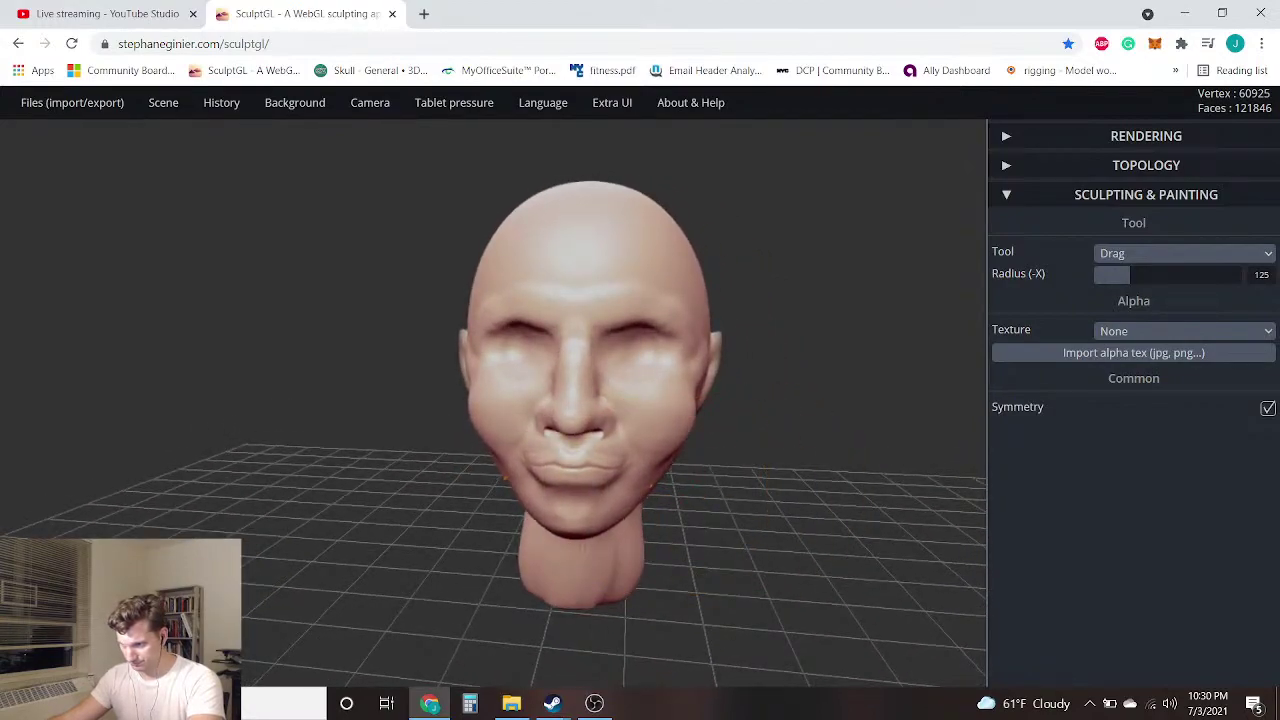
{"action": "mouse_move", "coordinate": [449, 477]}
{"action": "left_mouse_down"}
{"action": "mouse_move", "coordinate": [588, 464]}
{"action": "mouse_move", "coordinate": [901, 481]}
{"action": "mouse_move", "coordinate": [842, 441]}
{"action": "mouse_move", "coordinate": [543, 443]}
{"action": "mouse_move", "coordinate": [514, 484]}
{"action": "mouse_move", "coordinate": [473, 483]}
{"action": "mouse_move", "coordinate": [494, 462]}
{"action": "left_mouse_up"}
{"action": "key", "text": "ctrl+z"}
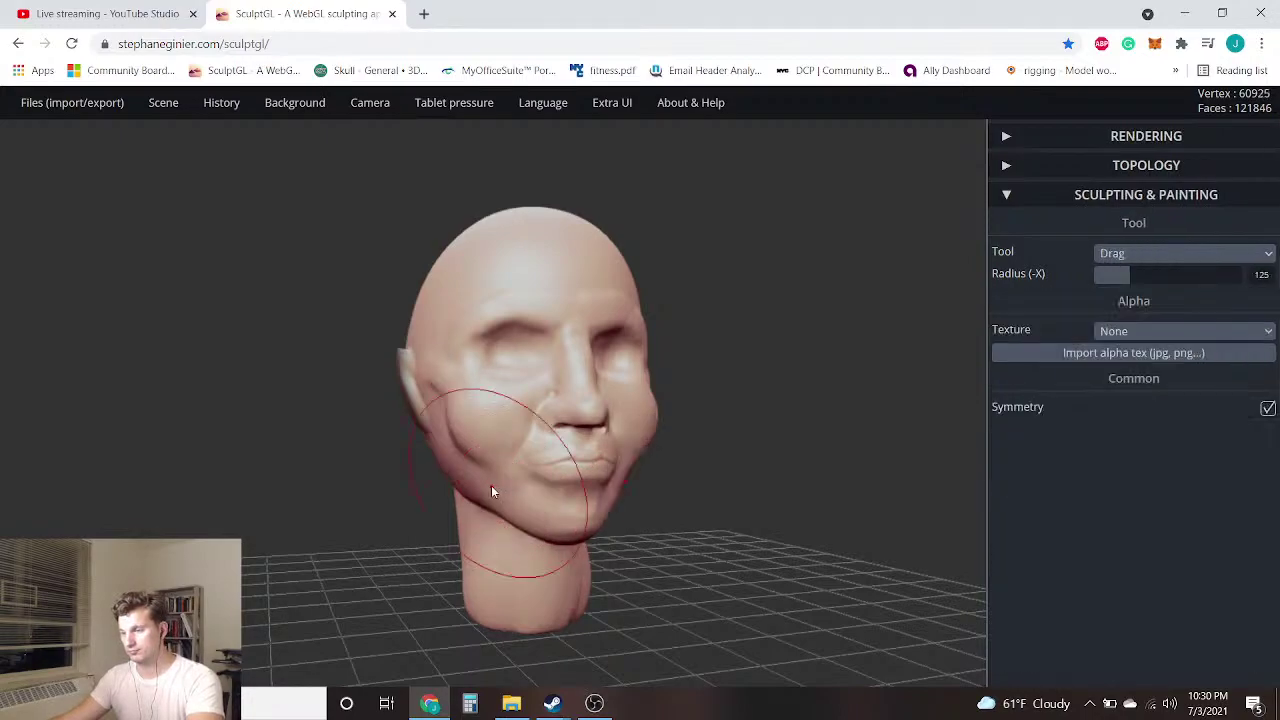
{"action": "right_click_drag", "start_coordinate": [471, 492], "coordinate": [520, 505]}
{"action": "key", "text": "ctrl+z"}
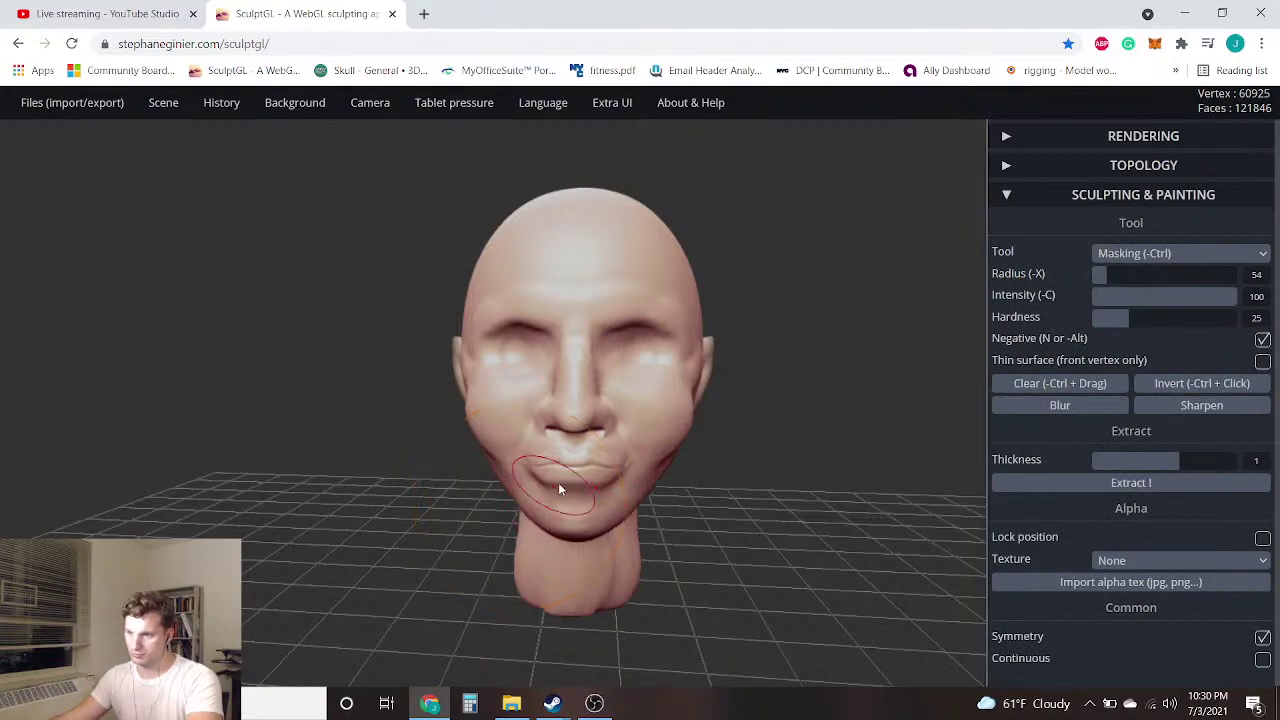
Examine the head and the new ears from the front and from an angle
{"action": "scroll", "coordinate": [766, 477], "scroll_direction": "down", "scroll_amount": 3}
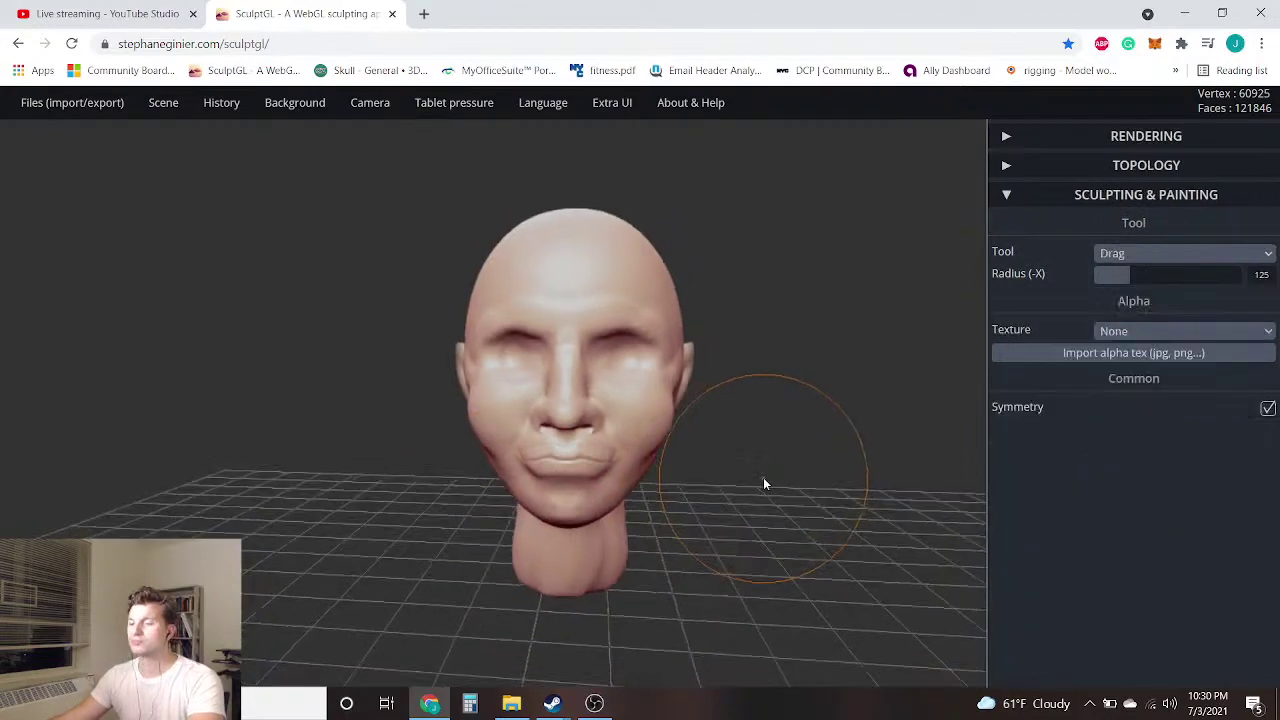
{"action": "left_click_drag", "start_coordinate": [766, 454], "coordinate": [798, 466]}
{"action": "right_click_drag", "start_coordinate": [799, 472], "coordinate": [656, 472]}
{"action": "mouse_move", "coordinate": [654, 466]}
{"action": "left_mouse_down"}
{"action": "mouse_move", "coordinate": [676, 455]}
{"action": "mouse_move", "coordinate": [662, 458]}
{"action": "mouse_move", "coordinate": [672, 471]}
{"action": "left_mouse_up"}
{"action": "scroll", "coordinate": [662, 458], "scroll_direction": "up", "scroll_amount": 3}
{"action": "right_click_drag", "start_coordinate": [672, 477], "coordinate": [859, 430]}
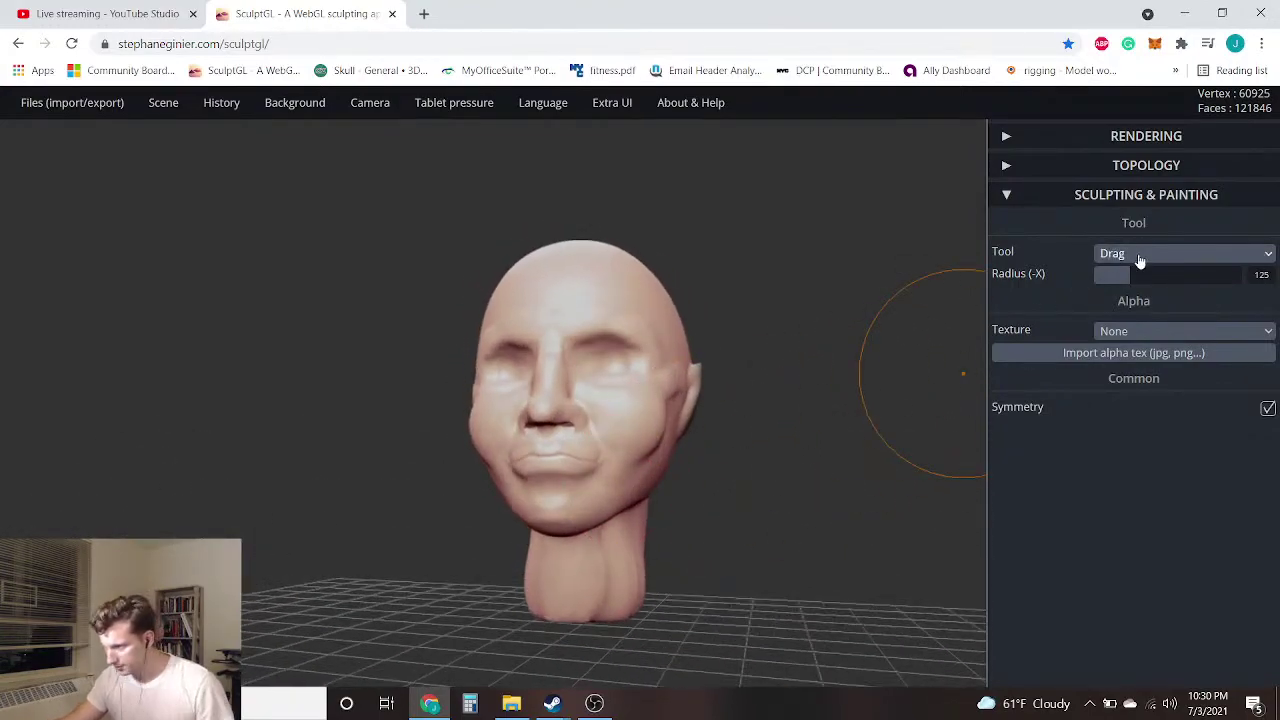
{"action": "left_click", "coordinate": [766, 457], "text": "ctrl"}
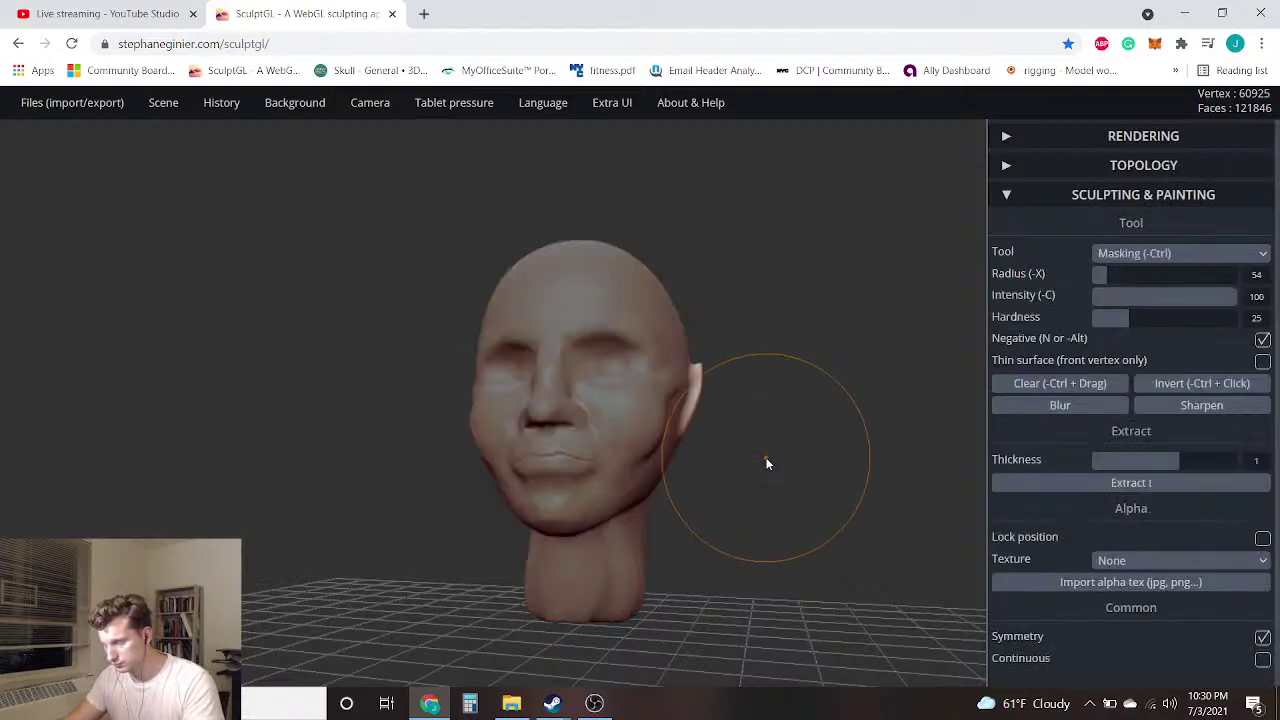
{"action": "left_click", "coordinate": [766, 457], "text": "ctrl"}
Clear the mask from the ears using the Masking tool
{"action": "left_click", "coordinate": [1134, 257]}
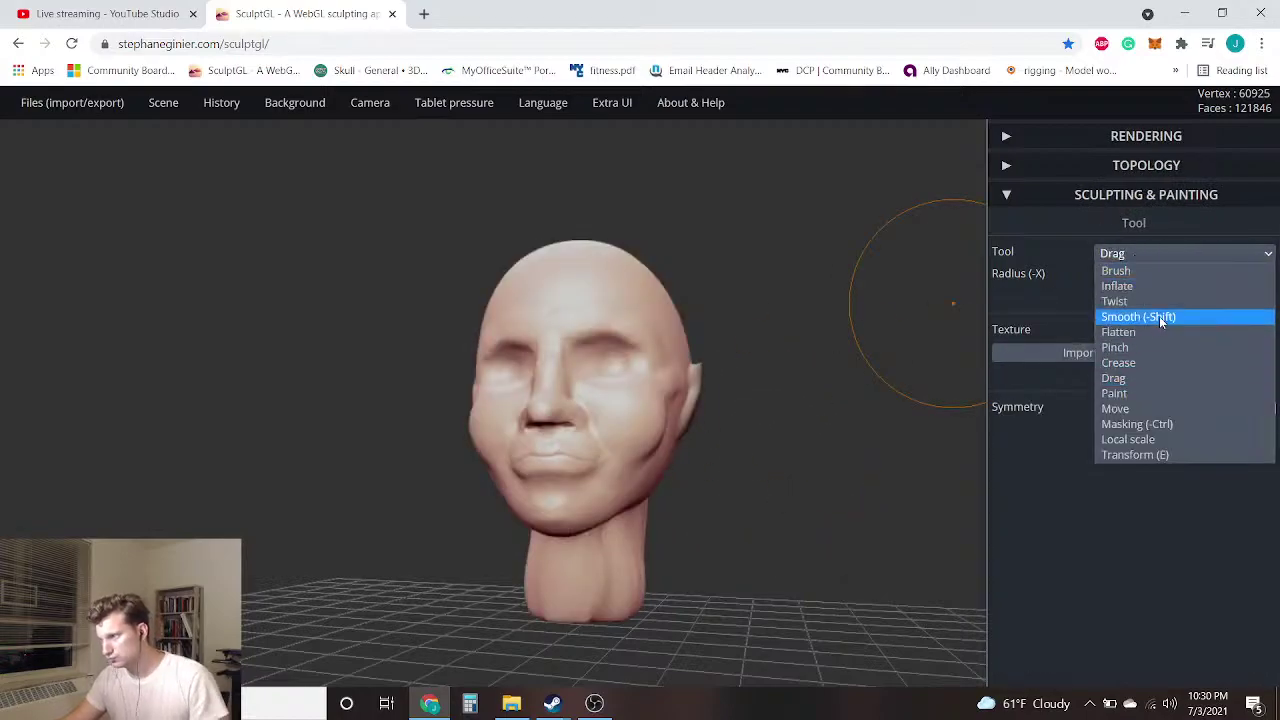
{"action": "left_click", "coordinate": [1137, 424]}
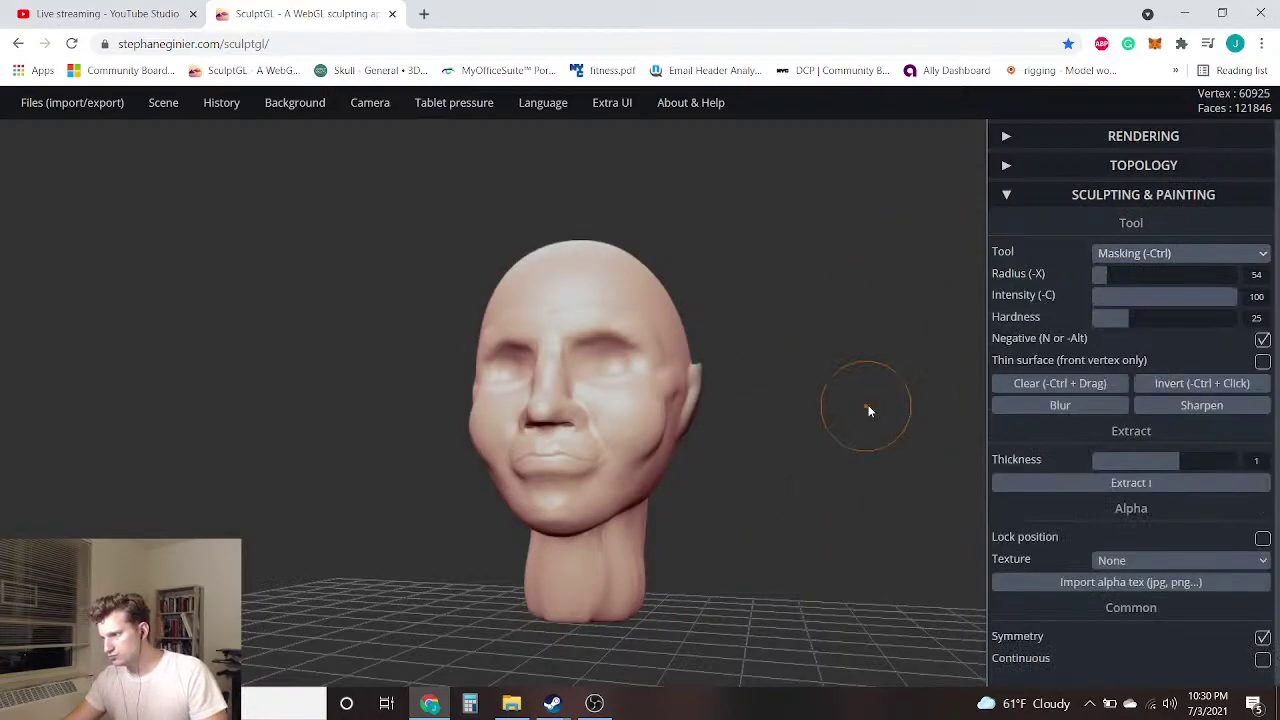
{"action": "right_click_drag", "start_coordinate": [863, 409], "coordinate": [709, 380]}
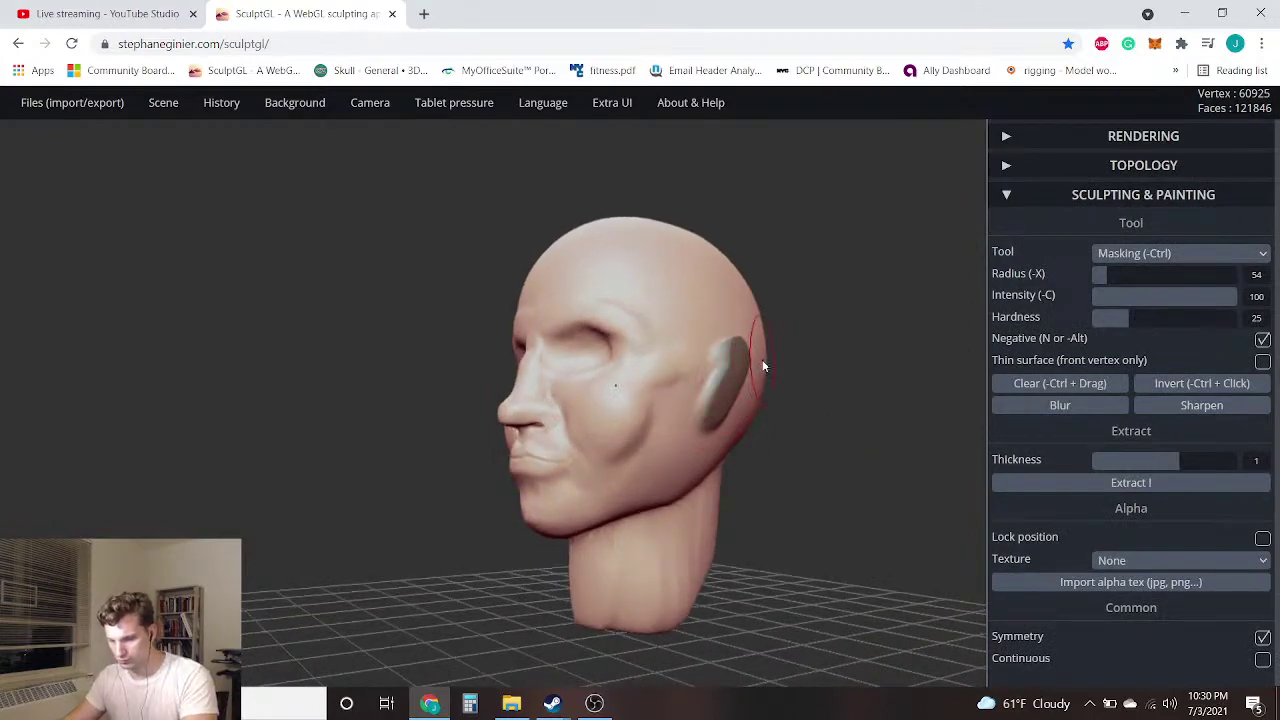
{"action": "left_click_drag", "start_coordinate": [744, 350], "coordinate": [723, 376], "text": "alt"}
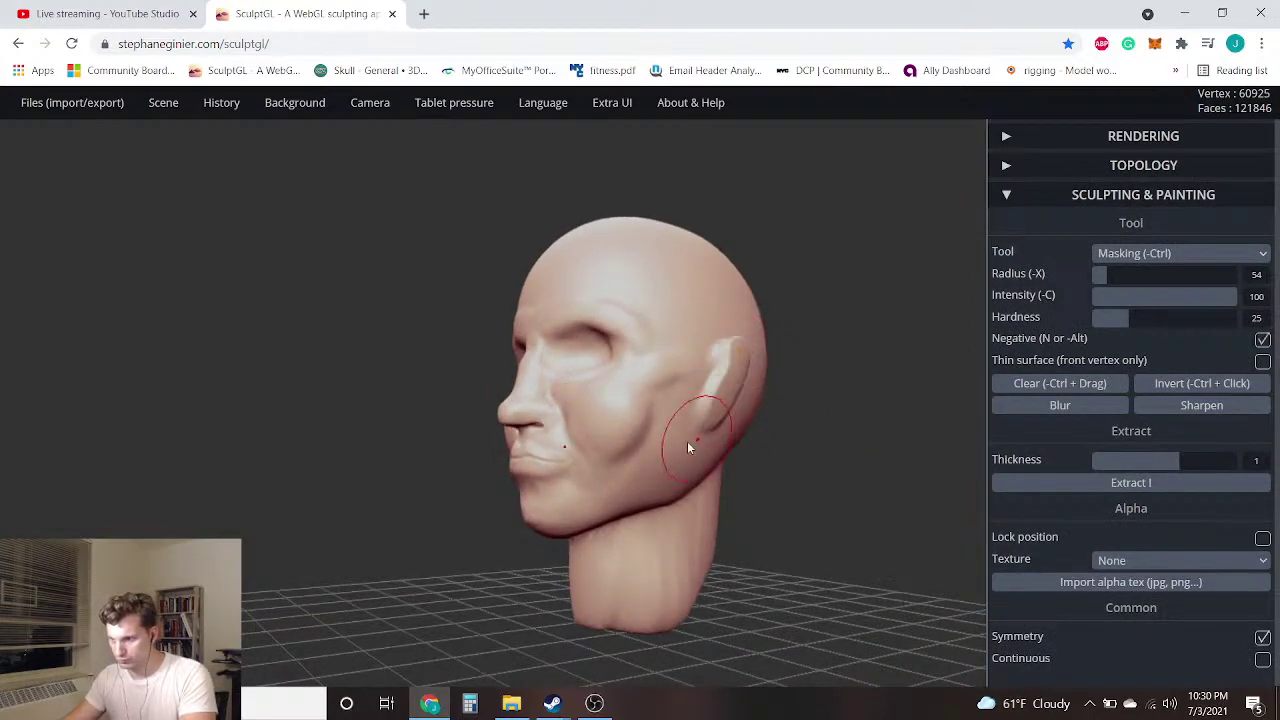
Flatten the side of the jaw below the cheek using the Flatten tool at radius 108 and intensity 24
{"action": "left_click", "coordinate": [1150, 253]}
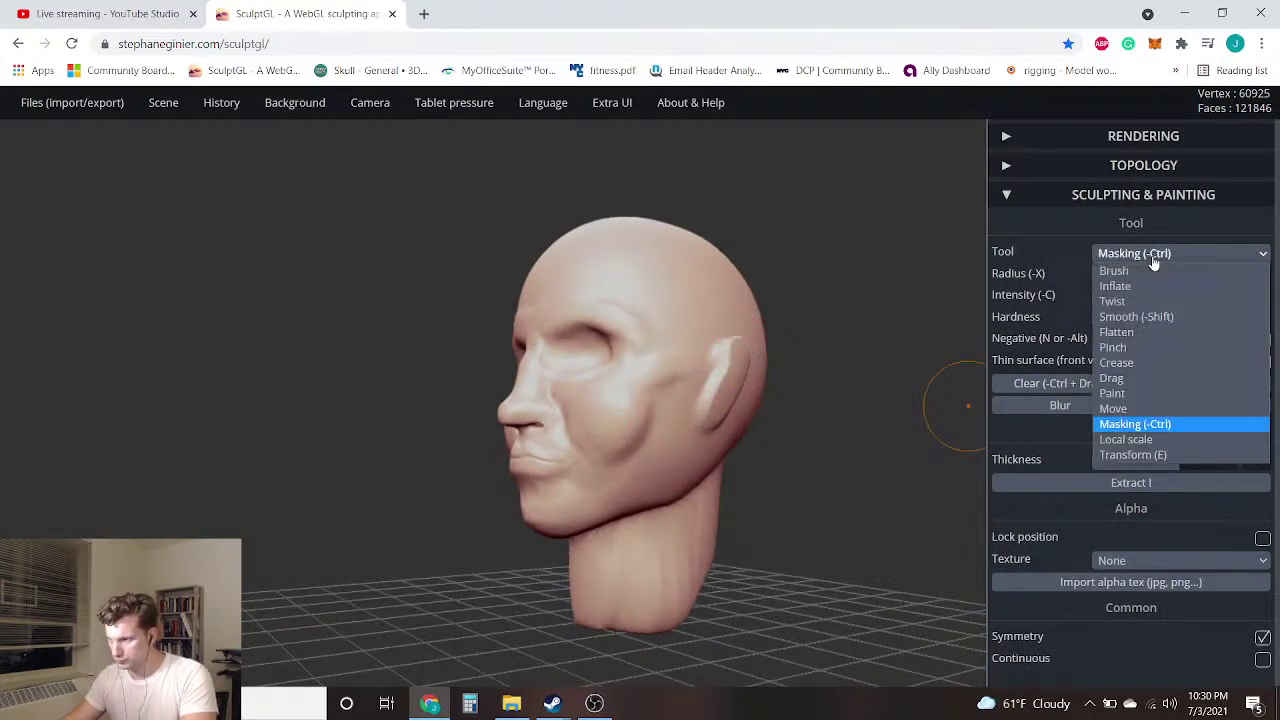
{"action": "left_click", "coordinate": [1141, 334]}
{"action": "left_click_drag", "start_coordinate": [957, 399], "coordinate": [743, 504]}
{"action": "scroll", "coordinate": [743, 504], "scroll_direction": "up", "scroll_amount": 5}
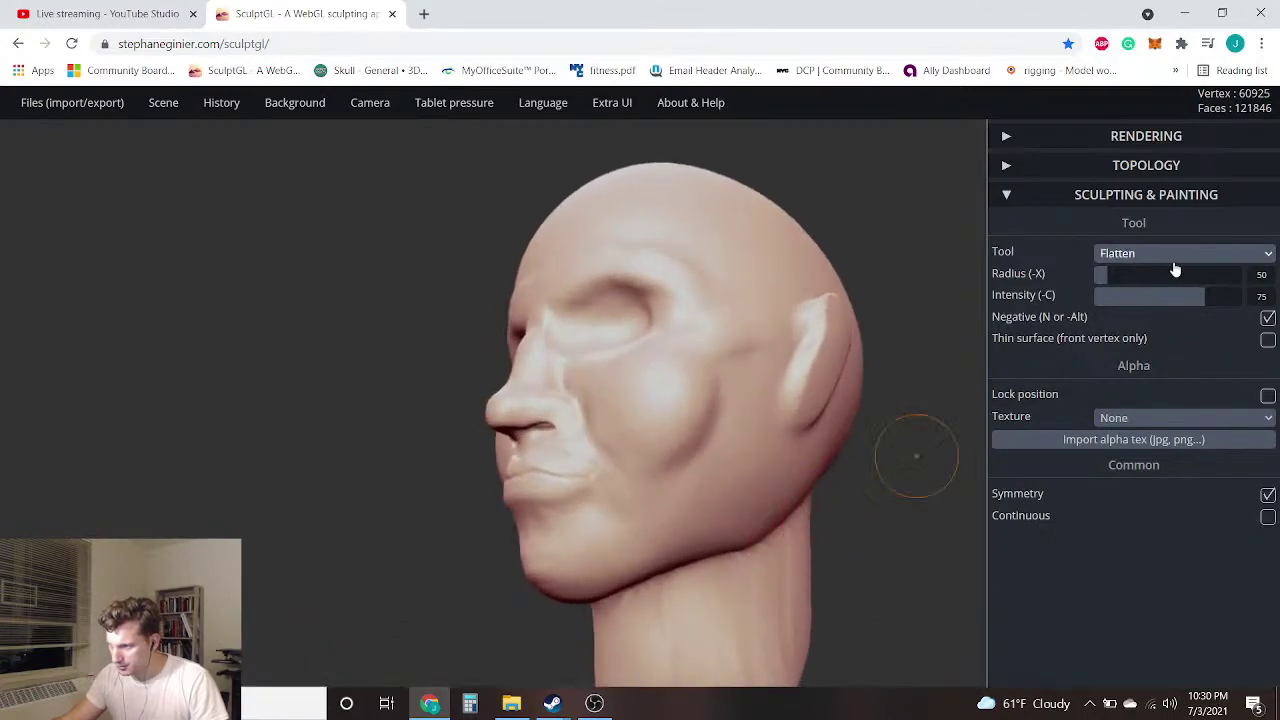
{"action": "left_click", "coordinate": [1131, 300]}
{"action": "left_click_drag", "start_coordinate": [1110, 277], "coordinate": [1124, 276]}
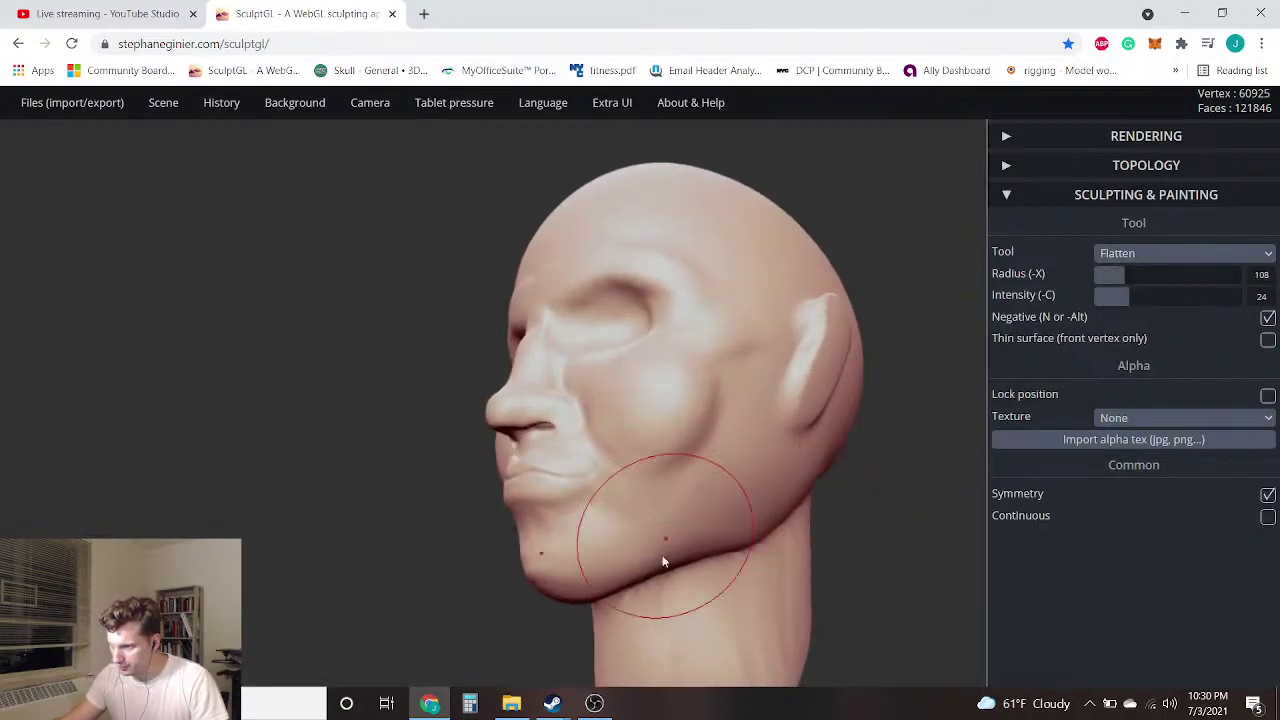
{"action": "mouse_move", "coordinate": [798, 541]}
{"action": "left_mouse_down"}
{"action": "mouse_move", "coordinate": [688, 512]}
{"action": "mouse_move", "coordinate": [656, 518]}
{"action": "left_mouse_up"}
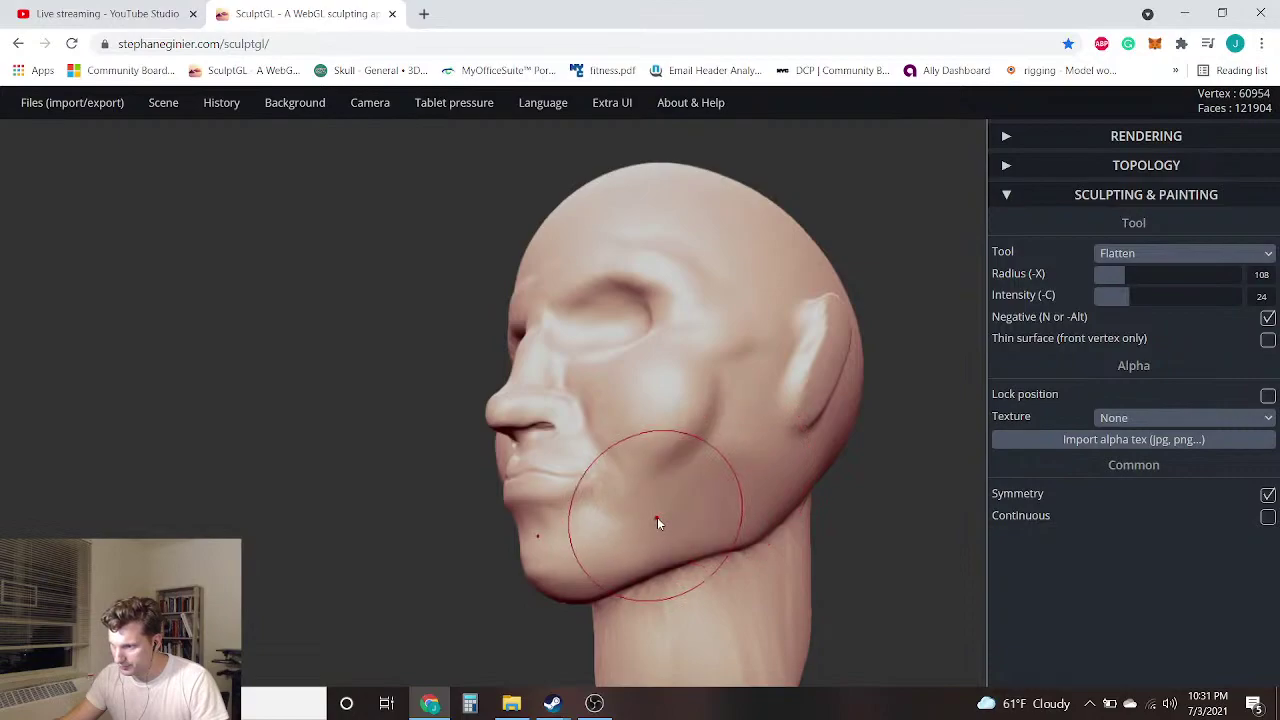
{"action": "mouse_move", "coordinate": [346, 501]}
{"action": "left_mouse_down"}
{"action": "mouse_move", "coordinate": [560, 517]}
{"action": "mouse_move", "coordinate": [527, 557]}
{"action": "left_mouse_up"}
{"action": "right_click_drag", "start_coordinate": [549, 488], "coordinate": [363, 540]}
Try to narrow the lower jaw and raise the chin using the Drag tool at radius 125
{"action": "left_click", "coordinate": [1156, 255]}
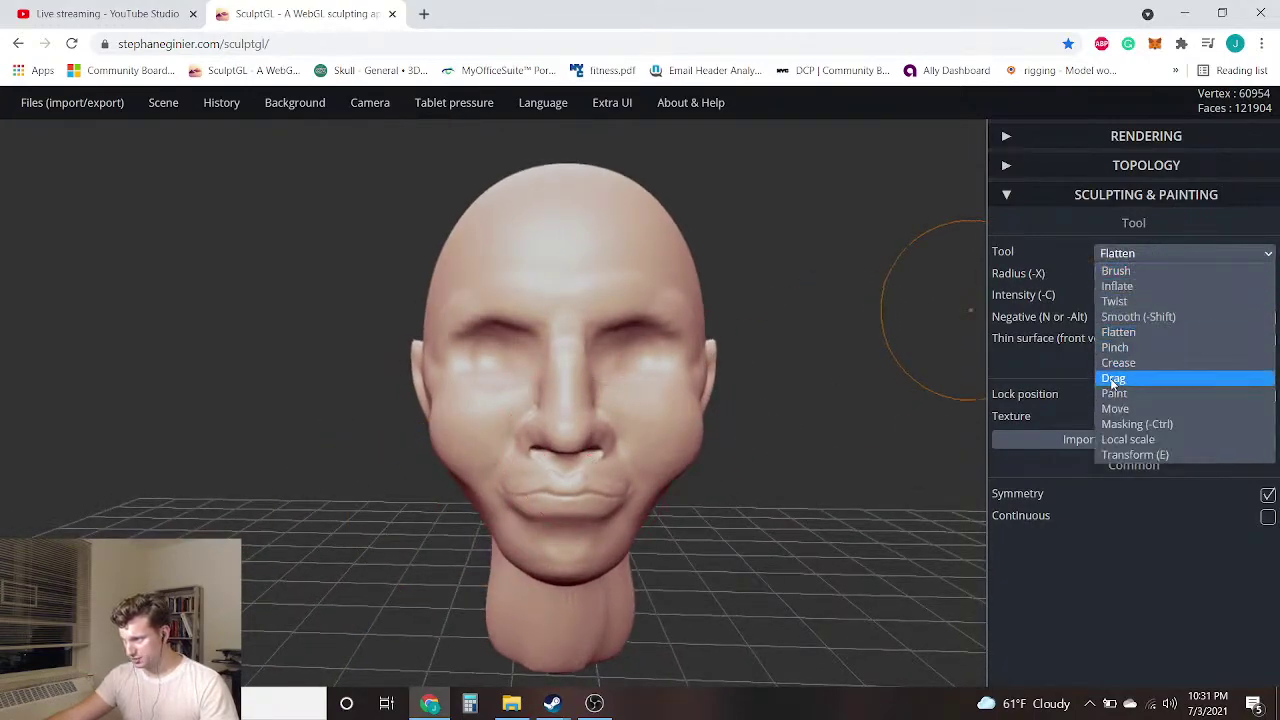
{"action": "left_click", "coordinate": [1128, 366]}
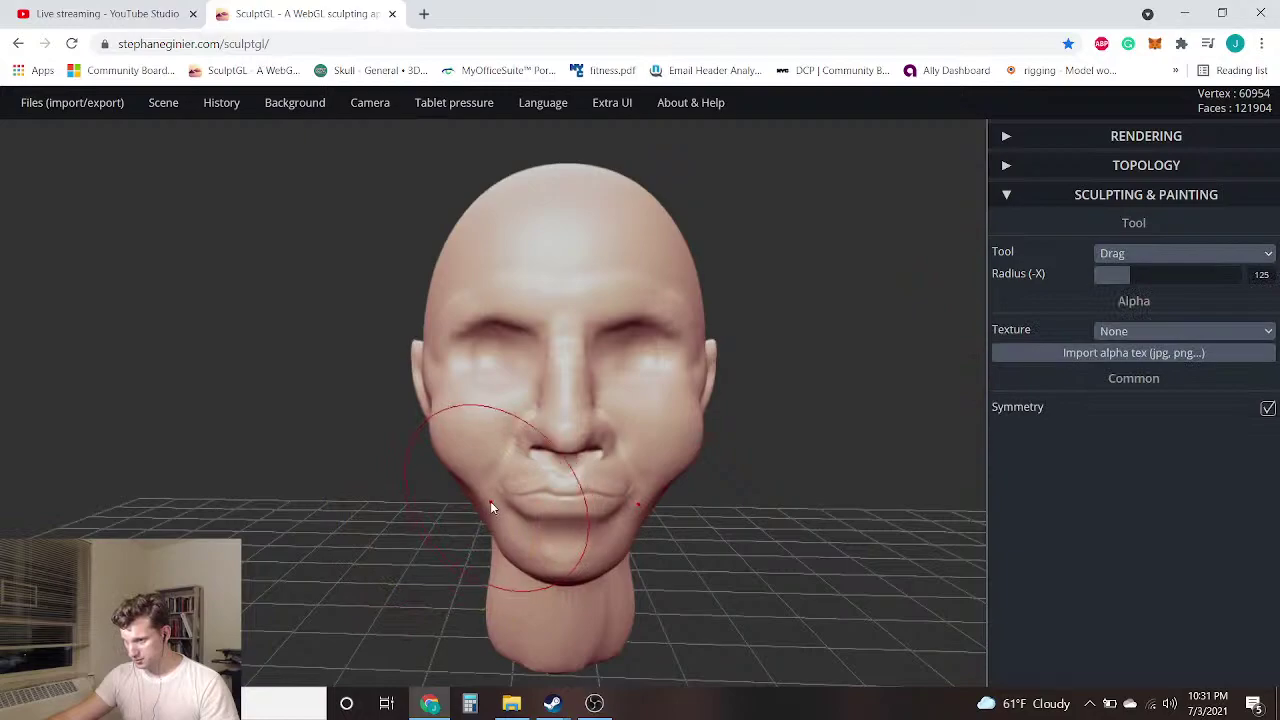
{"action": "left_click_drag", "start_coordinate": [485, 508], "coordinate": [487, 514]}
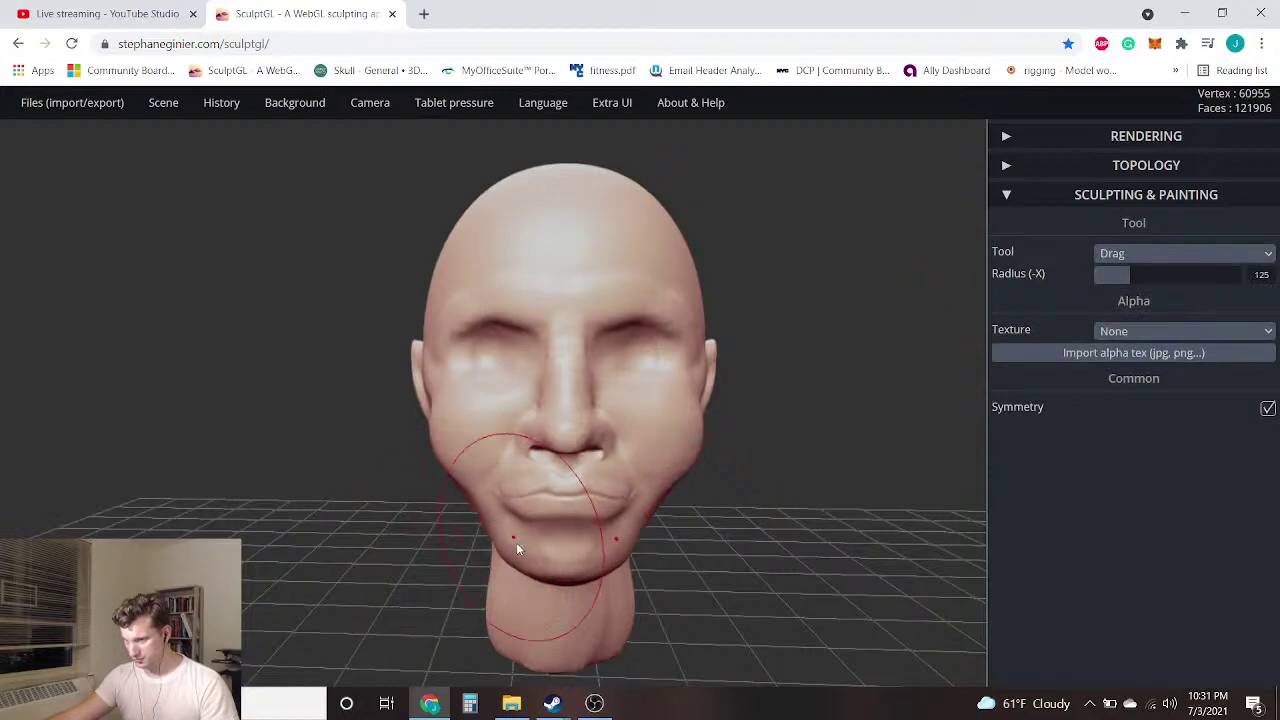
{"action": "left_click_drag", "start_coordinate": [505, 557], "coordinate": [513, 559]}
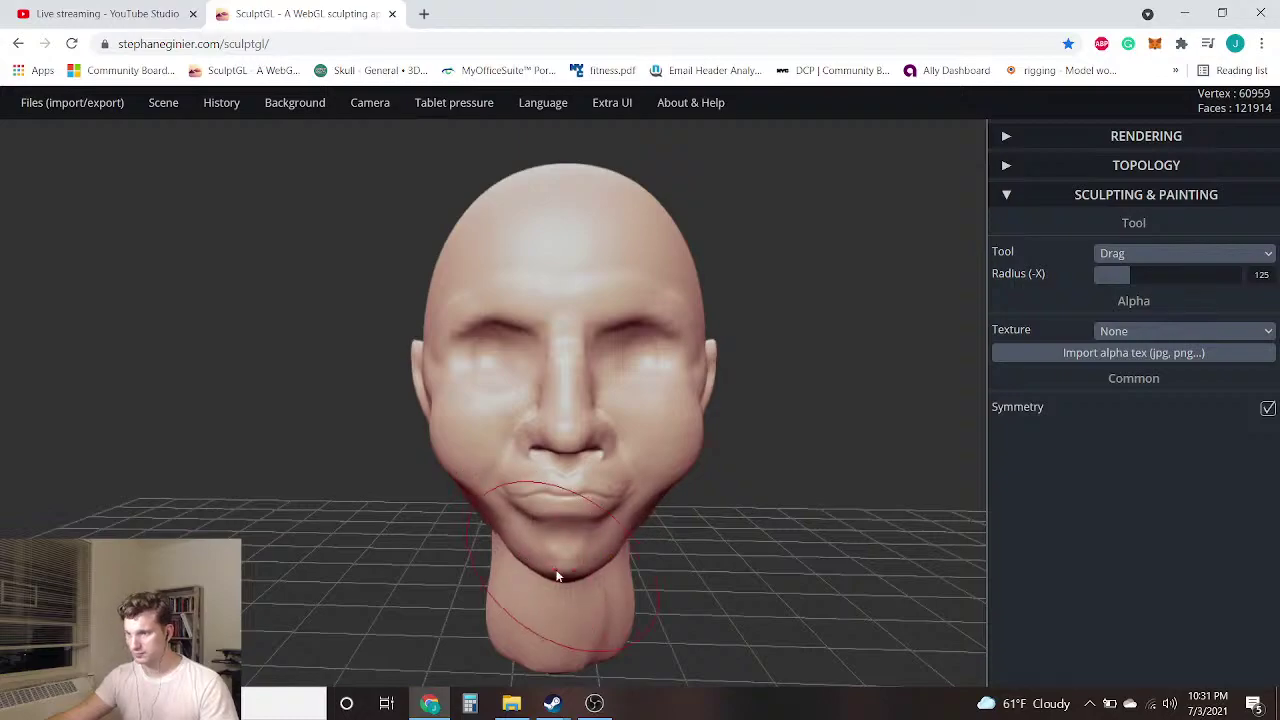
{"action": "left_click_drag", "start_coordinate": [566, 572], "coordinate": [570, 565]}
{"action": "left_click_drag", "start_coordinate": [333, 525], "coordinate": [366, 525]}
{"action": "right_click_drag", "start_coordinate": [366, 524], "coordinate": [694, 518]}
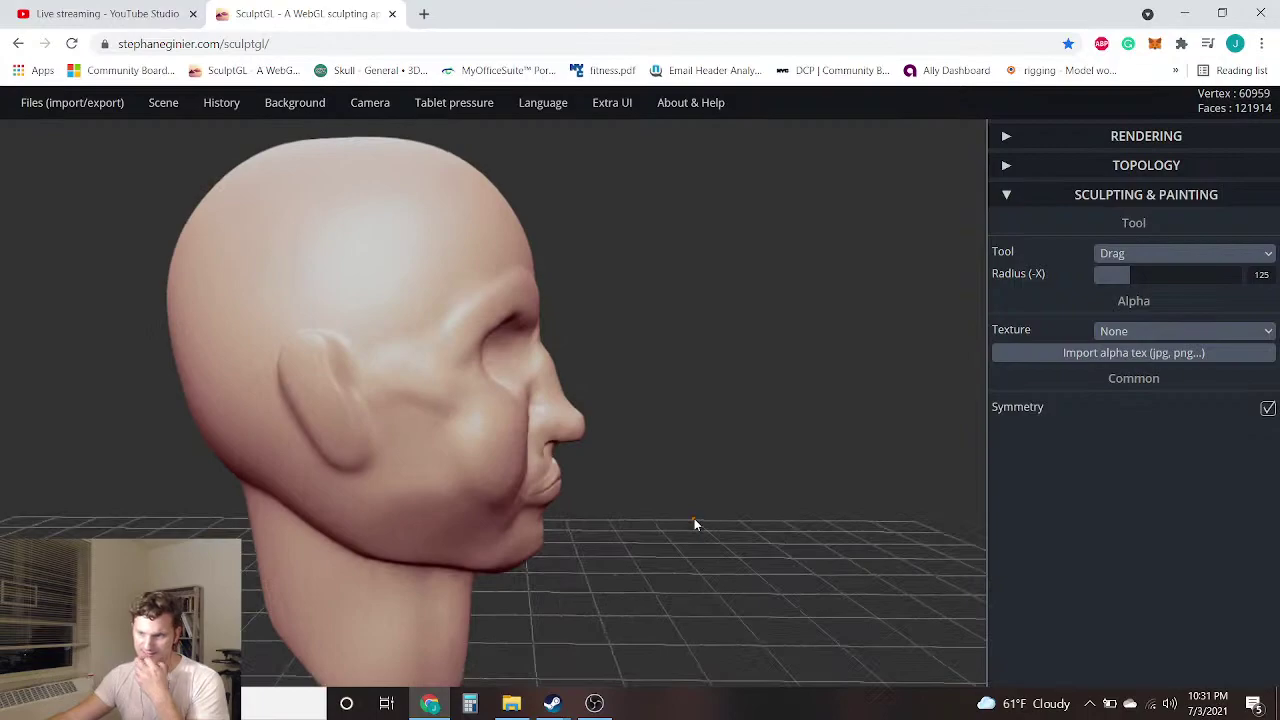
Undo the last drag strokes on the jaw and chin
{"action": "key", "text": "ctrl"}
{"action": "key", "text": "ctrl+z"}
{"action": "key", "text": "ctrl+z"}
{"action": "key", "text": "ctrl+z"}
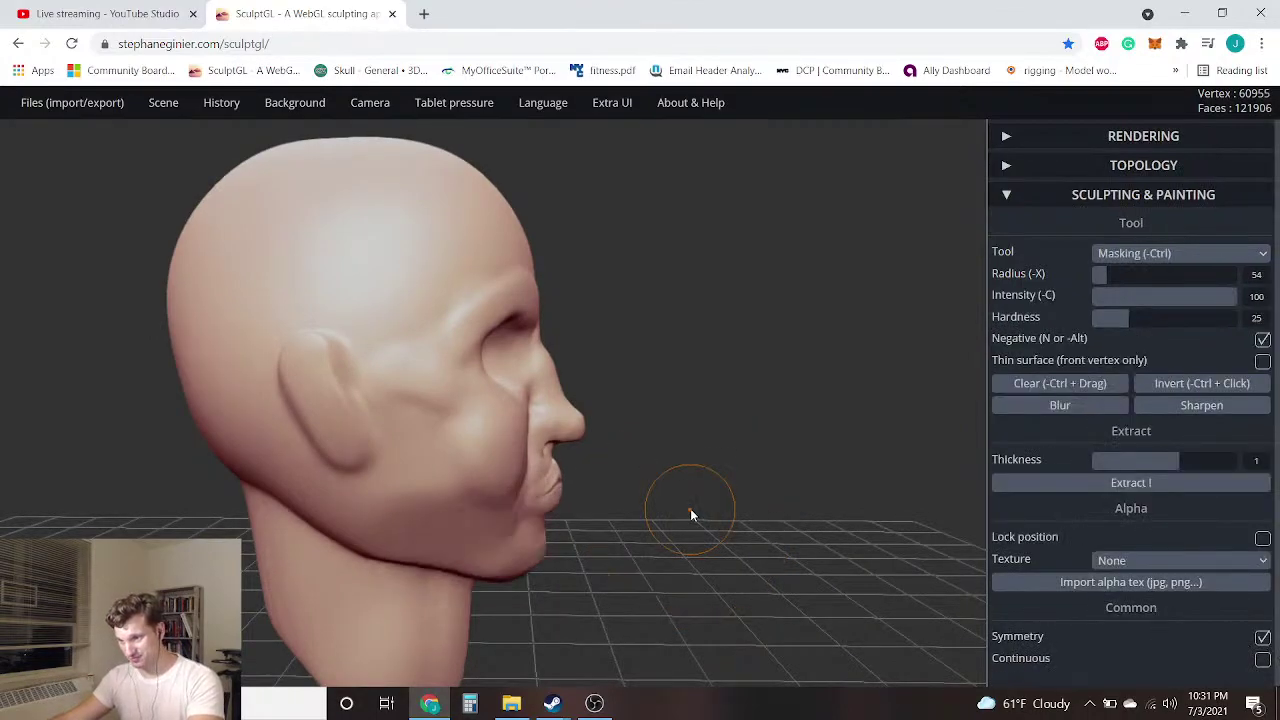
Shrink the tip of the nose and the mouth area slightly using the Local scale tool at radius 131
{"action": "mouse_move", "coordinate": [705, 498]}
{"action": "right_mouse_down"}
{"action": "mouse_move", "coordinate": [317, 452]}
{"action": "mouse_move", "coordinate": [328, 464]}
{"action": "mouse_move", "coordinate": [780, 506]}
{"action": "mouse_move", "coordinate": [763, 509]}
{"action": "mouse_move", "coordinate": [714, 449]}
{"action": "mouse_move", "coordinate": [808, 514]}
{"action": "mouse_move", "coordinate": [870, 460]}
{"action": "right_mouse_up"}
{"action": "left_click", "coordinate": [1108, 258]}
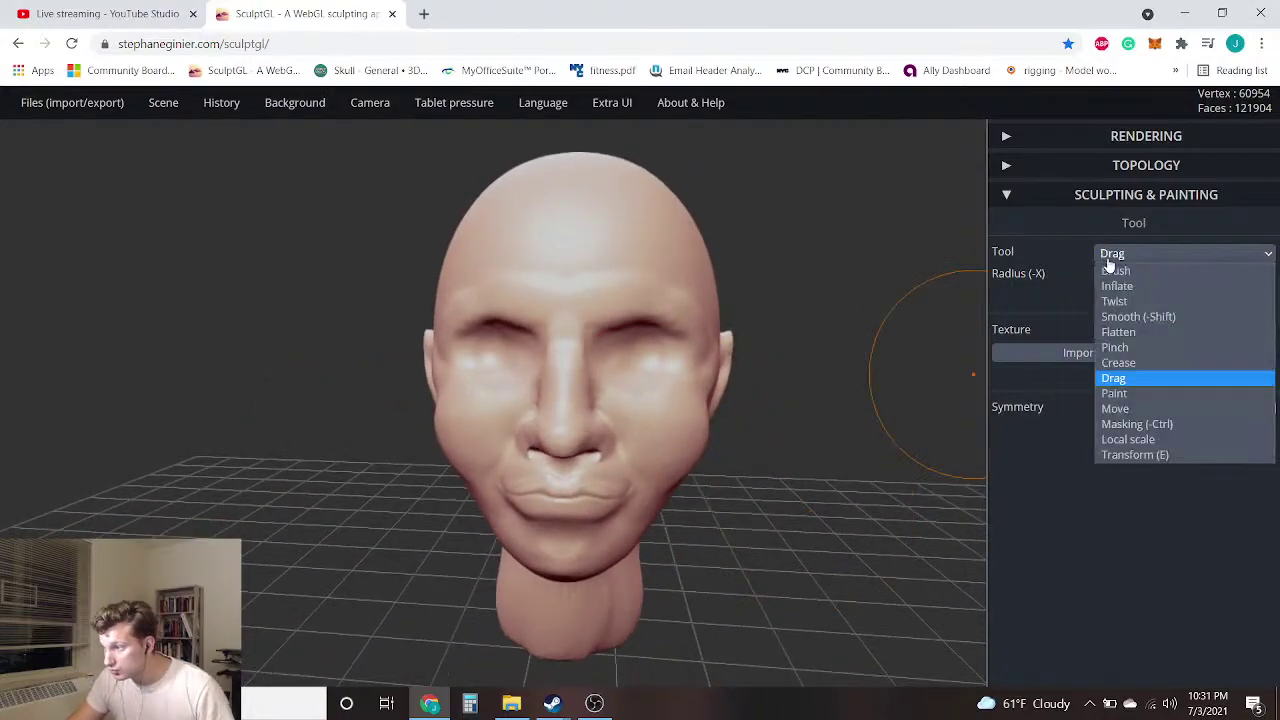
{"action": "left_click", "coordinate": [1129, 442]}
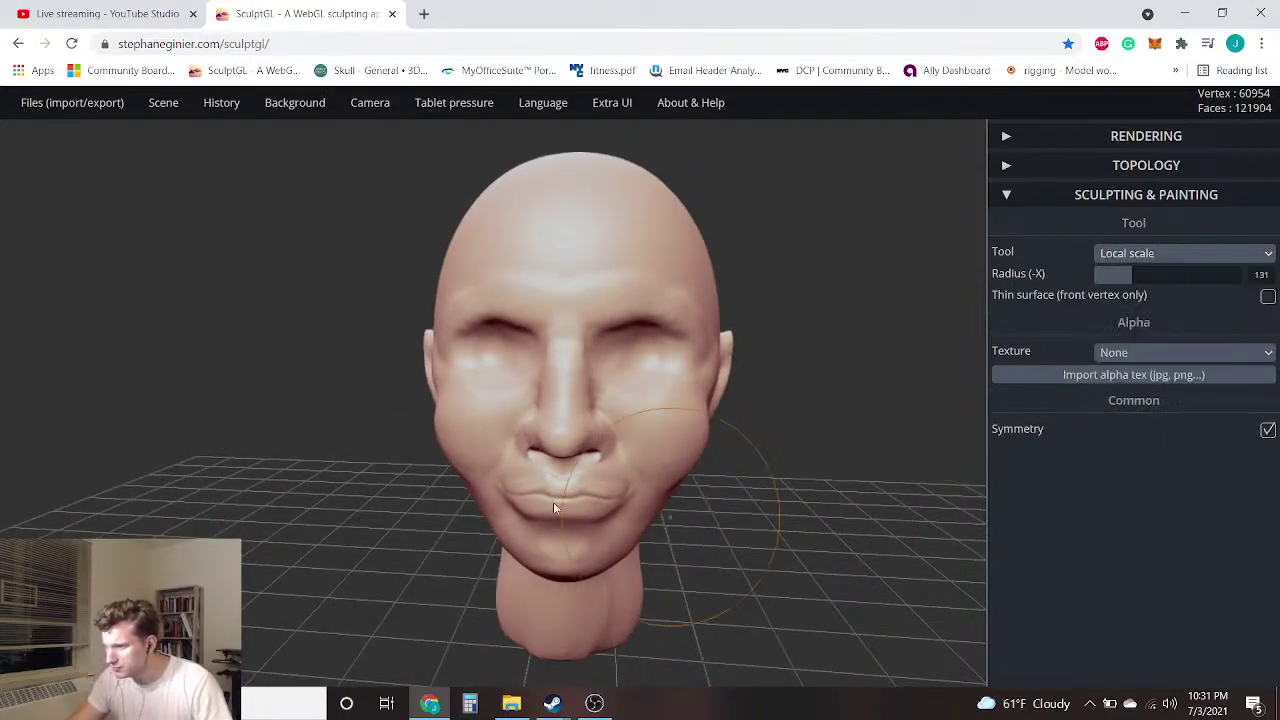
{"action": "left_click_drag", "start_coordinate": [561, 439], "coordinate": [551, 439]}
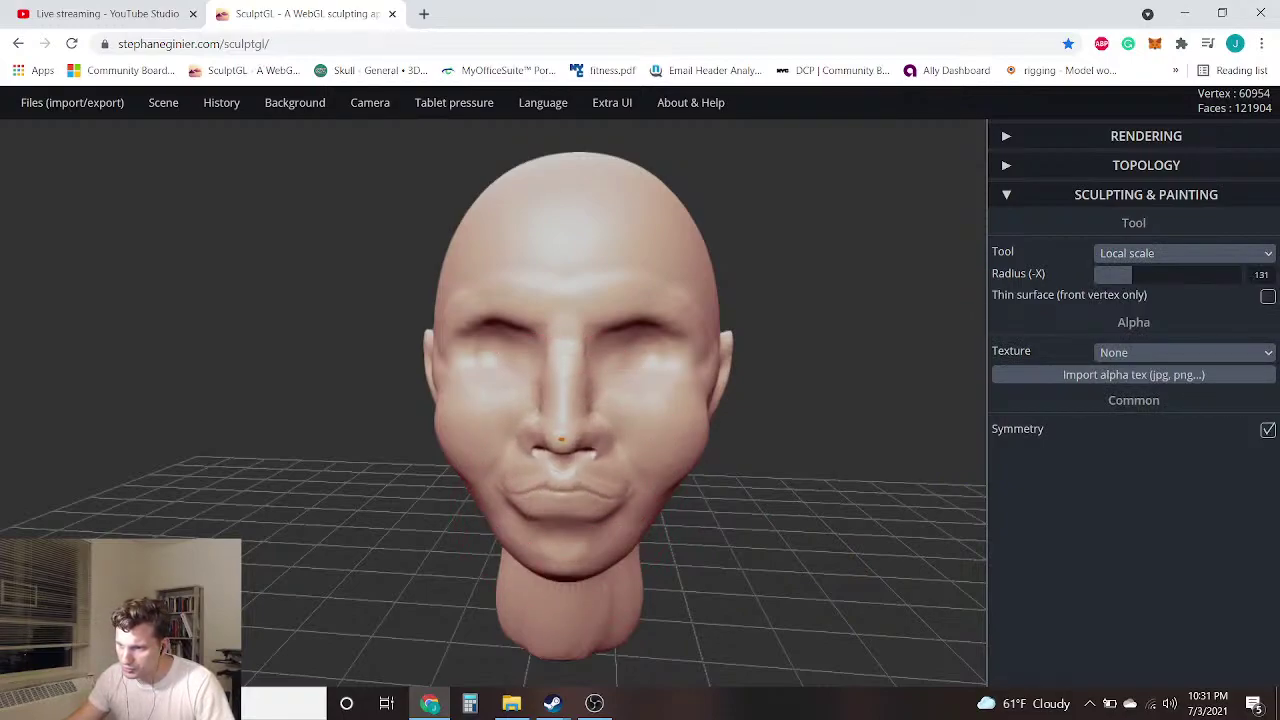
{"action": "left_click_drag", "start_coordinate": [404, 525], "coordinate": [432, 524]}
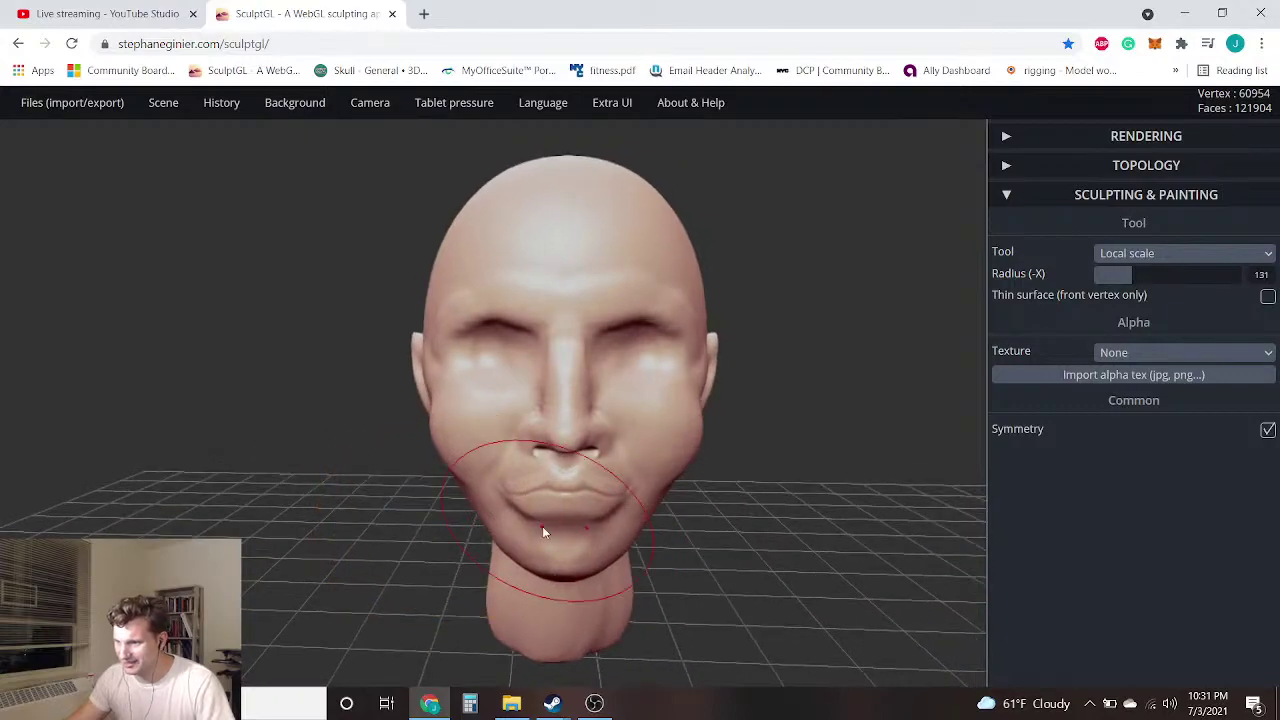
{"action": "scroll", "coordinate": [542, 526], "scroll_direction": "up", "scroll_amount": 2}
{"action": "left_click_drag", "start_coordinate": [543, 508], "coordinate": [533, 508]}
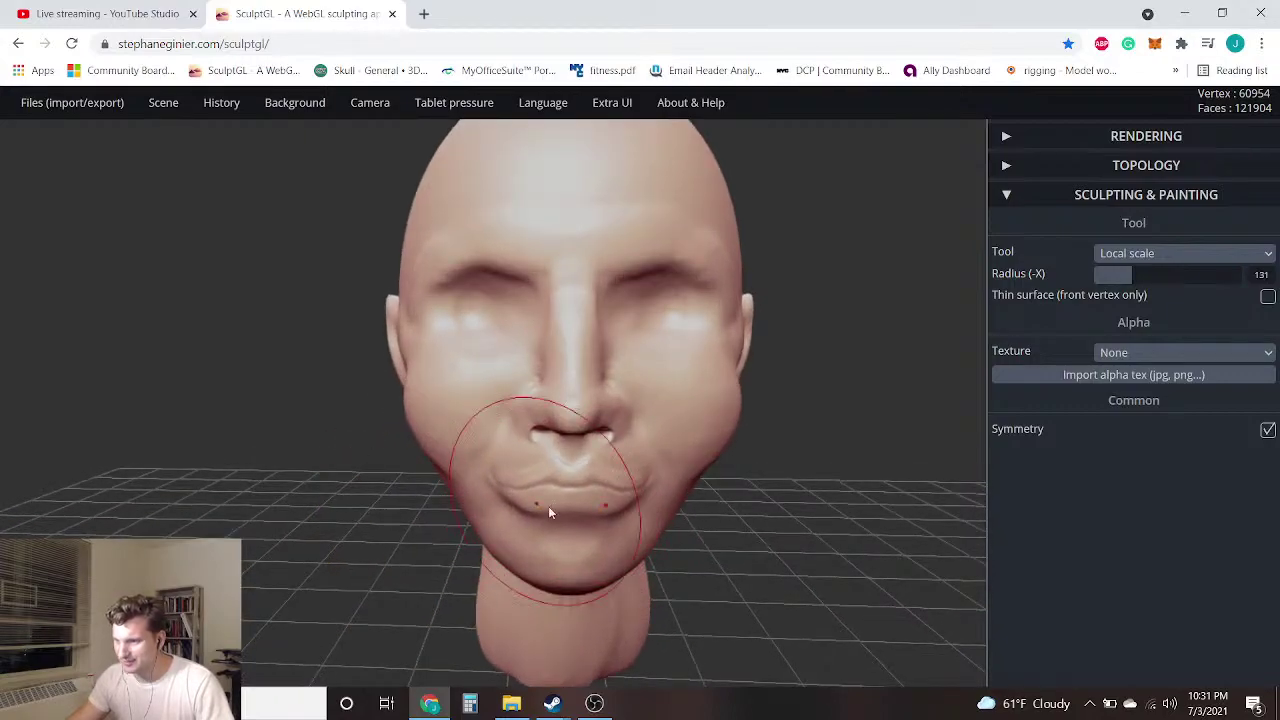
Examine the nose and mouth from the front and sides, stepping back through the last scaling changes to compare
{"action": "left_click_drag", "start_coordinate": [880, 545], "coordinate": [800, 540]}
{"action": "scroll", "coordinate": [791, 497], "scroll_direction": "down", "scroll_amount": 2}
{"action": "left_click_drag", "start_coordinate": [791, 497], "coordinate": [730, 470]}
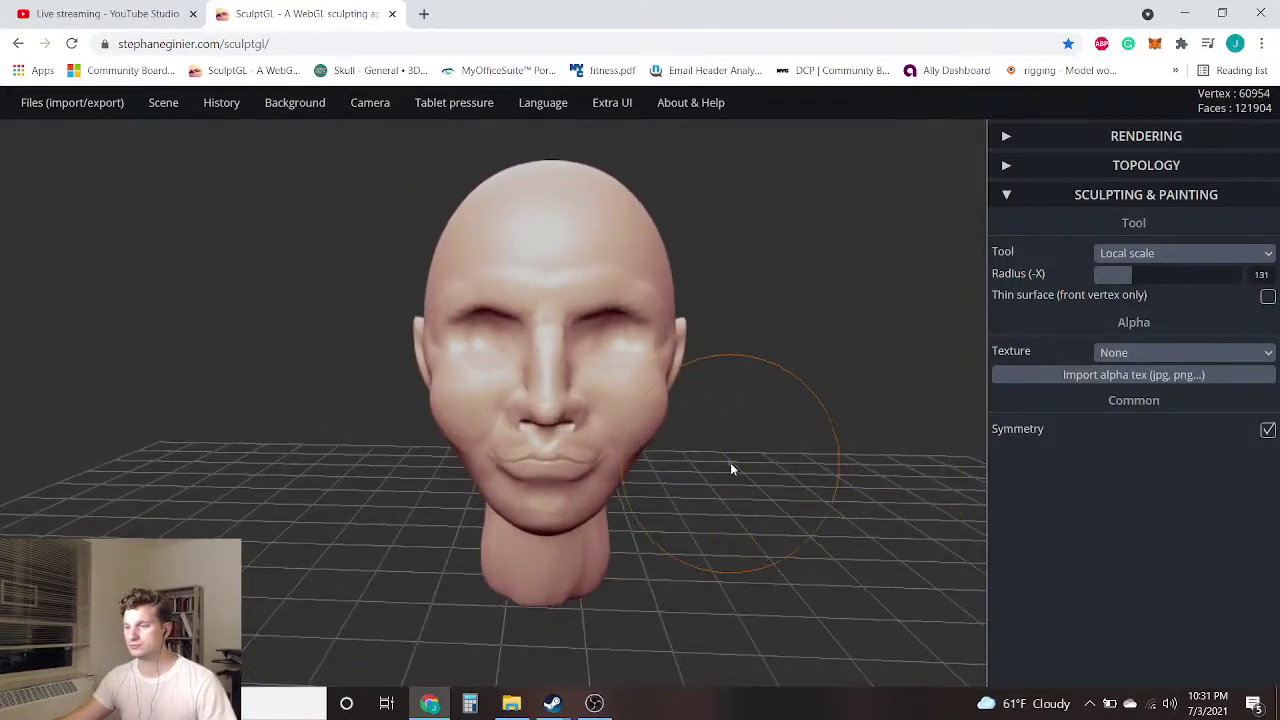
{"action": "scroll", "coordinate": [731, 463], "scroll_direction": "up", "scroll_amount": 2}
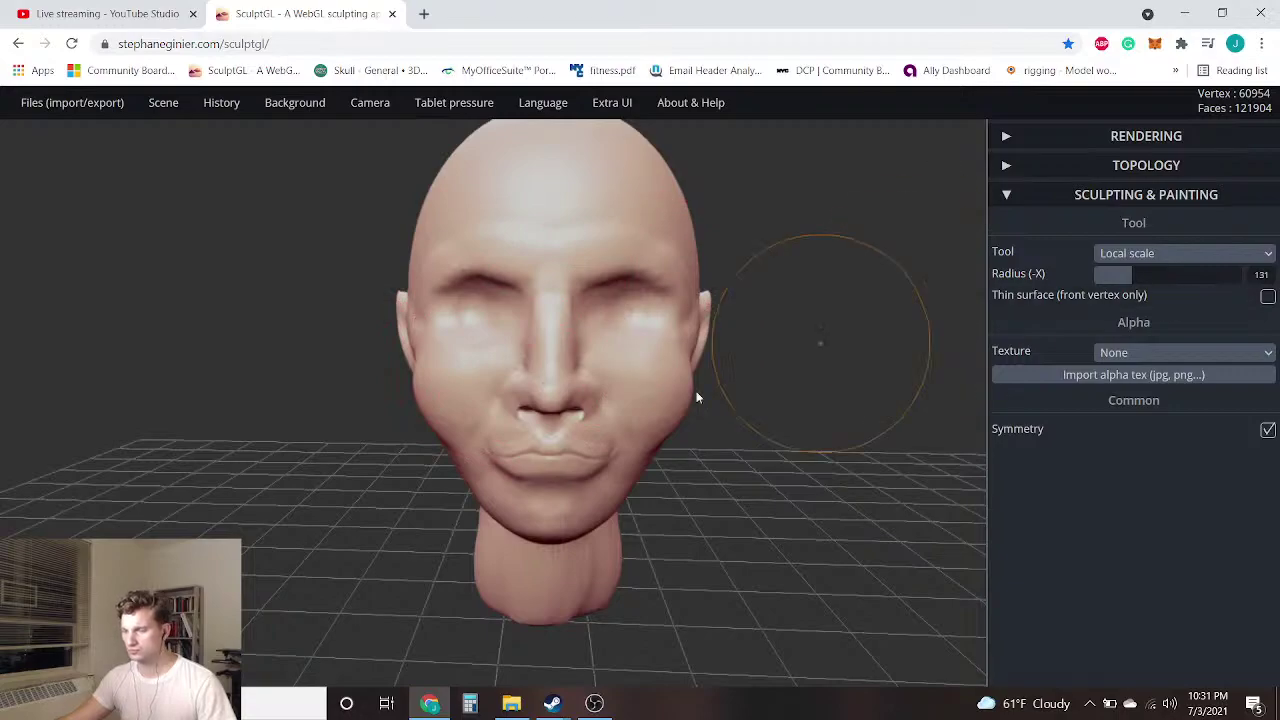
{"action": "mouse_move", "coordinate": [775, 430]}
{"action": "left_mouse_down"}
{"action": "mouse_move", "coordinate": [660, 409]}
{"action": "mouse_move", "coordinate": [454, 429]}
{"action": "mouse_move", "coordinate": [409, 409]}
{"action": "left_mouse_up"}
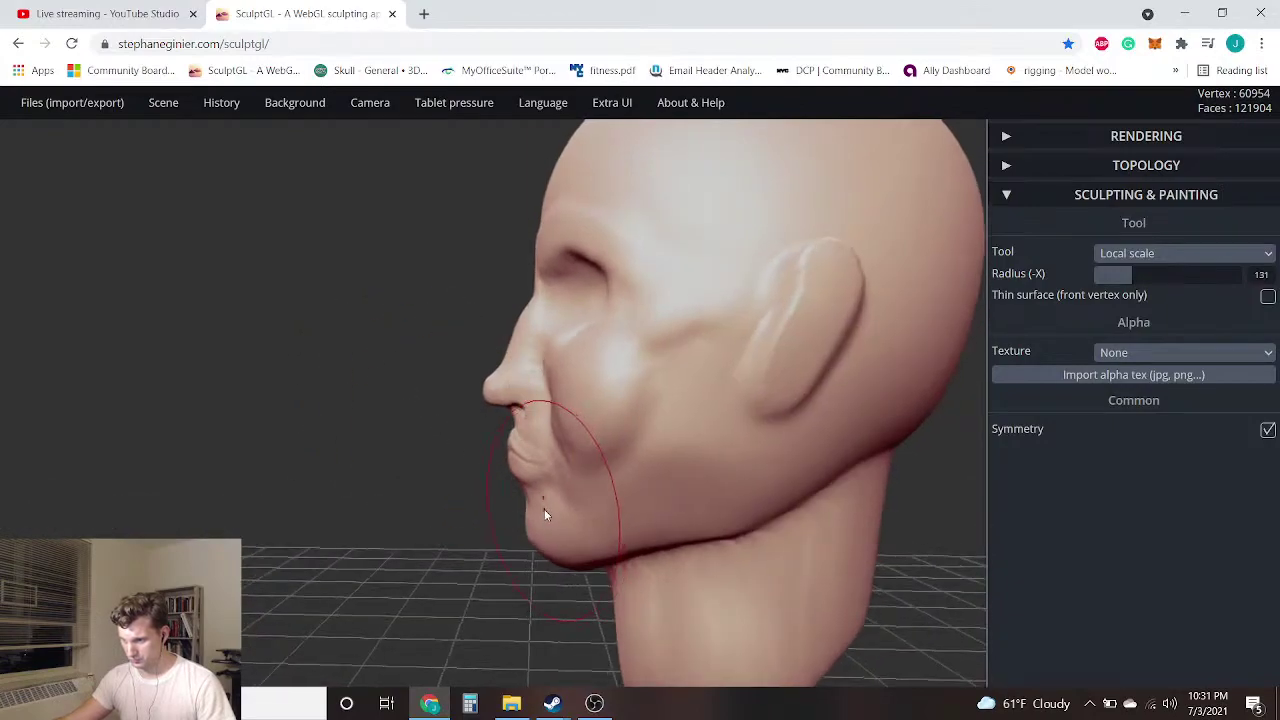
{"action": "mouse_move", "coordinate": [151, 486]}
{"action": "left_mouse_down"}
{"action": "mouse_move", "coordinate": [300, 463]}
{"action": "mouse_move", "coordinate": [615, 471]}
{"action": "mouse_move", "coordinate": [594, 490]}
{"action": "left_mouse_up"}
{"action": "key", "text": "ctrl"}
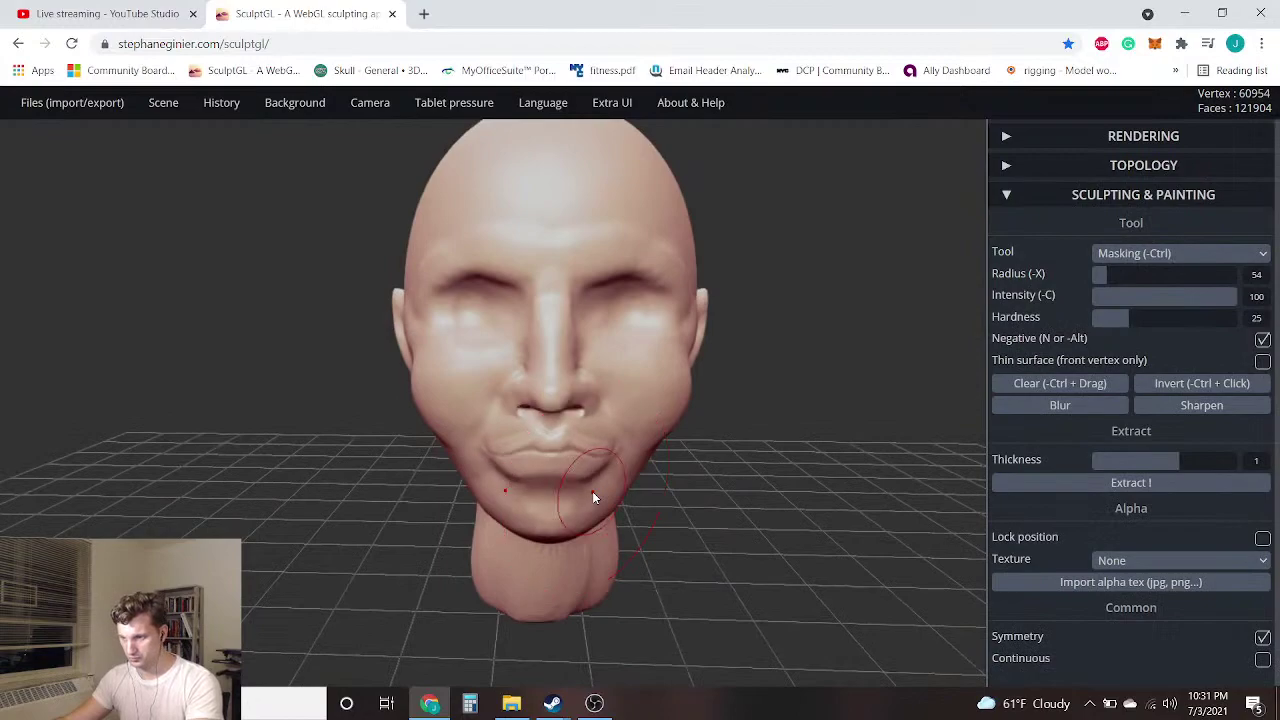
{"action": "key", "text": "ctrl+z"}
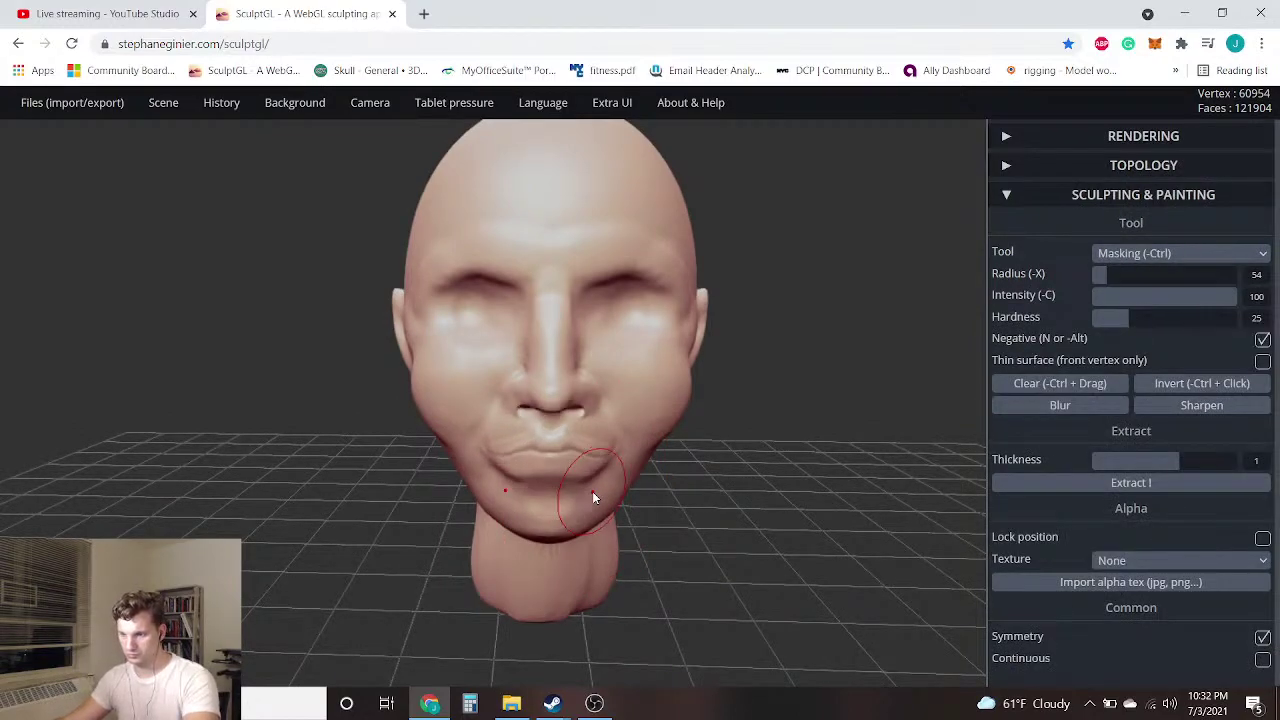
{"action": "left_click_drag", "start_coordinate": [337, 463], "coordinate": [589, 444]}
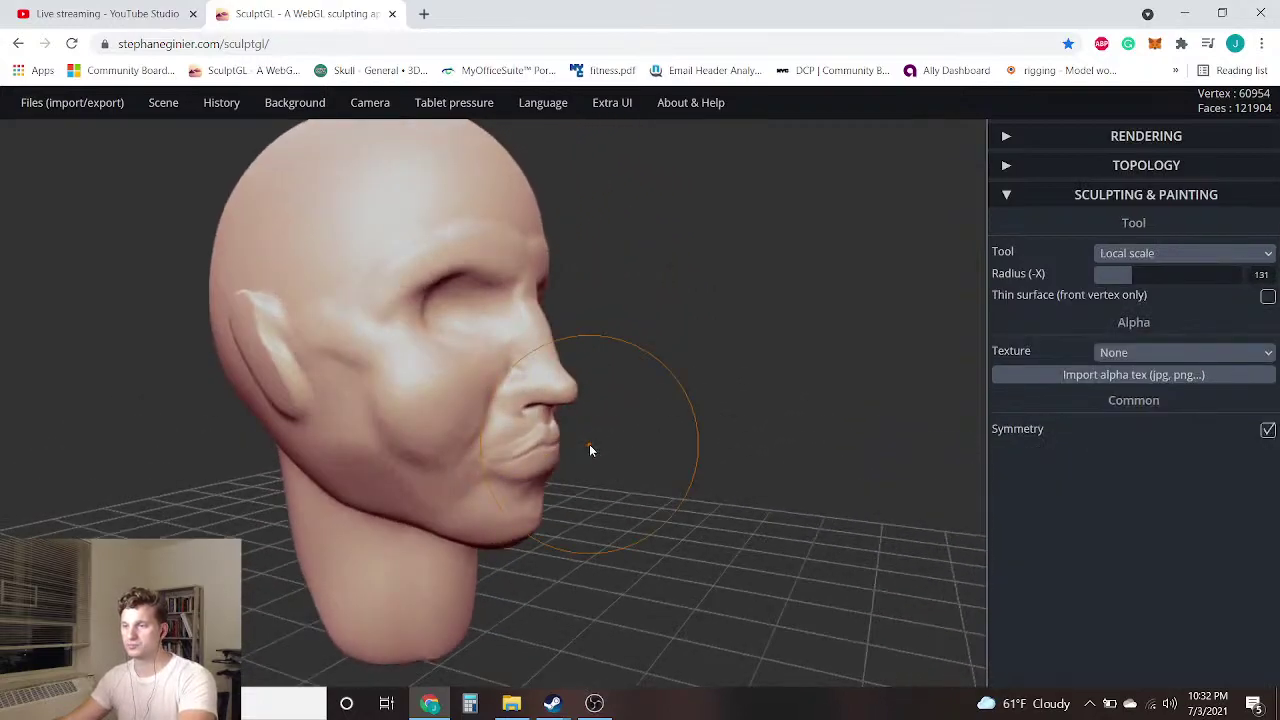
{"action": "key", "text": "ctrl"}
{"action": "key", "text": "ctrl+z"}
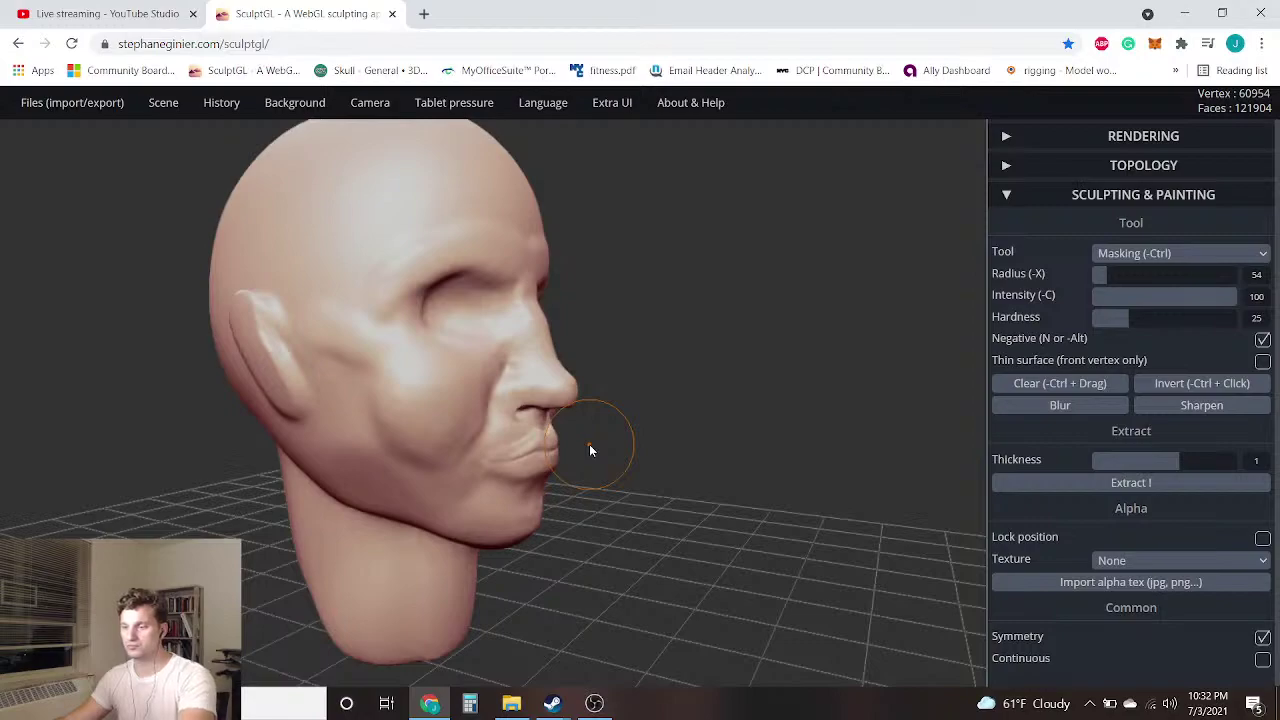
{"action": "key", "text": "ctrl+z"}
{"action": "key", "text": "ctrl+z"}
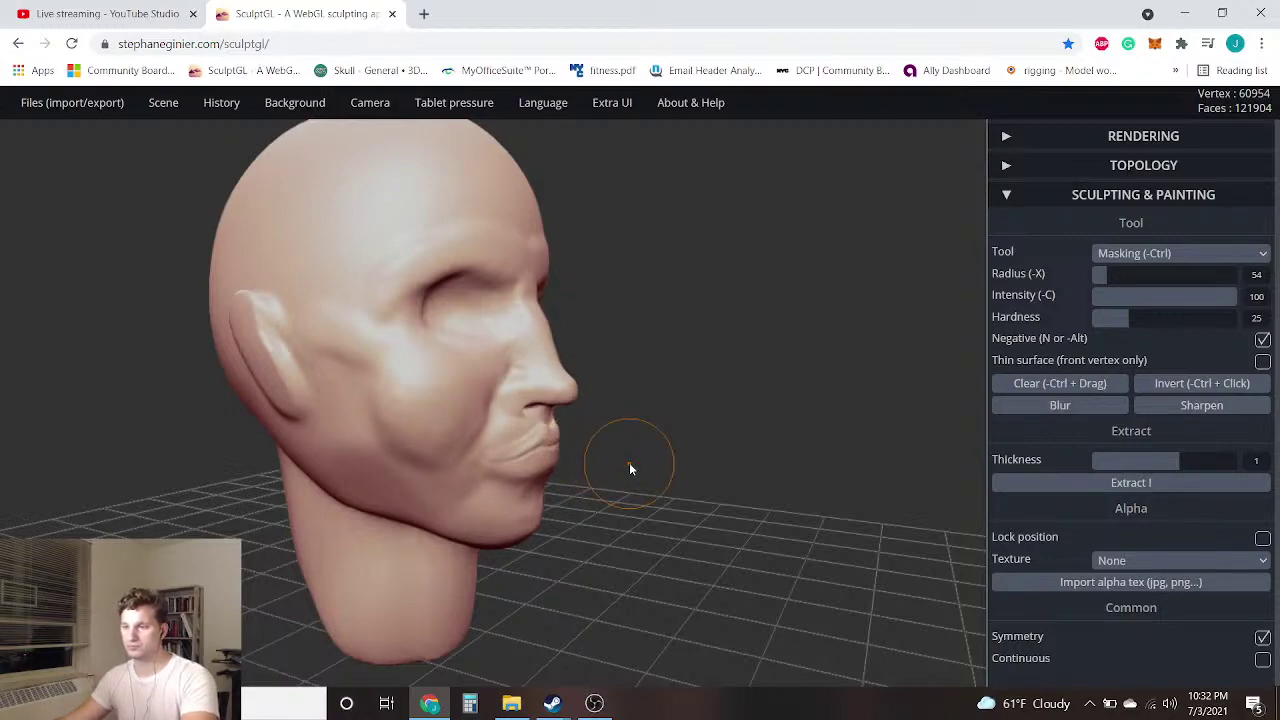
{"action": "key", "text": "e"}
{"action": "mouse_move", "coordinate": [635, 466]}
{"action": "left_mouse_down"}
{"action": "mouse_move", "coordinate": [672, 488]}
{"action": "mouse_move", "coordinate": [466, 517]}
{"action": "mouse_move", "coordinate": [414, 494]}
{"action": "mouse_move", "coordinate": [423, 506]}
{"action": "left_mouse_up"}
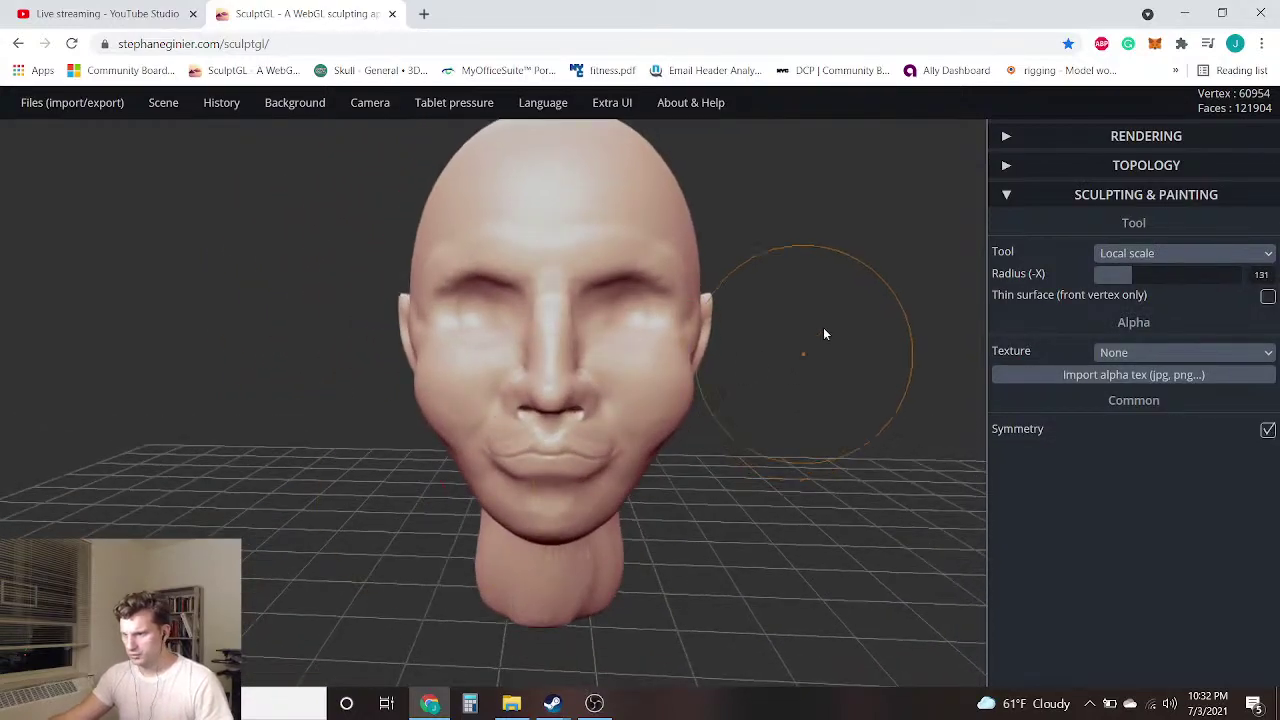
Build up rounded eyeball forms in both eye sockets using the Brush tool at radius 64 and intensity 27
{"action": "left_click", "coordinate": [1147, 256]}
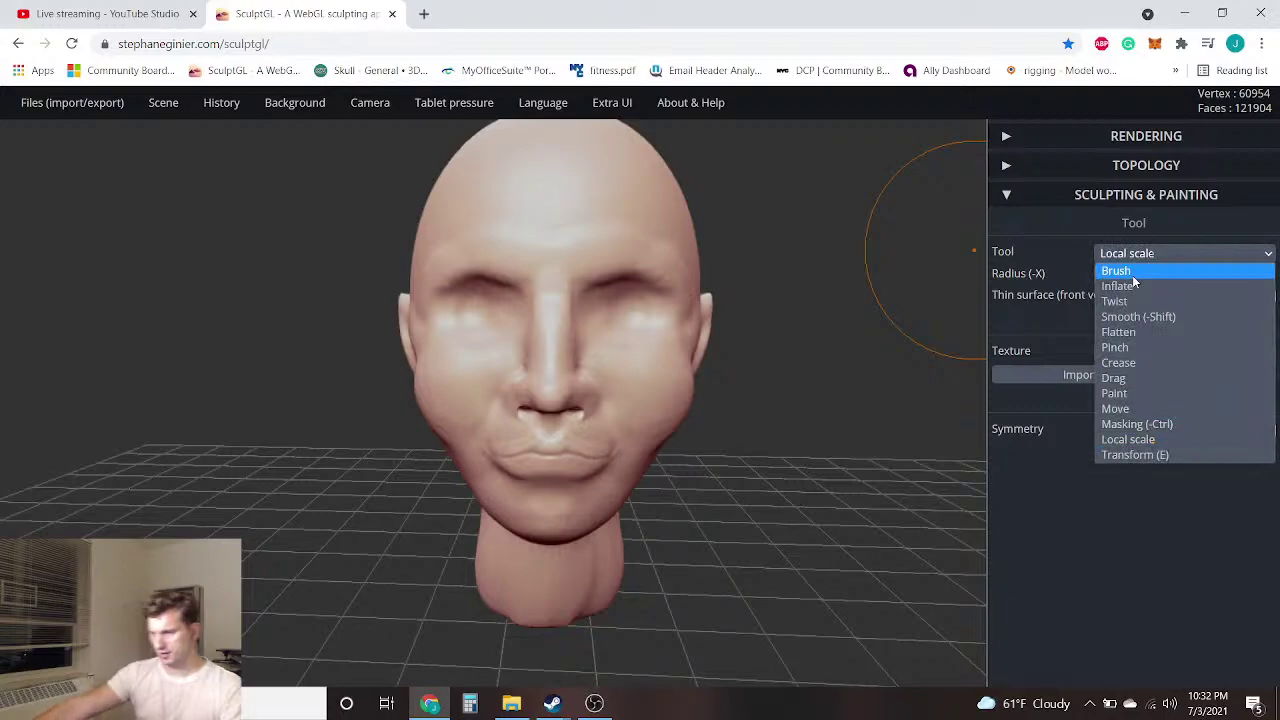
{"action": "left_click", "coordinate": [1132, 273]}
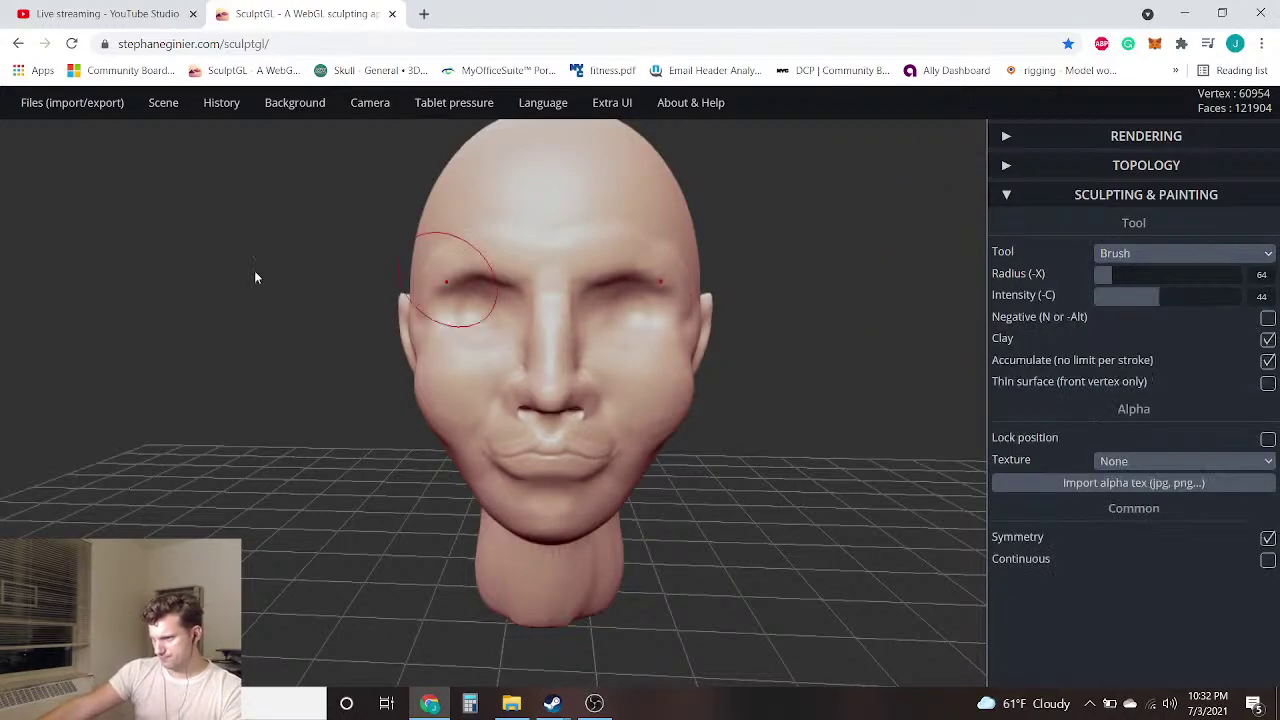
{"action": "scroll", "coordinate": [505, 294], "scroll_direction": "up", "scroll_amount": 3}
{"action": "scroll", "coordinate": [506, 298], "scroll_direction": "up", "scroll_amount": 3}
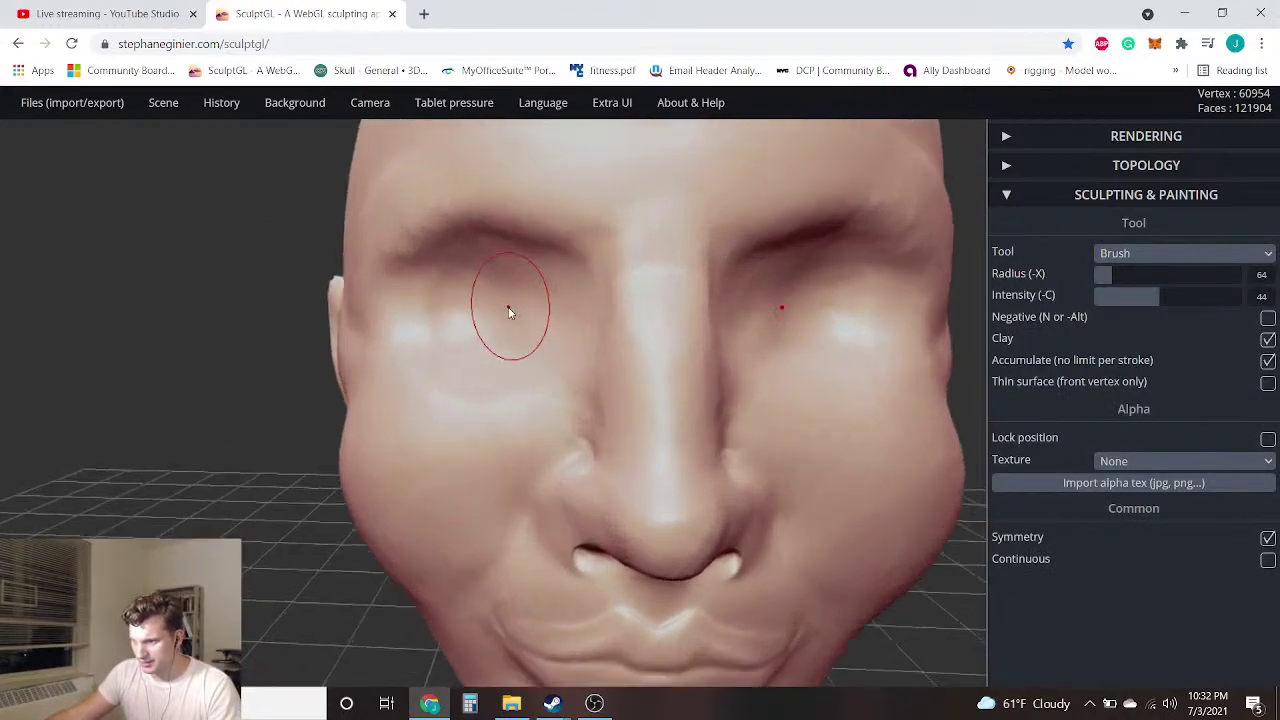
{"action": "scroll", "coordinate": [208, 266], "scroll_direction": "down", "scroll_amount": 3}
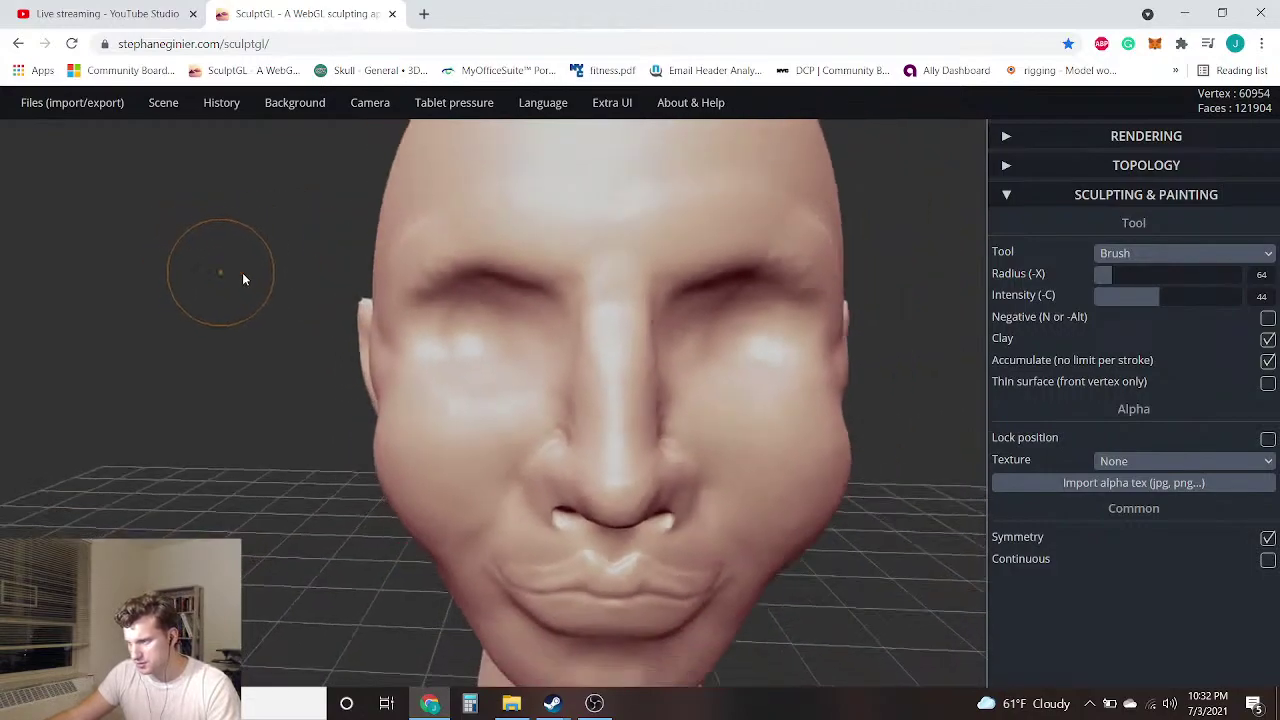
{"action": "mouse_move", "coordinate": [518, 320]}
{"action": "left_mouse_down"}
{"action": "mouse_move", "coordinate": [482, 298]}
{"action": "mouse_move", "coordinate": [451, 331]}
{"action": "mouse_move", "coordinate": [486, 346]}
{"action": "left_mouse_up"}
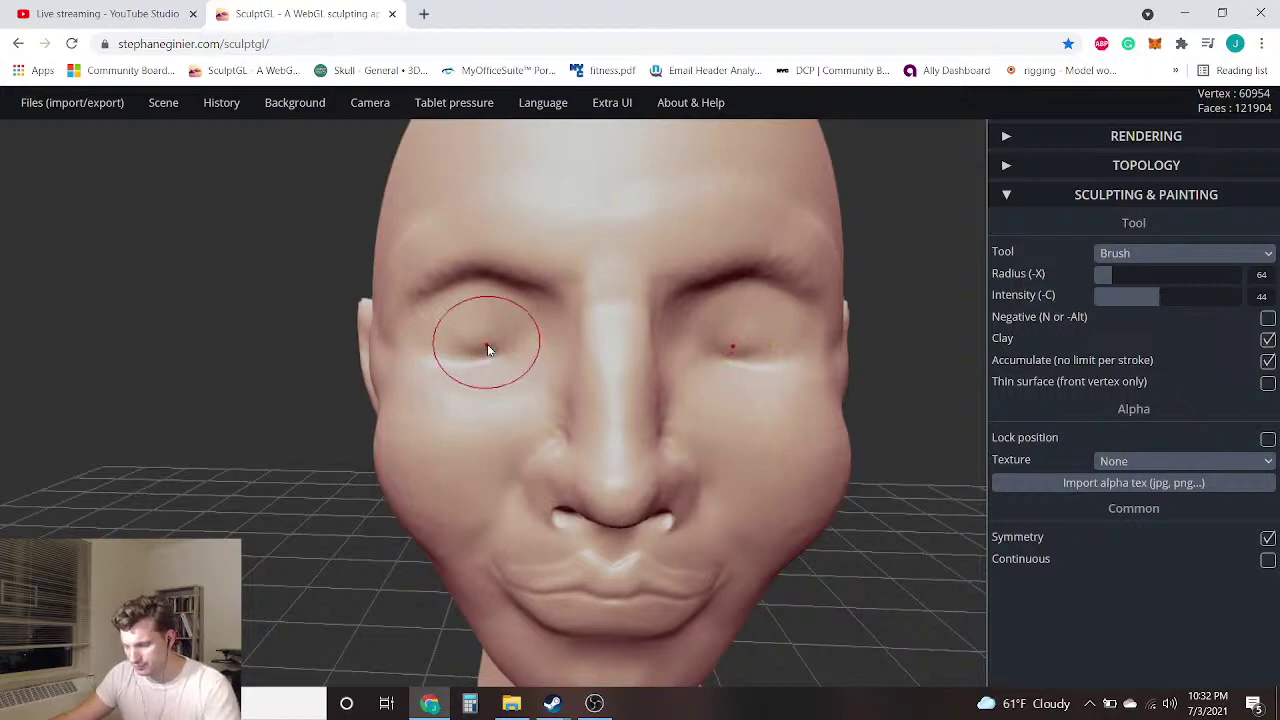
{"action": "key", "text": "ctrl+z"}
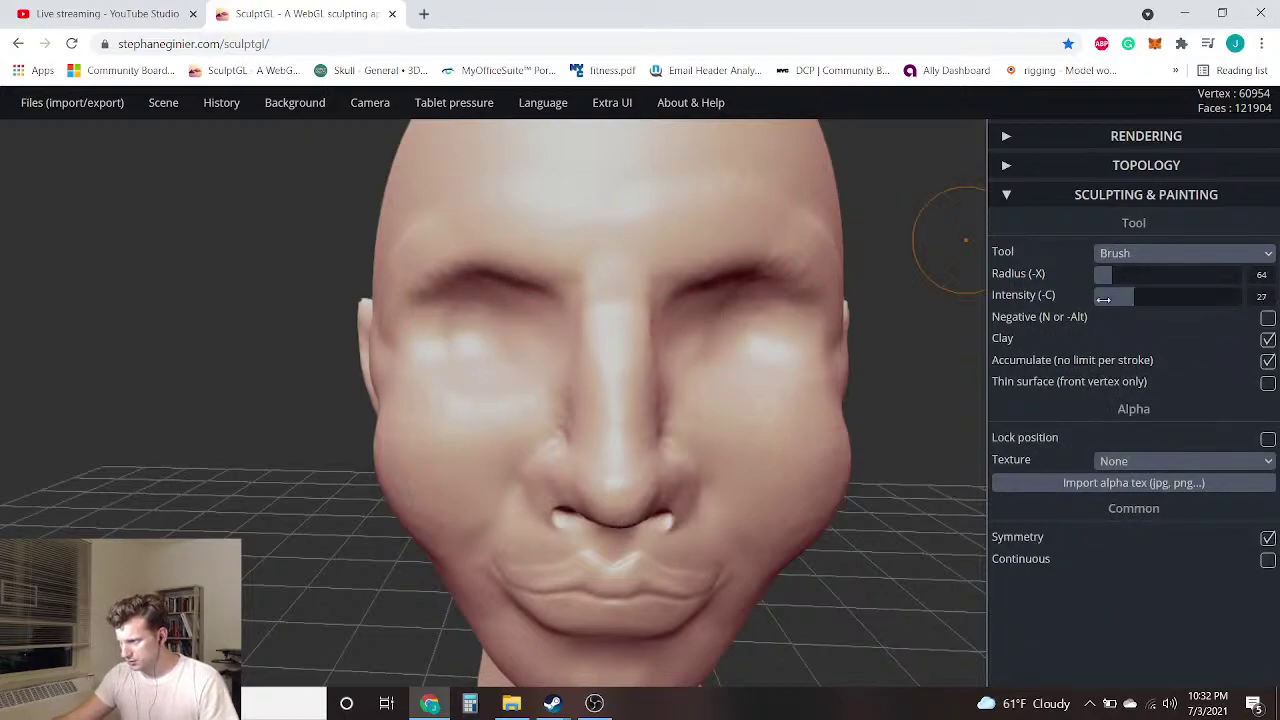
{"action": "scroll", "coordinate": [525, 355], "scroll_direction": "up", "scroll_amount": 2}
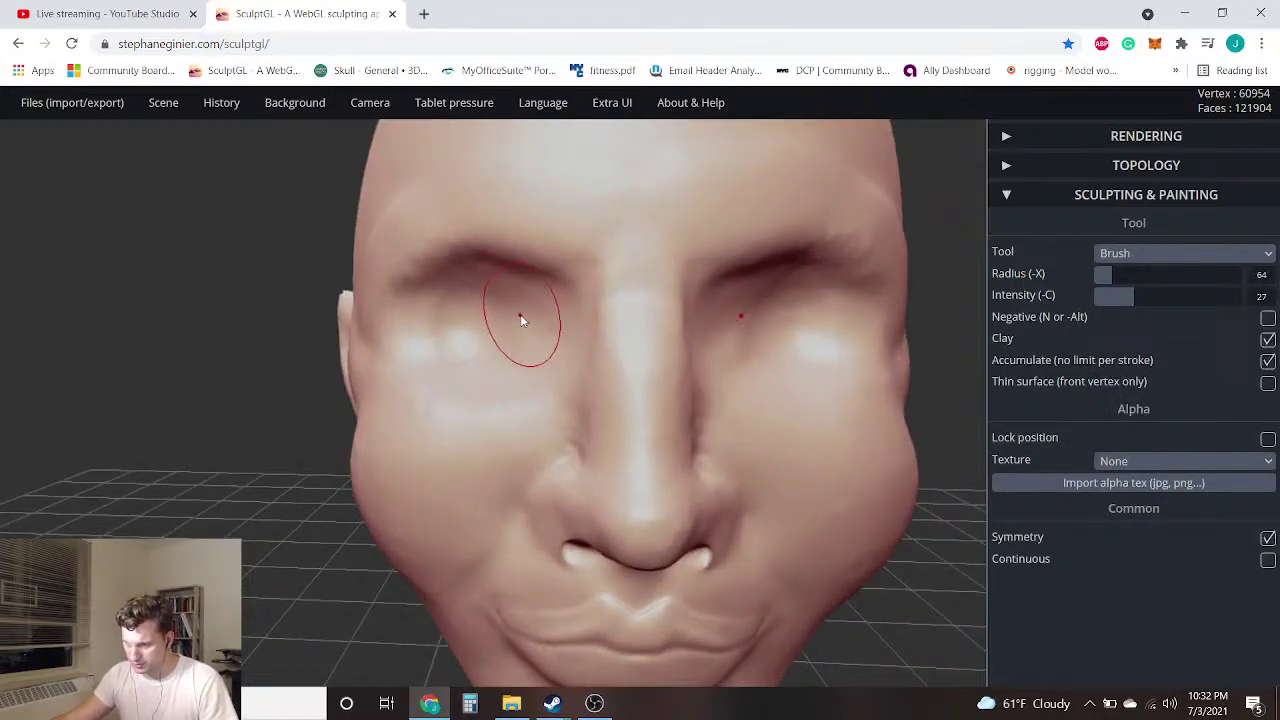
{"action": "left_click", "coordinate": [1201, 262]}
{"action": "left_click", "coordinate": [966, 298]}
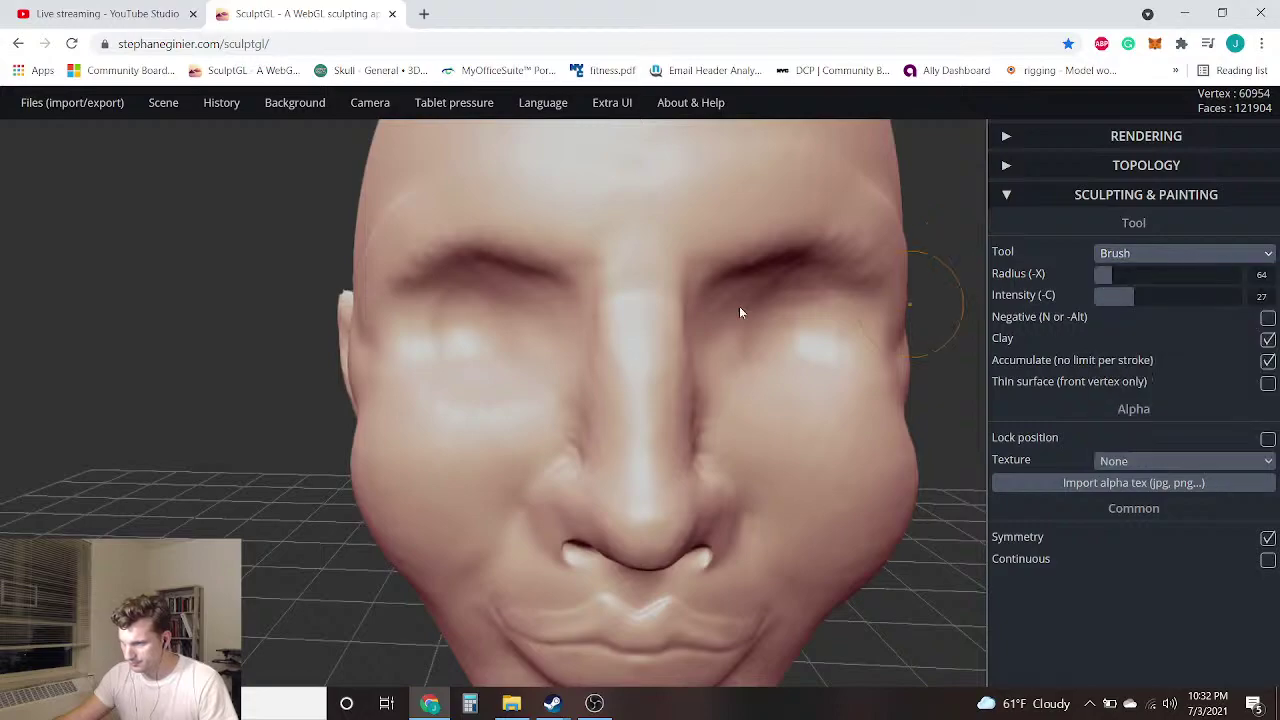
{"action": "mouse_move", "coordinate": [512, 322]}
{"action": "left_mouse_down"}
{"action": "mouse_move", "coordinate": [488, 306]}
{"action": "mouse_move", "coordinate": [459, 312]}
{"action": "mouse_move", "coordinate": [467, 344]}
{"action": "mouse_move", "coordinate": [496, 352]}
{"action": "mouse_move", "coordinate": [490, 303]}
{"action": "mouse_move", "coordinate": [469, 337]}
{"action": "mouse_move", "coordinate": [516, 341]}
{"action": "mouse_move", "coordinate": [507, 325]}
{"action": "left_mouse_up"}
{"action": "mouse_move", "coordinate": [507, 325]}
{"action": "left_mouse_down"}
{"action": "mouse_move", "coordinate": [491, 306]}
{"action": "mouse_move", "coordinate": [472, 315]}
{"action": "left_mouse_up"}
{"action": "left_click_drag", "start_coordinate": [289, 434], "coordinate": [207, 408]}
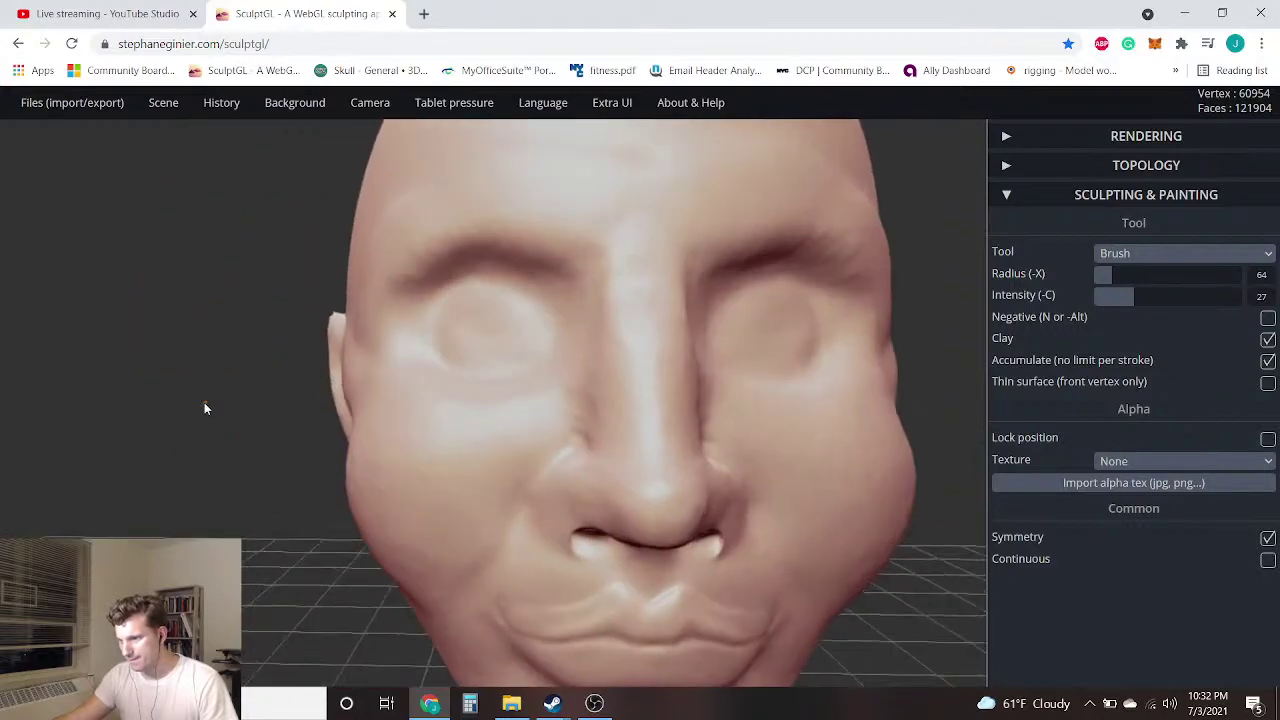
Pull both eyeballs forward so they bulge from their sockets, using the Drag tool at radius 125 with symmetry
{"action": "left_click", "coordinate": [1183, 253]}
{"action": "left_click_drag", "start_coordinate": [946, 367], "coordinate": [901, 382]}
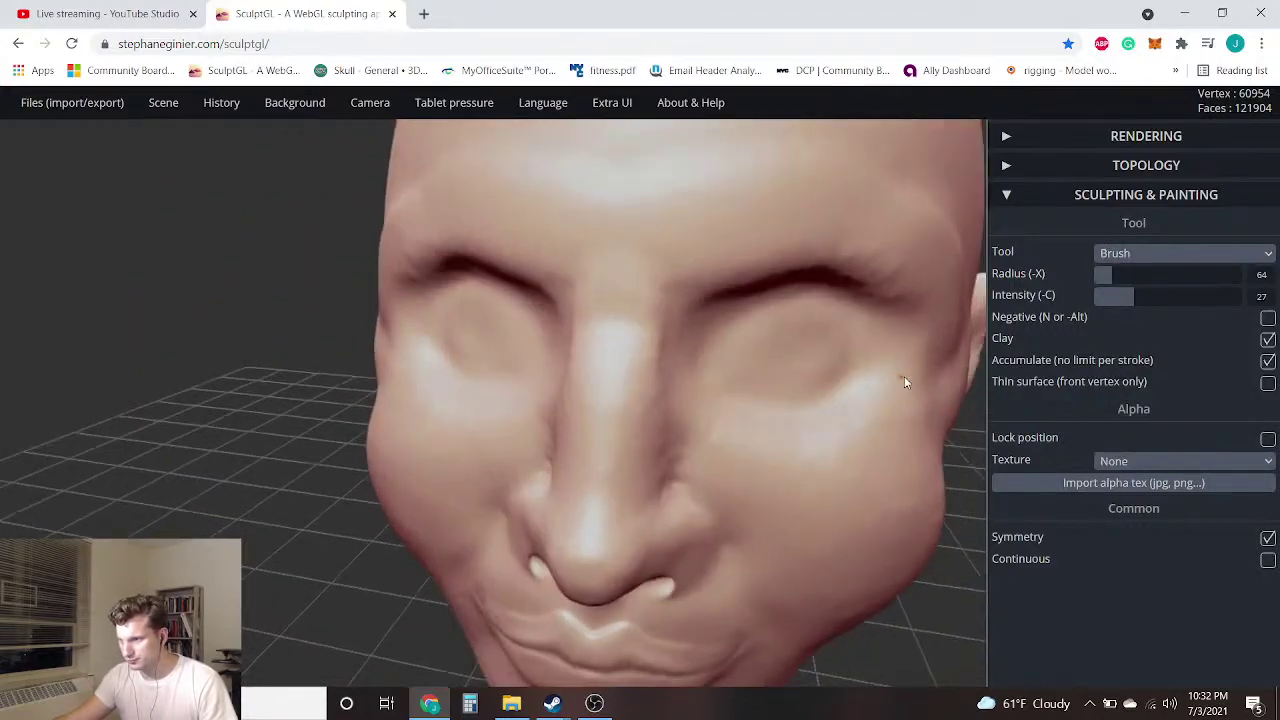
{"action": "left_click", "coordinate": [1115, 255]}
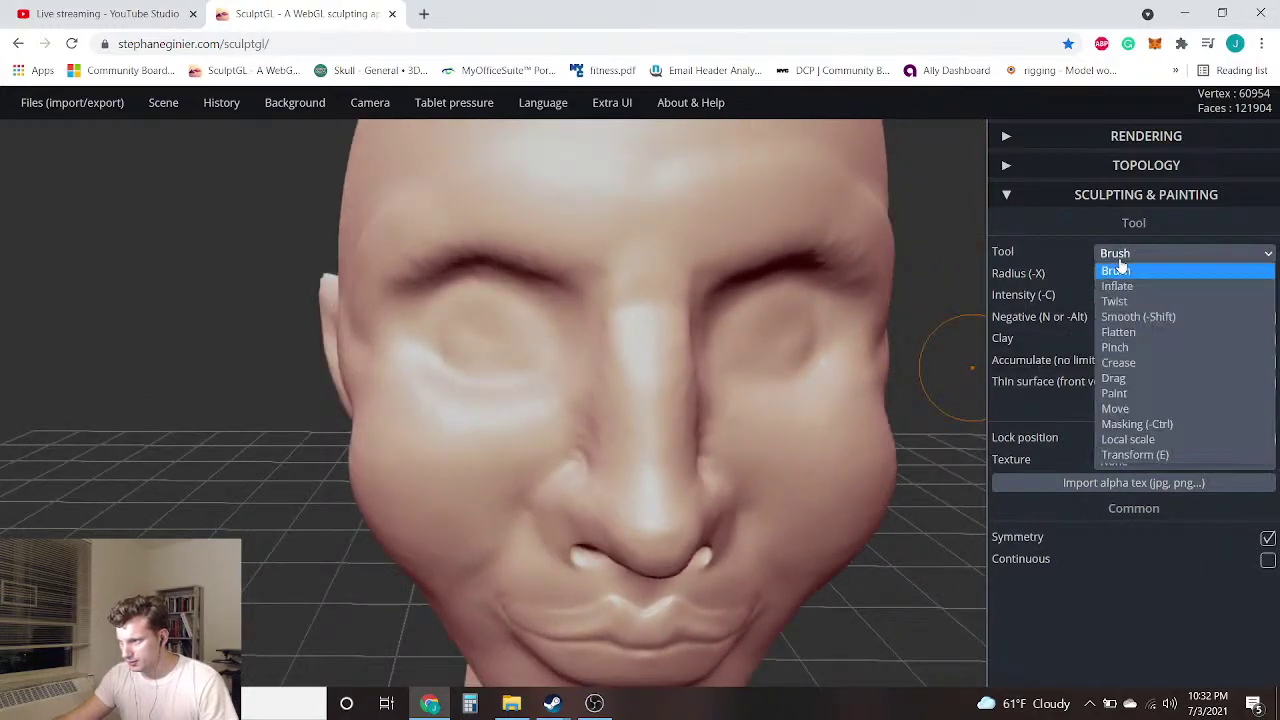
{"action": "left_click", "coordinate": [1117, 378]}
{"action": "mouse_move", "coordinate": [300, 502]}
{"action": "left_mouse_down"}
{"action": "mouse_move", "coordinate": [271, 475]}
{"action": "mouse_move", "coordinate": [260, 251]}
{"action": "mouse_move", "coordinate": [251, 271]}
{"action": "left_mouse_up"}
{"action": "left_click_drag", "start_coordinate": [500, 319], "coordinate": [497, 317]}
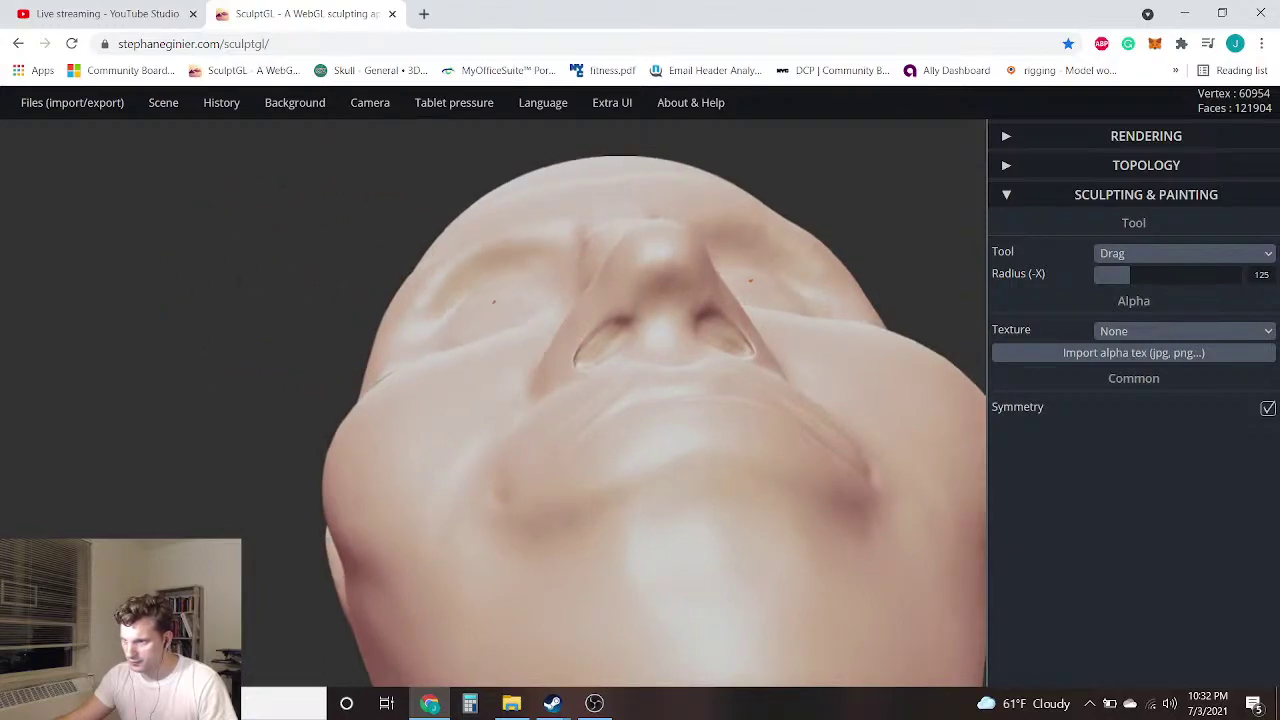
{"action": "mouse_move", "coordinate": [102, 288]}
{"action": "left_mouse_down"}
{"action": "mouse_move", "coordinate": [286, 406]}
{"action": "mouse_move", "coordinate": [391, 443]}
{"action": "mouse_move", "coordinate": [299, 436]}
{"action": "left_mouse_up"}
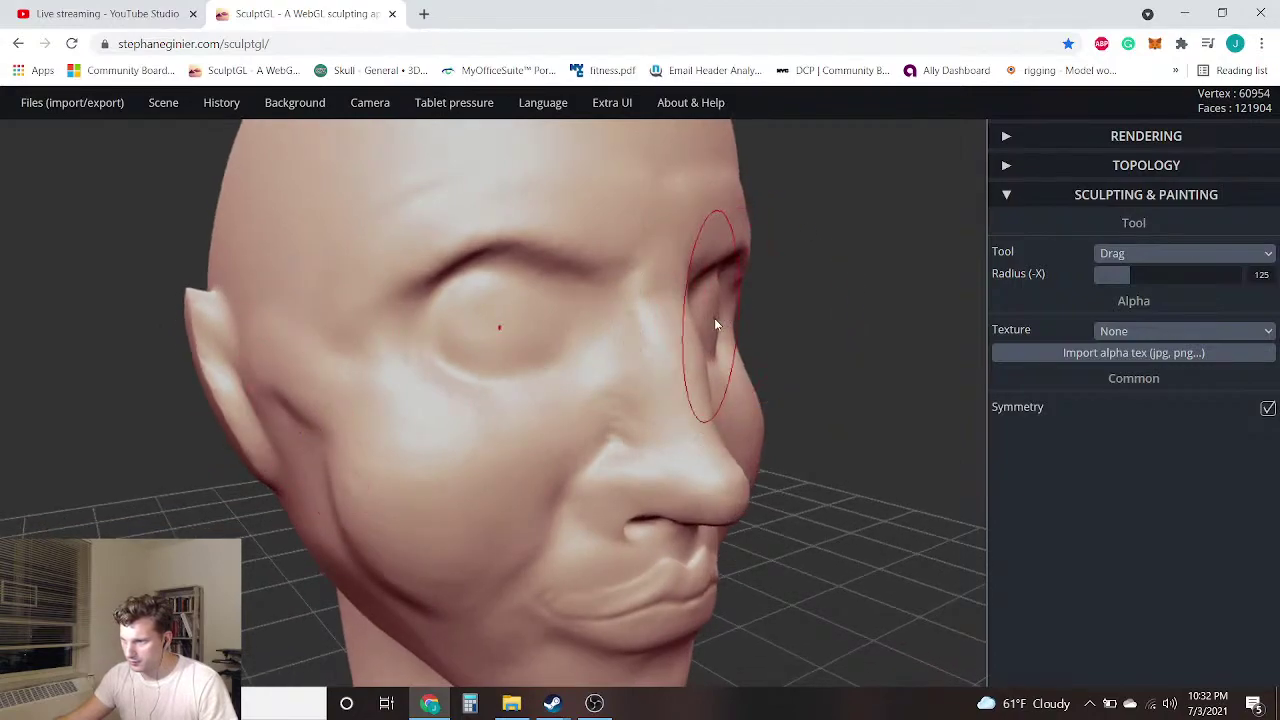
{"action": "left_click_drag", "start_coordinate": [497, 328], "coordinate": [495, 328]}
{"action": "left_click_drag", "start_coordinate": [852, 307], "coordinate": [556, 332]}
{"action": "mouse_move", "coordinate": [330, 398]}
{"action": "left_mouse_down"}
{"action": "mouse_move", "coordinate": [295, 400]}
{"action": "mouse_move", "coordinate": [696, 414]}
{"action": "mouse_move", "coordinate": [489, 420]}
{"action": "left_mouse_up"}
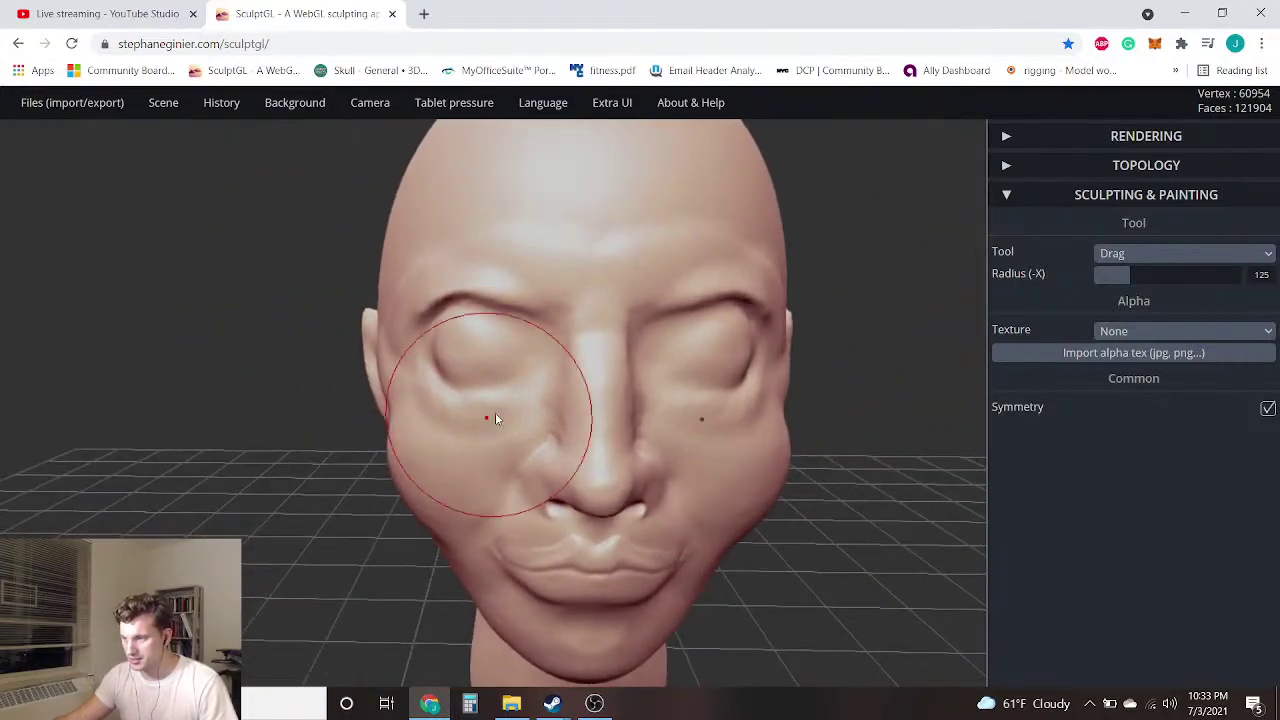
{"action": "mouse_move", "coordinate": [790, 345]}
{"action": "left_mouse_down"}
{"action": "mouse_move", "coordinate": [823, 340]}
{"action": "mouse_move", "coordinate": [825, 197]}
{"action": "mouse_move", "coordinate": [800, 230]}
{"action": "left_mouse_up"}
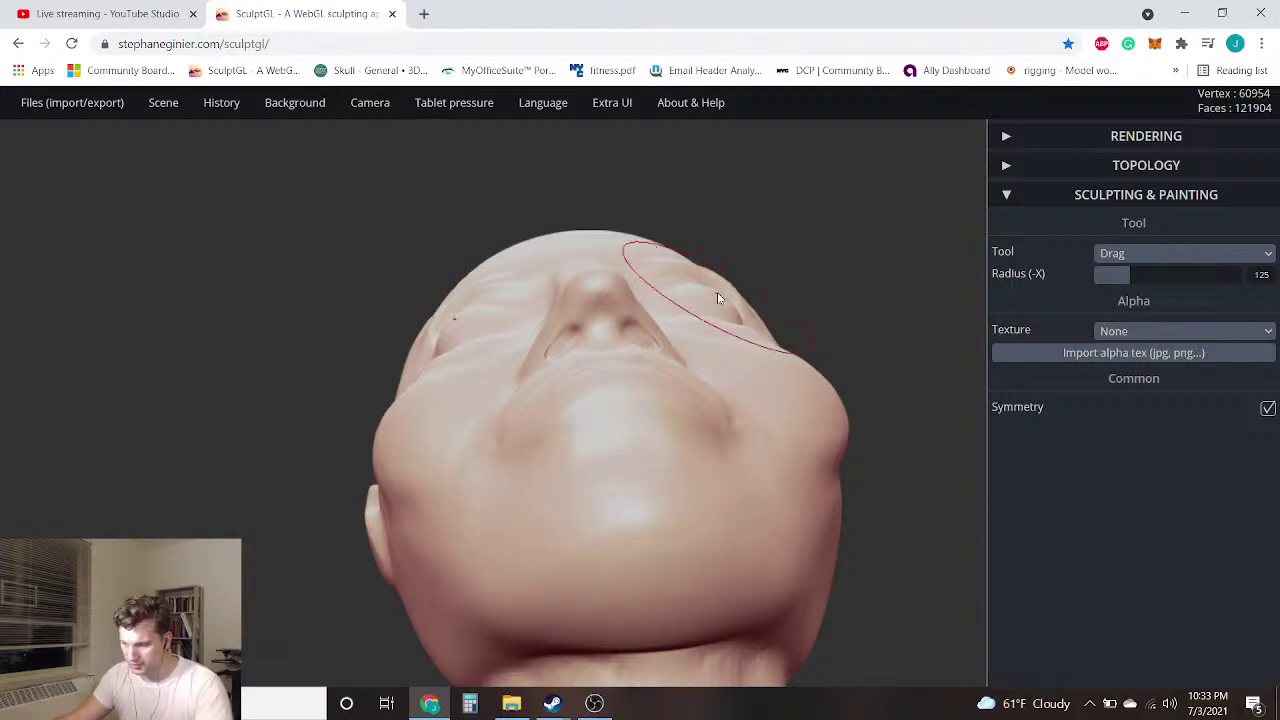
{"action": "mouse_move", "coordinate": [429, 306]}
{"action": "left_mouse_down"}
{"action": "mouse_move", "coordinate": [340, 275]}
{"action": "mouse_move", "coordinate": [384, 270]}
{"action": "left_mouse_up"}
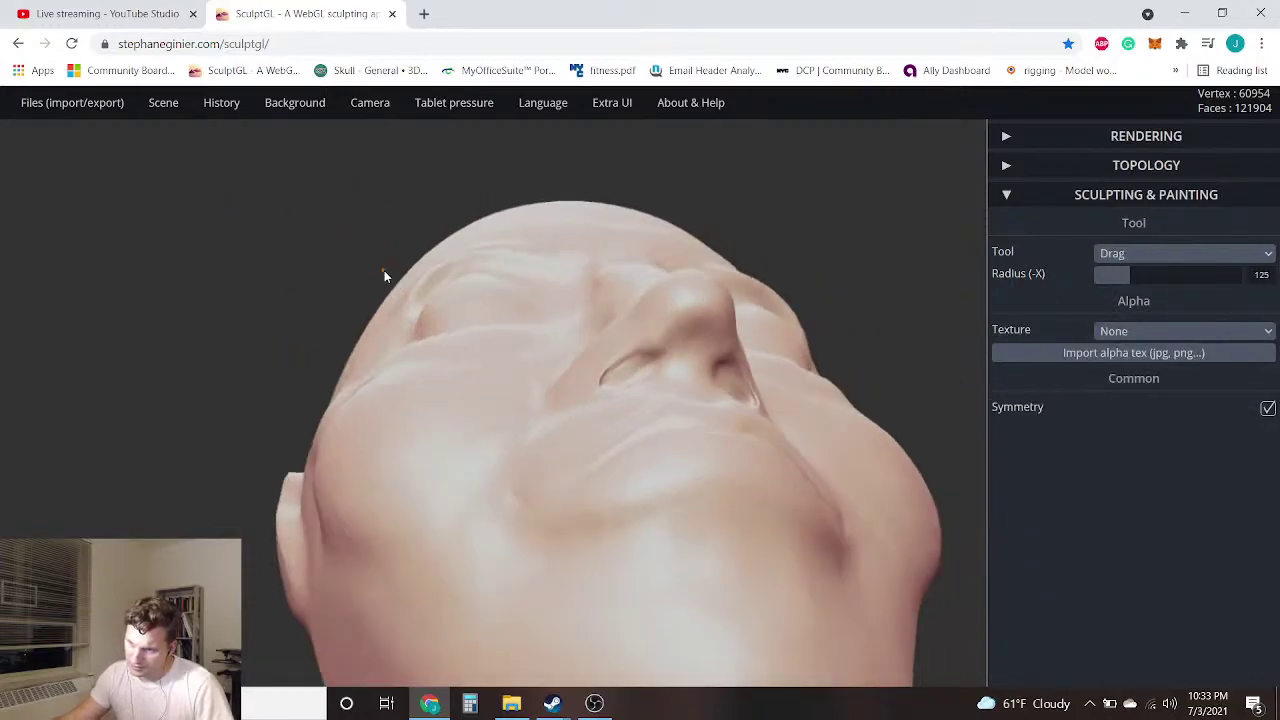
{"action": "mouse_move", "coordinate": [467, 297]}
{"action": "left_mouse_down"}
{"action": "mouse_move", "coordinate": [274, 363]}
{"action": "mouse_move", "coordinate": [526, 443]}
{"action": "mouse_move", "coordinate": [616, 405]}
{"action": "mouse_move", "coordinate": [466, 437]}
{"action": "mouse_move", "coordinate": [271, 417]}
{"action": "left_mouse_up"}
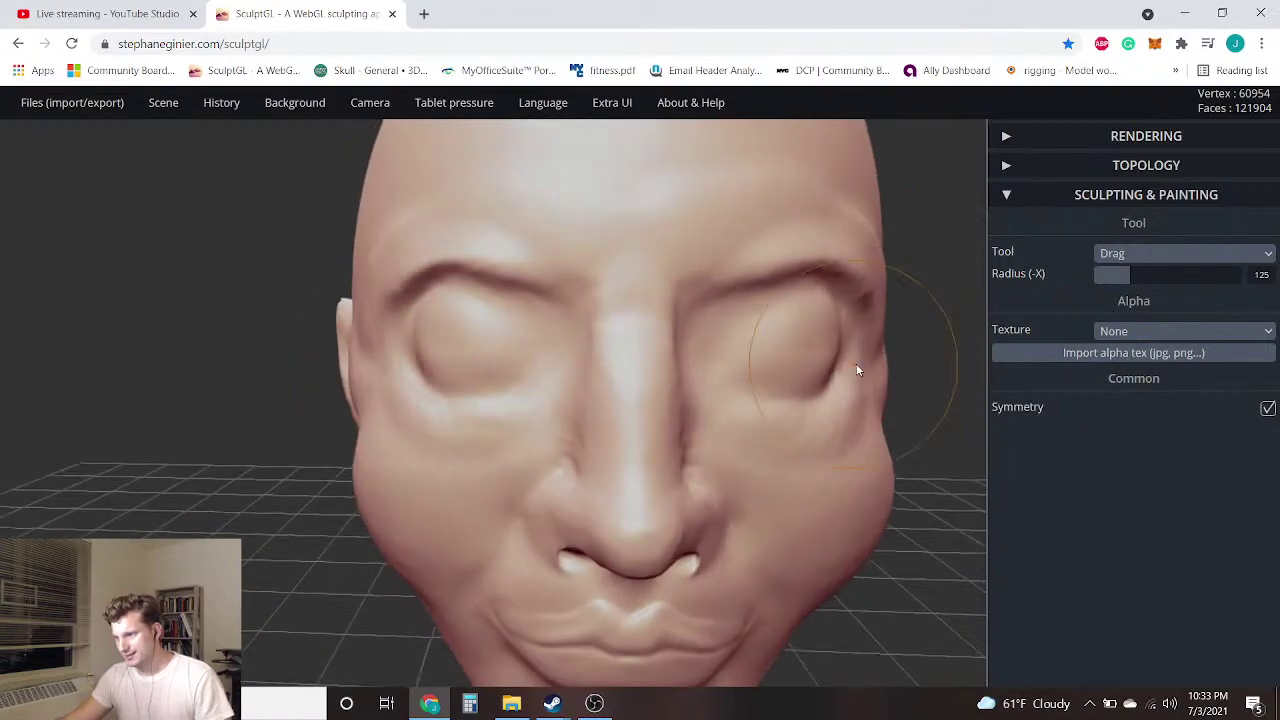
Crease the inner corners and lower edges of both eyes using the negative Crease tool at radius 52 and intensity 23
{"action": "left_click", "coordinate": [1158, 253]}
{"action": "left_click", "coordinate": [1120, 360]}
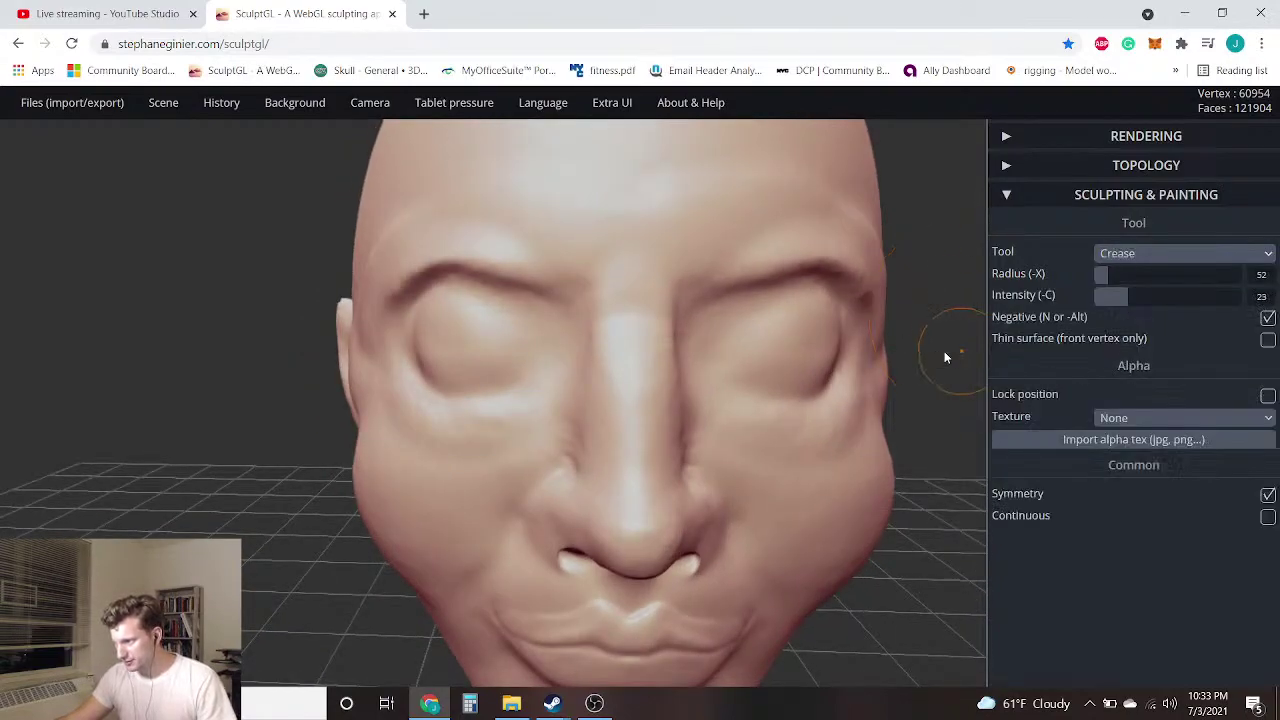
{"action": "left_click_drag", "start_coordinate": [900, 347], "coordinate": [878, 346]}
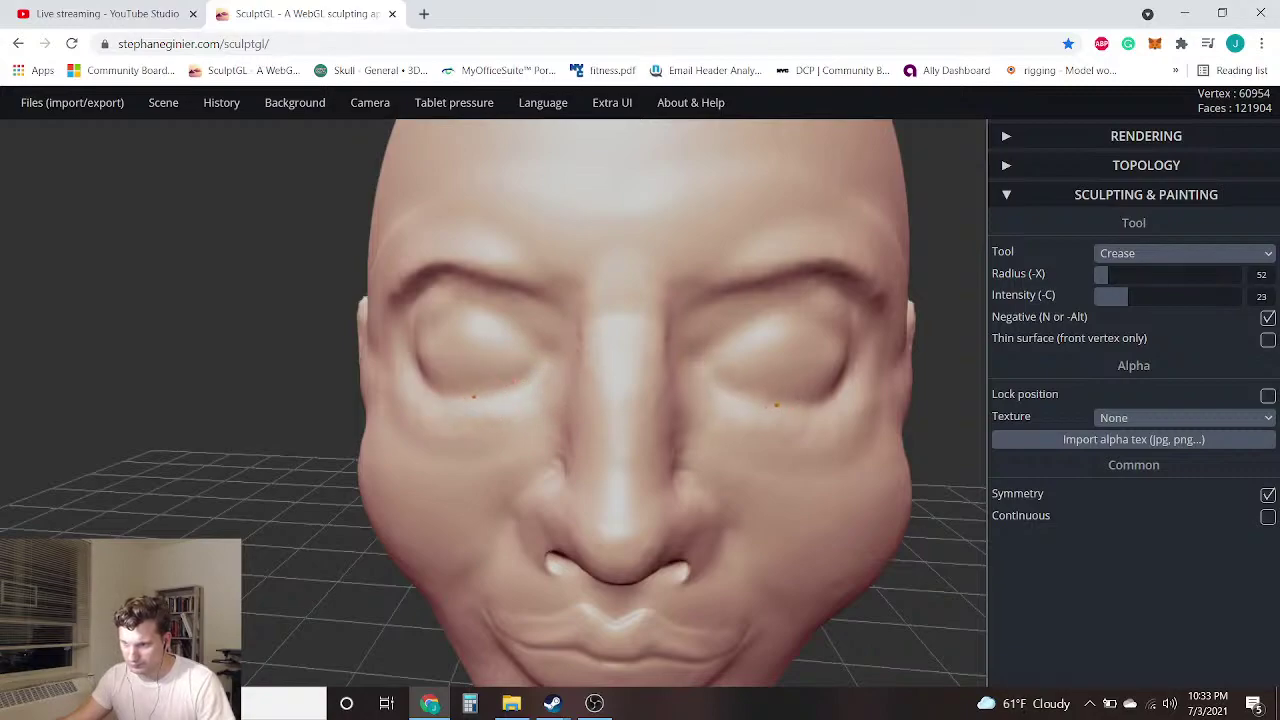
{"action": "scroll", "coordinate": [437, 341], "scroll_direction": "down", "scroll_amount": 2}
{"action": "left_click_drag", "start_coordinate": [335, 406], "coordinate": [470, 400]}
{"action": "scroll", "coordinate": [470, 400], "scroll_direction": "up", "scroll_amount": 5}
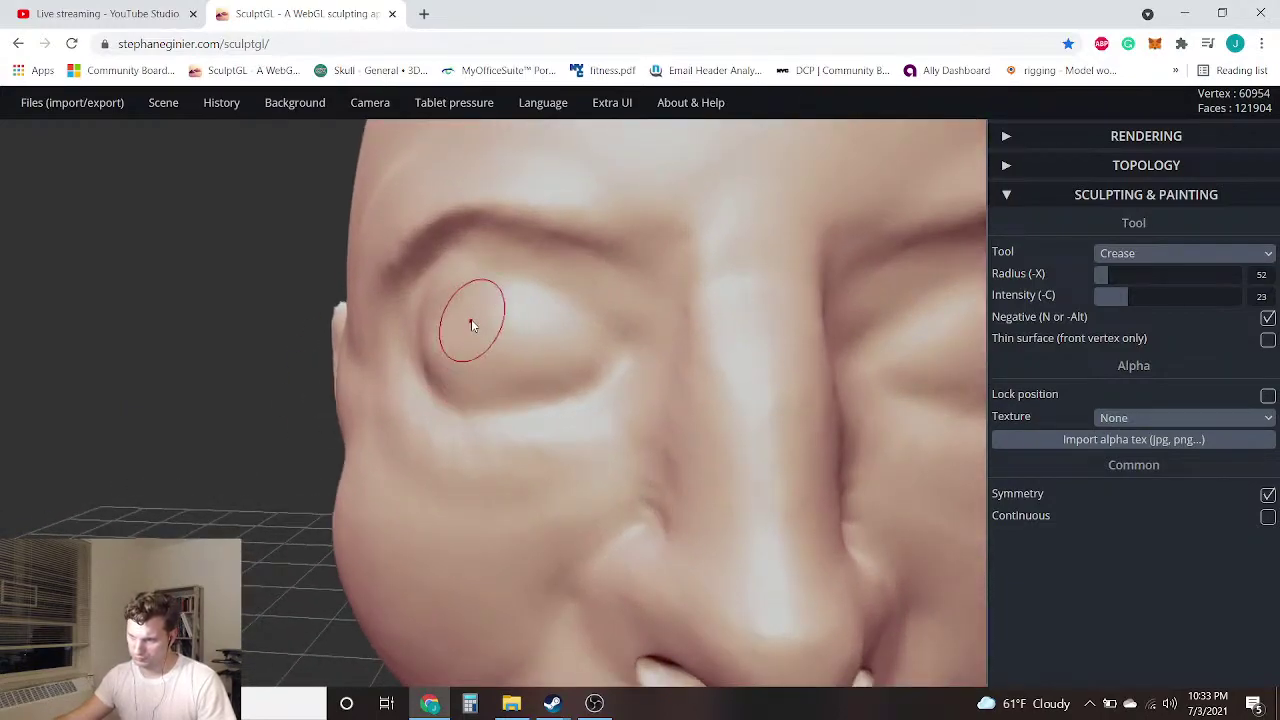
Carve curved grooves across both eyeballs to outline the irises using the Crease tool
{"action": "left_click_drag", "start_coordinate": [448, 317], "coordinate": [447, 326]}
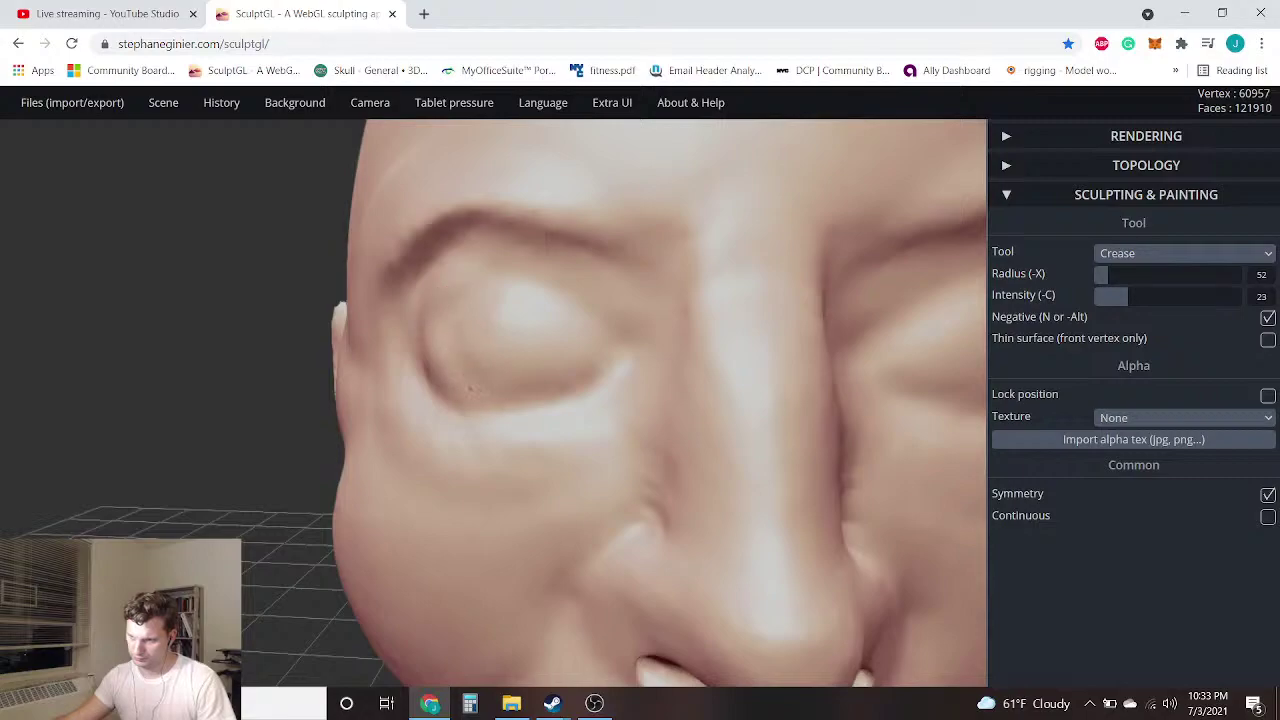
{"action": "left_click_drag", "start_coordinate": [541, 383], "coordinate": [520, 381]}
{"action": "left_click_drag", "start_coordinate": [591, 334], "coordinate": [582, 323]}
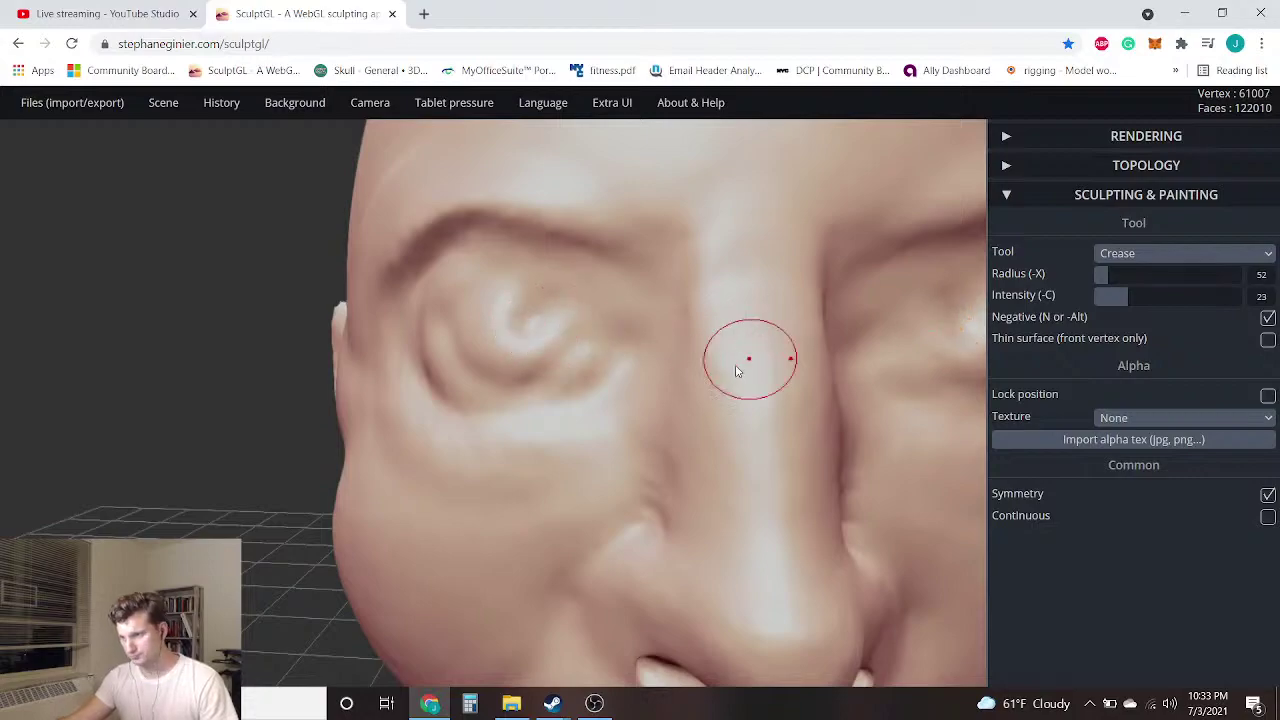
Check the creased eyes from the front at several distances and undo the last crease stroke on the eyeballs
{"action": "scroll", "coordinate": [724, 372], "scroll_direction": "down", "scroll_amount": 6}
{"action": "left_click_drag", "start_coordinate": [872, 398], "coordinate": [729, 413]}
{"action": "right_click_drag", "start_coordinate": [728, 419], "coordinate": [817, 414]}
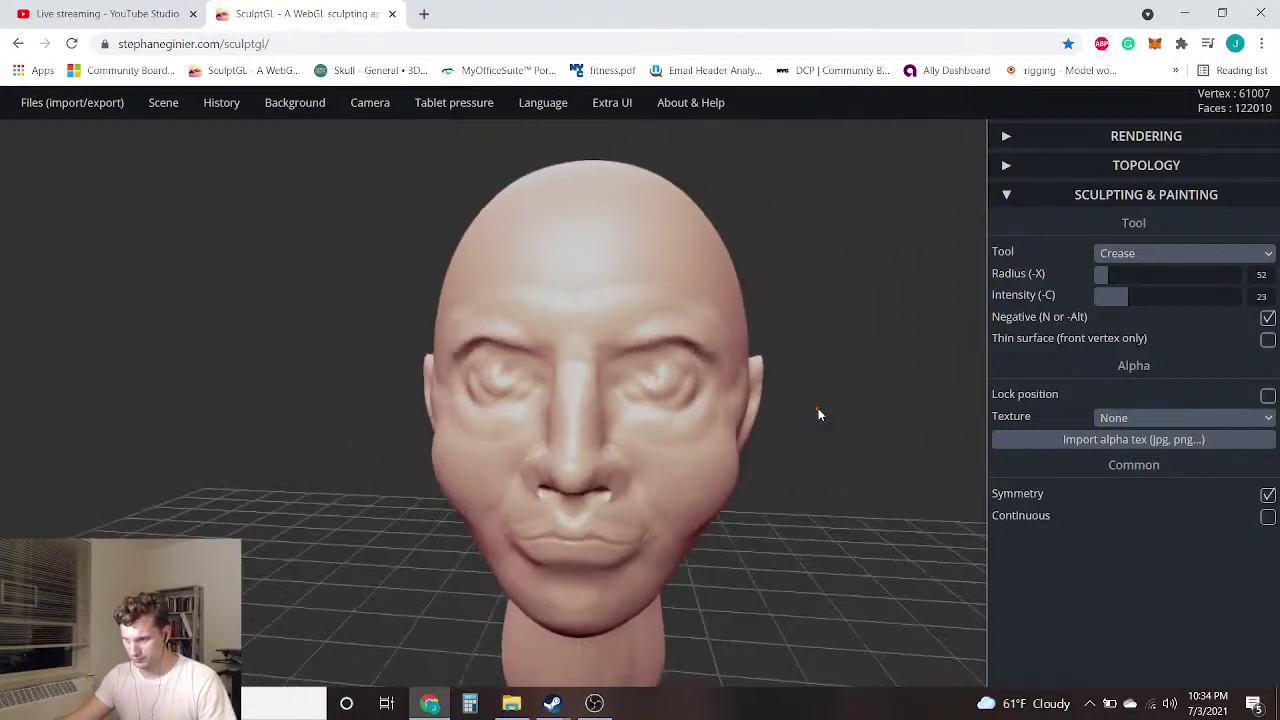
{"action": "scroll", "coordinate": [680, 410], "scroll_direction": "up", "scroll_amount": 2}
{"action": "scroll", "coordinate": [740, 405], "scroll_direction": "down", "scroll_amount": 2}
{"action": "scroll", "coordinate": [812, 400], "scroll_direction": "up", "scroll_amount": 2}
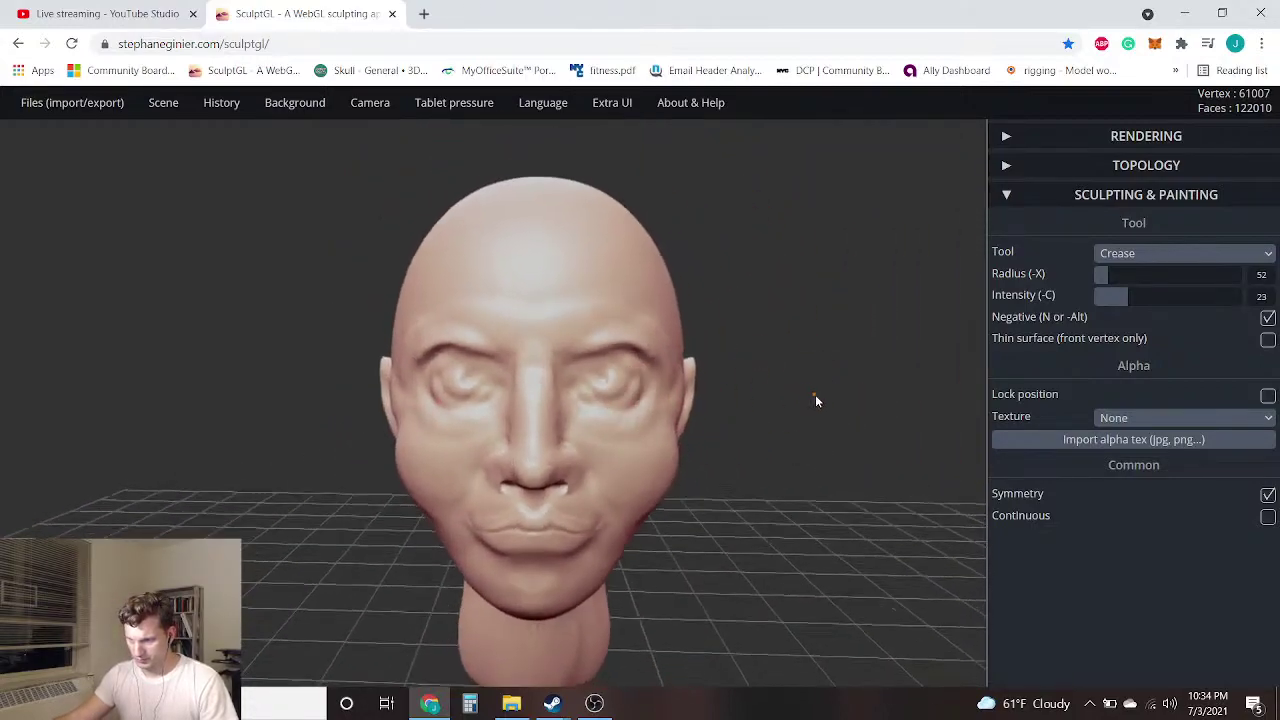
{"action": "scroll", "coordinate": [815, 404], "scroll_direction": "down", "scroll_amount": 2}
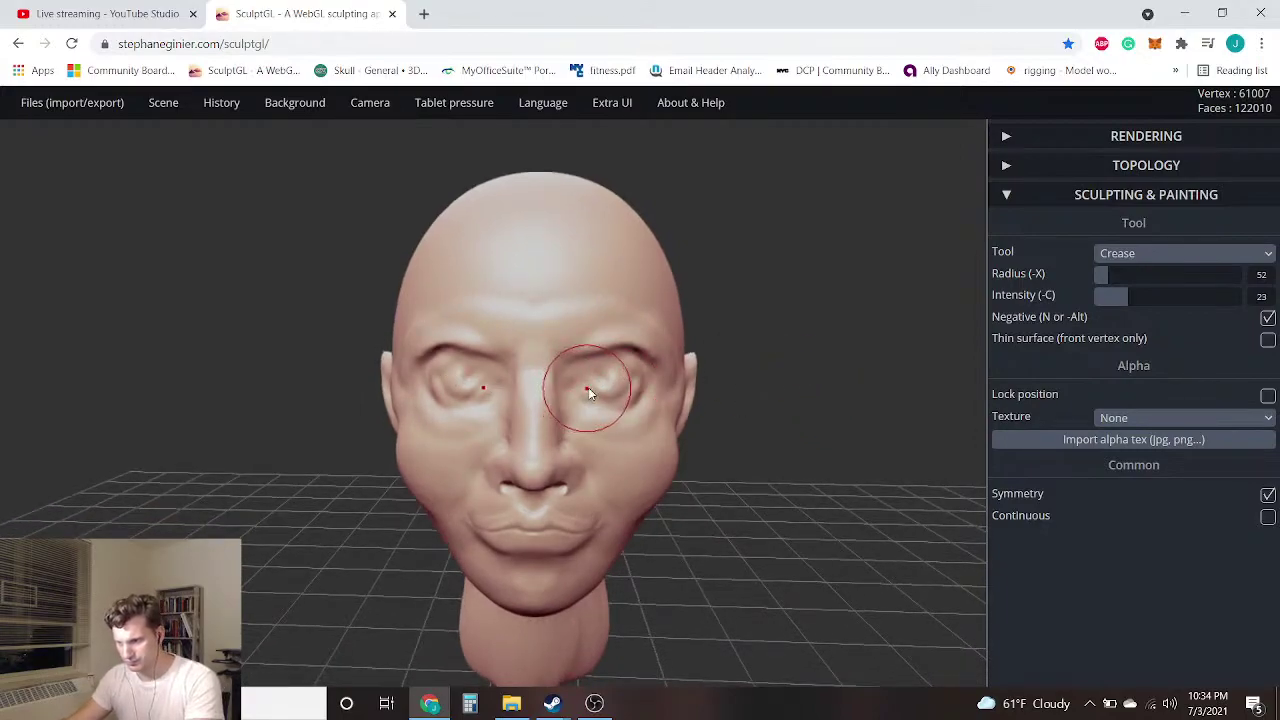
{"action": "key", "text": "ctrl"}
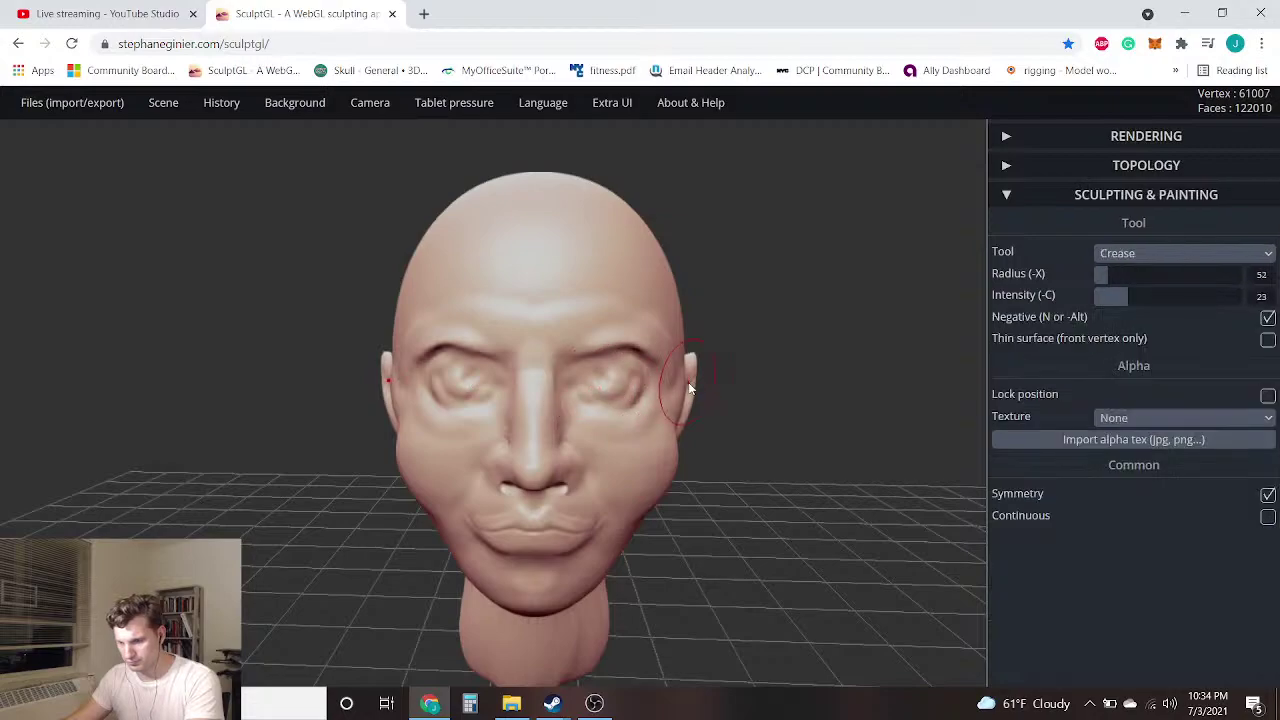
{"action": "key", "text": "ctrl+z"}
Try to carve a small groove into the upper part of one eyeball with the Crease tool and symmetry off
{"action": "scroll", "coordinate": [619, 389], "scroll_direction": "up", "scroll_amount": 5}
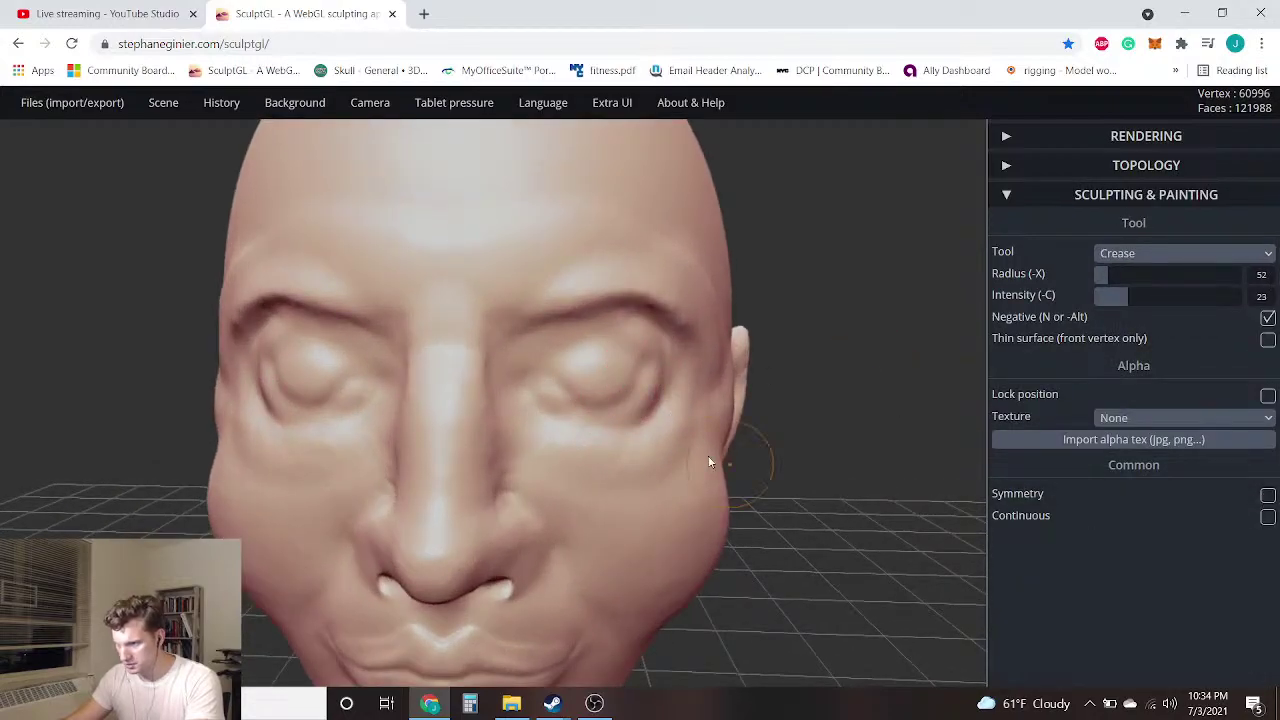
{"action": "scroll", "coordinate": [640, 424], "scroll_direction": "up", "scroll_amount": 2}
{"action": "scroll", "coordinate": [580, 340], "scroll_direction": "up", "scroll_amount": 2}
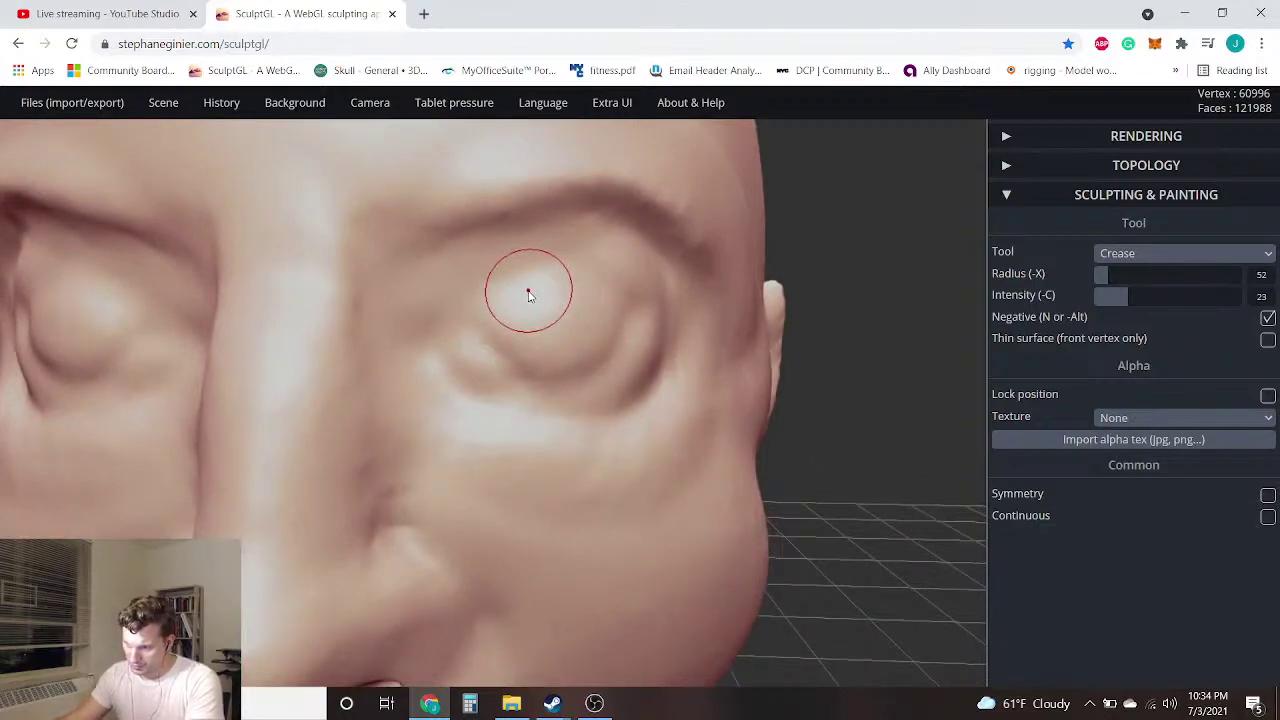
{"action": "left_click_drag", "start_coordinate": [585, 295], "coordinate": [599, 287]}
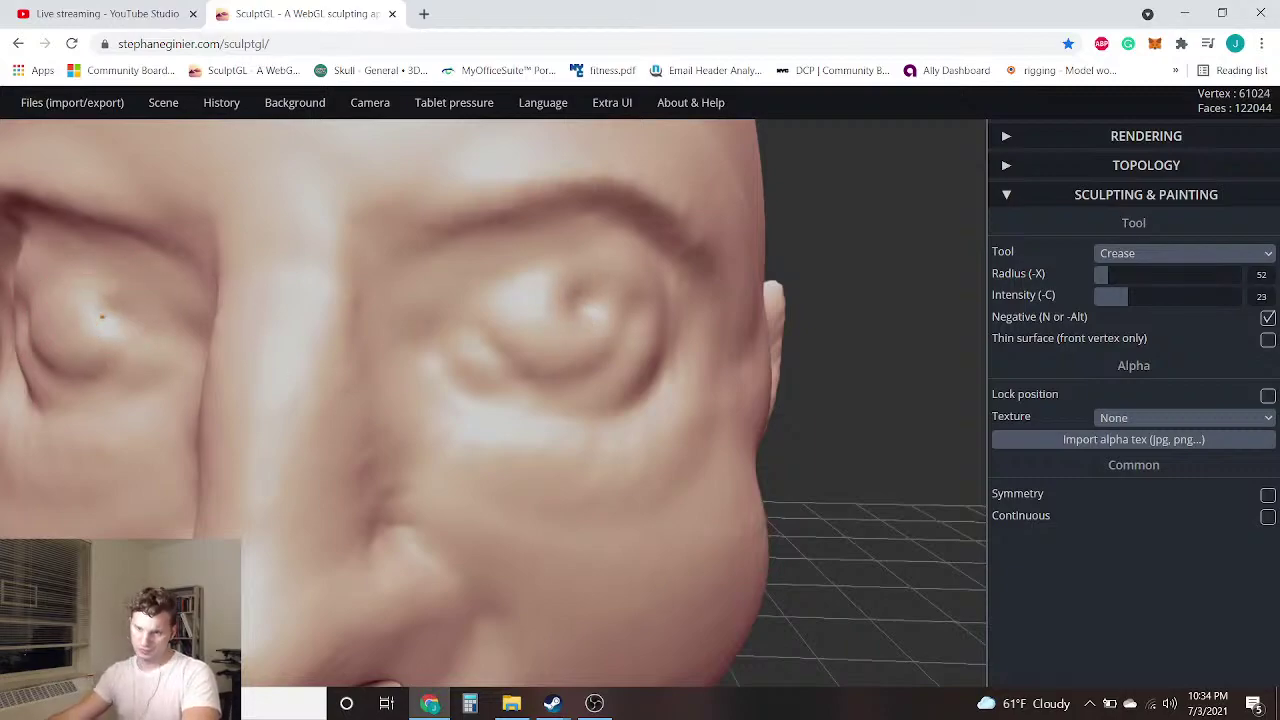
{"action": "scroll", "coordinate": [80, 328], "scroll_direction": "down", "scroll_amount": 10}
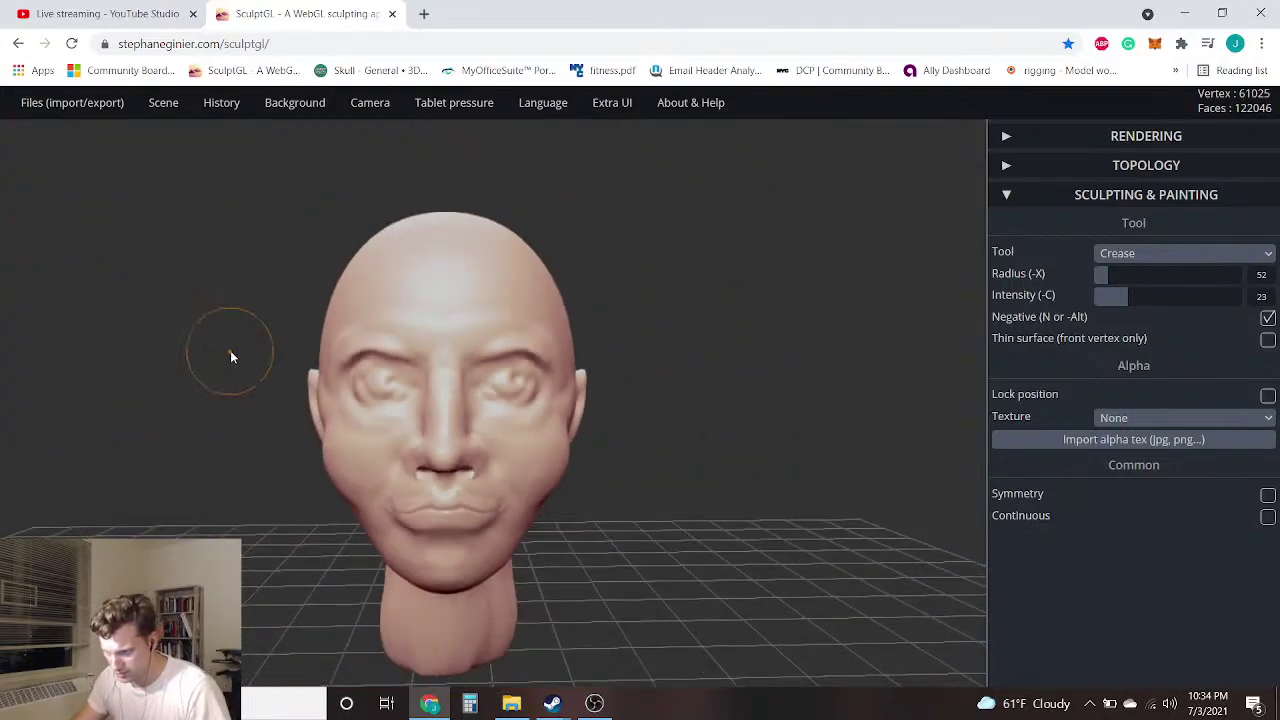
{"action": "key", "text": "ctrl+z"}
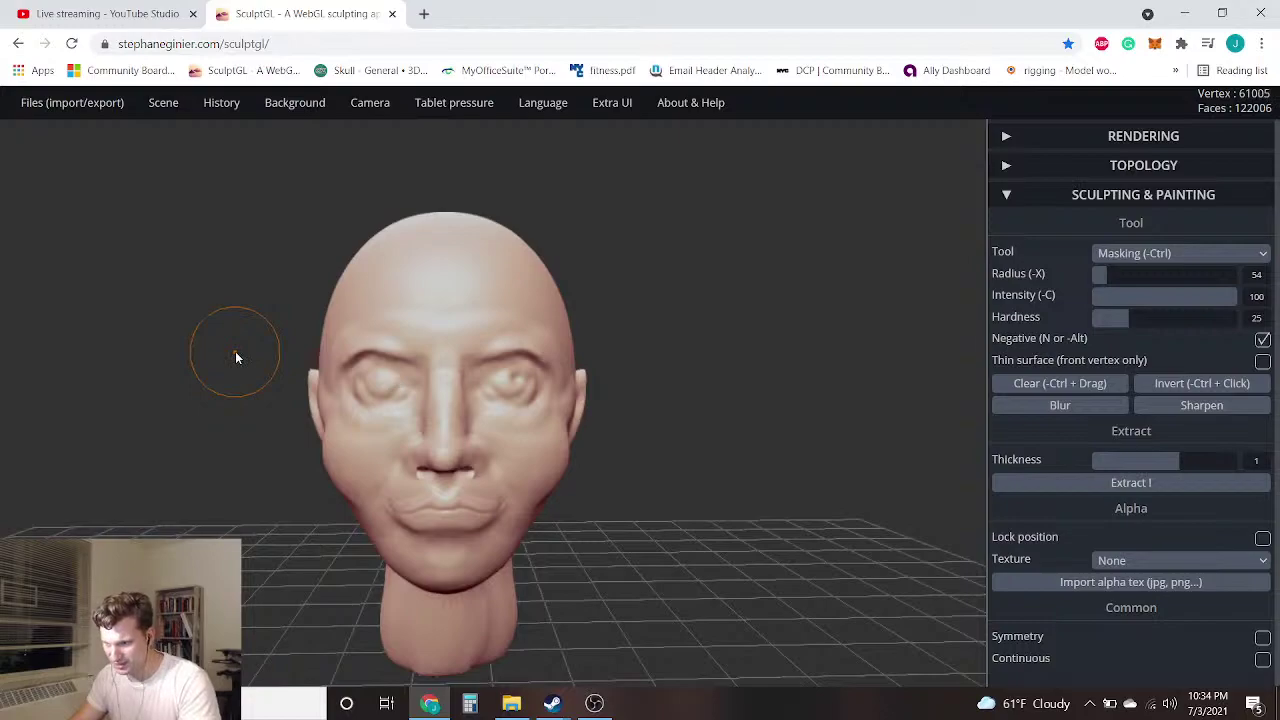
Pull the edge of the jaw below the ear up and back using the Drag tool at radius 125 with symmetry off
{"action": "scroll", "coordinate": [219, 399], "scroll_direction": "up", "scroll_amount": 3}
{"action": "left_click_drag", "start_coordinate": [210, 392], "coordinate": [329, 410]}
{"action": "scroll", "coordinate": [329, 408], "scroll_direction": "down", "scroll_amount": 4}
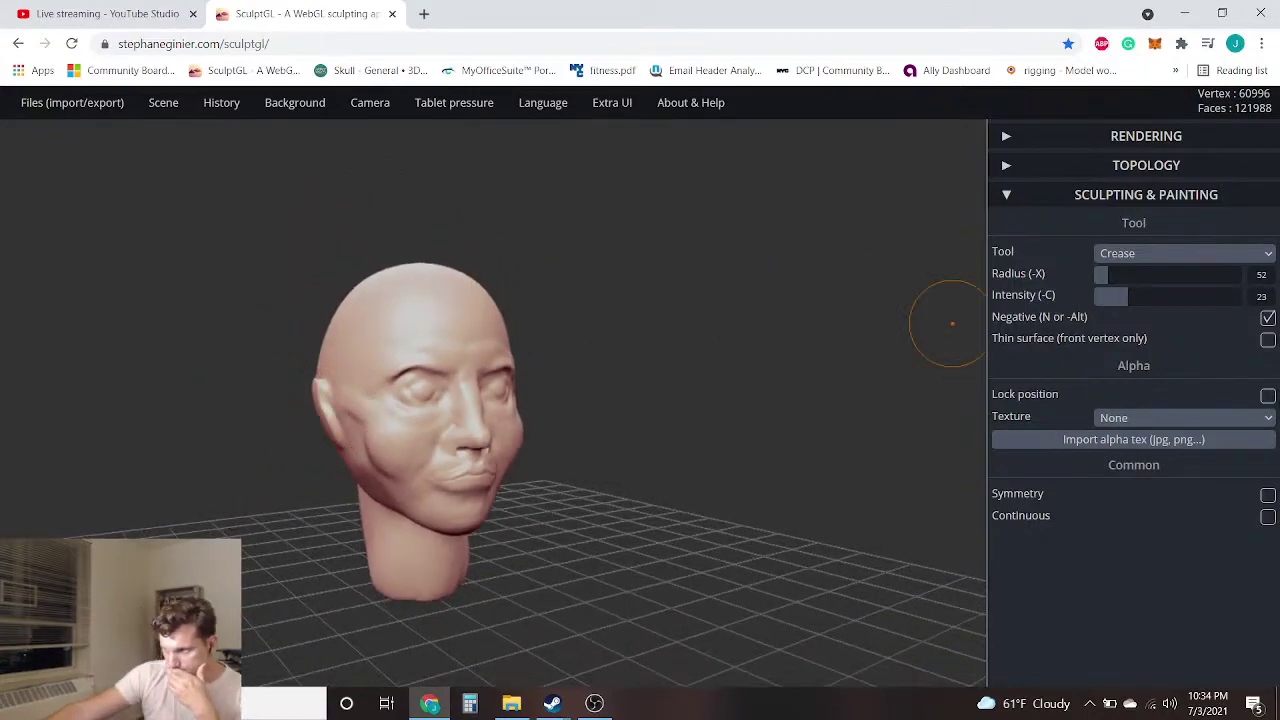
{"action": "left_click_drag", "start_coordinate": [341, 461], "coordinate": [373, 500]}
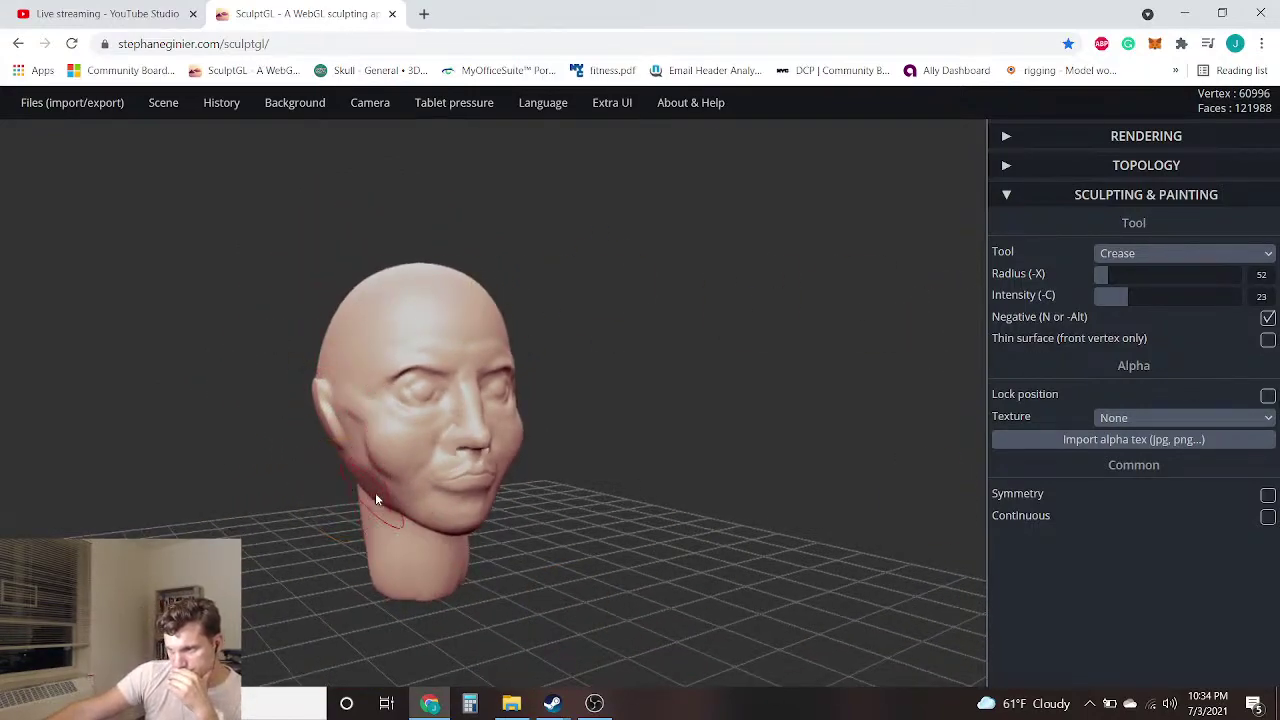
{"action": "left_click", "coordinate": [1203, 263]}
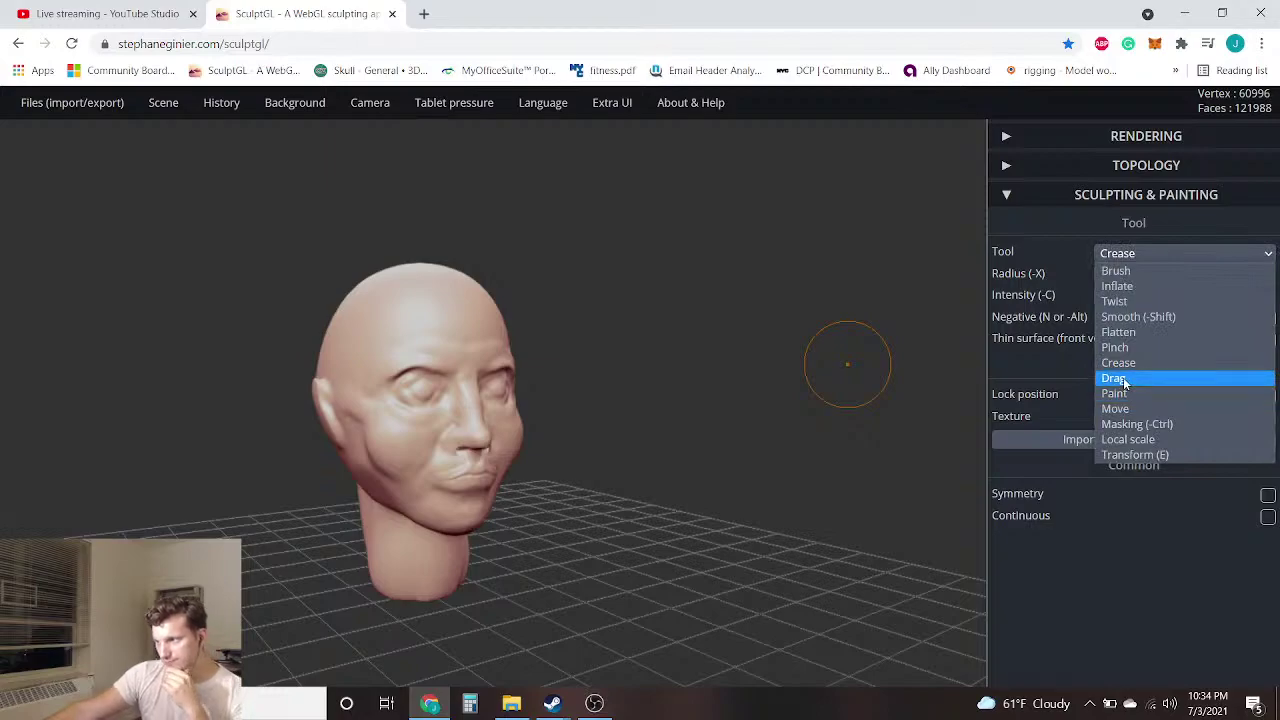
{"action": "left_click", "coordinate": [1140, 374]}
{"action": "left_click_drag", "start_coordinate": [283, 614], "coordinate": [337, 432]}
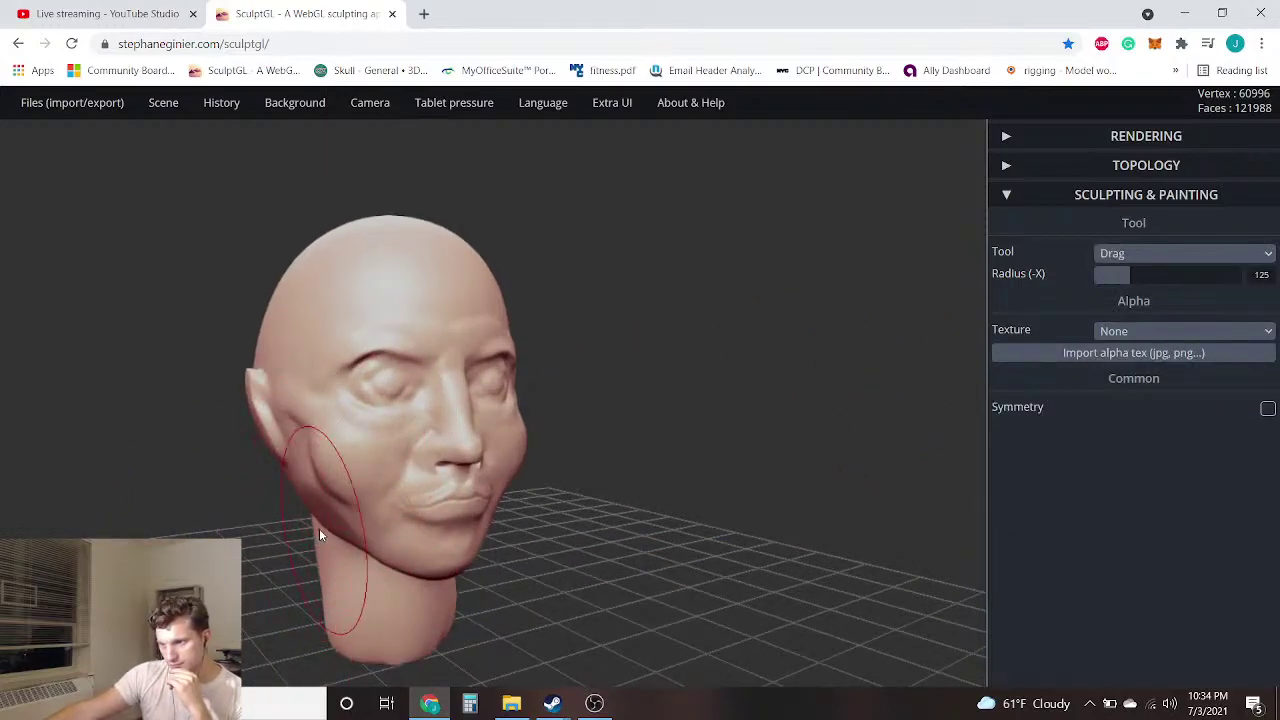
{"action": "left_click_drag", "start_coordinate": [329, 531], "coordinate": [310, 494]}
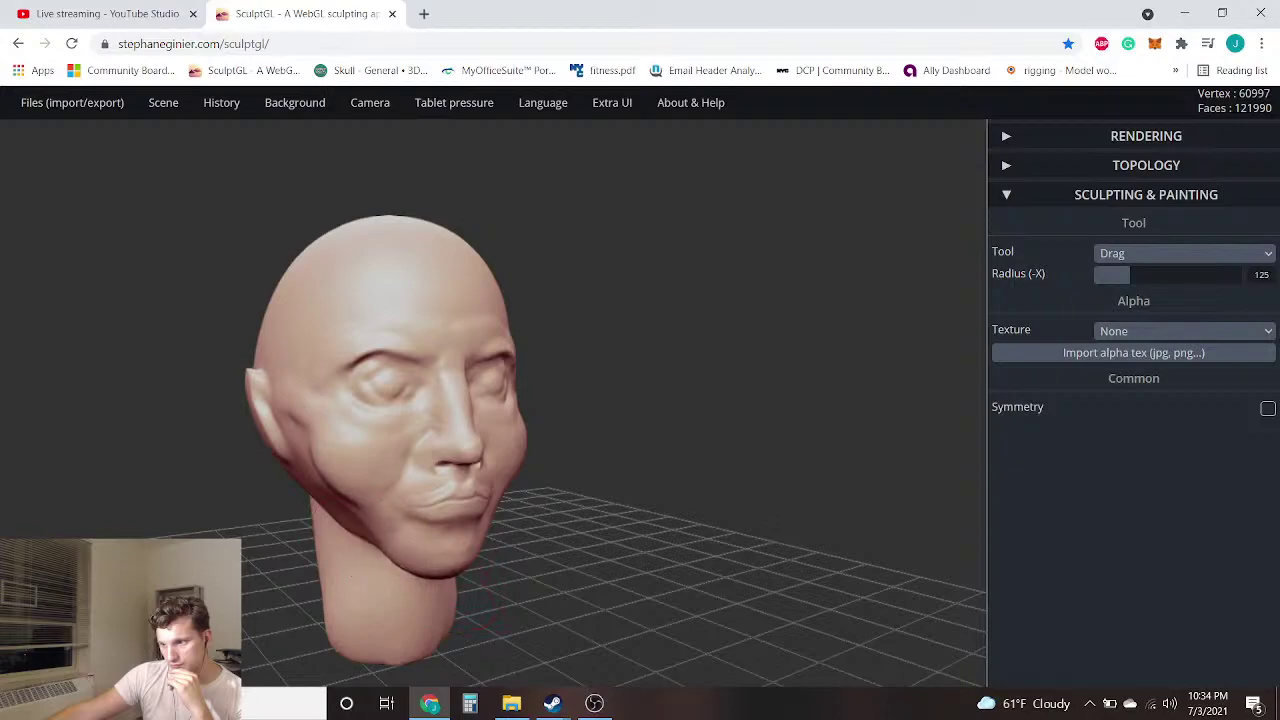
{"action": "left_click_drag", "start_coordinate": [663, 507], "coordinate": [644, 507]}
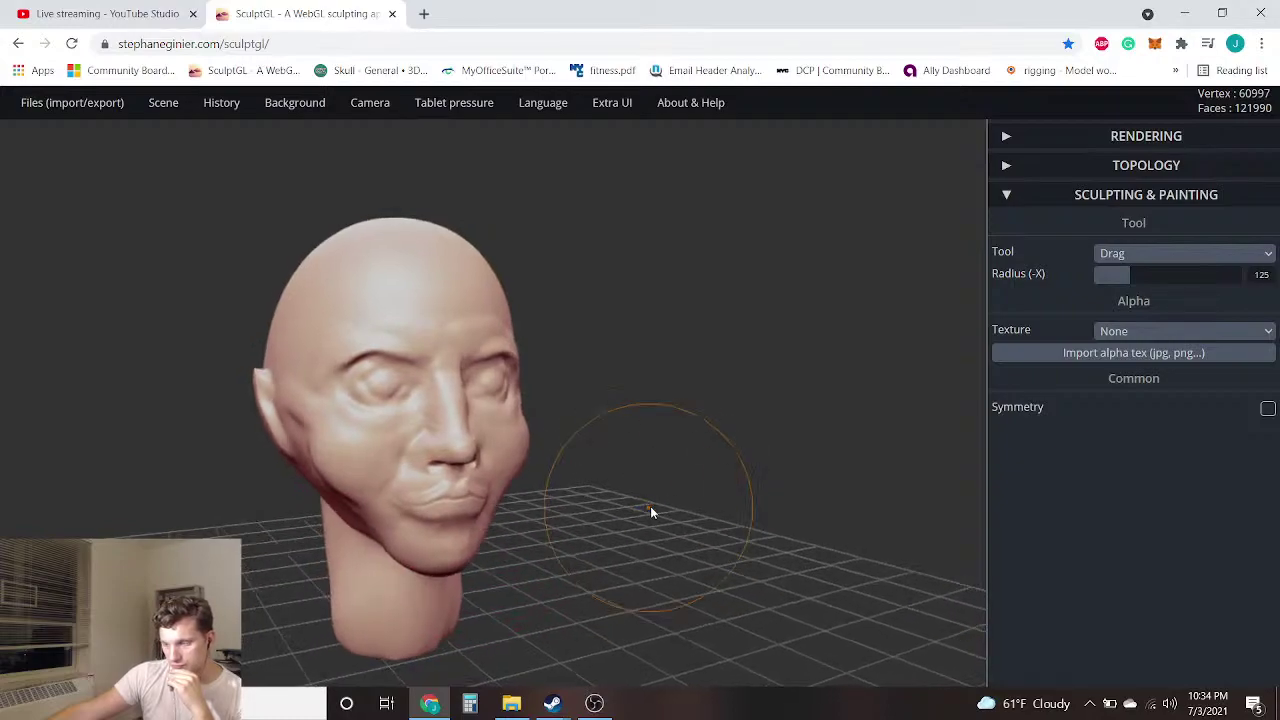
Smooth the reshaped jaw edge using the Smooth tool at radius 108 and intensity 78
{"action": "left_click", "coordinate": [1180, 253]}
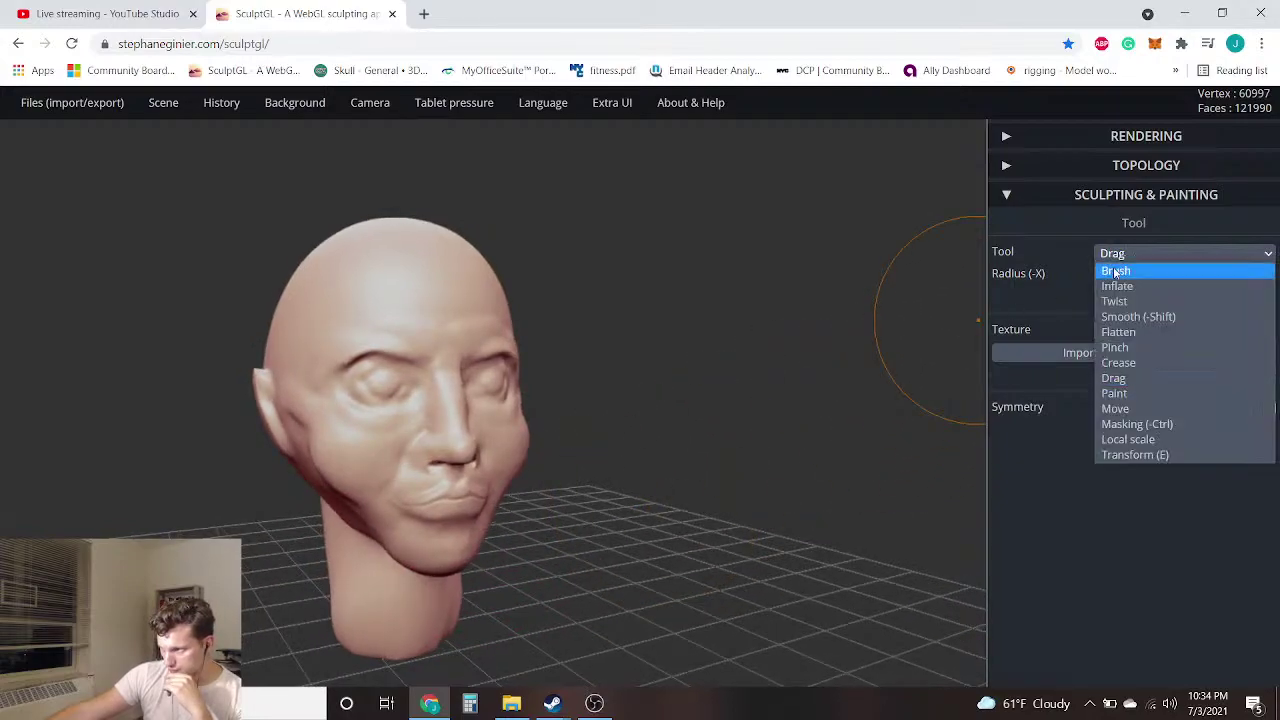
{"action": "left_click", "coordinate": [1151, 315]}
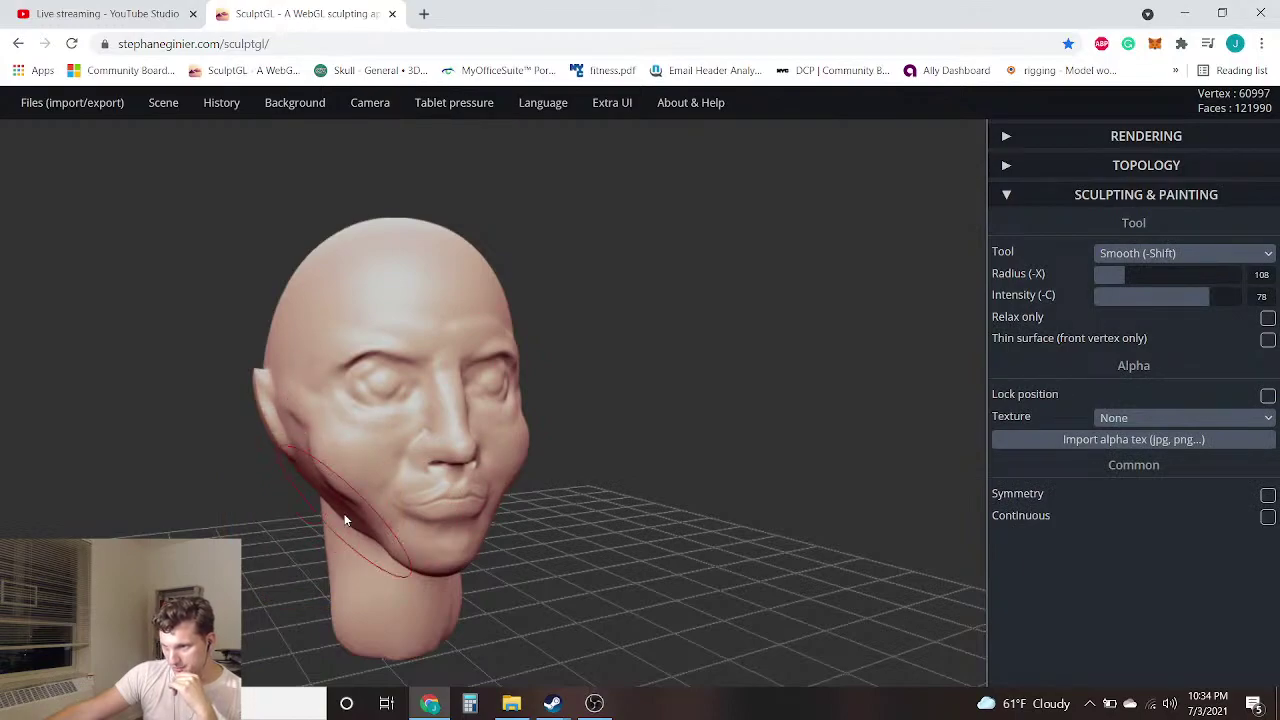
{"action": "left_click_drag", "start_coordinate": [652, 403], "coordinate": [541, 380]}
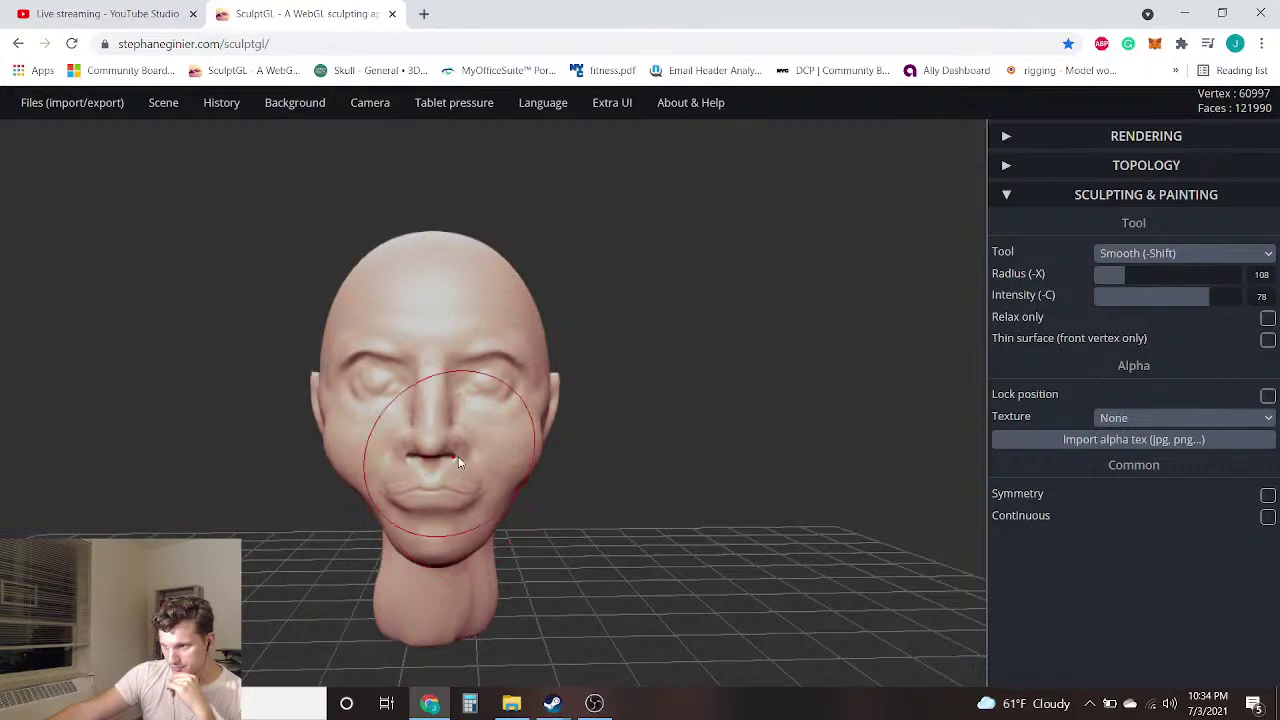
{"action": "right_click_drag", "start_coordinate": [444, 489], "coordinate": [620, 400]}
{"action": "key", "text": "ctrl"}
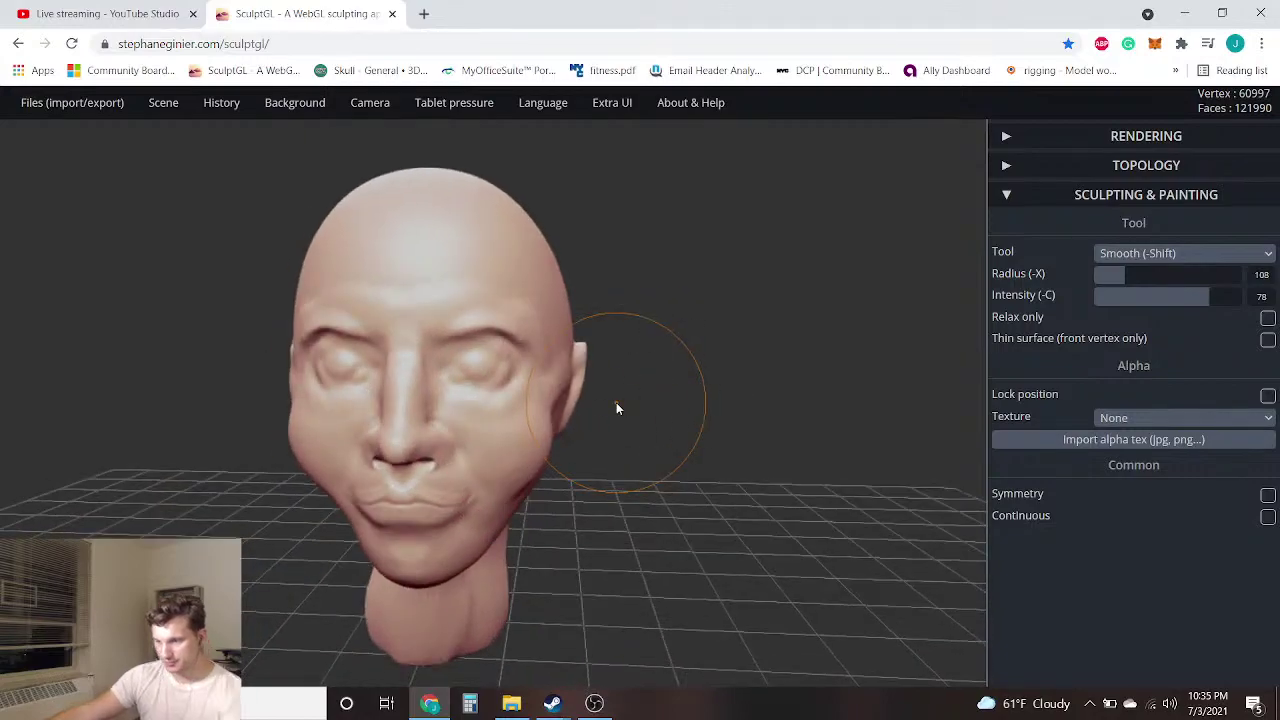
Try to crease upper and lower eyelid lines around one eye using the Crease tool at radius 52, intensity 63, negative, symmetry off
{"action": "left_click", "coordinate": [1147, 256]}
{"action": "left_click", "coordinate": [1118, 362]}
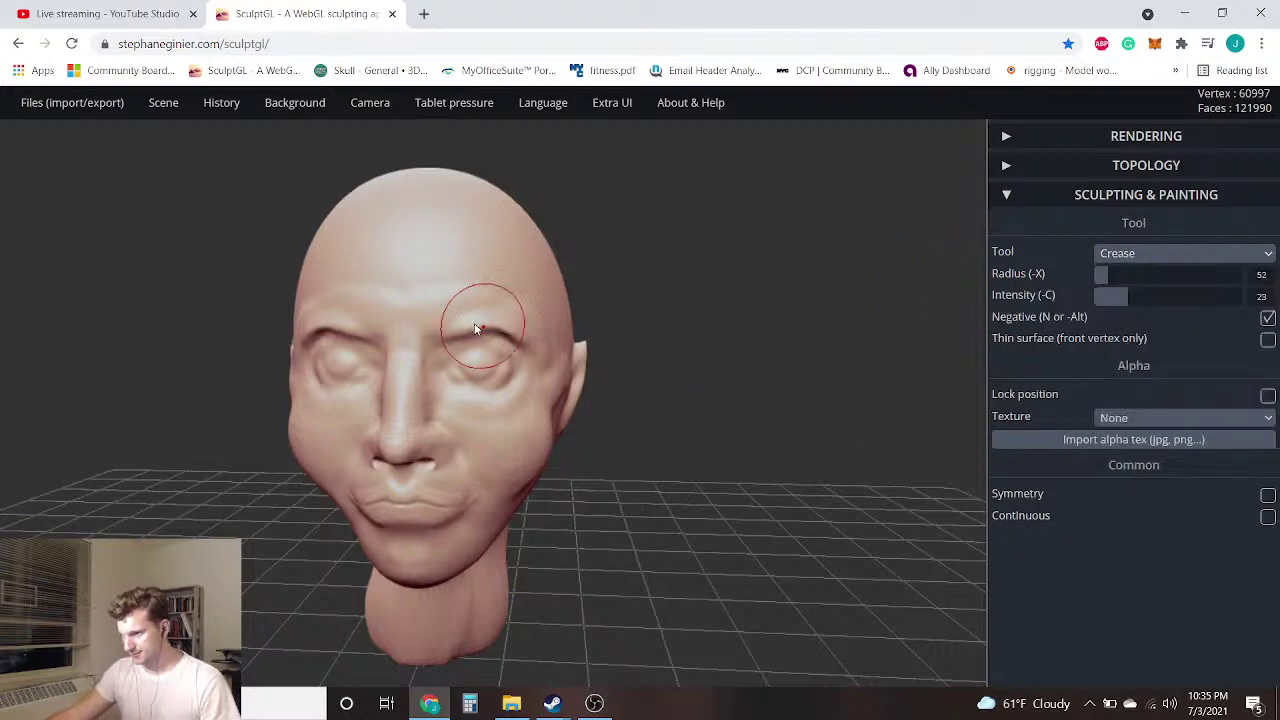
{"action": "scroll", "coordinate": [455, 405], "scroll_direction": "up", "scroll_amount": 3}
{"action": "scroll", "coordinate": [455, 405], "scroll_direction": "up", "scroll_amount": 3}
{"action": "key", "text": "c"}
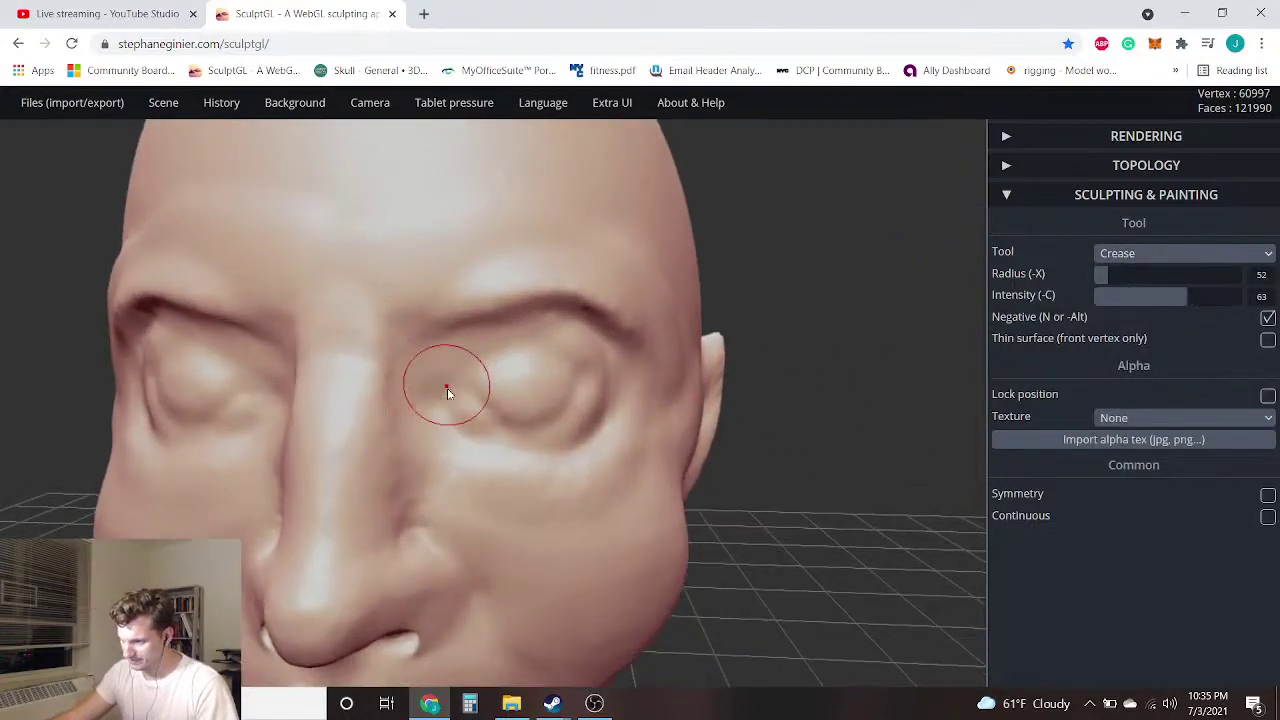
{"action": "scroll", "coordinate": [457, 385], "scroll_direction": "up", "scroll_amount": 3}
{"action": "scroll", "coordinate": [466, 415], "scroll_direction": "up", "scroll_amount": 2}
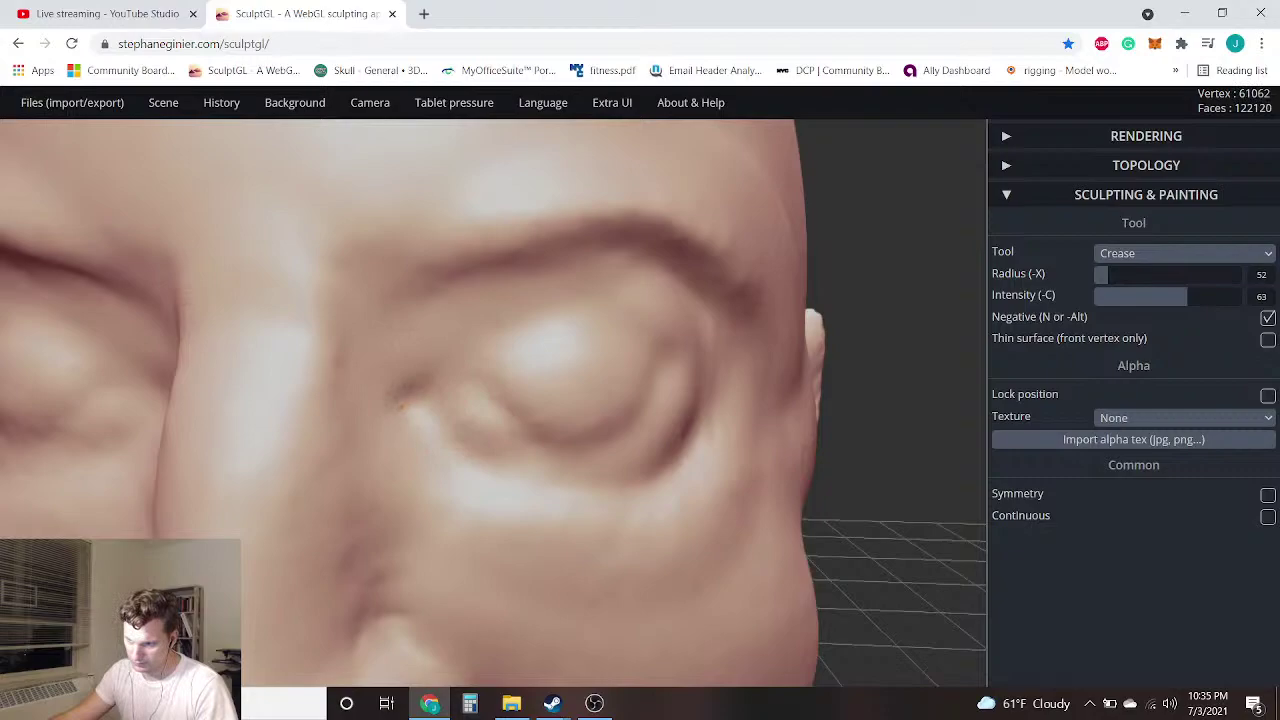
{"action": "mouse_move", "coordinate": [403, 404]}
{"action": "left_mouse_down"}
{"action": "mouse_move", "coordinate": [495, 345]}
{"action": "mouse_move", "coordinate": [581, 315]}
{"action": "mouse_move", "coordinate": [690, 366]}
{"action": "left_mouse_up"}
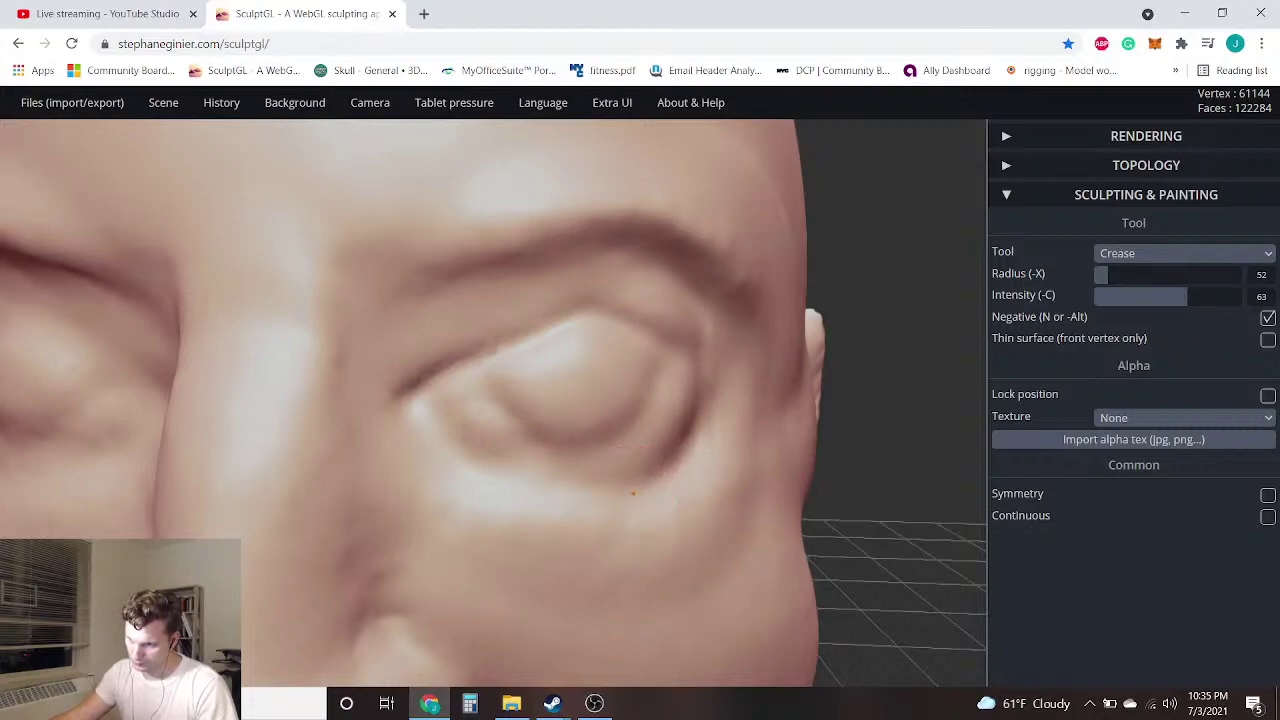
{"action": "mouse_move", "coordinate": [617, 497]}
{"action": "left_mouse_down"}
{"action": "mouse_move", "coordinate": [541, 495]}
{"action": "mouse_move", "coordinate": [460, 470]}
{"action": "left_mouse_up"}
{"action": "scroll", "coordinate": [397, 440], "scroll_direction": "down", "scroll_amount": 6}
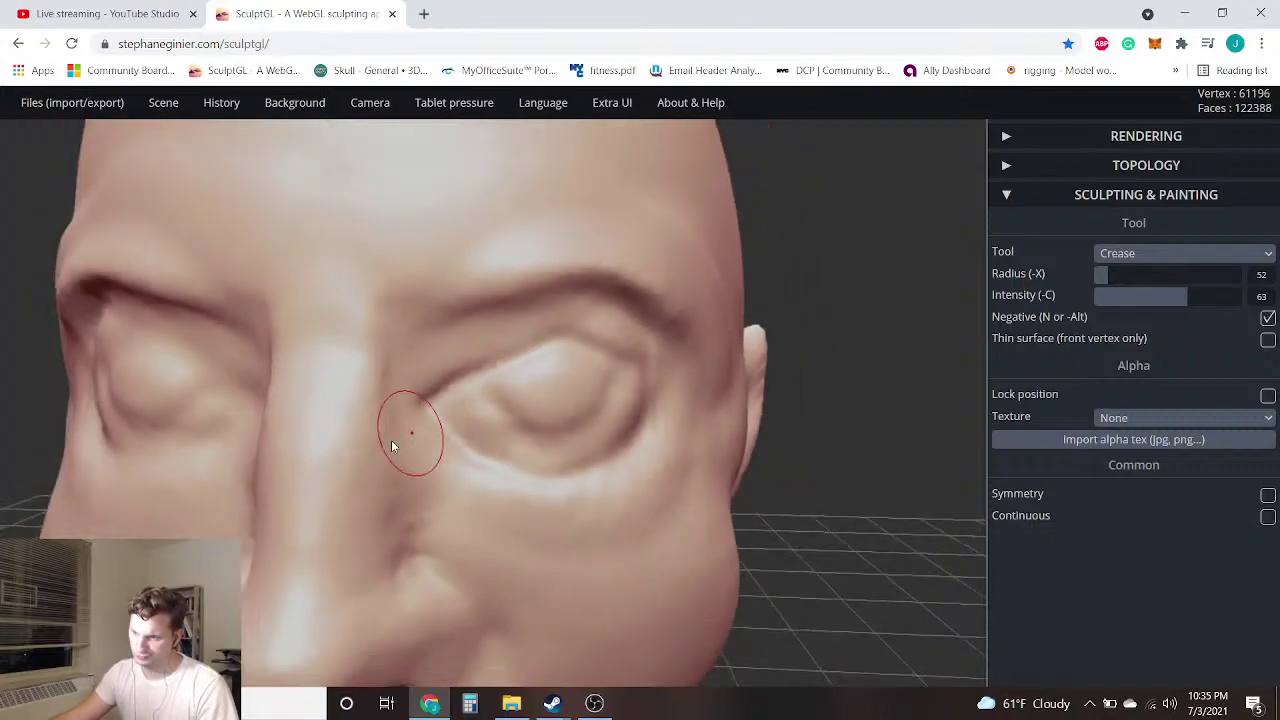
{"action": "left_click_drag", "start_coordinate": [187, 484], "coordinate": [211, 480]}
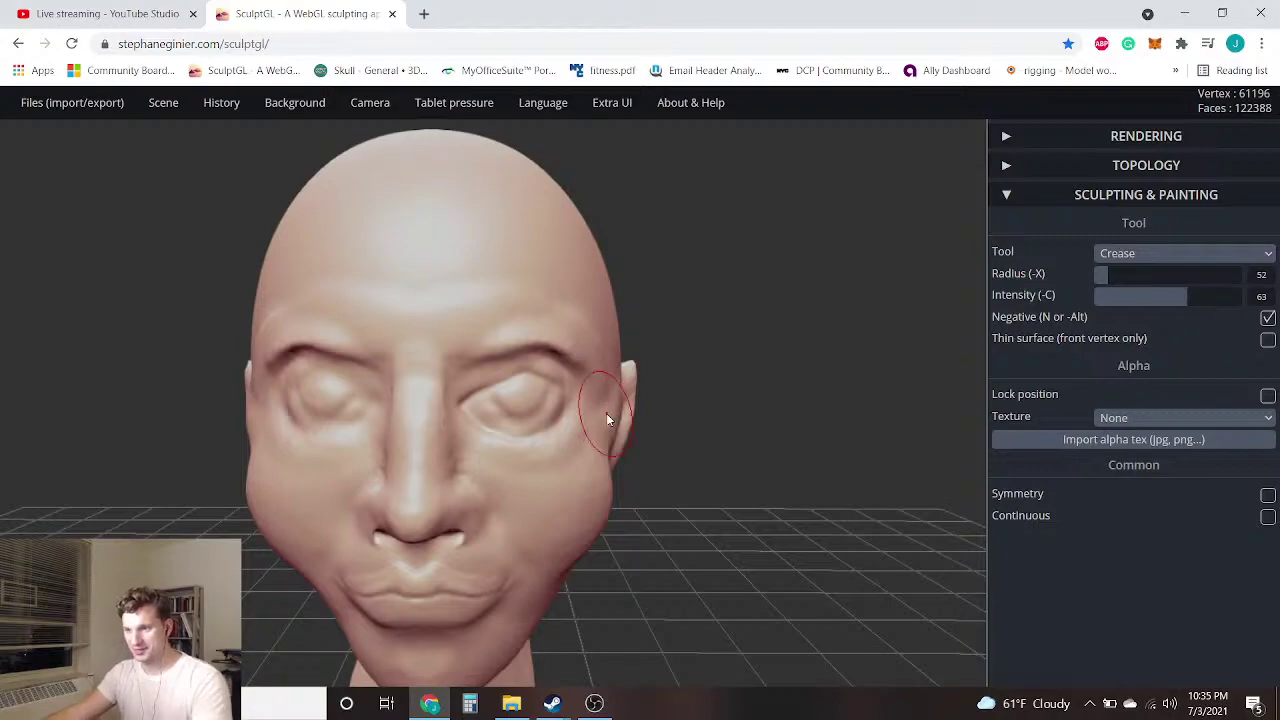
Undo the one-sided eyelid creases and turn symmetry back on for the Crease tool
{"action": "key", "text": "ctrl"}
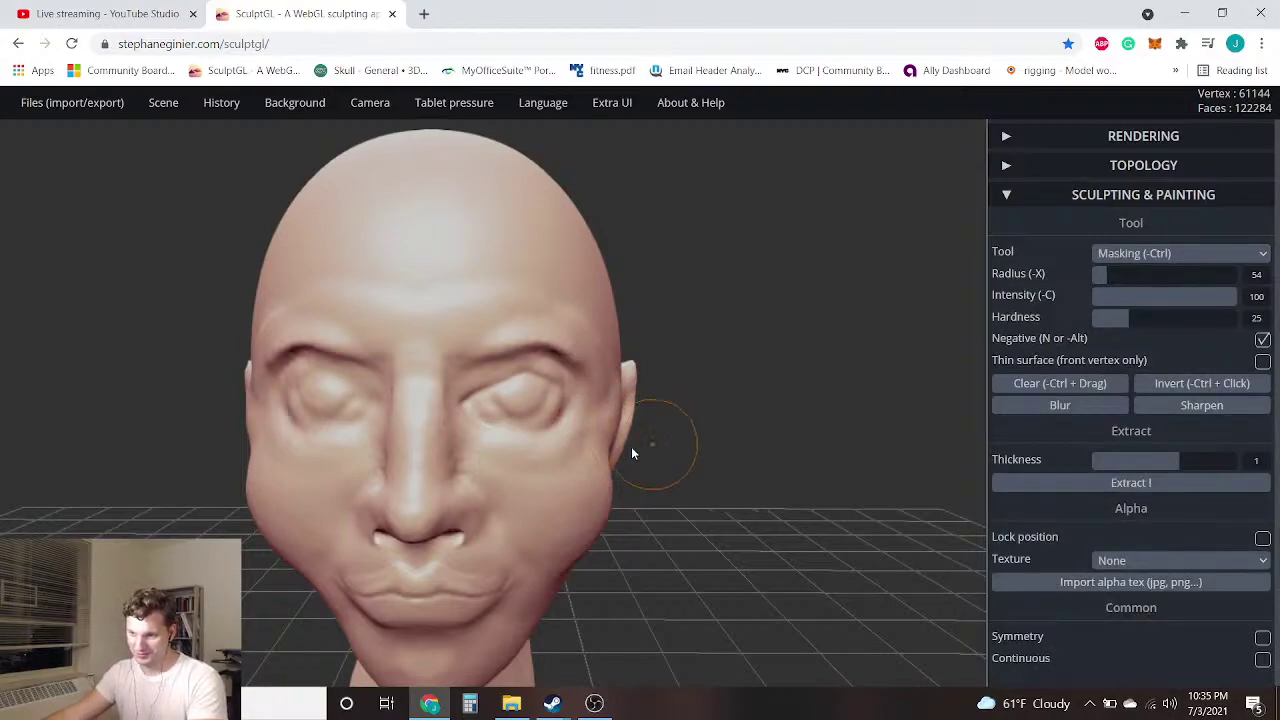
{"action": "left_click_drag", "start_coordinate": [160, 474], "coordinate": [123, 463]}
{"action": "key", "text": "ctrl"}
{"action": "key", "text": "ctrl+z"}
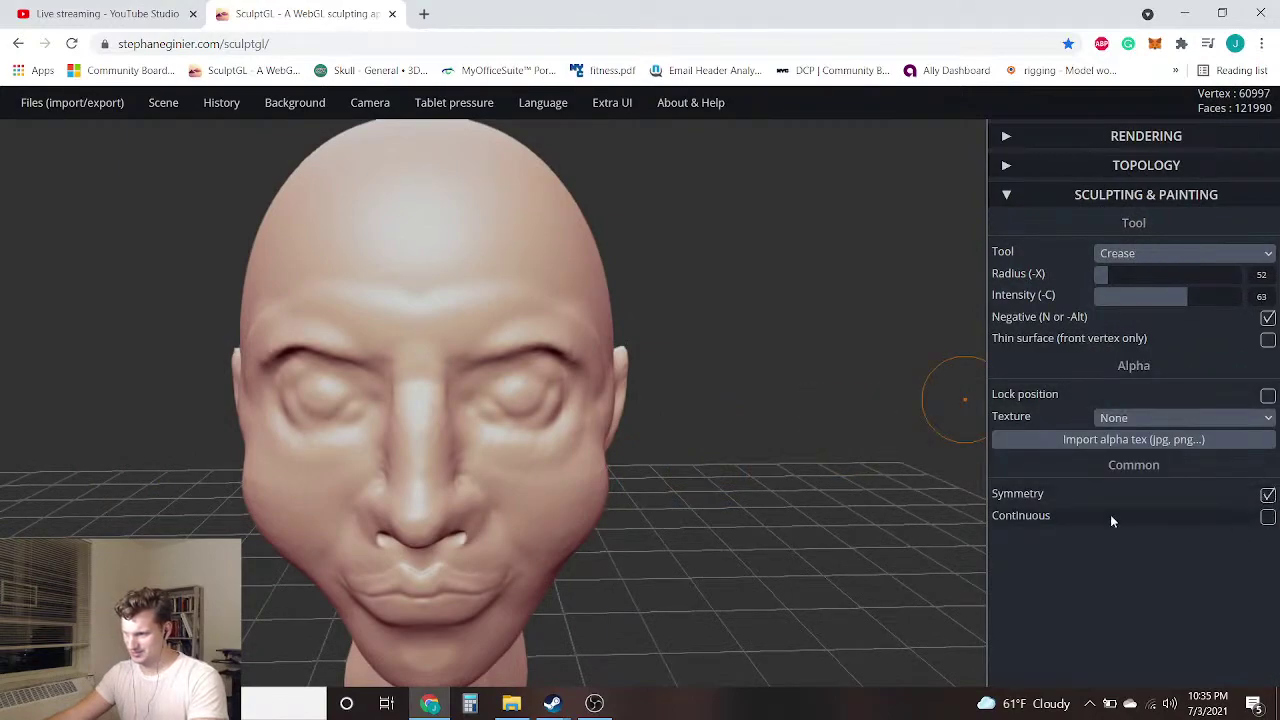
{"action": "mouse_move", "coordinate": [785, 408]}
{"action": "left_mouse_down"}
{"action": "mouse_move", "coordinate": [789, 378]}
{"action": "mouse_move", "coordinate": [112, 514]}
{"action": "mouse_move", "coordinate": [277, 492]}
{"action": "mouse_move", "coordinate": [257, 509]}
{"action": "mouse_move", "coordinate": [37, 523]}
{"action": "mouse_move", "coordinate": [106, 509]}
{"action": "left_mouse_up"}
{"action": "left_click_drag", "start_coordinate": [670, 505], "coordinate": [646, 514]}
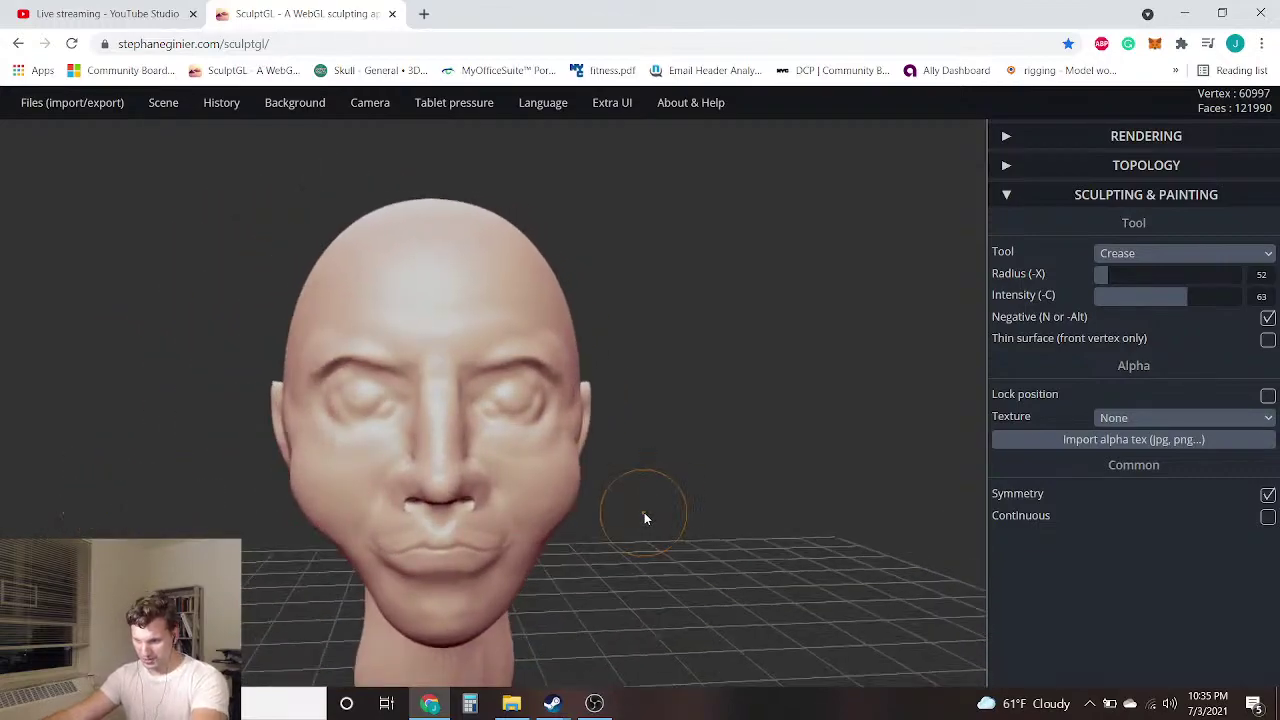
Step back and forth through the sculpting history to compare earlier eye versions, and keep the last few strokes undone
{"action": "key", "text": "ctrl"}
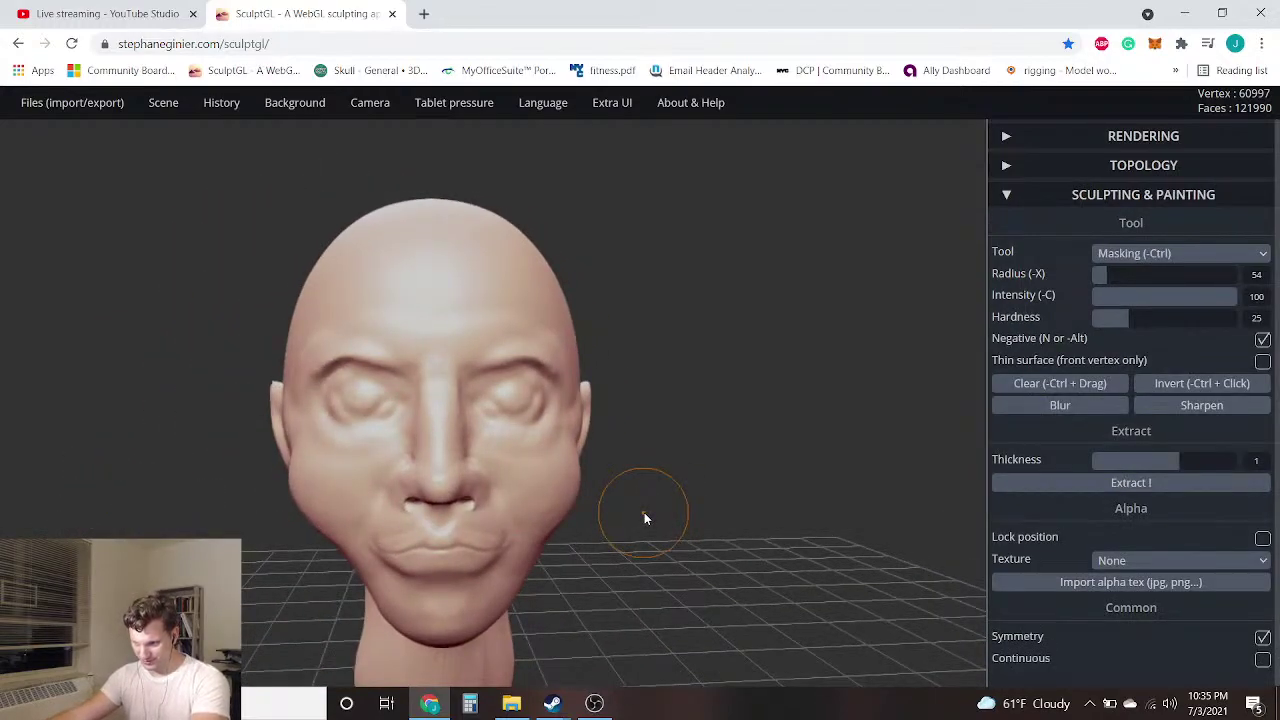
{"action": "key", "text": "ctrl+z"}
{"action": "key", "text": "ctrl+z"}
{"action": "key", "text": "ctrl+z"}
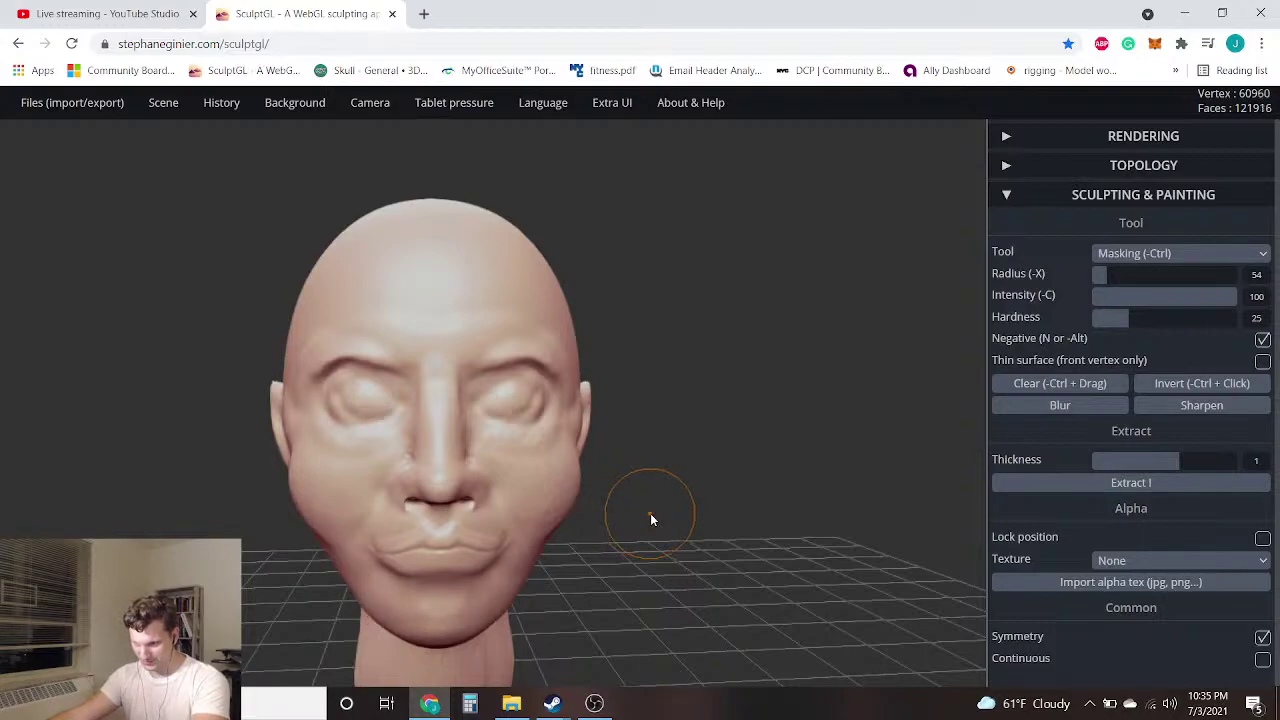
{"action": "key", "text": "ctrl+z"}
{"action": "key", "text": "ctrl+y"}
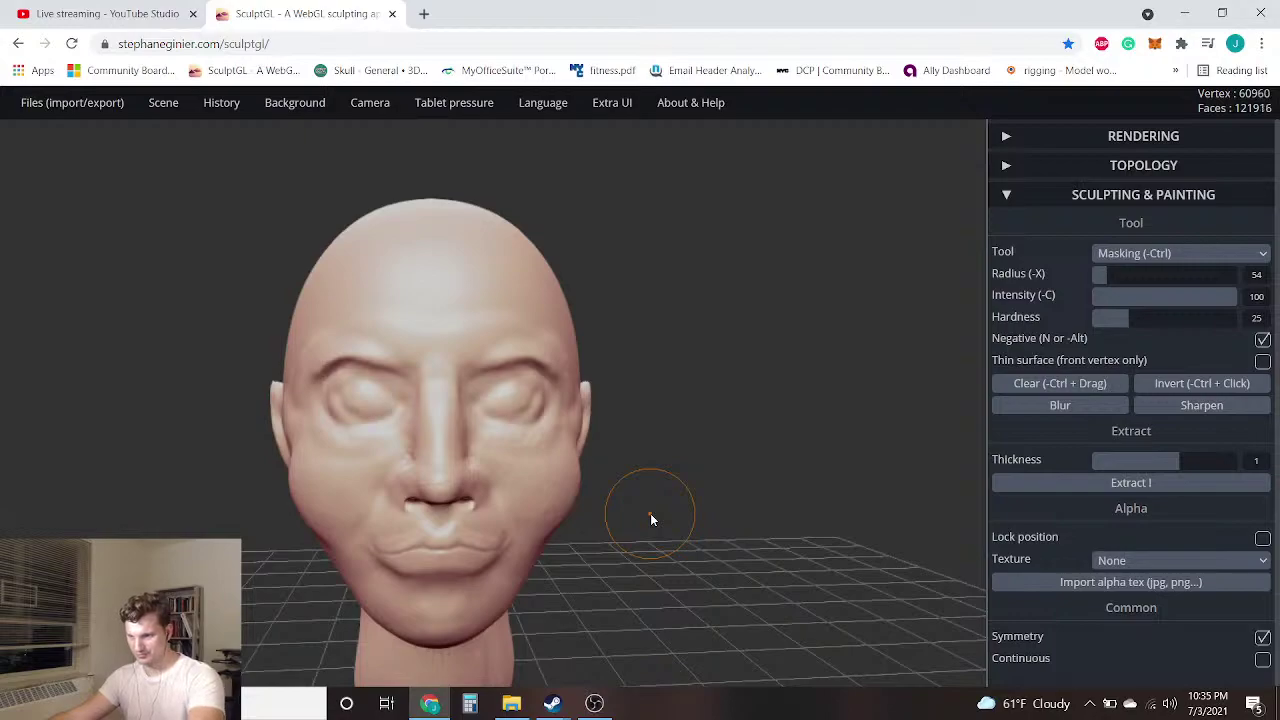
{"action": "key", "text": "ctrl+z"}
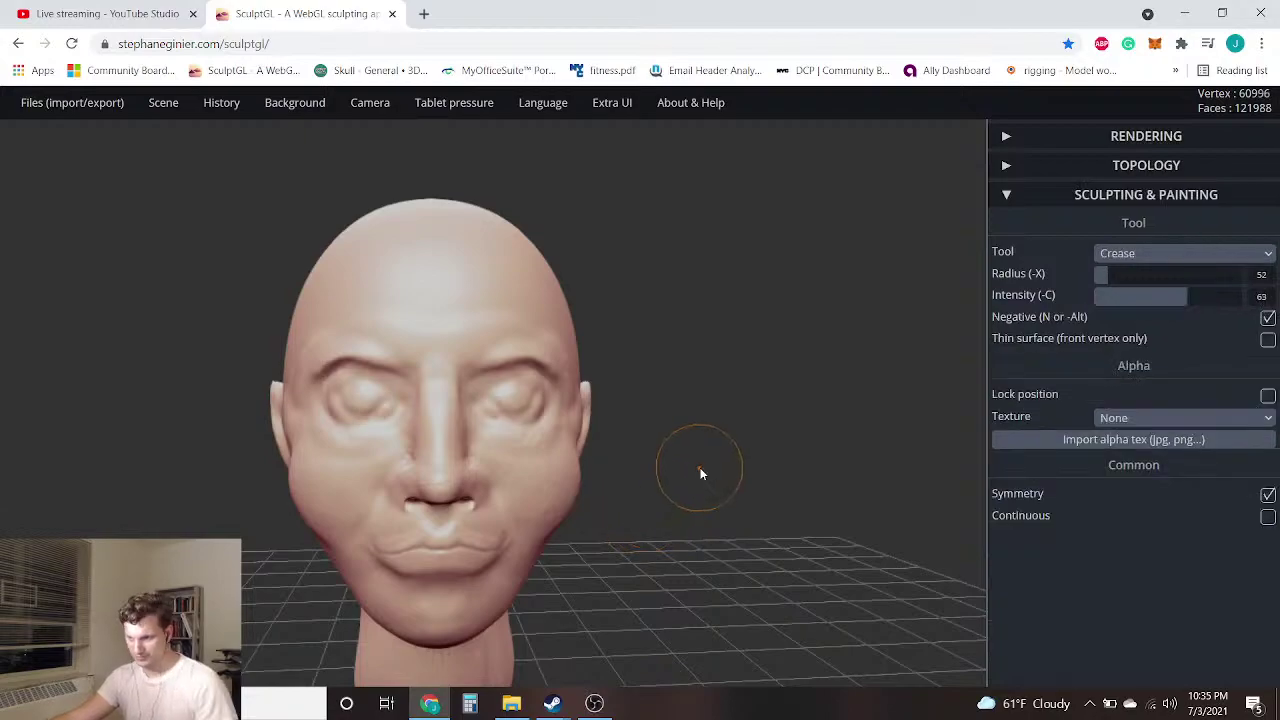
{"action": "key", "text": "ctrl+y"}
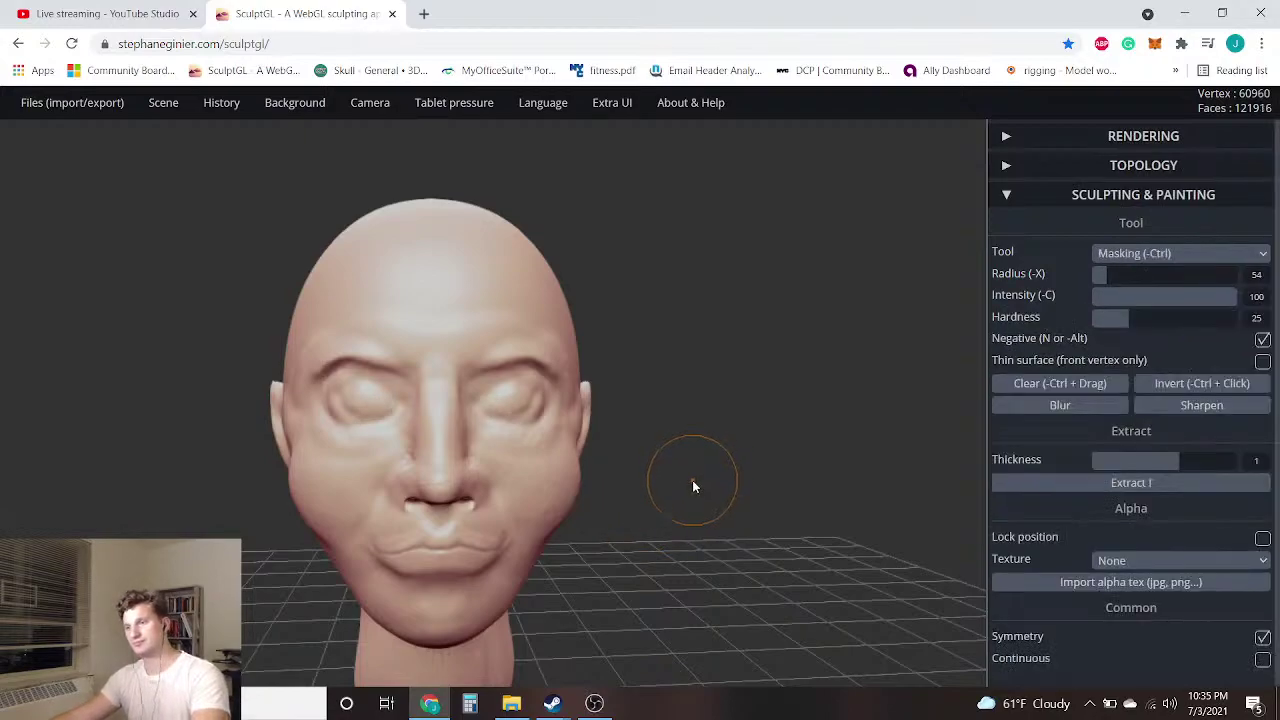
{"action": "key", "text": "ctrl+z"}
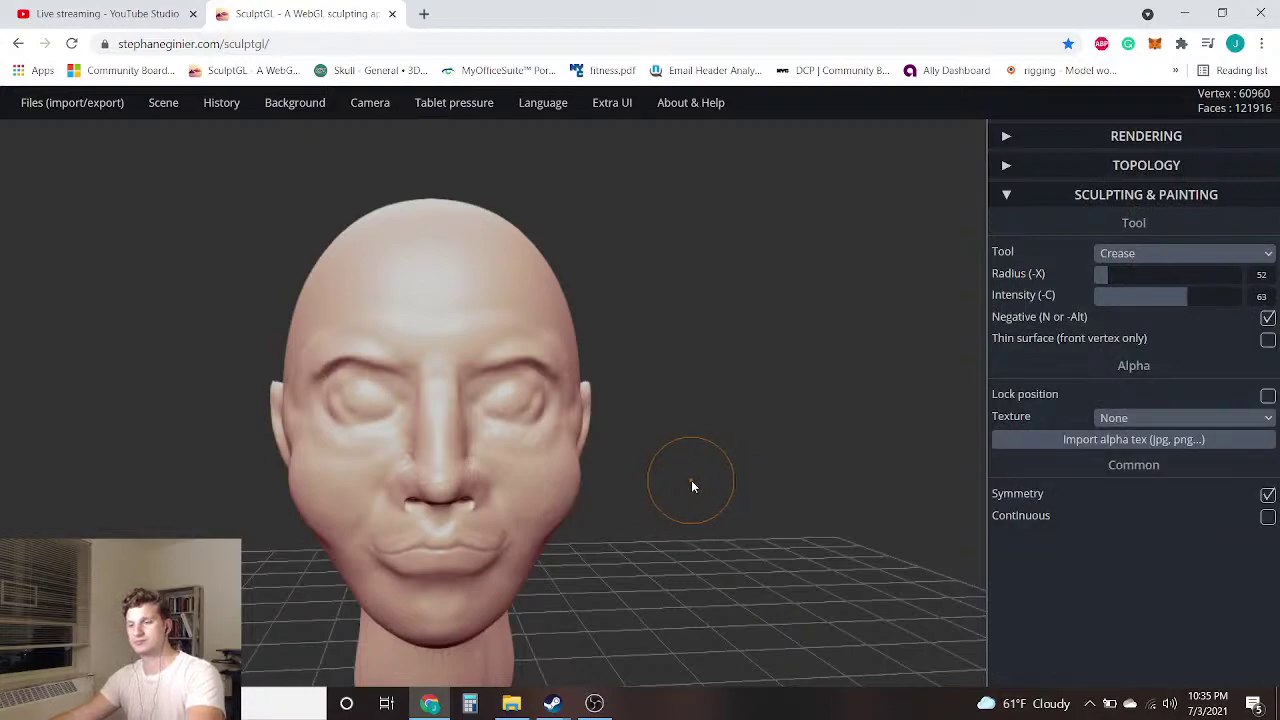
{"action": "key", "text": "ctrl+y"}
{"action": "key", "text": "ctrl+y"}
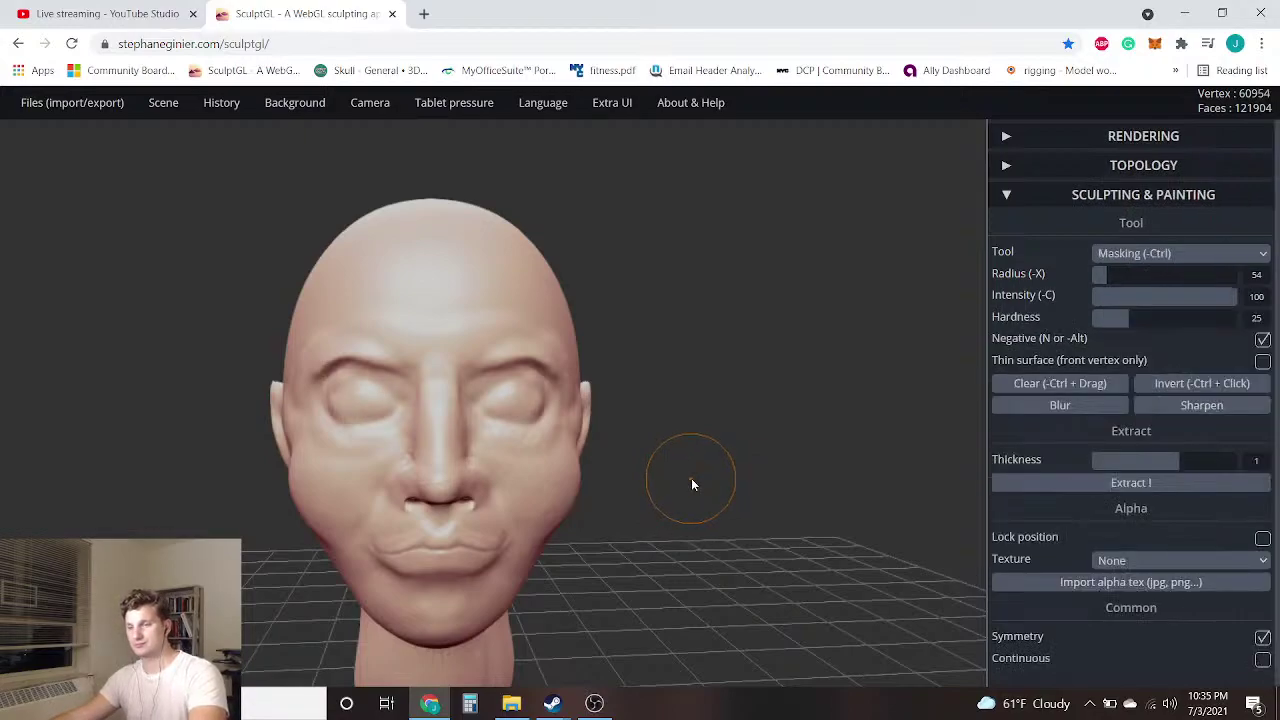
{"action": "key", "text": "ctrl"}
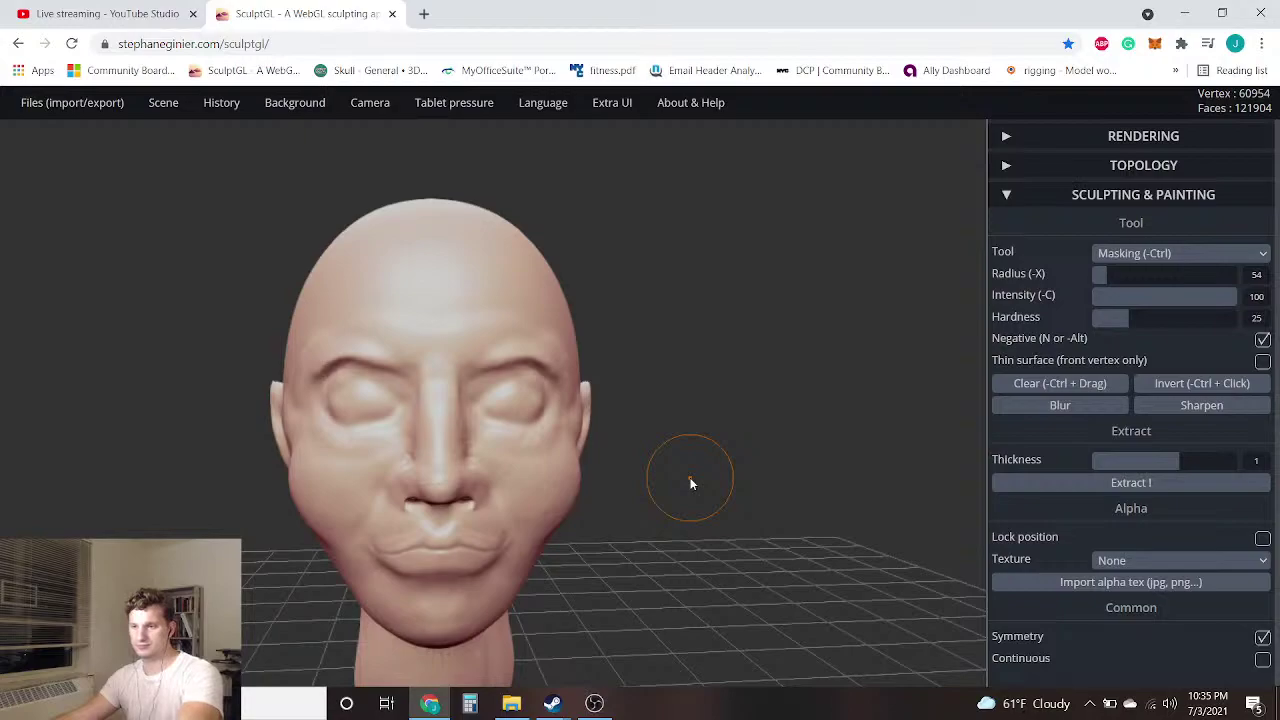
{"action": "key", "text": "ctrl+z"}
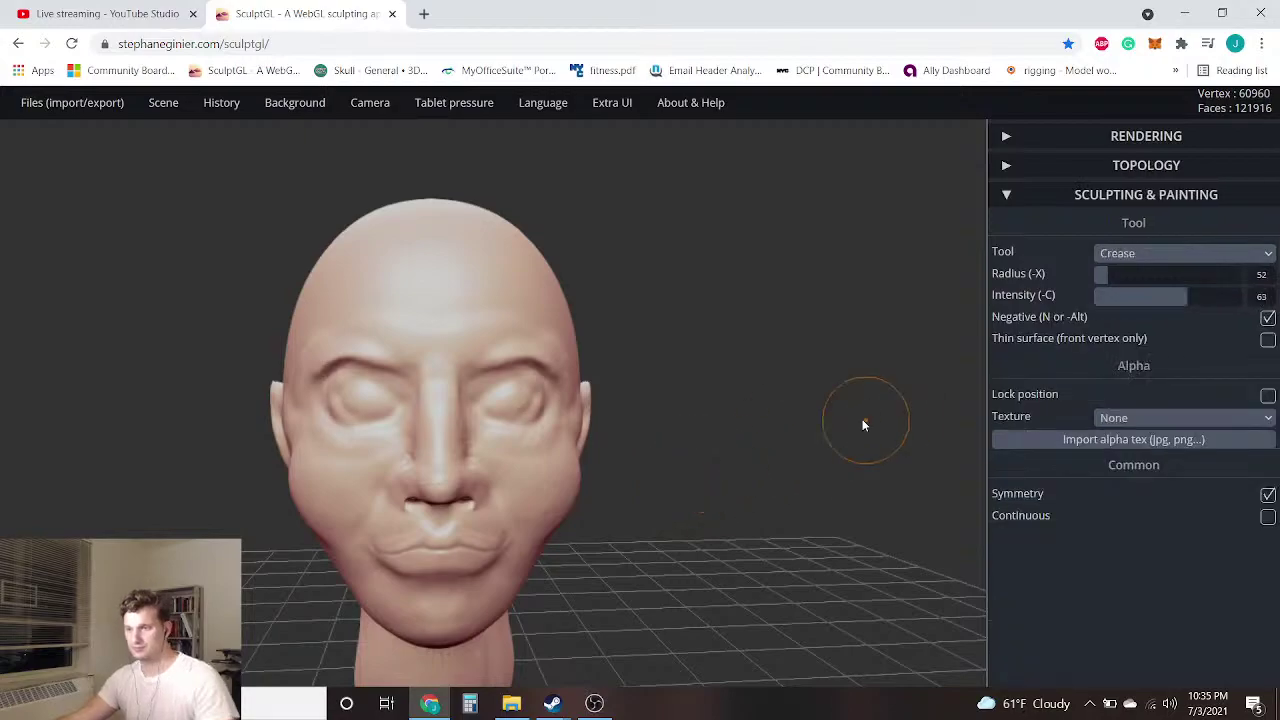
{"action": "key", "text": "ctrl+z"}
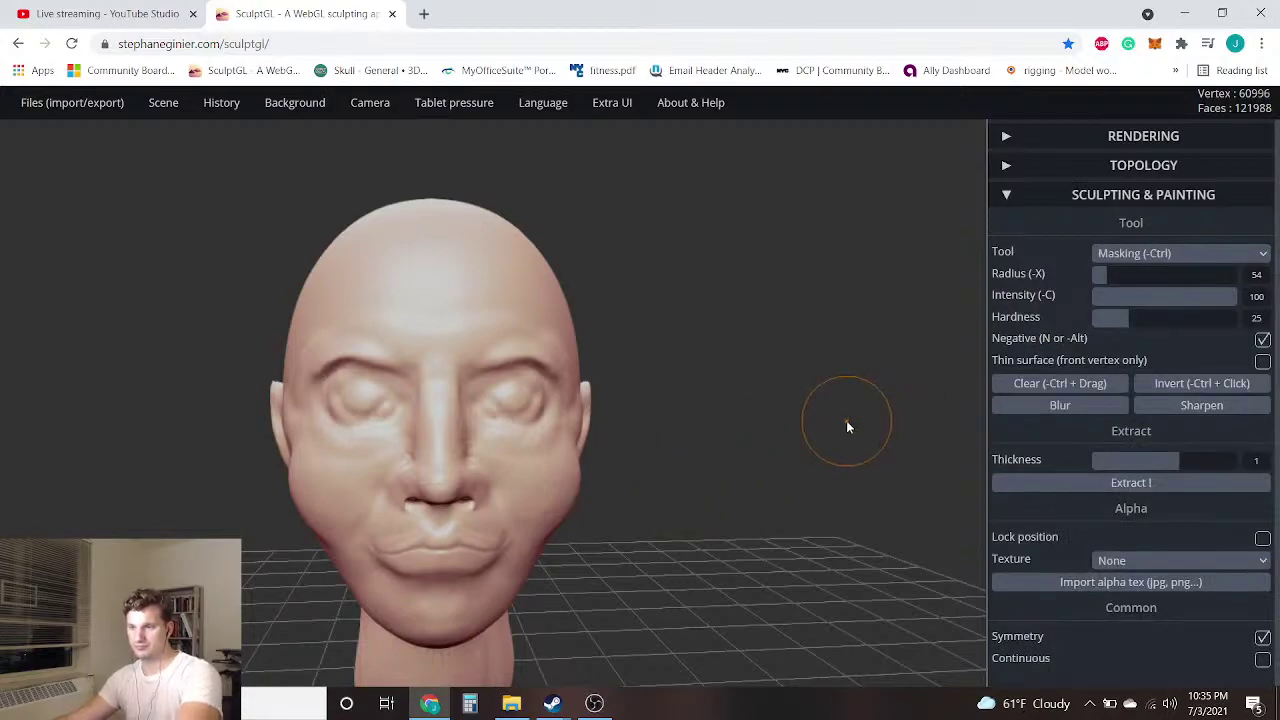
{"action": "key", "text": "ctrl"}
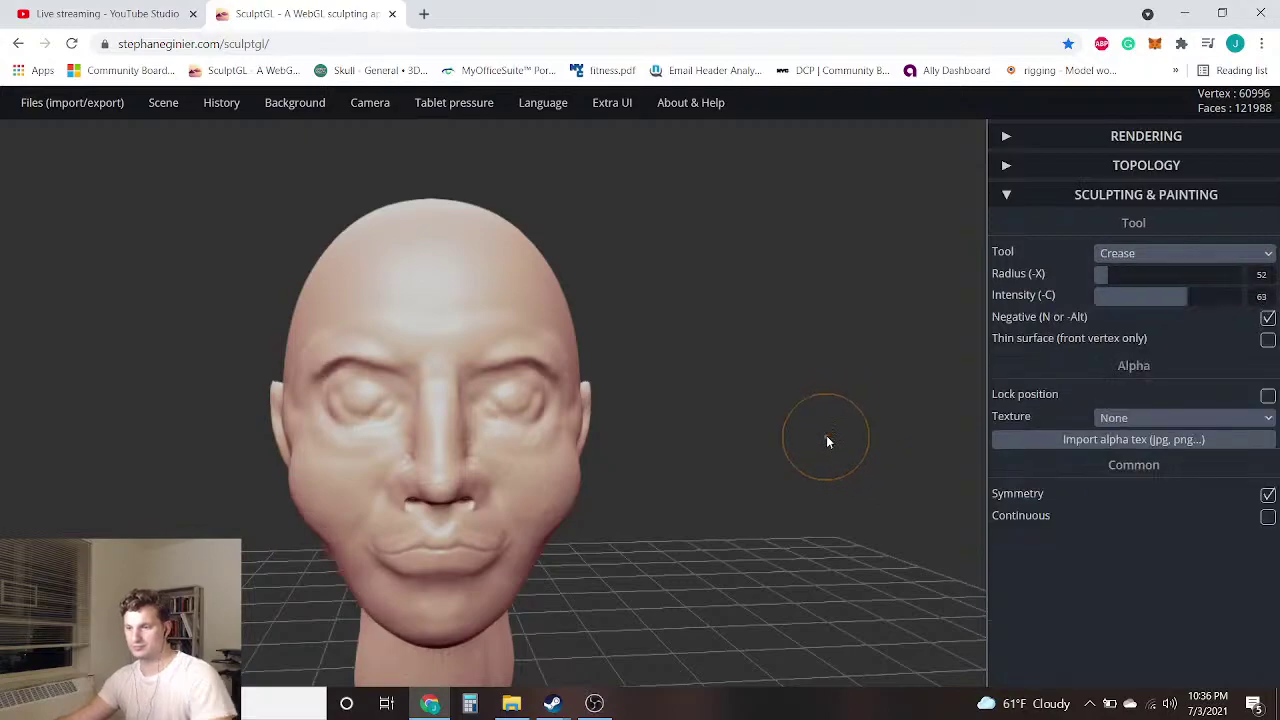
Try to pull the jaw corners downward using the Drag tool at radius 125 with symmetry on, then undo the strokes
{"action": "left_click_drag", "start_coordinate": [329, 620], "coordinate": [334, 540]}
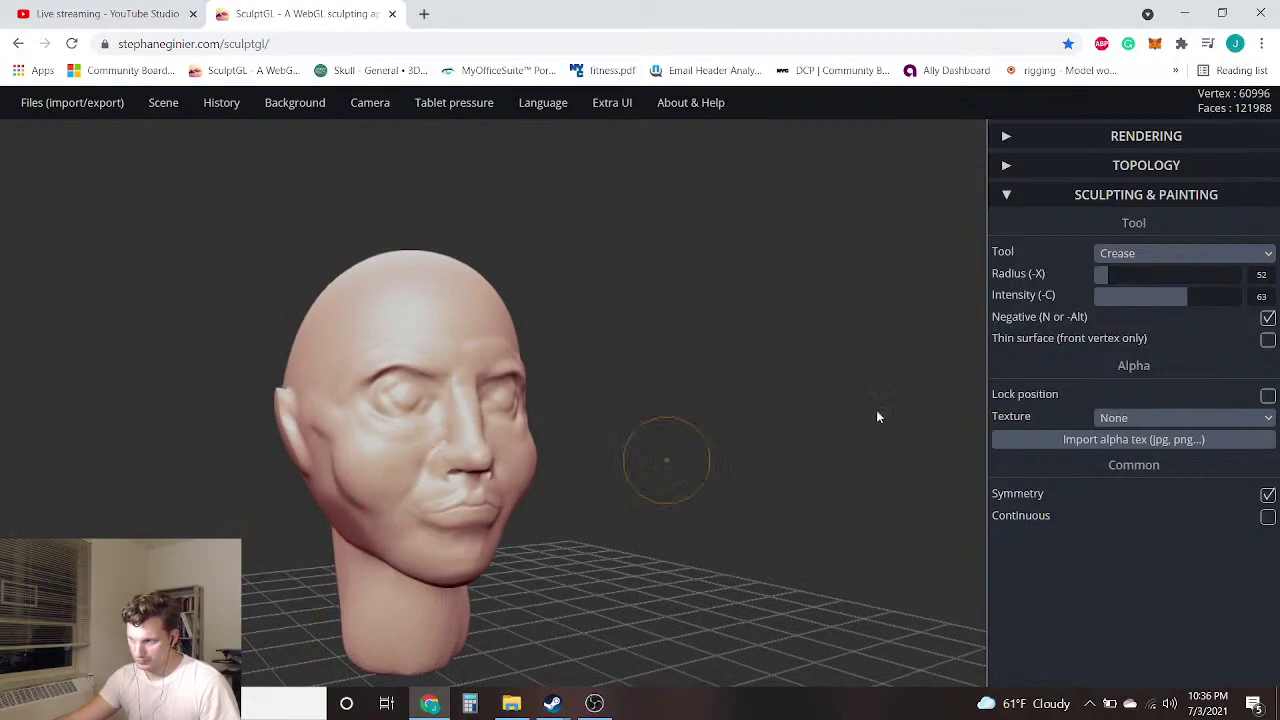
{"action": "left_click", "coordinate": [1133, 254]}
{"action": "left_click", "coordinate": [1138, 386]}
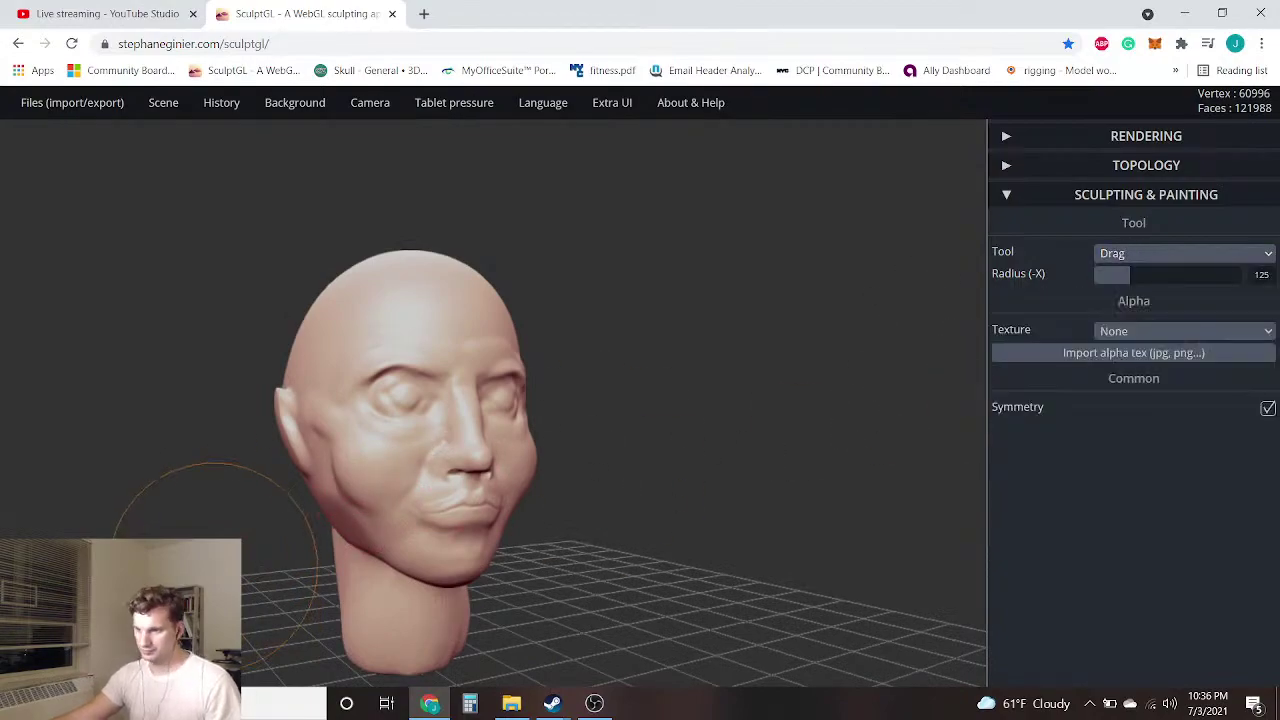
{"action": "mouse_move", "coordinate": [346, 534]}
{"action": "left_mouse_down"}
{"action": "mouse_move", "coordinate": [373, 538]}
{"action": "mouse_move", "coordinate": [366, 555]}
{"action": "mouse_move", "coordinate": [376, 546]}
{"action": "mouse_move", "coordinate": [352, 571]}
{"action": "left_mouse_up"}
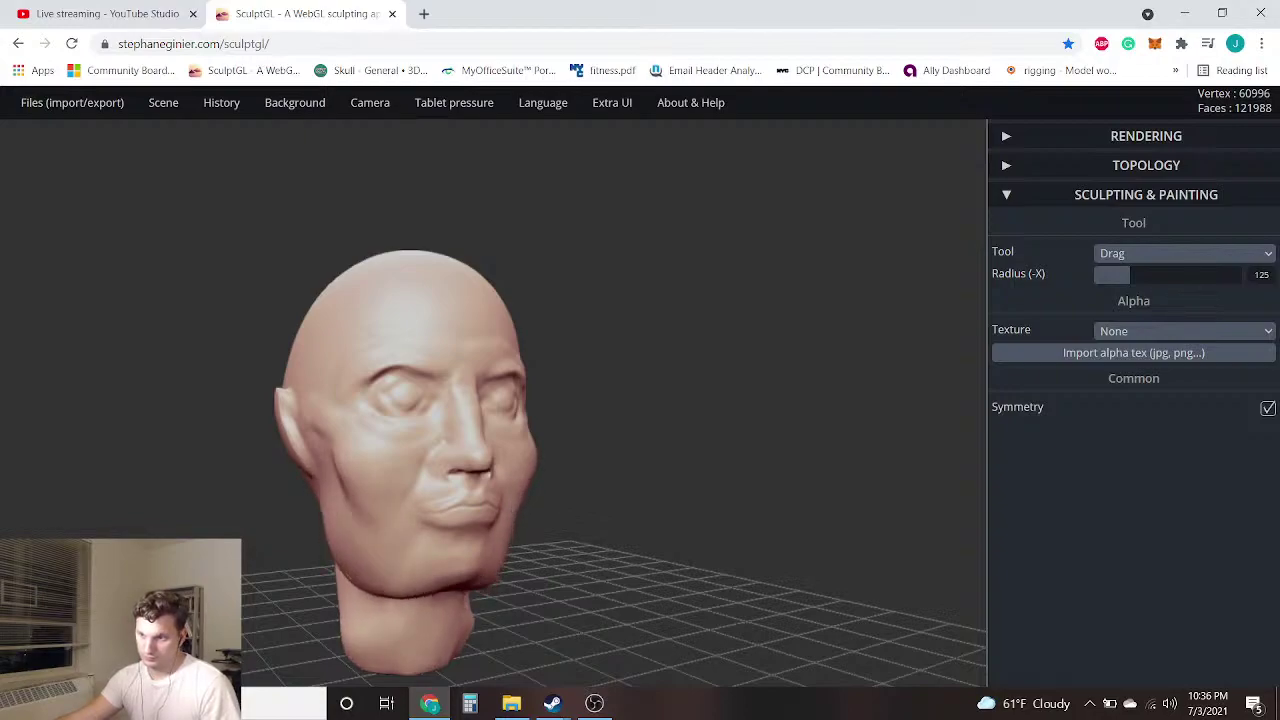
{"action": "key", "text": "ctrl+z"}
{"action": "left_click_drag", "start_coordinate": [353, 521], "coordinate": [337, 545]}
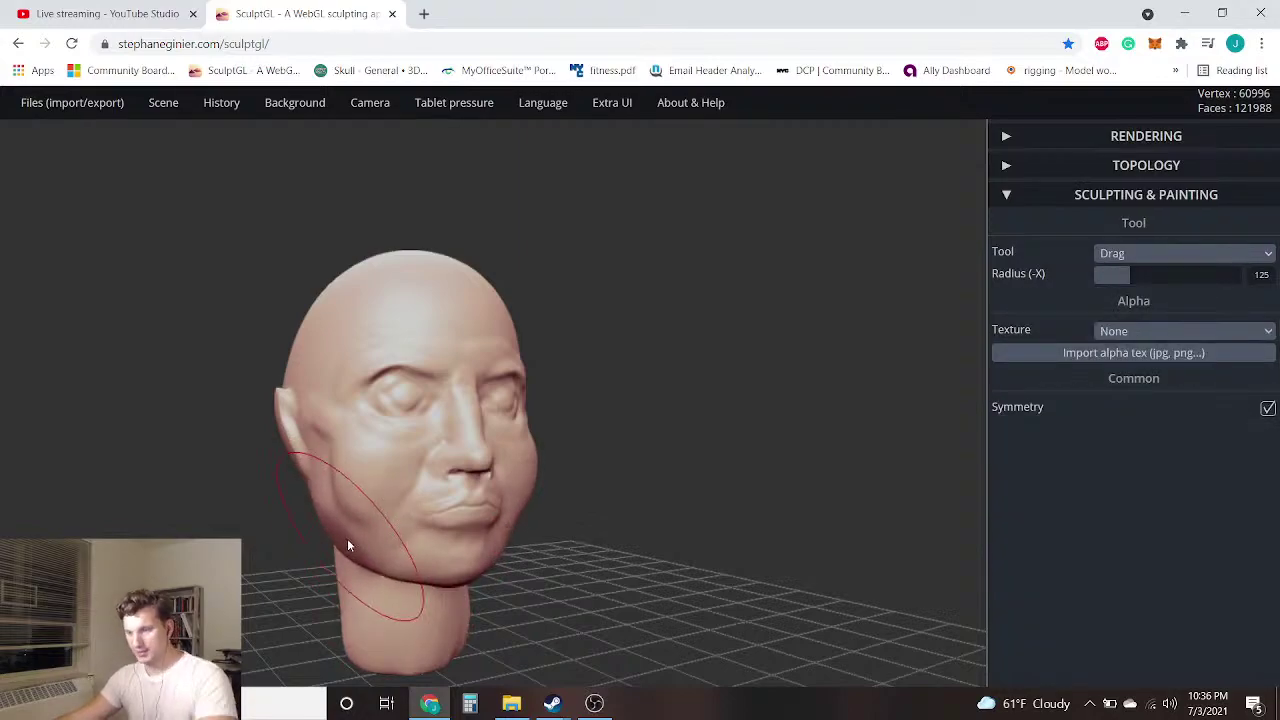
{"action": "key", "text": "ctrl+z"}
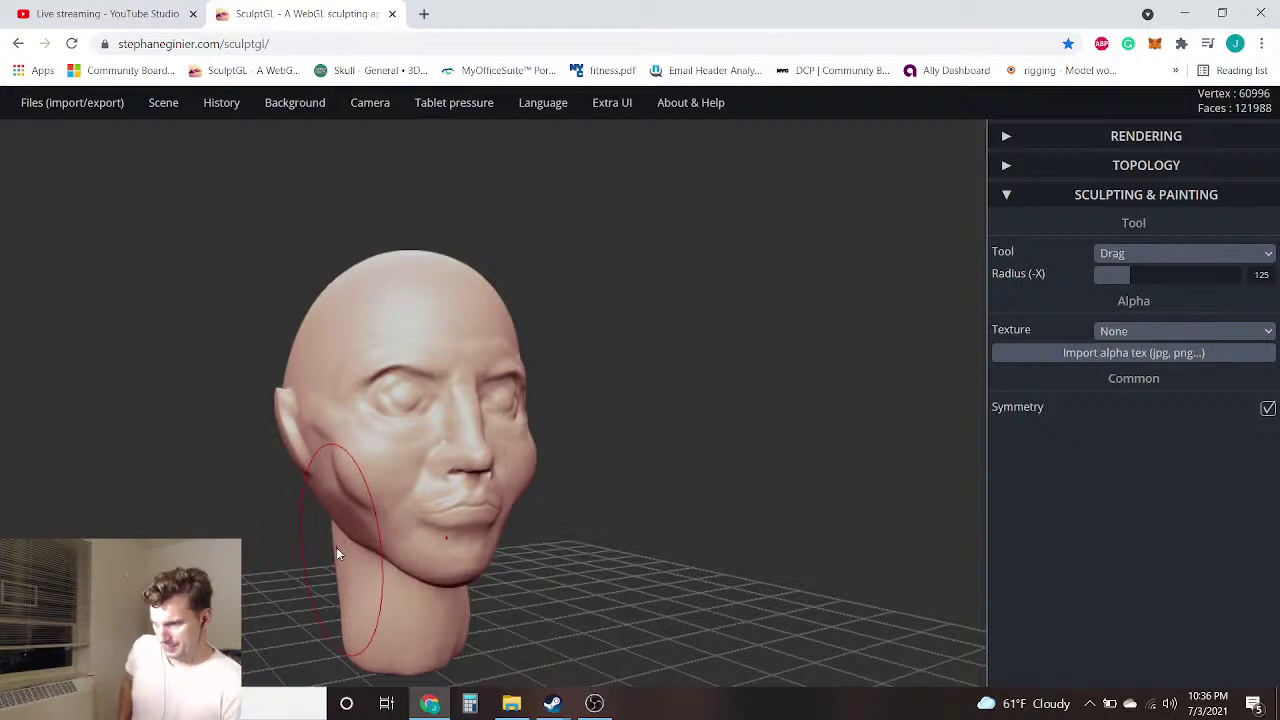
{"action": "key", "text": "ctrl+z"}
{"action": "key", "text": "ctrl+z"}
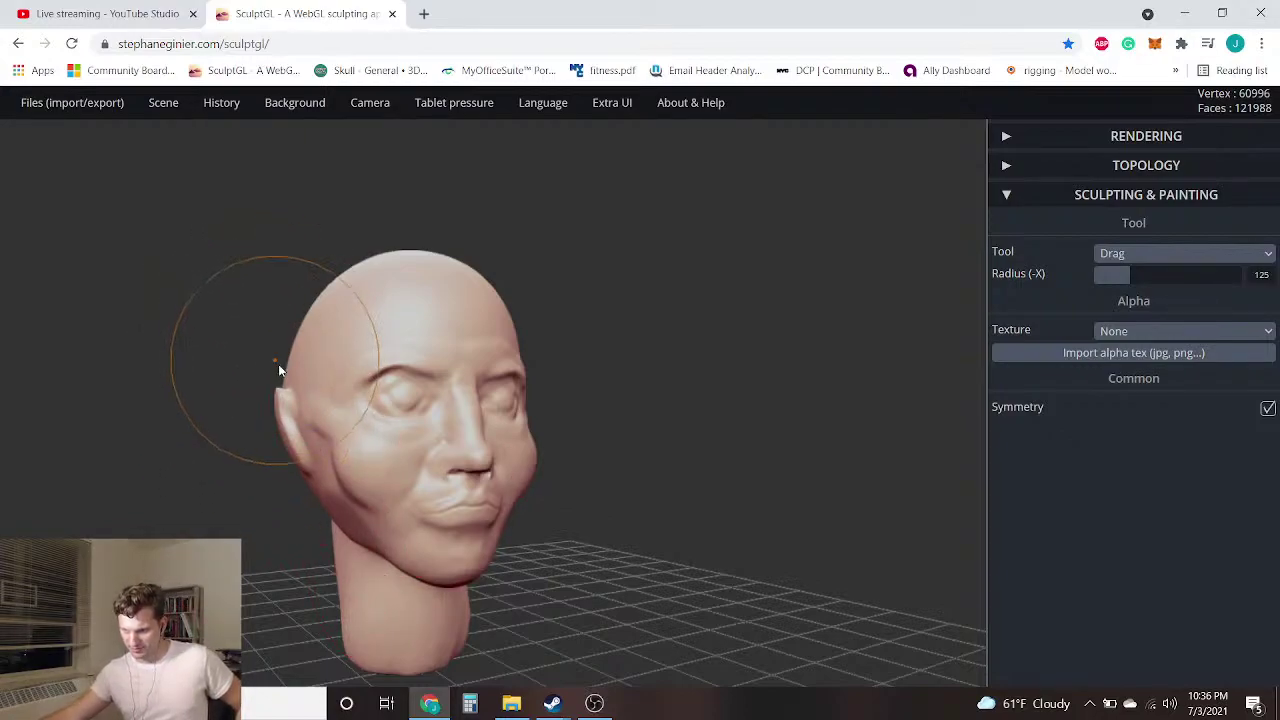
Try to push the ears slightly inward using the Drag tool at radius 125 and check the width from the front
{"action": "left_click_drag", "start_coordinate": [290, 380], "coordinate": [300, 383]}
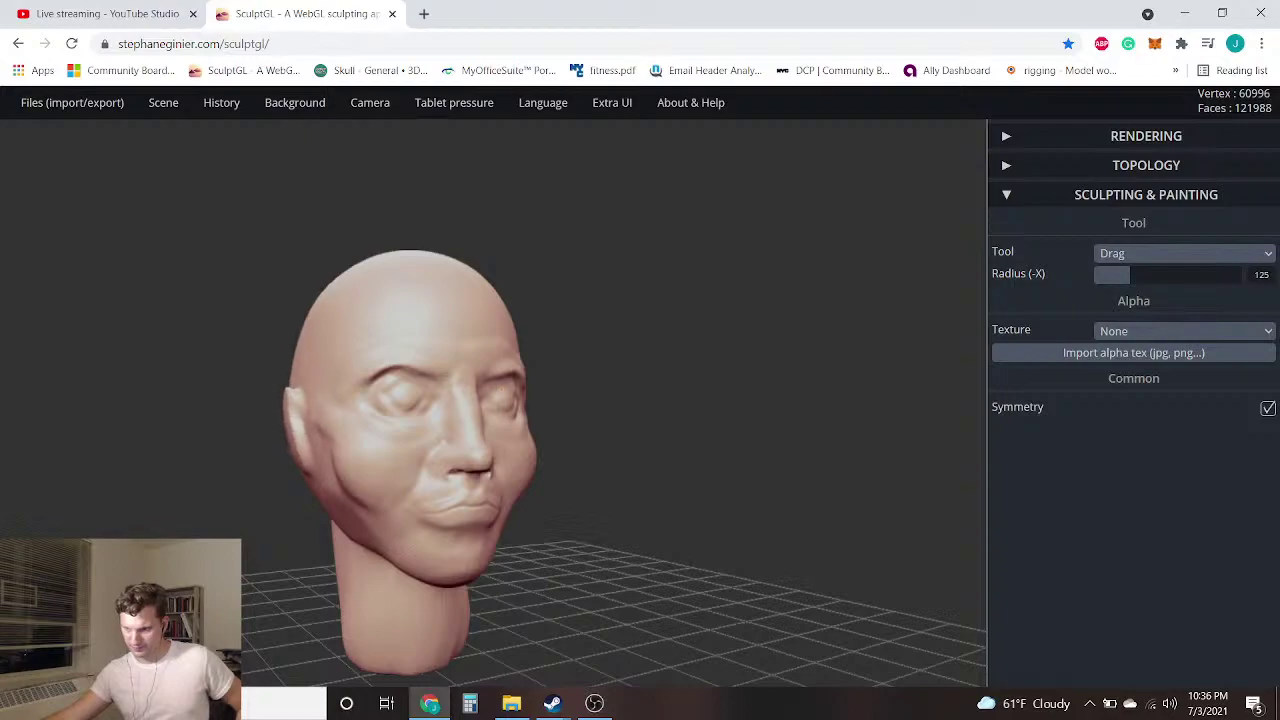
{"action": "left_click_drag", "start_coordinate": [726, 441], "coordinate": [590, 457]}
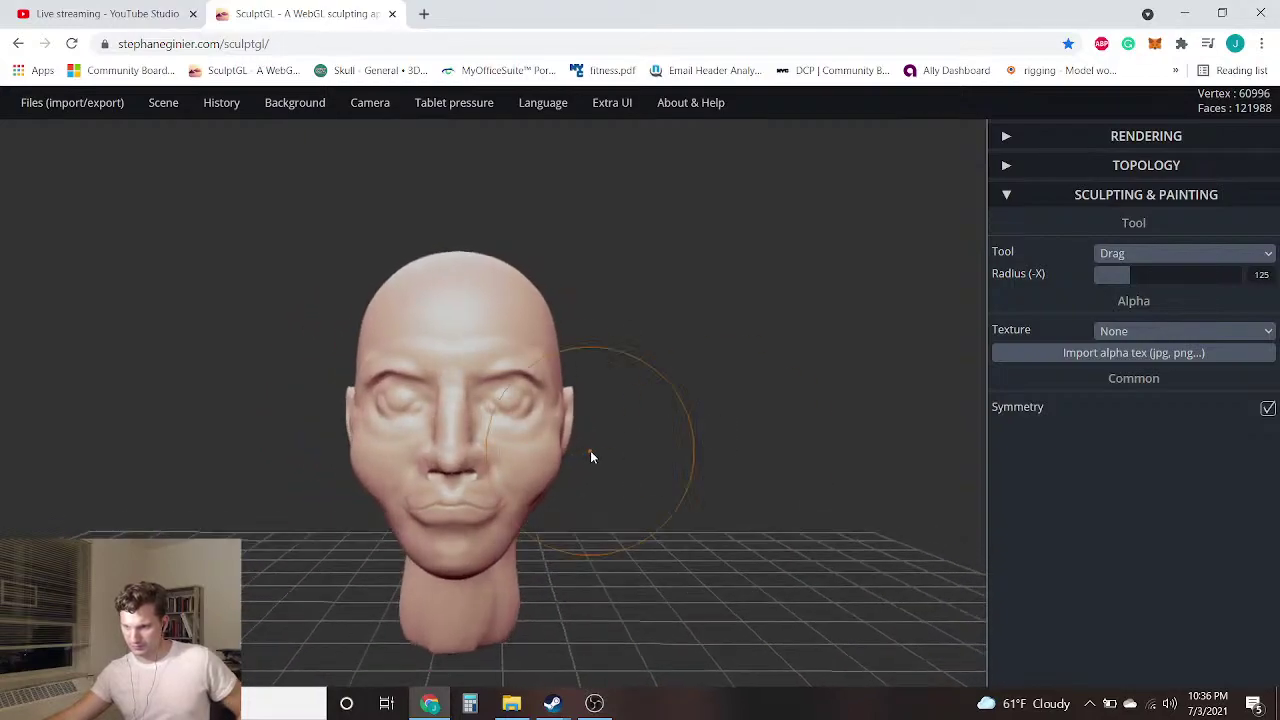
{"action": "key", "text": "shift"}
{"action": "mouse_move", "coordinate": [390, 542]}
{"action": "left_mouse_down"}
{"action": "mouse_move", "coordinate": [333, 520]}
{"action": "mouse_move", "coordinate": [347, 532]}
{"action": "left_mouse_up"}
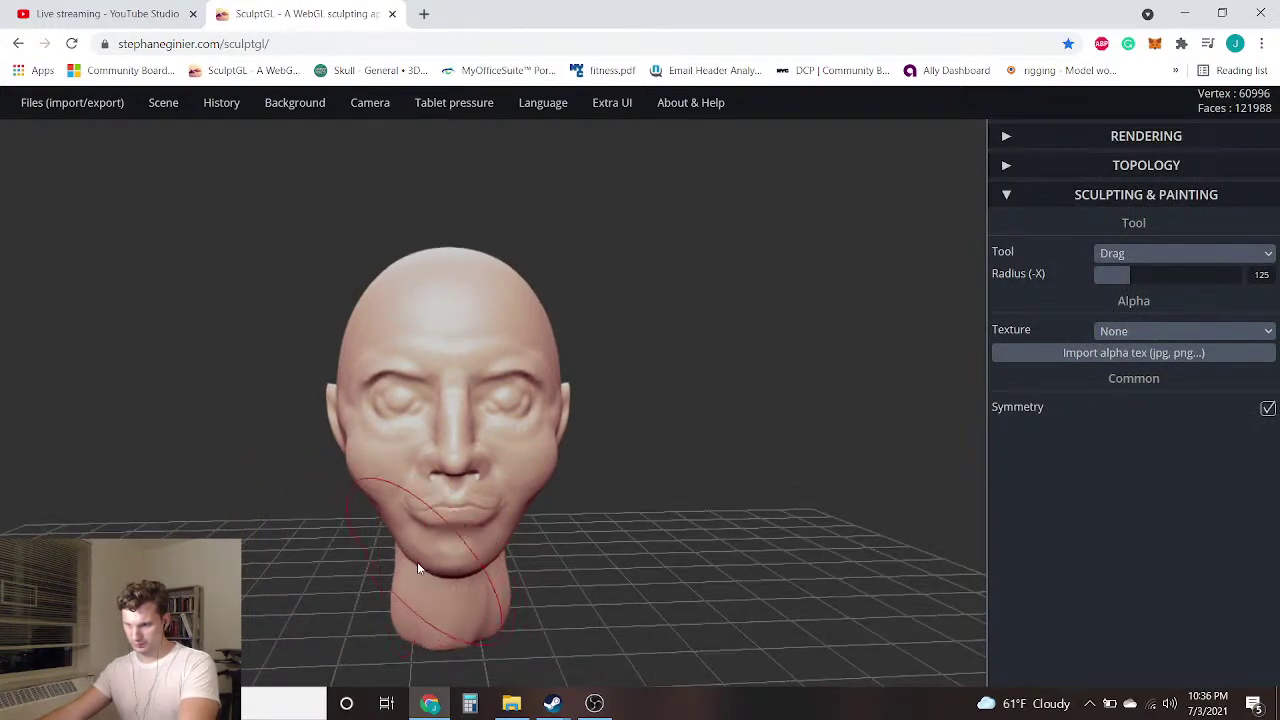
Try to reshape the lower jawline beside the chin with symmetric Drag strokes at radius 125, then undo them
{"action": "mouse_move", "coordinate": [408, 556]}
{"action": "left_mouse_down"}
{"action": "mouse_move", "coordinate": [420, 548]}
{"action": "mouse_move", "coordinate": [396, 564]}
{"action": "left_mouse_up"}
{"action": "left_click_drag", "start_coordinate": [324, 548], "coordinate": [312, 532]}
{"action": "key", "text": "ctrl+z"}
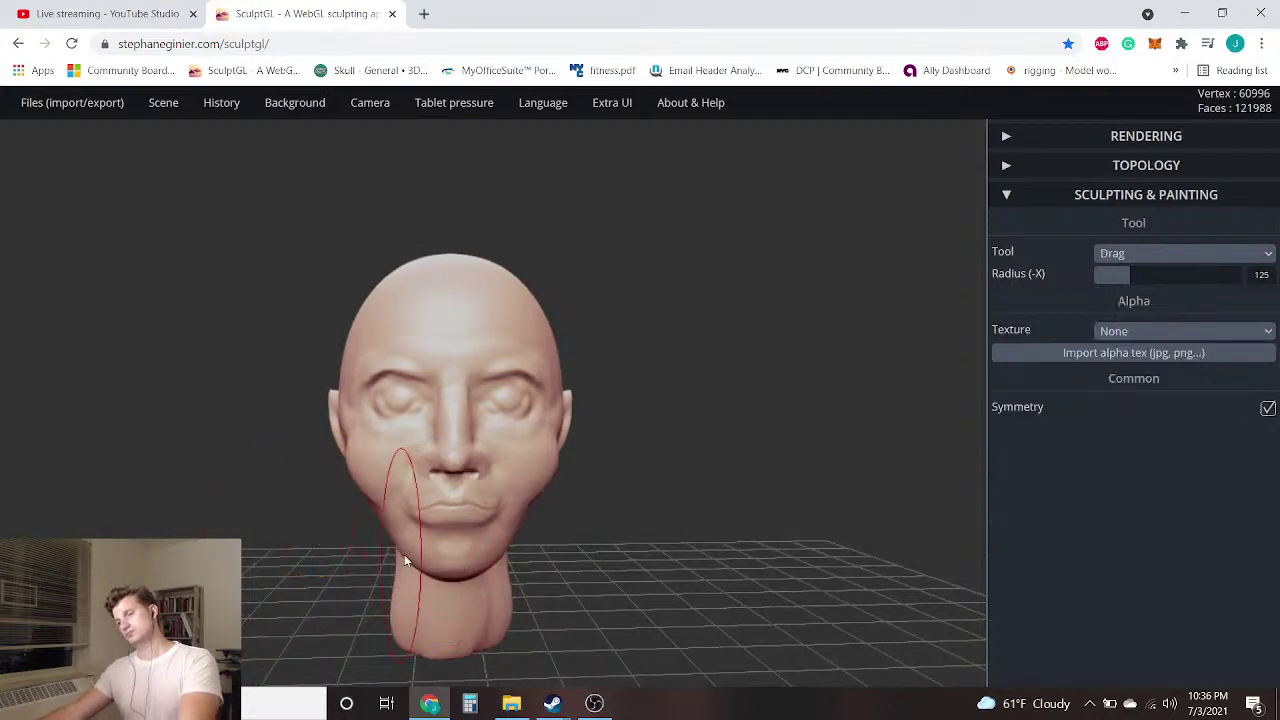
{"action": "left_click_drag", "start_coordinate": [409, 561], "coordinate": [454, 574]}
{"action": "mouse_move", "coordinate": [455, 580]}
{"action": "right_mouse_down"}
{"action": "mouse_move", "coordinate": [414, 534]}
{"action": "mouse_move", "coordinate": [380, 537]}
{"action": "mouse_move", "coordinate": [331, 514]}
{"action": "mouse_move", "coordinate": [617, 522]}
{"action": "mouse_move", "coordinate": [651, 541]}
{"action": "mouse_move", "coordinate": [582, 519]}
{"action": "mouse_move", "coordinate": [634, 518]}
{"action": "right_mouse_up"}
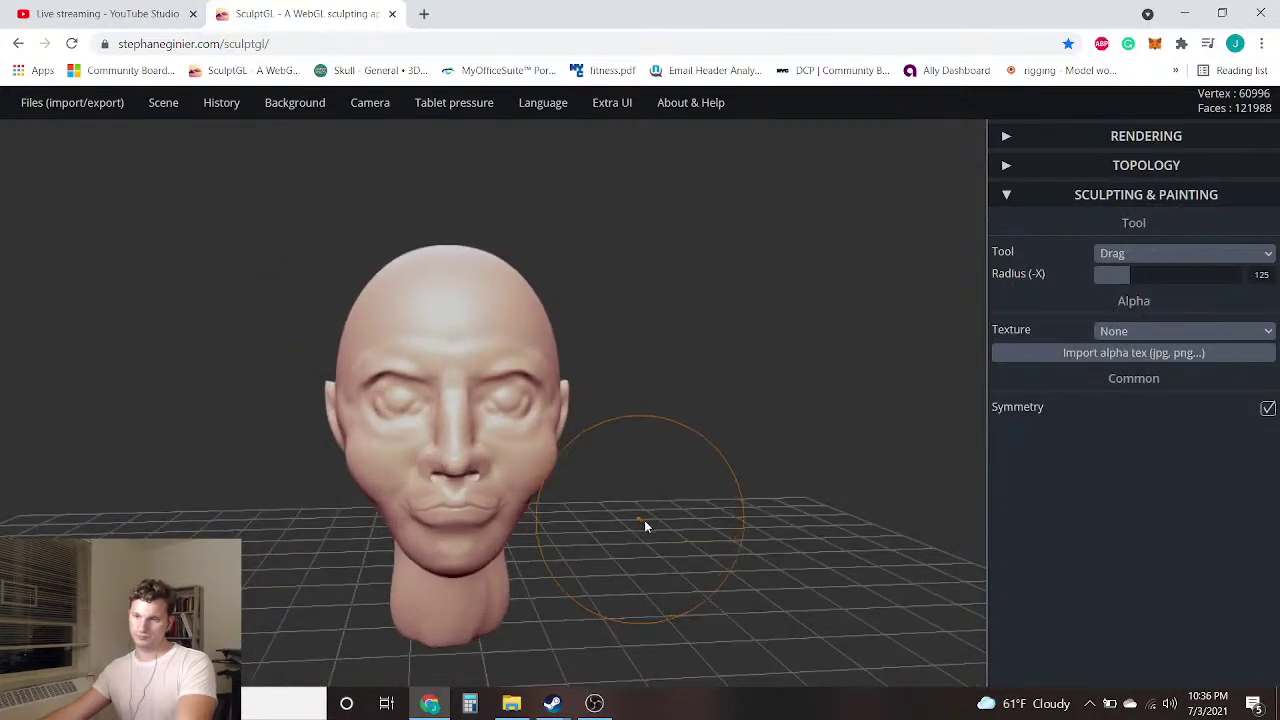
{"action": "key", "text": "ctrl+z"}
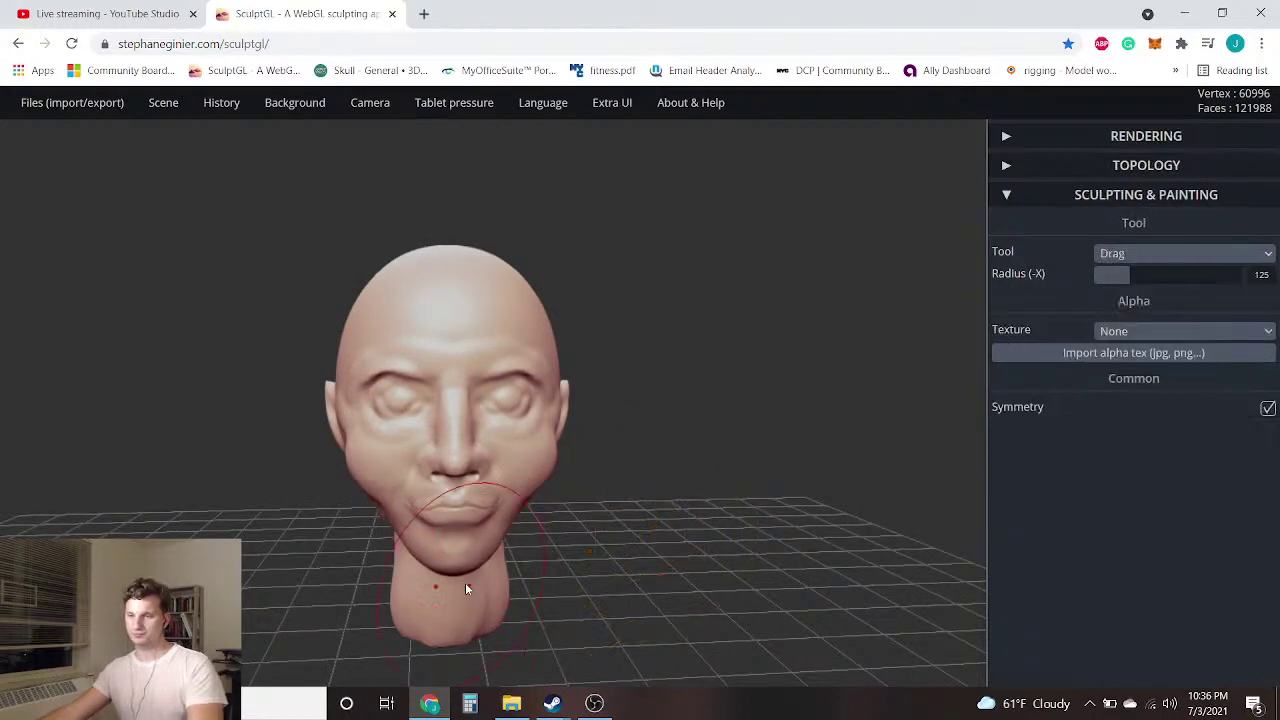
Examine the jaw, chin and cheek proportions of the head from the front at several distances and angles
{"action": "mouse_move", "coordinate": [323, 508]}
{"action": "left_mouse_down"}
{"action": "mouse_move", "coordinate": [316, 488]}
{"action": "mouse_move", "coordinate": [305, 525]}
{"action": "left_mouse_up"}
{"action": "scroll", "coordinate": [391, 498], "scroll_direction": "up", "scroll_amount": 2}
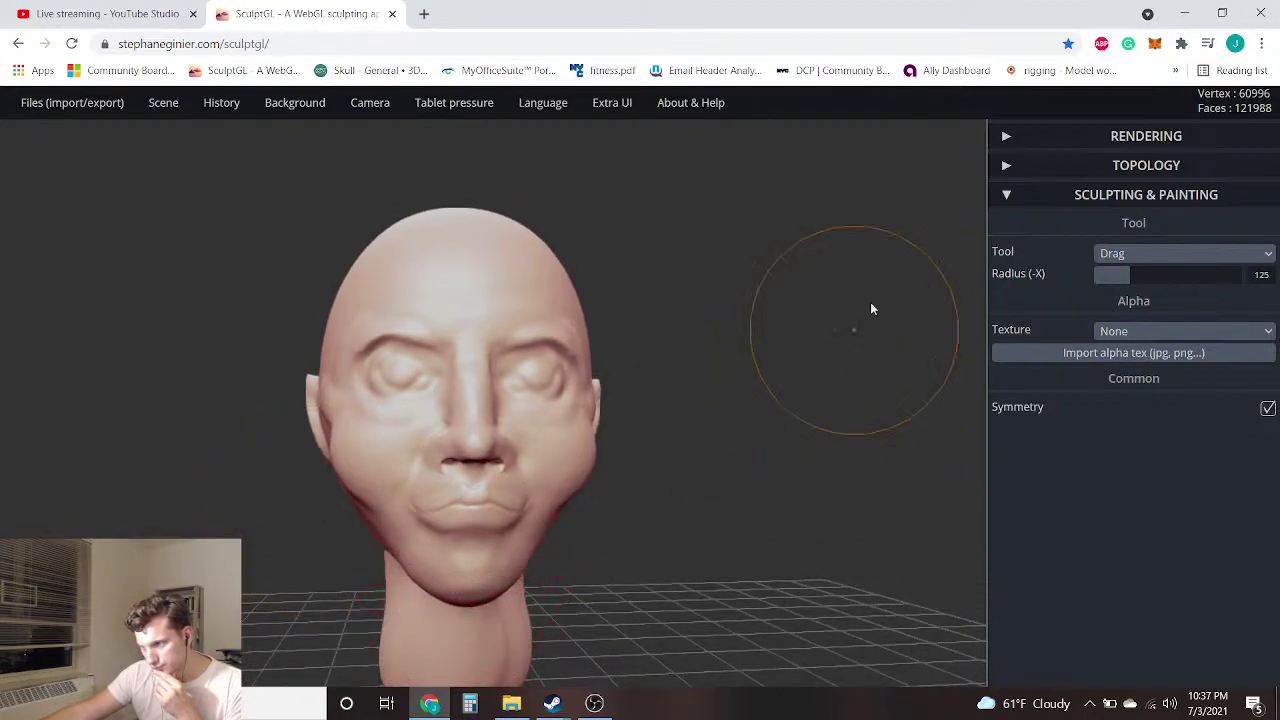
{"action": "left_click", "coordinate": [1120, 256]}
{"action": "left_click", "coordinate": [1115, 408]}
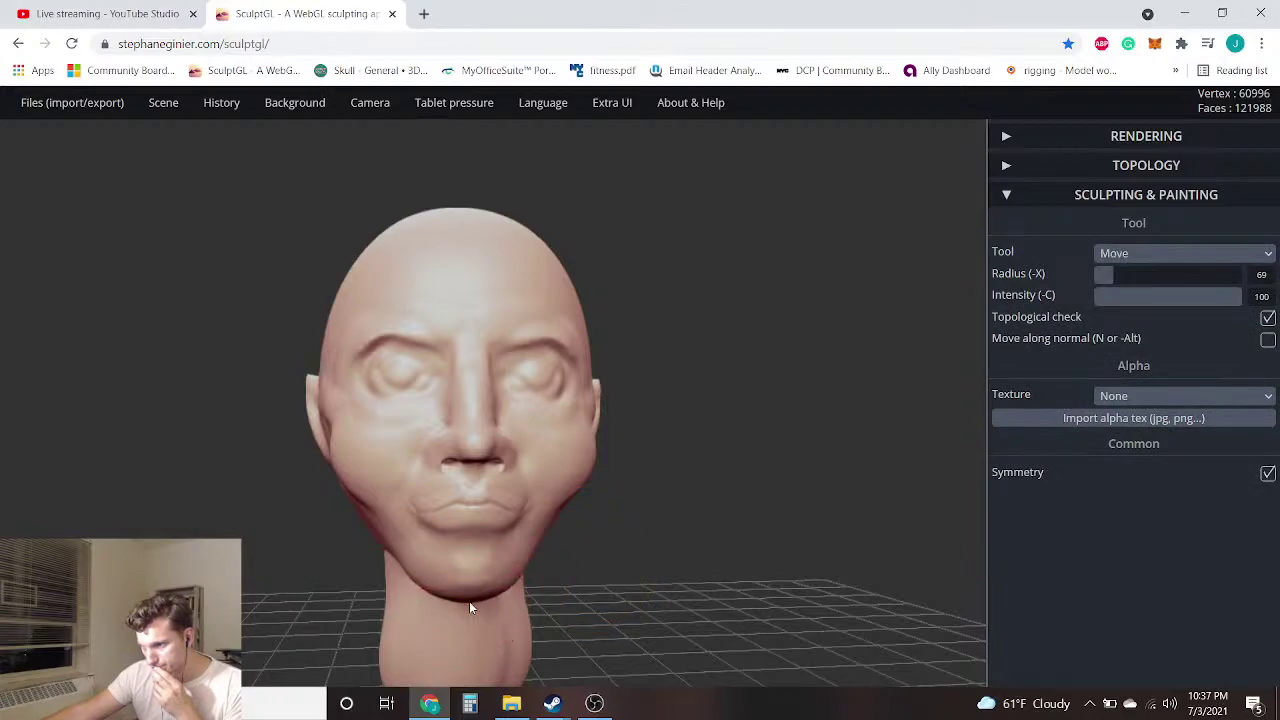
{"action": "left_click_drag", "start_coordinate": [560, 574], "coordinate": [547, 580]}
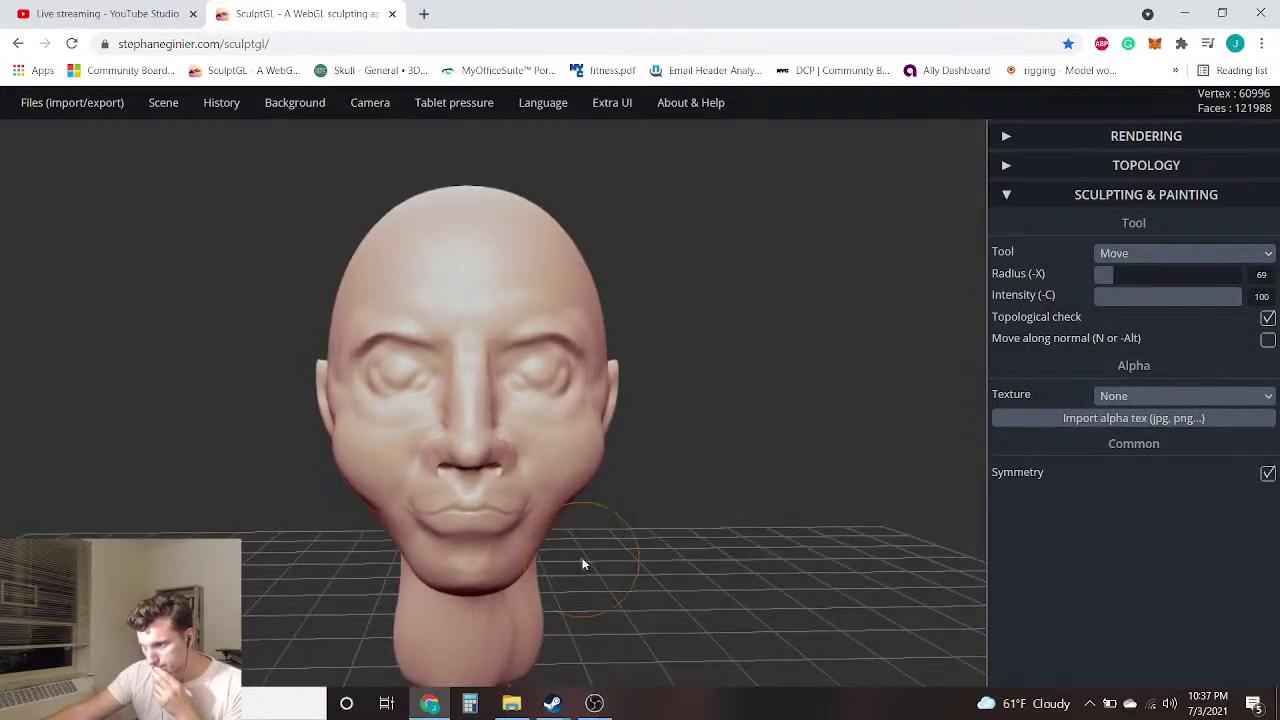
{"action": "scroll", "coordinate": [413, 558], "scroll_direction": "down", "scroll_amount": 1}
{"action": "scroll", "coordinate": [391, 517], "scroll_direction": "down", "scroll_amount": 2}
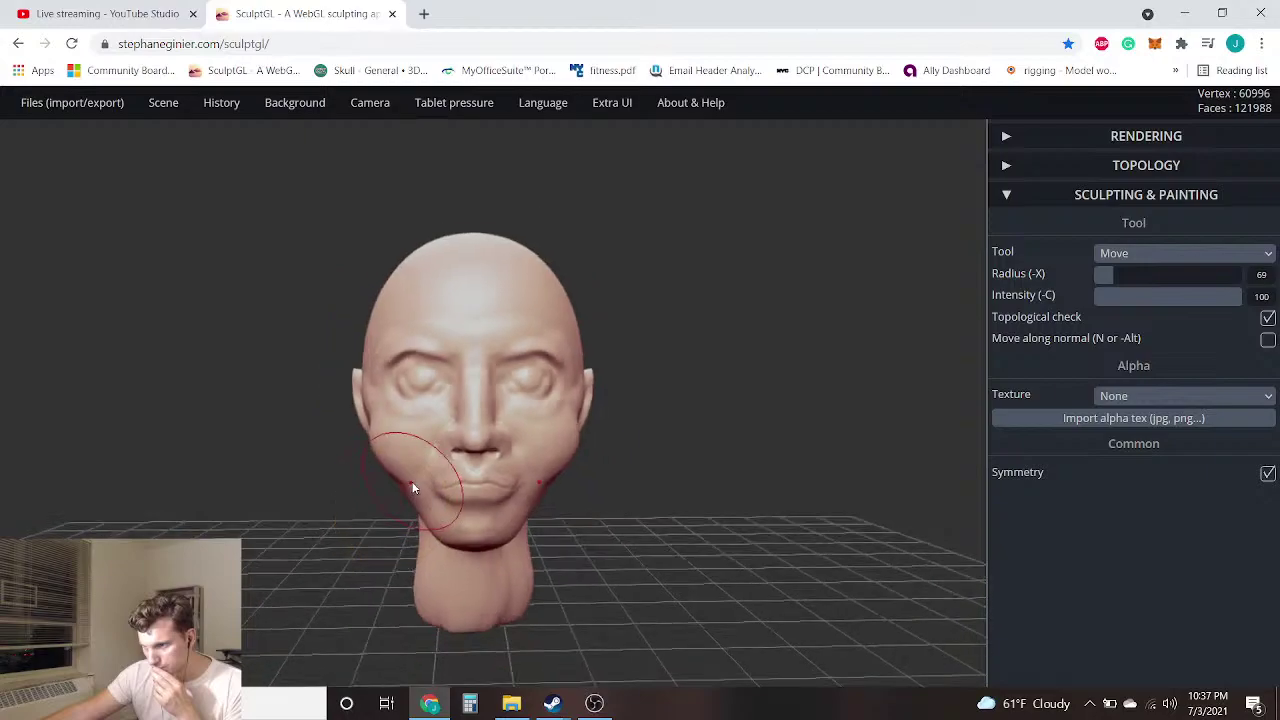
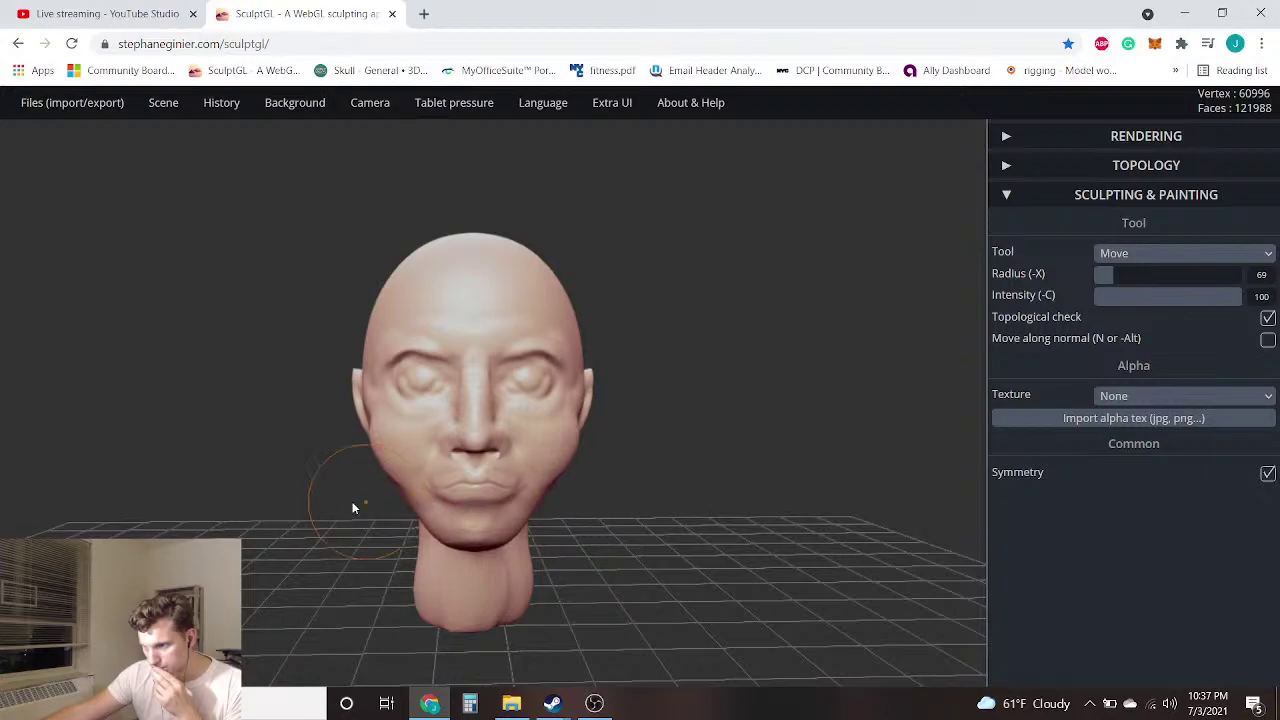
{"action": "scroll", "coordinate": [328, 510], "scroll_direction": "up", "scroll_amount": 1}
{"action": "scroll", "coordinate": [622, 423], "scroll_direction": "up", "scroll_amount": 2}
{"action": "left_click_drag", "start_coordinate": [811, 379], "coordinate": [737, 428]}
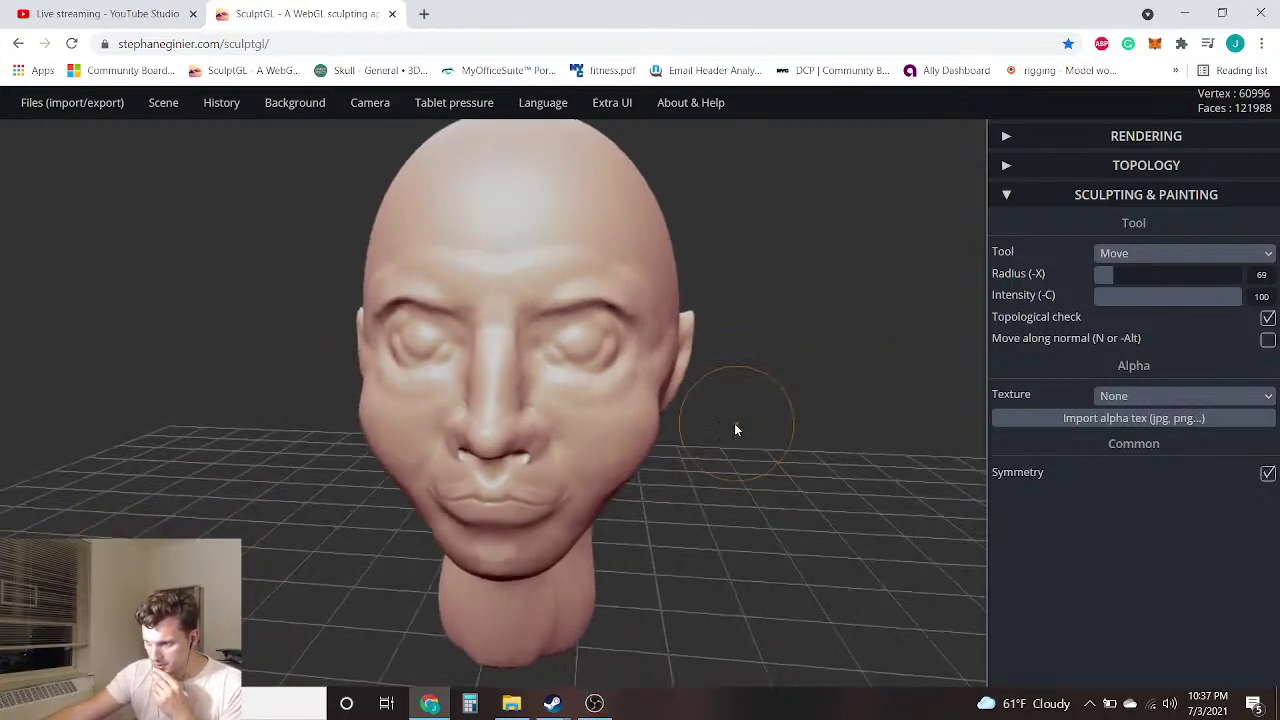
Smooth both cheeks below the eyes with the symmetric Smooth tool at radius 108 and intensity 78
{"action": "left_click", "coordinate": [1105, 253]}
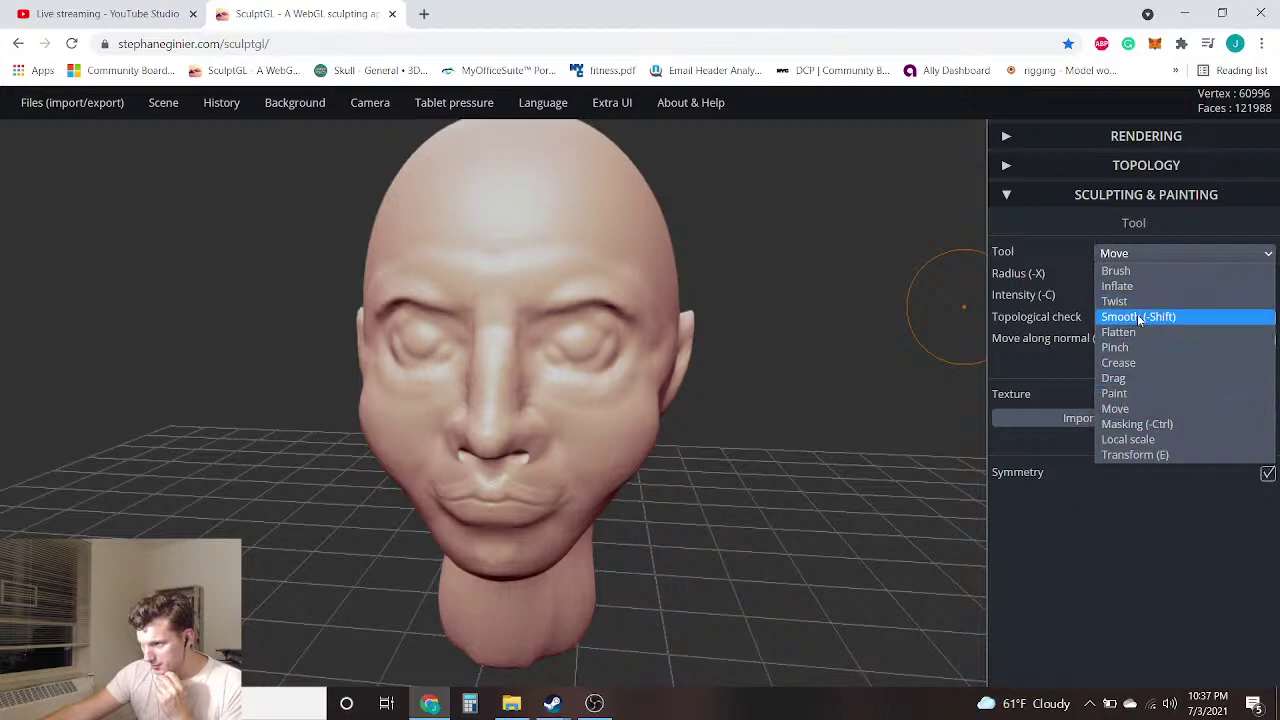
{"action": "left_click", "coordinate": [1138, 316]}
{"action": "scroll", "coordinate": [400, 430], "scroll_direction": "up", "scroll_amount": 3}
{"action": "left_click_drag", "start_coordinate": [499, 338], "coordinate": [450, 364]}
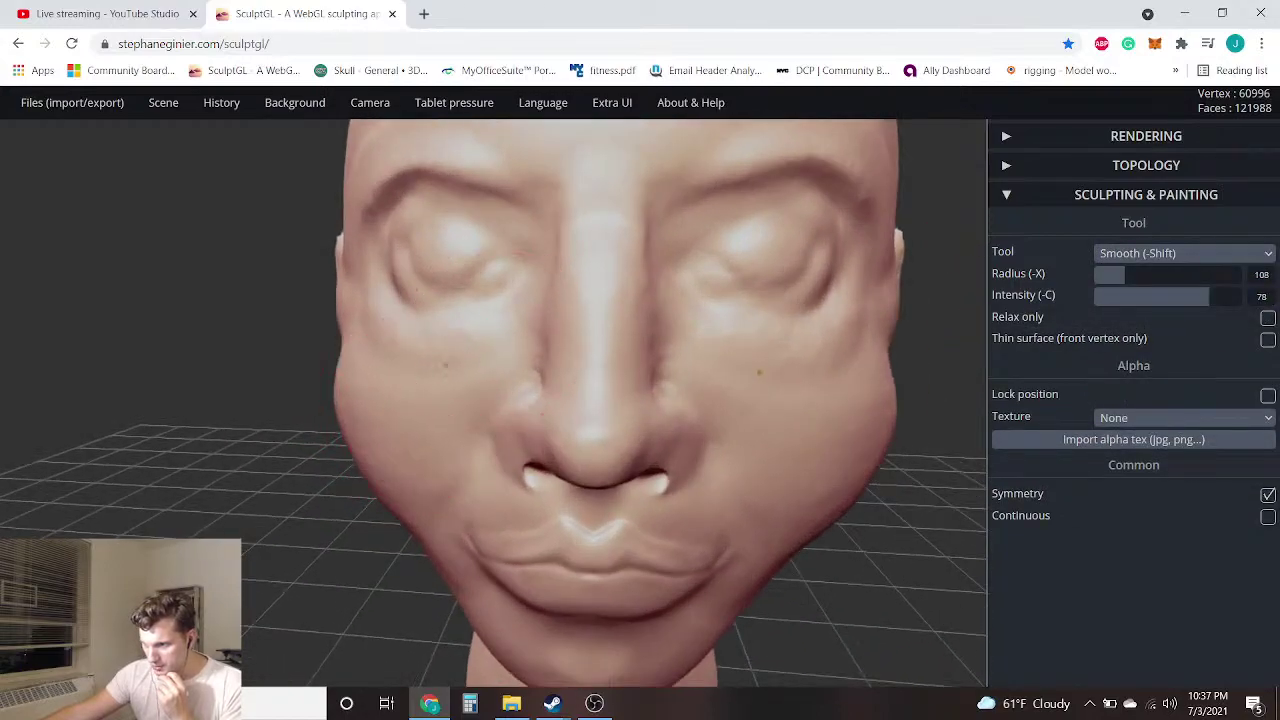
{"action": "scroll", "coordinate": [790, 458], "scroll_direction": "down", "scroll_amount": 3}
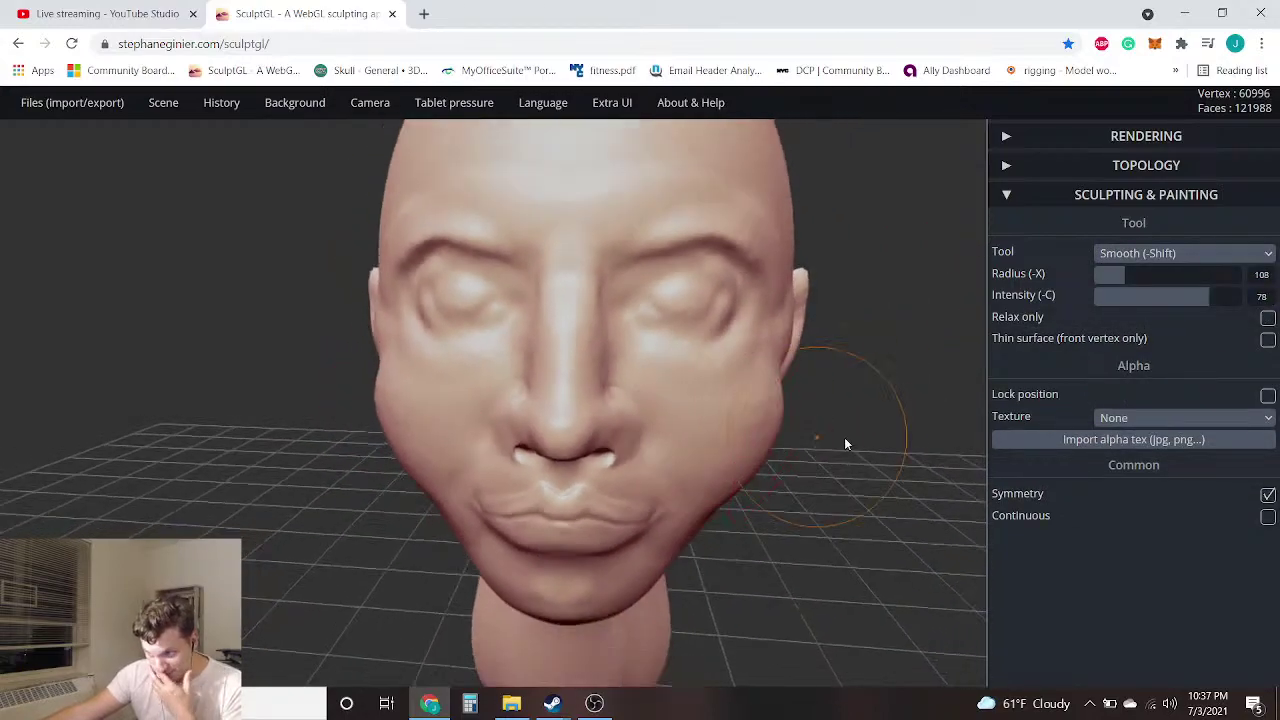
Try to raise and reshape the cheeks with symmetric Drag strokes at radius 125
{"action": "mouse_move", "coordinate": [768, 491]}
{"action": "left_mouse_down"}
{"action": "mouse_move", "coordinate": [943, 500]}
{"action": "mouse_move", "coordinate": [786, 457]}
{"action": "mouse_move", "coordinate": [812, 478]}
{"action": "mouse_move", "coordinate": [826, 466]}
{"action": "left_mouse_up"}
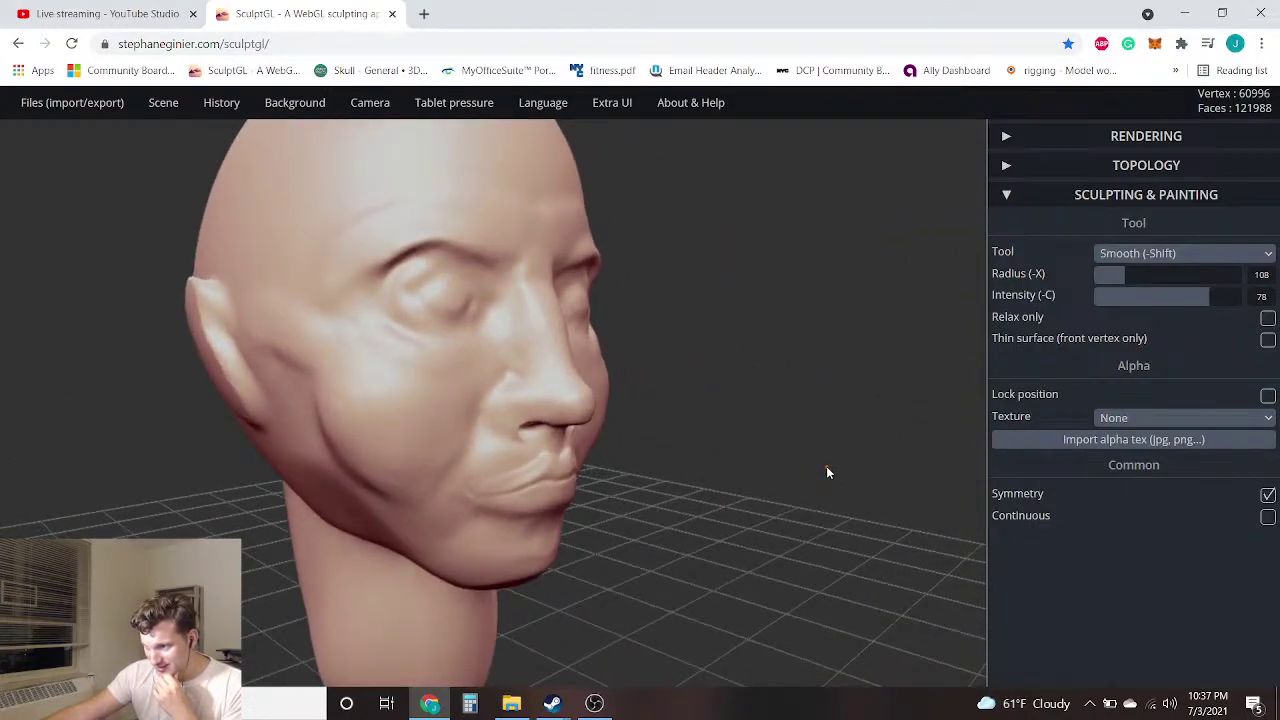
{"action": "left_click", "coordinate": [1180, 254]}
{"action": "left_click", "coordinate": [1140, 377]}
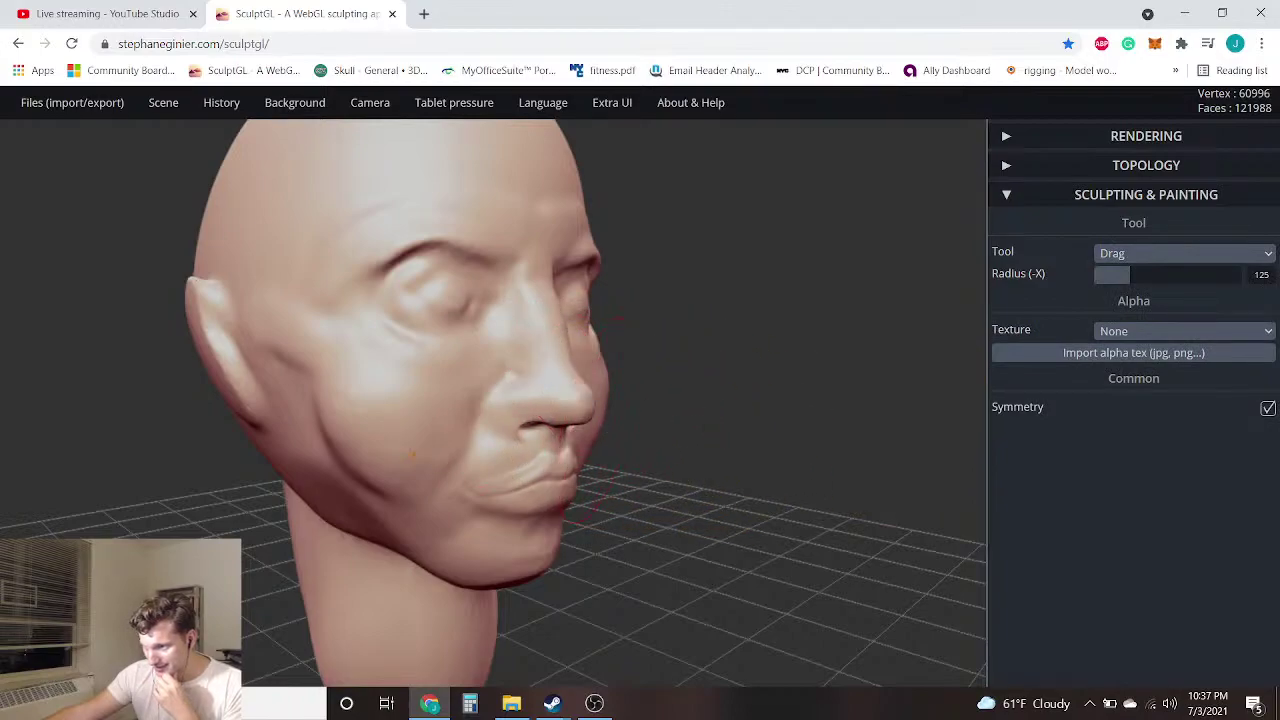
{"action": "left_click_drag", "start_coordinate": [597, 422], "coordinate": [599, 418]}
{"action": "left_click_drag", "start_coordinate": [410, 436], "coordinate": [407, 422]}
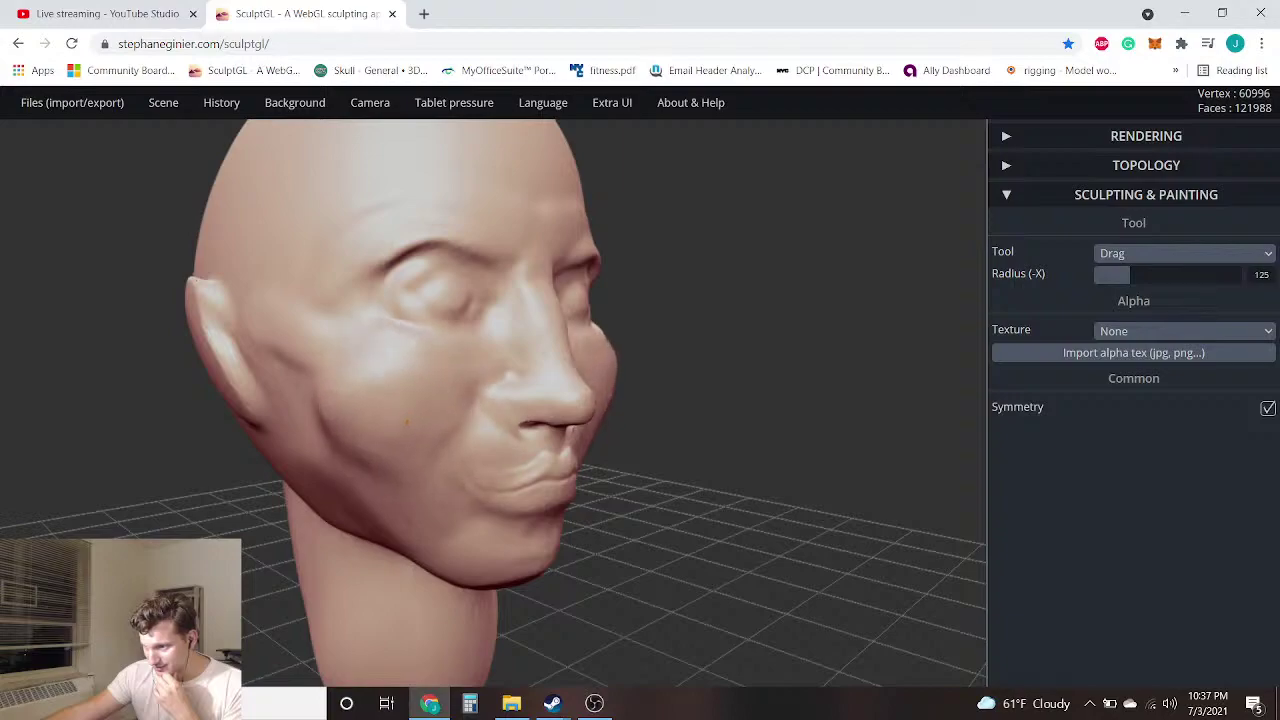
{"action": "mouse_move", "coordinate": [672, 400]}
{"action": "left_mouse_down"}
{"action": "mouse_move", "coordinate": [429, 382]}
{"action": "mouse_move", "coordinate": [451, 377]}
{"action": "left_mouse_up"}
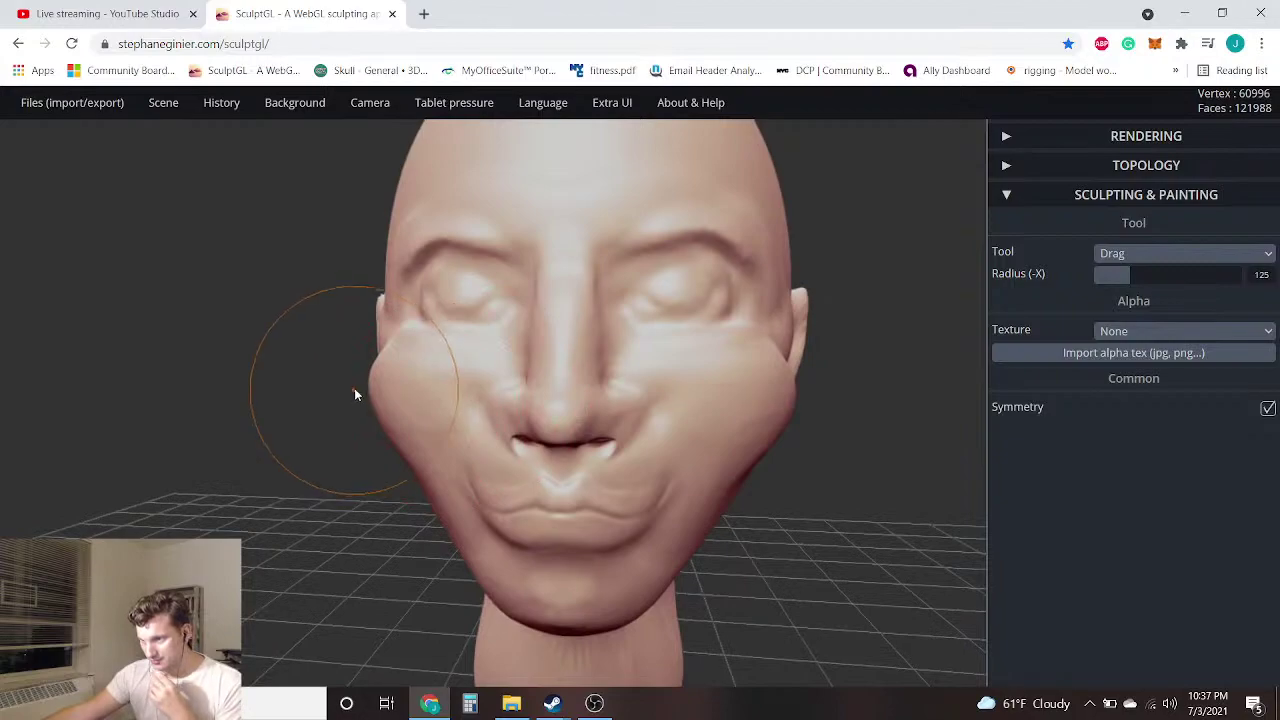
{"action": "left_click_drag", "start_coordinate": [360, 389], "coordinate": [362, 413]}
{"action": "scroll", "coordinate": [463, 477], "scroll_direction": "up", "scroll_amount": 2}
{"action": "left_click_drag", "start_coordinate": [480, 474], "coordinate": [478, 476]}
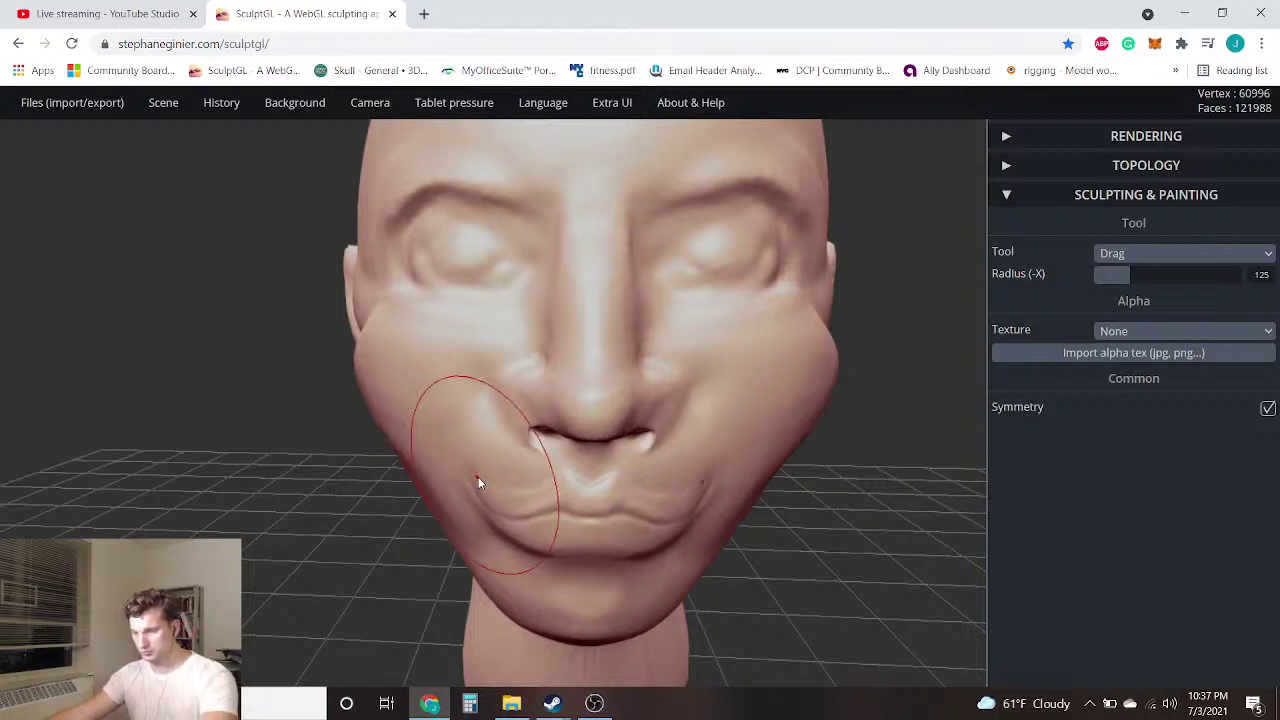
Try to twist the mouth corners using the symmetric Twist tool at radius 75, and undo the twists and the preceding cheek strokes
{"action": "left_click", "coordinate": [1125, 256]}
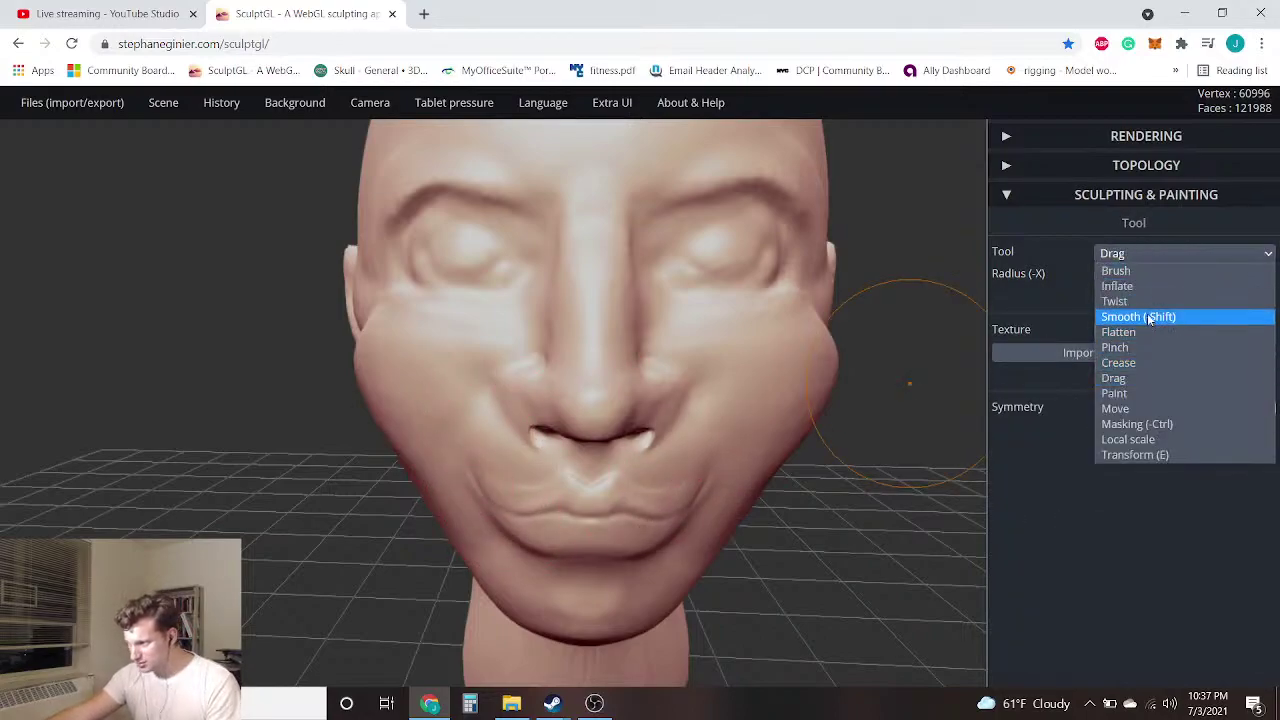
{"action": "left_click", "coordinate": [1134, 303]}
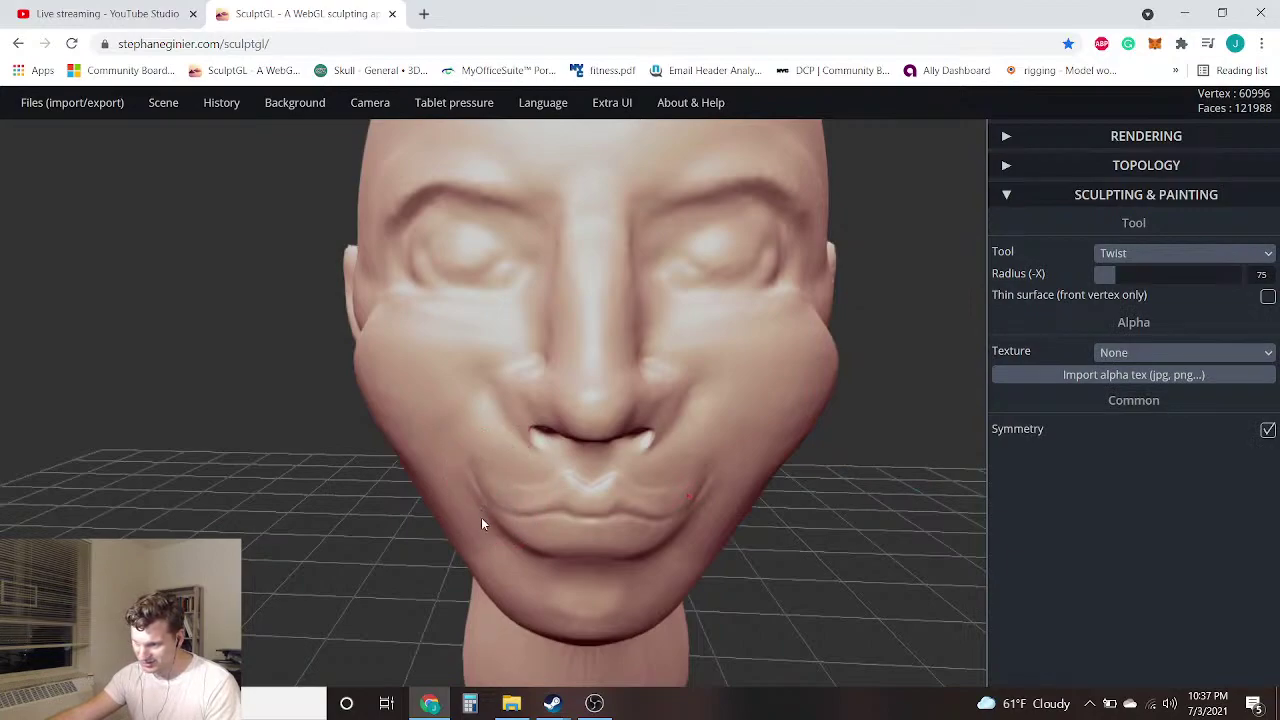
{"action": "left_click_drag", "start_coordinate": [481, 521], "coordinate": [495, 531]}
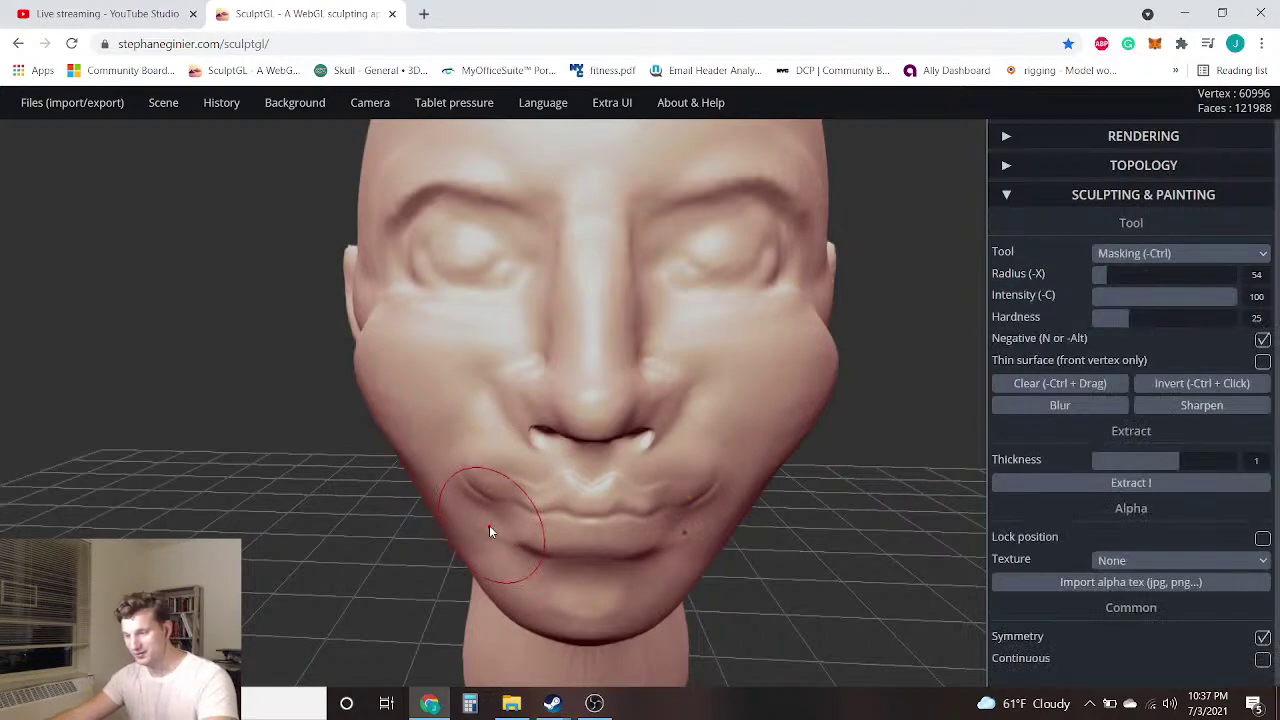
{"action": "key", "text": "ctrl+z"}
{"action": "mouse_move", "coordinate": [463, 501]}
{"action": "left_mouse_down"}
{"action": "mouse_move", "coordinate": [464, 484]}
{"action": "mouse_move", "coordinate": [517, 540]}
{"action": "mouse_move", "coordinate": [540, 492]}
{"action": "left_mouse_up"}
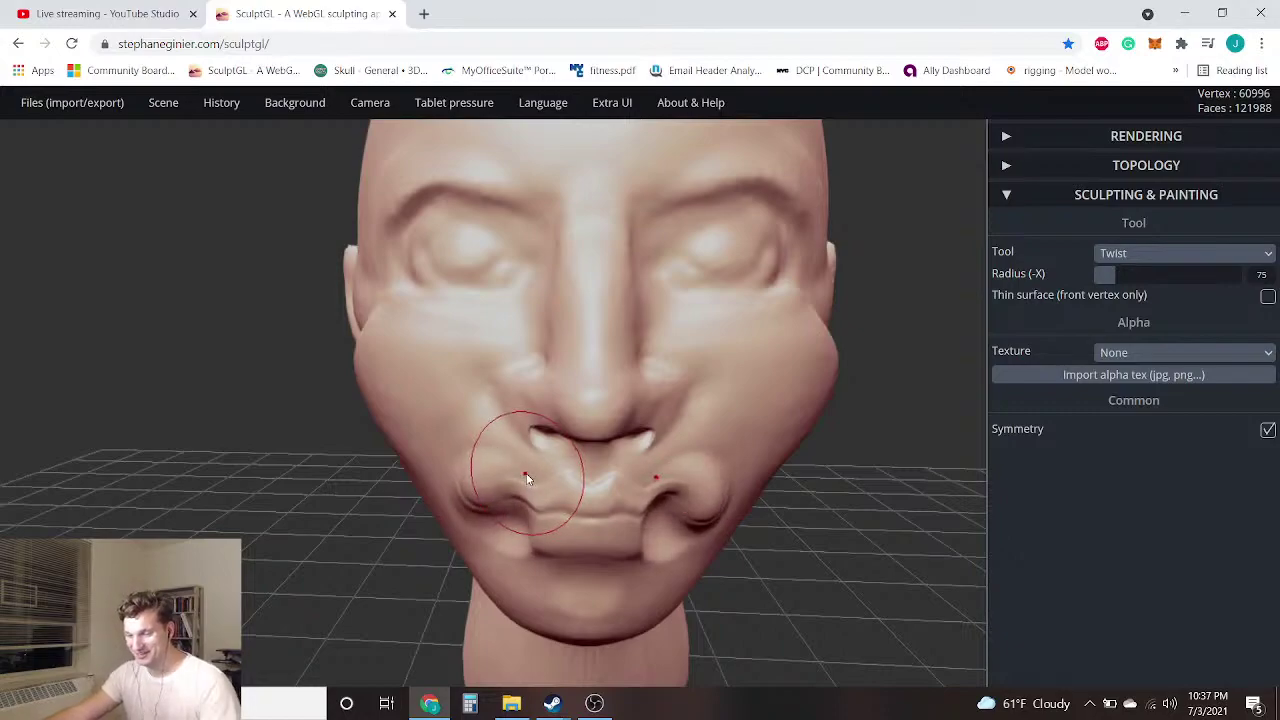
{"action": "key", "text": "ctrl+z"}
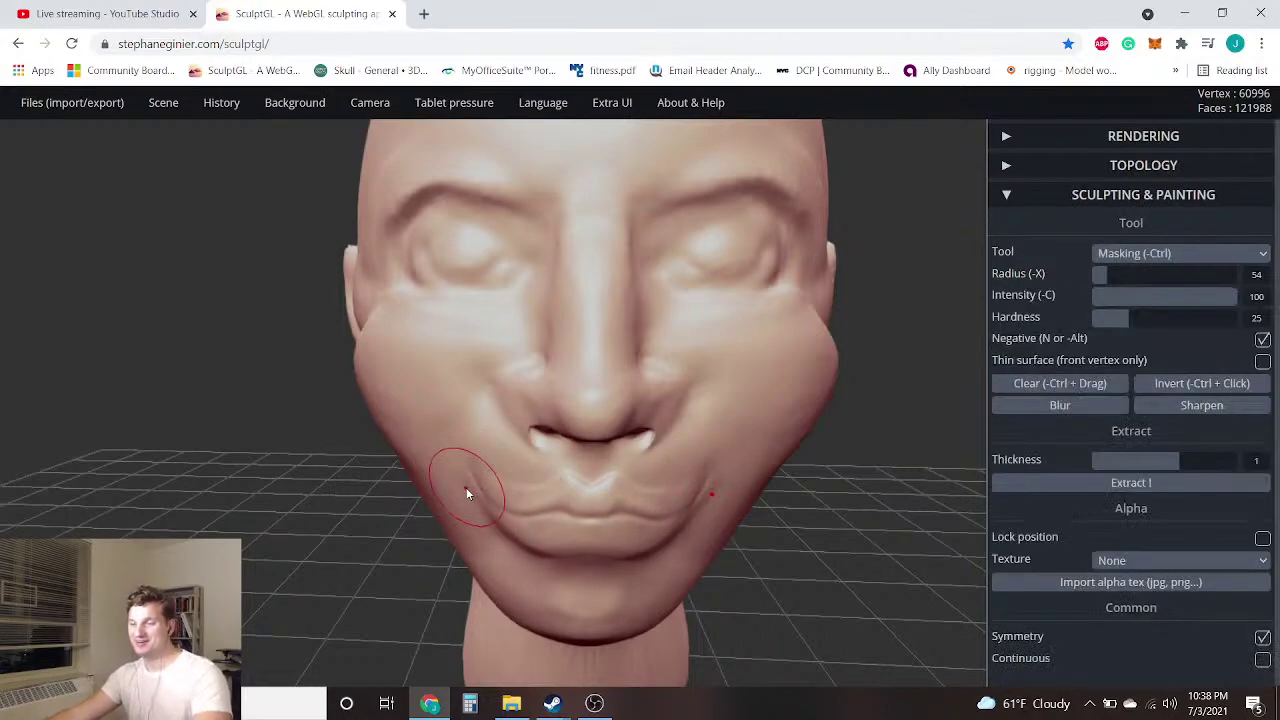
{"action": "key", "text": "ctrl+z"}
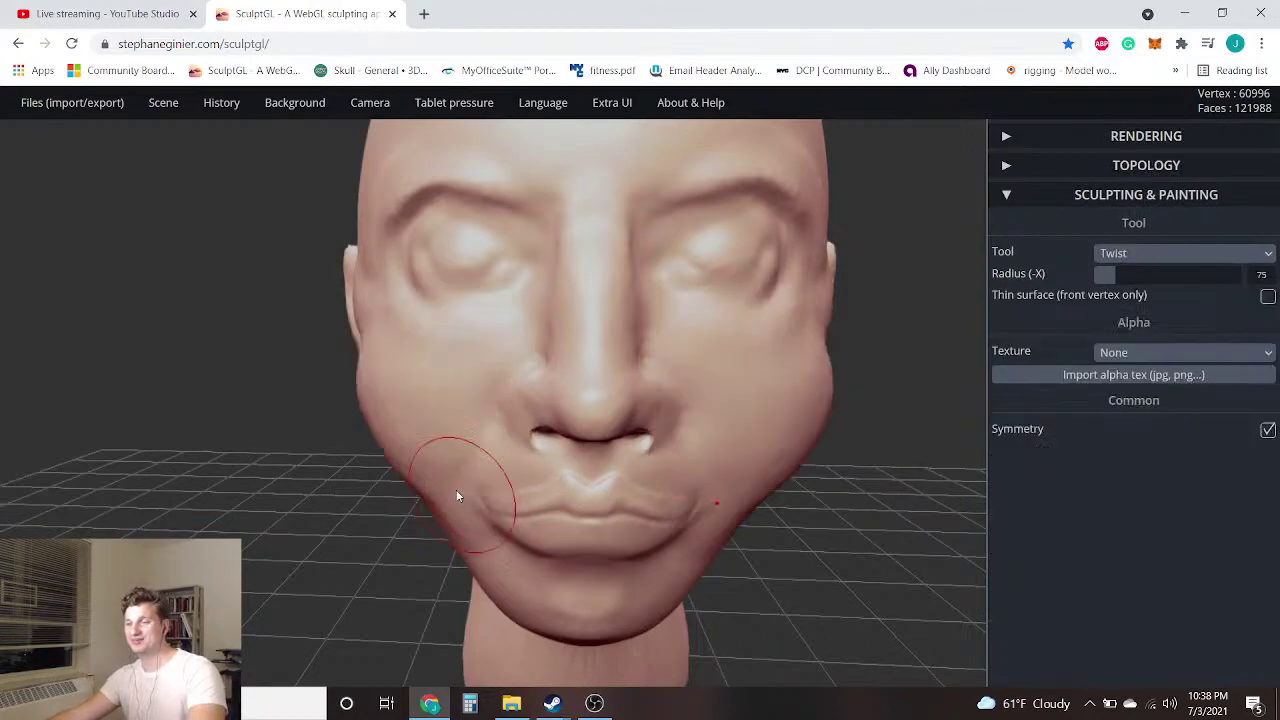
Check the live stream page in YouTube Studio and return to SculptGL to view the head from the front
{"action": "mouse_move", "coordinate": [343, 527]}
{"action": "left_mouse_down"}
{"action": "mouse_move", "coordinate": [346, 480]}
{"action": "mouse_move", "coordinate": [403, 457]}
{"action": "left_mouse_up"}
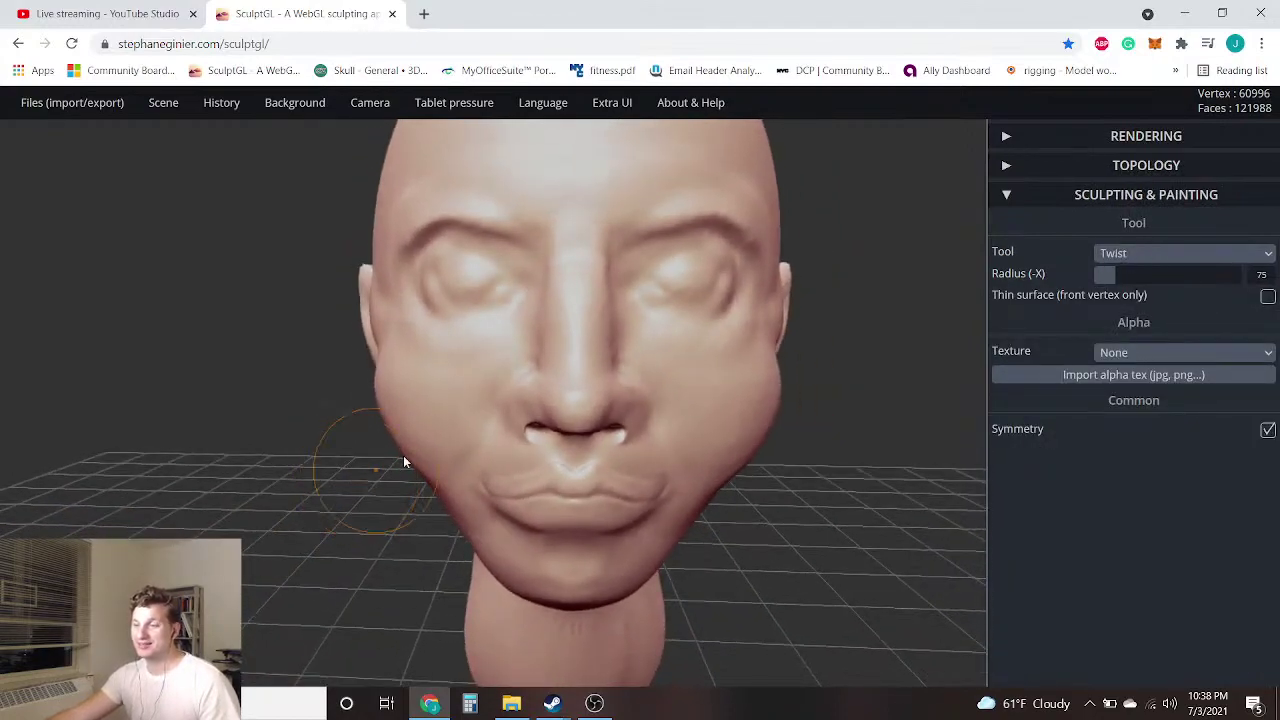
{"action": "left_click", "coordinate": [163, 14]}
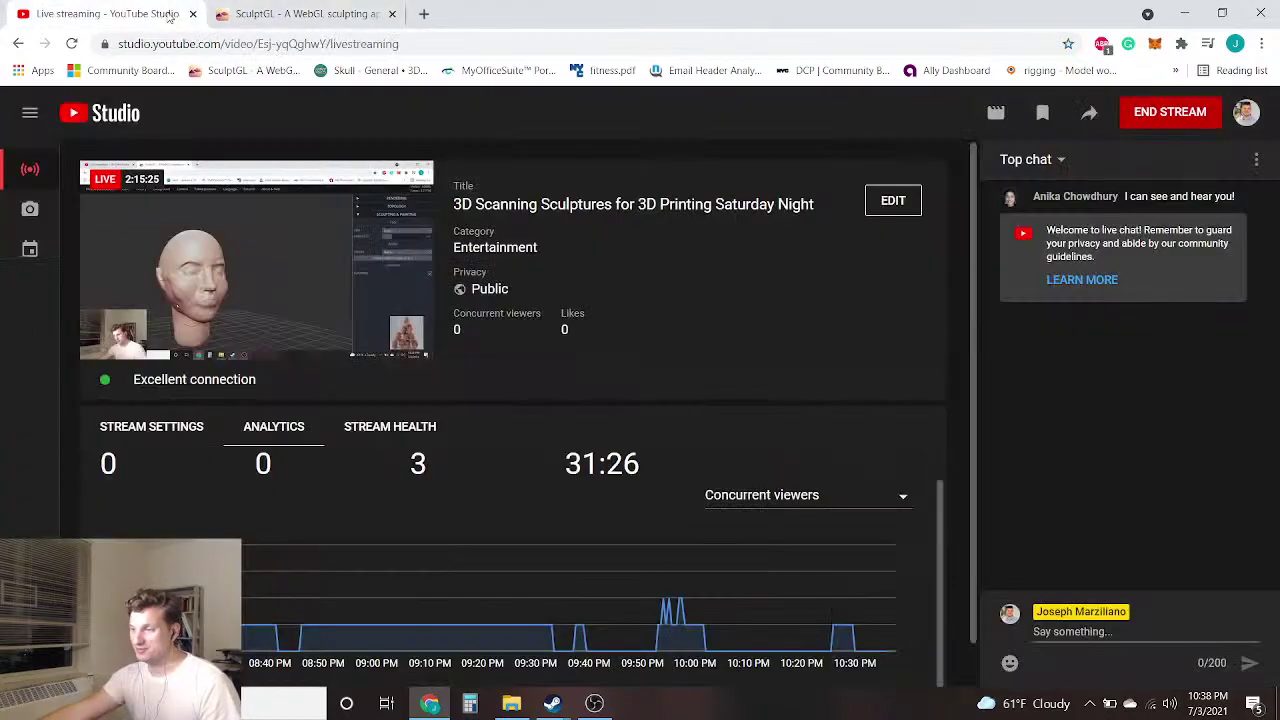
{"action": "left_click", "coordinate": [362, 12]}
{"action": "mouse_move", "coordinate": [405, 340]}
{"action": "left_mouse_down"}
{"action": "mouse_move", "coordinate": [260, 358]}
{"action": "mouse_move", "coordinate": [526, 337]}
{"action": "mouse_move", "coordinate": [557, 353]}
{"action": "mouse_move", "coordinate": [654, 343]}
{"action": "mouse_move", "coordinate": [323, 329]}
{"action": "mouse_move", "coordinate": [368, 341]}
{"action": "left_mouse_up"}
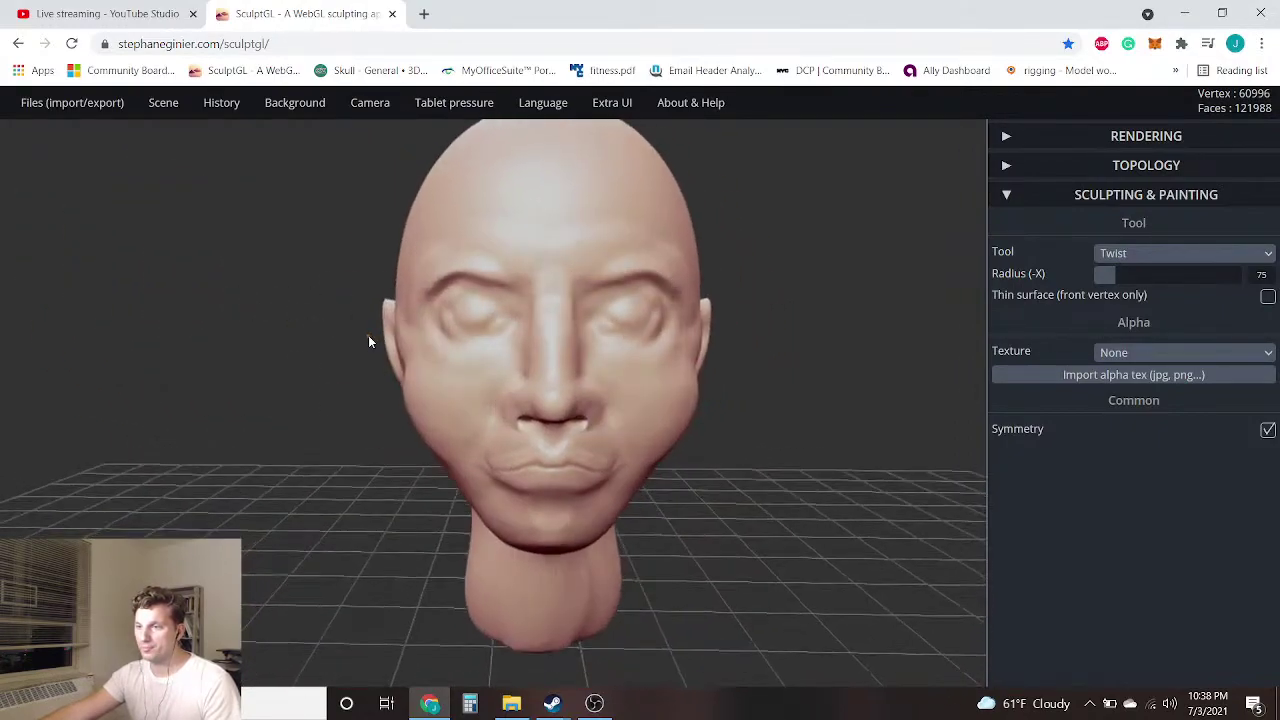
{"action": "scroll", "coordinate": [368, 341], "scroll_direction": "down", "scroll_amount": 1}
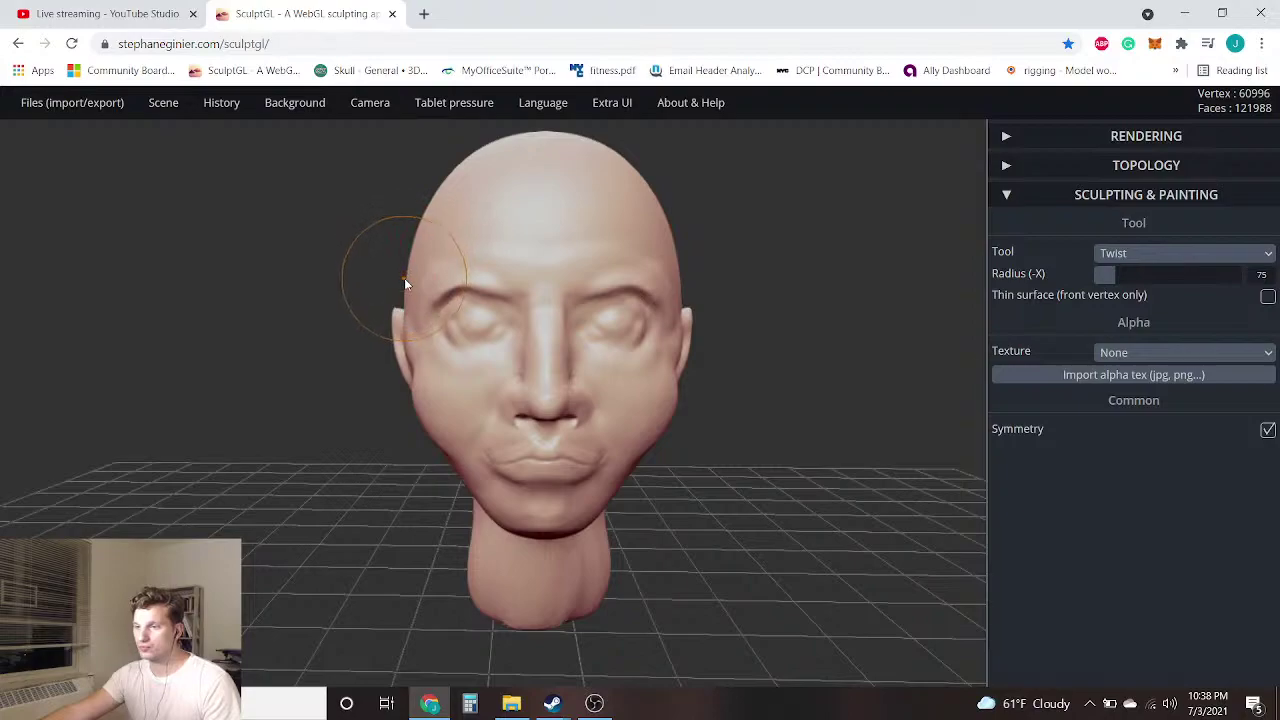
Push the temples slightly inward with the symmetric Drag tool at radius 125
{"action": "left_click", "coordinate": [1151, 256]}
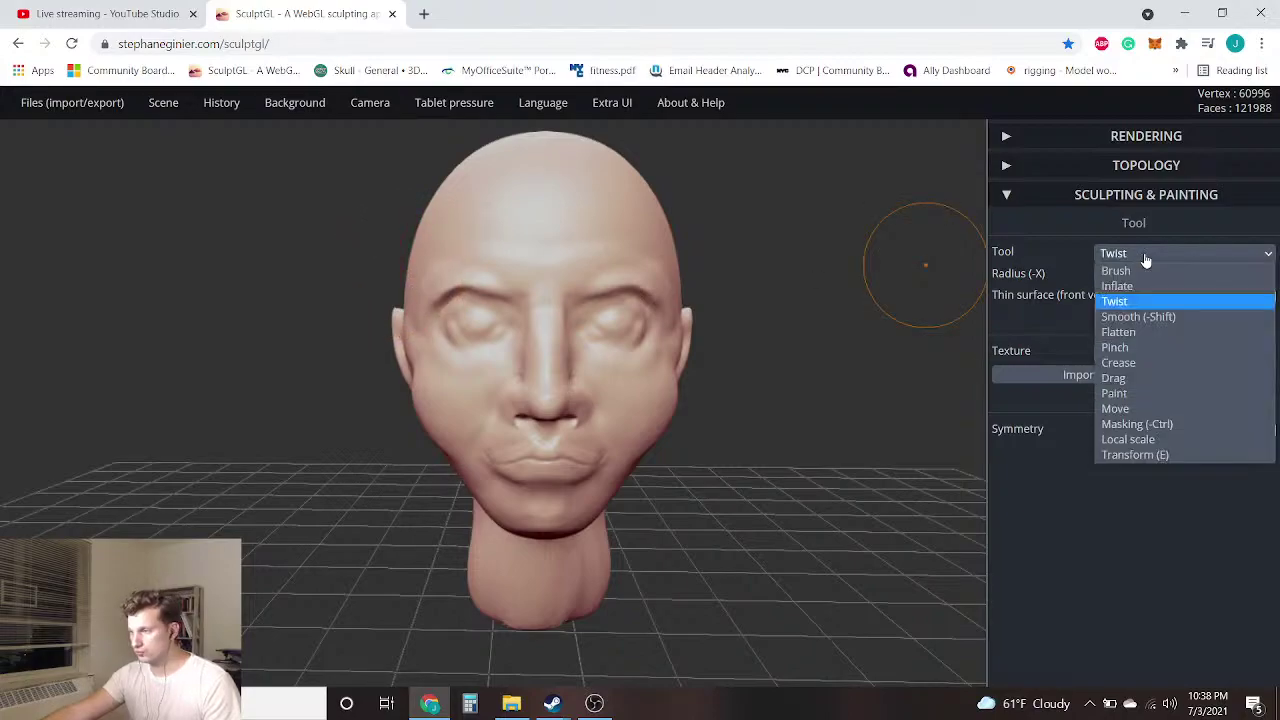
{"action": "left_click", "coordinate": [1134, 376]}
{"action": "scroll", "coordinate": [575, 349], "scroll_direction": "down", "scroll_amount": 1}
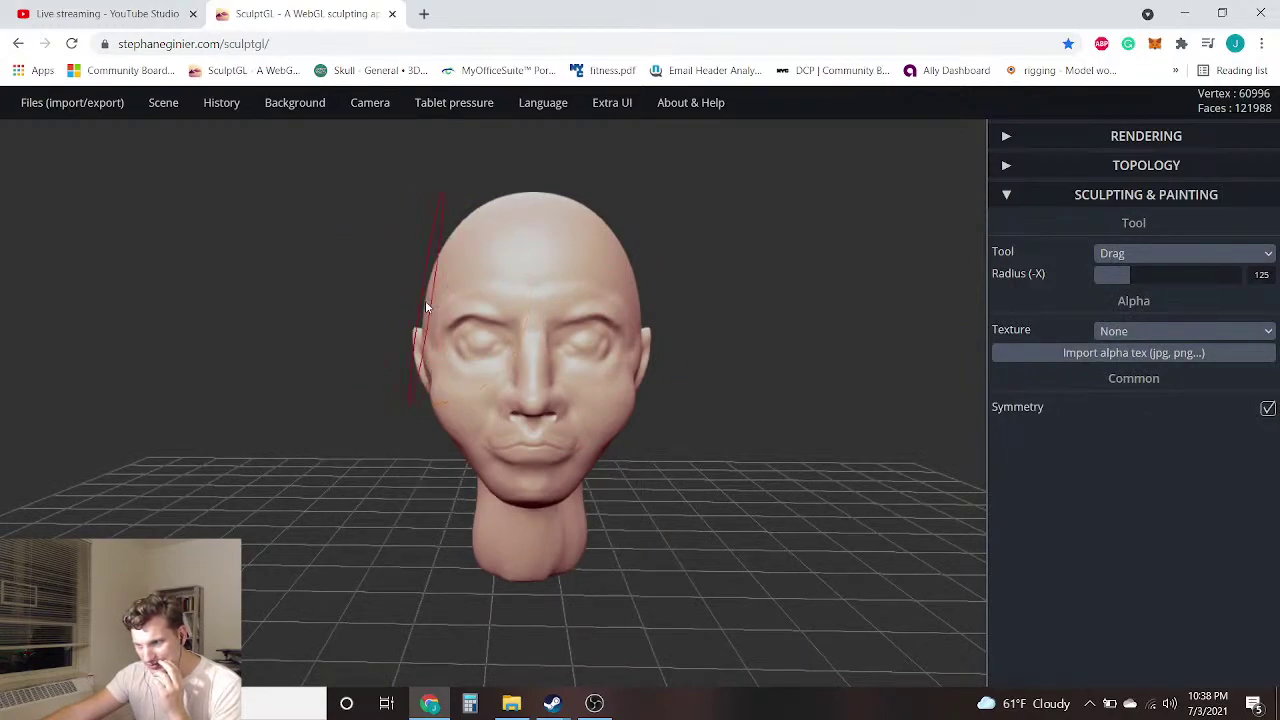
{"action": "left_click_drag", "start_coordinate": [425, 301], "coordinate": [429, 301]}
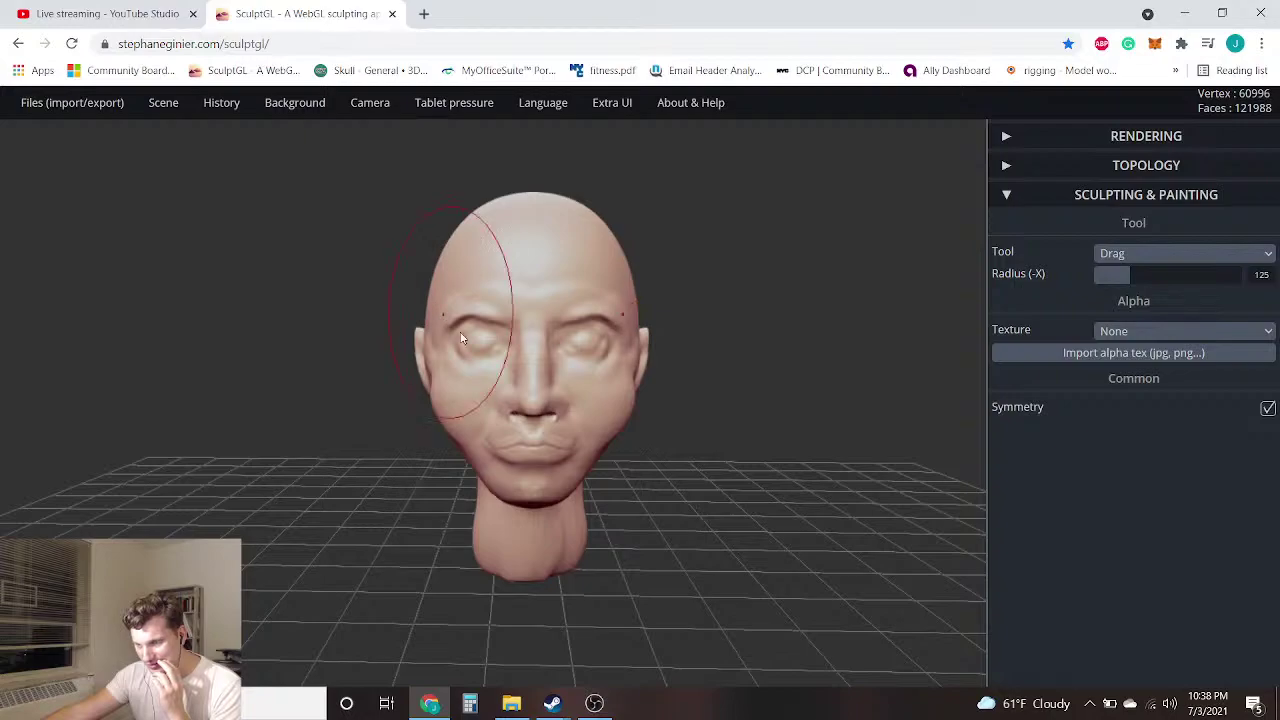
Widen the neck slightly below the jaw with symmetric Drag strokes at radius 125
{"action": "scroll", "coordinate": [592, 419], "scroll_direction": "up", "scroll_amount": 2}
{"action": "scroll", "coordinate": [650, 472], "scroll_direction": "up", "scroll_amount": 1}
{"action": "left_click_drag", "start_coordinate": [654, 460], "coordinate": [645, 430]}
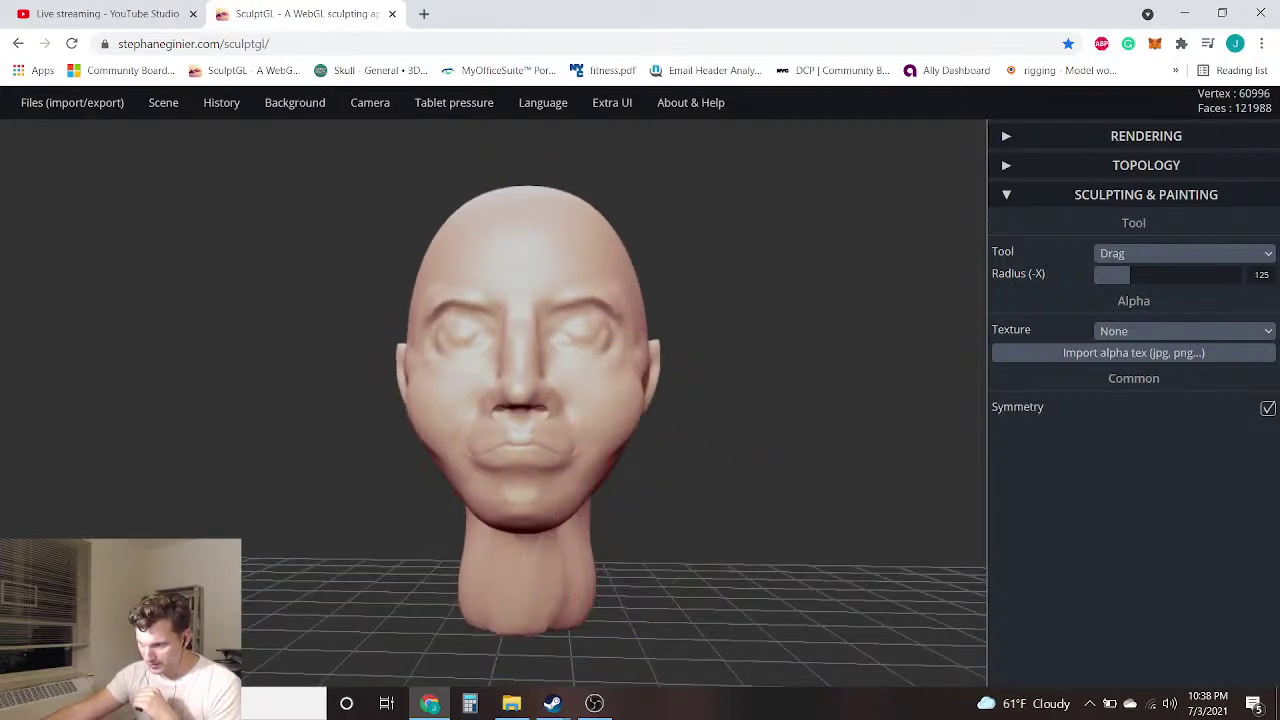
{"action": "left_click_drag", "start_coordinate": [590, 545], "coordinate": [600, 545]}
{"action": "mouse_move", "coordinate": [546, 503]}
{"action": "left_mouse_down"}
{"action": "mouse_move", "coordinate": [360, 487]}
{"action": "mouse_move", "coordinate": [673, 498]}
{"action": "mouse_move", "coordinate": [655, 510]}
{"action": "left_mouse_up"}
{"action": "mouse_move", "coordinate": [400, 515]}
{"action": "left_mouse_down"}
{"action": "mouse_move", "coordinate": [379, 520]}
{"action": "mouse_move", "coordinate": [400, 480]}
{"action": "left_mouse_up"}
{"action": "left_click_drag", "start_coordinate": [445, 428], "coordinate": [428, 414]}
Carve the upper eyelid line from the inner eye corner with the symmetric negative Crease tool at radius 52 and intensity 63
{"action": "left_click", "coordinate": [1112, 254]}
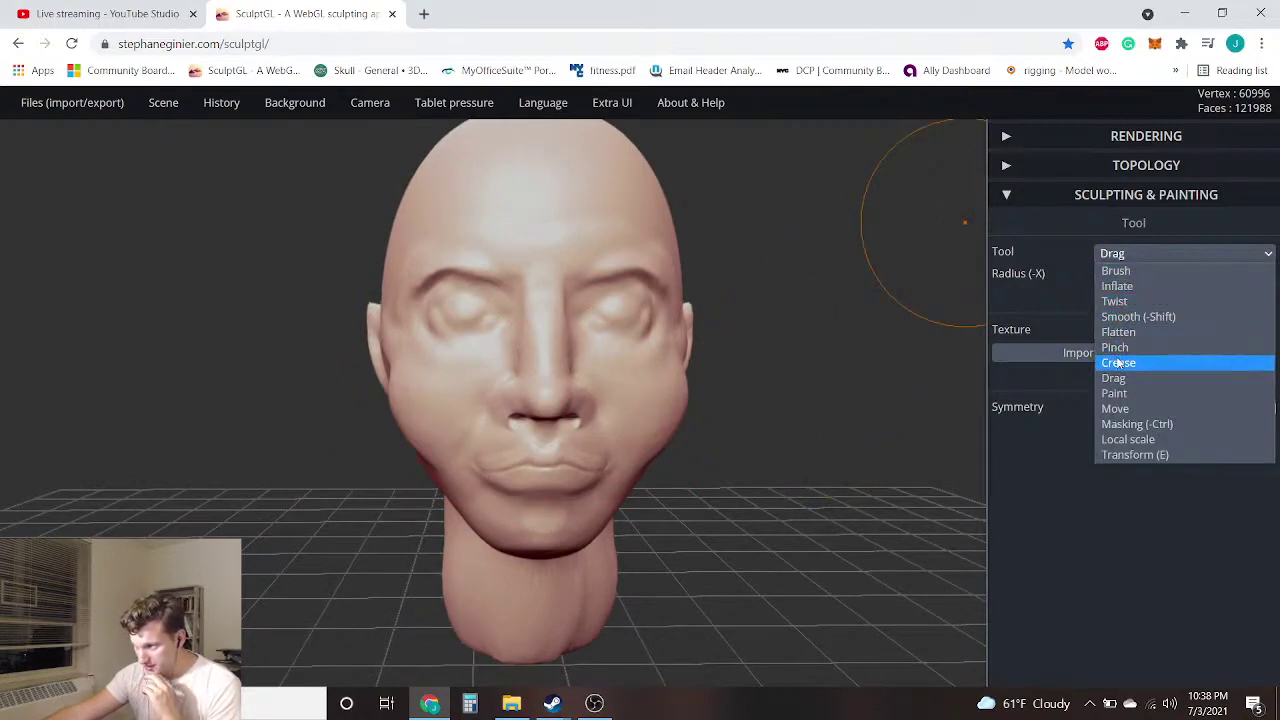
{"action": "left_click", "coordinate": [1118, 362]}
{"action": "scroll", "coordinate": [614, 353], "scroll_direction": "up", "scroll_amount": 2}
{"action": "scroll", "coordinate": [614, 353], "scroll_direction": "up", "scroll_amount": 2}
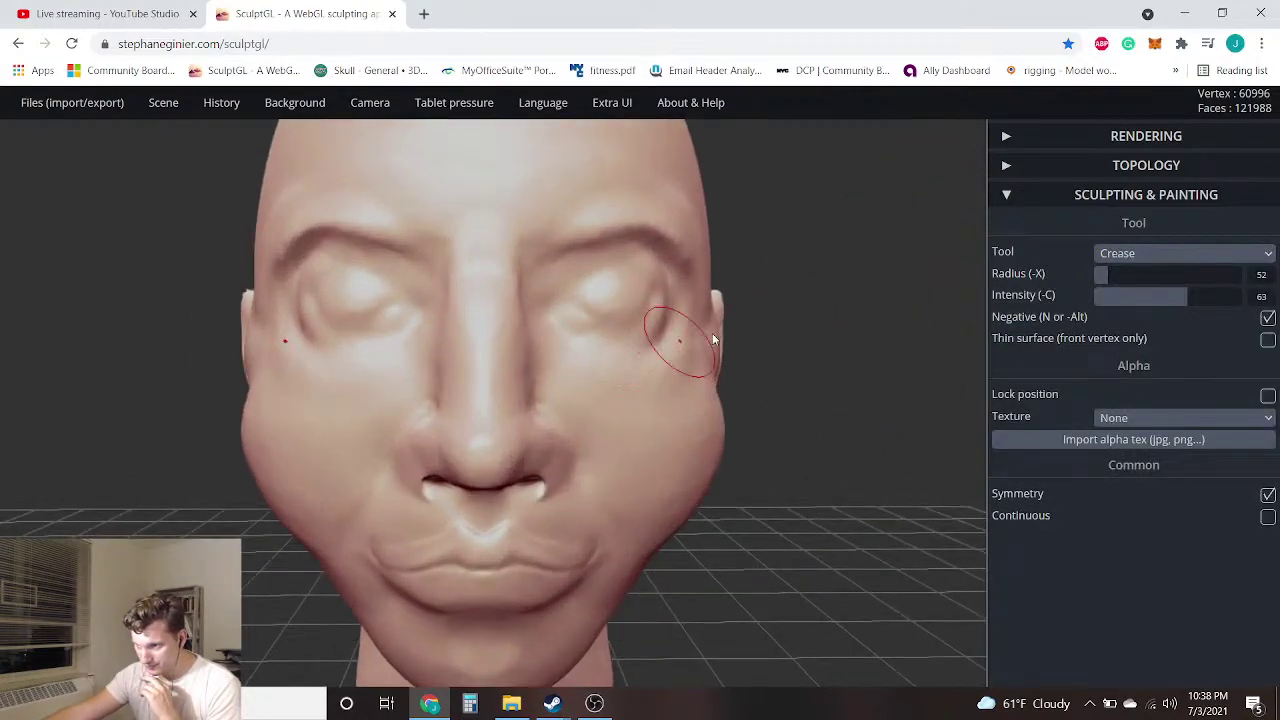
{"action": "scroll", "coordinate": [700, 325], "scroll_direction": "up", "scroll_amount": 2}
{"action": "scroll", "coordinate": [560, 335], "scroll_direction": "up", "scroll_amount": 2}
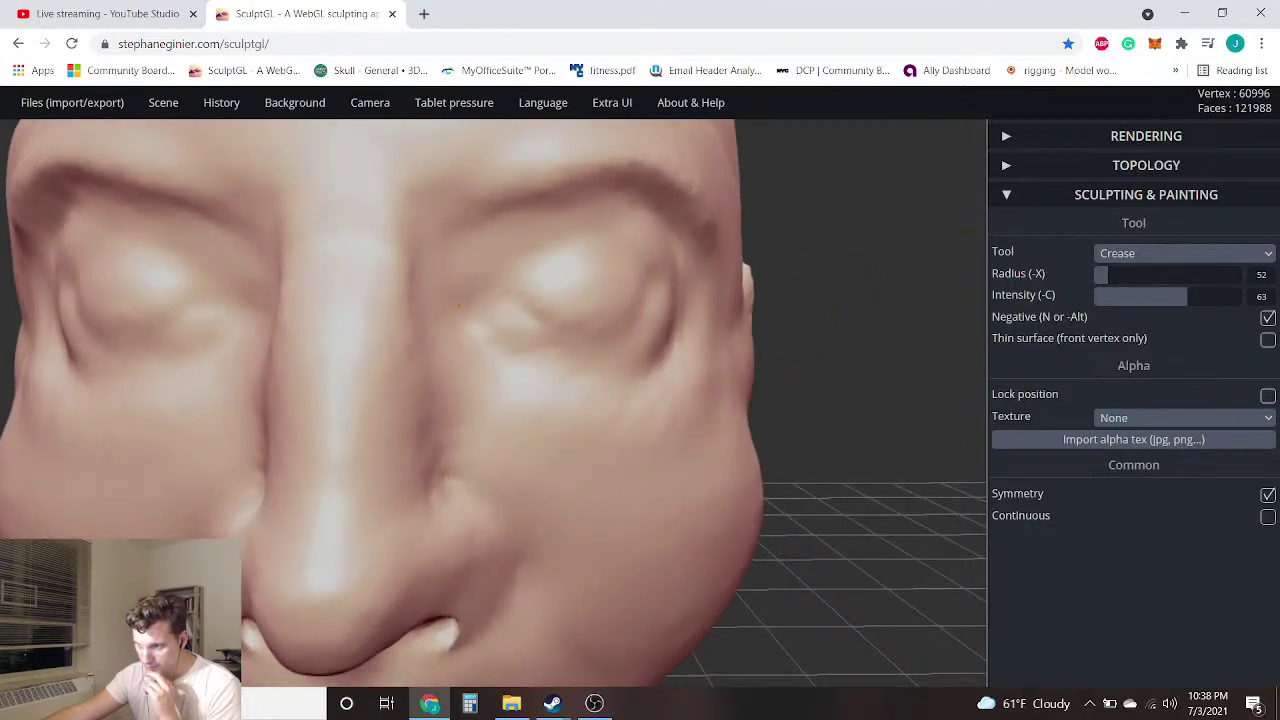
{"action": "left_click_drag", "start_coordinate": [470, 298], "coordinate": [573, 250]}
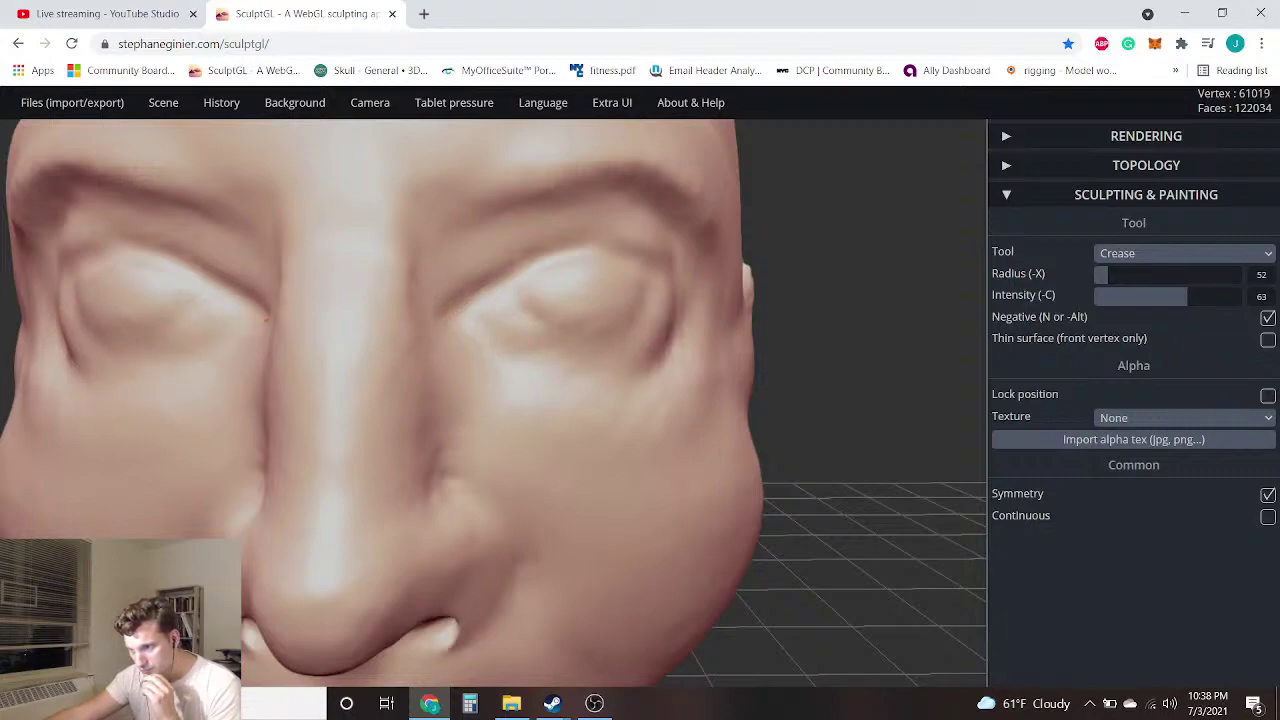
Carve the lower eyelid line outward from the inner eye corner with the same symmetric Crease settings and check it from an angle
{"action": "left_click_drag", "start_coordinate": [466, 343], "coordinate": [578, 371]}
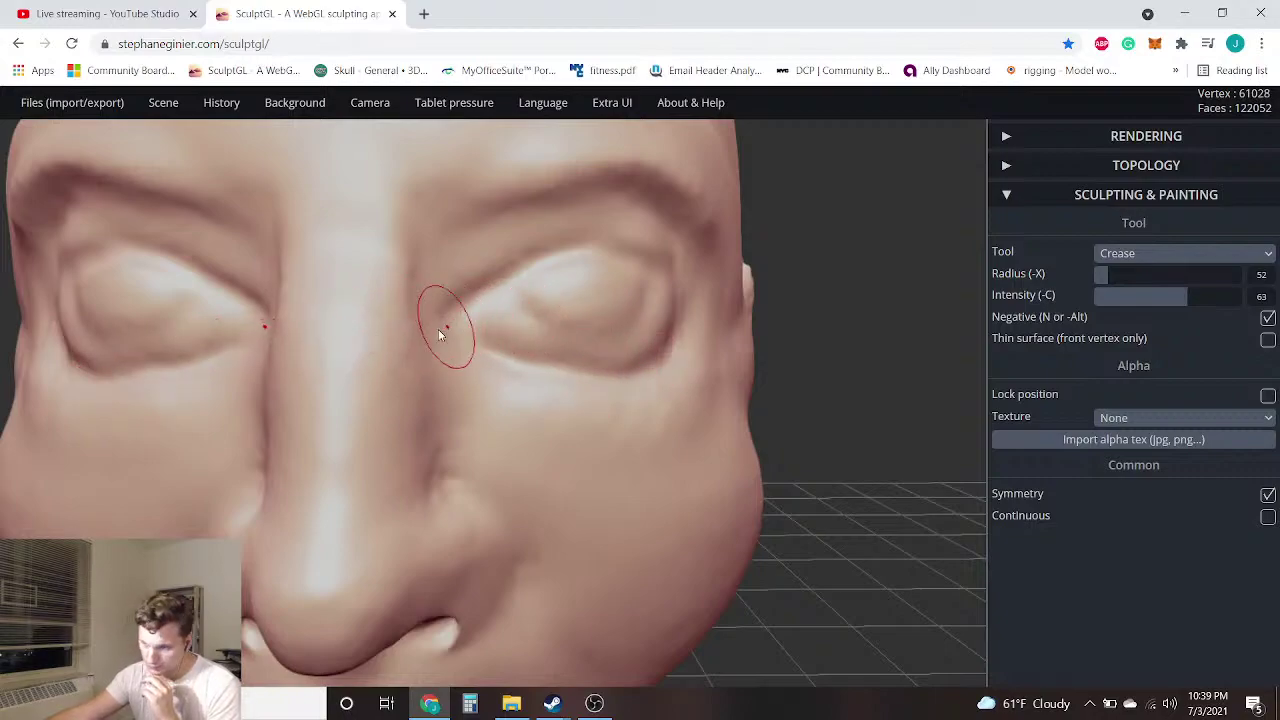
{"action": "scroll", "coordinate": [7, 369], "scroll_direction": "down", "scroll_amount": 3}
{"action": "left_click_drag", "start_coordinate": [17, 369], "coordinate": [130, 372]}
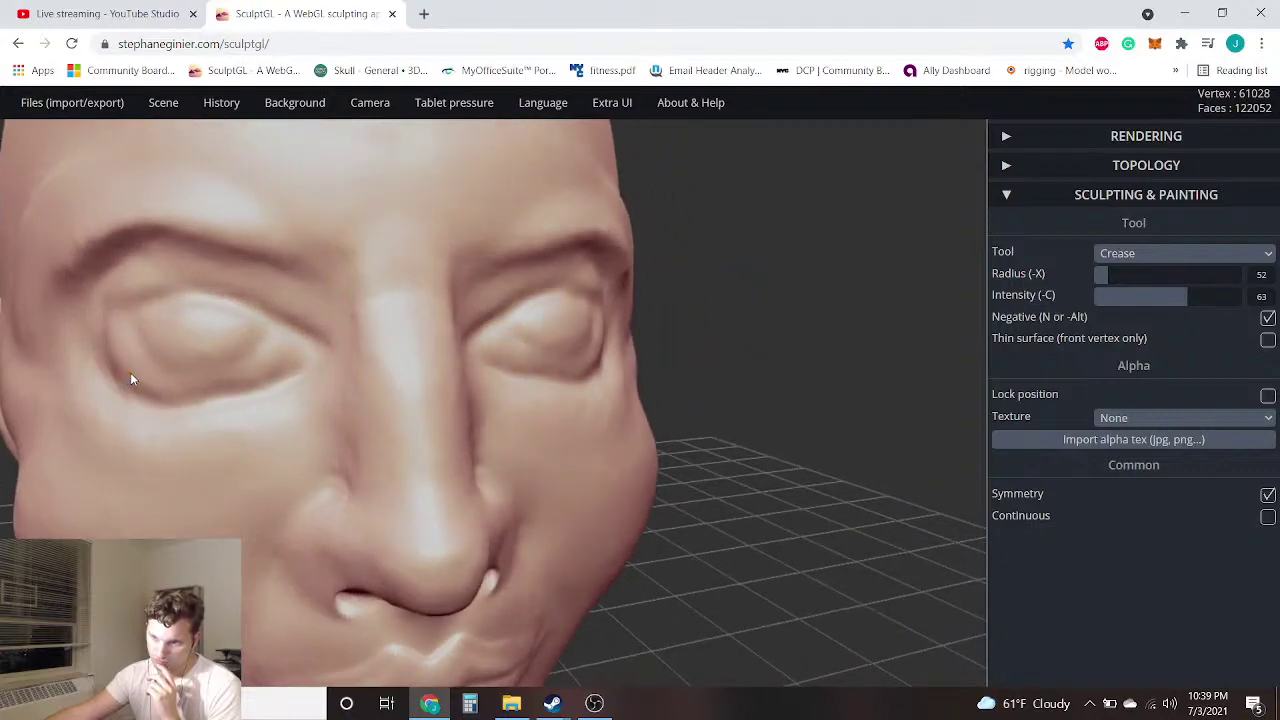
{"action": "scroll", "coordinate": [130, 372], "scroll_direction": "down", "scroll_amount": 2}
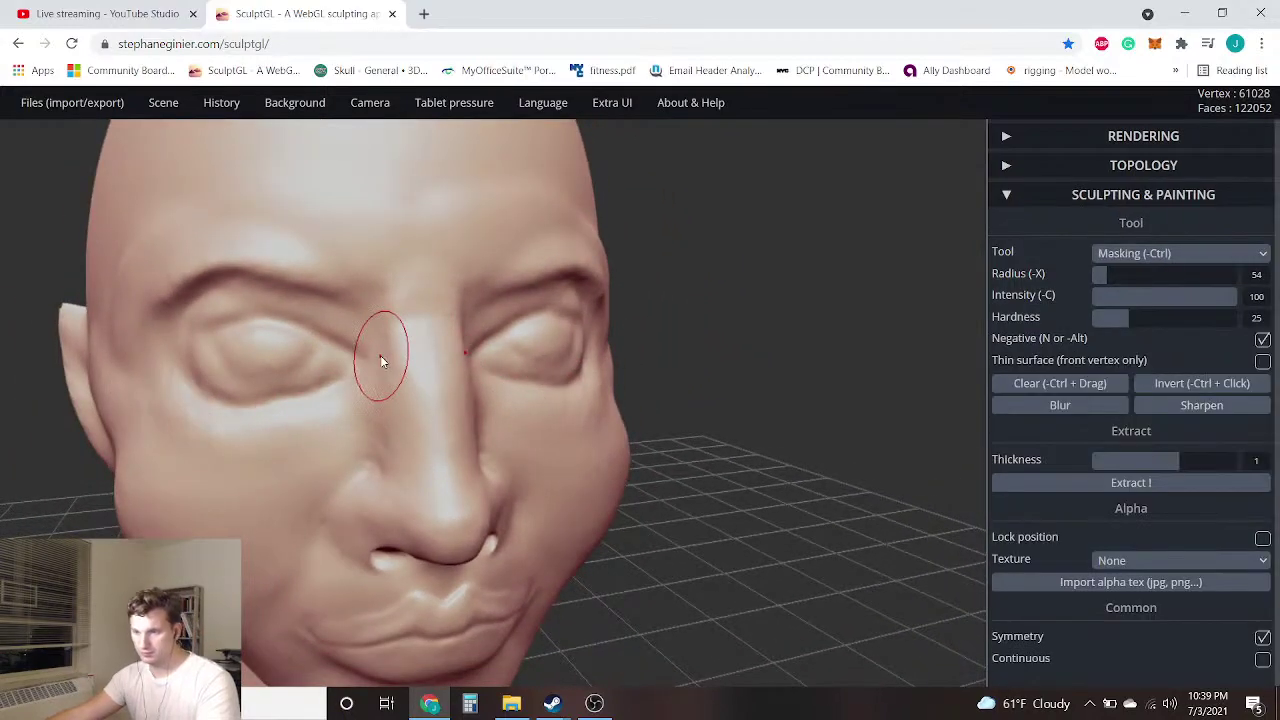
Try to carve a deeper lower eyelid line with the symmetric negative Crease tool, and undo the recent lower-lid strokes
{"action": "key", "text": "ctrl+z"}
{"action": "scroll", "coordinate": [279, 397], "scroll_direction": "up", "scroll_amount": 2}
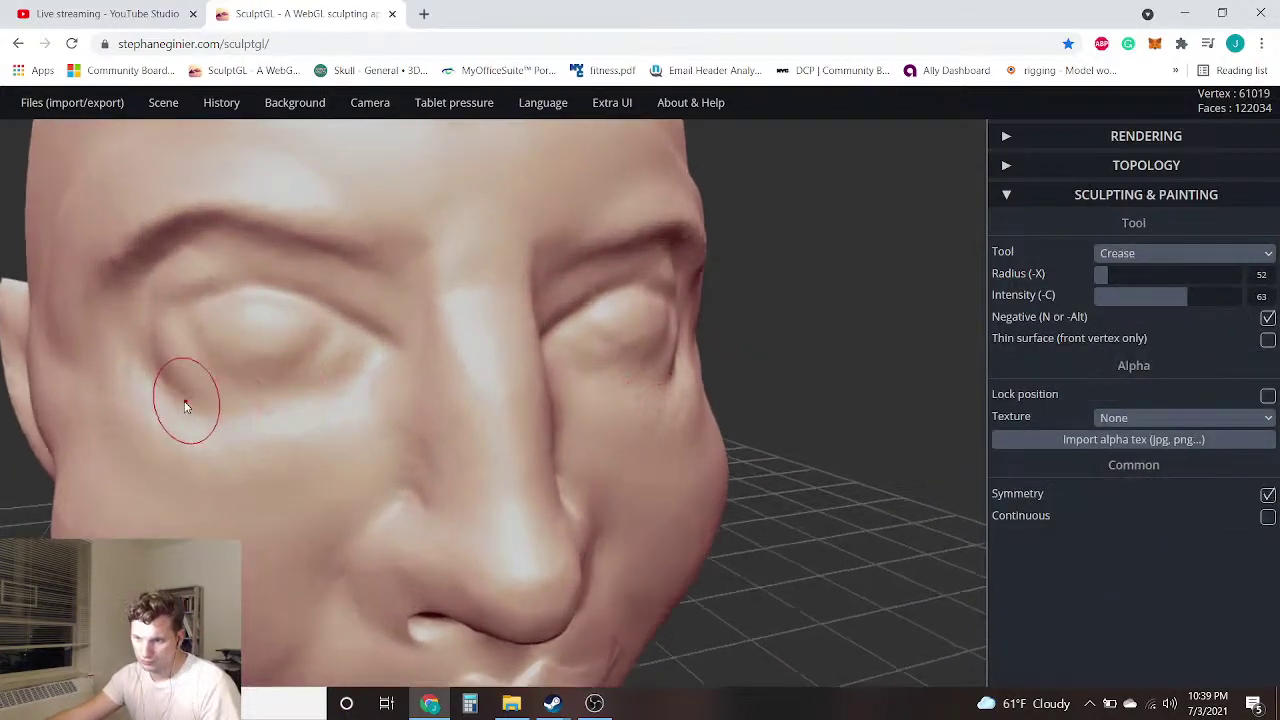
{"action": "mouse_move", "coordinate": [383, 359]}
{"action": "left_mouse_down"}
{"action": "mouse_move", "coordinate": [347, 390]}
{"action": "mouse_move", "coordinate": [251, 417]}
{"action": "left_mouse_up"}
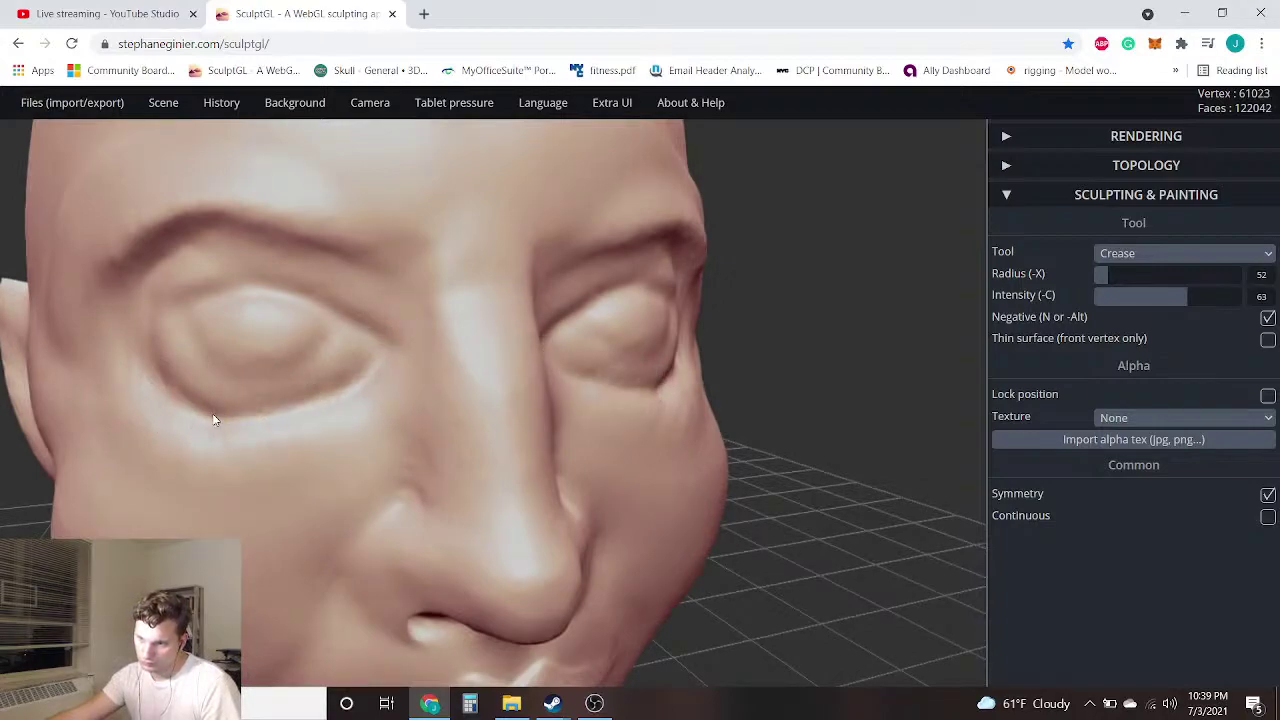
{"action": "scroll", "coordinate": [354, 449], "scroll_direction": "down", "scroll_amount": 3}
{"action": "mouse_move", "coordinate": [760, 464]}
{"action": "left_mouse_down"}
{"action": "mouse_move", "coordinate": [656, 442]}
{"action": "mouse_move", "coordinate": [691, 423]}
{"action": "mouse_move", "coordinate": [671, 408]}
{"action": "left_mouse_up"}
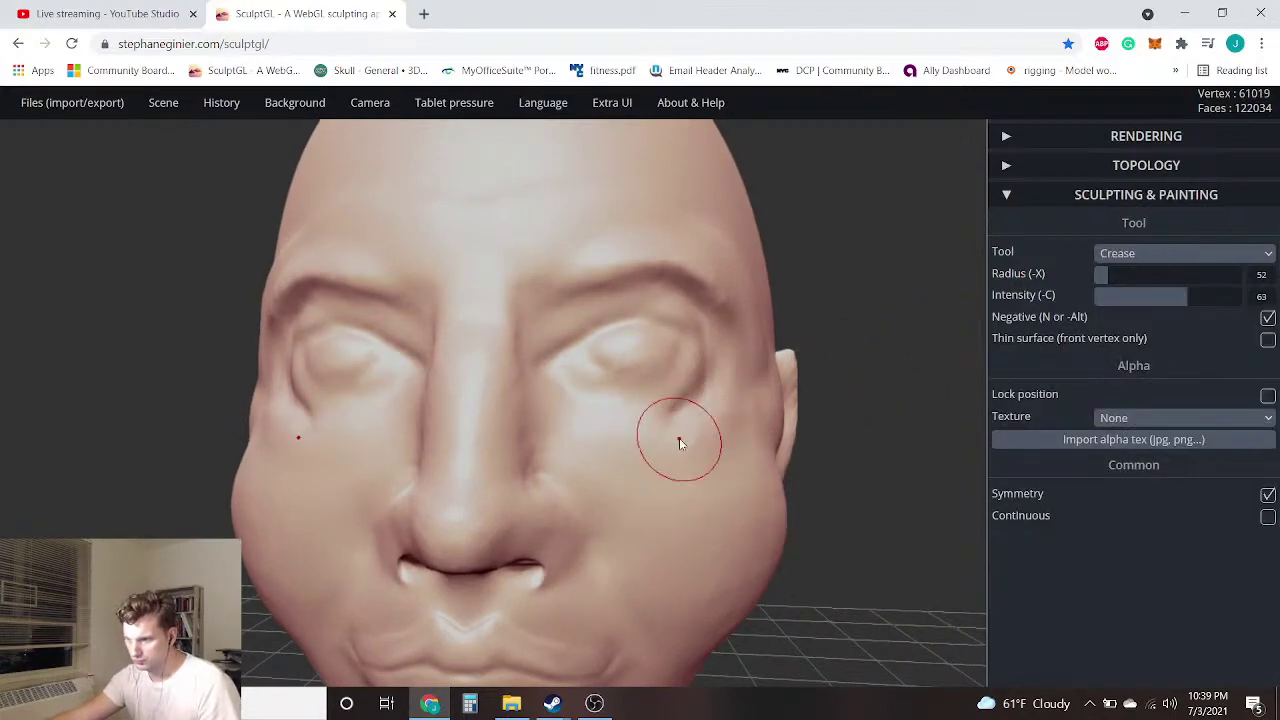
{"action": "key", "text": "ctrl"}
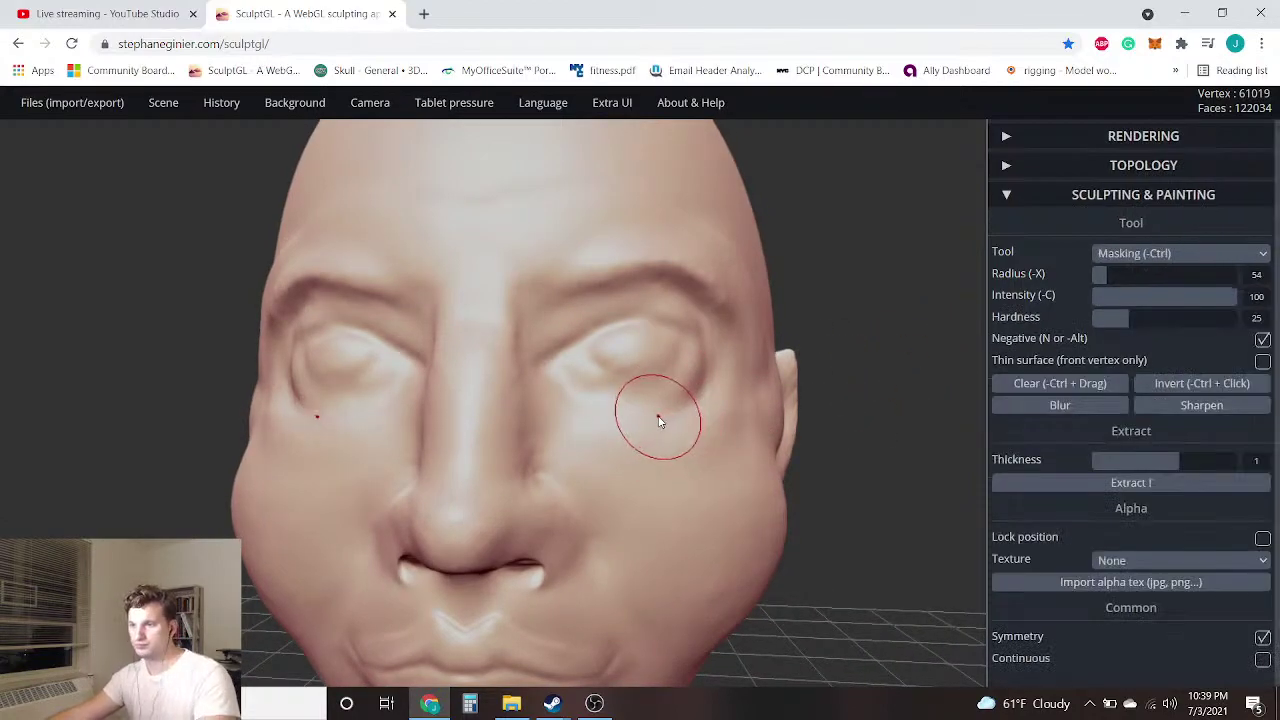
{"action": "key", "text": "ctrl+z"}
{"action": "key", "text": "ctrl+z"}
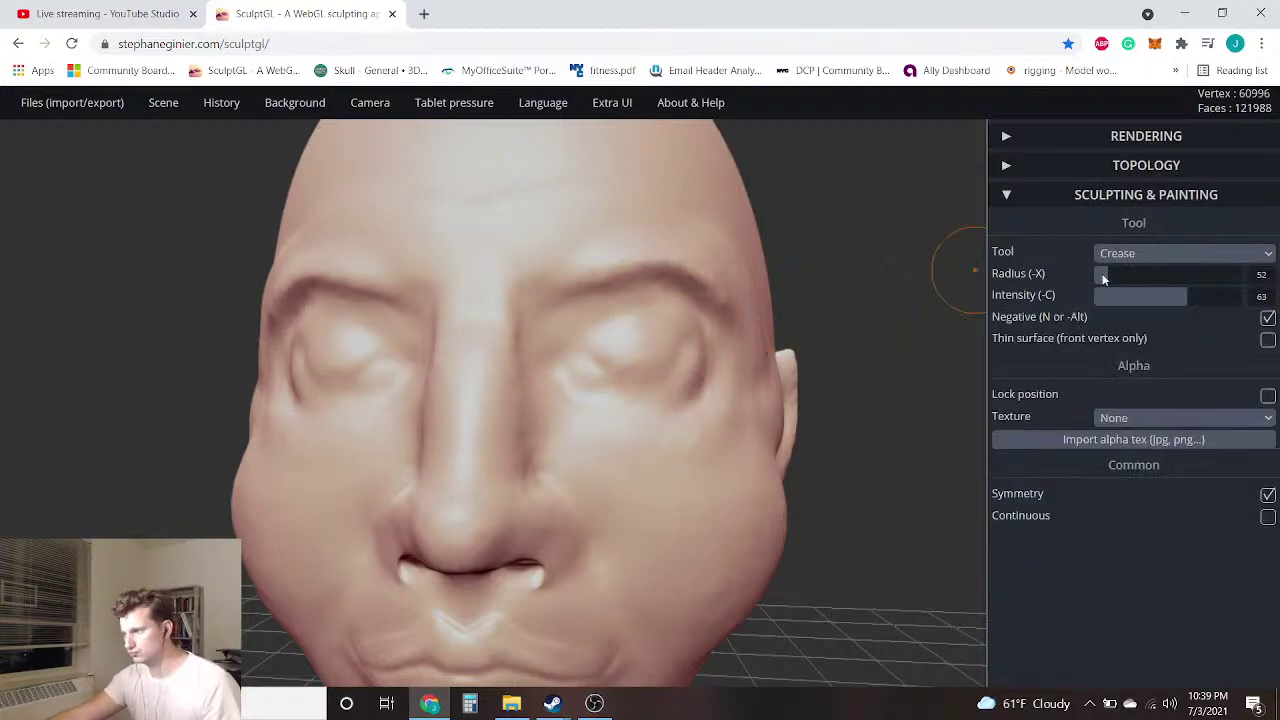
Raise the upper and lower eyelid rims with the symmetric Crease tool, negative off, at radius 52 and intensity 63, and re-enable negative
{"action": "mouse_move", "coordinate": [851, 401]}
{"action": "left_mouse_down"}
{"action": "mouse_move", "coordinate": [551, 363]}
{"action": "mouse_move", "coordinate": [670, 311]}
{"action": "mouse_move", "coordinate": [557, 353]}
{"action": "left_mouse_up"}
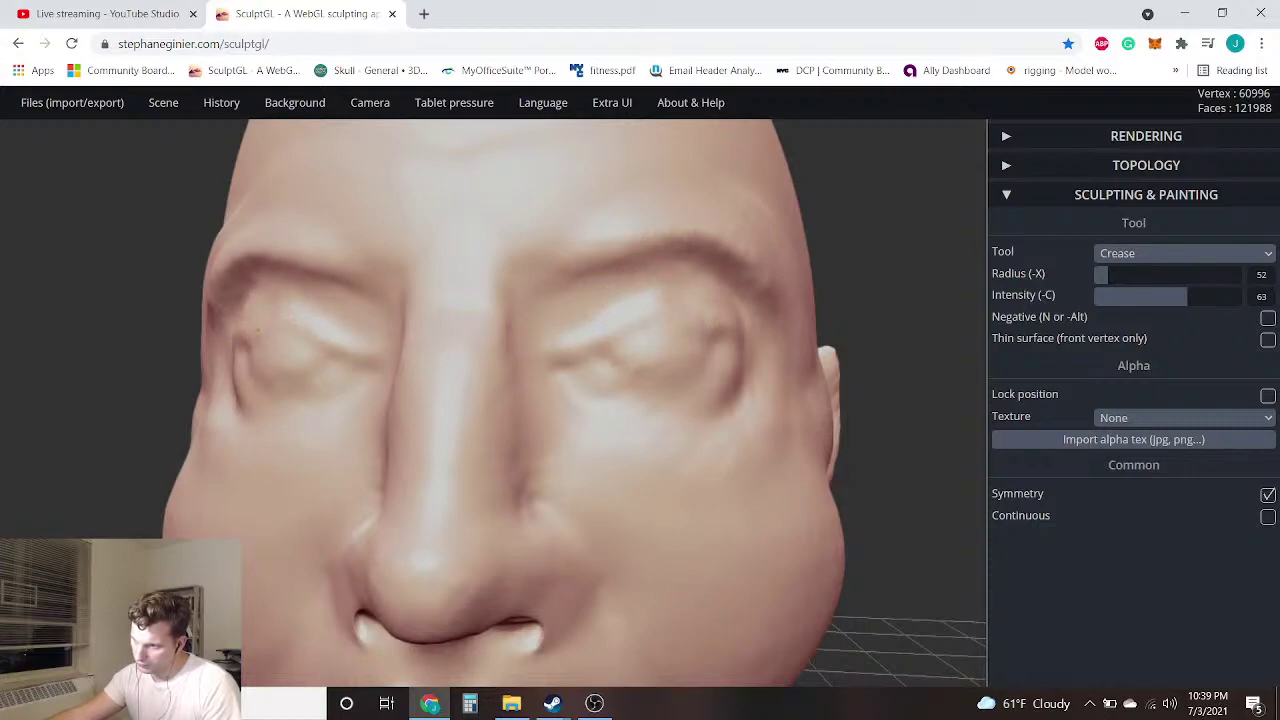
{"action": "mouse_move", "coordinate": [705, 385]}
{"action": "left_mouse_down"}
{"action": "mouse_move", "coordinate": [690, 405]}
{"action": "mouse_move", "coordinate": [613, 411]}
{"action": "mouse_move", "coordinate": [600, 400]}
{"action": "left_mouse_up"}
{"action": "scroll", "coordinate": [386, 443], "scroll_direction": "down", "scroll_amount": 3}
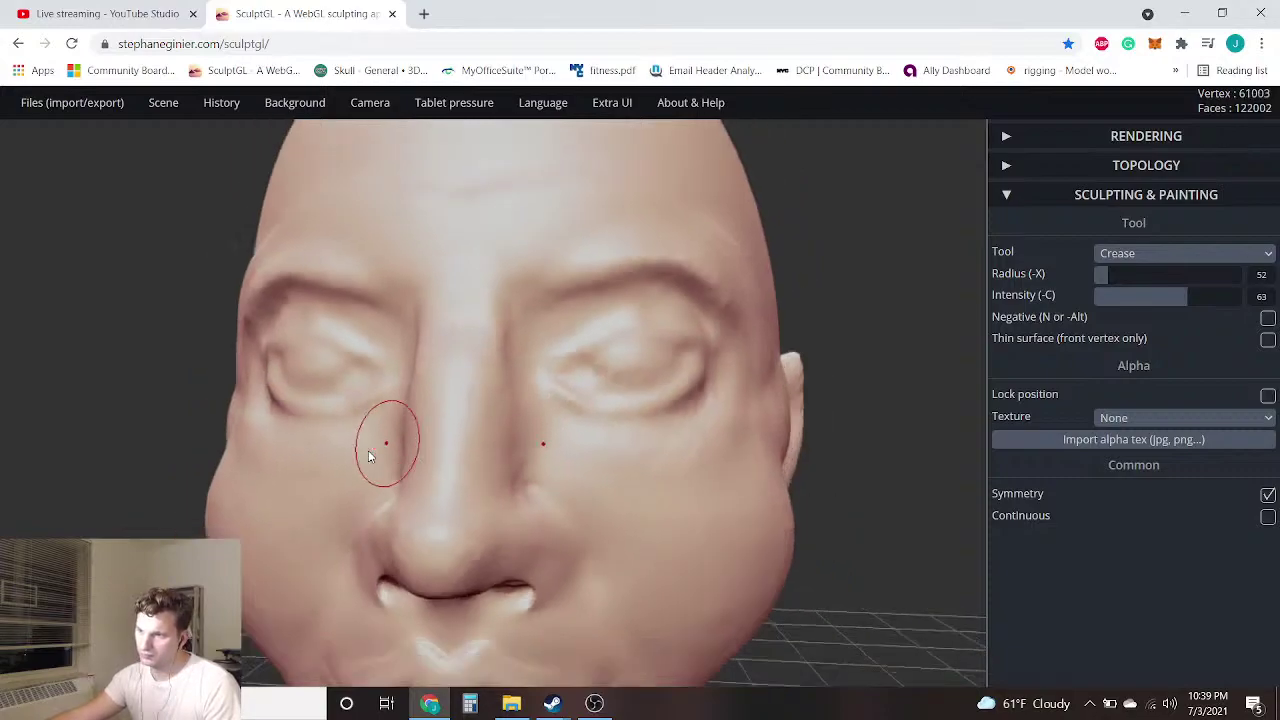
{"action": "left_click_drag", "start_coordinate": [113, 430], "coordinate": [166, 455]}
{"action": "right_click_drag", "start_coordinate": [168, 460], "coordinate": [131, 457]}
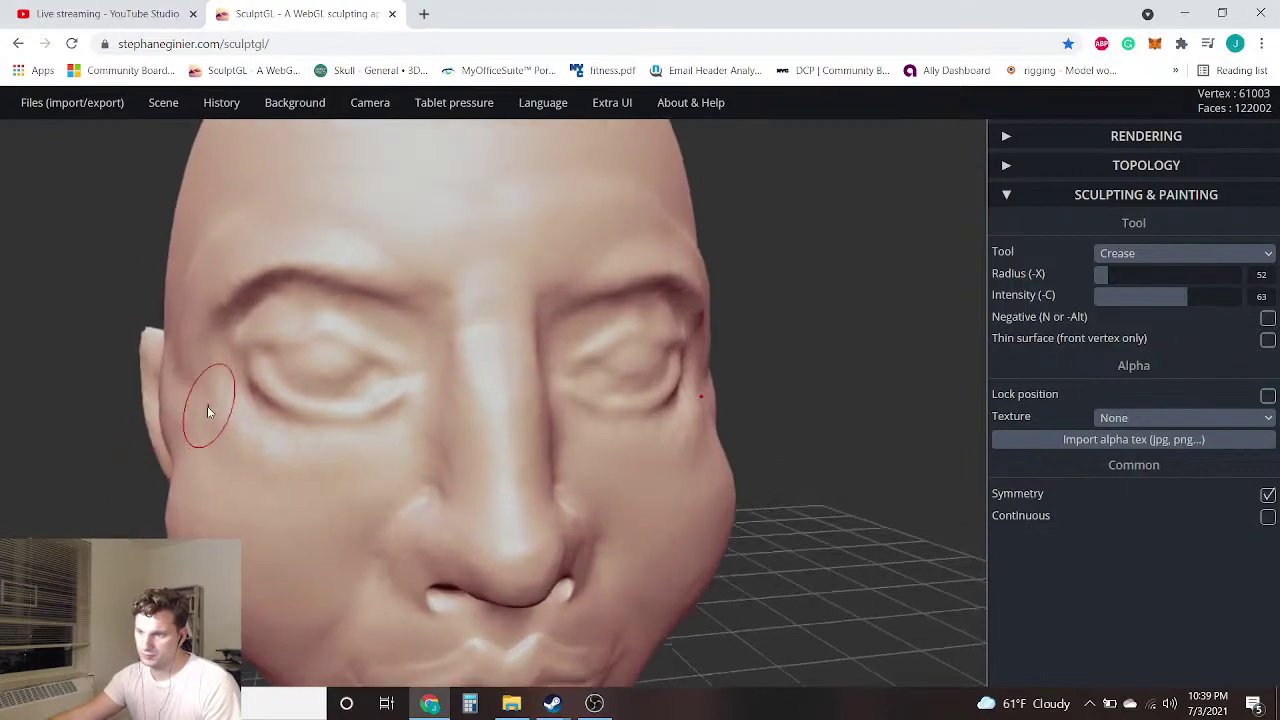
{"action": "scroll", "coordinate": [203, 408], "scroll_direction": "down", "scroll_amount": 5}
{"action": "mouse_move", "coordinate": [743, 403]}
{"action": "right_mouse_down"}
{"action": "mouse_move", "coordinate": [551, 413]}
{"action": "mouse_move", "coordinate": [335, 393]}
{"action": "mouse_move", "coordinate": [919, 350]}
{"action": "right_mouse_up"}
{"action": "left_click", "coordinate": [1268, 318]}
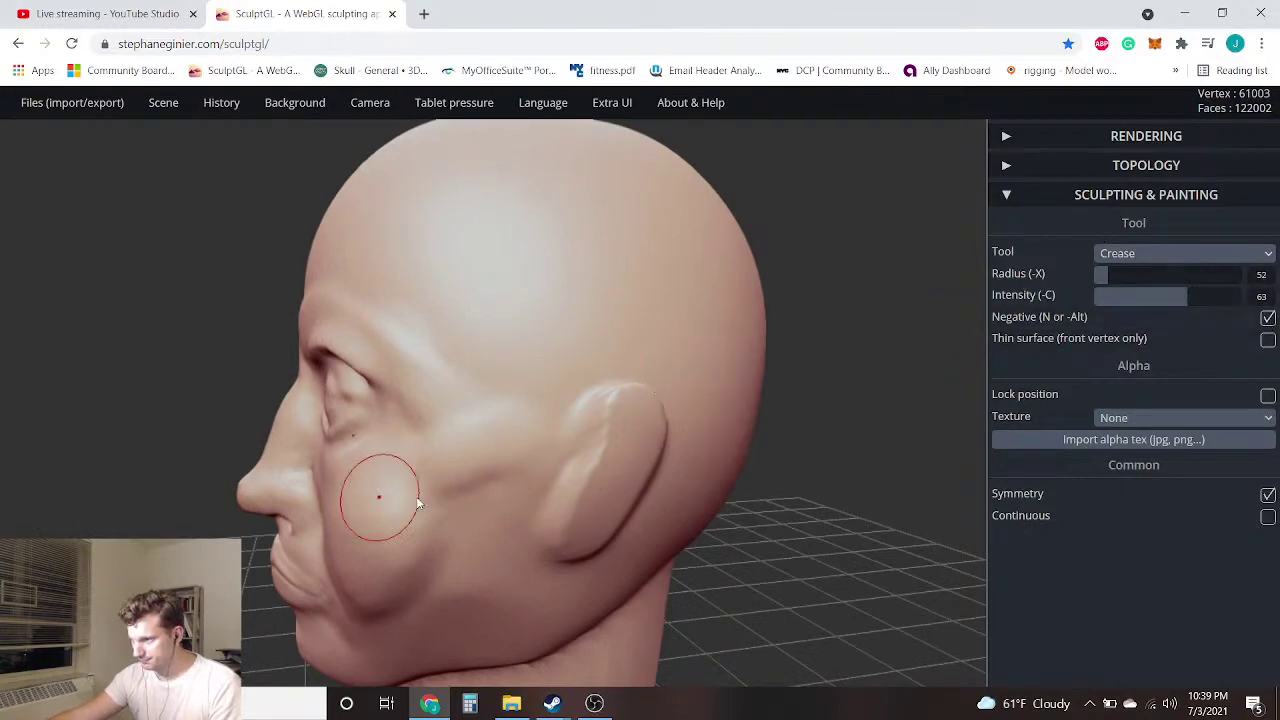
Pull the upper rim of the ear slightly outward with the symmetric Drag tool at radius 125
{"action": "scroll", "coordinate": [580, 425], "scroll_direction": "up", "scroll_amount": 3}
{"action": "mouse_move", "coordinate": [831, 336]}
{"action": "right_mouse_down"}
{"action": "mouse_move", "coordinate": [671, 449]}
{"action": "mouse_move", "coordinate": [954, 391]}
{"action": "mouse_move", "coordinate": [808, 398]}
{"action": "mouse_move", "coordinate": [926, 374]}
{"action": "right_mouse_up"}
{"action": "left_click", "coordinate": [1193, 256]}
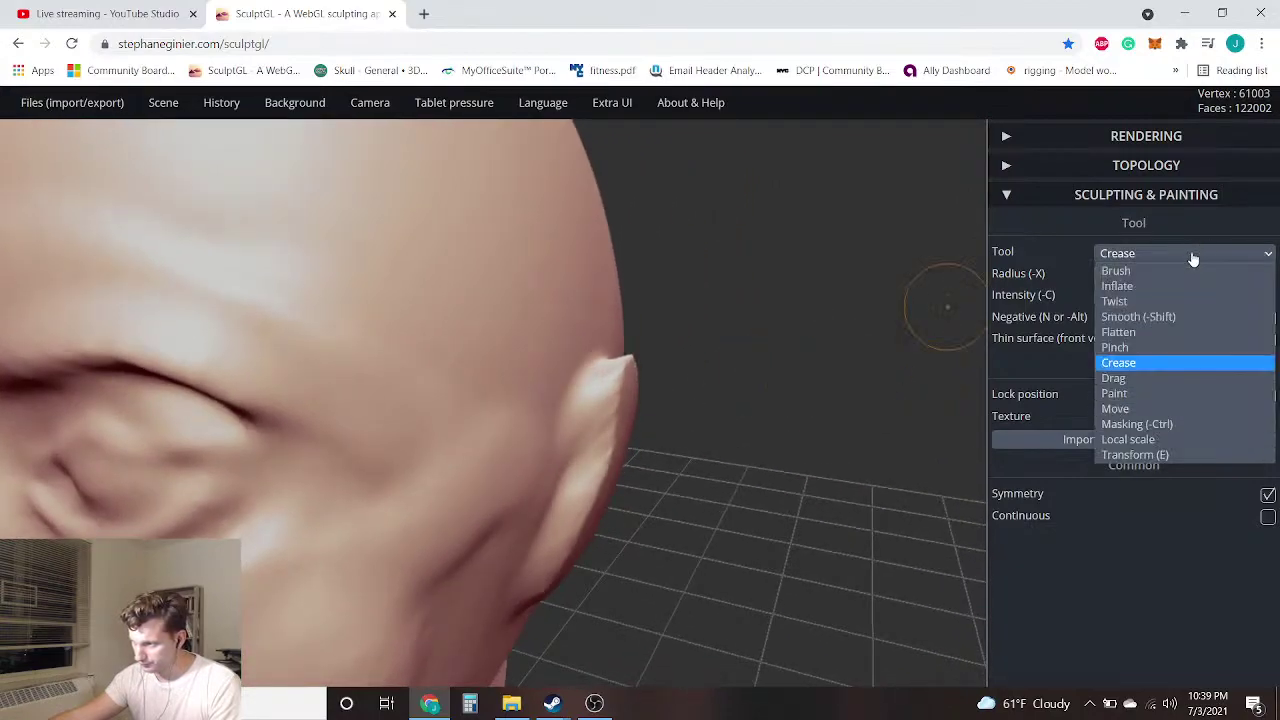
{"action": "left_click", "coordinate": [1143, 376]}
{"action": "left_click_drag", "start_coordinate": [629, 373], "coordinate": [640, 371]}
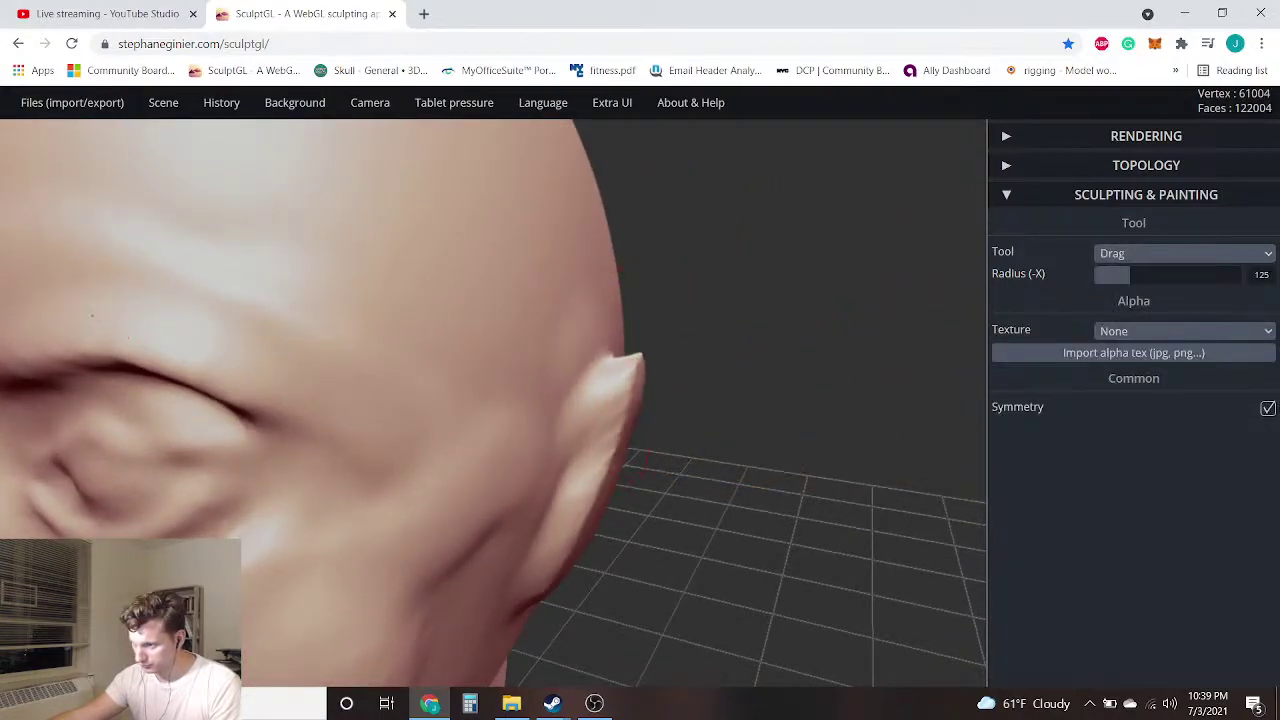
{"action": "mouse_move", "coordinate": [680, 535]}
{"action": "left_mouse_down"}
{"action": "mouse_move", "coordinate": [675, 500]}
{"action": "mouse_move", "coordinate": [670, 510]}
{"action": "left_mouse_up"}
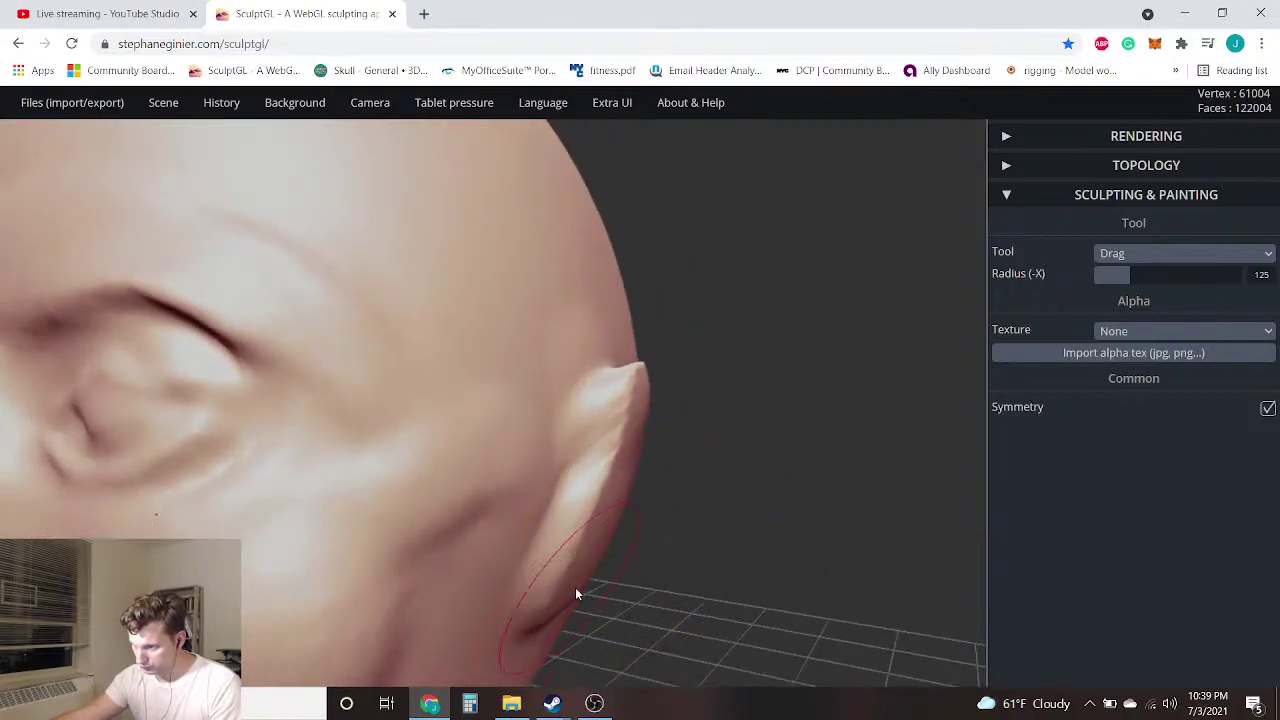
Pull the earlobe out from the head with the symmetric Drag tool at radius 125 and check the ear in profile
{"action": "scroll", "coordinate": [545, 617], "scroll_direction": "up", "scroll_amount": 2}
{"action": "mouse_move", "coordinate": [545, 616]}
{"action": "left_mouse_down"}
{"action": "mouse_move", "coordinate": [535, 600]}
{"action": "mouse_move", "coordinate": [580, 636]}
{"action": "mouse_move", "coordinate": [522, 652]}
{"action": "mouse_move", "coordinate": [528, 617]}
{"action": "mouse_move", "coordinate": [587, 646]}
{"action": "left_mouse_up"}
{"action": "scroll", "coordinate": [522, 656], "scroll_direction": "up", "scroll_amount": 3}
{"action": "mouse_move", "coordinate": [700, 620]}
{"action": "left_mouse_down"}
{"action": "mouse_move", "coordinate": [588, 610]}
{"action": "mouse_move", "coordinate": [606, 642]}
{"action": "mouse_move", "coordinate": [531, 623]}
{"action": "mouse_move", "coordinate": [520, 642]}
{"action": "left_mouse_up"}
{"action": "left_click_drag", "start_coordinate": [902, 566], "coordinate": [918, 599]}
{"action": "scroll", "coordinate": [814, 553], "scroll_direction": "down", "scroll_amount": 4}
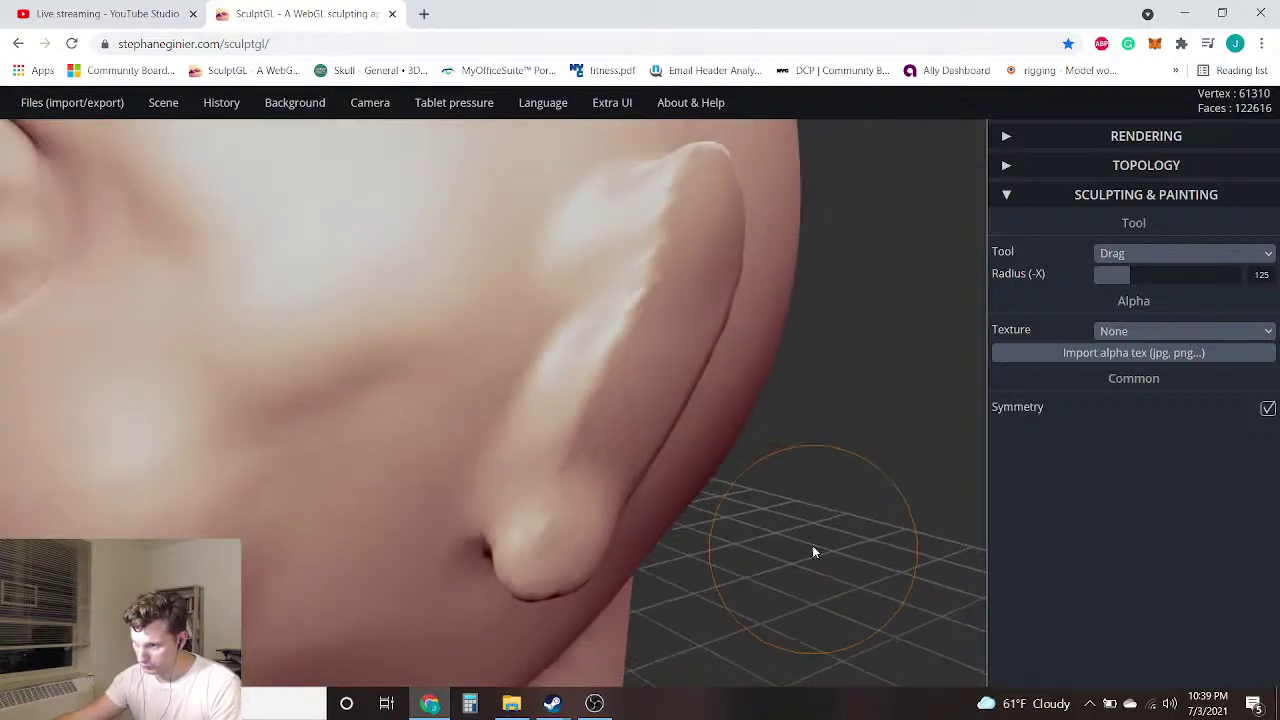
{"action": "left_click_drag", "start_coordinate": [787, 537], "coordinate": [636, 493]}
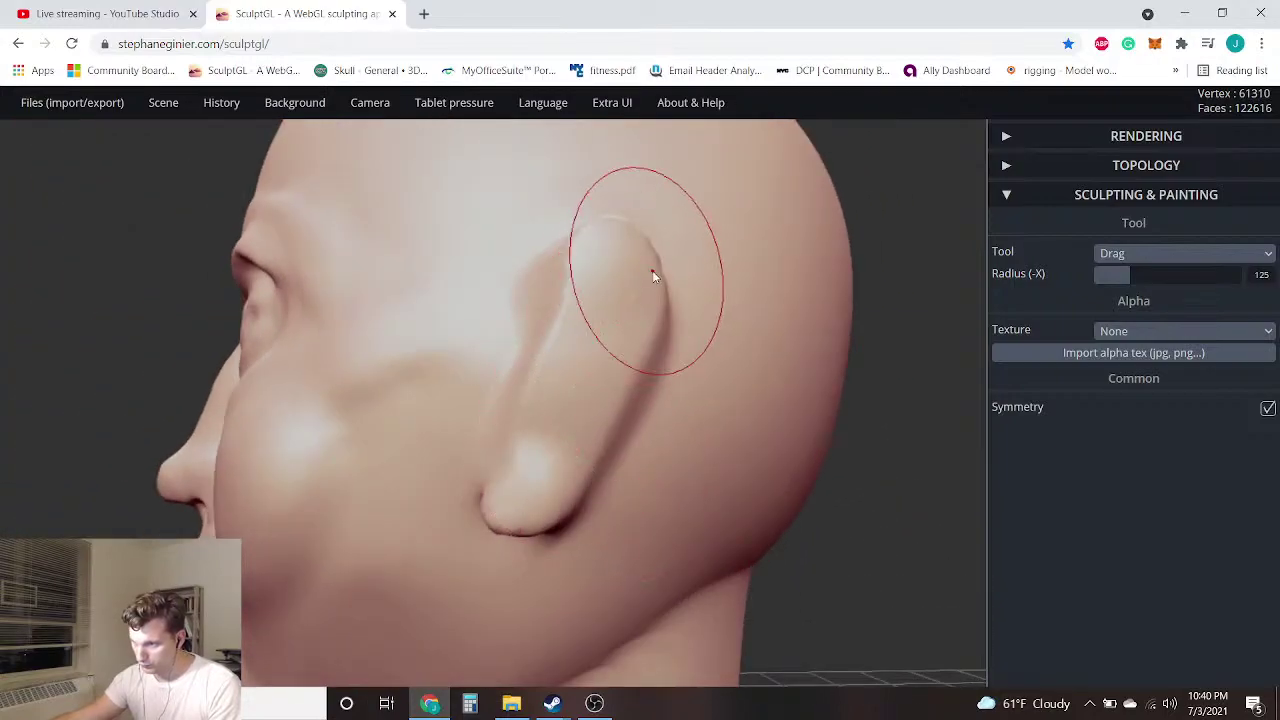
{"action": "scroll", "coordinate": [646, 290], "scroll_direction": "down", "scroll_amount": 3}
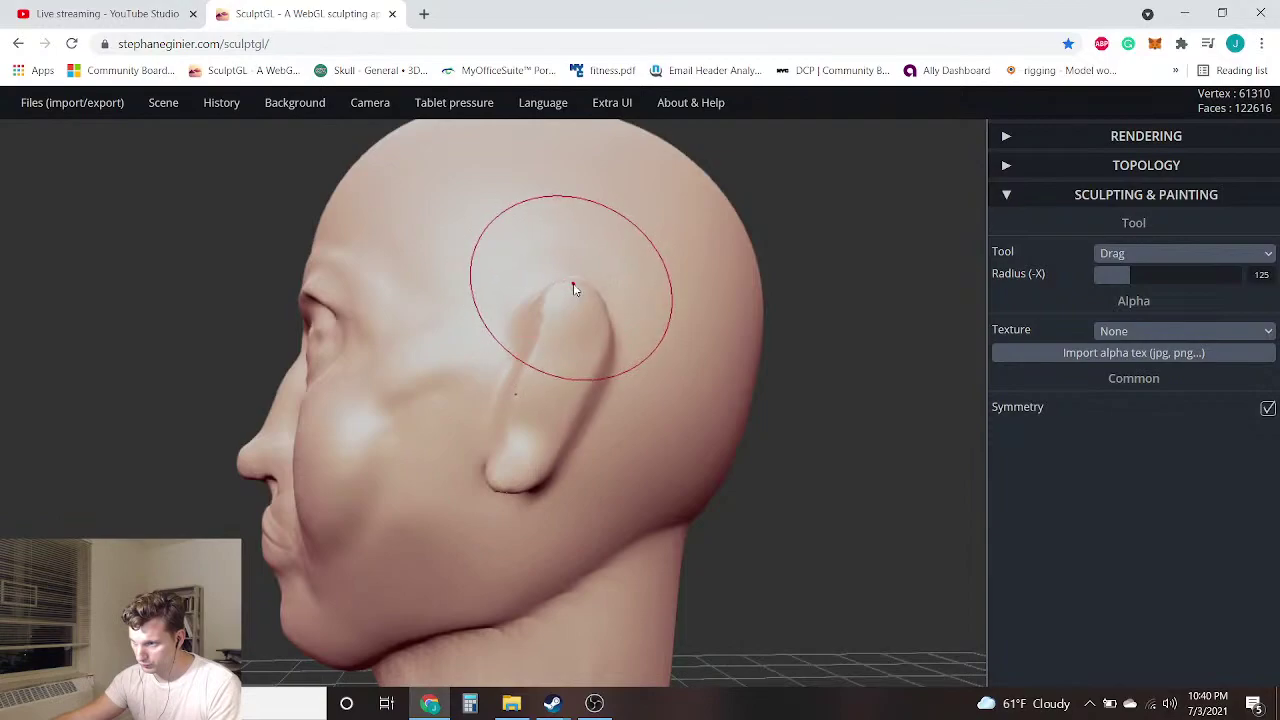
Try to lower the upper tip of the ear with the symmetric Move tool at radius 69 and intensity 100
{"action": "left_click", "coordinate": [1181, 253]}
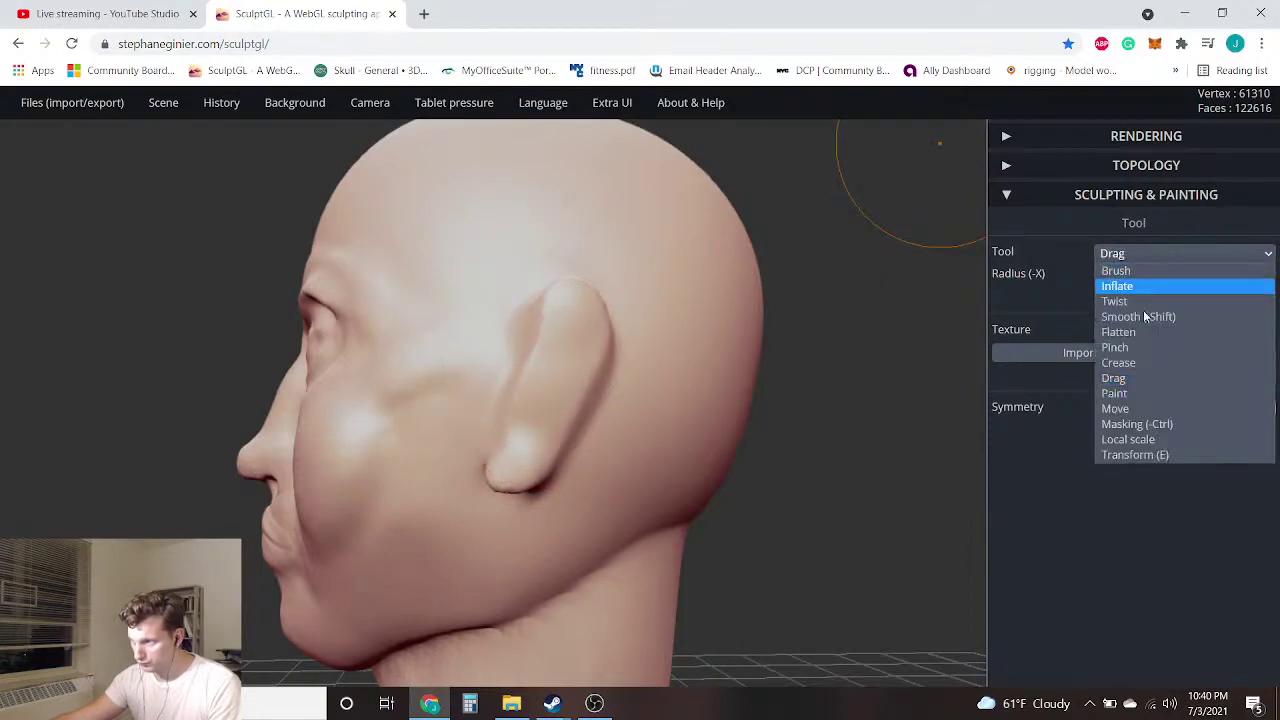
{"action": "left_click", "coordinate": [1120, 408]}
{"action": "scroll", "coordinate": [571, 289], "scroll_direction": "down", "scroll_amount": 3}
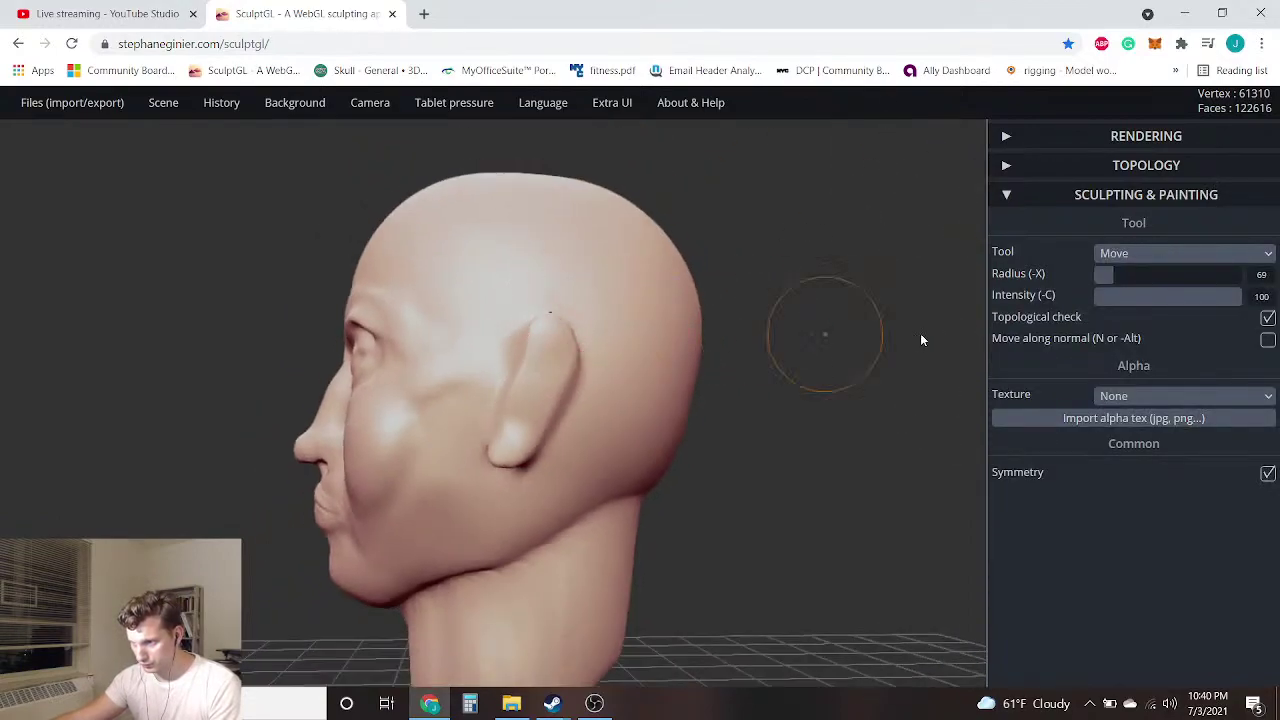
{"action": "left_click_drag", "start_coordinate": [910, 338], "coordinate": [850, 368]}
{"action": "left_click_drag", "start_coordinate": [556, 335], "coordinate": [557, 352]}
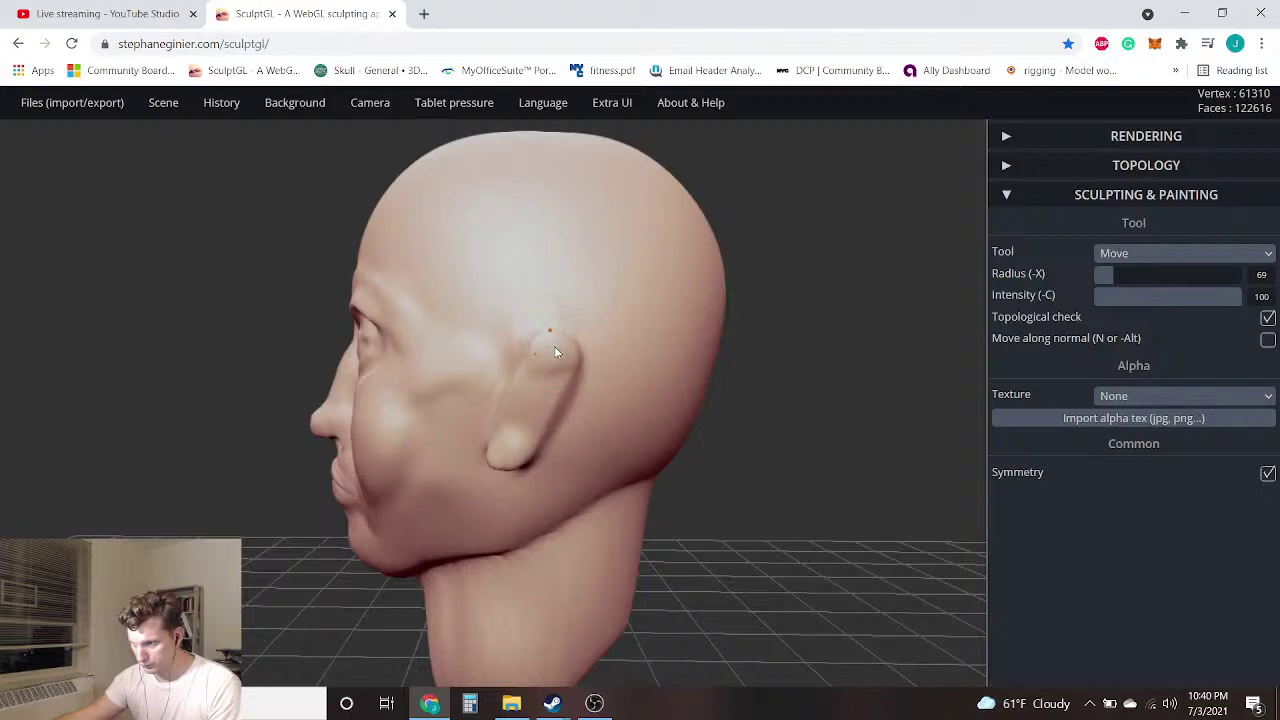
{"action": "key", "text": "ctrl+z"}
{"action": "scroll", "coordinate": [417, 357], "scroll_direction": "down", "scroll_amount": 3}
{"action": "mouse_move", "coordinate": [228, 326]}
{"action": "left_mouse_down"}
{"action": "mouse_move", "coordinate": [262, 370]}
{"action": "mouse_move", "coordinate": [246, 340]}
{"action": "left_mouse_up"}
{"action": "scroll", "coordinate": [517, 395], "scroll_direction": "up", "scroll_amount": 3}
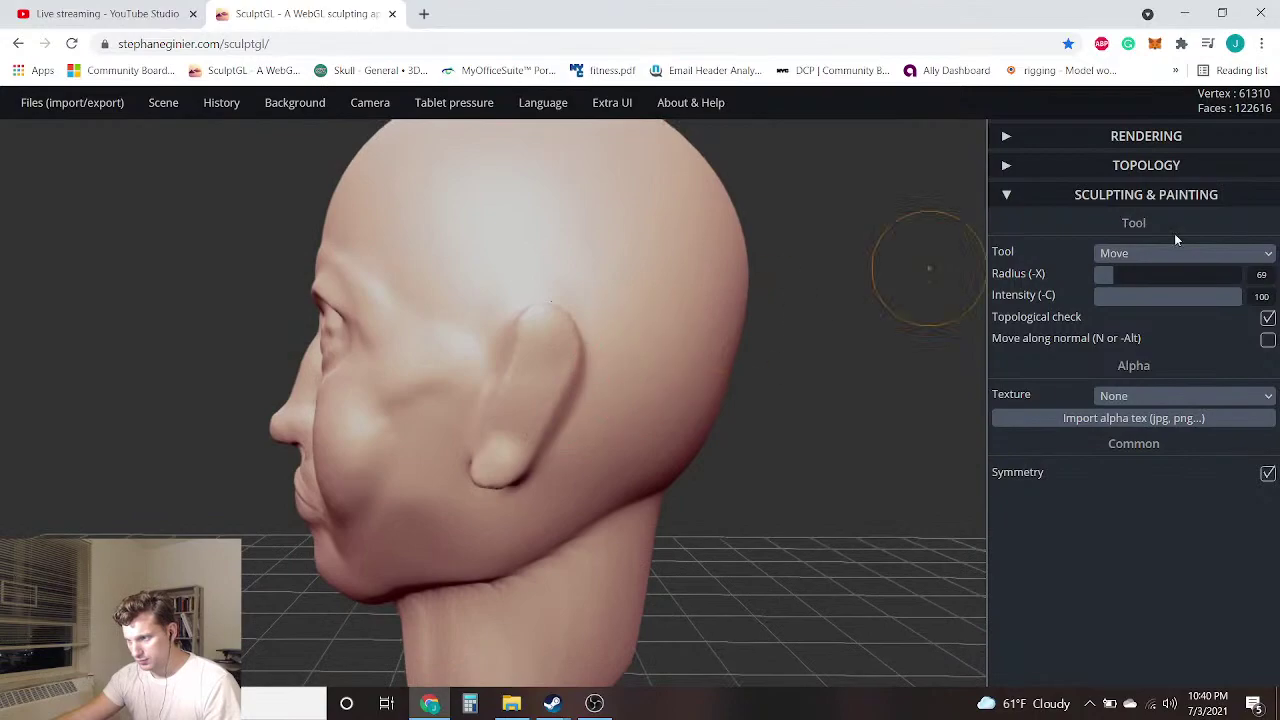
Widen the ear's back edge and adjust its upper front outline with the symmetric Move tool at radius 97
{"action": "left_click", "coordinate": [1121, 276]}
{"action": "scroll", "coordinate": [499, 390], "scroll_direction": "up", "scroll_amount": 2}
{"action": "left_click_drag", "start_coordinate": [585, 395], "coordinate": [592, 388]}
{"action": "left_click_drag", "start_coordinate": [603, 333], "coordinate": [620, 320]}
{"action": "left_click_drag", "start_coordinate": [565, 440], "coordinate": [580, 446]}
{"action": "left_click_drag", "start_coordinate": [528, 309], "coordinate": [521, 316]}
{"action": "mouse_move", "coordinate": [522, 403]}
{"action": "right_mouse_down"}
{"action": "mouse_move", "coordinate": [300, 415]}
{"action": "mouse_move", "coordinate": [391, 409]}
{"action": "mouse_move", "coordinate": [691, 440]}
{"action": "mouse_move", "coordinate": [645, 418]}
{"action": "mouse_move", "coordinate": [609, 354]}
{"action": "mouse_move", "coordinate": [274, 369]}
{"action": "right_mouse_up"}
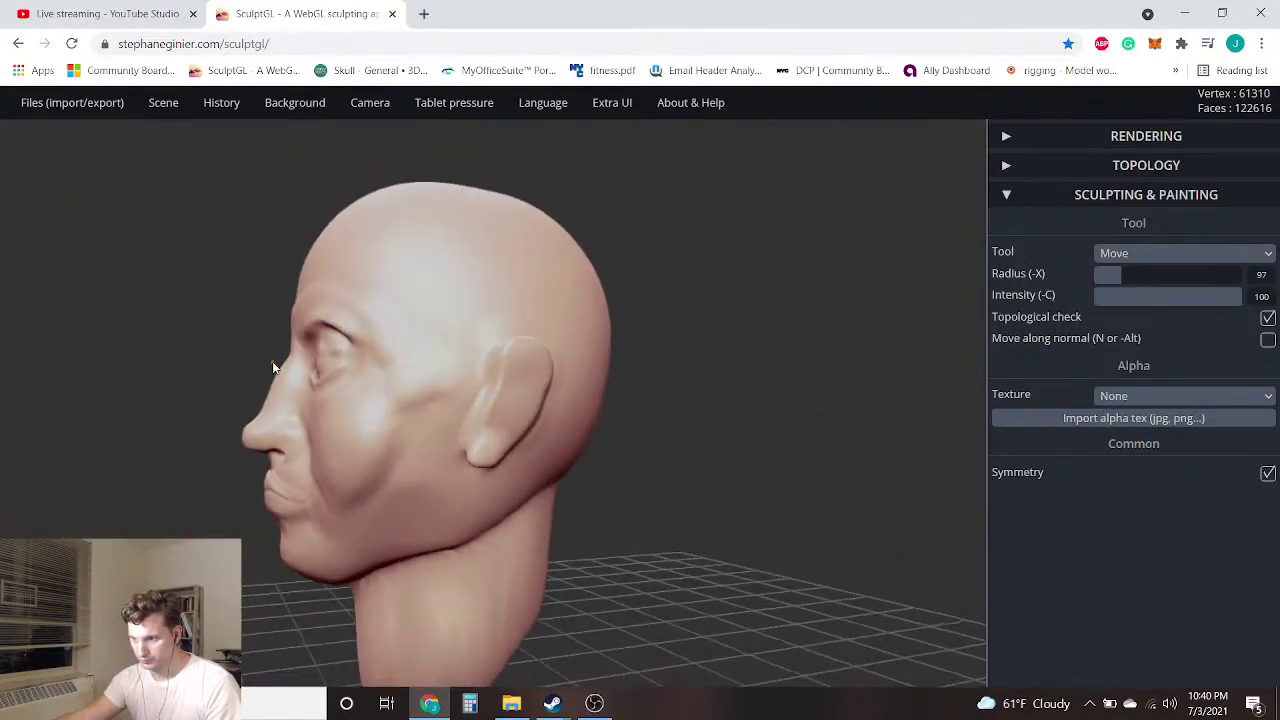
{"action": "scroll", "coordinate": [537, 427], "scroll_direction": "up", "scroll_amount": 3}
{"action": "mouse_move", "coordinate": [535, 428]}
{"action": "right_mouse_down"}
{"action": "mouse_move", "coordinate": [634, 408]}
{"action": "mouse_move", "coordinate": [585, 421]}
{"action": "right_mouse_up"}
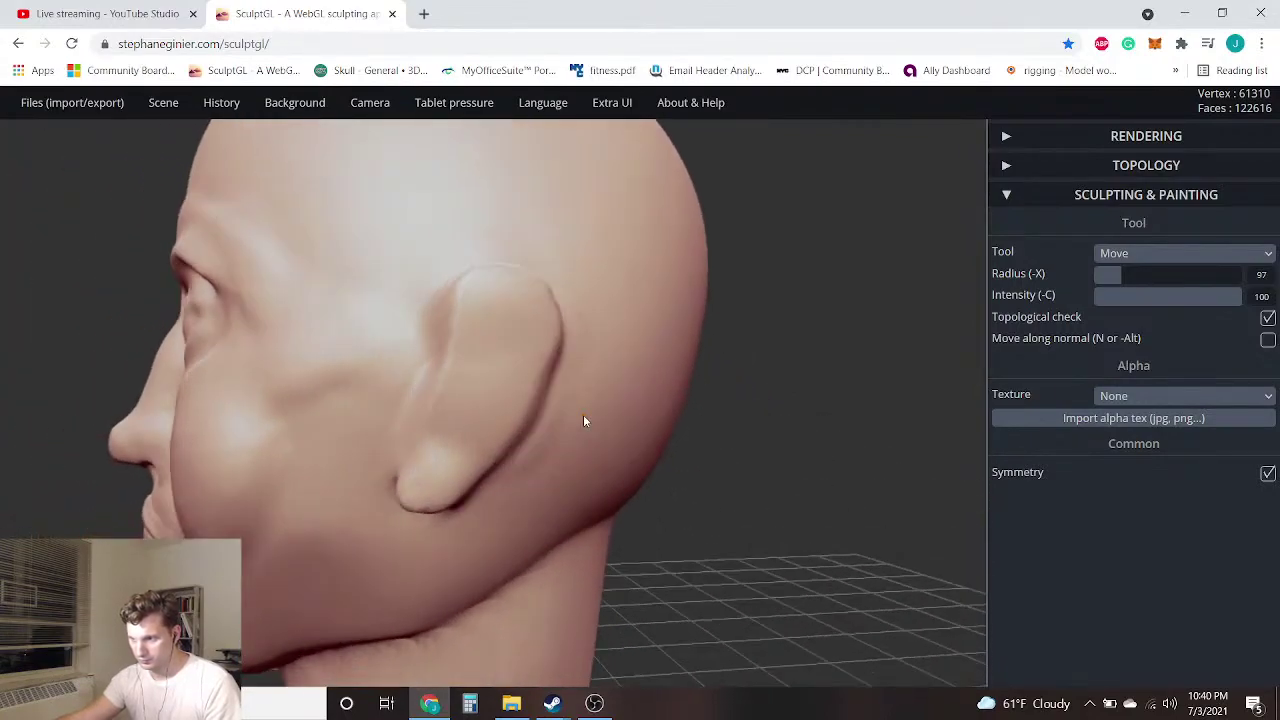
Shape the ear's inner surface with the symmetric negative Flatten tool at radius 108 and intensity 24, and check it from behind
{"action": "left_click", "coordinate": [1149, 256]}
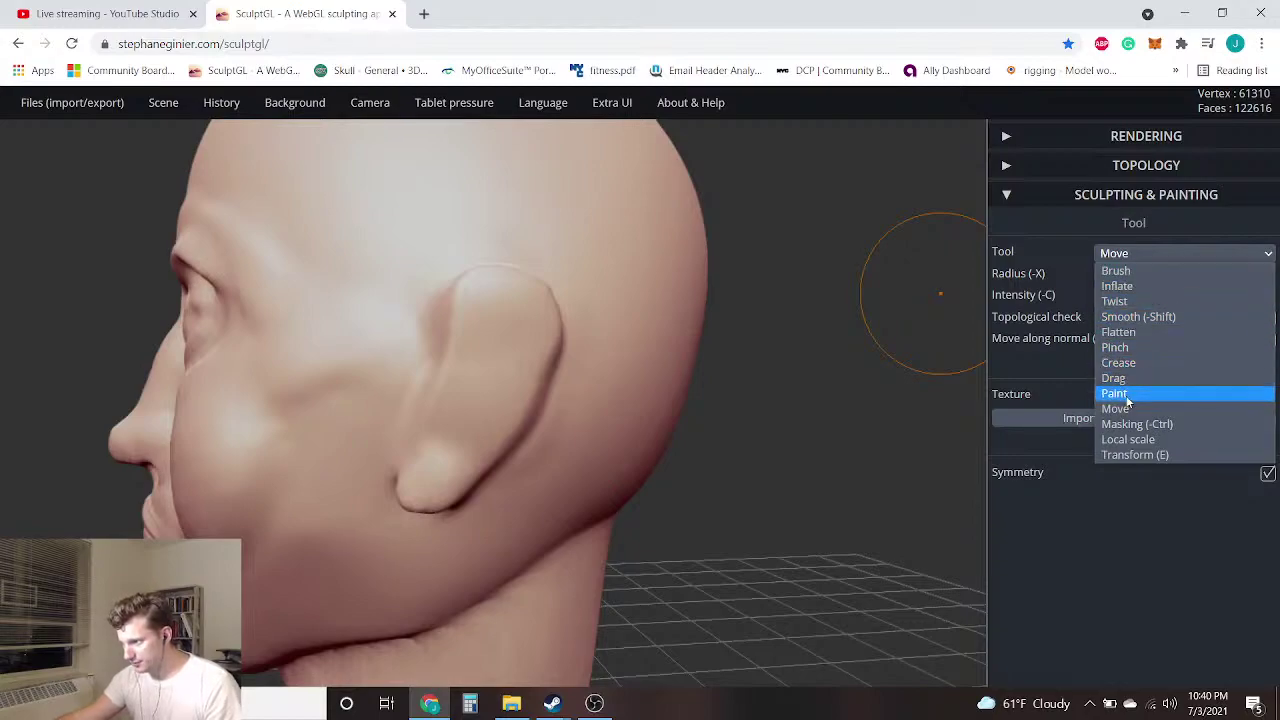
{"action": "left_click", "coordinate": [1140, 336]}
{"action": "scroll", "coordinate": [600, 412], "scroll_direction": "up", "scroll_amount": 3}
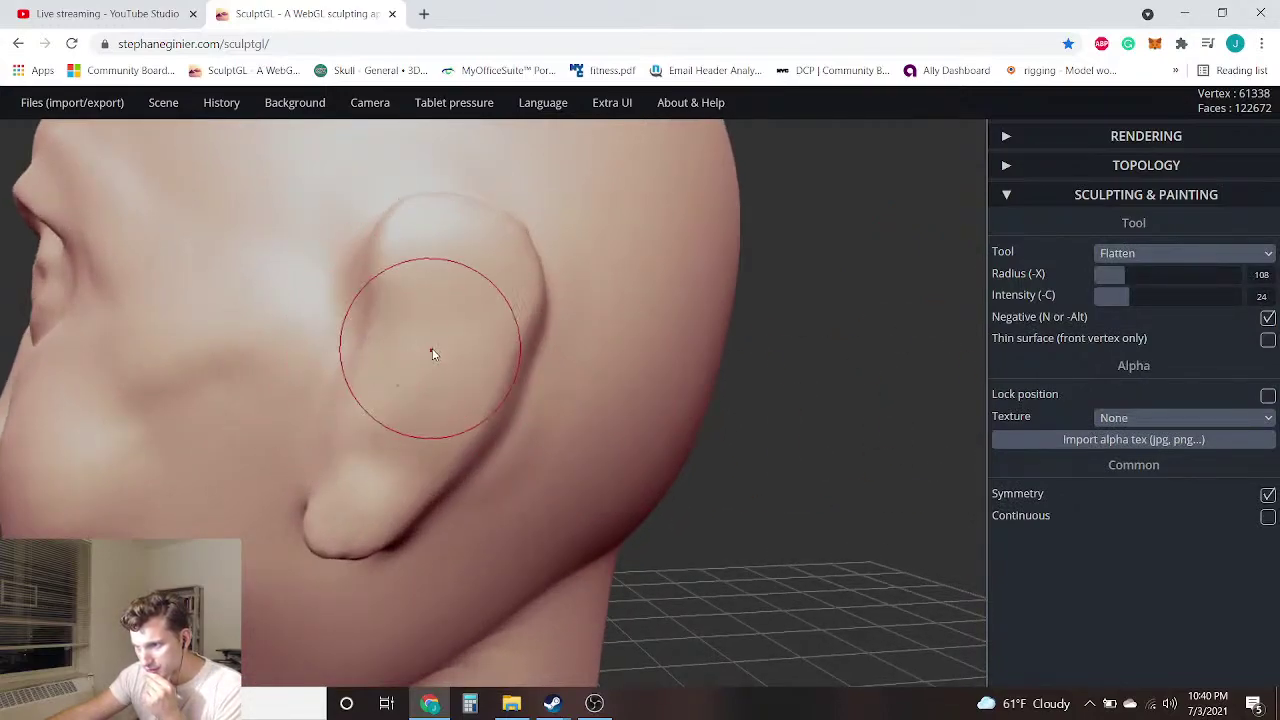
{"action": "left_click_drag", "start_coordinate": [400, 368], "coordinate": [396, 393]}
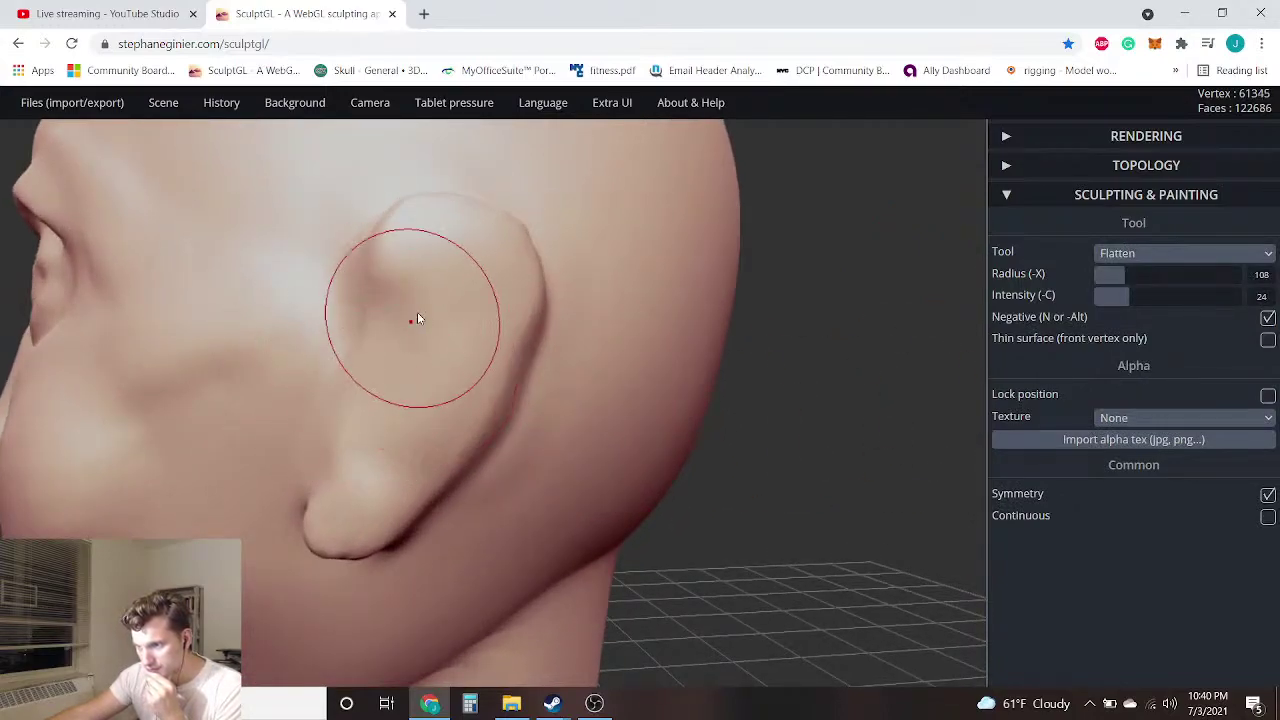
{"action": "right_click_drag", "start_coordinate": [346, 403], "coordinate": [572, 483]}
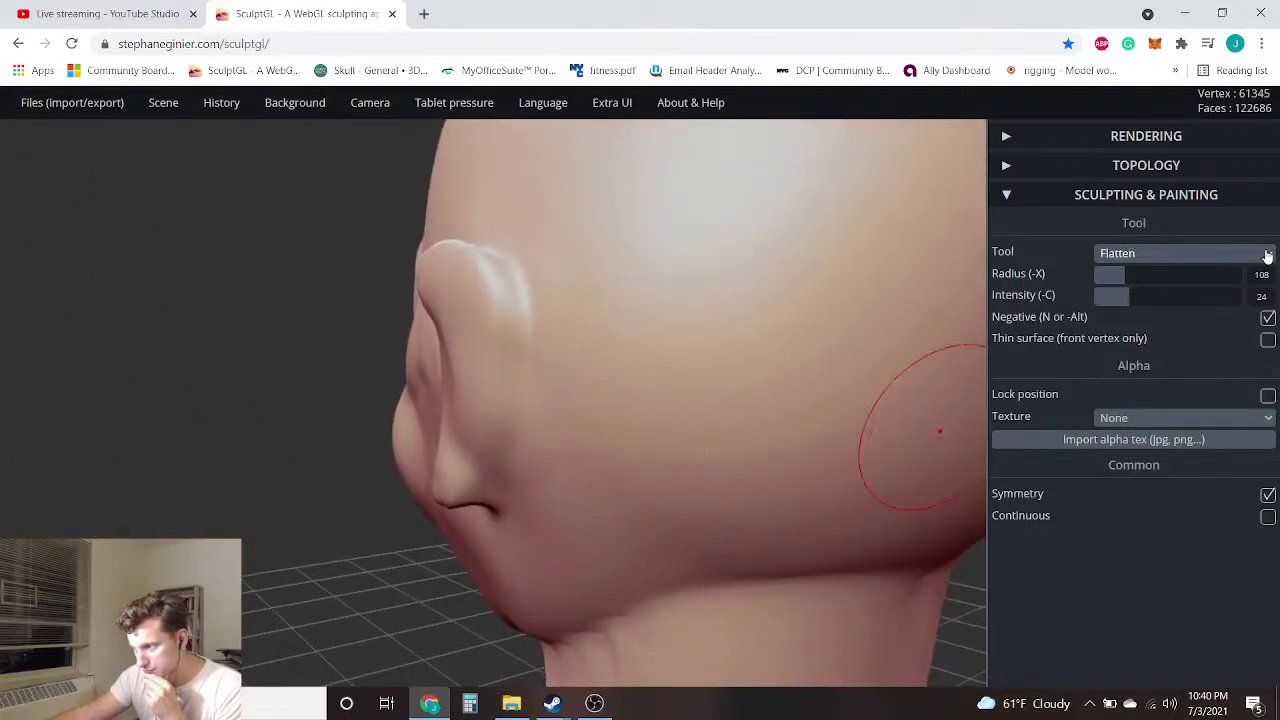
Carve the crease behind the ear from the lobe up to the upper rim with the symmetric negative Crease tool at radius 52
{"action": "left_click", "coordinate": [1193, 257]}
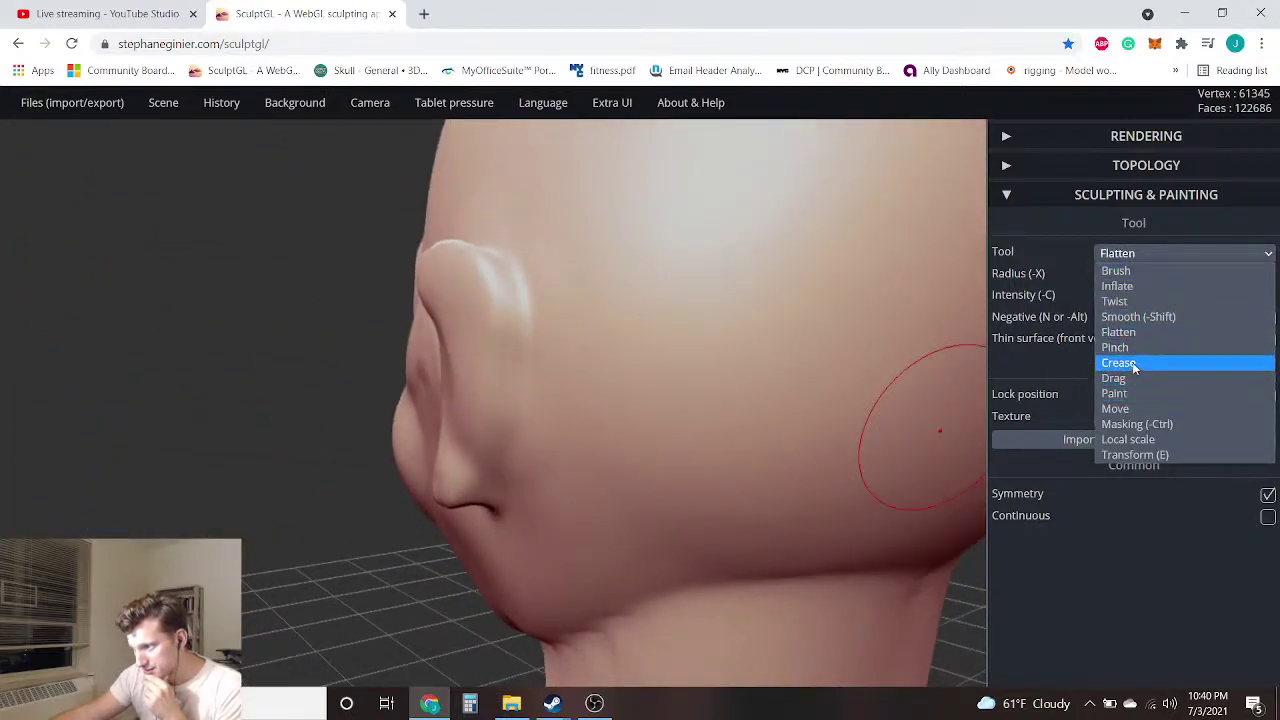
{"action": "left_click", "coordinate": [1140, 363]}
{"action": "scroll", "coordinate": [617, 349], "scroll_direction": "up", "scroll_amount": 2}
{"action": "mouse_move", "coordinate": [469, 251]}
{"action": "left_mouse_down"}
{"action": "mouse_move", "coordinate": [483, 297]}
{"action": "mouse_move", "coordinate": [458, 490]}
{"action": "left_mouse_up"}
{"action": "mouse_move", "coordinate": [264, 512]}
{"action": "left_mouse_down"}
{"action": "mouse_move", "coordinate": [422, 509]}
{"action": "mouse_move", "coordinate": [468, 463]}
{"action": "left_mouse_up"}
{"action": "key", "text": "ctrl+z"}
{"action": "mouse_move", "coordinate": [342, 597]}
{"action": "left_mouse_down"}
{"action": "mouse_move", "coordinate": [408, 515]}
{"action": "mouse_move", "coordinate": [450, 412]}
{"action": "left_mouse_up"}
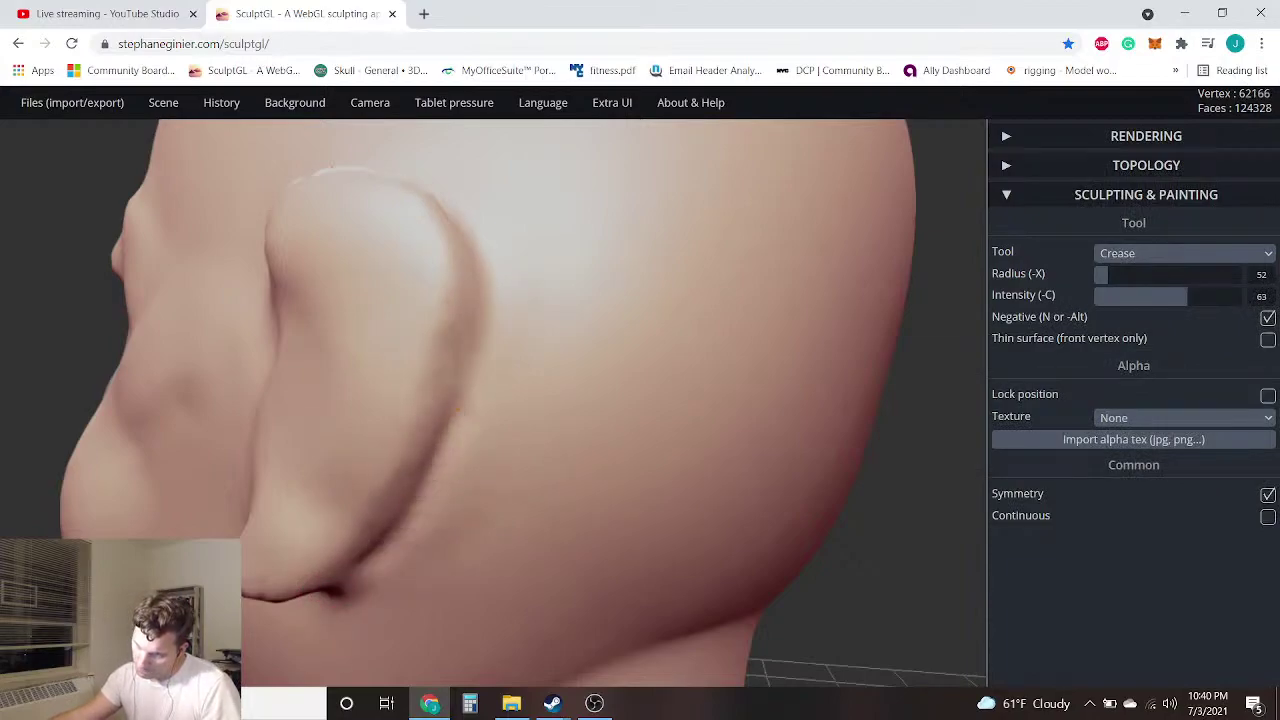
{"action": "left_click_drag", "start_coordinate": [471, 361], "coordinate": [463, 282]}
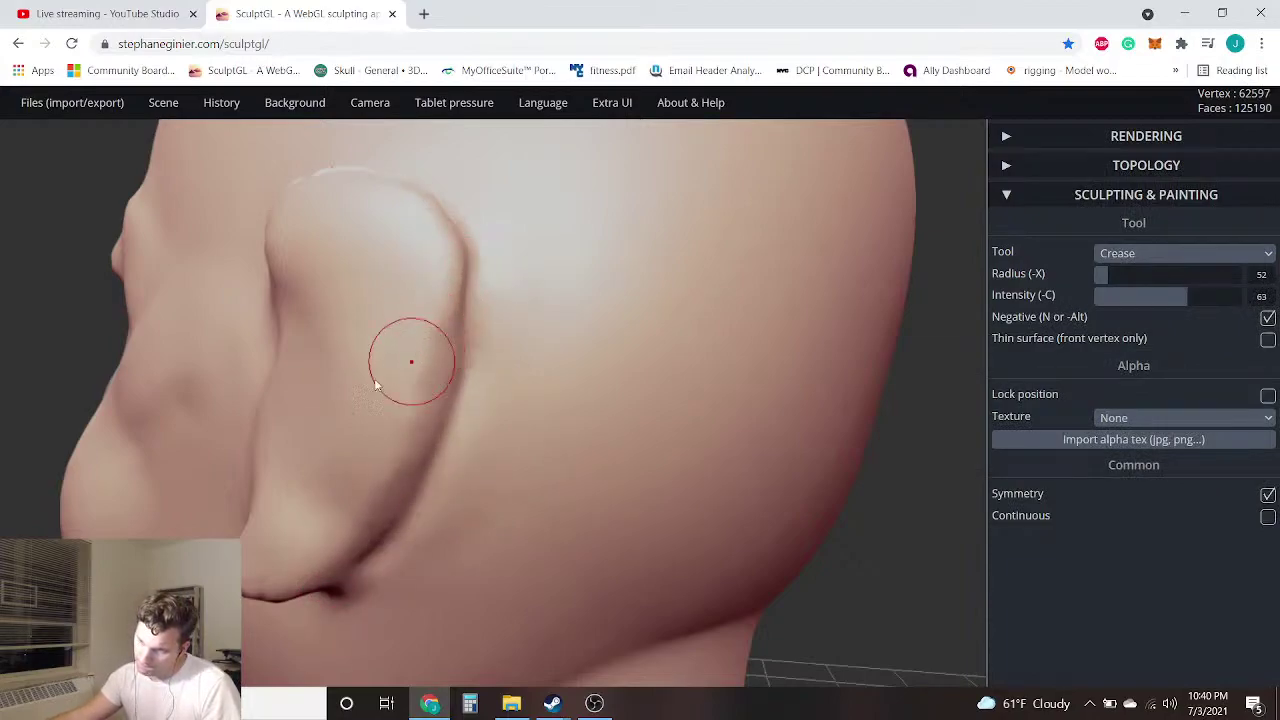
{"action": "right_click_drag", "start_coordinate": [967, 428], "coordinate": [659, 462]}
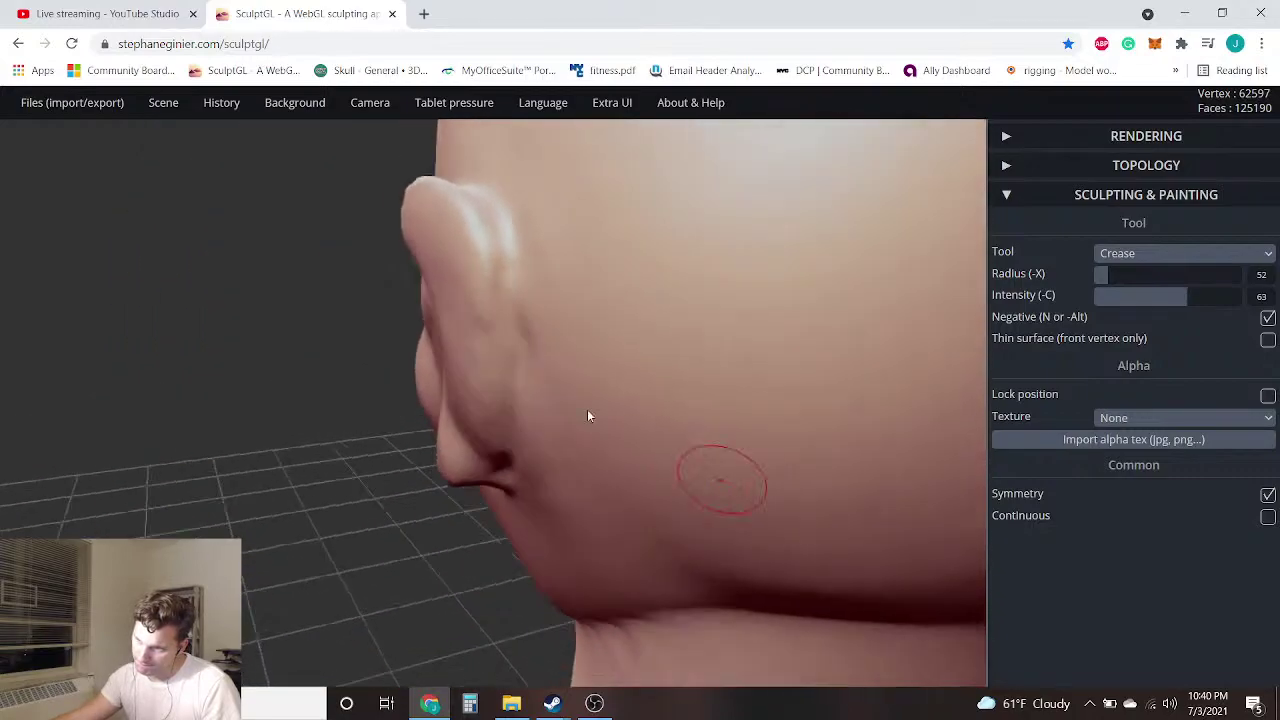
{"action": "left_click_drag", "start_coordinate": [380, 329], "coordinate": [617, 320]}
{"action": "scroll", "coordinate": [560, 370], "scroll_direction": "down", "scroll_amount": 1}
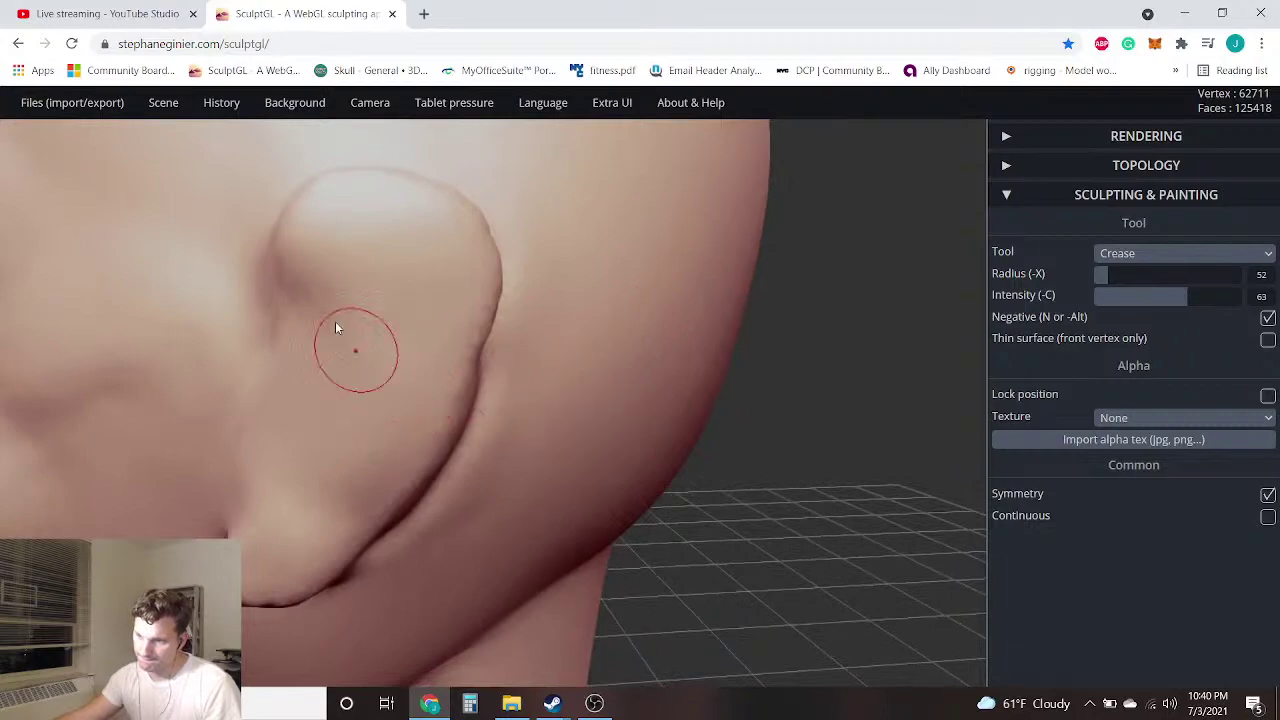
Carve the groove inside the ear's outer rim, from the upper front around to the lobe, with the symmetric negative Crease tool
{"action": "mouse_move", "coordinate": [292, 280]}
{"action": "left_mouse_down"}
{"action": "mouse_move", "coordinate": [335, 240]}
{"action": "mouse_move", "coordinate": [378, 226]}
{"action": "left_mouse_up"}
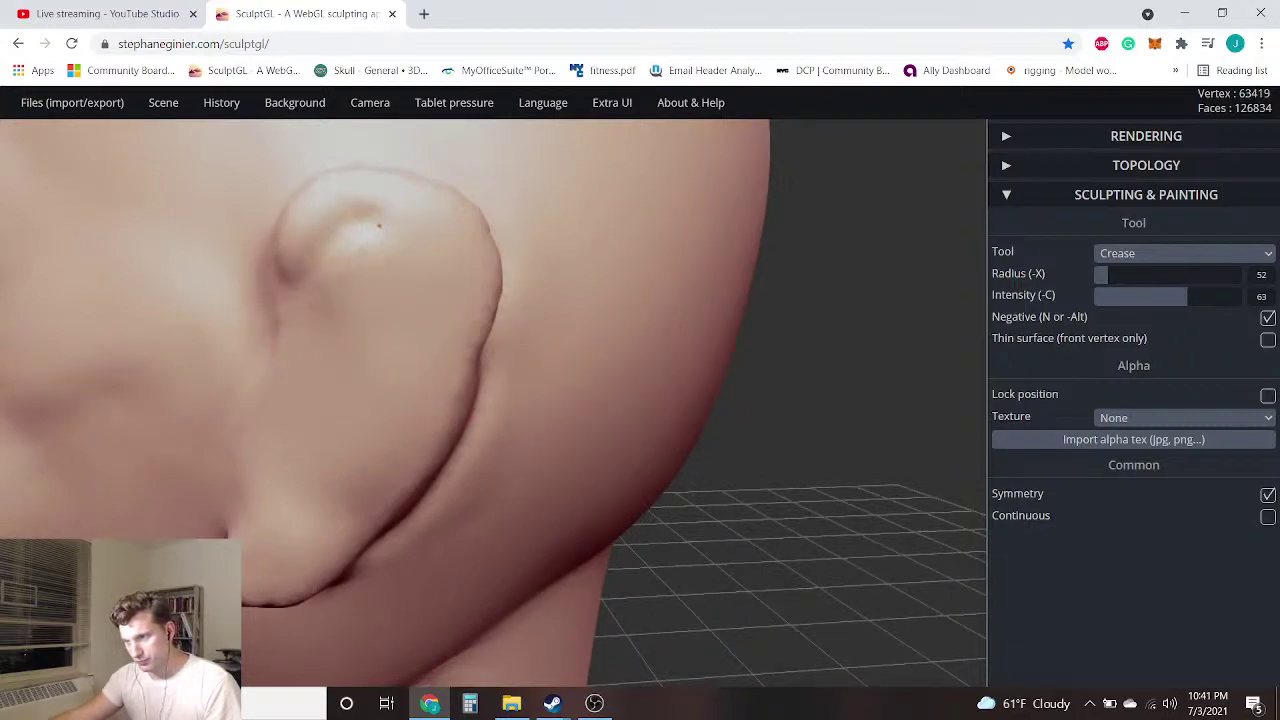
{"action": "key", "text": "ctrl+z"}
{"action": "mouse_move", "coordinate": [292, 312]}
{"action": "left_mouse_down"}
{"action": "mouse_move", "coordinate": [345, 252]}
{"action": "mouse_move", "coordinate": [403, 237]}
{"action": "left_mouse_up"}
{"action": "mouse_move", "coordinate": [443, 326]}
{"action": "left_mouse_down"}
{"action": "mouse_move", "coordinate": [426, 399]}
{"action": "mouse_move", "coordinate": [379, 470]}
{"action": "mouse_move", "coordinate": [305, 528]}
{"action": "mouse_move", "coordinate": [259, 534]}
{"action": "left_mouse_up"}
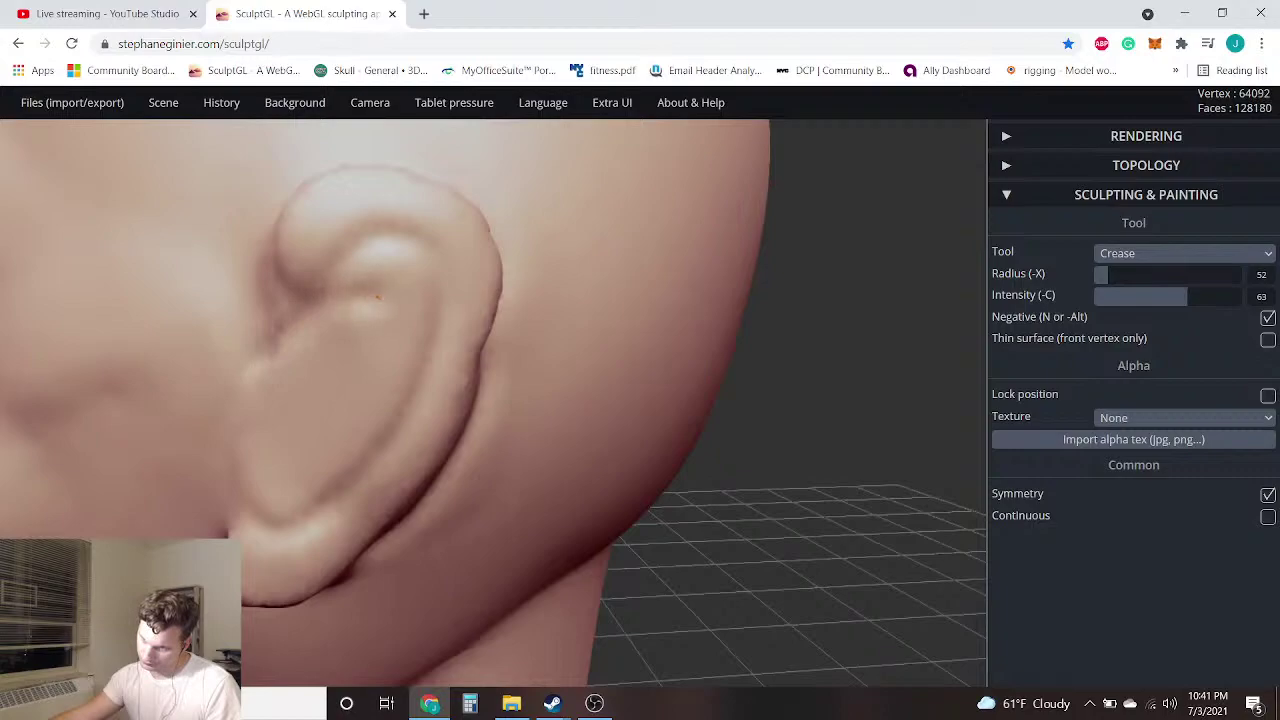
Carve the inner ear folds and the hollow at the ear canal with symmetric negative Crease strokes at radius 52 and intensity 63
{"action": "left_click_drag", "start_coordinate": [379, 341], "coordinate": [335, 391]}
{"action": "mouse_move", "coordinate": [342, 439]}
{"action": "left_mouse_down"}
{"action": "mouse_move", "coordinate": [296, 440]}
{"action": "mouse_move", "coordinate": [274, 392]}
{"action": "mouse_move", "coordinate": [290, 419]}
{"action": "left_mouse_up"}
{"action": "left_click_drag", "start_coordinate": [332, 354], "coordinate": [394, 302]}
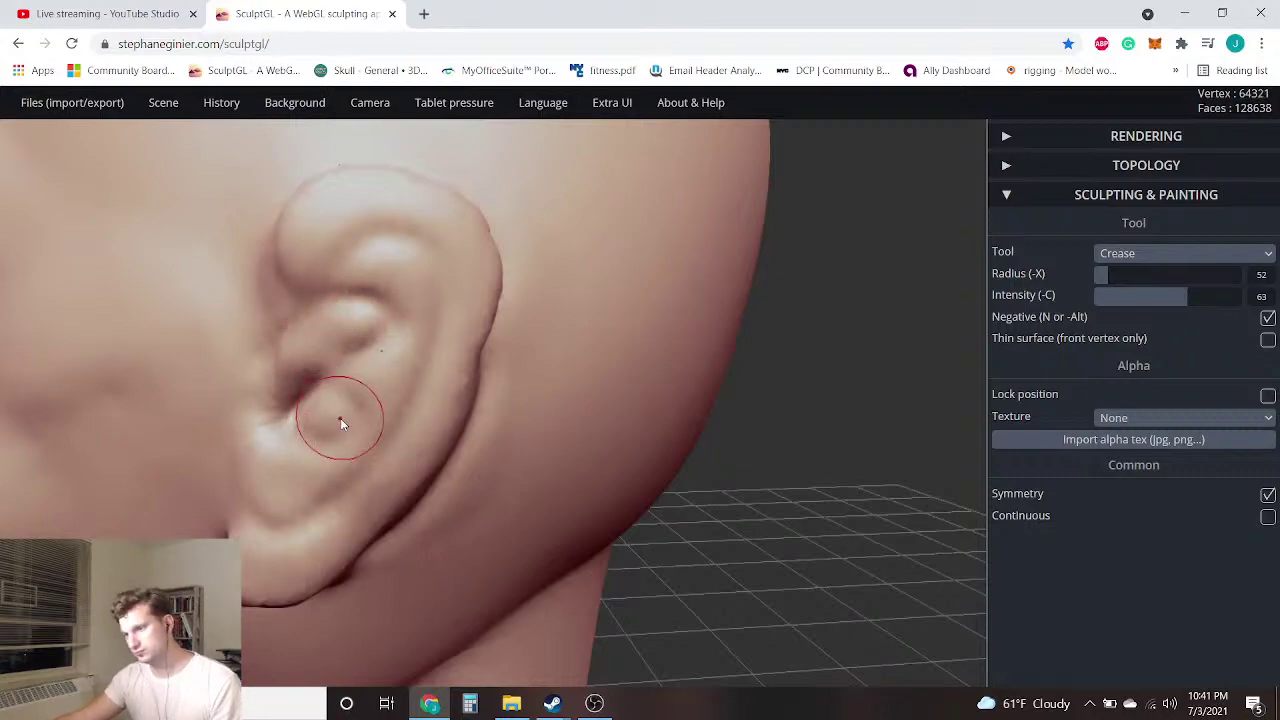
{"action": "left_click_drag", "start_coordinate": [340, 436], "coordinate": [289, 471]}
Examine the proportions of the whole head and the placement of the ears from the front and side
{"action": "scroll", "coordinate": [232, 380], "scroll_direction": "down", "scroll_amount": 5}
{"action": "left_click_drag", "start_coordinate": [76, 384], "coordinate": [345, 415]}
{"action": "scroll", "coordinate": [355, 405], "scroll_direction": "down", "scroll_amount": 3}
{"action": "left_click_drag", "start_coordinate": [102, 389], "coordinate": [129, 392]}
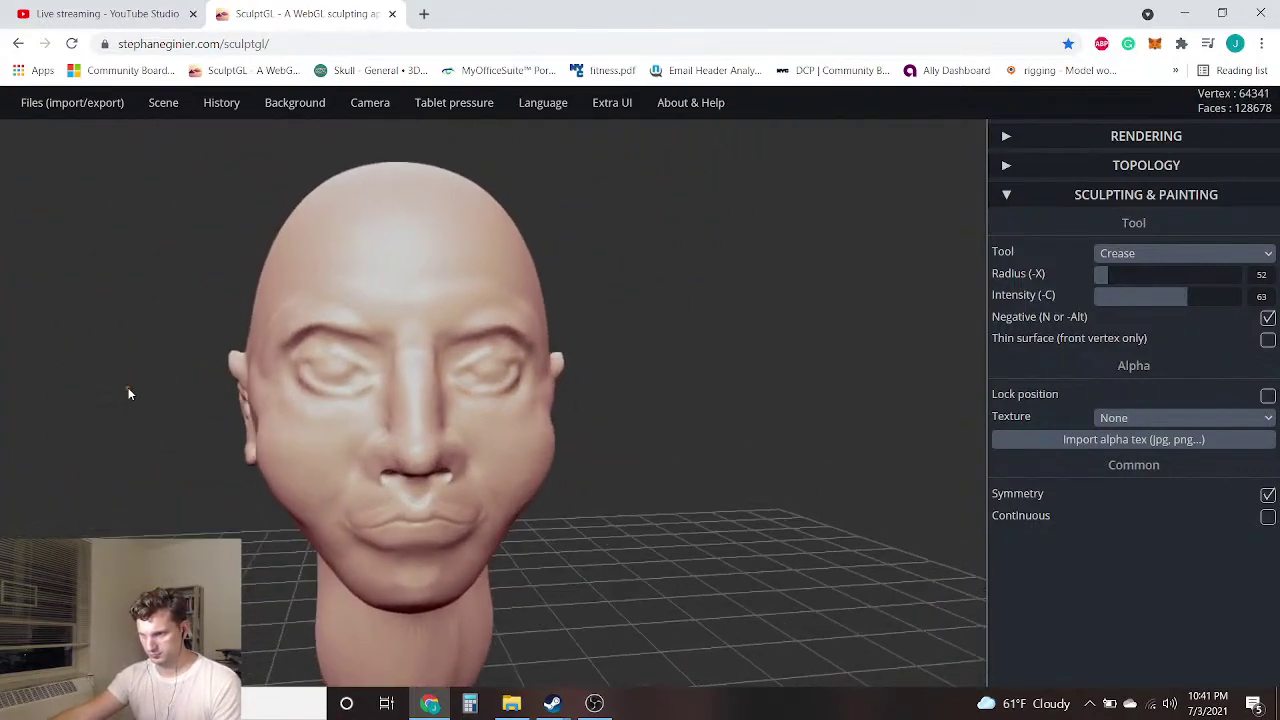
{"action": "left_click_drag", "start_coordinate": [838, 324], "coordinate": [598, 347]}
{"action": "left_click", "coordinate": [1196, 256]}
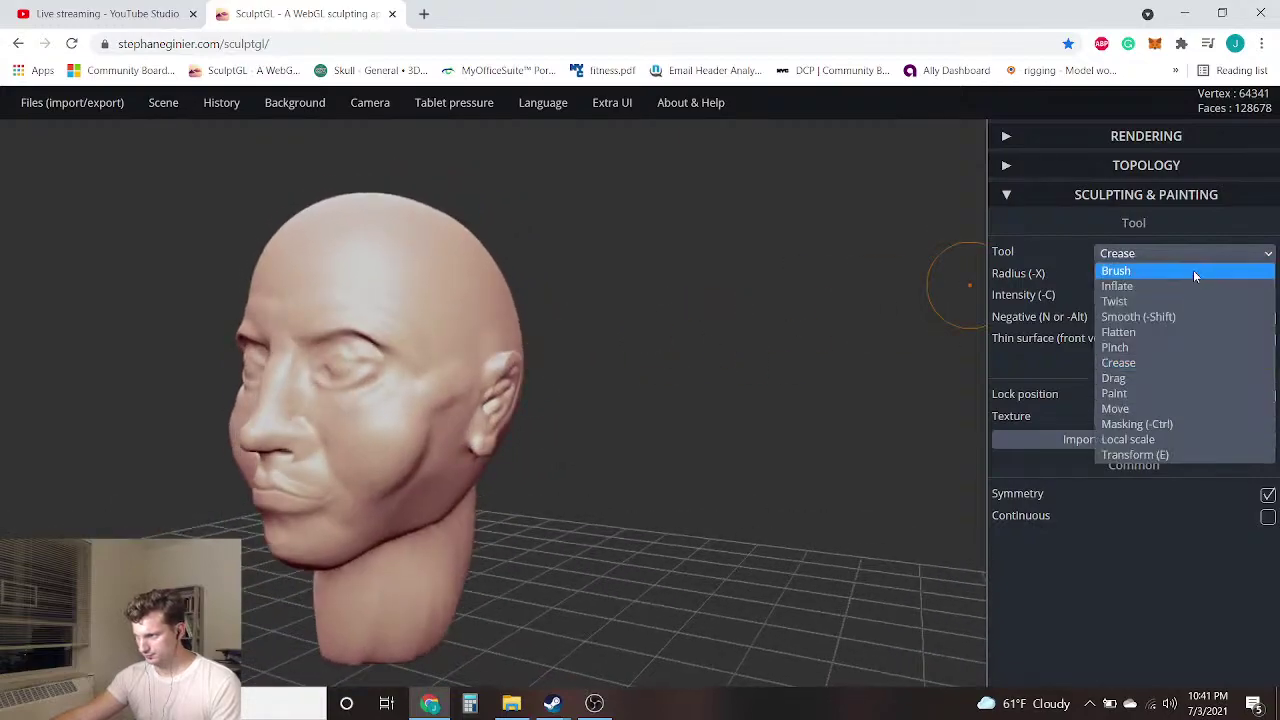
{"action": "left_click", "coordinate": [1194, 440]}
{"action": "scroll", "coordinate": [724, 383], "scroll_direction": "up", "scroll_amount": 2}
{"action": "left_click_drag", "start_coordinate": [724, 383], "coordinate": [609, 374]}
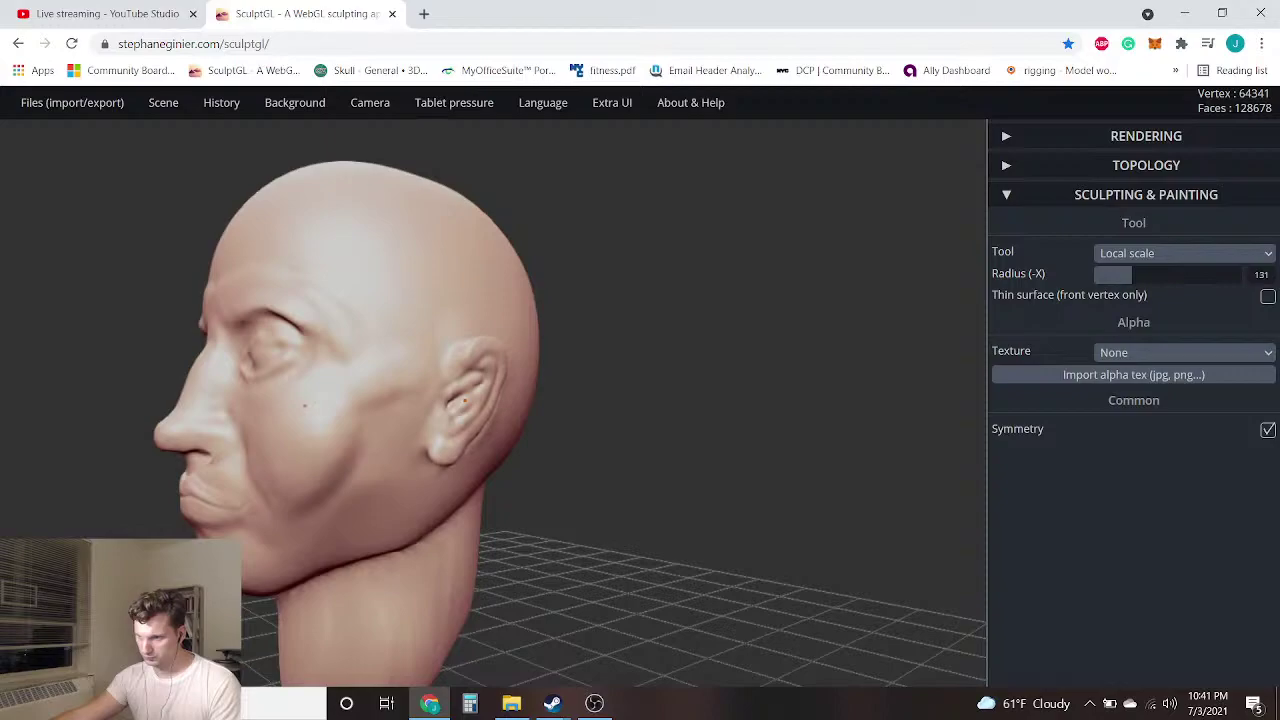
Soften the back rim of the ear with the symmetric Smooth tool at radius 108 and intensity 78
{"action": "left_click", "coordinate": [1205, 254]}
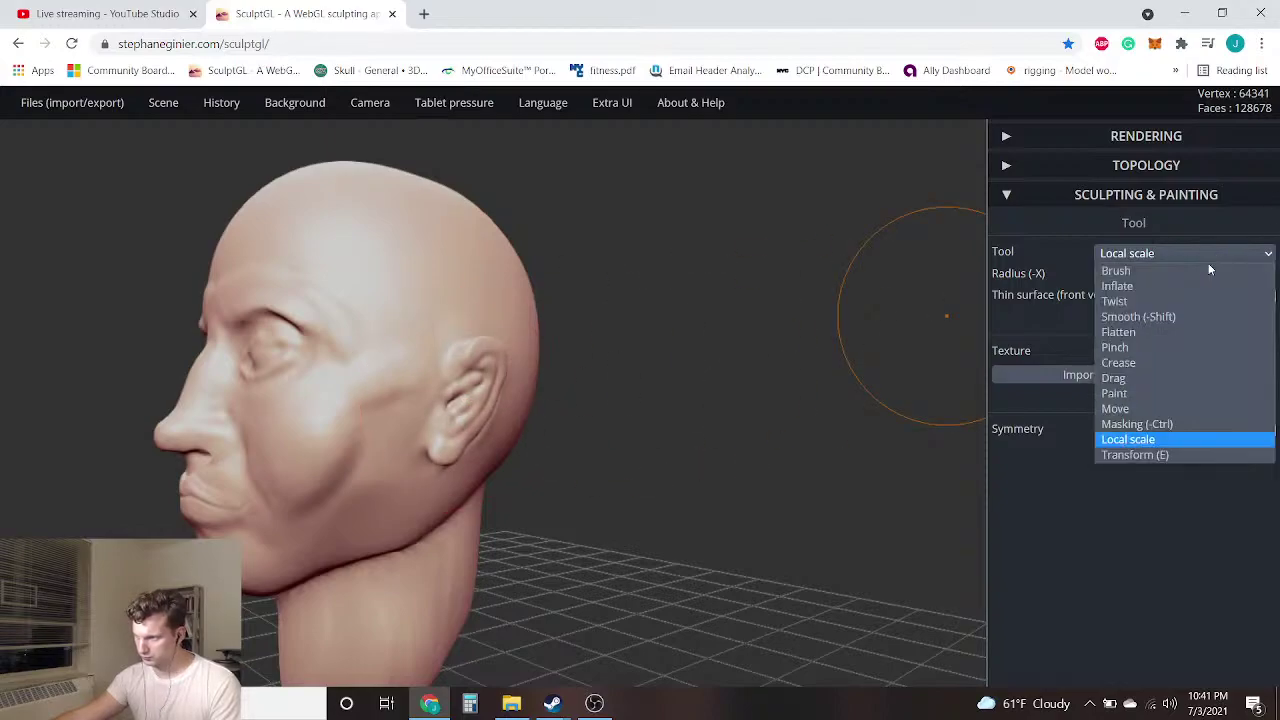
{"action": "left_click", "coordinate": [1158, 318]}
{"action": "scroll", "coordinate": [354, 372], "scroll_direction": "up", "scroll_amount": 2}
{"action": "left_click_drag", "start_coordinate": [526, 343], "coordinate": [503, 423]}
{"action": "scroll", "coordinate": [94, 365], "scroll_direction": "down", "scroll_amount": 2}
{"action": "left_click_drag", "start_coordinate": [95, 371], "coordinate": [376, 388]}
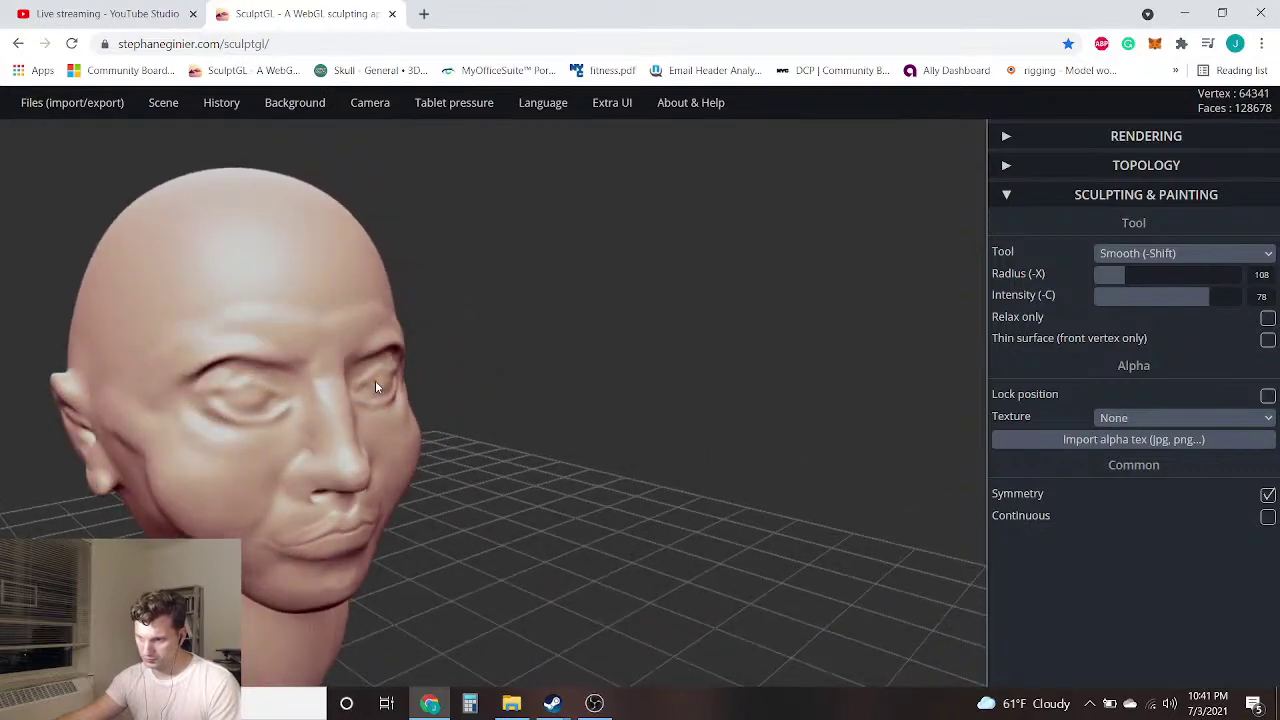
Examine the brows, eye sockets and eyelids up close and compare them with the whole face from several angles
{"action": "scroll", "coordinate": [375, 376], "scroll_direction": "up", "scroll_amount": 3}
{"action": "left_click_drag", "start_coordinate": [586, 351], "coordinate": [314, 322]}
{"action": "scroll", "coordinate": [388, 346], "scroll_direction": "up", "scroll_amount": 1}
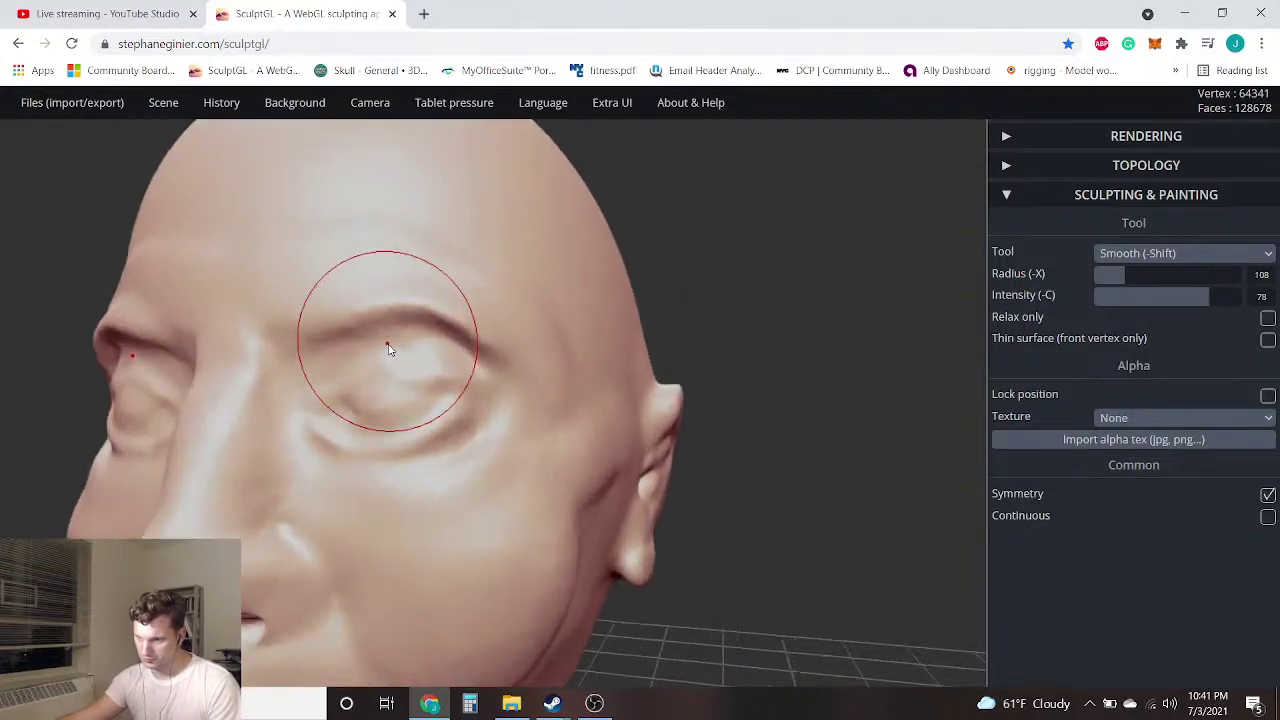
{"action": "left_click_drag", "start_coordinate": [45, 300], "coordinate": [160, 312]}
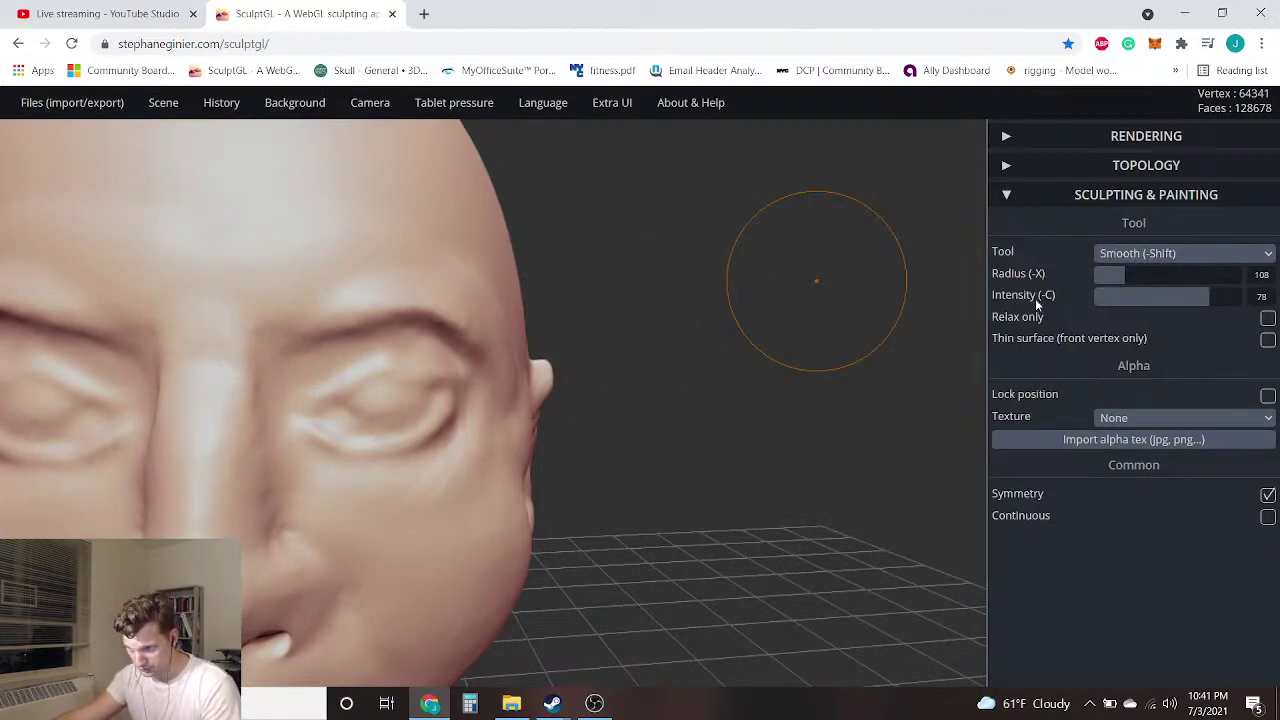
{"action": "scroll", "coordinate": [705, 346], "scroll_direction": "down", "scroll_amount": 1}
{"action": "left_click_drag", "start_coordinate": [703, 346], "coordinate": [714, 356]}
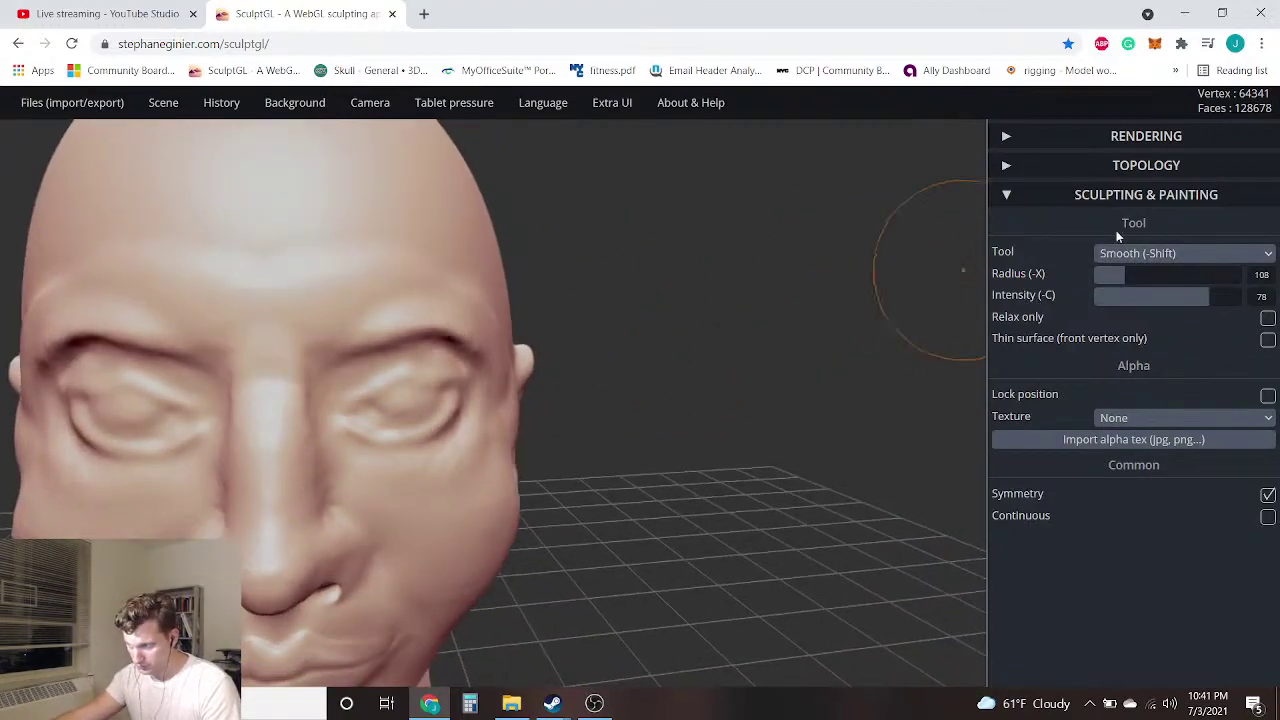
{"action": "scroll", "coordinate": [94, 346], "scroll_direction": "up", "scroll_amount": 1}
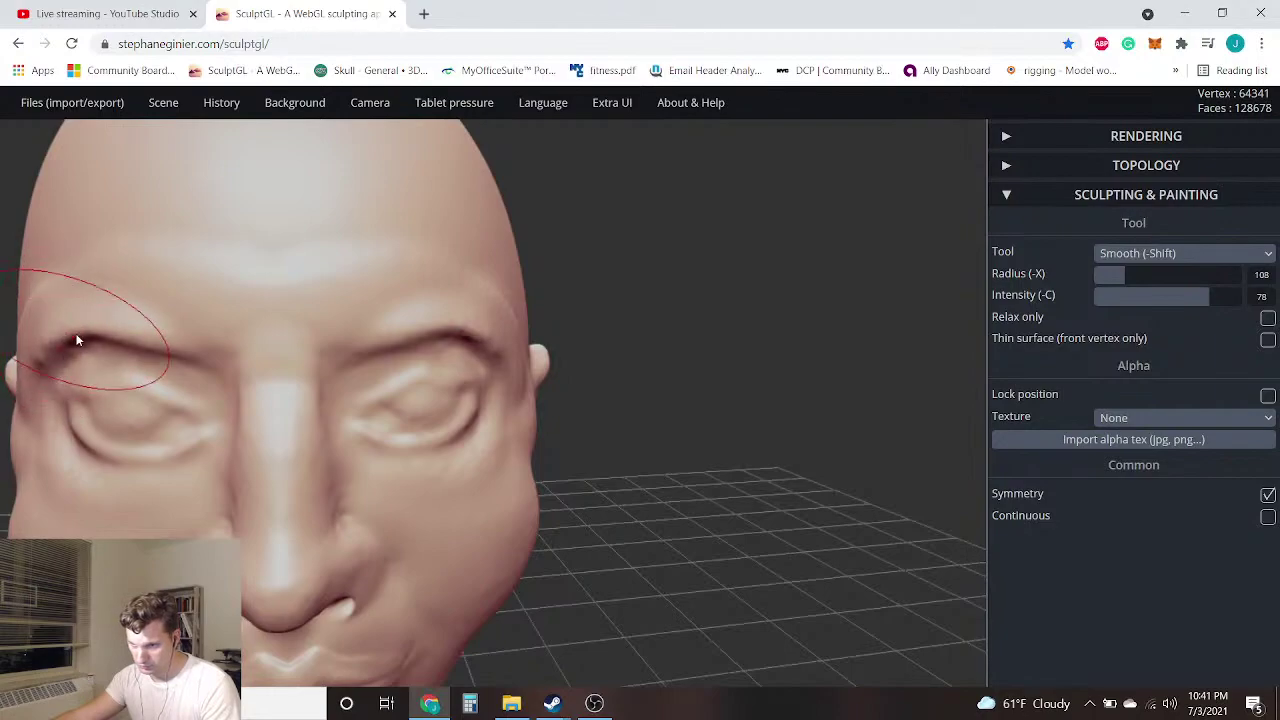
{"action": "scroll", "coordinate": [70, 345], "scroll_direction": "up", "scroll_amount": 5}
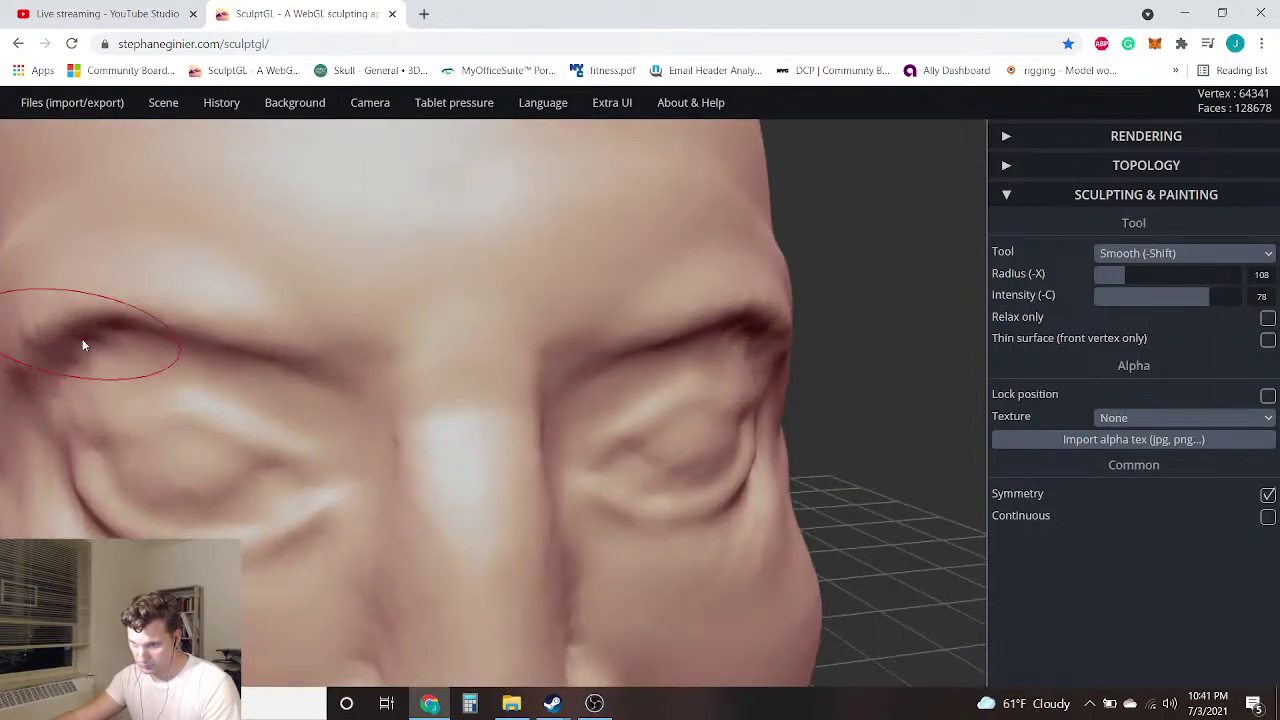
{"action": "scroll", "coordinate": [263, 516], "scroll_direction": "down", "scroll_amount": 4}
{"action": "left_click_drag", "start_coordinate": [156, 508], "coordinate": [400, 465]}
{"action": "mouse_move", "coordinate": [400, 470]}
{"action": "right_mouse_down"}
{"action": "mouse_move", "coordinate": [86, 498]}
{"action": "mouse_move", "coordinate": [98, 481]}
{"action": "right_mouse_up"}
{"action": "scroll", "coordinate": [98, 481], "scroll_direction": "down", "scroll_amount": 4}
{"action": "scroll", "coordinate": [764, 454], "scroll_direction": "down", "scroll_amount": 3}
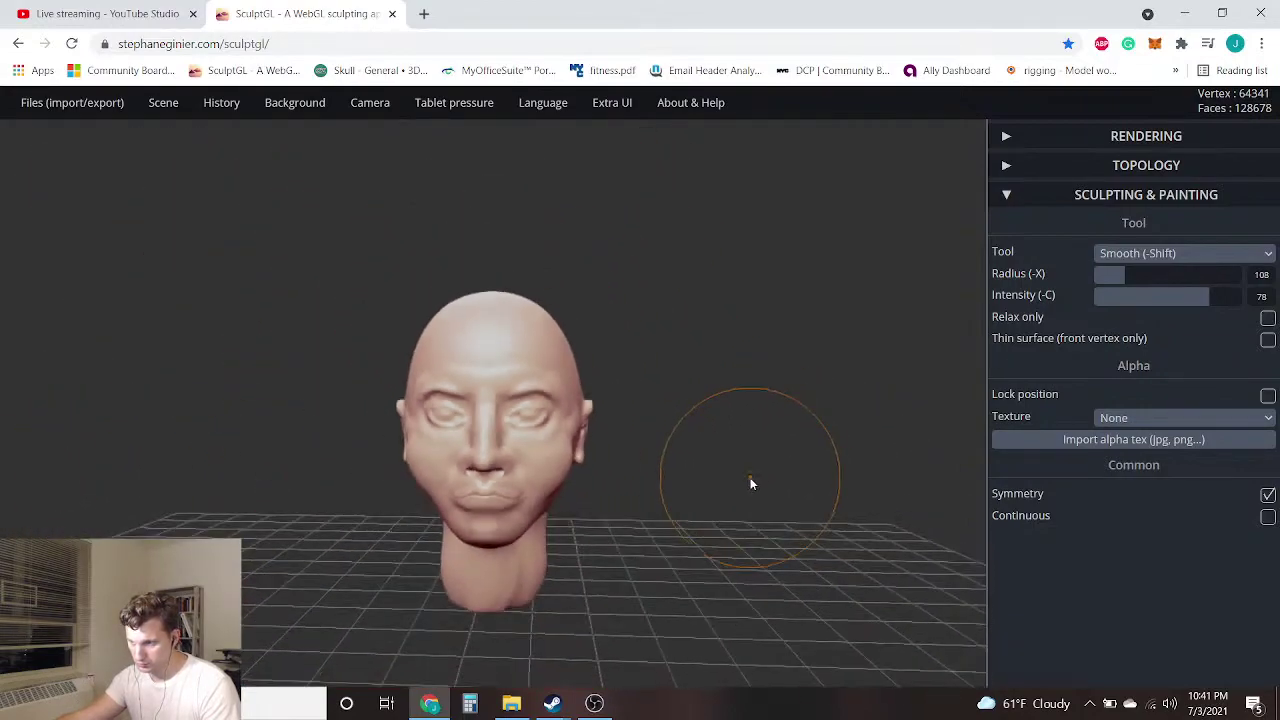
{"action": "right_click_drag", "start_coordinate": [750, 477], "coordinate": [503, 476]}
{"action": "scroll", "coordinate": [499, 463], "scroll_direction": "up", "scroll_amount": 6}
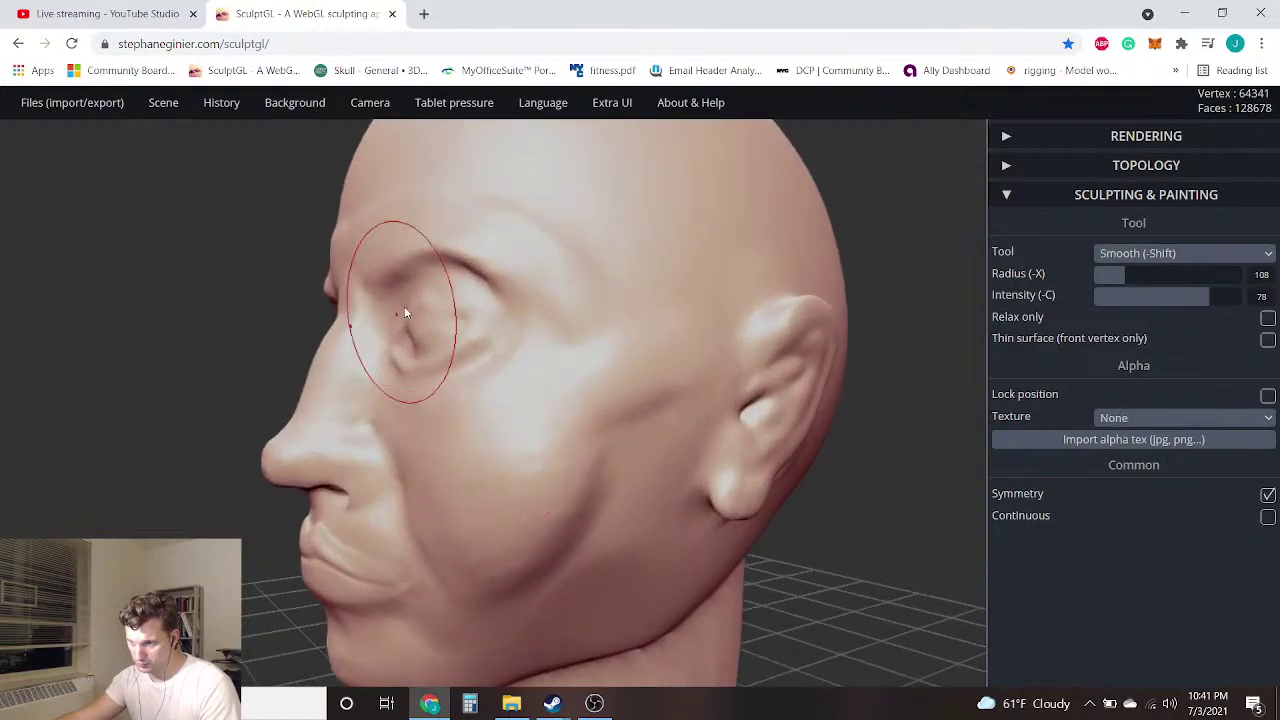
Inspect the inner eye corner and eyelids from the side and front with the Drag tool ready at radius 125
{"action": "left_click", "coordinate": [1137, 253]}
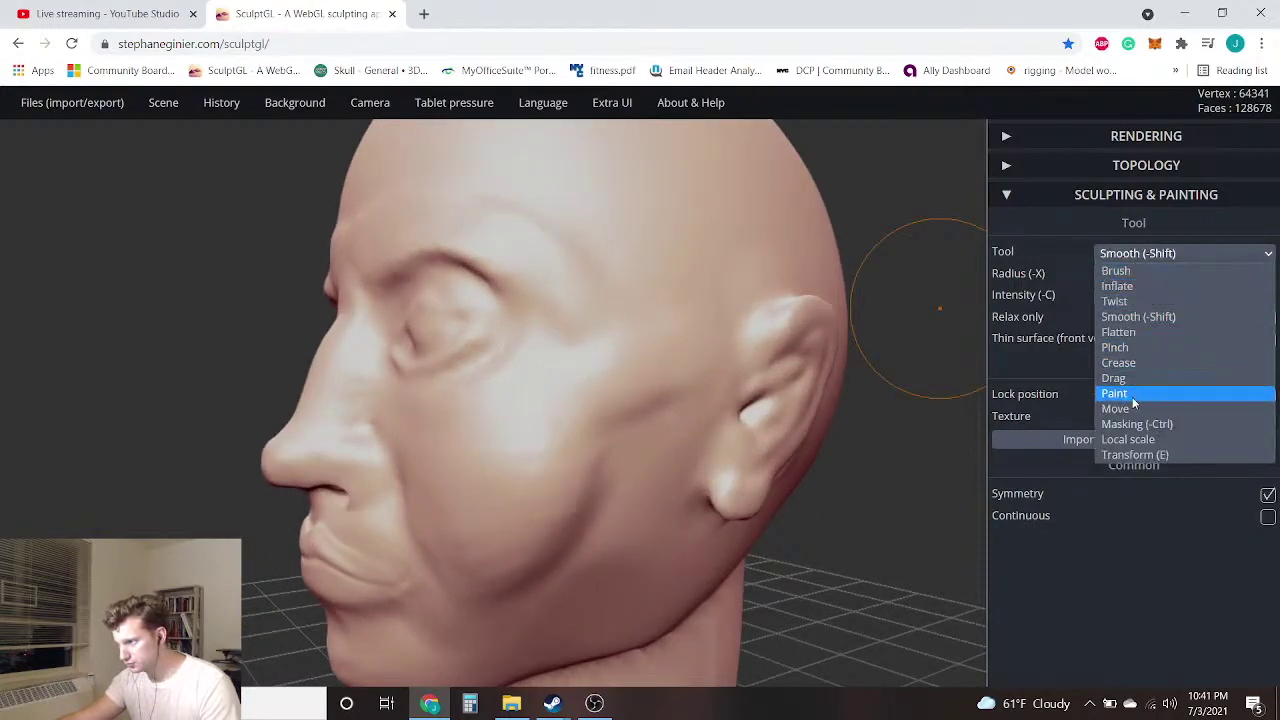
{"action": "left_click", "coordinate": [1137, 391]}
{"action": "scroll", "coordinate": [457, 351], "scroll_direction": "up", "scroll_amount": 5}
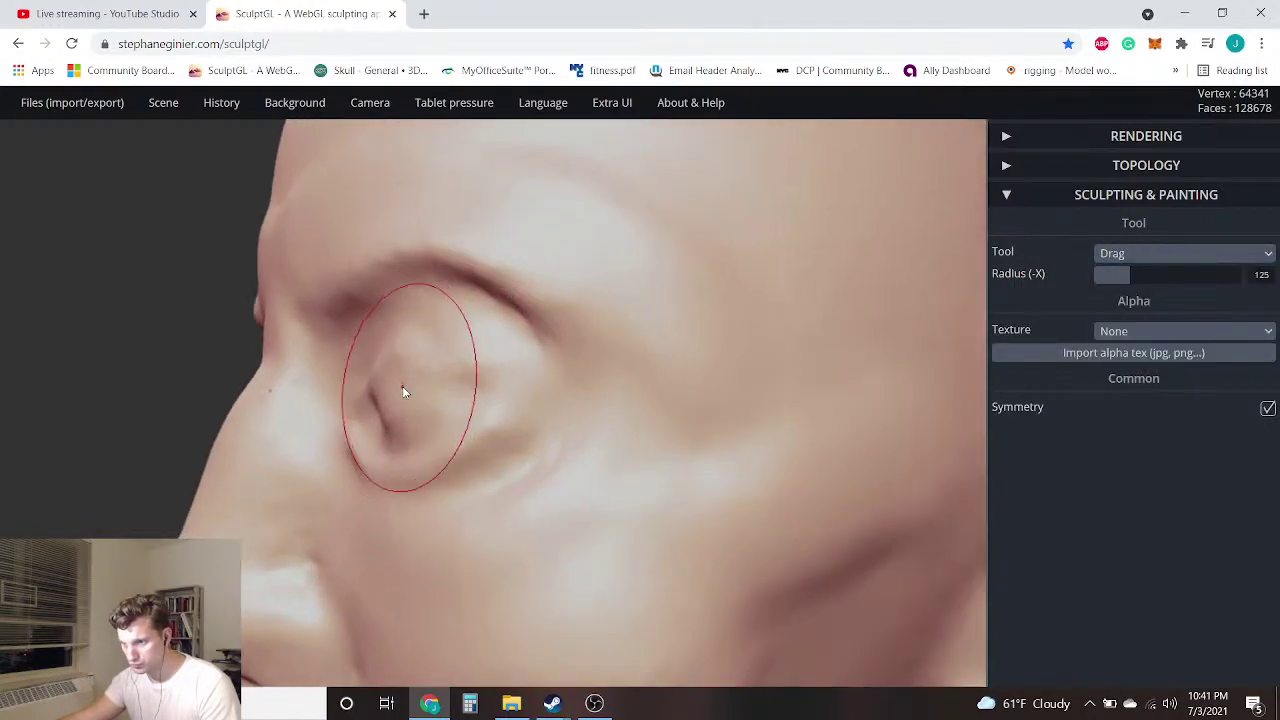
{"action": "scroll", "coordinate": [402, 386], "scroll_direction": "up", "scroll_amount": 3}
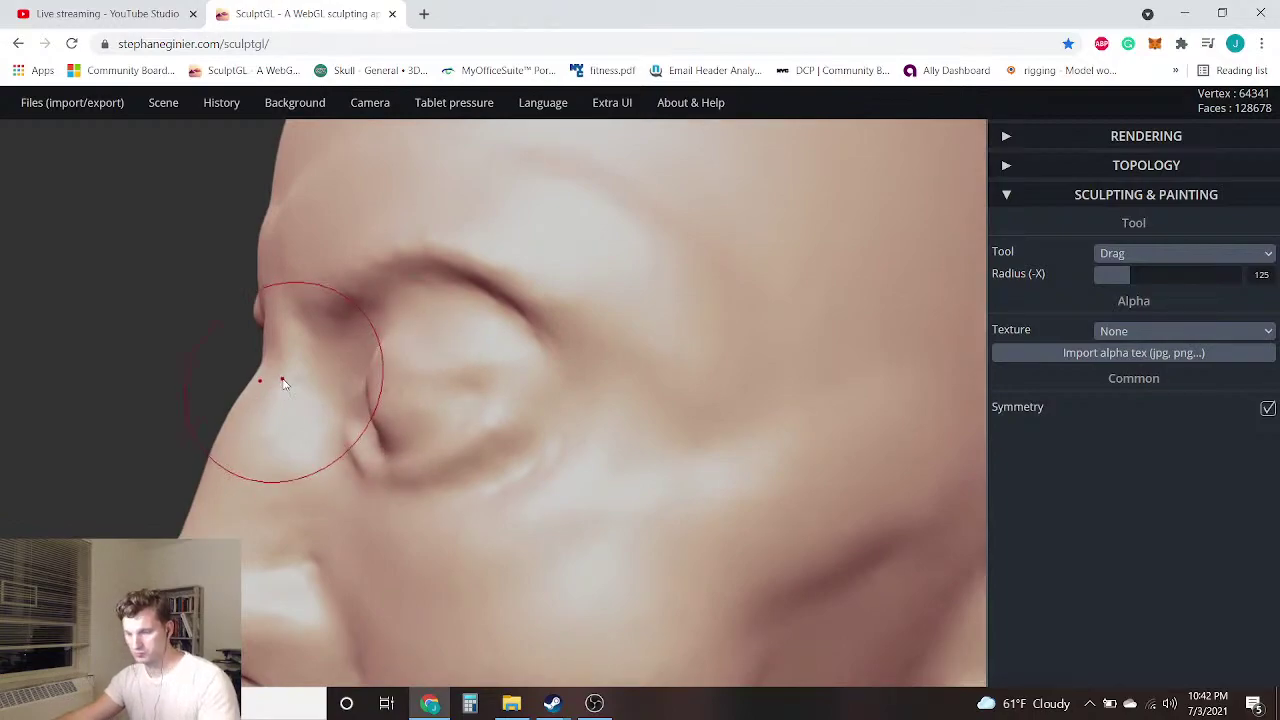
{"action": "left_click_drag", "start_coordinate": [201, 359], "coordinate": [311, 364]}
{"action": "mouse_move", "coordinate": [60, 358]}
{"action": "left_mouse_down"}
{"action": "mouse_move", "coordinate": [128, 360]}
{"action": "mouse_move", "coordinate": [64, 378]}
{"action": "left_mouse_up"}
{"action": "key", "text": "ctrl"}
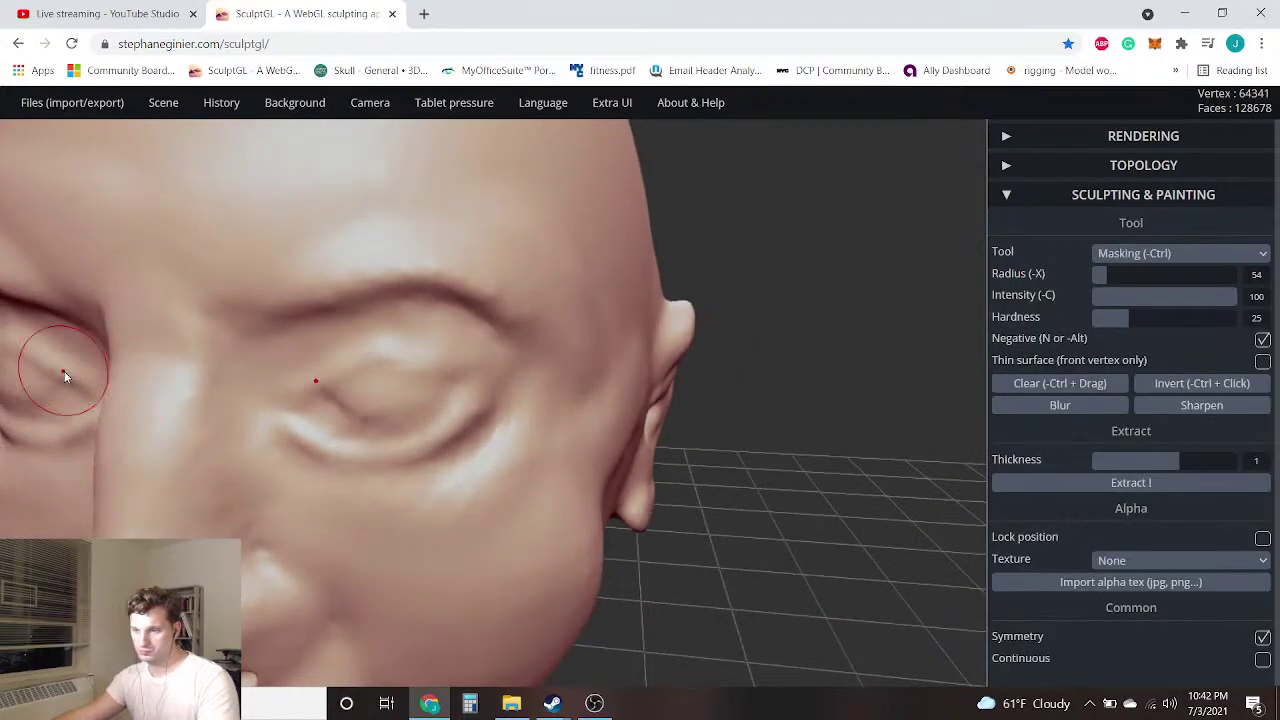
{"action": "scroll", "coordinate": [98, 340], "scroll_direction": "down", "scroll_amount": 3}
{"action": "left_click_drag", "start_coordinate": [60, 356], "coordinate": [181, 342]}
{"action": "scroll", "coordinate": [470, 410], "scroll_direction": "up", "scroll_amount": 5}
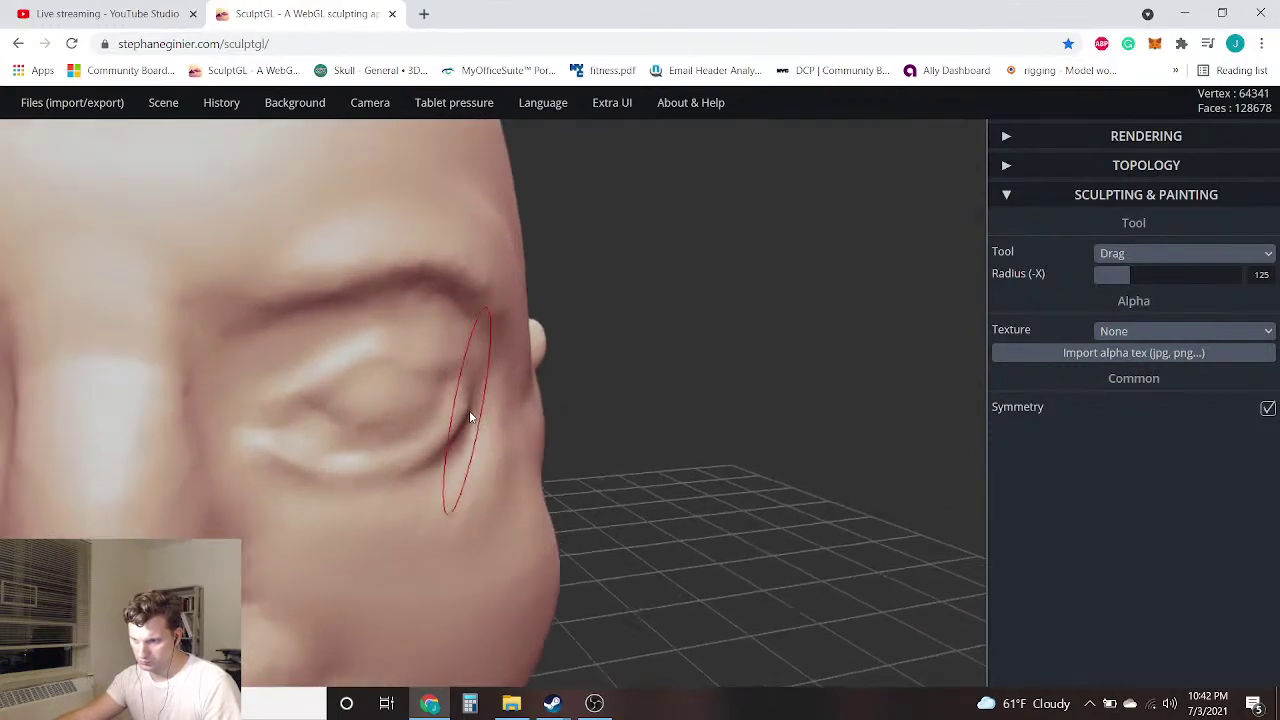
Try to define the lower lid line near the inner eye corner with non-negative Crease strokes at radius 52 and intensity 63
{"action": "left_click", "coordinate": [1228, 256]}
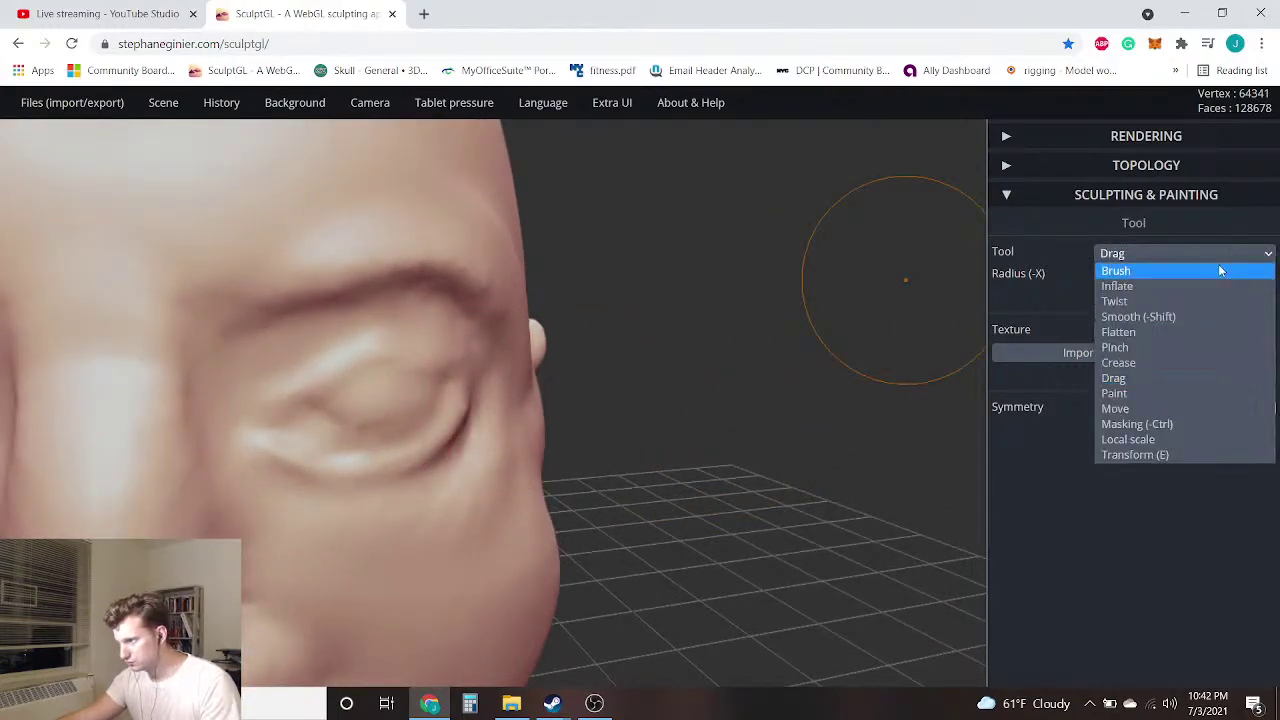
{"action": "left_click", "coordinate": [1148, 346]}
{"action": "left_click", "coordinate": [1150, 256]}
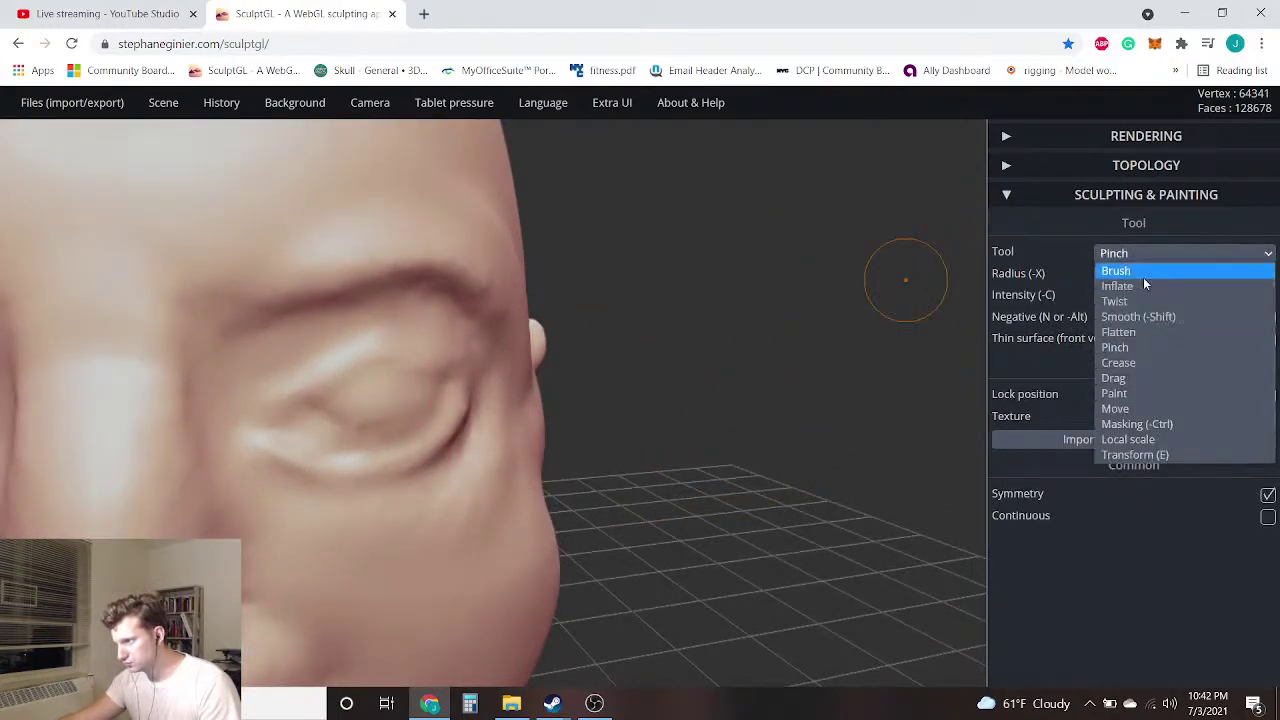
{"action": "left_click", "coordinate": [1140, 369]}
{"action": "left_click", "coordinate": [1266, 318]}
{"action": "mouse_move", "coordinate": [540, 398]}
{"action": "left_mouse_down"}
{"action": "mouse_move", "coordinate": [743, 420]}
{"action": "mouse_move", "coordinate": [351, 420]}
{"action": "left_mouse_up"}
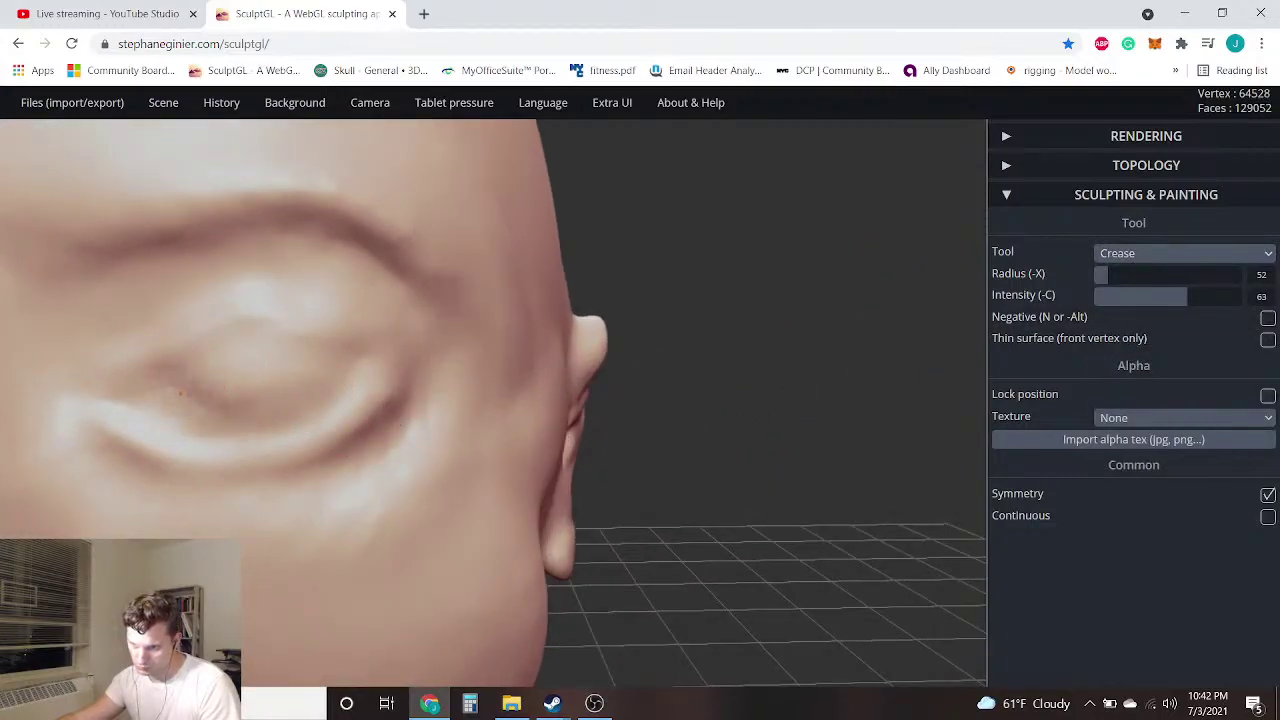
{"action": "key", "text": "ctrl+z"}
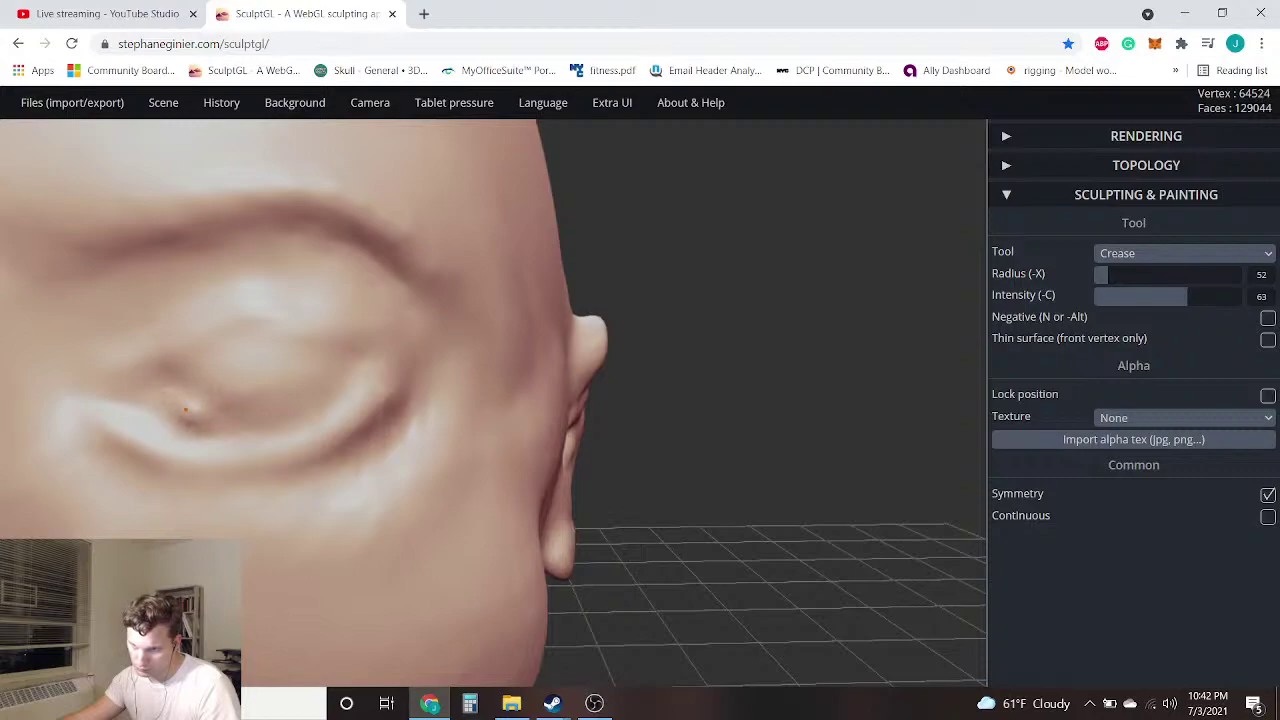
{"action": "left_click_drag", "start_coordinate": [168, 385], "coordinate": [213, 428]}
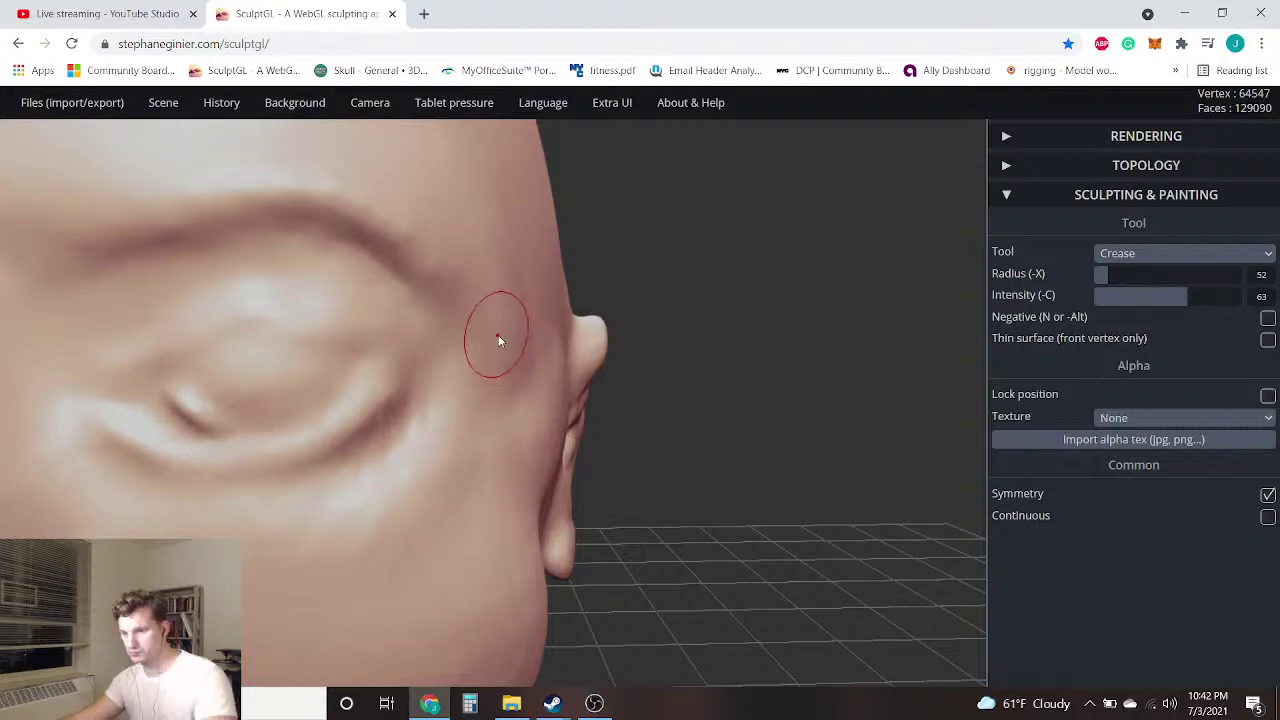
{"action": "key", "text": "ctrl+z"}
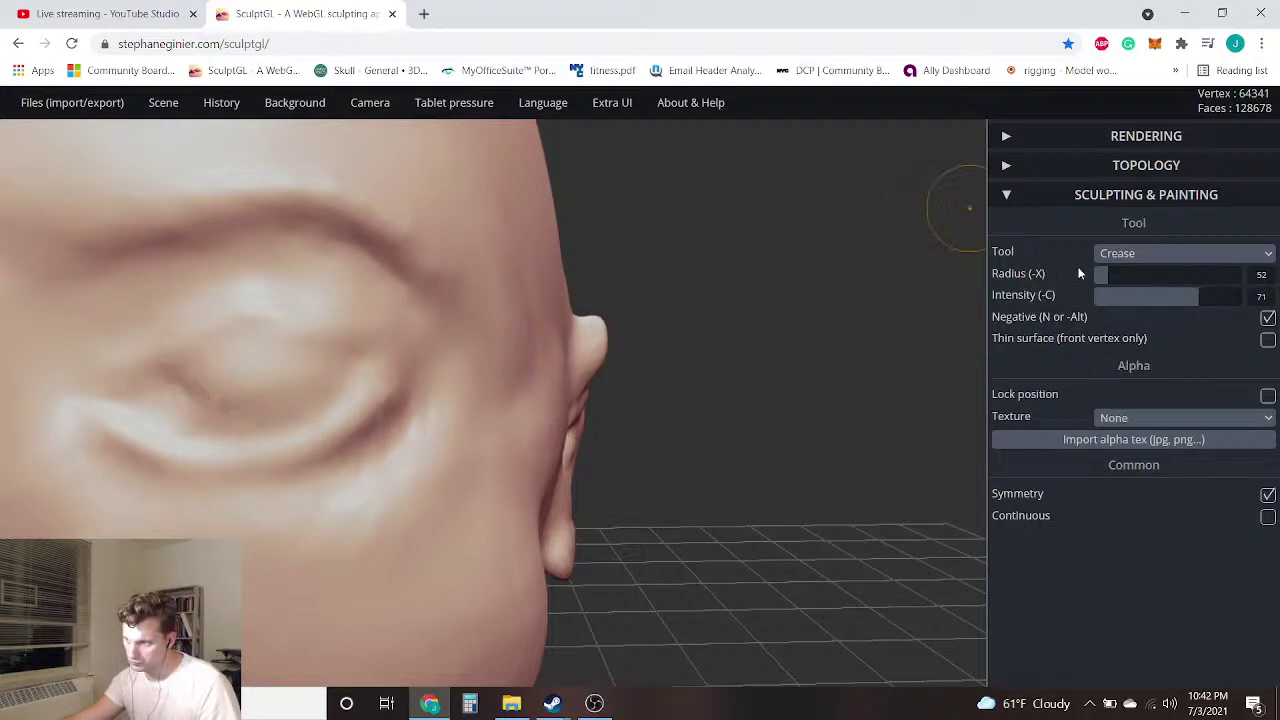
Carve the upper and lower eyelid lines into the inner eye corner with symmetric negative Crease strokes at radius 44 and intensity 71
{"action": "left_click_drag", "start_coordinate": [178, 392], "coordinate": [265, 442]}
{"action": "key", "text": "ctrl"}
{"action": "key", "text": "ctrl+z"}
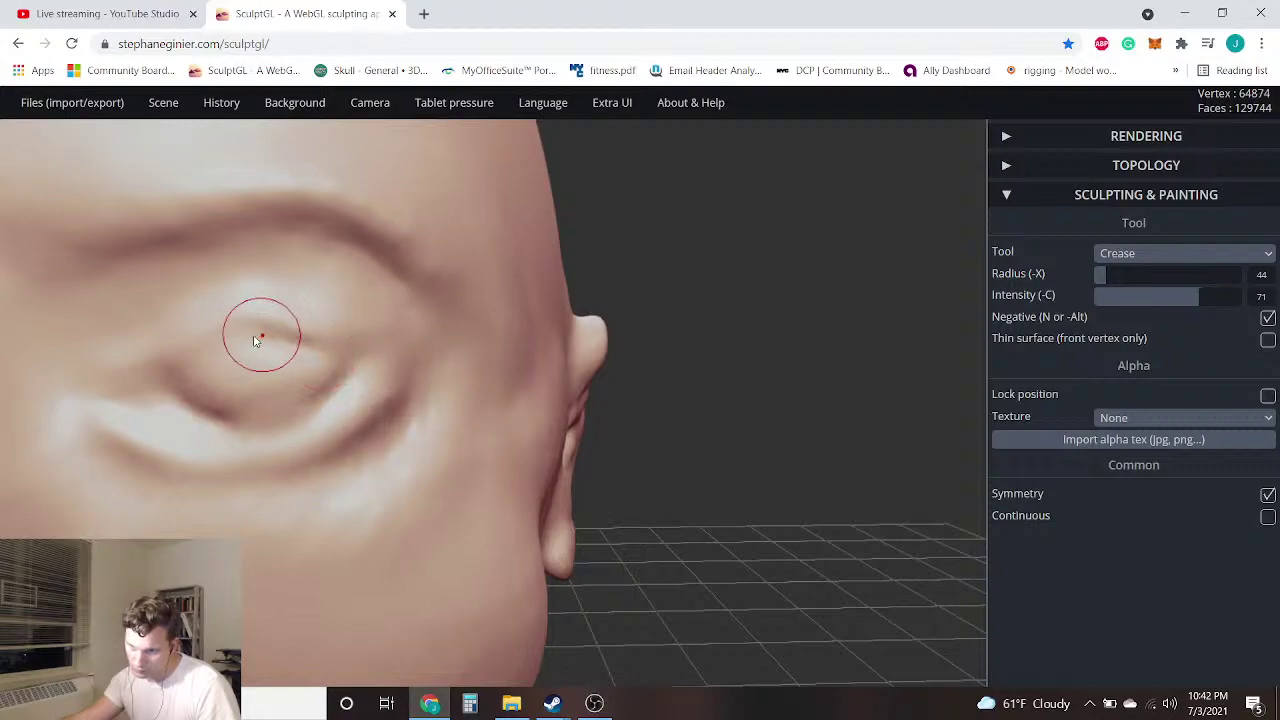
{"action": "left_click_drag", "start_coordinate": [223, 348], "coordinate": [167, 380]}
{"action": "right_click_drag", "start_coordinate": [117, 461], "coordinate": [388, 368]}
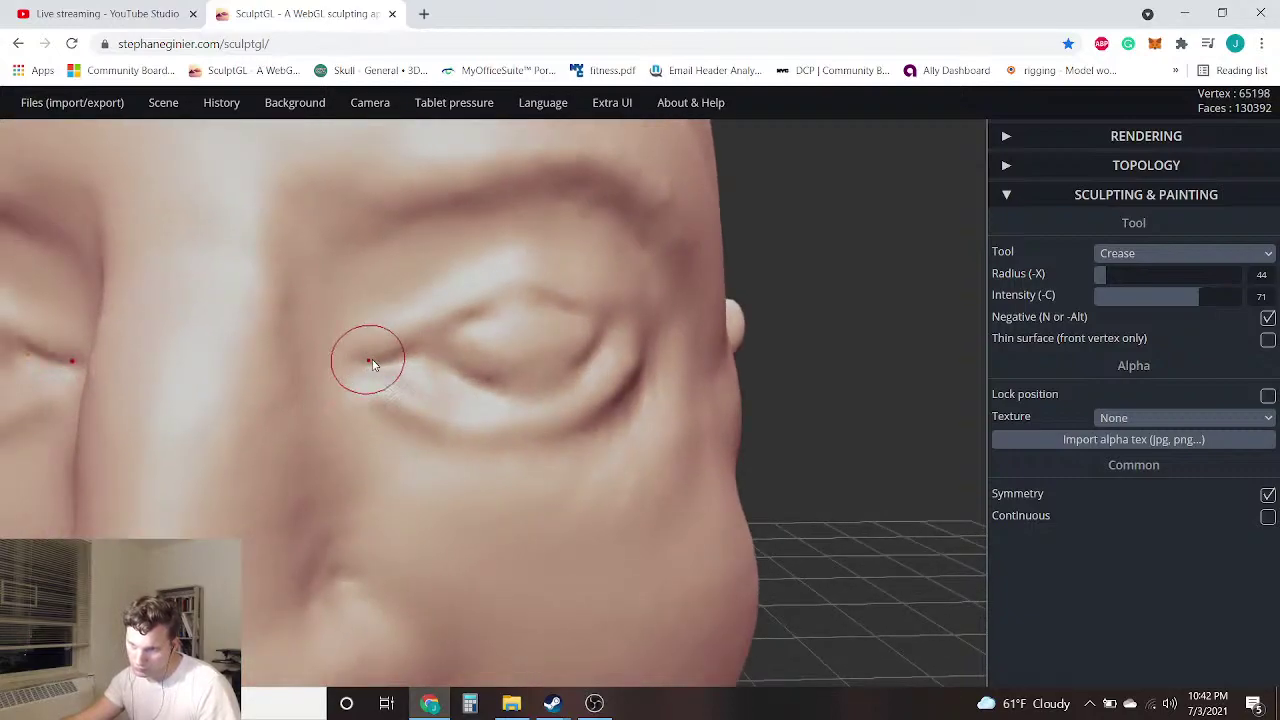
Examine the eyes, mouth, jaw and neck of the head from the front and both sides
{"action": "scroll", "coordinate": [370, 365], "scroll_direction": "down", "scroll_amount": 6}
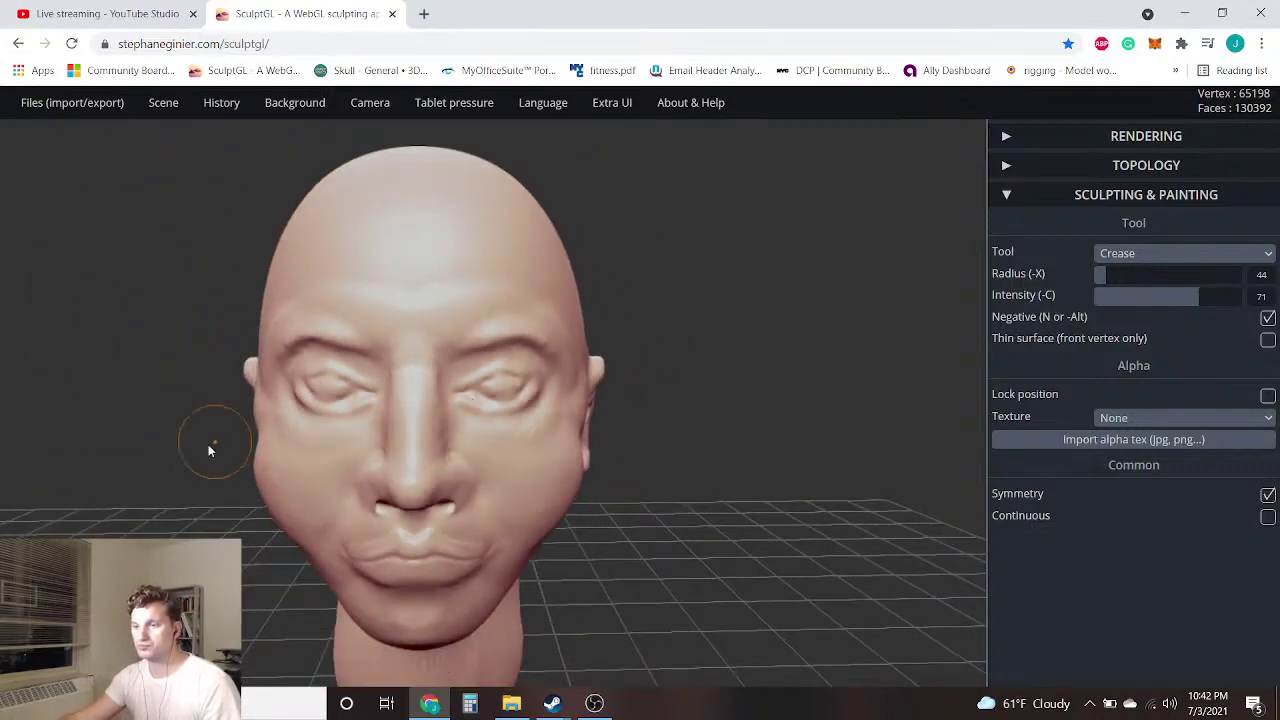
{"action": "right_click_drag", "start_coordinate": [208, 444], "coordinate": [367, 383]}
{"action": "scroll", "coordinate": [257, 380], "scroll_direction": "down", "scroll_amount": 3}
{"action": "left_click", "coordinate": [1128, 256]}
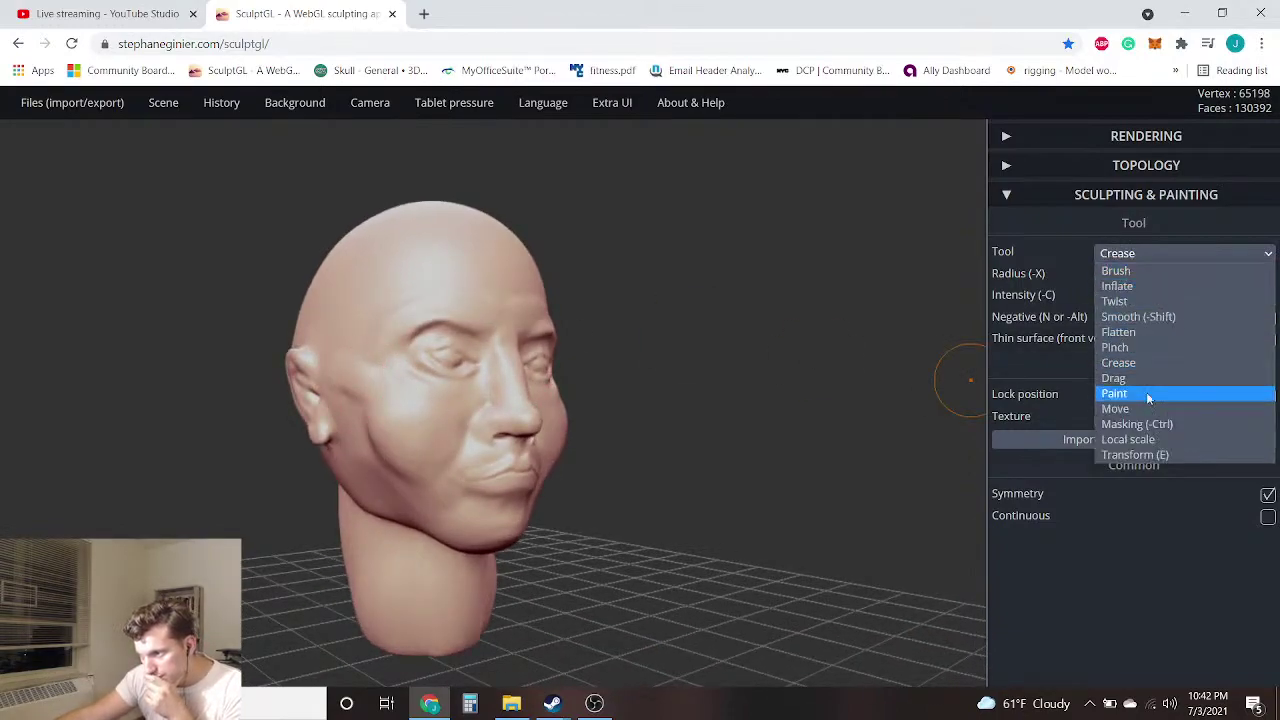
{"action": "left_click", "coordinate": [1149, 314]}
{"action": "scroll", "coordinate": [422, 578], "scroll_direction": "up", "scroll_amount": 5}
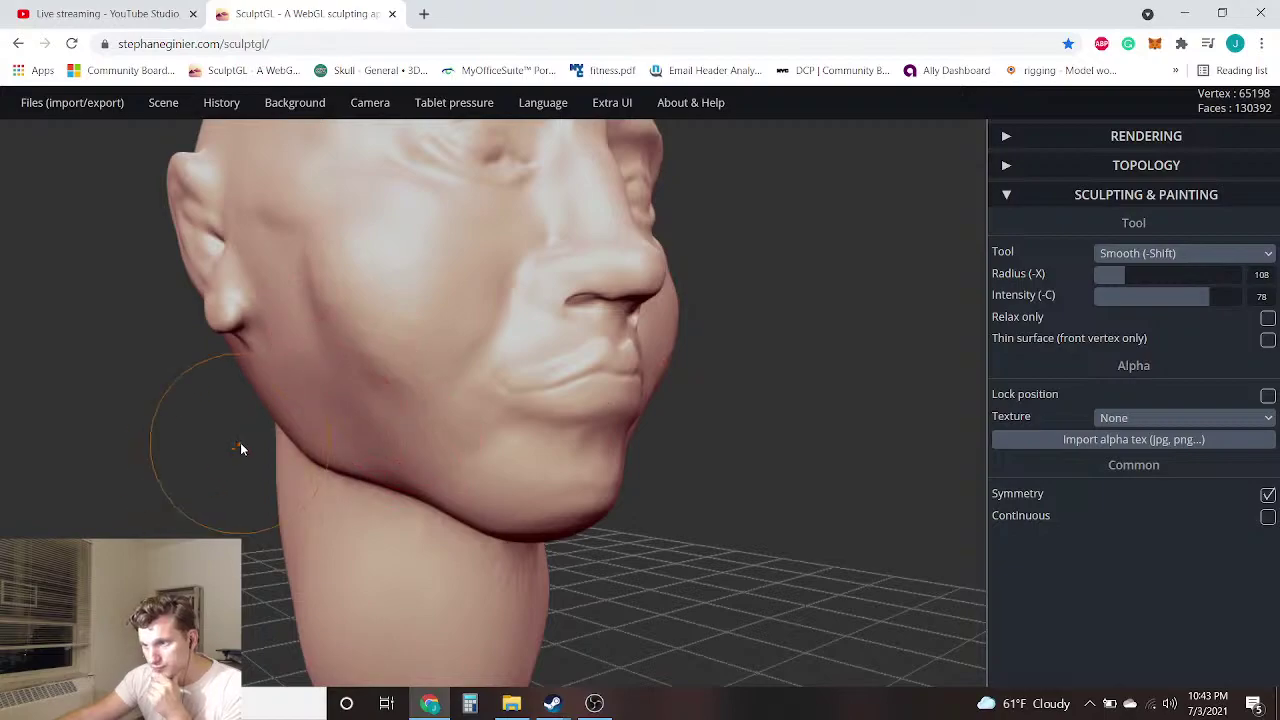
{"action": "left_click_drag", "start_coordinate": [240, 449], "coordinate": [303, 463]}
{"action": "scroll", "coordinate": [356, 500], "scroll_direction": "down", "scroll_amount": 5}
{"action": "left_click_drag", "start_coordinate": [675, 420], "coordinate": [505, 428]}
{"action": "mouse_move", "coordinate": [507, 428]}
{"action": "right_mouse_down"}
{"action": "mouse_move", "coordinate": [374, 403]}
{"action": "mouse_move", "coordinate": [794, 360]}
{"action": "mouse_move", "coordinate": [743, 391]}
{"action": "mouse_move", "coordinate": [767, 377]}
{"action": "mouse_move", "coordinate": [720, 353]}
{"action": "mouse_move", "coordinate": [626, 363]}
{"action": "mouse_move", "coordinate": [746, 357]}
{"action": "mouse_move", "coordinate": [815, 381]}
{"action": "mouse_move", "coordinate": [832, 363]}
{"action": "mouse_move", "coordinate": [846, 420]}
{"action": "right_mouse_up"}
Try to widen the lower neck on both sides with the symmetric Drag tool at radius 125
{"action": "left_click", "coordinate": [1155, 252]}
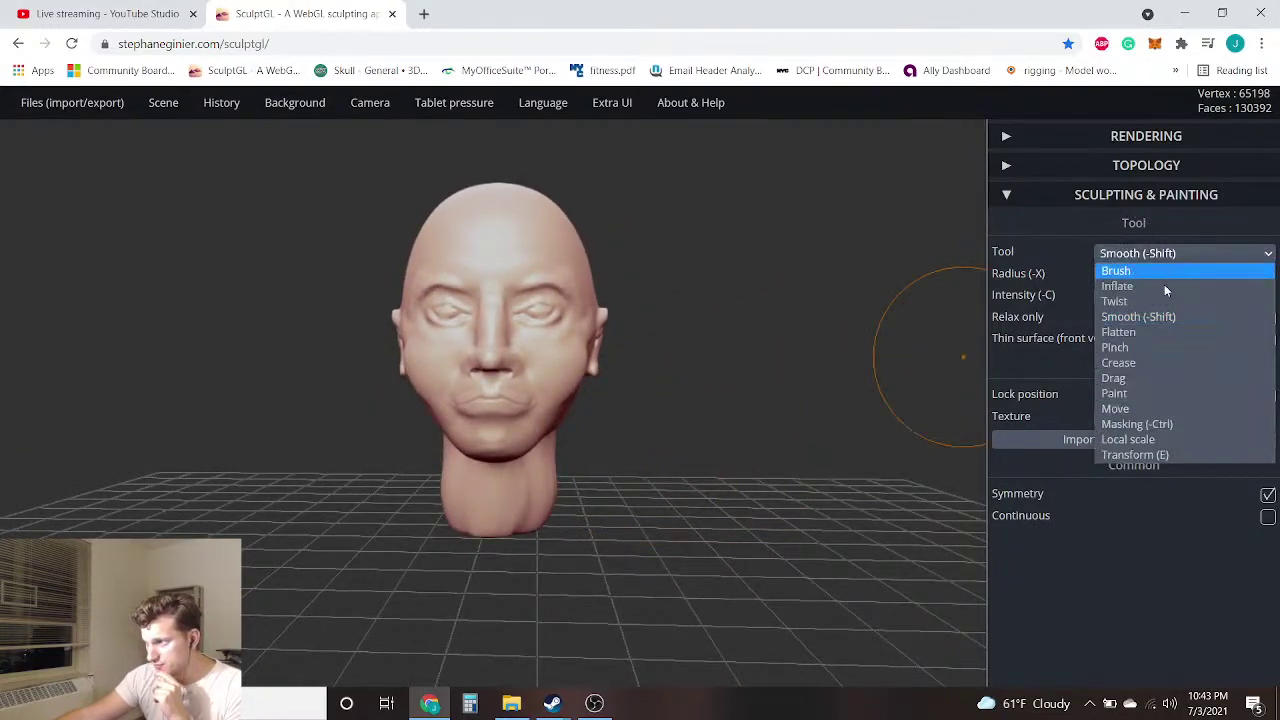
{"action": "left_click", "coordinate": [1115, 378]}
{"action": "scroll", "coordinate": [283, 514], "scroll_direction": "up", "scroll_amount": 5}
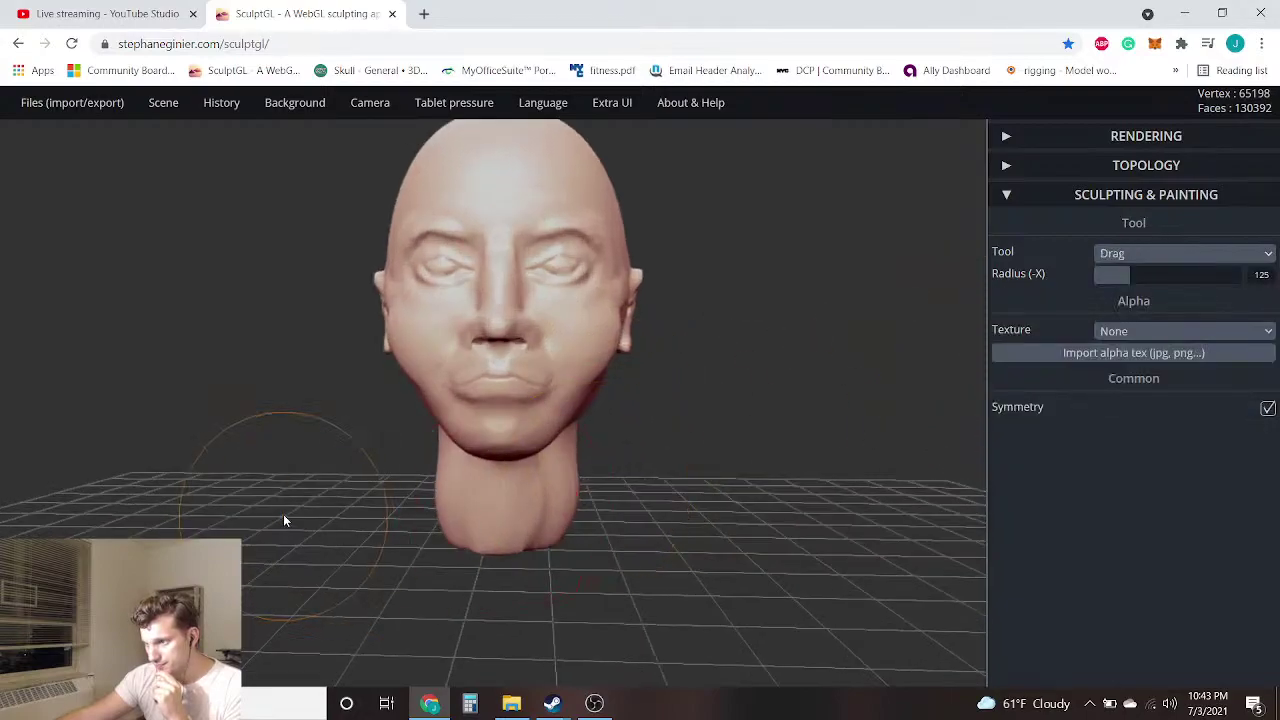
{"action": "mouse_move", "coordinate": [374, 492]}
{"action": "left_mouse_down"}
{"action": "mouse_move", "coordinate": [408, 493]}
{"action": "mouse_move", "coordinate": [405, 505]}
{"action": "left_mouse_up"}
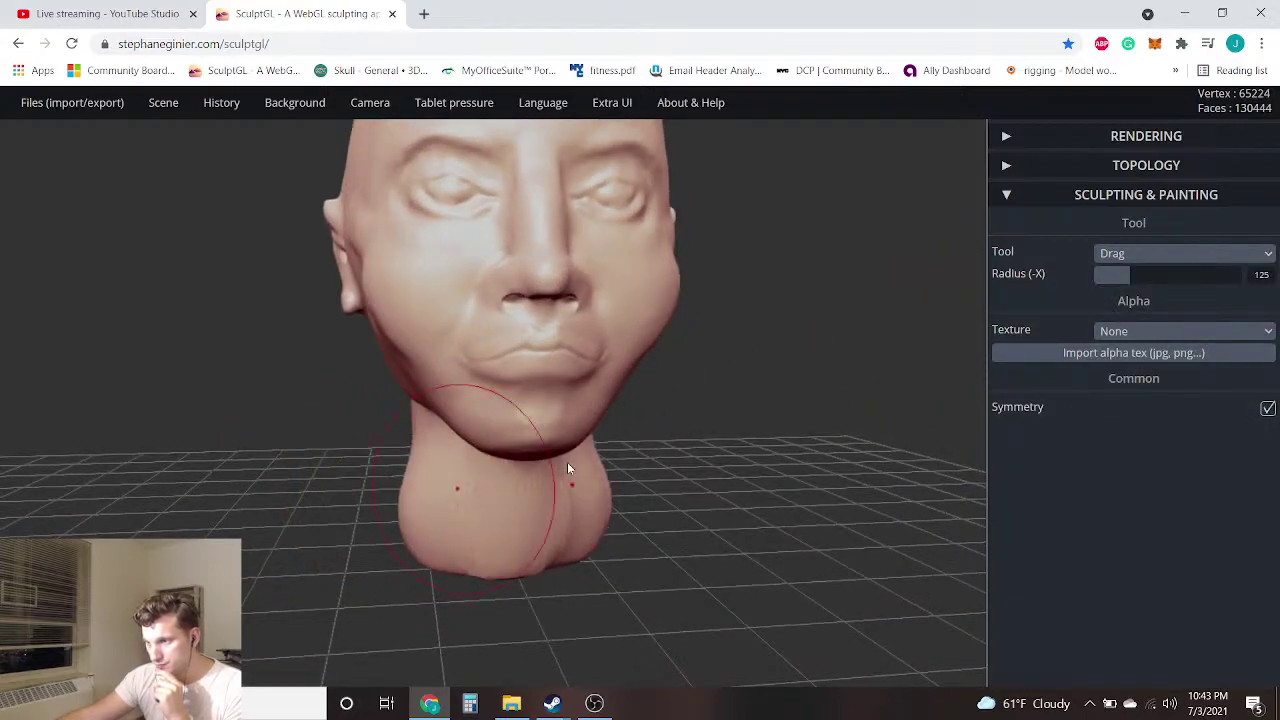
{"action": "right_click_drag", "start_coordinate": [510, 477], "coordinate": [671, 451]}
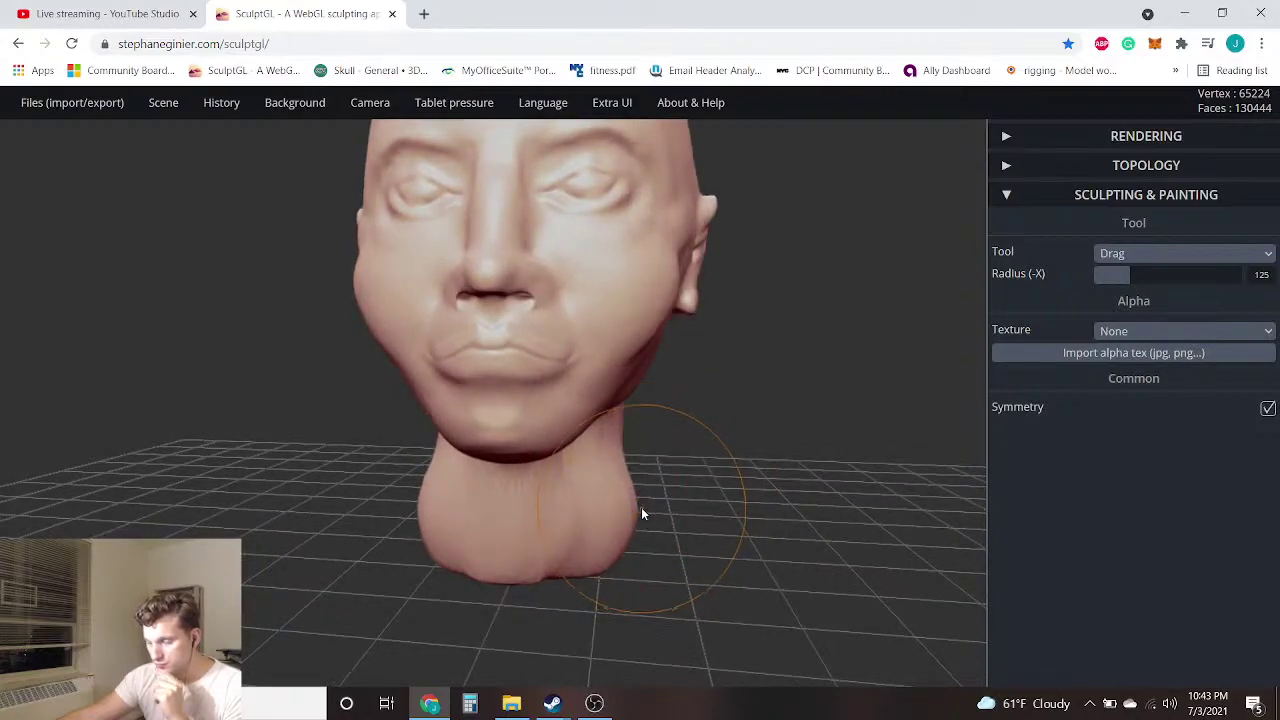
{"action": "key", "text": "ctrl+z"}
{"action": "right_click_drag", "start_coordinate": [550, 532], "coordinate": [614, 431]}
Adjust the head's vertical scale slightly with the Transform tool and check its shape from different angles
{"action": "left_click", "coordinate": [1145, 252]}
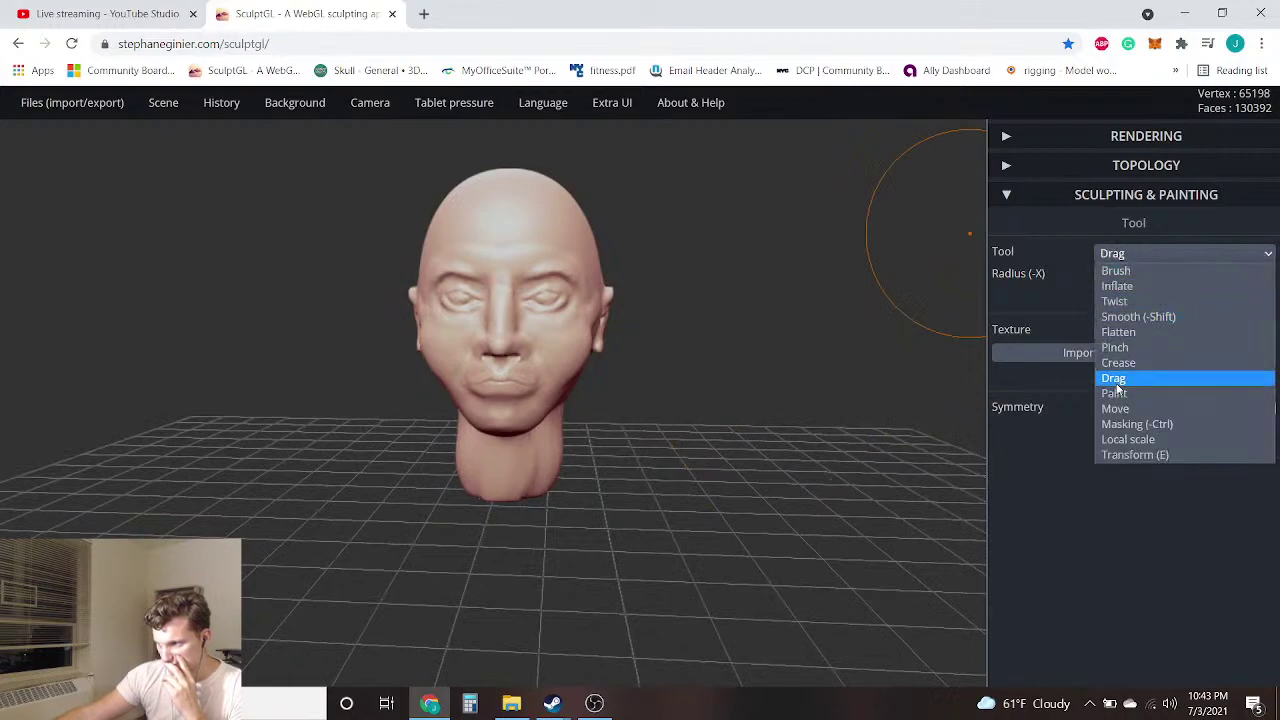
{"action": "left_click", "coordinate": [1112, 456]}
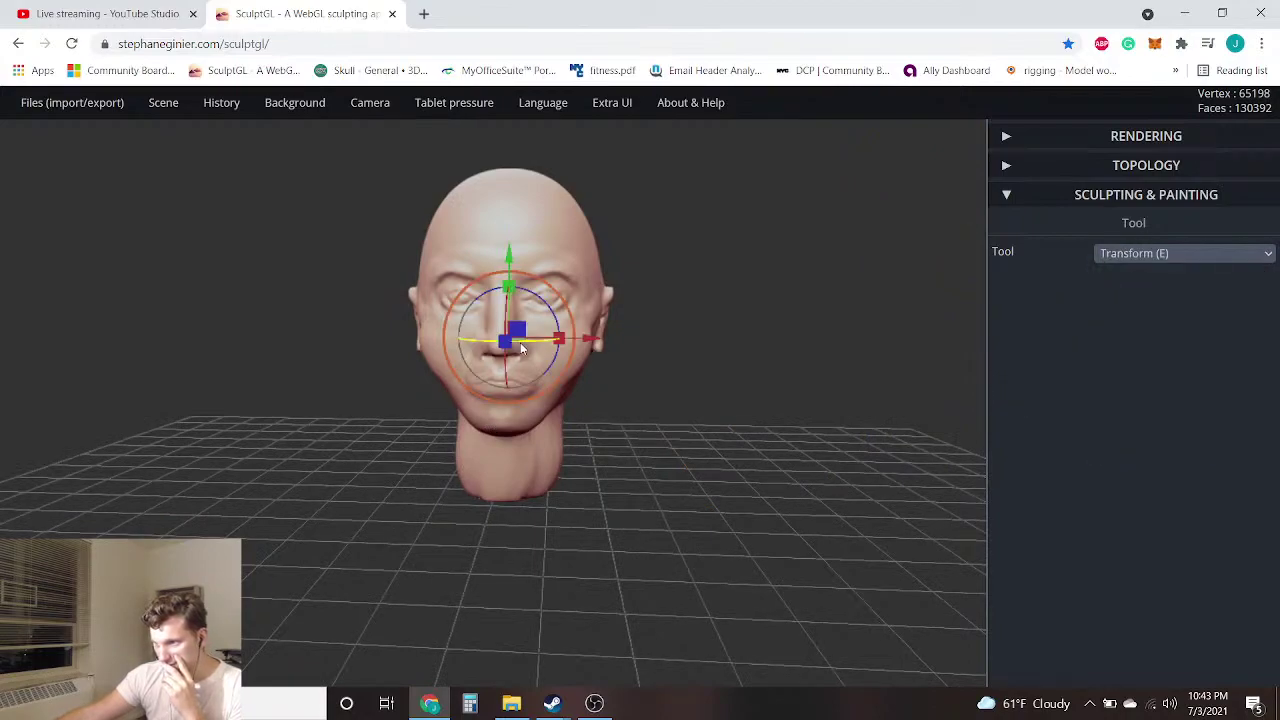
{"action": "left_click_drag", "start_coordinate": [509, 287], "coordinate": [517, 293]}
{"action": "left_click_drag", "start_coordinate": [625, 305], "coordinate": [419, 321]}
{"action": "right_click_drag", "start_coordinate": [420, 322], "coordinate": [632, 325]}
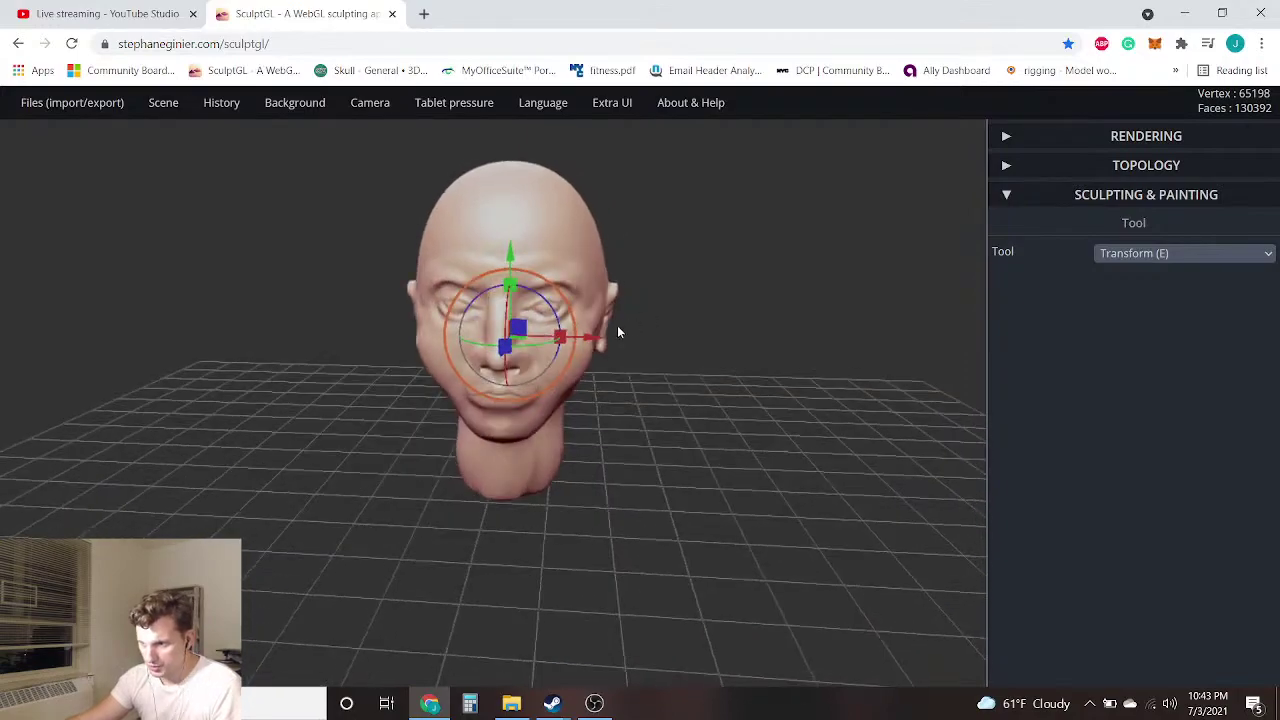
Try to rescale the head's width and height with the Transform tool, checking its proportions from the front and side
{"action": "left_click_drag", "start_coordinate": [559, 336], "coordinate": [551, 336]}
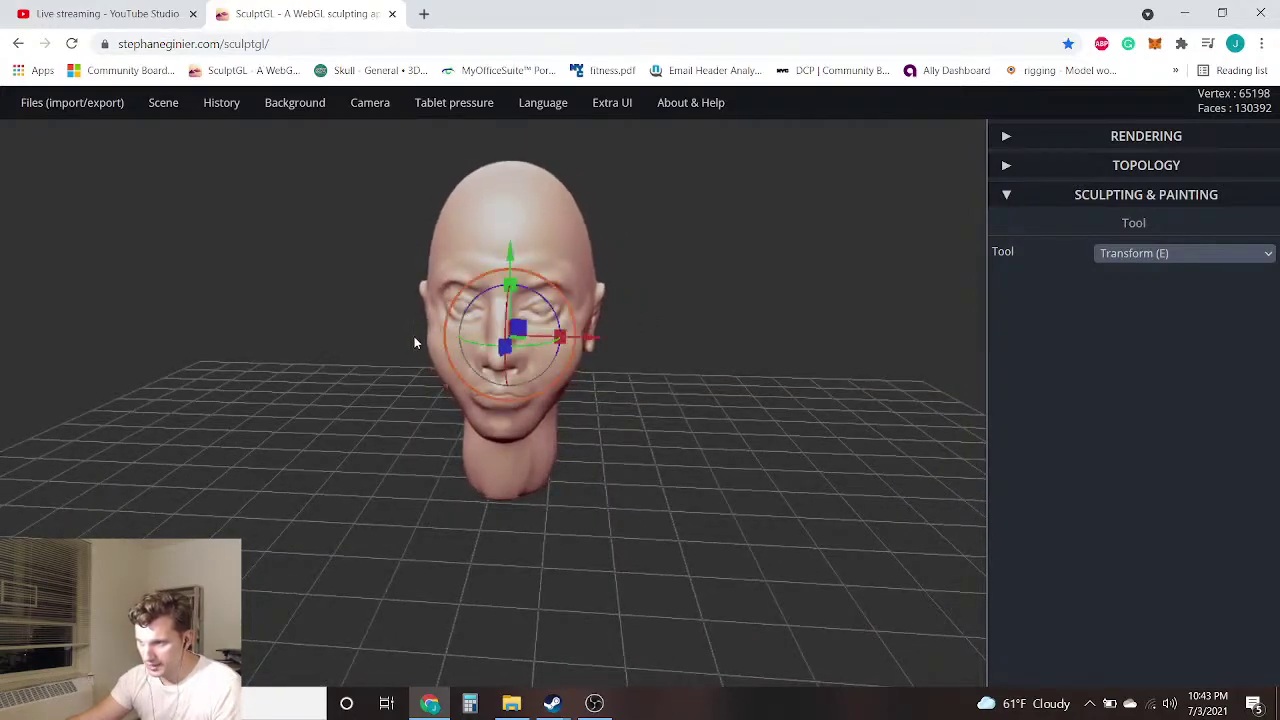
{"action": "left_click_drag", "start_coordinate": [412, 340], "coordinate": [45, 300]}
{"action": "right_click_drag", "start_coordinate": [46, 300], "coordinate": [673, 333]}
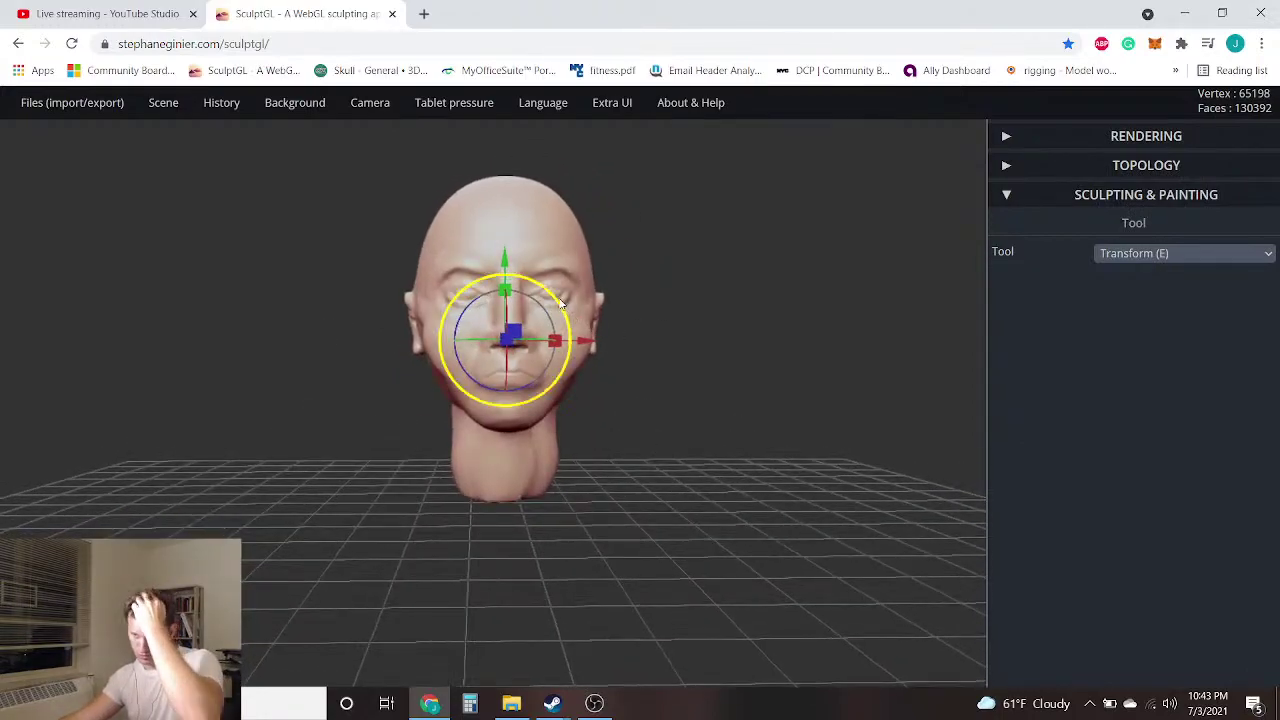
{"action": "mouse_move", "coordinate": [506, 292]}
{"action": "left_mouse_down"}
{"action": "mouse_move", "coordinate": [516, 272]}
{"action": "mouse_move", "coordinate": [525, 293]}
{"action": "left_mouse_up"}
{"action": "right_click_drag", "start_coordinate": [385, 322], "coordinate": [716, 325]}
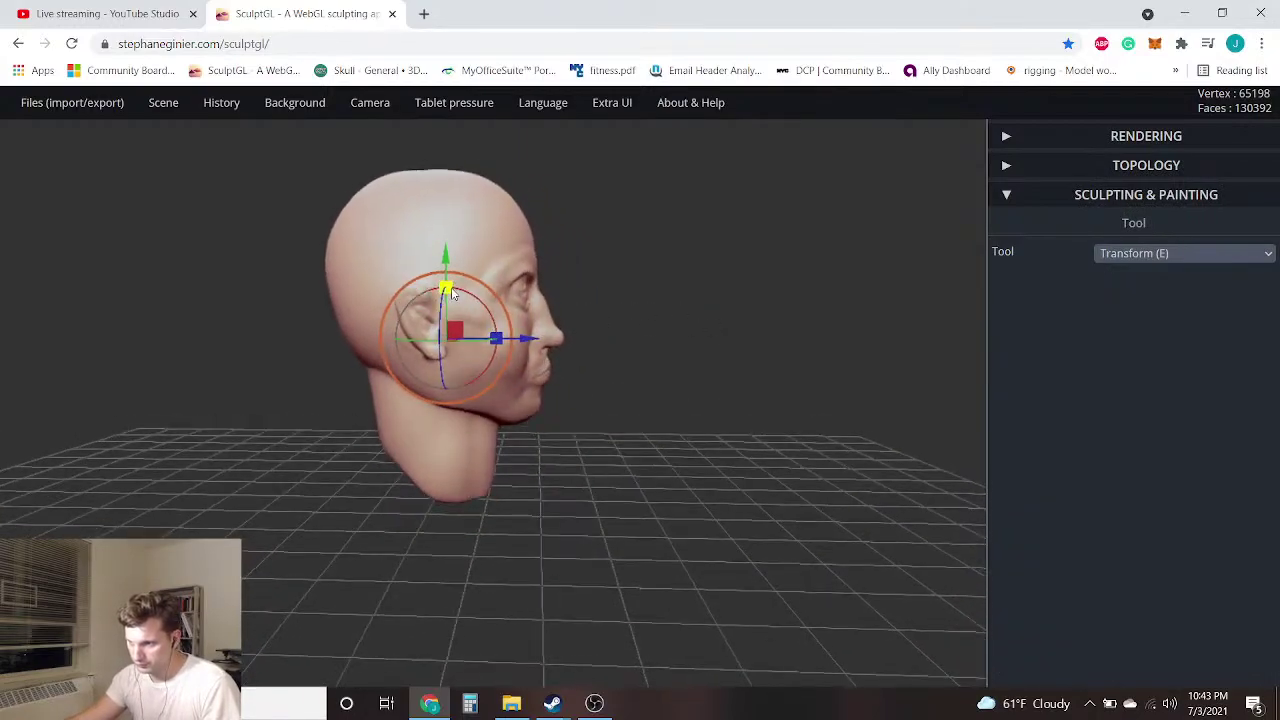
{"action": "left_click_drag", "start_coordinate": [445, 288], "coordinate": [451, 292]}
{"action": "right_click_drag", "start_coordinate": [700, 300], "coordinate": [351, 273]}
{"action": "scroll", "coordinate": [364, 328], "scroll_direction": "up", "scroll_amount": 3}
{"action": "middle_click_drag", "start_coordinate": [364, 328], "coordinate": [395, 328]}
{"action": "scroll", "coordinate": [395, 328], "scroll_direction": "up", "scroll_amount": 1}
{"action": "scroll", "coordinate": [386, 328], "scroll_direction": "down", "scroll_amount": 1}
{"action": "scroll", "coordinate": [384, 310], "scroll_direction": "down", "scroll_amount": 2}
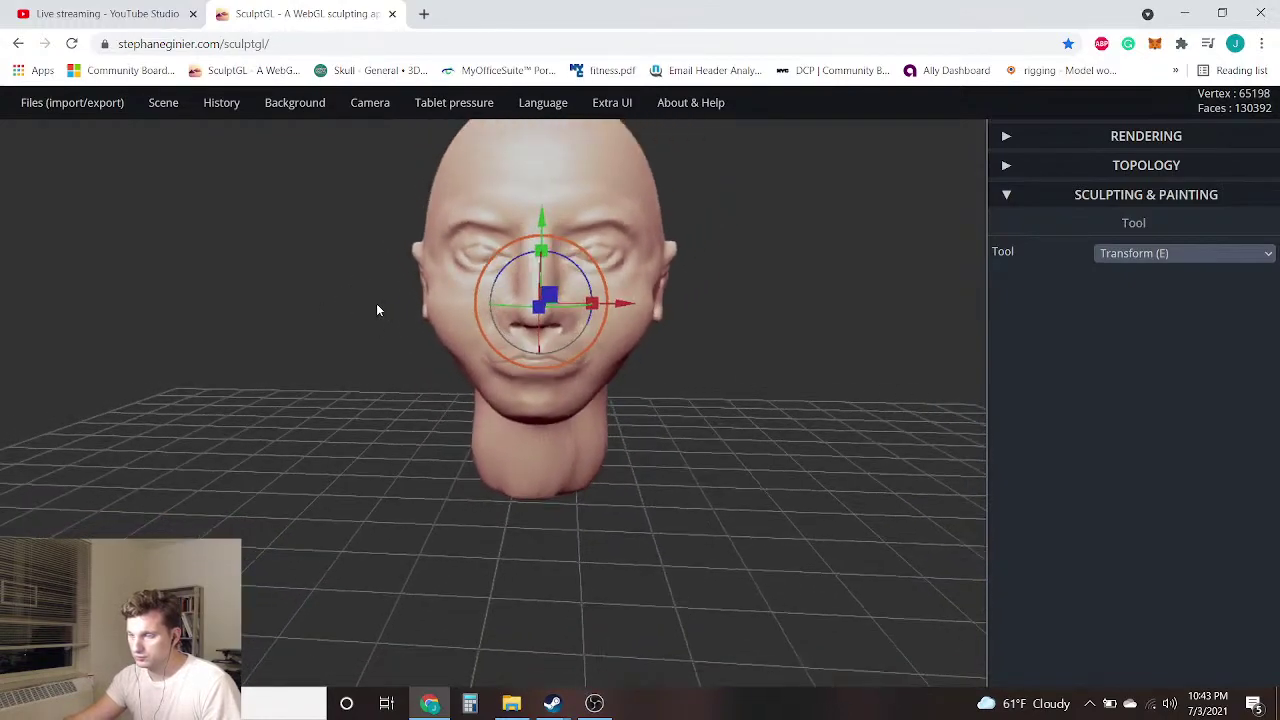
Undo the last vertical scaling changes made to the head
{"action": "key", "text": "1"}
{"action": "key", "text": "e"}
{"action": "key", "text": "ctrl+z"}
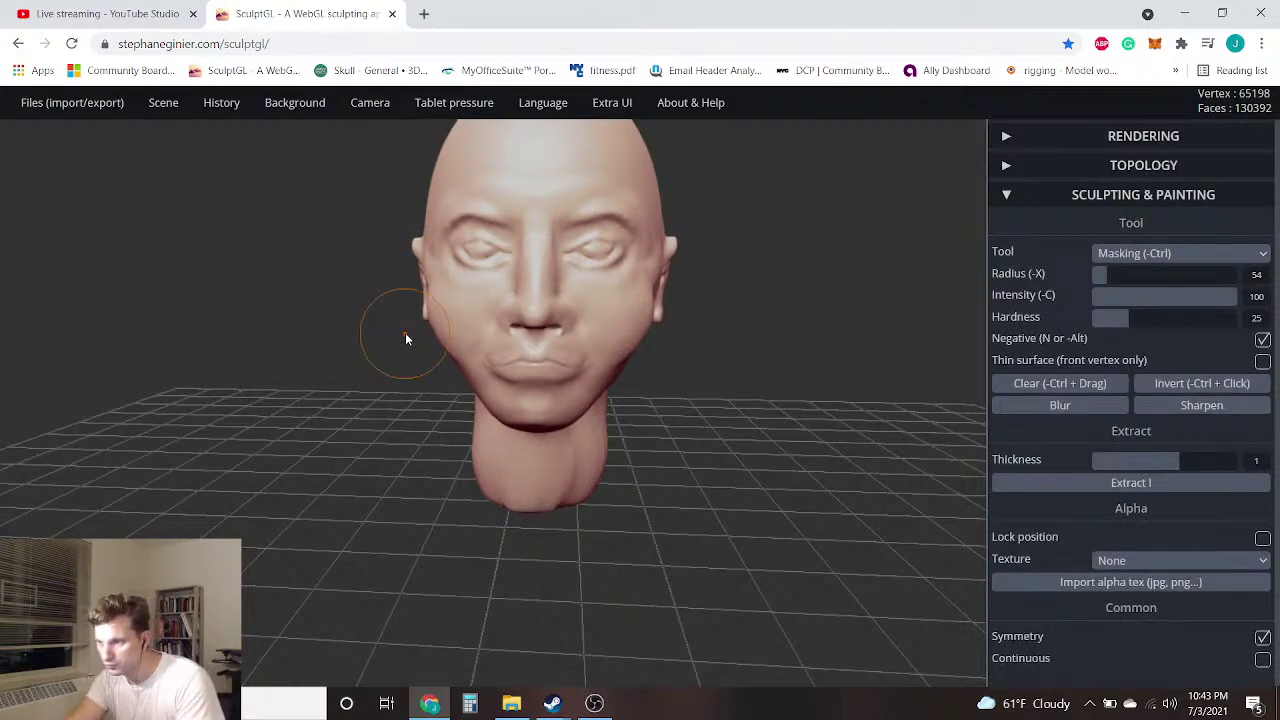
{"action": "key", "text": "ctrl+z"}
{"action": "key", "text": "ctrl+z"}
{"action": "key", "text": "ctrl+z"}
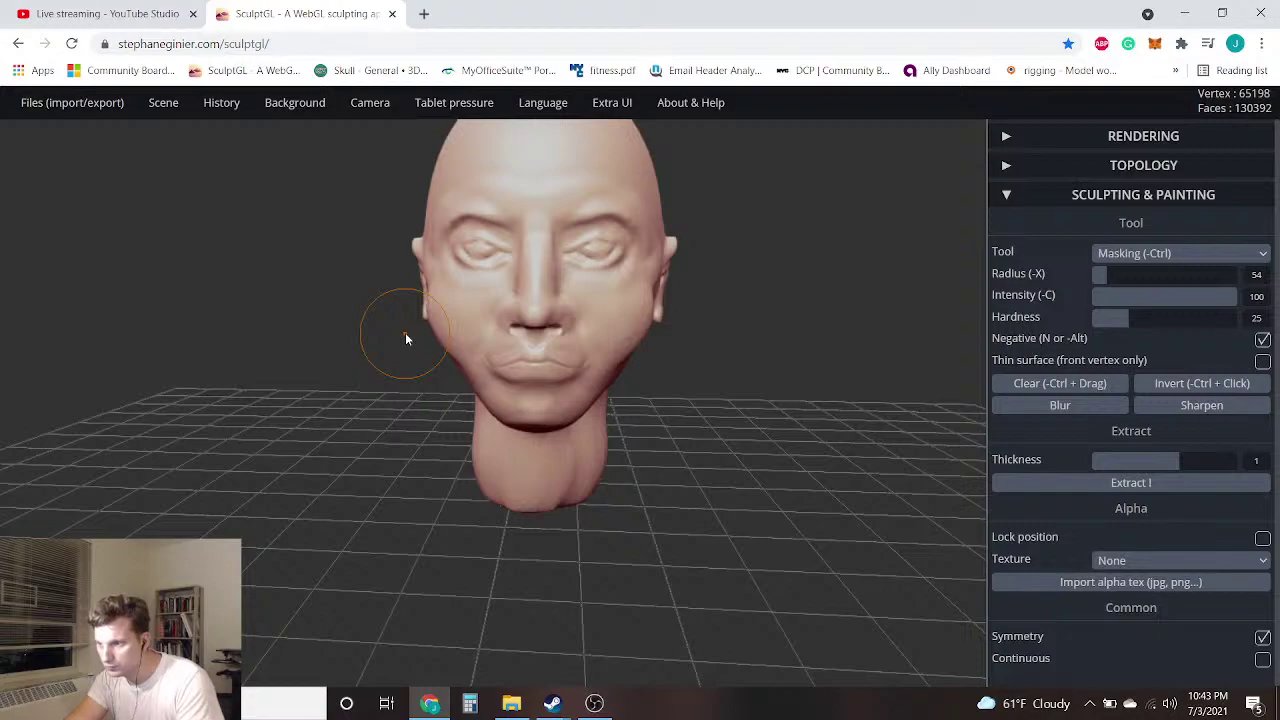
{"action": "key", "text": "ctrl+y"}
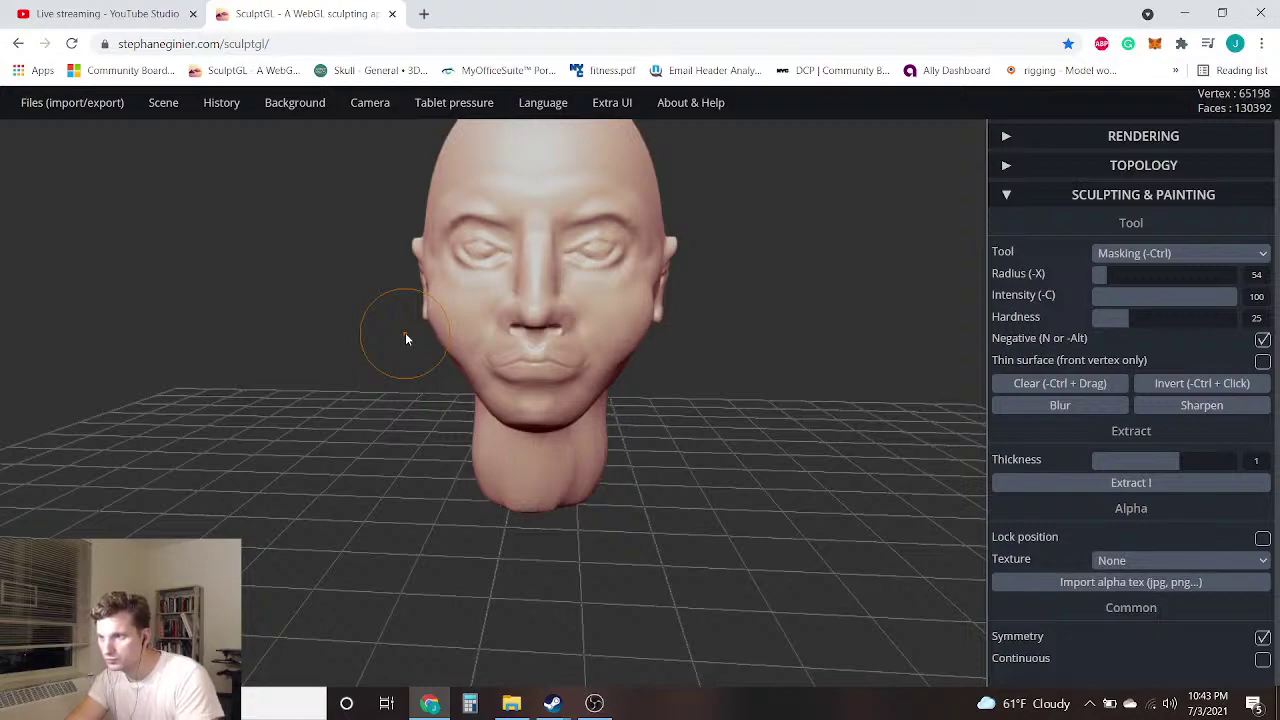
Stretch the head vertically by a small amount with the Transform tool and check it from several angles
{"action": "key", "text": "e"}
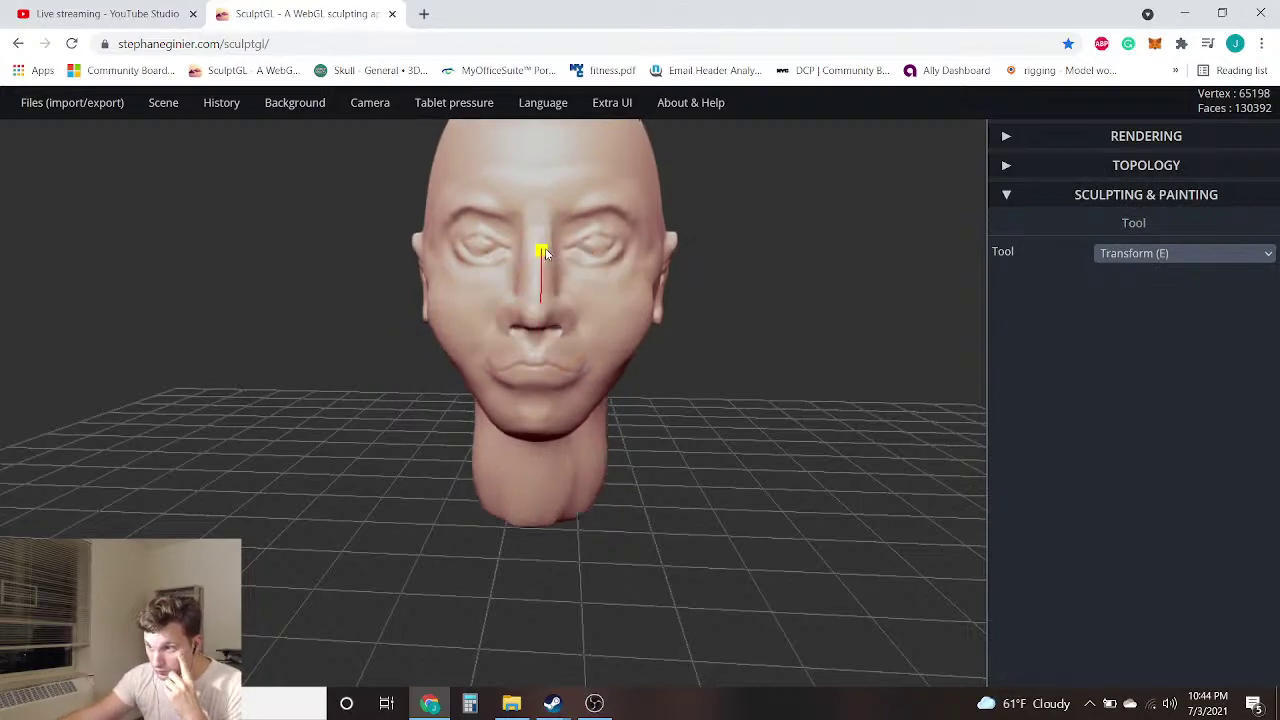
{"action": "left_click_drag", "start_coordinate": [831, 300], "coordinate": [690, 314]}
{"action": "left_click_drag", "start_coordinate": [248, 330], "coordinate": [487, 309]}
{"action": "left_click_drag", "start_coordinate": [383, 281], "coordinate": [956, 215]}
{"action": "left_click", "coordinate": [1100, 137]}
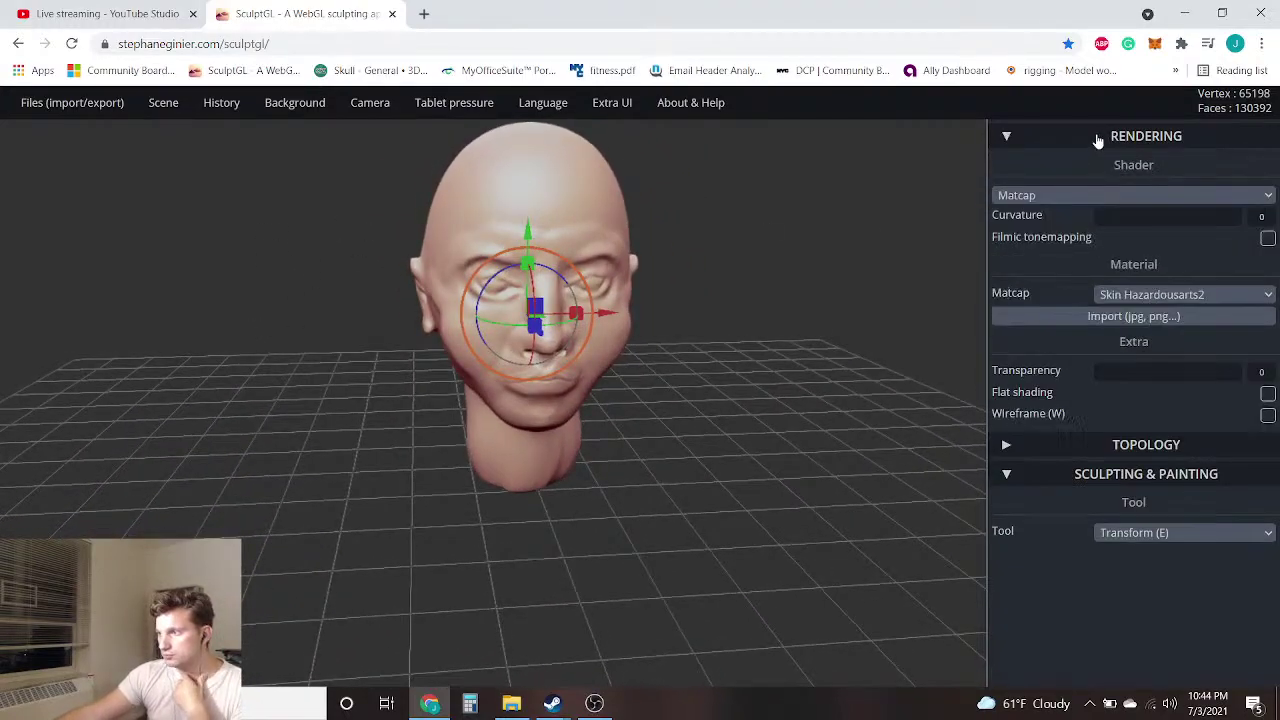
{"action": "left_click", "coordinate": [1122, 136]}
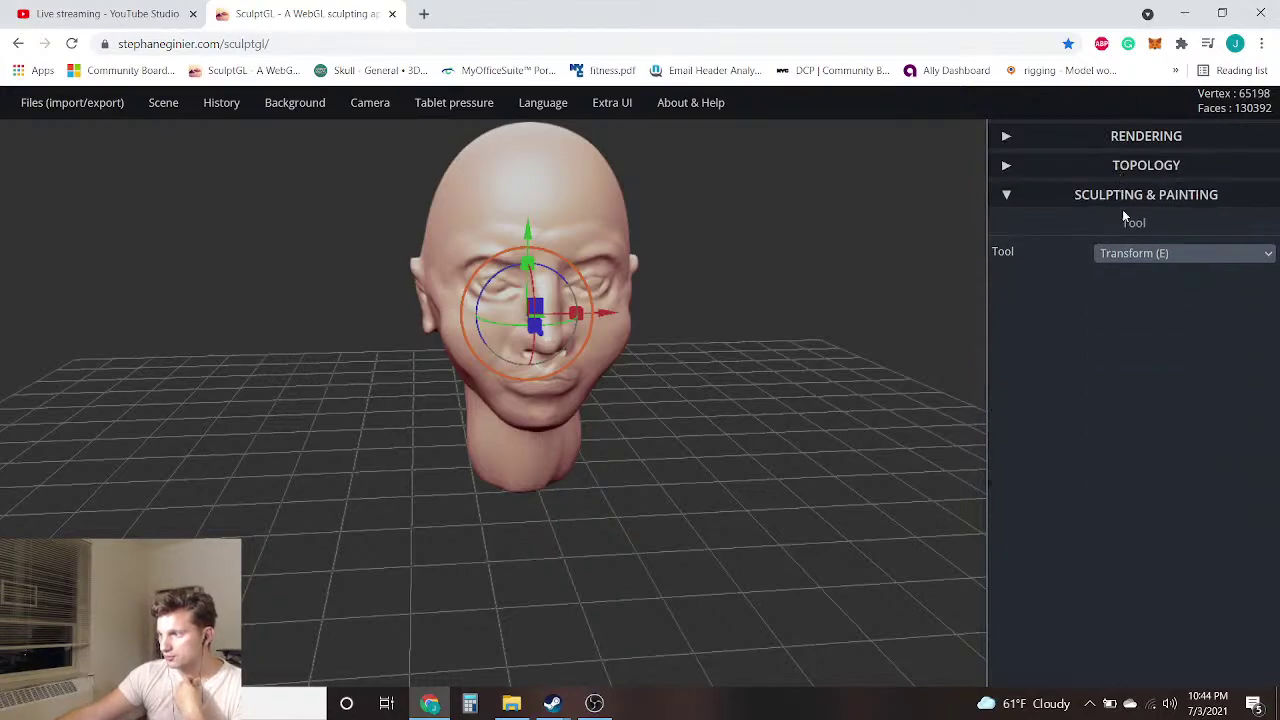
Try to build up the crown of the head with the symmetric clay Brush at radius 64 and intensity 58
{"action": "left_click", "coordinate": [1140, 253]}
{"action": "left_click", "coordinate": [1136, 271]}
{"action": "scroll", "coordinate": [533, 245], "scroll_direction": "down", "scroll_amount": 2}
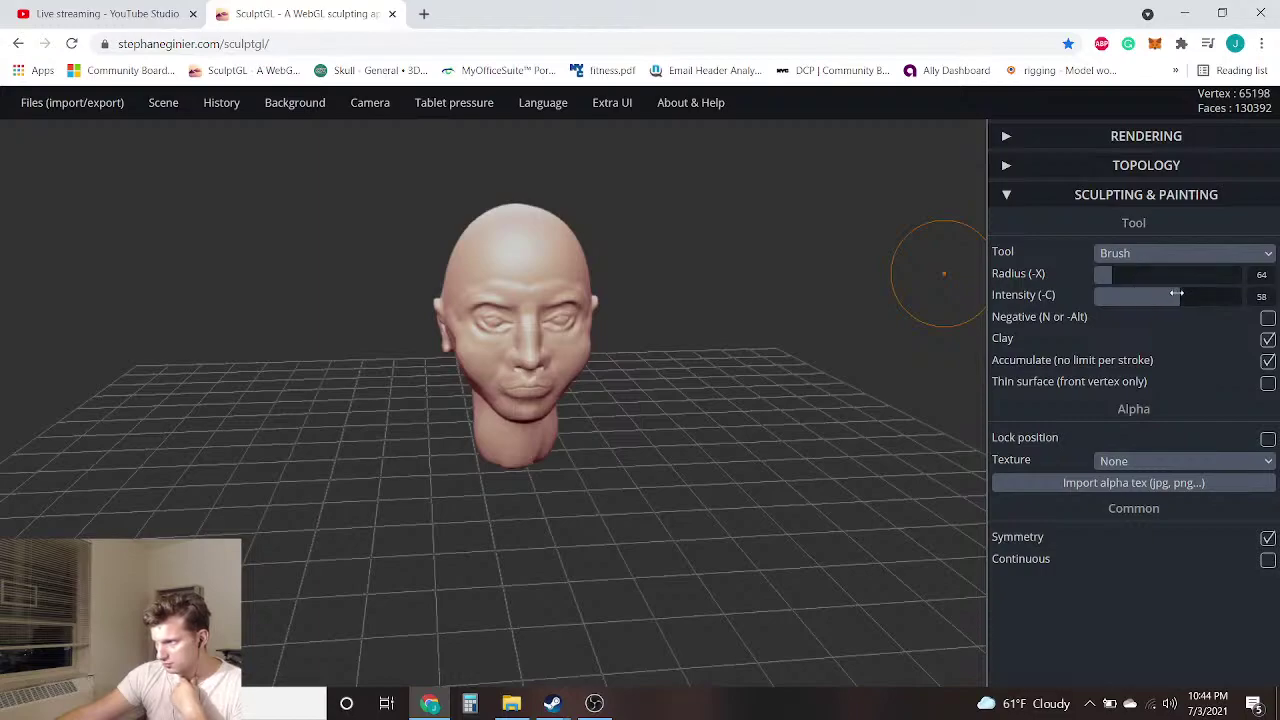
{"action": "mouse_move", "coordinate": [210, 255]}
{"action": "left_mouse_down"}
{"action": "mouse_move", "coordinate": [489, 322]}
{"action": "mouse_move", "coordinate": [503, 253]}
{"action": "mouse_move", "coordinate": [481, 230]}
{"action": "left_mouse_up"}
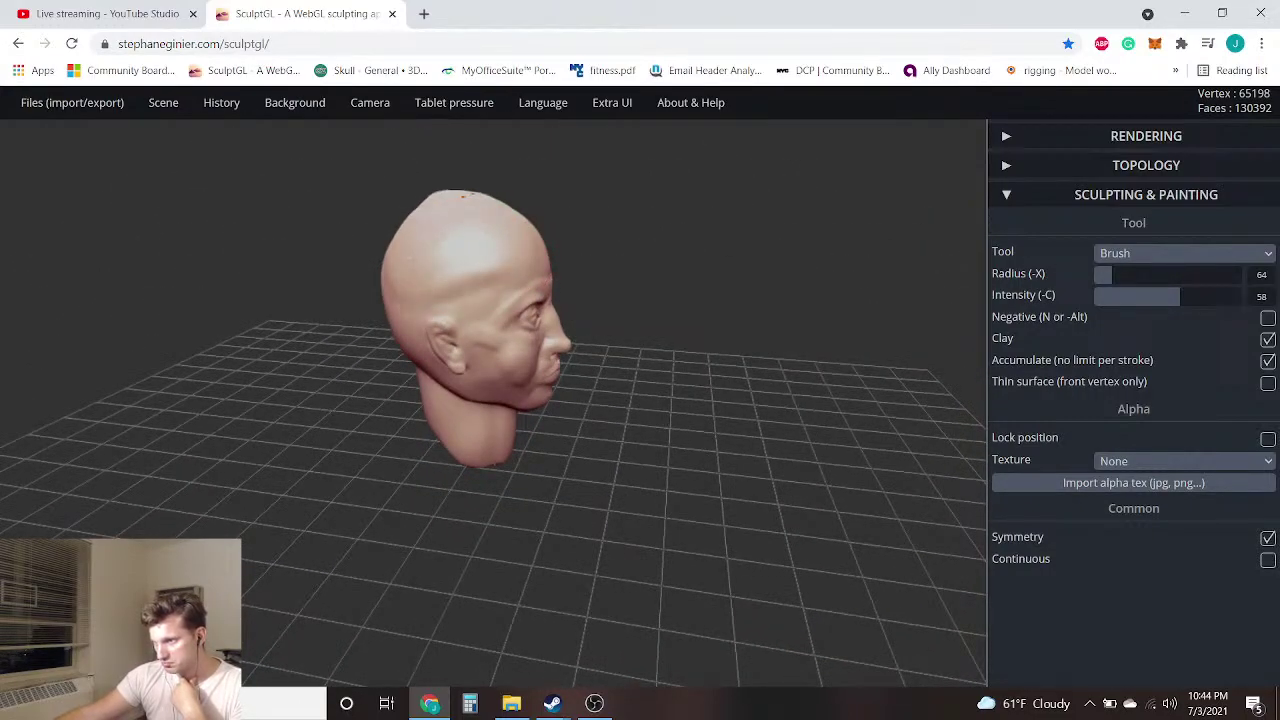
{"action": "mouse_move", "coordinate": [354, 323]}
{"action": "left_mouse_down"}
{"action": "mouse_move", "coordinate": [131, 383]}
{"action": "mouse_move", "coordinate": [772, 296]}
{"action": "mouse_move", "coordinate": [444, 322]}
{"action": "left_mouse_up"}
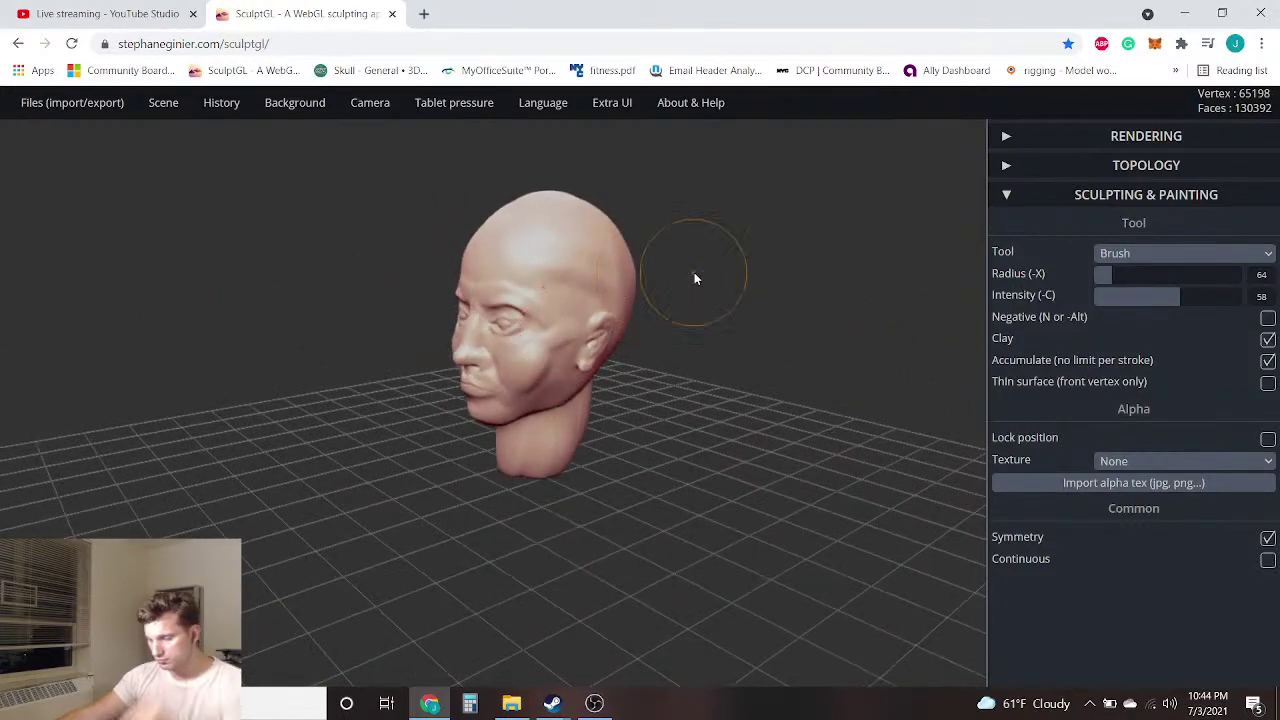
{"action": "key", "text": "ctrl"}
{"action": "left_click_drag", "start_coordinate": [363, 231], "coordinate": [866, 312]}
Build a raised hairline across the upper forehead with symmetric clay Brush strokes at radius 64 and intensity 58
{"action": "right_click_drag", "start_coordinate": [784, 335], "coordinate": [740, 468]}
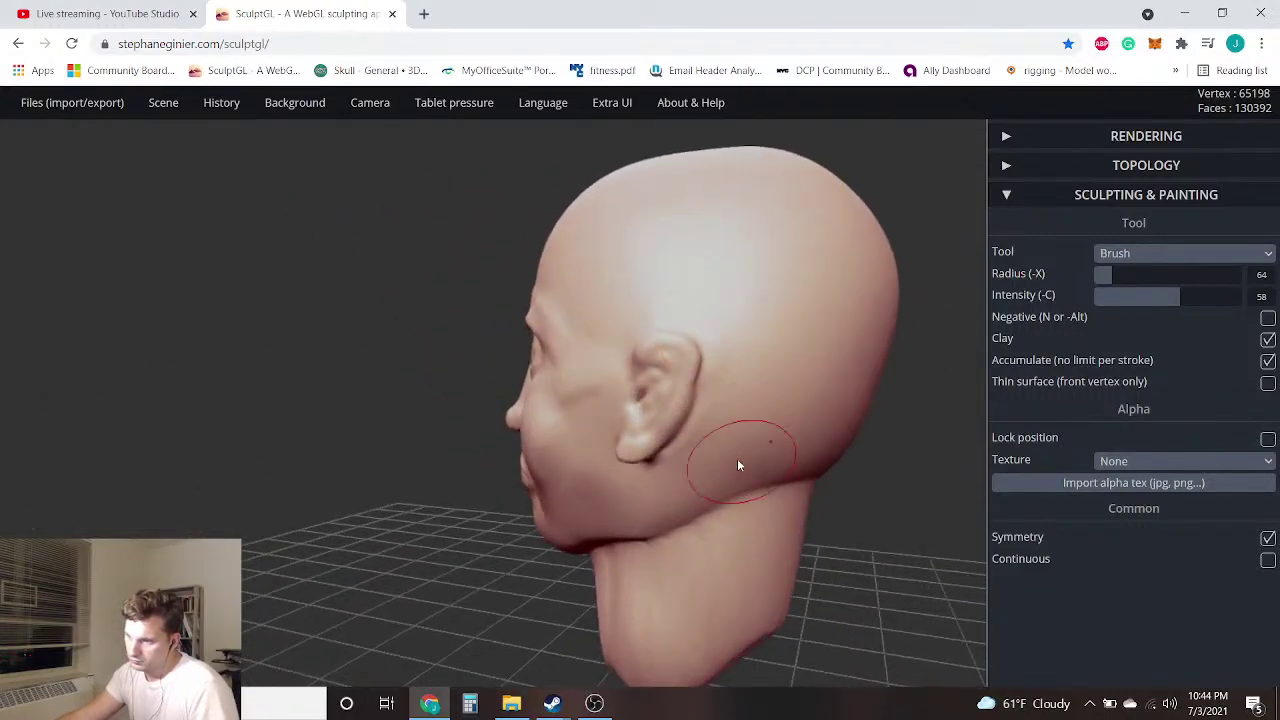
{"action": "right_click_drag", "start_coordinate": [952, 470], "coordinate": [670, 394]}
{"action": "right_click_drag", "start_coordinate": [536, 283], "coordinate": [546, 160]}
{"action": "left_click_drag", "start_coordinate": [476, 207], "coordinate": [468, 170]}
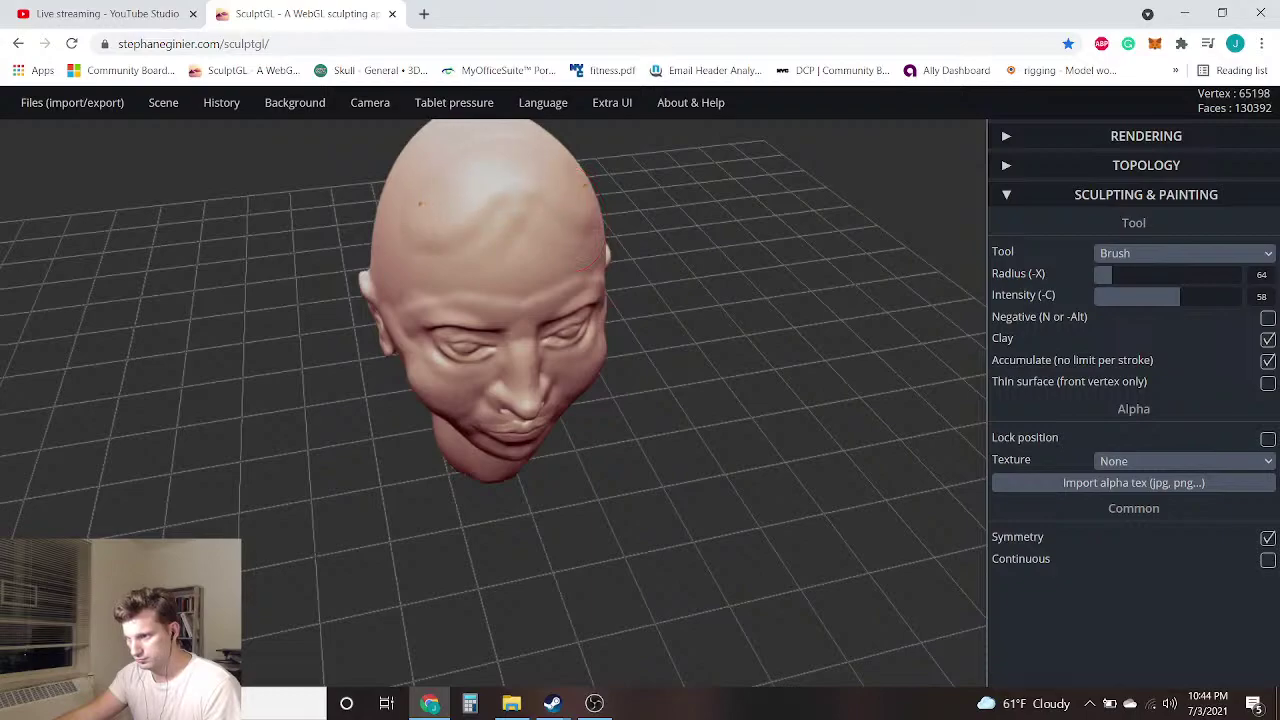
{"action": "left_click_drag", "start_coordinate": [581, 180], "coordinate": [554, 186]}
{"action": "mouse_move", "coordinate": [750, 185]}
{"action": "left_mouse_down"}
{"action": "mouse_move", "coordinate": [517, 163]}
{"action": "mouse_move", "coordinate": [500, 125]}
{"action": "left_mouse_up"}
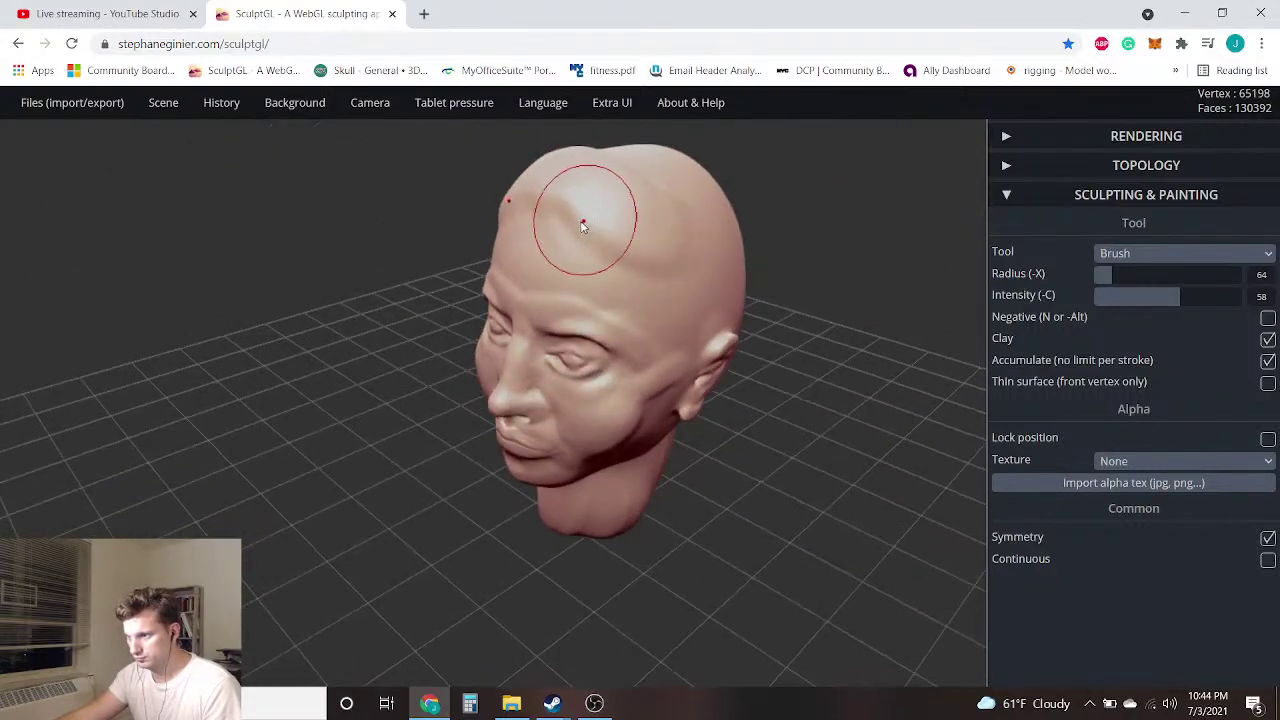
{"action": "left_click_drag", "start_coordinate": [583, 220], "coordinate": [542, 237]}
{"action": "right_click_drag", "start_coordinate": [801, 248], "coordinate": [634, 241]}
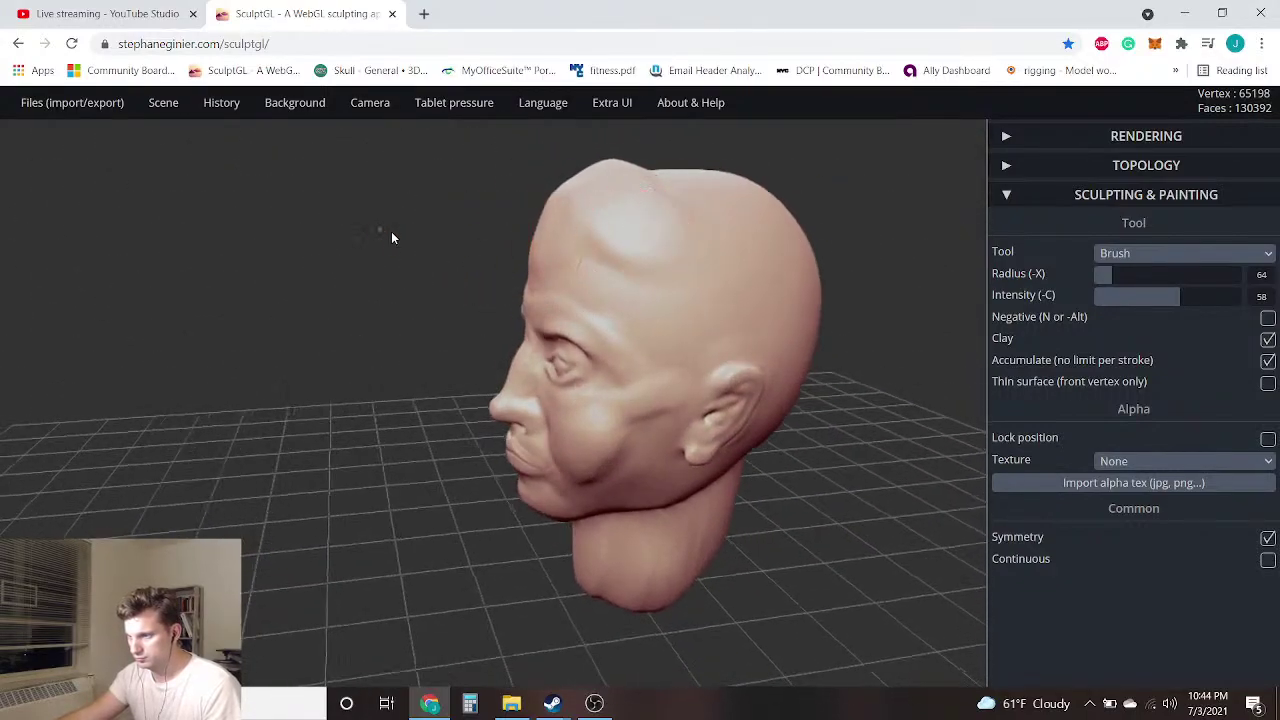
{"action": "right_click_drag", "start_coordinate": [380, 234], "coordinate": [657, 251]}
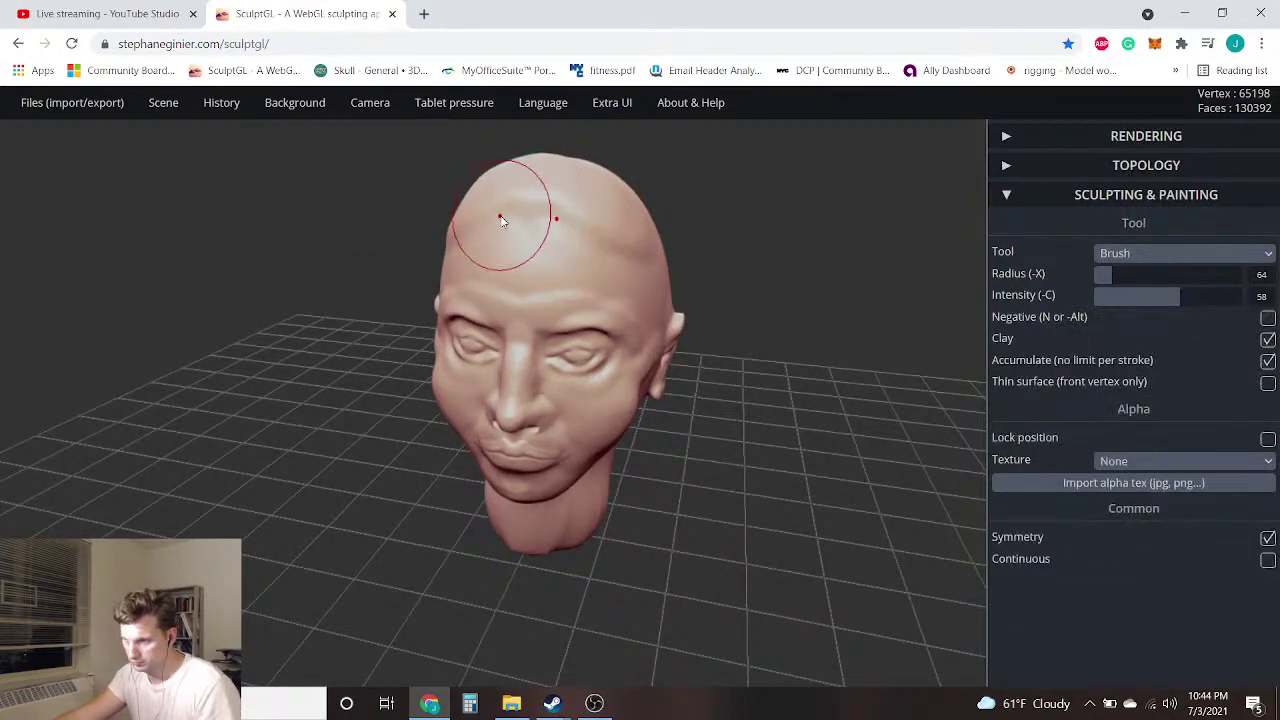
Extend the raised hairline down the temples, behind the ears and across the nape with the symmetric Brush
{"action": "right_click_drag", "start_coordinate": [334, 218], "coordinate": [429, 323]}
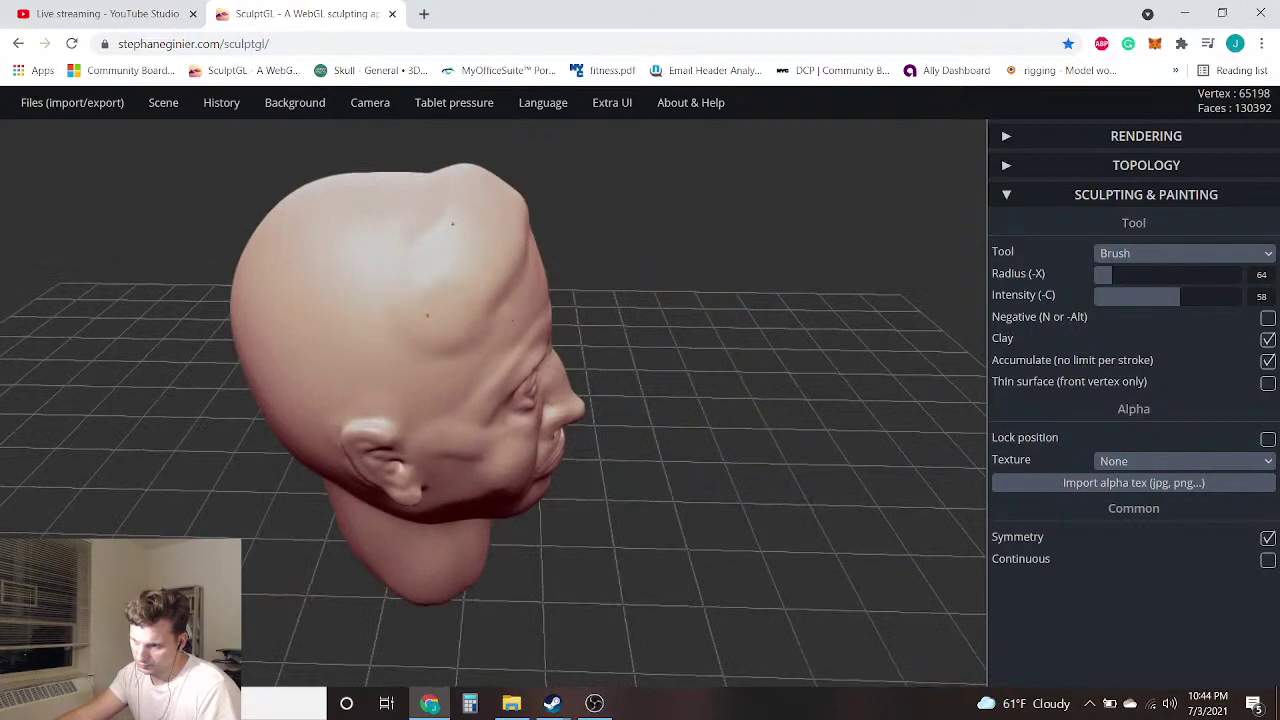
{"action": "mouse_move", "coordinate": [226, 408]}
{"action": "right_mouse_down"}
{"action": "mouse_move", "coordinate": [252, 330]}
{"action": "mouse_move", "coordinate": [358, 271]}
{"action": "right_mouse_up"}
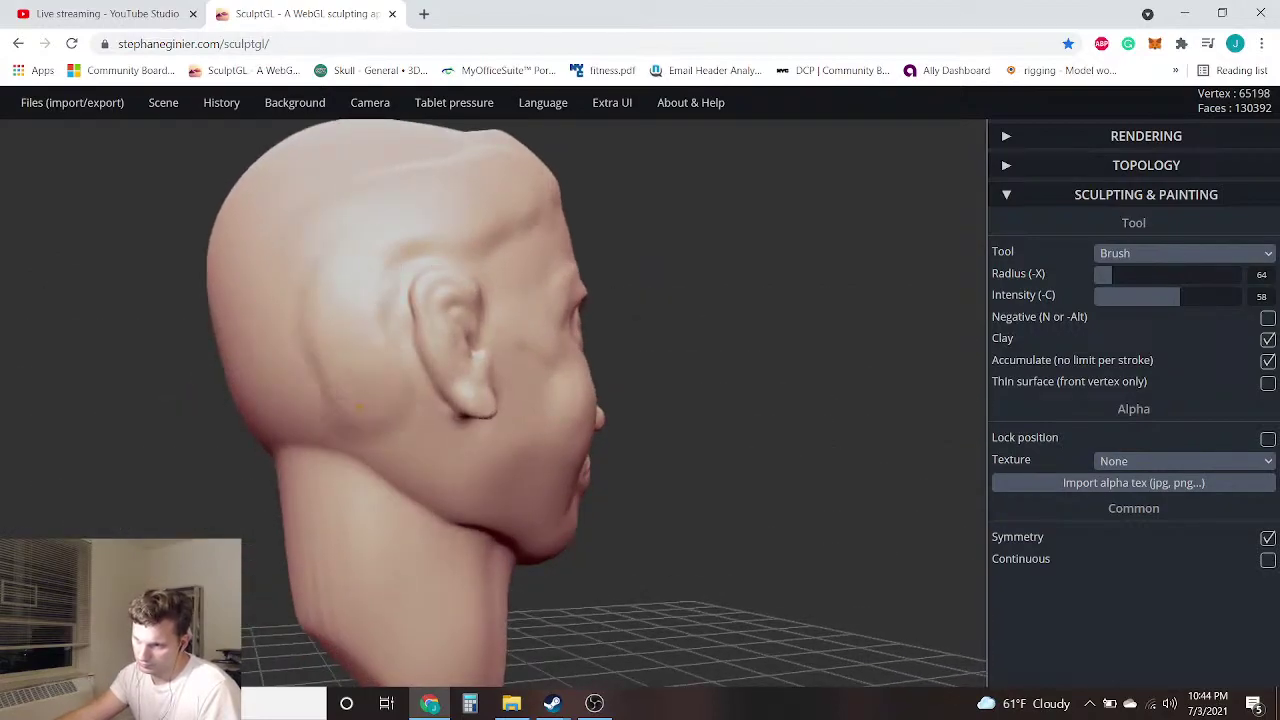
{"action": "mouse_move", "coordinate": [166, 423]}
{"action": "right_mouse_down"}
{"action": "mouse_move", "coordinate": [449, 427]}
{"action": "mouse_move", "coordinate": [414, 446]}
{"action": "mouse_move", "coordinate": [677, 474]}
{"action": "right_mouse_up"}
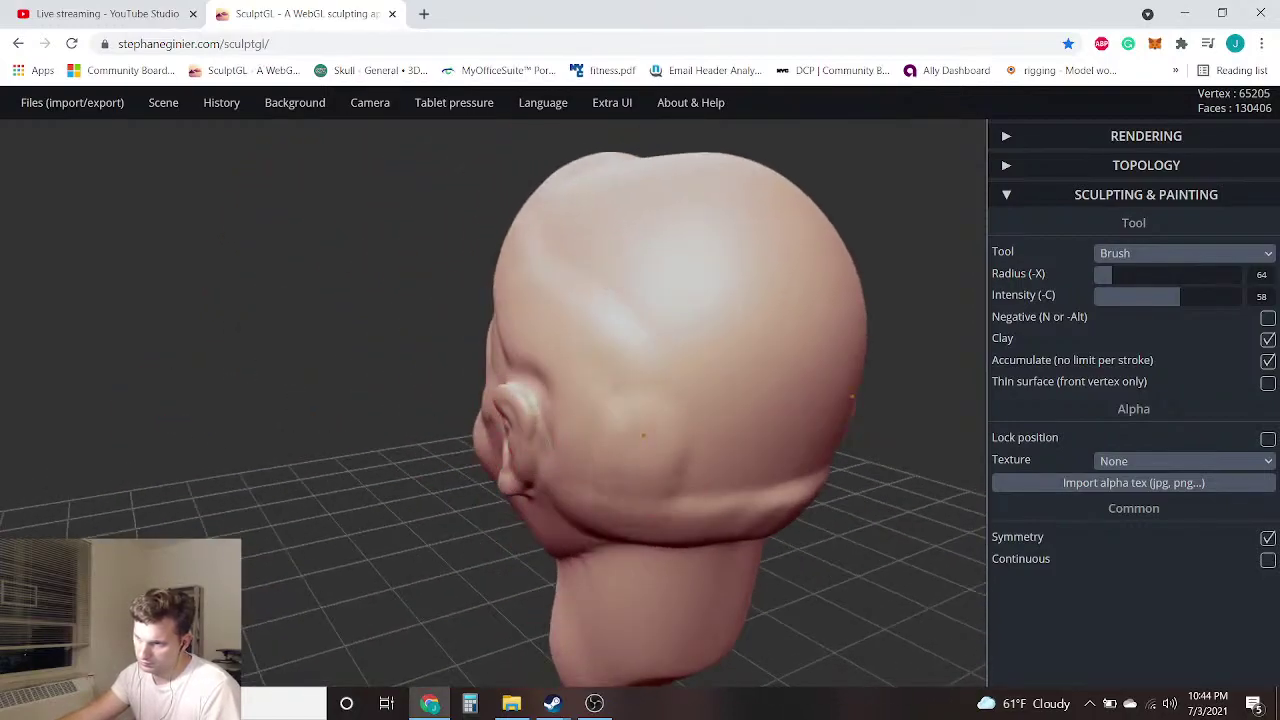
{"action": "right_click_drag", "start_coordinate": [888, 485], "coordinate": [919, 407]}
Build up a large hair mass over the back of the head with the symmetric Brush at radius 198
{"action": "left_click", "coordinate": [1154, 279]}
{"action": "mouse_move", "coordinate": [601, 427]}
{"action": "left_mouse_down"}
{"action": "mouse_move", "coordinate": [600, 445]}
{"action": "mouse_move", "coordinate": [612, 301]}
{"action": "mouse_move", "coordinate": [693, 265]}
{"action": "left_mouse_up"}
{"action": "mouse_move", "coordinate": [195, 326]}
{"action": "left_mouse_down"}
{"action": "mouse_move", "coordinate": [508, 334]}
{"action": "mouse_move", "coordinate": [494, 337]}
{"action": "left_mouse_up"}
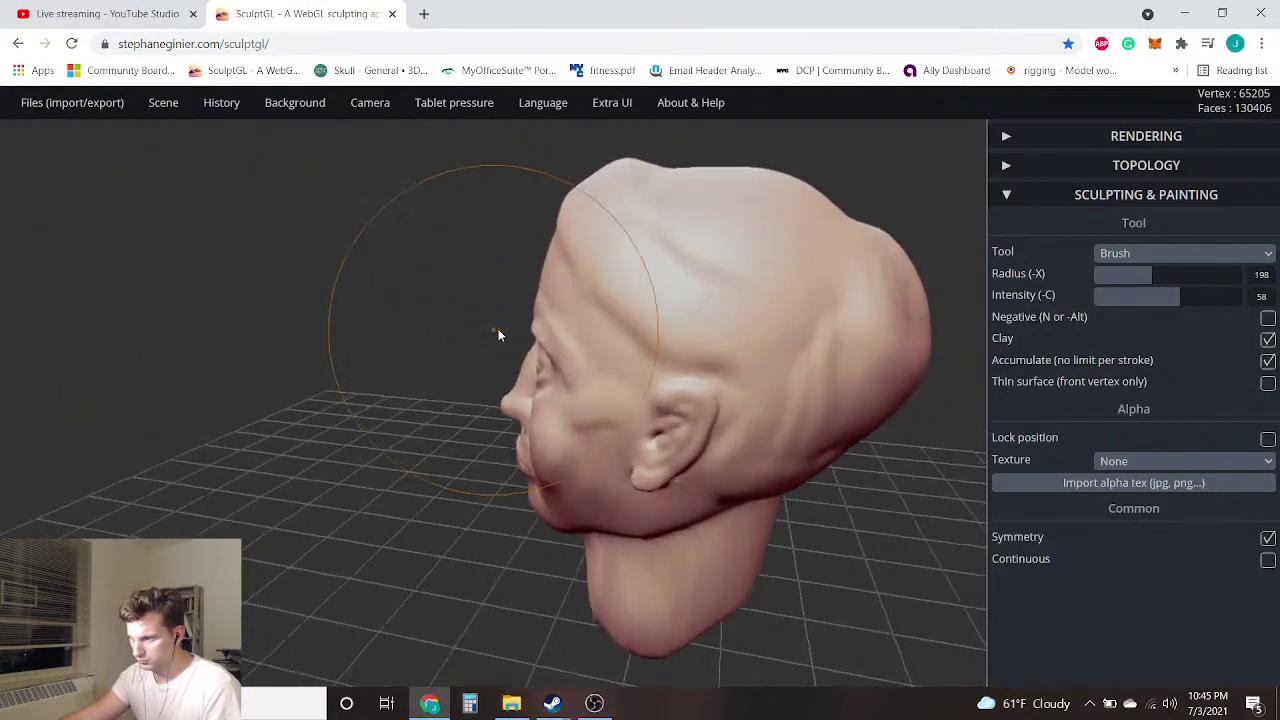
{"action": "left_click_drag", "start_coordinate": [813, 241], "coordinate": [800, 280]}
{"action": "mouse_move", "coordinate": [938, 364]}
{"action": "left_mouse_down"}
{"action": "mouse_move", "coordinate": [874, 380]}
{"action": "mouse_move", "coordinate": [809, 291]}
{"action": "mouse_move", "coordinate": [868, 372]}
{"action": "mouse_move", "coordinate": [890, 368]}
{"action": "mouse_move", "coordinate": [850, 400]}
{"action": "left_mouse_up"}
{"action": "mouse_move", "coordinate": [930, 458]}
{"action": "left_mouse_down"}
{"action": "mouse_move", "coordinate": [691, 484]}
{"action": "mouse_move", "coordinate": [705, 425]}
{"action": "mouse_move", "coordinate": [654, 323]}
{"action": "mouse_move", "coordinate": [603, 380]}
{"action": "mouse_move", "coordinate": [665, 455]}
{"action": "mouse_move", "coordinate": [735, 462]}
{"action": "left_mouse_up"}
{"action": "mouse_move", "coordinate": [360, 360]}
{"action": "left_mouse_down"}
{"action": "mouse_move", "coordinate": [650, 500]}
{"action": "mouse_move", "coordinate": [794, 375]}
{"action": "mouse_move", "coordinate": [750, 243]}
{"action": "mouse_move", "coordinate": [708, 217]}
{"action": "left_mouse_up"}
{"action": "left_click_drag", "start_coordinate": [505, 322], "coordinate": [520, 292]}
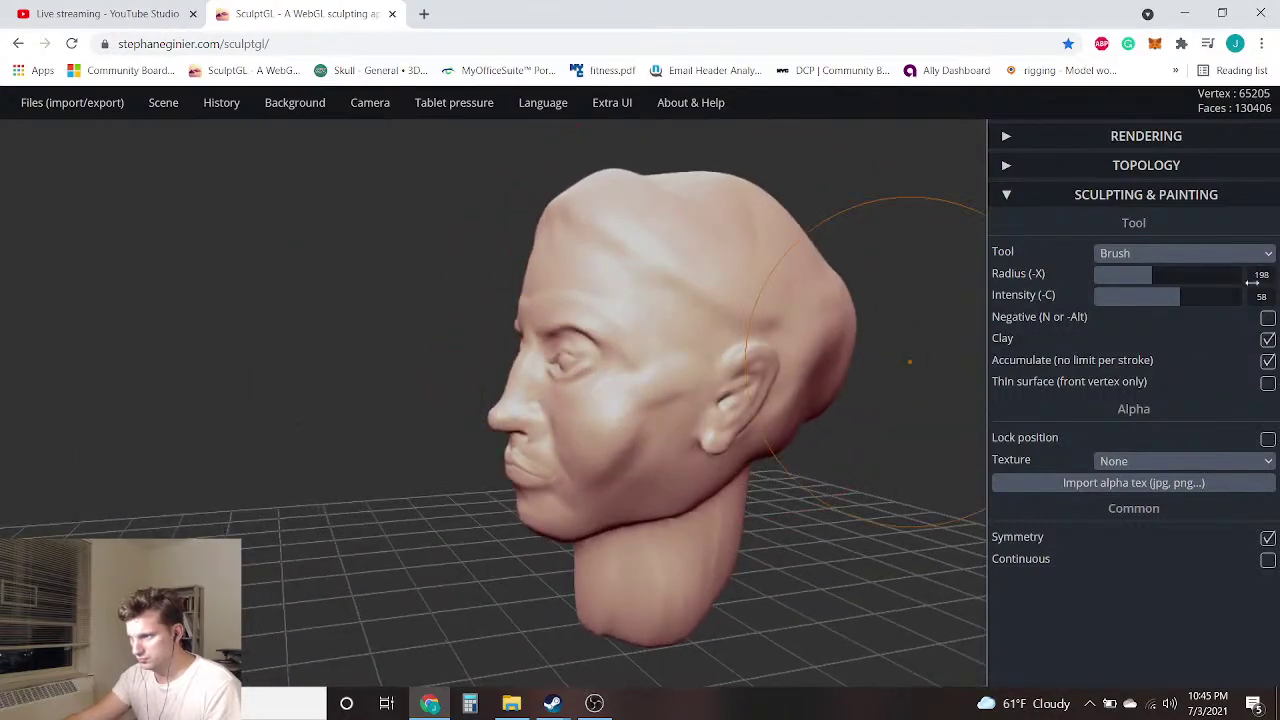
Try to pull the back hair mass down over the neck with the symmetric Drag tool at radius 125
{"action": "left_click", "coordinate": [1180, 253]}
{"action": "left_click", "coordinate": [1147, 382]}
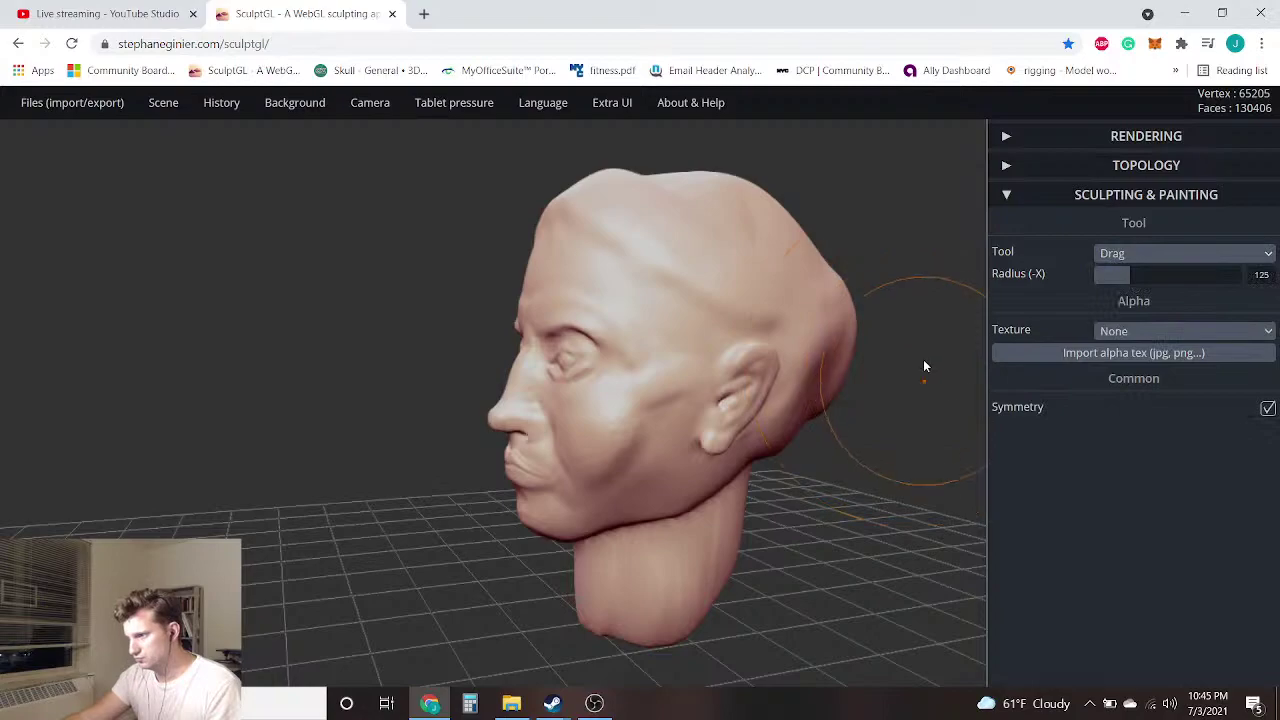
{"action": "mouse_move", "coordinate": [879, 352]}
{"action": "right_mouse_down"}
{"action": "mouse_move", "coordinate": [871, 451]}
{"action": "mouse_move", "coordinate": [672, 425]}
{"action": "mouse_move", "coordinate": [653, 446]}
{"action": "mouse_move", "coordinate": [829, 443]}
{"action": "mouse_move", "coordinate": [911, 471]}
{"action": "right_mouse_up"}
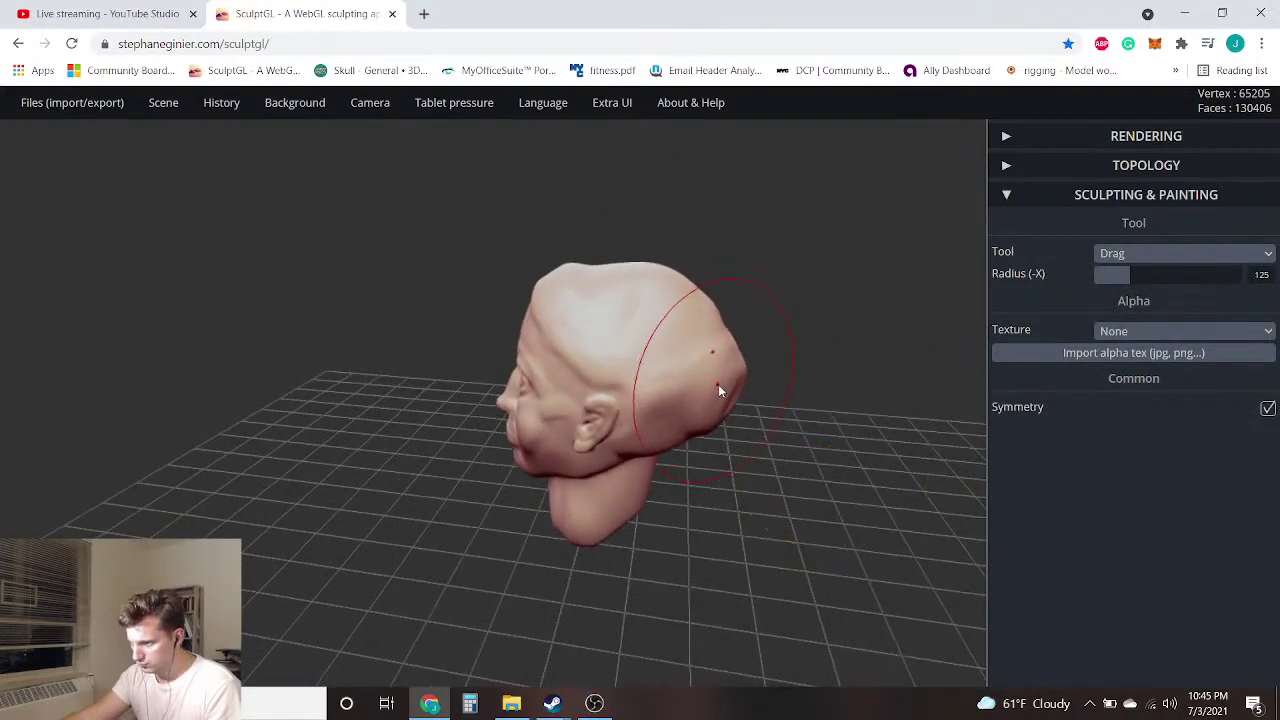
{"action": "mouse_move", "coordinate": [722, 450]}
{"action": "left_mouse_down"}
{"action": "mouse_move", "coordinate": [668, 620]}
{"action": "mouse_move", "coordinate": [652, 612]}
{"action": "left_mouse_up"}
{"action": "right_click_drag", "start_coordinate": [612, 548], "coordinate": [898, 534]}
{"action": "key", "text": "ctrl+z"}
Try again to pull the hair mass downward from the opposite side of the head, and undo the pulls
{"action": "right_click_drag", "start_coordinate": [366, 425], "coordinate": [920, 415]}
{"action": "mouse_move", "coordinate": [347, 387]}
{"action": "left_mouse_down"}
{"action": "mouse_move", "coordinate": [335, 490]}
{"action": "mouse_move", "coordinate": [395, 610]}
{"action": "left_mouse_up"}
{"action": "right_click_drag", "start_coordinate": [601, 535], "coordinate": [243, 490]}
{"action": "key", "text": "ctrl"}
{"action": "key", "text": "ctrl+z"}
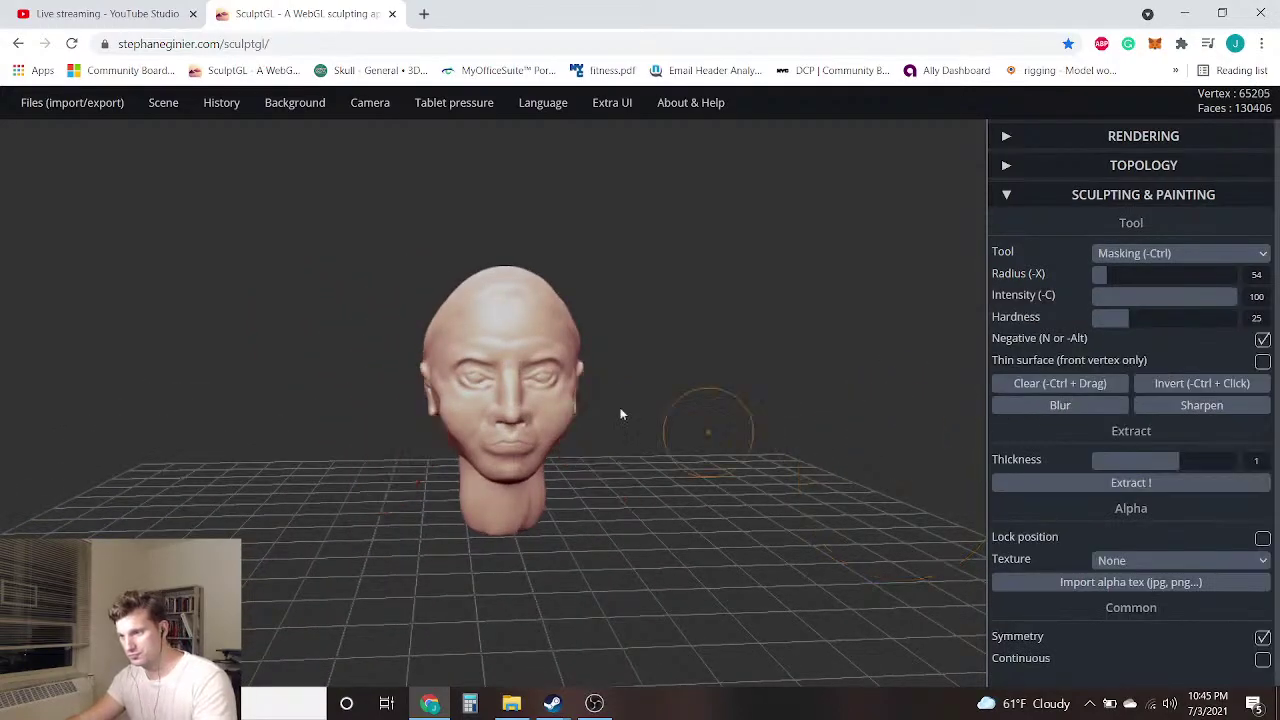
{"action": "left_click_drag", "start_coordinate": [508, 288], "coordinate": [426, 292]}
{"action": "key", "text": "ctrl+z"}
{"action": "key", "text": "ctrl"}
{"action": "left_click_drag", "start_coordinate": [344, 322], "coordinate": [380, 320]}
Turn off symmetry and pull a long section of hair down one side of the head with the Drag tool
{"action": "right_click_drag", "start_coordinate": [380, 325], "coordinate": [804, 373]}
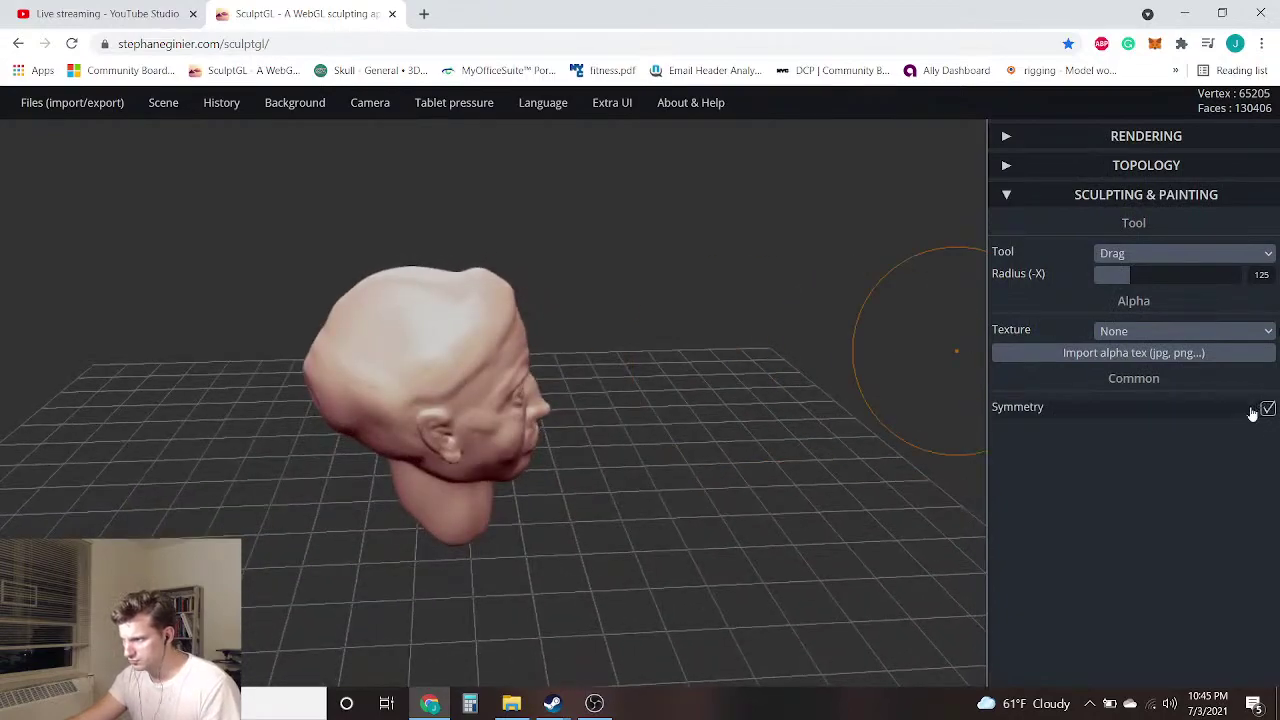
{"action": "mouse_move", "coordinate": [340, 365]}
{"action": "left_mouse_down"}
{"action": "mouse_move", "coordinate": [350, 480]}
{"action": "mouse_move", "coordinate": [405, 625]}
{"action": "left_mouse_up"}
{"action": "left_click_drag", "start_coordinate": [390, 500], "coordinate": [408, 585]}
{"action": "mouse_move", "coordinate": [610, 480]}
{"action": "left_mouse_down"}
{"action": "mouse_move", "coordinate": [207, 518]}
{"action": "mouse_move", "coordinate": [229, 508]}
{"action": "left_mouse_up"}
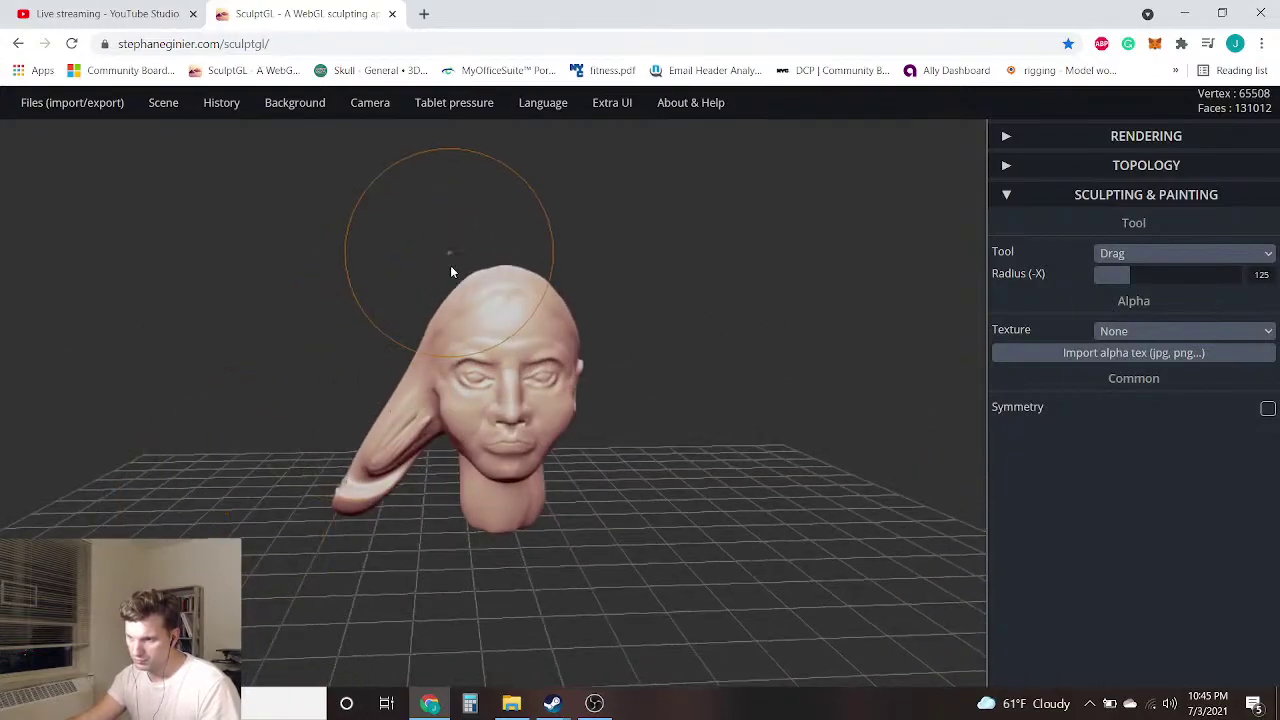
{"action": "left_click_drag", "start_coordinate": [453, 290], "coordinate": [436, 275]}
{"action": "right_click_drag", "start_coordinate": [457, 286], "coordinate": [417, 249]}
{"action": "left_click_drag", "start_coordinate": [417, 249], "coordinate": [280, 455]}
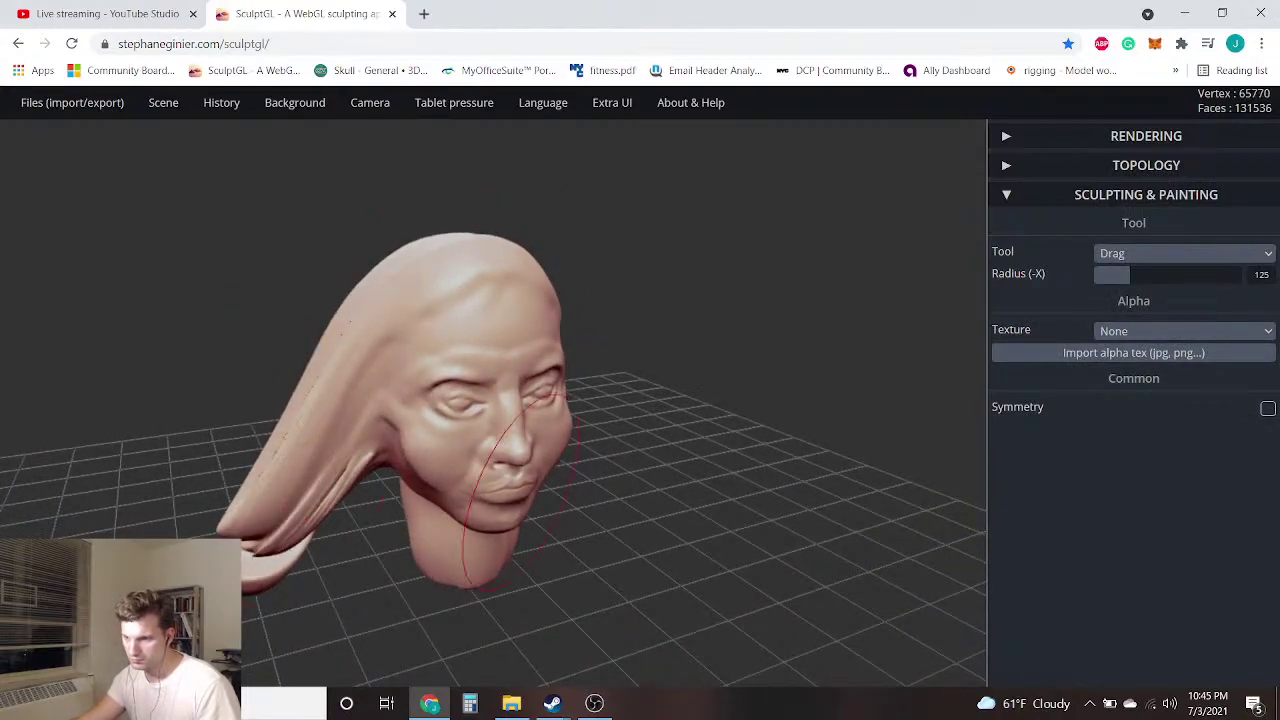
{"action": "left_click_drag", "start_coordinate": [515, 485], "coordinate": [484, 483]}
{"action": "key", "text": "ctrl+z"}
Undo the one-sided hair pulls and the Brush strokes that built up the back of the head
{"action": "mouse_move", "coordinate": [756, 439]}
{"action": "right_mouse_down"}
{"action": "mouse_move", "coordinate": [532, 400]}
{"action": "mouse_move", "coordinate": [628, 410]}
{"action": "mouse_move", "coordinate": [436, 435]}
{"action": "mouse_move", "coordinate": [502, 533]}
{"action": "mouse_move", "coordinate": [743, 423]}
{"action": "mouse_move", "coordinate": [894, 426]}
{"action": "mouse_move", "coordinate": [434, 406]}
{"action": "mouse_move", "coordinate": [494, 423]}
{"action": "mouse_move", "coordinate": [612, 420]}
{"action": "right_mouse_up"}
{"action": "mouse_move", "coordinate": [108, 385]}
{"action": "right_mouse_down"}
{"action": "mouse_move", "coordinate": [485, 351]}
{"action": "mouse_move", "coordinate": [352, 397]}
{"action": "mouse_move", "coordinate": [226, 345]}
{"action": "mouse_move", "coordinate": [260, 350]}
{"action": "right_mouse_up"}
{"action": "mouse_move", "coordinate": [823, 403]}
{"action": "right_mouse_down"}
{"action": "mouse_move", "coordinate": [552, 434]}
{"action": "mouse_move", "coordinate": [531, 432]}
{"action": "mouse_move", "coordinate": [537, 409]}
{"action": "right_mouse_up"}
{"action": "key", "text": "ctrl+z"}
{"action": "key", "text": "ctrl+z"}
{"action": "key", "text": "ctrl+z"}
{"action": "key", "text": "ctrl+z"}
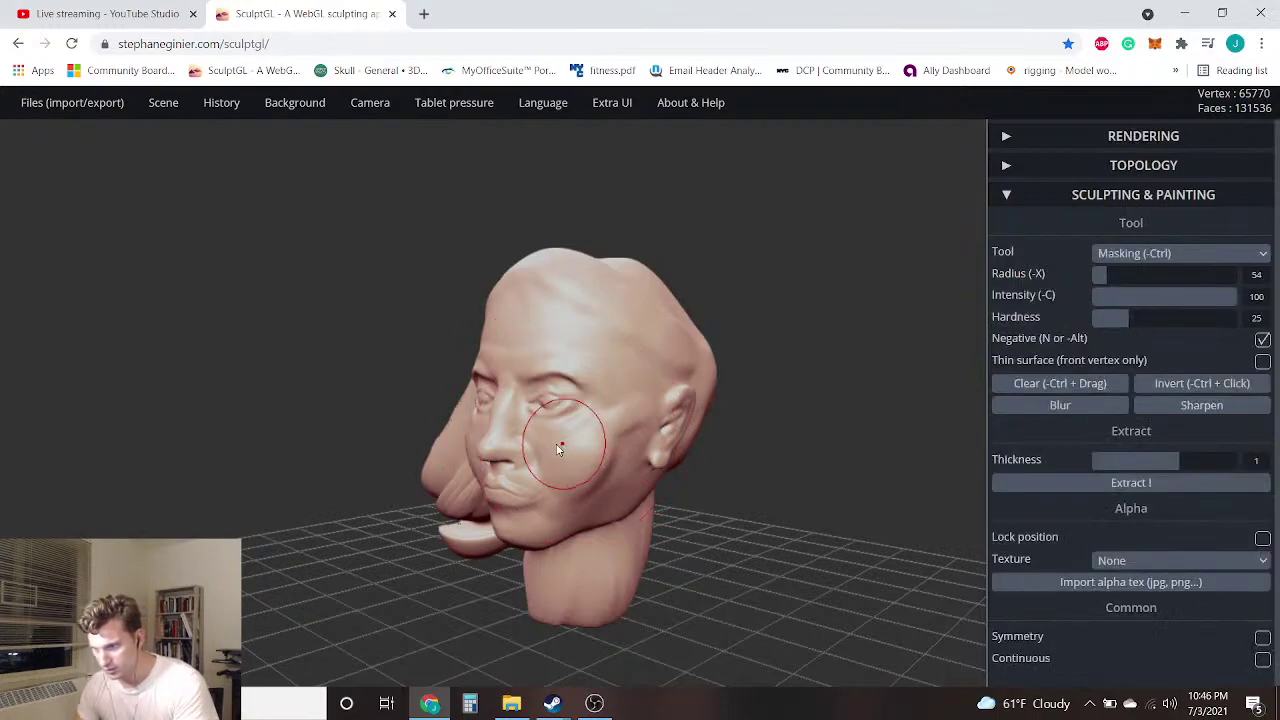
{"action": "key", "text": "ctrl+z"}
{"action": "key", "text": "ctrl+z"}
{"action": "key", "text": "ctrl+z"}
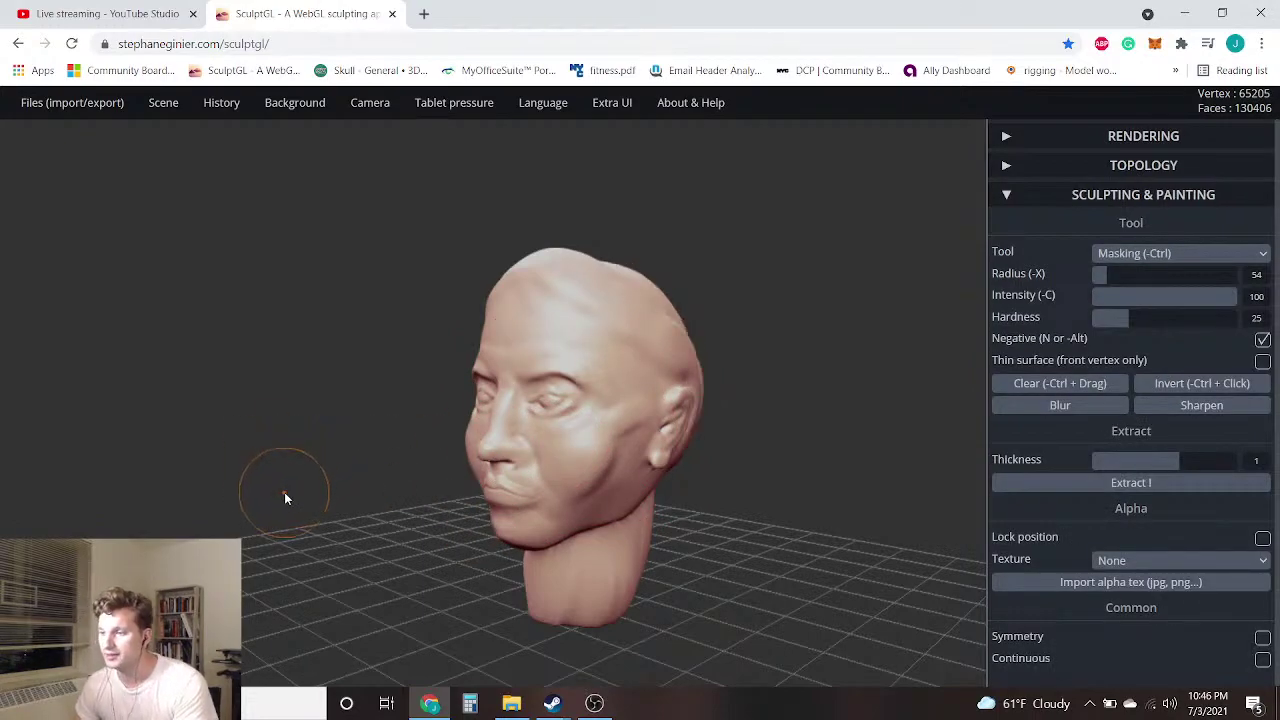
{"action": "key", "text": "ctrl+z"}
{"action": "key", "text": "ctrl+z"}
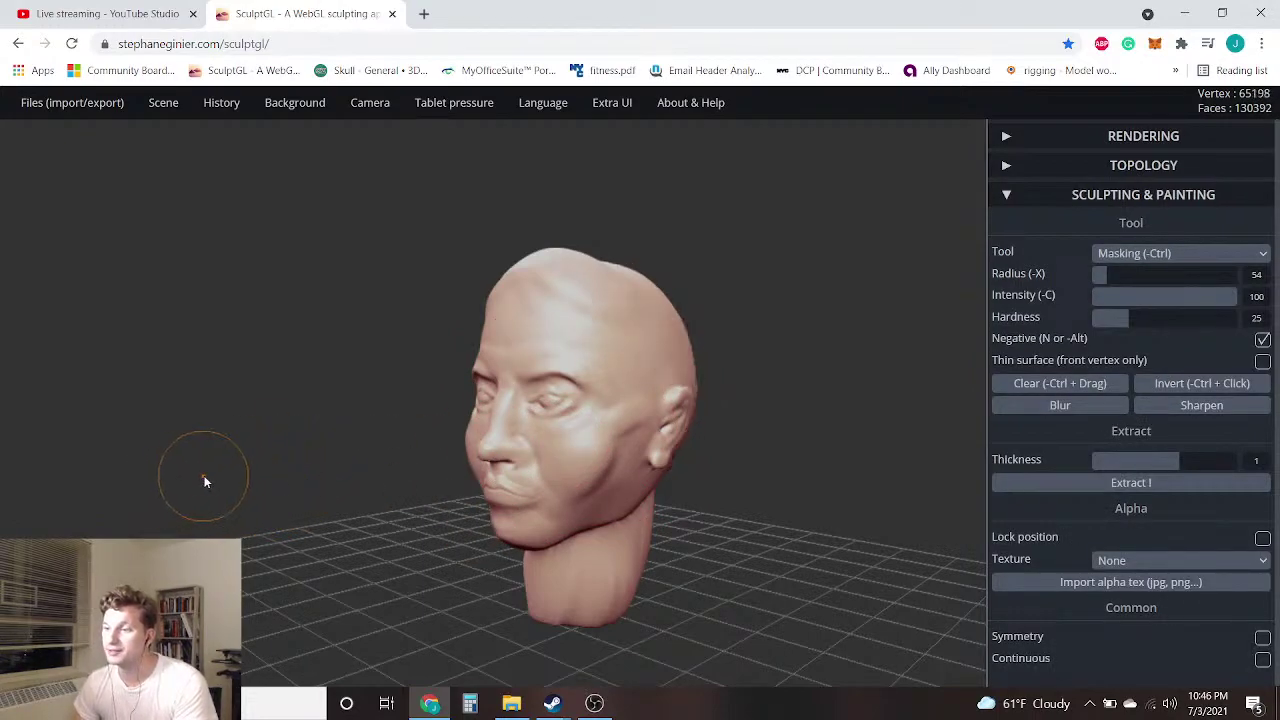
Examine the forehead hairline and the back of the head from both sides and the front
{"action": "left_click_drag", "start_coordinate": [202, 476], "coordinate": [91, 424]}
{"action": "key", "text": "ctrl"}
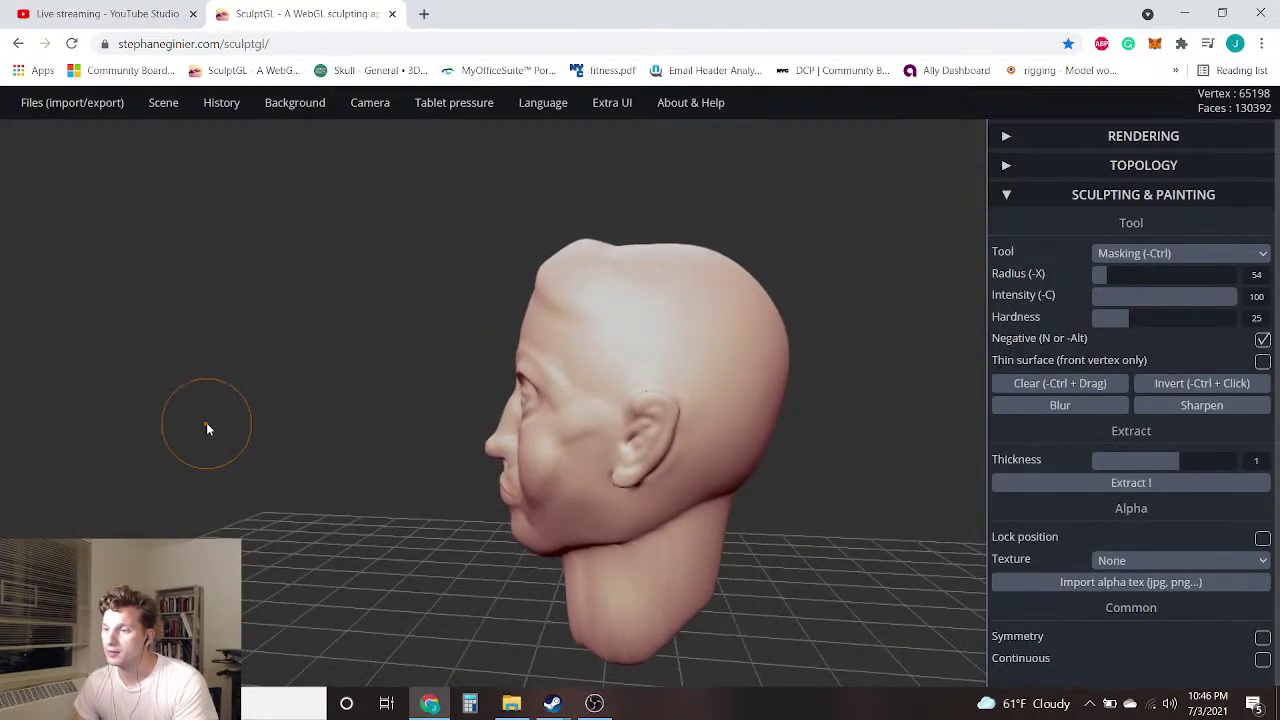
{"action": "left_click_drag", "start_coordinate": [206, 422], "coordinate": [840, 392]}
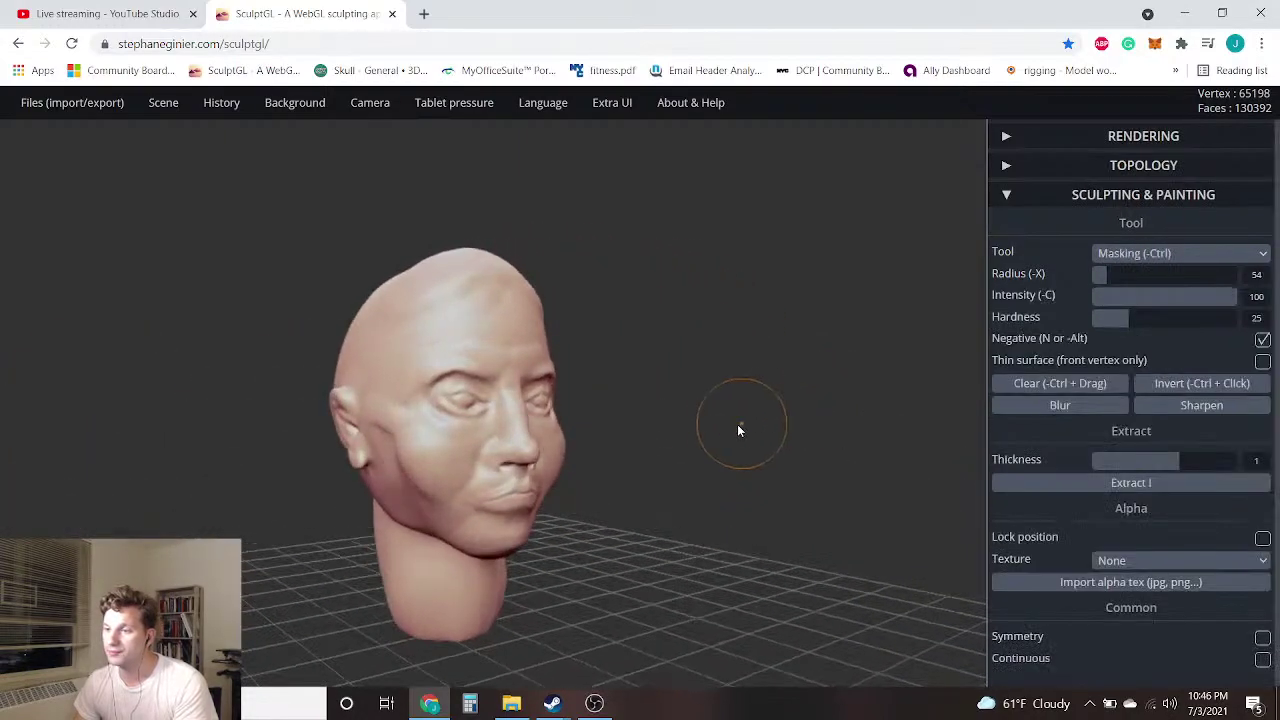
{"action": "left_click_drag", "start_coordinate": [703, 428], "coordinate": [286, 397]}
{"action": "left_click_drag", "start_coordinate": [809, 420], "coordinate": [733, 332]}
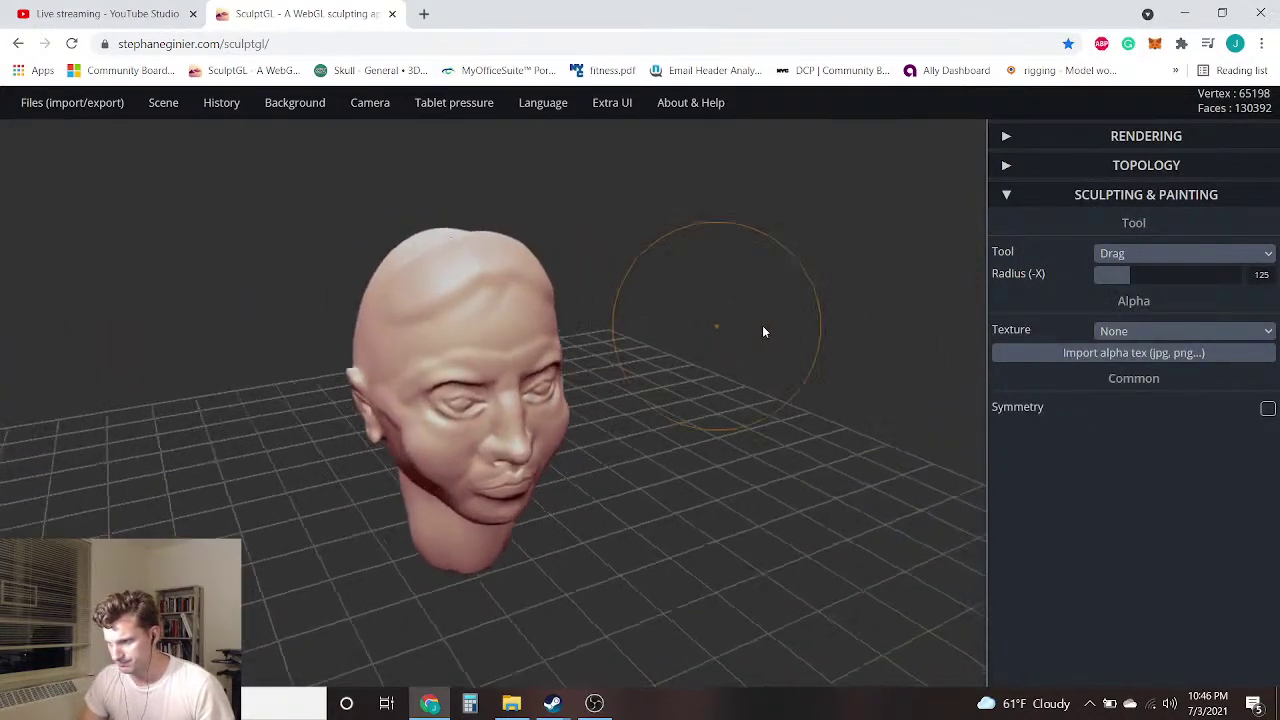
Smooth away the hairline ridge across the forehead and the top of the head with the Smooth tool
{"action": "left_click", "coordinate": [1231, 254]}
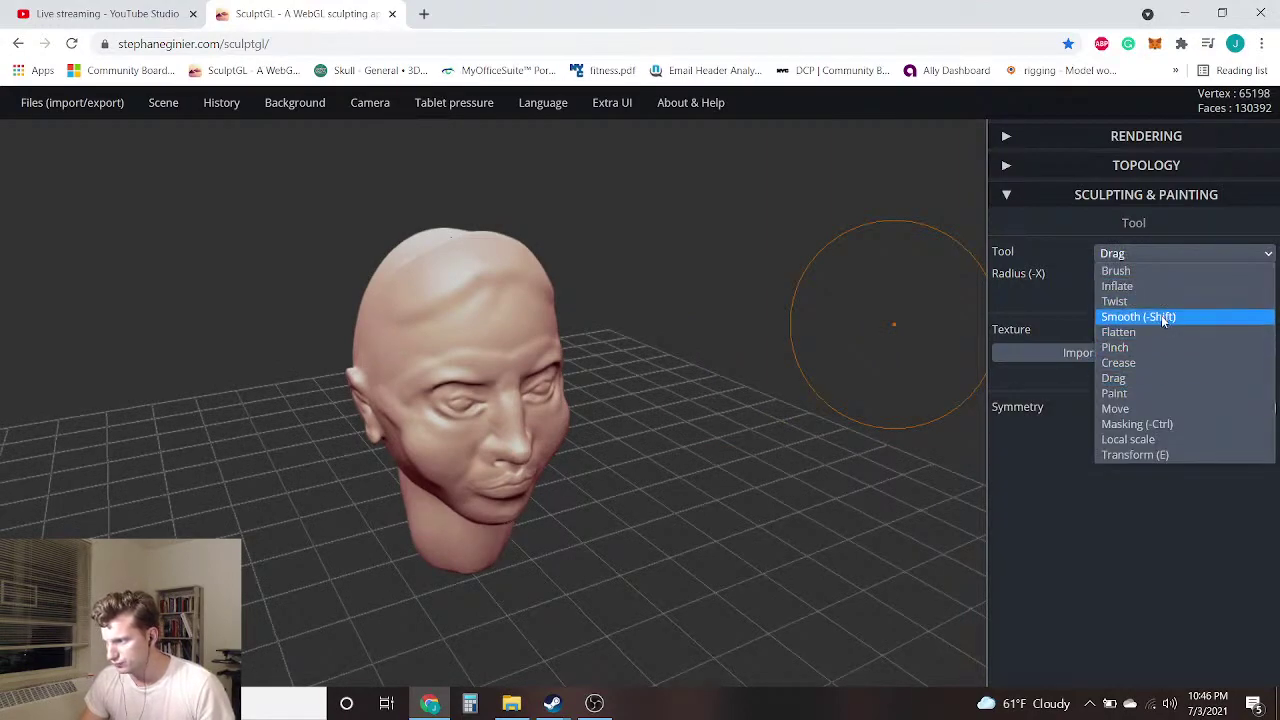
{"action": "left_click", "coordinate": [1162, 316]}
{"action": "left_click_drag", "start_coordinate": [566, 315], "coordinate": [598, 350]}
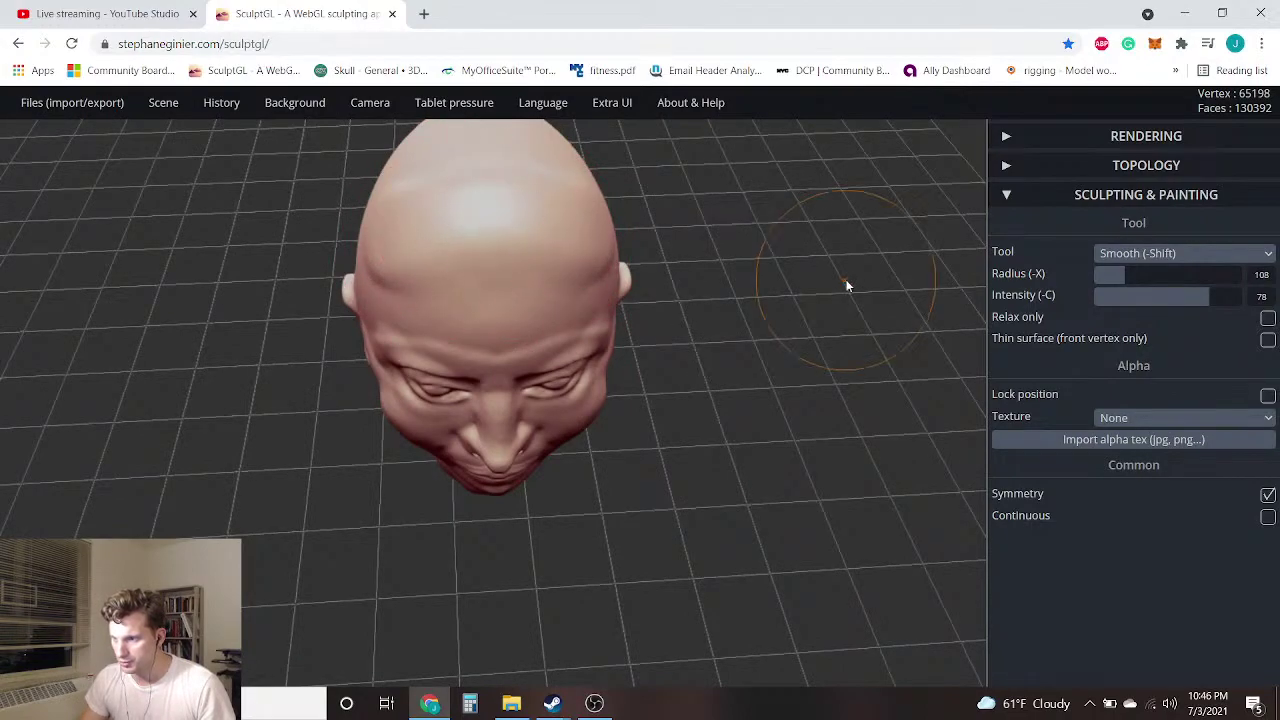
{"action": "left_click_drag", "start_coordinate": [846, 286], "coordinate": [649, 234]}
{"action": "left_click_drag", "start_coordinate": [420, 262], "coordinate": [586, 241]}
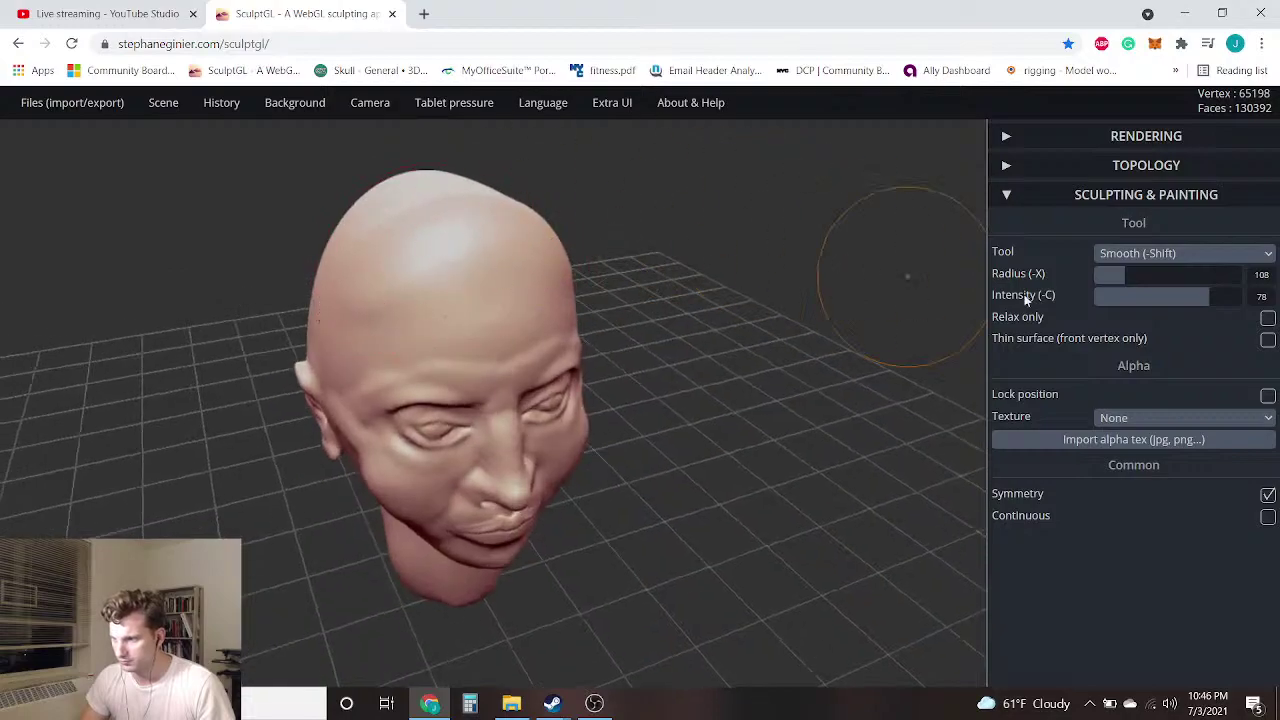
Flatten the upper forehead and the front of the crown lightly with the Flatten tool at an intensity of 4
{"action": "left_click", "coordinate": [1206, 256]}
{"action": "left_click", "coordinate": [1148, 341]}
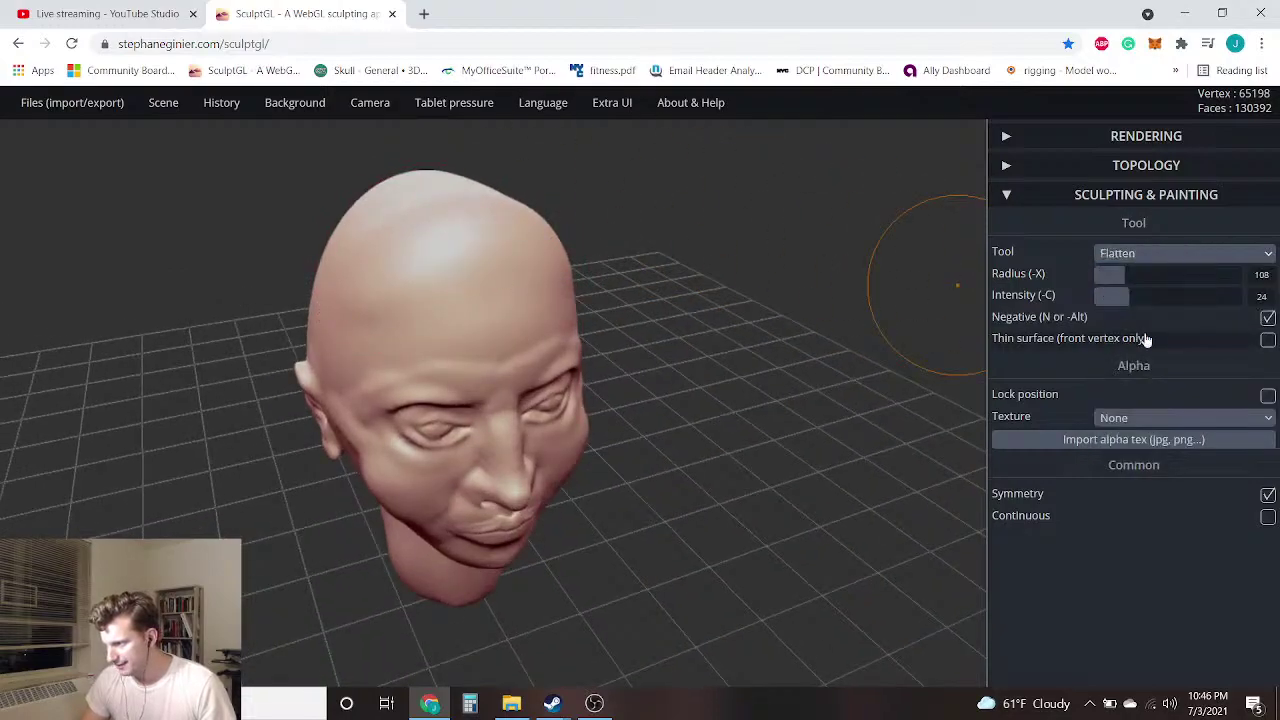
{"action": "left_click_drag", "start_coordinate": [1112, 296], "coordinate": [1093, 294]}
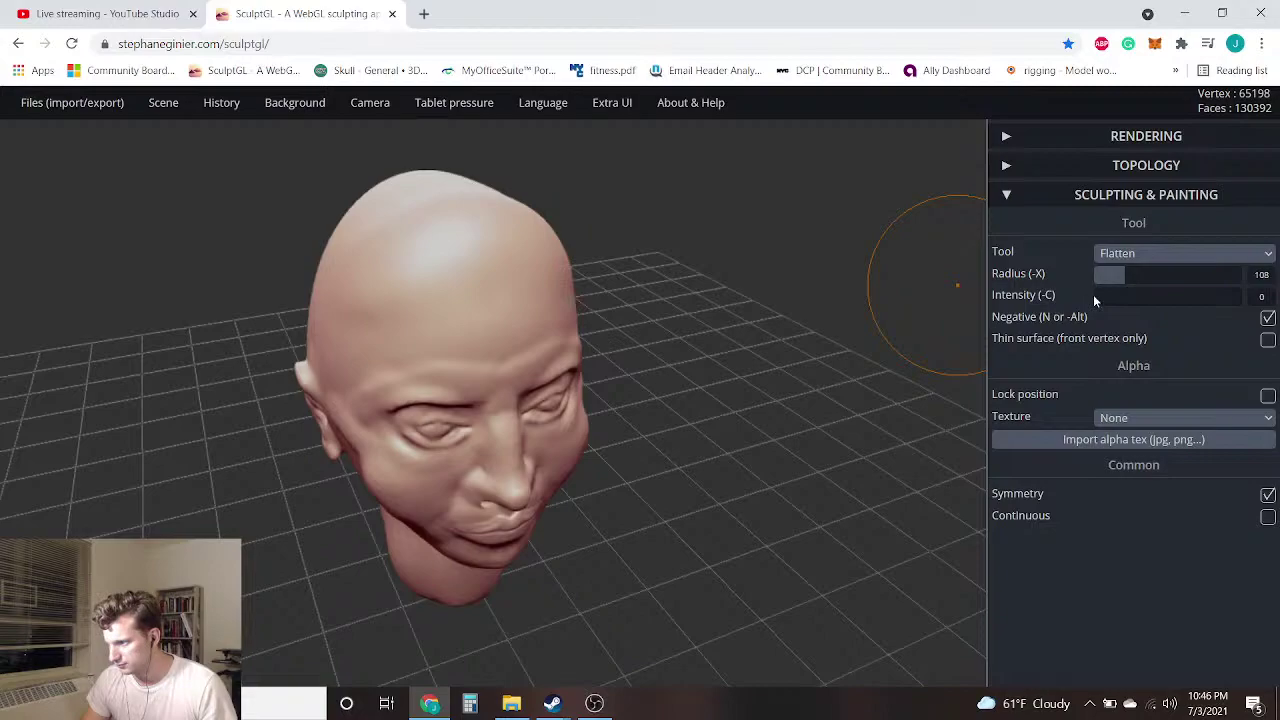
{"action": "mouse_move", "coordinate": [880, 240]}
{"action": "left_mouse_down"}
{"action": "mouse_move", "coordinate": [654, 220]}
{"action": "mouse_move", "coordinate": [640, 171]}
{"action": "mouse_move", "coordinate": [568, 212]}
{"action": "left_mouse_up"}
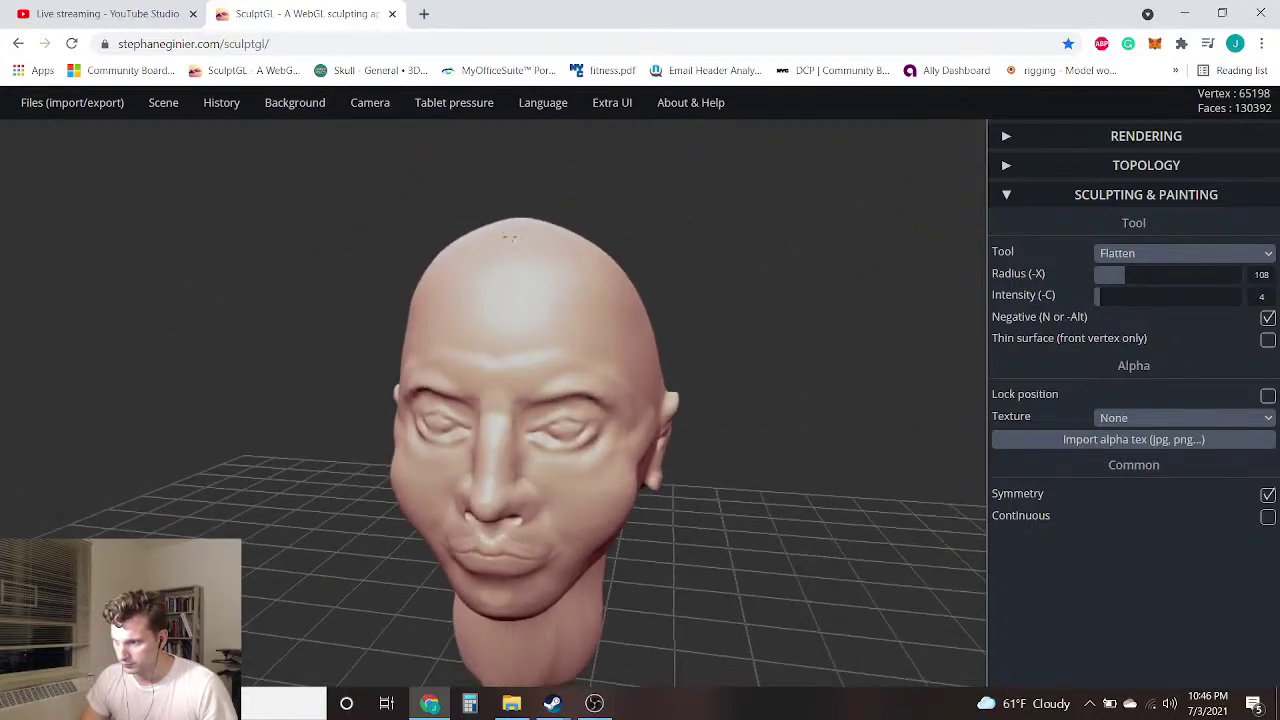
{"action": "mouse_move", "coordinate": [951, 217]}
{"action": "left_mouse_down"}
{"action": "mouse_move", "coordinate": [560, 226]}
{"action": "mouse_move", "coordinate": [463, 437]}
{"action": "mouse_move", "coordinate": [645, 257]}
{"action": "left_mouse_up"}
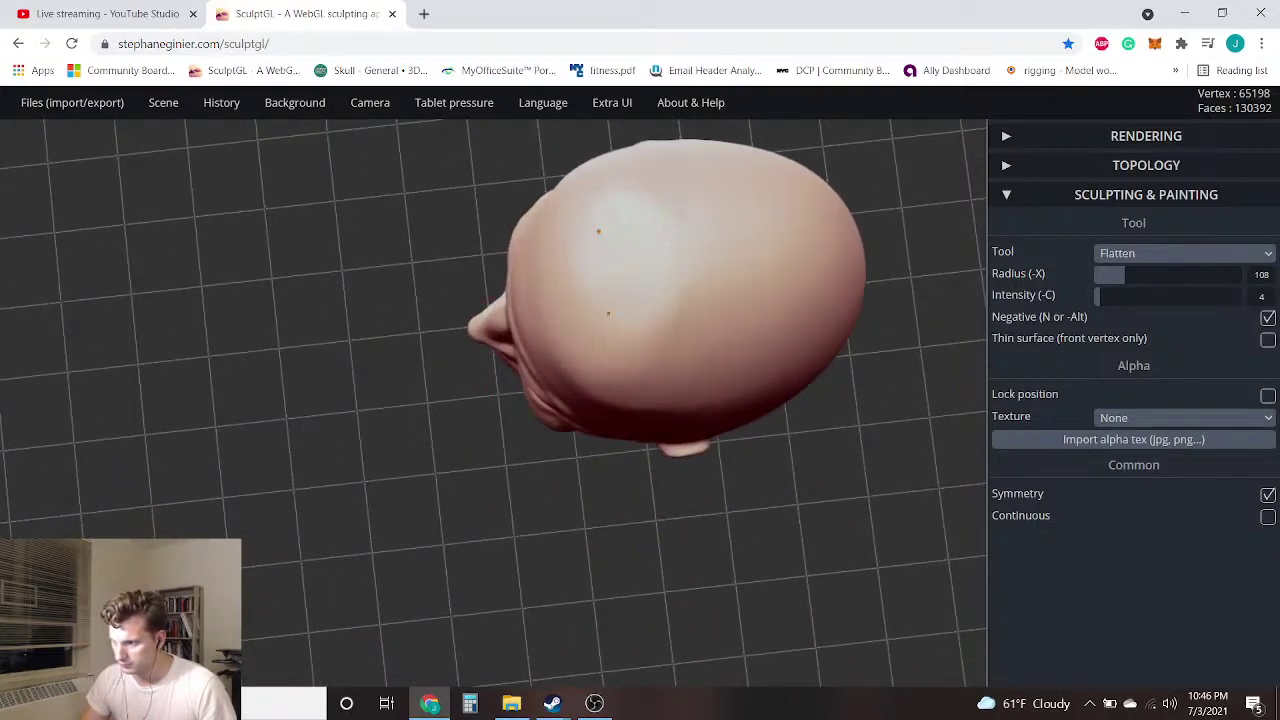
{"action": "mouse_move", "coordinate": [344, 362]}
{"action": "left_mouse_down"}
{"action": "mouse_move", "coordinate": [338, 275]}
{"action": "mouse_move", "coordinate": [250, 182]}
{"action": "left_mouse_up"}
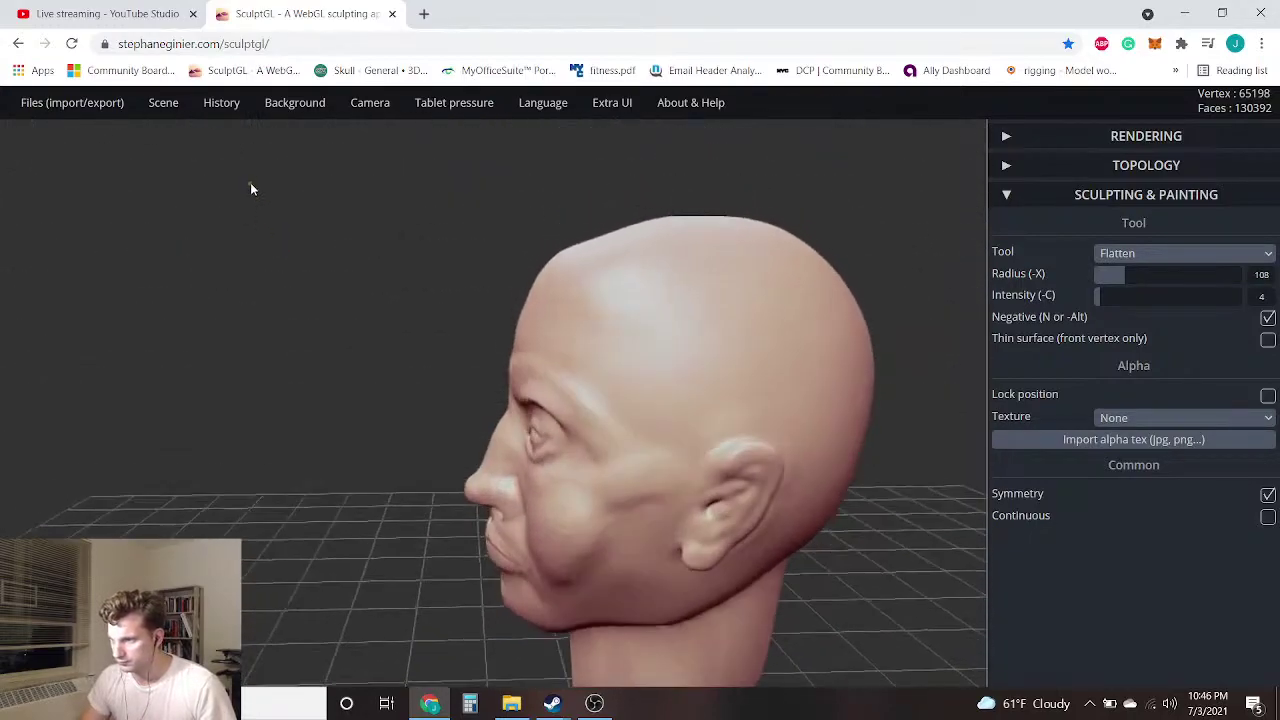
Even out the sides of the skull and the temples with light Flatten strokes
{"action": "left_click_drag", "start_coordinate": [409, 219], "coordinate": [448, 232]}
{"action": "left_click_drag", "start_coordinate": [336, 230], "coordinate": [536, 280]}
{"action": "right_click_drag", "start_coordinate": [536, 281], "coordinate": [572, 247]}
{"action": "mouse_move", "coordinate": [377, 232]}
{"action": "right_mouse_down"}
{"action": "mouse_move", "coordinate": [414, 206]}
{"action": "mouse_move", "coordinate": [766, 243]}
{"action": "mouse_move", "coordinate": [514, 217]}
{"action": "mouse_move", "coordinate": [534, 326]}
{"action": "right_mouse_up"}
{"action": "mouse_move", "coordinate": [393, 293]}
{"action": "left_mouse_down"}
{"action": "mouse_move", "coordinate": [320, 309]}
{"action": "mouse_move", "coordinate": [300, 330]}
{"action": "left_mouse_up"}
{"action": "mouse_move", "coordinate": [643, 280]}
{"action": "right_mouse_down"}
{"action": "mouse_move", "coordinate": [734, 200]}
{"action": "mouse_move", "coordinate": [554, 203]}
{"action": "mouse_move", "coordinate": [511, 180]}
{"action": "mouse_move", "coordinate": [806, 323]}
{"action": "mouse_move", "coordinate": [783, 366]}
{"action": "mouse_move", "coordinate": [620, 287]}
{"action": "right_mouse_up"}
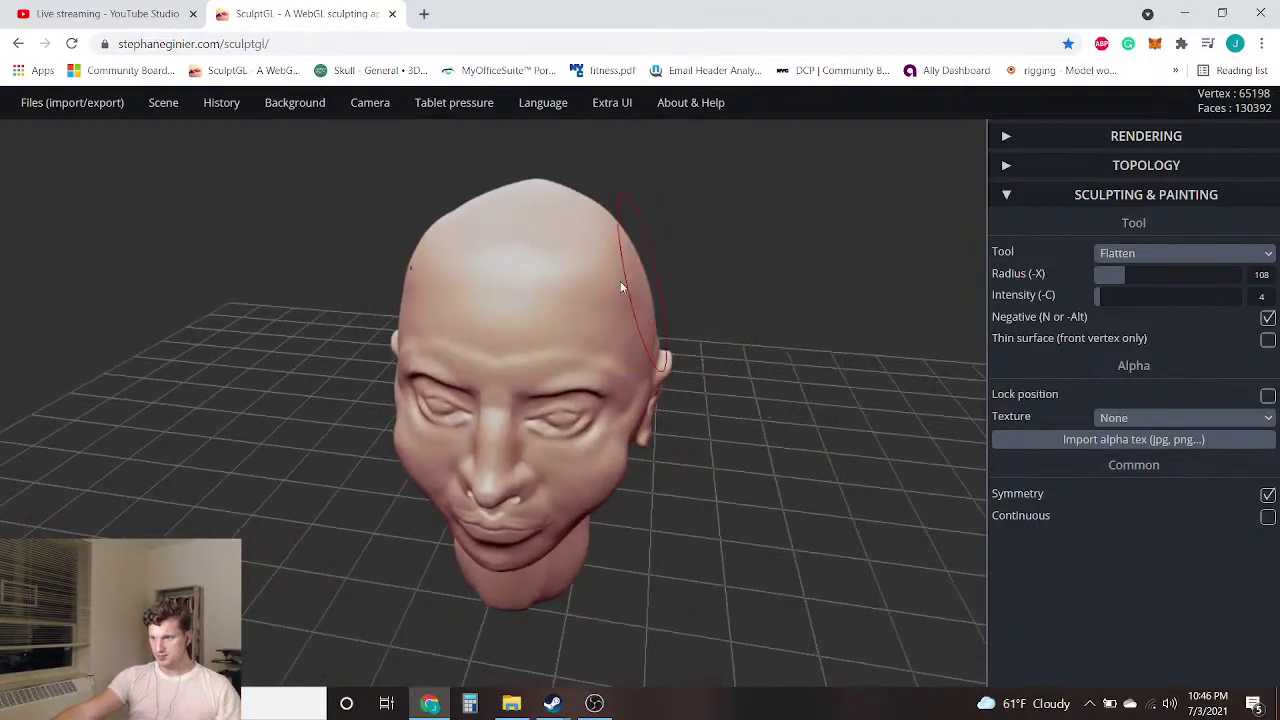
{"action": "mouse_move", "coordinate": [637, 244]}
{"action": "right_mouse_down"}
{"action": "mouse_move", "coordinate": [780, 183]}
{"action": "mouse_move", "coordinate": [574, 183]}
{"action": "mouse_move", "coordinate": [774, 189]}
{"action": "right_mouse_up"}
Adjust the outer rims and lobes of both ears symmetrically with the Drag tool at a radius of 47
{"action": "scroll", "coordinate": [302, 330], "scroll_direction": "down", "scroll_amount": 5}
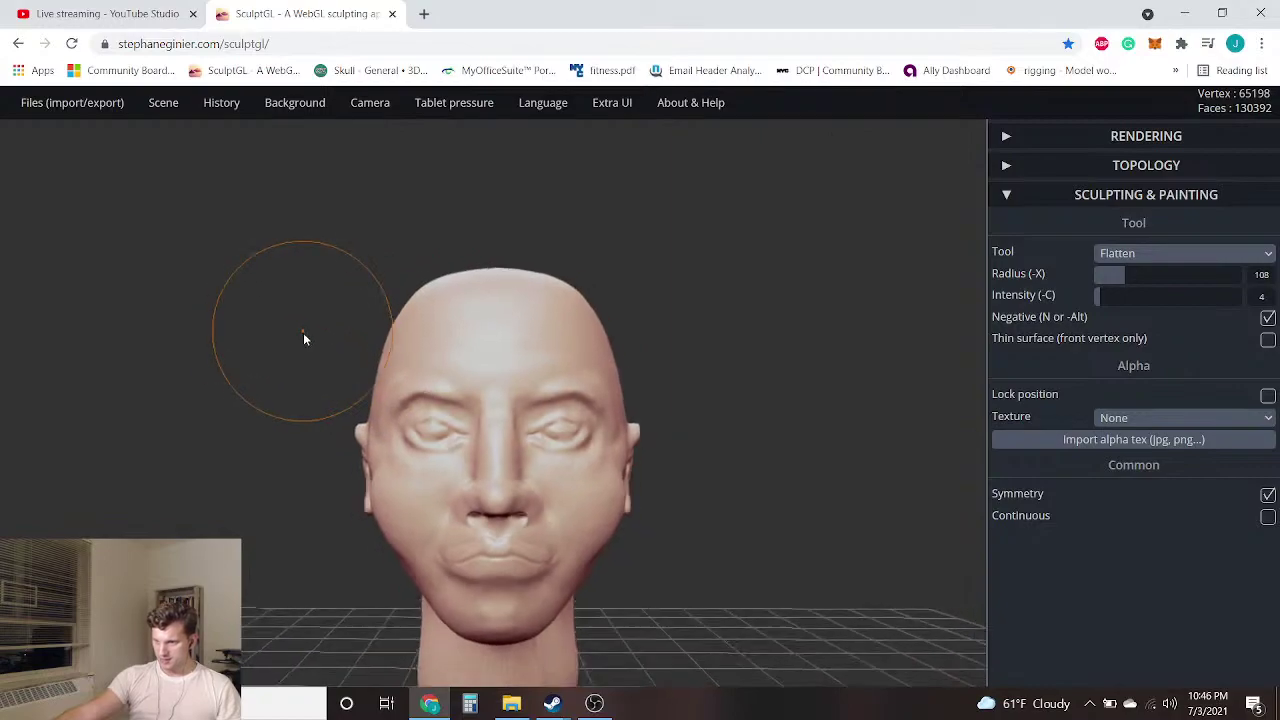
{"action": "scroll", "coordinate": [337, 430], "scroll_direction": "up", "scroll_amount": 5}
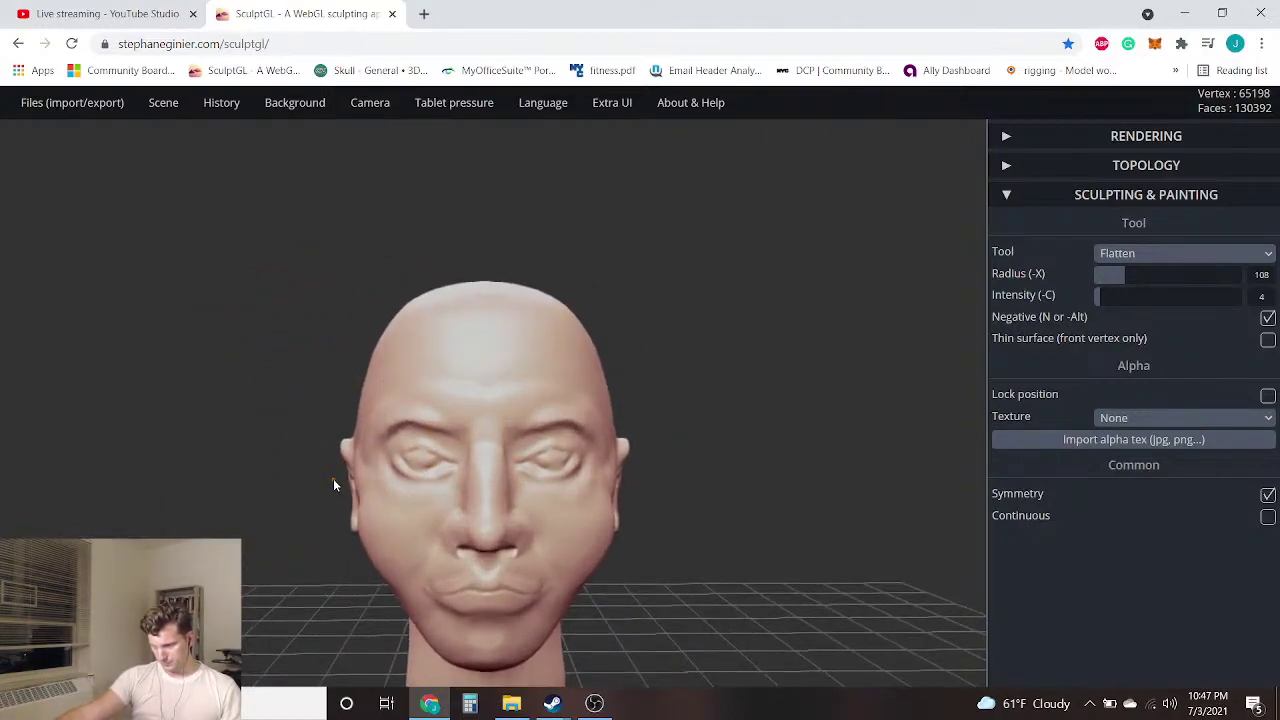
{"action": "scroll", "coordinate": [333, 475], "scroll_direction": "up", "scroll_amount": 2}
{"action": "left_click_drag", "start_coordinate": [280, 470], "coordinate": [293, 478]}
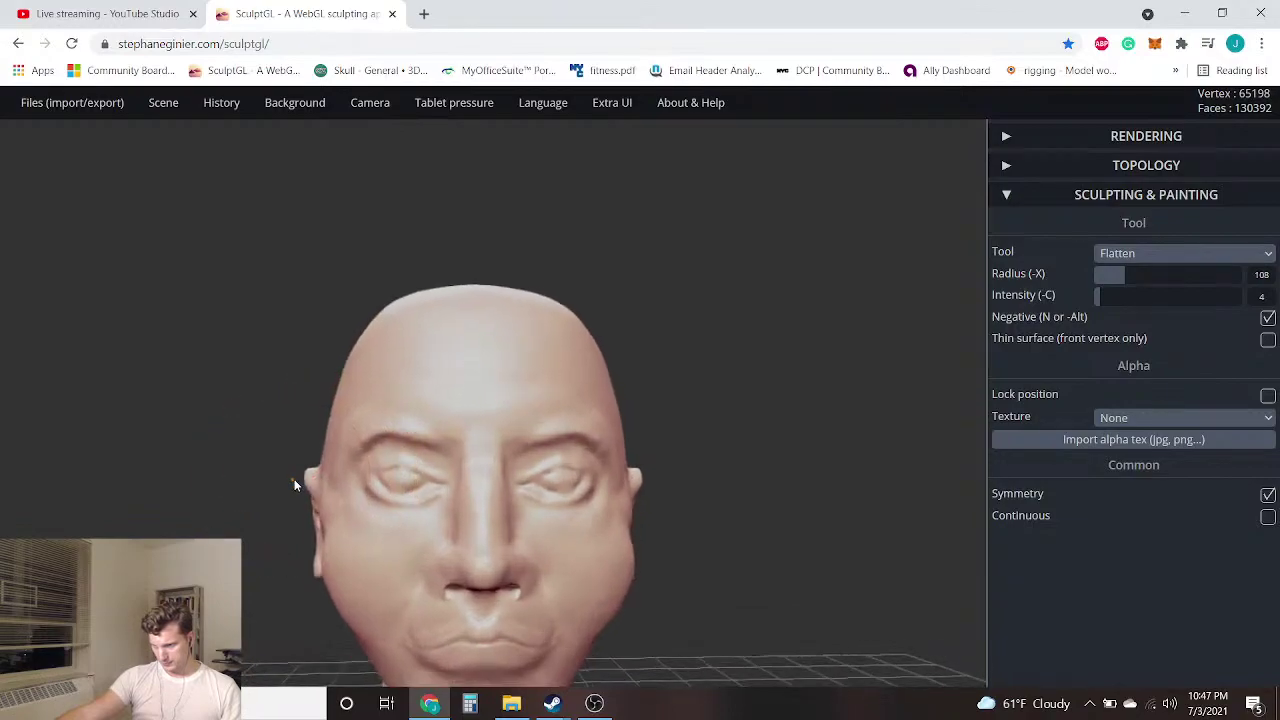
{"action": "left_click", "coordinate": [1122, 254]}
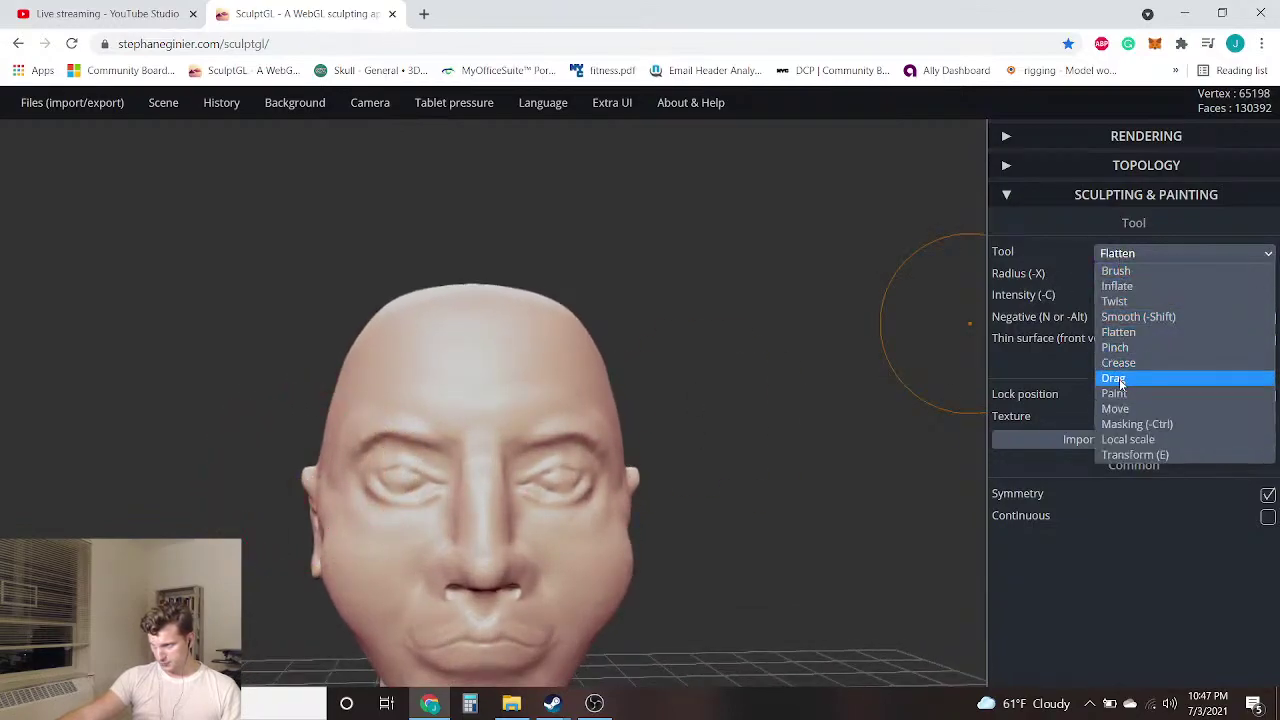
{"action": "left_click", "coordinate": [1120, 380]}
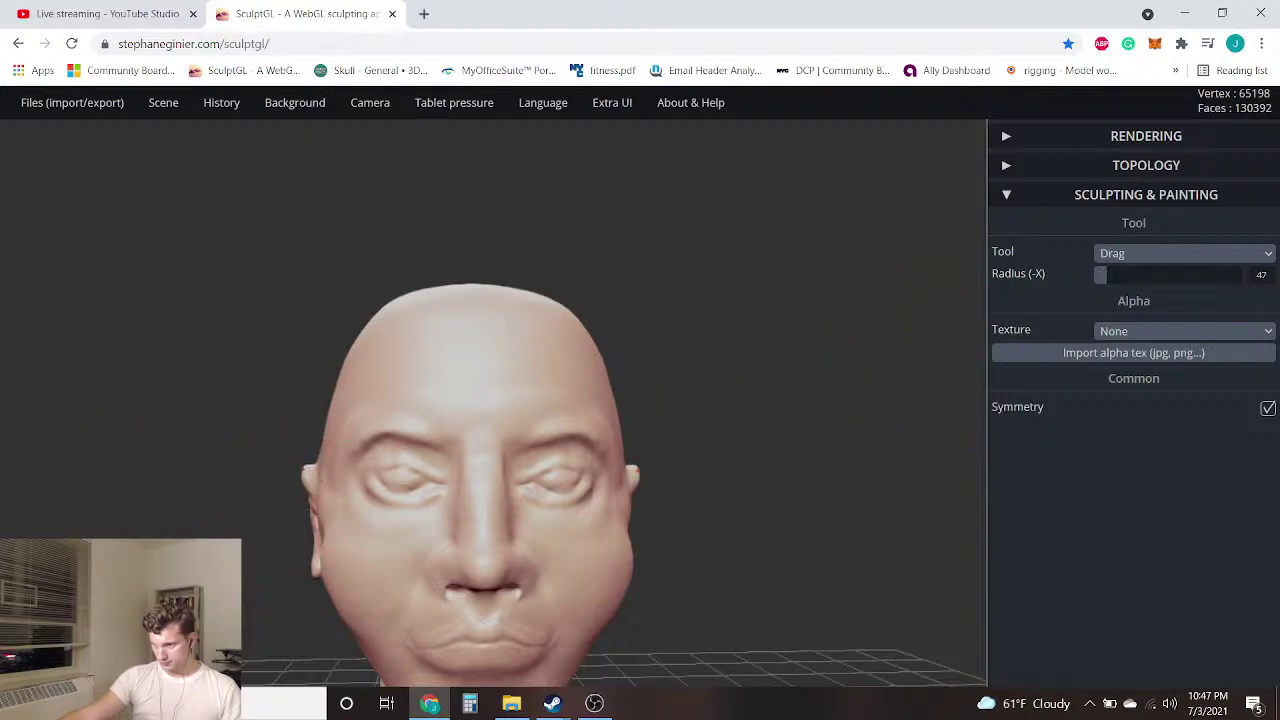
{"action": "key", "text": "ctrl"}
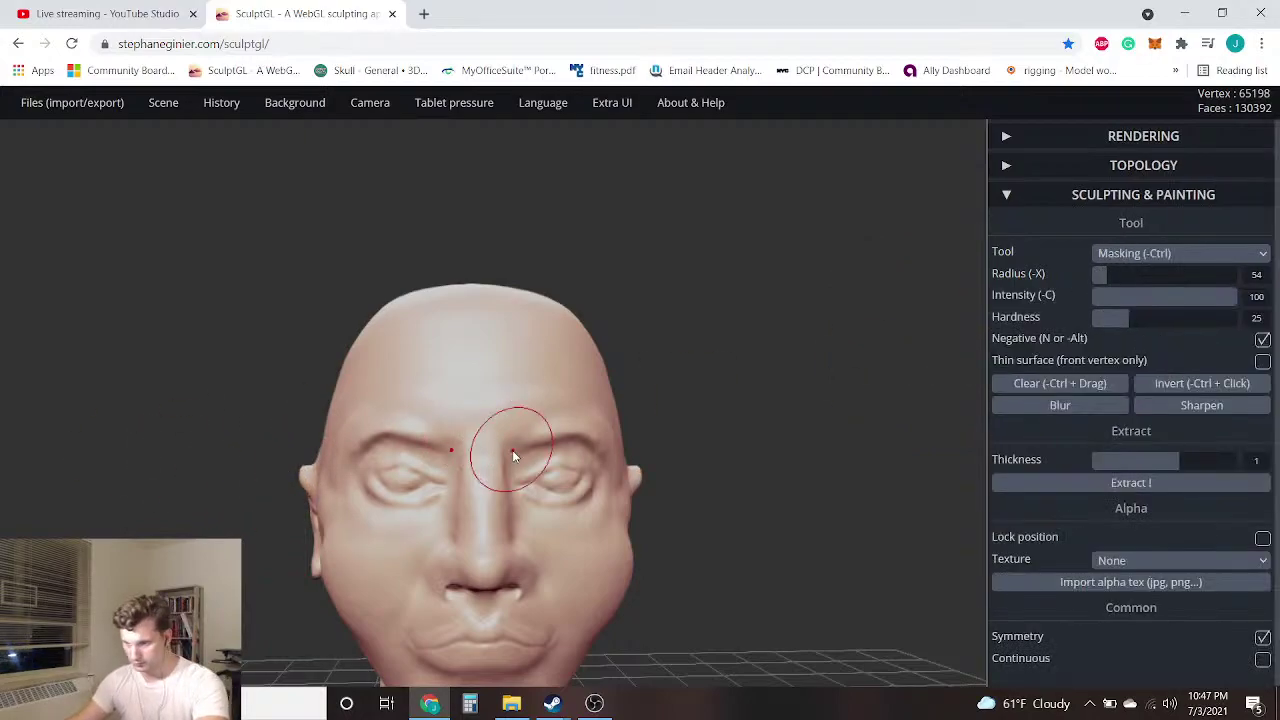
{"action": "left_click_drag", "start_coordinate": [212, 614], "coordinate": [244, 604]}
{"action": "left_click_drag", "start_coordinate": [249, 543], "coordinate": [300, 543]}
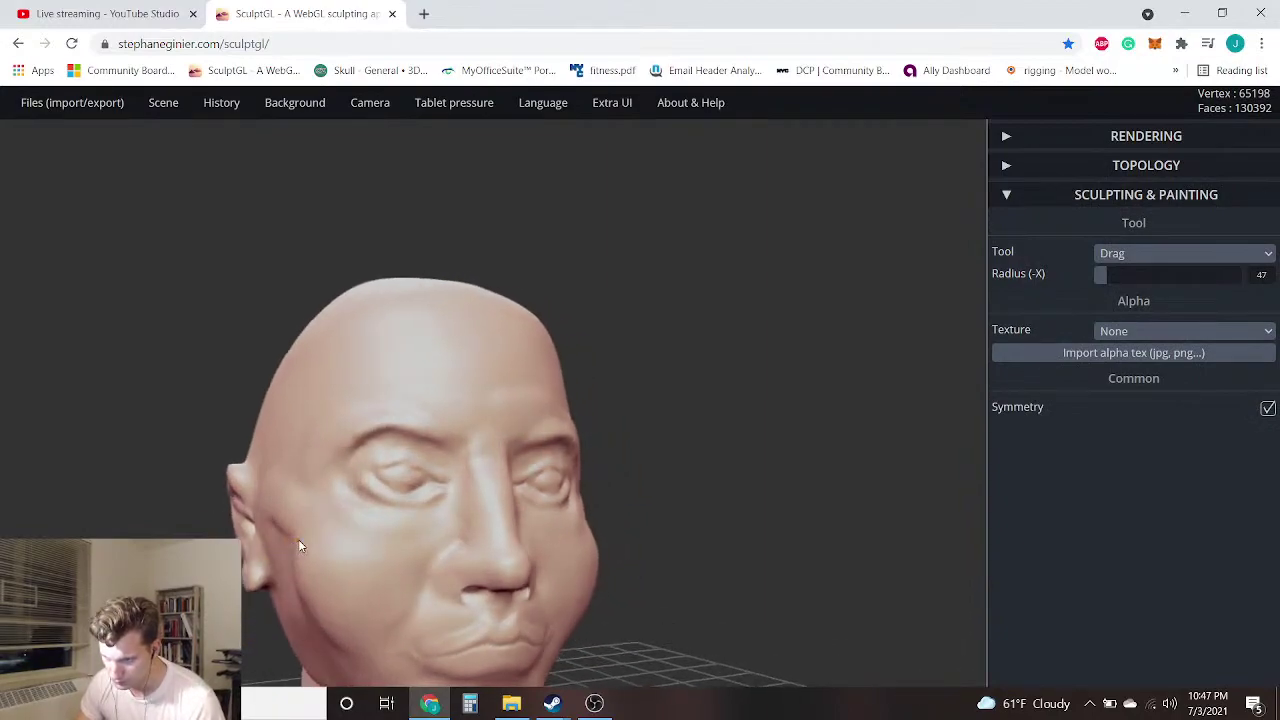
{"action": "left_click_drag", "start_coordinate": [149, 528], "coordinate": [193, 528]}
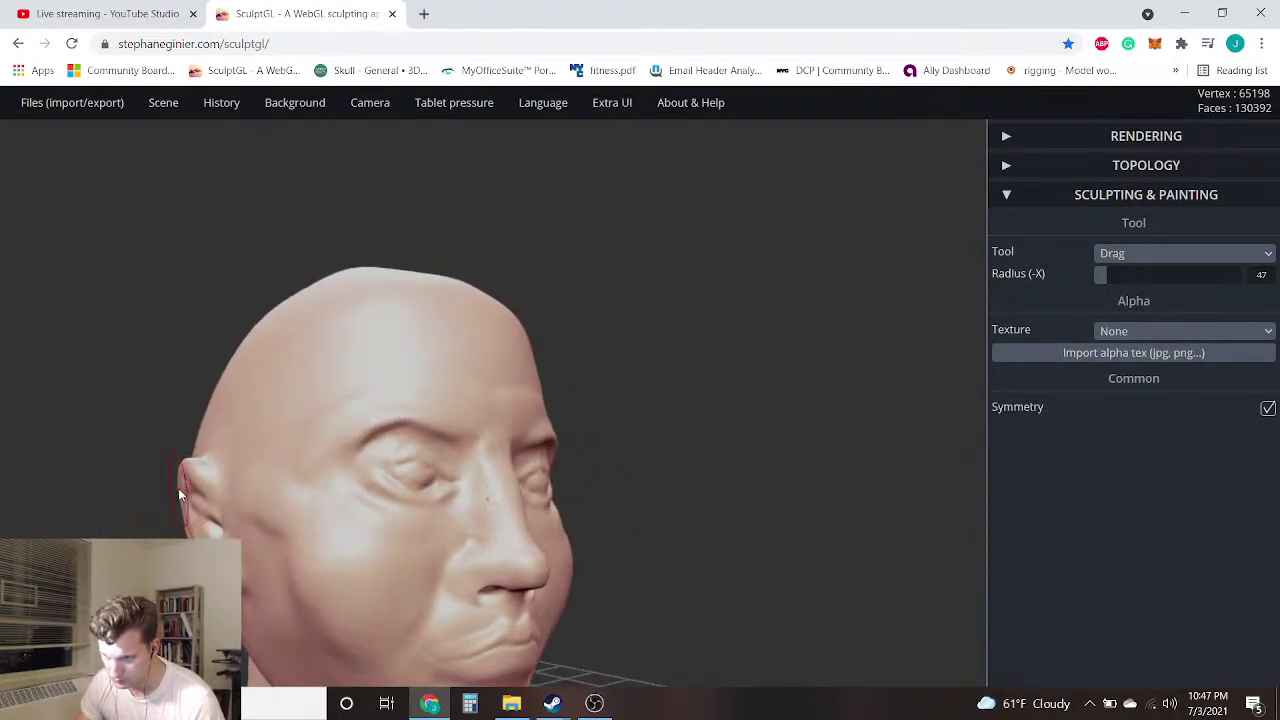
{"action": "left_click_drag", "start_coordinate": [764, 490], "coordinate": [594, 511]}
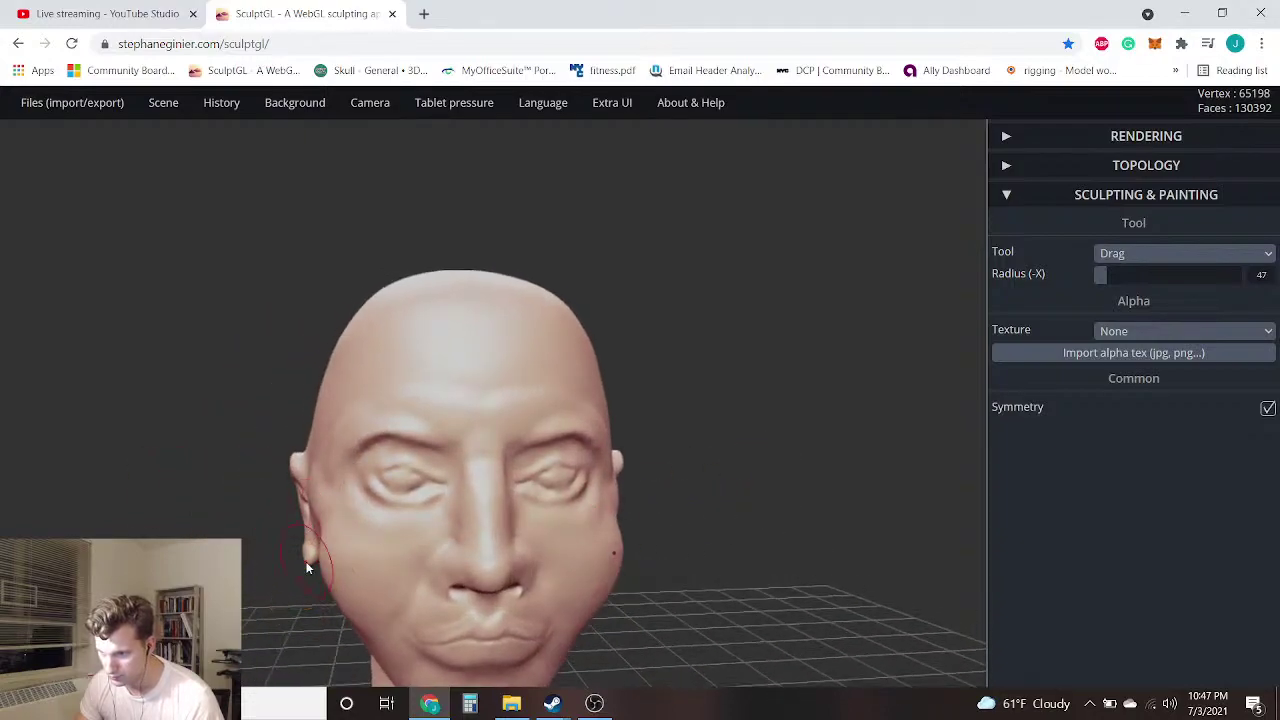
{"action": "left_click_drag", "start_coordinate": [872, 566], "coordinate": [669, 668]}
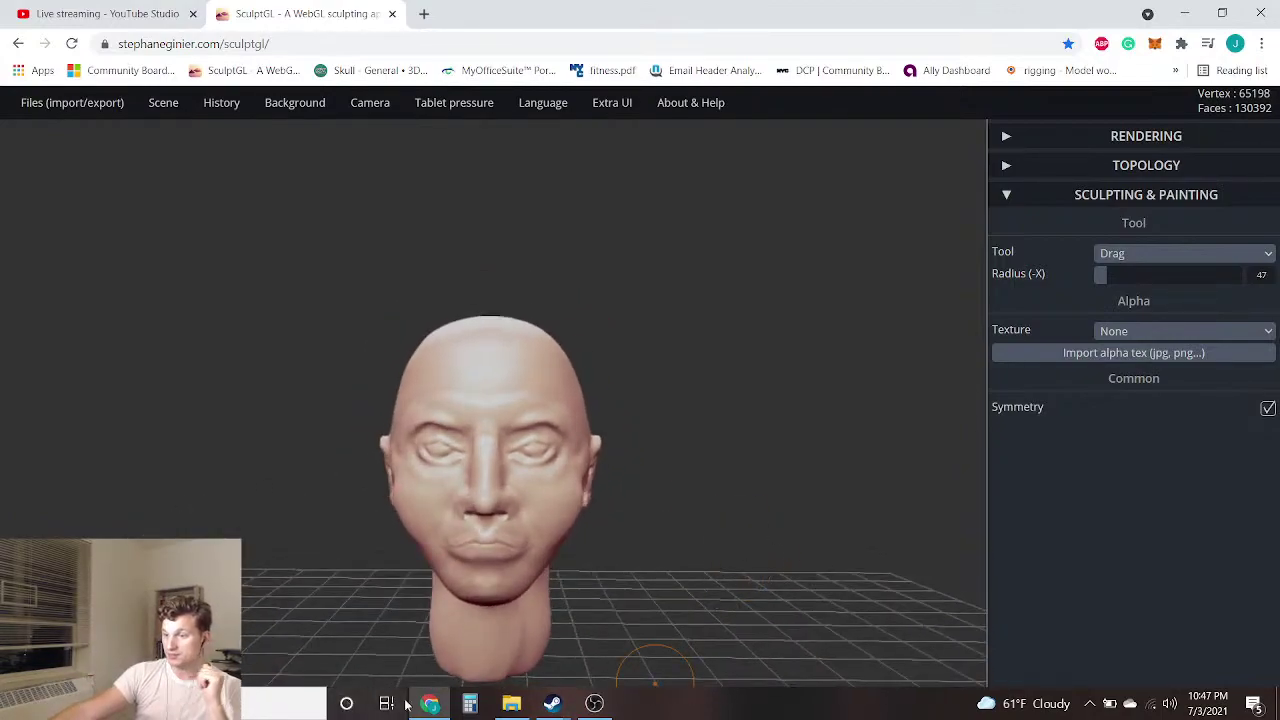
Check the live stream dashboard in YouTube Studio, switch back to SculptGL and examine the head from a three-quarter view
{"action": "left_click", "coordinate": [99, 8]}
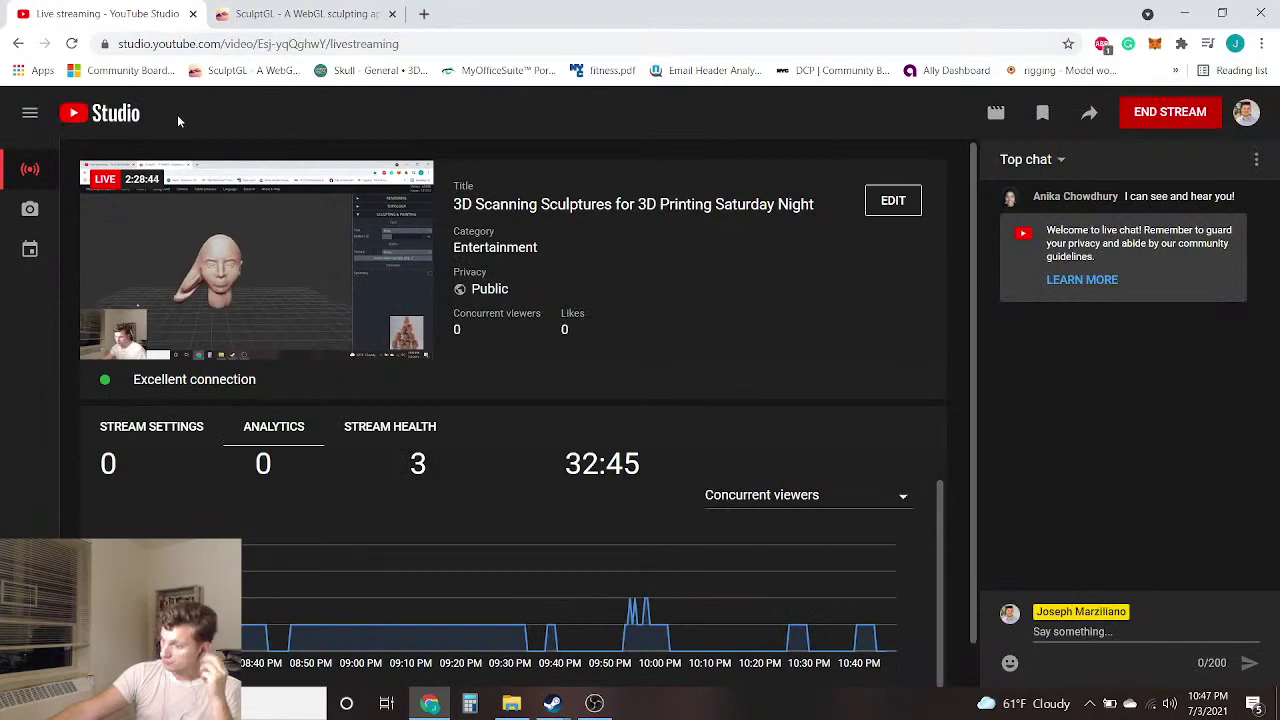
{"action": "left_click", "coordinate": [310, 14]}
{"action": "mouse_move", "coordinate": [689, 574]}
{"action": "left_mouse_down"}
{"action": "mouse_move", "coordinate": [666, 520]}
{"action": "mouse_move", "coordinate": [650, 547]}
{"action": "left_mouse_up"}
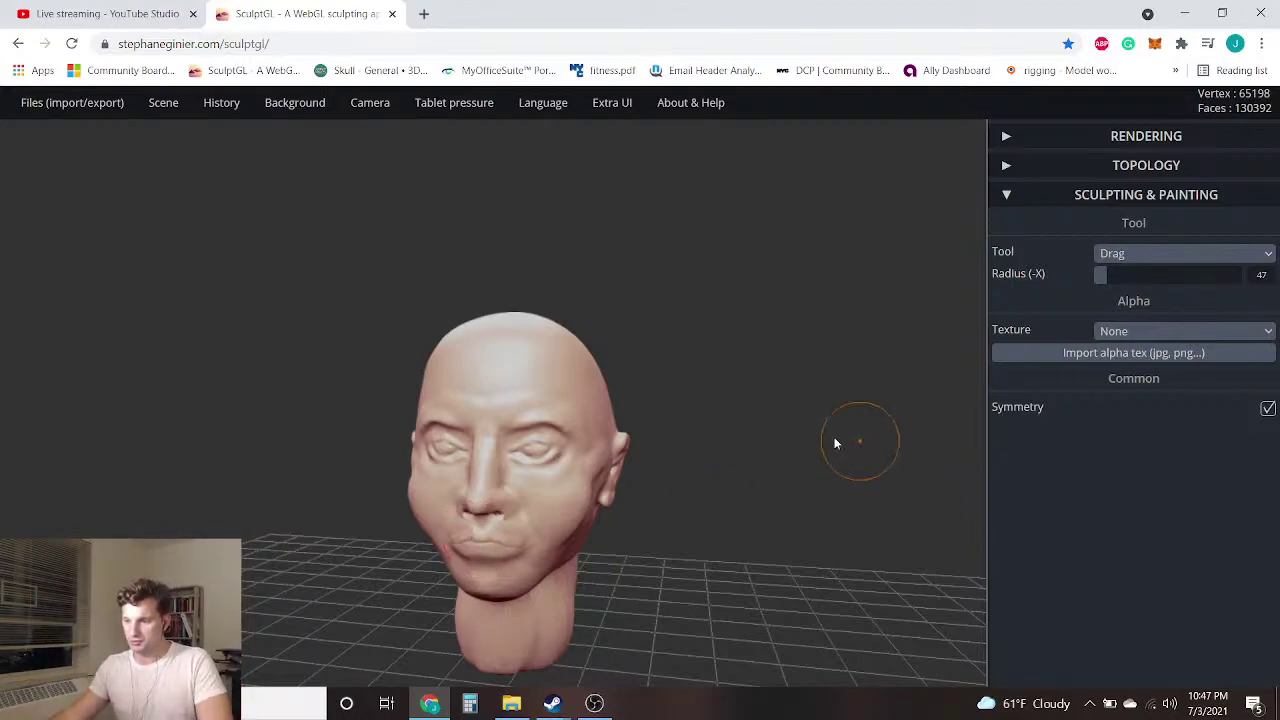
{"action": "scroll", "coordinate": [848, 437], "scroll_direction": "up", "scroll_amount": 3}
{"action": "mouse_move", "coordinate": [740, 505]}
{"action": "left_mouse_down"}
{"action": "mouse_move", "coordinate": [737, 521]}
{"action": "mouse_move", "coordinate": [677, 506]}
{"action": "mouse_move", "coordinate": [731, 533]}
{"action": "mouse_move", "coordinate": [731, 603]}
{"action": "mouse_move", "coordinate": [654, 591]}
{"action": "mouse_move", "coordinate": [388, 625]}
{"action": "mouse_move", "coordinate": [409, 534]}
{"action": "mouse_move", "coordinate": [394, 571]}
{"action": "mouse_move", "coordinate": [789, 372]}
{"action": "left_mouse_up"}
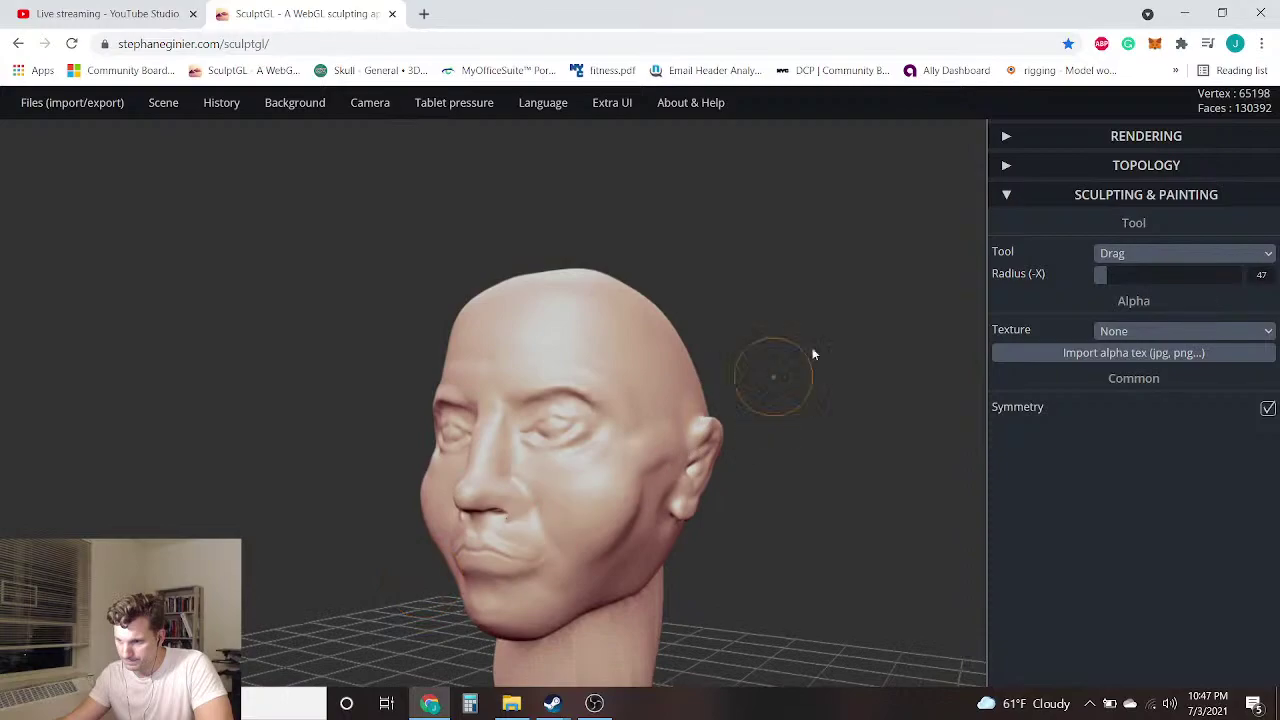
Try to widen the sides of the nose from below with the Drag tool at a radius of 75, and undo the pull
{"action": "mouse_move", "coordinate": [340, 552]}
{"action": "left_mouse_down"}
{"action": "mouse_move", "coordinate": [437, 409]}
{"action": "mouse_move", "coordinate": [457, 471]}
{"action": "mouse_move", "coordinate": [446, 509]}
{"action": "mouse_move", "coordinate": [462, 437]}
{"action": "mouse_move", "coordinate": [457, 446]}
{"action": "mouse_move", "coordinate": [532, 387]}
{"action": "mouse_move", "coordinate": [563, 380]}
{"action": "mouse_move", "coordinate": [600, 316]}
{"action": "left_mouse_up"}
{"action": "scroll", "coordinate": [600, 316], "scroll_direction": "up", "scroll_amount": 4}
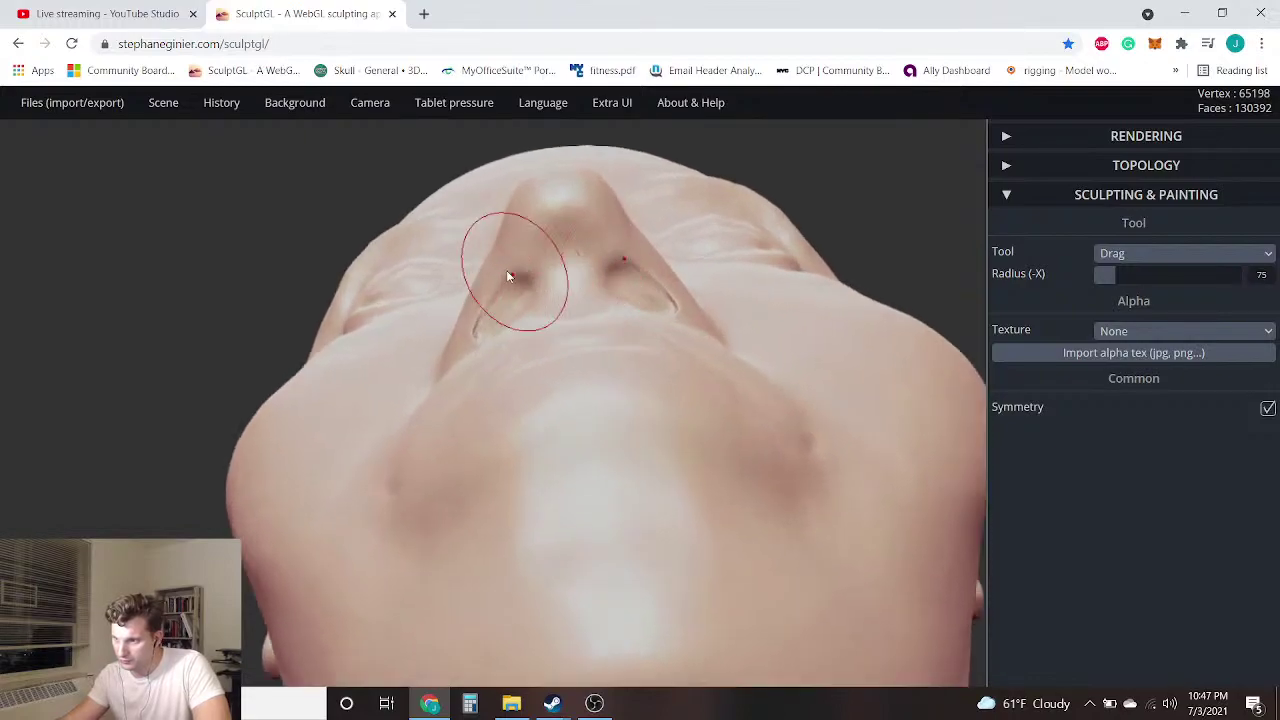
{"action": "left_click_drag", "start_coordinate": [480, 269], "coordinate": [458, 268]}
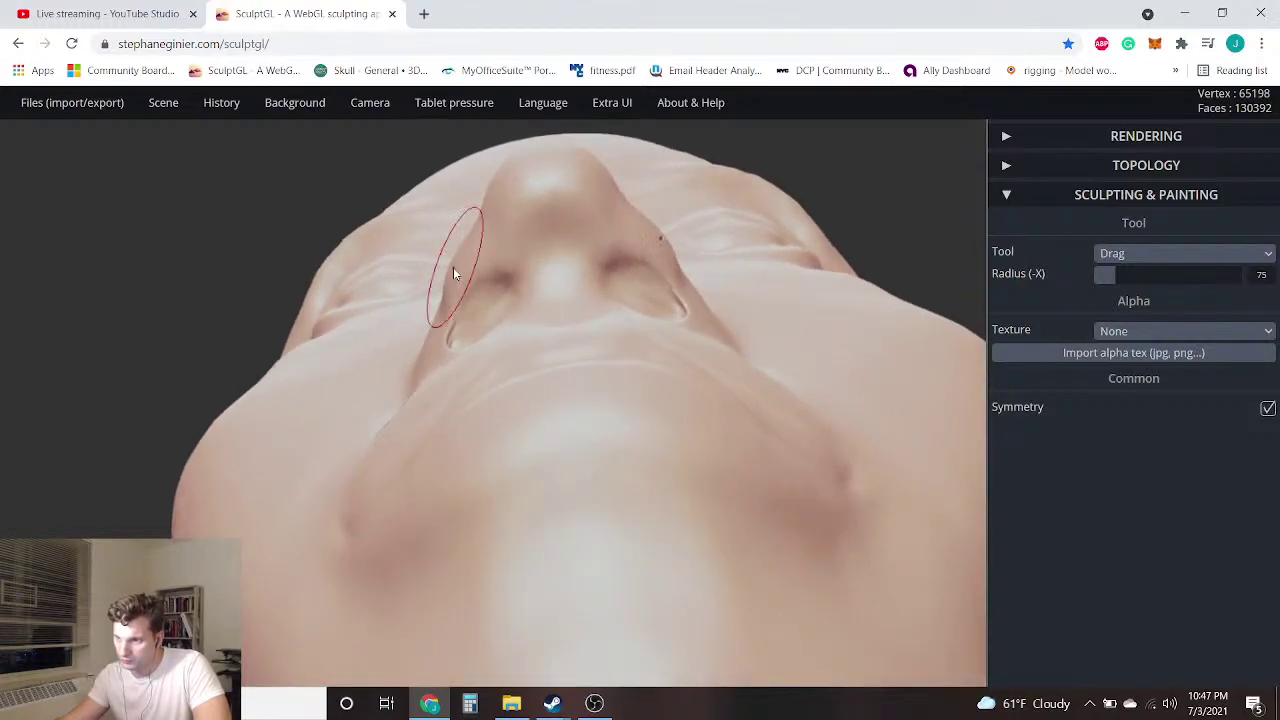
{"action": "right_click_drag", "start_coordinate": [464, 286], "coordinate": [443, 316]}
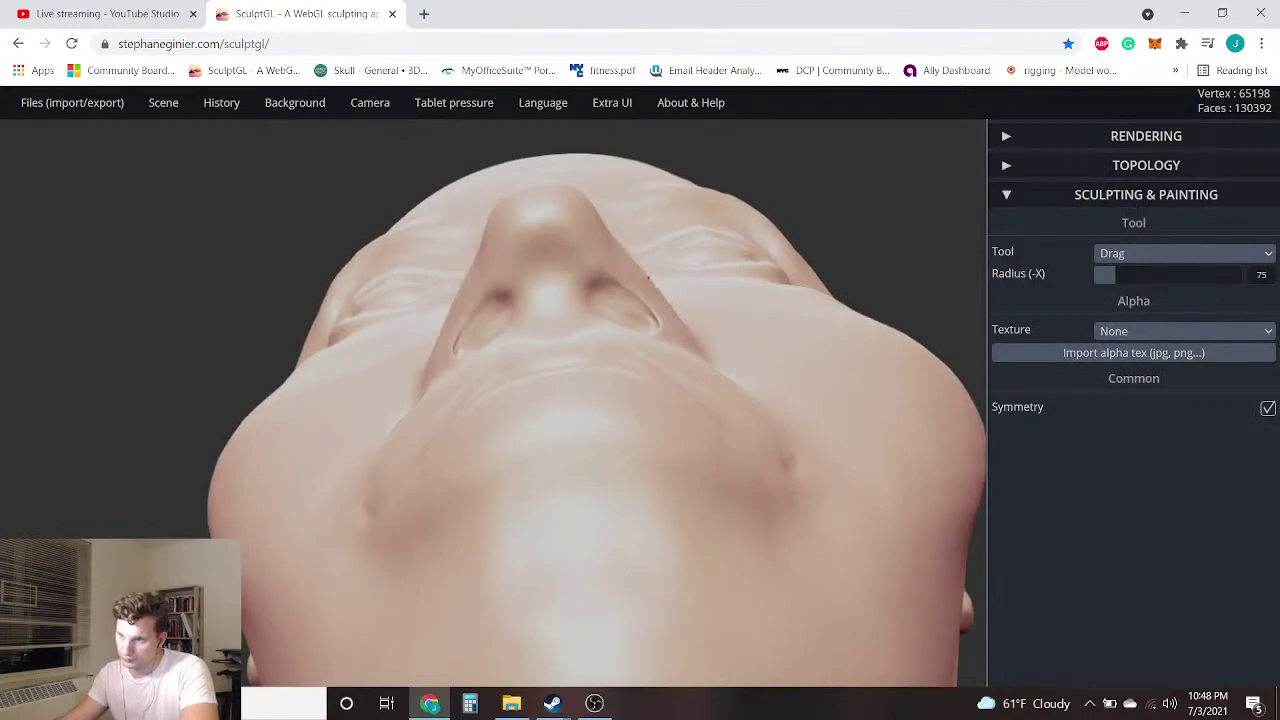
{"action": "key", "text": "ctrl+z"}
{"action": "middle_click_drag", "start_coordinate": [394, 309], "coordinate": [420, 356]}
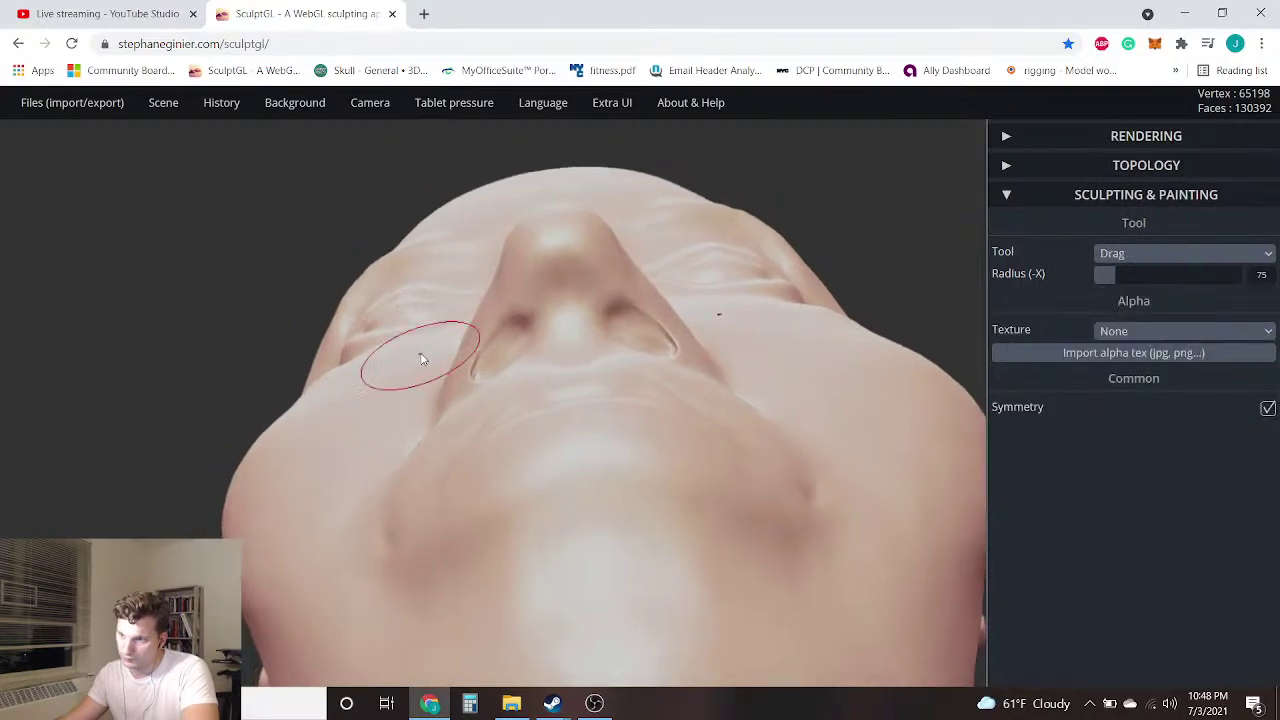
Pull the septum down between the nostrils with the Drag tool, undoing one of the pulls and refining it in profile
{"action": "mouse_move", "coordinate": [366, 209]}
{"action": "right_mouse_down"}
{"action": "mouse_move", "coordinate": [397, 251]}
{"action": "mouse_move", "coordinate": [486, 277]}
{"action": "mouse_move", "coordinate": [453, 297]}
{"action": "mouse_move", "coordinate": [496, 321]}
{"action": "right_mouse_up"}
{"action": "left_click_drag", "start_coordinate": [627, 305], "coordinate": [632, 308]}
{"action": "mouse_move", "coordinate": [686, 350]}
{"action": "right_mouse_down"}
{"action": "mouse_move", "coordinate": [823, 309]}
{"action": "mouse_move", "coordinate": [791, 371]}
{"action": "mouse_move", "coordinate": [760, 383]}
{"action": "right_mouse_up"}
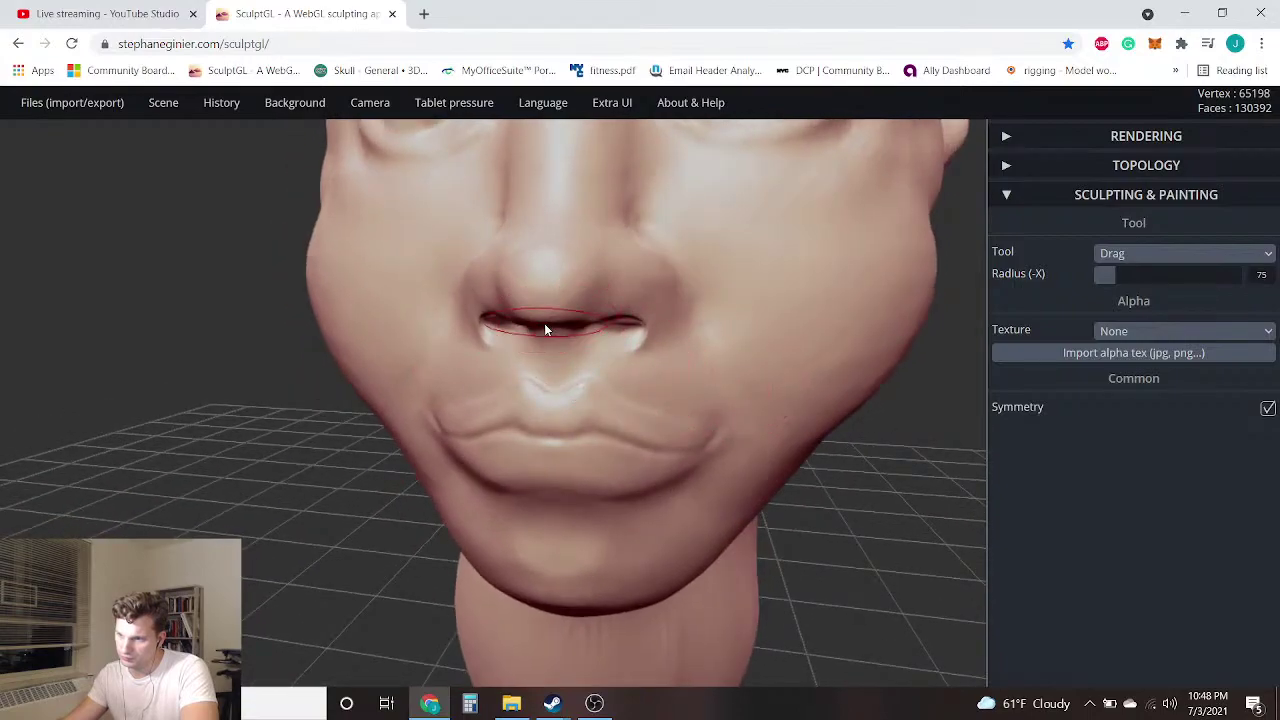
{"action": "left_click_drag", "start_coordinate": [547, 323], "coordinate": [544, 330]}
{"action": "mouse_move", "coordinate": [350, 336]}
{"action": "left_mouse_down"}
{"action": "mouse_move", "coordinate": [143, 320]}
{"action": "mouse_move", "coordinate": [4, 385]}
{"action": "left_mouse_up"}
{"action": "key", "text": "ctrl+z"}
{"action": "left_click_drag", "start_coordinate": [271, 394], "coordinate": [262, 374]}
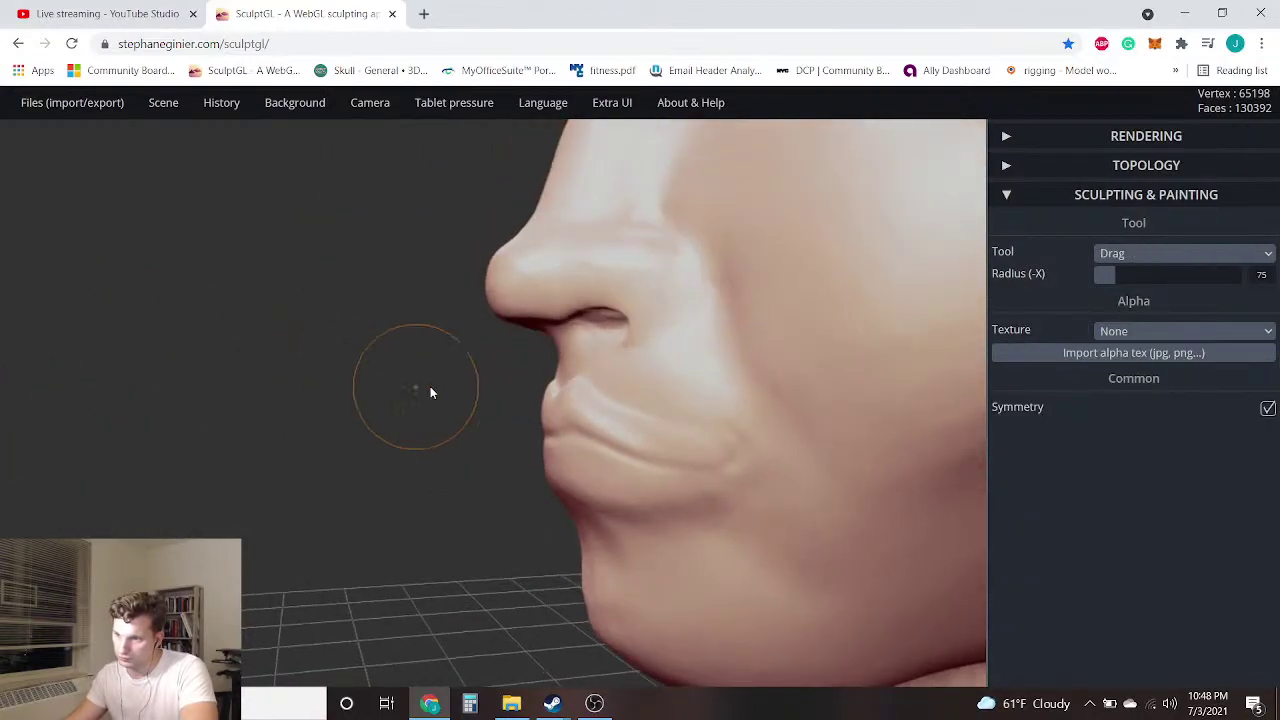
{"action": "scroll", "coordinate": [516, 351], "scroll_direction": "up", "scroll_amount": 3}
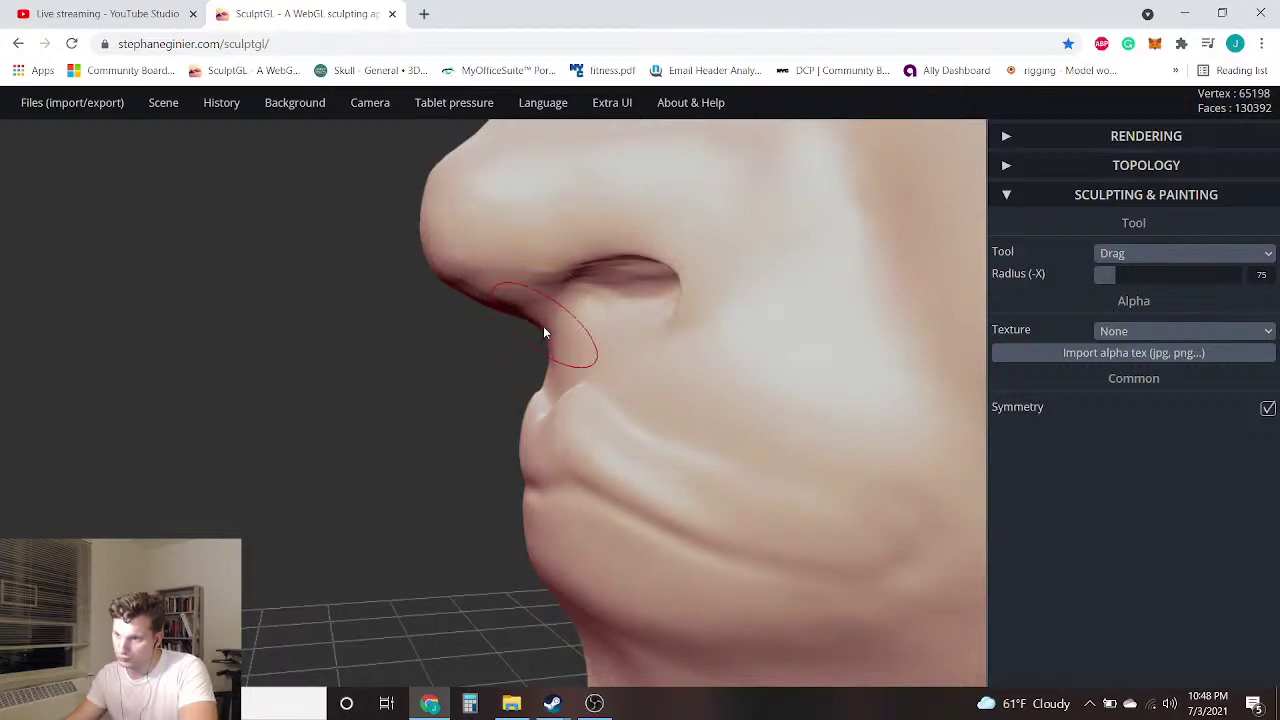
{"action": "left_click_drag", "start_coordinate": [366, 457], "coordinate": [293, 448]}
{"action": "scroll", "coordinate": [484, 481], "scroll_direction": "down", "scroll_amount": 2}
{"action": "mouse_move", "coordinate": [484, 481]}
{"action": "left_mouse_down"}
{"action": "mouse_move", "coordinate": [559, 467]}
{"action": "mouse_move", "coordinate": [514, 466]}
{"action": "left_mouse_up"}
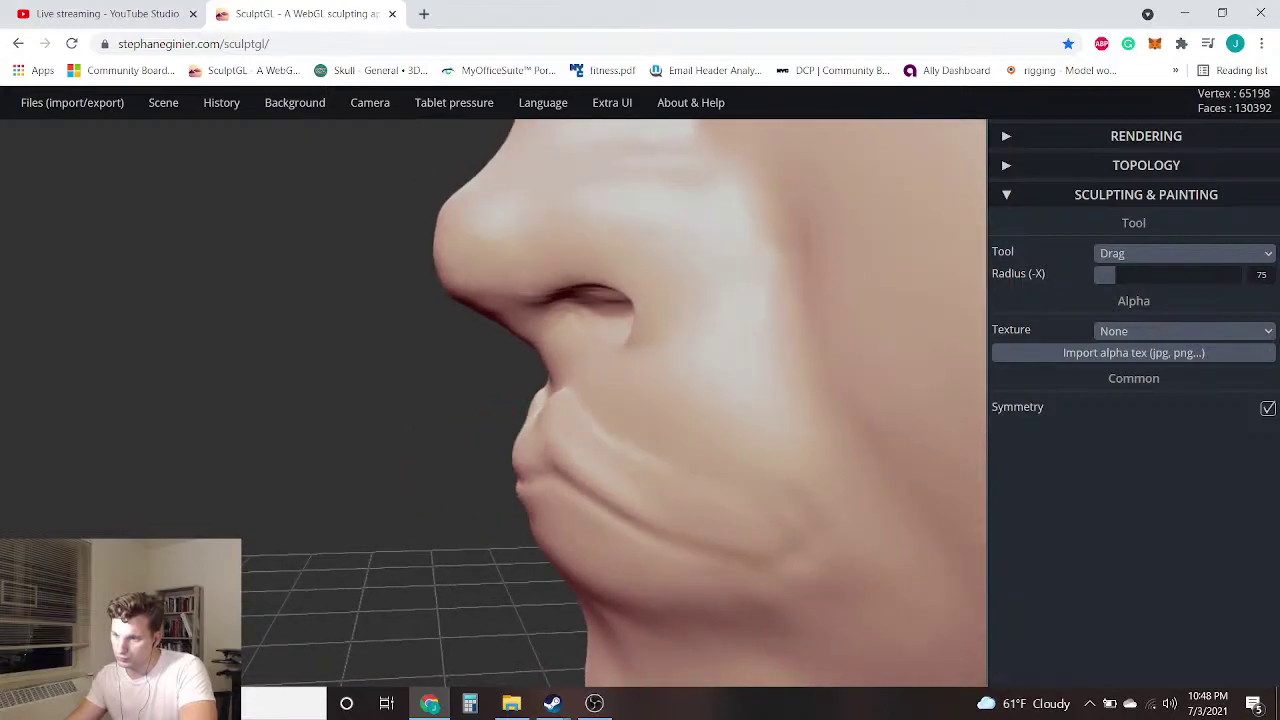
Try to pull the lips forward in profile with the Drag tool, and undo the pulls
{"action": "right_click_drag", "start_coordinate": [520, 471], "coordinate": [524, 464]}
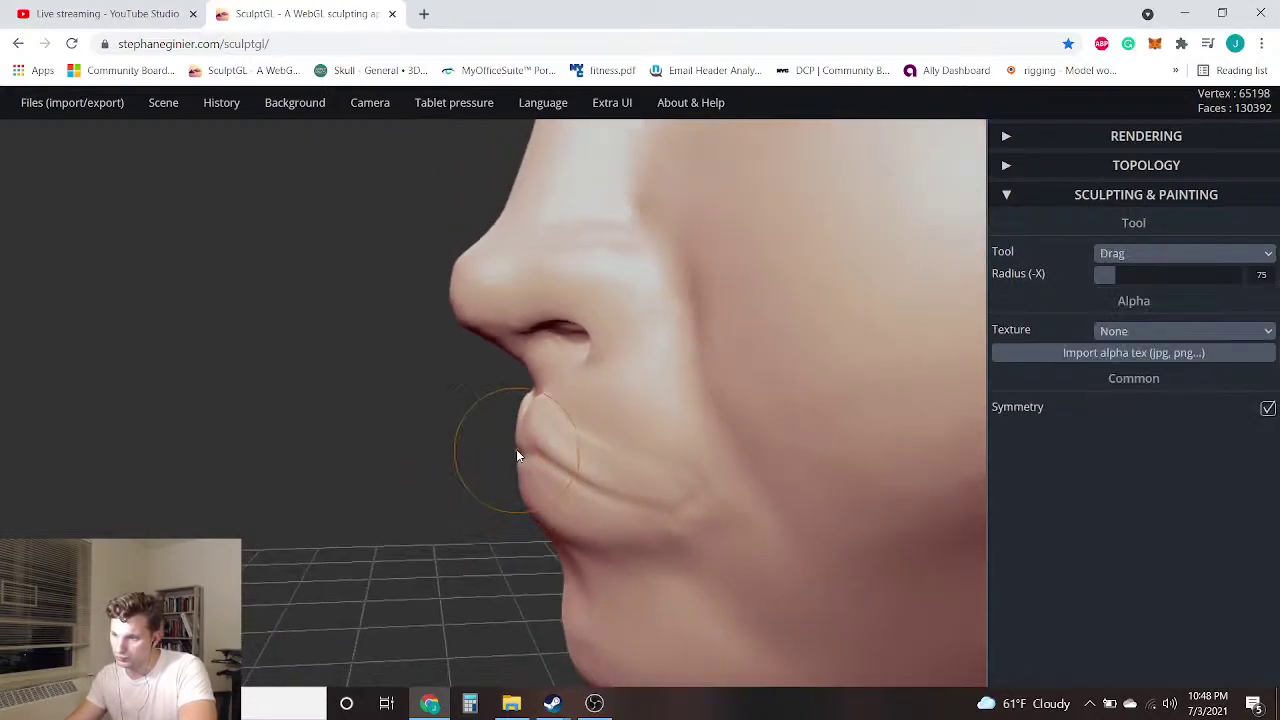
{"action": "left_click_drag", "start_coordinate": [522, 464], "coordinate": [502, 458]}
{"action": "key", "text": "ctrl+z"}
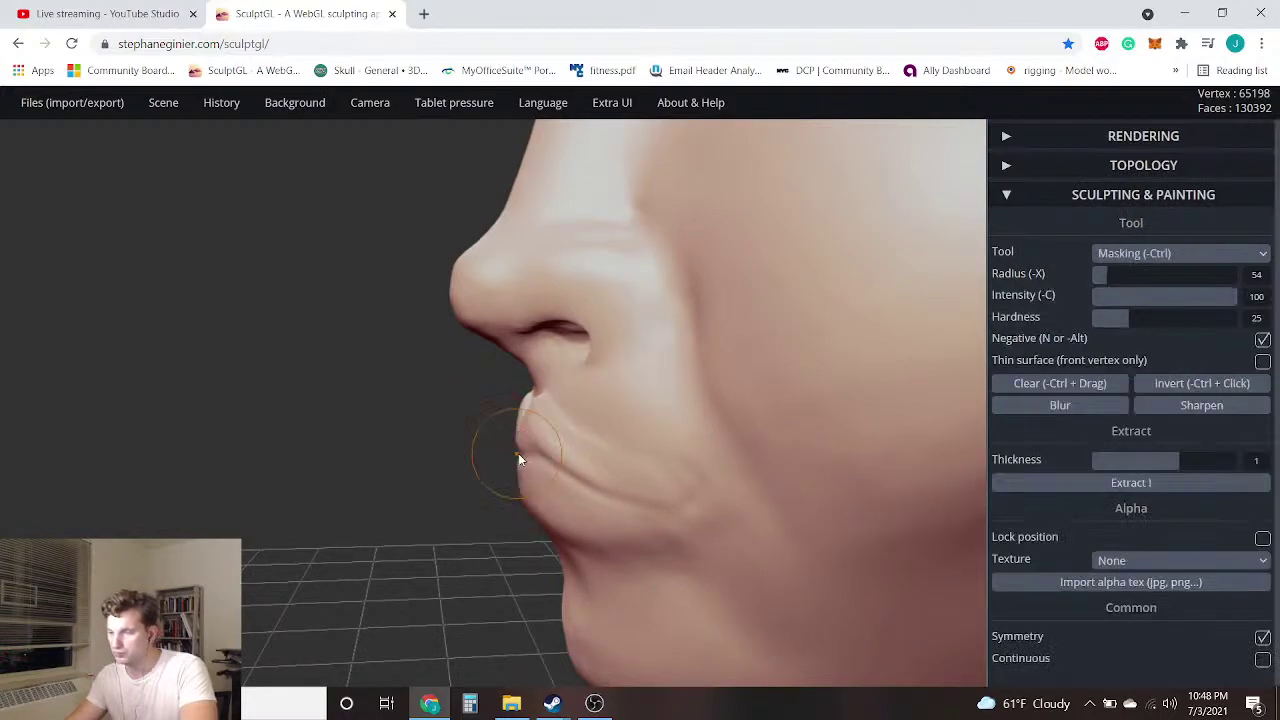
{"action": "scroll", "coordinate": [499, 468], "scroll_direction": "down", "scroll_amount": 3}
{"action": "right_click_drag", "start_coordinate": [510, 440], "coordinate": [509, 431]}
{"action": "left_click_drag", "start_coordinate": [509, 431], "coordinate": [500, 434]}
{"action": "mouse_move", "coordinate": [404, 443]}
{"action": "right_mouse_down"}
{"action": "mouse_move", "coordinate": [740, 467]}
{"action": "mouse_move", "coordinate": [803, 456]}
{"action": "mouse_move", "coordinate": [906, 486]}
{"action": "mouse_move", "coordinate": [854, 517]}
{"action": "mouse_move", "coordinate": [871, 563]}
{"action": "mouse_move", "coordinate": [790, 565]}
{"action": "mouse_move", "coordinate": [723, 594]}
{"action": "mouse_move", "coordinate": [771, 449]}
{"action": "right_mouse_up"}
{"action": "key", "text": "ctrl"}
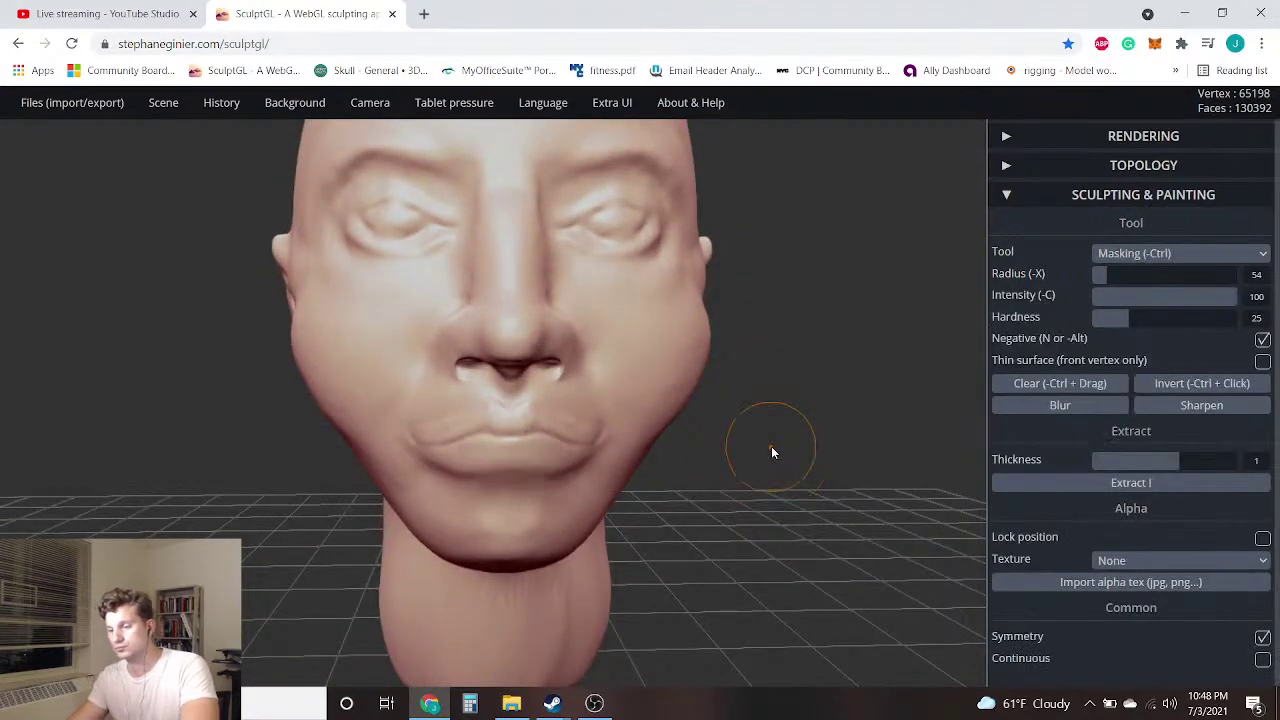
{"action": "key", "text": "ctrl+z"}
Try to push the underside of the chin upward in profile with the Drag tool at a radius of 75, and undo it
{"action": "mouse_move", "coordinate": [641, 447]}
{"action": "right_mouse_down"}
{"action": "mouse_move", "coordinate": [243, 480]}
{"action": "mouse_move", "coordinate": [172, 332]}
{"action": "mouse_move", "coordinate": [140, 360]}
{"action": "mouse_move", "coordinate": [306, 400]}
{"action": "mouse_move", "coordinate": [286, 397]}
{"action": "mouse_move", "coordinate": [305, 345]}
{"action": "mouse_move", "coordinate": [380, 330]}
{"action": "mouse_move", "coordinate": [486, 343]}
{"action": "right_mouse_up"}
{"action": "scroll", "coordinate": [140, 360], "scroll_direction": "down", "scroll_amount": 2}
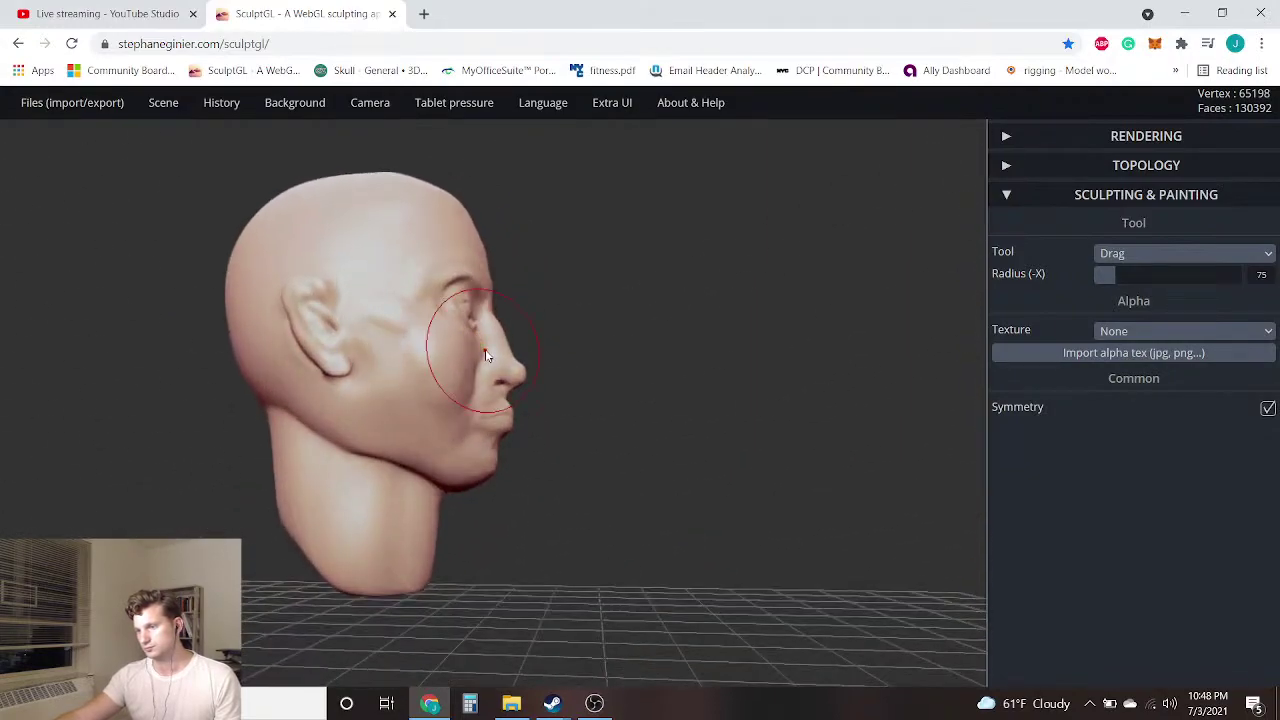
{"action": "scroll", "coordinate": [471, 523], "scroll_direction": "up", "scroll_amount": 5}
{"action": "scroll", "coordinate": [445, 543], "scroll_direction": "up", "scroll_amount": 2}
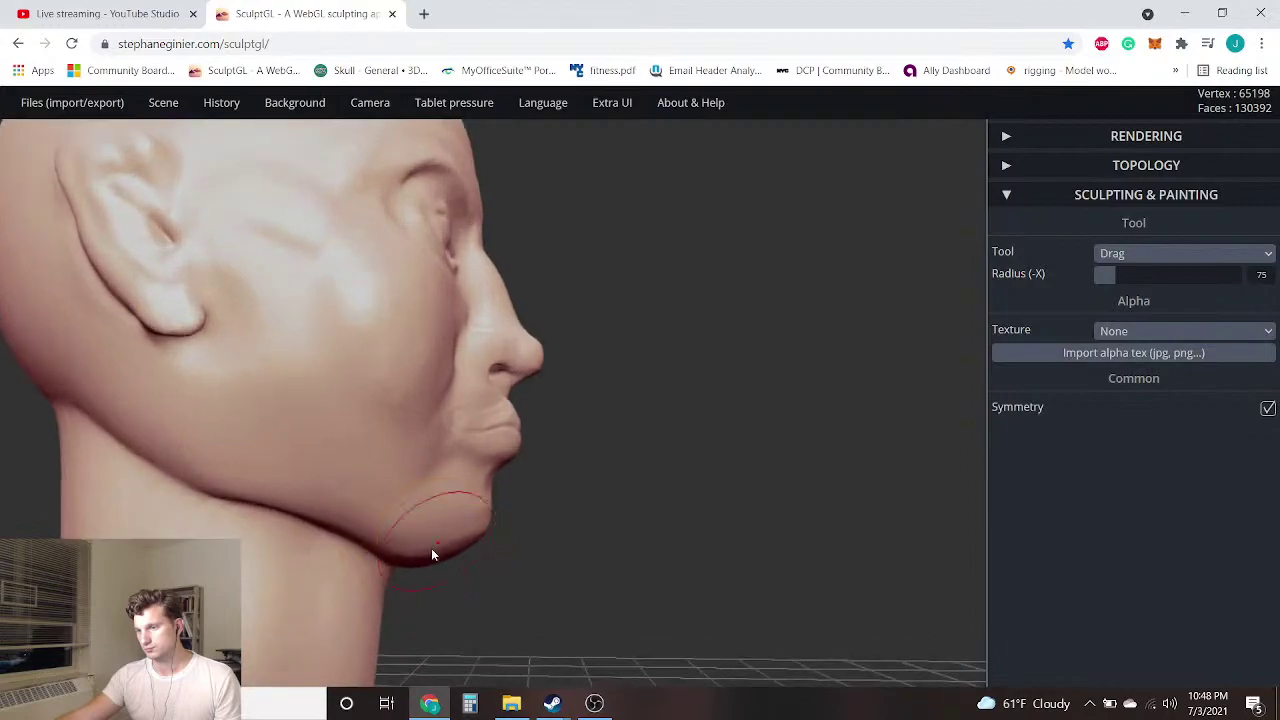
{"action": "left_click_drag", "start_coordinate": [397, 561], "coordinate": [408, 552]}
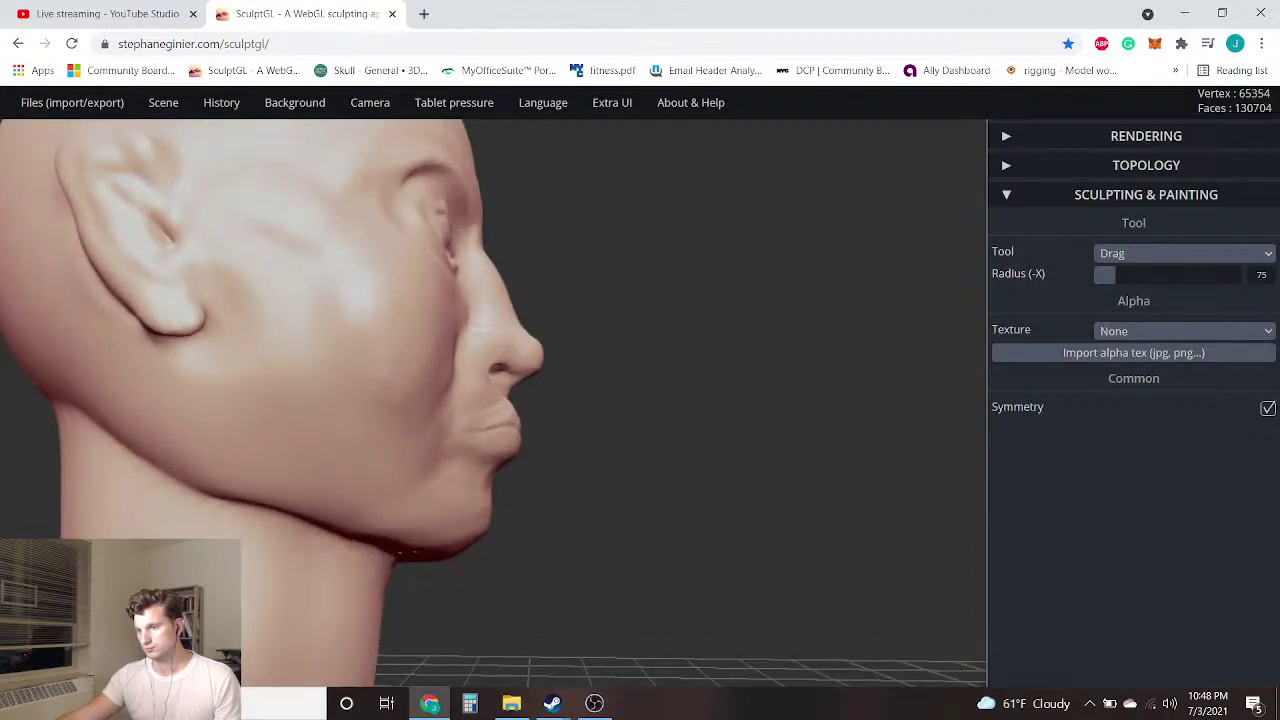
{"action": "mouse_move", "coordinate": [488, 554]}
{"action": "right_mouse_down"}
{"action": "mouse_move", "coordinate": [456, 555]}
{"action": "mouse_move", "coordinate": [472, 530]}
{"action": "right_mouse_up"}
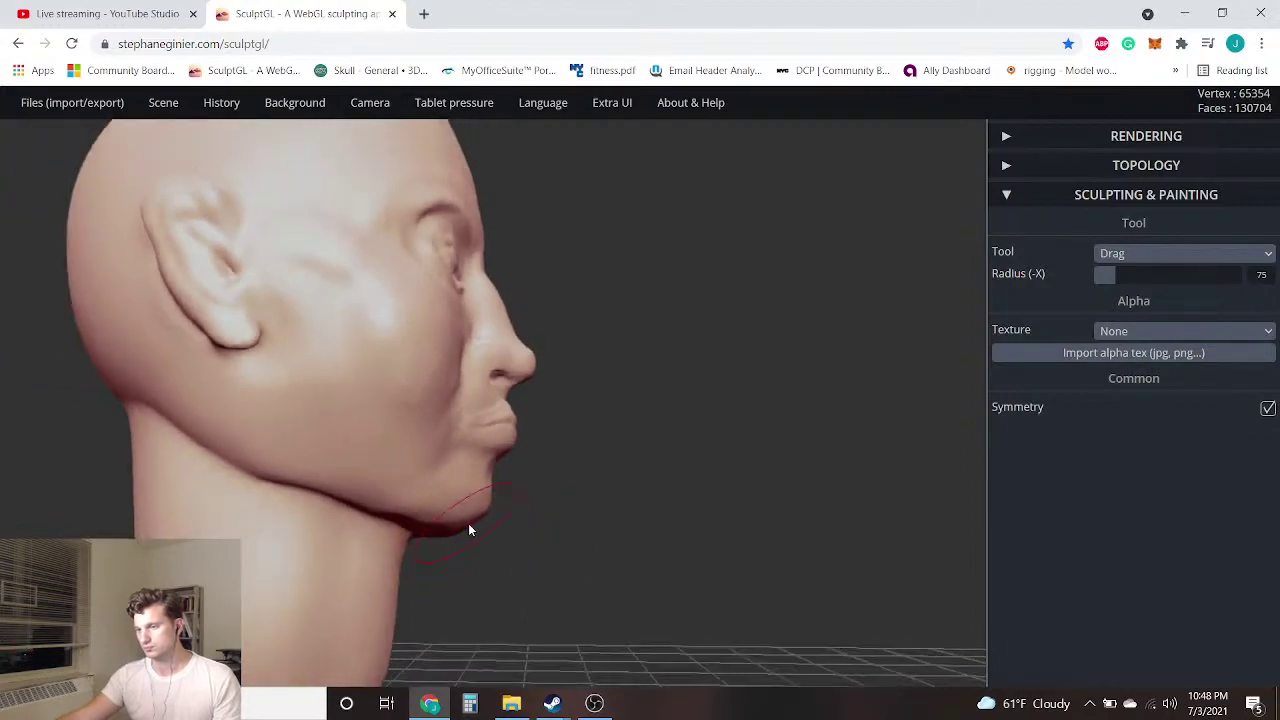
{"action": "key", "text": "ctrl+z"}
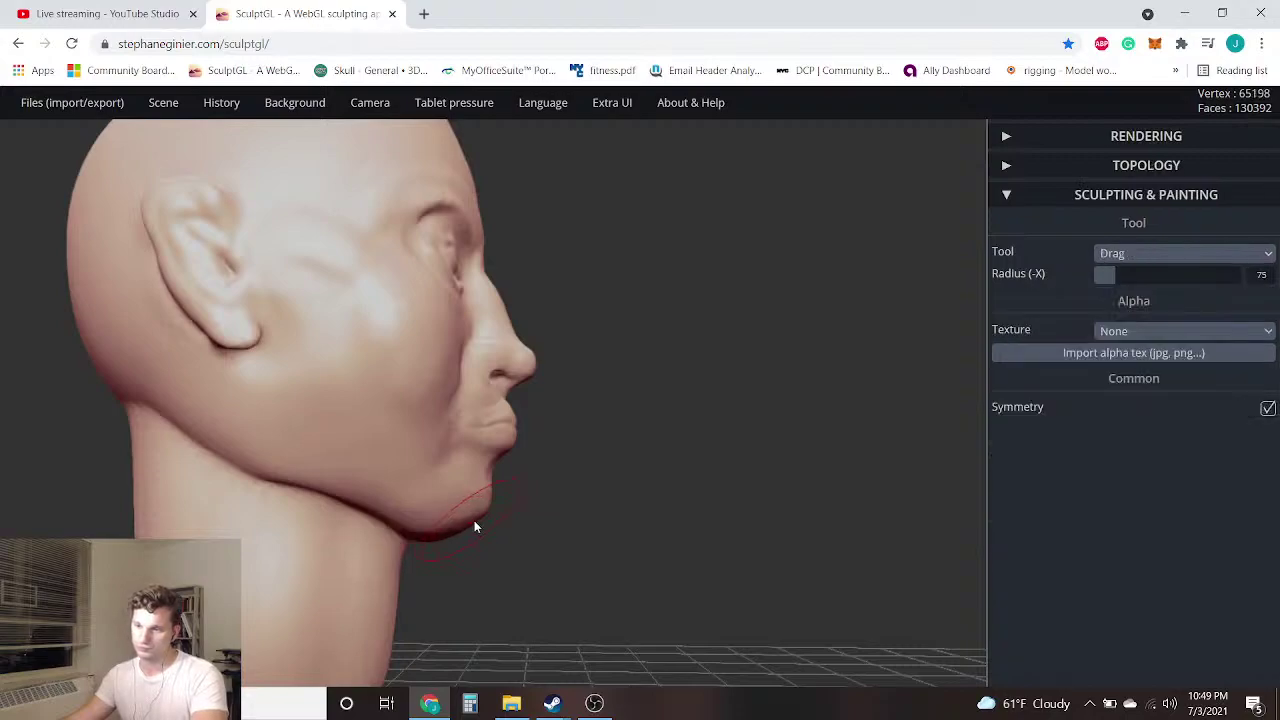
Try to pull the tip of the chin forward with the Drag tool, check it from the front, and undo the pull
{"action": "left_click_drag", "start_coordinate": [477, 518], "coordinate": [489, 526]}
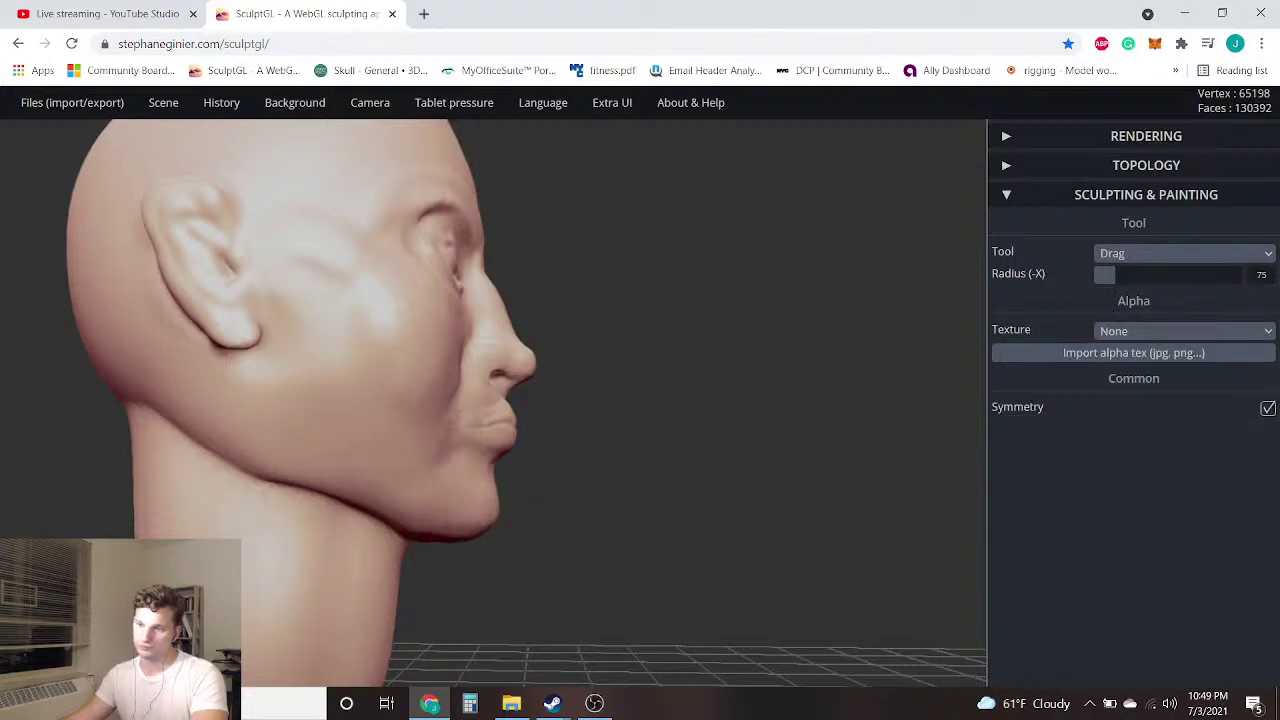
{"action": "right_click_drag", "start_coordinate": [572, 528], "coordinate": [317, 545]}
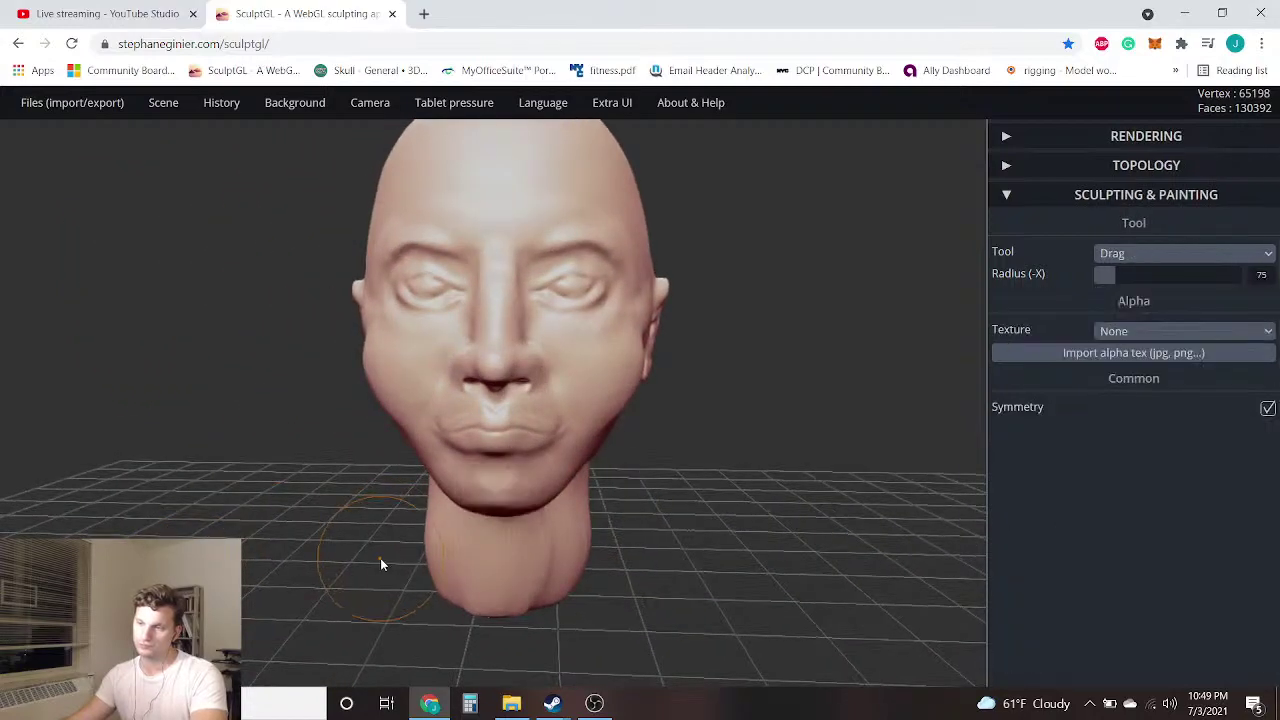
{"action": "key", "text": "ctrl+z"}
{"action": "key", "text": "ctrl+z"}
Try to flatten the lower eyelid with the Flatten tool at radius 108 and intensity 4, and undo the stroke
{"action": "right_click_drag", "start_coordinate": [290, 569], "coordinate": [500, 500]}
{"action": "left_click_drag", "start_coordinate": [591, 340], "coordinate": [416, 344]}
{"action": "scroll", "coordinate": [354, 275], "scroll_direction": "up", "scroll_amount": 4}
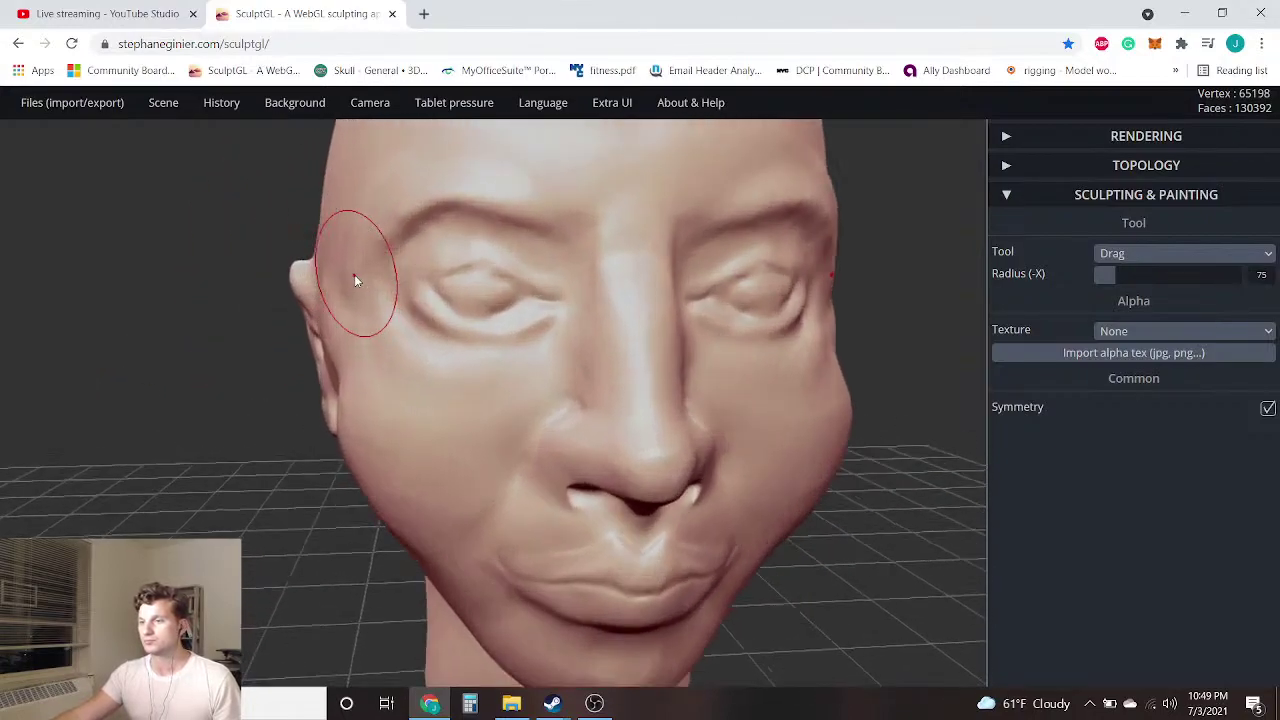
{"action": "scroll", "coordinate": [354, 280], "scroll_direction": "up", "scroll_amount": 3}
{"action": "scroll", "coordinate": [457, 337], "scroll_direction": "up", "scroll_amount": 3}
{"action": "left_click_drag", "start_coordinate": [476, 351], "coordinate": [460, 338]}
{"action": "left_click", "coordinate": [1203, 254]}
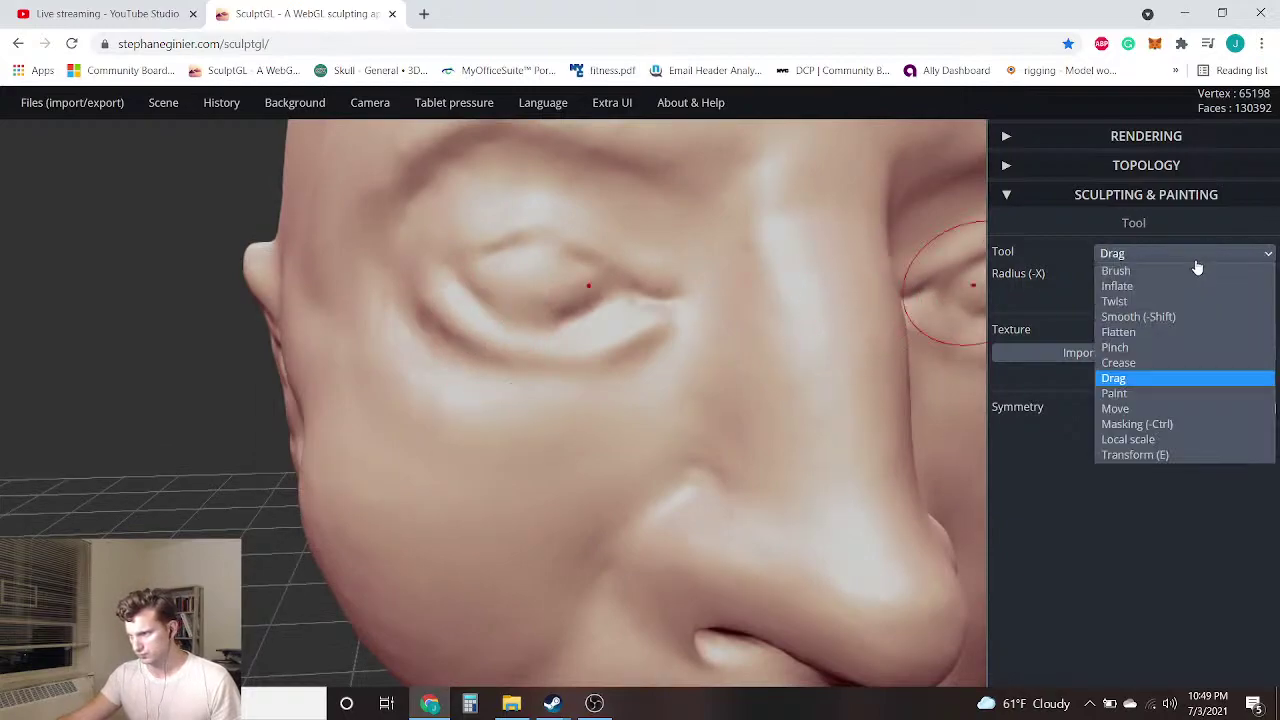
{"action": "left_click", "coordinate": [1115, 332]}
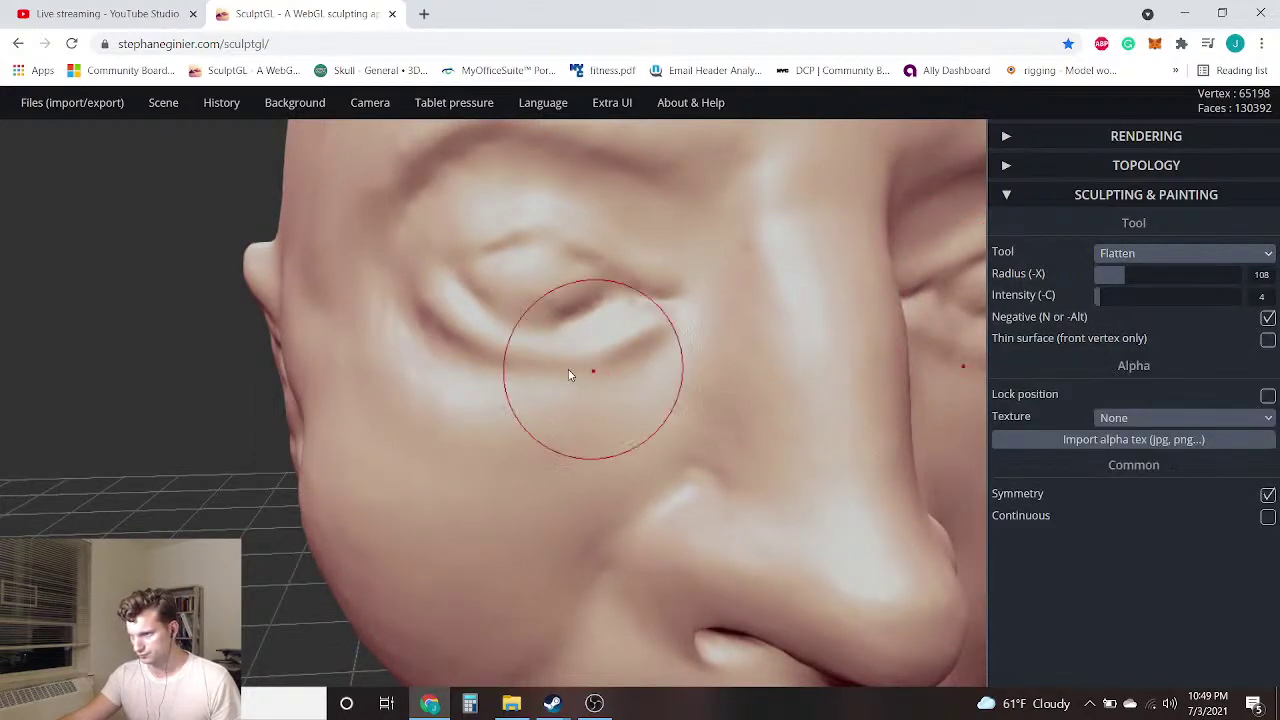
{"action": "scroll", "coordinate": [332, 295], "scroll_direction": "up", "scroll_amount": 2}
{"action": "scroll", "coordinate": [331, 289], "scroll_direction": "up", "scroll_amount": 2}
{"action": "left_click_drag", "start_coordinate": [348, 297], "coordinate": [342, 292]}
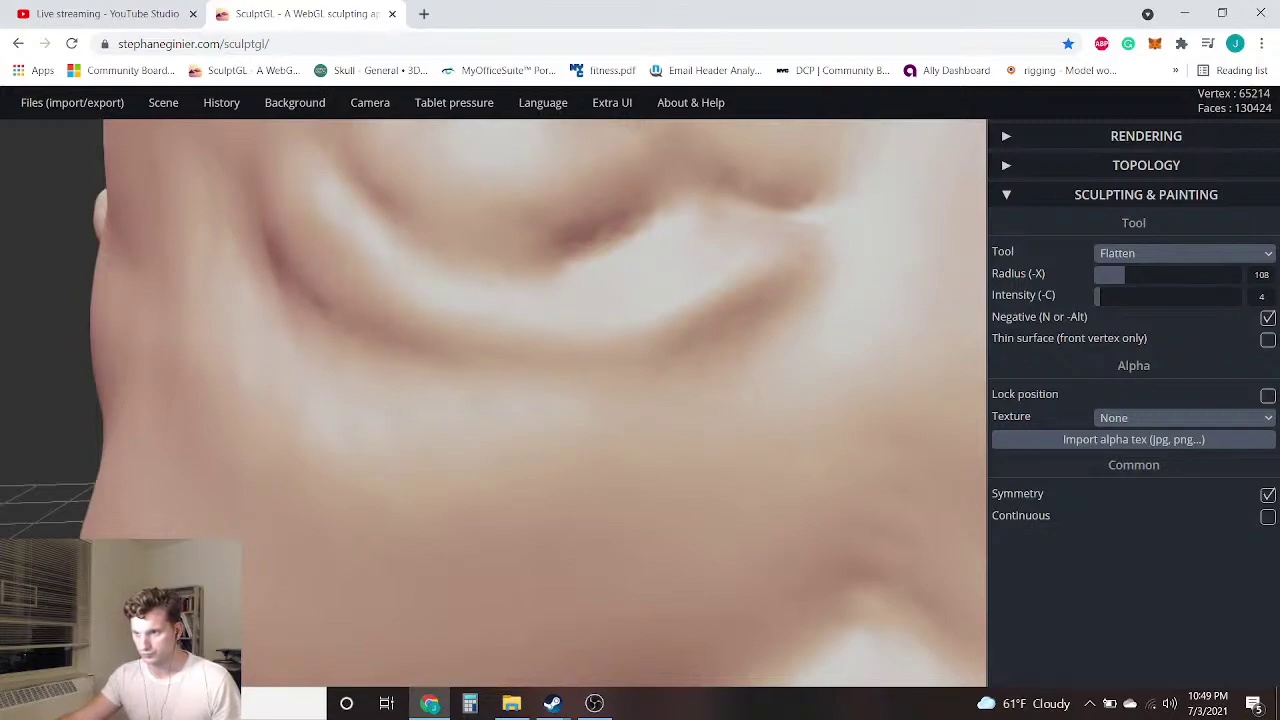
{"action": "scroll", "coordinate": [293, 289], "scroll_direction": "down", "scroll_amount": 5}
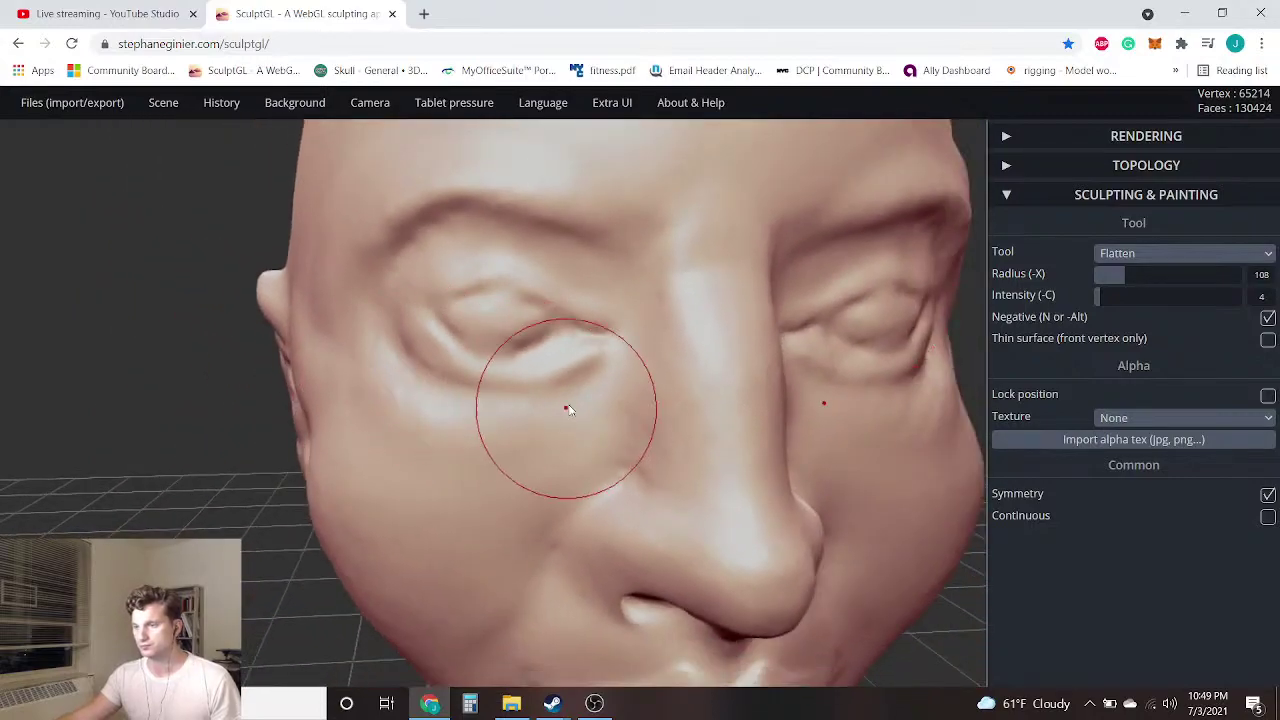
{"action": "key", "text": "ctrl+z"}
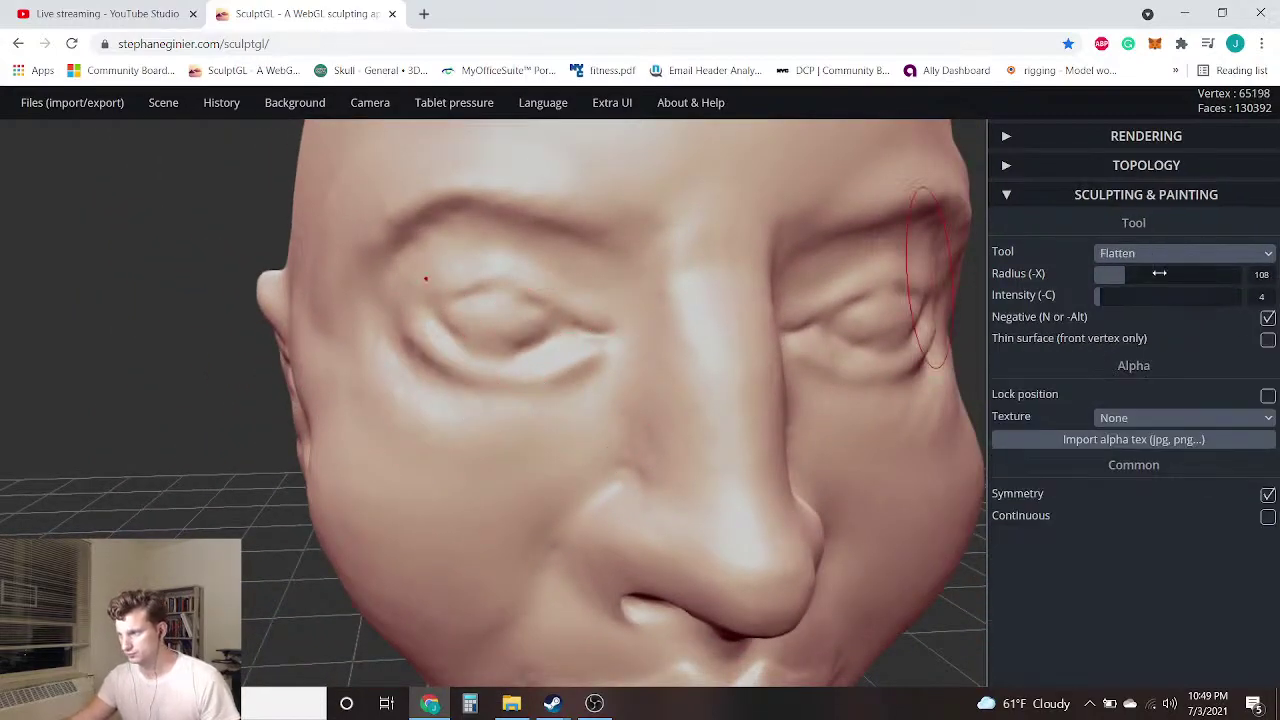
Try to soften the fold under the eye with the Smooth tool at radius 108 and intensity 78
{"action": "left_click", "coordinate": [1160, 253]}
{"action": "left_click", "coordinate": [1135, 363]}
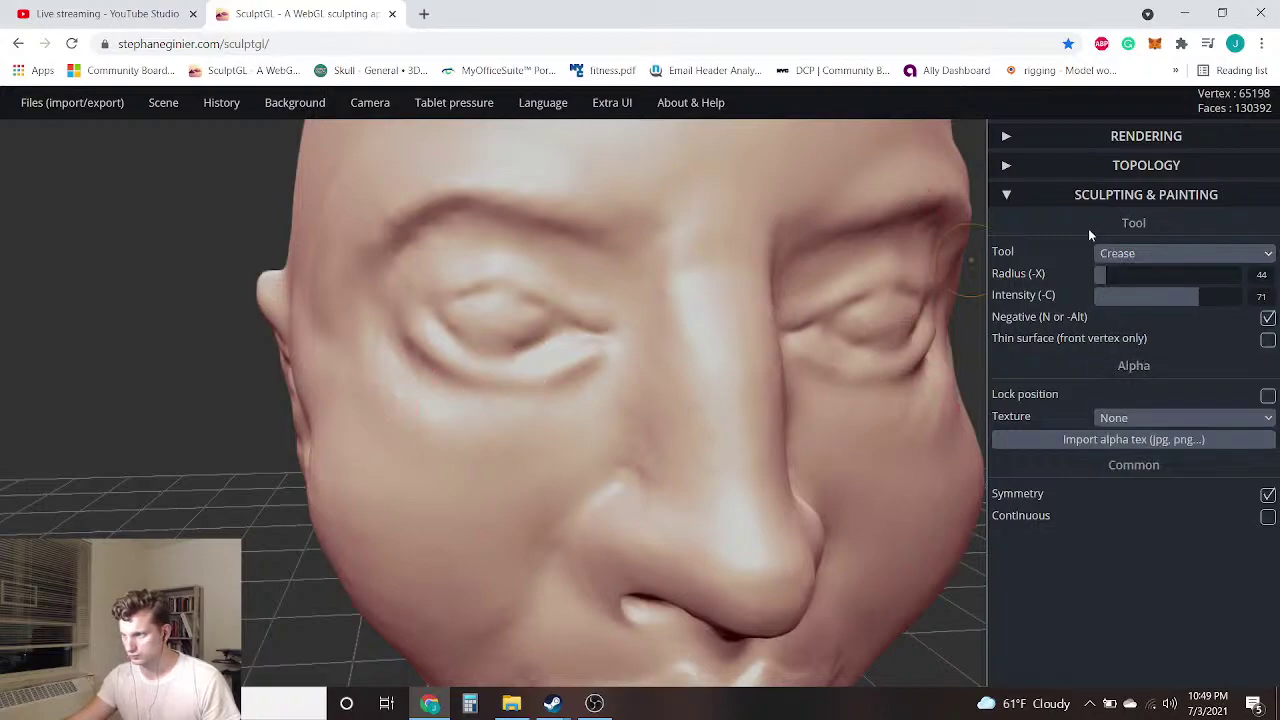
{"action": "left_click", "coordinate": [1128, 254]}
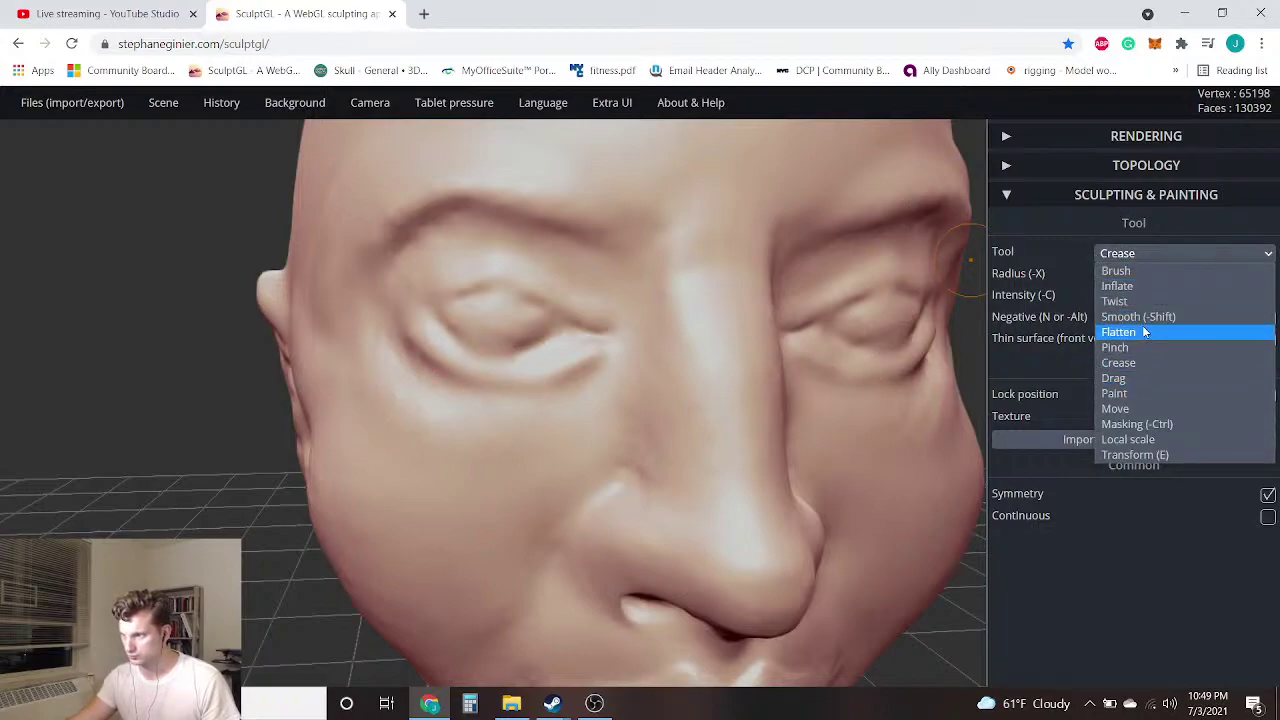
{"action": "left_click", "coordinate": [1143, 331]}
{"action": "scroll", "coordinate": [308, 394], "scroll_direction": "up", "scroll_amount": 8}
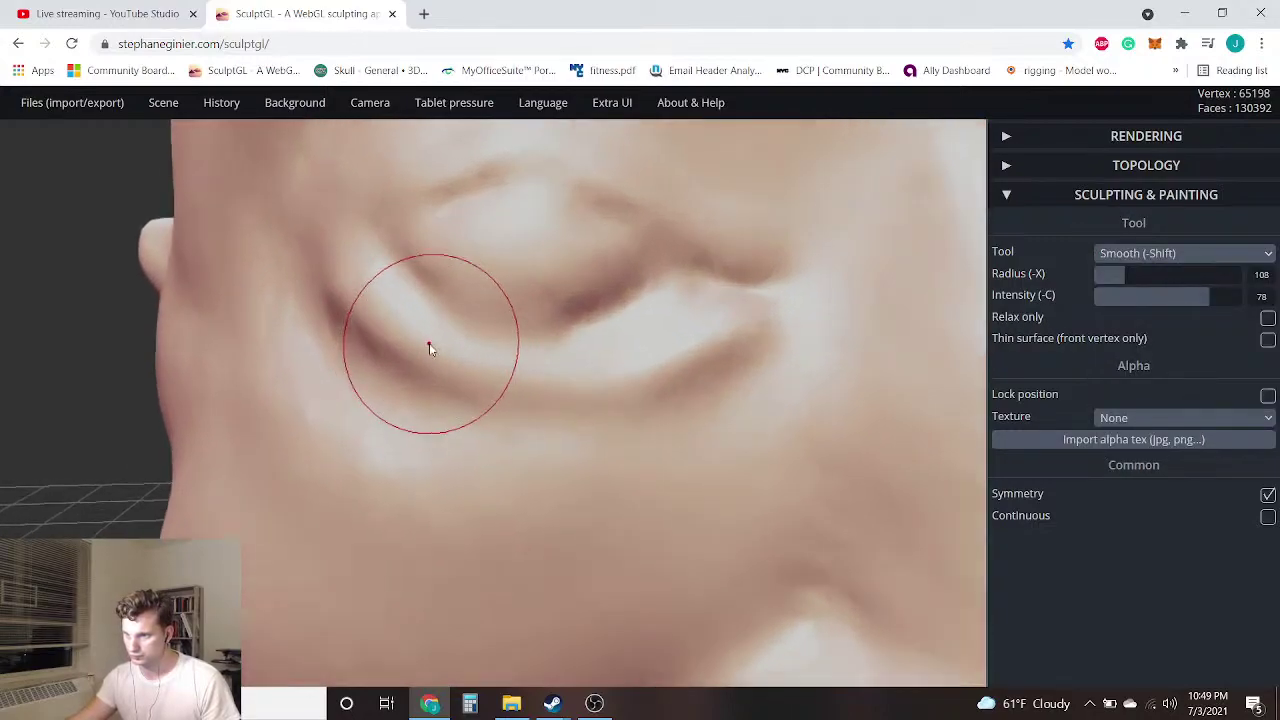
{"action": "left_click_drag", "start_coordinate": [402, 377], "coordinate": [369, 357]}
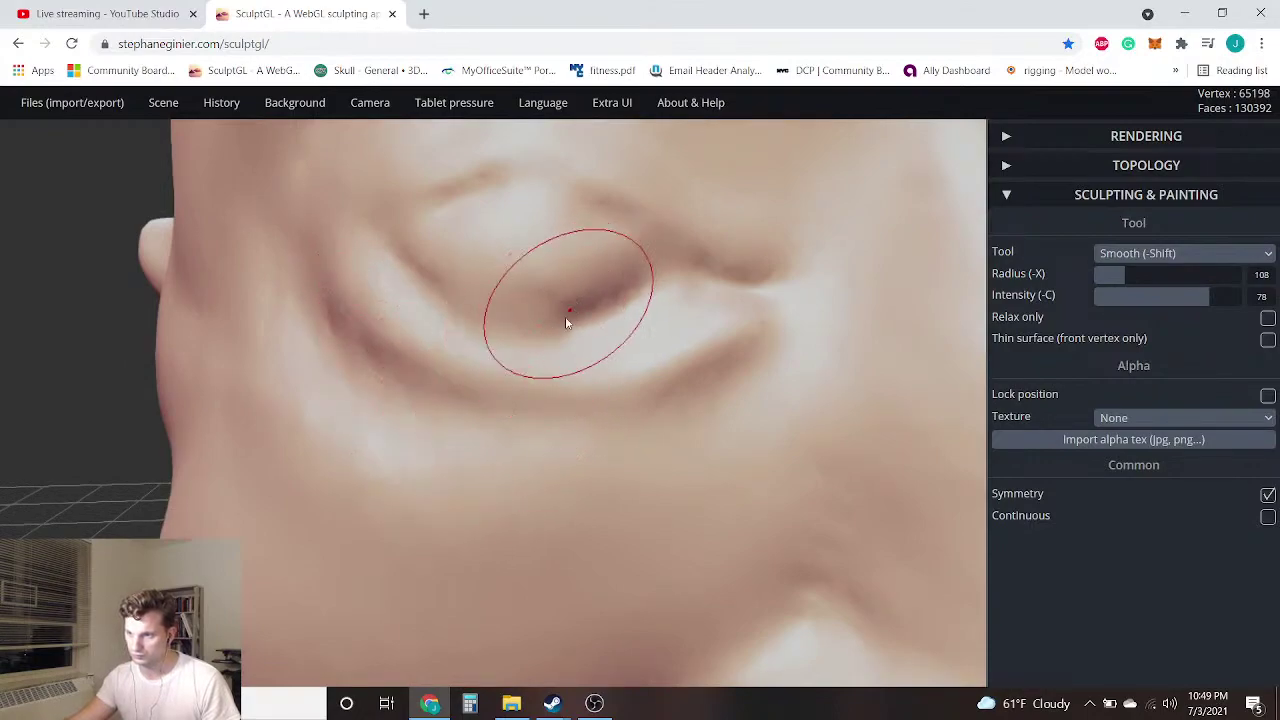
Try to carve the line between eyeball and lower eyelid with the Crease tool at radius 44 and intensity 71, and undo the strokes
{"action": "left_click", "coordinate": [1185, 256]}
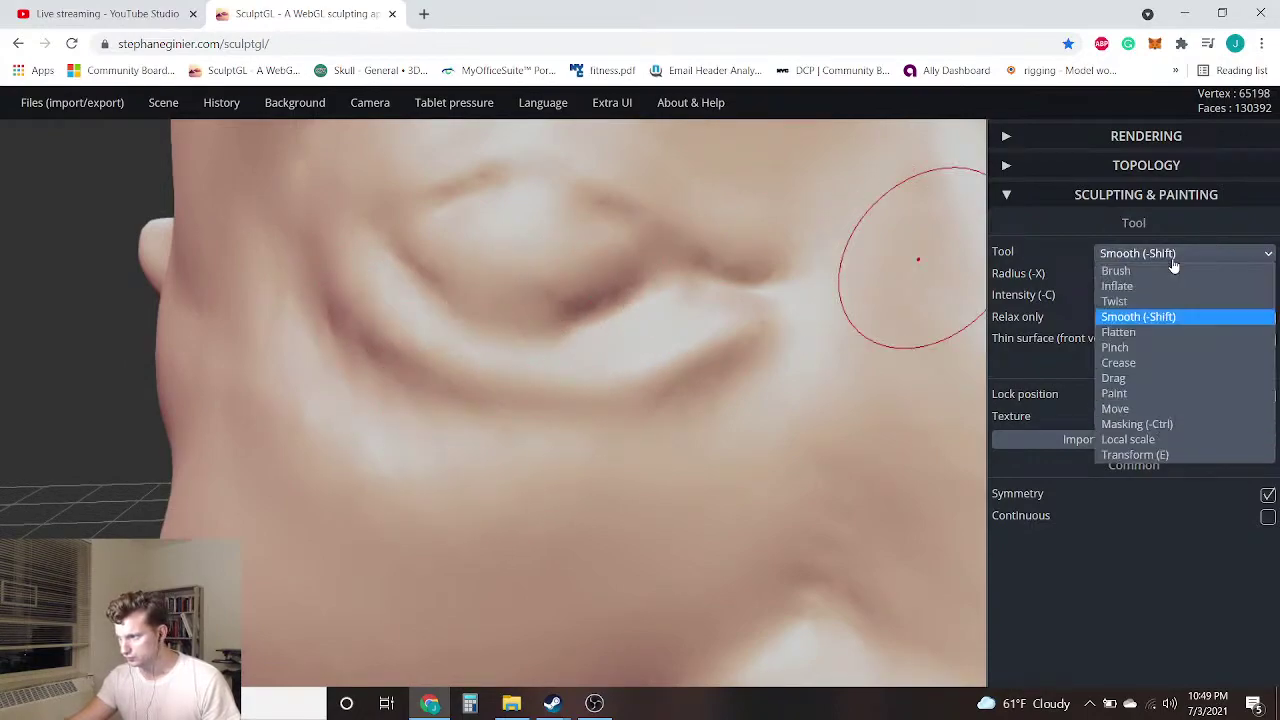
{"action": "left_click", "coordinate": [1128, 366]}
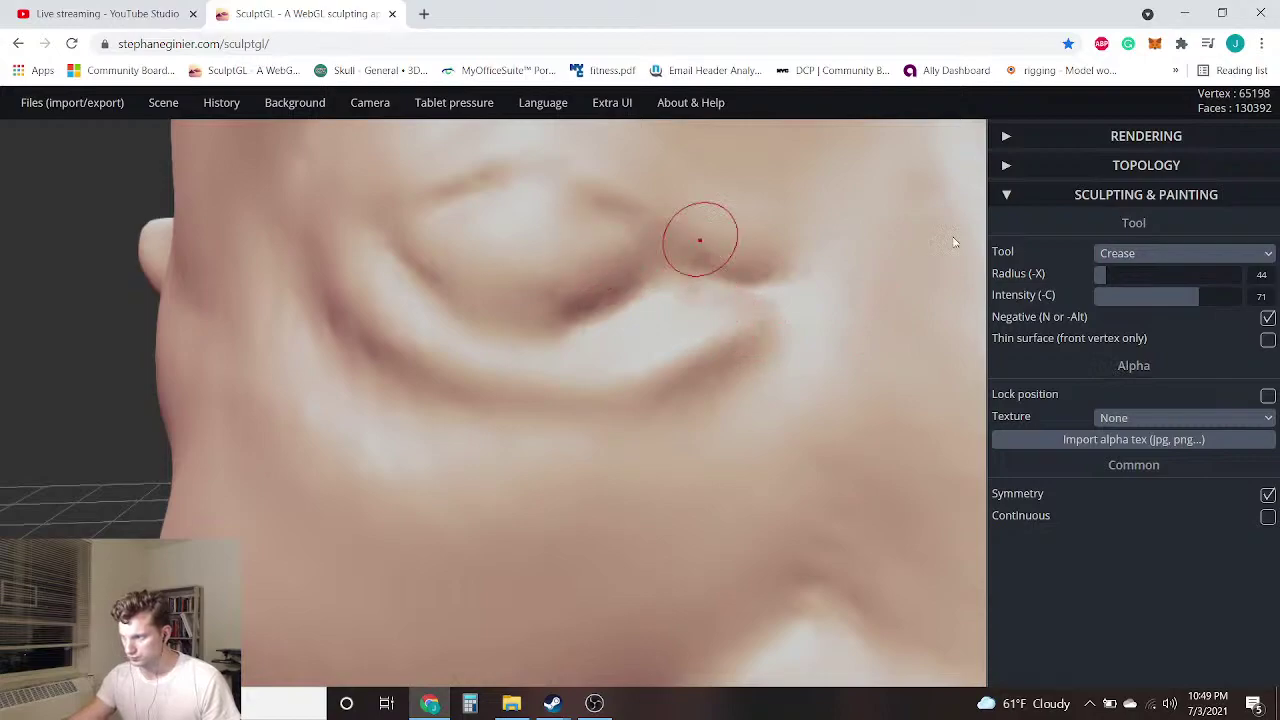
{"action": "scroll", "coordinate": [512, 312], "scroll_direction": "up", "scroll_amount": 2}
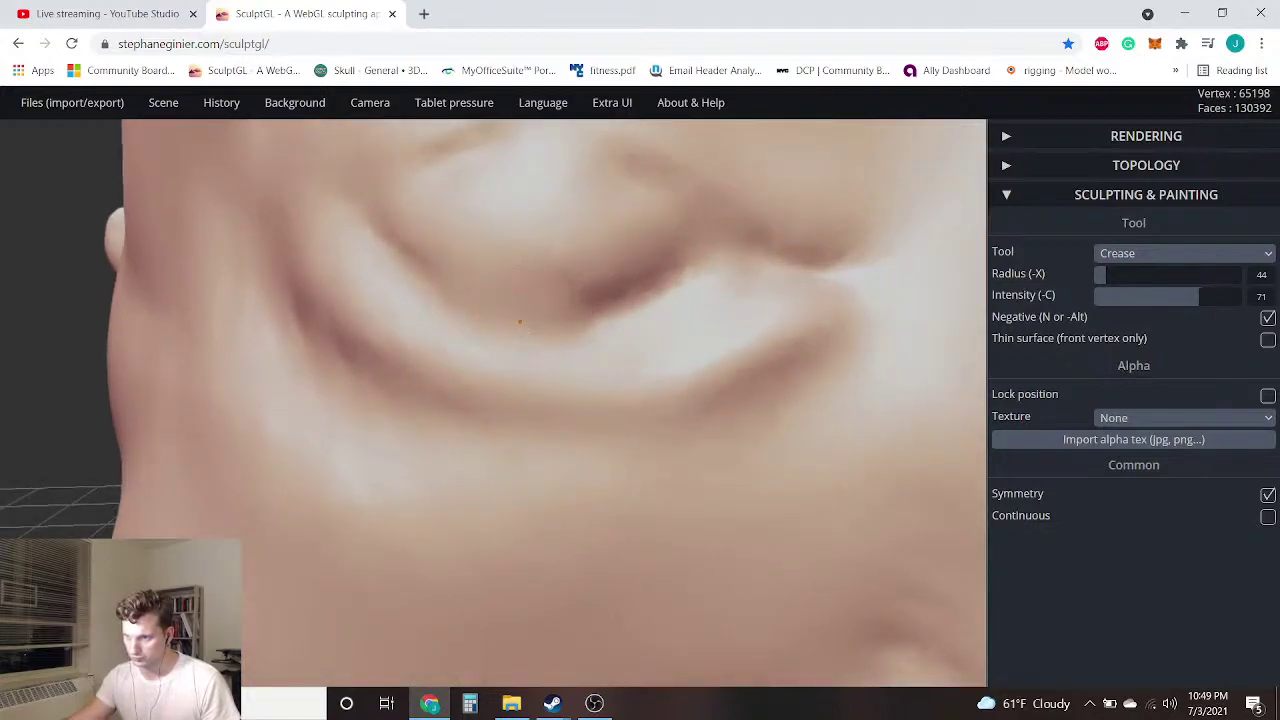
{"action": "left_click_drag", "start_coordinate": [507, 323], "coordinate": [435, 280]}
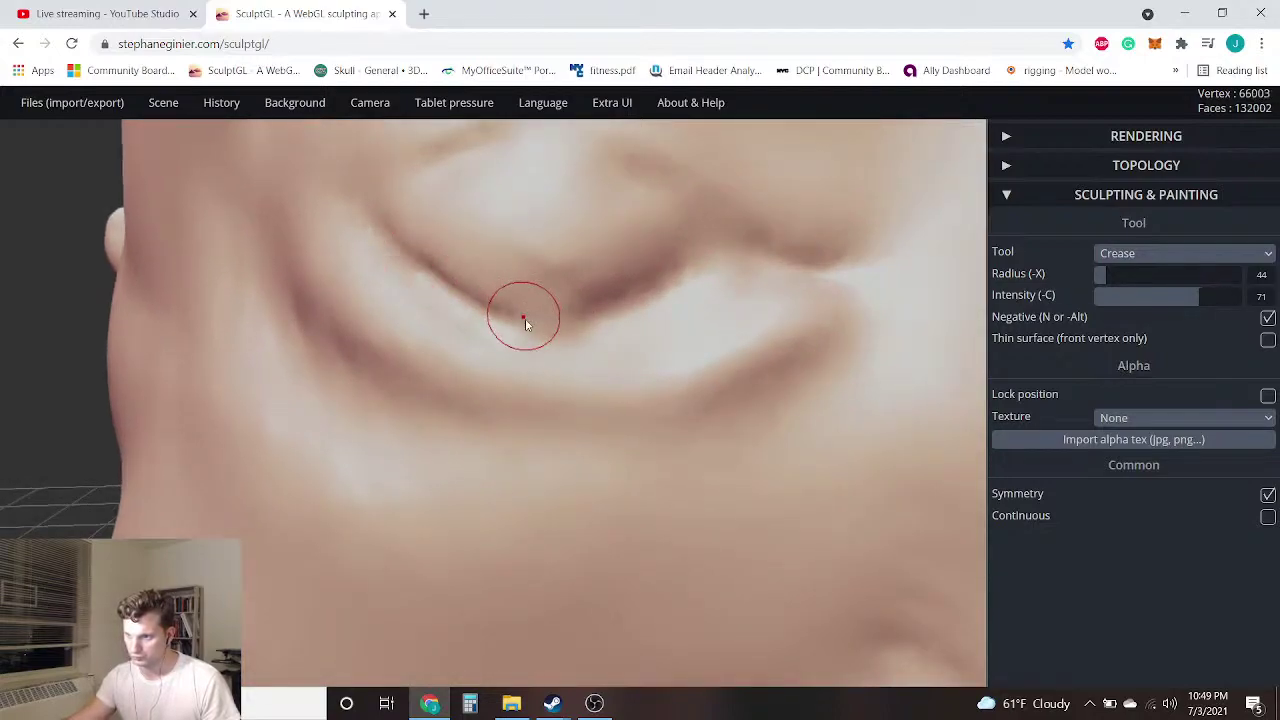
{"action": "scroll", "coordinate": [589, 313], "scroll_direction": "down", "scroll_amount": 6}
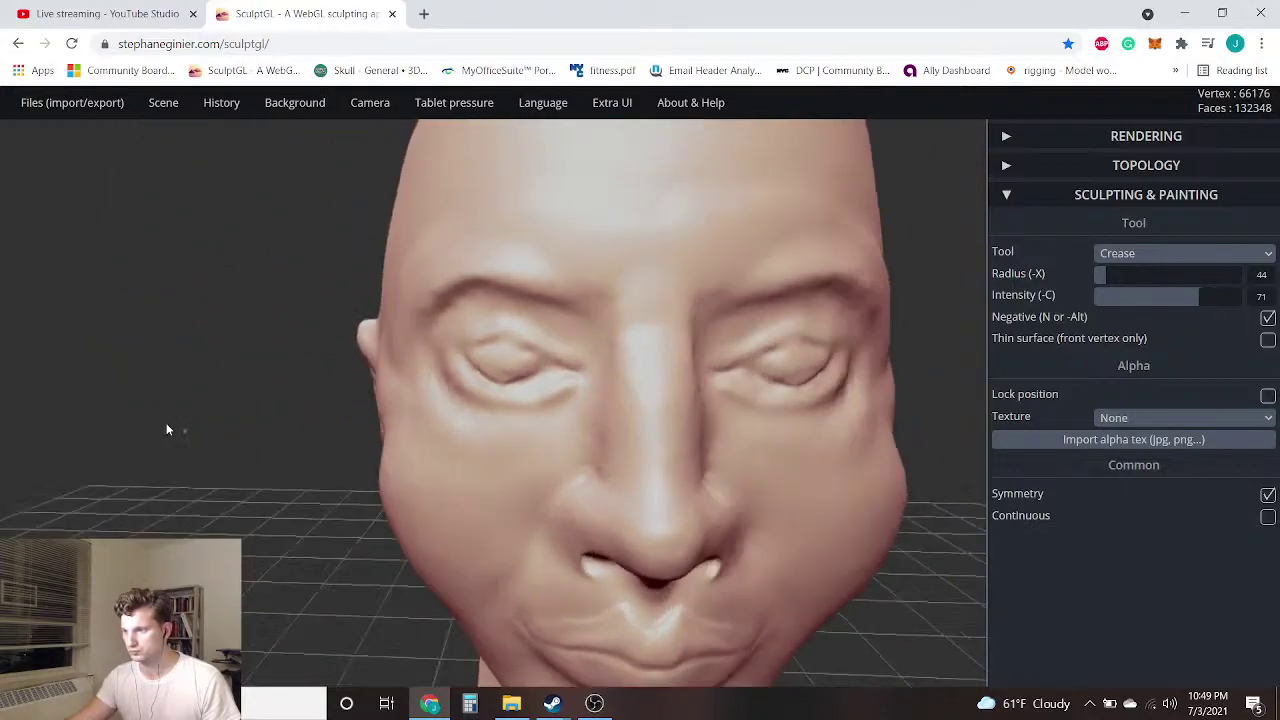
{"action": "mouse_move", "coordinate": [166, 429]}
{"action": "left_mouse_down"}
{"action": "mouse_move", "coordinate": [148, 419]}
{"action": "mouse_move", "coordinate": [164, 426]}
{"action": "left_mouse_up"}
{"action": "key", "text": "ctrl+z"}
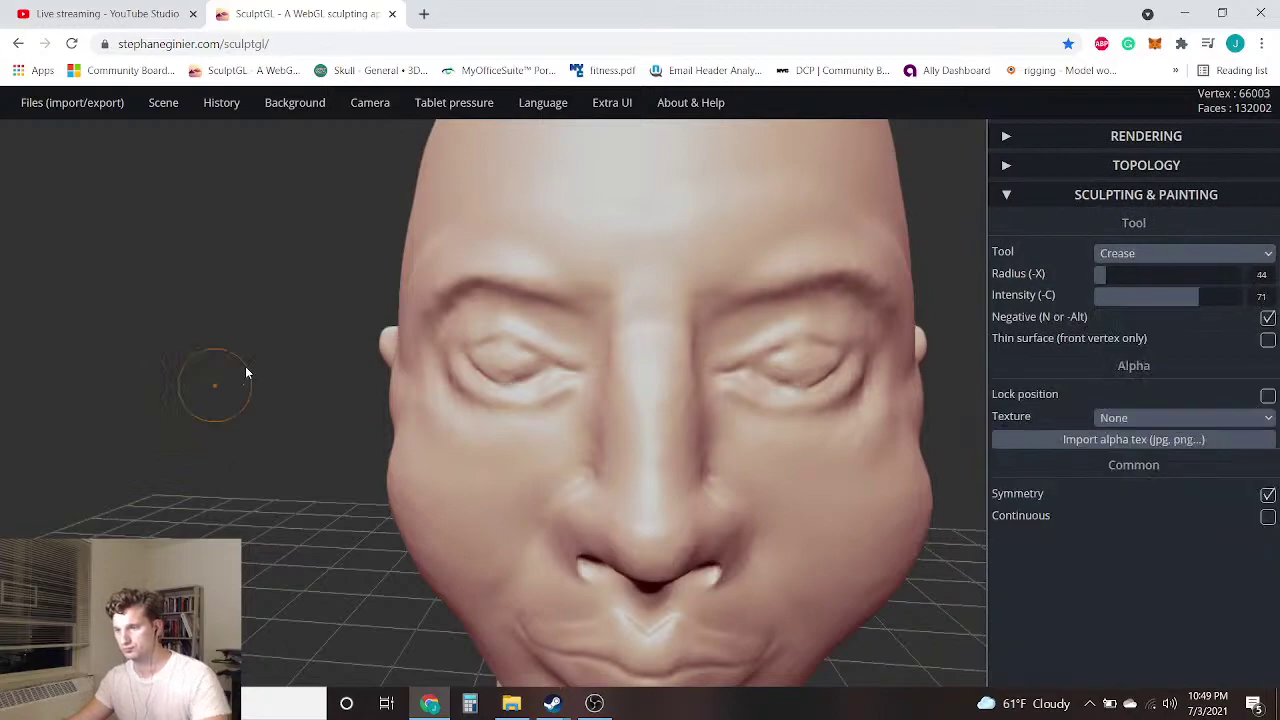
{"action": "key", "text": "ctrl+z"}
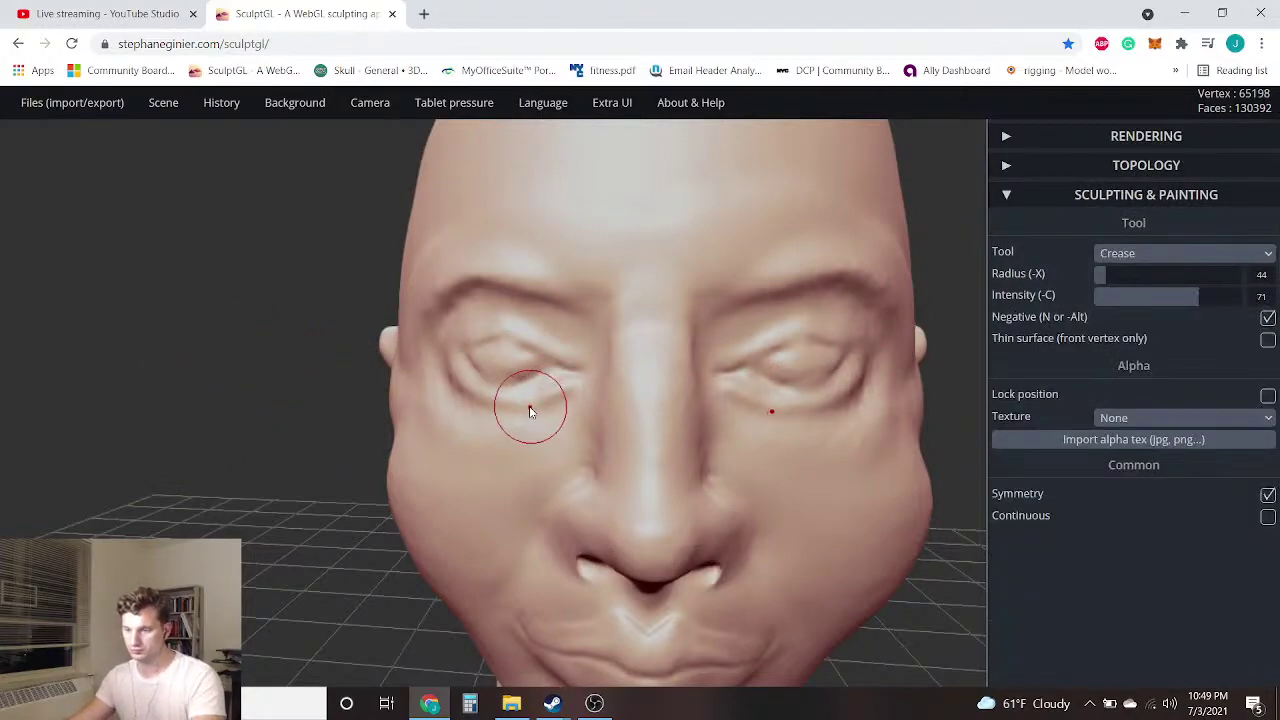
Try to carve a small pupil in the centre of the eyeballs with the Crease tool, and undo the stroke
{"action": "key", "text": "ctrl"}
{"action": "key", "text": "ctrl"}
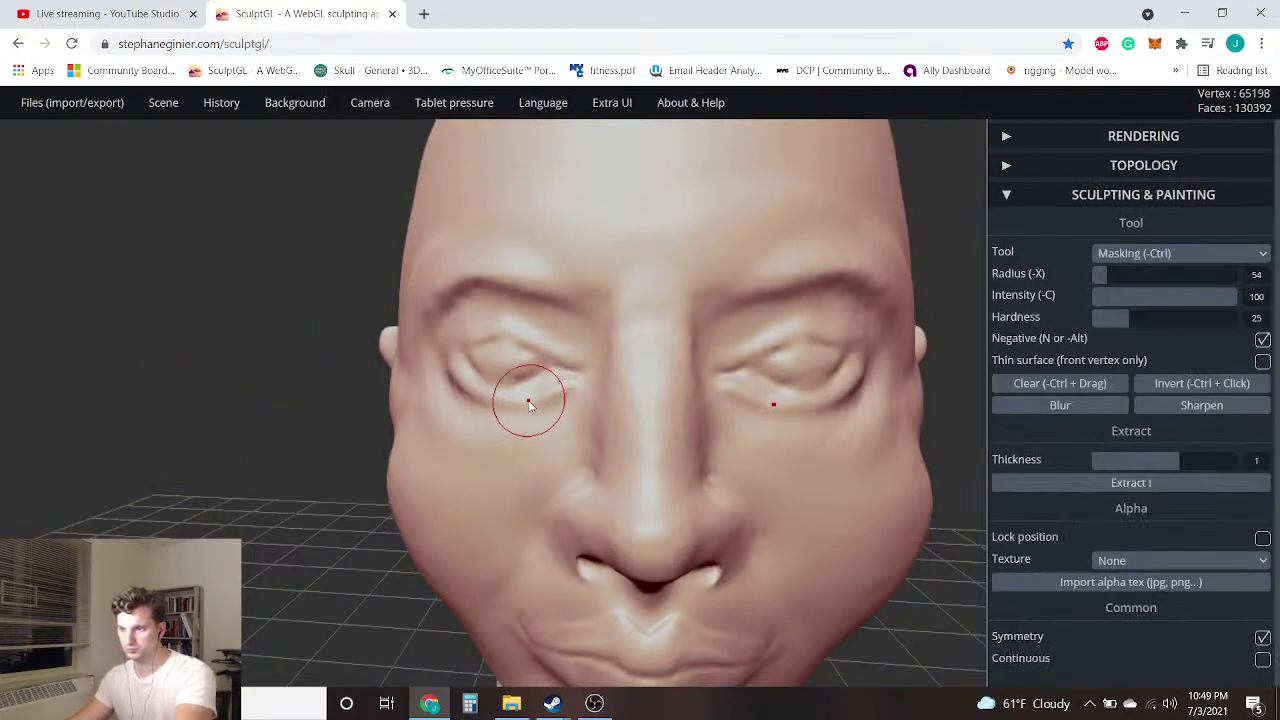
{"action": "scroll", "coordinate": [530, 405], "scroll_direction": "up", "scroll_amount": 6}
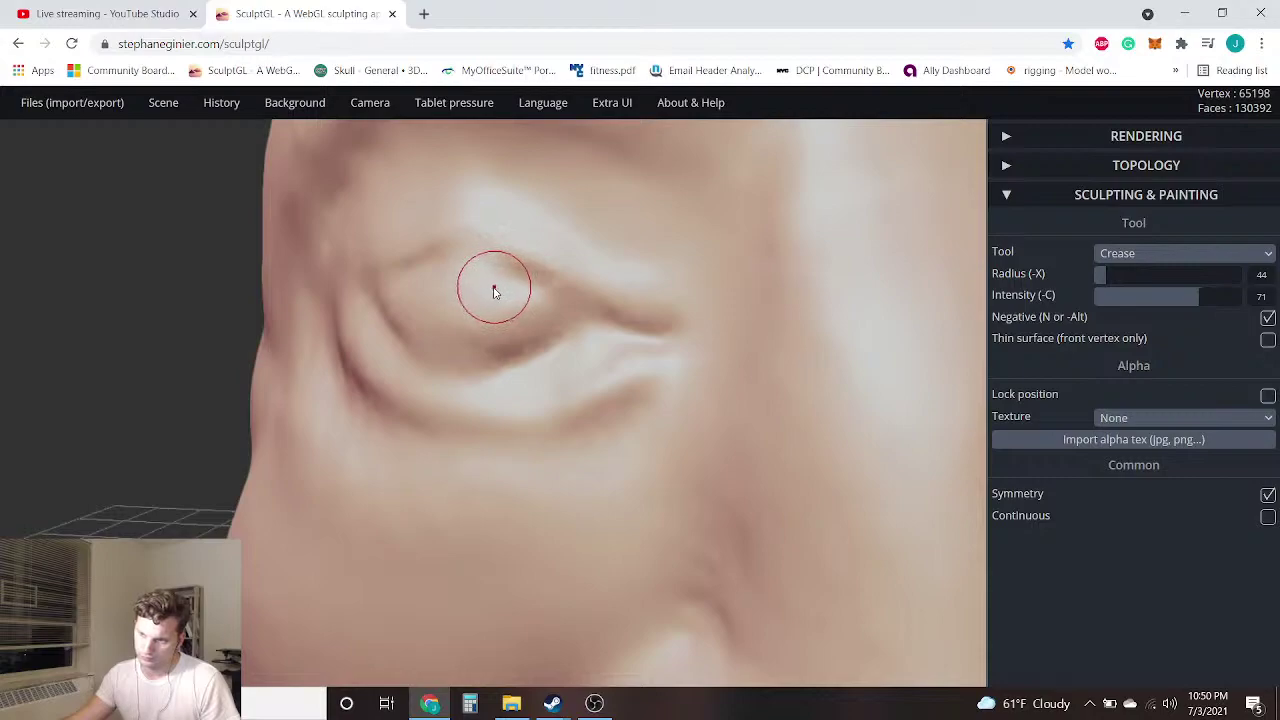
{"action": "mouse_move", "coordinate": [492, 307]}
{"action": "left_mouse_down"}
{"action": "mouse_move", "coordinate": [518, 292]}
{"action": "mouse_move", "coordinate": [492, 314]}
{"action": "mouse_move", "coordinate": [514, 280]}
{"action": "left_mouse_up"}
{"action": "scroll", "coordinate": [505, 362], "scroll_direction": "down", "scroll_amount": 6}
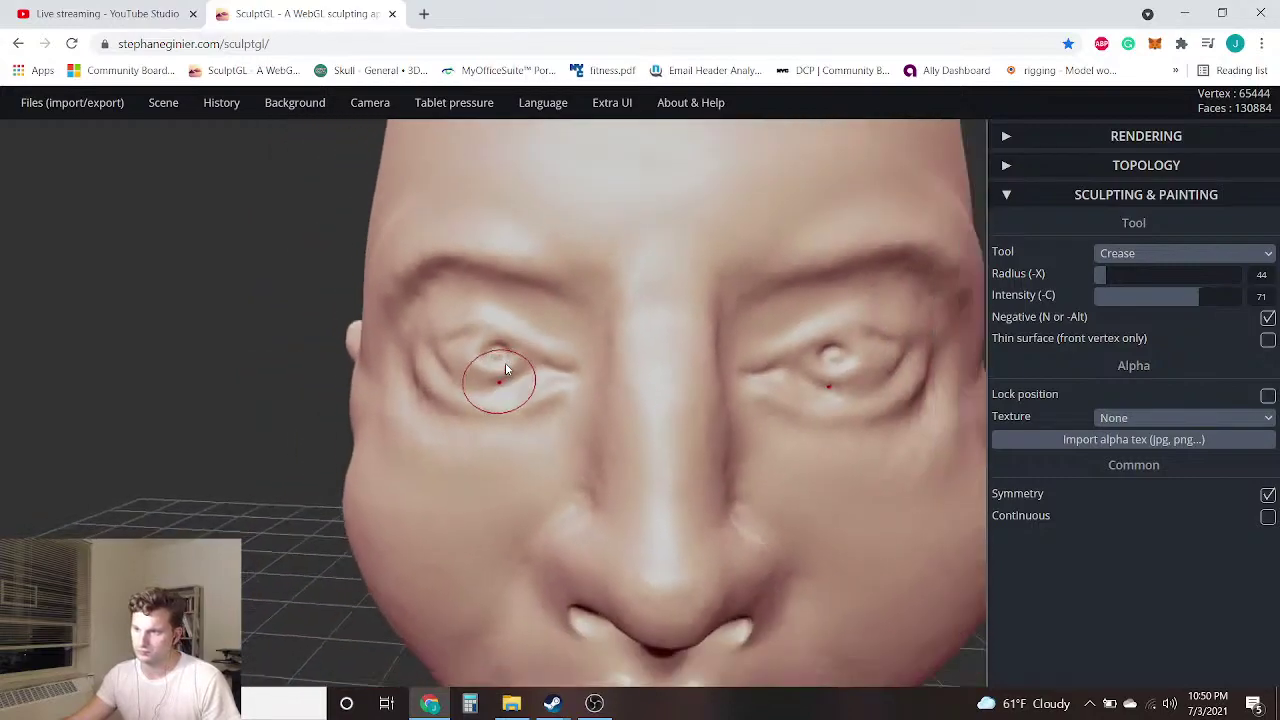
{"action": "scroll", "coordinate": [370, 495], "scroll_direction": "down", "scroll_amount": 3}
{"action": "key", "text": "ctrl+z"}
Try to outline a larger iris on the eyeballs with curved Crease strokes, check it from the front, and undo the strokes
{"action": "scroll", "coordinate": [390, 430], "scroll_direction": "up", "scroll_amount": 8}
{"action": "scroll", "coordinate": [420, 365], "scroll_direction": "up", "scroll_amount": 2}
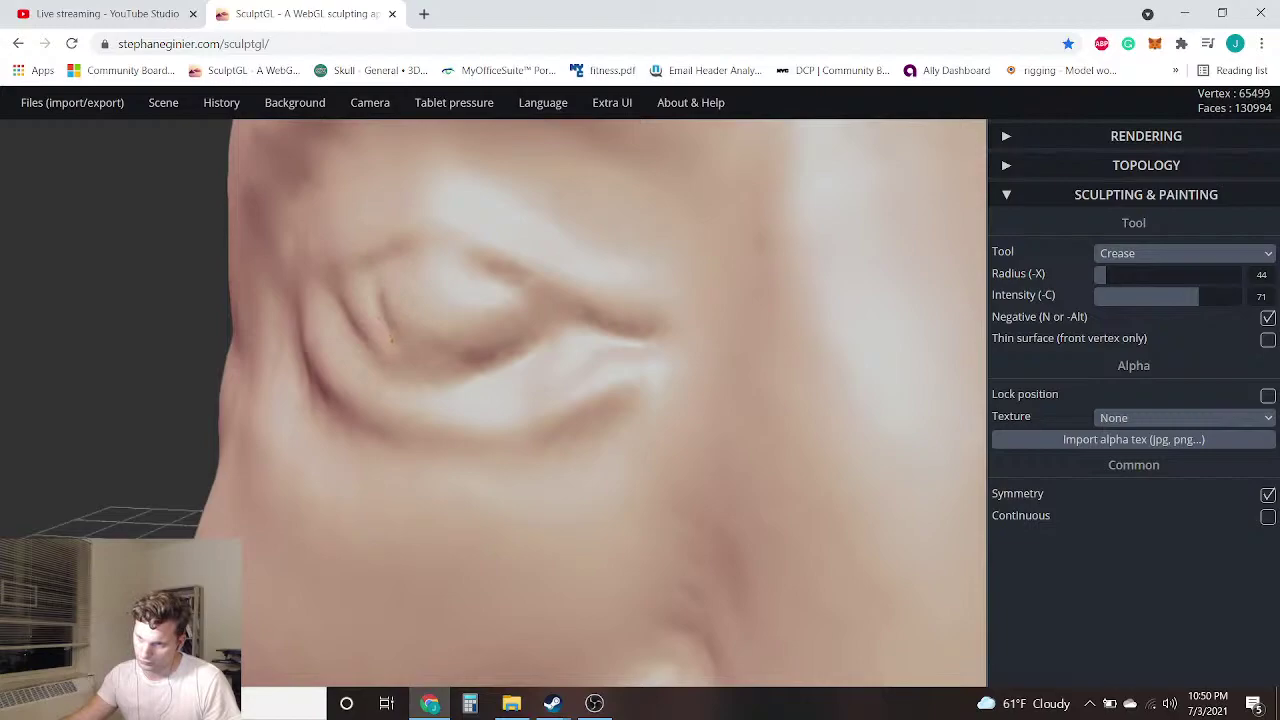
{"action": "mouse_move", "coordinate": [451, 352]}
{"action": "left_mouse_down"}
{"action": "mouse_move", "coordinate": [495, 335]}
{"action": "mouse_move", "coordinate": [507, 293]}
{"action": "left_mouse_up"}
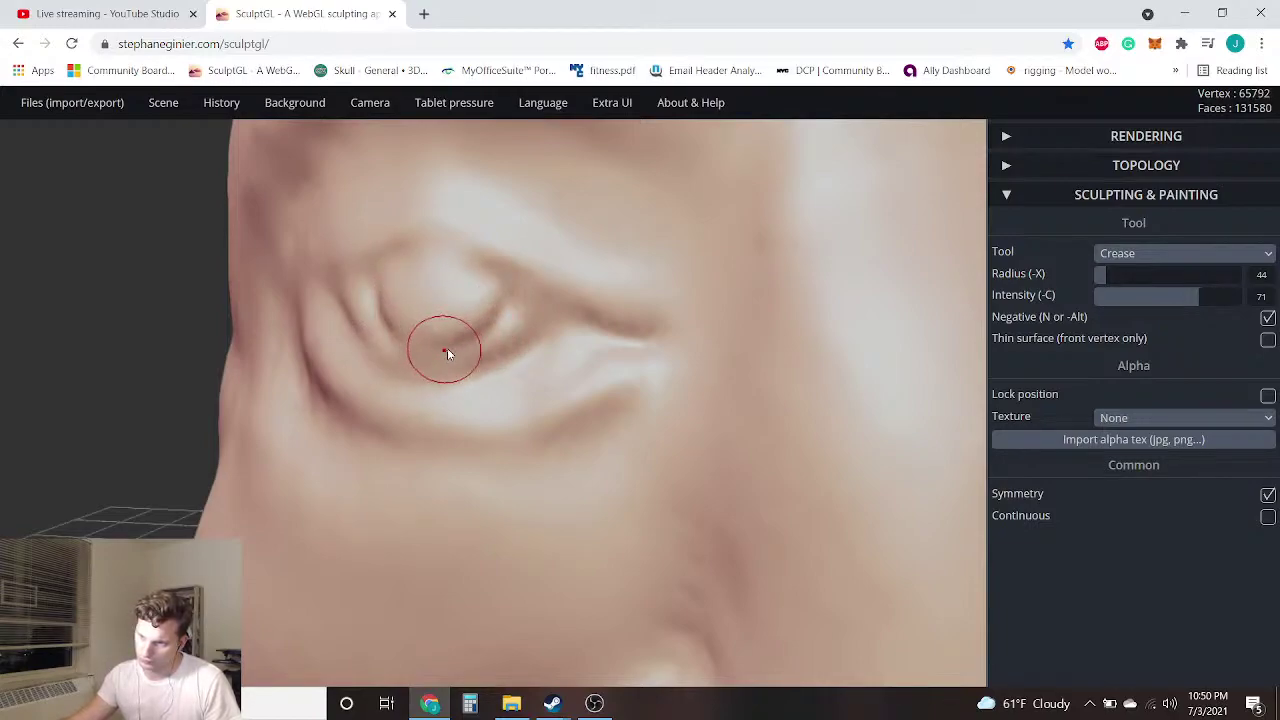
{"action": "scroll", "coordinate": [407, 349], "scroll_direction": "down", "scroll_amount": 10}
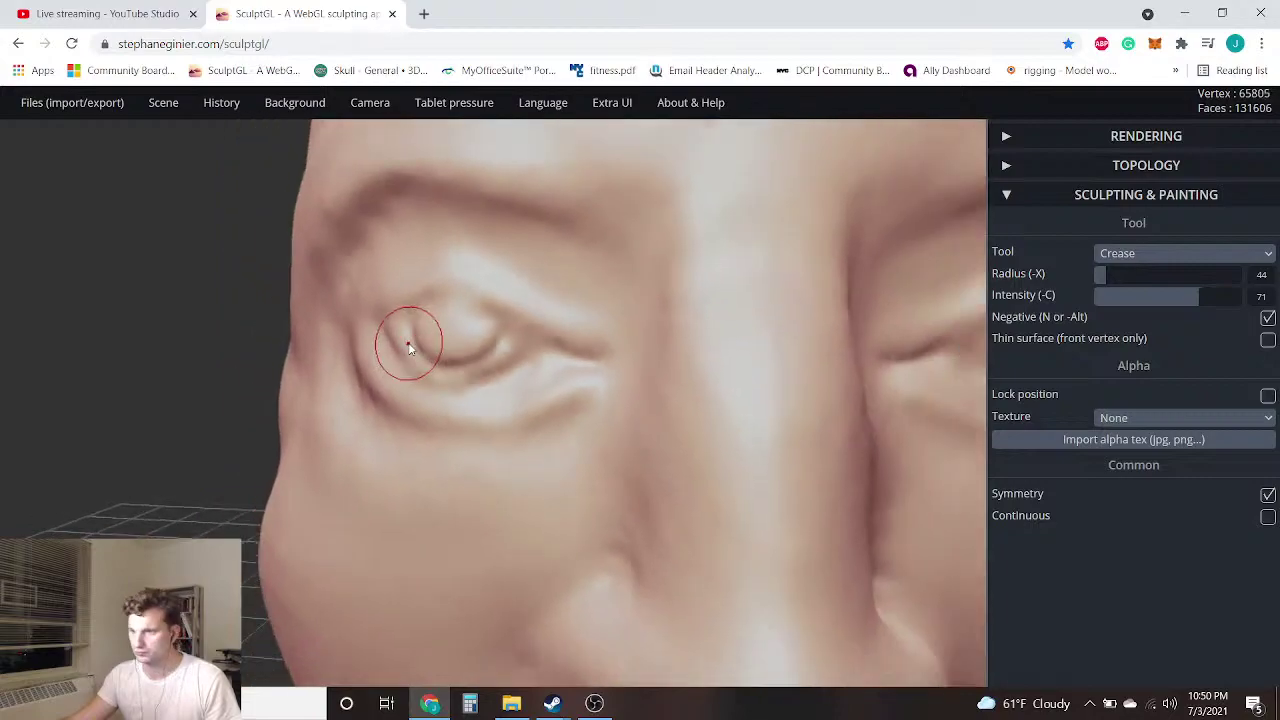
{"action": "left_click_drag", "start_coordinate": [186, 508], "coordinate": [257, 457]}
{"action": "key", "text": "ctrl"}
{"action": "key", "text": "ctrl+z"}
{"action": "key", "text": "ctrl+z"}
{"action": "key", "text": "ctrl+z"}
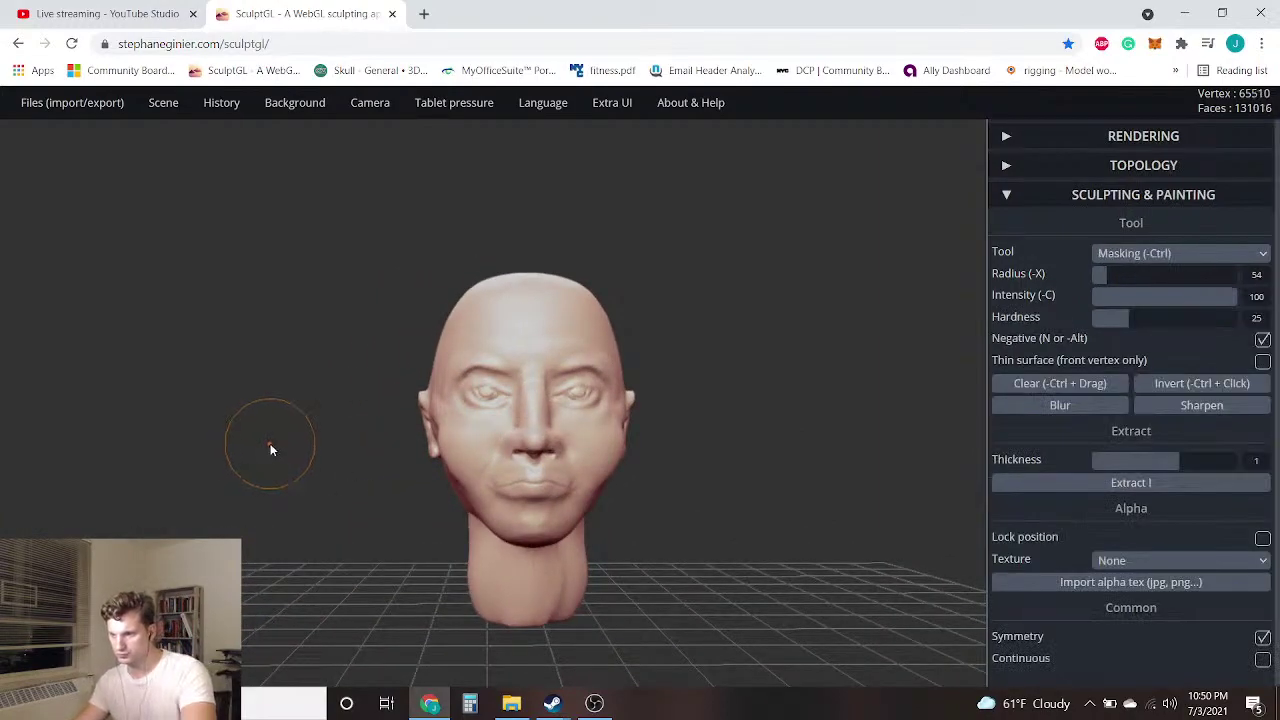
{"action": "key", "text": "ctrl"}
{"action": "key", "text": "ctrl+z"}
Examine the head's overall shape from the front and from the side and rear
{"action": "scroll", "coordinate": [411, 474], "scroll_direction": "up", "scroll_amount": 3}
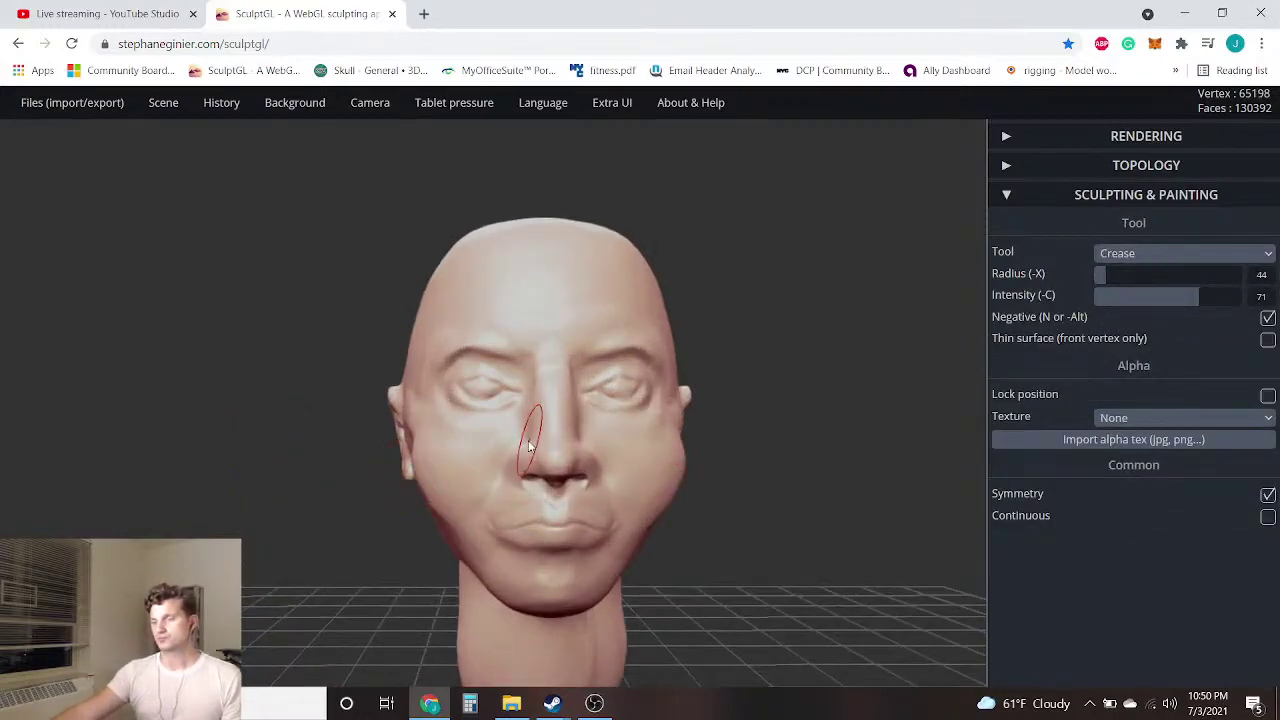
{"action": "left_click_drag", "start_coordinate": [338, 450], "coordinate": [320, 478]}
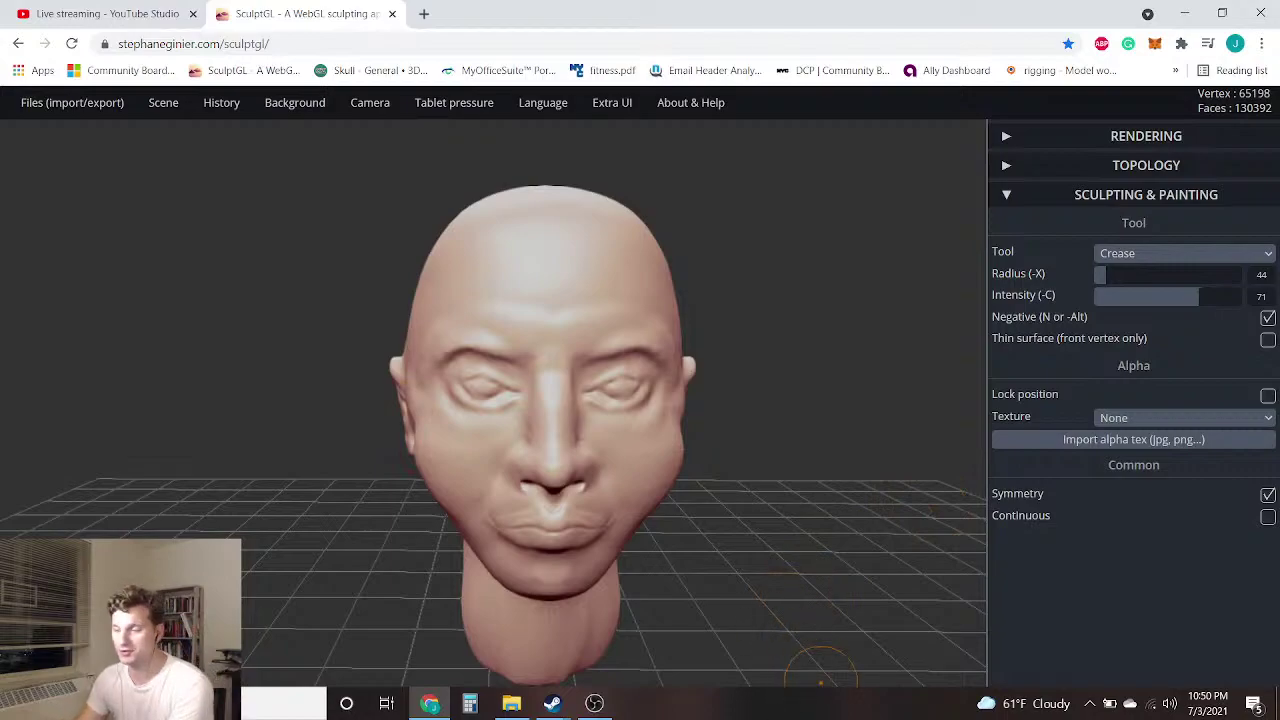
{"action": "left_click_drag", "start_coordinate": [776, 548], "coordinate": [451, 522]}
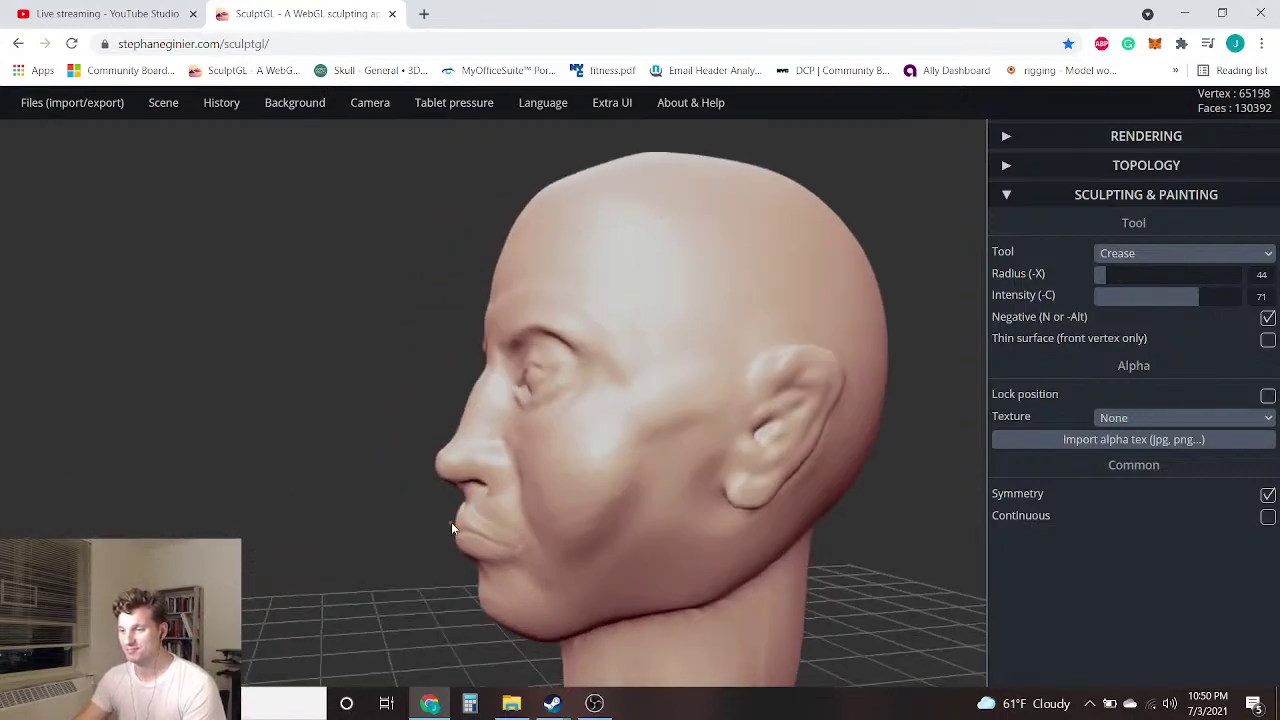
{"action": "left_click_drag", "start_coordinate": [899, 466], "coordinate": [773, 468]}
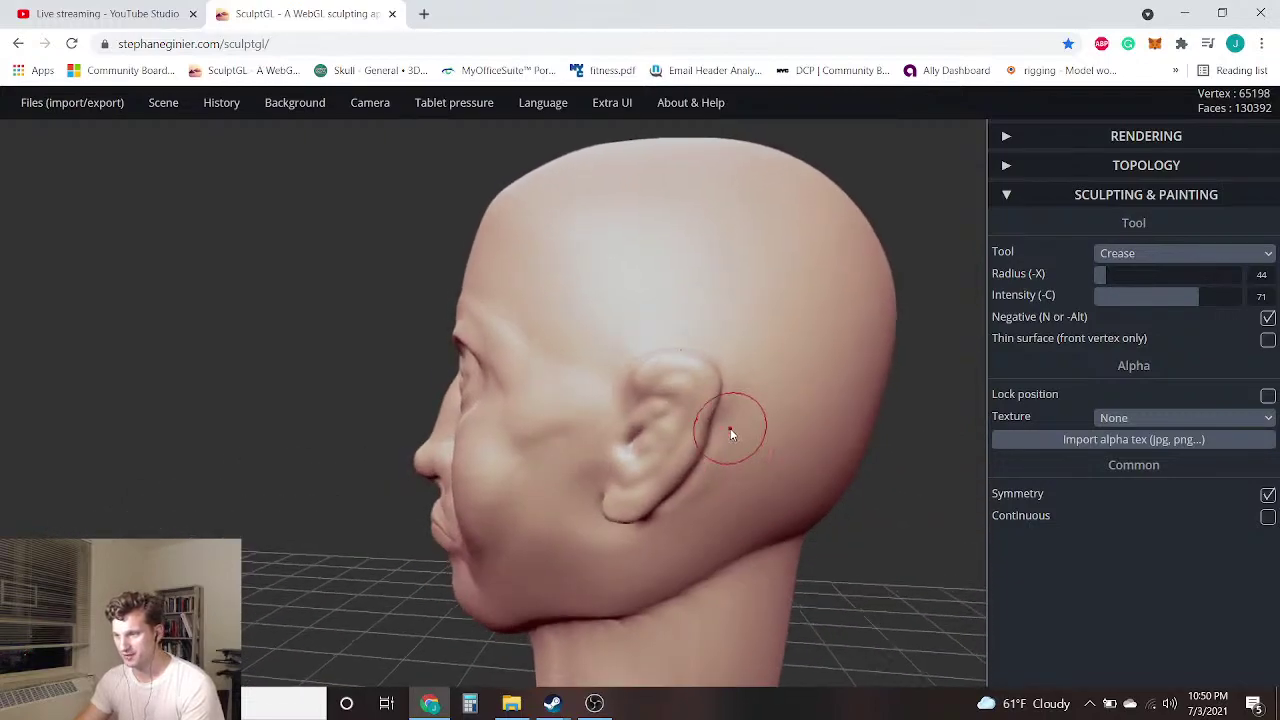
Try to pull the lower back edge of the ears slightly forward with the Drag tool at radius 133, and undo the stroke
{"action": "scroll", "coordinate": [730, 428], "scroll_direction": "up", "scroll_amount": 1}
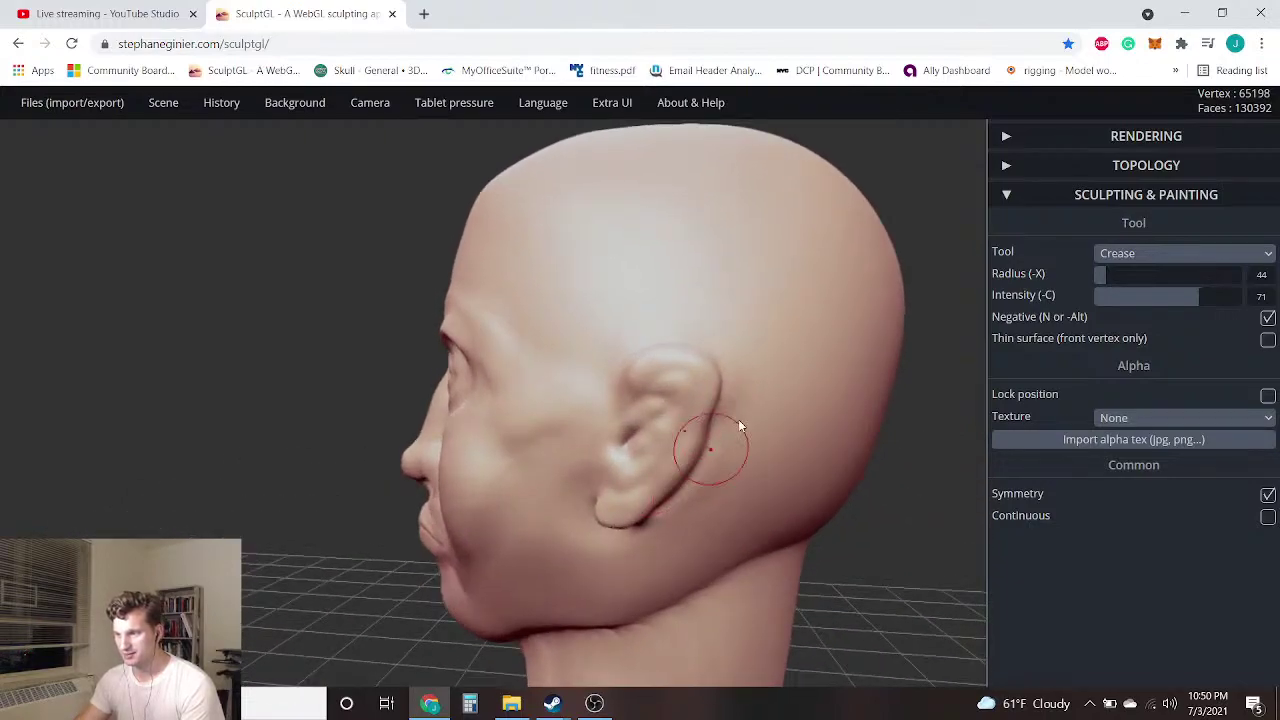
{"action": "left_click", "coordinate": [1165, 256]}
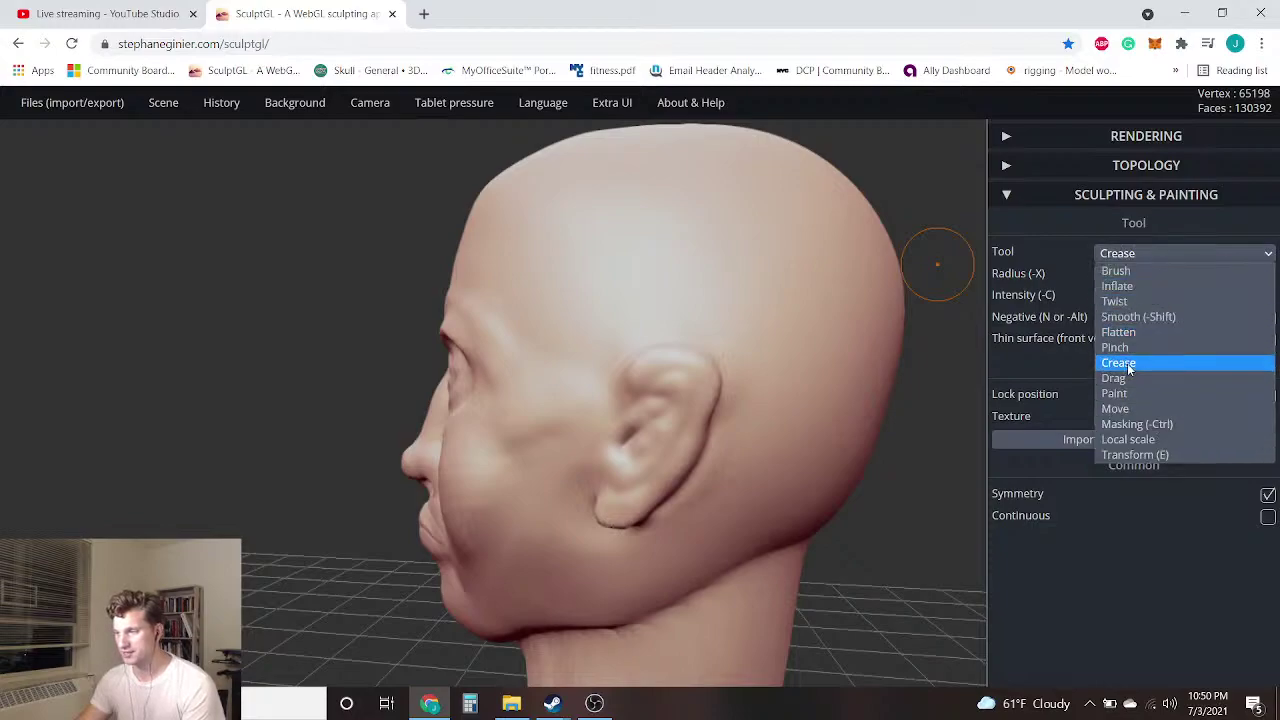
{"action": "left_click", "coordinate": [1183, 378]}
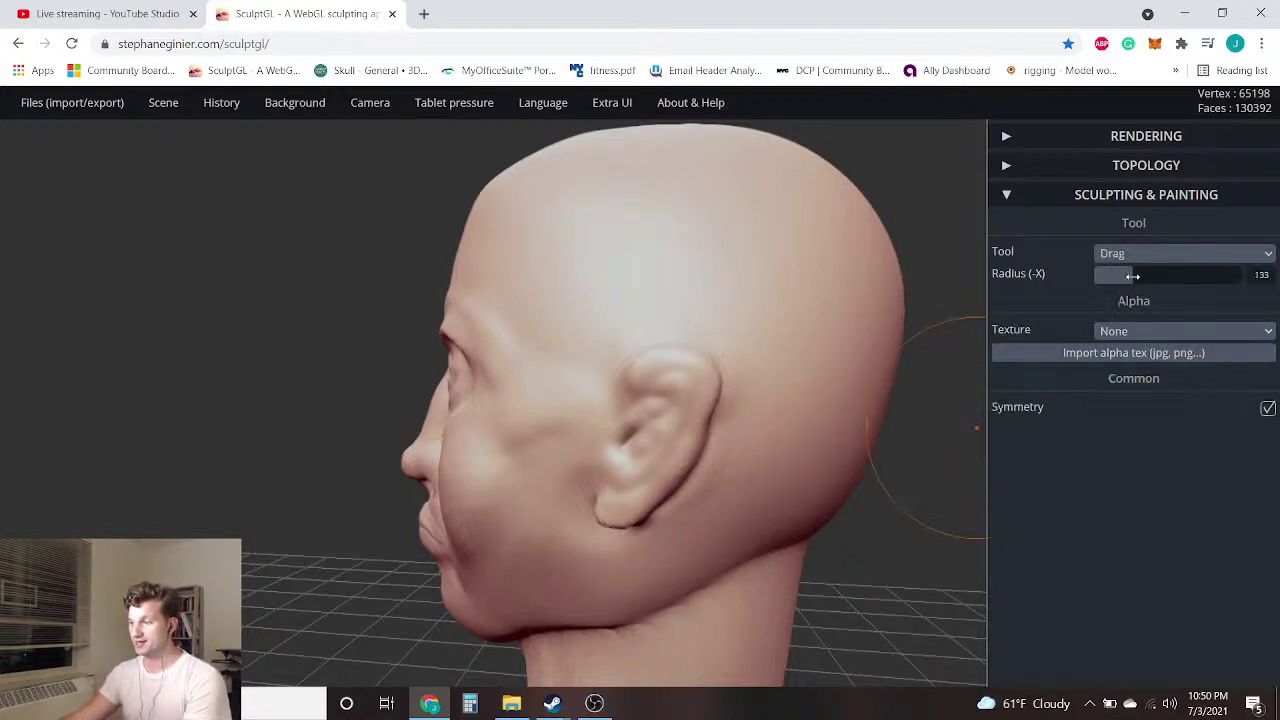
{"action": "right_click_drag", "start_coordinate": [638, 543], "coordinate": [688, 465]}
{"action": "left_click_drag", "start_coordinate": [688, 466], "coordinate": [675, 468]}
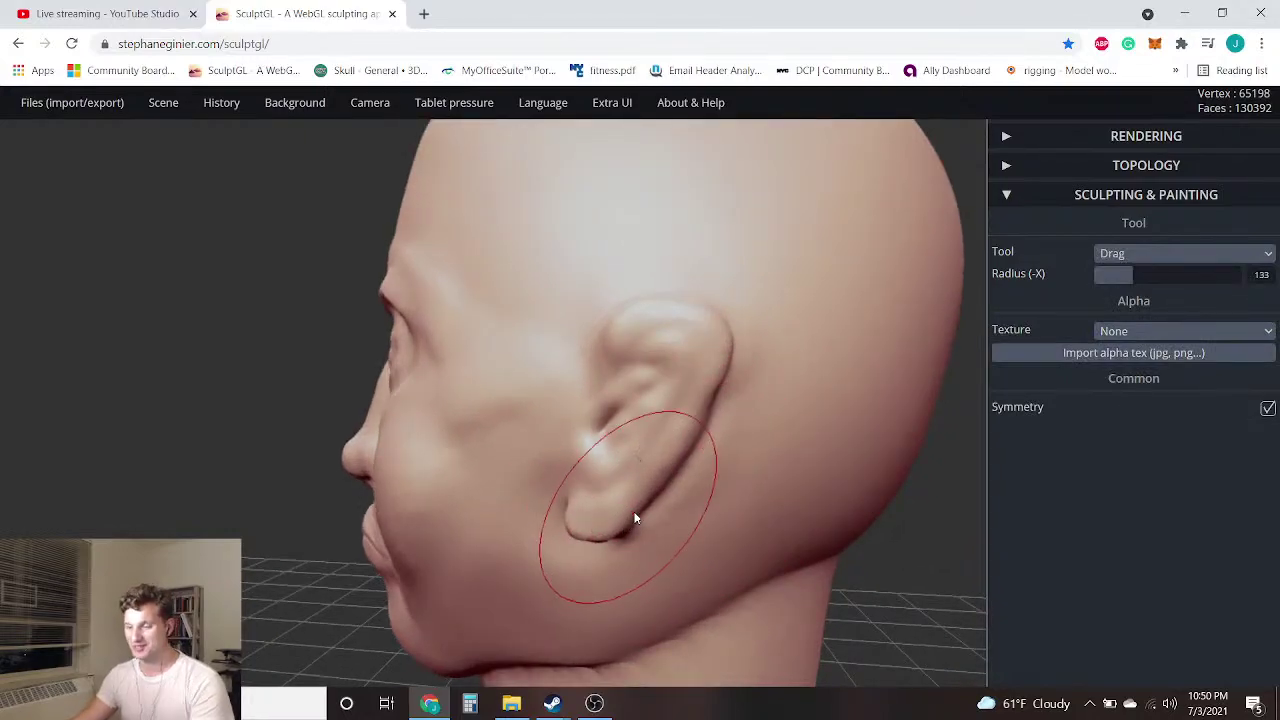
{"action": "key", "text": "ctrl+z"}
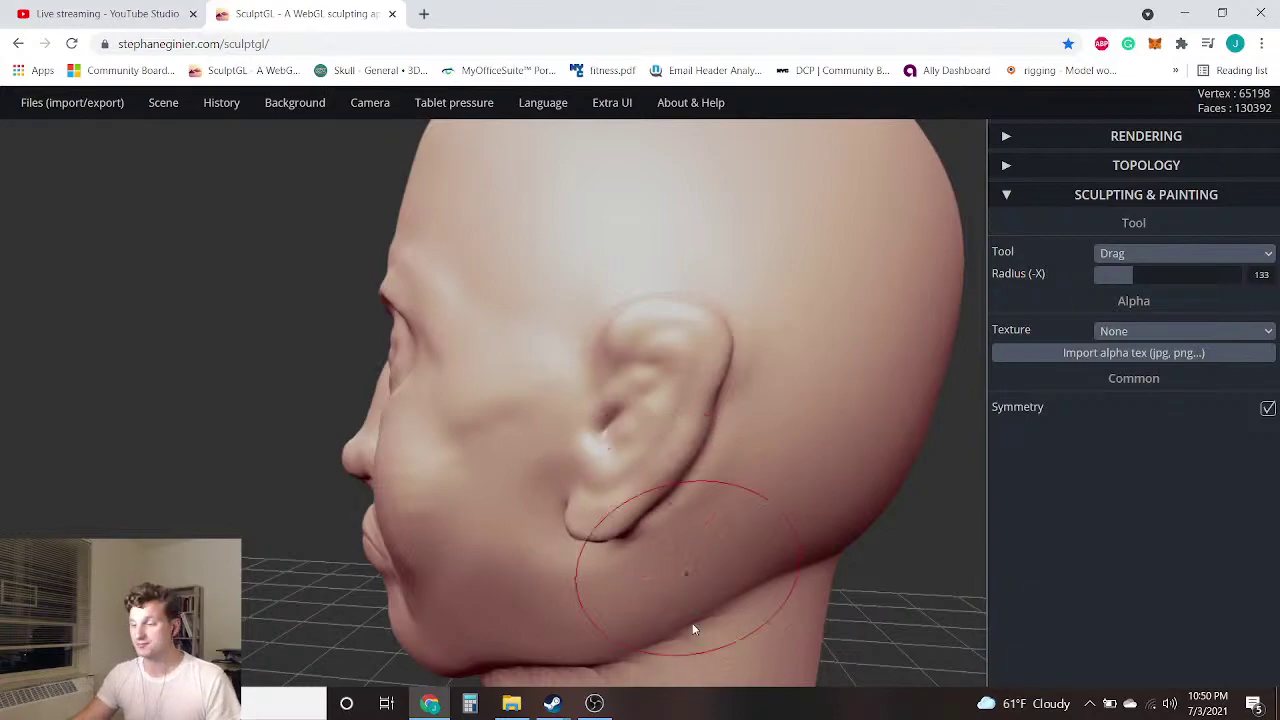
Switch to OBS Studio to bring up the live stream controls
{"action": "left_click", "coordinate": [594, 704]}
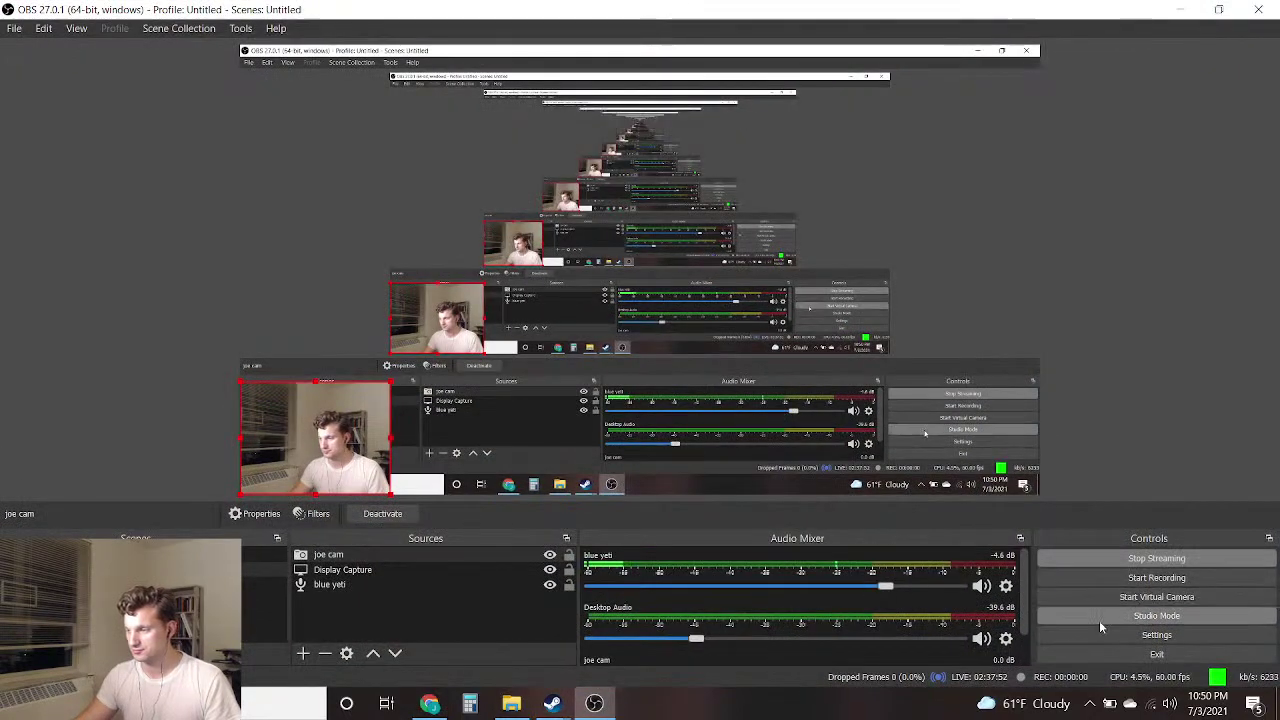